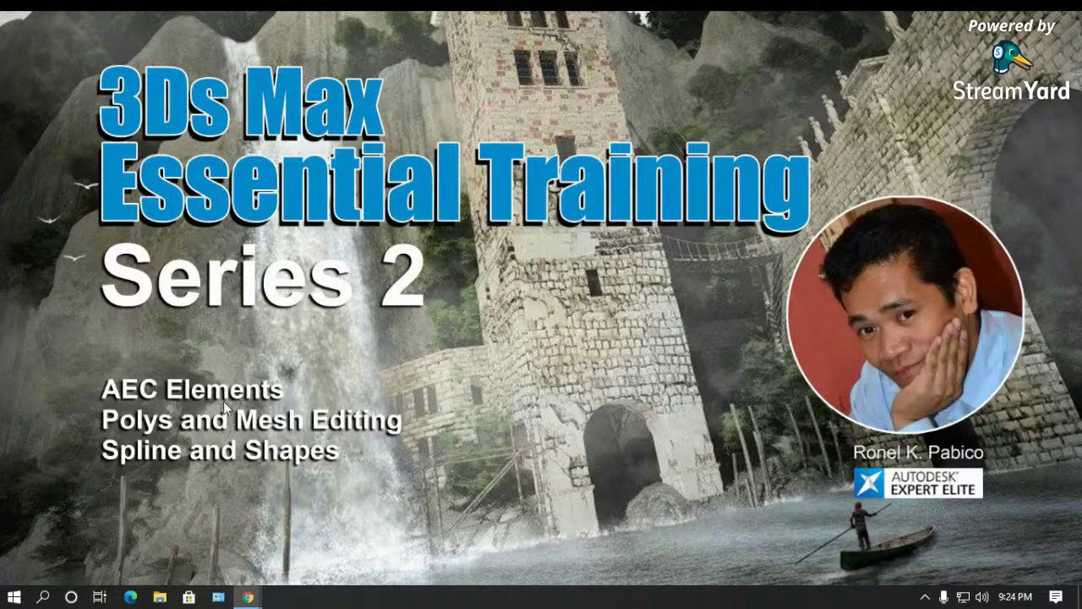
- Launch 3ds Max 2021 from the Start menu using Run as administrator
{"action": "left_click", "coordinate": [13, 597]}
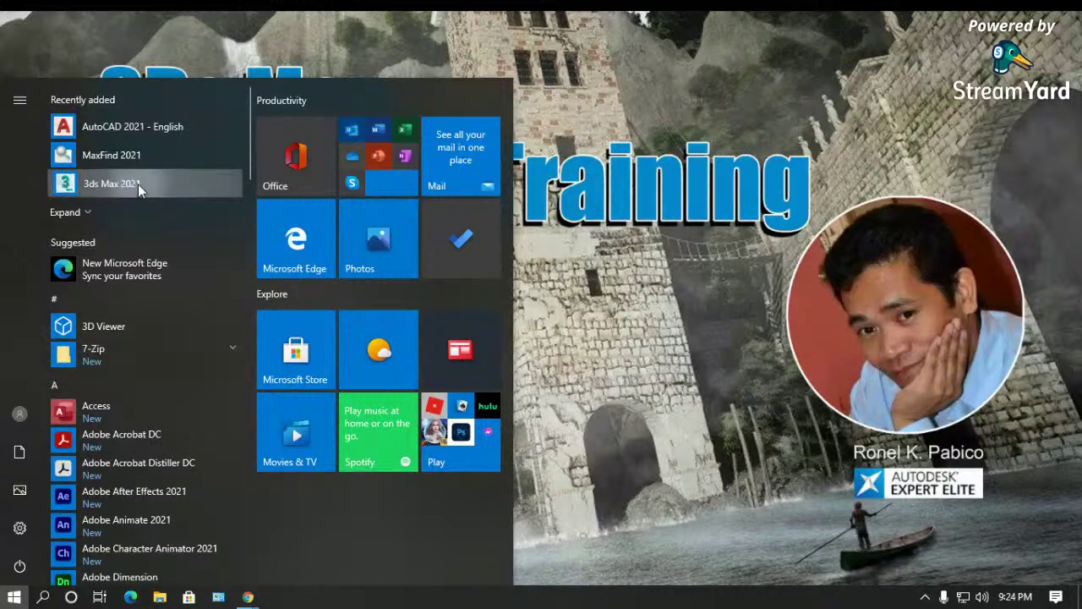
{"action": "right_click", "coordinate": [138, 184]}
{"action": "mouse_move", "coordinate": [173, 226]}
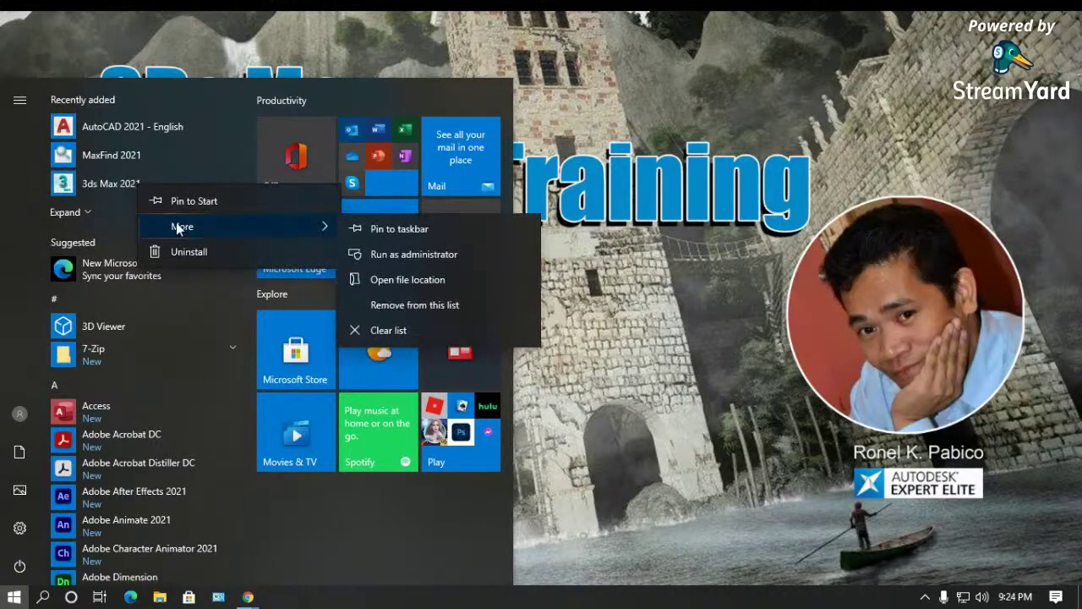
{"action": "left_click", "coordinate": [437, 257]}
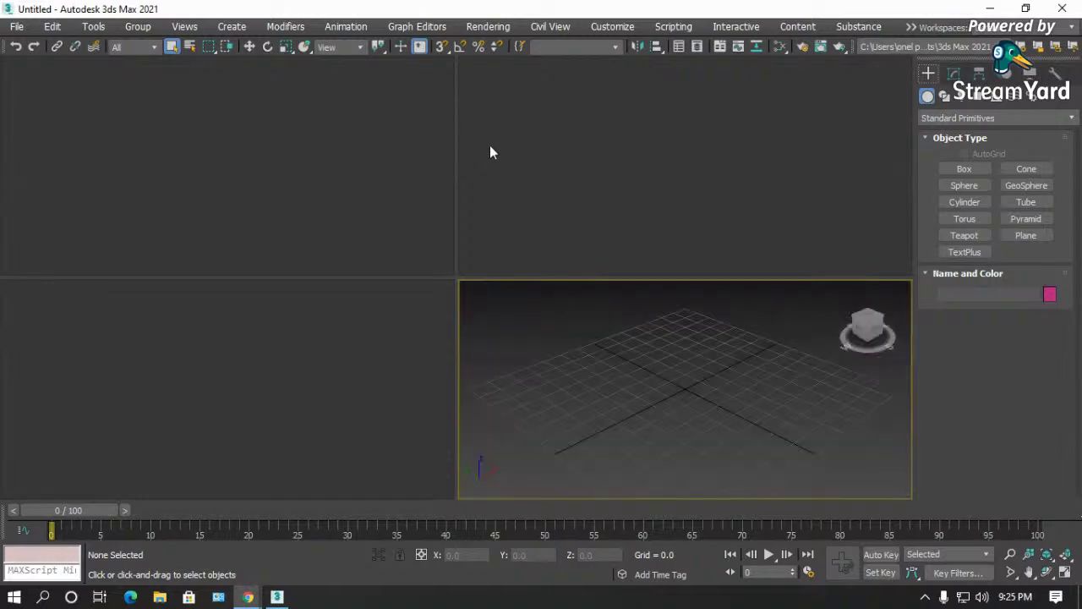
- Draw a Box001 primitive, roughly 12.8 x 18.7 x 16.5, near the grid centre
{"action": "left_click", "coordinate": [349, 142]}
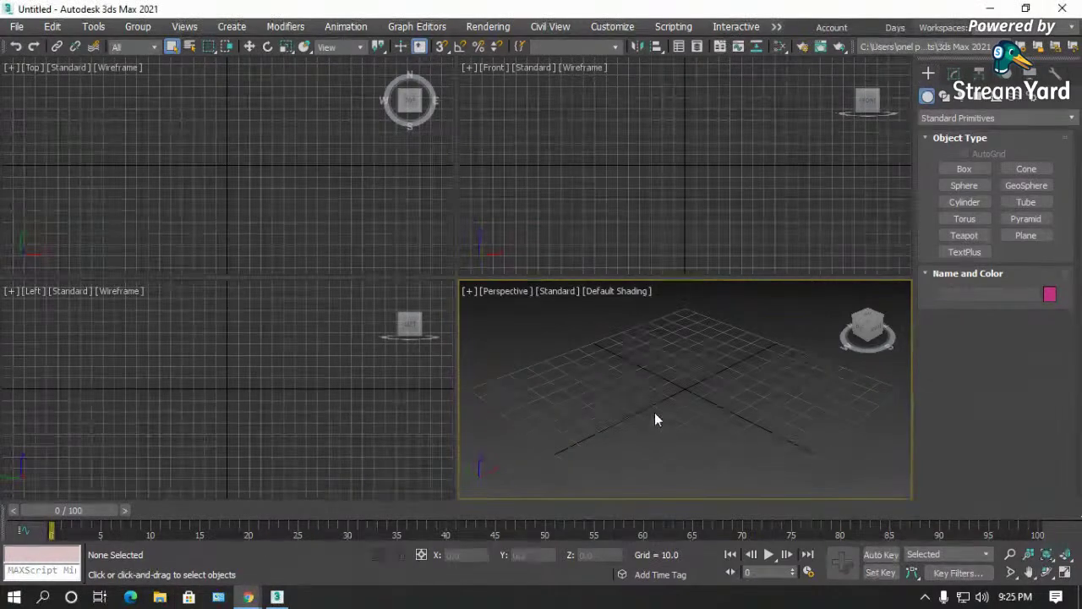
{"action": "left_click", "coordinate": [964, 168]}
{"action": "left_click_drag", "start_coordinate": [707, 388], "coordinate": [691, 415]}
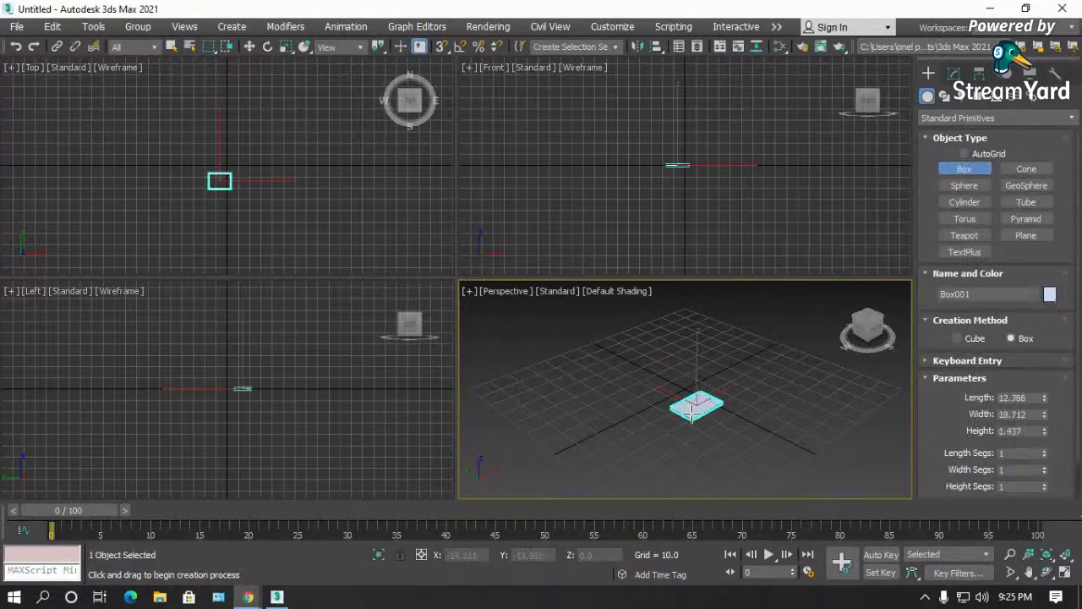
{"action": "left_click", "coordinate": [698, 413]}
{"action": "scroll", "coordinate": [699, 413], "scroll_direction": "up", "scroll_amount": 3}
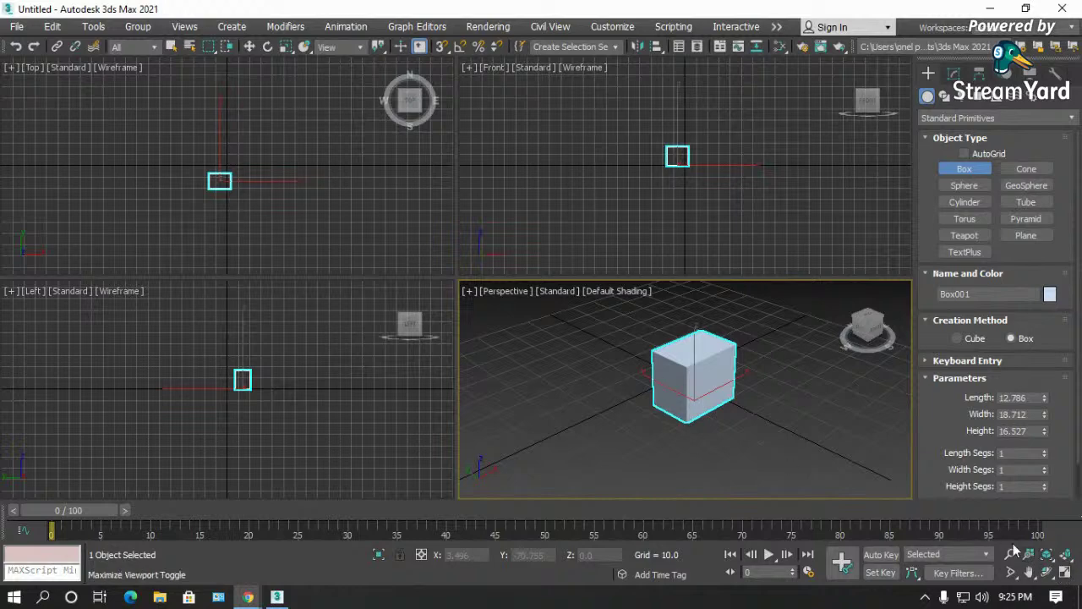
- Maximize the Perspective viewport, exit box creation, deselect the box and open the material editor
{"action": "left_click", "coordinate": [1067, 574]}
{"action": "left_click", "coordinate": [1067, 576]}
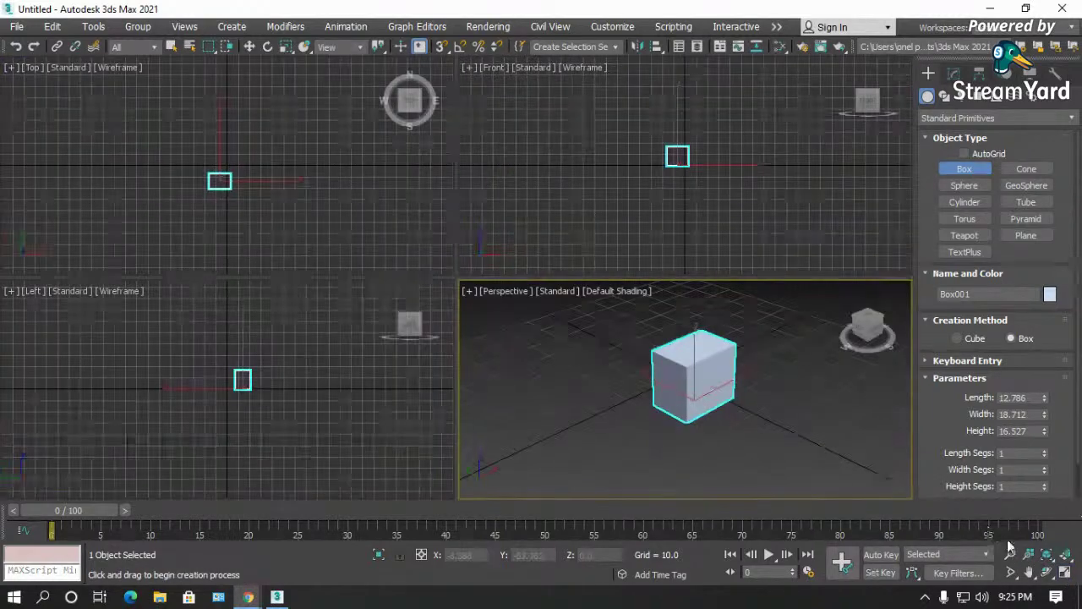
{"action": "left_click", "coordinate": [1067, 574]}
{"action": "right_click", "coordinate": [341, 218]}
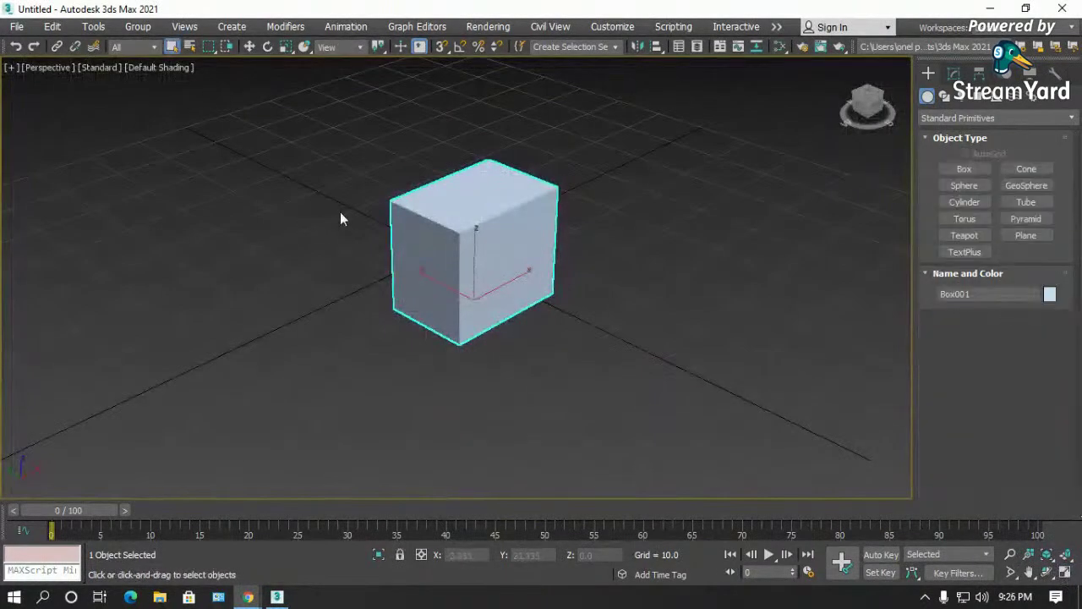
{"action": "left_click", "coordinate": [279, 213]}
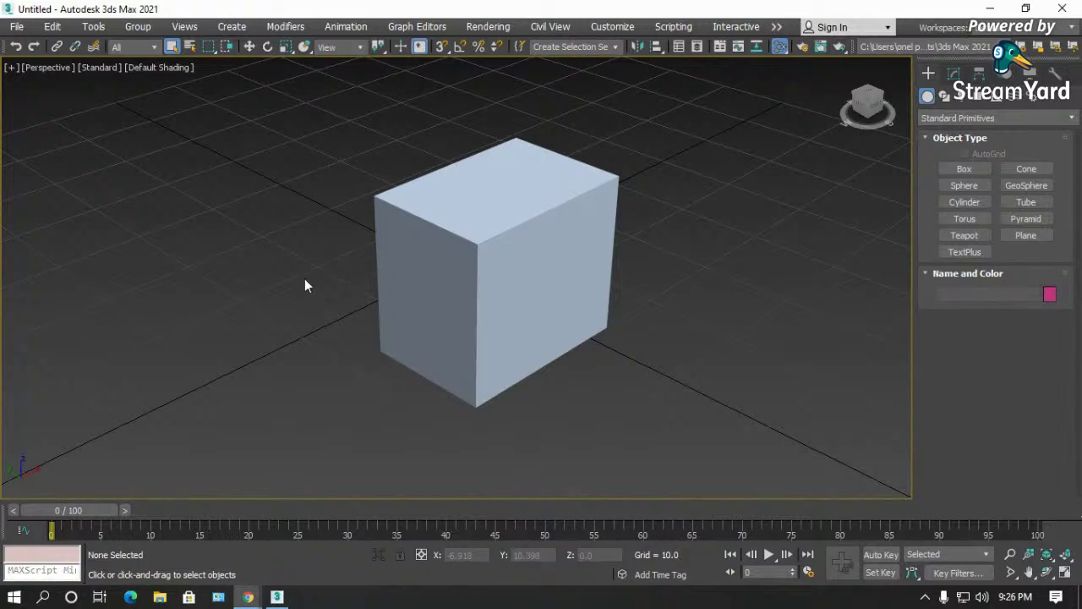
{"action": "key", "text": "m"}
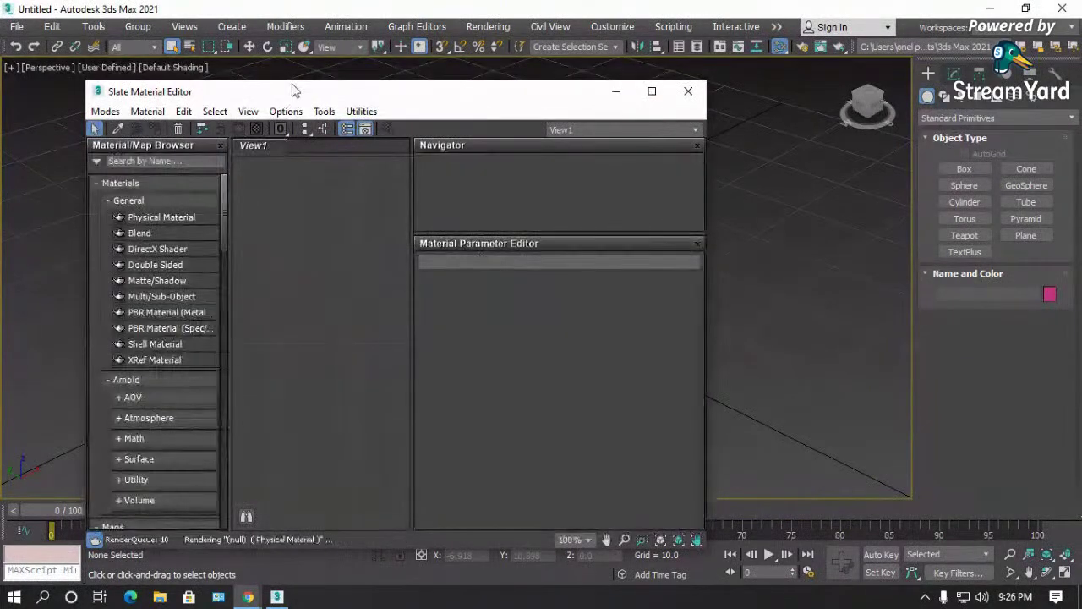
- Switch to the Compact Material Editor, move it left, and select Box001
{"action": "left_click_drag", "start_coordinate": [326, 93], "coordinate": [359, 92]}
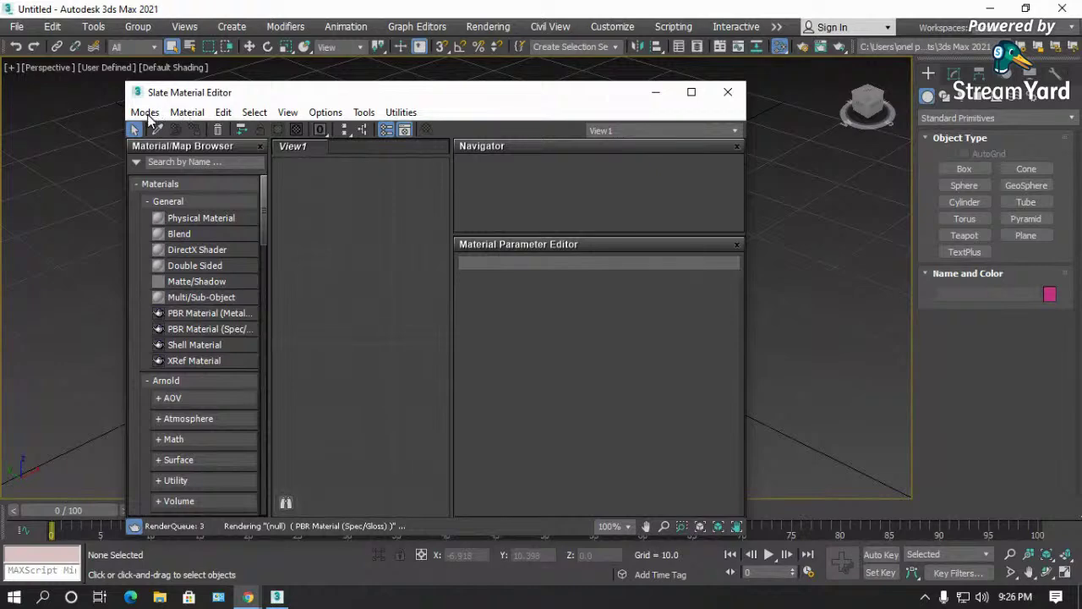
{"action": "left_click", "coordinate": [145, 113]}
{"action": "left_click", "coordinate": [207, 131]}
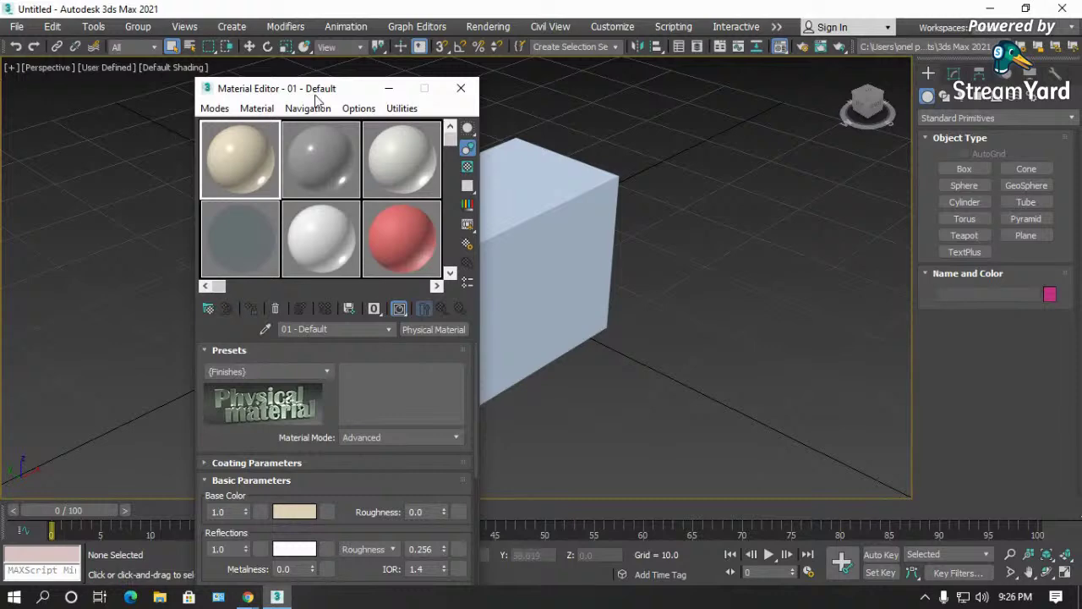
{"action": "left_click_drag", "start_coordinate": [314, 98], "coordinate": [186, 108]}
{"action": "left_click", "coordinate": [487, 268]}
{"action": "left_click", "coordinate": [487, 268]}
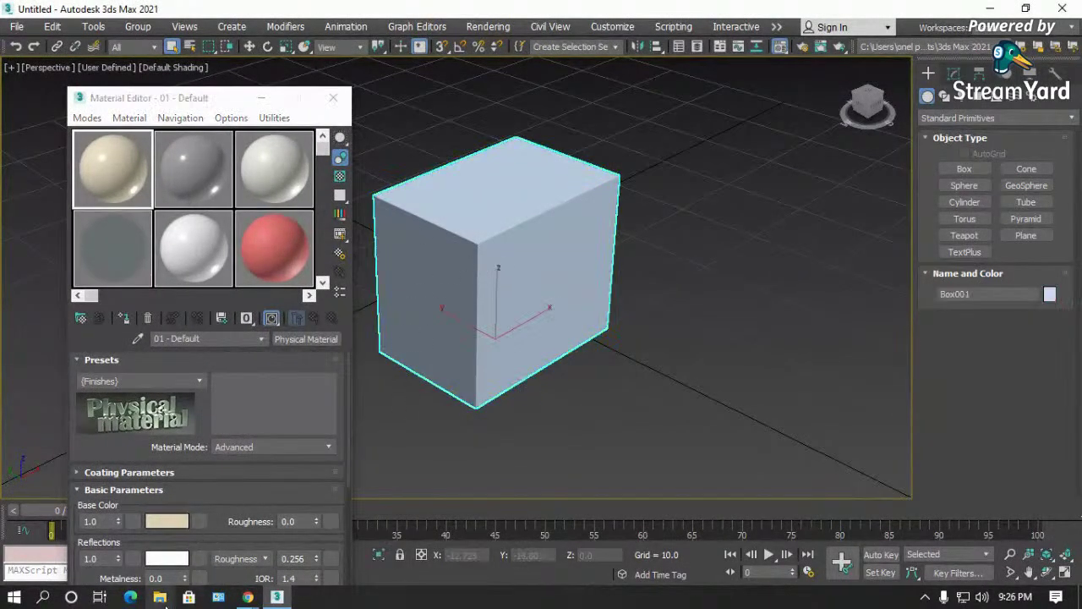
{"action": "left_click", "coordinate": [162, 599]}
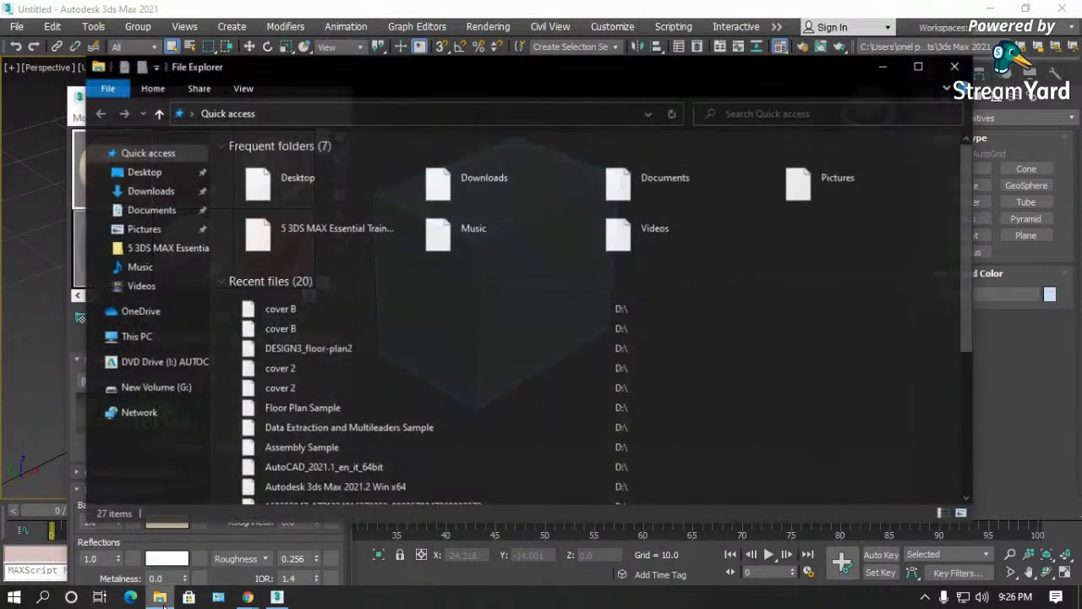
- Open the Pictures folder beside 3ds Max and drag godzilla-vs-kong-1 onto the viewport
{"action": "left_click", "coordinate": [139, 267]}
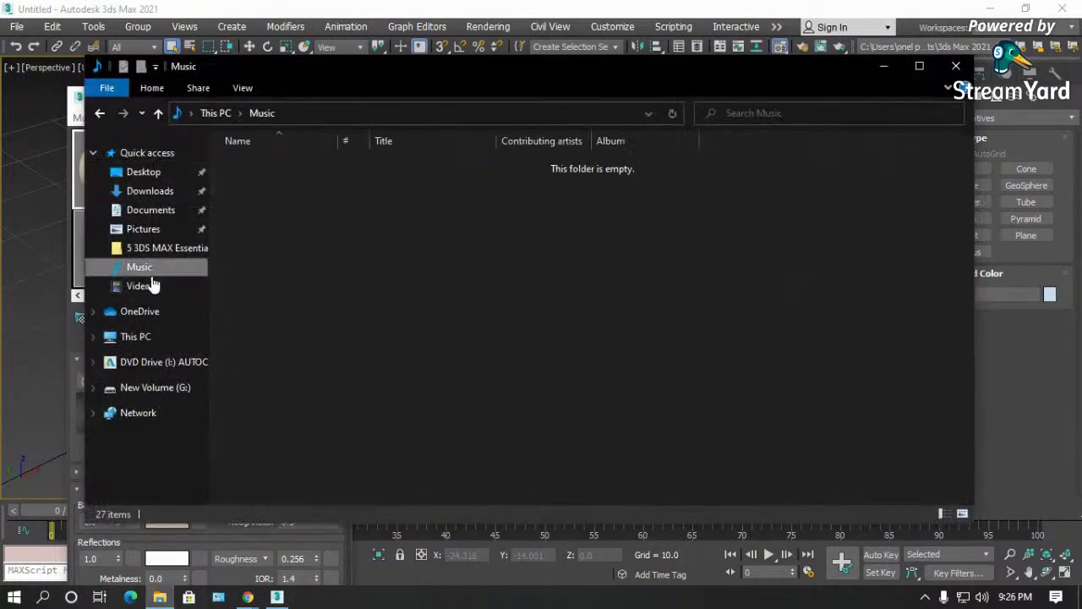
{"action": "left_click", "coordinate": [161, 230]}
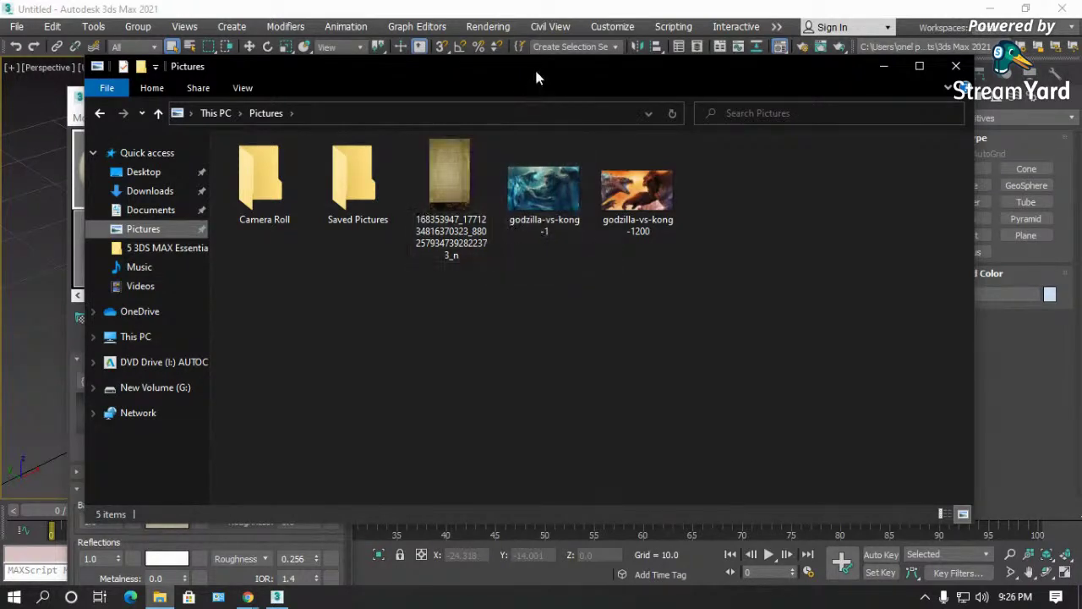
{"action": "left_click_drag", "start_coordinate": [535, 67], "coordinate": [798, 117]}
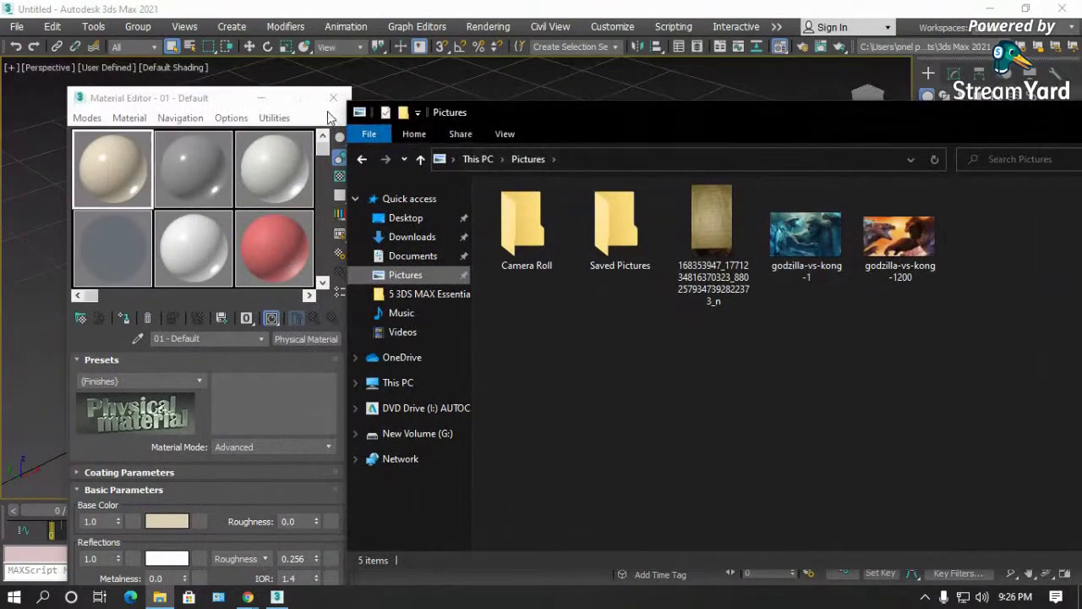
{"action": "left_click", "coordinate": [334, 98]}
{"action": "left_click", "coordinate": [160, 597]}
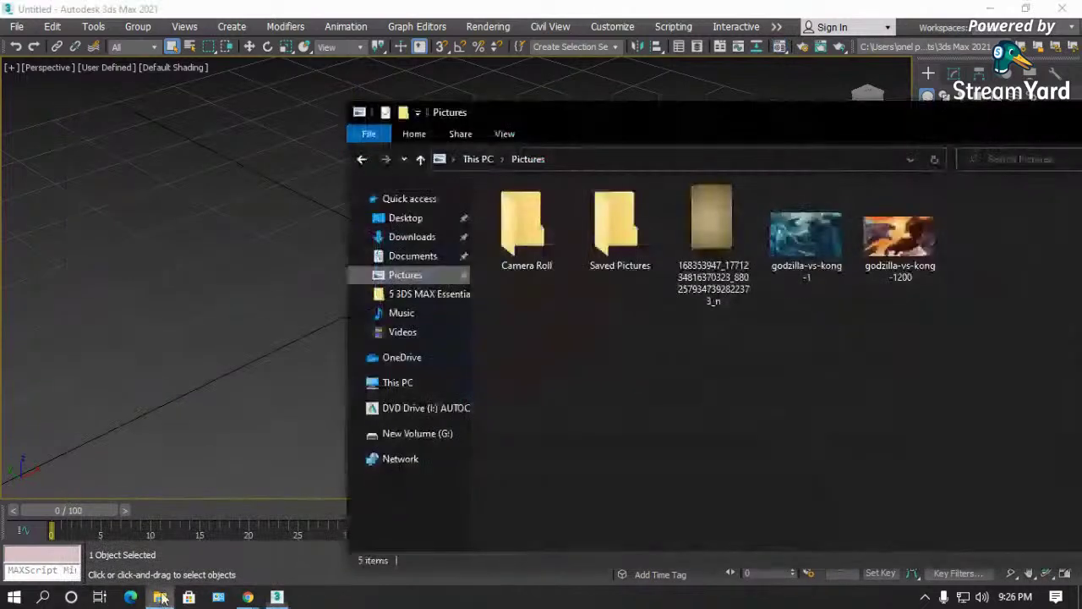
{"action": "left_click_drag", "start_coordinate": [735, 140], "coordinate": [389, 334]}
{"action": "left_click_drag", "start_coordinate": [464, 431], "coordinate": [672, 490]}
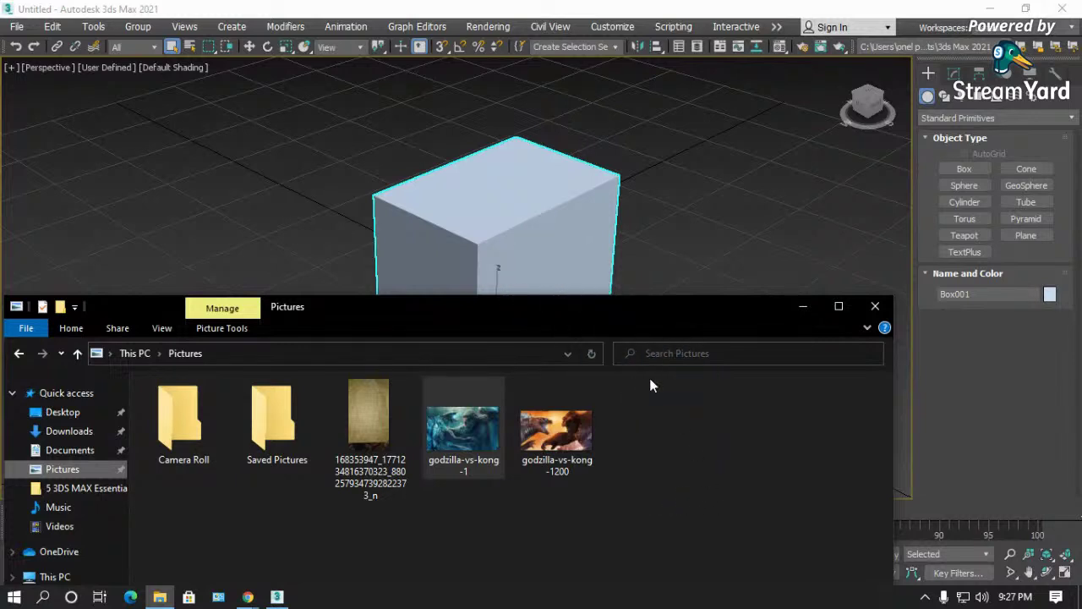
{"action": "left_click_drag", "start_coordinate": [535, 307], "coordinate": [699, 397]}
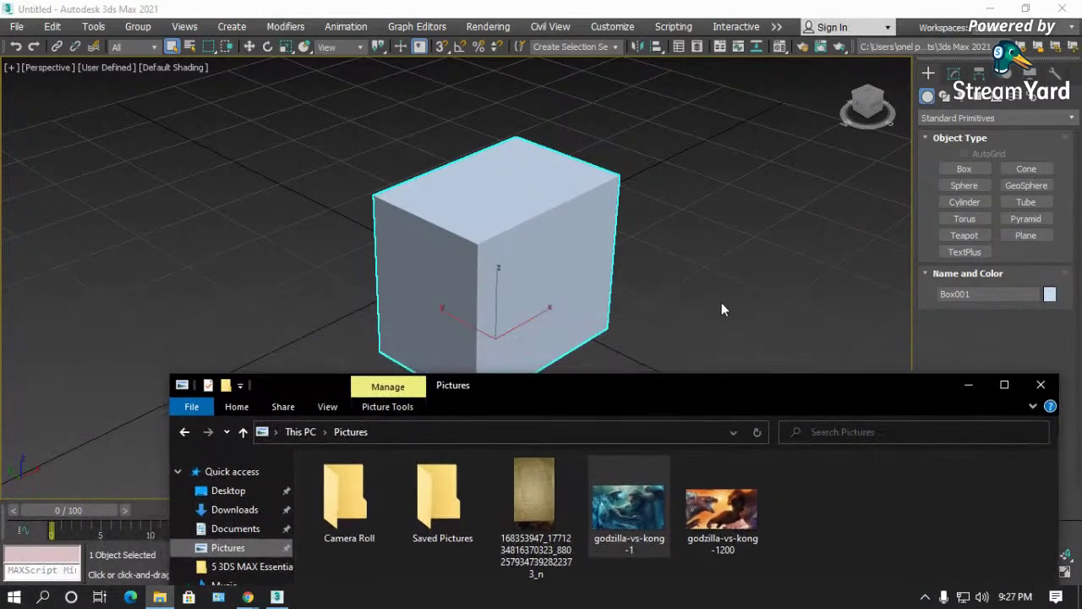
- Drop the godzilla-vs-kong-1 image onto the Wall Paint sample material in the material editor
{"action": "left_click", "coordinate": [719, 300]}
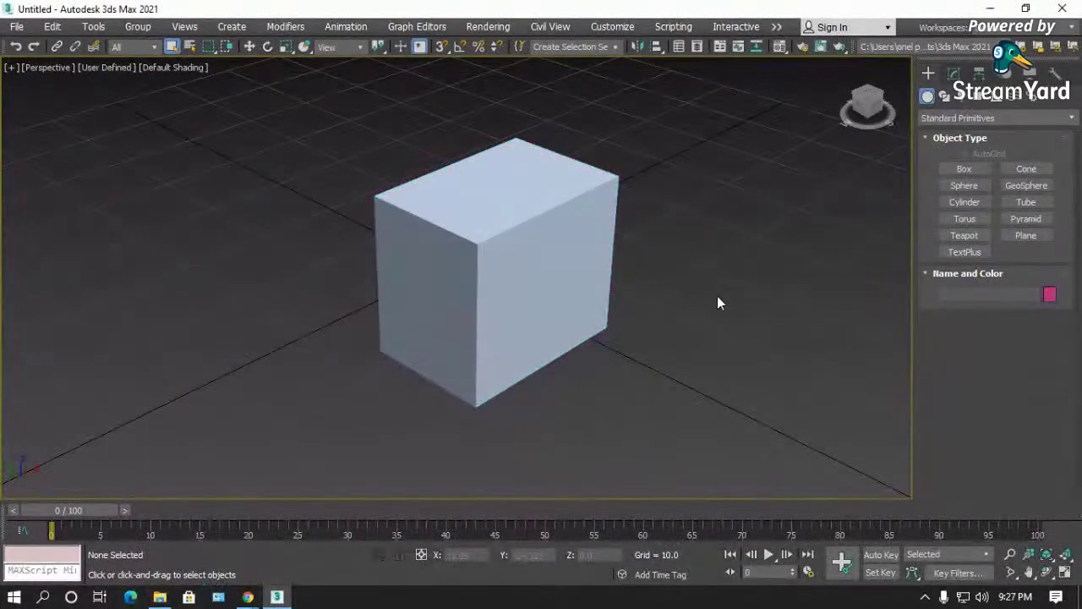
{"action": "key", "text": "m"}
{"action": "left_click", "coordinate": [276, 243]}
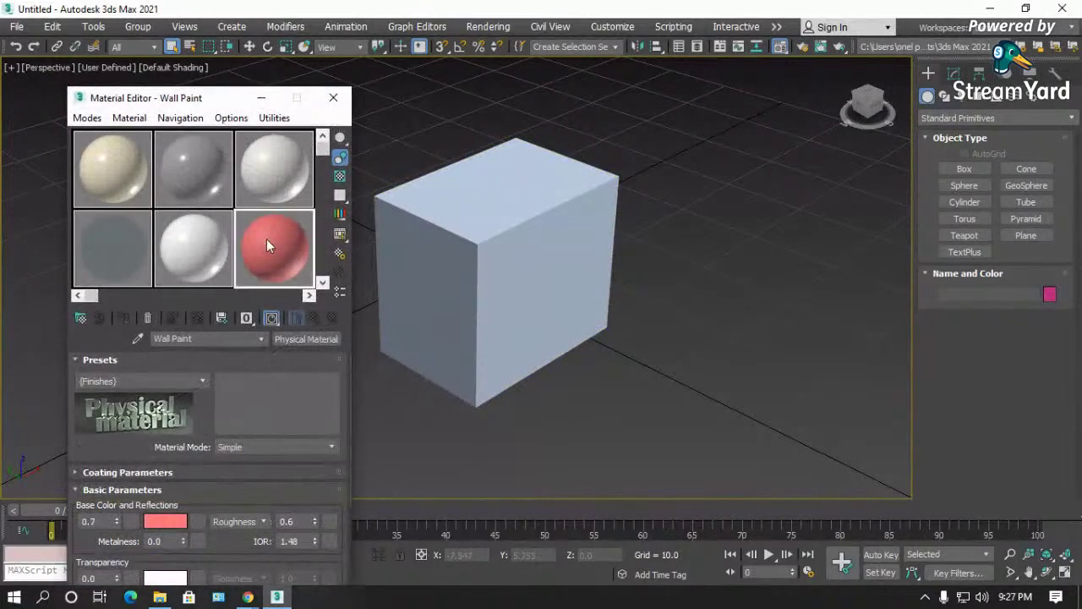
{"action": "left_click", "coordinate": [160, 597]}
{"action": "left_click_drag", "start_coordinate": [626, 506], "coordinate": [274, 254]}
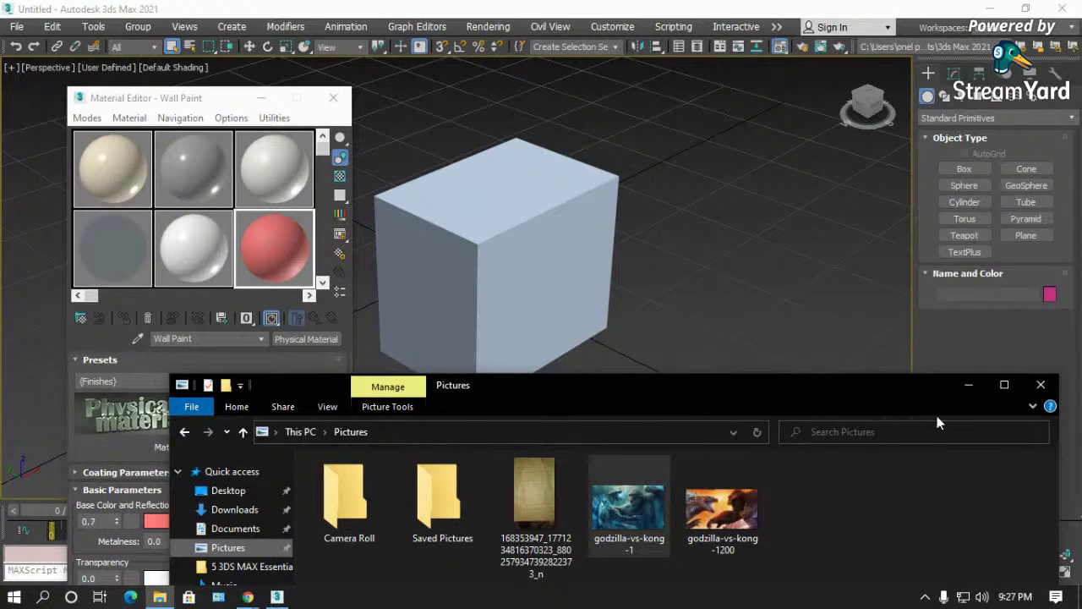
{"action": "left_click_drag", "start_coordinate": [844, 392], "coordinate": [898, 227]}
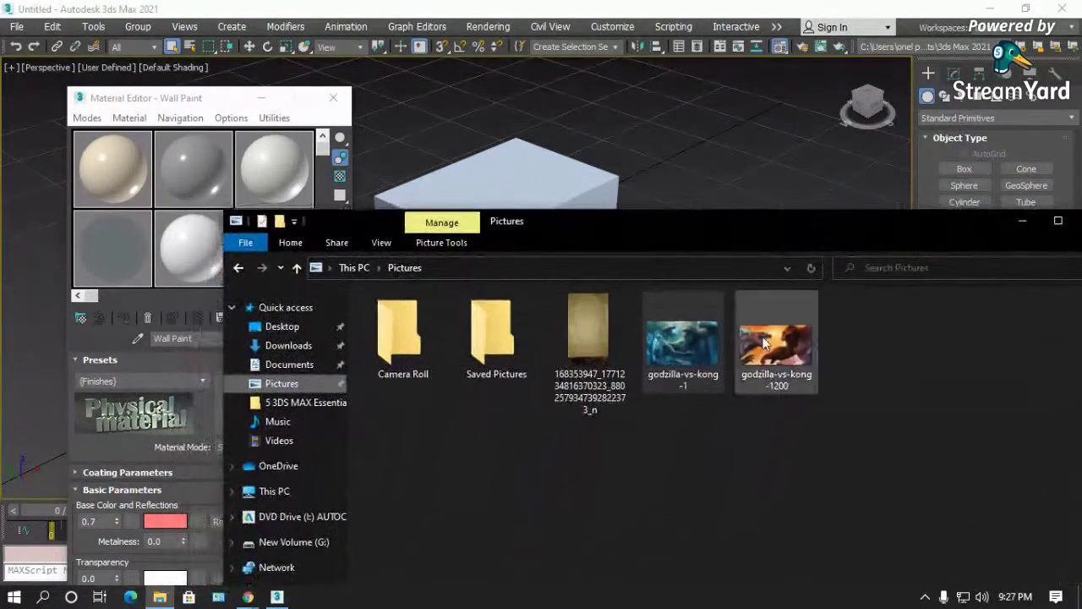
- Browse to E:\3 LIBRARIES and drag the Plan image into the 3ds Max viewport
{"action": "left_click", "coordinate": [288, 492]}
{"action": "double_click", "coordinate": [683, 485]}
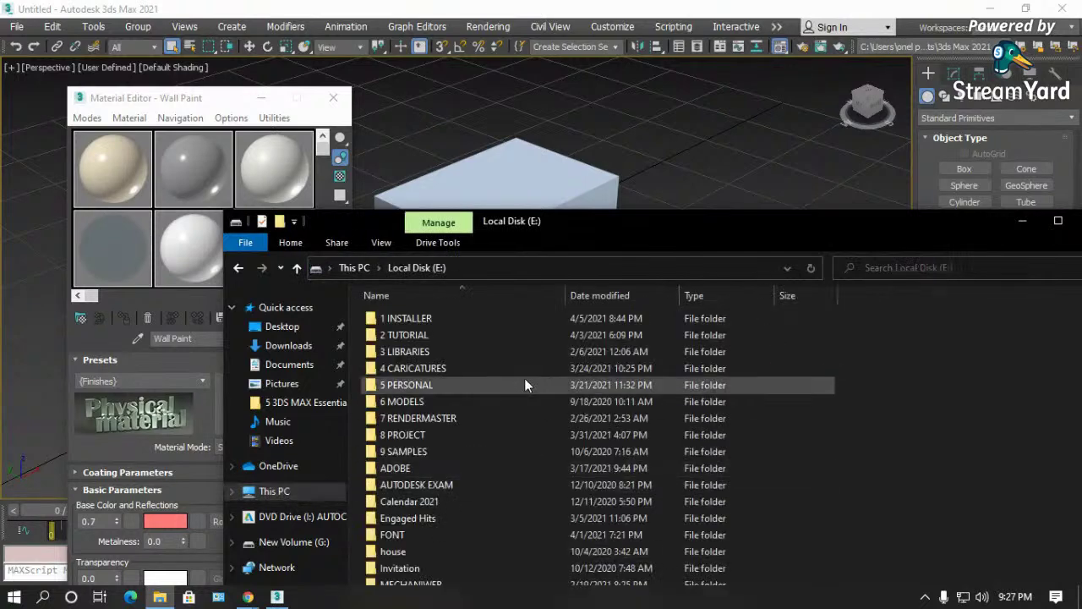
{"action": "double_click", "coordinate": [444, 351]}
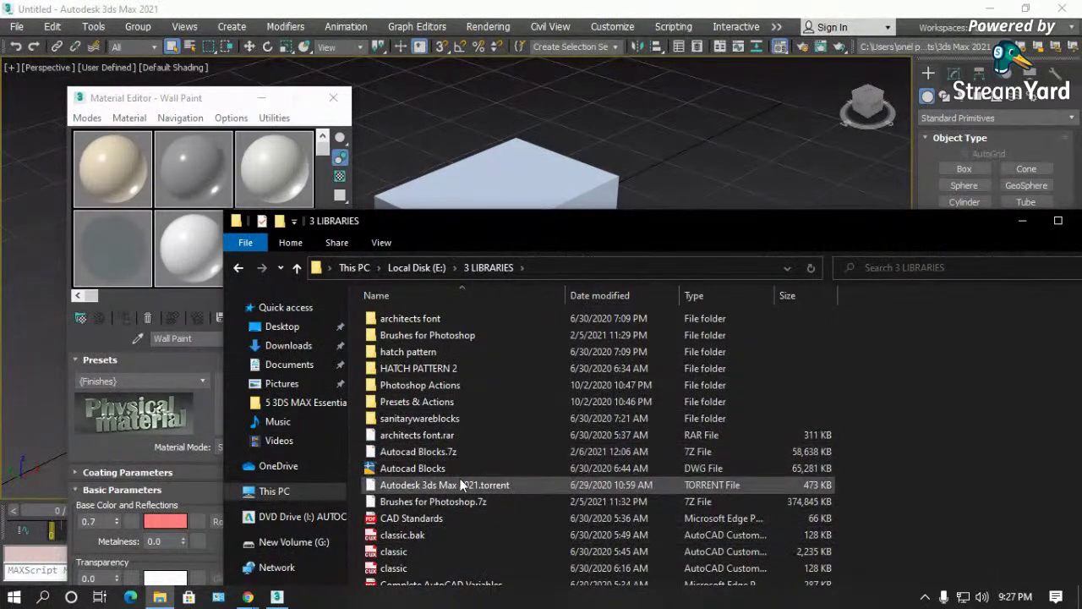
{"action": "scroll", "coordinate": [466, 454], "scroll_direction": "down", "scroll_amount": 4}
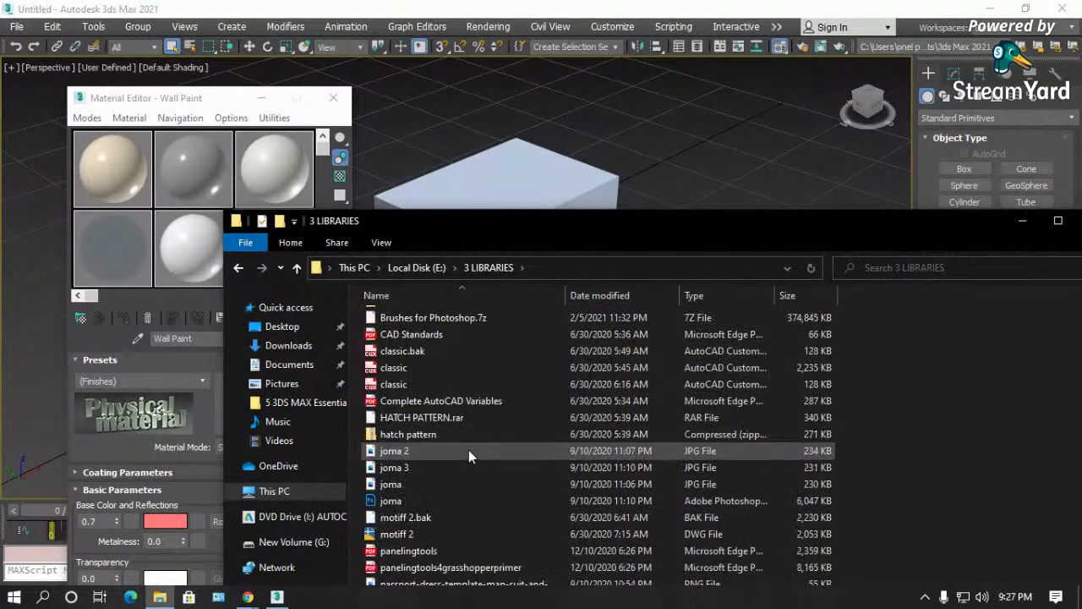
{"action": "scroll", "coordinate": [466, 450], "scroll_direction": "down", "scroll_amount": 1}
{"action": "left_click_drag", "start_coordinate": [387, 548], "coordinate": [922, 427]}
{"action": "scroll", "coordinate": [916, 470], "scroll_direction": "down", "scroll_amount": 1}
{"action": "scroll", "coordinate": [523, 401], "scroll_direction": "up", "scroll_amount": 5}
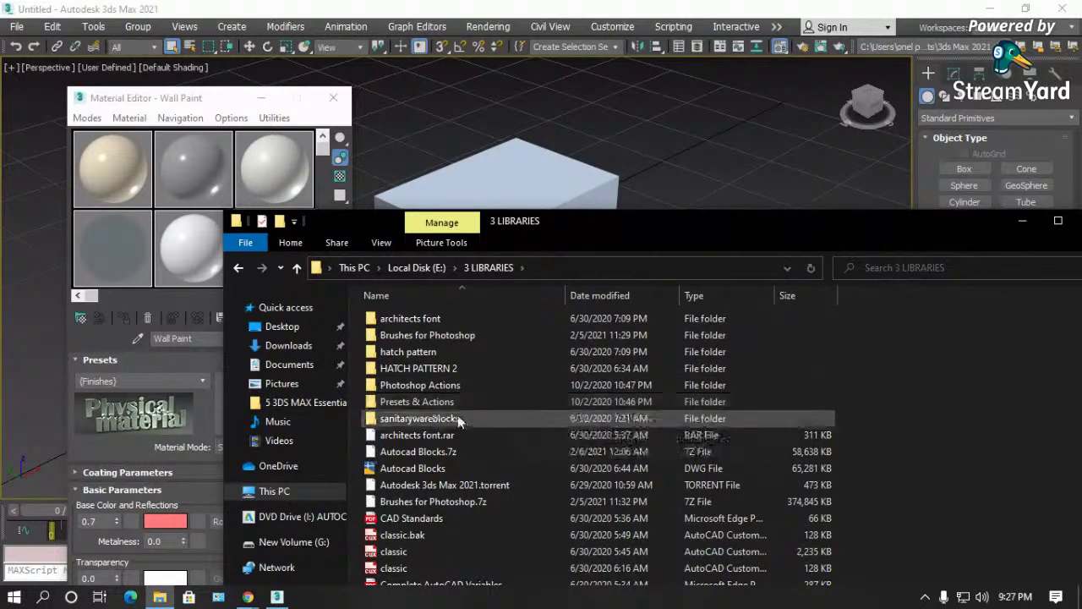
- Open E:\6 MODELS\3d Bamboo Plants Model 320 Free Download, move Explorer aside, and close the material editor
{"action": "left_click", "coordinate": [417, 268]}
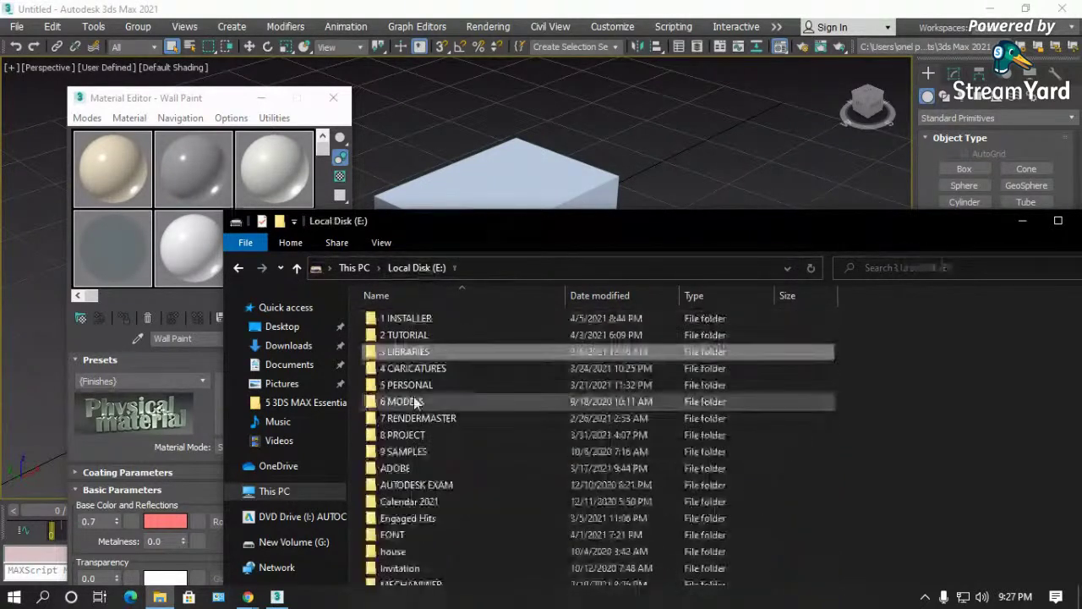
{"action": "double_click", "coordinate": [412, 398]}
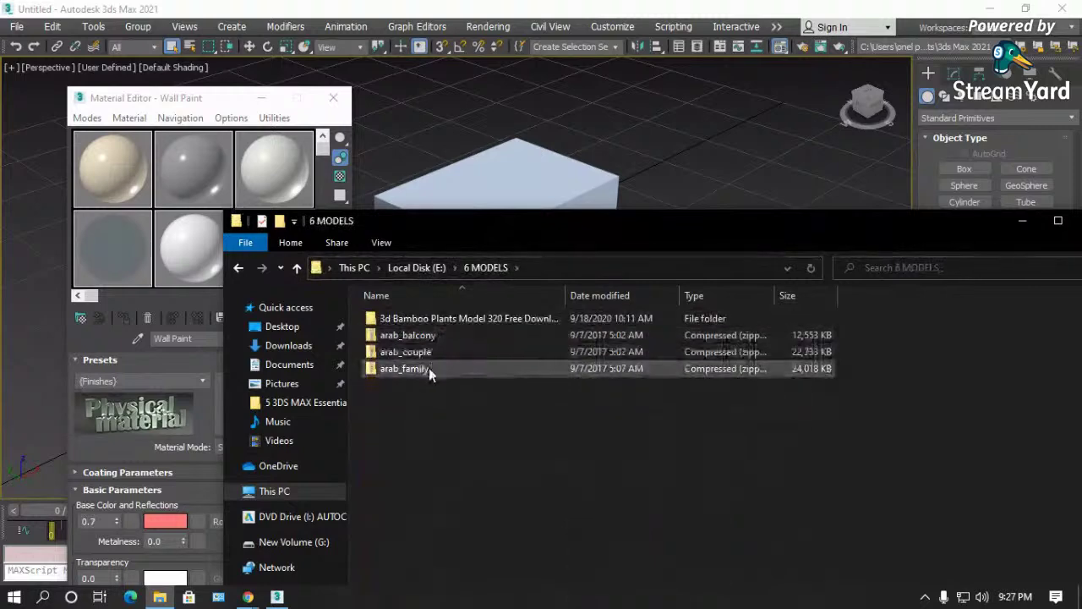
{"action": "double_click", "coordinate": [469, 319]}
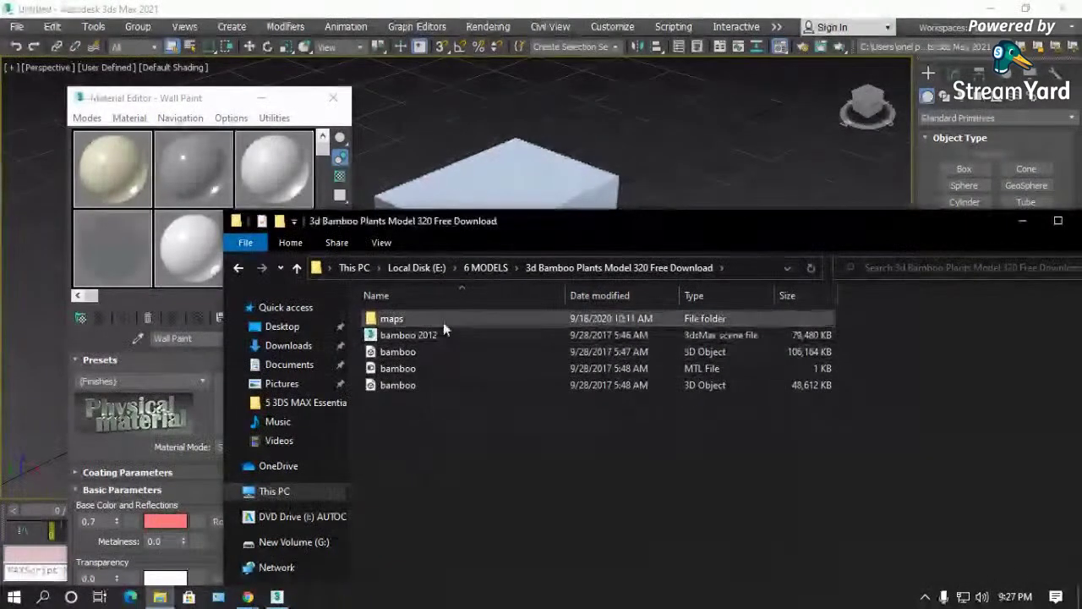
{"action": "left_click_drag", "start_coordinate": [524, 225], "coordinate": [634, 338]}
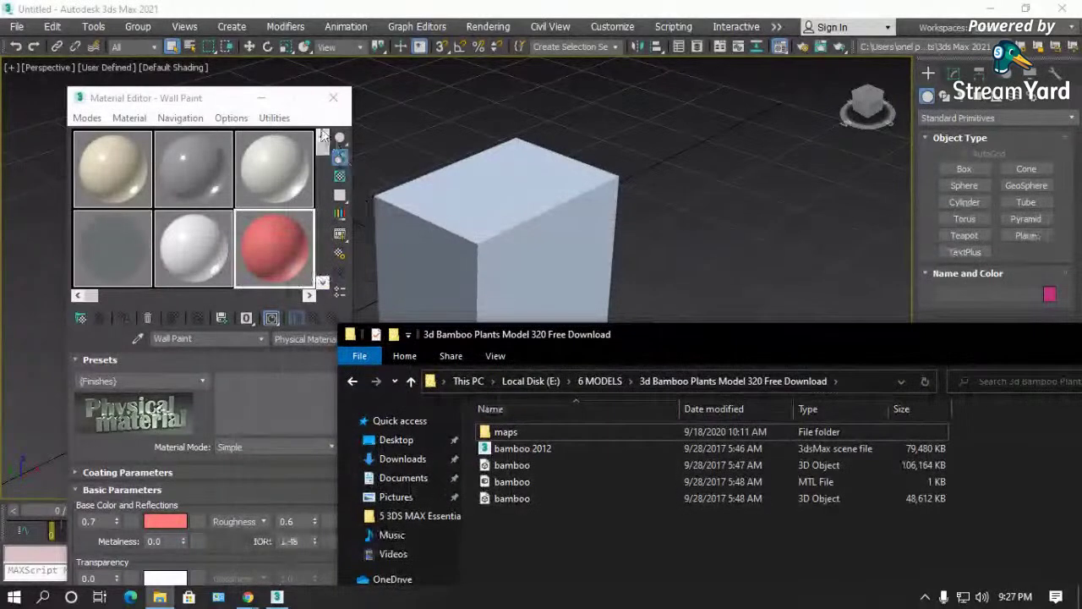
{"action": "left_click", "coordinate": [334, 98]}
{"action": "left_click", "coordinate": [333, 98]}
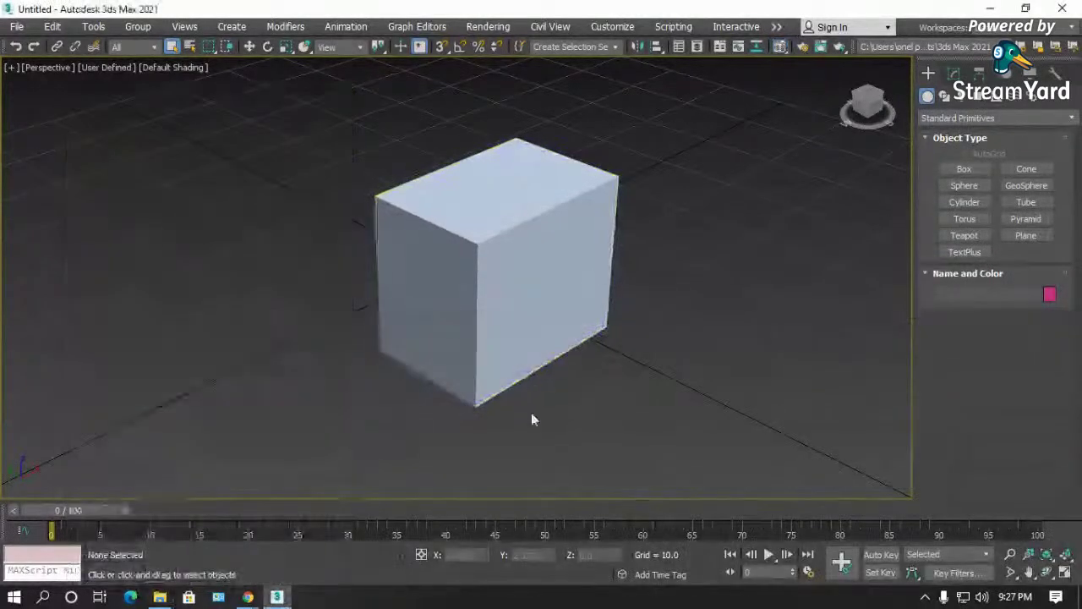
{"action": "left_click", "coordinate": [159, 597]}
{"action": "left_click", "coordinate": [534, 455]}
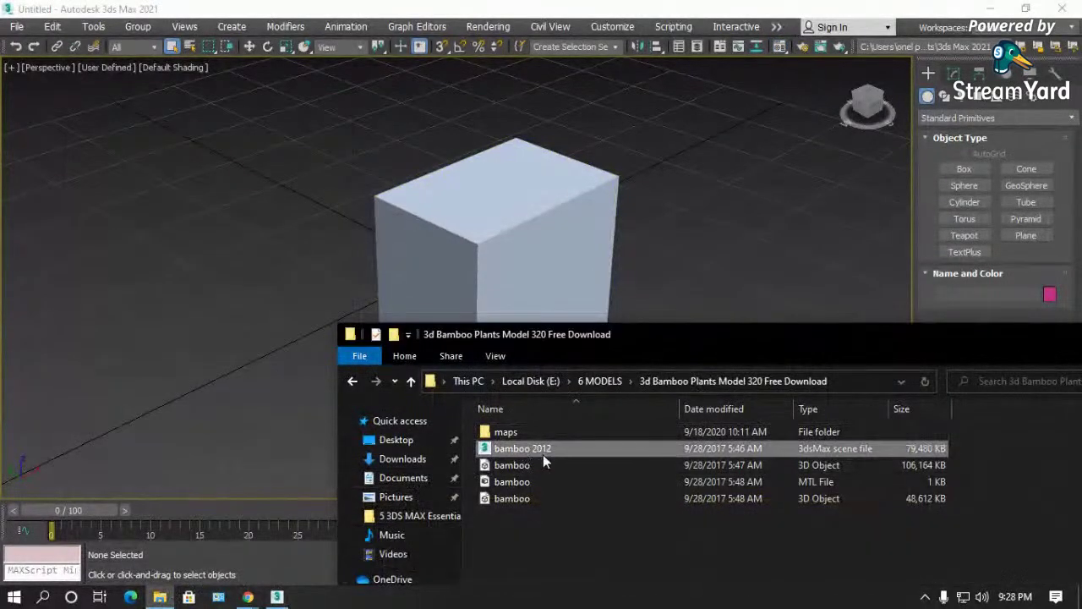
{"action": "left_click_drag", "start_coordinate": [543, 449], "coordinate": [592, 536]}
{"action": "left_click", "coordinate": [595, 530]}
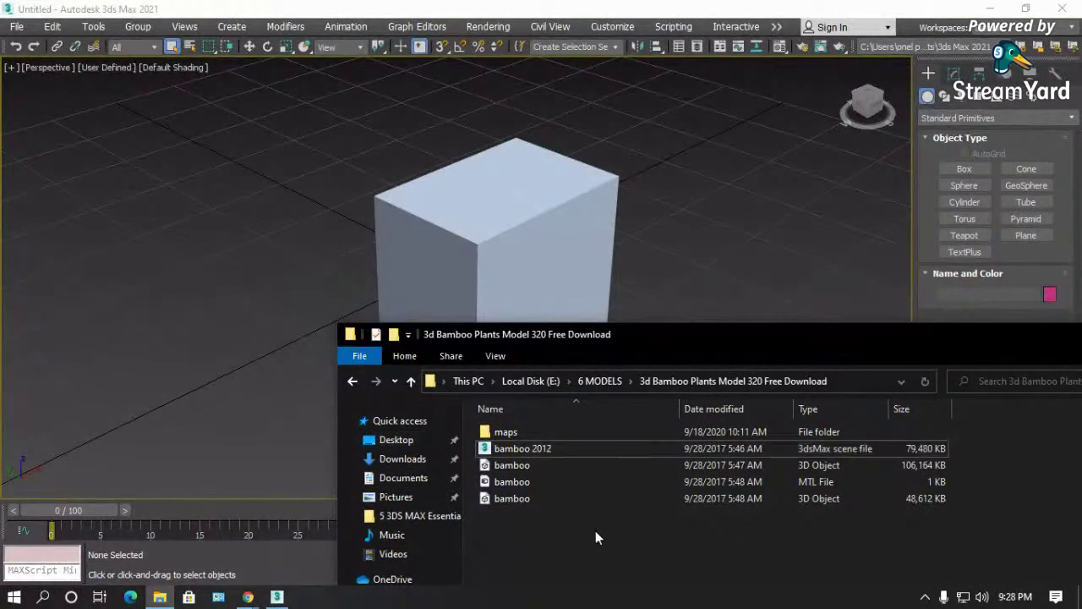
{"action": "left_click", "coordinate": [530, 468]}
{"action": "left_click_drag", "start_coordinate": [528, 468], "coordinate": [237, 330]}
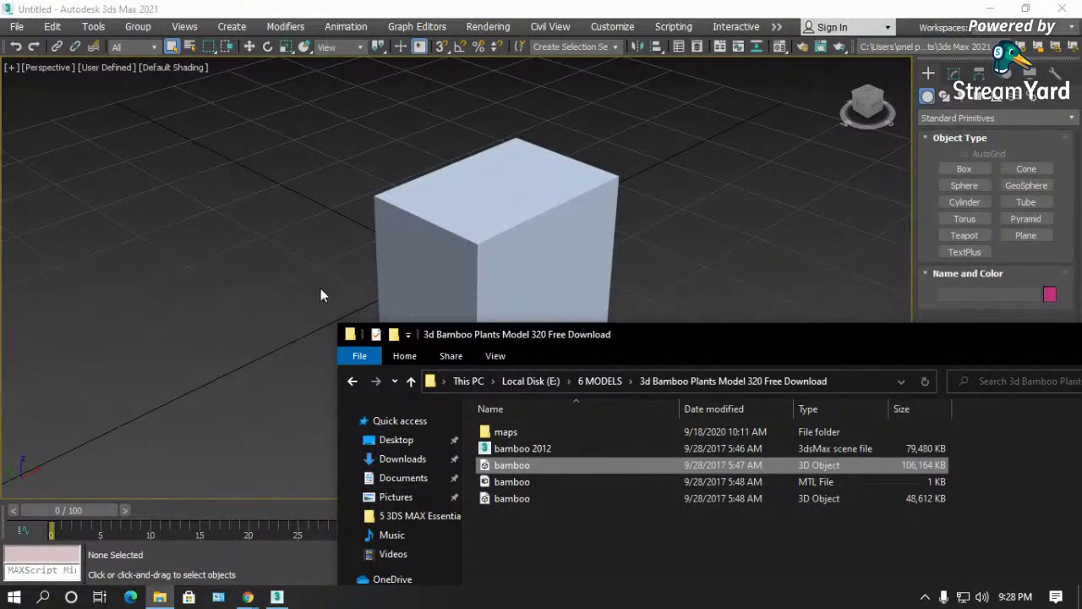
{"action": "left_click", "coordinate": [245, 294]}
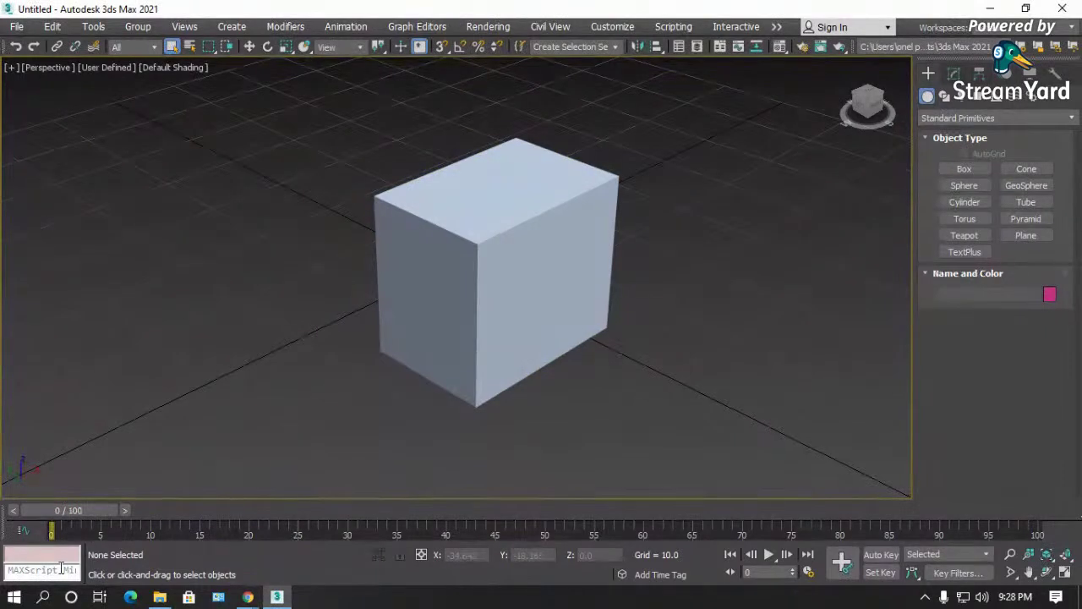
{"action": "left_click", "coordinate": [12, 596]}
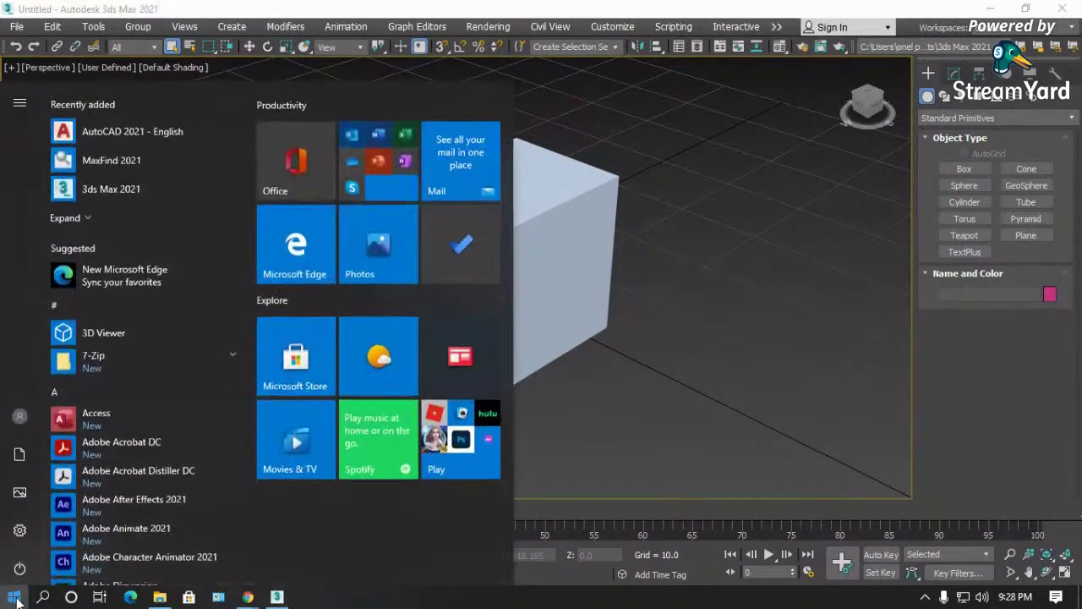
- Restart 3ds Max 2021, choosing Don't Save for the old box scene, and hide Explorer
{"action": "left_click", "coordinate": [116, 184]}
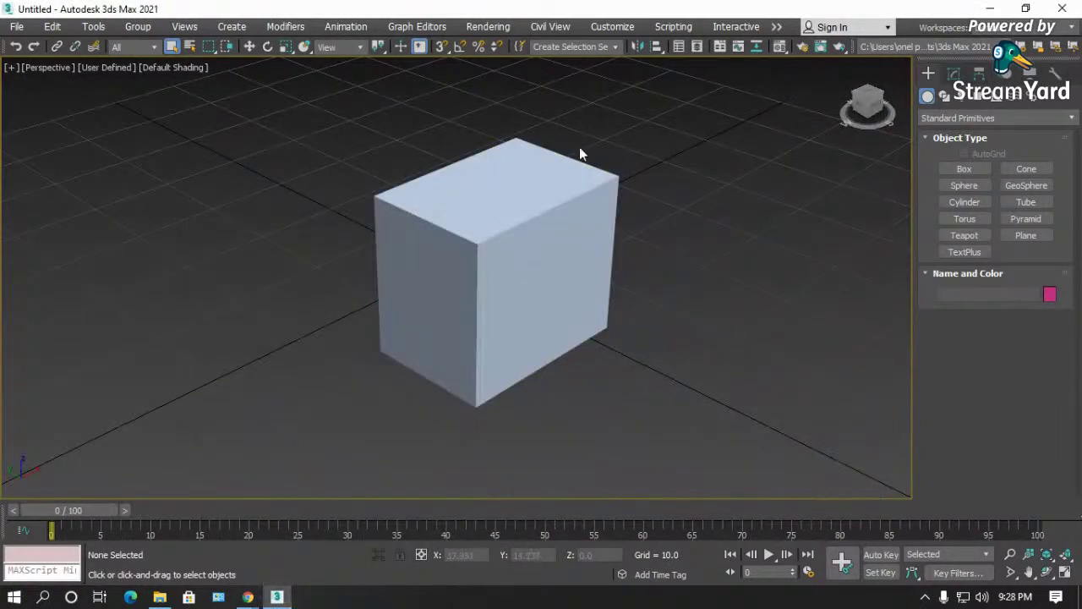
{"action": "left_click", "coordinate": [1062, 9]}
{"action": "left_click", "coordinate": [534, 325]}
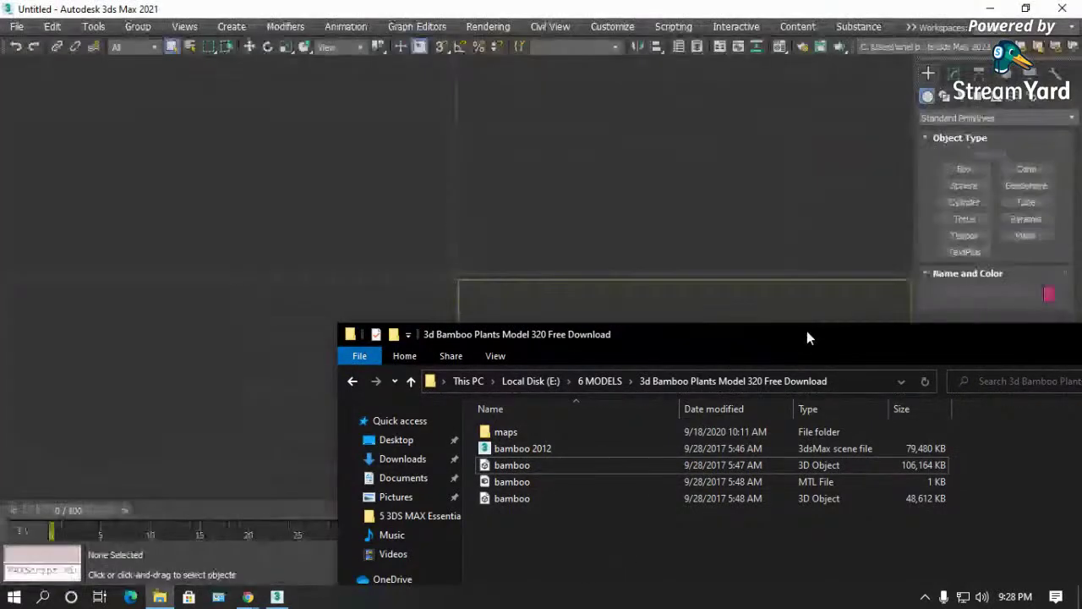
{"action": "left_click_drag", "start_coordinate": [863, 332], "coordinate": [659, 451]}
{"action": "left_click", "coordinate": [921, 412]}
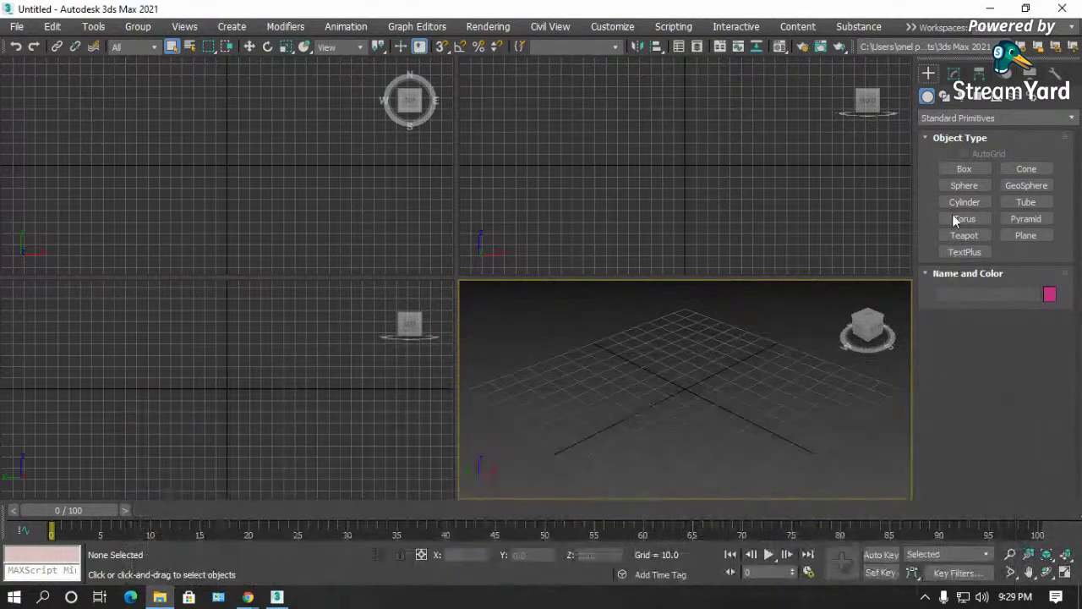
- Draw a new Box001, about 21 x 24 x 23, in a maximized Perspective viewport
{"action": "left_click", "coordinate": [964, 169]}
{"action": "left_click_drag", "start_coordinate": [678, 393], "coordinate": [701, 405]}
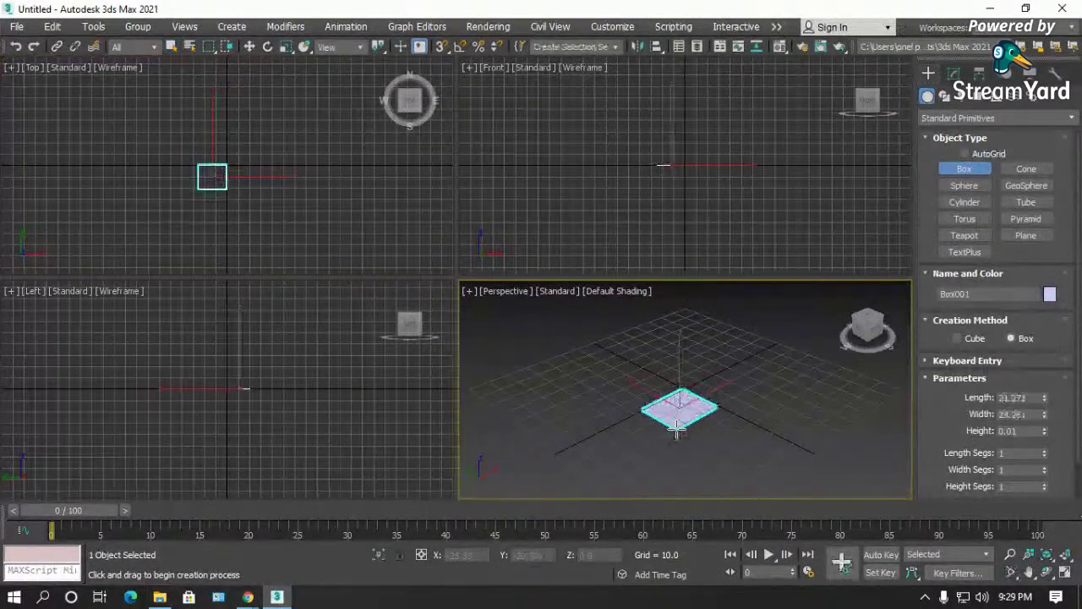
{"action": "left_click", "coordinate": [709, 385]}
{"action": "left_click", "coordinate": [1064, 572]}
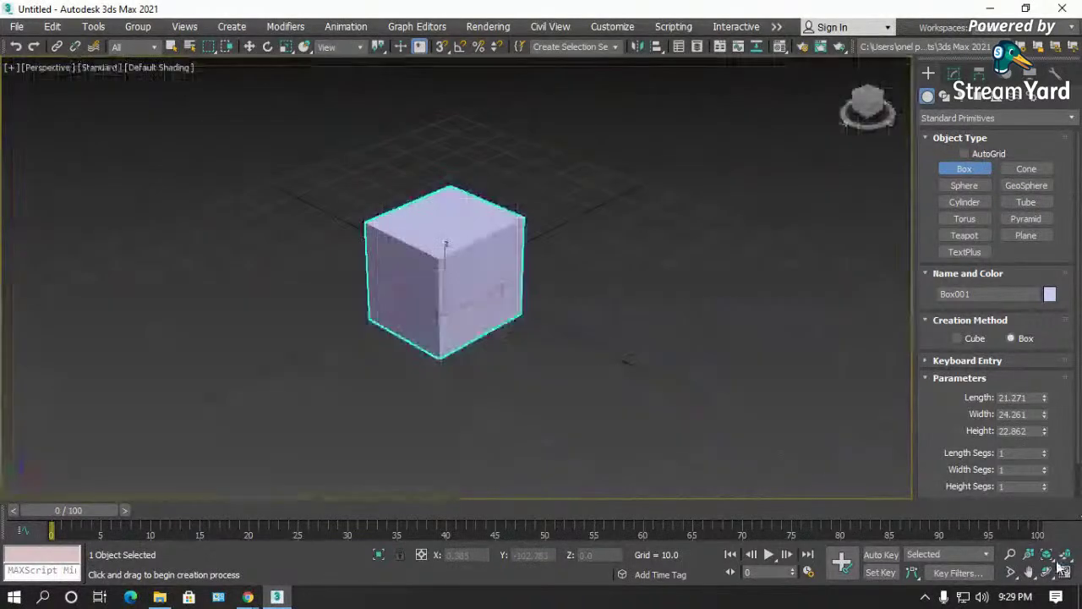
{"action": "right_click", "coordinate": [560, 364]}
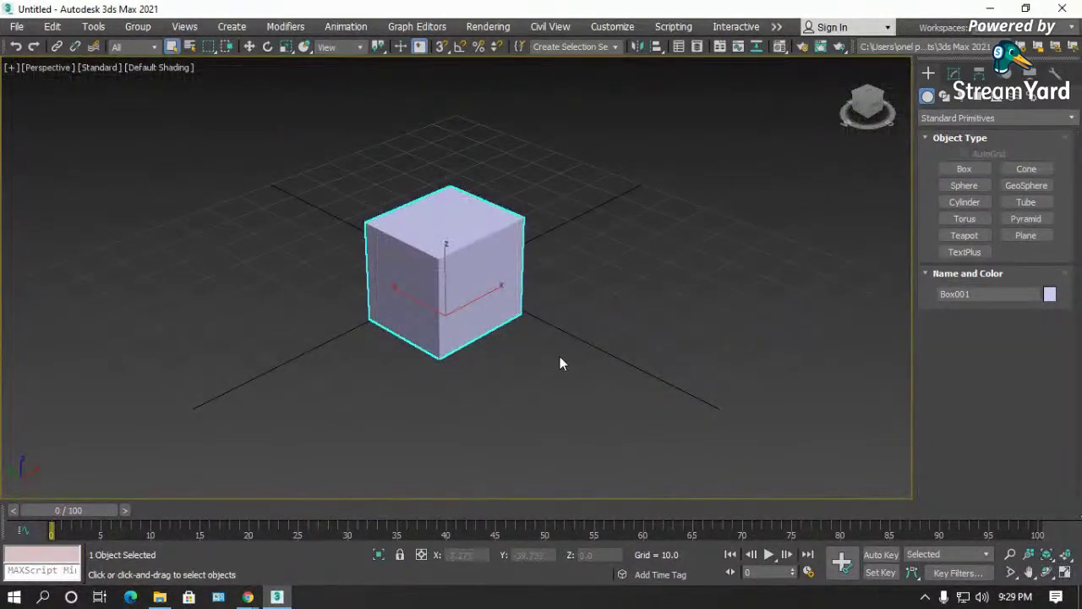
{"action": "left_click", "coordinate": [159, 598]}
{"action": "left_click_drag", "start_coordinate": [483, 419], "coordinate": [851, 234]}
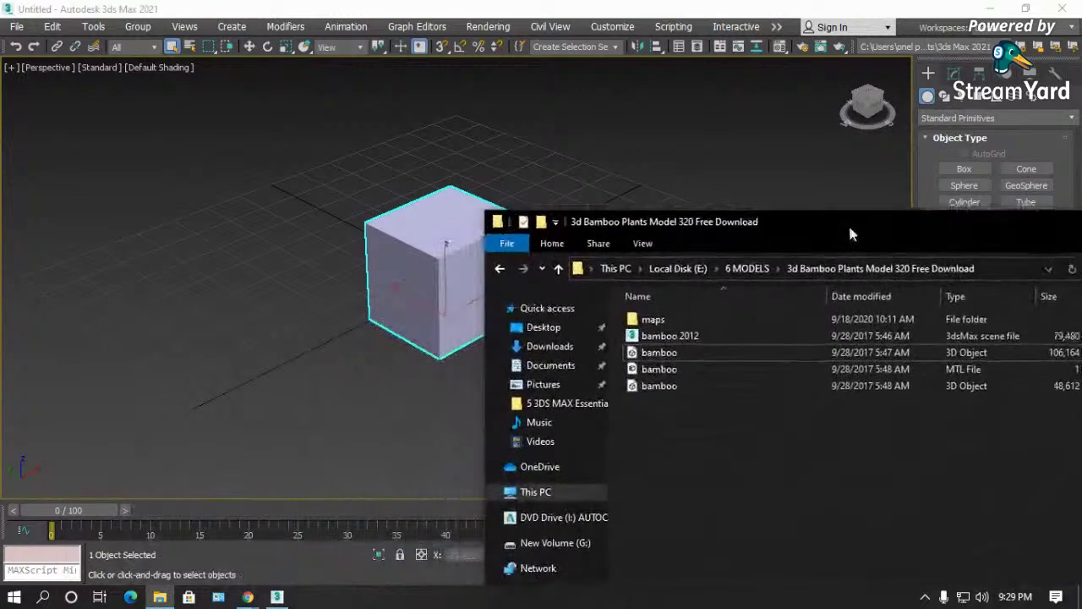
- Drag godzilla-vs-kong-1 from Pictures onto the box so it textures every face
{"action": "left_click", "coordinate": [548, 385]}
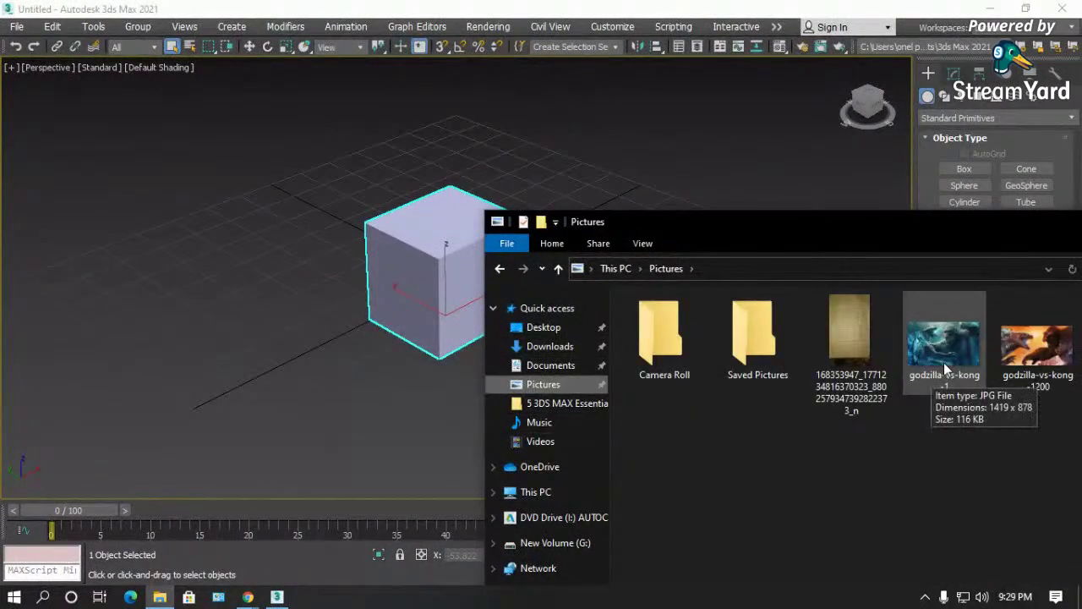
{"action": "left_click_drag", "start_coordinate": [941, 363], "coordinate": [589, 374]}
{"action": "left_click_drag", "start_coordinate": [436, 303], "coordinate": [399, 290]}
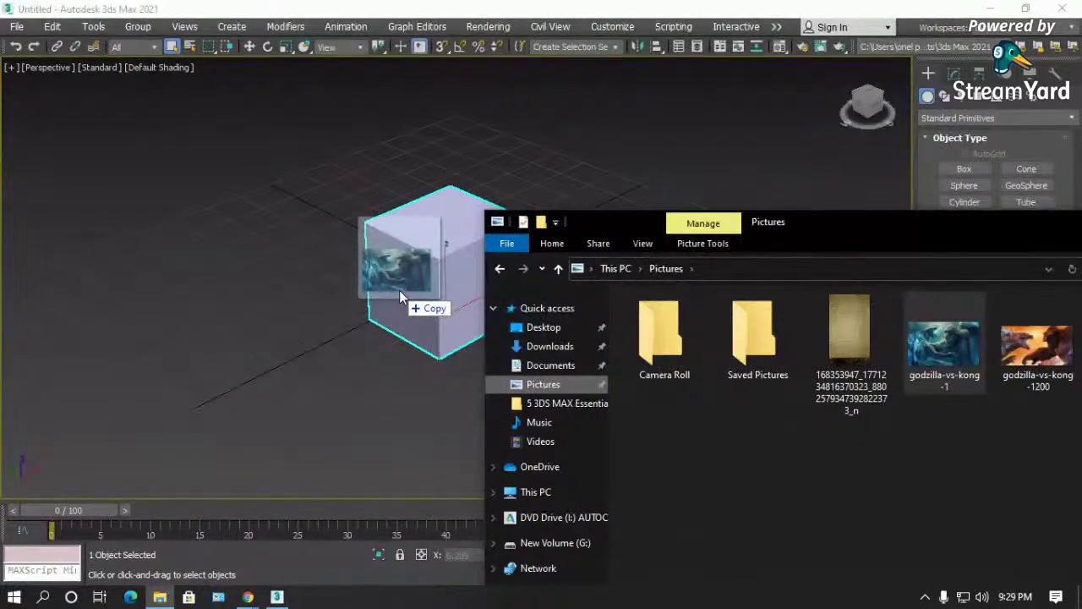
{"action": "mouse_move", "coordinate": [399, 291]}
{"action": "left_mouse_down"}
{"action": "mouse_move", "coordinate": [347, 284]}
{"action": "mouse_move", "coordinate": [357, 292]}
{"action": "mouse_move", "coordinate": [386, 275]}
{"action": "left_mouse_up"}
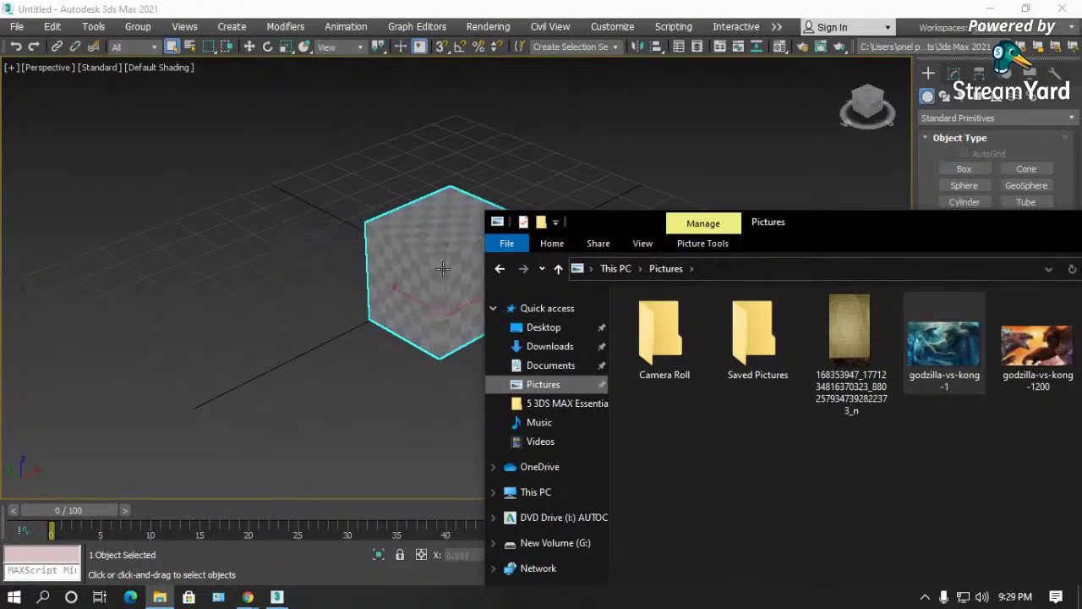
{"action": "scroll", "coordinate": [447, 285], "scroll_direction": "up", "scroll_amount": 3}
{"action": "scroll", "coordinate": [261, 293], "scroll_direction": "down", "scroll_amount": 2}
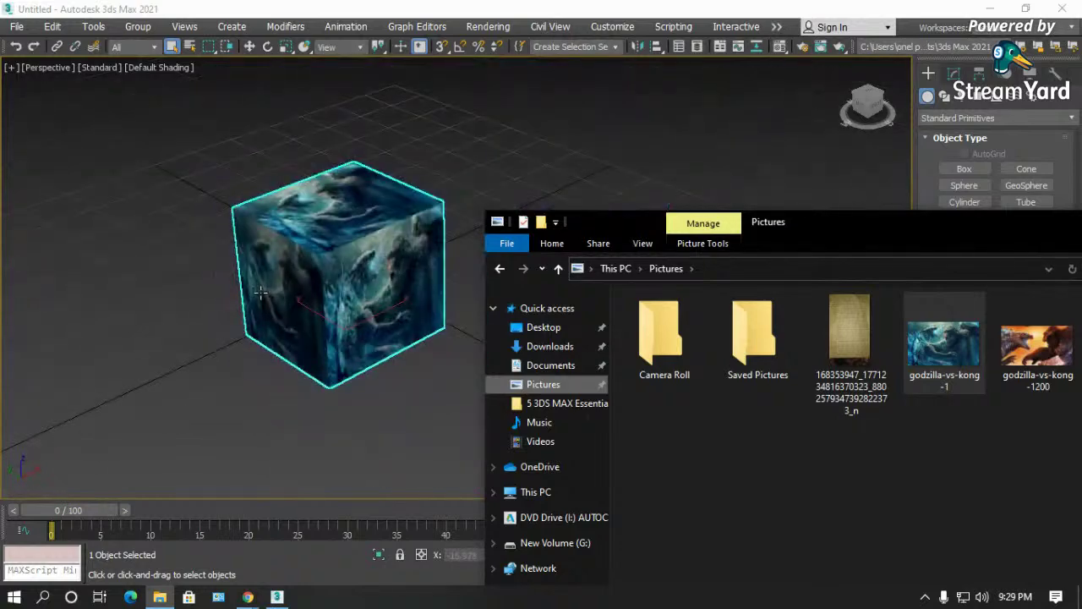
{"action": "left_click", "coordinate": [277, 401]}
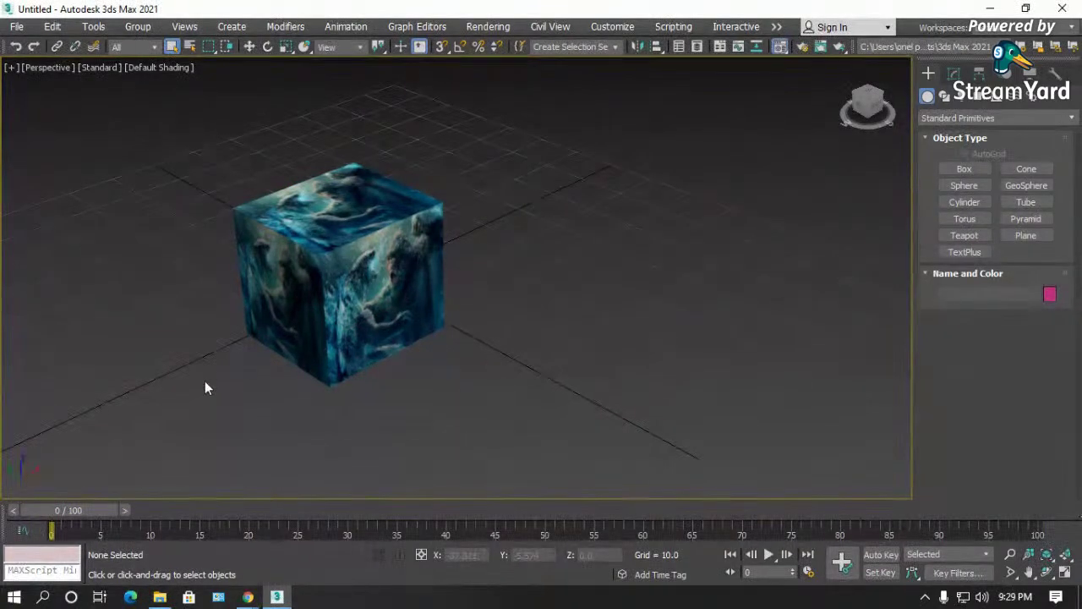
- Load godzilla-vs-kong-1200 into a material slot as Material #26 and apply it to the cube
{"action": "key", "text": "m"}
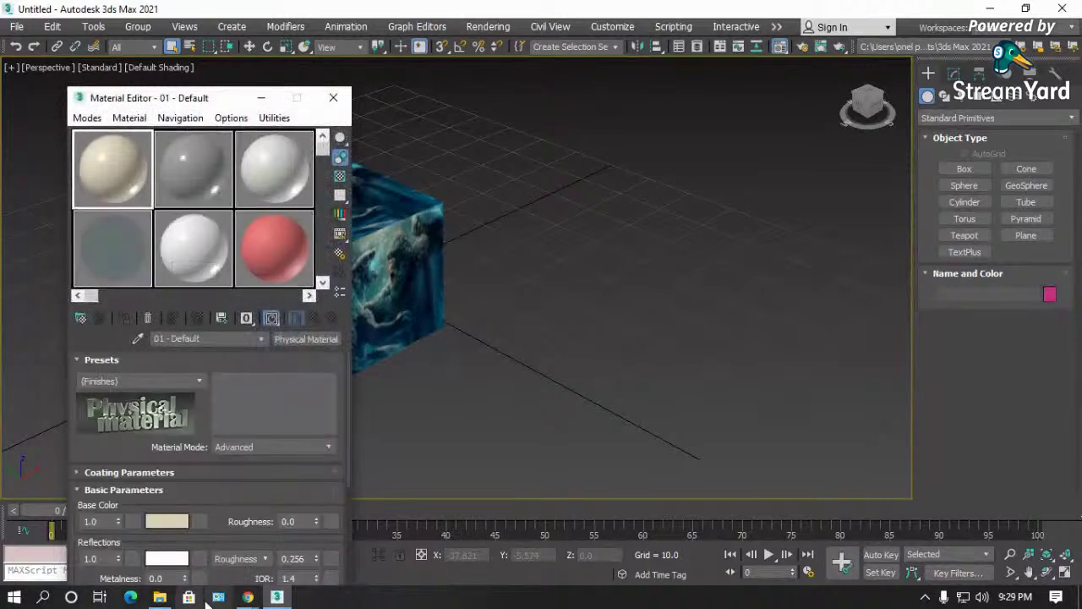
{"action": "left_click", "coordinate": [159, 597]}
{"action": "left_click", "coordinate": [904, 446]}
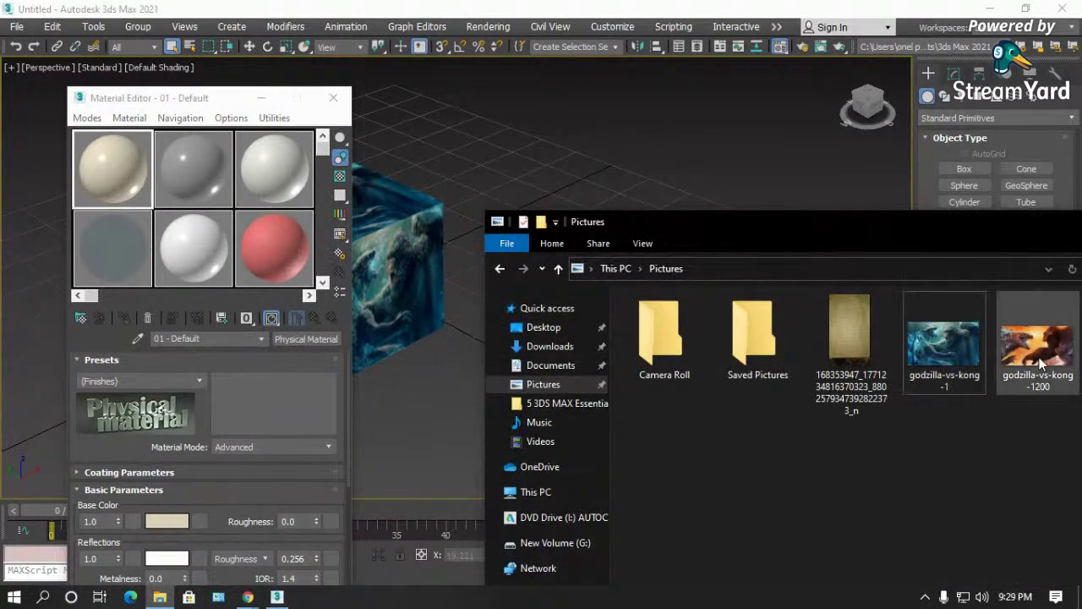
{"action": "left_click_drag", "start_coordinate": [1023, 359], "coordinate": [272, 243]}
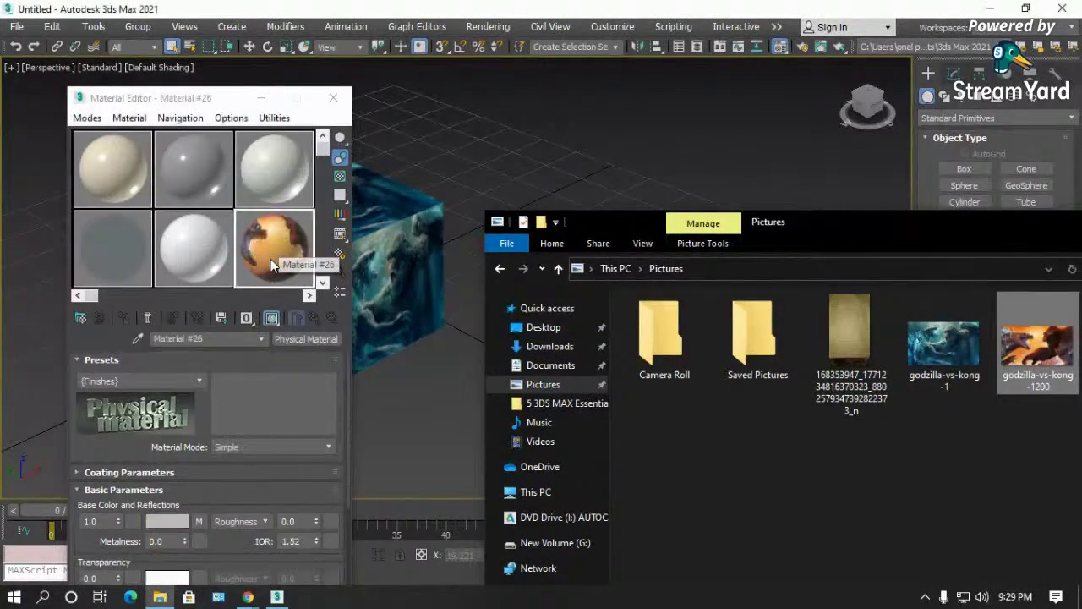
{"action": "left_click", "coordinate": [268, 258]}
{"action": "left_click_drag", "start_coordinate": [270, 258], "coordinate": [406, 296]}
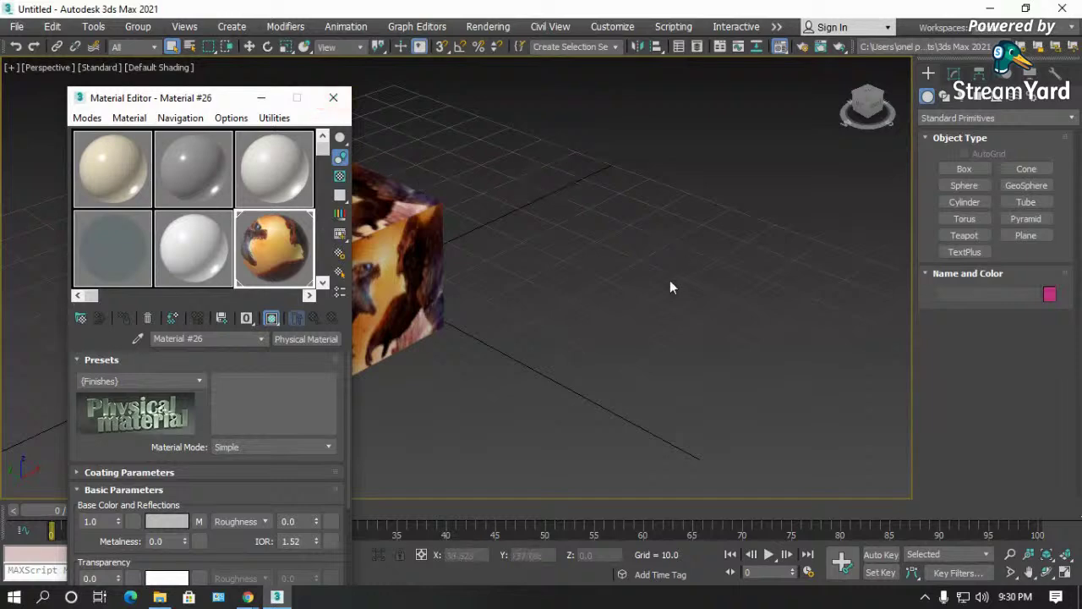
{"action": "left_click_drag", "start_coordinate": [207, 104], "coordinate": [173, 103]}
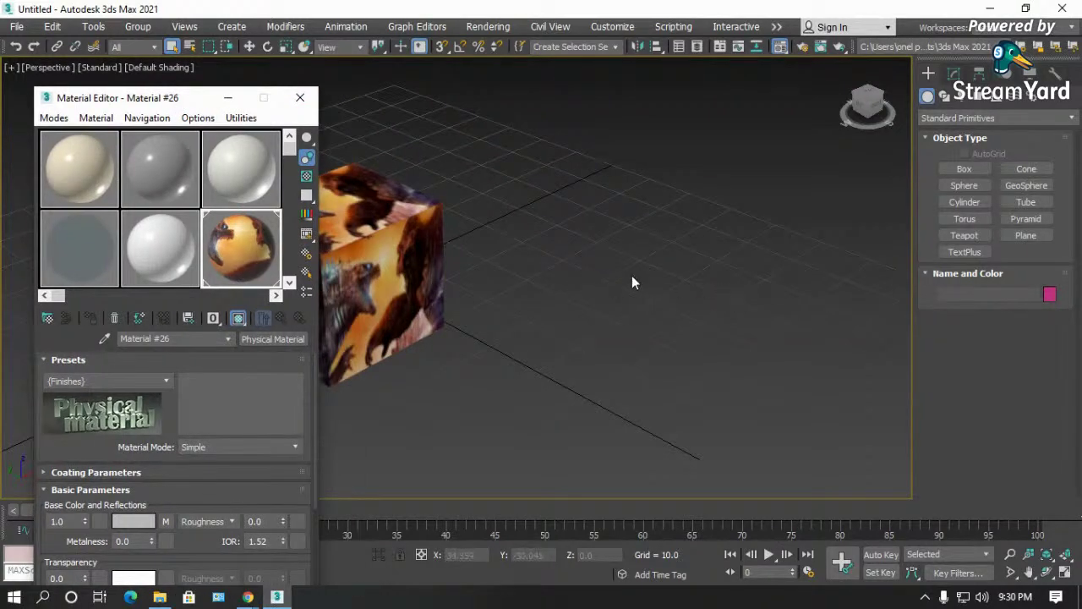
- Browse to E:\6 MODELS\3d Bamboo Plants Model 320 Free Download and drop bamboo 2012.max into the viewport
{"action": "left_click", "coordinate": [277, 597]}
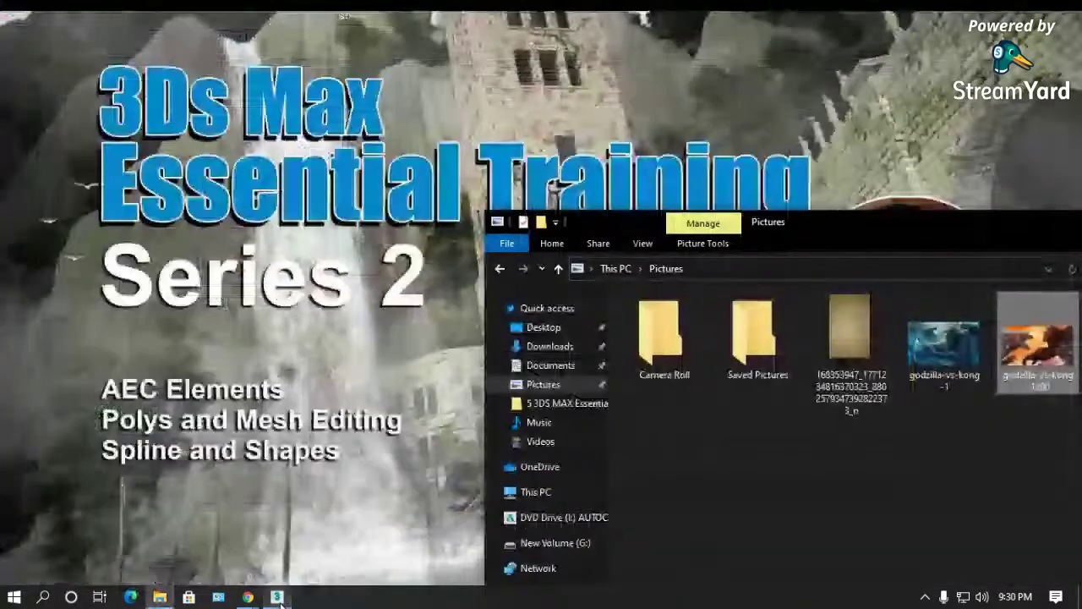
{"action": "left_click", "coordinate": [278, 597]}
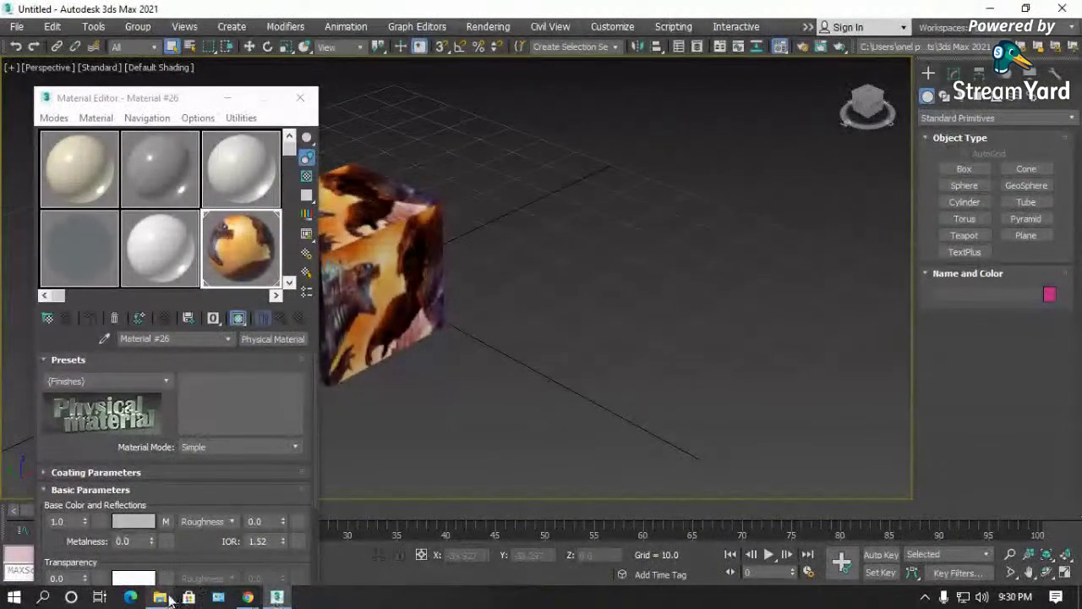
{"action": "left_click", "coordinate": [161, 597]}
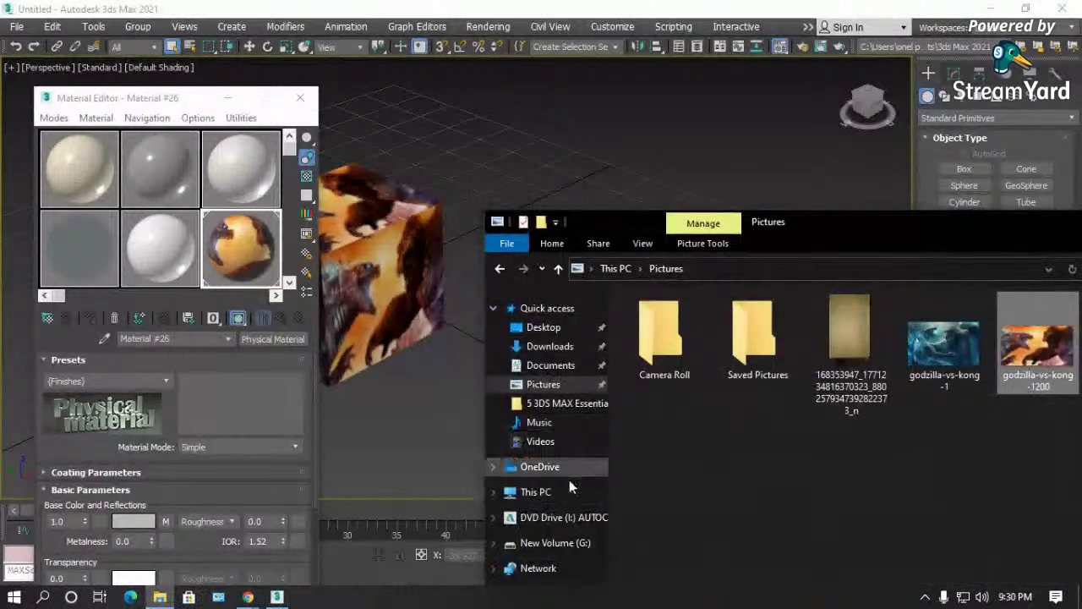
{"action": "left_click", "coordinate": [546, 492]}
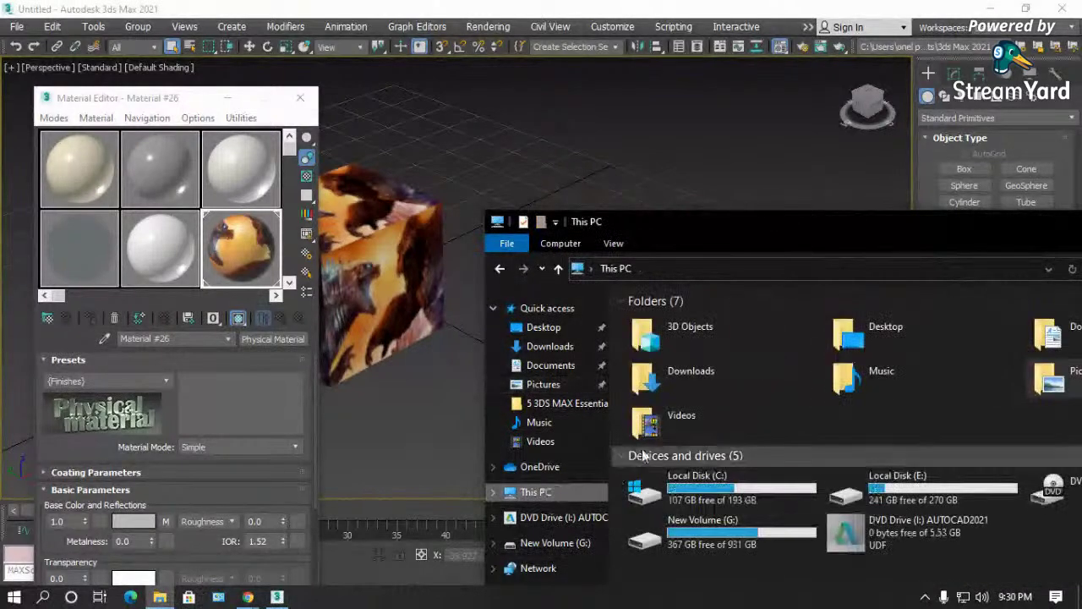
{"action": "double_click", "coordinate": [899, 483]}
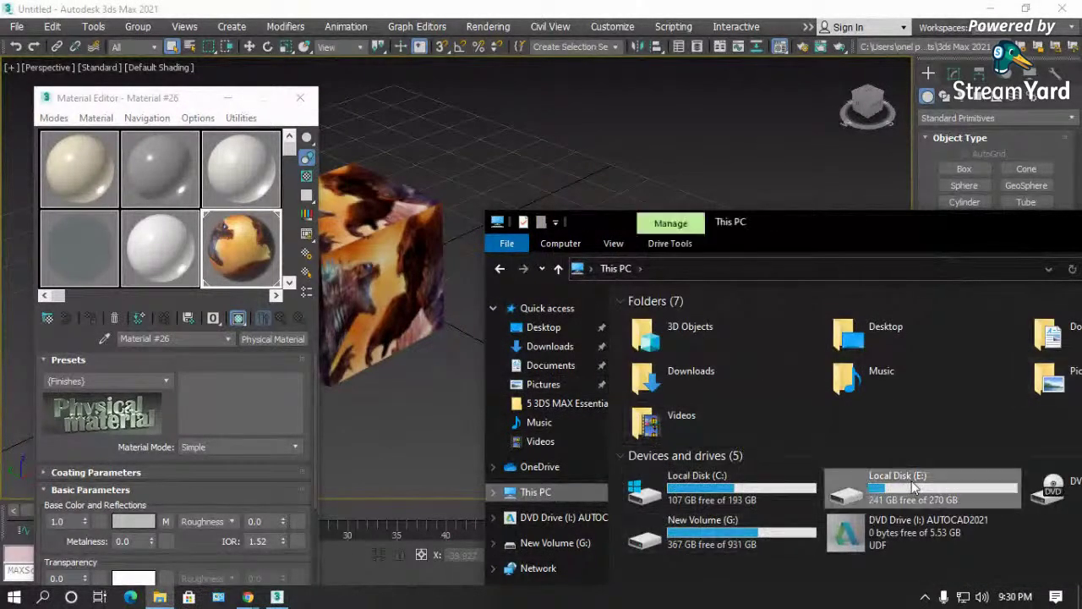
{"action": "double_click", "coordinate": [681, 401]}
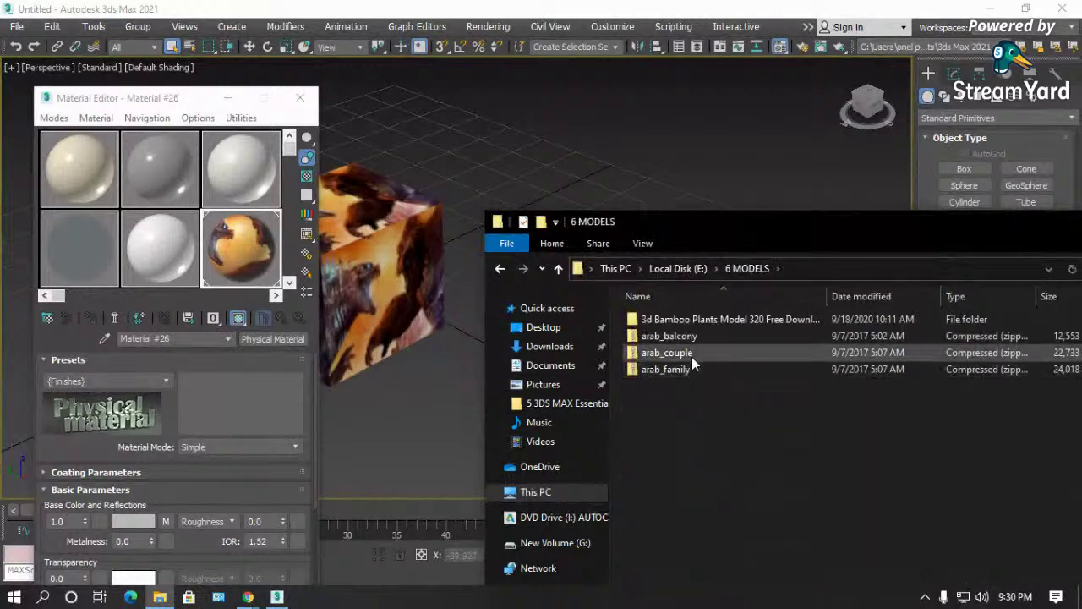
{"action": "double_click", "coordinate": [705, 323]}
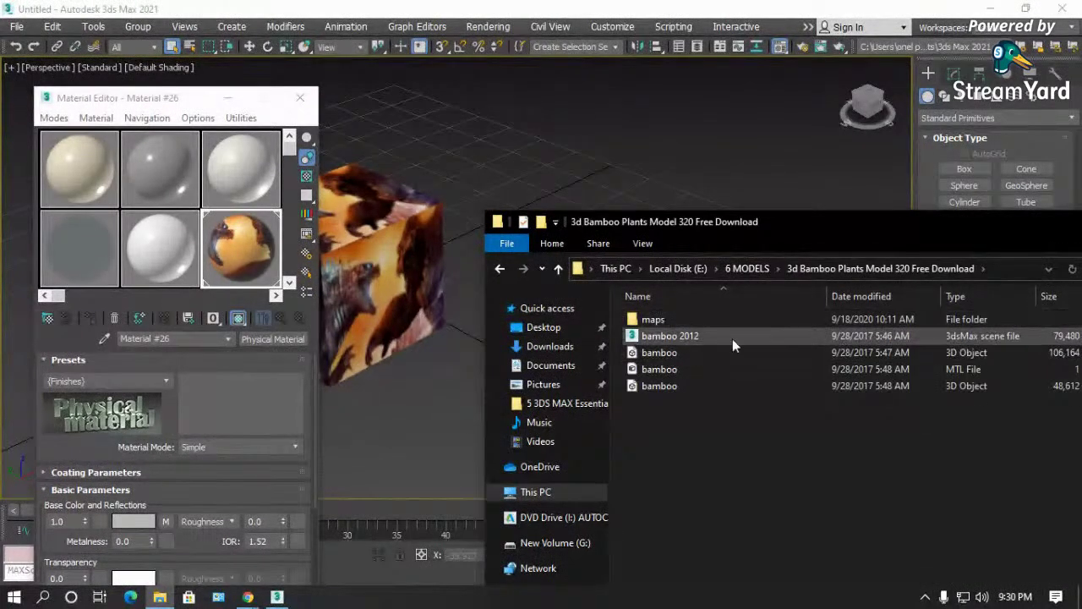
{"action": "left_click_drag", "start_coordinate": [837, 227], "coordinate": [761, 246]}
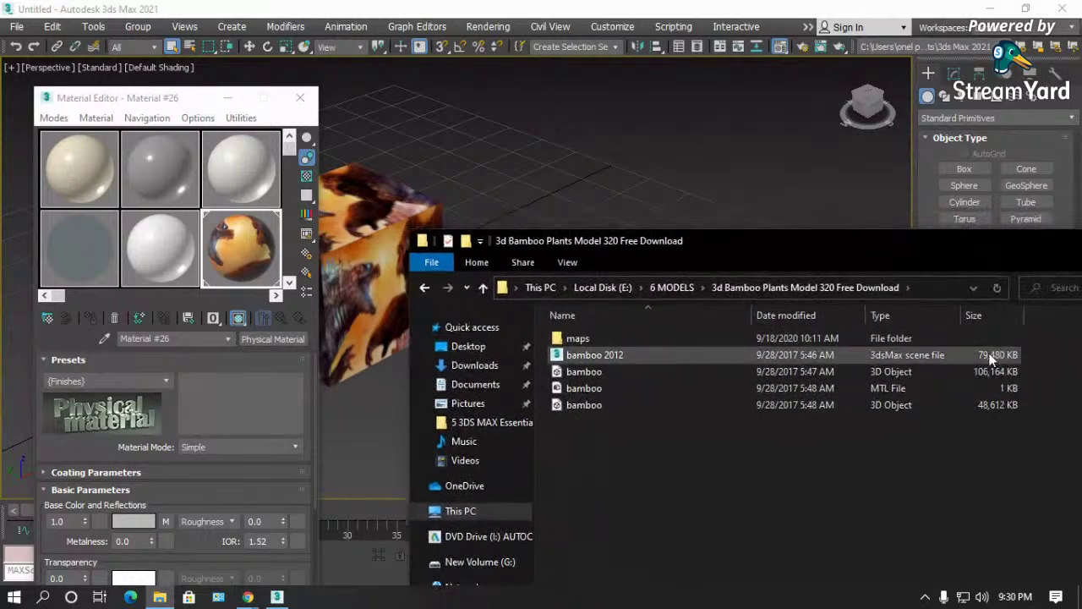
{"action": "left_click", "coordinate": [607, 352]}
{"action": "left_click_drag", "start_coordinate": [608, 353], "coordinate": [534, 184]}
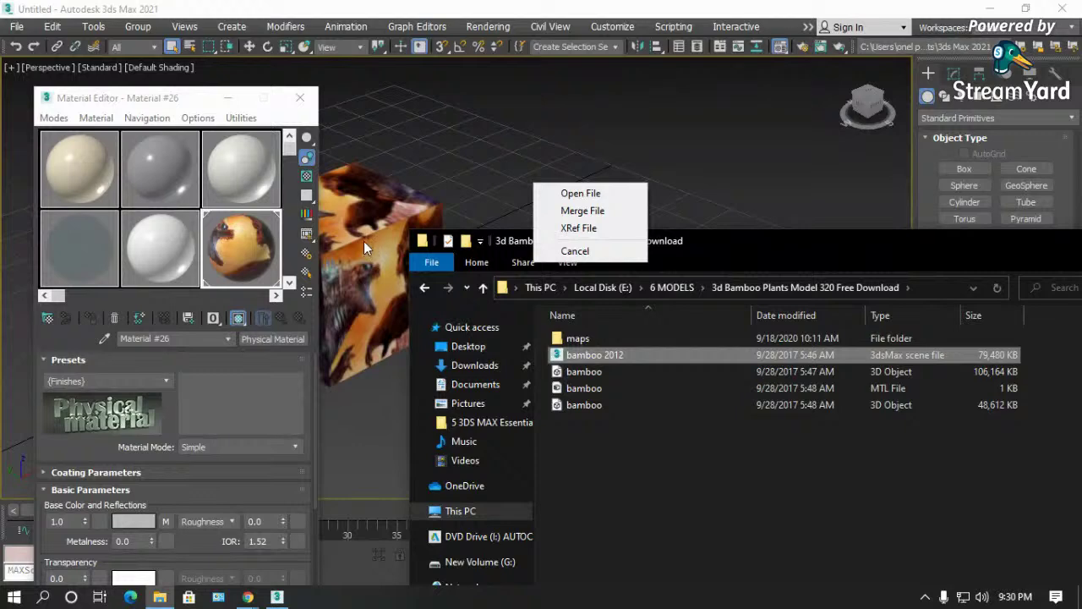
- Merge the bamboo file, opening it despite the missing Corona DLL and skipping scene conversion
{"action": "left_click", "coordinate": [574, 211]}
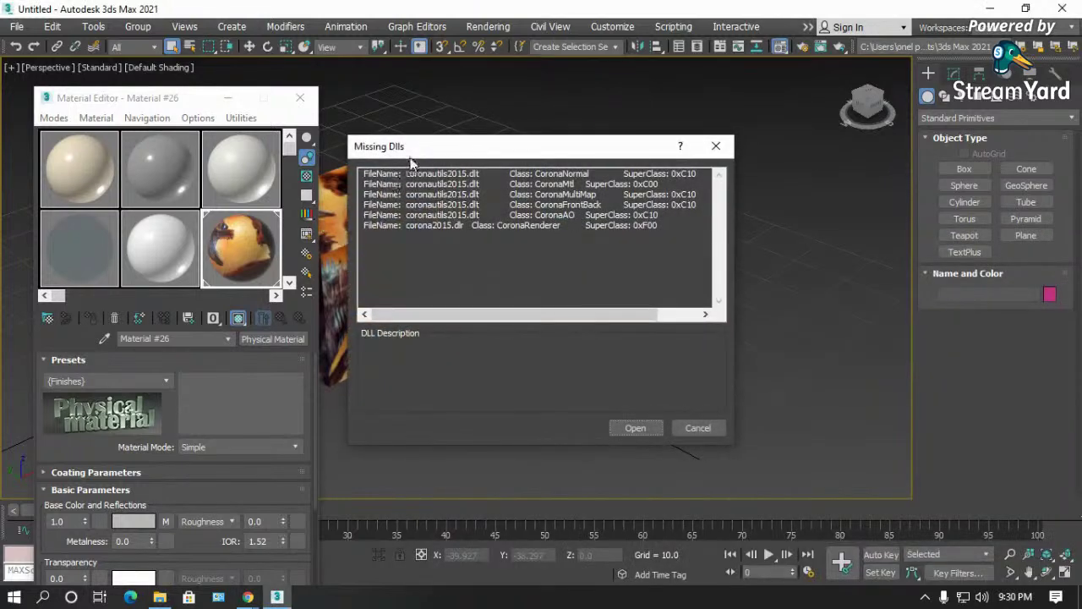
{"action": "left_click_drag", "start_coordinate": [461, 153], "coordinate": [625, 148]}
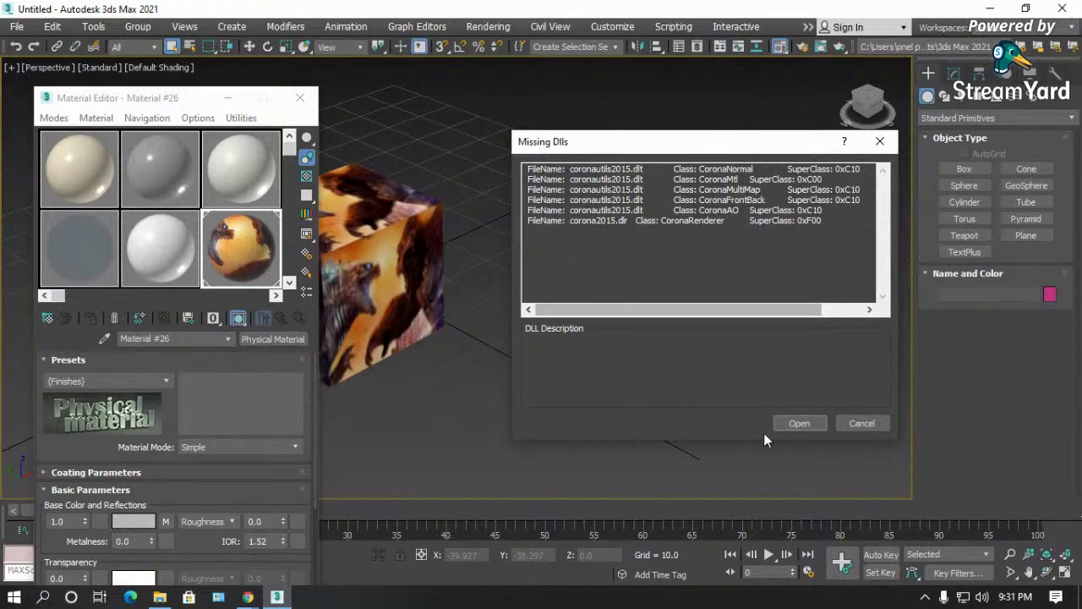
{"action": "left_click", "coordinate": [799, 423]}
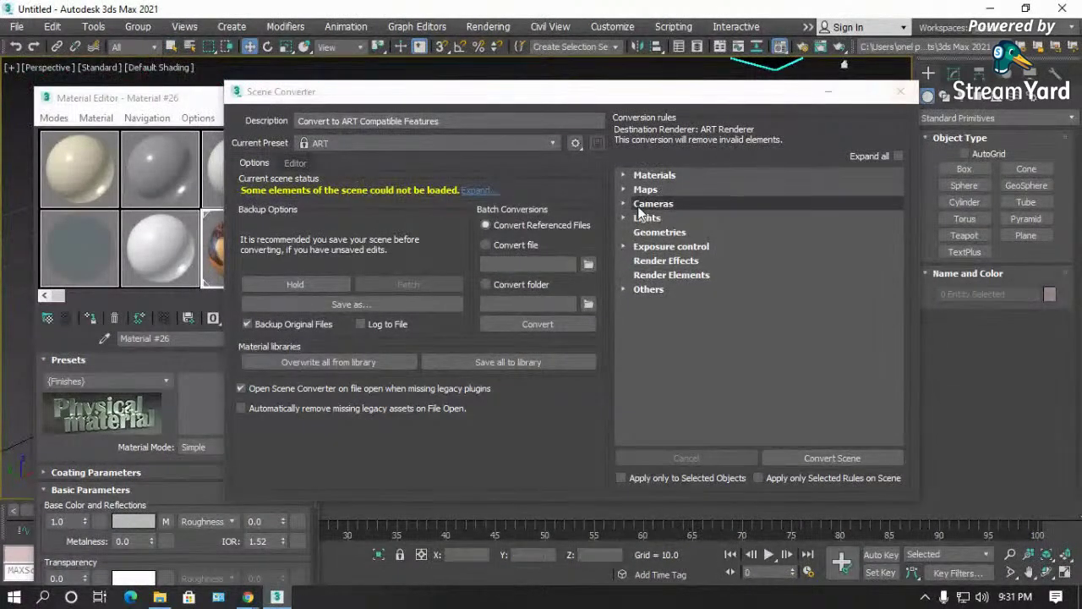
{"action": "left_click", "coordinate": [898, 93]}
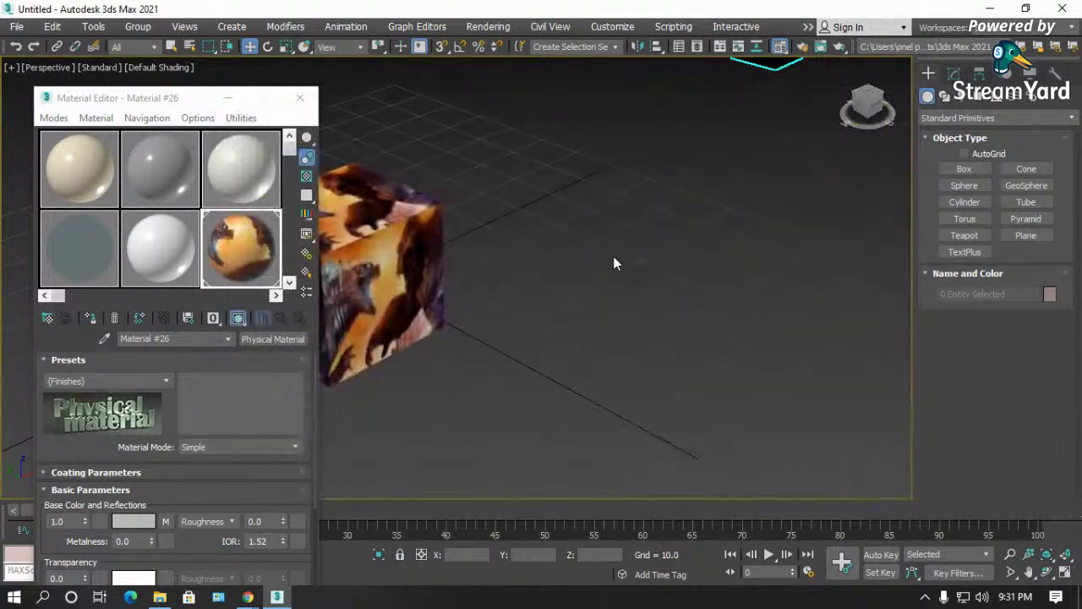
- Close the Material Editor and orbit around the bamboo plants, toggling wireframe and edged faces
{"action": "scroll", "coordinate": [530, 320], "scroll_direction": "down", "scroll_amount": 4}
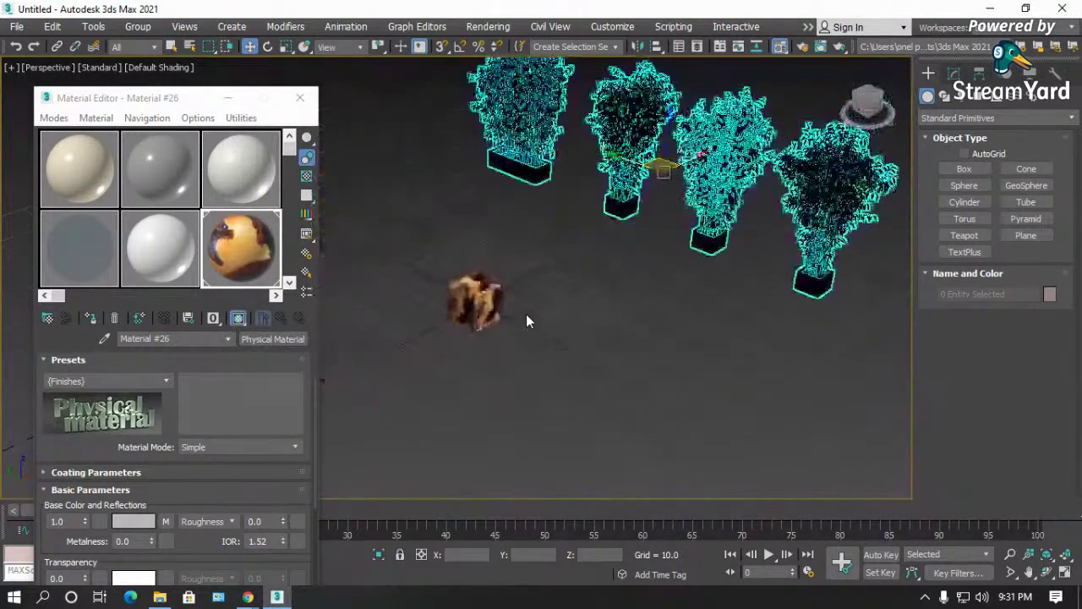
{"action": "left_click", "coordinate": [300, 98]}
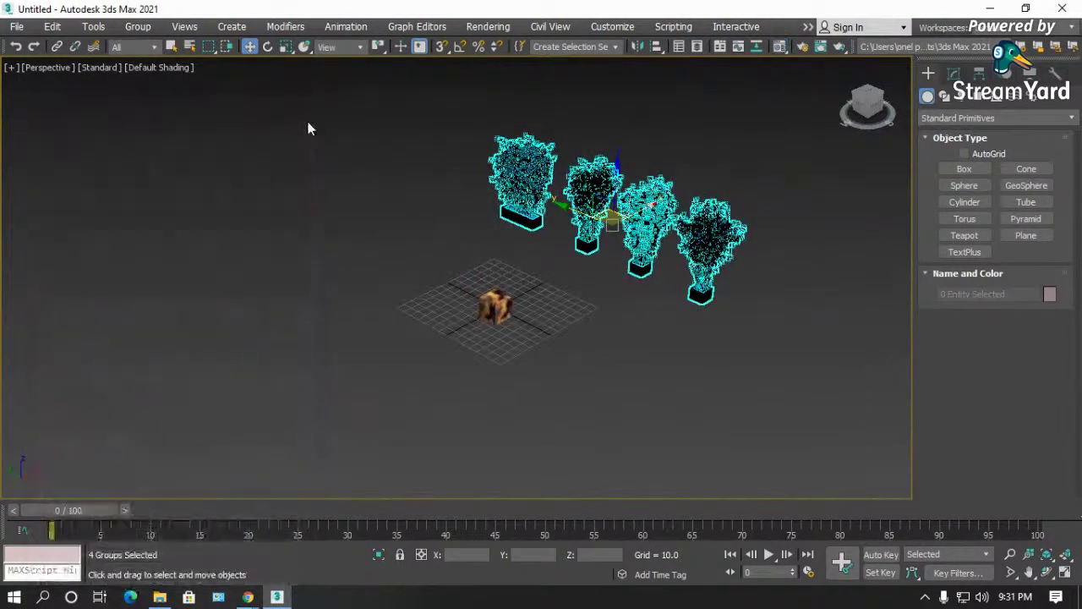
{"action": "scroll", "coordinate": [715, 228], "scroll_direction": "up", "scroll_amount": 5}
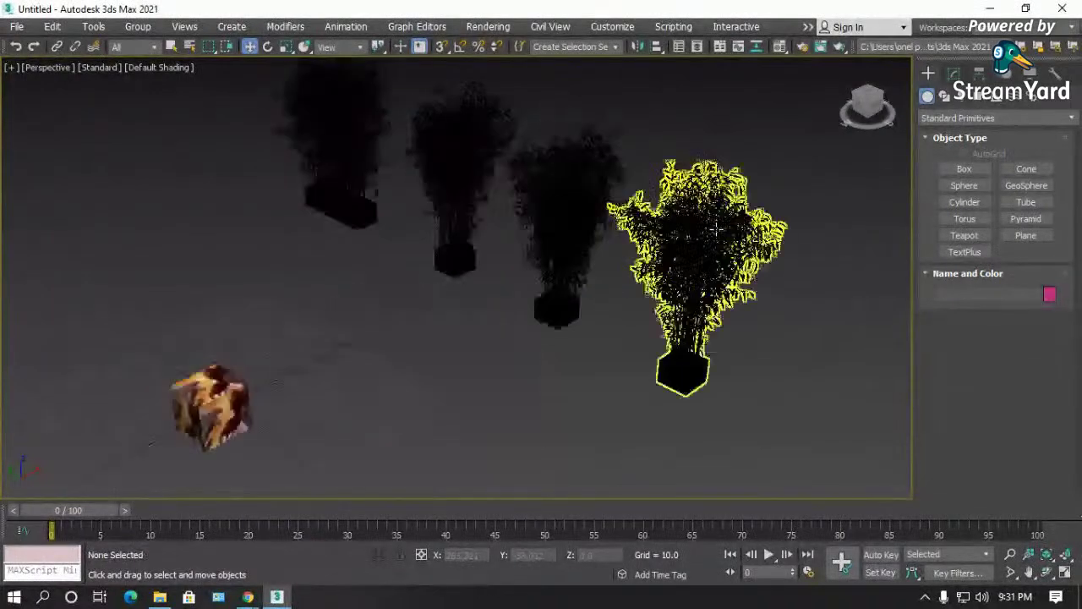
{"action": "key", "text": "F3"}
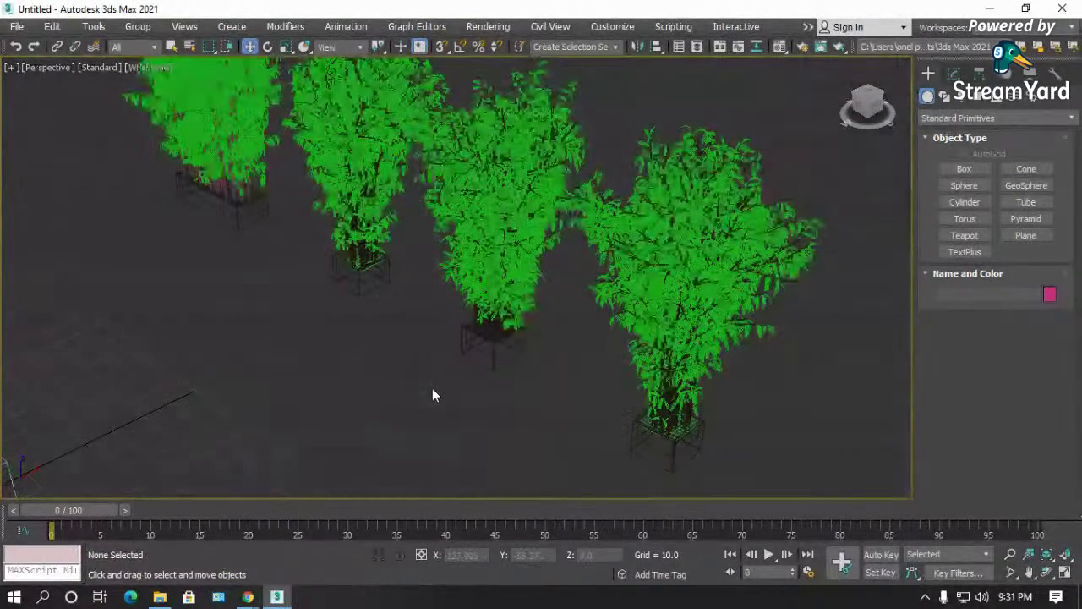
{"action": "left_click", "coordinate": [1047, 573]}
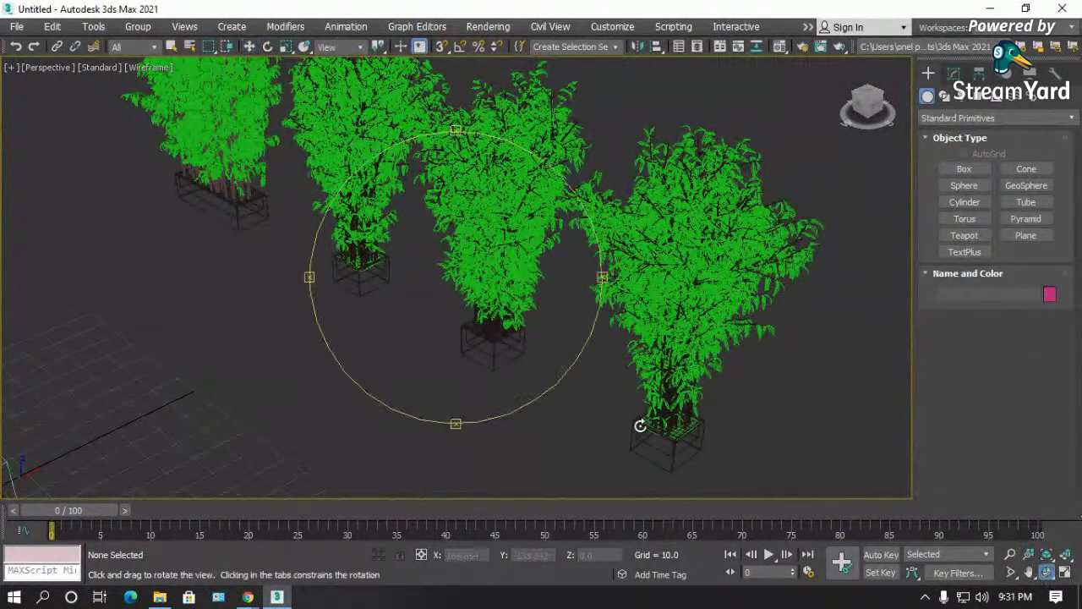
{"action": "left_click_drag", "start_coordinate": [443, 338], "coordinate": [445, 308]}
{"action": "key", "text": "F3"}
{"action": "key", "text": "F4"}
{"action": "key", "text": "w"}
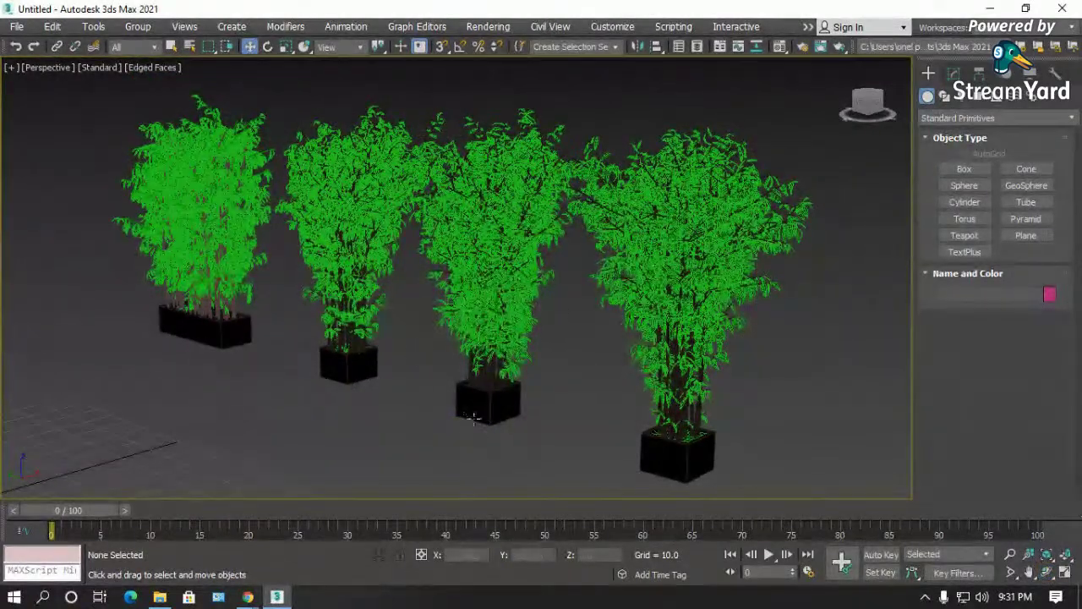
- Zoom in and out on the four bamboo plants in wireframe view
{"action": "scroll", "coordinate": [762, 401], "scroll_direction": "up", "scroll_amount": 5}
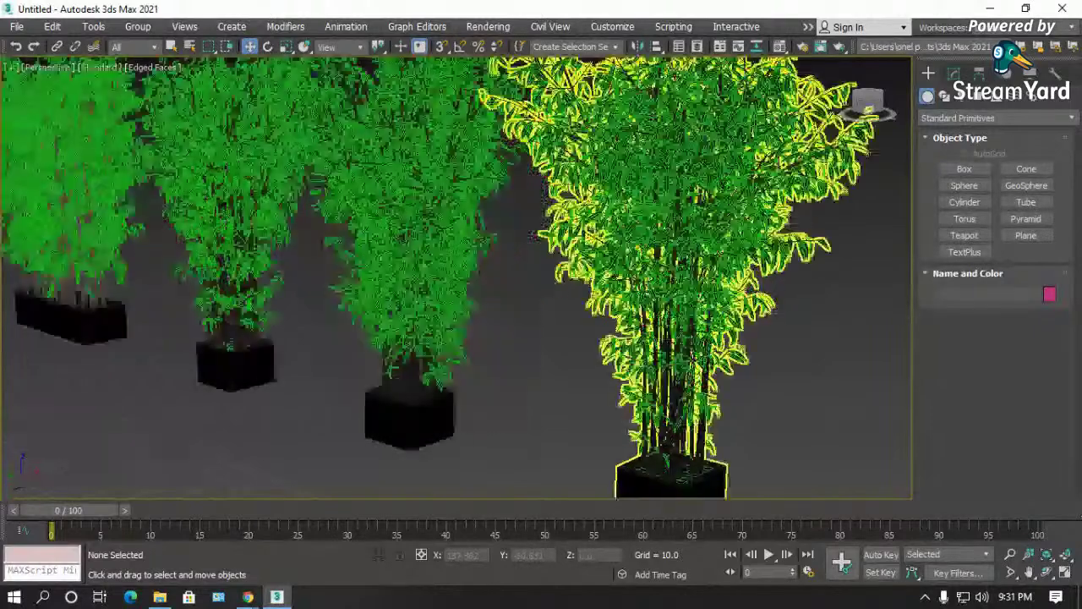
{"action": "scroll", "coordinate": [757, 394], "scroll_direction": "down", "scroll_amount": 2}
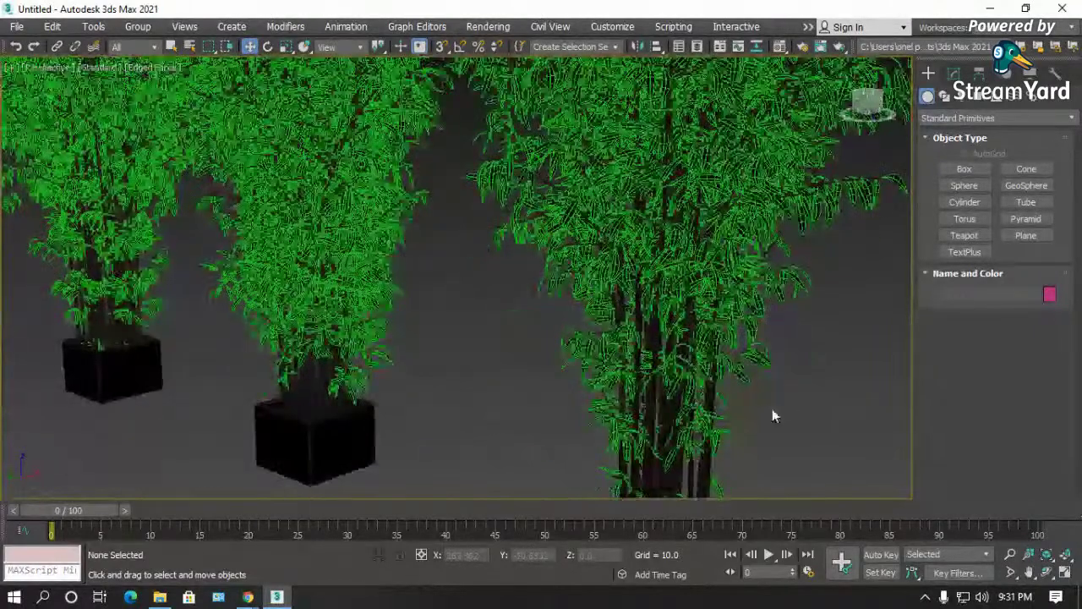
{"action": "key", "text": "F3"}
{"action": "key", "text": "F3"}
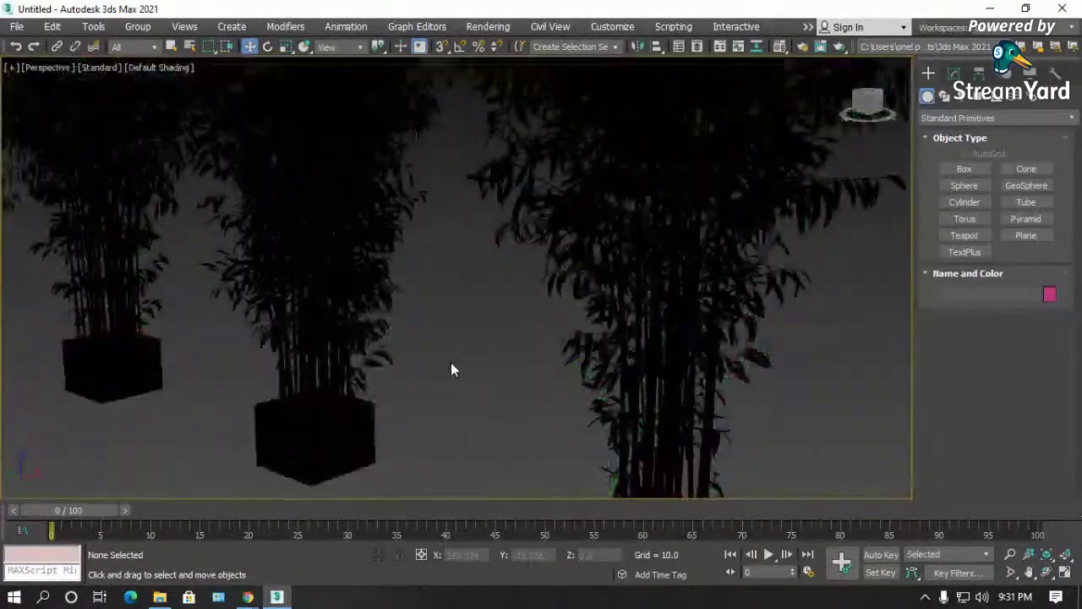
{"action": "scroll", "coordinate": [473, 373], "scroll_direction": "down", "scroll_amount": 6}
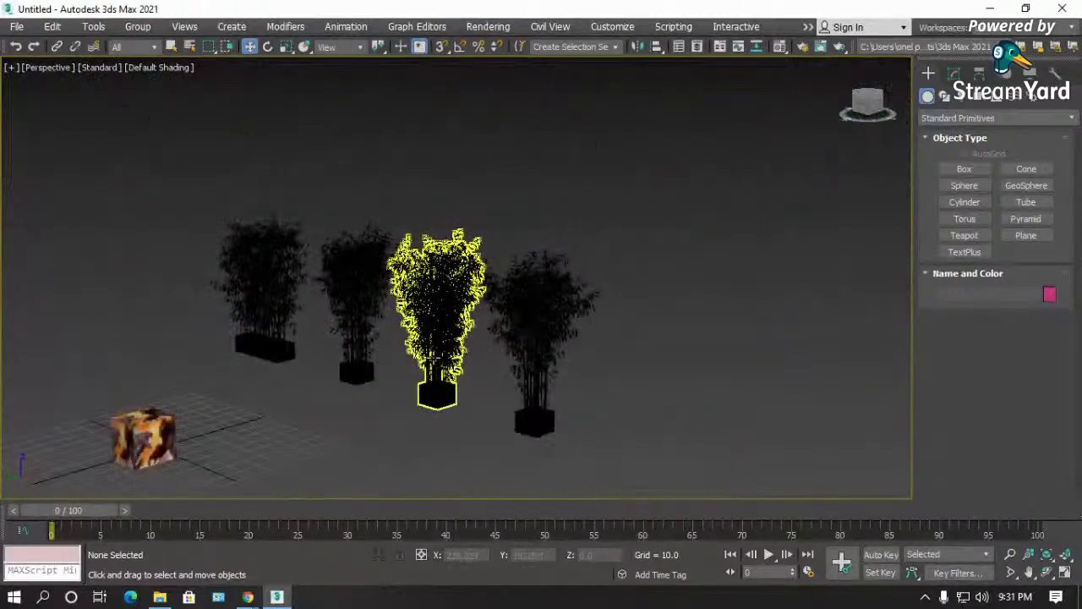
{"action": "scroll", "coordinate": [439, 343], "scroll_direction": "up", "scroll_amount": 6}
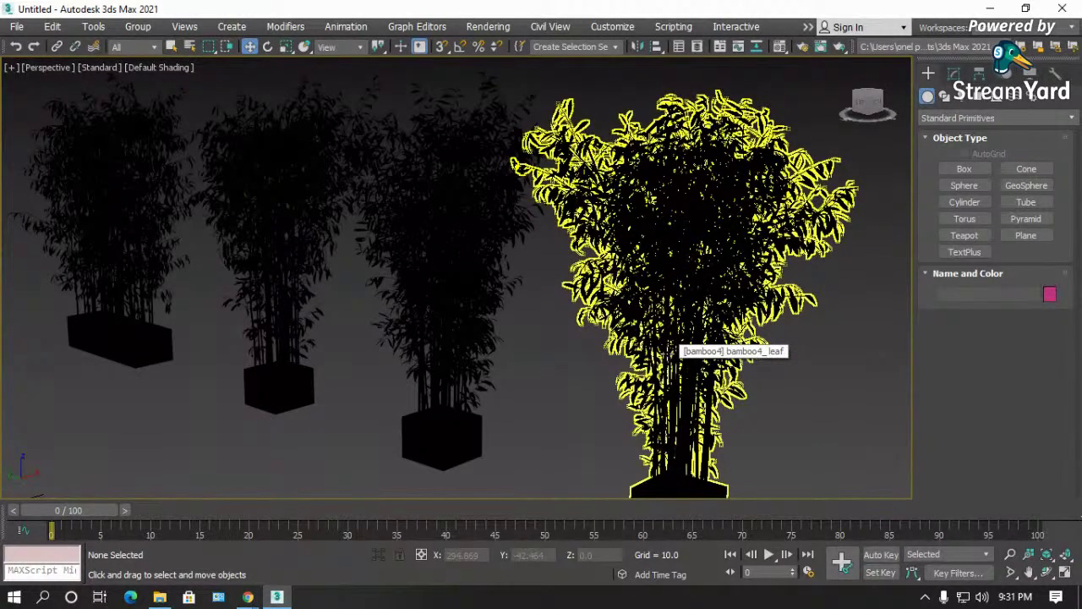
{"action": "scroll", "coordinate": [440, 279], "scroll_direction": "down", "scroll_amount": 4}
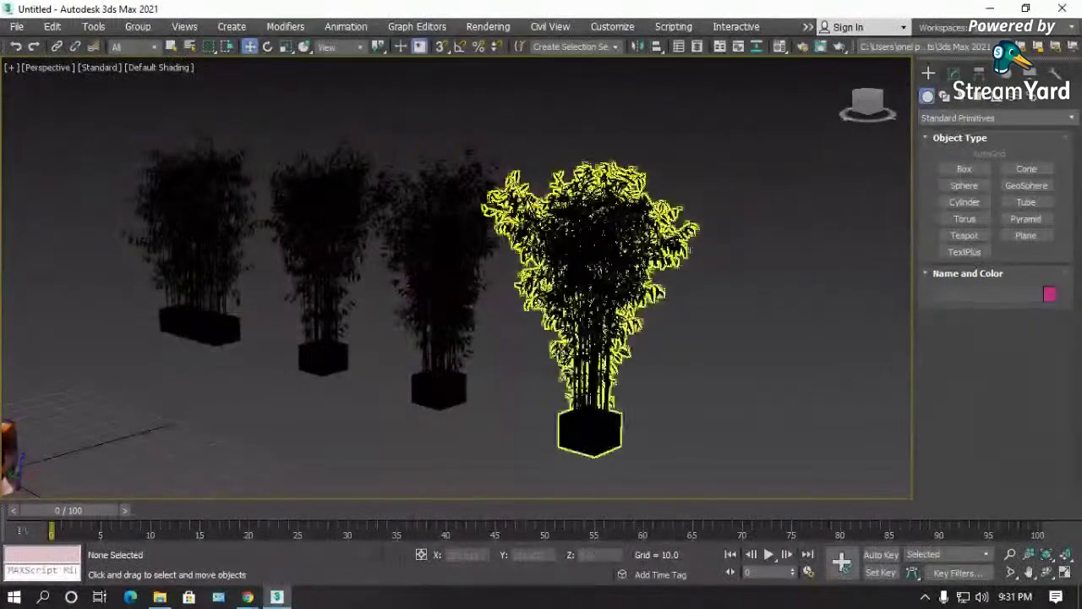
- Reset the scene via File > Reset without saving changes
{"action": "left_click", "coordinate": [15, 27]}
{"action": "mouse_move", "coordinate": [46, 27]}
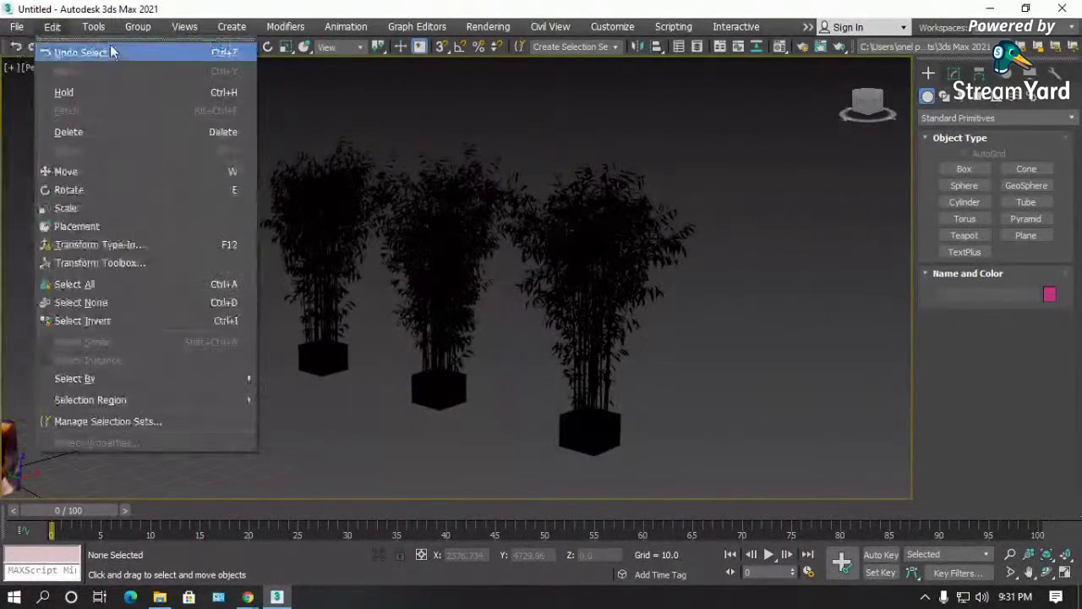
{"action": "left_click", "coordinate": [36, 71]}
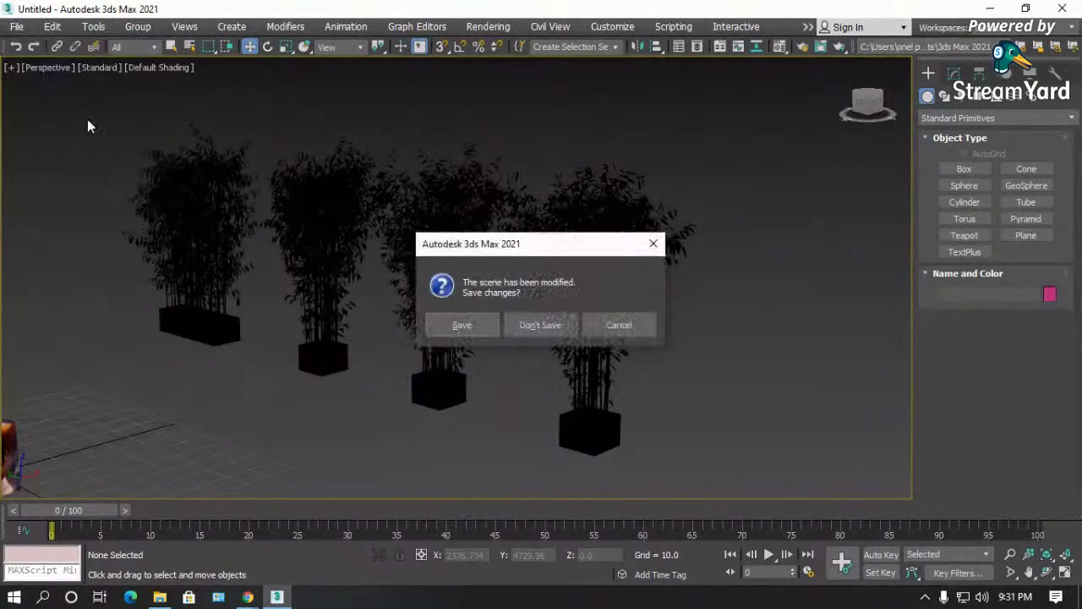
{"action": "left_click", "coordinate": [531, 326]}
{"action": "left_click", "coordinate": [495, 326]}
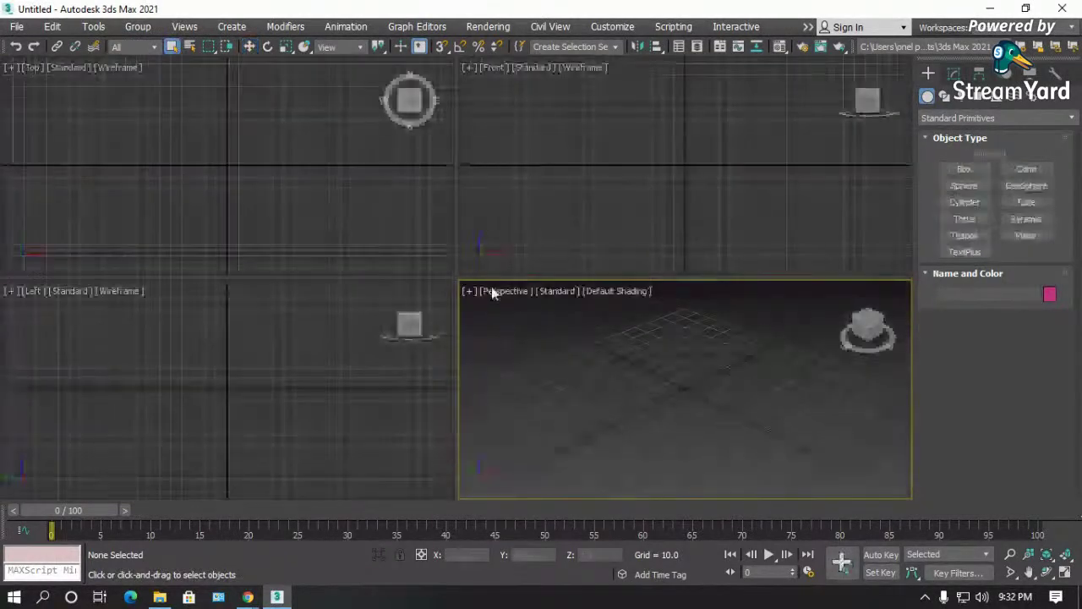
- Activate the Top viewport and open, then close, the Material Editor
{"action": "left_click", "coordinate": [347, 203]}
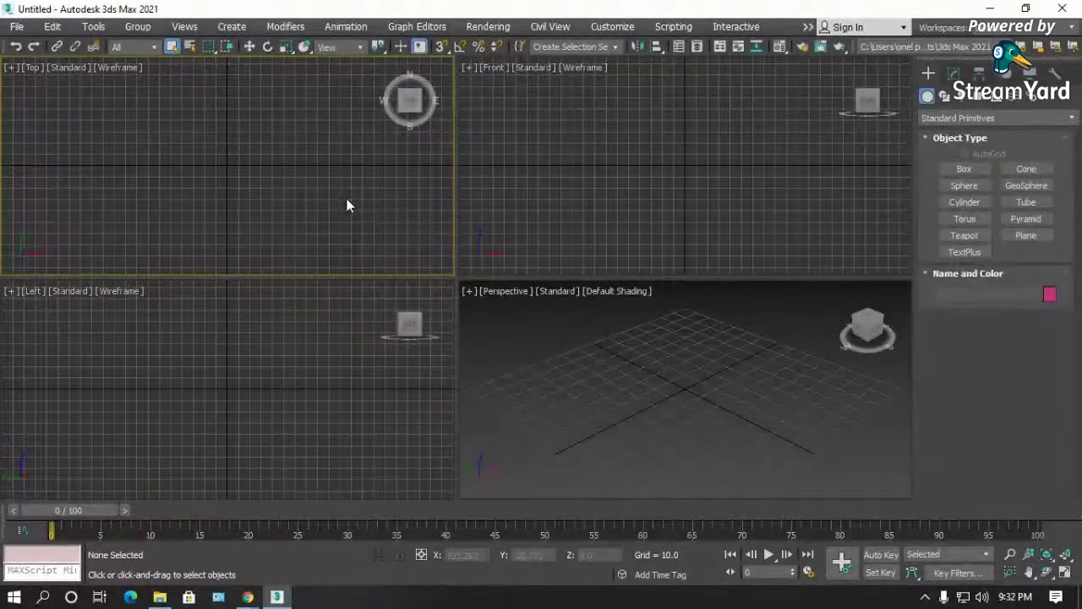
{"action": "key", "text": "m"}
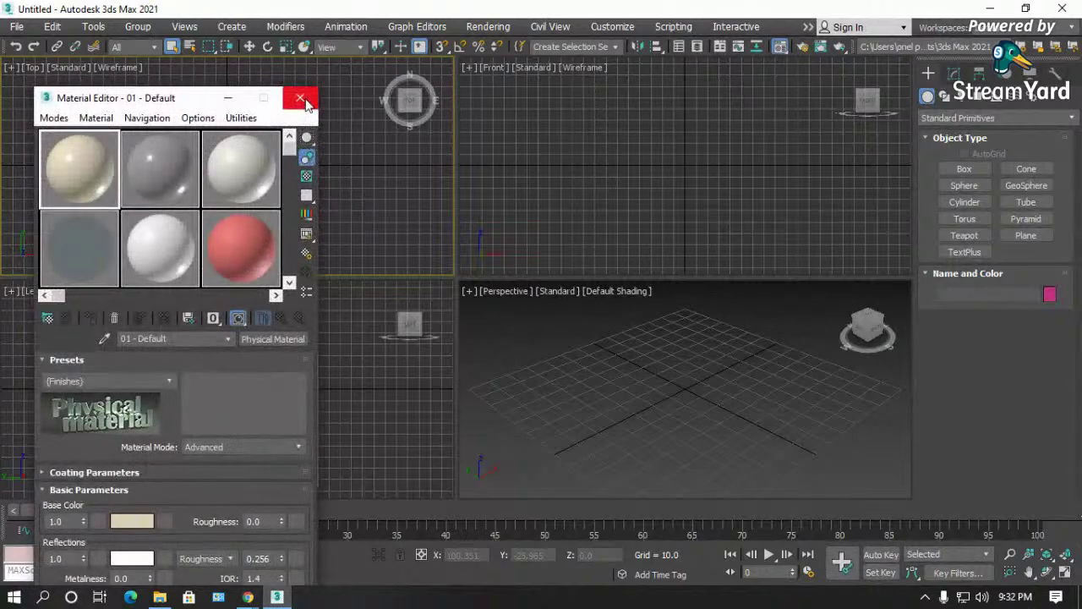
{"action": "left_click", "coordinate": [300, 98]}
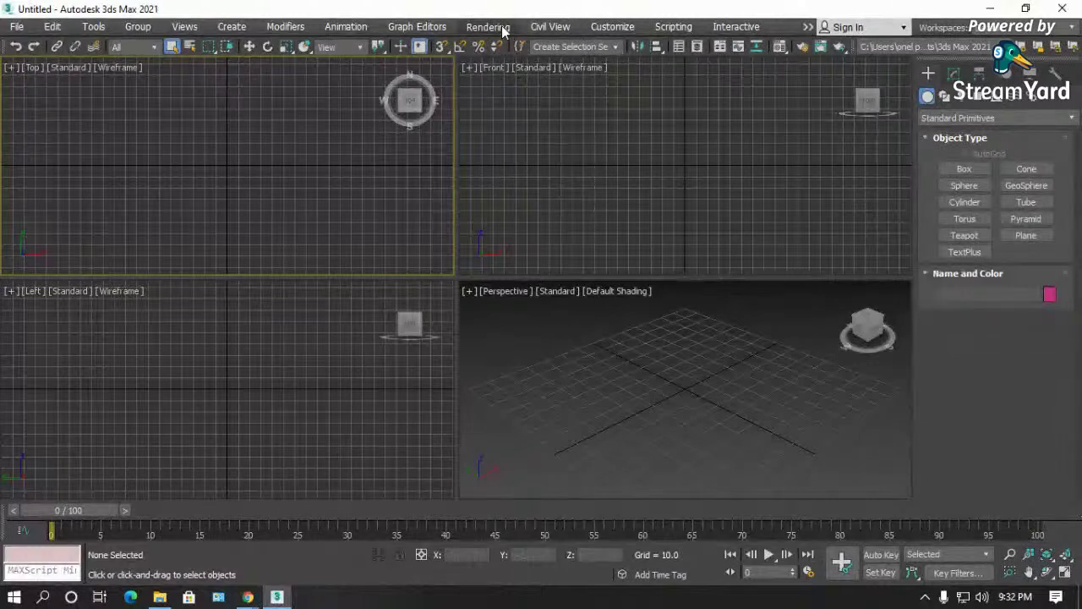
- Set the production renderer to Scanline Renderer in Render Setup
{"action": "left_click", "coordinate": [803, 48]}
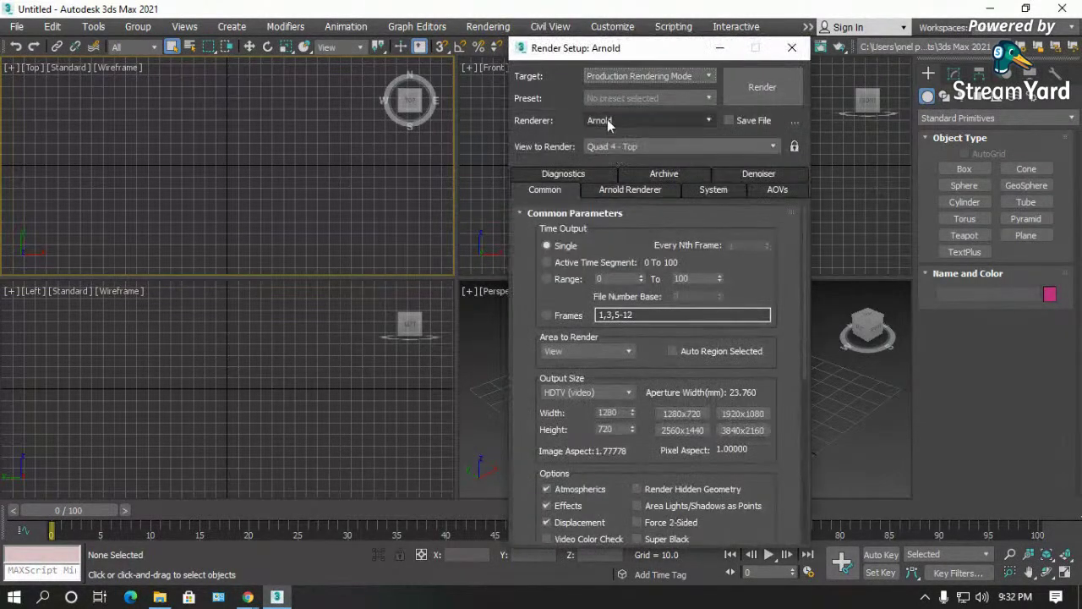
{"action": "left_click", "coordinate": [664, 120]}
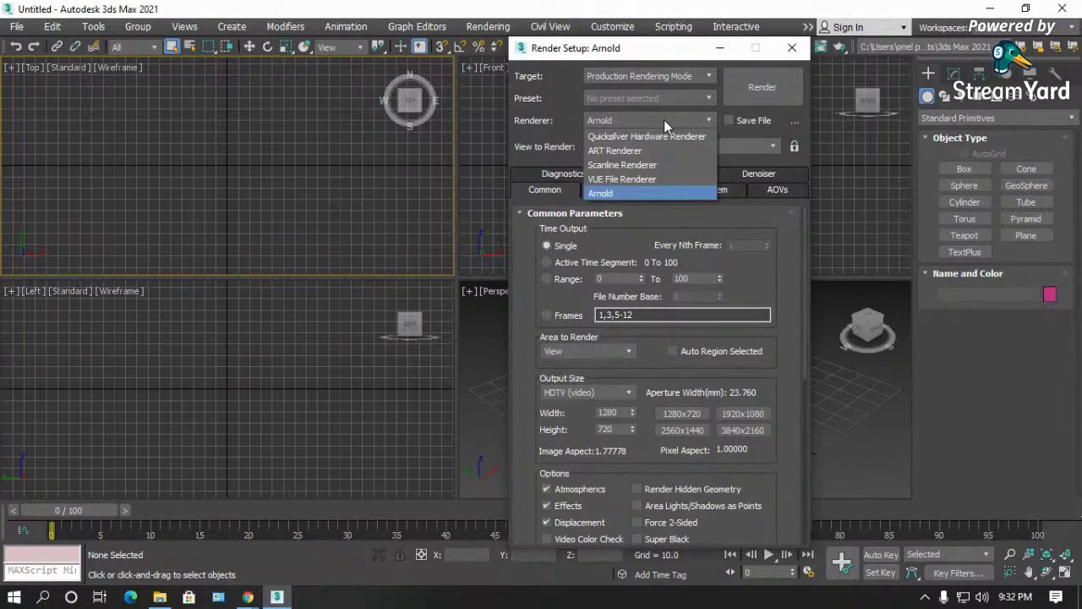
{"action": "left_click", "coordinate": [623, 165]}
{"action": "left_click", "coordinate": [800, 48]}
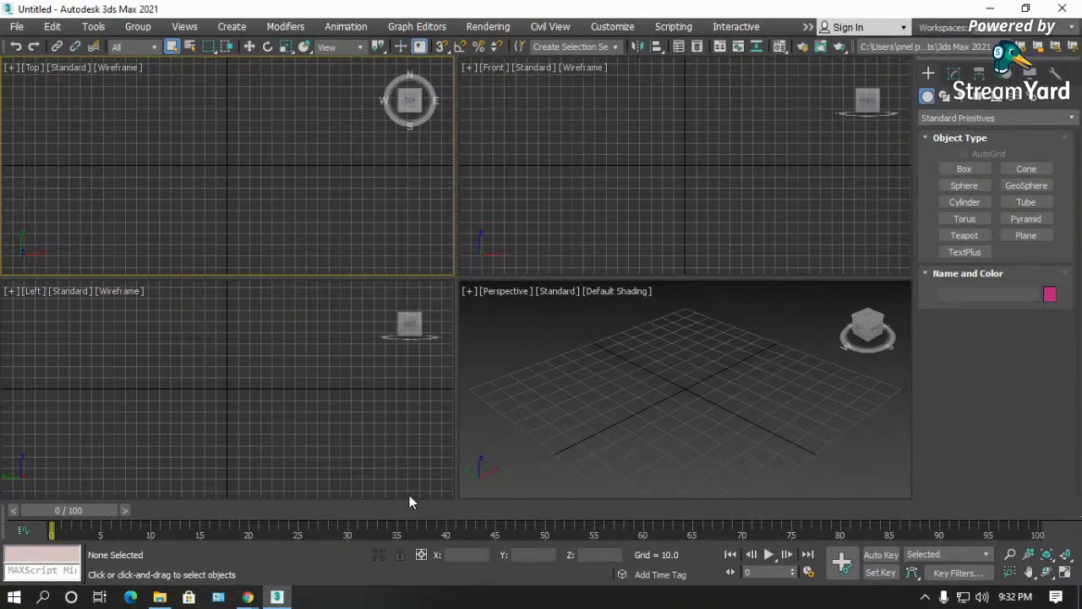
{"action": "left_click", "coordinate": [610, 30]}
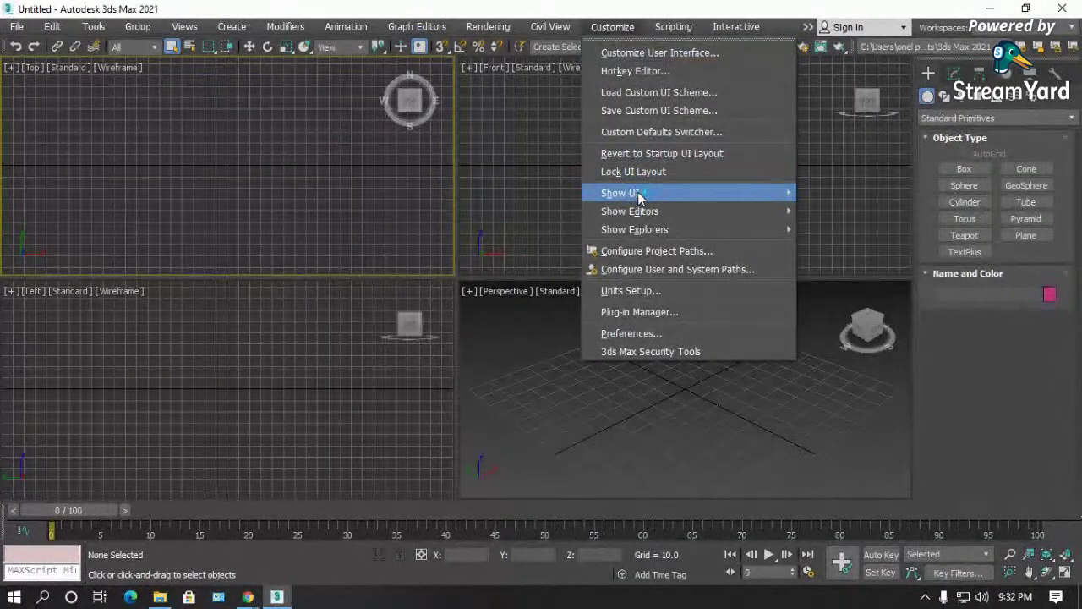
- Hide the time slider and the track bar so the viewports fill the freed space
{"action": "mouse_move", "coordinate": [640, 195]}
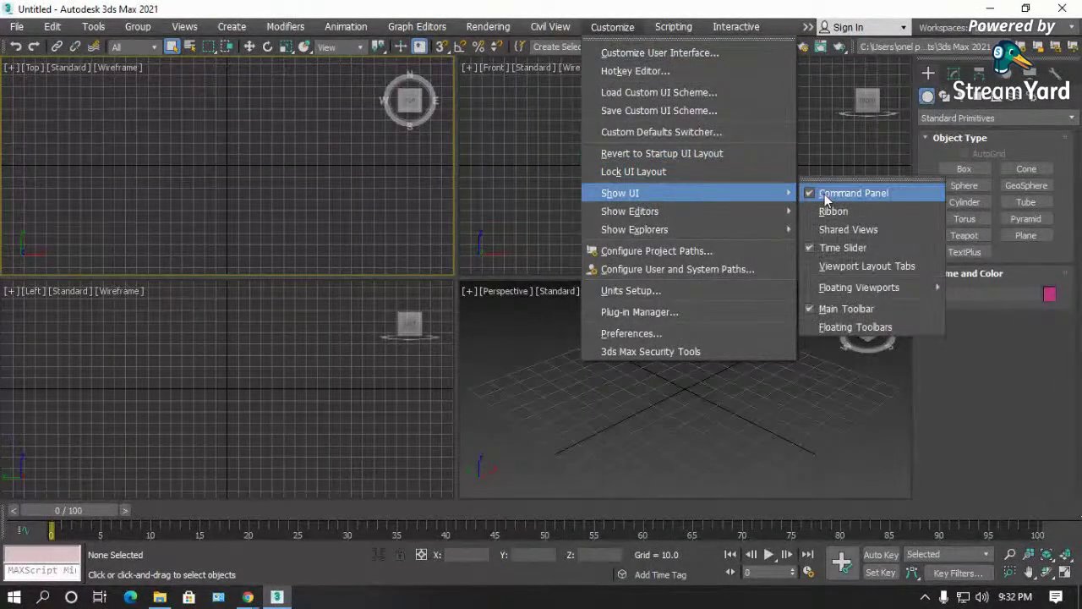
{"action": "left_click", "coordinate": [833, 249]}
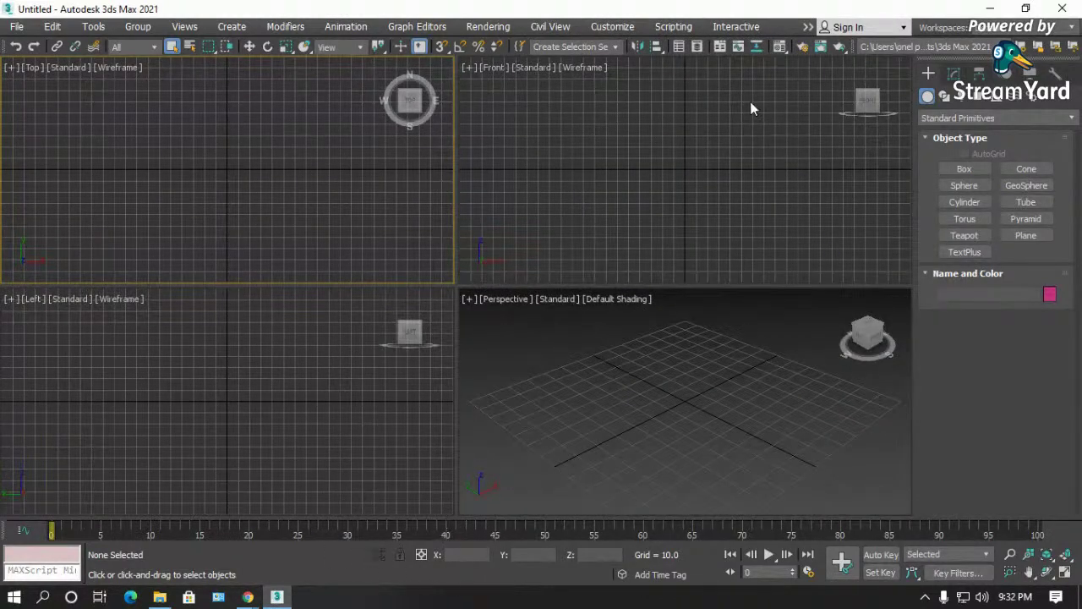
{"action": "left_click", "coordinate": [608, 27]}
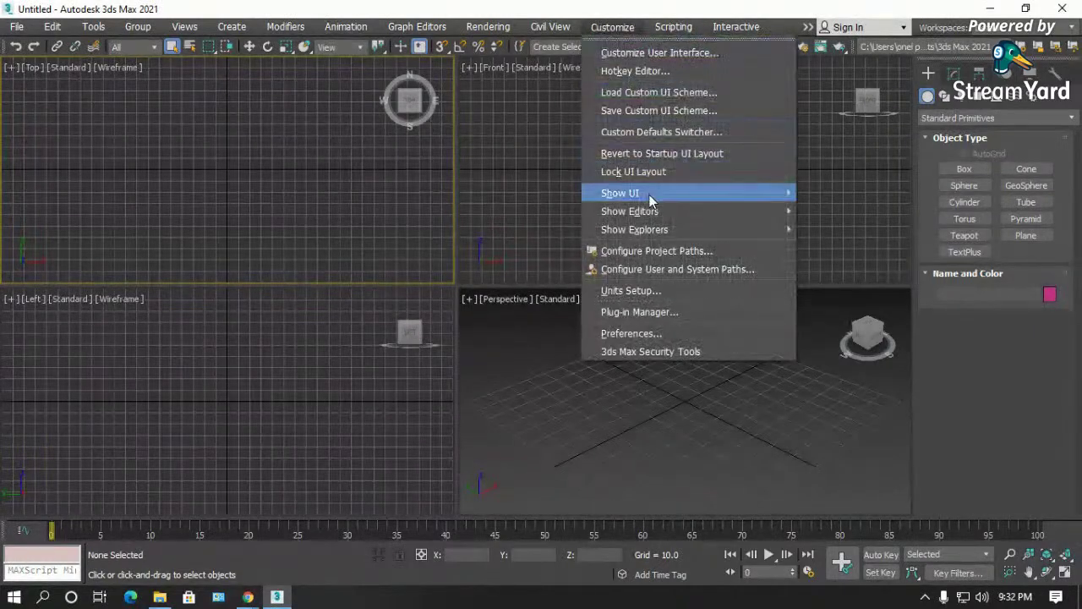
{"action": "mouse_move", "coordinate": [650, 196]}
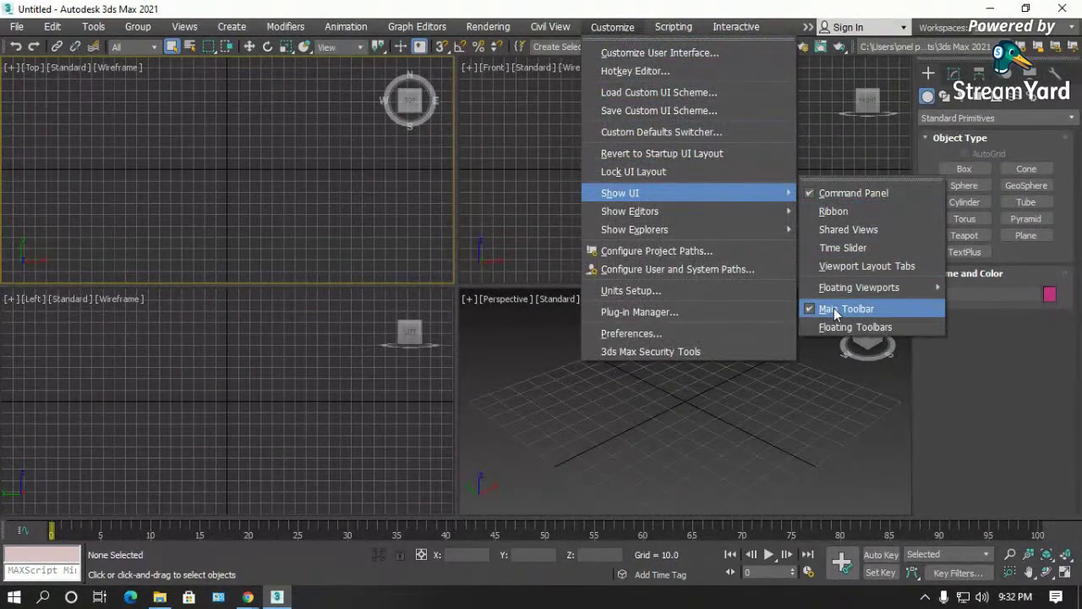
{"action": "mouse_move", "coordinate": [846, 294]}
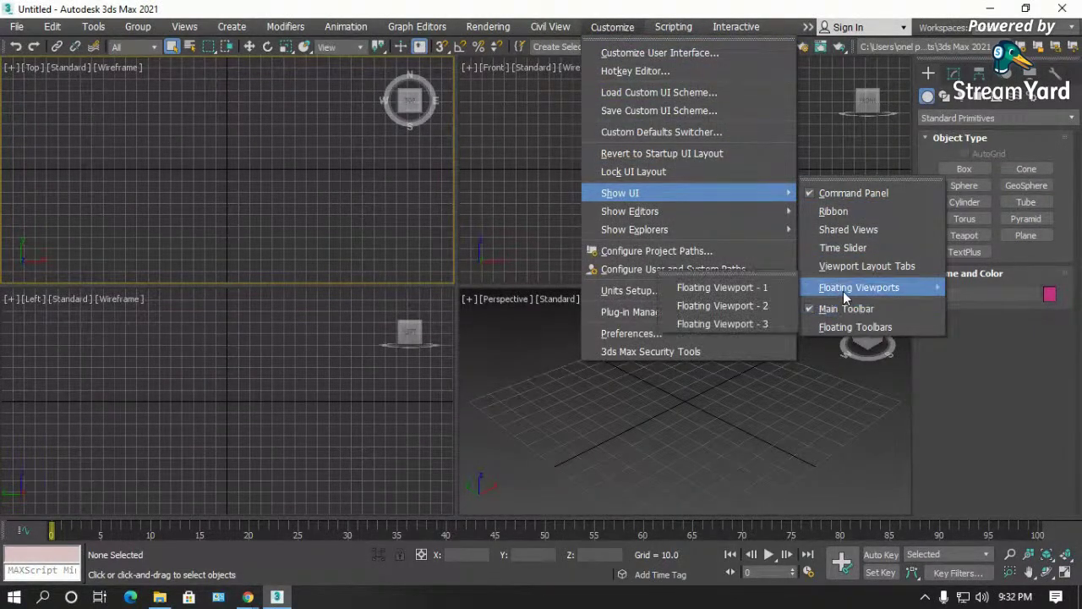
{"action": "left_click", "coordinate": [118, 479]}
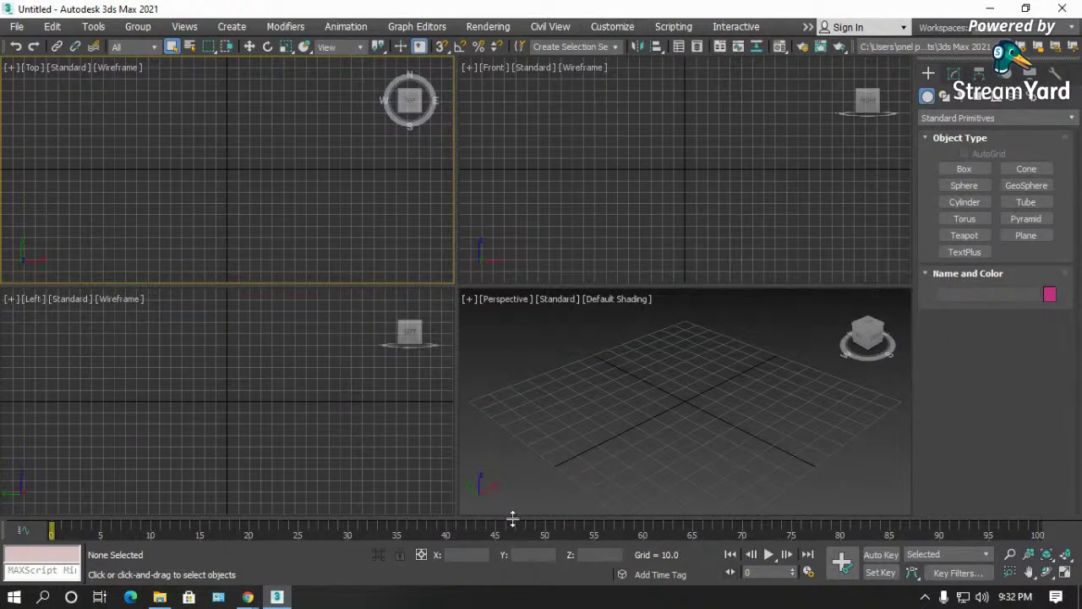
{"action": "right_click", "coordinate": [7, 533]}
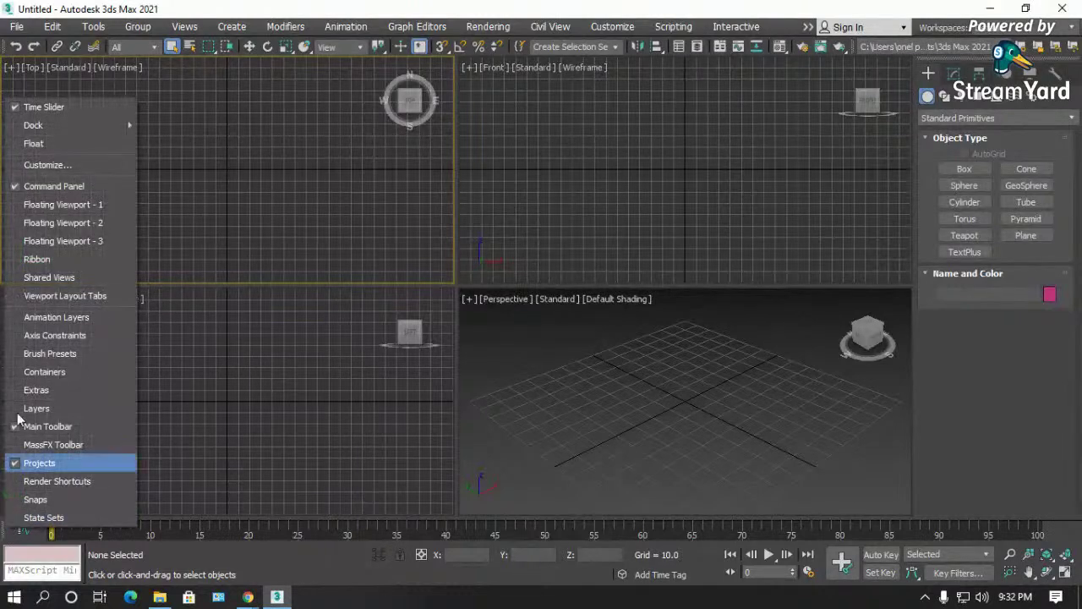
{"action": "left_click", "coordinate": [34, 108]}
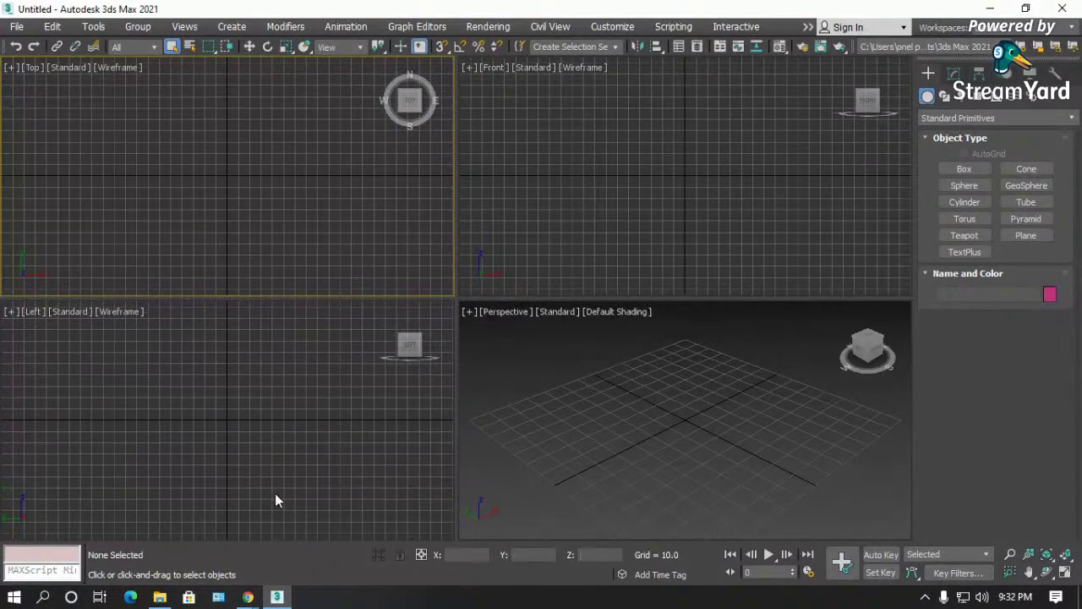
- Reactivate the Top viewport and browse the Rendering menu and object categories without changes
{"action": "left_click", "coordinate": [291, 424]}
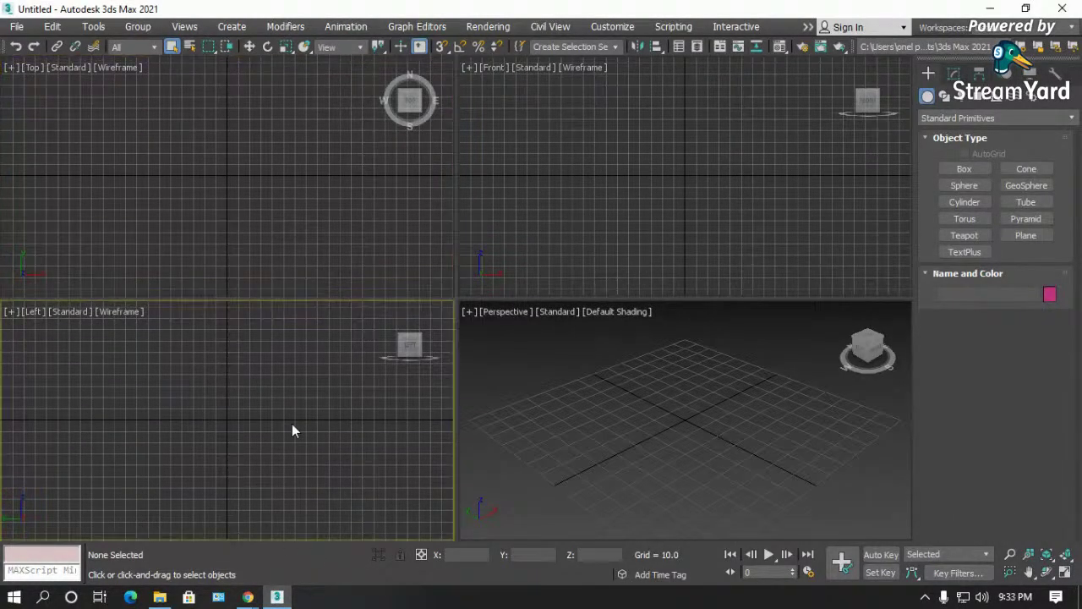
{"action": "left_click", "coordinate": [260, 228]}
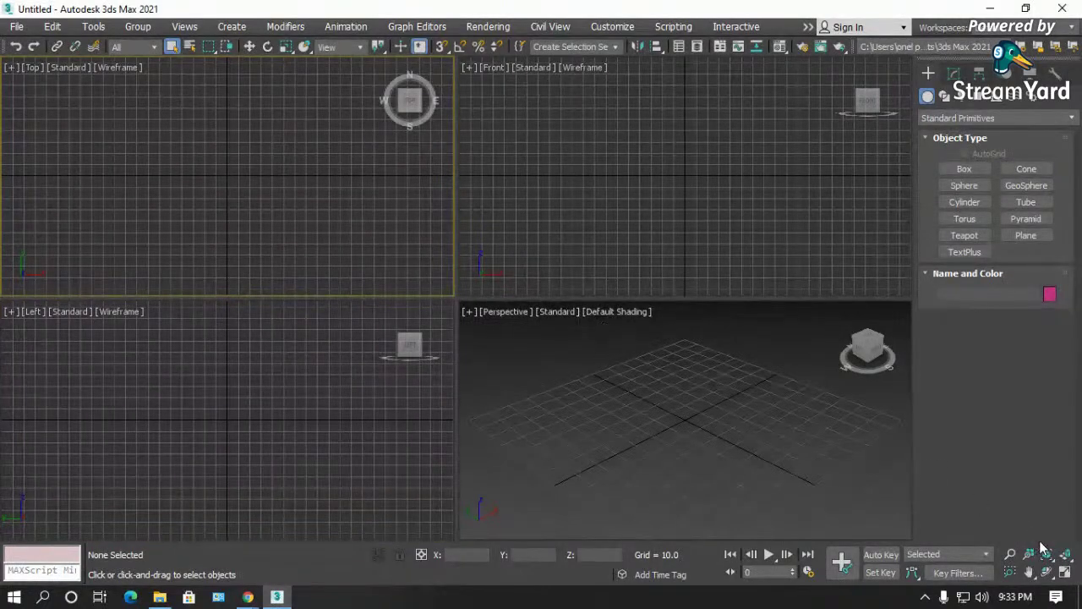
{"action": "left_click", "coordinate": [950, 117]}
{"action": "left_click", "coordinate": [950, 119]}
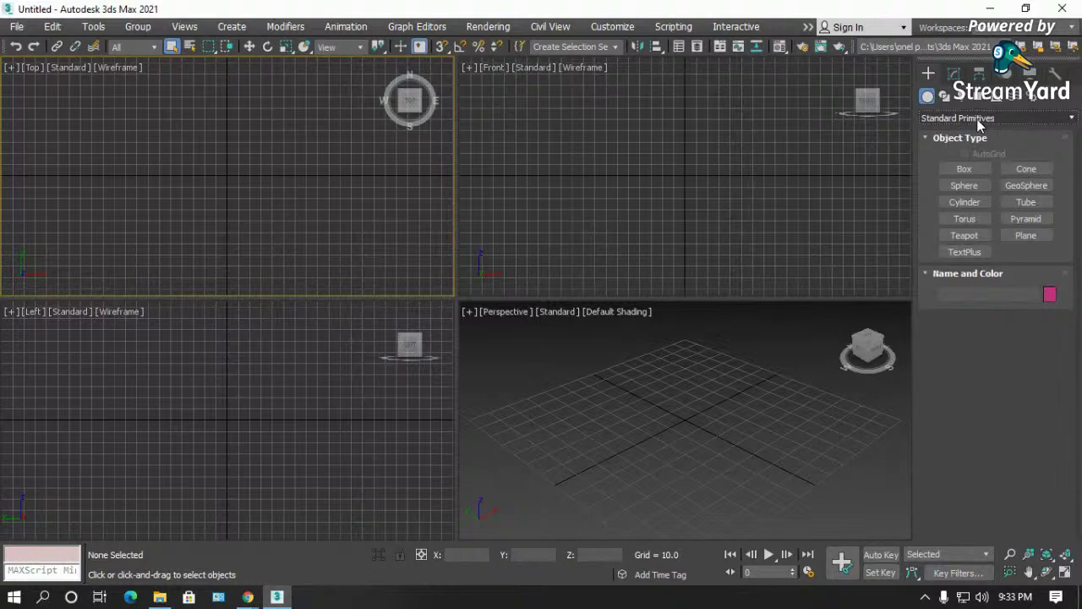
{"action": "left_click", "coordinate": [499, 28]}
{"action": "mouse_move", "coordinate": [597, 28]}
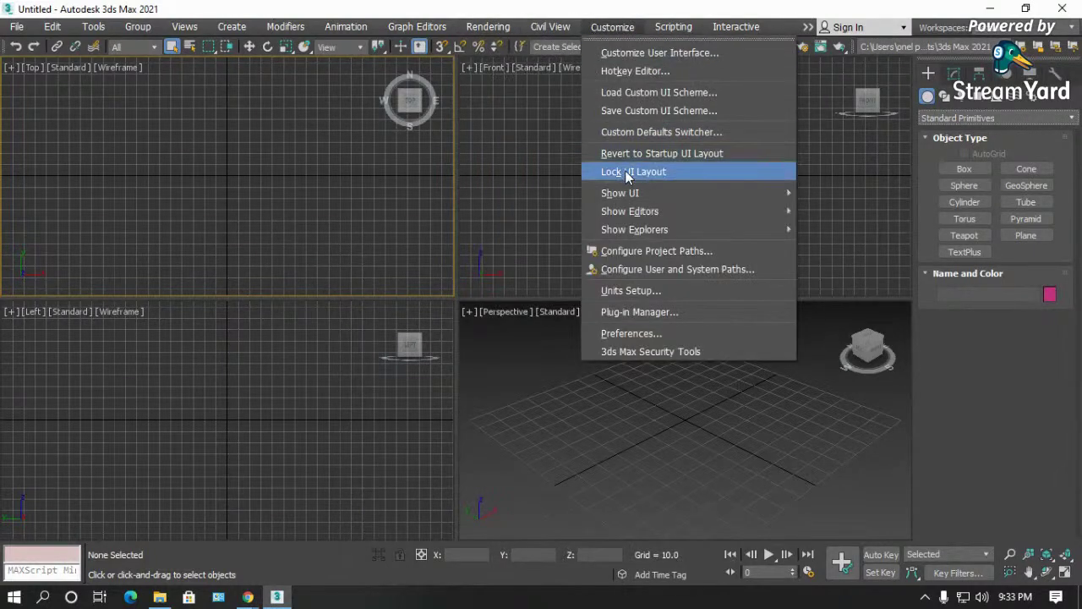
{"action": "mouse_move", "coordinate": [631, 200]}
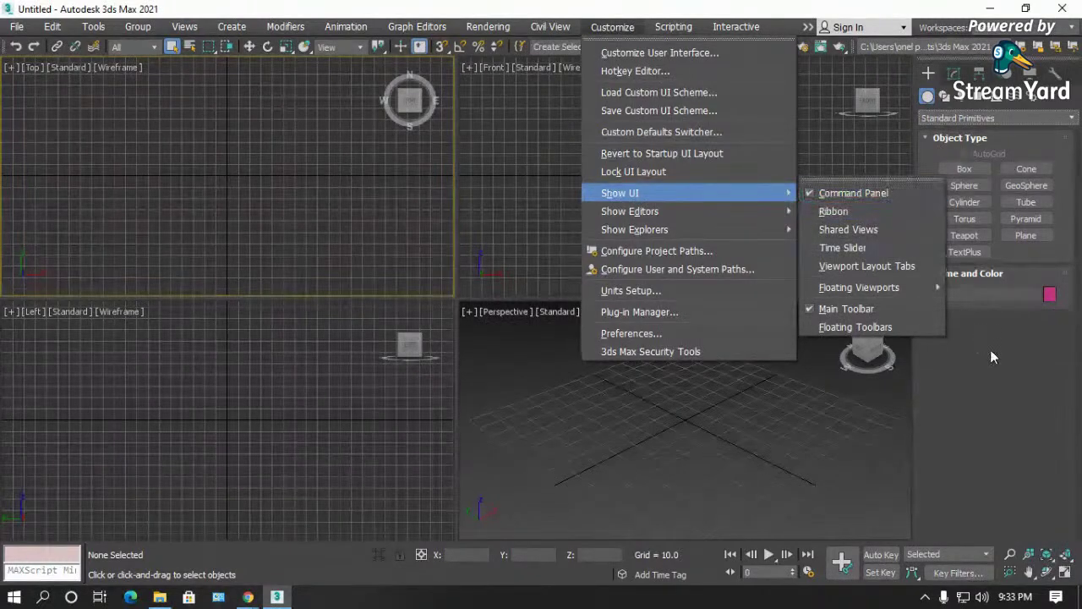
{"action": "left_click", "coordinate": [945, 164]}
{"action": "left_click", "coordinate": [977, 119]}
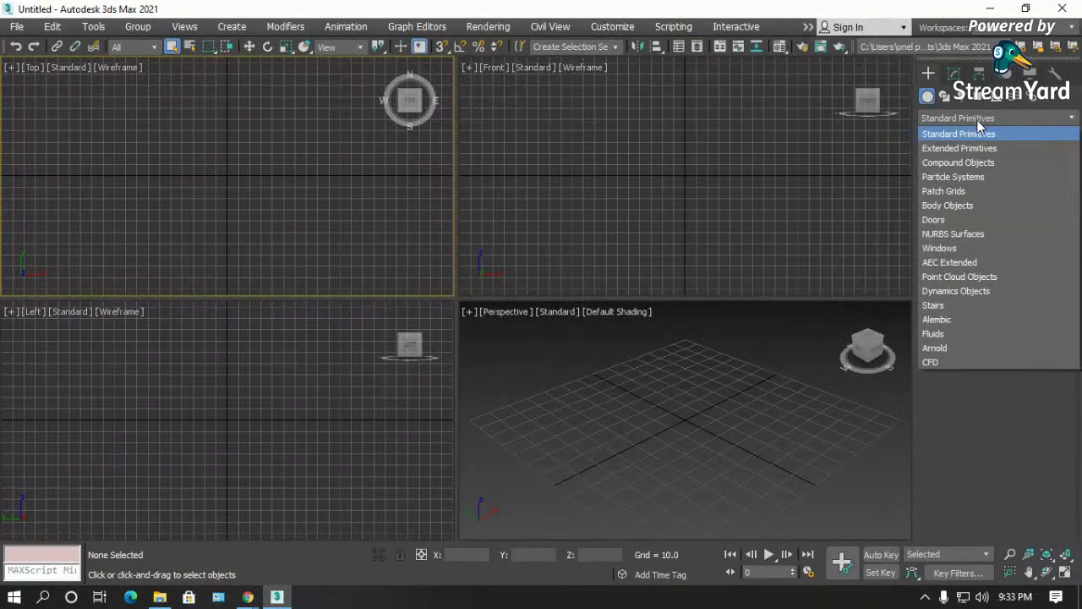
- Start an AEC Extended Wall with width 0.15 and height 3
{"action": "left_click", "coordinate": [964, 263]}
{"action": "left_click", "coordinate": [964, 184]}
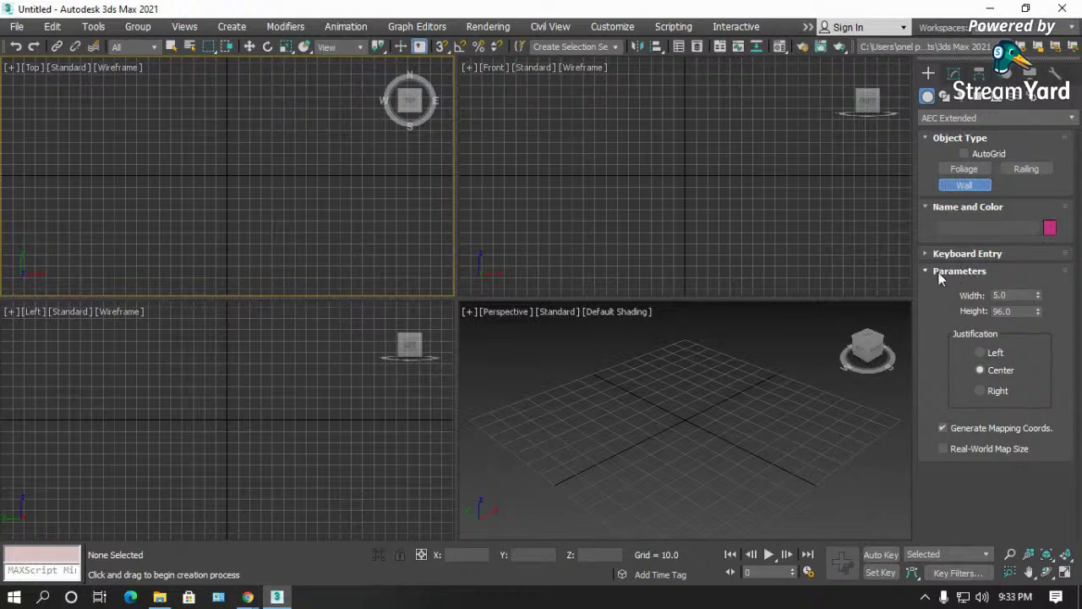
{"action": "left_click", "coordinate": [1015, 295]}
{"action": "type", "text": ".15"}
{"action": "key", "text": "Tab"}
{"action": "type", "text": "3"}
{"action": "key", "text": "Return"}
{"action": "left_click", "coordinate": [607, 27]}
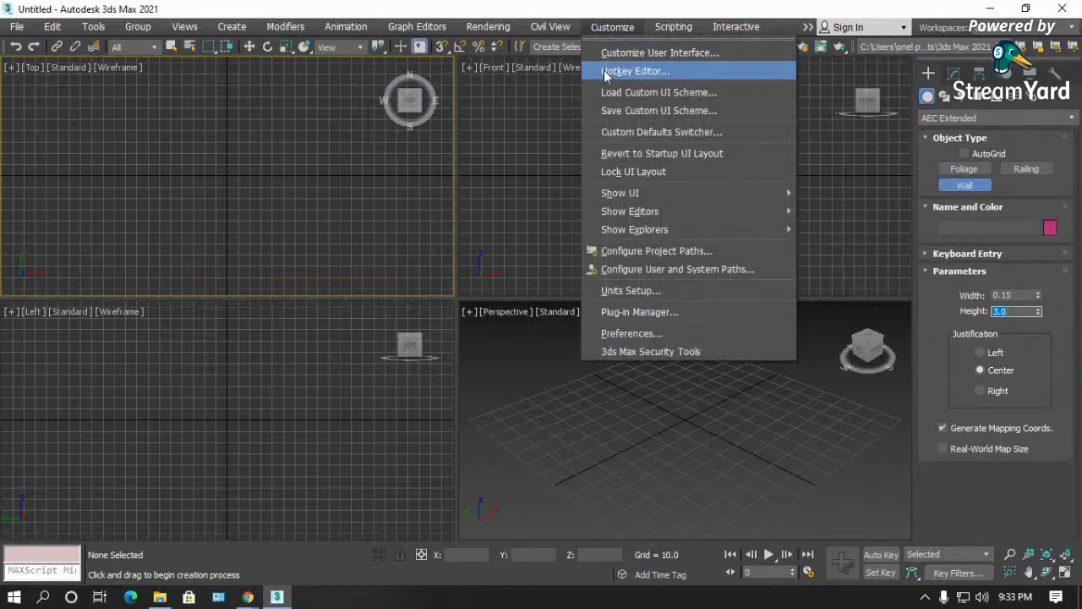
- Set display units to Metric and the system unit to Meters in Units Setup
{"action": "left_click", "coordinate": [640, 290]}
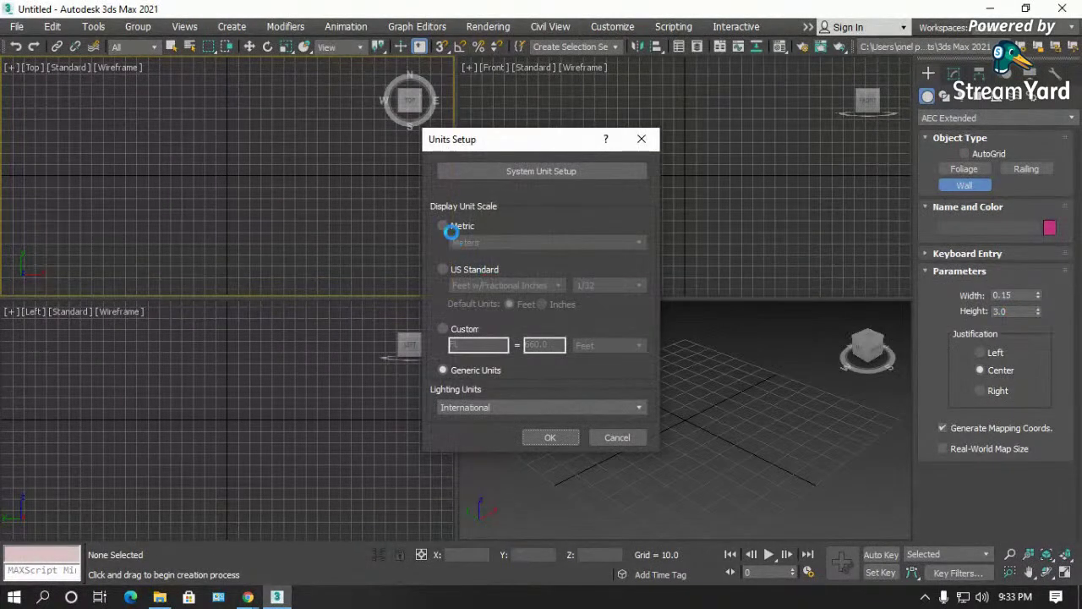
{"action": "left_click", "coordinate": [449, 225]}
{"action": "left_click", "coordinate": [522, 170]}
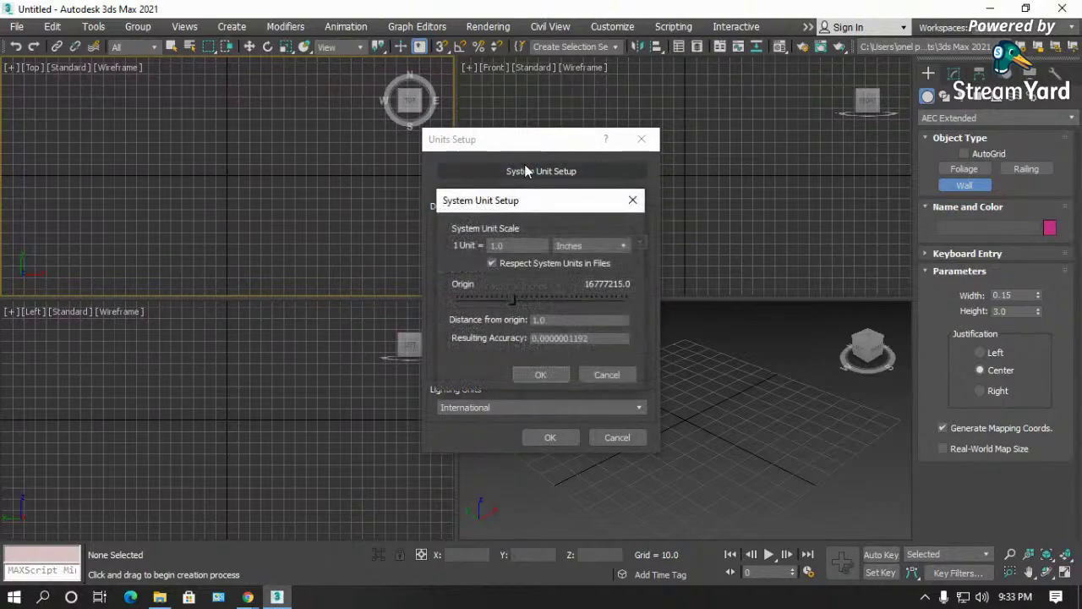
{"action": "left_click", "coordinate": [584, 245]}
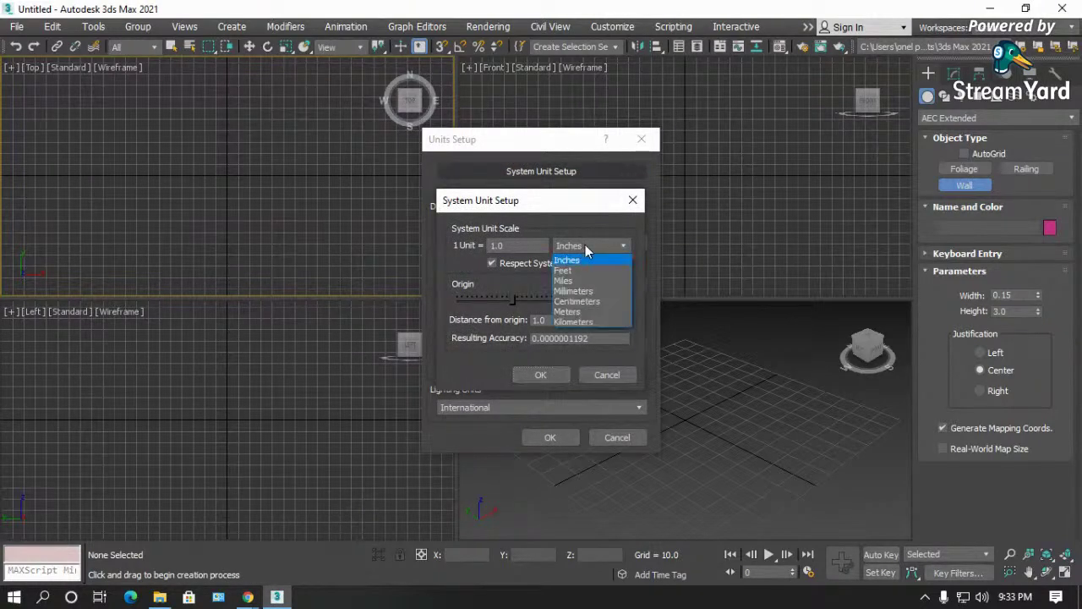
{"action": "left_click", "coordinate": [576, 312]}
{"action": "left_click", "coordinate": [540, 374]}
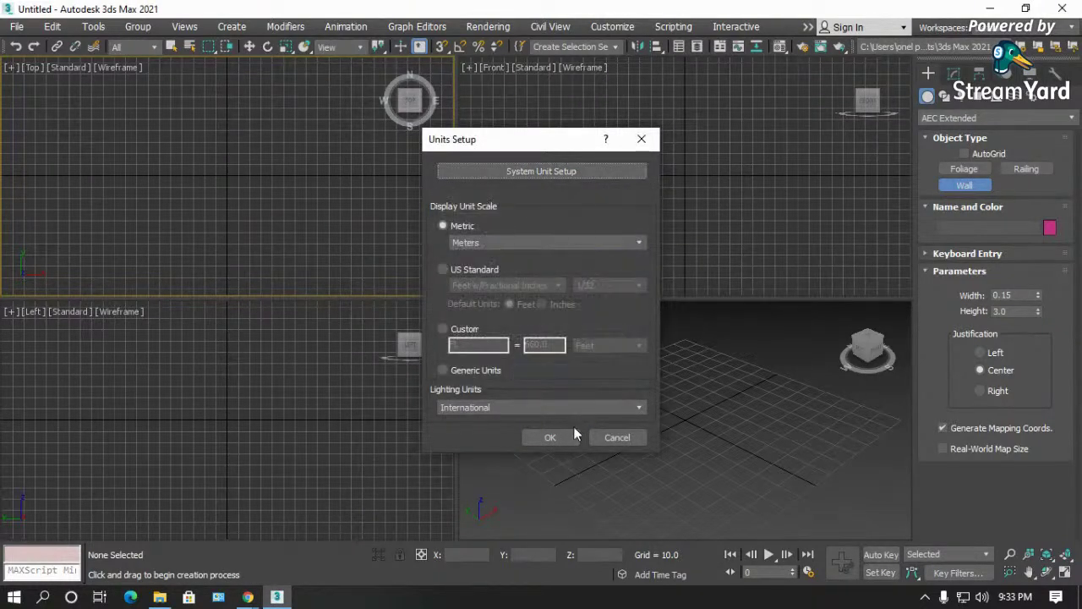
{"action": "left_click", "coordinate": [550, 438]}
{"action": "left_click", "coordinate": [598, 265]}
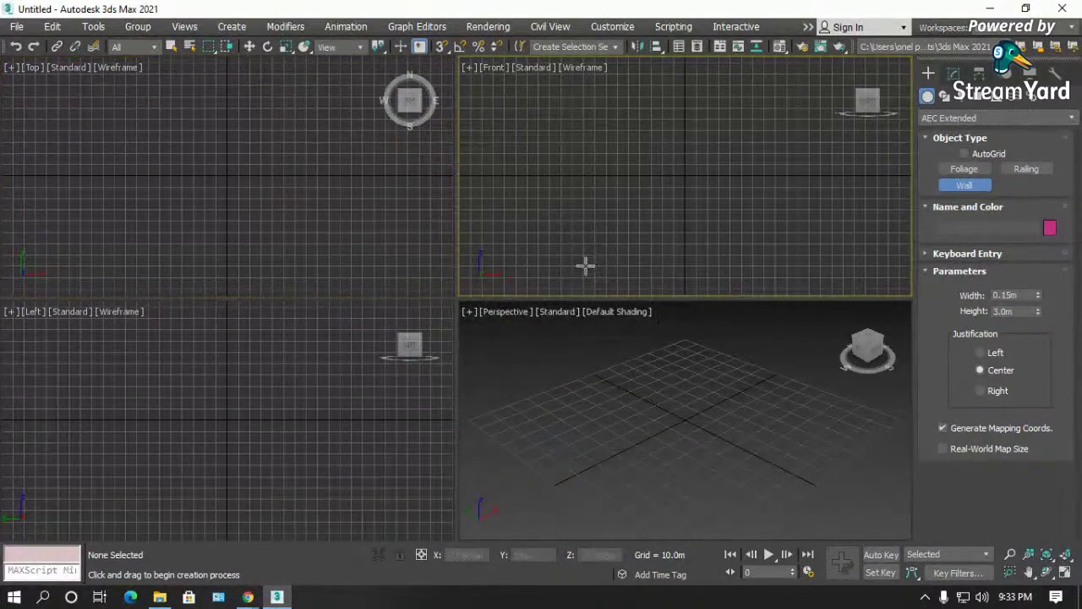
- Maximize the Perspective view and restart wall creation with Left justification
{"action": "left_click", "coordinate": [249, 46]}
{"action": "left_click", "coordinate": [231, 143]}
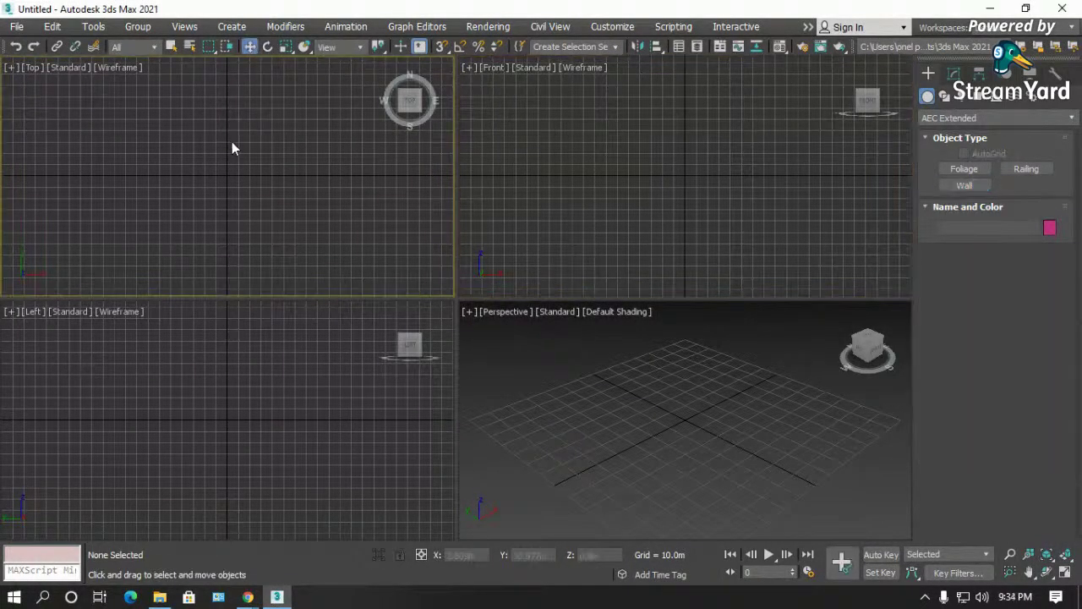
{"action": "left_click", "coordinate": [617, 383]}
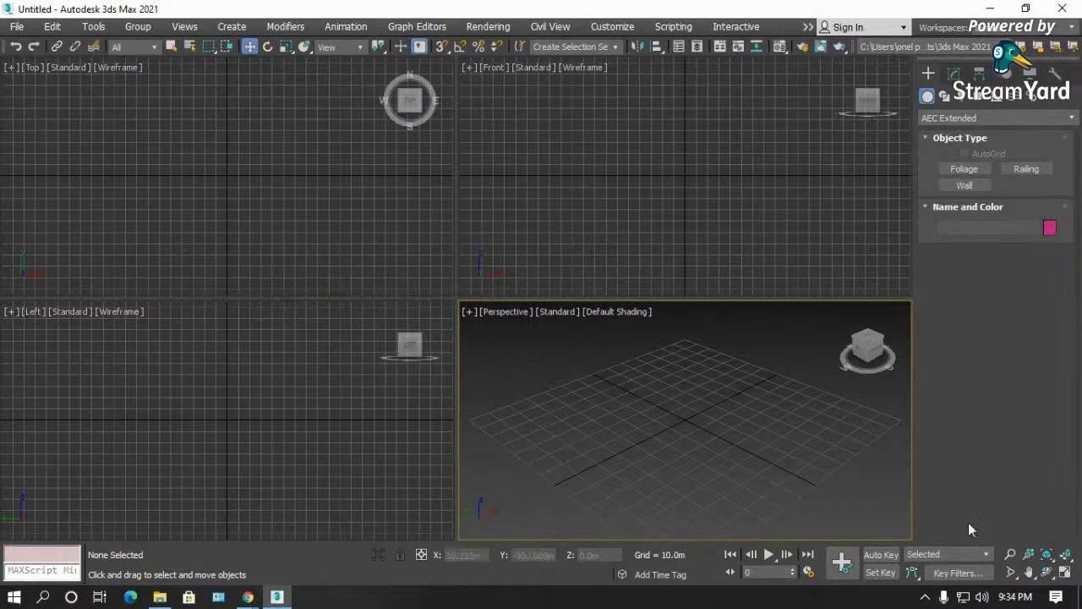
{"action": "left_click", "coordinate": [1065, 572]}
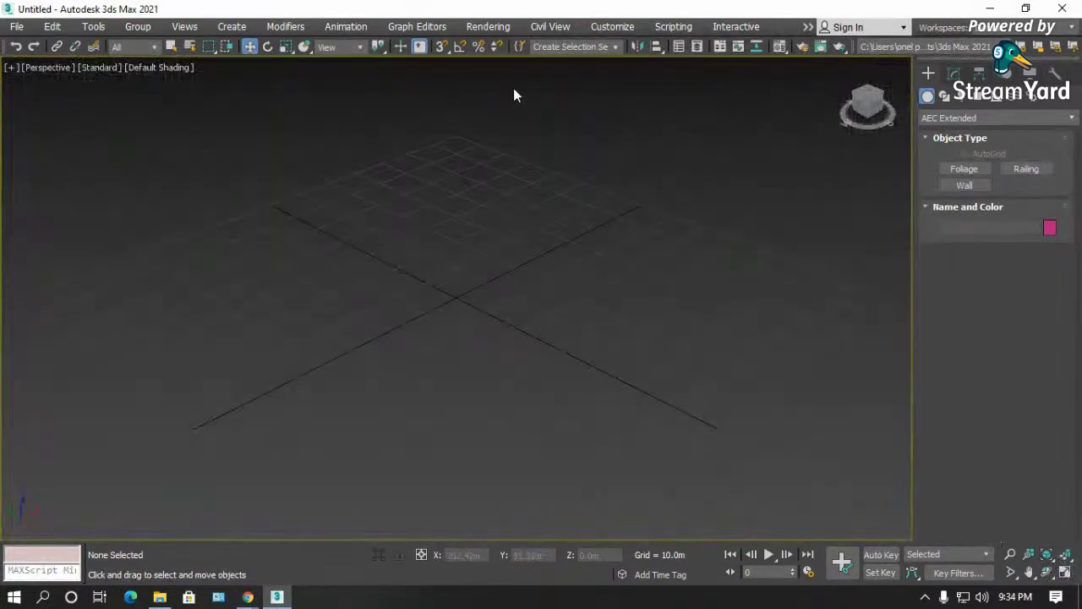
{"action": "left_click", "coordinate": [963, 186]}
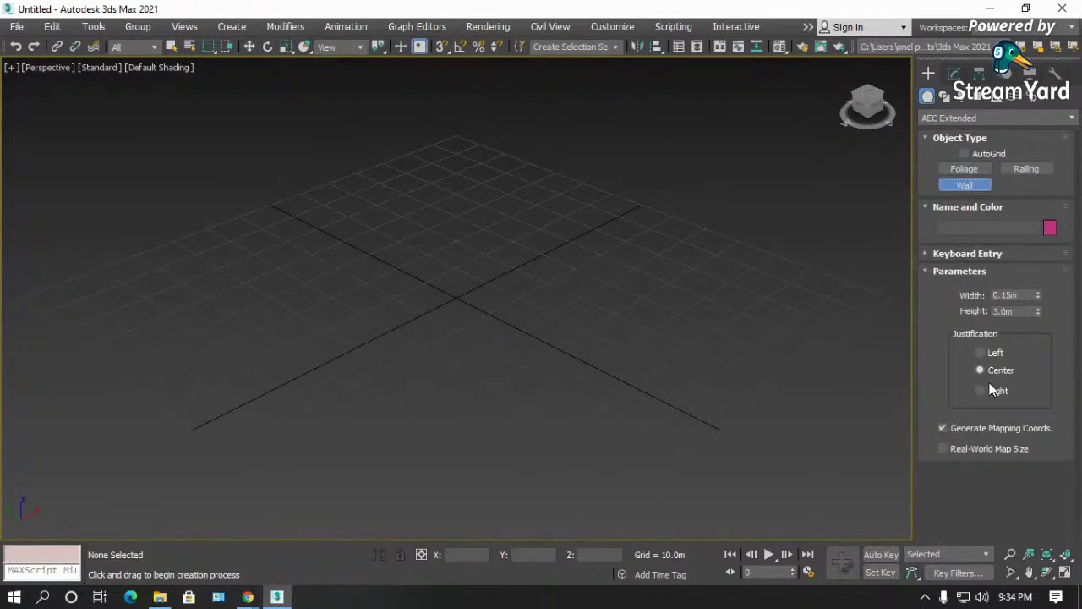
{"action": "left_click", "coordinate": [981, 353]}
- Draw a closed four-segment test wall, then undo it and exit wall creation
{"action": "mouse_move", "coordinate": [351, 325]}
{"action": "left_mouse_down"}
{"action": "mouse_move", "coordinate": [412, 290]}
{"action": "mouse_move", "coordinate": [449, 285]}
{"action": "left_mouse_up"}
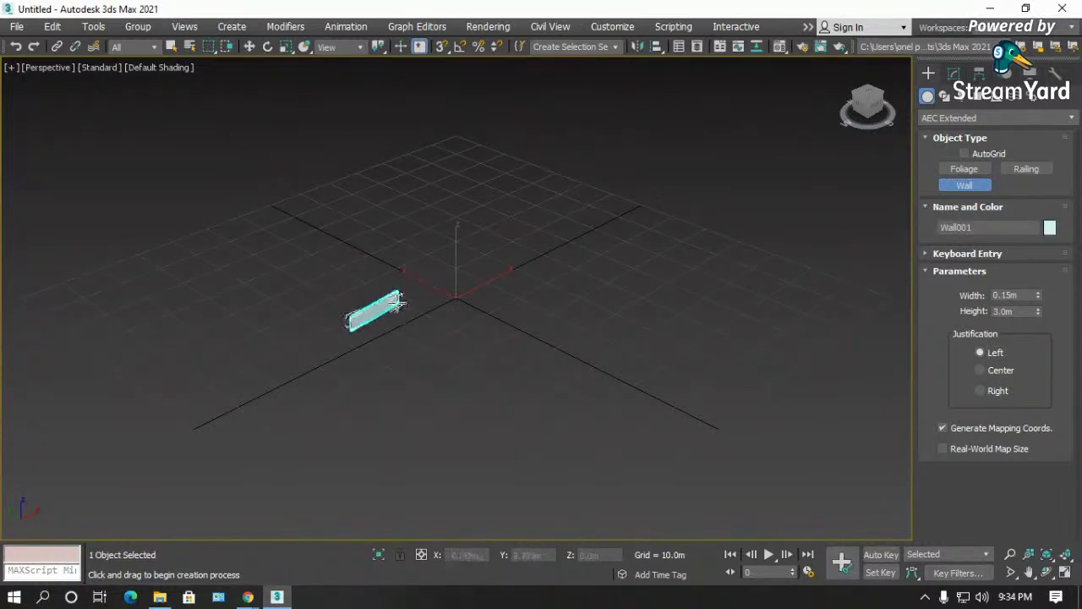
{"action": "scroll", "coordinate": [404, 298], "scroll_direction": "up", "scroll_amount": 5}
{"action": "left_click", "coordinate": [386, 282]}
{"action": "left_click", "coordinate": [526, 354]}
{"action": "left_click", "coordinate": [459, 433]}
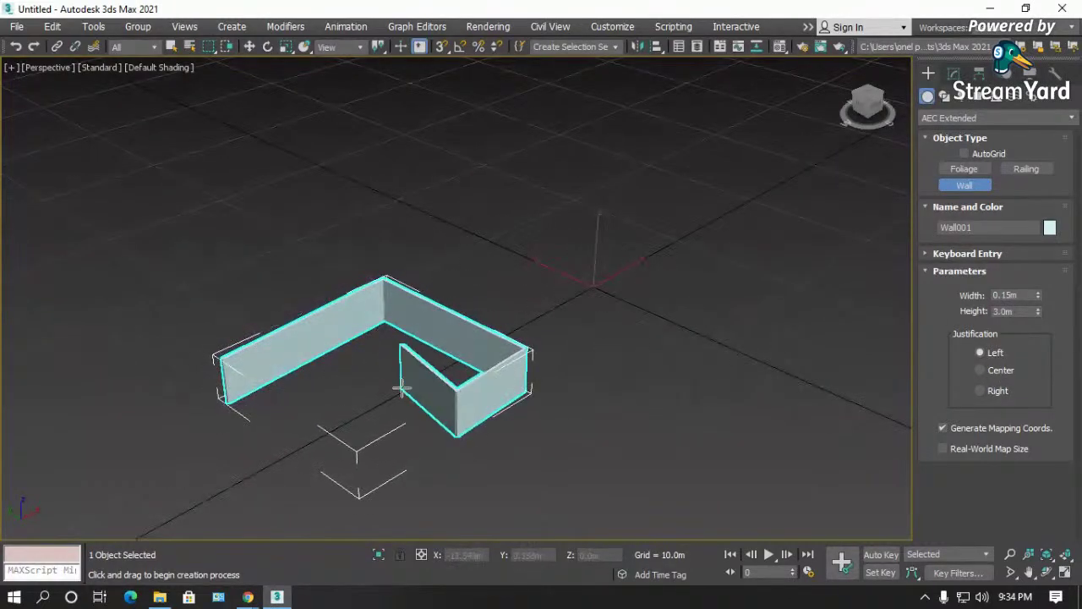
{"action": "left_click", "coordinate": [403, 389]}
{"action": "left_click", "coordinate": [224, 397]}
{"action": "right_click", "coordinate": [224, 397]}
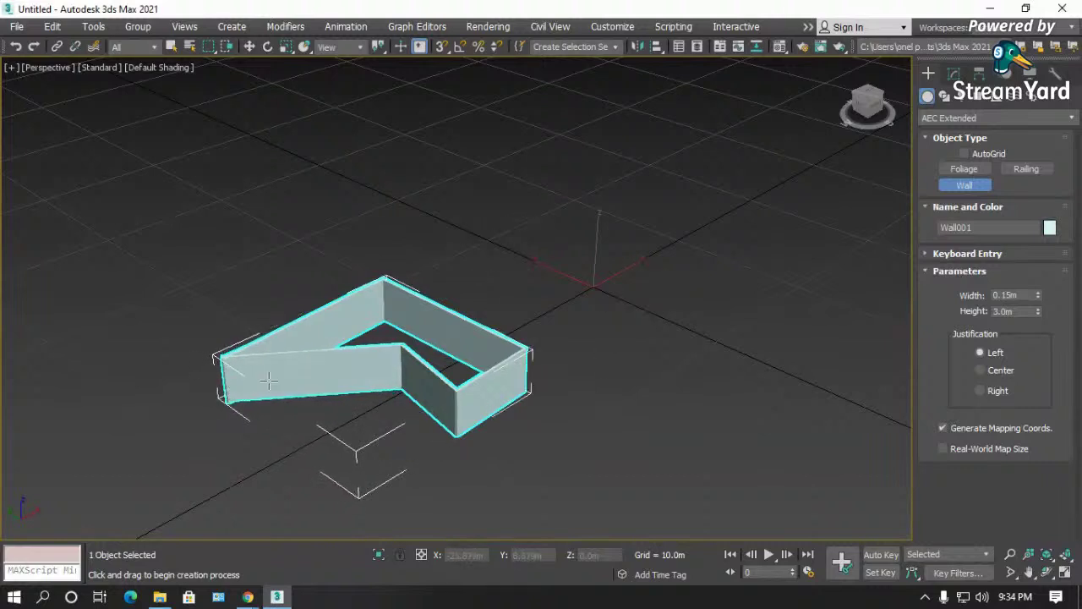
{"action": "key", "text": "ctrl+z"}
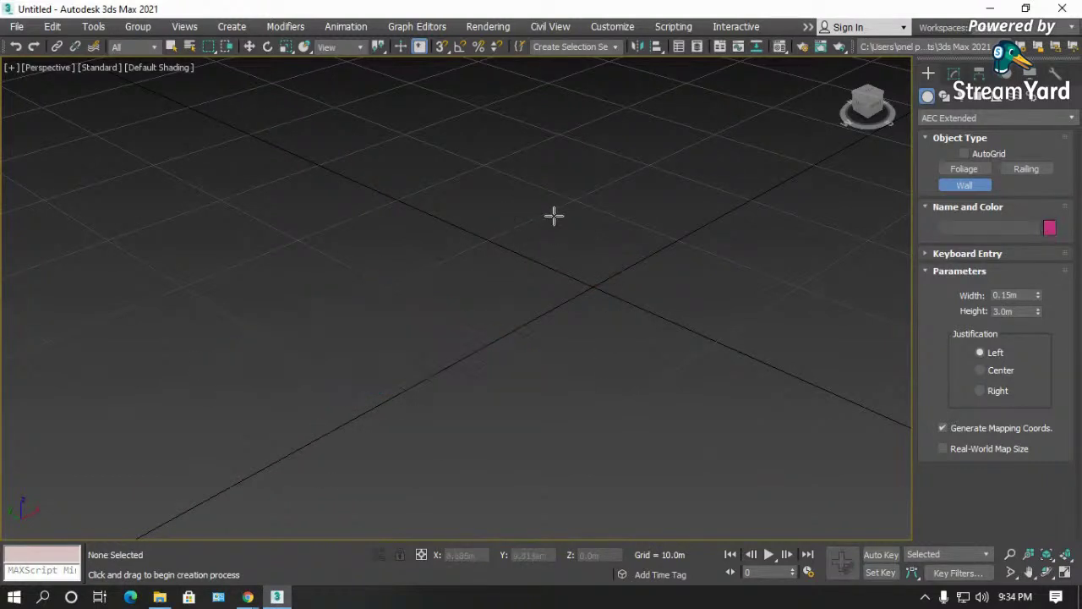
{"action": "left_click", "coordinate": [249, 46]}
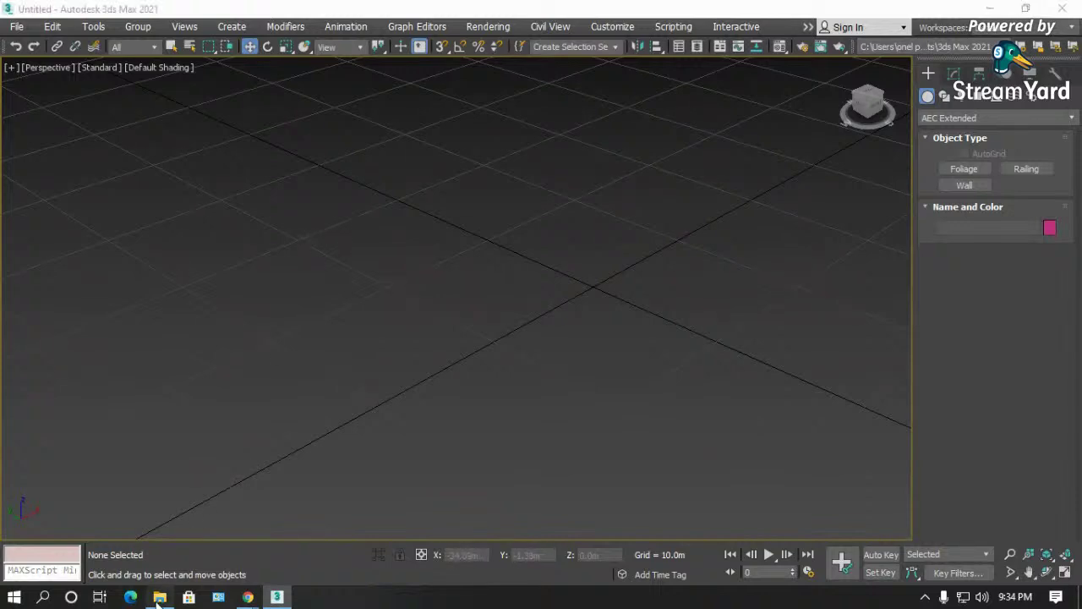
- Open DESIGN3_floor-plan2.jpg from E:\2 TUTORIAL\5 3DS MAX Essential Training in Photos
{"action": "left_click", "coordinate": [159, 597]}
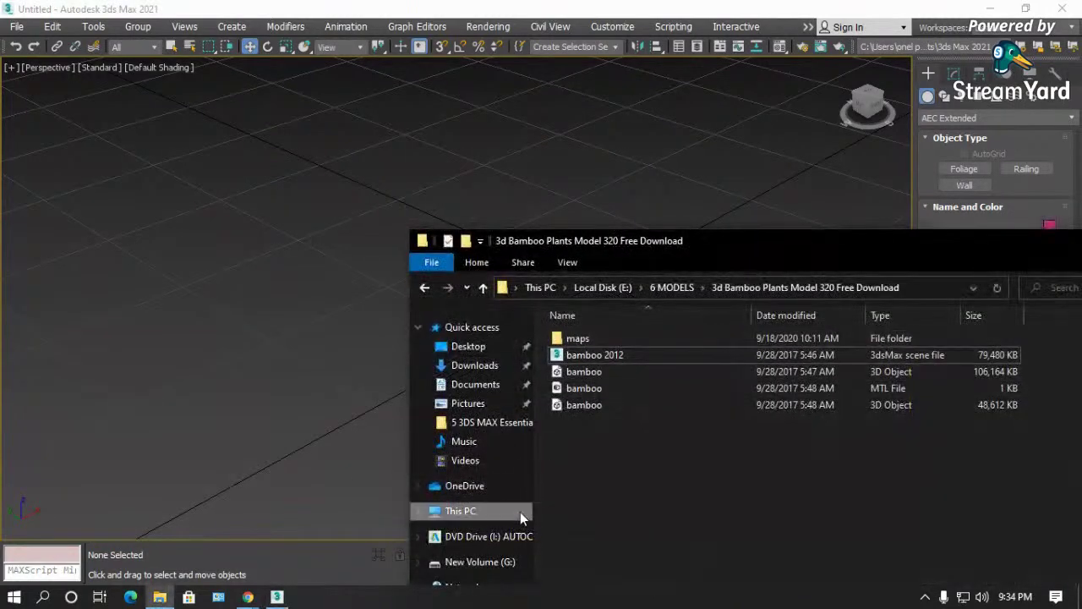
{"action": "left_click", "coordinate": [487, 514]}
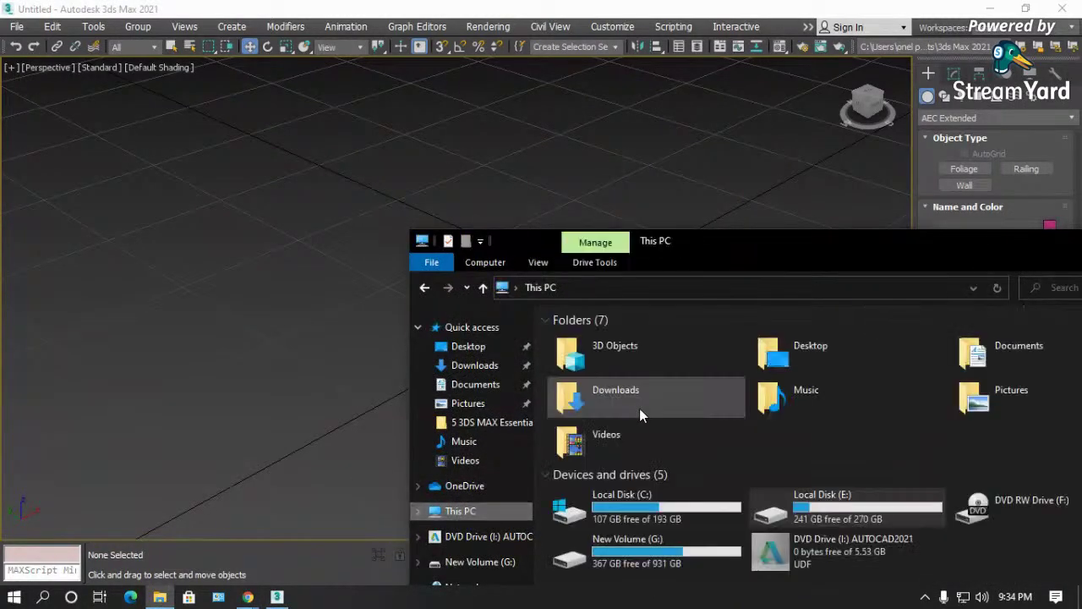
{"action": "double_click", "coordinate": [800, 504]}
{"action": "double_click", "coordinate": [621, 358]}
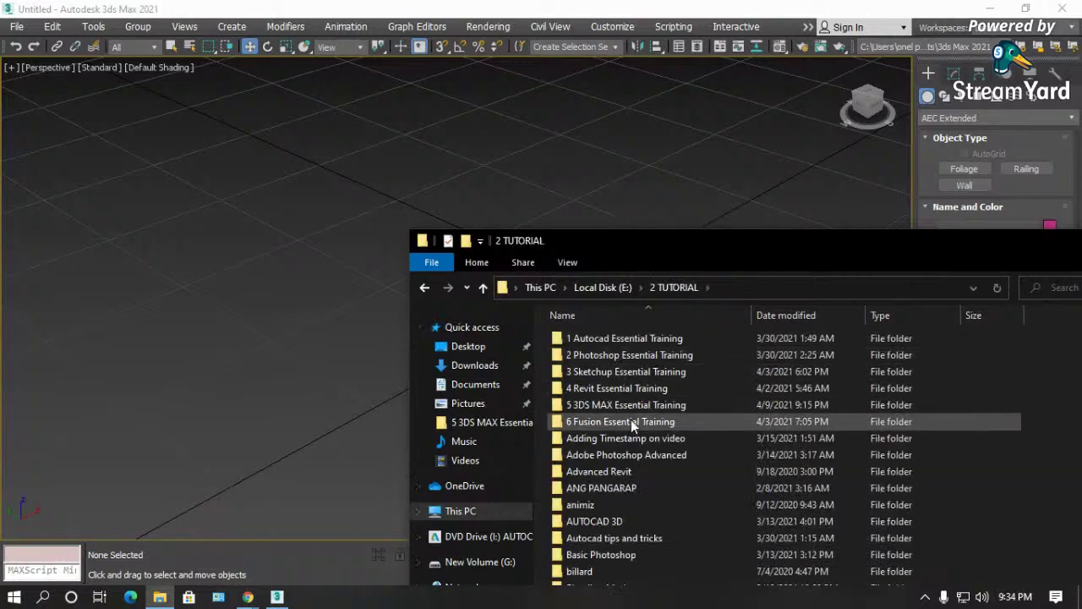
{"action": "double_click", "coordinate": [640, 409]}
{"action": "double_click", "coordinate": [680, 438]}
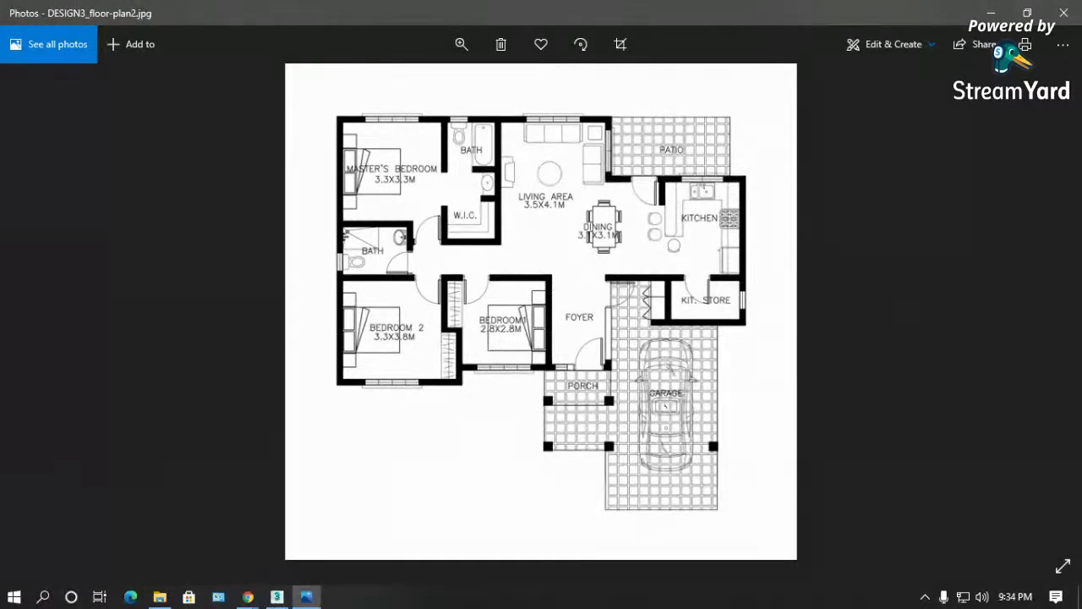
{"action": "key", "text": "alt+Tab"}
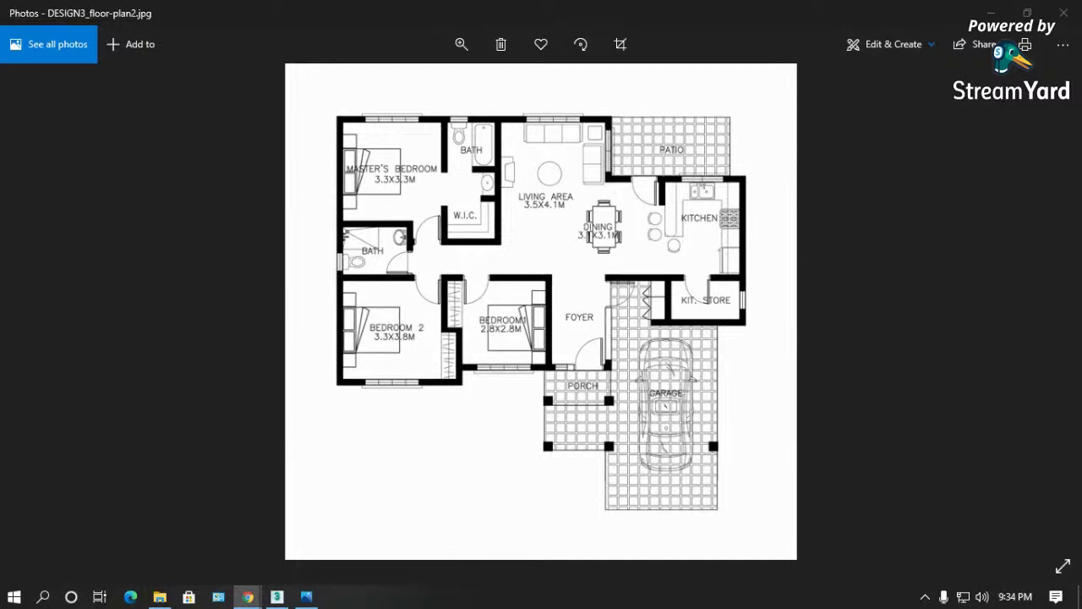
{"action": "key", "text": "alt+Tab"}
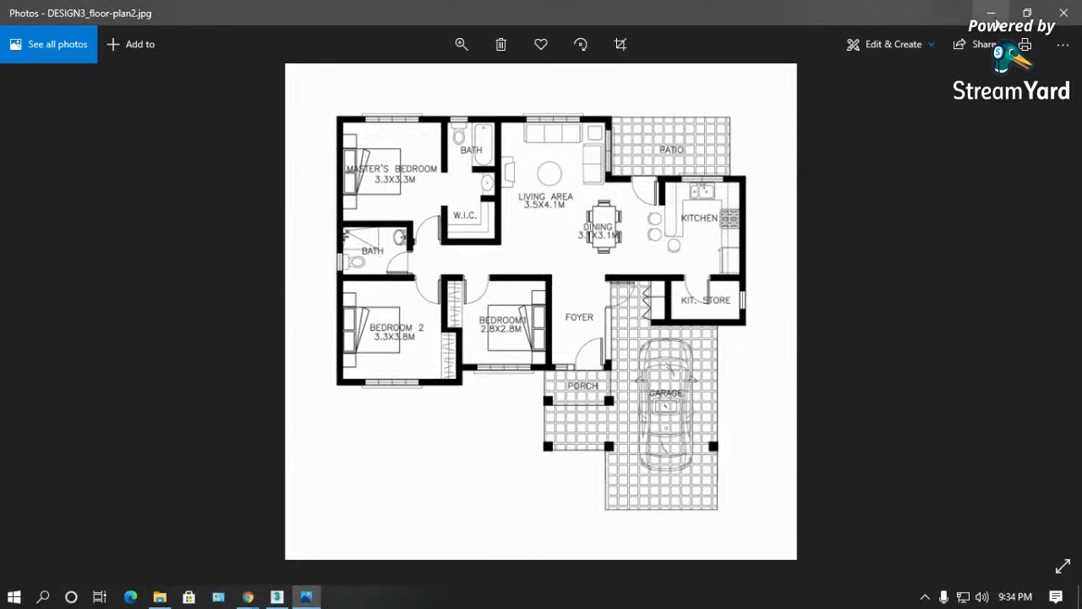
{"action": "left_click", "coordinate": [1028, 12]}
- Drag the floor plan image into the viewport, then cancel the Bitmap Viewport Drop dialog
{"action": "left_click", "coordinate": [685, 440]}
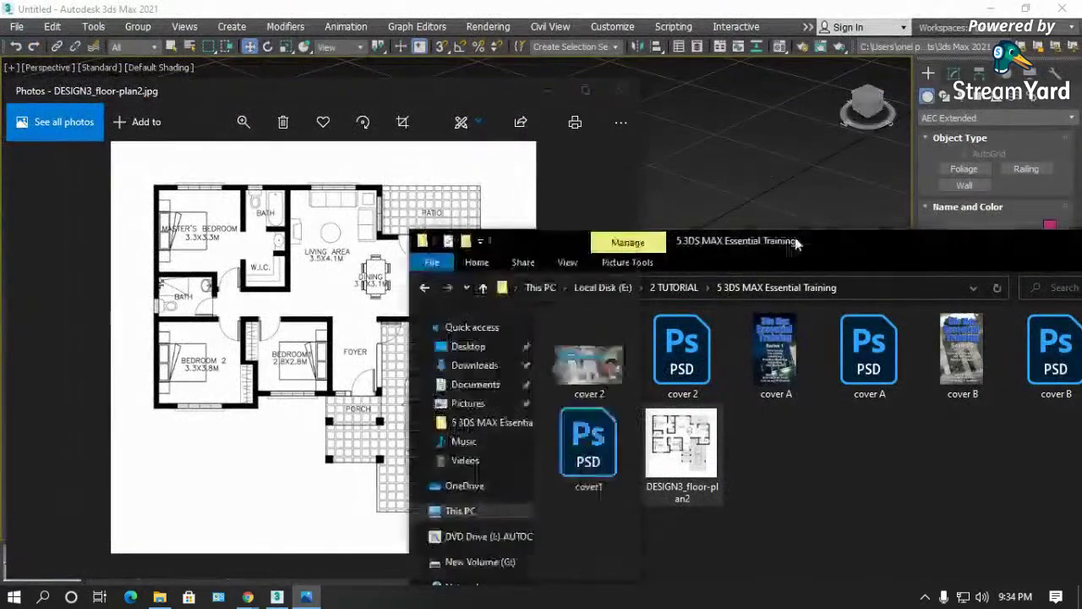
{"action": "left_click_drag", "start_coordinate": [689, 439], "coordinate": [793, 500]}
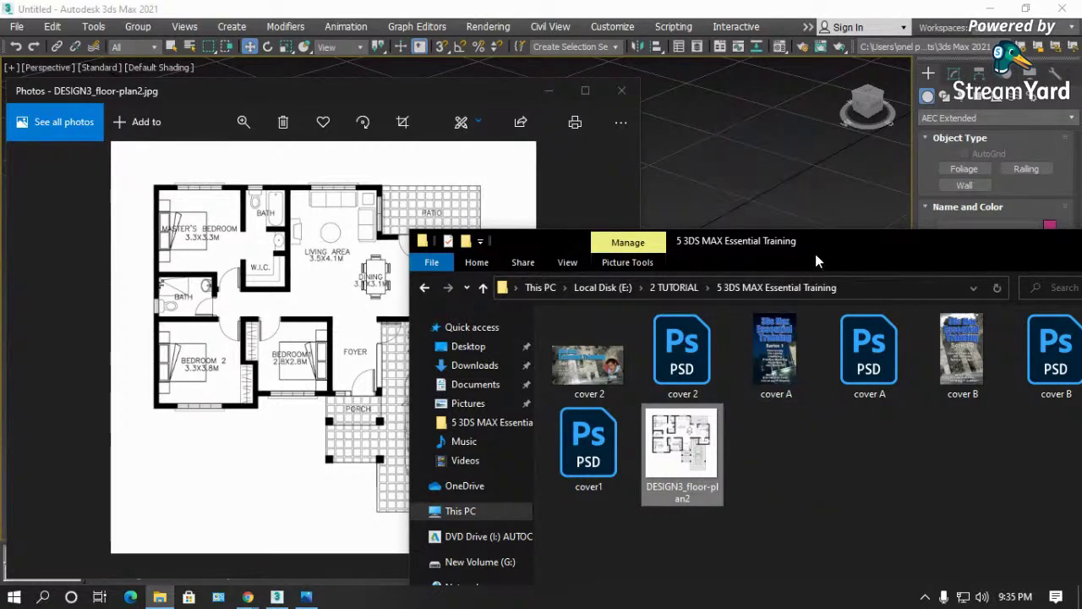
{"action": "left_click", "coordinate": [622, 91]}
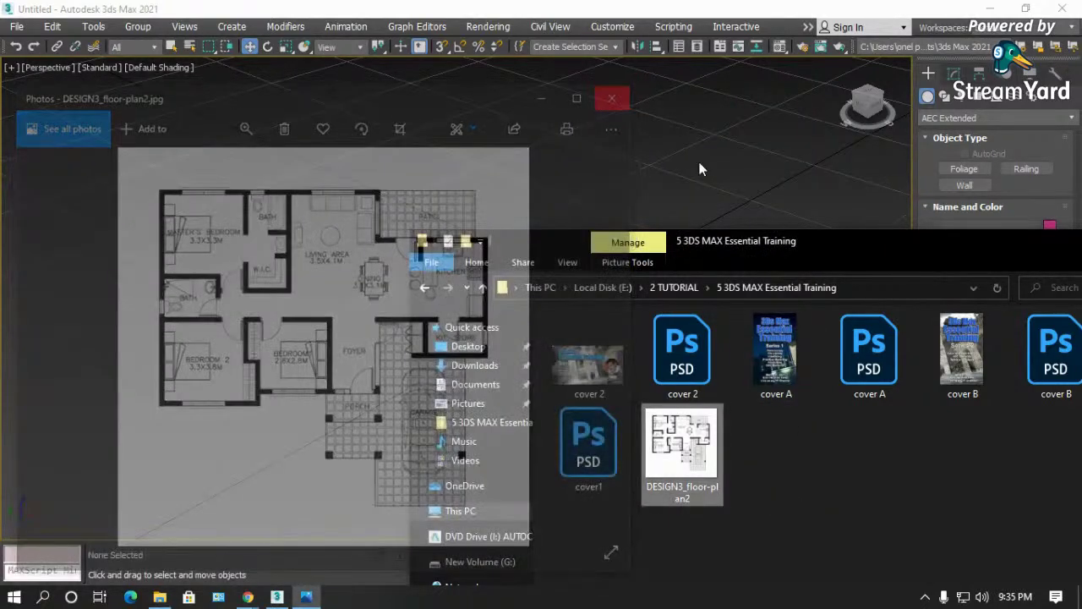
{"action": "key", "text": "super+Down"}
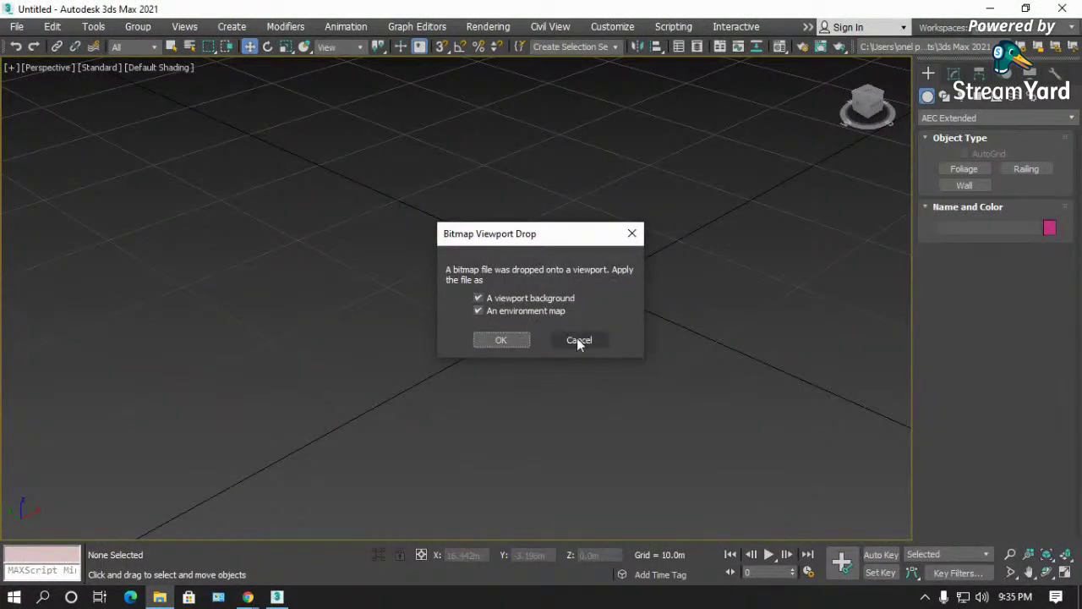
{"action": "left_click", "coordinate": [580, 340]}
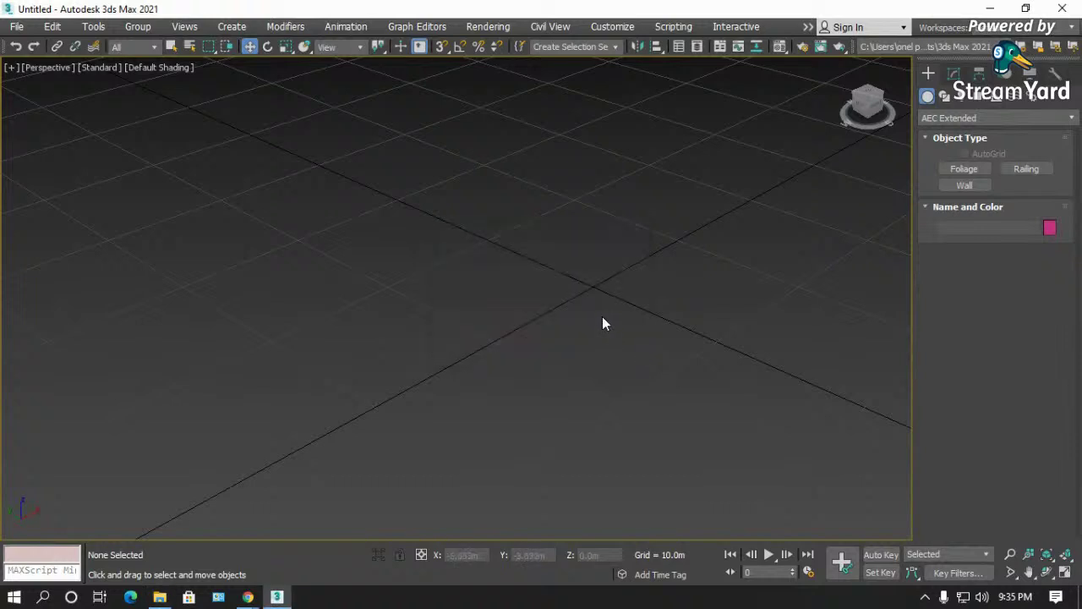
- In the Top view, draw a Standard Primitives Plane with length and width segments set to 1
{"action": "key", "text": "t"}
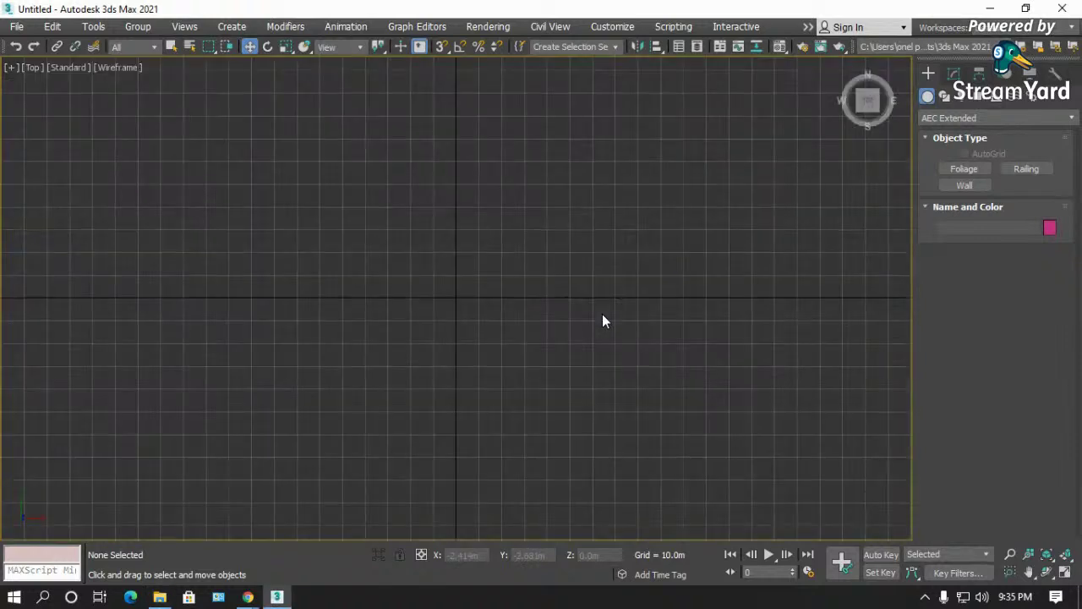
{"action": "left_click", "coordinate": [937, 119]}
{"action": "left_click", "coordinate": [935, 134]}
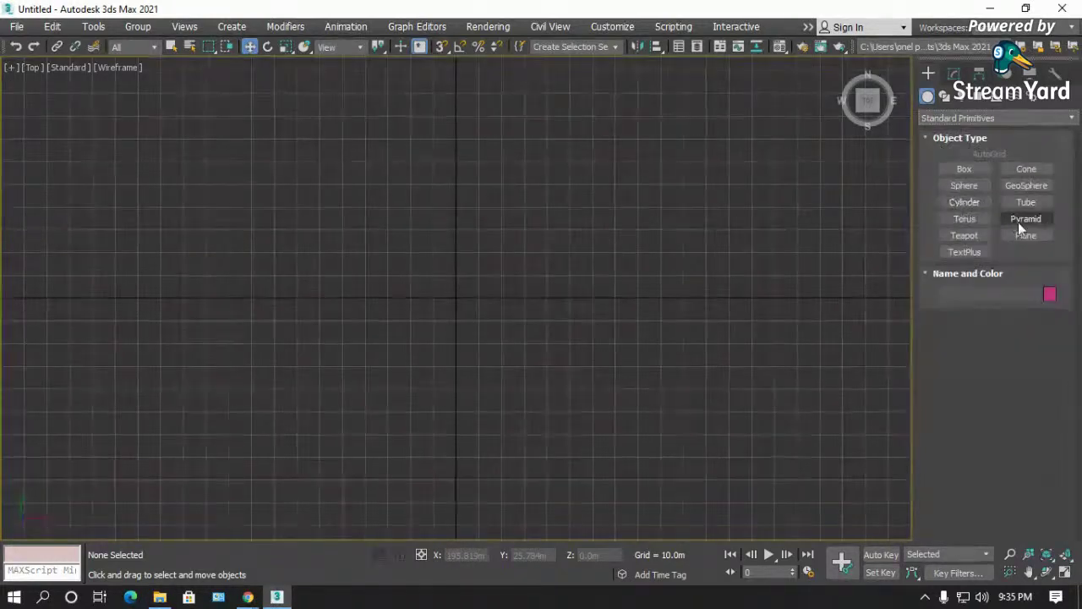
{"action": "left_click", "coordinate": [1035, 235]}
{"action": "left_click_drag", "start_coordinate": [402, 235], "coordinate": [534, 361]}
{"action": "scroll", "coordinate": [485, 310], "scroll_direction": "up", "scroll_amount": 5}
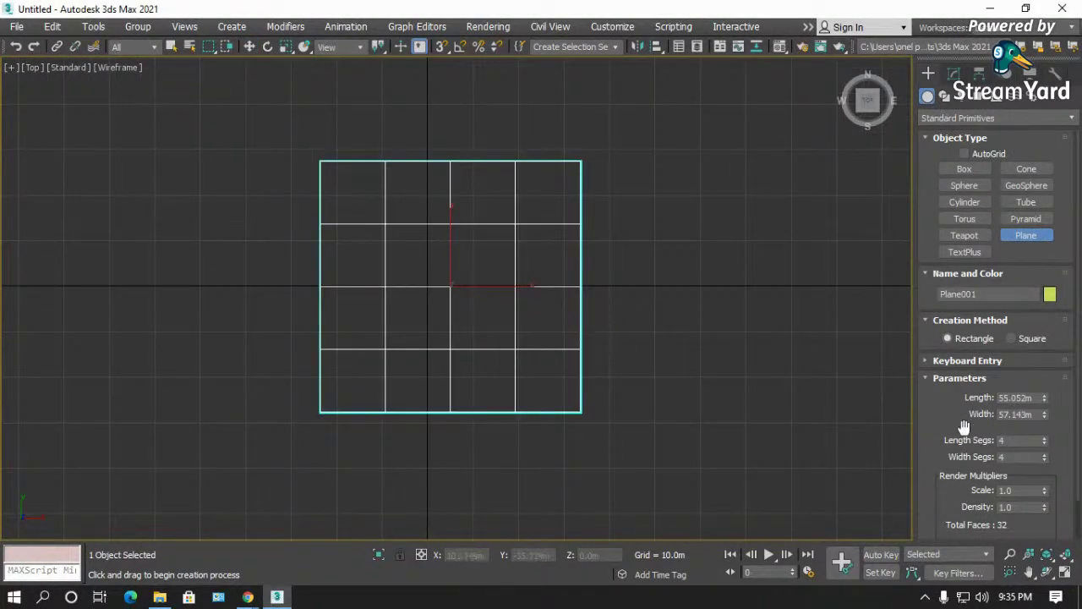
{"action": "scroll", "coordinate": [965, 427], "scroll_direction": "down", "scroll_amount": 2}
{"action": "right_click", "coordinate": [1046, 400]}
{"action": "right_click", "coordinate": [1046, 414]}
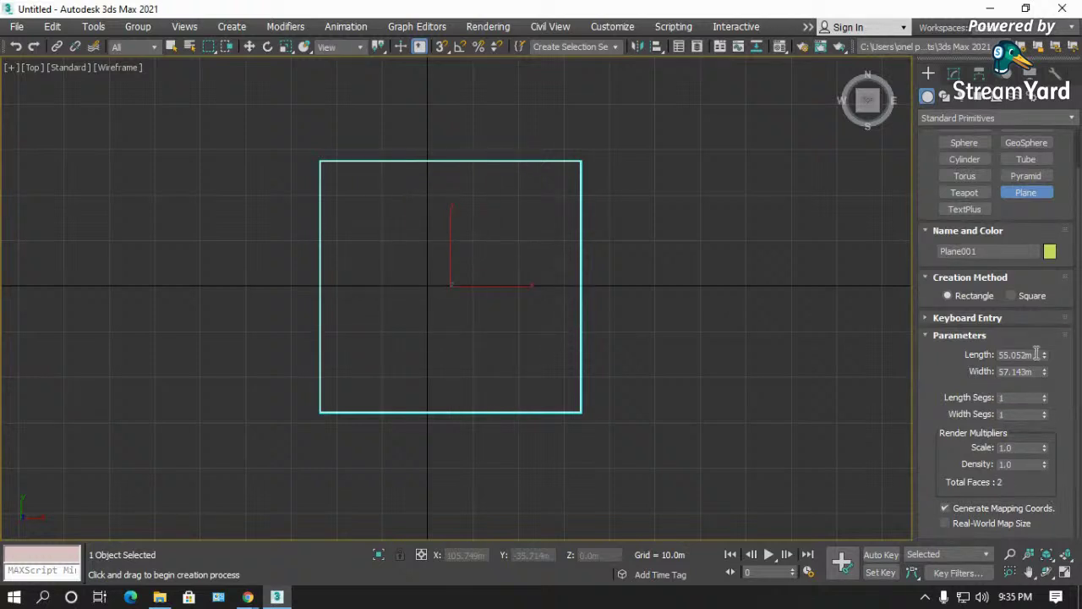
{"action": "left_click", "coordinate": [159, 597]}
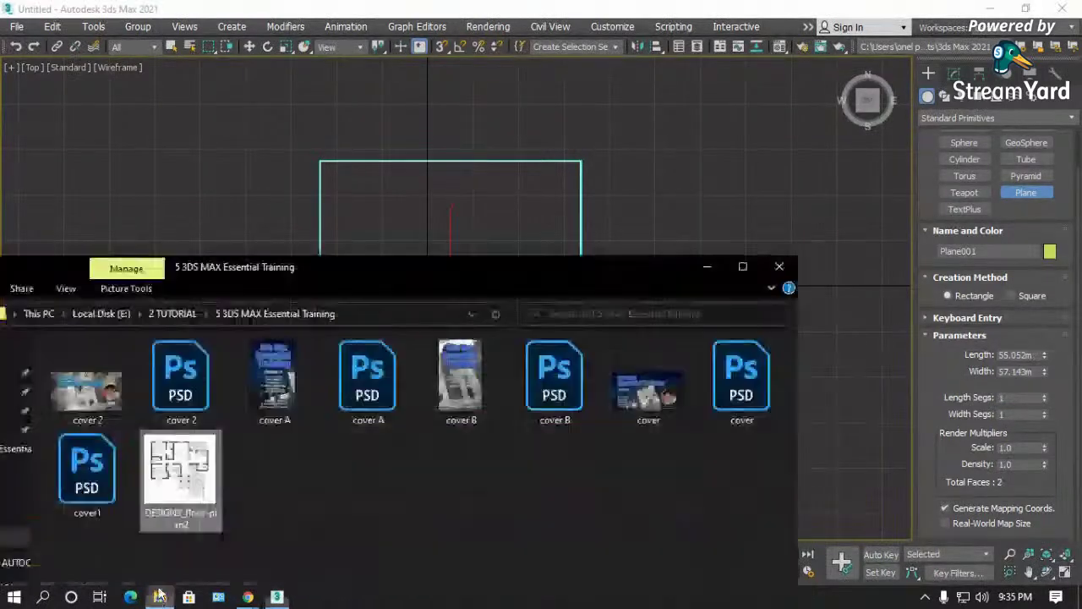
- View DESIGN3_floor-plan2.jpg maximized in Photos, then end plane creation back in 3ds Max
{"action": "double_click", "coordinate": [165, 494]}
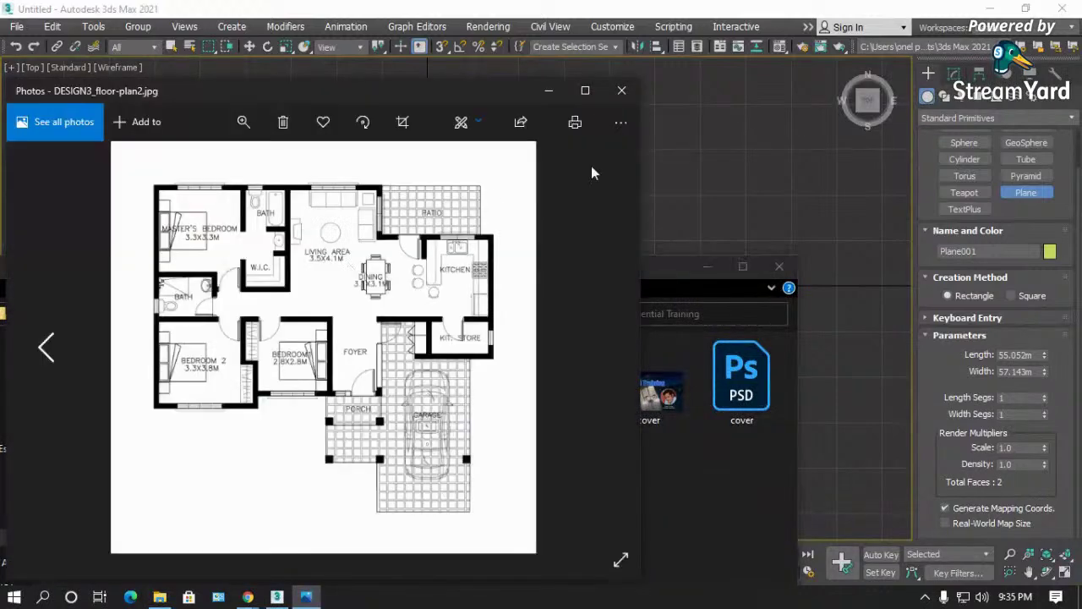
{"action": "left_click", "coordinate": [585, 90]}
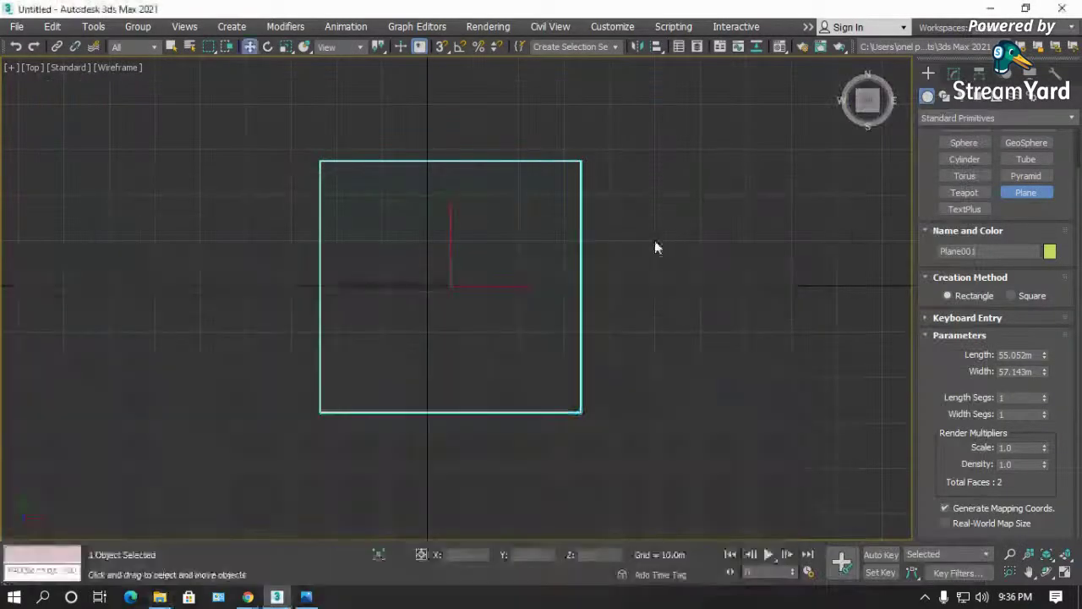
{"action": "right_click", "coordinate": [599, 271]}
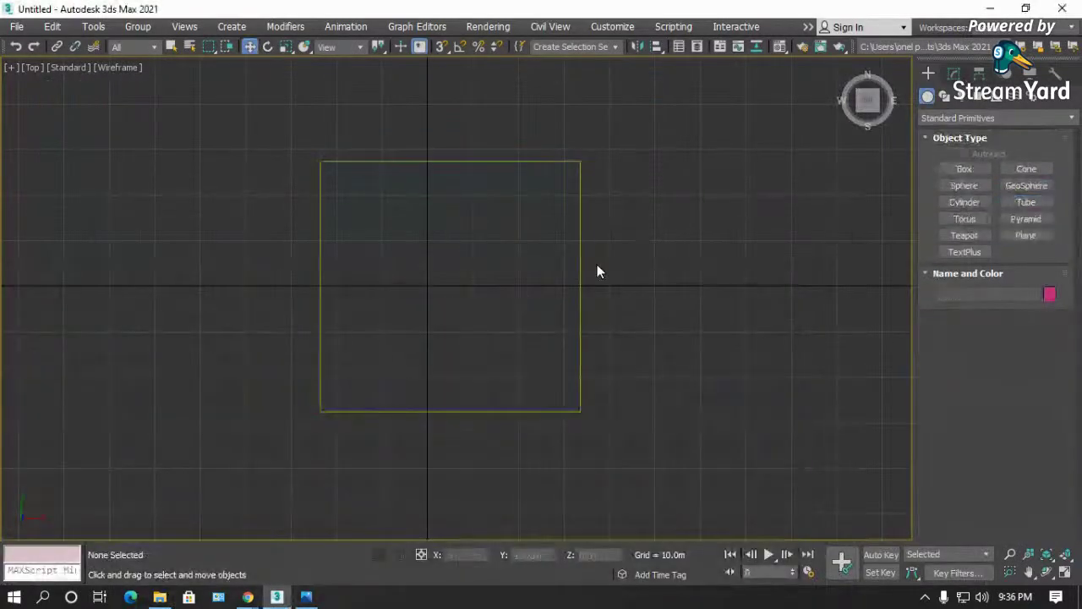
- Shade the viewport, resize Plane001 to 12 m by 12 m, center it and zoom to fit
{"action": "left_click", "coordinate": [582, 265]}
{"action": "key", "text": "F3"}
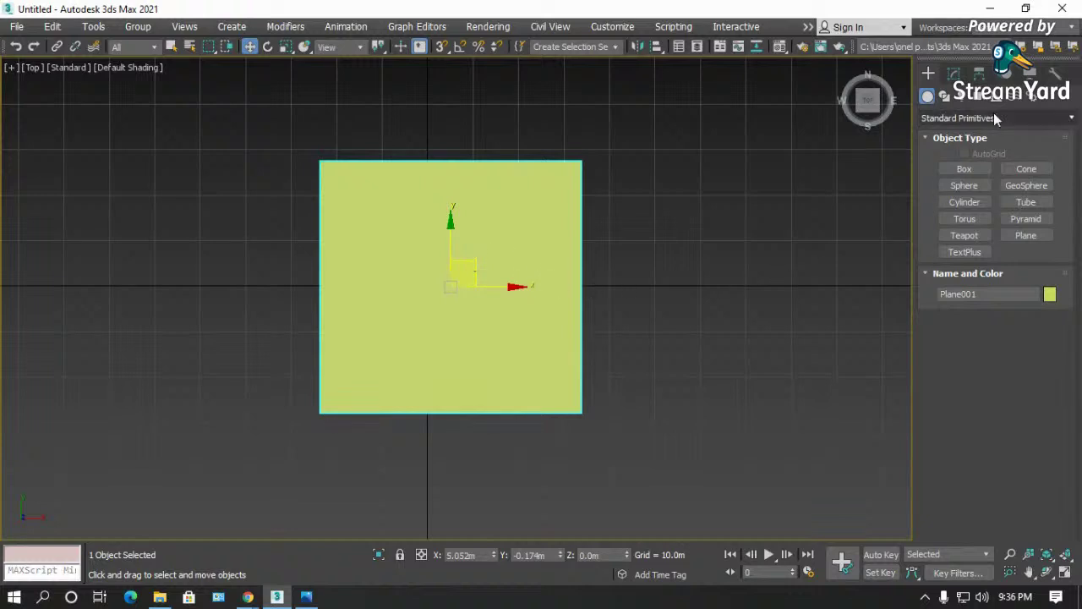
{"action": "left_click", "coordinate": [657, 242]}
{"action": "left_click", "coordinate": [514, 241]}
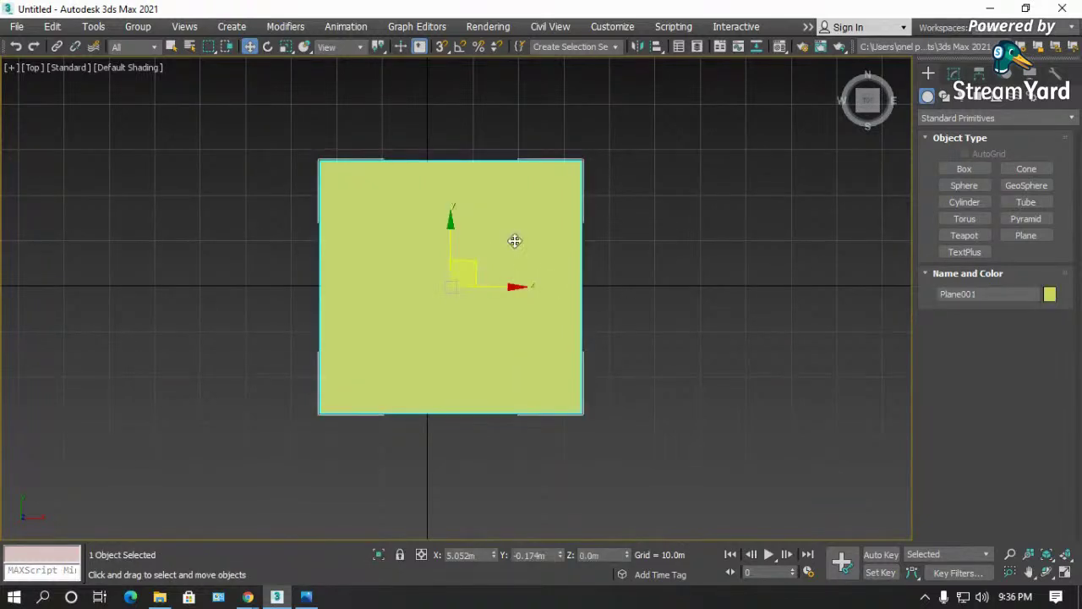
{"action": "left_click", "coordinate": [955, 74]}
{"action": "double_click", "coordinate": [1034, 303]}
{"action": "type", "text": "12"}
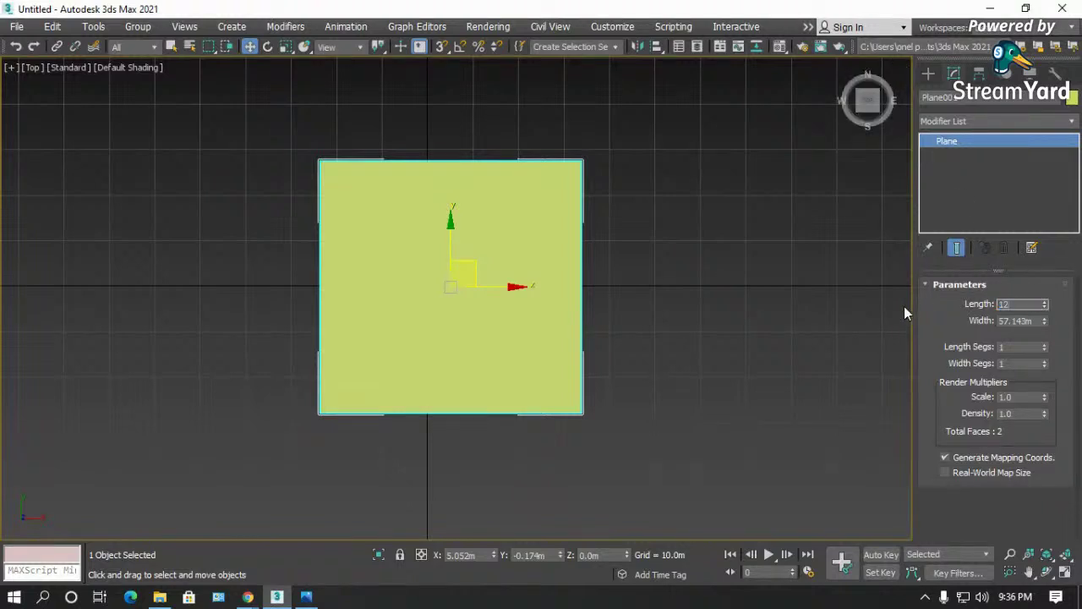
{"action": "key", "text": "Tab"}
{"action": "type", "text": "12"}
{"action": "key", "text": "Return"}
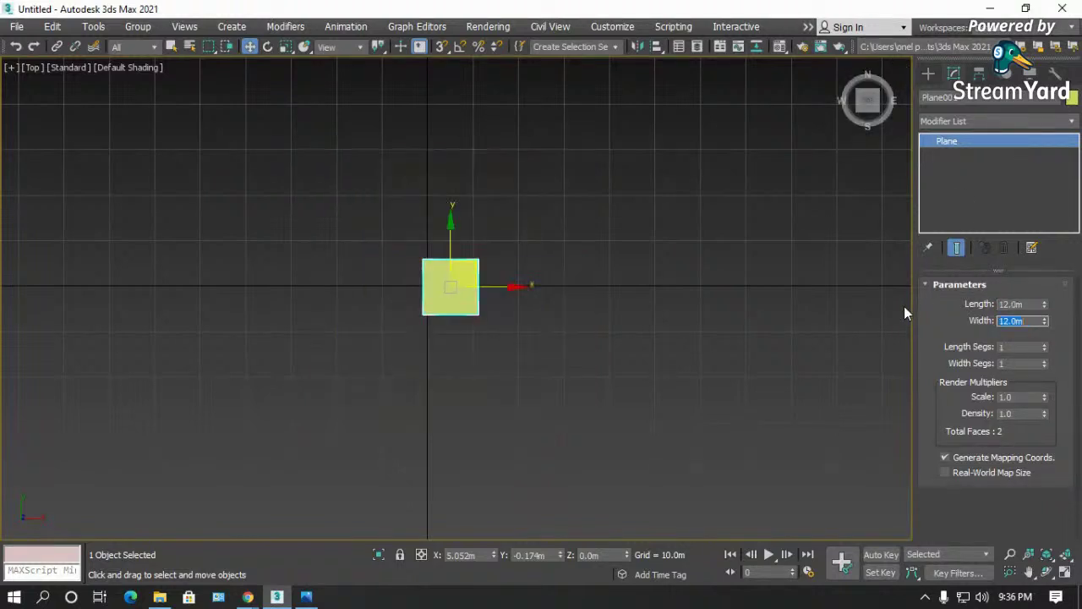
{"action": "left_click_drag", "start_coordinate": [475, 268], "coordinate": [455, 277]}
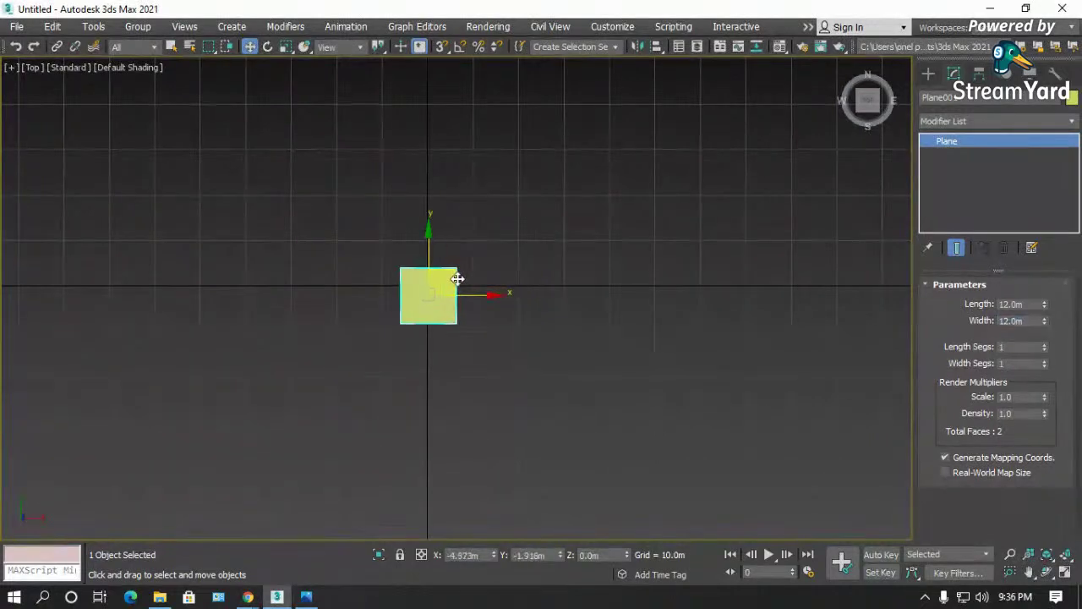
{"action": "left_click", "coordinate": [486, 320]}
{"action": "key", "text": "z"}
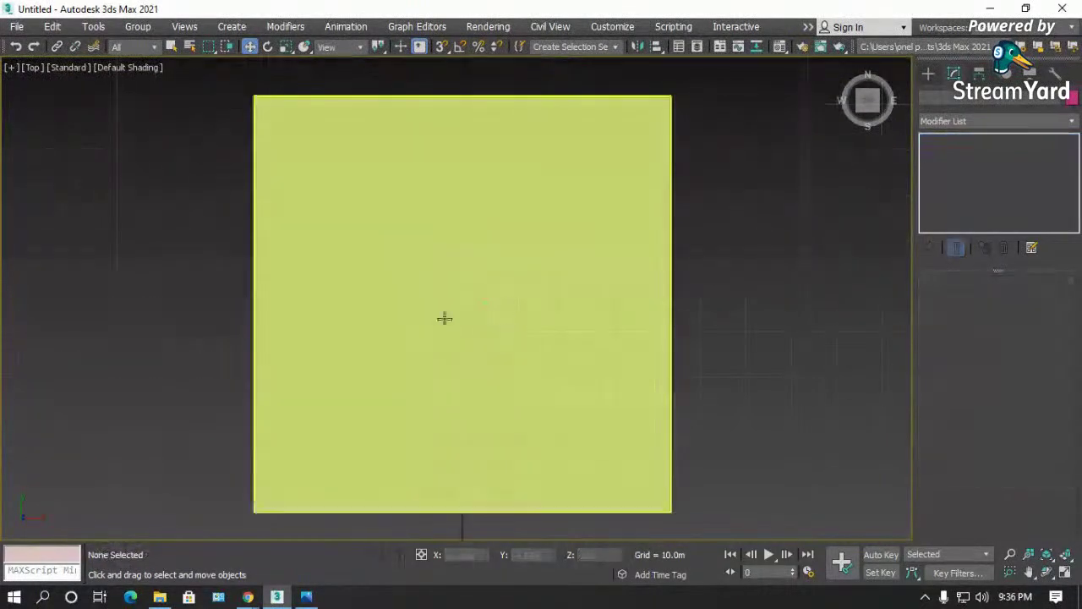
- Close the Photos viewer and drag DESIGN3_floor-plan2.jpg from Explorer onto the plane
{"action": "left_click", "coordinate": [306, 597]}
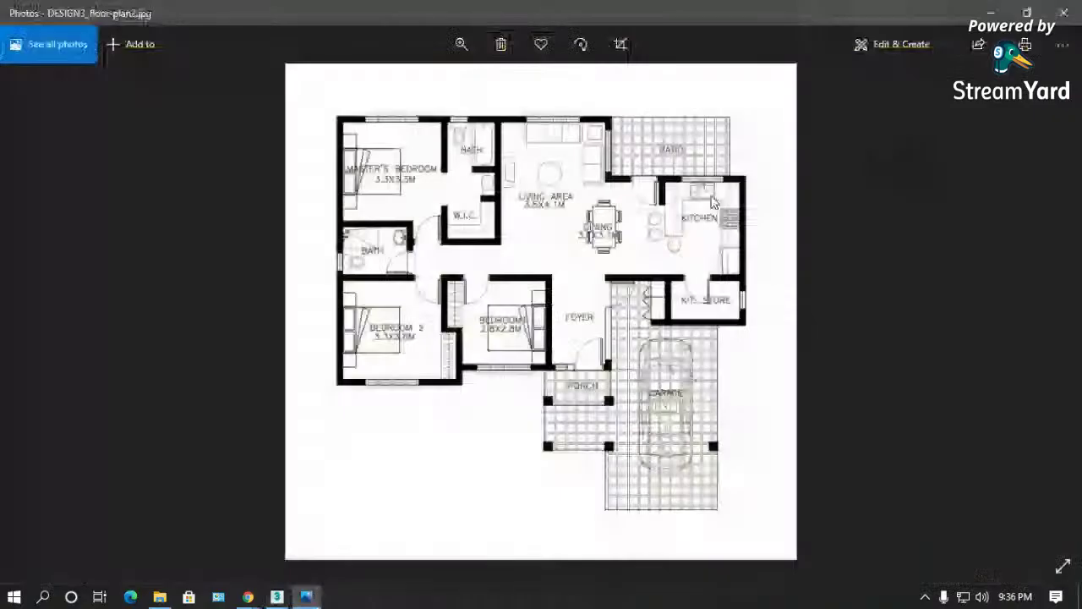
{"action": "key", "text": "alt+F4"}
{"action": "left_click", "coordinate": [160, 597]}
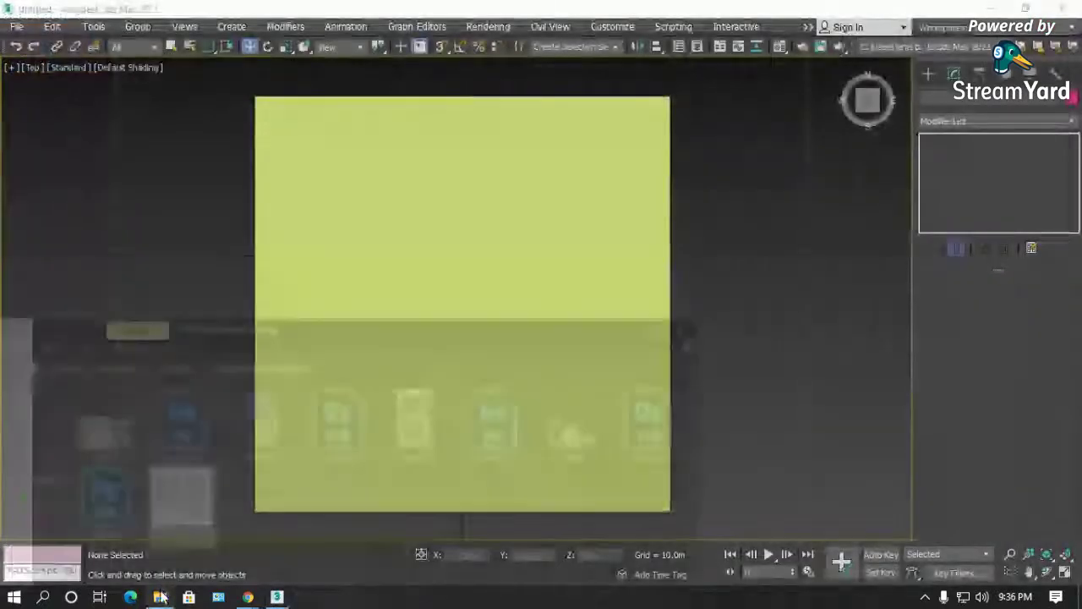
{"action": "left_click_drag", "start_coordinate": [179, 470], "coordinate": [461, 211]}
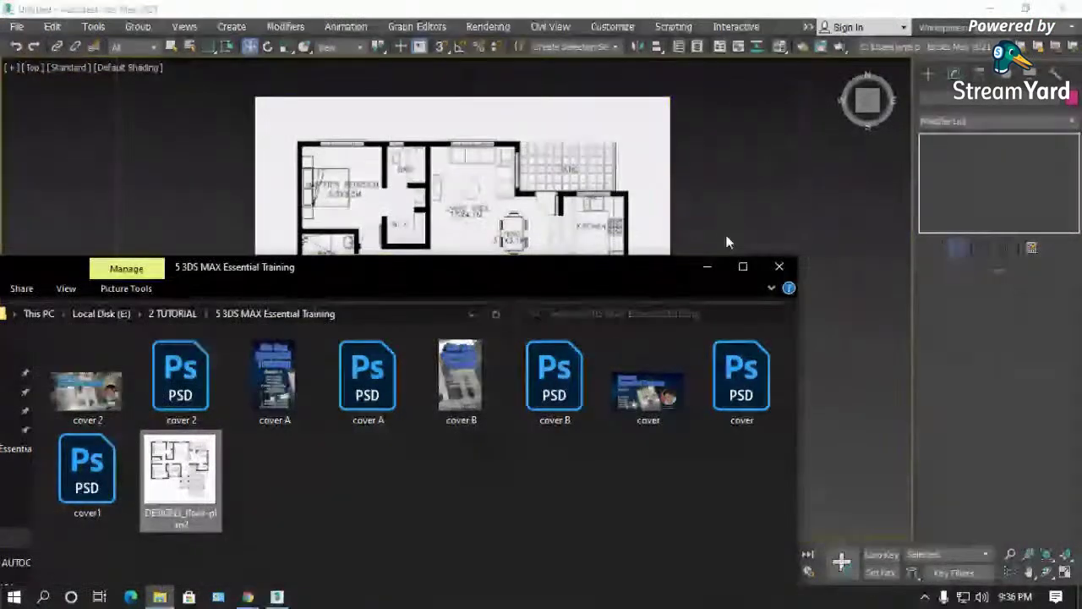
{"action": "left_click", "coordinate": [779, 267]}
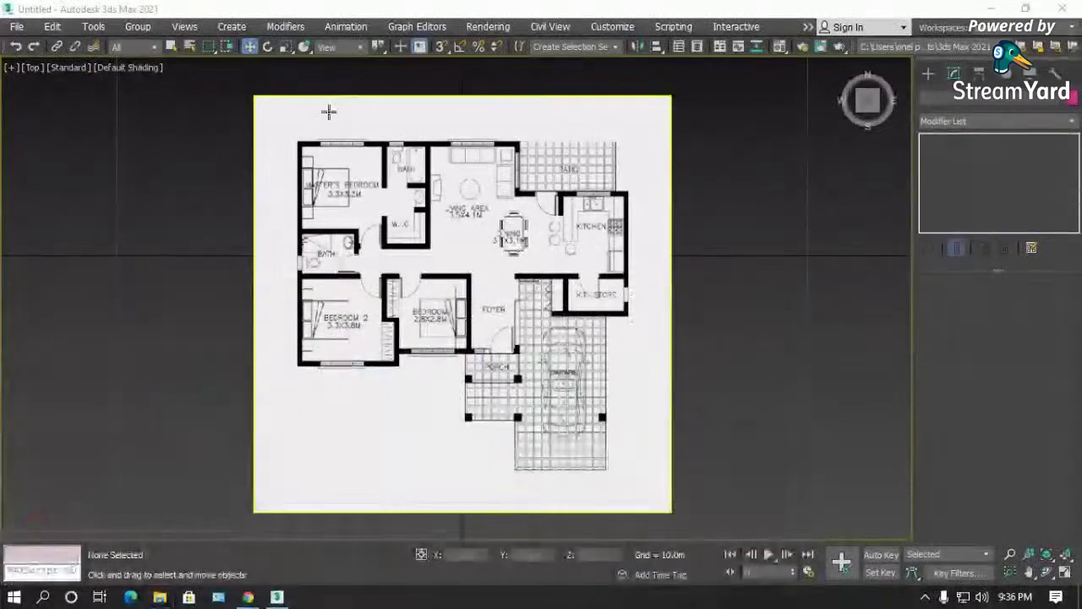
- Draw a Standard Primitives box over the master bedroom area
{"action": "scroll", "coordinate": [310, 138], "scroll_direction": "up", "scroll_amount": 5}
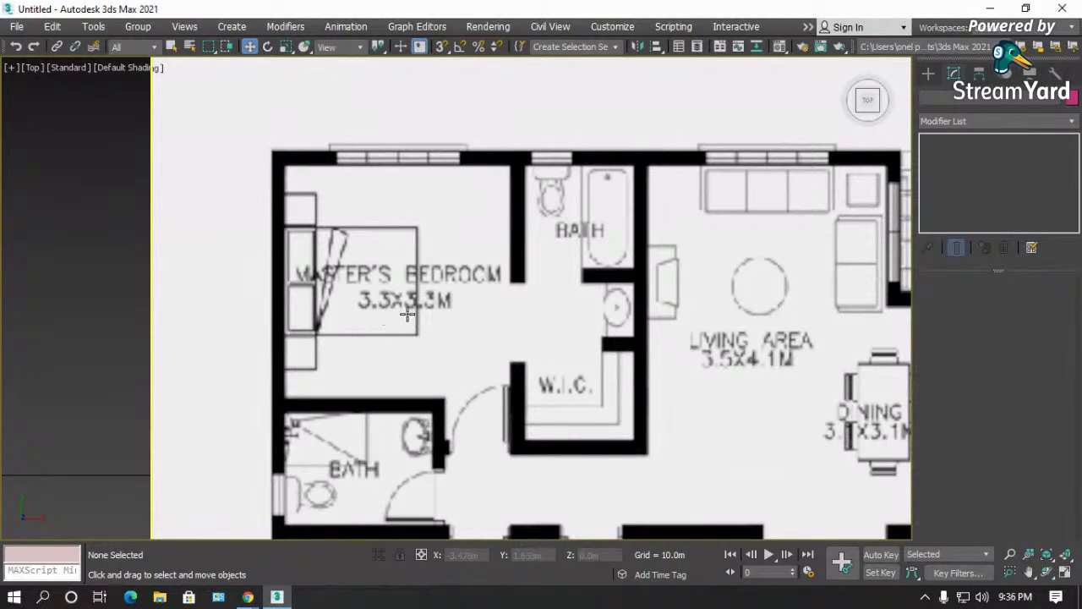
{"action": "left_click", "coordinate": [929, 74]}
{"action": "left_click", "coordinate": [965, 170]}
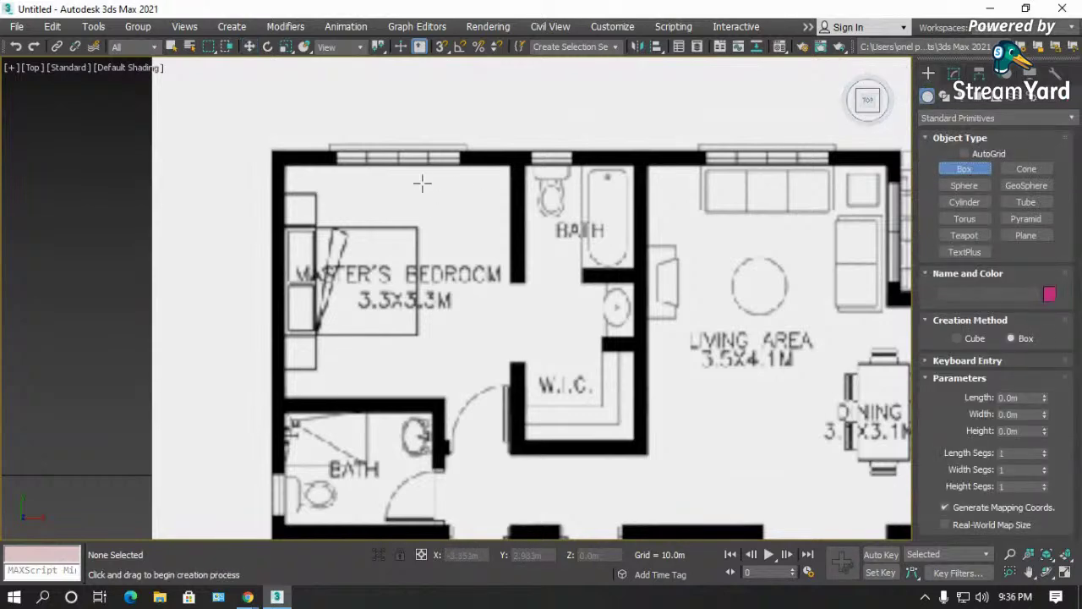
{"action": "left_click_drag", "start_coordinate": [285, 164], "coordinate": [511, 393]}
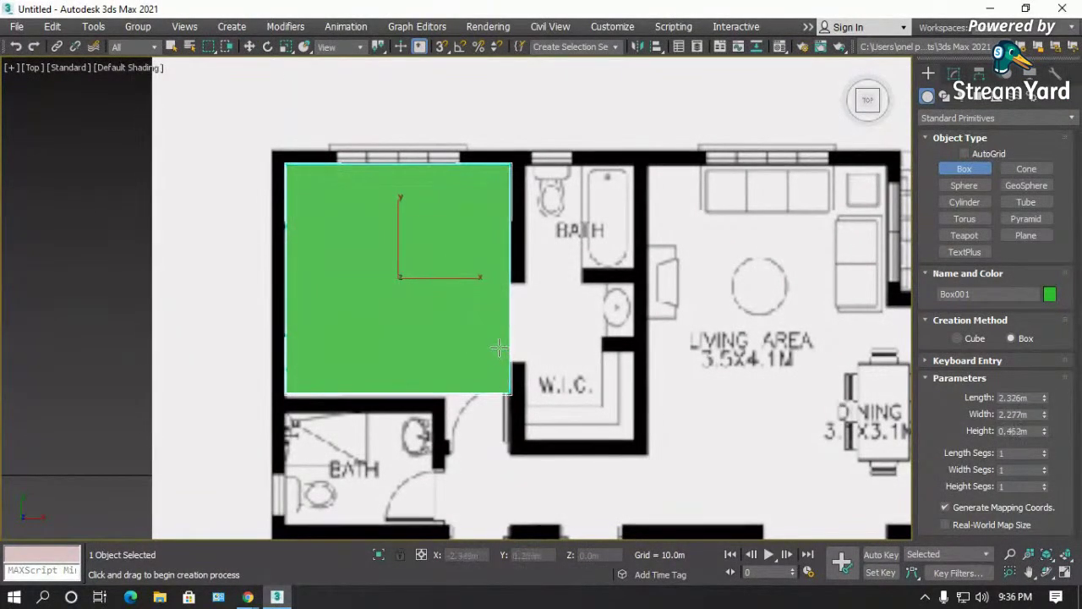
{"action": "right_click", "coordinate": [499, 352]}
{"action": "left_click_drag", "start_coordinate": [294, 170], "coordinate": [509, 381]}
{"action": "left_click", "coordinate": [507, 364]}
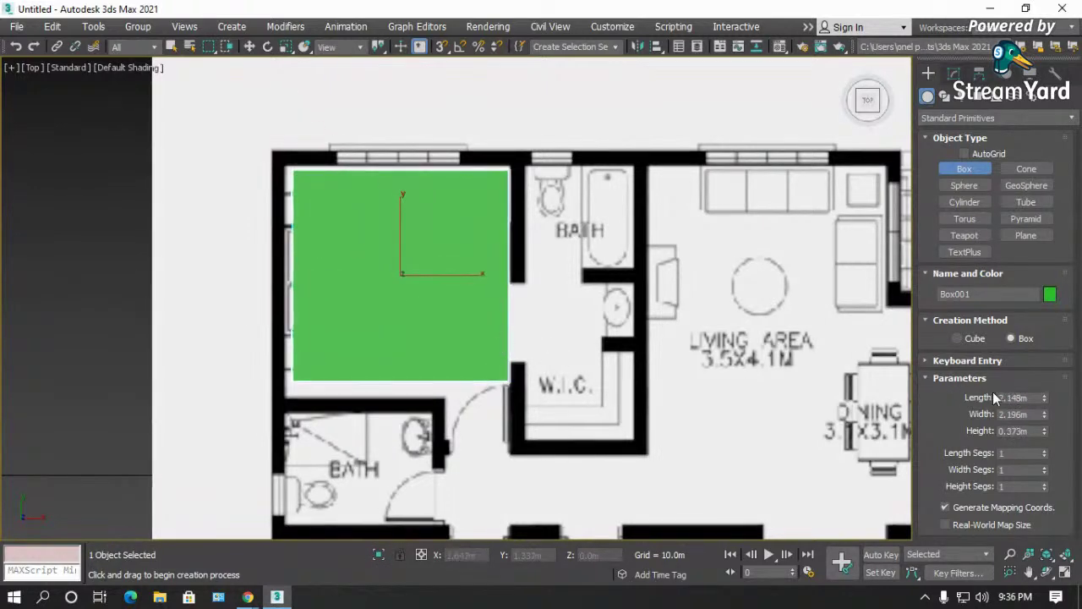
- Set the box's Length and Width to 3.3 m
{"action": "double_click", "coordinate": [1025, 398]}
{"action": "type", "text": "3"}
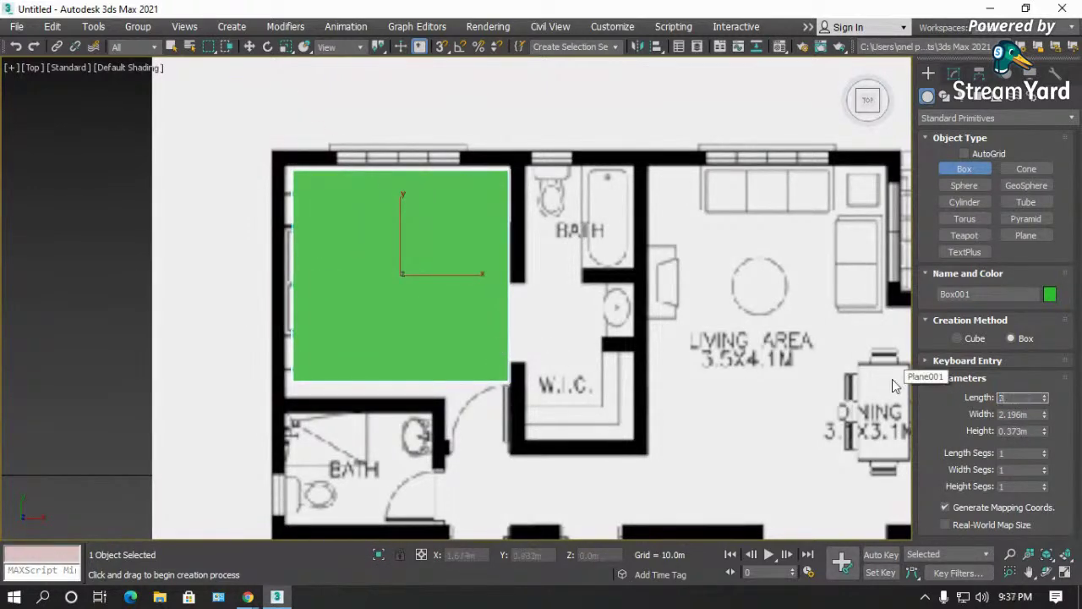
{"action": "type", "text": ".3"}
{"action": "key", "text": "Tab"}
{"action": "type", "text": "3.2"}
{"action": "key", "text": "BackSpace"}
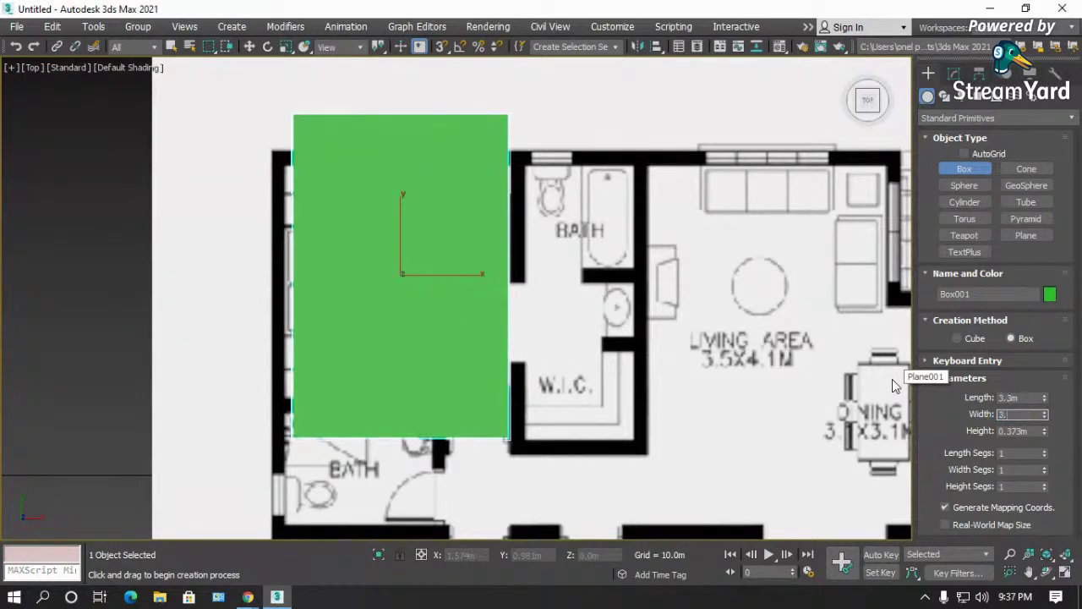
{"action": "type", "text": "3m"}
{"action": "key", "text": "Return"}
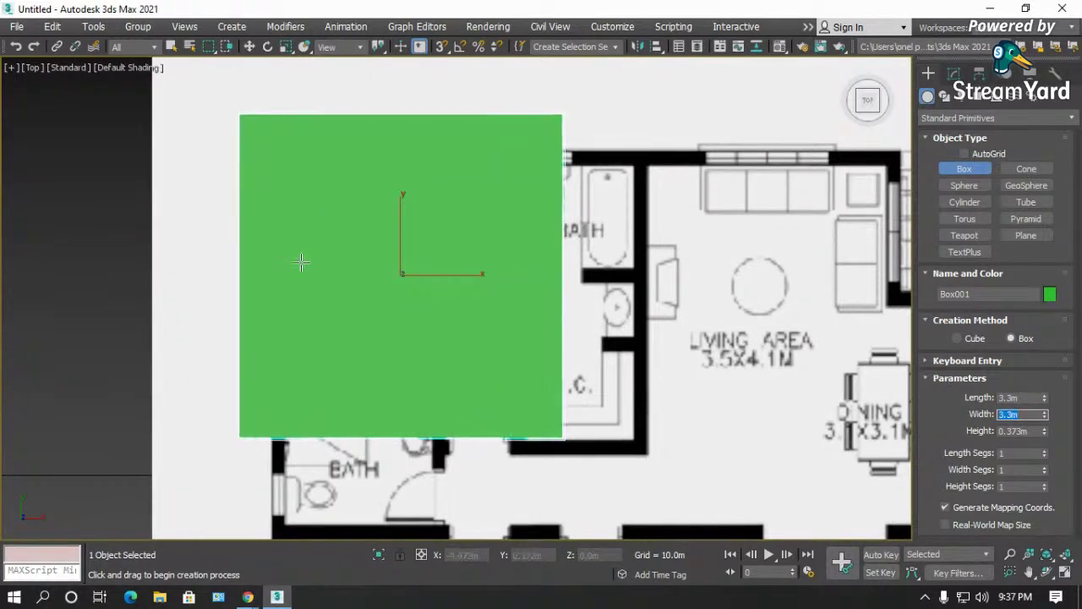
- Move the box toward the master bedroom at the plan's top-left wall
{"action": "key", "text": "w"}
{"action": "scroll", "coordinate": [399, 269], "scroll_direction": "down", "scroll_amount": 2}
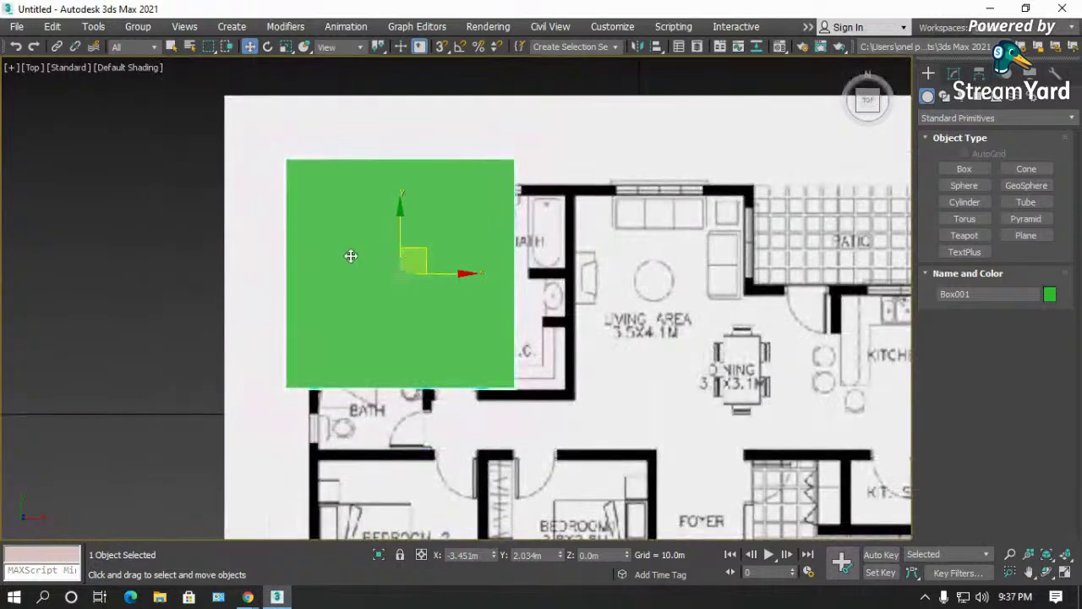
{"action": "left_click_drag", "start_coordinate": [428, 252], "coordinate": [627, 315]}
{"action": "scroll", "coordinate": [414, 331], "scroll_direction": "down", "scroll_amount": 2}
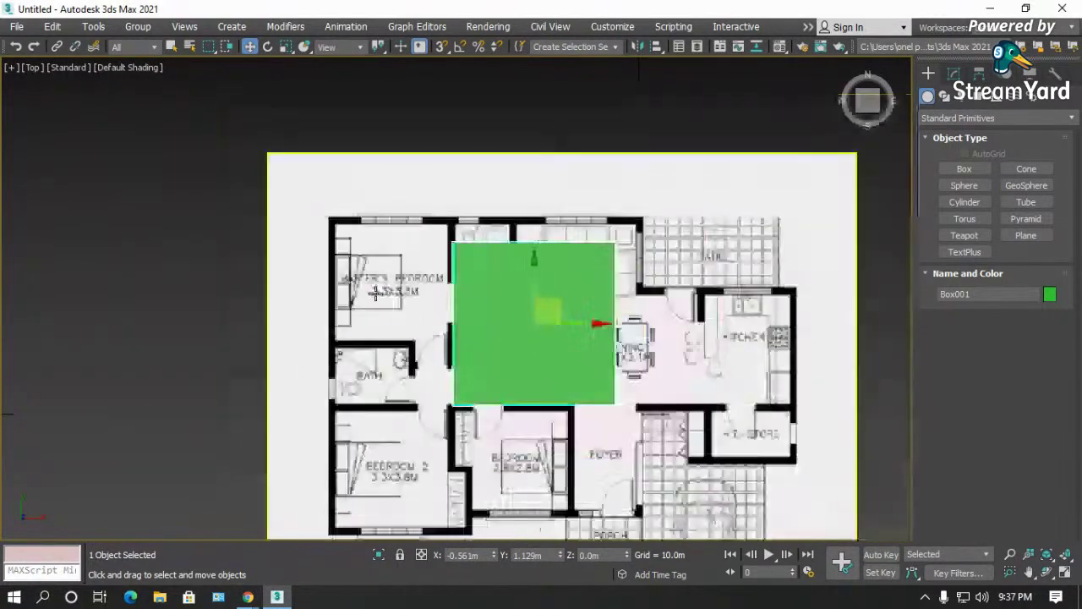
{"action": "scroll", "coordinate": [496, 363], "scroll_direction": "up", "scroll_amount": 2}
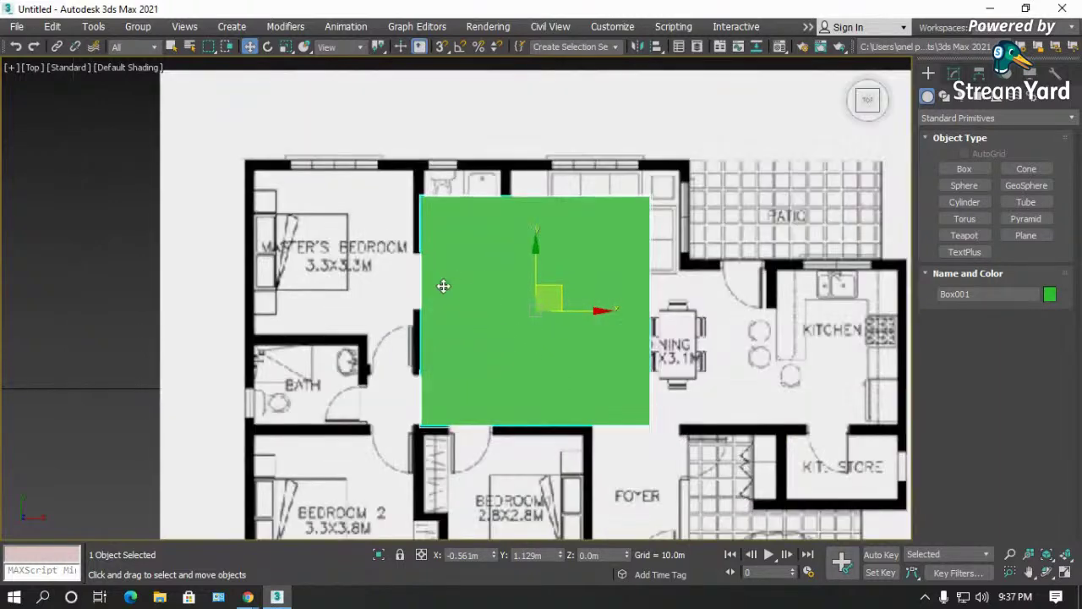
{"action": "scroll", "coordinate": [375, 253], "scroll_direction": "up", "scroll_amount": 2}
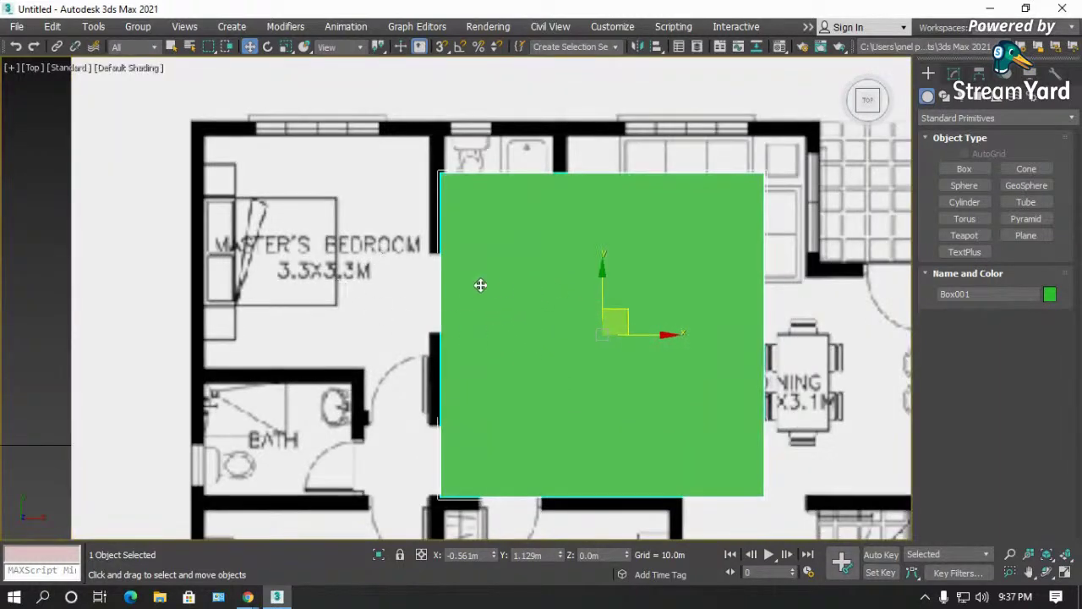
{"action": "scroll", "coordinate": [342, 254], "scroll_direction": "down", "scroll_amount": 2}
{"action": "left_click", "coordinate": [319, 248]}
{"action": "left_click_drag", "start_coordinate": [465, 251], "coordinate": [415, 203]}
{"action": "left_click_drag", "start_coordinate": [342, 218], "coordinate": [309, 235]}
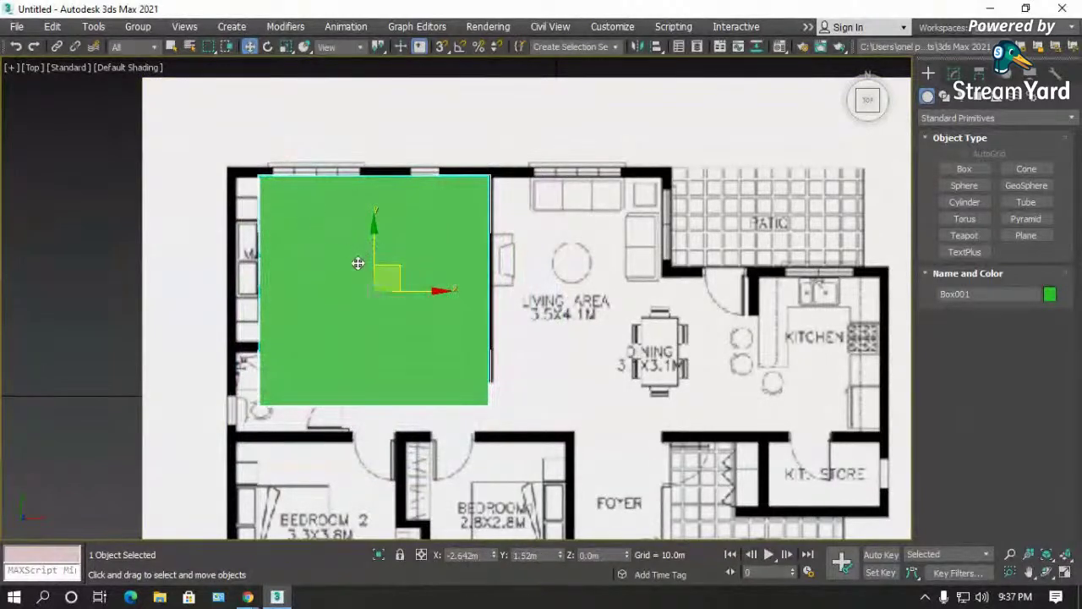
- Toggle see-through display to check alignment and shift the box left onto the wall
{"action": "key", "text": "alt+x"}
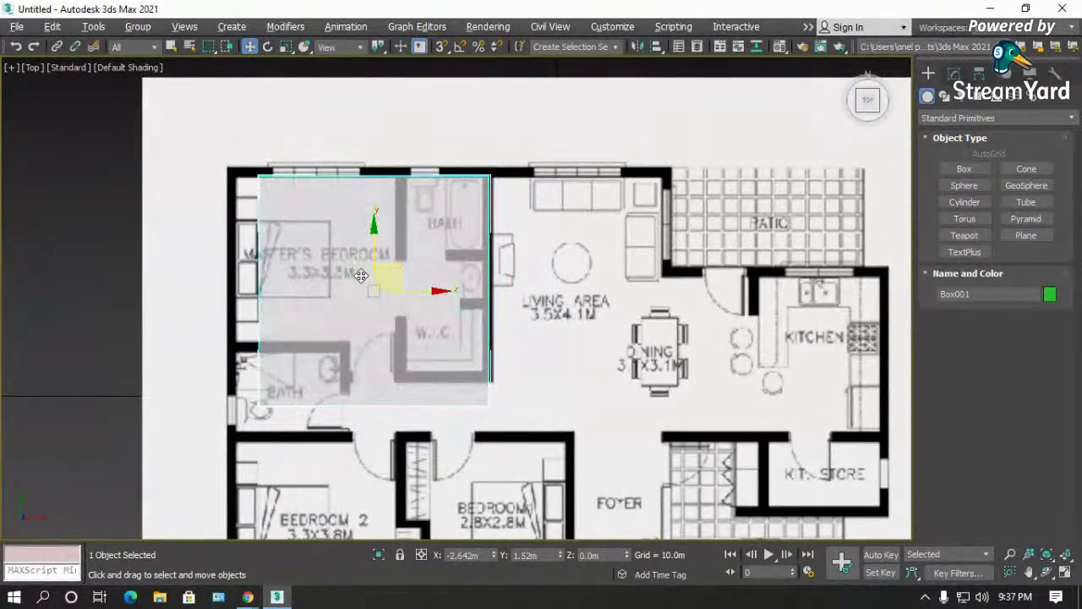
{"action": "scroll", "coordinate": [361, 277], "scroll_direction": "up", "scroll_amount": 3}
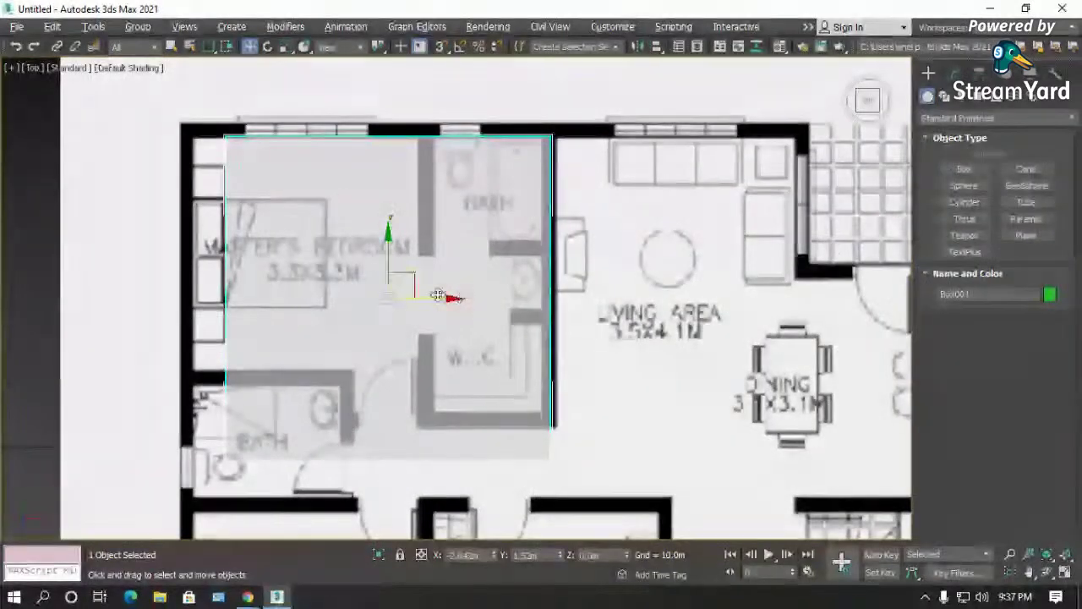
{"action": "left_click", "coordinate": [434, 274]}
{"action": "left_click", "coordinate": [433, 274]}
{"action": "key", "text": "alt+x"}
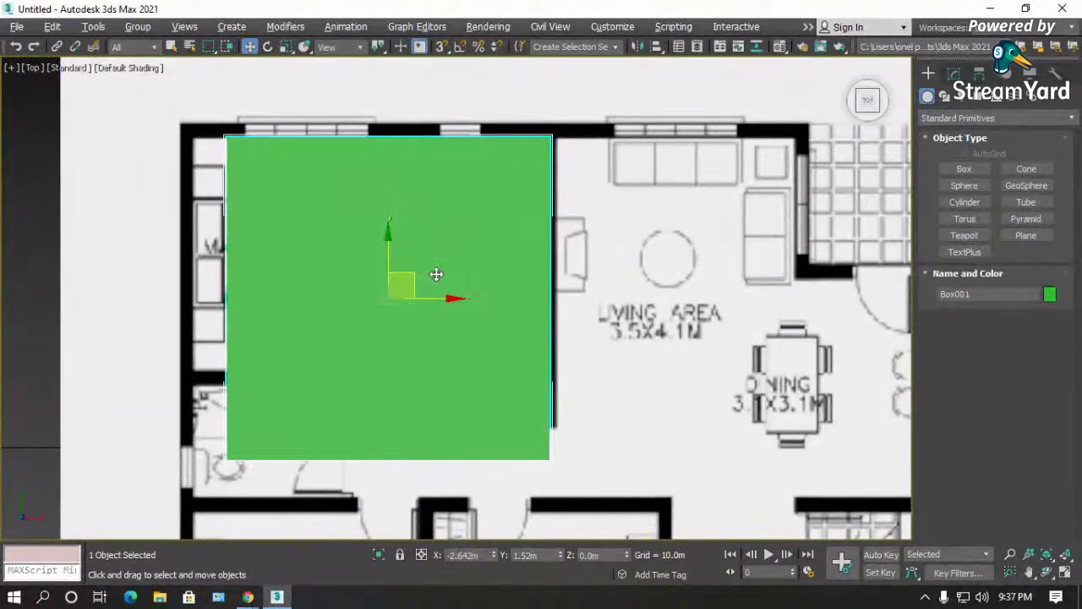
{"action": "left_click_drag", "start_coordinate": [411, 276], "coordinate": [380, 279]}
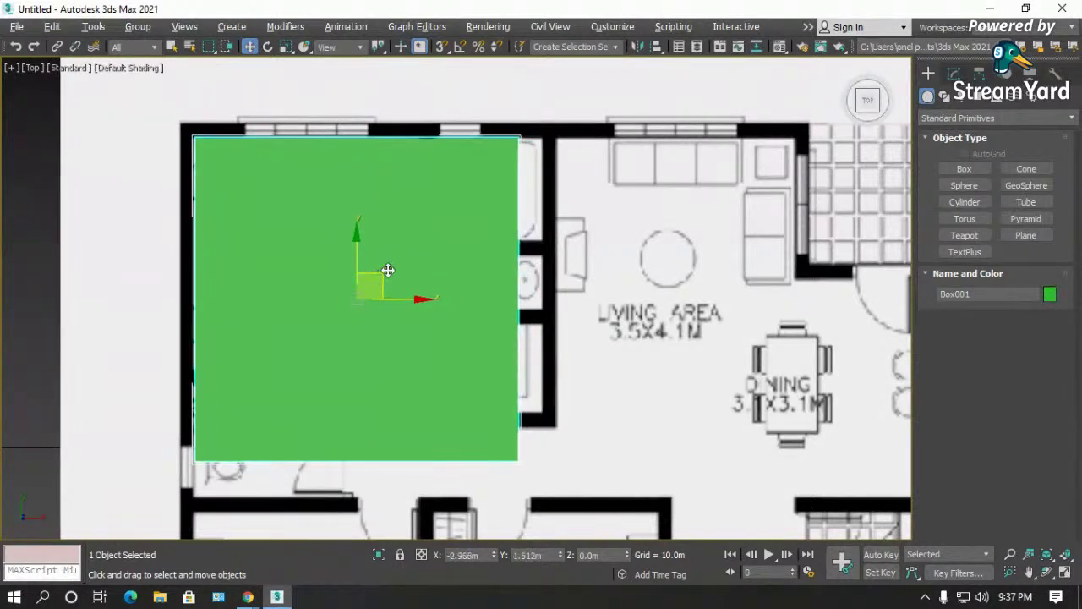
- Turn on See-Through in the box's Object Properties and fine-tune its position over the bedroom
{"action": "right_click", "coordinate": [411, 217]}
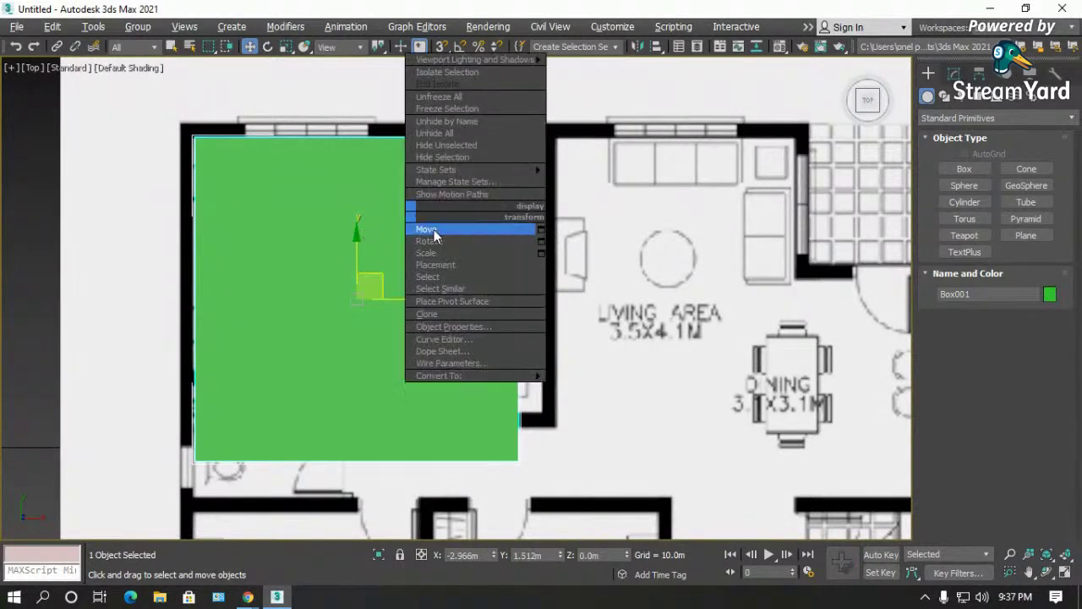
{"action": "left_click", "coordinate": [469, 323]}
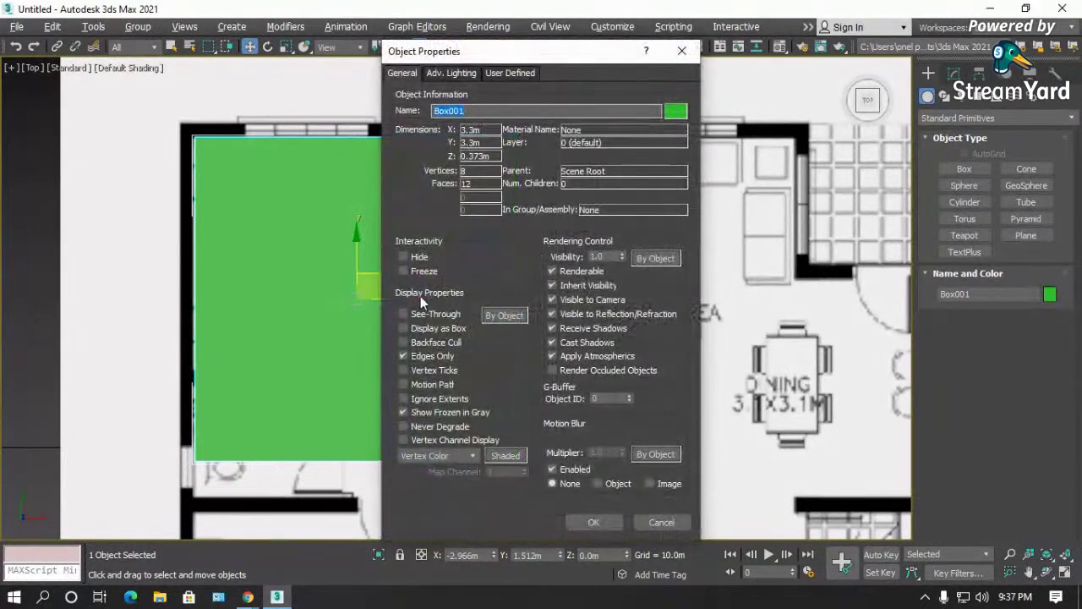
{"action": "left_click", "coordinate": [432, 315]}
{"action": "left_click", "coordinate": [594, 522]}
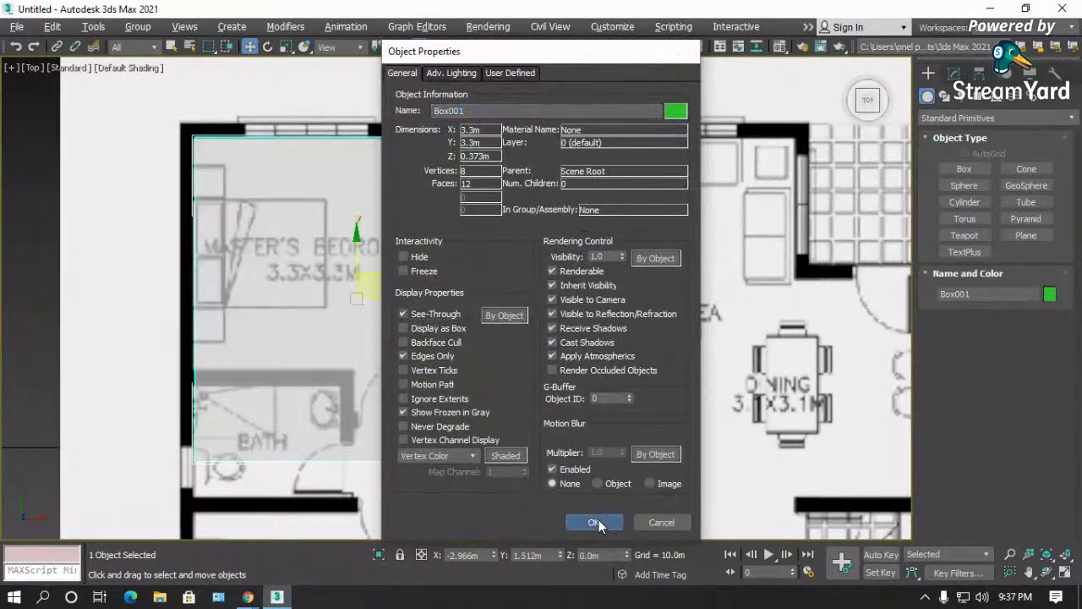
{"action": "mouse_move", "coordinate": [376, 285]}
{"action": "left_mouse_down"}
{"action": "mouse_move", "coordinate": [423, 296]}
{"action": "mouse_move", "coordinate": [397, 289]}
{"action": "left_mouse_up"}
{"action": "key", "text": "alt+x"}
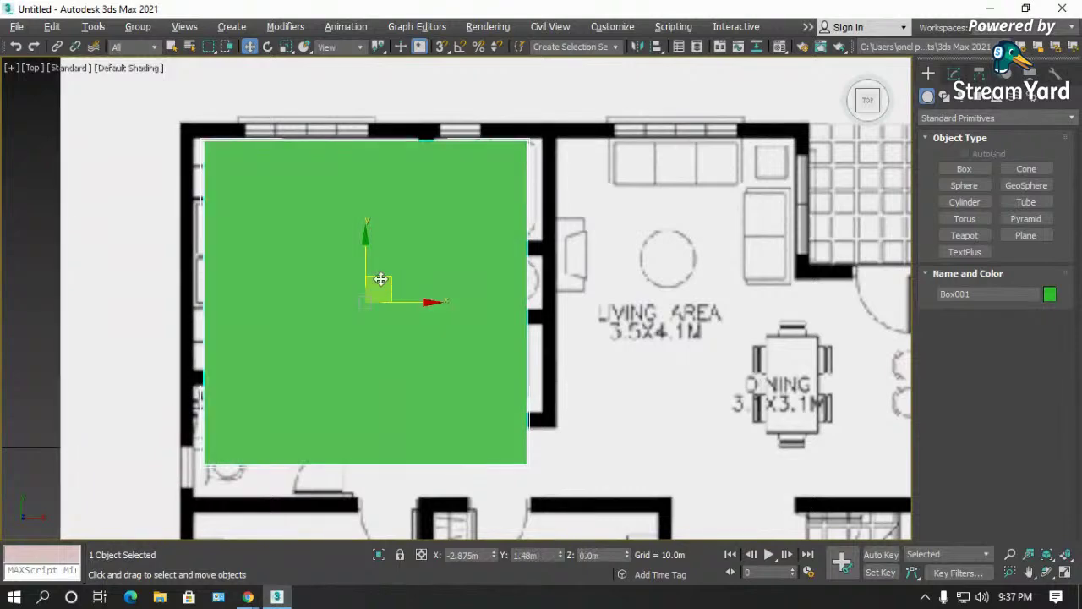
- Revisit Object Properties, make the box see-through again, show edged faces and reselect it
{"action": "right_click", "coordinate": [379, 275]}
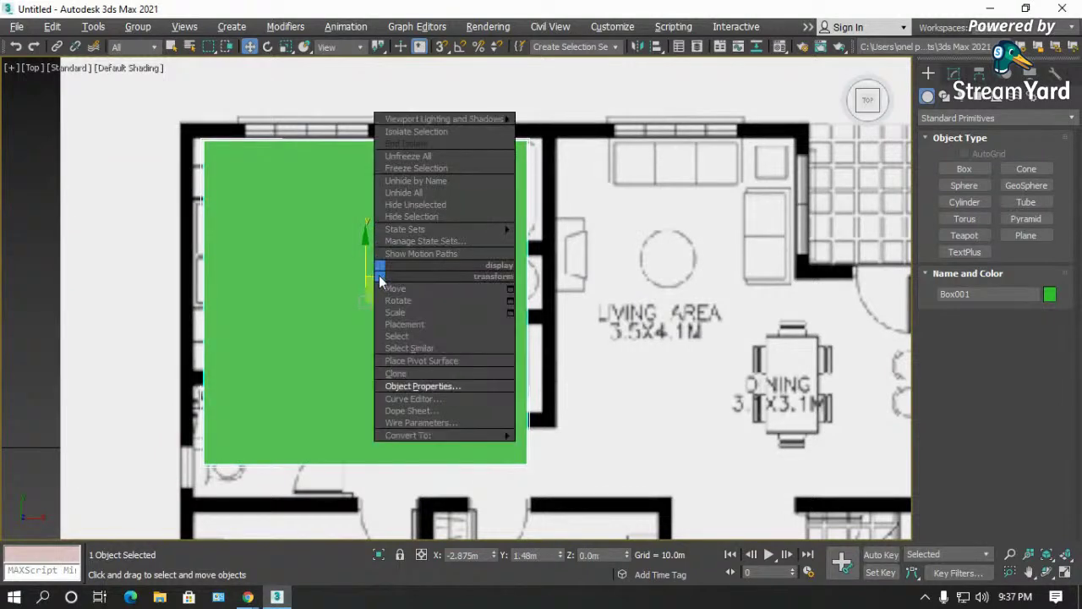
{"action": "left_click", "coordinate": [424, 386]}
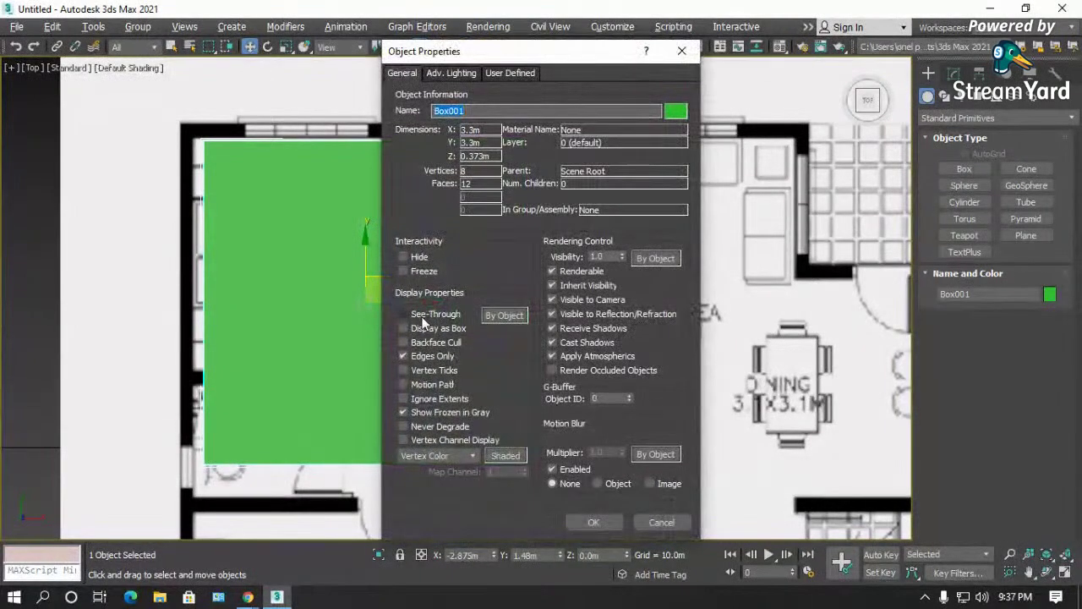
{"action": "left_click", "coordinate": [661, 522]}
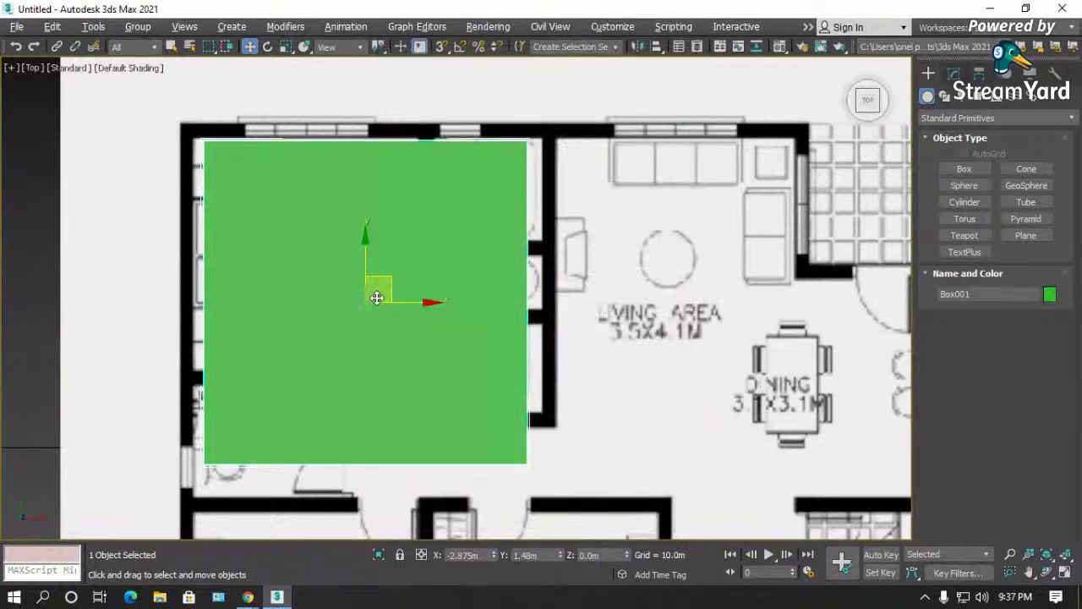
{"action": "key", "text": "alt+x"}
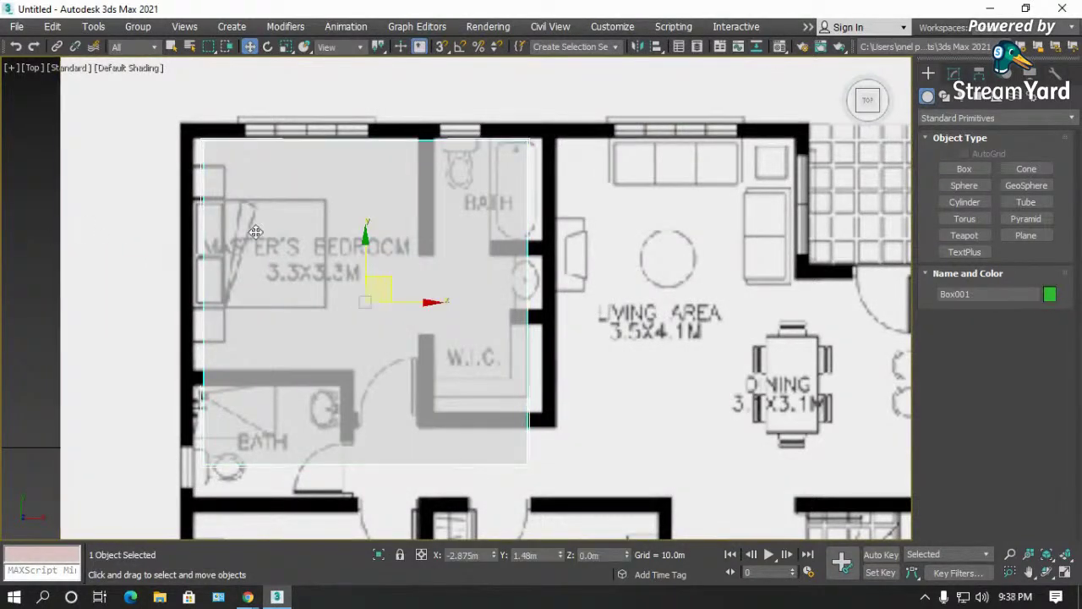
{"action": "key", "text": "F4"}
{"action": "key", "text": "ctrl+d"}
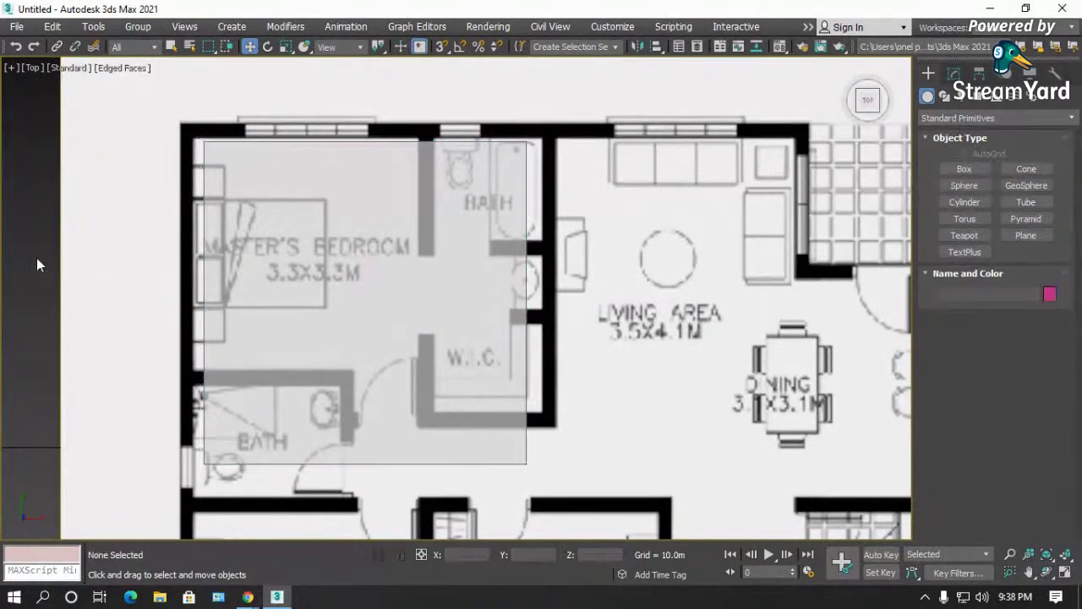
{"action": "left_click", "coordinate": [359, 262]}
- Move the box off the plan to the left and toggle edged-face shading
{"action": "scroll", "coordinate": [358, 262], "scroll_direction": "down", "scroll_amount": 5}
{"action": "left_click_drag", "start_coordinate": [418, 370], "coordinate": [129, 369]}
{"action": "key", "text": "ctrl+d"}
{"action": "left_click", "coordinate": [80, 332]}
{"action": "scroll", "coordinate": [40, 272], "scroll_direction": "up", "scroll_amount": 4}
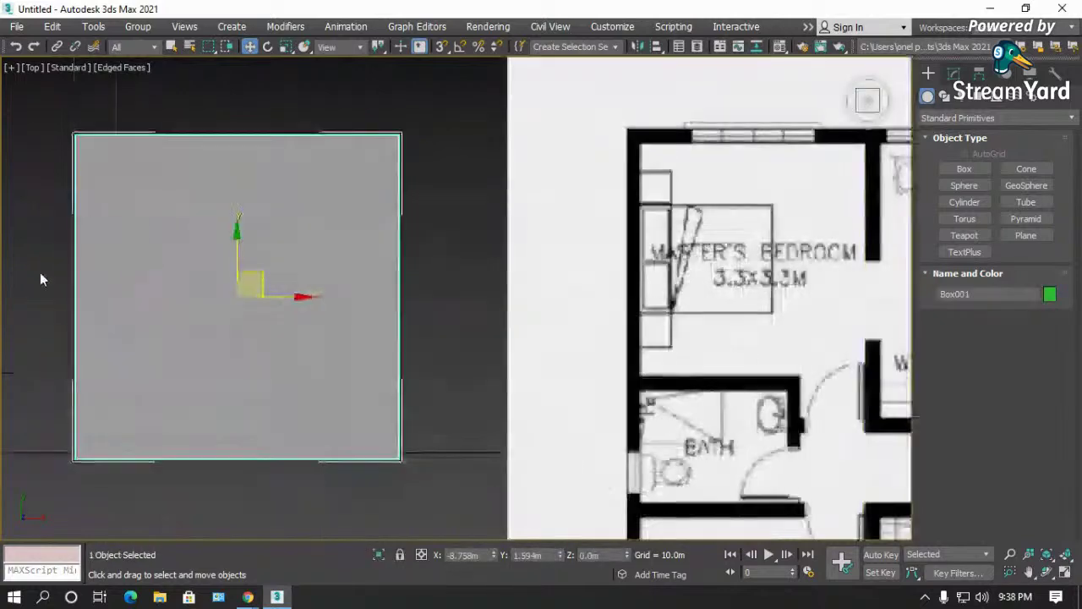
{"action": "key", "text": "F4"}
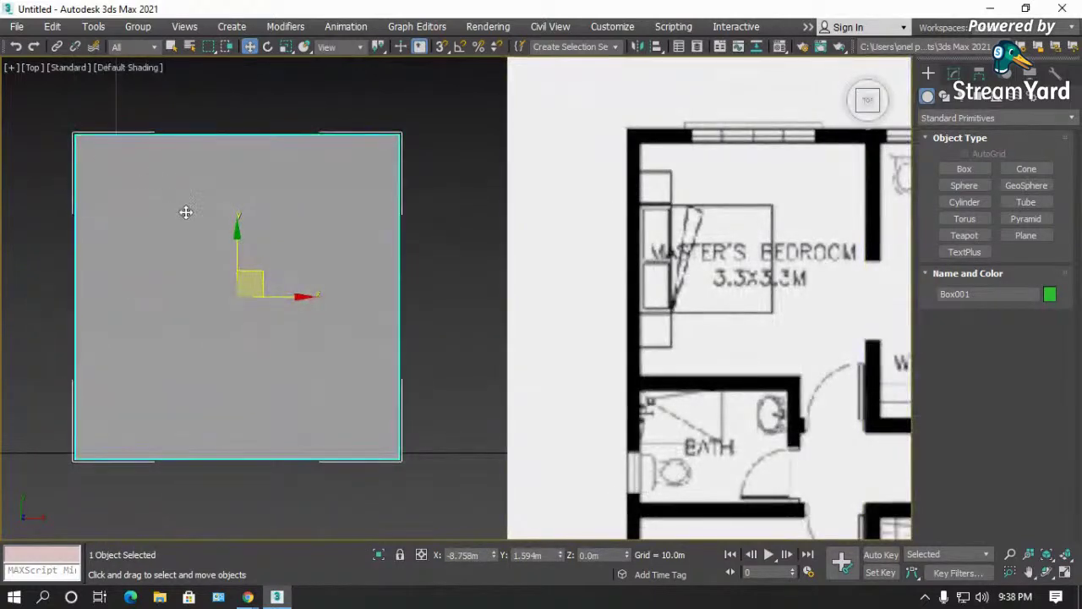
{"action": "left_click", "coordinate": [440, 278]}
{"action": "key", "text": "F4"}
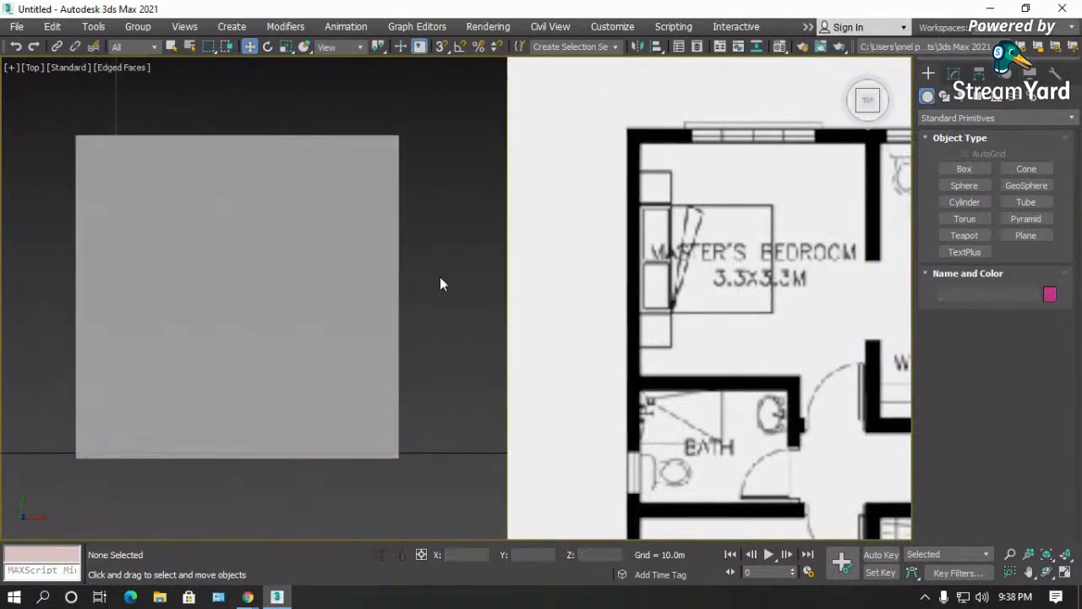
{"action": "left_click", "coordinate": [384, 279]}
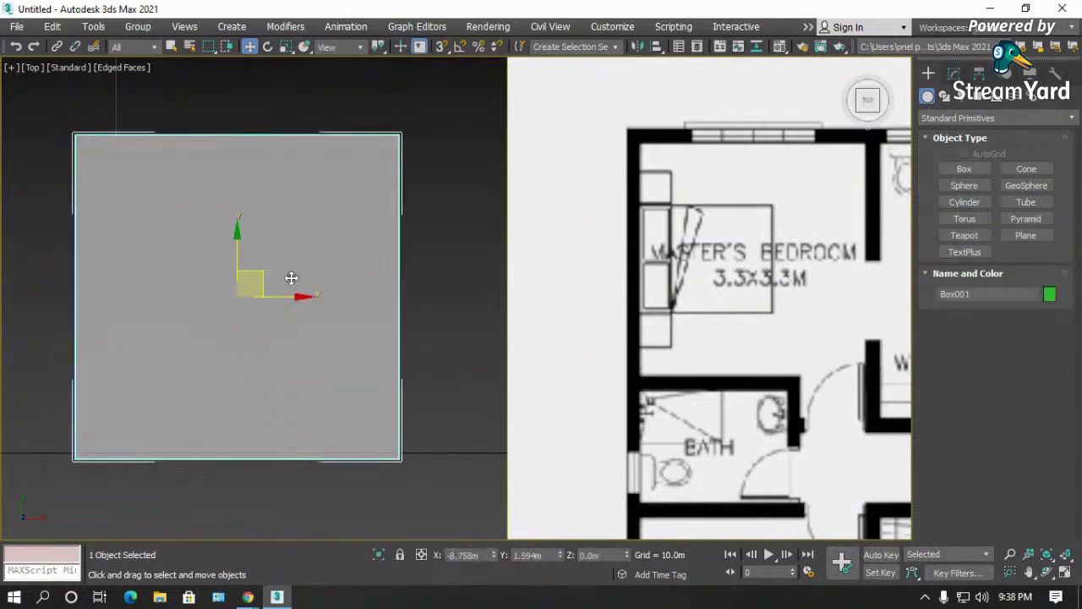
- Move the box back over the master bedroom and select the floor-plan plane
{"action": "scroll", "coordinate": [138, 291], "scroll_direction": "down", "scroll_amount": 3}
{"action": "left_click_drag", "start_coordinate": [237, 281], "coordinate": [653, 295]}
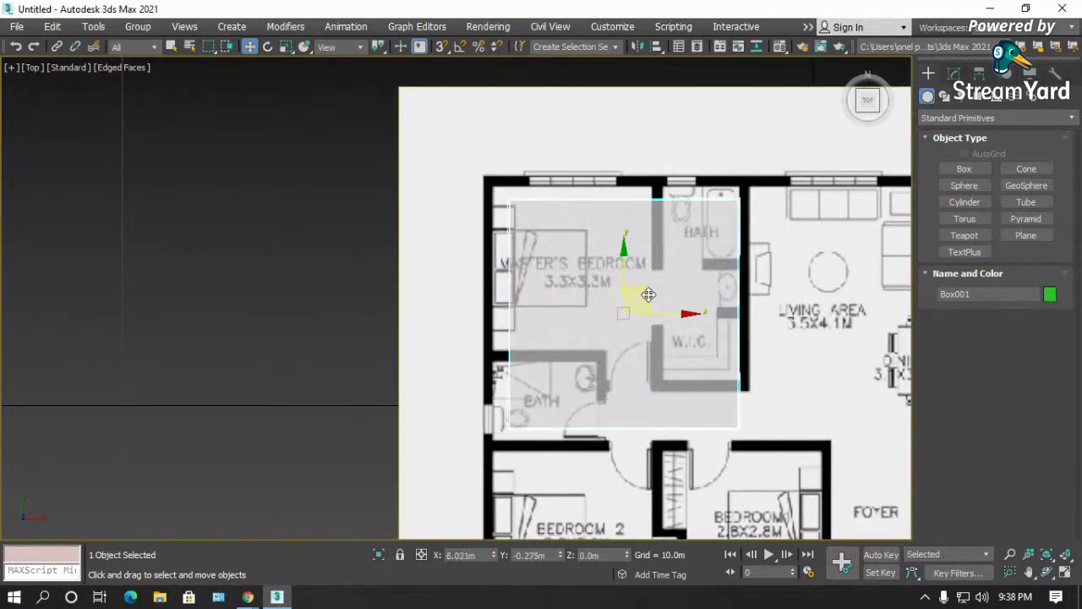
{"action": "scroll", "coordinate": [565, 229], "scroll_direction": "up", "scroll_amount": 2}
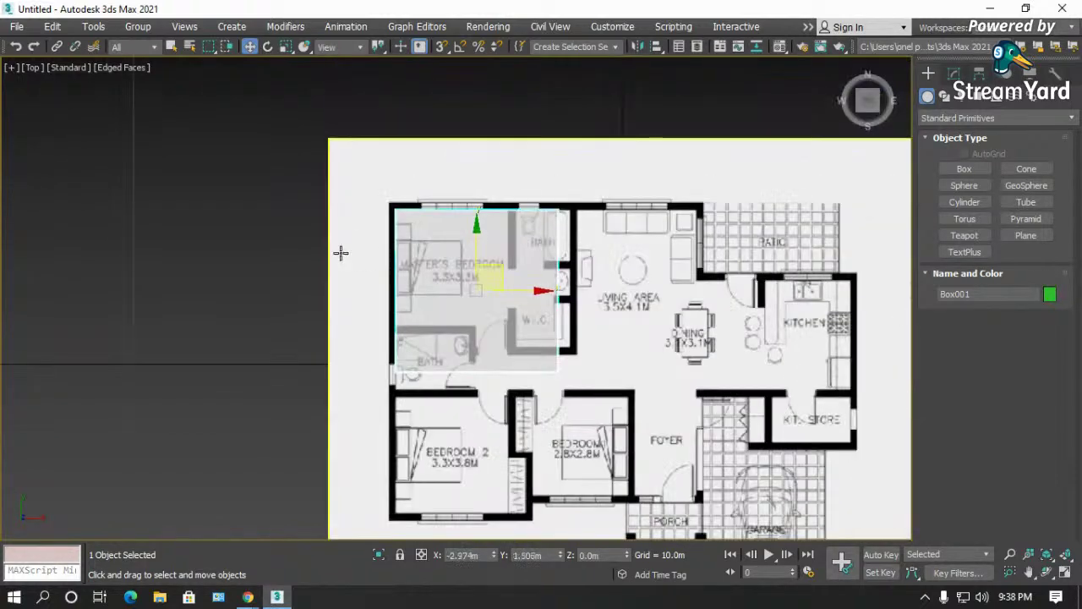
{"action": "scroll", "coordinate": [334, 256], "scroll_direction": "down", "scroll_amount": 2}
{"action": "left_click", "coordinate": [582, 164]}
{"action": "scroll", "coordinate": [309, 213], "scroll_direction": "down", "scroll_amount": 2}
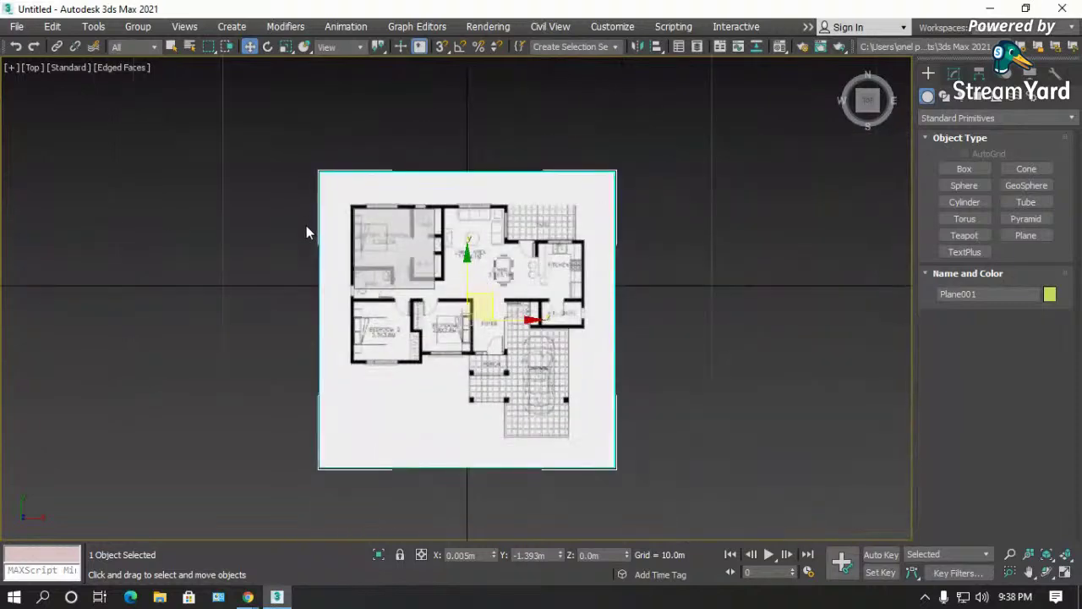
- Load the plane's Material #25 into the Material Editor with the eyedropper and open the Material/Map Browser
{"action": "key", "text": "m"}
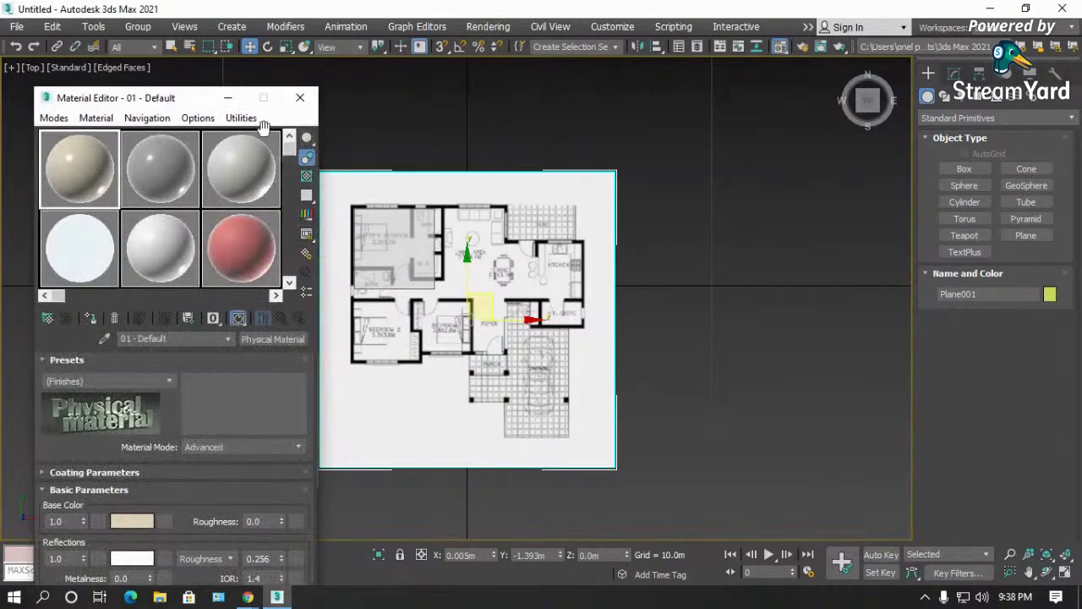
{"action": "left_click", "coordinate": [518, 198]}
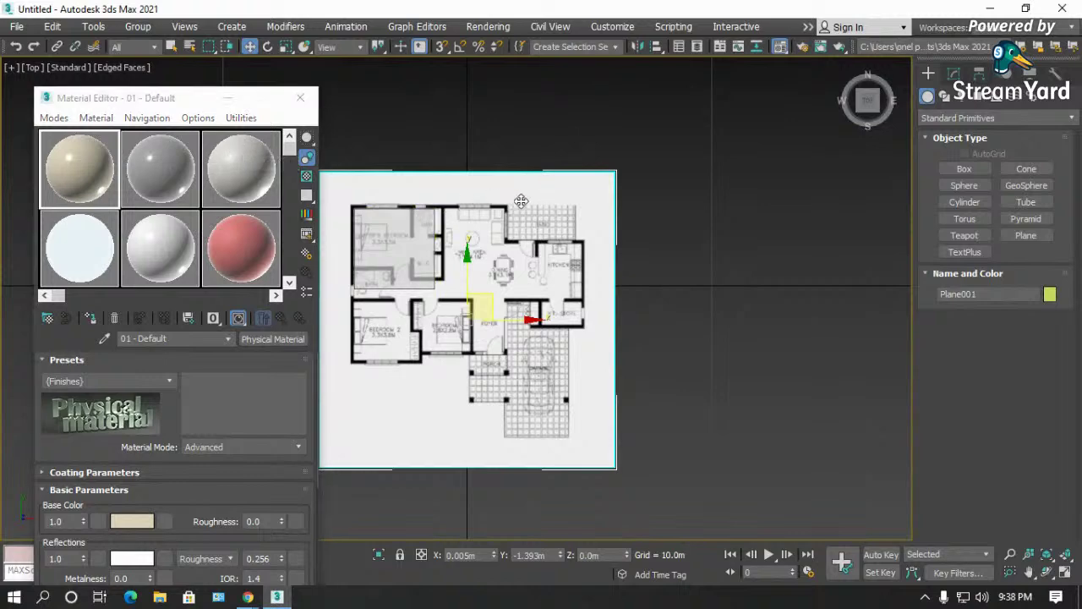
{"action": "scroll", "coordinate": [727, 255], "scroll_direction": "down", "scroll_amount": 1}
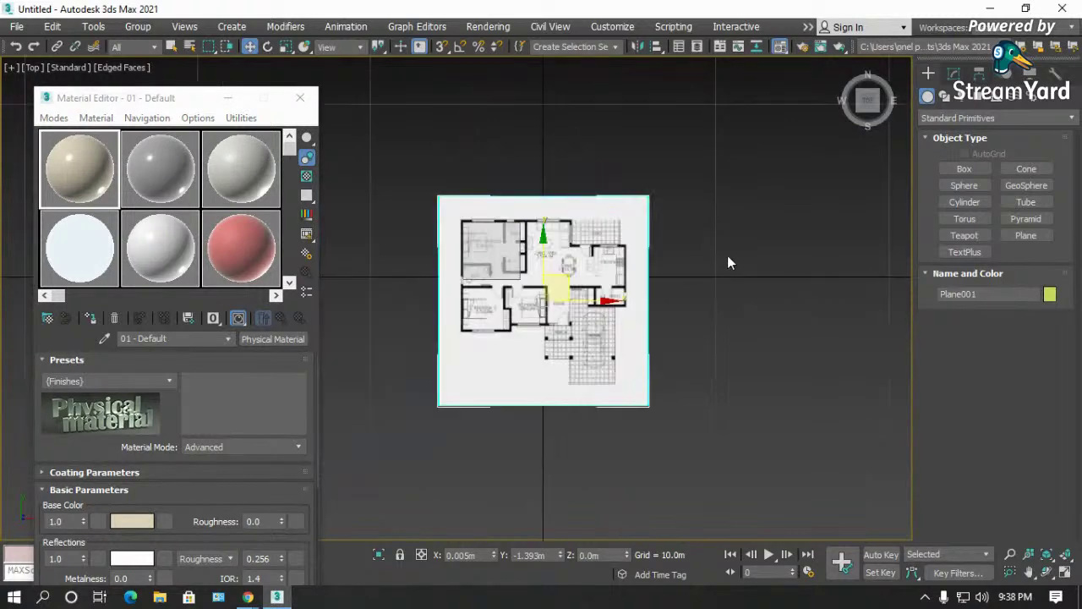
{"action": "scroll", "coordinate": [424, 266], "scroll_direction": "up", "scroll_amount": 1}
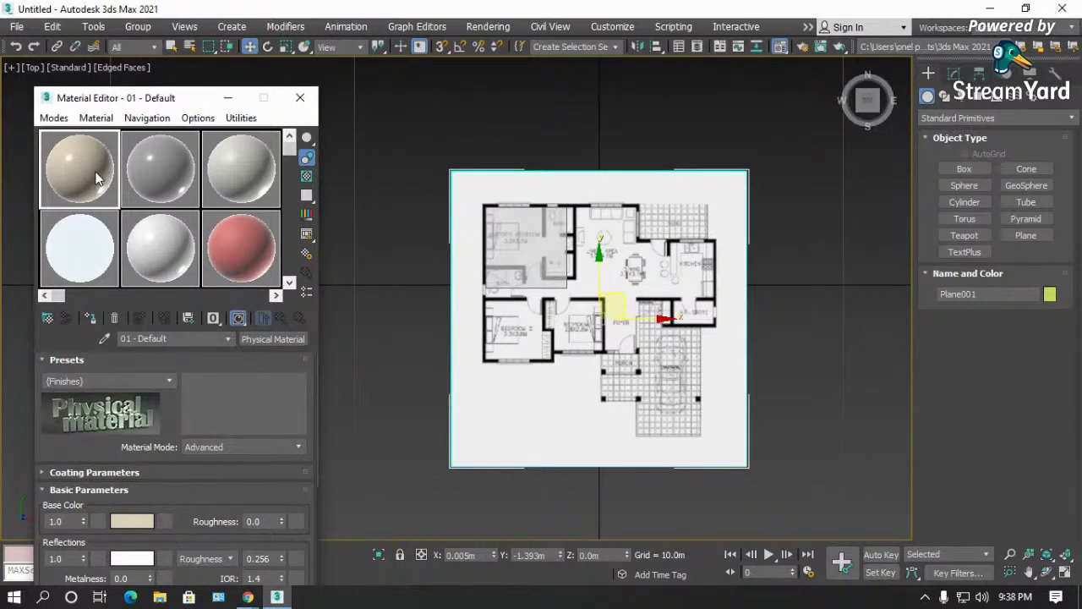
{"action": "left_click", "coordinate": [105, 339]}
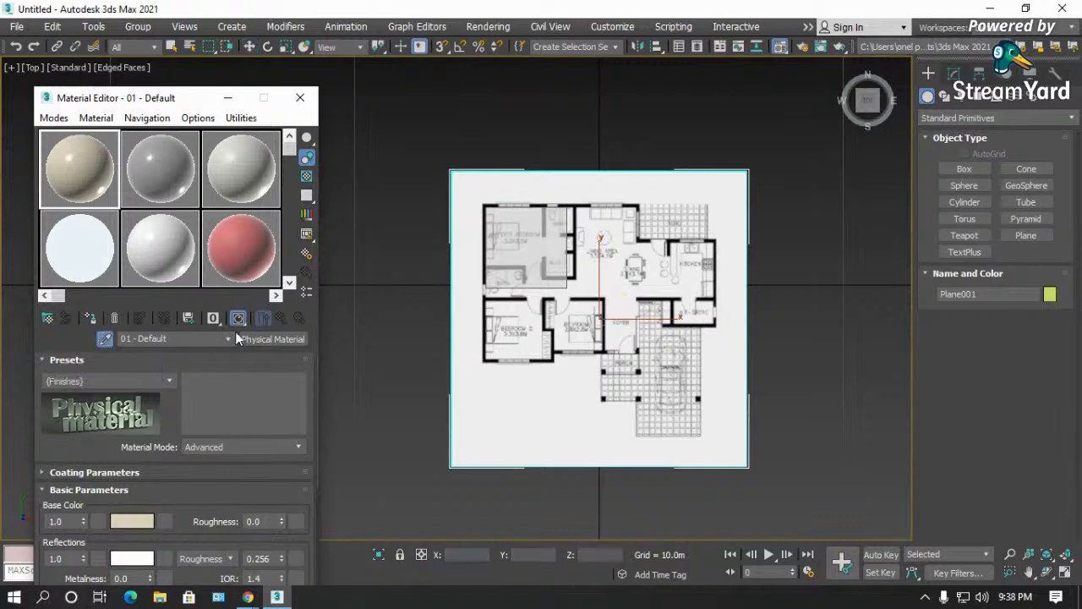
{"action": "left_click", "coordinate": [498, 375]}
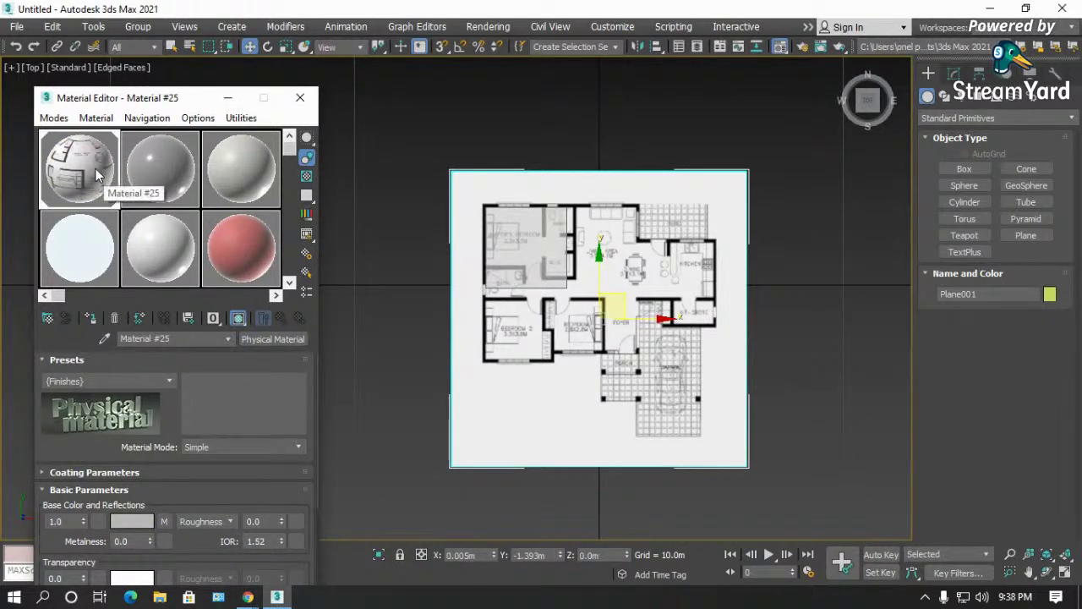
{"action": "left_click", "coordinate": [283, 339]}
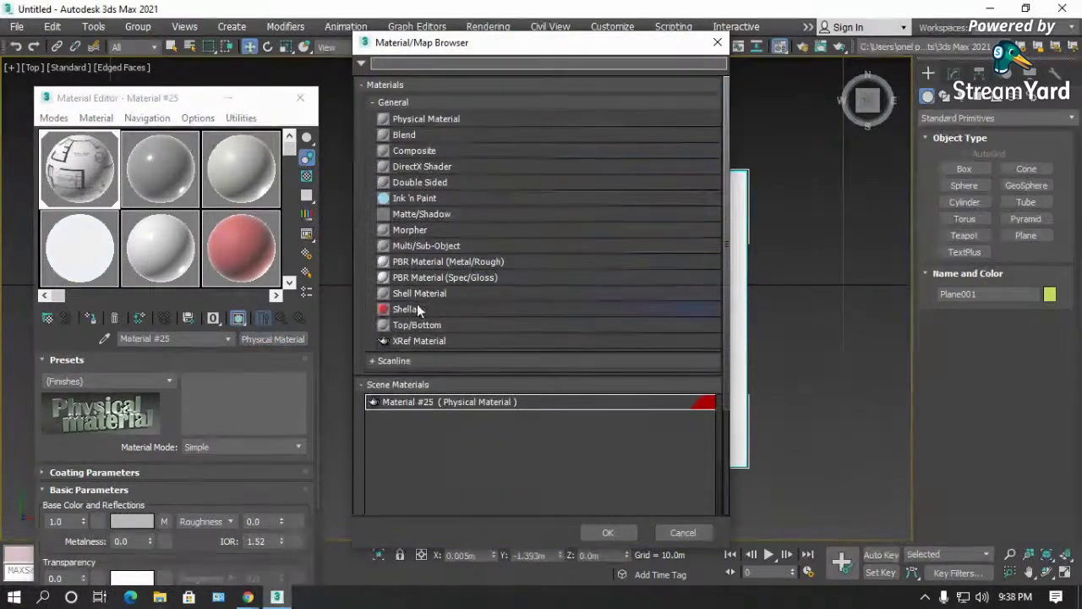
{"action": "scroll", "coordinate": [429, 328], "scroll_direction": "down", "scroll_amount": 2}
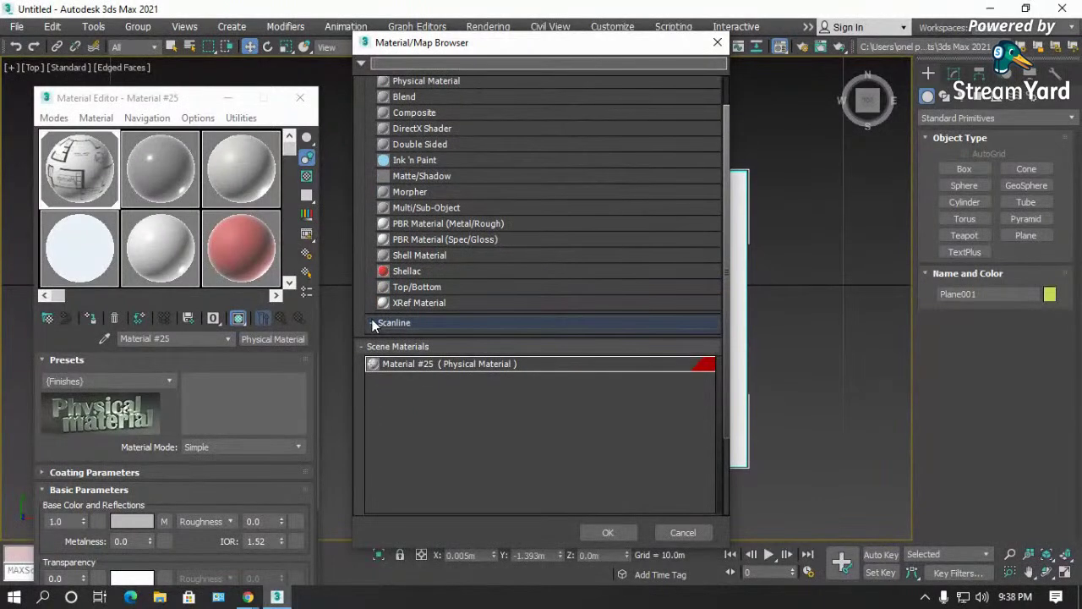
{"action": "left_click", "coordinate": [374, 323]}
{"action": "left_click", "coordinate": [375, 323]}
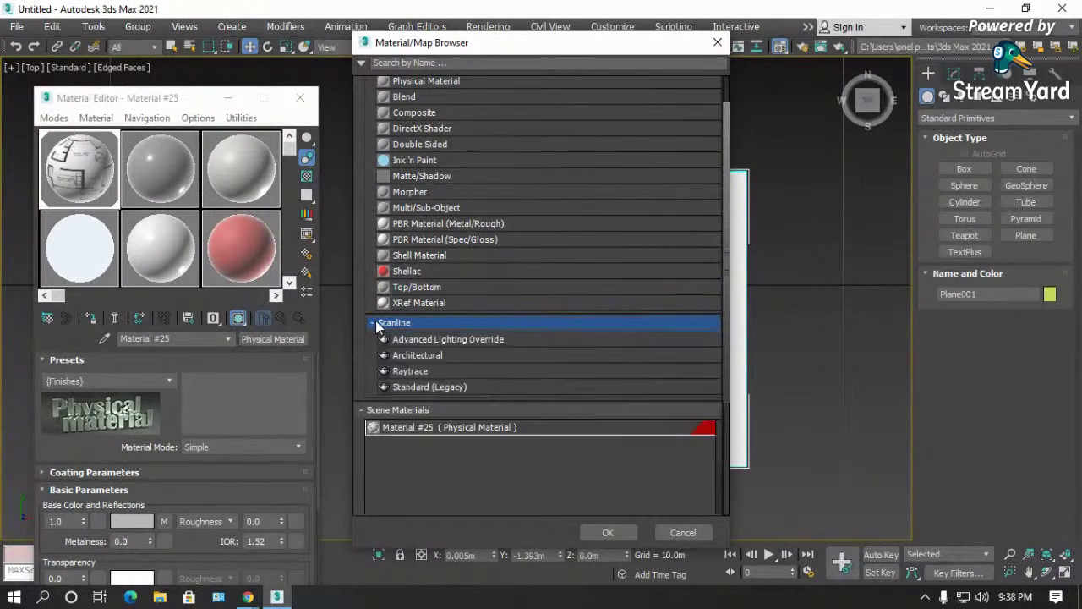
{"action": "scroll", "coordinate": [428, 369], "scroll_direction": "down", "scroll_amount": 1}
{"action": "left_click", "coordinate": [426, 366]}
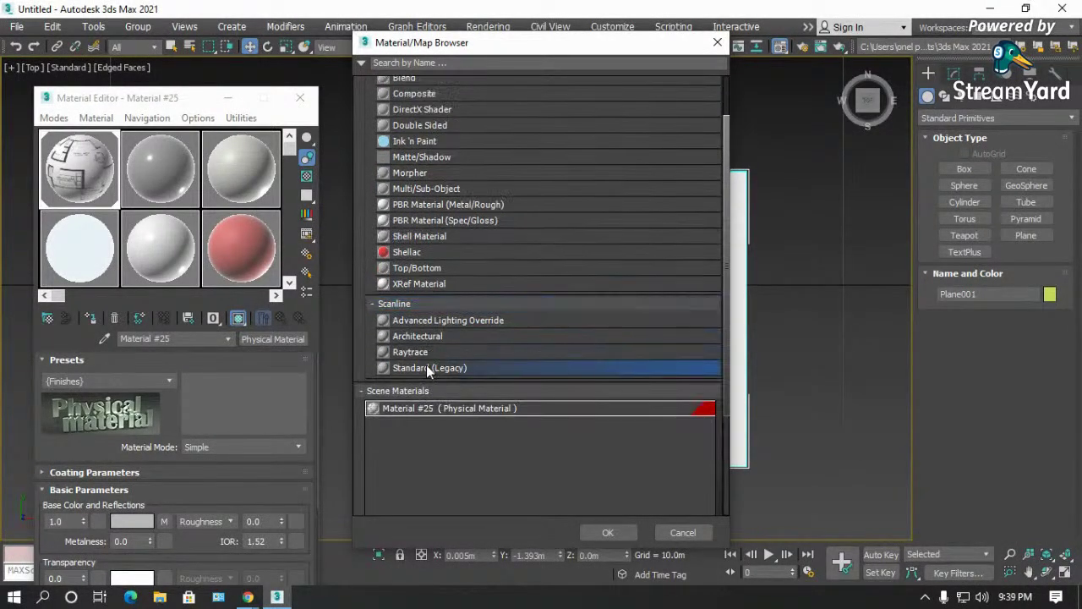
{"action": "double_click", "coordinate": [426, 367]}
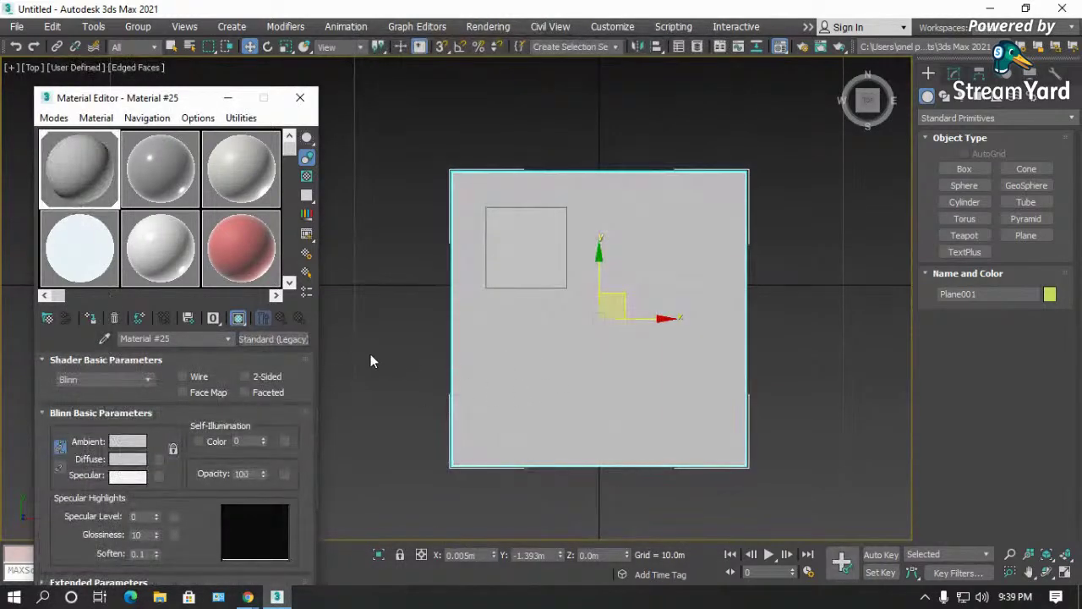
{"action": "key", "text": "ctrl+z"}
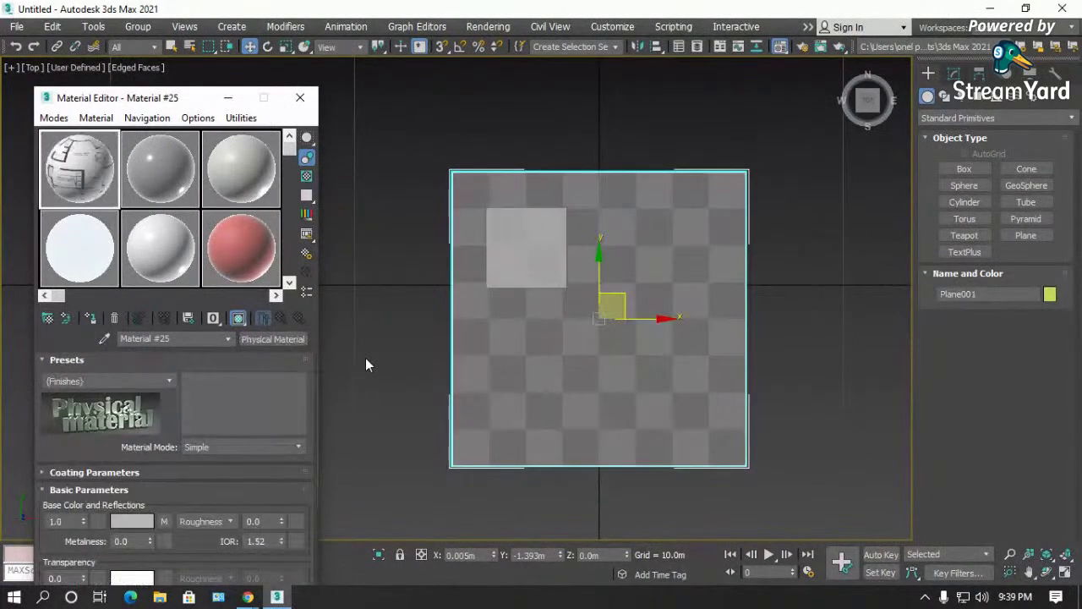
{"action": "left_click", "coordinate": [380, 352]}
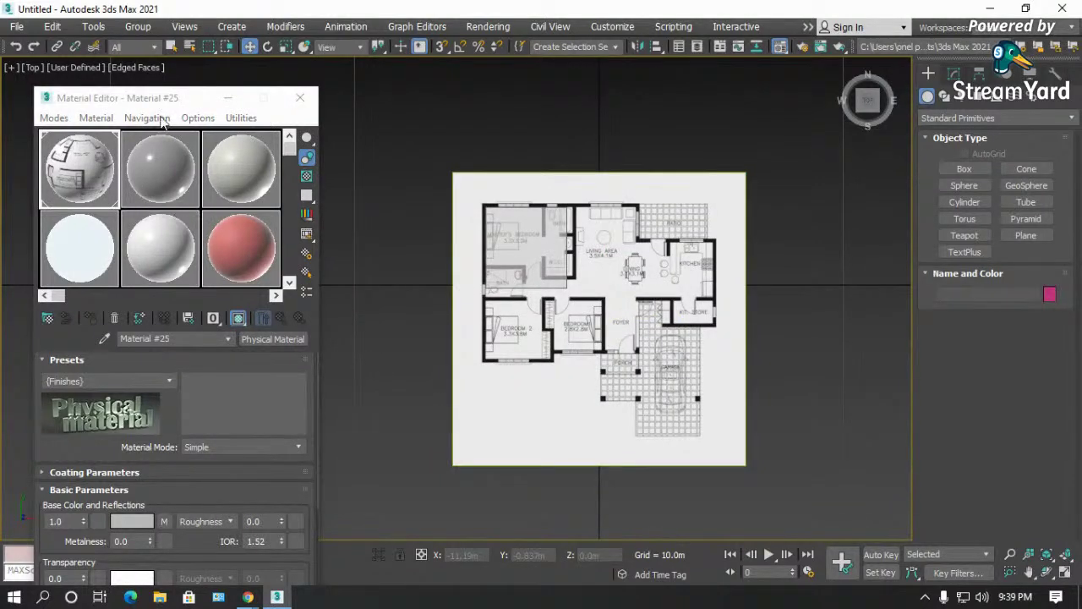
{"action": "left_click", "coordinate": [85, 169]}
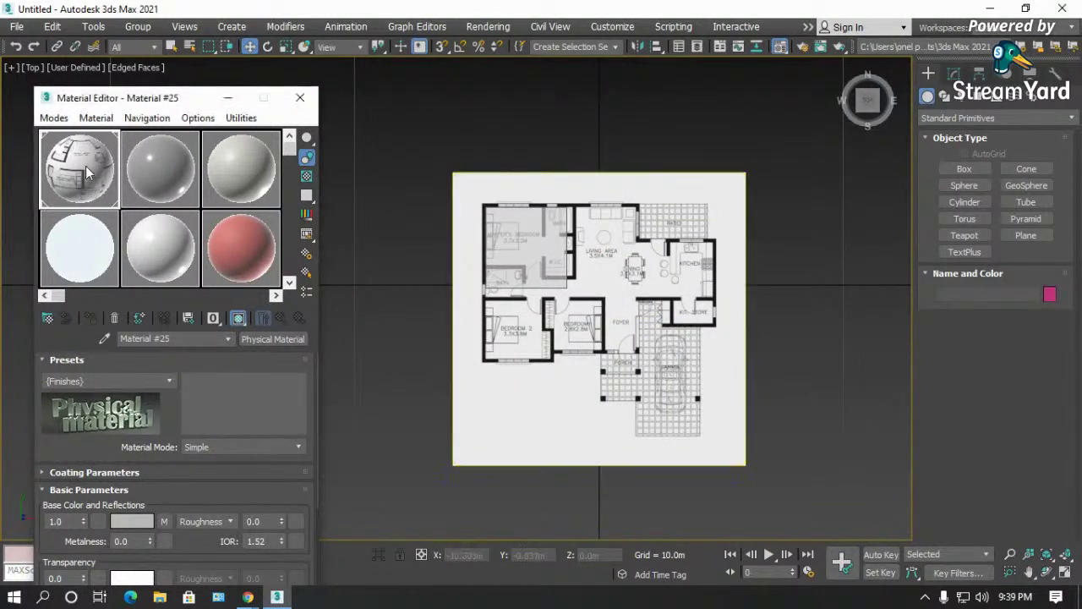
- Collapse Basic Parameters, open the Base Color bitmap Map #1 and set U tiling to 1.1
{"action": "left_click_drag", "start_coordinate": [197, 98], "coordinate": [223, 66]}
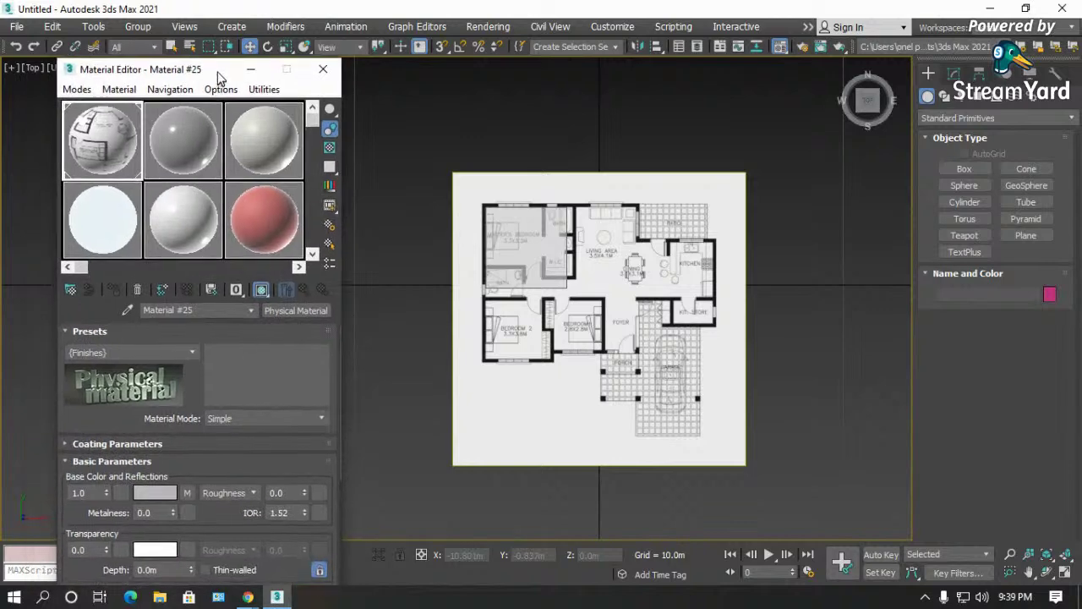
{"action": "left_click", "coordinate": [67, 457]}
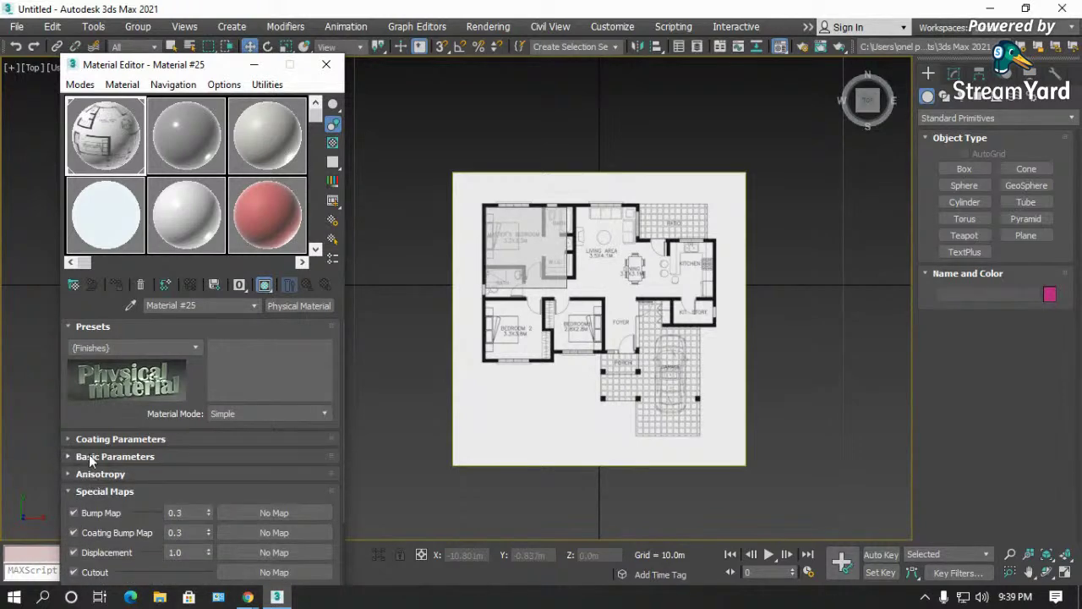
{"action": "scroll", "coordinate": [90, 459], "scroll_direction": "down", "scroll_amount": 5}
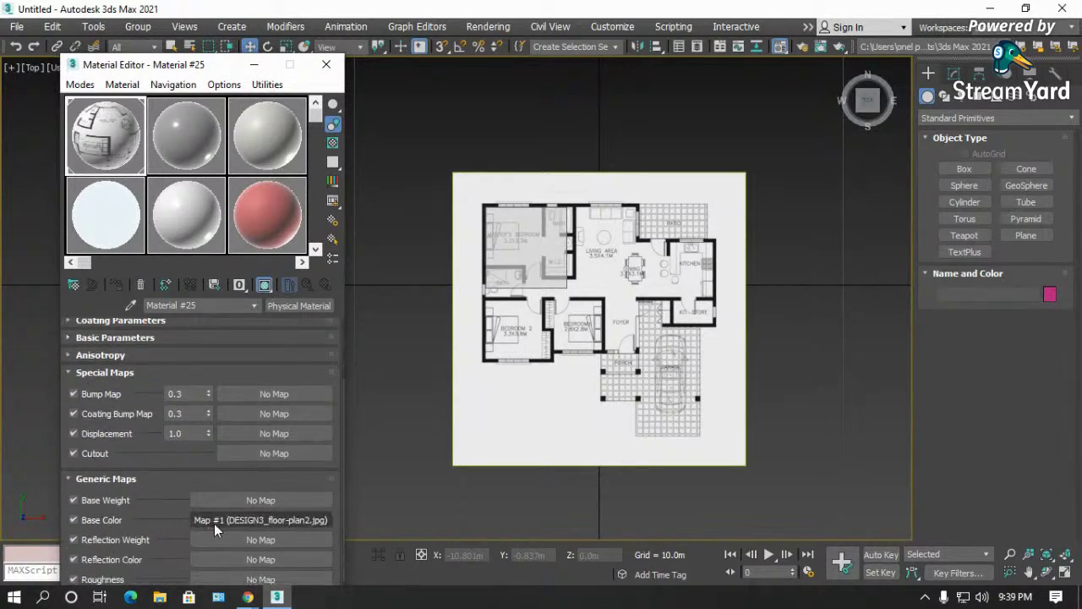
{"action": "left_click", "coordinate": [263, 520]}
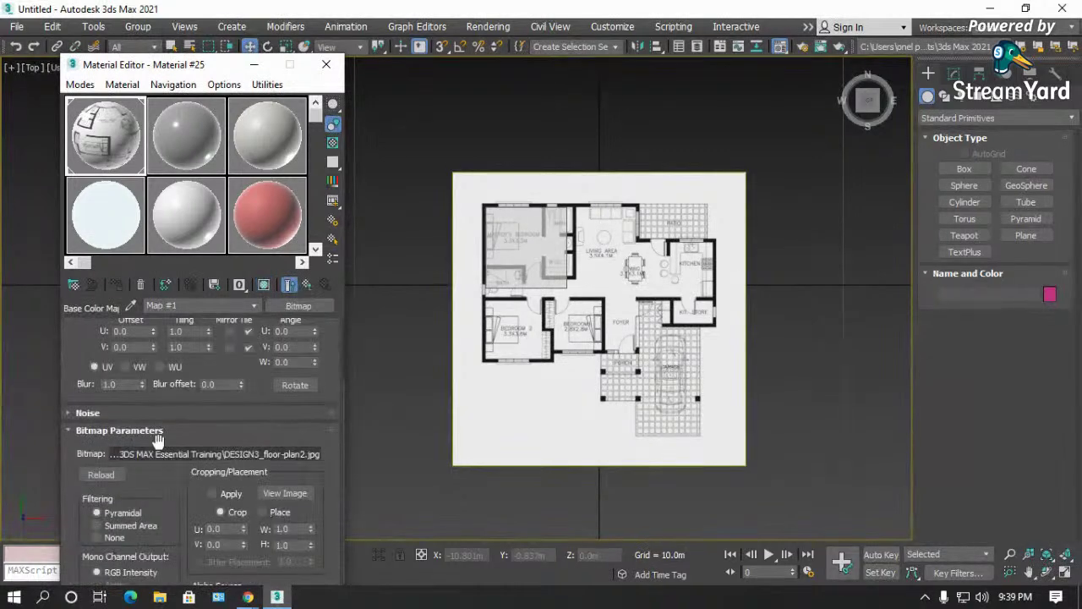
{"action": "left_click_drag", "start_coordinate": [86, 349], "coordinate": [91, 411]}
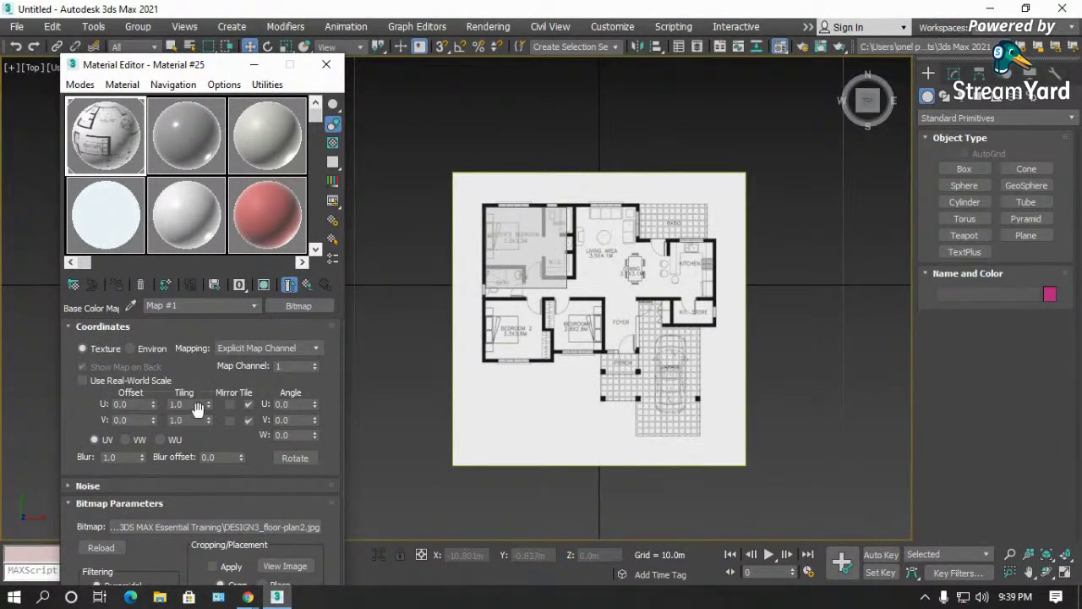
{"action": "left_click", "coordinate": [209, 404]}
- Step the U and V tiling spinners, bringing U to 0.8 and V to 0.9
{"action": "scroll", "coordinate": [552, 254], "scroll_direction": "up", "scroll_amount": 3}
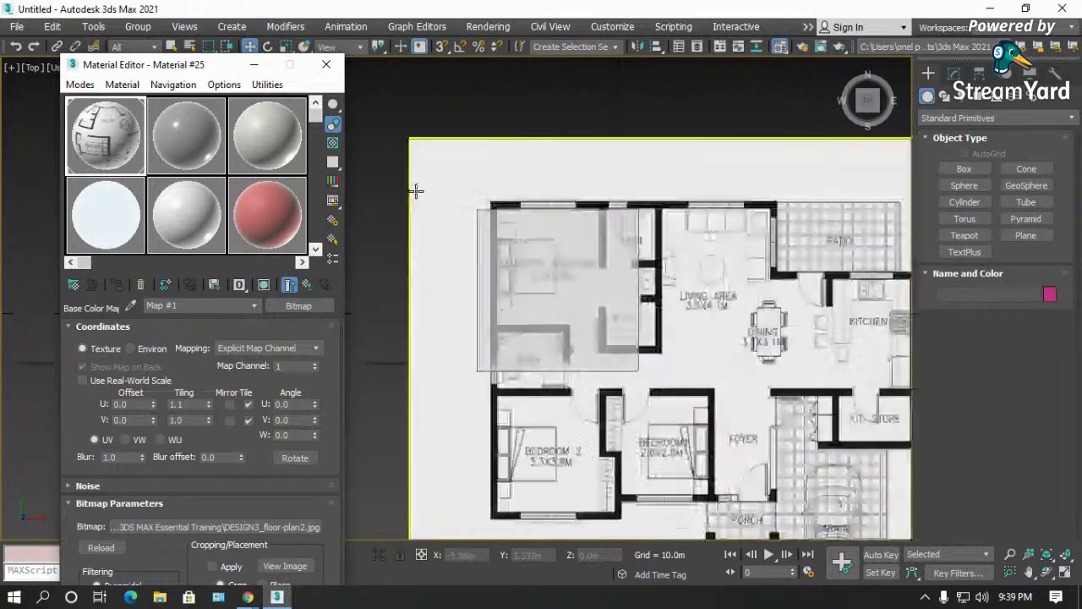
{"action": "scroll", "coordinate": [461, 250], "scroll_direction": "up", "scroll_amount": 5}
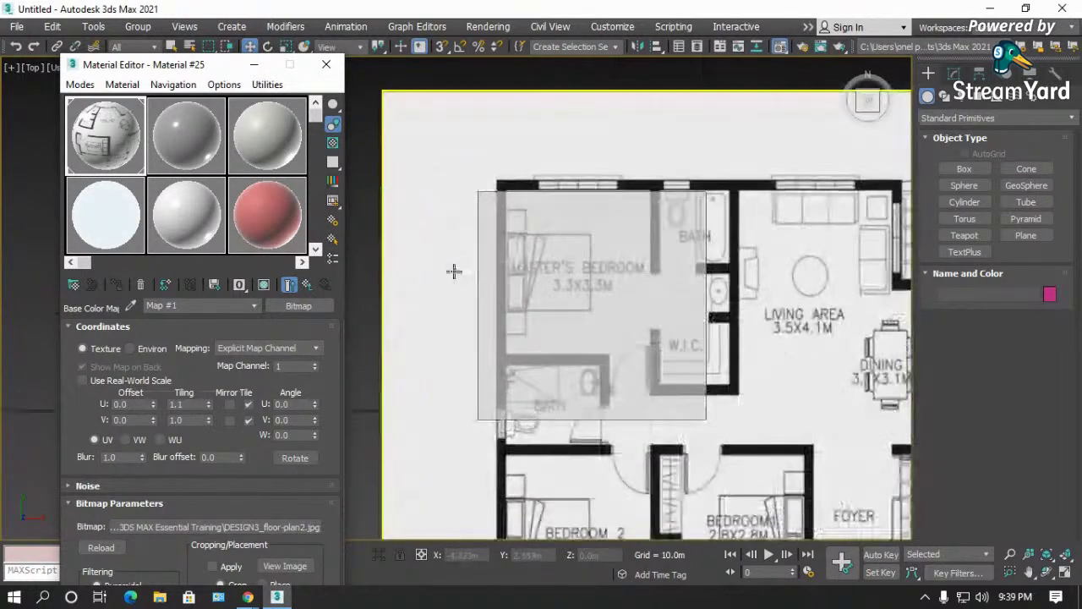
{"action": "scroll", "coordinate": [455, 271], "scroll_direction": "down", "scroll_amount": 5}
{"action": "left_click", "coordinate": [453, 271]}
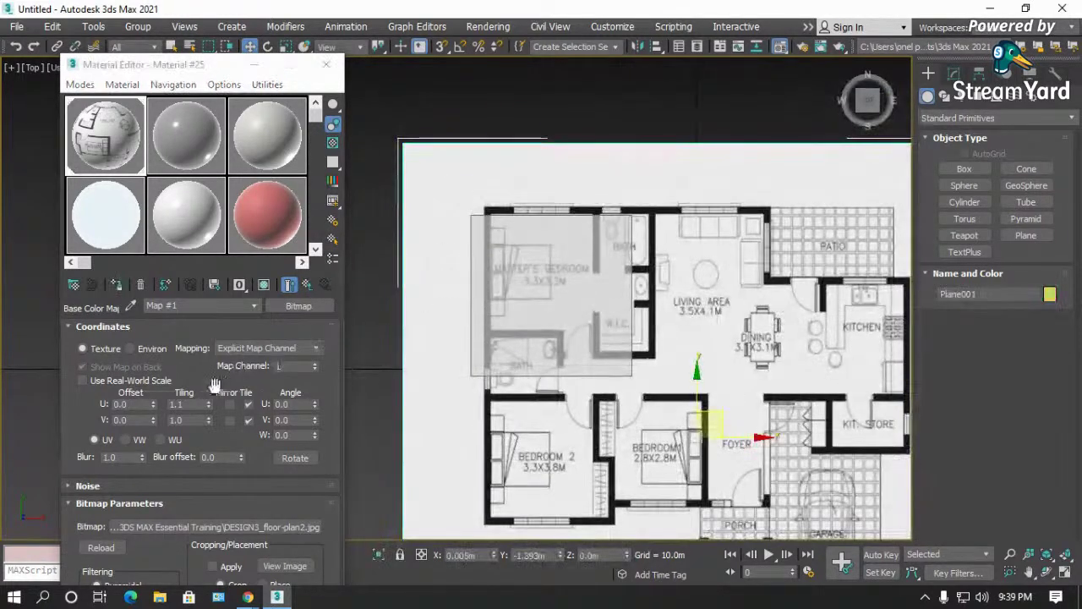
{"action": "left_click", "coordinate": [211, 403]}
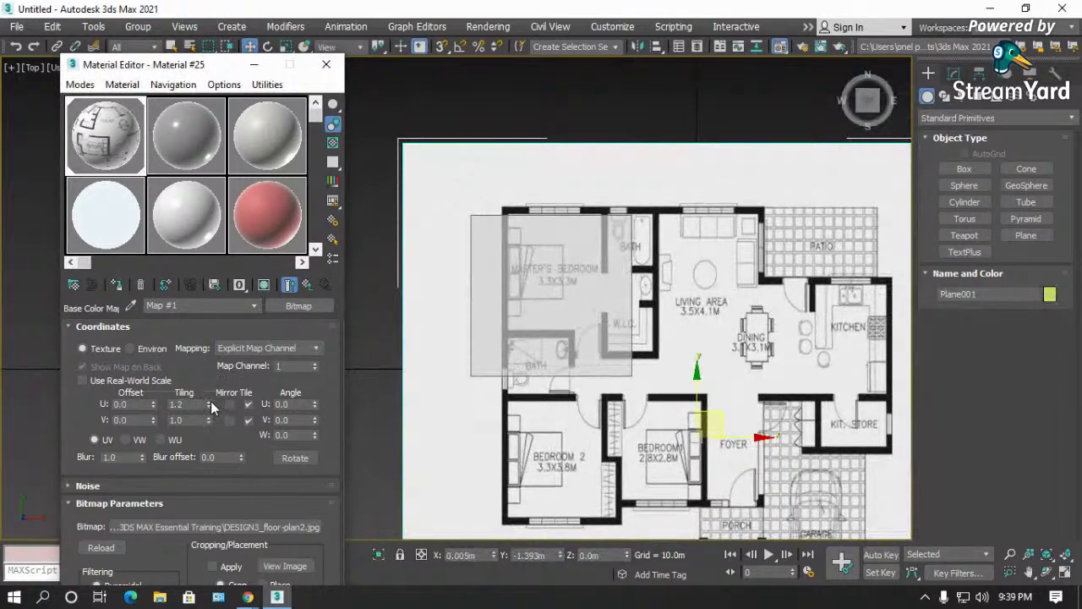
{"action": "left_click", "coordinate": [210, 403]}
{"action": "left_click", "coordinate": [211, 417]}
{"action": "left_click", "coordinate": [211, 418]}
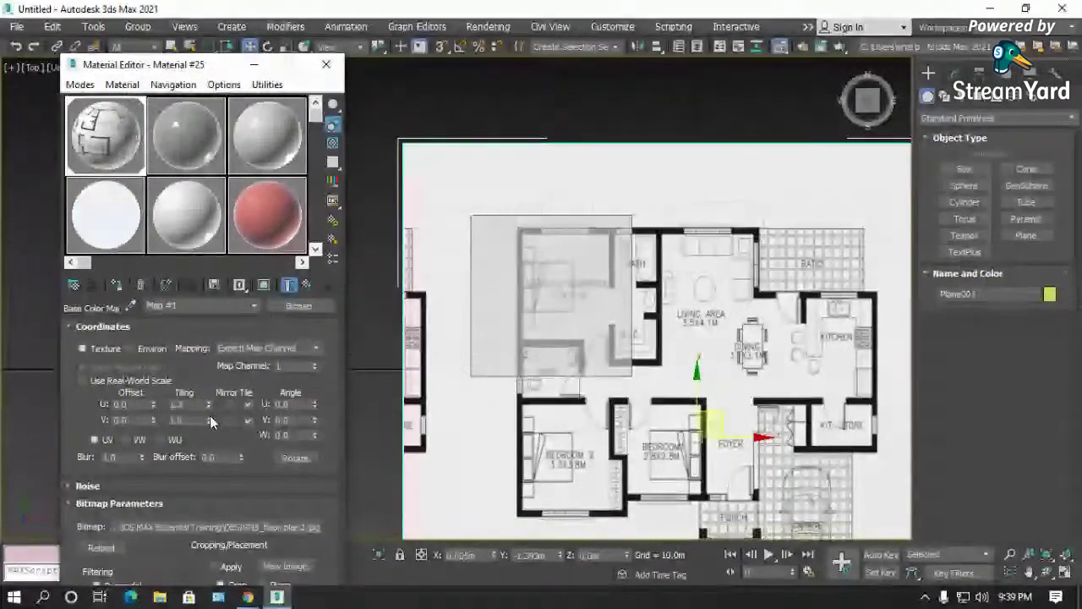
{"action": "left_click", "coordinate": [209, 407]}
{"action": "left_click", "coordinate": [210, 407]}
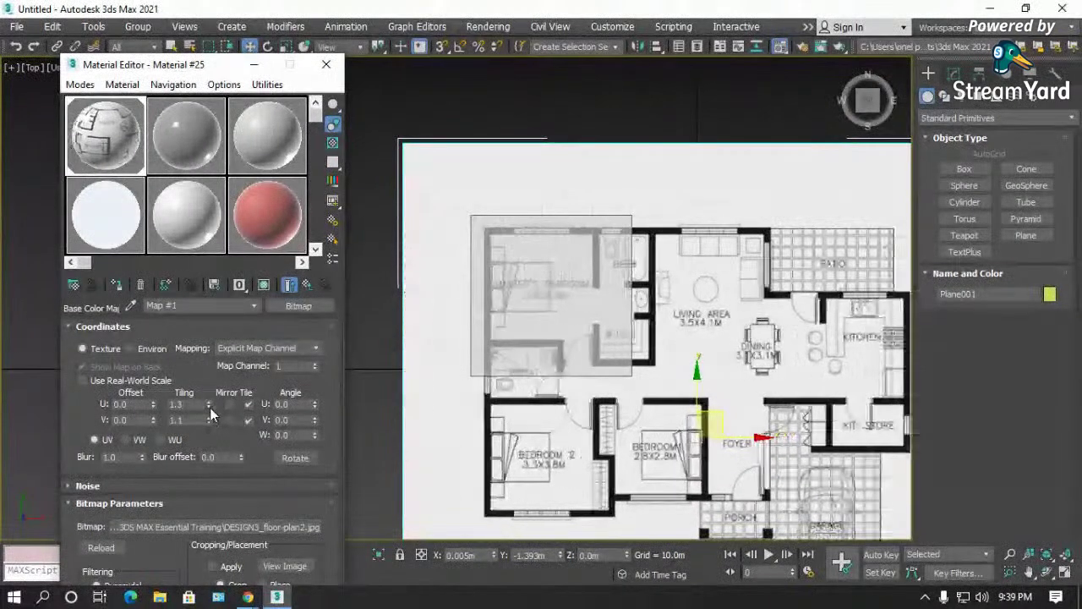
{"action": "left_click", "coordinate": [209, 408]}
{"action": "left_click", "coordinate": [210, 407]}
{"action": "left_click", "coordinate": [209, 408]}
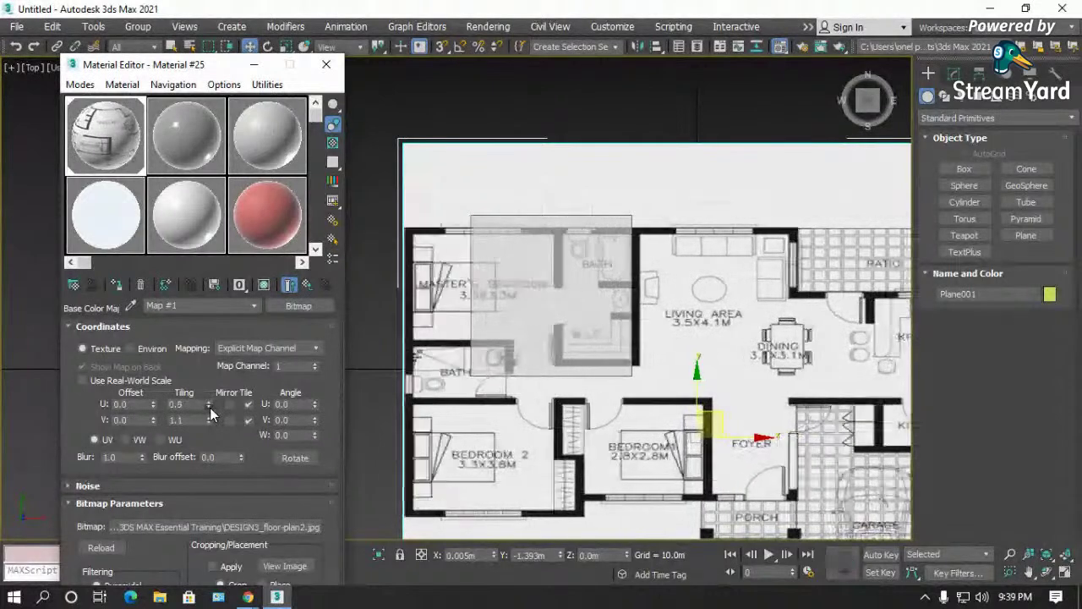
{"action": "left_click", "coordinate": [210, 424]}
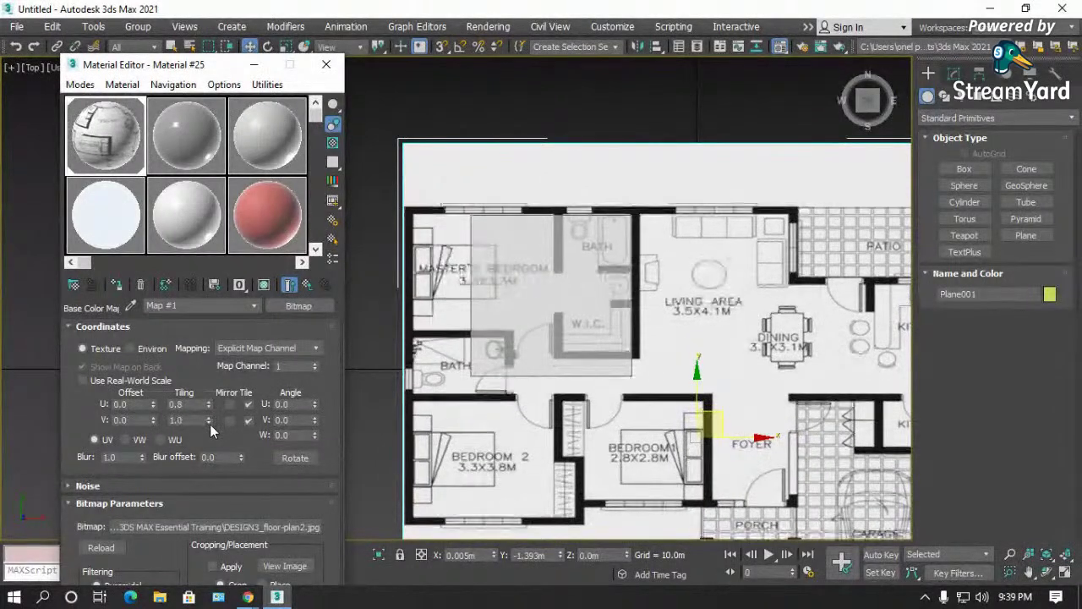
{"action": "left_click", "coordinate": [209, 424]}
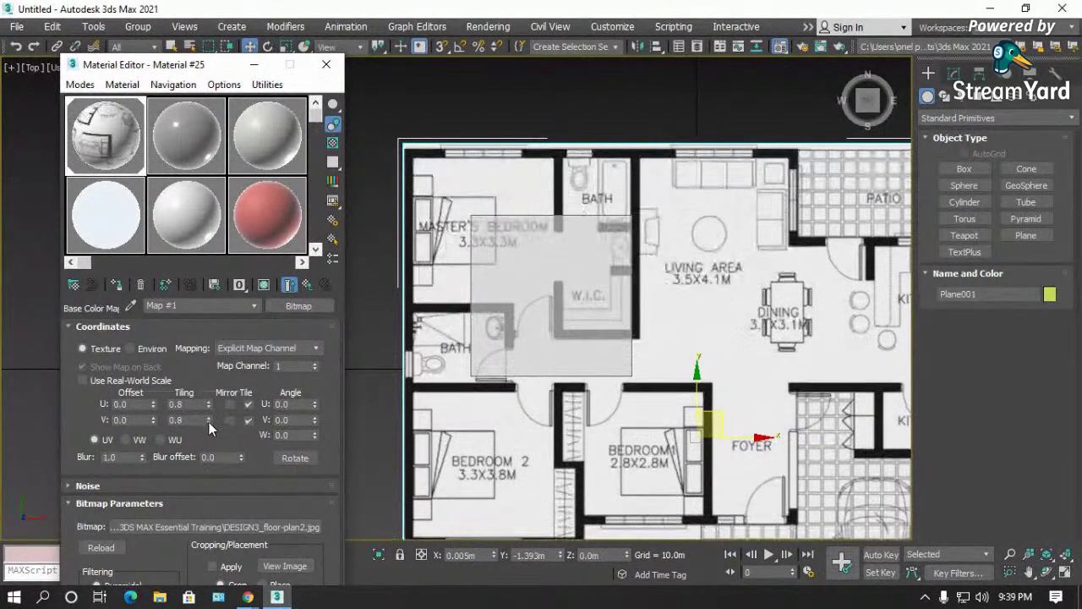
- Lower U and V tiling to 0.7 and nudge Plane001 right and down
{"action": "middle_click_drag", "start_coordinate": [457, 424], "coordinate": [515, 480]}
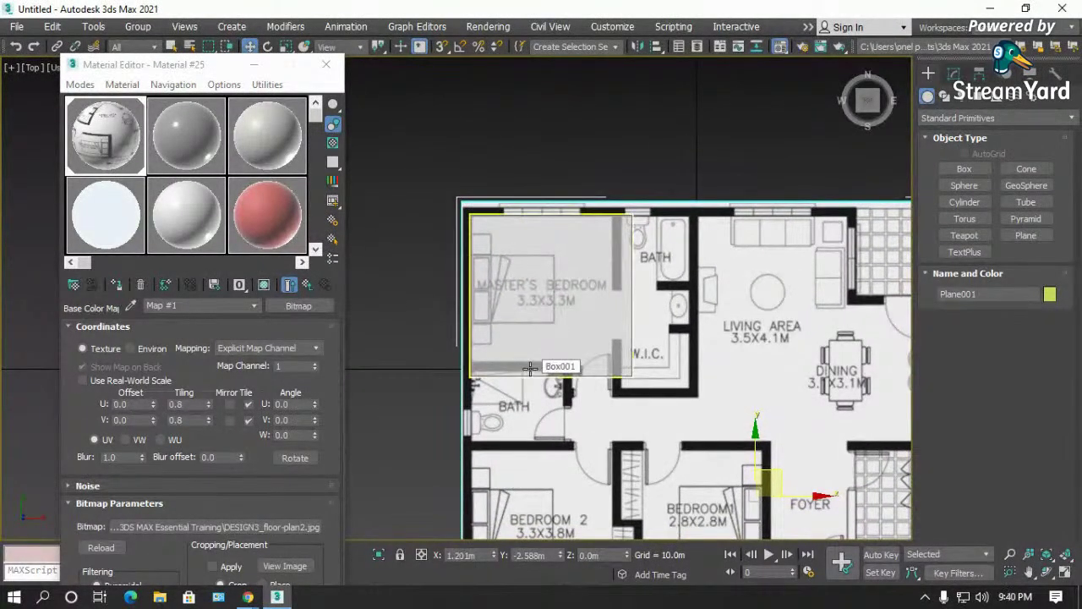
{"action": "scroll", "coordinate": [528, 368], "scroll_direction": "up", "scroll_amount": 2}
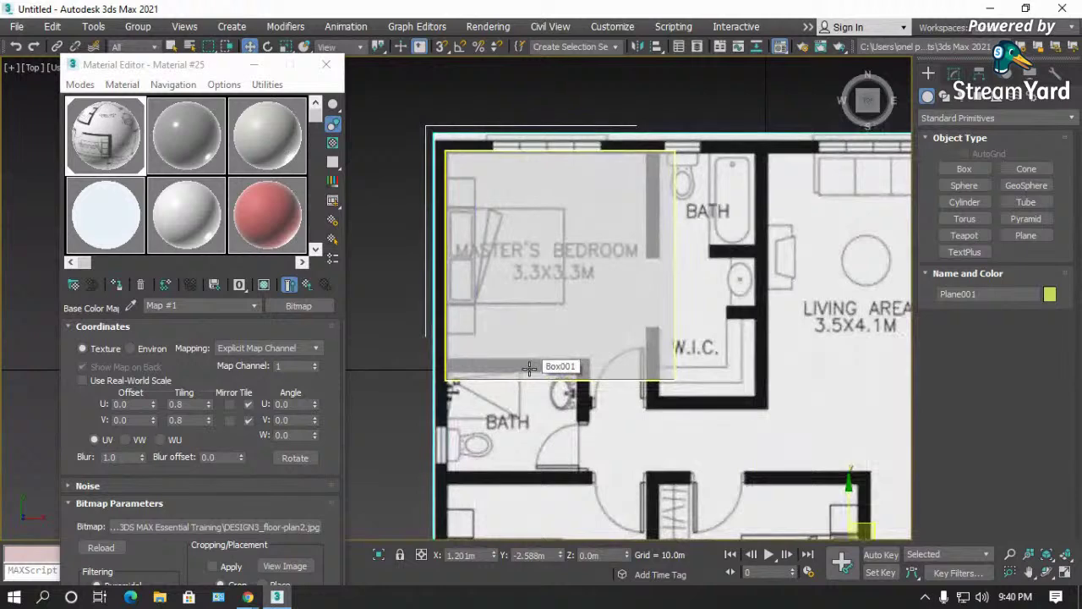
{"action": "left_click", "coordinate": [209, 409]}
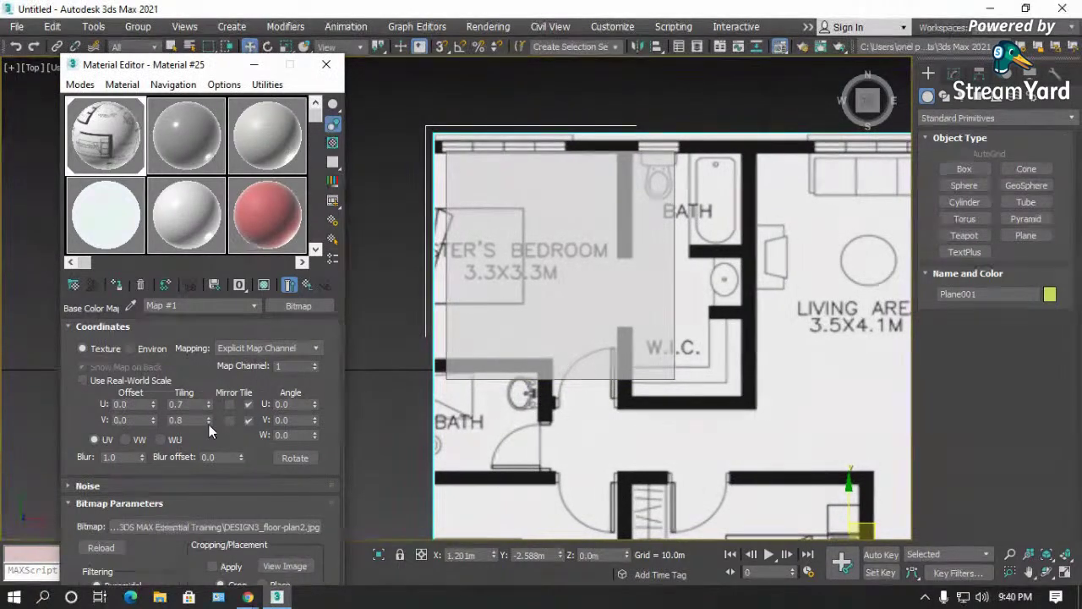
{"action": "left_click", "coordinate": [209, 423]}
{"action": "left_click_drag", "start_coordinate": [544, 442], "coordinate": [577, 458]}
{"action": "scroll", "coordinate": [323, 365], "scroll_direction": "down", "scroll_amount": 3}
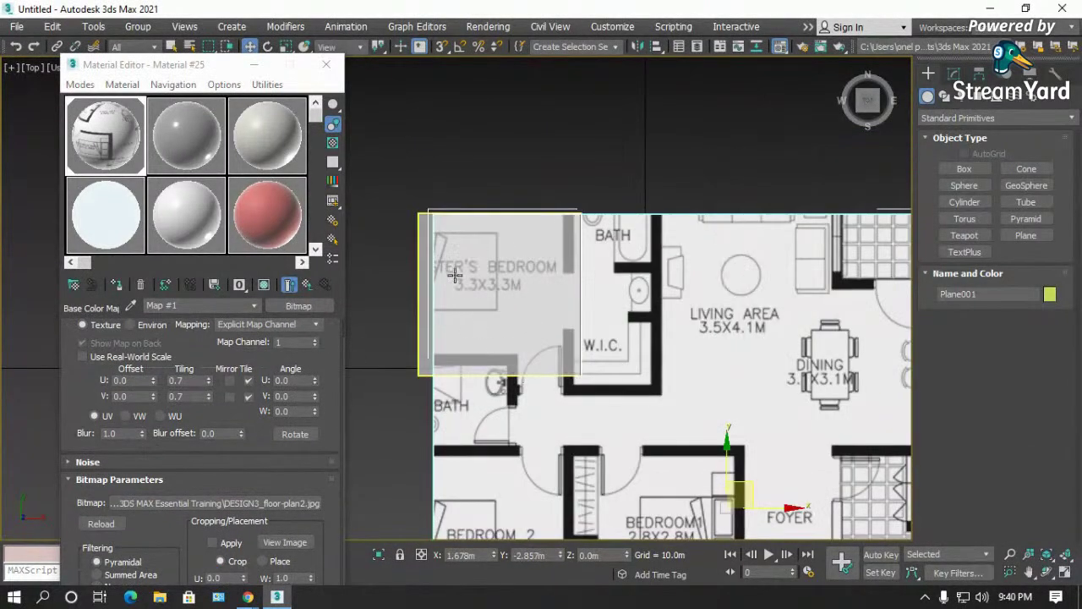
{"action": "scroll", "coordinate": [461, 243], "scroll_direction": "down", "scroll_amount": 2}
{"action": "left_click", "coordinate": [707, 197]}
- Lengthen Plane001 to 21.965m and turn on Use Real-World Scale for Map #1
{"action": "left_click", "coordinate": [683, 296]}
{"action": "left_click", "coordinate": [954, 74]}
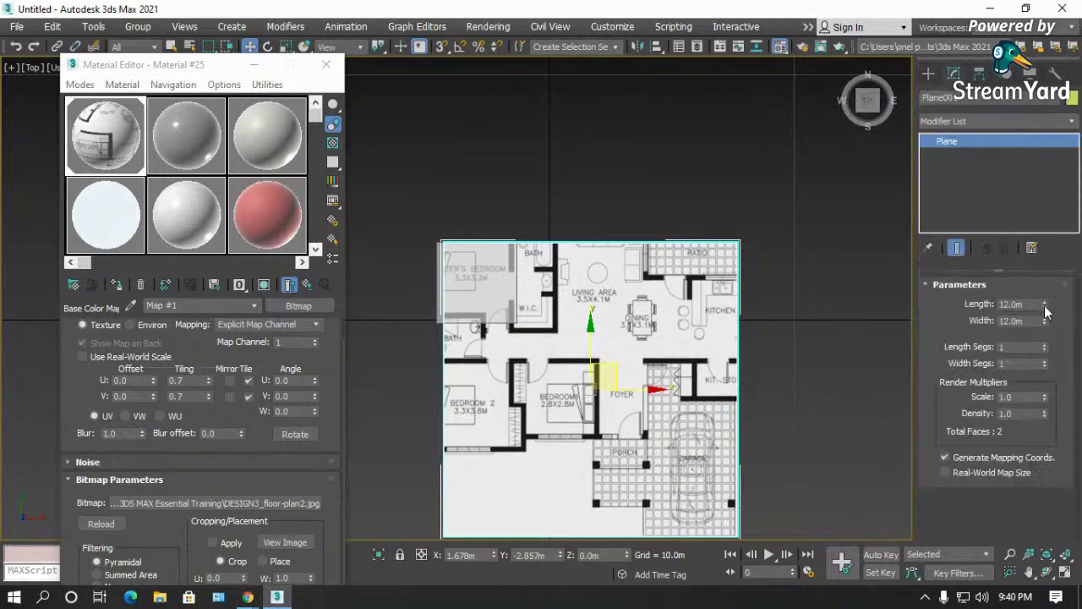
{"action": "left_click_drag", "start_coordinate": [1047, 306], "coordinate": [1047, 320]}
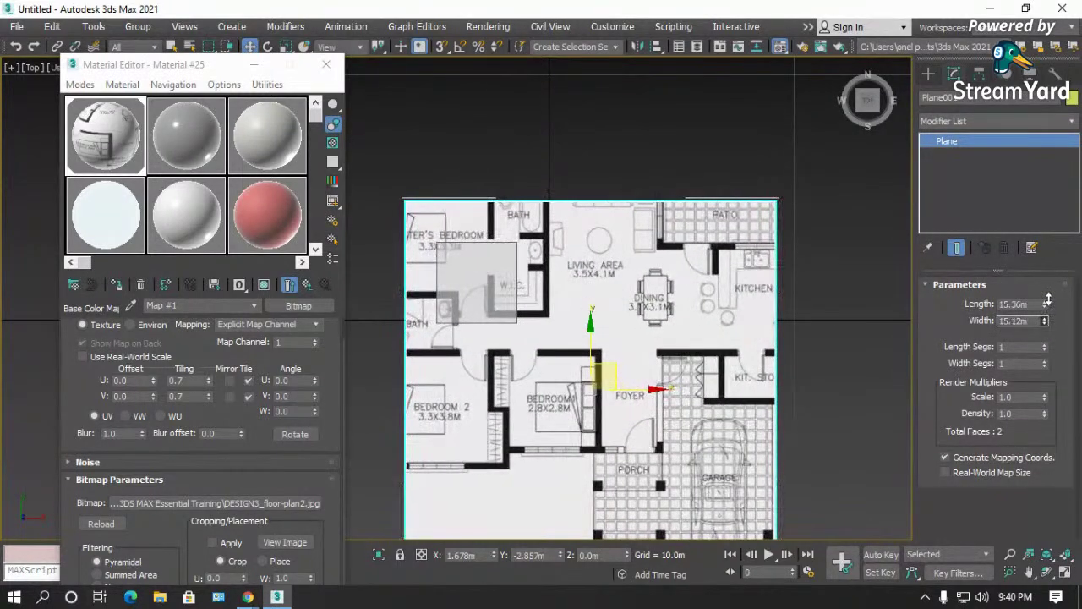
{"action": "left_click", "coordinate": [120, 358]}
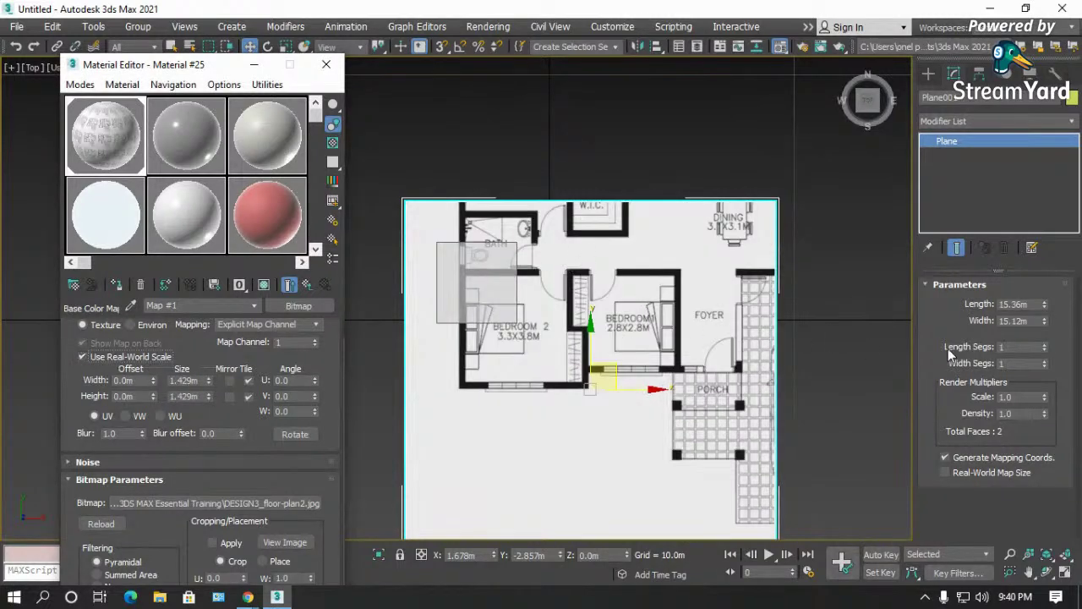
{"action": "left_click_drag", "start_coordinate": [1047, 306], "coordinate": [1047, 318]}
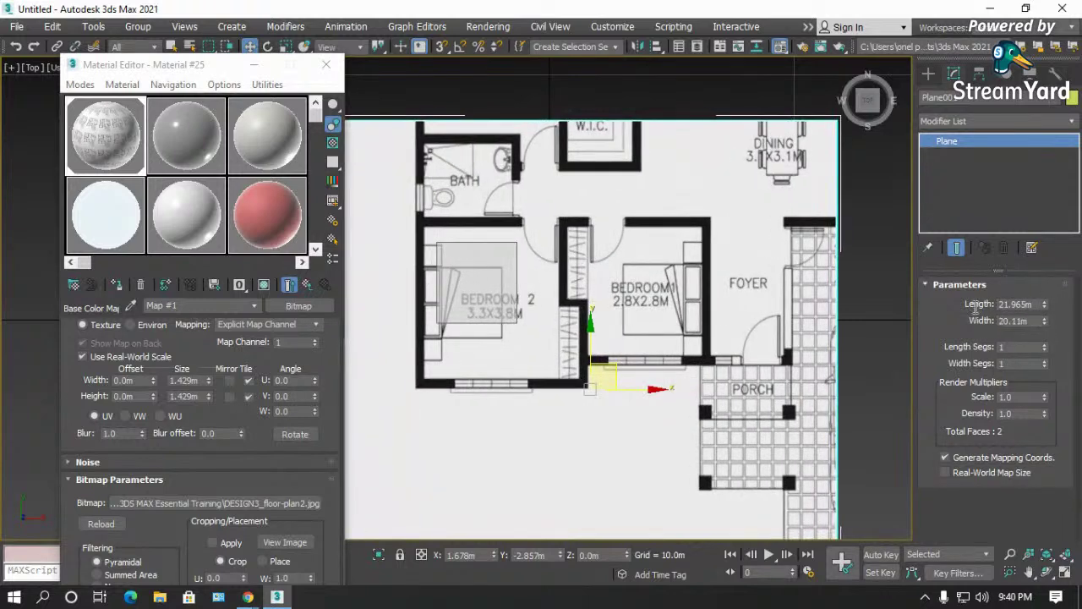
{"action": "left_click", "coordinate": [111, 358]}
{"action": "left_click", "coordinate": [108, 358]}
{"action": "scroll", "coordinate": [529, 367], "scroll_direction": "down", "scroll_amount": 2}
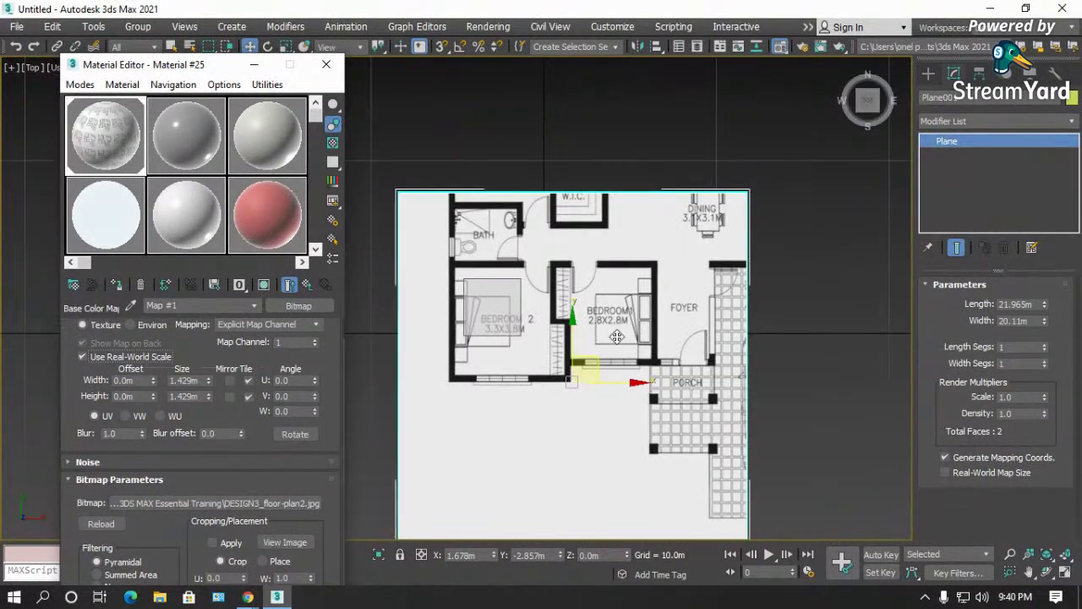
{"action": "middle_click_drag", "start_coordinate": [614, 322], "coordinate": [614, 343]}
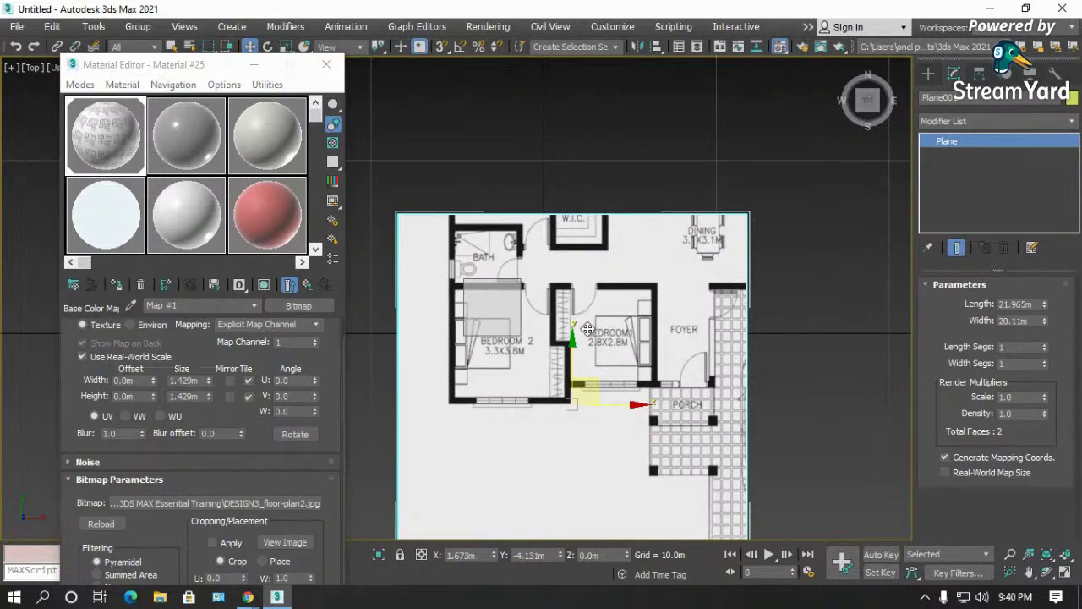
{"action": "left_click", "coordinate": [1012, 121]}
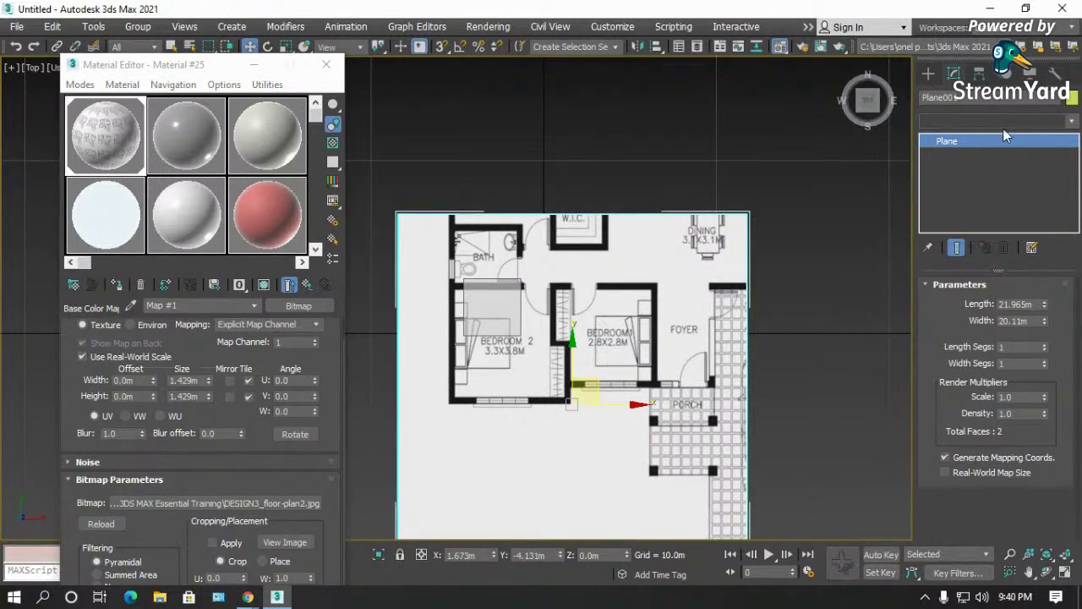
- Turn off real-world scale and lengthen the plane to 33.946m, leaving tiling at 0.7
{"action": "left_click", "coordinate": [1012, 121]}
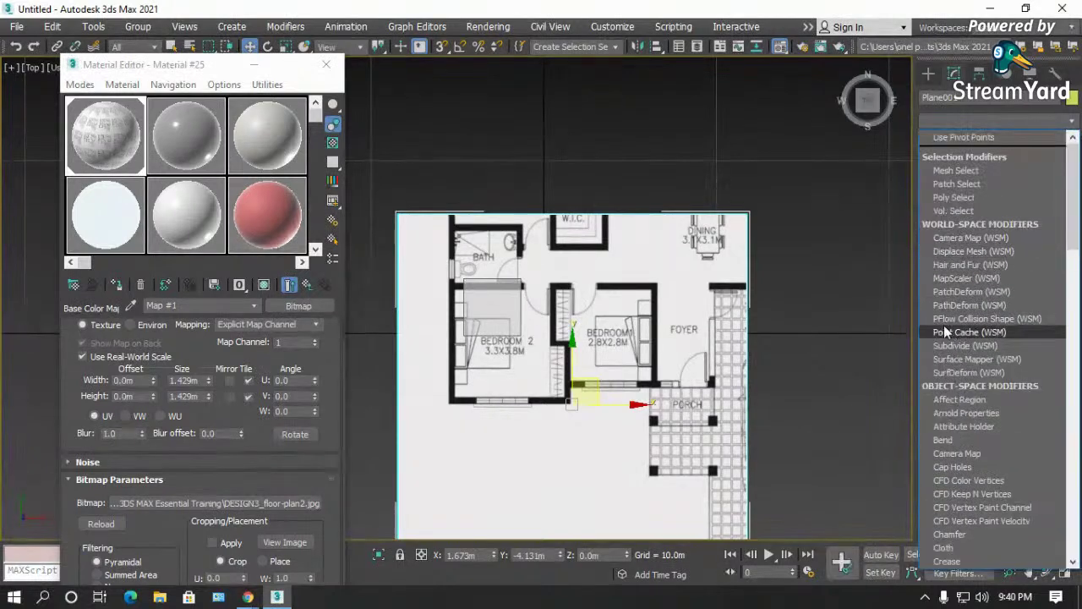
{"action": "left_click", "coordinate": [842, 372]}
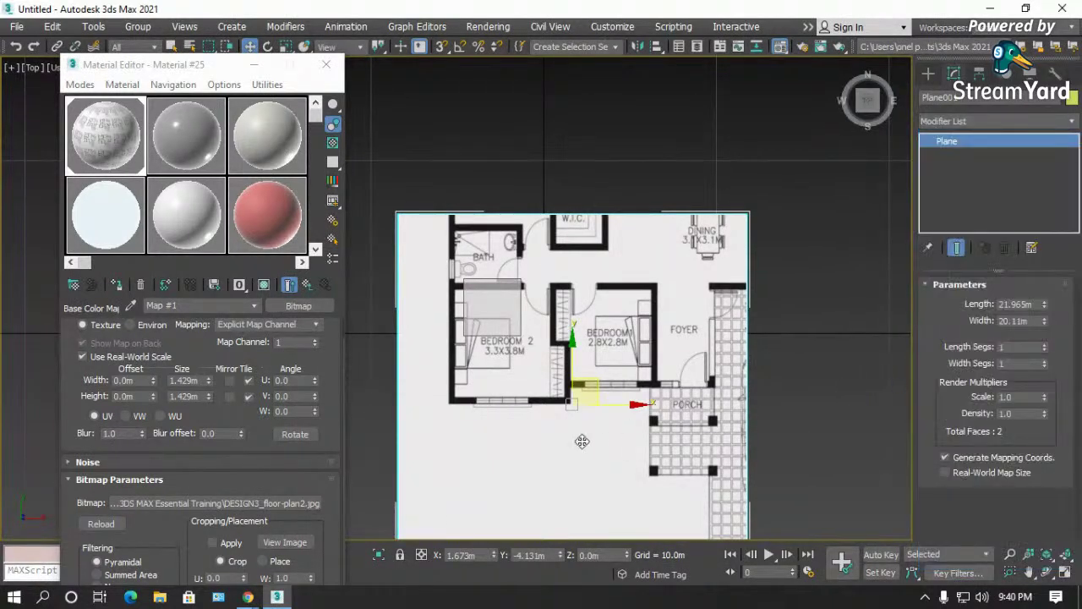
{"action": "left_click", "coordinate": [83, 357]}
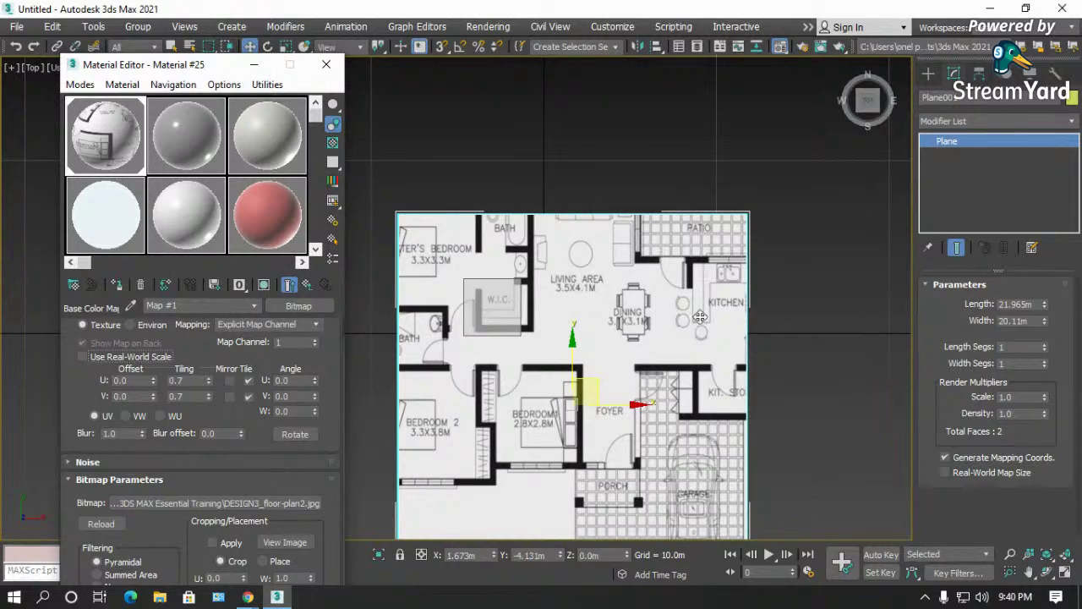
{"action": "scroll", "coordinate": [700, 317], "scroll_direction": "down", "scroll_amount": 3}
{"action": "mouse_move", "coordinate": [1049, 306]}
{"action": "left_mouse_down"}
{"action": "mouse_move", "coordinate": [1047, 296]}
{"action": "mouse_move", "coordinate": [1045, 307]}
{"action": "left_mouse_up"}
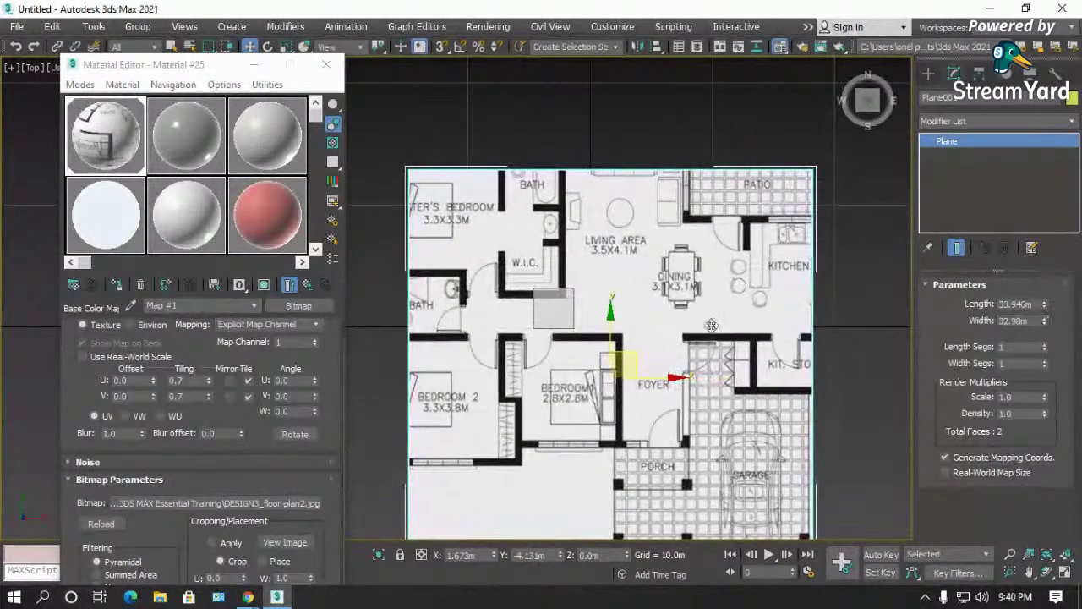
{"action": "left_click", "coordinate": [111, 359]}
{"action": "left_click", "coordinate": [111, 362]}
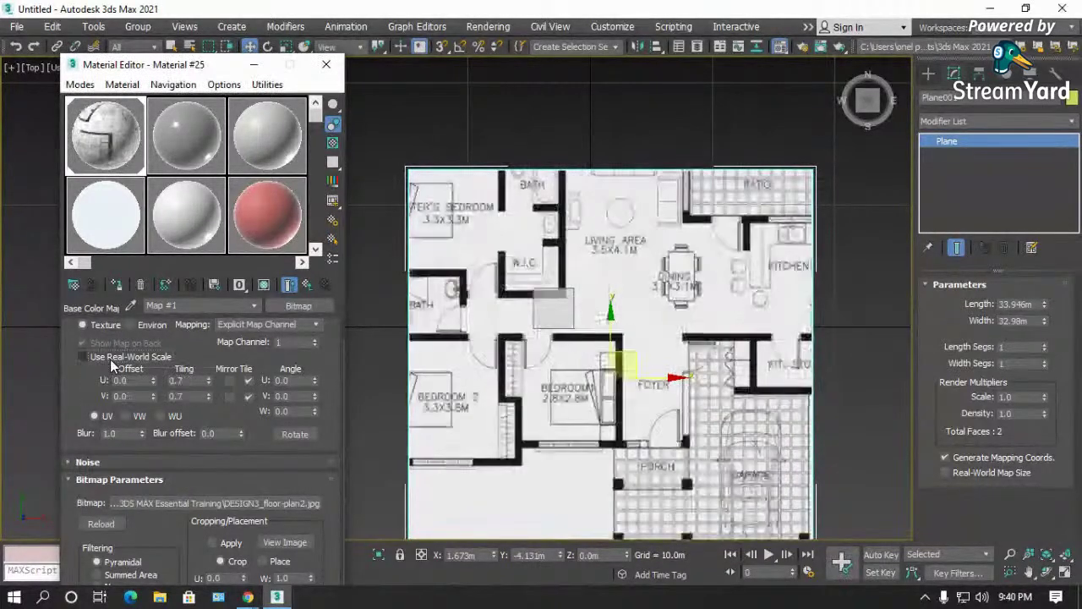
- Move Plane001 right and down, then raise U and V tiling to 1.0
{"action": "left_click_drag", "start_coordinate": [642, 361], "coordinate": [732, 426]}
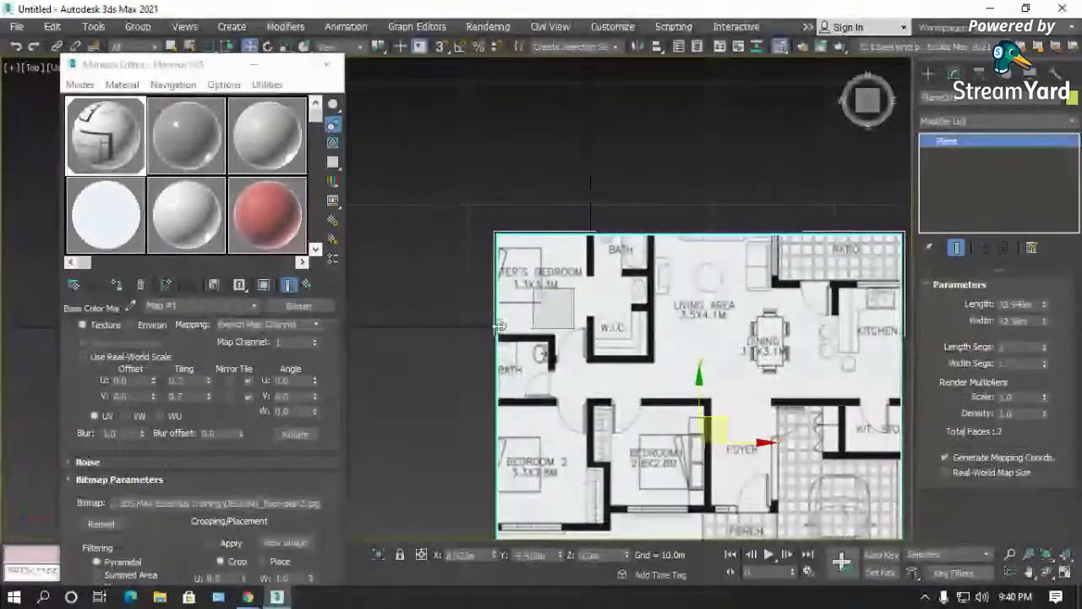
{"action": "left_click", "coordinate": [210, 380]}
{"action": "left_click", "coordinate": [210, 380]}
{"action": "left_click", "coordinate": [210, 380]}
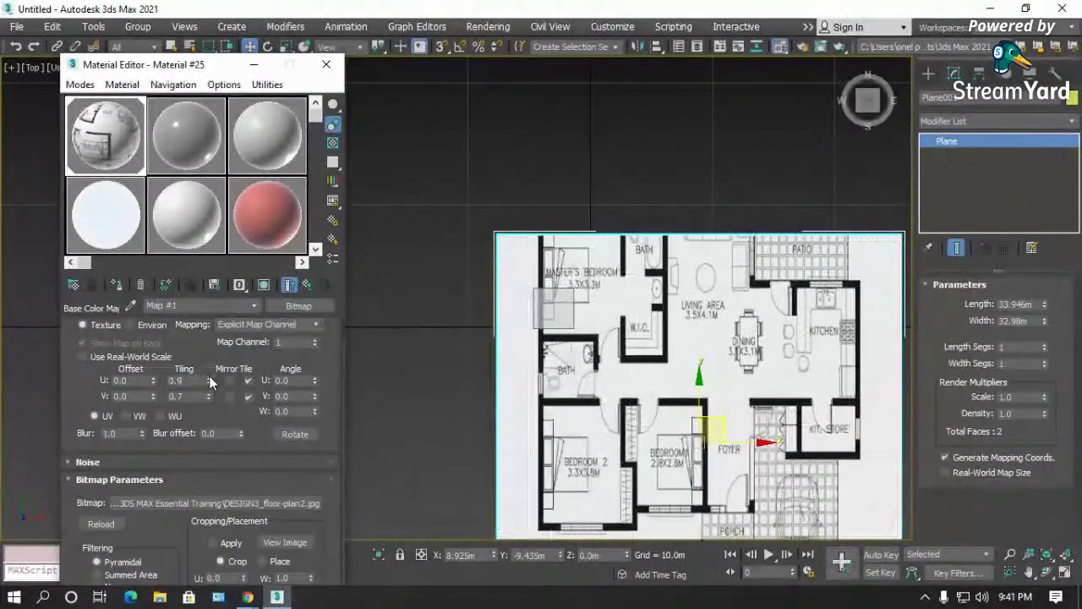
{"action": "left_click", "coordinate": [208, 393]}
{"action": "left_click", "coordinate": [208, 393]}
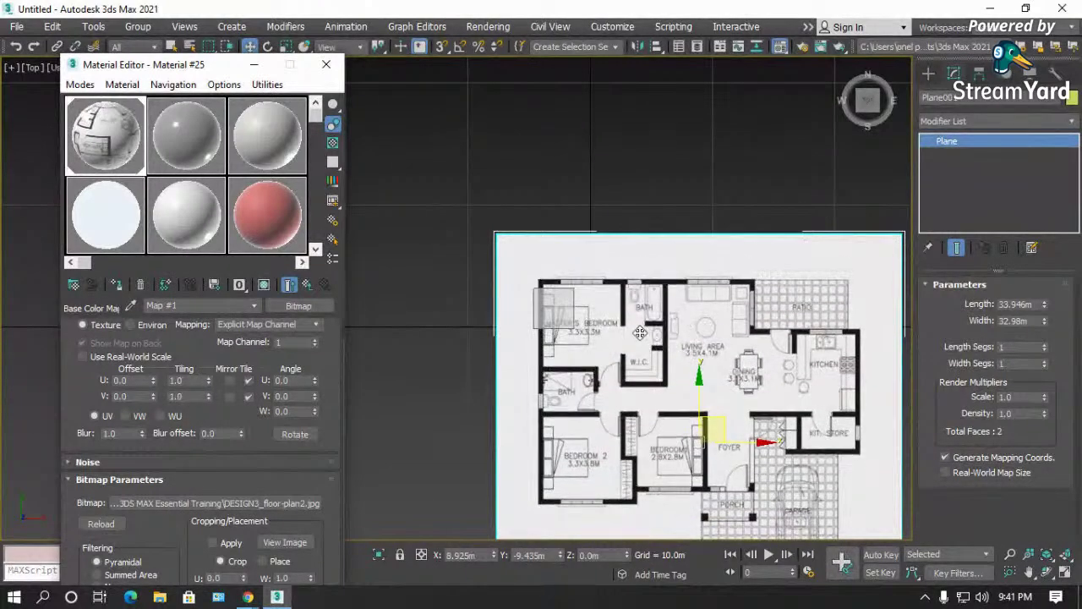
{"action": "scroll", "coordinate": [640, 332], "scroll_direction": "up", "scroll_amount": 4}
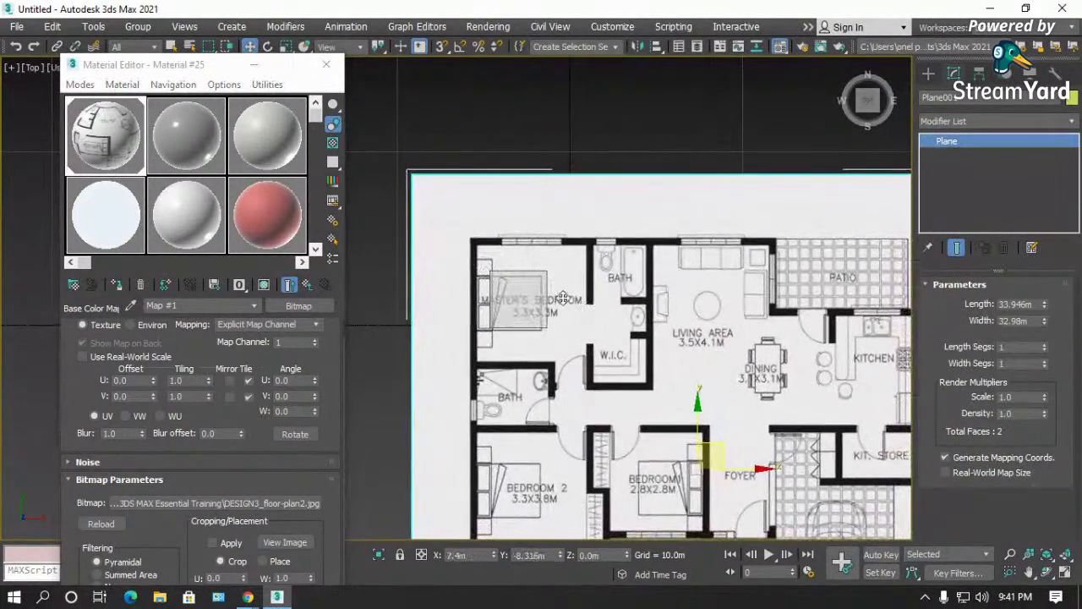
{"action": "scroll", "coordinate": [582, 307], "scroll_direction": "up", "scroll_amount": 4}
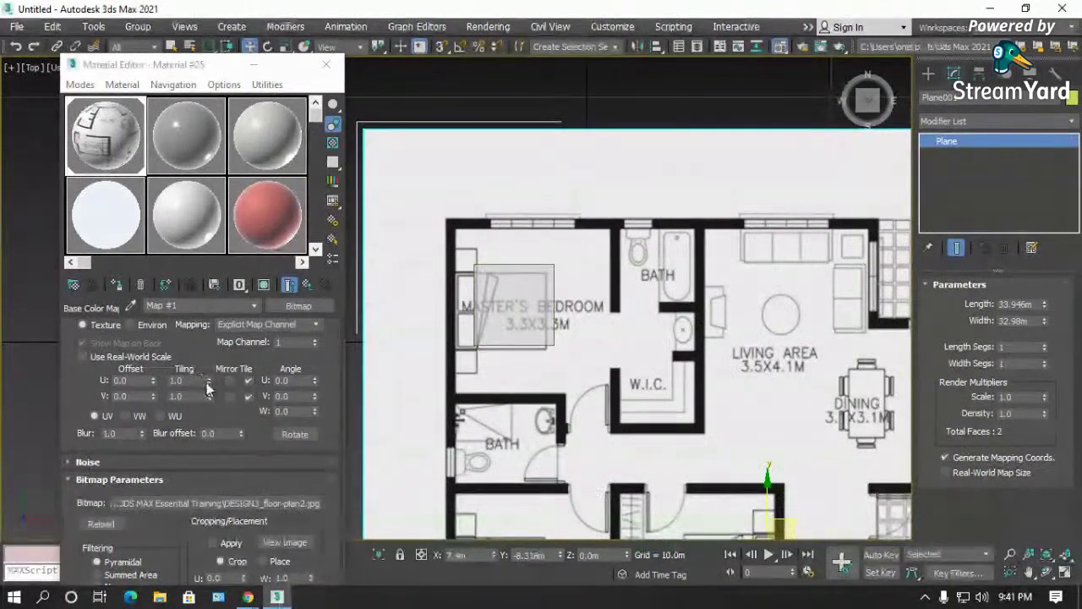
{"action": "left_click", "coordinate": [209, 388]}
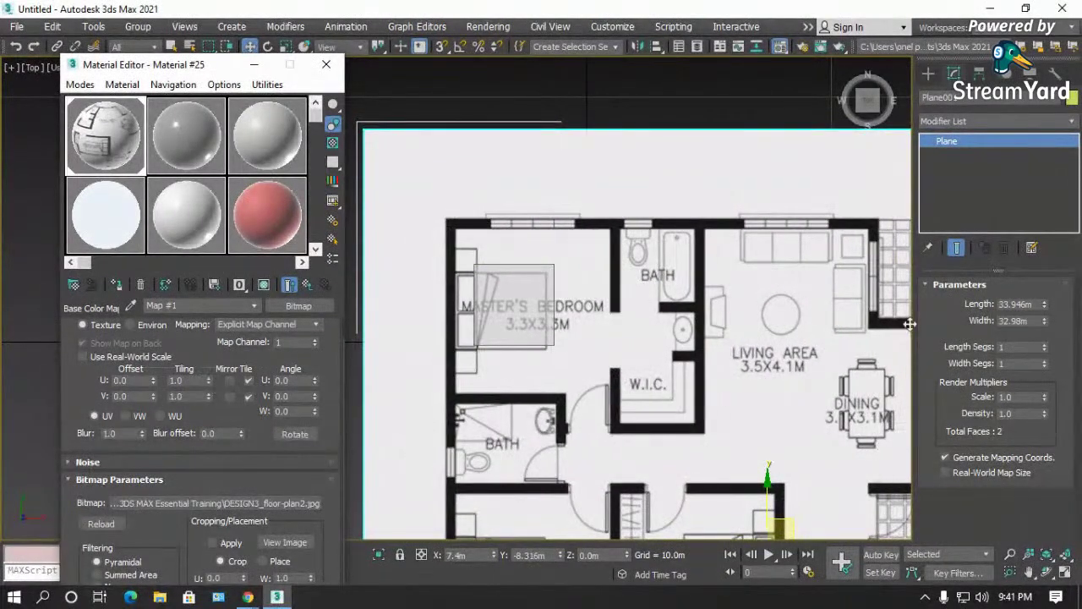
{"action": "left_click", "coordinate": [997, 123]}
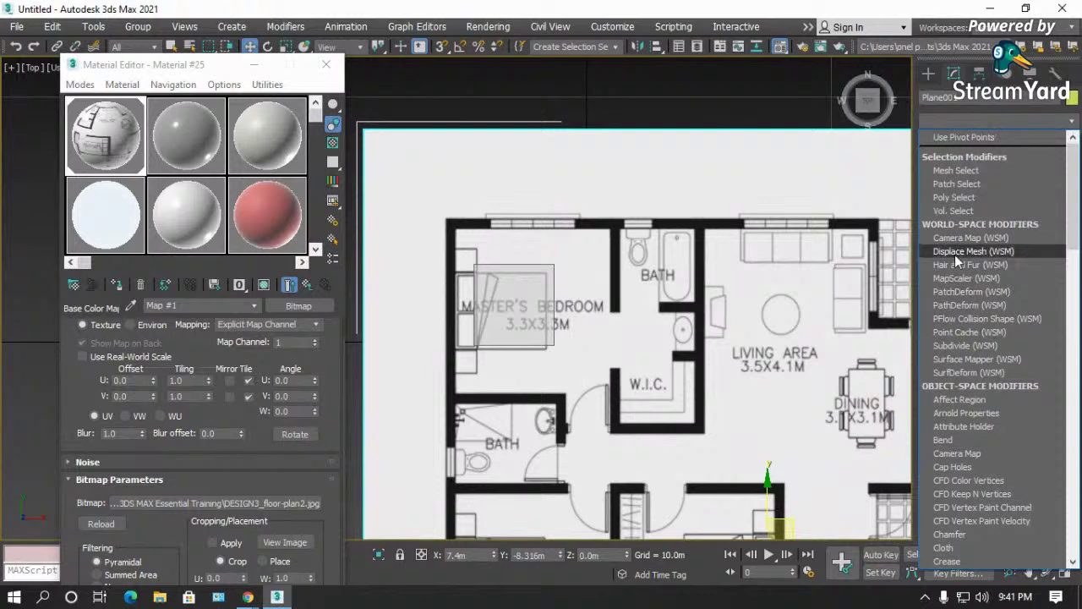
{"action": "left_click", "coordinate": [683, 137]}
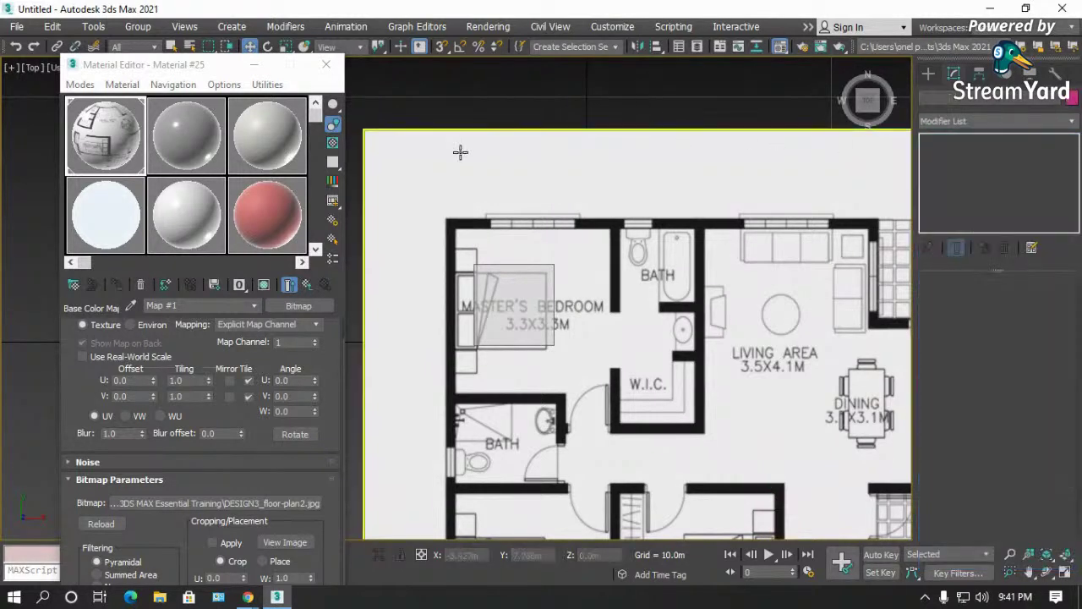
{"action": "left_click", "coordinate": [929, 74]}
{"action": "left_click", "coordinate": [954, 74]}
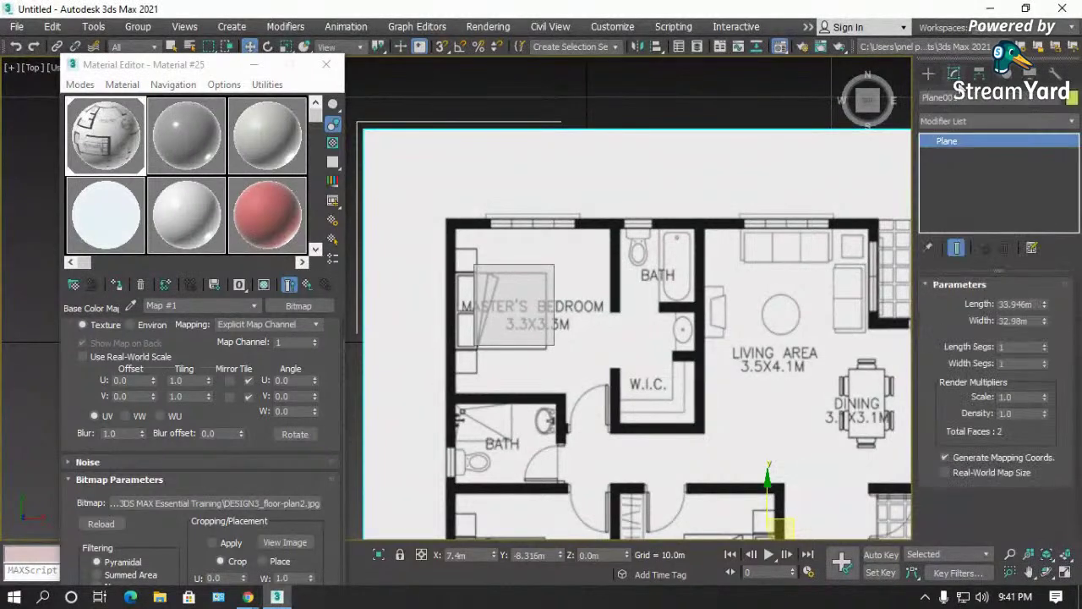
{"action": "left_click", "coordinate": [977, 121]}
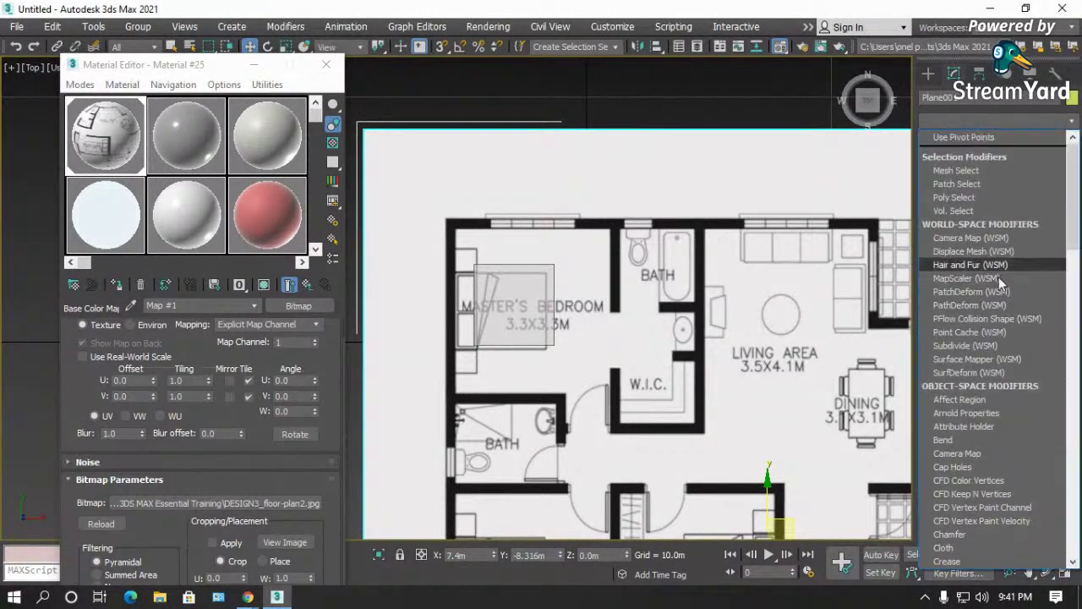
{"action": "scroll", "coordinate": [986, 406], "scroll_direction": "down", "scroll_amount": 1}
{"action": "scroll", "coordinate": [988, 402], "scroll_direction": "down", "scroll_amount": 20}
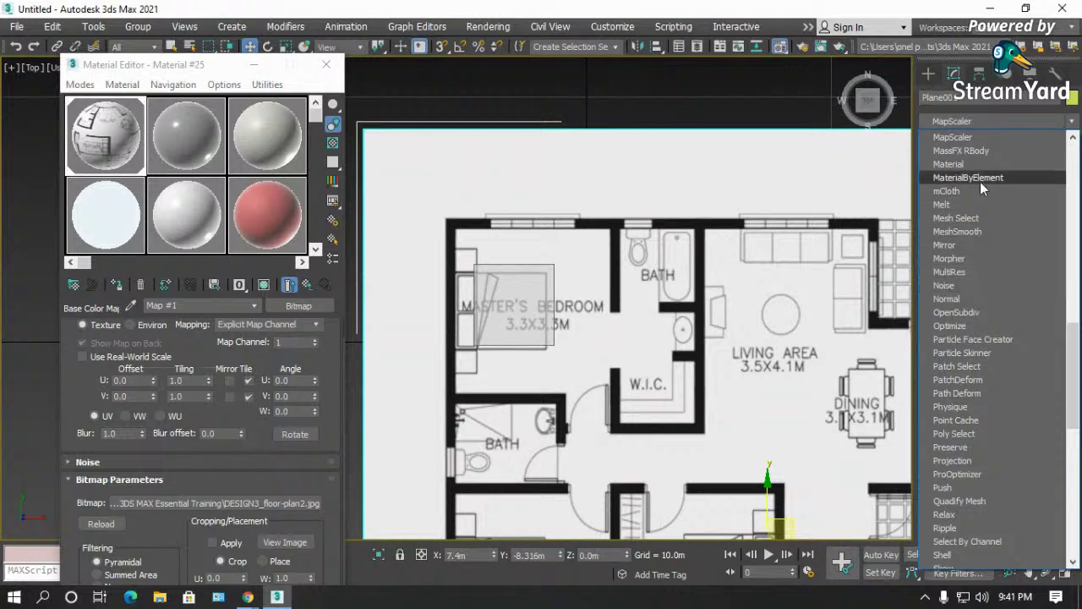
{"action": "left_click", "coordinate": [981, 137]}
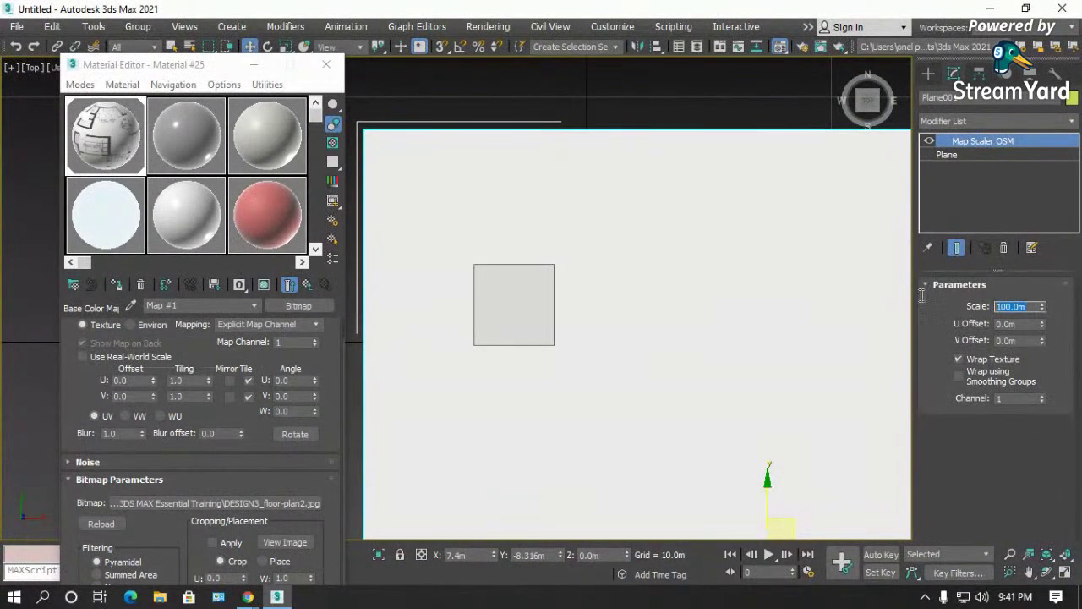
{"action": "type", "text": "1"}
{"action": "key", "text": "Return"}
{"action": "left_click_drag", "start_coordinate": [1043, 307], "coordinate": [1068, 285]}
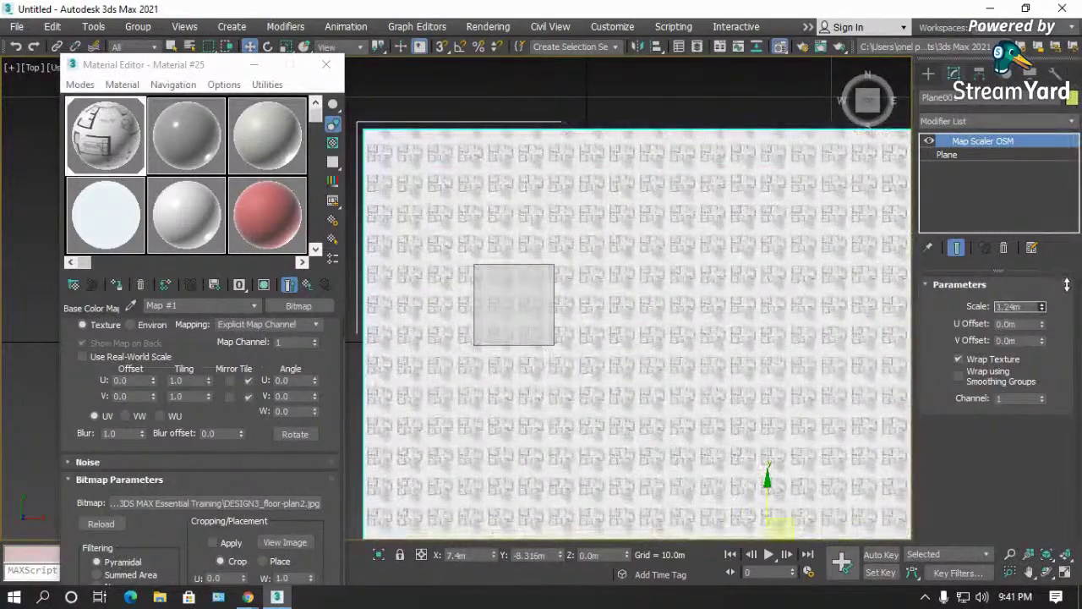
{"action": "left_click", "coordinate": [1003, 247]}
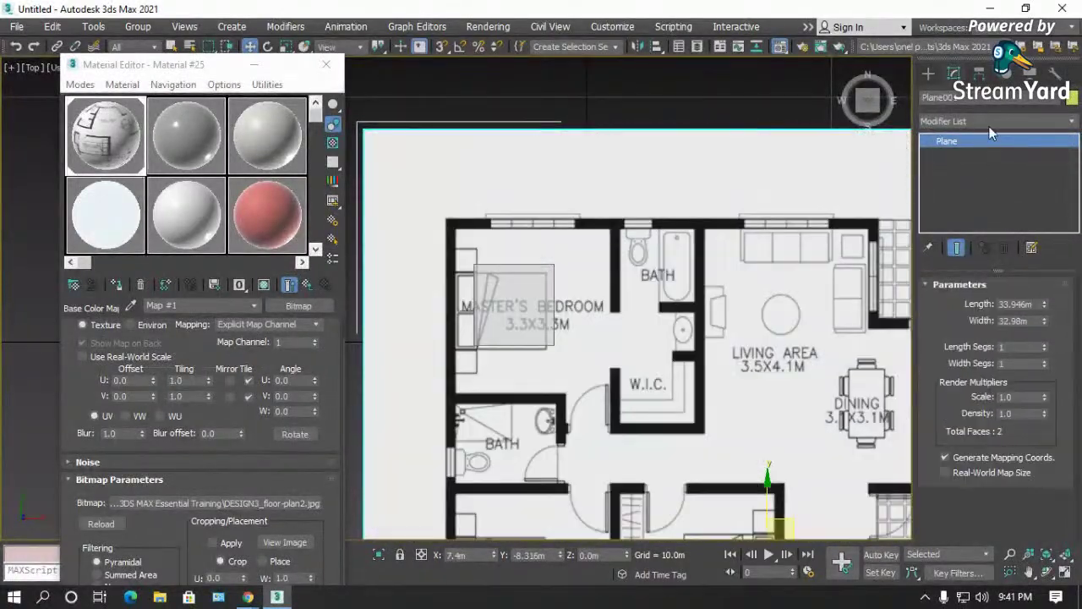
- Add a UVW Map modifier to the plane with Box mapping and Real-World Map Size
{"action": "left_click", "coordinate": [994, 122]}
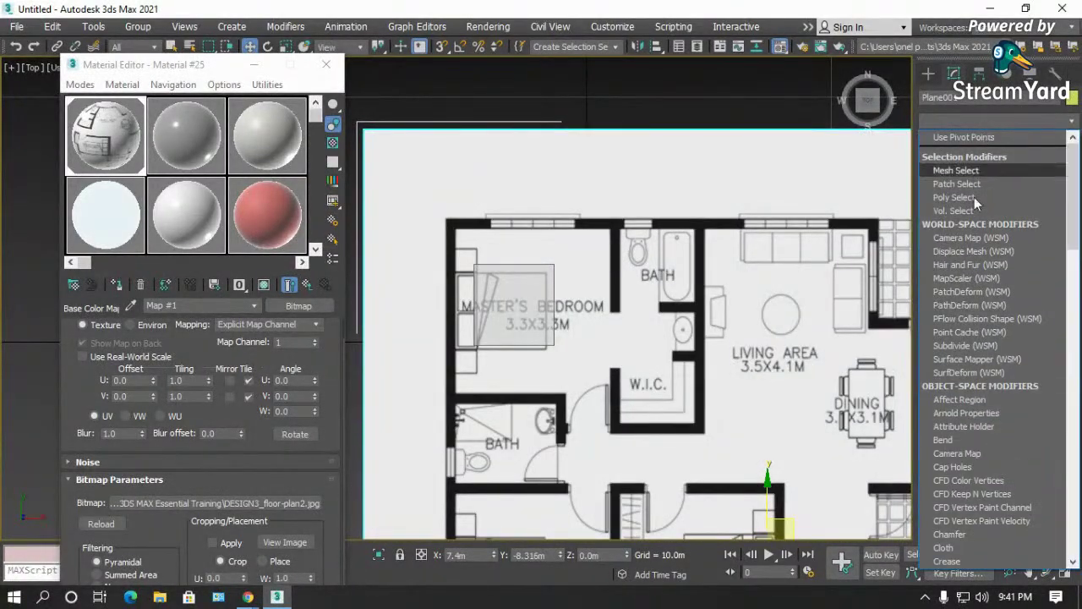
{"action": "scroll", "coordinate": [981, 338], "scroll_direction": "down", "scroll_amount": 15}
{"action": "left_click", "coordinate": [962, 430]}
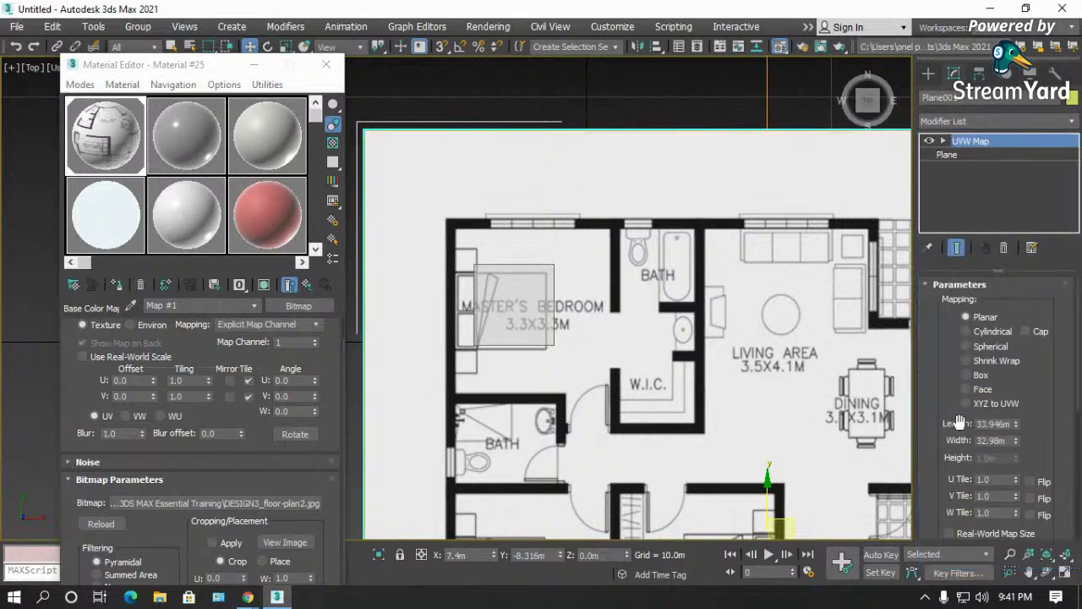
{"action": "left_click", "coordinate": [967, 374]}
{"action": "left_click_drag", "start_coordinate": [944, 484], "coordinate": [954, 429]}
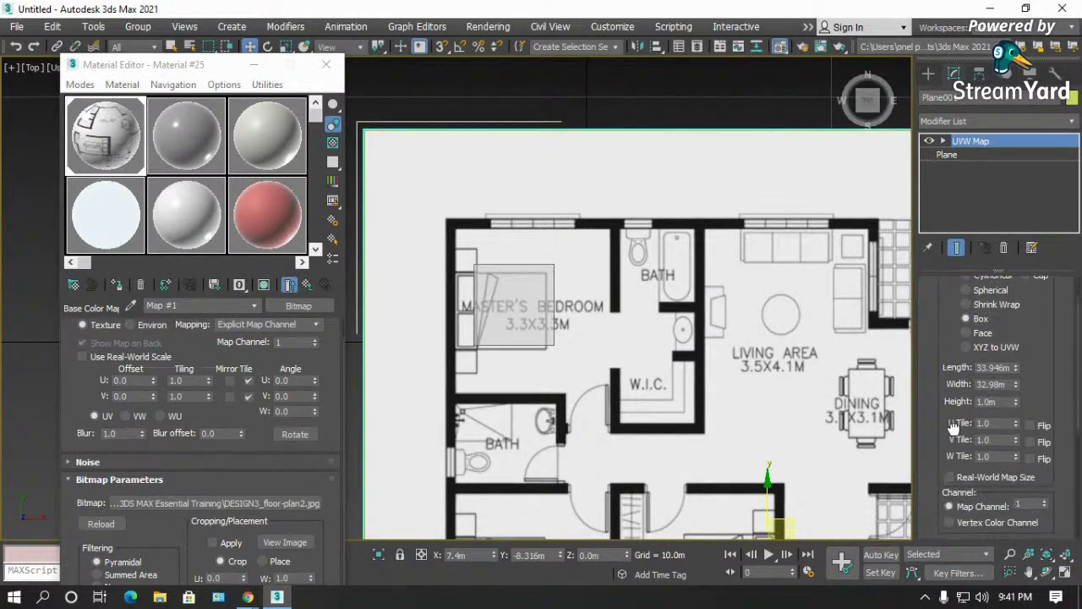
{"action": "left_click", "coordinate": [951, 477]}
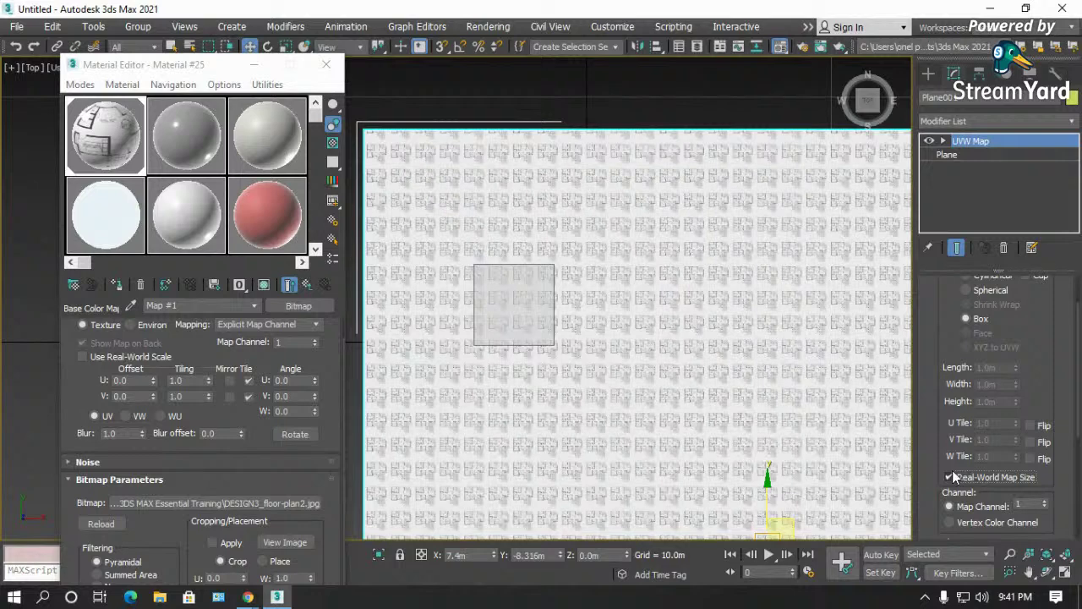
- Move the UVW Map gizmo onto the grey square, then close the Material Editor
{"action": "left_click", "coordinate": [943, 142]}
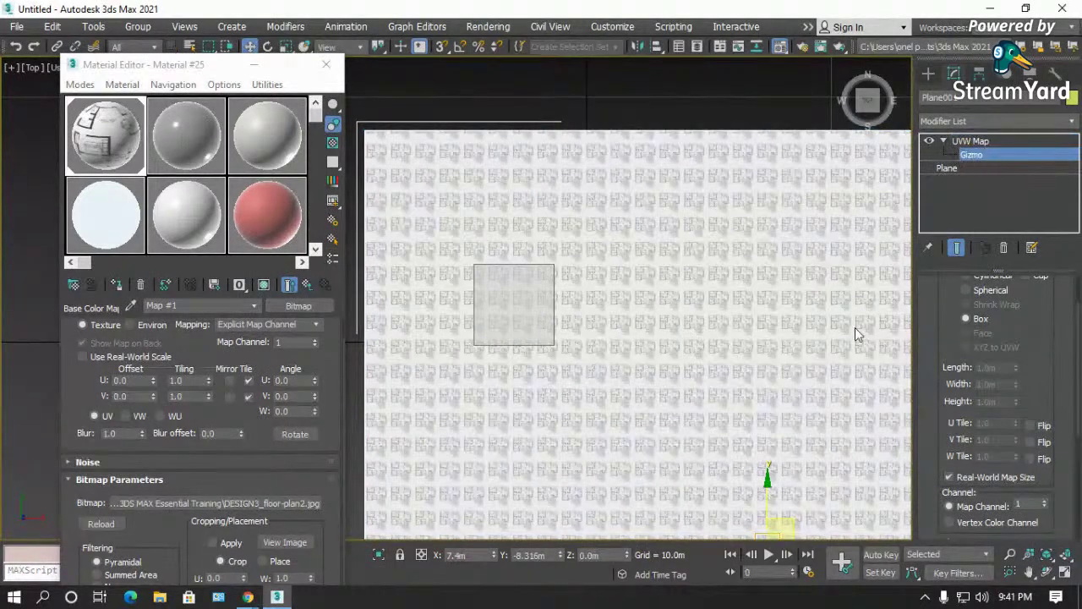
{"action": "scroll", "coordinate": [877, 228], "scroll_direction": "down", "scroll_amount": 3}
{"action": "left_click_drag", "start_coordinate": [846, 359], "coordinate": [716, 246]}
{"action": "scroll", "coordinate": [717, 264], "scroll_direction": "up", "scroll_amount": 3}
{"action": "scroll", "coordinate": [716, 264], "scroll_direction": "up", "scroll_amount": 3}
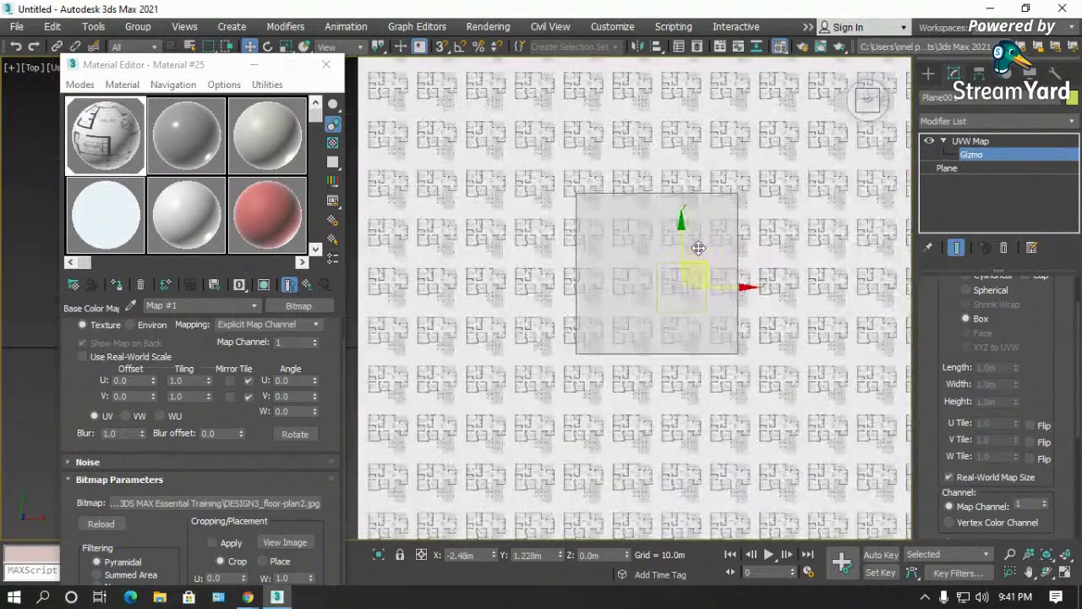
{"action": "left_click", "coordinate": [326, 65]}
- Enlarge the UVW gizmo and slide the floor-plan texture down and right
{"action": "key", "text": "r"}
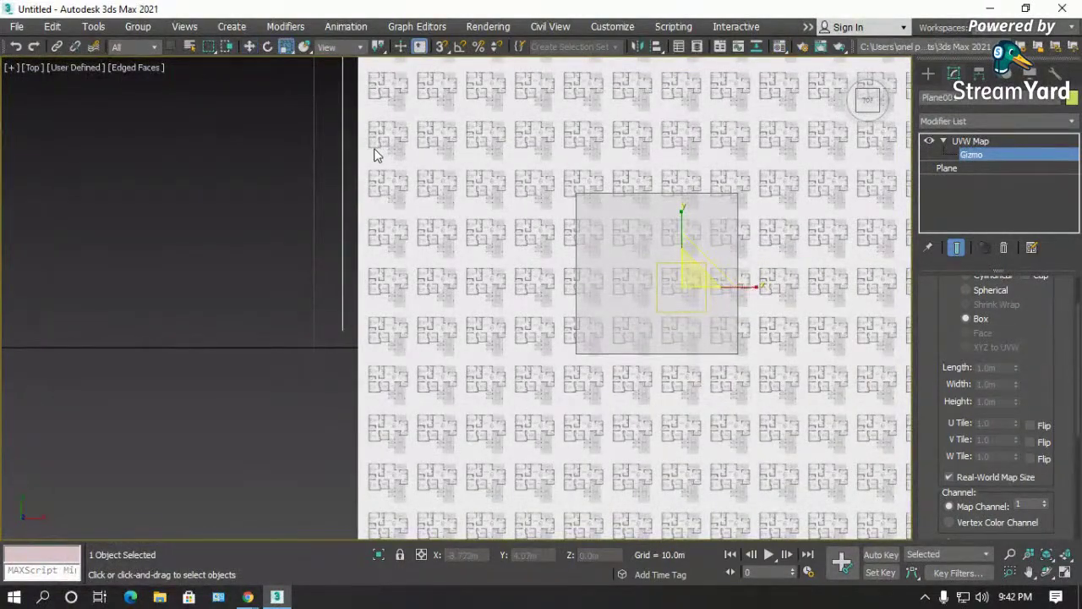
{"action": "left_click_drag", "start_coordinate": [691, 269], "coordinate": [750, 199]}
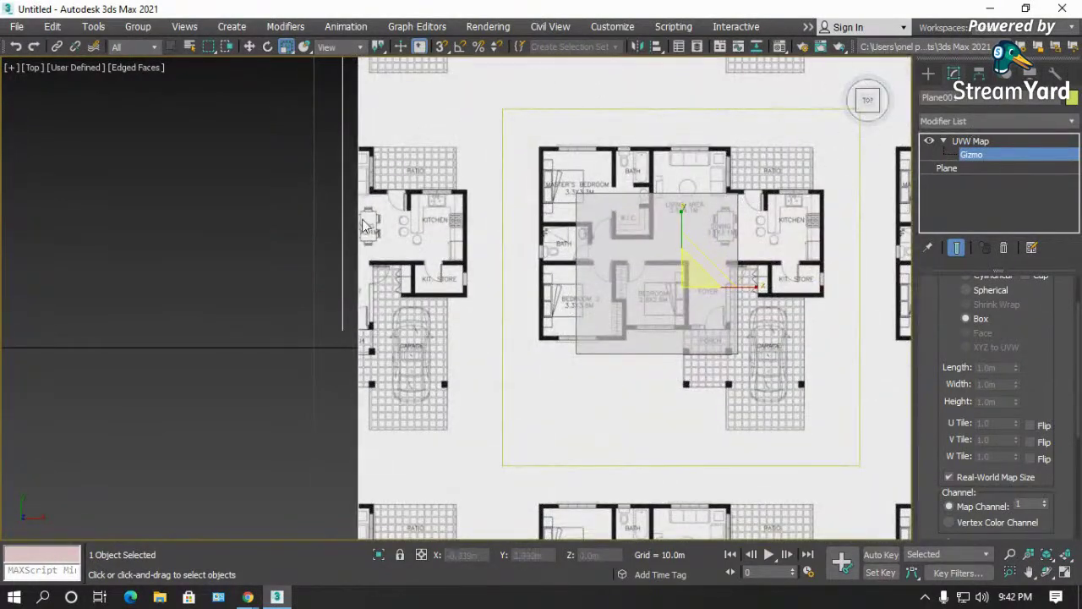
{"action": "scroll", "coordinate": [241, 333], "scroll_direction": "down", "scroll_amount": 2}
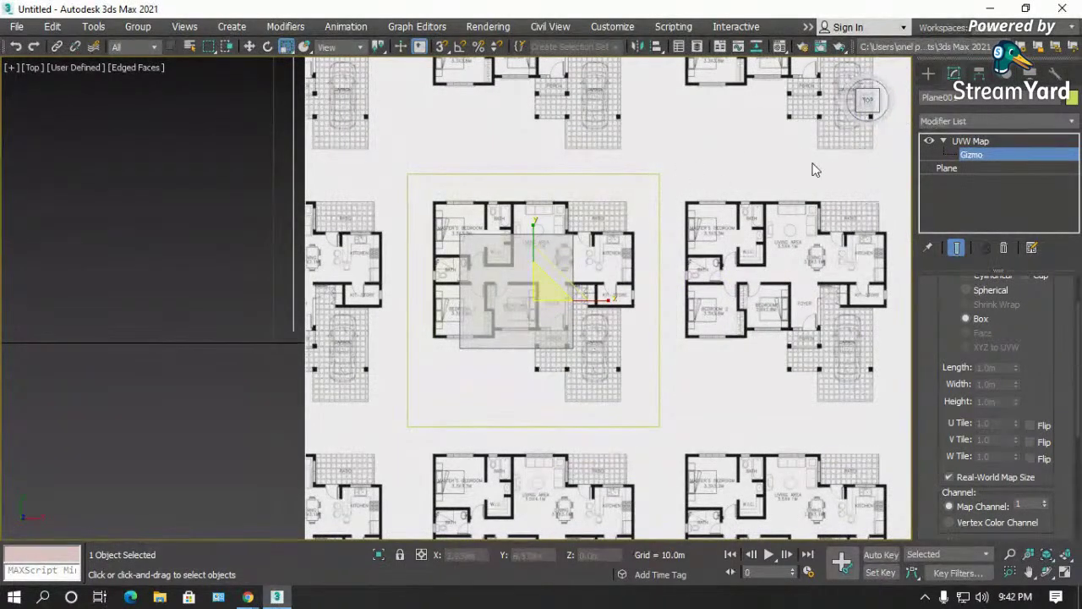
{"action": "scroll", "coordinate": [553, 282], "scroll_direction": "up", "scroll_amount": 4}
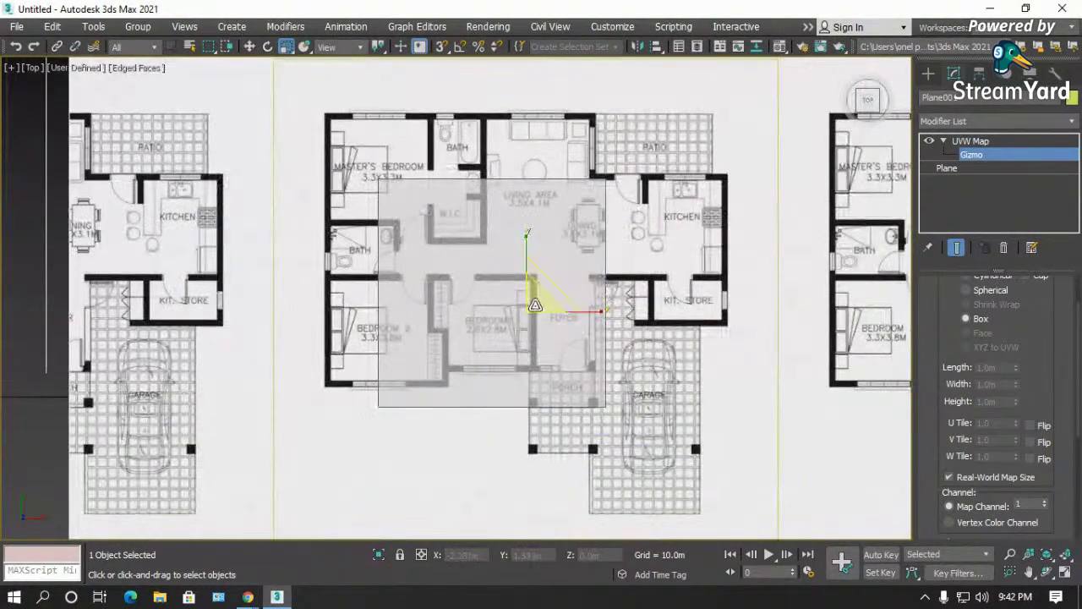
{"action": "scroll", "coordinate": [552, 281], "scroll_direction": "up", "scroll_amount": 2}
{"action": "scroll", "coordinate": [602, 387], "scroll_direction": "down", "scroll_amount": 5}
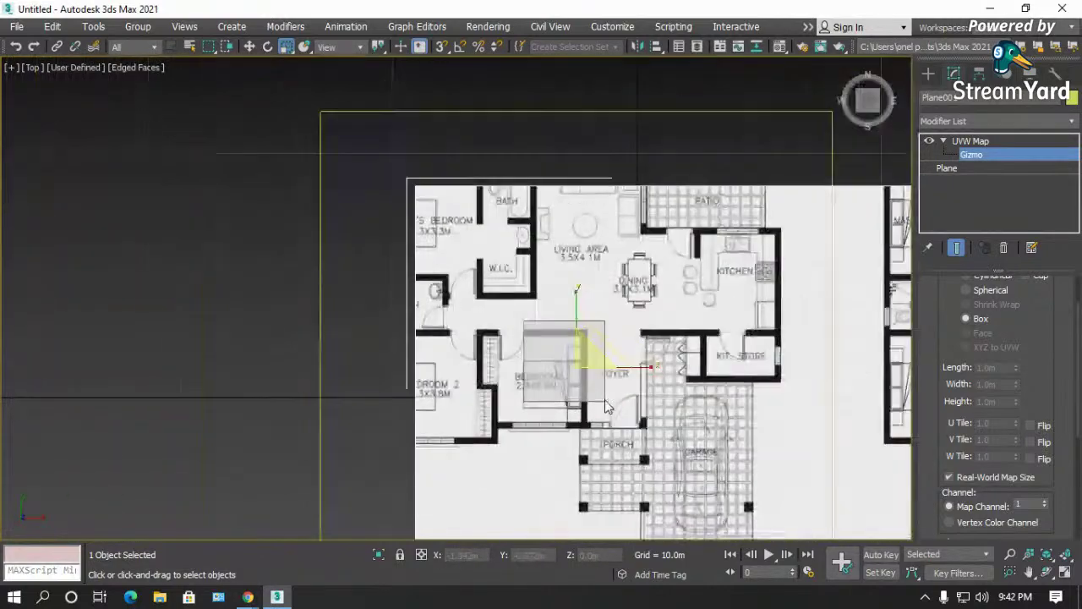
{"action": "key", "text": "w"}
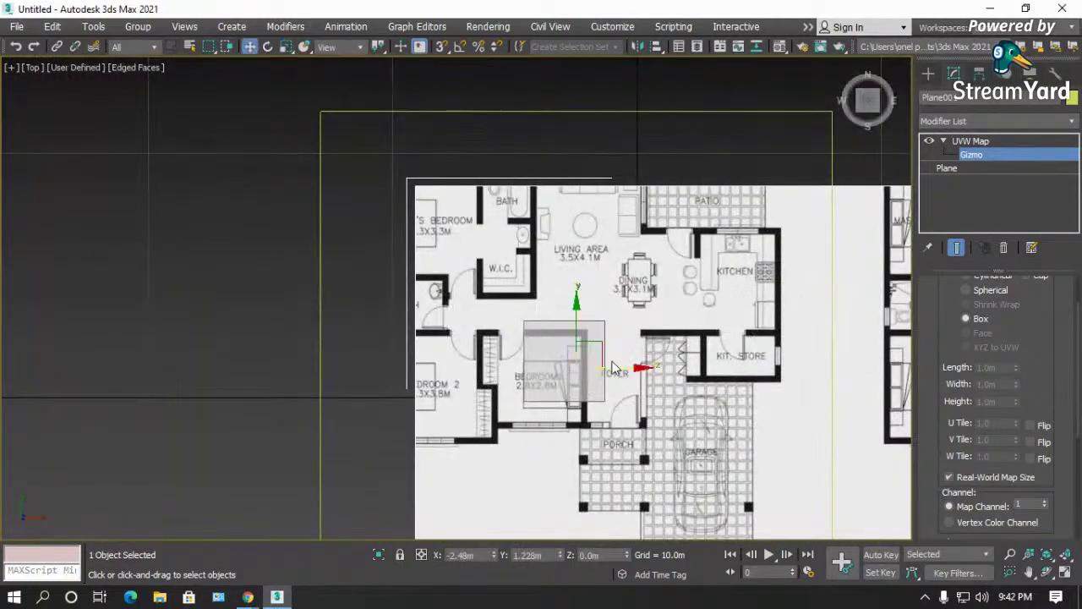
{"action": "left_click_drag", "start_coordinate": [602, 356], "coordinate": [744, 513]}
{"action": "scroll", "coordinate": [579, 383], "scroll_direction": "up", "scroll_amount": 2}
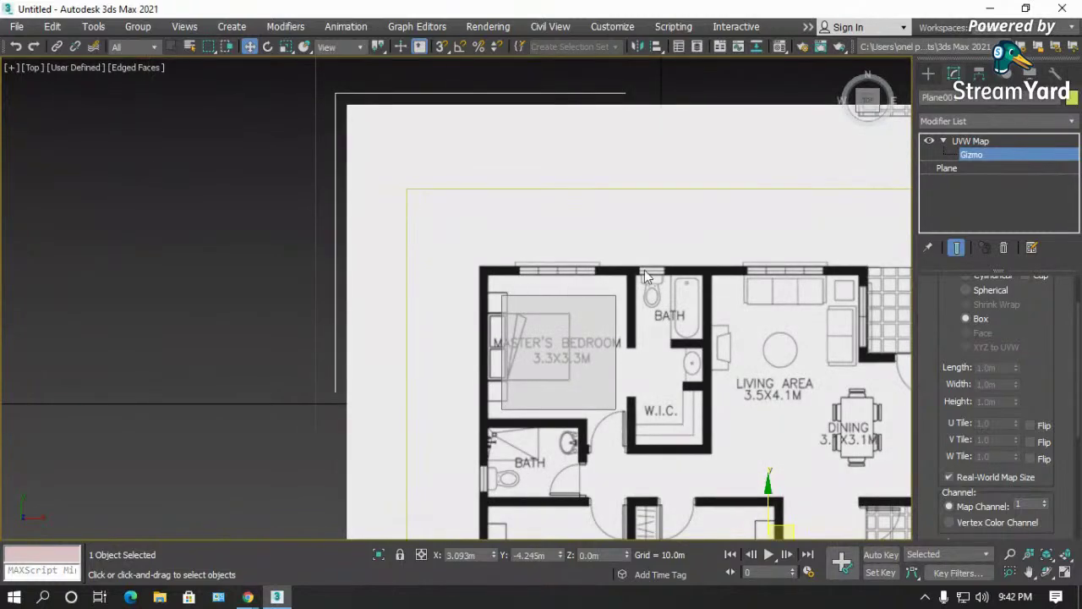
- Check the plane, then shrink the floor plan toward the box size and shift it up-left
{"action": "left_click", "coordinate": [981, 142]}
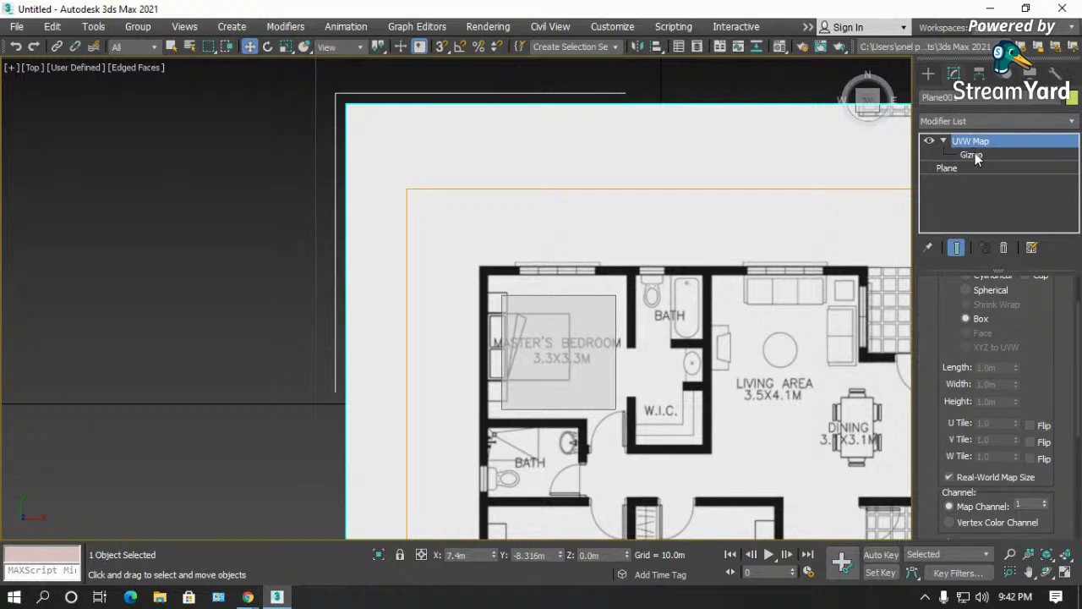
{"action": "left_click", "coordinate": [973, 155]}
{"action": "scroll", "coordinate": [444, 154], "scroll_direction": "down", "scroll_amount": 2}
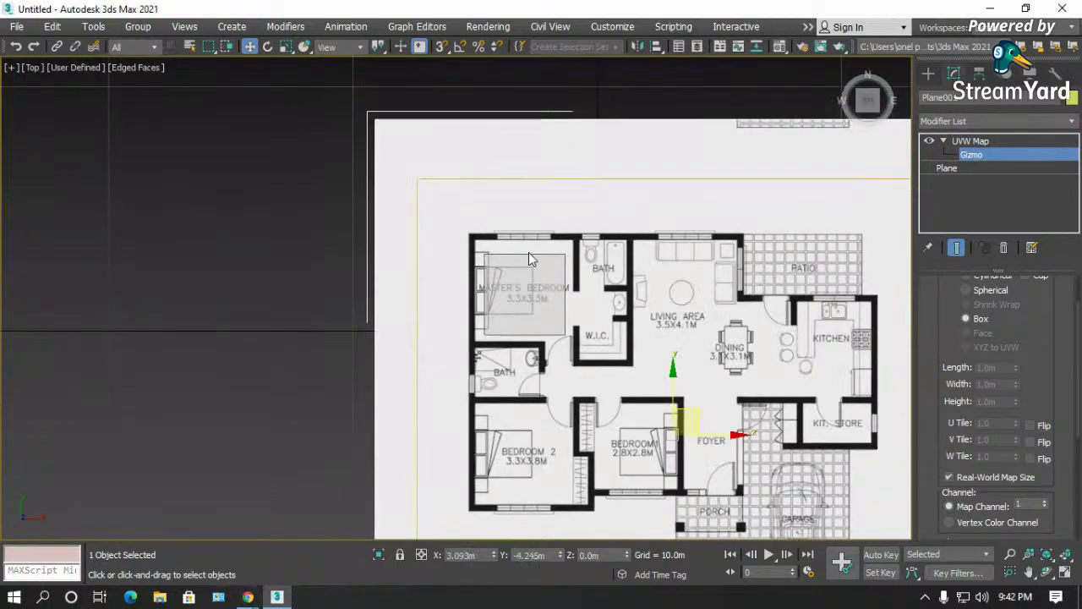
{"action": "key", "text": "r"}
{"action": "left_click_drag", "start_coordinate": [686, 425], "coordinate": [672, 436]}
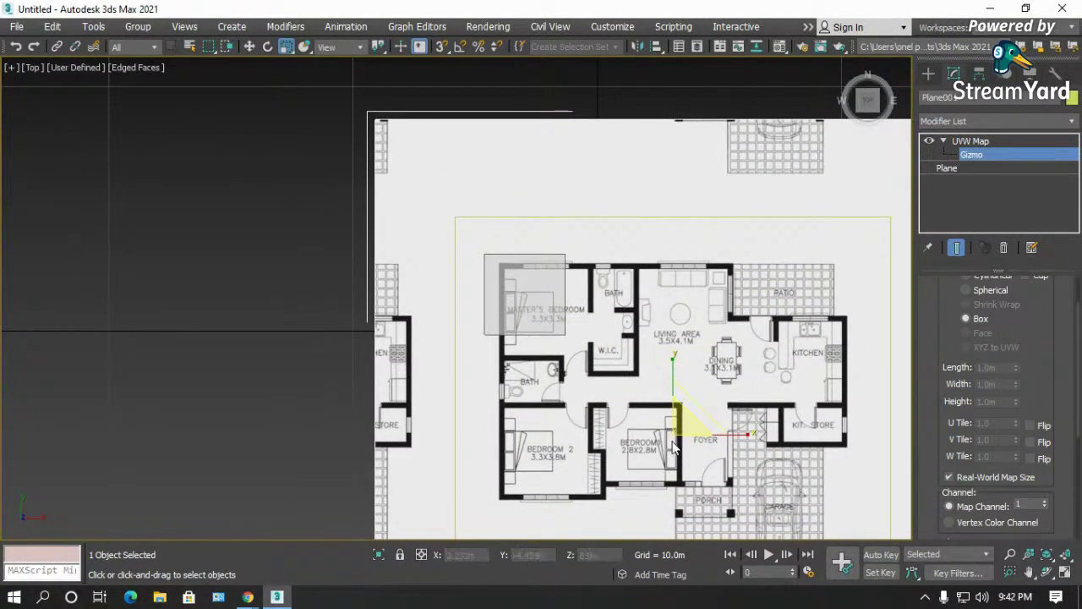
{"action": "key", "text": "w"}
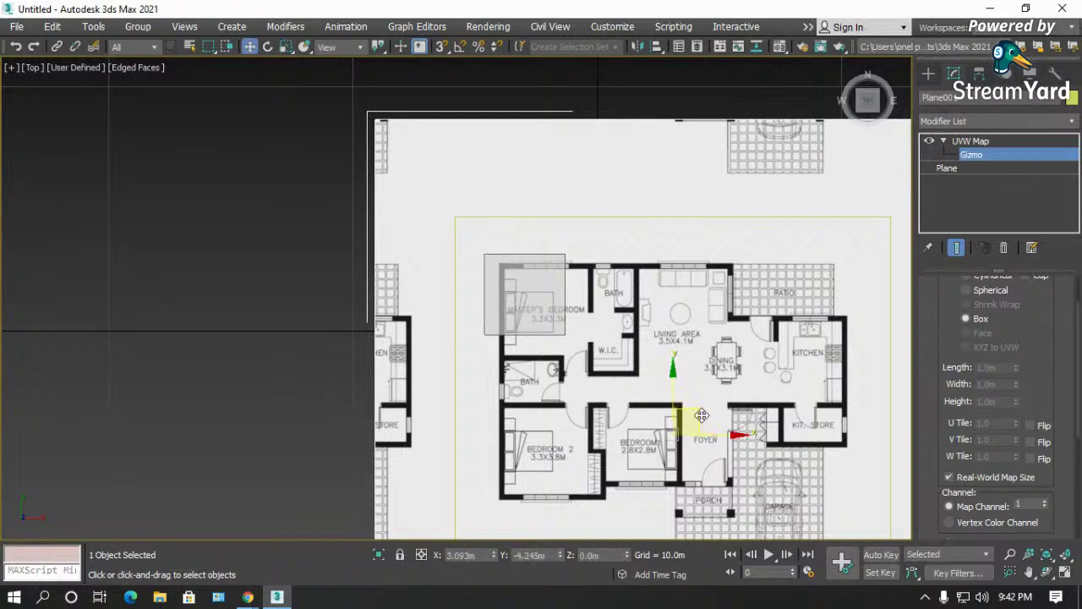
{"action": "left_click_drag", "start_coordinate": [702, 415], "coordinate": [680, 401]}
{"action": "scroll", "coordinate": [497, 293], "scroll_direction": "up", "scroll_amount": 2}
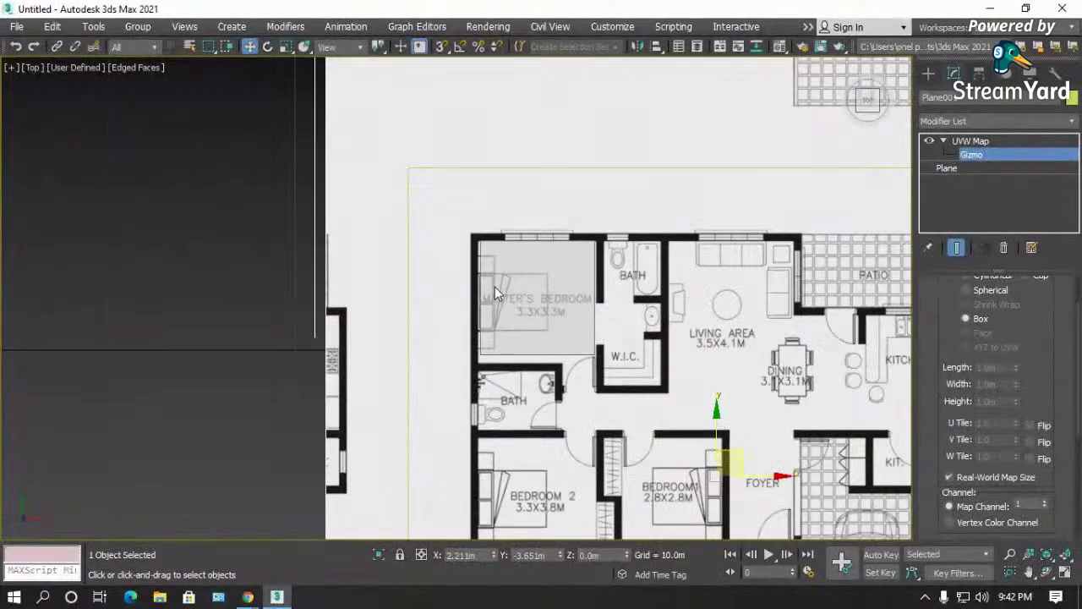
{"action": "scroll", "coordinate": [621, 342], "scroll_direction": "up", "scroll_amount": 2}
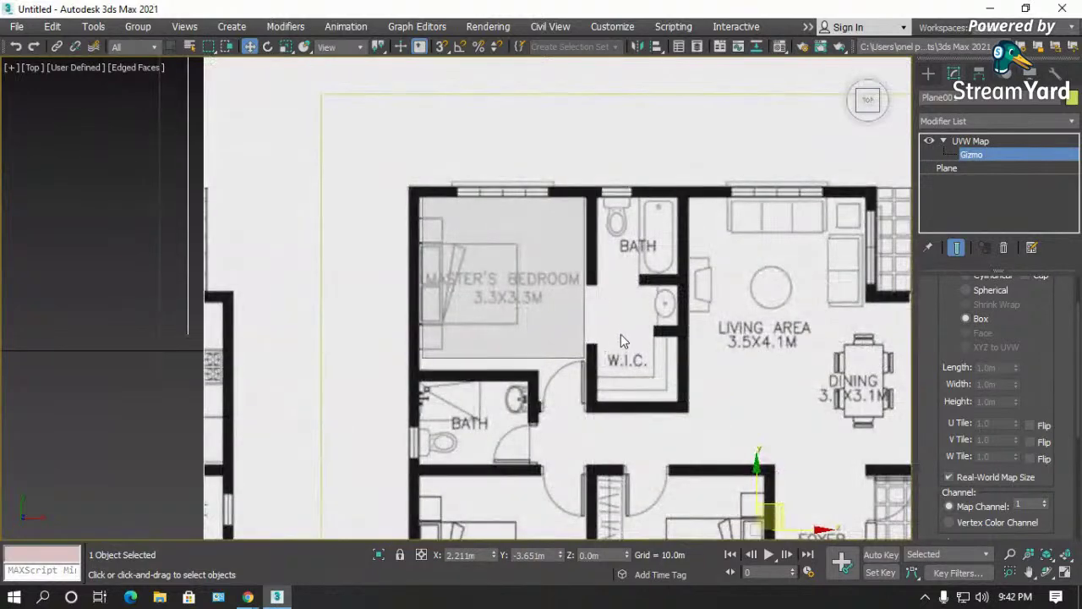
{"action": "scroll", "coordinate": [621, 332], "scroll_direction": "down", "scroll_amount": 2}
- Fine-tune gizmo scale and position until the master bedroom fits the 3.3 m box
{"action": "key", "text": "r"}
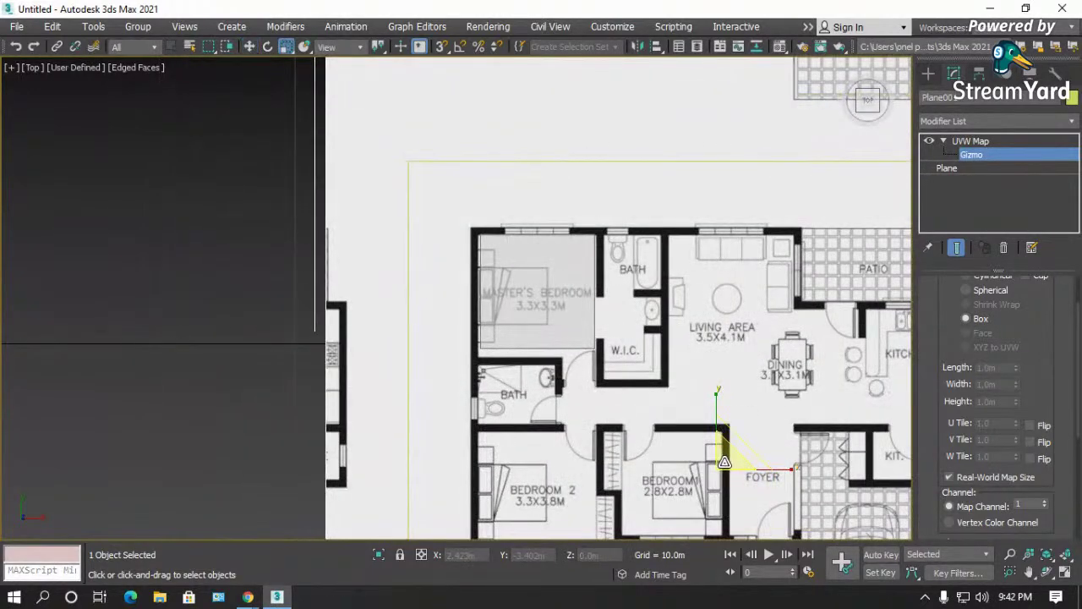
{"action": "scroll", "coordinate": [725, 461], "scroll_direction": "down", "scroll_amount": 1}
{"action": "key", "text": "w"}
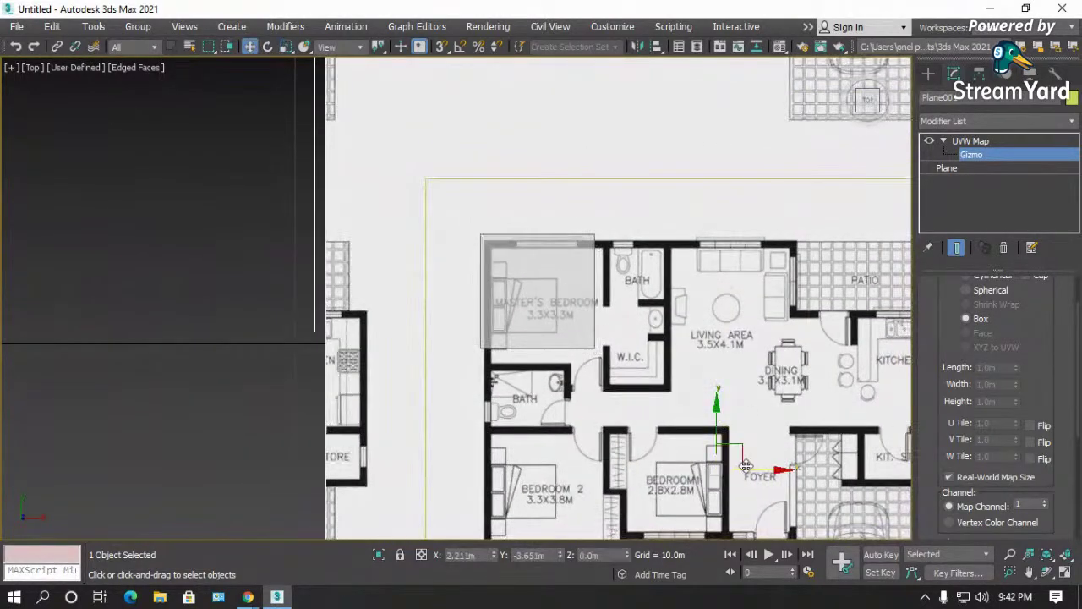
{"action": "left_click_drag", "start_coordinate": [741, 457], "coordinate": [735, 443]}
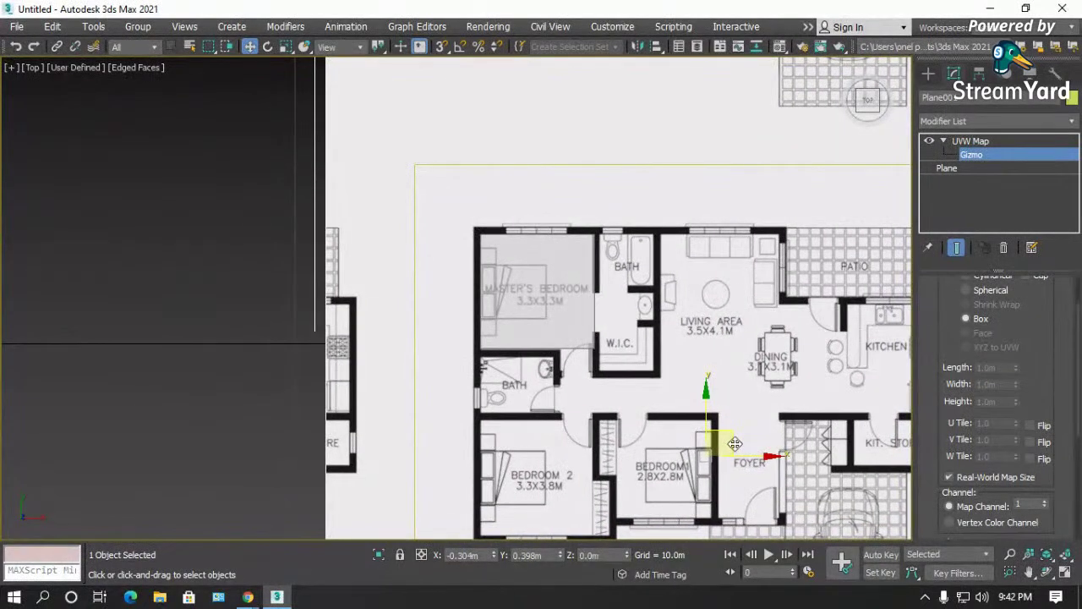
{"action": "key", "text": "r"}
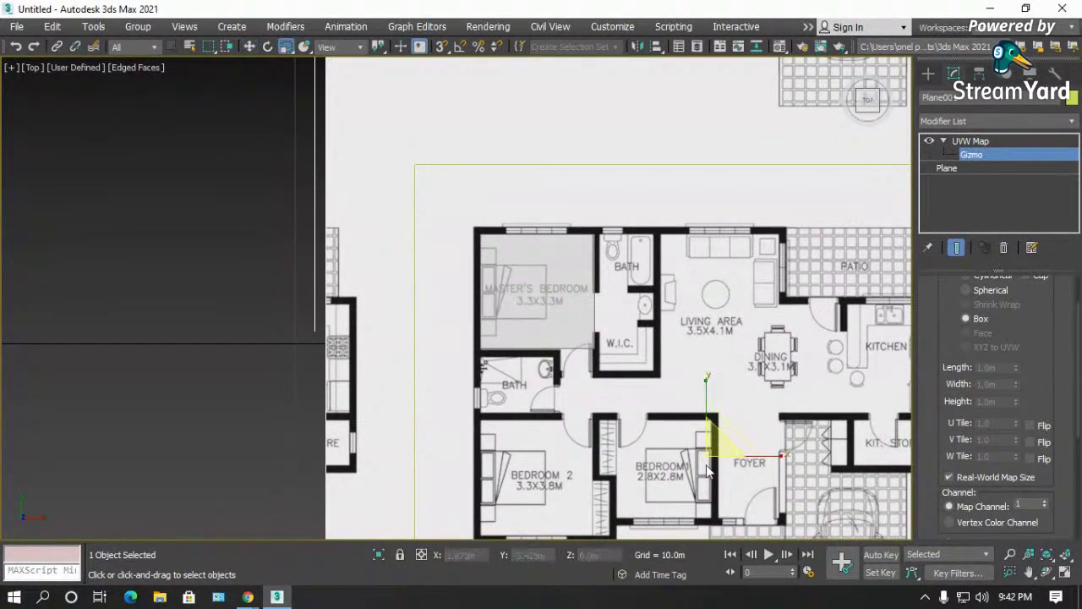
{"action": "left_click_drag", "start_coordinate": [717, 442], "coordinate": [713, 443]}
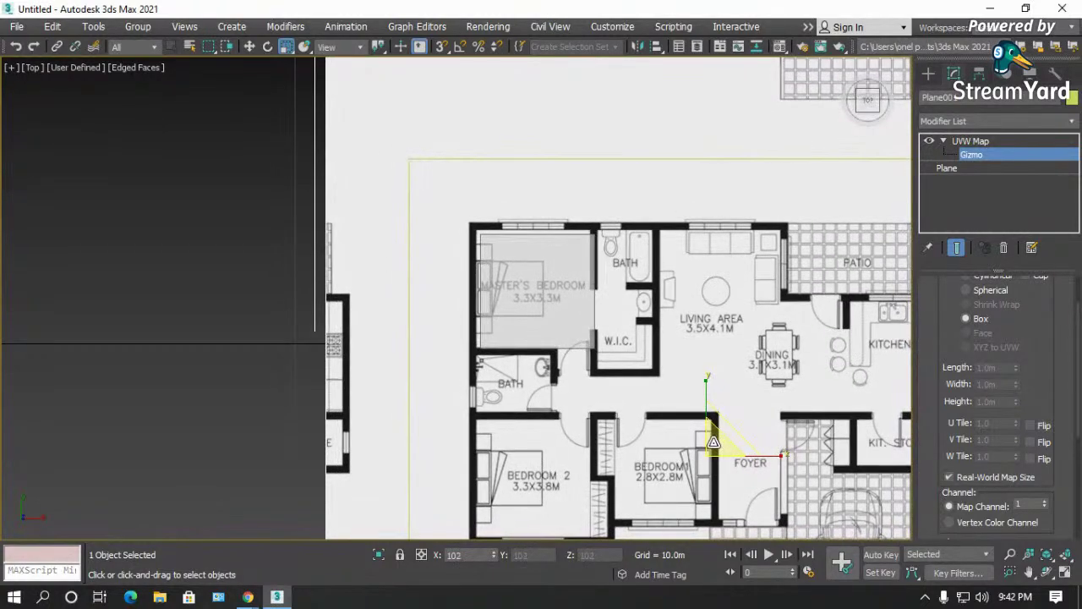
{"action": "key", "text": "w"}
{"action": "scroll", "coordinate": [681, 355], "scroll_direction": "up", "scroll_amount": 3}
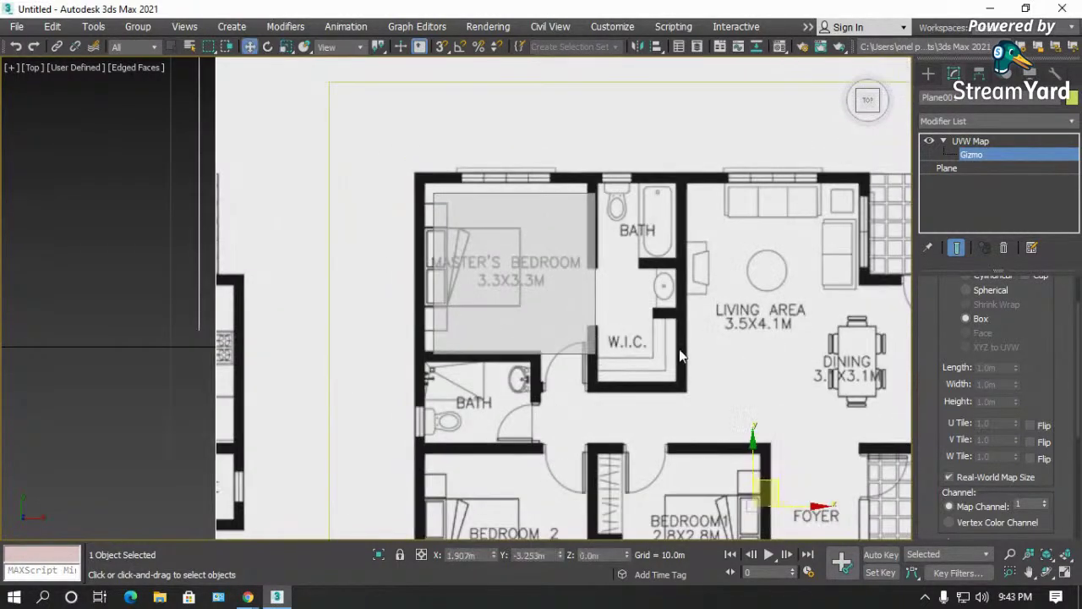
{"action": "left_click_drag", "start_coordinate": [770, 488], "coordinate": [785, 489]}
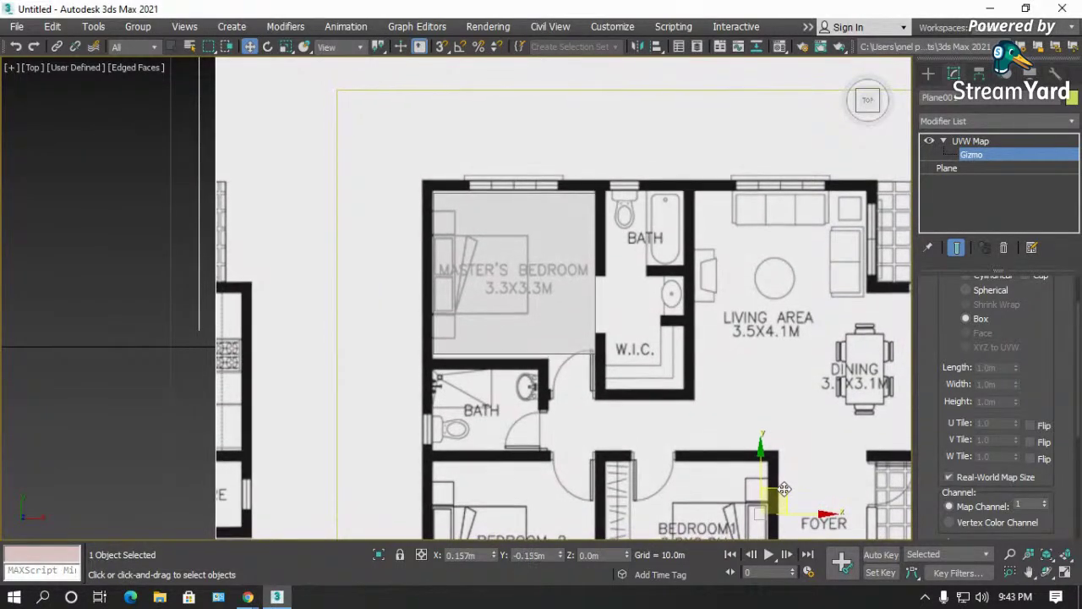
{"action": "left_click", "coordinate": [974, 142]}
- Zoom out in the Top viewport and deselect the plane to show the tiled floor plans
{"action": "scroll", "coordinate": [108, 250], "scroll_direction": "down", "scroll_amount": 5}
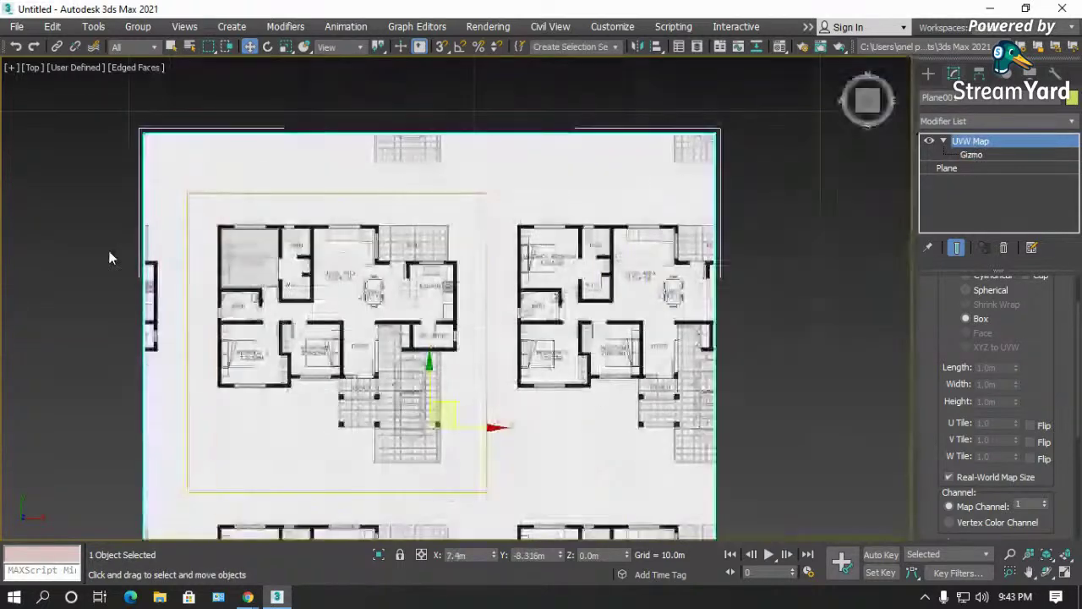
{"action": "left_click", "coordinate": [775, 237]}
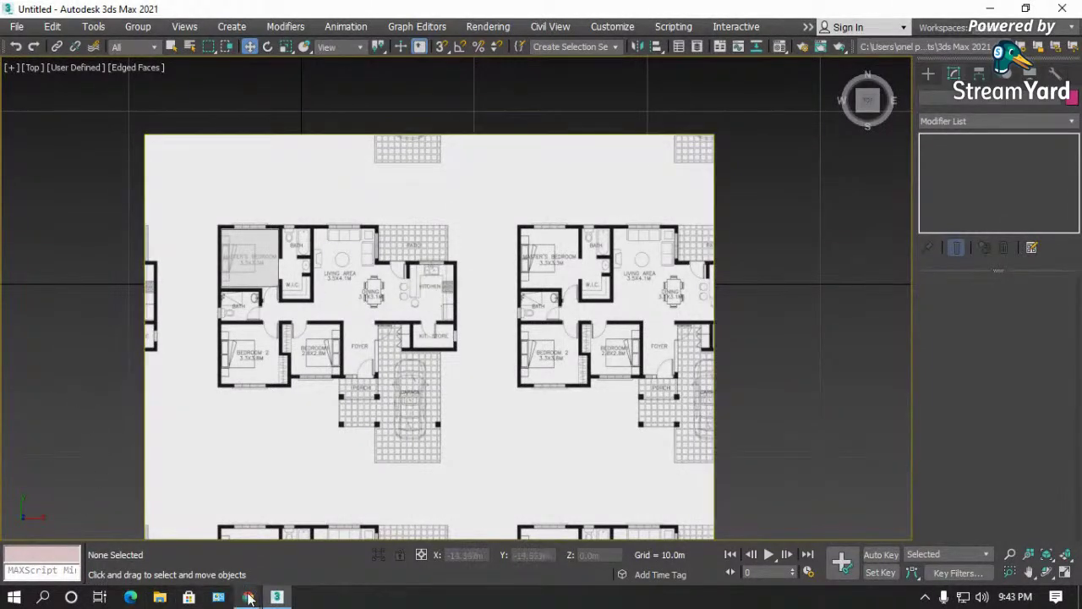
{"action": "mouse_move", "coordinate": [248, 597]}
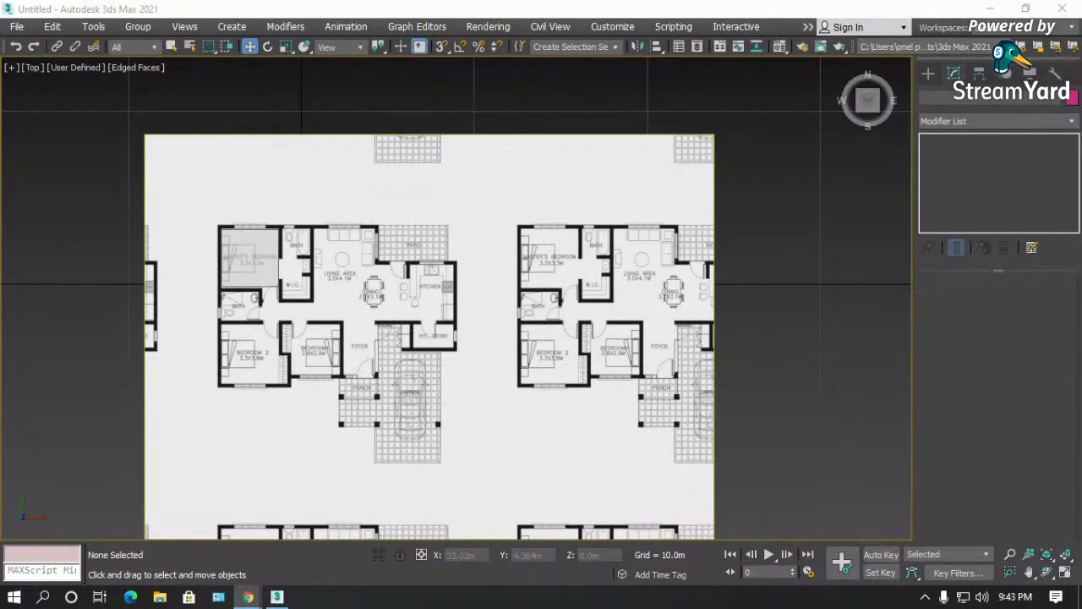
- Delete the box covering the master bedroom and select the floor-plan plane
{"action": "key", "text": "alt+Tab"}
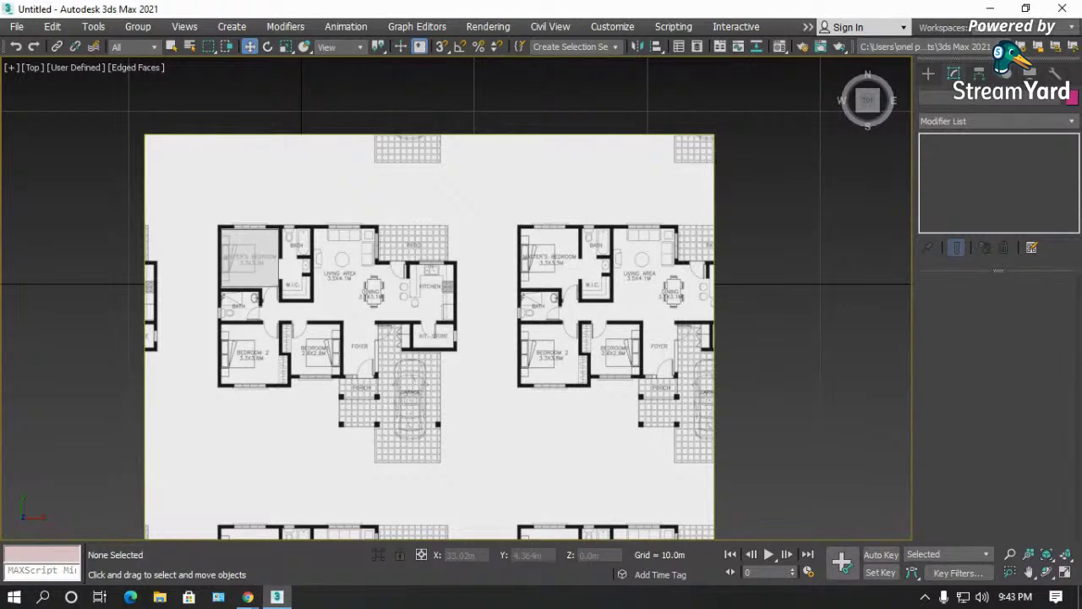
{"action": "scroll", "coordinate": [212, 251], "scroll_direction": "up", "scroll_amount": 3}
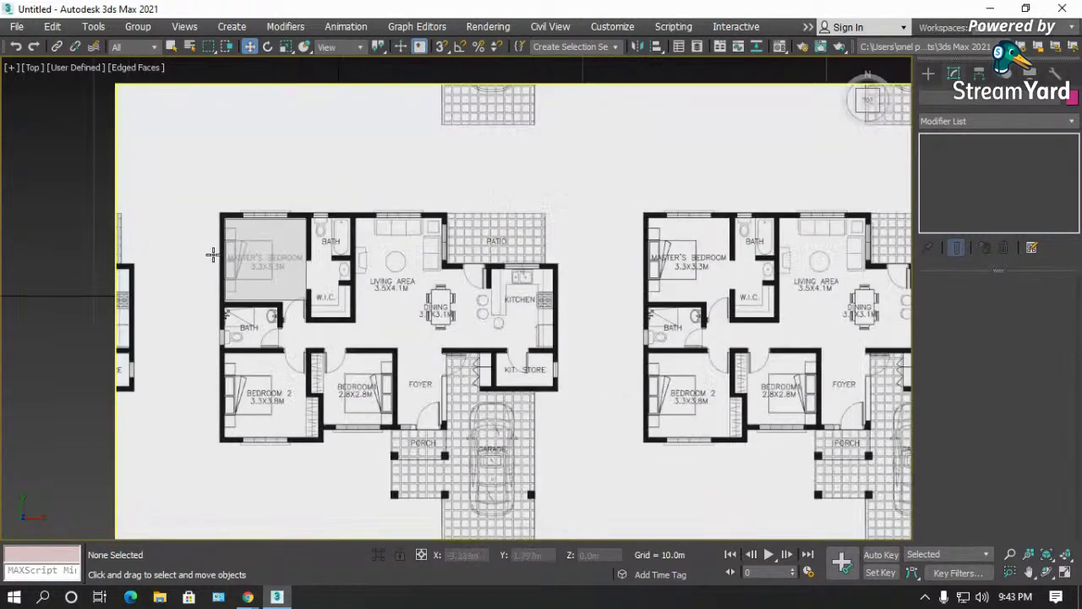
{"action": "scroll", "coordinate": [213, 254], "scroll_direction": "up", "scroll_amount": 3}
{"action": "left_click", "coordinate": [310, 235]}
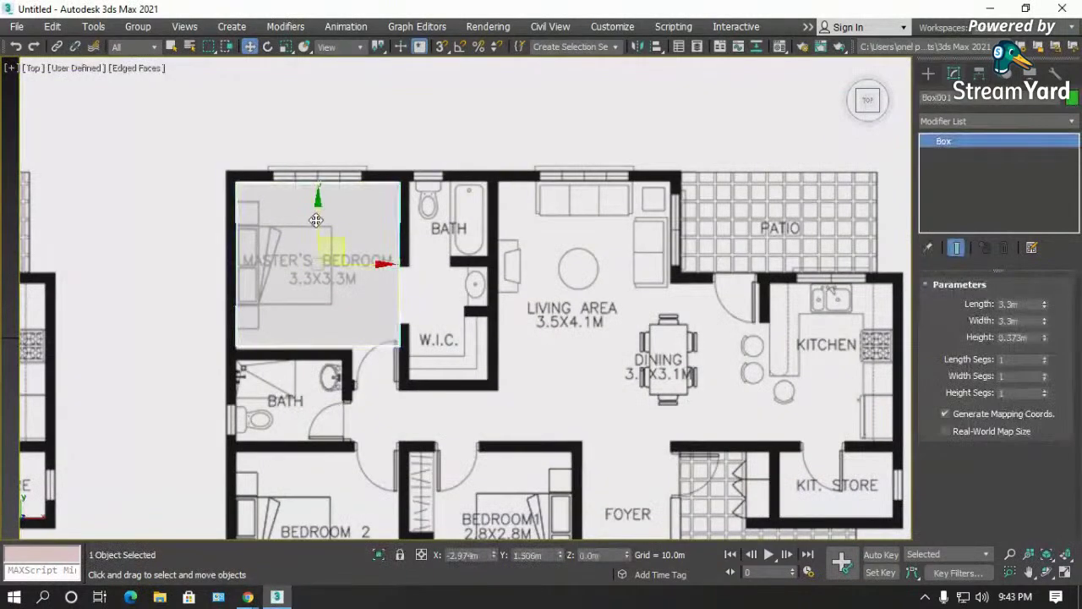
{"action": "key", "text": "Delete"}
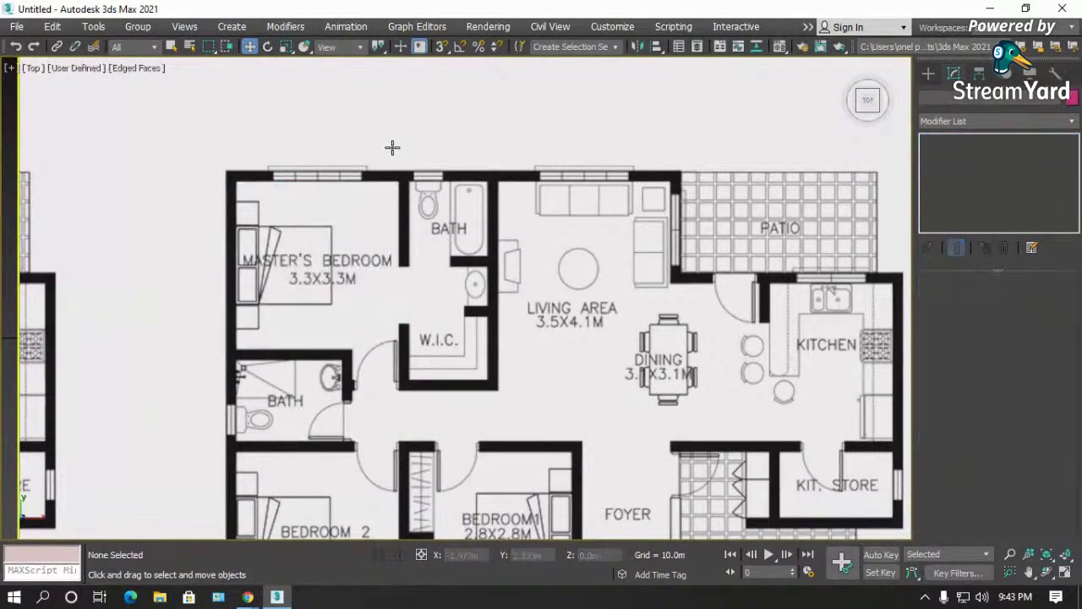
{"action": "left_click", "coordinate": [393, 148]}
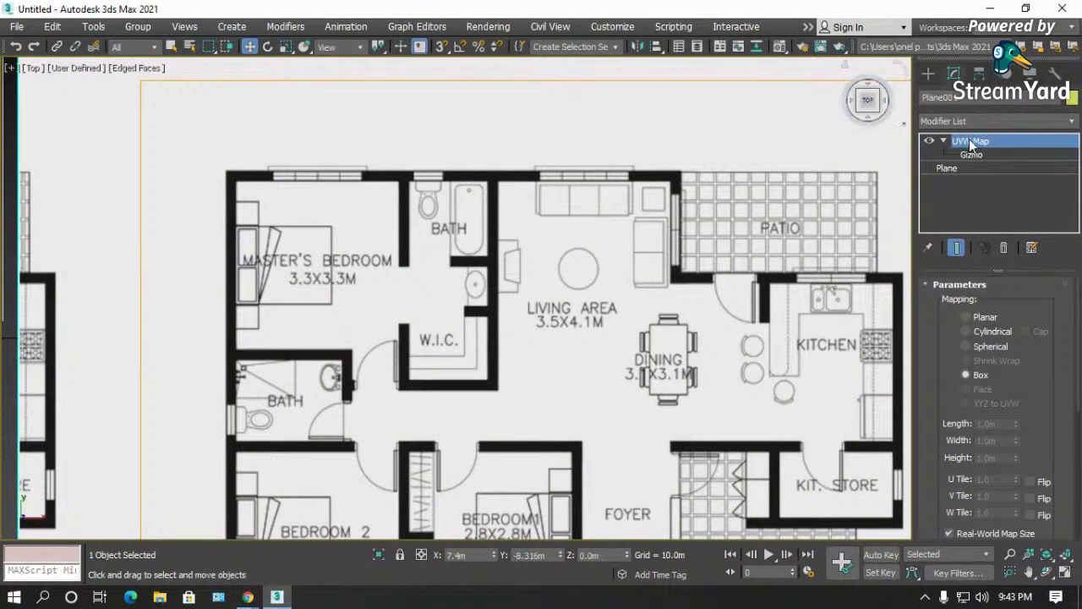
{"action": "left_click", "coordinate": [928, 74]}
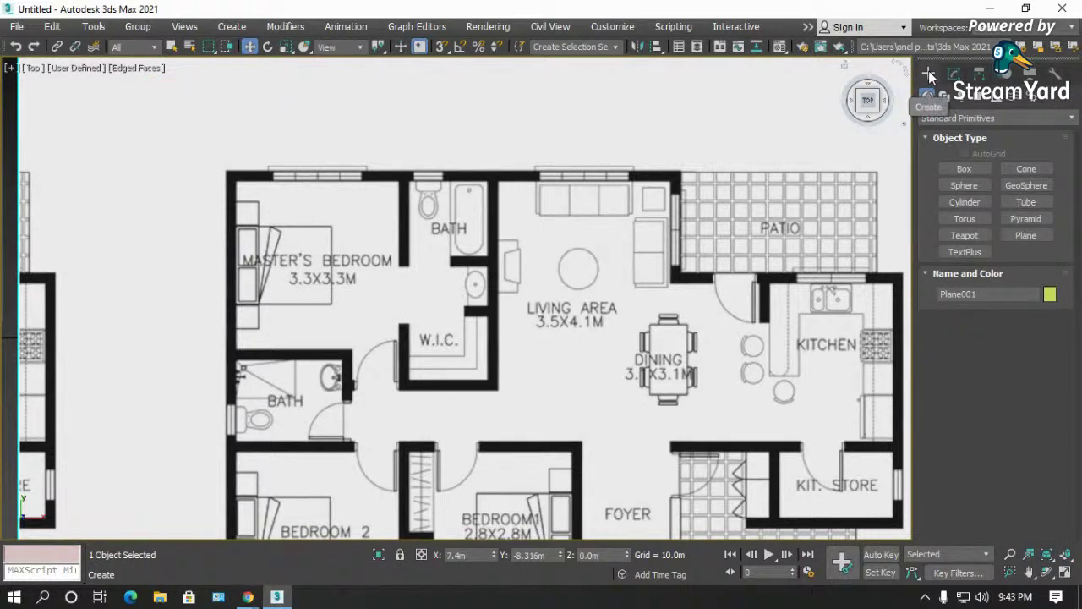
- Activate the AEC Extended Wall tool with 0.15m width and 3.0m height
{"action": "left_click", "coordinate": [943, 118]}
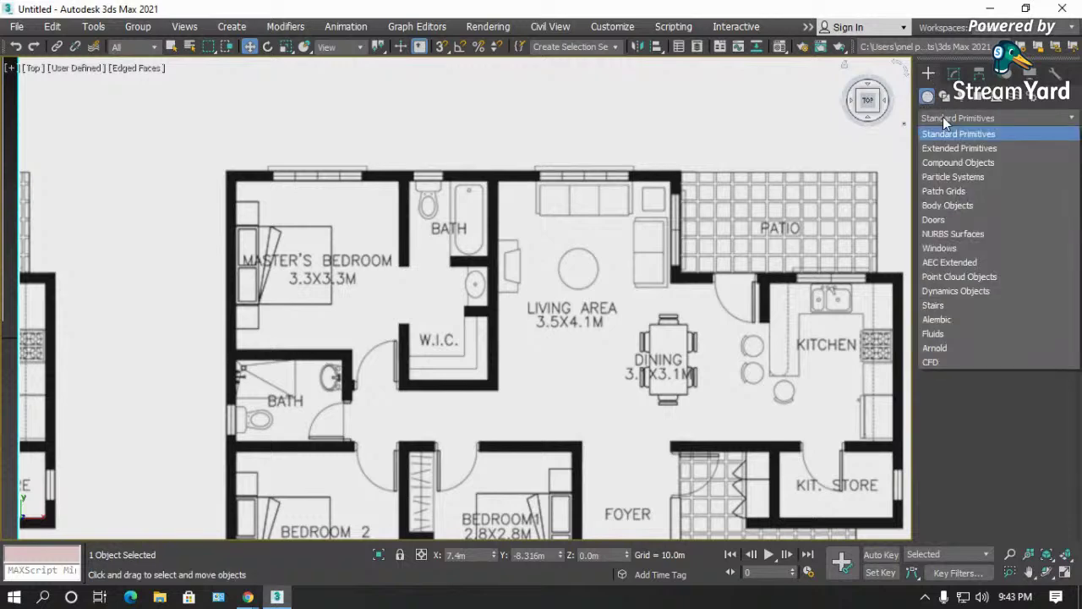
{"action": "left_click", "coordinate": [945, 264]}
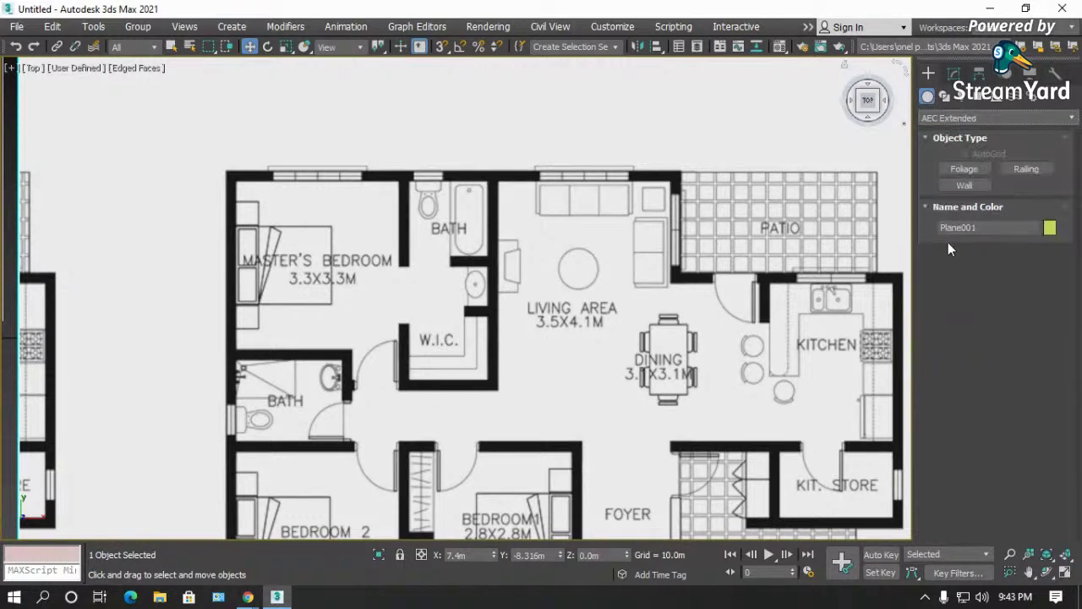
{"action": "left_click", "coordinate": [974, 186]}
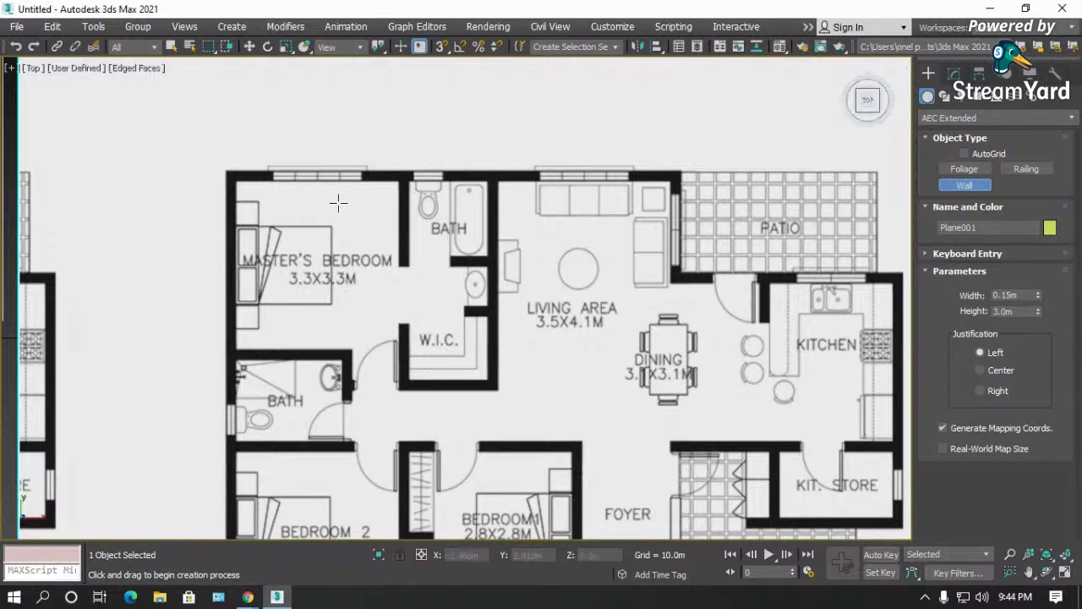
{"action": "scroll", "coordinate": [228, 172], "scroll_direction": "up", "scroll_amount": 4}
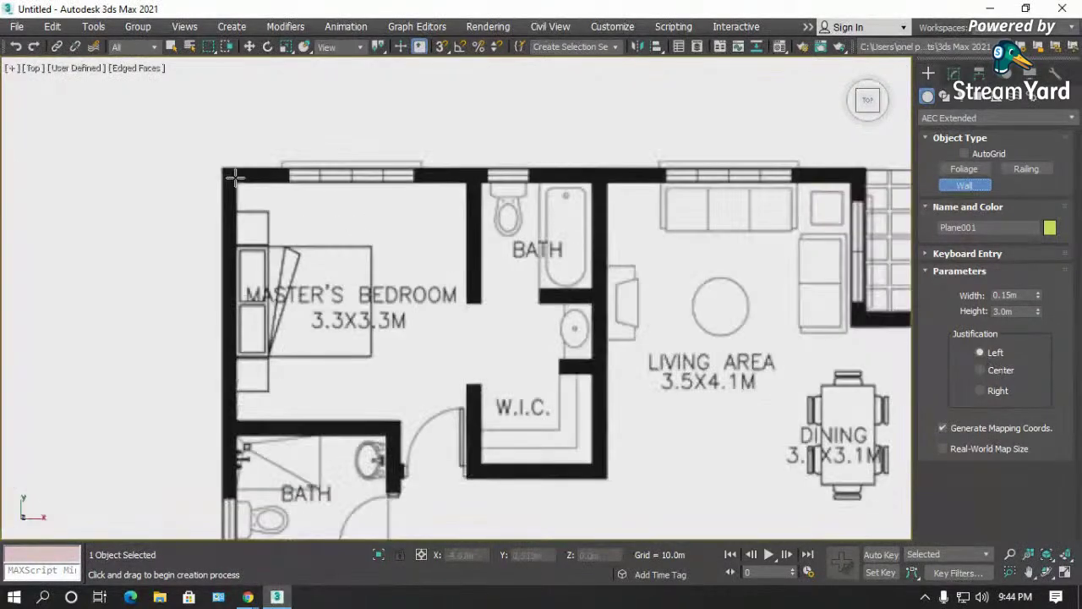
- Start and cancel two trial walls at the bedroom's top-left corner
{"action": "left_click", "coordinate": [220, 163]}
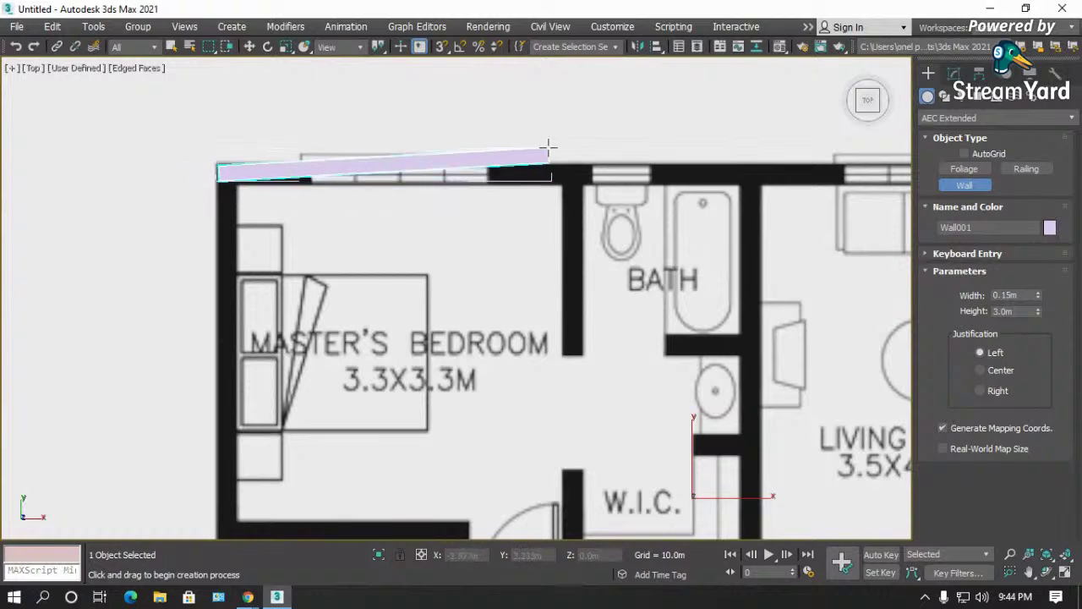
{"action": "scroll", "coordinate": [546, 170], "scroll_direction": "down", "scroll_amount": 2}
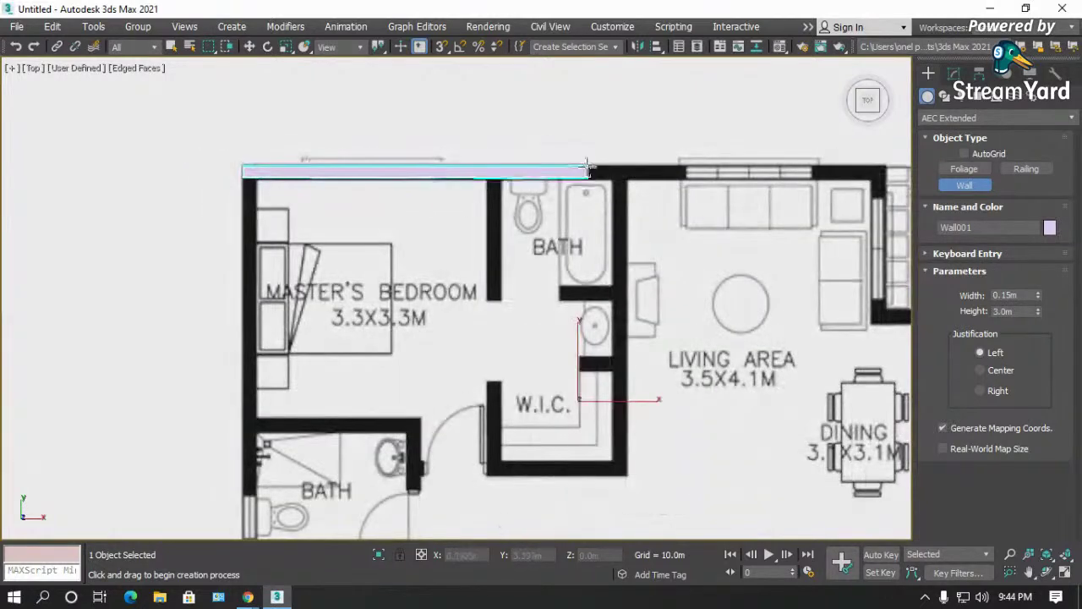
{"action": "scroll", "coordinate": [592, 171], "scroll_direction": "down", "scroll_amount": 2}
{"action": "scroll", "coordinate": [375, 172], "scroll_direction": "up", "scroll_amount": 2}
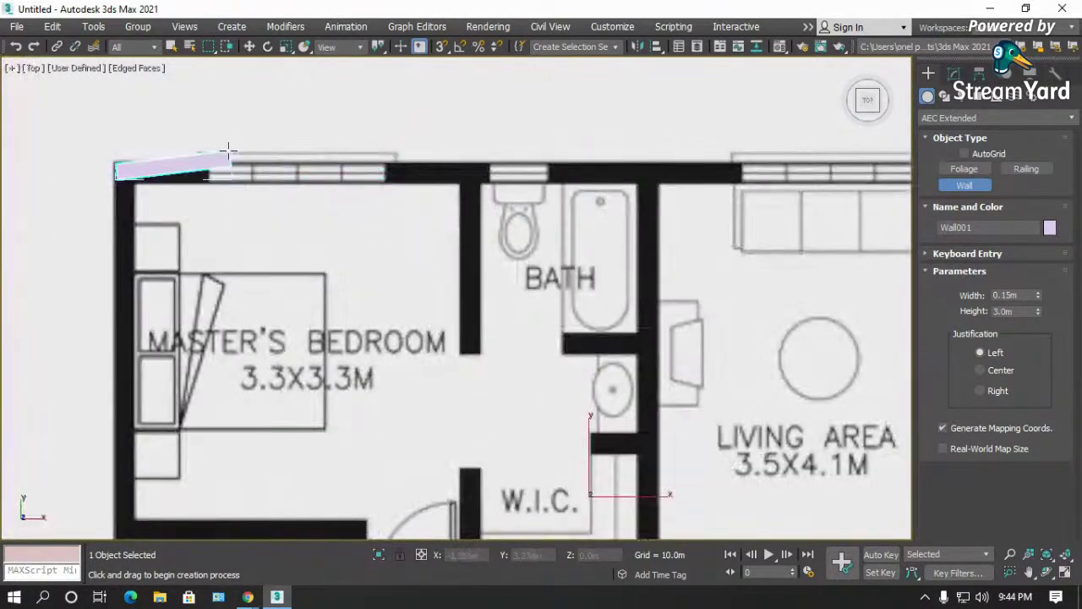
{"action": "scroll", "coordinate": [221, 152], "scroll_direction": "up", "scroll_amount": 3}
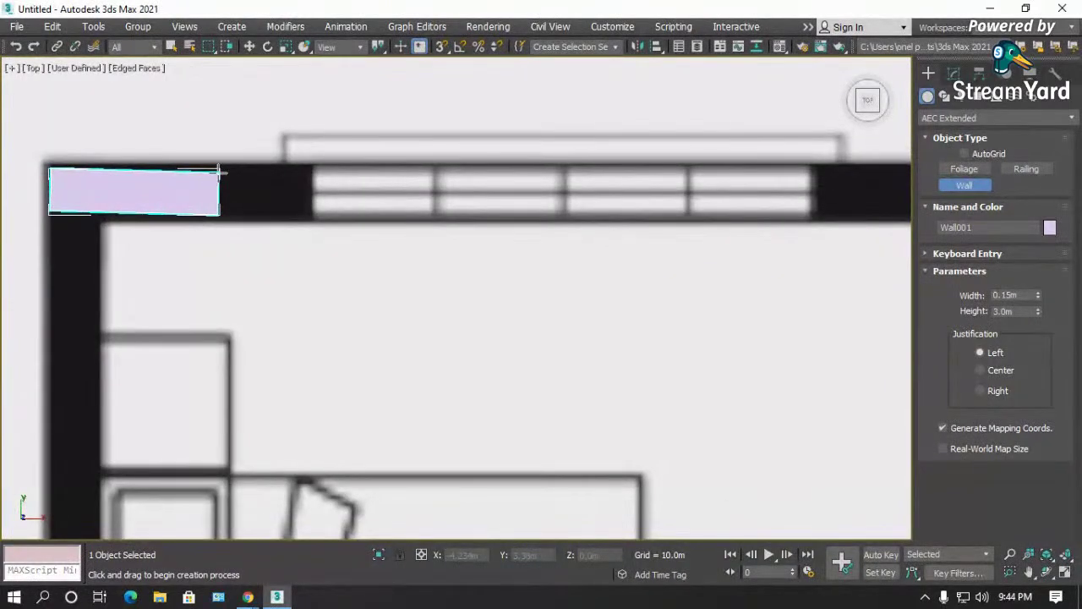
{"action": "right_click", "coordinate": [218, 171]}
{"action": "left_click", "coordinate": [56, 172]}
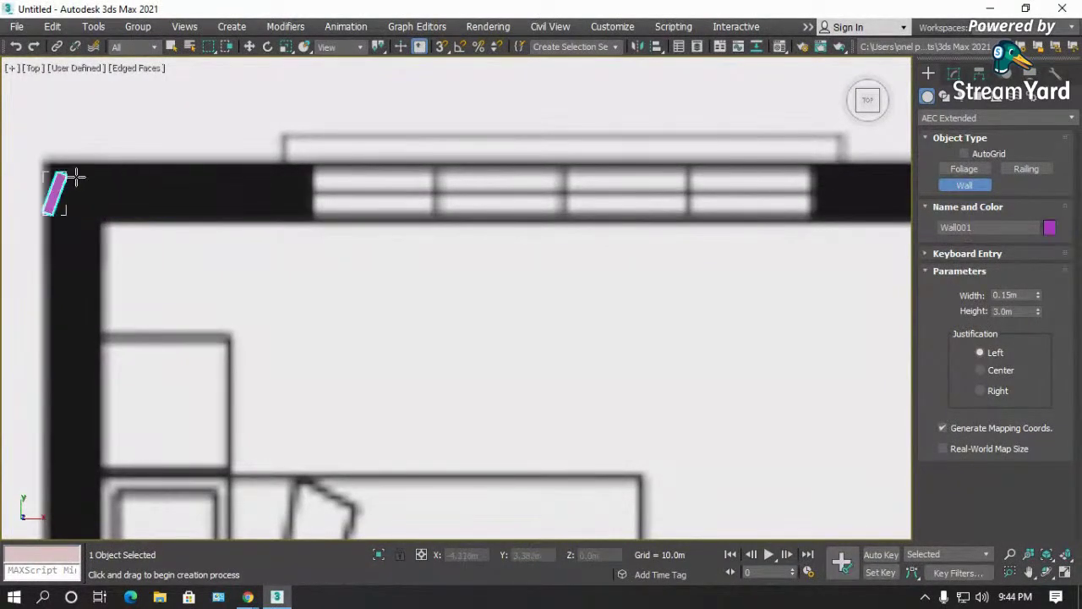
{"action": "right_click", "coordinate": [218, 174]}
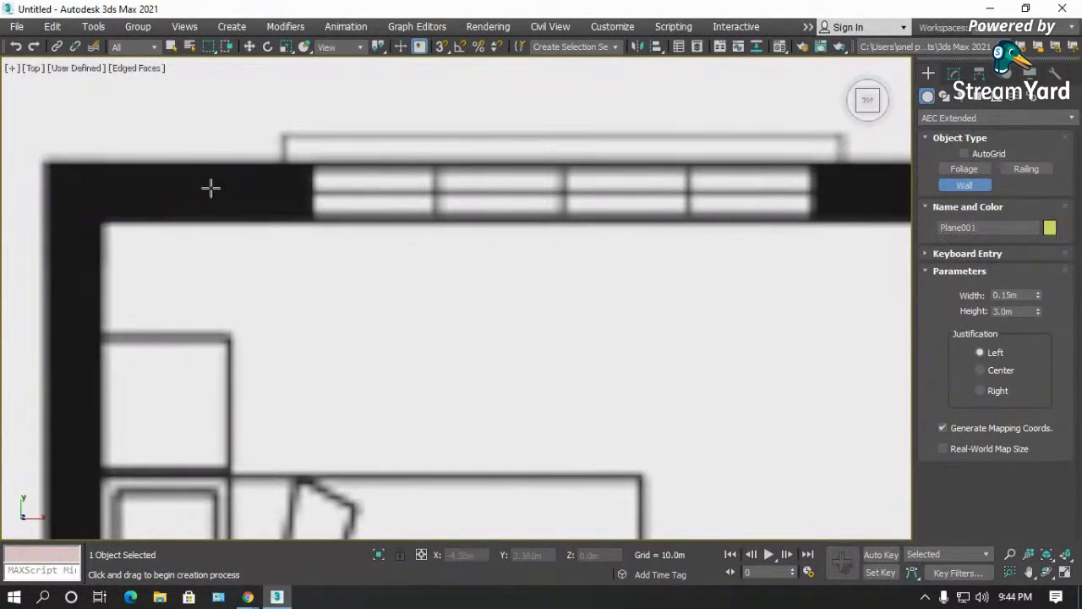
- Cancel a trial wall on the bedroom's top wall and move the project path display to its own row
{"action": "scroll", "coordinate": [194, 186], "scroll_direction": "down", "scroll_amount": 3}
{"action": "scroll", "coordinate": [160, 175], "scroll_direction": "down", "scroll_amount": 4}
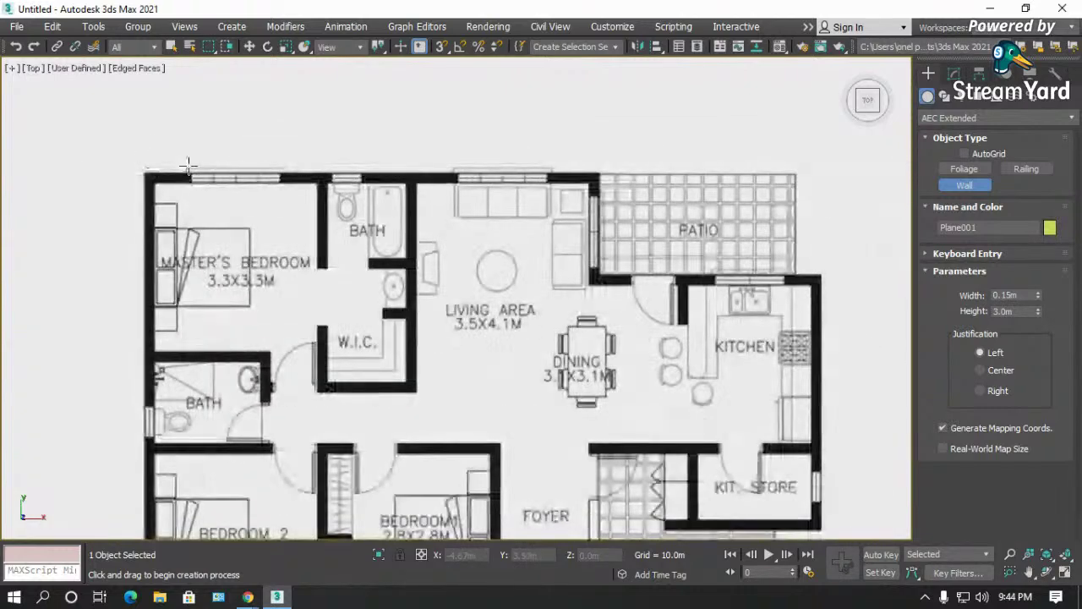
{"action": "scroll", "coordinate": [193, 165], "scroll_direction": "down", "scroll_amount": 2}
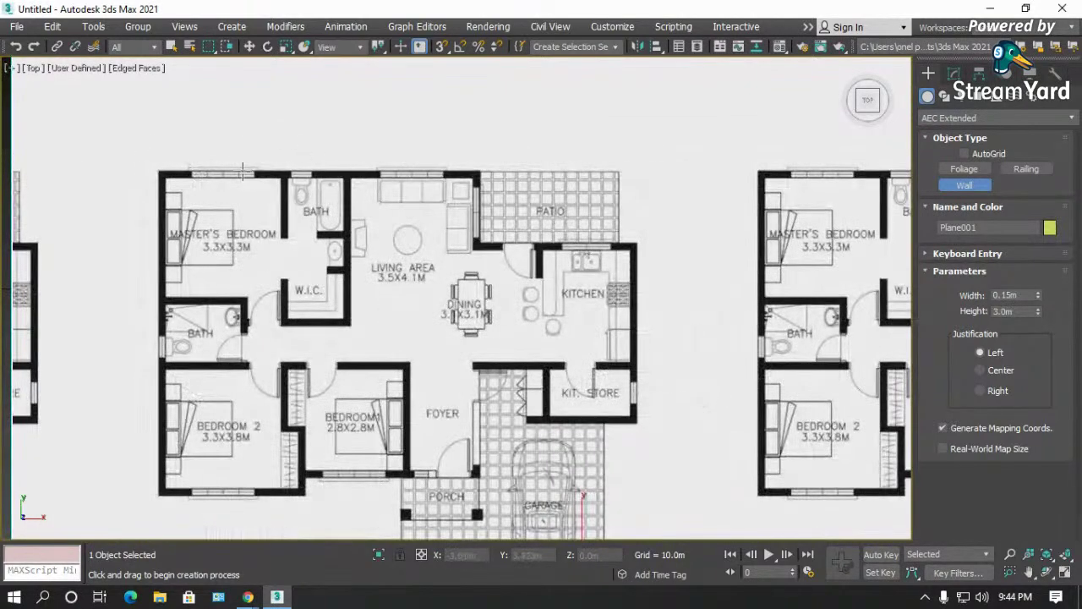
{"action": "scroll", "coordinate": [182, 173], "scroll_direction": "up", "scroll_amount": 5}
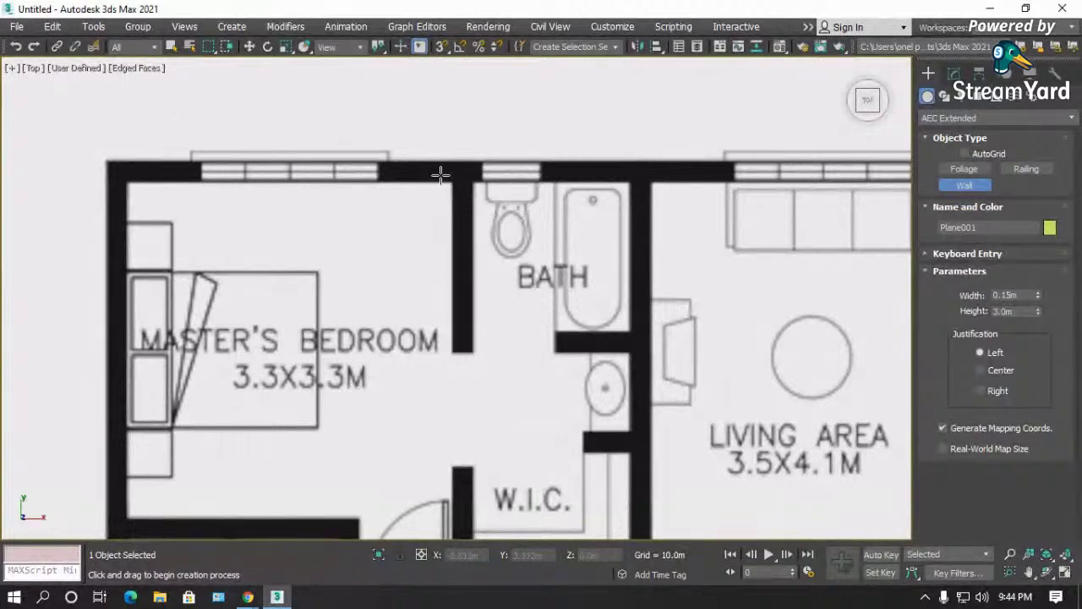
{"action": "scroll", "coordinate": [236, 214], "scroll_direction": "down", "scroll_amount": 1}
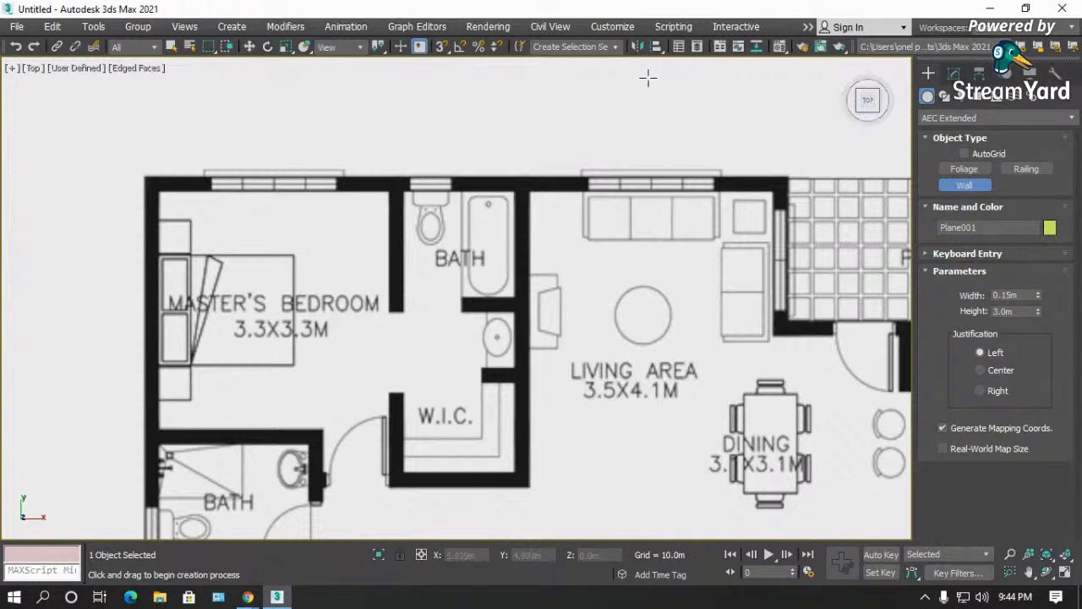
{"action": "left_click", "coordinate": [365, 192]}
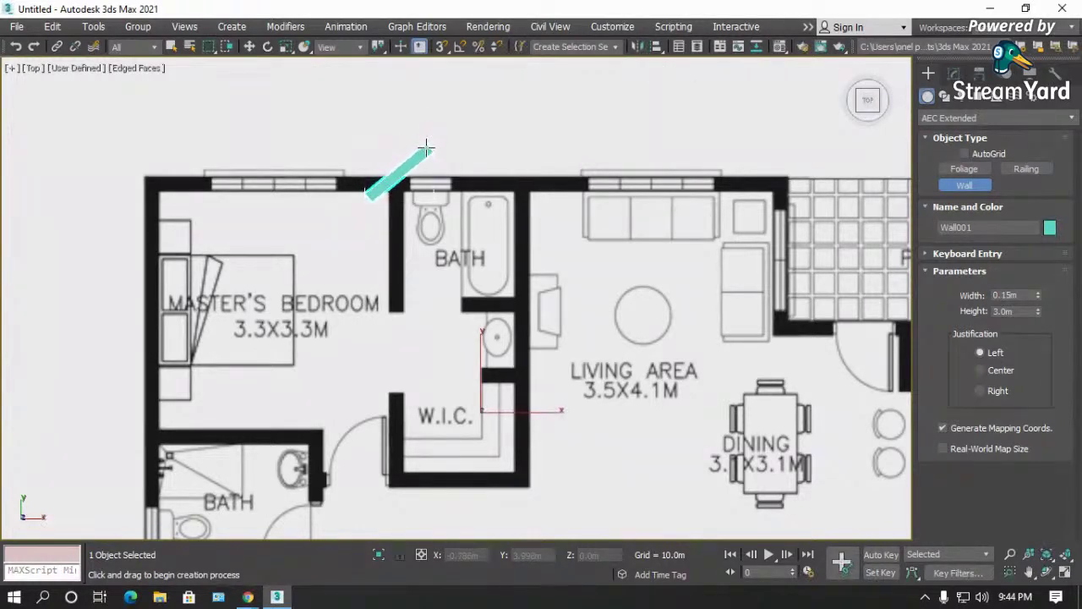
{"action": "right_click", "coordinate": [528, 169]}
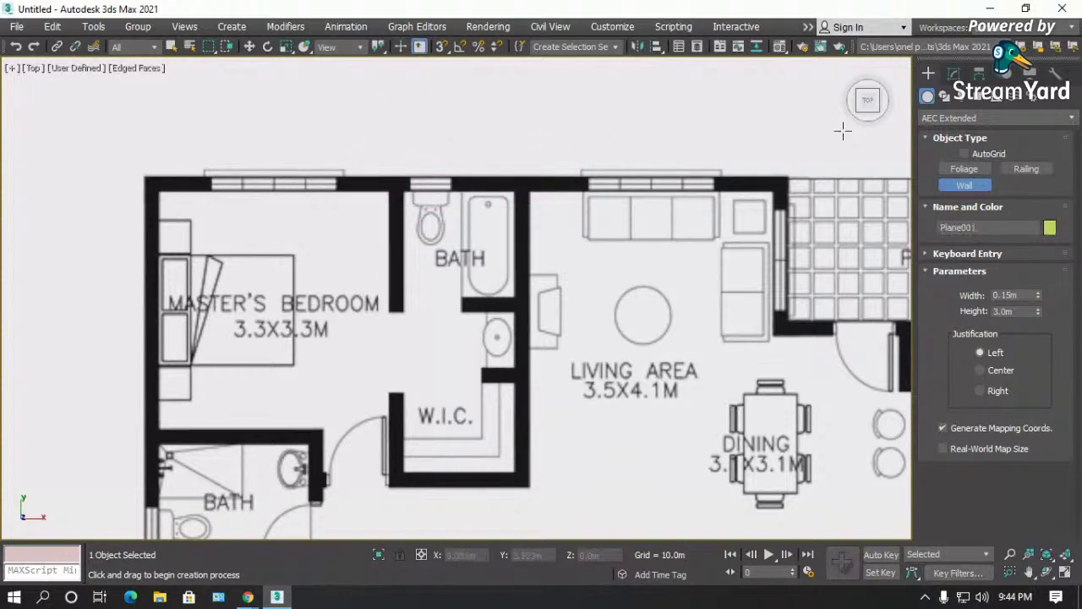
{"action": "left_click_drag", "start_coordinate": [857, 45], "coordinate": [12, 66]}
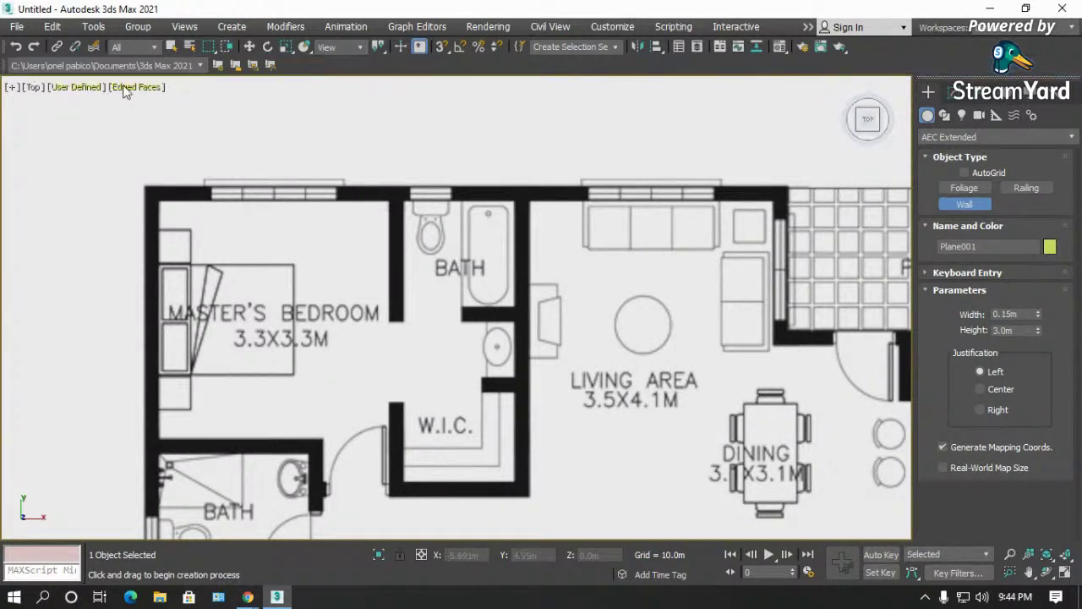
{"action": "right_click", "coordinate": [504, 65]}
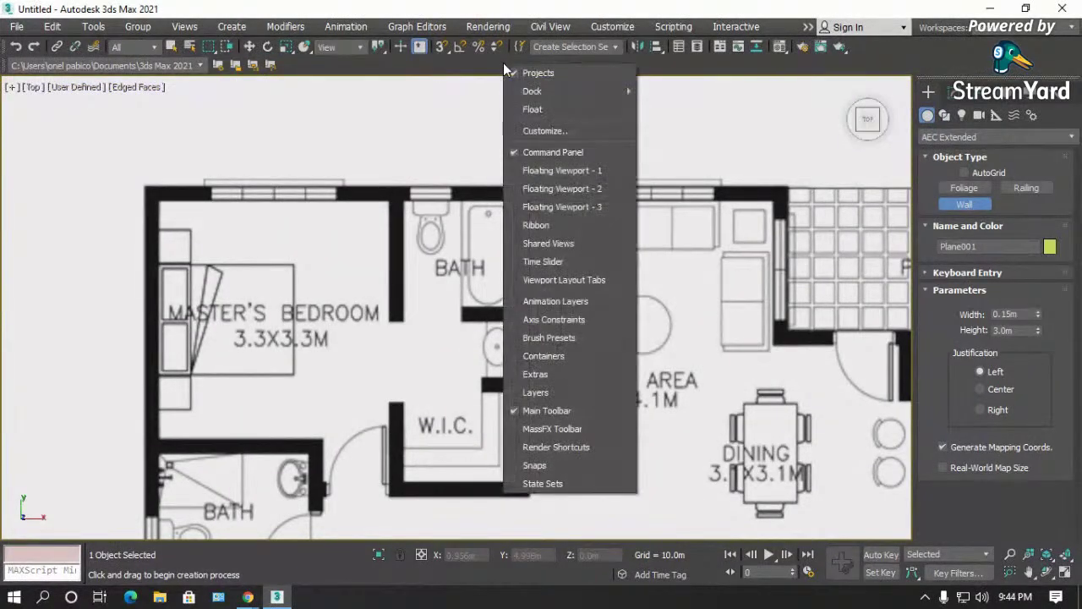
- Select Ortho Snapping Mode in Customize User Interface, cancel the new toolbar, and close the window
{"action": "left_click", "coordinate": [551, 131]}
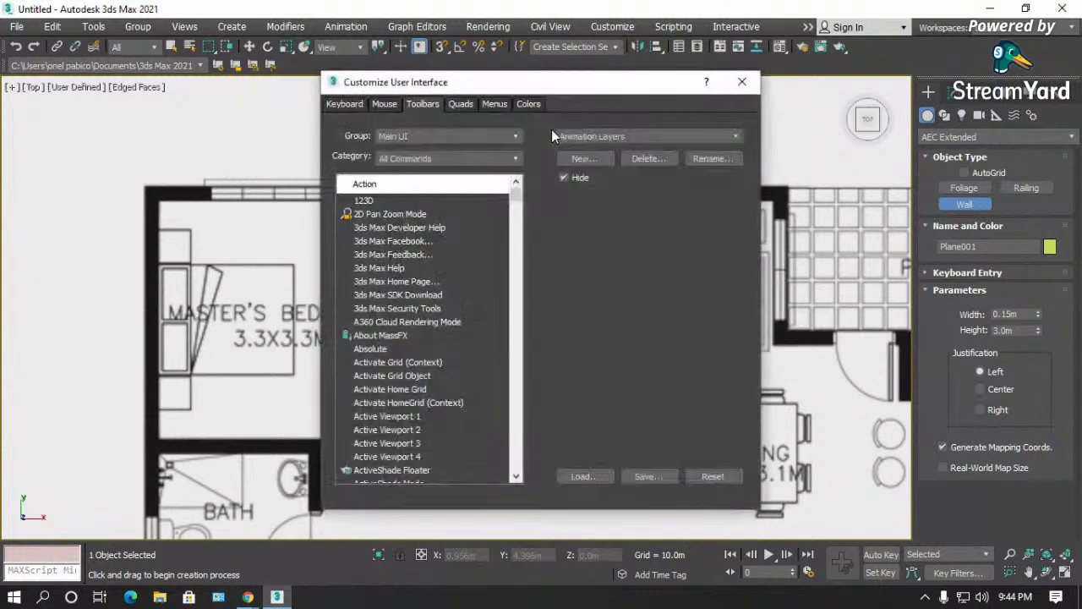
{"action": "left_click", "coordinate": [429, 159]}
{"action": "left_click", "coordinate": [407, 158]}
{"action": "left_click", "coordinate": [397, 229]}
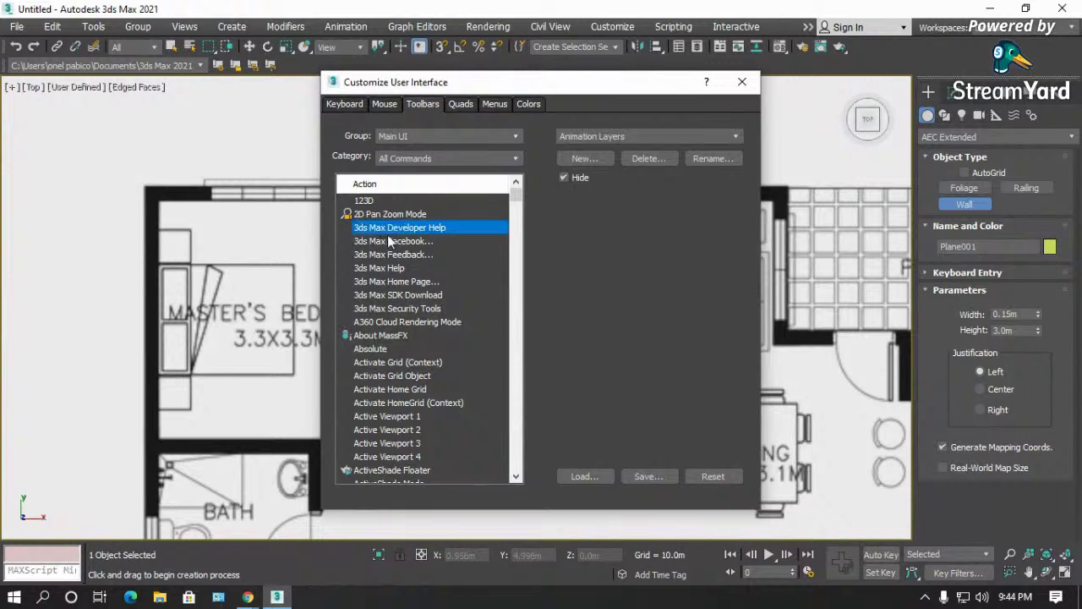
{"action": "key", "text": "o"}
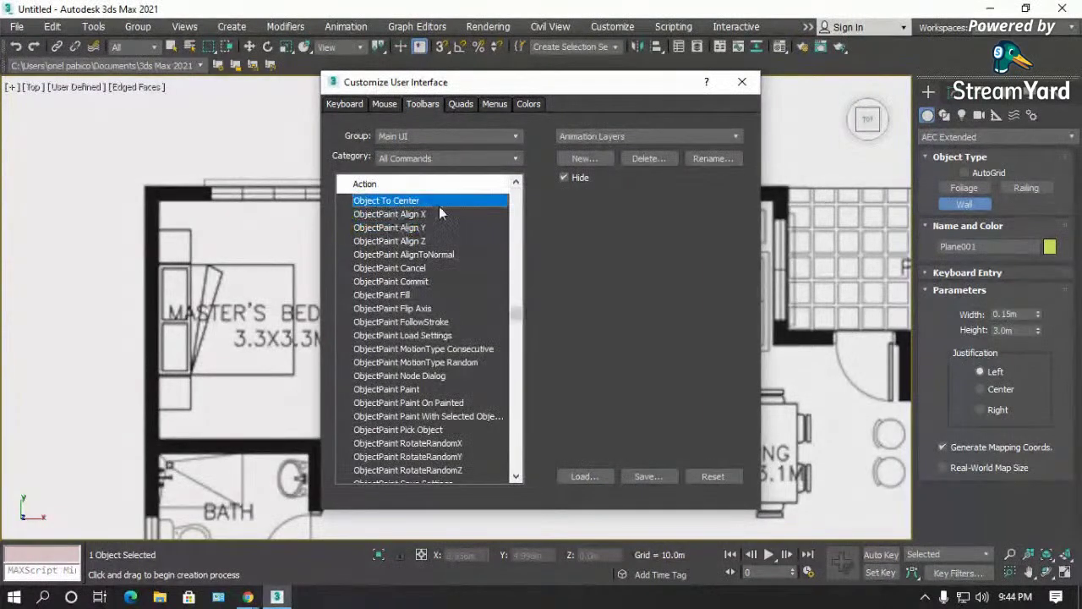
{"action": "scroll", "coordinate": [406, 279], "scroll_direction": "down", "scroll_amount": 10}
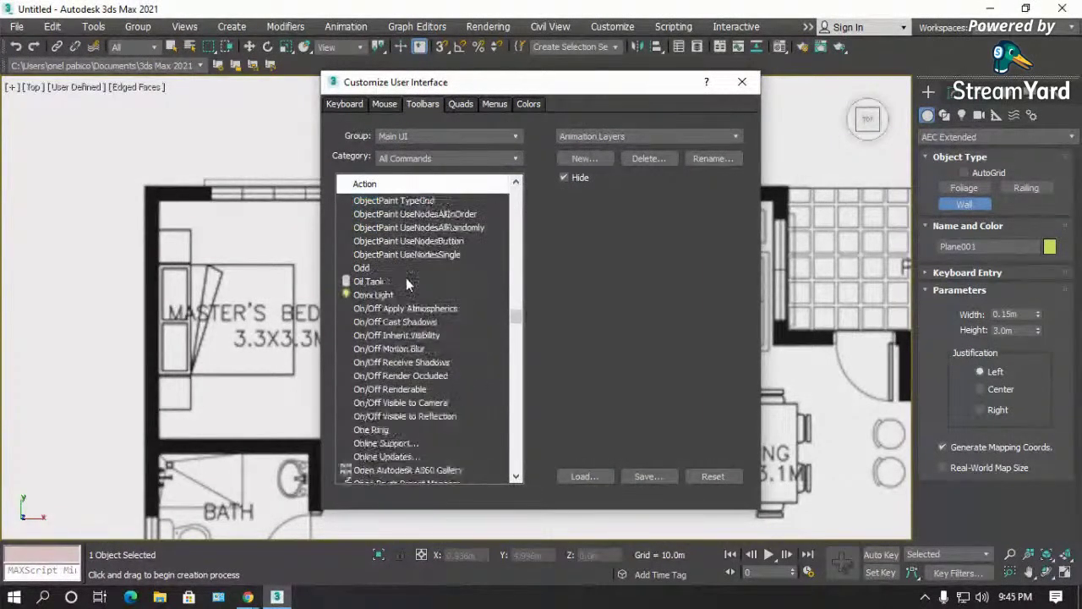
{"action": "scroll", "coordinate": [406, 283], "scroll_direction": "down", "scroll_amount": 20}
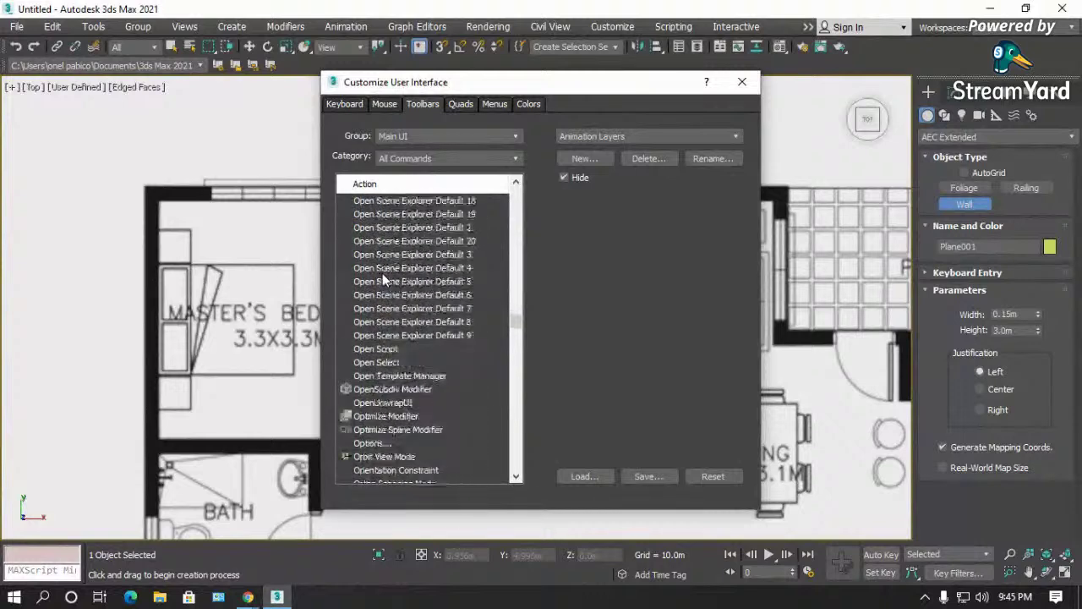
{"action": "scroll", "coordinate": [383, 273], "scroll_direction": "down", "scroll_amount": 5}
{"action": "left_click", "coordinate": [369, 283]}
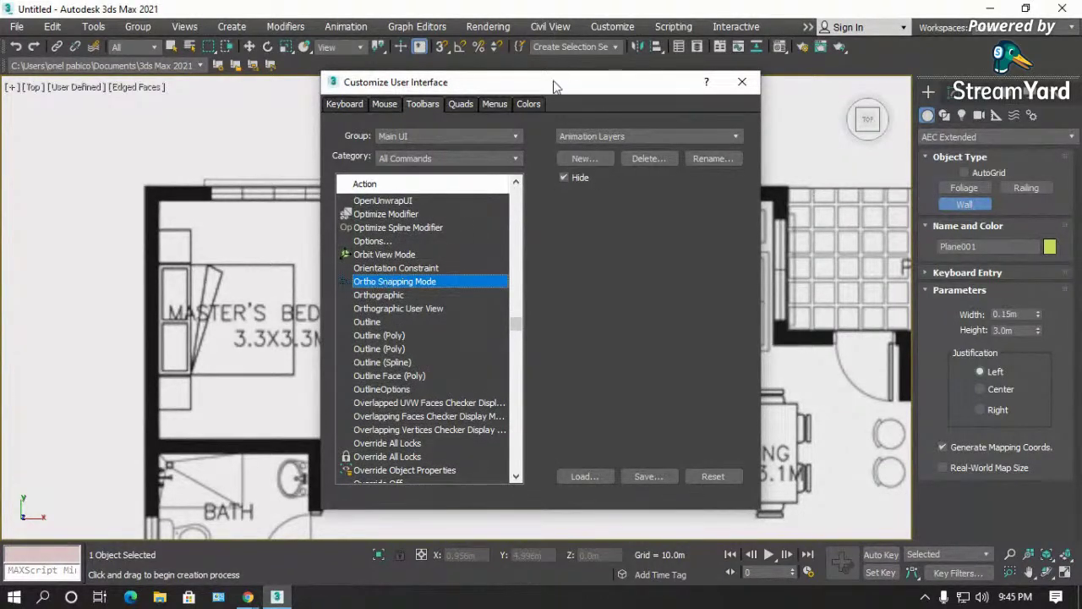
{"action": "left_click", "coordinate": [582, 159]}
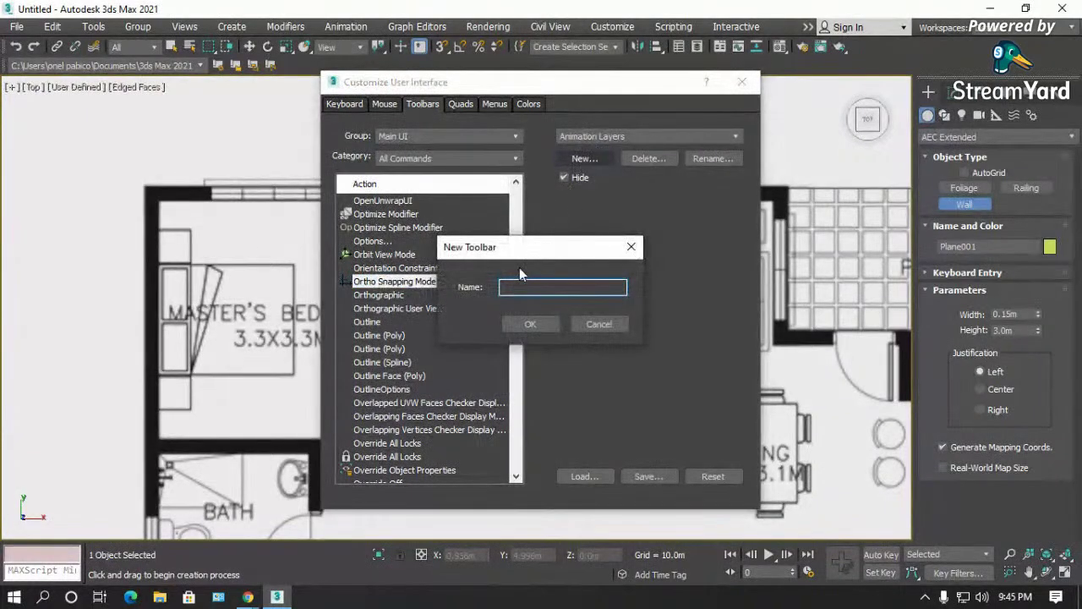
{"action": "left_click", "coordinate": [610, 324]}
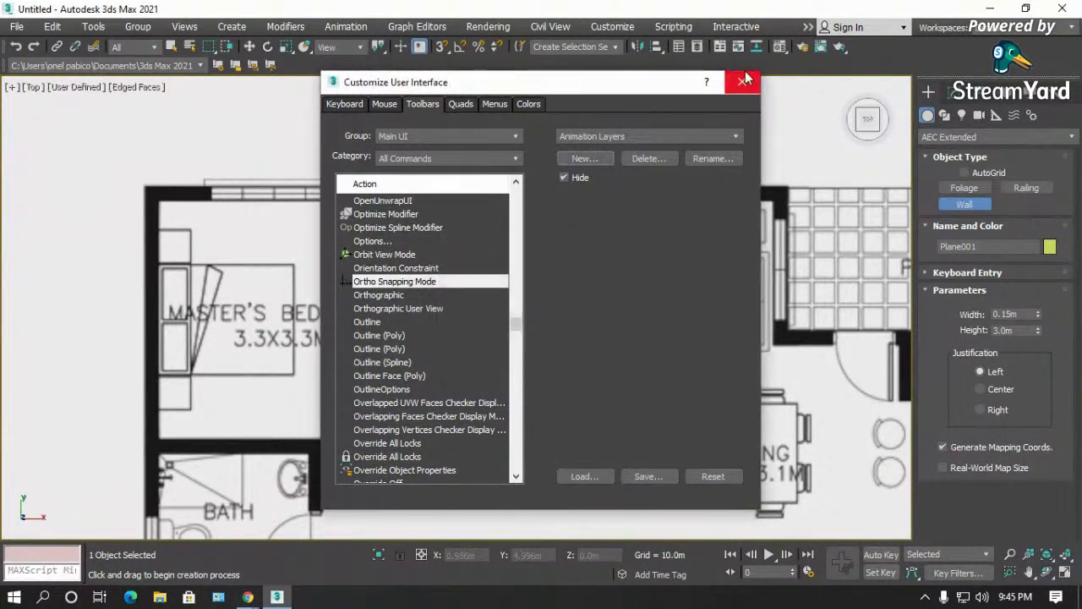
{"action": "left_click", "coordinate": [743, 83]}
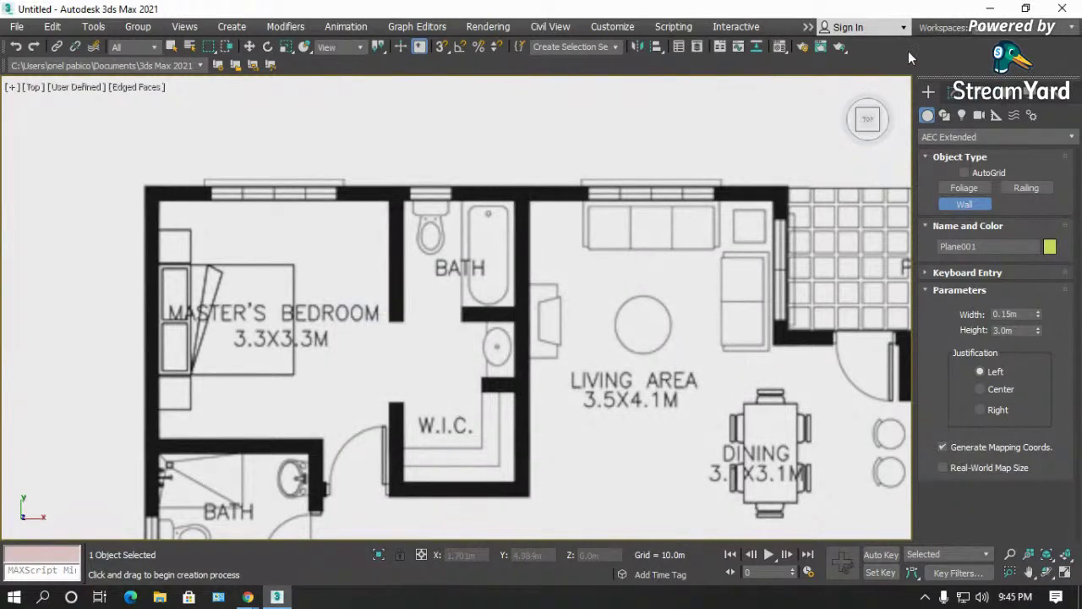
- Reopen the Customize User Interface window from the toolbar right-click menu
{"action": "right_click", "coordinate": [885, 46]}
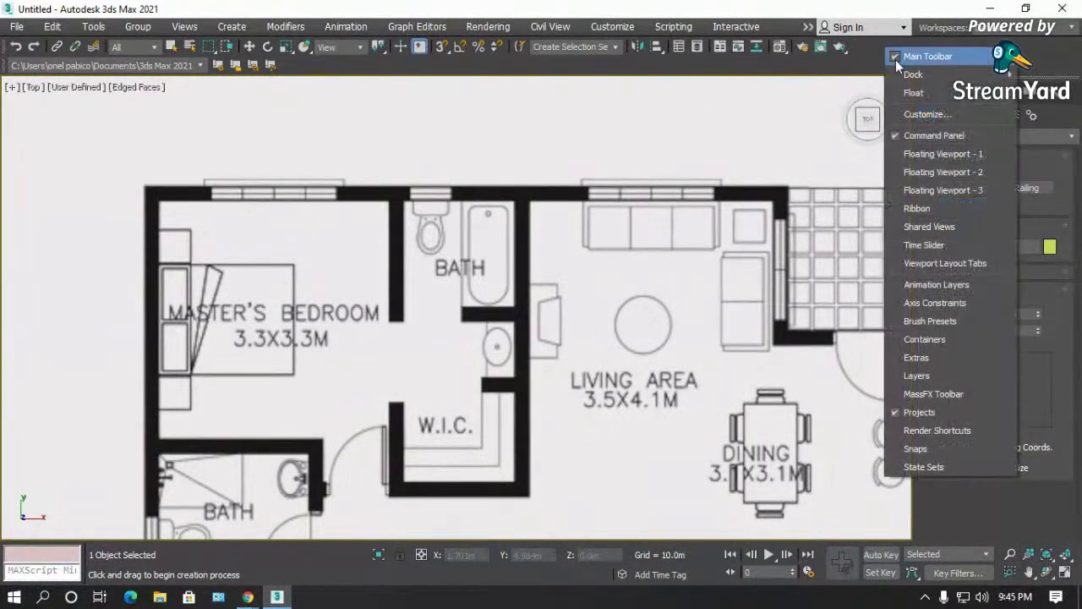
{"action": "left_click", "coordinate": [913, 114]}
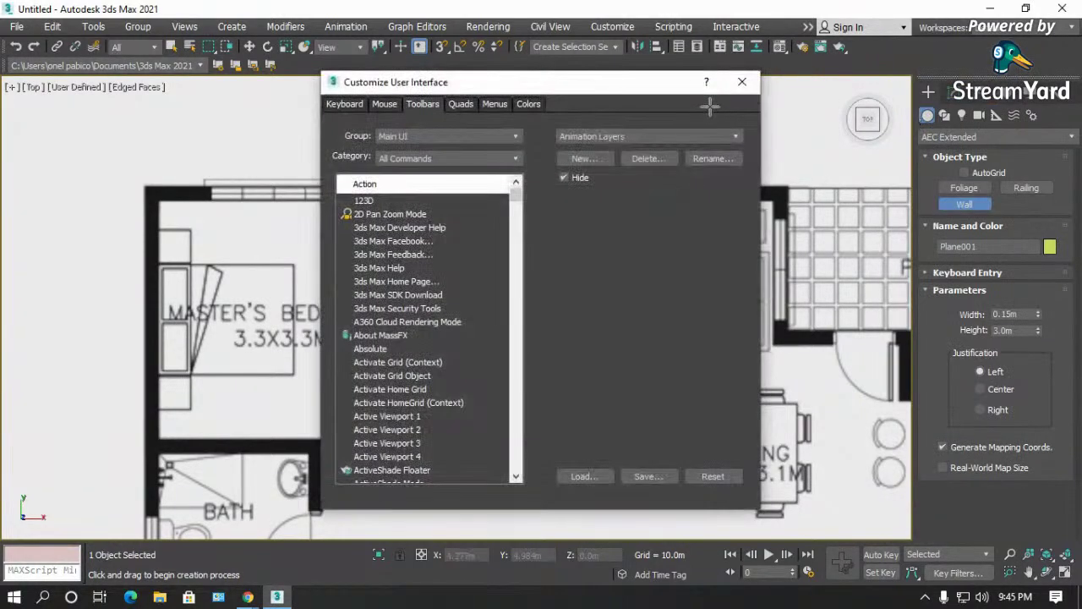
{"action": "left_click", "coordinate": [743, 84]}
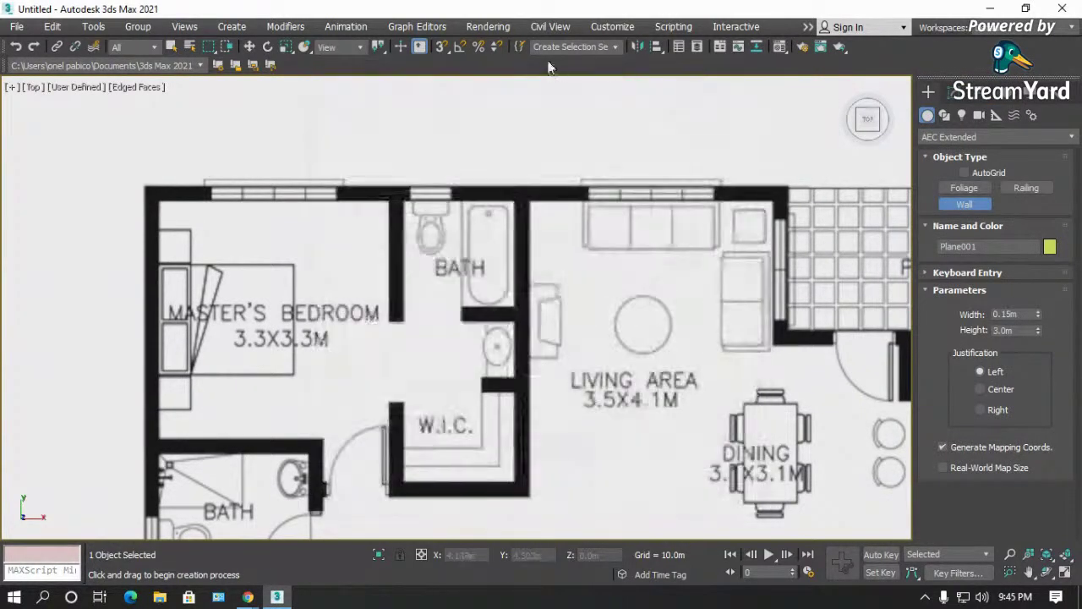
{"action": "left_click", "coordinate": [602, 29]}
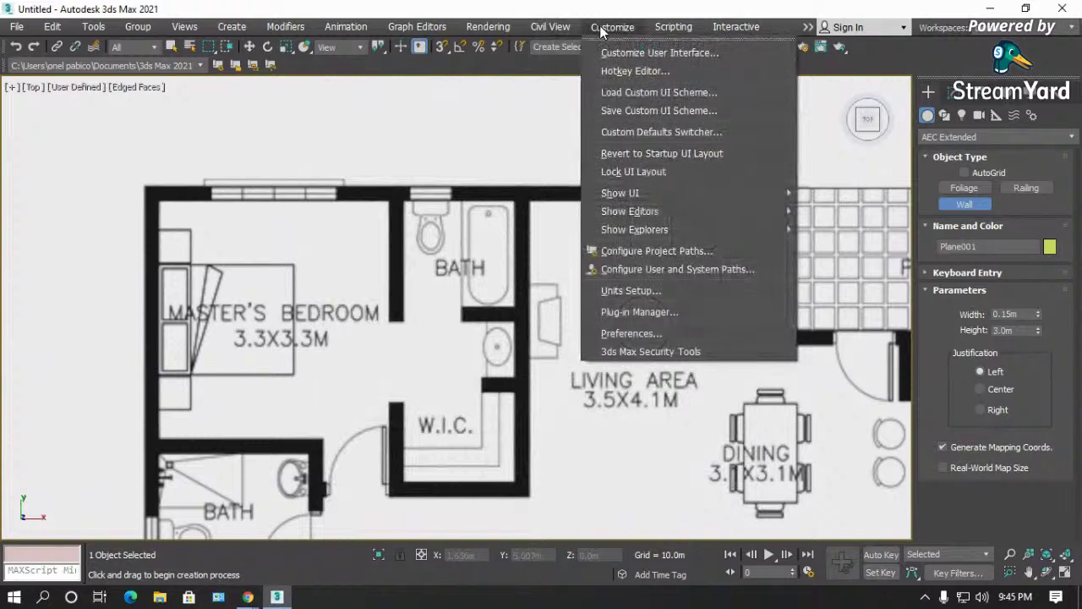
{"action": "left_click", "coordinate": [682, 52]}
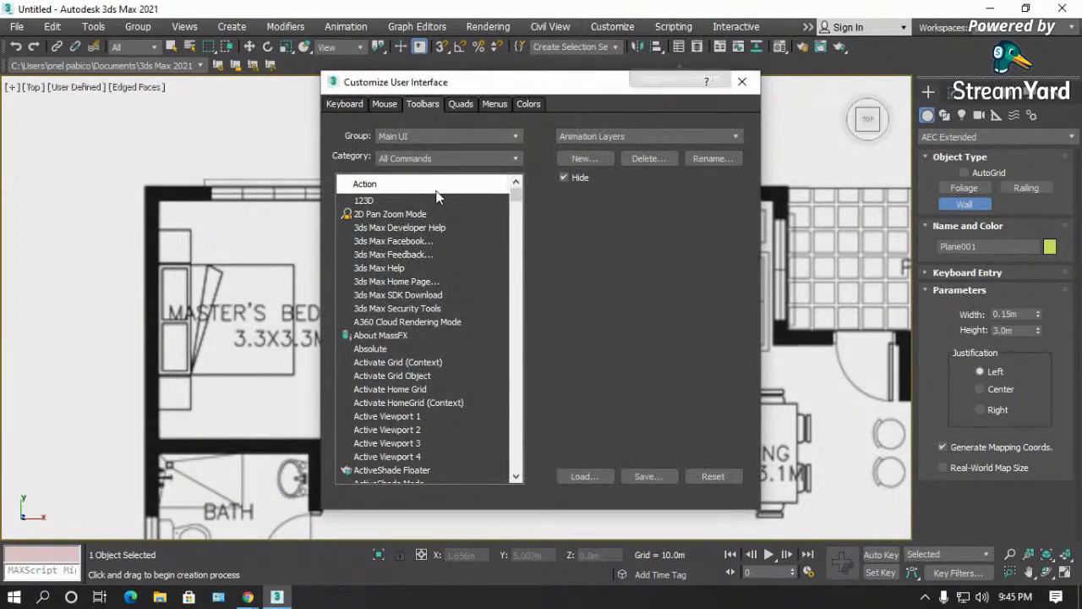
{"action": "left_click", "coordinate": [743, 82]}
{"action": "right_click", "coordinate": [868, 51]}
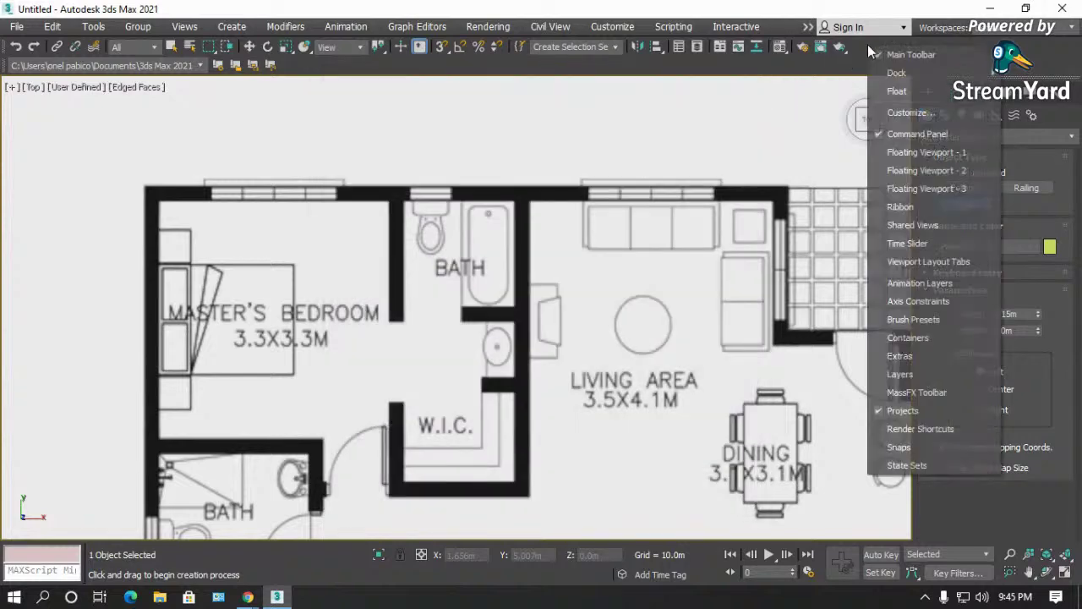
{"action": "left_click", "coordinate": [899, 110]}
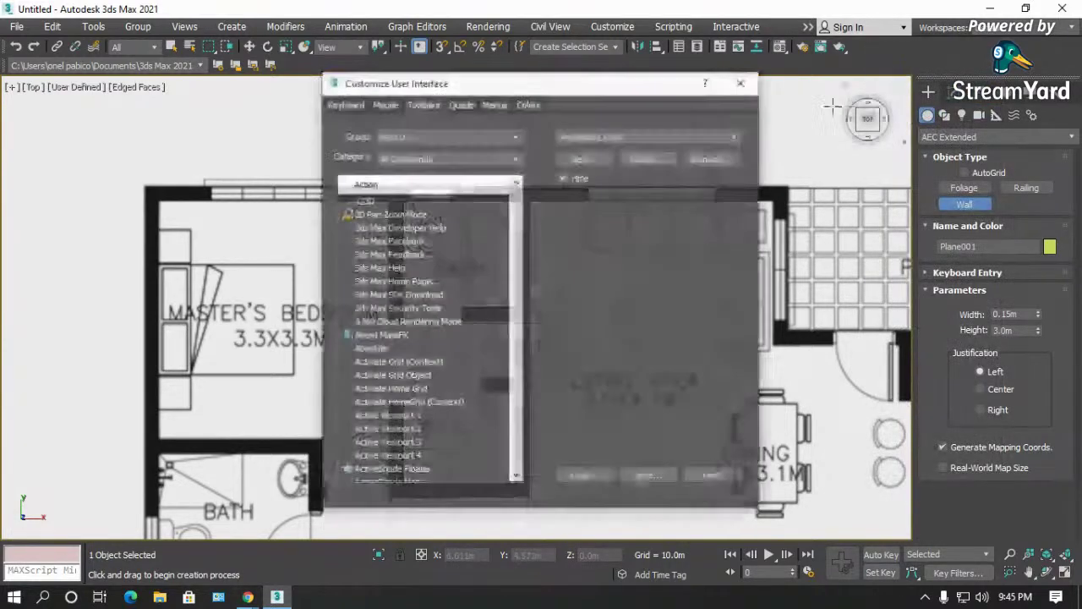
- Select the Ortho Snapping Mode command under the Main UI group
{"action": "left_click", "coordinate": [413, 138]}
{"action": "left_click", "coordinate": [357, 159]}
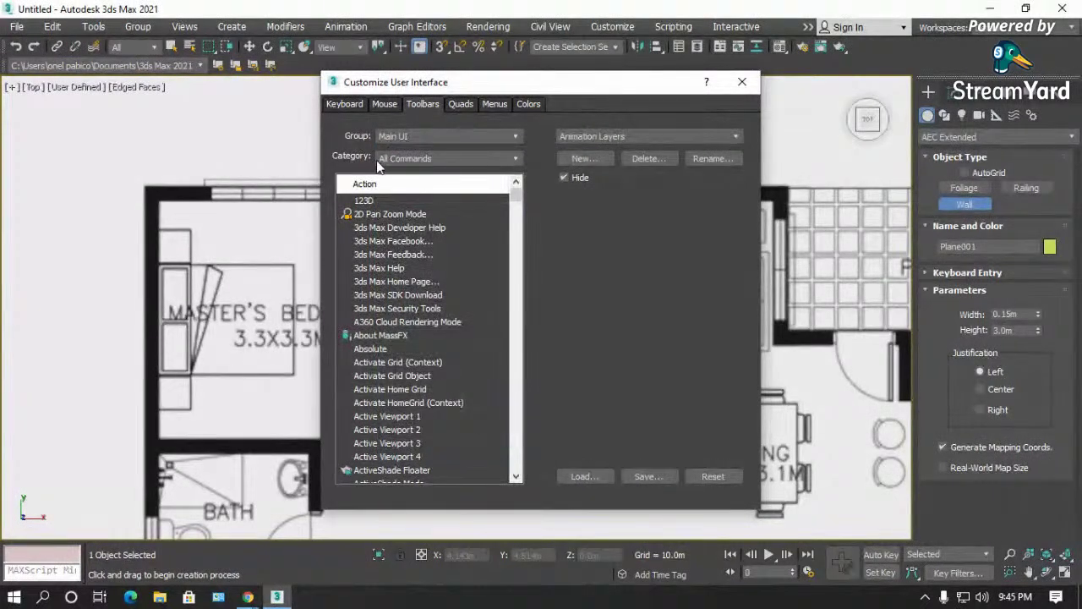
{"action": "left_click", "coordinate": [393, 230]}
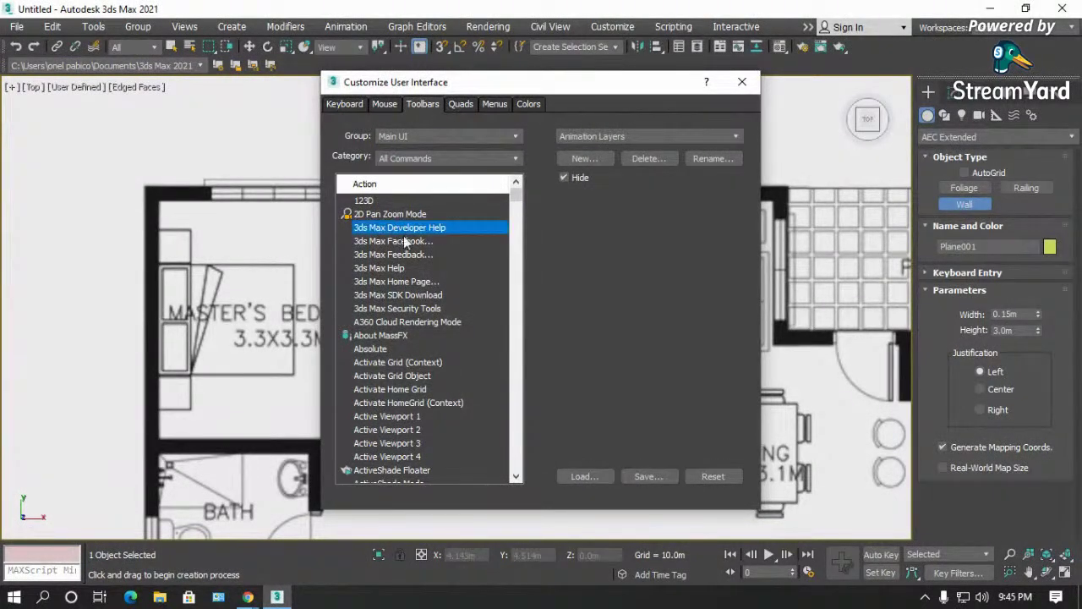
{"action": "key", "text": "o"}
{"action": "scroll", "coordinate": [400, 249], "scroll_direction": "down", "scroll_amount": 5}
{"action": "scroll", "coordinate": [398, 248], "scroll_direction": "down", "scroll_amount": 9}
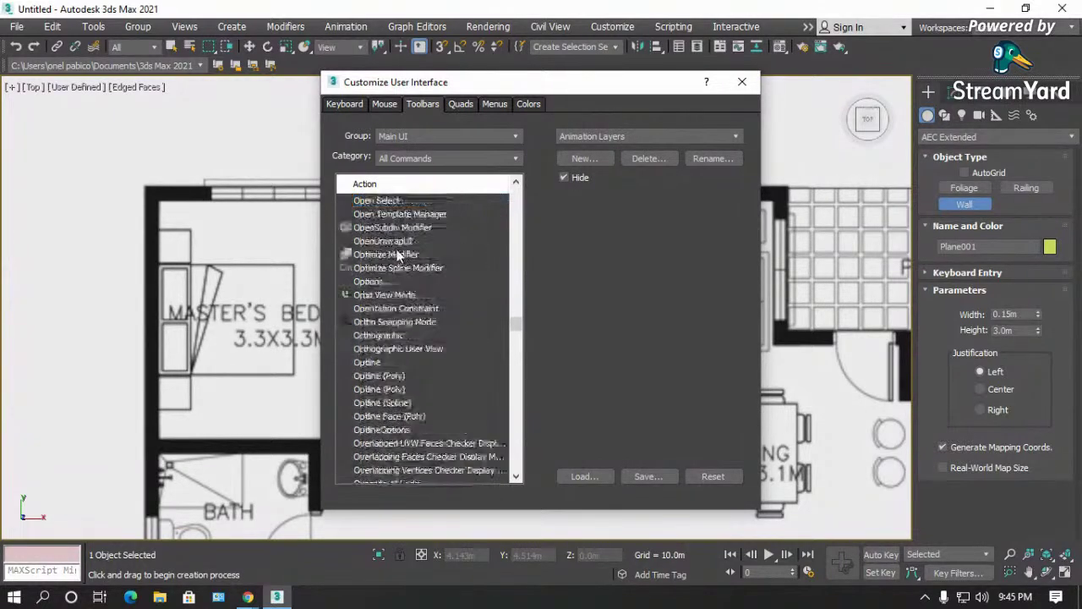
{"action": "left_click", "coordinate": [404, 322]}
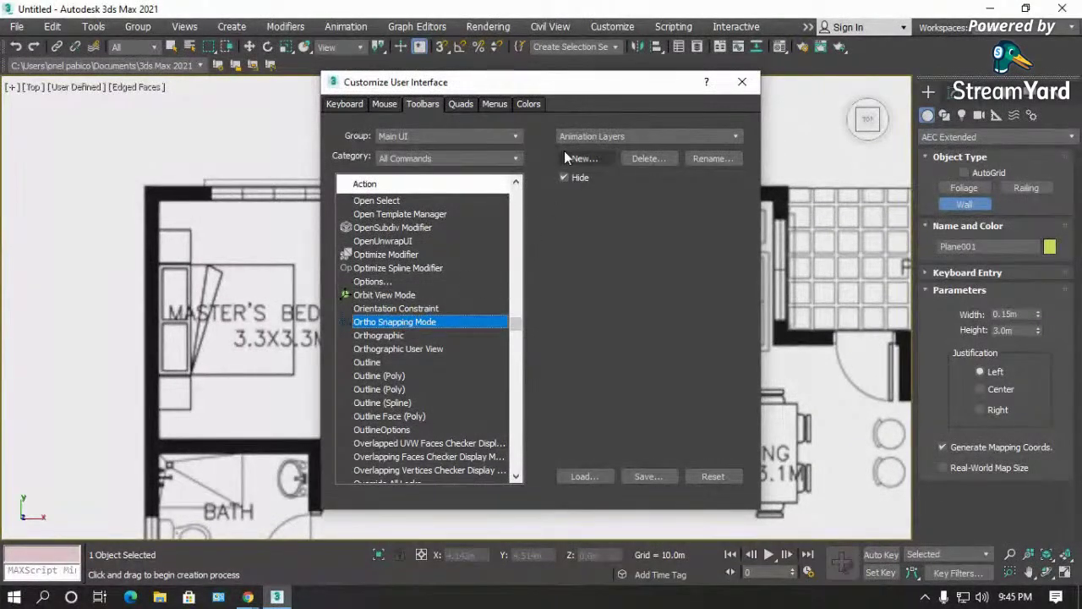
- Create a toolbar named 'my toolbar' holding Ortho Snapping Mode and dock it
{"action": "left_click", "coordinate": [585, 158]}
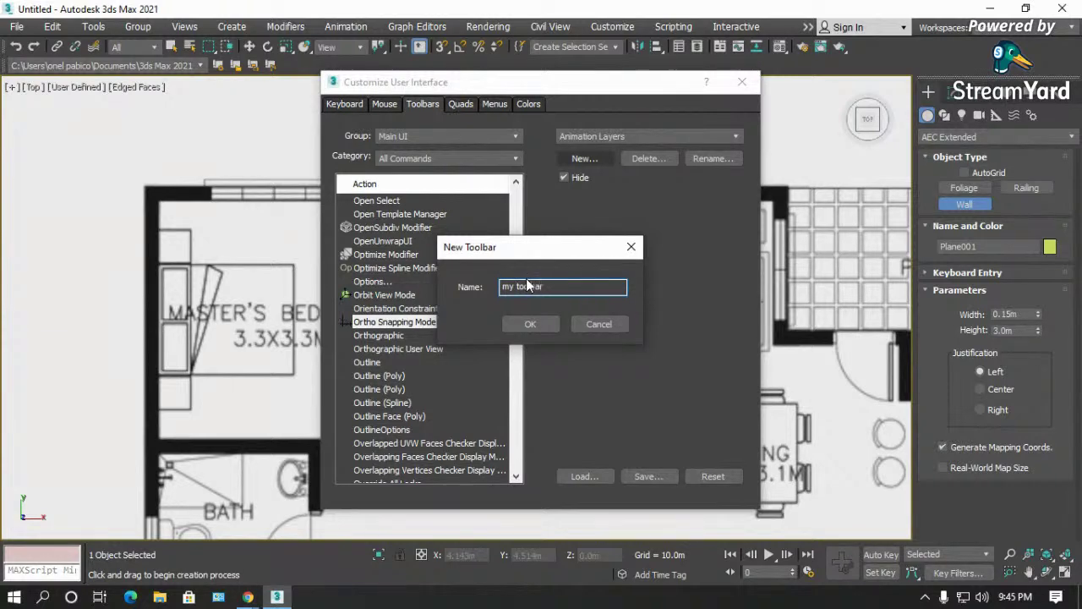
{"action": "key", "text": "Return"}
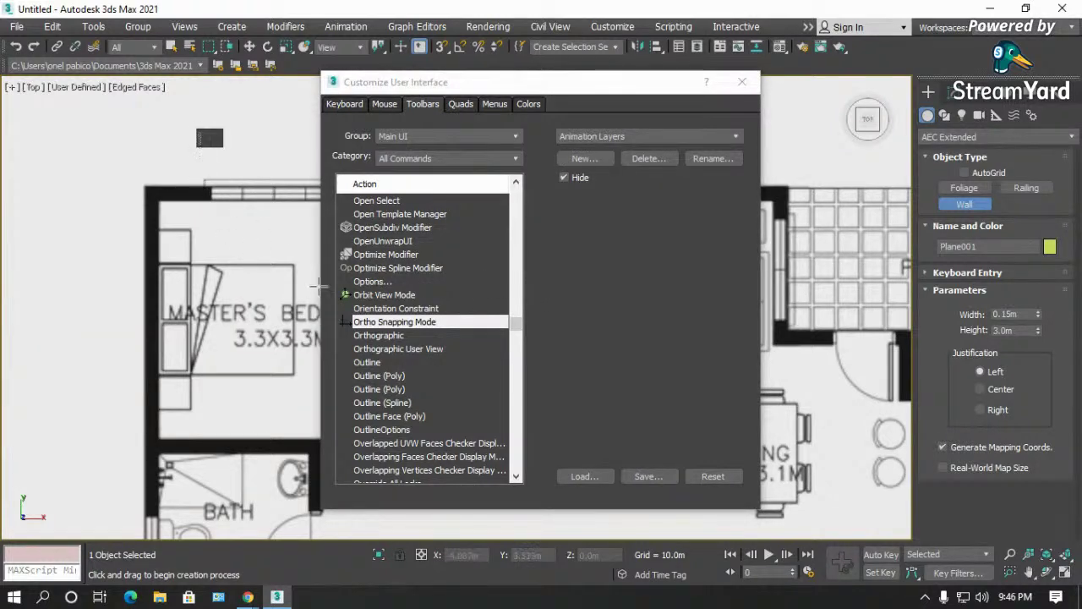
{"action": "left_click_drag", "start_coordinate": [387, 325], "coordinate": [214, 142]}
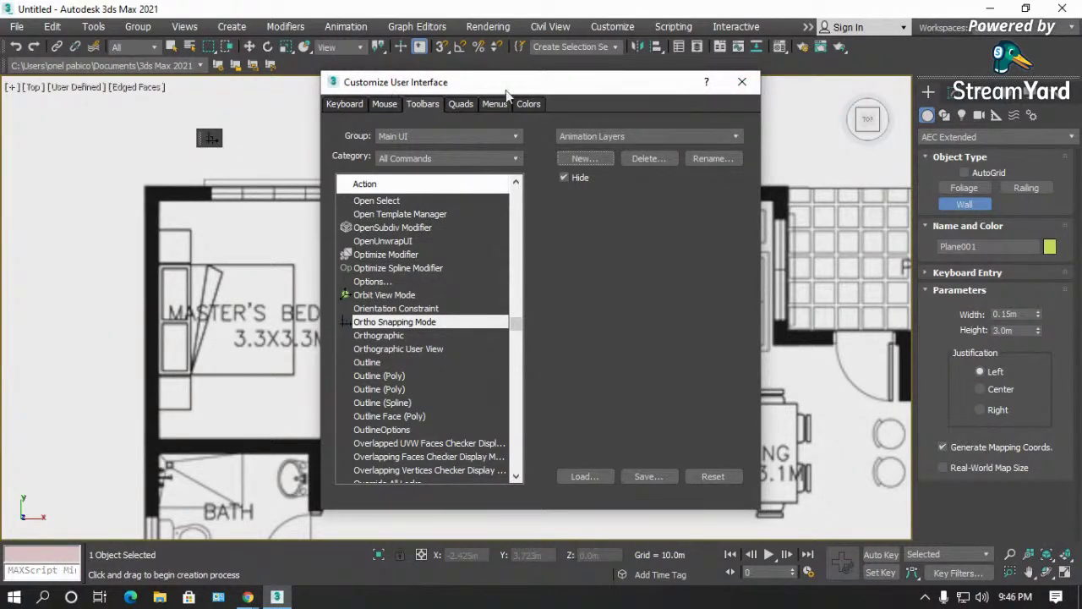
{"action": "left_click", "coordinate": [742, 81]}
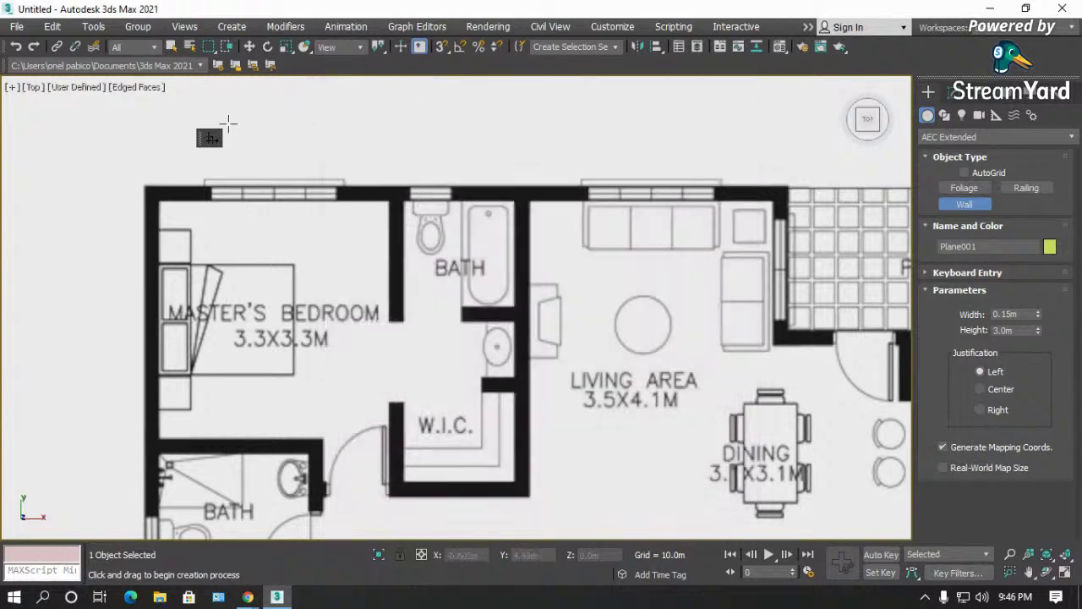
{"action": "left_click_drag", "start_coordinate": [210, 138], "coordinate": [350, 72]}
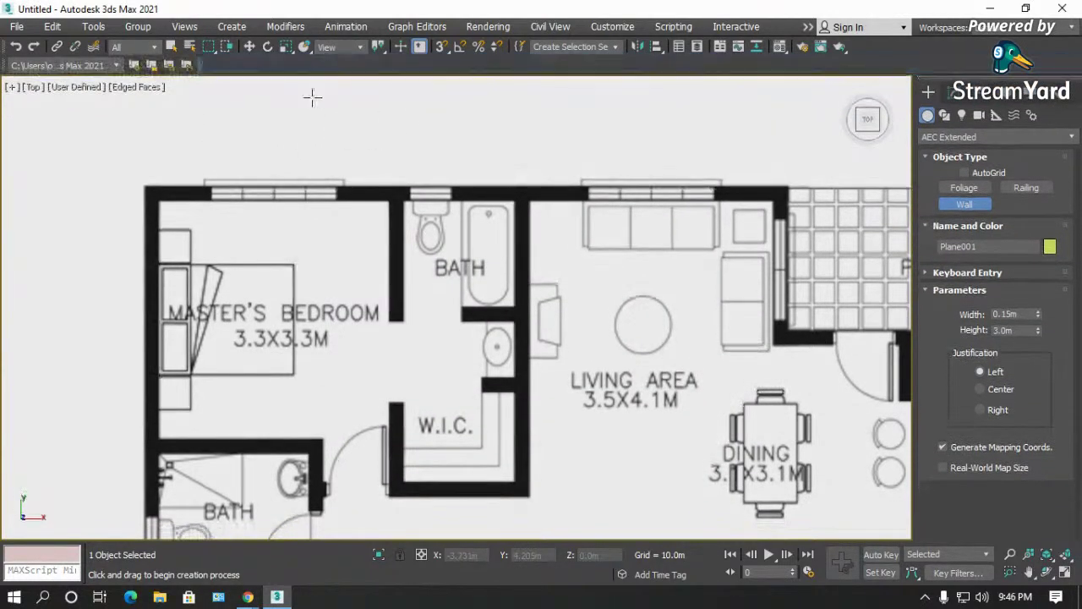
- Turn on Ortho Snapping and draw a right-angled test wall in the empty area
{"action": "left_click", "coordinate": [211, 66]}
{"action": "scroll", "coordinate": [244, 203], "scroll_direction": "down", "scroll_amount": 5}
{"action": "scroll", "coordinate": [229, 191], "scroll_direction": "up", "scroll_amount": 4}
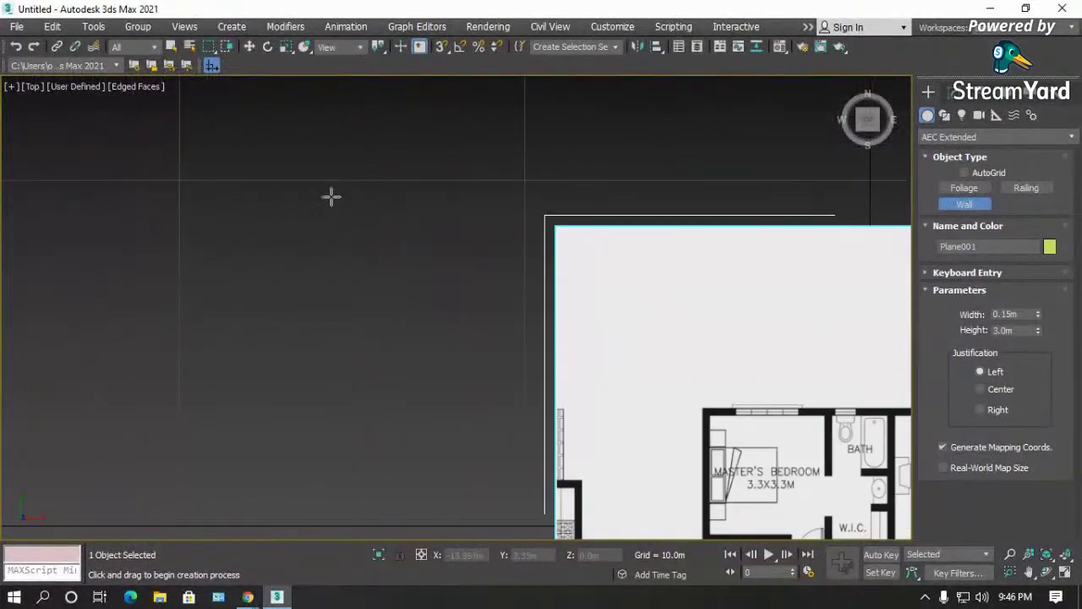
{"action": "left_click", "coordinate": [218, 154]}
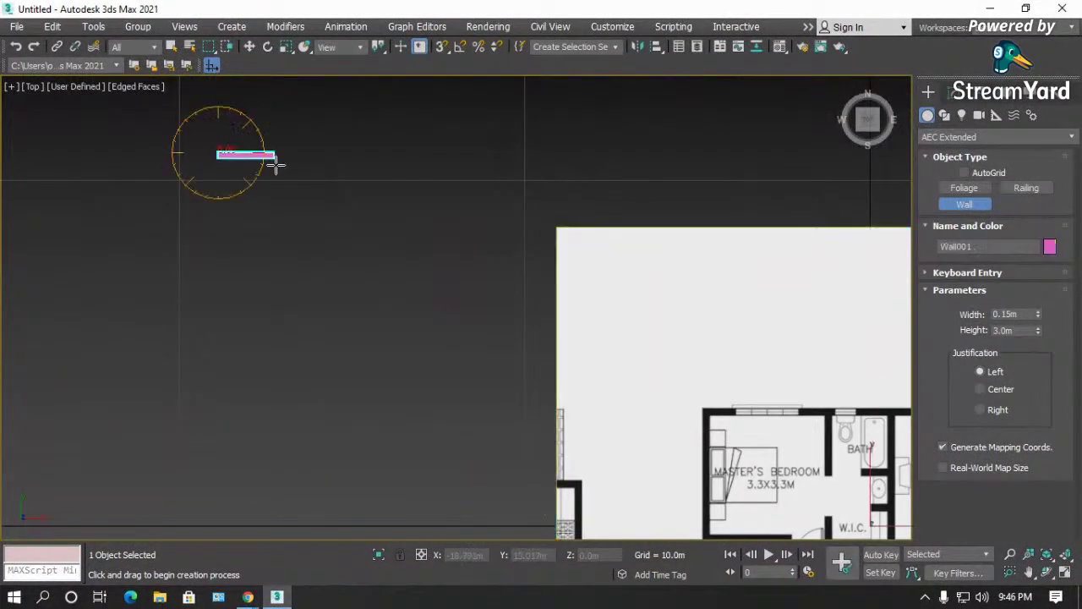
{"action": "left_click", "coordinate": [417, 155]}
{"action": "left_click", "coordinate": [417, 346]}
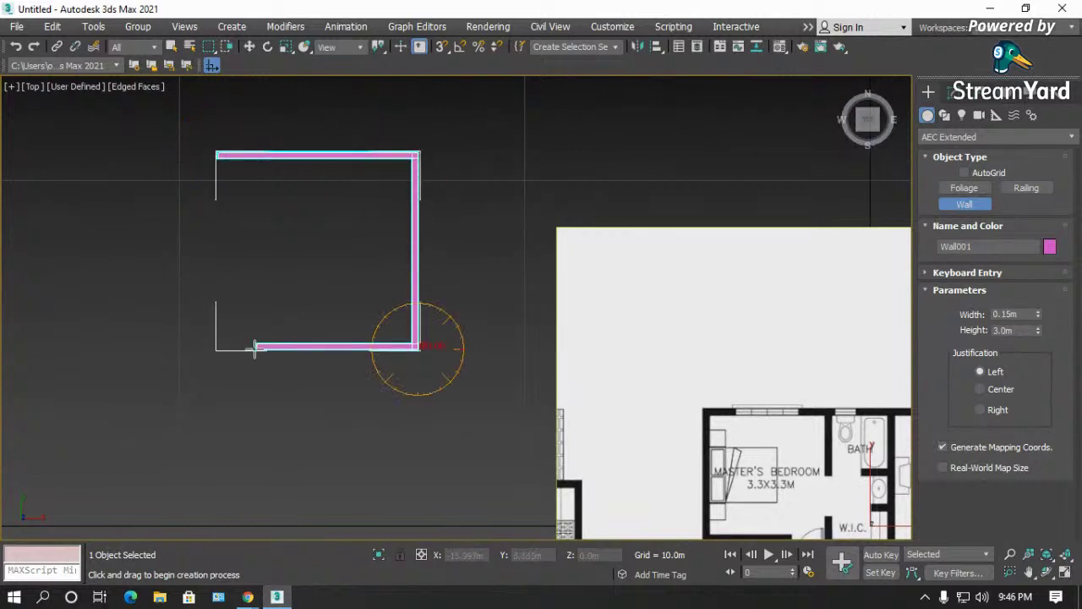
{"action": "left_click", "coordinate": [256, 346]}
{"action": "left_click", "coordinate": [256, 259]}
{"action": "left_click", "coordinate": [133, 260]}
{"action": "left_click", "coordinate": [133, 395]}
{"action": "left_click", "coordinate": [344, 395]}
{"action": "left_click", "coordinate": [342, 465]}
{"action": "right_click", "coordinate": [342, 465]}
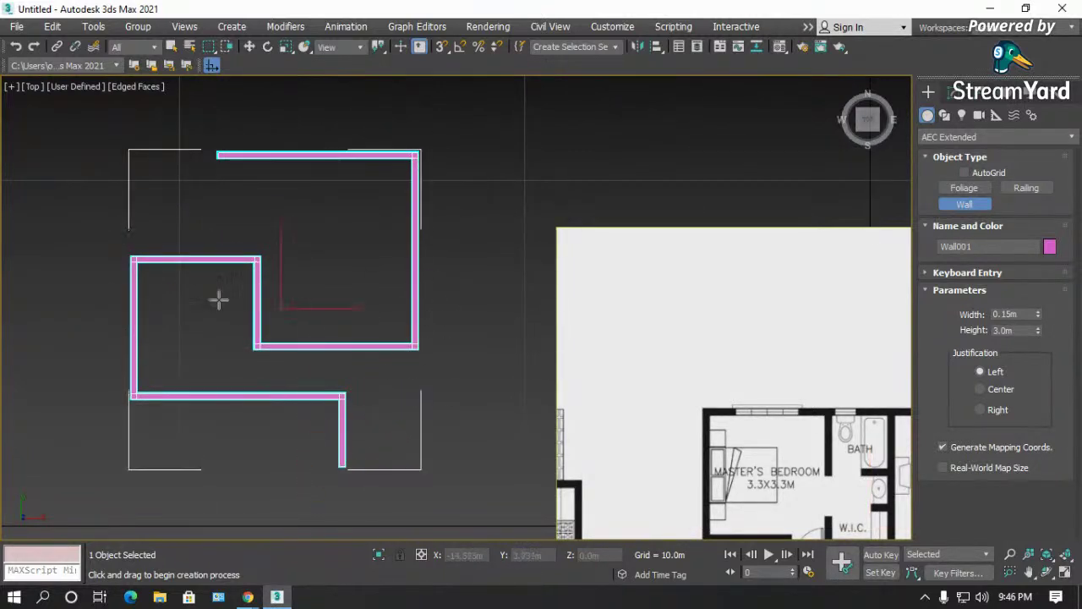
- Remove the test wall so the floor plan has no walls
{"action": "scroll", "coordinate": [219, 298], "scroll_direction": "down", "scroll_amount": 2}
{"action": "key", "text": "Delete"}
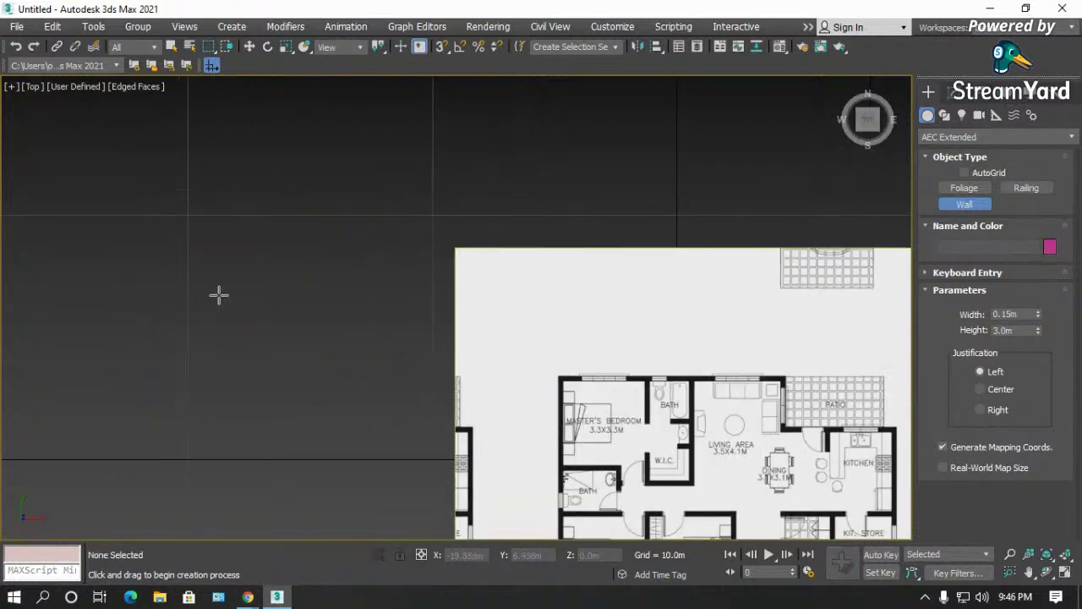
{"action": "scroll", "coordinate": [164, 295], "scroll_direction": "down", "scroll_amount": 4}
{"action": "scroll", "coordinate": [402, 366], "scroll_direction": "up", "scroll_amount": 5}
{"action": "scroll", "coordinate": [402, 366], "scroll_direction": "up", "scroll_amount": 1}
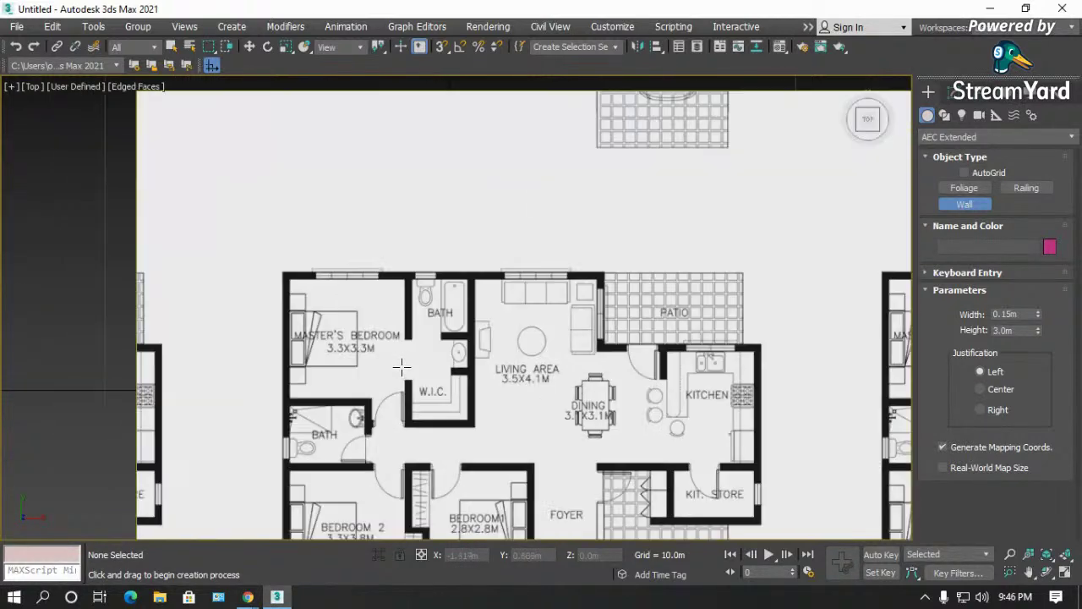
{"action": "scroll", "coordinate": [402, 366], "scroll_direction": "up", "scroll_amount": 1}
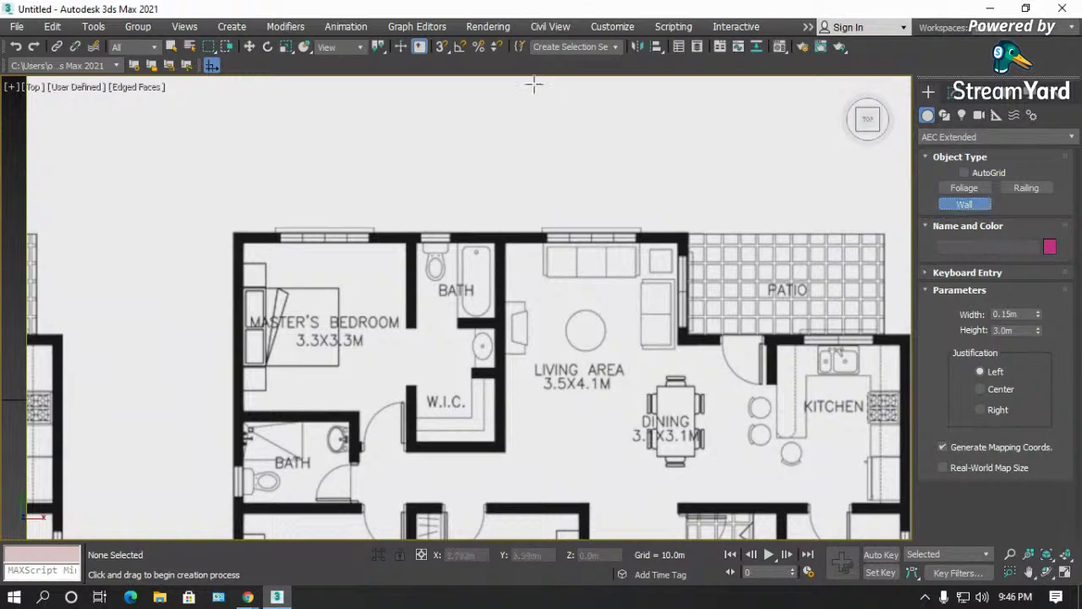
- Show the Layers toolbar and dock it next to the custom toolbar
{"action": "right_click", "coordinate": [667, 64]}
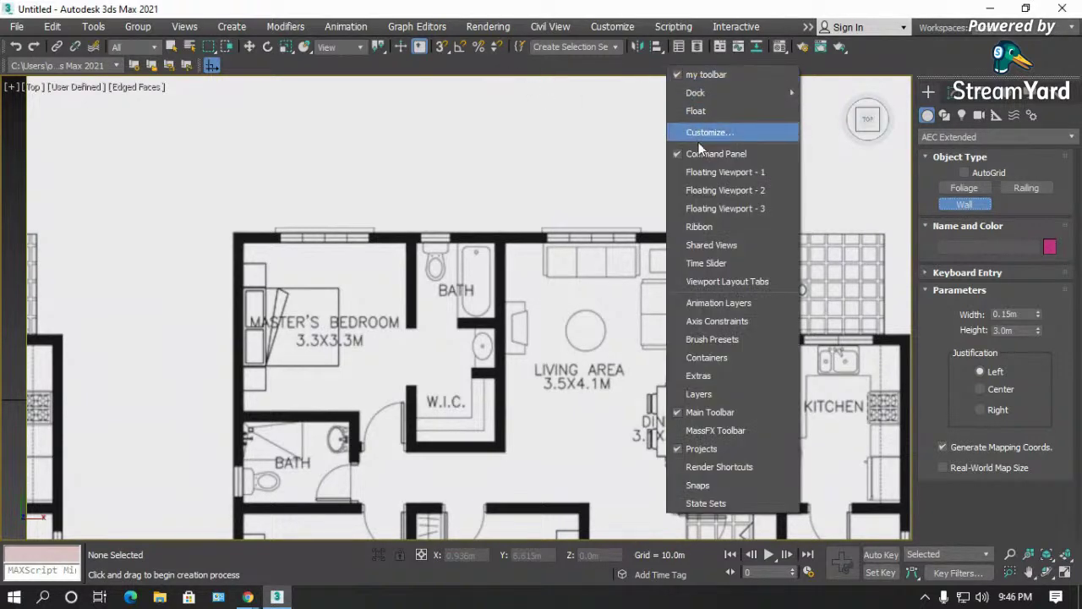
{"action": "left_click", "coordinate": [706, 394]}
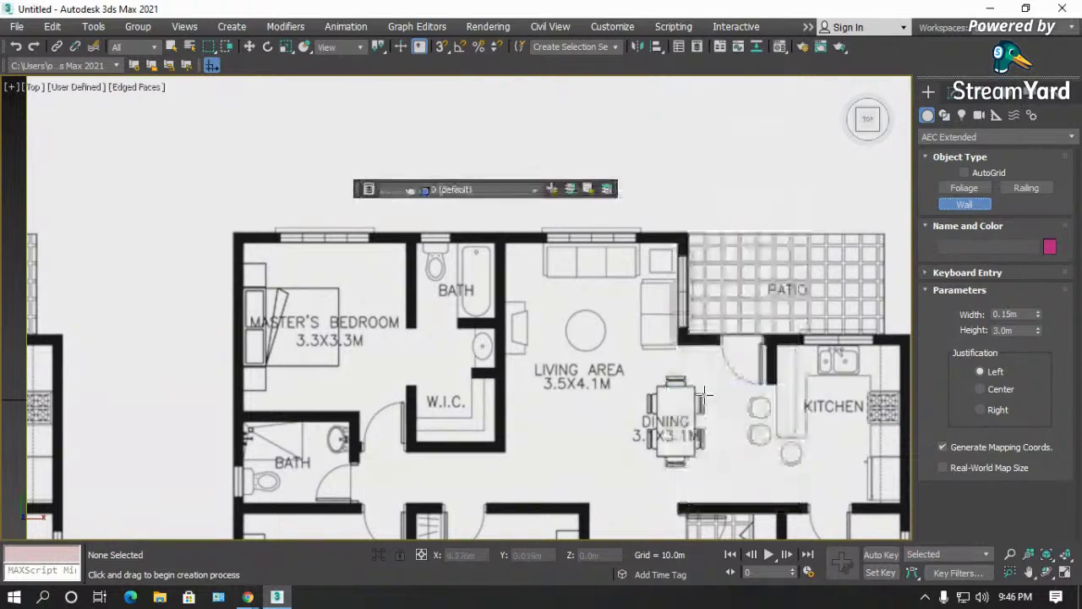
{"action": "left_click_drag", "start_coordinate": [359, 192], "coordinate": [236, 70]}
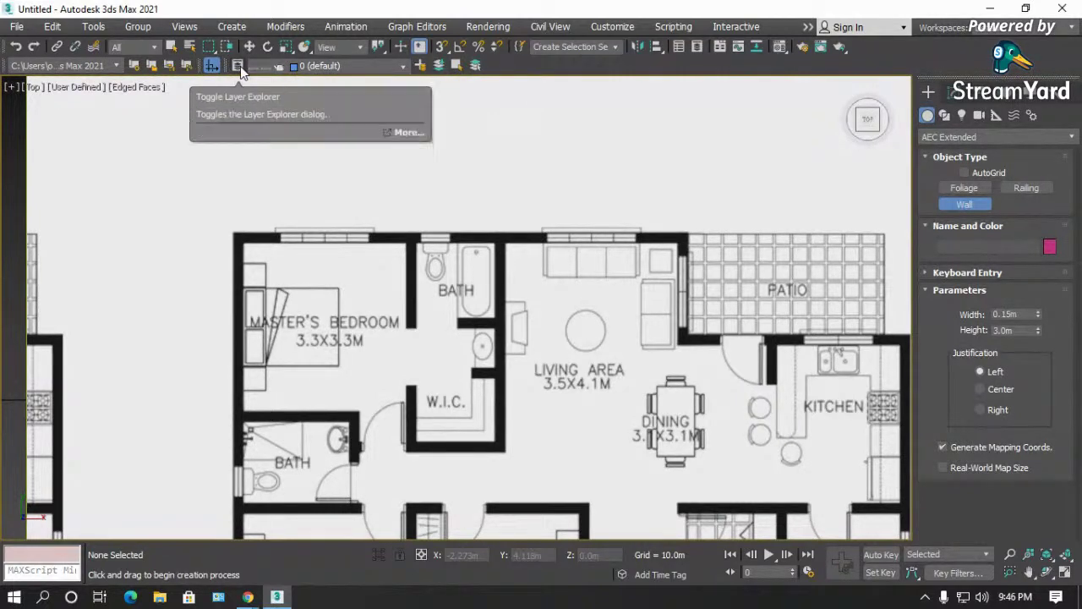
- Open and close the Layer Explorer and the layer dropdown list
{"action": "left_click", "coordinate": [239, 66]}
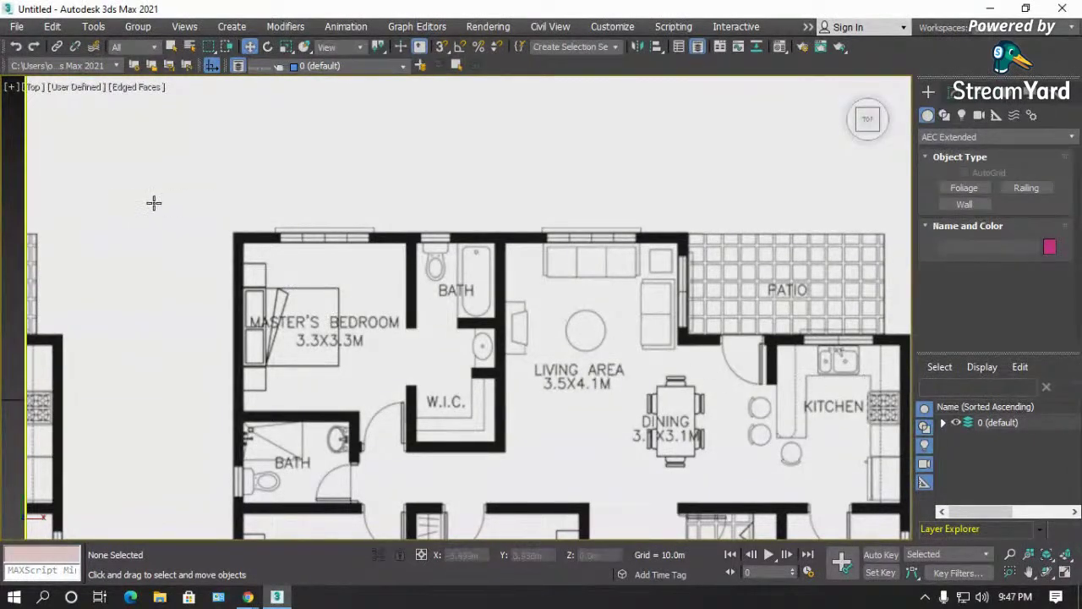
{"action": "left_click", "coordinate": [239, 64]}
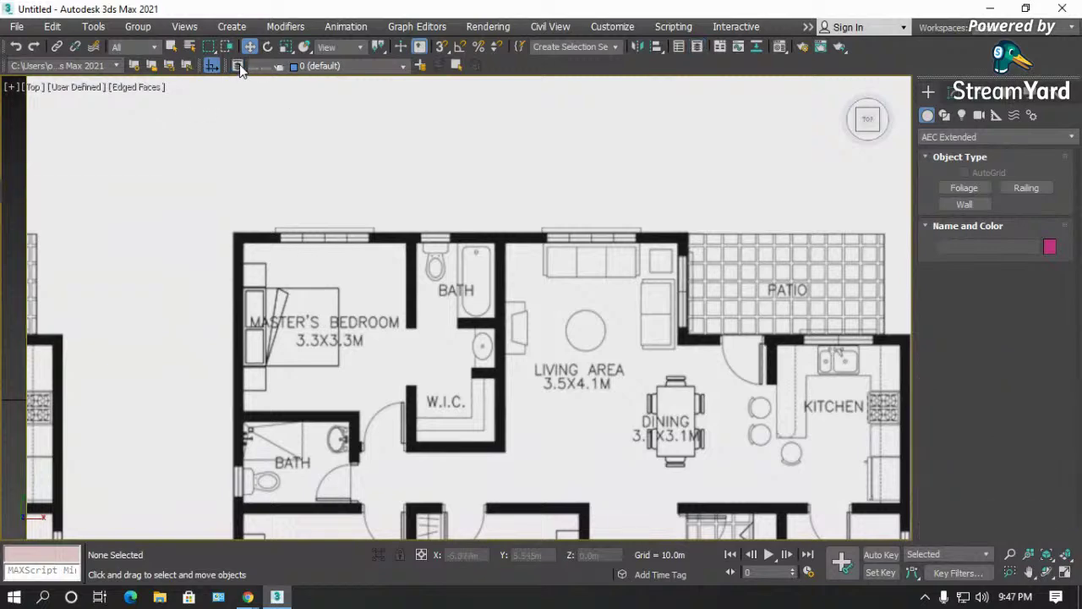
{"action": "left_click", "coordinate": [403, 67]}
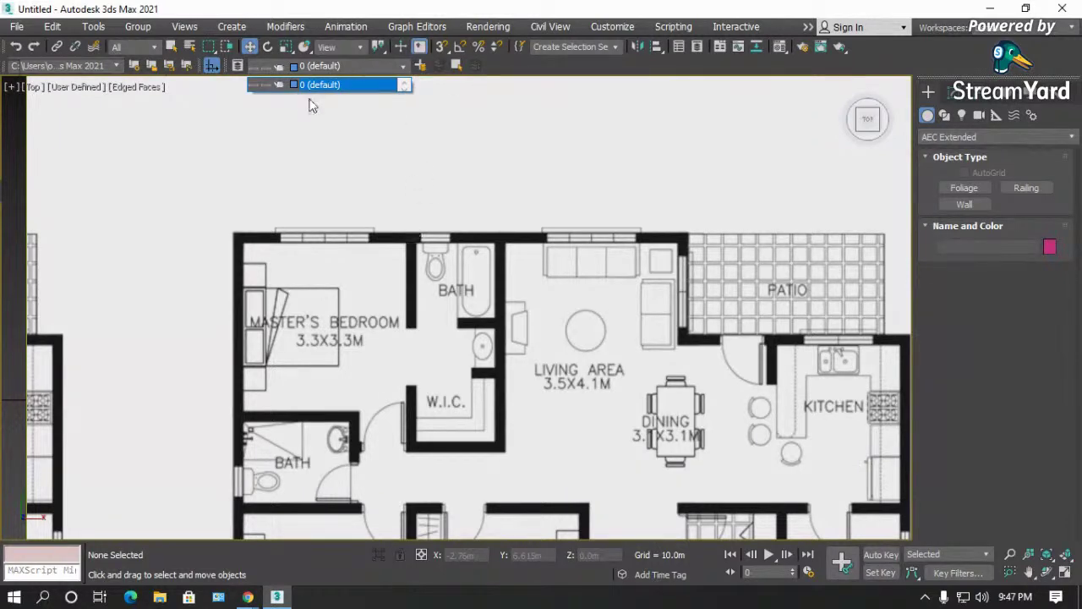
{"action": "left_click", "coordinate": [498, 71]}
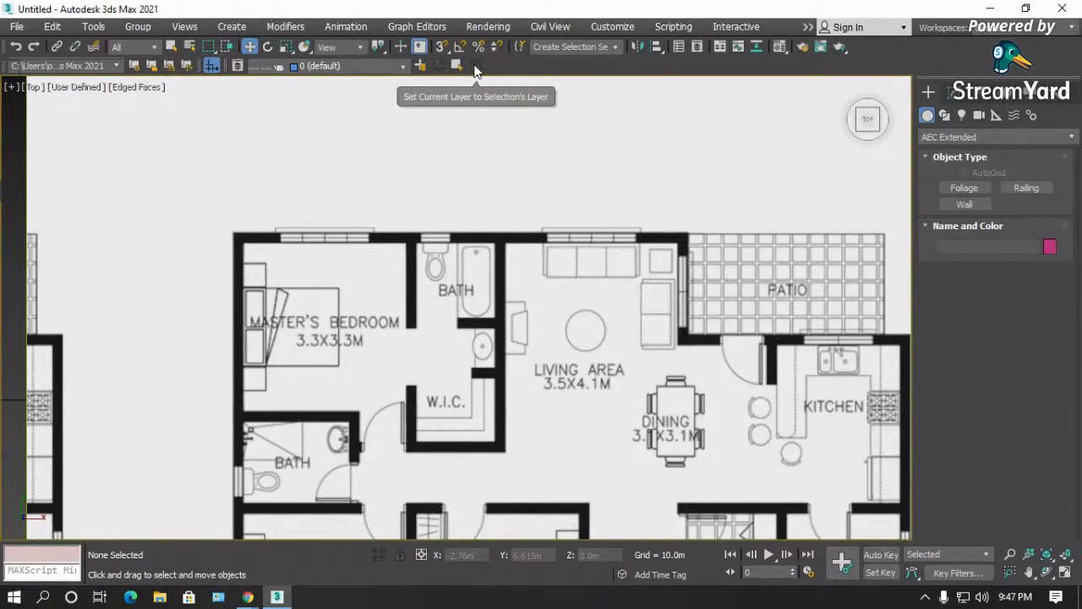
{"action": "scroll", "coordinate": [380, 143], "scroll_direction": "down", "scroll_amount": 10}
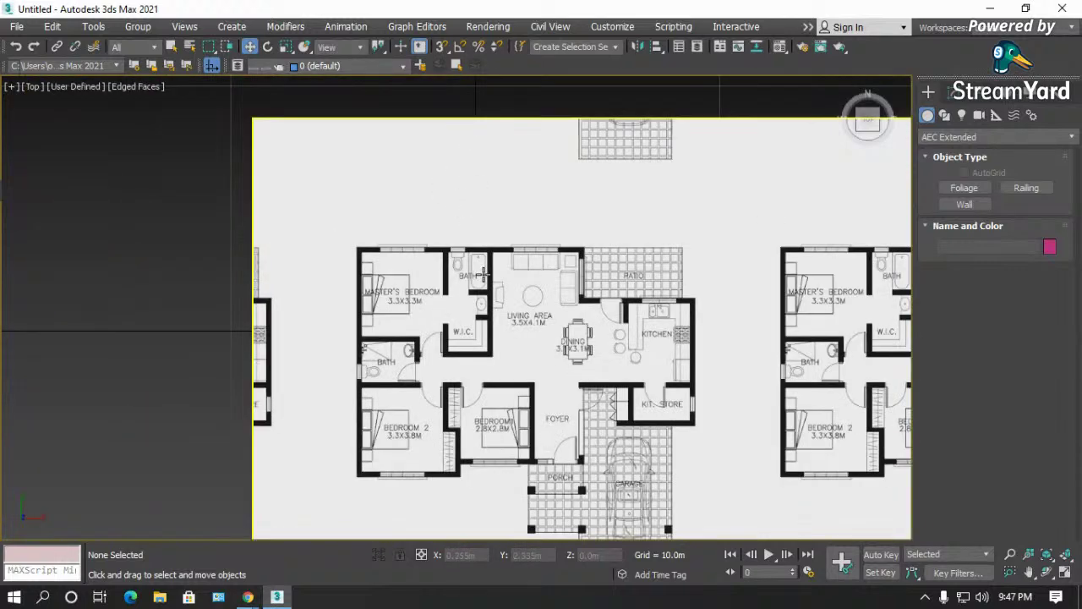
- Draw Box001 from Standard Primitives, about 0.713m × 0.875m × 0.713m, in the Top view
{"action": "scroll", "coordinate": [263, 113], "scroll_direction": "down", "scroll_amount": 2}
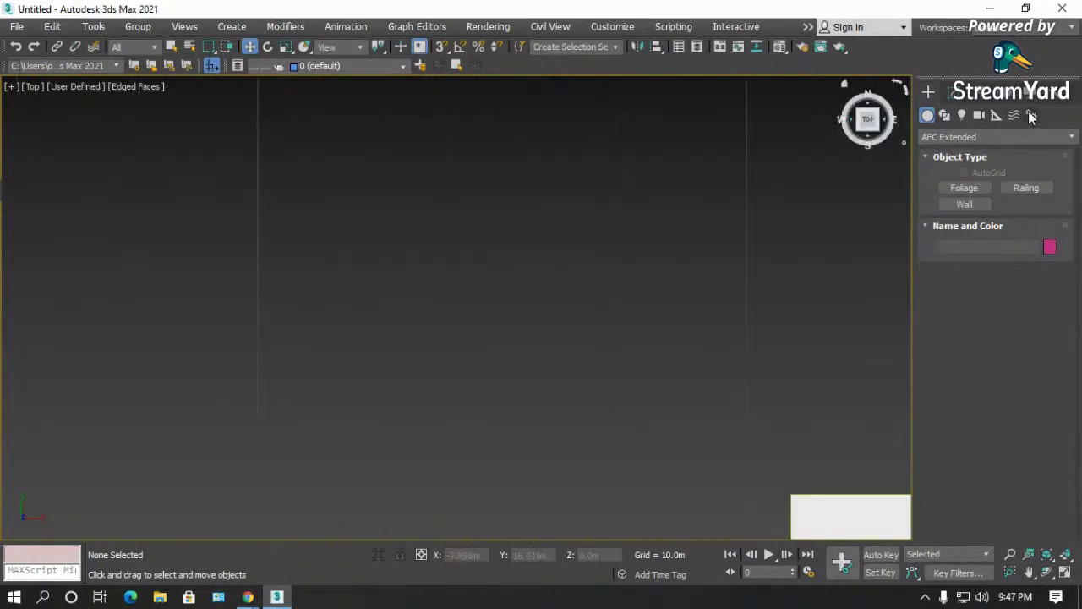
{"action": "left_click", "coordinate": [954, 137]}
{"action": "left_click", "coordinate": [955, 152]}
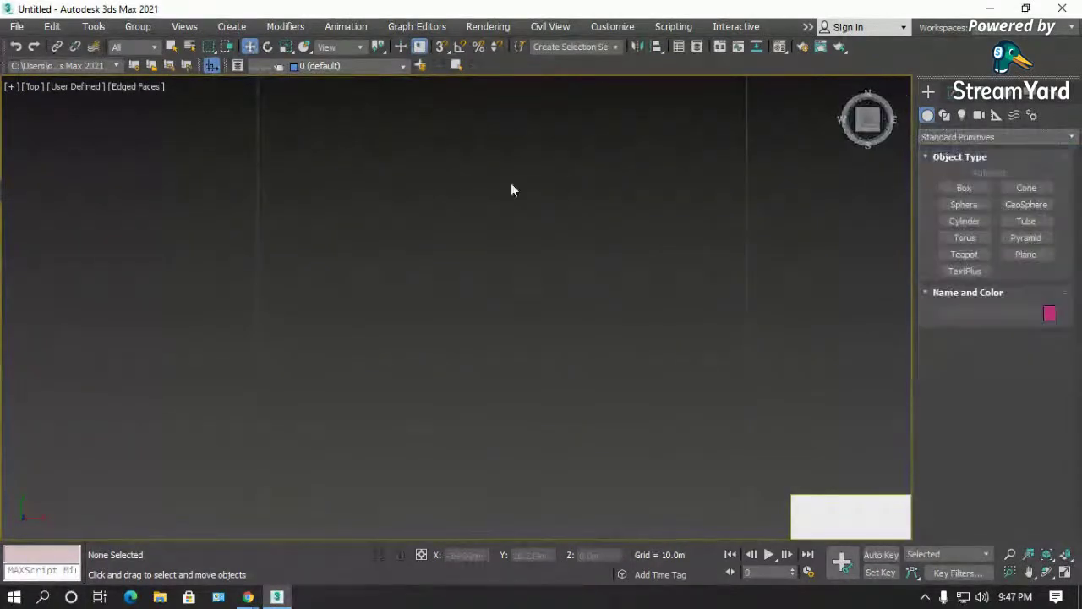
{"action": "left_click", "coordinate": [965, 188]}
{"action": "left_click_drag", "start_coordinate": [495, 229], "coordinate": [510, 256]}
{"action": "right_click", "coordinate": [510, 255]}
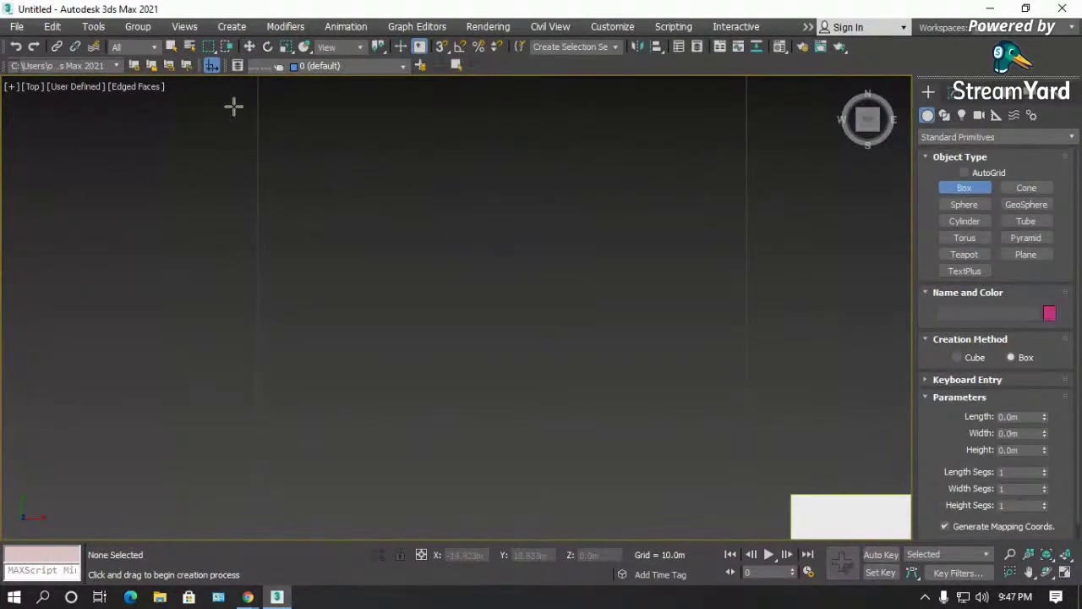
{"action": "left_click_drag", "start_coordinate": [429, 207], "coordinate": [471, 237]}
{"action": "left_click", "coordinate": [476, 235]}
{"action": "scroll", "coordinate": [447, 175], "scroll_direction": "up", "scroll_amount": 3}
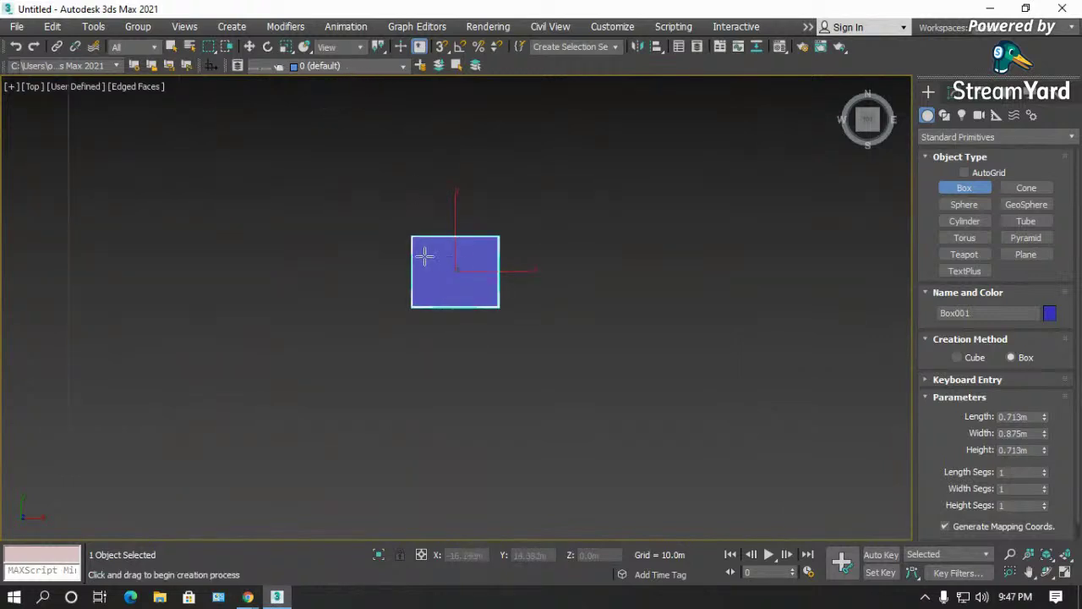
{"action": "key", "text": "w"}
{"action": "left_click", "coordinate": [405, 289]}
{"action": "left_click", "coordinate": [473, 294]}
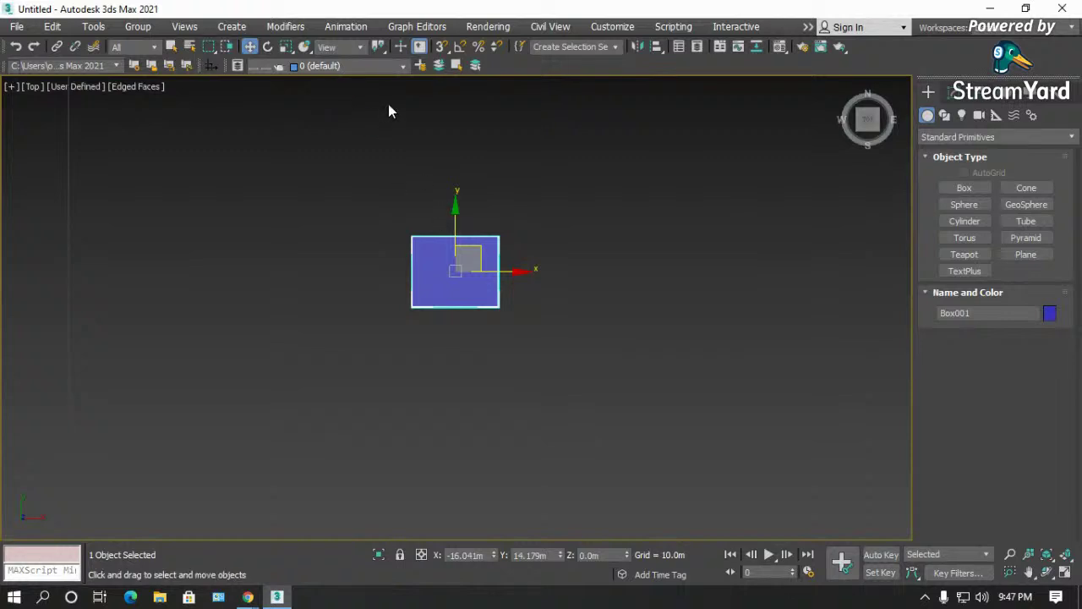
- Create a new layer named 'box'
{"action": "left_click", "coordinate": [420, 65]}
{"action": "double_click", "coordinate": [548, 282]}
{"action": "type", "text": "box"}
{"action": "key", "text": "Tab"}
{"action": "left_click", "coordinate": [510, 325]}
{"action": "left_click", "coordinate": [369, 313]}
{"action": "left_click", "coordinate": [448, 291]}
- Draw a test box Box002 right of the blue box, then delete it
{"action": "left_click", "coordinate": [964, 188]}
{"action": "left_click_drag", "start_coordinate": [570, 193], "coordinate": [676, 324]}
{"action": "left_click", "coordinate": [723, 234]}
{"action": "key", "text": "w"}
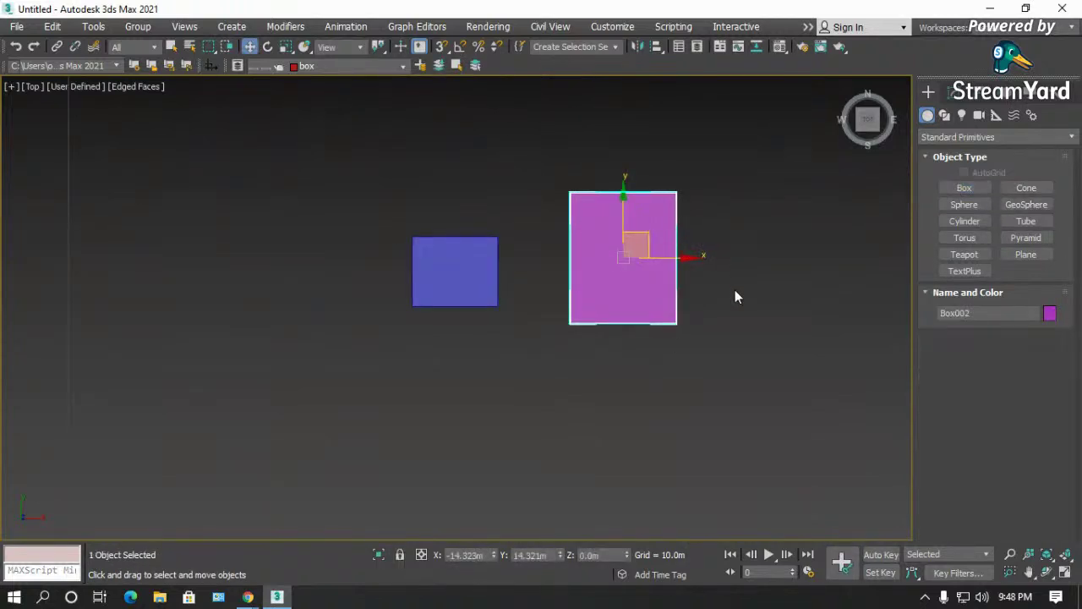
{"action": "left_click", "coordinate": [389, 169]}
{"action": "left_click", "coordinate": [442, 250]}
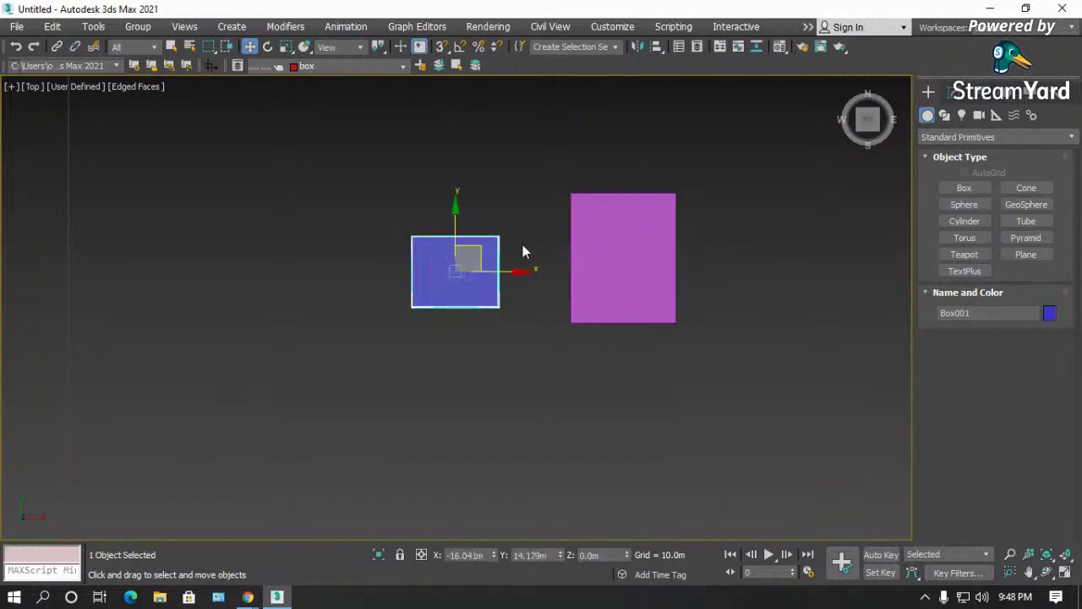
{"action": "left_click", "coordinate": [626, 244]}
{"action": "left_click", "coordinate": [726, 252]}
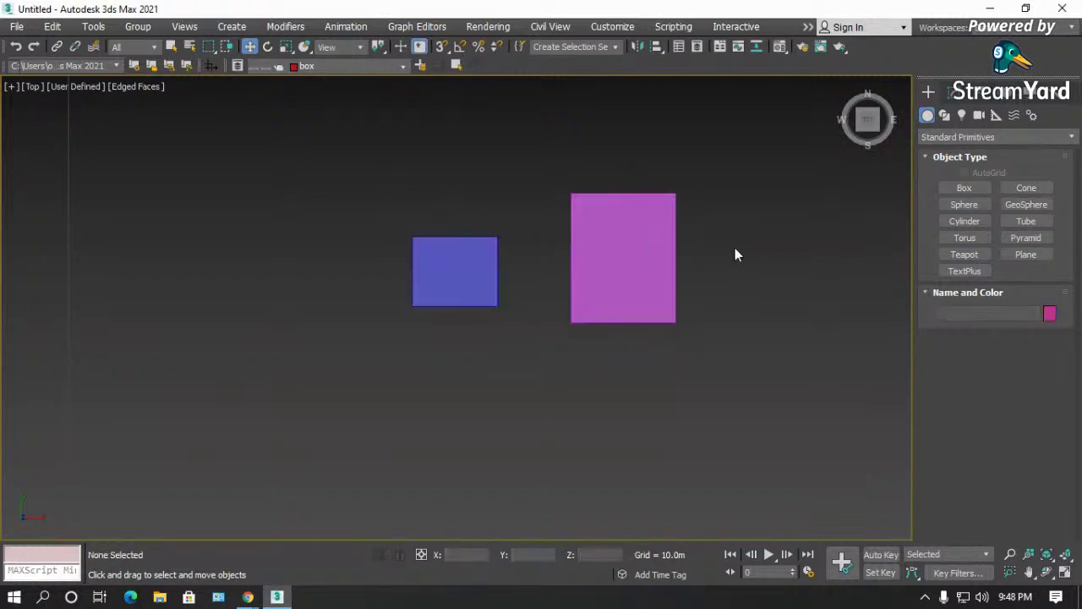
{"action": "left_click", "coordinate": [606, 249]}
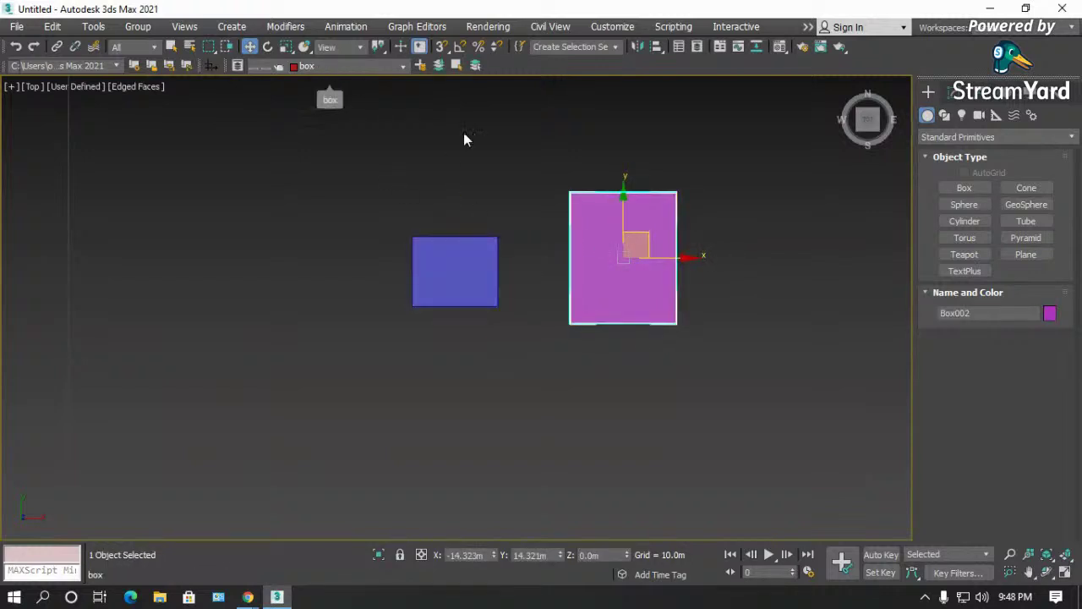
{"action": "key", "text": "Delete"}
{"action": "left_click", "coordinate": [951, 188]}
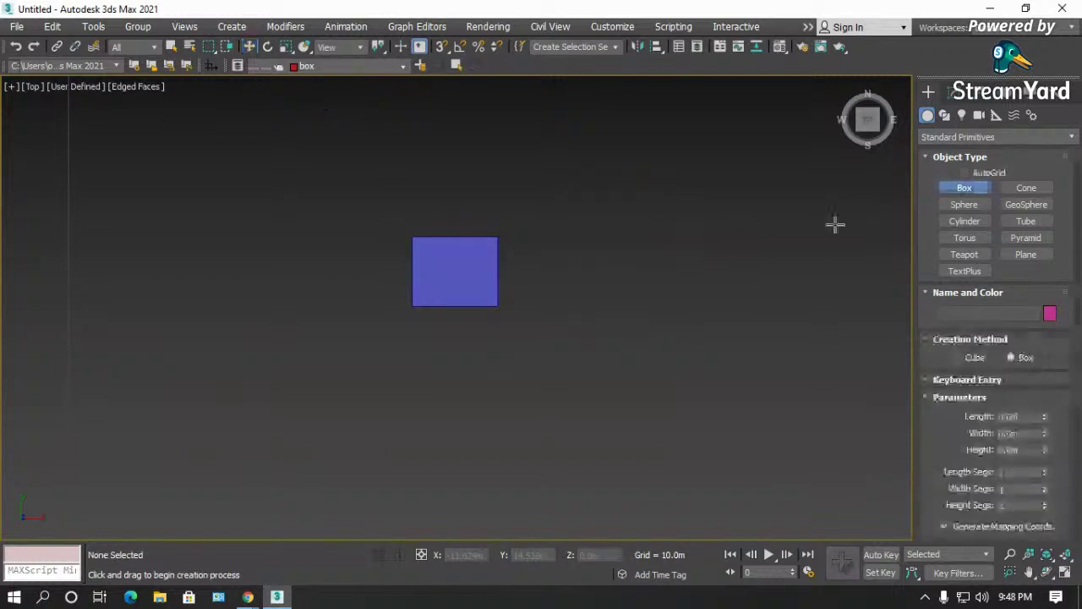
- Make layer 0 current and draw a light-blue box right of the blue box
{"action": "left_click", "coordinate": [403, 66]}
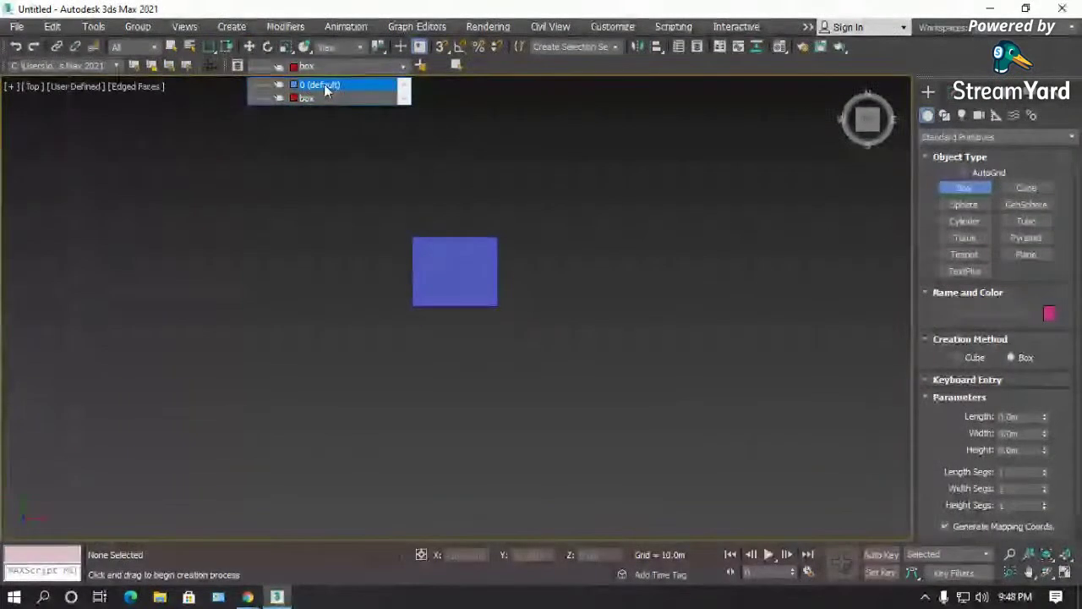
{"action": "left_click", "coordinate": [351, 88]}
{"action": "left_click_drag", "start_coordinate": [619, 219], "coordinate": [720, 326]}
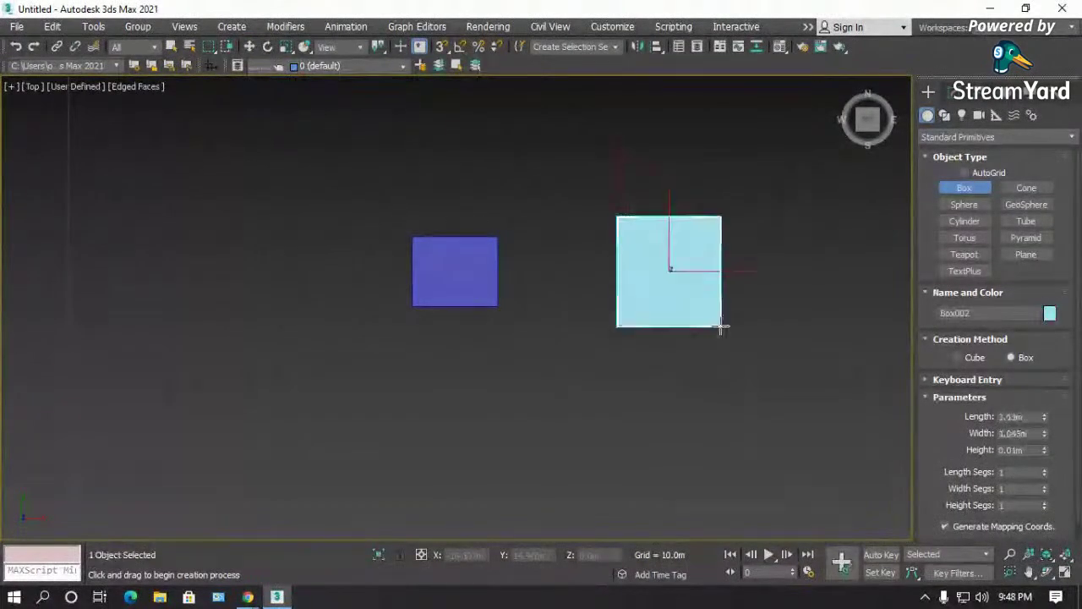
{"action": "left_click", "coordinate": [719, 261]}
{"action": "key", "text": "w"}
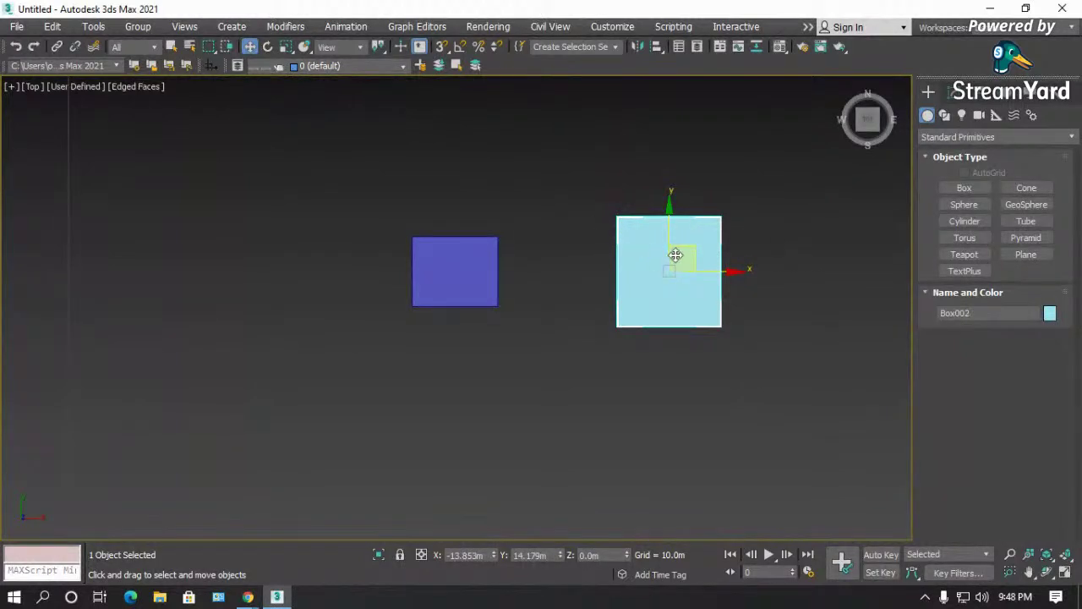
{"action": "left_click", "coordinate": [722, 194]}
{"action": "left_click", "coordinate": [693, 239]}
- Make 'box' the current layer, add the light-blue box to it, and move it below Box001
{"action": "left_click", "coordinate": [391, 68]}
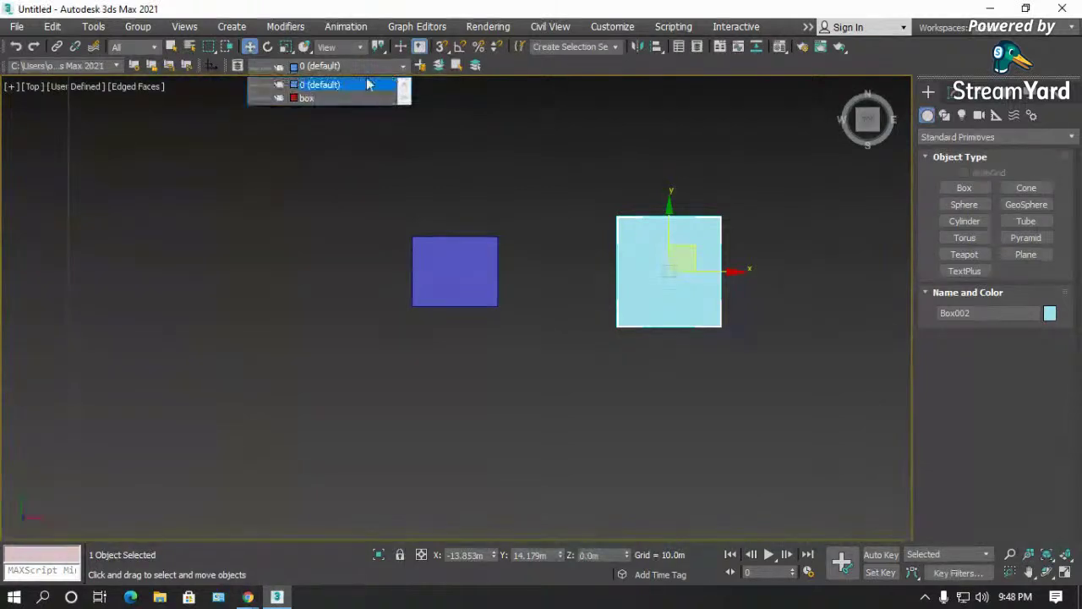
{"action": "left_click", "coordinate": [314, 98]}
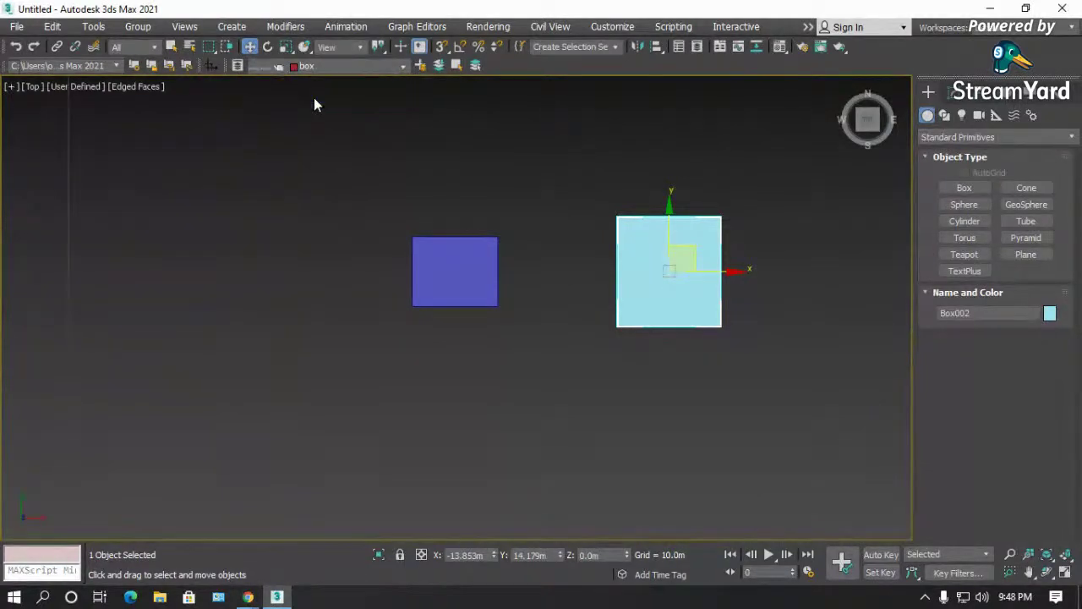
{"action": "left_click", "coordinate": [439, 67]}
{"action": "left_click", "coordinate": [592, 362]}
{"action": "left_click_drag", "start_coordinate": [671, 297], "coordinate": [484, 345]}
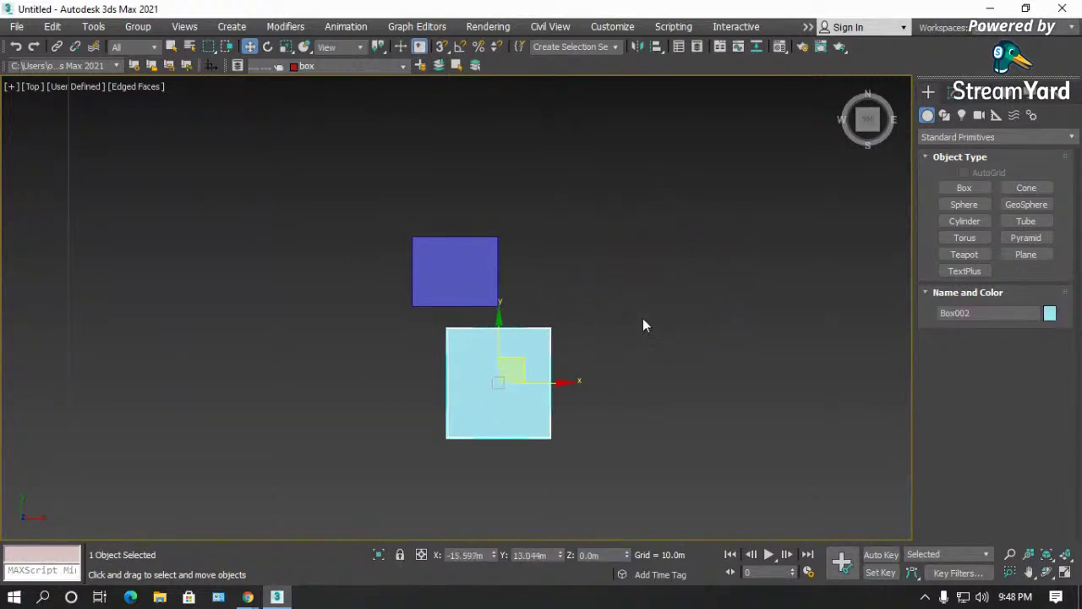
{"action": "left_click", "coordinate": [345, 66]}
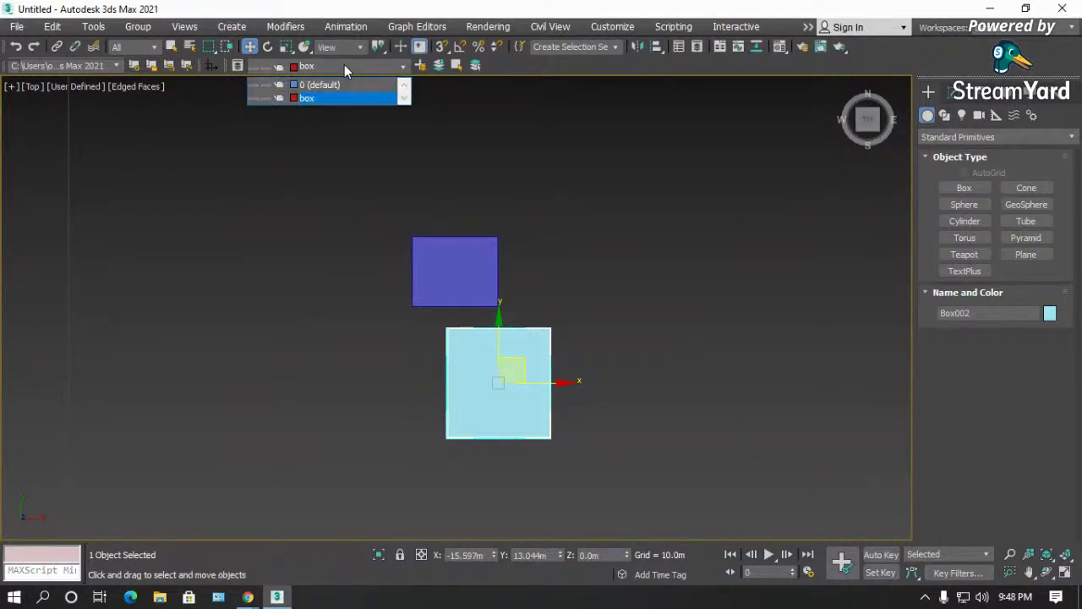
{"action": "left_click", "coordinate": [253, 98]}
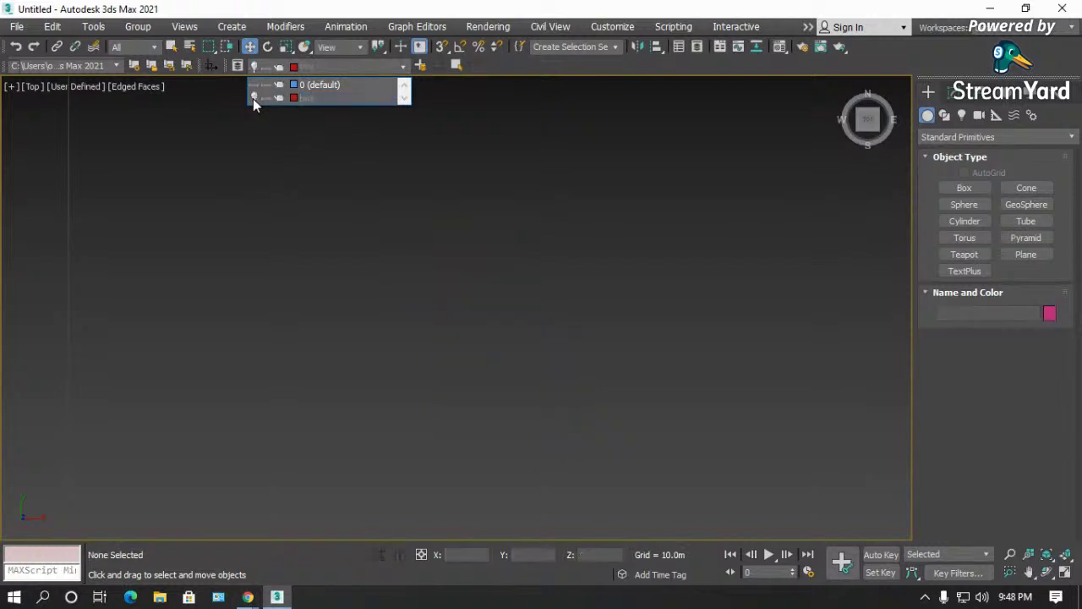
{"action": "left_click", "coordinate": [253, 98]}
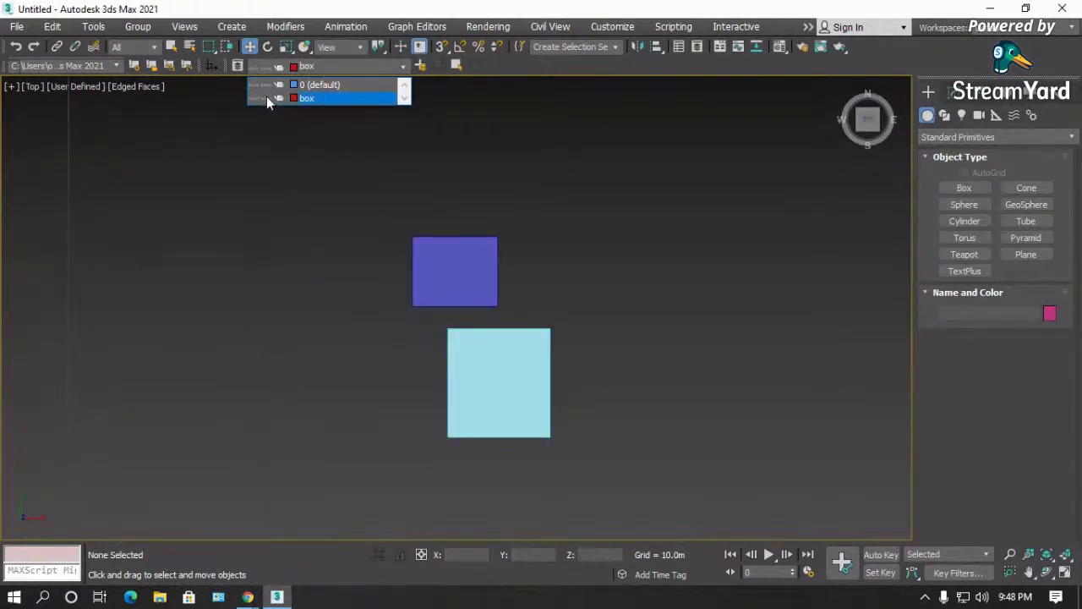
{"action": "left_click", "coordinate": [266, 99]}
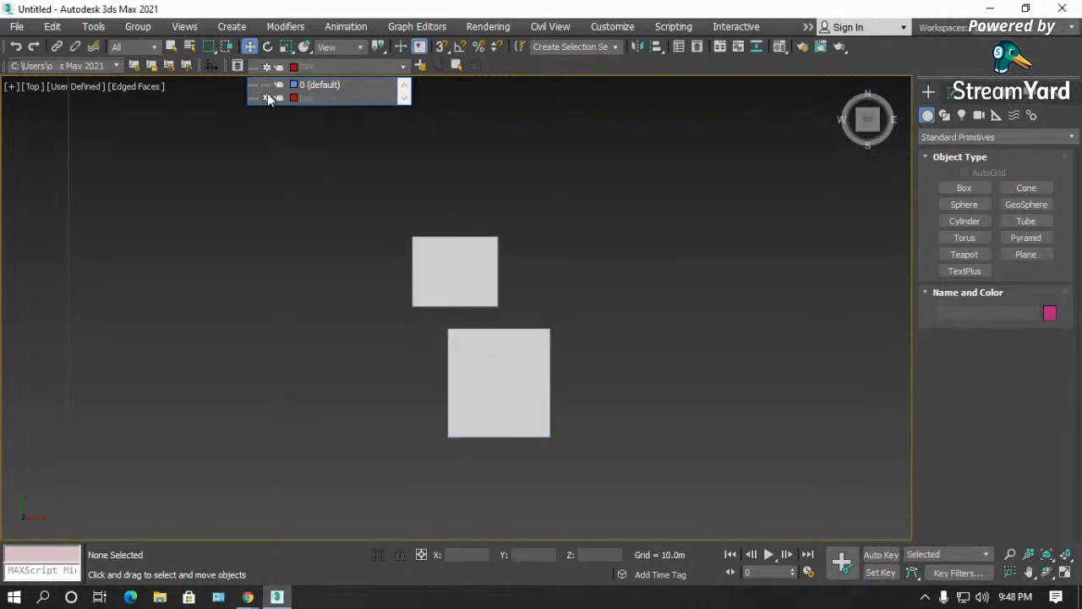
{"action": "left_click", "coordinate": [267, 98]}
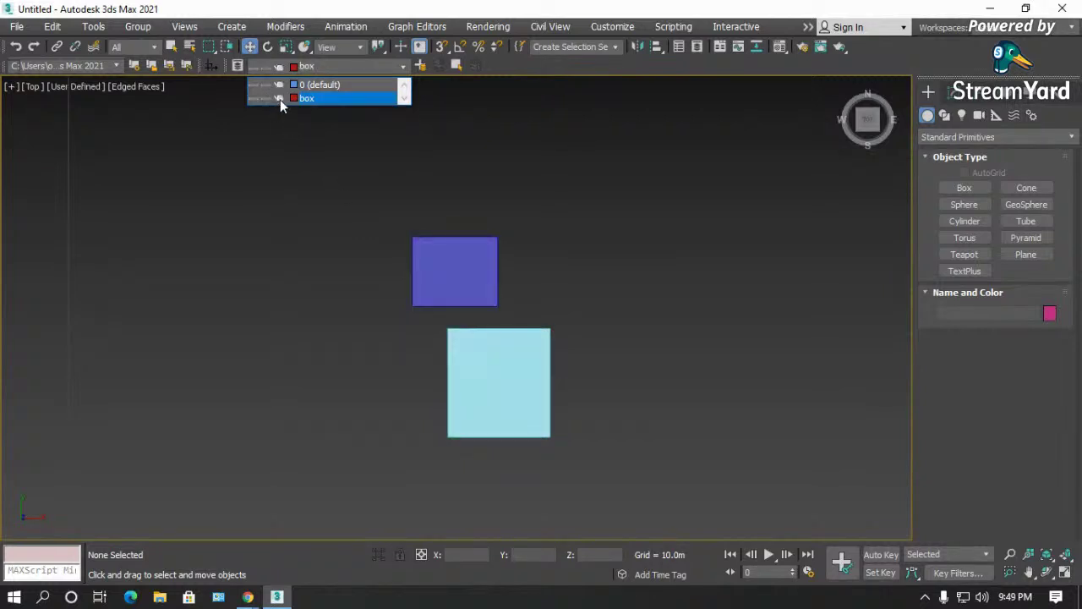
{"action": "left_click", "coordinate": [280, 98]}
{"action": "left_click", "coordinate": [464, 258]}
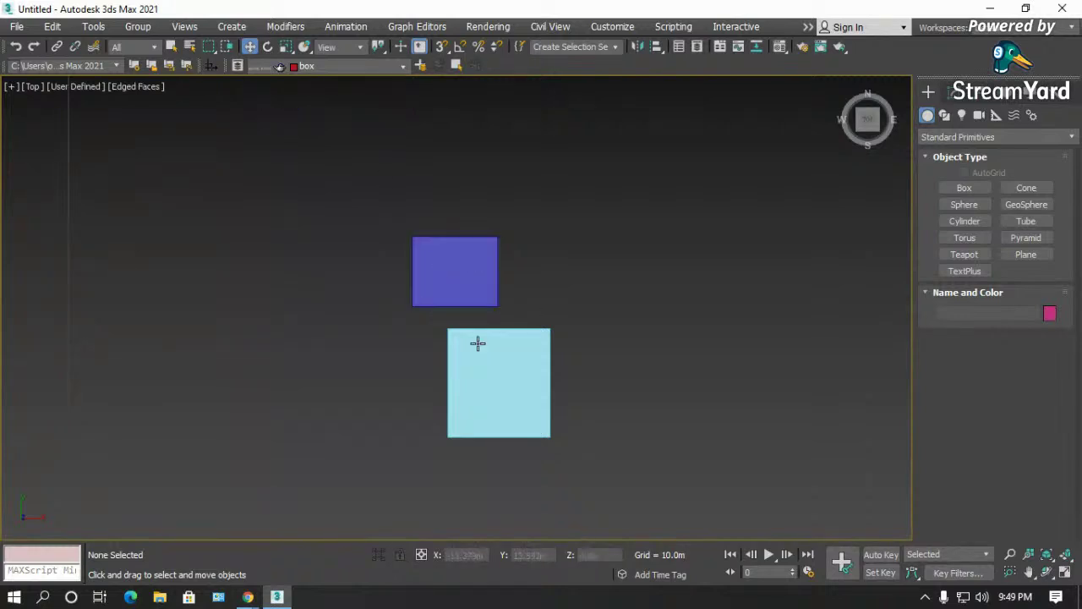
{"action": "left_click", "coordinate": [318, 66]}
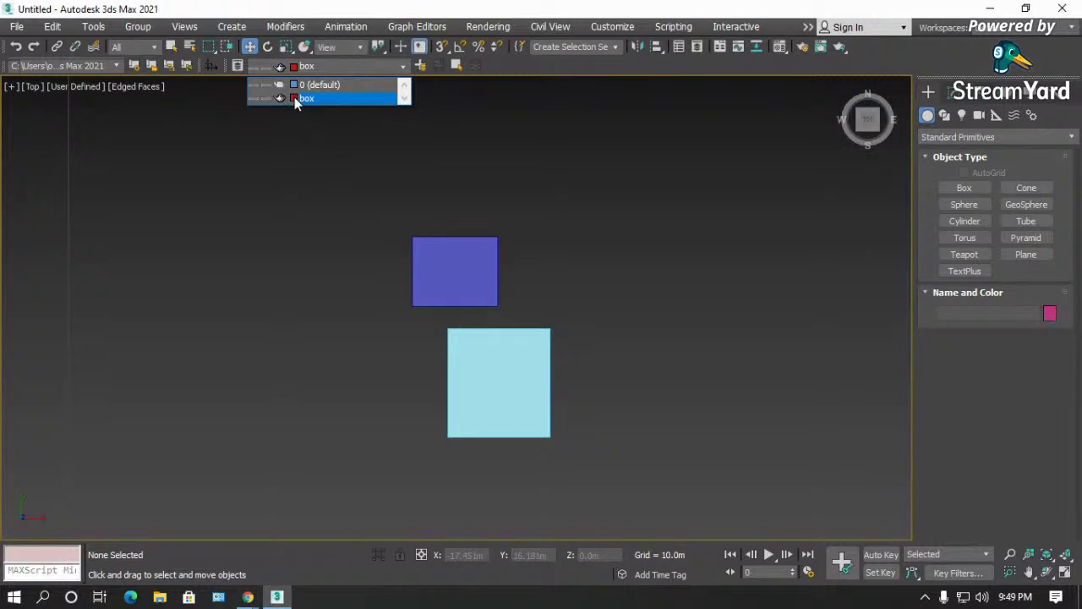
{"action": "left_click", "coordinate": [294, 99]}
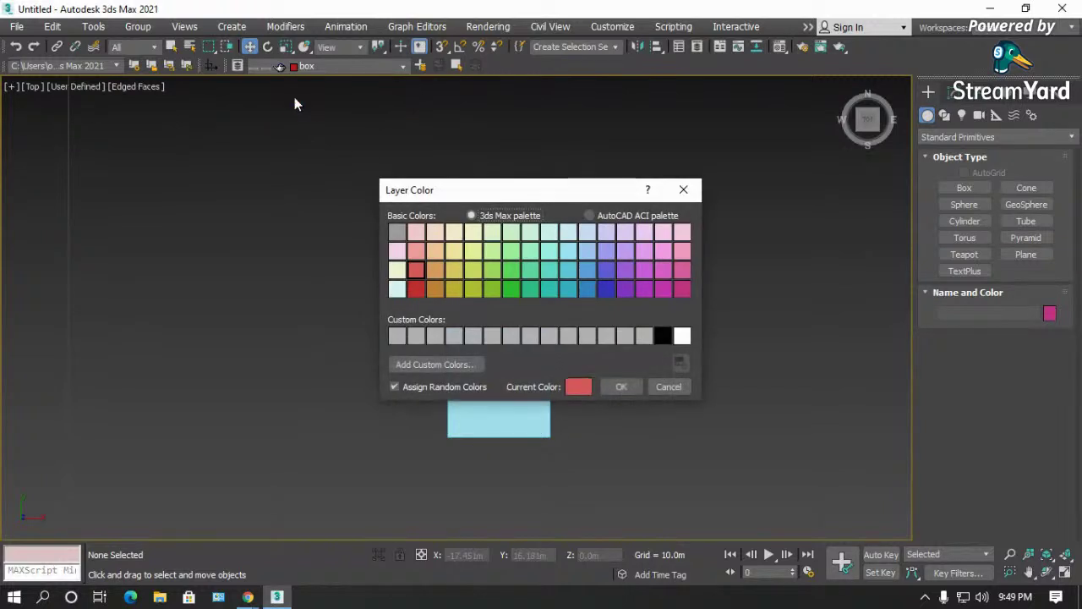
{"action": "left_click", "coordinate": [666, 387]}
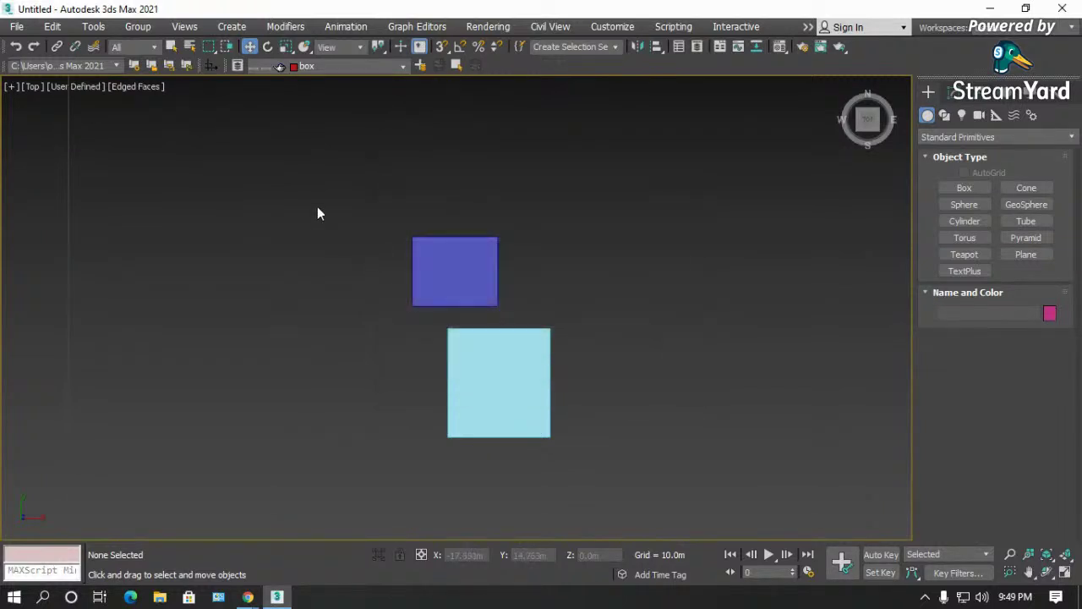
{"action": "left_click", "coordinate": [335, 67]}
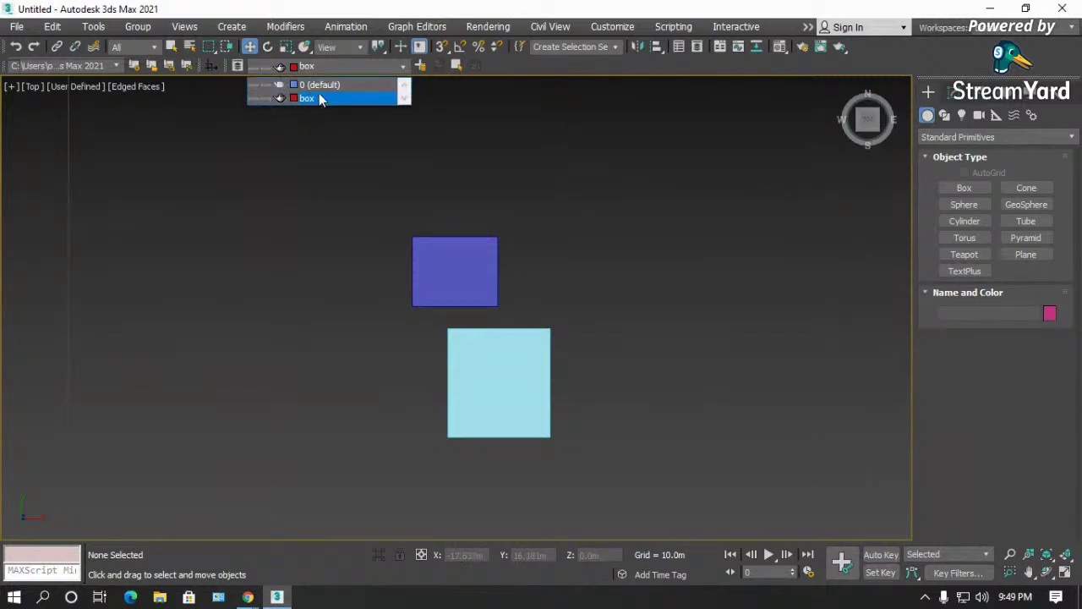
{"action": "left_click", "coordinate": [434, 143]}
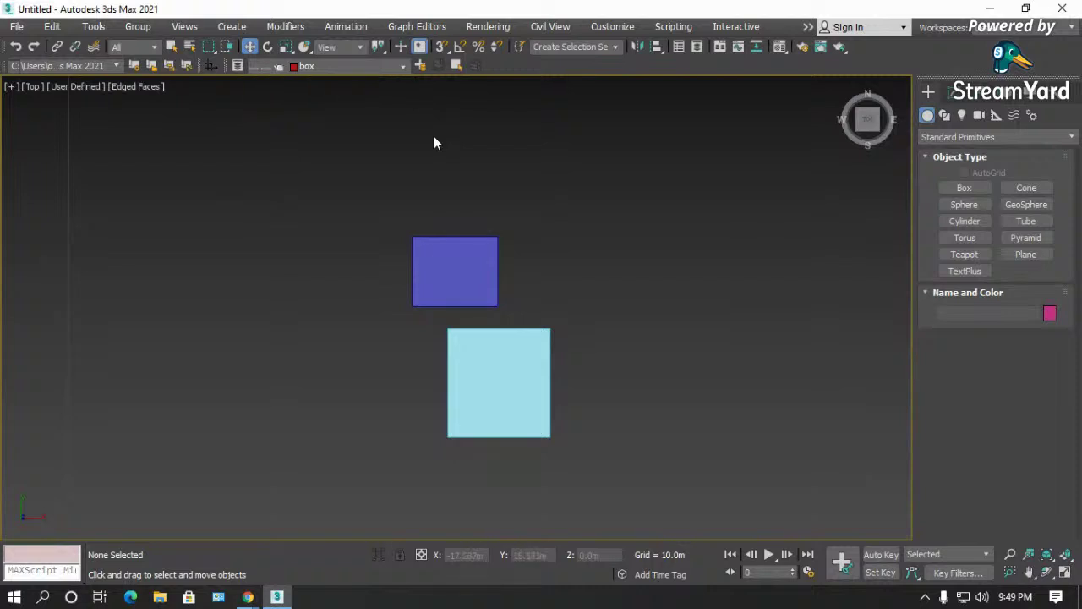
- Select both test boxes and rename the box layer to 'wall'
{"action": "left_click", "coordinate": [494, 286]}
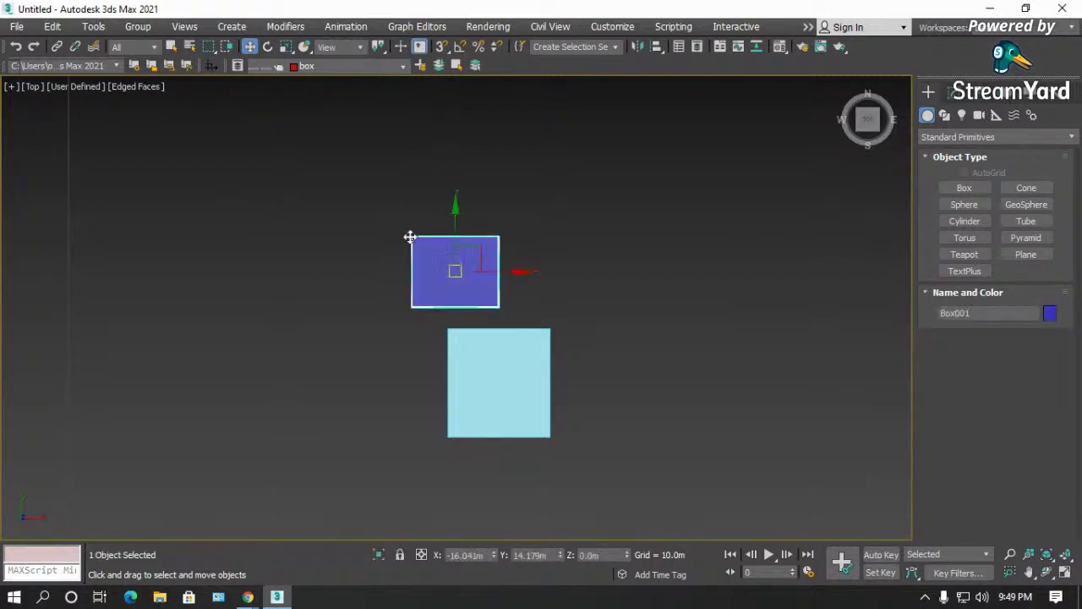
{"action": "left_click_drag", "start_coordinate": [646, 188], "coordinate": [359, 413]}
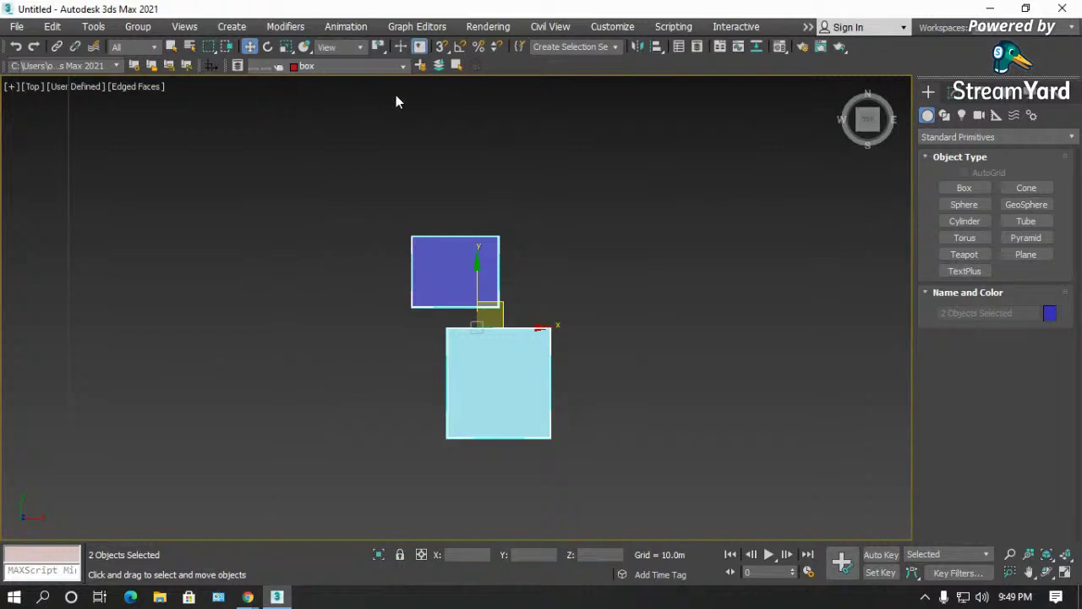
{"action": "left_click", "coordinate": [400, 67]}
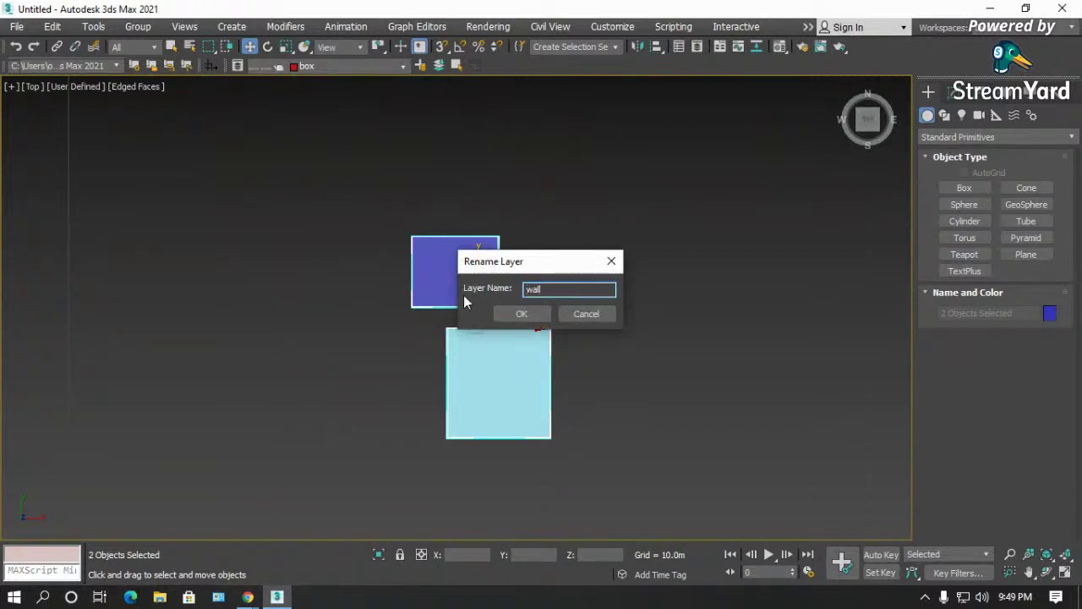
{"action": "left_click", "coordinate": [521, 314]}
- Delete both test boxes from the scene
{"action": "left_click", "coordinate": [615, 228]}
{"action": "left_click_drag", "start_coordinate": [616, 228], "coordinate": [333, 427]}
{"action": "key", "text": "Delete"}
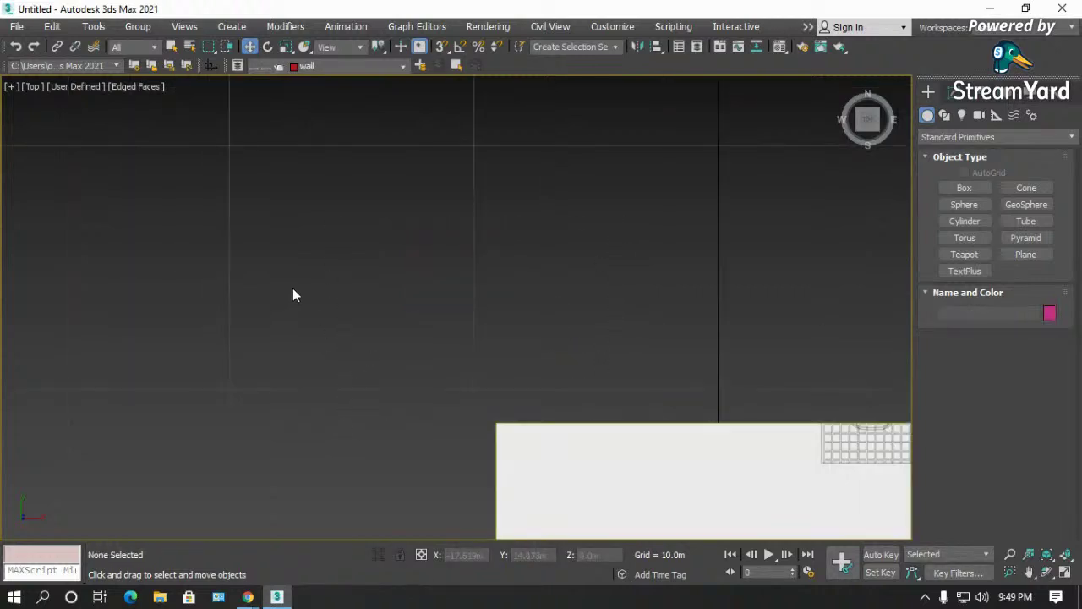
- Turn on snapping for tracing the floor plan
{"action": "scroll", "coordinate": [273, 221], "scroll_direction": "down", "scroll_amount": 2}
{"action": "scroll", "coordinate": [434, 367], "scroll_direction": "up", "scroll_amount": 5}
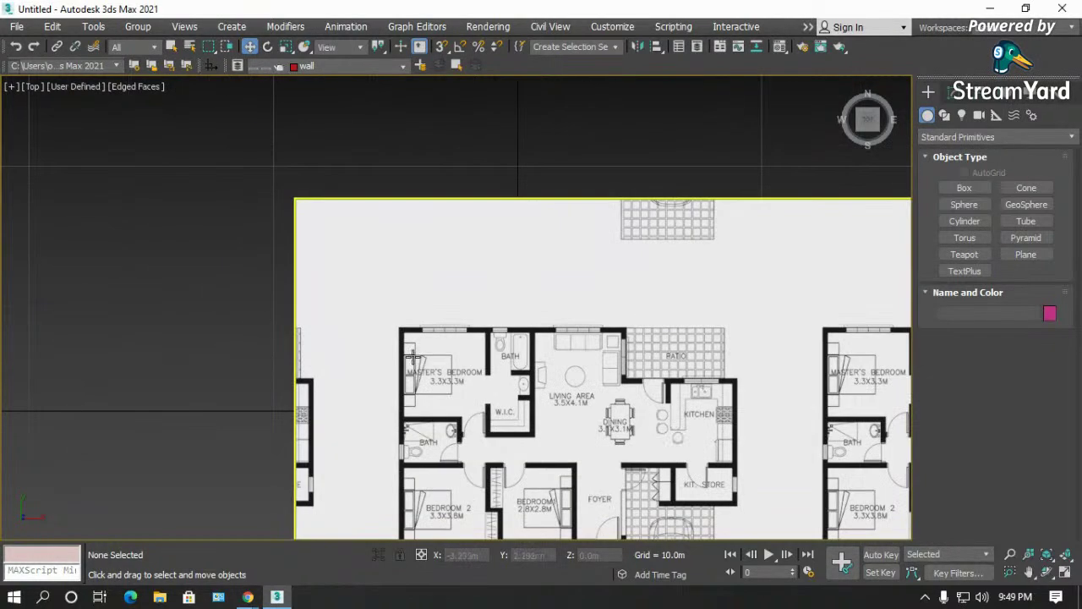
{"action": "scroll", "coordinate": [434, 368], "scroll_direction": "up", "scroll_amount": 2}
{"action": "scroll", "coordinate": [433, 368], "scroll_direction": "down", "scroll_amount": 2}
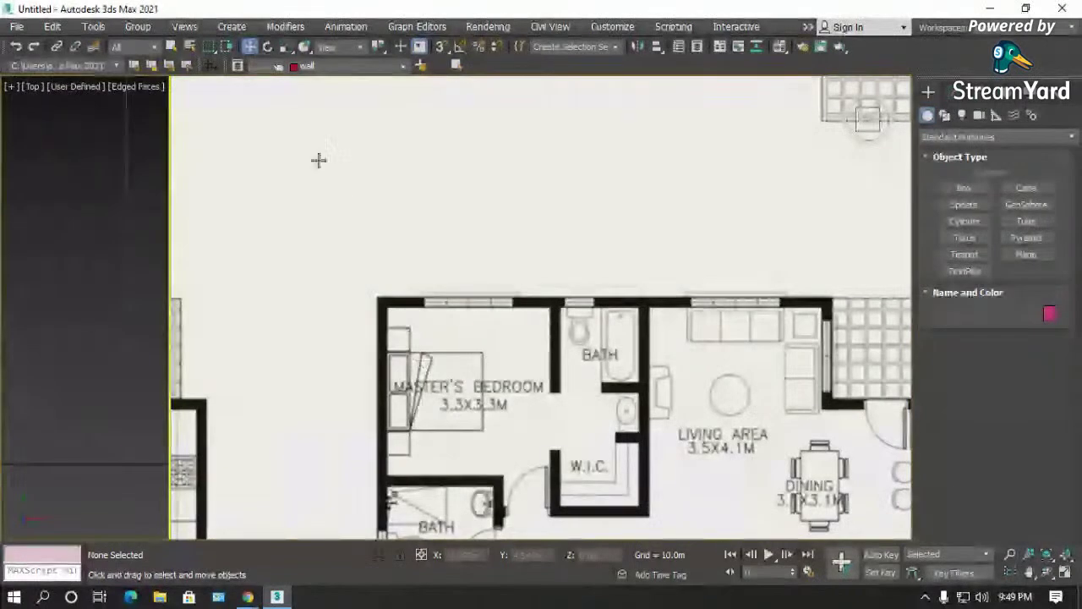
{"action": "left_click", "coordinate": [213, 65]}
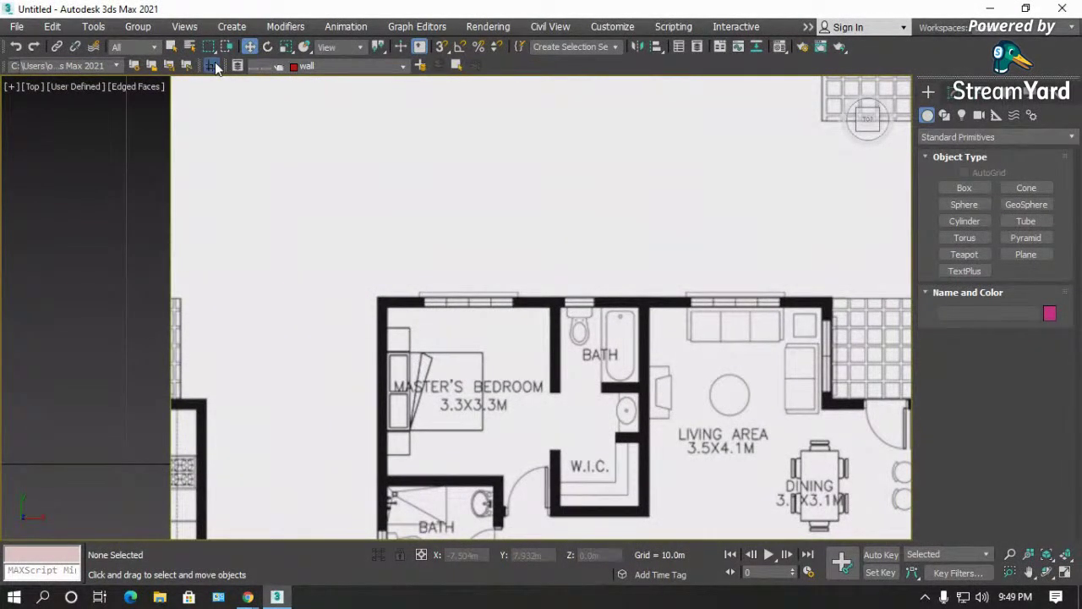
- Choose AEC Extended Wall and start Wall001 at the master bedroom's top-left corner
{"action": "left_click", "coordinate": [969, 137]}
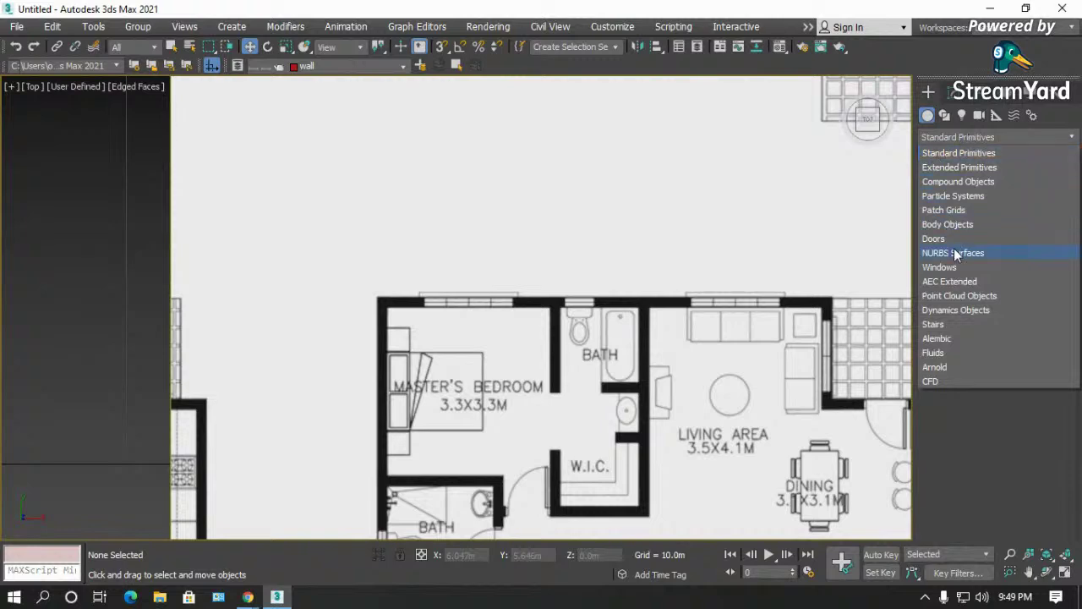
{"action": "left_click", "coordinate": [954, 282]}
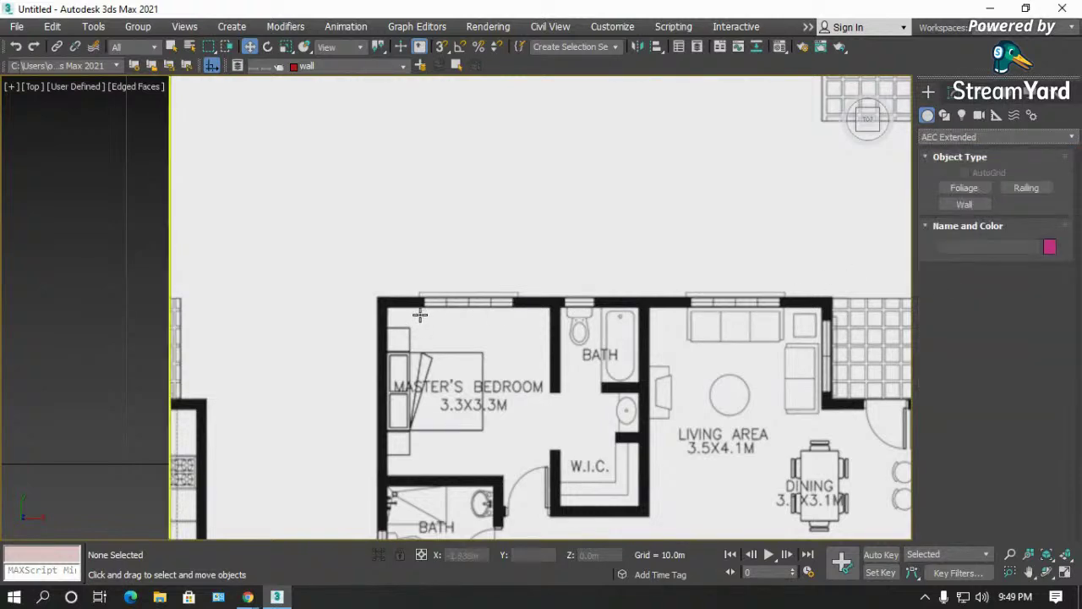
{"action": "scroll", "coordinate": [419, 313], "scroll_direction": "up", "scroll_amount": 3}
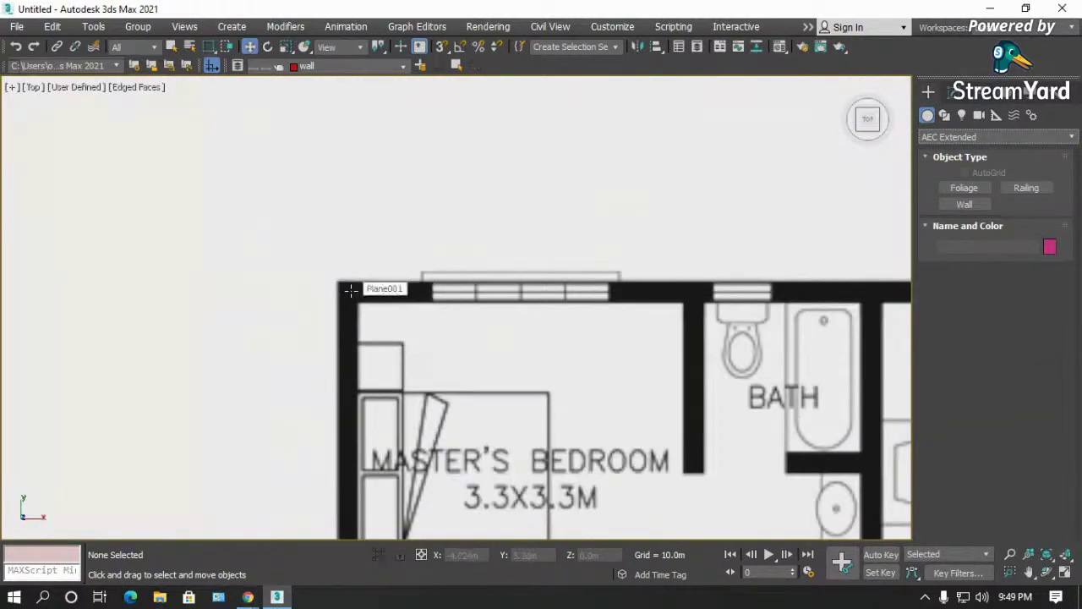
{"action": "left_click", "coordinate": [965, 204]}
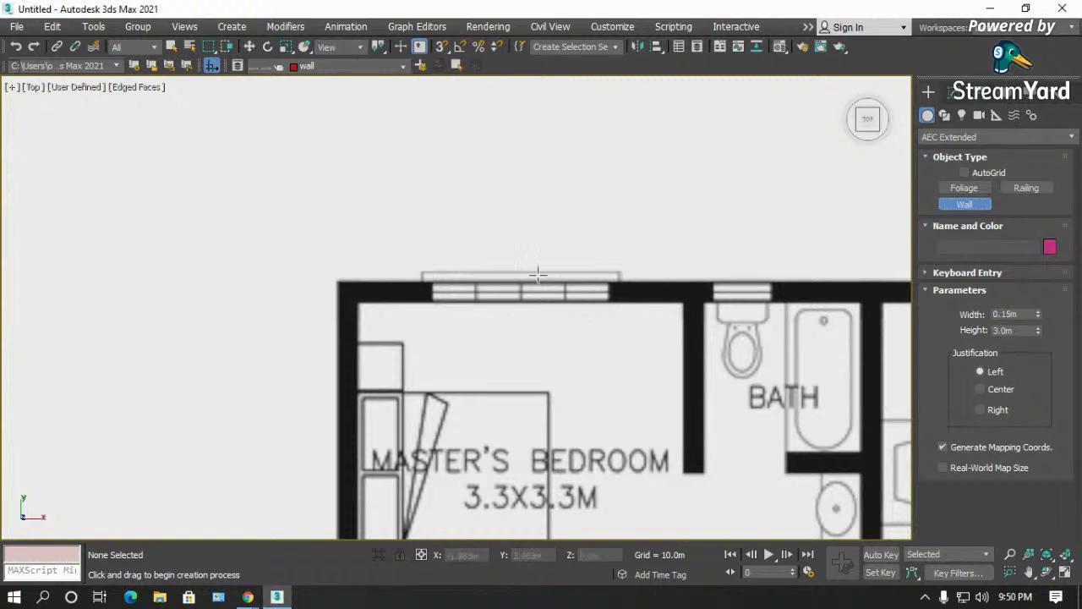
{"action": "left_click", "coordinate": [338, 281]}
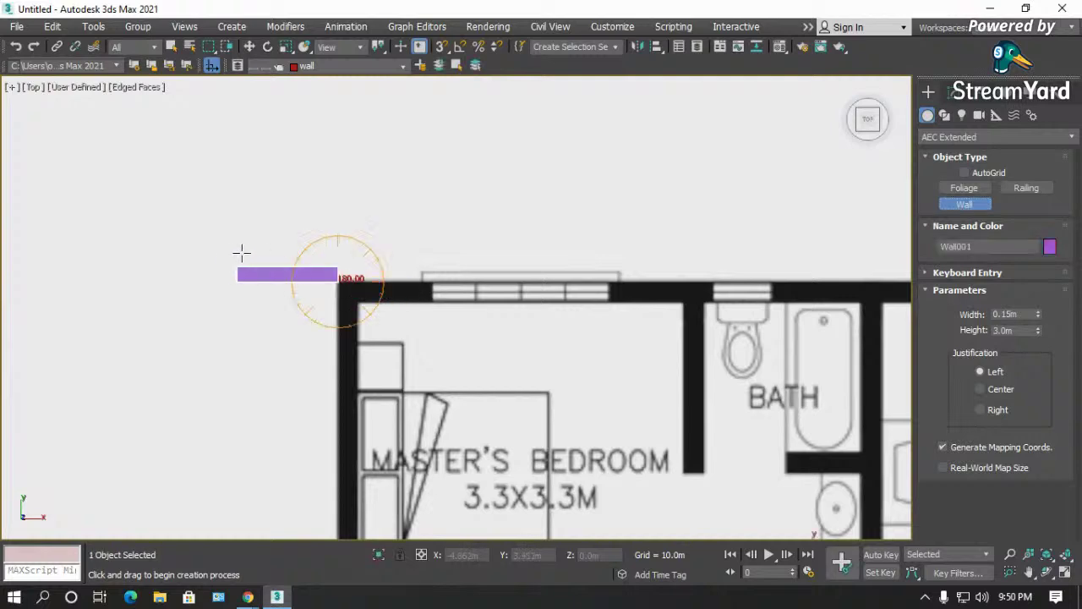
- Add Wall001 corners at the patio's top, the patio-kitchen junction and the kitchen's top-right
{"action": "scroll", "coordinate": [254, 266], "scroll_direction": "down", "scroll_amount": 3}
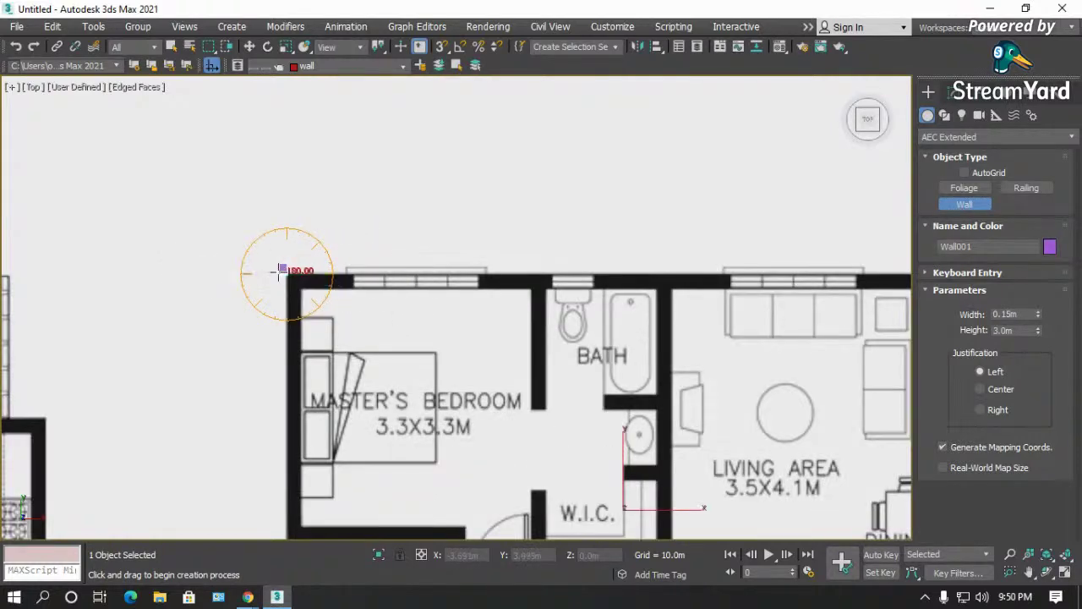
{"action": "scroll", "coordinate": [279, 270], "scroll_direction": "down", "scroll_amount": 3}
{"action": "scroll", "coordinate": [599, 275], "scroll_direction": "up", "scroll_amount": 5}
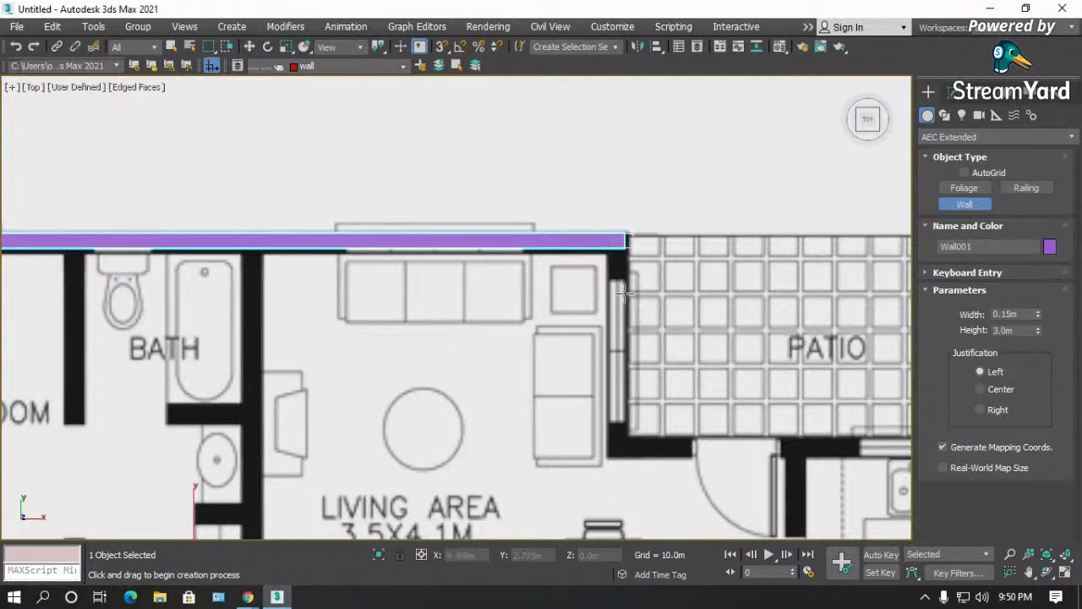
{"action": "scroll", "coordinate": [630, 290], "scroll_direction": "up", "scroll_amount": 4}
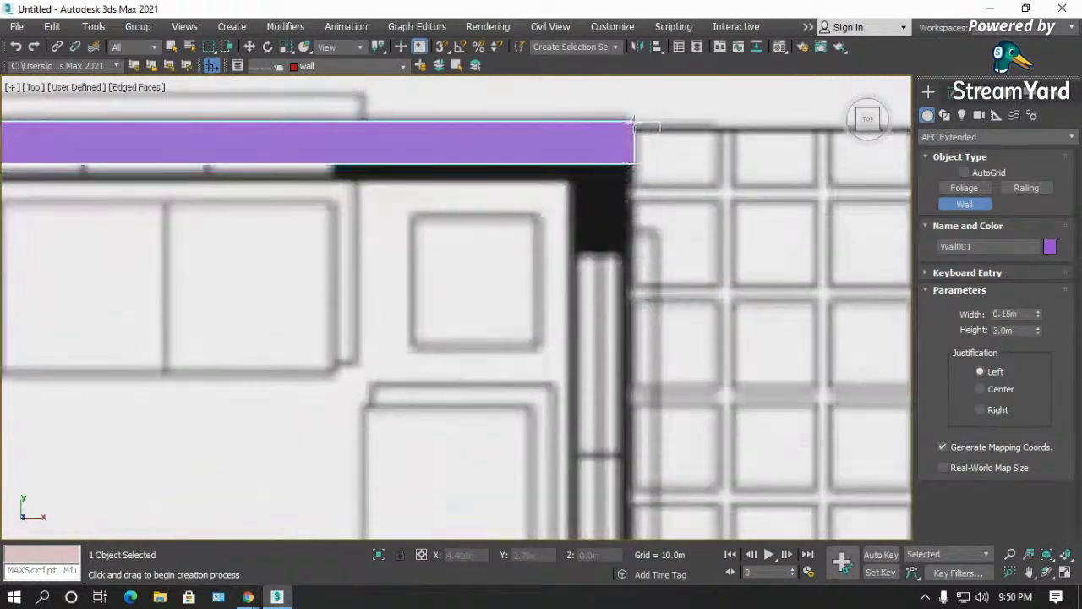
{"action": "left_click", "coordinate": [630, 121]}
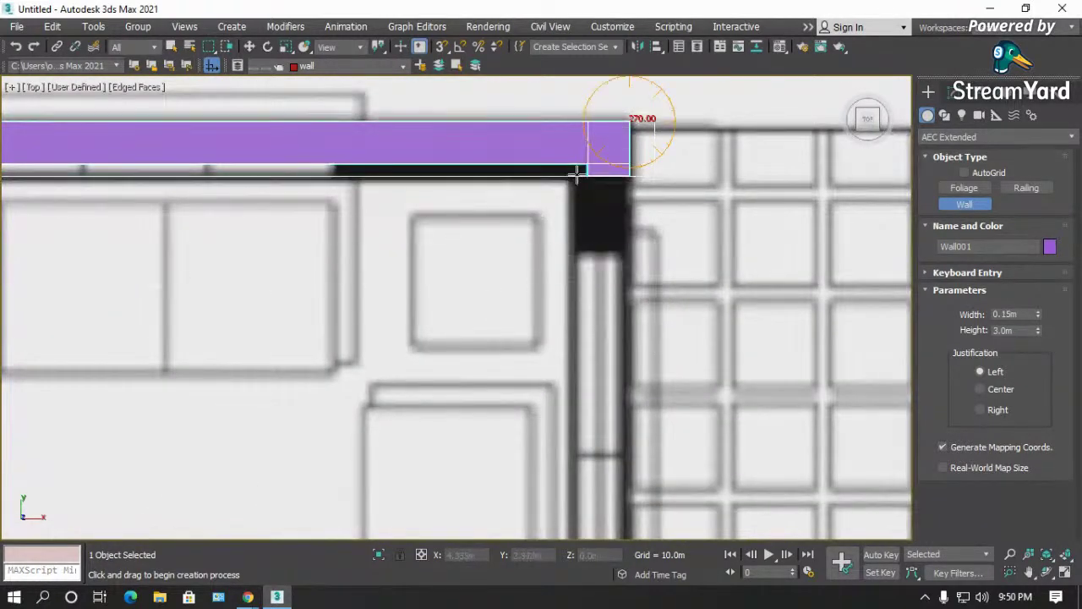
{"action": "scroll", "coordinate": [577, 181], "scroll_direction": "down", "scroll_amount": 5}
{"action": "scroll", "coordinate": [597, 362], "scroll_direction": "up", "scroll_amount": 4}
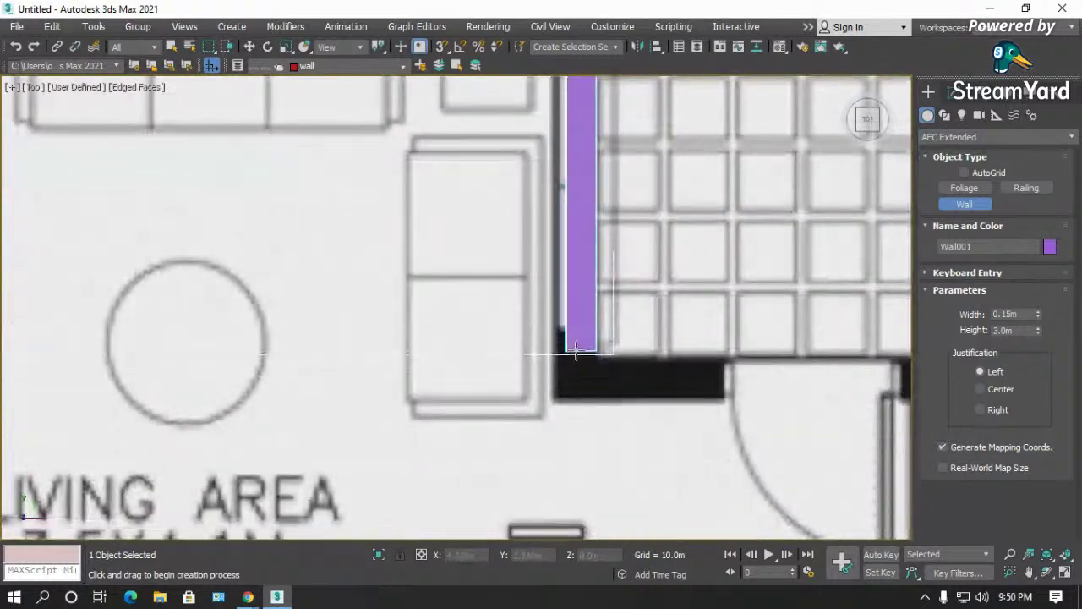
{"action": "left_click", "coordinate": [575, 354]}
{"action": "scroll", "coordinate": [327, 330], "scroll_direction": "down", "scroll_amount": 5}
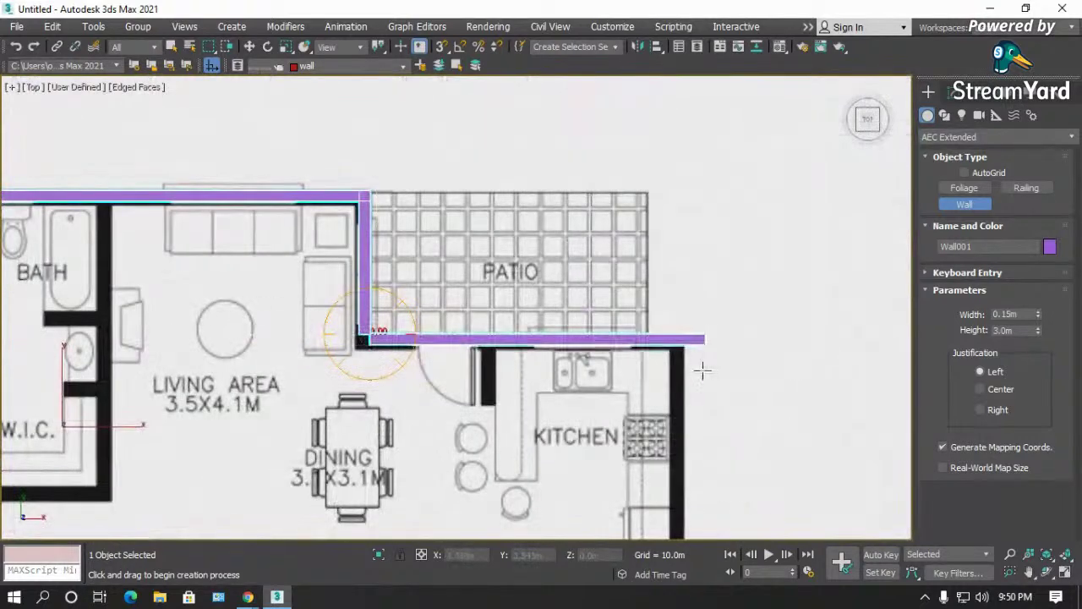
{"action": "scroll", "coordinate": [701, 370], "scroll_direction": "up", "scroll_amount": 4}
{"action": "left_click", "coordinate": [657, 361]}
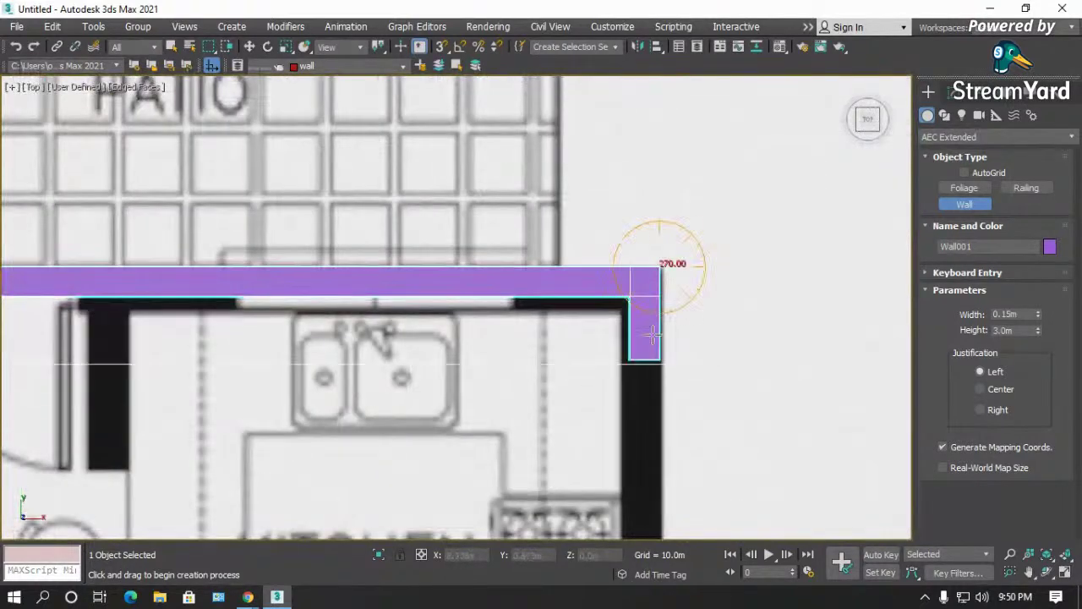
- Run Wall001 along the kitchen store's bottom edge, finish it, and start a second wall
{"action": "scroll", "coordinate": [630, 155], "scroll_direction": "down", "scroll_amount": 5}
{"action": "scroll", "coordinate": [636, 156], "scroll_direction": "down", "scroll_amount": 2}
{"action": "scroll", "coordinate": [614, 355], "scroll_direction": "up", "scroll_amount": 5}
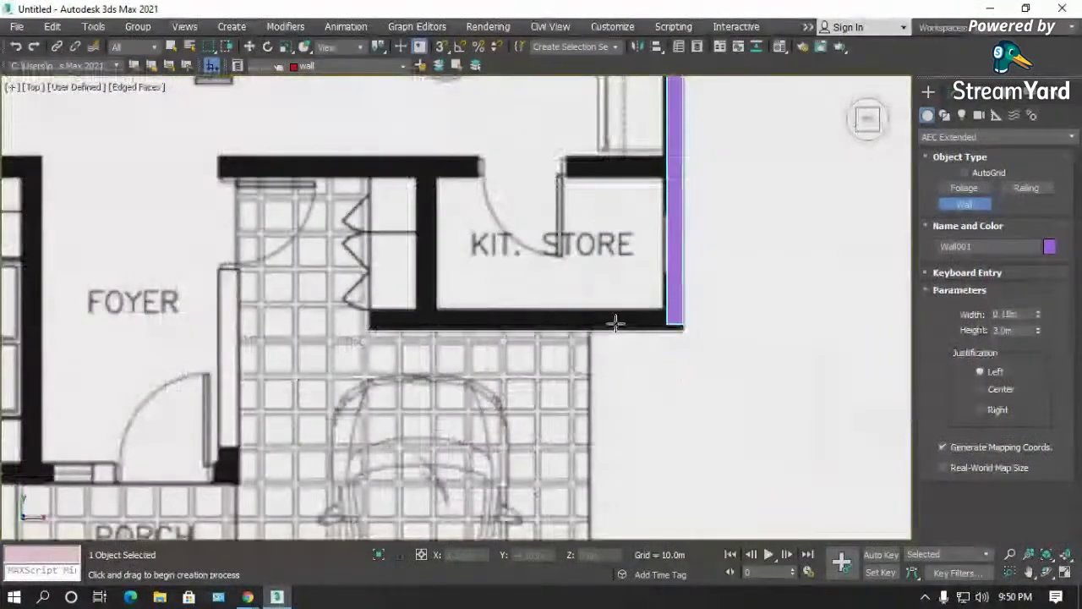
{"action": "left_click", "coordinate": [615, 326]}
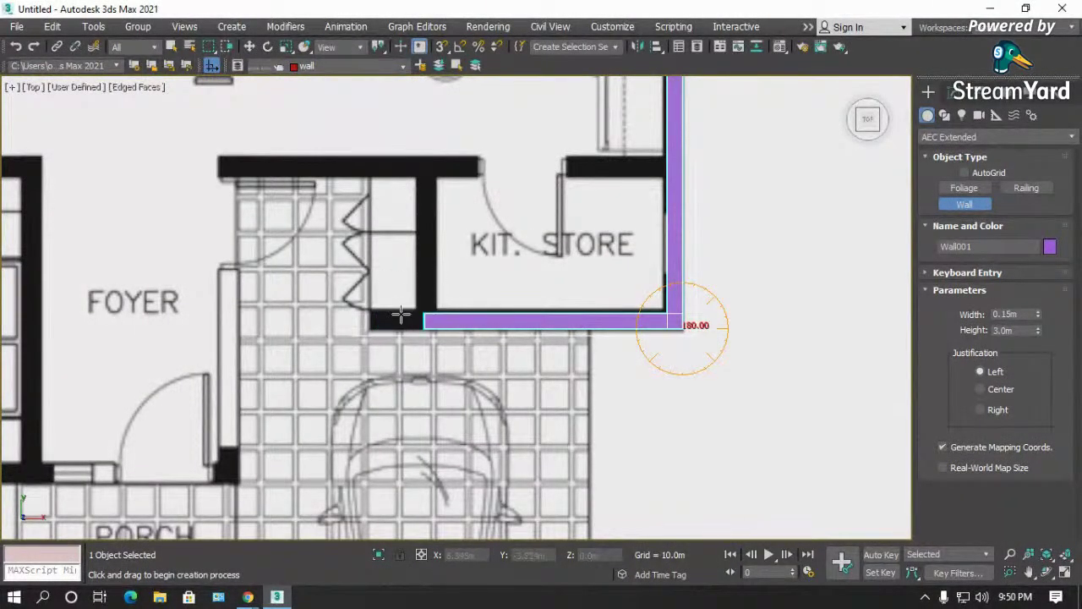
{"action": "left_click", "coordinate": [369, 318]}
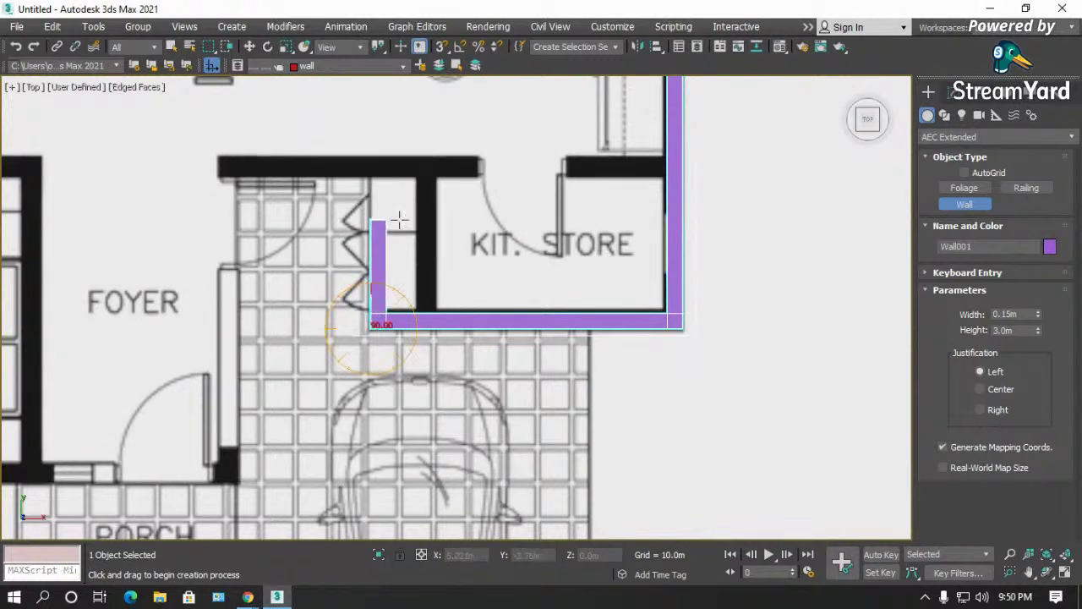
{"action": "right_click", "coordinate": [431, 250]}
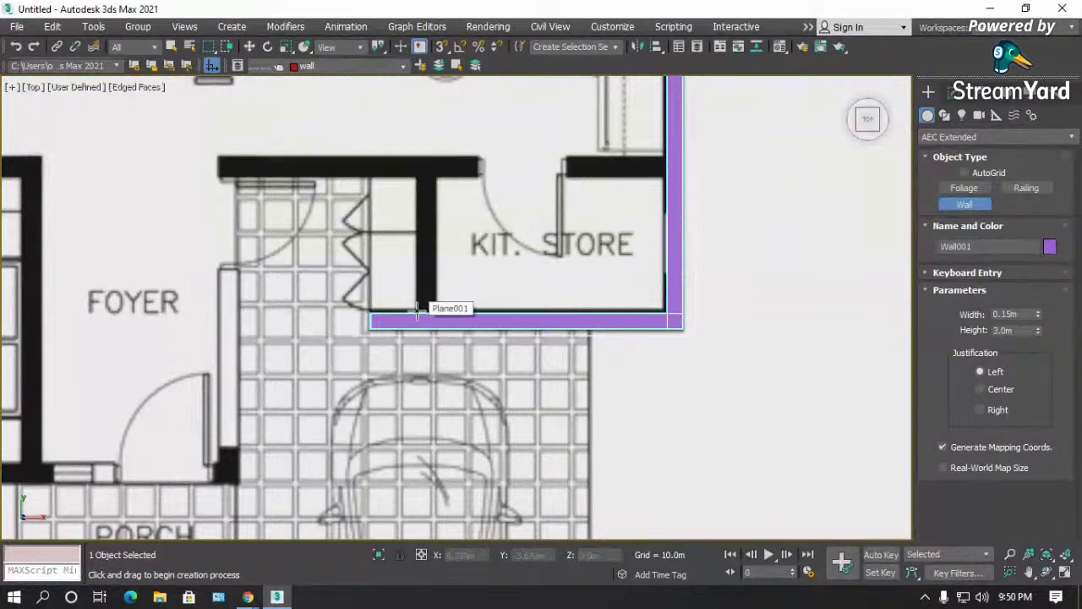
{"action": "left_click", "coordinate": [417, 311]}
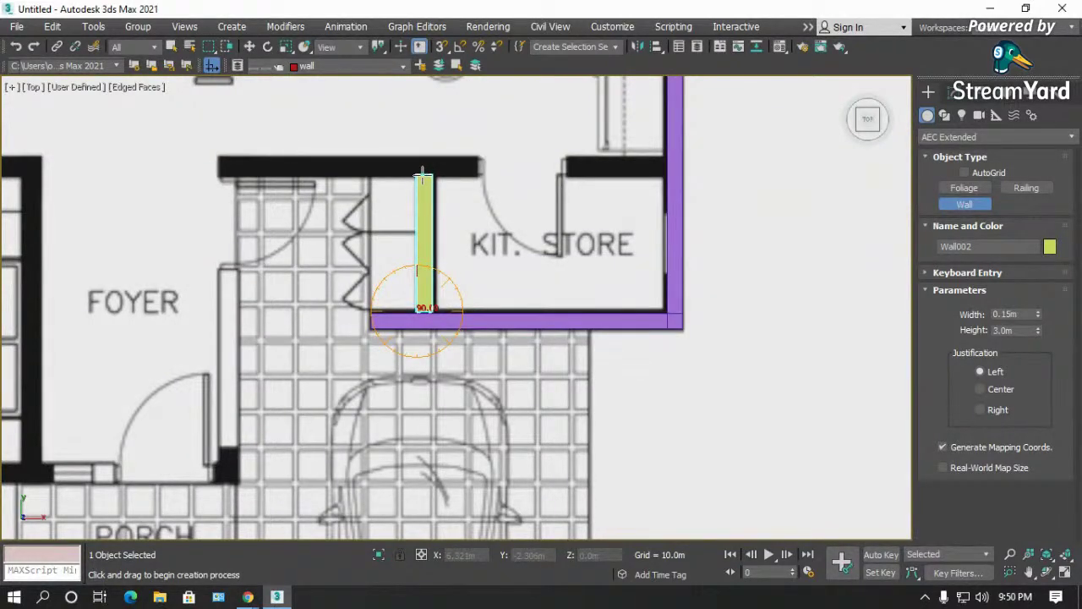
- Extend the second wall around the foyer's top, top-left and bottom-left corners
{"action": "left_click", "coordinate": [424, 169]}
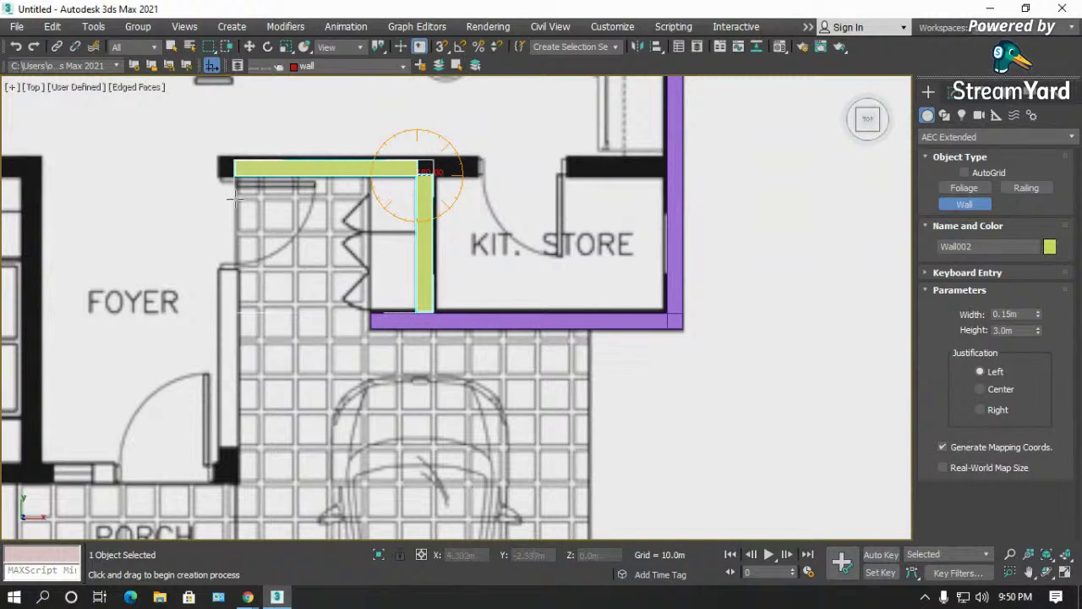
{"action": "left_click", "coordinate": [236, 188]}
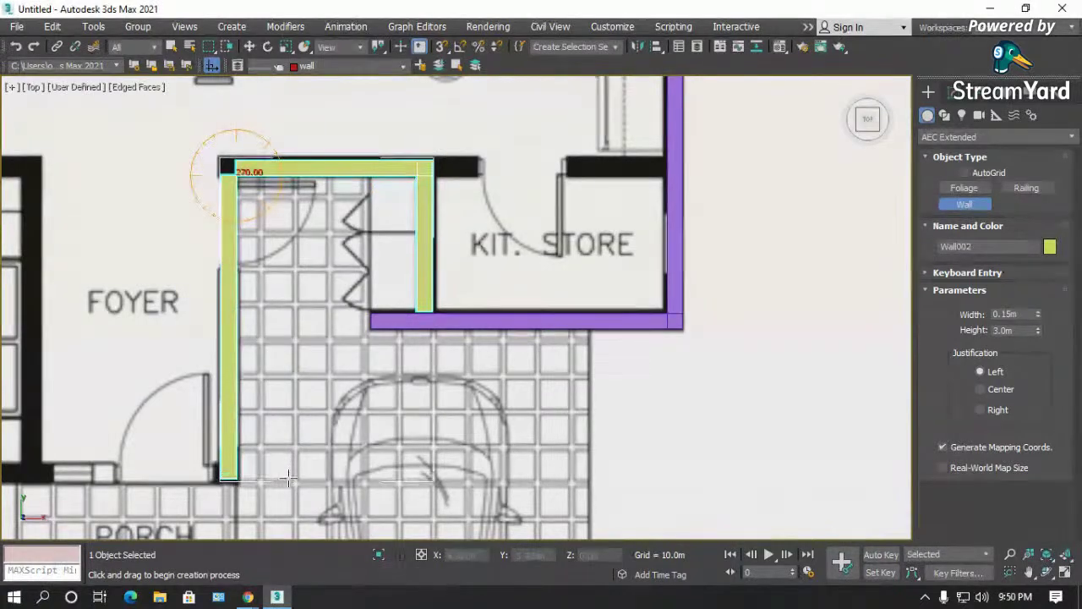
{"action": "left_click", "coordinate": [288, 480]}
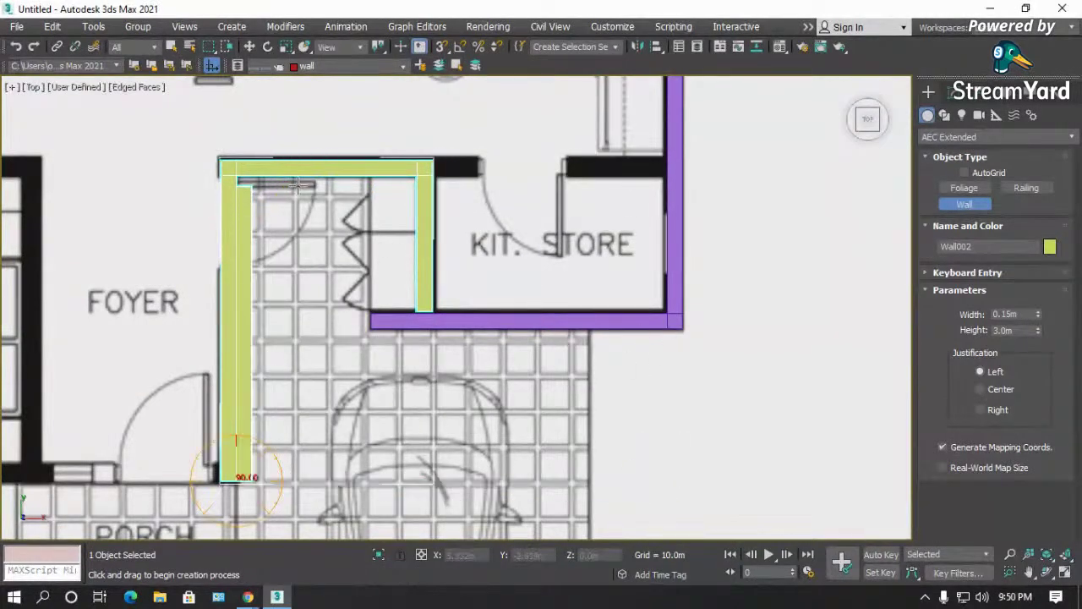
{"action": "scroll", "coordinate": [806, 256], "scroll_direction": "down", "scroll_amount": 2}
{"action": "scroll", "coordinate": [806, 255], "scroll_direction": "down", "scroll_amount": 1}
{"action": "scroll", "coordinate": [288, 372], "scroll_direction": "up", "scroll_amount": 3}
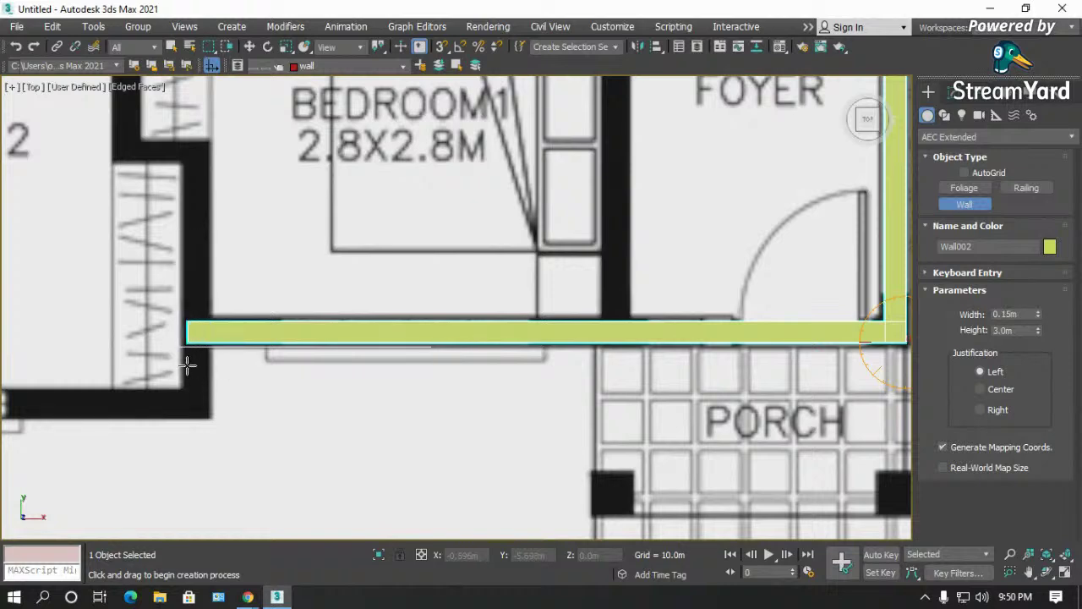
- Continue along the bedrooms' lower walls to Bedroom 2's bottom-left, redoing one misplaced corner
{"action": "left_click", "coordinate": [184, 363]}
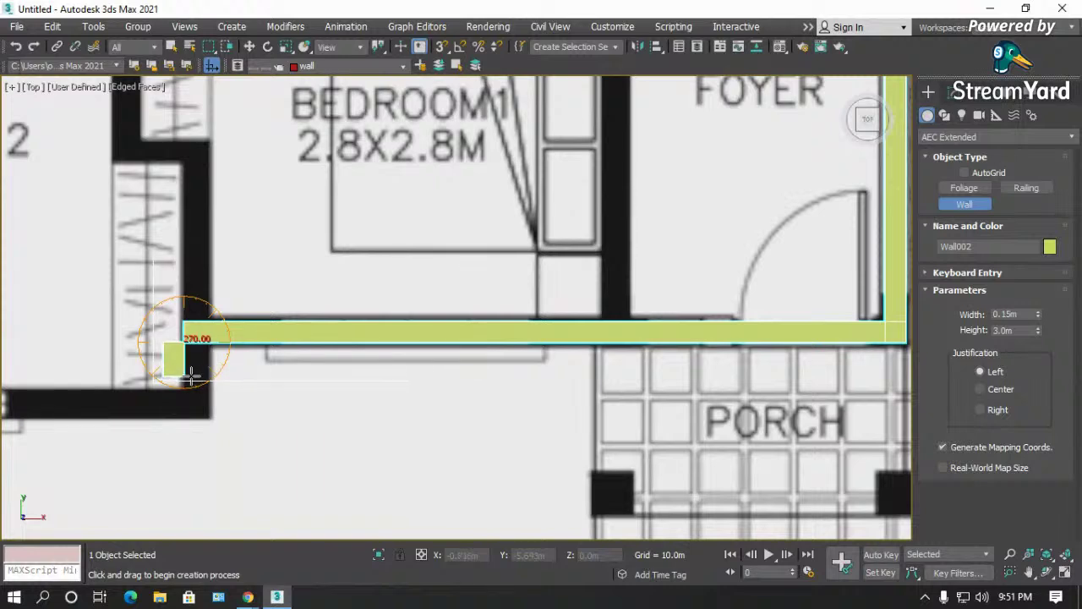
{"action": "key", "text": "BackSpace"}
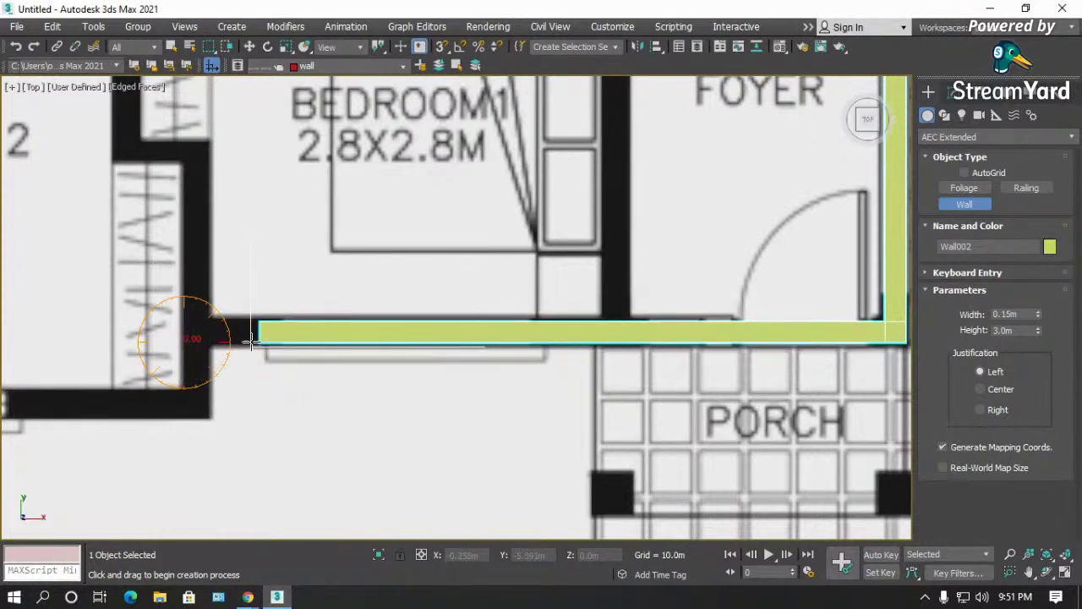
{"action": "left_click", "coordinate": [211, 366]}
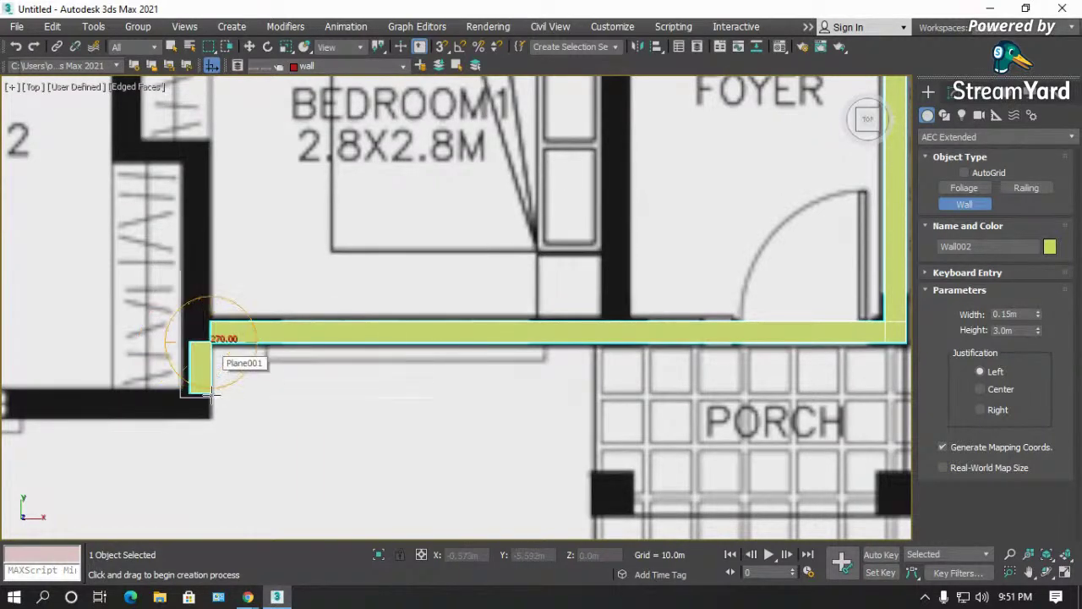
{"action": "left_click", "coordinate": [213, 414]}
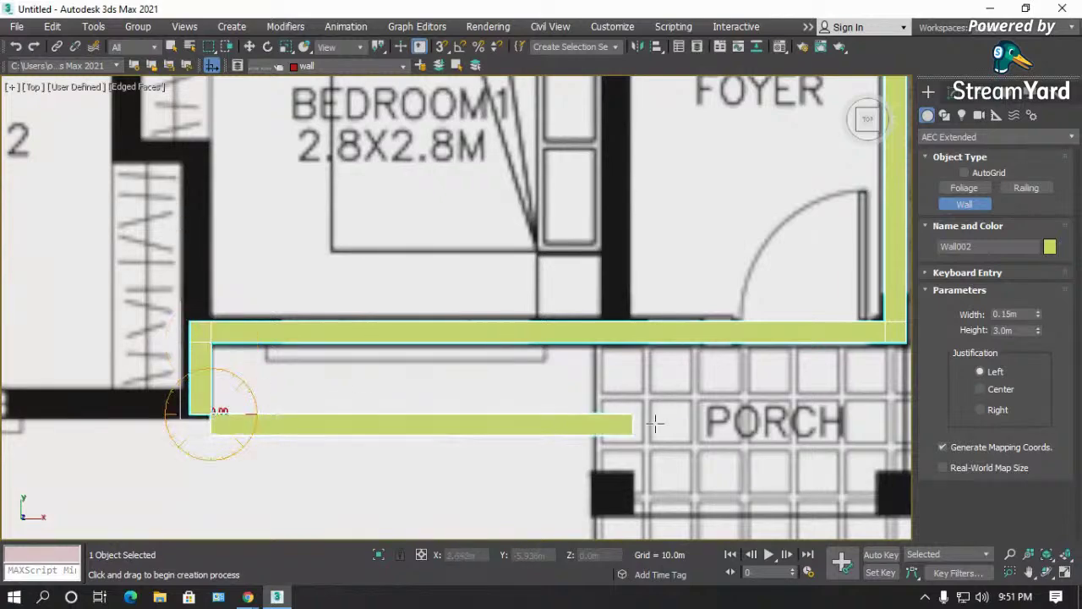
{"action": "scroll", "coordinate": [652, 423], "scroll_direction": "down", "scroll_amount": 3}
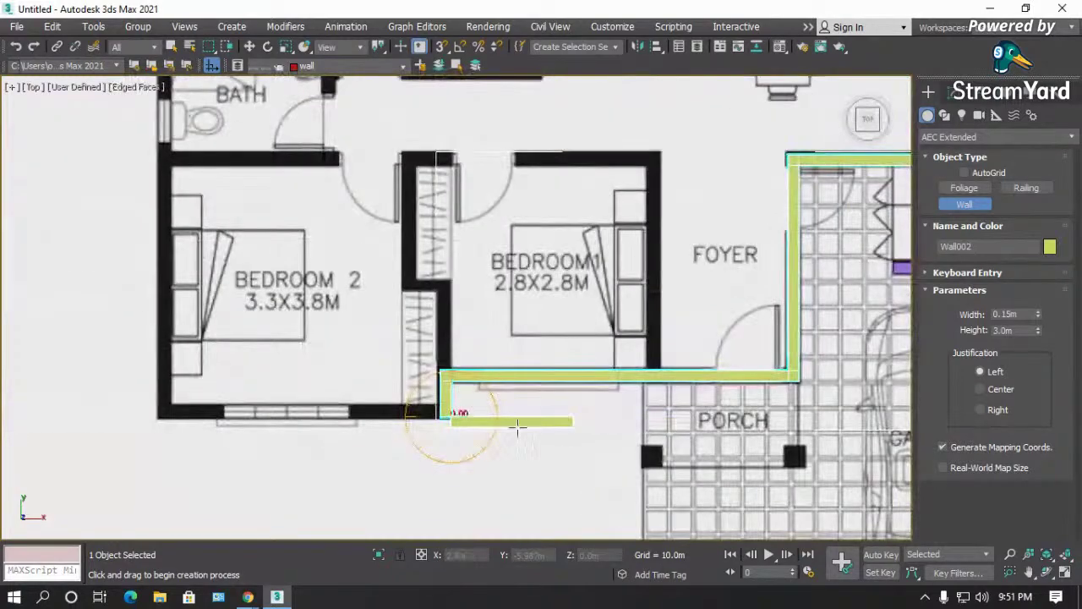
{"action": "left_click", "coordinate": [161, 435]}
- End Wall002 at the plan's top-left corner, meeting the purple wall
{"action": "scroll", "coordinate": [164, 433], "scroll_direction": "down", "scroll_amount": 3}
{"action": "scroll", "coordinate": [223, 145], "scroll_direction": "down", "scroll_amount": 3}
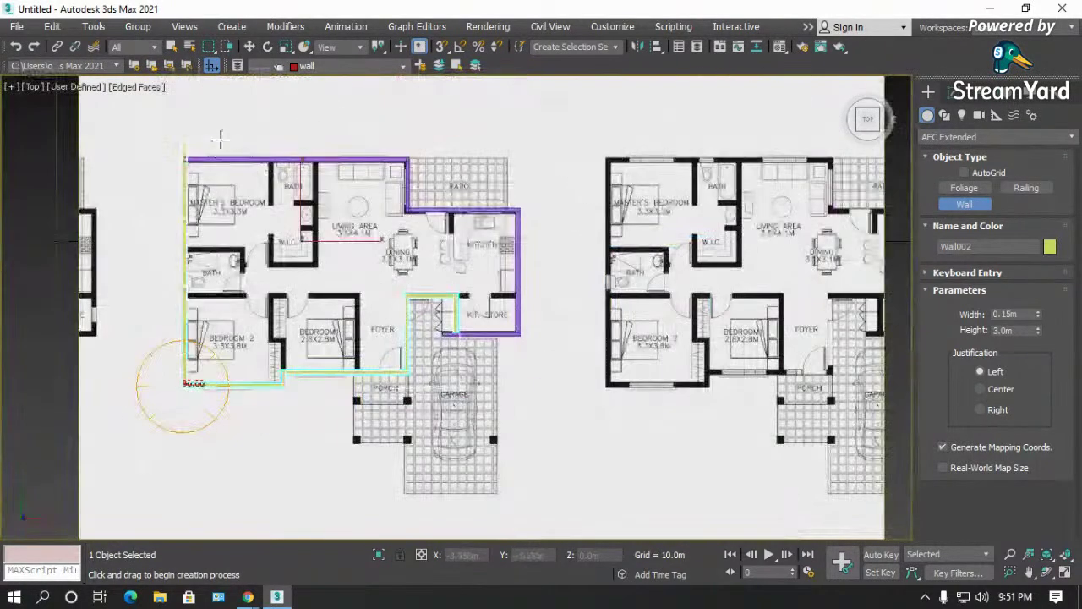
{"action": "scroll", "coordinate": [180, 177], "scroll_direction": "up", "scroll_amount": 10}
{"action": "scroll", "coordinate": [179, 178], "scroll_direction": "up", "scroll_amount": 2}
{"action": "scroll", "coordinate": [474, 218], "scroll_direction": "down", "scroll_amount": 3}
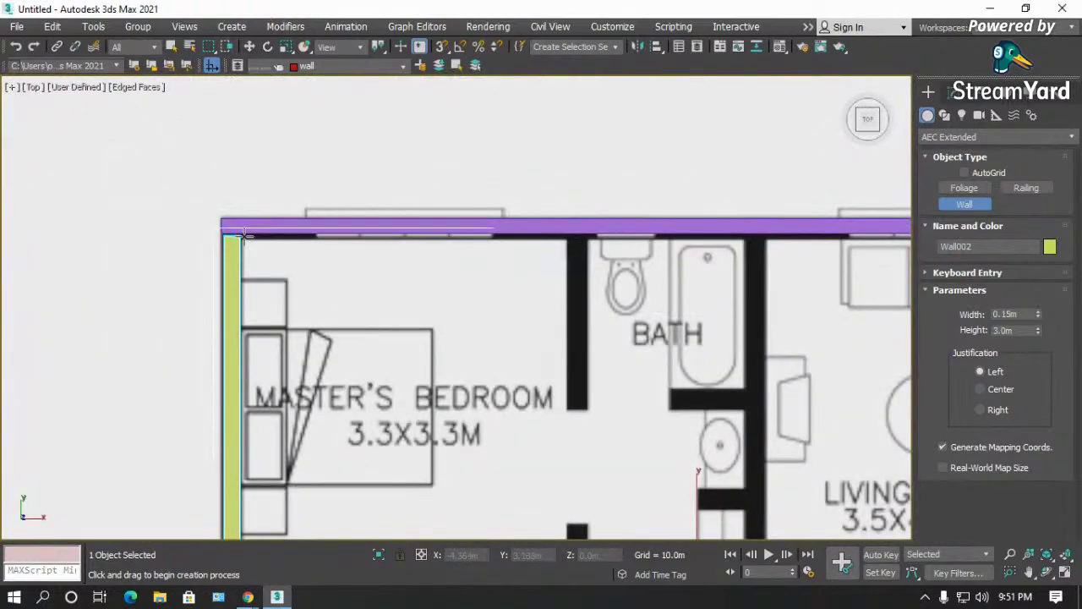
{"action": "scroll", "coordinate": [230, 224], "scroll_direction": "down", "scroll_amount": 4}
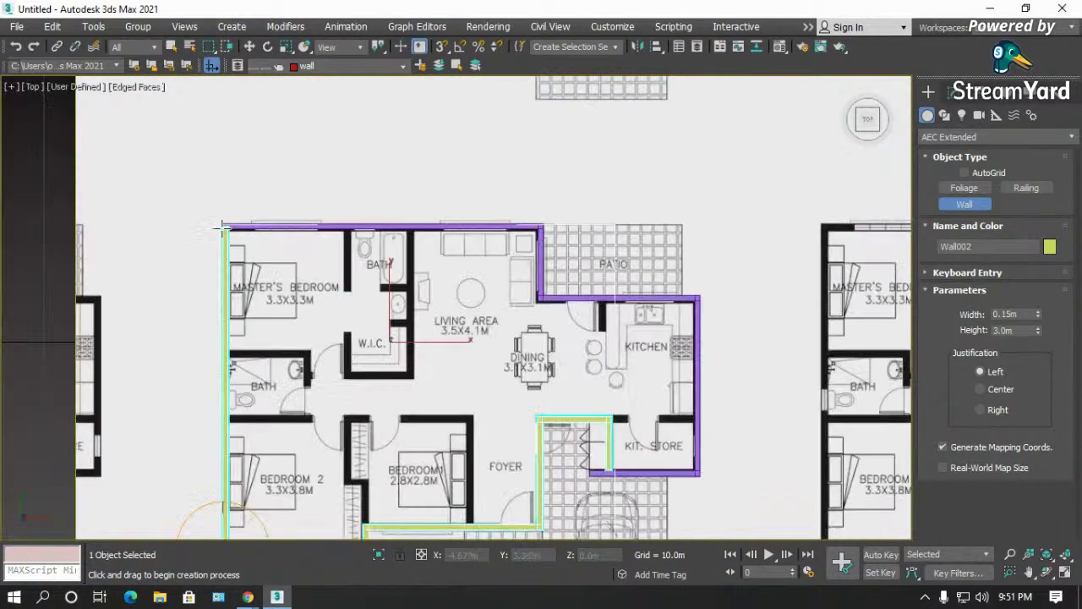
{"action": "scroll", "coordinate": [489, 408], "scroll_direction": "up", "scroll_amount": 5}
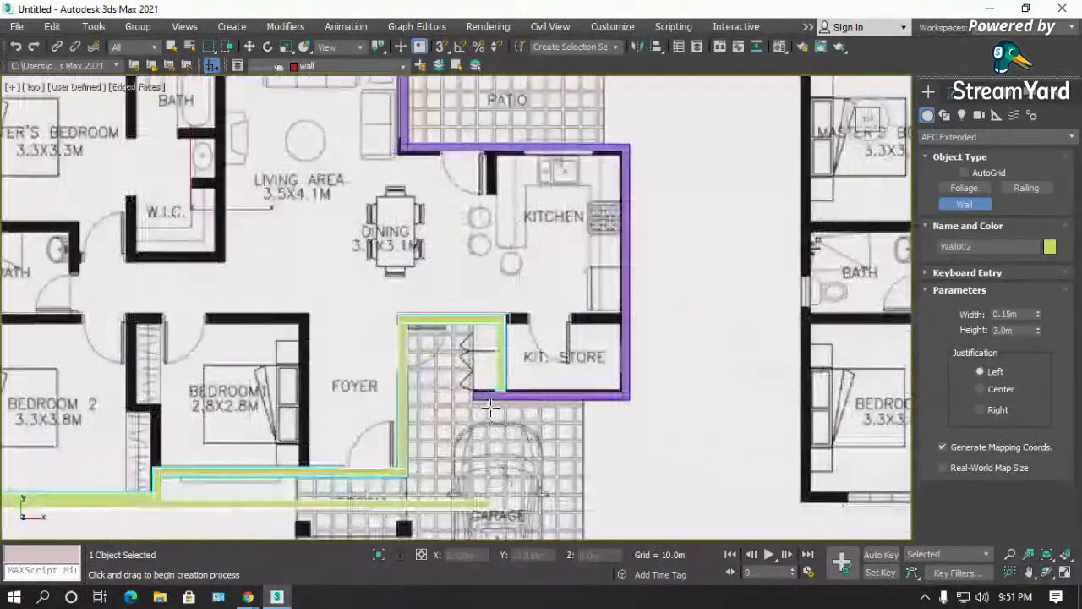
{"action": "scroll", "coordinate": [423, 393], "scroll_direction": "up", "scroll_amount": 2}
{"action": "scroll", "coordinate": [406, 283], "scroll_direction": "down", "scroll_amount": 4}
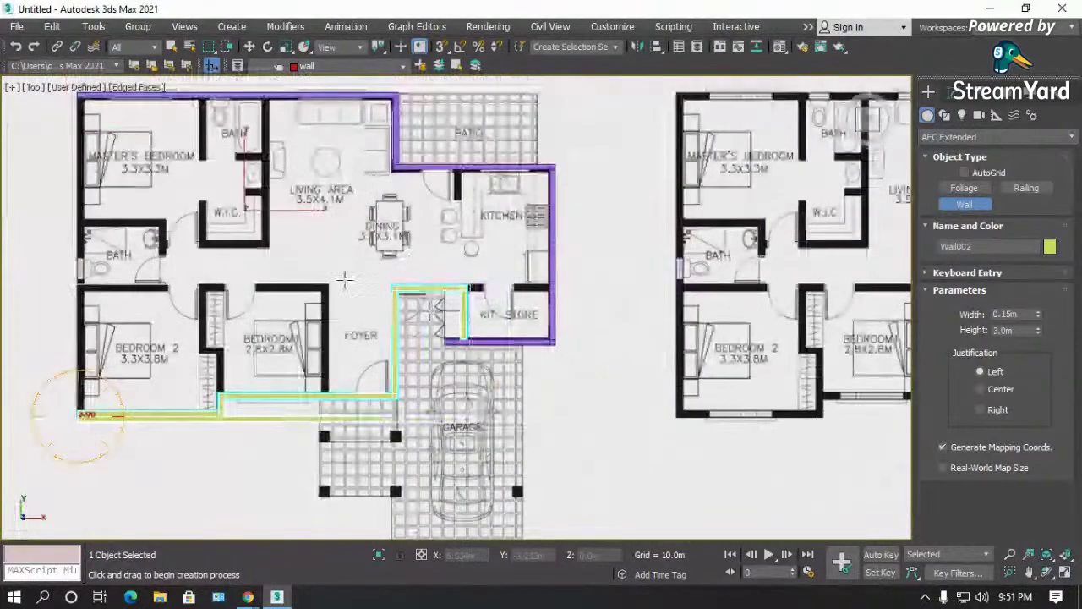
{"action": "scroll", "coordinate": [204, 343], "scroll_direction": "down", "scroll_amount": 2}
{"action": "scroll", "coordinate": [178, 169], "scroll_direction": "up", "scroll_amount": 4}
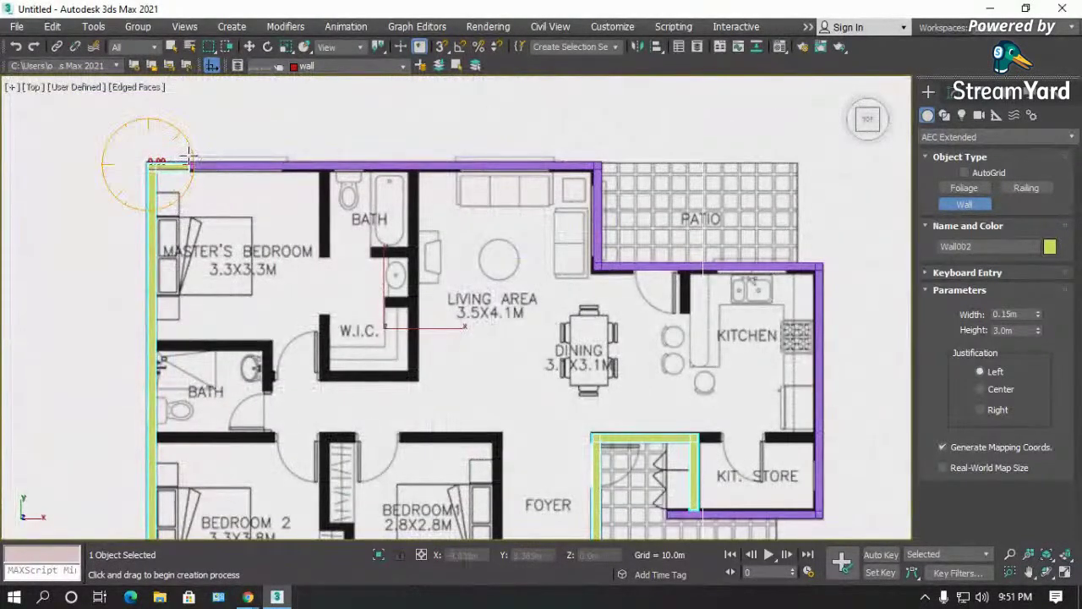
{"action": "left_click", "coordinate": [150, 161]}
{"action": "scroll", "coordinate": [156, 162], "scroll_direction": "down", "scroll_amount": 3}
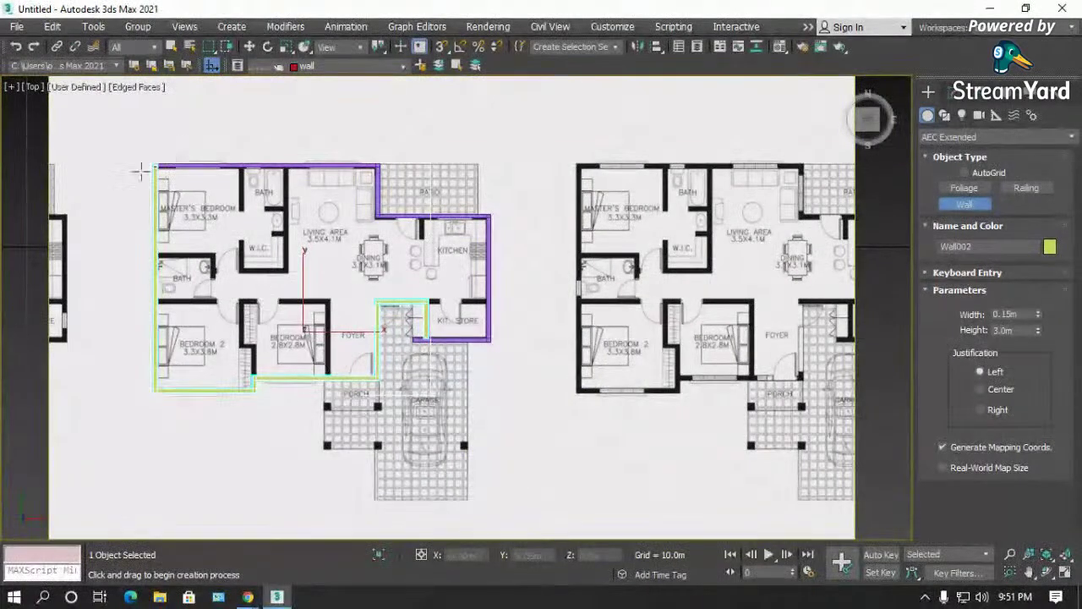
{"action": "scroll", "coordinate": [151, 166], "scroll_direction": "up", "scroll_amount": 5}
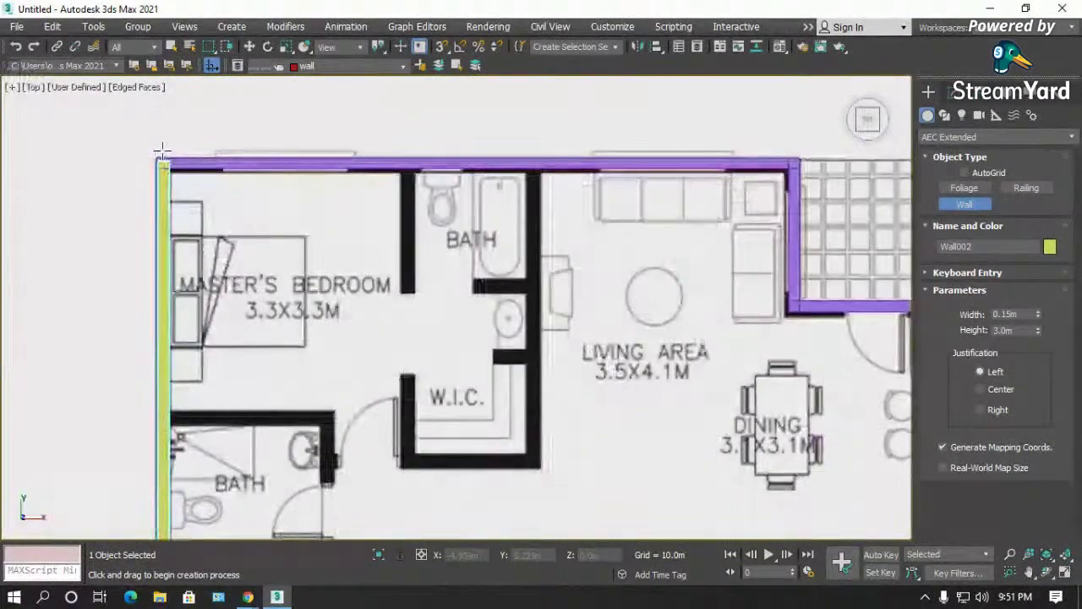
- Switch to Select and Move and select the purple outer wall Wall001
{"action": "left_click", "coordinate": [249, 47]}
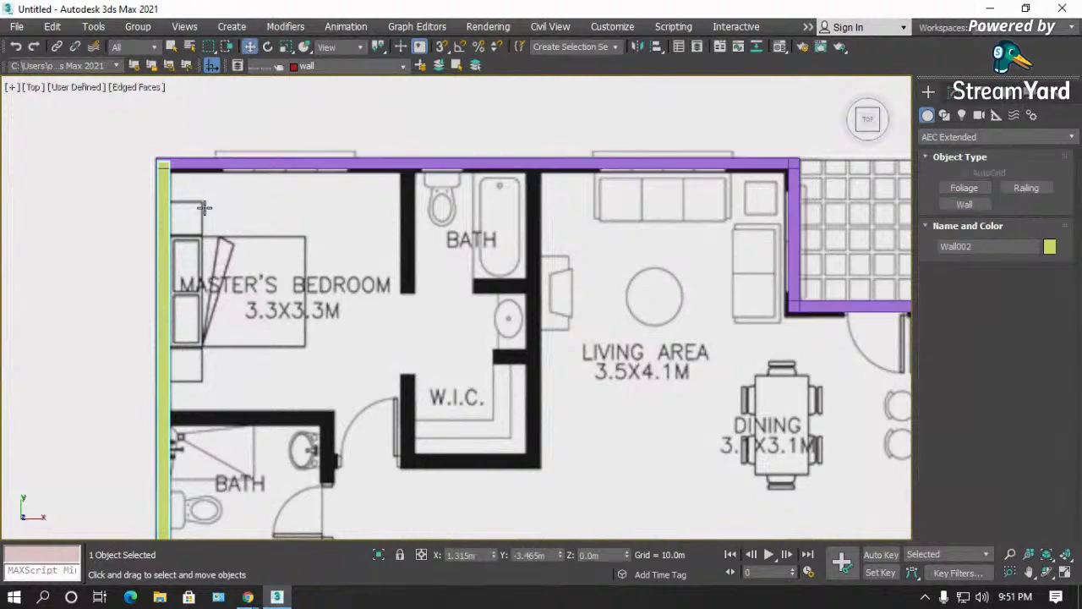
{"action": "scroll", "coordinate": [225, 216], "scroll_direction": "down", "scroll_amount": 4}
{"action": "scroll", "coordinate": [217, 264], "scroll_direction": "up", "scroll_amount": 2}
{"action": "scroll", "coordinate": [477, 243], "scroll_direction": "down", "scroll_amount": 2}
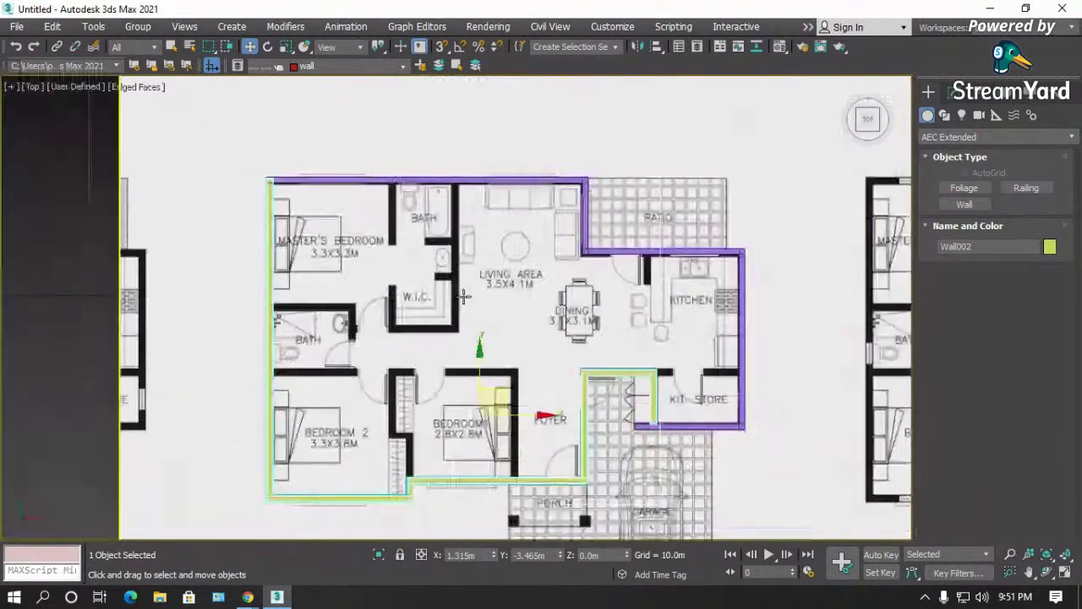
{"action": "scroll", "coordinate": [355, 201], "scroll_direction": "up", "scroll_amount": 4}
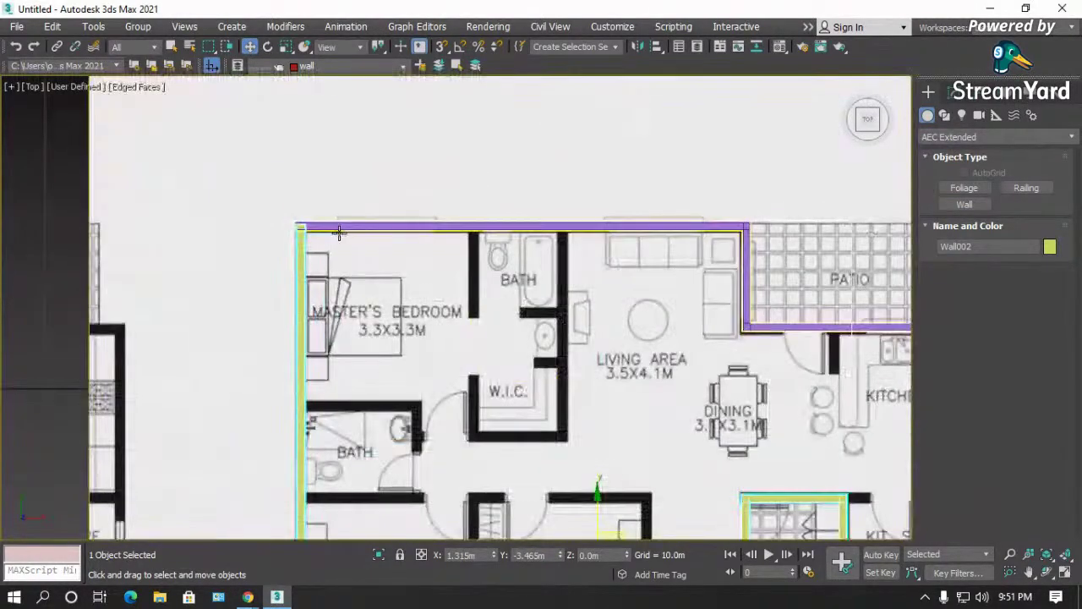
{"action": "left_click", "coordinate": [701, 227]}
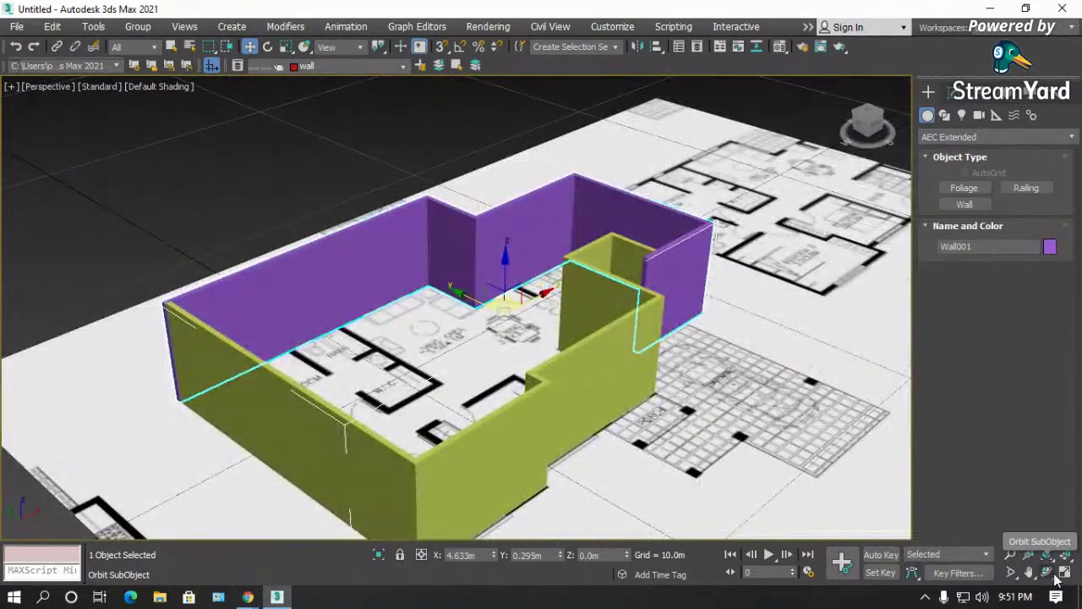
- Orbit the Perspective view and reselect the purple Wall001
{"action": "left_click", "coordinate": [1049, 574]}
{"action": "left_click_drag", "start_coordinate": [416, 365], "coordinate": [531, 393]}
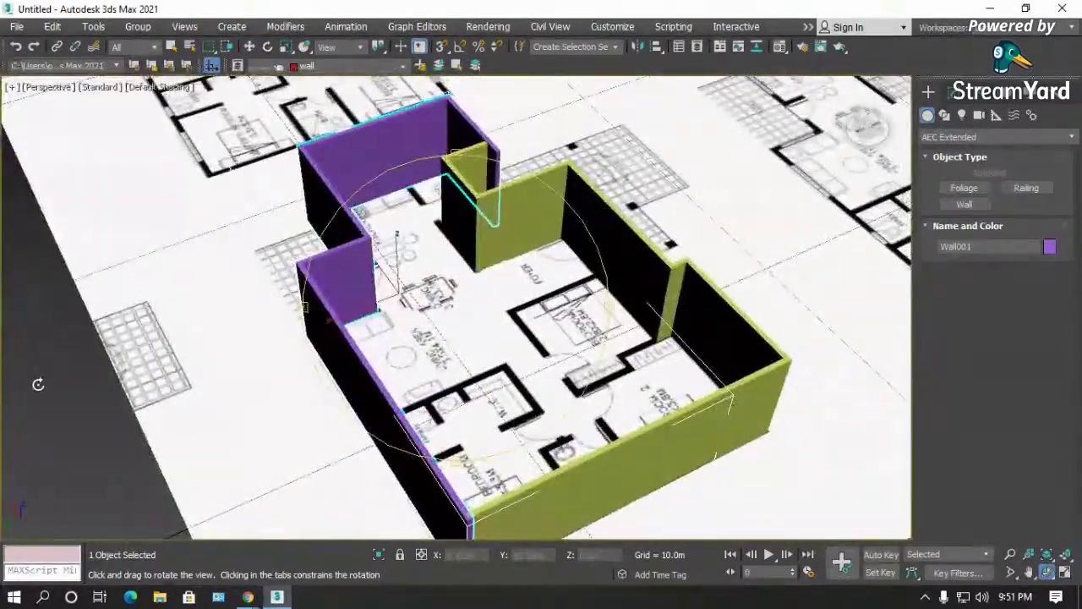
{"action": "right_click", "coordinate": [62, 391]}
{"action": "left_click", "coordinate": [69, 385]}
{"action": "left_click", "coordinate": [406, 136]}
- Attach the yellow-green Wall002 to Wall001 using Attach in the Modify panel
{"action": "left_click", "coordinate": [954, 92]}
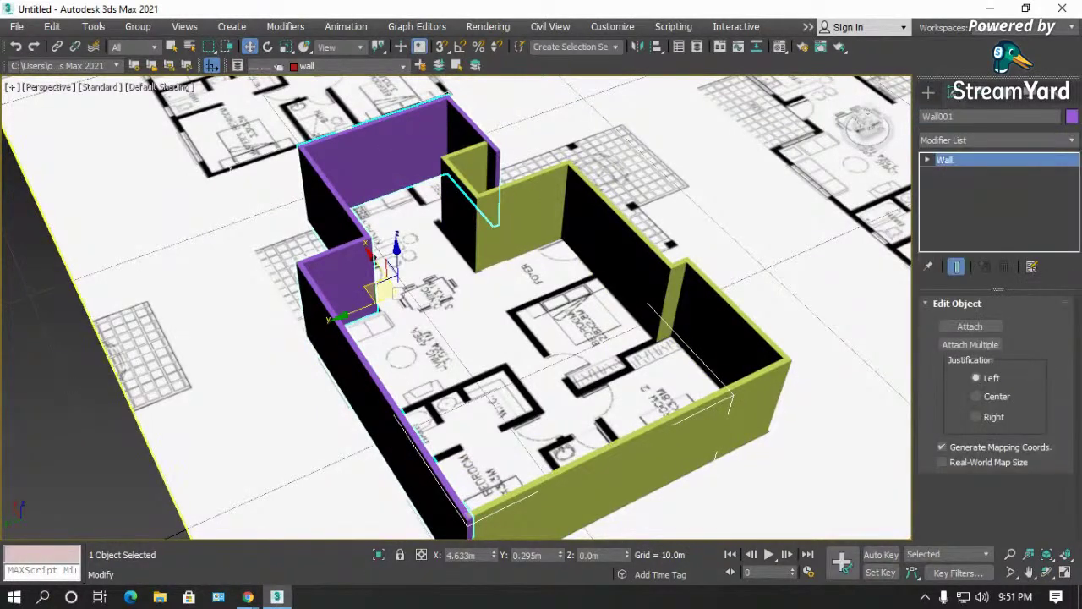
{"action": "left_click", "coordinate": [969, 326]}
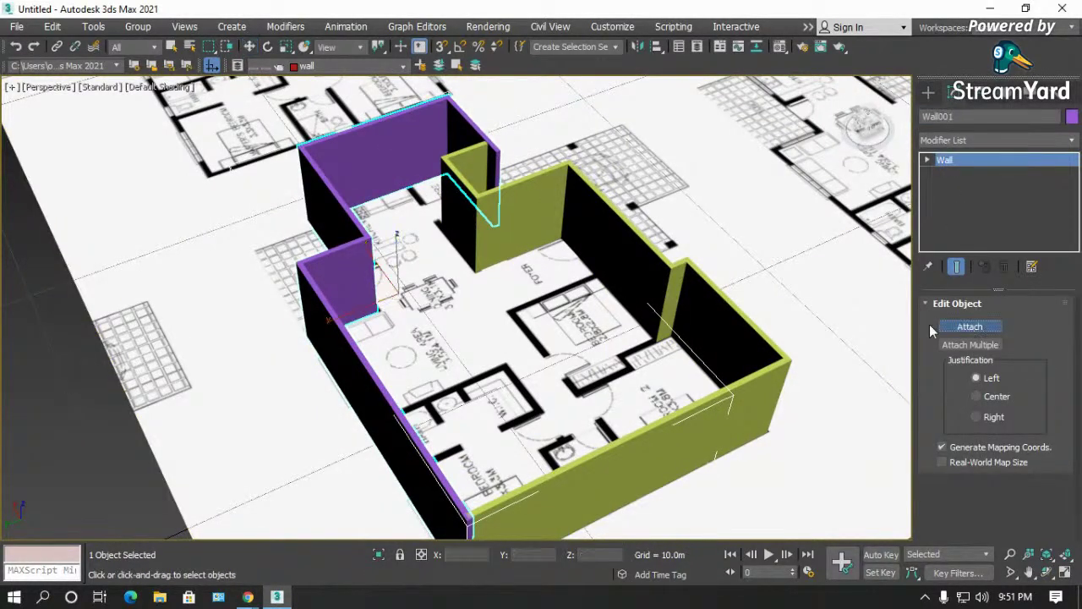
{"action": "left_click", "coordinate": [537, 220]}
{"action": "scroll", "coordinate": [554, 235], "scroll_direction": "down", "scroll_amount": 4}
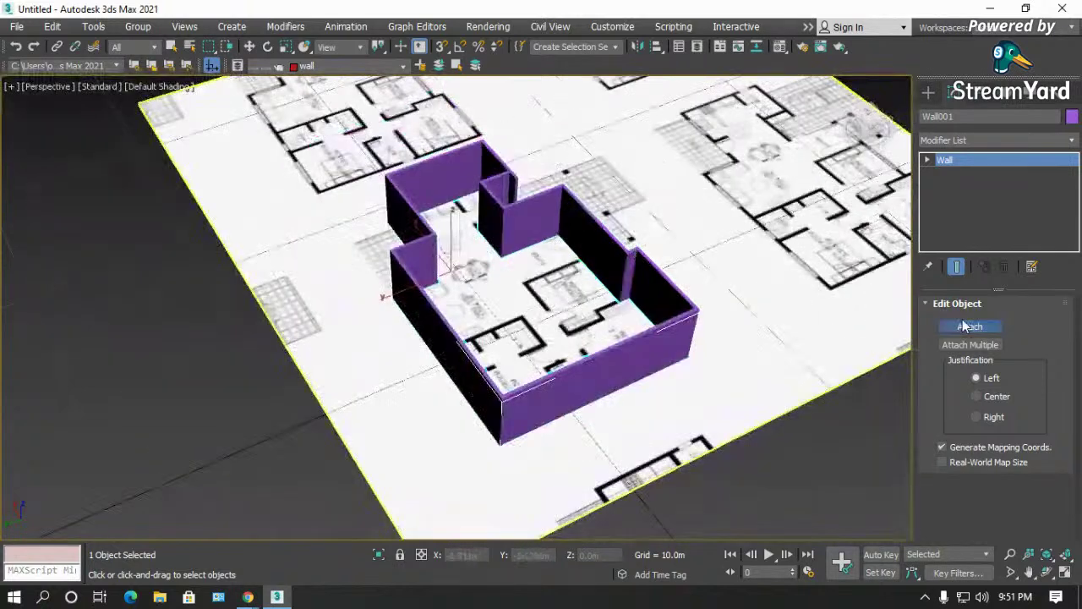
{"action": "left_click", "coordinate": [970, 326]}
{"action": "left_click", "coordinate": [337, 309]}
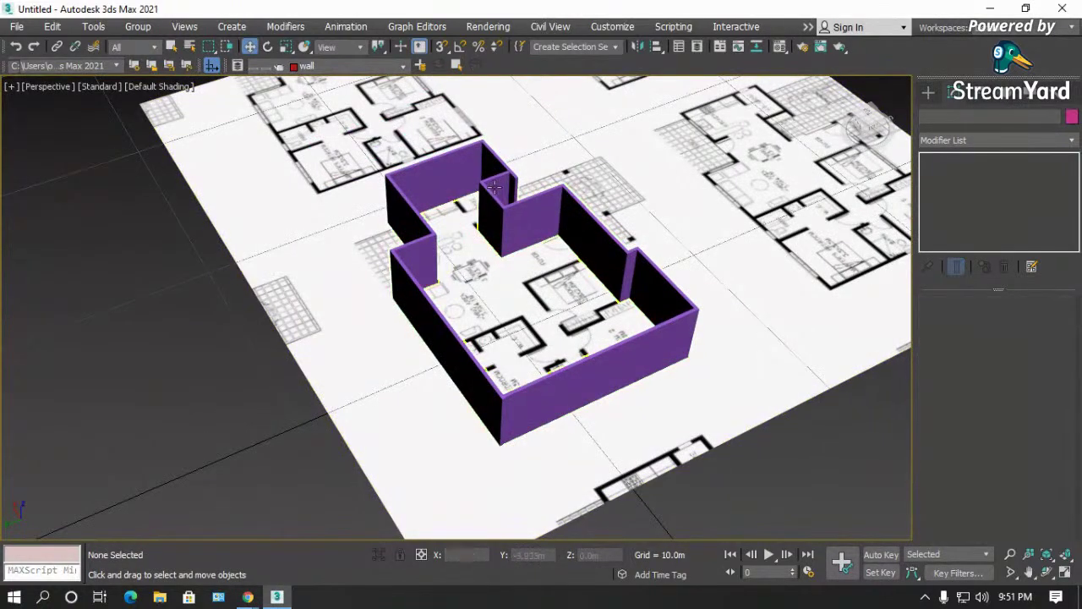
{"action": "scroll", "coordinate": [372, 279], "scroll_direction": "up", "scroll_amount": 3}
{"action": "scroll", "coordinate": [417, 243], "scroll_direction": "down", "scroll_amount": 1}
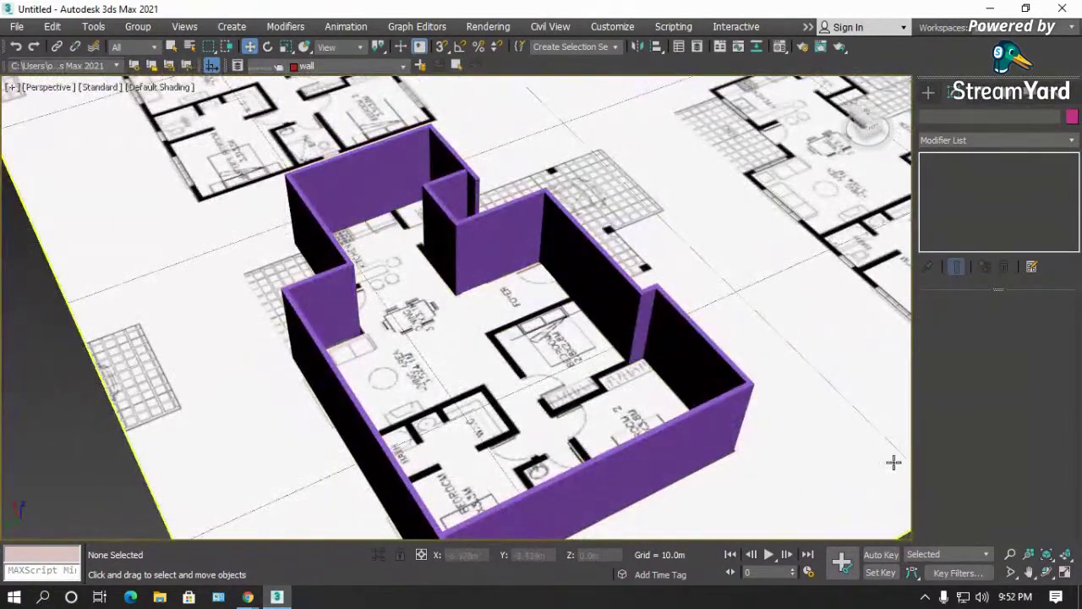
- Switch to the Top view, zoom to the plan, and activate the AEC Extended Wall tool
{"action": "key", "text": "t"}
{"action": "key", "text": "z"}
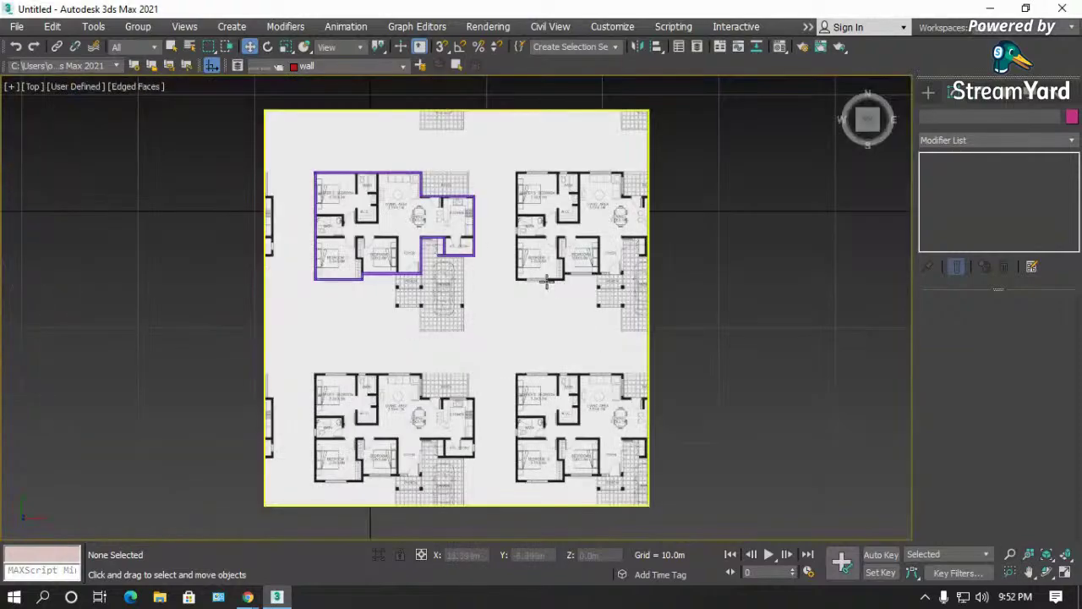
{"action": "scroll", "coordinate": [351, 191], "scroll_direction": "up", "scroll_amount": 5}
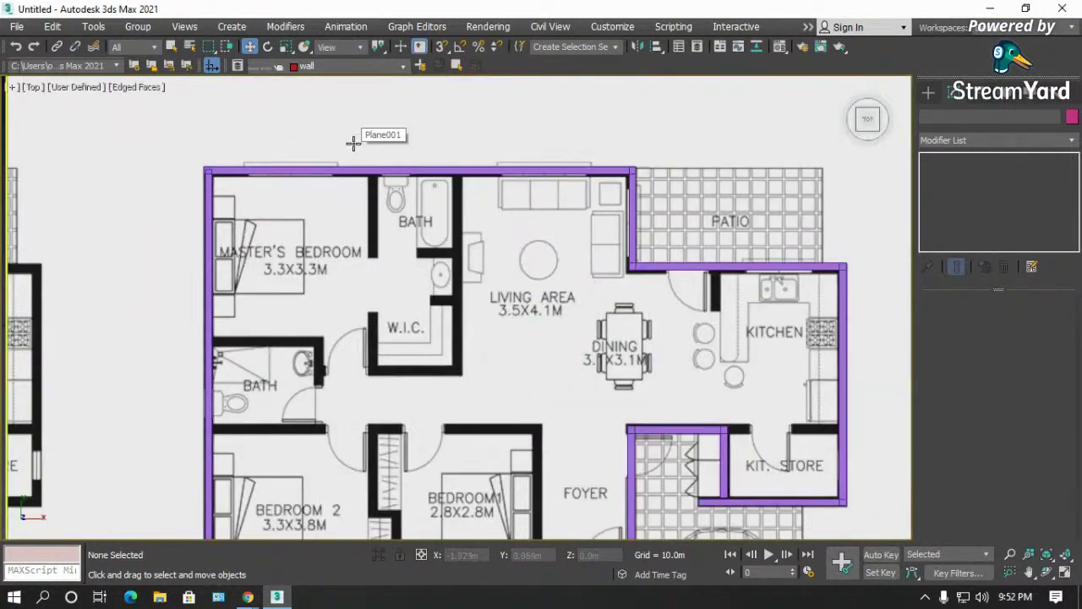
{"action": "scroll", "coordinate": [375, 129], "scroll_direction": "down", "scroll_amount": 2}
{"action": "scroll", "coordinate": [382, 145], "scroll_direction": "up", "scroll_amount": 4}
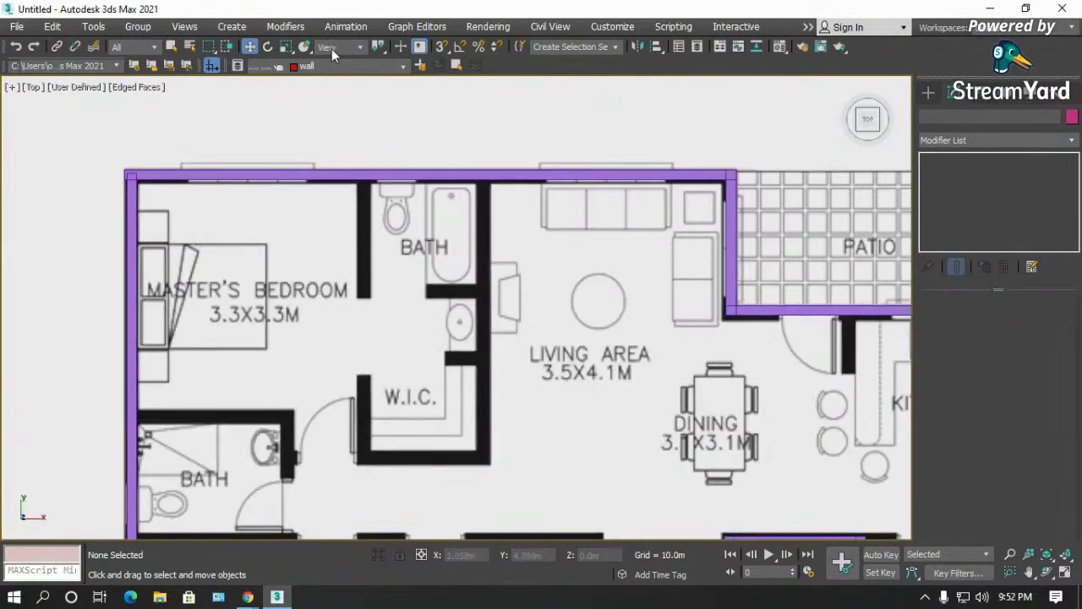
{"action": "left_click", "coordinate": [927, 92]}
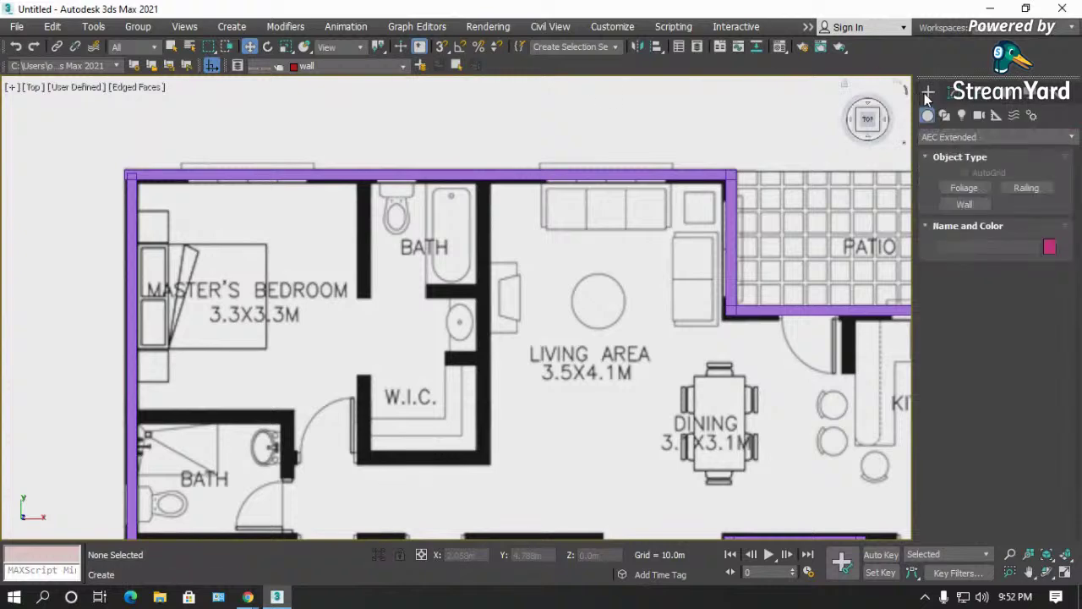
{"action": "left_click", "coordinate": [965, 204]}
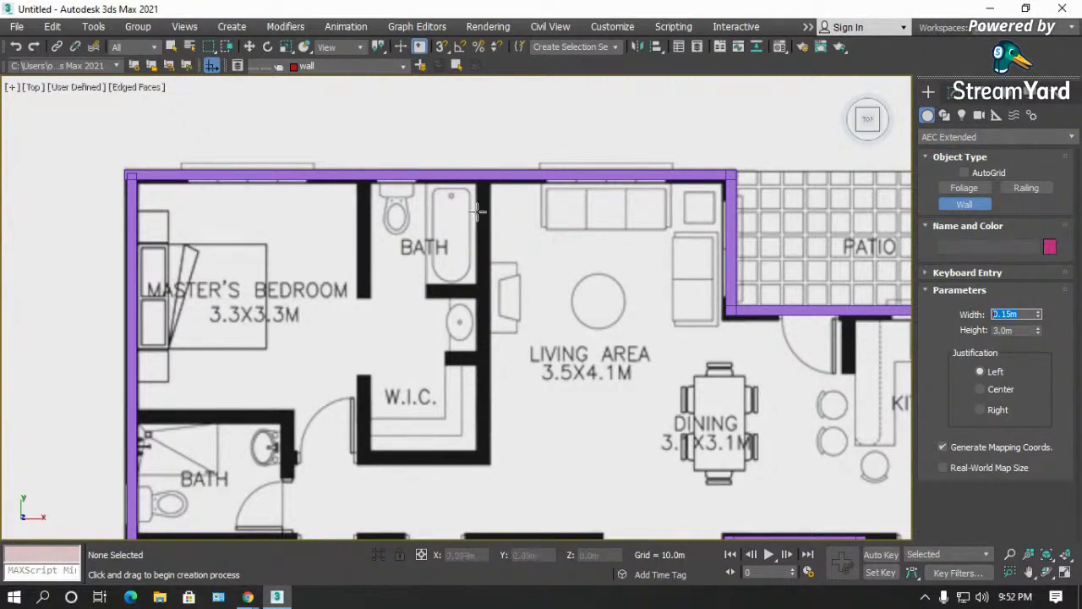
- Trace the interior wall from beside the bath, across below the W.I.C., to the bedroom wall
{"action": "scroll", "coordinate": [484, 200], "scroll_direction": "up", "scroll_amount": 2}
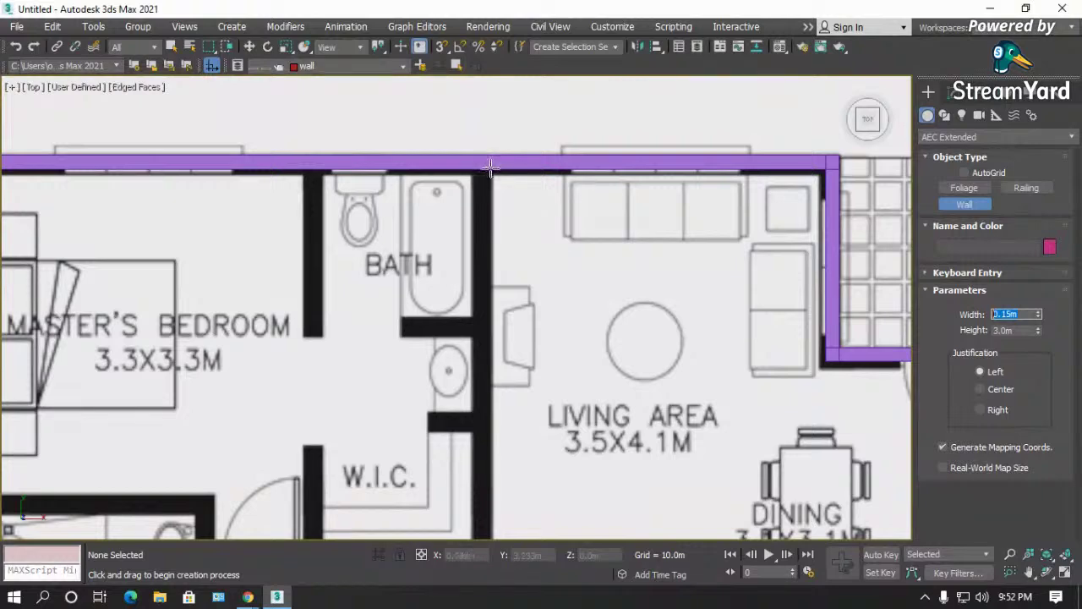
{"action": "left_click", "coordinate": [490, 167]}
{"action": "scroll", "coordinate": [489, 222], "scroll_direction": "down", "scroll_amount": 2}
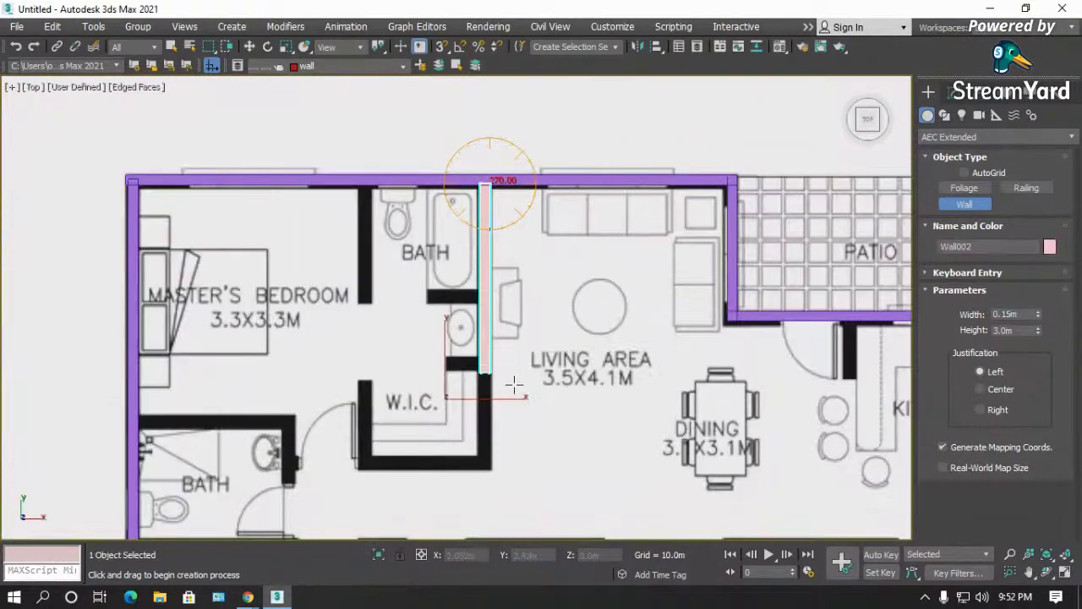
{"action": "left_click", "coordinate": [490, 467]}
{"action": "scroll", "coordinate": [365, 474], "scroll_direction": "up", "scroll_amount": 2}
{"action": "left_click", "coordinate": [361, 472]}
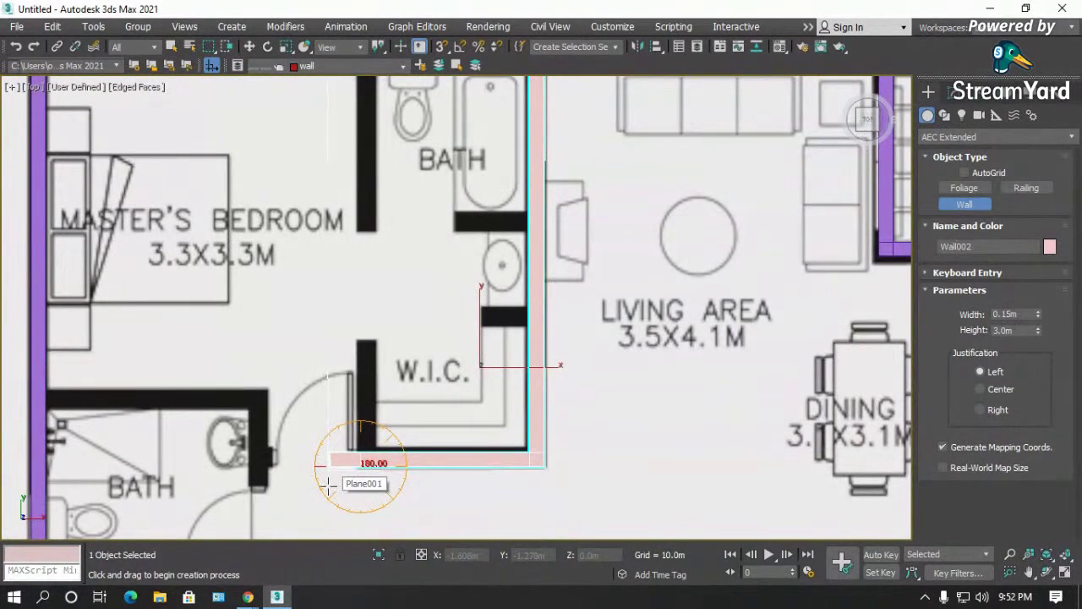
{"action": "left_click", "coordinate": [271, 473]}
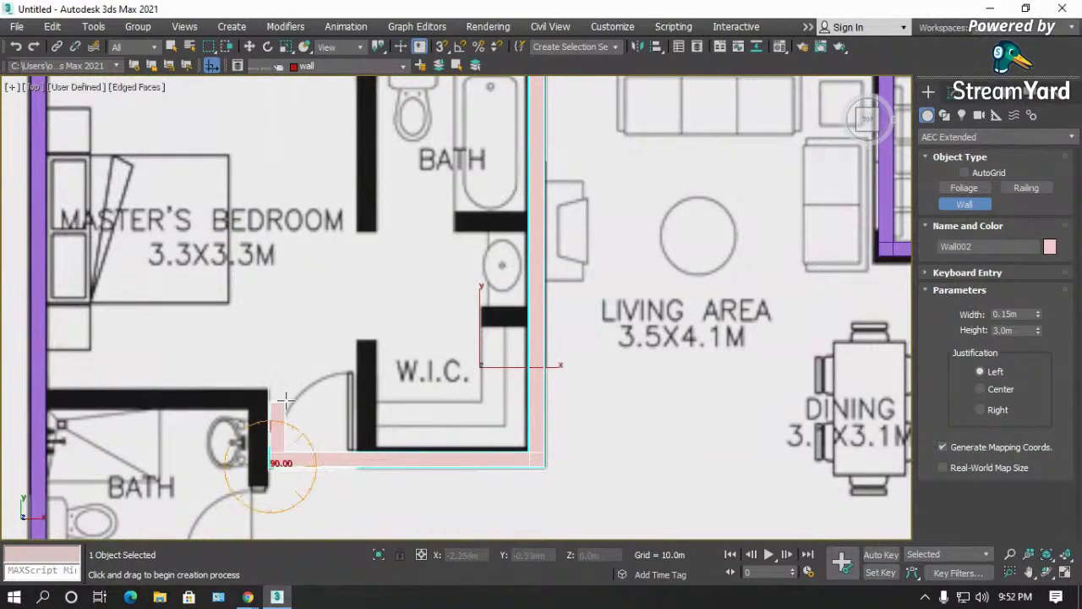
{"action": "scroll", "coordinate": [304, 309], "scroll_direction": "down", "scroll_amount": 2}
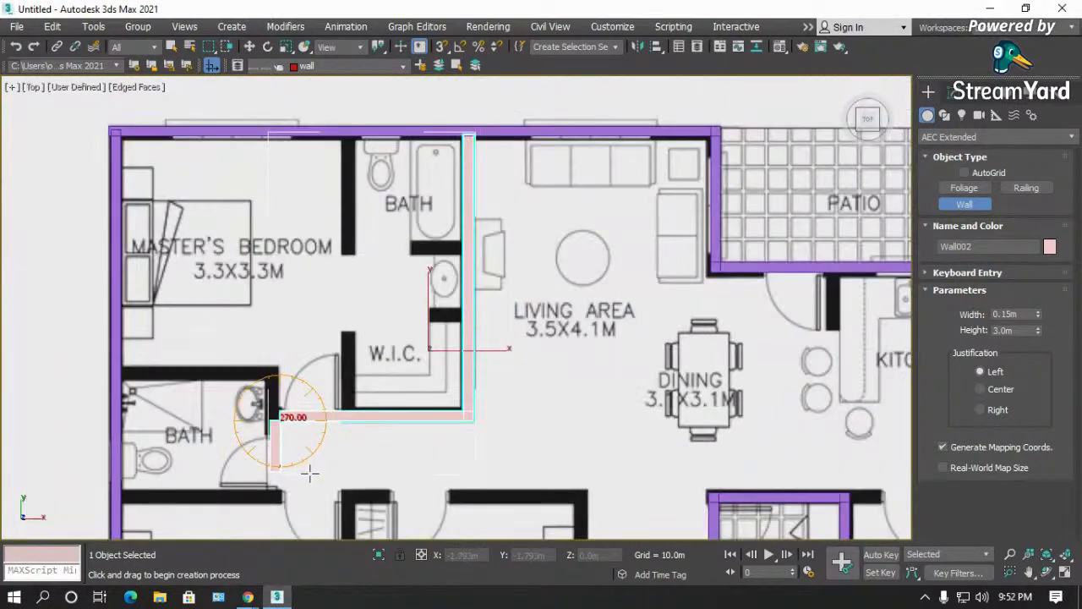
{"action": "scroll", "coordinate": [289, 510], "scroll_direction": "up", "scroll_amount": 2}
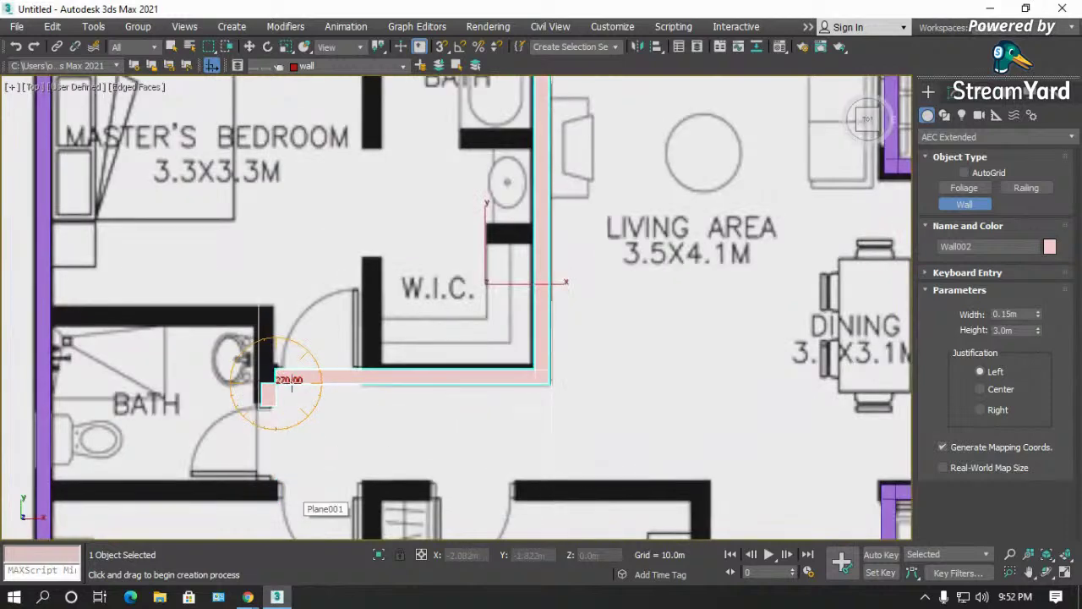
{"action": "left_click", "coordinate": [302, 479]}
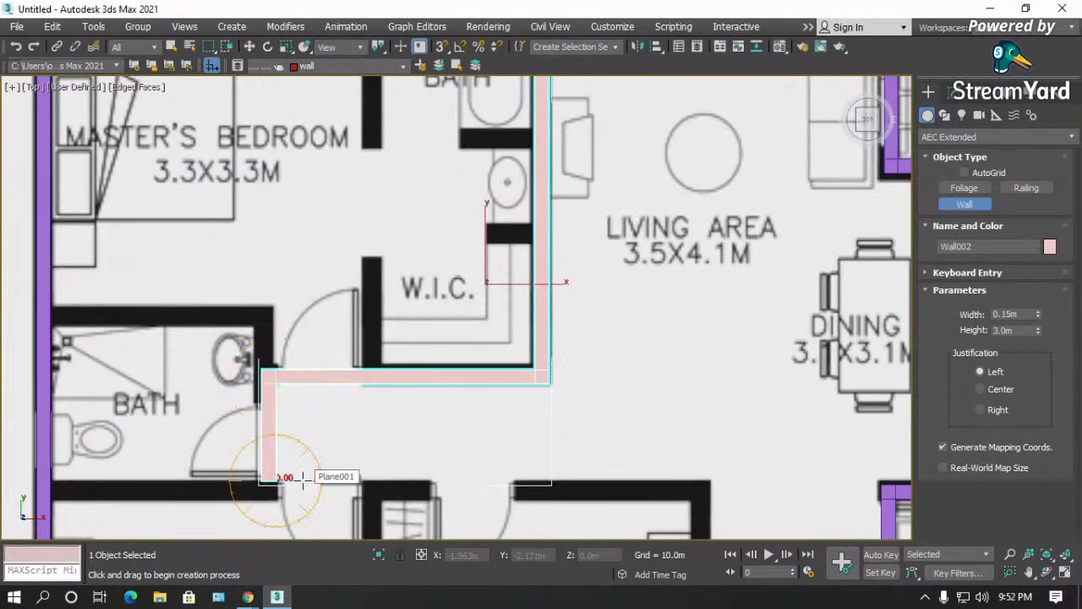
{"action": "right_click", "coordinate": [296, 271]}
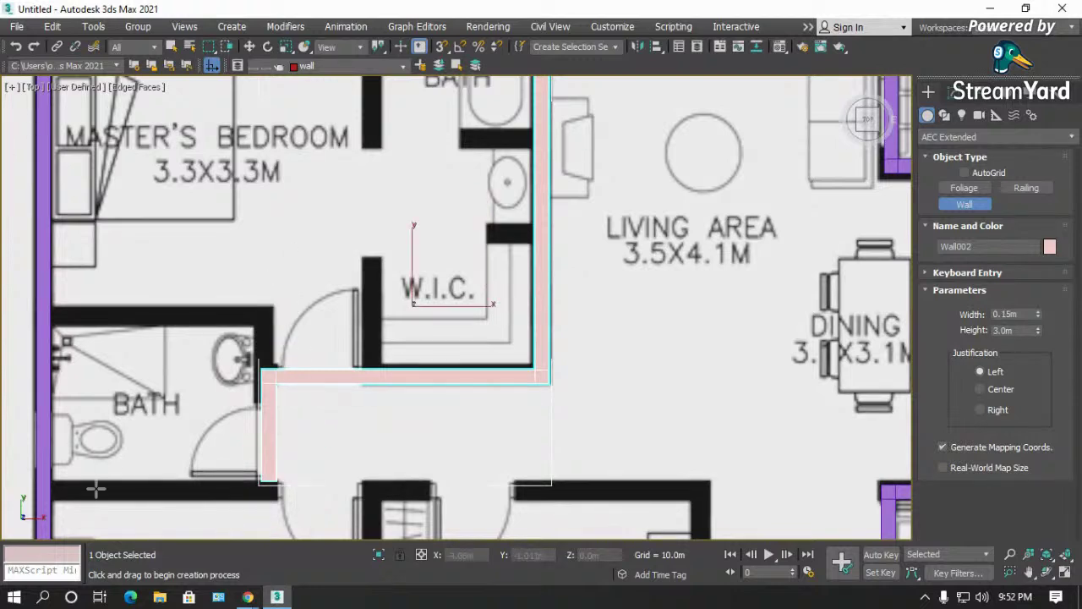
- Draw a wall along the bedrooms' top edge, turning down to the lower outer wall
{"action": "left_click", "coordinate": [51, 483]}
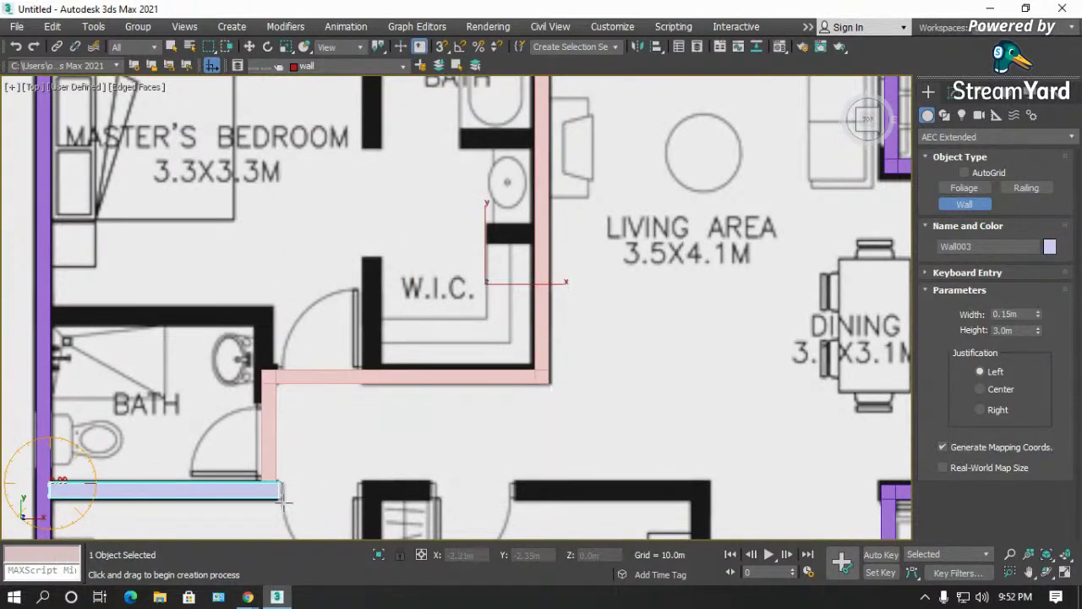
{"action": "left_click", "coordinate": [709, 508]}
{"action": "scroll", "coordinate": [584, 304], "scroll_direction": "down", "scroll_amount": 5}
{"action": "scroll", "coordinate": [599, 379], "scroll_direction": "up", "scroll_amount": 8}
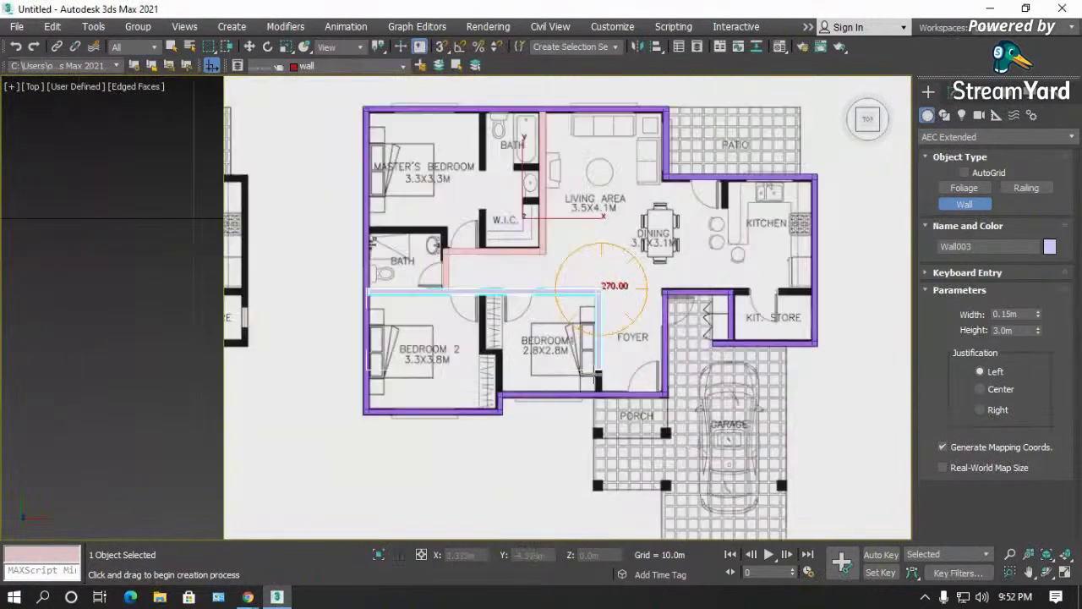
{"action": "left_click", "coordinate": [630, 445]}
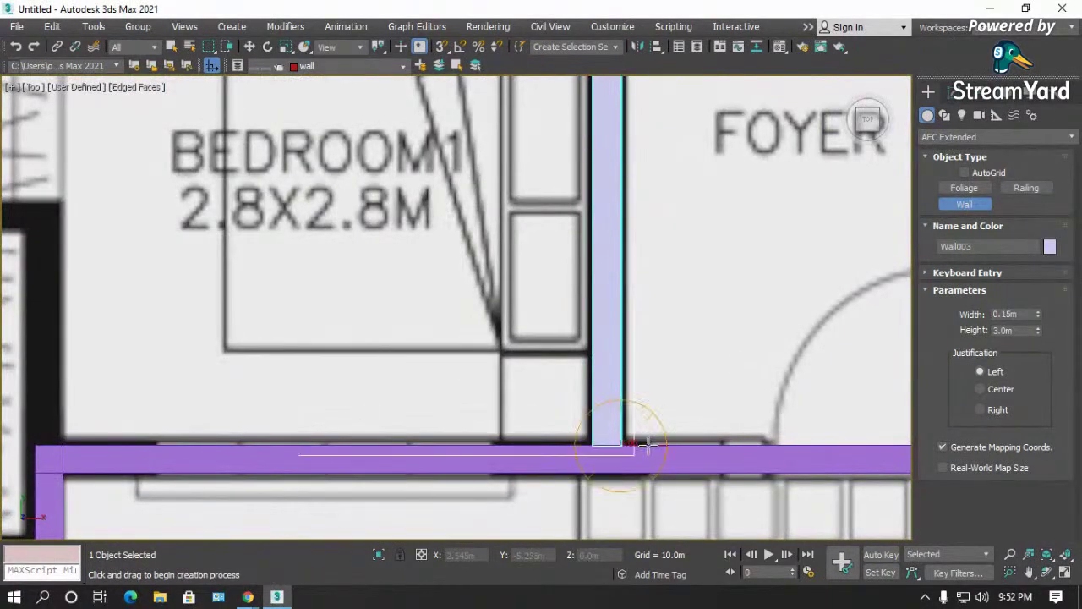
{"action": "scroll", "coordinate": [571, 474], "scroll_direction": "down", "scroll_amount": 4}
{"action": "scroll", "coordinate": [572, 474], "scroll_direction": "down", "scroll_amount": 2}
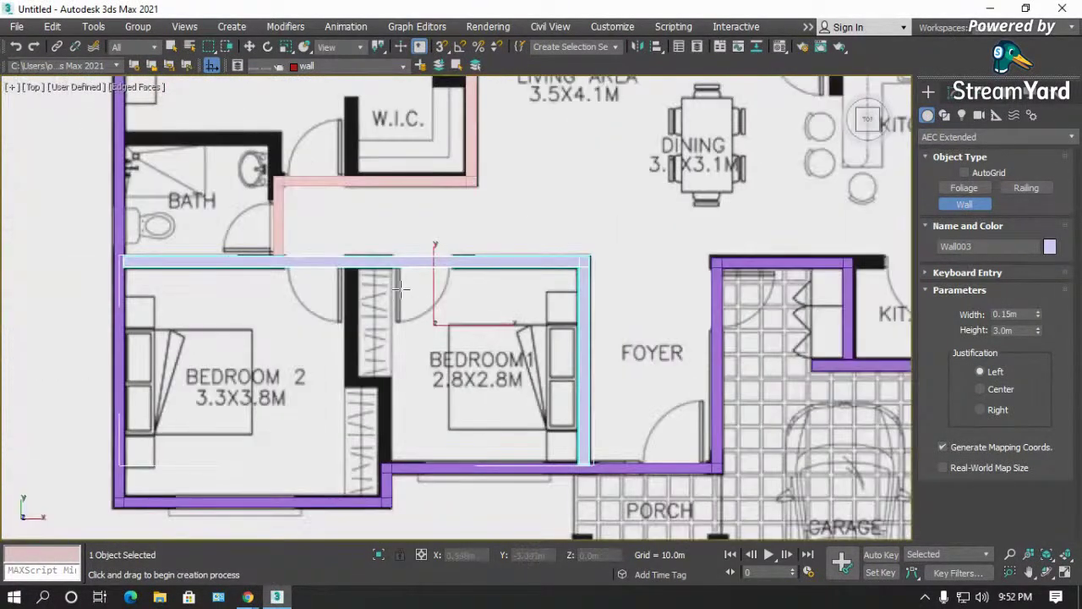
{"action": "scroll", "coordinate": [390, 274], "scroll_direction": "up", "scroll_amount": 5}
- Start the wall between the bedrooms, turn it at the wardrobe corner, and pan down
{"action": "left_click", "coordinate": [398, 259]}
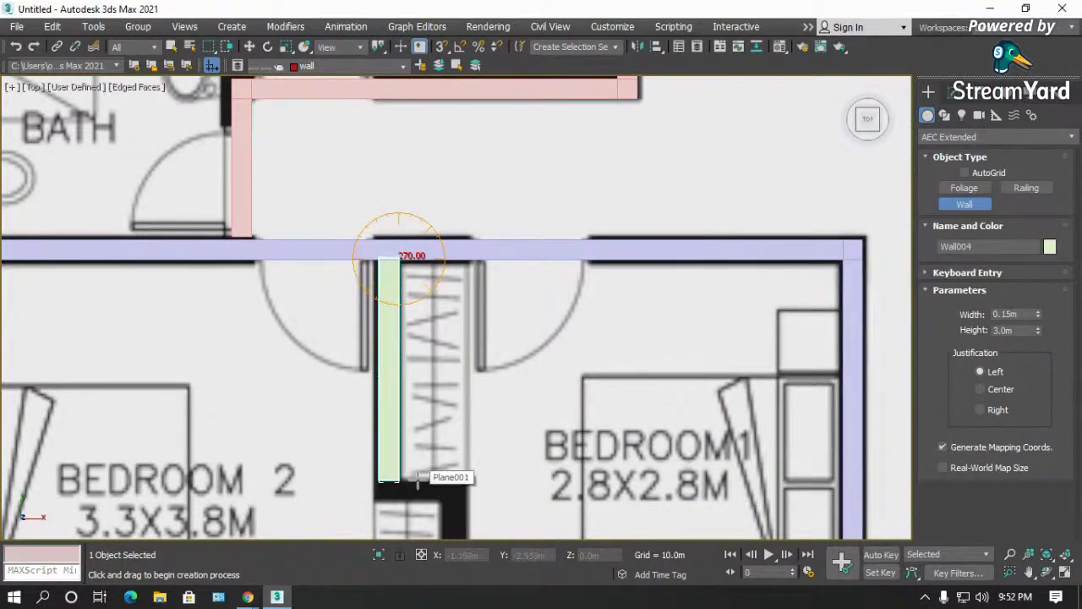
{"action": "left_click", "coordinate": [399, 481]}
{"action": "left_click", "coordinate": [465, 490]}
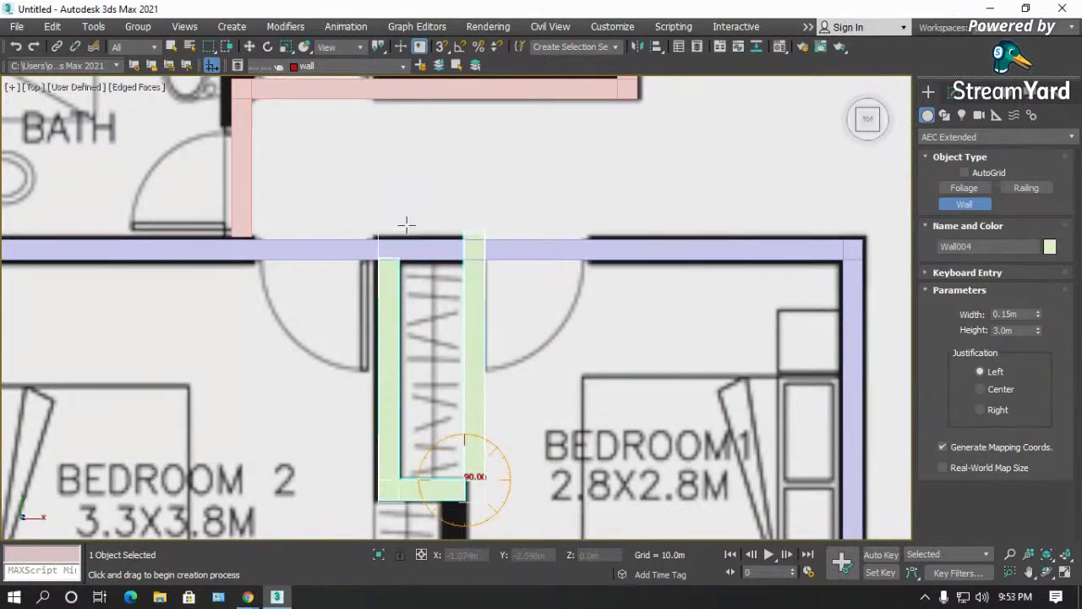
{"action": "scroll", "coordinate": [406, 225], "scroll_direction": "down", "scroll_amount": 2}
{"action": "middle_click_drag", "start_coordinate": [450, 461], "coordinate": [431, 347]}
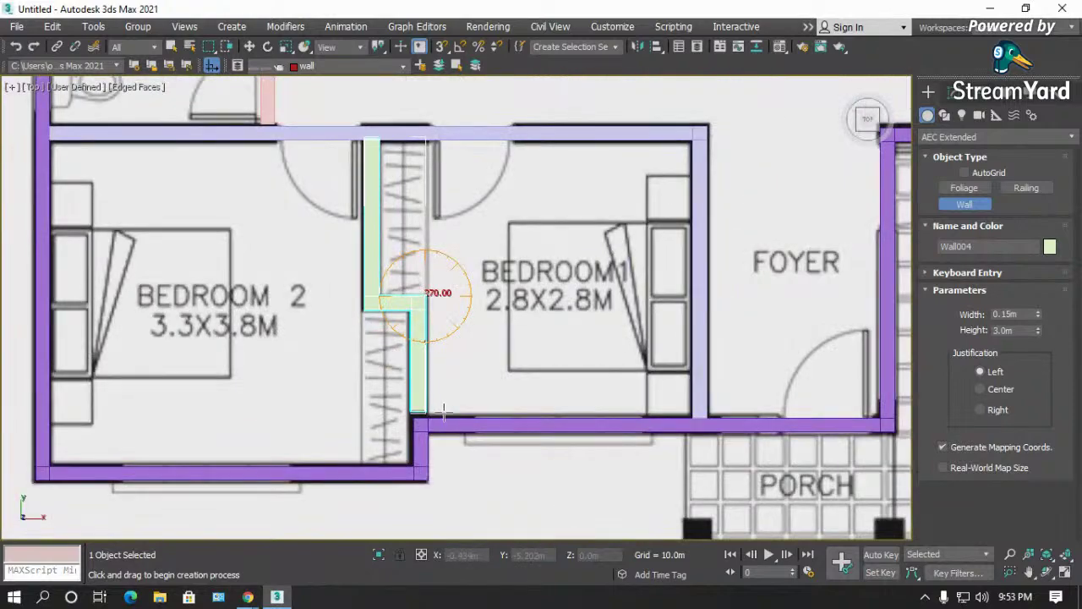
{"action": "scroll", "coordinate": [443, 409], "scroll_direction": "up", "scroll_amount": 4}
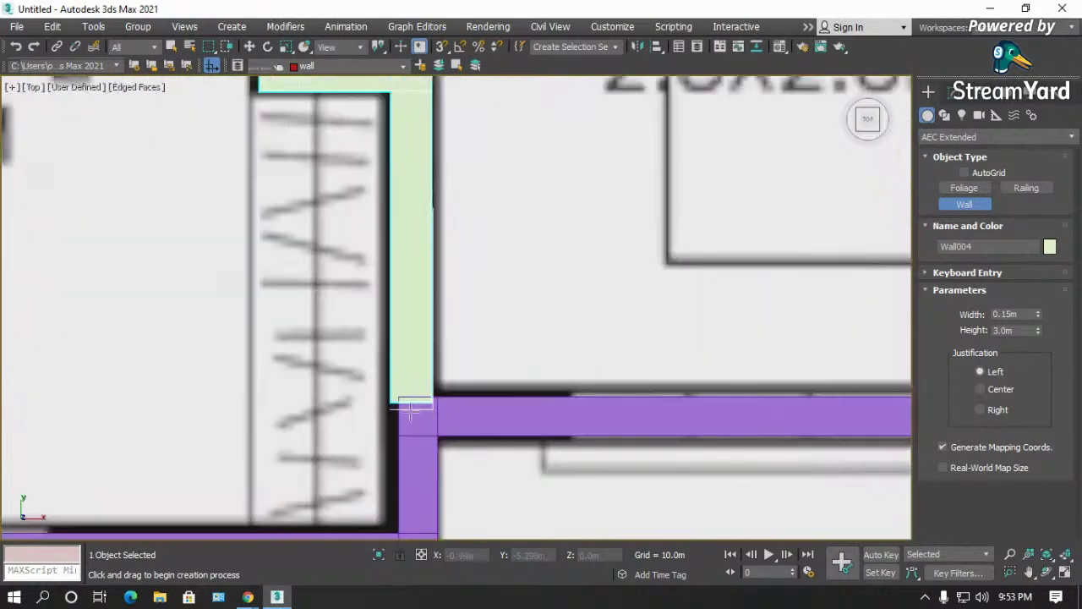
{"action": "scroll", "coordinate": [437, 428], "scroll_direction": "down", "scroll_amount": 6}
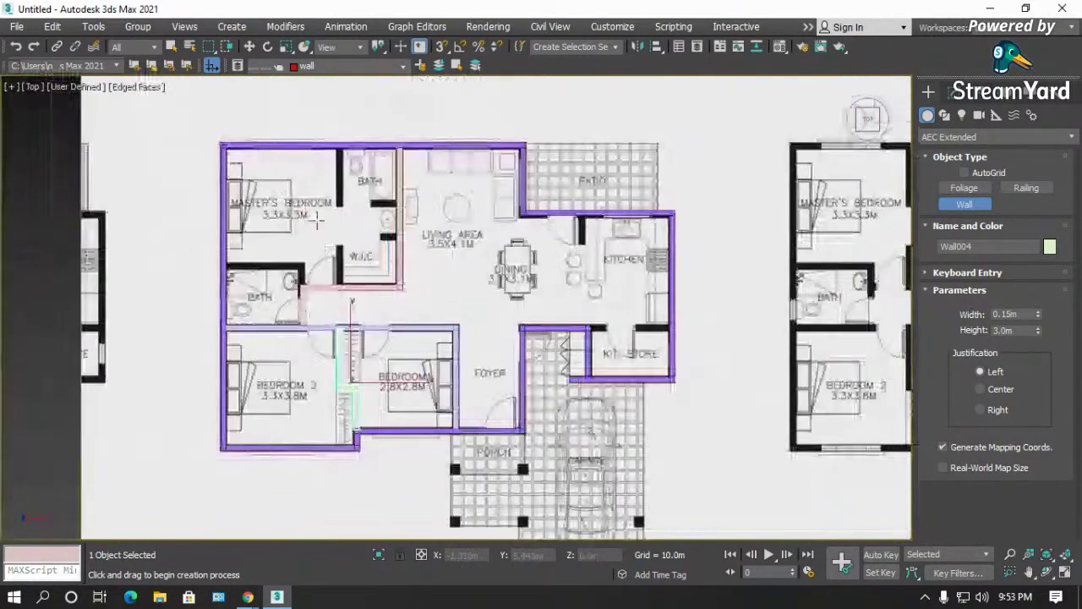
{"action": "scroll", "coordinate": [247, 260], "scroll_direction": "up", "scroll_amount": 4}
- Draw Wall005 along the bath's outer wall, turning down to its lower end
{"action": "left_click", "coordinate": [188, 272]}
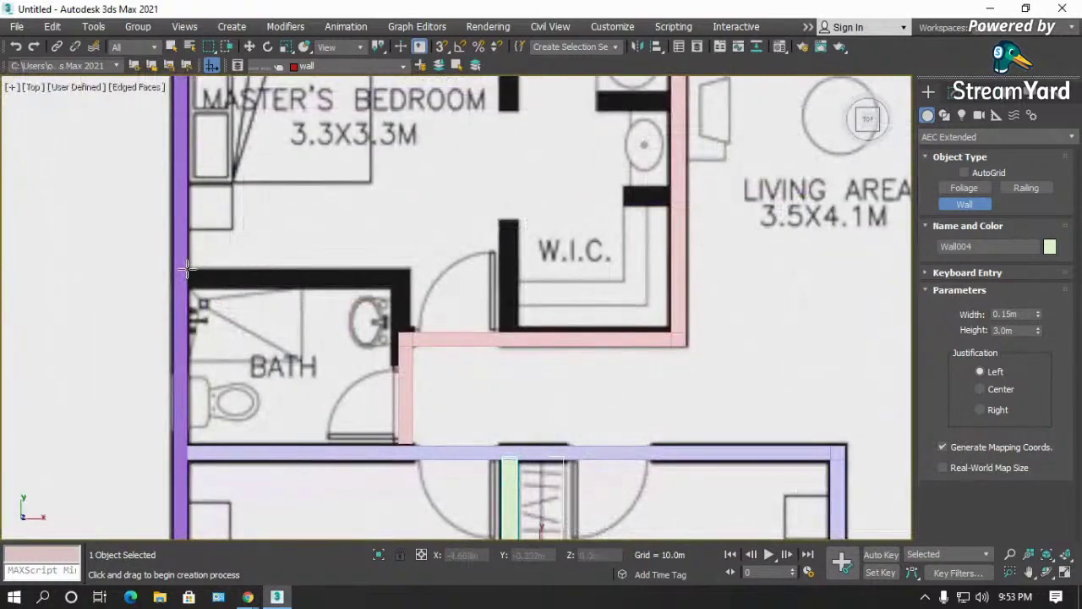
{"action": "left_click", "coordinate": [408, 275]}
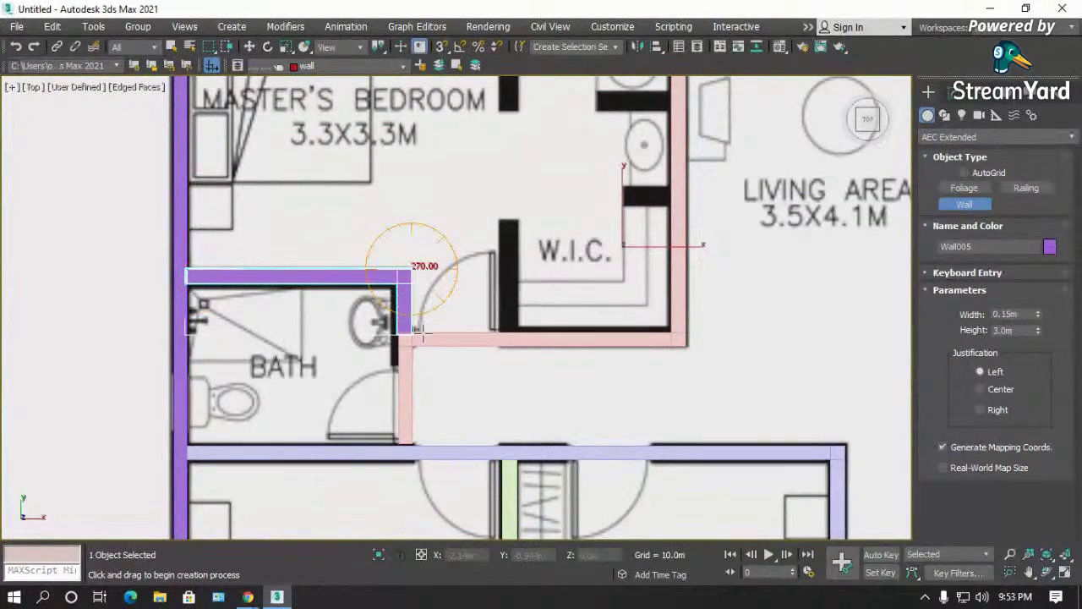
{"action": "left_click", "coordinate": [414, 326]}
{"action": "right_click", "coordinate": [416, 327]}
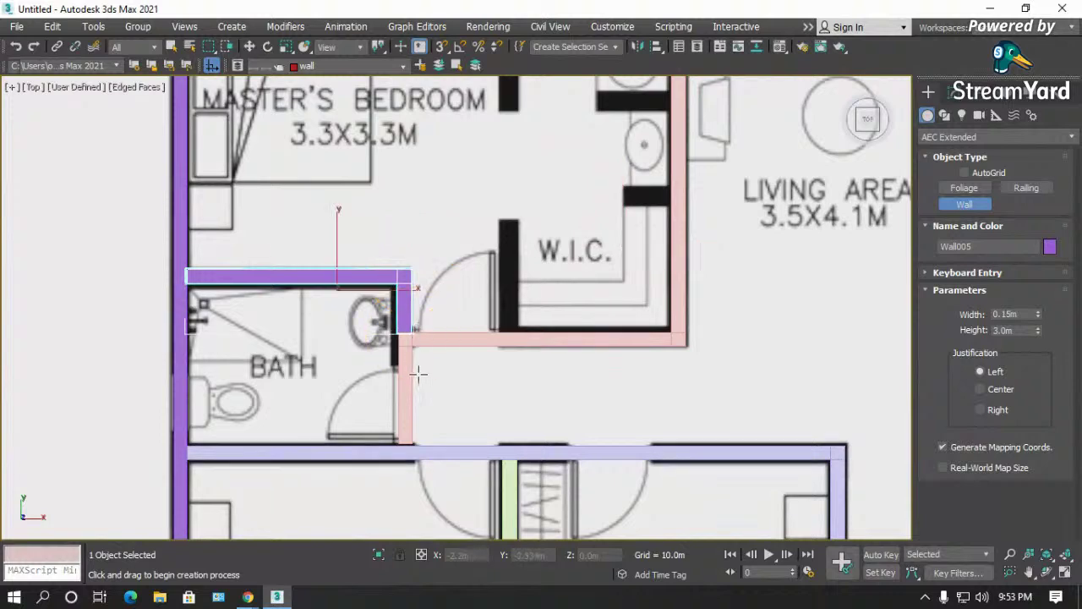
{"action": "scroll", "coordinate": [417, 370], "scroll_direction": "down", "scroll_amount": 3}
{"action": "scroll", "coordinate": [494, 157], "scroll_direction": "up", "scroll_amount": 3}
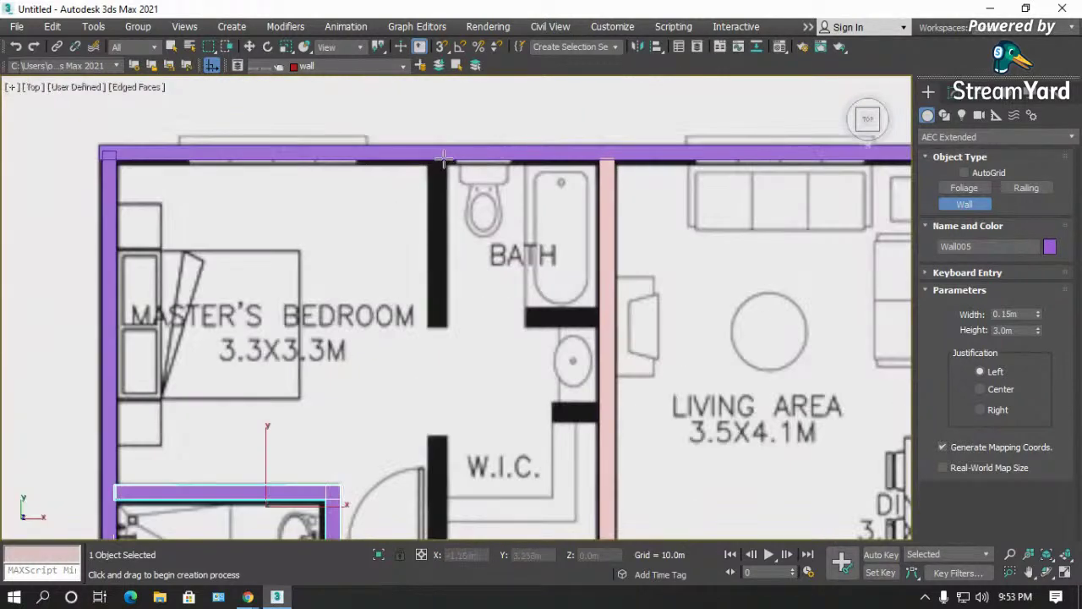
- Trace Wall006 down the bath's west side and across to the living area wall
{"action": "left_click", "coordinate": [443, 157]}
{"action": "scroll", "coordinate": [439, 233], "scroll_direction": "down", "scroll_amount": 2}
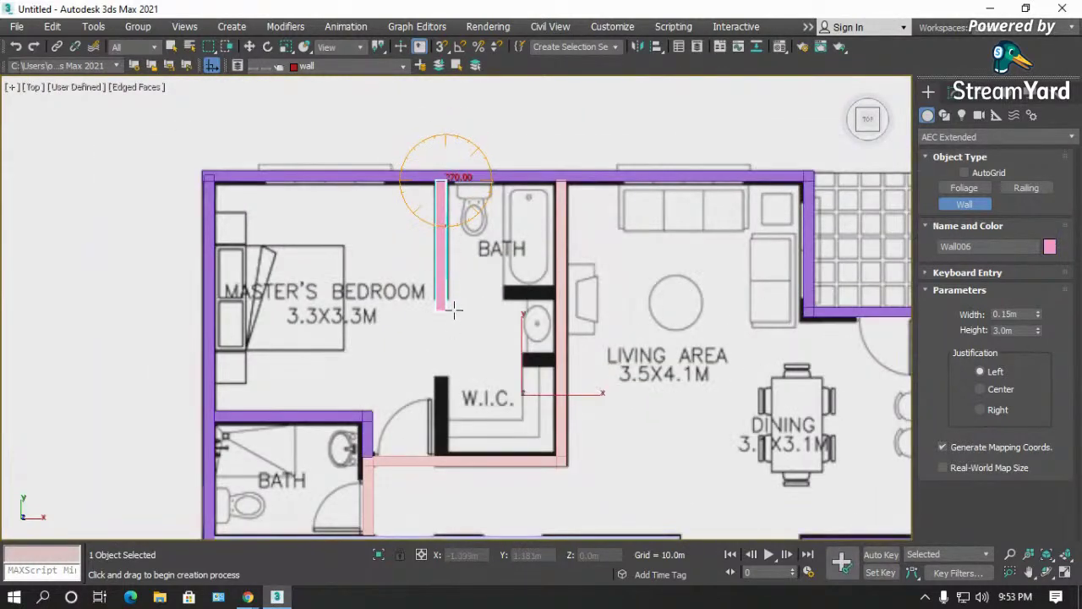
{"action": "scroll", "coordinate": [454, 310], "scroll_direction": "up", "scroll_amount": 2}
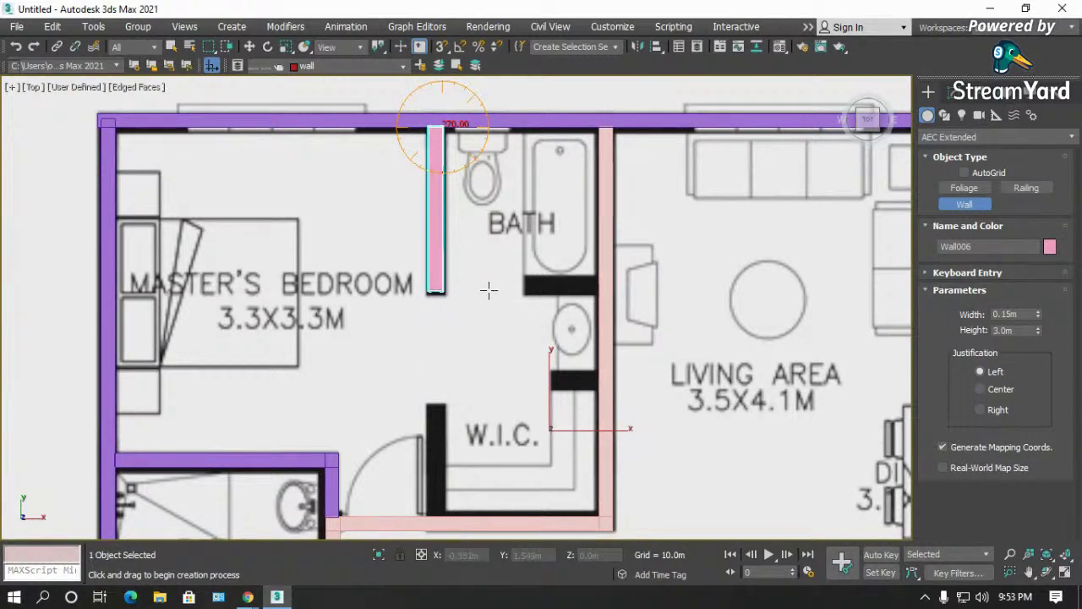
{"action": "left_click", "coordinate": [489, 291]}
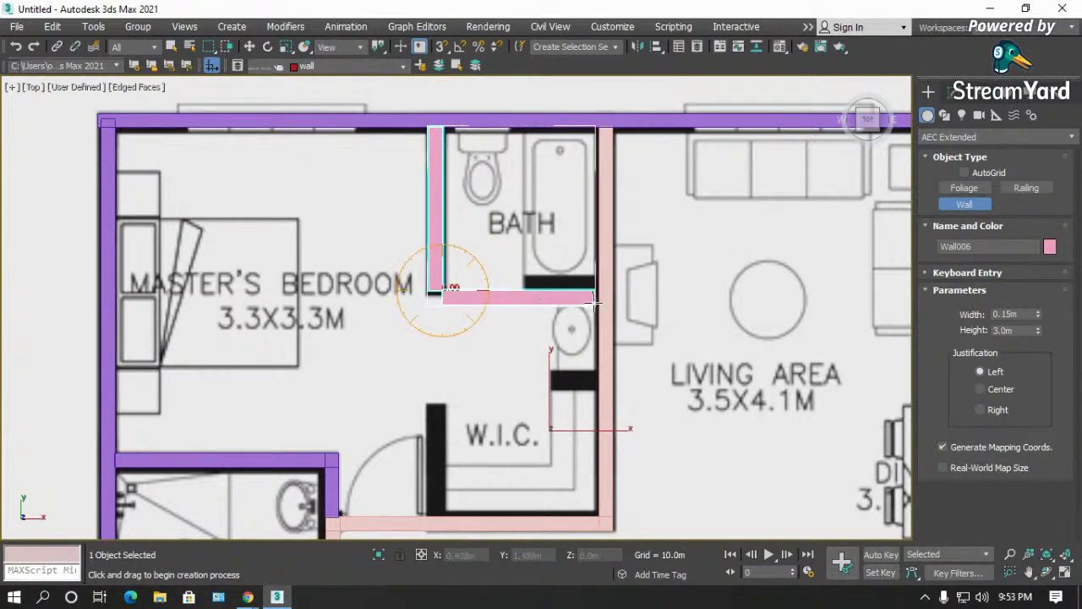
{"action": "left_click", "coordinate": [596, 301]}
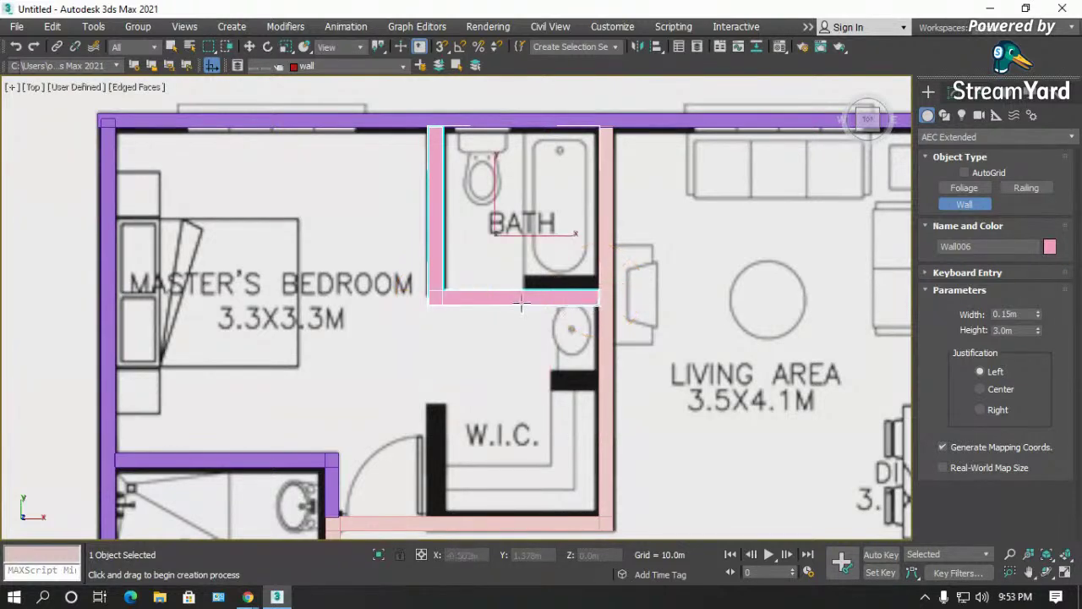
- Finish Wall006 and draw L-shaped Wall007 around the walk-in closet to the bottom wall
{"action": "right_click", "coordinate": [598, 387]}
{"action": "left_click", "coordinate": [597, 385]}
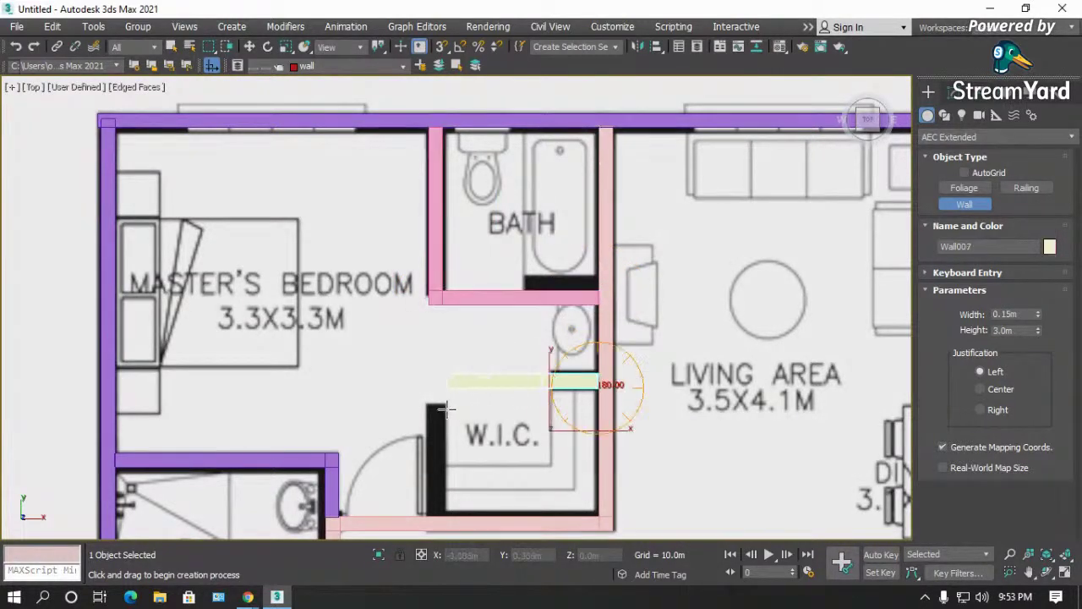
{"action": "left_click", "coordinate": [435, 385]}
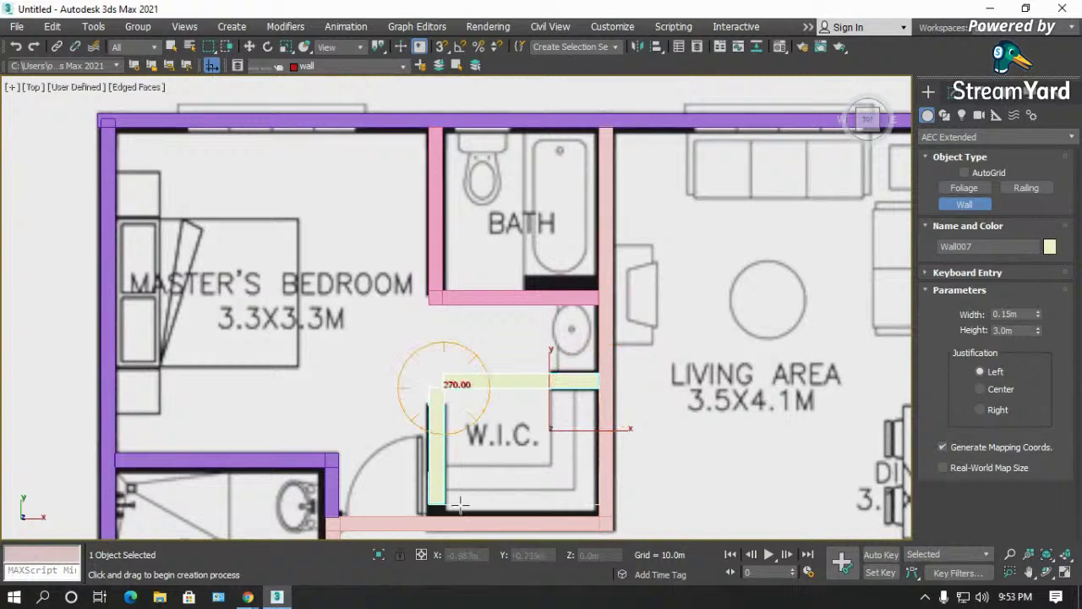
{"action": "left_click", "coordinate": [440, 514]}
{"action": "scroll", "coordinate": [330, 347], "scroll_direction": "down", "scroll_amount": 5}
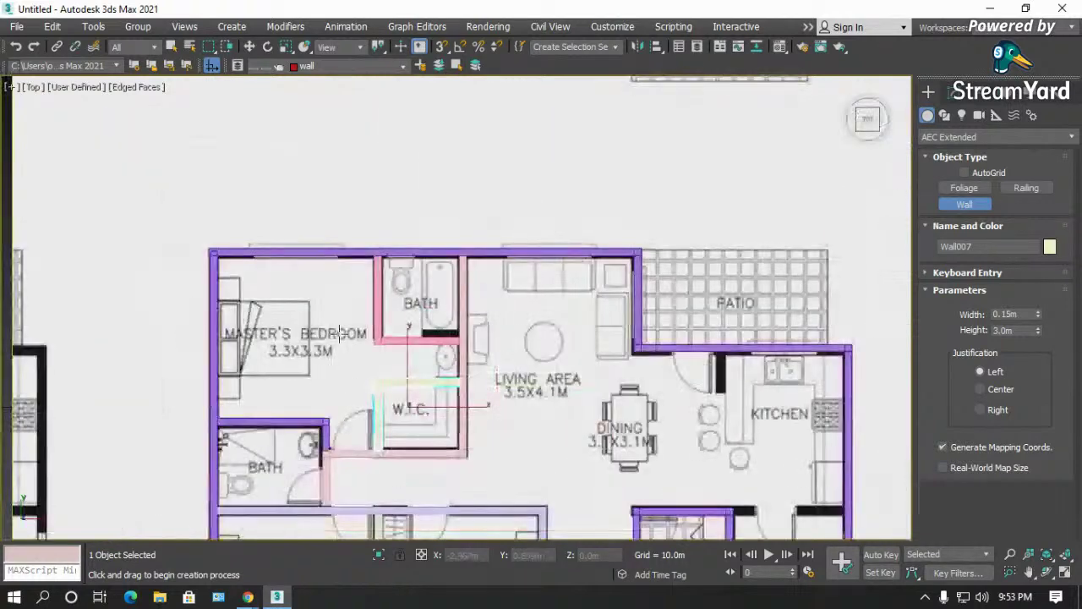
{"action": "scroll", "coordinate": [616, 390], "scroll_direction": "up", "scroll_amount": 5}
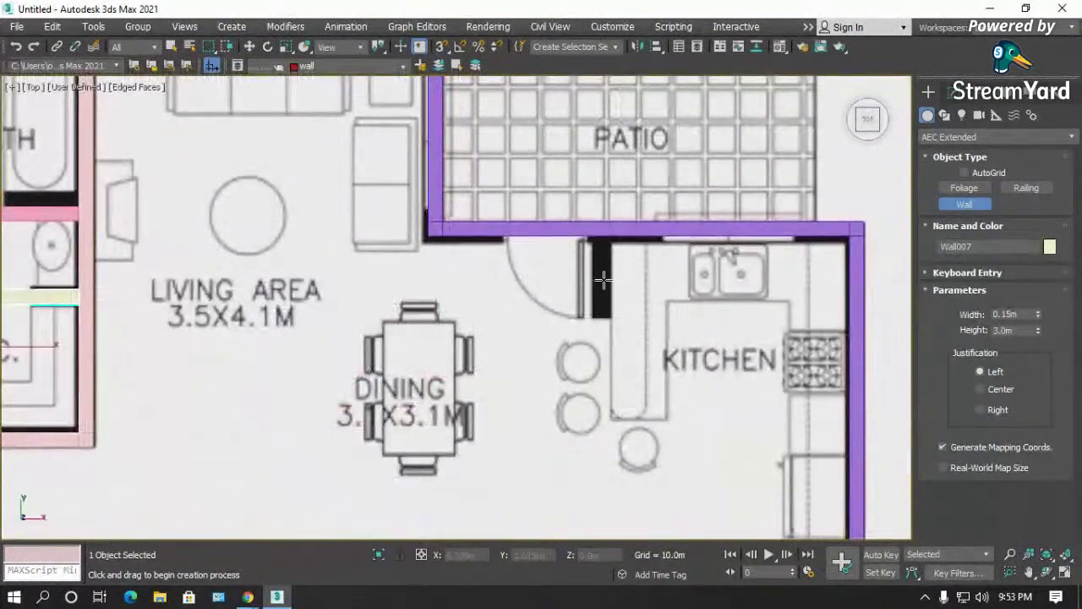
- Start Wall008 at the patio wall beside the kitchen entrance
{"action": "left_click", "coordinate": [605, 231]}
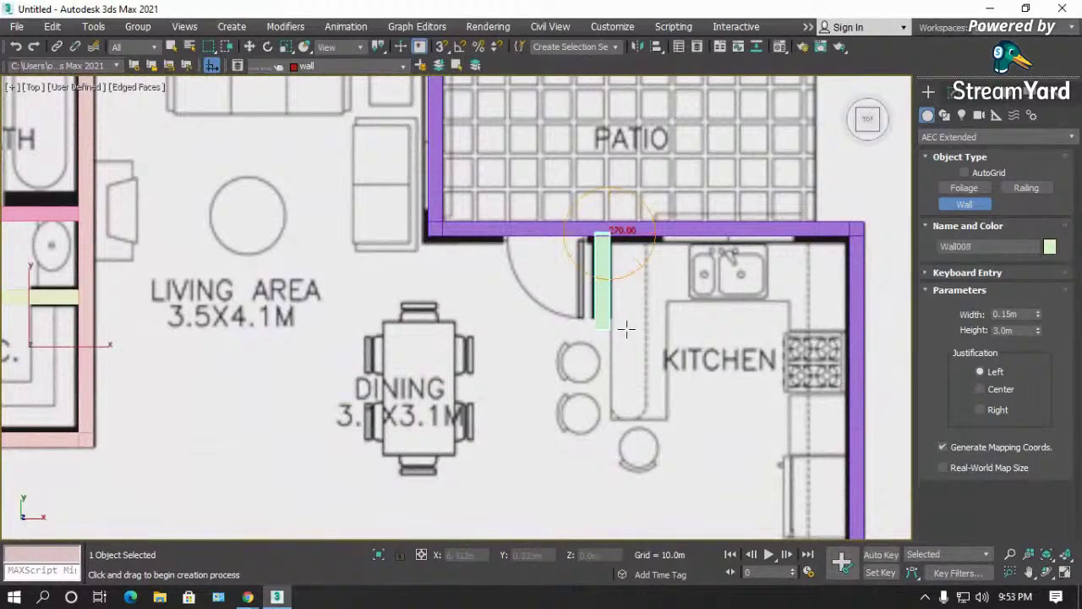
{"action": "scroll", "coordinate": [599, 241], "scroll_direction": "down", "scroll_amount": 4}
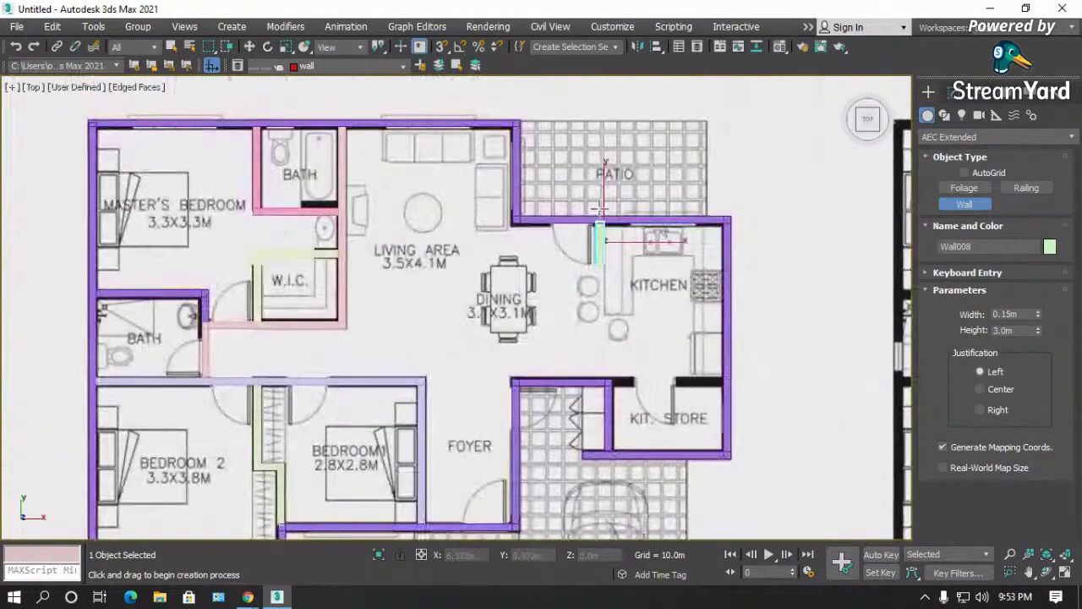
{"action": "scroll", "coordinate": [692, 405], "scroll_direction": "up", "scroll_amount": 4}
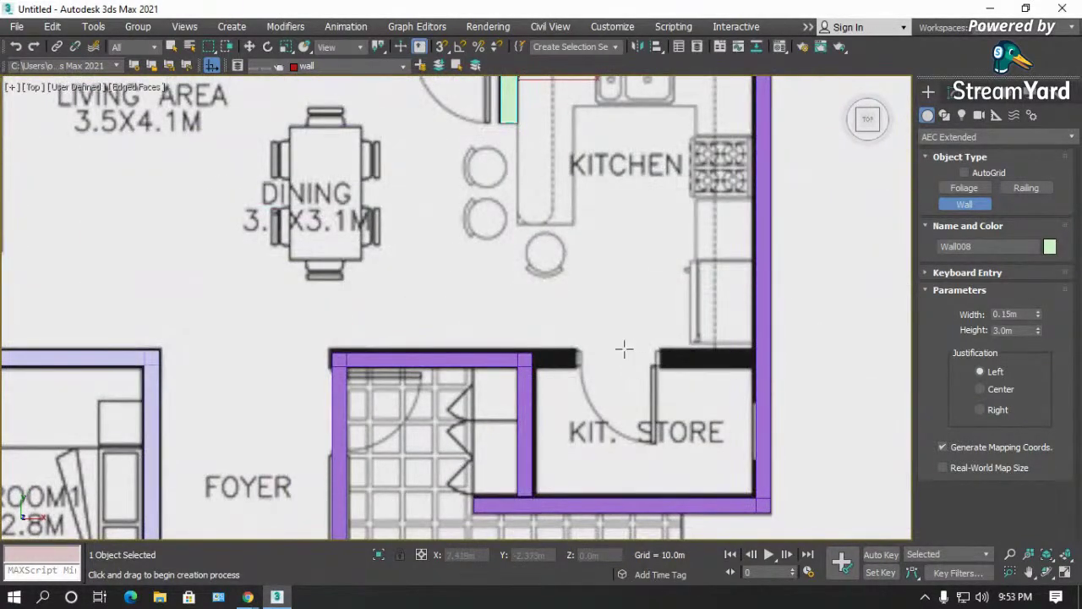
{"action": "scroll", "coordinate": [624, 349], "scroll_direction": "down", "scroll_amount": 4}
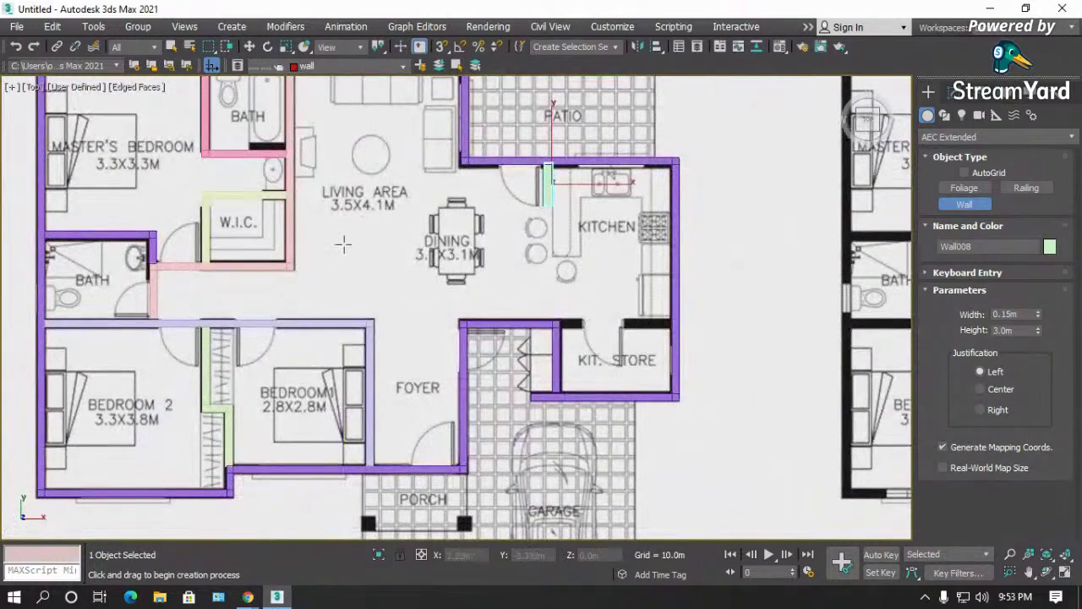
{"action": "scroll", "coordinate": [466, 297], "scroll_direction": "down", "scroll_amount": 2}
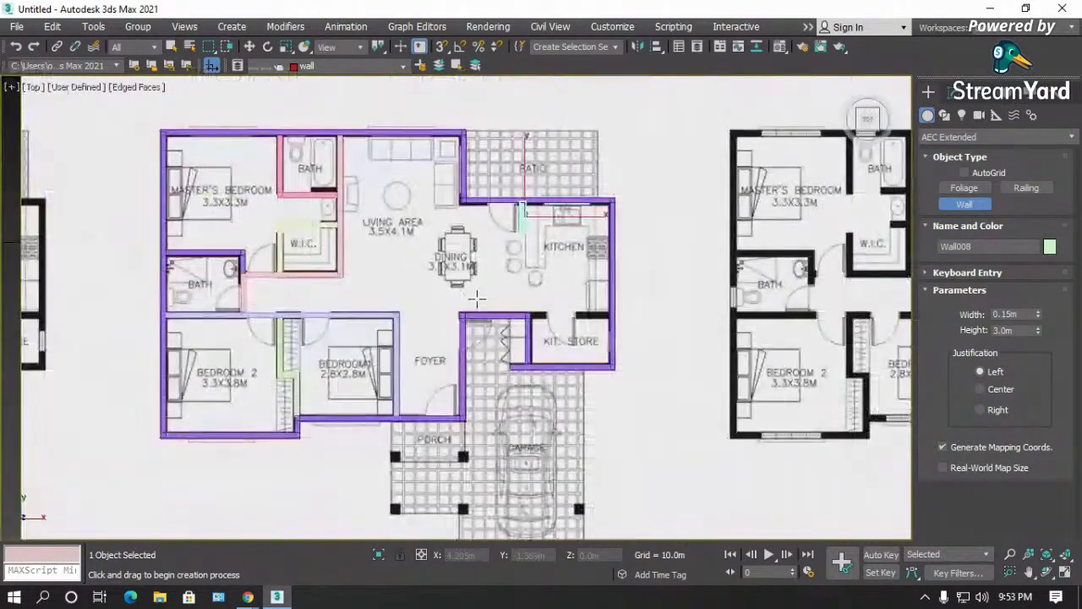
- Switch to Select and Move, select Plane001 and hide it with Hide Selection
{"action": "left_click", "coordinate": [250, 45]}
{"action": "scroll", "coordinate": [321, 199], "scroll_direction": "down", "scroll_amount": 4}
{"action": "left_click", "coordinate": [743, 293]}
{"action": "left_click", "coordinate": [530, 244]}
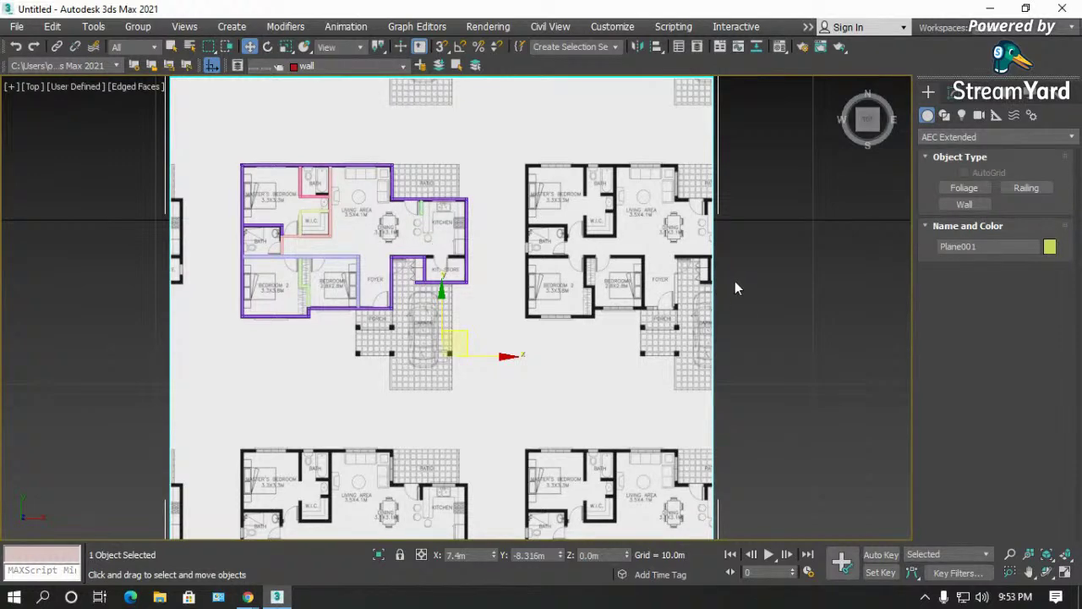
{"action": "left_click", "coordinate": [830, 296]}
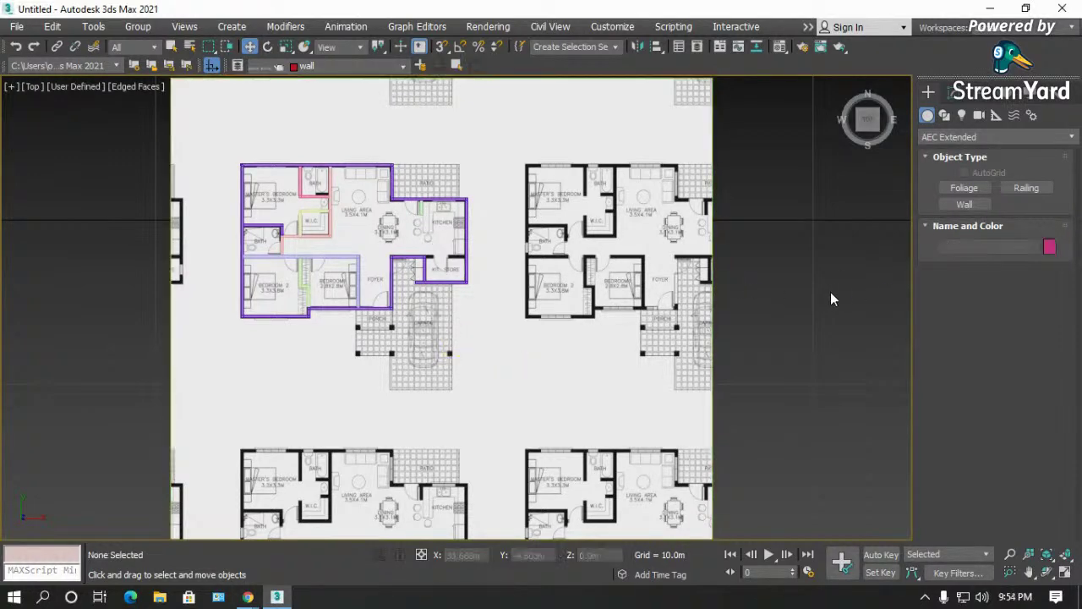
{"action": "left_click", "coordinate": [519, 310]}
{"action": "left_click", "coordinate": [785, 320]}
{"action": "left_click", "coordinate": [520, 352]}
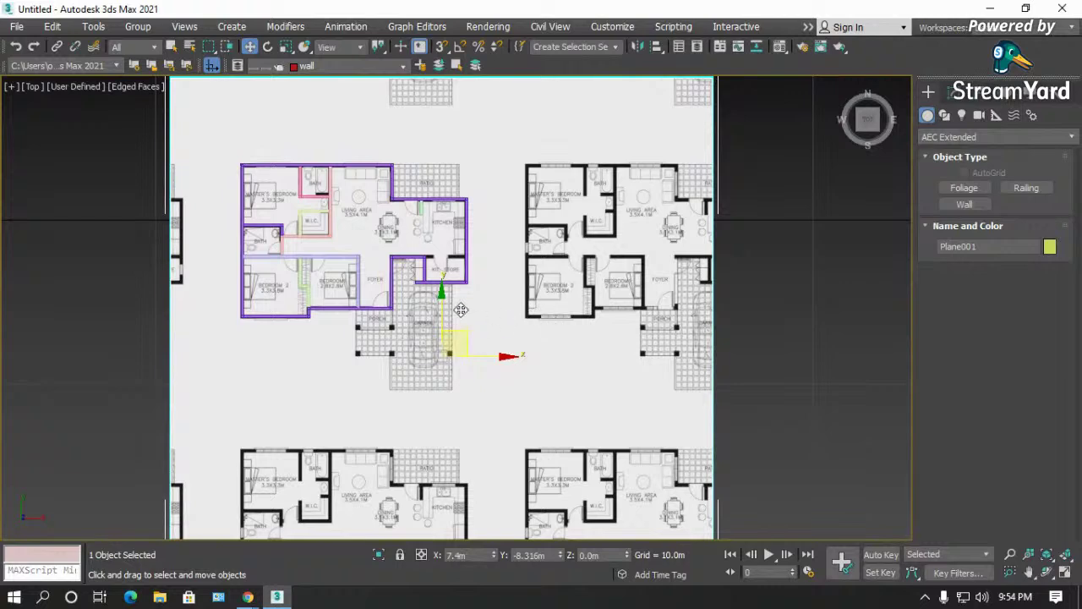
{"action": "left_click", "coordinate": [101, 307]}
{"action": "left_click", "coordinate": [205, 335]}
{"action": "right_click", "coordinate": [205, 335]}
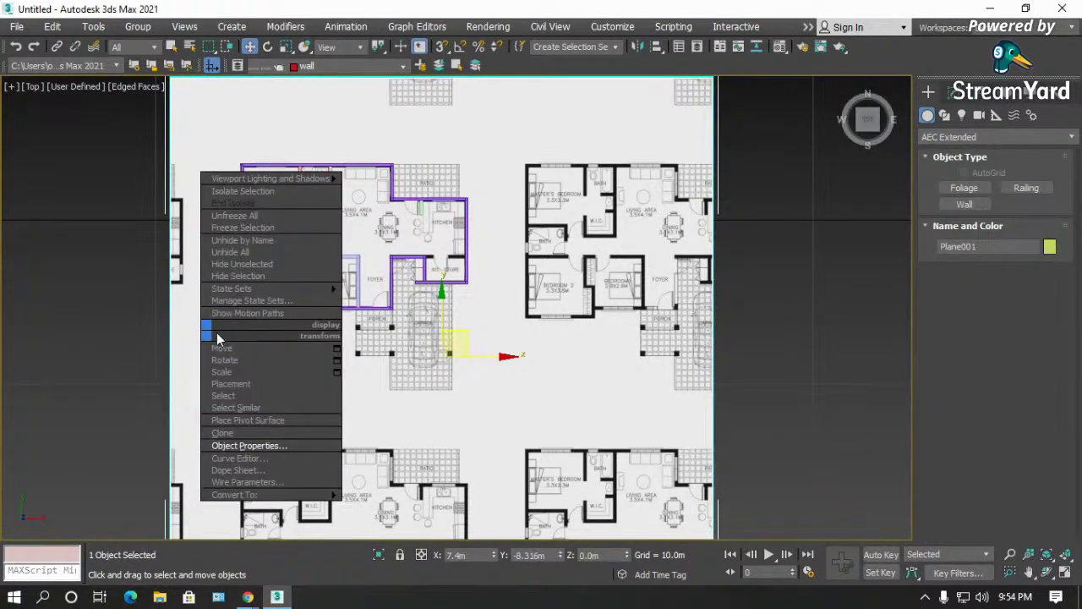
{"action": "left_click", "coordinate": [243, 279]}
- Zoom in and select the vertical wall at the junction
{"action": "scroll", "coordinate": [391, 173], "scroll_direction": "up", "scroll_amount": 6}
{"action": "scroll", "coordinate": [490, 272], "scroll_direction": "down", "scroll_amount": 5}
{"action": "scroll", "coordinate": [498, 414], "scroll_direction": "up", "scroll_amount": 5}
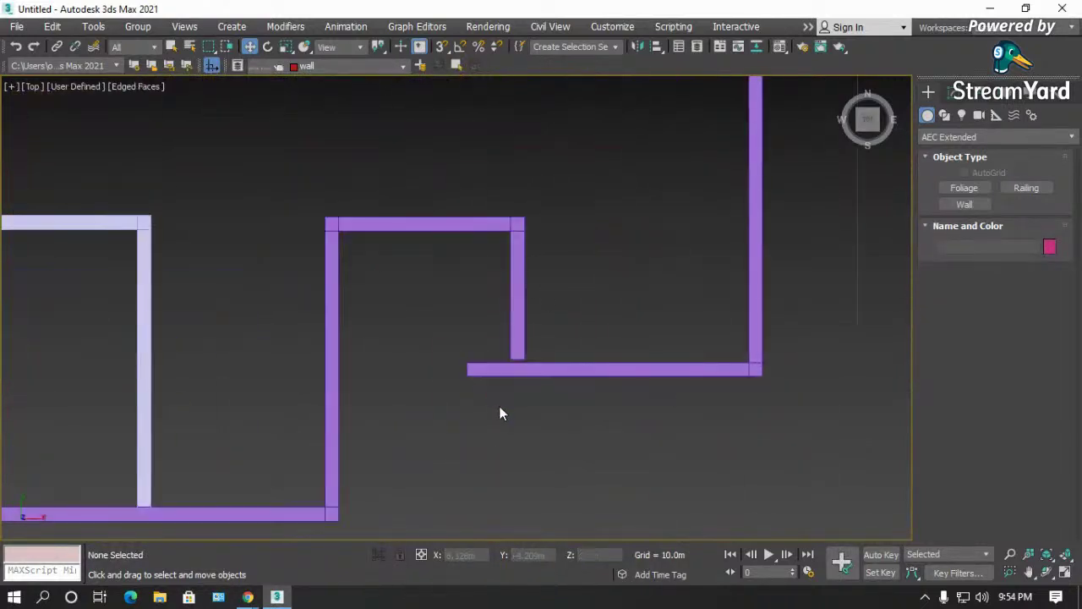
{"action": "left_click", "coordinate": [535, 309]}
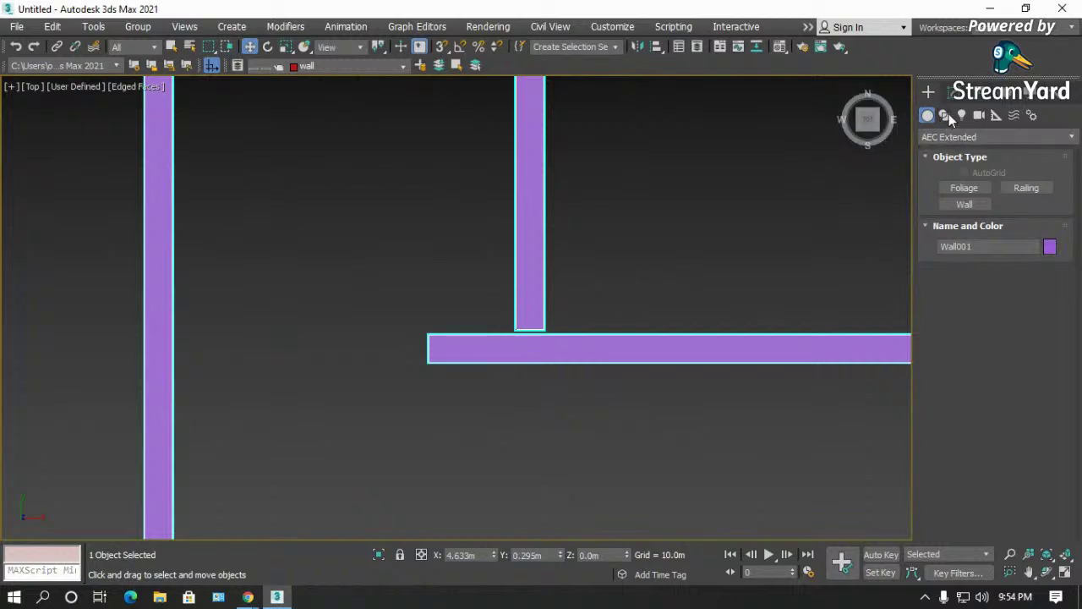
- At the wall's Vertex level, drag the vertical wall's bottom end vertex down
{"action": "left_click", "coordinate": [956, 93]}
{"action": "left_click", "coordinate": [929, 159]}
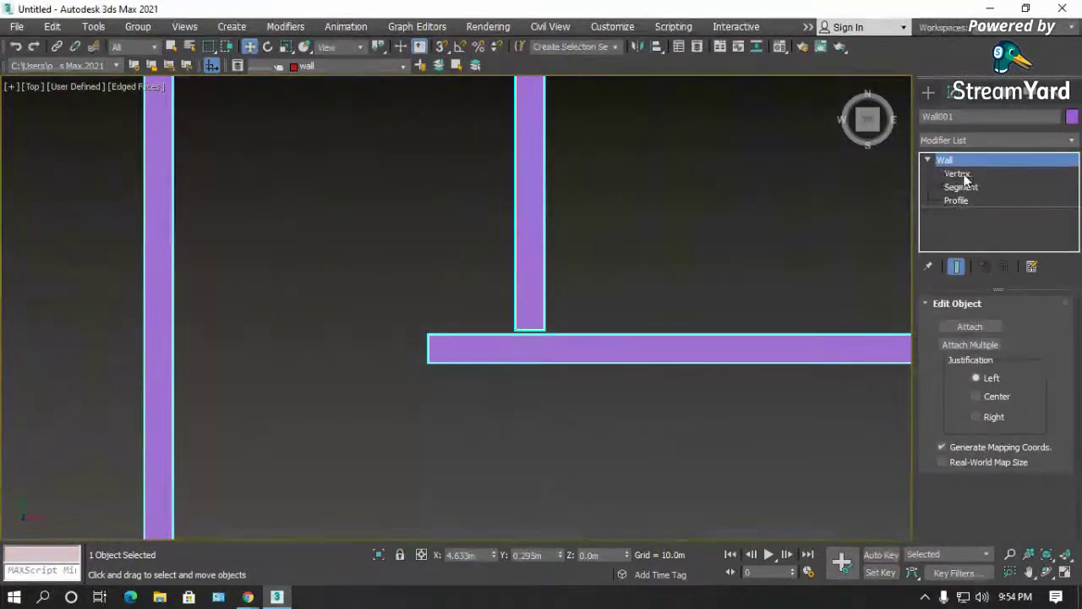
{"action": "left_click", "coordinate": [958, 173]}
{"action": "left_click", "coordinate": [516, 330]}
{"action": "scroll", "coordinate": [533, 366], "scroll_direction": "up", "scroll_amount": 3}
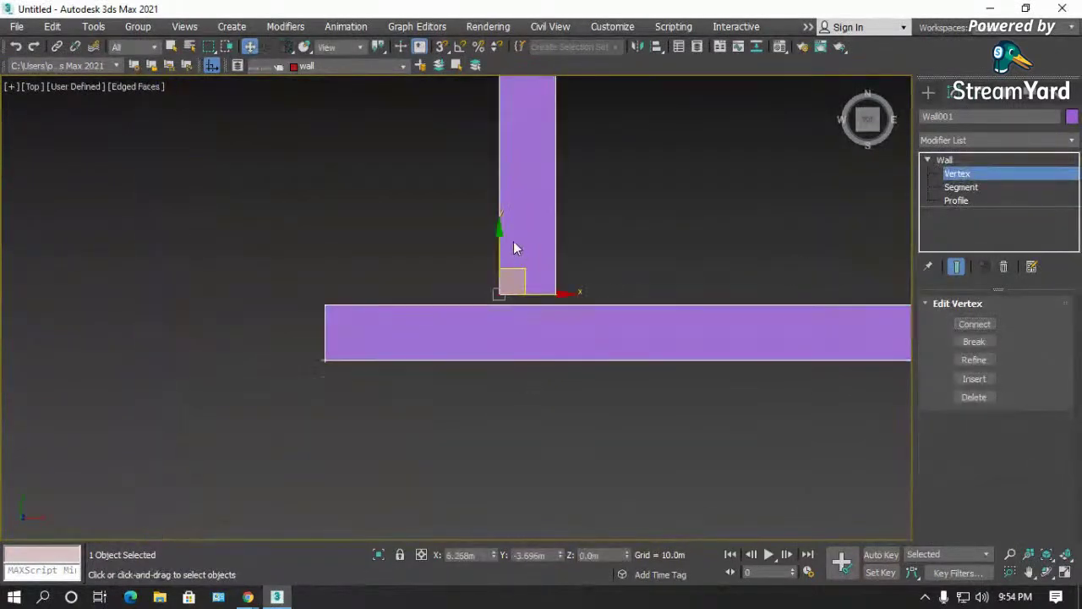
{"action": "mouse_move", "coordinate": [503, 234]}
{"action": "left_mouse_down"}
{"action": "mouse_move", "coordinate": [502, 297]}
{"action": "mouse_move", "coordinate": [505, 238]}
{"action": "mouse_move", "coordinate": [508, 248]}
{"action": "left_mouse_up"}
- Undo an overlong extension through the horizontal wall and move the end vertex up slightly
{"action": "left_click", "coordinate": [952, 170]}
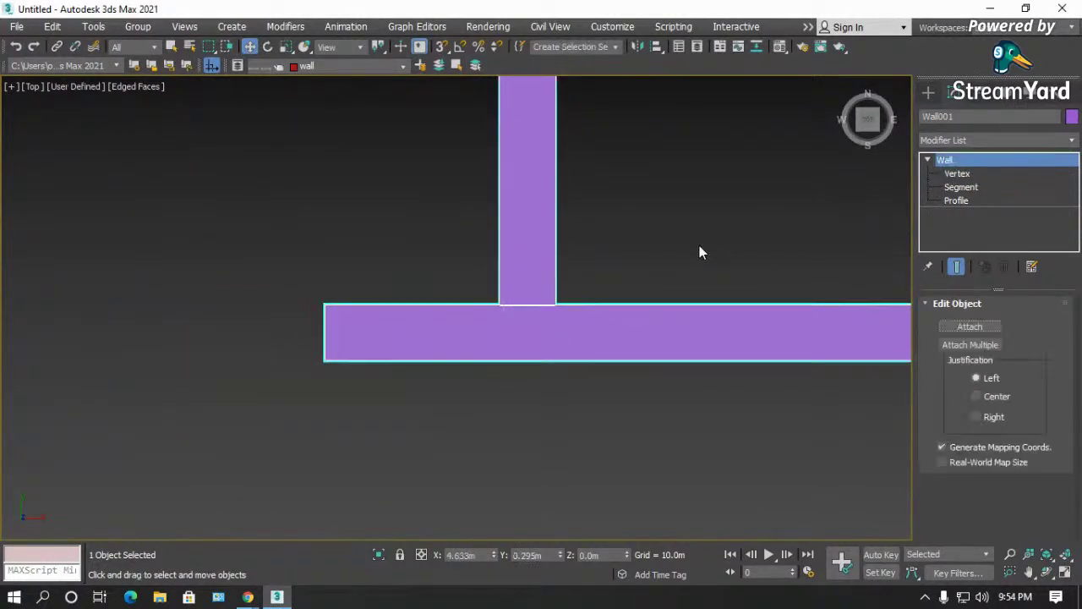
{"action": "scroll", "coordinate": [531, 318], "scroll_direction": "up", "scroll_amount": 5}
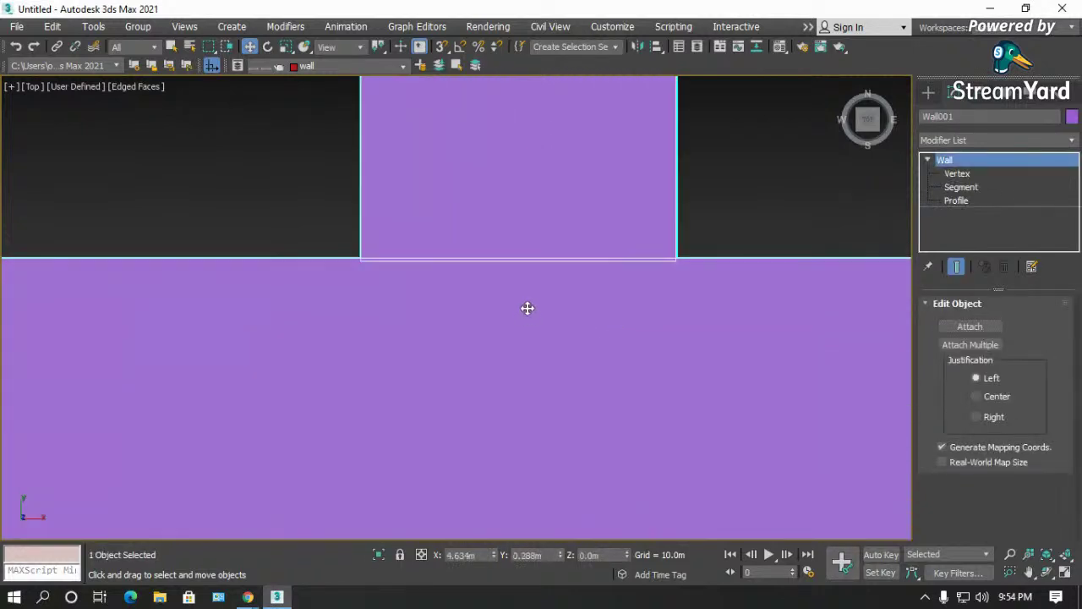
{"action": "scroll", "coordinate": [417, 237], "scroll_direction": "down", "scroll_amount": 5}
{"action": "left_click", "coordinate": [956, 173]}
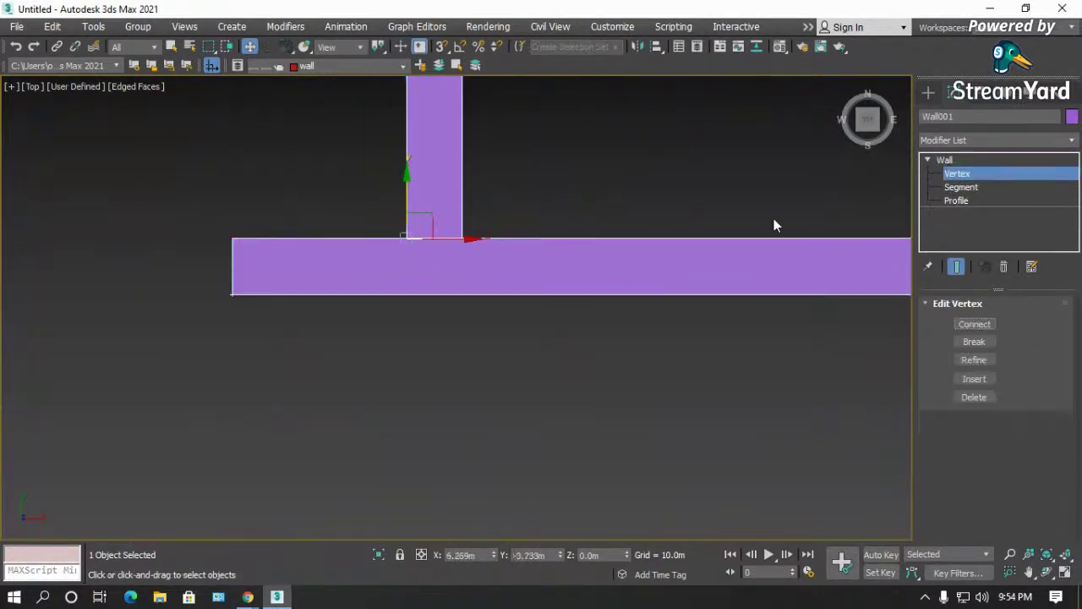
{"action": "left_click_drag", "start_coordinate": [401, 205], "coordinate": [392, 366]}
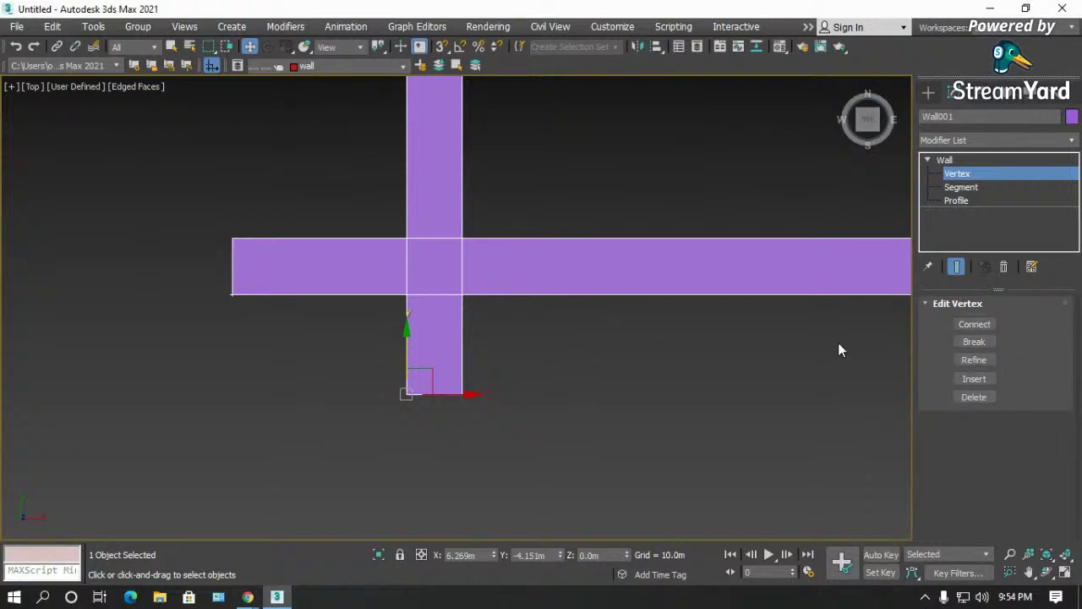
{"action": "key", "text": "ctrl+z"}
{"action": "left_click_drag", "start_coordinate": [401, 206], "coordinate": [406, 160]}
- Toggle Connect on and off, then extend the vertical wall down to meet the horizontal wall
{"action": "left_click", "coordinate": [974, 325]}
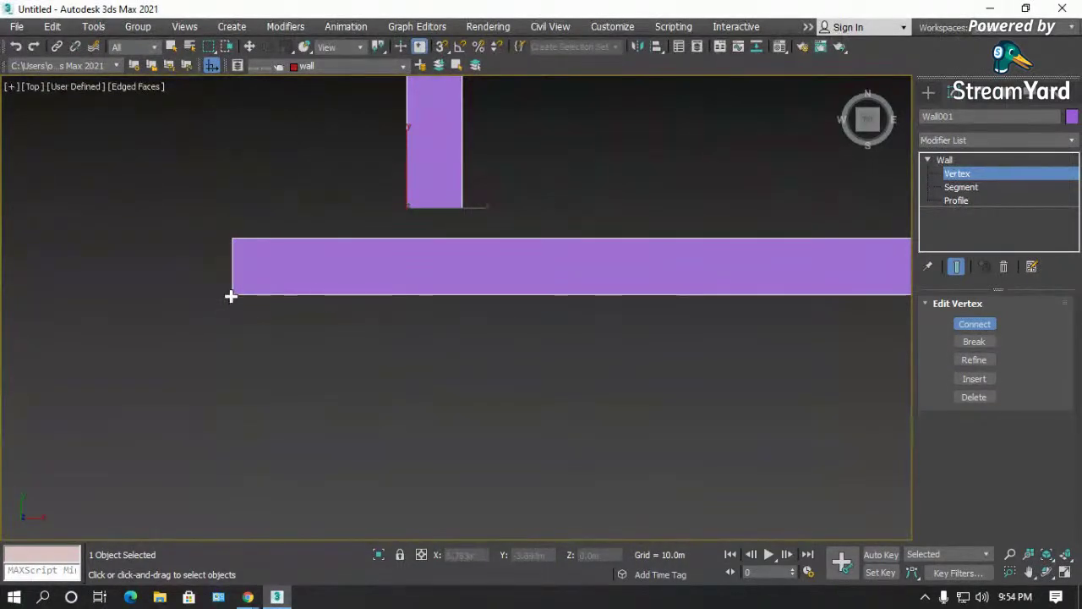
{"action": "scroll", "coordinate": [406, 288], "scroll_direction": "down", "scroll_amount": 5}
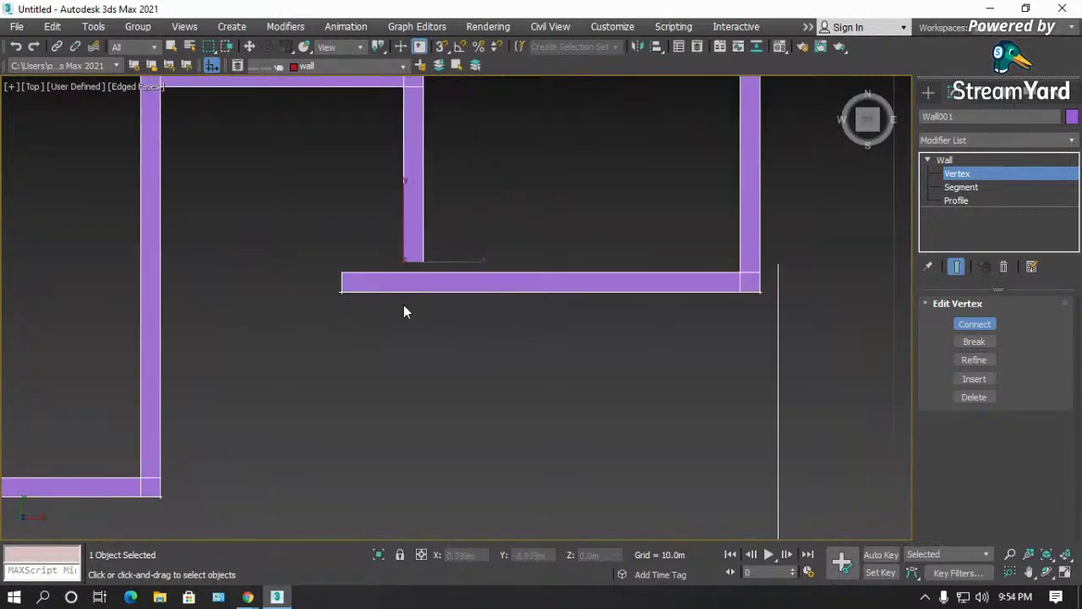
{"action": "left_click", "coordinate": [973, 325]}
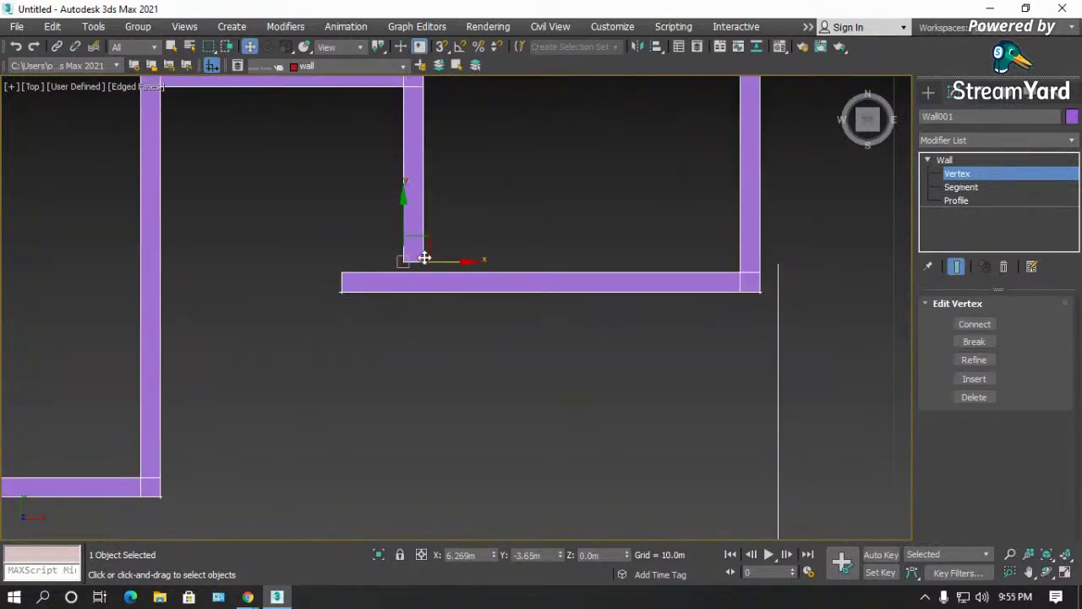
{"action": "left_click_drag", "start_coordinate": [399, 234], "coordinate": [403, 238]}
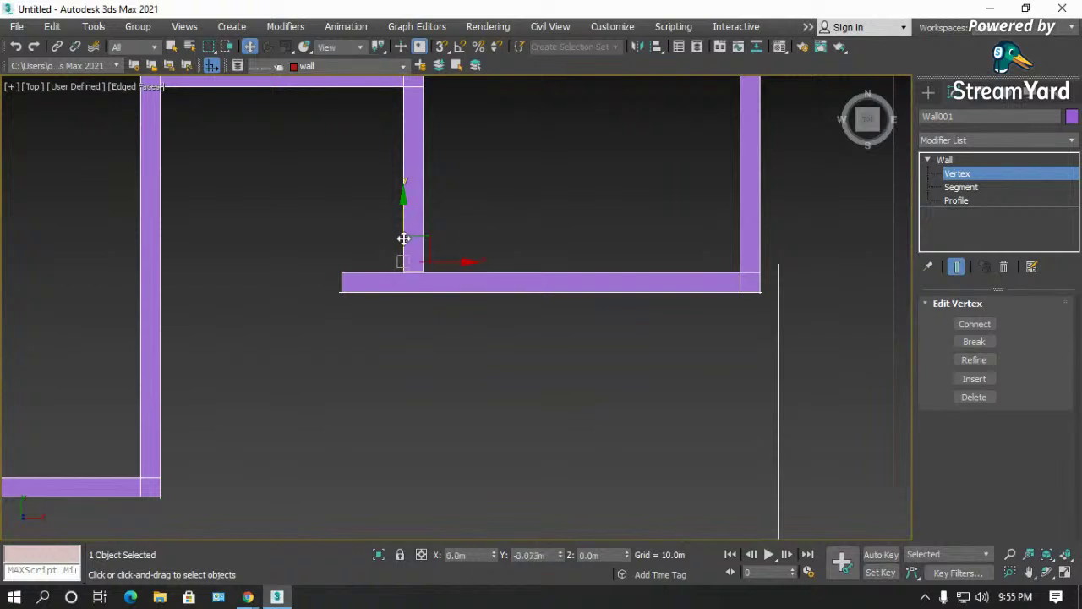
{"action": "scroll", "coordinate": [437, 285], "scroll_direction": "down", "scroll_amount": 5}
{"action": "scroll", "coordinate": [548, 121], "scroll_direction": "up", "scroll_amount": 8}
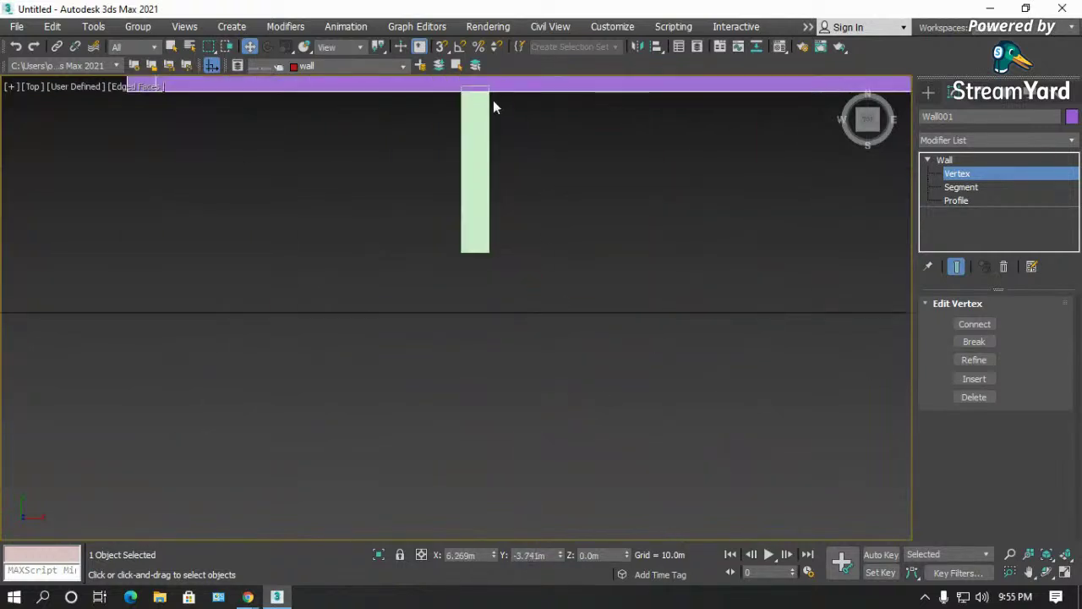
{"action": "scroll", "coordinate": [508, 114], "scroll_direction": "down", "scroll_amount": 3}
{"action": "scroll", "coordinate": [507, 135], "scroll_direction": "down", "scroll_amount": 5}
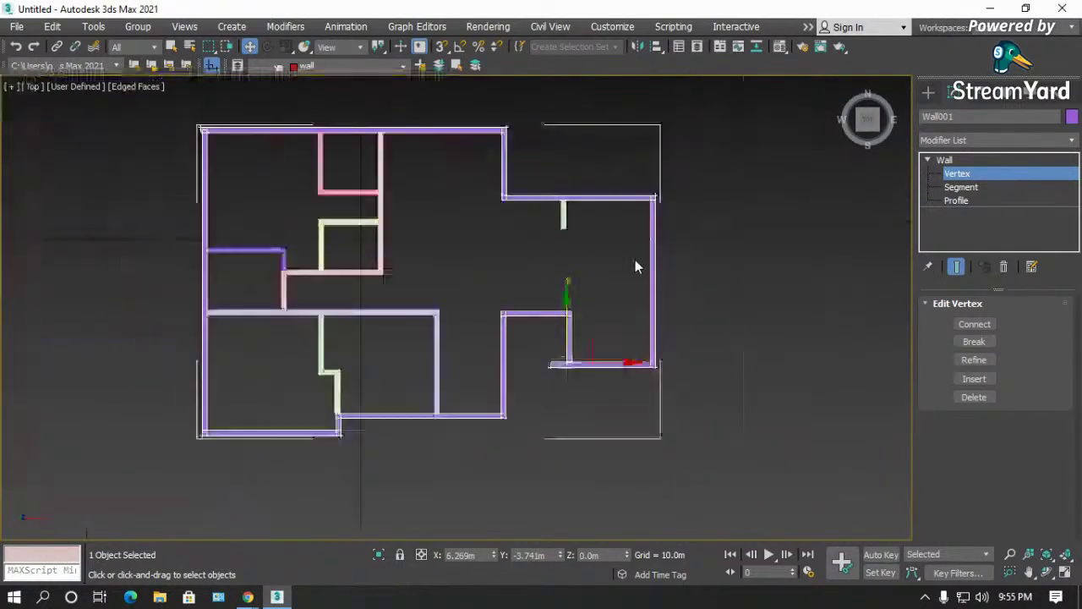
{"action": "left_click", "coordinate": [944, 160]}
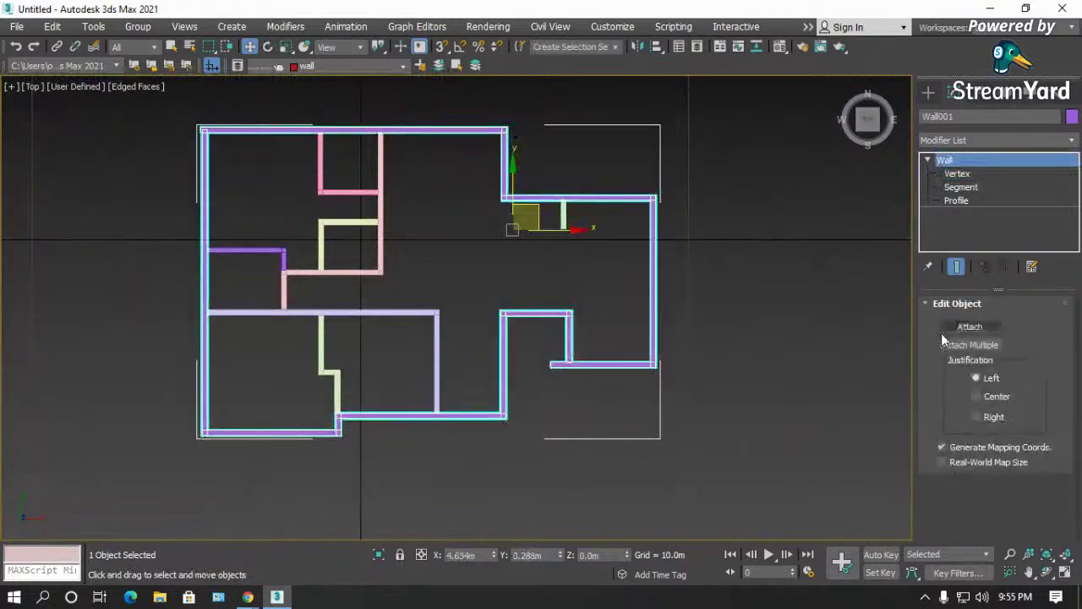
- Attach the seven separate yellow, pink, purple and lavender walls to Wall001 one by one
{"action": "left_click", "coordinate": [956, 345]}
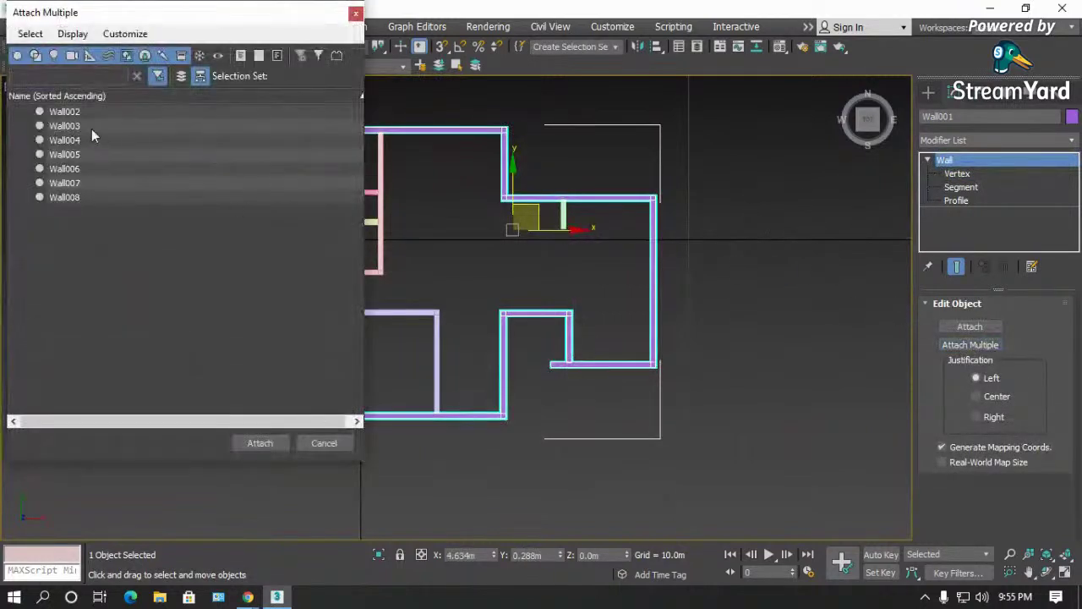
{"action": "left_click", "coordinate": [329, 444]}
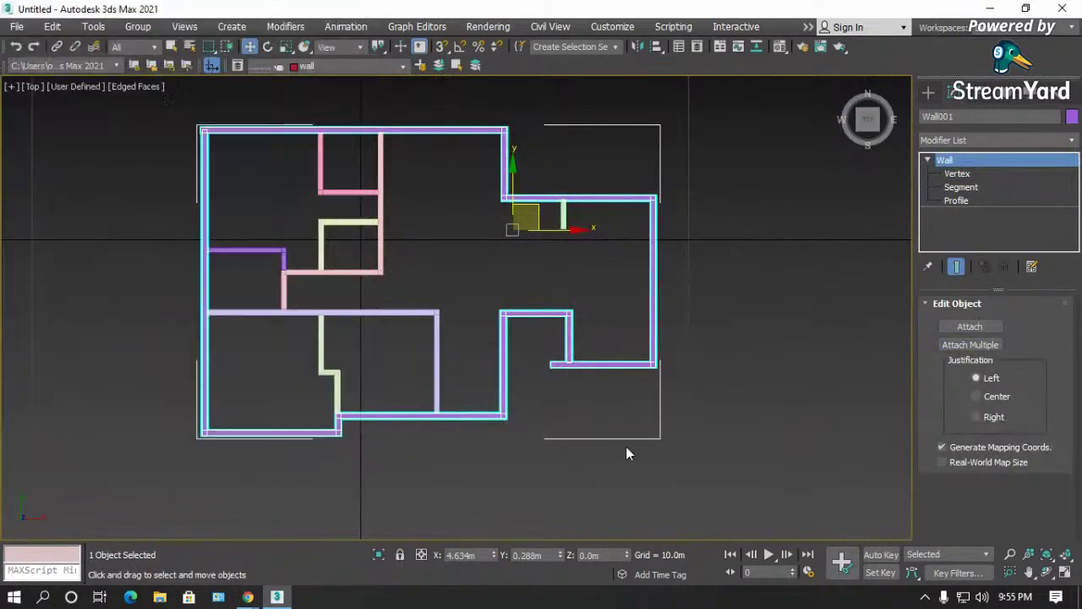
{"action": "left_click", "coordinate": [976, 329]}
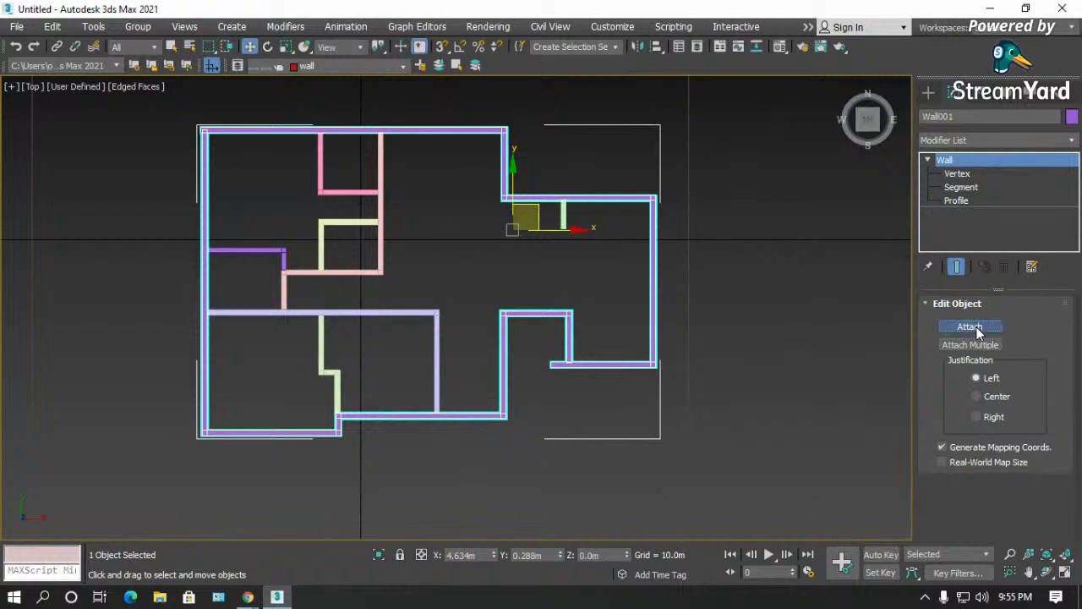
{"action": "left_click", "coordinate": [320, 363]}
{"action": "left_click", "coordinate": [285, 301]}
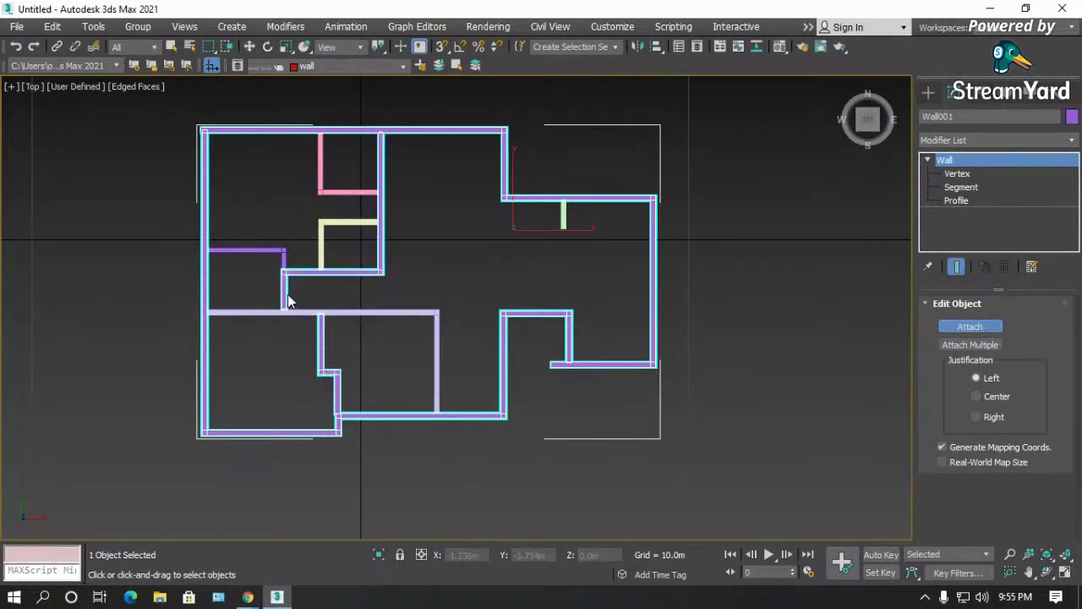
{"action": "left_click", "coordinate": [319, 247]}
{"action": "left_click", "coordinate": [279, 250]}
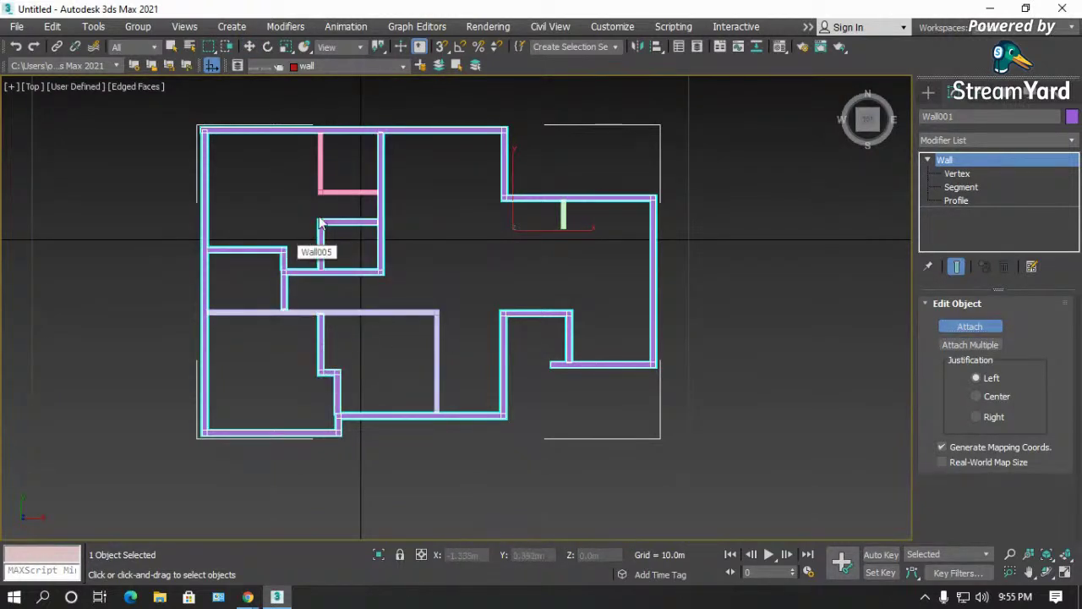
{"action": "left_click", "coordinate": [335, 193]}
{"action": "left_click", "coordinate": [563, 217]}
{"action": "left_click", "coordinate": [436, 339]}
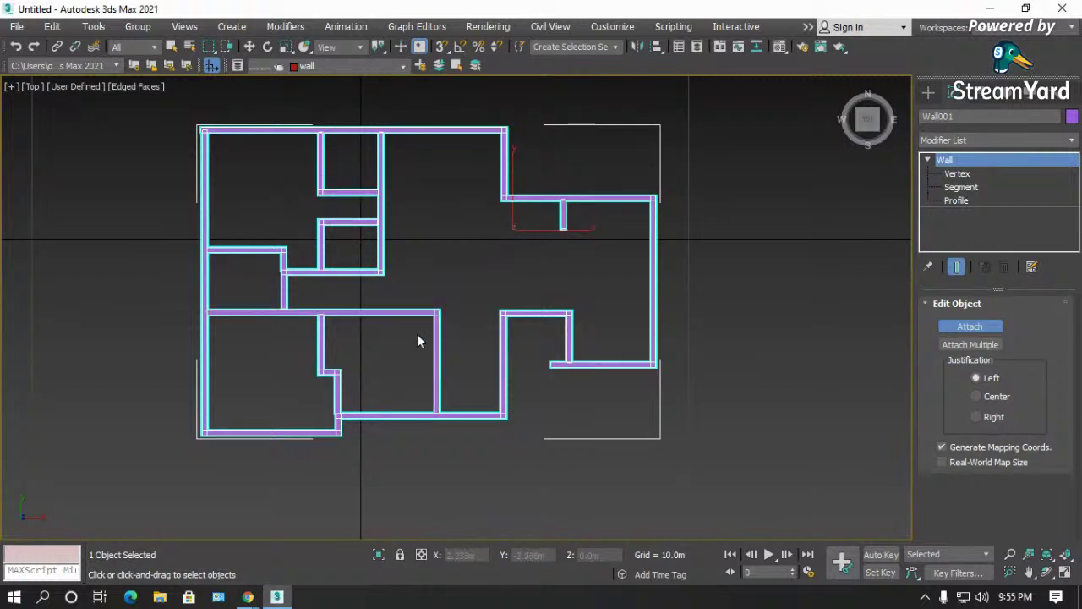
- Confirm the Attach Multiple list is empty, close it, and deselect the walls
{"action": "left_click", "coordinate": [975, 343]}
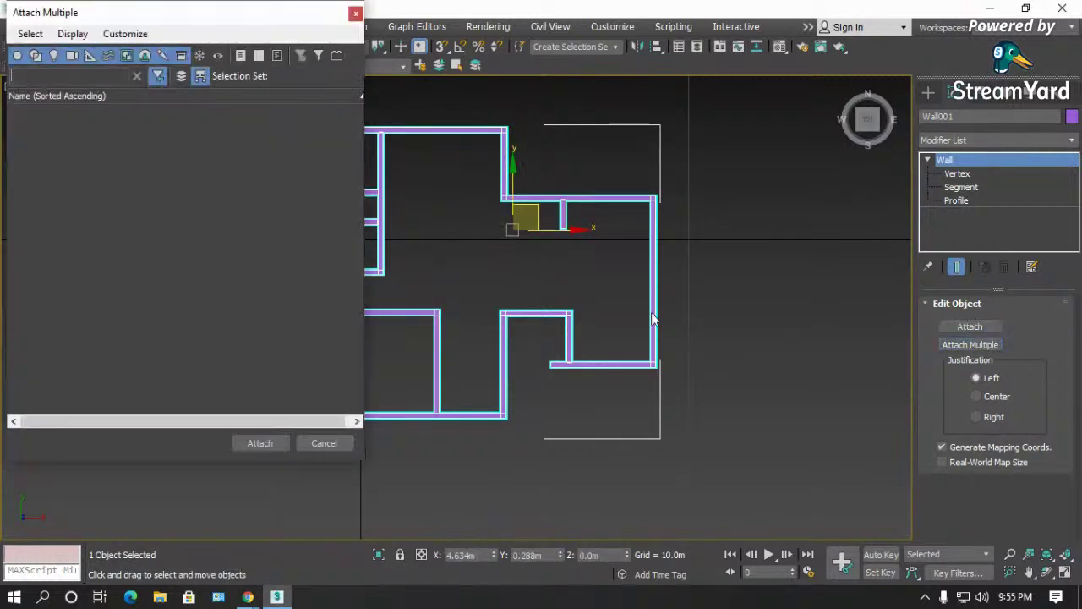
{"action": "left_click_drag", "start_coordinate": [180, 17], "coordinate": [539, 129]}
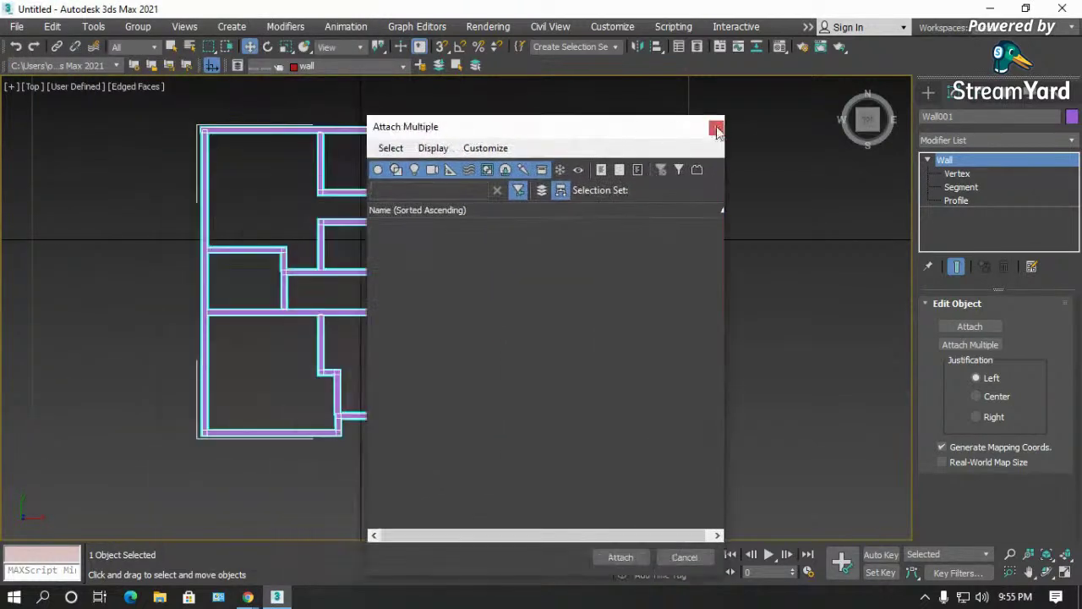
{"action": "left_click", "coordinate": [717, 127]}
{"action": "left_click", "coordinate": [504, 247]}
{"action": "scroll", "coordinate": [275, 258], "scroll_direction": "up", "scroll_amount": 5}
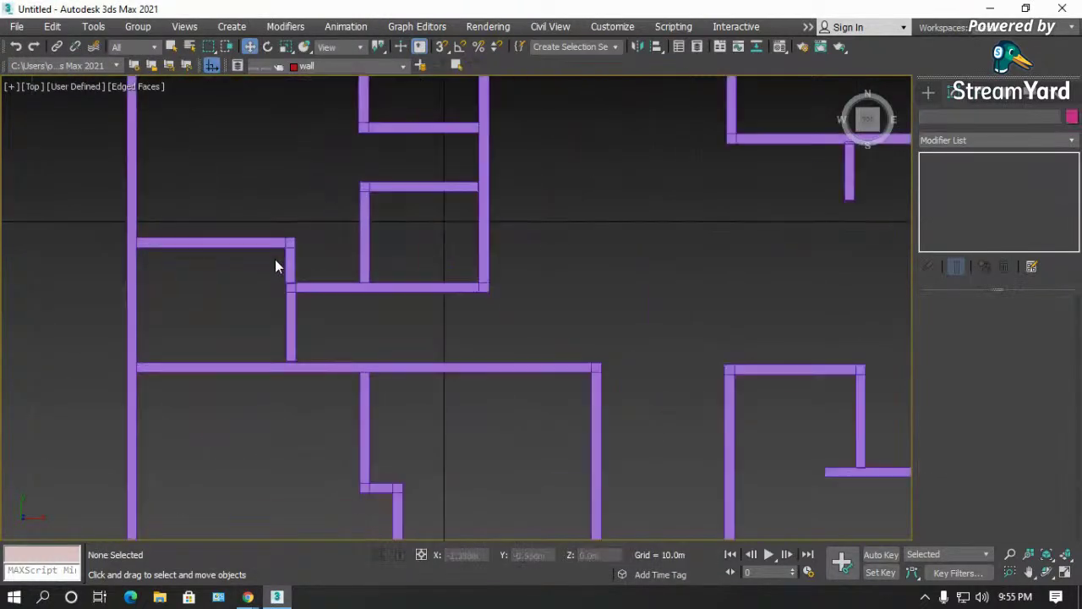
- Select Wall001 at Vertex level and nudge the vertical wall's bottom end vertex down
{"action": "scroll", "coordinate": [311, 378], "scroll_direction": "up", "scroll_amount": 3}
{"action": "scroll", "coordinate": [330, 268], "scroll_direction": "down", "scroll_amount": 4}
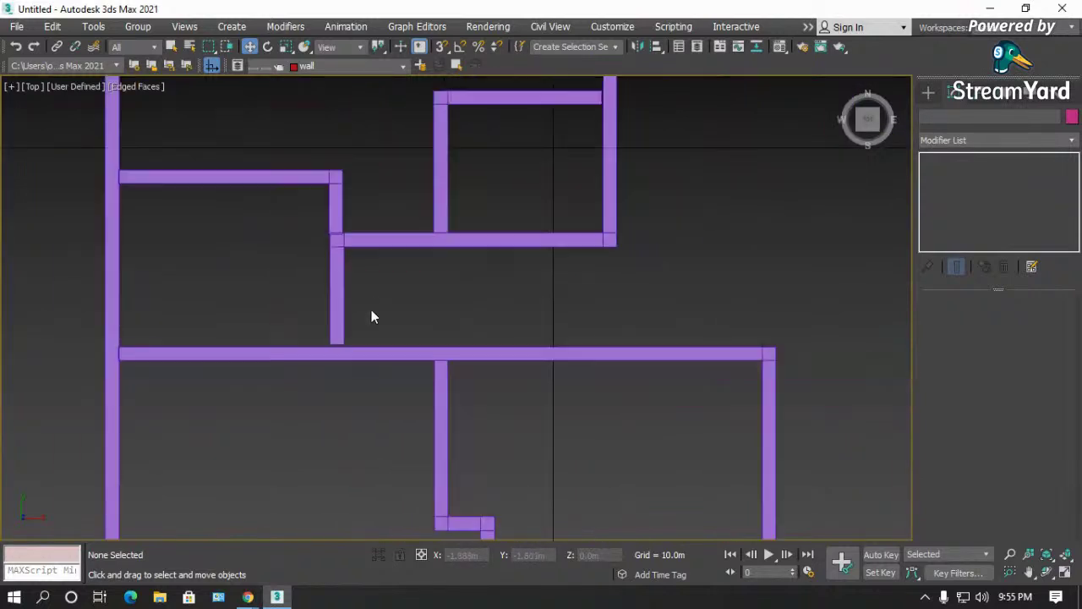
{"action": "scroll", "coordinate": [319, 199], "scroll_direction": "up", "scroll_amount": 4}
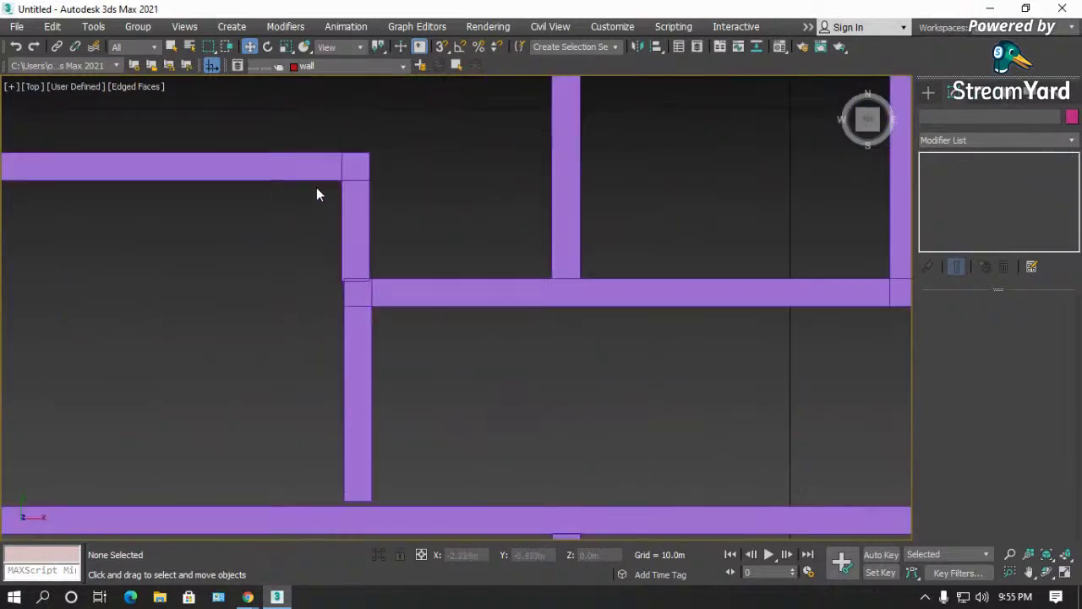
{"action": "left_click", "coordinate": [360, 320]}
{"action": "left_click", "coordinate": [963, 174]}
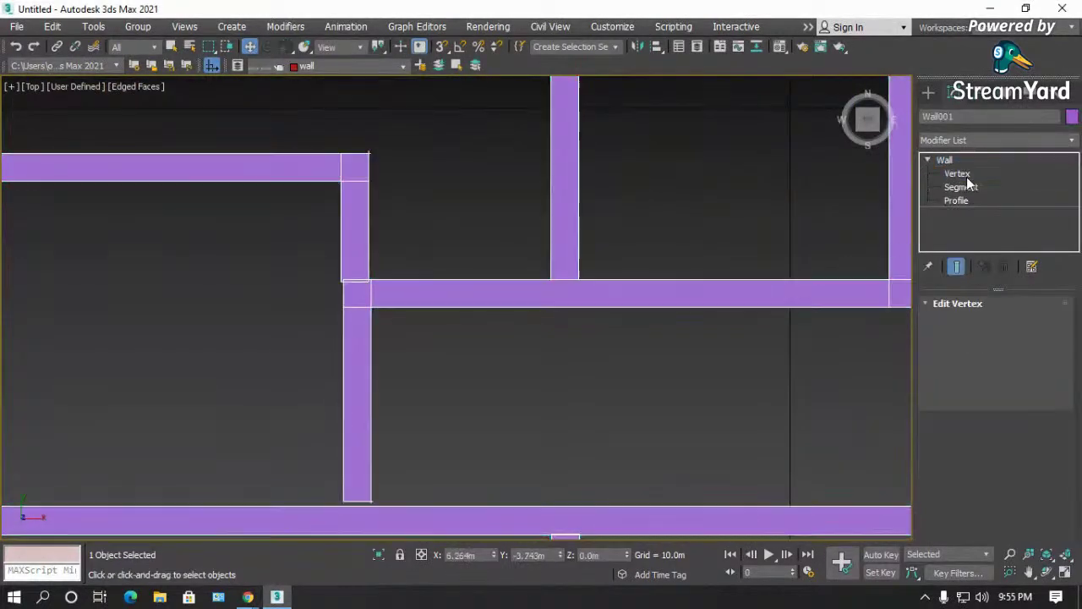
{"action": "left_click_drag", "start_coordinate": [396, 443], "coordinate": [309, 523]}
{"action": "left_click_drag", "start_coordinate": [371, 457], "coordinate": [371, 463]}
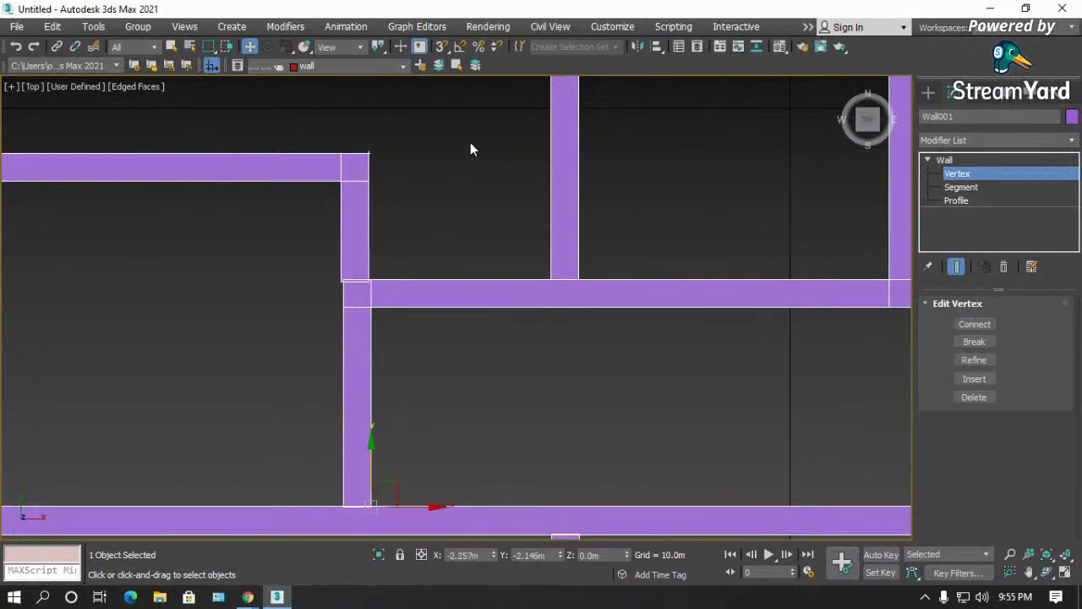
- Marquee-select the wall junction vertex and start the Align tool
{"action": "mouse_move", "coordinate": [363, 291]}
{"action": "left_mouse_down"}
{"action": "mouse_move", "coordinate": [425, 283]}
{"action": "mouse_move", "coordinate": [358, 282]}
{"action": "left_mouse_up"}
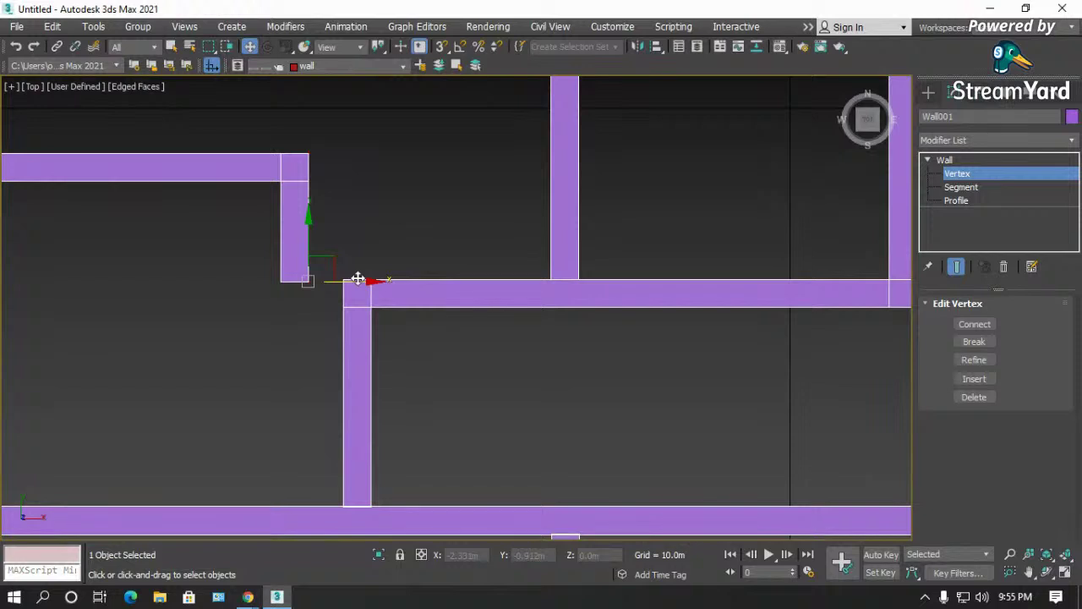
{"action": "scroll", "coordinate": [351, 282], "scroll_direction": "up", "scroll_amount": 3}
{"action": "scroll", "coordinate": [298, 295], "scroll_direction": "down", "scroll_amount": 4}
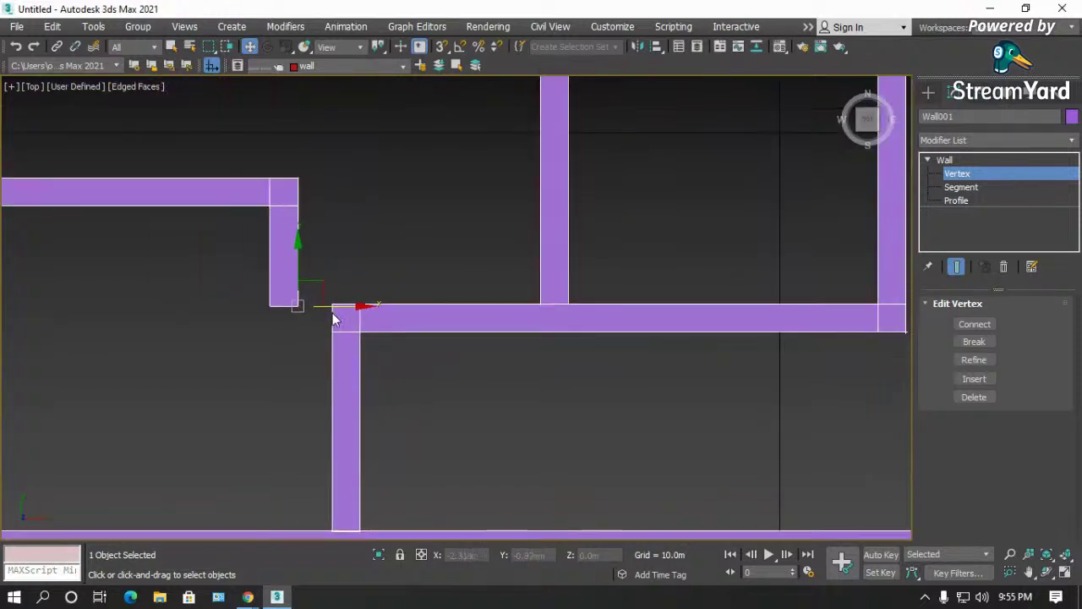
{"action": "scroll", "coordinate": [448, 279], "scroll_direction": "down", "scroll_amount": 2}
{"action": "scroll", "coordinate": [424, 293], "scroll_direction": "up", "scroll_amount": 2}
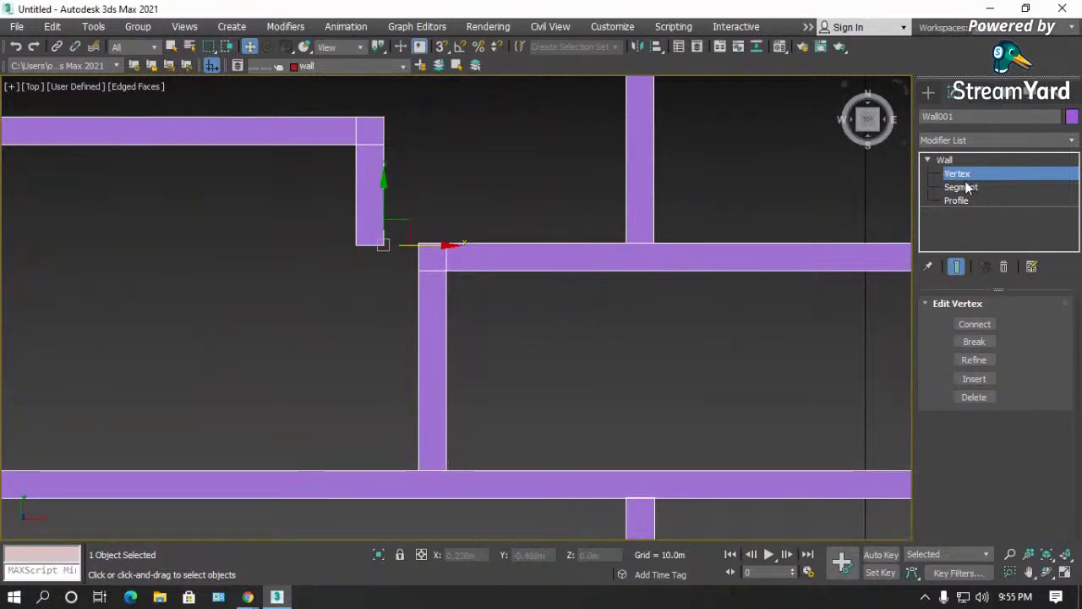
{"action": "left_click", "coordinate": [655, 46]}
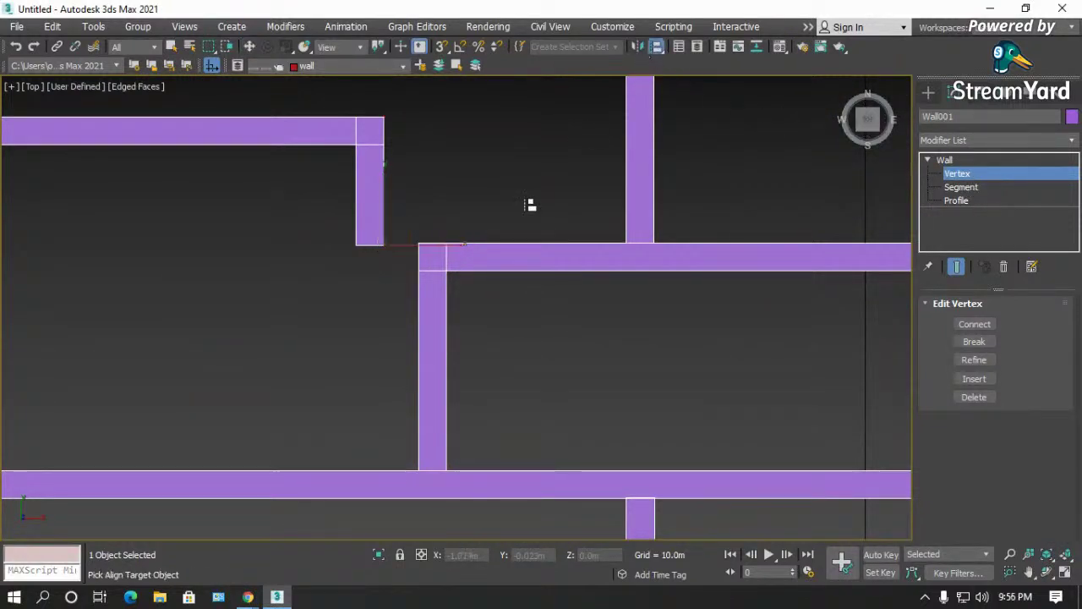
{"action": "left_click", "coordinate": [419, 291]}
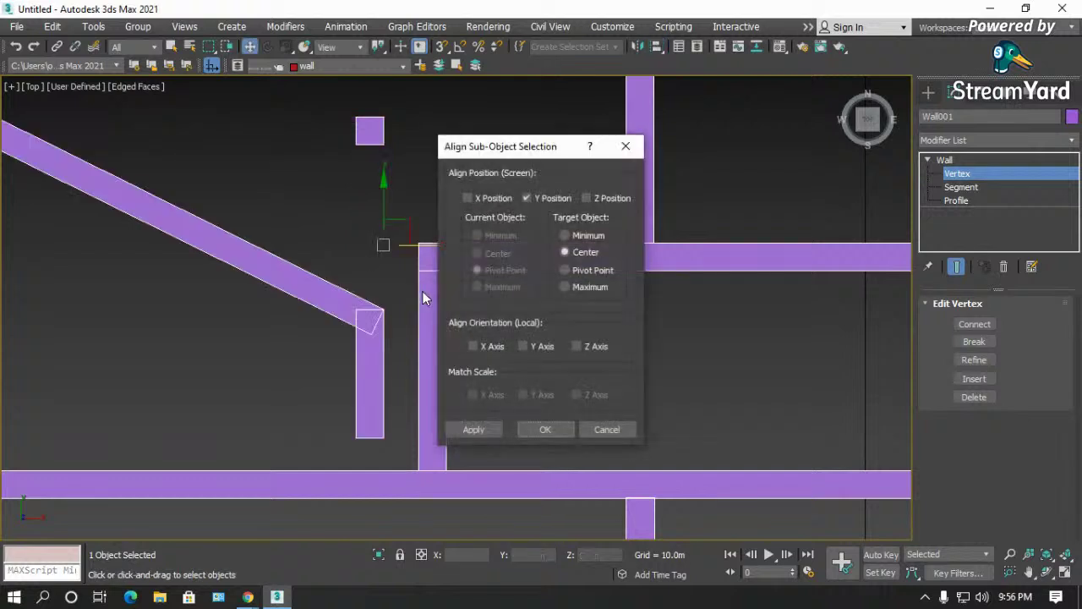
{"action": "left_click", "coordinate": [606, 429]}
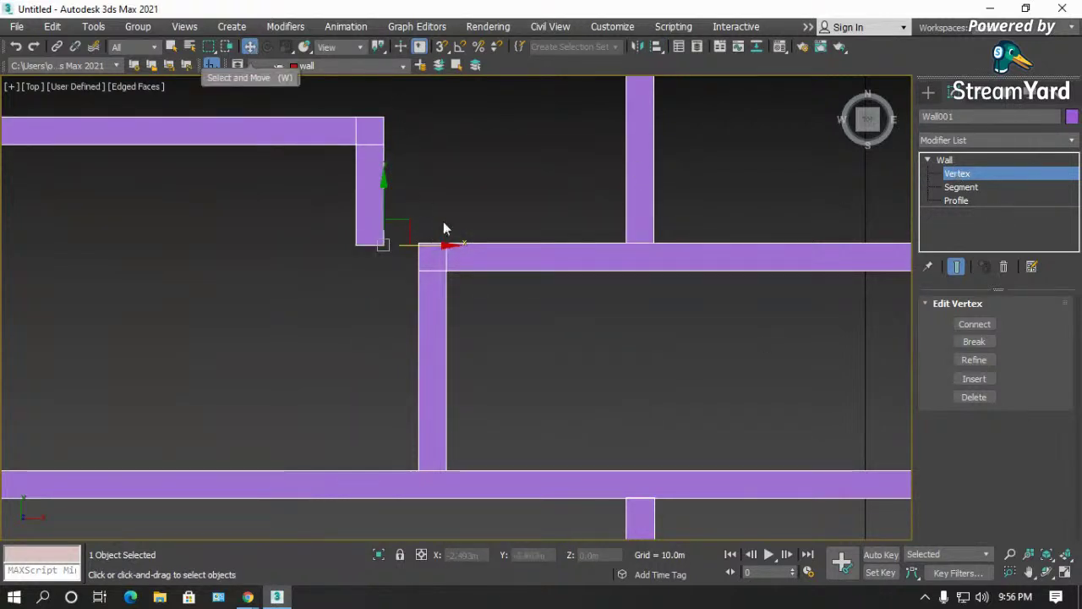
{"action": "left_click", "coordinate": [587, 331]}
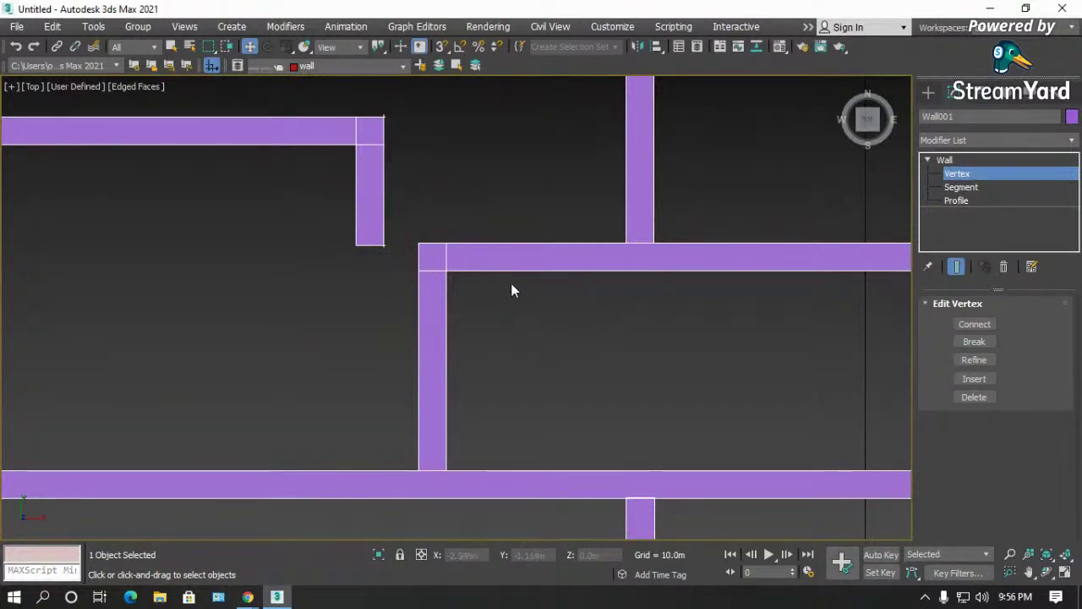
{"action": "scroll", "coordinate": [423, 362], "scroll_direction": "up", "scroll_amount": 2}
{"action": "left_click_drag", "start_coordinate": [478, 165], "coordinate": [400, 239]}
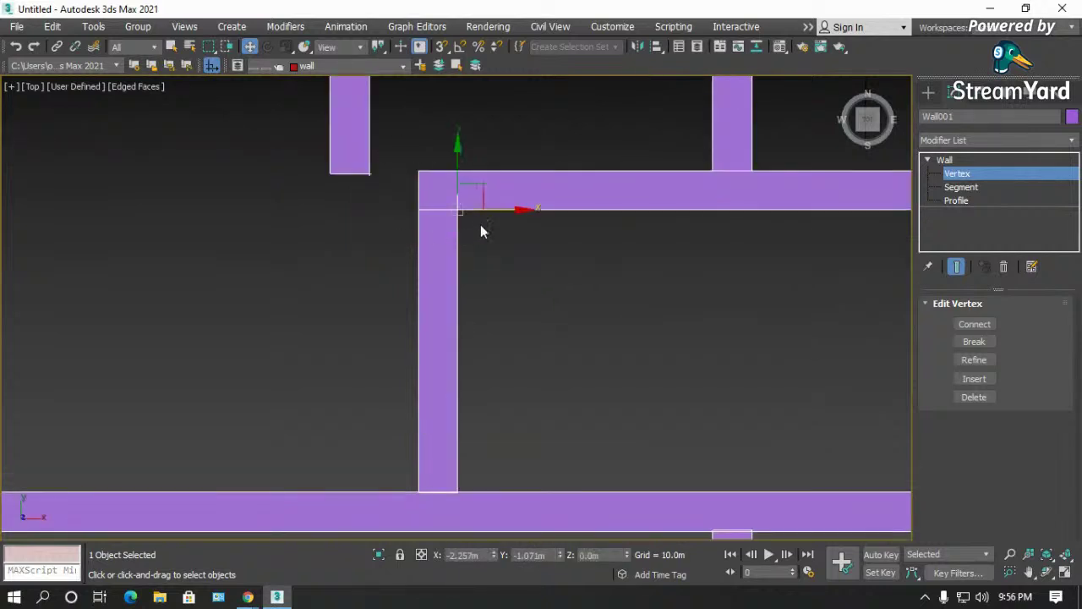
{"action": "scroll", "coordinate": [423, 292], "scroll_direction": "down", "scroll_amount": 2}
{"action": "scroll", "coordinate": [441, 262], "scroll_direction": "up", "scroll_amount": 3}
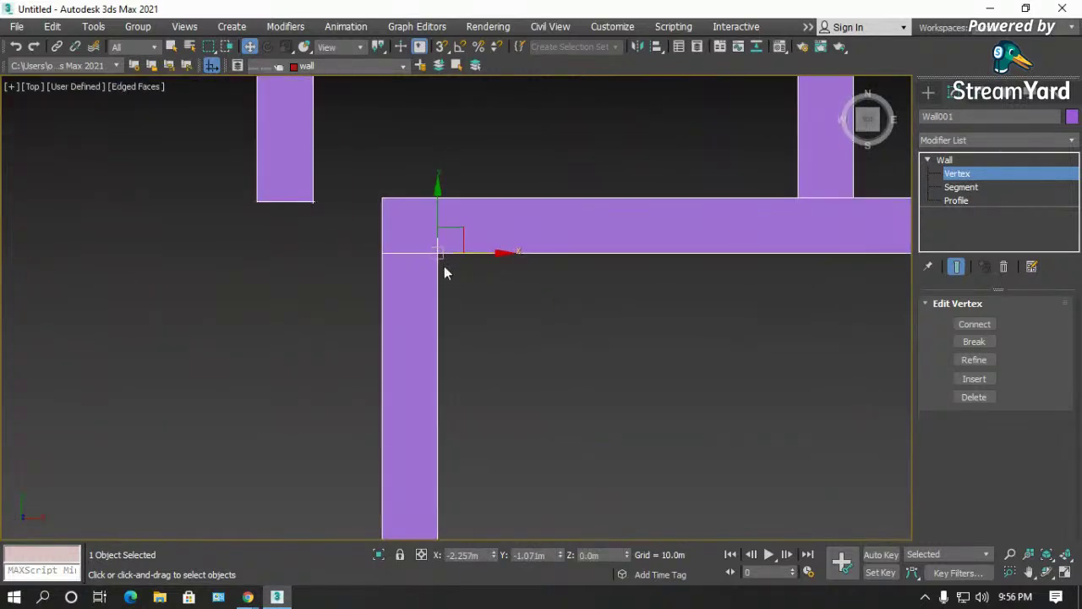
{"action": "scroll", "coordinate": [455, 269], "scroll_direction": "up", "scroll_amount": 3}
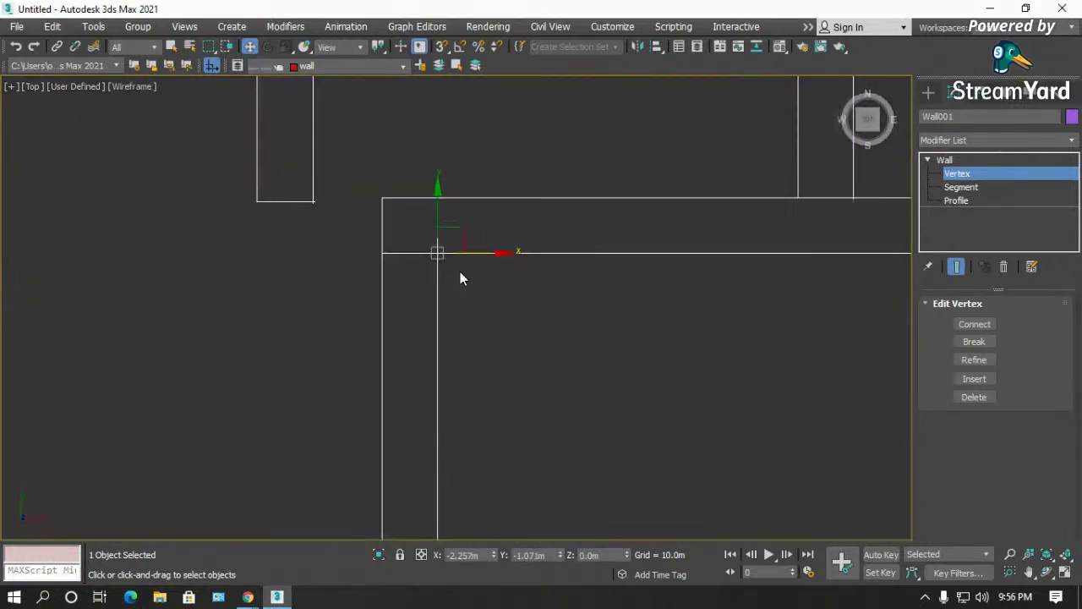
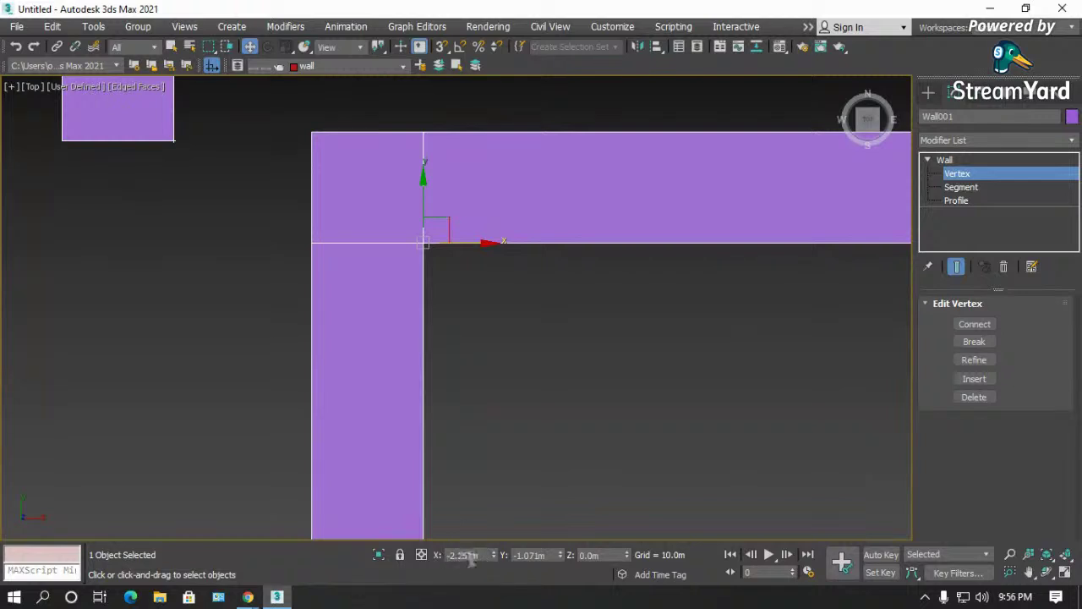
- Move the loose corner vertex to X -2.257 and weld it onto the other wall's corner
{"action": "left_click_drag", "start_coordinate": [487, 556], "coordinate": [442, 551]}
{"action": "scroll", "coordinate": [406, 488], "scroll_direction": "down", "scroll_amount": 4}
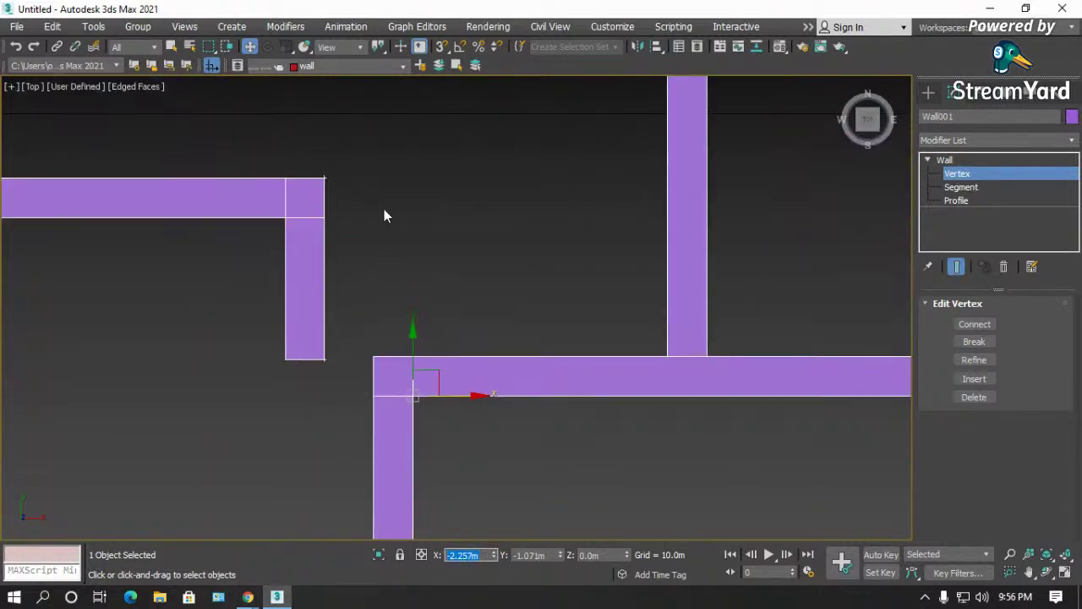
{"action": "left_click_drag", "start_coordinate": [304, 216], "coordinate": [302, 218]}
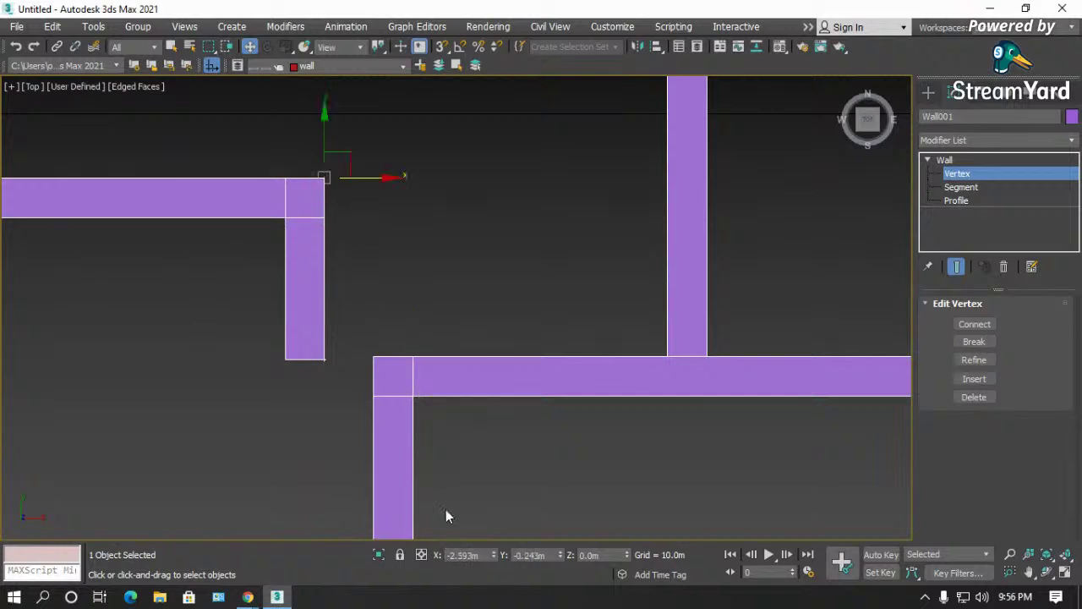
{"action": "left_click_drag", "start_coordinate": [484, 555], "coordinate": [422, 550]}
{"action": "key", "text": "Return"}
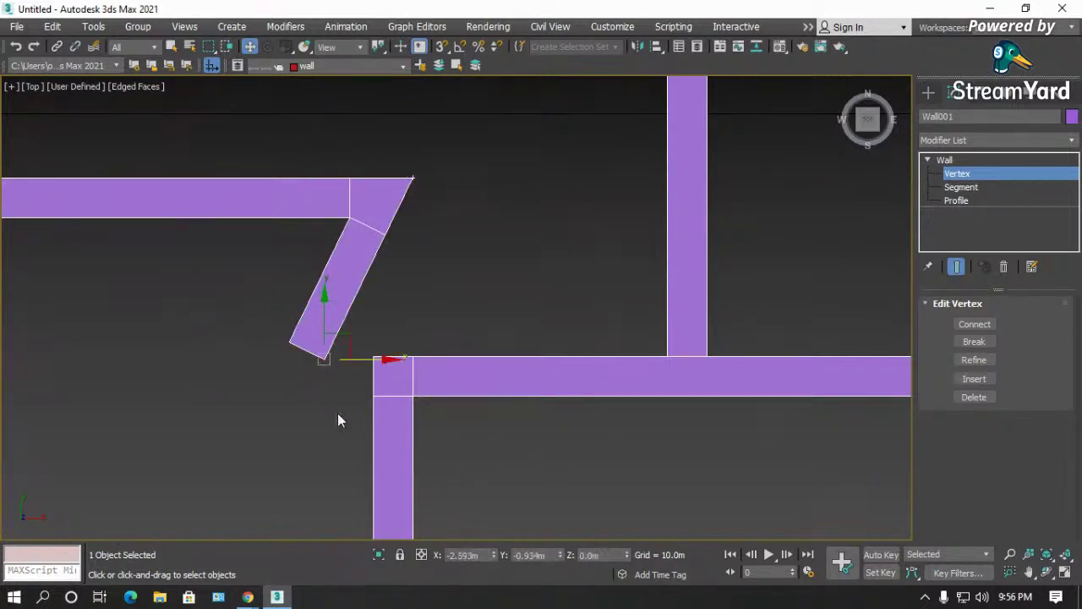
{"action": "type", "text": "-2.257"}
{"action": "key", "text": "Return"}
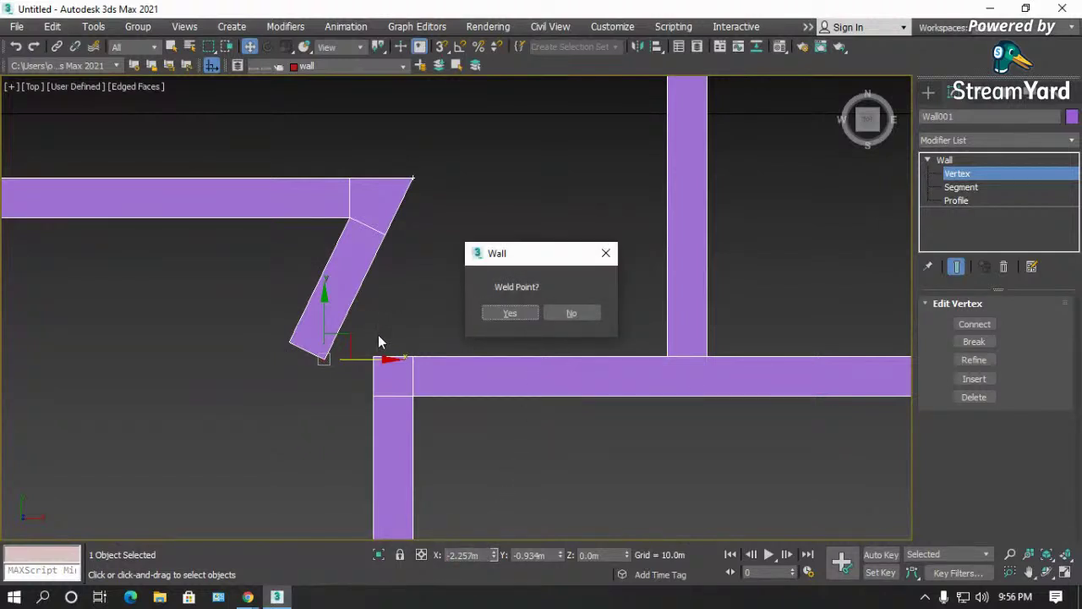
{"action": "left_click", "coordinate": [515, 313]}
{"action": "mouse_move", "coordinate": [511, 416]}
{"action": "left_mouse_down"}
{"action": "mouse_move", "coordinate": [490, 428]}
{"action": "mouse_move", "coordinate": [504, 433]}
{"action": "left_mouse_up"}
{"action": "scroll", "coordinate": [396, 365], "scroll_direction": "down", "scroll_amount": 10}
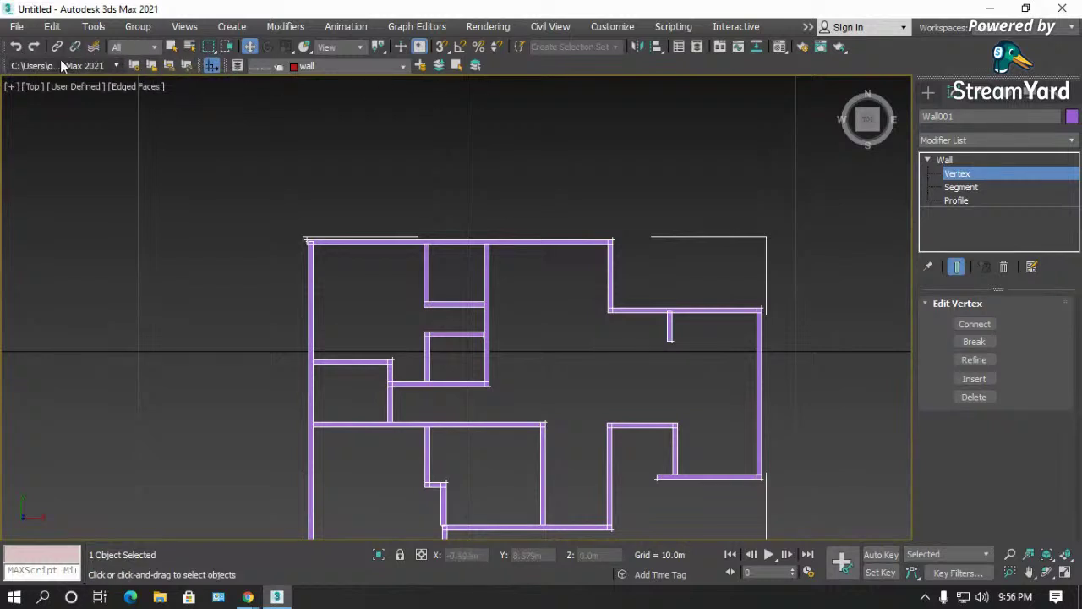
- Drag the main toolbar off its top row so it floats over the viewport
{"action": "left_click_drag", "start_coordinate": [13, 50], "coordinate": [69, 155]}
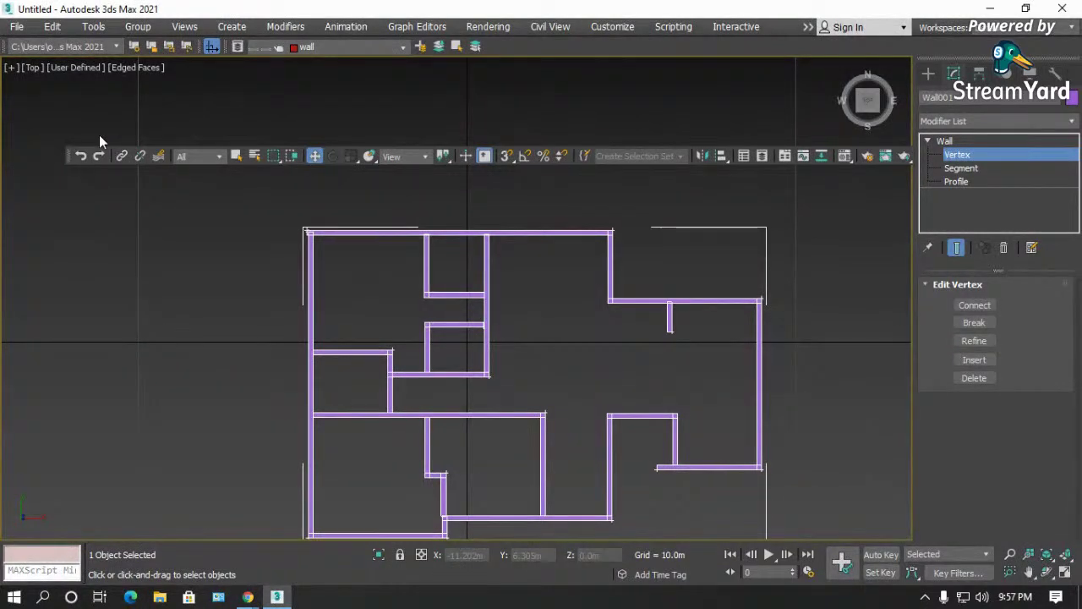
- Search Windows for 'paint' and launch the Paint app
{"action": "left_click", "coordinate": [43, 597]}
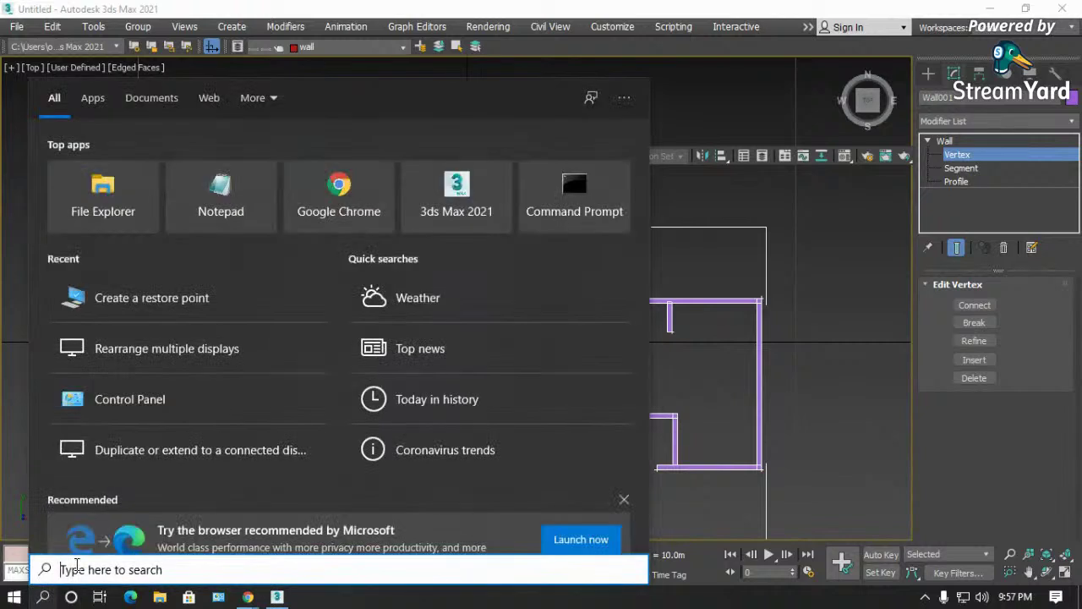
{"action": "type", "text": "paint"}
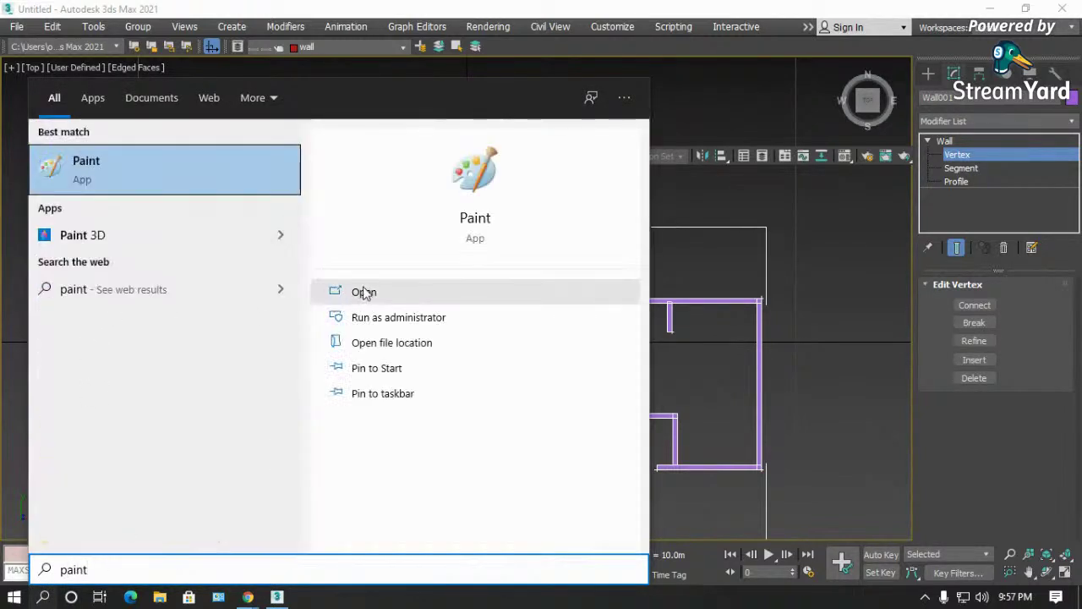
{"action": "left_click", "coordinate": [171, 174]}
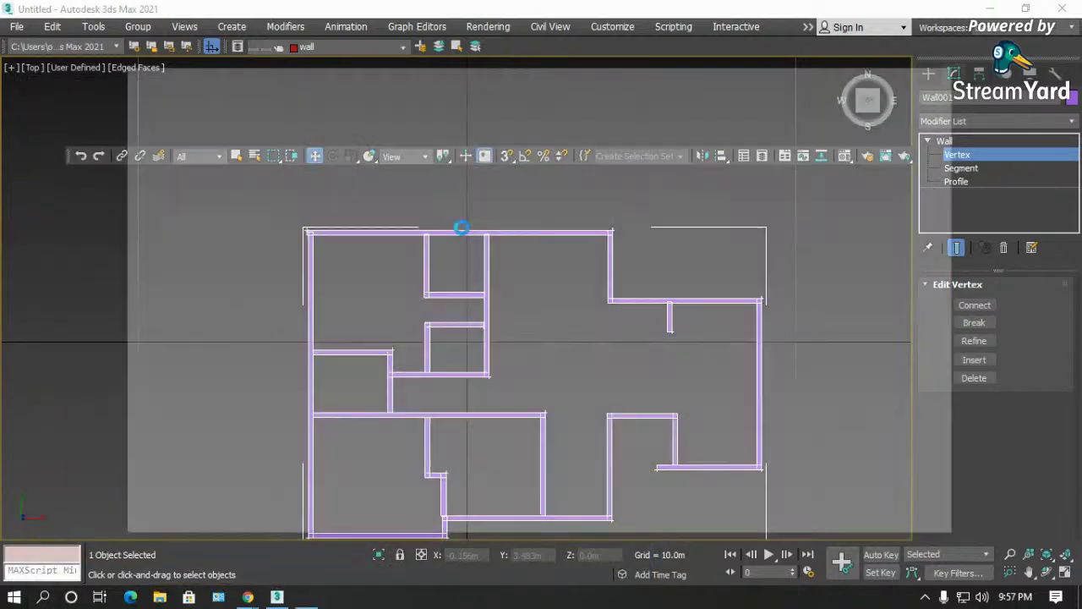
- Paste the 3ds Max screenshot, zoom to 200%, maximize Paint and choose the Pencil
{"action": "key", "text": "ctrl+v"}
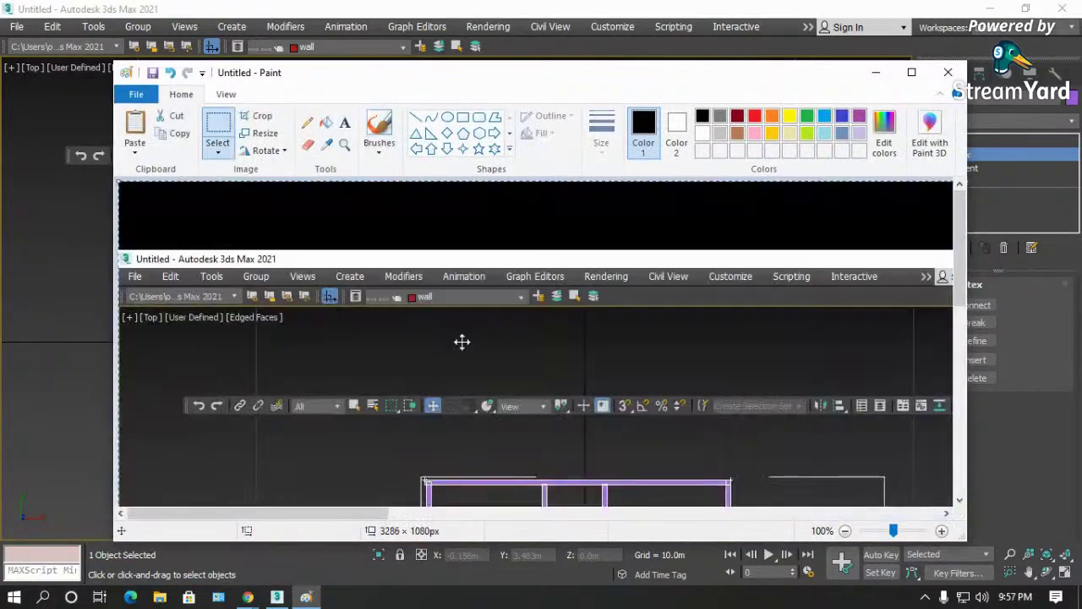
{"action": "left_click", "coordinate": [943, 531]}
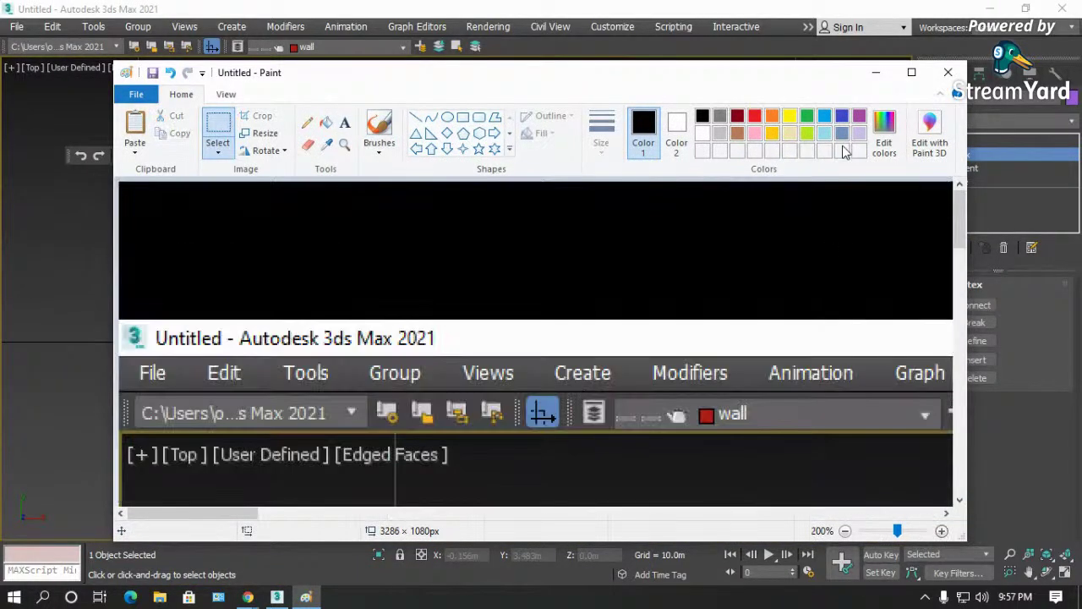
{"action": "left_click", "coordinate": [912, 72]}
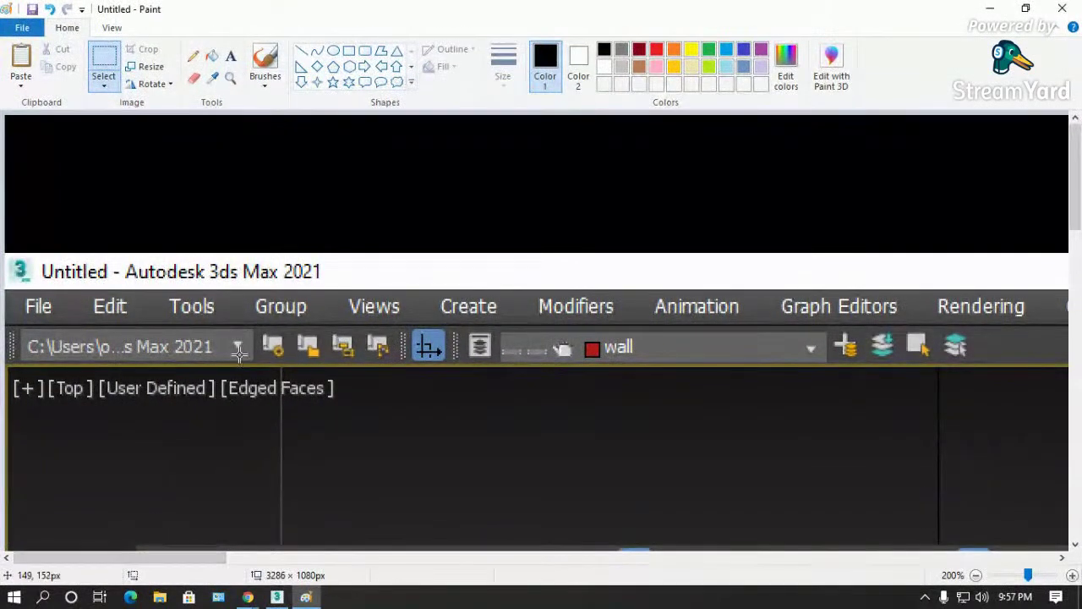
{"action": "scroll", "coordinate": [239, 353], "scroll_direction": "down", "scroll_amount": 3}
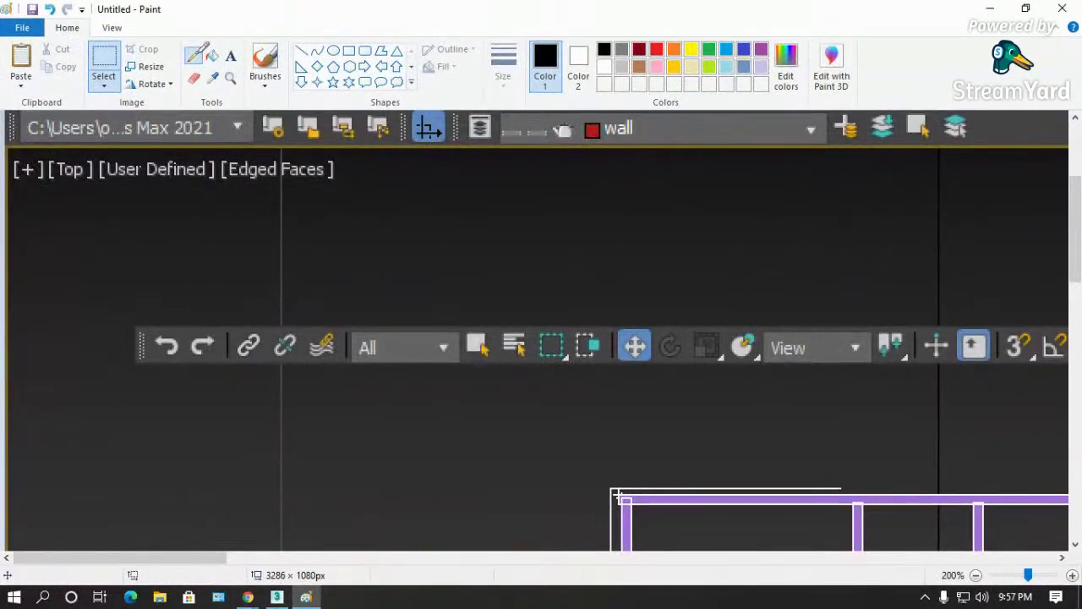
{"action": "left_click", "coordinate": [194, 54]}
{"action": "left_click_drag", "start_coordinate": [207, 251], "coordinate": [169, 321]}
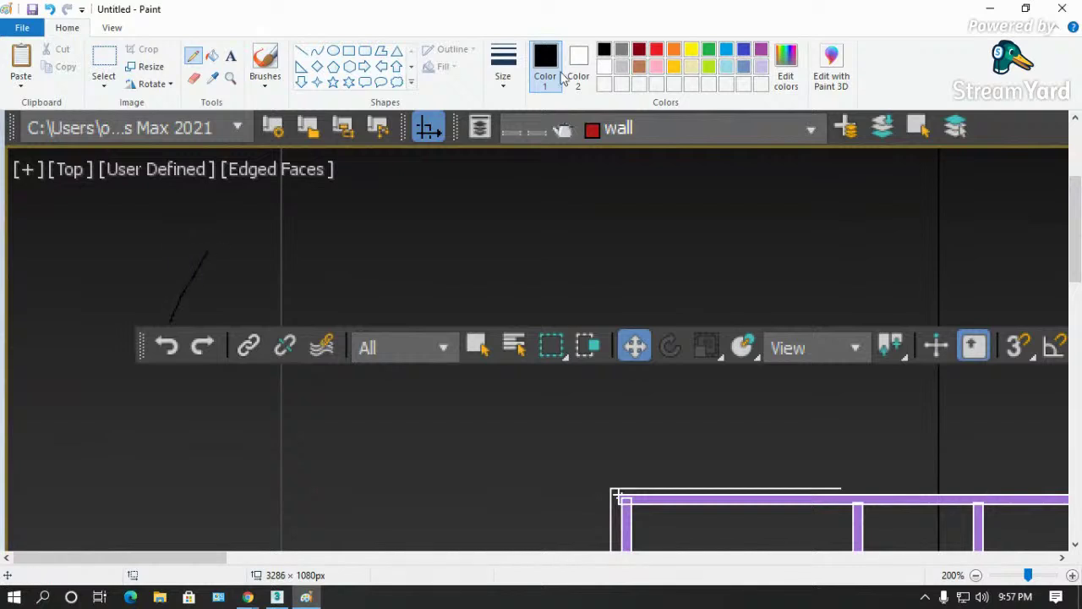
- Draw red arrows at the undo, redo, link, unlink, wavy and move icons
{"action": "left_click", "coordinate": [657, 49]}
{"action": "left_click_drag", "start_coordinate": [225, 250], "coordinate": [181, 321]}
{"action": "mouse_move", "coordinate": [222, 442]}
{"action": "left_mouse_down"}
{"action": "mouse_move", "coordinate": [218, 394]}
{"action": "mouse_move", "coordinate": [201, 369]}
{"action": "mouse_move", "coordinate": [211, 378]}
{"action": "left_mouse_up"}
{"action": "left_click_drag", "start_coordinate": [289, 277], "coordinate": [264, 320]}
{"action": "left_click_drag", "start_coordinate": [311, 417], "coordinate": [291, 370]}
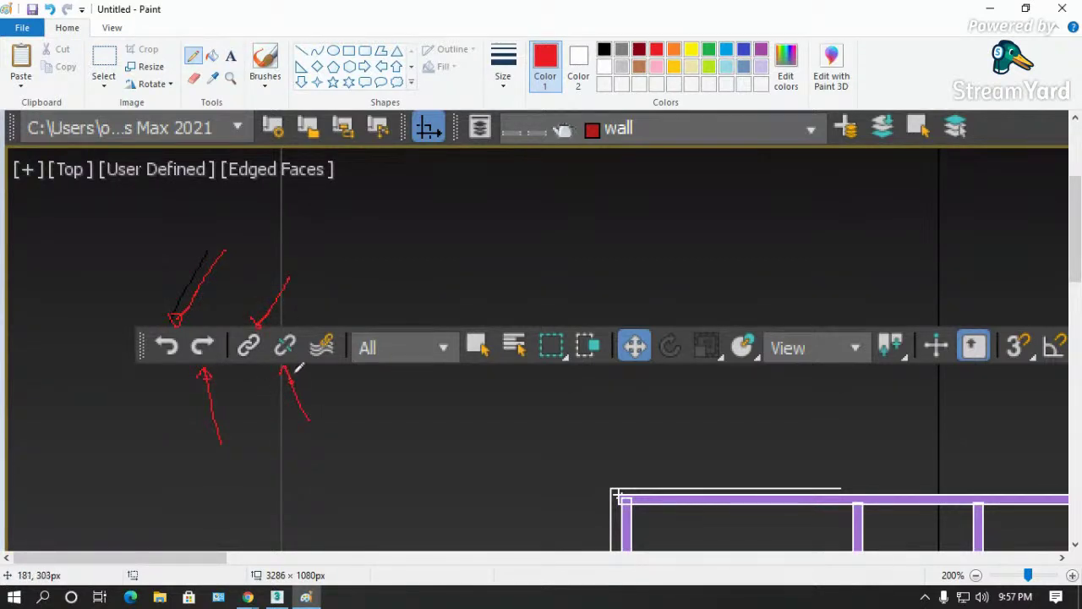
{"action": "mouse_move", "coordinate": [391, 252]}
{"action": "left_mouse_down"}
{"action": "mouse_move", "coordinate": [340, 309]}
{"action": "mouse_move", "coordinate": [342, 324]}
{"action": "left_mouse_up"}
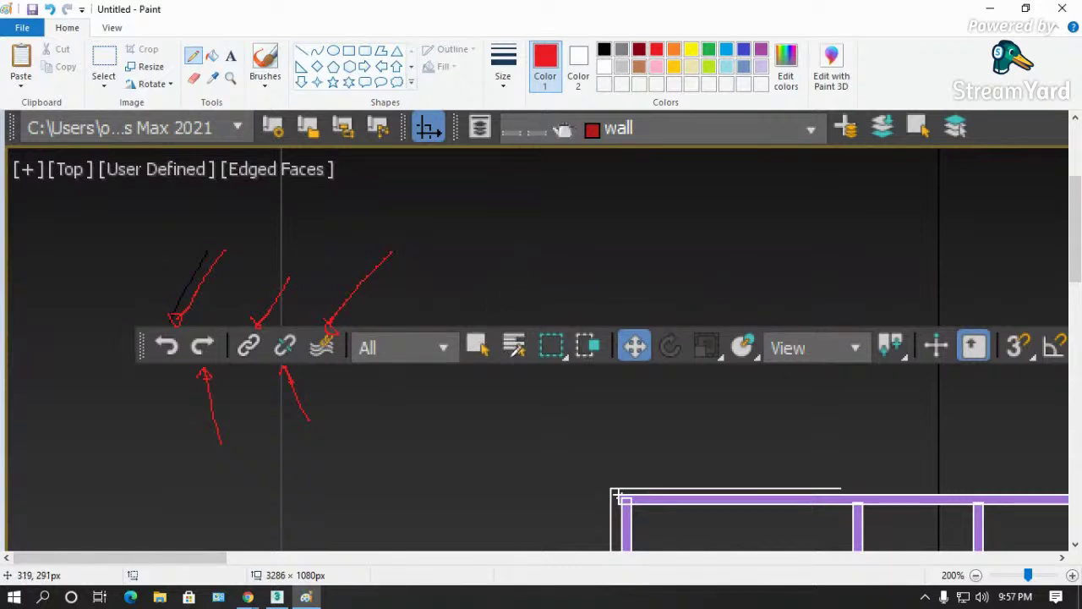
{"action": "mouse_move", "coordinate": [539, 323]}
{"action": "left_mouse_down"}
{"action": "mouse_move", "coordinate": [573, 368]}
{"action": "mouse_move", "coordinate": [606, 358]}
{"action": "left_mouse_up"}
{"action": "key", "text": "ctrl+z"}
{"action": "mouse_move", "coordinate": [682, 247]}
{"action": "left_mouse_down"}
{"action": "mouse_move", "coordinate": [648, 307]}
{"action": "mouse_move", "coordinate": [640, 301]}
{"action": "mouse_move", "coordinate": [654, 318]}
{"action": "mouse_move", "coordinate": [643, 309]}
{"action": "left_mouse_up"}
{"action": "mouse_move", "coordinate": [708, 438]}
{"action": "left_mouse_down"}
{"action": "mouse_move", "coordinate": [675, 356]}
{"action": "mouse_move", "coordinate": [668, 368]}
{"action": "mouse_move", "coordinate": [679, 372]}
{"action": "left_mouse_up"}
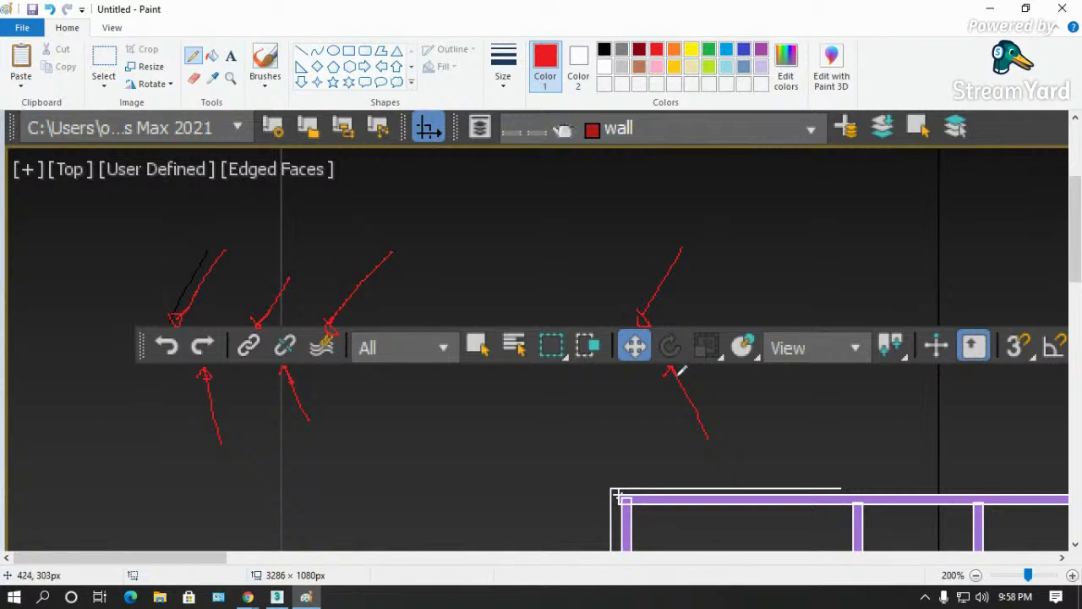
- Draw yellow arrows at the scale, snaps, angle snap and percent snap icons, then close Paint
{"action": "left_click", "coordinate": [691, 48]}
{"action": "mouse_move", "coordinate": [754, 276]}
{"action": "left_mouse_down"}
{"action": "mouse_move", "coordinate": [708, 332]}
{"action": "mouse_move", "coordinate": [712, 320]}
{"action": "left_mouse_up"}
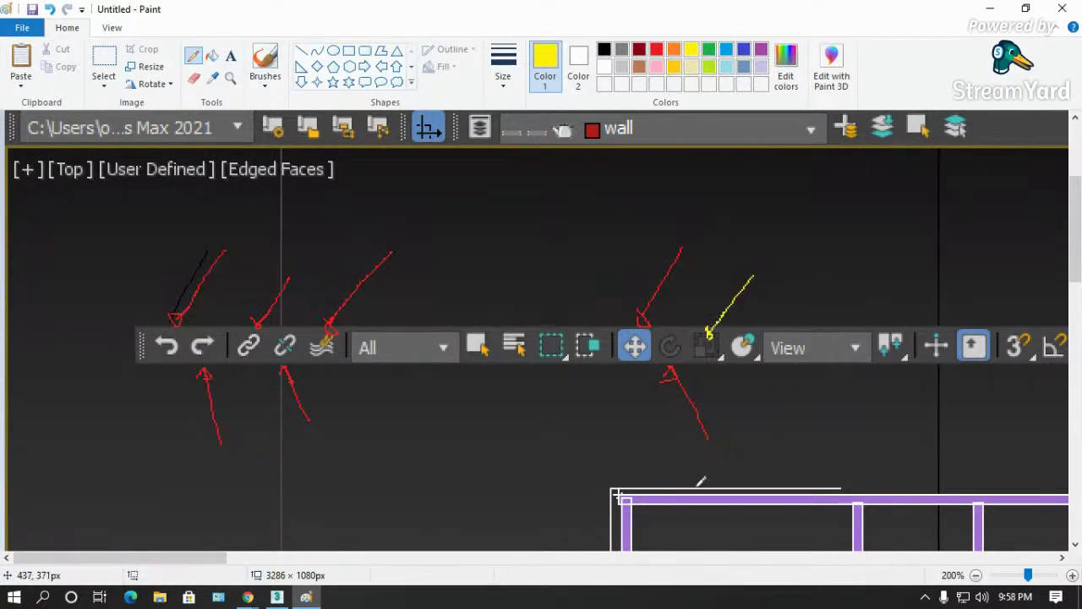
{"action": "left_click_drag", "start_coordinate": [213, 559], "coordinate": [290, 561]}
{"action": "left_click_drag", "start_coordinate": [511, 284], "coordinate": [490, 324]}
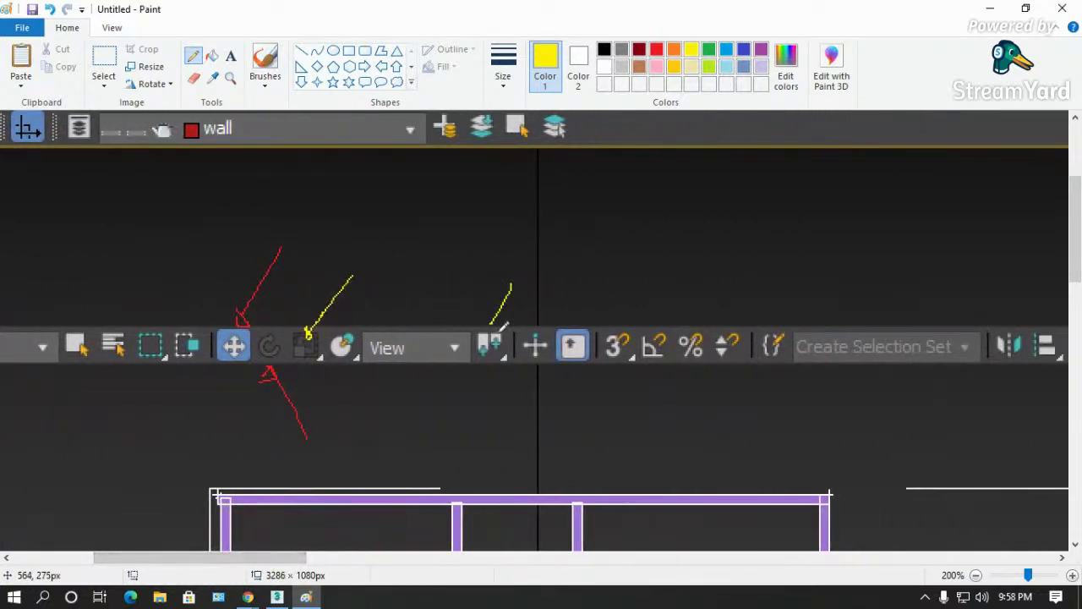
{"action": "left_click_drag", "start_coordinate": [186, 559], "coordinate": [227, 564]}
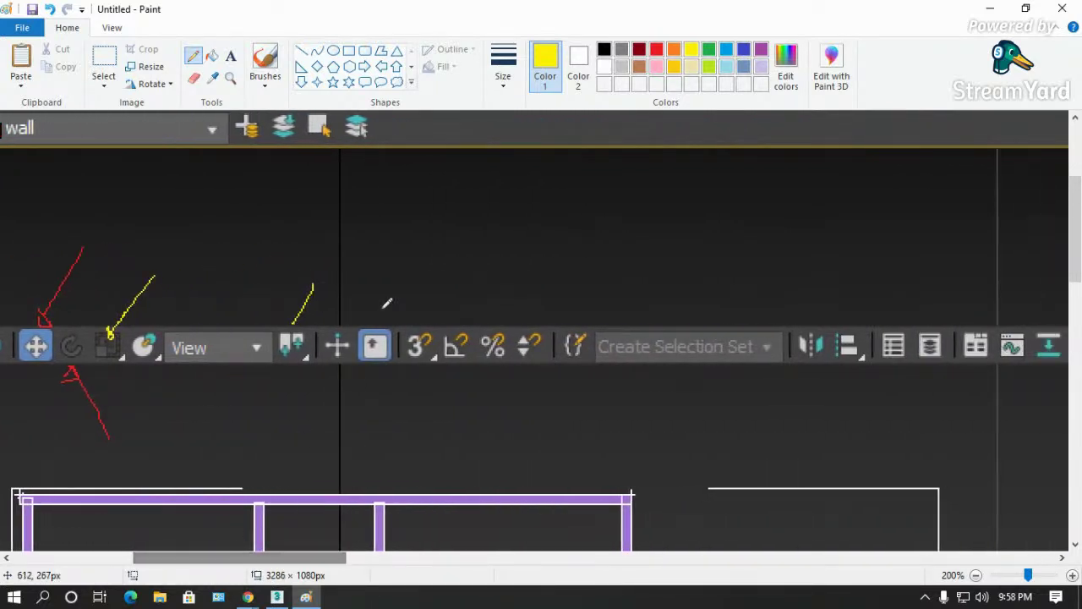
{"action": "left_click_drag", "start_coordinate": [462, 248], "coordinate": [422, 317]}
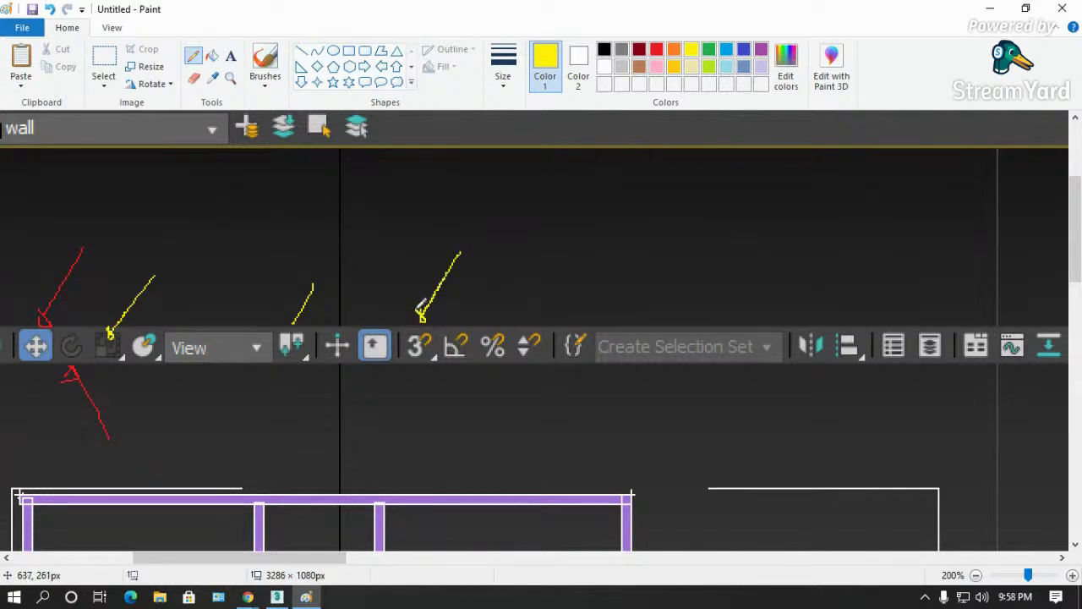
{"action": "left_click_drag", "start_coordinate": [505, 437], "coordinate": [454, 352]}
{"action": "left_click_drag", "start_coordinate": [551, 264], "coordinate": [509, 319]}
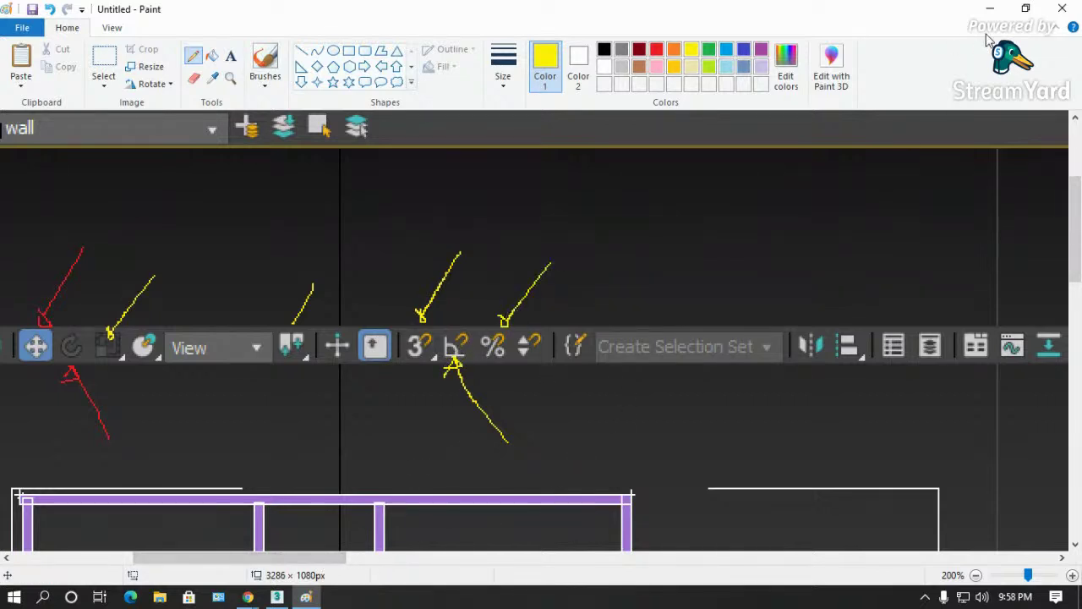
{"action": "left_click", "coordinate": [1057, 8]}
- Discard the Paint sketch, redock the main toolbar at the top, and open Move Transform Type-In
{"action": "left_click", "coordinate": [569, 302]}
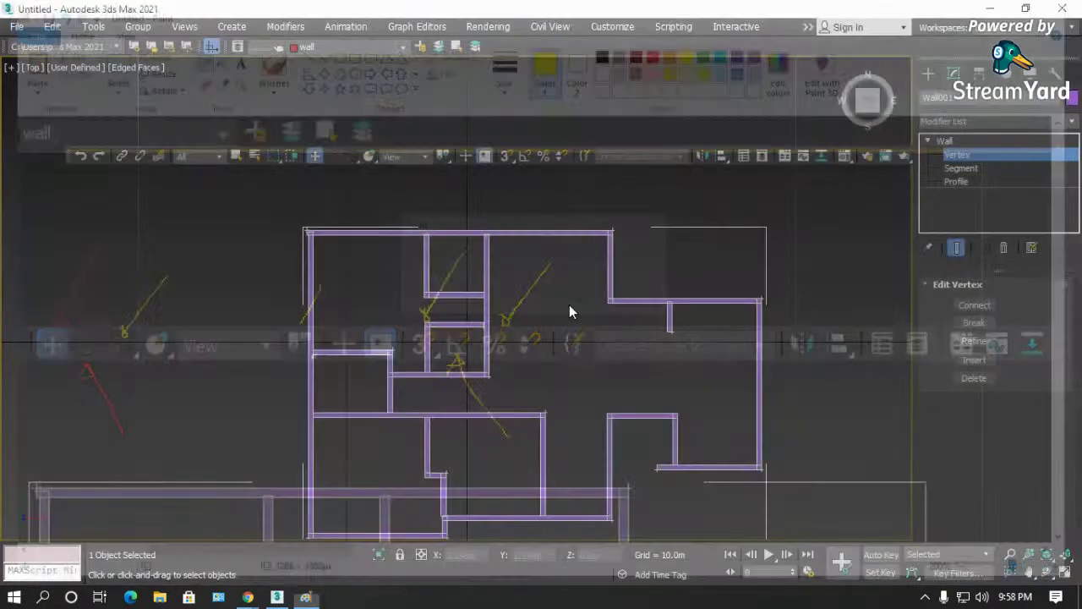
{"action": "left_click_drag", "start_coordinate": [71, 161], "coordinate": [16, 49]}
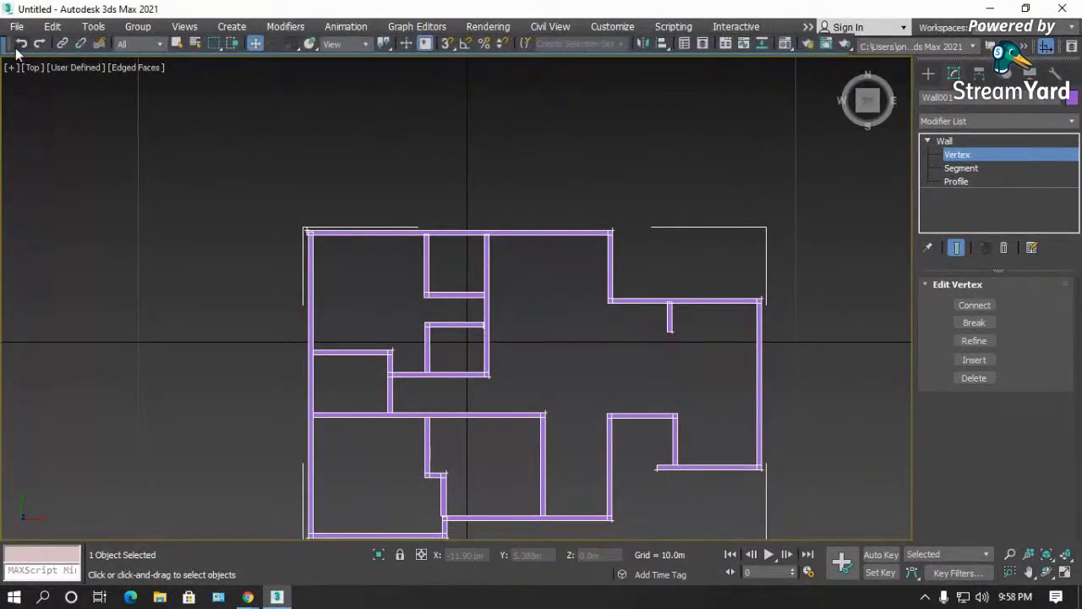
{"action": "right_click", "coordinate": [250, 49]}
{"action": "left_click_drag", "start_coordinate": [464, 230], "coordinate": [345, 140]}
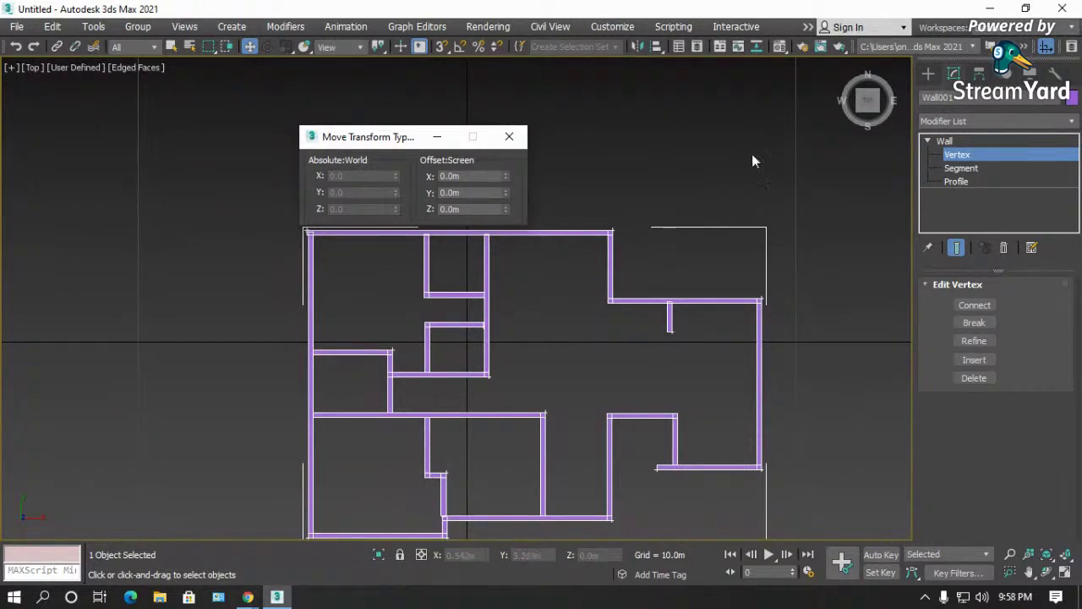
- Cycle Wall001's sub-object levels, selecting a top-wall vertex and then switching to Segment
{"action": "left_click", "coordinate": [948, 141]}
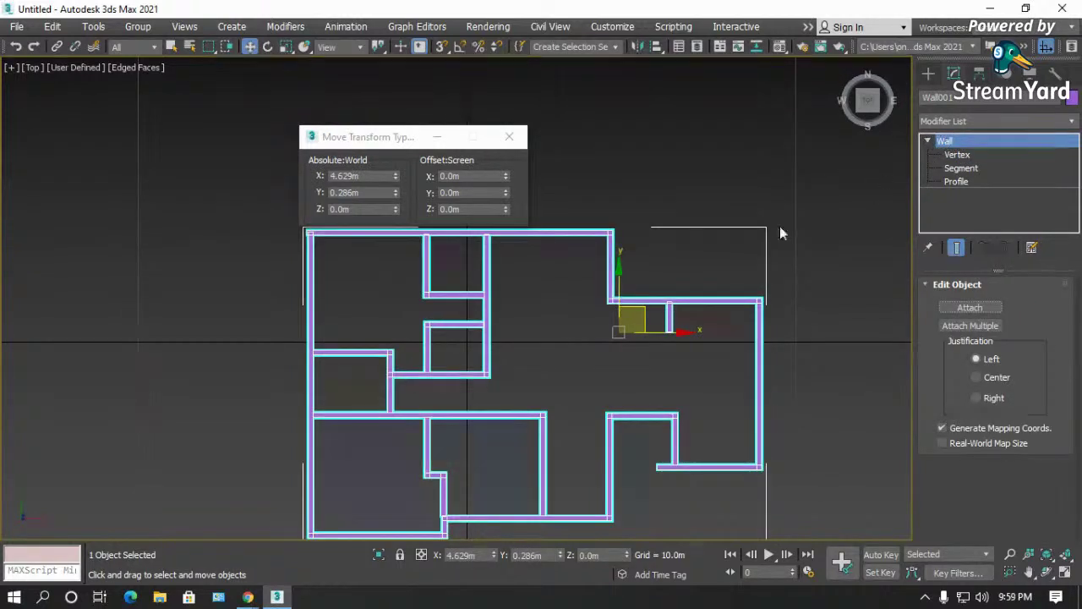
{"action": "left_click", "coordinate": [958, 155]}
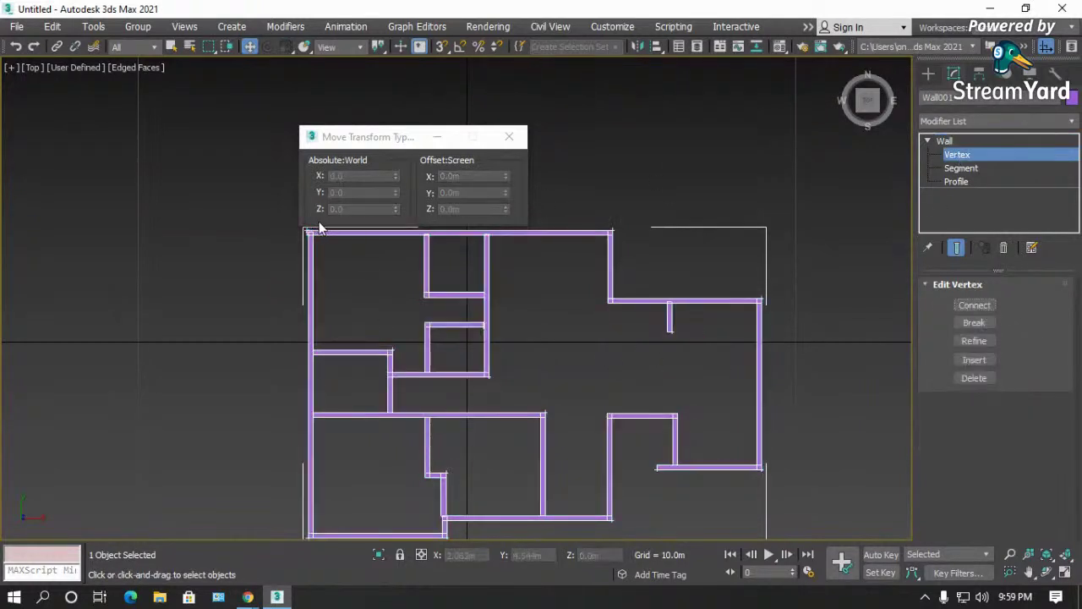
{"action": "scroll", "coordinate": [327, 362], "scroll_direction": "down", "scroll_amount": 2}
{"action": "scroll", "coordinate": [420, 271], "scroll_direction": "up", "scroll_amount": 4}
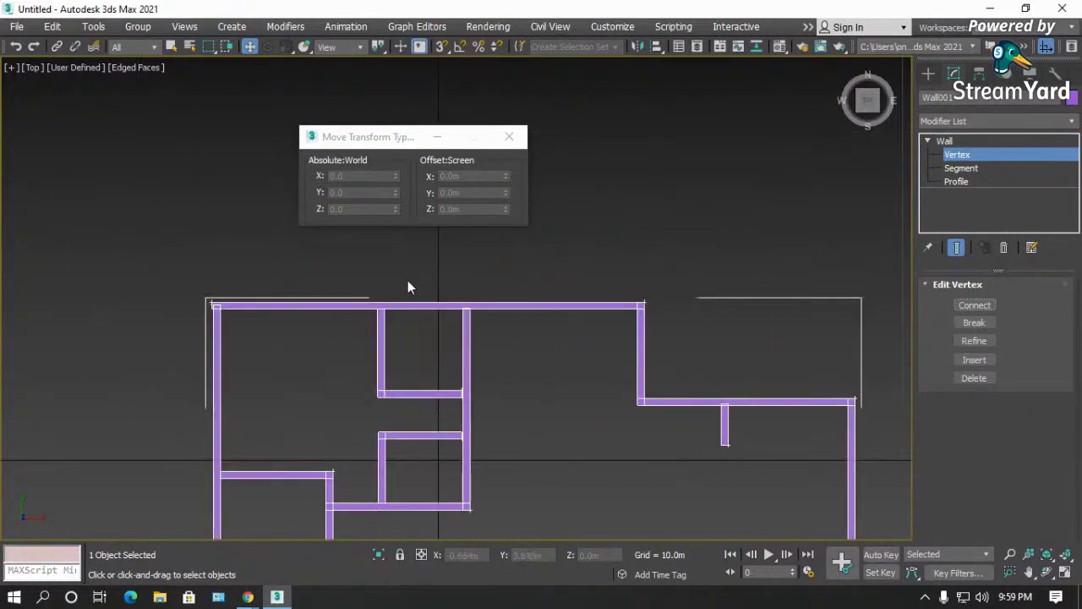
{"action": "left_click_drag", "start_coordinate": [494, 292], "coordinate": [452, 330]}
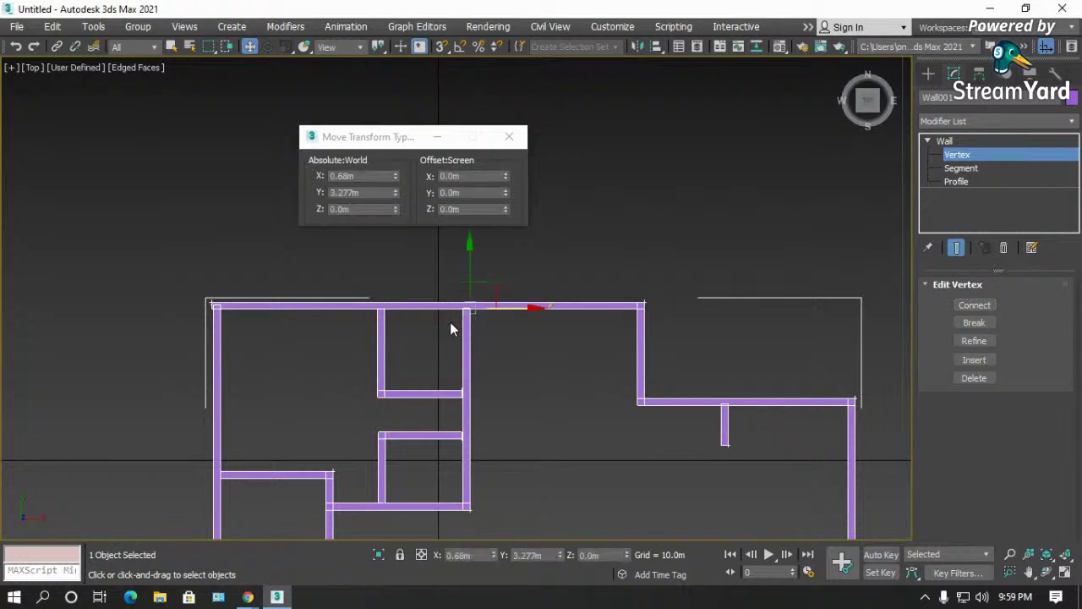
{"action": "left_click", "coordinate": [961, 168]}
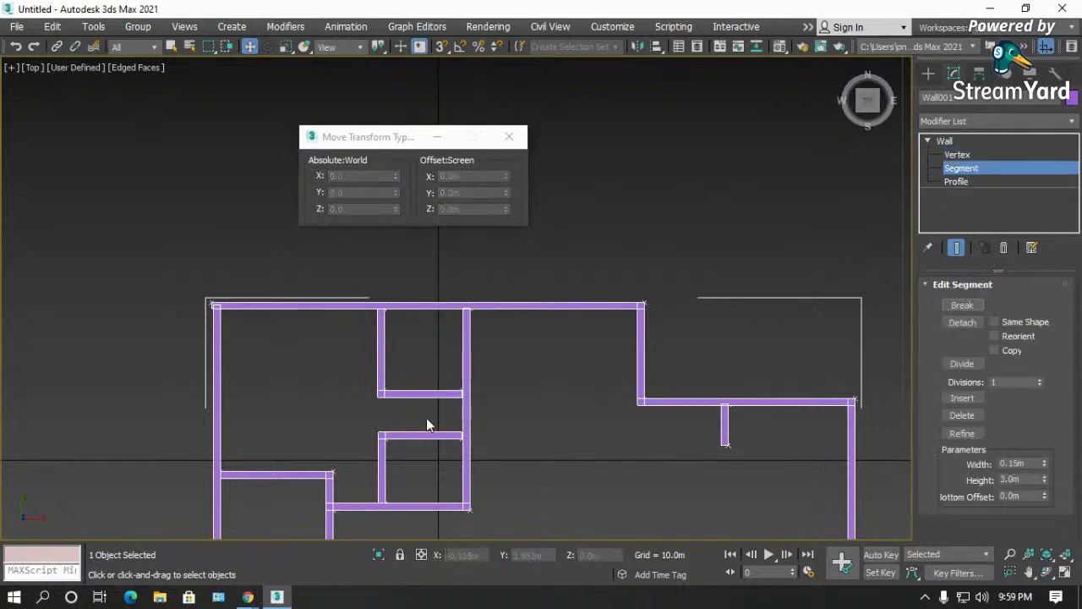
{"action": "scroll", "coordinate": [427, 425], "scroll_direction": "up", "scroll_amount": 5}
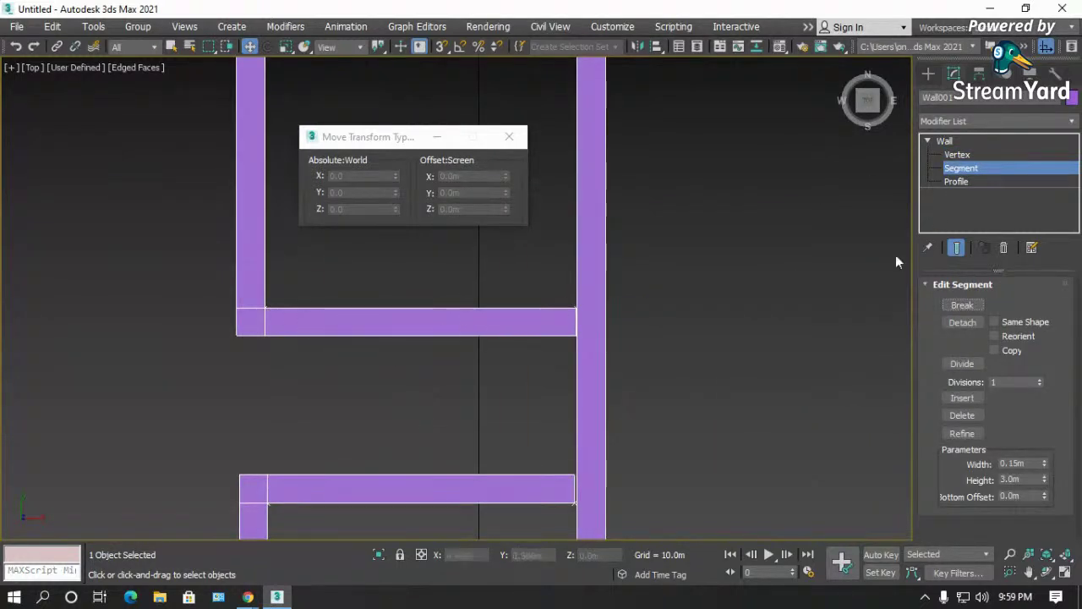
- Select the vertical wall segment under Profile, return to Vertex level and zoom onto the junction
{"action": "left_click", "coordinate": [968, 183]}
{"action": "left_click", "coordinate": [604, 298]}
{"action": "scroll", "coordinate": [585, 301], "scroll_direction": "down", "scroll_amount": 5}
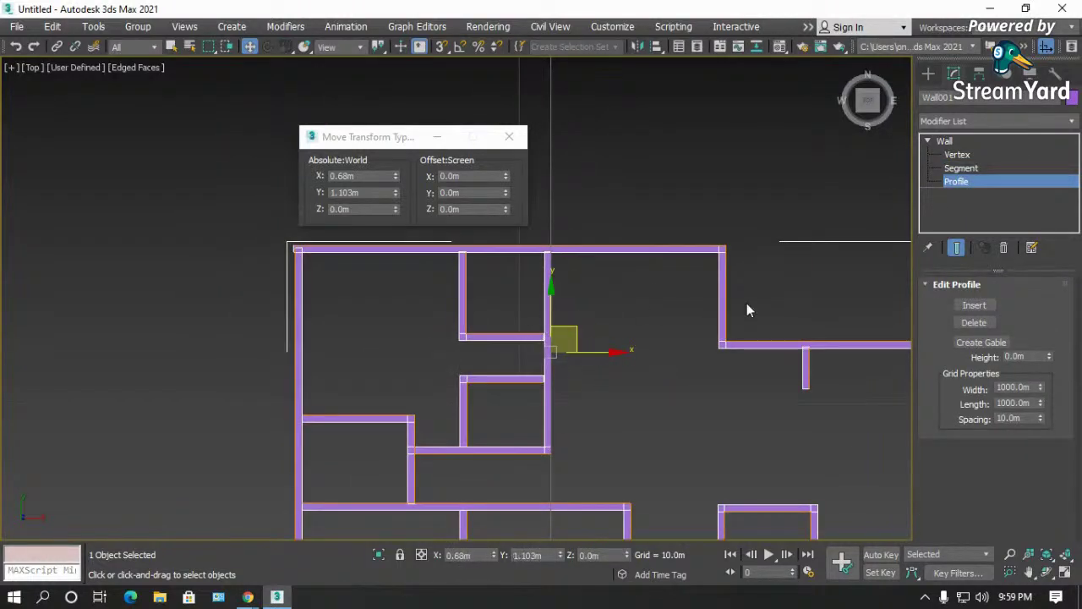
{"action": "left_click", "coordinate": [958, 155]}
{"action": "scroll", "coordinate": [405, 466], "scroll_direction": "up", "scroll_amount": 5}
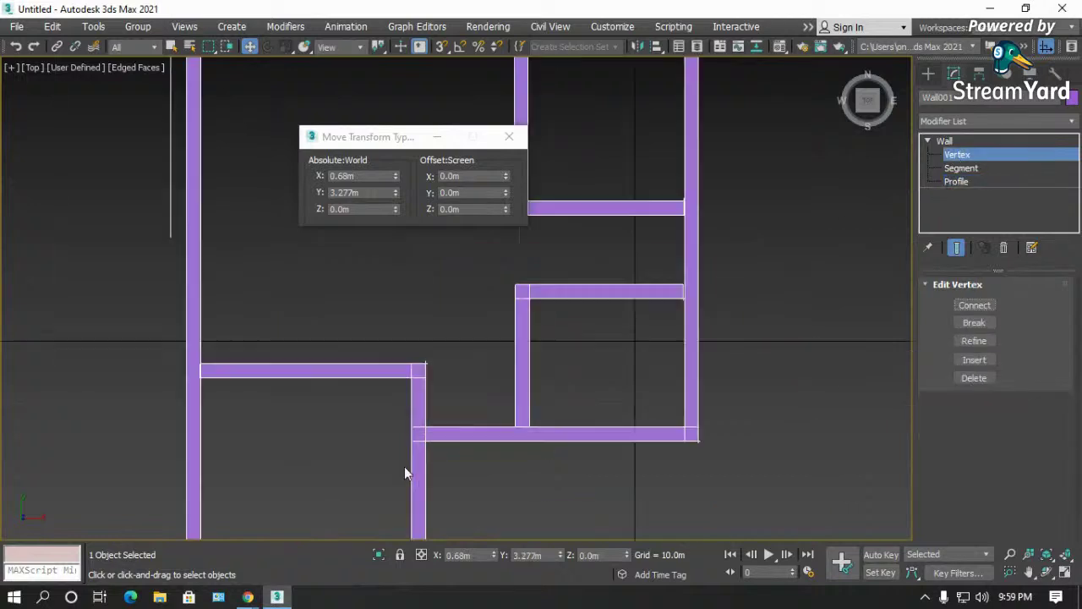
{"action": "scroll", "coordinate": [376, 384], "scroll_direction": "down", "scroll_amount": 5}
{"action": "scroll", "coordinate": [497, 446], "scroll_direction": "up", "scroll_amount": 10}
{"action": "scroll", "coordinate": [365, 450], "scroll_direction": "up", "scroll_amount": 3}
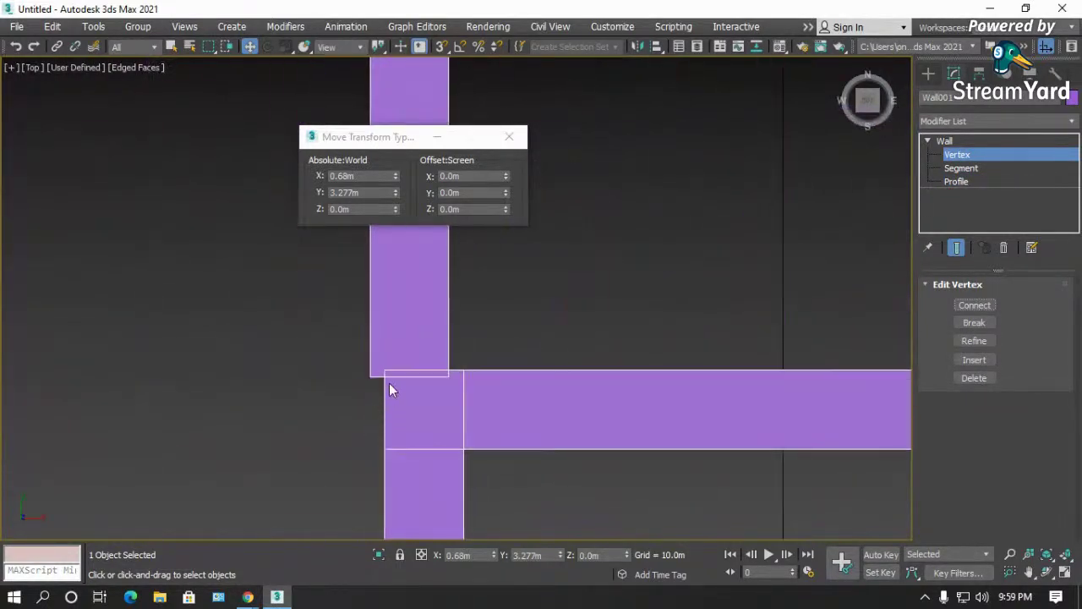
{"action": "scroll", "coordinate": [464, 501], "scroll_direction": "down", "scroll_amount": 3}
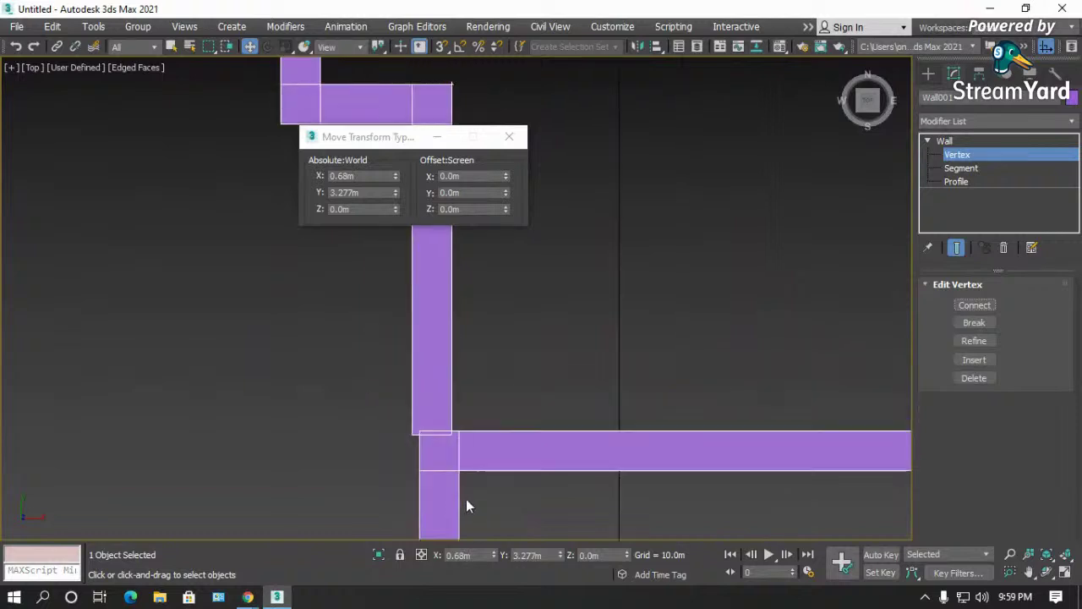
{"action": "scroll", "coordinate": [471, 458], "scroll_direction": "up", "scroll_amount": 3}
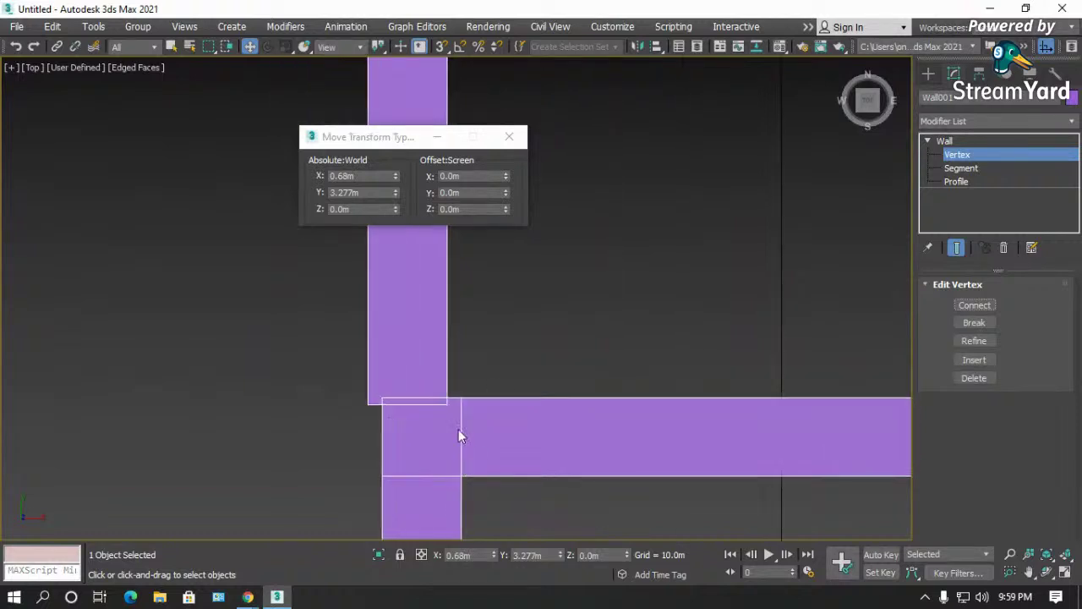
- Move the Type-In window aside, select the junction corner vertex and enter Absolute X -0.609
{"action": "left_click_drag", "start_coordinate": [389, 421], "coordinate": [447, 458]}
{"action": "left_click", "coordinate": [488, 495]}
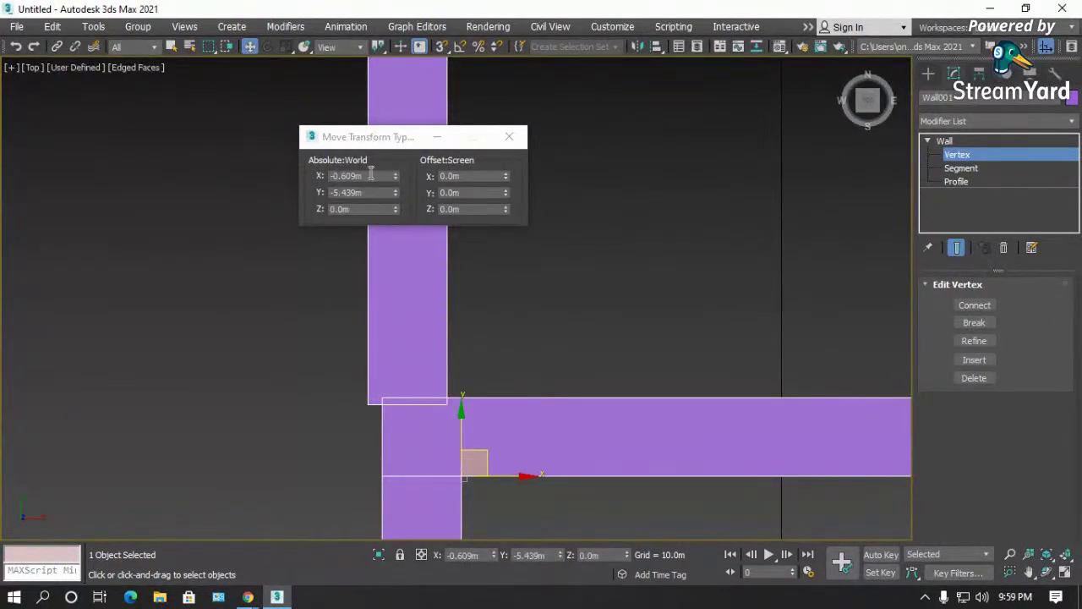
{"action": "left_click_drag", "start_coordinate": [369, 148], "coordinate": [271, 262]}
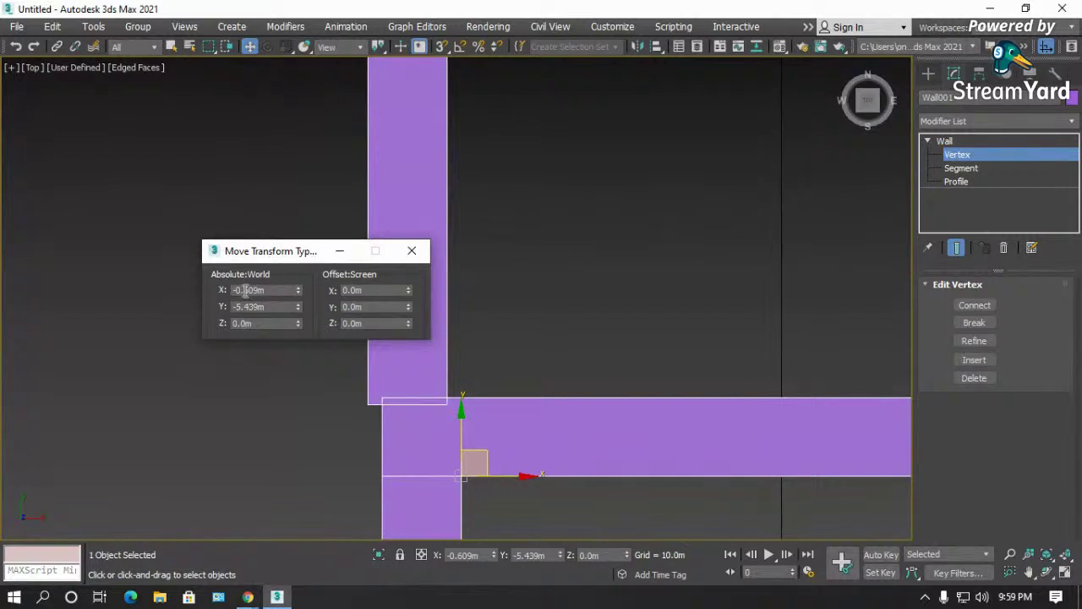
{"action": "double_click", "coordinate": [286, 291]}
{"action": "left_click_drag", "start_coordinate": [481, 554], "coordinate": [443, 554]}
{"action": "double_click", "coordinate": [286, 290]}
{"action": "left_click", "coordinate": [480, 365]}
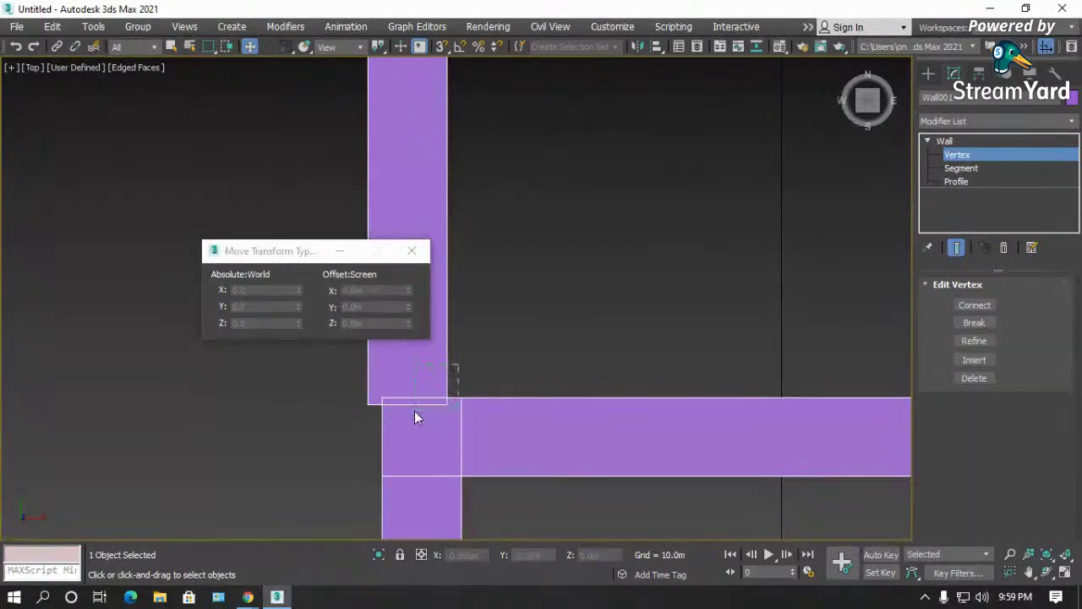
{"action": "left_click", "coordinate": [440, 412]}
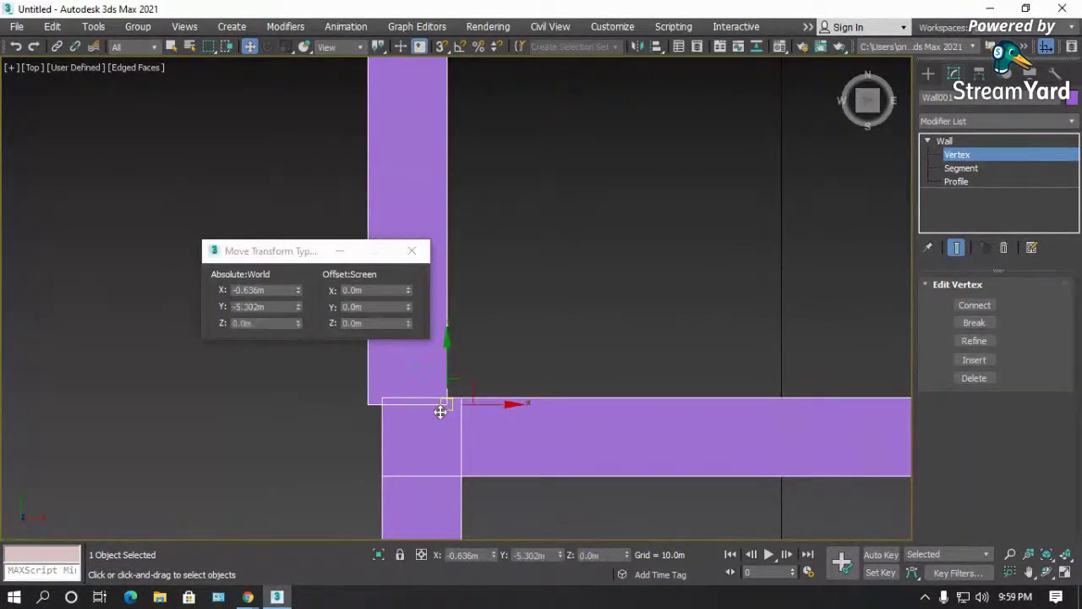
{"action": "double_click", "coordinate": [290, 291]}
{"action": "type", "text": "-0.609"}
{"action": "key", "text": "Return"}
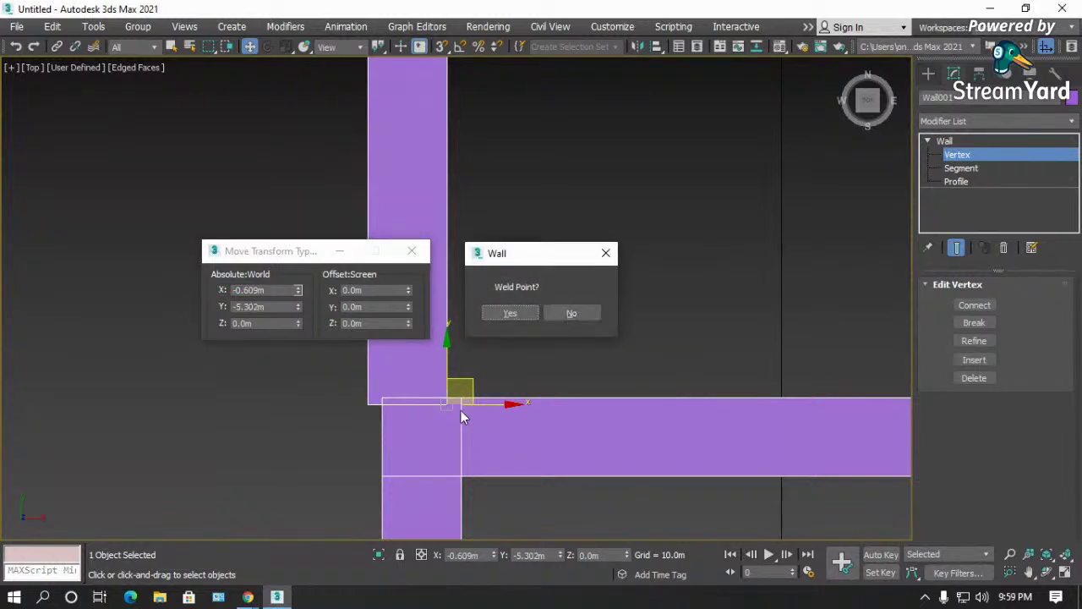
- Accept the weld on the corner vertex and check the upper wall vertex's X coordinate
{"action": "left_click", "coordinate": [510, 314]}
{"action": "scroll", "coordinate": [431, 418], "scroll_direction": "down", "scroll_amount": 3}
{"action": "left_click_drag", "start_coordinate": [476, 162], "coordinate": [397, 225]}
{"action": "left_click", "coordinate": [278, 290]}
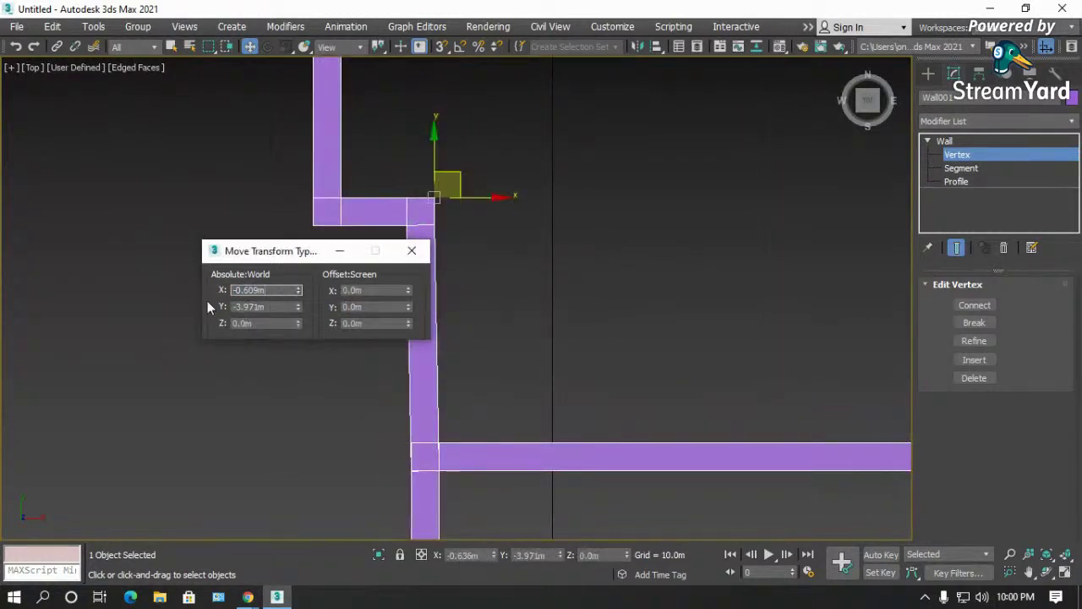
{"action": "left_click", "coordinate": [316, 359]}
{"action": "scroll", "coordinate": [482, 321], "scroll_direction": "down", "scroll_amount": 3}
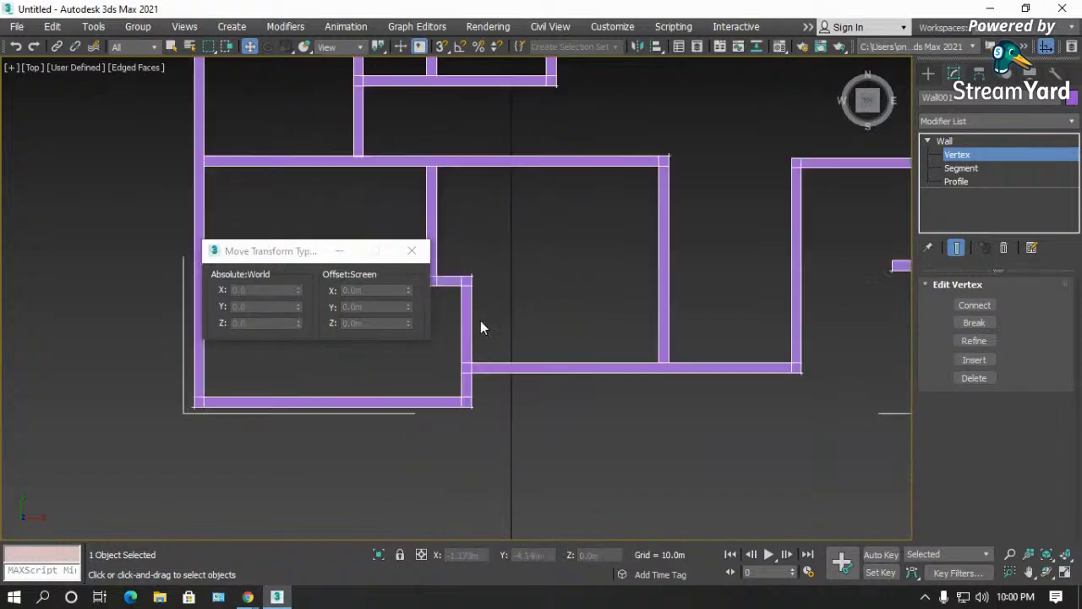
{"action": "scroll", "coordinate": [543, 406], "scroll_direction": "down", "scroll_amount": 2}
{"action": "scroll", "coordinate": [516, 430], "scroll_direction": "down", "scroll_amount": 2}
{"action": "scroll", "coordinate": [765, 319], "scroll_direction": "up", "scroll_amount": 4}
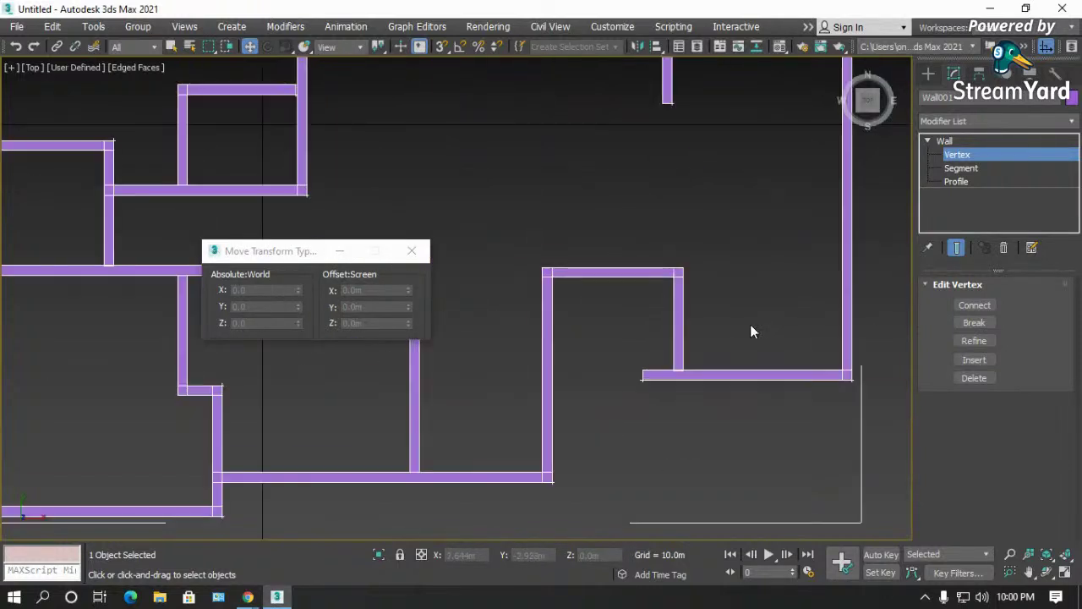
{"action": "scroll", "coordinate": [759, 320], "scroll_direction": "down", "scroll_amount": 3}
{"action": "scroll", "coordinate": [690, 339], "scroll_direction": "up", "scroll_amount": 6}
{"action": "scroll", "coordinate": [716, 271], "scroll_direction": "down", "scroll_amount": 1}
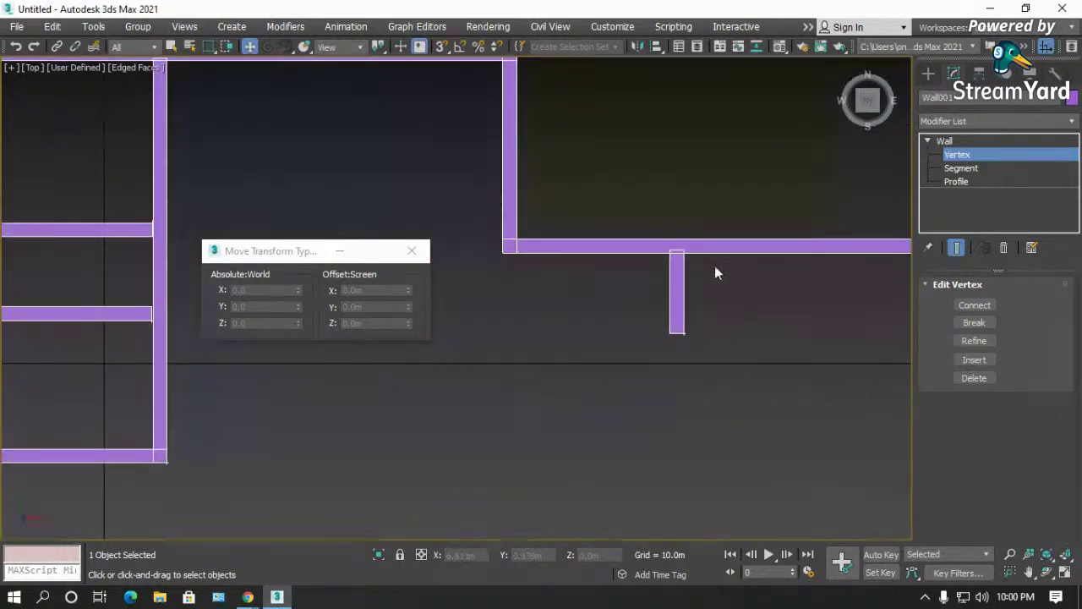
{"action": "scroll", "coordinate": [693, 258], "scroll_direction": "up", "scroll_amount": 4}
- Nudge the T-junction vertex down to Y 1.187m
{"action": "left_click", "coordinate": [648, 246]}
{"action": "scroll", "coordinate": [650, 216], "scroll_direction": "up", "scroll_amount": 3}
{"action": "left_click_drag", "start_coordinate": [651, 201], "coordinate": [651, 219]}
{"action": "scroll", "coordinate": [715, 398], "scroll_direction": "down", "scroll_amount": 3}
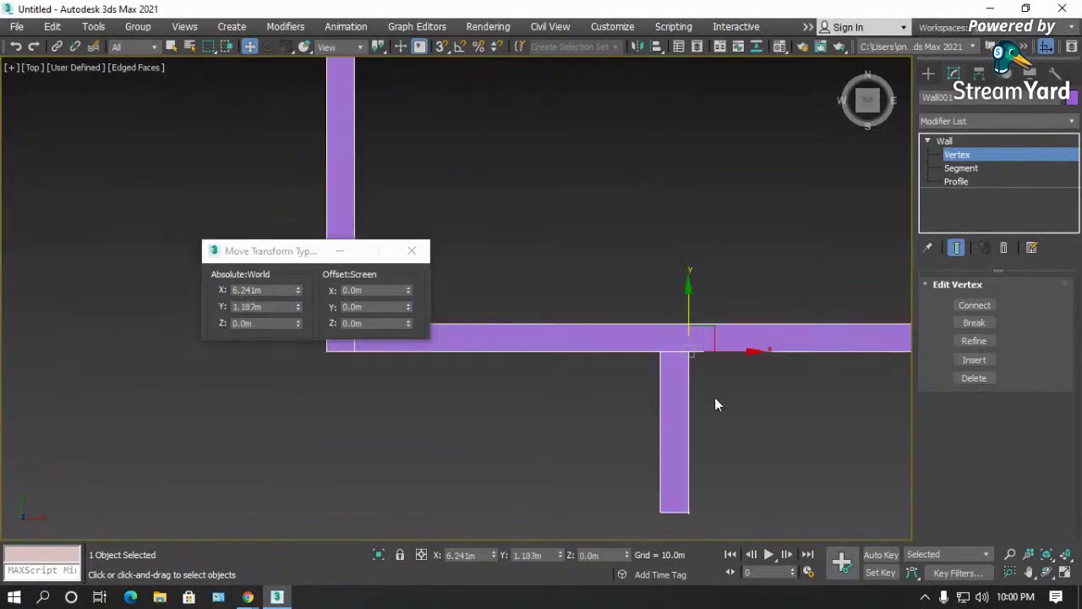
{"action": "scroll", "coordinate": [714, 404], "scroll_direction": "down", "scroll_amount": 4}
{"action": "scroll", "coordinate": [606, 280], "scroll_direction": "up", "scroll_amount": 5}
{"action": "scroll", "coordinate": [799, 253], "scroll_direction": "down", "scroll_amount": 3}
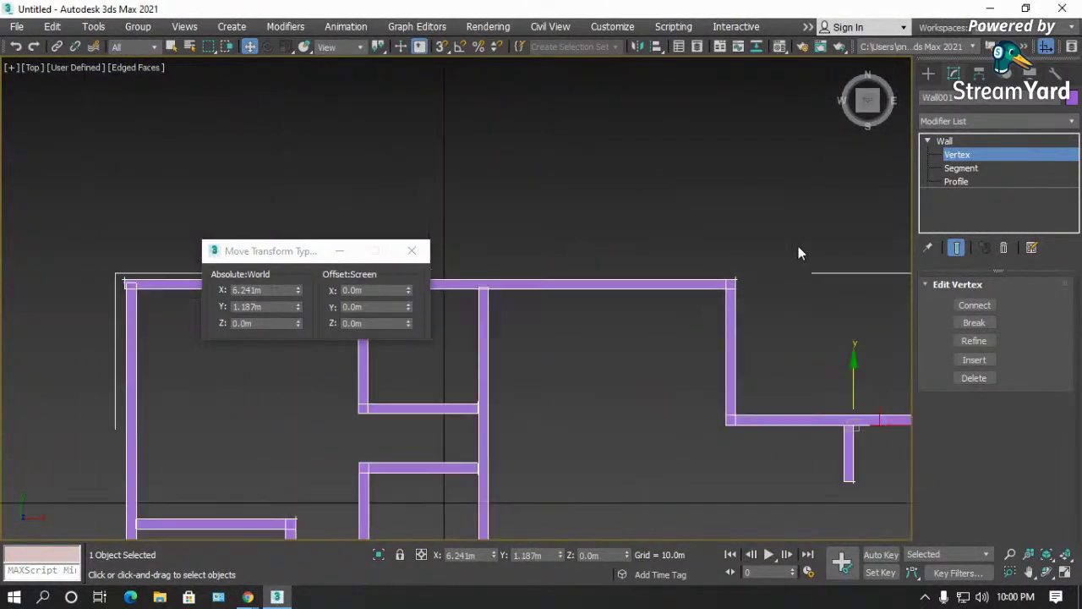
{"action": "scroll", "coordinate": [473, 307], "scroll_direction": "up", "scroll_amount": 3}
{"action": "left_click", "coordinate": [341, 256]}
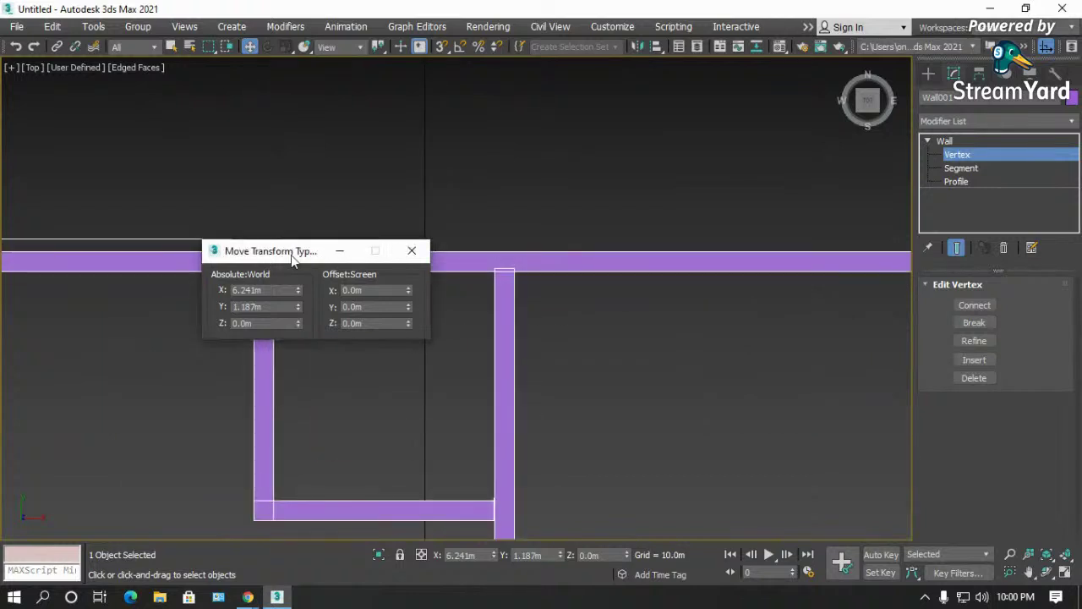
{"action": "left_click_drag", "start_coordinate": [280, 253], "coordinate": [138, 131]}
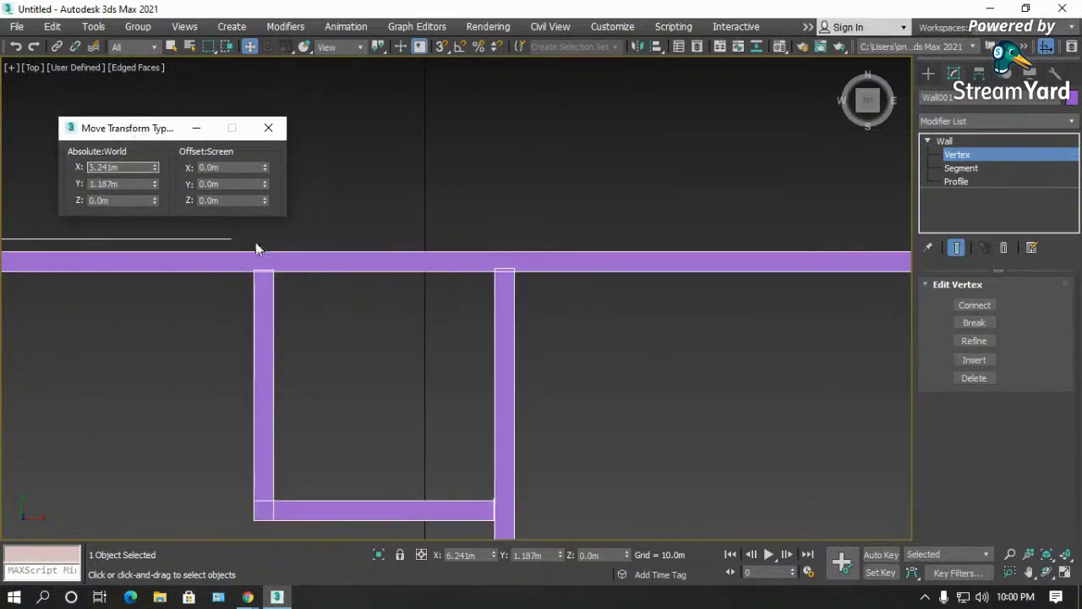
{"action": "scroll", "coordinate": [236, 262], "scroll_direction": "up", "scroll_amount": 2}
{"action": "scroll", "coordinate": [237, 262], "scroll_direction": "up", "scroll_amount": 2}
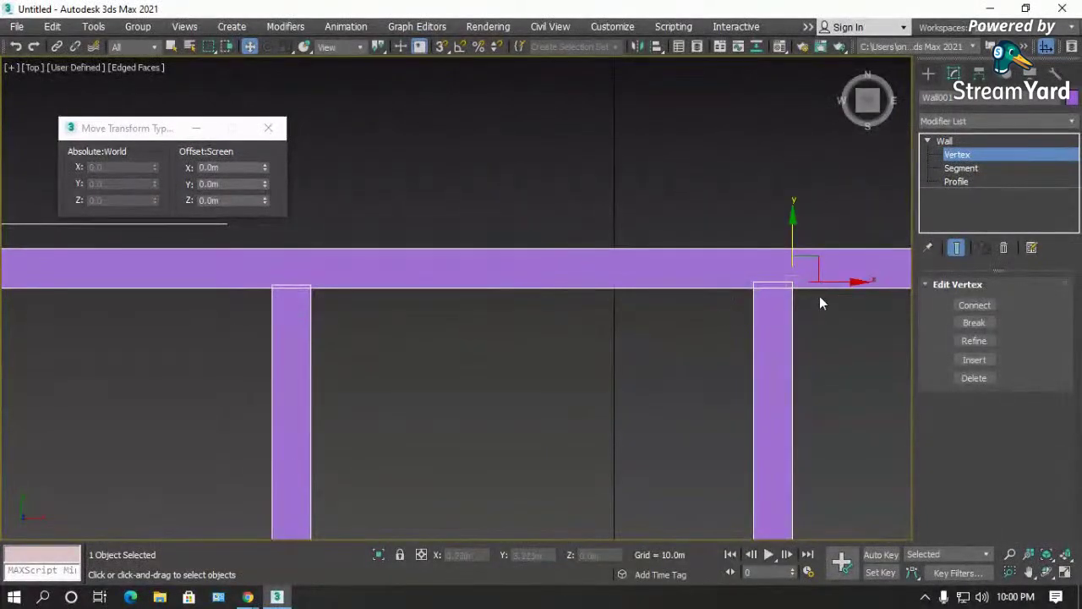
{"action": "scroll", "coordinate": [820, 296], "scroll_direction": "up", "scroll_amount": 4}
- Lower two neighbouring top-wall vertices to meet the wall, the corner one to Y 3.255m
{"action": "left_click", "coordinate": [789, 283]}
{"action": "left_click_drag", "start_coordinate": [715, 209], "coordinate": [718, 231]}
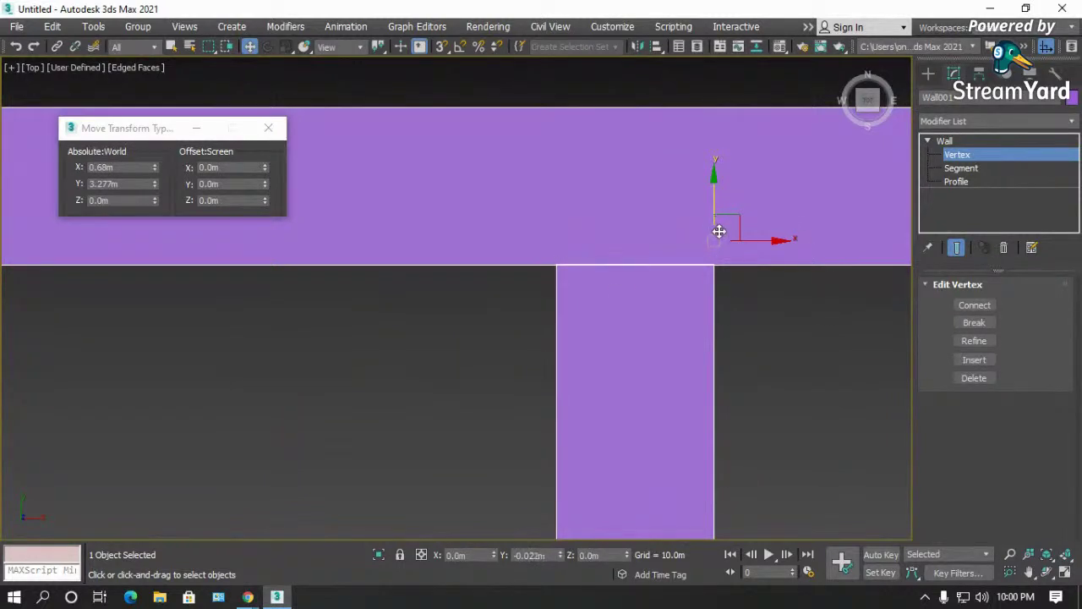
{"action": "scroll", "coordinate": [742, 261], "scroll_direction": "down", "scroll_amount": 7}
{"action": "scroll", "coordinate": [604, 264], "scroll_direction": "up", "scroll_amount": 4}
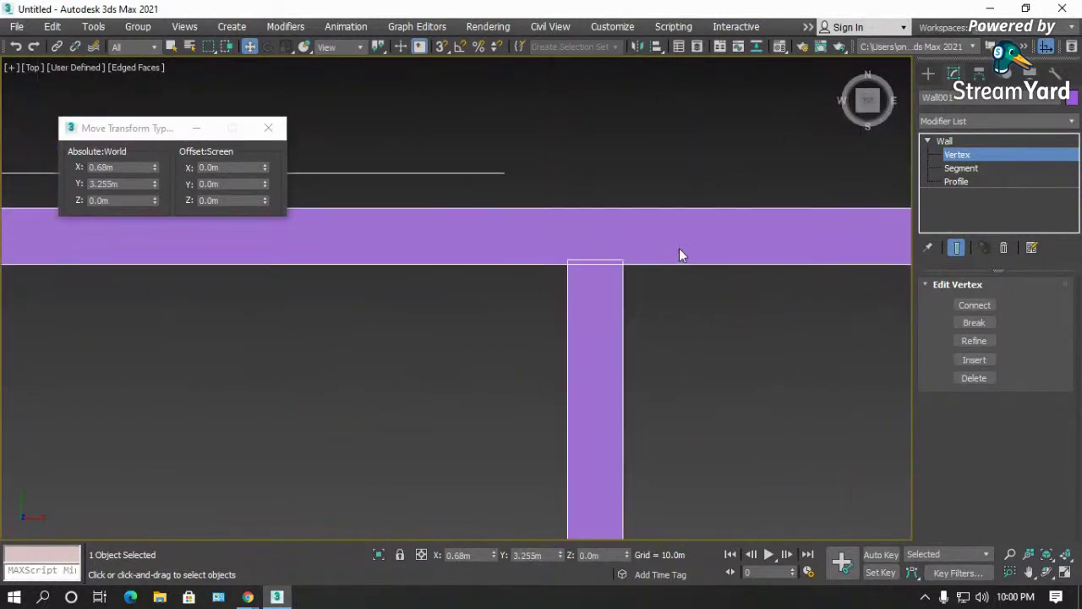
{"action": "left_click", "coordinate": [624, 260]}
{"action": "left_click_drag", "start_coordinate": [624, 218], "coordinate": [623, 222]}
{"action": "scroll", "coordinate": [746, 283], "scroll_direction": "down", "scroll_amount": 4}
{"action": "scroll", "coordinate": [445, 271], "scroll_direction": "up", "scroll_amount": 7}
{"action": "scroll", "coordinate": [519, 237], "scroll_direction": "down", "scroll_amount": 2}
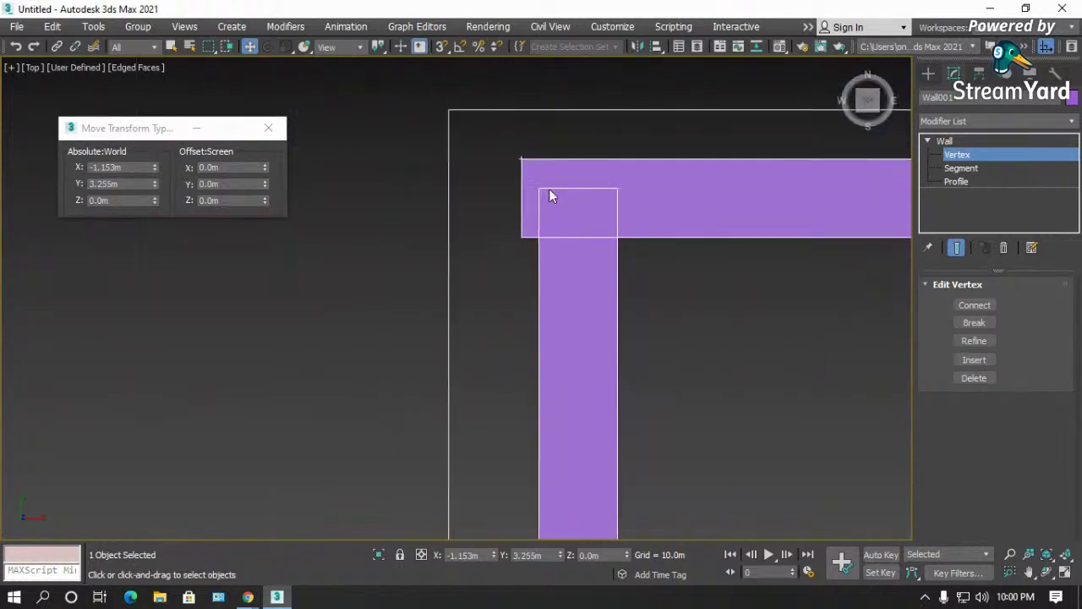
- Slide the top-left corner vertex right onto the wall corner and weld it
{"action": "left_click", "coordinate": [521, 159]}
{"action": "left_click_drag", "start_coordinate": [578, 165], "coordinate": [599, 161]}
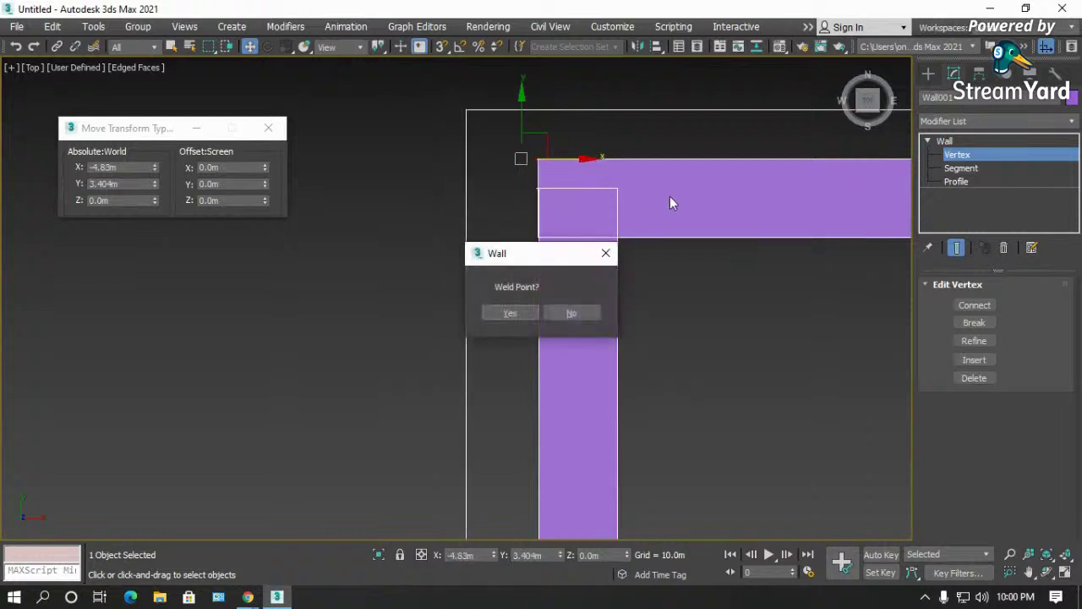
{"action": "left_click", "coordinate": [526, 315]}
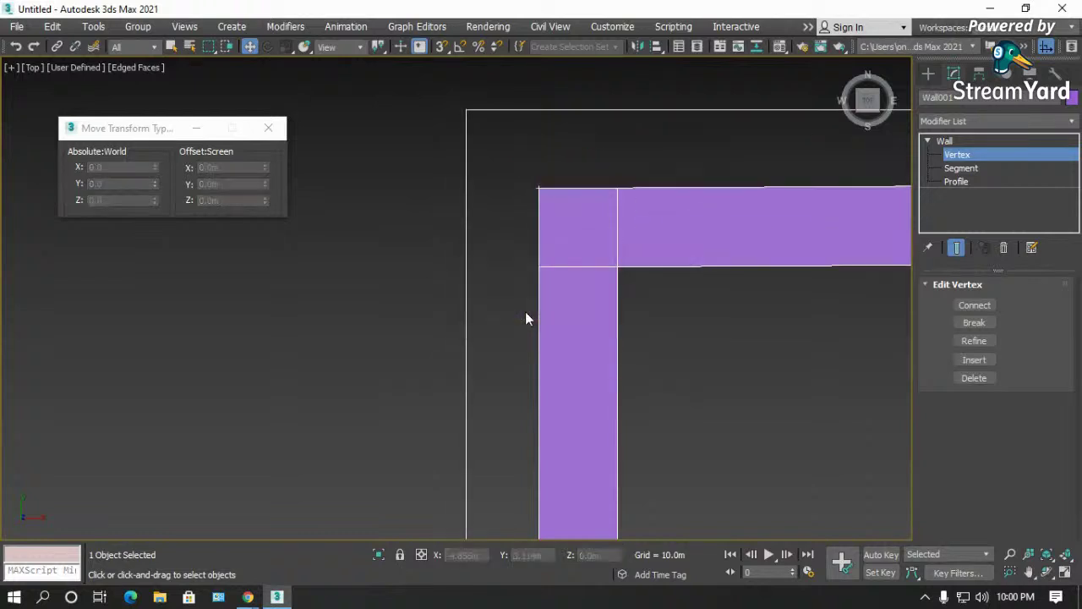
{"action": "scroll", "coordinate": [431, 320], "scroll_direction": "down", "scroll_amount": 3}
{"action": "scroll", "coordinate": [488, 275], "scroll_direction": "up", "scroll_amount": 1}
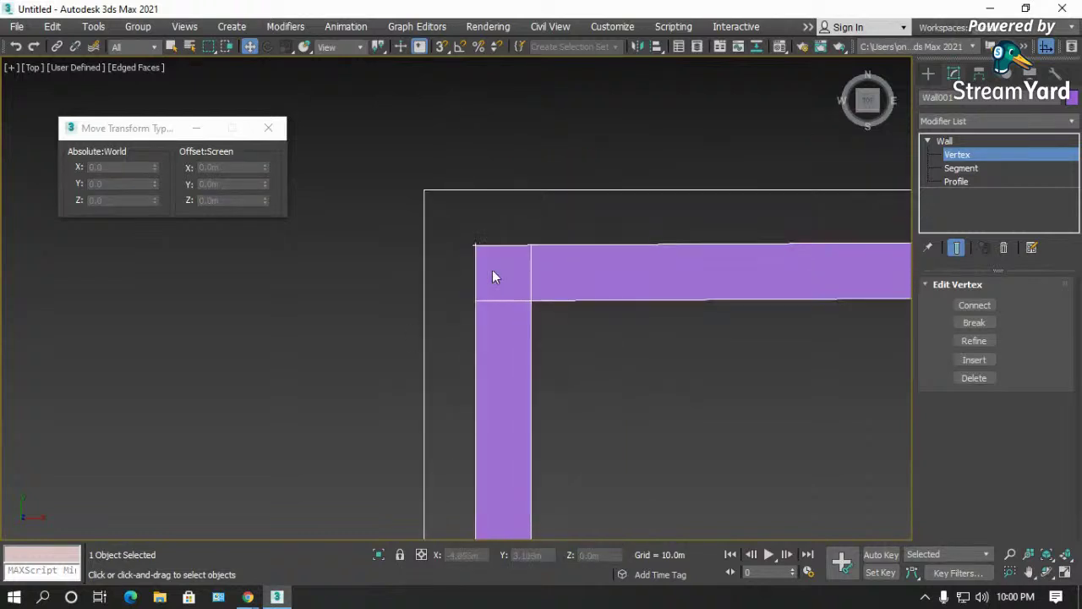
{"action": "key", "text": "ctrl+z"}
{"action": "scroll", "coordinate": [494, 269], "scroll_direction": "up", "scroll_amount": 2}
- Move the lower inner corner vertex up onto the wall and weld it
{"action": "left_click", "coordinate": [457, 226]}
{"action": "left_click_drag", "start_coordinate": [459, 208], "coordinate": [460, 151]}
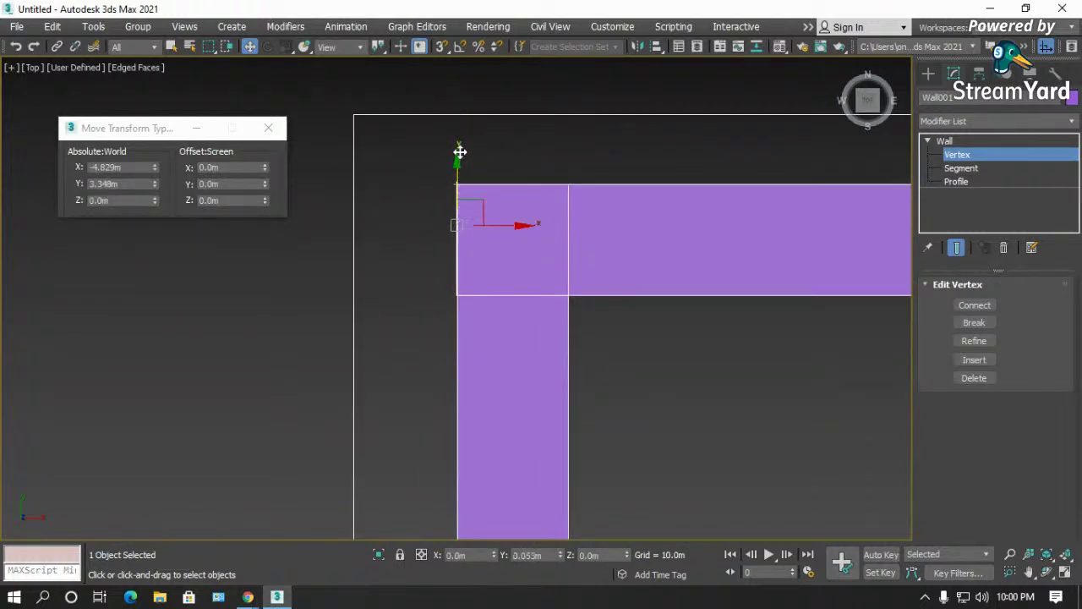
{"action": "left_click", "coordinate": [507, 312]}
{"action": "scroll", "coordinate": [320, 272], "scroll_direction": "down", "scroll_amount": 5}
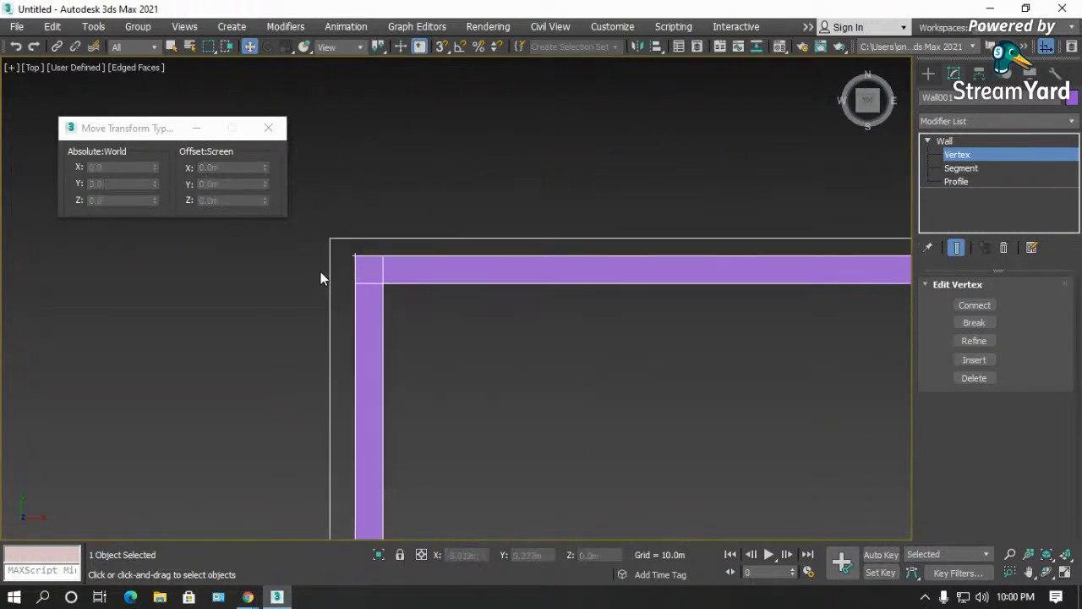
{"action": "scroll", "coordinate": [320, 272], "scroll_direction": "down", "scroll_amount": 5}
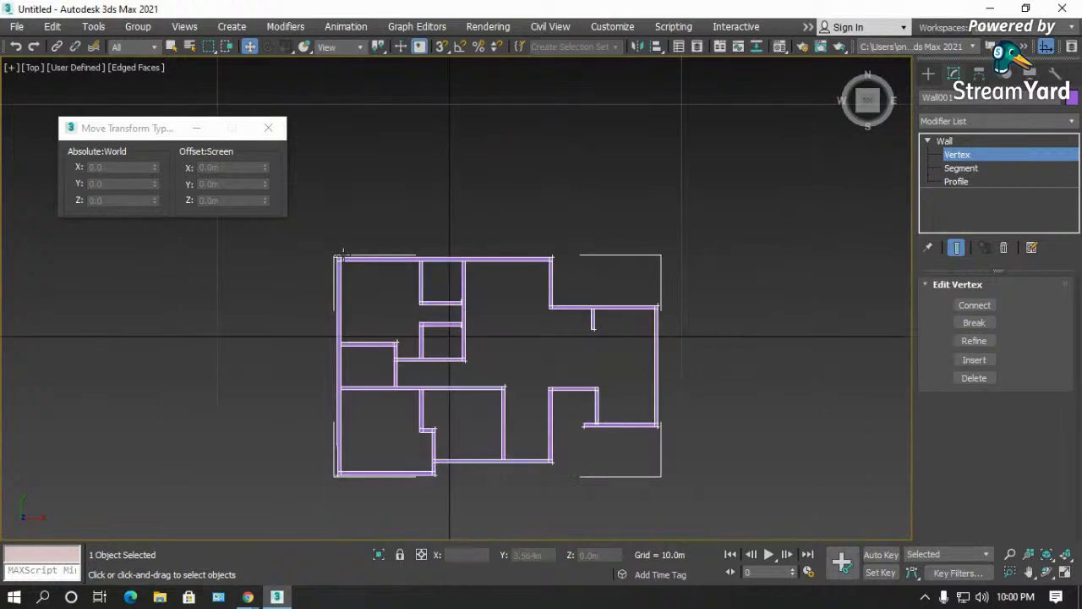
- Orbit the wall layout in perspective to inspect it in 3D
{"action": "left_click", "coordinate": [1048, 574]}
{"action": "mouse_move", "coordinate": [411, 302]}
{"action": "left_mouse_down"}
{"action": "mouse_move", "coordinate": [391, 237]}
{"action": "mouse_move", "coordinate": [358, 205]}
{"action": "mouse_move", "coordinate": [416, 309]}
{"action": "mouse_move", "coordinate": [498, 358]}
{"action": "mouse_move", "coordinate": [696, 347]}
{"action": "left_mouse_up"}
{"action": "key", "text": "p"}
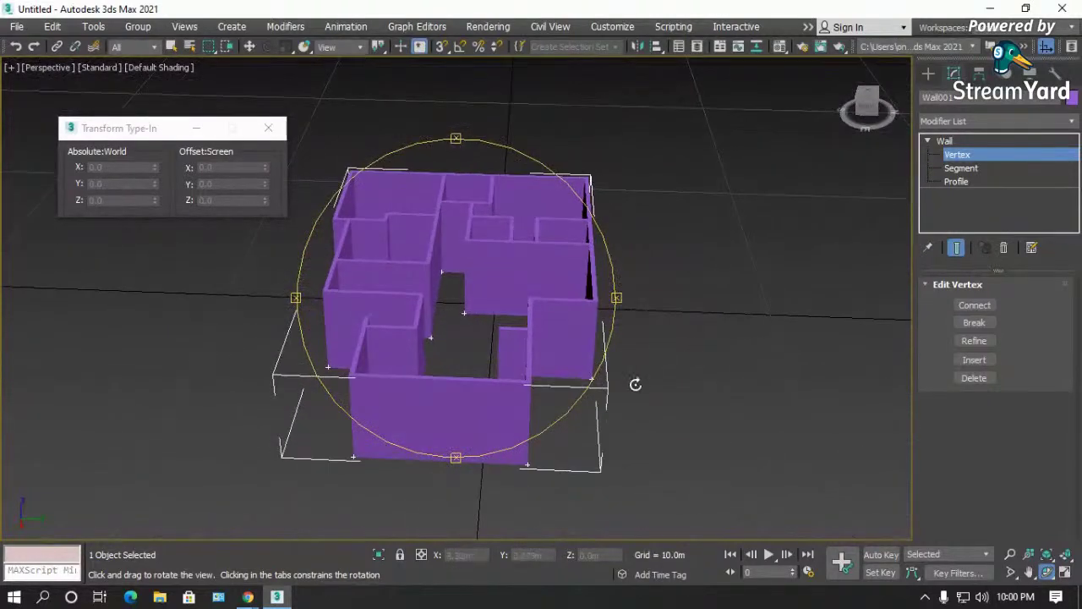
{"action": "scroll", "coordinate": [609, 385], "scroll_direction": "up", "scroll_amount": 6}
{"action": "left_click_drag", "start_coordinate": [567, 370], "coordinate": [542, 344]}
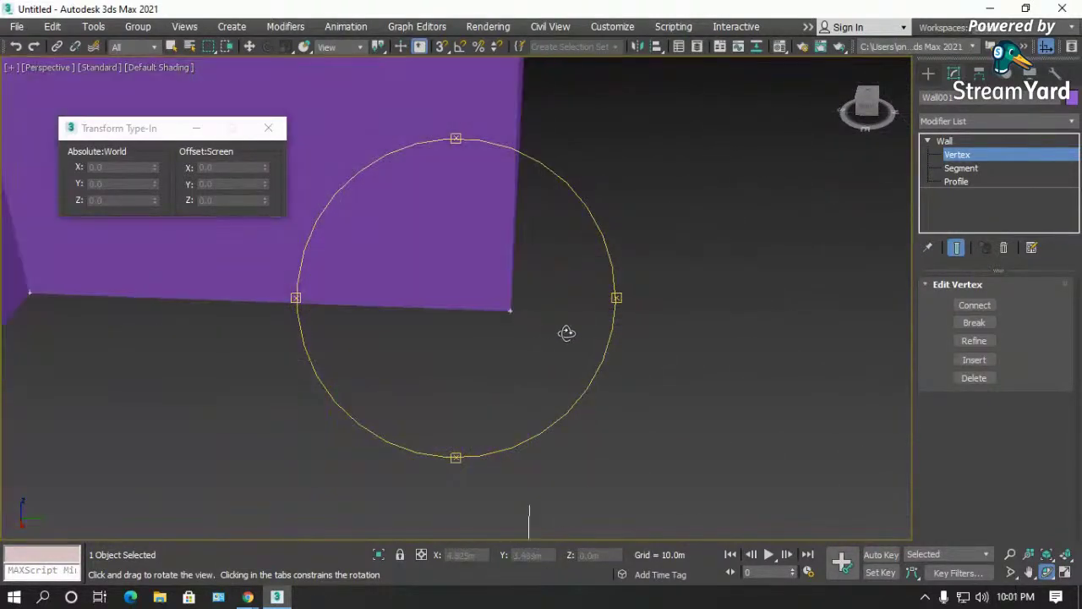
{"action": "scroll", "coordinate": [566, 334], "scroll_direction": "down", "scroll_amount": 5}
{"action": "left_click_drag", "start_coordinate": [634, 353], "coordinate": [575, 355]}
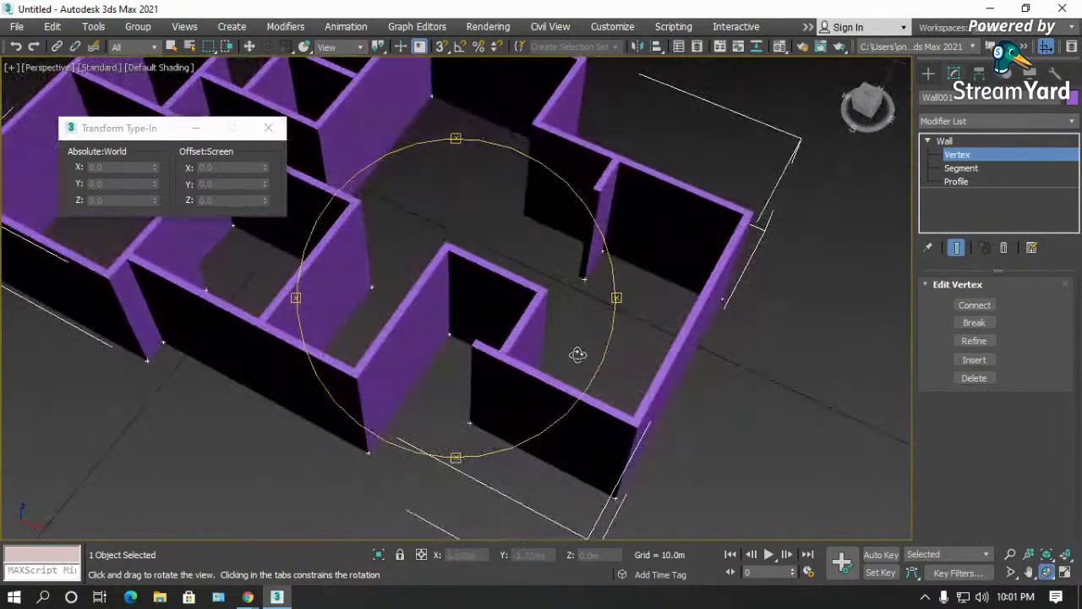
- Switch to Top view with the Move tool and close the Move Transform Type-In
{"action": "key", "text": "t"}
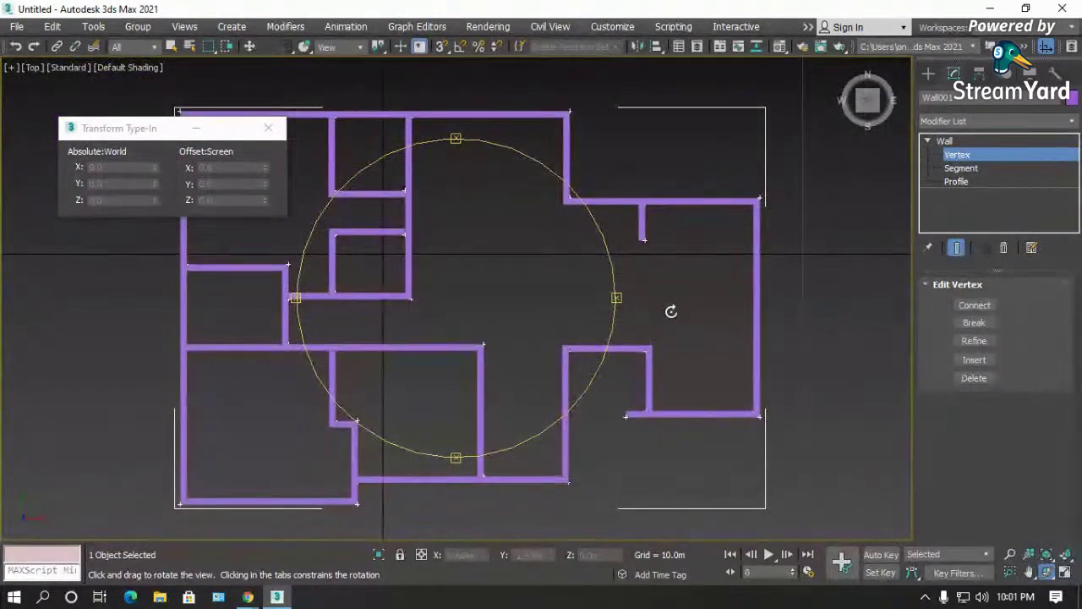
{"action": "key", "text": "w"}
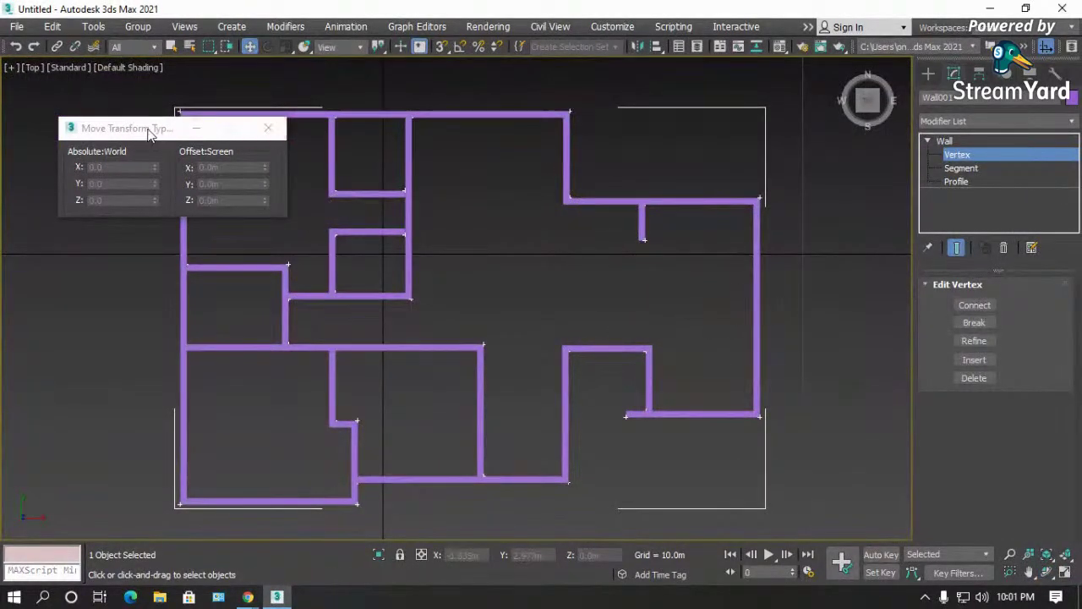
{"action": "left_click", "coordinate": [270, 130]}
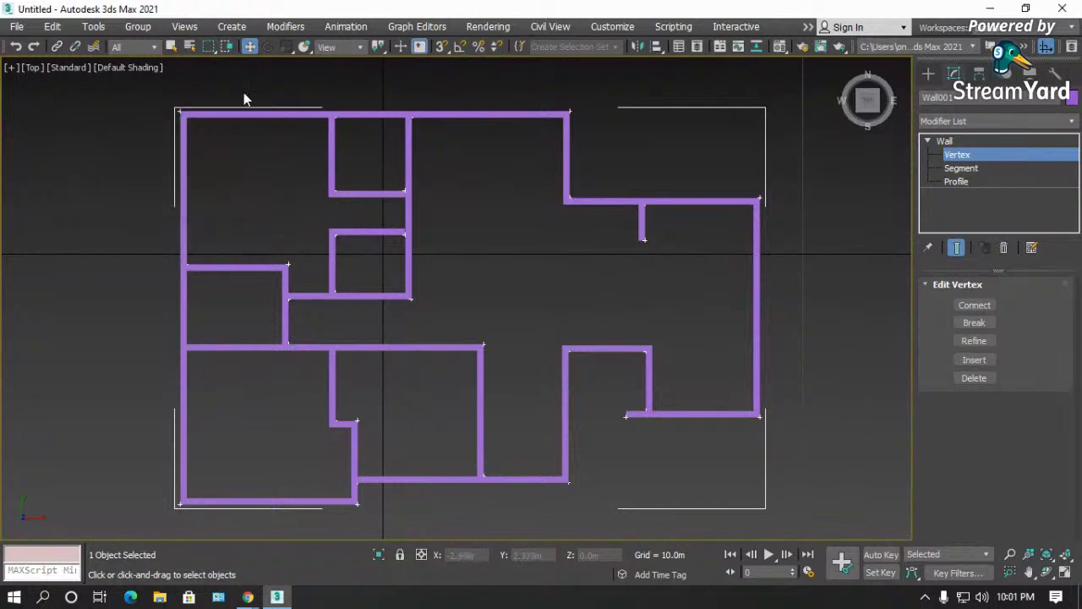
{"action": "right_click", "coordinate": [250, 47]}
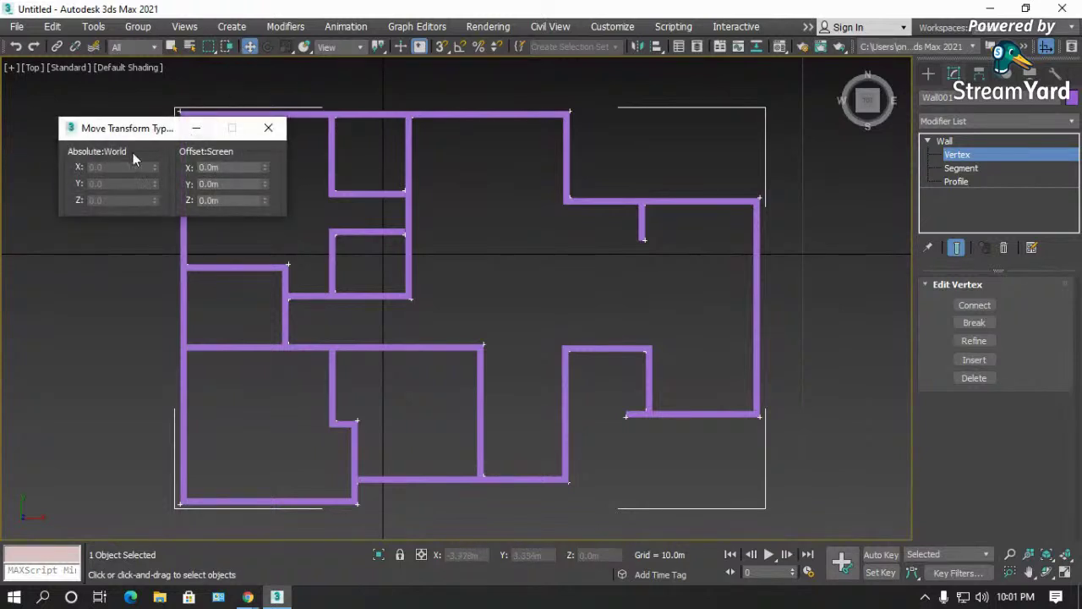
{"action": "left_click", "coordinate": [268, 128]}
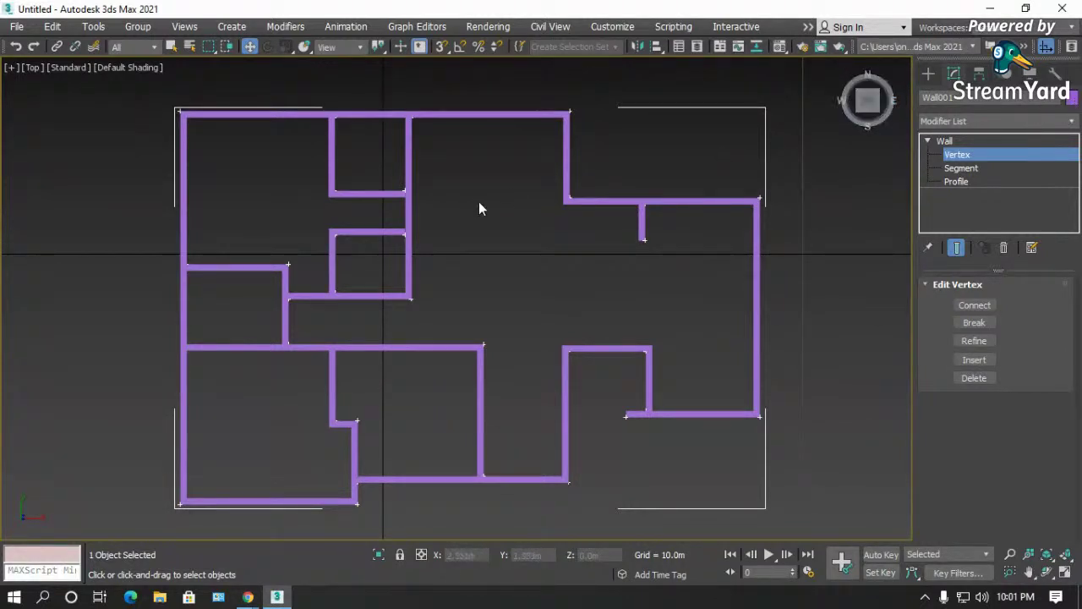
{"action": "left_click", "coordinate": [248, 46]}
- Change Wall001's object colour from purple to a light peach basic colour
{"action": "left_click", "coordinate": [945, 140]}
{"action": "left_click", "coordinate": [749, 224]}
{"action": "left_click", "coordinate": [725, 201]}
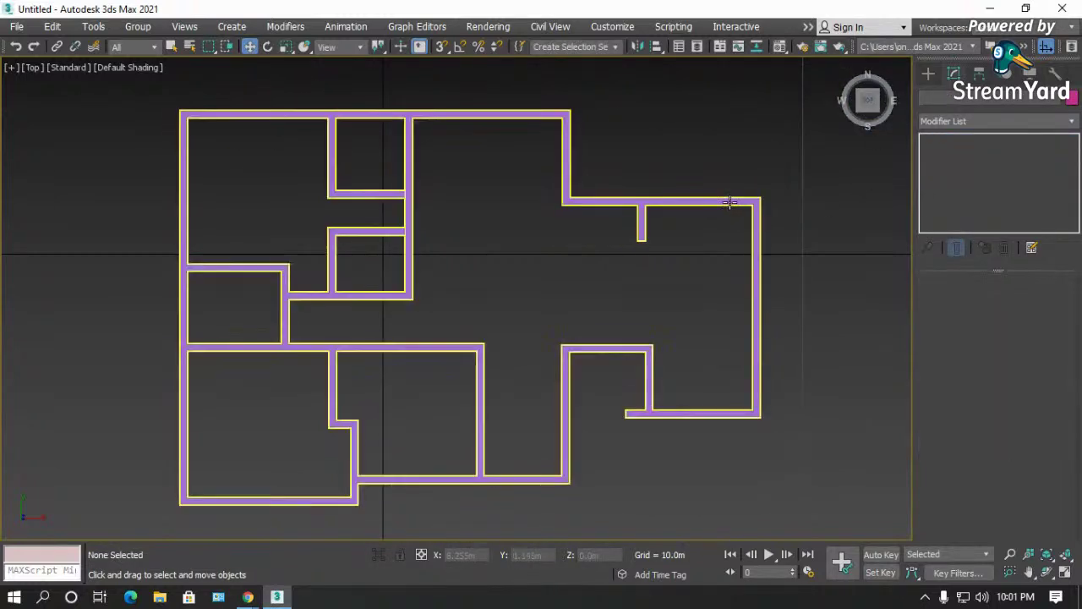
{"action": "left_click", "coordinate": [1072, 98]}
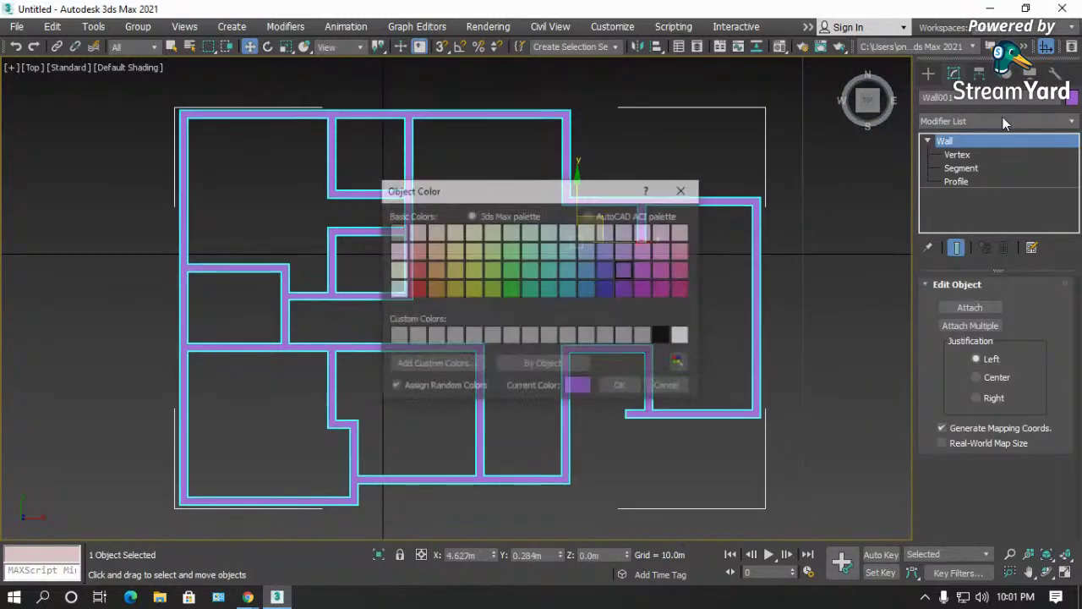
{"action": "left_click", "coordinate": [436, 250]}
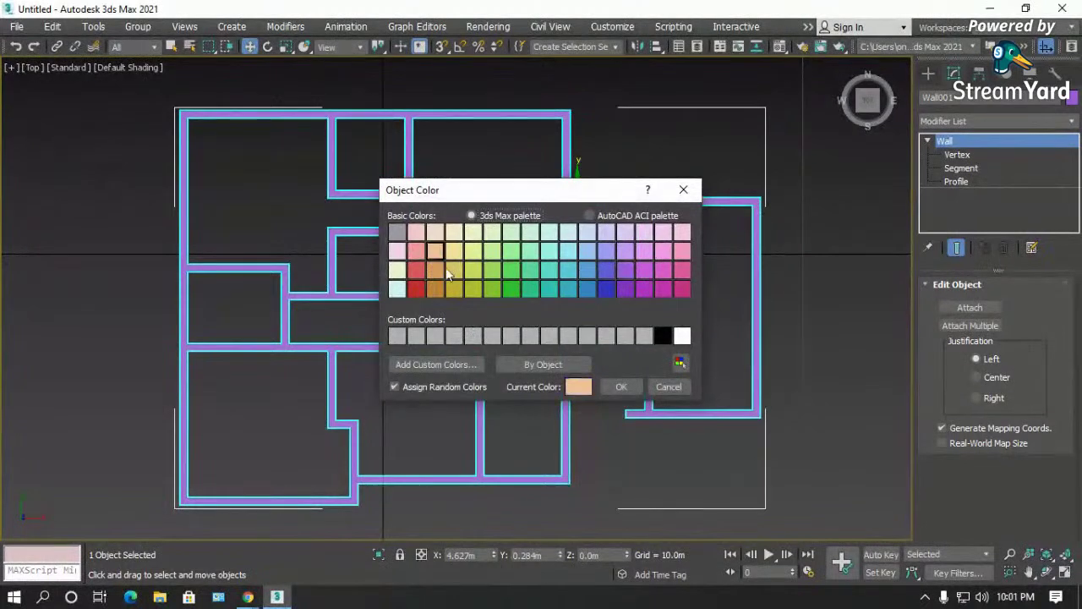
{"action": "left_click", "coordinate": [621, 386]}
{"action": "left_click", "coordinate": [622, 479]}
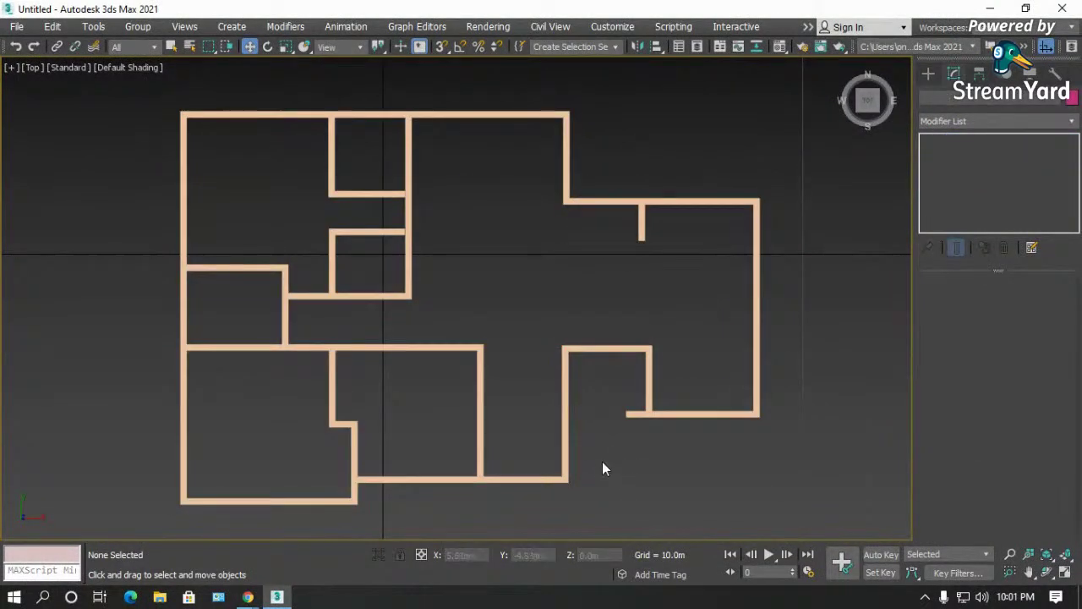
- Tilt the Top view of the floor plan into Perspective and reselect the wall
{"action": "left_click", "coordinate": [1047, 572]}
{"action": "left_click_drag", "start_coordinate": [522, 322], "coordinate": [541, 310]}
{"action": "key", "text": "p"}
{"action": "right_click", "coordinate": [709, 338]}
{"action": "left_click", "coordinate": [688, 296]}
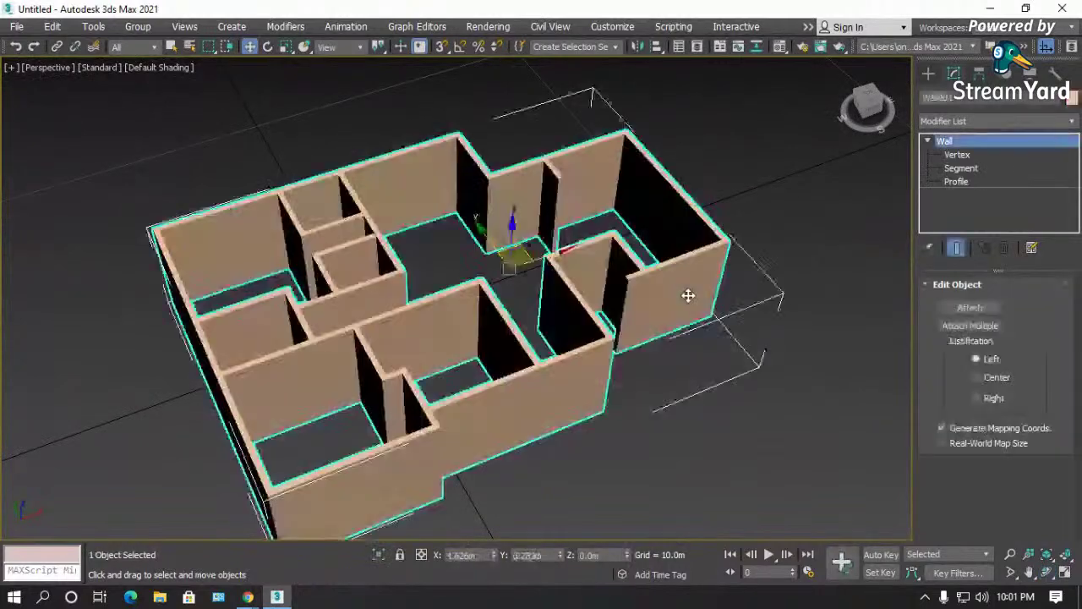
- Turn on Edged Faces (F4) so the wall outlines show
{"action": "left_click", "coordinate": [958, 155]}
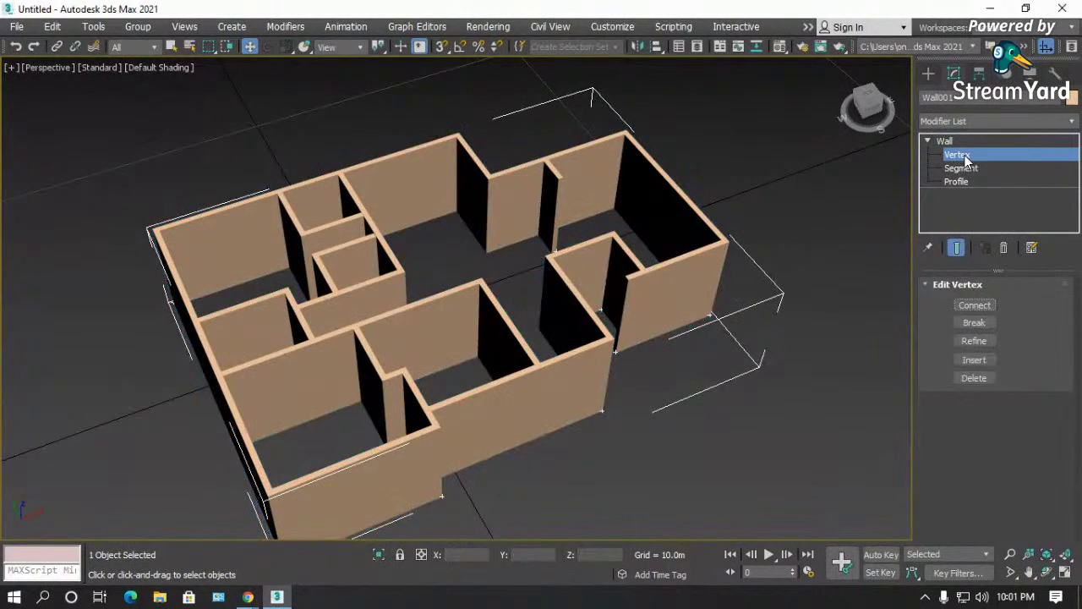
{"action": "left_click", "coordinate": [968, 169]}
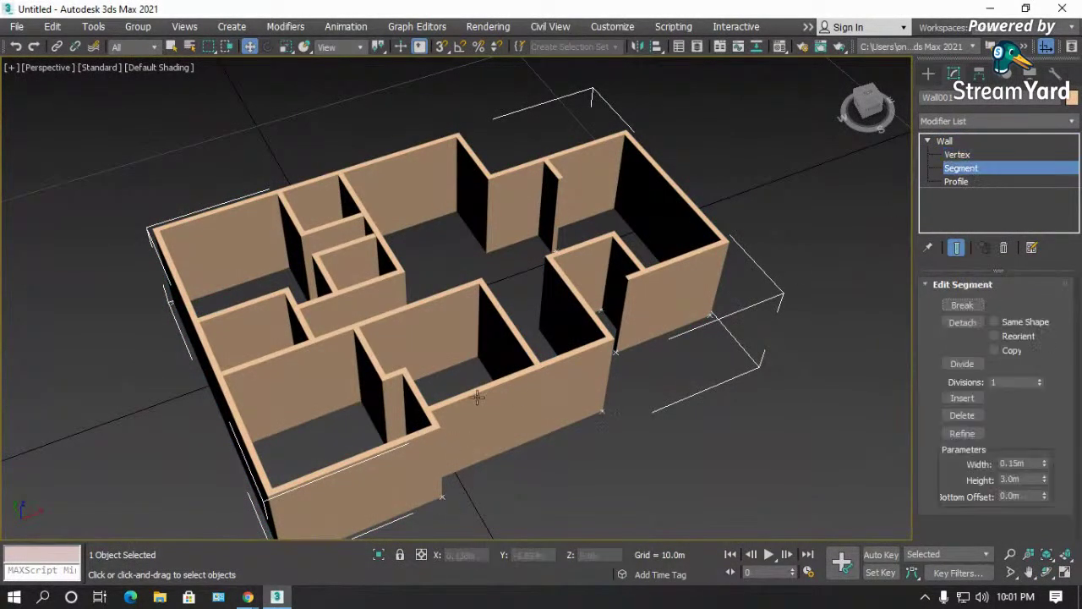
{"action": "key", "text": "F4"}
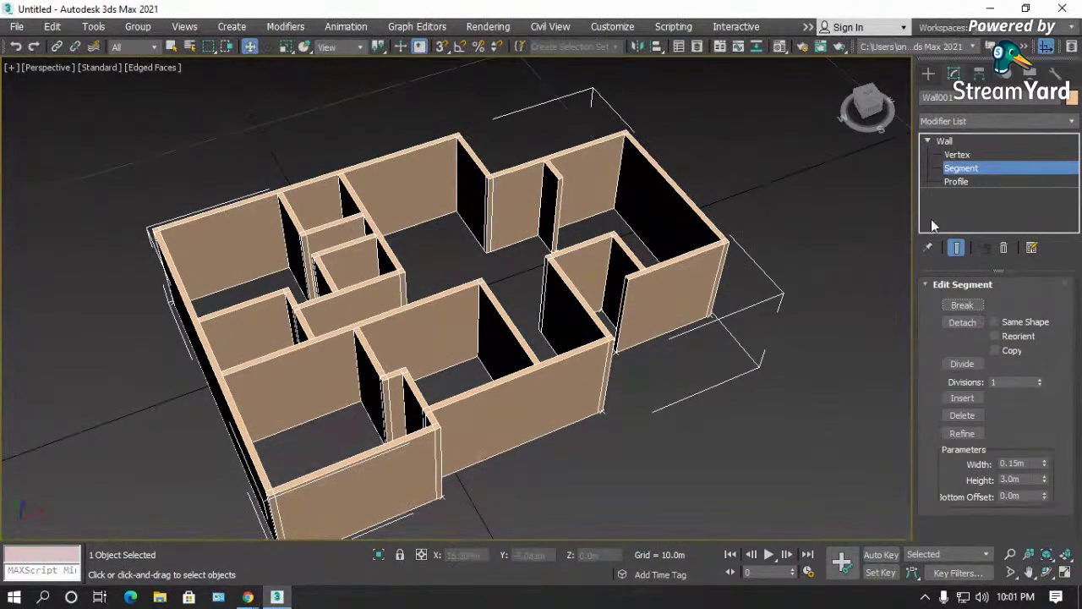
- Add new vertices on the front wall using Insert, then Refine, at Vertex level
{"action": "left_click", "coordinate": [962, 155]}
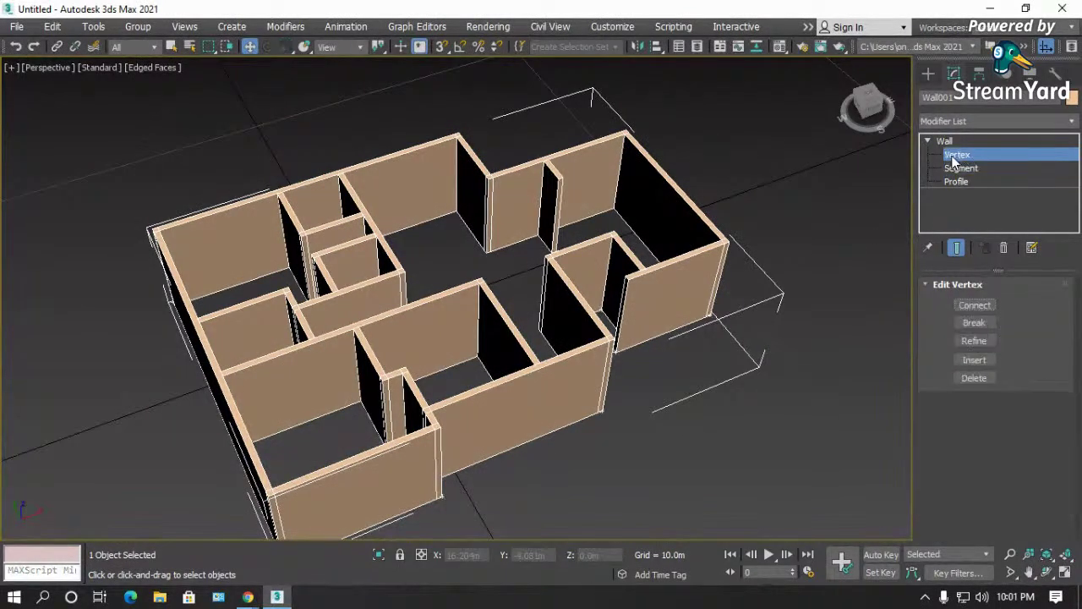
{"action": "left_click", "coordinate": [975, 361]}
{"action": "left_click", "coordinate": [527, 441]}
{"action": "scroll", "coordinate": [540, 455], "scroll_direction": "up", "scroll_amount": 6}
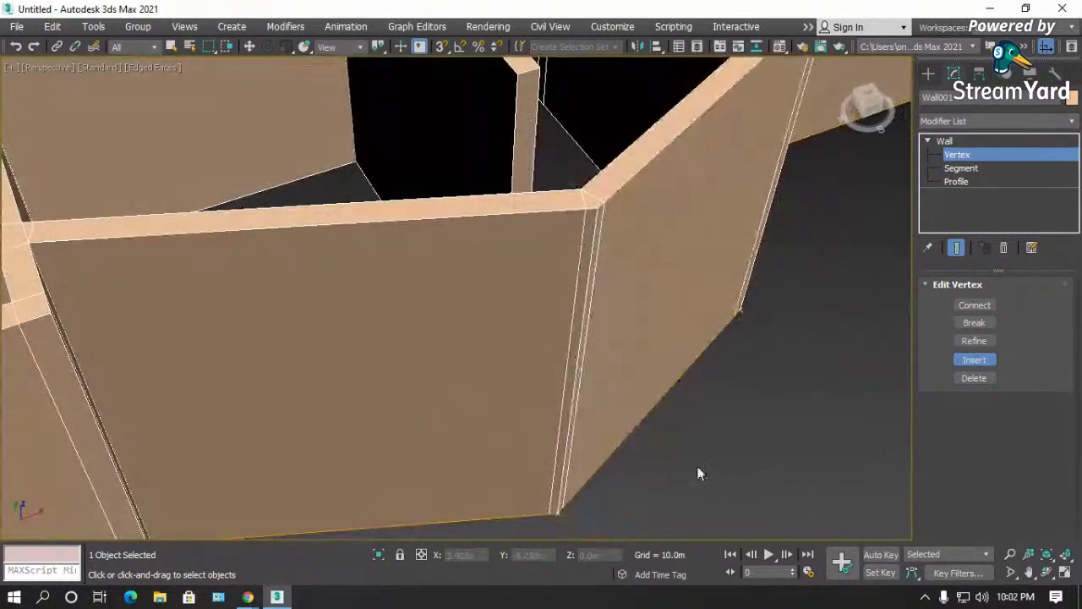
{"action": "scroll", "coordinate": [698, 467], "scroll_direction": "up", "scroll_amount": 3}
{"action": "scroll", "coordinate": [671, 455], "scroll_direction": "down", "scroll_amount": 10}
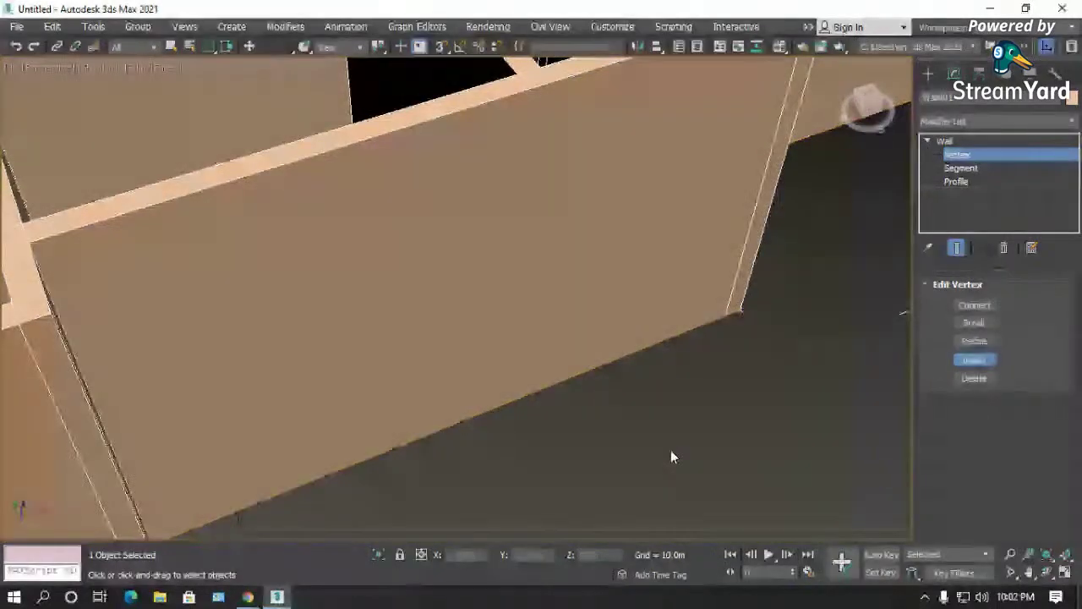
{"action": "left_click", "coordinate": [975, 341]}
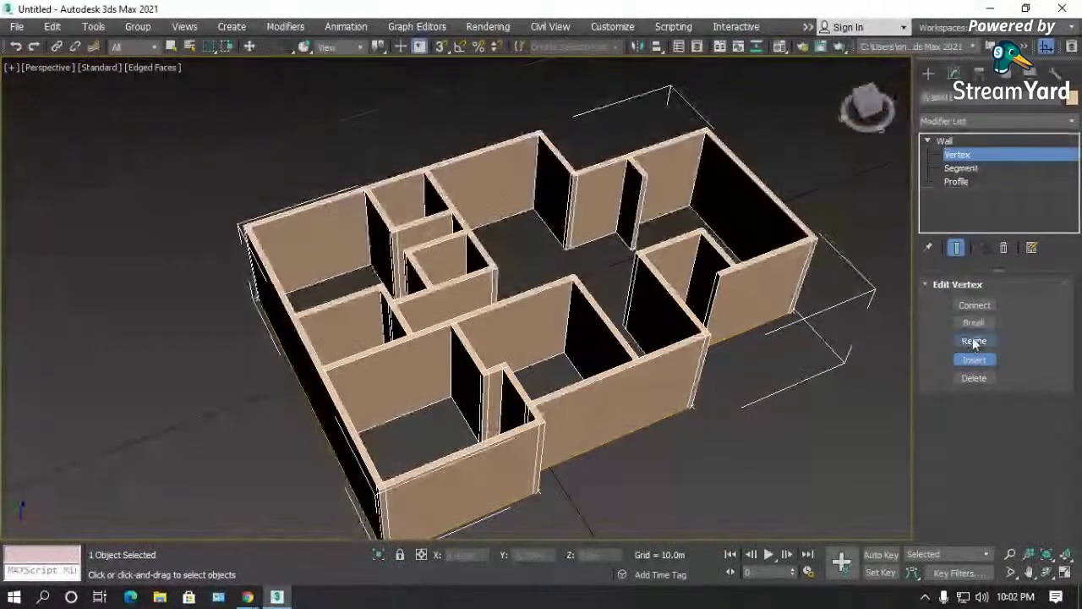
{"action": "left_click", "coordinate": [614, 436]}
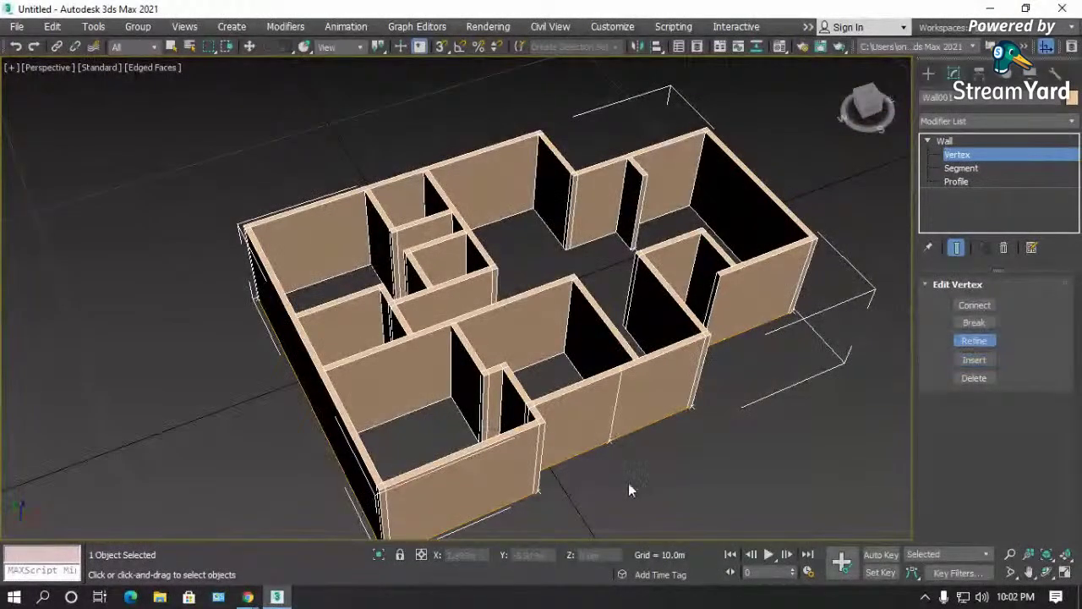
{"action": "left_click", "coordinate": [646, 430]}
{"action": "scroll", "coordinate": [658, 440], "scroll_direction": "up", "scroll_amount": 5}
- Try moving the left wall's bottom vertex, undo it, and switch to Segment level
{"action": "key", "text": "w"}
{"action": "left_click", "coordinate": [181, 452]}
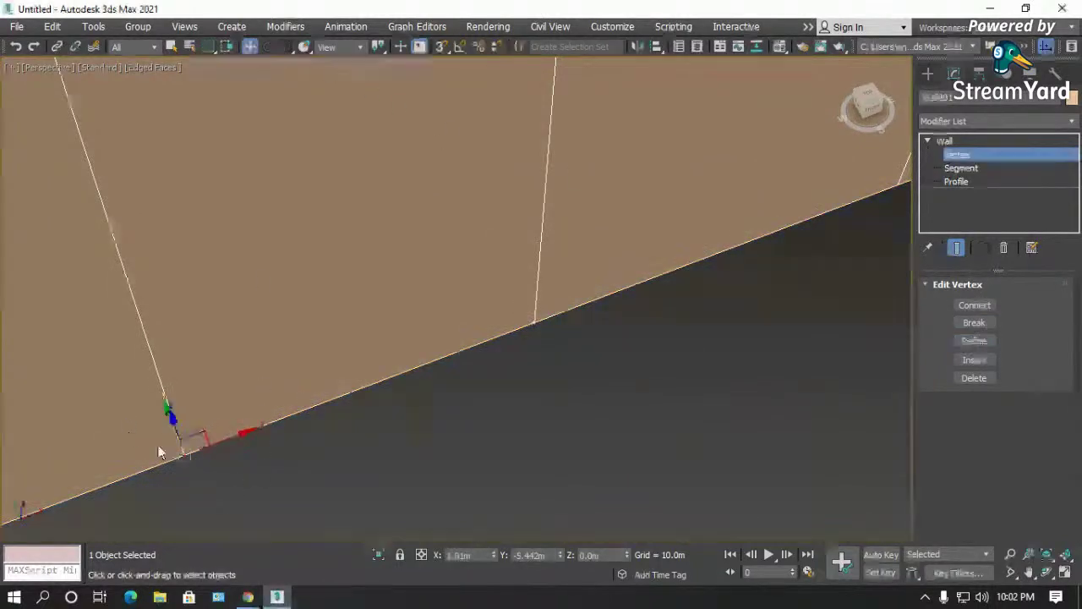
{"action": "left_click_drag", "start_coordinate": [180, 427], "coordinate": [314, 440]}
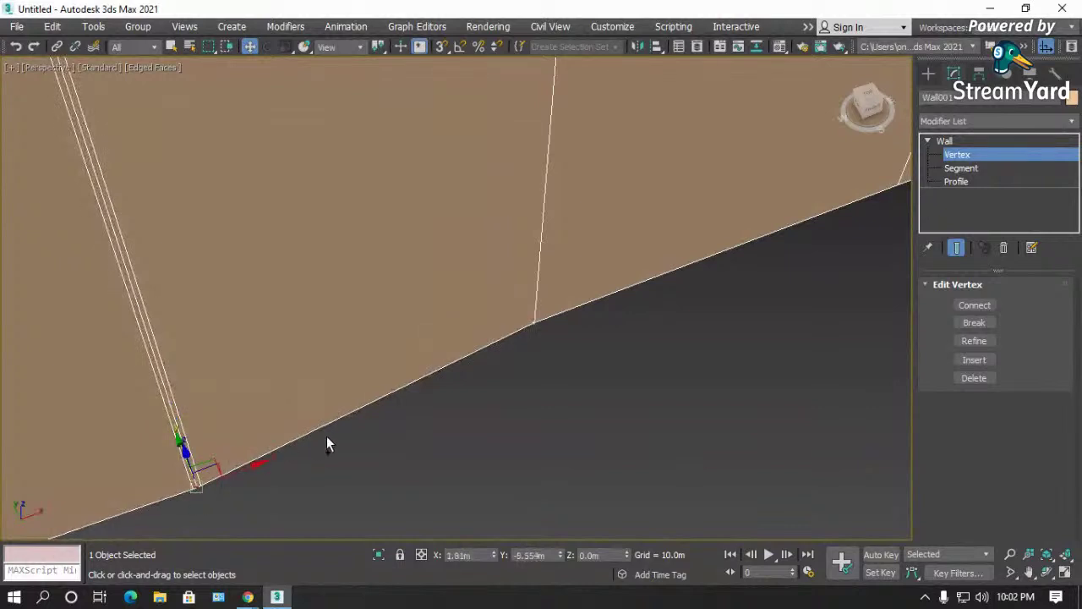
{"action": "left_click", "coordinate": [614, 367]}
{"action": "key", "text": "ctrl+z"}
{"action": "scroll", "coordinate": [608, 358], "scroll_direction": "down", "scroll_amount": 10}
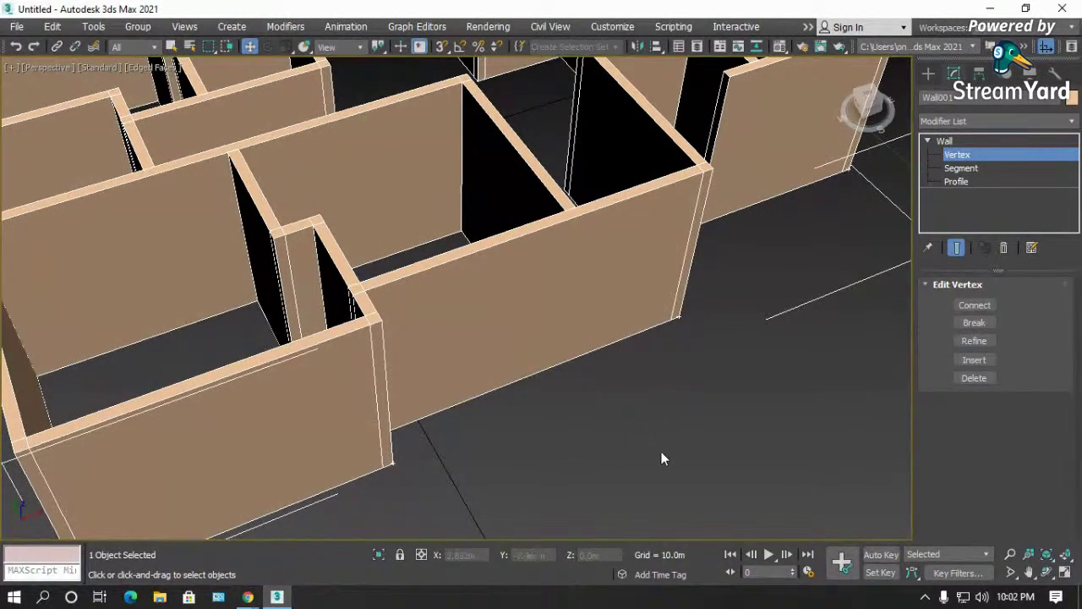
{"action": "left_click", "coordinate": [964, 168]}
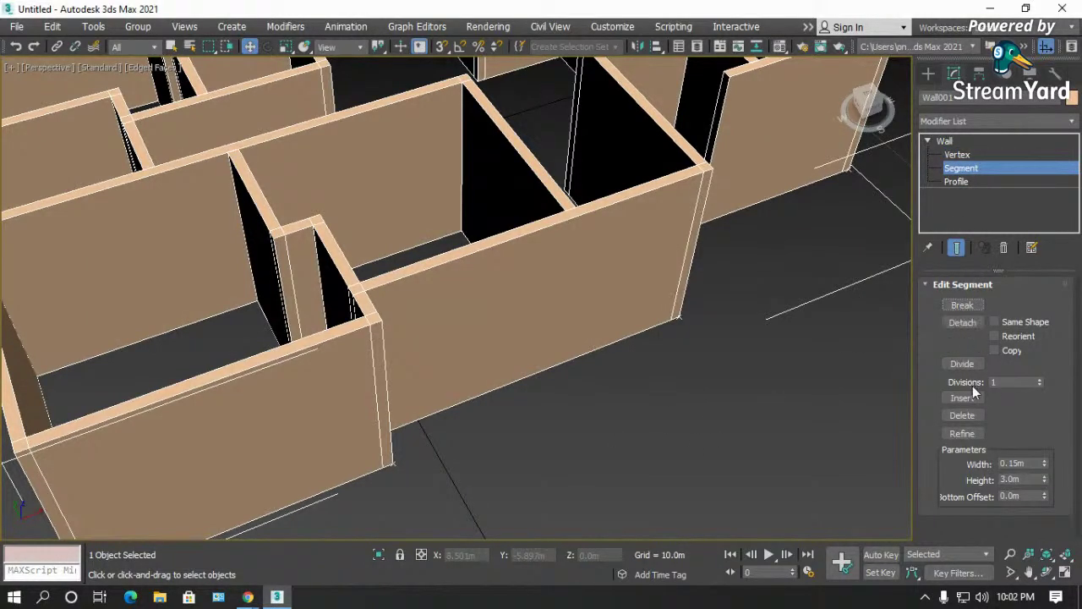
{"action": "scroll", "coordinate": [522, 282], "scroll_direction": "down", "scroll_amount": 5}
{"action": "scroll", "coordinate": [415, 380], "scroll_direction": "up", "scroll_amount": 6}
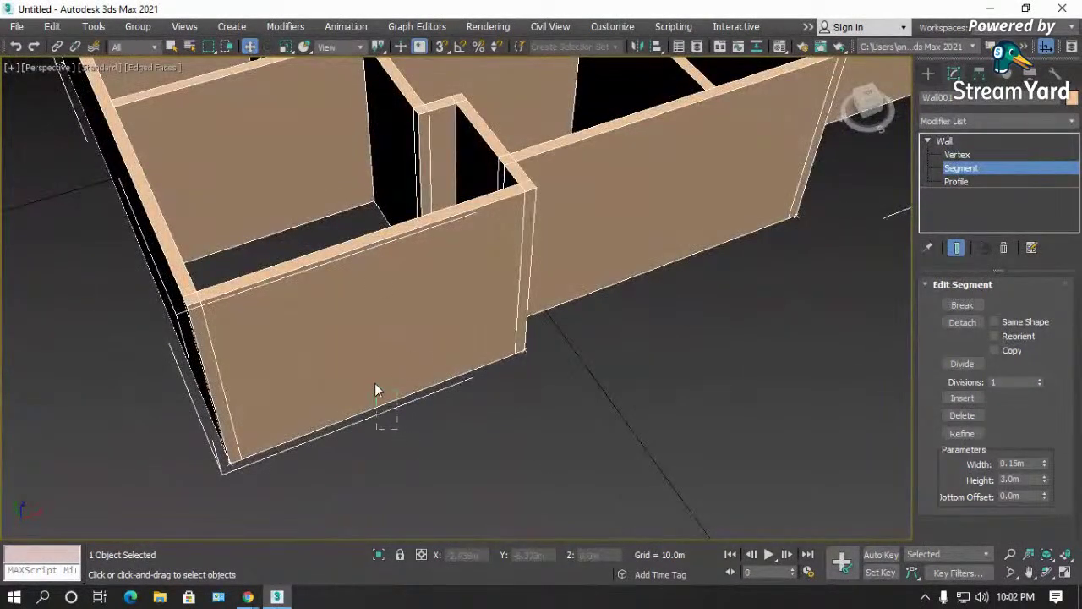
{"action": "left_click", "coordinate": [376, 389]}
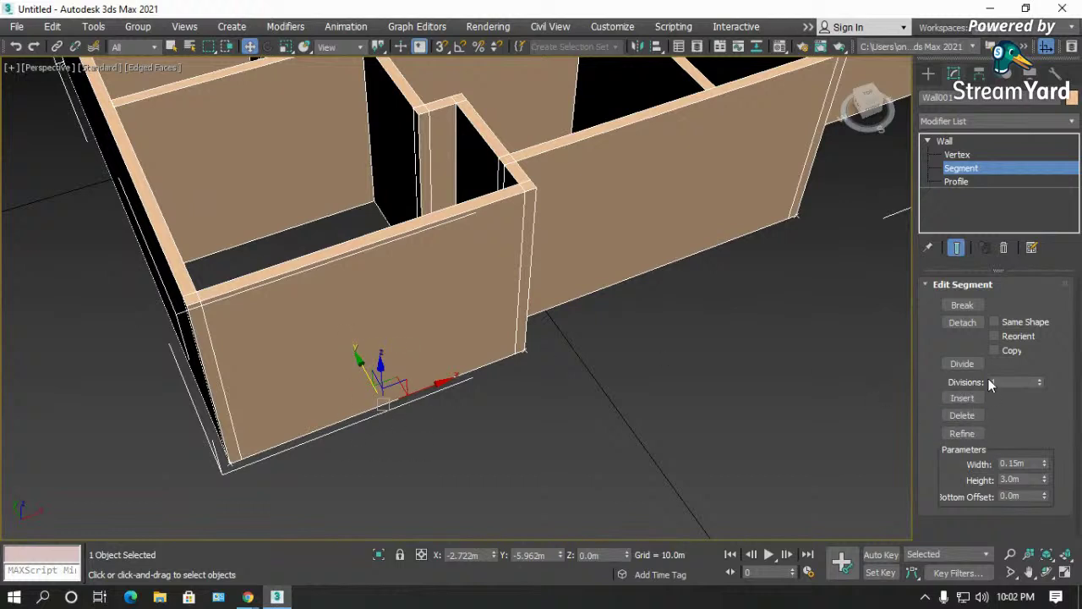
{"action": "left_click", "coordinate": [955, 364]}
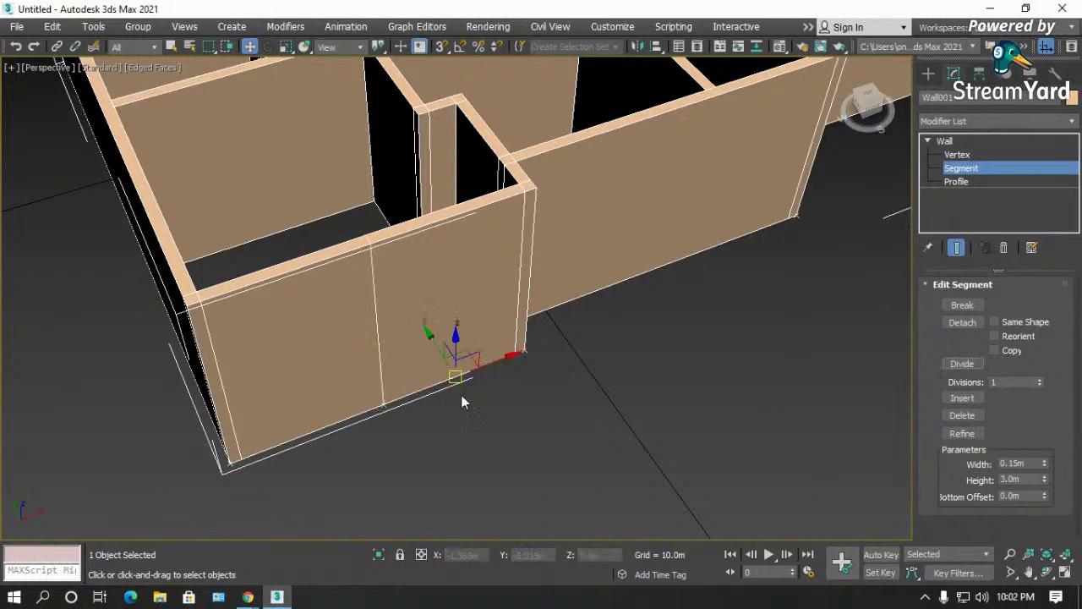
{"action": "key", "text": "ctrl+z"}
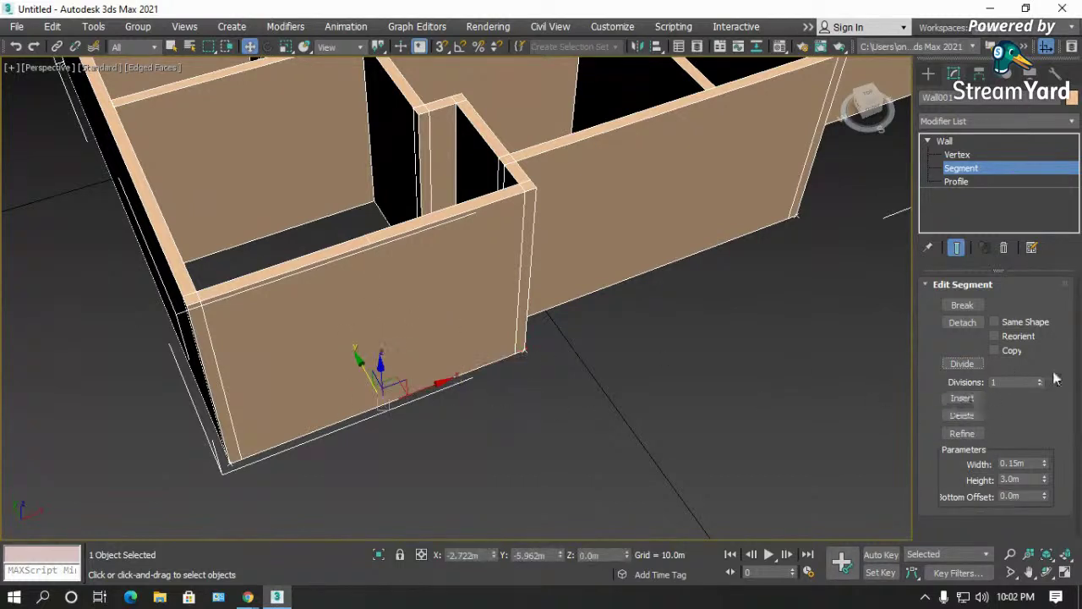
{"action": "left_click", "coordinate": [1042, 380]}
{"action": "left_click", "coordinate": [957, 363]}
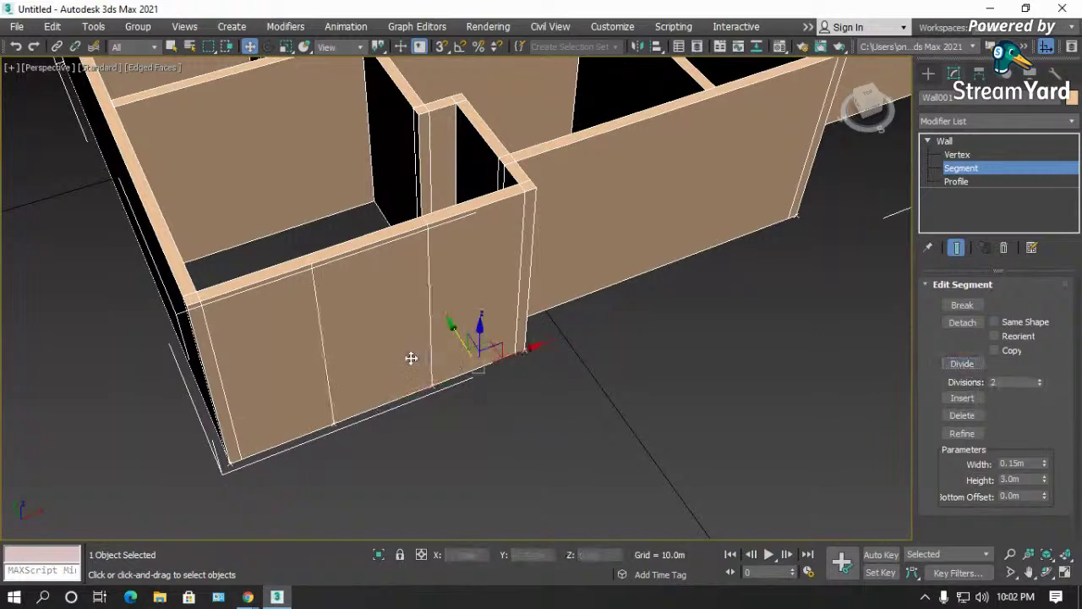
{"action": "key", "text": "ctrl+z"}
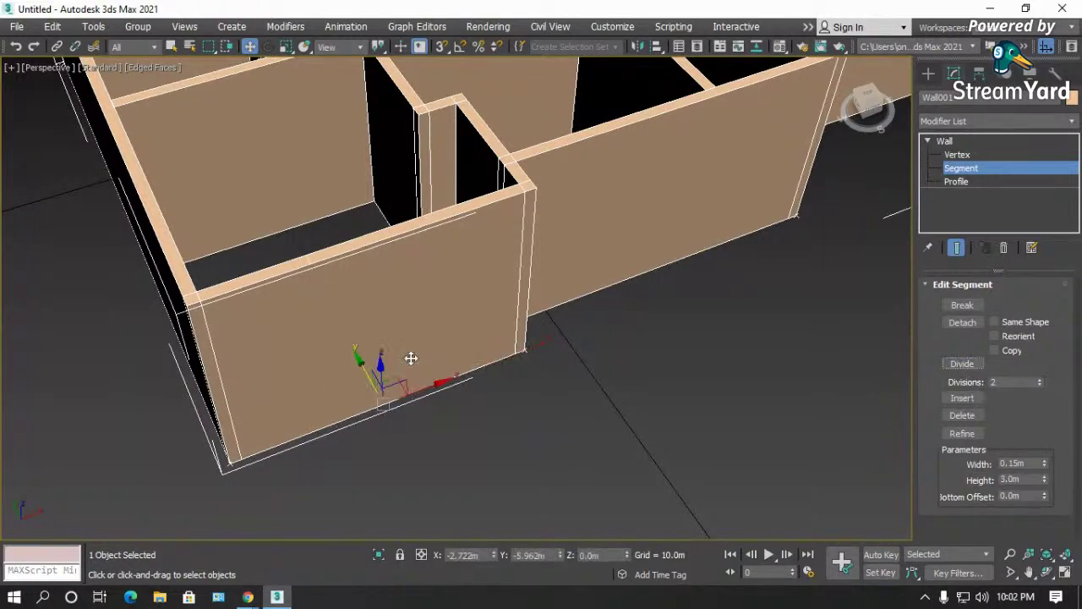
{"action": "left_click", "coordinate": [656, 251]}
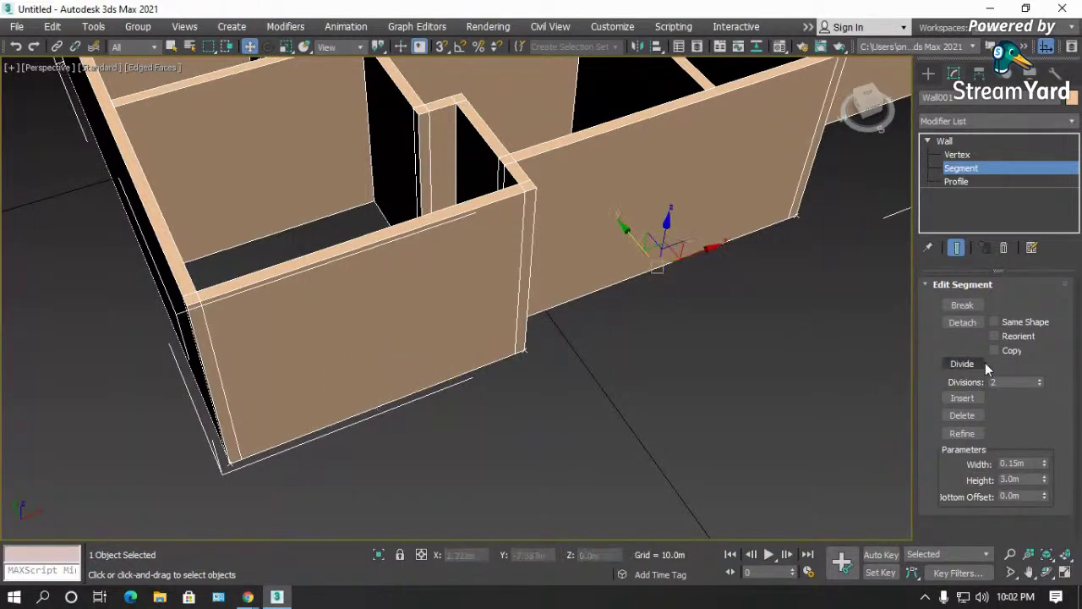
{"action": "left_click", "coordinate": [960, 364]}
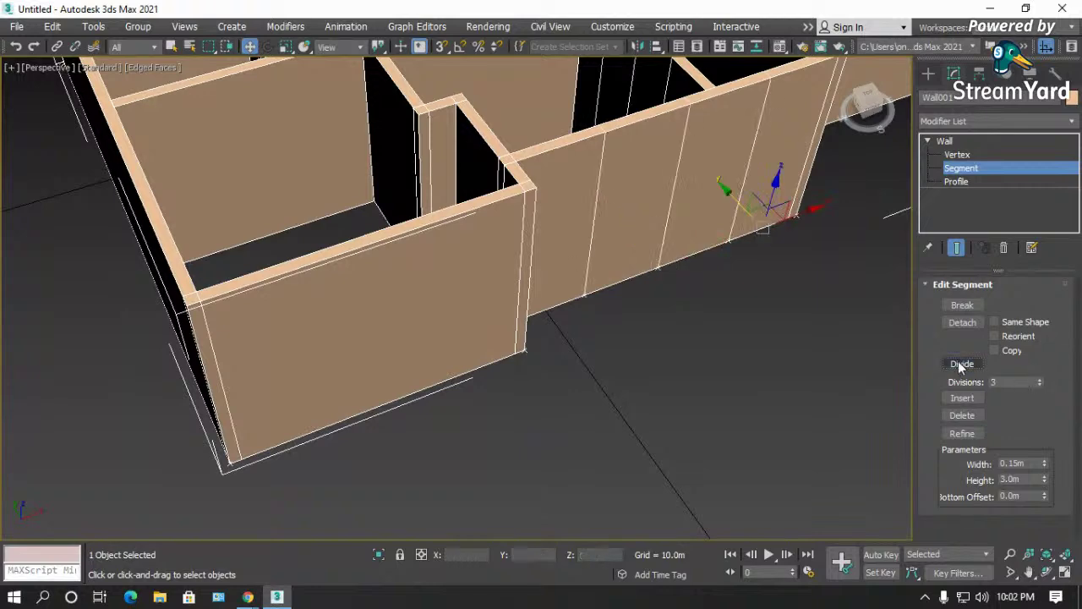
{"action": "scroll", "coordinate": [592, 364], "scroll_direction": "down", "scroll_amount": 5}
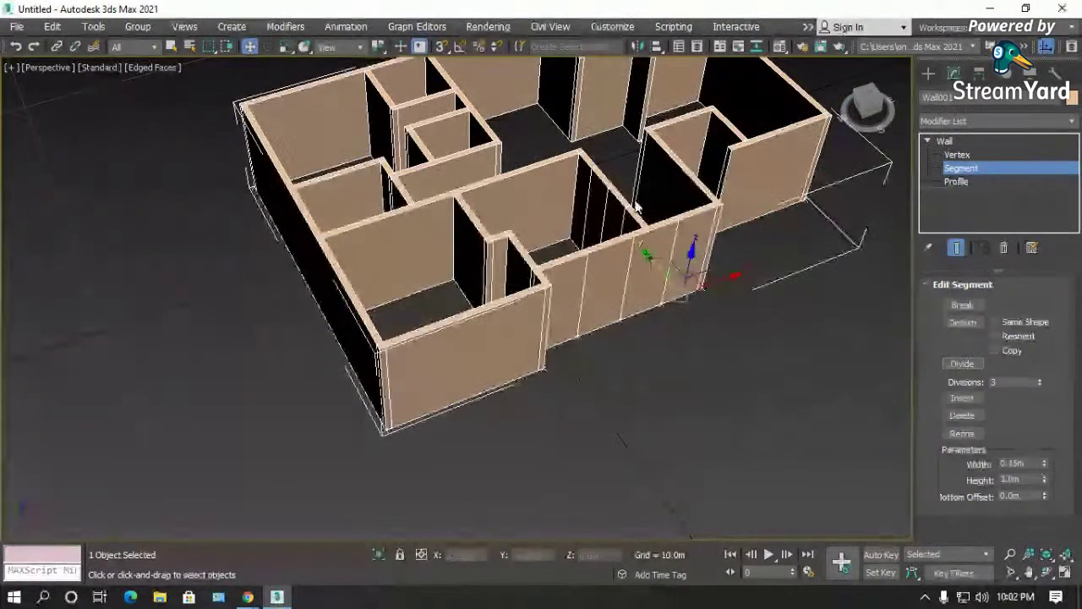
{"action": "scroll", "coordinate": [618, 210], "scroll_direction": "up", "scroll_amount": 3}
{"action": "key", "text": "ctrl+z"}
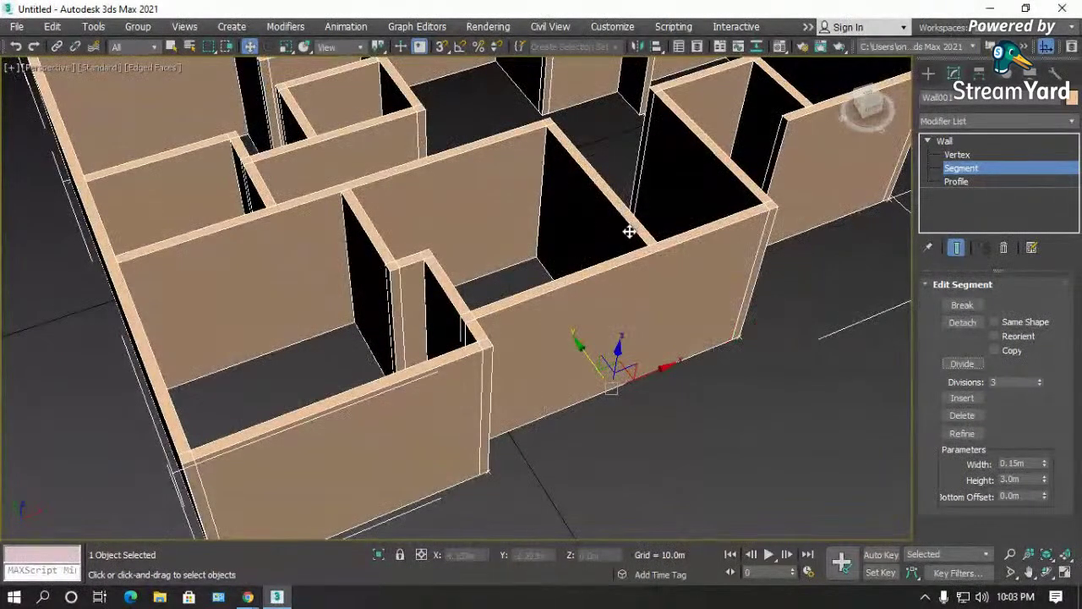
{"action": "left_click", "coordinate": [634, 409]}
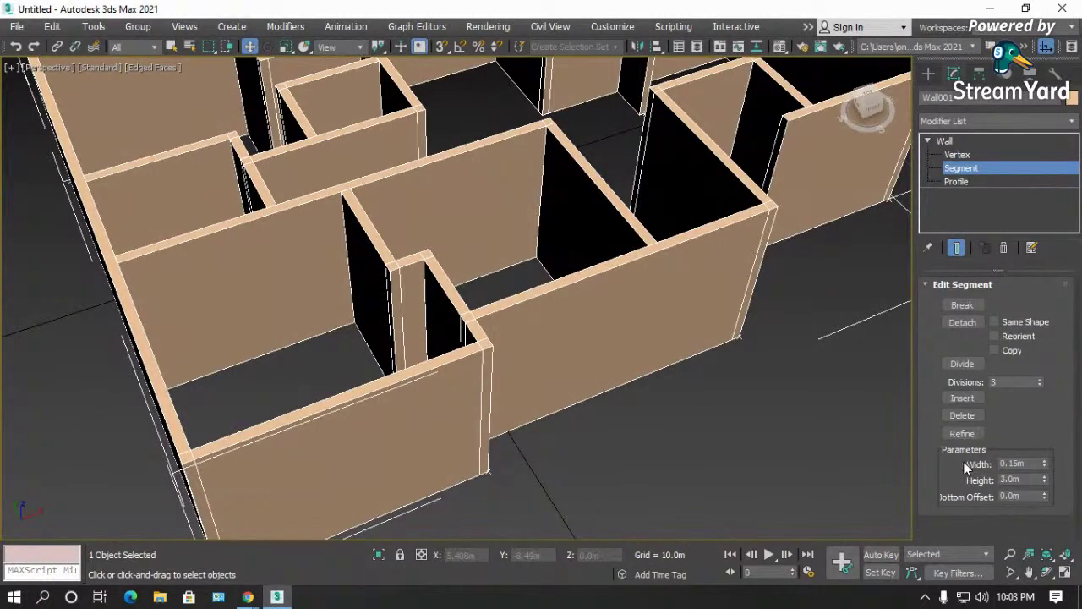
{"action": "scroll", "coordinate": [696, 420], "scroll_direction": "down", "scroll_amount": 3}
{"action": "scroll", "coordinate": [547, 309], "scroll_direction": "down", "scroll_amount": 3}
{"action": "left_click", "coordinate": [964, 433]}
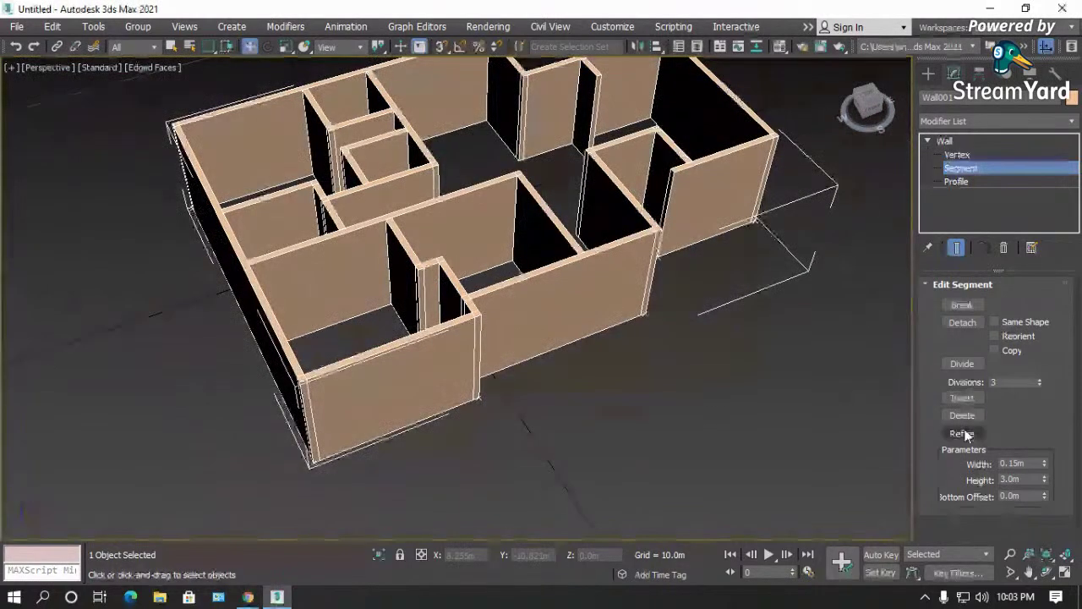
{"action": "left_click", "coordinate": [964, 433]}
{"action": "left_click", "coordinate": [392, 416]}
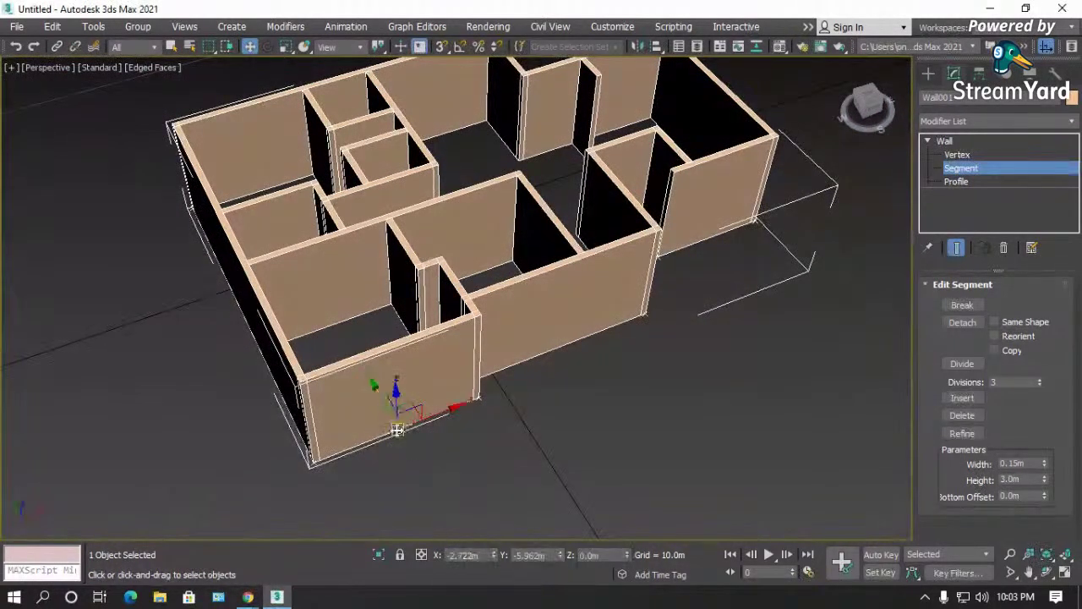
{"action": "scroll", "coordinate": [397, 430], "scroll_direction": "up", "scroll_amount": 2}
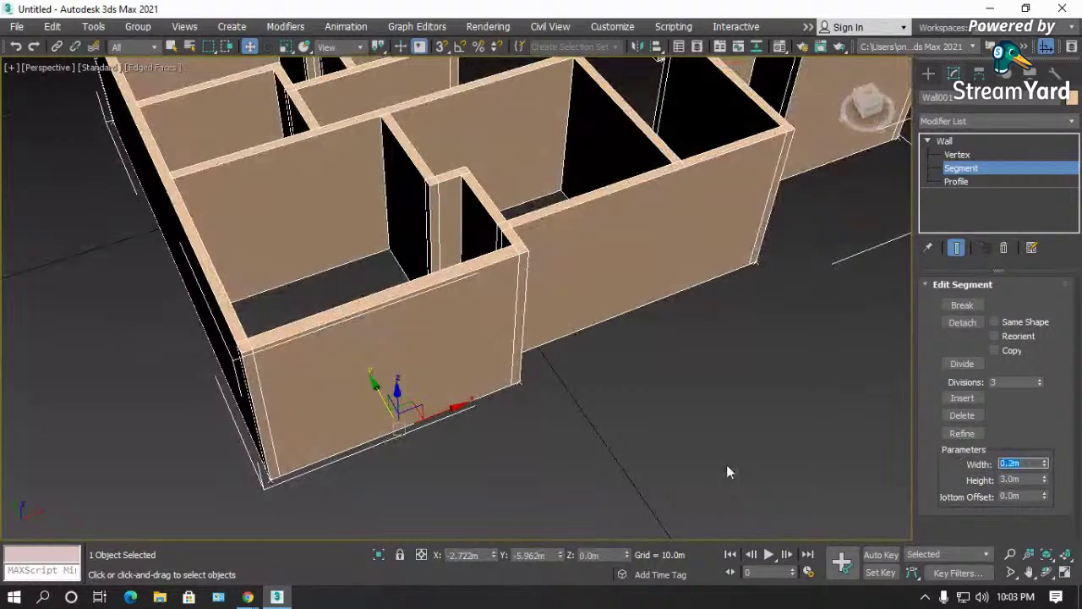
{"action": "scroll", "coordinate": [288, 357], "scroll_direction": "up", "scroll_amount": 4}
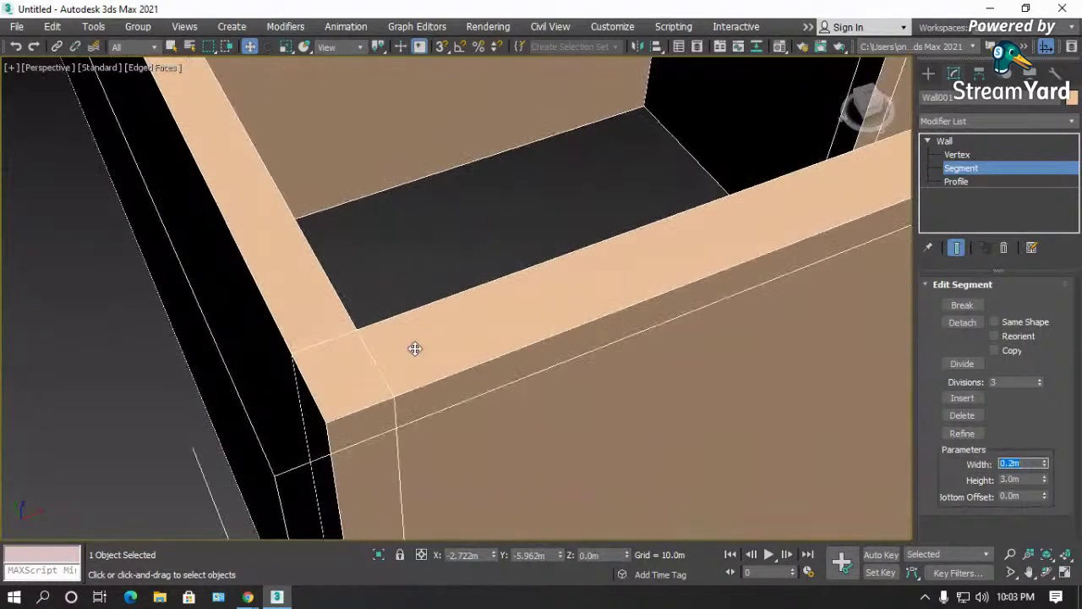
{"action": "type", "text": ".5"}
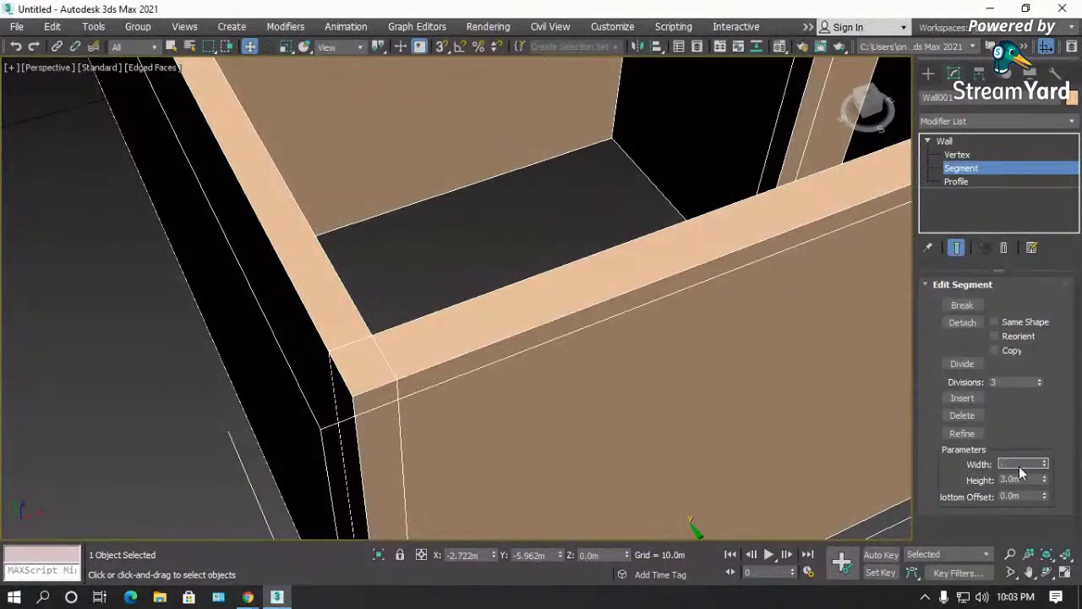
{"action": "key", "text": "Return"}
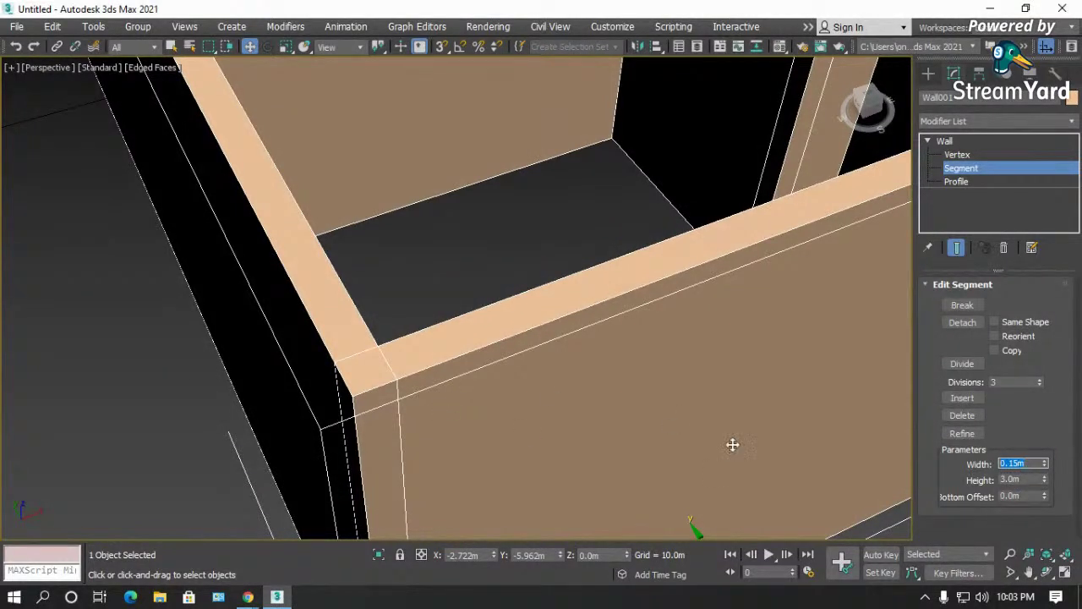
{"action": "left_click", "coordinate": [1025, 479]}
{"action": "type", "text": "4"}
{"action": "key", "text": "Return"}
{"action": "scroll", "coordinate": [612, 474], "scroll_direction": "down", "scroll_amount": 5}
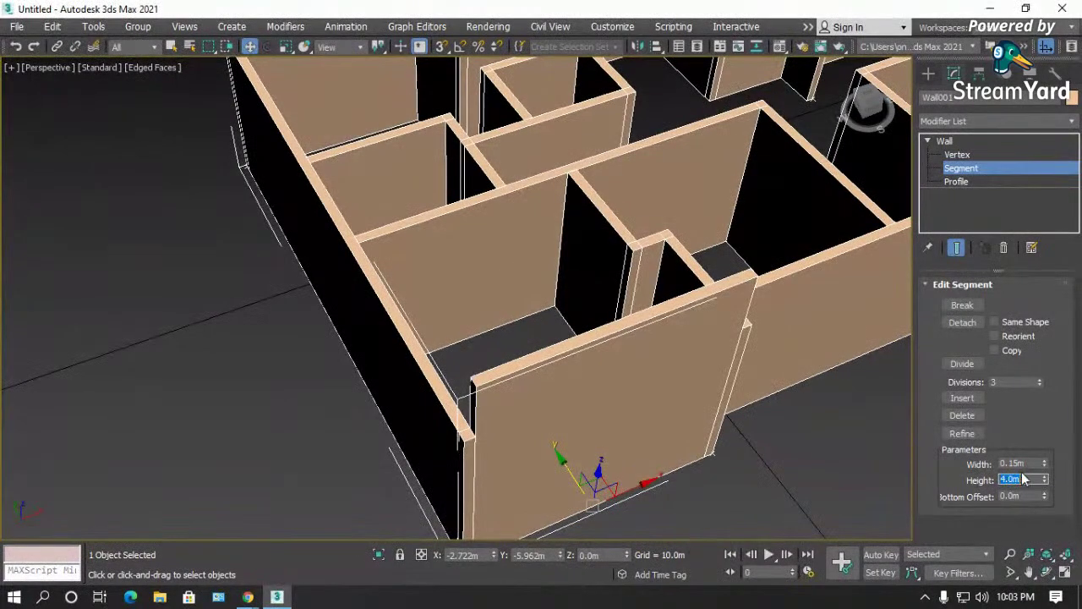
{"action": "type", "text": "3"}
{"action": "key", "text": "Return"}
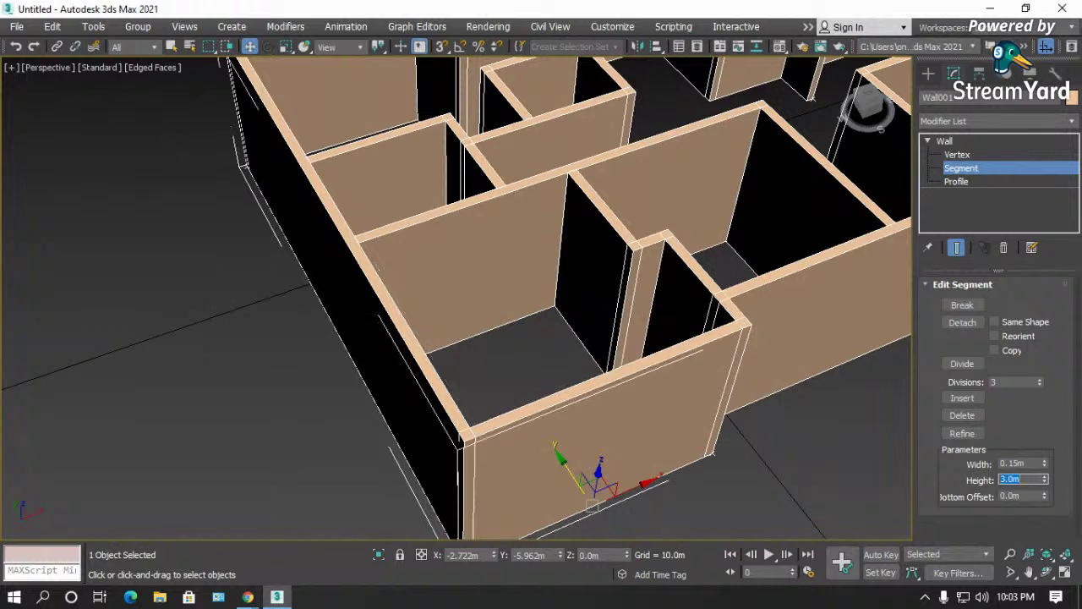
{"action": "scroll", "coordinate": [611, 524], "scroll_direction": "up", "scroll_amount": 4}
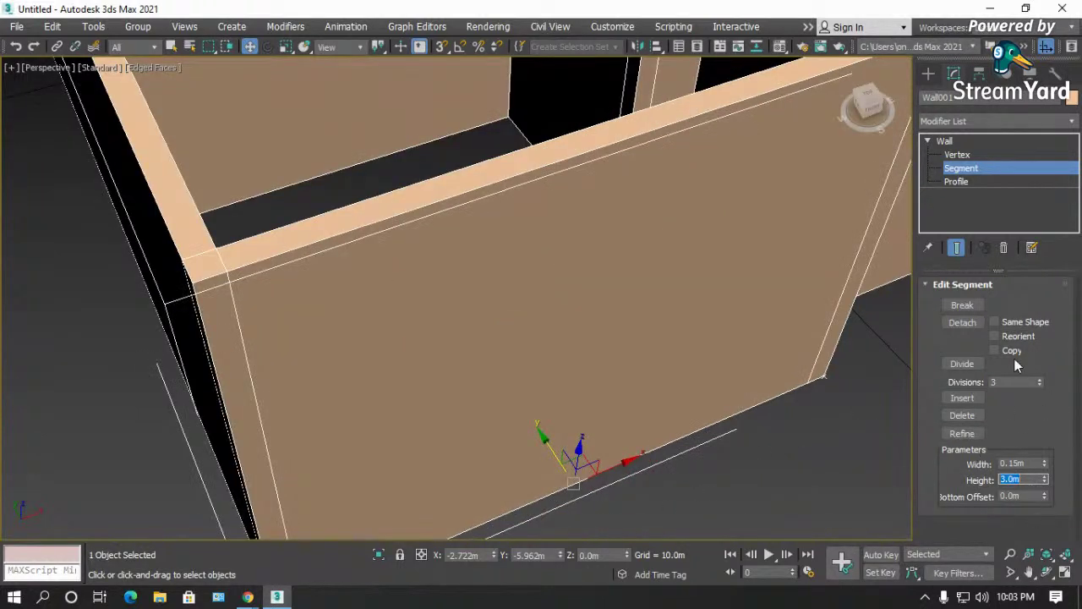
{"action": "left_click", "coordinate": [957, 155]}
- Switch the Wall to Profile level and orbit to look down at the wall base
{"action": "left_click", "coordinate": [958, 183]}
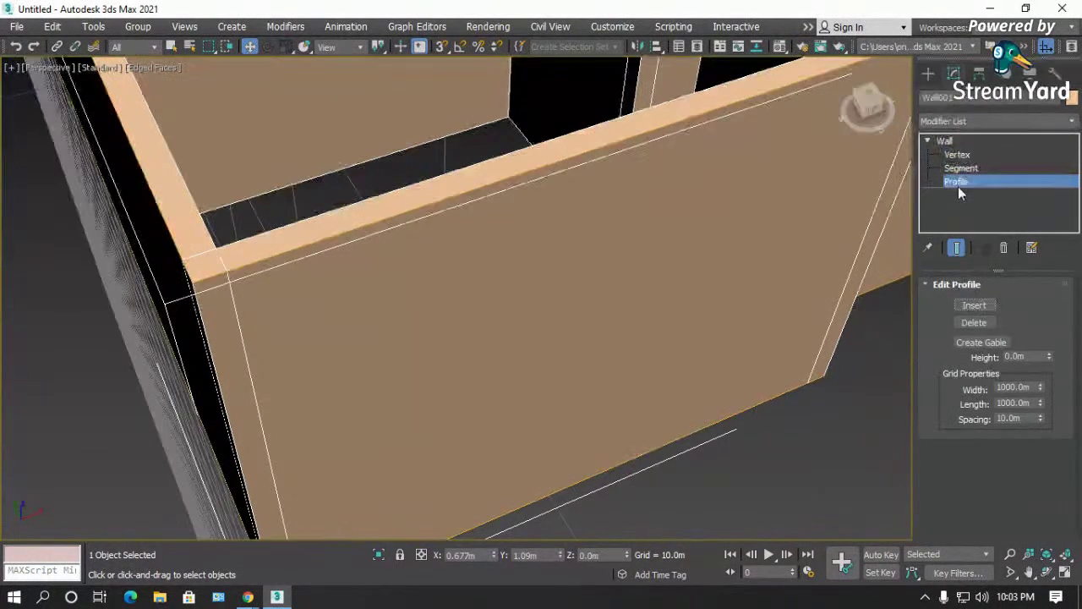
{"action": "scroll", "coordinate": [563, 290], "scroll_direction": "down", "scroll_amount": 2}
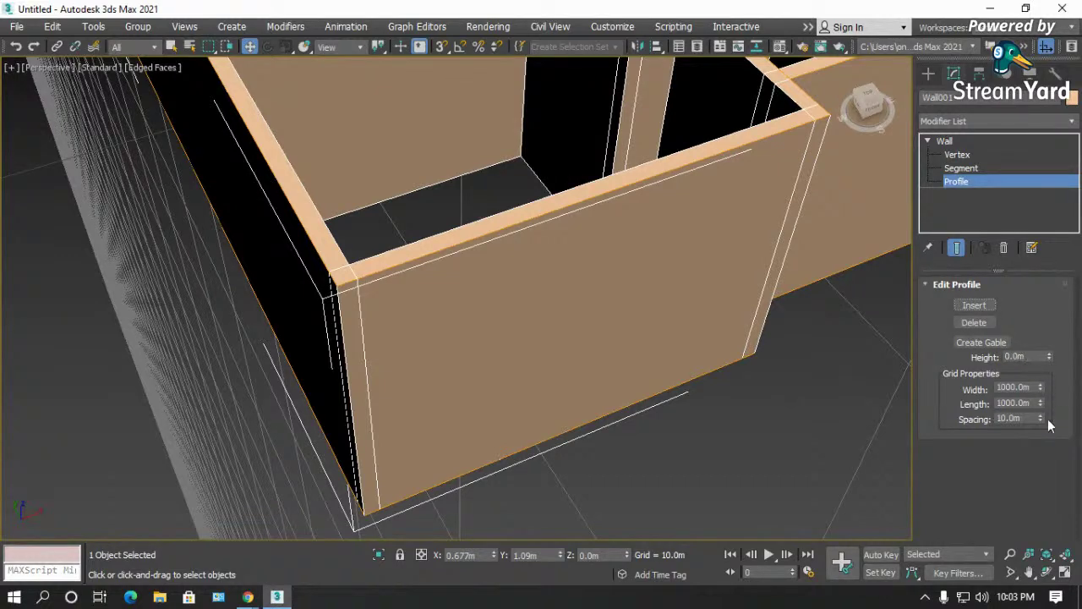
{"action": "left_click", "coordinate": [1047, 572]}
{"action": "left_click_drag", "start_coordinate": [439, 339], "coordinate": [679, 336]}
{"action": "scroll", "coordinate": [643, 308], "scroll_direction": "up", "scroll_amount": 6}
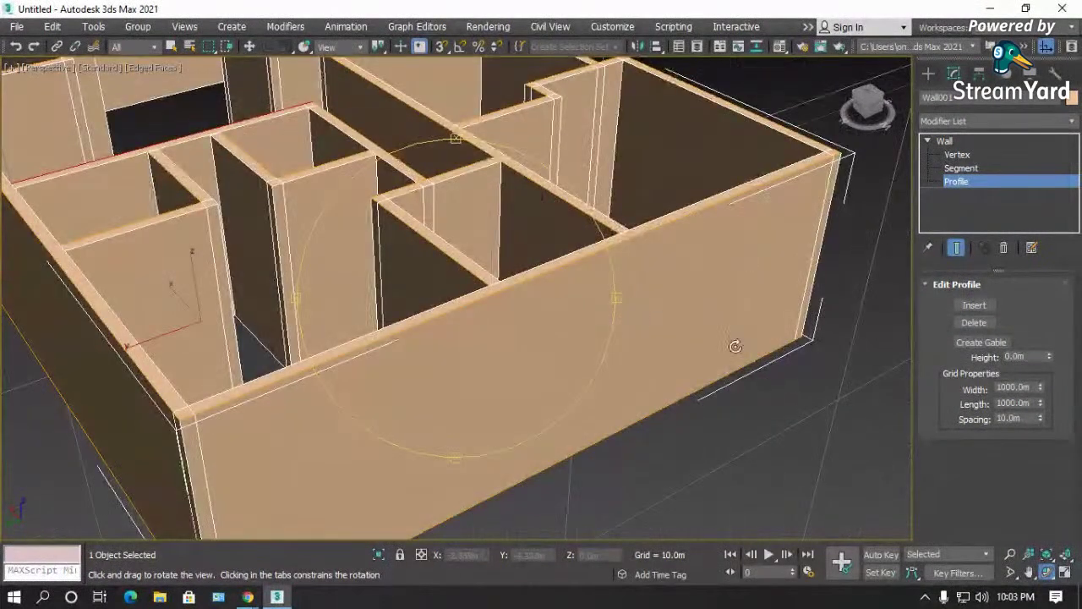
- Set gable Height to 3.0m and create a gable from the front wall's bottom edge
{"action": "left_click", "coordinate": [1032, 355]}
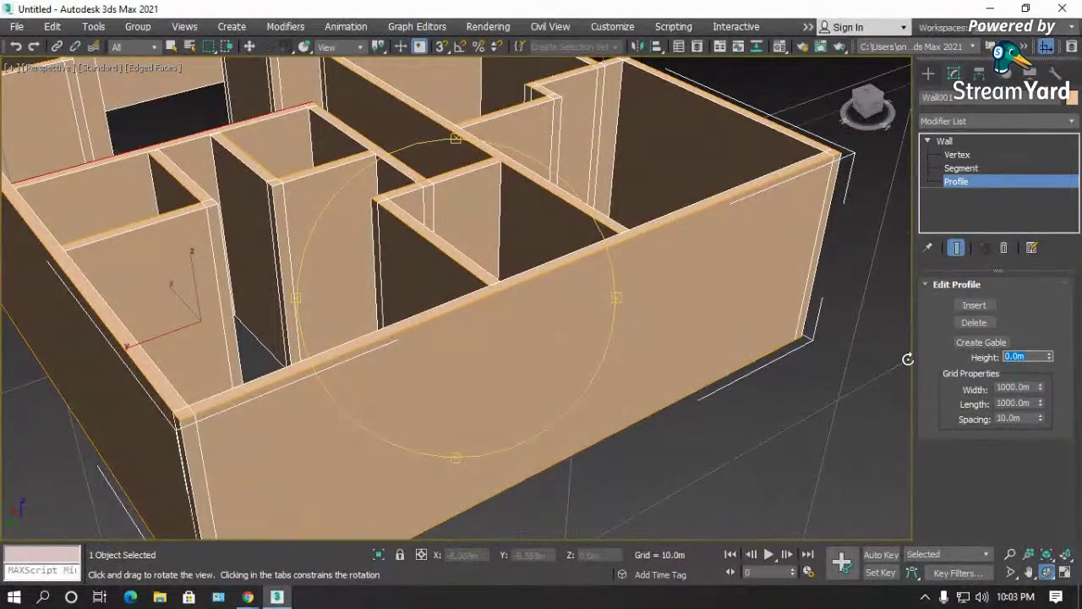
{"action": "right_click", "coordinate": [615, 459]}
{"action": "left_click", "coordinate": [596, 444]}
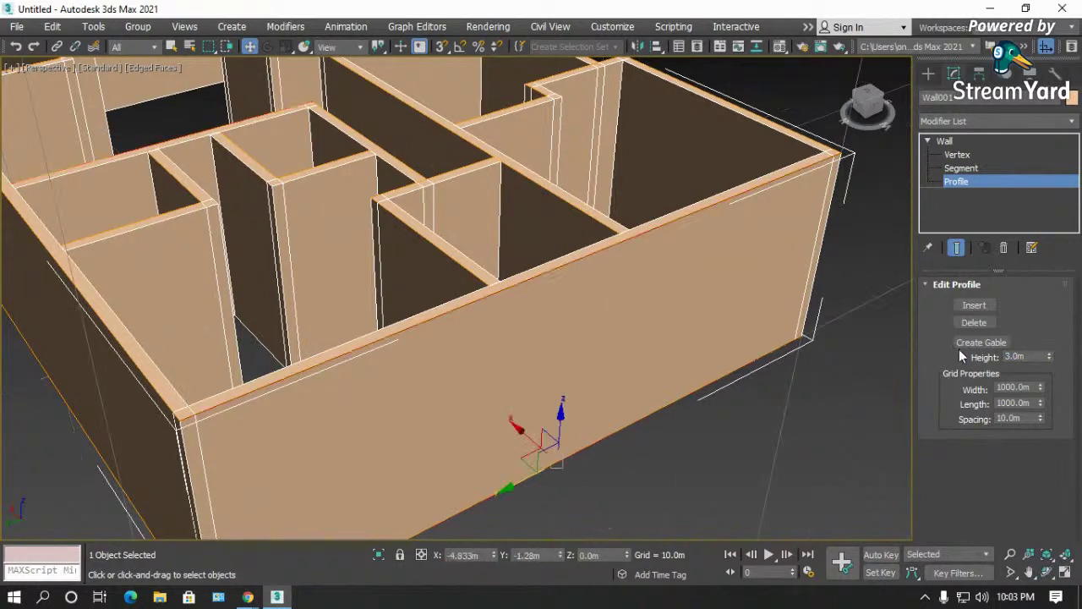
{"action": "left_click", "coordinate": [995, 341]}
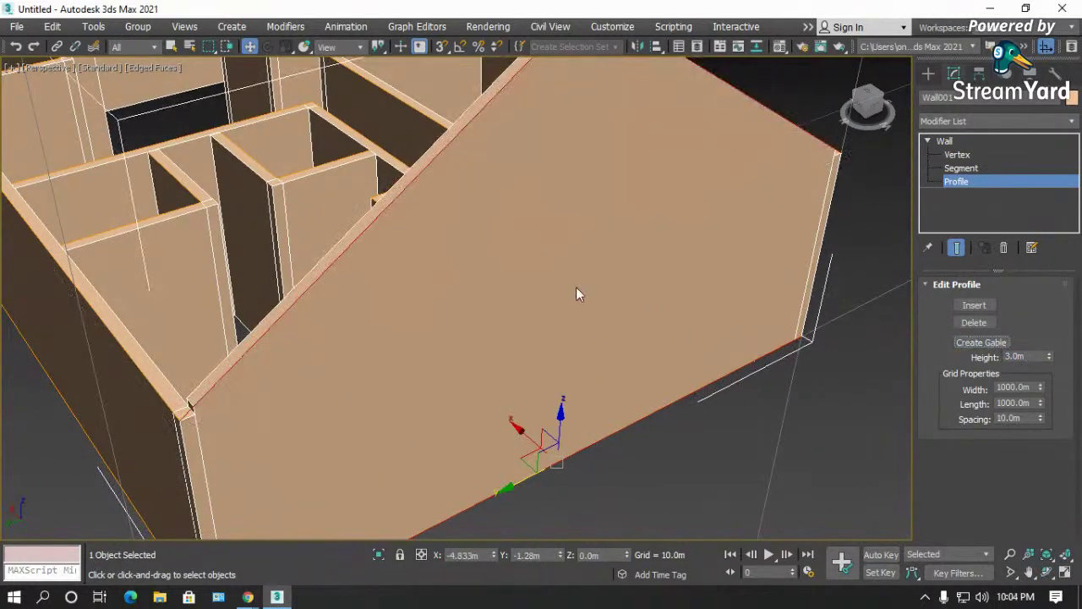
{"action": "scroll", "coordinate": [599, 268], "scroll_direction": "down", "scroll_amount": 5}
- Orbit around the house to inspect the new gable diagonally from above
{"action": "left_click", "coordinate": [1046, 573]}
{"action": "left_click_drag", "start_coordinate": [524, 351], "coordinate": [169, 313]}
{"action": "scroll", "coordinate": [451, 297], "scroll_direction": "down", "scroll_amount": 3}
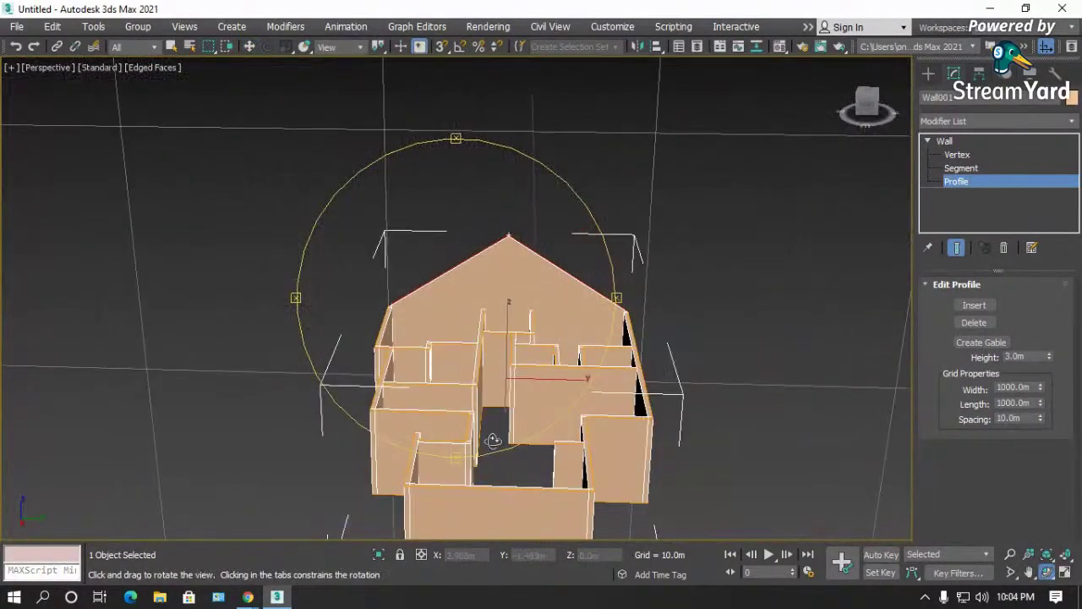
{"action": "left_click_drag", "start_coordinate": [471, 285], "coordinate": [668, 307]}
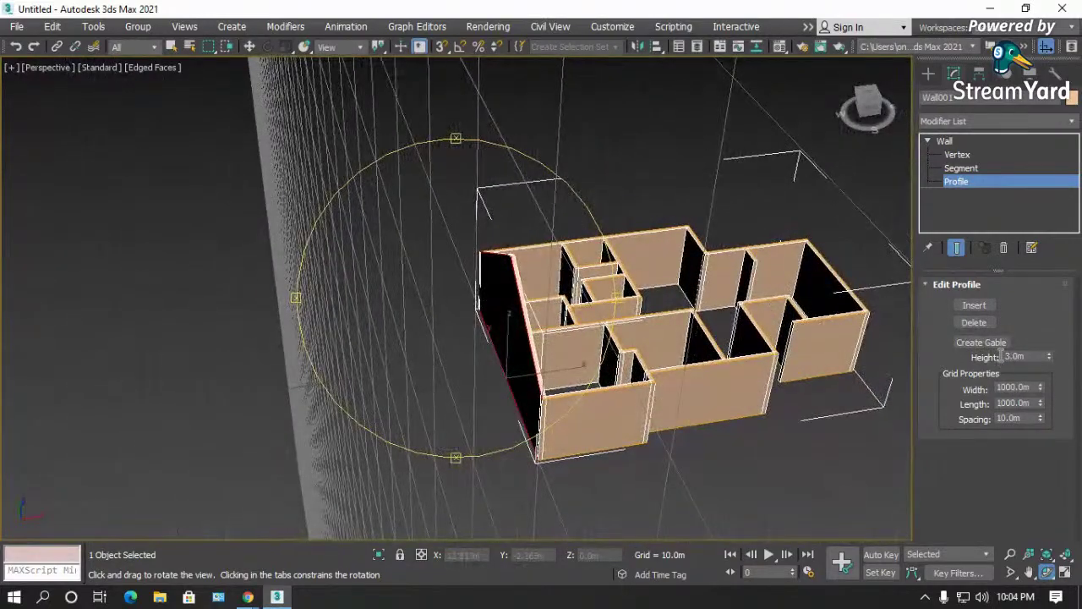
{"action": "right_click", "coordinate": [720, 459]}
{"action": "left_click", "coordinate": [956, 154]}
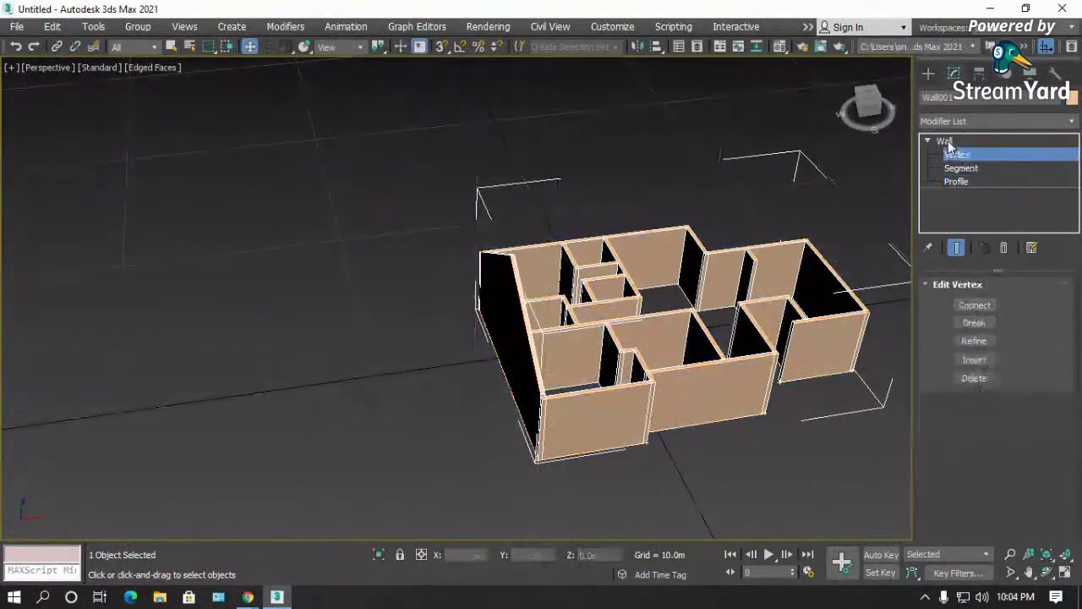
- Leave sub-object editing, reselect the wall, and fit the plan in Top view
{"action": "left_click", "coordinate": [944, 141]}
{"action": "left_click", "coordinate": [745, 177]}
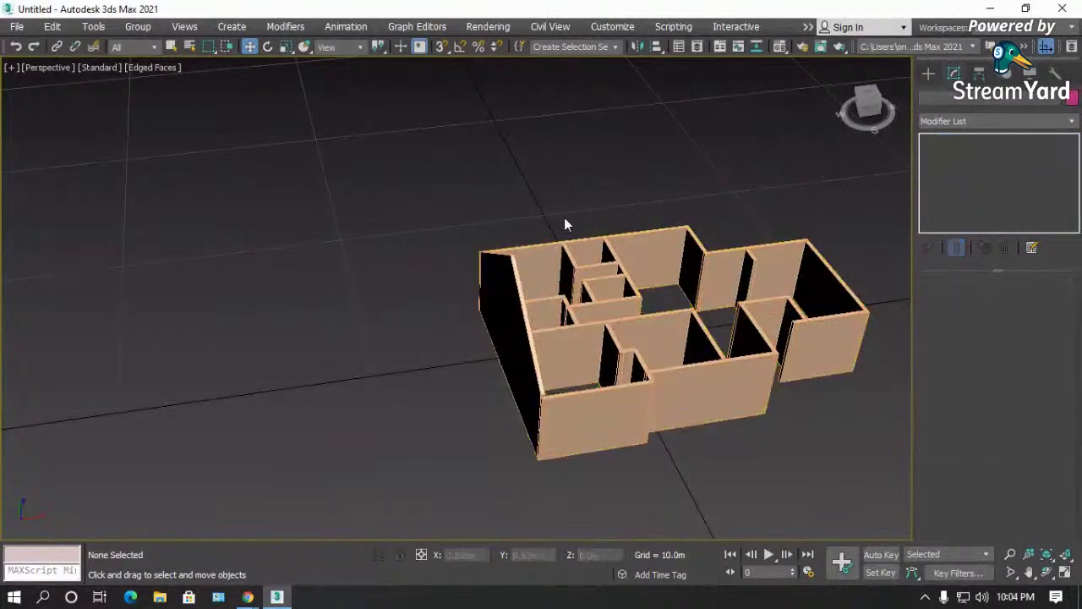
{"action": "left_click", "coordinate": [566, 224]}
{"action": "left_click", "coordinate": [1047, 572]}
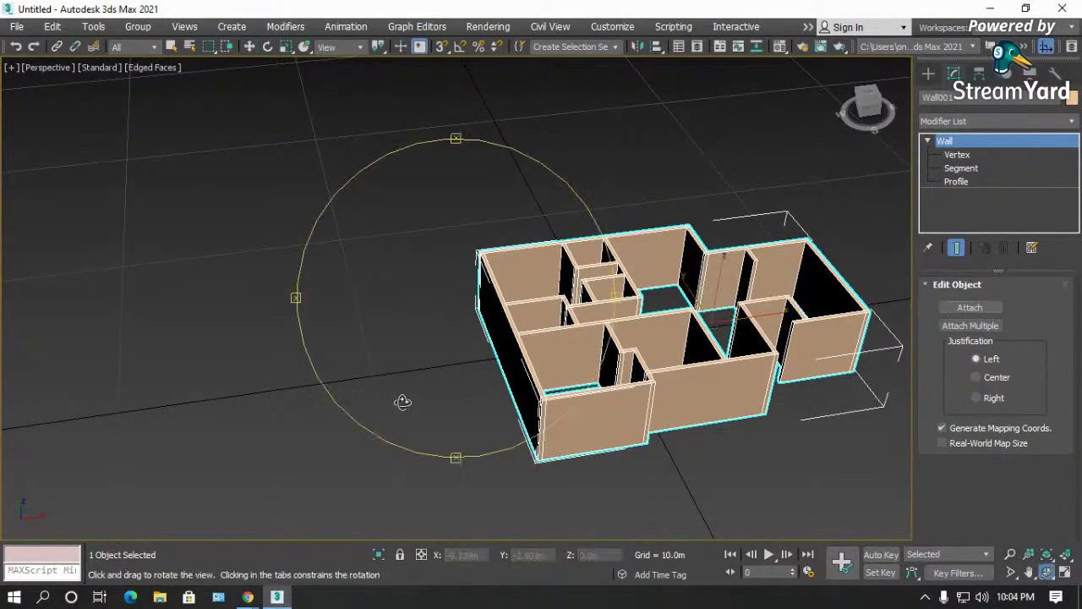
{"action": "key", "text": "t"}
{"action": "key", "text": "z"}
{"action": "right_click", "coordinate": [524, 296]}
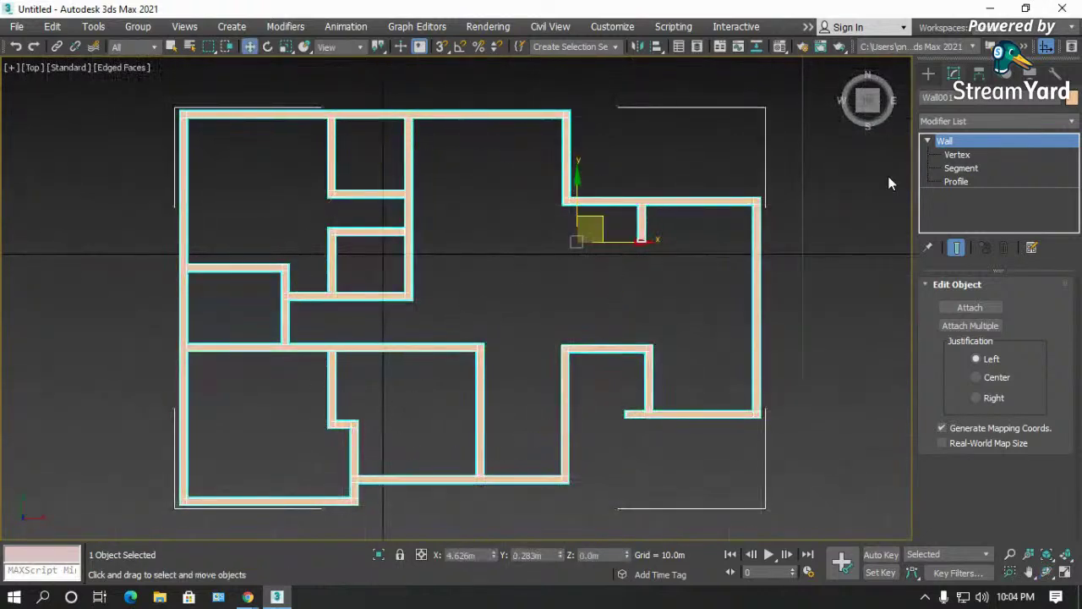
- Place a Generic Palm from AEC Extended Foliage beside the plan's top-left corner
{"action": "left_click", "coordinate": [928, 73]}
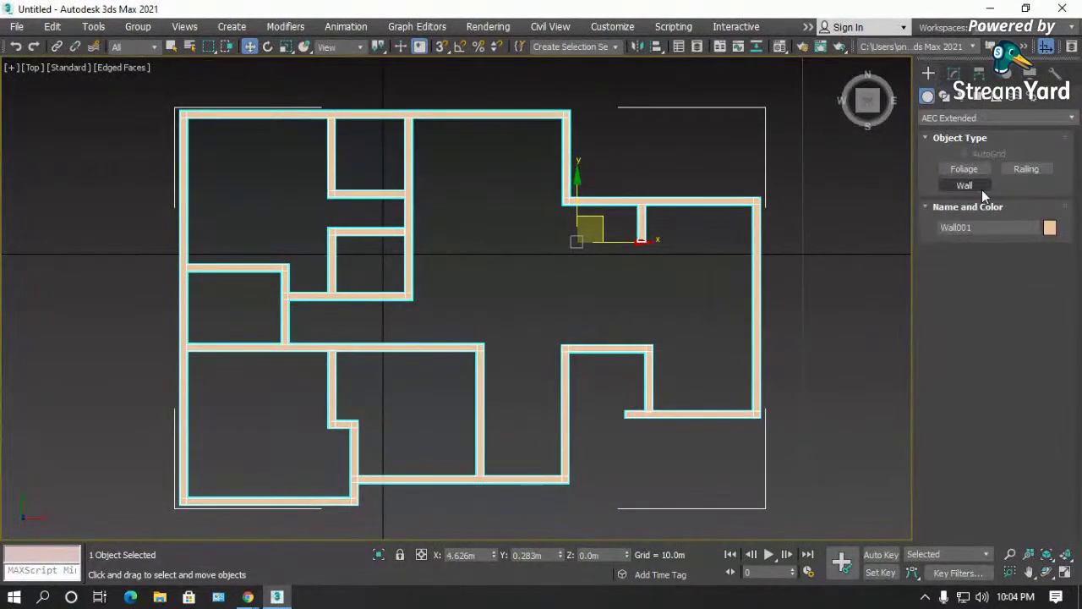
{"action": "left_click", "coordinate": [970, 172]}
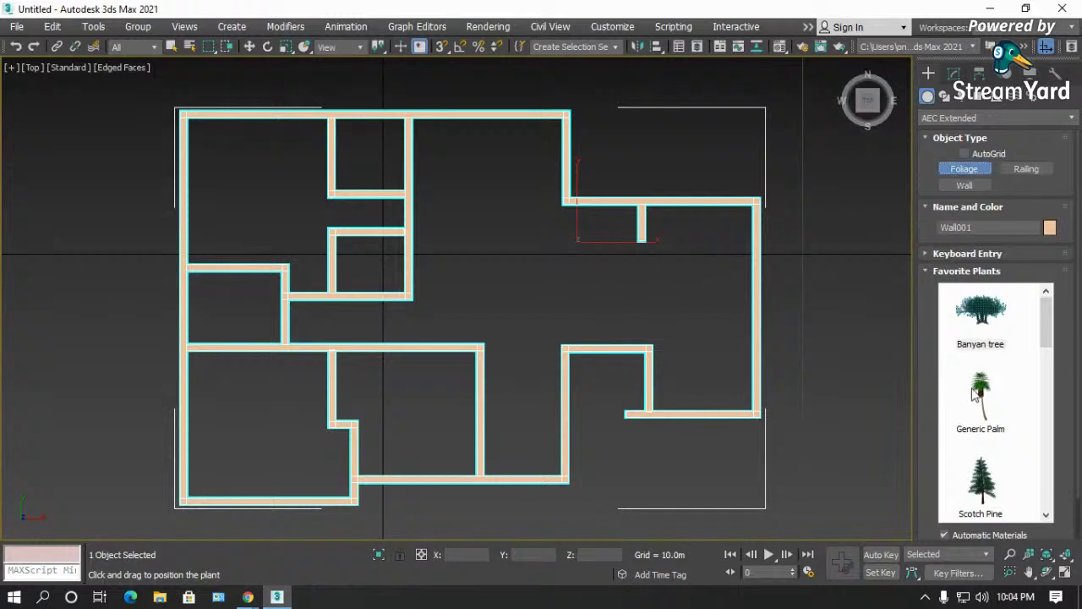
{"action": "left_click", "coordinate": [992, 433]}
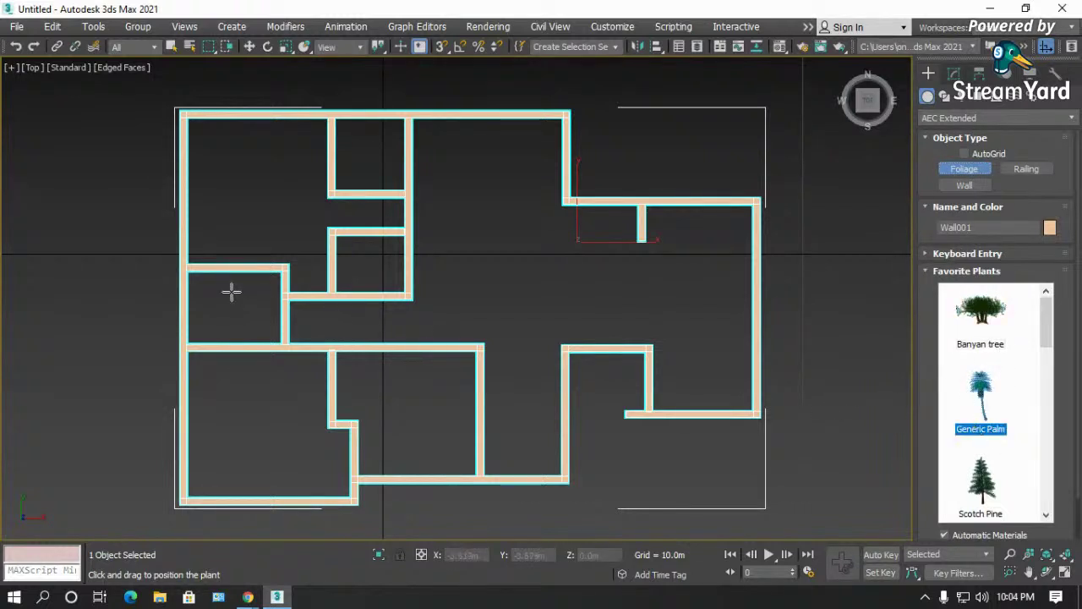
{"action": "scroll", "coordinate": [684, 307], "scroll_direction": "down", "scroll_amount": 5}
{"action": "left_click", "coordinate": [466, 235]}
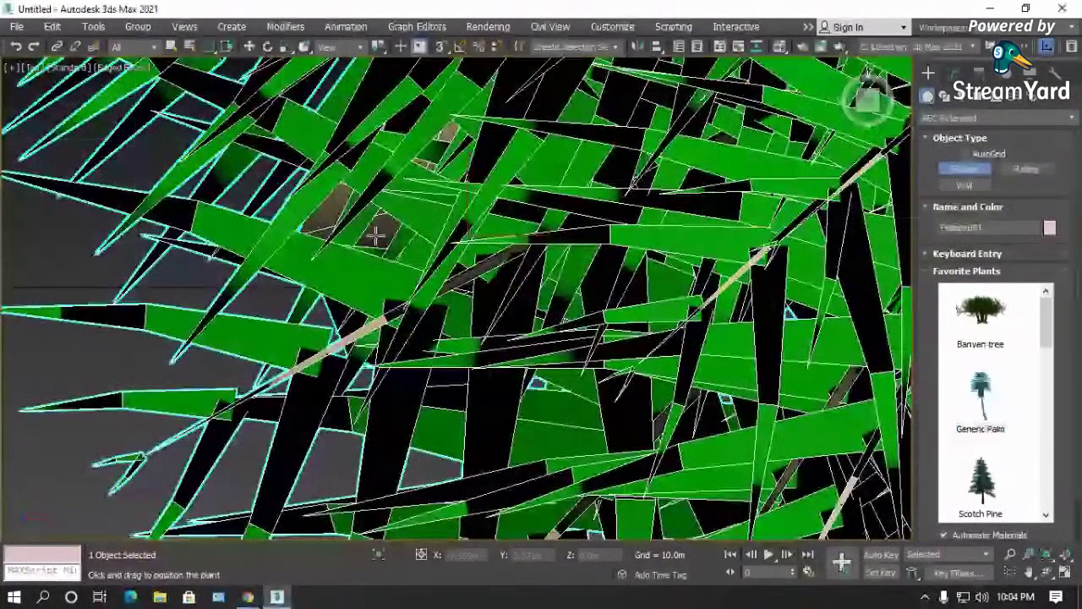
{"action": "scroll", "coordinate": [375, 236], "scroll_direction": "down", "scroll_amount": 10}
{"action": "left_click", "coordinate": [953, 73]}
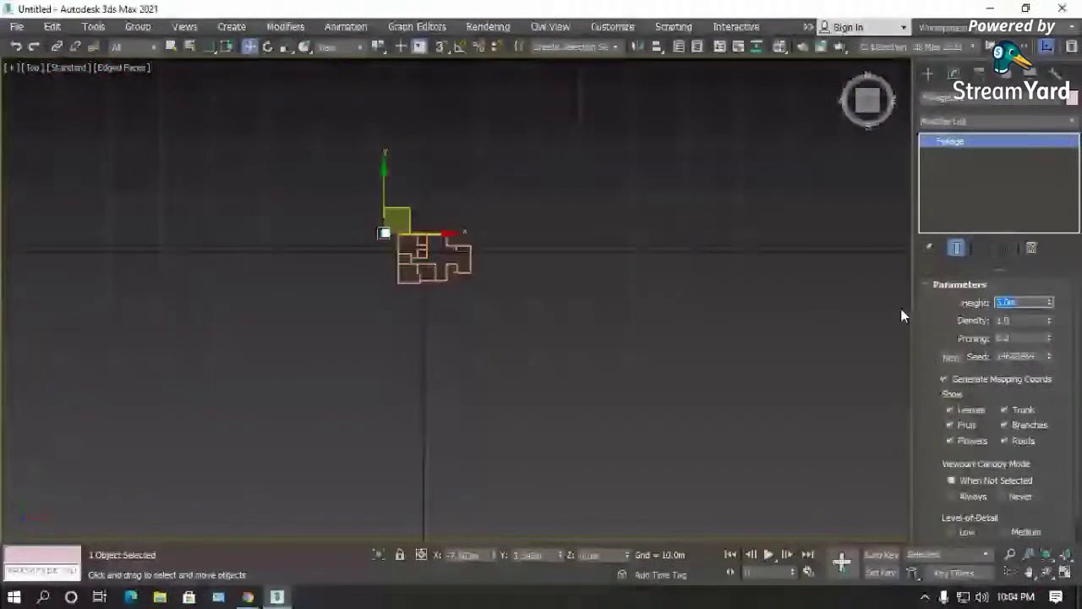
{"action": "scroll", "coordinate": [391, 249], "scroll_direction": "up", "scroll_amount": 5}
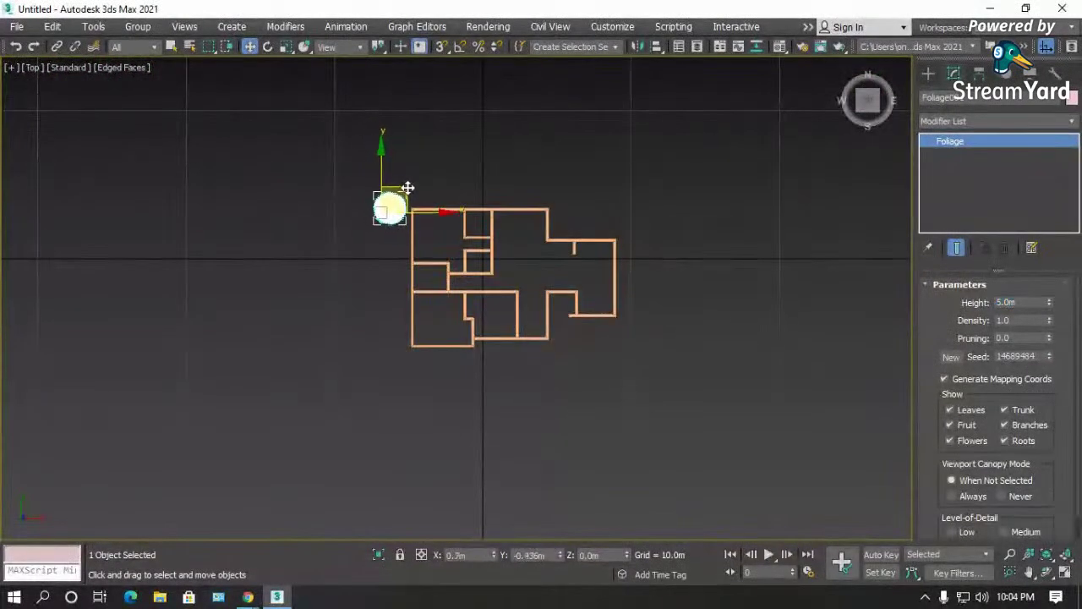
{"action": "left_click", "coordinate": [1047, 573]}
- Tilt the view into 3D and select the palm tree, undoing stray deselections
{"action": "left_click_drag", "start_coordinate": [532, 352], "coordinate": [393, 241]}
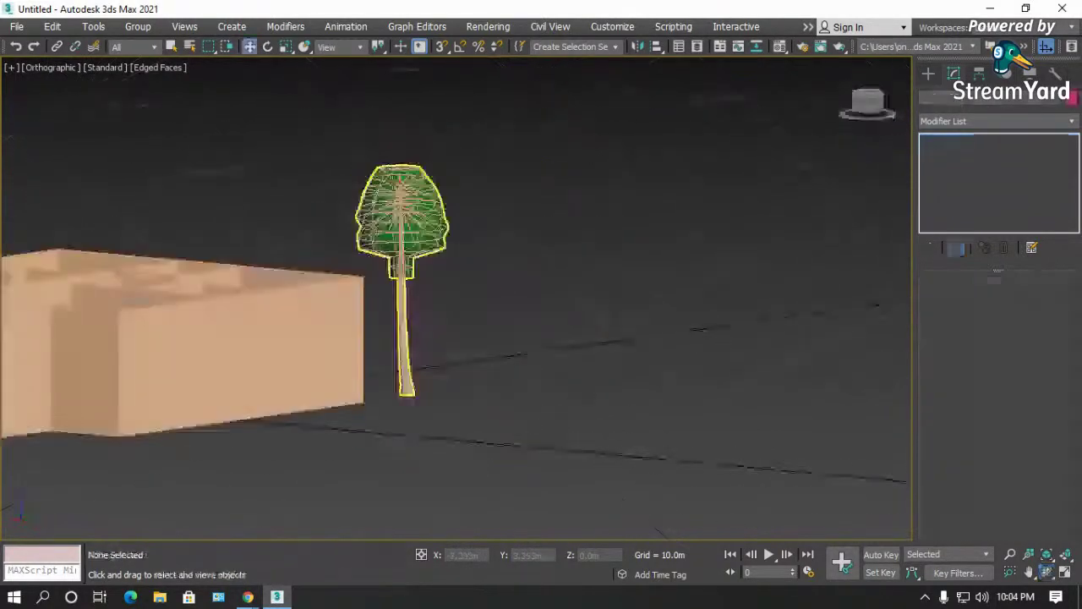
{"action": "scroll", "coordinate": [428, 234], "scroll_direction": "up", "scroll_amount": 3}
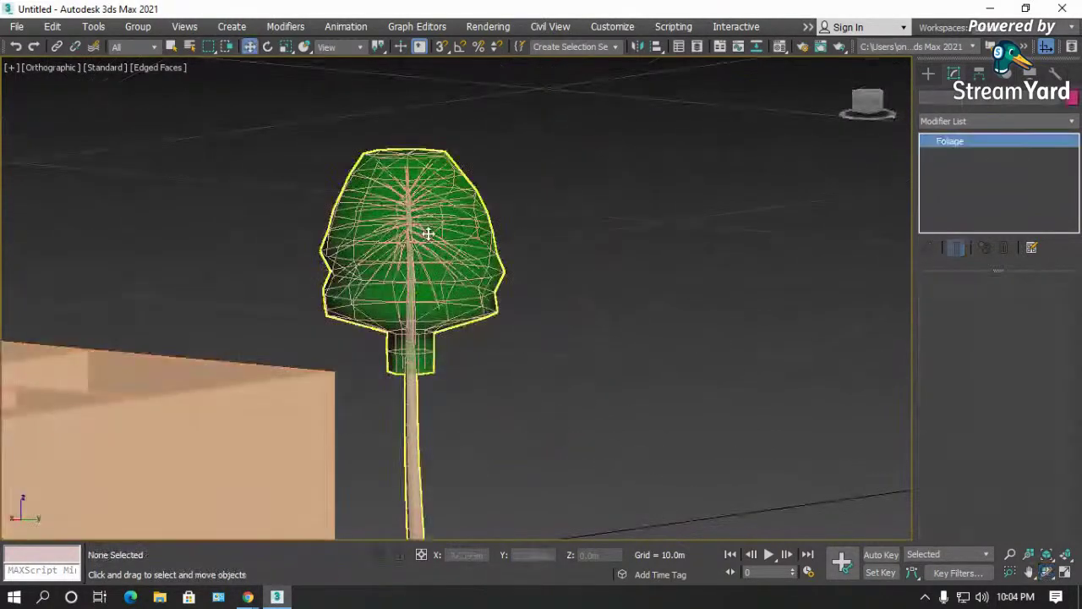
{"action": "left_click", "coordinate": [429, 233]}
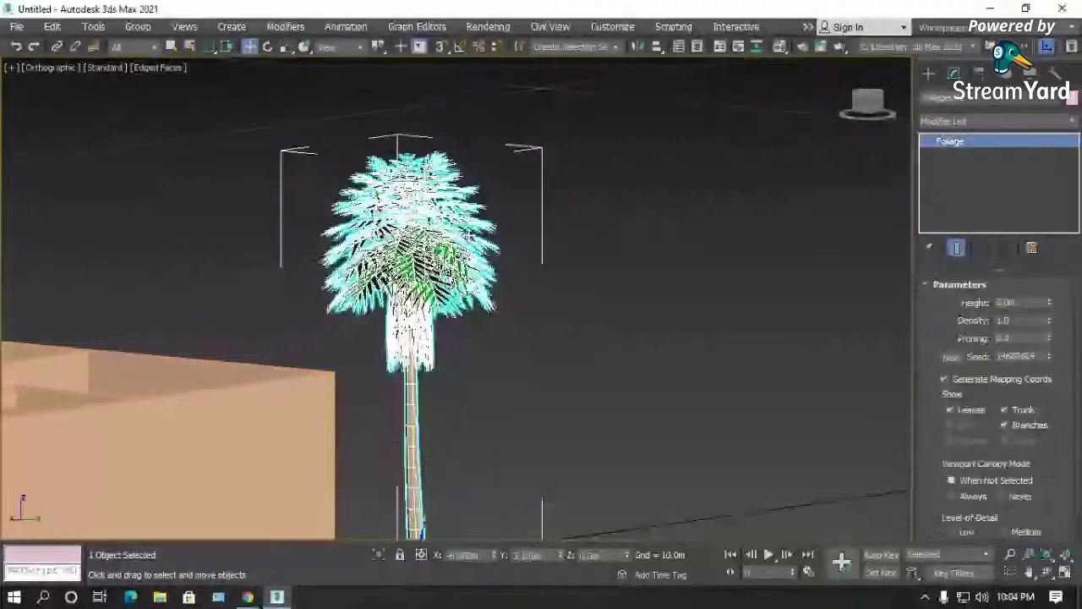
{"action": "left_click", "coordinate": [569, 301]}
{"action": "key", "text": "ctrl+z"}
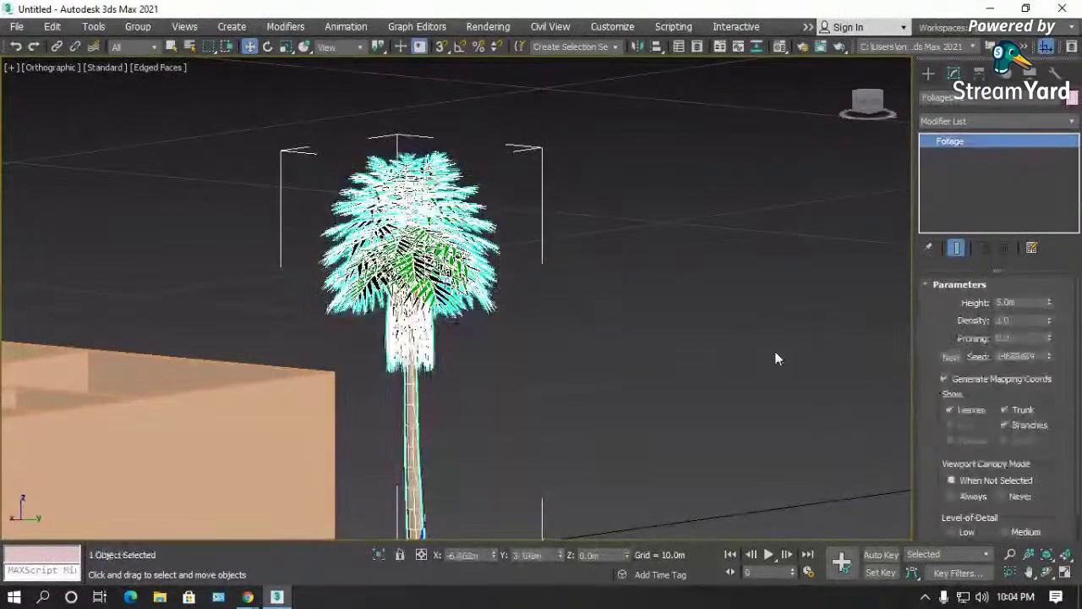
{"action": "left_click", "coordinate": [617, 314]}
{"action": "left_click", "coordinate": [461, 228]}
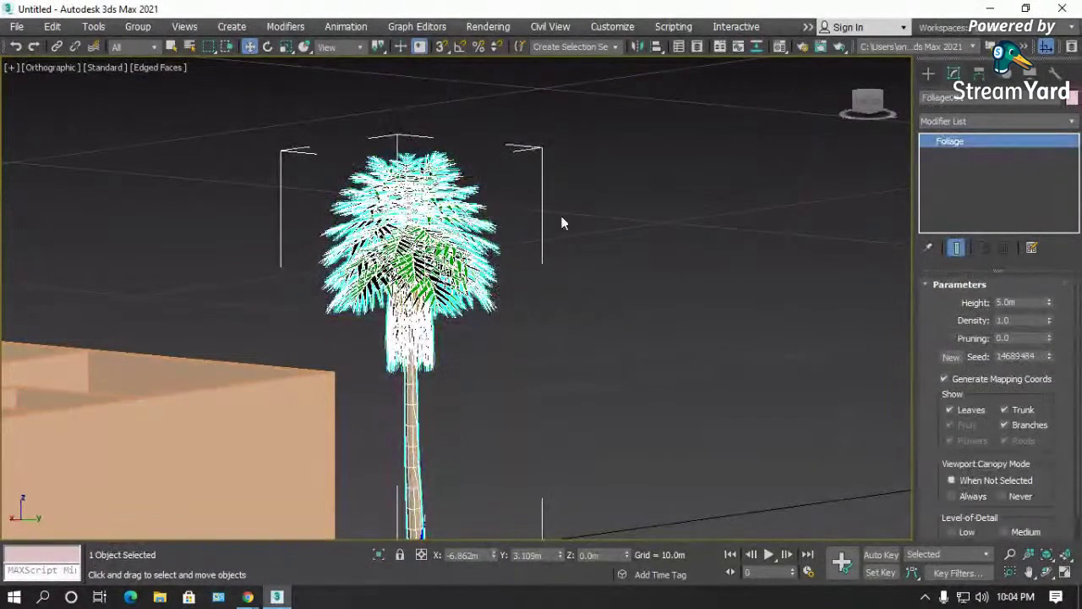
{"action": "left_click", "coordinate": [576, 233]}
{"action": "key", "text": "ctrl+z"}
{"action": "scroll", "coordinate": [943, 458], "scroll_direction": "down", "scroll_amount": 1}
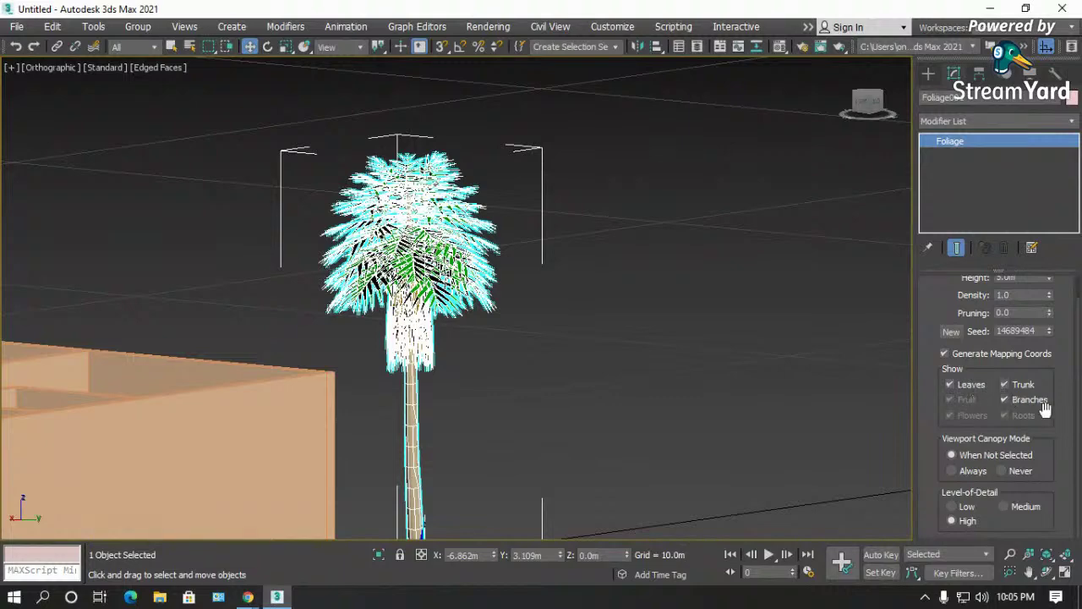
{"action": "scroll", "coordinate": [973, 338], "scroll_direction": "up", "scroll_amount": 1}
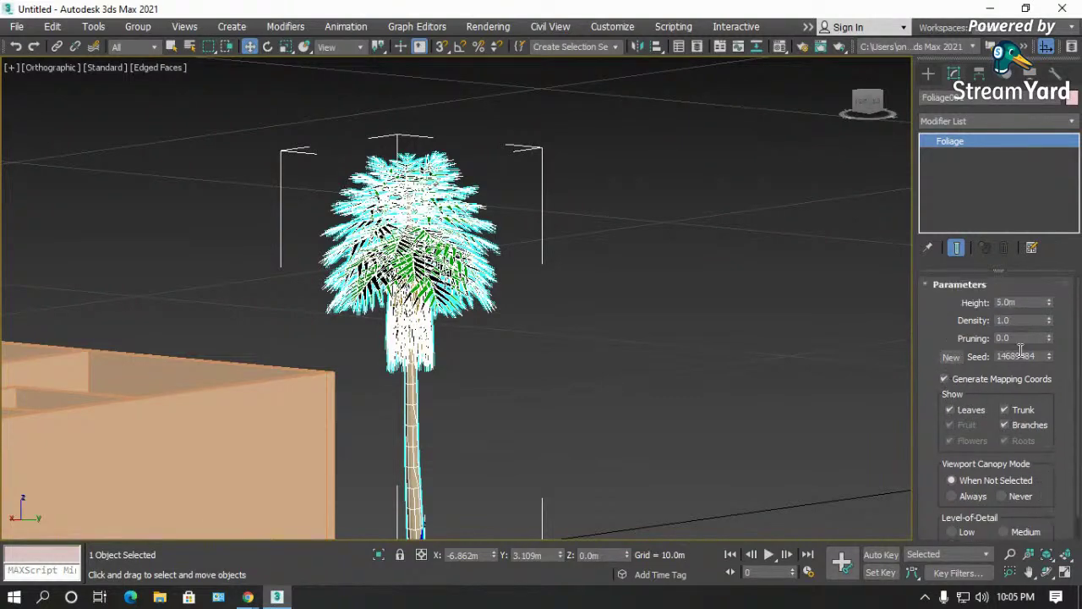
- Drag the palm's Height spinner taller, then delete the palm tree
{"action": "left_click_drag", "start_coordinate": [1049, 302], "coordinate": [1052, 276]}
{"action": "left_click", "coordinate": [714, 306]}
{"action": "scroll", "coordinate": [470, 266], "scroll_direction": "down", "scroll_amount": 2}
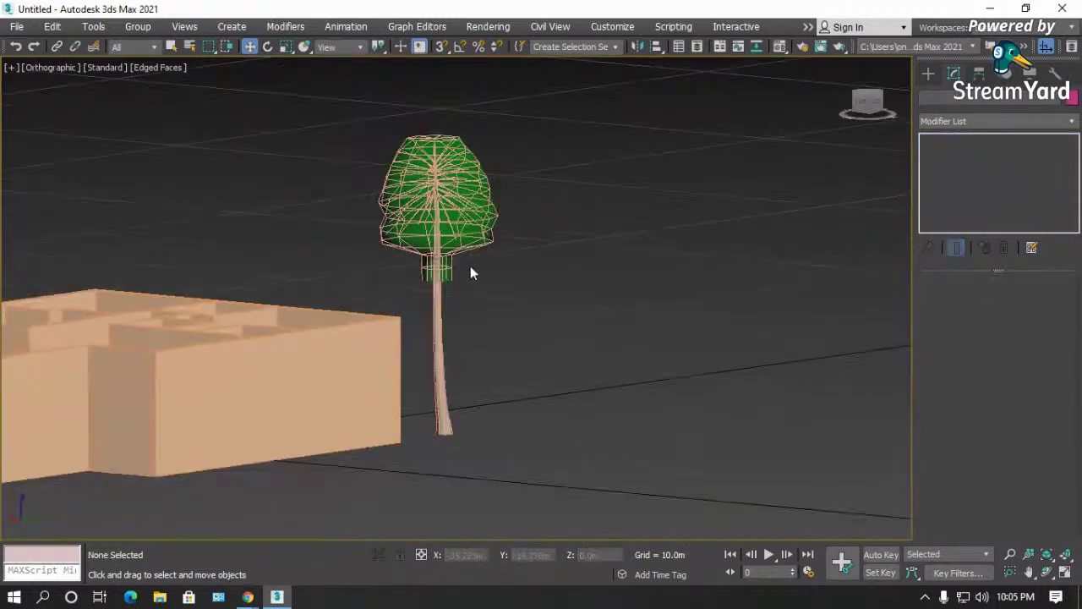
{"action": "left_click", "coordinate": [507, 242]}
{"action": "key", "text": "Delete"}
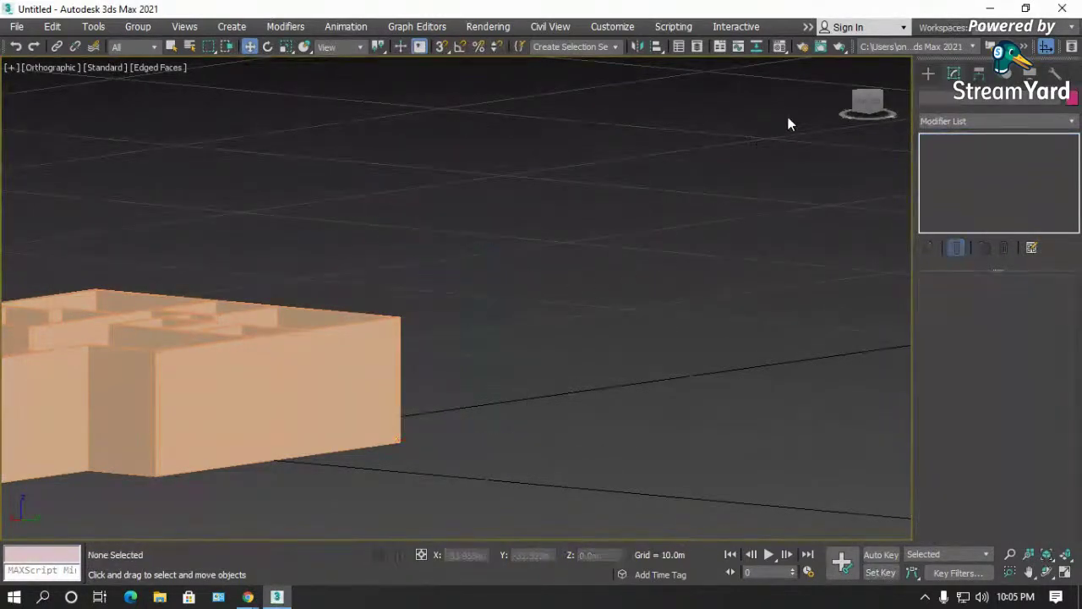
- Reselect the wall and browse the Foliage plant list in the Create panel
{"action": "left_click", "coordinate": [272, 321]}
{"action": "left_click", "coordinate": [928, 73]}
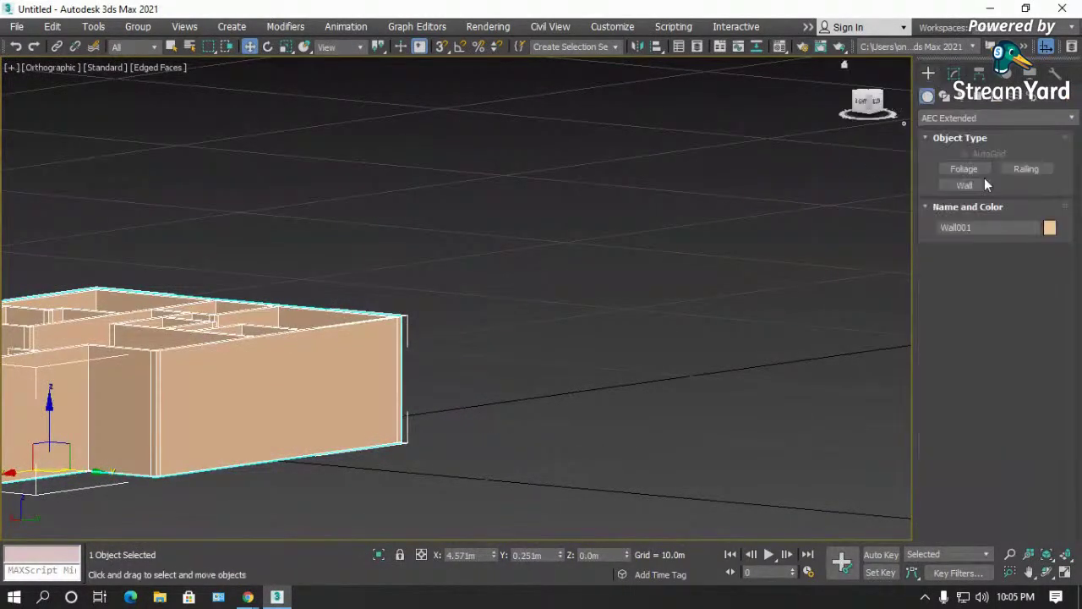
{"action": "left_click", "coordinate": [966, 170]}
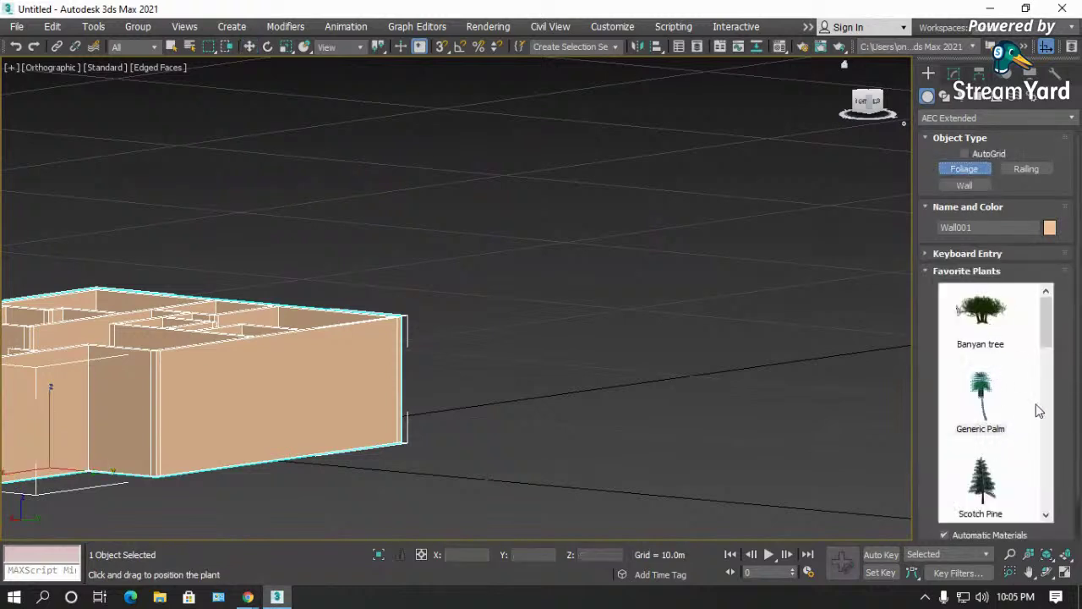
{"action": "left_click_drag", "start_coordinate": [1051, 319], "coordinate": [1054, 510]}
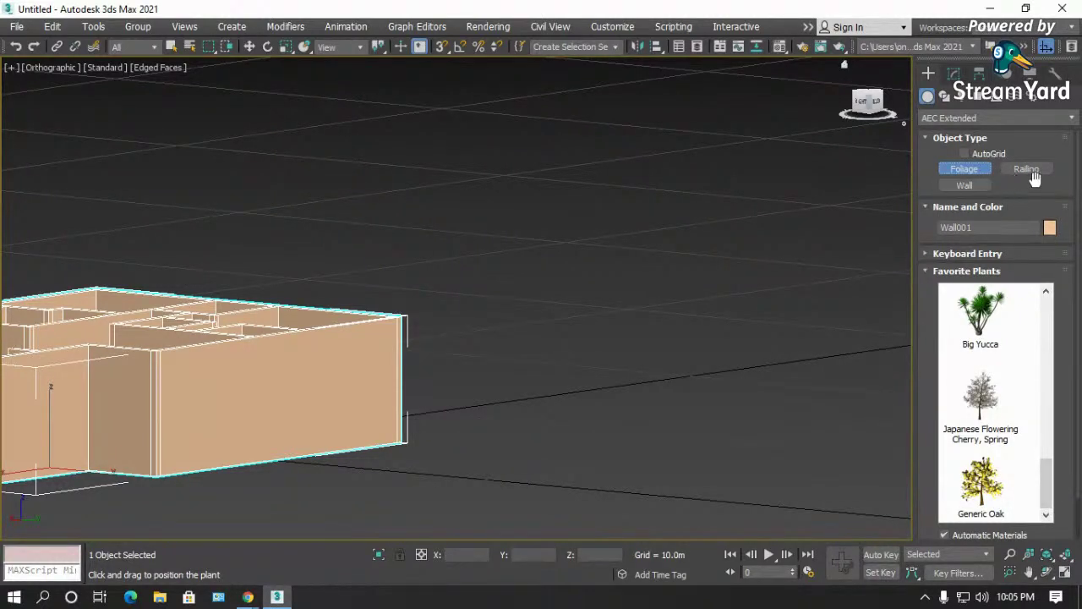
- Fit the wall plan in Top view and set the Create category to Doors
{"action": "key", "text": "w"}
{"action": "key", "text": "t"}
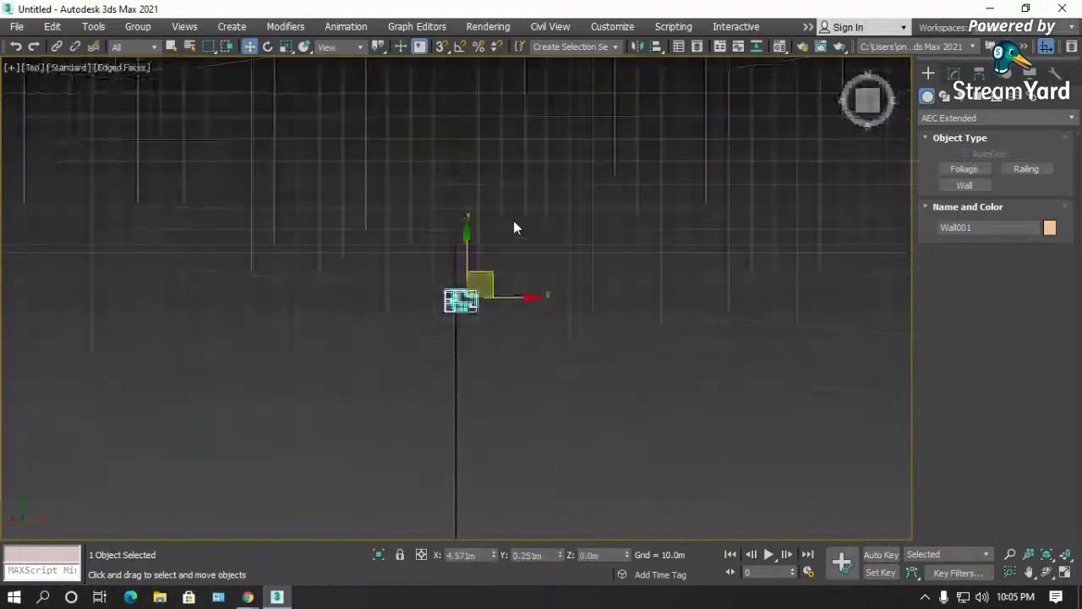
{"action": "key", "text": "z"}
{"action": "left_click", "coordinate": [515, 260]}
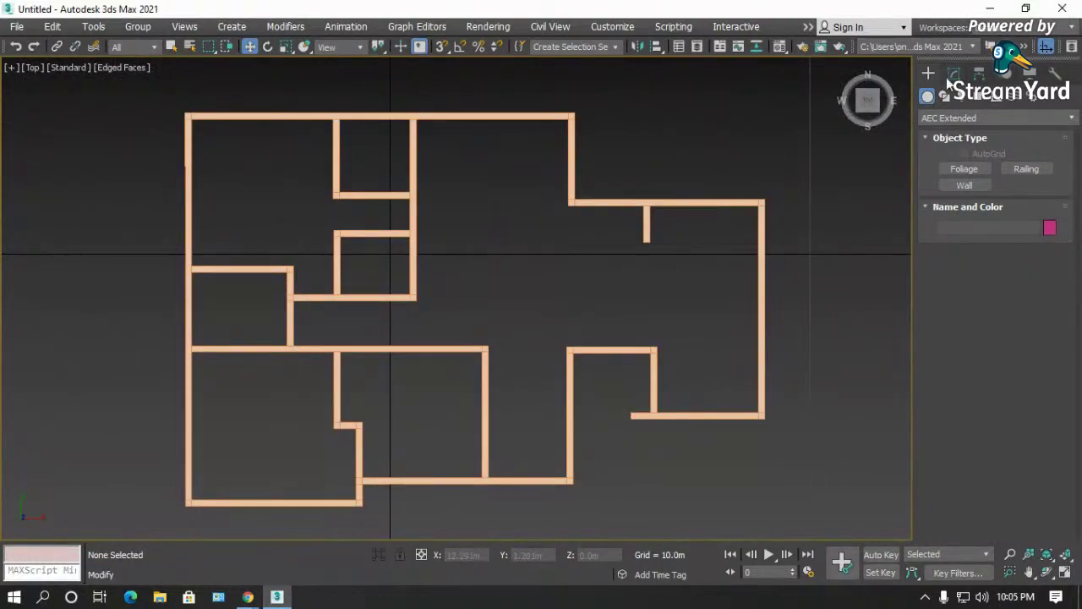
{"action": "left_click", "coordinate": [937, 118]}
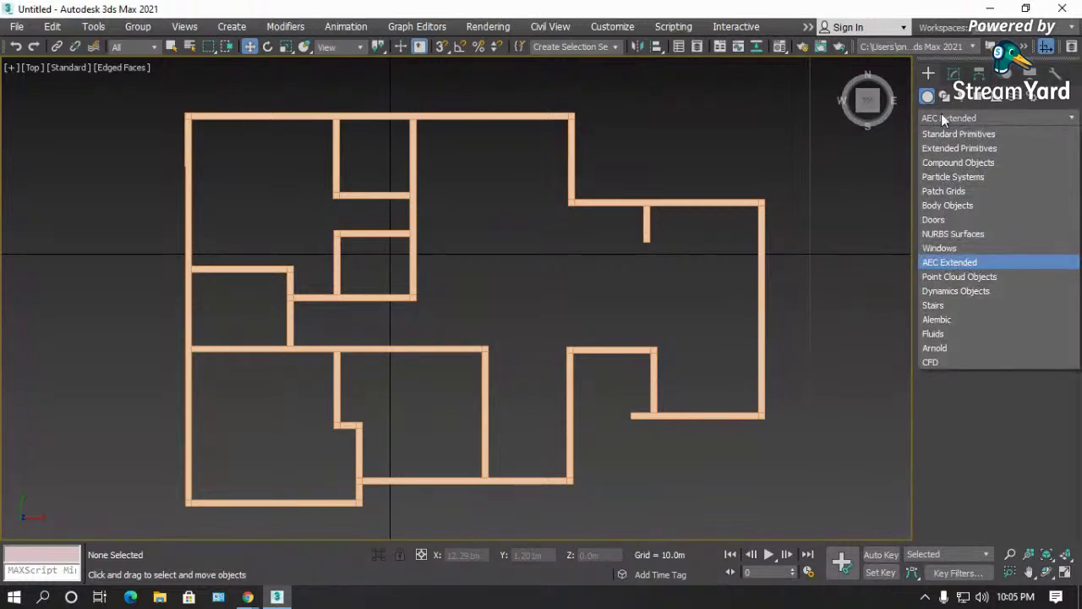
{"action": "left_click", "coordinate": [936, 220]}
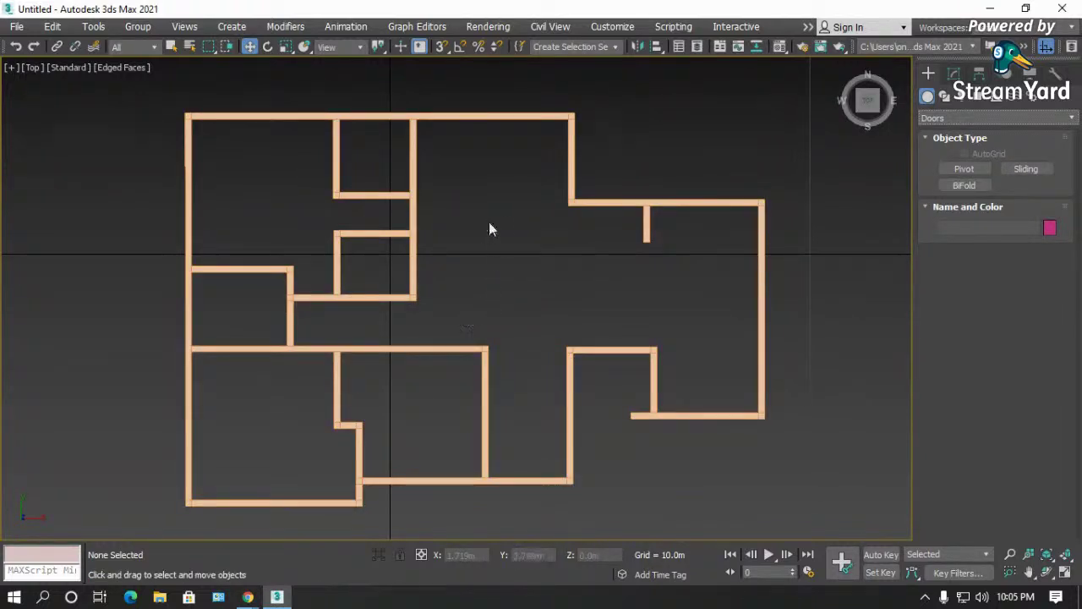
- Unhide All to restore the floor-plan image, zoom in, and open Wall001 in Modify
{"action": "right_click", "coordinate": [496, 247]}
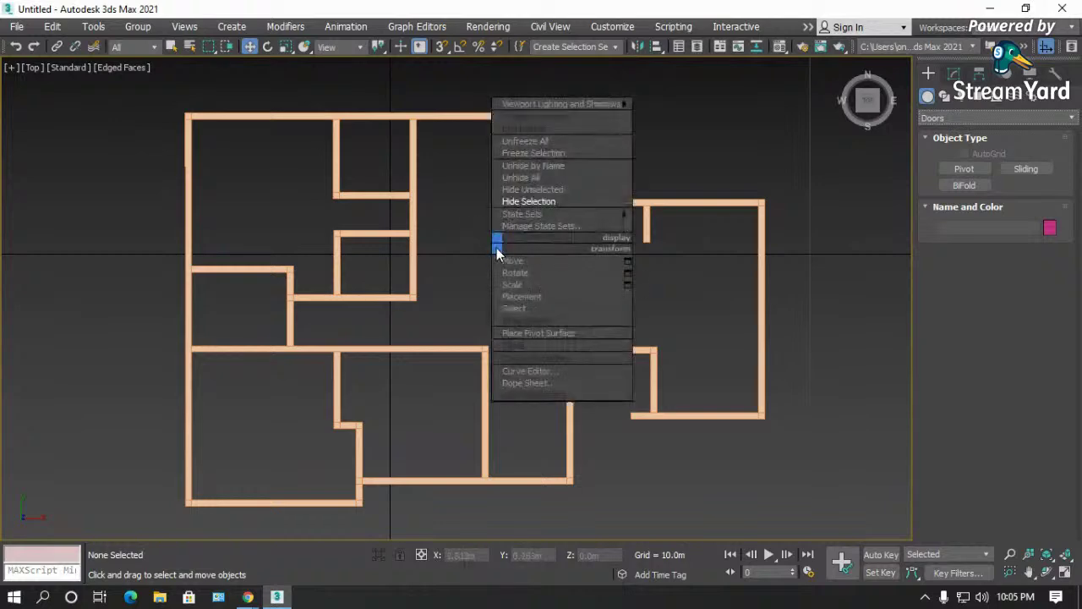
{"action": "left_click", "coordinate": [521, 178]}
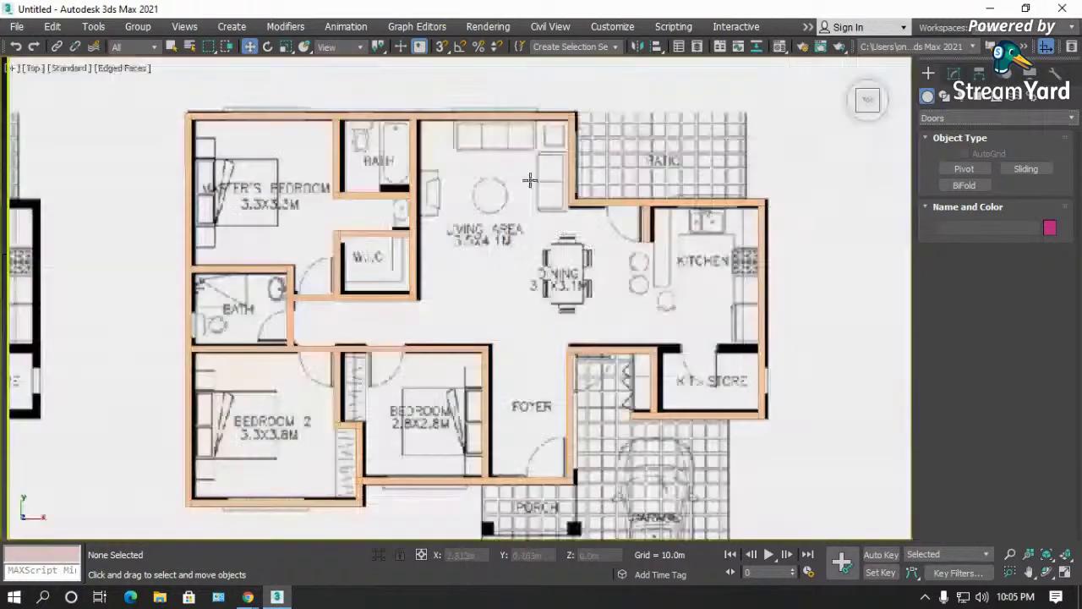
{"action": "scroll", "coordinate": [566, 498], "scroll_direction": "up", "scroll_amount": 4}
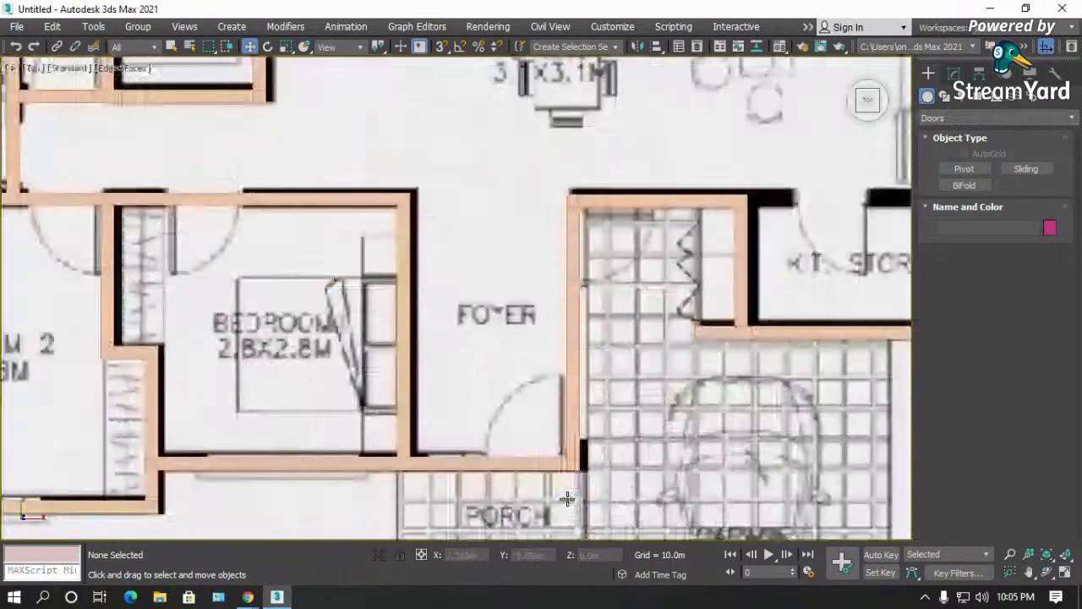
{"action": "scroll", "coordinate": [500, 363], "scroll_direction": "down", "scroll_amount": 5}
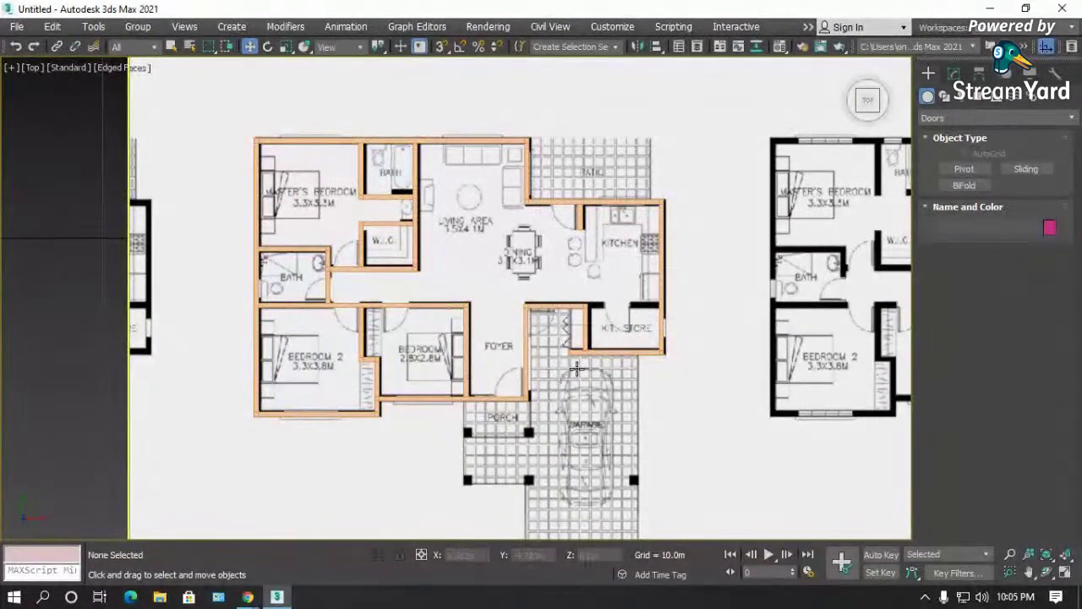
{"action": "scroll", "coordinate": [558, 376], "scroll_direction": "up", "scroll_amount": 4}
{"action": "scroll", "coordinate": [726, 250], "scroll_direction": "up", "scroll_amount": 4}
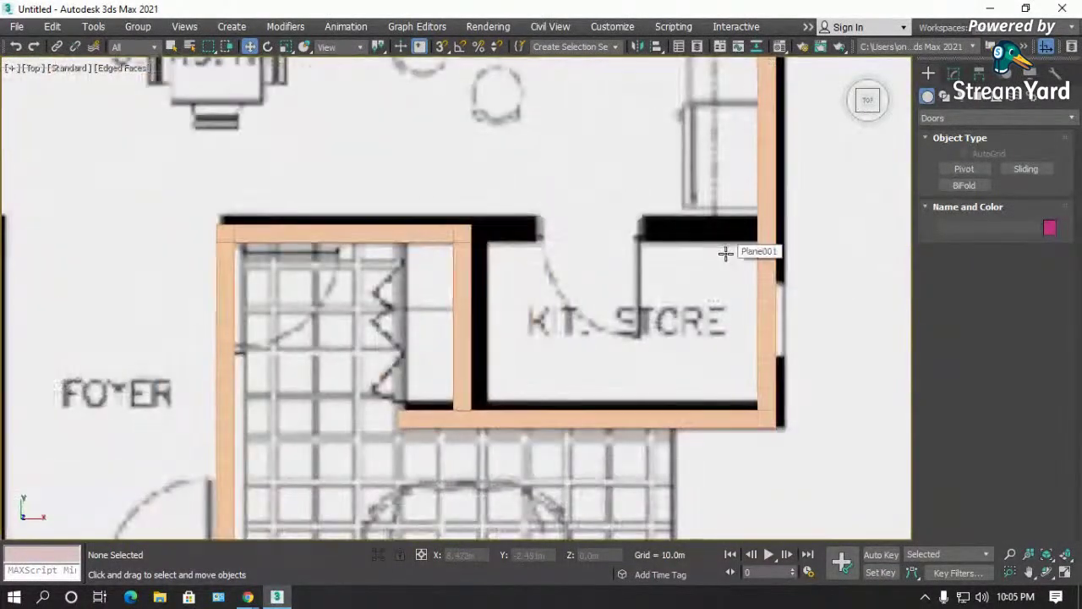
{"action": "left_click", "coordinate": [416, 237]}
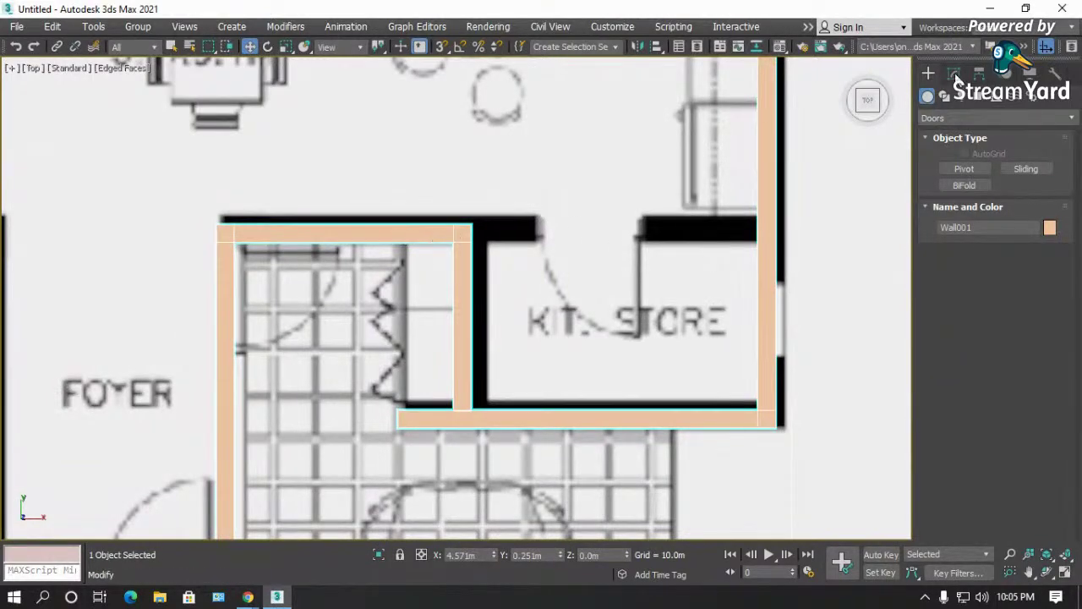
{"action": "left_click", "coordinate": [954, 75]}
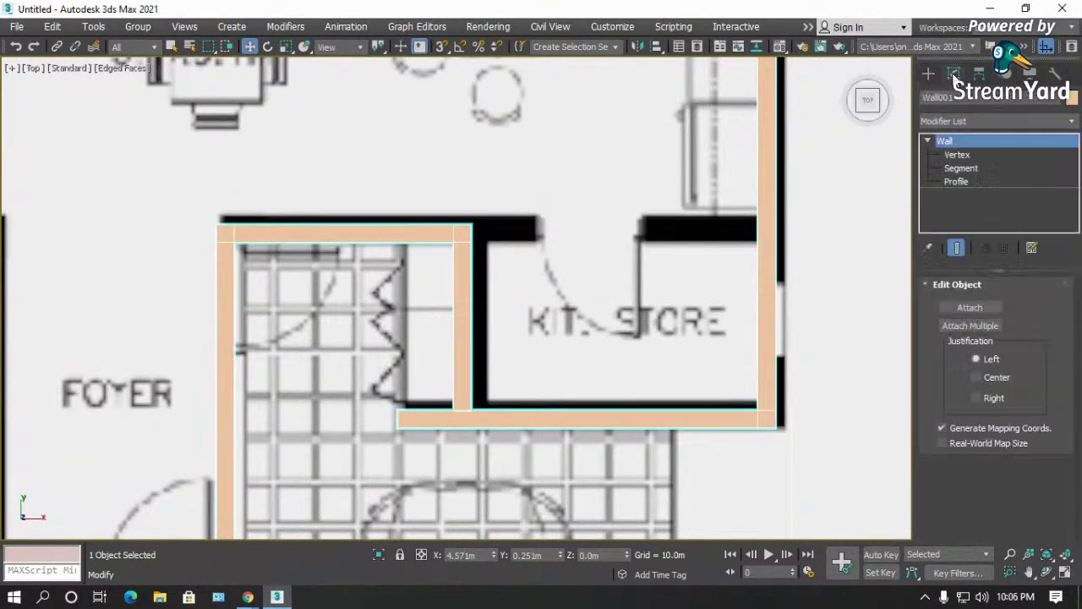
- Try shifting the top wall segment above the store, then undo it via undo history
{"action": "left_click", "coordinate": [959, 168]}
{"action": "left_click", "coordinate": [419, 235]}
{"action": "mouse_move", "coordinate": [409, 244]}
{"action": "left_mouse_down"}
{"action": "mouse_move", "coordinate": [426, 244]}
{"action": "mouse_move", "coordinate": [412, 251]}
{"action": "left_mouse_up"}
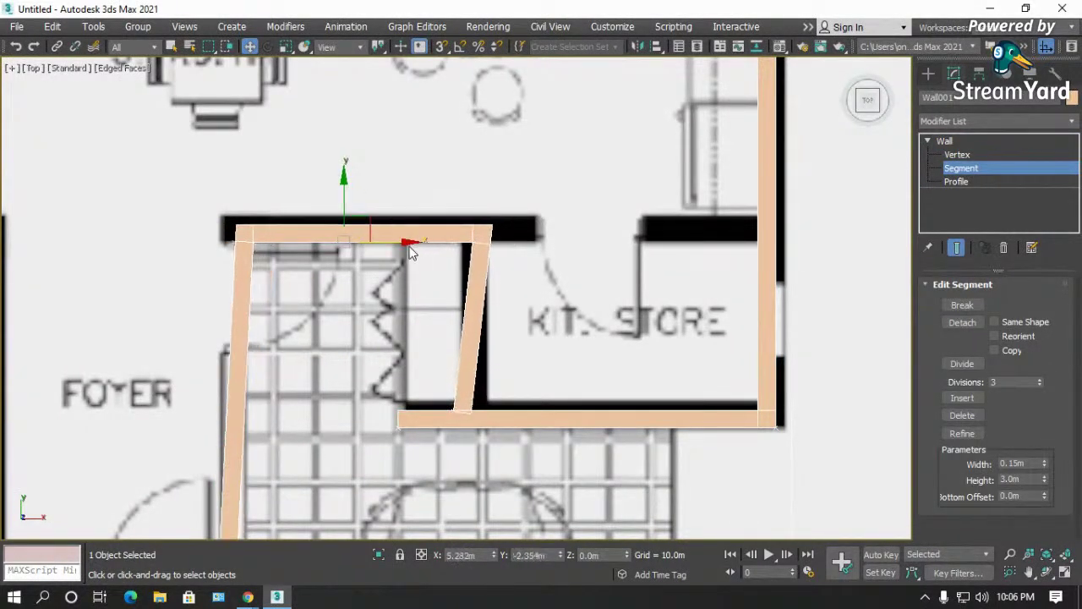
{"action": "left_click", "coordinate": [378, 256]}
{"action": "left_click", "coordinate": [385, 253]}
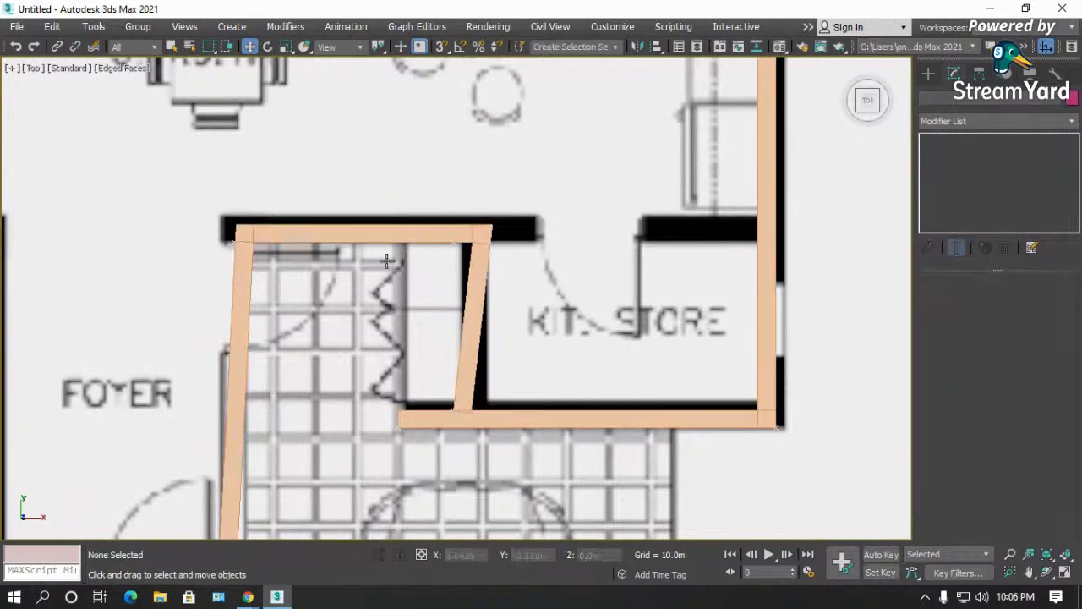
{"action": "key", "text": "ctrl+a"}
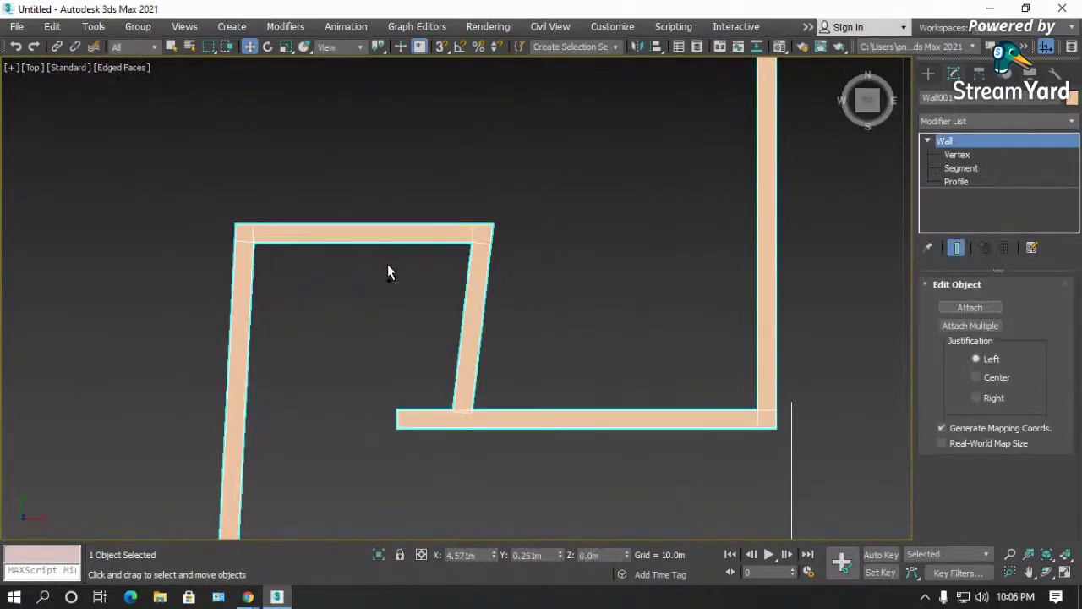
{"action": "right_click", "coordinate": [18, 48]}
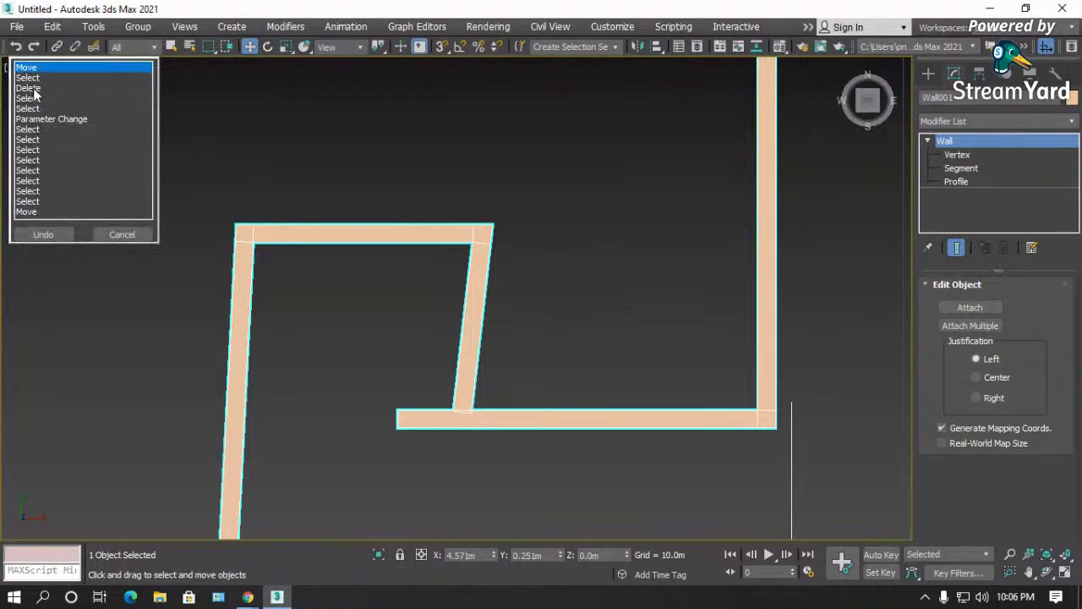
{"action": "left_click", "coordinate": [43, 234]}
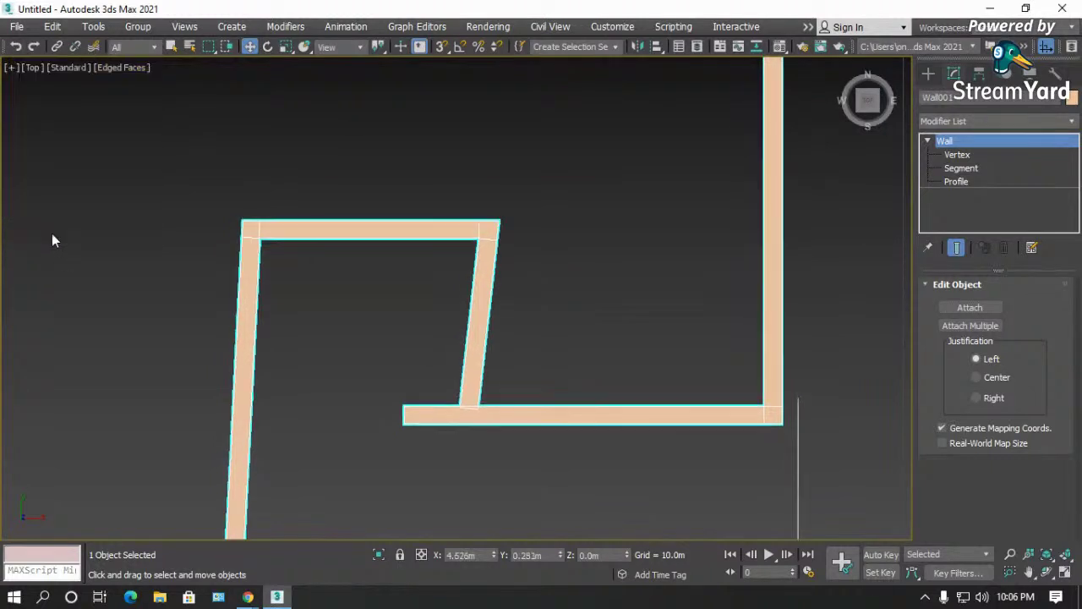
- At Segment level, slide the top wall segment left so both side walls stand upright
{"action": "left_click", "coordinate": [575, 267]}
{"action": "left_click", "coordinate": [589, 263]}
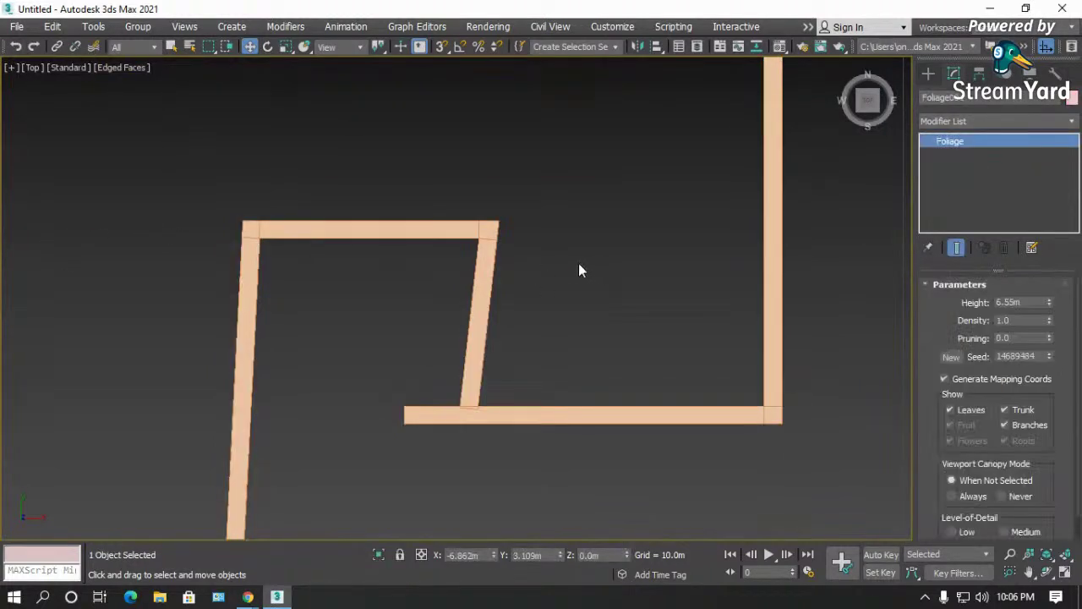
{"action": "left_click", "coordinate": [483, 263]}
{"action": "left_click", "coordinate": [962, 168]}
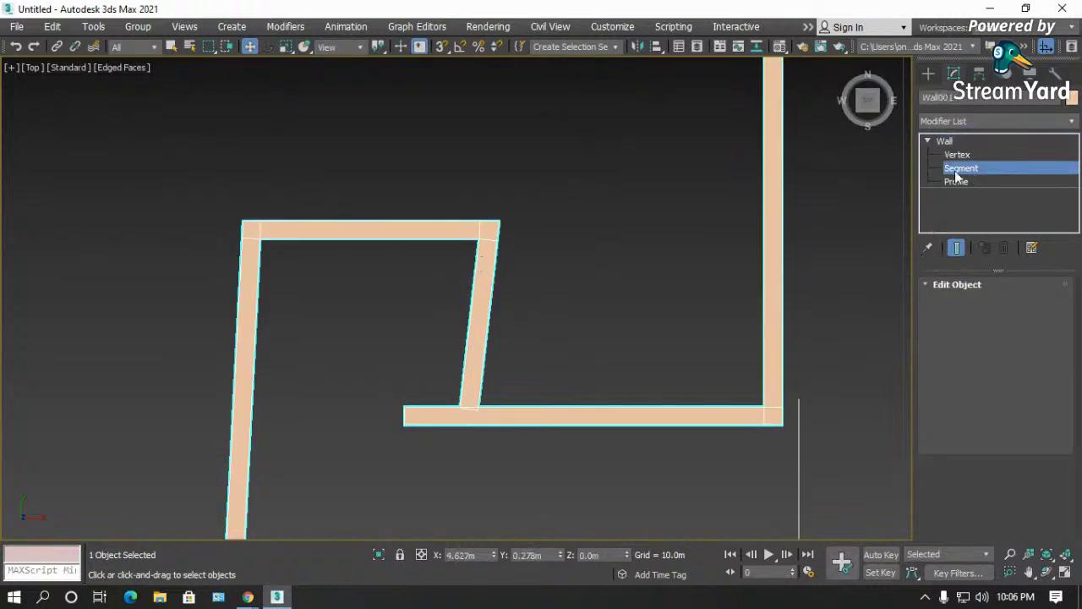
{"action": "left_click", "coordinate": [390, 241]}
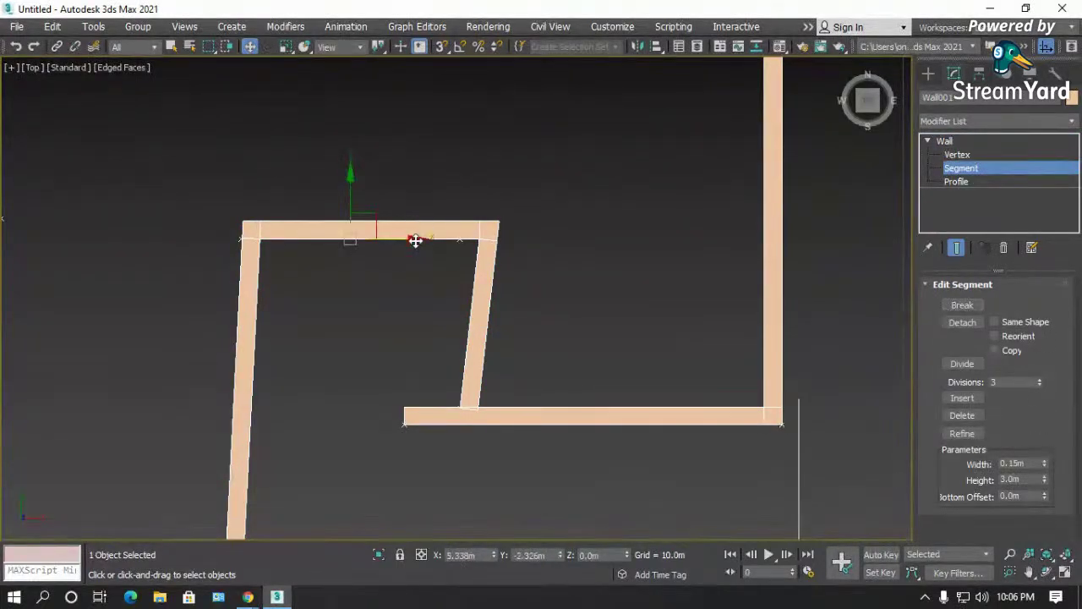
{"action": "mouse_move", "coordinate": [405, 241]}
{"action": "left_mouse_down"}
{"action": "mouse_move", "coordinate": [399, 237]}
{"action": "mouse_move", "coordinate": [408, 243]}
{"action": "left_mouse_up"}
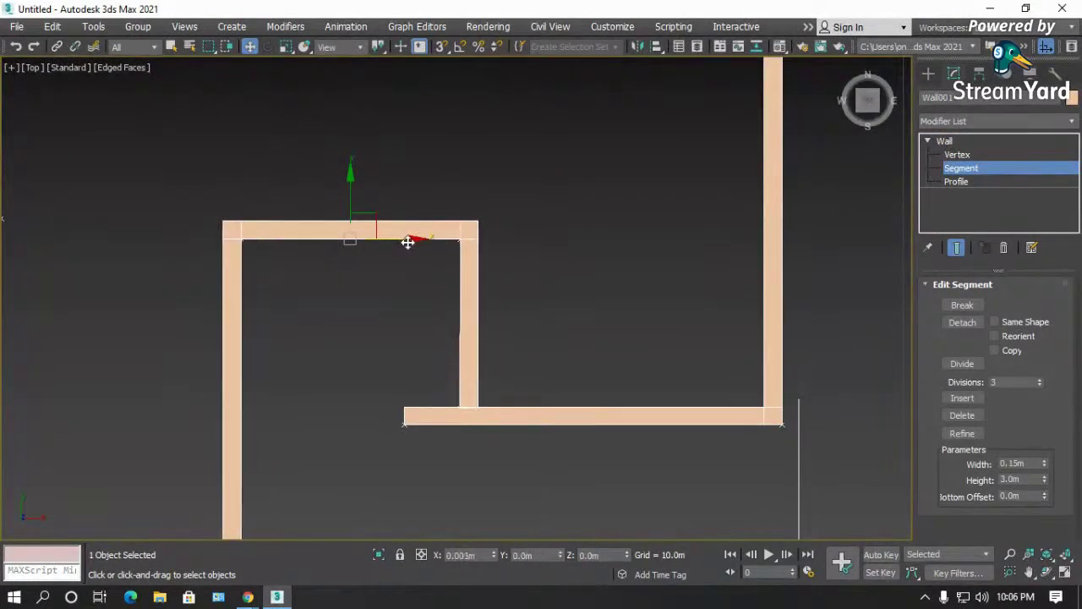
{"action": "scroll", "coordinate": [423, 225], "scroll_direction": "down", "scroll_amount": 6}
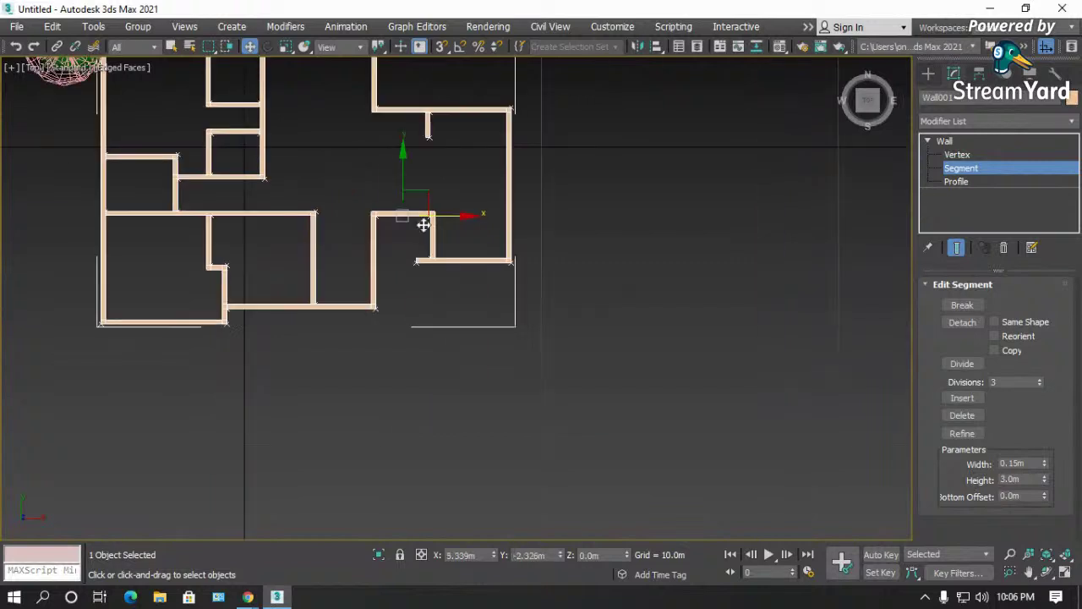
{"action": "scroll", "coordinate": [411, 275], "scroll_direction": "up", "scroll_amount": 5}
{"action": "scroll", "coordinate": [466, 350], "scroll_direction": "down", "scroll_amount": 2}
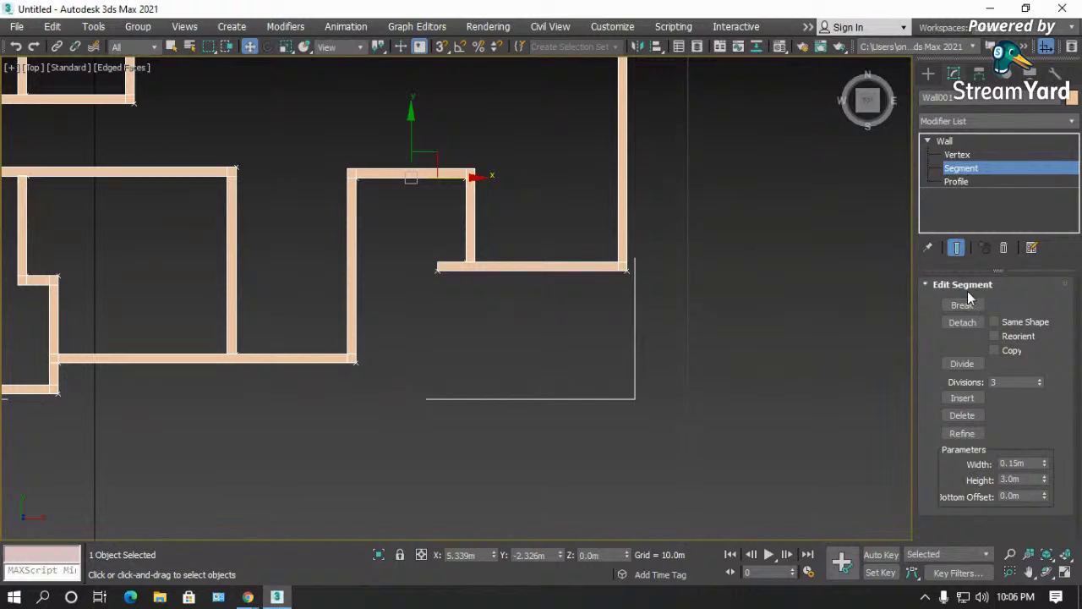
{"action": "left_click", "coordinate": [957, 155]}
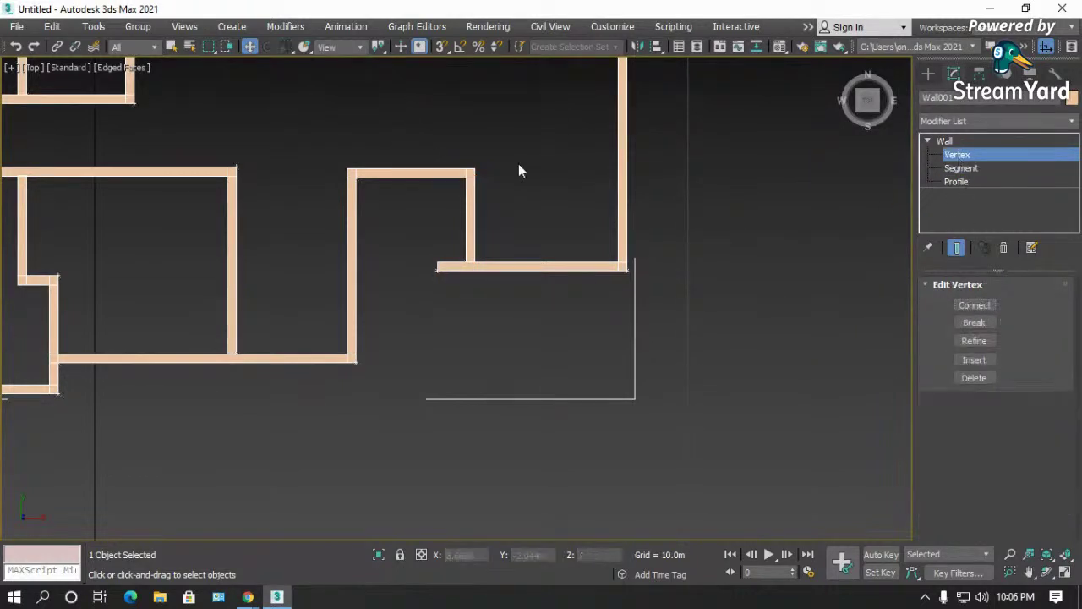
- Select the corner vertex where top and inner walls meet and Break it
{"action": "scroll", "coordinate": [503, 156], "scroll_direction": "up", "scroll_amount": 1}
{"action": "left_click_drag", "start_coordinate": [436, 200], "coordinate": [438, 200]}
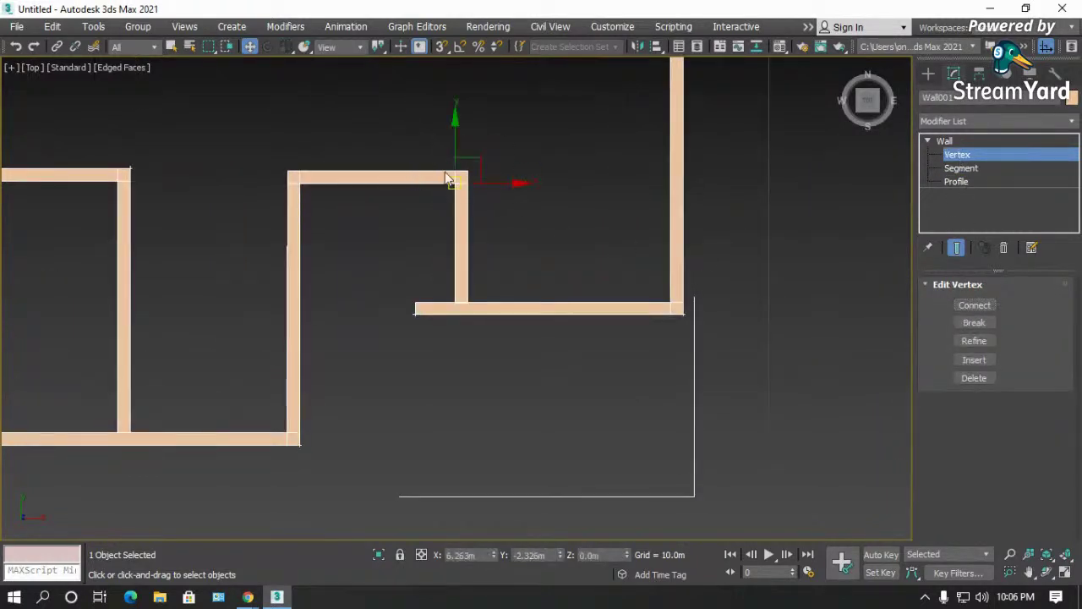
{"action": "scroll", "coordinate": [451, 173], "scroll_direction": "up", "scroll_amount": 2}
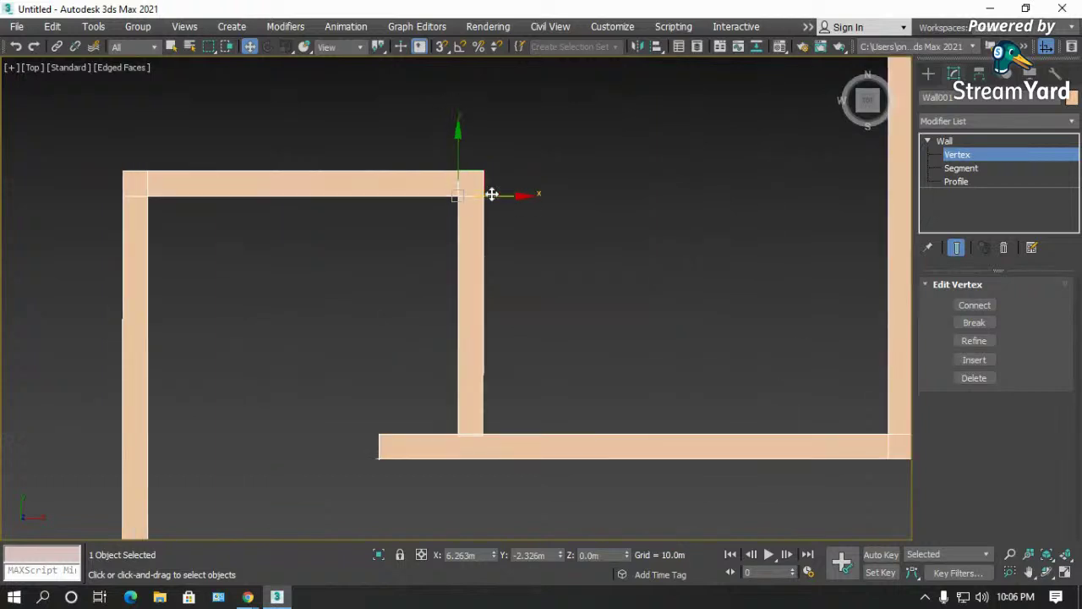
{"action": "left_click_drag", "start_coordinate": [512, 198], "coordinate": [742, 235]}
{"action": "key", "text": "ctrl+z"}
{"action": "left_click", "coordinate": [974, 323]}
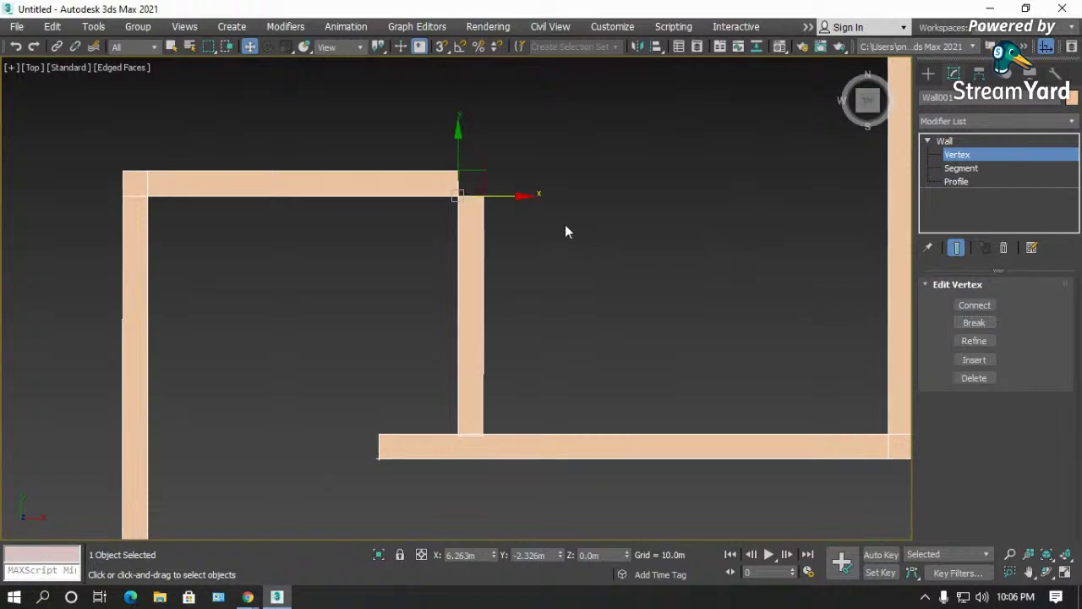
{"action": "left_click", "coordinate": [556, 246]}
- Try moving the inner wall's top point right, decline welding, and undo it
{"action": "left_click_drag", "start_coordinate": [473, 177], "coordinate": [422, 211]}
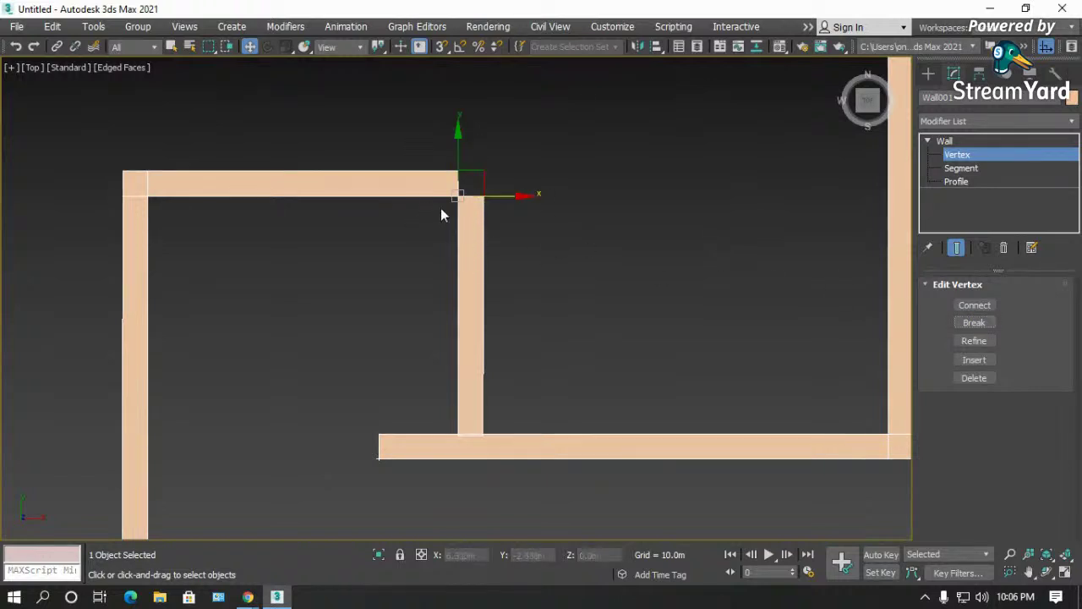
{"action": "left_click_drag", "start_coordinate": [504, 196], "coordinate": [572, 199]}
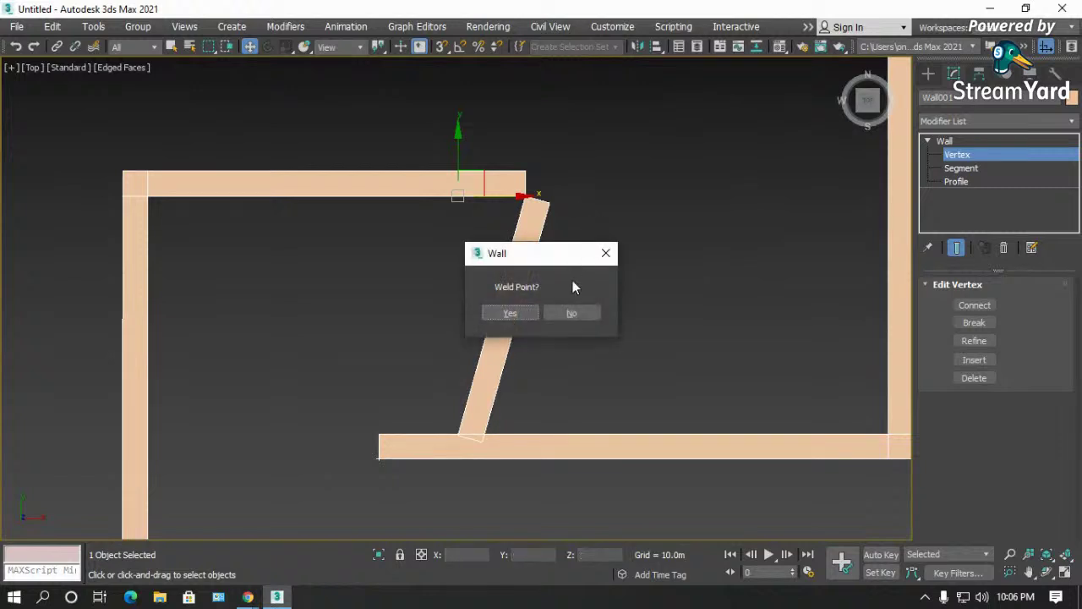
{"action": "left_click", "coordinate": [569, 315]}
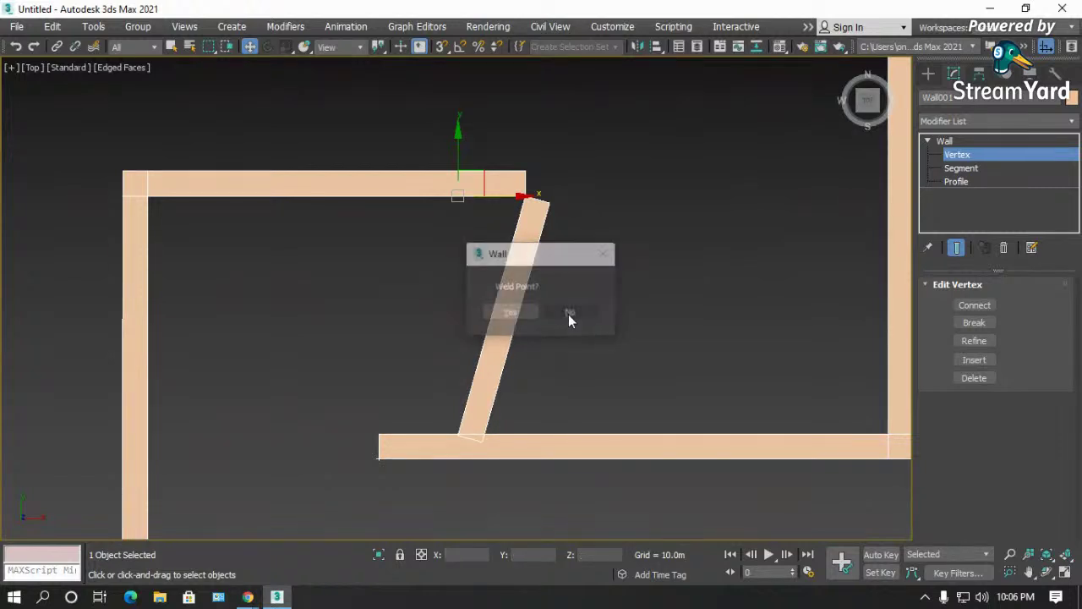
{"action": "left_click", "coordinate": [606, 251]}
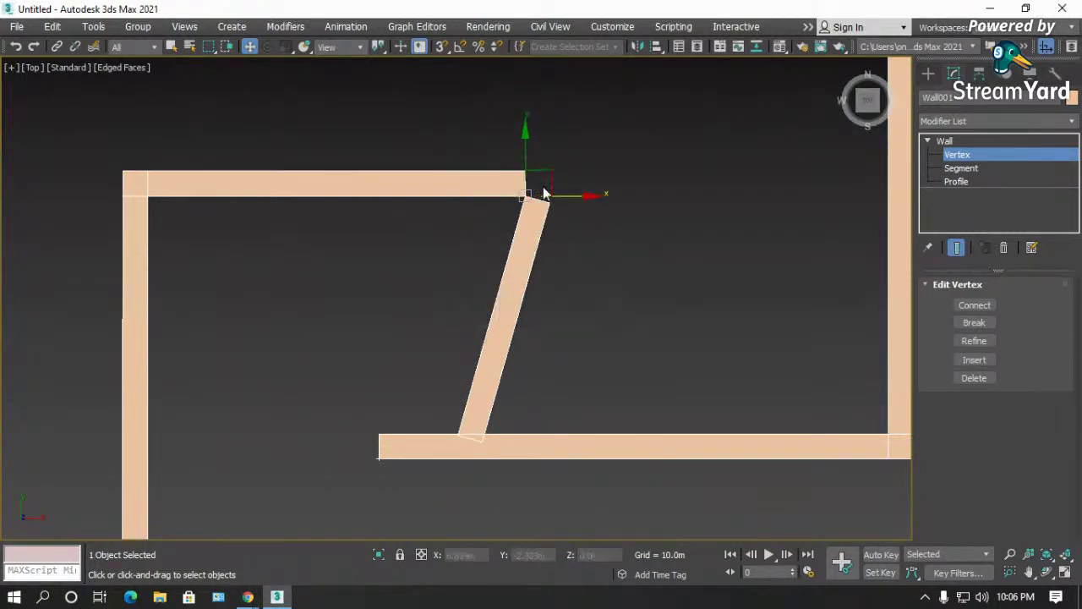
{"action": "left_click", "coordinate": [523, 215]}
{"action": "key", "text": "ctrl+z"}
{"action": "key", "text": "ctrl+z"}
{"action": "key", "text": "ctrl+z"}
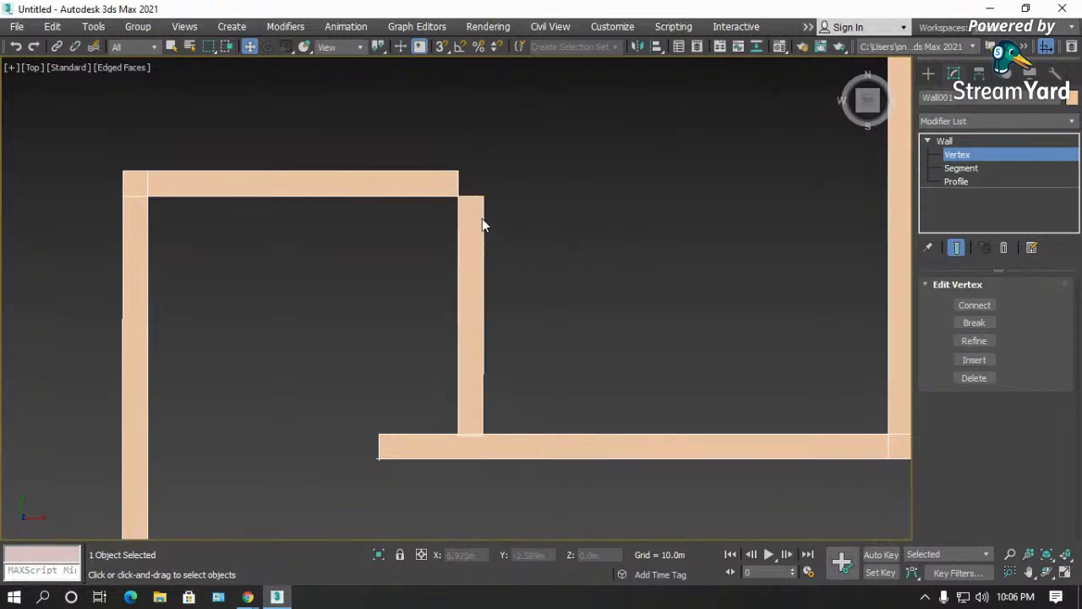
- Stretch the top wall's end to the right-hand wall and raise the inner wall to meet it
{"action": "left_click", "coordinate": [459, 197]}
{"action": "left_click_drag", "start_coordinate": [456, 148], "coordinate": [459, 221]}
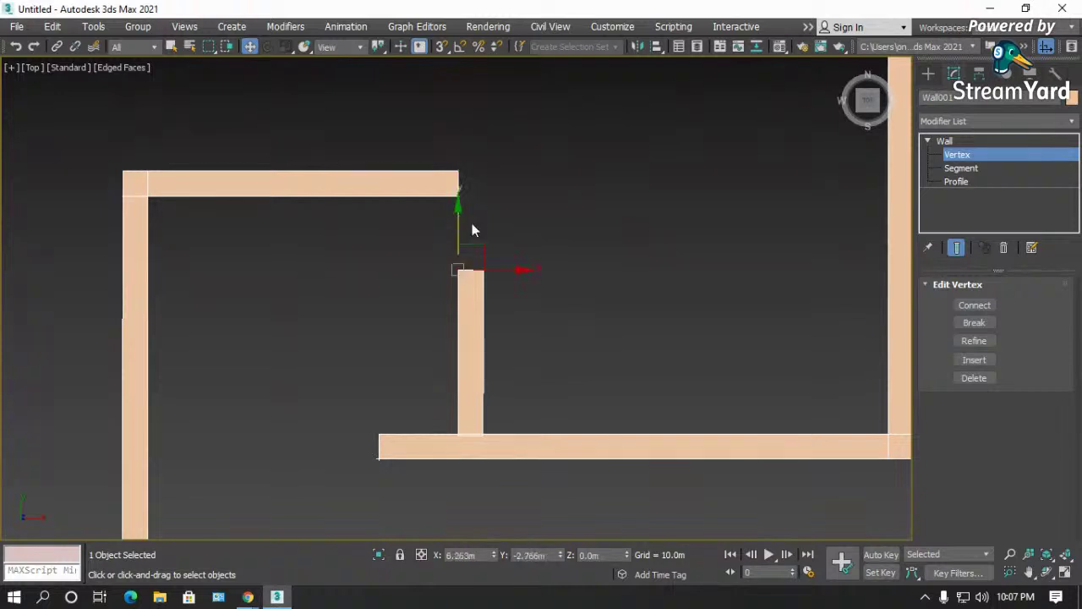
{"action": "left_click_drag", "start_coordinate": [401, 112], "coordinate": [402, 115]}
{"action": "left_click_drag", "start_coordinate": [500, 212], "coordinate": [926, 262]}
{"action": "left_click", "coordinate": [582, 259]}
{"action": "left_click", "coordinate": [457, 269]}
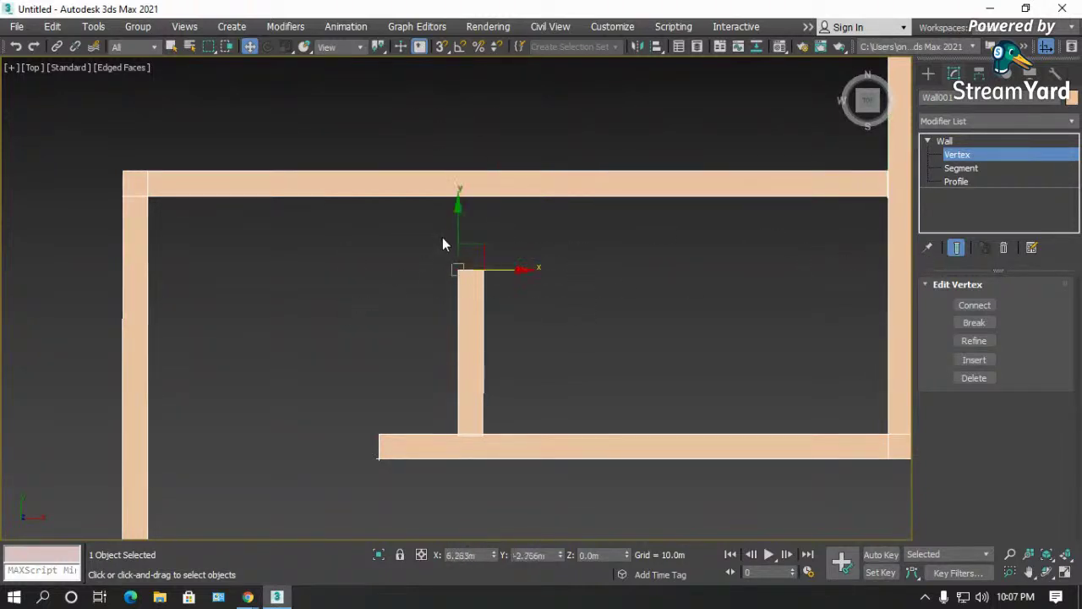
{"action": "left_click_drag", "start_coordinate": [459, 230], "coordinate": [459, 157]}
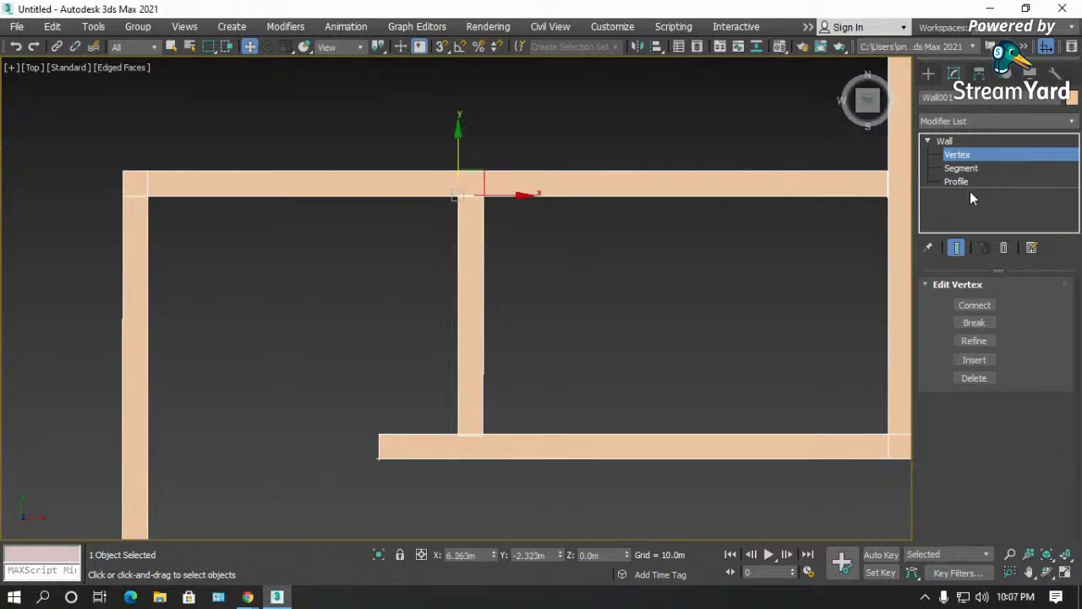
{"action": "left_click", "coordinate": [945, 142]}
{"action": "left_click", "coordinate": [736, 122]}
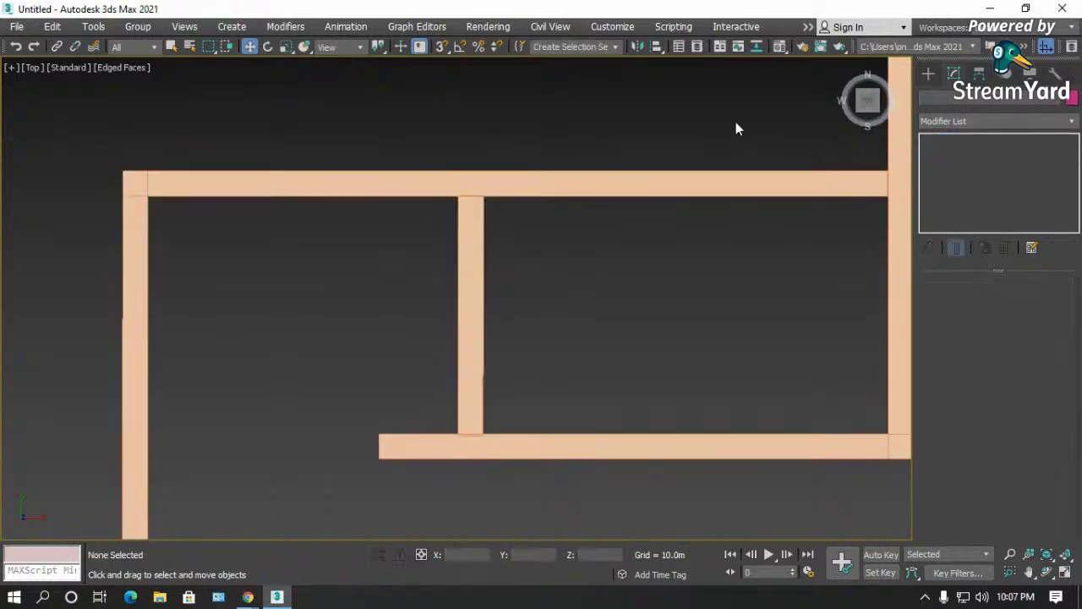
{"action": "scroll", "coordinate": [490, 292], "scroll_direction": "down", "scroll_amount": 2}
{"action": "scroll", "coordinate": [492, 296], "scroll_direction": "down", "scroll_amount": 2}
- Unhide all objects to reveal the floor-plan reference, then zoom into the foyer
{"action": "right_click", "coordinate": [476, 212]}
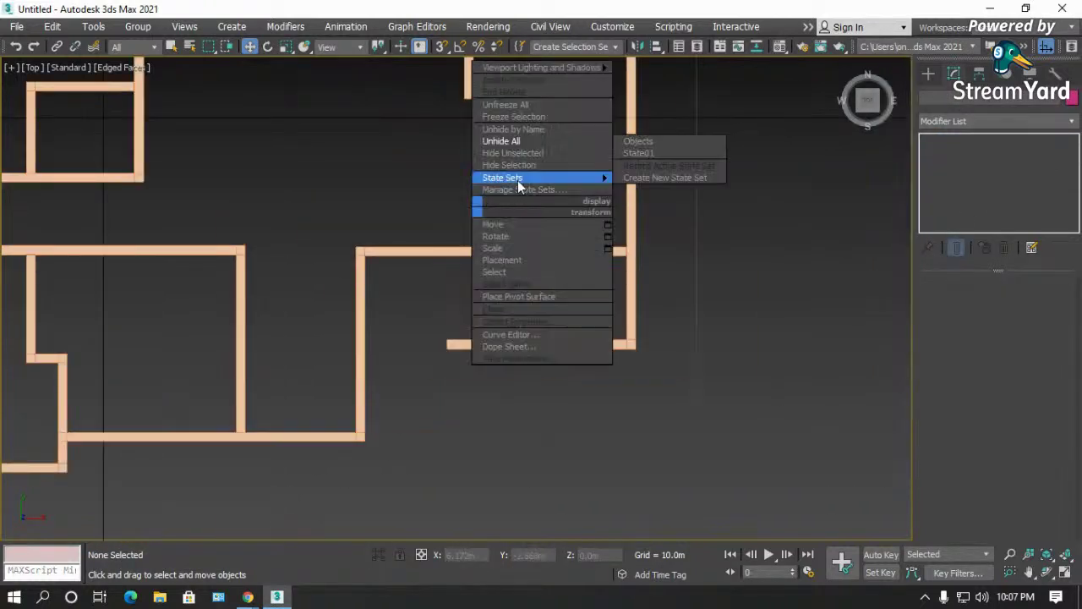
{"action": "left_click", "coordinate": [509, 142]}
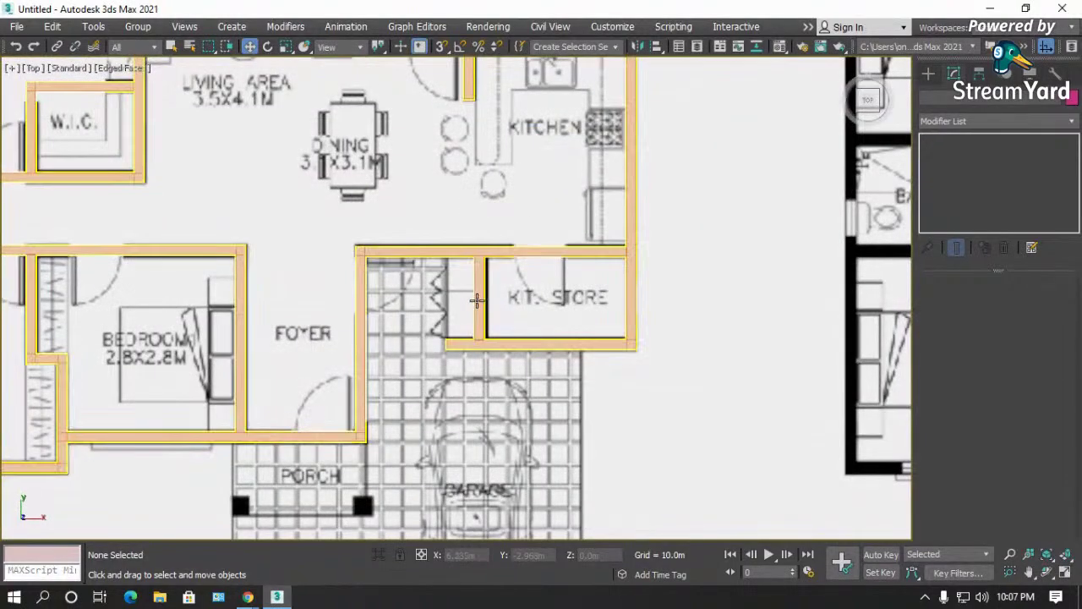
{"action": "scroll", "coordinate": [476, 296], "scroll_direction": "down", "scroll_amount": 2}
{"action": "scroll", "coordinate": [575, 285], "scroll_direction": "down", "scroll_amount": 4}
{"action": "scroll", "coordinate": [474, 313], "scroll_direction": "up", "scroll_amount": 6}
{"action": "scroll", "coordinate": [473, 314], "scroll_direction": "down", "scroll_amount": 1}
{"action": "scroll", "coordinate": [459, 346], "scroll_direction": "up", "scroll_amount": 5}
{"action": "scroll", "coordinate": [455, 321], "scroll_direction": "down", "scroll_amount": 5}
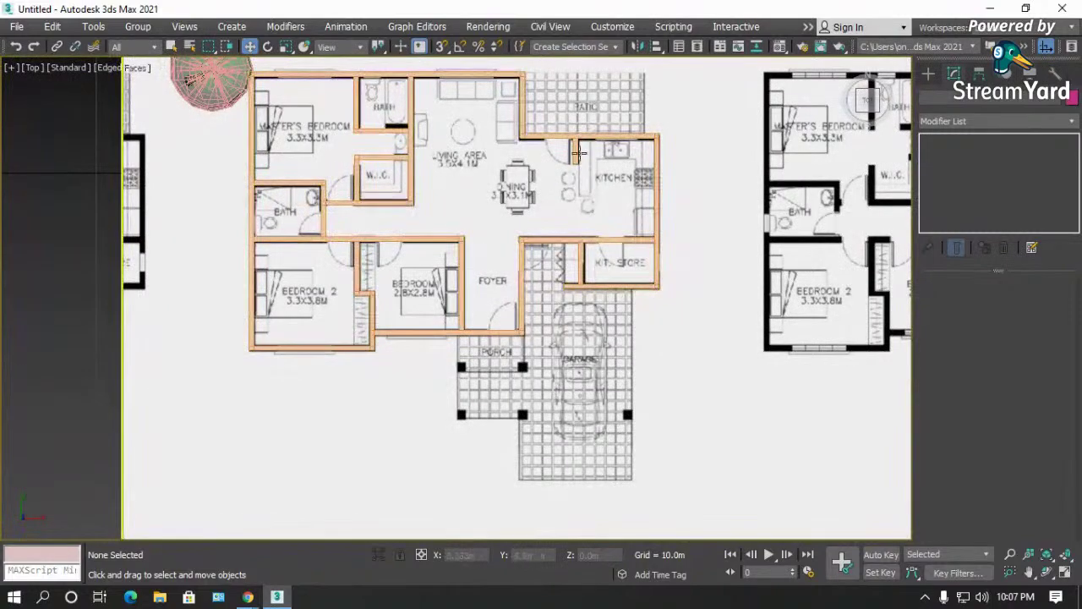
{"action": "scroll", "coordinate": [578, 135], "scroll_direction": "up", "scroll_amount": 3}
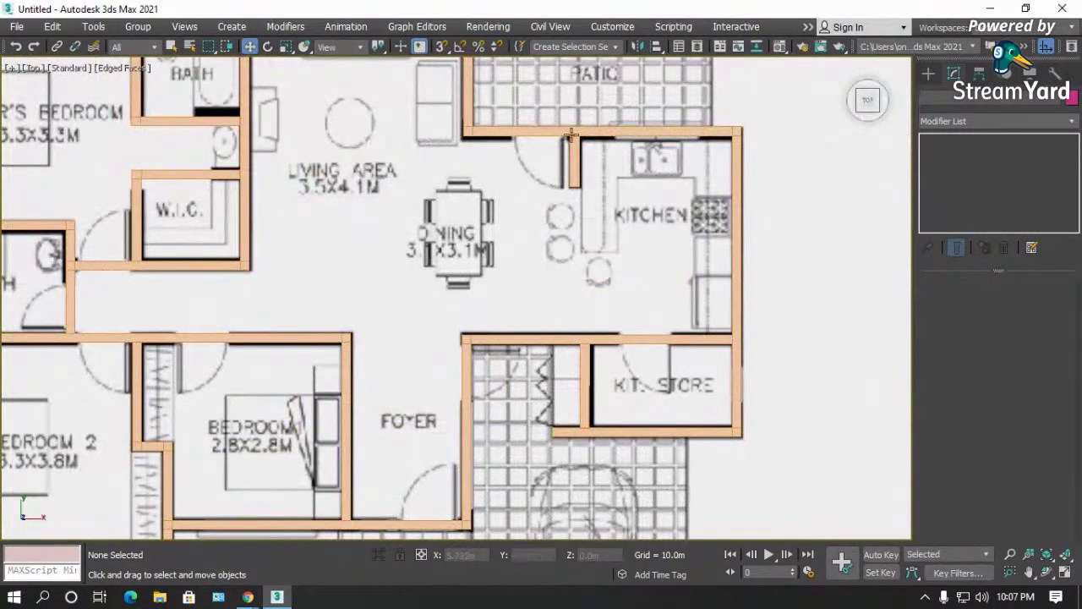
{"action": "scroll", "coordinate": [575, 135], "scroll_direction": "down", "scroll_amount": 2}
{"action": "scroll", "coordinate": [466, 280], "scroll_direction": "up", "scroll_amount": 1}
{"action": "scroll", "coordinate": [459, 415], "scroll_direction": "up", "scroll_amount": 4}
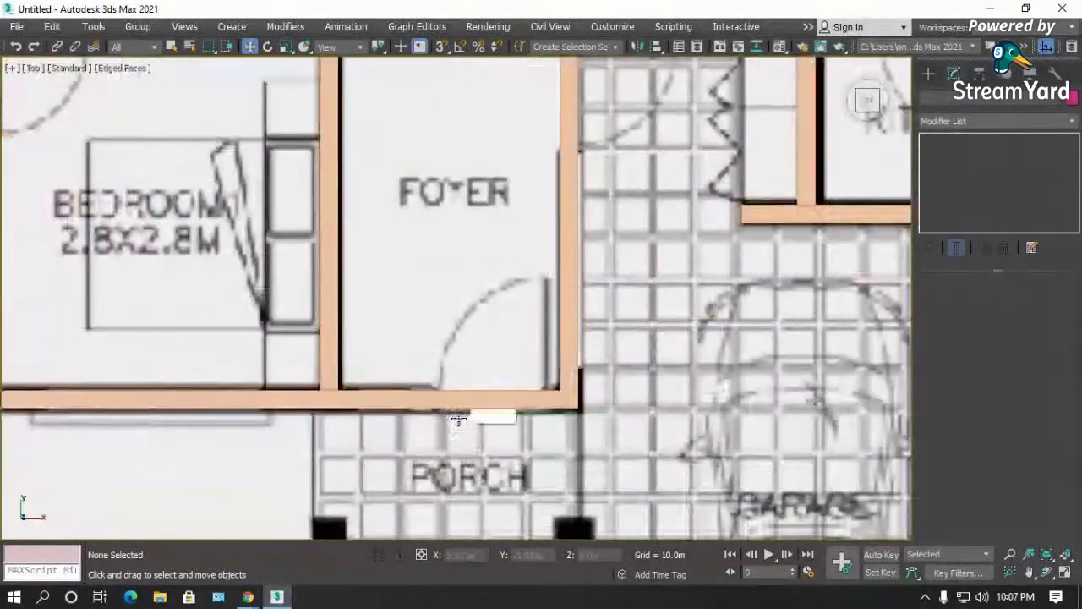
- Select the floor-plan plane, show the Doors types (Pivot, Sliding, BiFold), and open Windows search
{"action": "left_click", "coordinate": [455, 409]}
{"action": "left_click", "coordinate": [928, 74]}
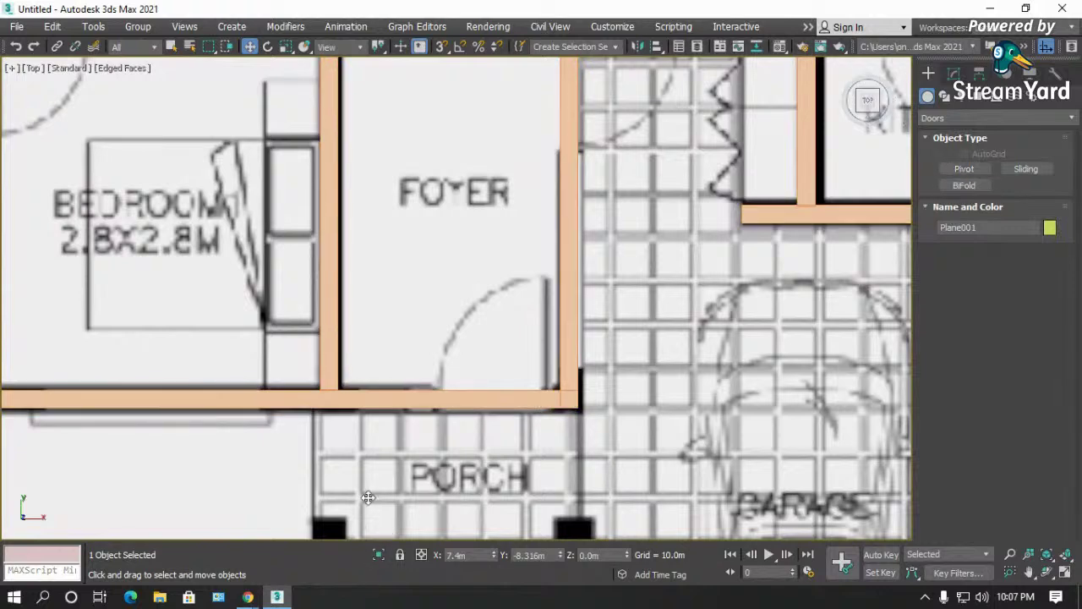
{"action": "left_click", "coordinate": [43, 598]}
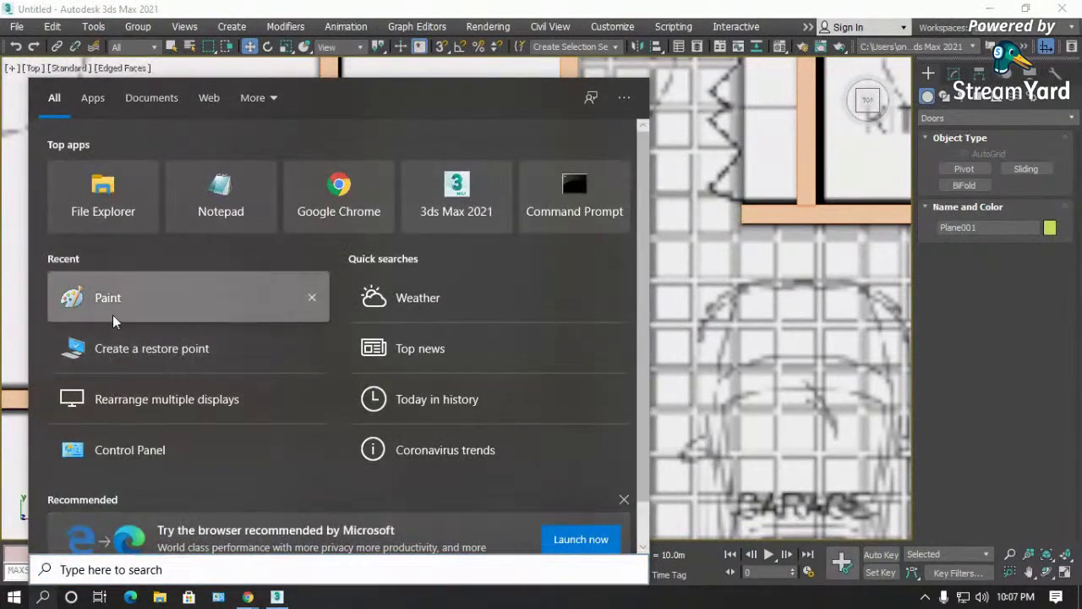
- Open Paint and pencil-sketch a pivot door with its swing arc and a V-shaped folding door
{"action": "left_click", "coordinate": [113, 314]}
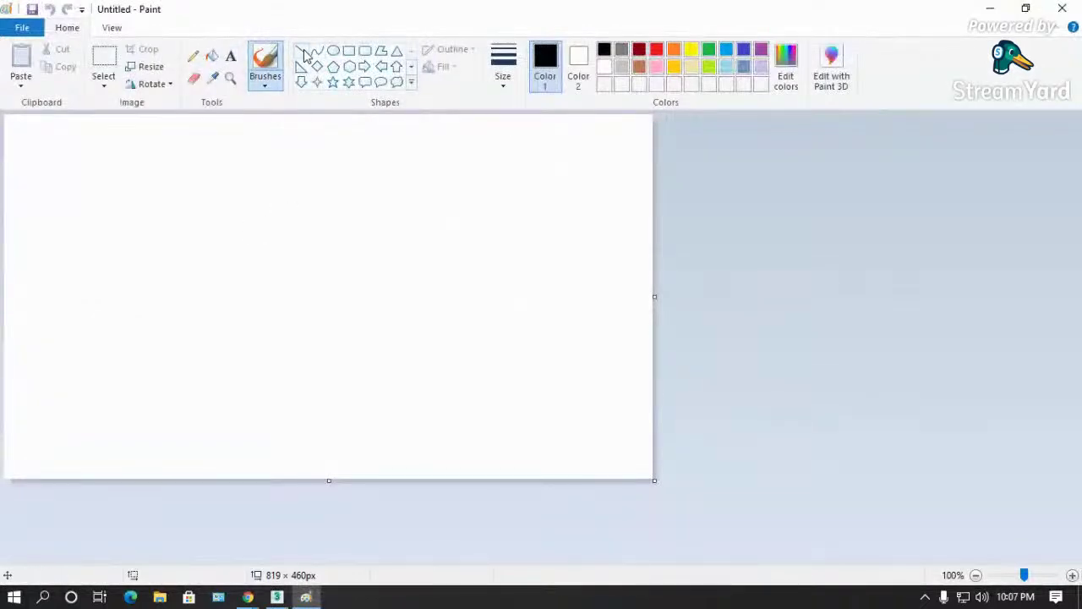
{"action": "left_click", "coordinate": [193, 56]}
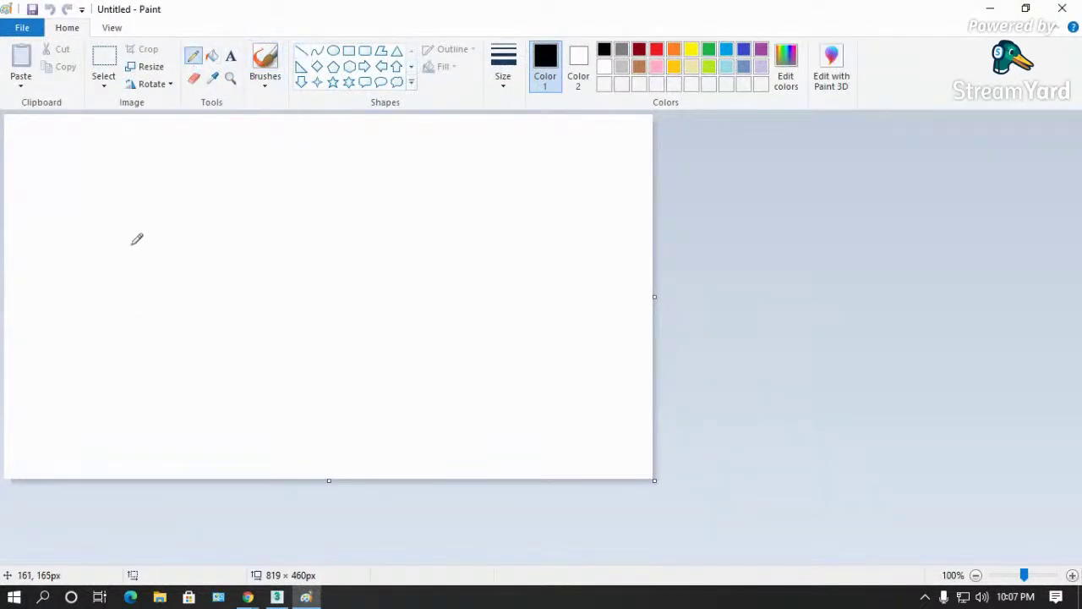
{"action": "left_click_drag", "start_coordinate": [157, 260], "coordinate": [129, 255]}
{"action": "mouse_move", "coordinate": [247, 237]}
{"action": "left_mouse_down"}
{"action": "mouse_move", "coordinate": [249, 146]}
{"action": "mouse_move", "coordinate": [217, 155]}
{"action": "mouse_move", "coordinate": [159, 227]}
{"action": "left_mouse_up"}
{"action": "mouse_move", "coordinate": [272, 362]}
{"action": "left_mouse_down"}
{"action": "mouse_move", "coordinate": [325, 320]}
{"action": "mouse_move", "coordinate": [376, 360]}
{"action": "mouse_move", "coordinate": [325, 316]}
{"action": "left_mouse_up"}
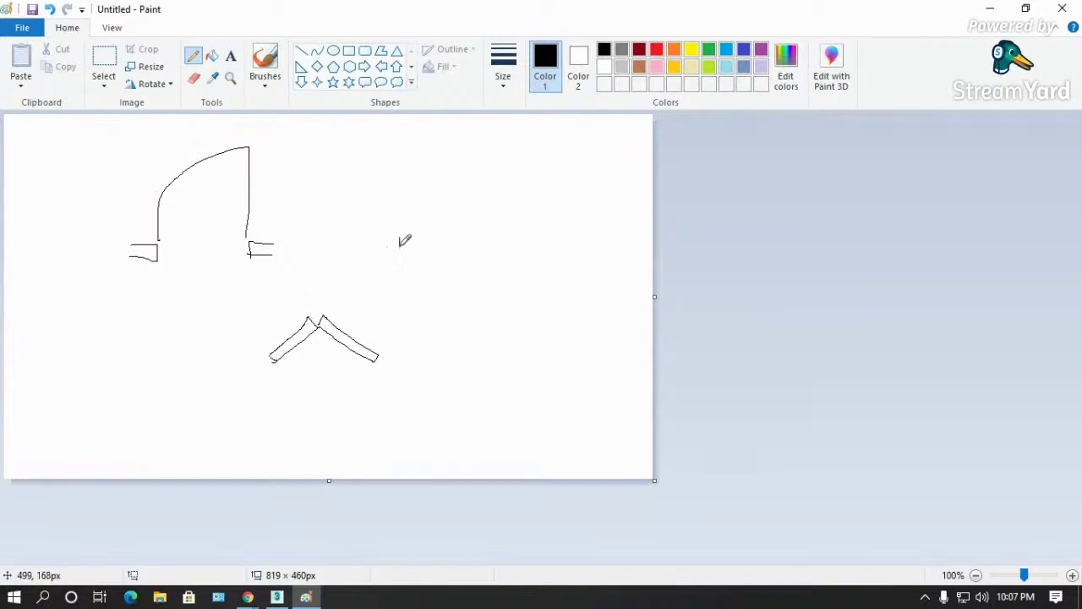
- Draw rectangles for sliding door panels, then minimize Paint to return to 3ds Max
{"action": "left_click", "coordinate": [348, 50]}
{"action": "left_click_drag", "start_coordinate": [348, 232], "coordinate": [402, 244]}
{"action": "left_click_drag", "start_coordinate": [506, 236], "coordinate": [569, 248]}
{"action": "left_click_drag", "start_coordinate": [472, 222], "coordinate": [560, 230]}
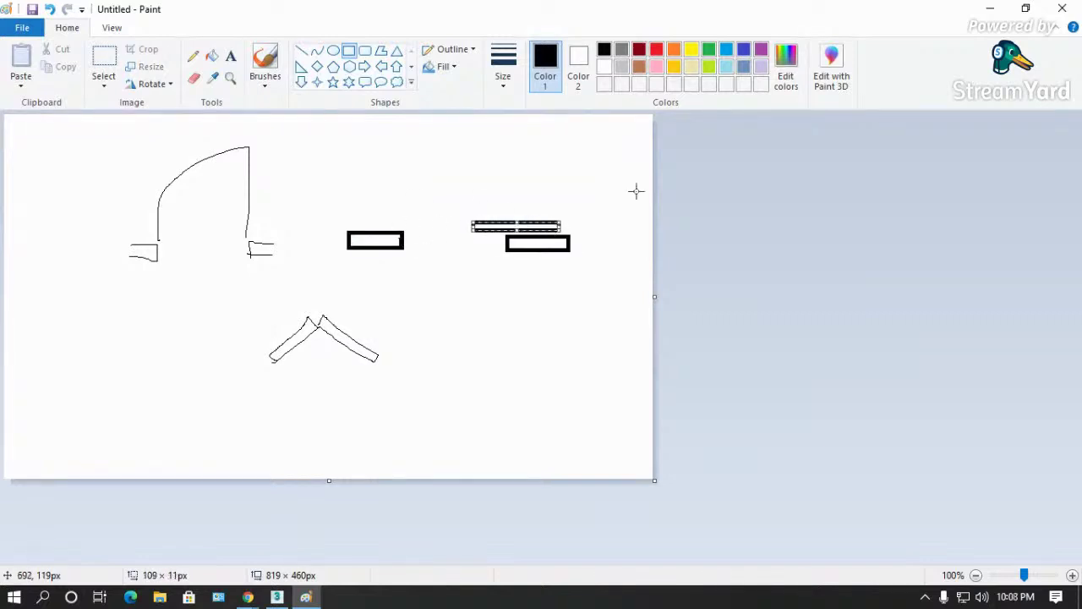
{"action": "left_click", "coordinate": [991, 8]}
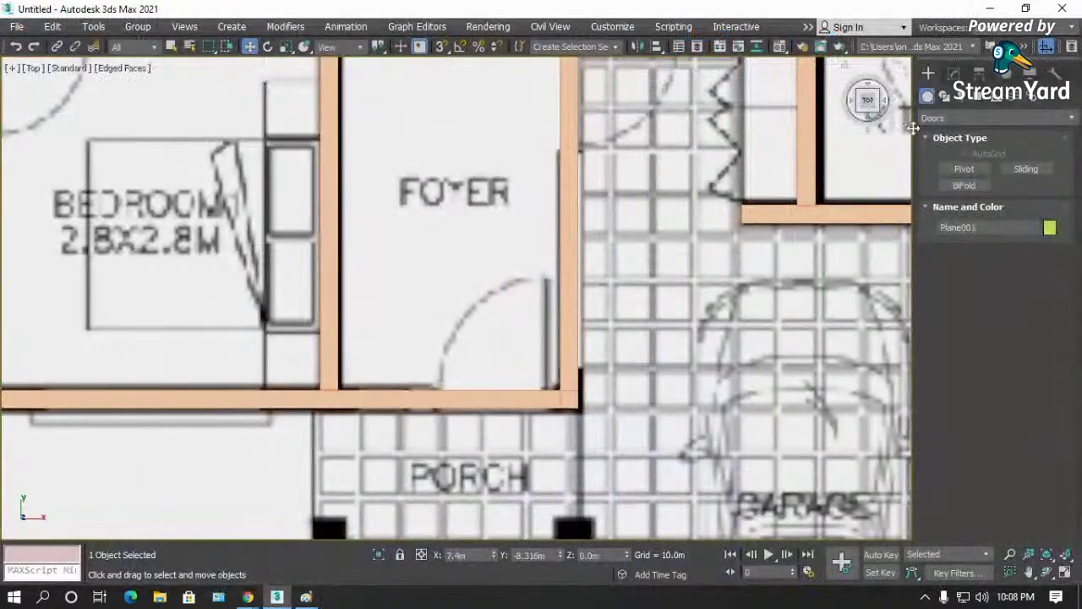
- Create a Pivot door in the foyer wall by dragging its width, then setting depth and height
{"action": "left_click", "coordinate": [970, 169]}
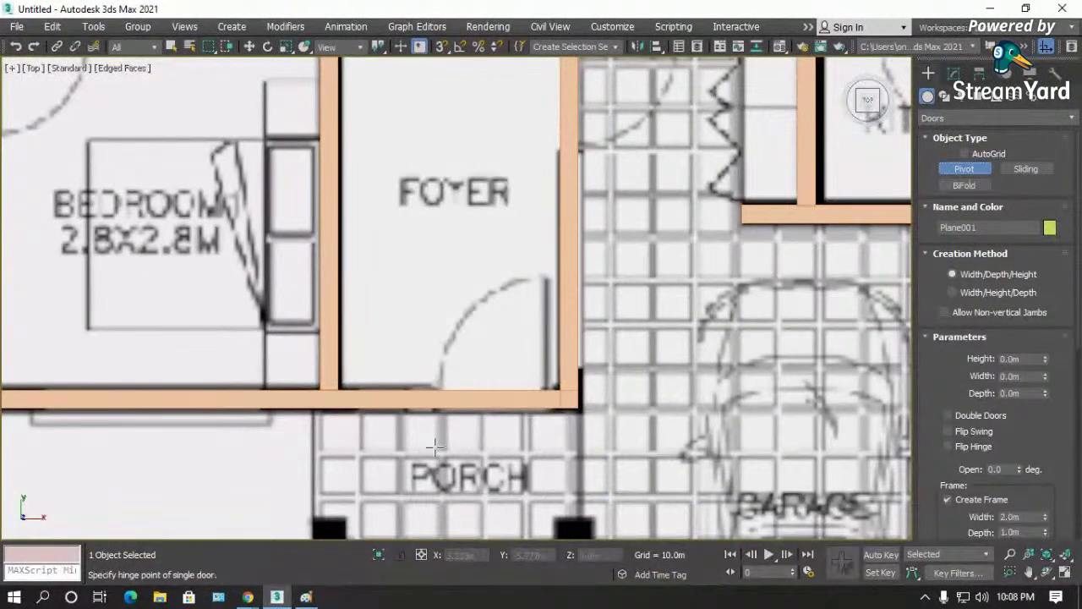
{"action": "scroll", "coordinate": [433, 453], "scroll_direction": "up", "scroll_amount": 2}
{"action": "left_click_drag", "start_coordinate": [582, 375], "coordinate": [409, 335]}
{"action": "scroll", "coordinate": [447, 305], "scroll_direction": "down", "scroll_amount": 3}
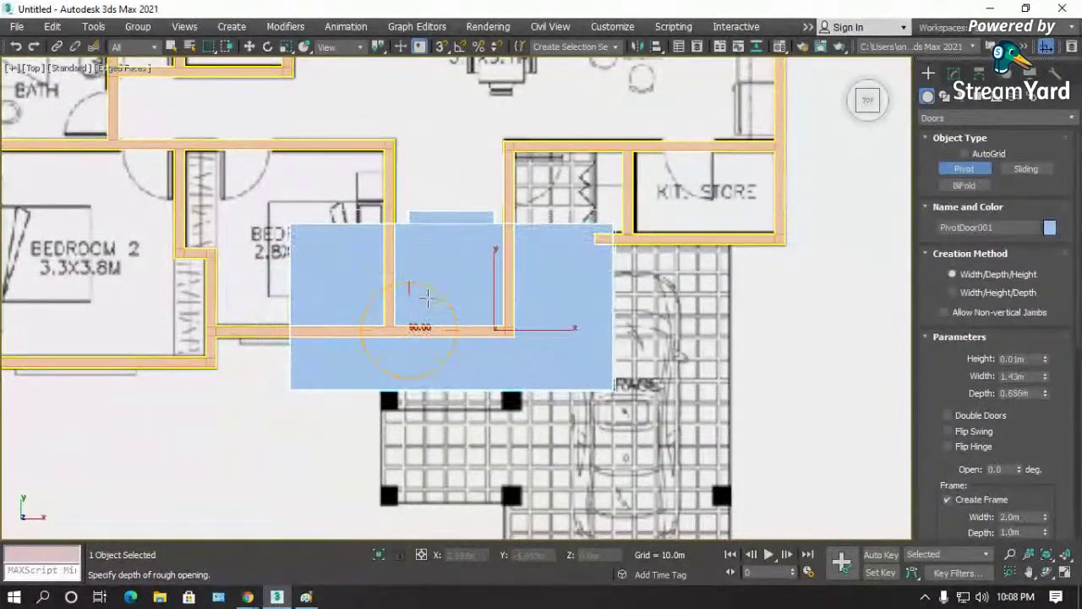
{"action": "scroll", "coordinate": [420, 320], "scroll_direction": "up", "scroll_amount": 4}
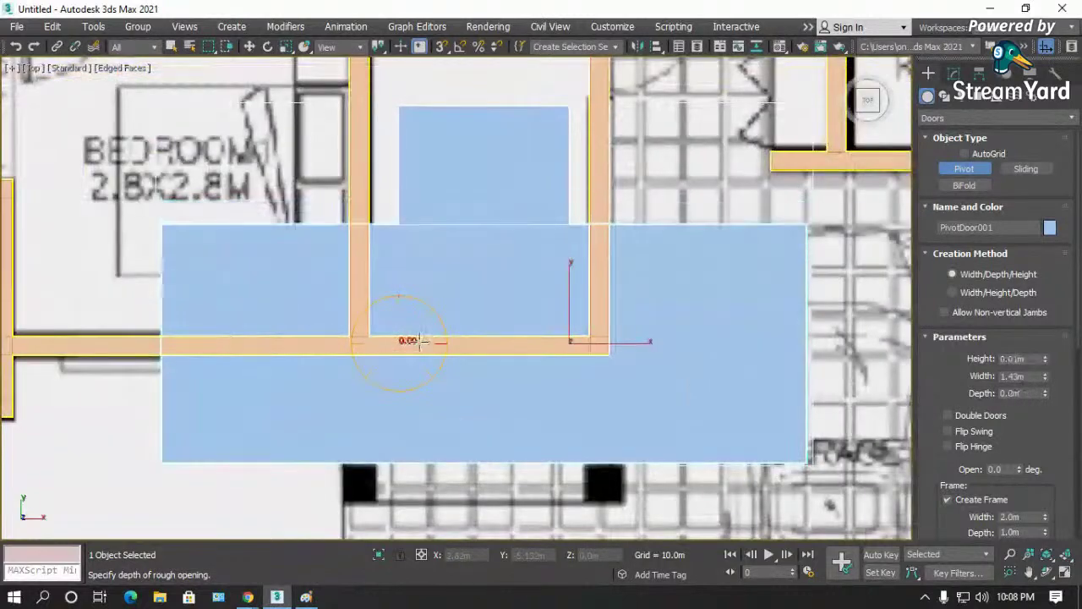
{"action": "left_click", "coordinate": [430, 303]}
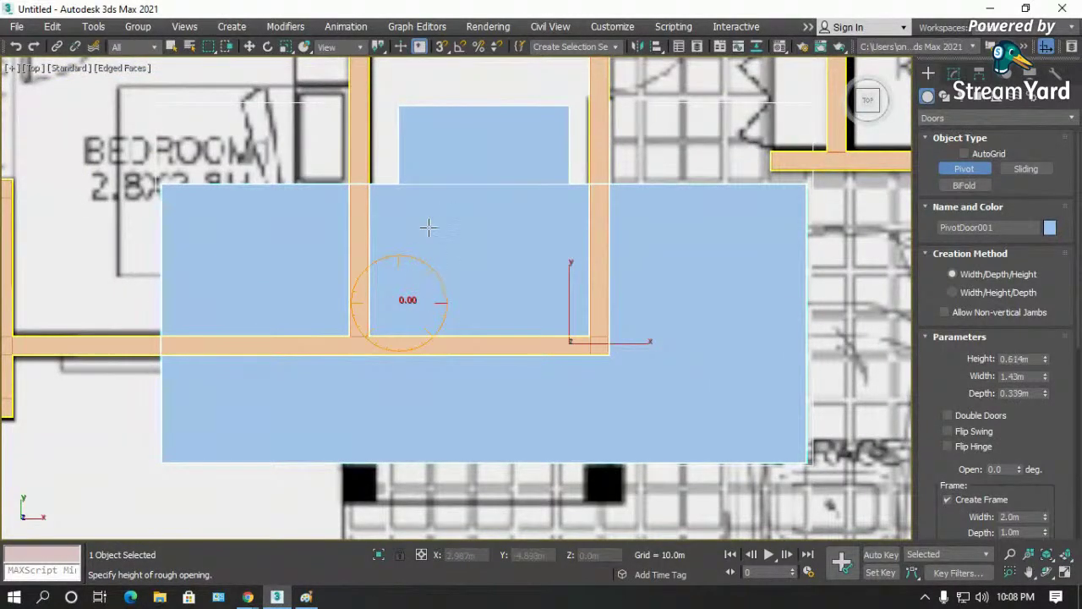
{"action": "left_click", "coordinate": [437, 194]}
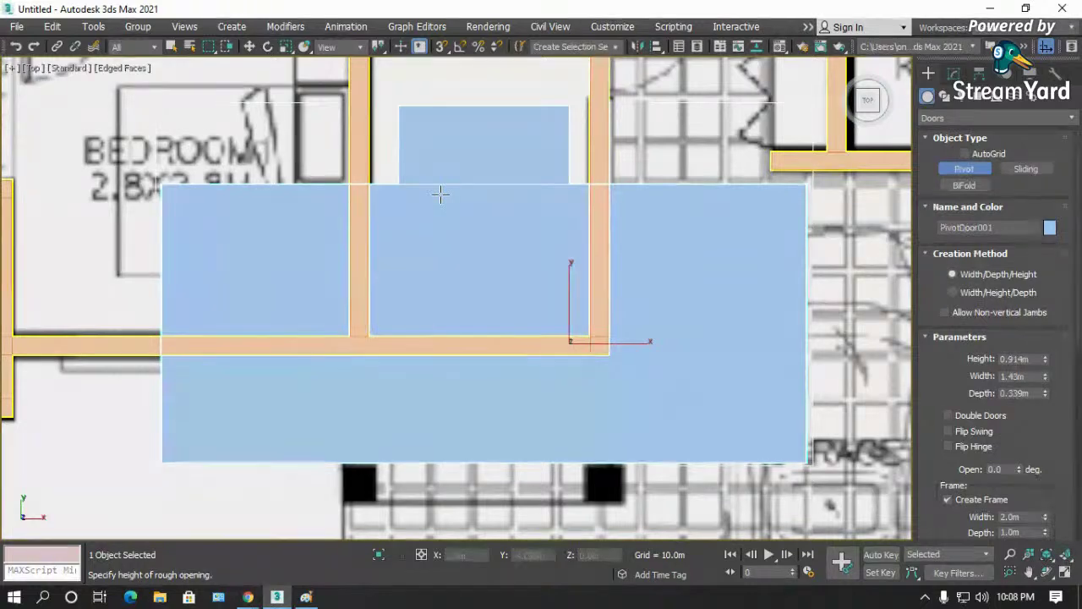
- Set the door's Height to 2.1m, Width to 1.0m and Depth to 0.1m
{"action": "left_click", "coordinate": [250, 49]}
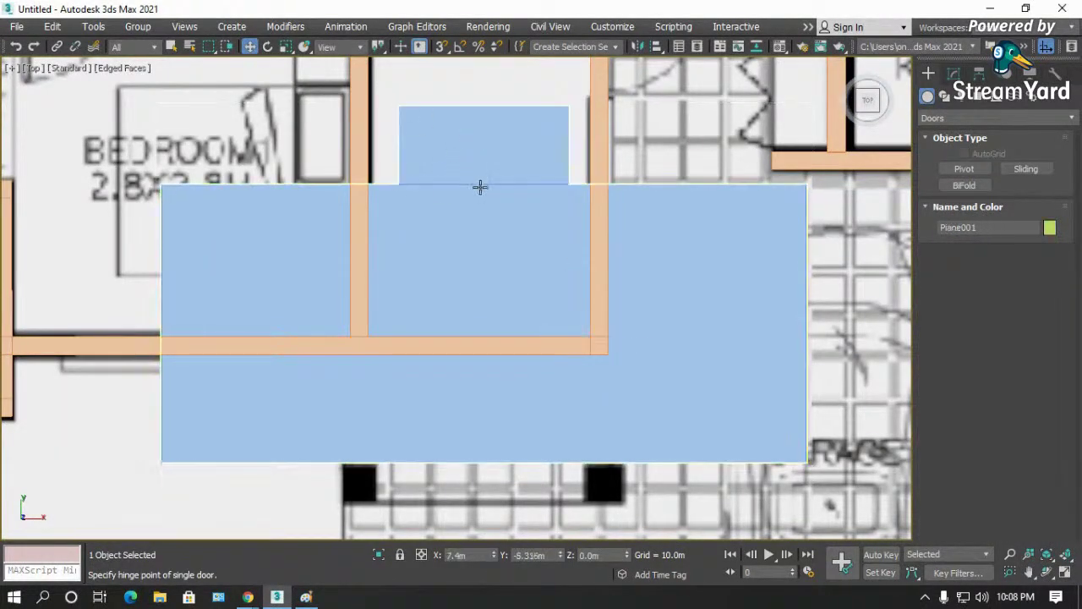
{"action": "left_click", "coordinate": [954, 74]}
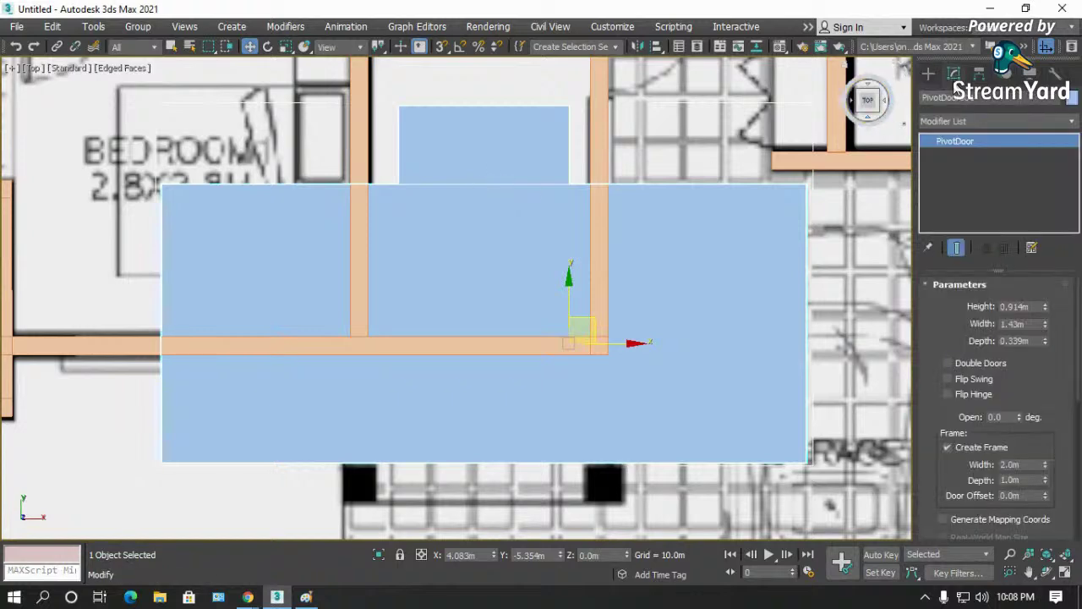
{"action": "double_click", "coordinate": [1021, 306]}
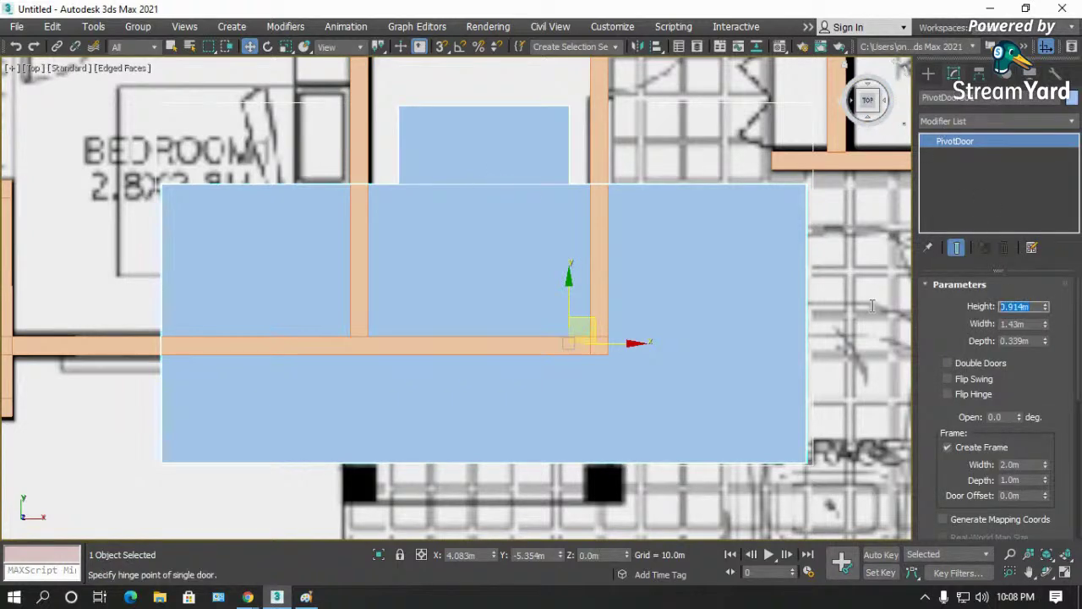
{"action": "type", "text": "2.1"}
{"action": "key", "text": "Return"}
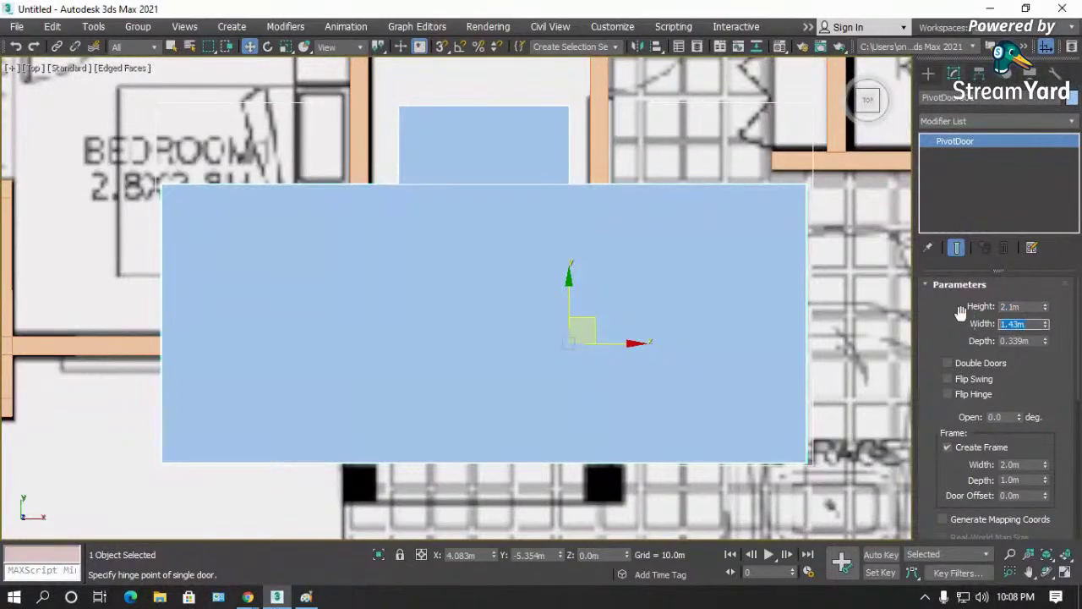
{"action": "type", "text": "1"}
{"action": "key", "text": "Return"}
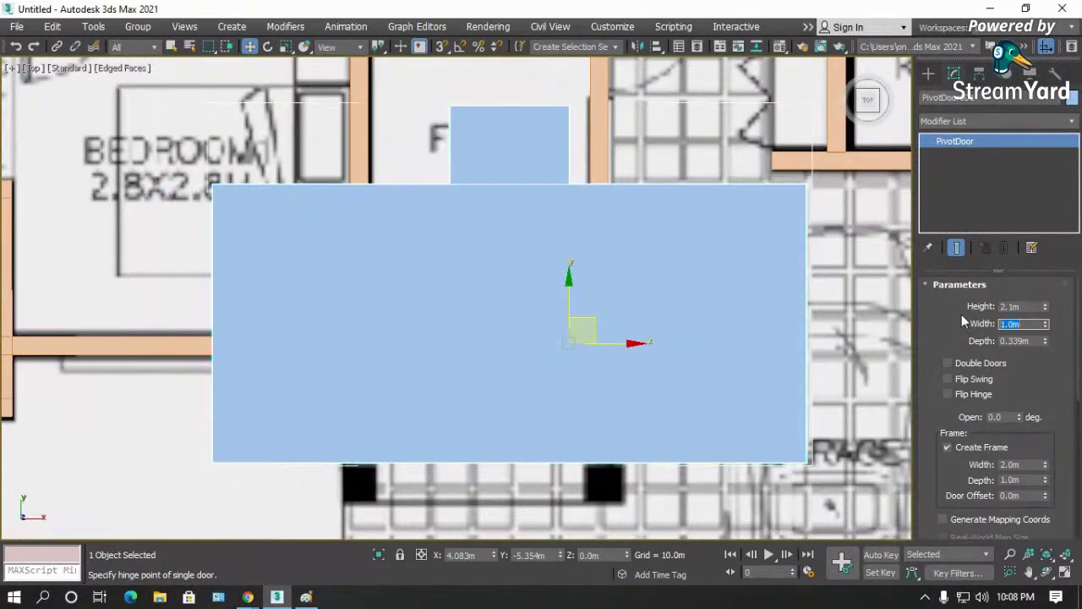
{"action": "left_click", "coordinate": [1033, 340]}
{"action": "type", "text": ".1"}
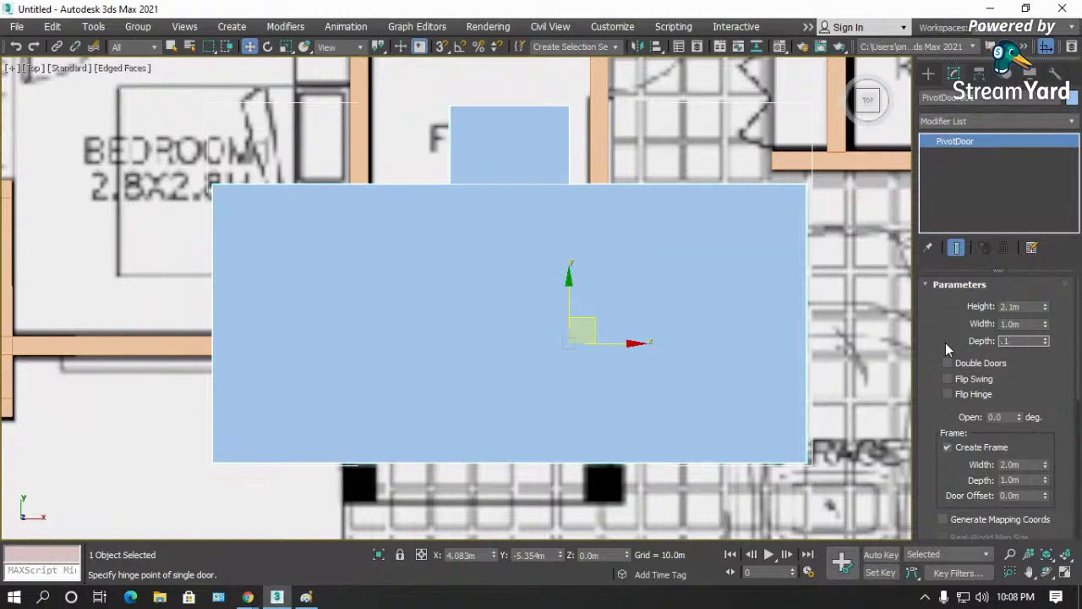
{"action": "key", "text": "Return"}
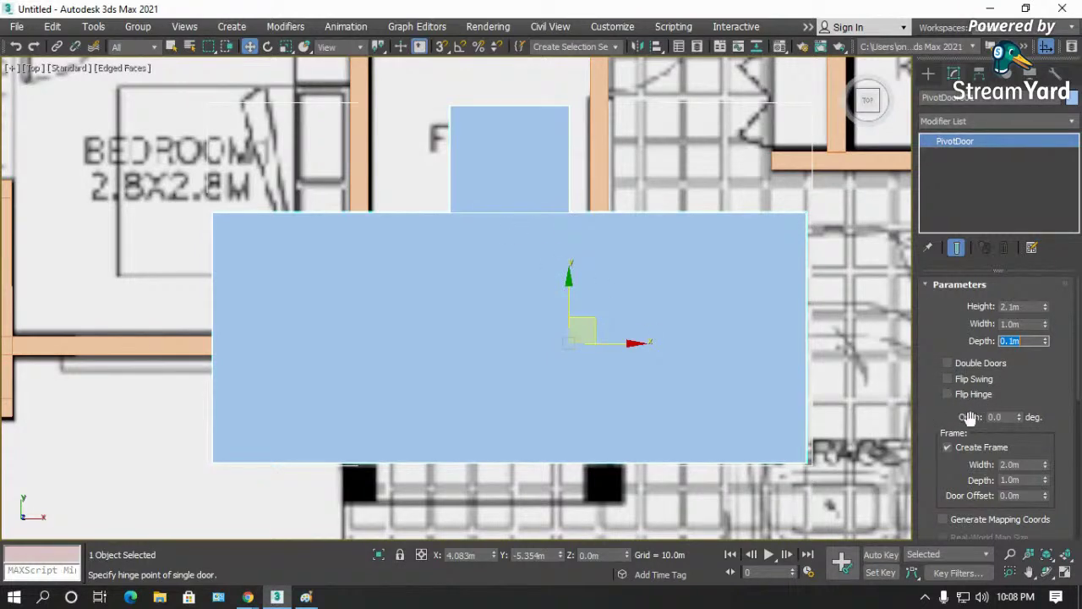
- Set the door frame's width and depth to 0.05m each
{"action": "scroll", "coordinate": [955, 389], "scroll_direction": "down", "scroll_amount": 2}
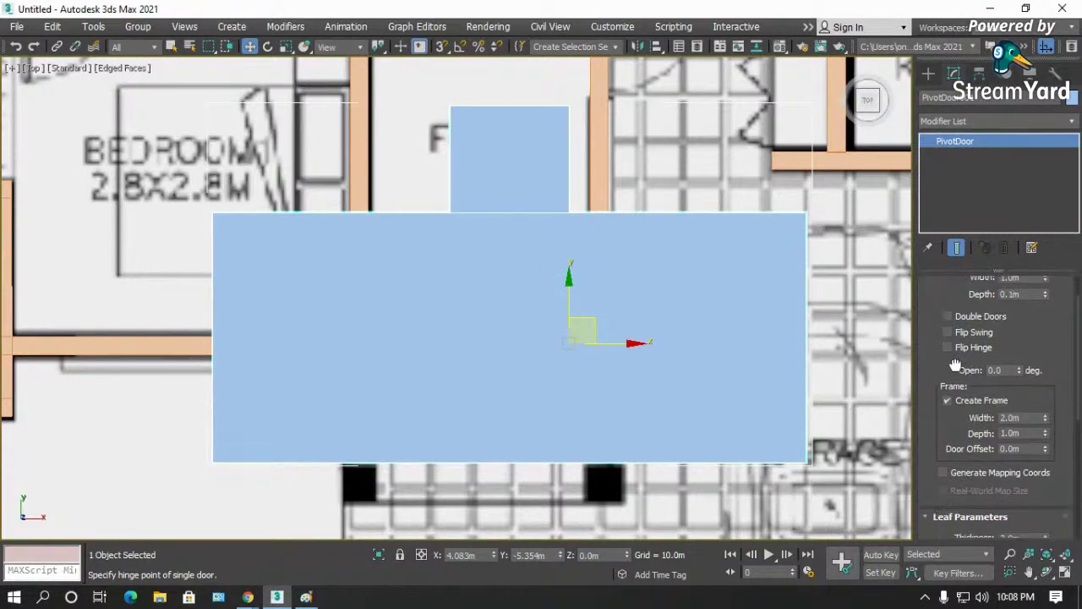
{"action": "left_click", "coordinate": [1024, 404]}
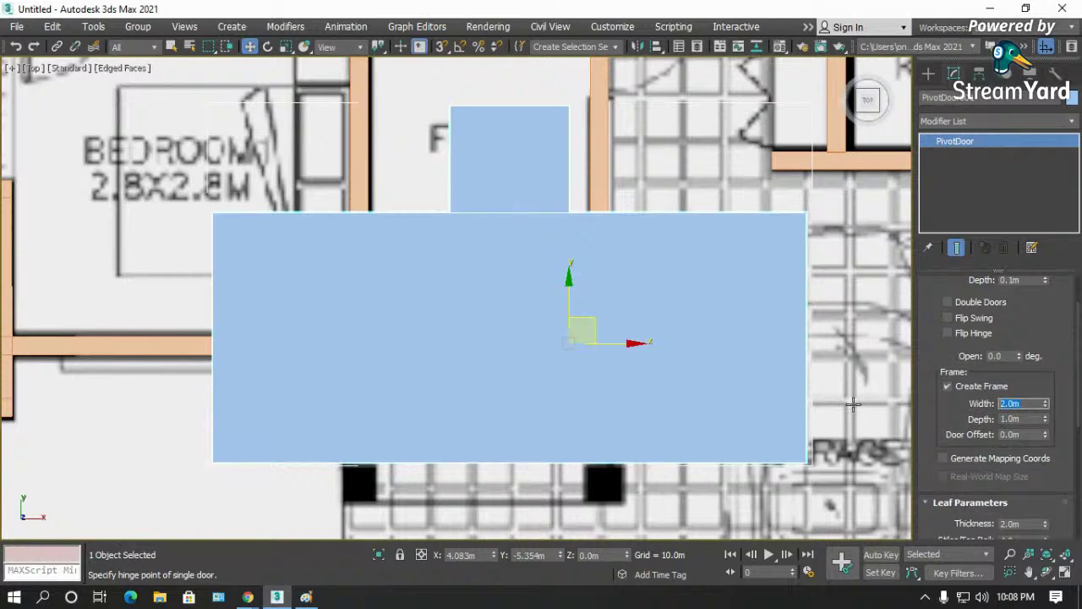
{"action": "type", "text": "0.05"}
{"action": "key", "text": "Return"}
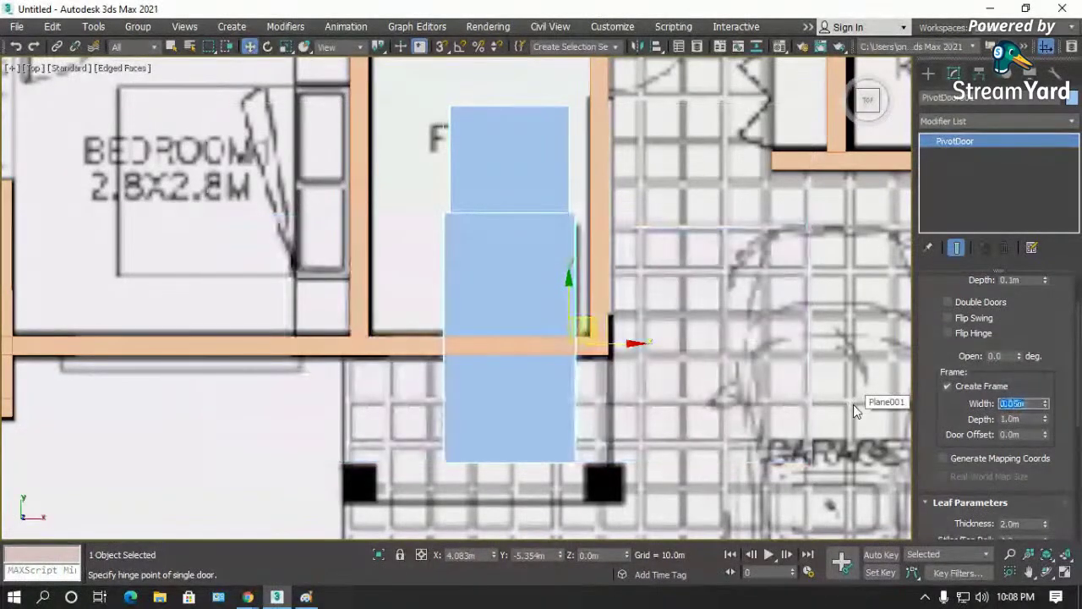
{"action": "left_click", "coordinate": [1031, 419]}
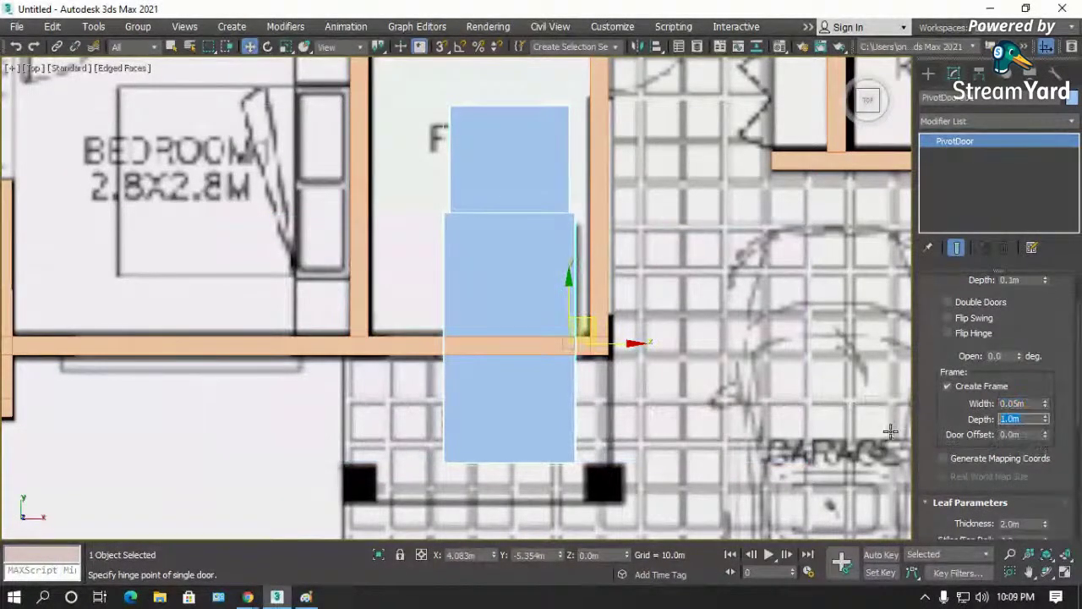
{"action": "type", "text": ".05"}
{"action": "key", "text": "Return"}
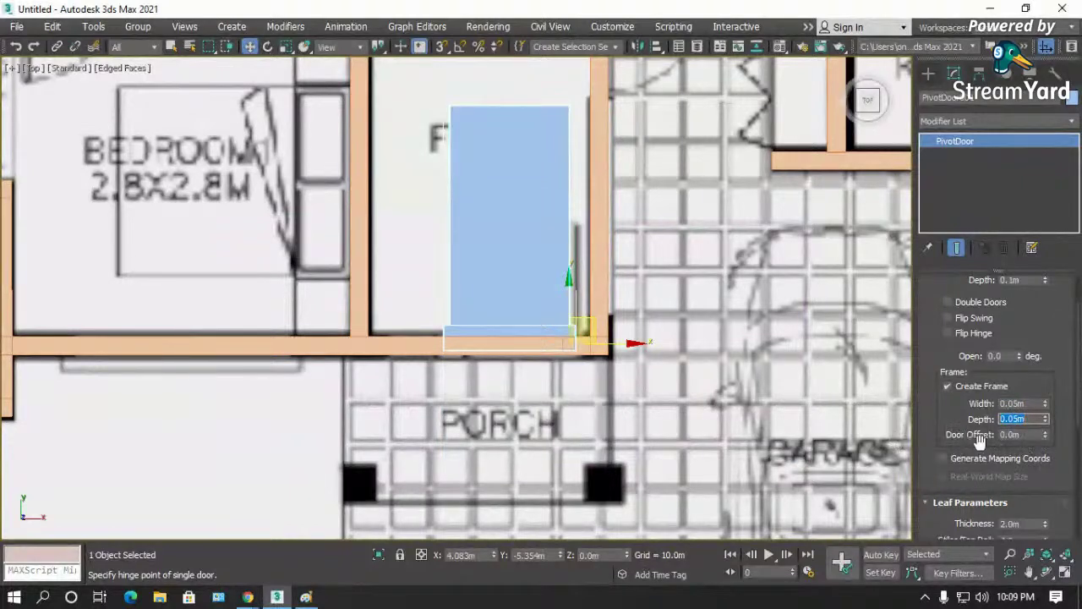
- Switch to wireframe, set the leaf Thickness to 0.035m, and shift the door slightly left
{"action": "right_click", "coordinate": [634, 342]}
{"action": "left_click", "coordinate": [634, 342]}
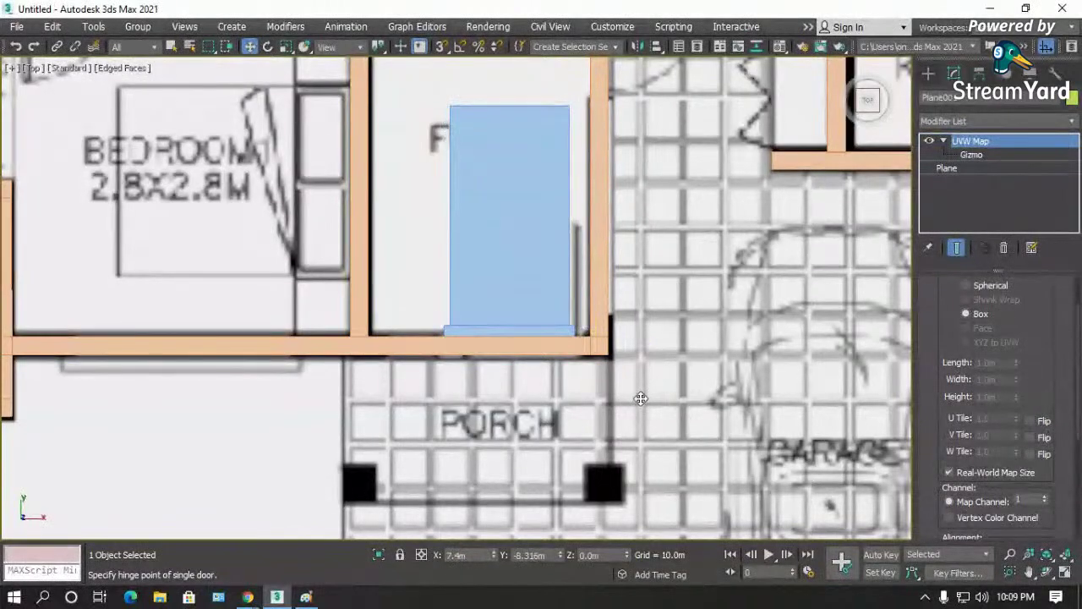
{"action": "key", "text": "F3"}
{"action": "left_click", "coordinate": [571, 334]}
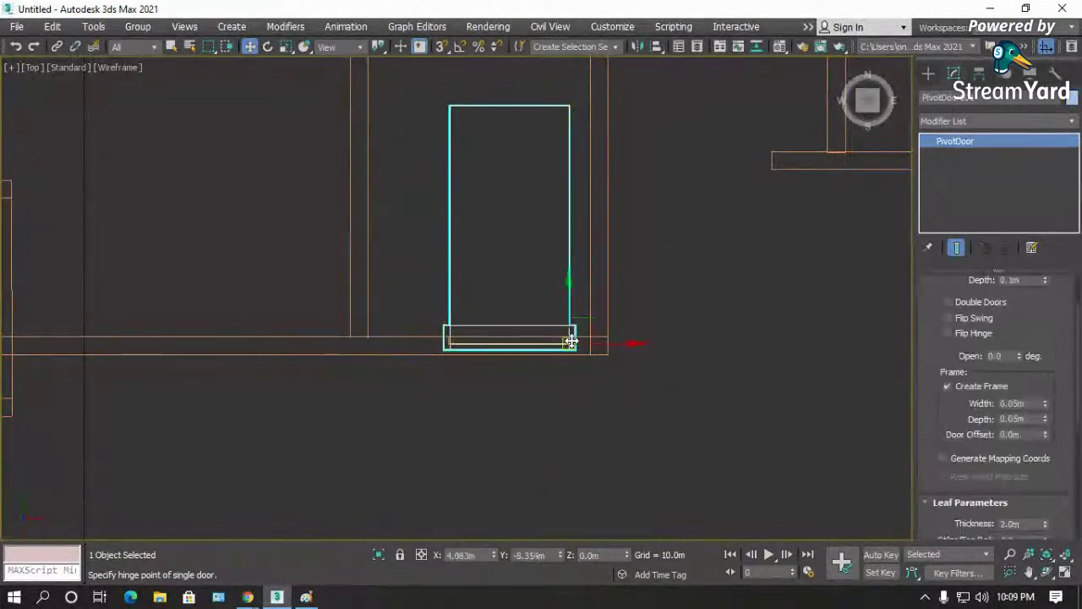
{"action": "left_click_drag", "start_coordinate": [954, 413], "coordinate": [967, 288]}
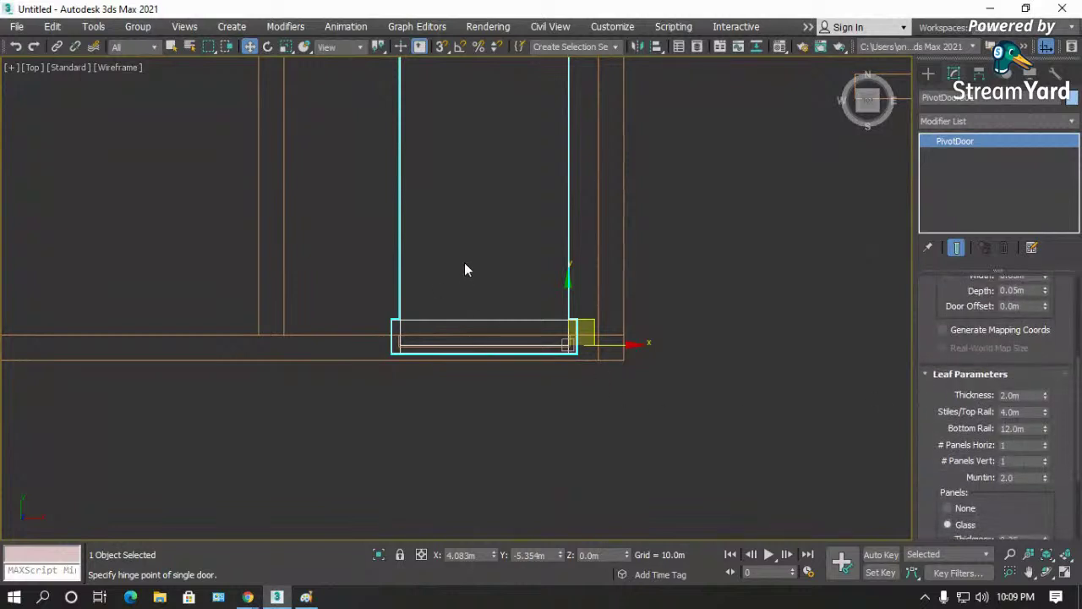
{"action": "double_click", "coordinate": [1029, 396]}
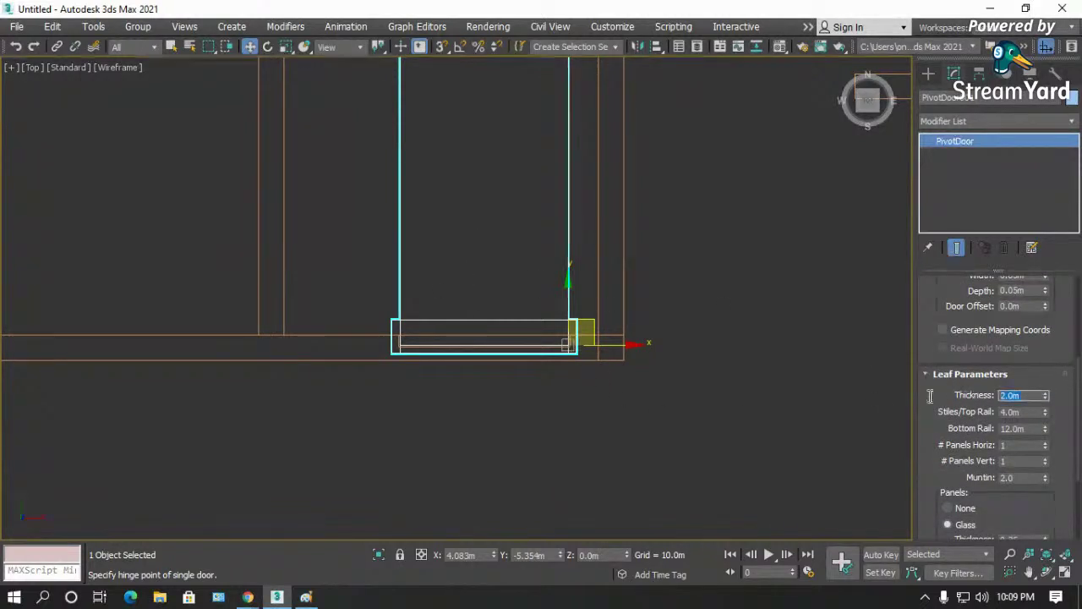
{"action": "type", "text": "0.035"}
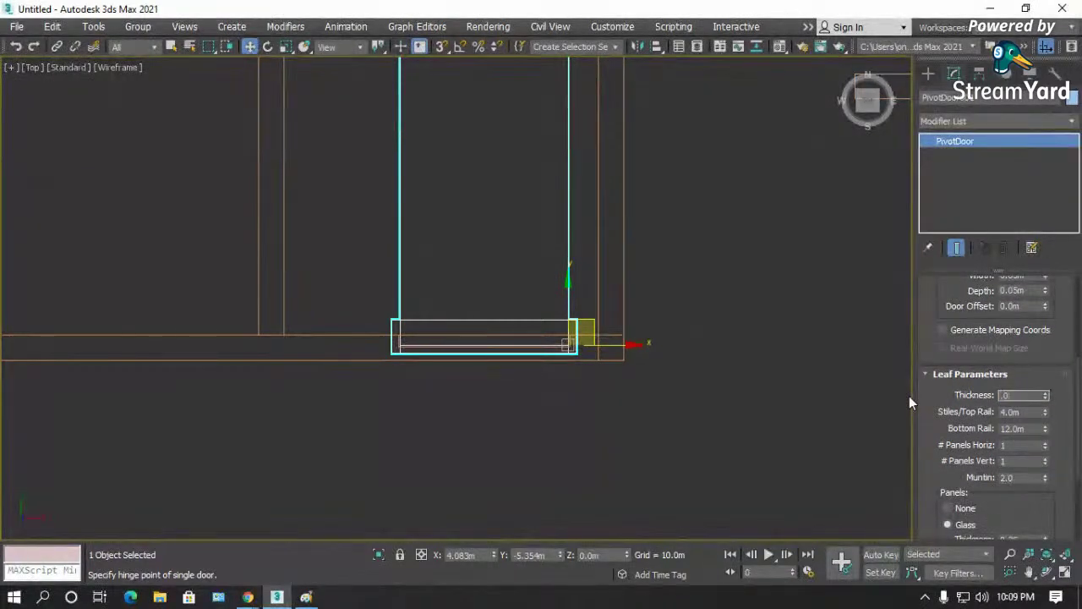
{"action": "key", "text": "Return"}
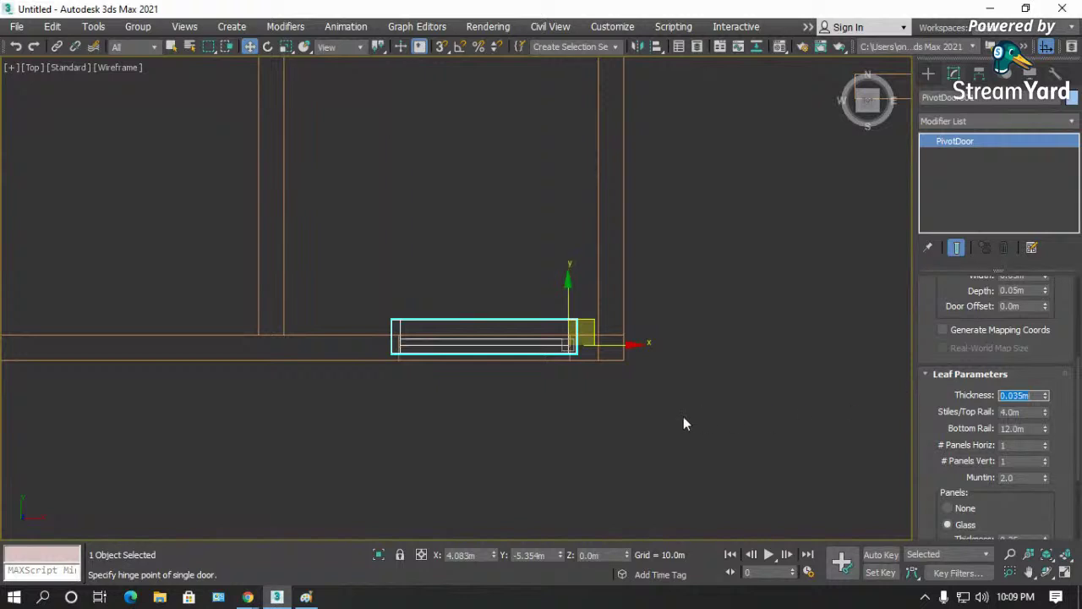
{"action": "left_click_drag", "start_coordinate": [617, 345], "coordinate": [602, 347]}
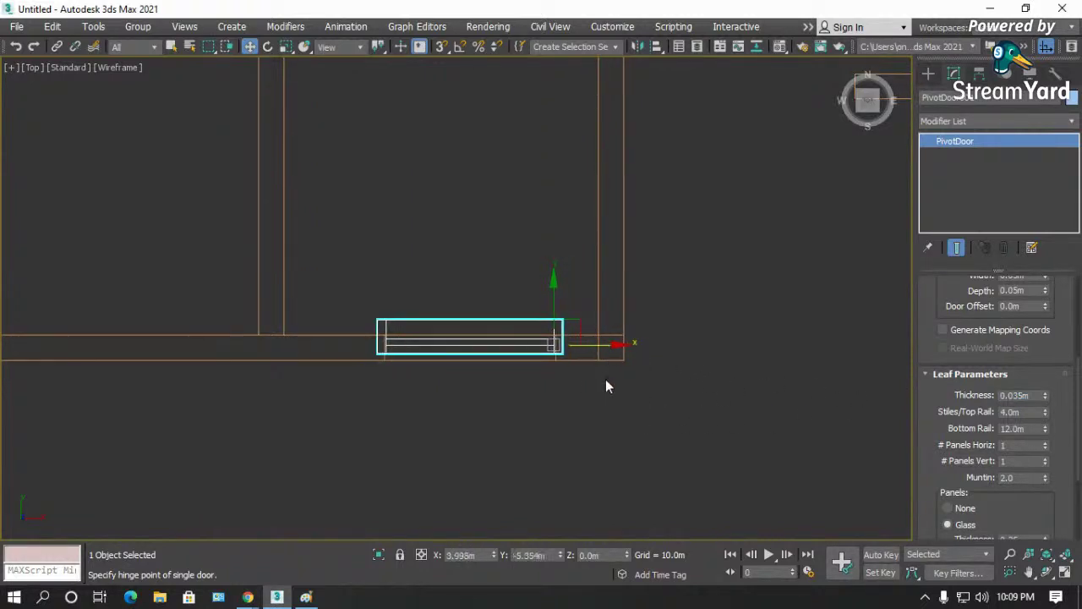
- Move the door up and down until it lines up with the wall opening
{"action": "left_click", "coordinate": [580, 400]}
{"action": "left_click", "coordinate": [553, 319]}
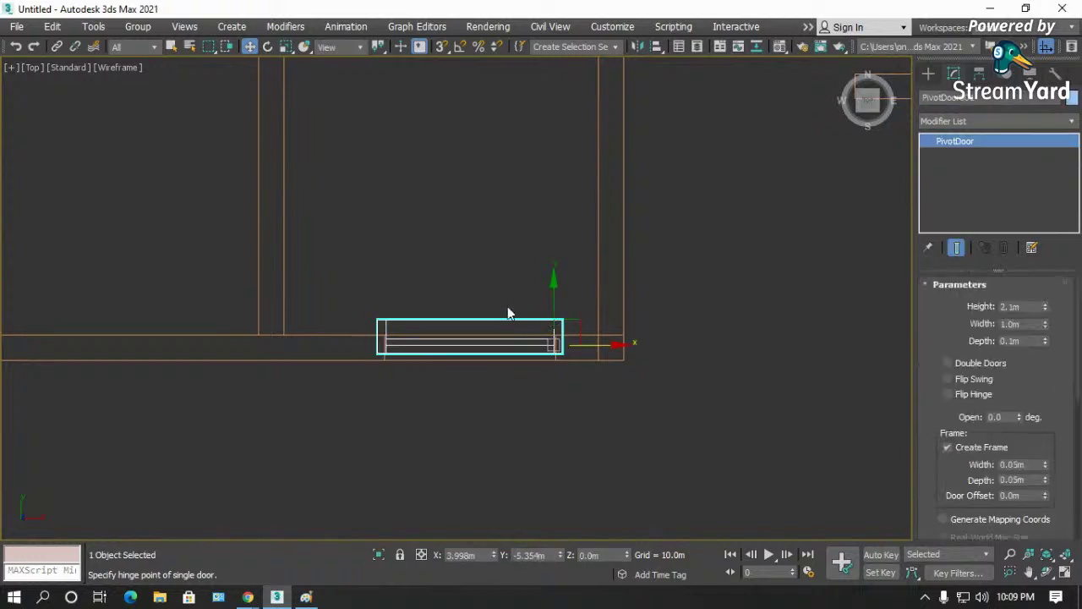
{"action": "left_click_drag", "start_coordinate": [553, 296], "coordinate": [553, 259]}
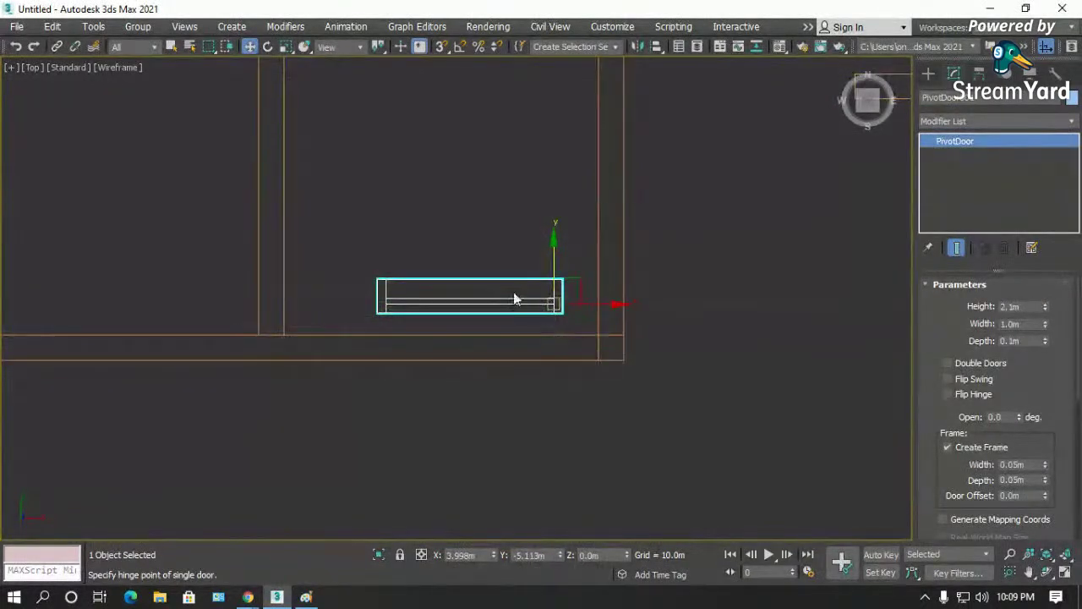
{"action": "scroll", "coordinate": [515, 288], "scroll_direction": "up", "scroll_amount": 3}
{"action": "left_click_drag", "start_coordinate": [592, 281], "coordinate": [592, 356]}
{"action": "scroll", "coordinate": [591, 445], "scroll_direction": "up", "scroll_amount": 4}
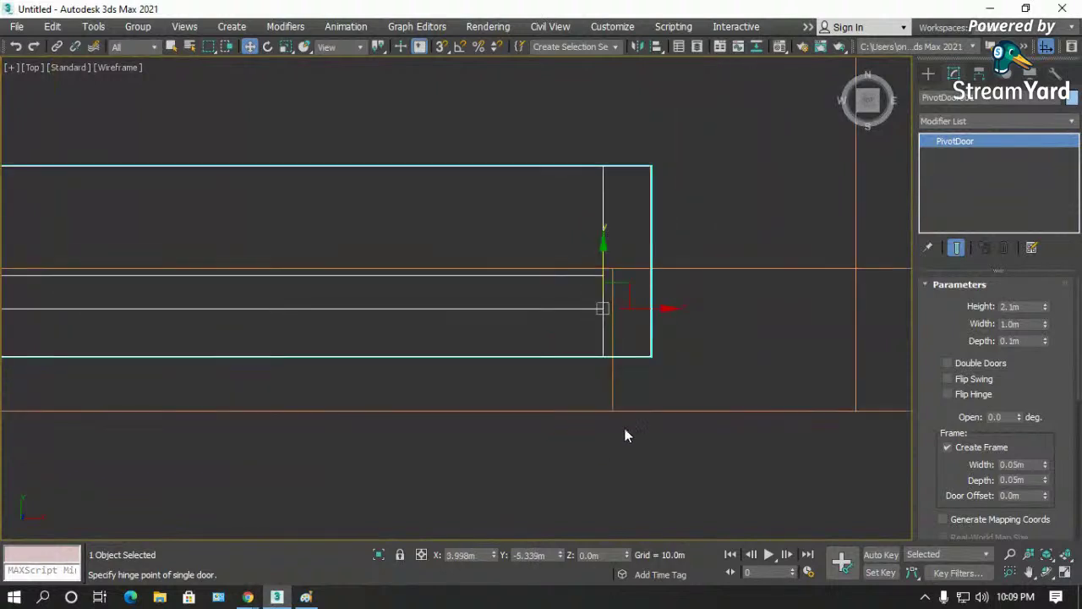
{"action": "scroll", "coordinate": [620, 415], "scroll_direction": "down", "scroll_amount": 1}
{"action": "left_click_drag", "start_coordinate": [623, 280], "coordinate": [624, 313]}
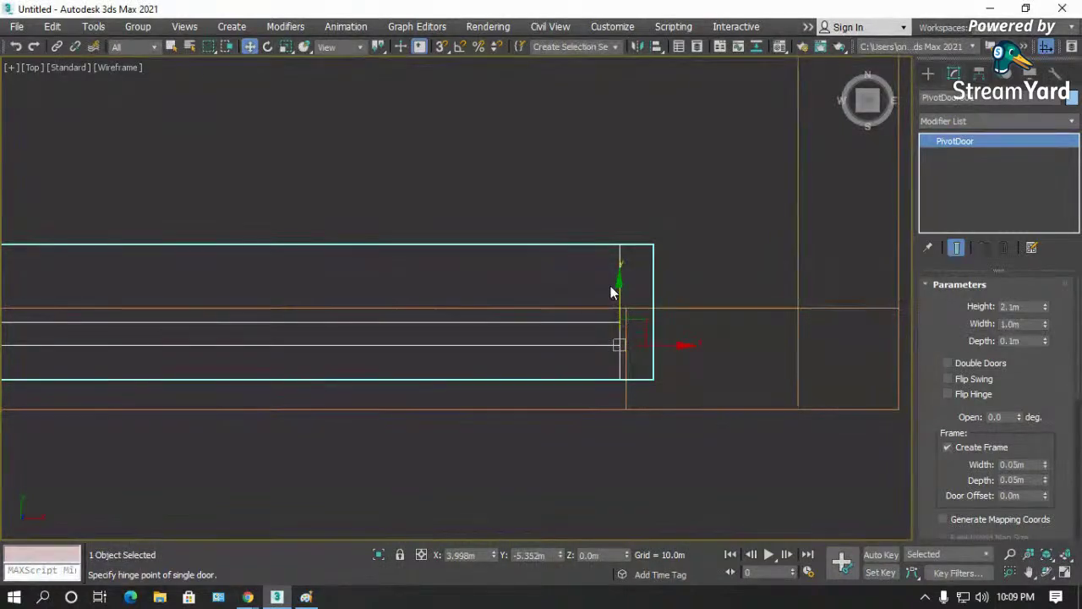
{"action": "left_click_drag", "start_coordinate": [621, 290], "coordinate": [622, 333]}
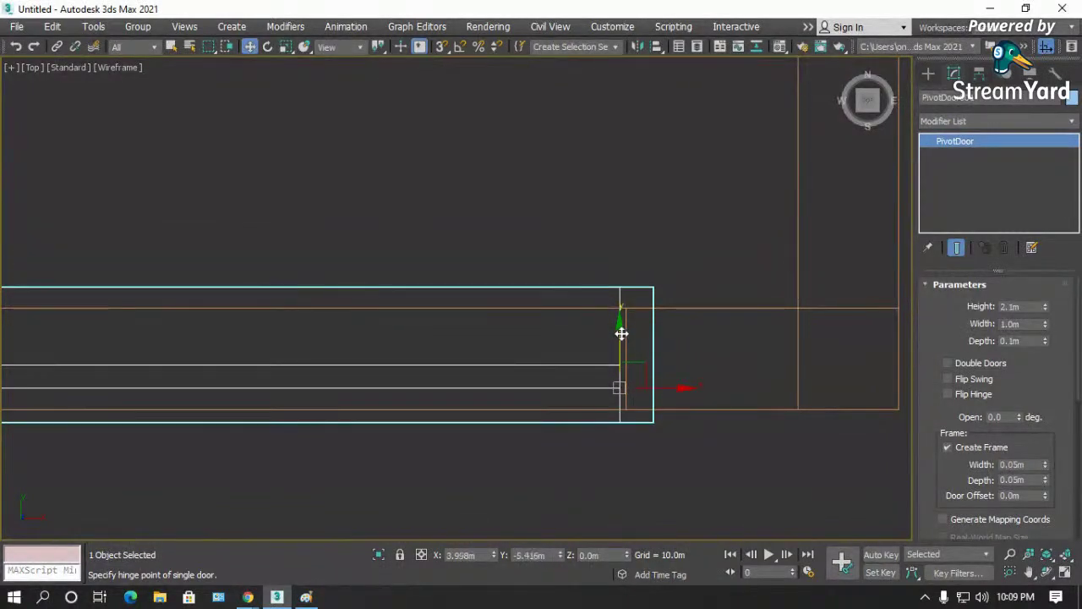
- Link the door to the wall as its parent, then move it into the opening
{"action": "left_click", "coordinate": [57, 46]}
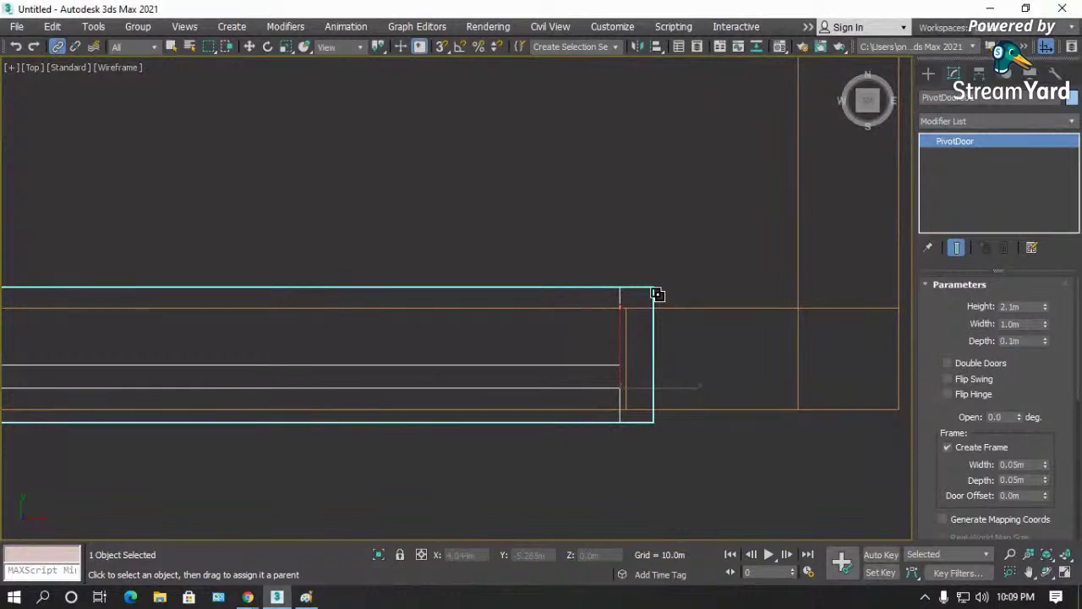
{"action": "left_click_drag", "start_coordinate": [664, 295], "coordinate": [692, 308]}
{"action": "left_click", "coordinate": [249, 46]}
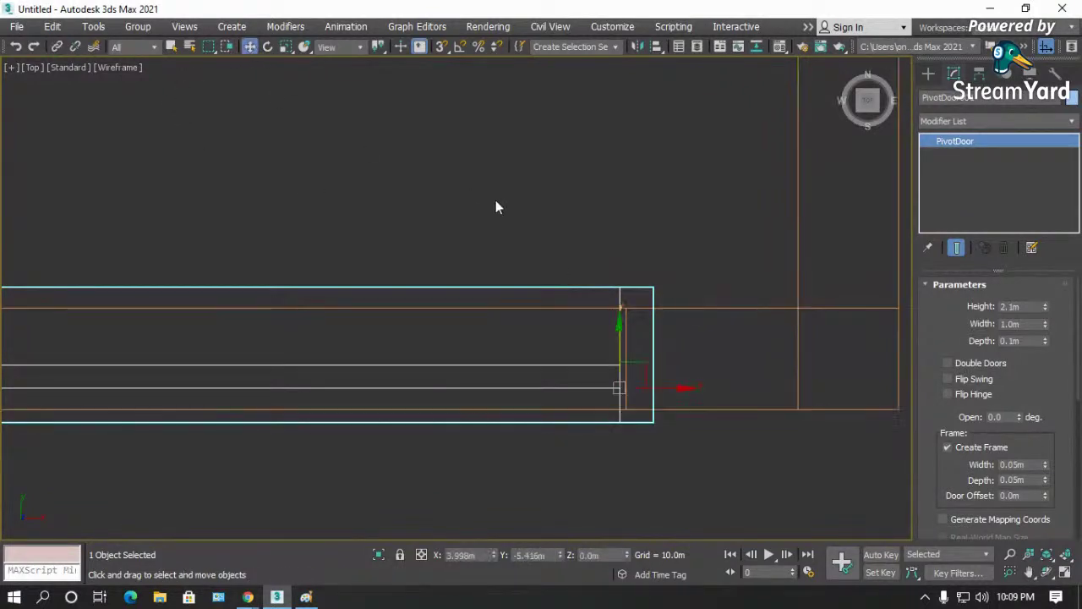
{"action": "left_click", "coordinate": [616, 280]}
{"action": "left_click", "coordinate": [626, 293]}
{"action": "scroll", "coordinate": [632, 298], "scroll_direction": "down", "scroll_amount": 3}
{"action": "mouse_move", "coordinate": [626, 305]}
{"action": "left_mouse_down"}
{"action": "mouse_move", "coordinate": [628, 225]}
{"action": "mouse_move", "coordinate": [629, 304]}
{"action": "left_mouse_up"}
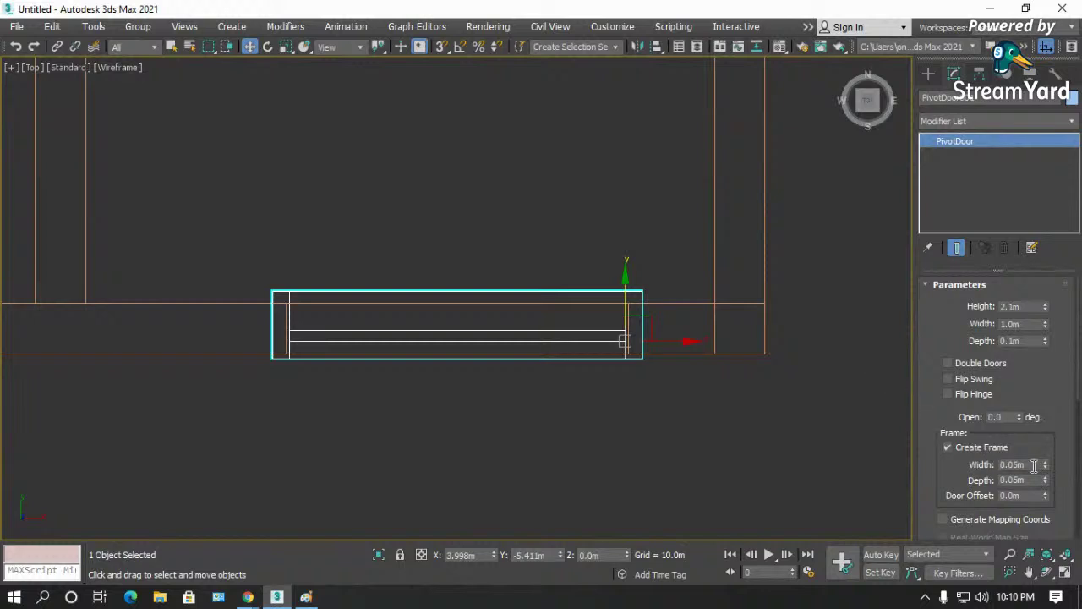
- Set the door's Door Offset to 0.02m within its frame
{"action": "left_click_drag", "start_coordinate": [967, 481], "coordinate": [967, 415]}
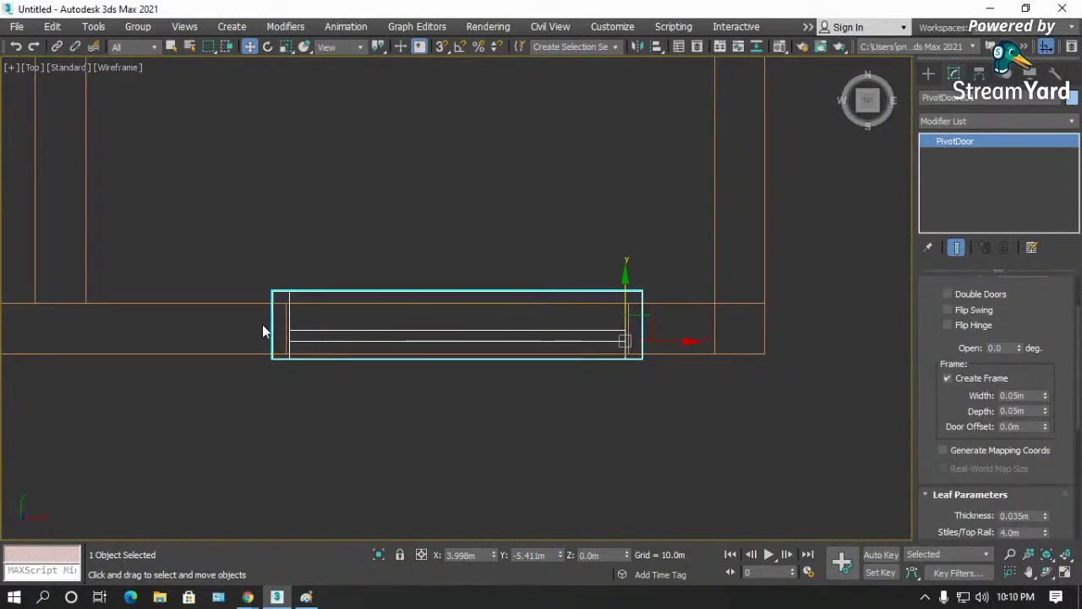
{"action": "scroll", "coordinate": [266, 331], "scroll_direction": "up", "scroll_amount": 4}
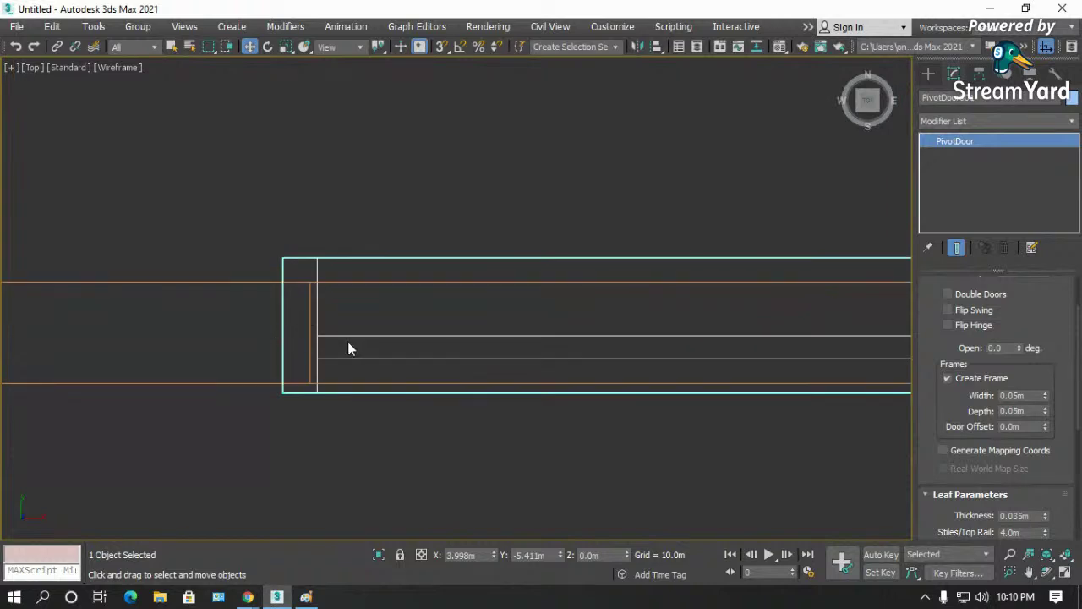
{"action": "left_click_drag", "start_coordinate": [1047, 427], "coordinate": [1047, 423]}
{"action": "right_click", "coordinate": [1047, 426]}
{"action": "left_click_drag", "start_coordinate": [950, 415], "coordinate": [949, 514]}
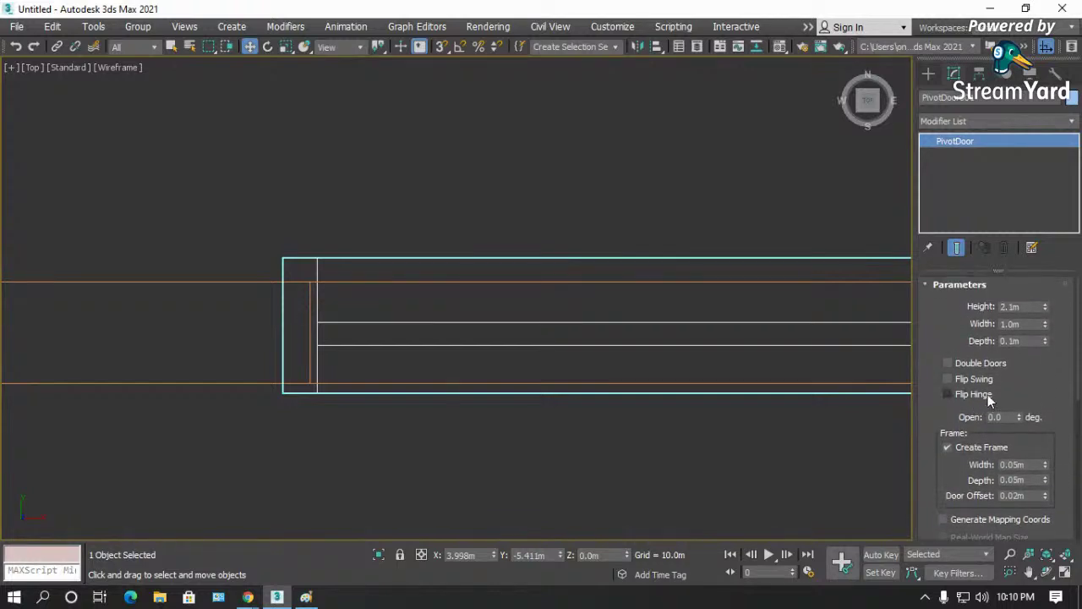
{"action": "scroll", "coordinate": [300, 396], "scroll_direction": "down", "scroll_amount": 2}
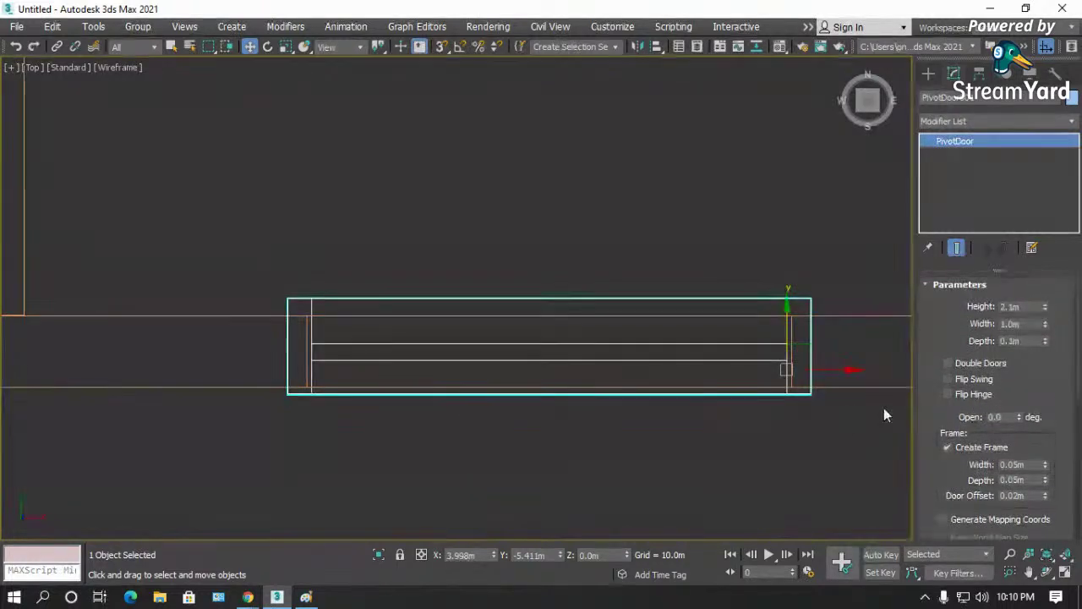
- Preview the door's swing and enable Flip Swing so it opens to the other side
{"action": "left_click_drag", "start_coordinate": [1021, 417], "coordinate": [1012, 339]}
{"action": "scroll", "coordinate": [496, 314], "scroll_direction": "down", "scroll_amount": 3}
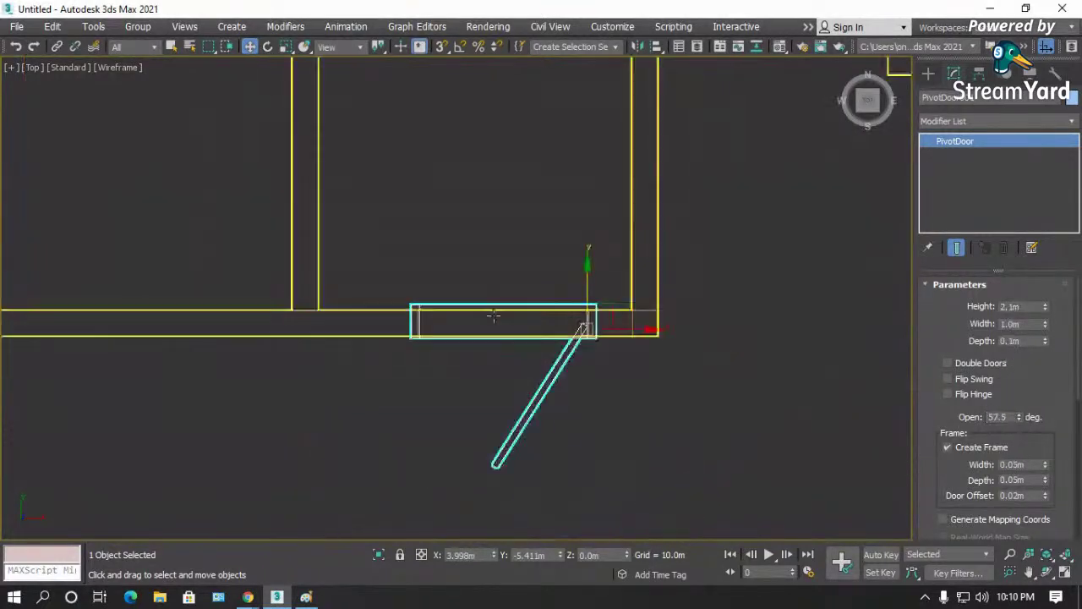
{"action": "left_click_drag", "start_coordinate": [1020, 416], "coordinate": [985, 435]}
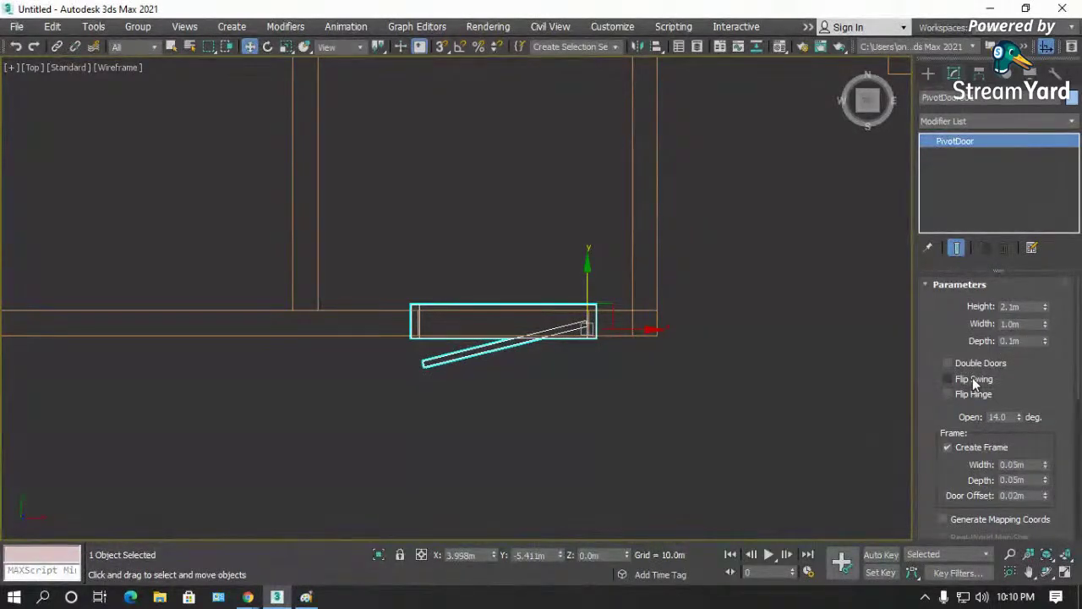
{"action": "left_click", "coordinate": [973, 378]}
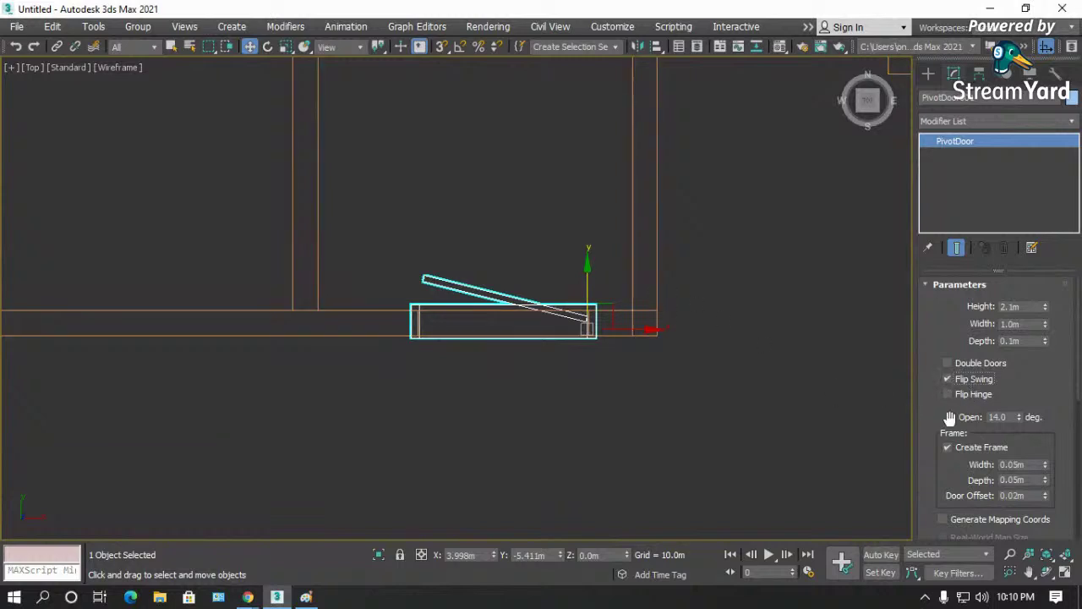
{"action": "left_click_drag", "start_coordinate": [1018, 417], "coordinate": [1018, 360]}
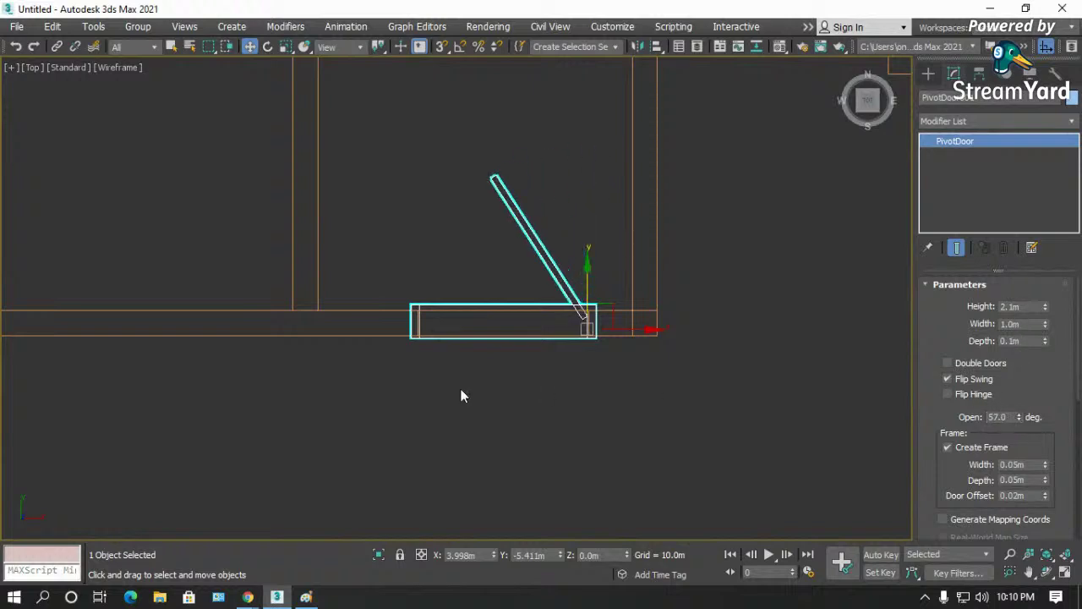
- Toggle Flip Hinge on and back off, then set the Open angle to 0 degrees
{"action": "left_click", "coordinate": [948, 394]}
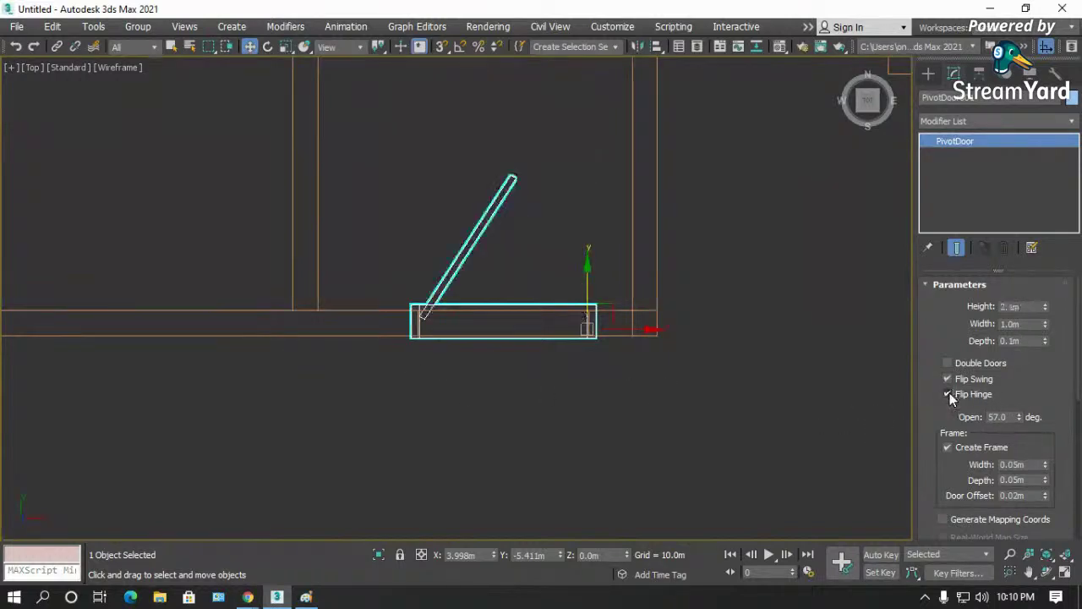
{"action": "left_click", "coordinate": [949, 394]}
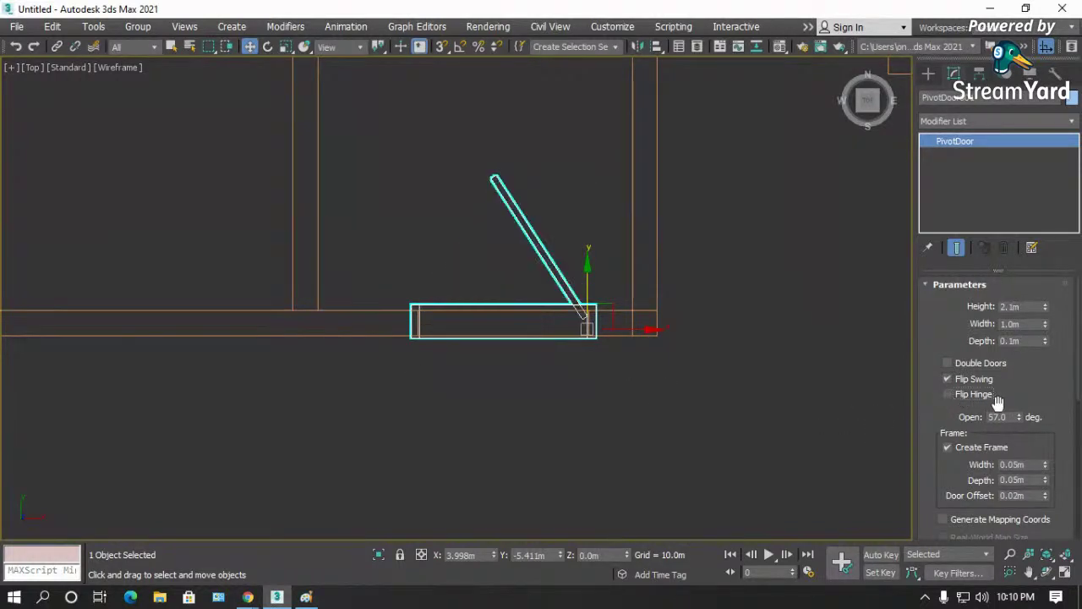
{"action": "left_click", "coordinate": [1000, 417]}
{"action": "type", "text": "0"}
{"action": "key", "text": "Return"}
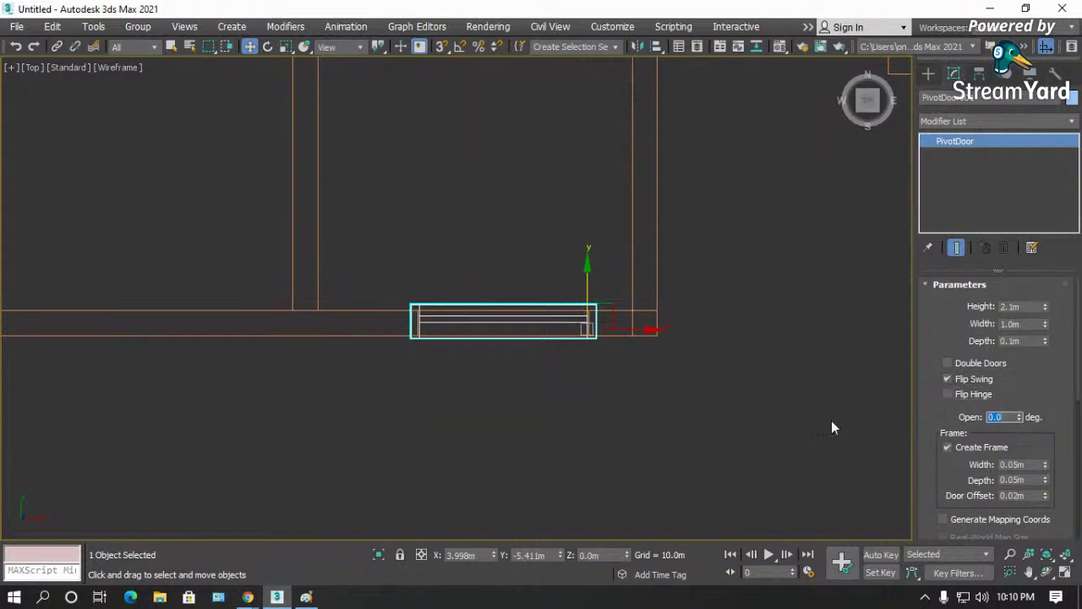
{"action": "left_click_drag", "start_coordinate": [988, 472], "coordinate": [984, 369]}
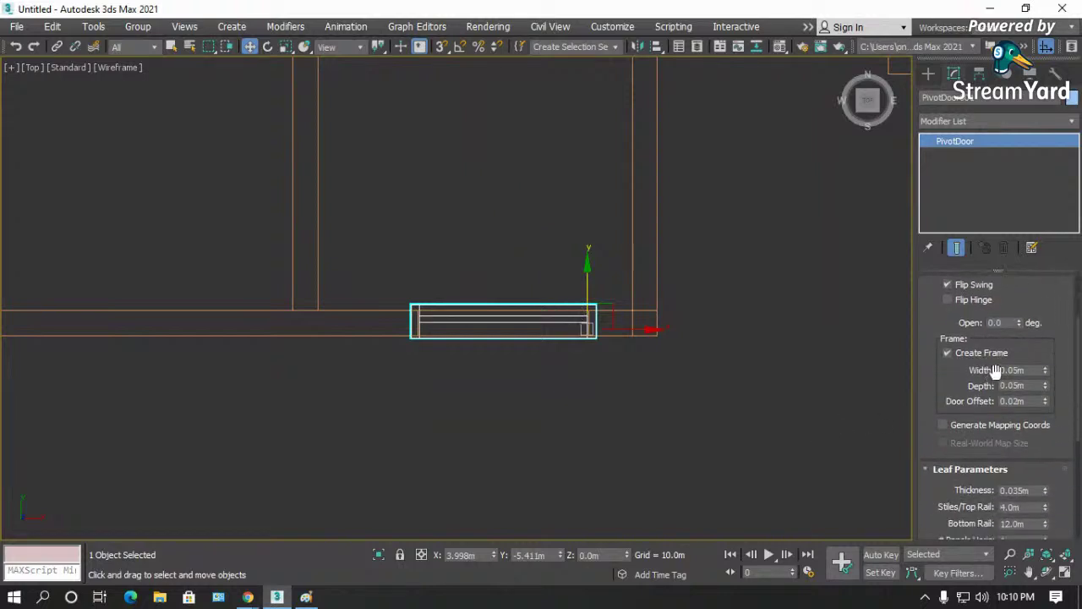
- Set Stiles/Top Rail to 0.15m, Bottom Rail to 0.2m and Muntin to 0.03
{"action": "left_click_drag", "start_coordinate": [950, 489], "coordinate": [960, 382]}
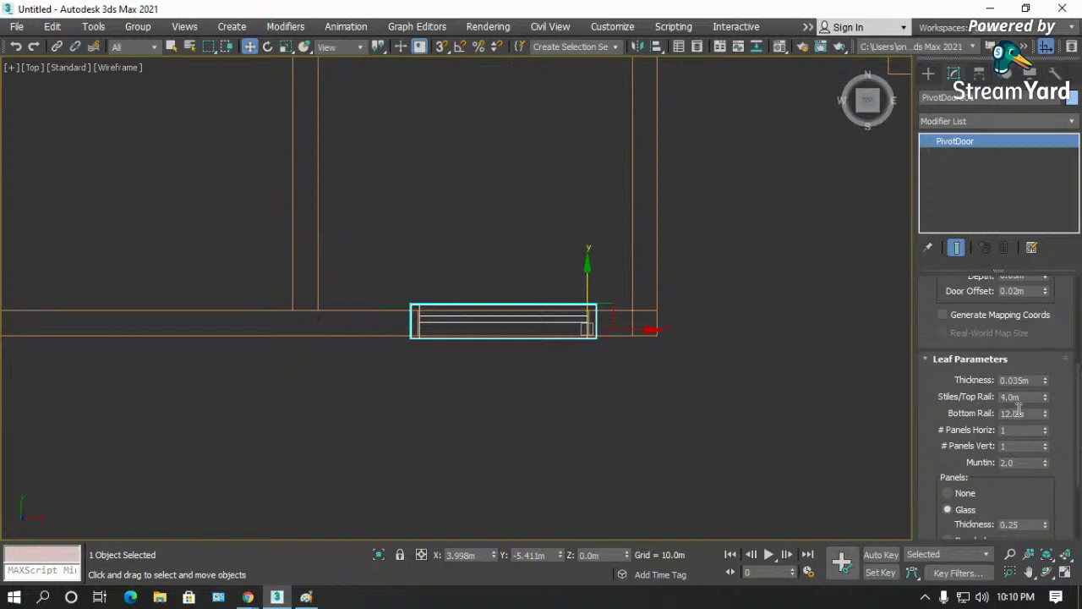
{"action": "double_click", "coordinate": [1031, 396]}
{"action": "type", "text": "0.15"}
{"action": "key", "text": "Return"}
{"action": "left_click", "coordinate": [1027, 414]}
{"action": "type", "text": "0.2"}
{"action": "key", "text": "Return"}
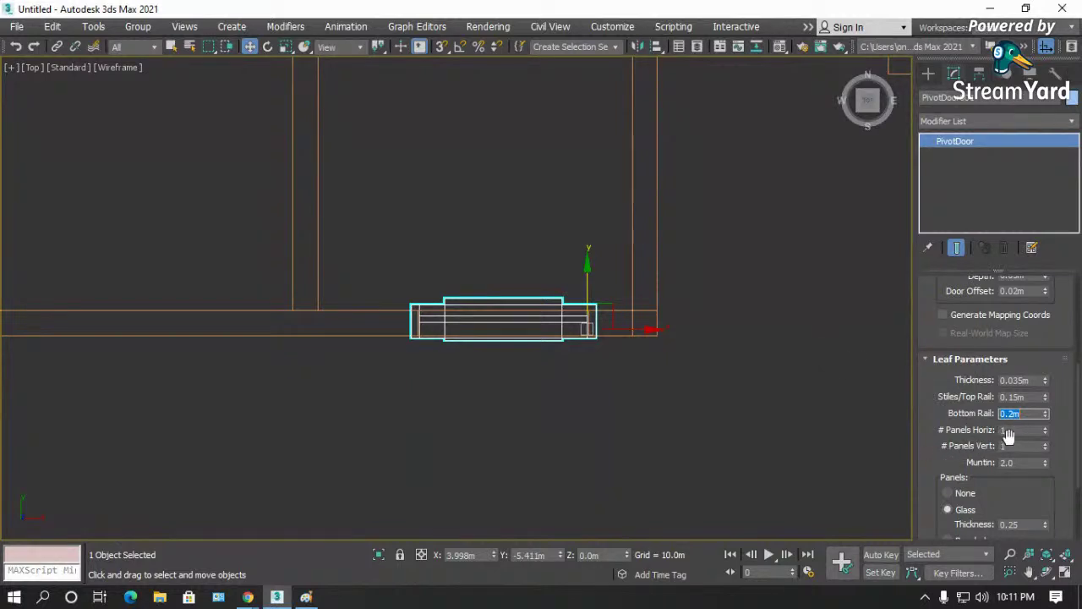
{"action": "left_click", "coordinate": [1021, 463]}
{"action": "type", "text": "0.05"}
{"action": "key", "text": "Return"}
{"action": "type", "text": "0.03"}
{"action": "key", "text": "Return"}
- Keep the glass panel option and set the glass Thickness to 0.012m
{"action": "left_click_drag", "start_coordinate": [949, 460], "coordinate": [947, 401]}
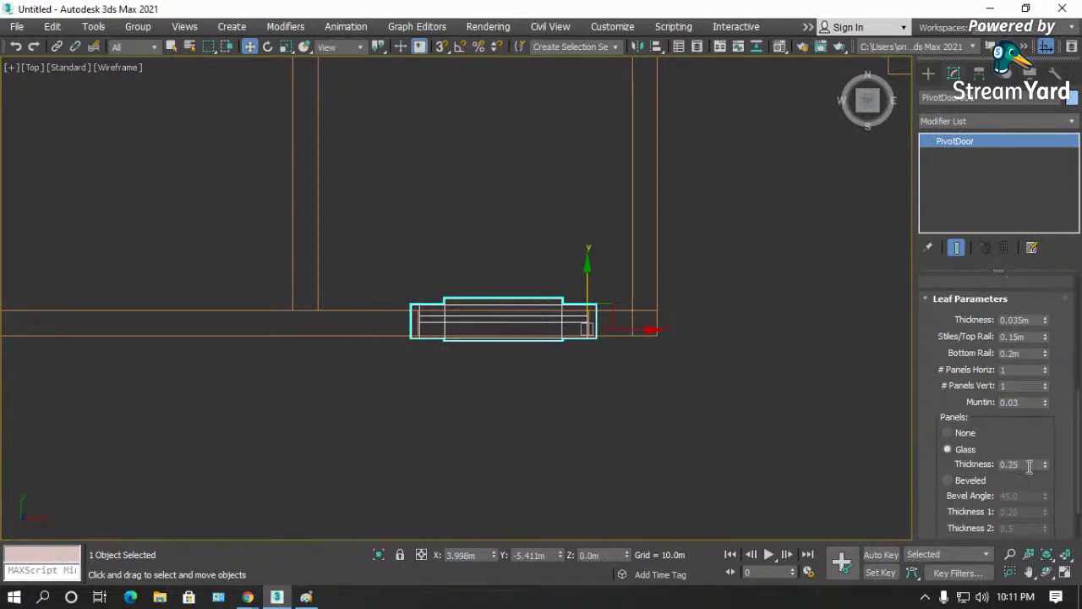
{"action": "left_click", "coordinate": [964, 434]}
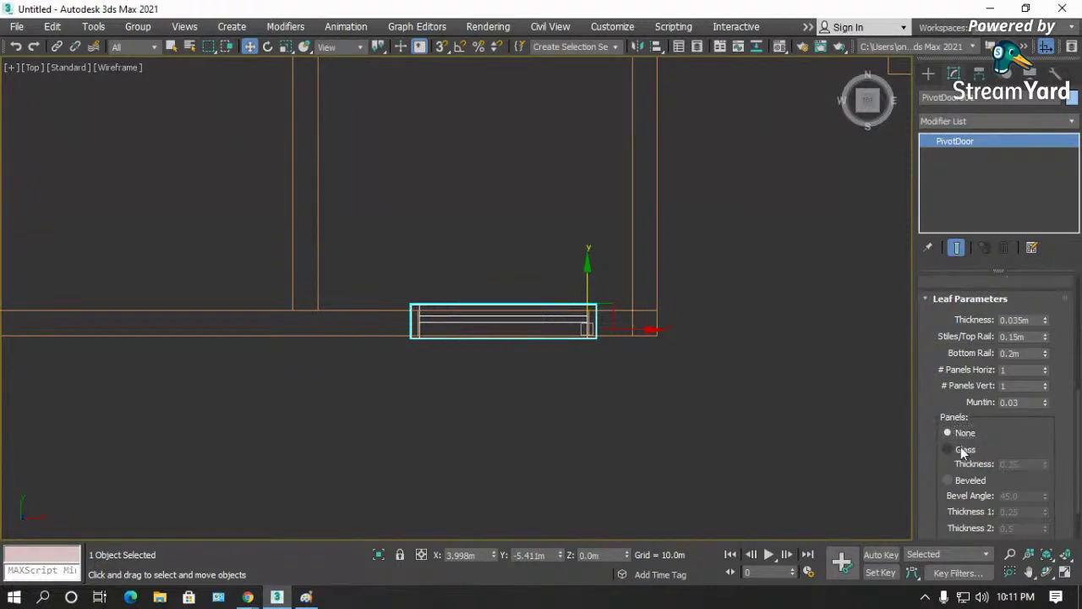
{"action": "left_click", "coordinate": [962, 449]}
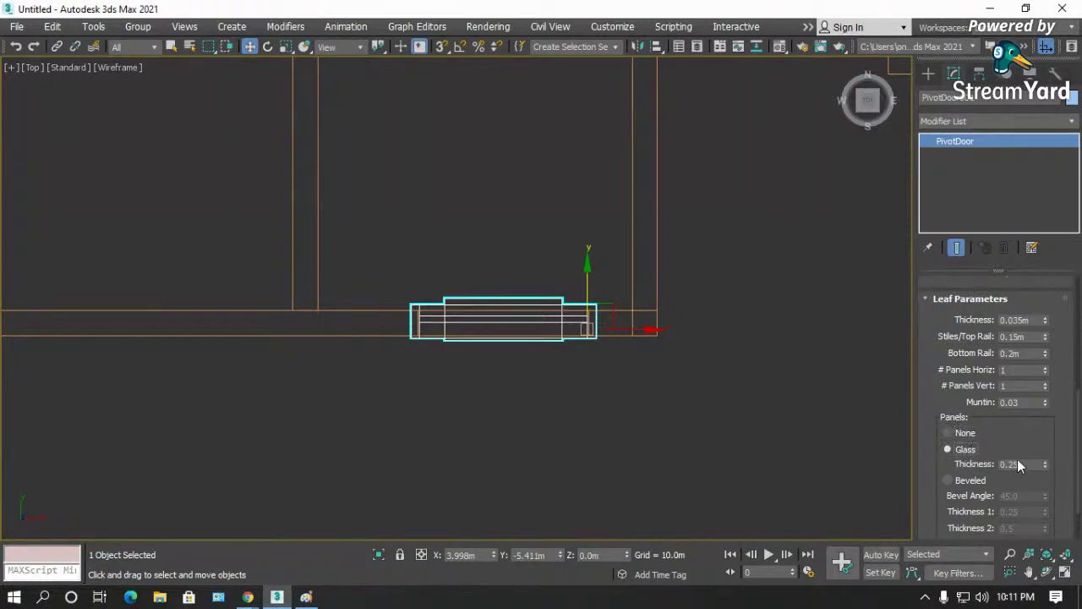
{"action": "left_click_drag", "start_coordinate": [1026, 463], "coordinate": [920, 464]}
{"action": "type", "text": "0"}
{"action": "key", "text": "Return"}
{"action": "type", "text": "7"}
{"action": "key", "text": "Return"}
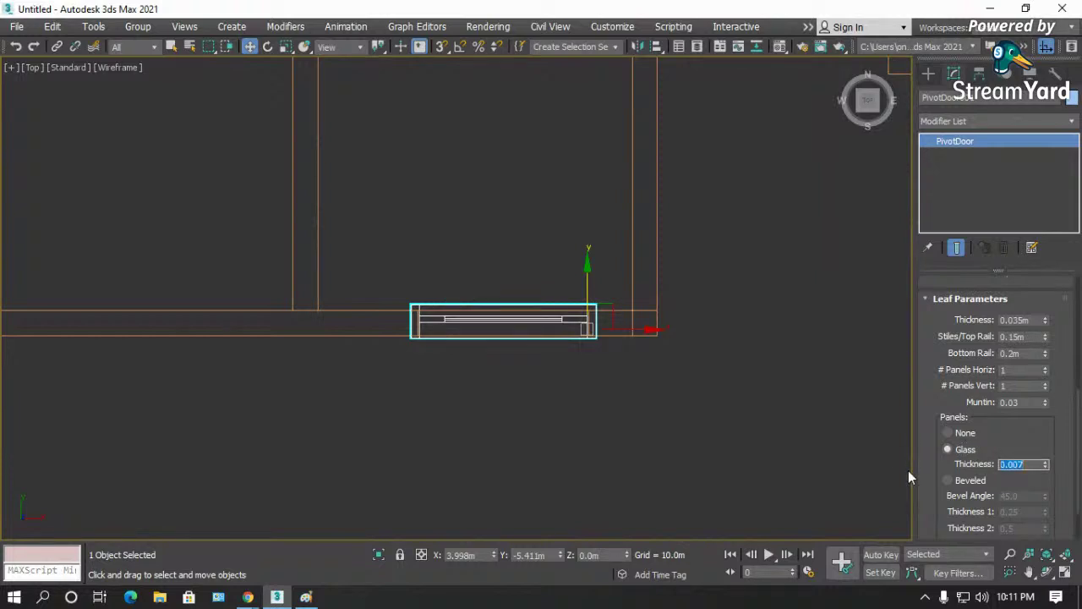
{"action": "scroll", "coordinate": [650, 341], "scroll_direction": "up", "scroll_amount": 5}
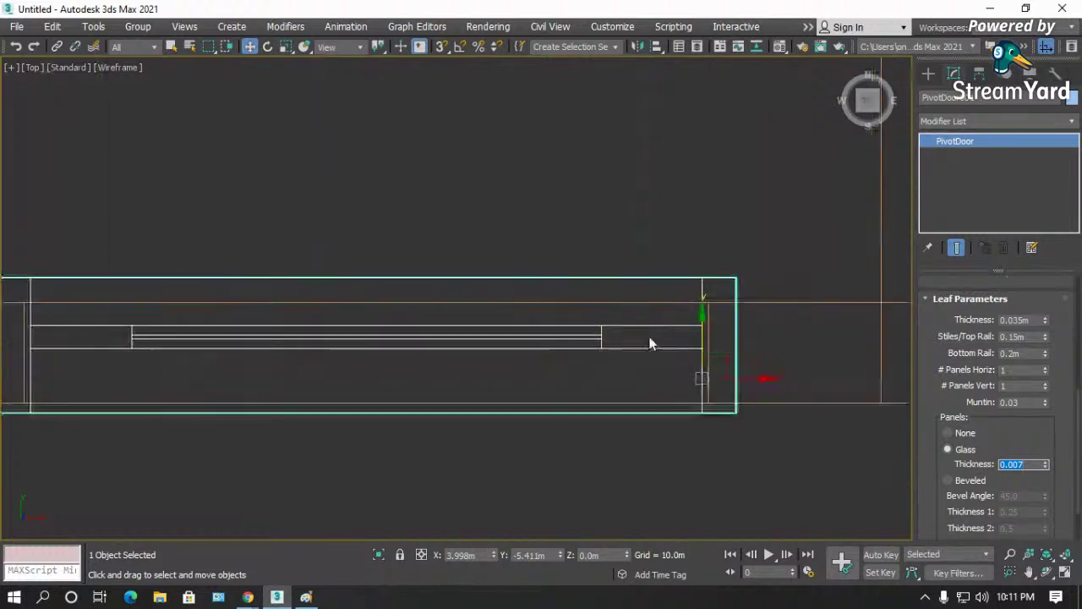
{"action": "type", "text": ".012"}
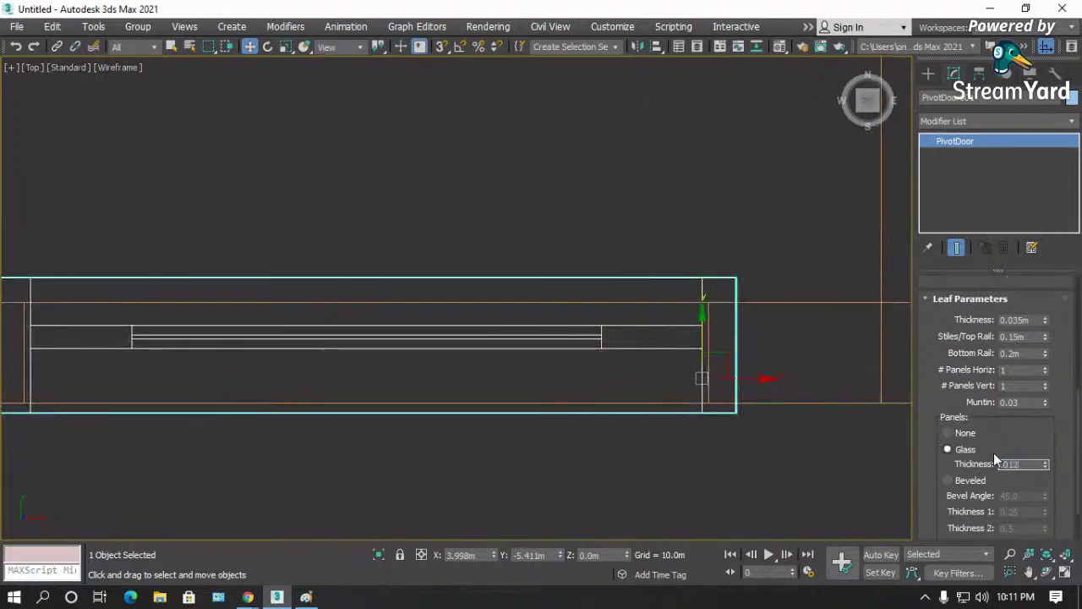
{"action": "key", "text": "Return"}
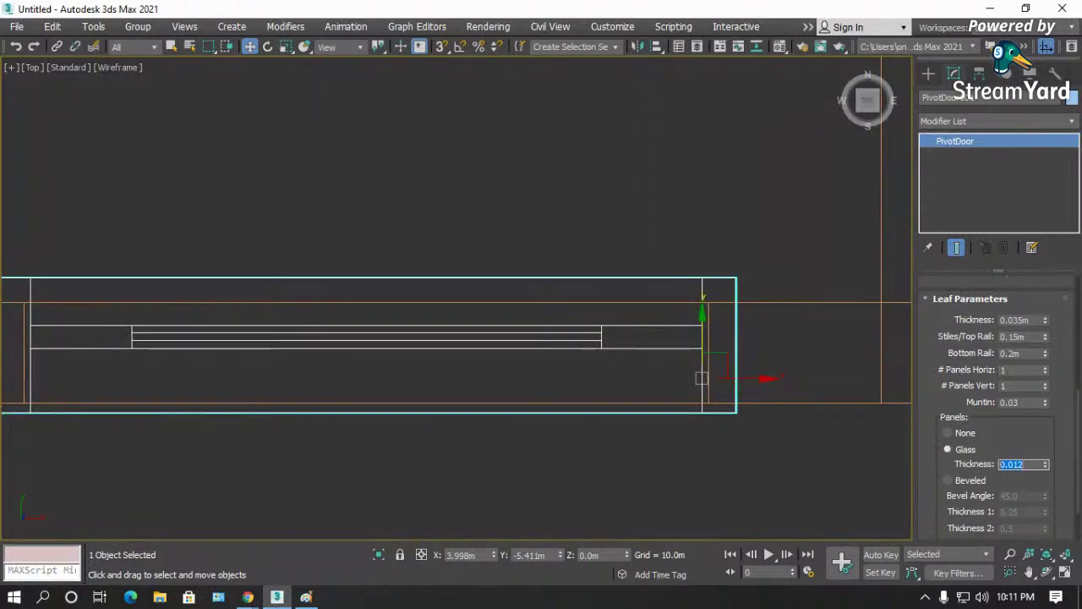
- Switch to the Perspective view and orbit to face the door head-on
{"action": "scroll", "coordinate": [943, 379], "scroll_direction": "down", "scroll_amount": 2}
{"action": "scroll", "coordinate": [677, 465], "scroll_direction": "down", "scroll_amount": 3}
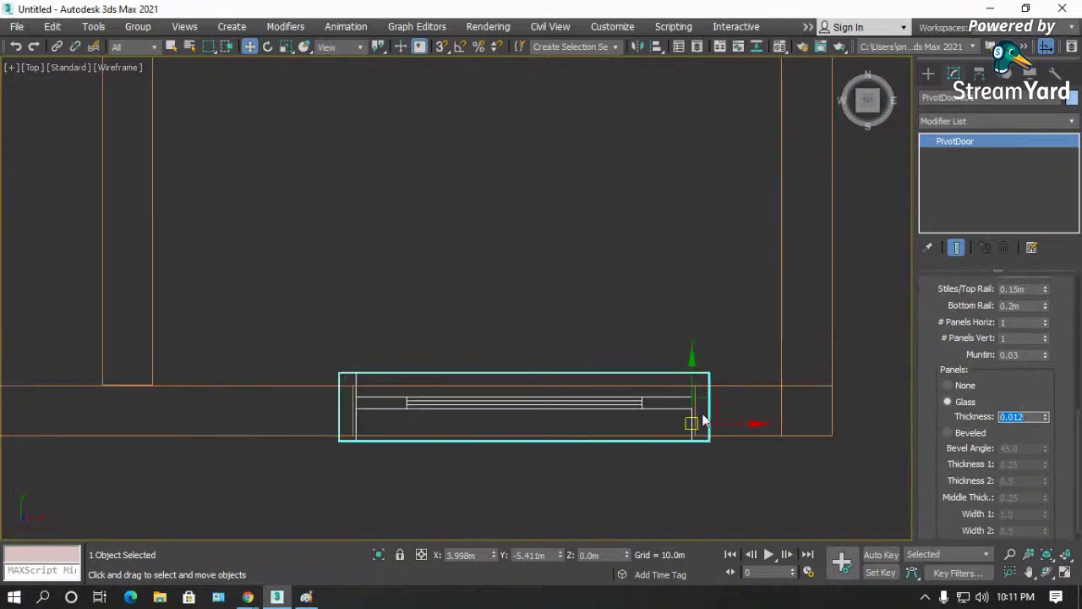
{"action": "scroll", "coordinate": [605, 413], "scroll_direction": "down", "scroll_amount": 2}
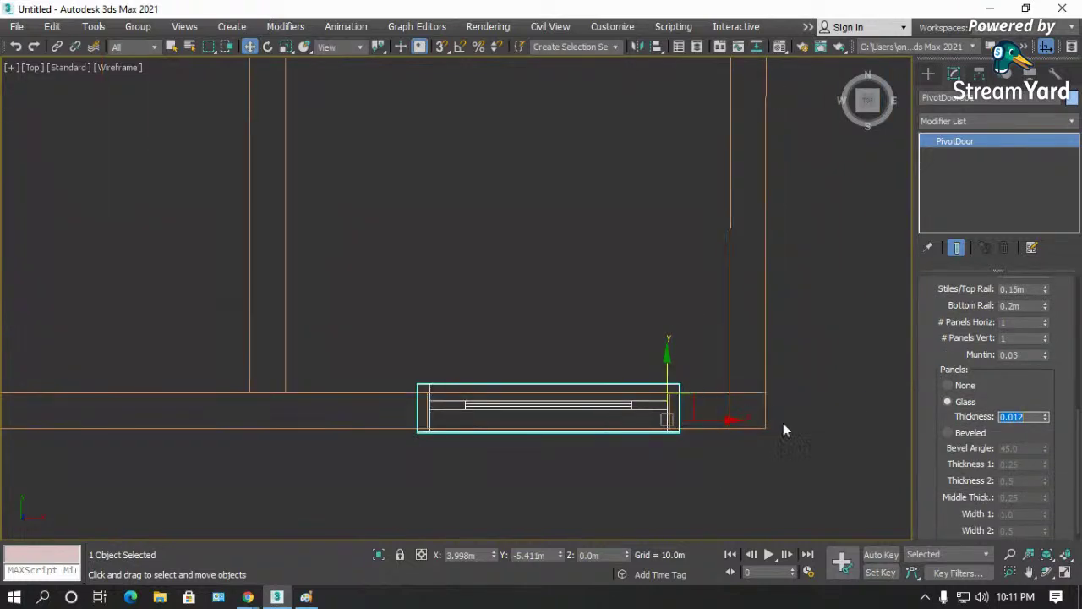
{"action": "left_click_drag", "start_coordinate": [935, 485], "coordinate": [933, 472]}
{"action": "scroll", "coordinate": [436, 334], "scroll_direction": "down", "scroll_amount": 2}
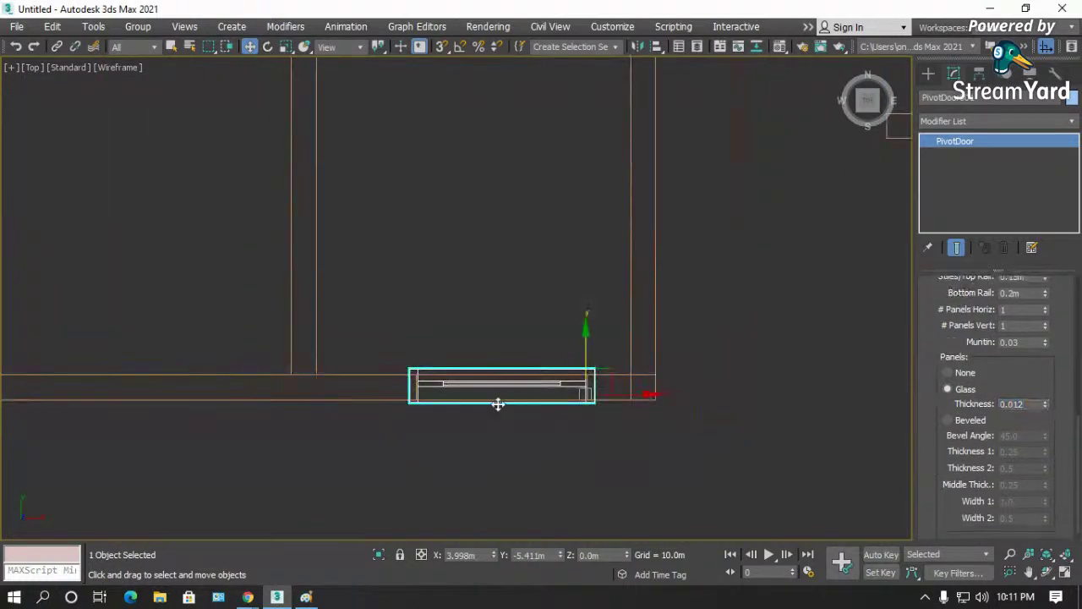
{"action": "key", "text": "p"}
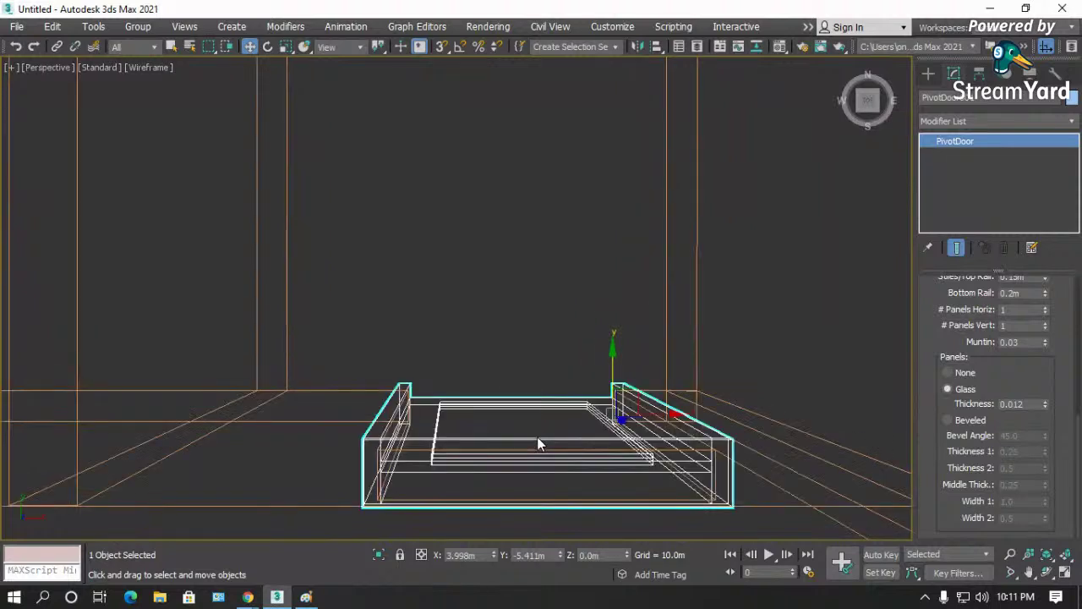
{"action": "middle_click_drag", "start_coordinate": [537, 436], "coordinate": [539, 442], "text": "alt"}
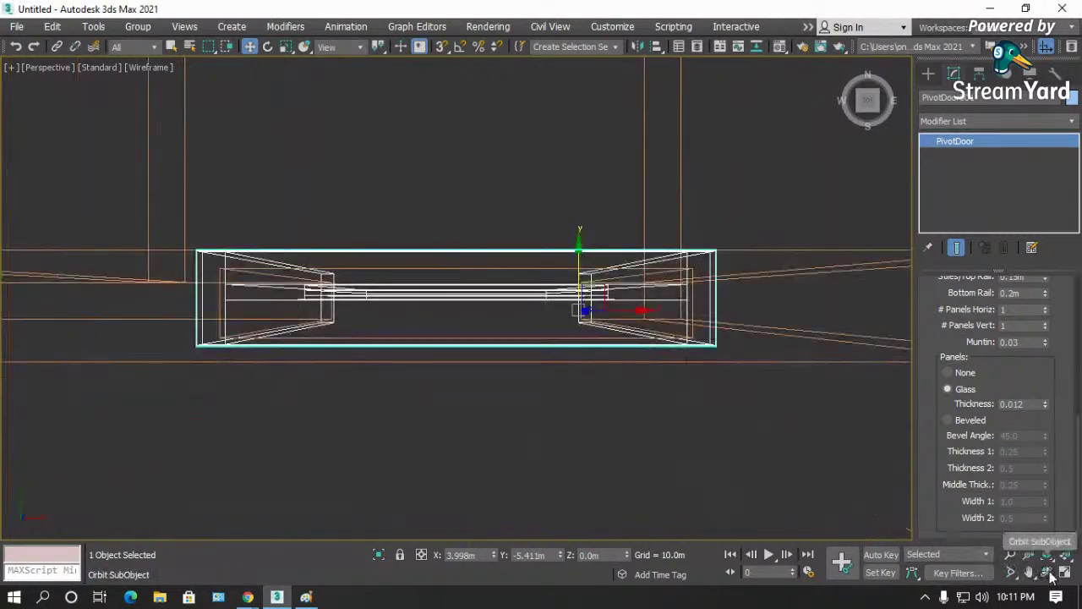
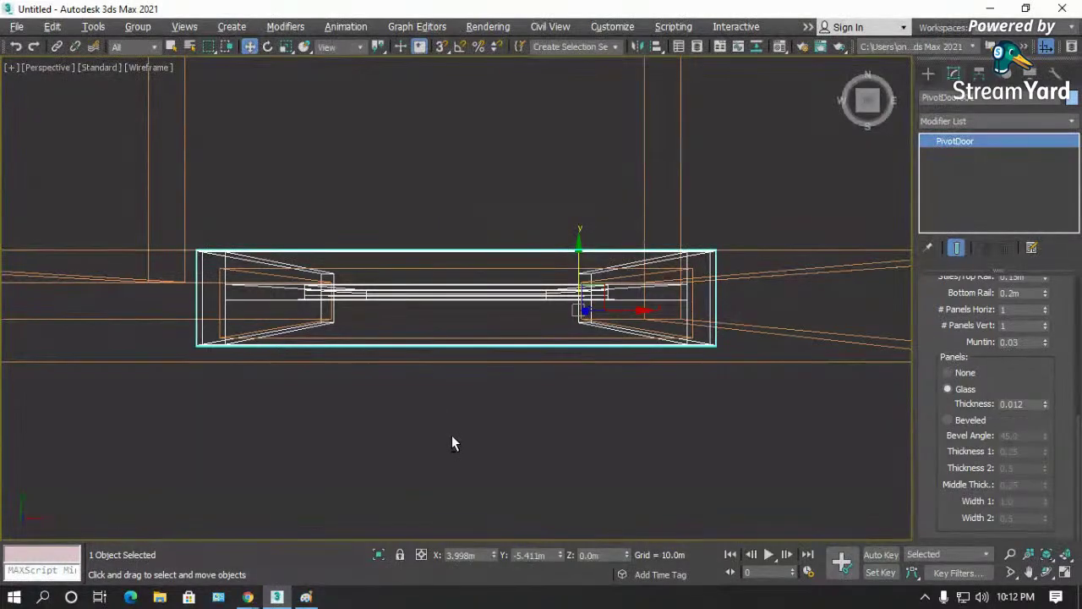
- Orbit under the door and switch the viewport to shaded Edged Faces display
{"action": "middle_click_drag", "start_coordinate": [456, 435], "coordinate": [413, 350], "text": "alt"}
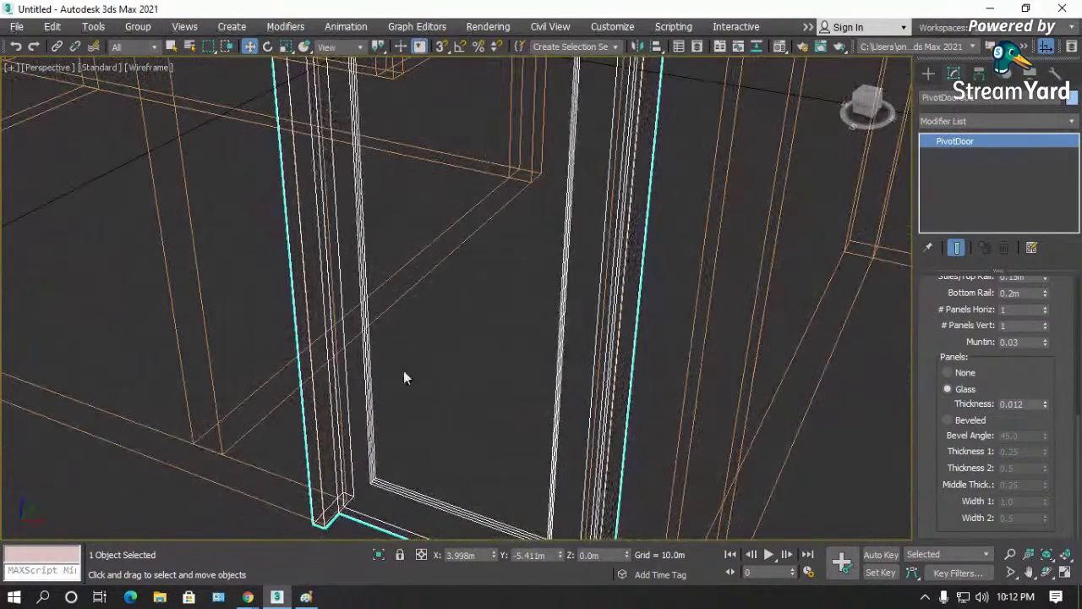
{"action": "scroll", "coordinate": [406, 377], "scroll_direction": "down", "scroll_amount": 5}
{"action": "key", "text": "F3"}
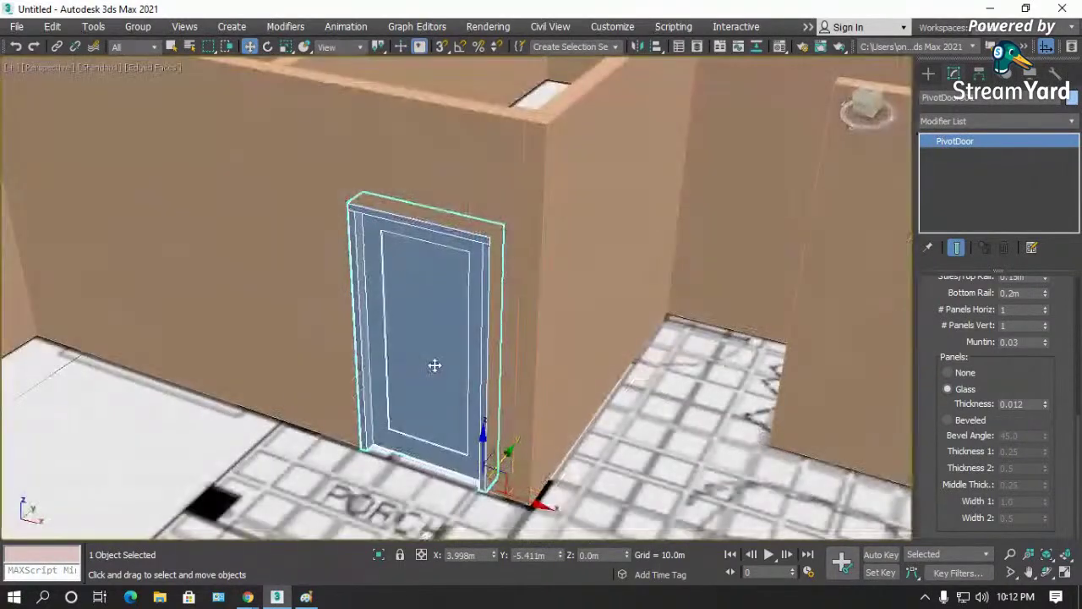
- Bring the pivot door's Leaf Parameters rollout into view while orbiting around the door
{"action": "scroll", "coordinate": [406, 474], "scroll_direction": "up", "scroll_amount": 3}
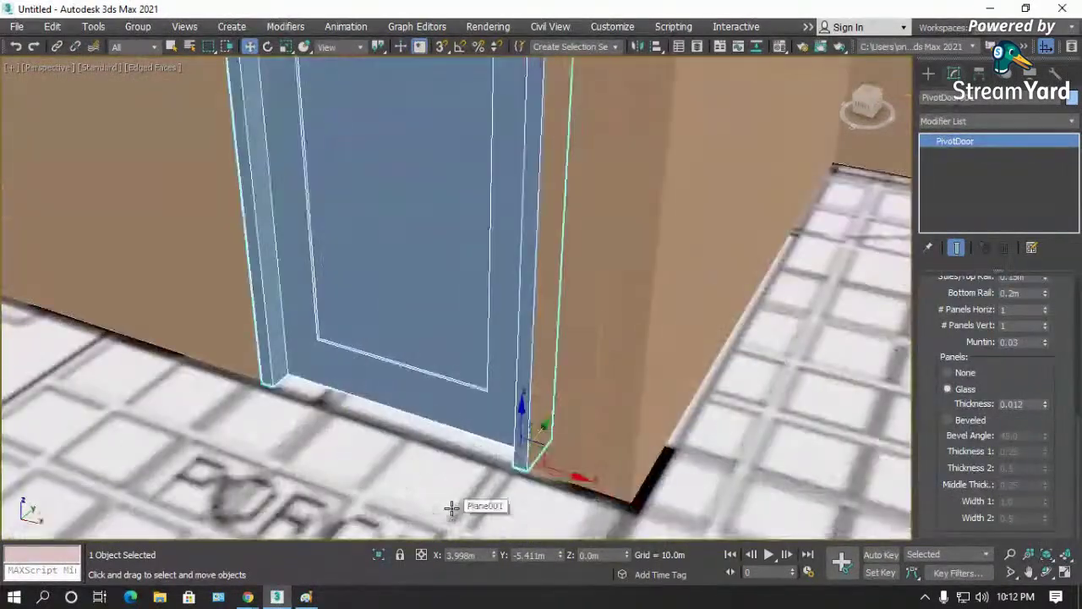
{"action": "scroll", "coordinate": [460, 234], "scroll_direction": "down", "scroll_amount": 4}
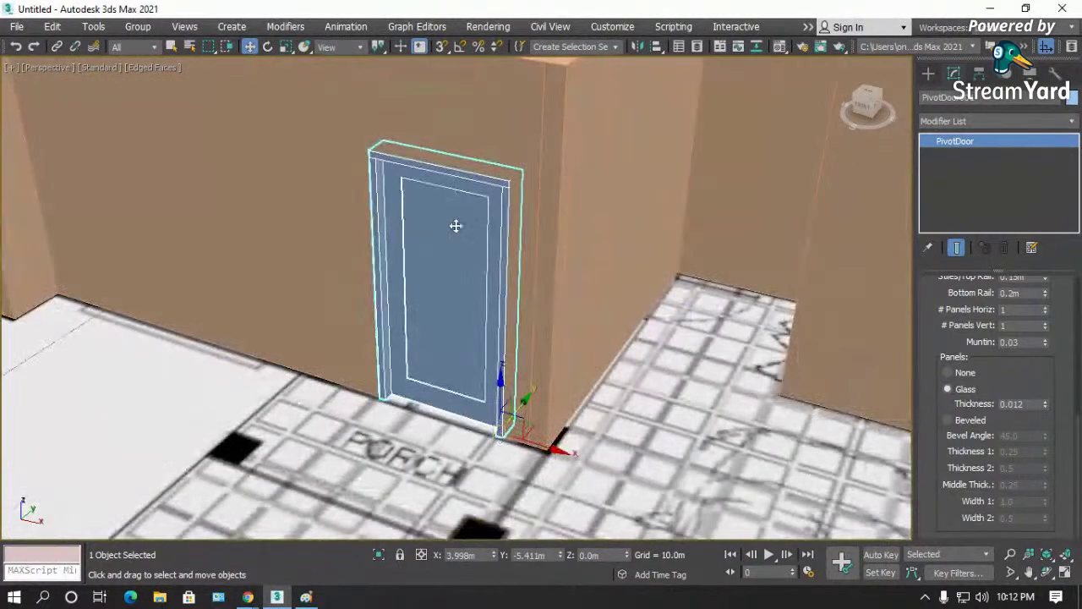
{"action": "scroll", "coordinate": [450, 215], "scroll_direction": "up", "scroll_amount": 5}
{"action": "scroll", "coordinate": [353, 134], "scroll_direction": "up", "scroll_amount": 2}
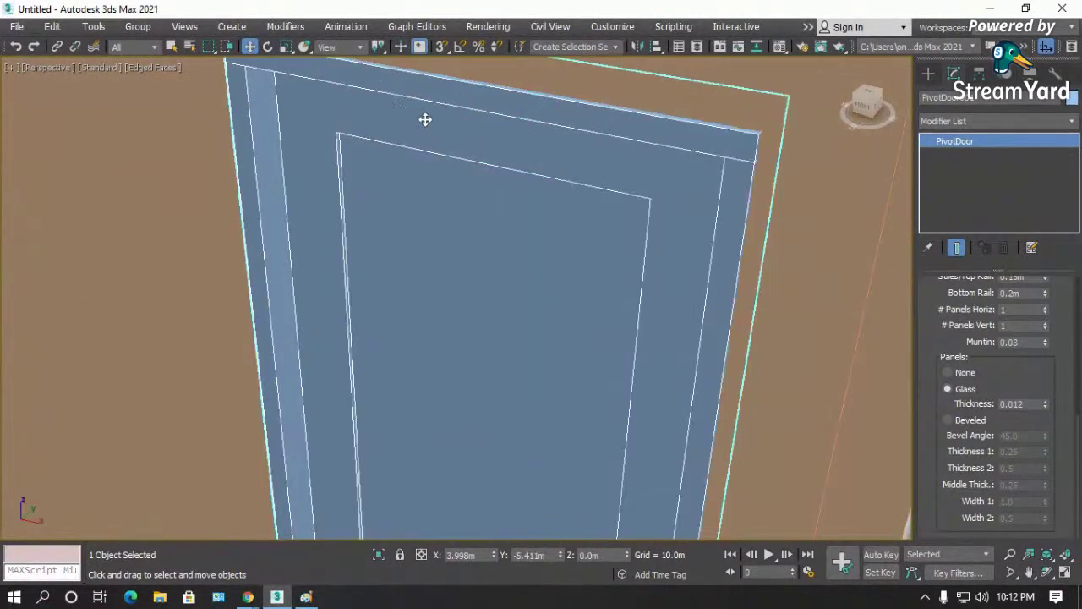
{"action": "scroll", "coordinate": [423, 119], "scroll_direction": "down", "scroll_amount": 5}
{"action": "scroll", "coordinate": [502, 483], "scroll_direction": "up", "scroll_amount": 2}
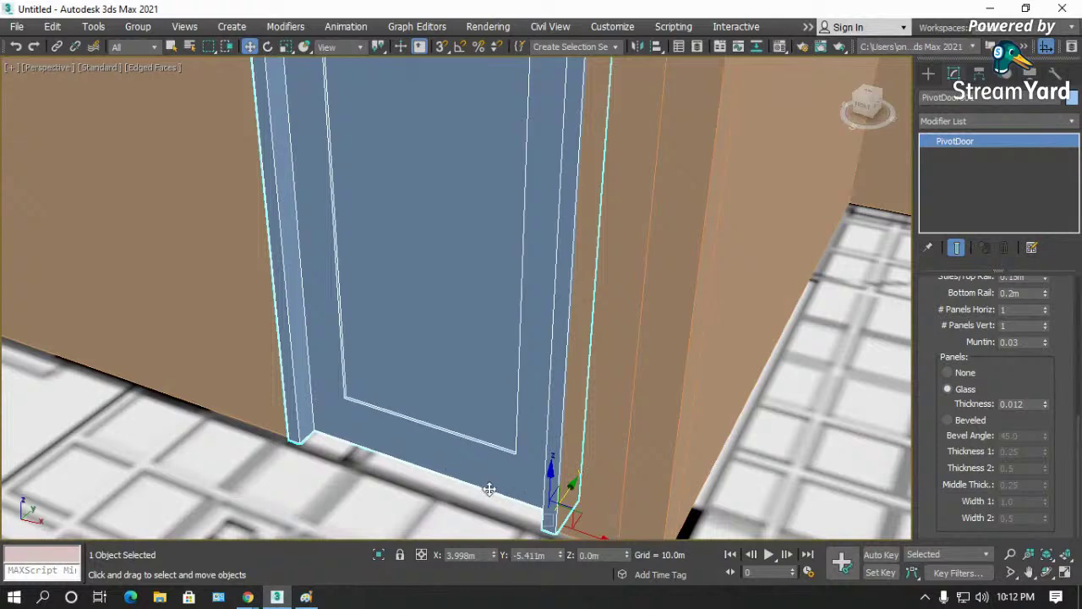
{"action": "scroll", "coordinate": [483, 476], "scroll_direction": "down", "scroll_amount": 3}
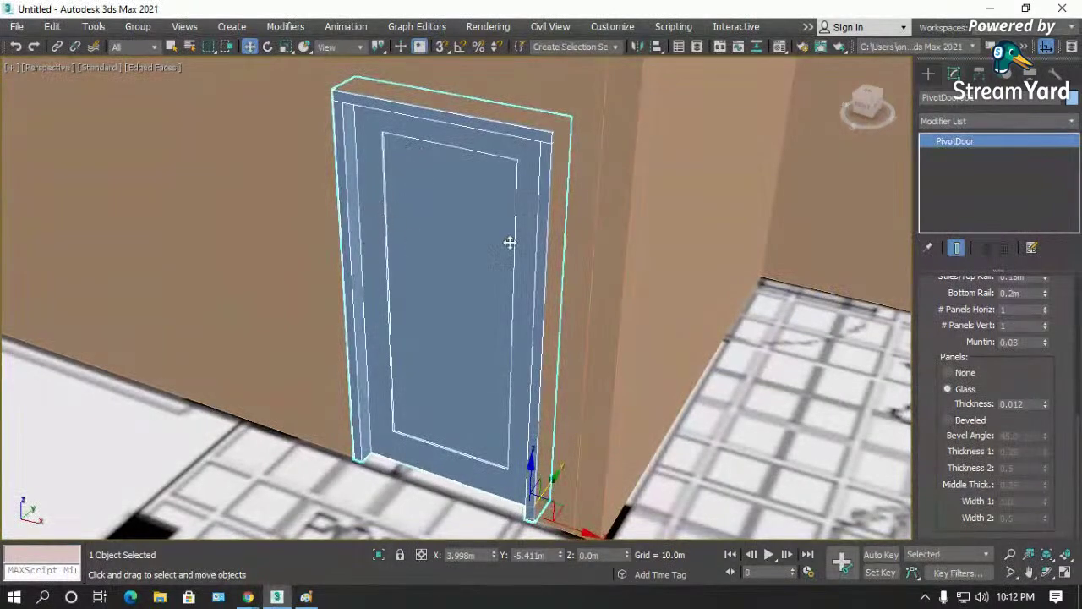
{"action": "scroll", "coordinate": [498, 138], "scroll_direction": "up", "scroll_amount": 1}
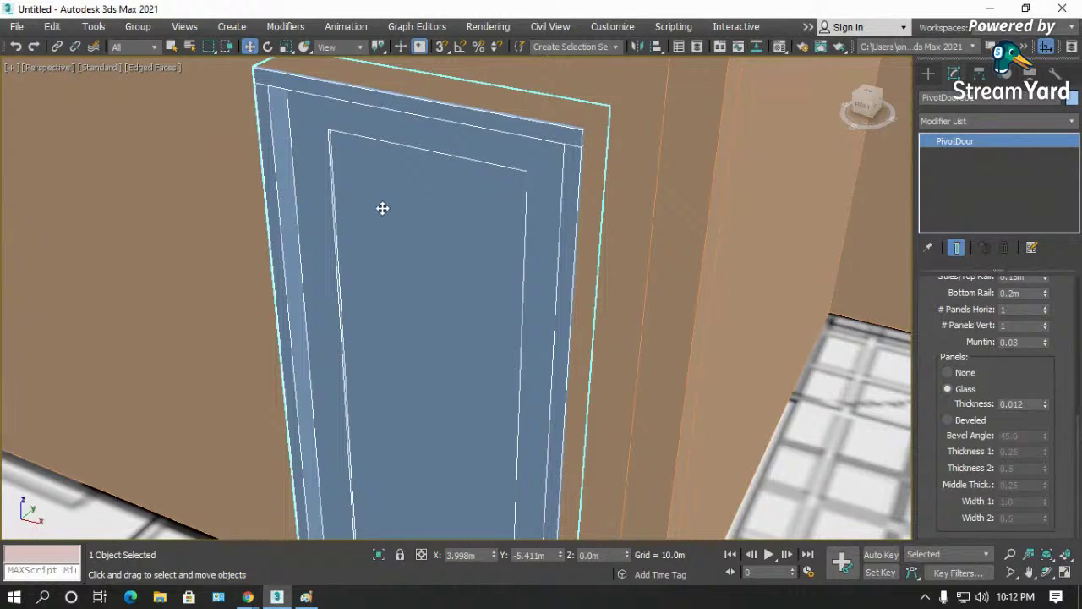
{"action": "scroll", "coordinate": [381, 209], "scroll_direction": "down", "scroll_amount": 1}
{"action": "left_click", "coordinate": [1047, 574]}
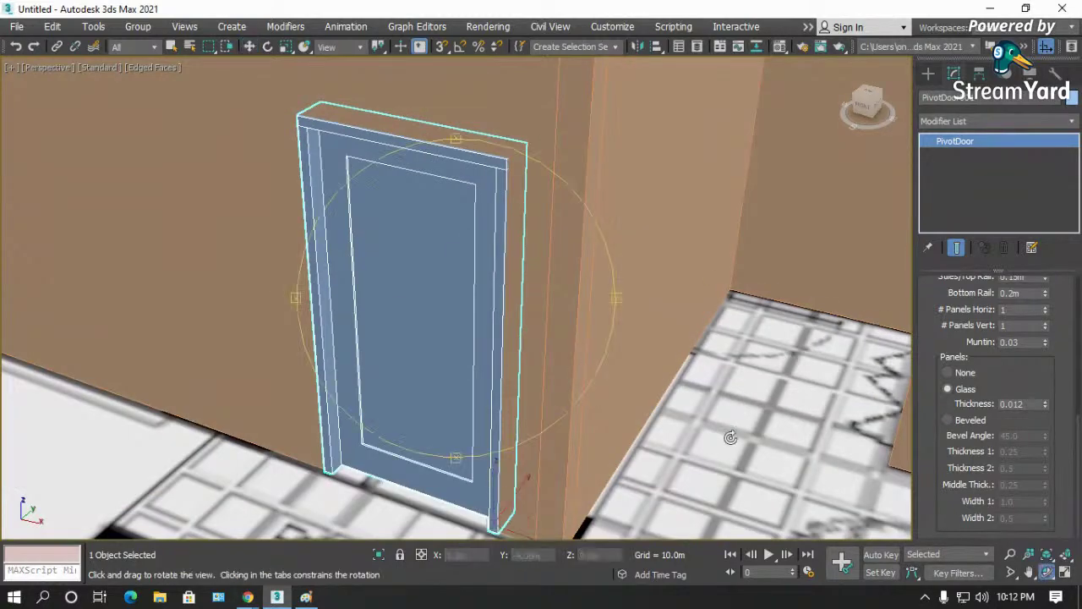
{"action": "mouse_move", "coordinate": [411, 305]}
{"action": "left_mouse_down"}
{"action": "mouse_move", "coordinate": [389, 285]}
{"action": "mouse_move", "coordinate": [394, 295]}
{"action": "left_mouse_up"}
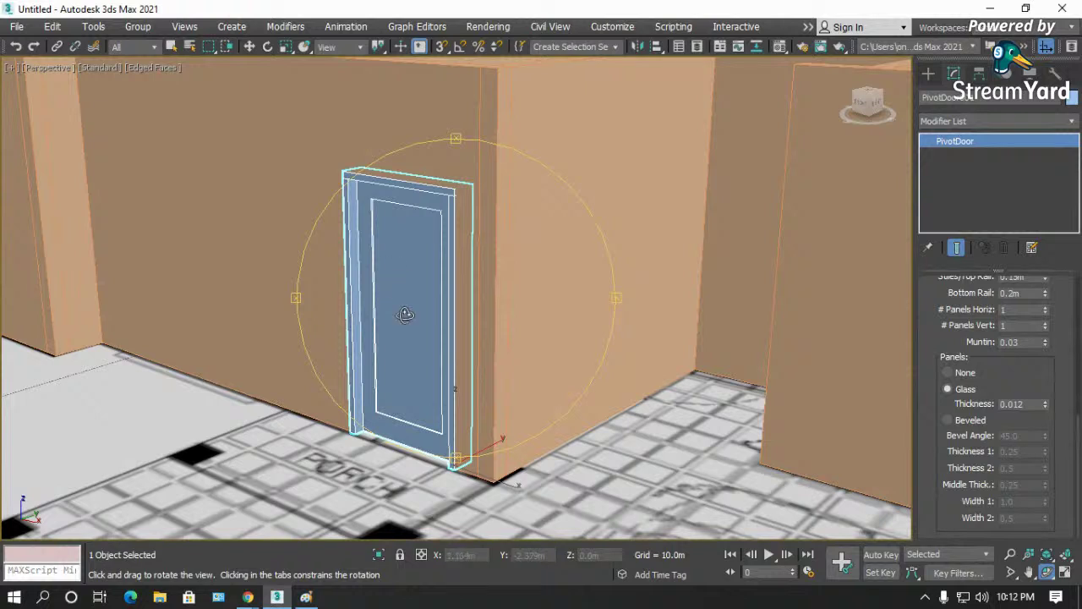
{"action": "left_click_drag", "start_coordinate": [937, 406], "coordinate": [935, 487]}
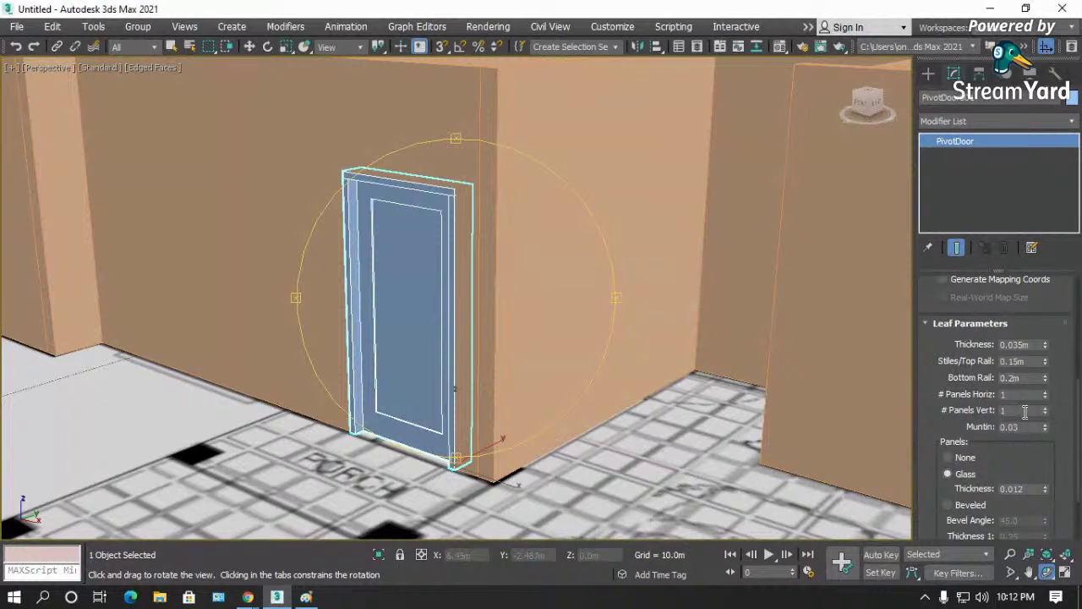
- Set the door leaf to 2 horizontal and 4 vertical glass panels, then view it close up
{"action": "left_click", "coordinate": [1046, 392]}
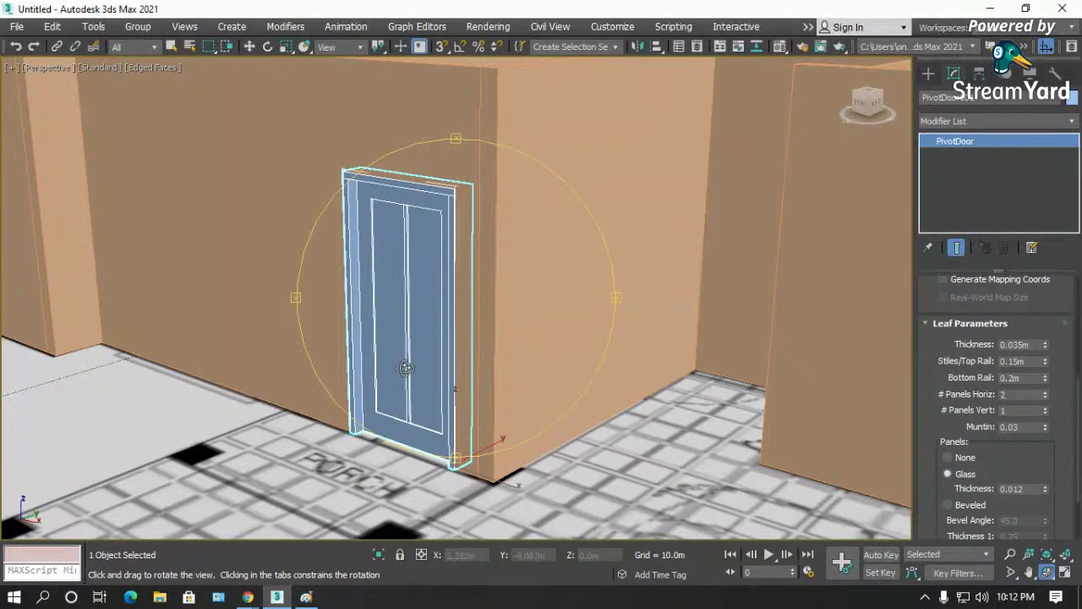
{"action": "left_click", "coordinate": [1047, 407]}
{"action": "left_click", "coordinate": [1047, 407]}
{"action": "left_click", "coordinate": [1047, 407]}
{"action": "left_click", "coordinate": [1047, 406]}
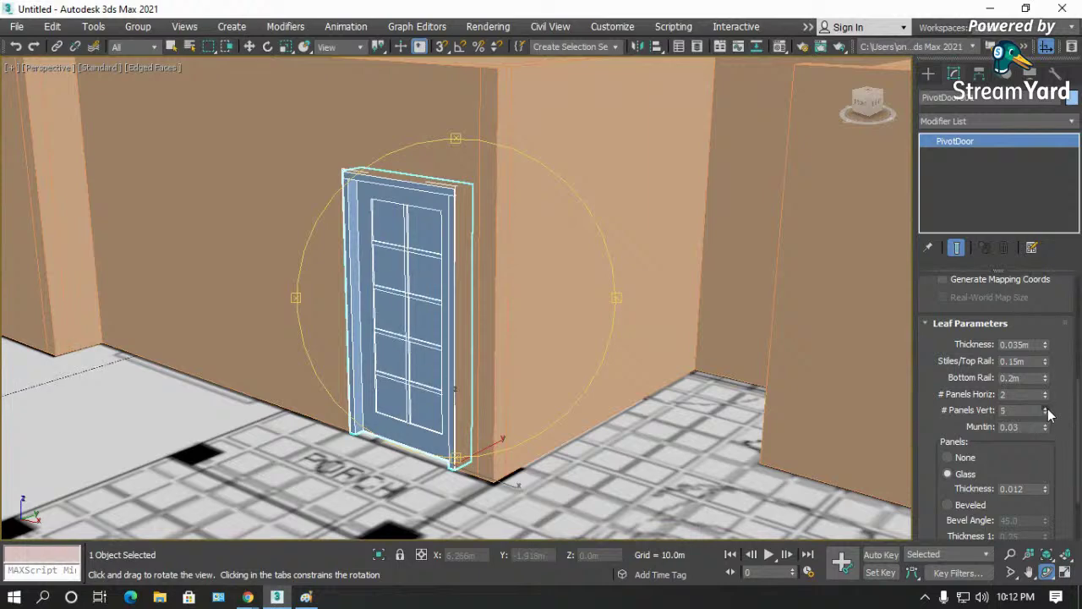
{"action": "left_click", "coordinate": [1046, 407]}
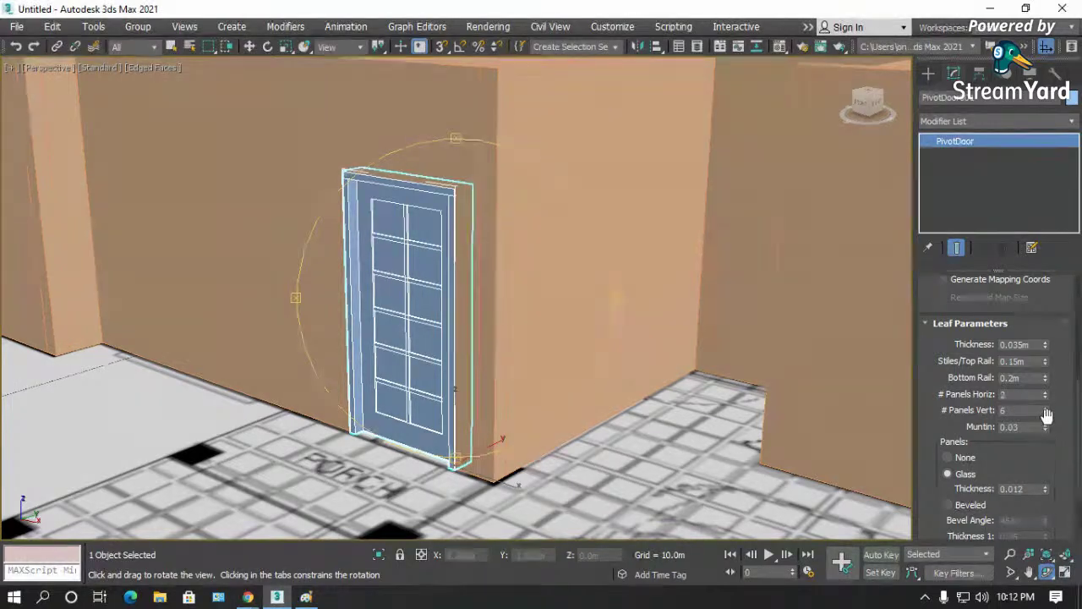
{"action": "left_click", "coordinate": [1046, 414]}
{"action": "left_click", "coordinate": [1046, 414]}
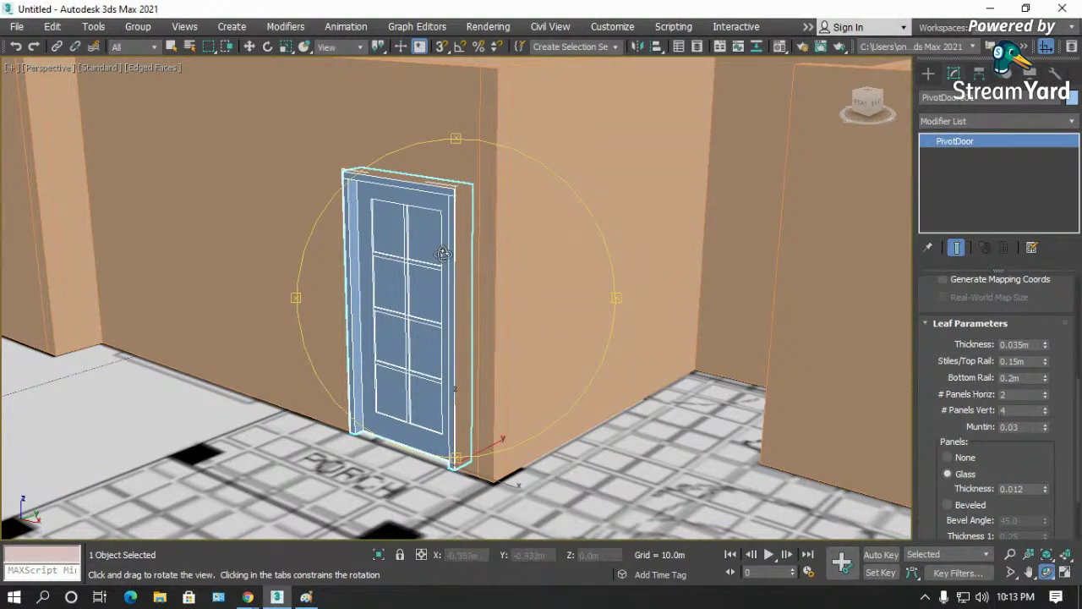
{"action": "scroll", "coordinate": [401, 346], "scroll_direction": "up", "scroll_amount": 5}
{"action": "left_click_drag", "start_coordinate": [435, 406], "coordinate": [427, 385]}
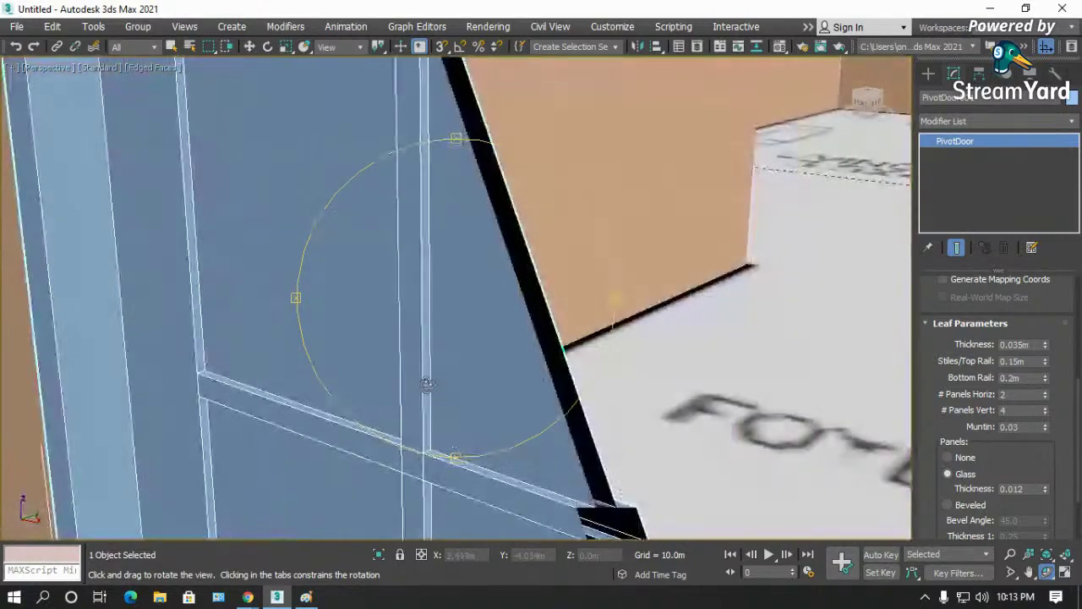
{"action": "left_click_drag", "start_coordinate": [384, 301], "coordinate": [413, 343]}
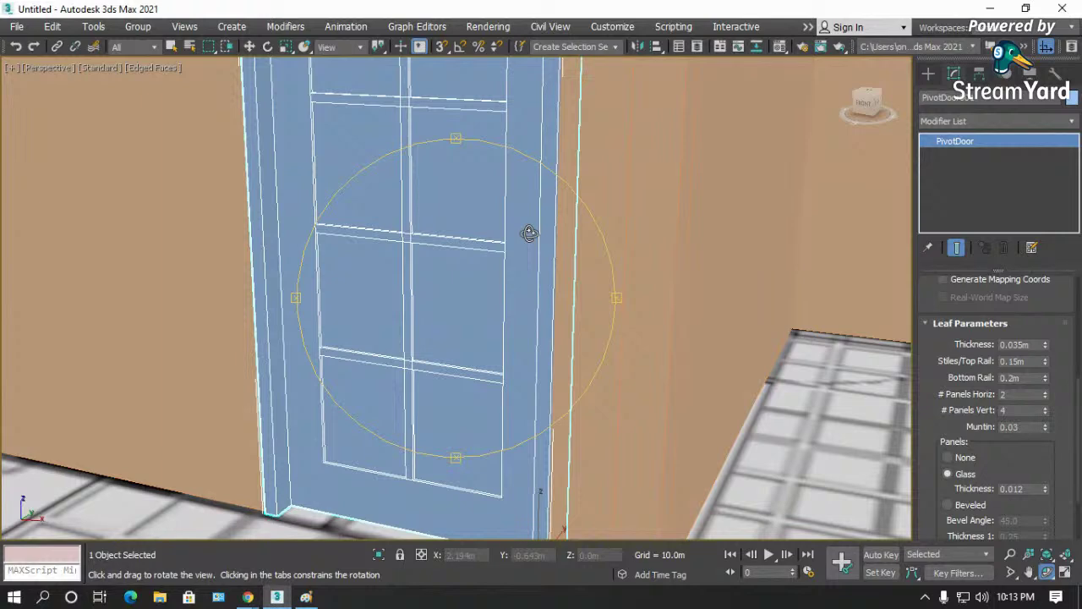
{"action": "left_click_drag", "start_coordinate": [397, 277], "coordinate": [413, 304]}
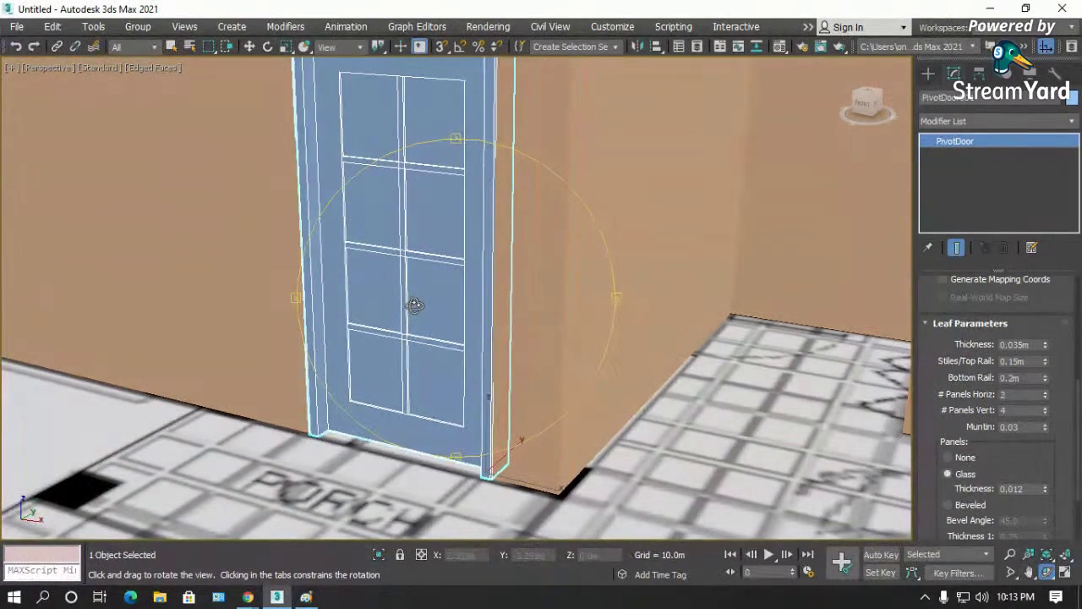
{"action": "scroll", "coordinate": [415, 342], "scroll_direction": "up", "scroll_amount": 2}
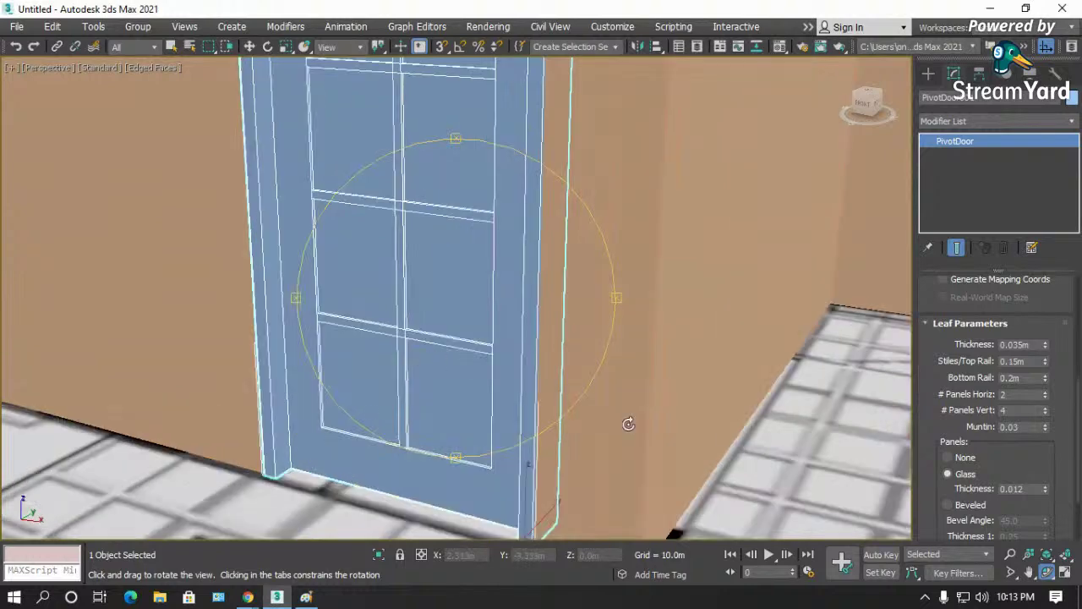
{"action": "scroll", "coordinate": [337, 392], "scroll_direction": "up", "scroll_amount": 6}
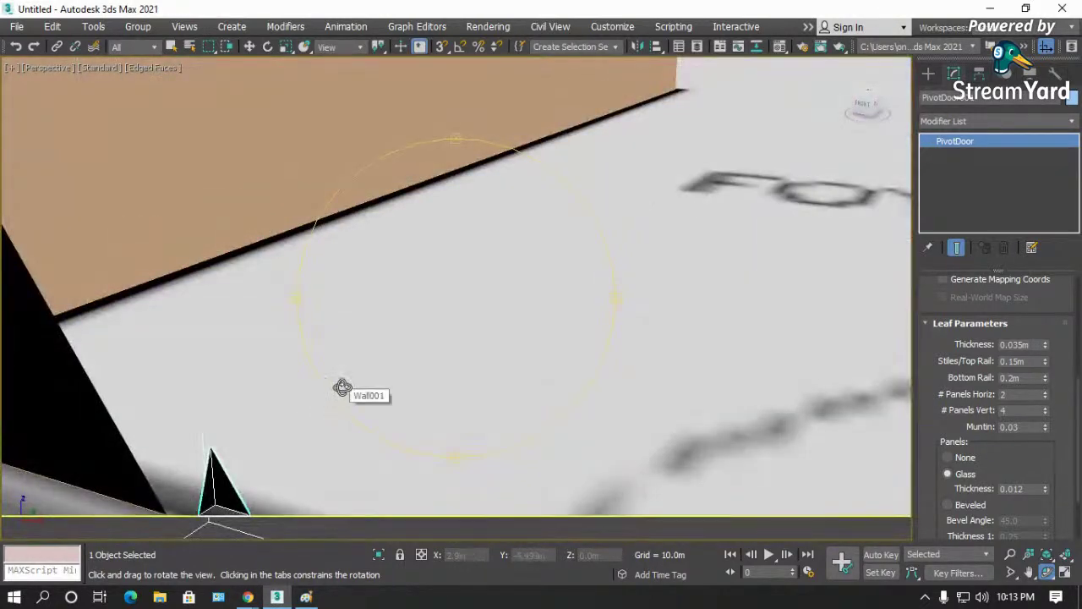
{"action": "left_click_drag", "start_coordinate": [317, 254], "coordinate": [305, 249]}
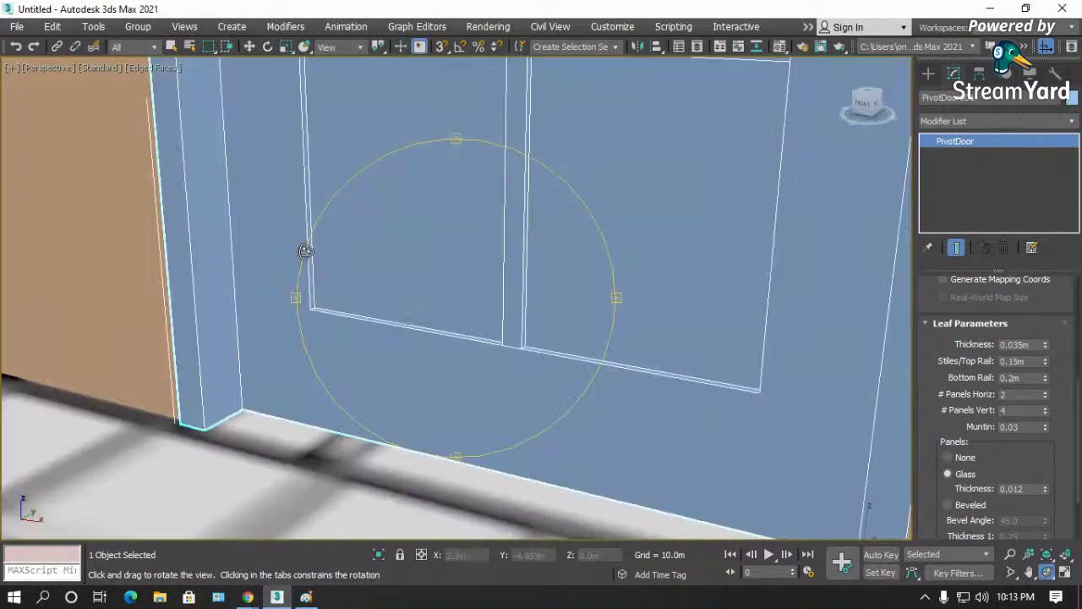
{"action": "left_click_drag", "start_coordinate": [336, 358], "coordinate": [364, 333]}
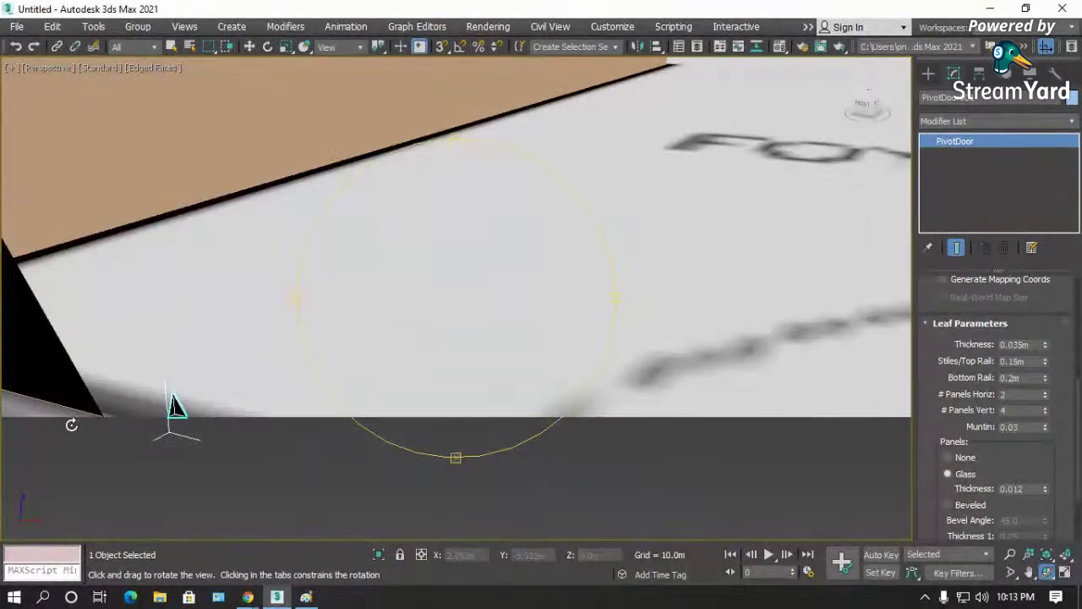
{"action": "left_click_drag", "start_coordinate": [474, 364], "coordinate": [301, 349]}
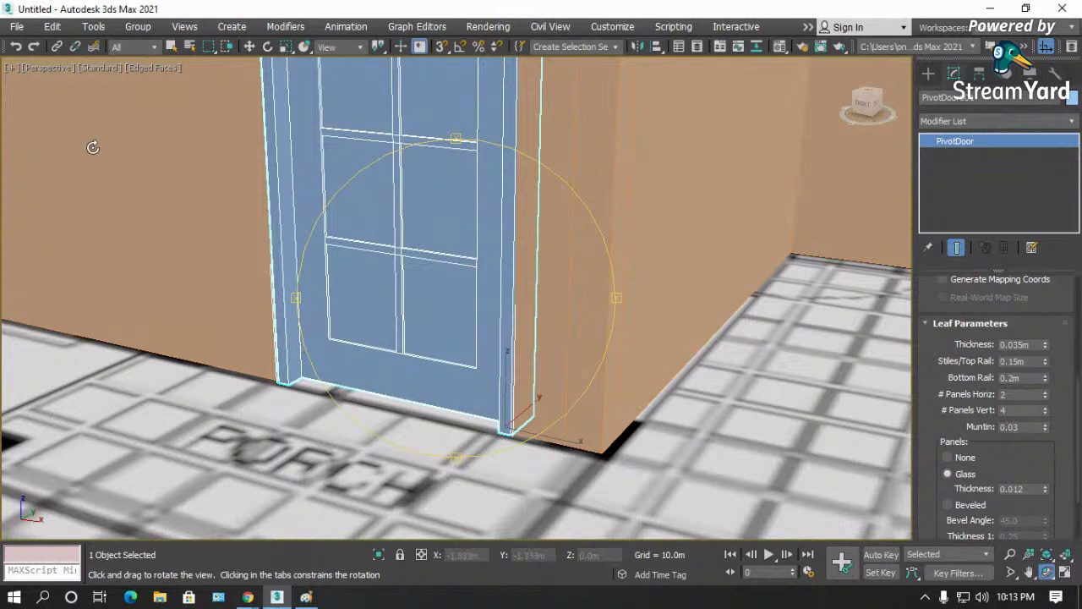
{"action": "scroll", "coordinate": [406, 319], "scroll_direction": "up", "scroll_amount": 3}
{"action": "scroll", "coordinate": [406, 319], "scroll_direction": "up", "scroll_amount": 3}
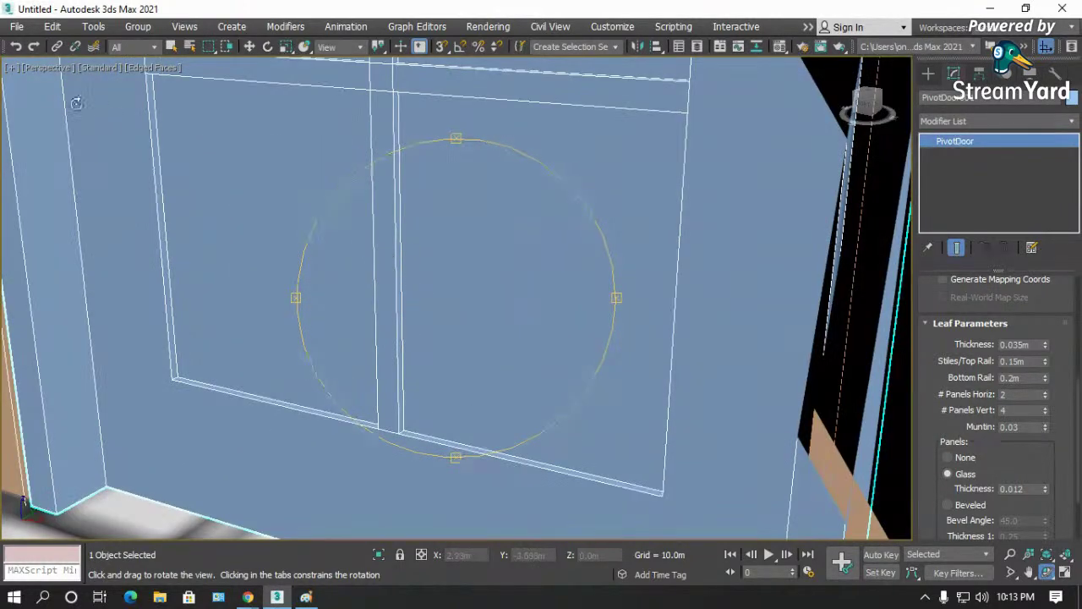
{"action": "left_click", "coordinate": [47, 67]}
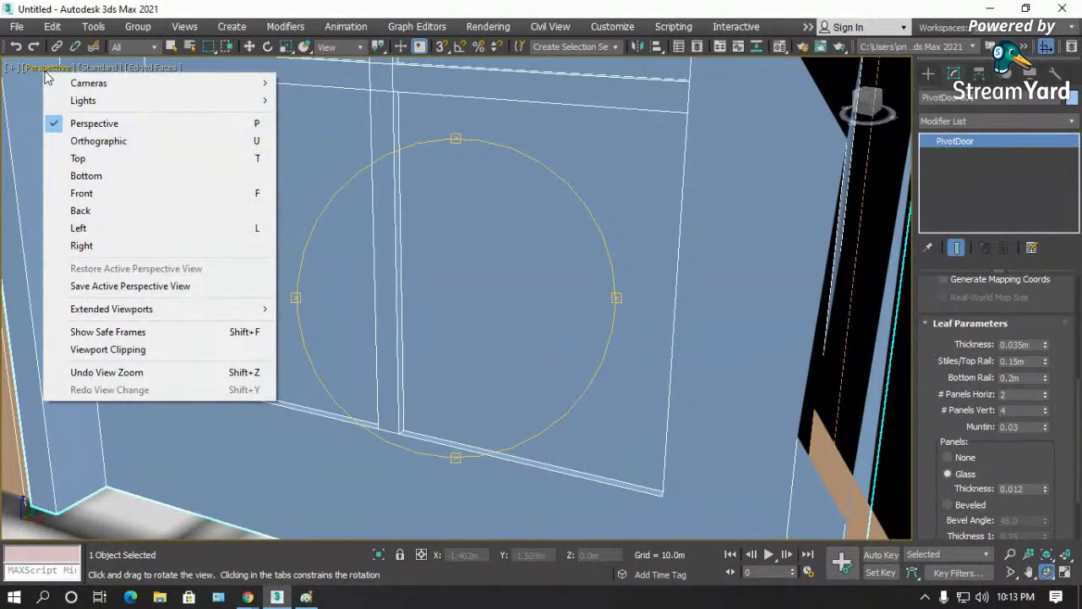
{"action": "left_click", "coordinate": [111, 349]}
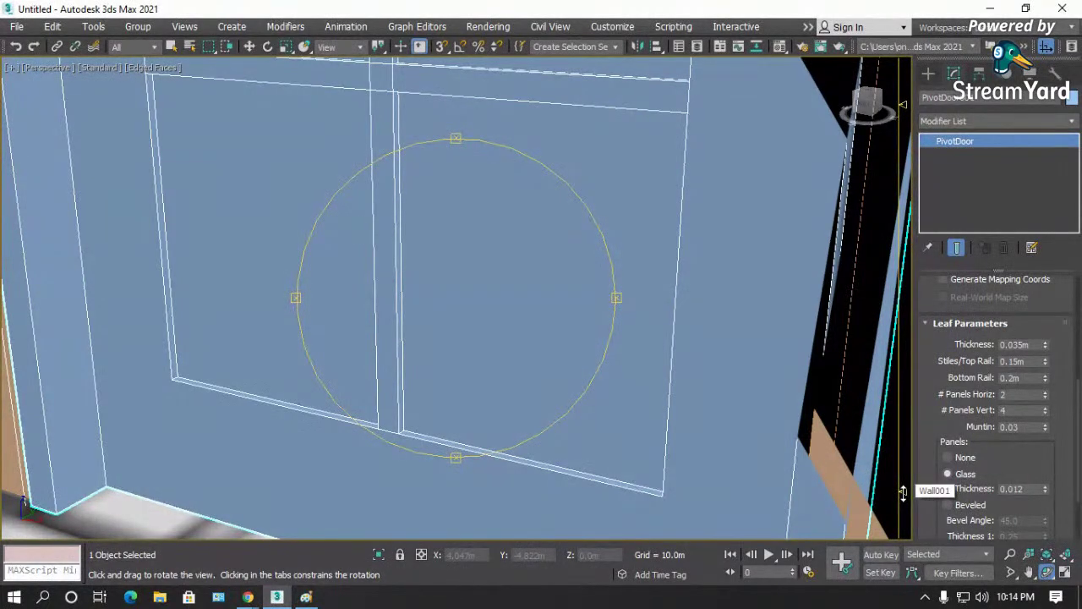
{"action": "left_click_drag", "start_coordinate": [903, 494], "coordinate": [617, 405]}
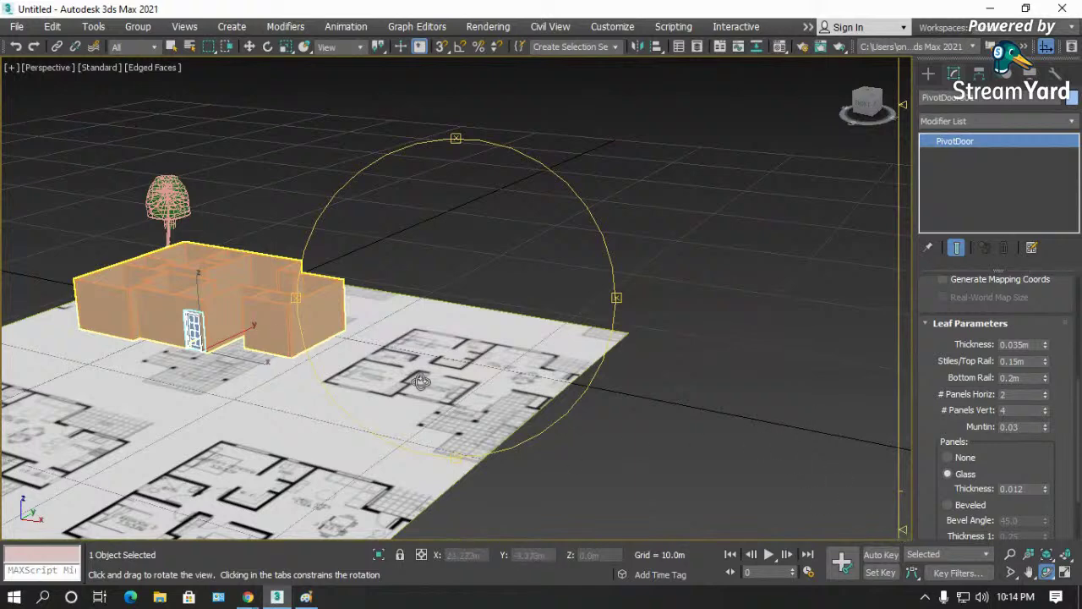
{"action": "scroll", "coordinate": [203, 355], "scroll_direction": "up", "scroll_amount": 6}
{"action": "scroll", "coordinate": [286, 288], "scroll_direction": "up", "scroll_amount": 8}
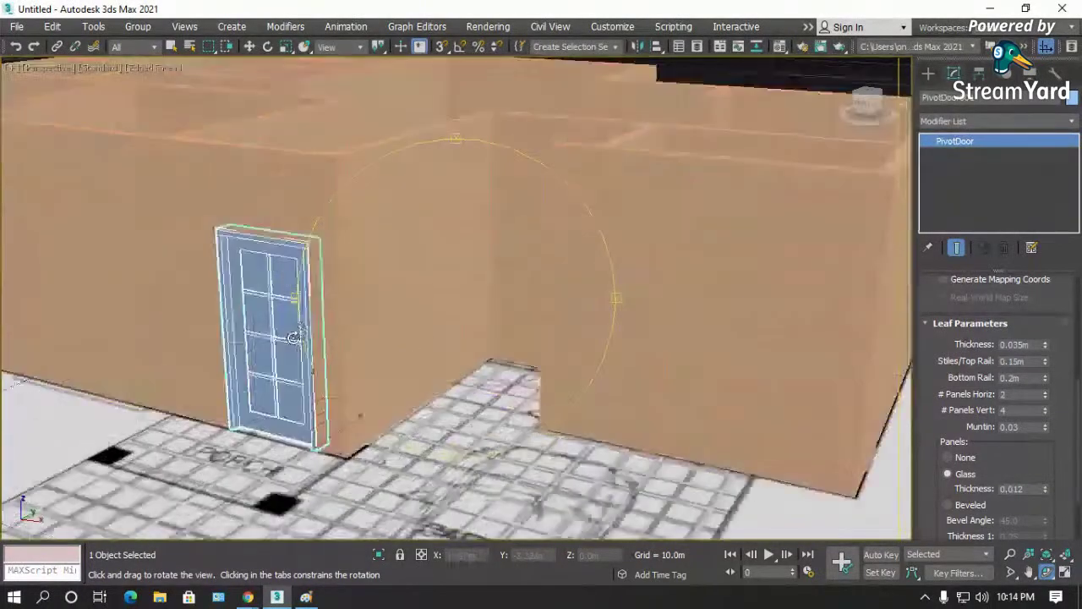
{"action": "left_click_drag", "start_coordinate": [512, 271], "coordinate": [499, 271]}
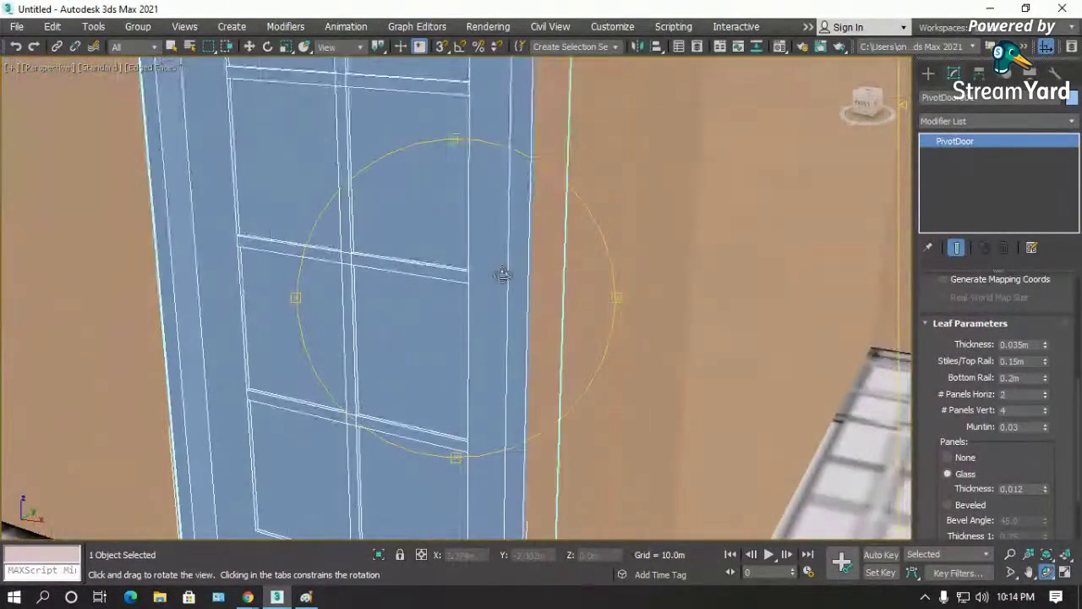
{"action": "scroll", "coordinate": [432, 236], "scroll_direction": "down", "scroll_amount": 3}
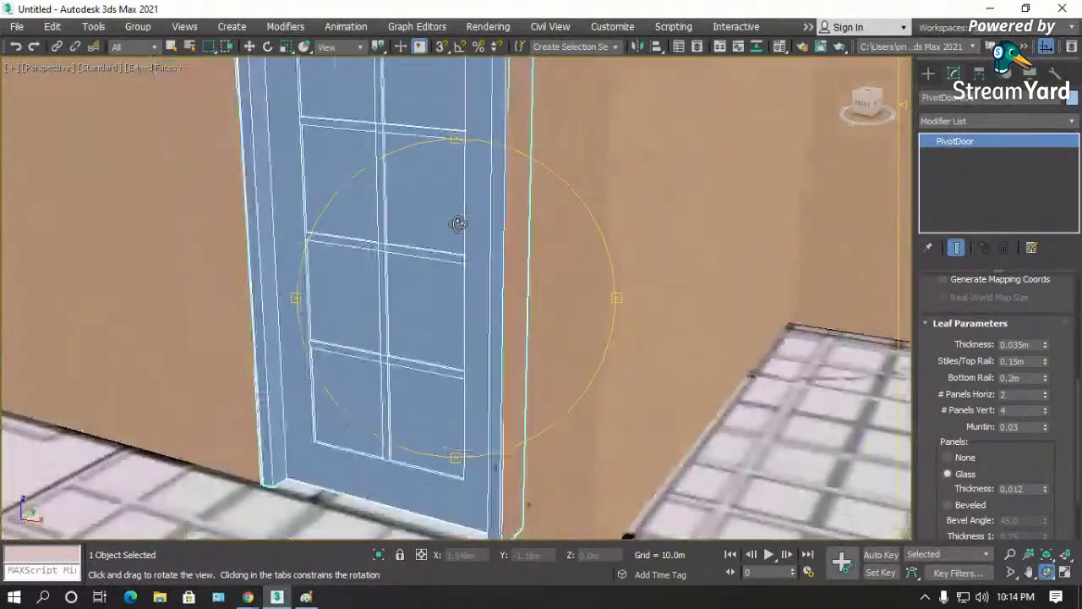
{"action": "scroll", "coordinate": [438, 274], "scroll_direction": "up", "scroll_amount": 3}
{"action": "scroll", "coordinate": [442, 270], "scroll_direction": "down", "scroll_amount": 3}
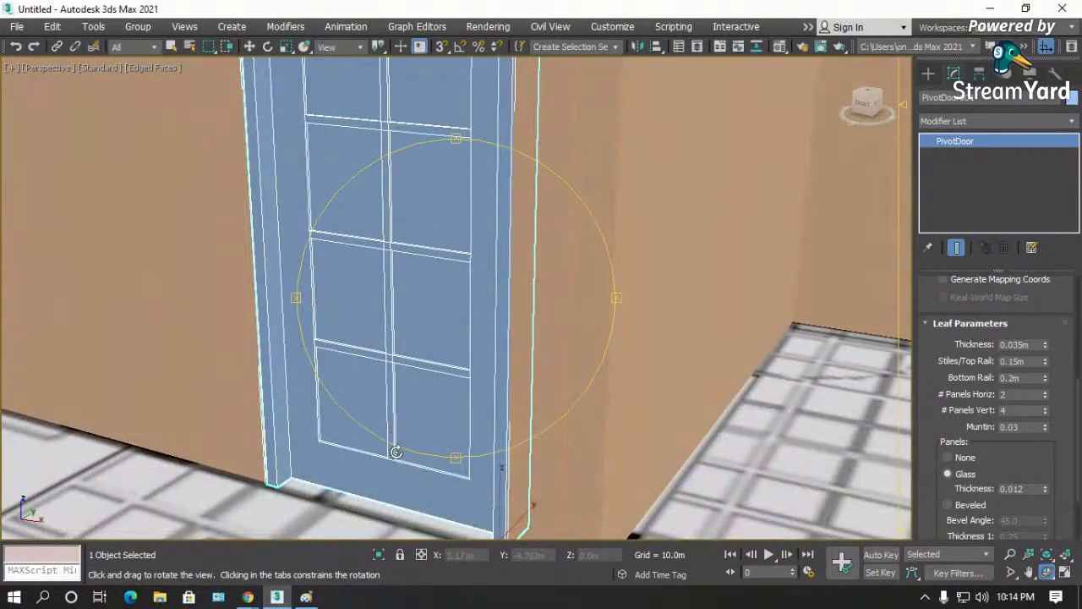
{"action": "scroll", "coordinate": [394, 461], "scroll_direction": "up", "scroll_amount": 5}
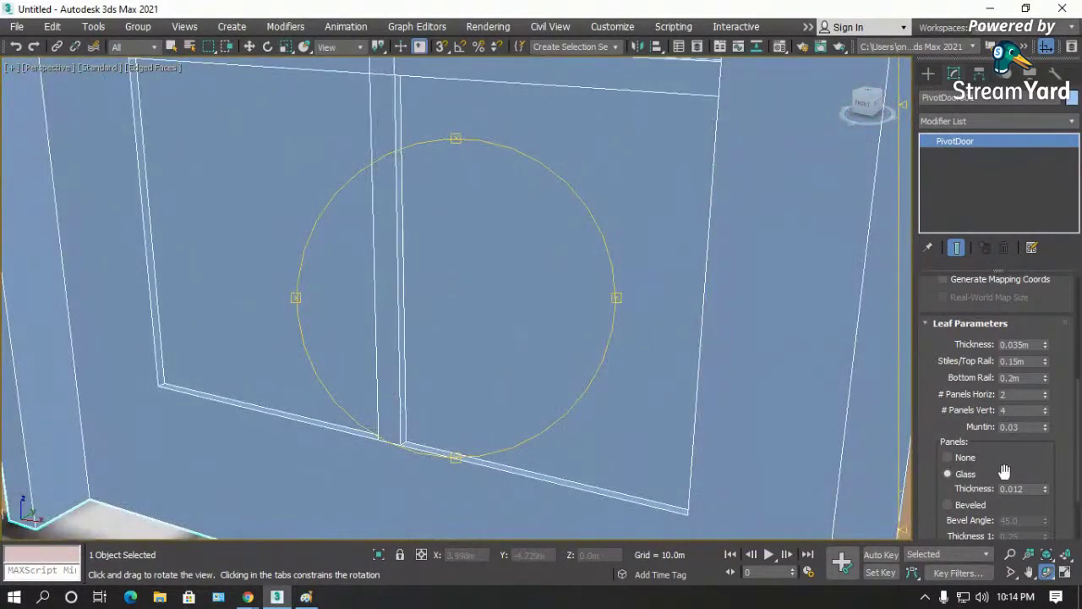
{"action": "left_click_drag", "start_coordinate": [1003, 473], "coordinate": [1005, 378]}
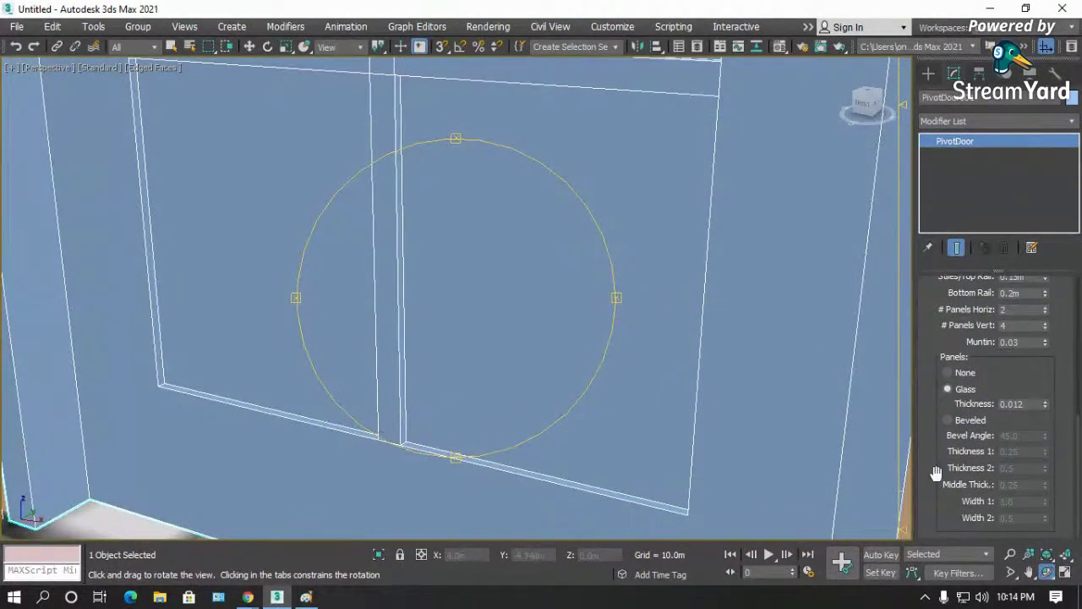
- Switch the door panels to Beveled, entering bevel angle 10 and zero thicknesses and widths
{"action": "left_click", "coordinate": [952, 423]}
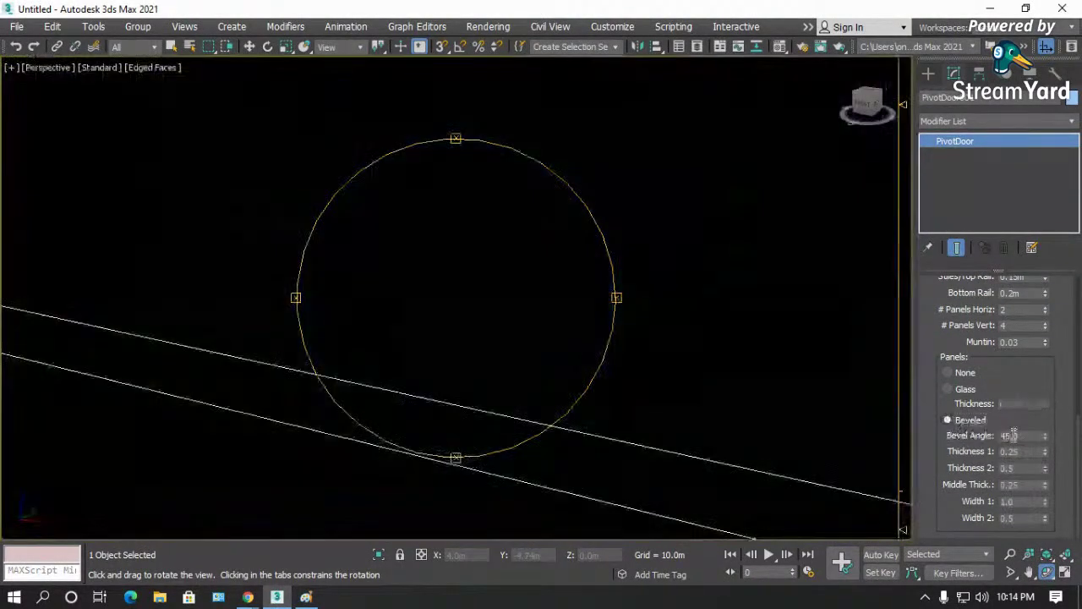
{"action": "key", "text": "Tab"}
{"action": "type", "text": "10"}
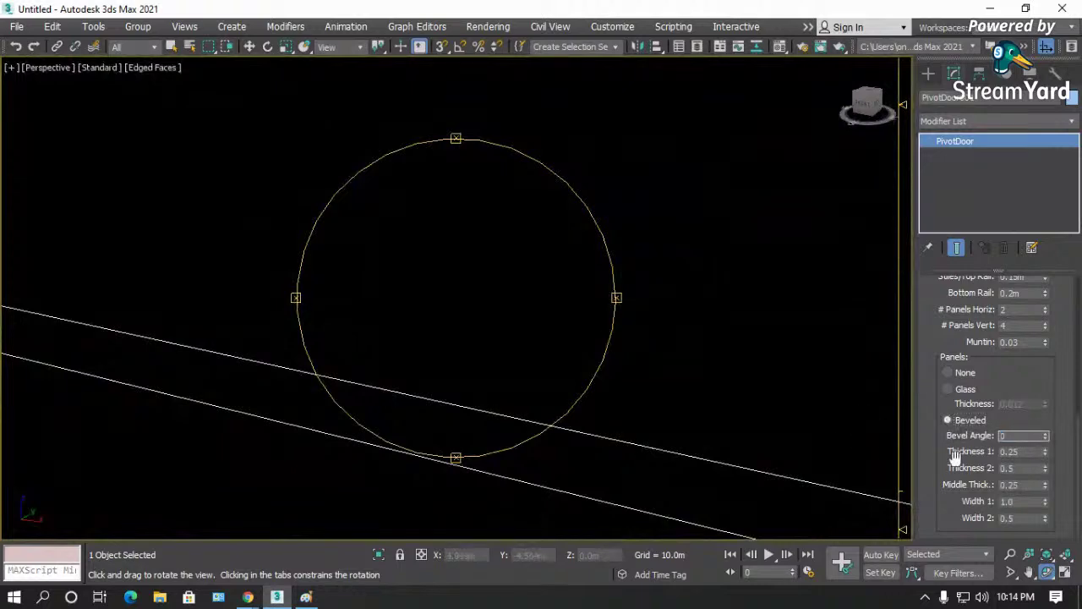
{"action": "key", "text": "Tab"}
{"action": "type", "text": "0"}
{"action": "key", "text": "Tab"}
{"action": "type", "text": "0"}
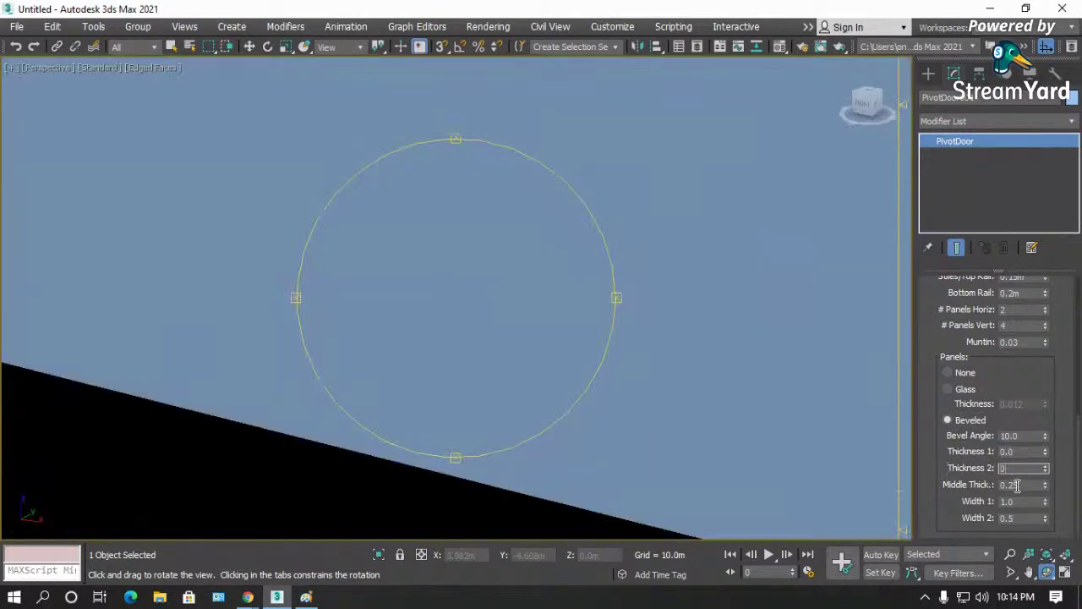
{"action": "key", "text": "Tab"}
{"action": "type", "text": "0"}
{"action": "key", "text": "Tab"}
{"action": "type", "text": "0"}
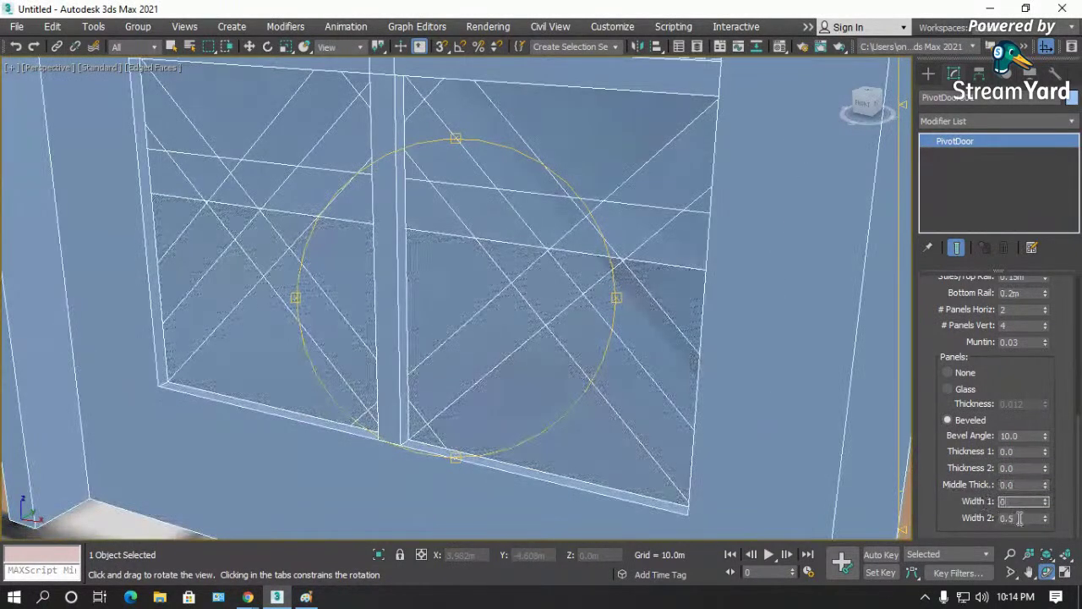
{"action": "key", "text": "Tab"}
{"action": "type", "text": "0"}
{"action": "key", "text": "Return"}
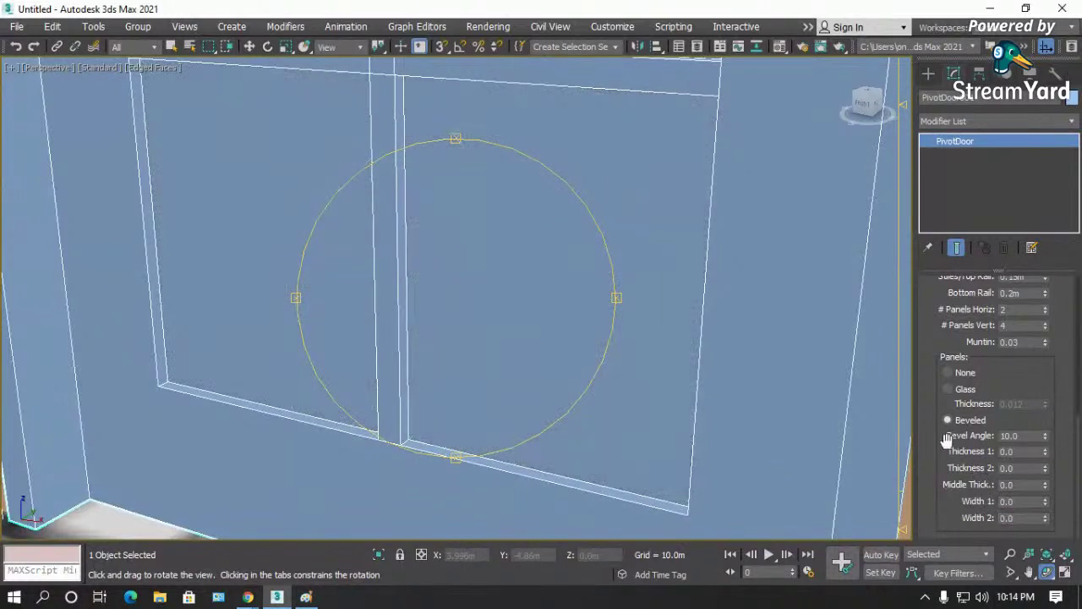
- Set the bevel angle to 45 and raise Thickness 1 to 0.03
{"action": "left_click", "coordinate": [1048, 457]}
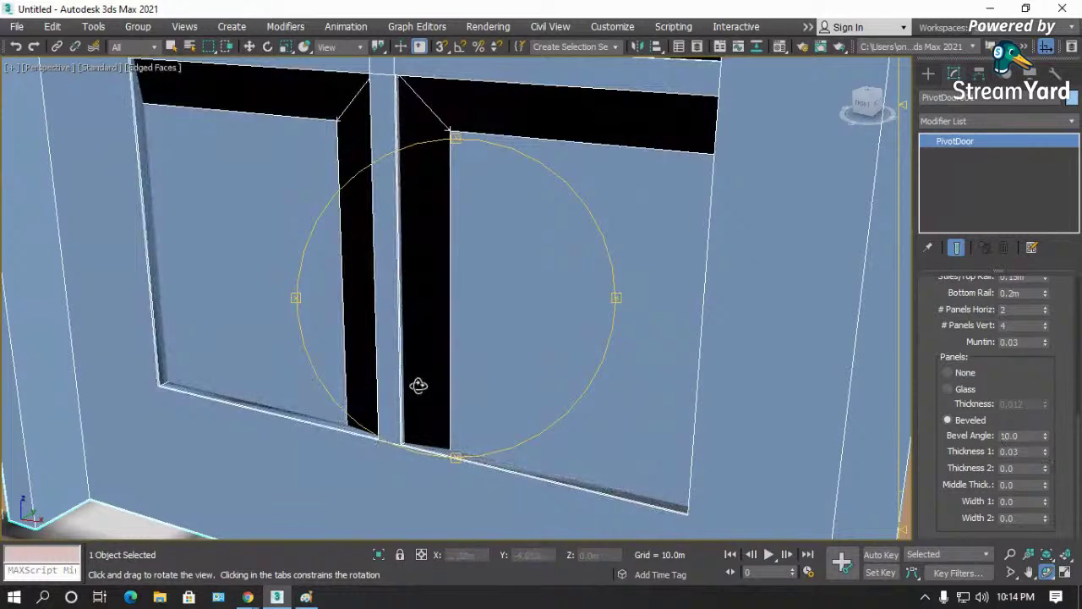
{"action": "scroll", "coordinate": [418, 385], "scroll_direction": "down", "scroll_amount": 5}
{"action": "scroll", "coordinate": [467, 315], "scroll_direction": "up", "scroll_amount": 5}
{"action": "left_click_drag", "start_coordinate": [467, 314], "coordinate": [777, 423]}
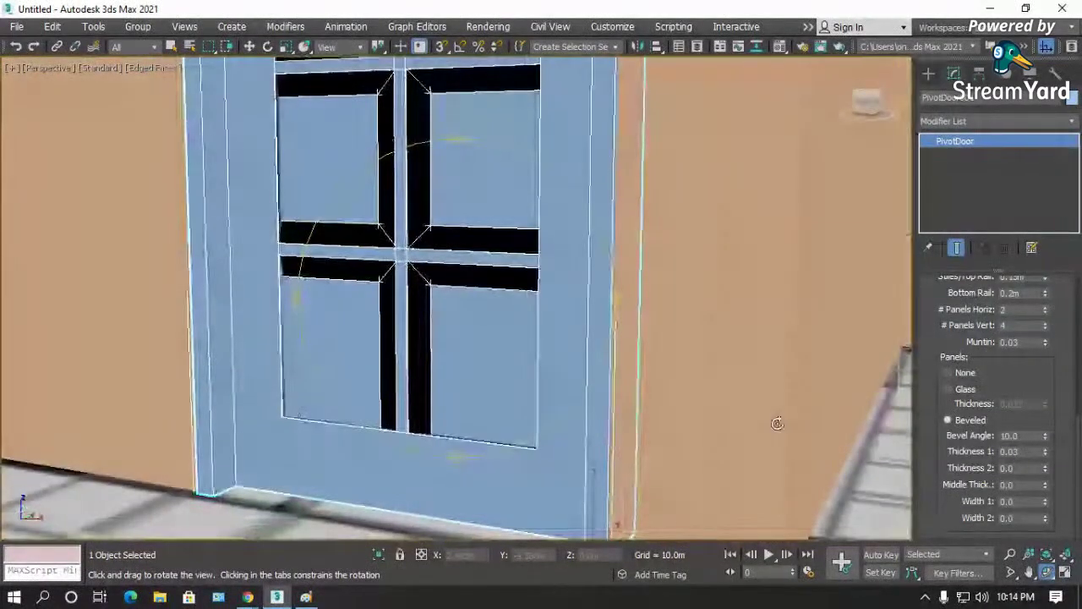
{"action": "left_click", "coordinate": [1015, 436]}
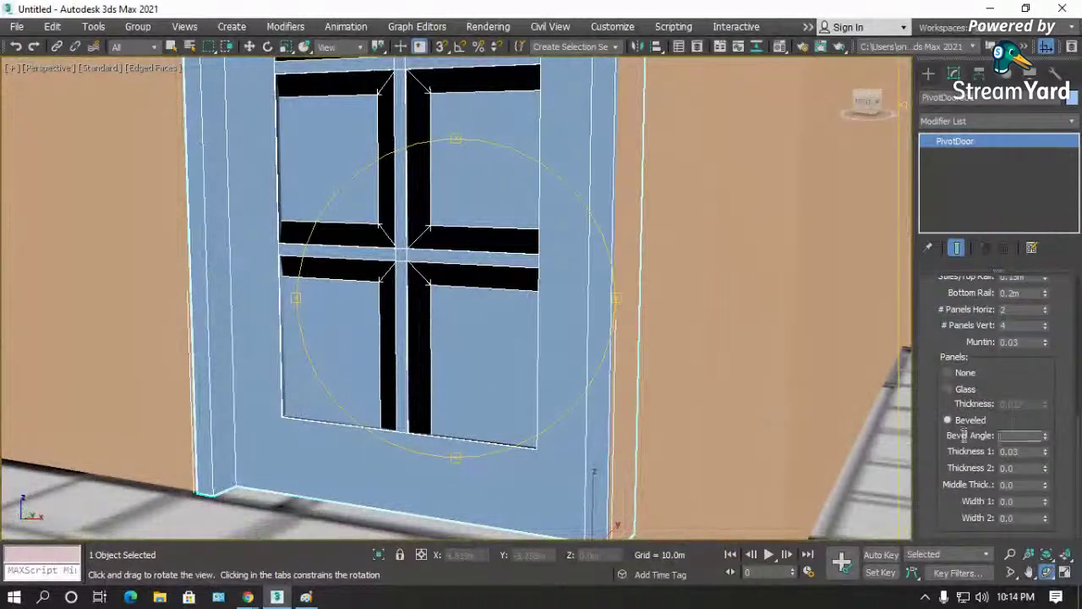
{"action": "type", "text": "45"}
{"action": "left_click", "coordinate": [948, 420]}
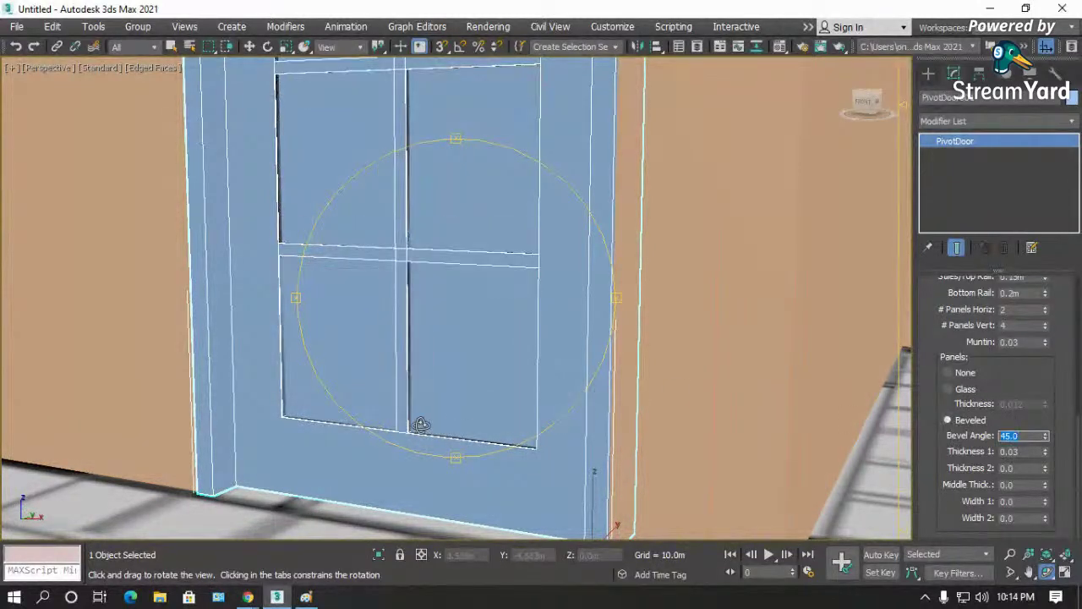
{"action": "scroll", "coordinate": [416, 430], "scroll_direction": "up", "scroll_amount": 5}
{"action": "left_click_drag", "start_coordinate": [413, 435], "coordinate": [473, 439]}
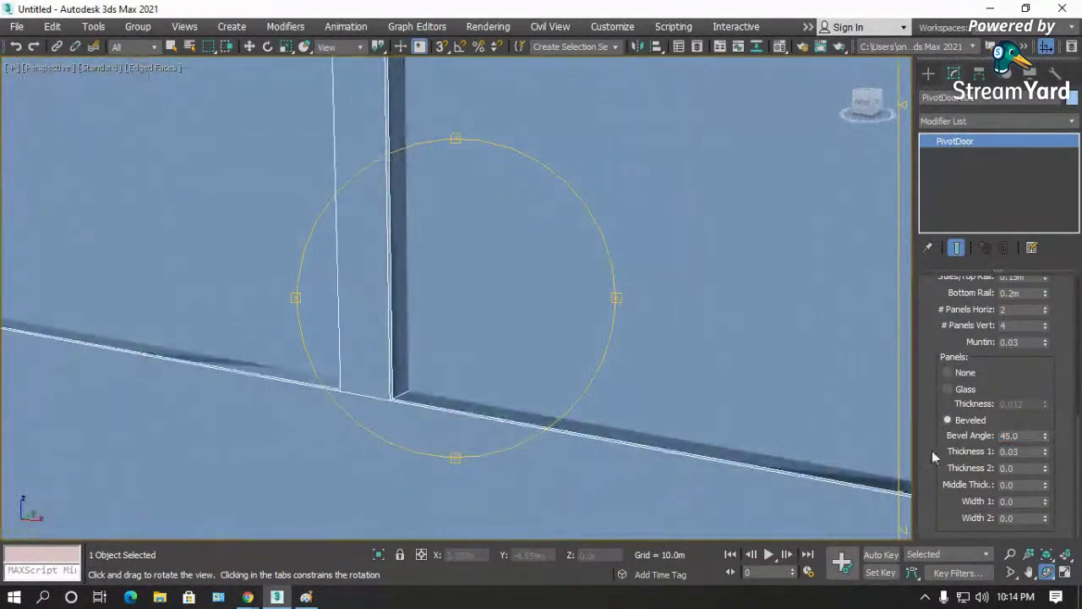
- Tune the bevel thicknesses, settling on Thickness 1 0.02 and Thickness 2 0.04
{"action": "left_click", "coordinate": [1046, 465]}
{"action": "left_click", "coordinate": [1047, 466]}
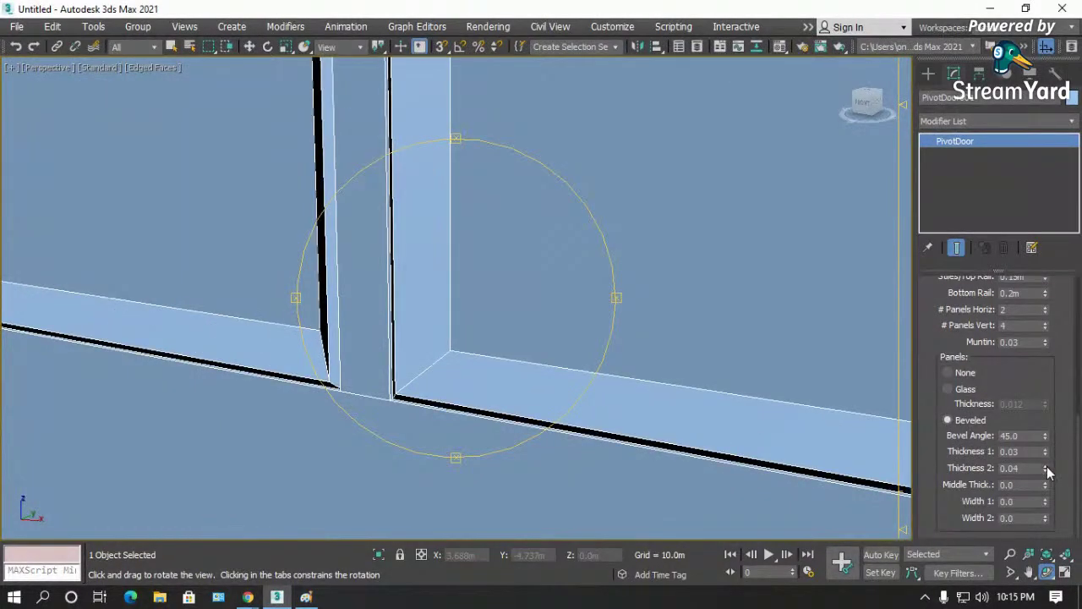
{"action": "left_click", "coordinate": [1047, 450]}
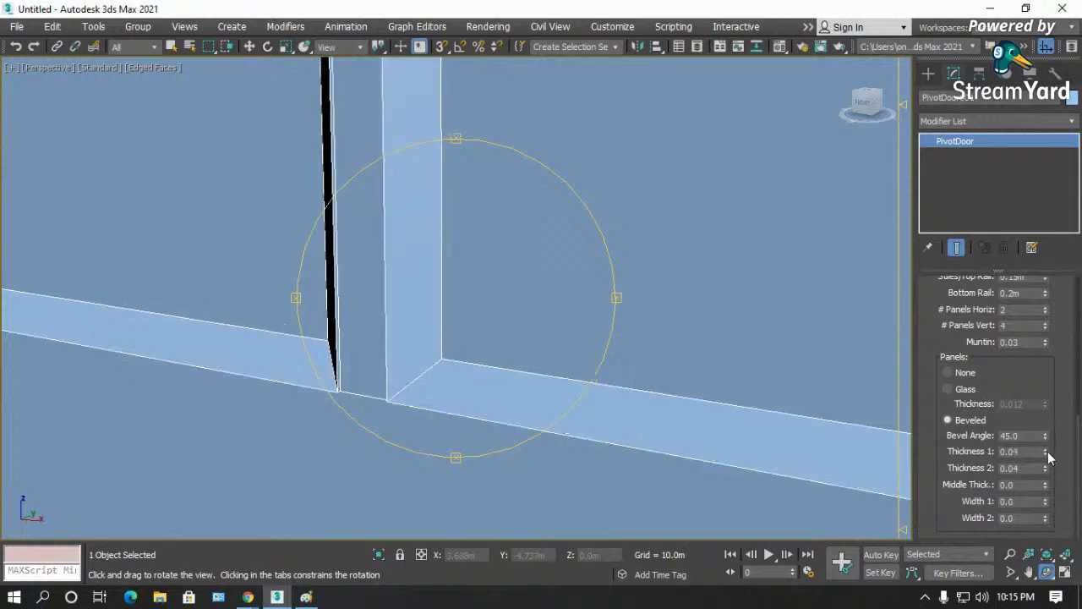
{"action": "left_click", "coordinate": [1047, 451]}
{"action": "left_click", "coordinate": [1047, 451]}
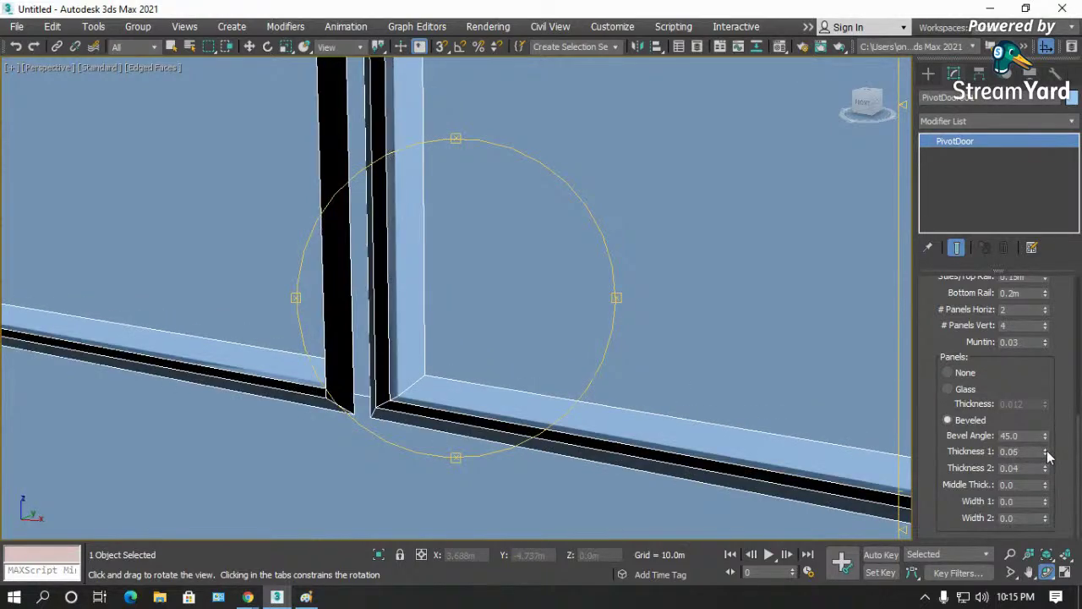
{"action": "left_click_drag", "start_coordinate": [490, 356], "coordinate": [435, 350]}
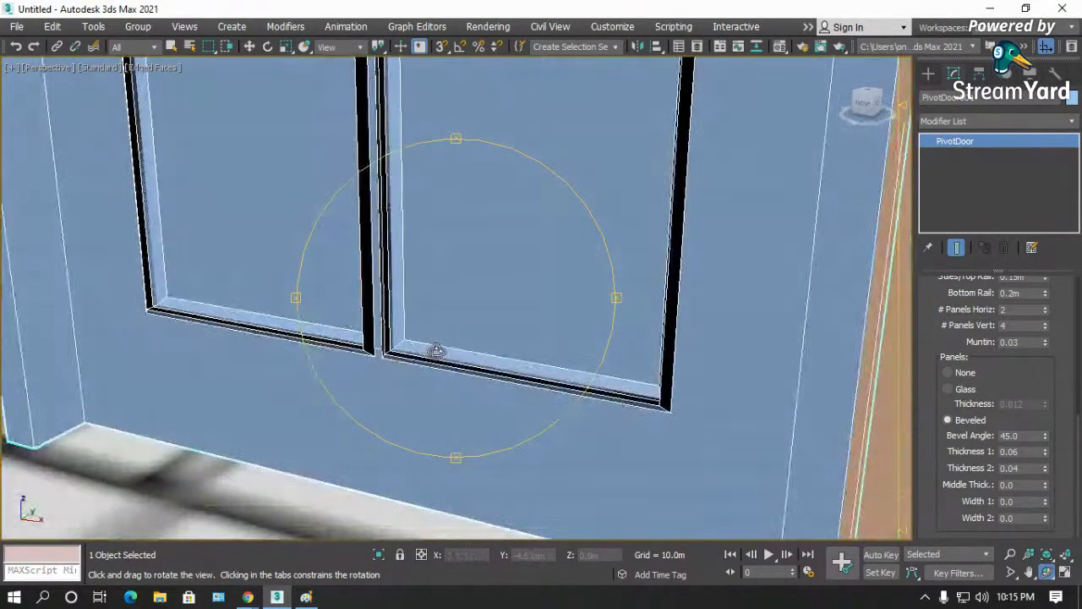
{"action": "left_click", "coordinate": [1046, 455]}
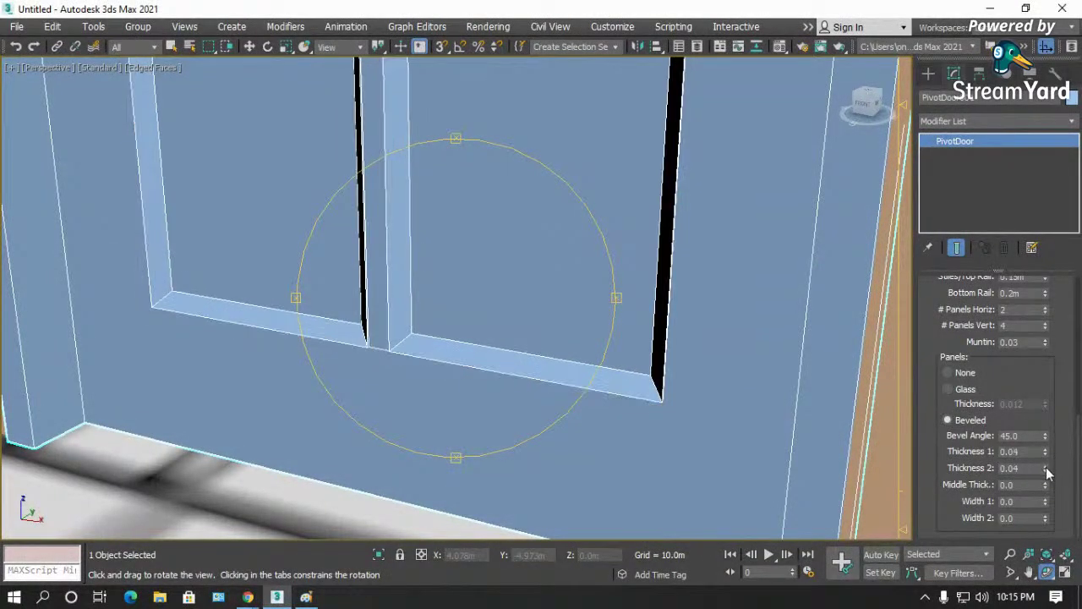
{"action": "left_click", "coordinate": [1047, 468]}
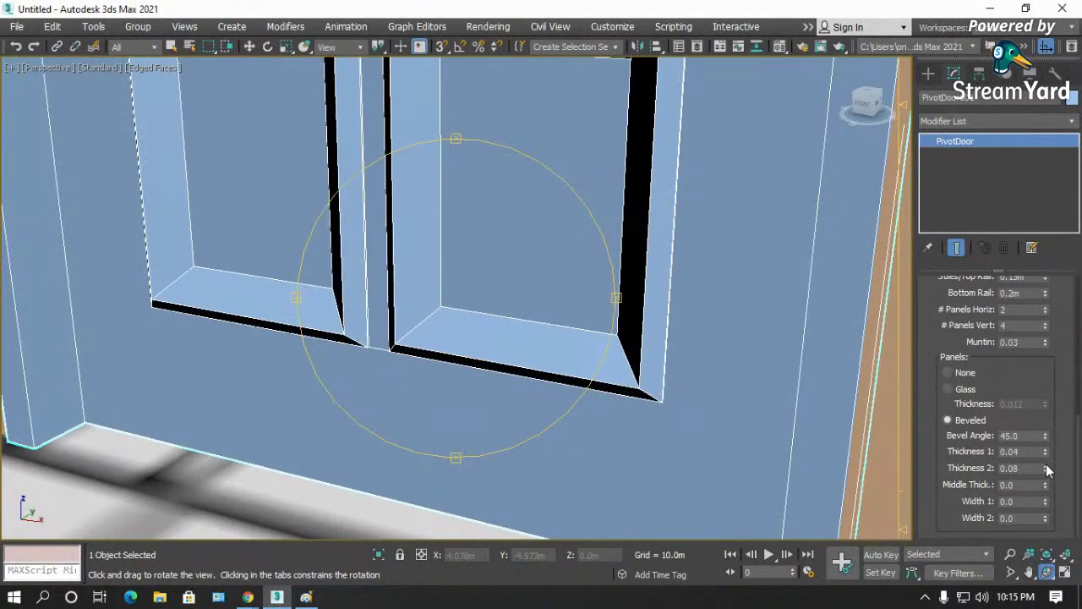
{"action": "left_click", "coordinate": [1047, 466]}
{"action": "scroll", "coordinate": [400, 423], "scroll_direction": "down", "scroll_amount": 5}
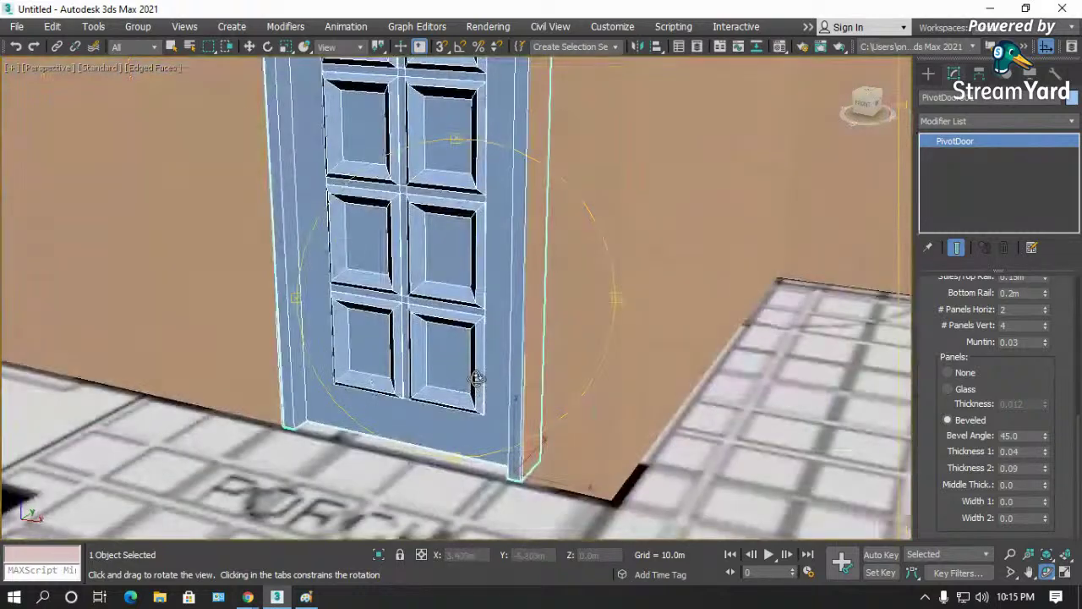
{"action": "scroll", "coordinate": [440, 296], "scroll_direction": "up", "scroll_amount": 5}
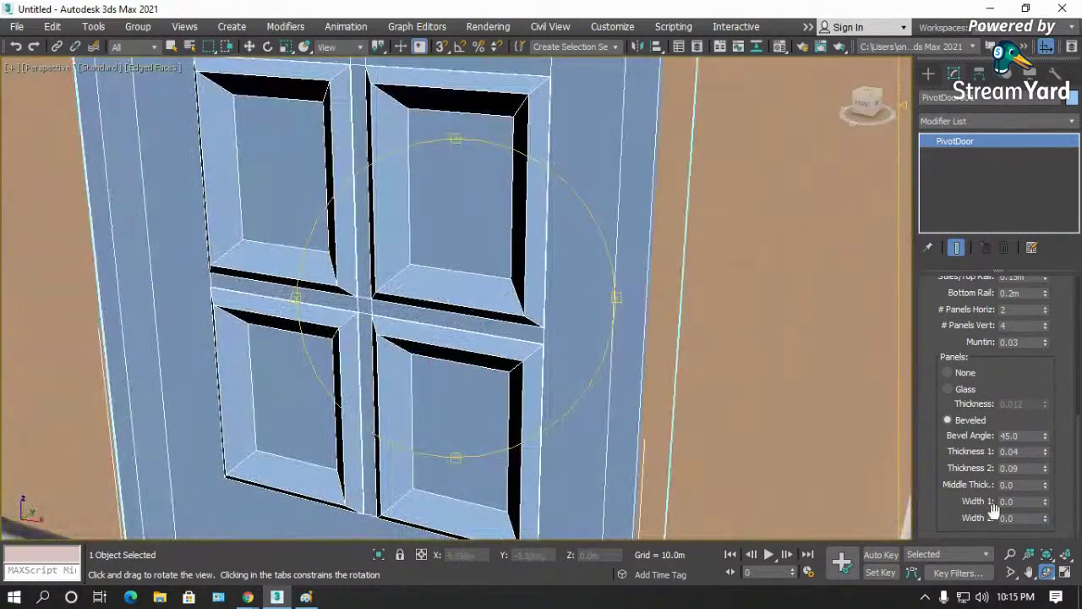
{"action": "left_click_drag", "start_coordinate": [1048, 476], "coordinate": [1048, 479]}
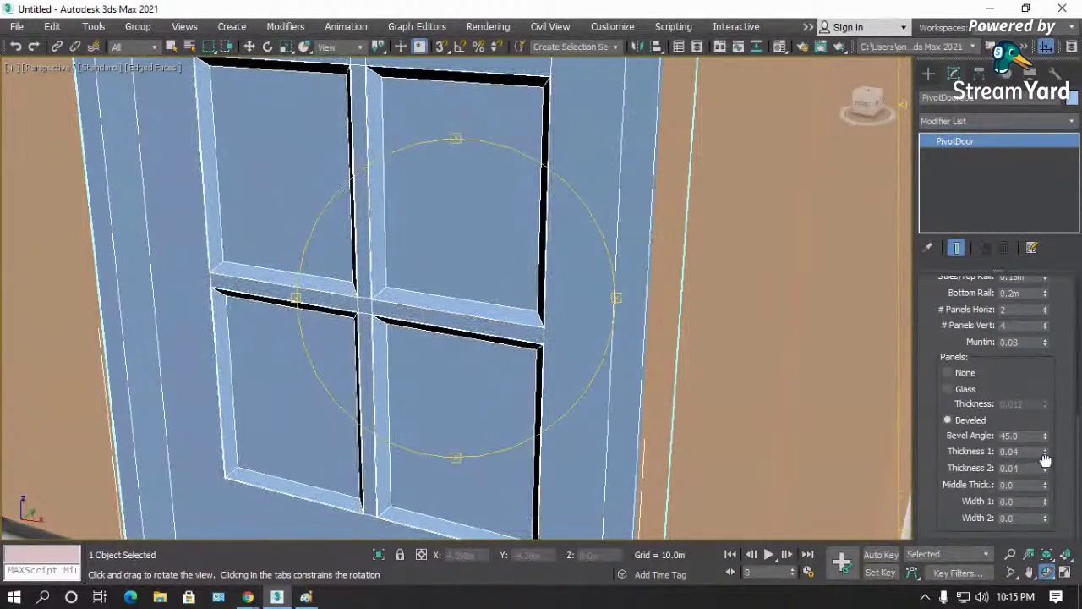
{"action": "left_click_drag", "start_coordinate": [1048, 464], "coordinate": [1048, 464]}
{"action": "left_click", "coordinate": [1047, 457]}
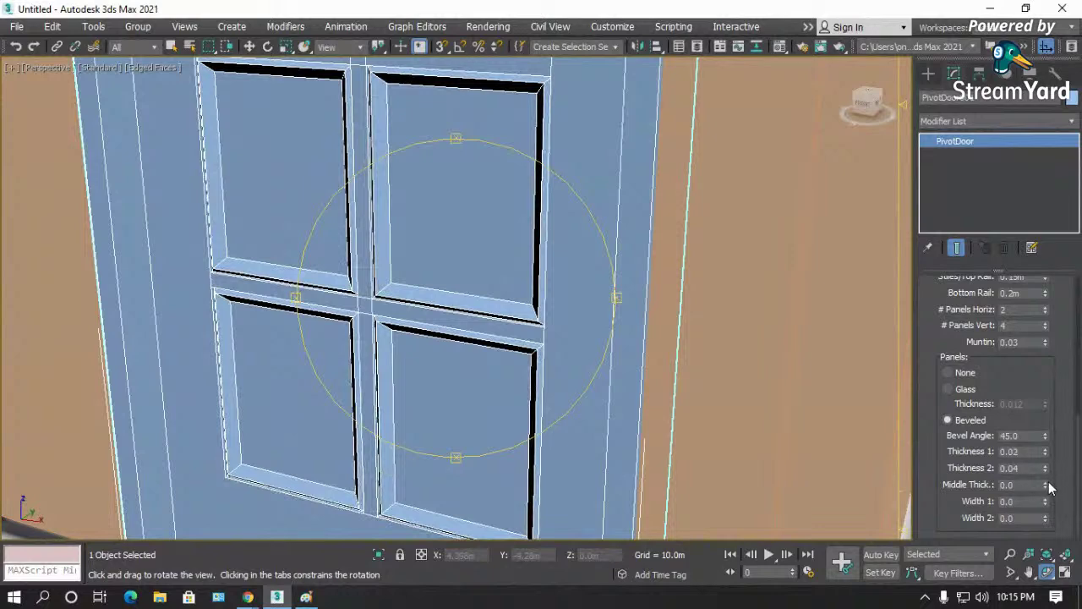
- Set Middle Thick. to 0.02 and both panel widths to 0.01
{"action": "left_click", "coordinate": [1047, 482]}
{"action": "left_click", "coordinate": [1047, 482]}
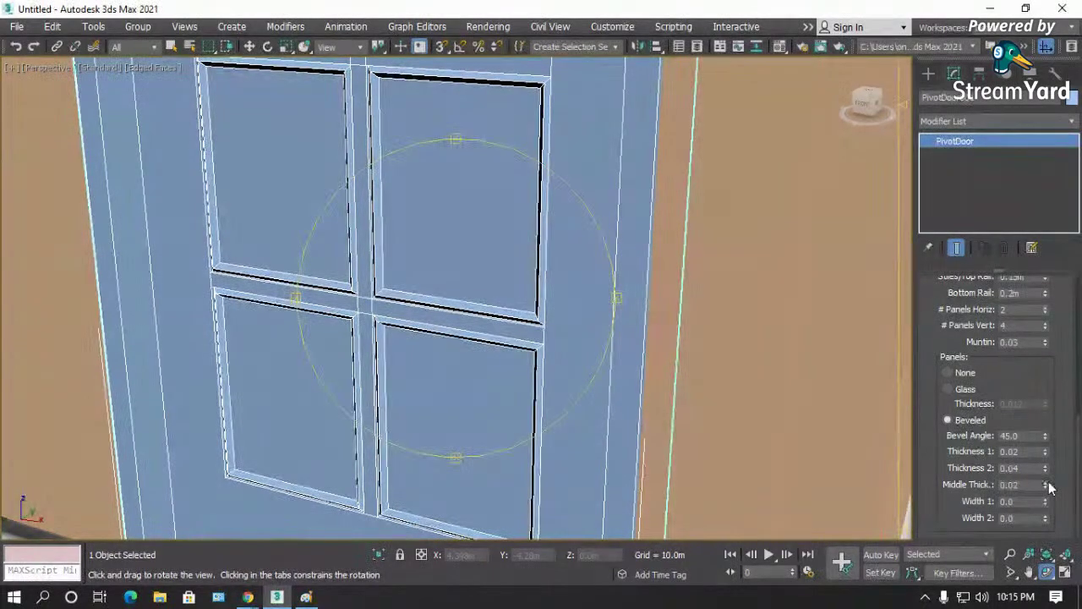
{"action": "left_click", "coordinate": [1047, 499]}
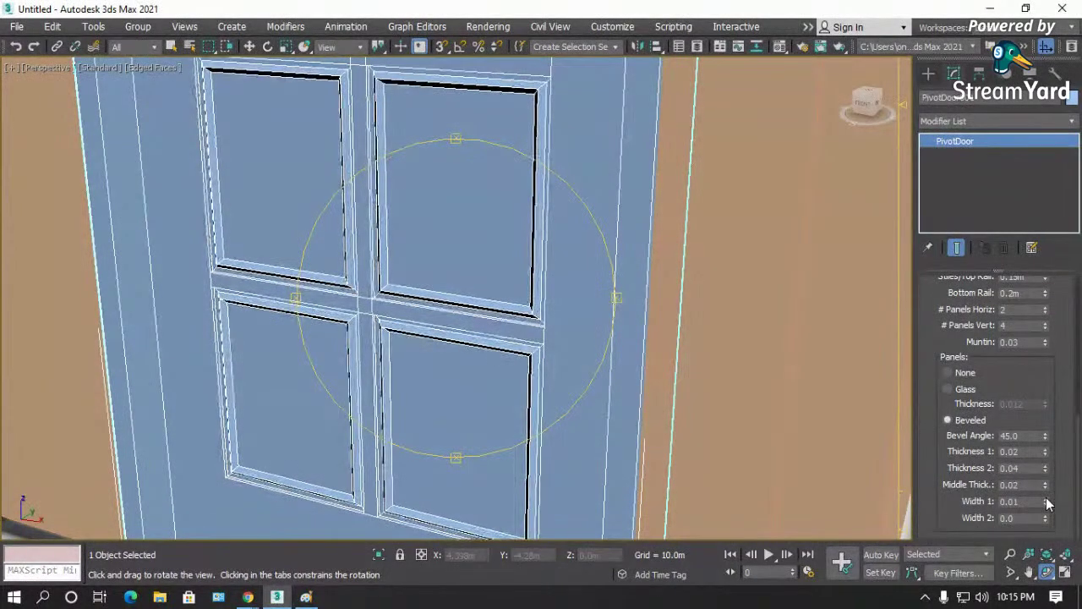
{"action": "left_click", "coordinate": [1047, 515]}
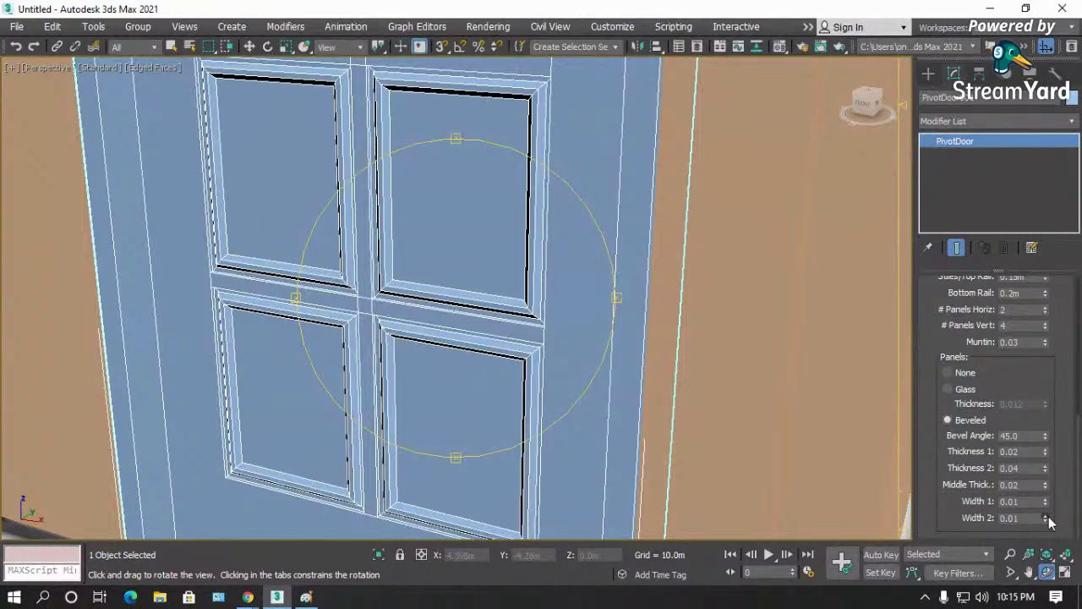
{"action": "left_click_drag", "start_coordinate": [497, 376], "coordinate": [279, 310]}
{"action": "scroll", "coordinate": [331, 340], "scroll_direction": "down", "scroll_amount": 5}
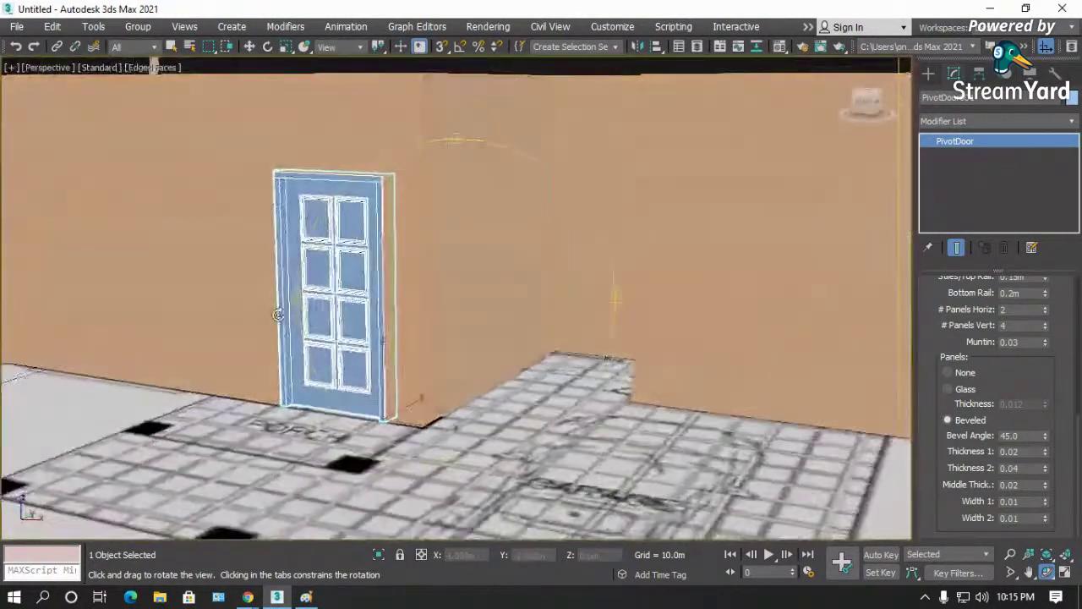
{"action": "scroll", "coordinate": [283, 304], "scroll_direction": "up", "scroll_amount": 3}
{"action": "scroll", "coordinate": [288, 303], "scroll_direction": "up", "scroll_amount": 4}
{"action": "scroll", "coordinate": [398, 251], "scroll_direction": "down", "scroll_amount": 3}
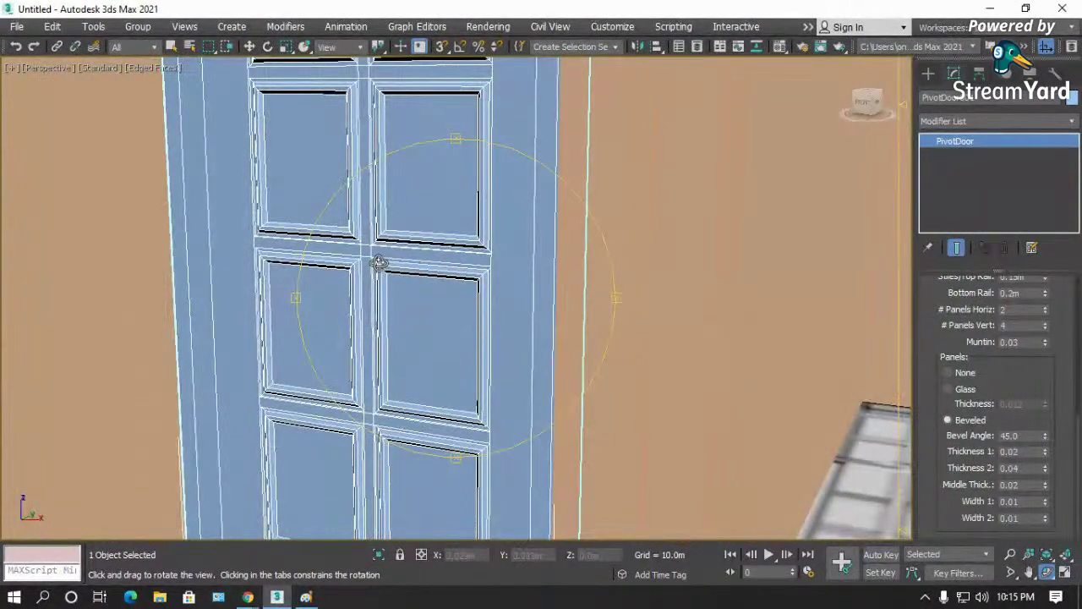
{"action": "key", "text": "w"}
{"action": "right_click", "coordinate": [517, 256]}
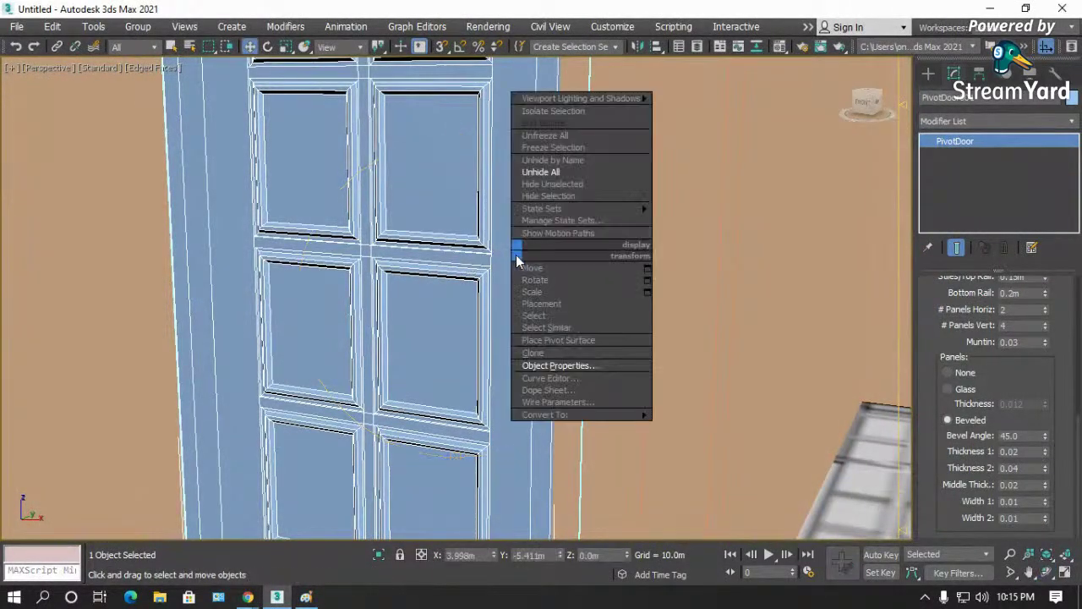
- Isolate the door, show it framed in Front view, and select it
{"action": "left_click", "coordinate": [566, 113]}
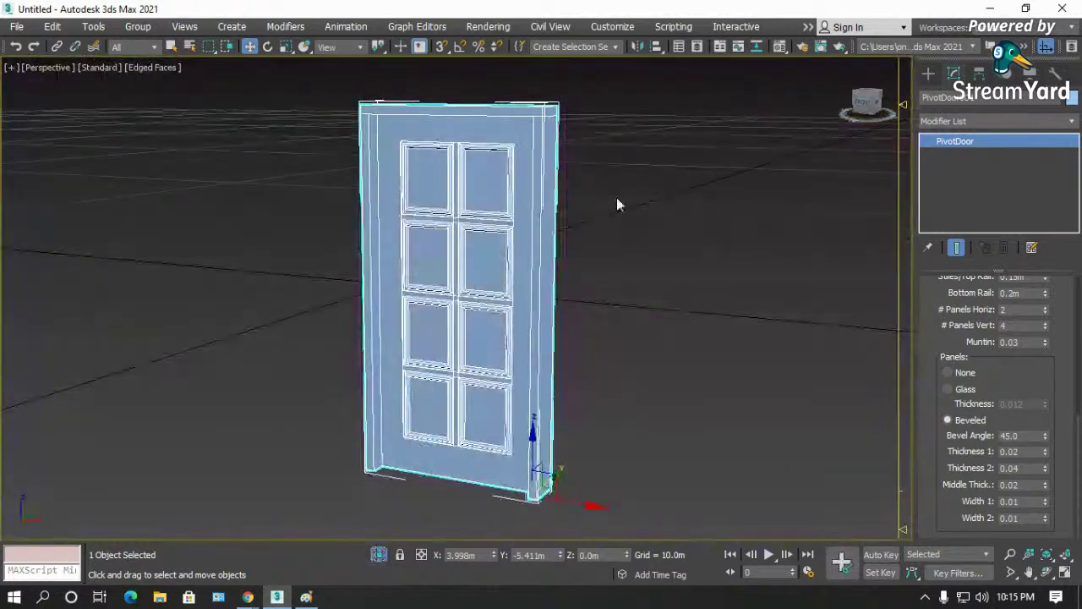
{"action": "left_click", "coordinate": [642, 220]}
{"action": "key", "text": "f"}
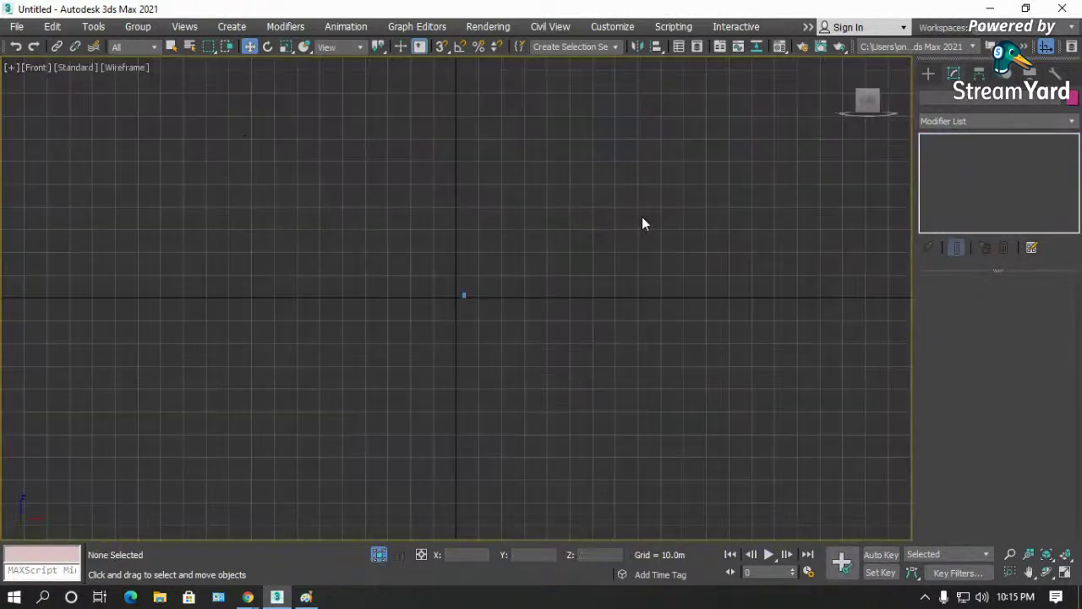
{"action": "key", "text": "z"}
{"action": "scroll", "coordinate": [599, 409], "scroll_direction": "up", "scroll_amount": 3}
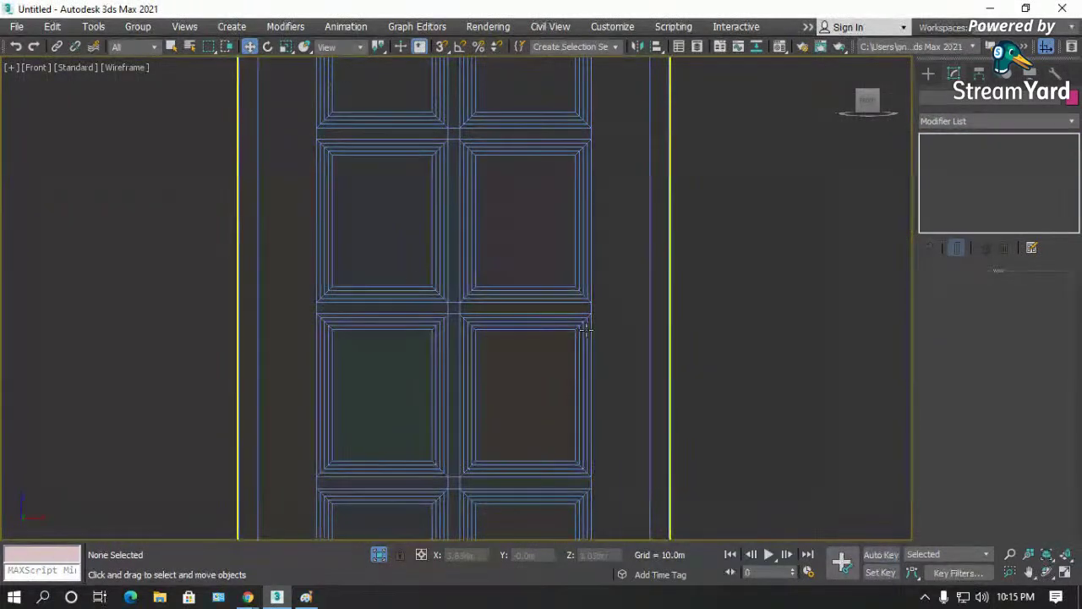
{"action": "left_click", "coordinate": [590, 364]}
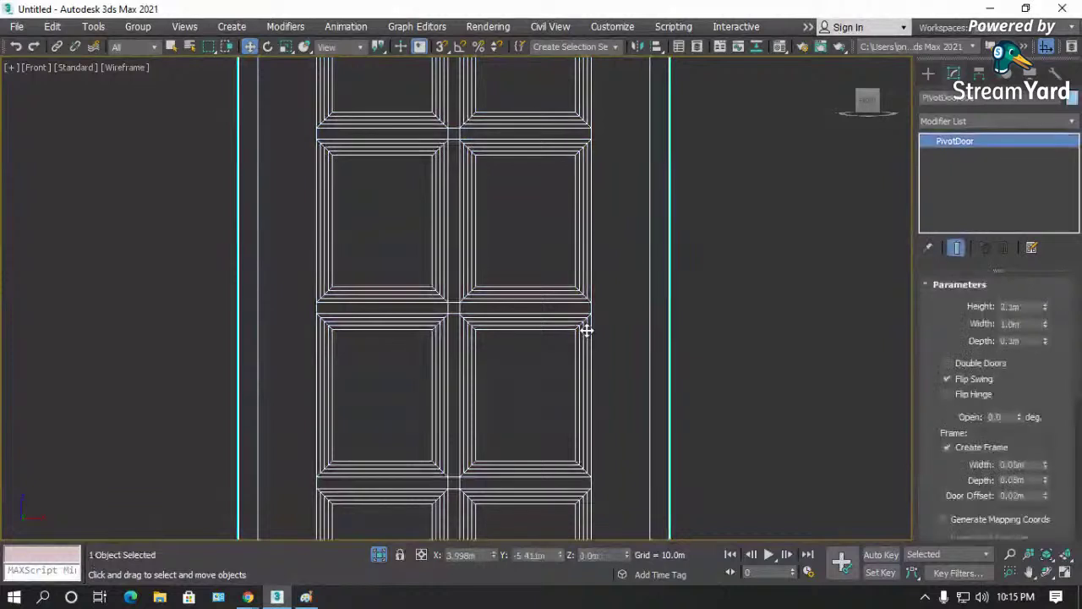
- Add an Edit Poly modifier to the door from the Modifier List
{"action": "left_click", "coordinate": [951, 121]}
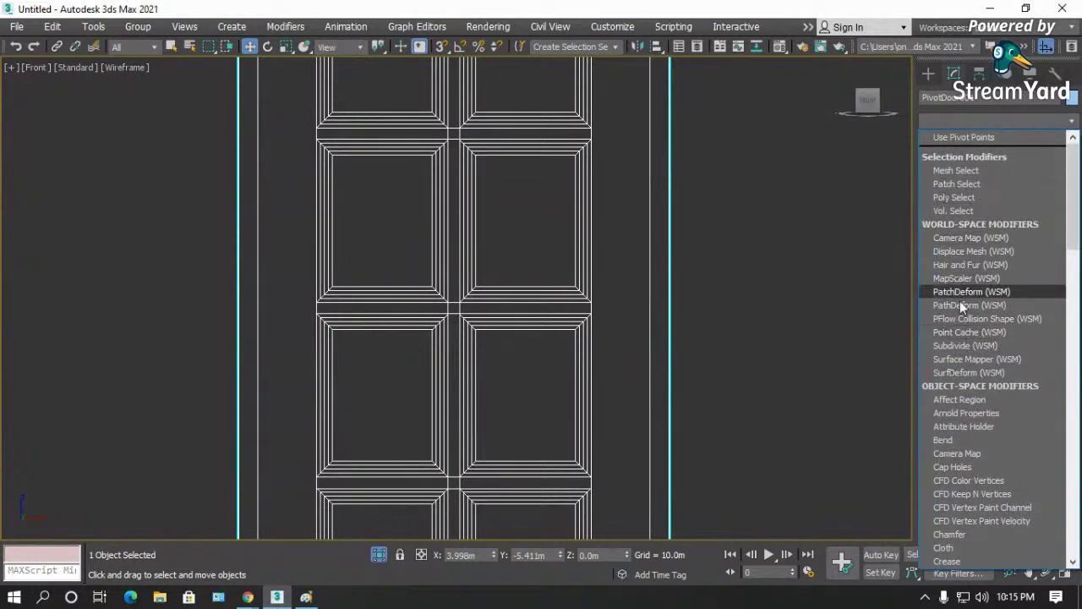
{"action": "scroll", "coordinate": [973, 473], "scroll_direction": "down", "scroll_amount": 3}
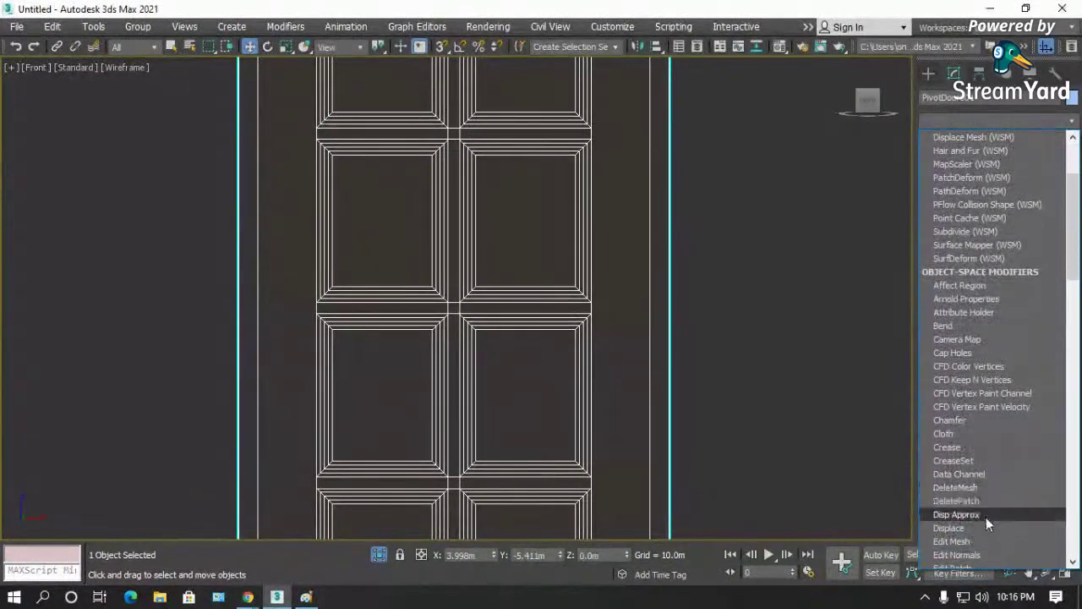
{"action": "scroll", "coordinate": [986, 514], "scroll_direction": "down", "scroll_amount": 1}
{"action": "left_click", "coordinate": [950, 542]}
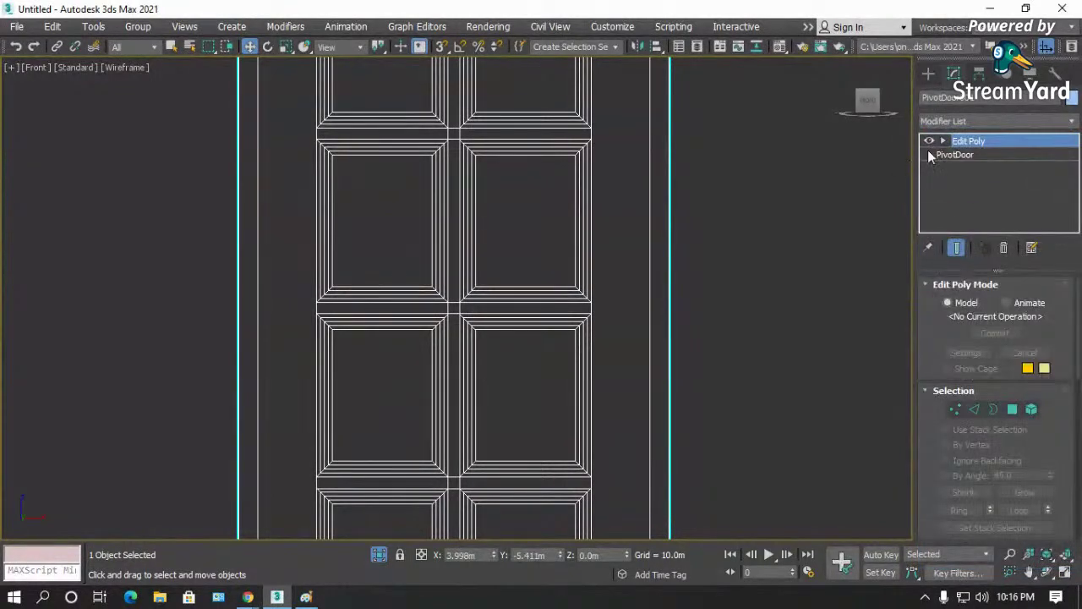
- Try Vertex level, then select the door's frame and leaf at Element level
{"action": "left_click", "coordinate": [957, 412]}
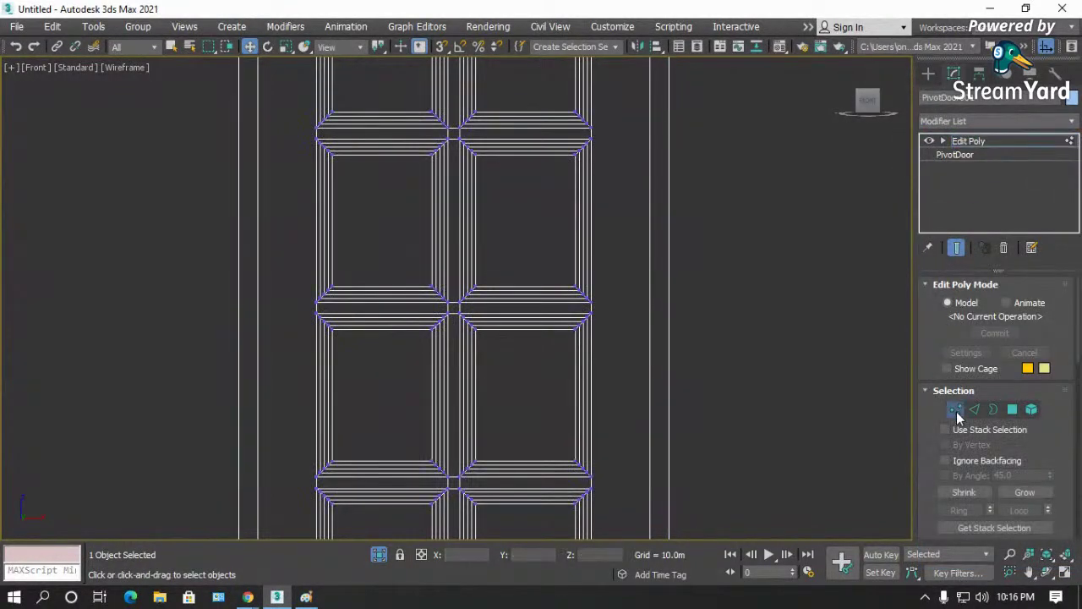
{"action": "left_click", "coordinate": [956, 412]}
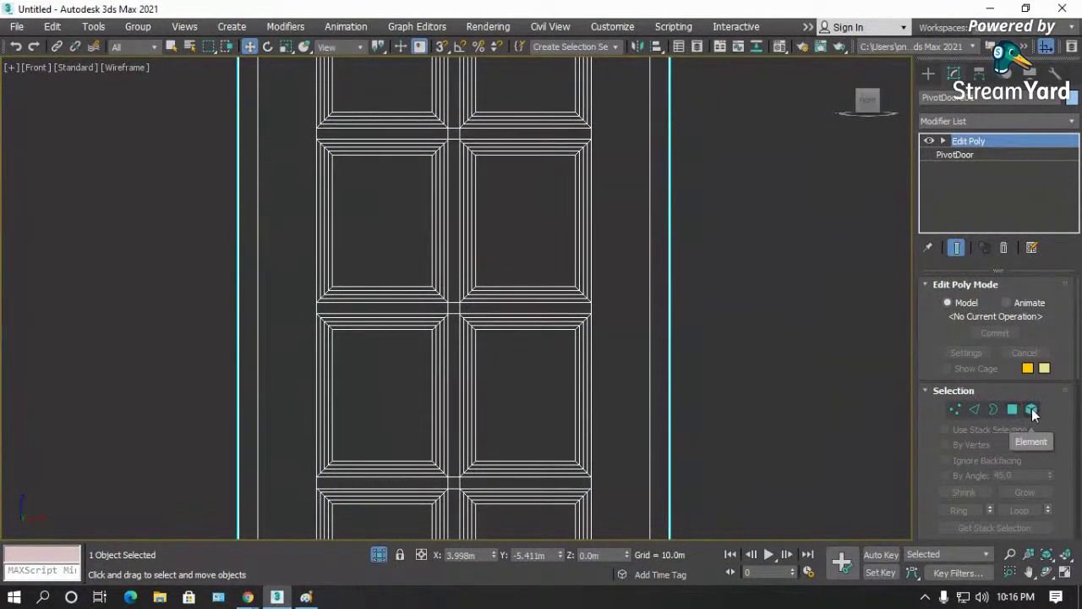
{"action": "scroll", "coordinate": [363, 304], "scroll_direction": "down", "scroll_amount": 4}
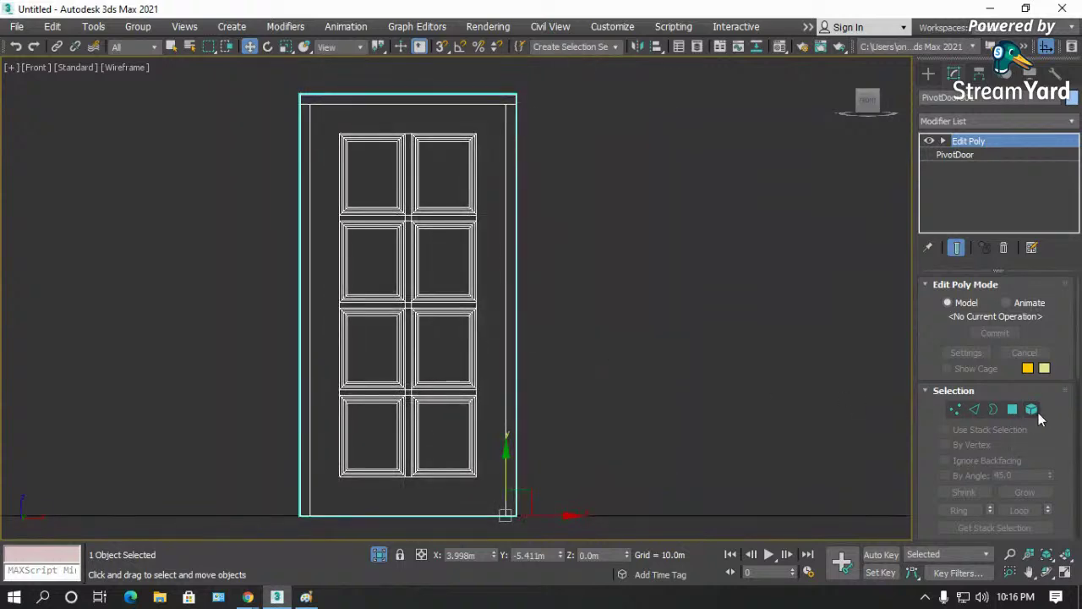
{"action": "left_click", "coordinate": [1032, 409]}
{"action": "left_click", "coordinate": [337, 216]}
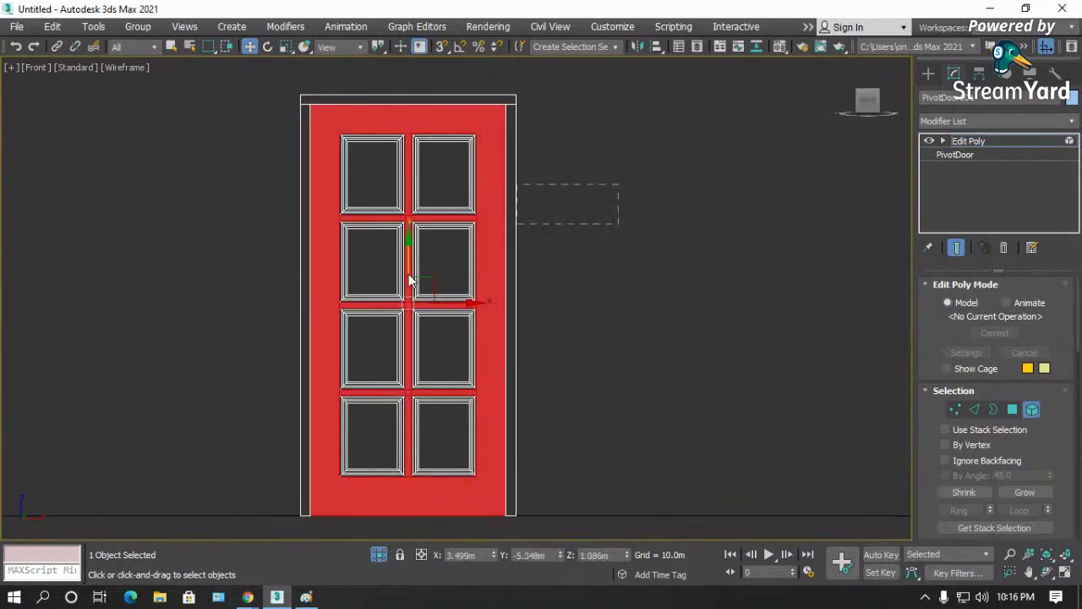
{"action": "left_click", "coordinate": [442, 178]}
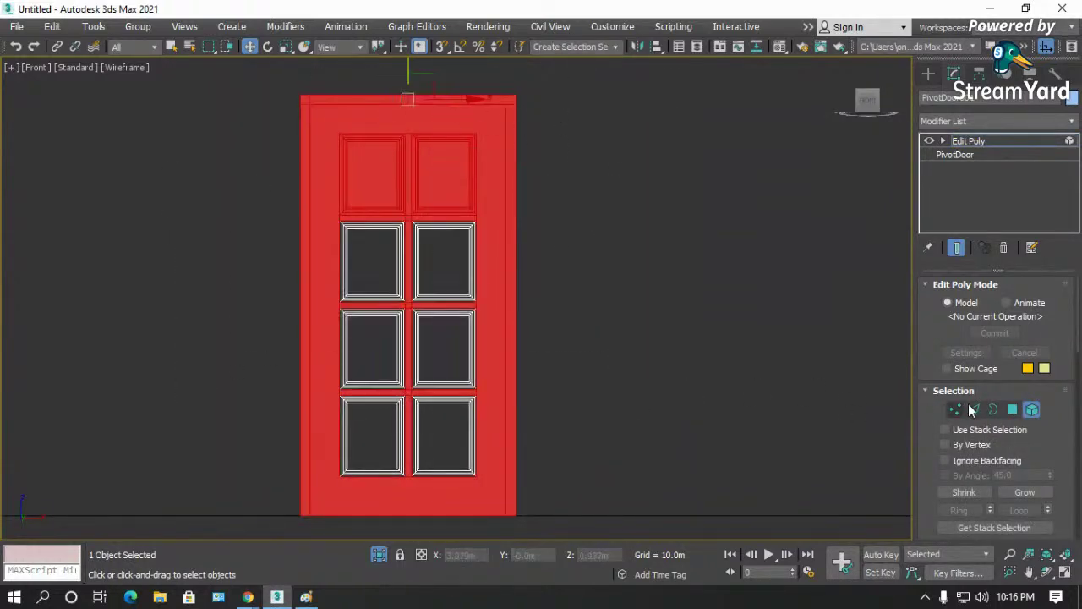
- Select the front face and top two panel polygons at Polygon level, then try Border level
{"action": "left_click", "coordinate": [1013, 410]}
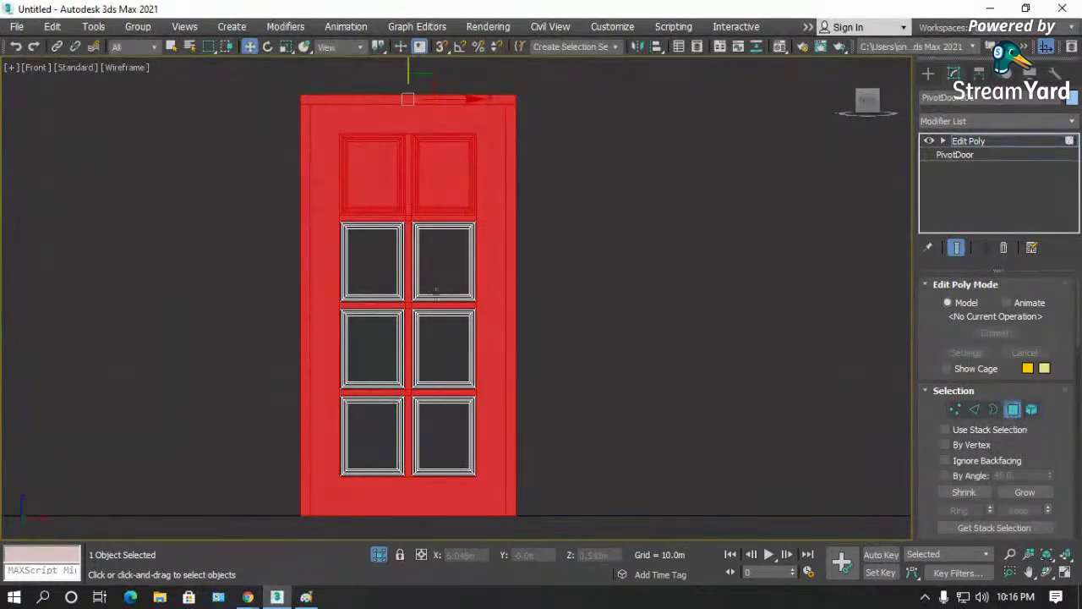
{"action": "left_click", "coordinate": [493, 232]}
{"action": "left_click", "coordinate": [460, 191]}
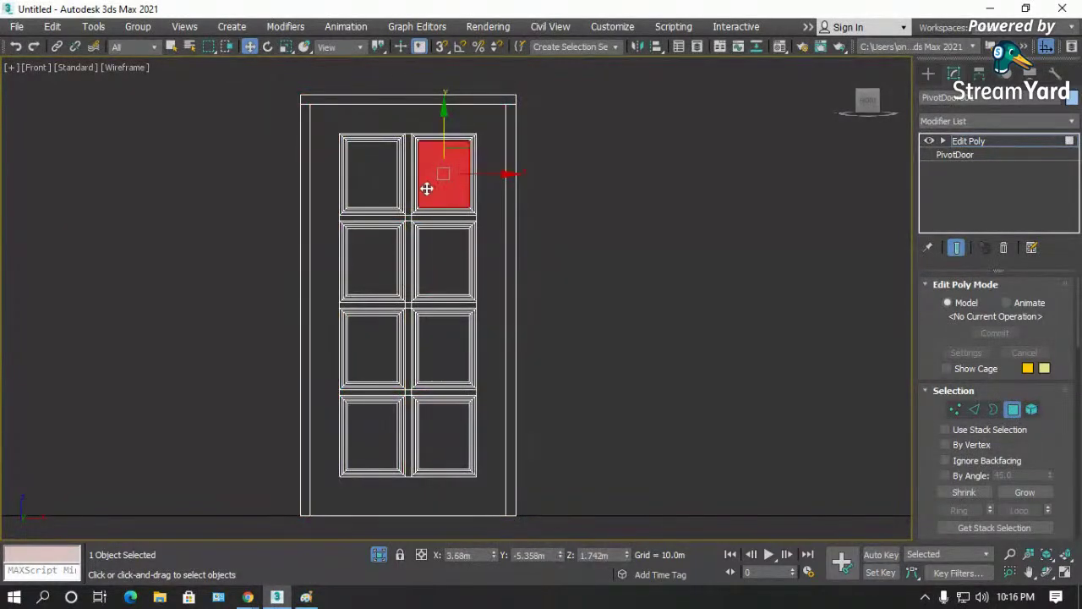
{"action": "left_click", "coordinate": [381, 179]}
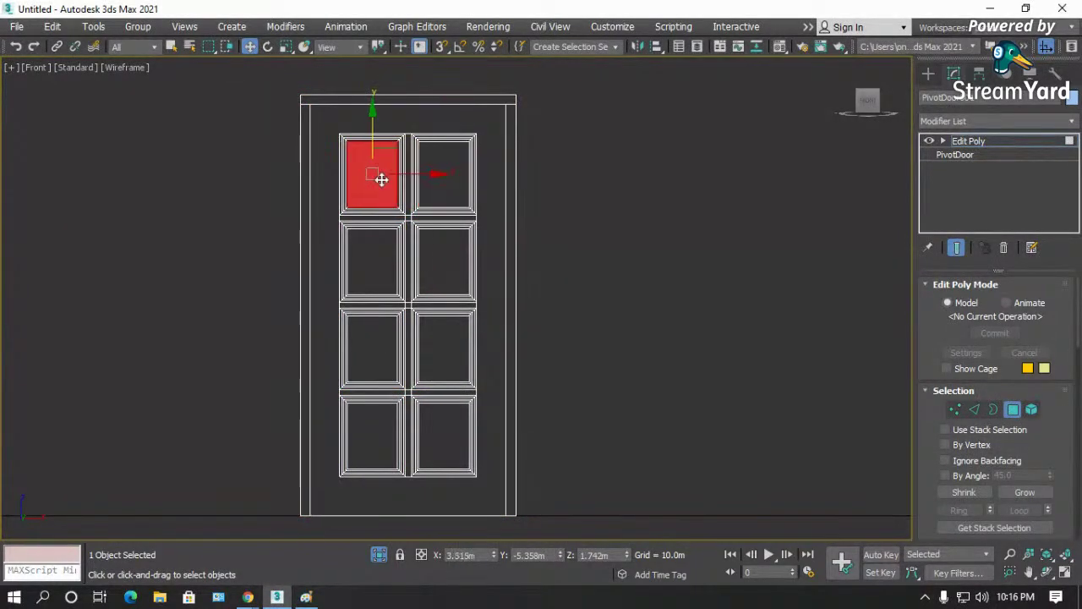
{"action": "left_click", "coordinate": [993, 411]}
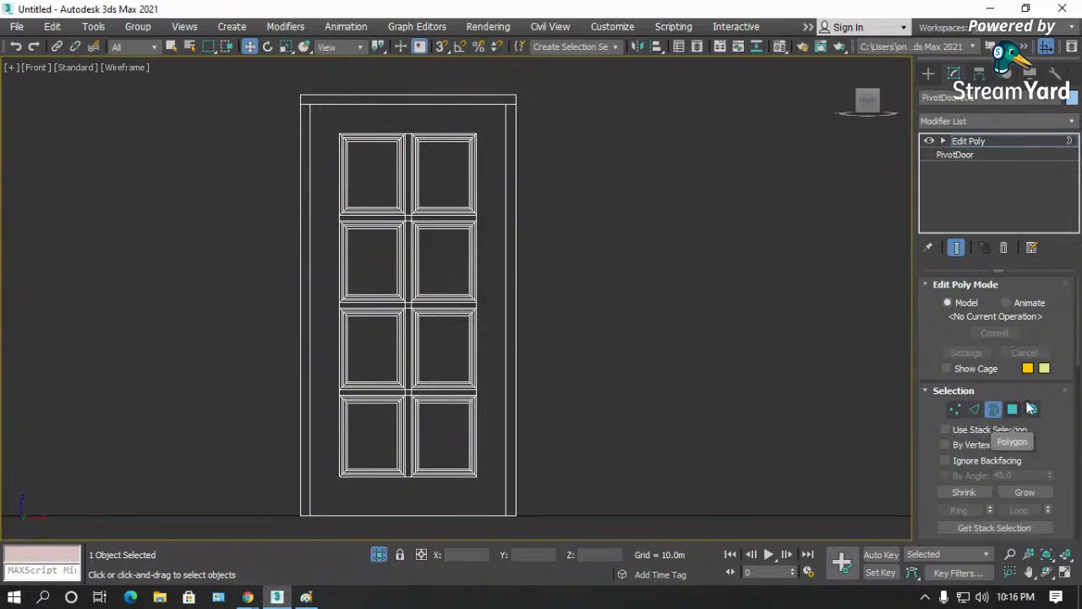
- In Vertex mode, select the middle-rail vertex rows and move them along Y to widen the rail
{"action": "left_click", "coordinate": [957, 409]}
{"action": "scroll", "coordinate": [381, 336], "scroll_direction": "up", "scroll_amount": 3}
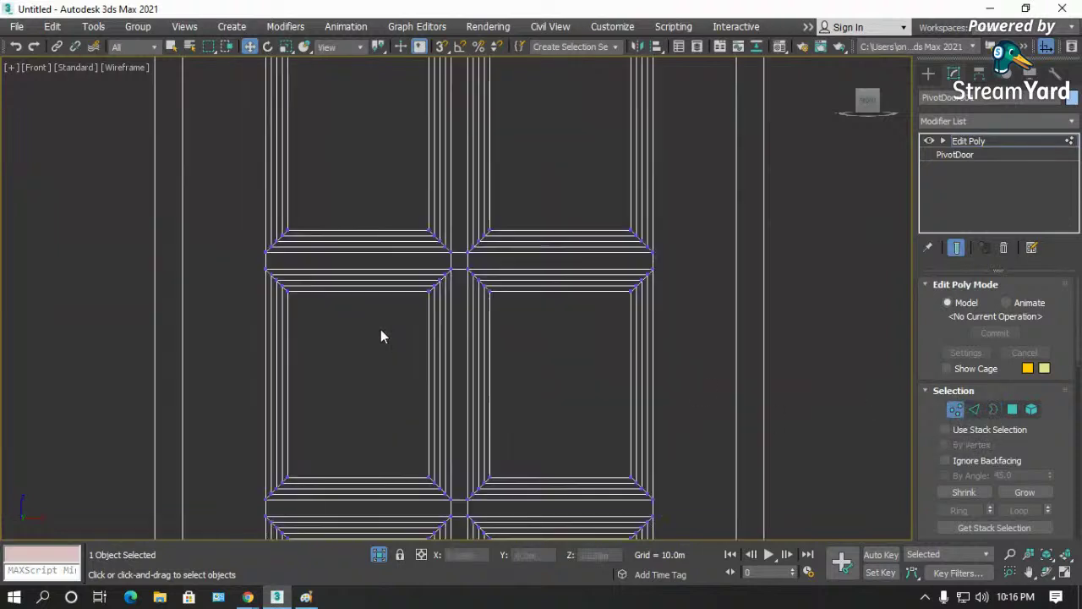
{"action": "left_click_drag", "start_coordinate": [507, 325], "coordinate": [694, 358]}
{"action": "left_click_drag", "start_coordinate": [456, 233], "coordinate": [459, 250]}
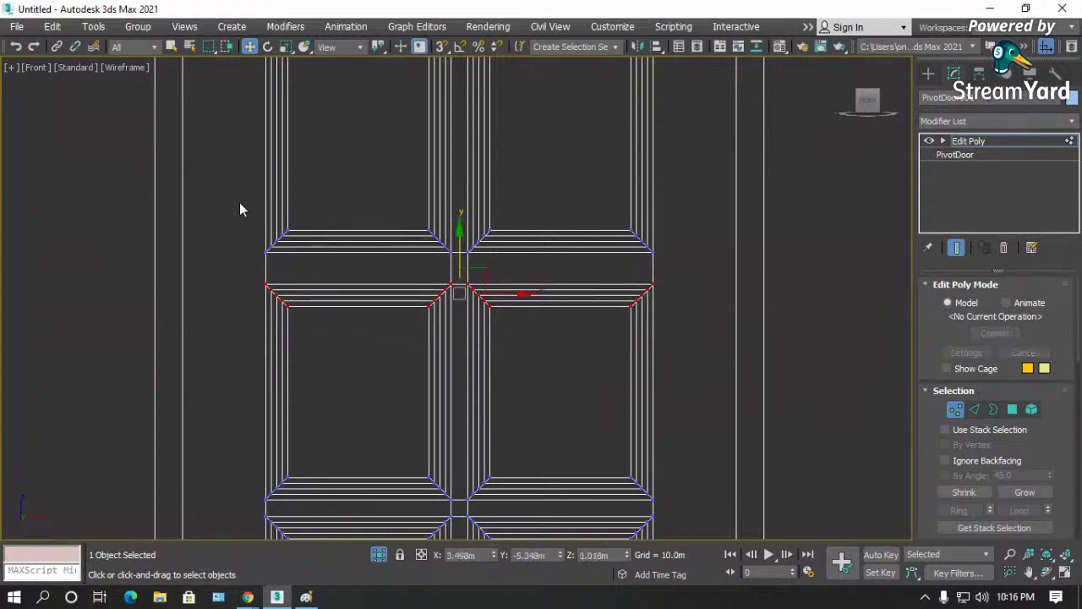
{"action": "left_click_drag", "start_coordinate": [239, 202], "coordinate": [694, 278]}
{"action": "mouse_move", "coordinate": [462, 201]}
{"action": "left_mouse_down"}
{"action": "mouse_move", "coordinate": [462, 189]}
{"action": "mouse_move", "coordinate": [451, 205]}
{"action": "left_mouse_up"}
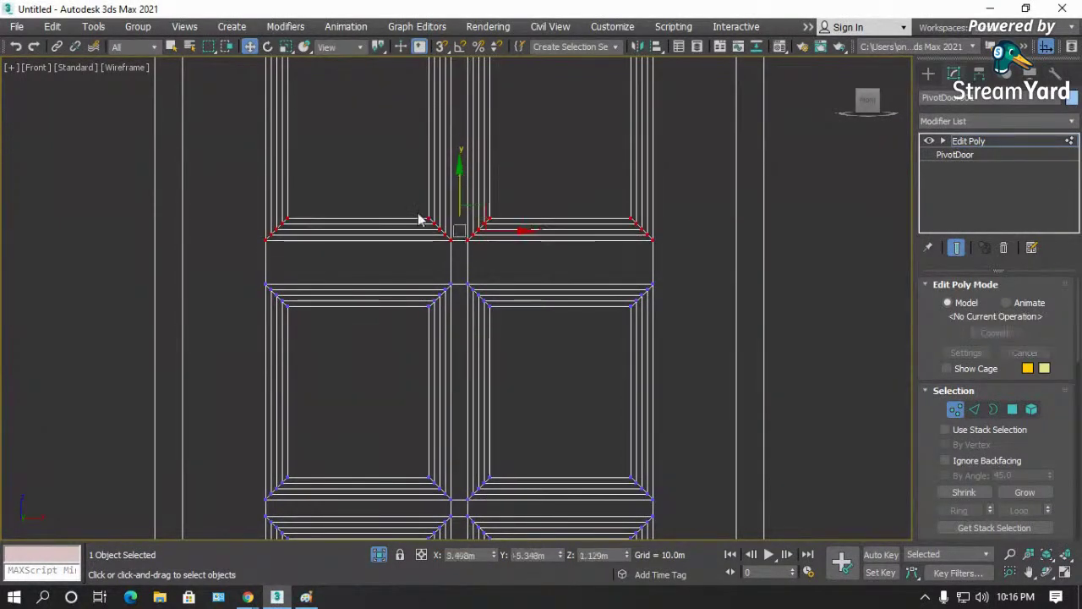
{"action": "left_click_drag", "start_coordinate": [668, 354], "coordinate": [667, 353]}
{"action": "left_click_drag", "start_coordinate": [462, 245], "coordinate": [461, 258]}
{"action": "left_click_drag", "start_coordinate": [688, 248], "coordinate": [685, 244]}
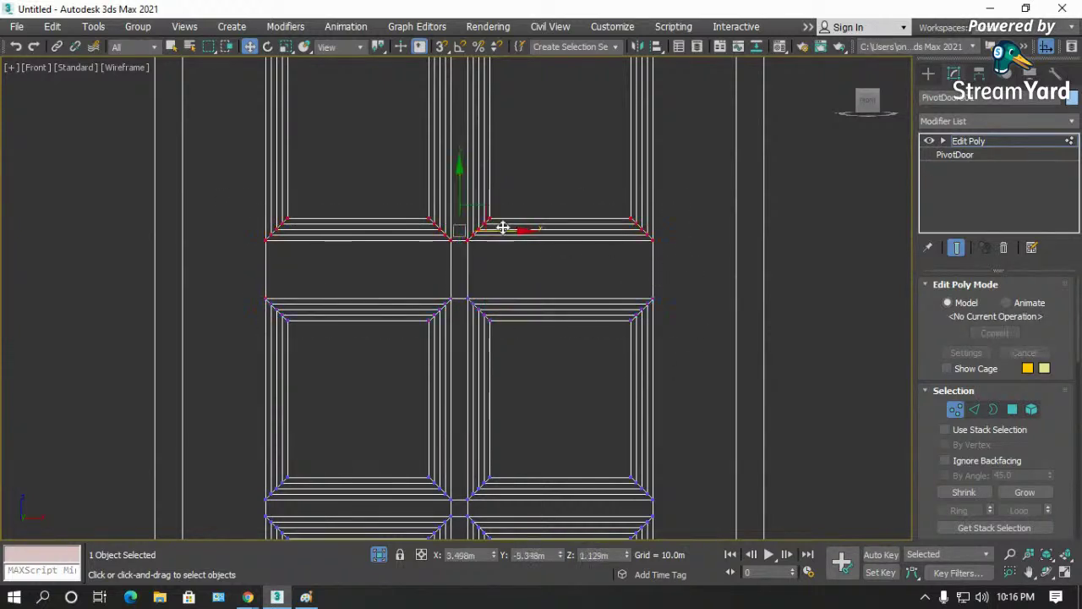
{"action": "left_click_drag", "start_coordinate": [457, 200], "coordinate": [459, 194]}
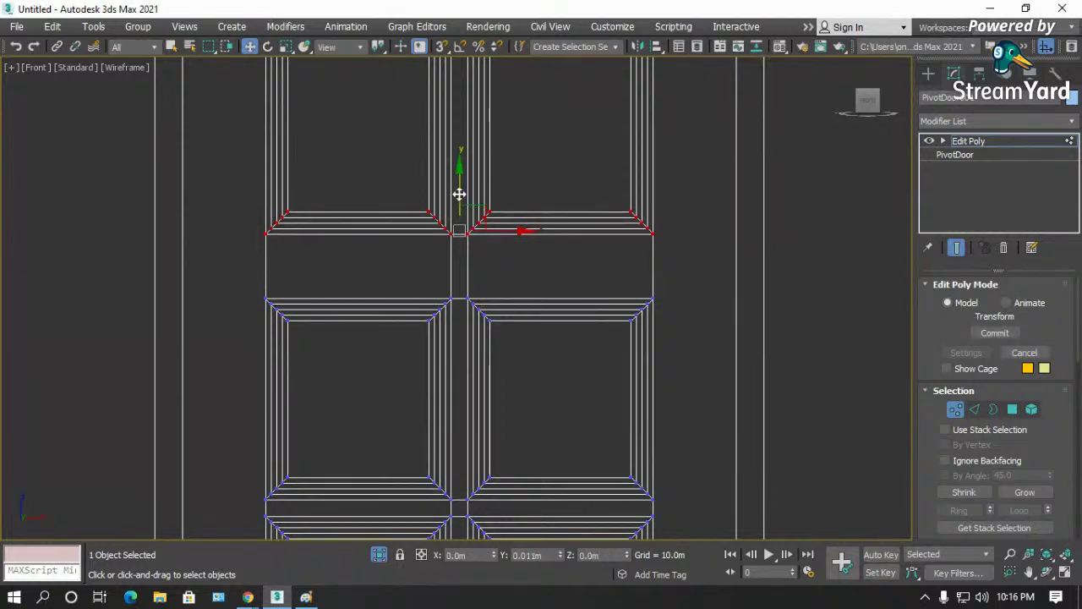
- Exit vertex editing, deselect the door, and switch back to shaded view
{"action": "scroll", "coordinate": [599, 334], "scroll_direction": "down", "scroll_amount": 4}
{"action": "left_click", "coordinate": [955, 409]}
{"action": "left_click", "coordinate": [709, 405]}
{"action": "key", "text": "F3"}
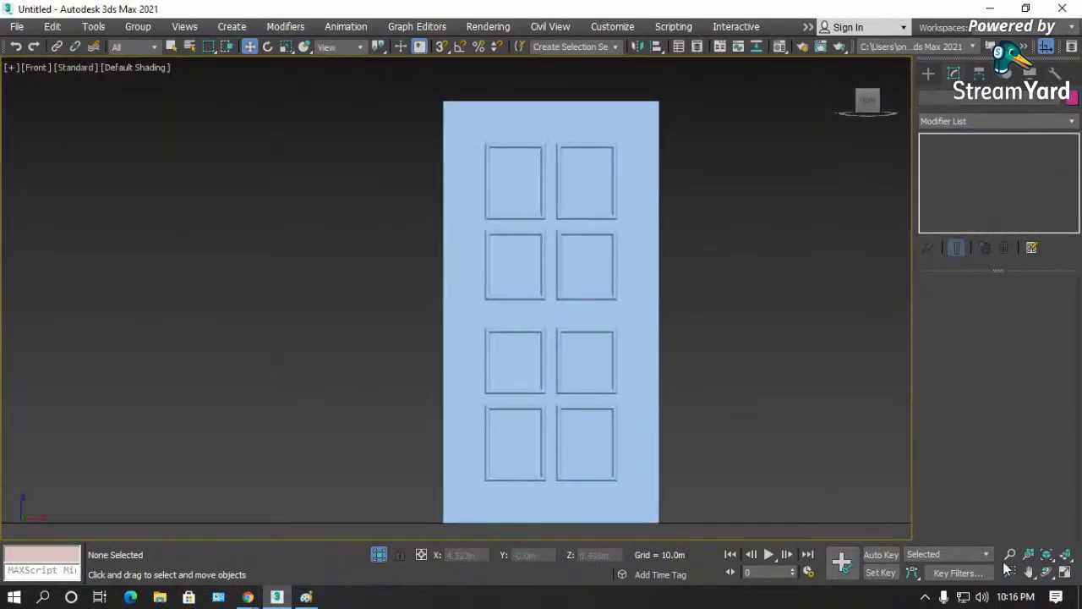
- Orbit to an angled perspective view of the reshaped door and select it
{"action": "left_click", "coordinate": [1047, 573]}
{"action": "left_click_drag", "start_coordinate": [544, 320], "coordinate": [506, 344]}
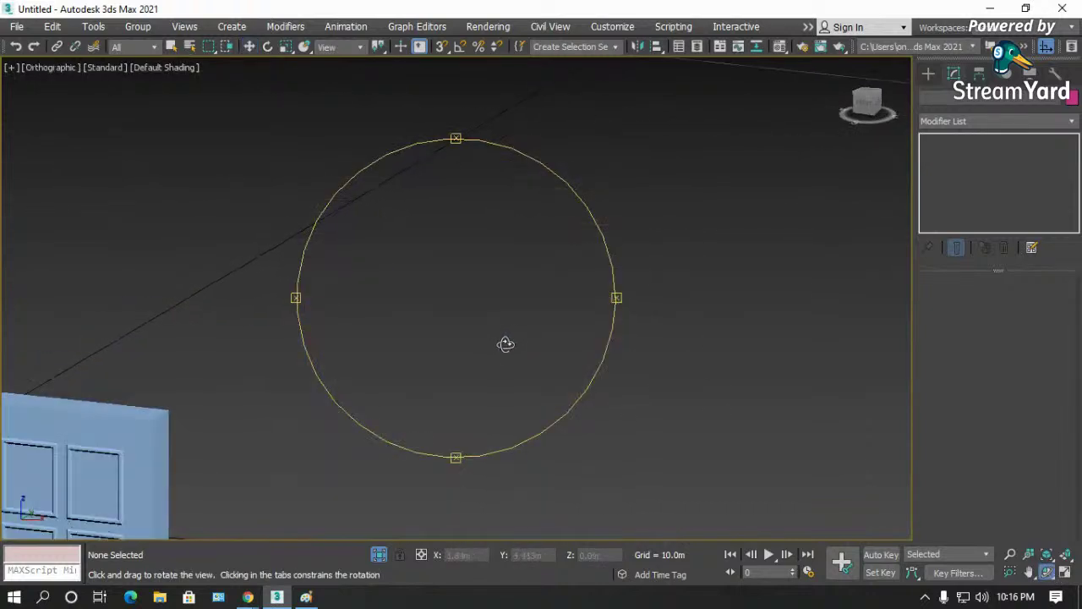
{"action": "key", "text": "p"}
{"action": "key", "text": "F4"}
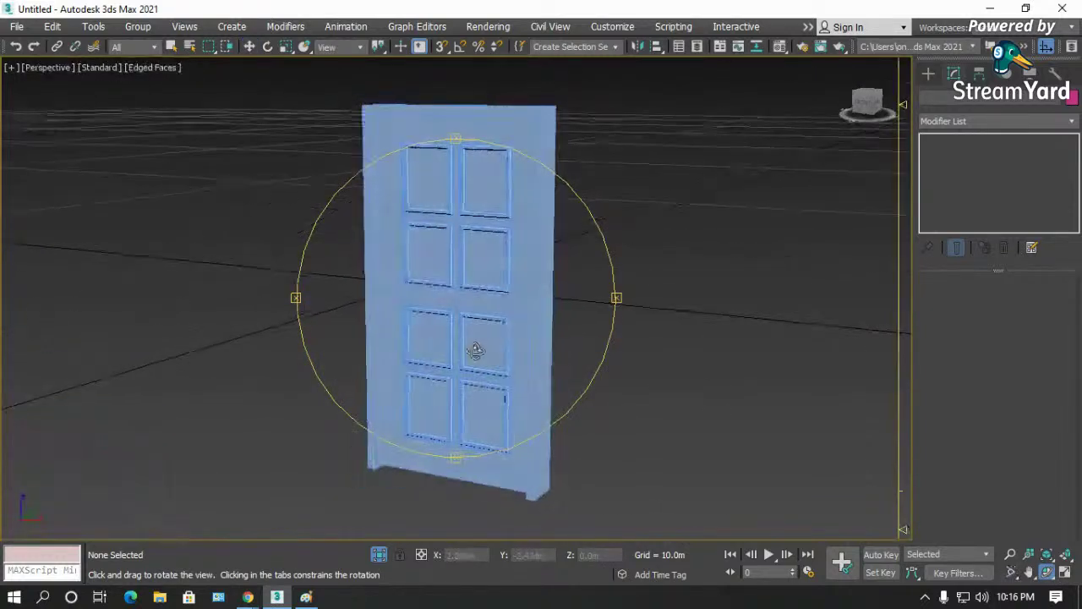
{"action": "right_click", "coordinate": [685, 302]}
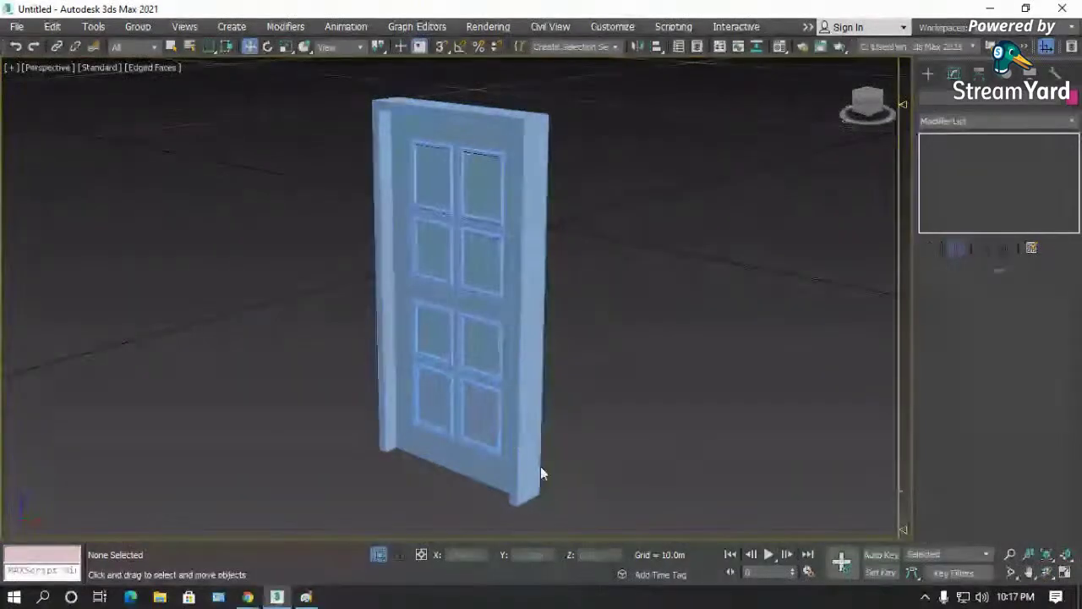
{"action": "scroll", "coordinate": [575, 406], "scroll_direction": "up", "scroll_amount": 5}
{"action": "scroll", "coordinate": [656, 372], "scroll_direction": "down", "scroll_amount": 3}
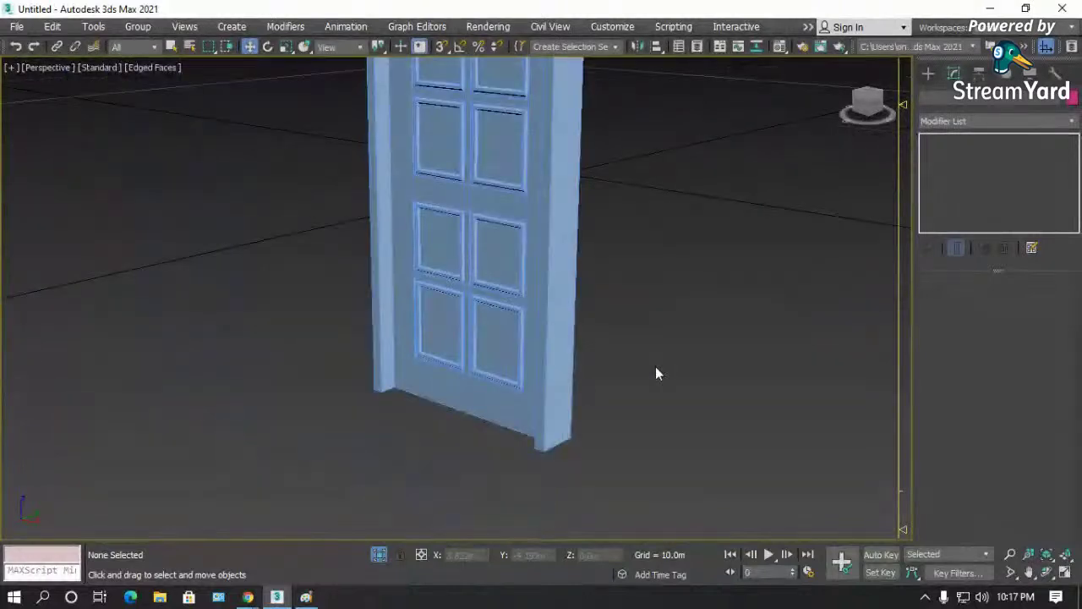
{"action": "left_click", "coordinate": [502, 377]}
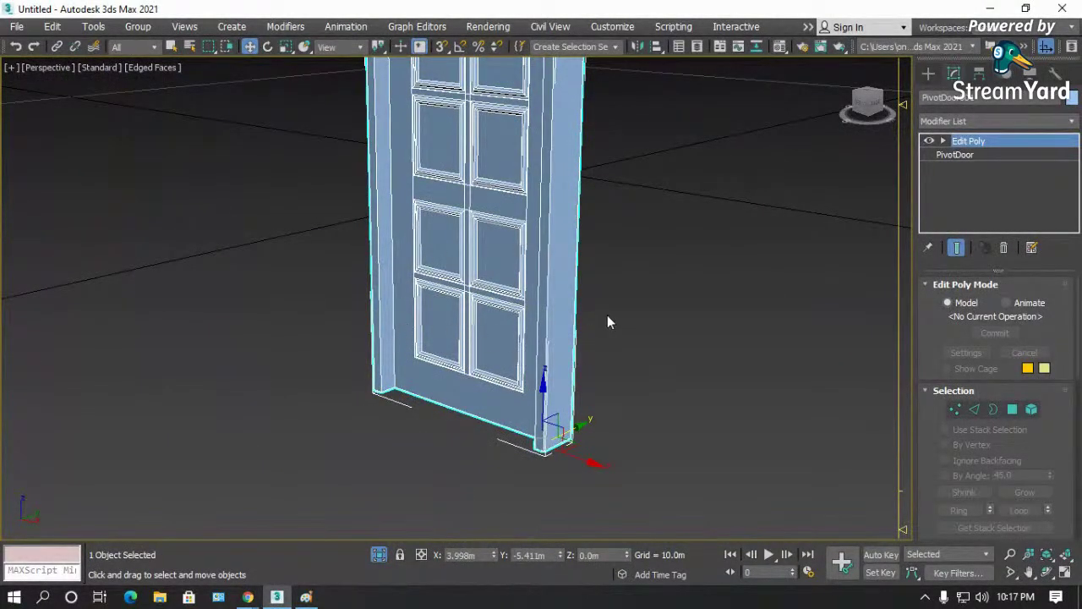
- Unhide all walls and the floor plan, then slide the door left along the wall
{"action": "right_click", "coordinate": [675, 265]}
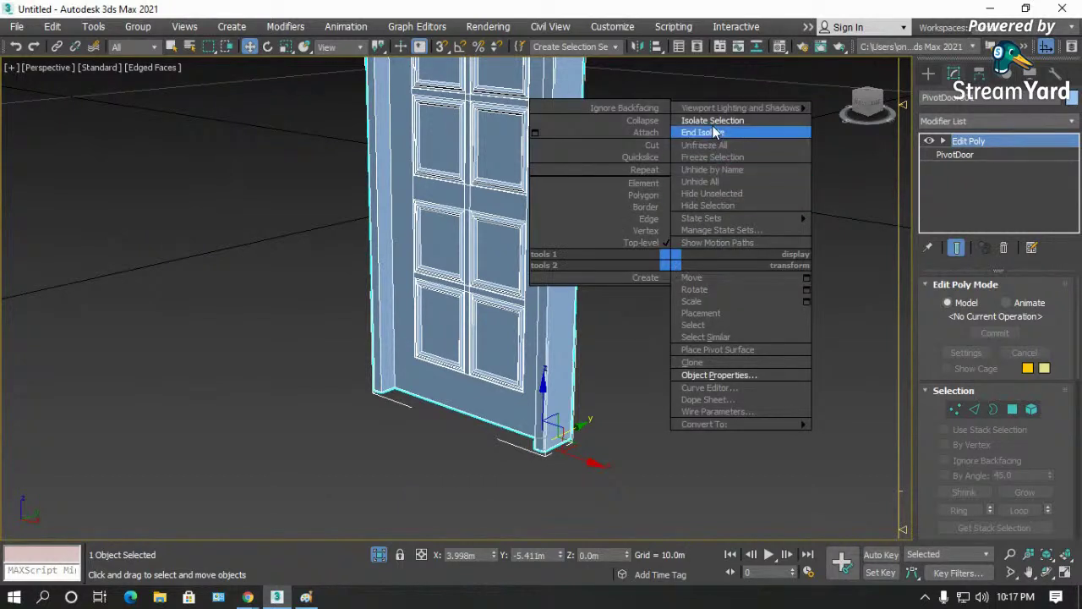
{"action": "left_click", "coordinate": [715, 181]}
{"action": "scroll", "coordinate": [487, 337], "scroll_direction": "down", "scroll_amount": 5}
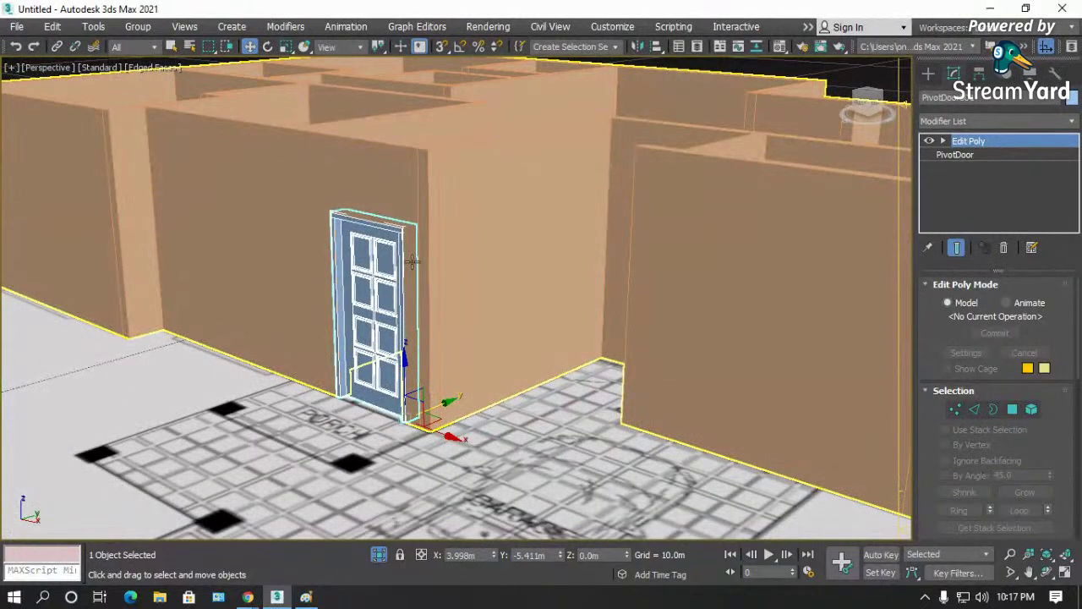
{"action": "scroll", "coordinate": [412, 262], "scroll_direction": "up", "scroll_amount": 5}
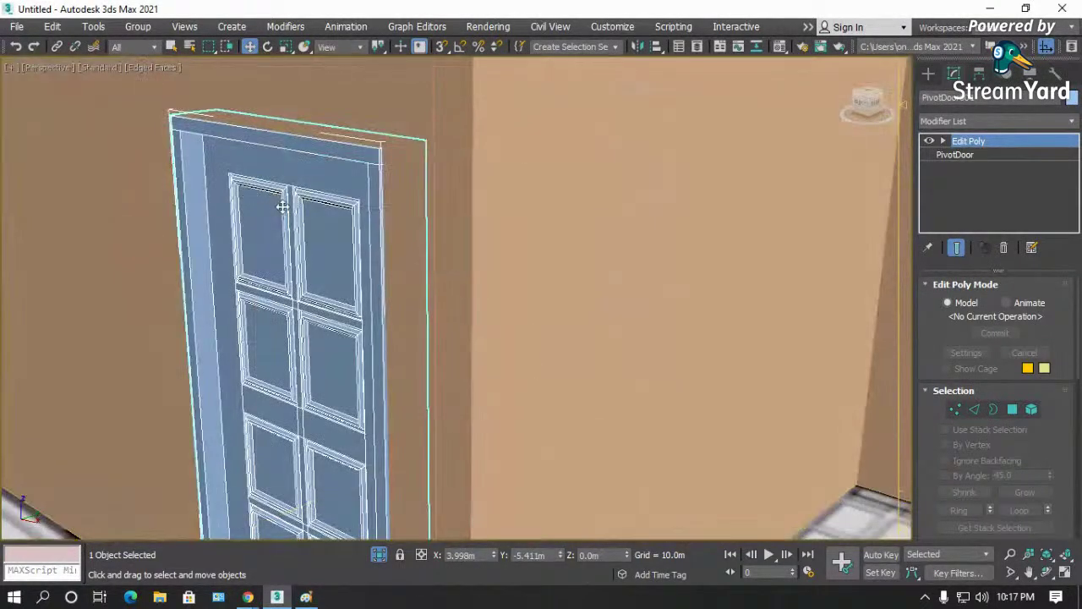
{"action": "scroll", "coordinate": [258, 203], "scroll_direction": "down", "scroll_amount": 2}
{"action": "scroll", "coordinate": [266, 319], "scroll_direction": "down", "scroll_amount": 2}
{"action": "left_click_drag", "start_coordinate": [351, 495], "coordinate": [325, 472]}
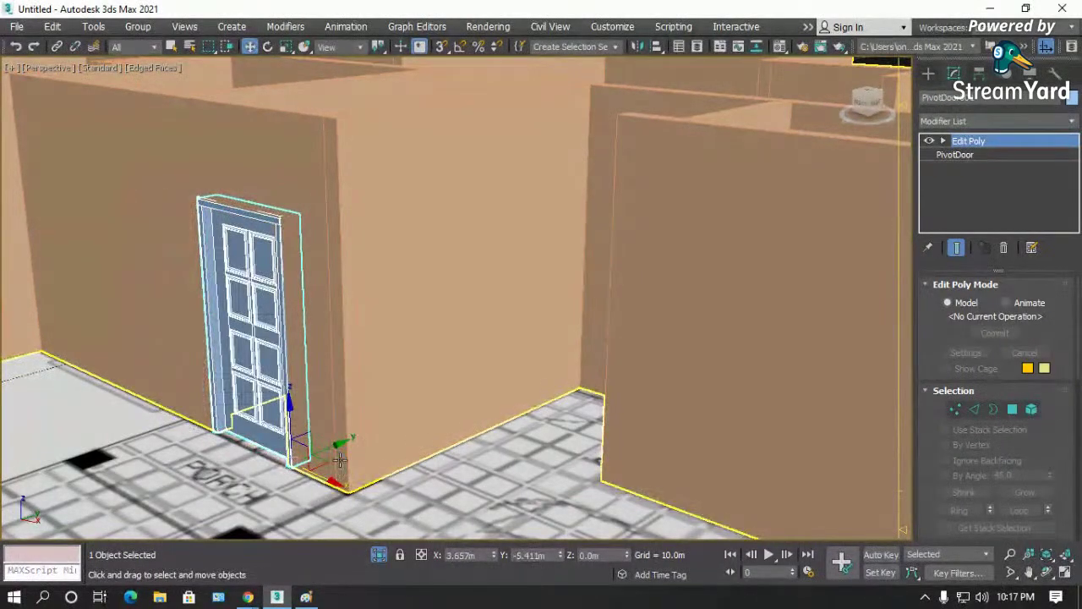
- In a framed wireframe Top view, slide the door right into the wall opening
{"action": "key", "text": "t"}
{"action": "key", "text": "z"}
{"action": "key", "text": "F3"}
{"action": "scroll", "coordinate": [350, 403], "scroll_direction": "down", "scroll_amount": 3}
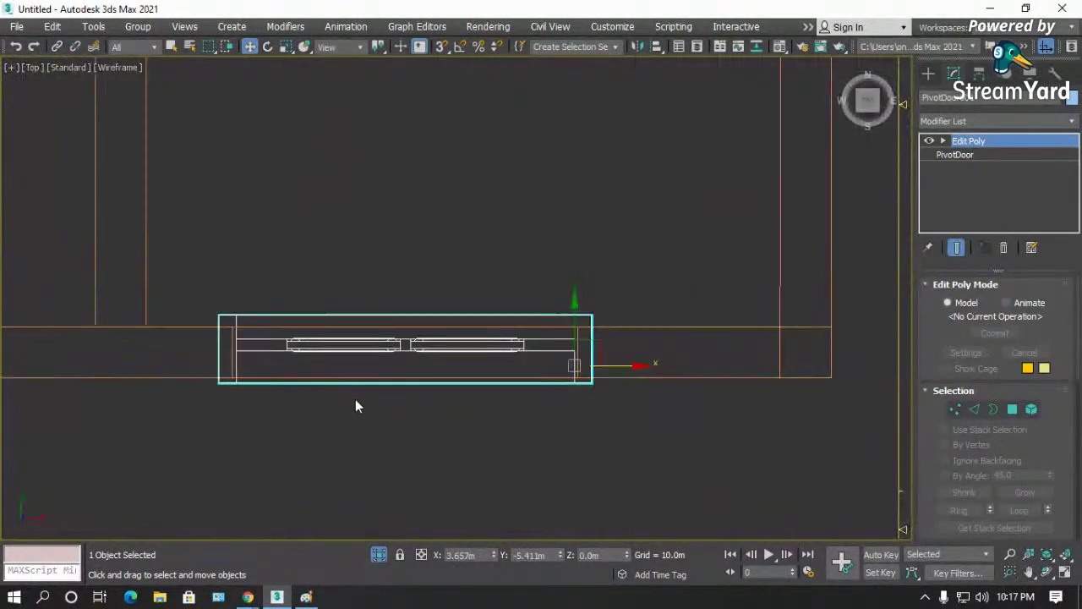
{"action": "left_click_drag", "start_coordinate": [611, 364], "coordinate": [717, 389]}
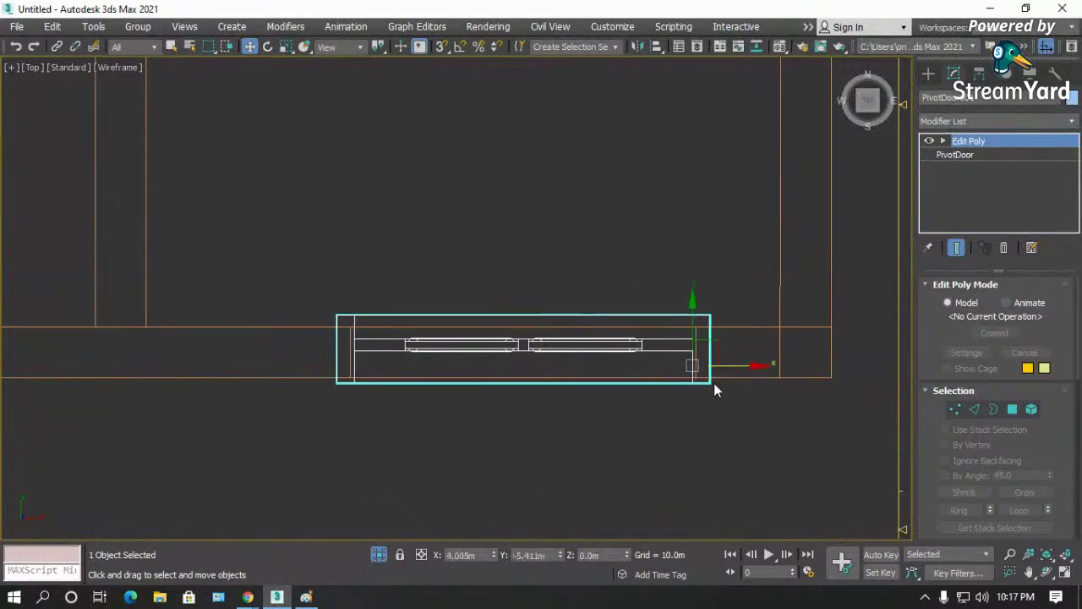
- Nudge the door slightly right within the porch wall in shaded view
{"action": "key", "text": "F3"}
{"action": "scroll", "coordinate": [507, 420], "scroll_direction": "down", "scroll_amount": 4}
{"action": "left_click_drag", "start_coordinate": [624, 394], "coordinate": [630, 397]}
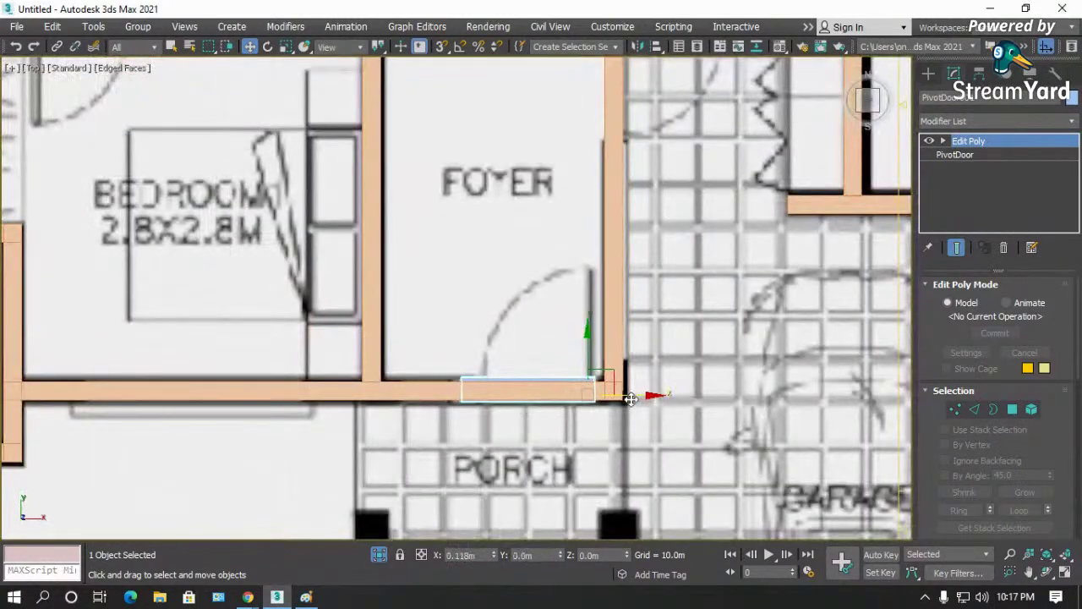
- Shift-drag a door copy but cancel Clone Options, then return to wireframe and drag another copy
{"action": "scroll", "coordinate": [389, 431], "scroll_direction": "down", "scroll_amount": 2}
{"action": "scroll", "coordinate": [410, 452], "scroll_direction": "down", "scroll_amount": 2}
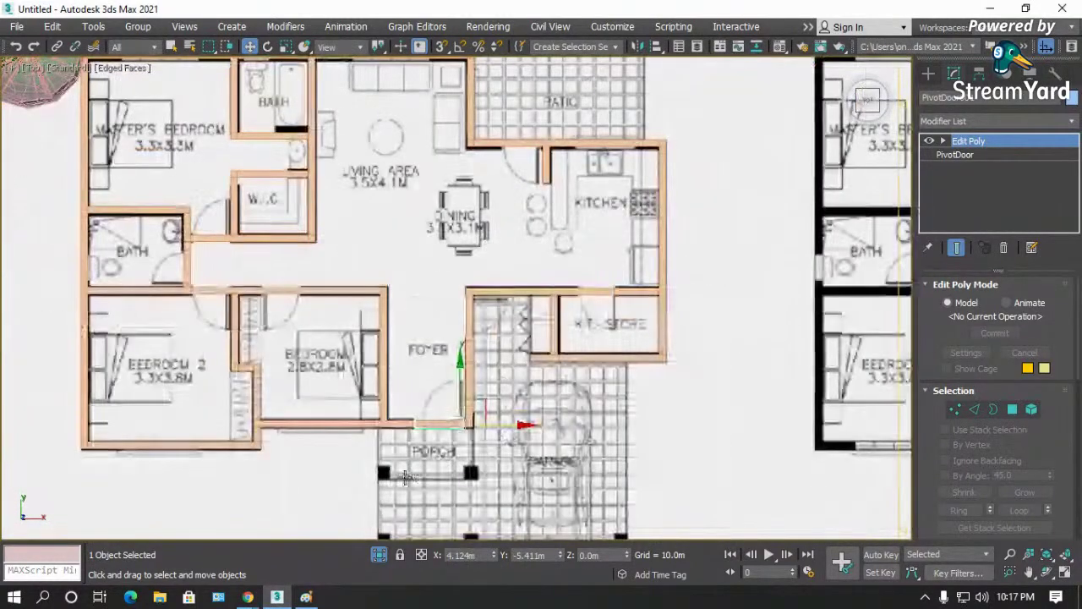
{"action": "scroll", "coordinate": [406, 478], "scroll_direction": "down", "scroll_amount": 2}
{"action": "mouse_move", "coordinate": [457, 420]}
{"action": "left_mouse_down"}
{"action": "mouse_move", "coordinate": [505, 332]}
{"action": "mouse_move", "coordinate": [527, 222]}
{"action": "left_mouse_up"}
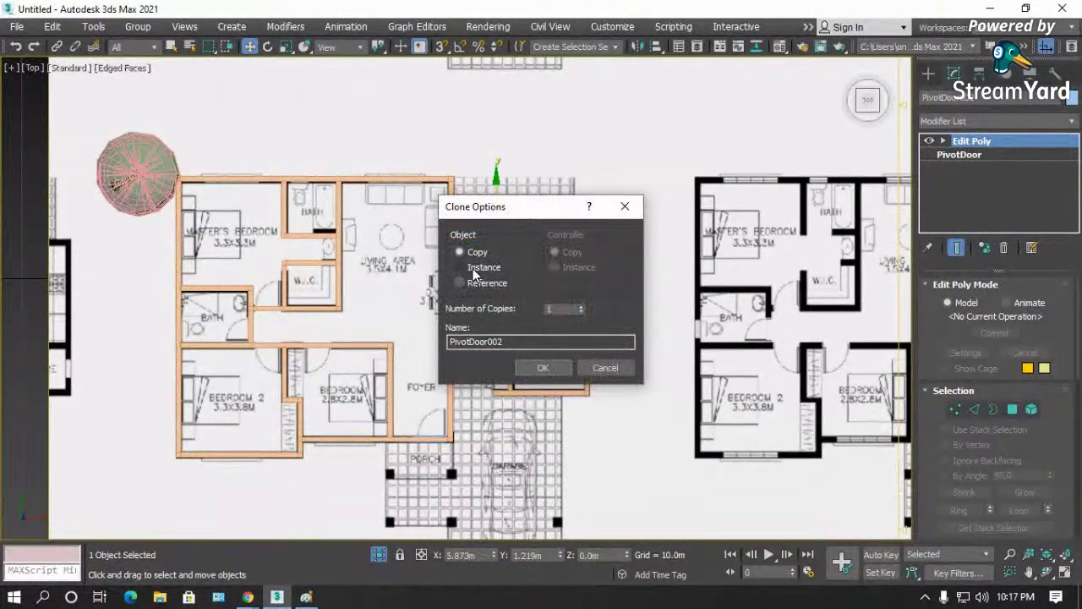
{"action": "left_click", "coordinate": [622, 367]}
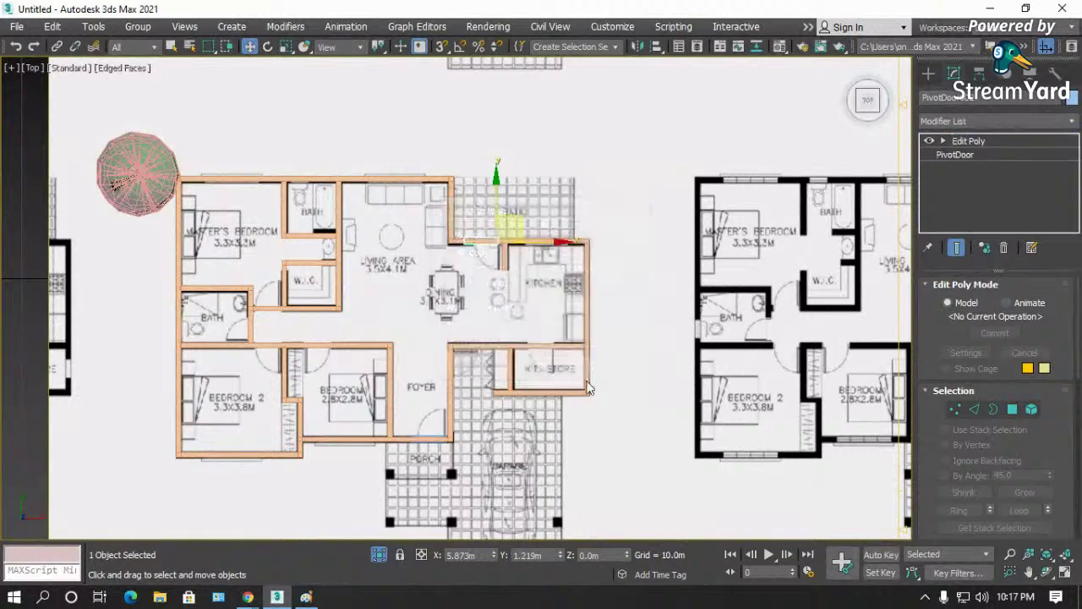
{"action": "scroll", "coordinate": [567, 409], "scroll_direction": "up", "scroll_amount": 2}
{"action": "key", "text": "F3"}
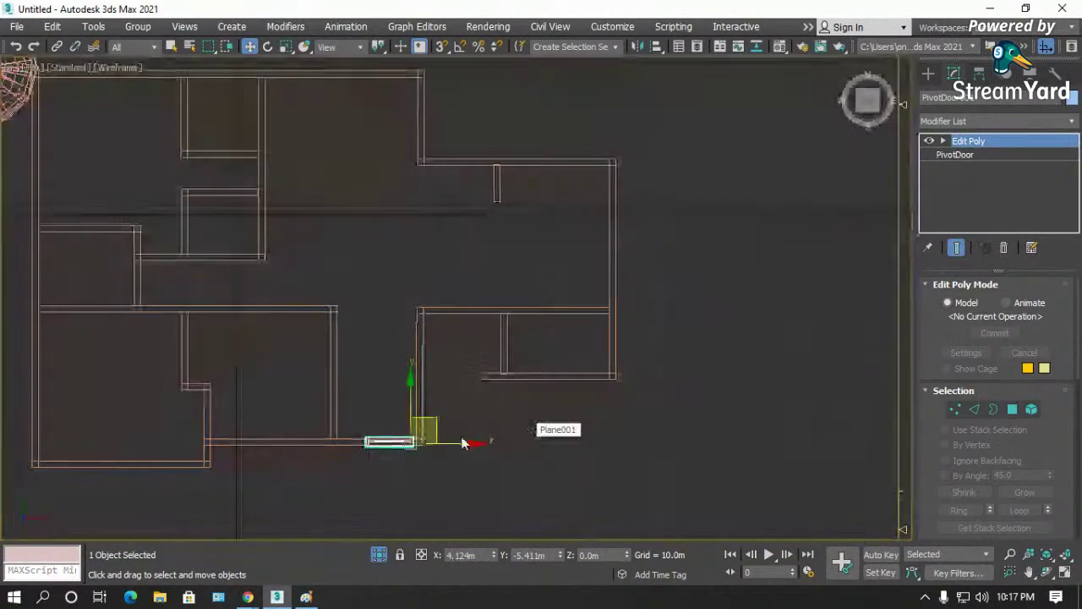
{"action": "mouse_move", "coordinate": [437, 425]}
{"action": "left_mouse_down", "text": "shift"}
{"action": "mouse_move", "coordinate": [468, 345]}
{"action": "mouse_move", "coordinate": [508, 143]}
{"action": "left_mouse_up", "text": "shift"}
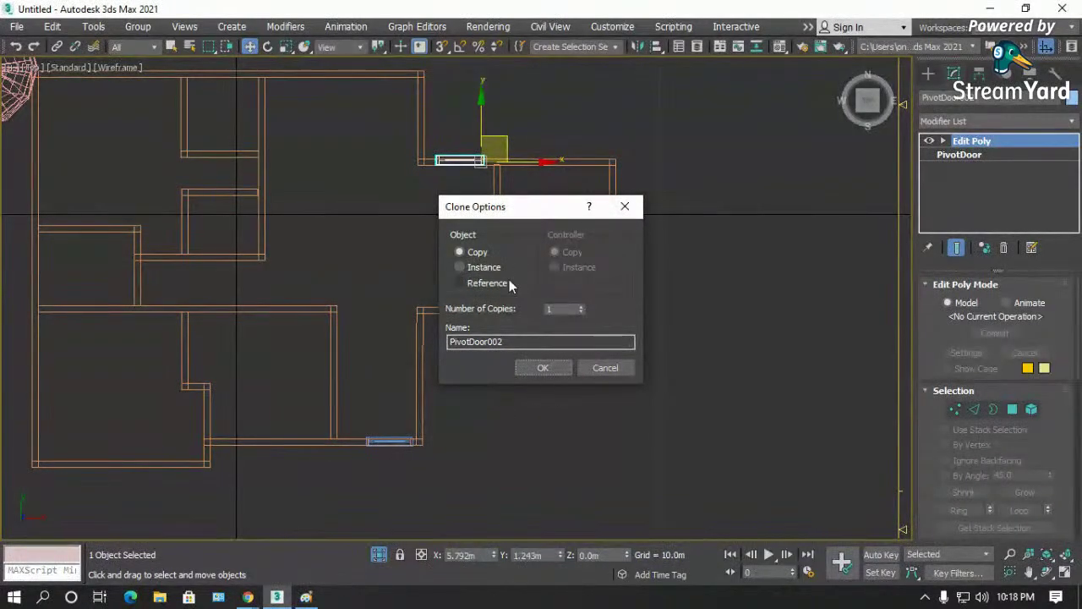
- Place the PivotDoor002 copy in the patio wall opening at X ≈ 5.84m and check it in shaded 3D
{"action": "left_click", "coordinate": [554, 370]}
{"action": "scroll", "coordinate": [474, 140], "scroll_direction": "up", "scroll_amount": 4}
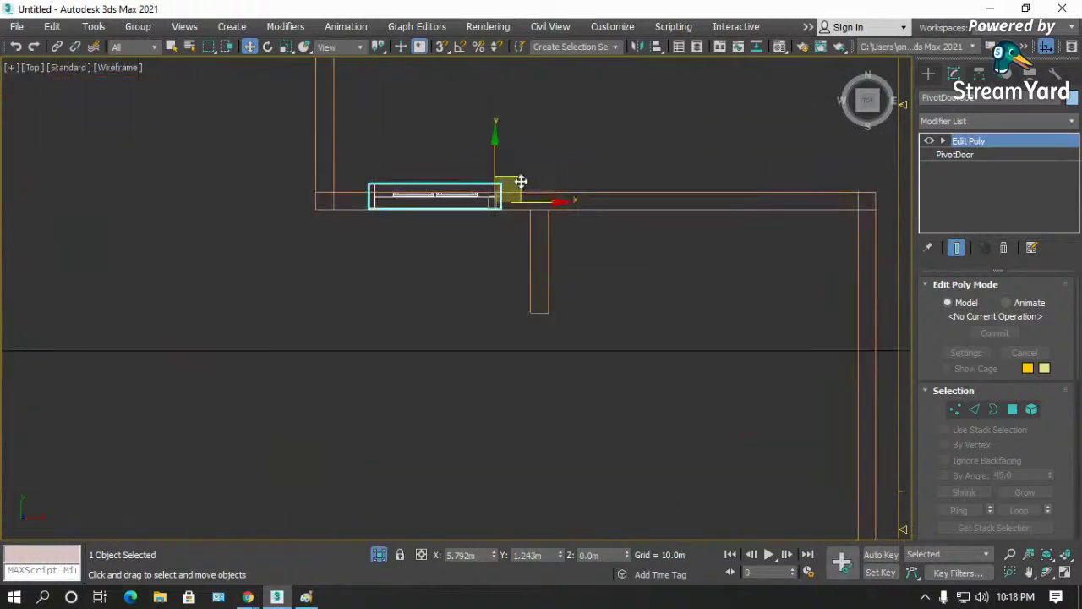
{"action": "left_click_drag", "start_coordinate": [519, 183], "coordinate": [526, 188]}
{"action": "scroll", "coordinate": [510, 193], "scroll_direction": "up", "scroll_amount": 5}
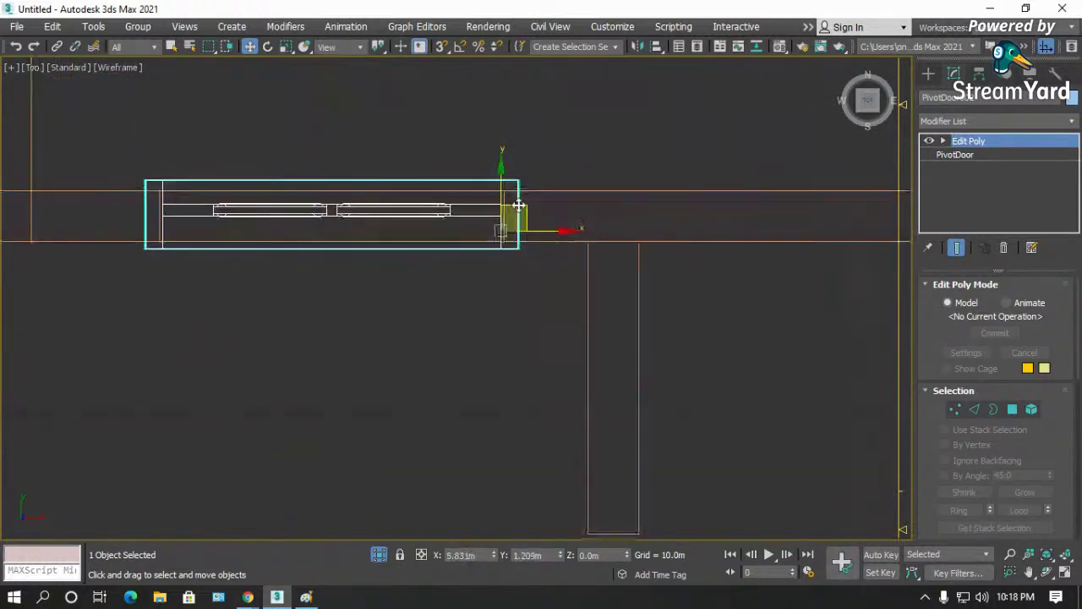
{"action": "scroll", "coordinate": [445, 207], "scroll_direction": "down", "scroll_amount": 4}
{"action": "left_click", "coordinate": [1047, 572]}
{"action": "left_click_drag", "start_coordinate": [473, 372], "coordinate": [263, 227]}
{"action": "key", "text": "F3"}
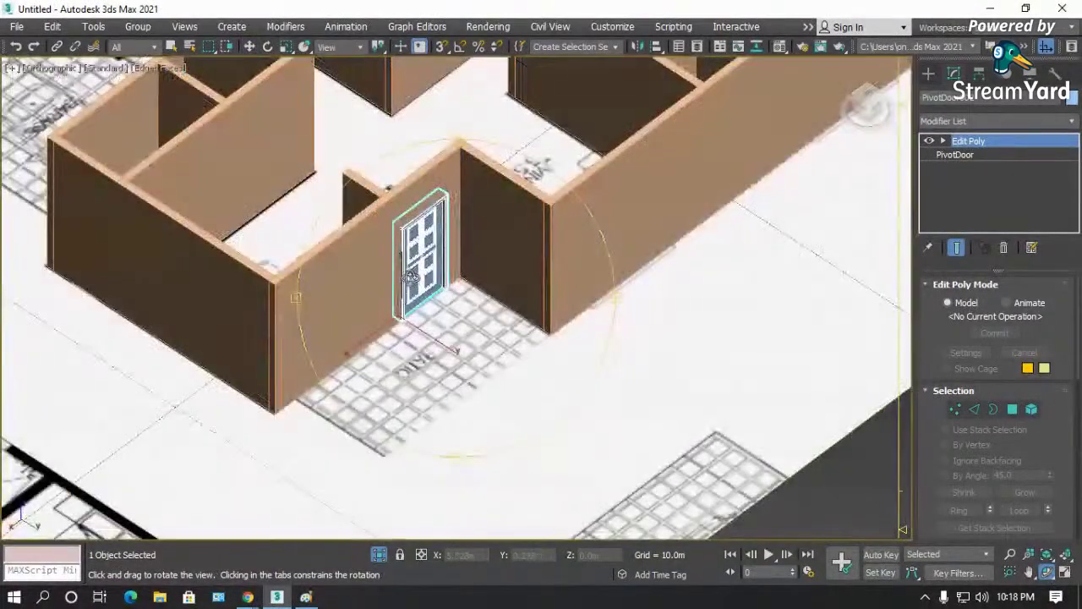
- Frame the patio door in the wireframe top view, nudge it slightly right, and select its PivotDoor modifier
{"action": "scroll", "coordinate": [444, 319], "scroll_direction": "up", "scroll_amount": 3}
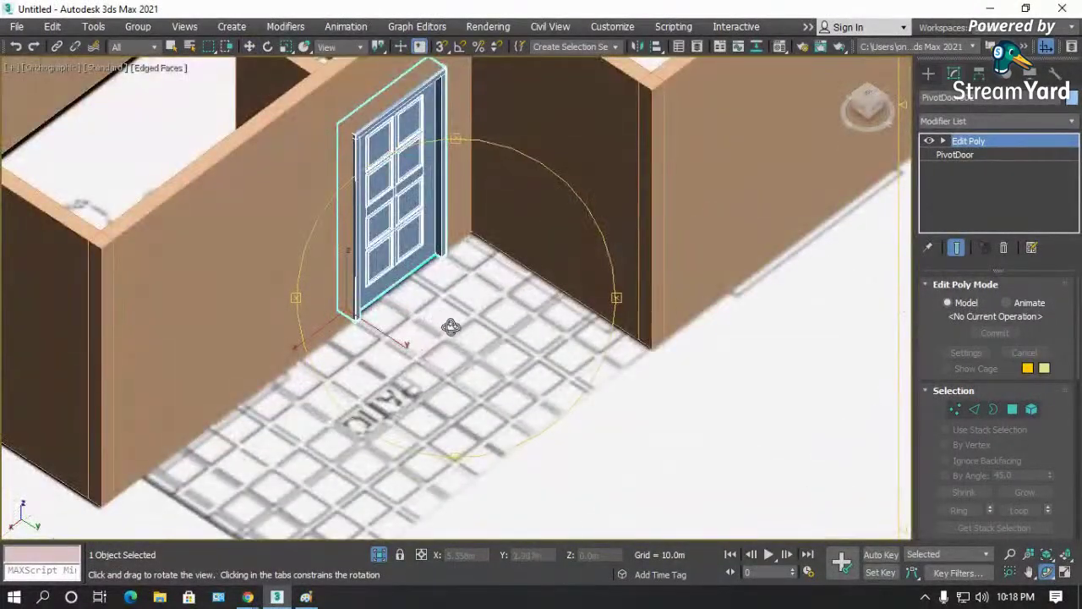
{"action": "key", "text": "w"}
{"action": "key", "text": "t"}
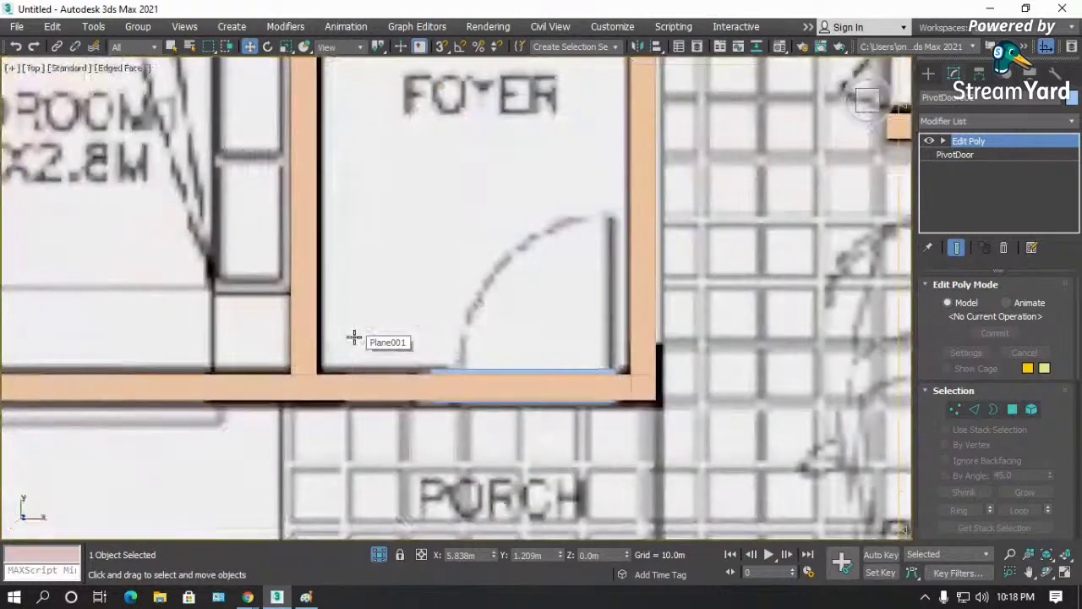
{"action": "key", "text": "z"}
{"action": "scroll", "coordinate": [567, 331], "scroll_direction": "down", "scroll_amount": 4}
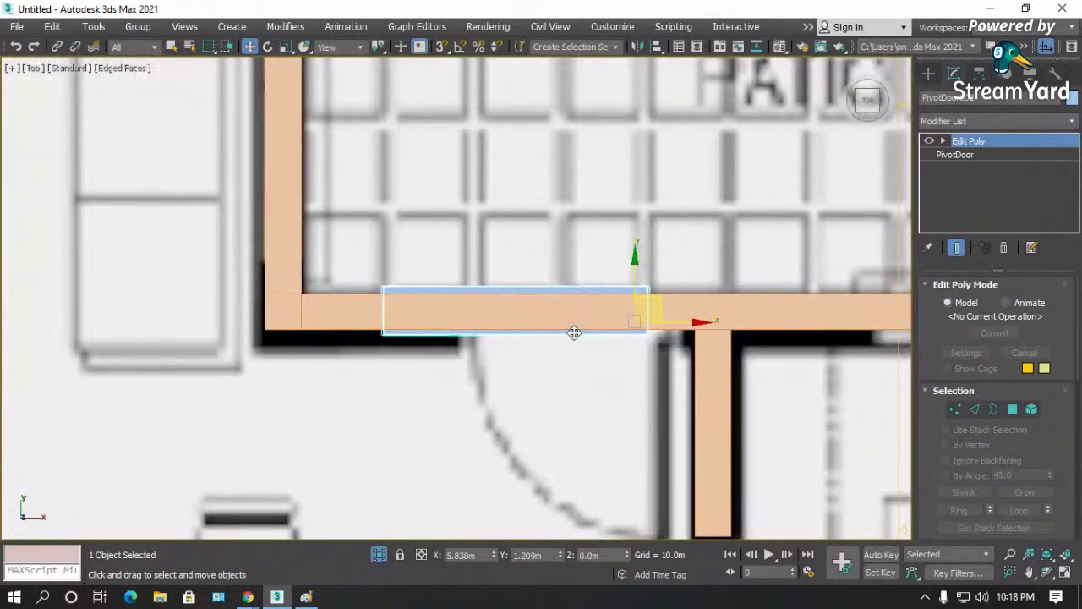
{"action": "key", "text": "F3"}
{"action": "left_click_drag", "start_coordinate": [669, 321], "coordinate": [677, 322]}
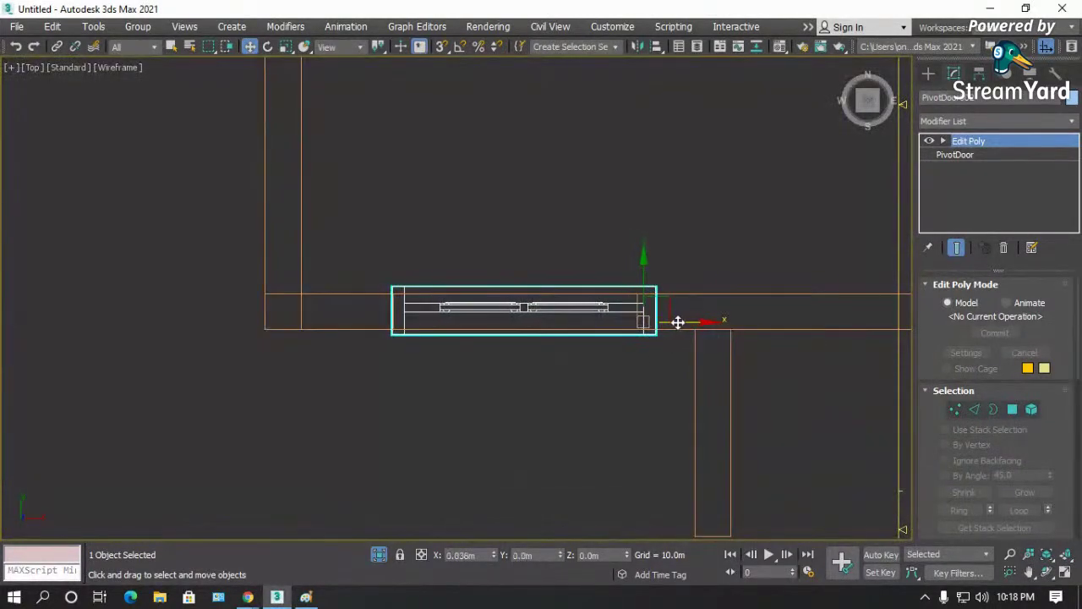
{"action": "left_click", "coordinate": [959, 155]}
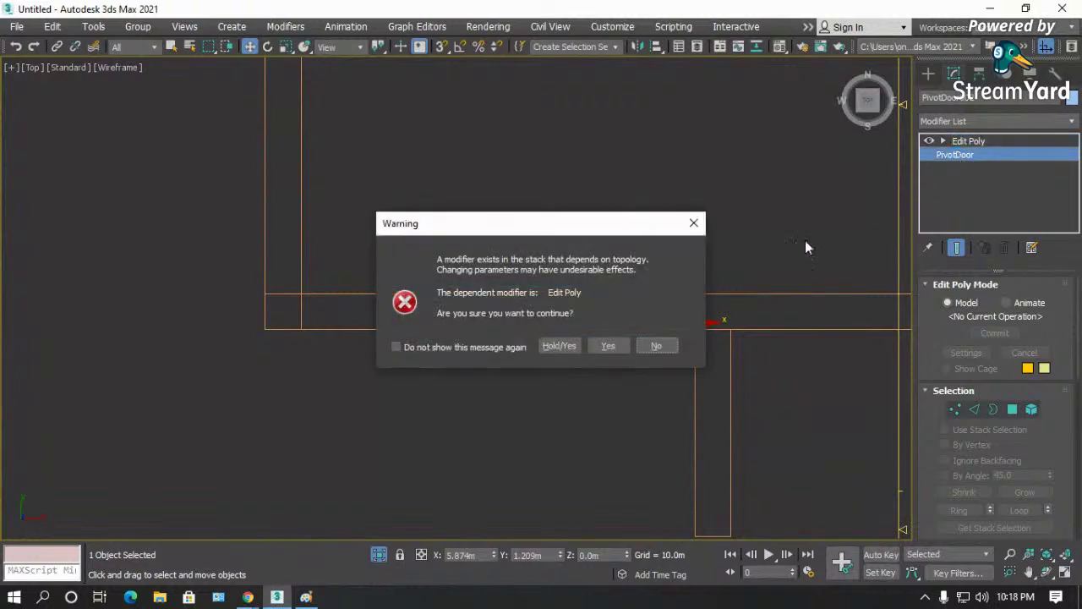
- Turn off Flip Swing on the patio door, testing the swing and leaving it closed at 0°
{"action": "left_click", "coordinate": [607, 350]}
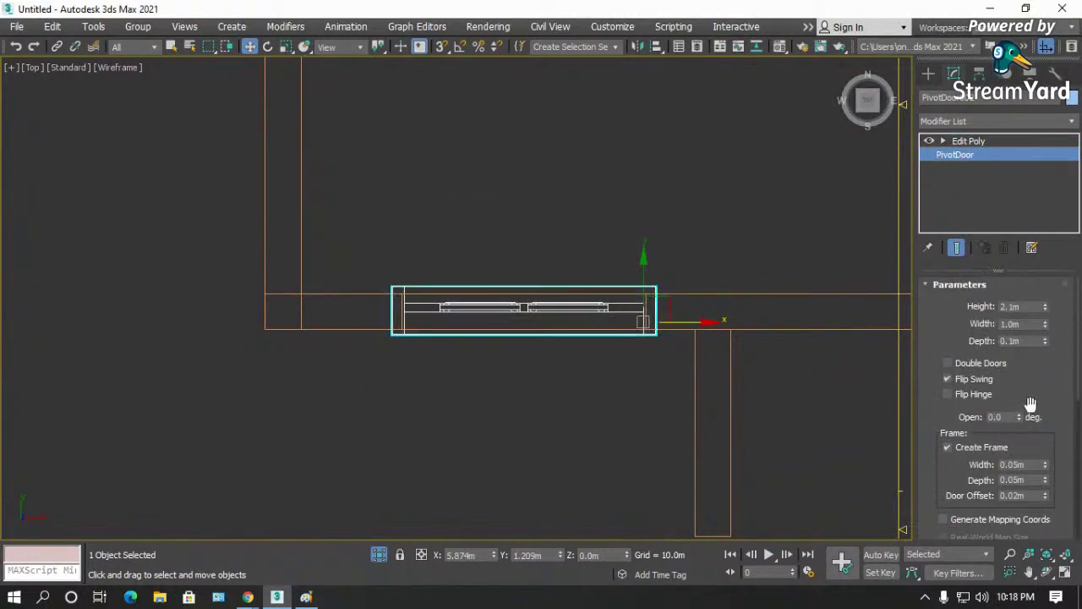
{"action": "mouse_move", "coordinate": [1020, 414]}
{"action": "left_mouse_down"}
{"action": "mouse_move", "coordinate": [1019, 342]}
{"action": "mouse_move", "coordinate": [1021, 423]}
{"action": "left_mouse_up"}
{"action": "left_click", "coordinate": [980, 379]}
{"action": "mouse_move", "coordinate": [1020, 416]}
{"action": "left_mouse_down"}
{"action": "mouse_move", "coordinate": [1019, 360]}
{"action": "mouse_move", "coordinate": [1012, 418]}
{"action": "left_mouse_up"}
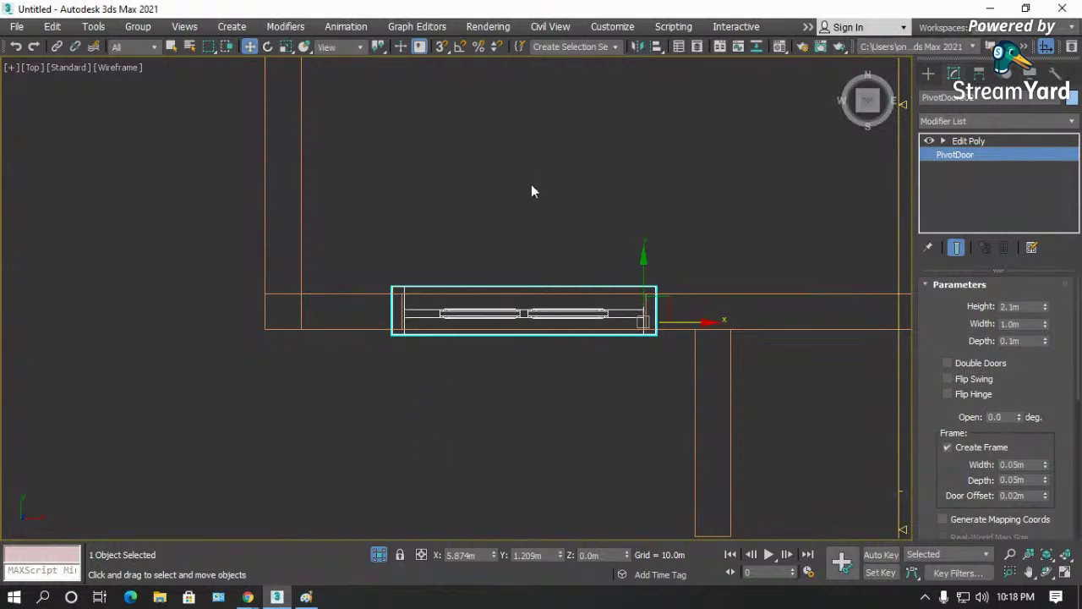
{"action": "scroll", "coordinate": [531, 191], "scroll_direction": "down", "scroll_amount": 5}
{"action": "left_click", "coordinate": [738, 188]}
{"action": "key", "text": "F3"}
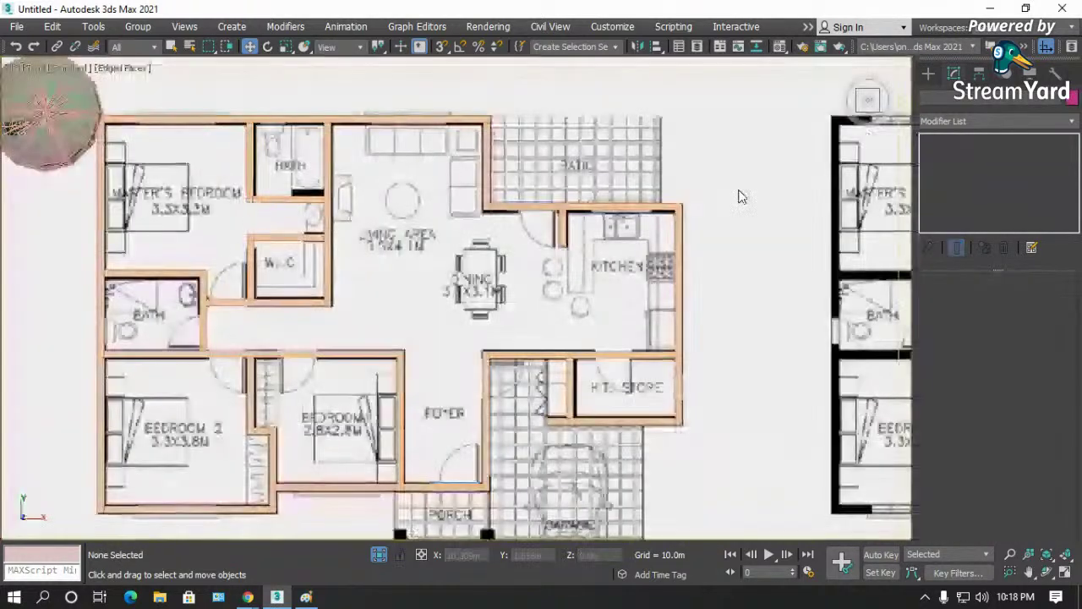
- Orbit to inspect the walls in 3D, then return to the full top-down floor plan
{"action": "left_click", "coordinate": [1047, 572]}
{"action": "left_click_drag", "start_coordinate": [444, 300], "coordinate": [398, 225]}
{"action": "key", "text": "t"}
{"action": "key", "text": "z"}
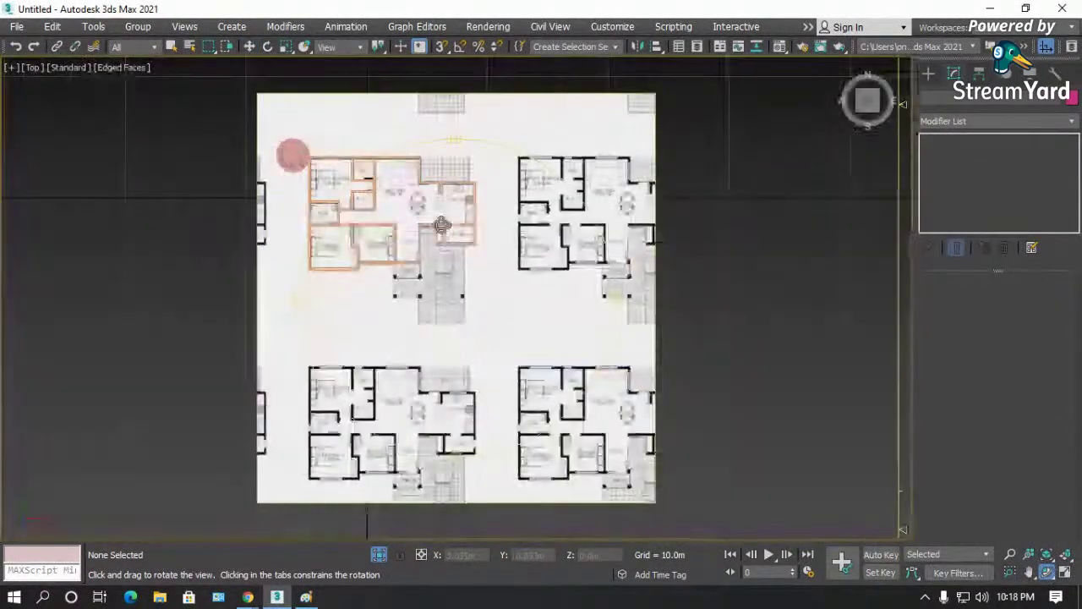
- Zoom in on the bedroom and porch and bring up the Doors object types
{"action": "scroll", "coordinate": [442, 224], "scroll_direction": "up", "scroll_amount": 6}
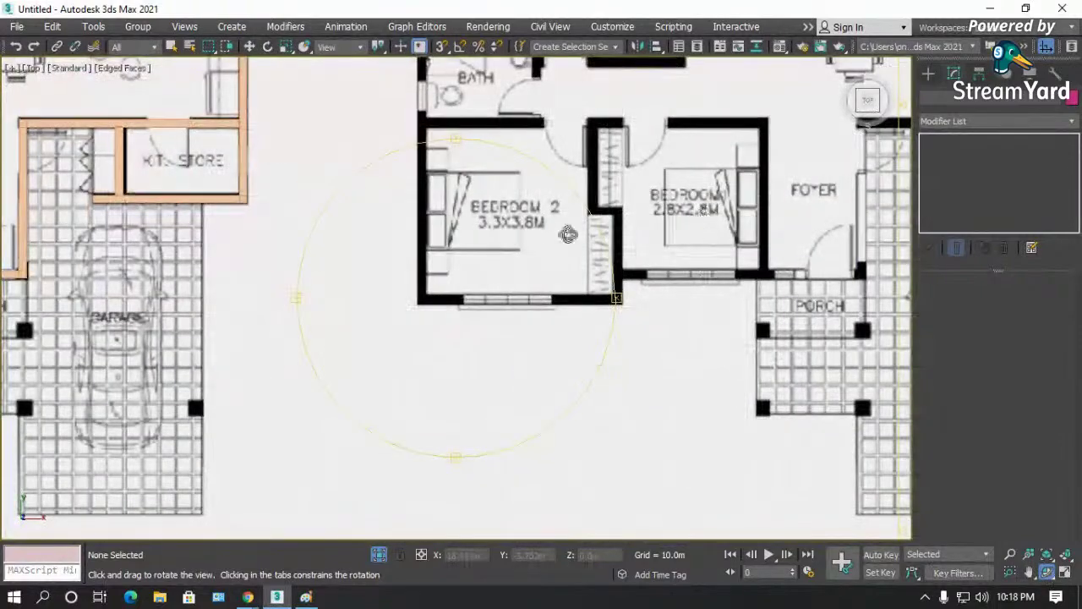
{"action": "scroll", "coordinate": [700, 232], "scroll_direction": "up", "scroll_amount": 2}
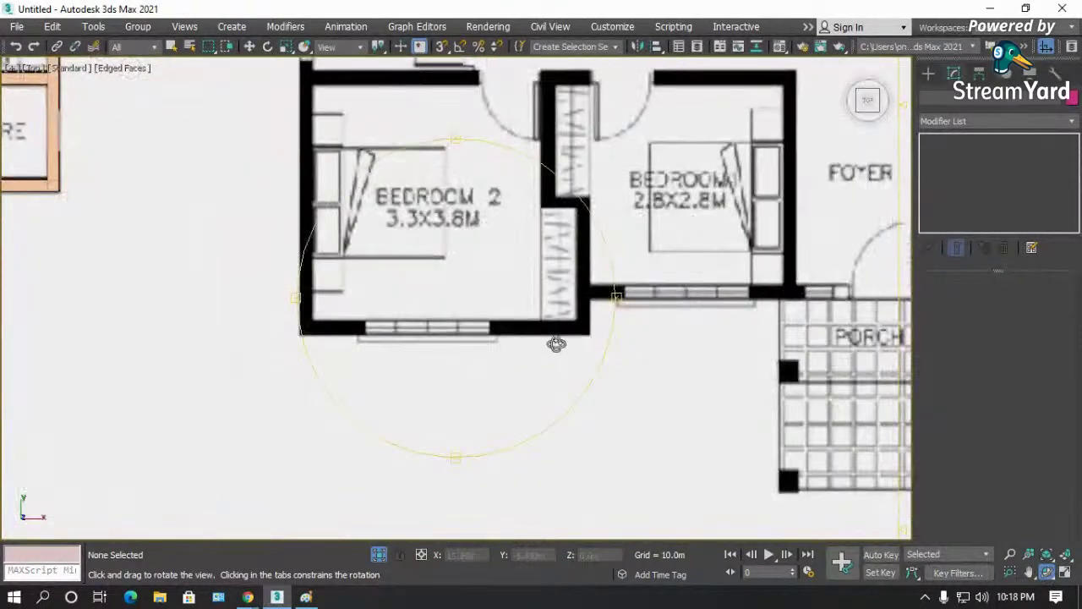
{"action": "scroll", "coordinate": [528, 345], "scroll_direction": "down", "scroll_amount": 5}
{"action": "scroll", "coordinate": [314, 299], "scroll_direction": "up", "scroll_amount": 3}
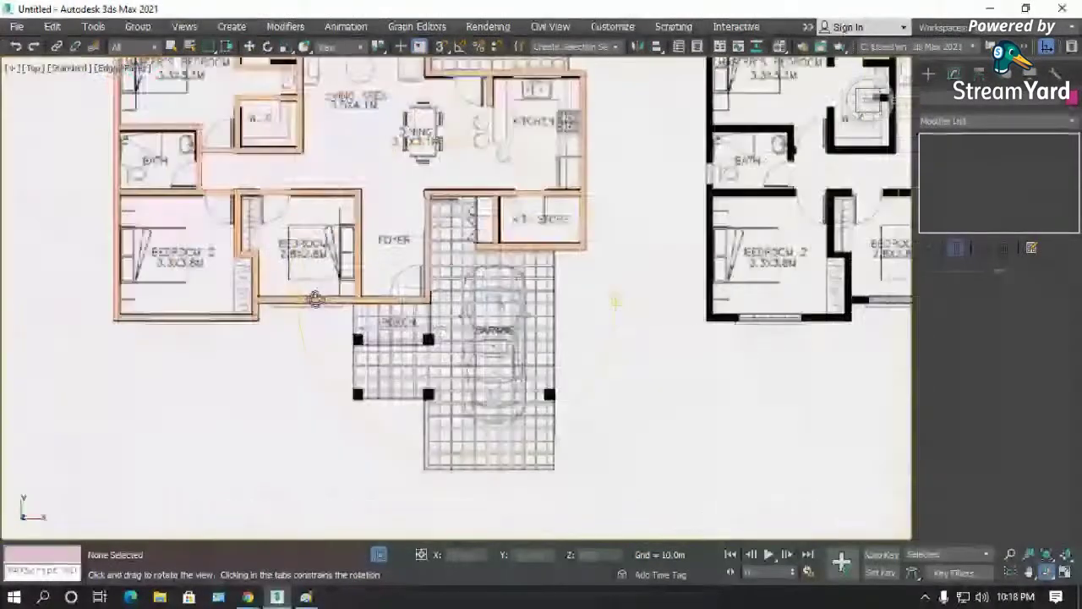
{"action": "scroll", "coordinate": [314, 299], "scroll_direction": "up", "scroll_amount": 4}
{"action": "left_click", "coordinate": [929, 73]}
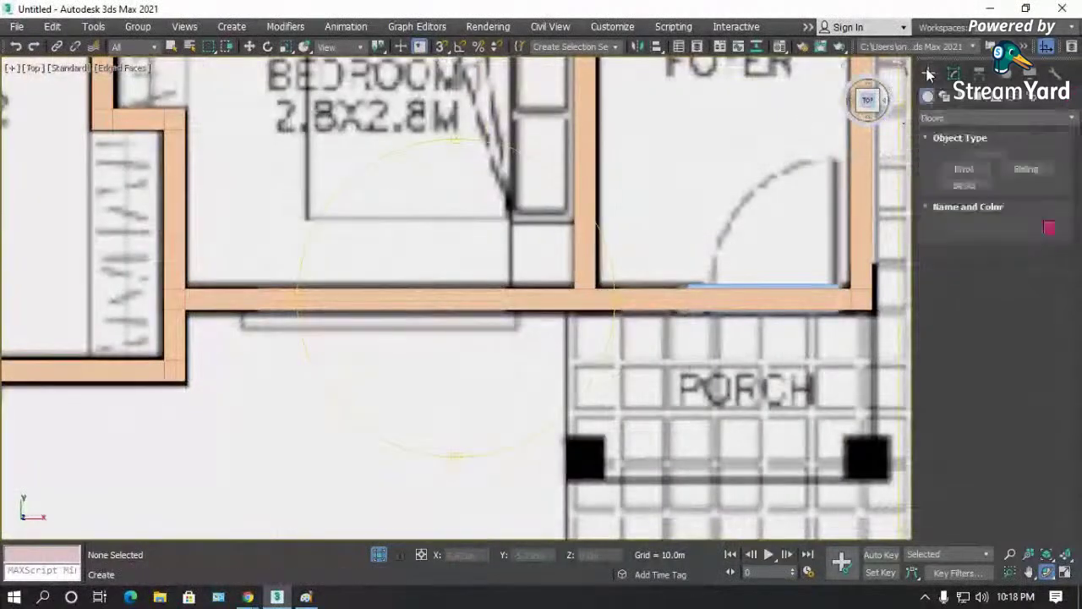
{"action": "left_click", "coordinate": [938, 119]}
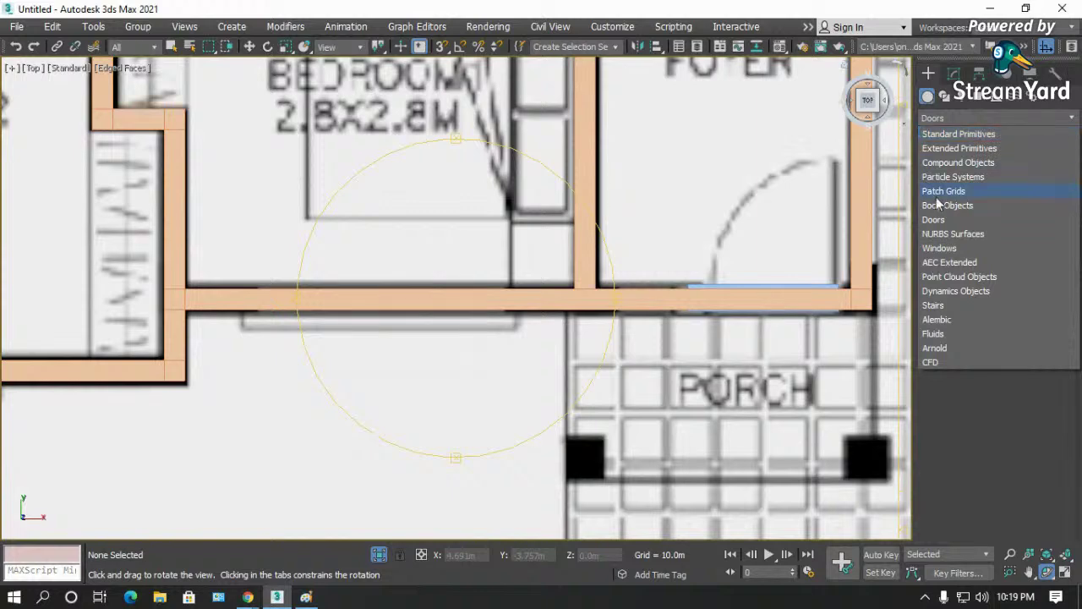
- Switch the Create panel category to Windows and start drawing a Fixed window on the bedroom wall
{"action": "left_click", "coordinate": [941, 254]}
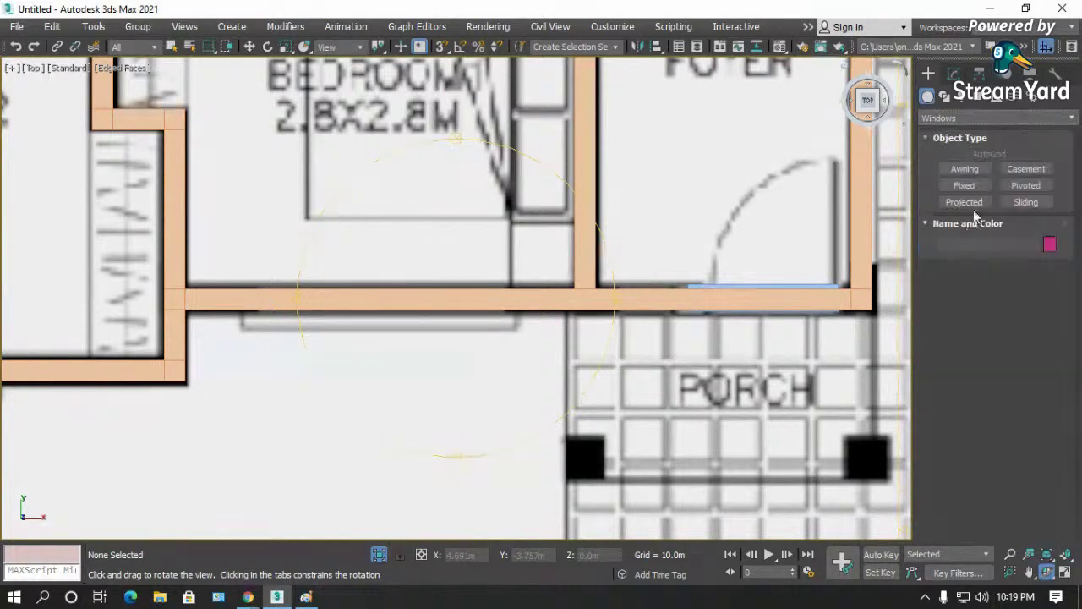
{"action": "left_click", "coordinate": [966, 187]}
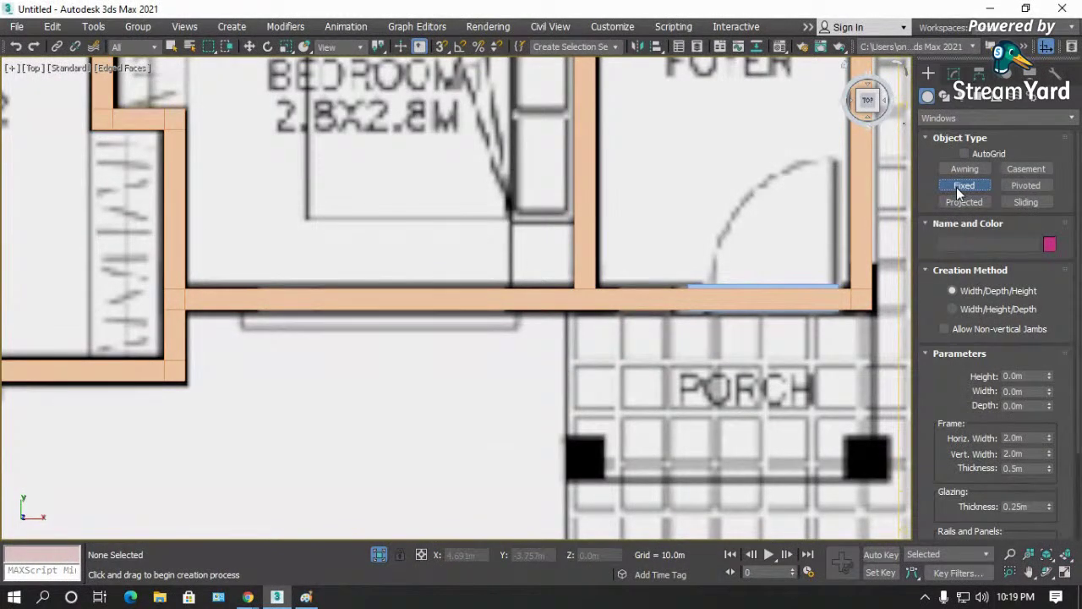
{"action": "left_click_drag", "start_coordinate": [251, 295], "coordinate": [378, 332]}
- Draw FixedWindow001 across the bedroom's lower wall, 2.202m wide and 0.753m deep, in wireframe
{"action": "key", "text": "F3"}
{"action": "left_click_drag", "start_coordinate": [395, 339], "coordinate": [551, 296]}
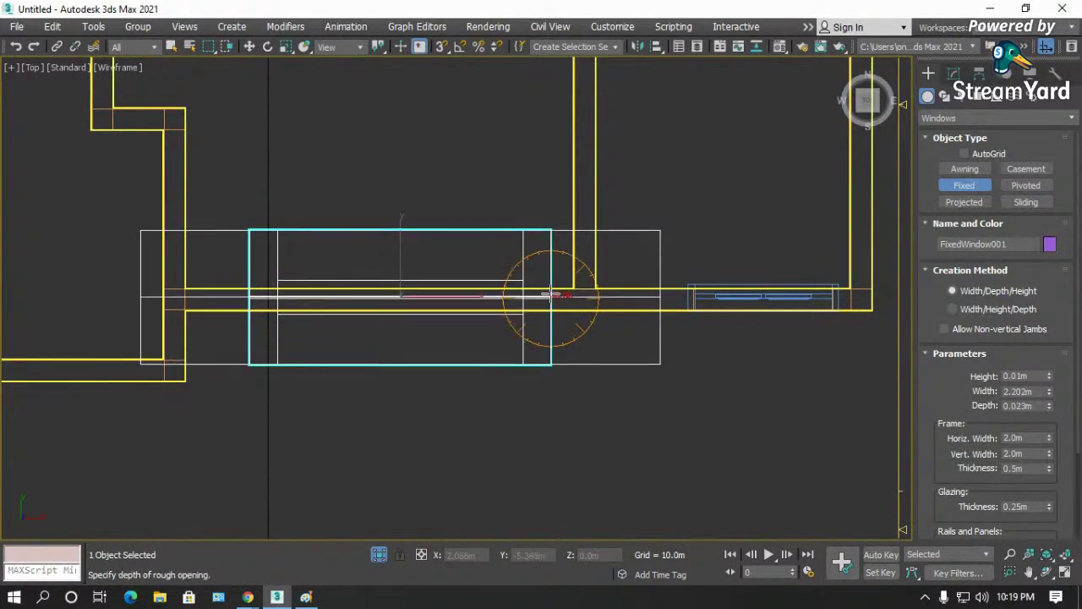
{"action": "left_click", "coordinate": [527, 195]}
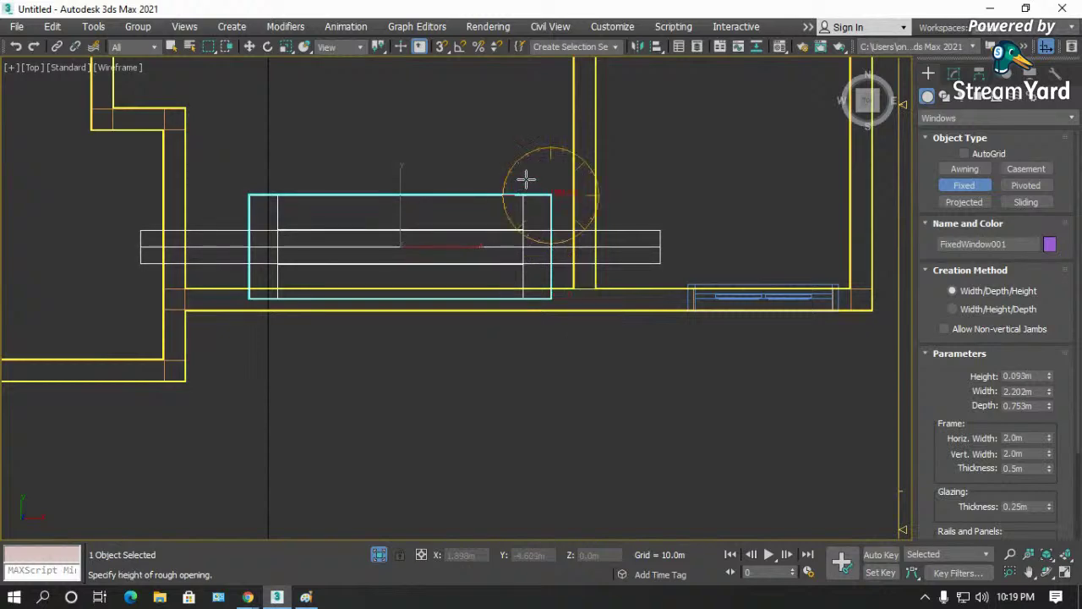
{"action": "left_click", "coordinate": [504, 122]}
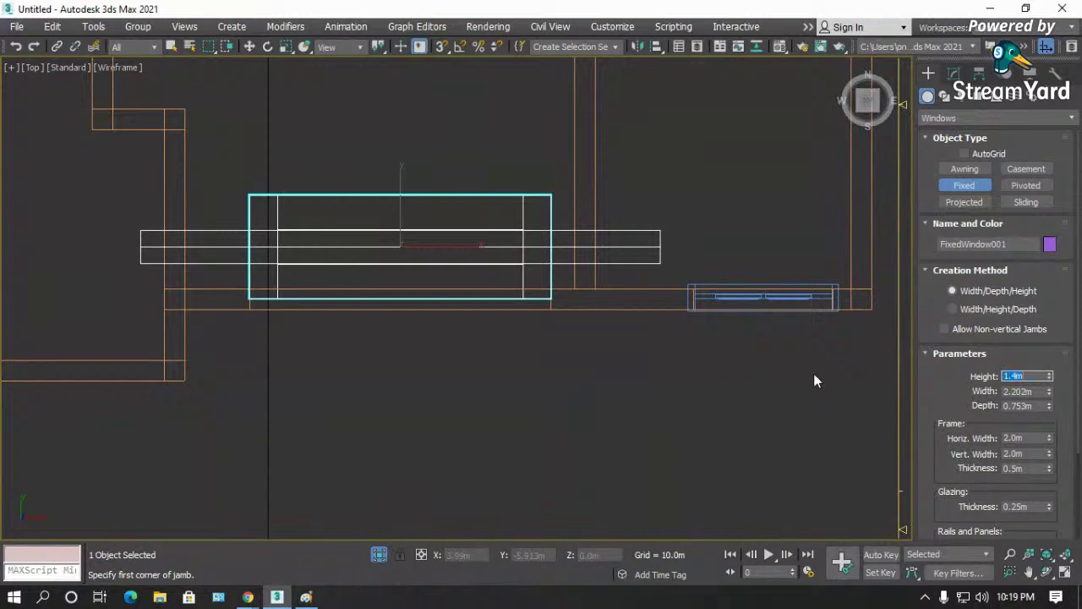
- Set the fixed window to 1.4m height, 1.8m width and 0.1m depth
{"action": "key", "text": "Tab"}
{"action": "key", "text": "Return"}
{"action": "key", "text": "Tab"}
{"action": "type", "text": "0.1"}
{"action": "key", "text": "Return"}
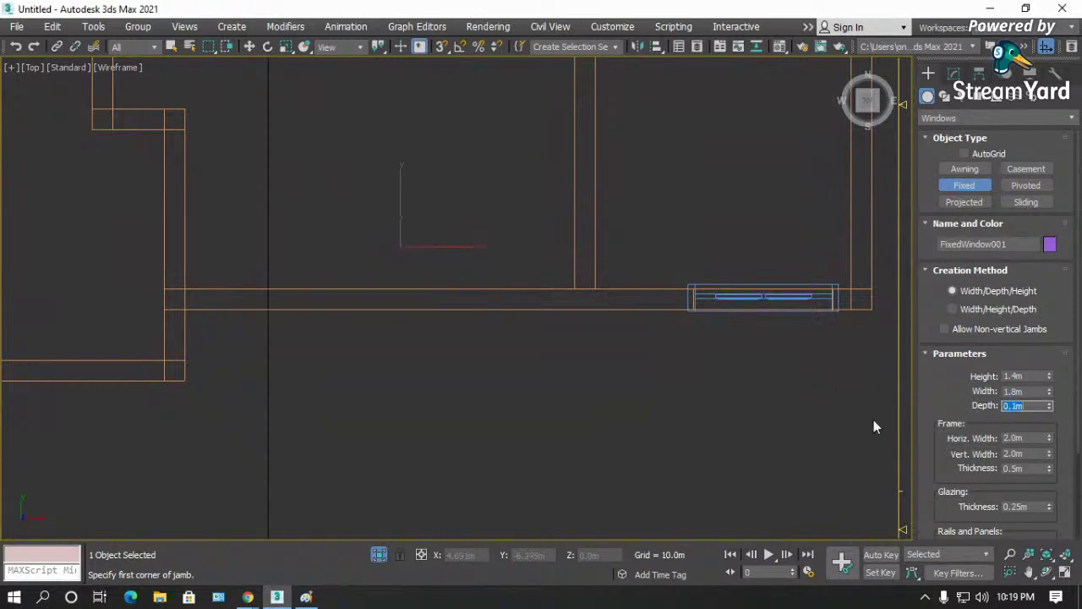
- Give the window 0.05m horizontal and vertical frame widths and 0.006m frame thickness
{"action": "left_click", "coordinate": [1035, 438]}
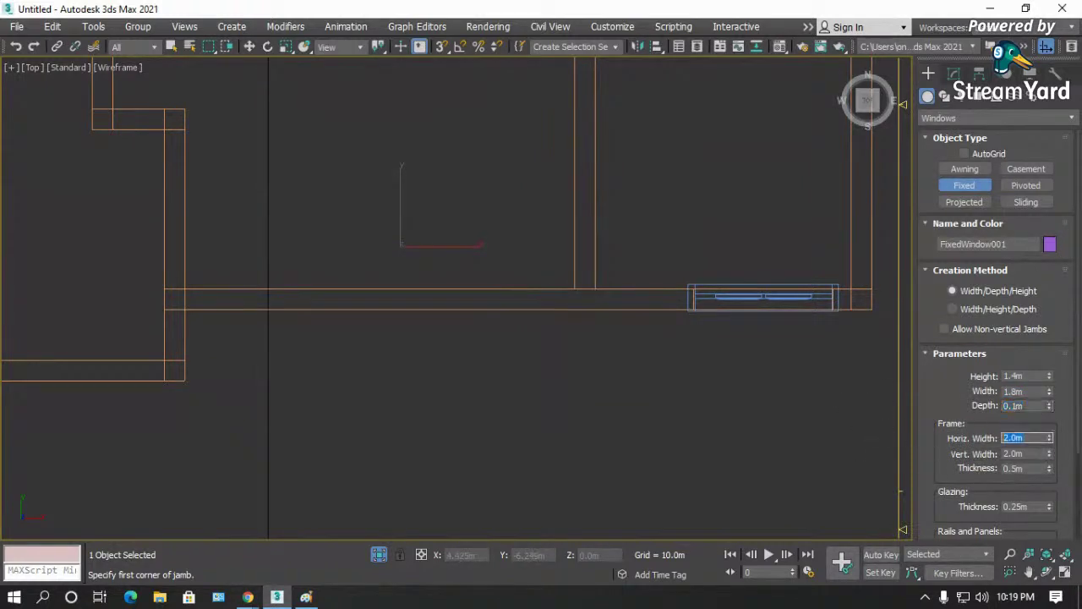
{"action": "key", "text": "Tab"}
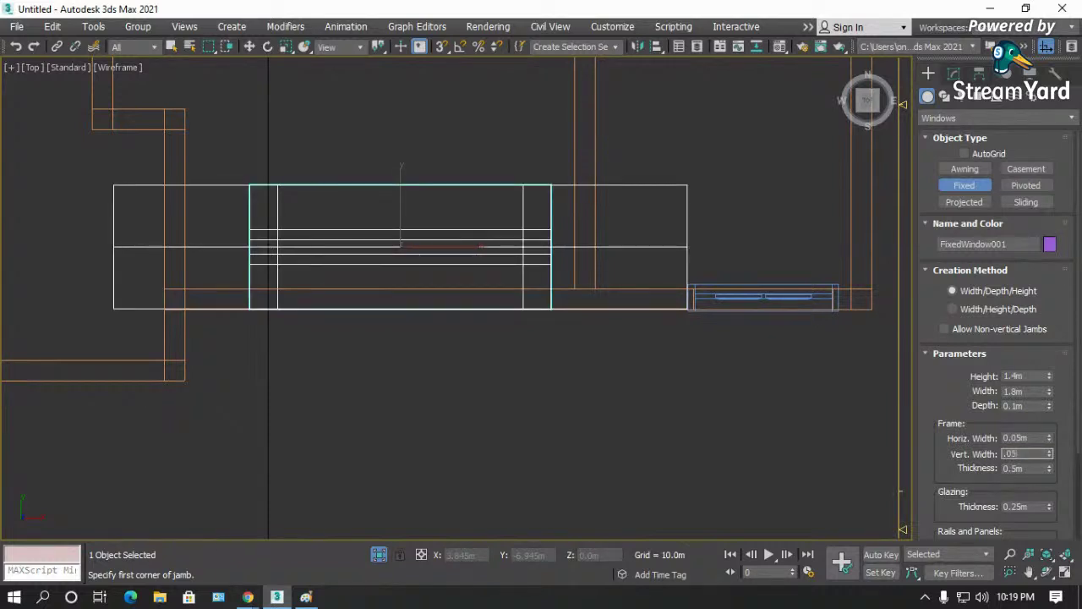
{"action": "key", "text": "Return"}
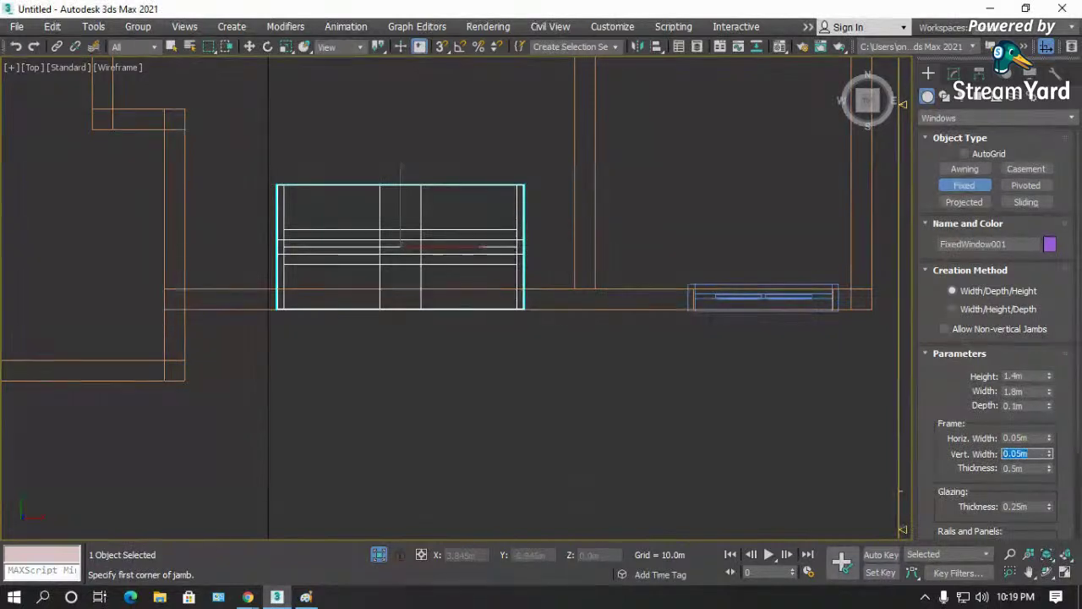
{"action": "left_click", "coordinate": [1038, 469]}
{"action": "type", "text": ".006"}
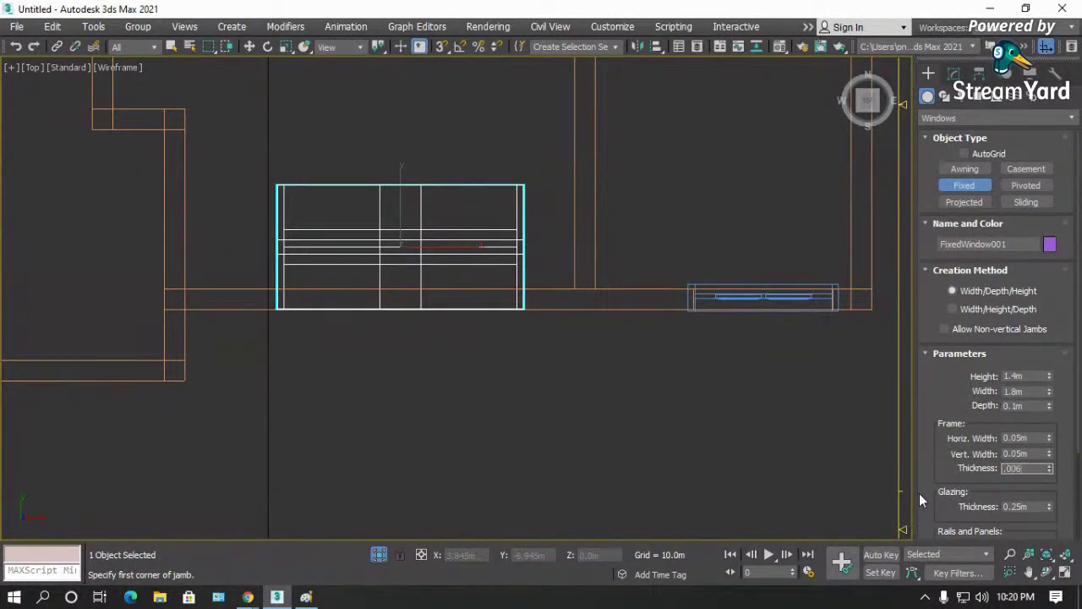
{"action": "key", "text": "Return"}
- Set glazing thickness to 0.012m and rails and panels width to 0.05m
{"action": "scroll", "coordinate": [972, 486], "scroll_direction": "down", "scroll_amount": 1}
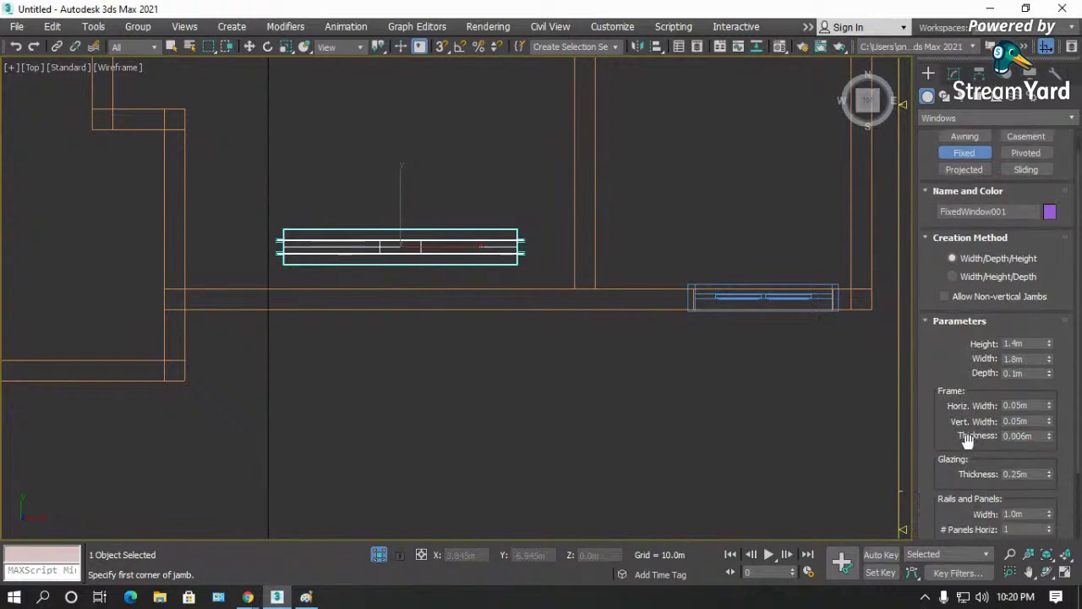
{"action": "left_click", "coordinate": [1038, 471]}
{"action": "type", "text": "."}
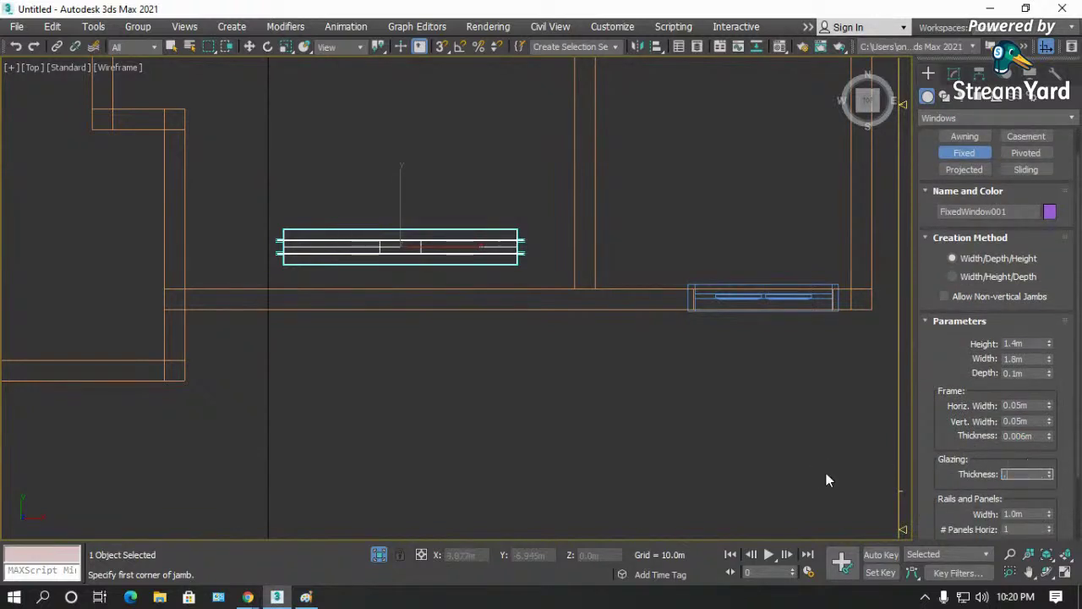
{"action": "type", "text": "012"}
{"action": "key", "text": "Return"}
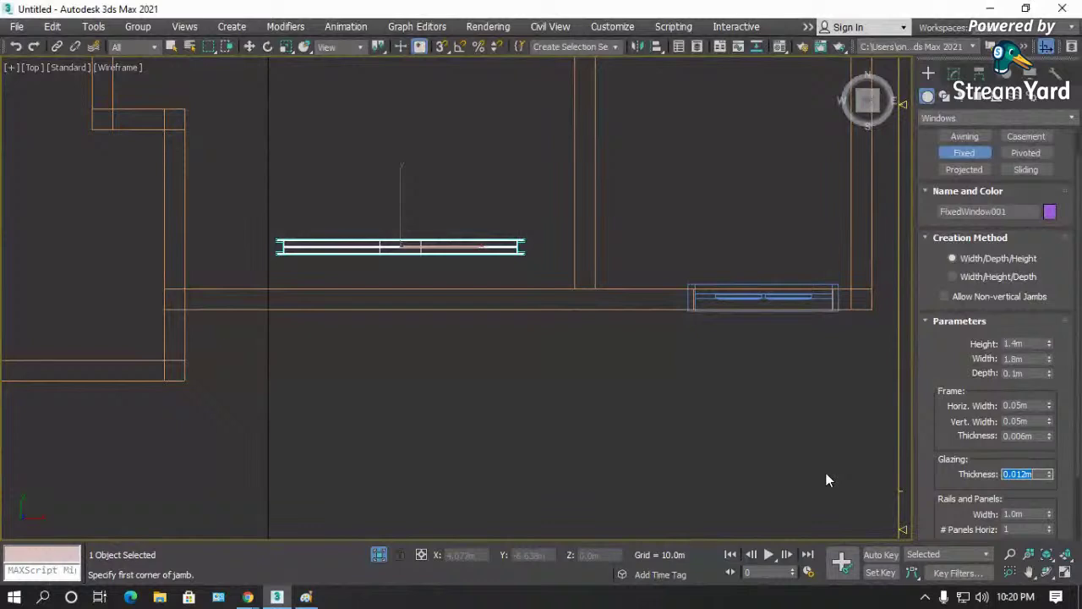
{"action": "scroll", "coordinate": [983, 449], "scroll_direction": "down", "scroll_amount": 1}
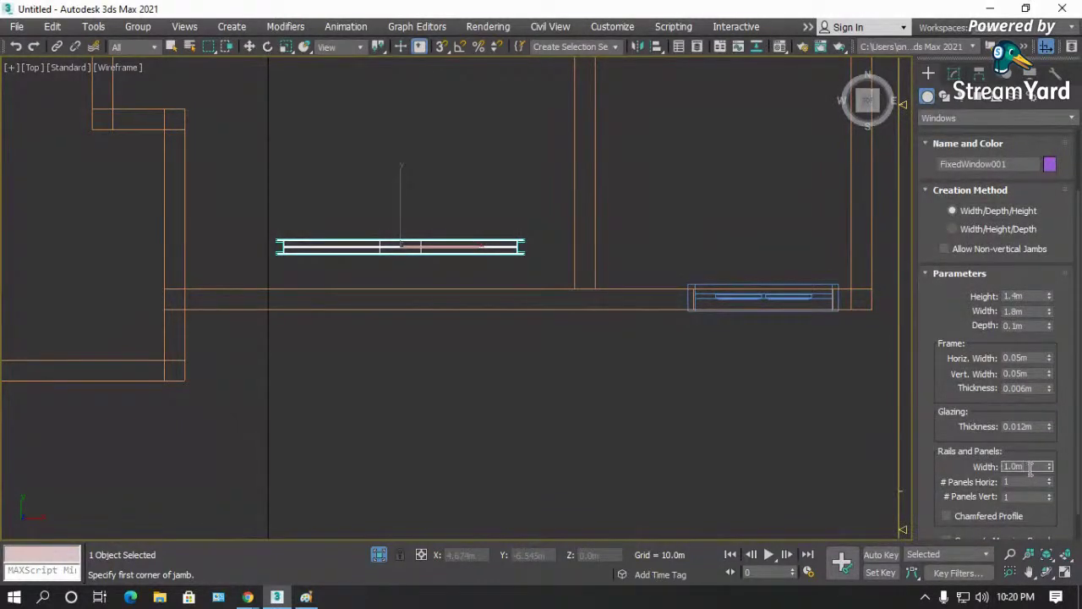
{"action": "type", "text": "0.05"}
{"action": "key", "text": "Return"}
- Move the window down onto the wall line
{"action": "scroll", "coordinate": [416, 342], "scroll_direction": "up", "scroll_amount": 2}
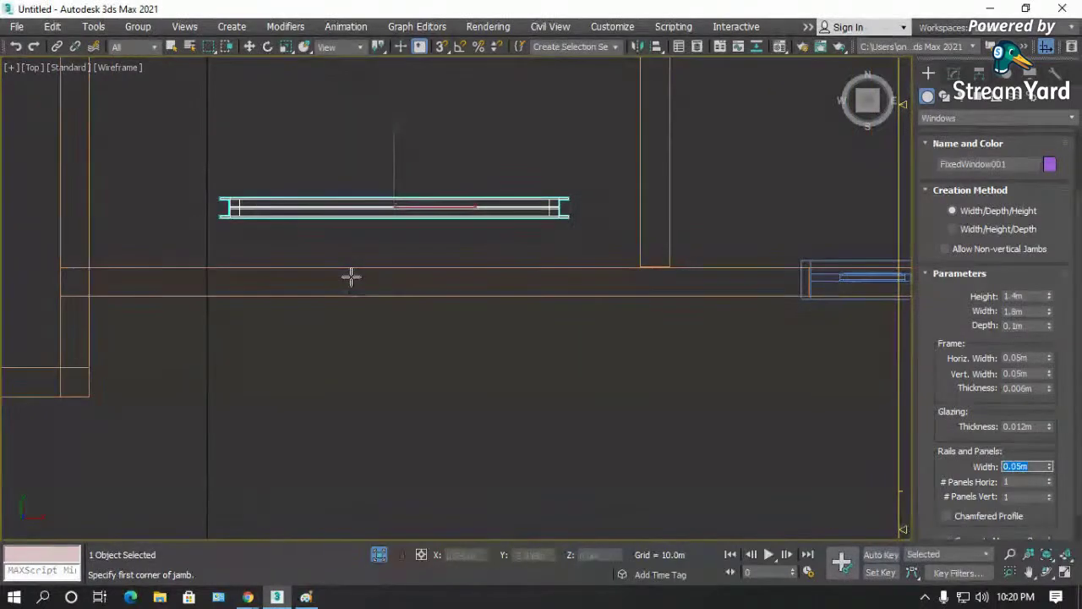
{"action": "key", "text": "w"}
{"action": "left_click_drag", "start_coordinate": [395, 158], "coordinate": [394, 228]}
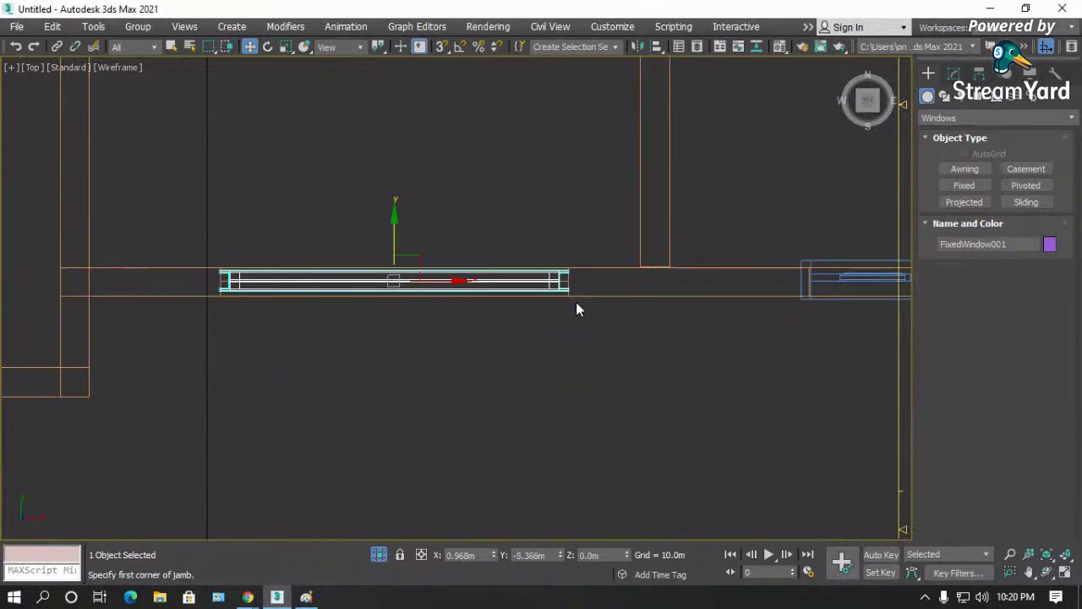
- Orbit into a shaded 3D view of the window with the Move tool active
{"action": "left_click", "coordinate": [1049, 574]}
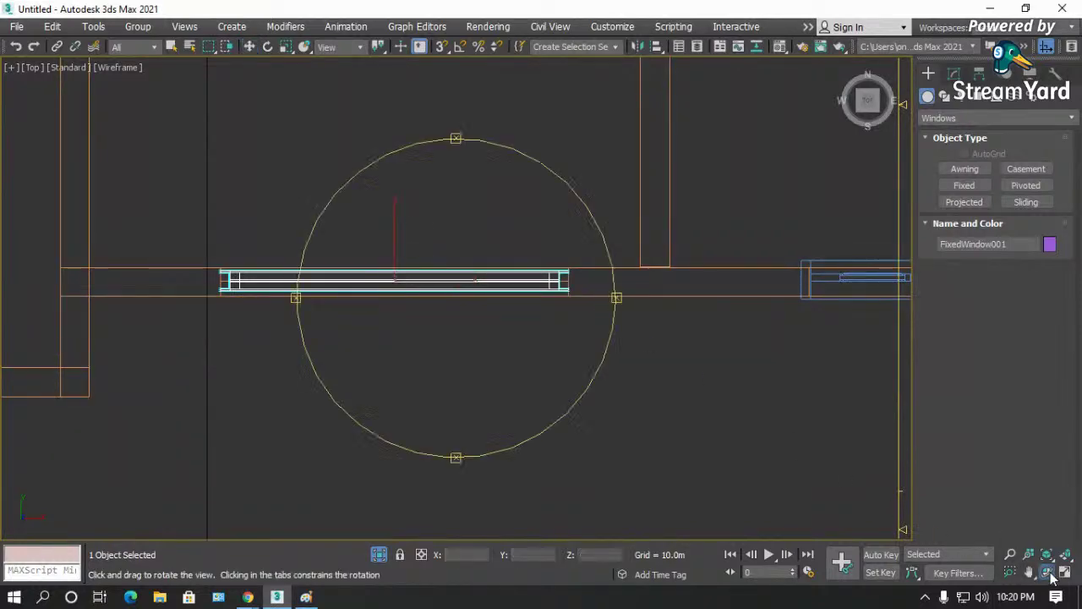
{"action": "left_click_drag", "start_coordinate": [502, 347], "coordinate": [479, 274]}
{"action": "key", "text": "F3"}
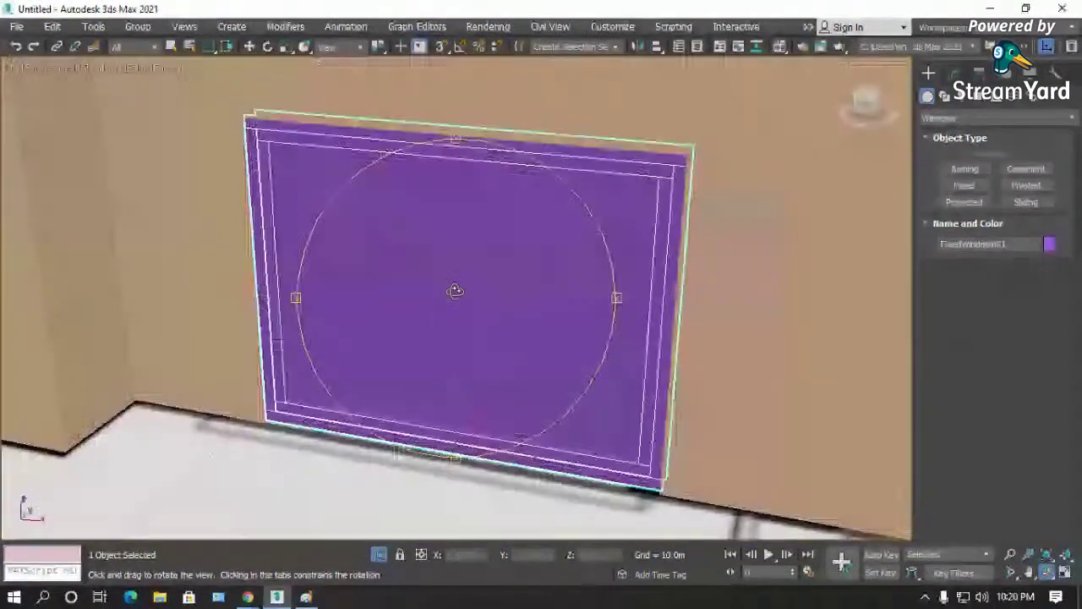
{"action": "key", "text": "w"}
{"action": "scroll", "coordinate": [382, 339], "scroll_direction": "down", "scroll_amount": 3}
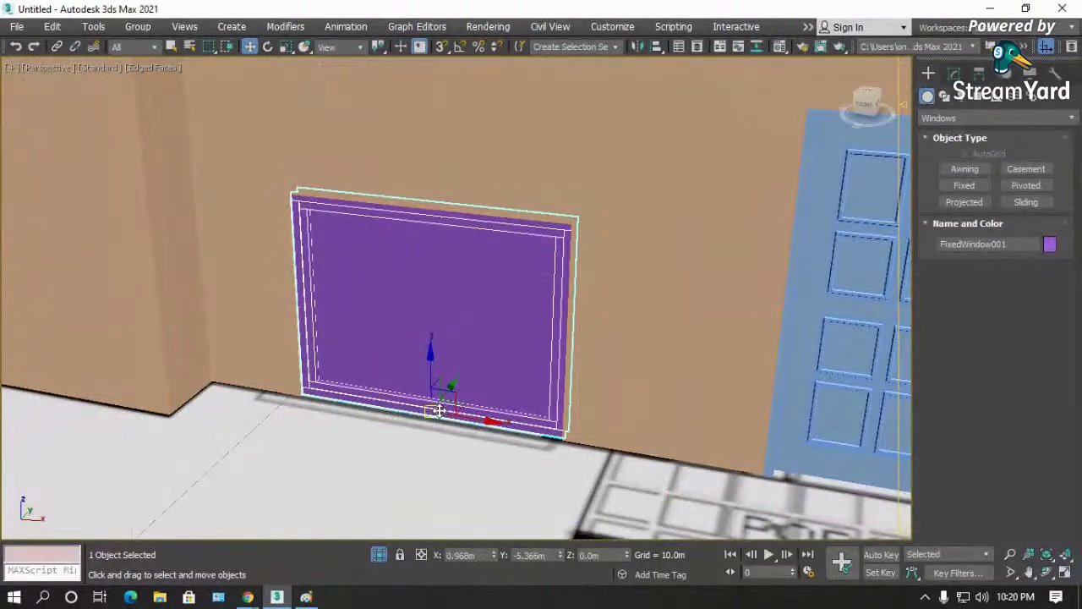
{"action": "scroll", "coordinate": [437, 423], "scroll_direction": "up", "scroll_amount": 4}
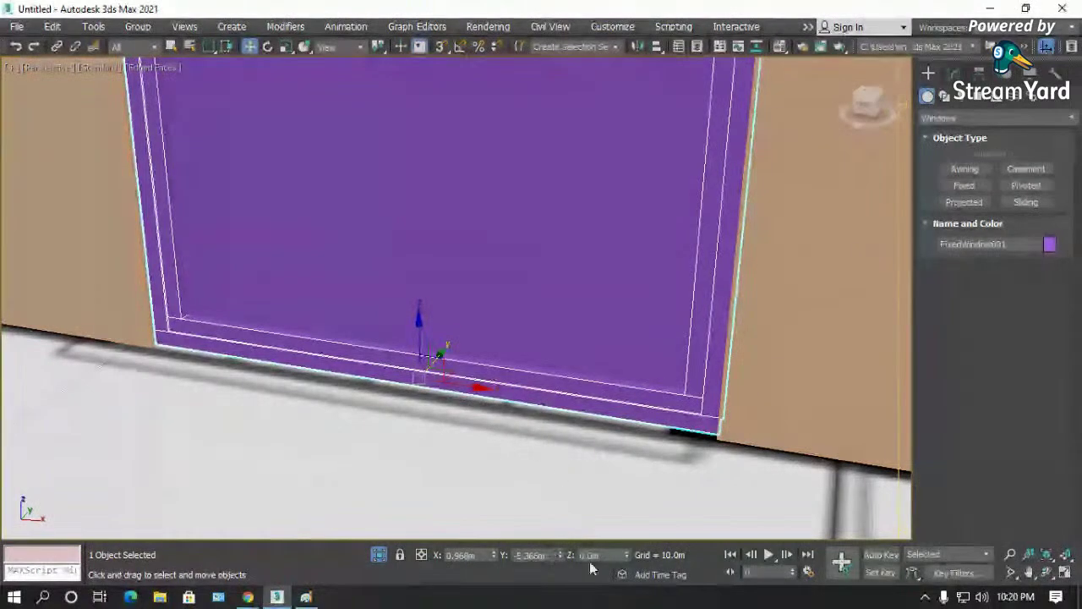
{"action": "scroll", "coordinate": [372, 436], "scroll_direction": "down", "scroll_amount": 5}
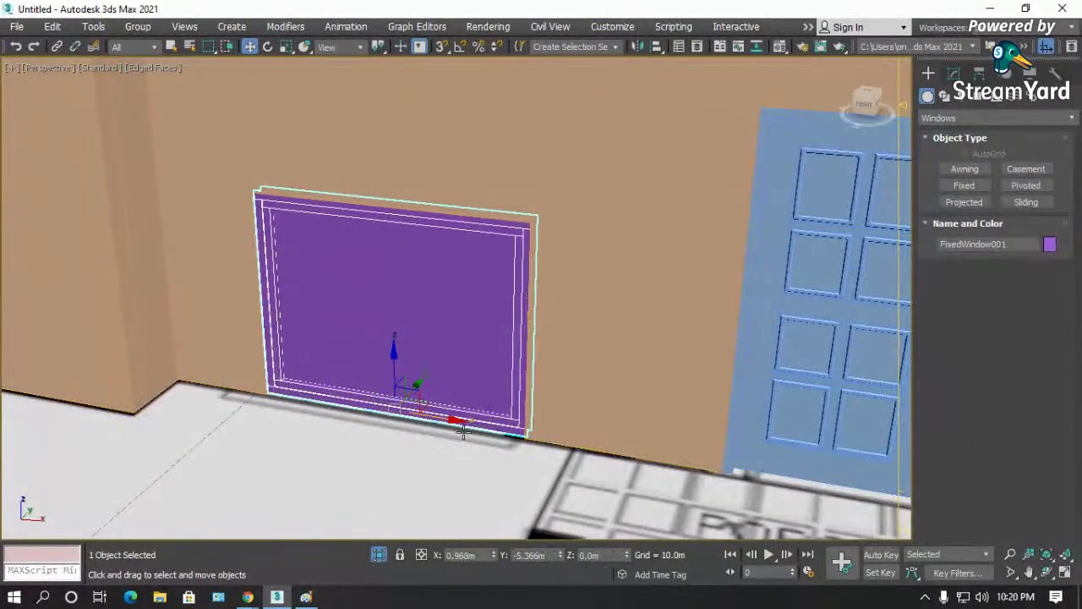
- Raise FixedWindow001 to an absolute Z of 0.9m
{"action": "left_click", "coordinate": [597, 556]}
{"action": "right_click", "coordinate": [251, 49]}
{"action": "left_click_drag", "start_coordinate": [157, 131], "coordinate": [177, 356]}
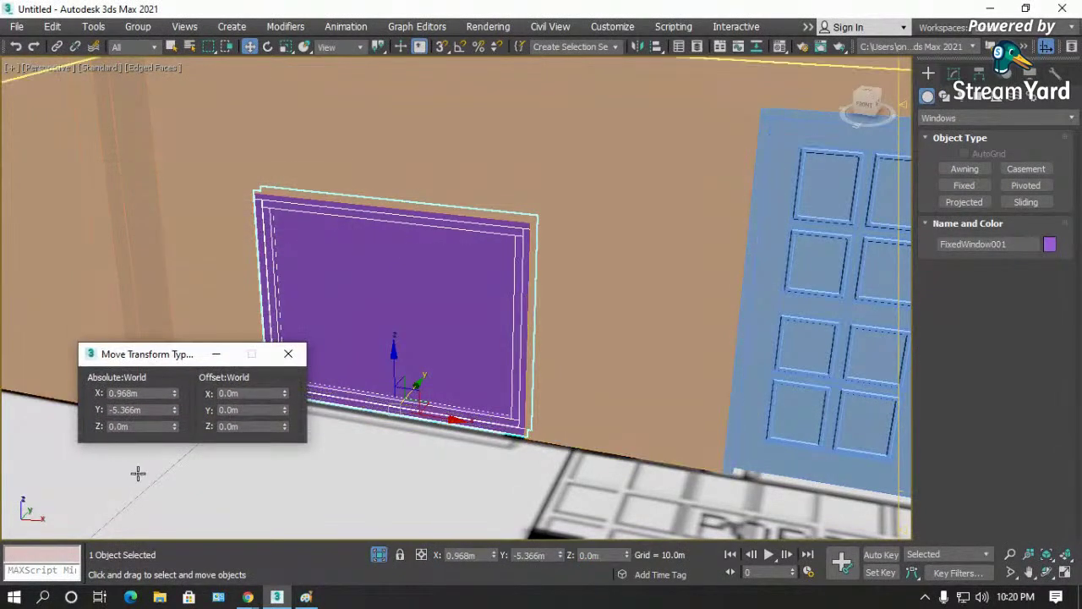
{"action": "double_click", "coordinate": [143, 424]}
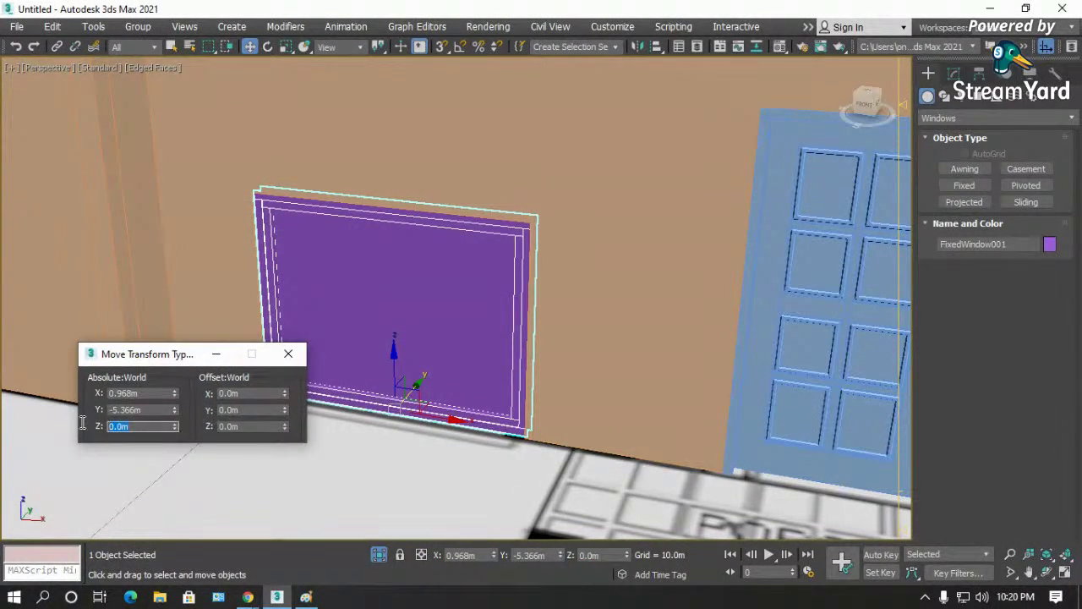
{"action": "type", "text": "0.9"}
{"action": "key", "text": "Return"}
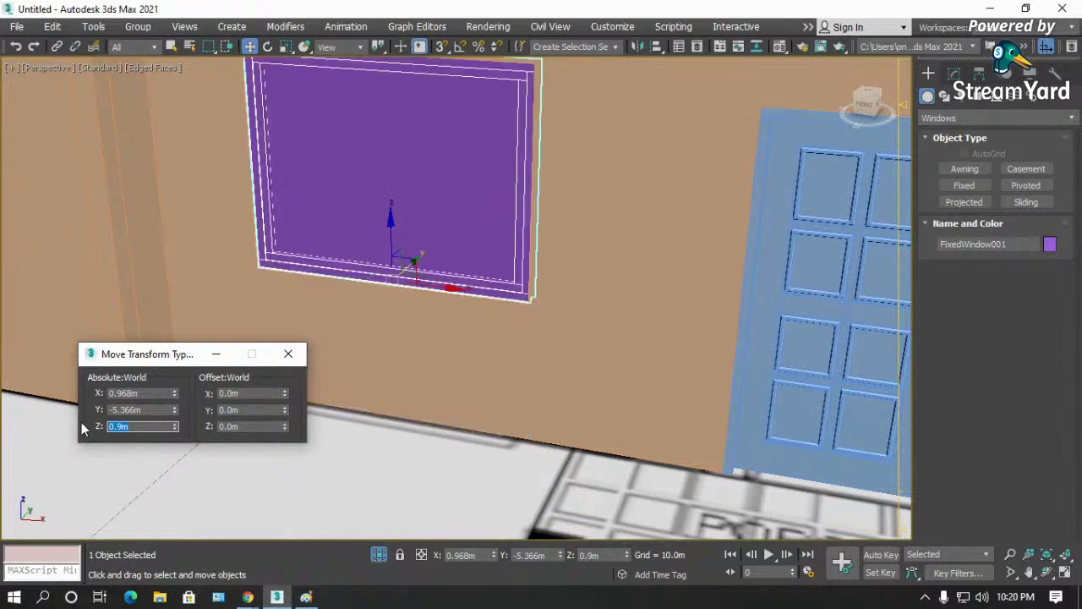
{"action": "scroll", "coordinate": [564, 247], "scroll_direction": "down", "scroll_amount": 5}
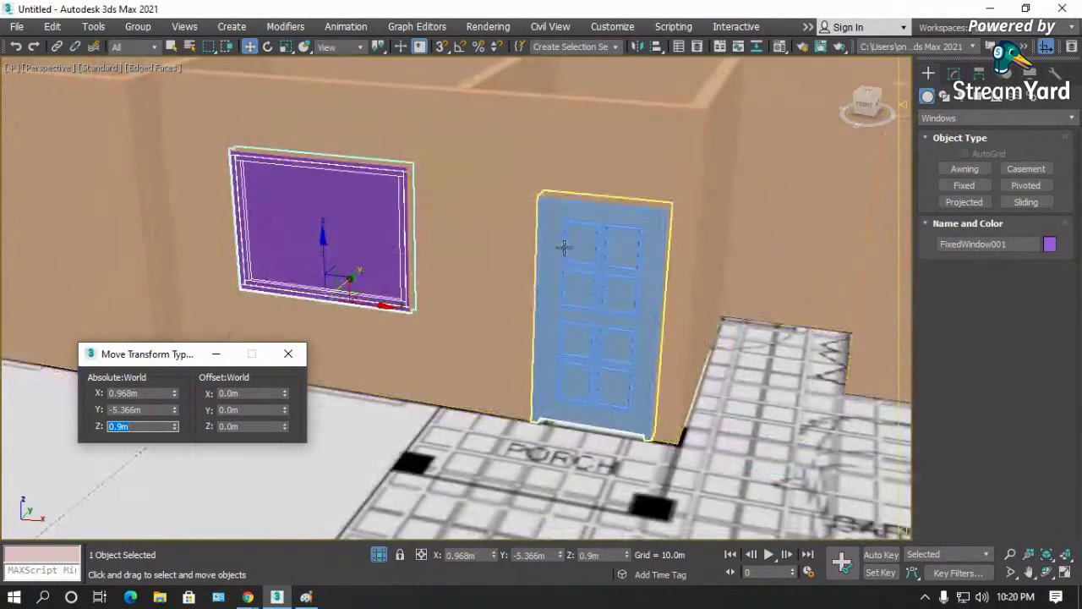
{"action": "left_click", "coordinate": [954, 74]}
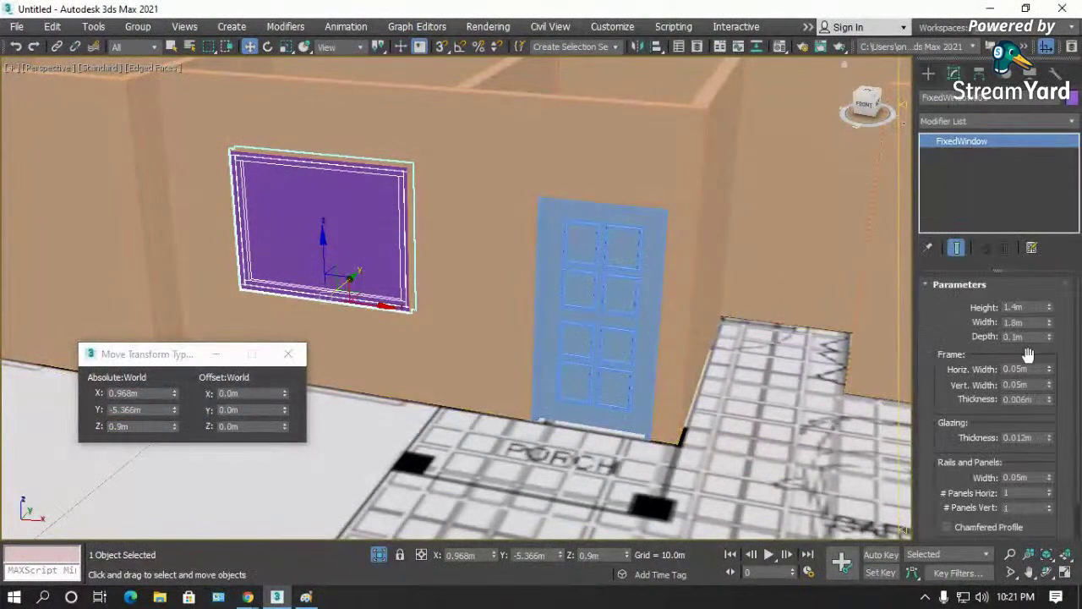
- Set the window height to 1.2m and close the exact position entry
{"action": "double_click", "coordinate": [1023, 307]}
{"action": "type", "text": "1.2"}
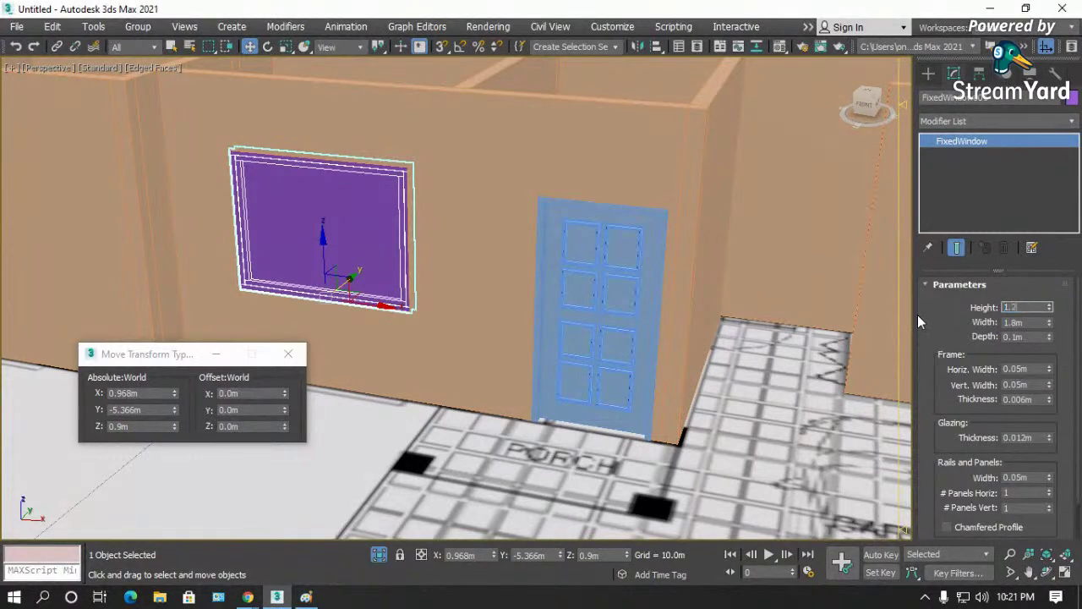
{"action": "key", "text": "Return"}
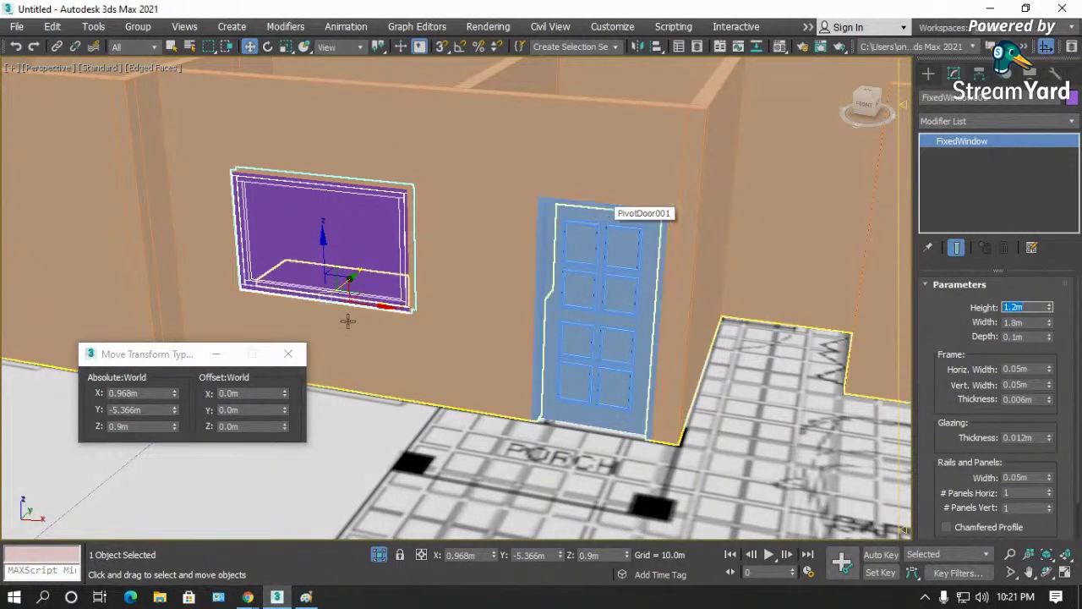
{"action": "left_click", "coordinate": [288, 354]}
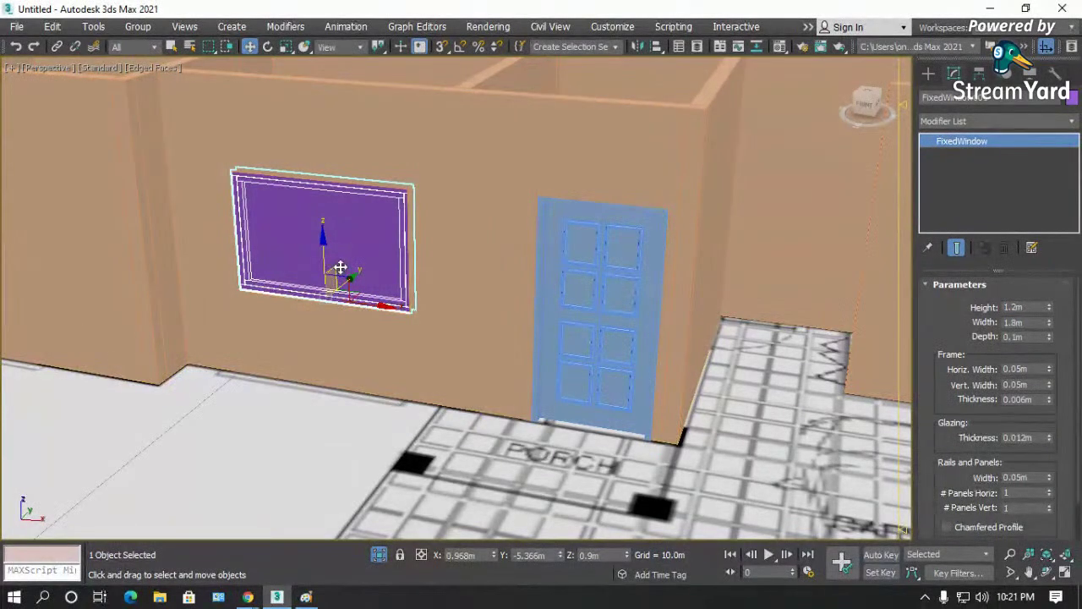
- Drop the window's elevation to Z = 0.8m and change its height to 1.3m
{"action": "left_click", "coordinate": [592, 555]}
{"action": "type", "text": "0.8"}
{"action": "key", "text": "Return"}
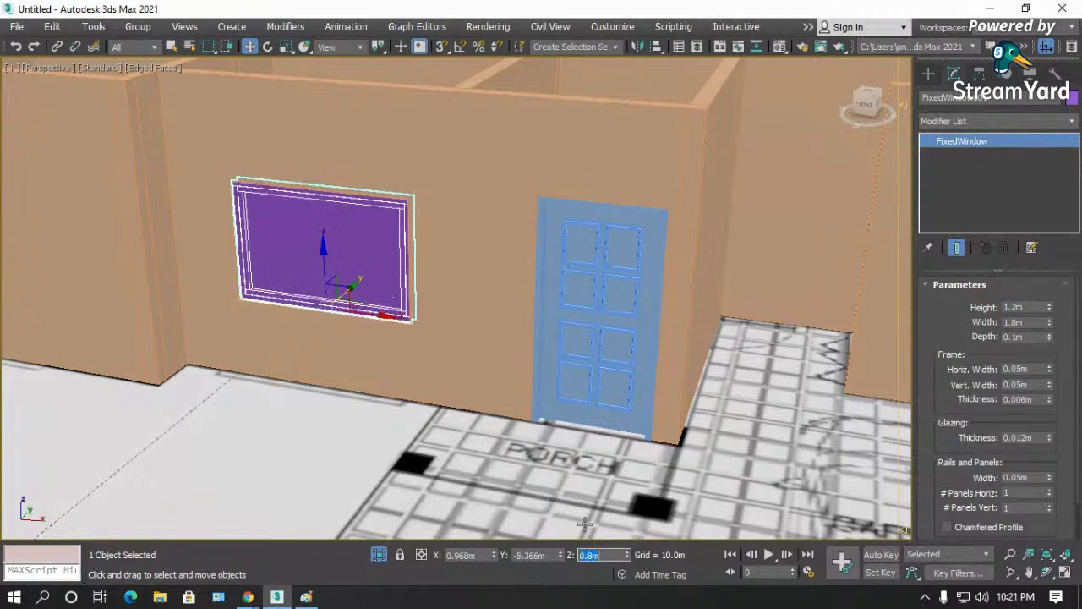
{"action": "double_click", "coordinate": [1037, 307]}
{"action": "type", "text": "1"}
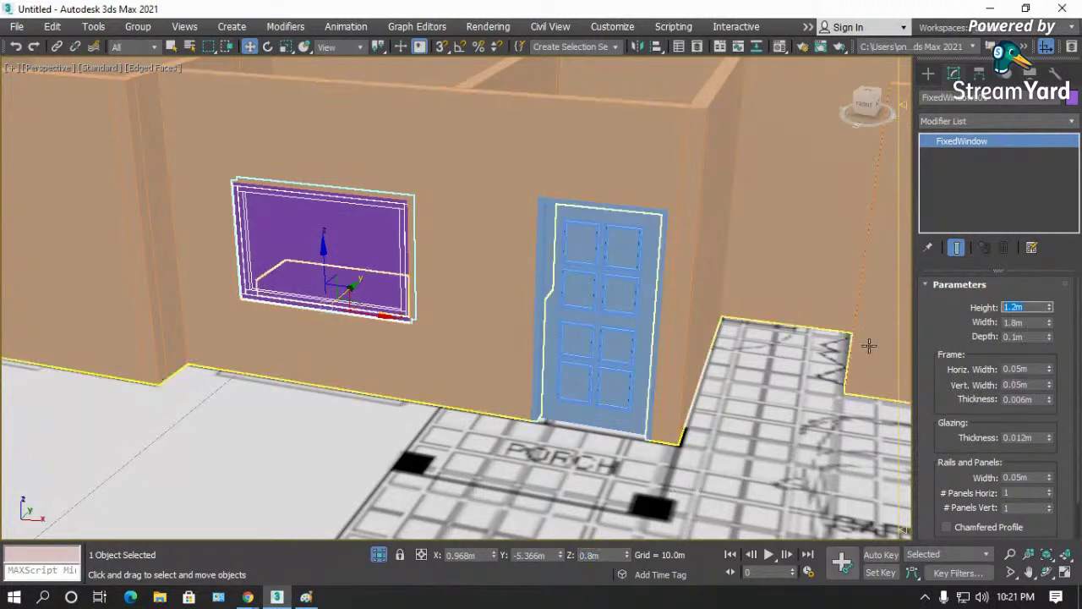
{"action": "key", "text": "Return"}
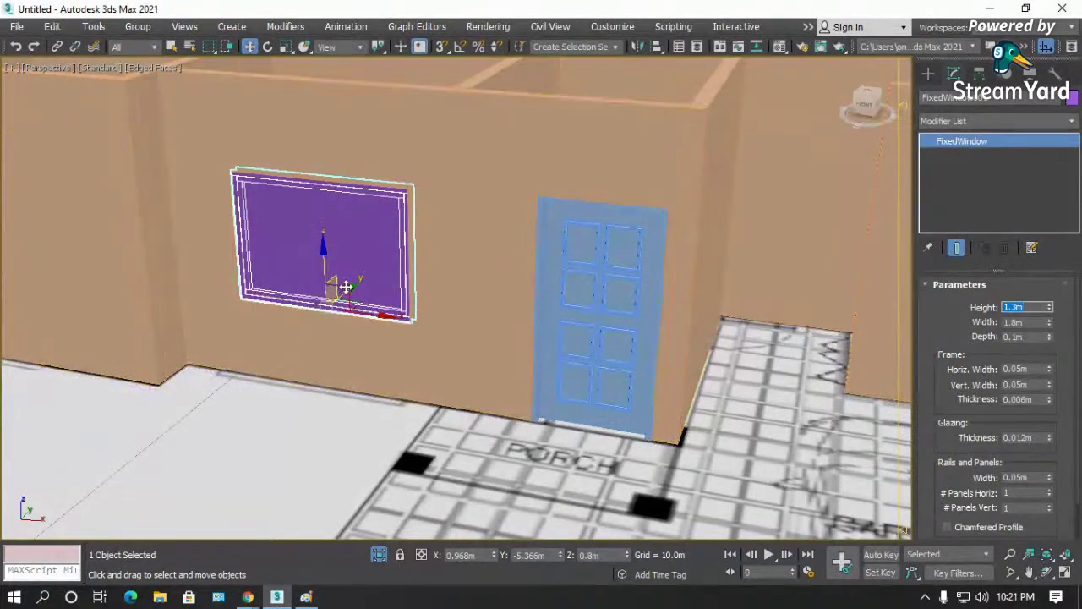
- Set # Panels Horiz to 2, leaving # Panels Vert at 1 after trying 2
{"action": "scroll", "coordinate": [344, 265], "scroll_direction": "up", "scroll_amount": 2}
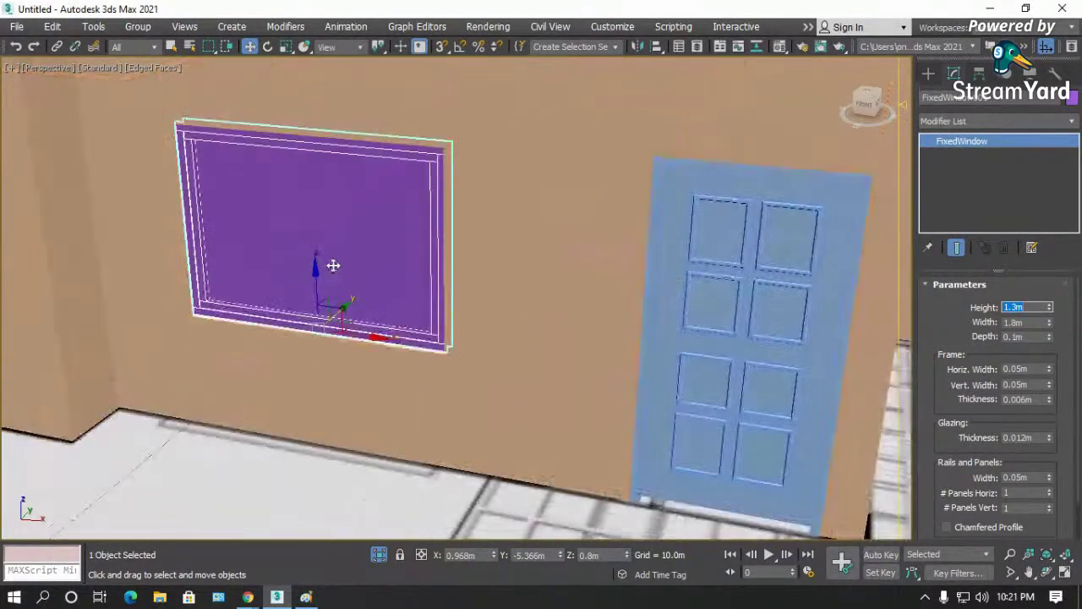
{"action": "scroll", "coordinate": [237, 235], "scroll_direction": "up", "scroll_amount": 2}
{"action": "scroll", "coordinate": [1046, 436], "scroll_direction": "down", "scroll_amount": 2}
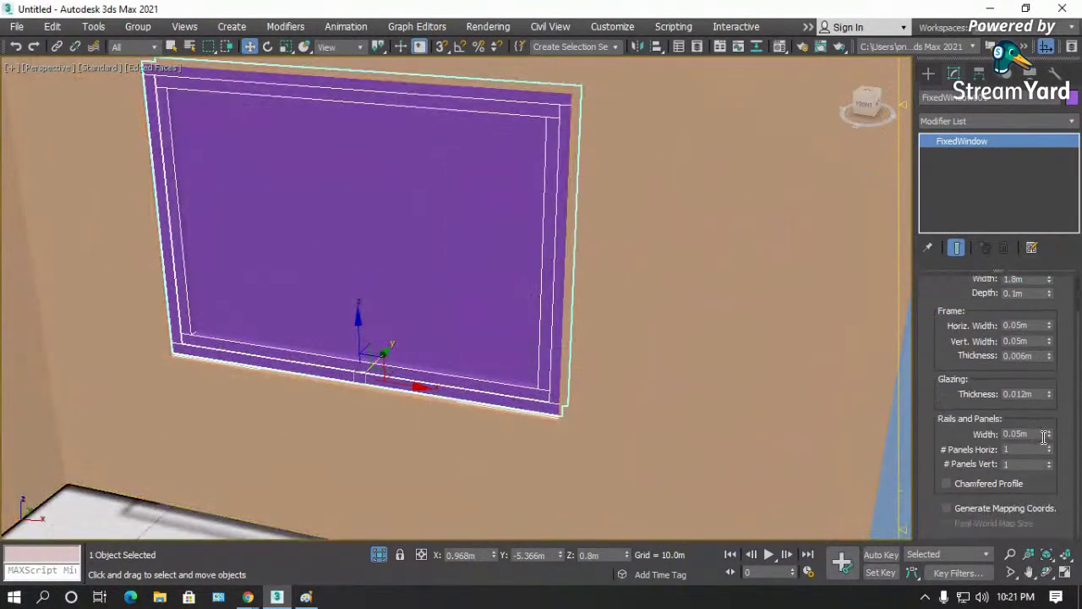
{"action": "left_click", "coordinate": [1049, 447]}
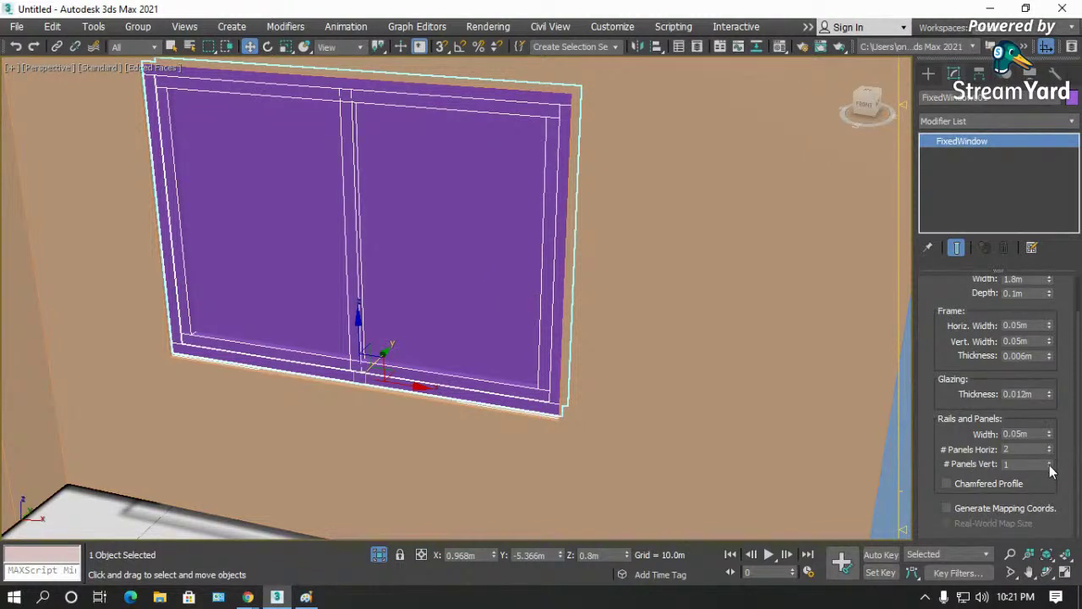
{"action": "left_click", "coordinate": [1049, 467]}
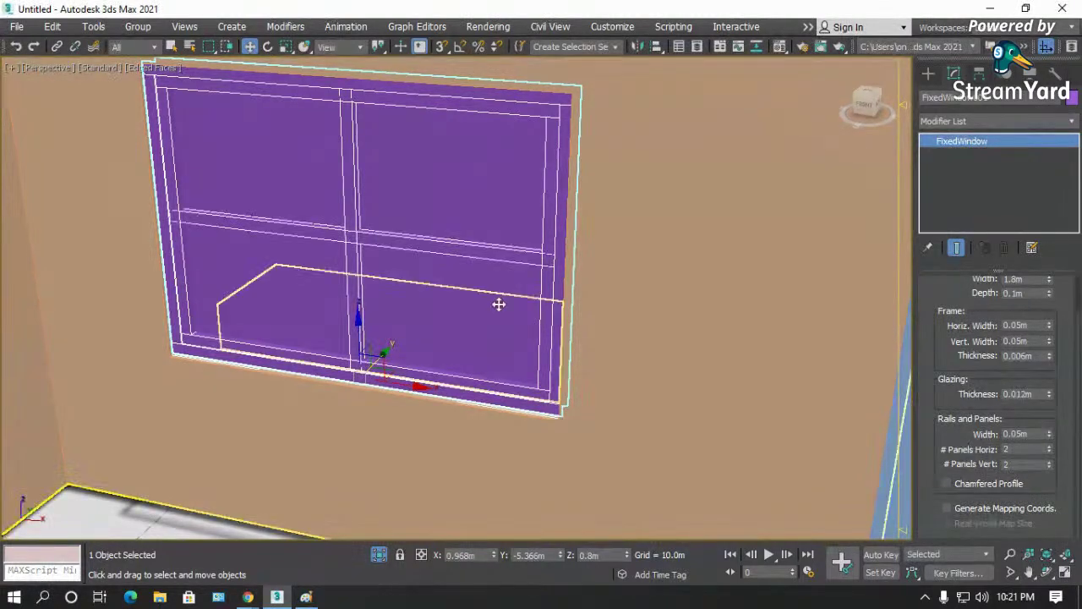
{"action": "left_click", "coordinate": [1049, 468]}
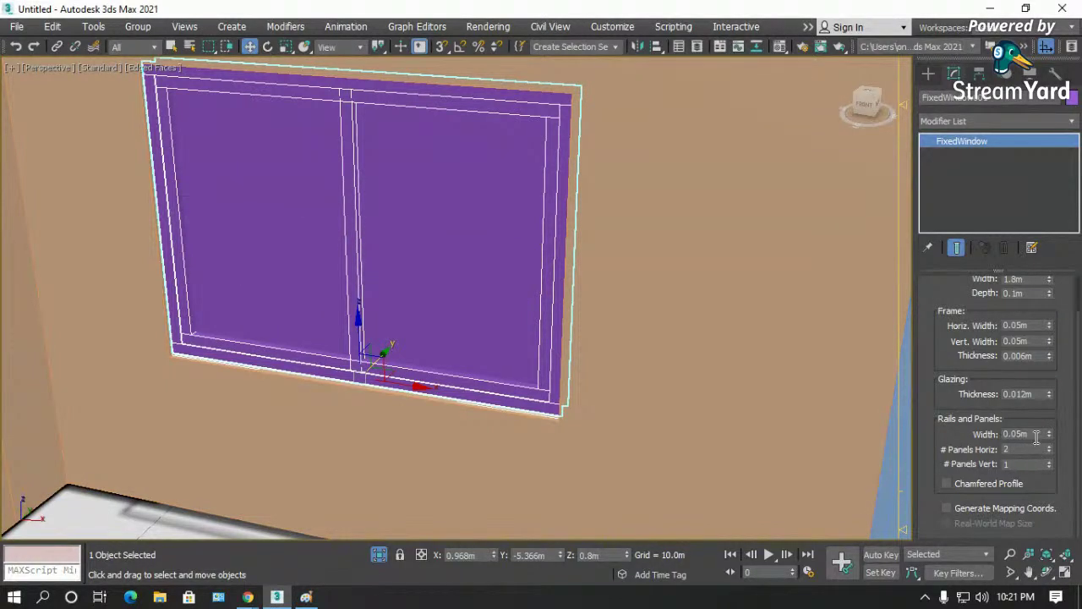
- Thin the window's rails to 0.035m width
{"action": "left_click", "coordinate": [1023, 434]}
{"action": "type", "text": "0.035"}
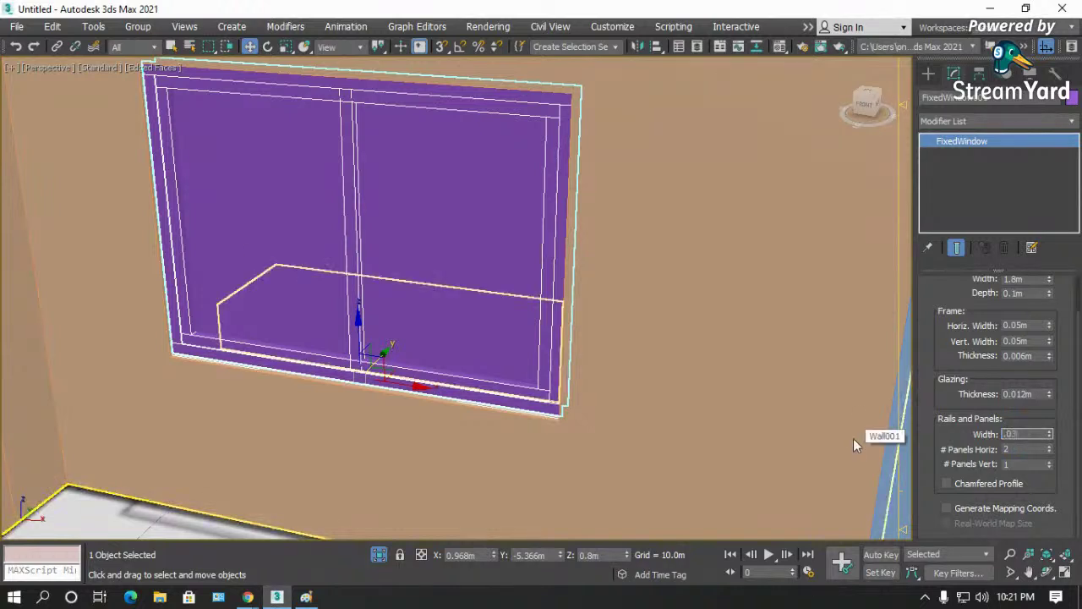
{"action": "key", "text": "Return"}
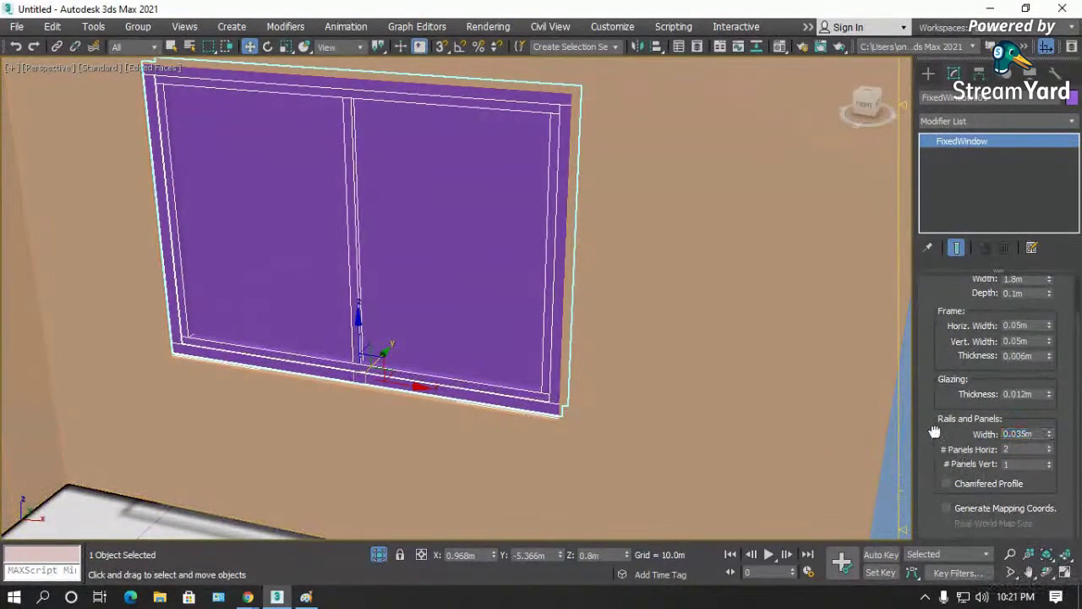
{"action": "scroll", "coordinate": [935, 427], "scroll_direction": "up", "scroll_amount": 2}
{"action": "left_click_drag", "start_coordinate": [937, 483], "coordinate": [937, 439]}
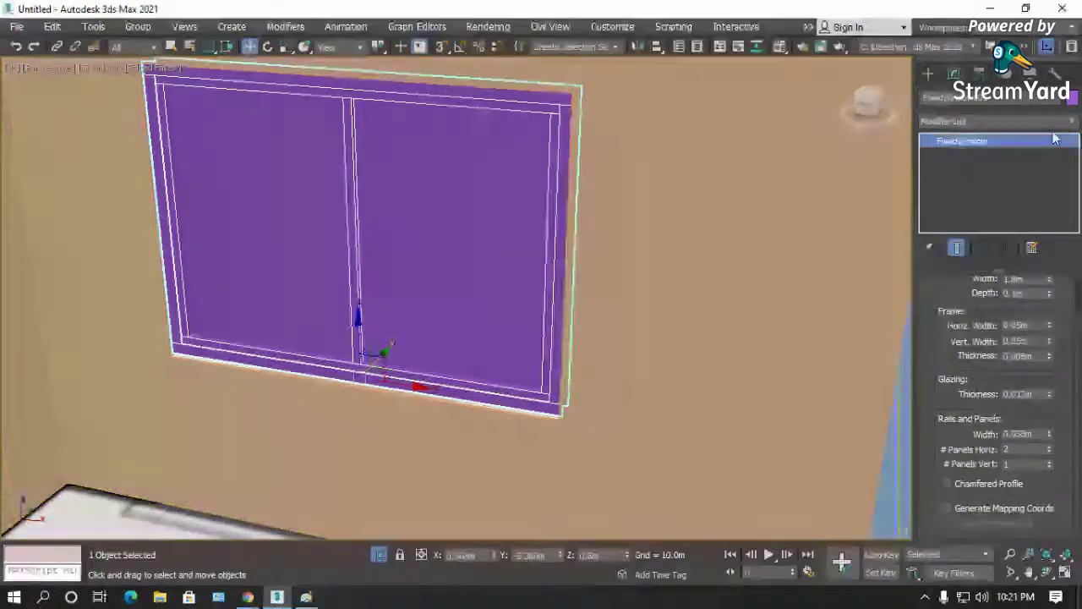
{"action": "left_click", "coordinate": [1047, 573]}
- Switch to a wireframe Top view of the floor plan with the Move tool active
{"action": "left_click_drag", "start_coordinate": [443, 302], "coordinate": [436, 344]}
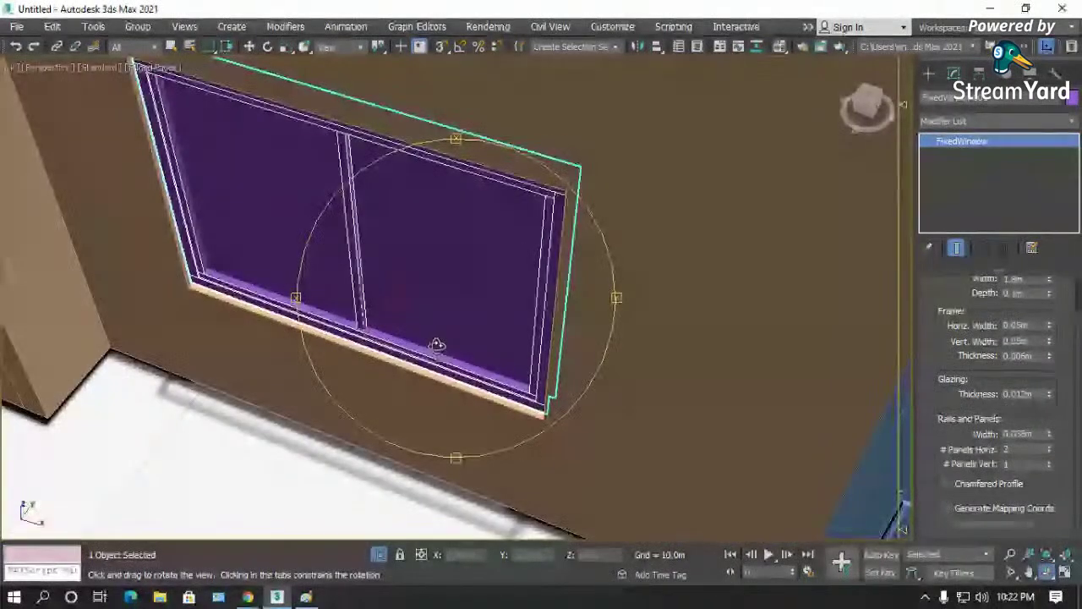
{"action": "scroll", "coordinate": [449, 285], "scroll_direction": "down", "scroll_amount": 5}
{"action": "left_click_drag", "start_coordinate": [483, 265], "coordinate": [459, 290]}
{"action": "key", "text": "t"}
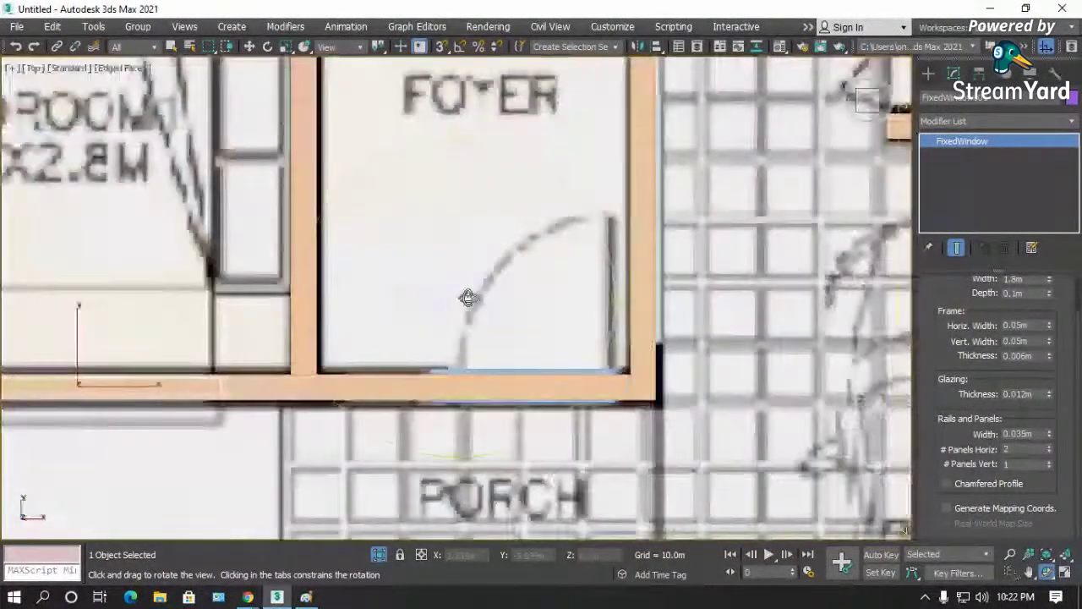
{"action": "scroll", "coordinate": [507, 302], "scroll_direction": "up", "scroll_amount": 2}
{"action": "scroll", "coordinate": [532, 305], "scroll_direction": "down", "scroll_amount": 6}
{"action": "key", "text": "F3"}
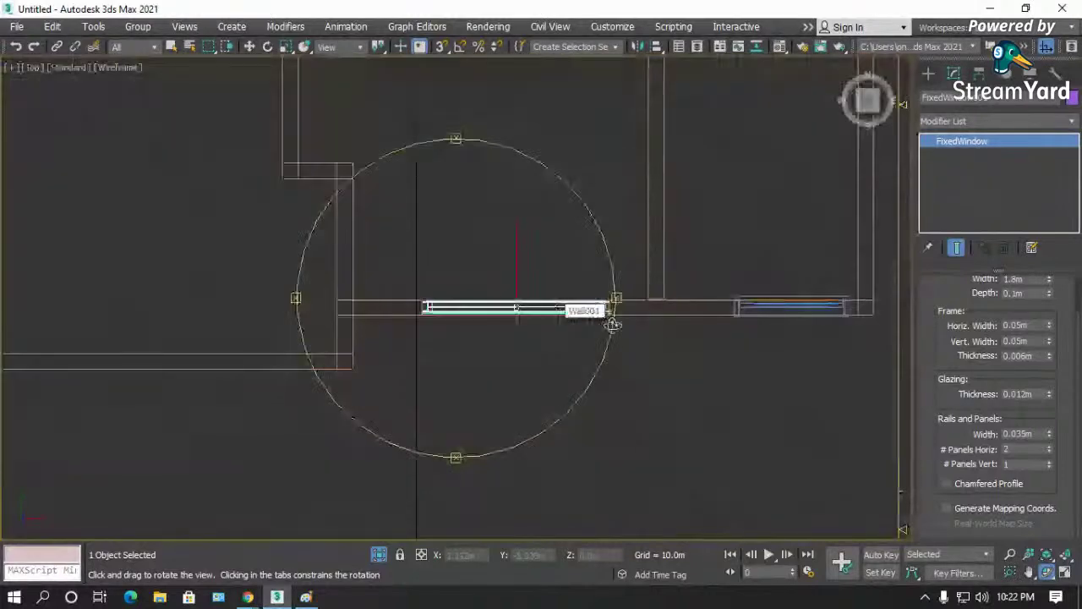
{"action": "scroll", "coordinate": [612, 325], "scroll_direction": "down", "scroll_amount": 2}
{"action": "key", "text": "w"}
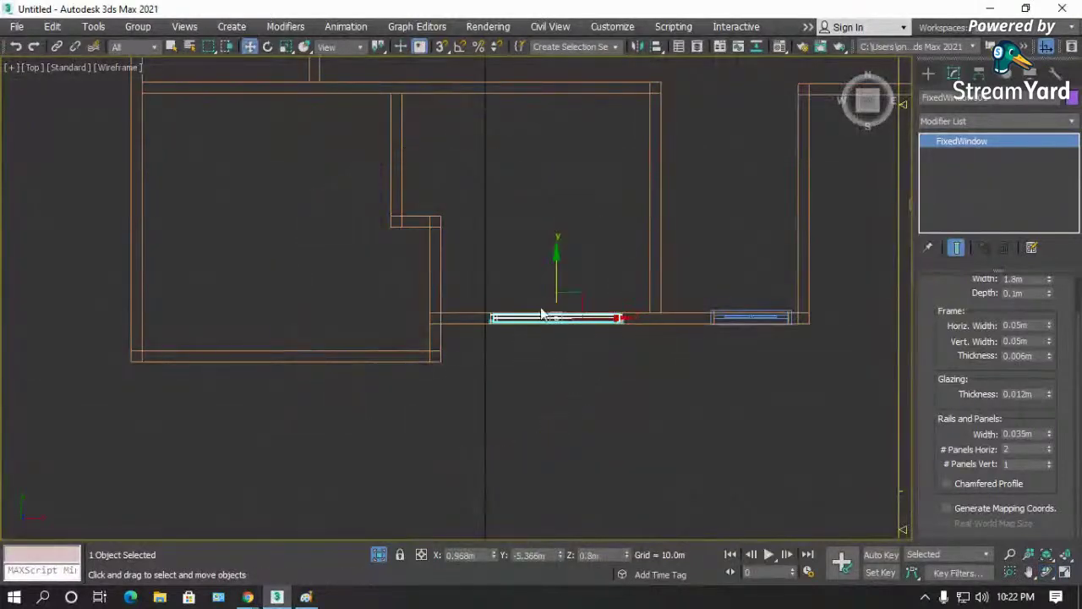
- Shift-drag an Instance copy of the two-pane window into the lower-left bedroom wall
{"action": "left_click", "coordinate": [552, 360]}
{"action": "left_click", "coordinate": [540, 319]}
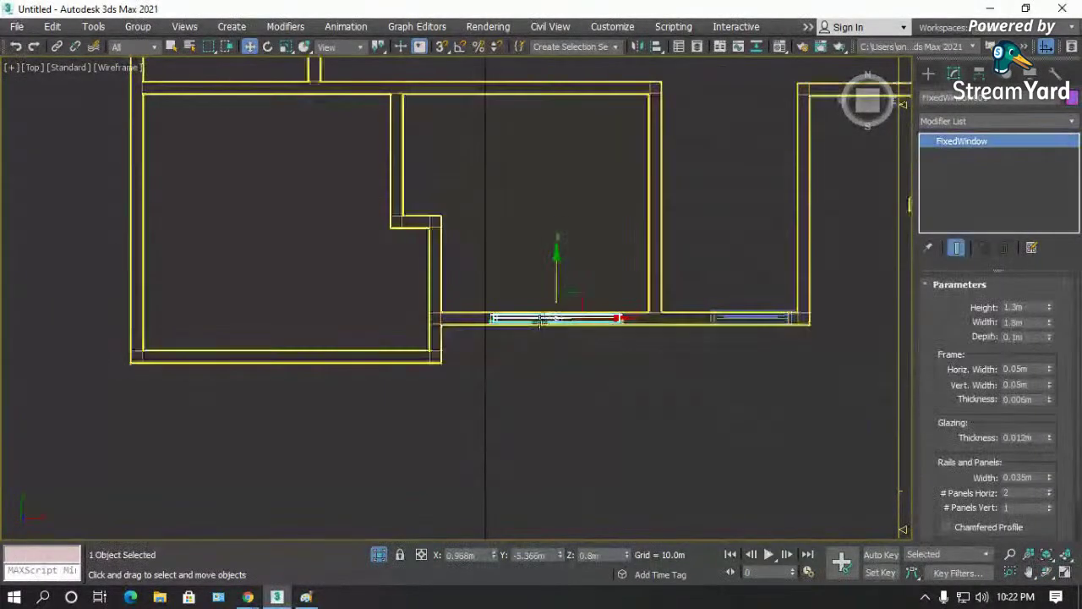
{"action": "left_click_drag", "start_coordinate": [576, 292], "coordinate": [299, 329]}
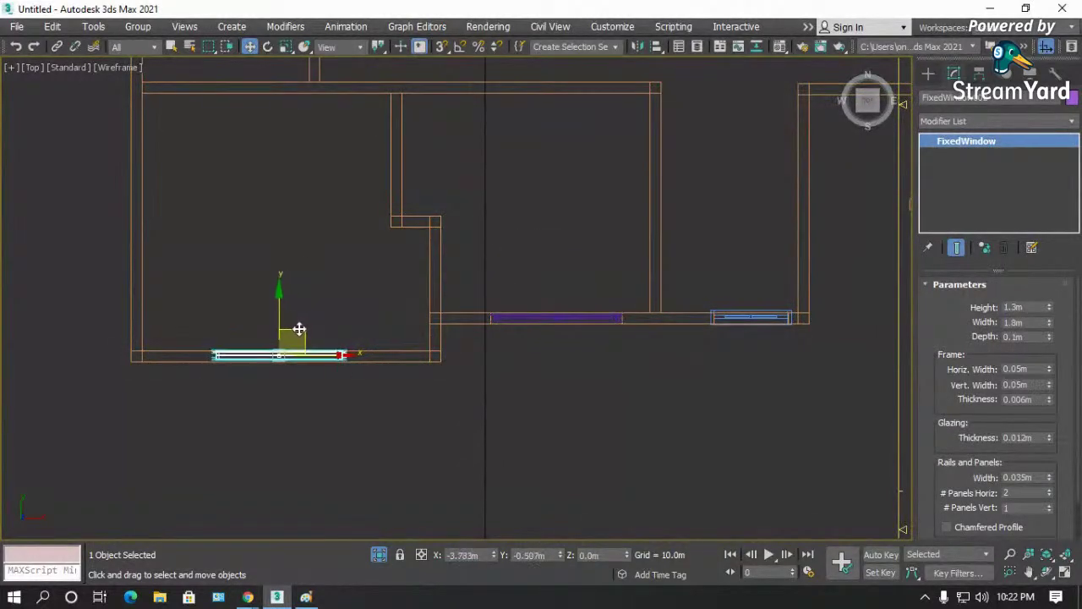
{"action": "left_click_drag", "start_coordinate": [299, 329], "coordinate": [299, 329], "text": "shift"}
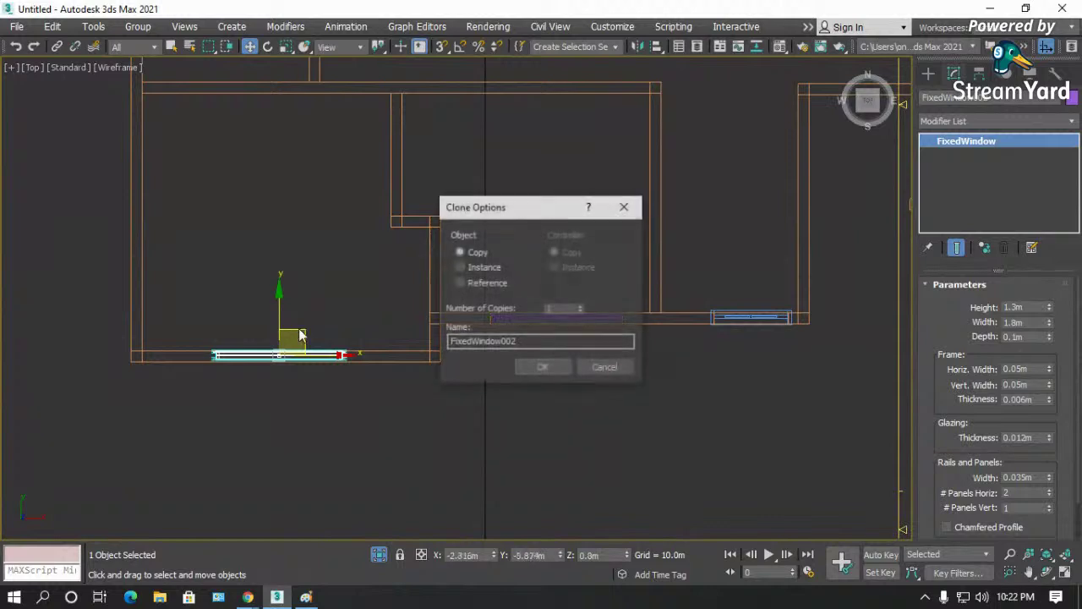
{"action": "left_click", "coordinate": [487, 268]}
{"action": "left_click", "coordinate": [543, 367]}
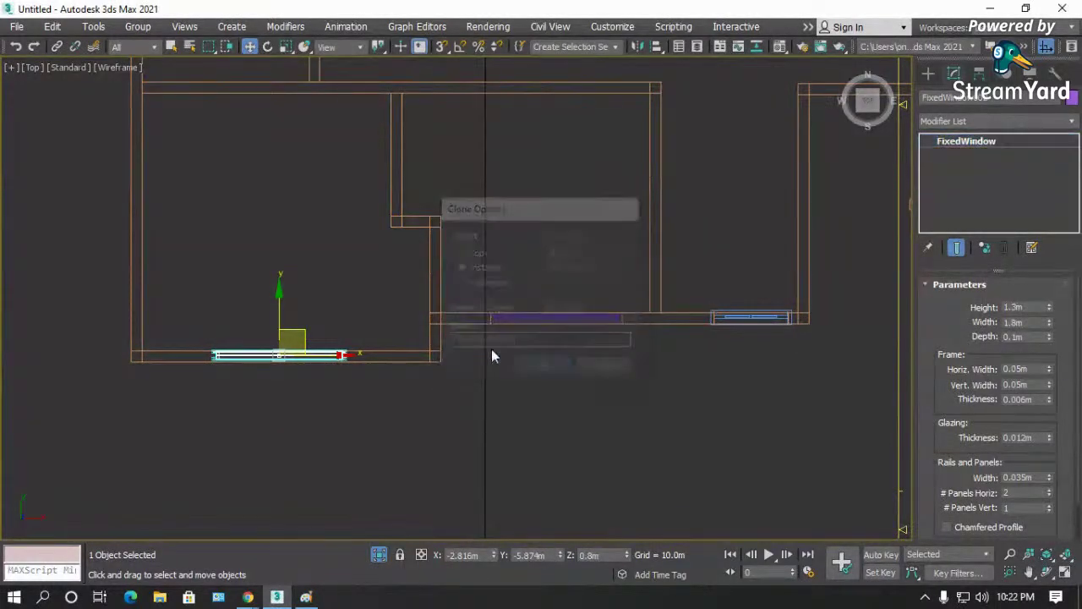
{"action": "left_click", "coordinate": [320, 394]}
{"action": "scroll", "coordinate": [279, 369], "scroll_direction": "up", "scroll_amount": 4}
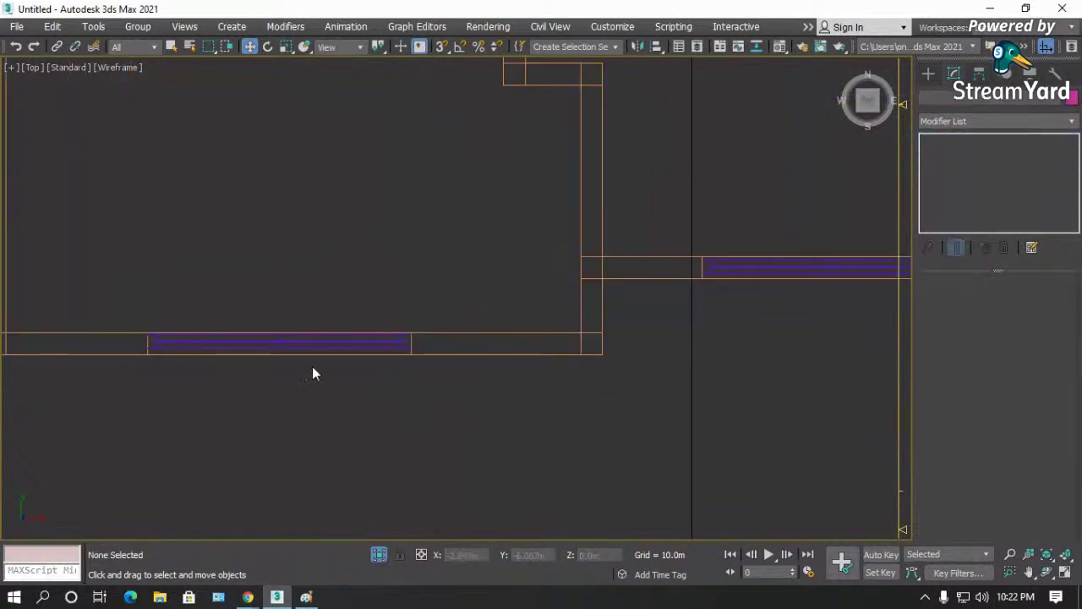
- End isolation so all objects reappear, then orbit into a shaded perspective view of the house
{"action": "scroll", "coordinate": [406, 410], "scroll_direction": "down", "scroll_amount": 8}
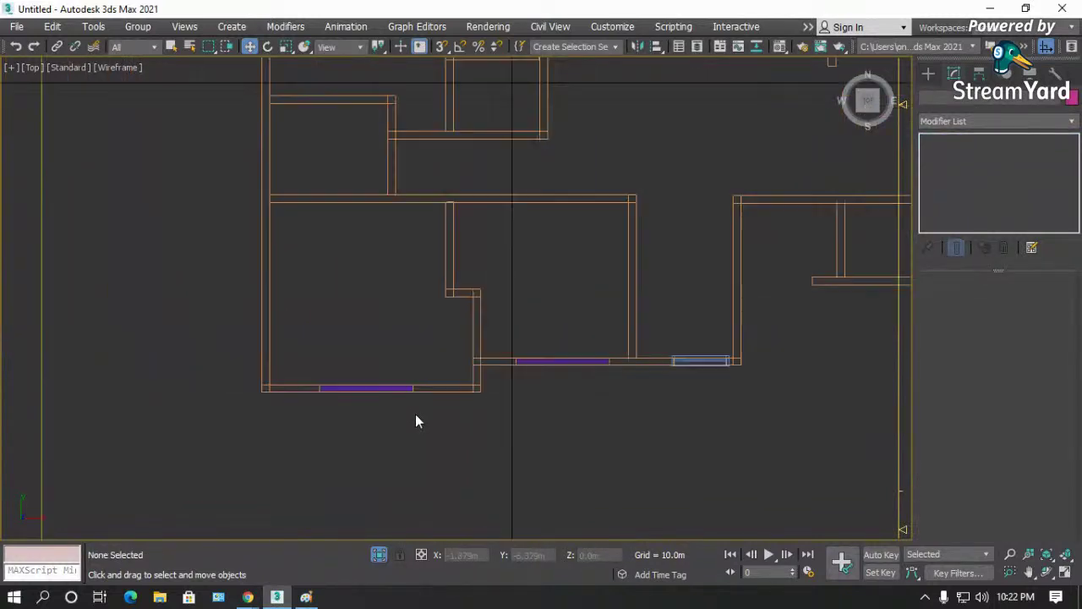
{"action": "right_click", "coordinate": [661, 430]}
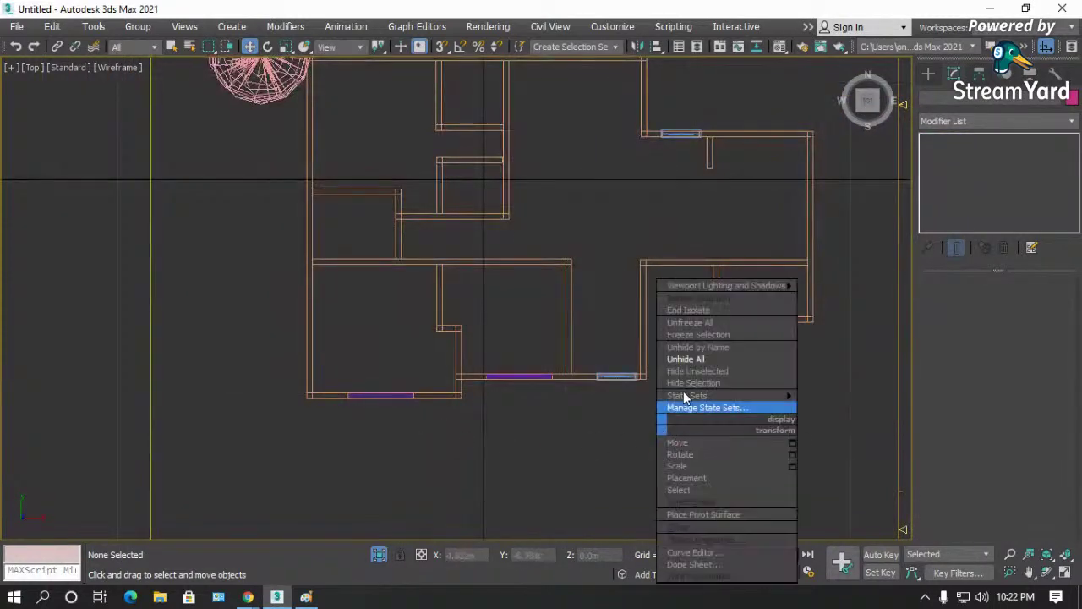
{"action": "left_click", "coordinate": [691, 312]}
{"action": "left_click", "coordinate": [1046, 573]}
{"action": "mouse_move", "coordinate": [445, 346]}
{"action": "left_mouse_down"}
{"action": "mouse_move", "coordinate": [415, 307]}
{"action": "mouse_move", "coordinate": [402, 241]}
{"action": "mouse_move", "coordinate": [407, 265]}
{"action": "mouse_move", "coordinate": [491, 322]}
{"action": "left_mouse_up"}
{"action": "key", "text": "F3"}
{"action": "scroll", "coordinate": [408, 265], "scroll_direction": "down", "scroll_amount": 2}
{"action": "key", "text": "p"}
{"action": "scroll", "coordinate": [407, 265], "scroll_direction": "down", "scroll_amount": 5}
{"action": "scroll", "coordinate": [491, 323], "scroll_direction": "up", "scroll_amount": 6}
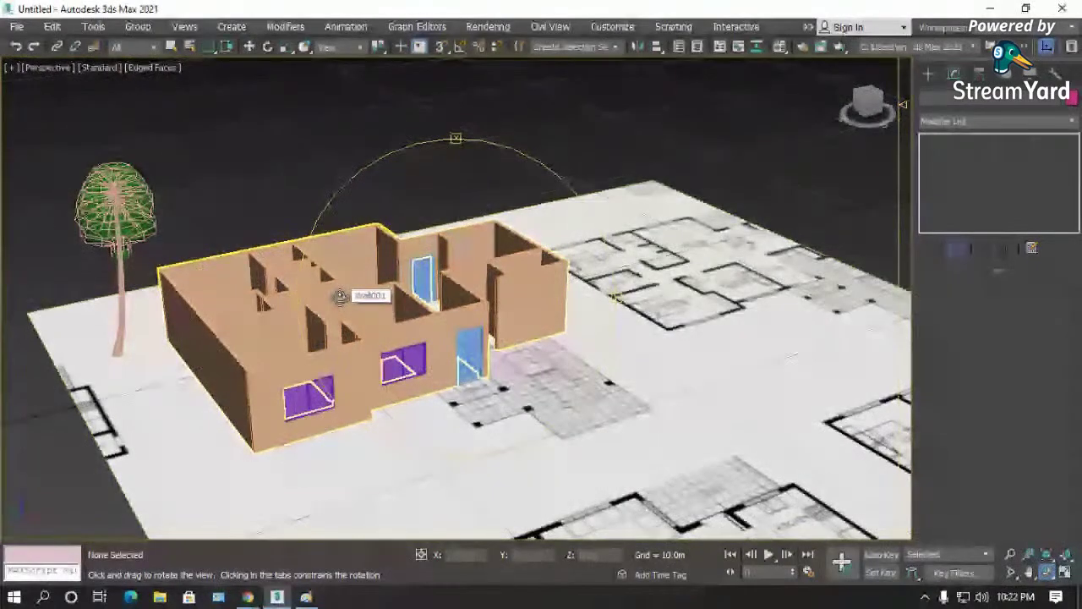
- Select the foliage tree beside the house and delete it
{"action": "key", "text": "Escape"}
{"action": "left_click", "coordinate": [137, 207]}
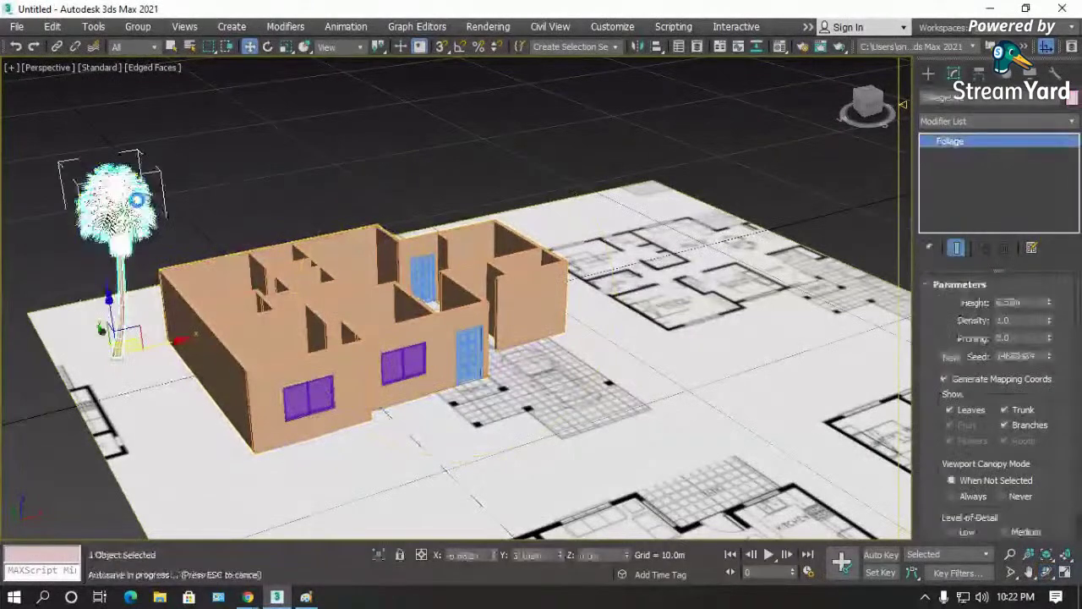
{"action": "key", "text": "Delete"}
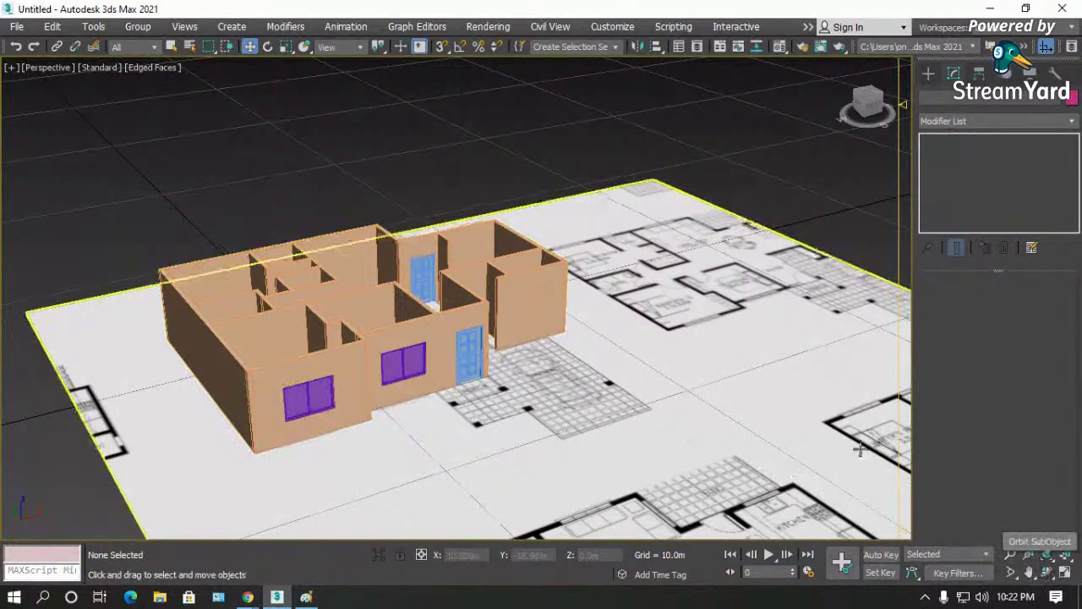
- Switch to a wireframe Top view framing the whole floor-plan plane
{"action": "key", "text": "t"}
{"action": "key", "text": "z"}
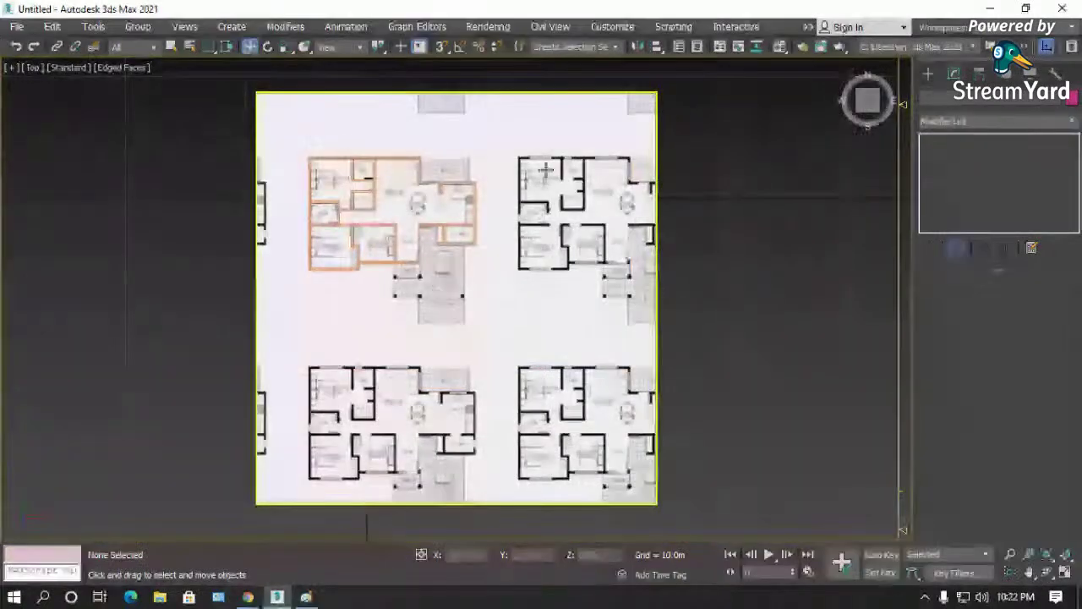
{"action": "scroll", "coordinate": [545, 170], "scroll_direction": "up", "scroll_amount": 6}
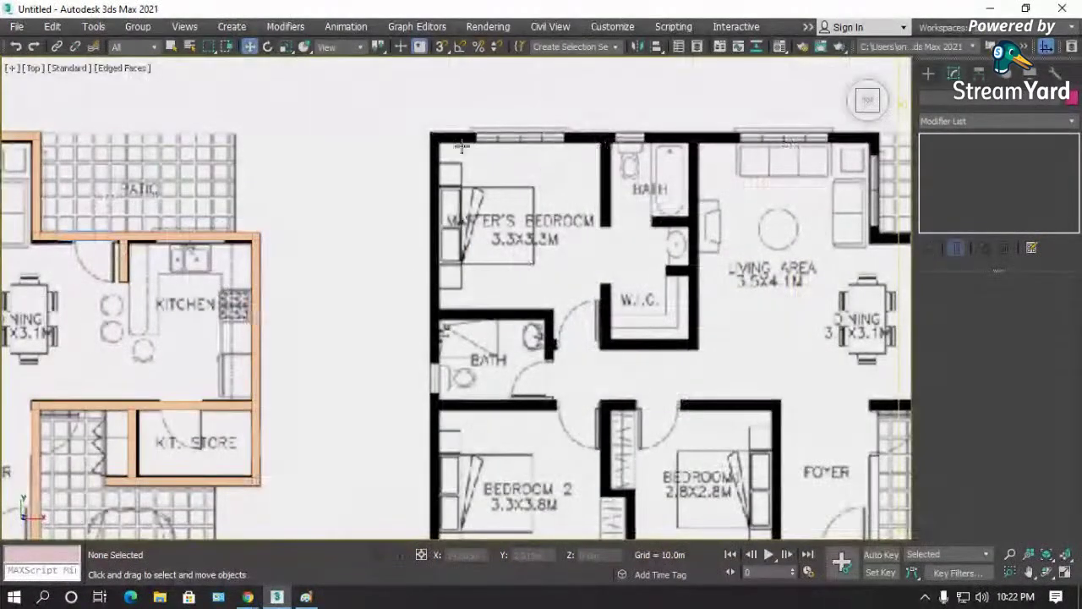
{"action": "scroll", "coordinate": [462, 147], "scroll_direction": "down", "scroll_amount": 10}
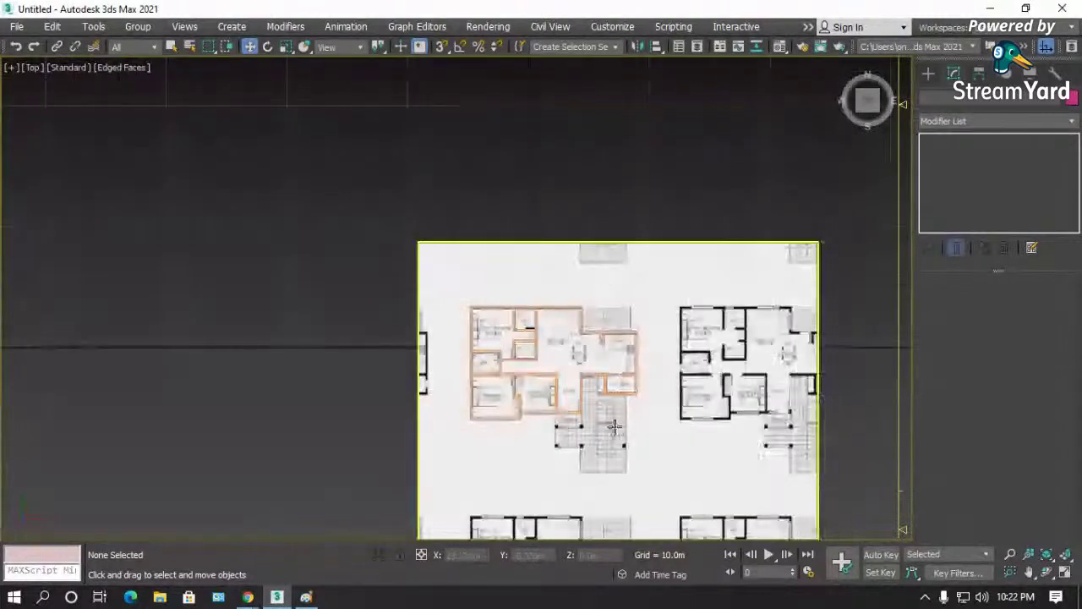
{"action": "scroll", "coordinate": [615, 426], "scroll_direction": "up", "scroll_amount": 2}
{"action": "key", "text": "F3"}
{"action": "scroll", "coordinate": [563, 431], "scroll_direction": "up", "scroll_amount": 3}
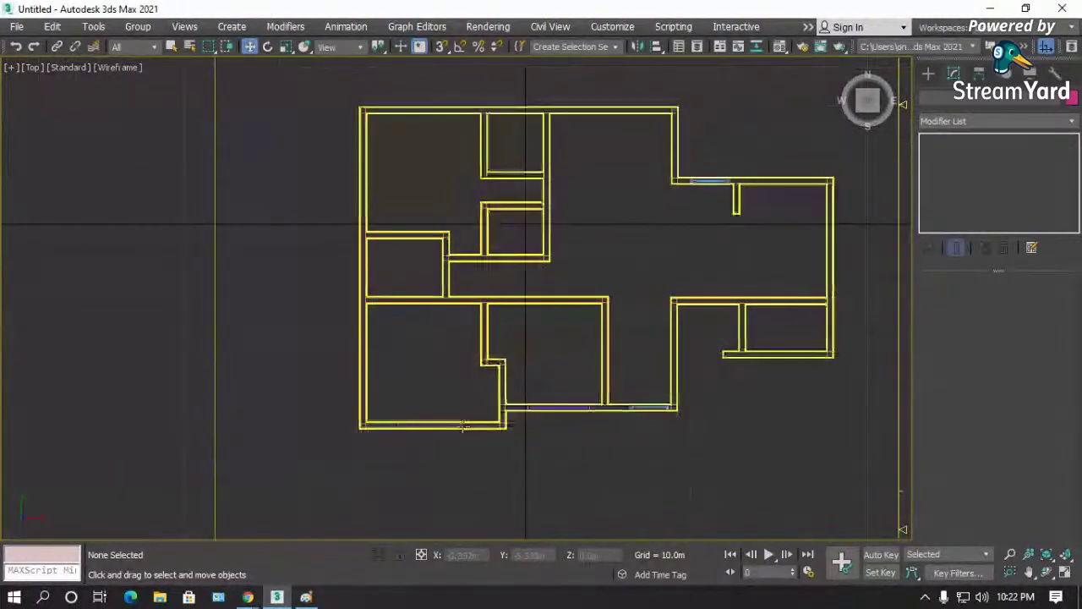
{"action": "scroll", "coordinate": [432, 425], "scroll_direction": "up", "scroll_amount": 4}
- Shift-drag an Instance of the bottom-wall window up onto the top wall and nudge it into line
{"action": "left_click", "coordinate": [432, 425]}
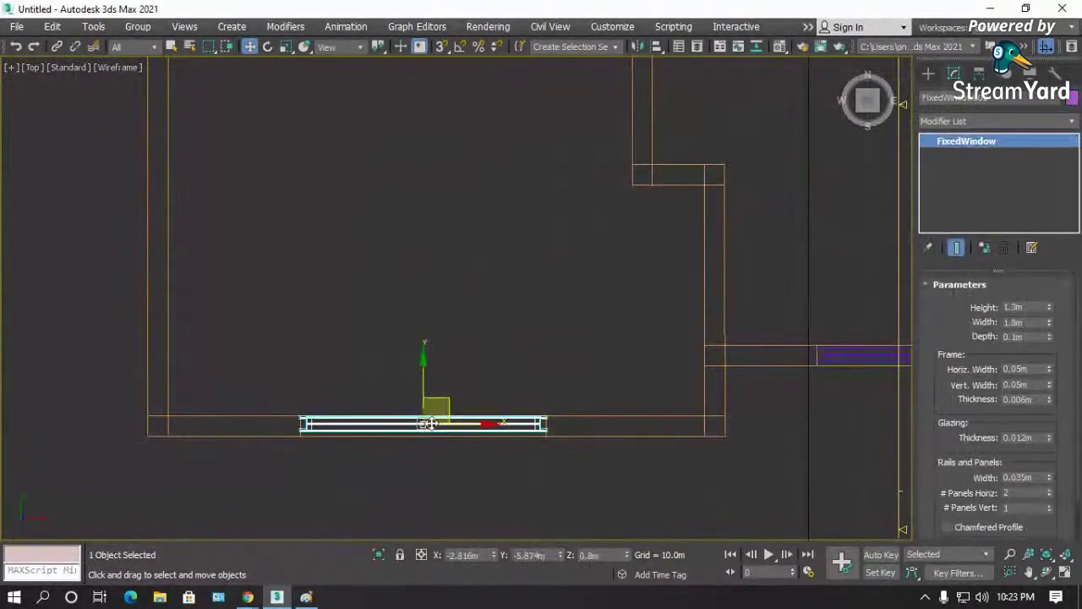
{"action": "scroll", "coordinate": [322, 405], "scroll_direction": "down", "scroll_amount": 2}
{"action": "scroll", "coordinate": [397, 446], "scroll_direction": "down", "scroll_amount": 5}
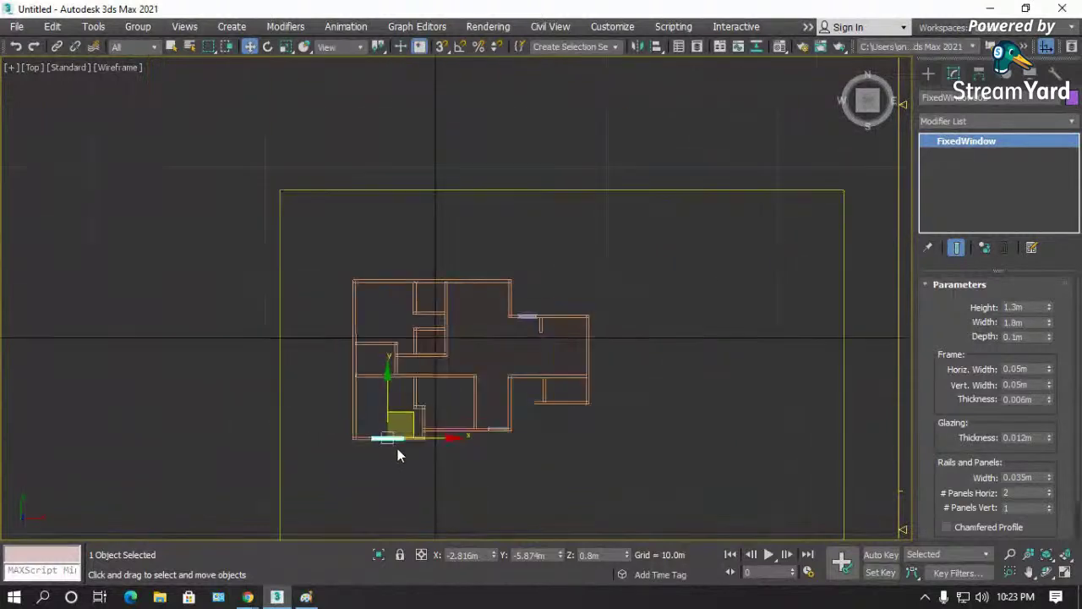
{"action": "left_click_drag", "start_coordinate": [391, 406], "coordinate": [396, 251]}
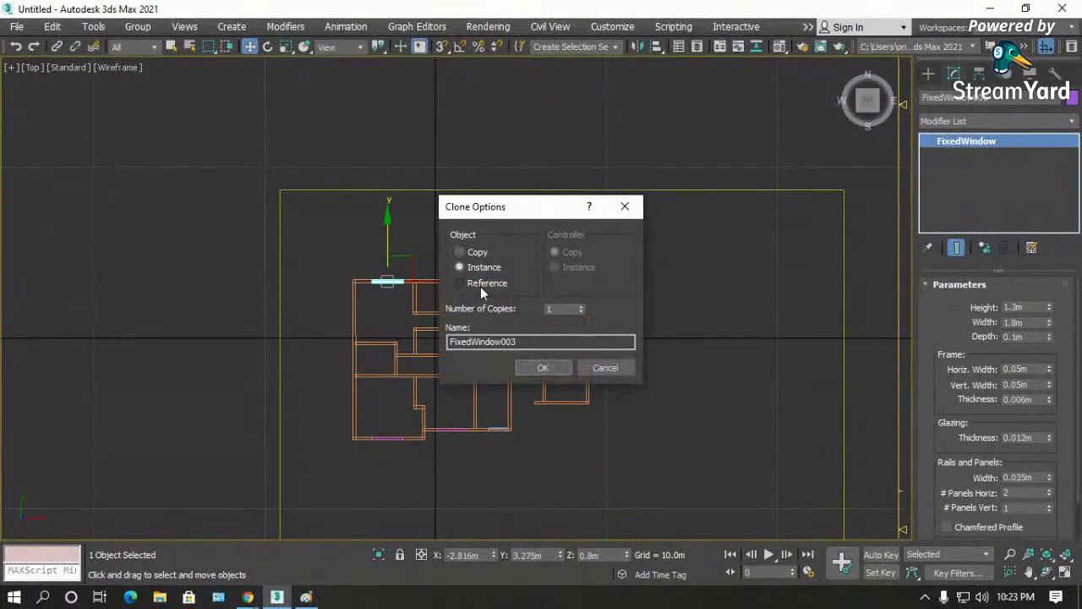
{"action": "left_click", "coordinate": [539, 368]}
{"action": "scroll", "coordinate": [438, 273], "scroll_direction": "up", "scroll_amount": 6}
{"action": "left_click_drag", "start_coordinate": [119, 283], "coordinate": [119, 275]}
- Add a second instanced window further right along the top wall
{"action": "scroll", "coordinate": [435, 293], "scroll_direction": "down", "scroll_amount": 3}
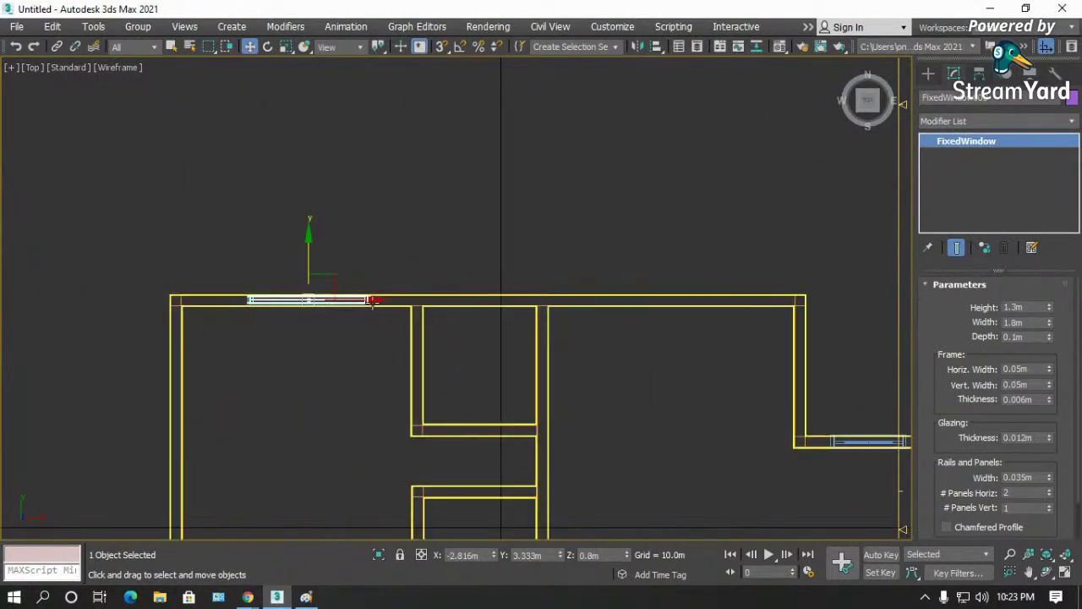
{"action": "left_click_drag", "start_coordinate": [353, 297], "coordinate": [726, 335]}
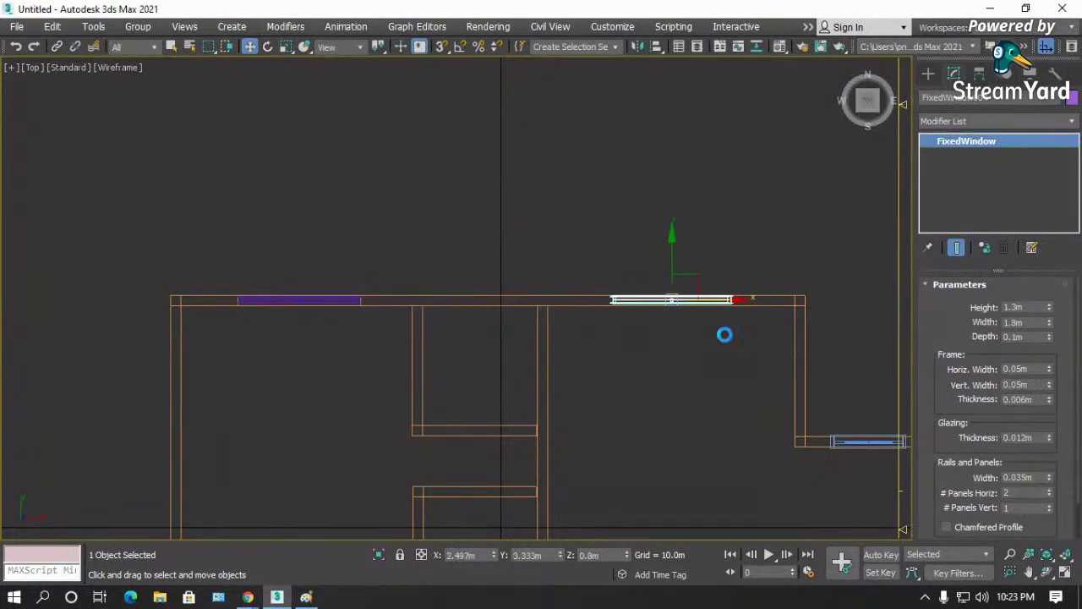
{"action": "left_click", "coordinate": [548, 367]}
{"action": "left_click", "coordinate": [490, 221]}
- Switch back to shaded view to check the windows against the floor-plan image
{"action": "scroll", "coordinate": [485, 208], "scroll_direction": "down", "scroll_amount": 3}
{"action": "scroll", "coordinate": [391, 290], "scroll_direction": "down", "scroll_amount": 3}
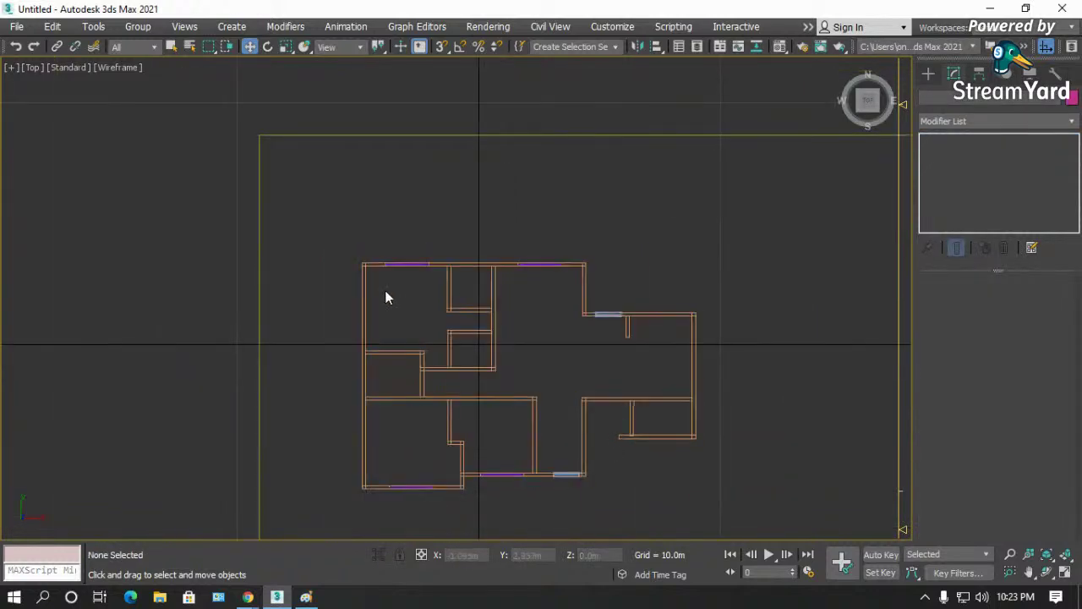
{"action": "key", "text": "F3"}
{"action": "scroll", "coordinate": [725, 314], "scroll_direction": "up", "scroll_amount": 4}
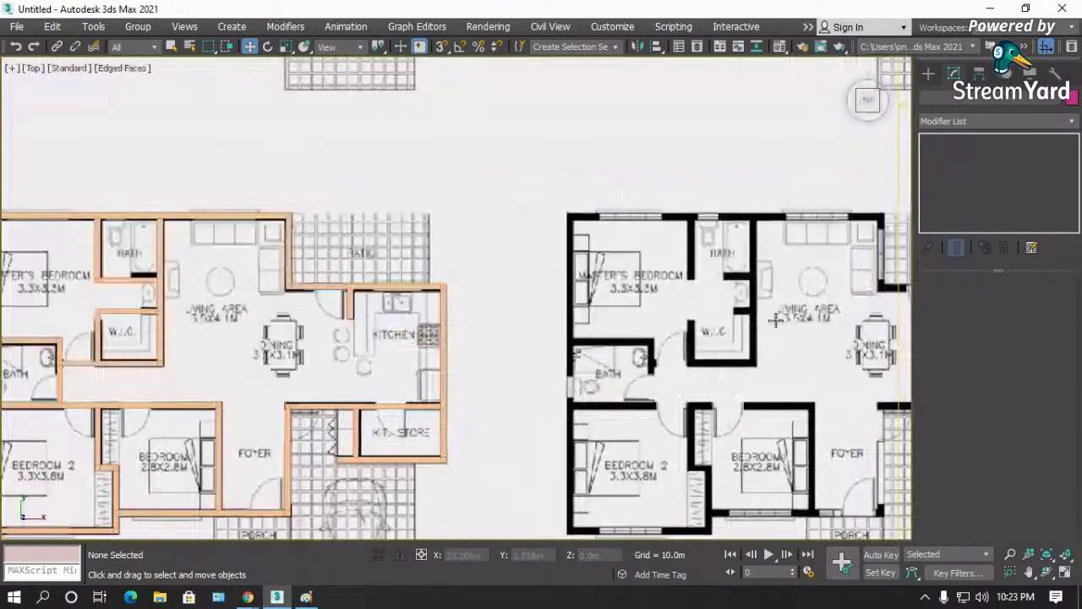
{"action": "scroll", "coordinate": [461, 224], "scroll_direction": "down", "scroll_amount": 3}
{"action": "scroll", "coordinate": [461, 225], "scroll_direction": "up", "scroll_amount": 4}
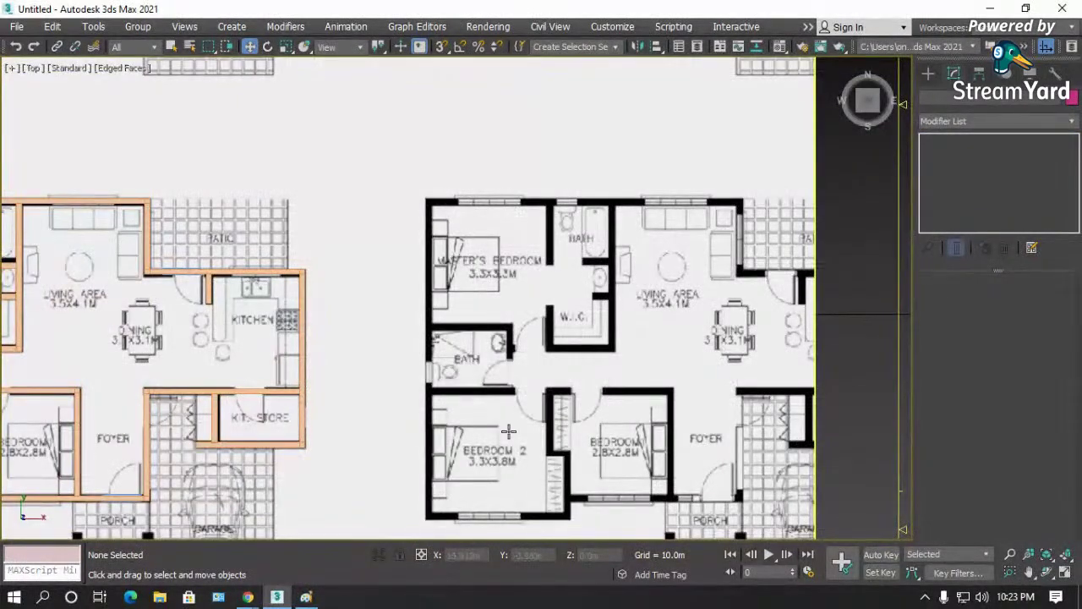
{"action": "scroll", "coordinate": [626, 191], "scroll_direction": "down", "scroll_amount": 3}
{"action": "scroll", "coordinate": [643, 203], "scroll_direction": "up", "scroll_amount": 6}
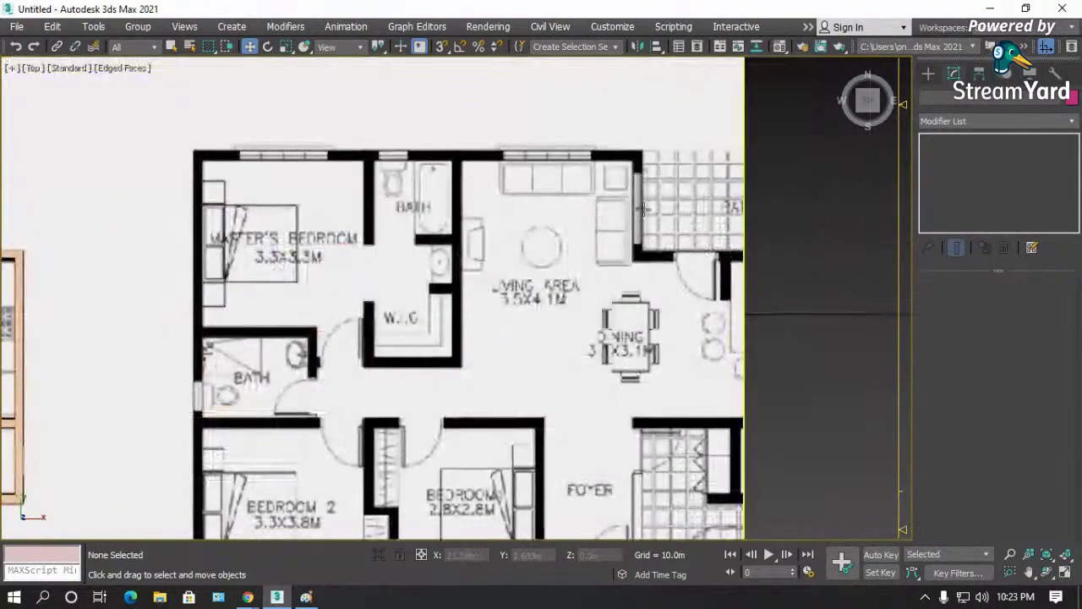
{"action": "scroll", "coordinate": [641, 229], "scroll_direction": "down", "scroll_amount": 6}
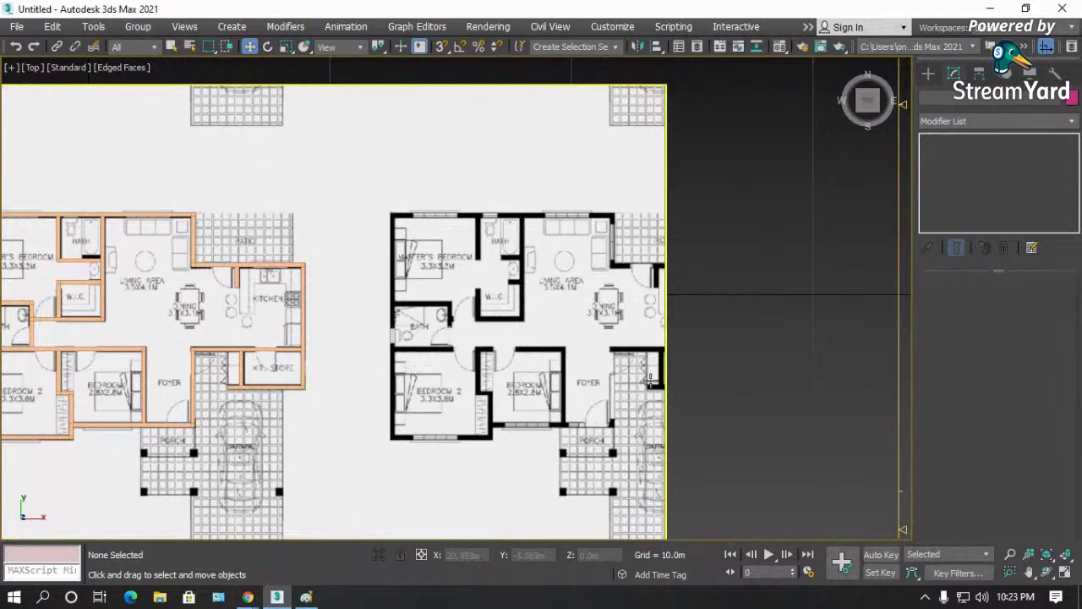
- Select the floor-plan image plane and shift it left along X
{"action": "scroll", "coordinate": [649, 381], "scroll_direction": "down", "scroll_amount": 4}
{"action": "left_click", "coordinate": [537, 390]}
{"action": "scroll", "coordinate": [537, 393], "scroll_direction": "down", "scroll_amount": 3}
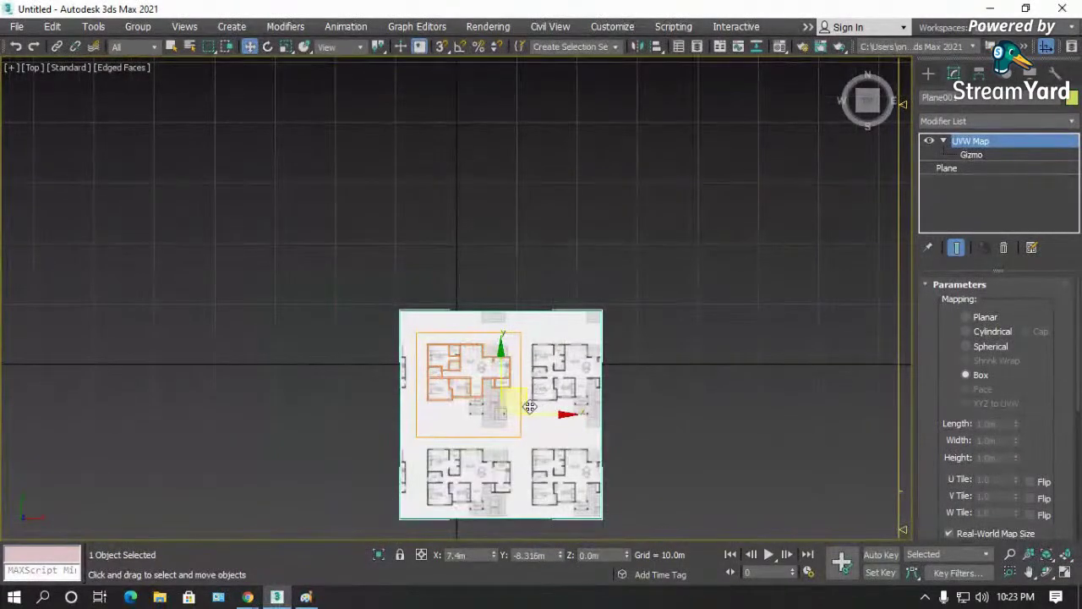
{"action": "scroll", "coordinate": [531, 407], "scroll_direction": "up", "scroll_amount": 5}
{"action": "scroll", "coordinate": [621, 451], "scroll_direction": "down", "scroll_amount": 5}
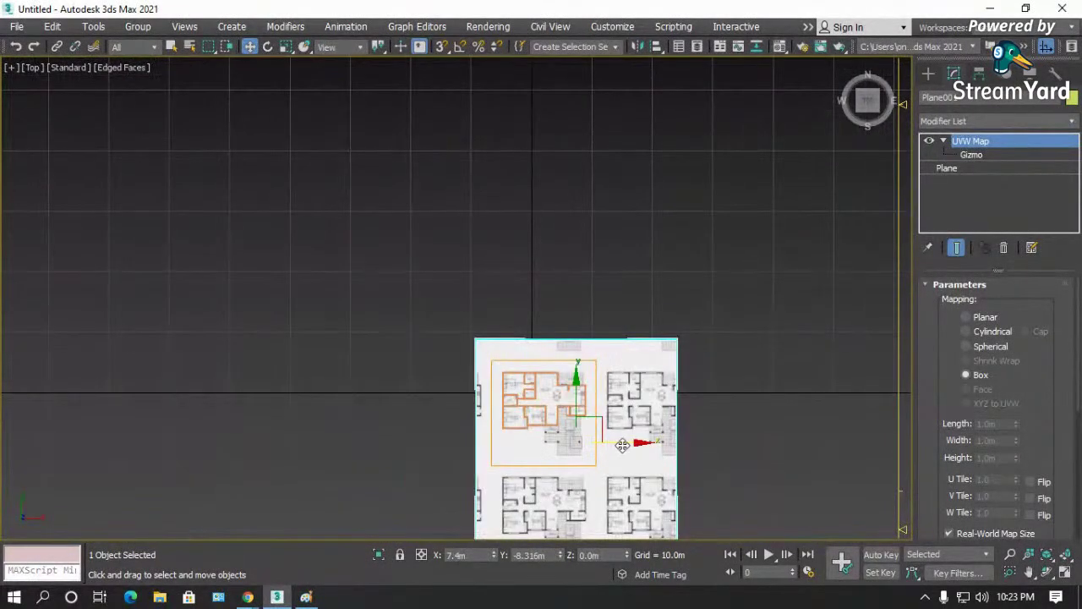
{"action": "left_click_drag", "start_coordinate": [626, 445], "coordinate": [447, 385]}
{"action": "scroll", "coordinate": [447, 385], "scroll_direction": "up", "scroll_amount": 6}
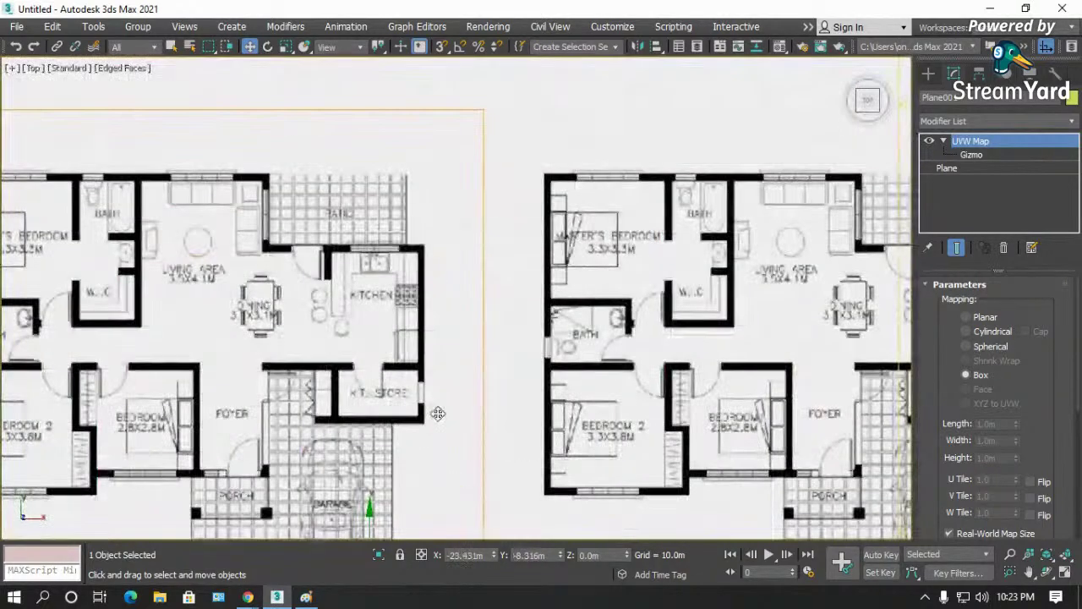
{"action": "scroll", "coordinate": [356, 252], "scroll_direction": "up", "scroll_amount": 5}
{"action": "scroll", "coordinate": [368, 217], "scroll_direction": "down", "scroll_amount": 4}
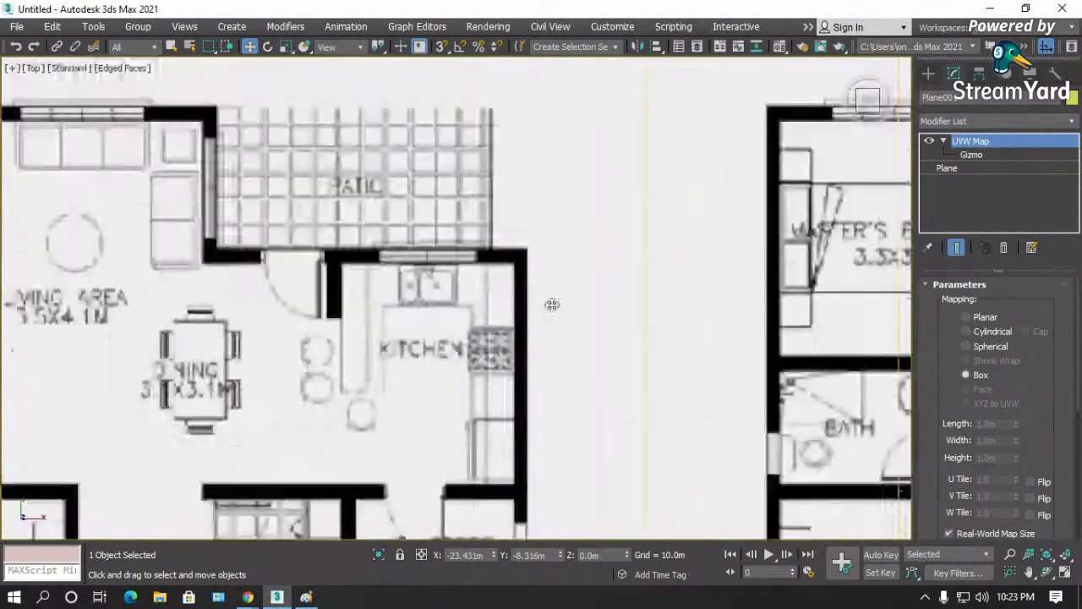
{"action": "scroll", "coordinate": [295, 213], "scroll_direction": "up", "scroll_amount": 4}
{"action": "scroll", "coordinate": [356, 204], "scroll_direction": "down", "scroll_amount": 4}
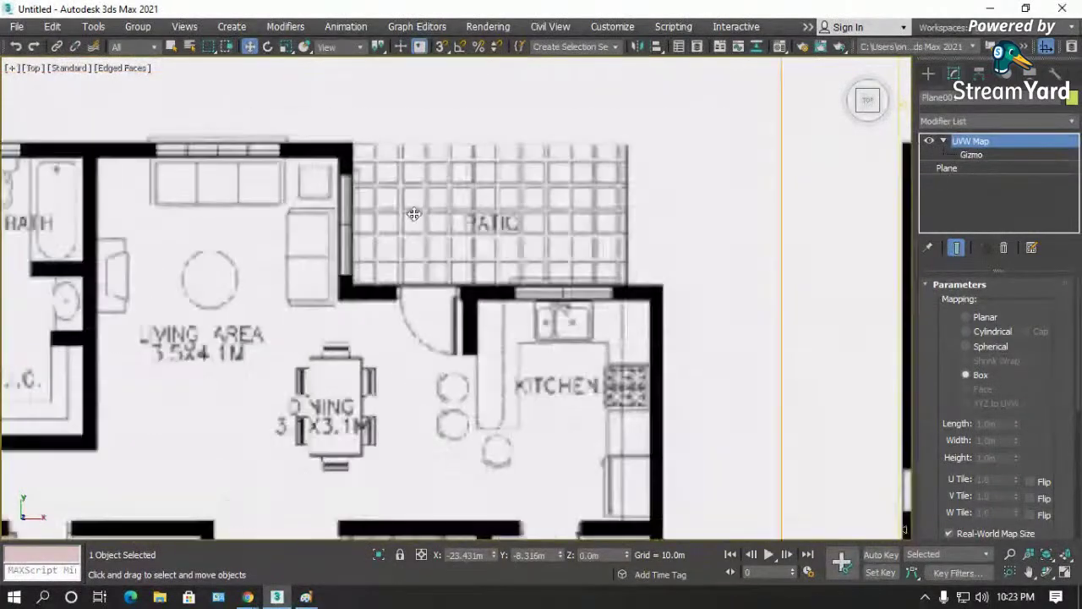
{"action": "scroll", "coordinate": [348, 214], "scroll_direction": "down", "scroll_amount": 7}
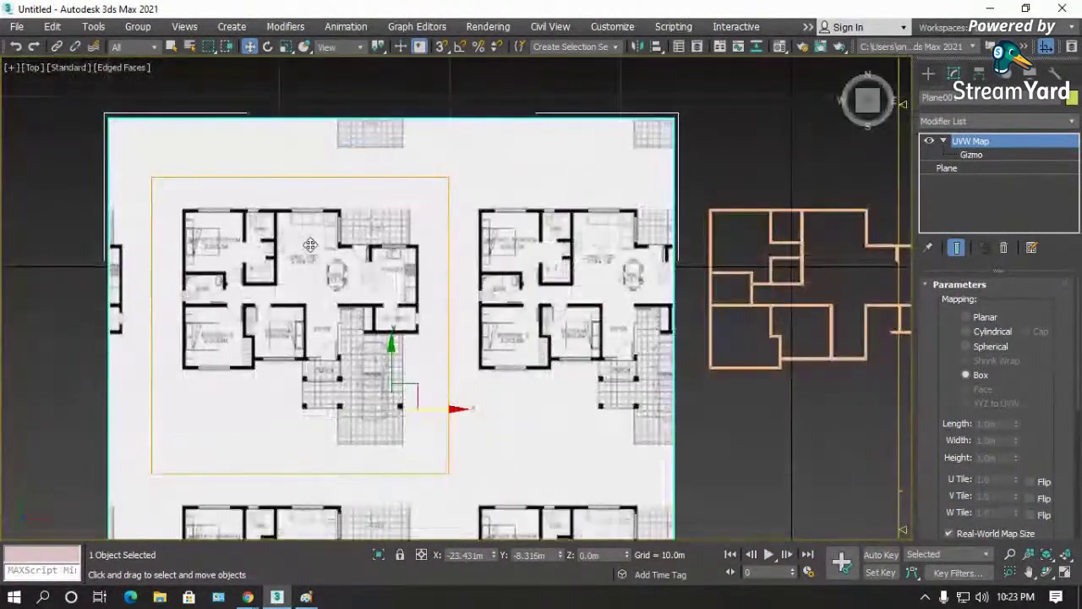
{"action": "scroll", "coordinate": [737, 247], "scroll_direction": "up", "scroll_amount": 2}
{"action": "scroll", "coordinate": [737, 247], "scroll_direction": "up", "scroll_amount": 3}
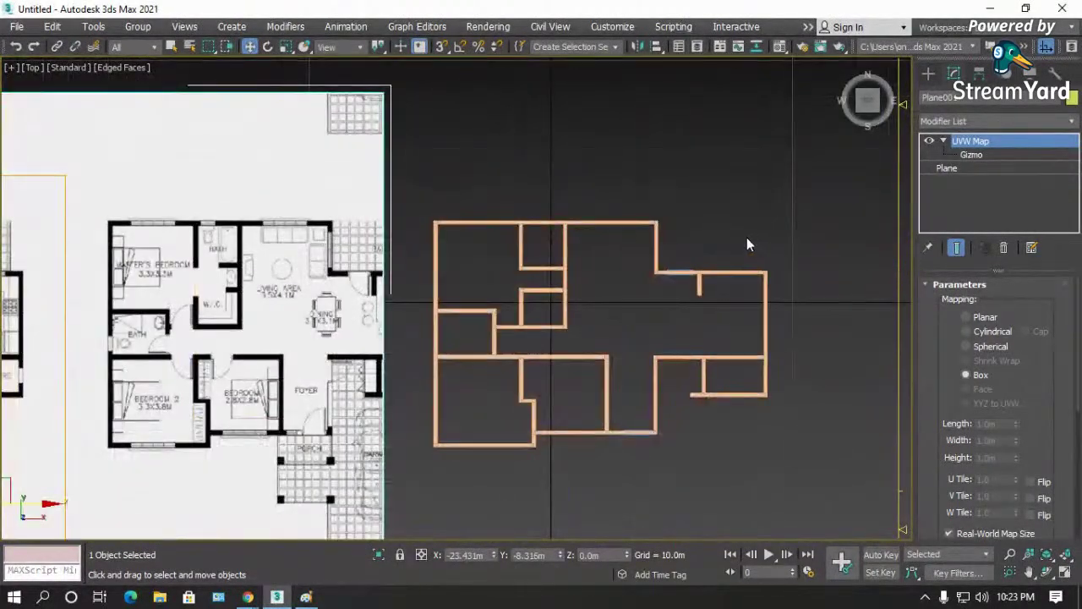
{"action": "scroll", "coordinate": [156, 250], "scroll_direction": "up", "scroll_amount": 4}
{"action": "scroll", "coordinate": [139, 267], "scroll_direction": "down", "scroll_amount": 6}
{"action": "scroll", "coordinate": [120, 284], "scroll_direction": "up", "scroll_amount": 7}
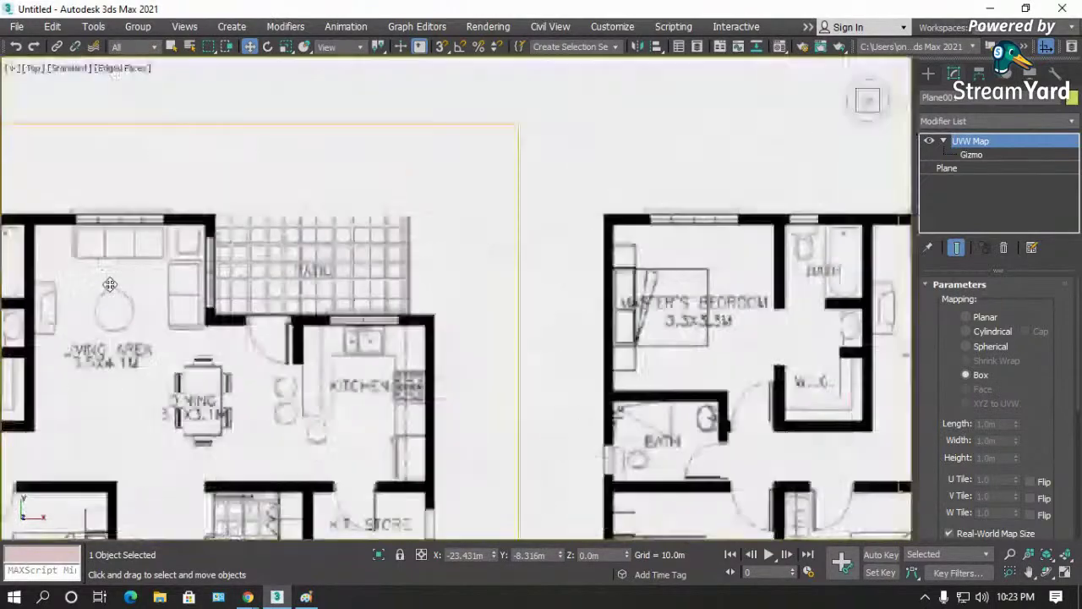
{"action": "scroll", "coordinate": [165, 287], "scroll_direction": "down", "scroll_amount": 6}
{"action": "scroll", "coordinate": [734, 272], "scroll_direction": "up", "scroll_amount": 5}
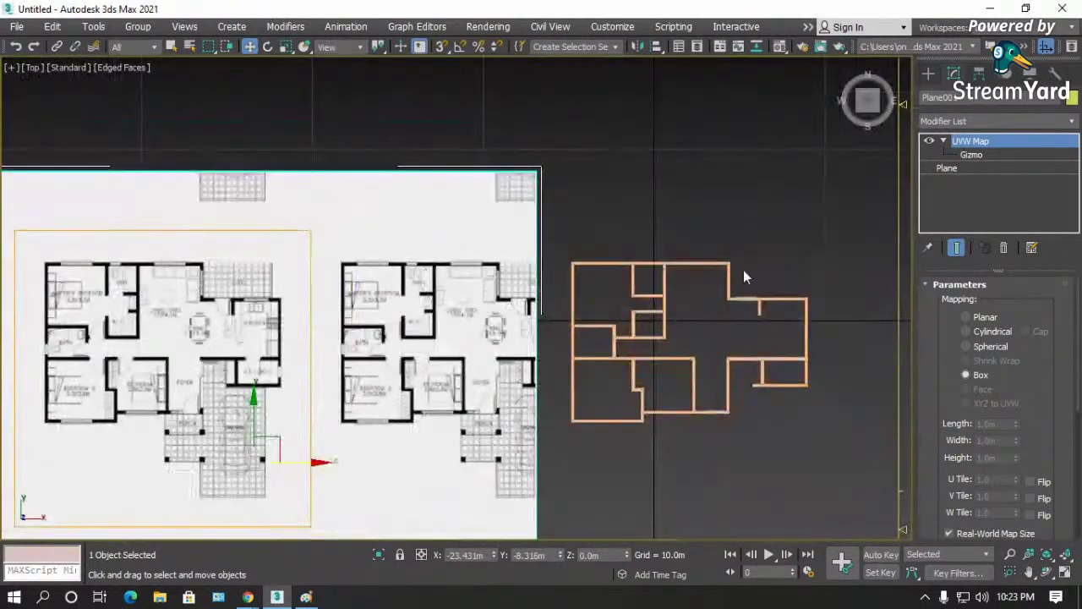
- Return to wireframe and Shift-drag a copy of a top-wall window toward the vertical wall
{"action": "left_click", "coordinate": [765, 256]}
{"action": "key", "text": "F3"}
{"action": "scroll", "coordinate": [837, 313], "scroll_direction": "up", "scroll_amount": 4}
{"action": "left_click", "coordinate": [496, 217]}
{"action": "mouse_move", "coordinate": [482, 203]}
{"action": "left_mouse_down"}
{"action": "mouse_move", "coordinate": [546, 248]}
{"action": "mouse_move", "coordinate": [609, 267]}
{"action": "left_mouse_up"}
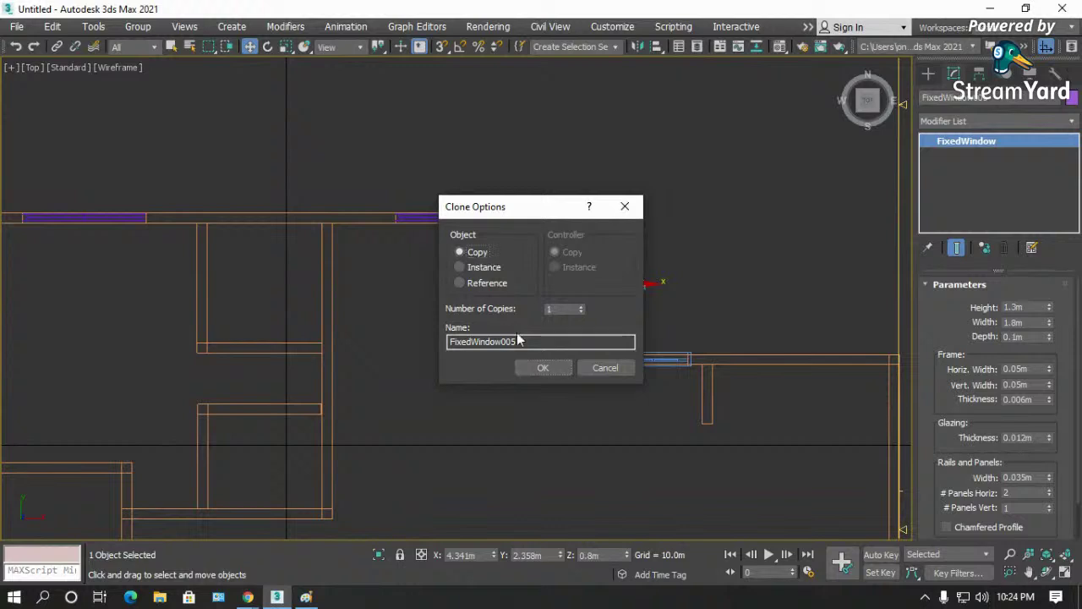
- Confirm FixedWindow005 as an independent Copy, then rotate it diagonally with Angle Snap on
{"action": "left_click", "coordinate": [544, 369]}
{"action": "scroll", "coordinate": [641, 299], "scroll_direction": "up", "scroll_amount": 3}
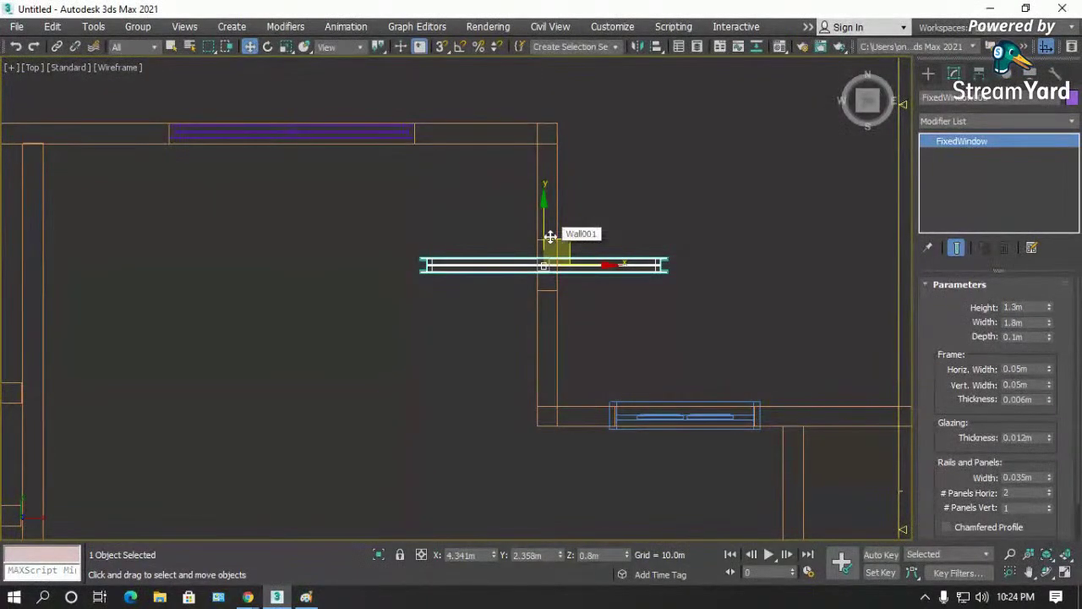
{"action": "left_click", "coordinate": [269, 47]}
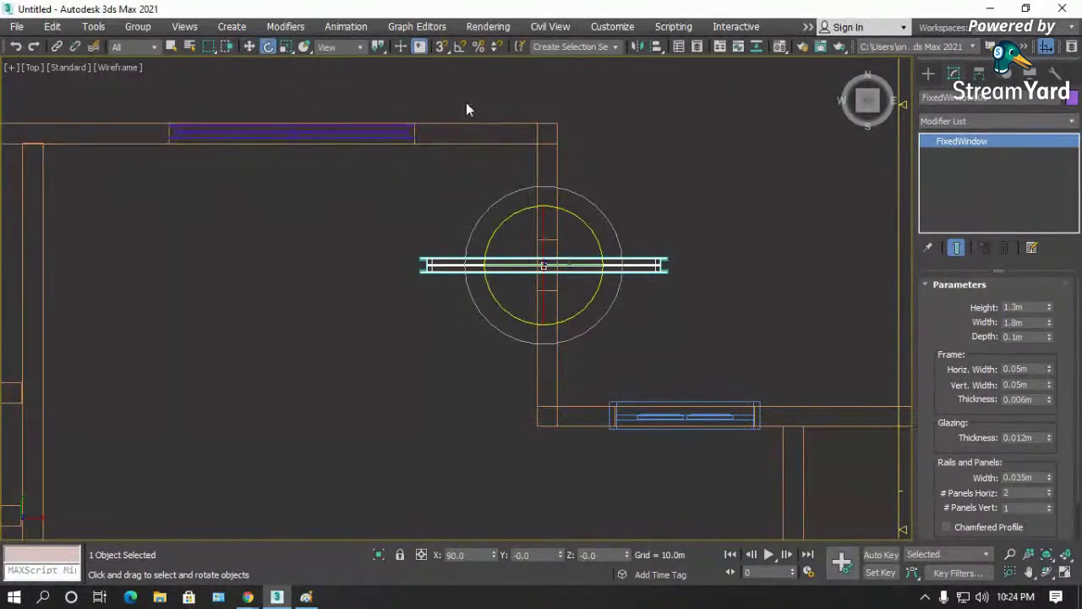
{"action": "left_click", "coordinate": [459, 46]}
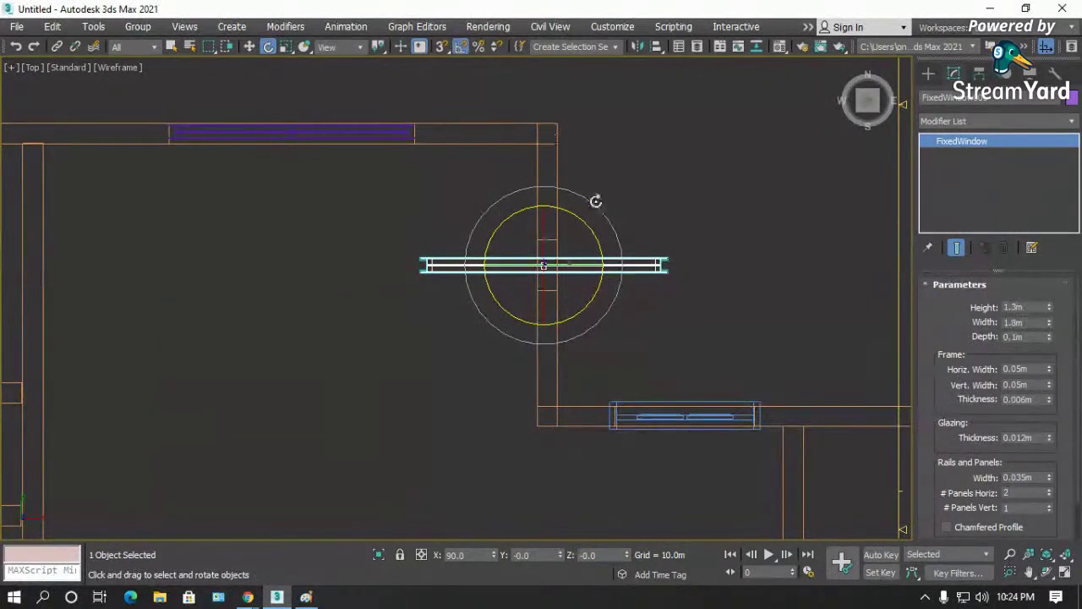
{"action": "left_click_drag", "start_coordinate": [597, 200], "coordinate": [618, 246]}
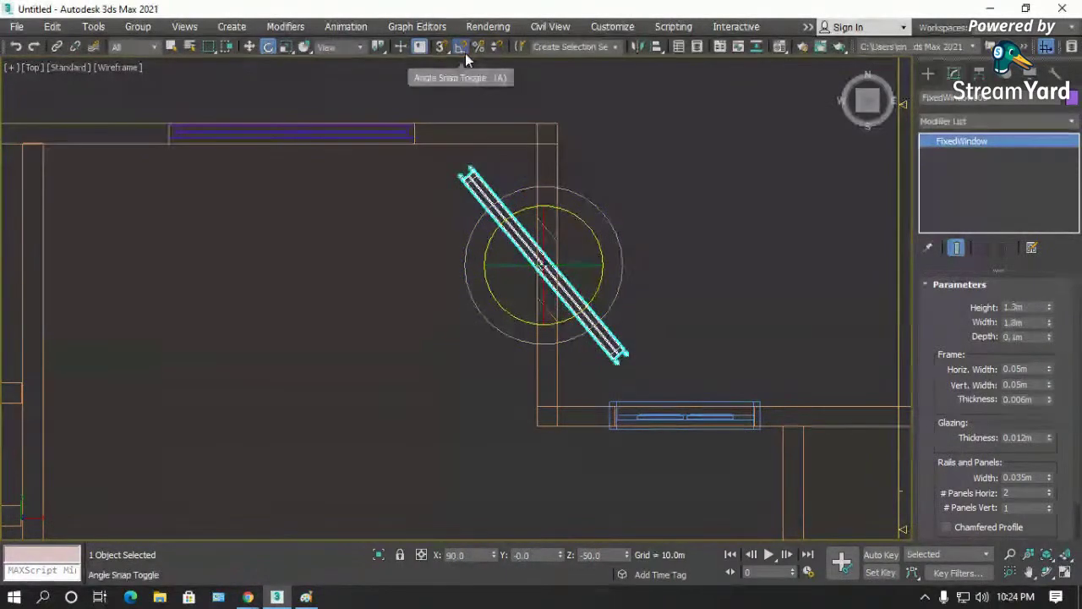
- Undo the trial rotations and rotate the window exactly -90° about Z to run along the wall
{"action": "key", "text": "ctrl+z"}
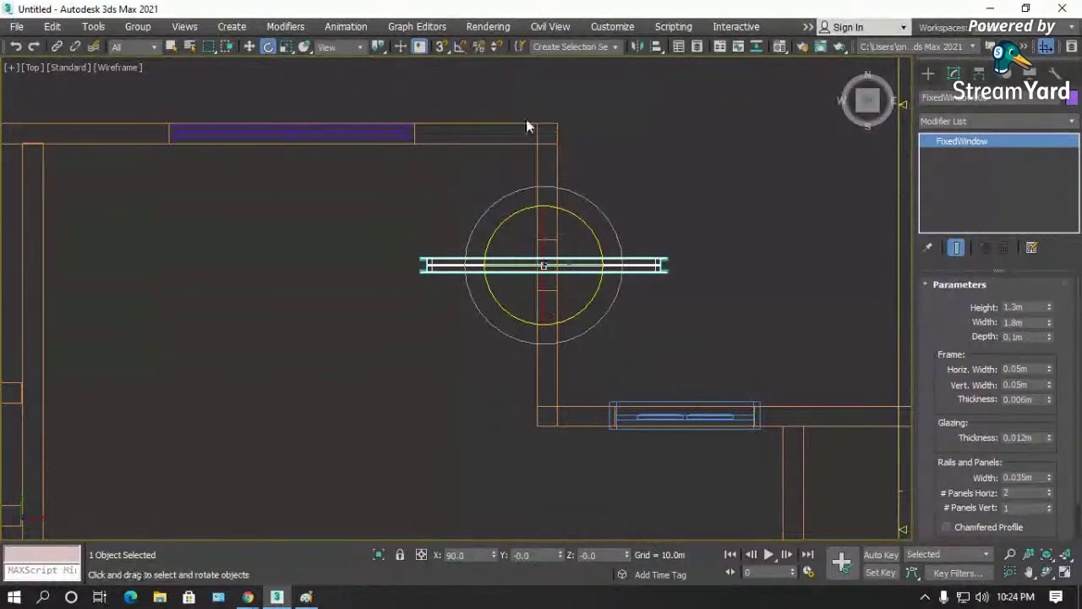
{"action": "left_click_drag", "start_coordinate": [582, 194], "coordinate": [620, 259]}
{"action": "key", "text": "ctrl+z"}
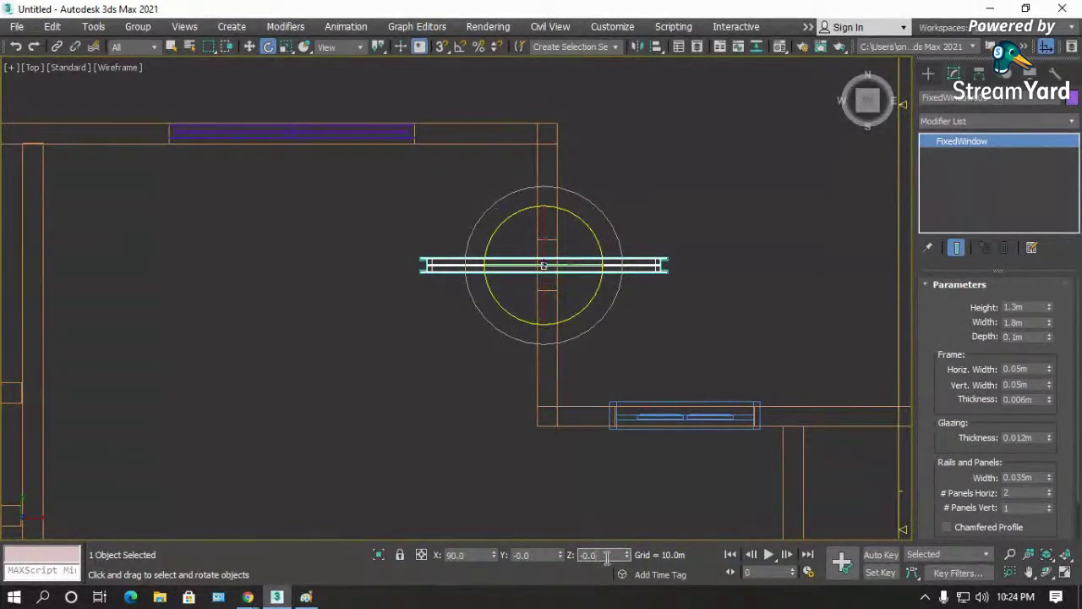
{"action": "type", "text": "-90"}
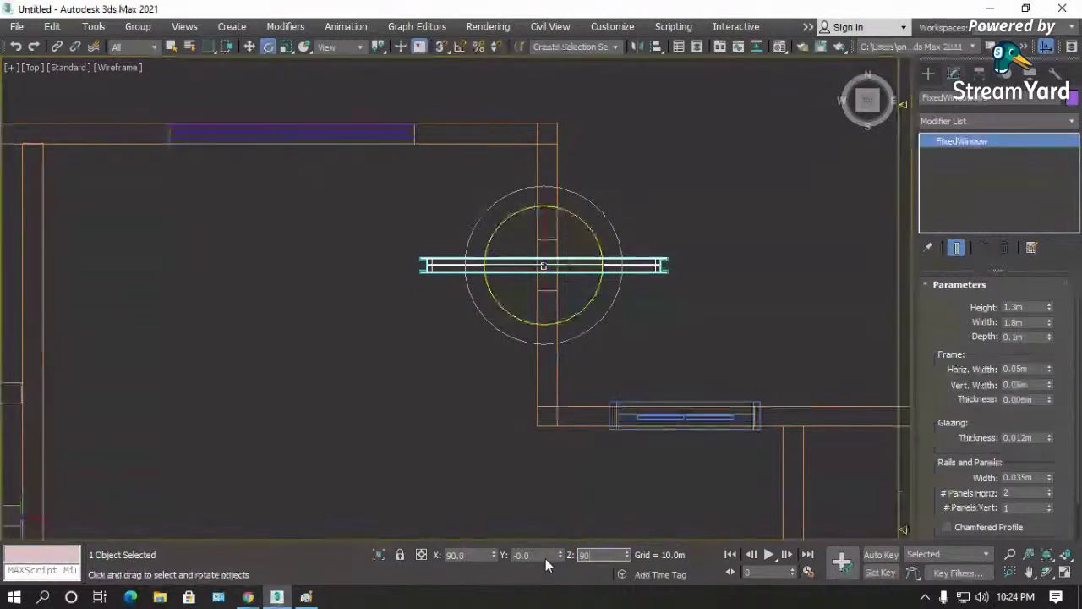
{"action": "key", "text": "Return"}
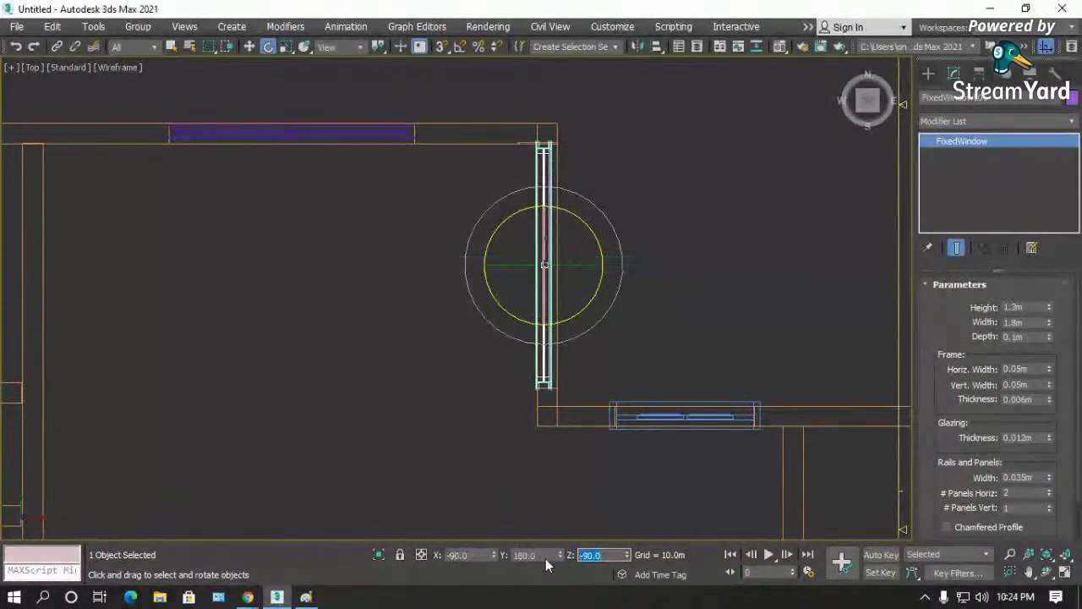
{"action": "scroll", "coordinate": [563, 235], "scroll_direction": "up", "scroll_amount": 4}
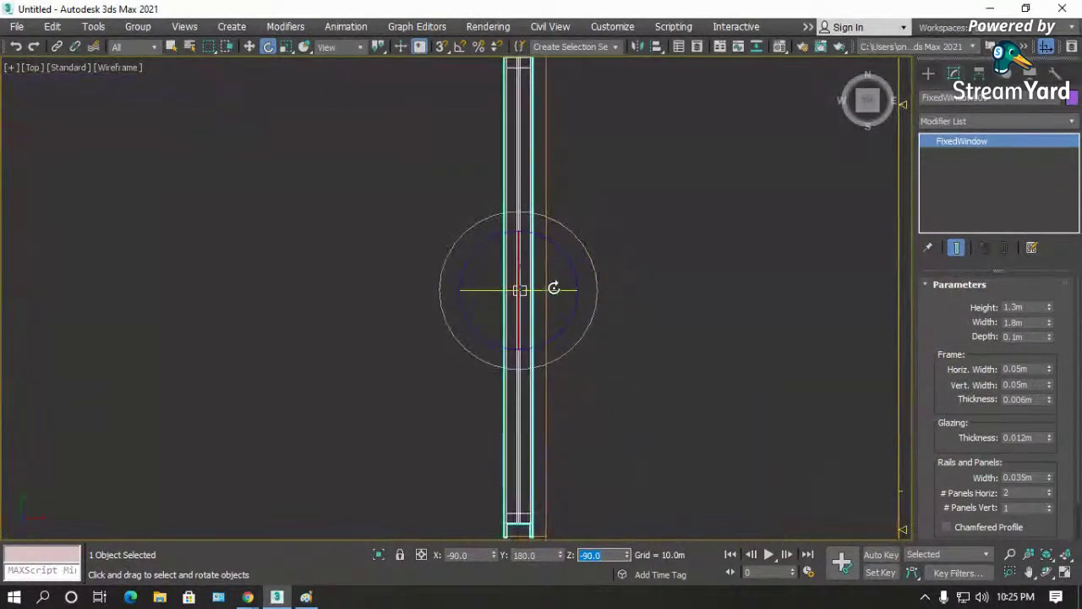
{"action": "scroll", "coordinate": [583, 263], "scroll_direction": "up", "scroll_amount": 1}
{"action": "left_click", "coordinate": [639, 231]}
{"action": "left_click", "coordinate": [525, 305]}
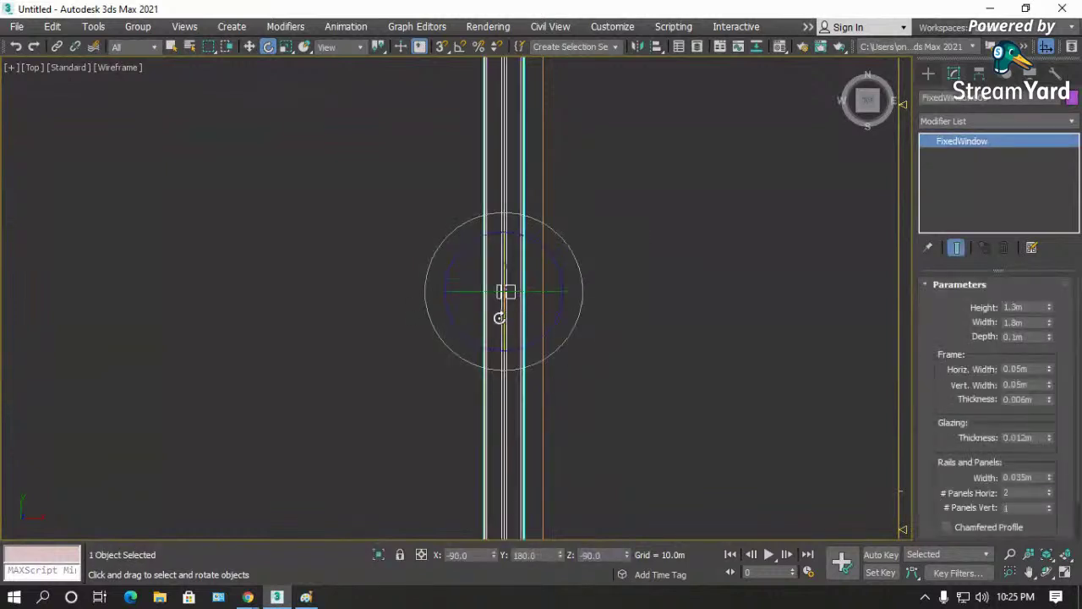
- Nudge the window into the right-hand wall and set its Width to 1.2m
{"action": "key", "text": "w"}
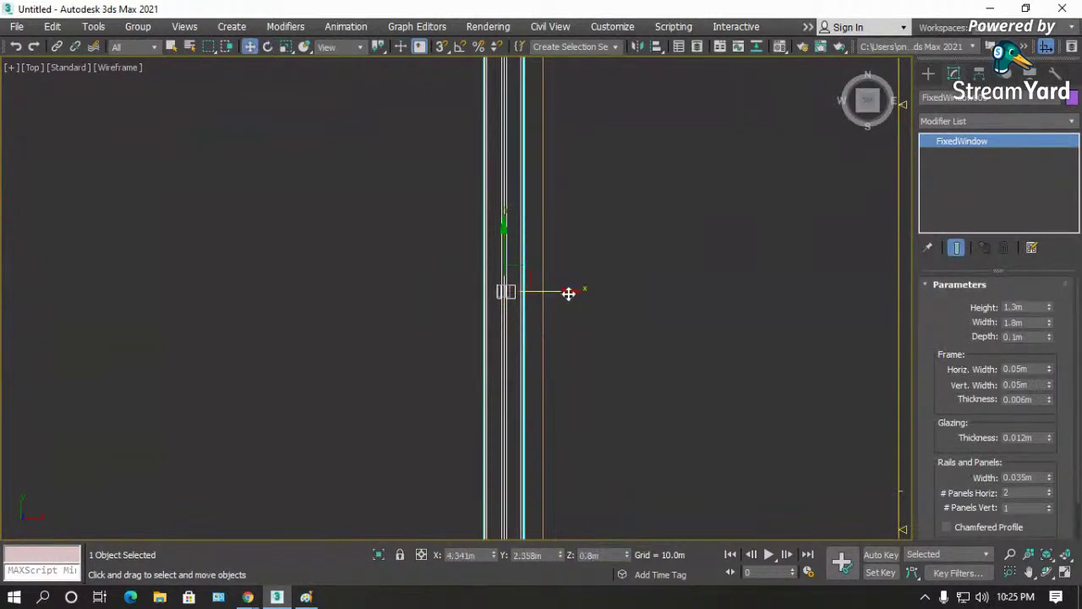
{"action": "left_click_drag", "start_coordinate": [567, 293], "coordinate": [577, 295]}
{"action": "scroll", "coordinate": [577, 295], "scroll_direction": "down", "scroll_amount": 4}
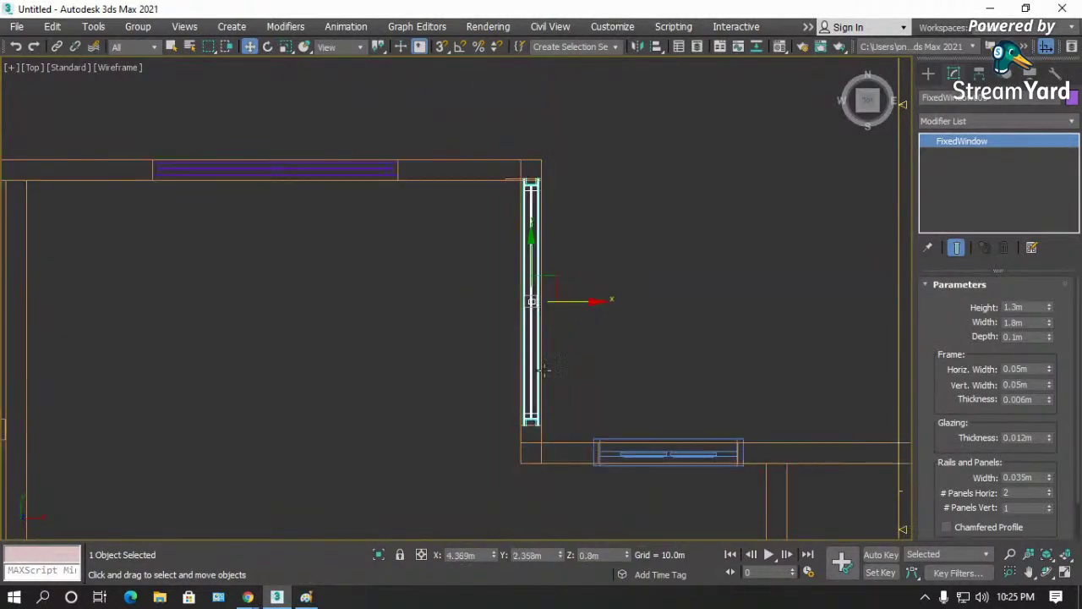
{"action": "left_click_drag", "start_coordinate": [531, 264], "coordinate": [531, 270]}
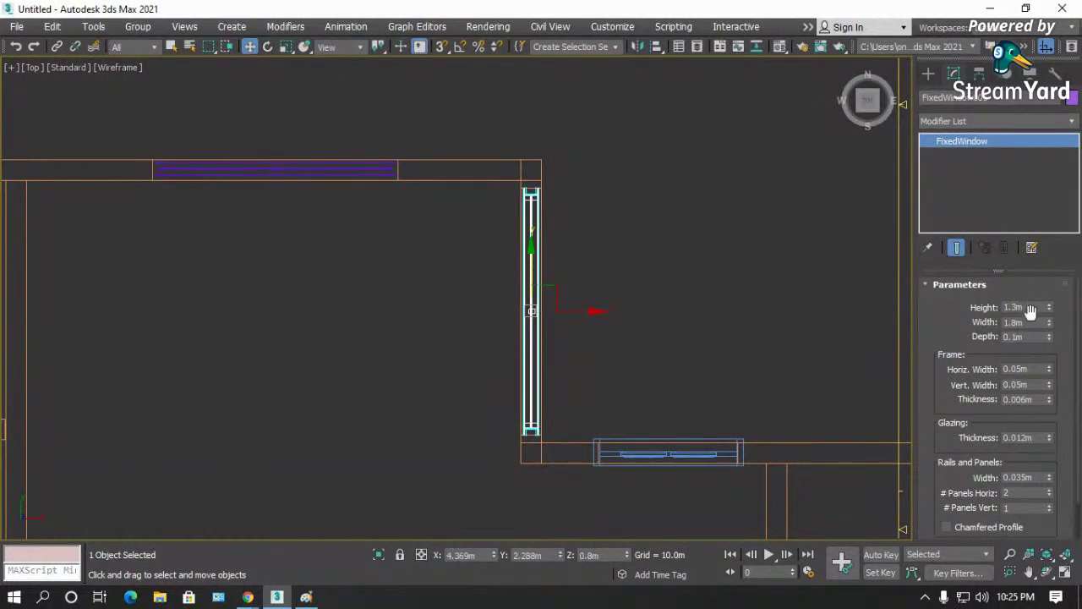
{"action": "type", "text": "1.2"}
{"action": "key", "text": "Return"}
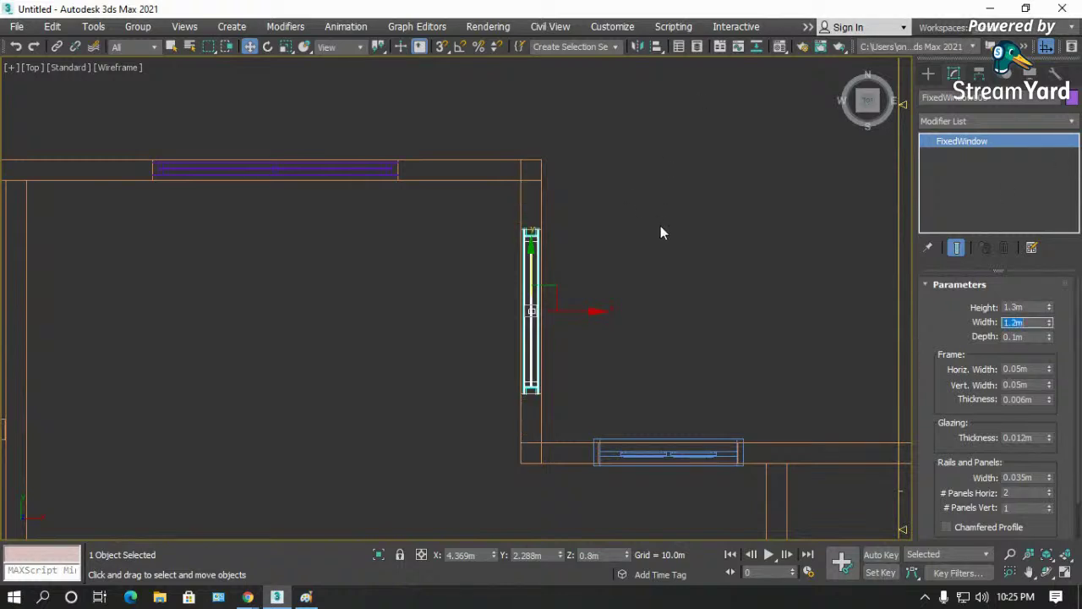
- Reselect the window and orbit to a shaded 3D view of the house
{"action": "left_click", "coordinate": [661, 226]}
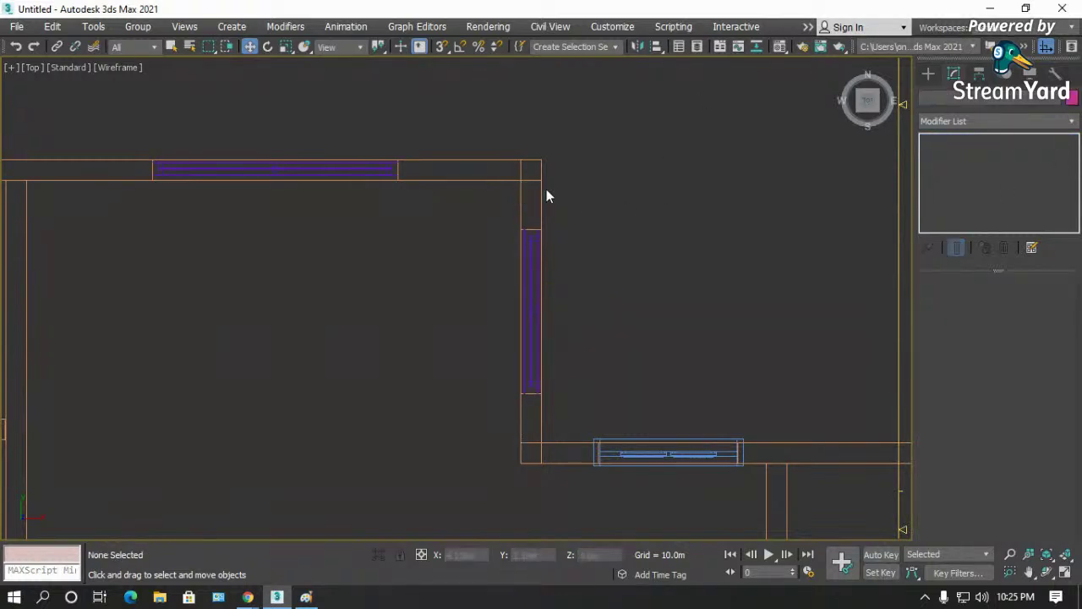
{"action": "left_click", "coordinate": [529, 286]}
{"action": "left_click", "coordinate": [1049, 574]}
{"action": "mouse_move", "coordinate": [657, 416]}
{"action": "left_mouse_down"}
{"action": "mouse_move", "coordinate": [314, 268]}
{"action": "mouse_move", "coordinate": [442, 299]}
{"action": "mouse_move", "coordinate": [389, 287]}
{"action": "mouse_move", "coordinate": [430, 331]}
{"action": "mouse_move", "coordinate": [483, 313]}
{"action": "mouse_move", "coordinate": [634, 347]}
{"action": "left_mouse_up"}
{"action": "key", "text": "F3"}
- Return to Top view and zoom around comparing the walls with the tiled floor-plan image
{"action": "key", "text": "t"}
{"action": "key", "text": "z"}
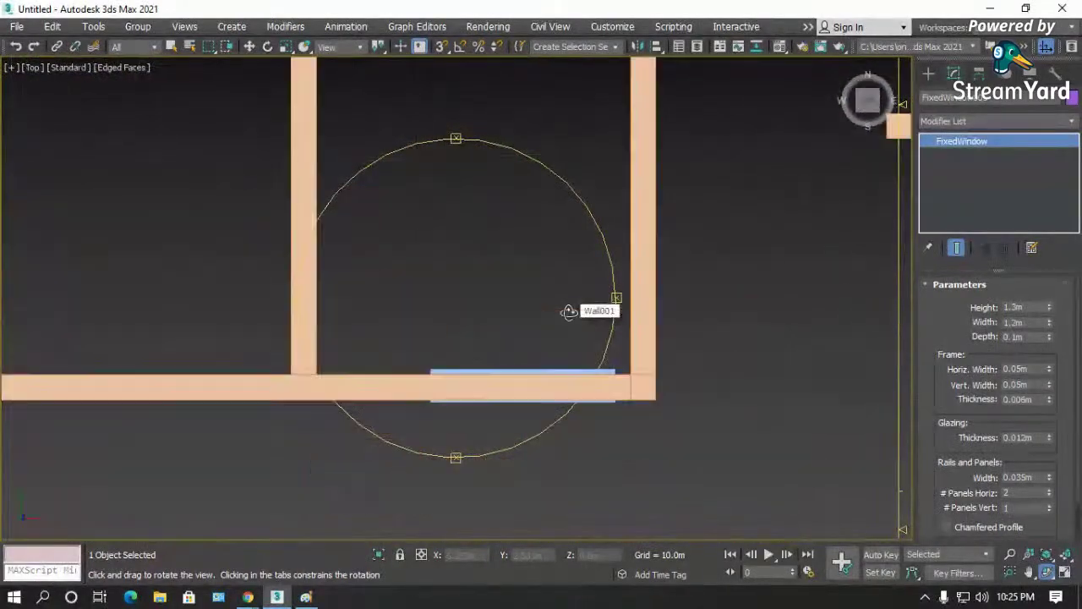
{"action": "scroll", "coordinate": [623, 285], "scroll_direction": "down", "scroll_amount": 10}
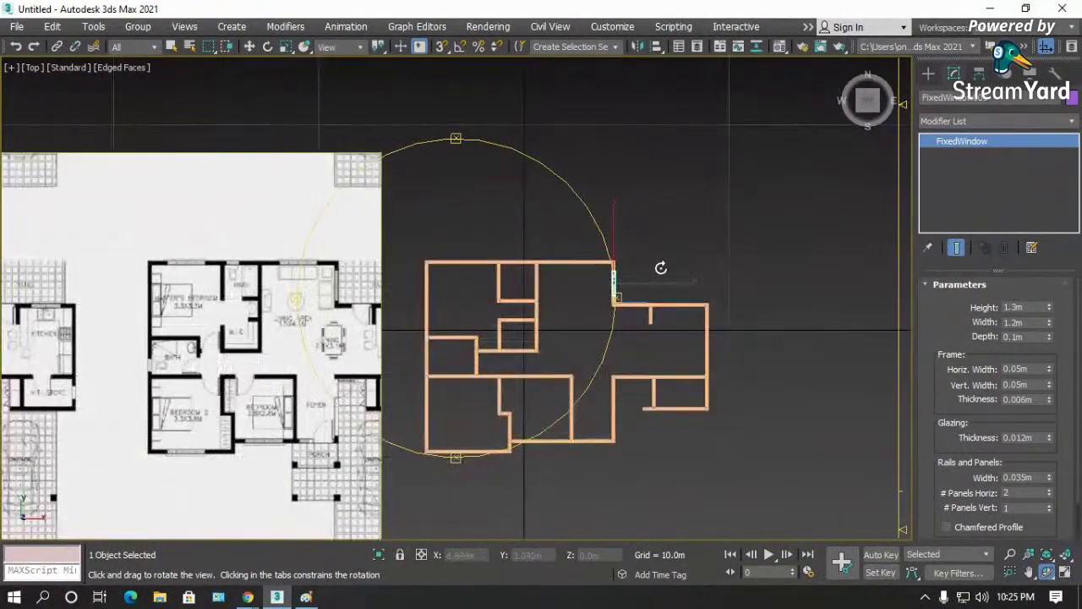
{"action": "scroll", "coordinate": [239, 309], "scroll_direction": "up", "scroll_amount": 6}
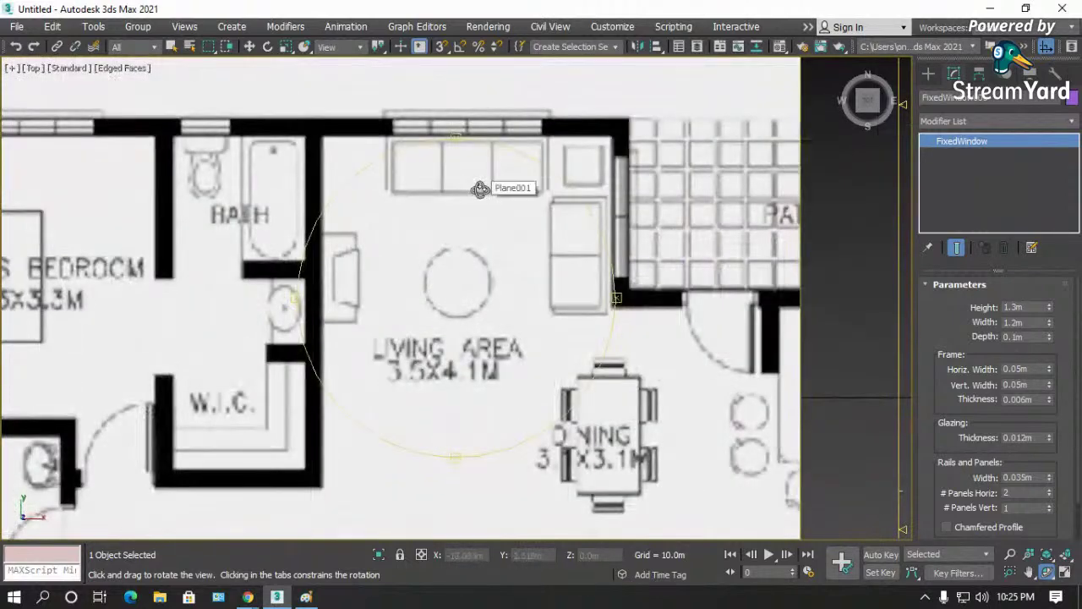
{"action": "scroll", "coordinate": [372, 137], "scroll_direction": "down", "scroll_amount": 3}
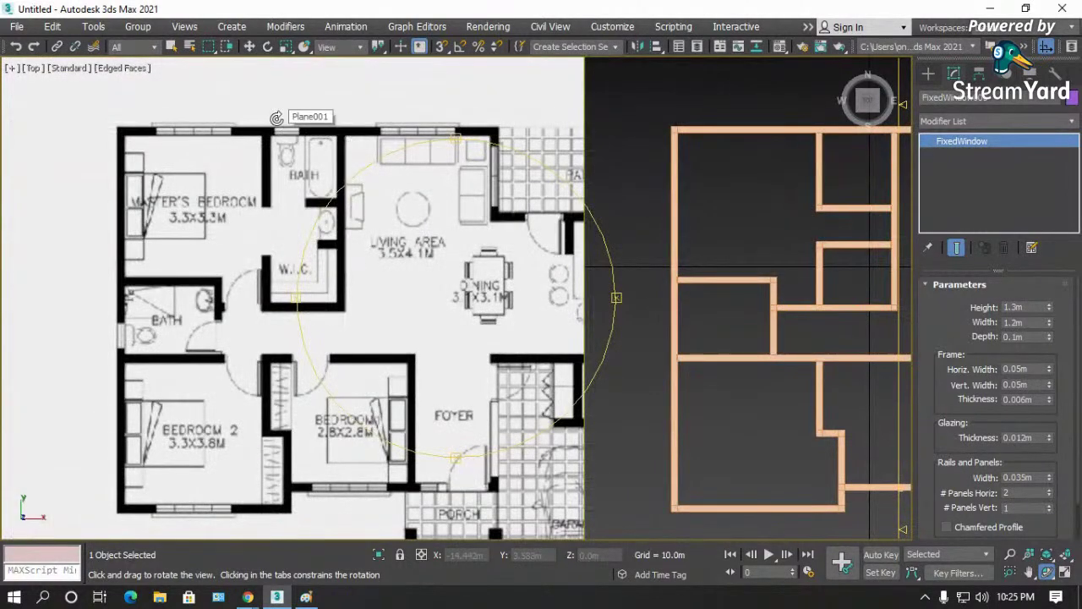
{"action": "scroll", "coordinate": [313, 163], "scroll_direction": "down", "scroll_amount": 2}
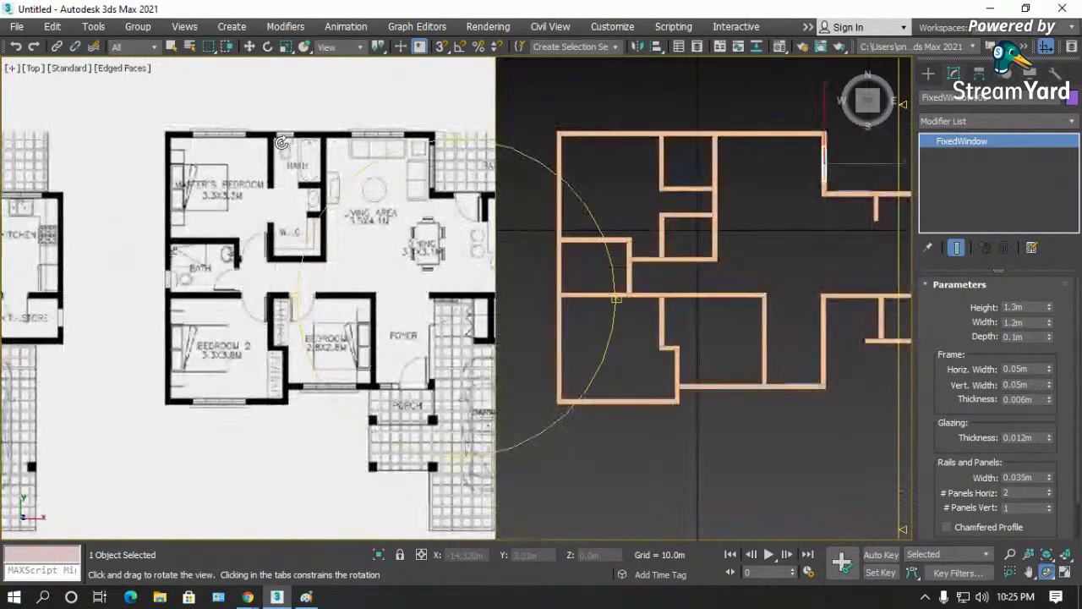
{"action": "scroll", "coordinate": [432, 169], "scroll_direction": "up", "scroll_amount": 4}
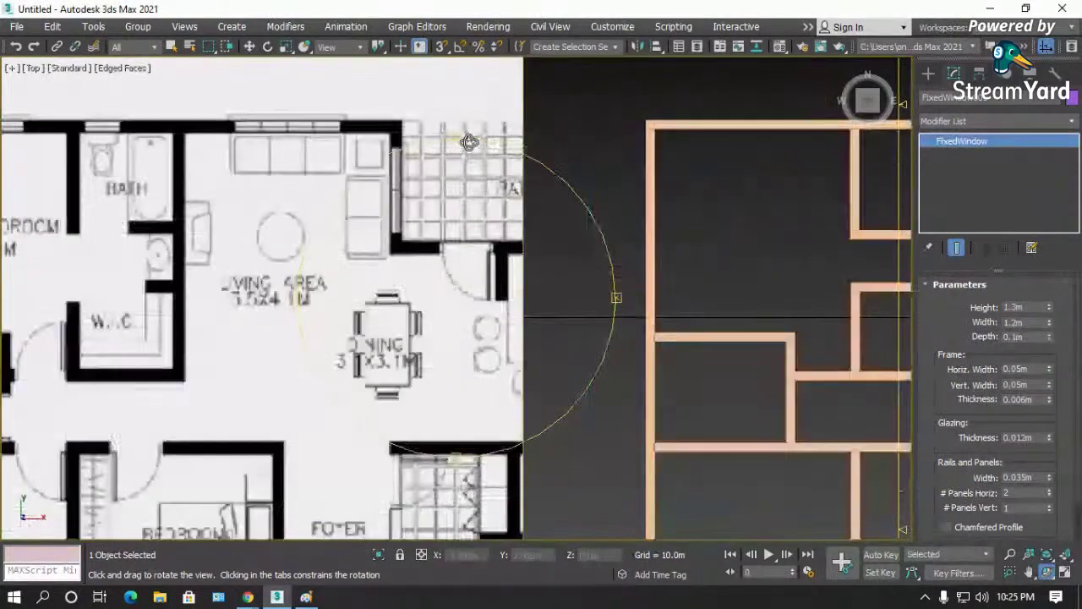
{"action": "scroll", "coordinate": [651, 244], "scroll_direction": "down", "scroll_amount": 4}
{"action": "scroll", "coordinate": [657, 245], "scroll_direction": "down", "scroll_amount": 3}
{"action": "scroll", "coordinate": [228, 222], "scroll_direction": "up", "scroll_amount": 6}
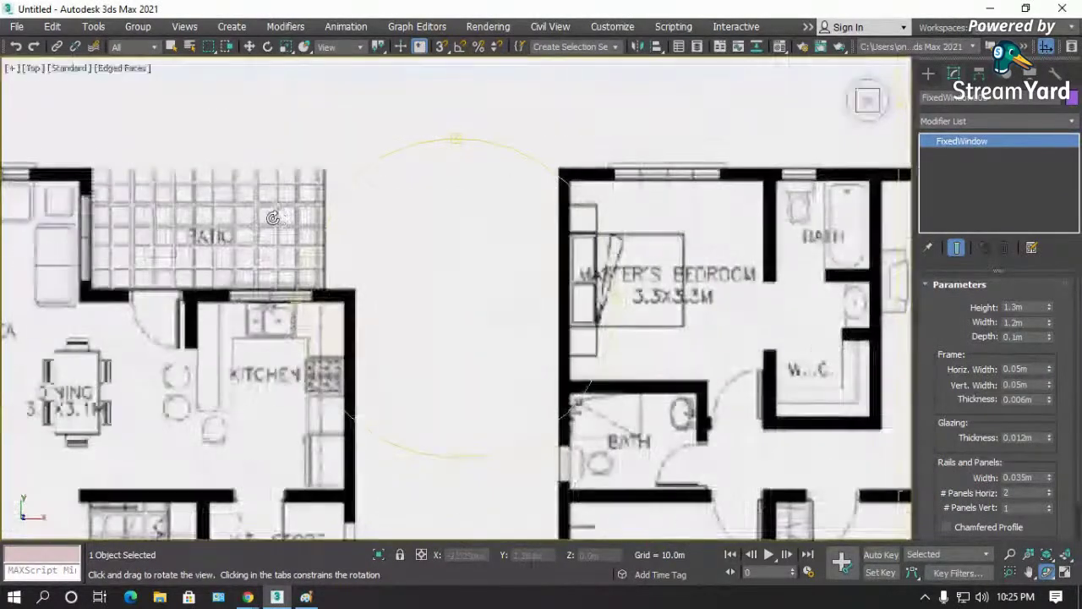
{"action": "scroll", "coordinate": [228, 223], "scroll_direction": "down", "scroll_amount": 5}
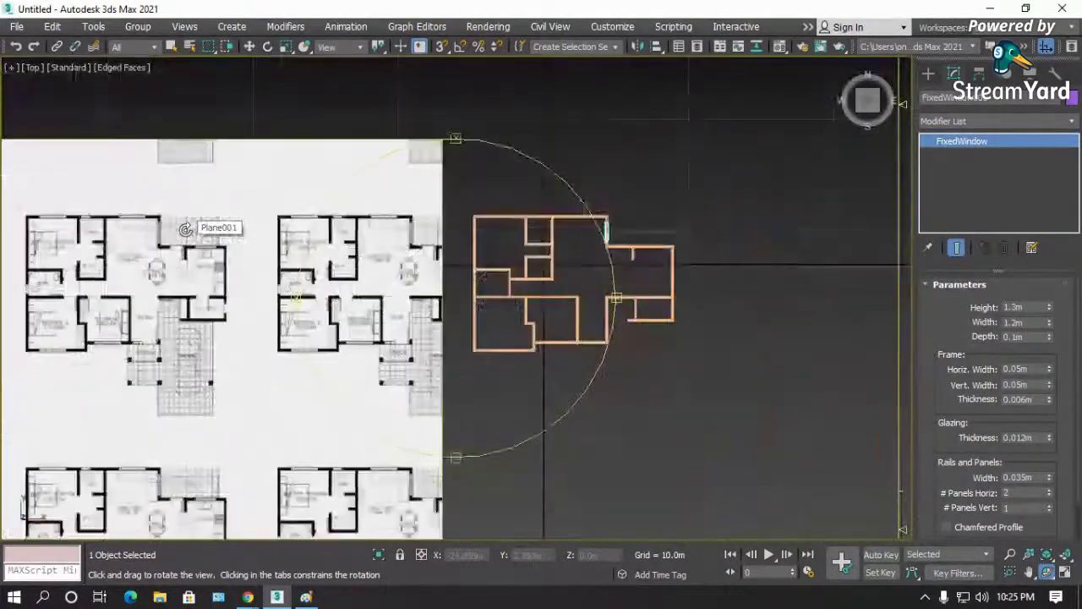
{"action": "scroll", "coordinate": [698, 226], "scroll_direction": "up", "scroll_amount": 2}
- With Move active, clear the window selection and select the floor-plan reference plane
{"action": "key", "text": "w"}
{"action": "left_click", "coordinate": [720, 214]}
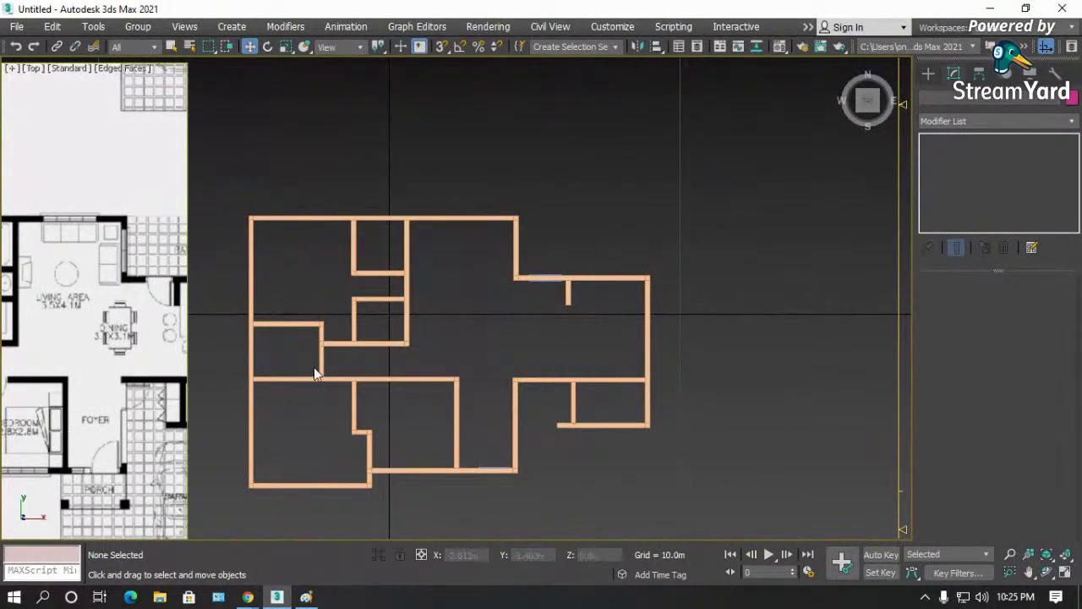
{"action": "scroll", "coordinate": [602, 253], "scroll_direction": "down", "scroll_amount": 2}
{"action": "scroll", "coordinate": [211, 355], "scroll_direction": "up", "scroll_amount": 4}
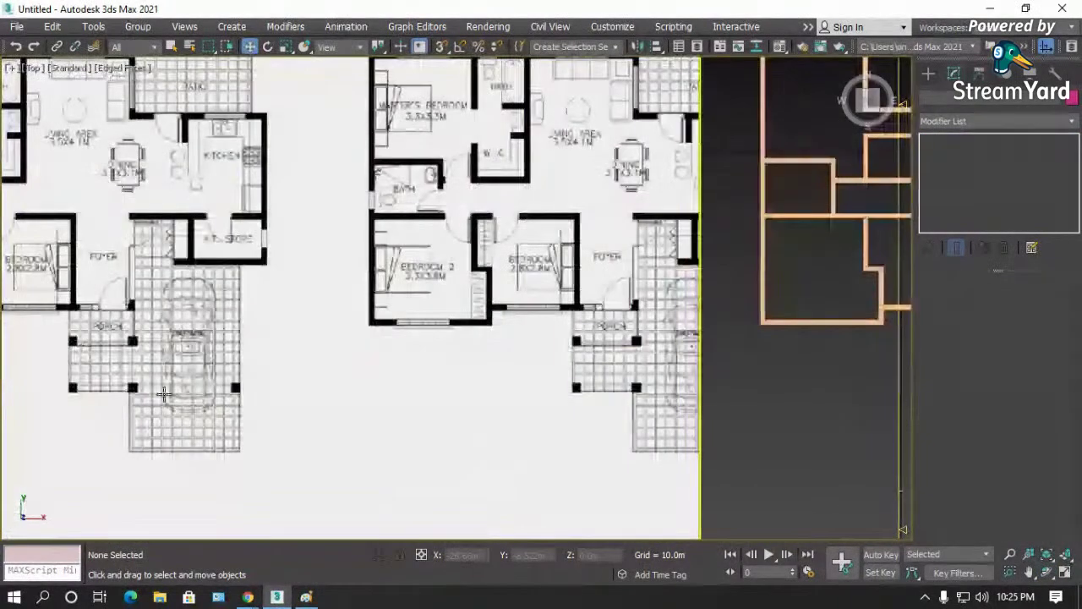
{"action": "scroll", "coordinate": [463, 281], "scroll_direction": "down", "scroll_amount": 3}
{"action": "left_click", "coordinate": [370, 261]}
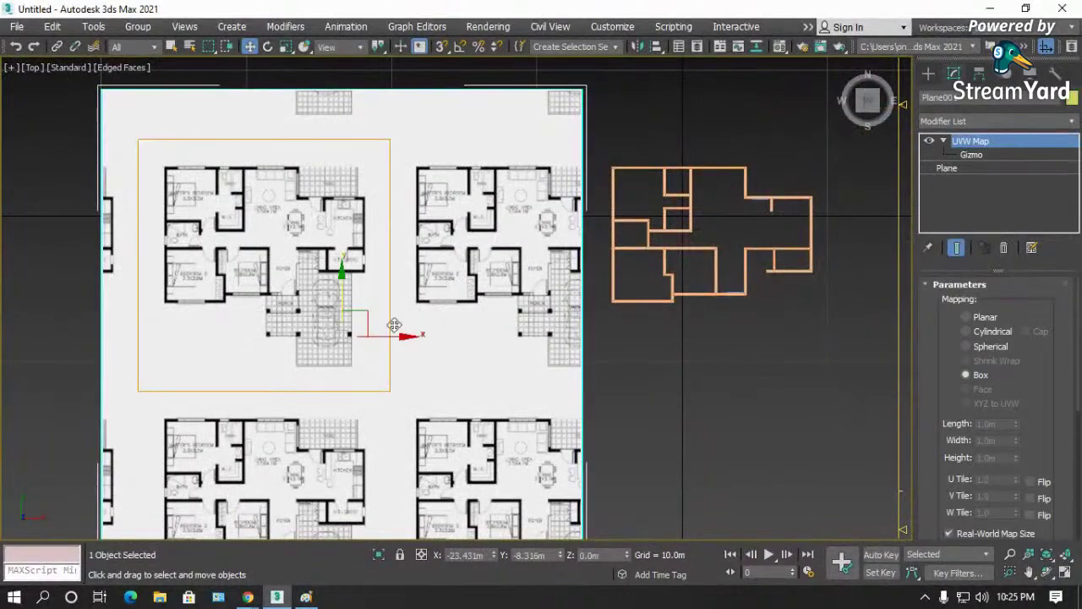
- Drag the floor-plan plane along X until one plan sits under the walls, undoing a stray move
{"action": "left_click_drag", "start_coordinate": [414, 333], "coordinate": [507, 342]}
{"action": "key", "text": "ctrl+z"}
{"action": "left_click_drag", "start_coordinate": [412, 337], "coordinate": [854, 385]}
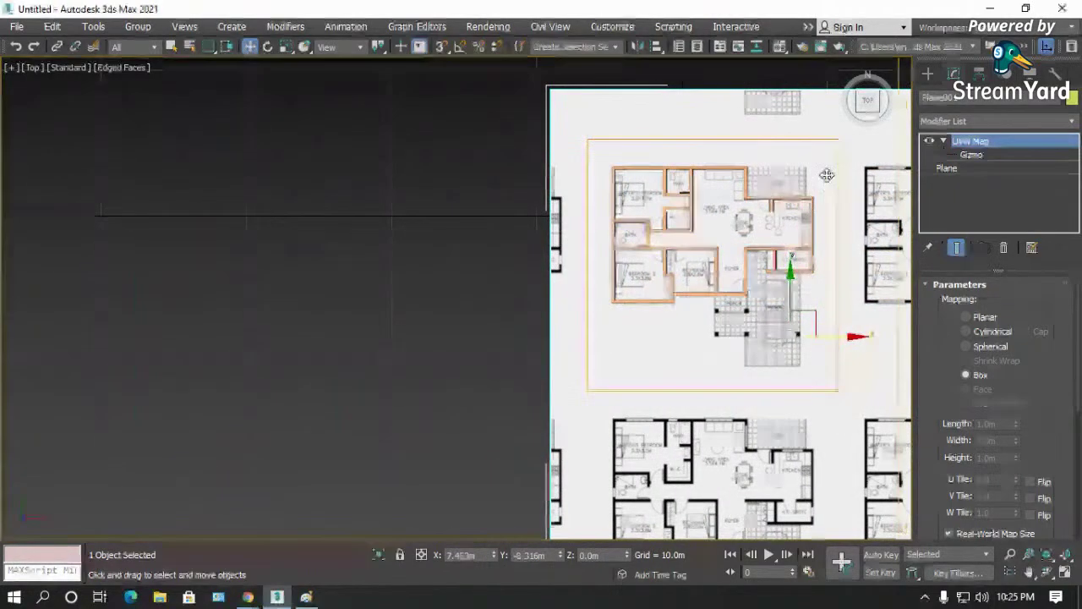
{"action": "scroll", "coordinate": [852, 382], "scroll_direction": "up", "scroll_amount": 10}
{"action": "scroll", "coordinate": [600, 277], "scroll_direction": "down", "scroll_amount": 3}
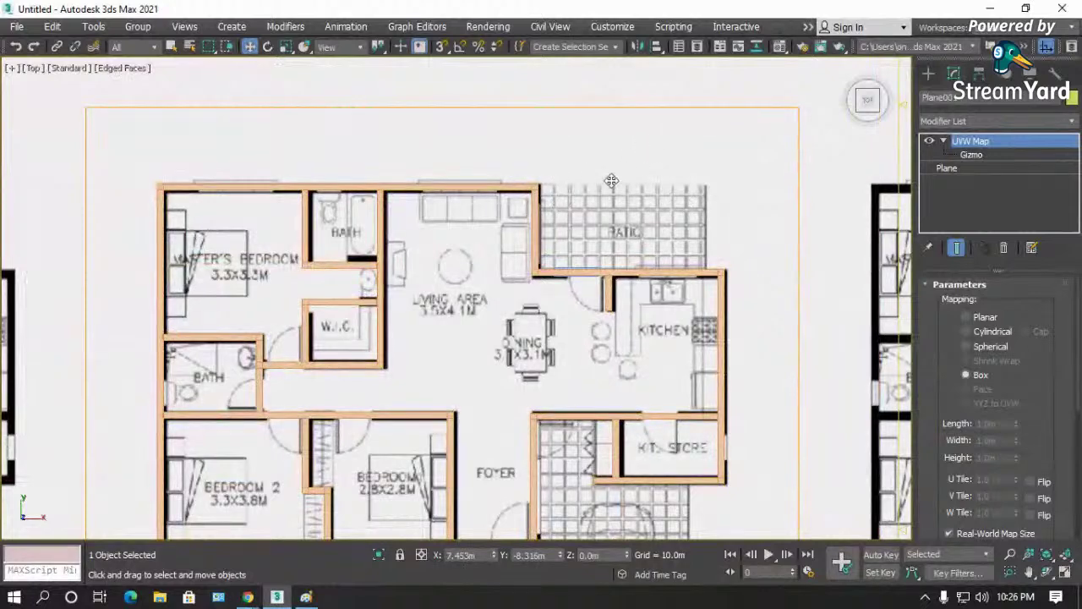
{"action": "scroll", "coordinate": [611, 181], "scroll_direction": "down", "scroll_amount": 7}
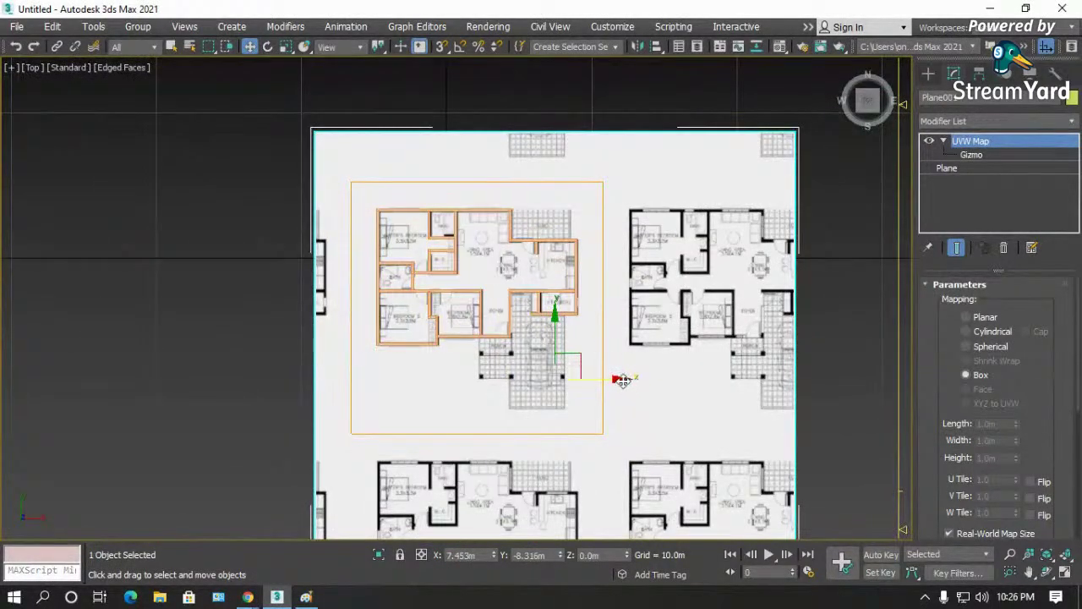
{"action": "left_click", "coordinate": [238, 231]}
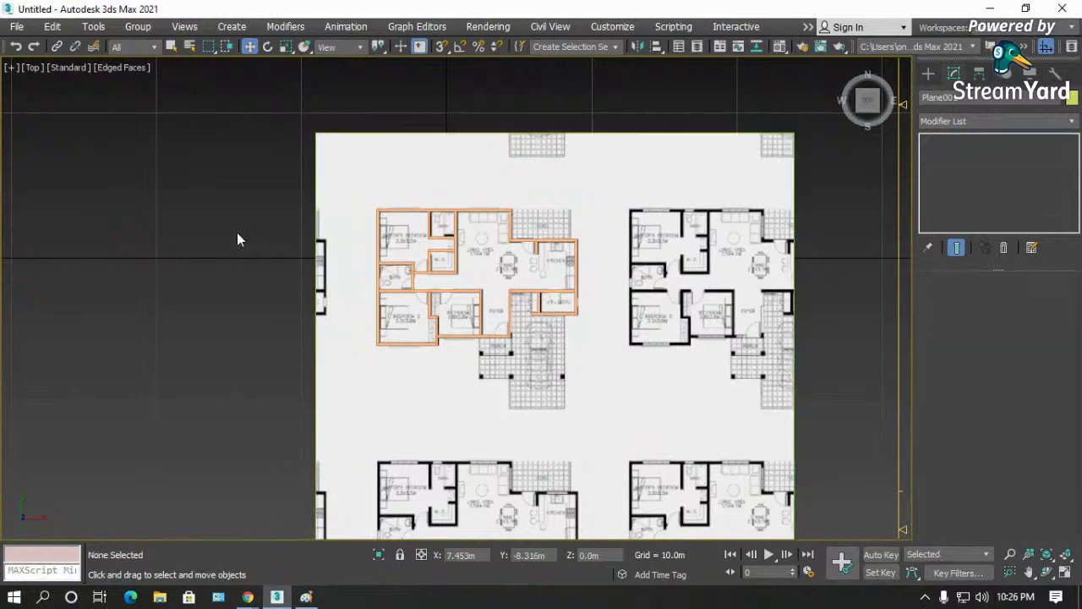
{"action": "left_click", "coordinate": [369, 192]}
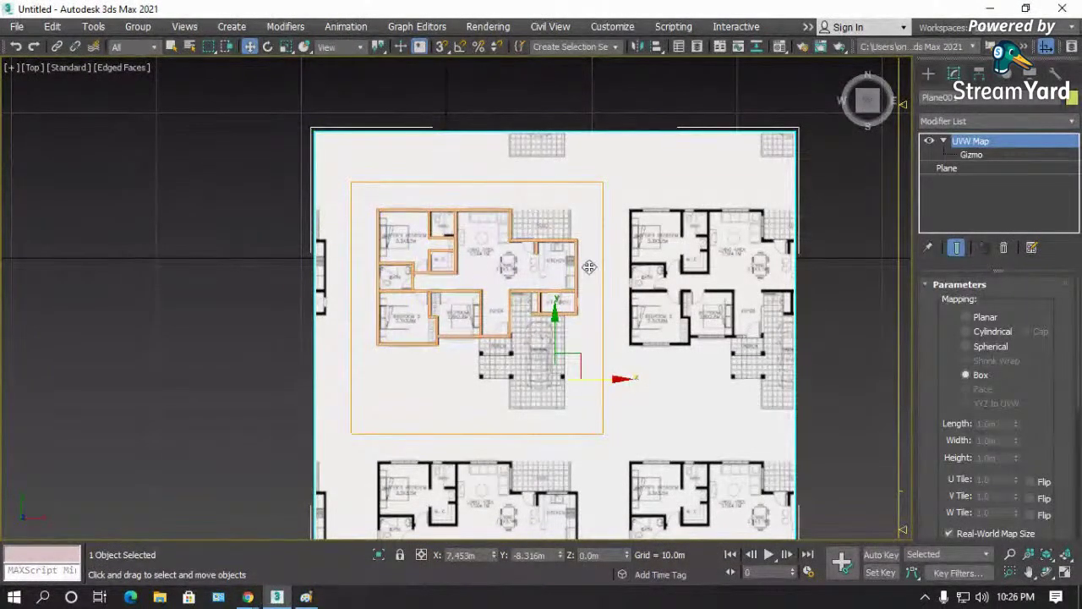
{"action": "scroll", "coordinate": [576, 276], "scroll_direction": "up", "scroll_amount": 3}
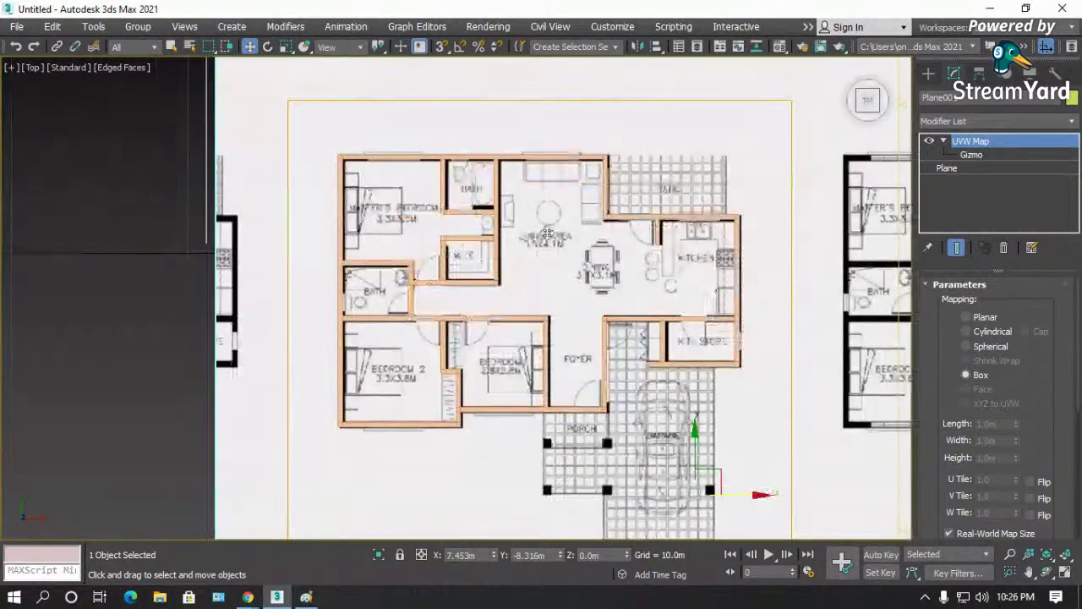
{"action": "scroll", "coordinate": [686, 163], "scroll_direction": "up", "scroll_amount": 4}
{"action": "scroll", "coordinate": [406, 349], "scroll_direction": "down", "scroll_amount": 7}
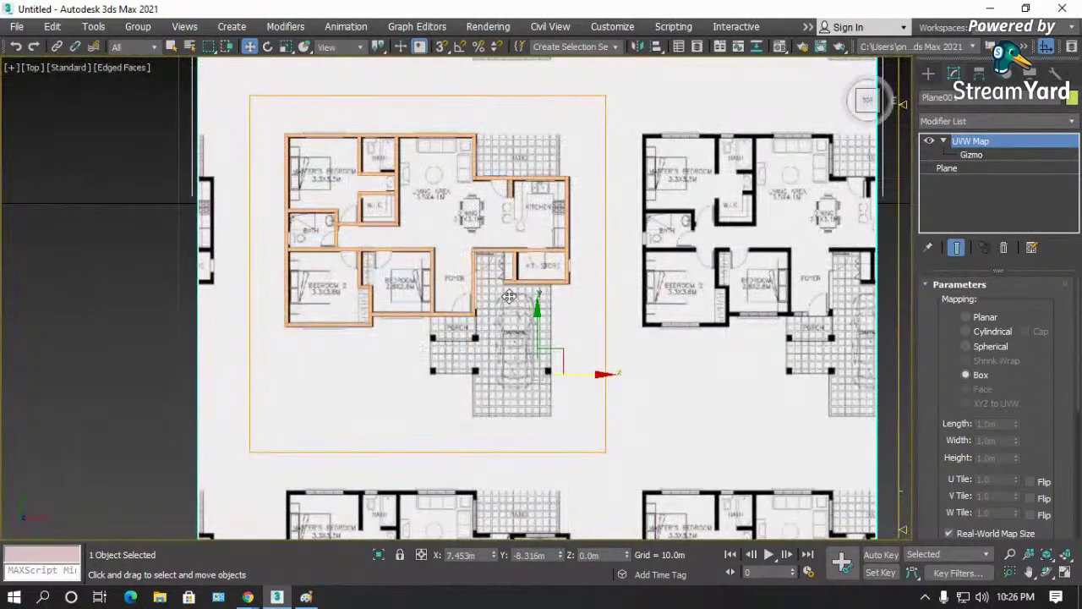
- Show the Create panel's Shapes category listing Splines such as Line, Rectangle and Circle
{"action": "left_click", "coordinate": [929, 74]}
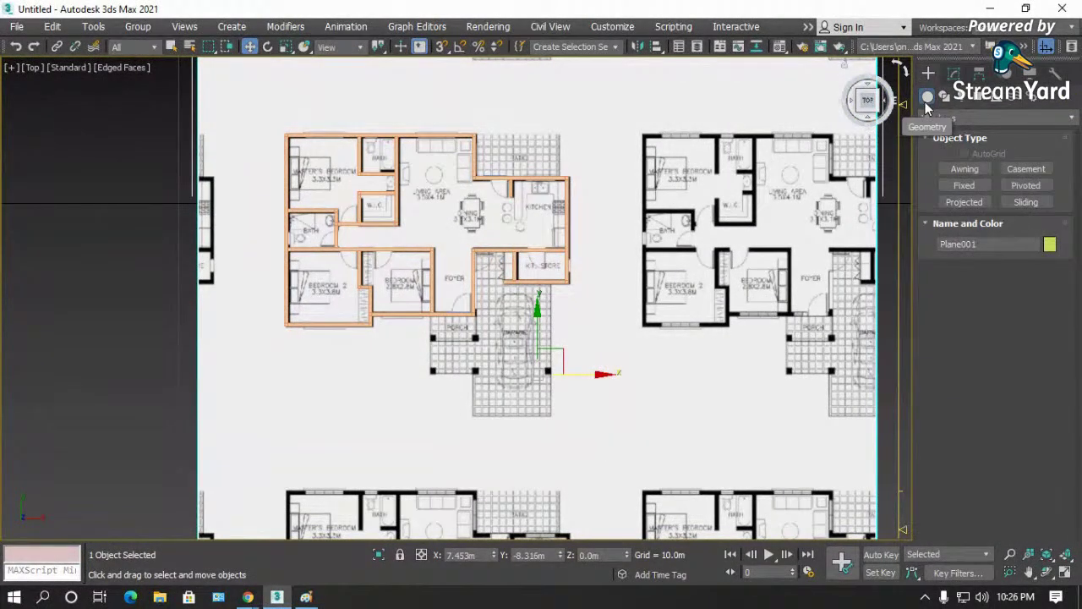
{"action": "left_click", "coordinate": [945, 95]}
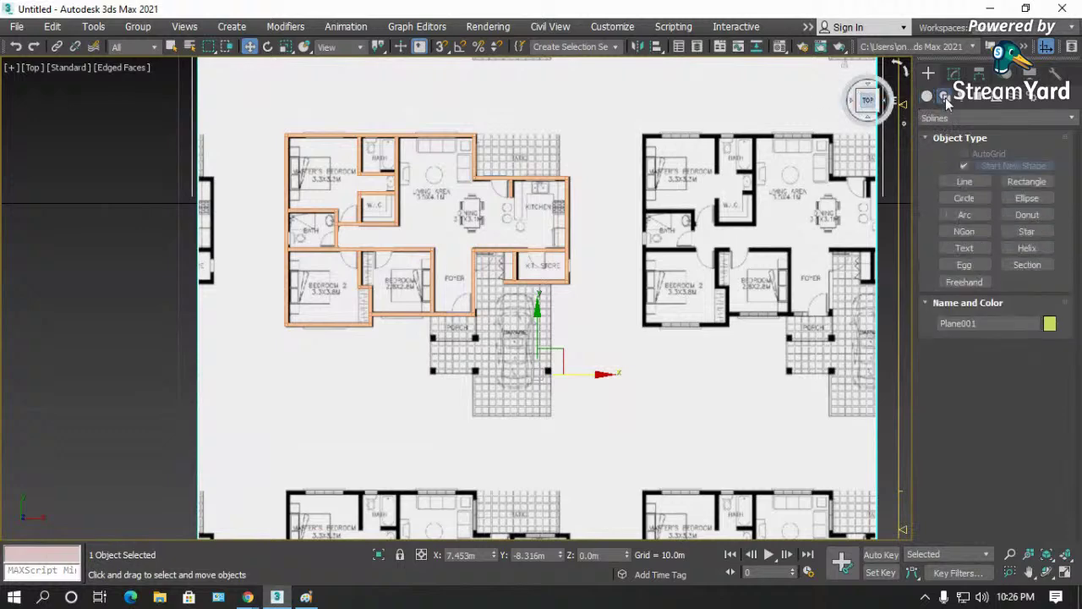
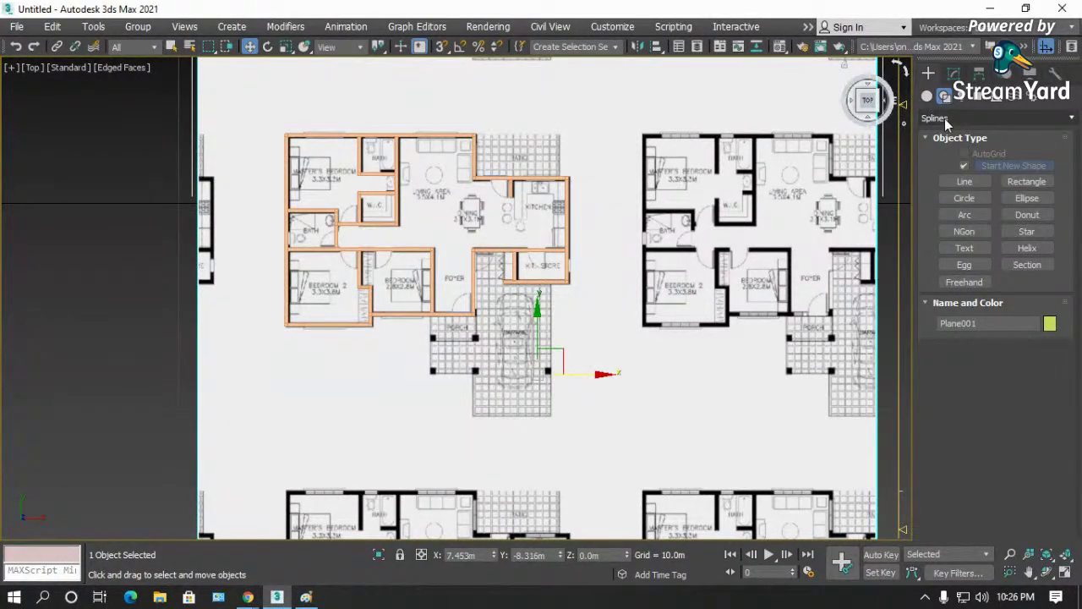
- Drag Plane001 left along X to about -38.2 m, then deselect it
{"action": "scroll", "coordinate": [528, 167], "scroll_direction": "up", "scroll_amount": 2}
{"action": "scroll", "coordinate": [527, 168], "scroll_direction": "up", "scroll_amount": 3}
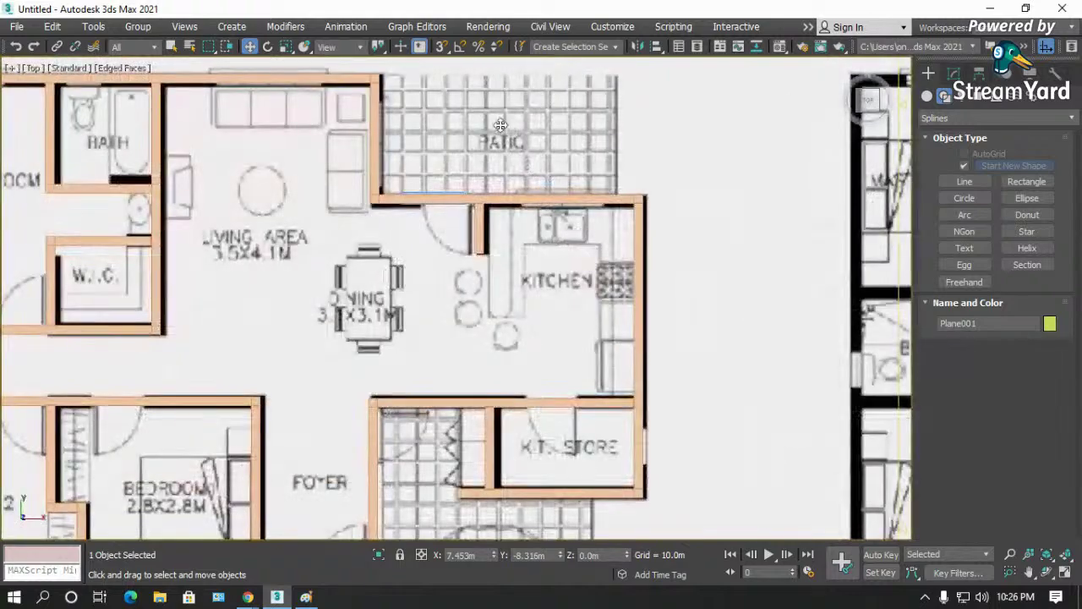
{"action": "scroll", "coordinate": [411, 138], "scroll_direction": "down", "scroll_amount": 2}
{"action": "scroll", "coordinate": [431, 270], "scroll_direction": "up", "scroll_amount": 2}
{"action": "scroll", "coordinate": [448, 220], "scroll_direction": "down", "scroll_amount": 4}
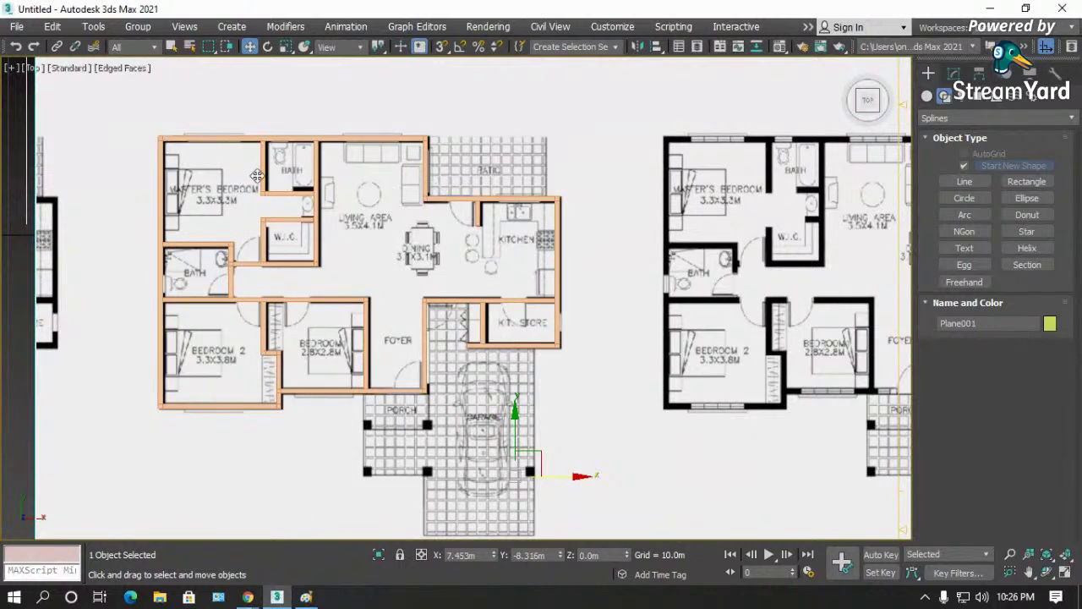
{"action": "scroll", "coordinate": [177, 157], "scroll_direction": "up", "scroll_amount": 1}
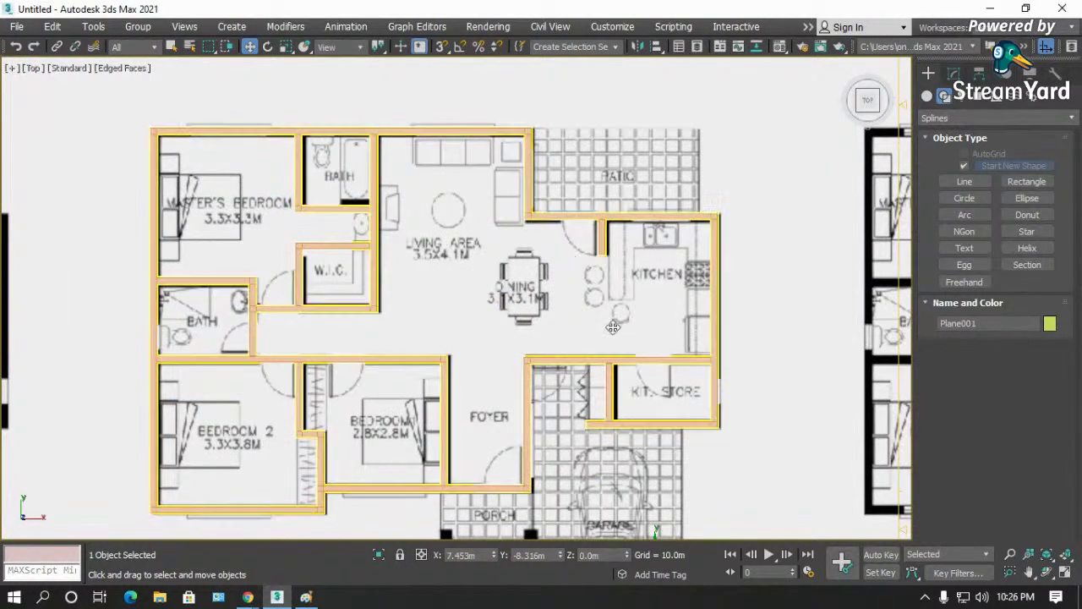
{"action": "scroll", "coordinate": [473, 253], "scroll_direction": "down", "scroll_amount": 4}
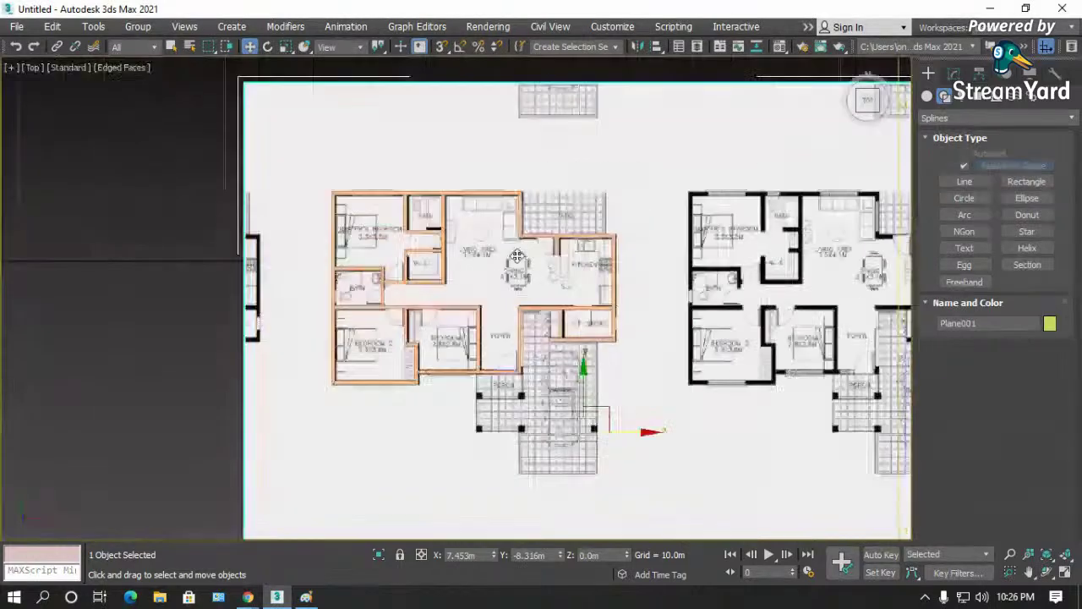
{"action": "scroll", "coordinate": [664, 237], "scroll_direction": "down", "scroll_amount": 2}
{"action": "left_click_drag", "start_coordinate": [687, 289], "coordinate": [486, 290]}
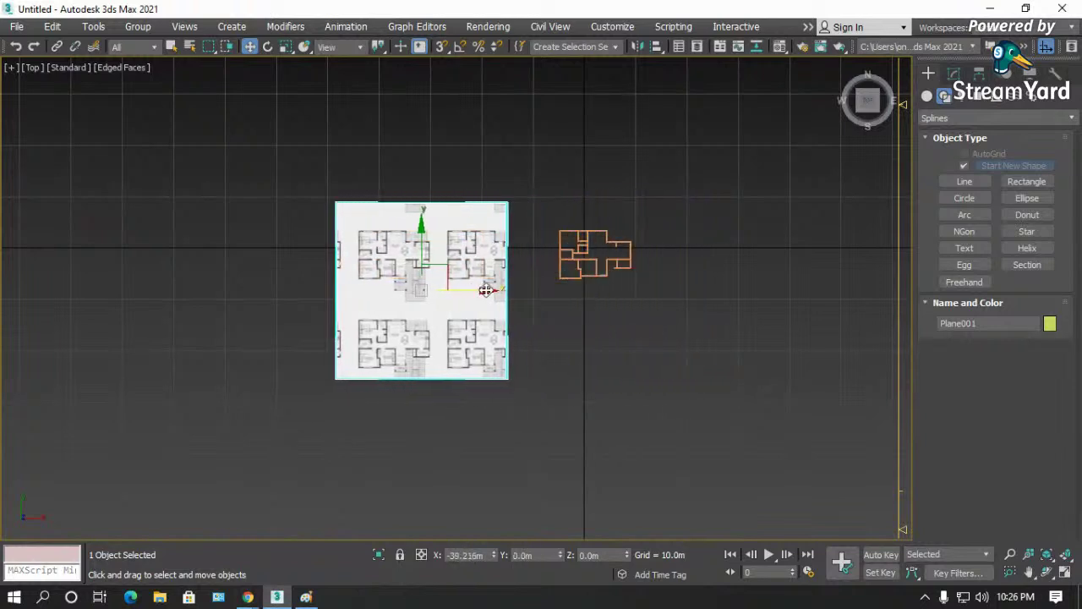
{"action": "left_click", "coordinate": [637, 301]}
- Select the floor-plan plane, start the Line shape tool, and set the Snaps Toggle to 2D
{"action": "scroll", "coordinate": [616, 251], "scroll_direction": "up", "scroll_amount": 3}
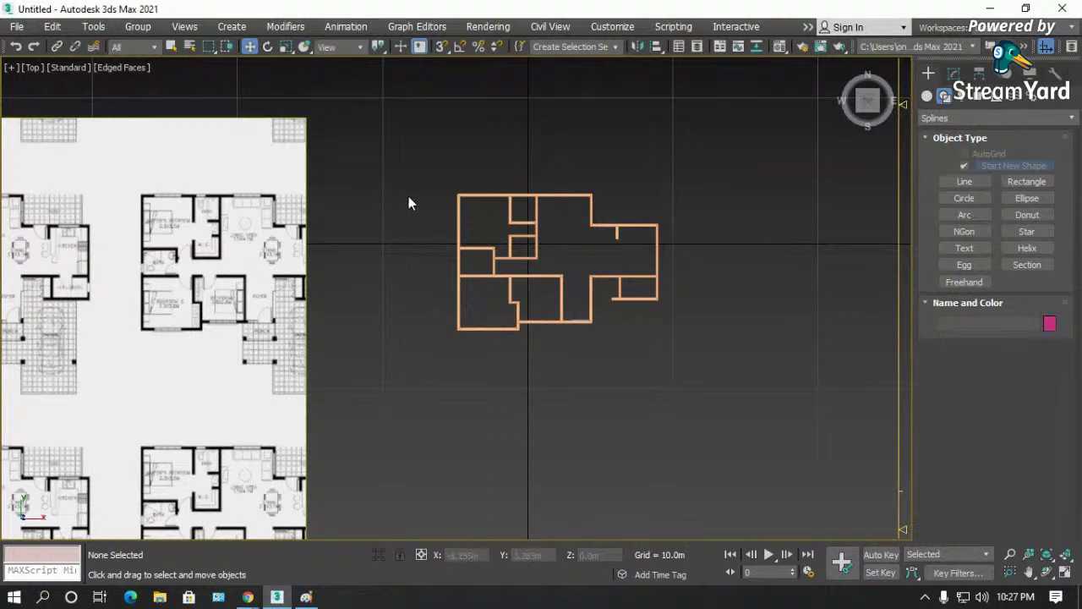
{"action": "left_click", "coordinate": [275, 165]}
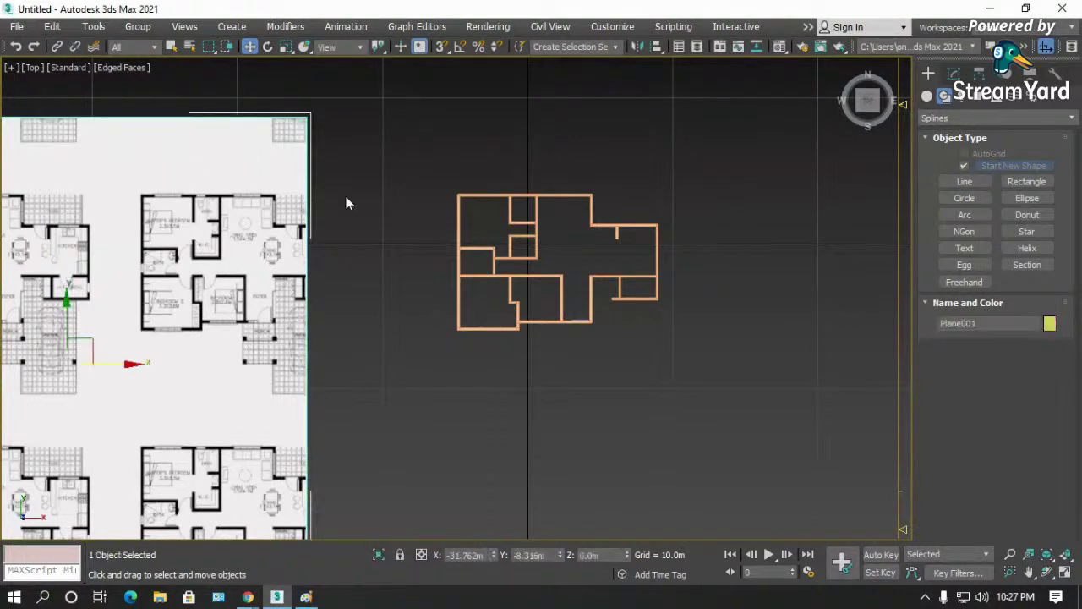
{"action": "left_click", "coordinate": [953, 181]}
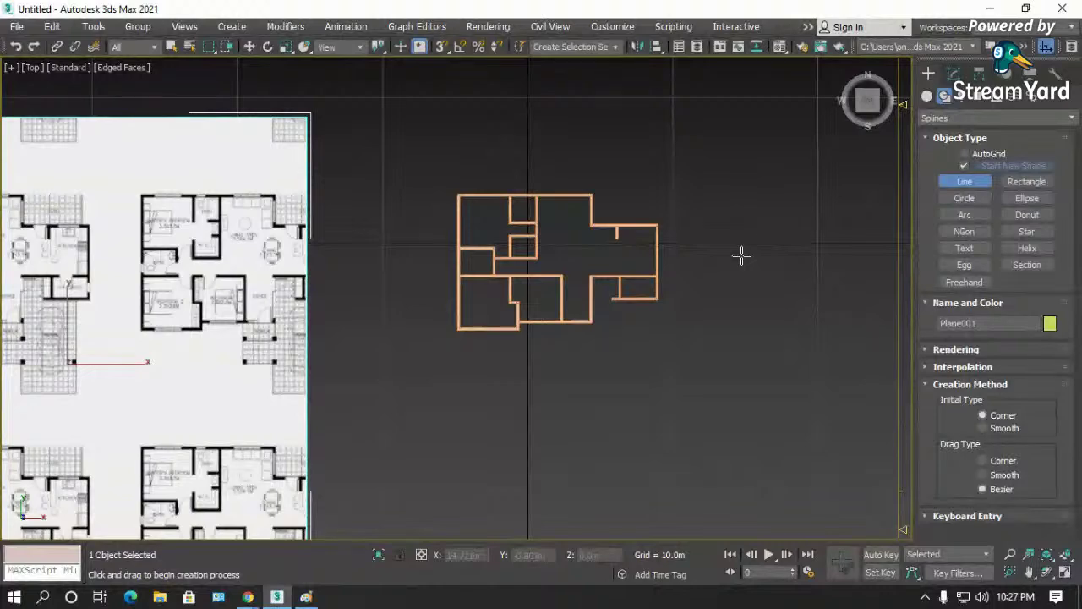
{"action": "left_click", "coordinate": [439, 46]}
{"action": "left_click_drag", "start_coordinate": [438, 45], "coordinate": [446, 103]}
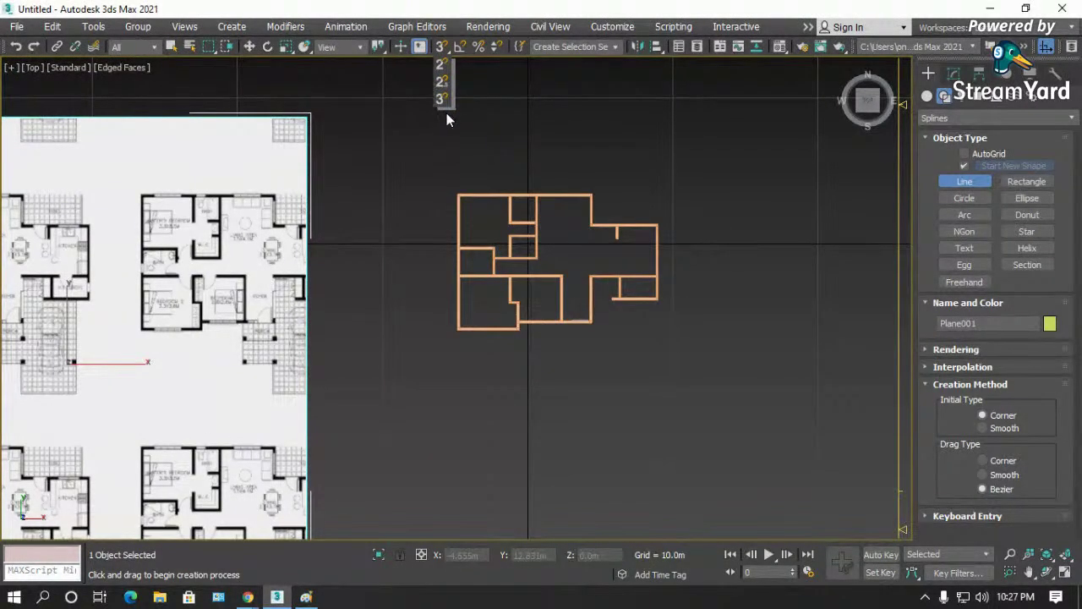
{"action": "left_click_drag", "start_coordinate": [444, 104], "coordinate": [442, 63]}
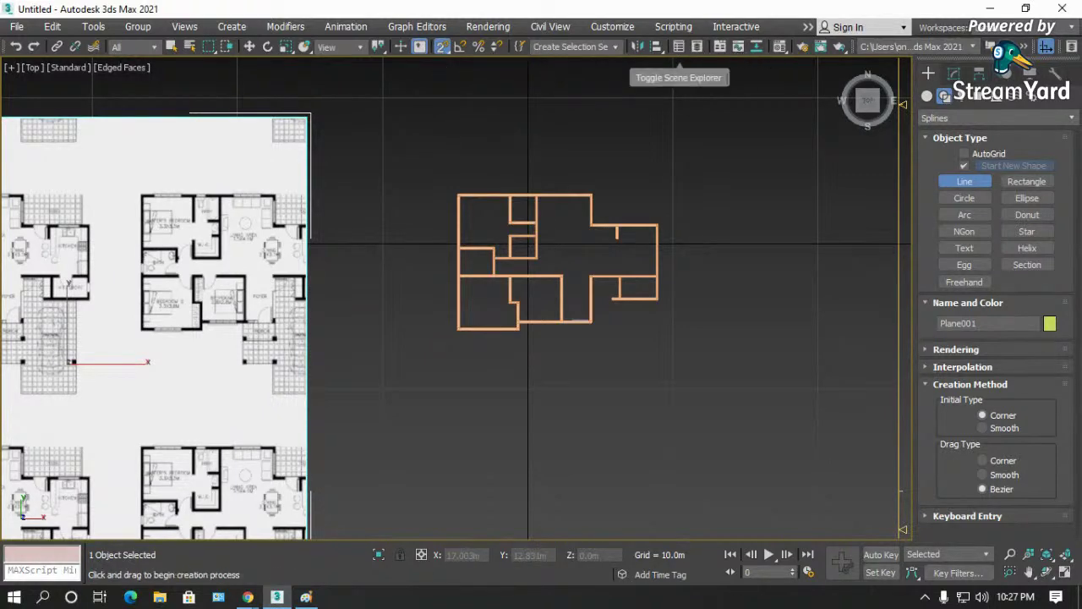
- Show and dock the ribbon, then remove it and float a toolbar
{"action": "left_click", "coordinate": [1047, 46]}
{"action": "left_click_drag", "start_coordinate": [434, 71], "coordinate": [17, 69]}
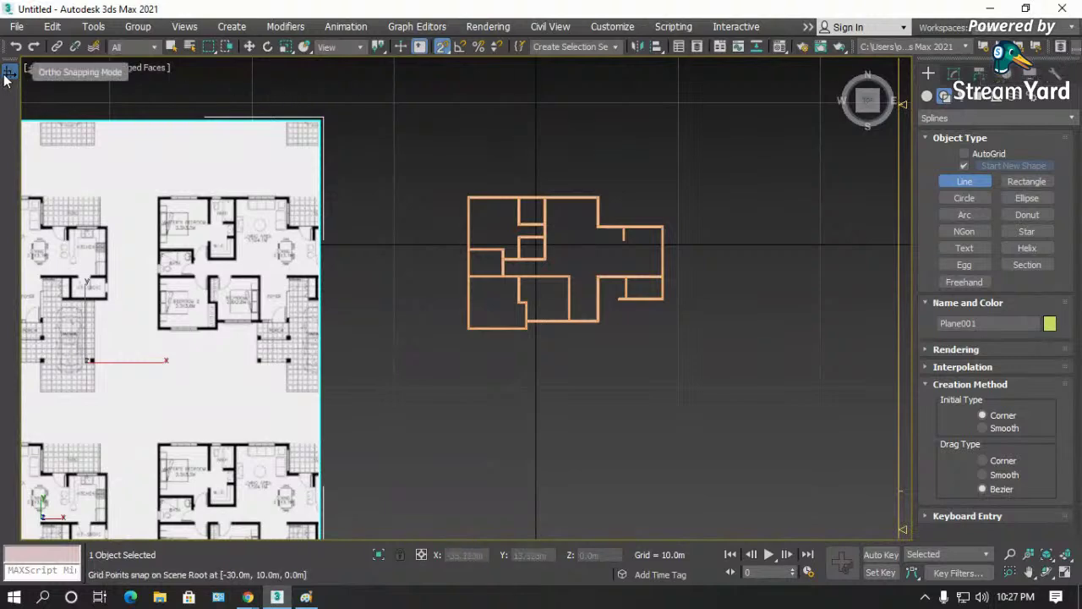
{"action": "mouse_move", "coordinate": [8, 71]}
{"action": "left_mouse_down"}
{"action": "mouse_move", "coordinate": [101, 53]}
{"action": "mouse_move", "coordinate": [17, 65]}
{"action": "left_mouse_up"}
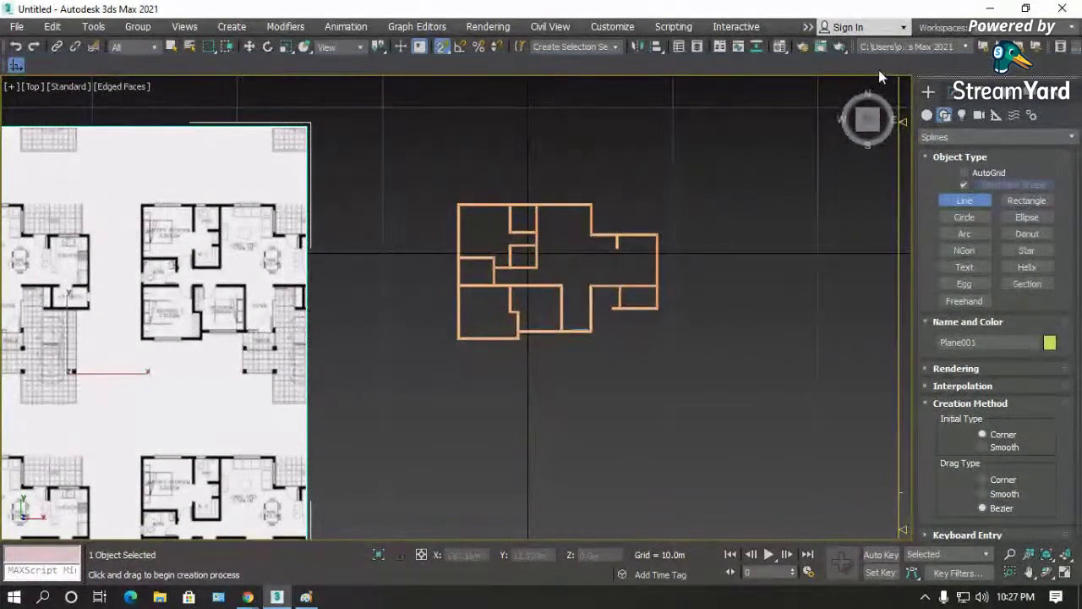
{"action": "left_click_drag", "start_coordinate": [1076, 61], "coordinate": [105, 67]}
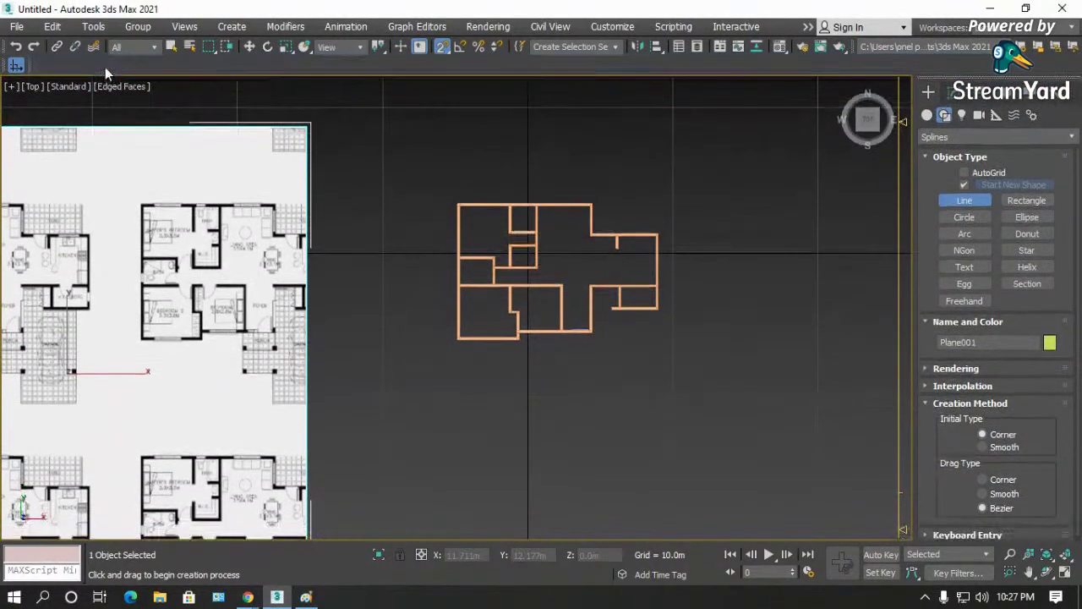
- Show the Snaps toolbar and dock it into the existing toolbar row
{"action": "right_click", "coordinate": [359, 63]}
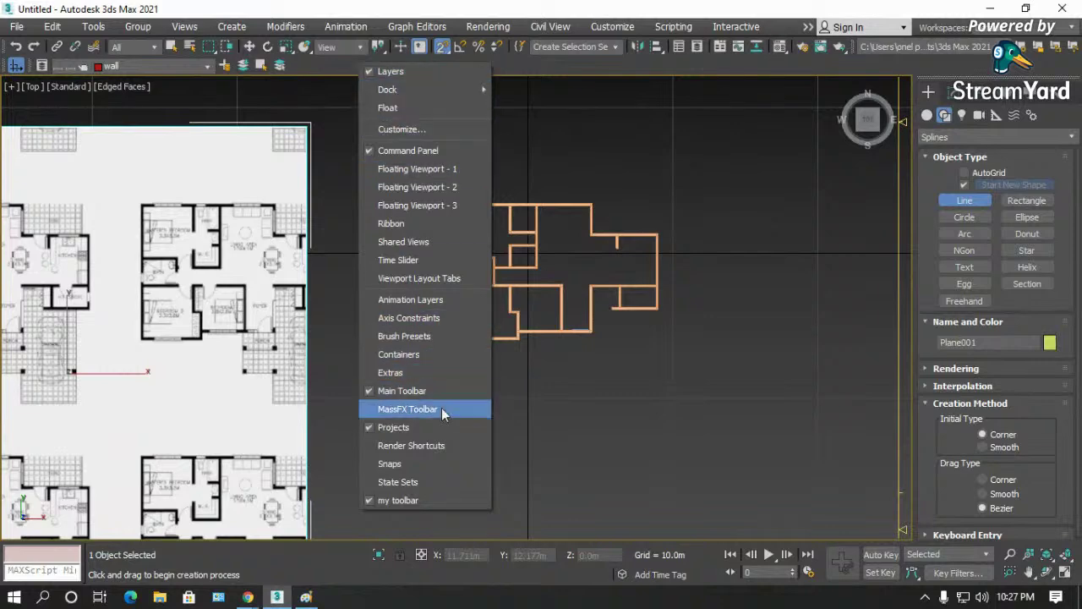
{"action": "left_click", "coordinate": [406, 463]}
{"action": "left_click_drag", "start_coordinate": [630, 433], "coordinate": [302, 78]}
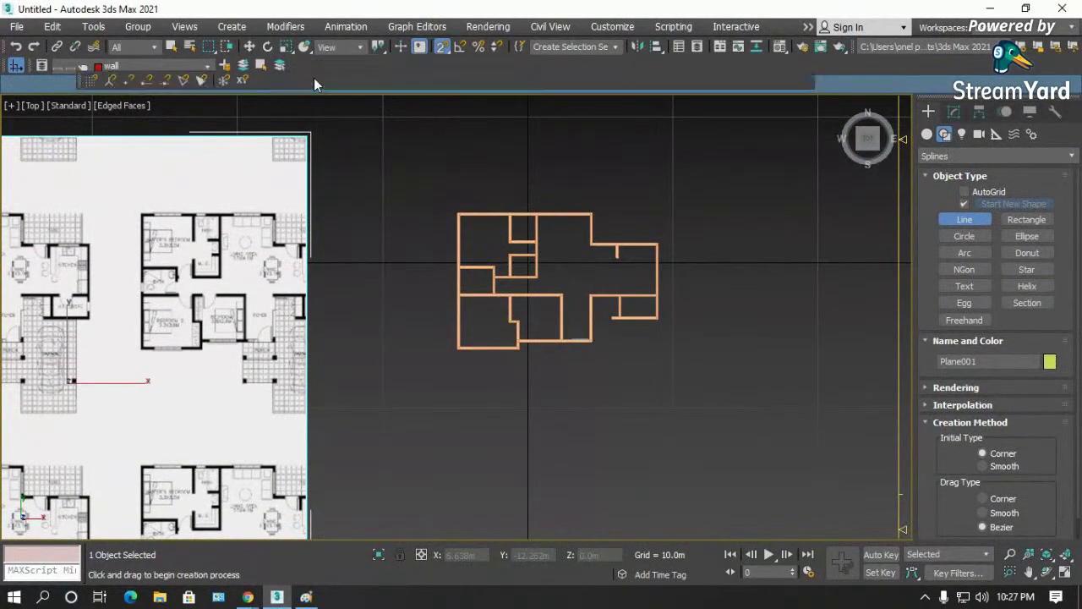
{"action": "left_click_drag", "start_coordinate": [6, 85], "coordinate": [310, 66]}
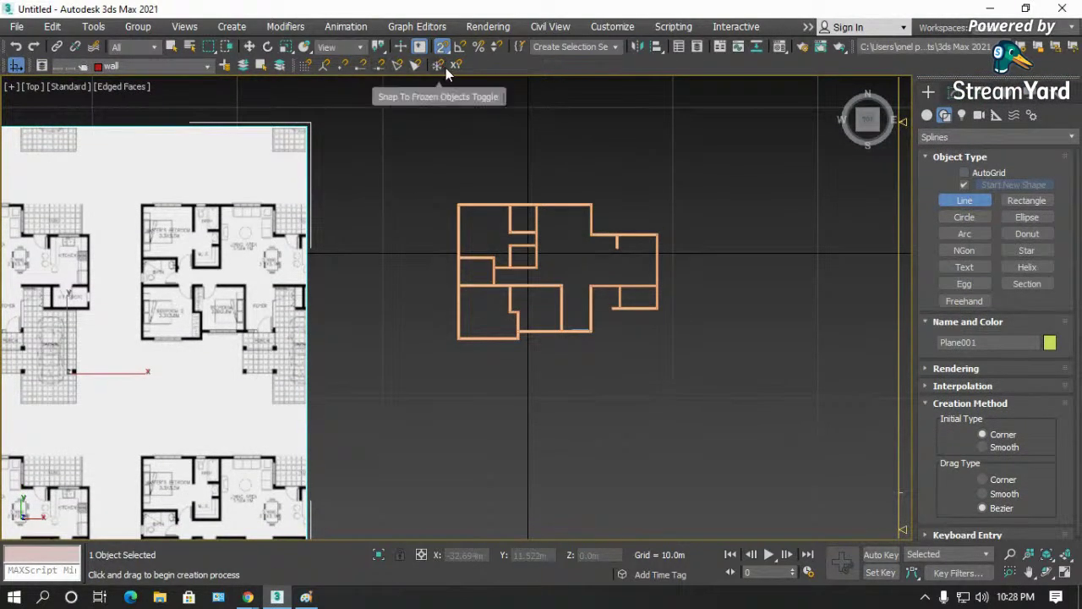
- Turn on Snap To Vertex and the Snaps Toggle, and turn off Grid Points
{"action": "left_click", "coordinate": [341, 64]}
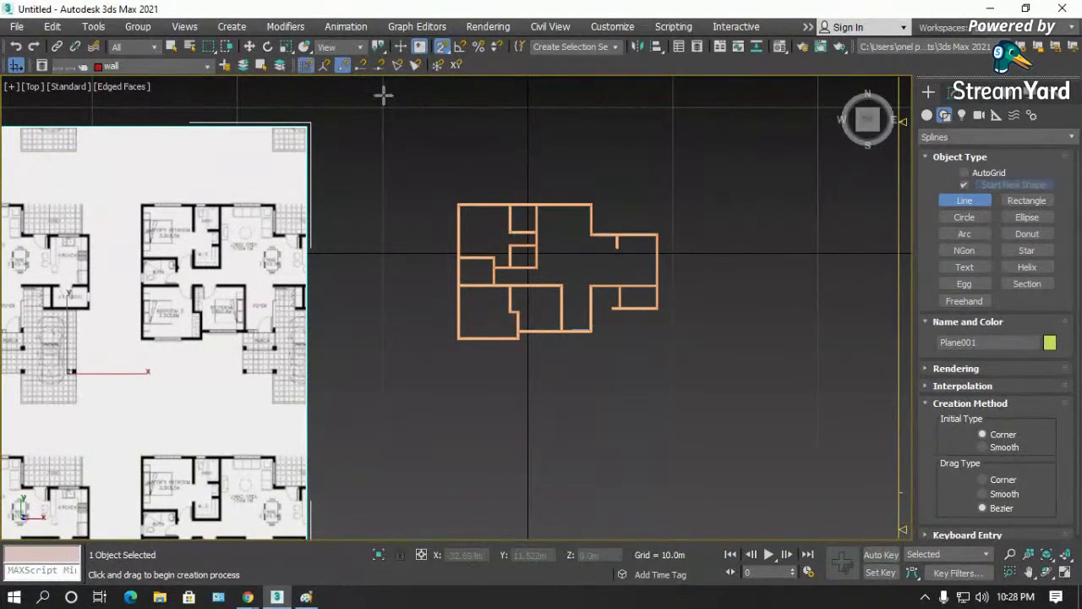
{"action": "left_click", "coordinate": [445, 49]}
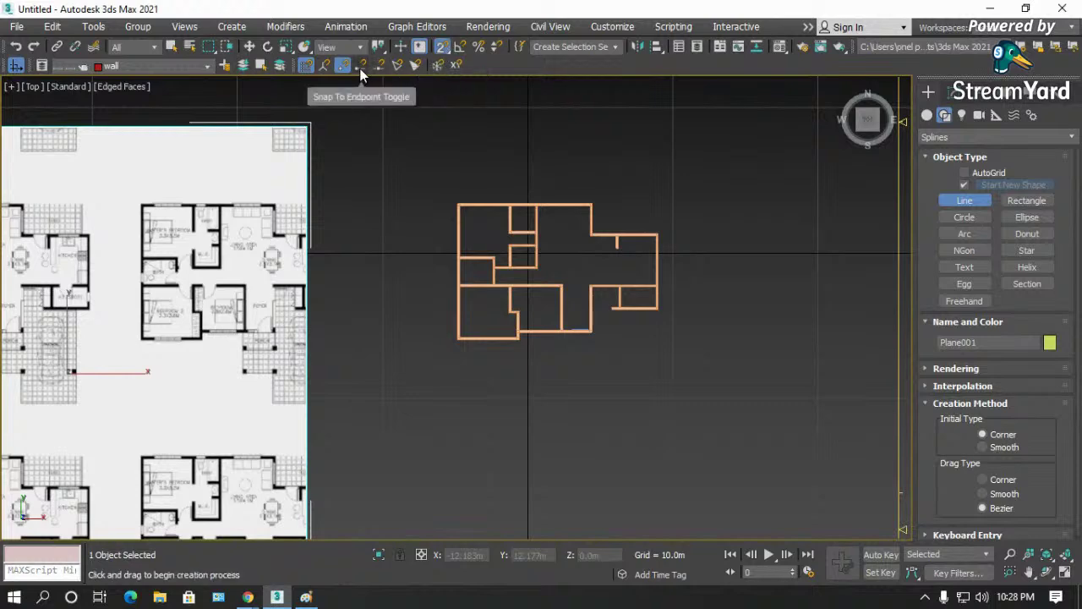
{"action": "left_click", "coordinate": [305, 65]}
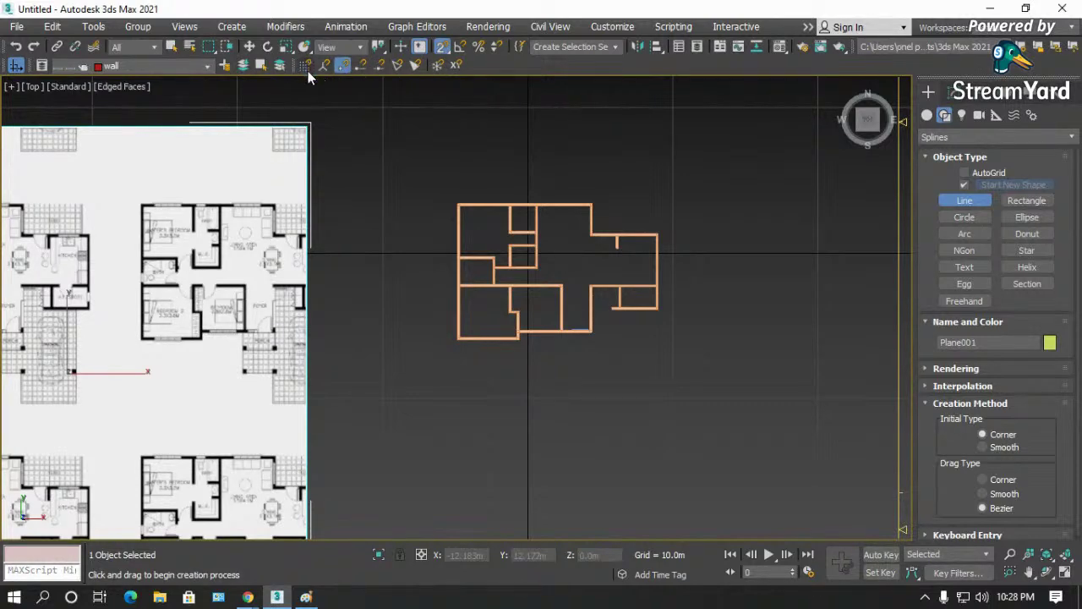
{"action": "scroll", "coordinate": [459, 206], "scroll_direction": "up", "scroll_amount": 10}
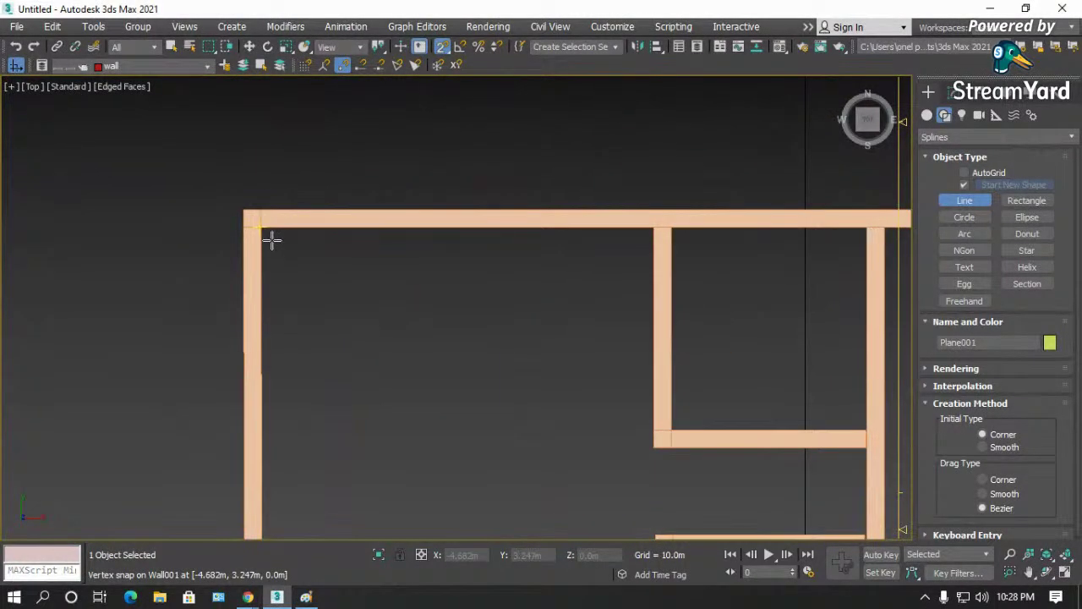
- Make a first trial trace of the outer wall corners in wireframe, then undo it
{"action": "scroll", "coordinate": [203, 185], "scroll_direction": "down", "scroll_amount": 4}
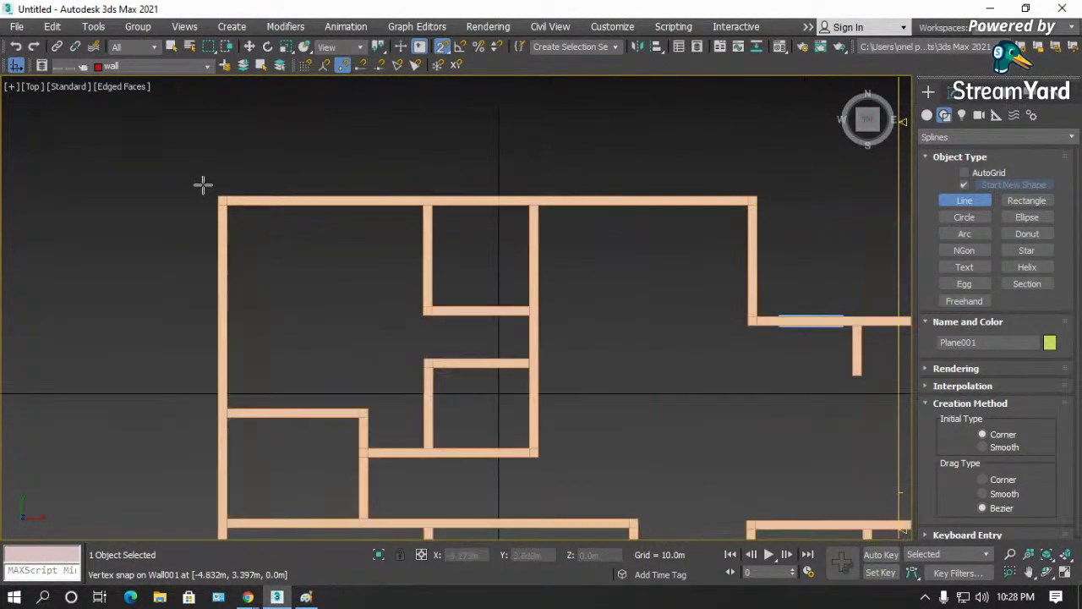
{"action": "left_click", "coordinate": [219, 191]}
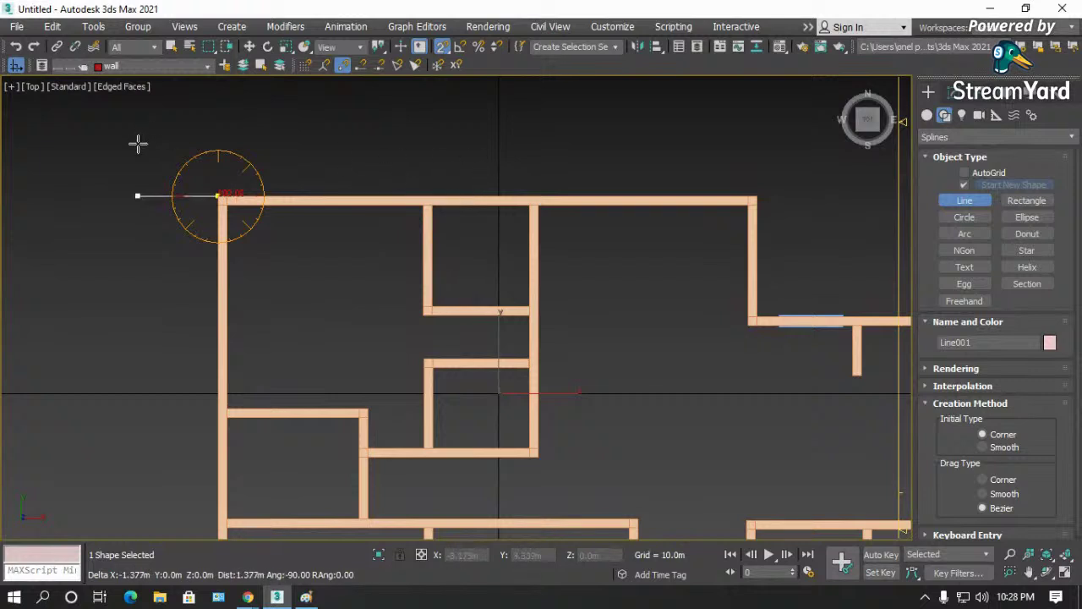
{"action": "right_click", "coordinate": [140, 144]}
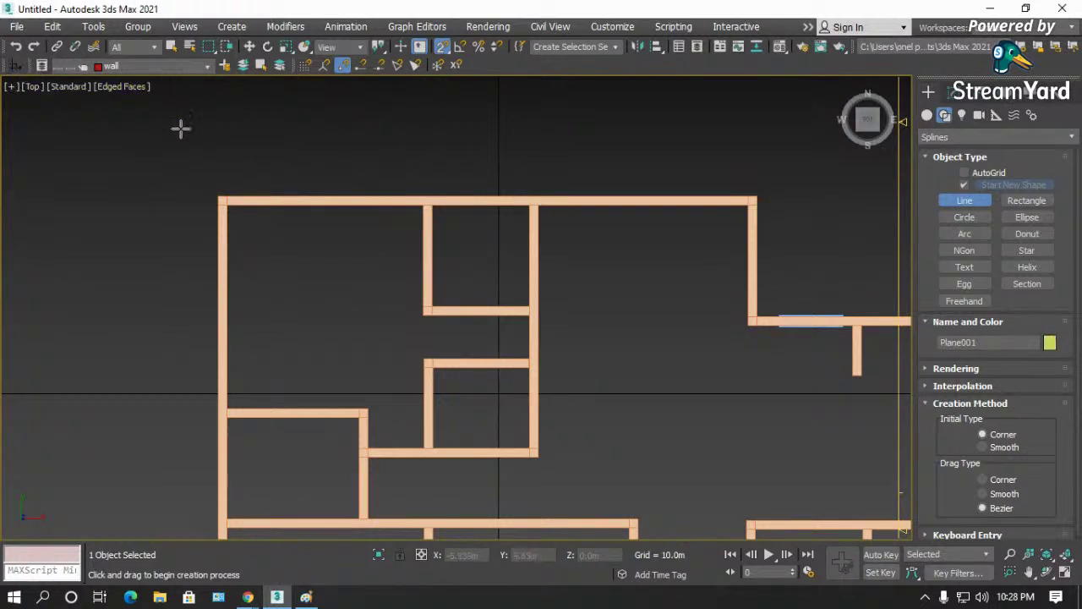
{"action": "left_click", "coordinate": [214, 181]}
{"action": "left_click", "coordinate": [764, 184]}
{"action": "right_click", "coordinate": [772, 222]}
{"action": "scroll", "coordinate": [770, 313], "scroll_direction": "up", "scroll_amount": 3}
{"action": "left_click", "coordinate": [751, 318]}
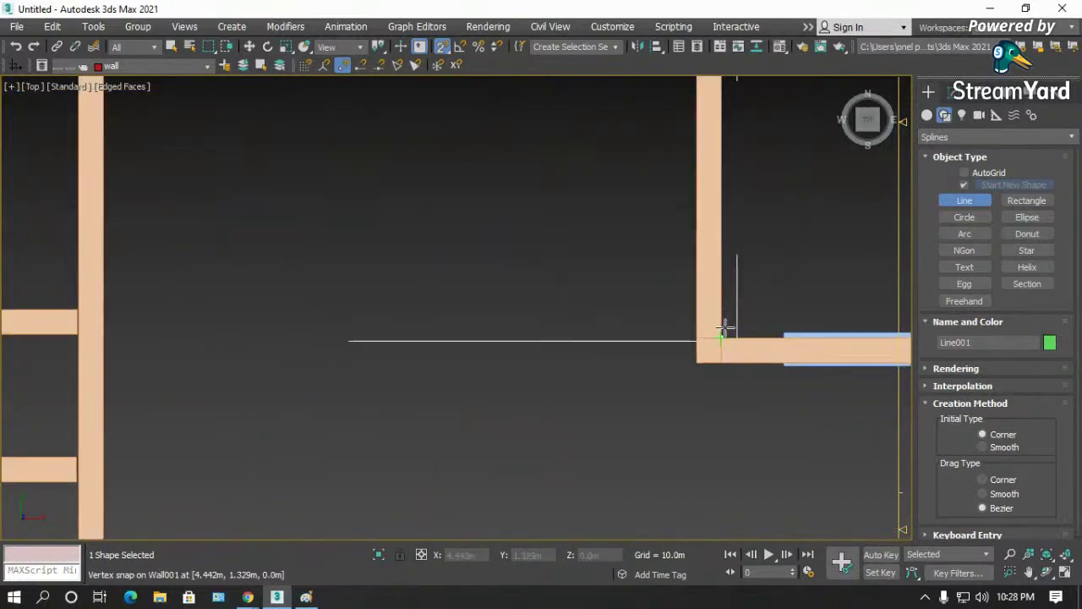
{"action": "scroll", "coordinate": [319, 251], "scroll_direction": "down", "scroll_amount": 3}
{"action": "left_click", "coordinate": [720, 280]}
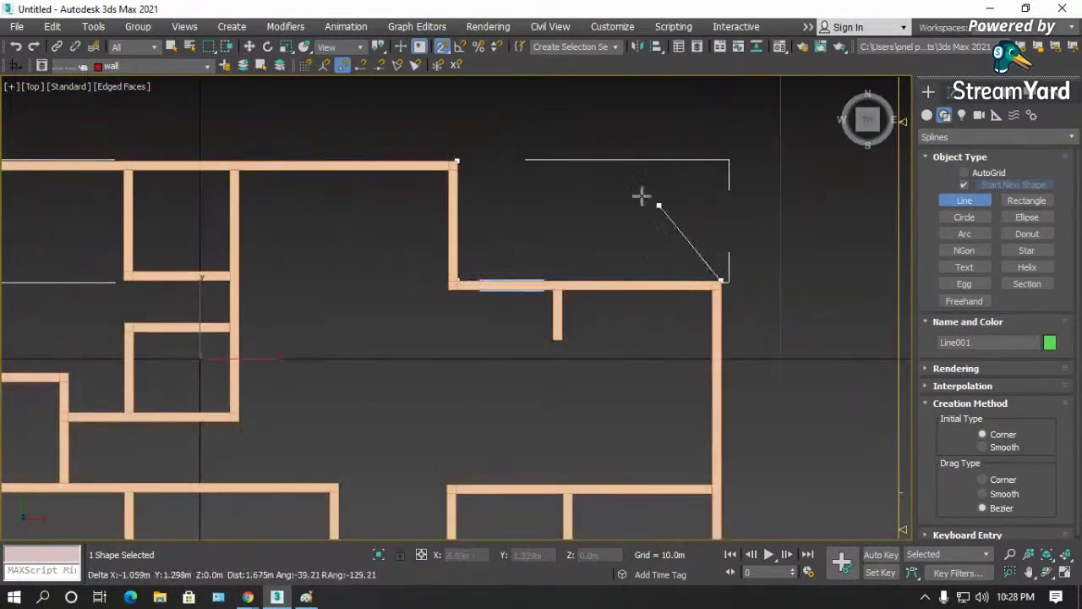
{"action": "key", "text": "F3"}
{"action": "scroll", "coordinate": [629, 191], "scroll_direction": "down", "scroll_amount": 5}
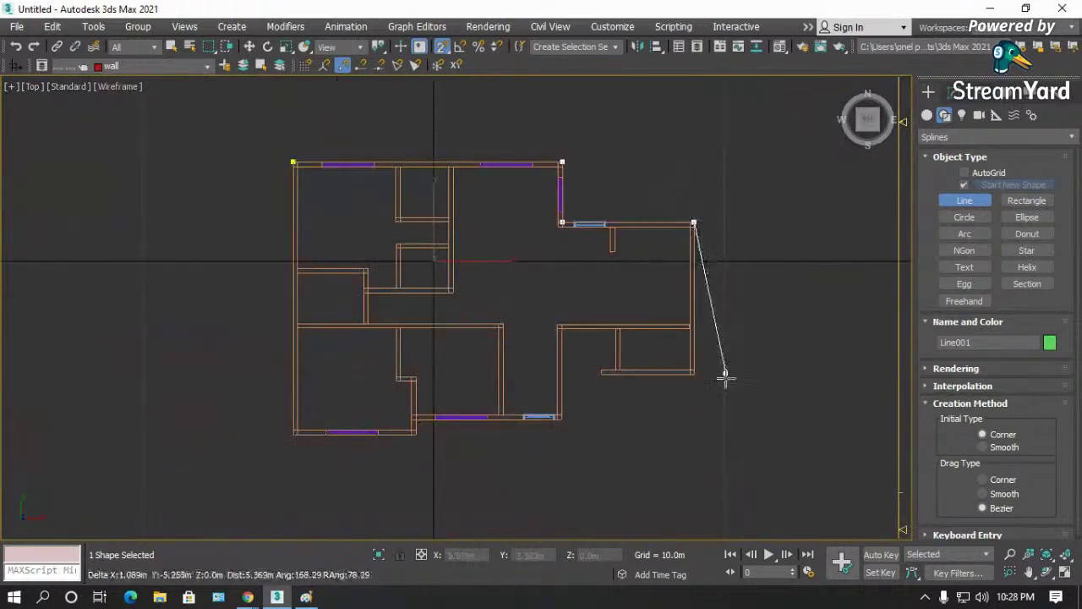
{"action": "scroll", "coordinate": [719, 377], "scroll_direction": "up", "scroll_amount": 6}
{"action": "left_click", "coordinate": [645, 359]}
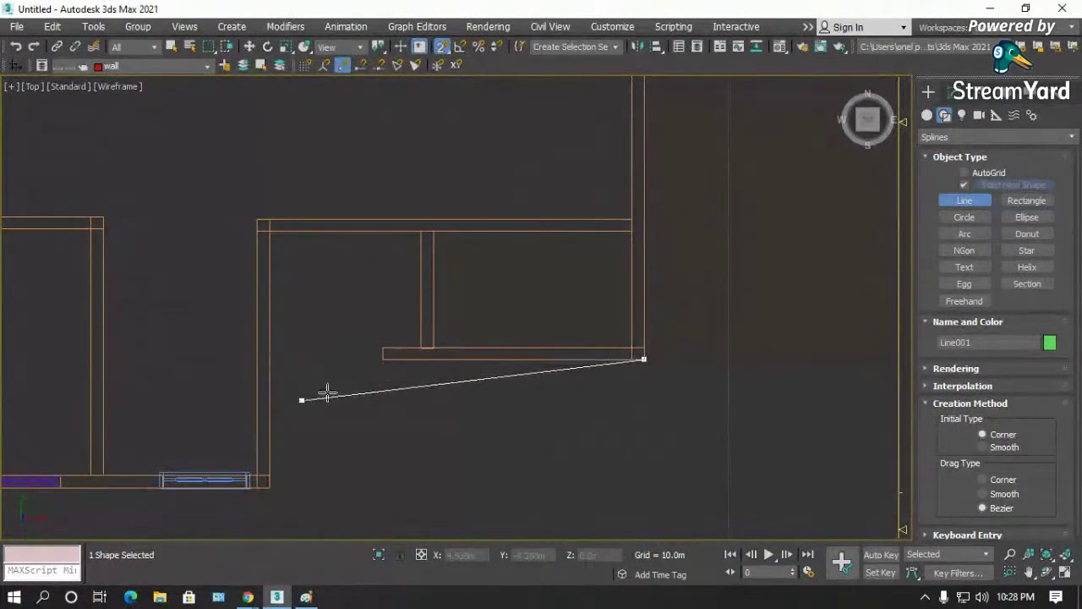
{"action": "scroll", "coordinate": [614, 379], "scroll_direction": "down", "scroll_amount": 5}
{"action": "left_click", "coordinate": [719, 362]}
{"action": "right_click", "coordinate": [744, 319]}
{"action": "key", "text": "ctrl+z"}
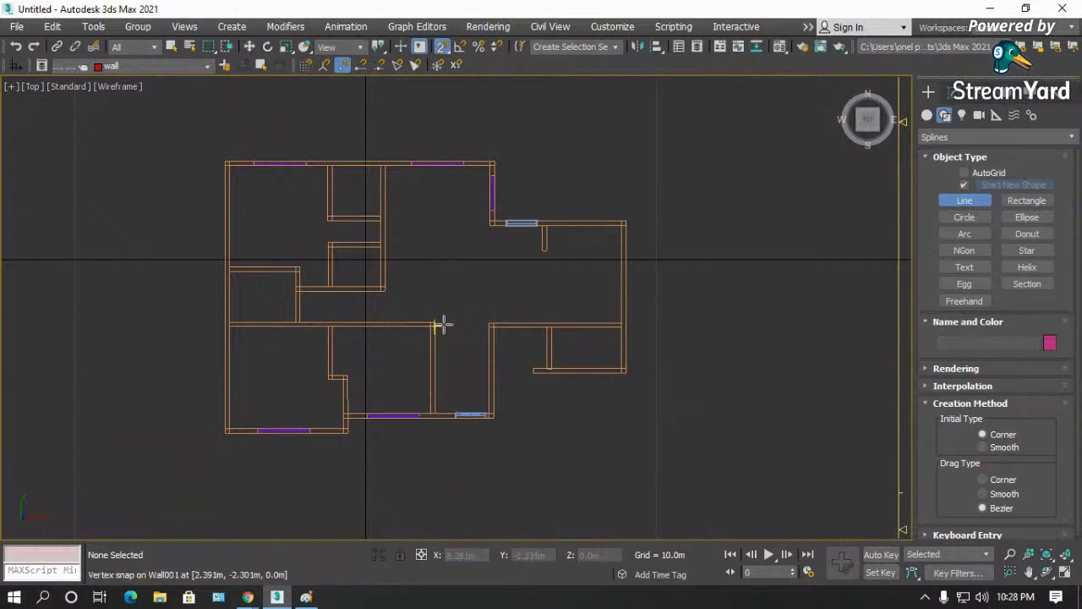
- Start the outline at the top-left wall corner and trace along the top and right walls
{"action": "scroll", "coordinate": [583, 268], "scroll_direction": "down", "scroll_amount": 3}
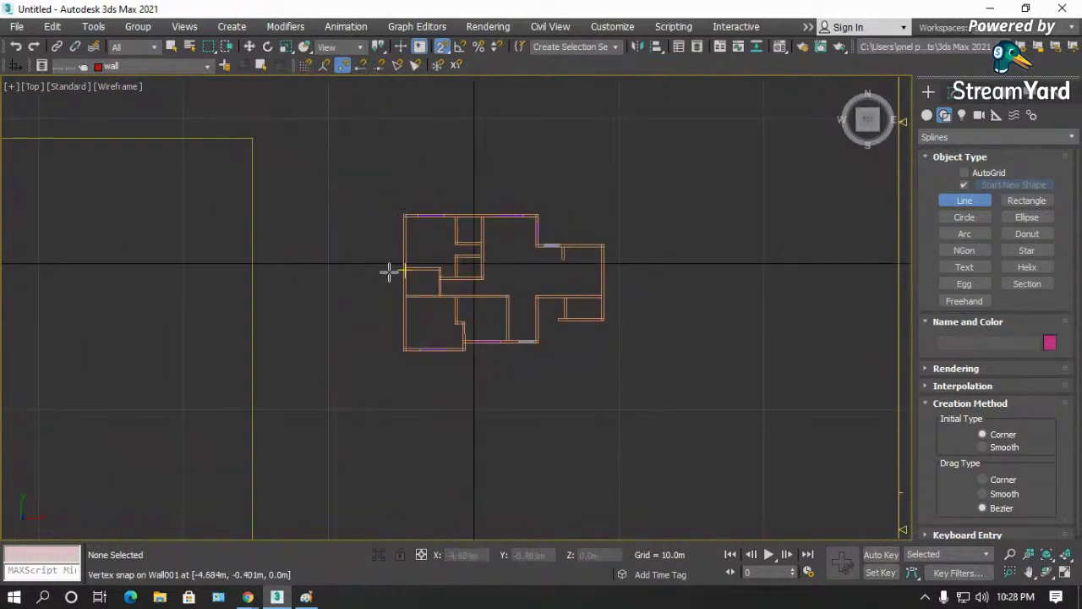
{"action": "scroll", "coordinate": [399, 272], "scroll_direction": "up", "scroll_amount": 5}
{"action": "scroll", "coordinate": [319, 293], "scroll_direction": "down", "scroll_amount": 2}
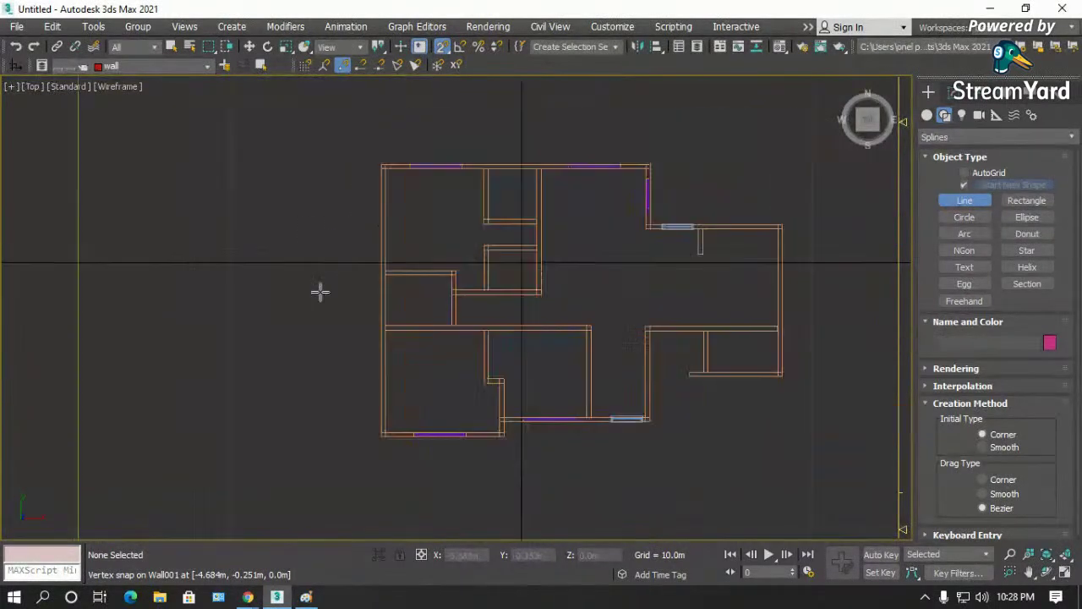
{"action": "scroll", "coordinate": [386, 148], "scroll_direction": "up", "scroll_amount": 4}
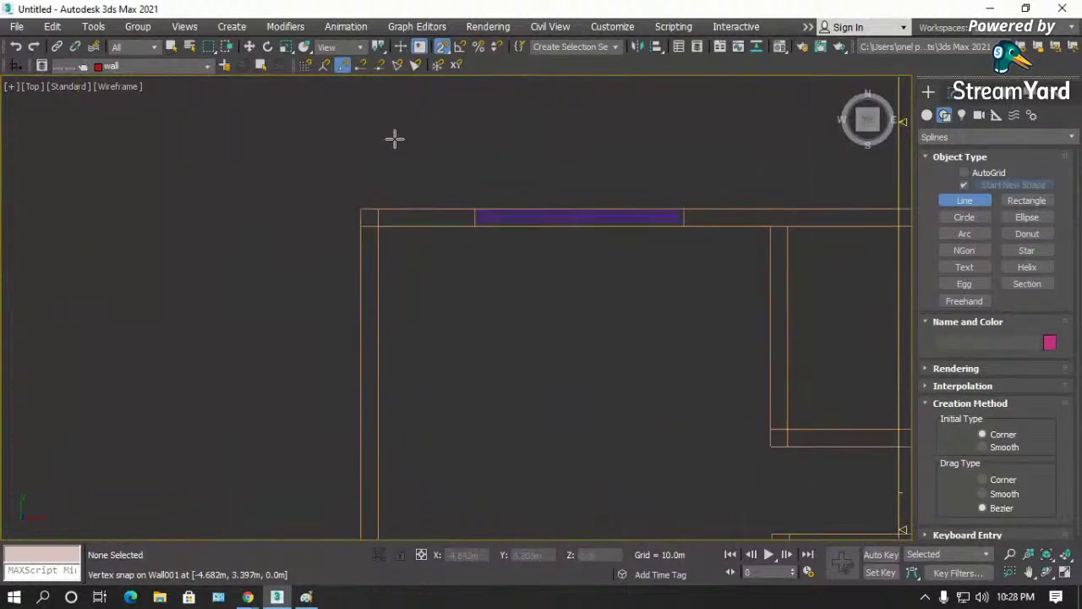
{"action": "left_click", "coordinate": [362, 210]}
{"action": "scroll", "coordinate": [302, 149], "scroll_direction": "down", "scroll_amount": 3}
{"action": "left_click", "coordinate": [702, 172]}
{"action": "scroll", "coordinate": [752, 246], "scroll_direction": "up", "scroll_amount": 3}
{"action": "left_click", "coordinate": [615, 258]}
{"action": "scroll", "coordinate": [516, 241], "scroll_direction": "down", "scroll_amount": 2}
{"action": "left_click", "coordinate": [747, 257]}
{"action": "scroll", "coordinate": [726, 247], "scroll_direction": "down", "scroll_amount": 3}
{"action": "scroll", "coordinate": [726, 372], "scroll_direction": "up", "scroll_amount": 4}
{"action": "left_click", "coordinate": [686, 318]}
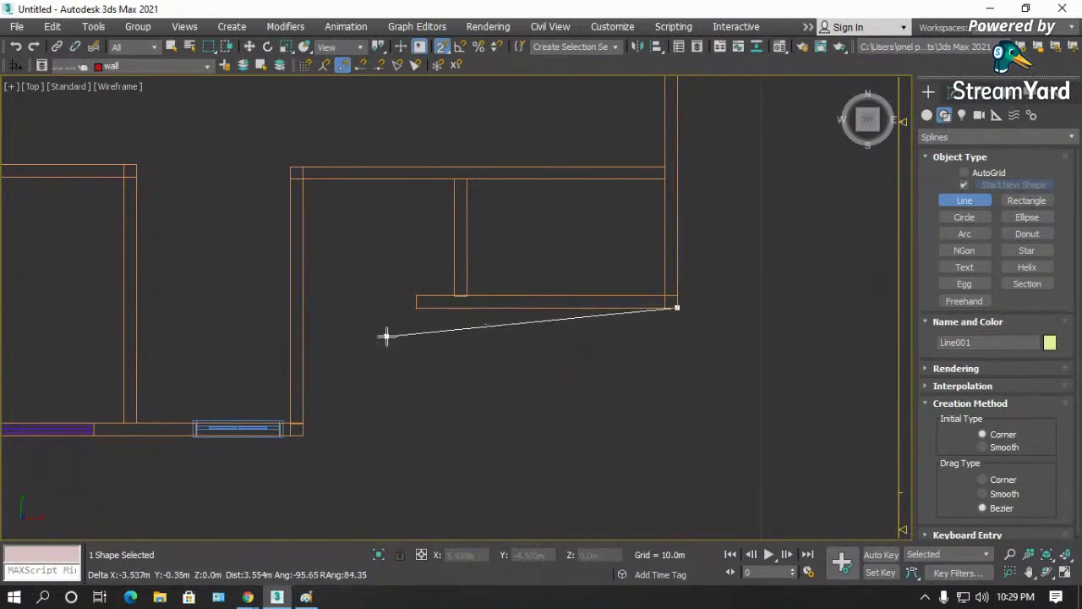
- Continue through the inner, window and lower wall corners, ending on the starting vertex
{"action": "left_click", "coordinate": [413, 307]}
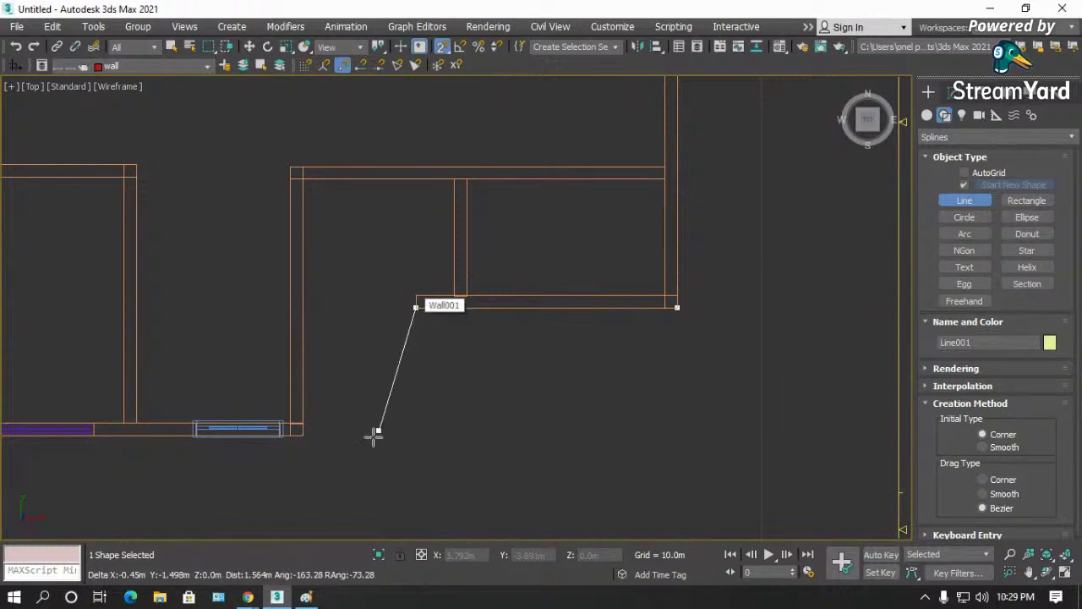
{"action": "left_click", "coordinate": [303, 430]}
{"action": "scroll", "coordinate": [698, 369], "scroll_direction": "down", "scroll_amount": 3}
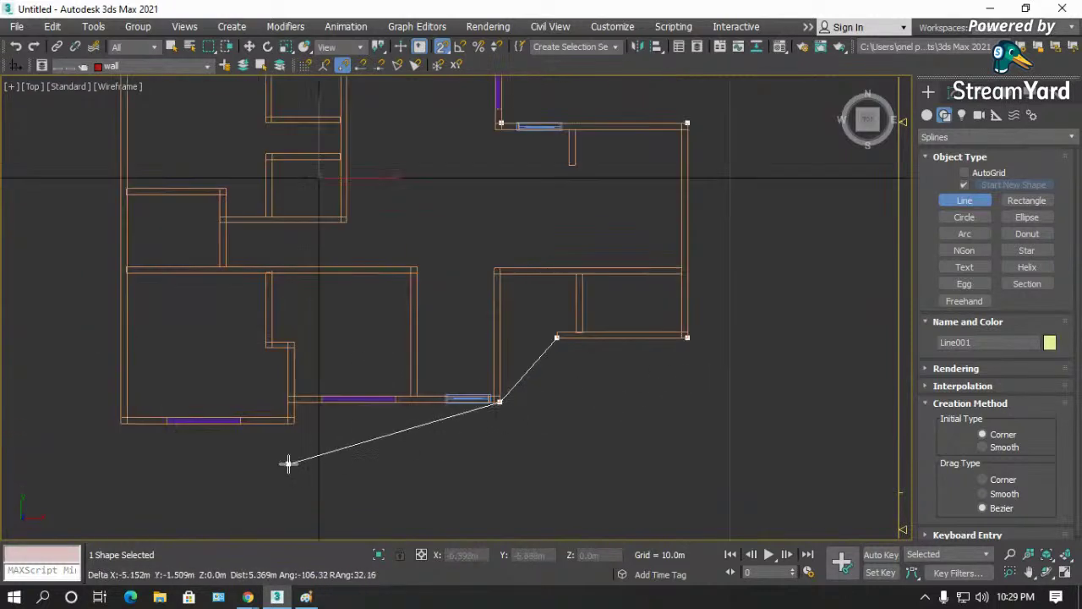
{"action": "scroll", "coordinate": [319, 428], "scroll_direction": "up", "scroll_amount": 5}
{"action": "left_click", "coordinate": [245, 357]}
{"action": "left_click", "coordinate": [256, 417]}
{"action": "scroll", "coordinate": [256, 418], "scroll_direction": "down", "scroll_amount": 3}
{"action": "scroll", "coordinate": [391, 431], "scroll_direction": "up", "scroll_amount": 5}
{"action": "left_click", "coordinate": [370, 404]}
{"action": "scroll", "coordinate": [376, 436], "scroll_direction": "down", "scroll_amount": 5}
{"action": "scroll", "coordinate": [379, 451], "scroll_direction": "down", "scroll_amount": 3}
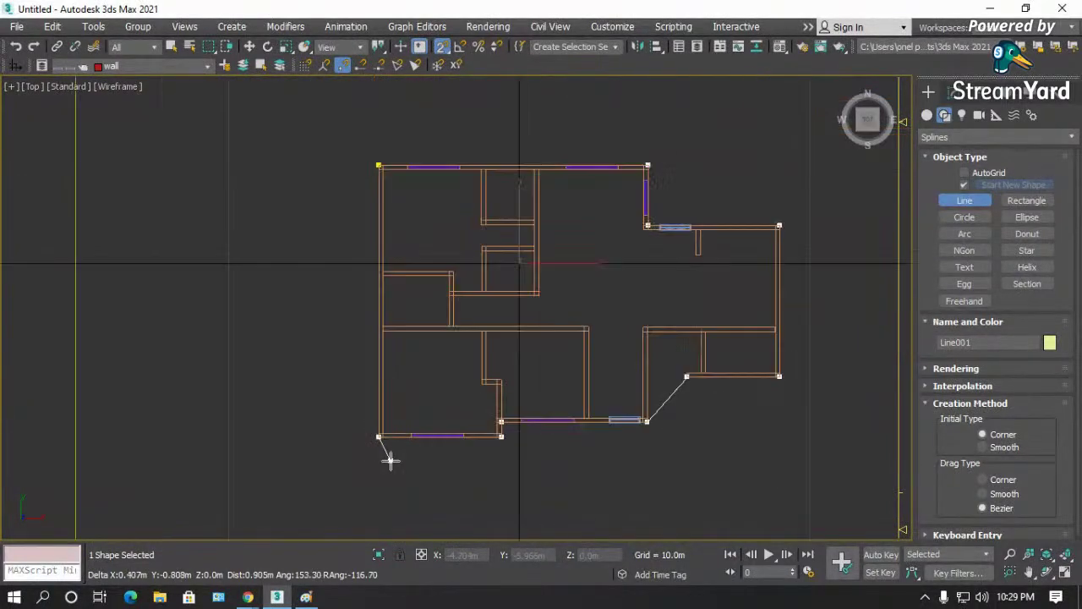
{"action": "scroll", "coordinate": [368, 163], "scroll_direction": "up", "scroll_amount": 2}
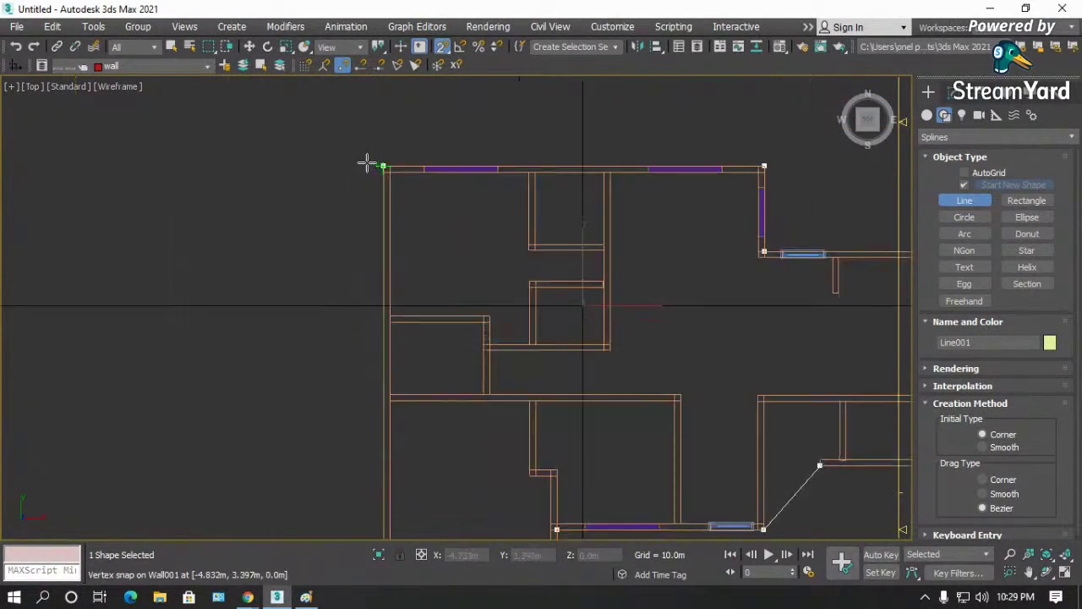
{"action": "left_click", "coordinate": [376, 163]}
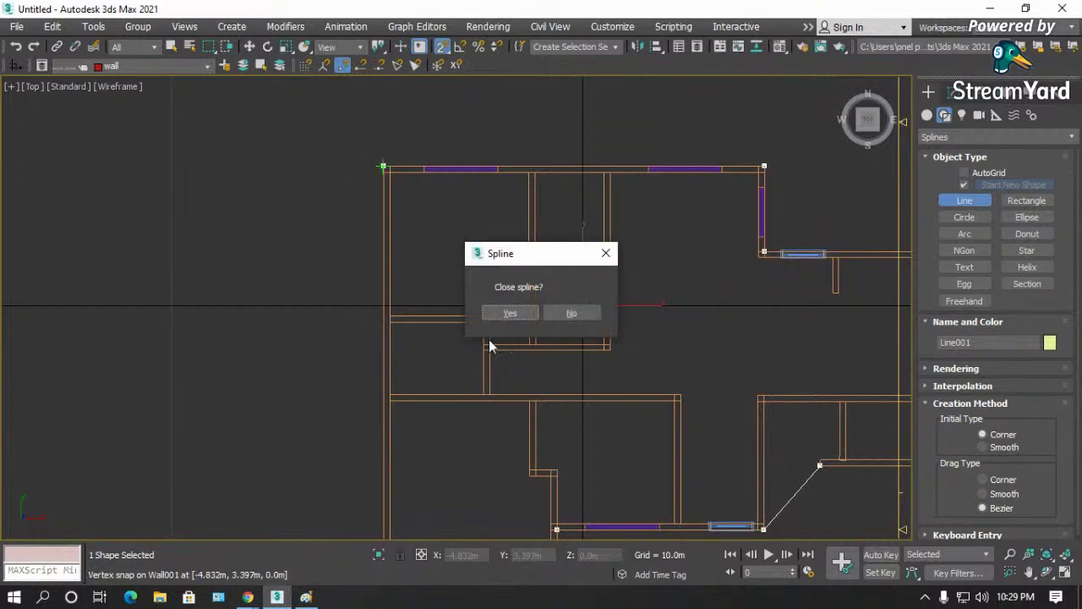
- Close the spline, select Line001, and show the Geometry object types
{"action": "left_click", "coordinate": [510, 313]}
{"action": "scroll", "coordinate": [293, 322], "scroll_direction": "down", "scroll_amount": 2}
{"action": "scroll", "coordinate": [660, 463], "scroll_direction": "up", "scroll_amount": 4}
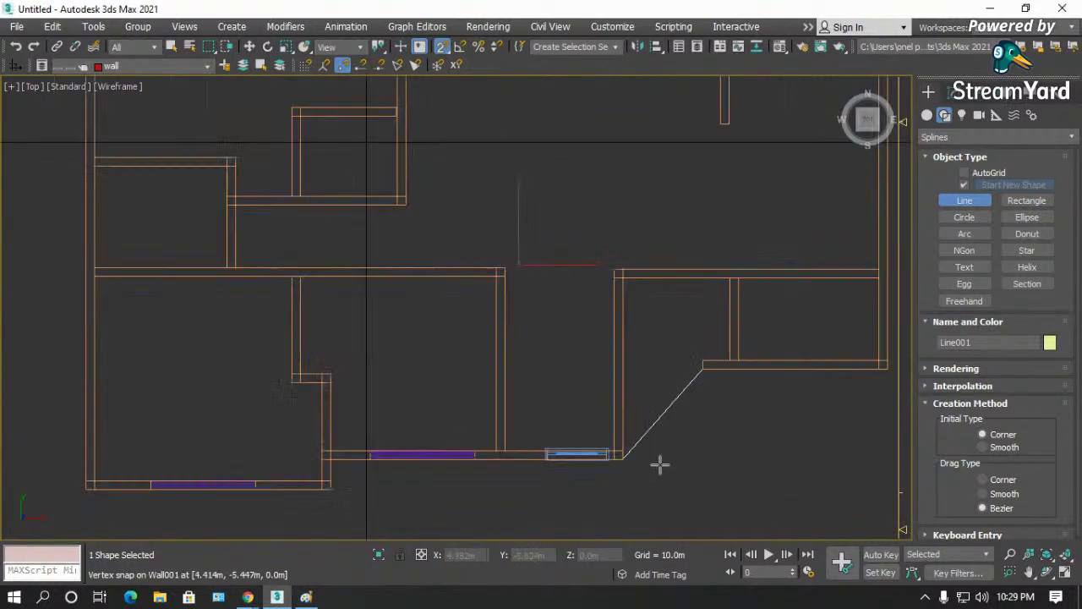
{"action": "scroll", "coordinate": [659, 463], "scroll_direction": "up", "scroll_amount": 2}
{"action": "key", "text": "w"}
{"action": "left_click", "coordinate": [718, 408]}
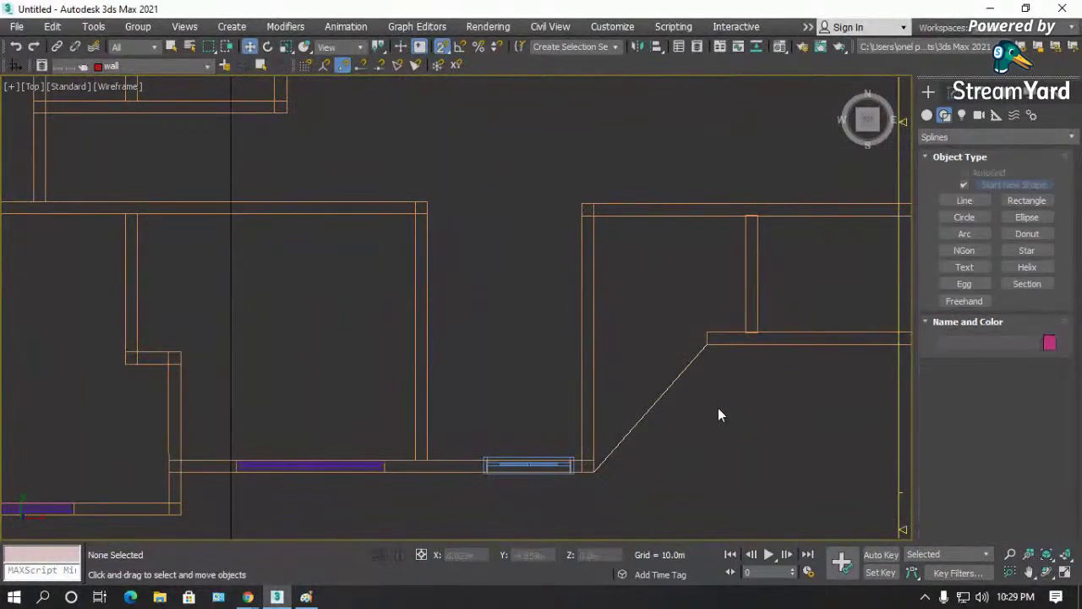
{"action": "left_click", "coordinate": [684, 373]}
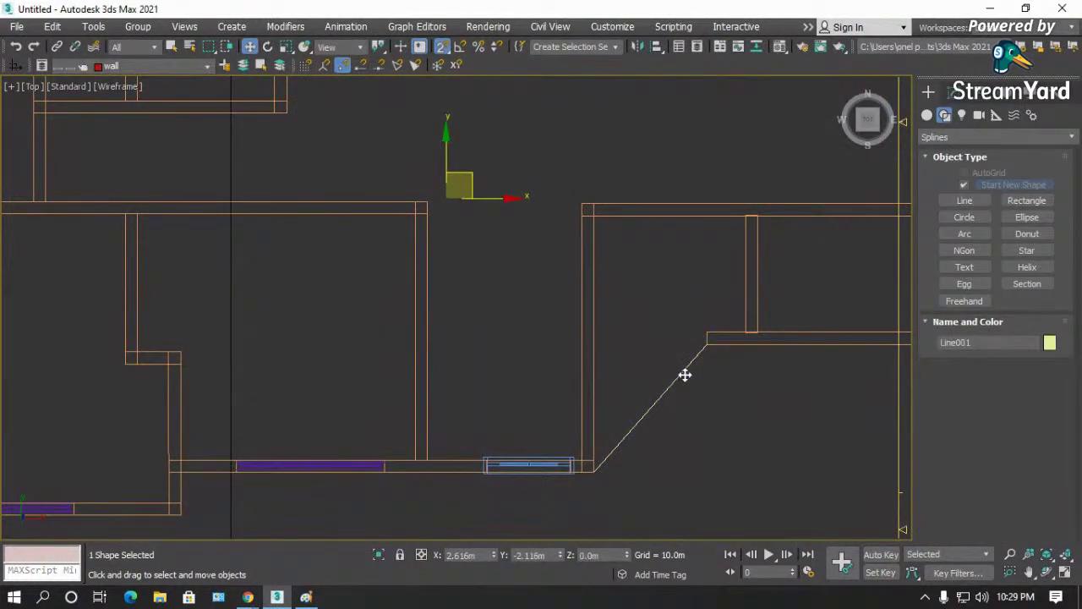
{"action": "left_click", "coordinate": [929, 116]}
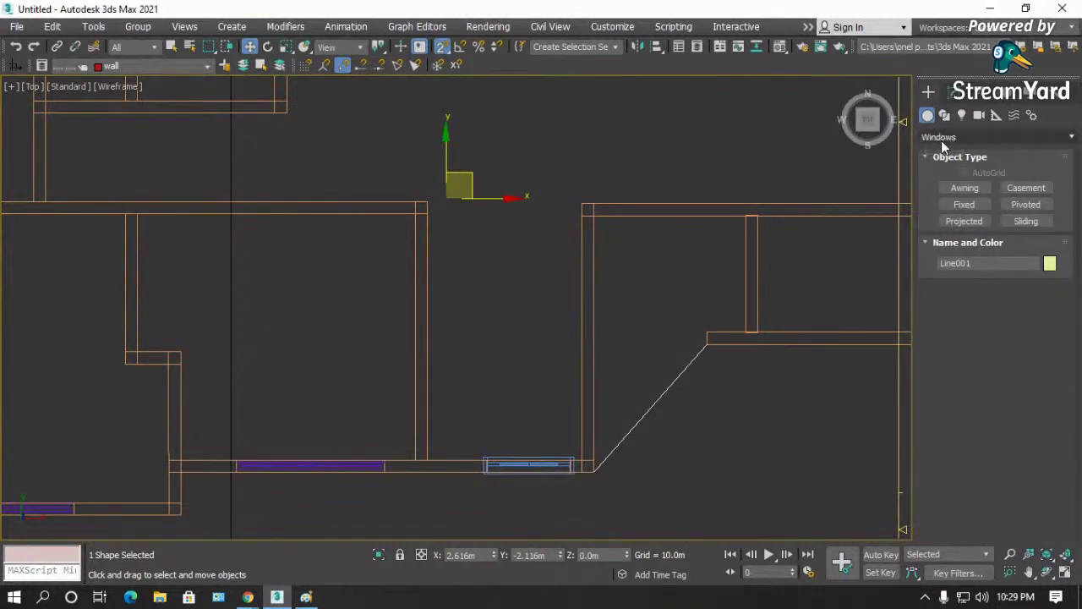
- Paste the 3ds Max screenshot into Paint and position it on the canvas
{"action": "left_click", "coordinate": [306, 597]}
{"action": "key", "text": "ctrl+v"}
{"action": "mouse_move", "coordinate": [648, 308]}
{"action": "left_mouse_down"}
{"action": "mouse_move", "coordinate": [271, 245]}
{"action": "mouse_move", "coordinate": [169, 242]}
{"action": "mouse_move", "coordinate": [273, 239]}
{"action": "mouse_move", "coordinate": [312, 252]}
{"action": "left_mouse_up"}
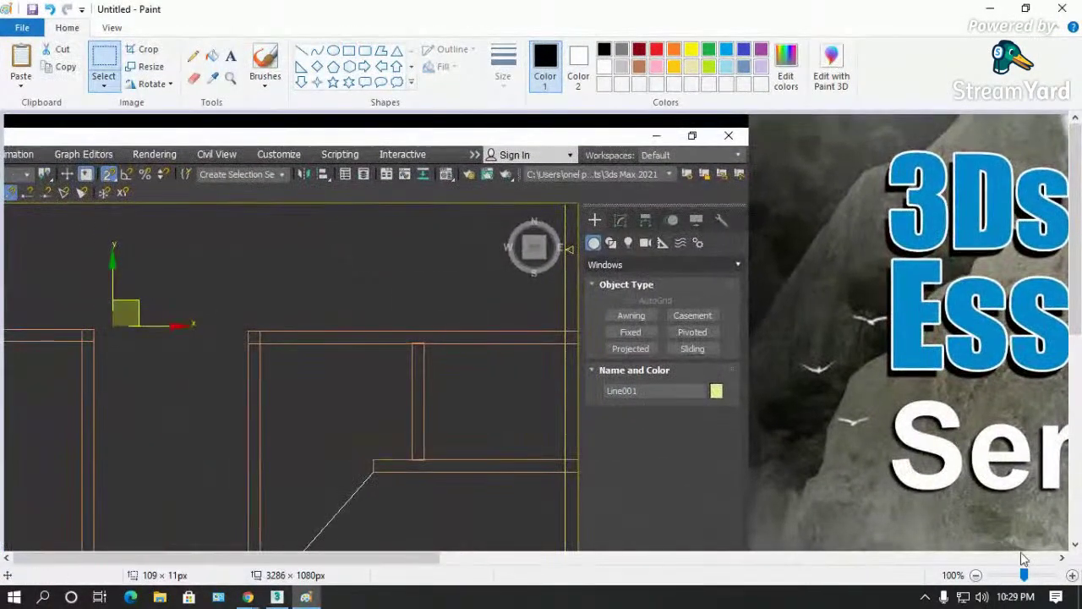
- Set up a thick yellow Pencil in Paint for marking up the screenshot
{"action": "scroll", "coordinate": [686, 355], "scroll_direction": "up", "scroll_amount": 1, "text": "ctrl"}
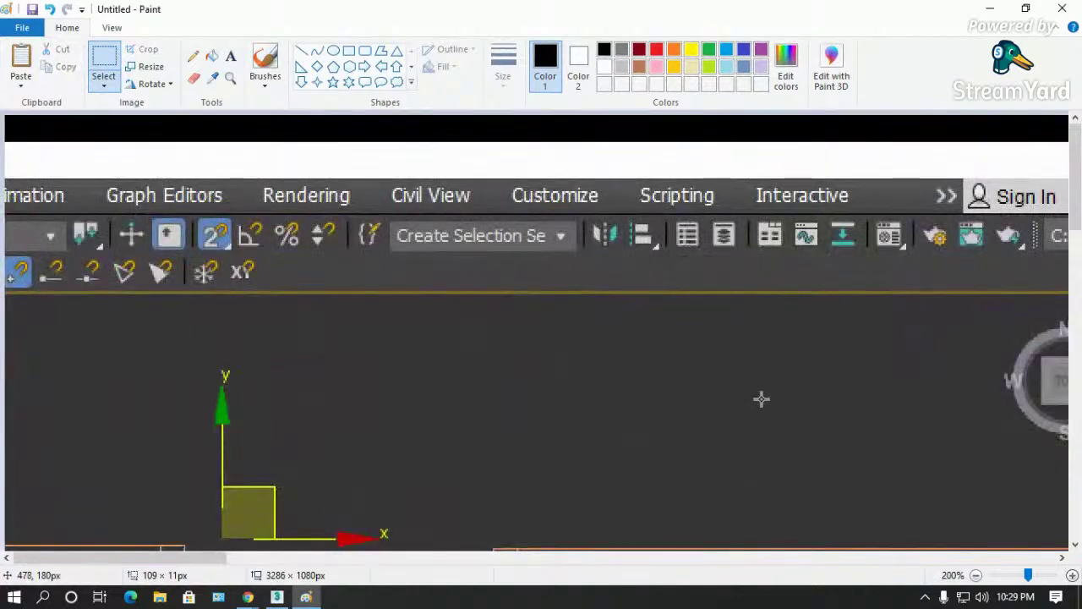
{"action": "left_click_drag", "start_coordinate": [841, 402], "coordinate": [253, 244]}
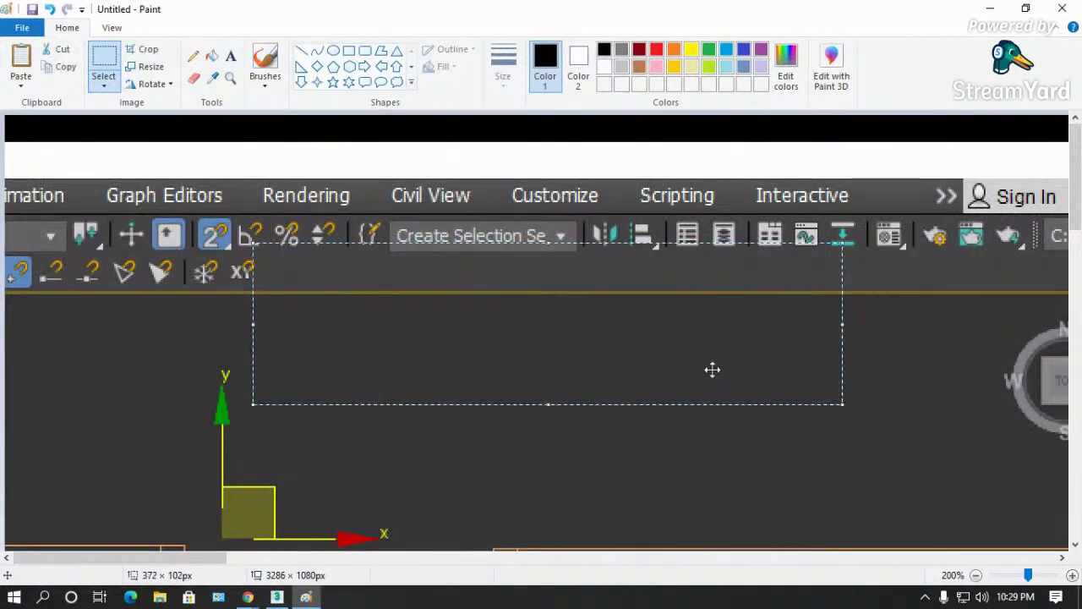
{"action": "left_click", "coordinate": [838, 470]}
{"action": "left_click_drag", "start_coordinate": [161, 559], "coordinate": [317, 565]}
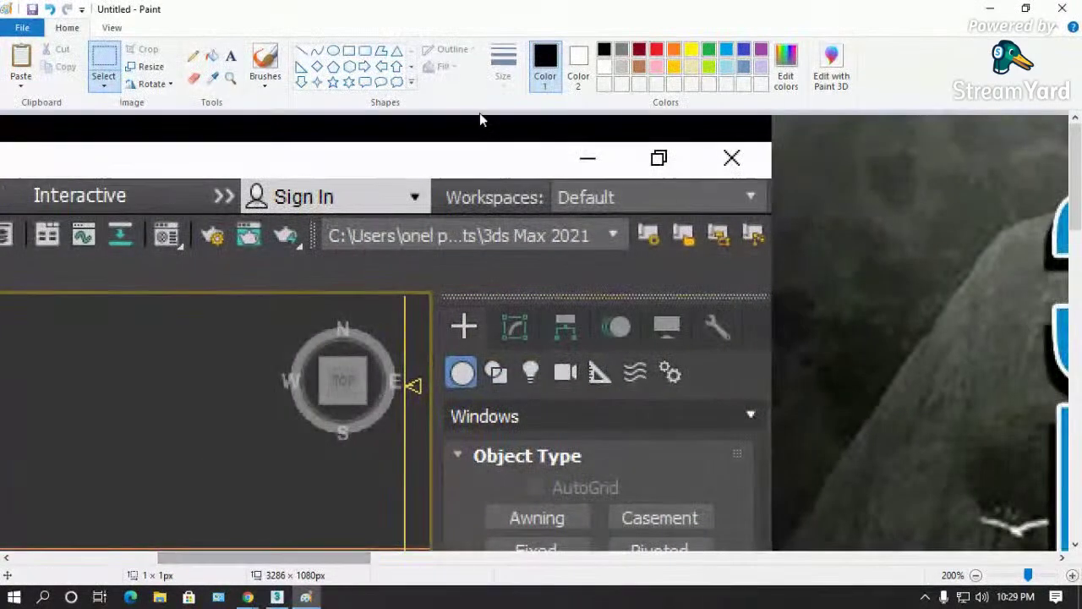
{"action": "left_click", "coordinate": [193, 56]}
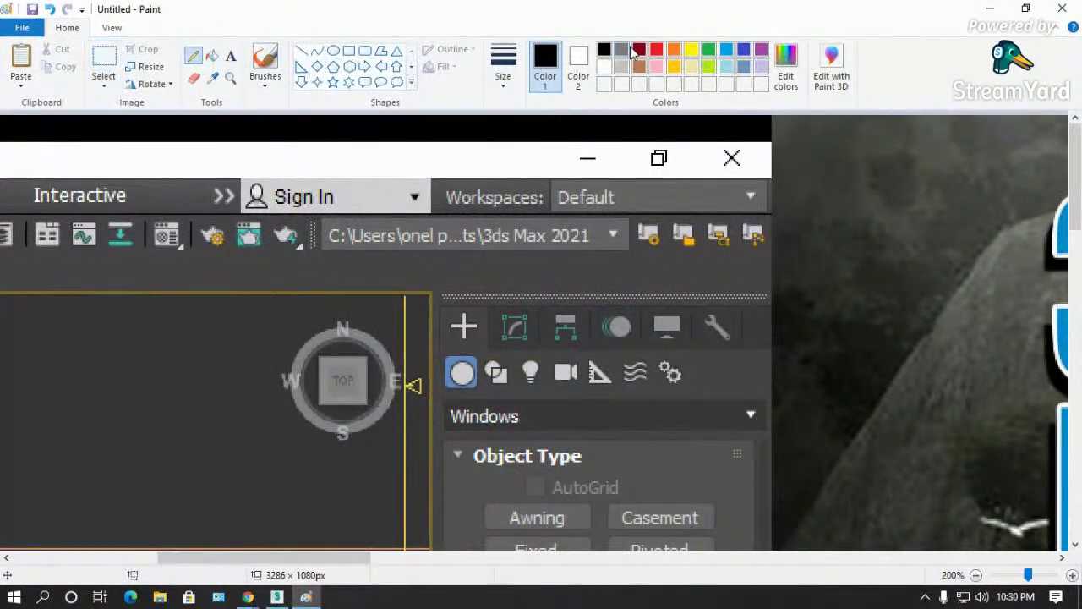
{"action": "left_click", "coordinate": [689, 50]}
{"action": "left_click_drag", "start_coordinate": [356, 305], "coordinate": [442, 358]}
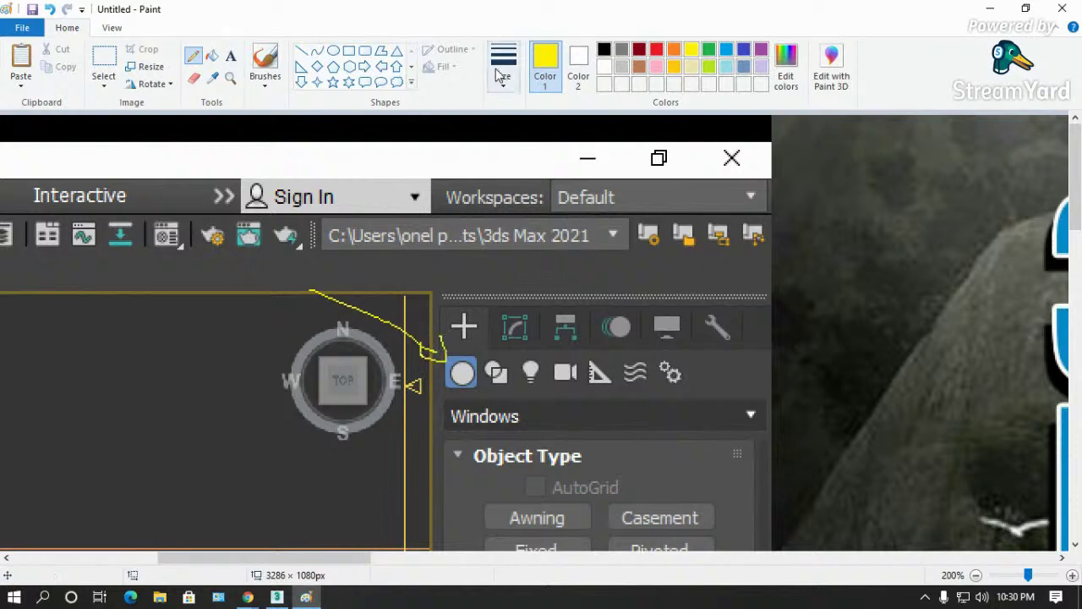
{"action": "left_click", "coordinate": [503, 68]}
{"action": "left_click", "coordinate": [521, 176]}
- Draw thick yellow arrows at the command panel icons, undoing a stray systems-icon stroke
{"action": "mouse_move", "coordinate": [311, 272]}
{"action": "left_mouse_down"}
{"action": "mouse_move", "coordinate": [457, 354]}
{"action": "mouse_move", "coordinate": [448, 359]}
{"action": "left_mouse_up"}
{"action": "mouse_move", "coordinate": [372, 505]}
{"action": "left_mouse_down"}
{"action": "mouse_move", "coordinate": [455, 448]}
{"action": "mouse_move", "coordinate": [504, 378]}
{"action": "mouse_move", "coordinate": [514, 406]}
{"action": "mouse_move", "coordinate": [489, 401]}
{"action": "left_mouse_up"}
{"action": "mouse_move", "coordinate": [590, 237]}
{"action": "left_mouse_down"}
{"action": "mouse_move", "coordinate": [536, 345]}
{"action": "mouse_move", "coordinate": [545, 350]}
{"action": "left_mouse_up"}
{"action": "left_click_drag", "start_coordinate": [612, 489], "coordinate": [575, 398]}
{"action": "left_click_drag", "start_coordinate": [681, 490], "coordinate": [610, 384]}
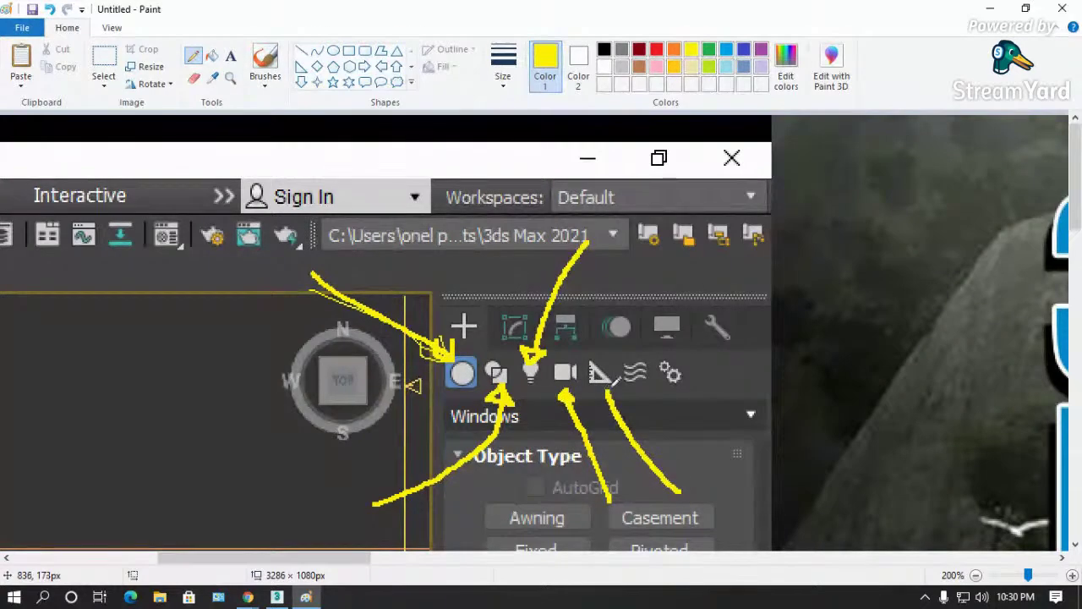
{"action": "key", "text": "alt+Tab"}
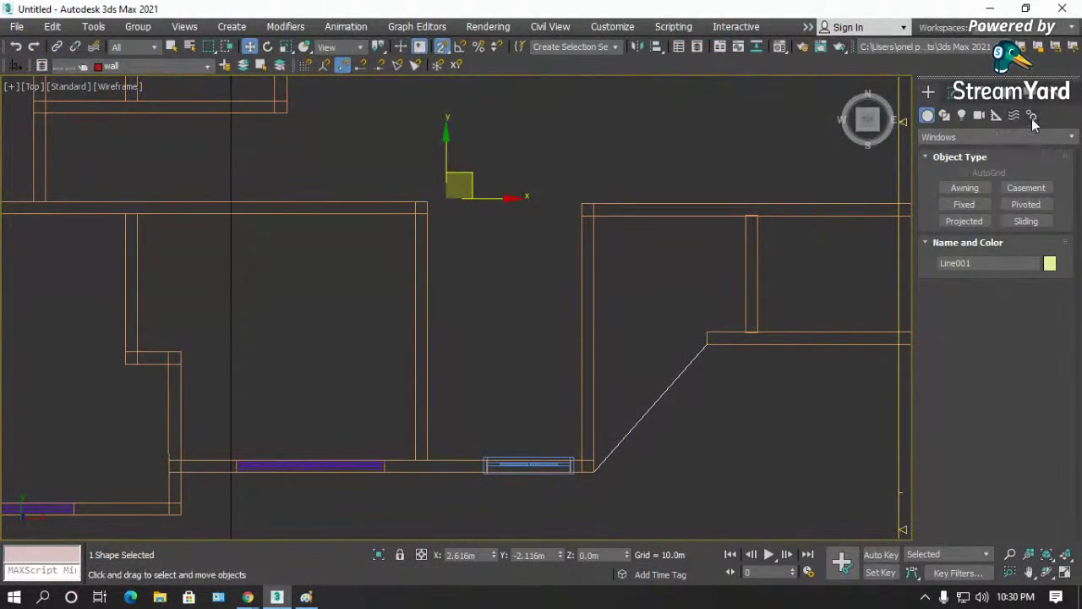
{"action": "left_click", "coordinate": [990, 9]}
{"action": "left_click_drag", "start_coordinate": [743, 491], "coordinate": [647, 380]}
{"action": "mouse_move", "coordinate": [737, 282]}
{"action": "left_mouse_down"}
{"action": "mouse_move", "coordinate": [681, 348]}
{"action": "mouse_move", "coordinate": [676, 337]}
{"action": "mouse_move", "coordinate": [686, 355]}
{"action": "mouse_move", "coordinate": [657, 332]}
{"action": "left_mouse_up"}
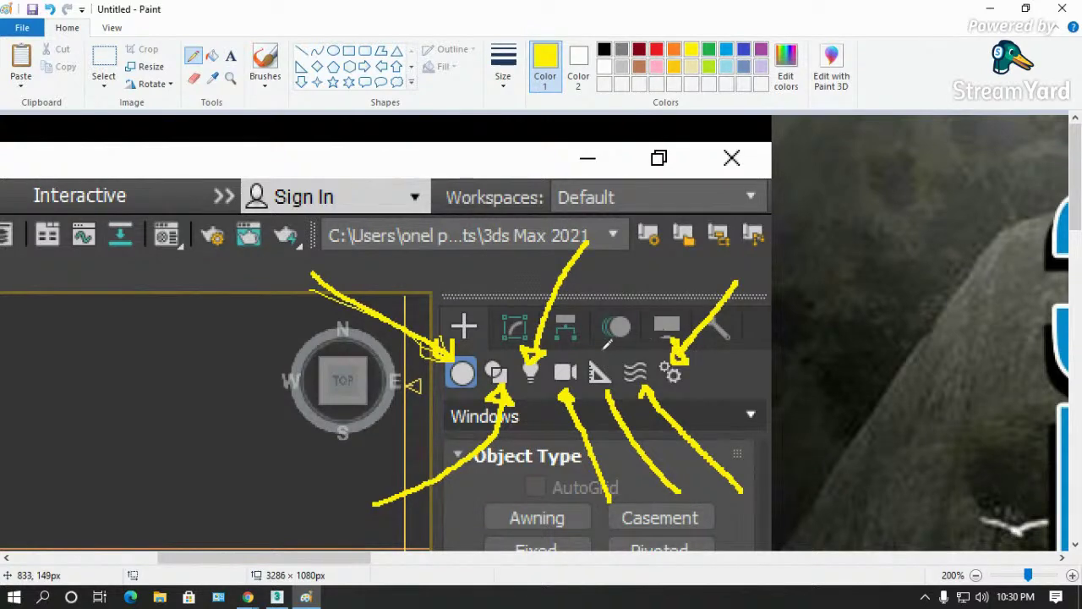
{"action": "key", "text": "ctrl+z"}
{"action": "key", "text": "ctrl+z"}
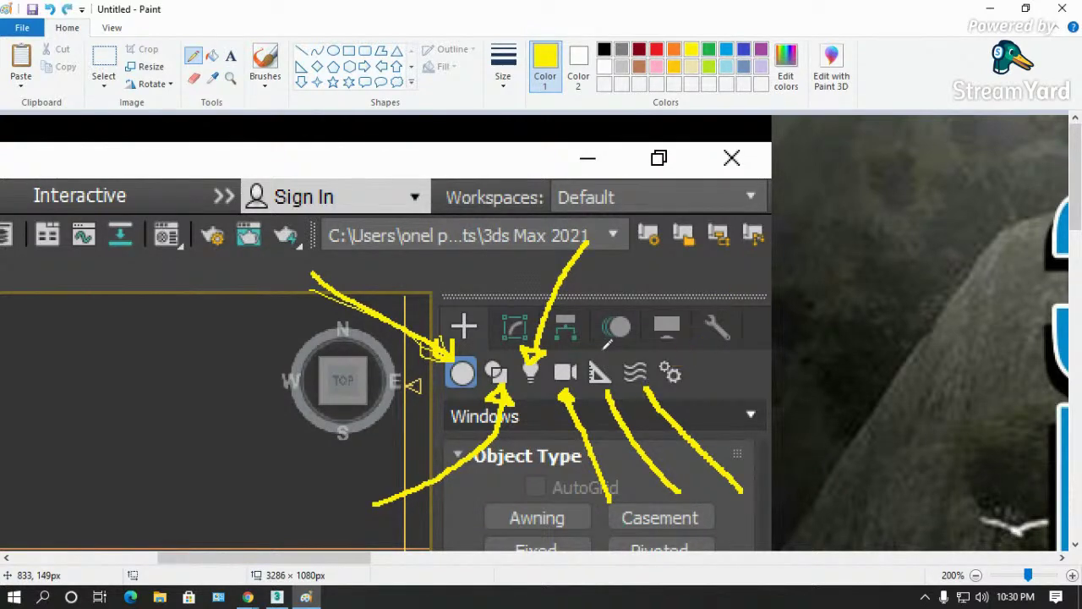
{"action": "key", "text": "ctrl+z"}
{"action": "key", "text": "ctrl+z"}
{"action": "key", "text": "ctrl+z"}
{"action": "key", "text": "ctrl+z"}
{"action": "key", "text": "ctrl+z"}
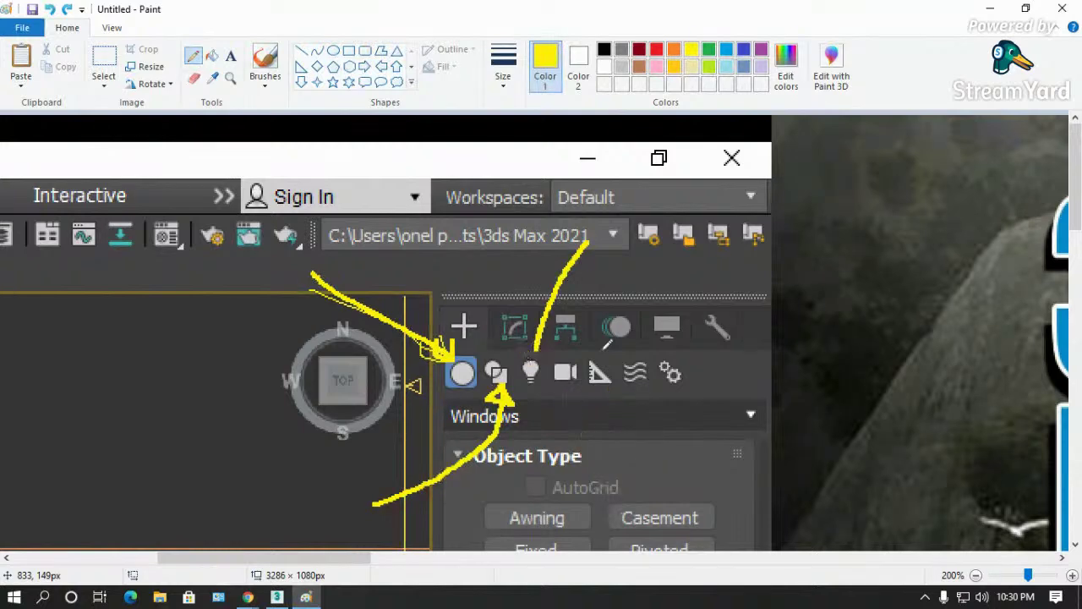
- Add yellow arrows pointing down at the Create and Modify icons
{"action": "left_click_drag", "start_coordinate": [433, 213], "coordinate": [470, 304]}
{"action": "mouse_move", "coordinate": [482, 267]}
{"action": "left_mouse_down"}
{"action": "mouse_move", "coordinate": [472, 306]}
{"action": "mouse_move", "coordinate": [459, 301]}
{"action": "left_mouse_up"}
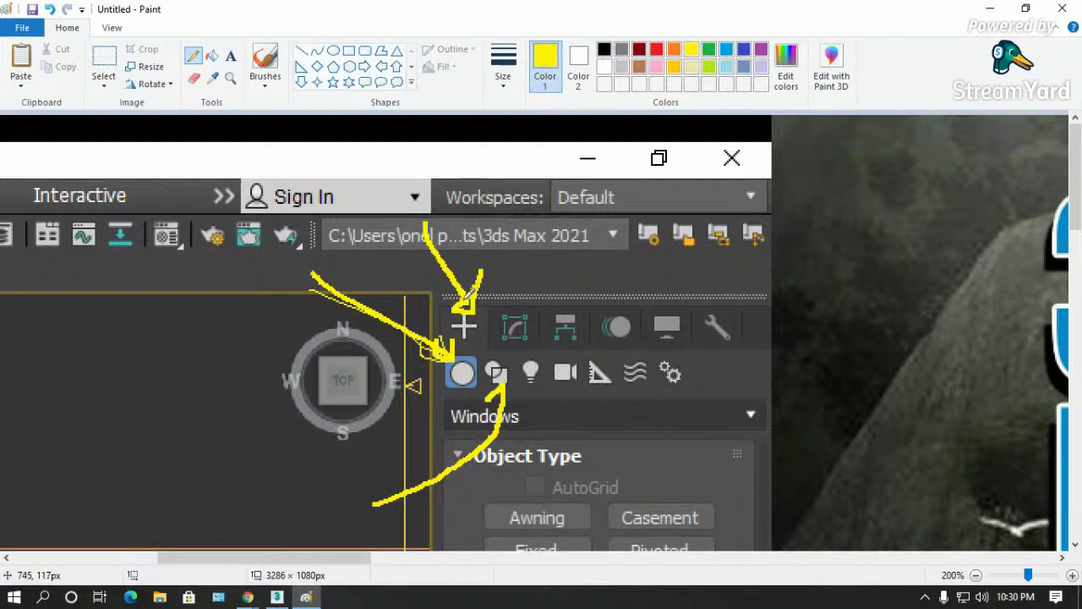
{"action": "mouse_move", "coordinate": [441, 349]}
{"action": "left_mouse_down"}
{"action": "mouse_move", "coordinate": [535, 401]}
{"action": "mouse_move", "coordinate": [680, 387]}
{"action": "mouse_move", "coordinate": [689, 348]}
{"action": "mouse_move", "coordinate": [571, 339]}
{"action": "mouse_move", "coordinate": [446, 349]}
{"action": "left_mouse_up"}
{"action": "key", "text": "ctrl+z"}
{"action": "key", "text": "ctrl+z"}
{"action": "key", "text": "ctrl+z"}
{"action": "key", "text": "ctrl+z"}
{"action": "key", "text": "ctrl+z"}
{"action": "key", "text": "ctrl+z"}
{"action": "mouse_move", "coordinate": [573, 246]}
{"action": "left_mouse_down"}
{"action": "mouse_move", "coordinate": [526, 313]}
{"action": "mouse_move", "coordinate": [543, 311]}
{"action": "left_mouse_up"}
- Back in 3ds Max, browse Line001's Modifier List without adding one, then reselect the outline
{"action": "left_click", "coordinate": [276, 595]}
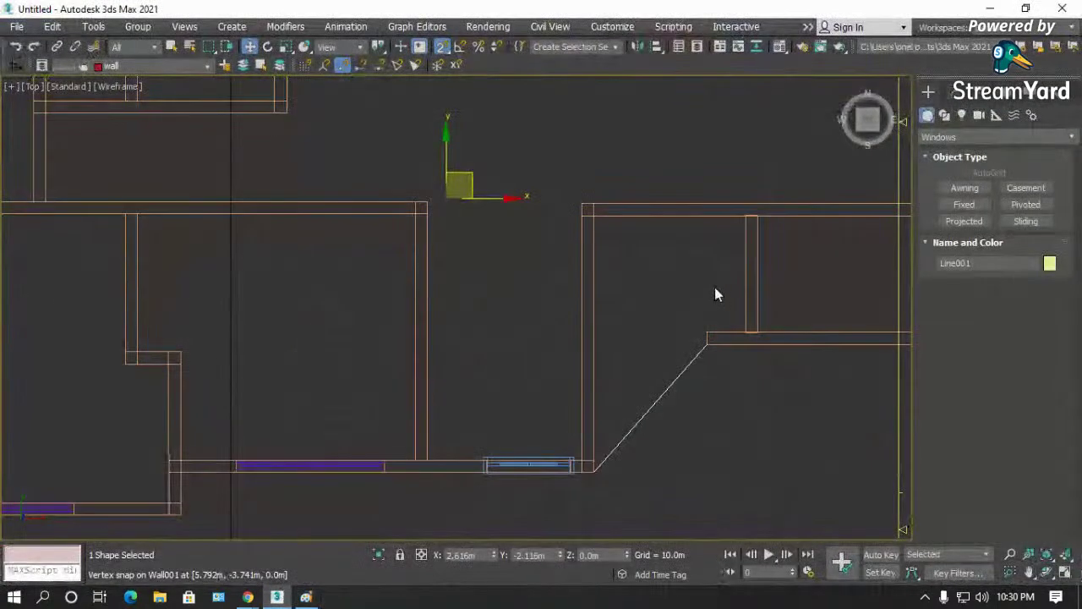
{"action": "left_click", "coordinate": [950, 93]}
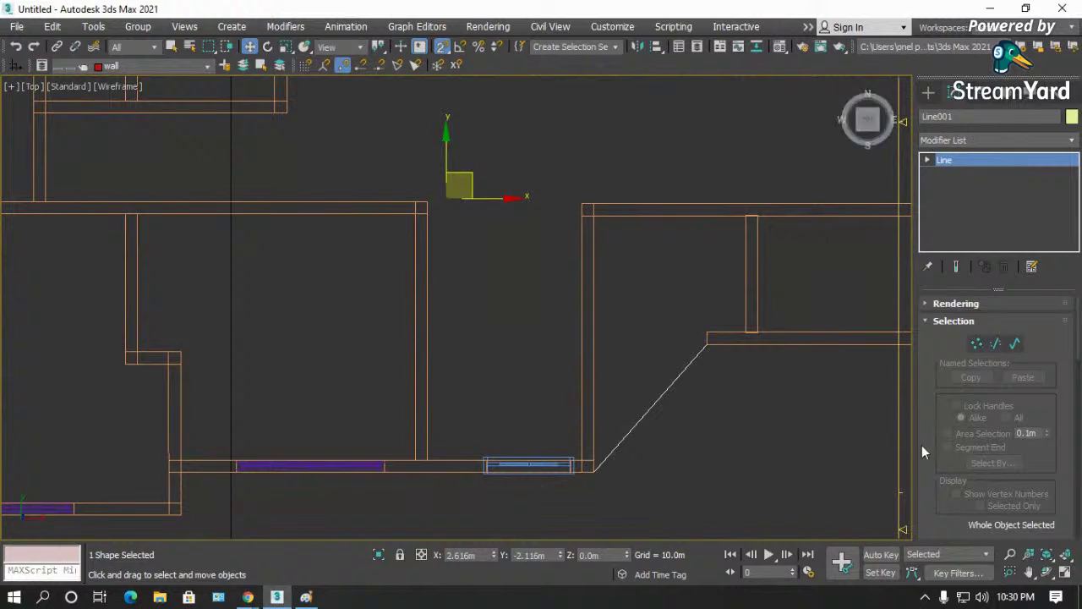
{"action": "left_click", "coordinate": [949, 141]}
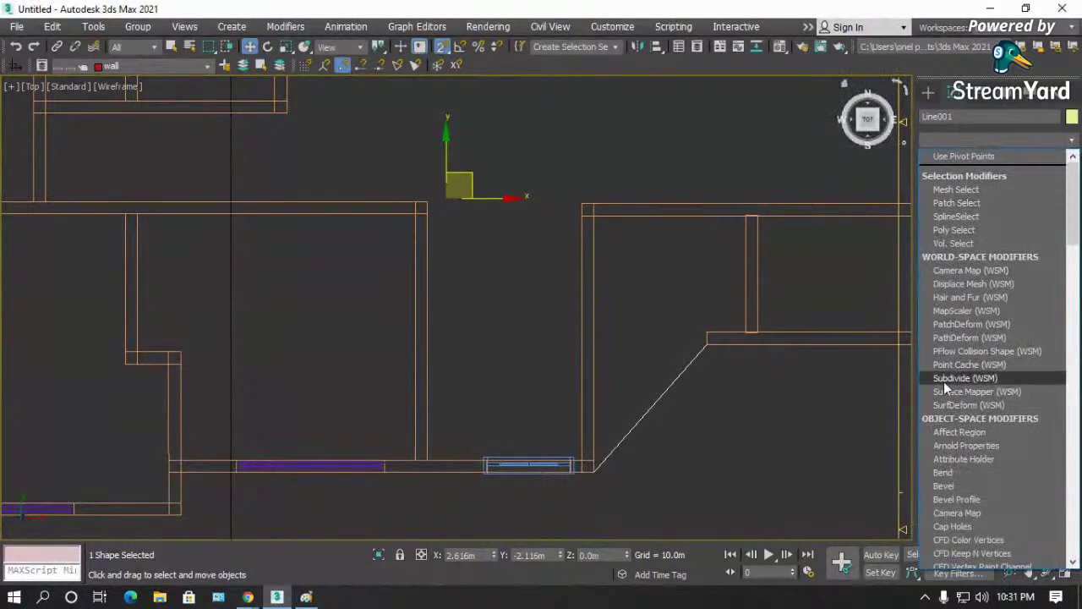
{"action": "scroll", "coordinate": [945, 390], "scroll_direction": "down", "scroll_amount": 3}
{"action": "scroll", "coordinate": [945, 389], "scroll_direction": "down", "scroll_amount": 9}
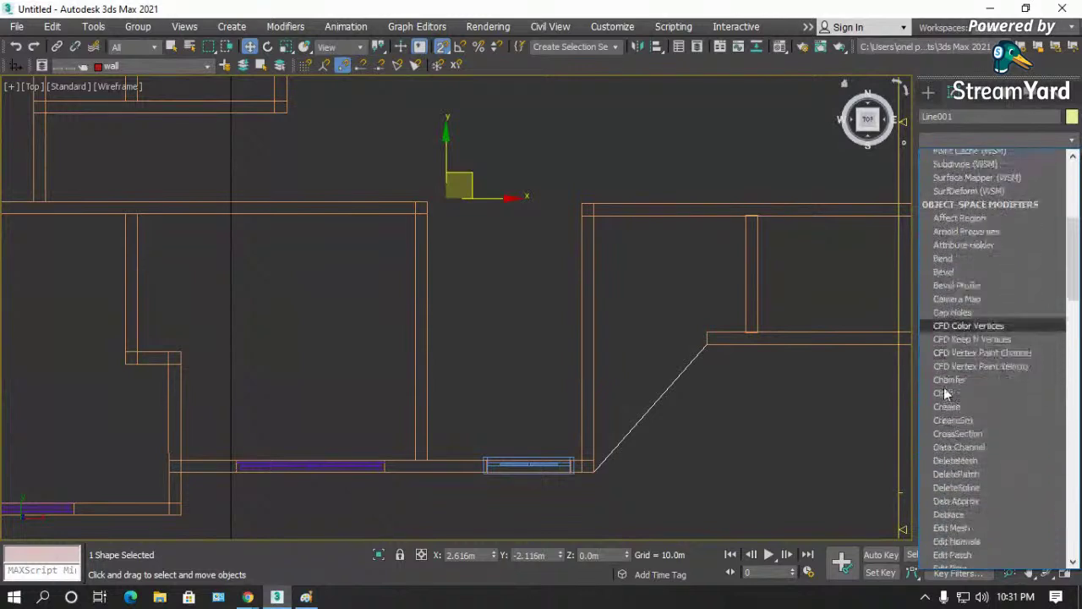
{"action": "scroll", "coordinate": [949, 412], "scroll_direction": "down", "scroll_amount": 12}
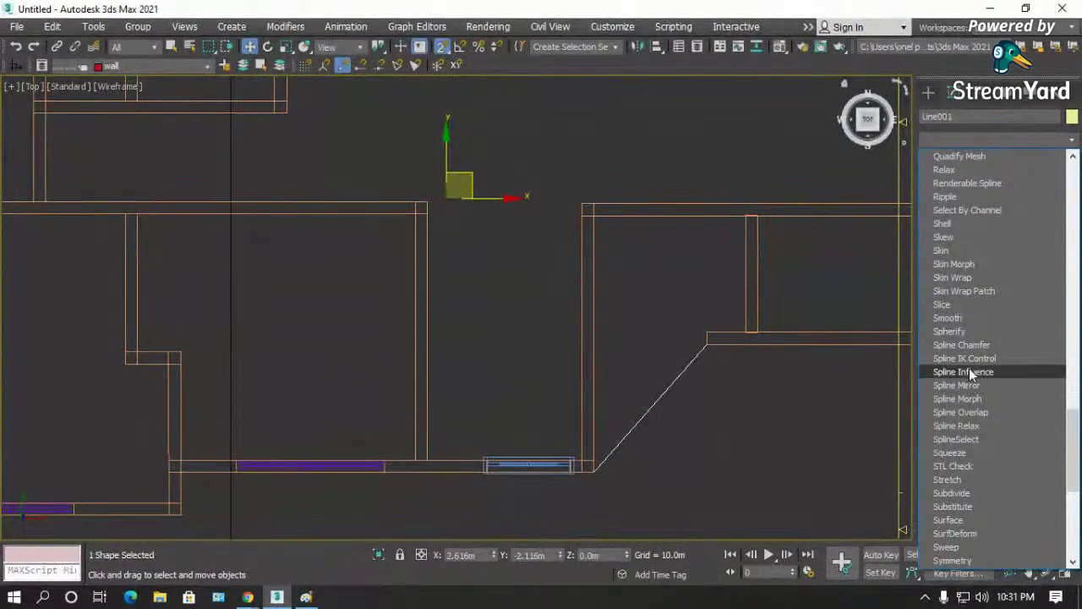
{"action": "left_click", "coordinate": [676, 434]}
{"action": "left_click", "coordinate": [665, 393]}
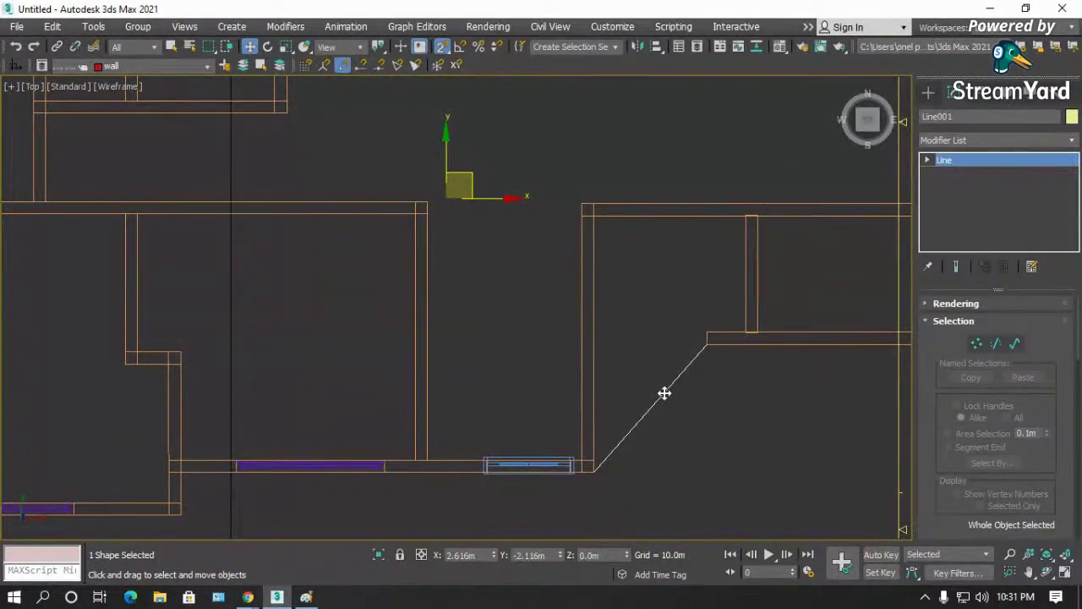
{"action": "left_click", "coordinate": [729, 437]}
{"action": "left_click", "coordinate": [675, 376]}
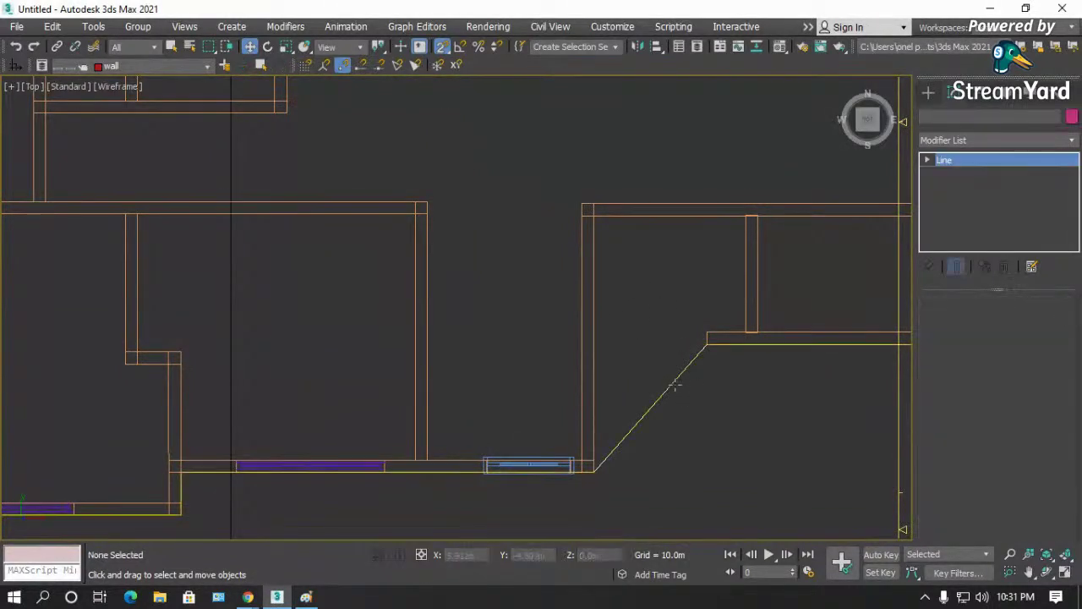
- Expand Line001's stack and try its Vertex, Segment and Spline sub-object levels
{"action": "left_click", "coordinate": [928, 93]}
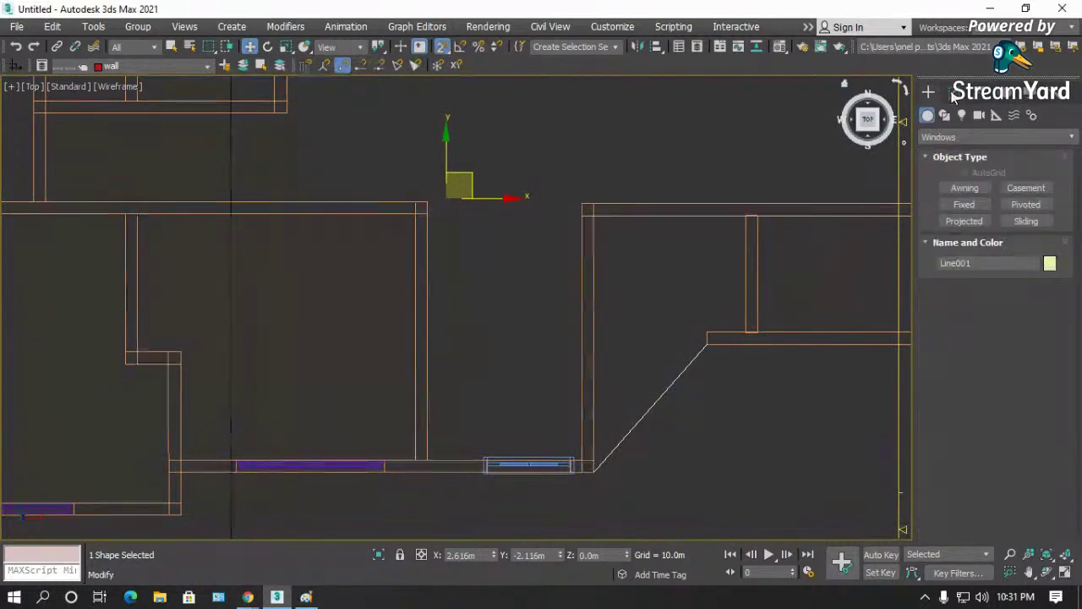
{"action": "left_click", "coordinate": [948, 93]}
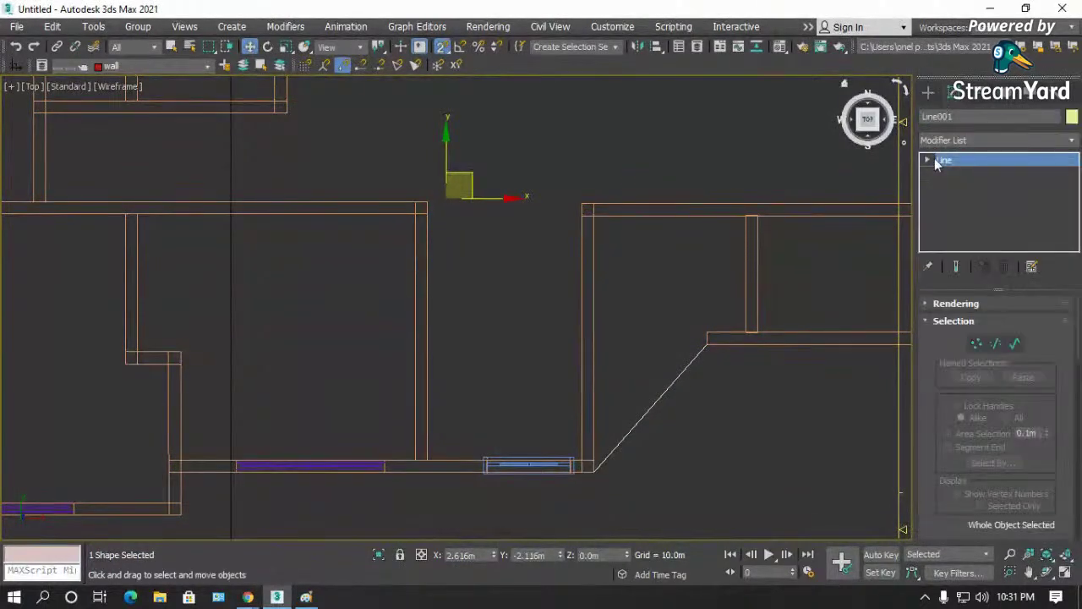
{"action": "left_click", "coordinate": [937, 192]}
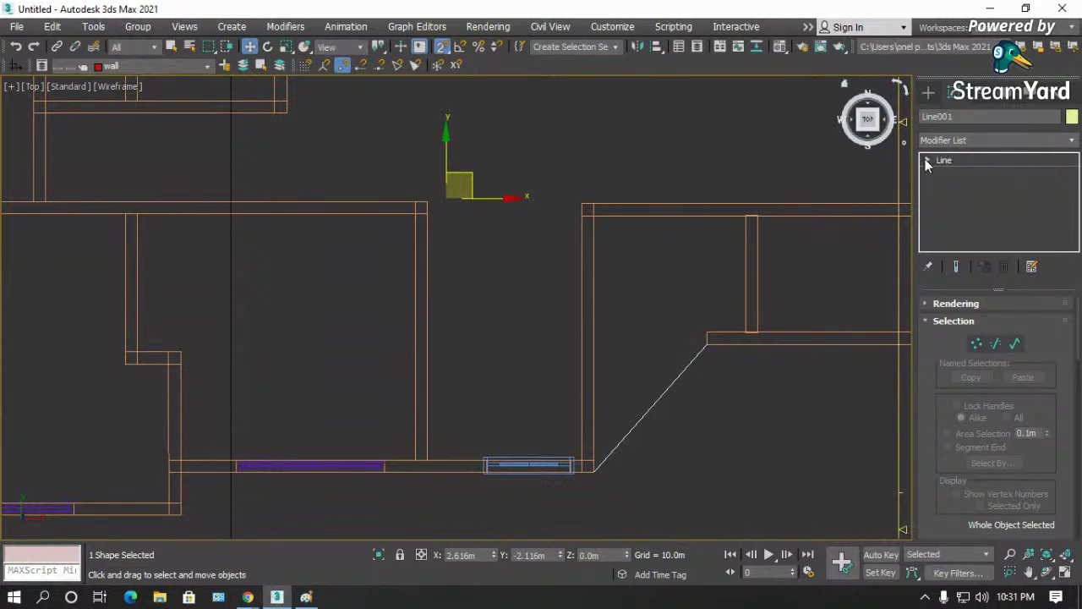
{"action": "left_click", "coordinate": [928, 161]}
{"action": "left_click", "coordinate": [956, 173]}
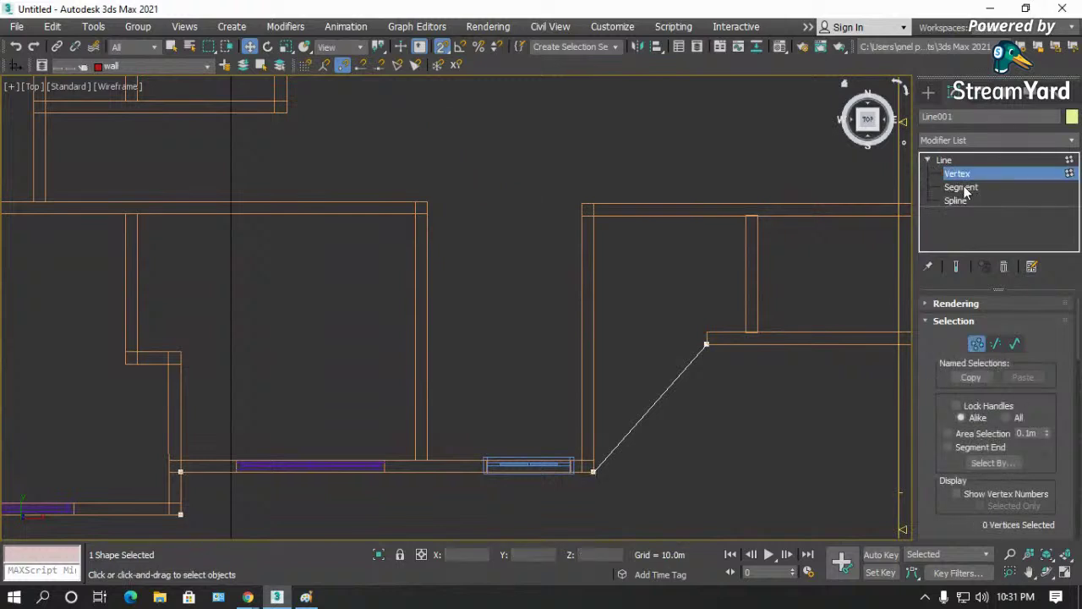
{"action": "left_click", "coordinate": [961, 187]}
{"action": "left_click", "coordinate": [963, 199]}
{"action": "left_click", "coordinate": [964, 175]}
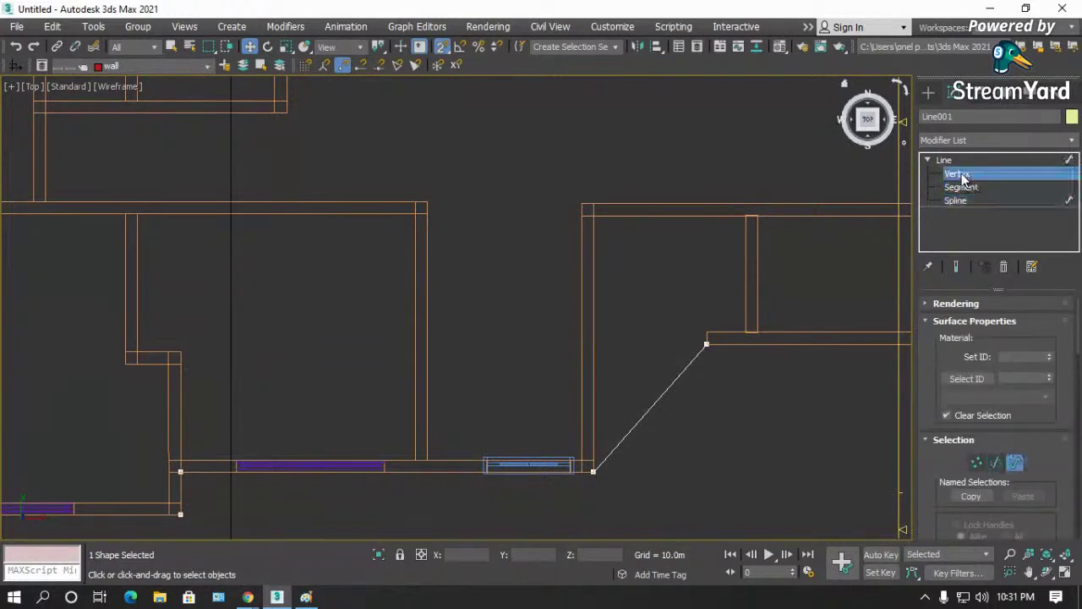
- Select the diagonal corner vertex, then the diagonal, bottom and bottom-left outline segments
{"action": "left_click", "coordinate": [706, 346]}
{"action": "scroll", "coordinate": [707, 367], "scroll_direction": "up", "scroll_amount": 3}
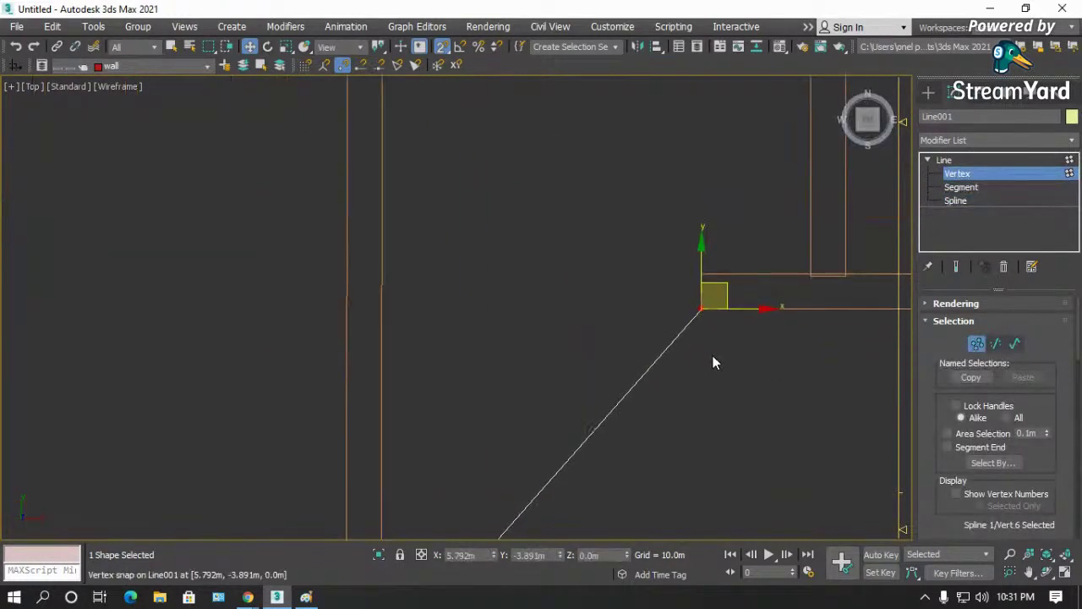
{"action": "left_click", "coordinate": [962, 187]}
{"action": "scroll", "coordinate": [660, 290], "scroll_direction": "down", "scroll_amount": 4}
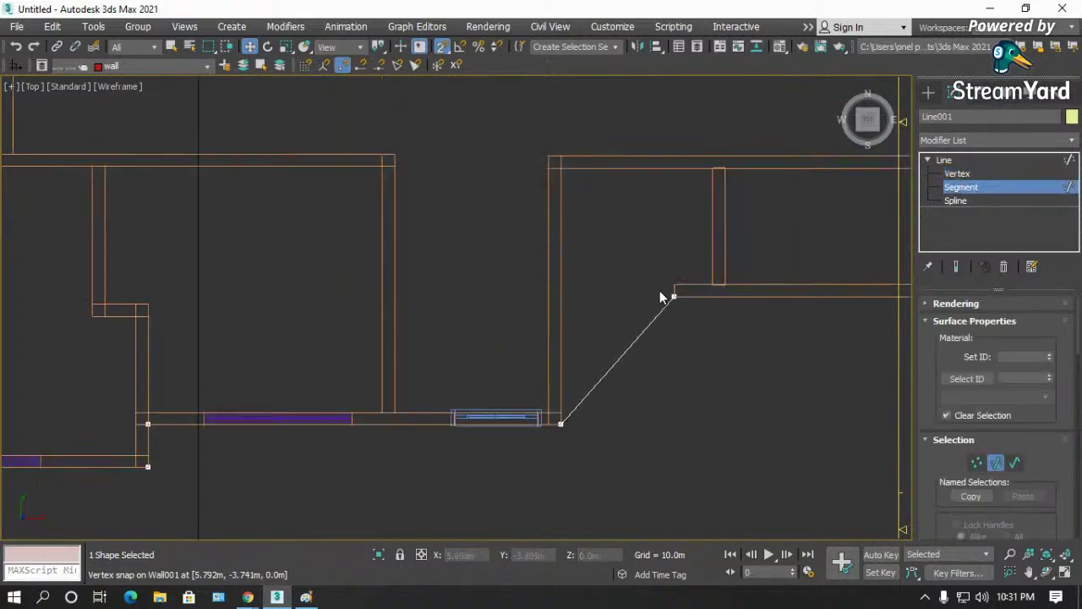
{"action": "left_click", "coordinate": [606, 374]}
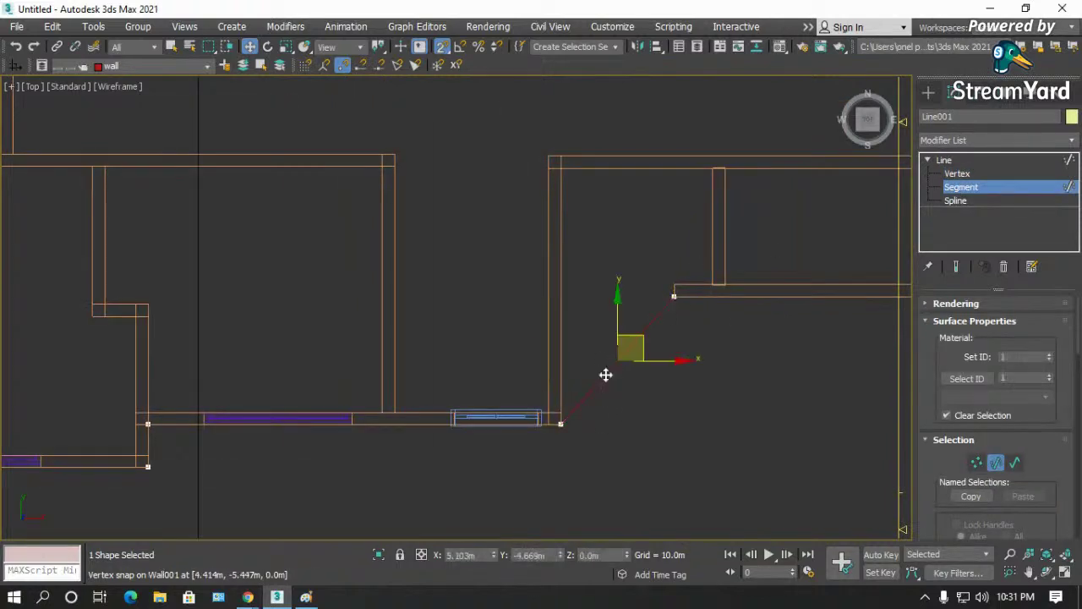
{"action": "left_click", "coordinate": [421, 425]}
{"action": "middle_click_drag", "start_coordinate": [598, 356], "coordinate": [863, 288]}
{"action": "left_click", "coordinate": [327, 398]}
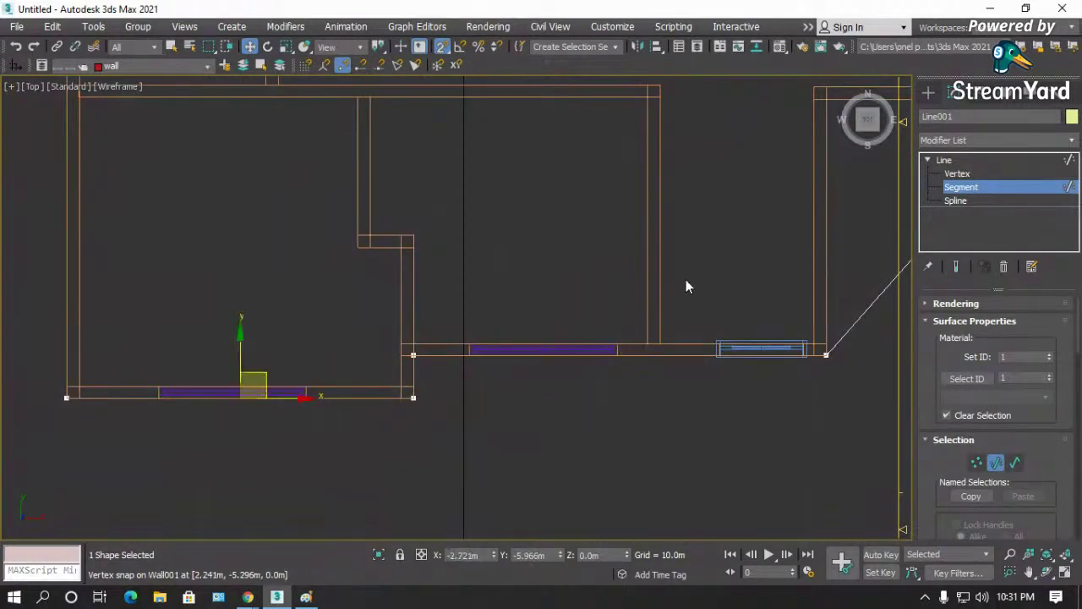
- At Spline level, region-select the whole floor outline and nudge it up and right
{"action": "scroll", "coordinate": [523, 332], "scroll_direction": "down", "scroll_amount": 4}
{"action": "left_click", "coordinate": [956, 201]}
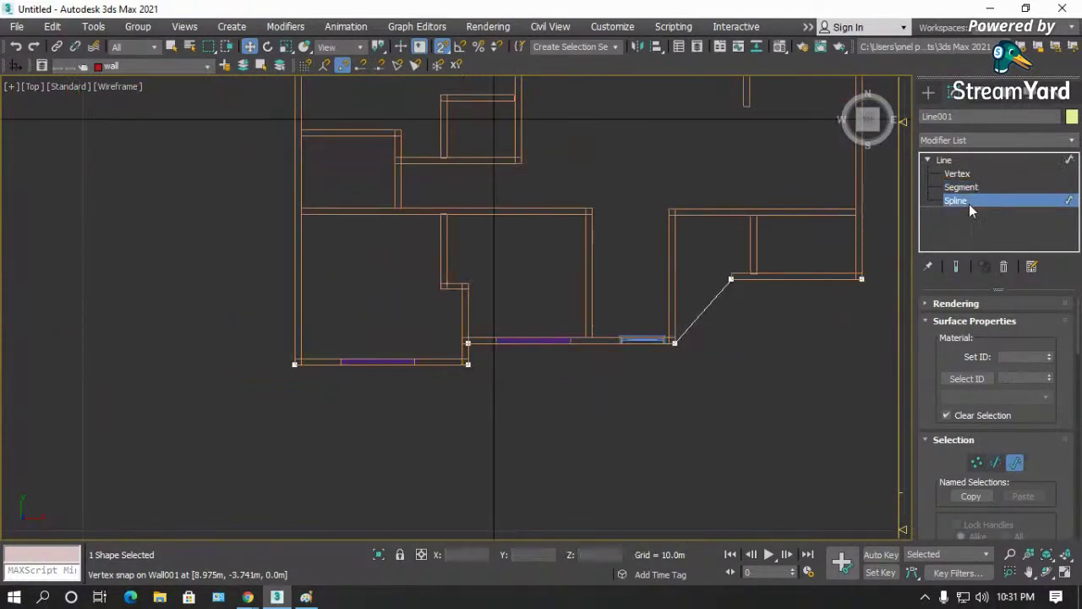
{"action": "scroll", "coordinate": [632, 312], "scroll_direction": "down", "scroll_amount": 2}
{"action": "scroll", "coordinate": [566, 438], "scroll_direction": "down", "scroll_amount": 3}
{"action": "left_click_drag", "start_coordinate": [380, 213], "coordinate": [715, 433]}
{"action": "scroll", "coordinate": [601, 385], "scroll_direction": "up", "scroll_amount": 3}
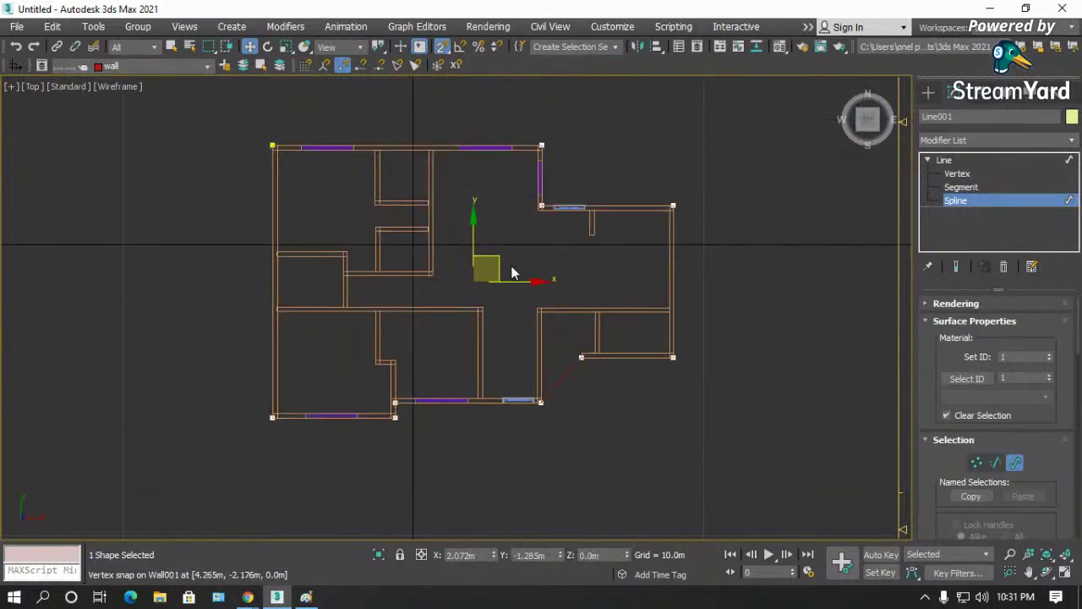
{"action": "left_click_drag", "start_coordinate": [500, 259], "coordinate": [612, 273]}
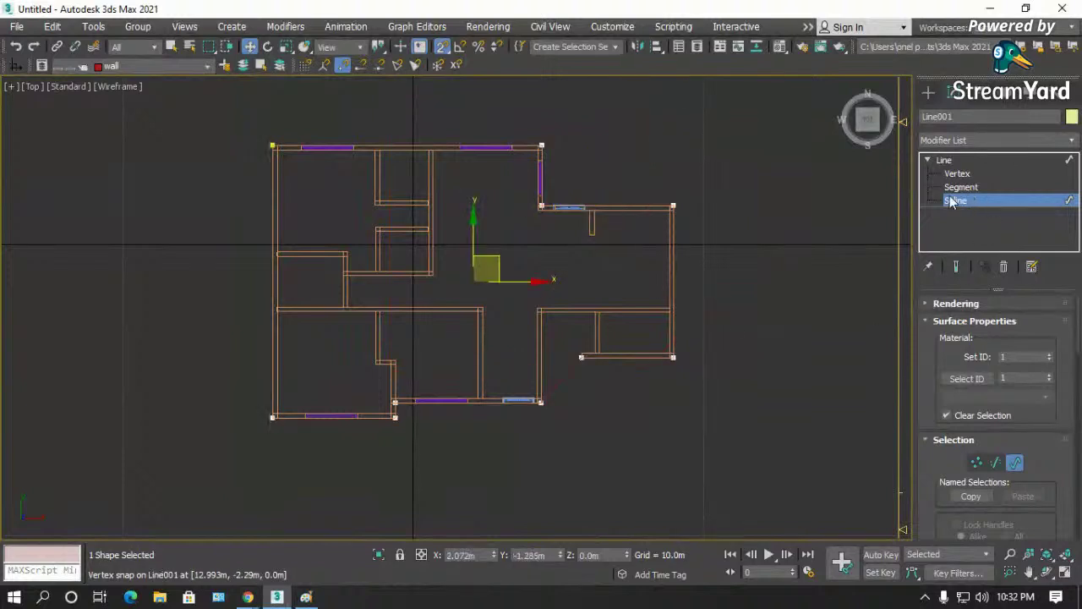
{"action": "left_click", "coordinate": [961, 187]}
{"action": "left_click_drag", "start_coordinate": [778, 236], "coordinate": [778, 312]}
{"action": "key", "text": "ctrl+z"}
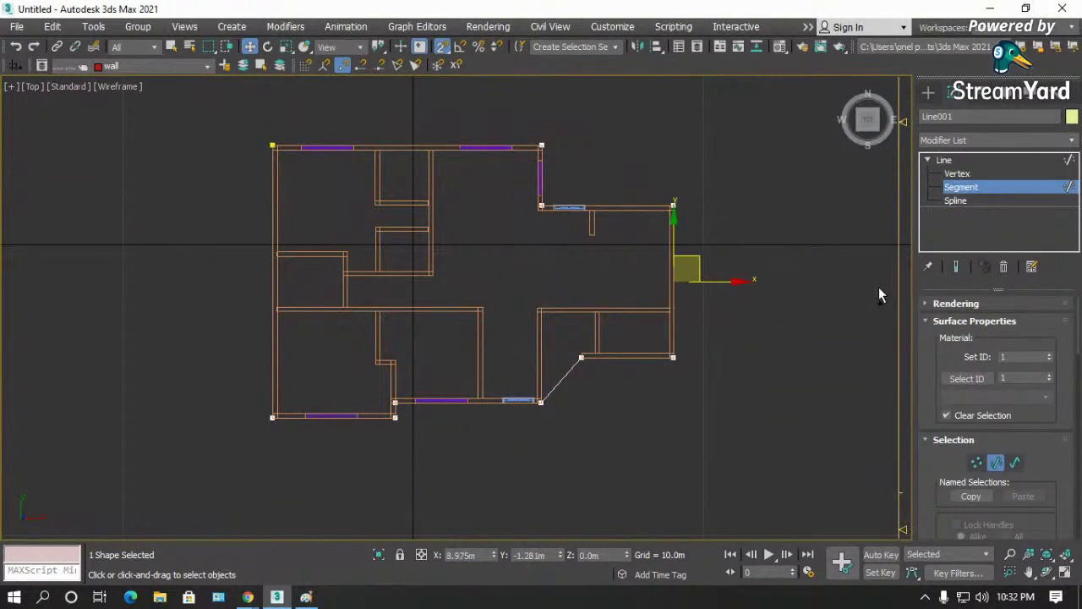
{"action": "left_click", "coordinate": [955, 173]}
{"action": "left_click", "coordinate": [674, 356]}
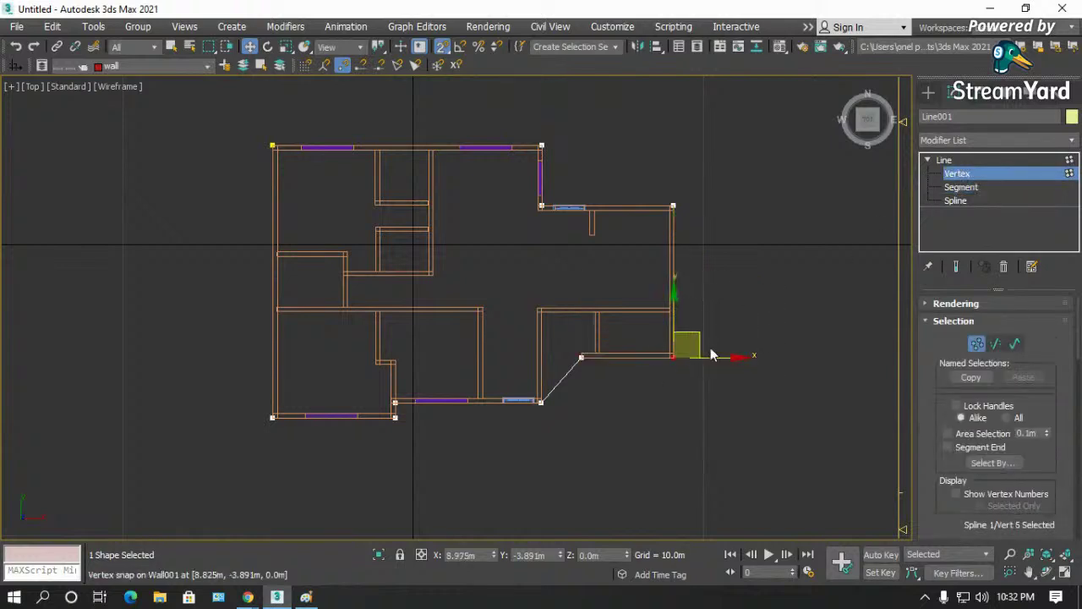
{"action": "left_click_drag", "start_coordinate": [700, 339], "coordinate": [723, 358]}
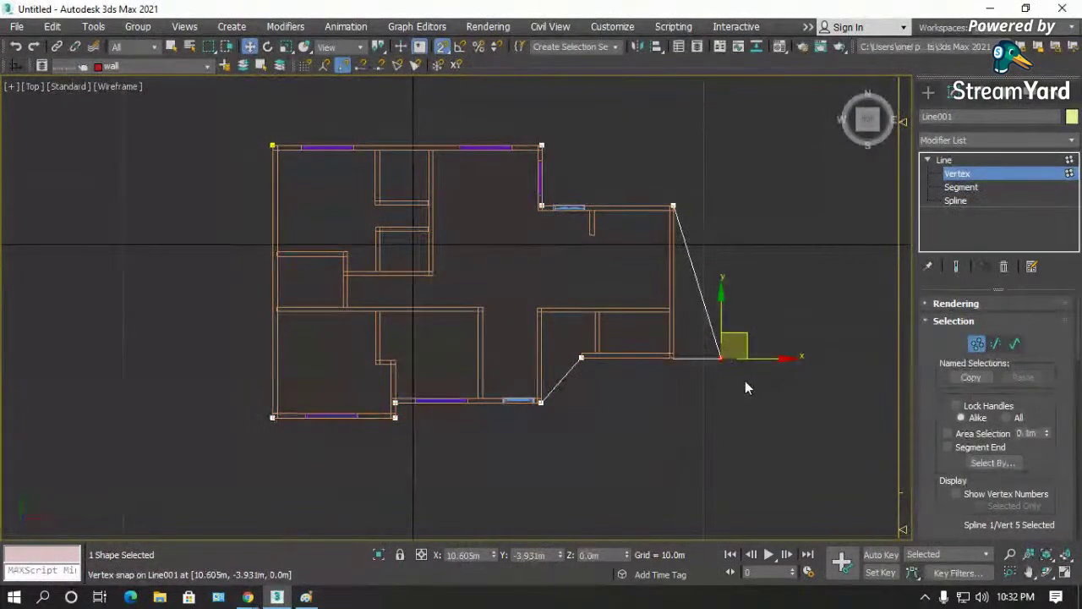
{"action": "scroll", "coordinate": [729, 375], "scroll_direction": "up", "scroll_amount": 4}
{"action": "key", "text": "ctrl+z"}
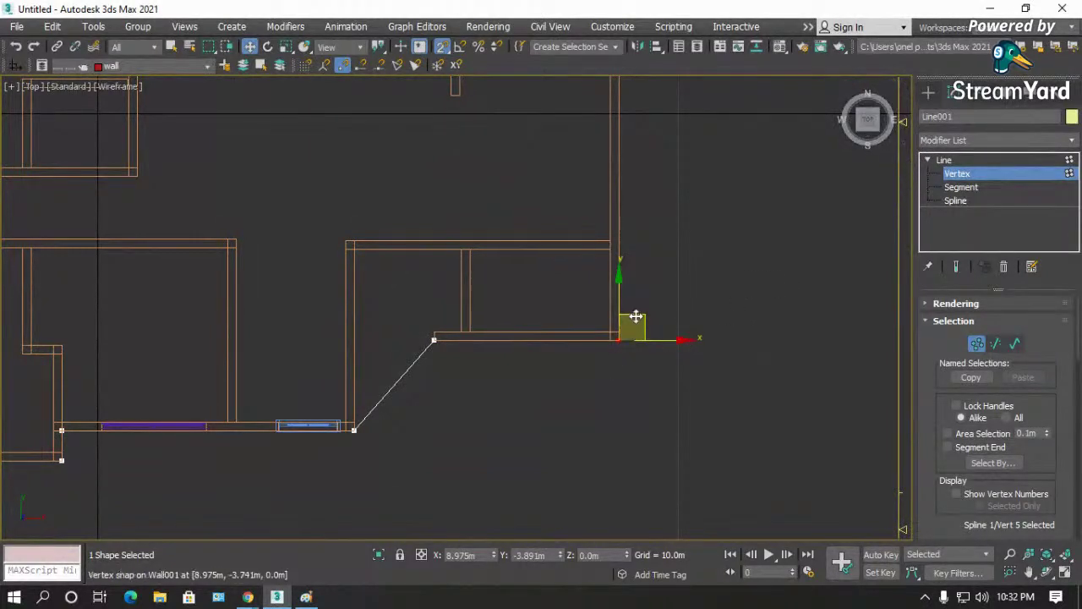
{"action": "left_click_drag", "start_coordinate": [649, 320], "coordinate": [685, 397]}
{"action": "right_click", "coordinate": [685, 397]}
{"action": "scroll", "coordinate": [353, 430], "scroll_direction": "up", "scroll_amount": 2}
{"action": "scroll", "coordinate": [352, 427], "scroll_direction": "up", "scroll_amount": 3}
{"action": "scroll", "coordinate": [433, 431], "scroll_direction": "down", "scroll_amount": 2}
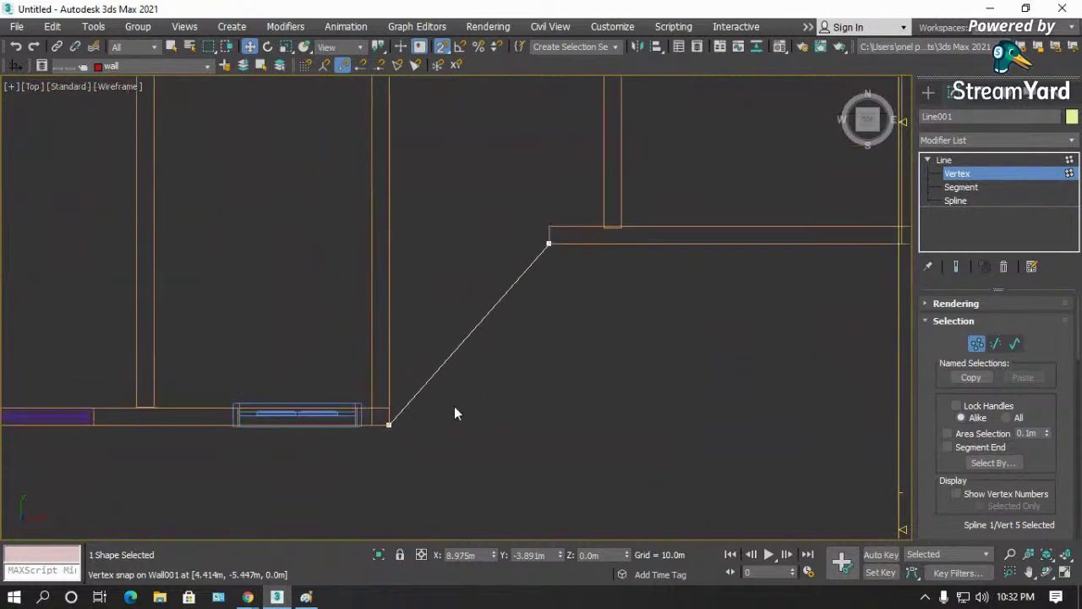
{"action": "left_click", "coordinate": [548, 245]}
{"action": "left_click", "coordinate": [388, 425]}
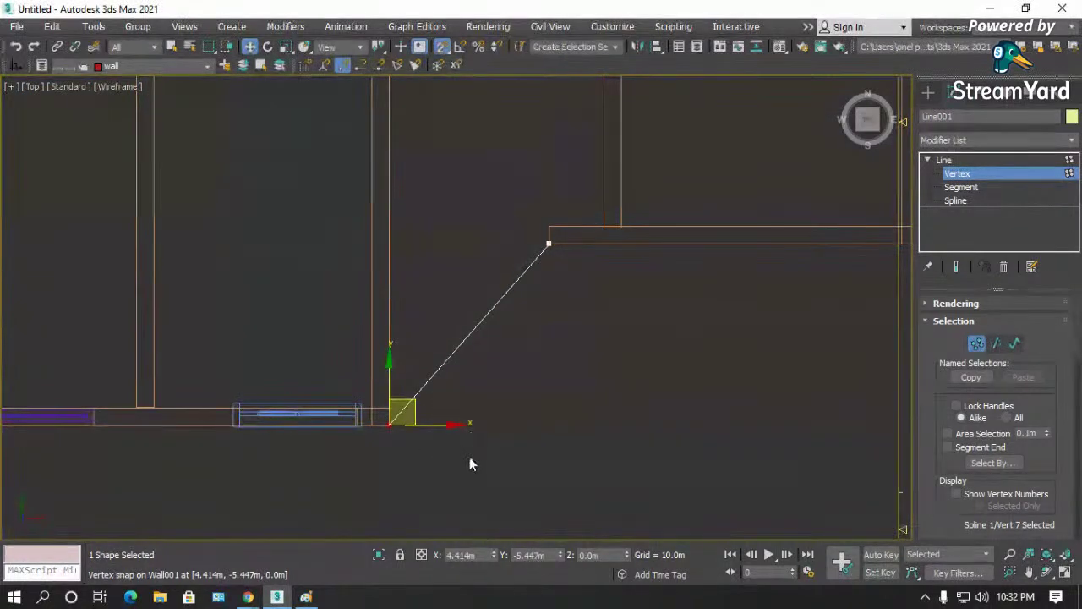
{"action": "left_click", "coordinate": [479, 555]}
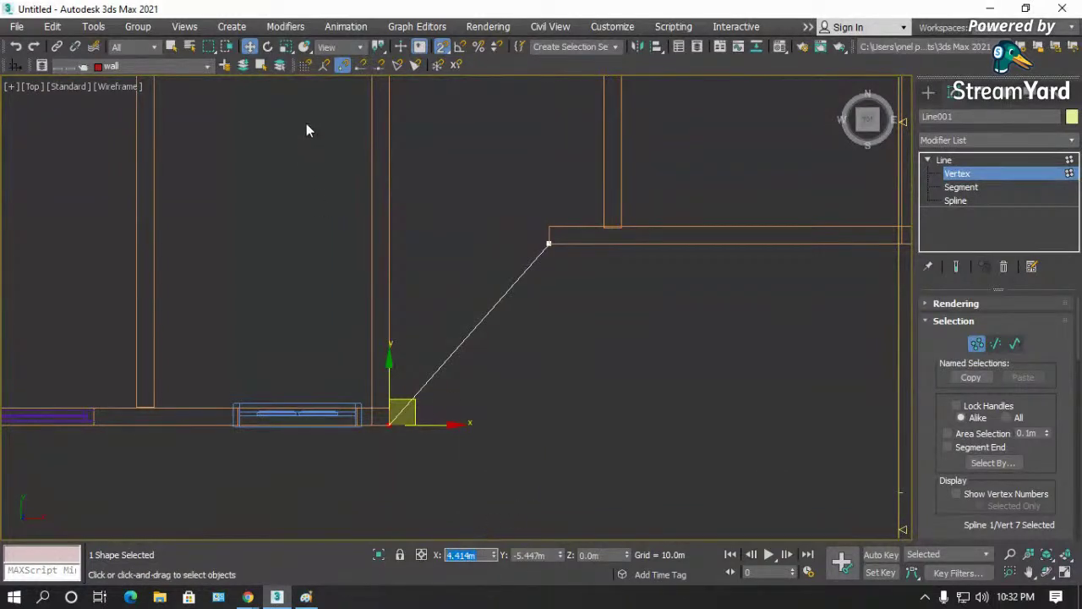
- Use Move Transform Type-In to set the upper diagonal vertex's Absolute X to 4.36
{"action": "right_click", "coordinate": [250, 48]}
{"action": "left_click_drag", "start_coordinate": [165, 355], "coordinate": [609, 382]}
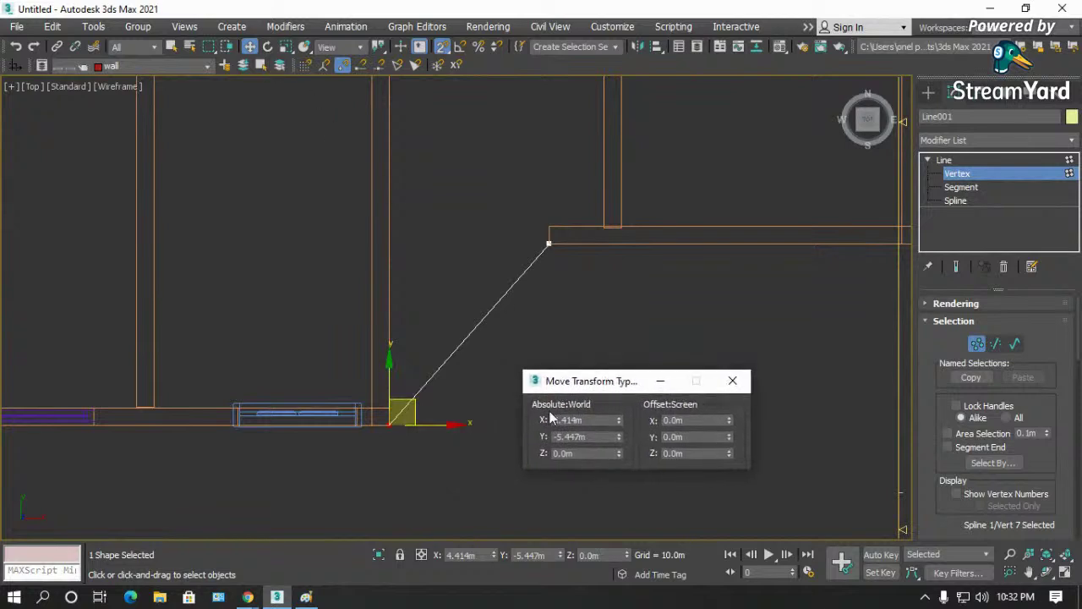
{"action": "left_click_drag", "start_coordinate": [592, 419], "coordinate": [527, 422]}
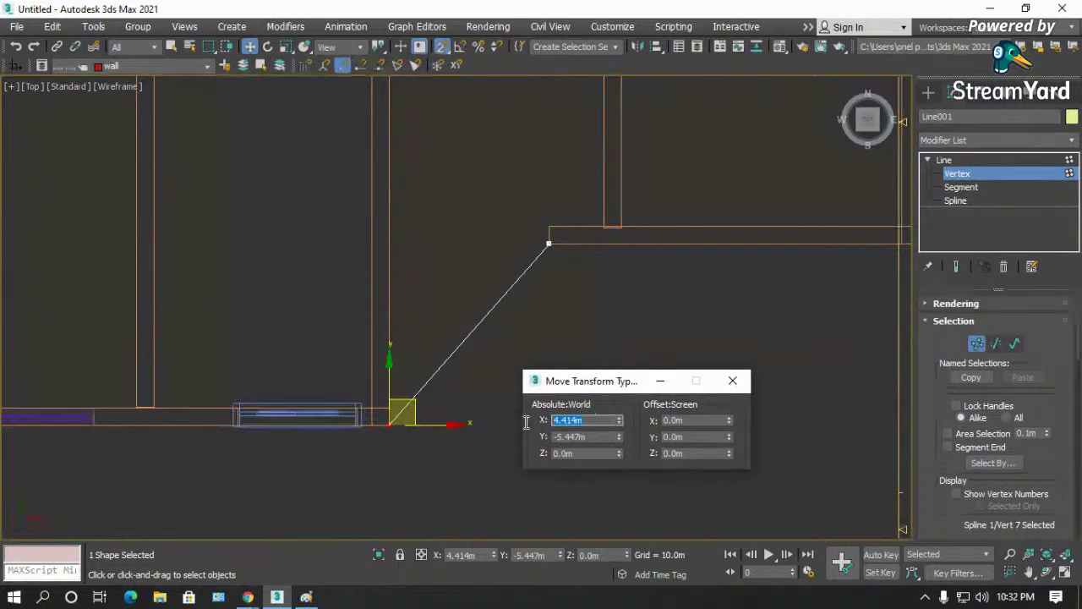
{"action": "left_click_drag", "start_coordinate": [575, 218], "coordinate": [524, 269]}
{"action": "left_click", "coordinate": [595, 420]}
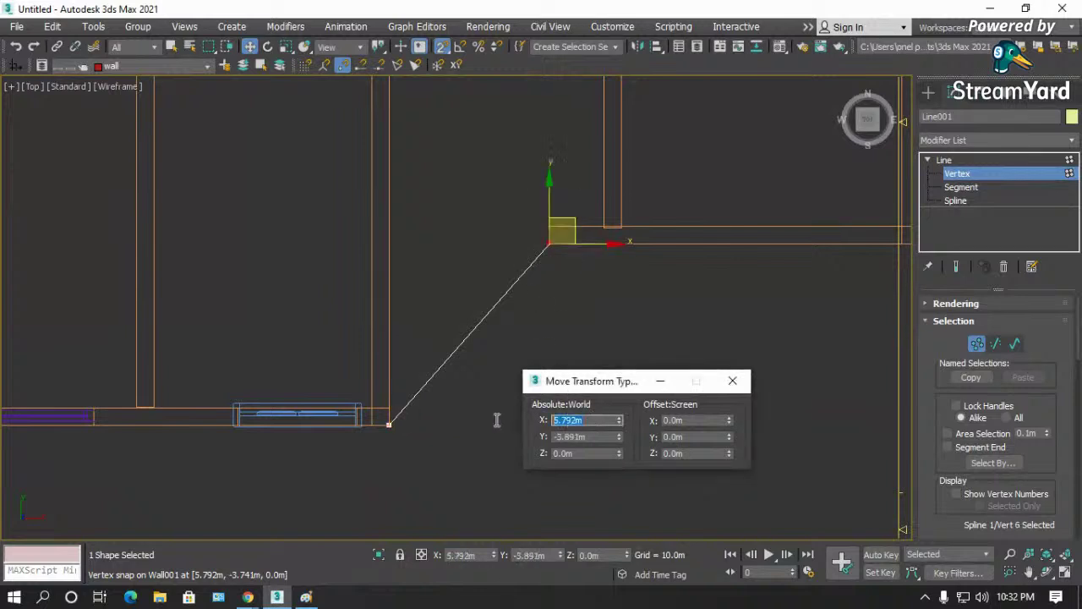
{"action": "type", "text": "4.36"}
{"action": "left_click", "coordinate": [689, 346]}
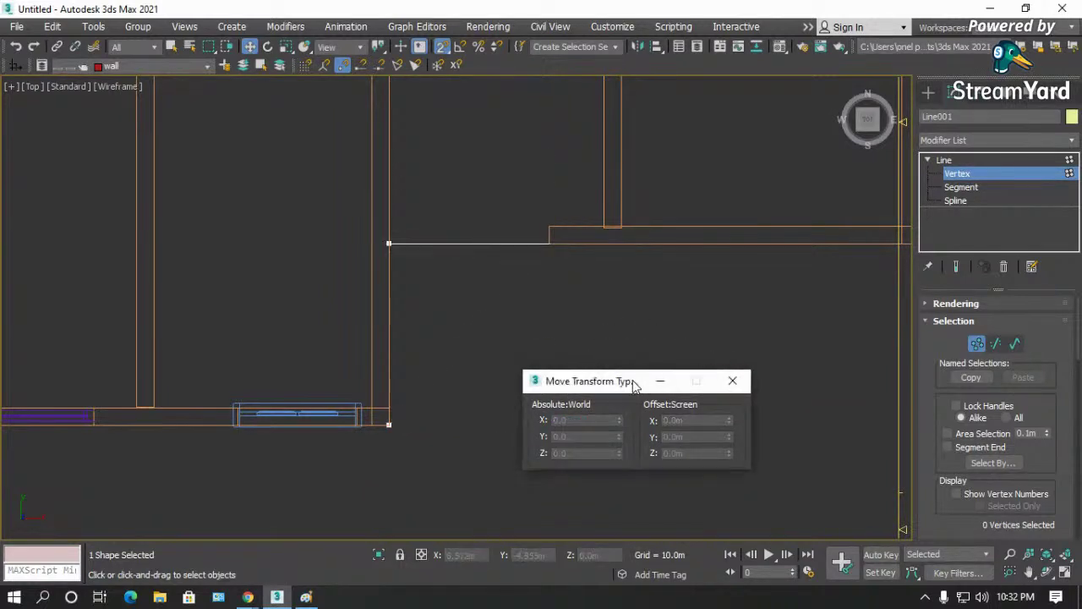
{"action": "left_click_drag", "start_coordinate": [636, 382], "coordinate": [744, 429]}
{"action": "scroll", "coordinate": [495, 380], "scroll_direction": "down", "scroll_amount": 6}
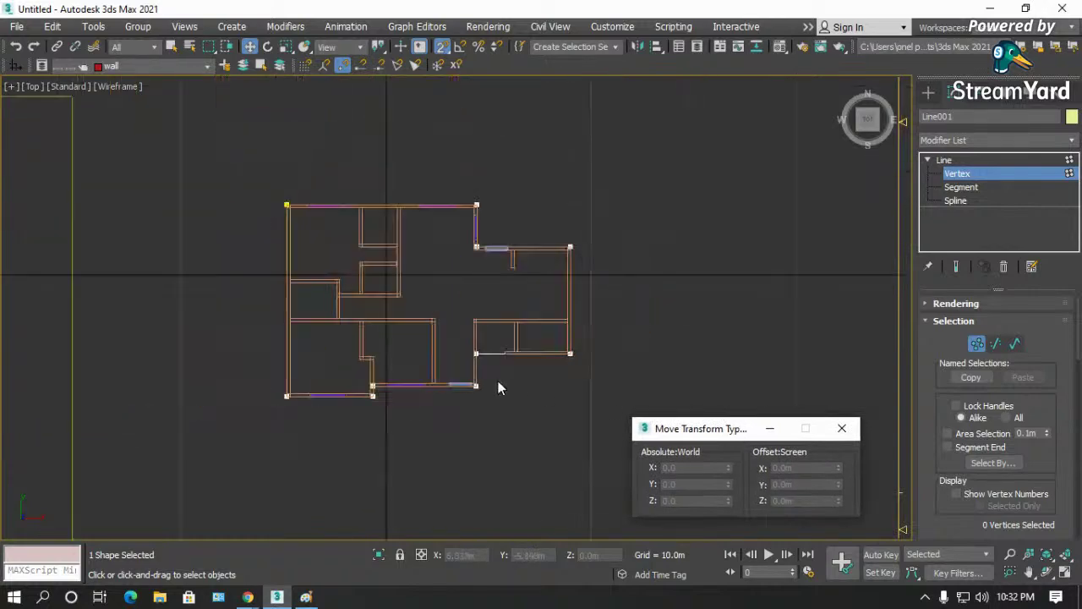
- Exit sub-object mode, orbit and zoom to a tilted 3-D view, and reselect Line001
{"action": "left_click", "coordinate": [954, 161]}
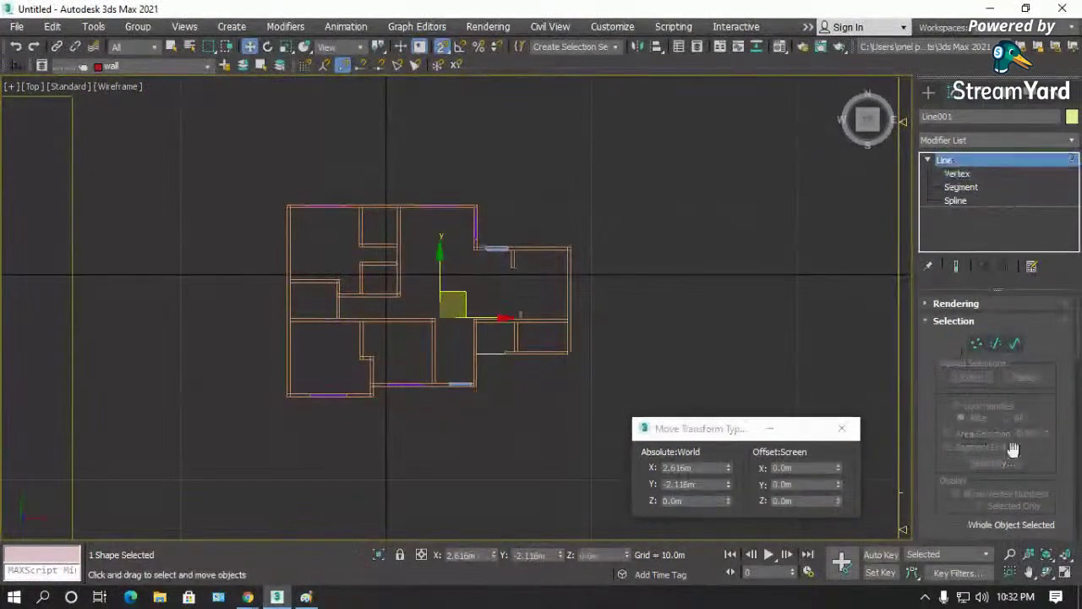
{"action": "left_click", "coordinate": [1047, 574]}
{"action": "left_click_drag", "start_coordinate": [495, 338], "coordinate": [441, 234]}
{"action": "scroll", "coordinate": [456, 321], "scroll_direction": "up", "scroll_amount": 6}
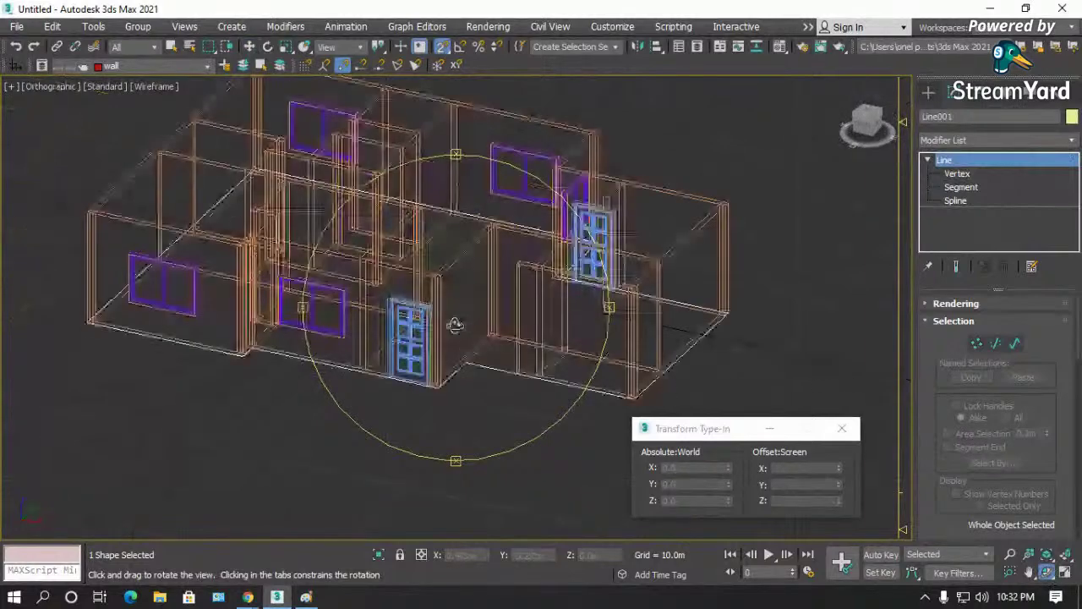
{"action": "key", "text": "w"}
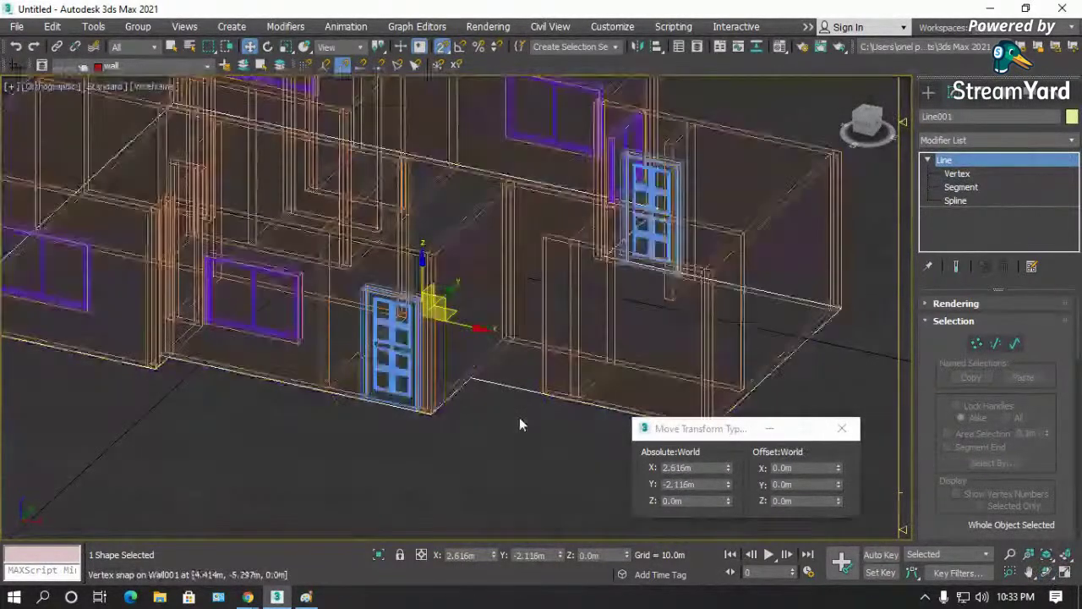
{"action": "left_click", "coordinate": [520, 418]}
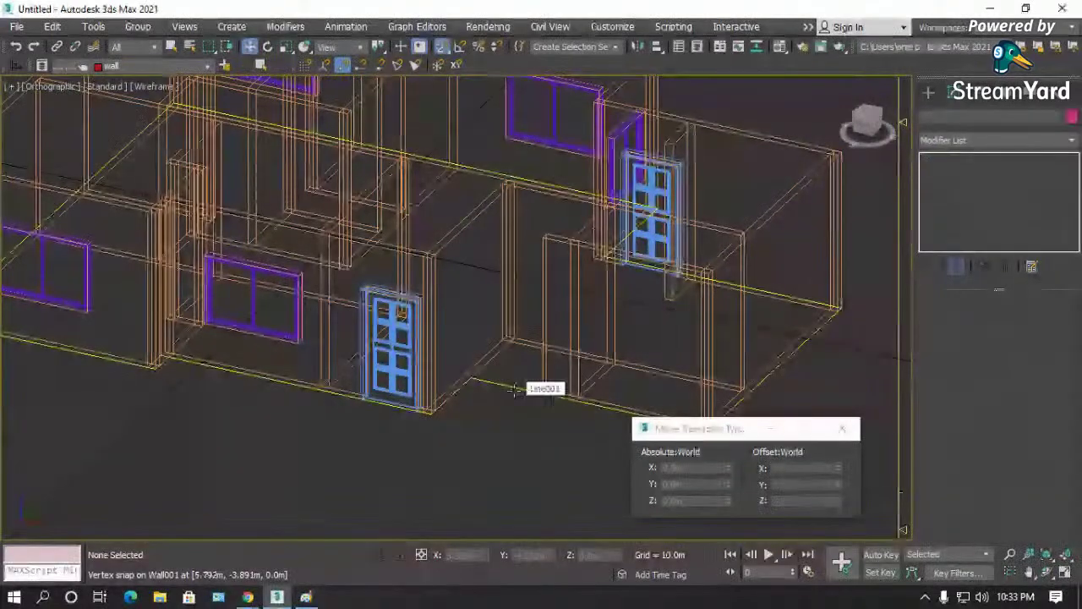
{"action": "left_click", "coordinate": [515, 389]}
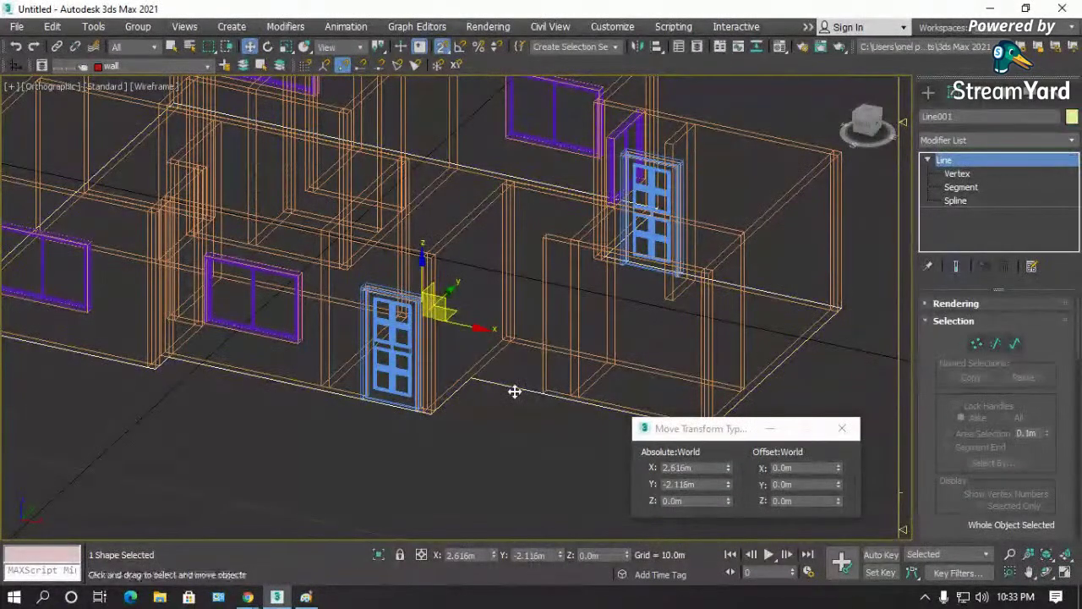
{"action": "right_click", "coordinate": [514, 391]}
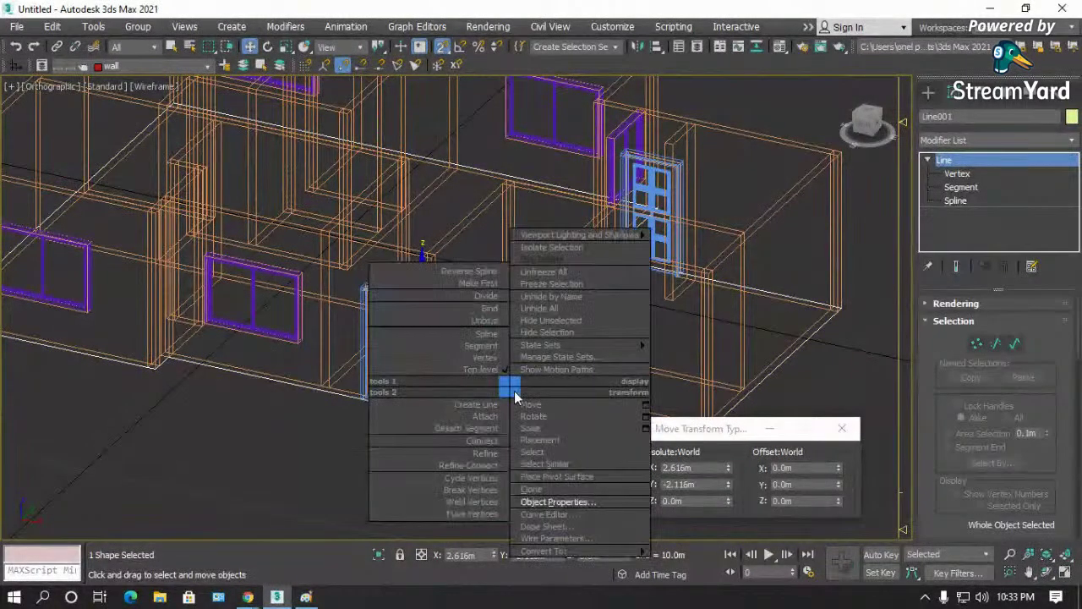
- Convert Line001 to Editable Poly and switch the viewport to shaded with edges
{"action": "mouse_move", "coordinate": [557, 550]}
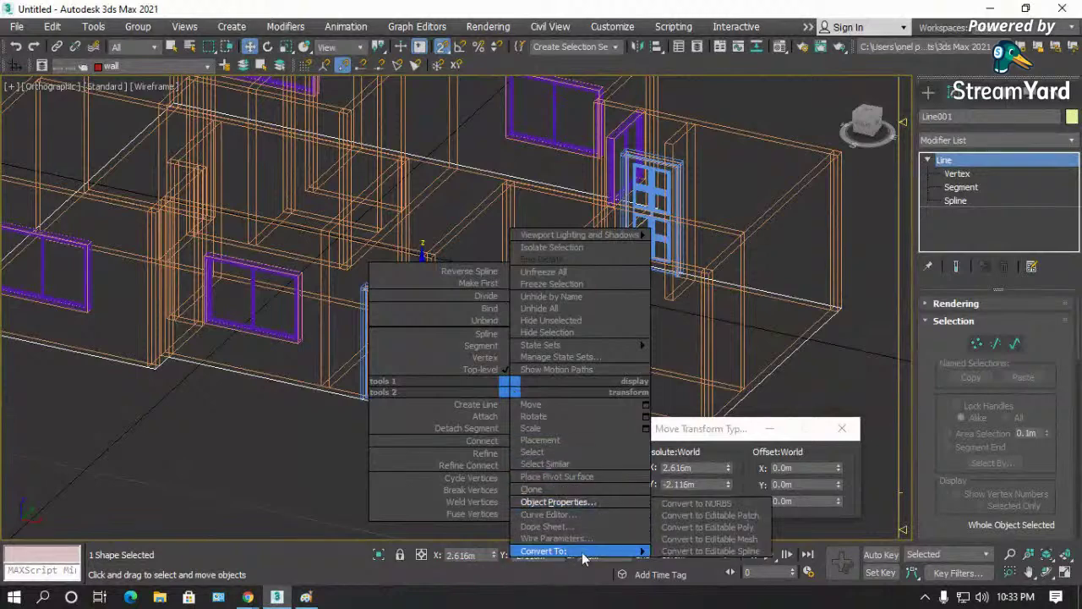
{"action": "left_click", "coordinate": [716, 526]}
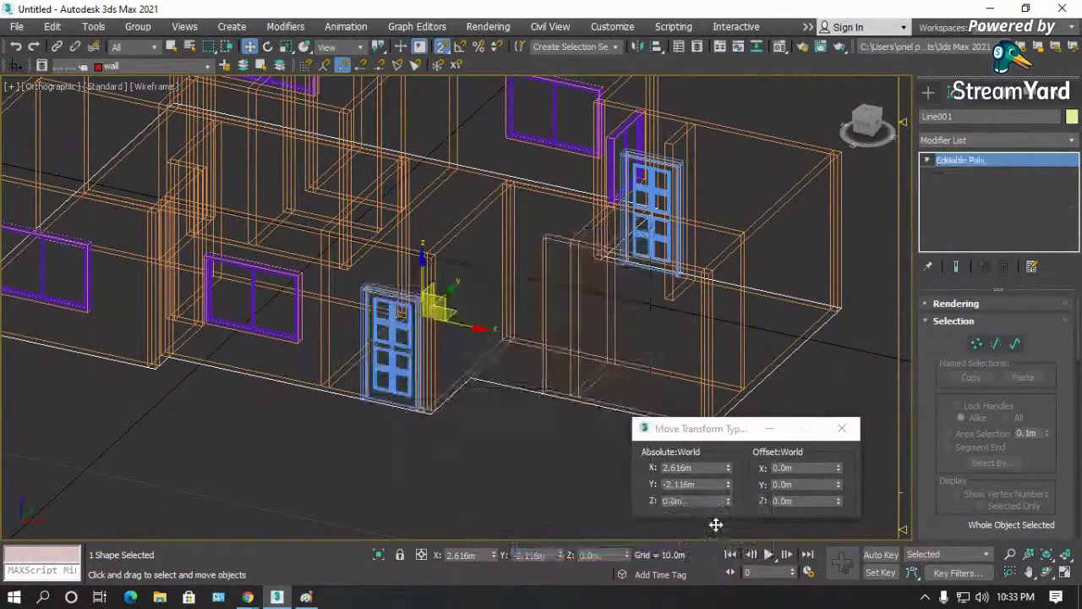
{"action": "left_click", "coordinate": [509, 456]}
{"action": "key", "text": "F3"}
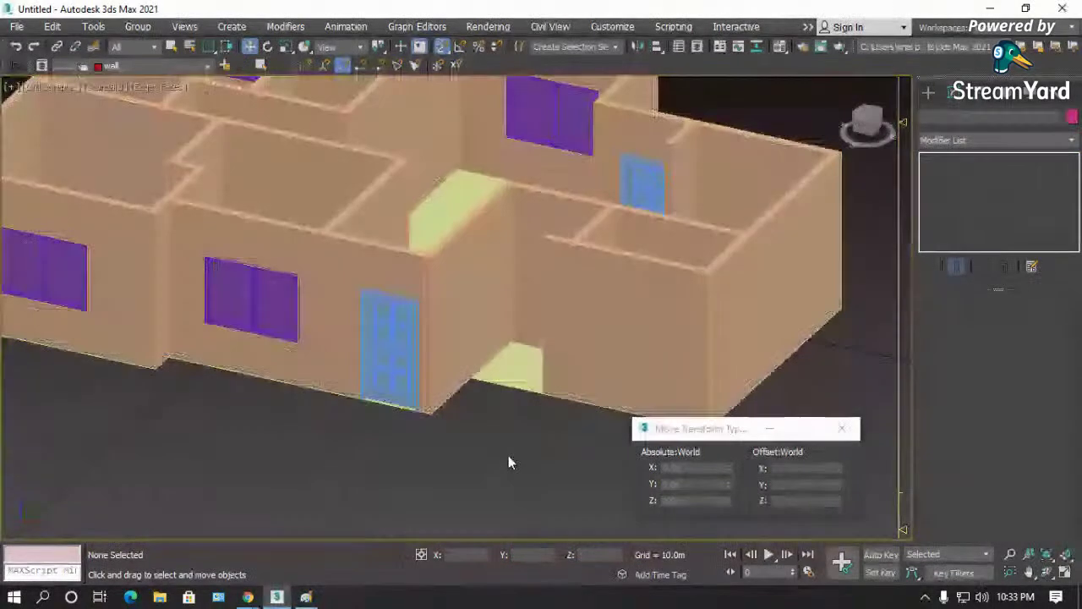
{"action": "left_click", "coordinate": [519, 382]}
- Orbit to look down into the house, then undo the Editable Poly conversion
{"action": "left_click", "coordinate": [1047, 573]}
{"action": "left_click_drag", "start_coordinate": [394, 343], "coordinate": [266, 248]}
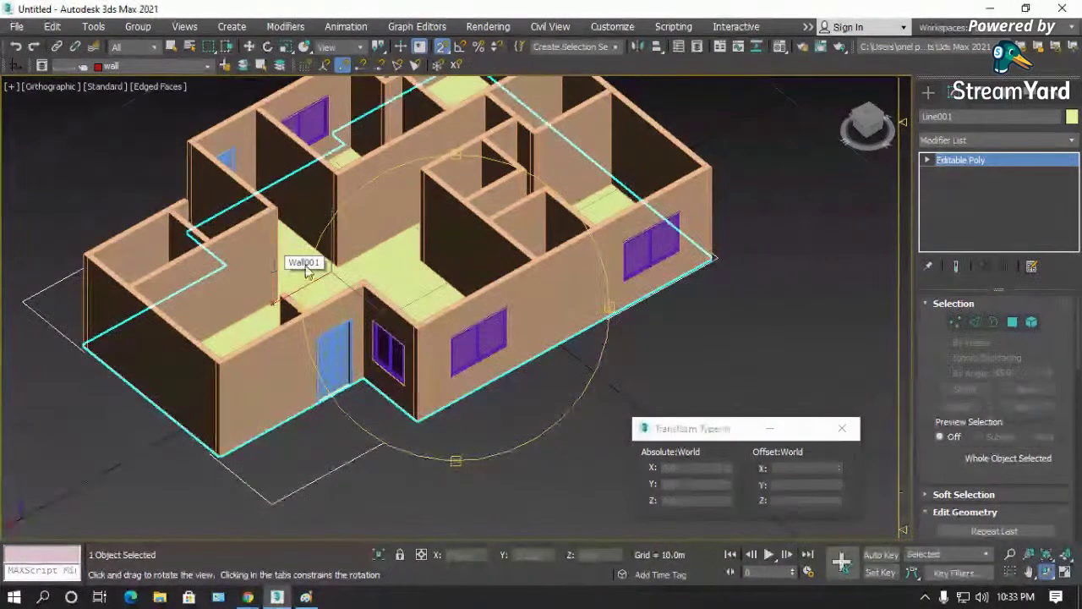
{"action": "left_click_drag", "start_coordinate": [367, 263], "coordinate": [387, 296]}
{"action": "left_click", "coordinate": [355, 329]}
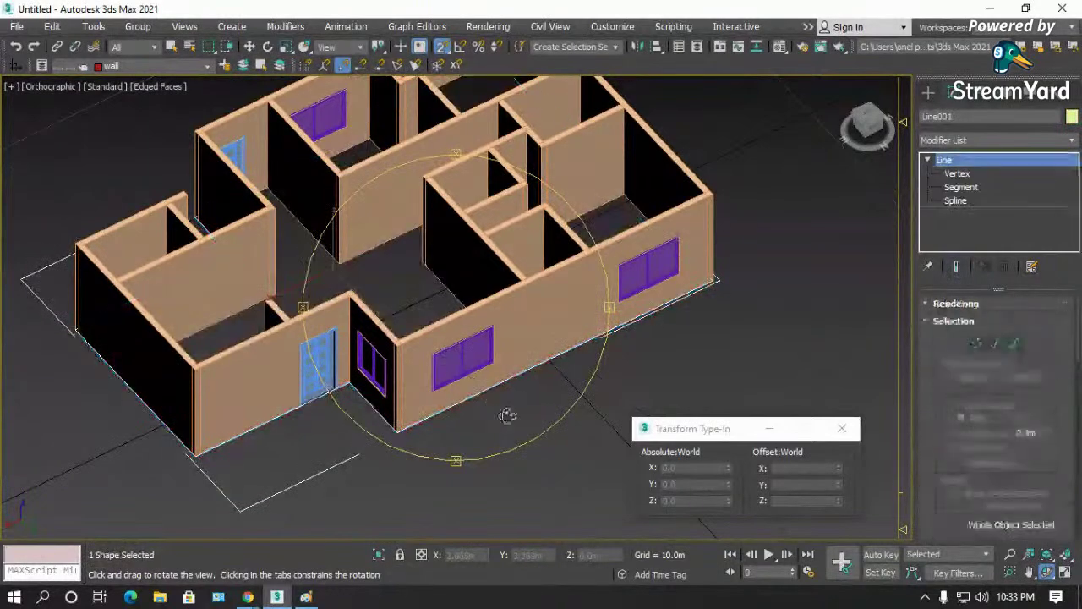
{"action": "key", "text": "w"}
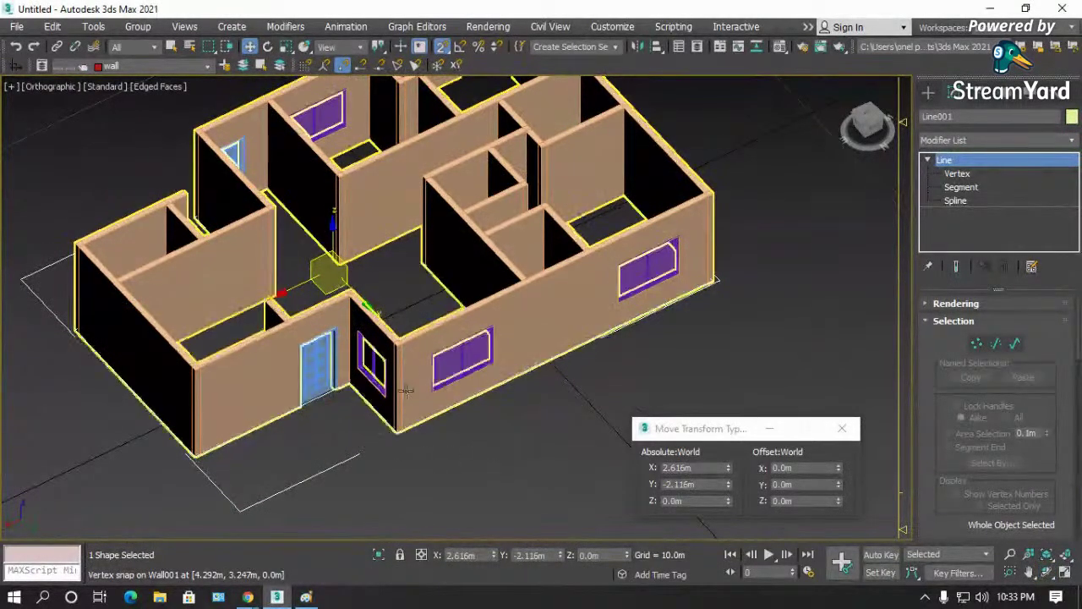
- Isolate the Line001 outline so the walls are hidden, and reselect it
{"action": "right_click", "coordinate": [335, 290]}
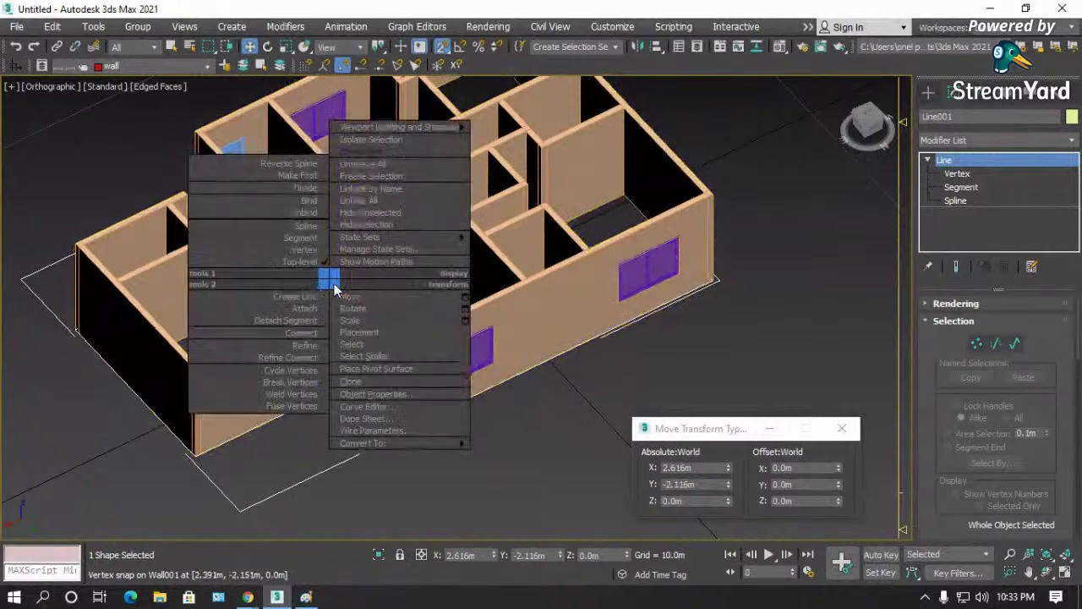
{"action": "left_click", "coordinate": [367, 157]}
{"action": "left_click", "coordinate": [499, 260]}
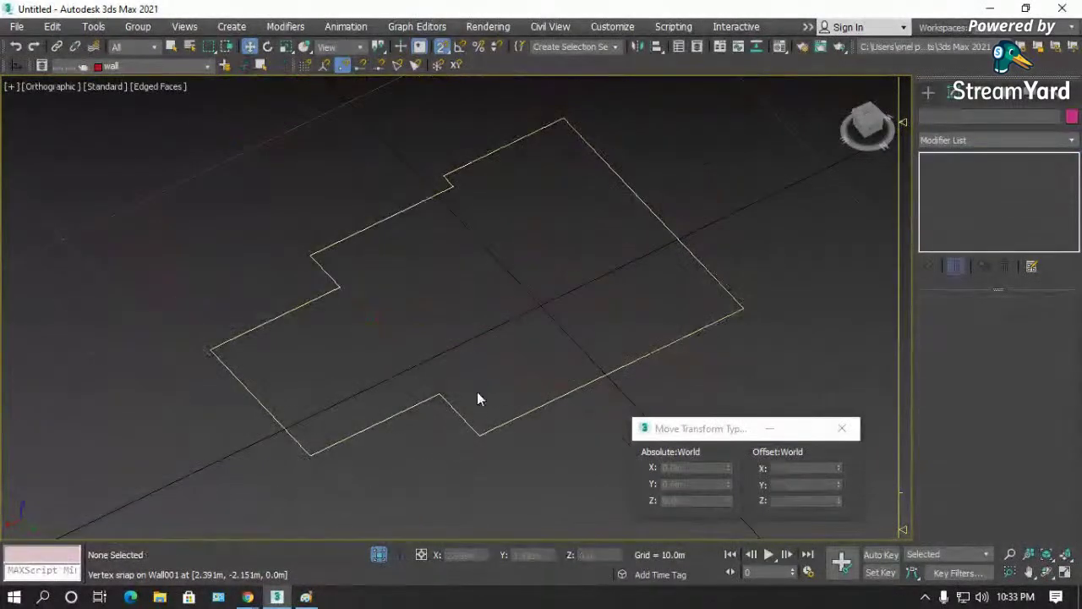
{"action": "left_click", "coordinate": [439, 396]}
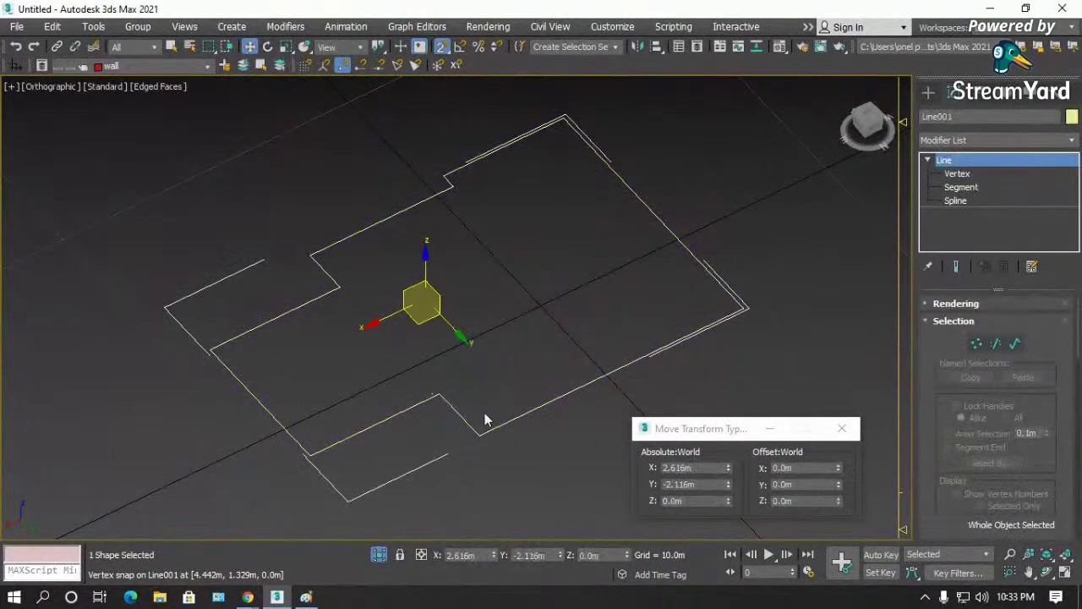
{"action": "scroll", "coordinate": [421, 343], "scroll_direction": "down", "scroll_amount": 5}
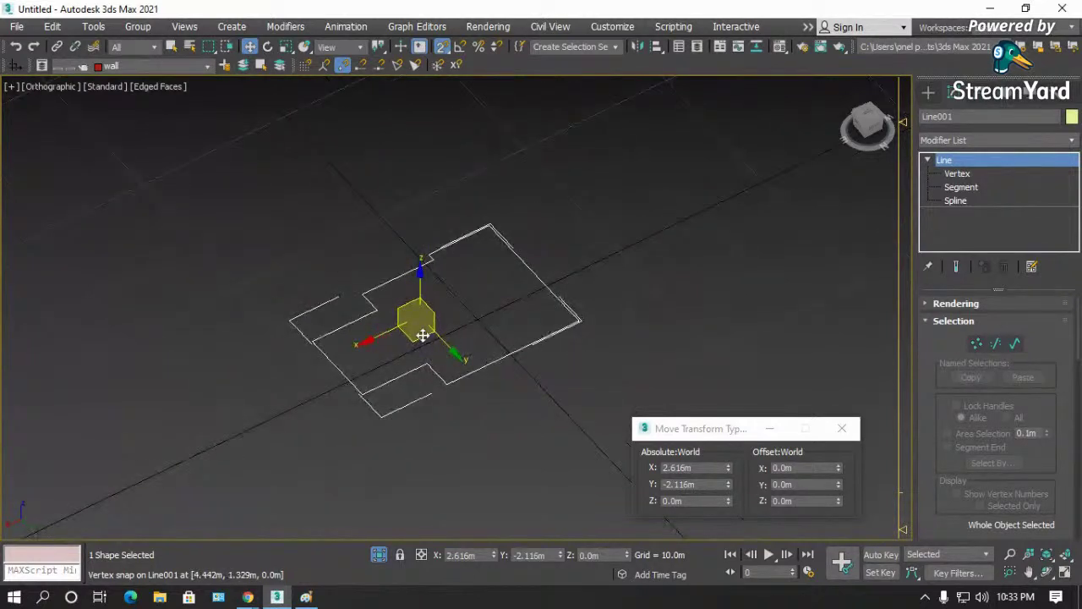
- Turn off snaps and Shift-drag an independent copy, Line002, up and left
{"action": "key", "text": "s"}
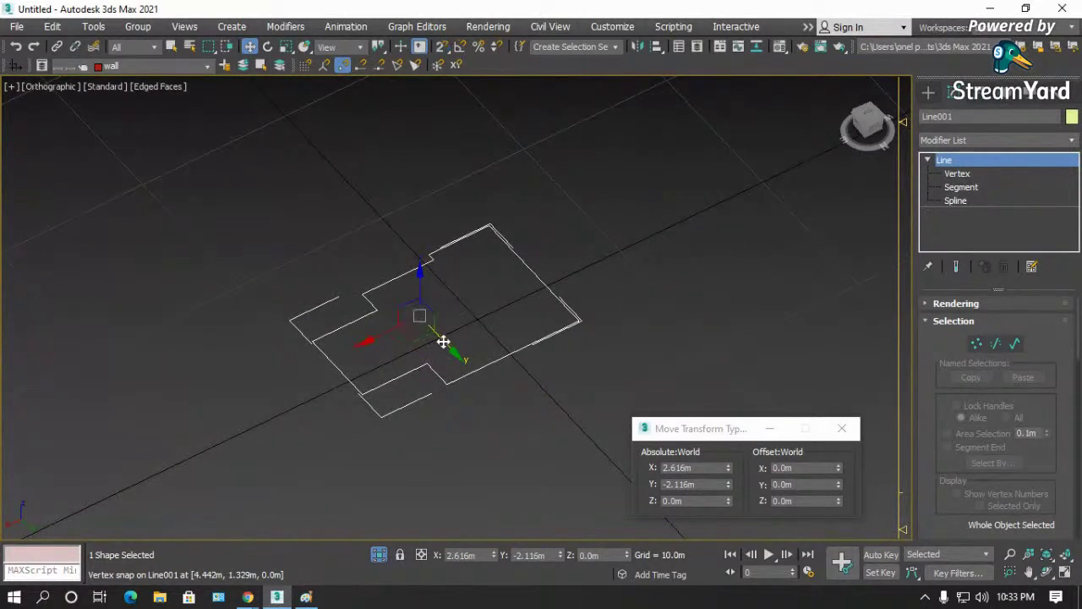
{"action": "mouse_move", "coordinate": [415, 311]}
{"action": "left_mouse_down", "text": "shift"}
{"action": "mouse_move", "coordinate": [329, 194]}
{"action": "mouse_move", "coordinate": [290, 178]}
{"action": "left_mouse_up", "text": "shift"}
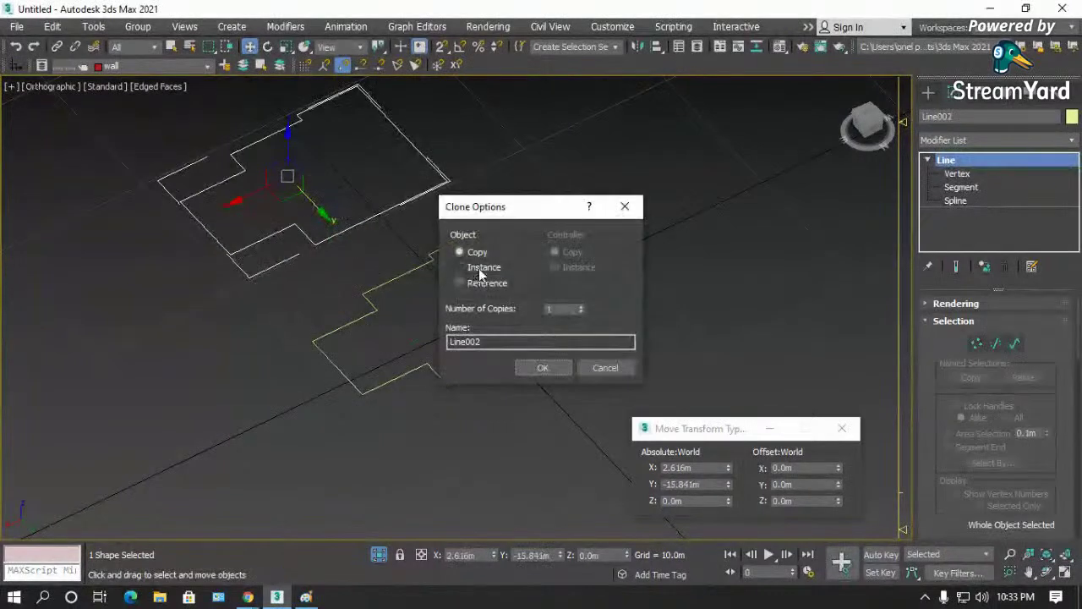
{"action": "left_click", "coordinate": [543, 367]}
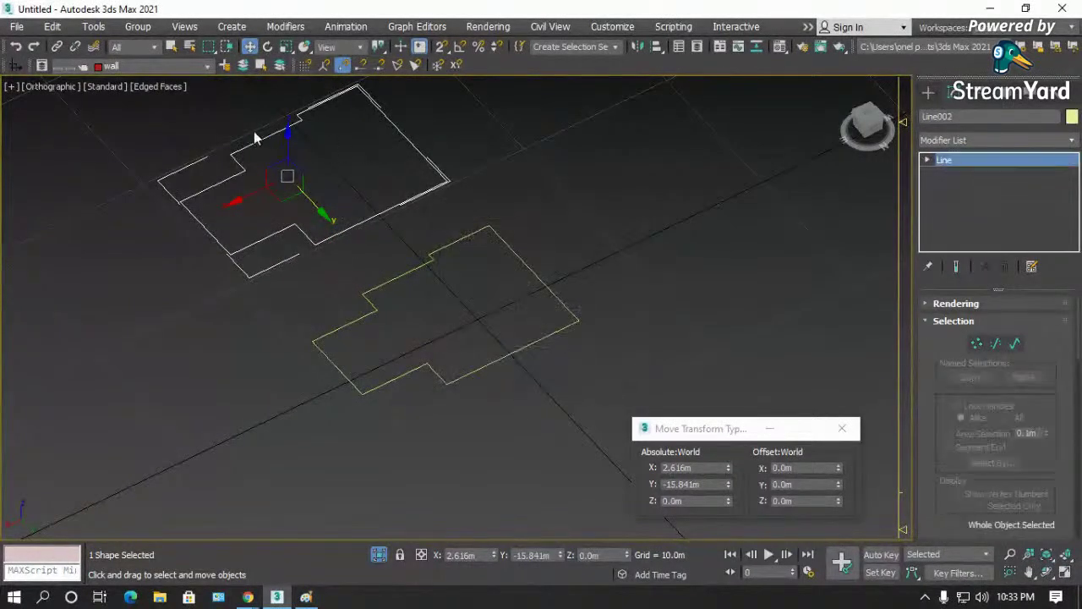
{"action": "scroll", "coordinate": [253, 138], "scroll_direction": "up", "scroll_amount": 4}
- Inspect Line002's diagonal segment at Segment level, then reselect the copied outline
{"action": "left_click", "coordinate": [997, 342]}
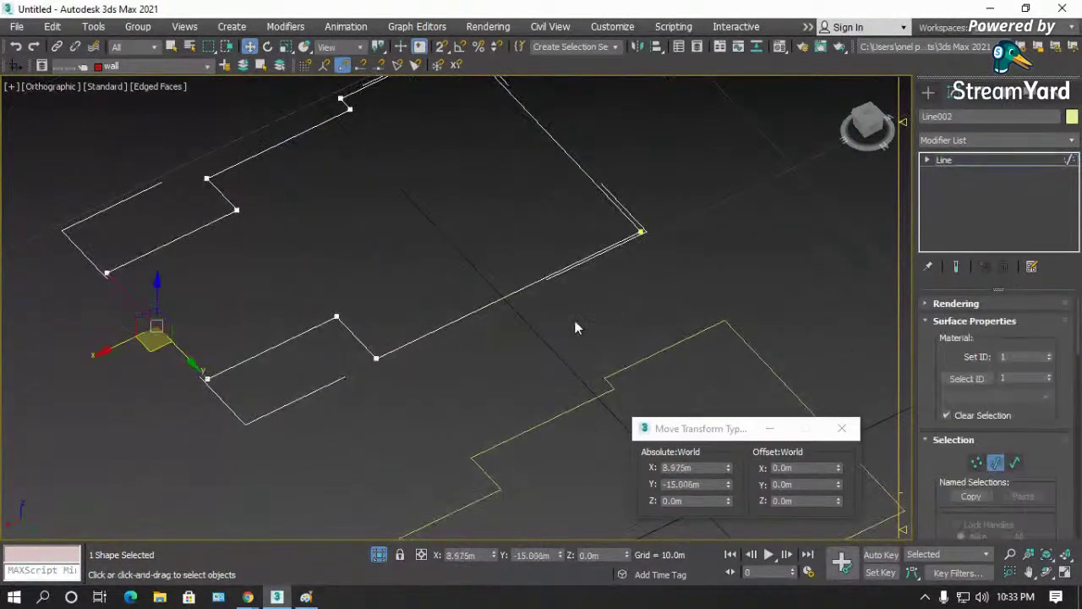
{"action": "left_click", "coordinate": [358, 334]}
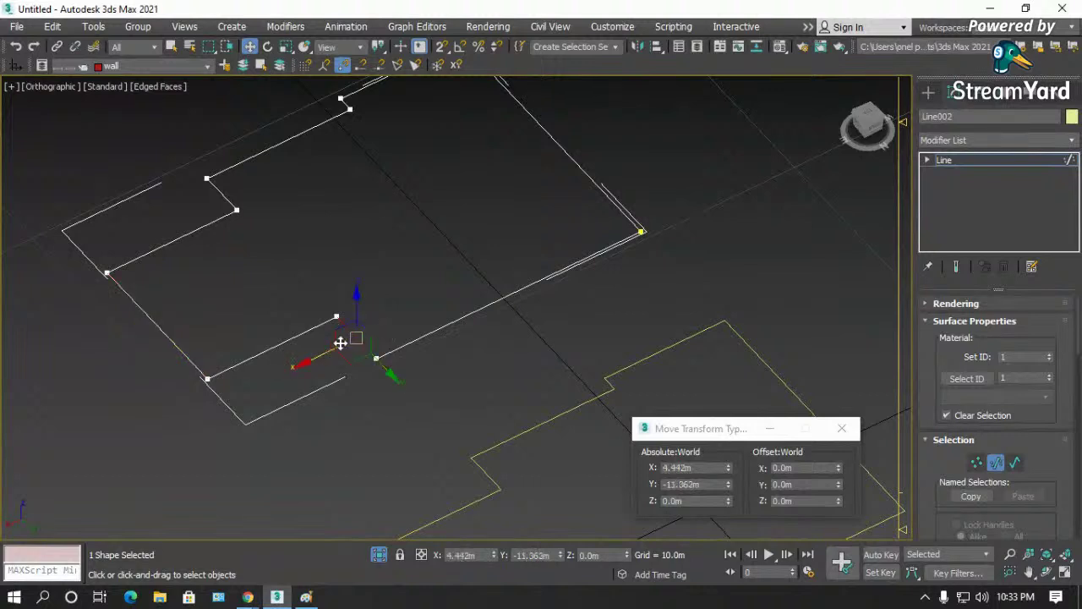
{"action": "left_click", "coordinate": [375, 336]}
{"action": "left_click", "coordinate": [996, 464]}
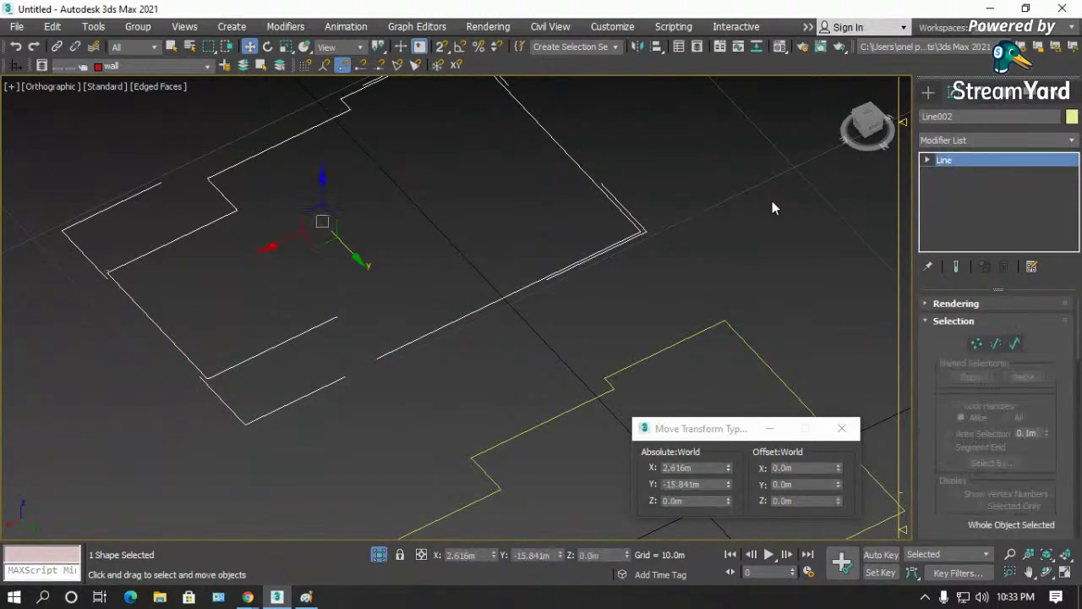
{"action": "left_click", "coordinate": [772, 201]}
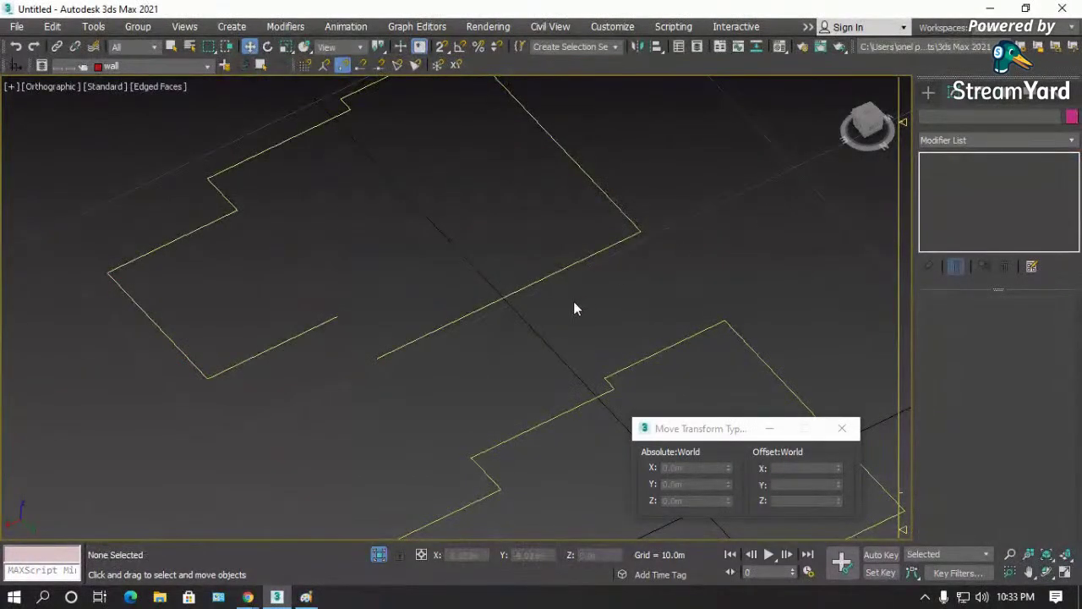
{"action": "scroll", "coordinate": [560, 331], "scroll_direction": "down", "scroll_amount": 2}
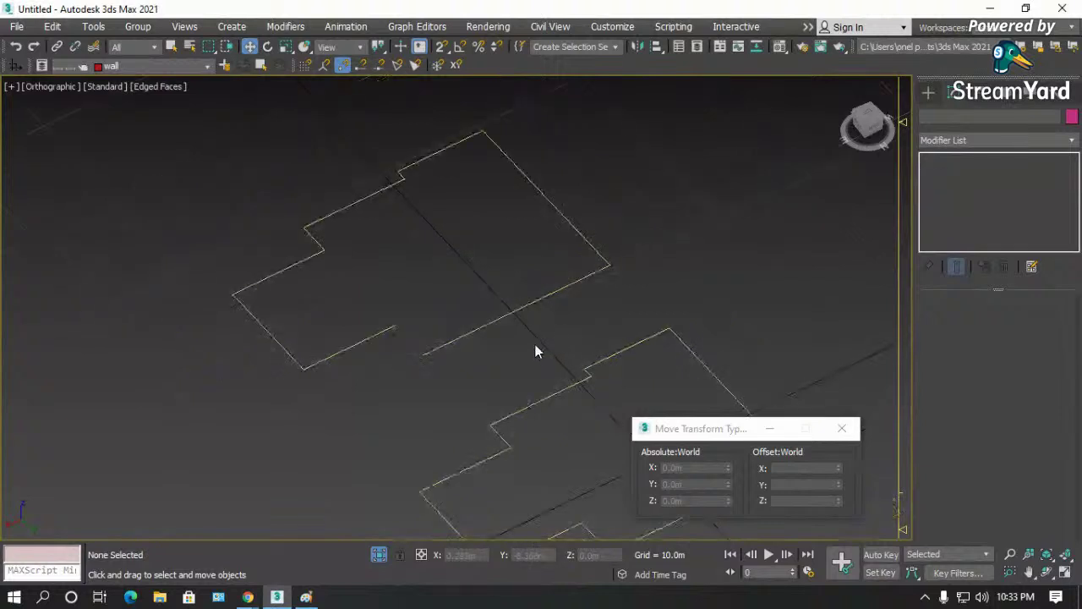
{"action": "left_click", "coordinate": [507, 312]}
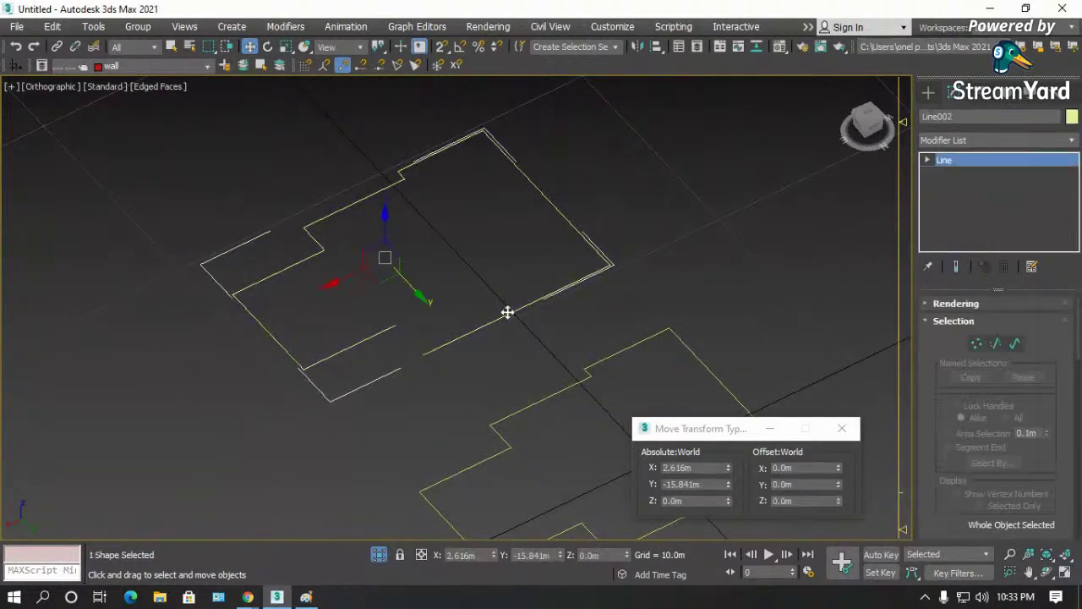
{"action": "scroll", "coordinate": [431, 353], "scroll_direction": "up", "scroll_amount": 3}
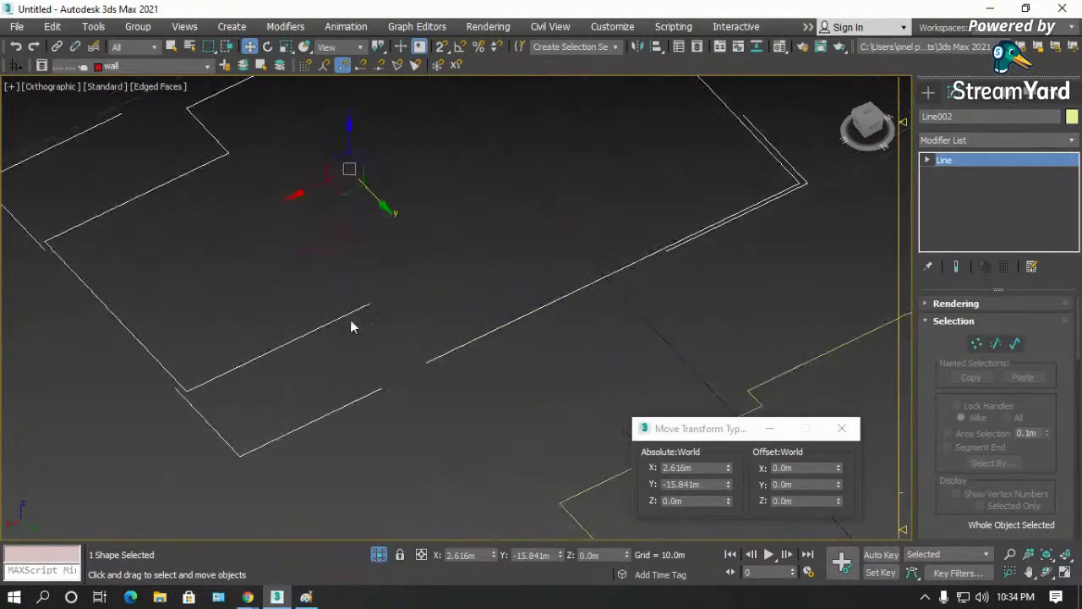
{"action": "left_click", "coordinate": [402, 320]}
{"action": "left_click", "coordinate": [450, 348]}
{"action": "right_click", "coordinate": [450, 349]}
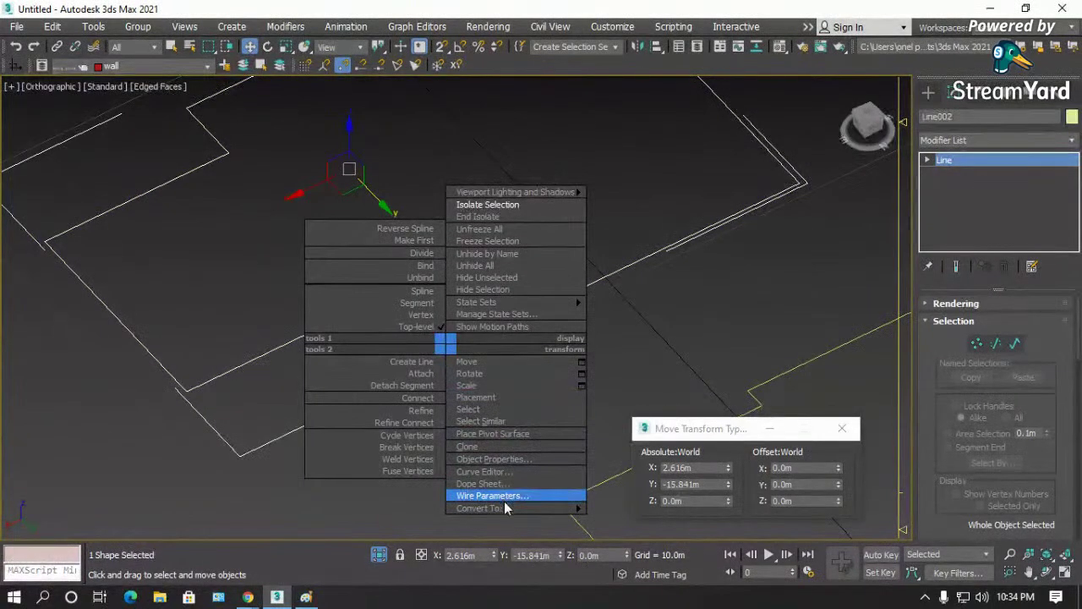
{"action": "mouse_move", "coordinate": [505, 508]}
{"action": "left_click", "coordinate": [663, 542]}
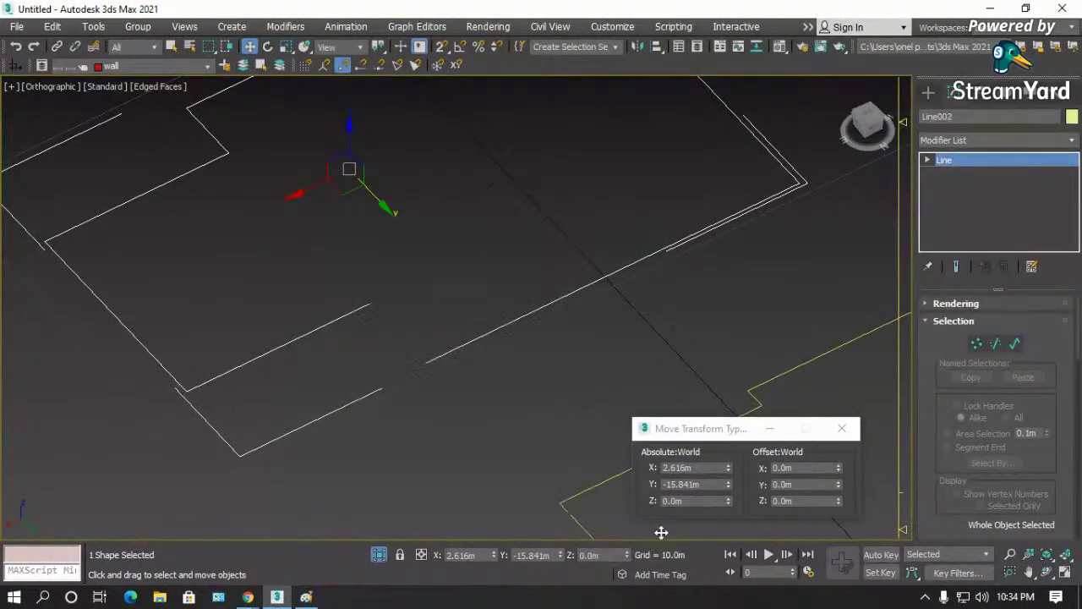
{"action": "left_click", "coordinate": [505, 433]}
{"action": "scroll", "coordinate": [399, 307], "scroll_direction": "up", "scroll_amount": 2}
{"action": "scroll", "coordinate": [616, 348], "scroll_direction": "down", "scroll_amount": 2}
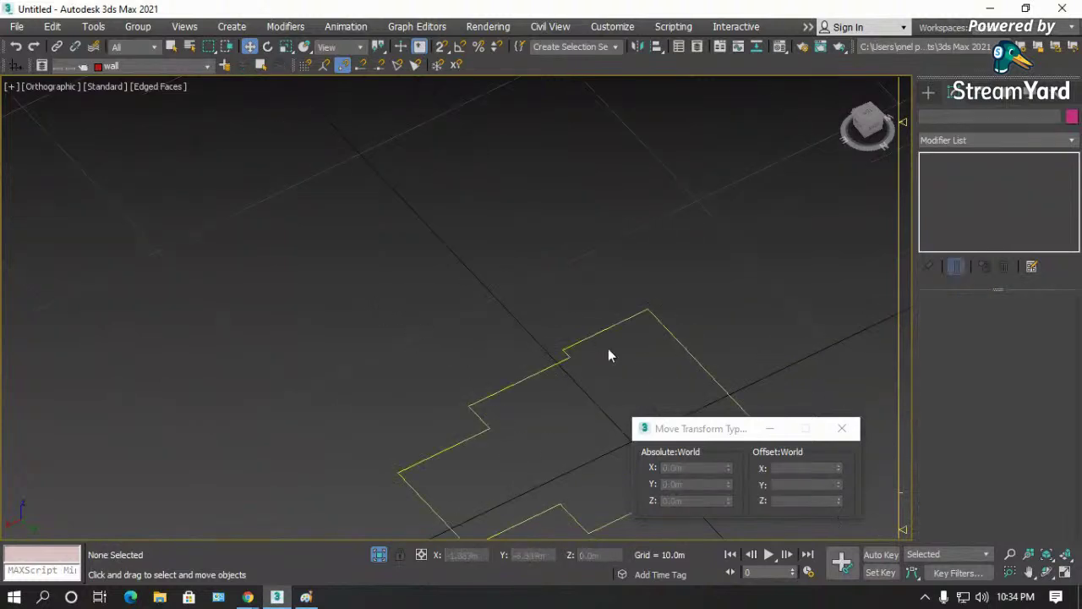
{"action": "key", "text": "ctrl+z"}
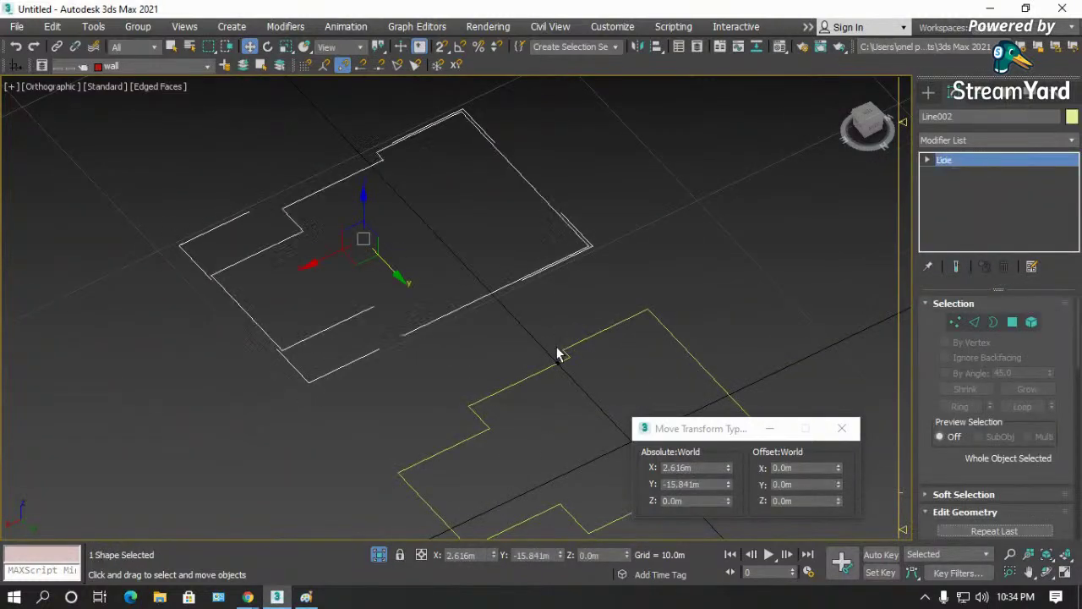
{"action": "left_click", "coordinate": [505, 335]}
{"action": "left_click", "coordinate": [457, 342]}
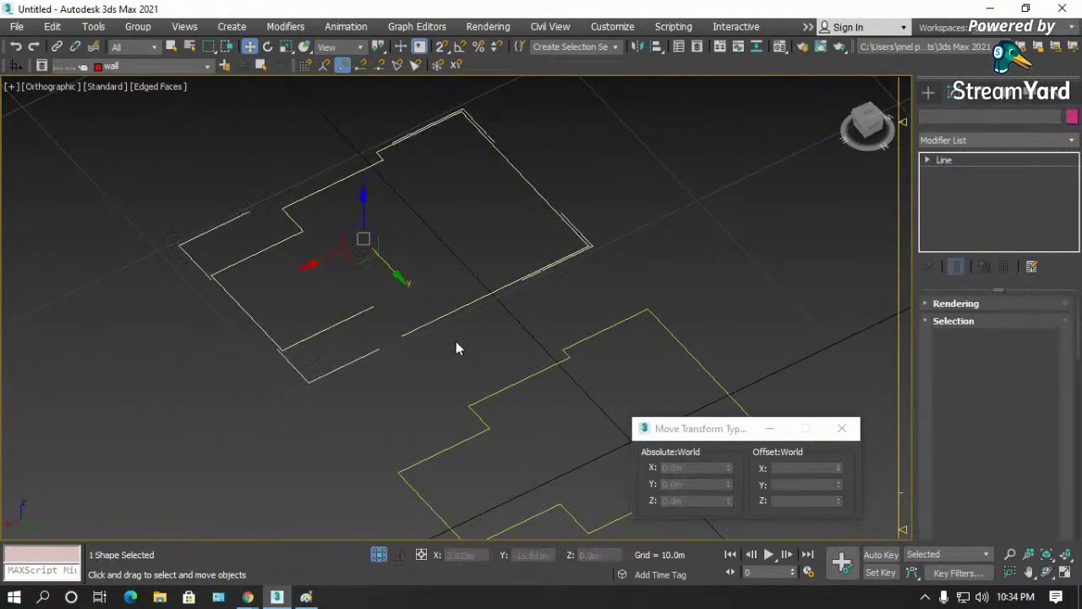
{"action": "scroll", "coordinate": [407, 350], "scroll_direction": "up", "scroll_amount": 2}
{"action": "key", "text": "ctrl+z"}
{"action": "key", "text": "ctrl+y"}
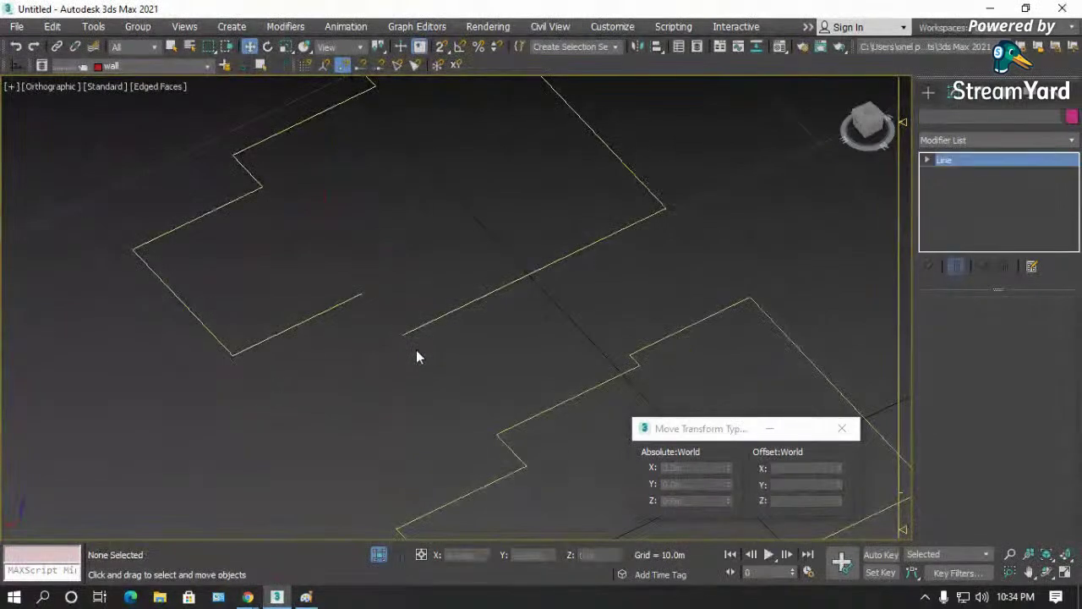
{"action": "key", "text": "ctrl+z"}
{"action": "key", "text": "ctrl+y"}
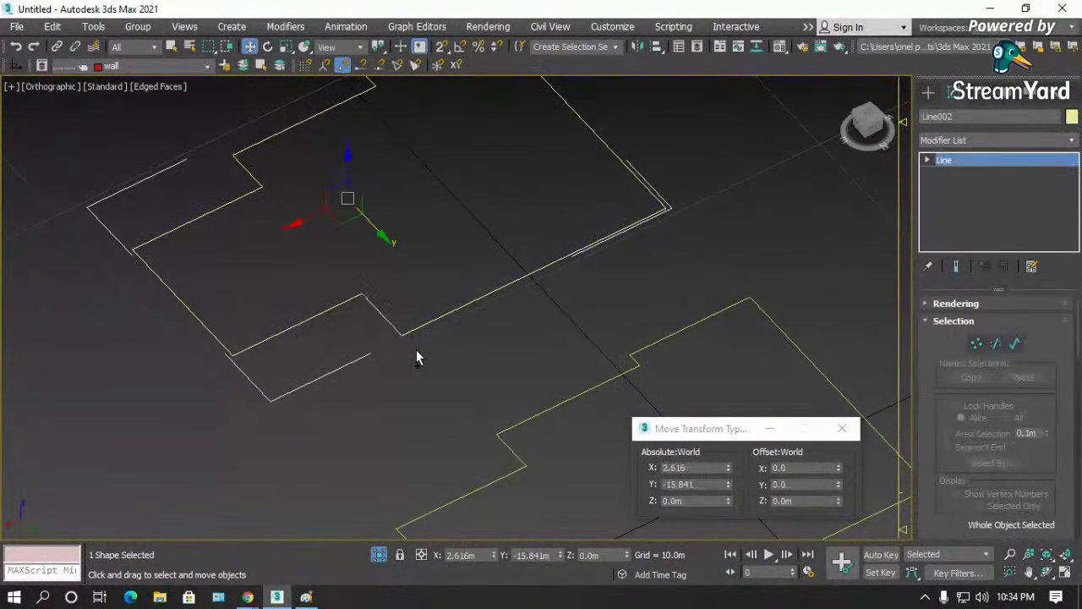
{"action": "left_click", "coordinate": [421, 357]}
{"action": "key", "text": "ctrl+y"}
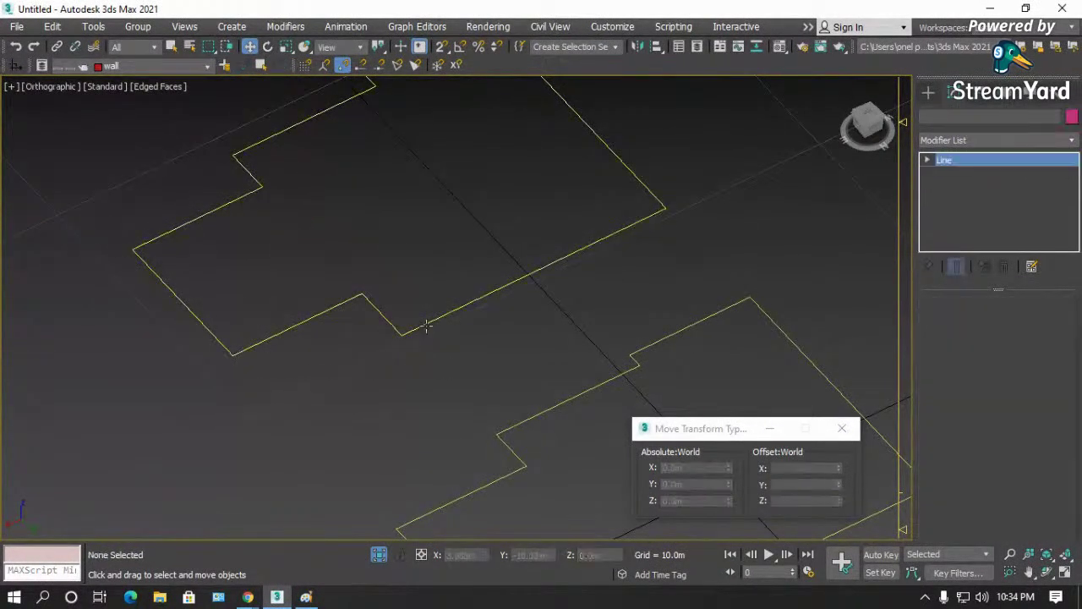
- Select Line002's notch corner vertex and Break the spline there
{"action": "left_click", "coordinate": [977, 345]}
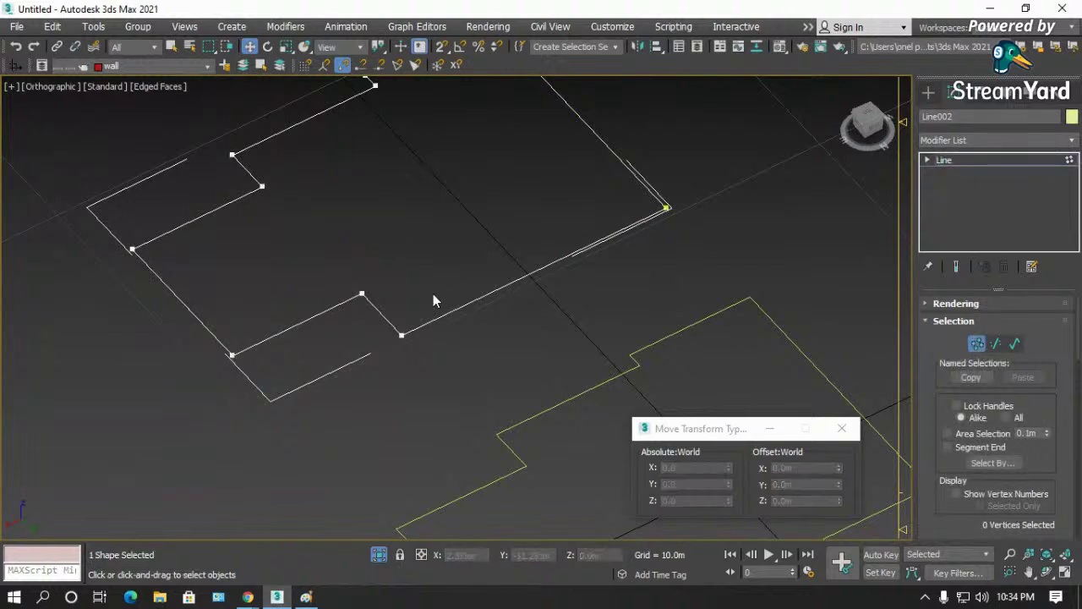
{"action": "left_click_drag", "start_coordinate": [423, 304], "coordinate": [403, 348]}
{"action": "scroll", "coordinate": [412, 353], "scroll_direction": "up", "scroll_amount": 2}
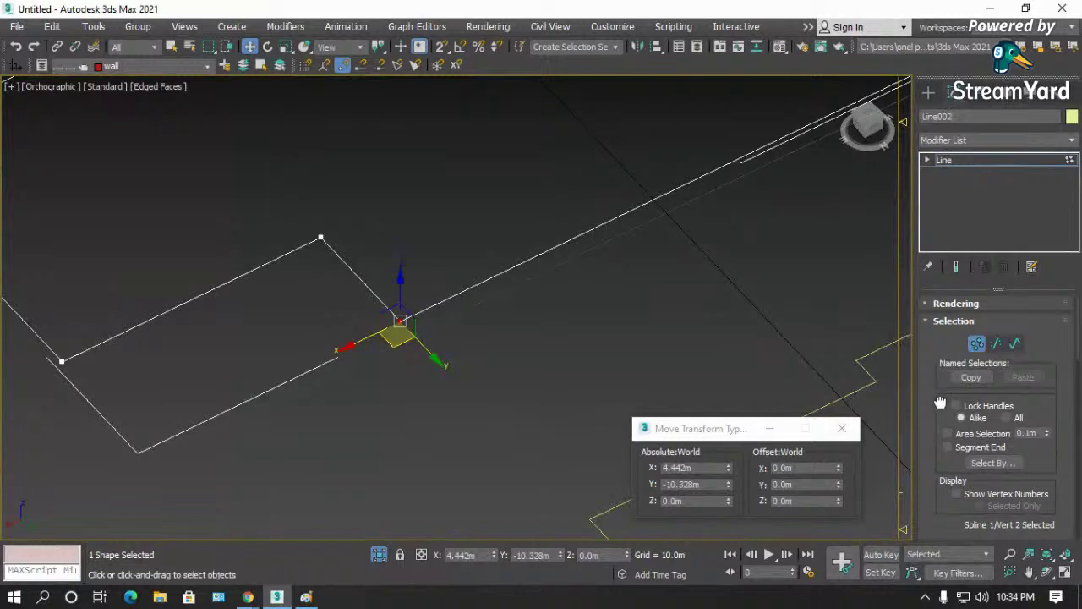
{"action": "scroll", "coordinate": [940, 403], "scroll_direction": "down", "scroll_amount": 3}
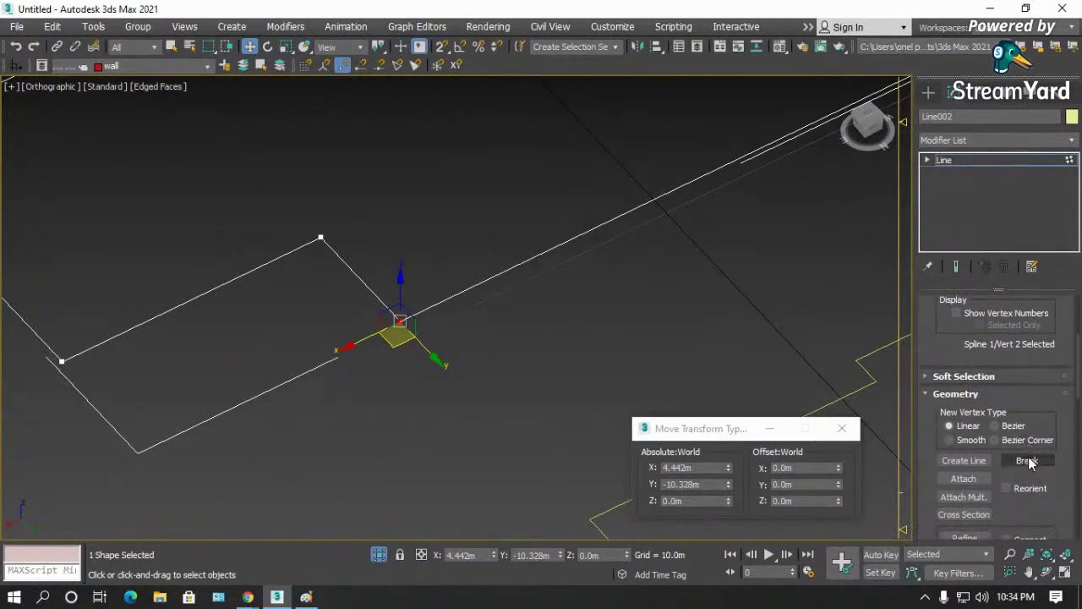
{"action": "left_click", "coordinate": [1027, 461]}
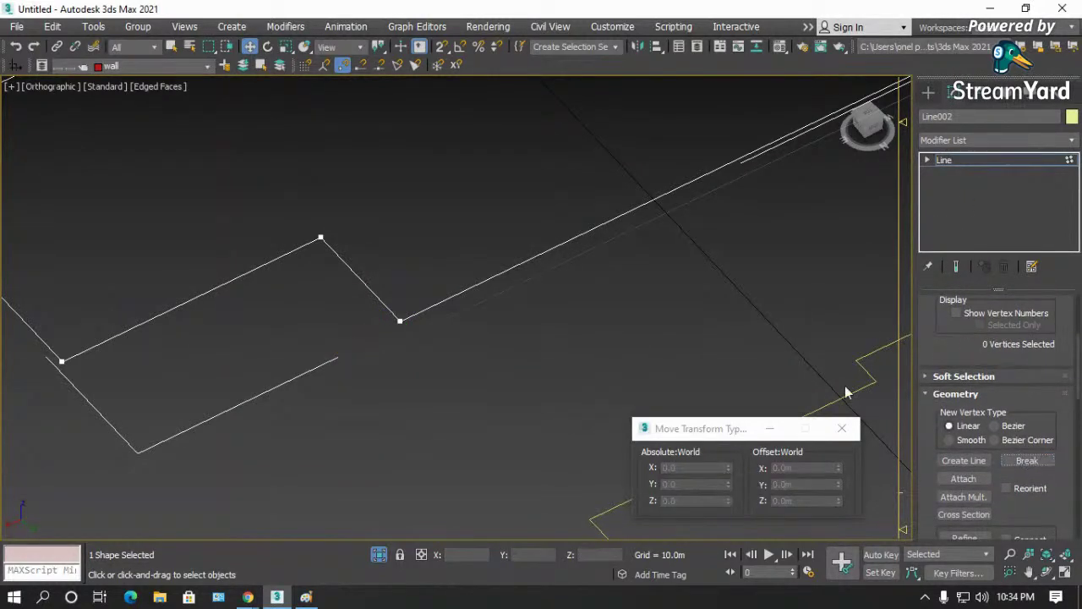
- Test-move the right wall line's end vertex along X, then undo the move
{"action": "left_click", "coordinate": [403, 324]}
{"action": "scroll", "coordinate": [406, 337], "scroll_direction": "up", "scroll_amount": 4}
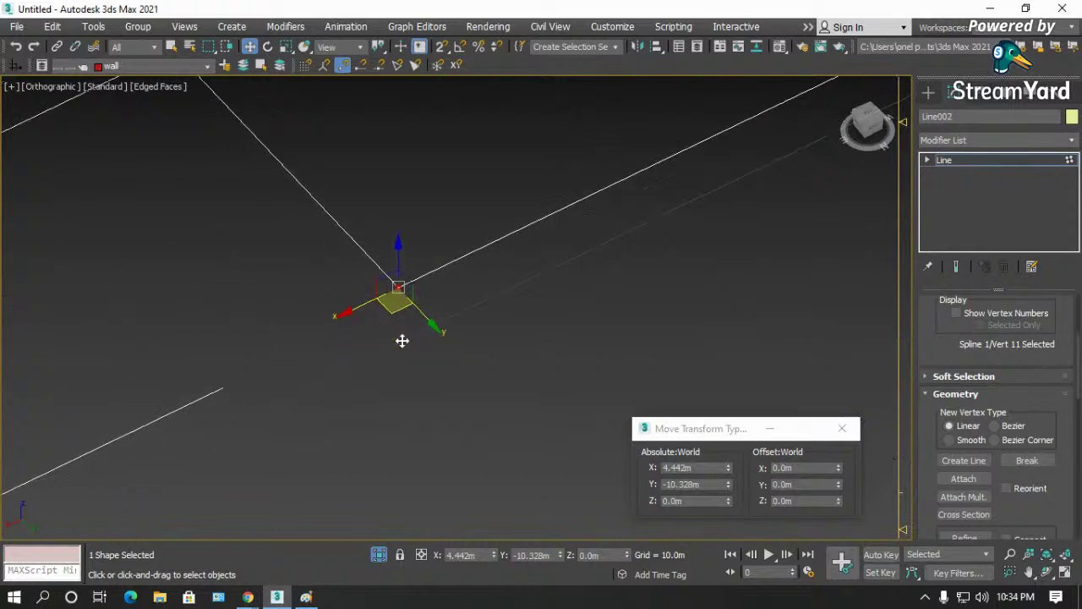
{"action": "scroll", "coordinate": [394, 294], "scroll_direction": "up", "scroll_amount": 2}
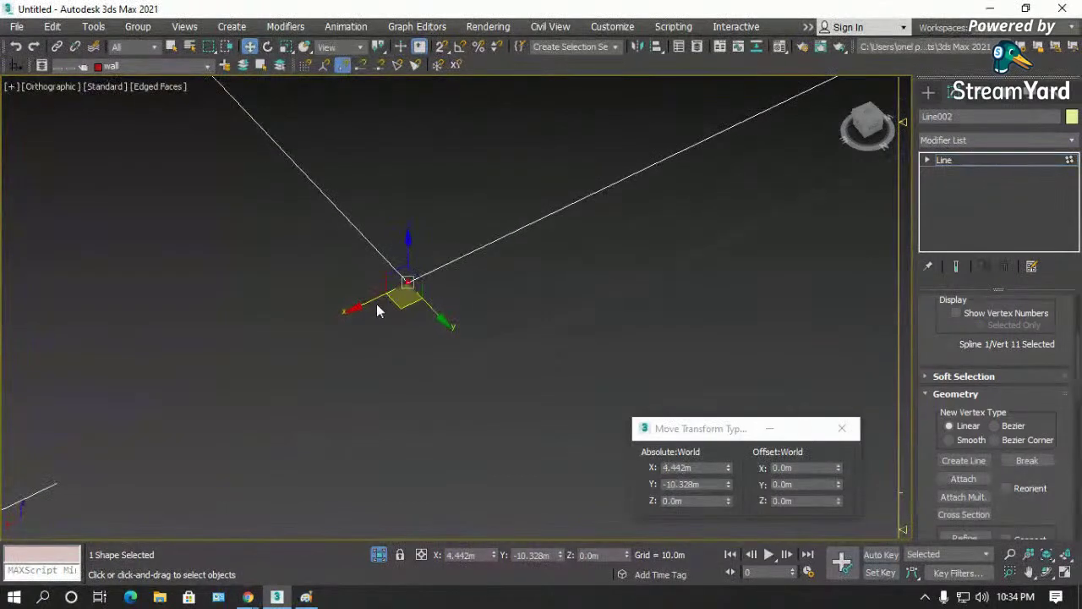
{"action": "left_click_drag", "start_coordinate": [363, 304], "coordinate": [502, 295]}
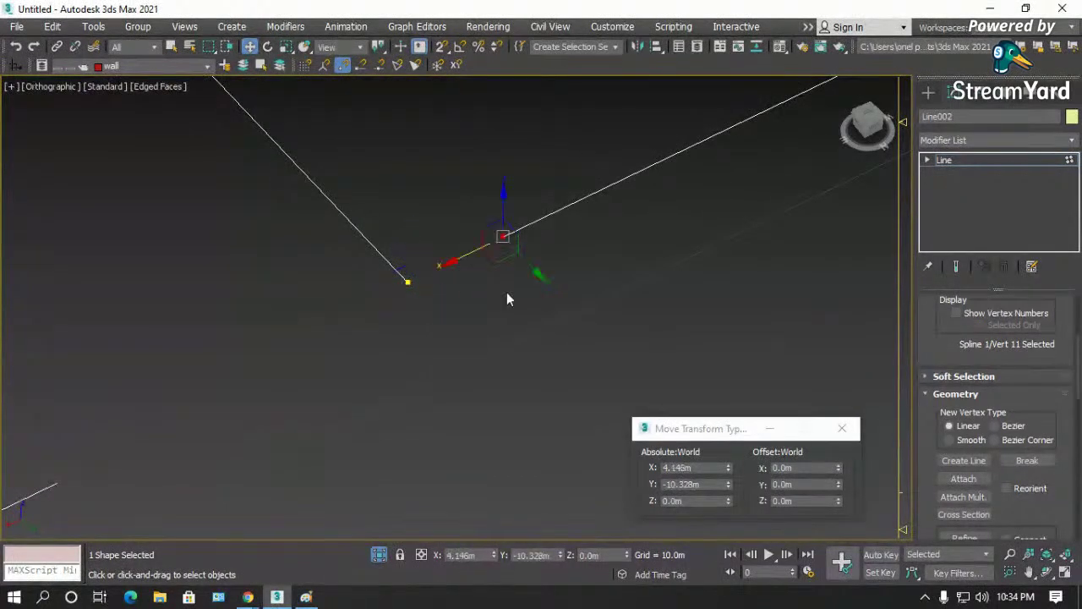
{"action": "key", "text": "ctrl+z"}
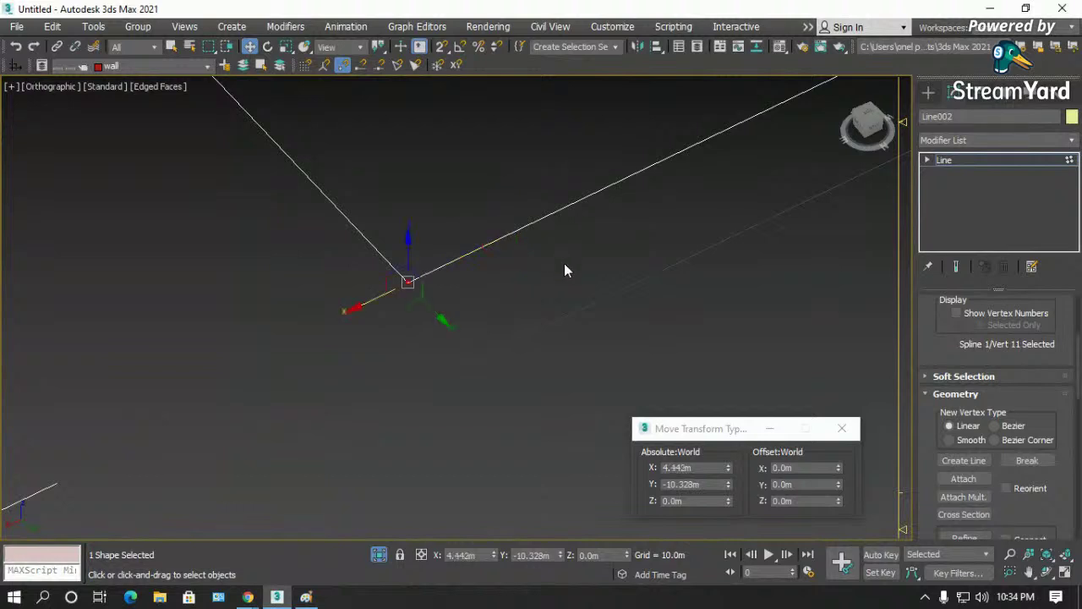
{"action": "left_click", "coordinate": [507, 289]}
{"action": "scroll", "coordinate": [436, 330], "scroll_direction": "down", "scroll_amount": 5}
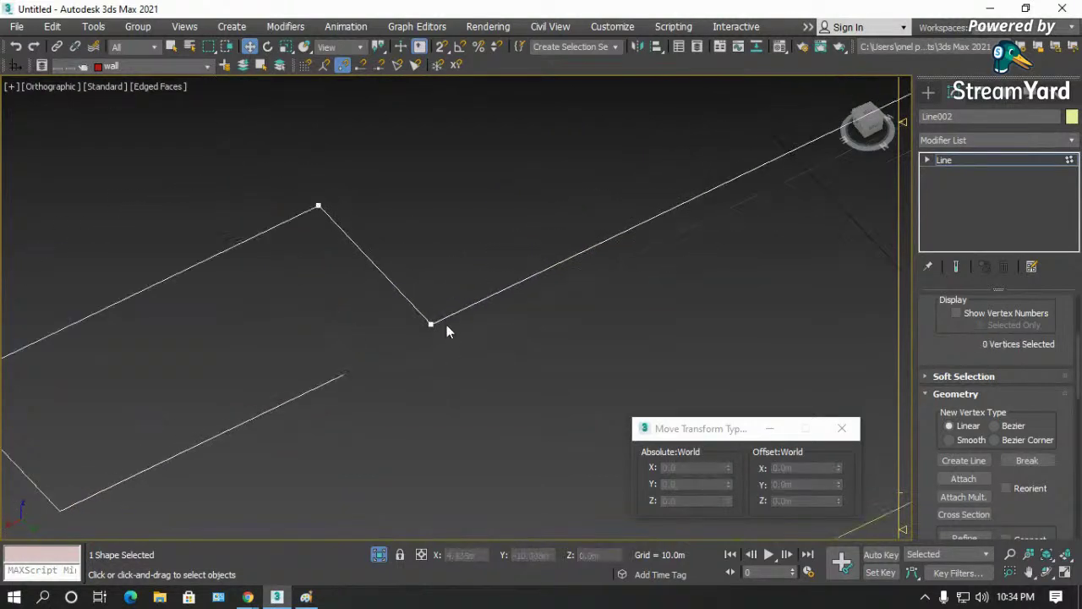
{"action": "right_click", "coordinate": [457, 309]}
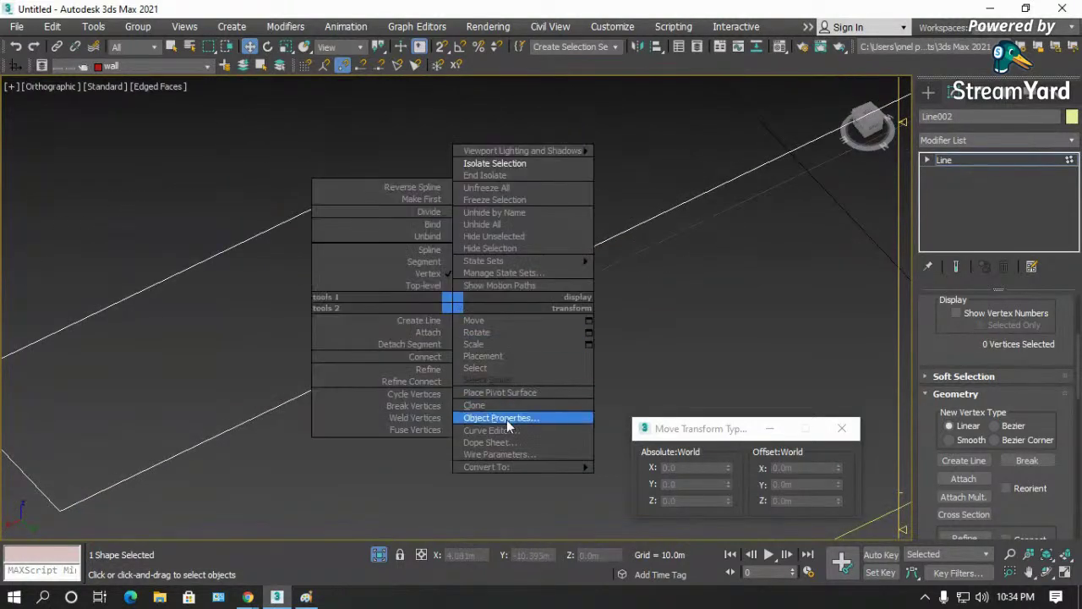
{"action": "mouse_move", "coordinate": [519, 468]}
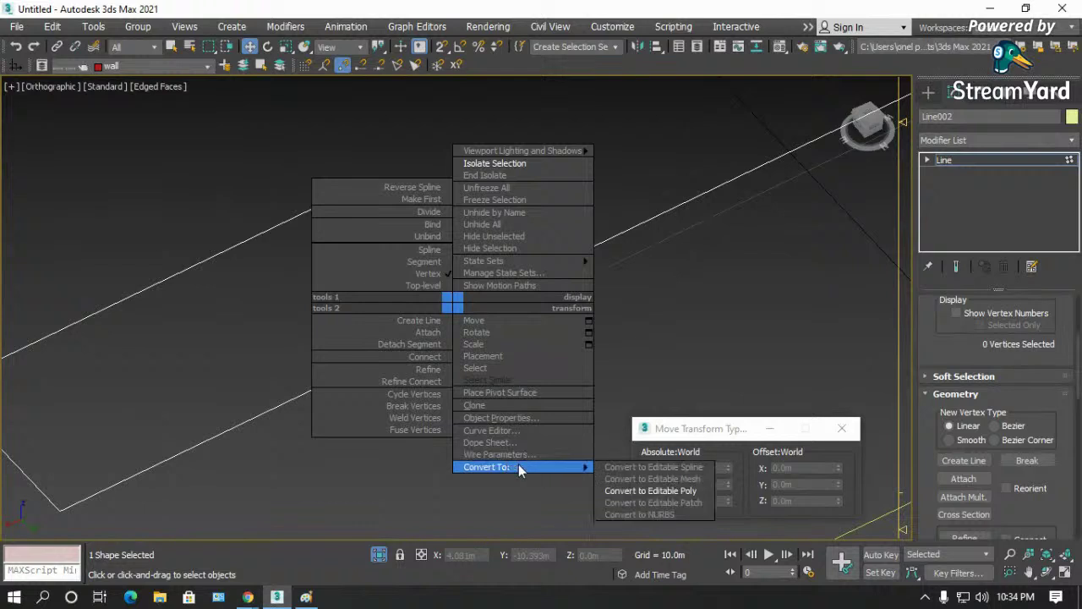
{"action": "left_click", "coordinate": [636, 491]}
{"action": "scroll", "coordinate": [354, 338], "scroll_direction": "down", "scroll_amount": 4}
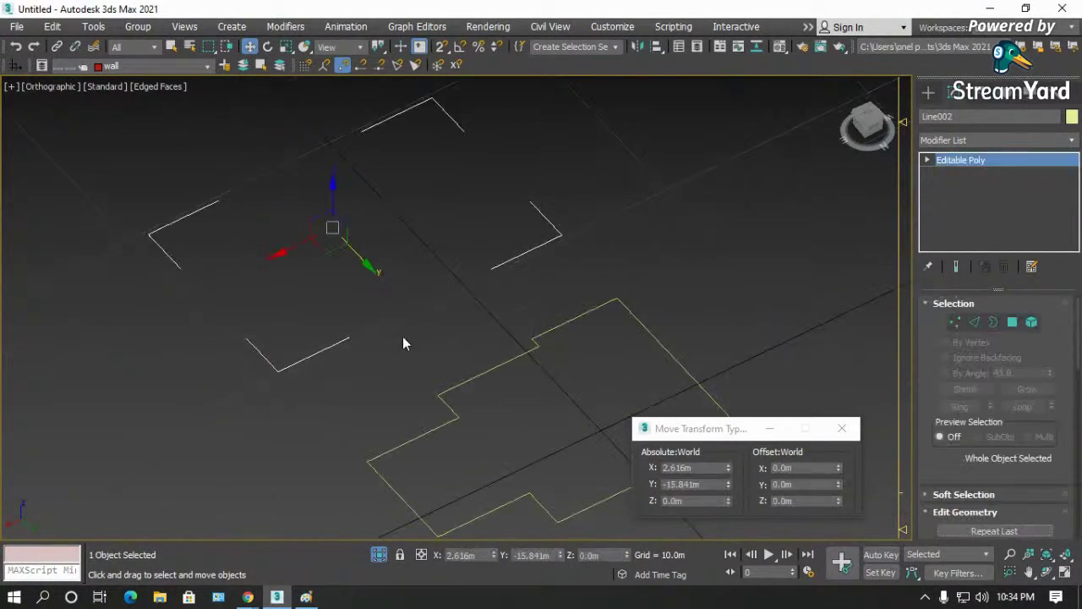
{"action": "key", "text": "ctrl+z"}
{"action": "key", "text": "ctrl+z"}
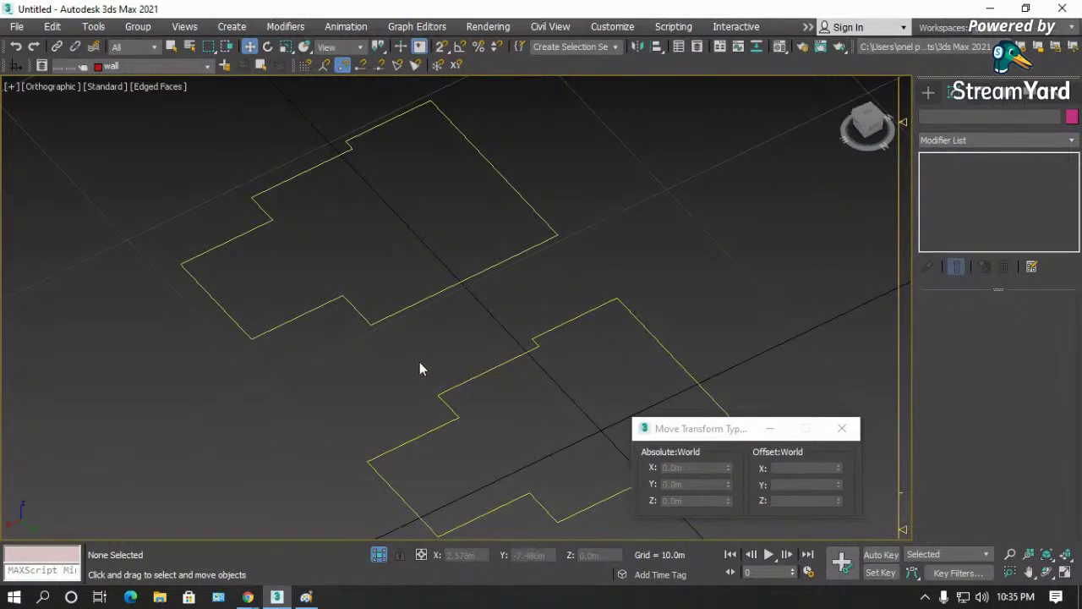
{"action": "scroll", "coordinate": [502, 395], "scroll_direction": "up", "scroll_amount": 2}
{"action": "left_click", "coordinate": [484, 361]}
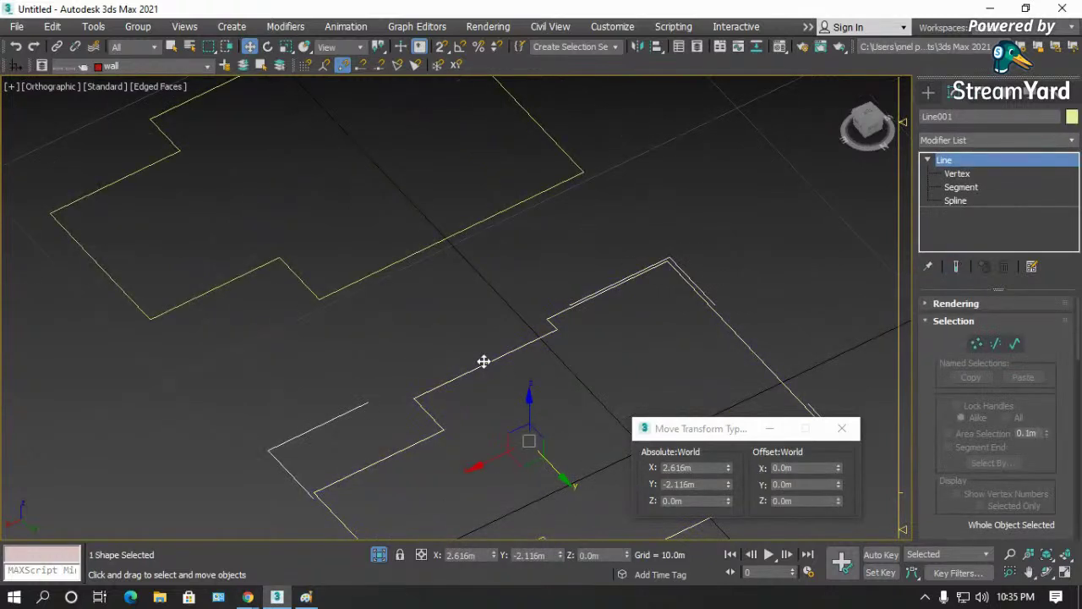
{"action": "right_click", "coordinate": [484, 361]}
{"action": "mouse_move", "coordinate": [544, 518]}
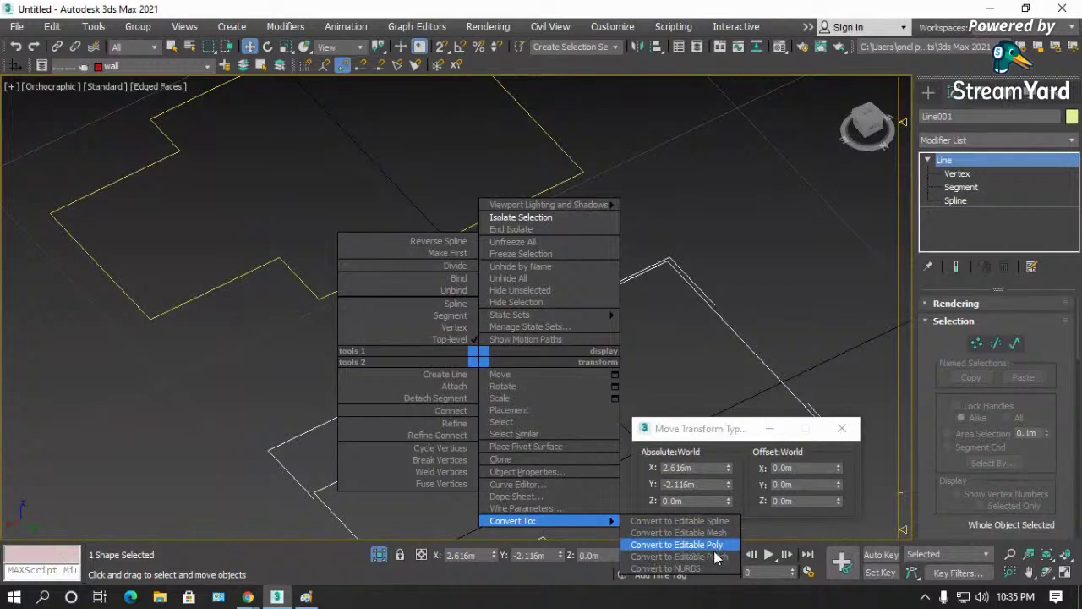
{"action": "left_click", "coordinate": [261, 384]}
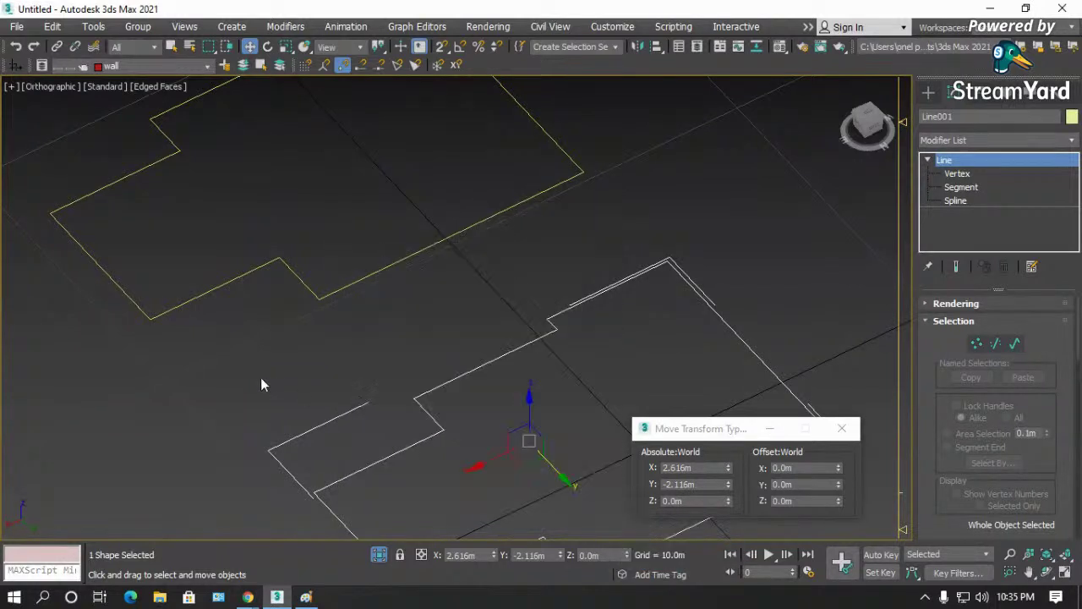
{"action": "left_click", "coordinate": [462, 317]}
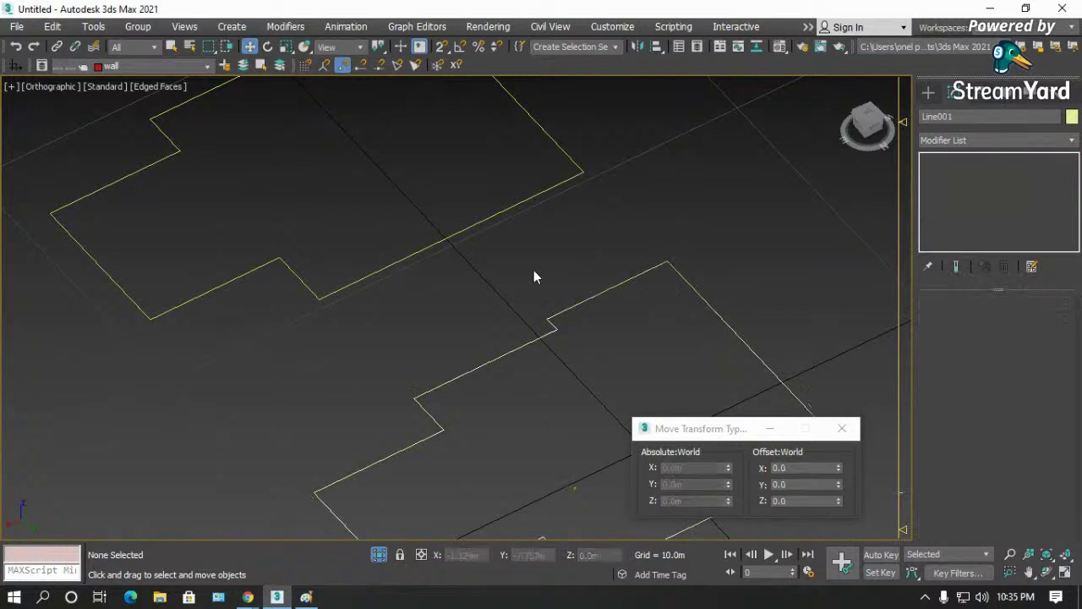
{"action": "left_click", "coordinate": [513, 348]}
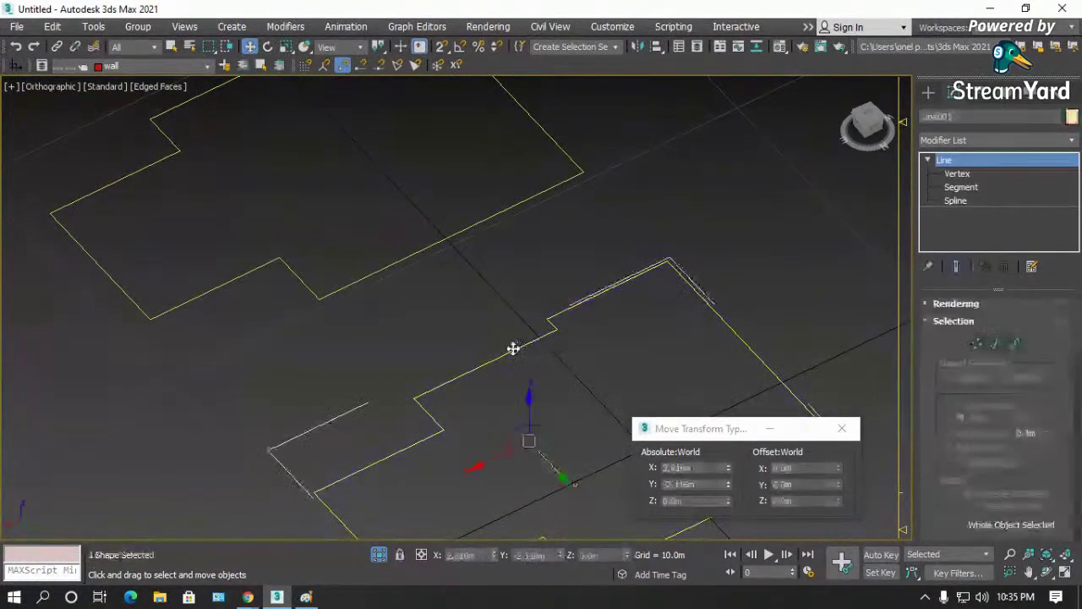
{"action": "right_click", "coordinate": [512, 347]}
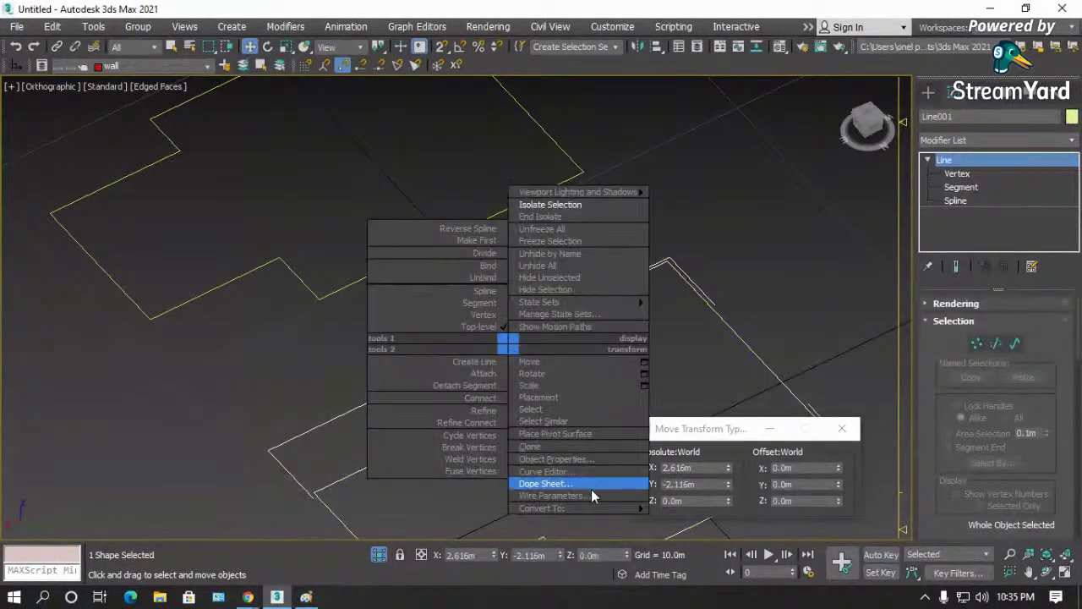
{"action": "left_click", "coordinate": [487, 360]}
{"action": "left_click", "coordinate": [700, 275]}
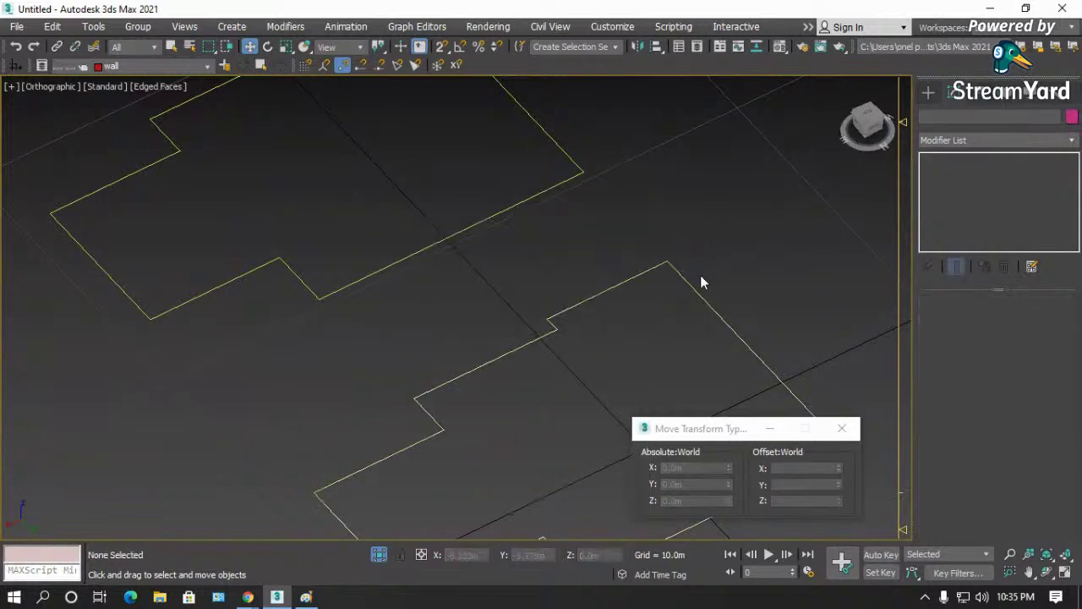
{"action": "left_click", "coordinate": [697, 295]}
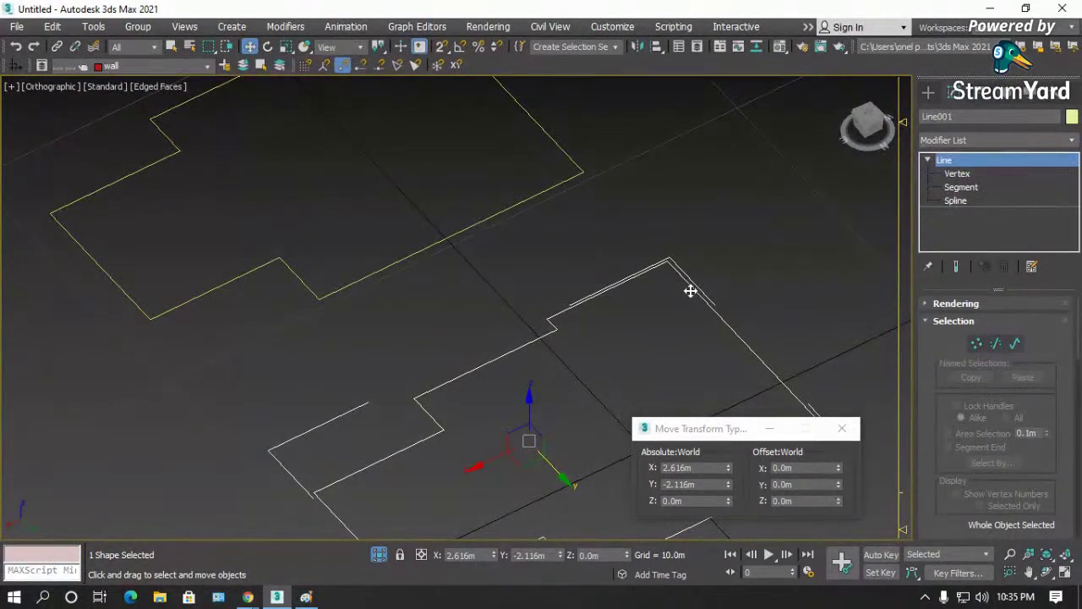
- Add an Edit Poly modifier to Line001 to fill it, then select Line002
{"action": "left_click", "coordinate": [637, 345]}
{"action": "left_click", "coordinate": [697, 293]}
{"action": "left_click", "coordinate": [967, 141]}
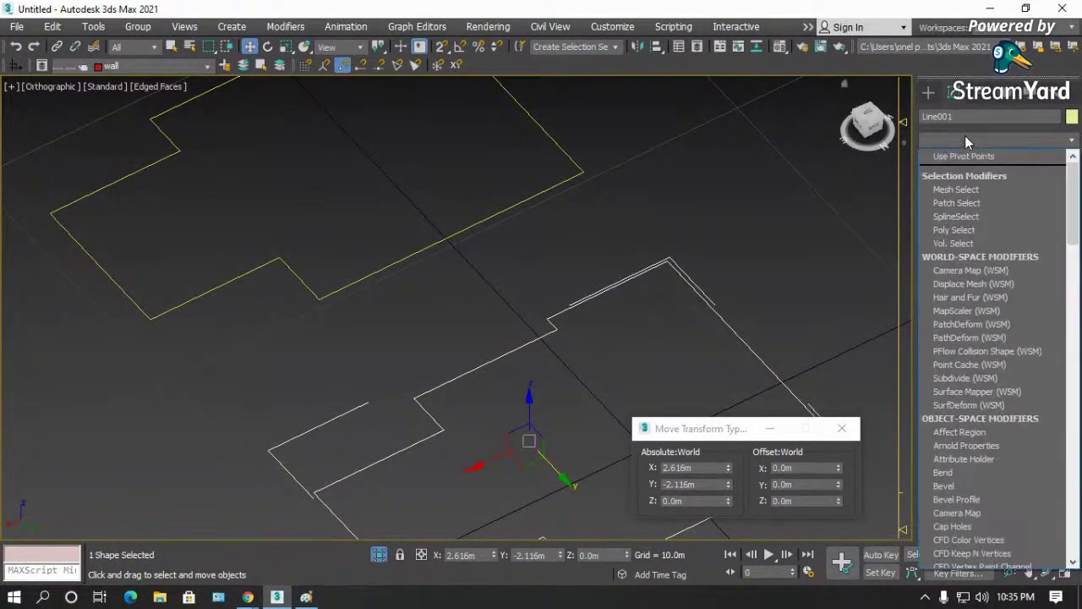
{"action": "scroll", "coordinate": [981, 426], "scroll_direction": "down", "scroll_amount": 5}
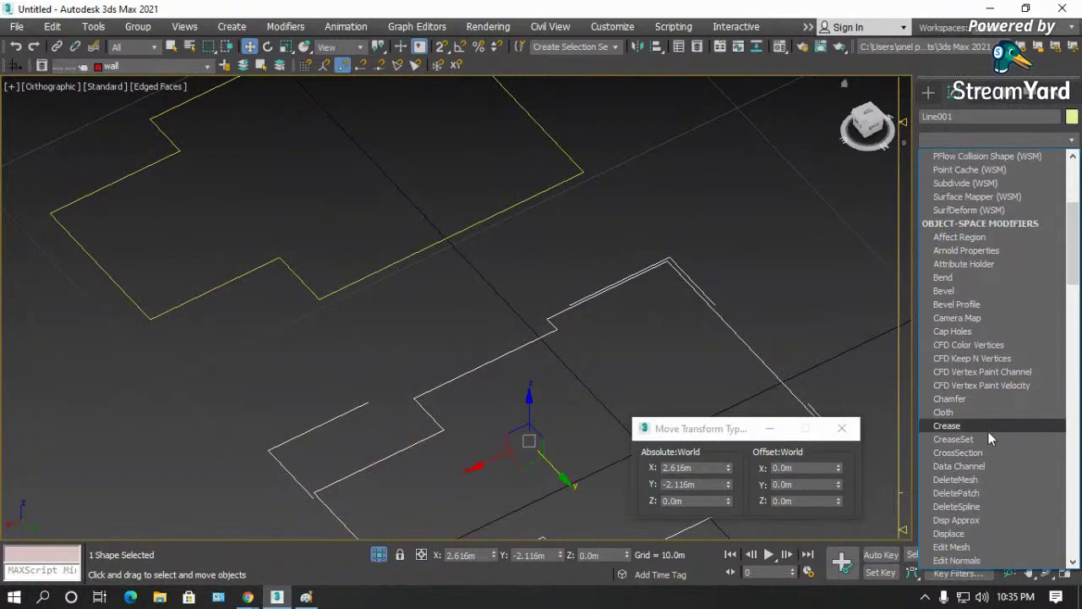
{"action": "scroll", "coordinate": [994, 495], "scroll_direction": "down", "scroll_amount": 2}
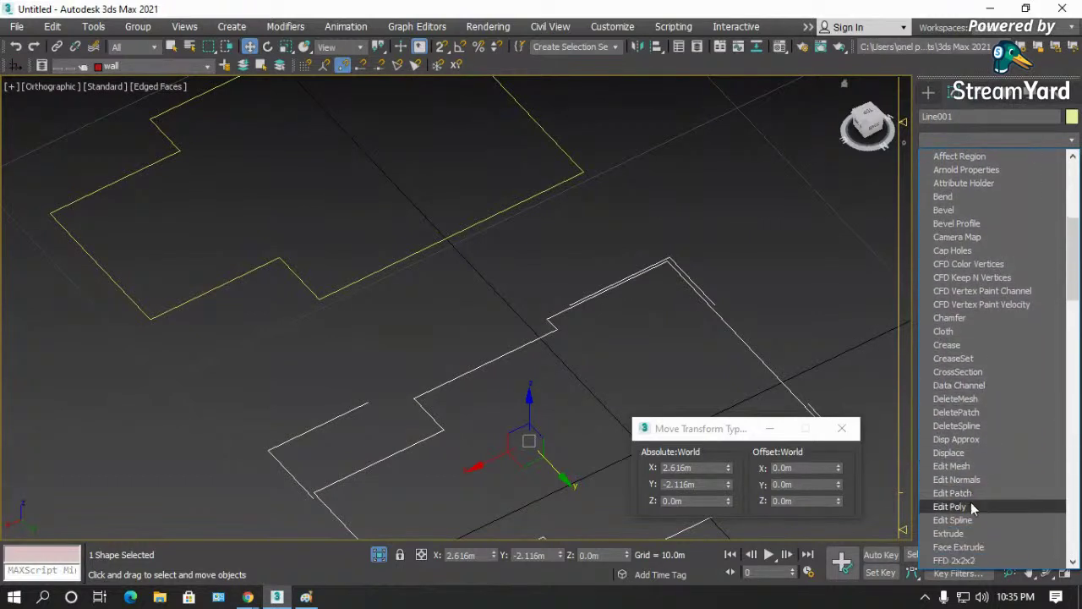
{"action": "left_click", "coordinate": [962, 507]}
{"action": "left_click", "coordinate": [784, 301]}
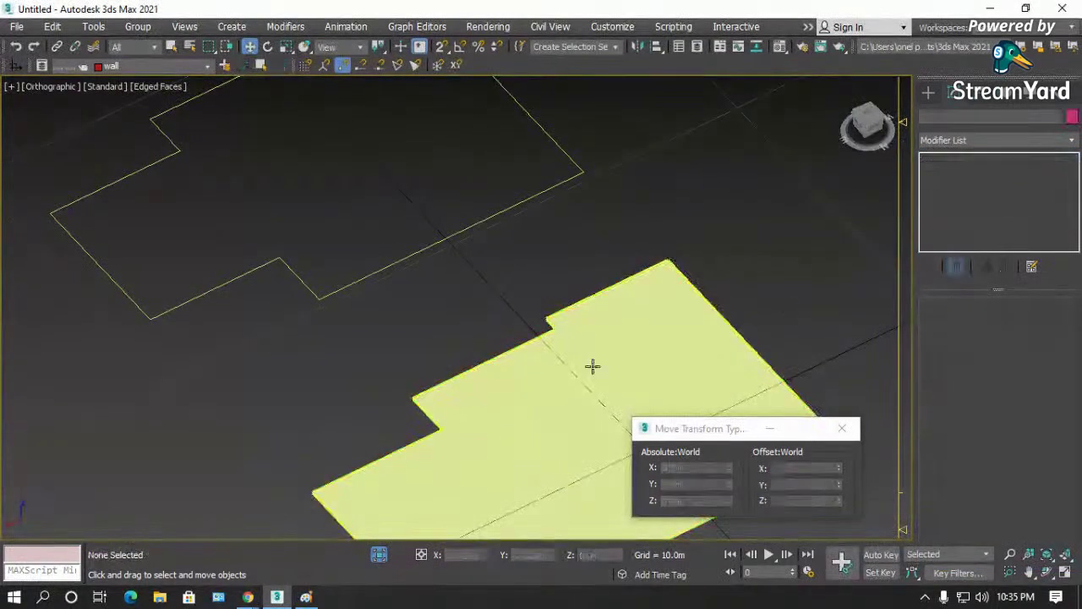
{"action": "left_click", "coordinate": [452, 234]}
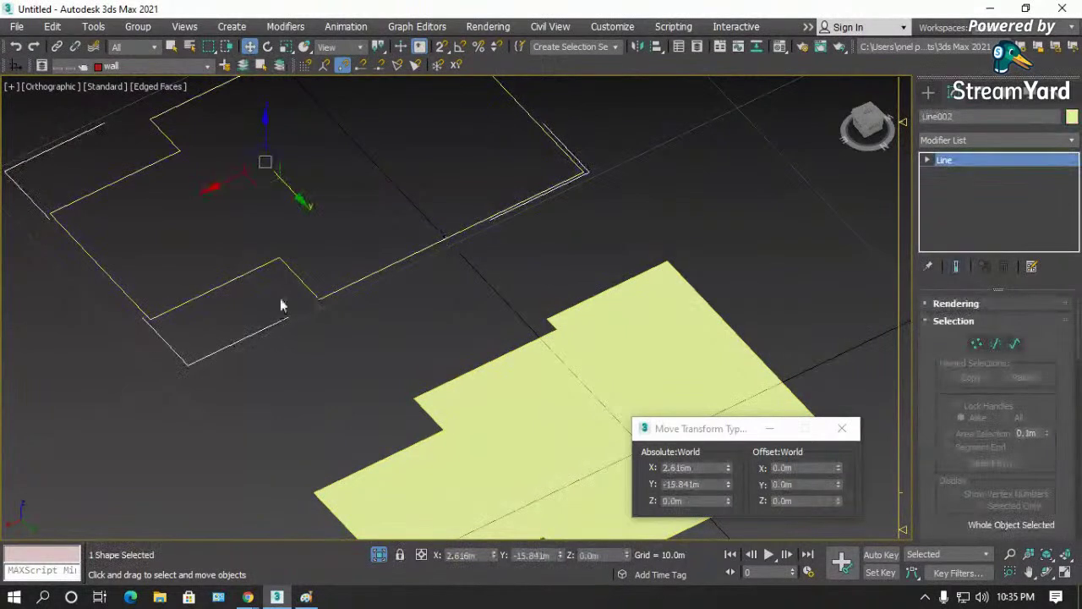
- At Vertex level, select Line002's corner vertices and then its upper-right corner vertex
{"action": "left_click", "coordinate": [977, 342]}
{"action": "left_click", "coordinate": [318, 298]}
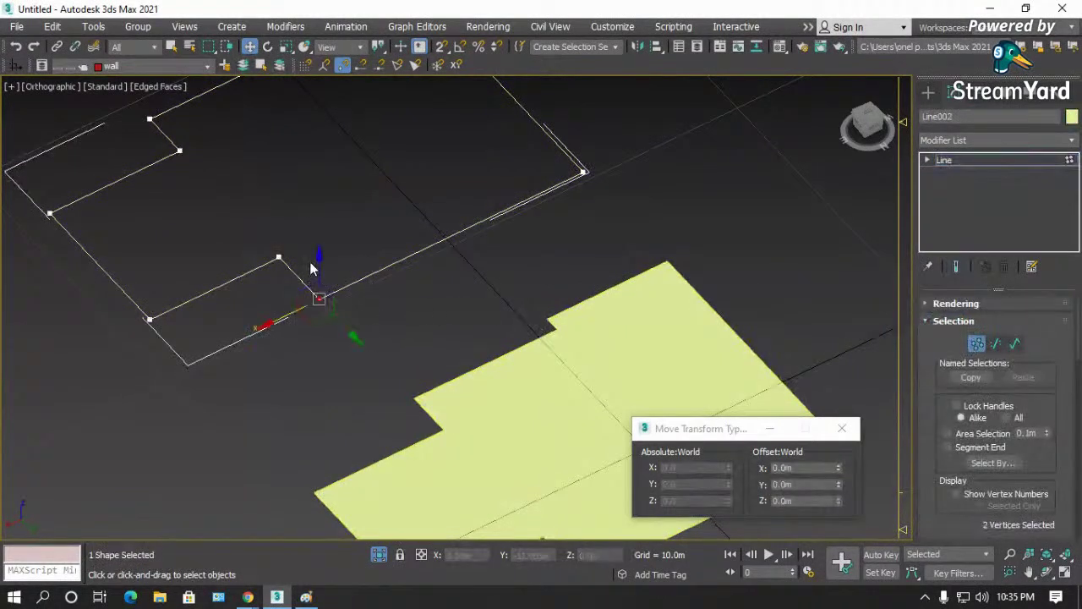
{"action": "scroll", "coordinate": [933, 381], "scroll_direction": "down", "scroll_amount": 4}
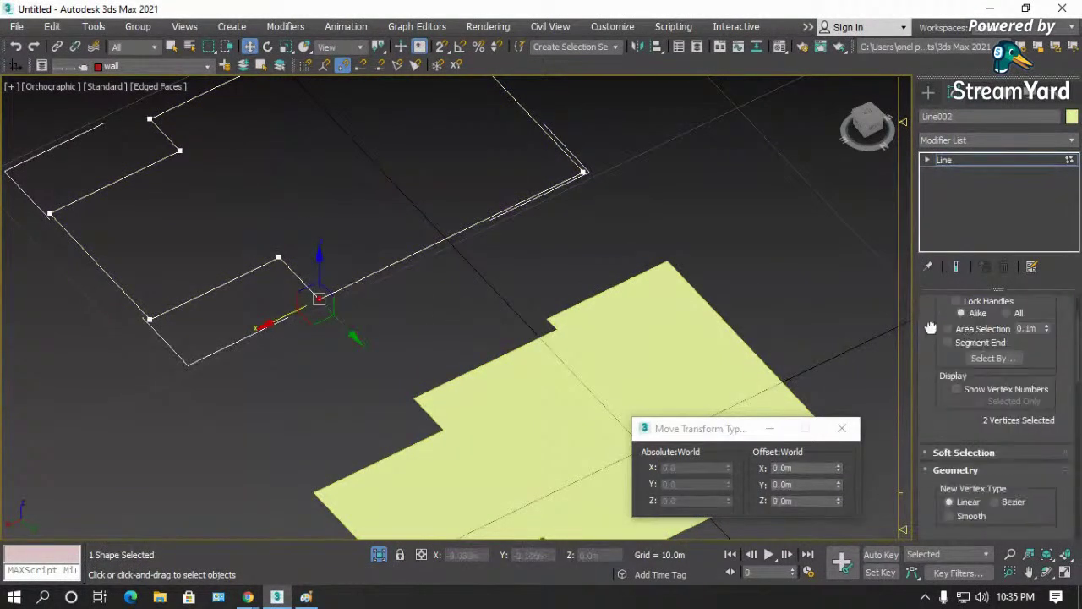
{"action": "left_click", "coordinate": [886, 390]}
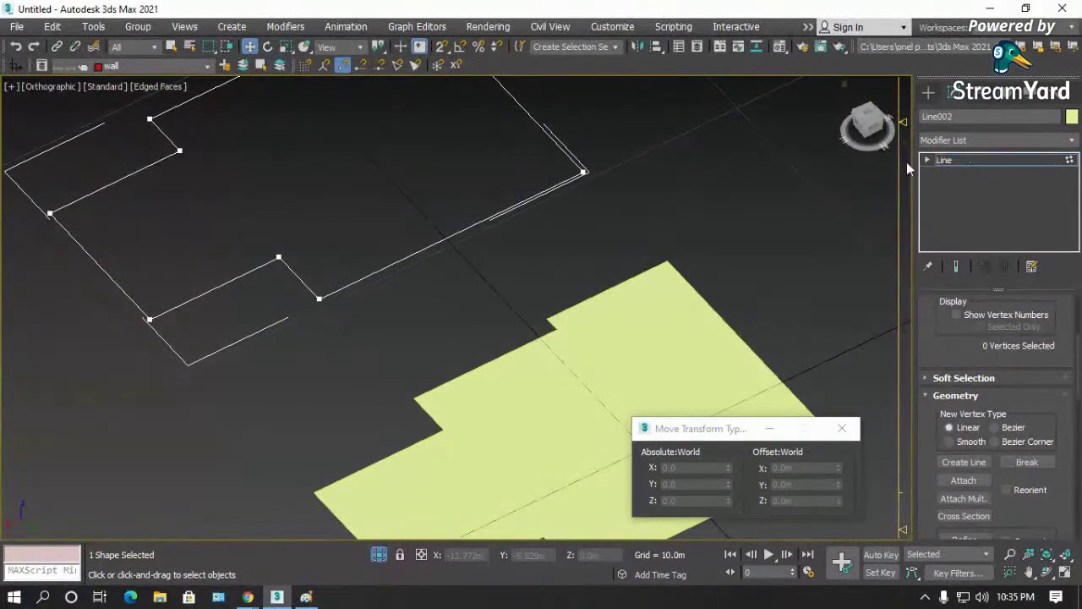
{"action": "left_click", "coordinate": [582, 172]}
- Add an Edit Poly modifier to Line002, then reselect it and delete the modifier
{"action": "left_click", "coordinate": [981, 141]}
{"action": "scroll", "coordinate": [973, 339], "scroll_direction": "up", "scroll_amount": 1}
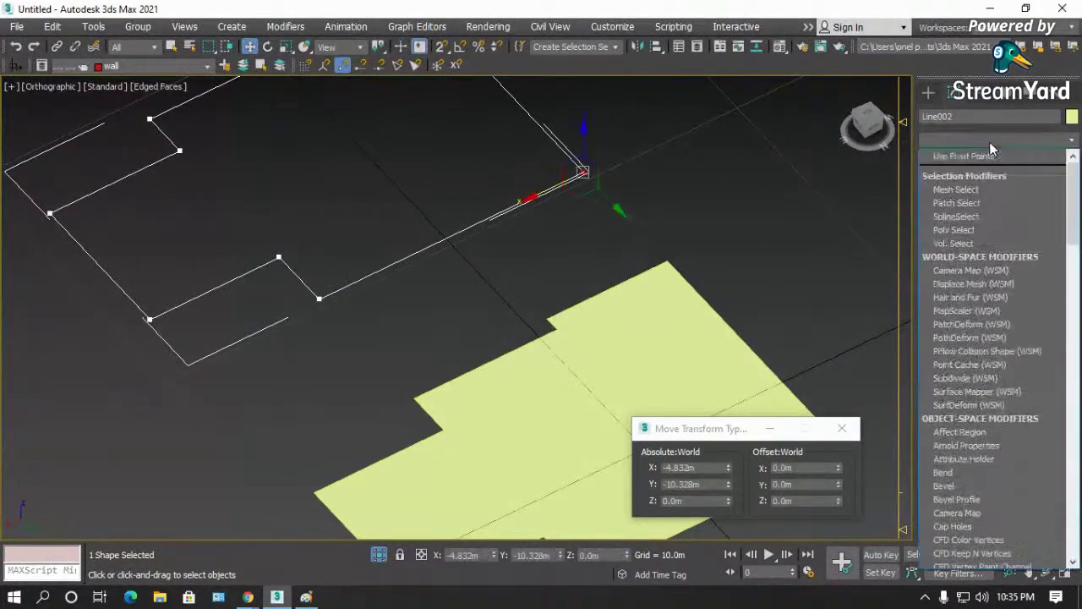
{"action": "scroll", "coordinate": [971, 397], "scroll_direction": "down", "scroll_amount": 10}
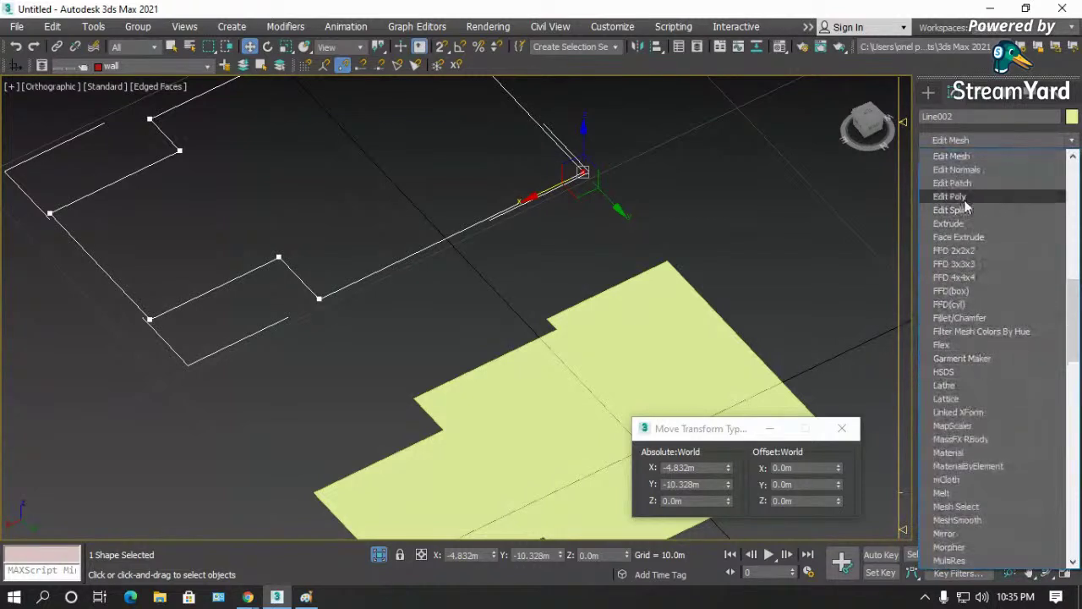
{"action": "left_click", "coordinate": [964, 198]}
{"action": "left_click", "coordinate": [591, 199]}
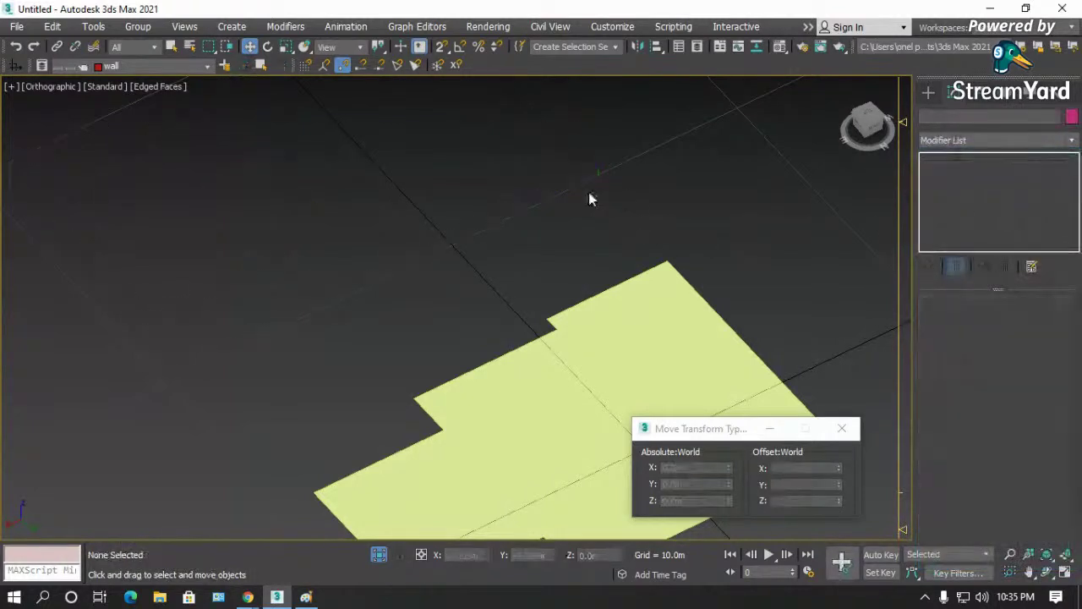
{"action": "scroll", "coordinate": [414, 161], "scroll_direction": "down", "scroll_amount": 6}
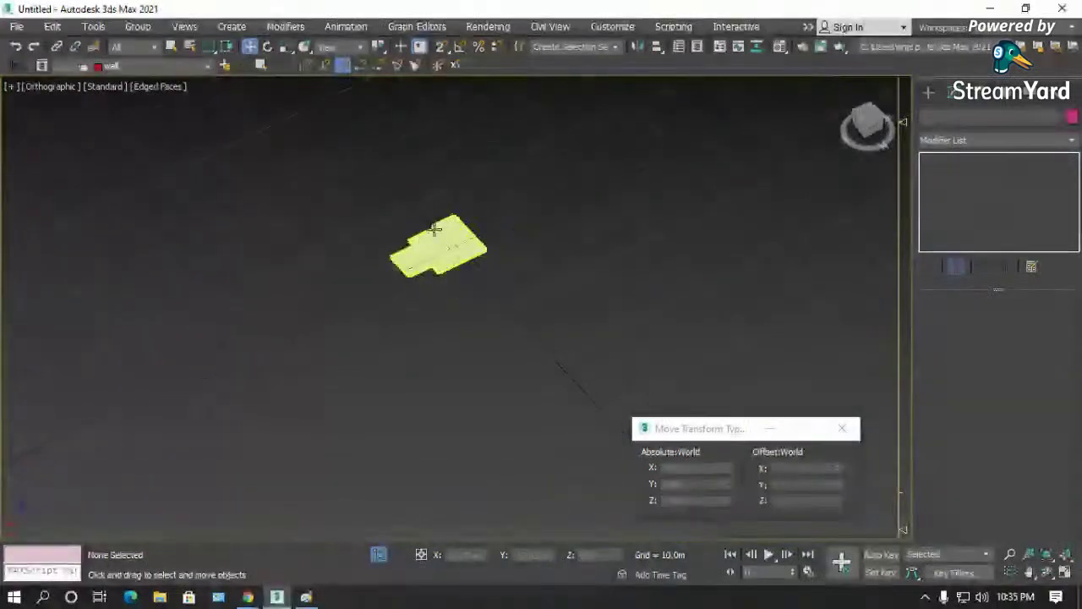
{"action": "scroll", "coordinate": [392, 169], "scroll_direction": "up", "scroll_amount": 4}
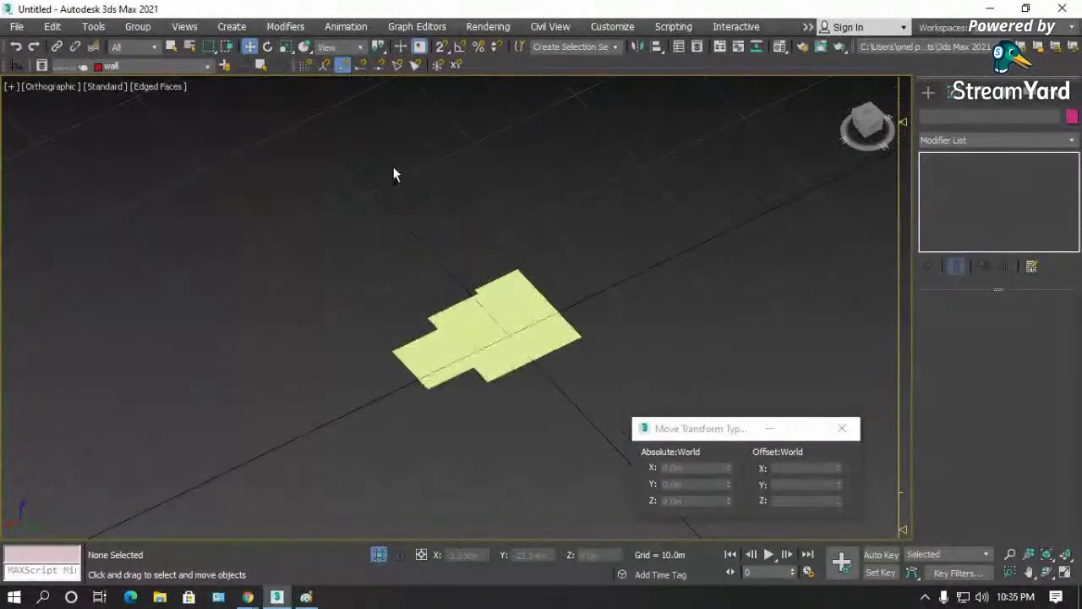
{"action": "left_click", "coordinate": [399, 180]}
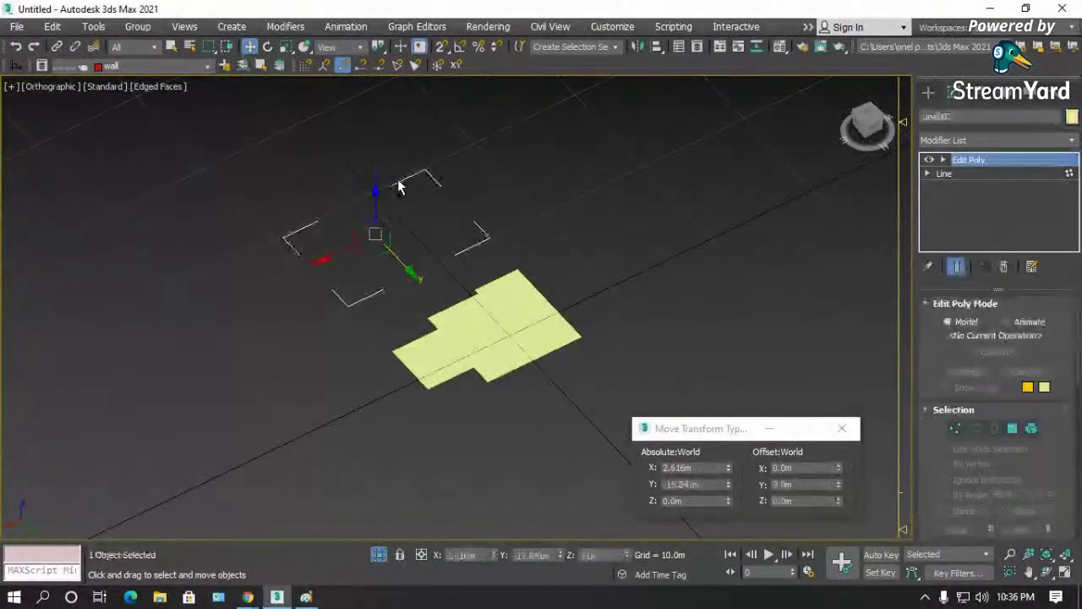
{"action": "left_click", "coordinate": [1005, 267]}
- Move Line002's corner vertex along X from 4.442m to 3.569m
{"action": "left_click", "coordinate": [696, 272]}
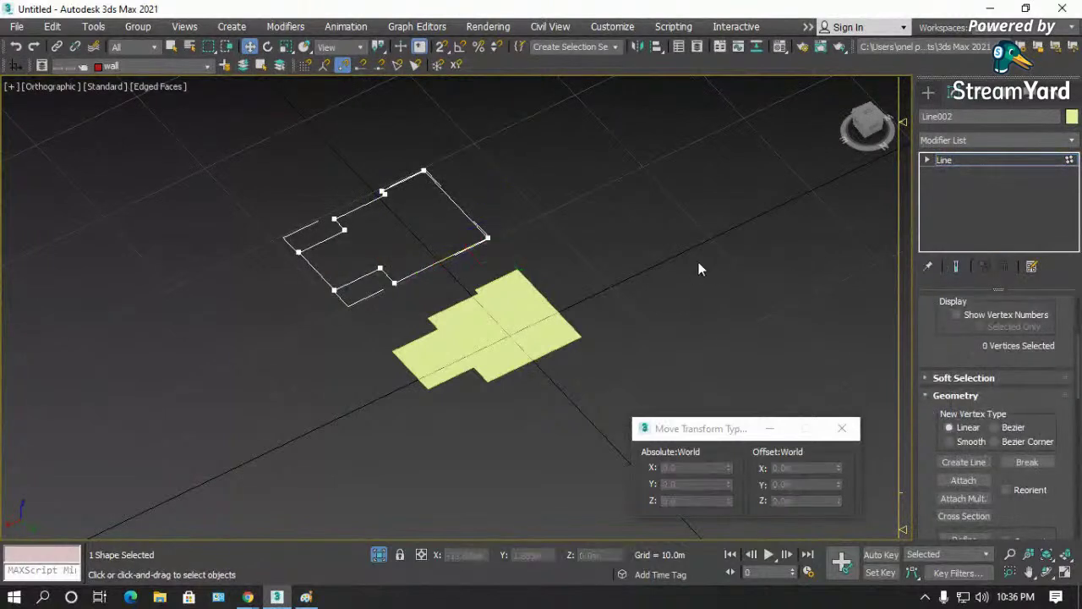
{"action": "scroll", "coordinate": [460, 244], "scroll_direction": "up", "scroll_amount": 5}
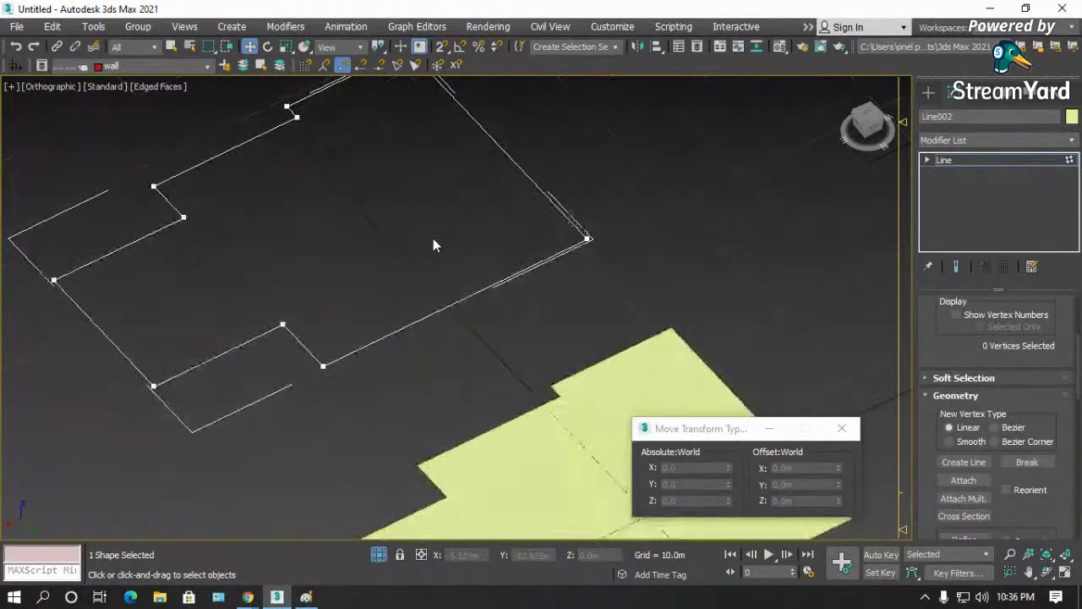
{"action": "left_click", "coordinate": [323, 365]}
{"action": "left_click", "coordinate": [447, 345]}
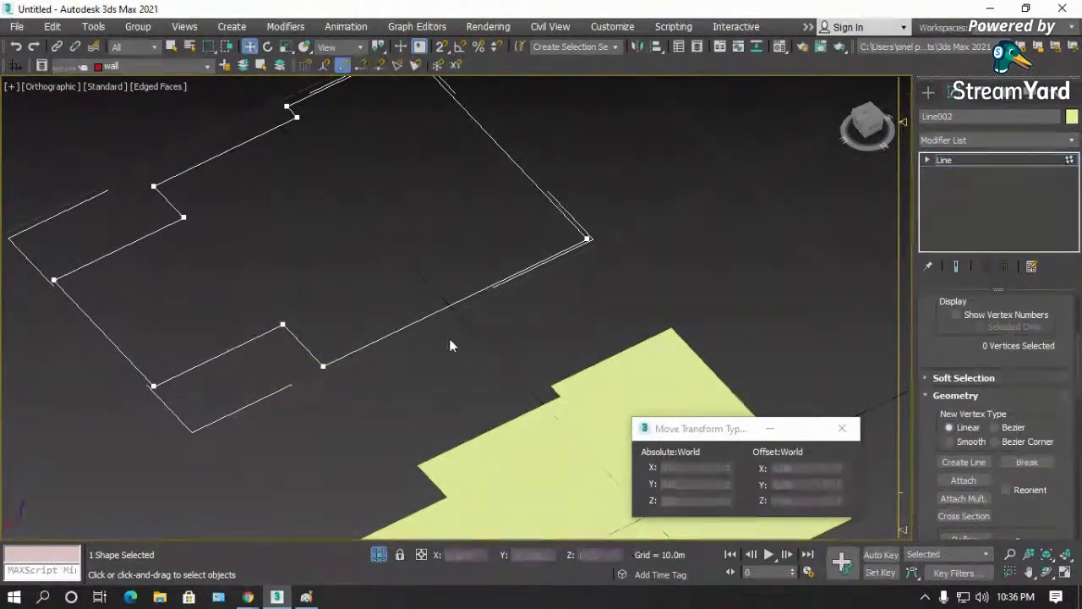
{"action": "left_click", "coordinate": [323, 365]}
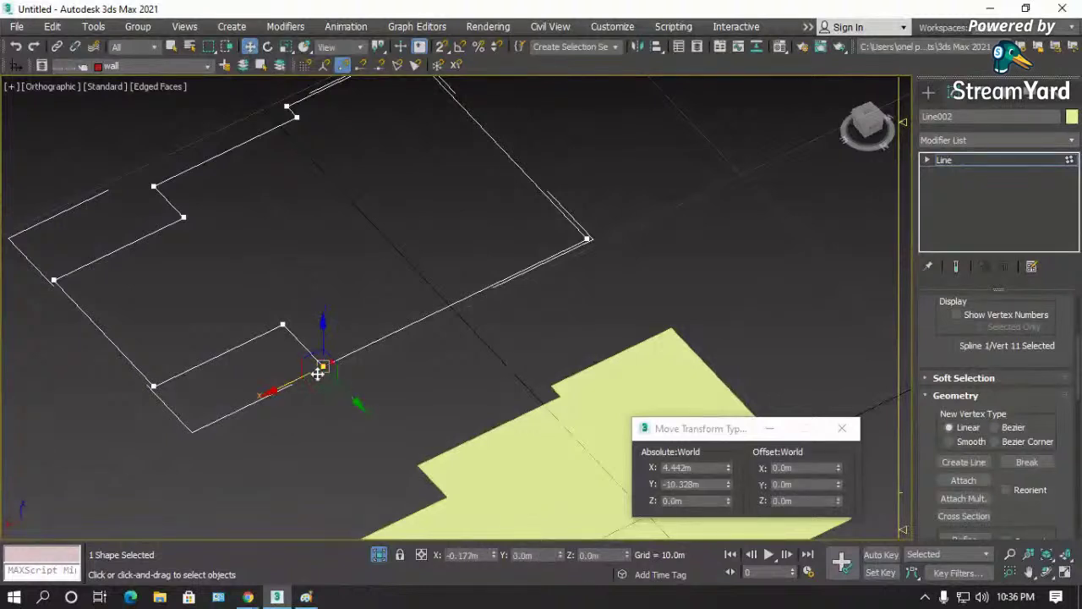
{"action": "mouse_move", "coordinate": [327, 367]}
{"action": "left_mouse_down"}
{"action": "mouse_move", "coordinate": [293, 381]}
{"action": "mouse_move", "coordinate": [316, 375]}
{"action": "left_mouse_up"}
{"action": "scroll", "coordinate": [338, 376], "scroll_direction": "up", "scroll_amount": 3}
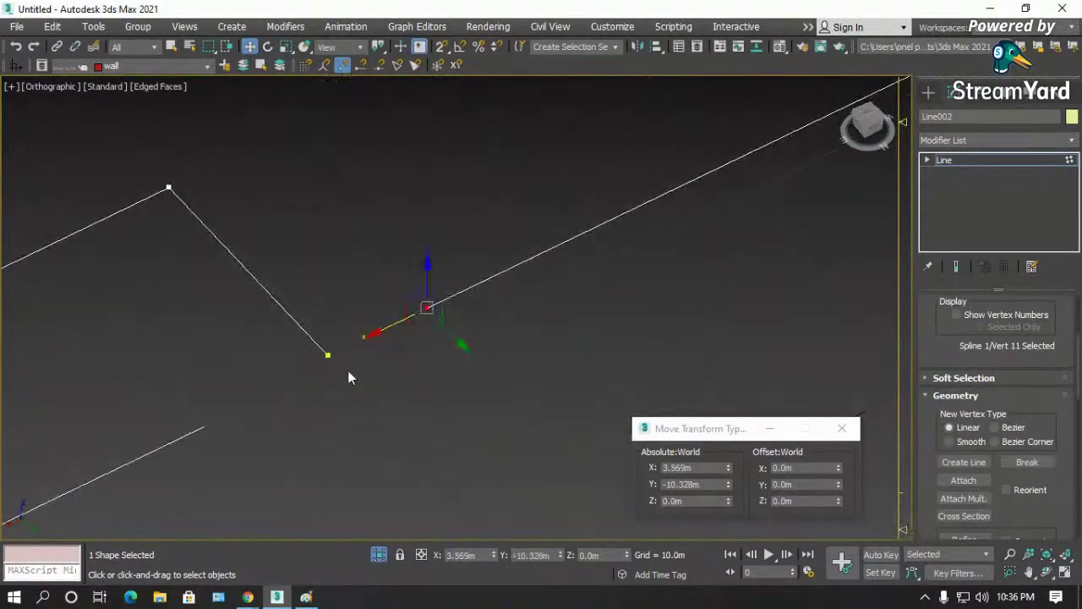
{"action": "scroll", "coordinate": [300, 374], "scroll_direction": "down", "scroll_amount": 2}
- Return Line002 to its Line top level and select the yellow Line001 slab
{"action": "left_click", "coordinate": [928, 160]}
{"action": "left_click", "coordinate": [963, 160]}
{"action": "scroll", "coordinate": [486, 309], "scroll_direction": "down", "scroll_amount": 4}
{"action": "left_click", "coordinate": [580, 314]}
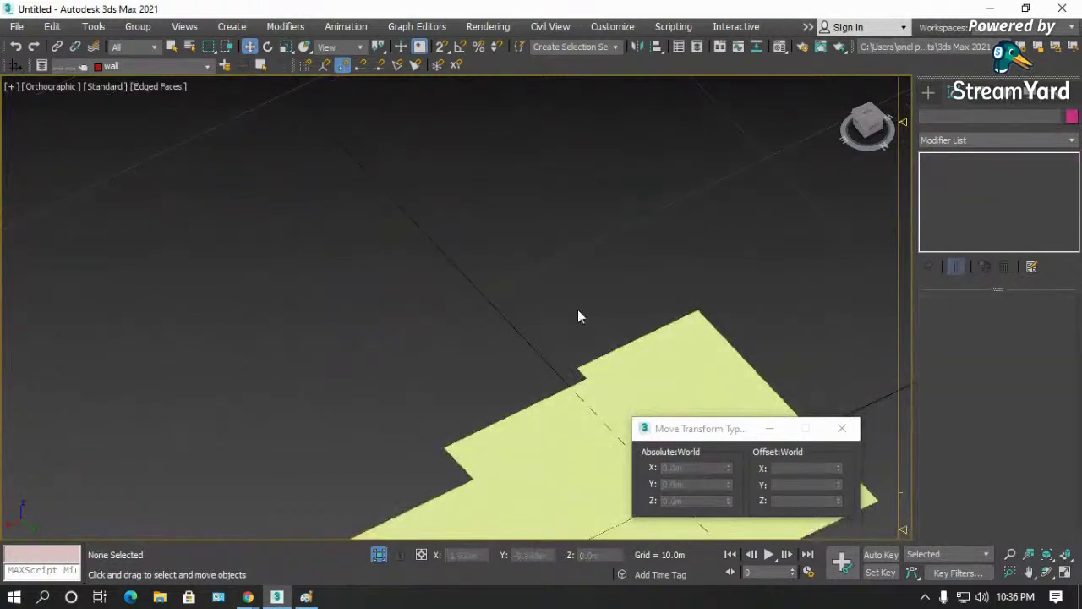
{"action": "scroll", "coordinate": [330, 244], "scroll_direction": "down", "scroll_amount": 4}
{"action": "left_click", "coordinate": [471, 342]}
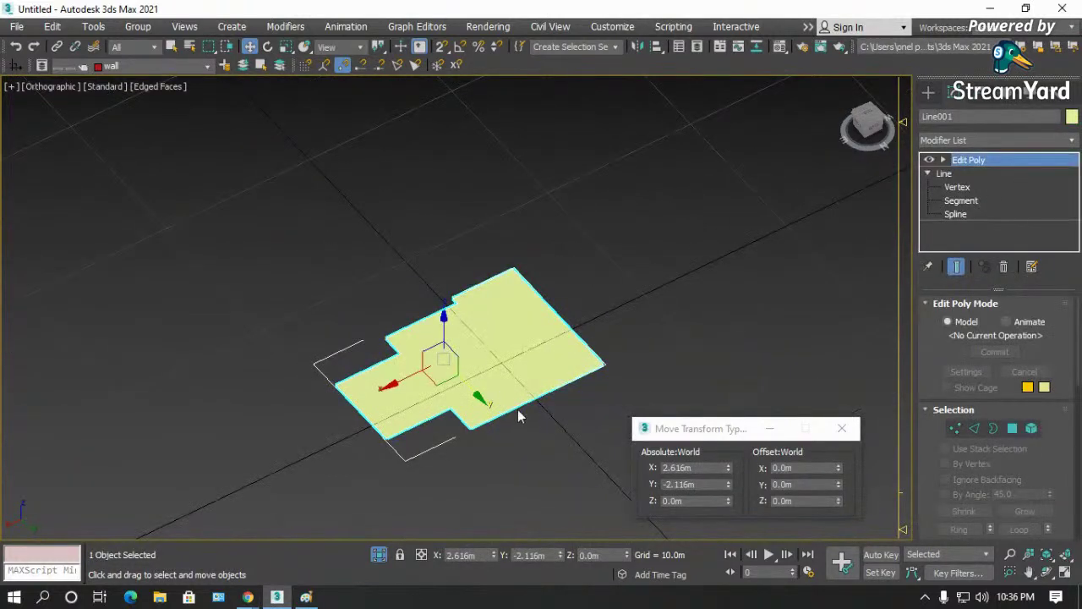
- Toggle the slab's Edit Poly result off and back on to compare with the outline
{"action": "scroll", "coordinate": [514, 409], "scroll_direction": "up", "scroll_amount": 4}
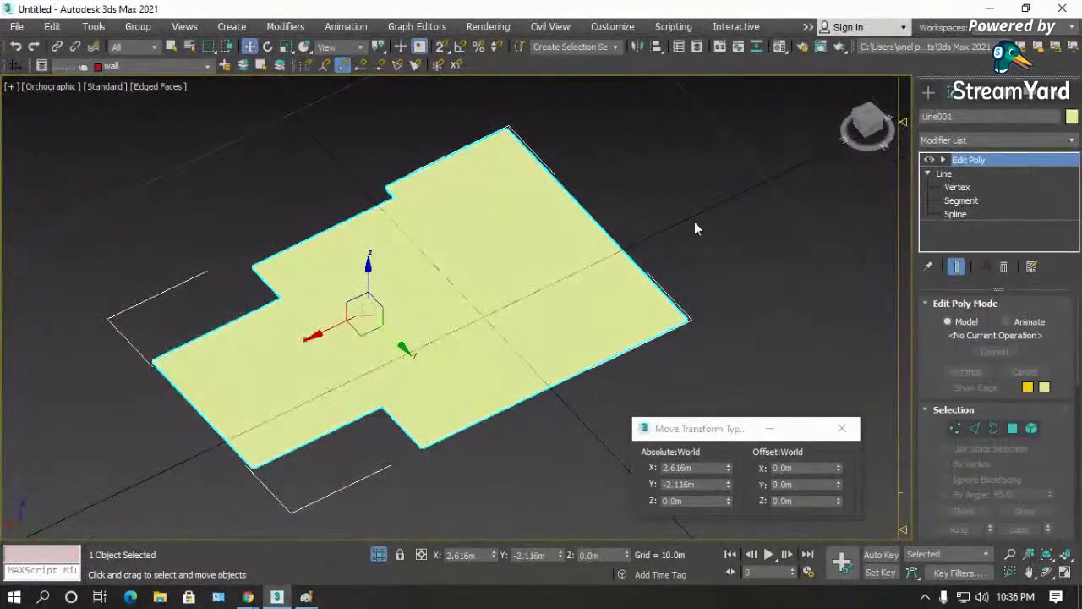
{"action": "left_click", "coordinate": [930, 161]}
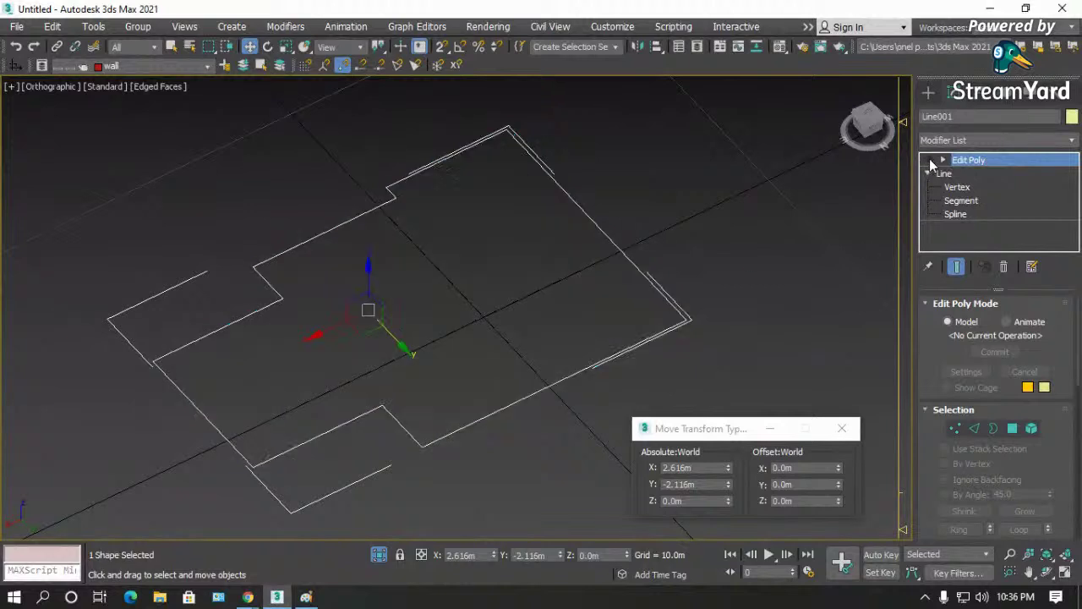
{"action": "left_click", "coordinate": [445, 313]}
{"action": "left_click", "coordinate": [532, 391]}
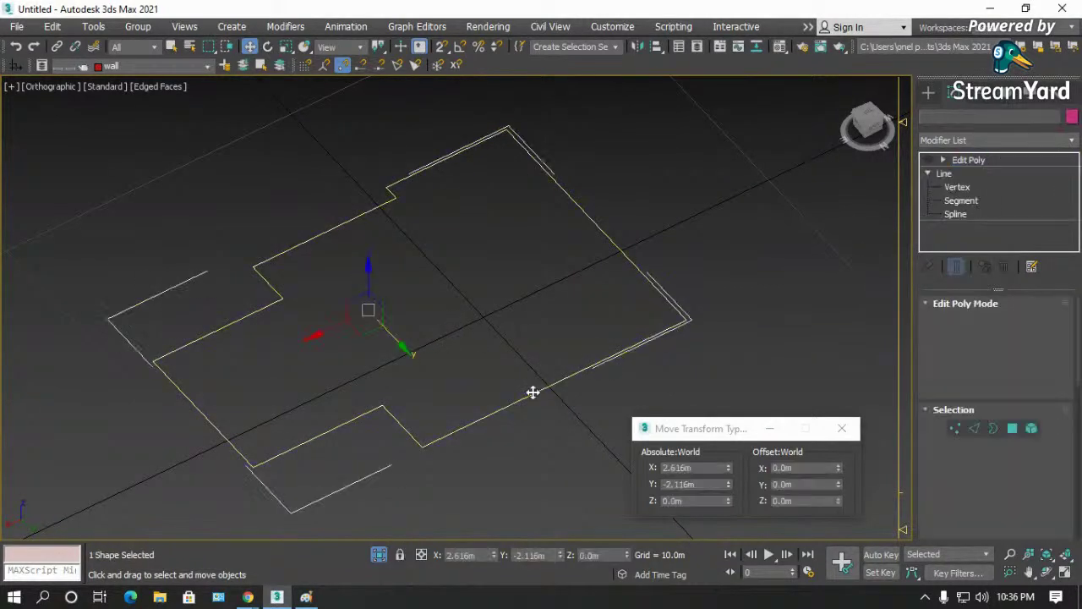
{"action": "left_click", "coordinate": [930, 159]}
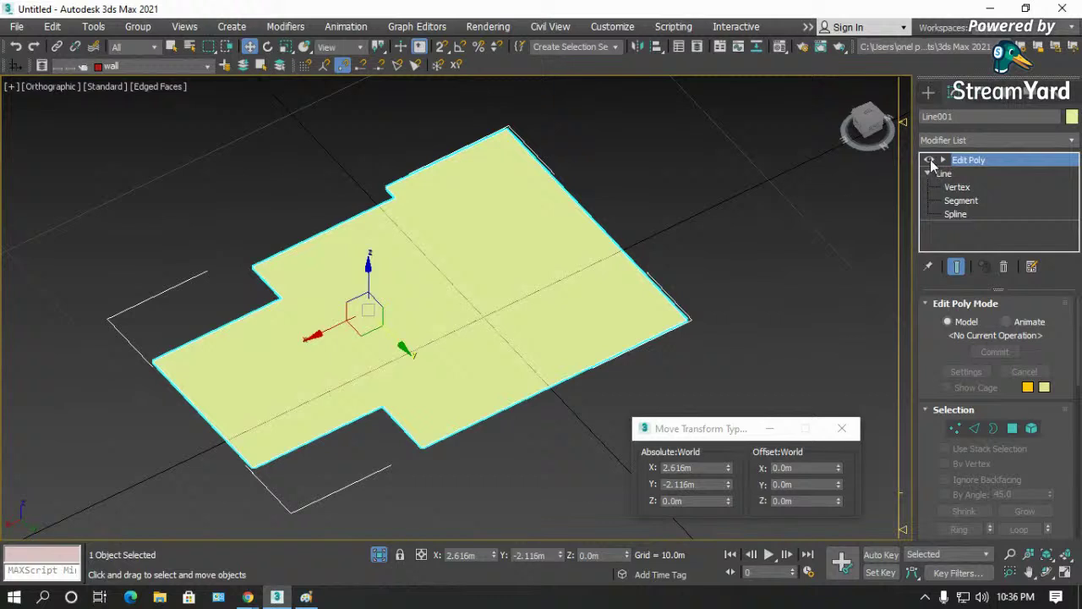
{"action": "left_click", "coordinate": [930, 160]}
{"action": "left_click", "coordinate": [930, 160]}
- Step through Edit Poly's Edge, Border, Polygon and Element levels on the slab
{"action": "left_click", "coordinate": [944, 160]}
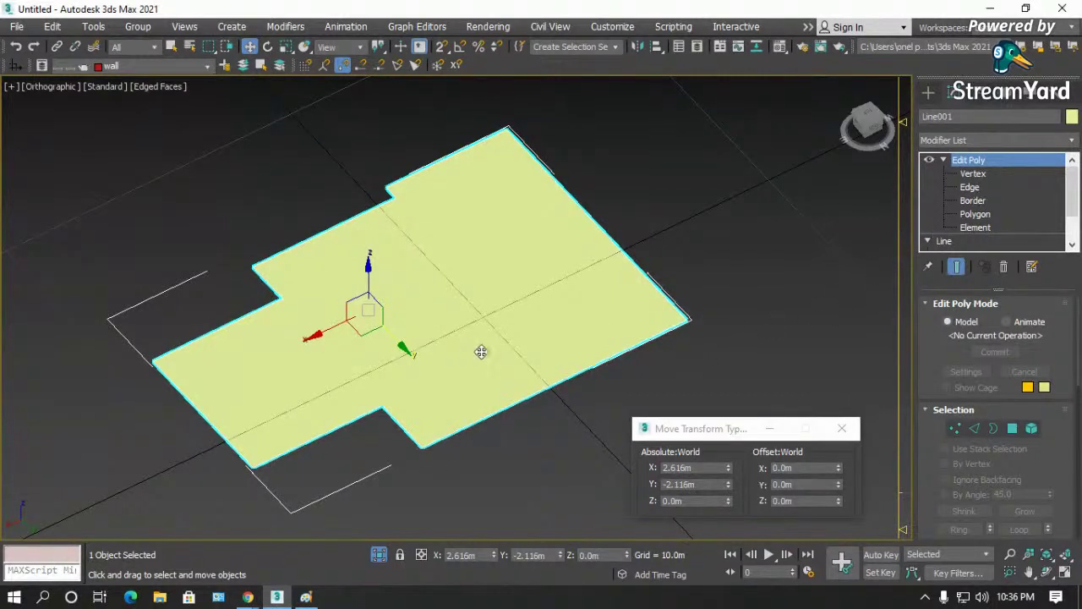
{"action": "left_click", "coordinate": [973, 187]}
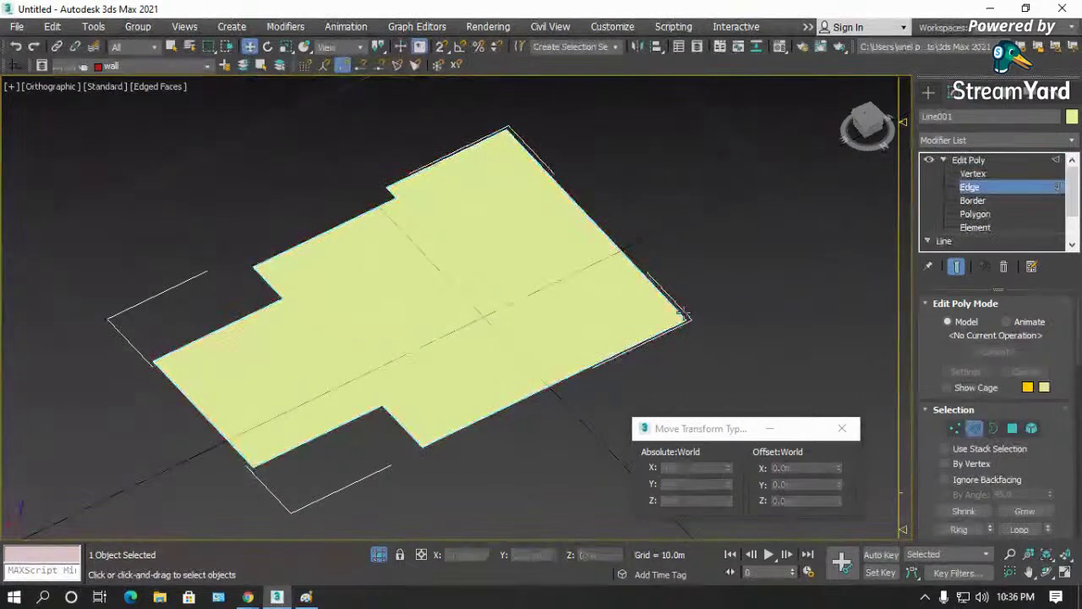
{"action": "left_click", "coordinate": [609, 357]}
{"action": "left_click", "coordinate": [974, 201]}
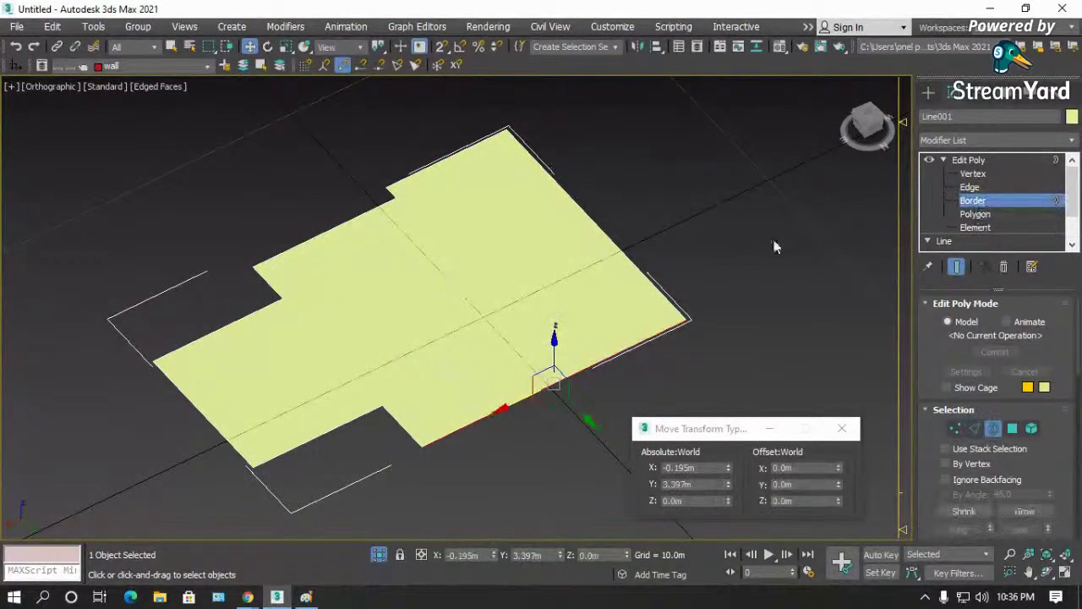
{"action": "left_click", "coordinate": [975, 214]}
{"action": "left_click", "coordinate": [514, 280]}
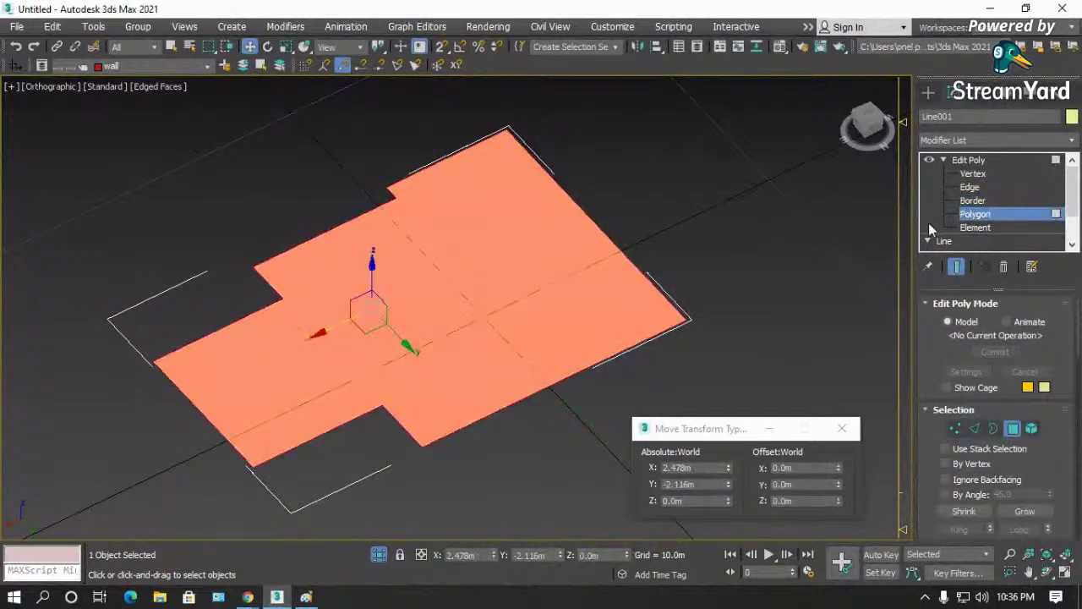
{"action": "left_click", "coordinate": [977, 227]}
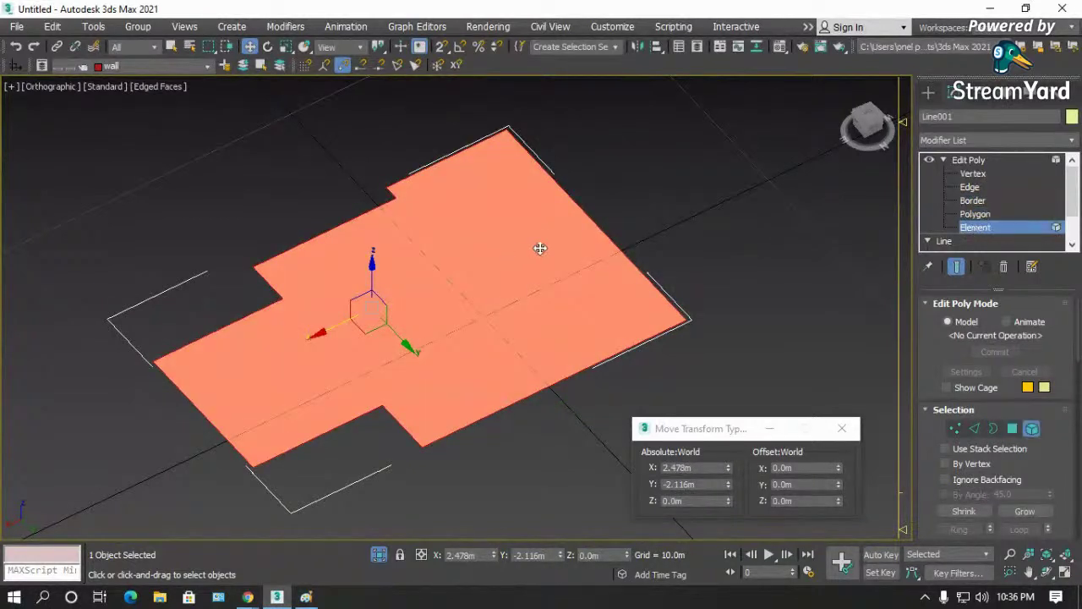
- Leave Edit Poly sub-object mode, deselect the slab, and Unhide All to restore walls, windows and door
{"action": "left_click", "coordinate": [969, 161]}
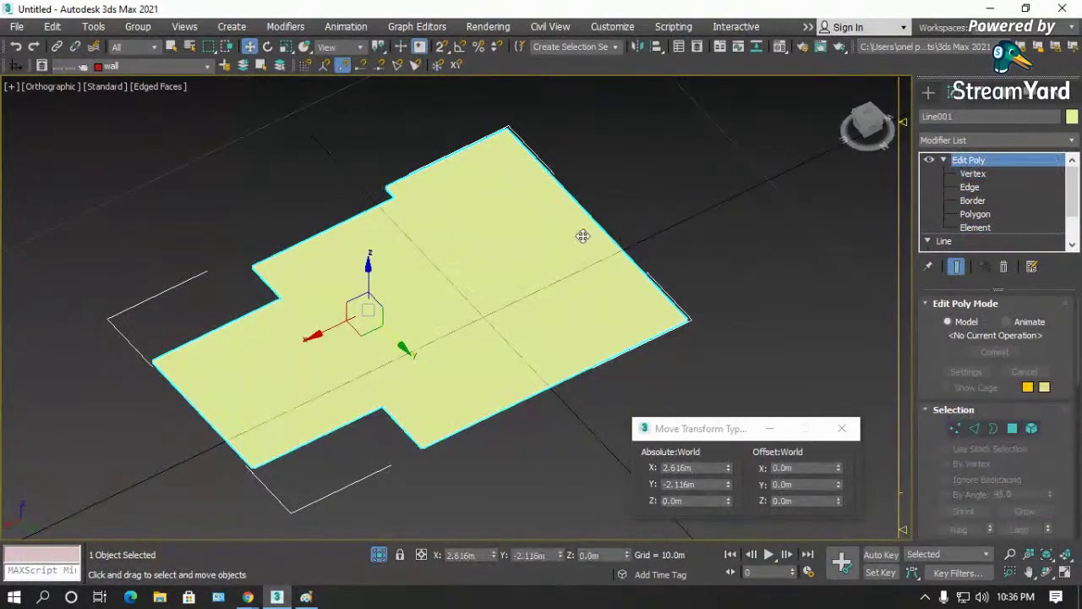
{"action": "left_click", "coordinate": [677, 195]}
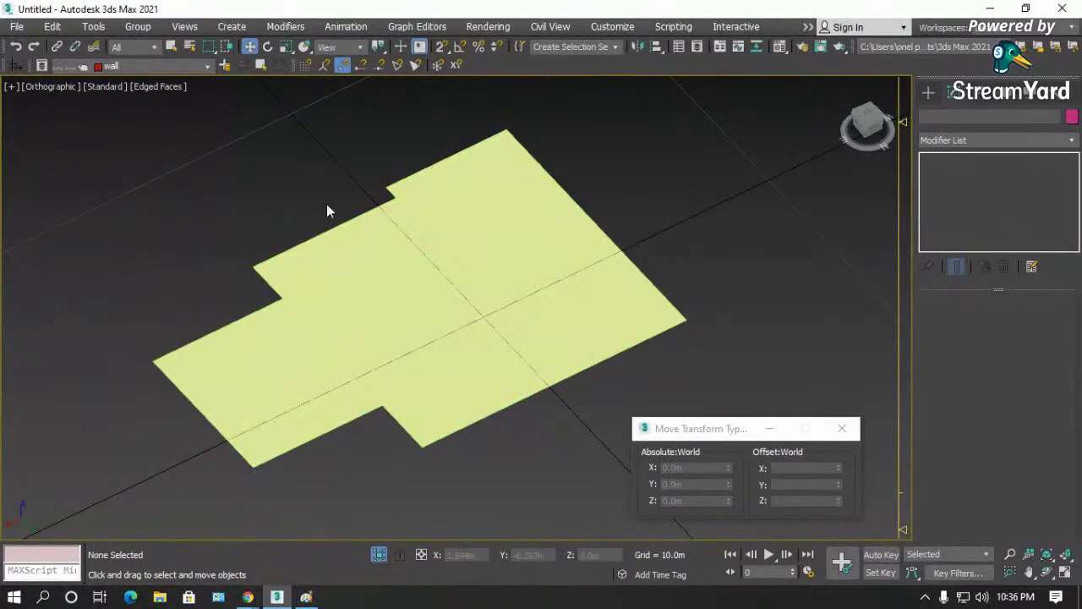
{"action": "right_click", "coordinate": [240, 244]}
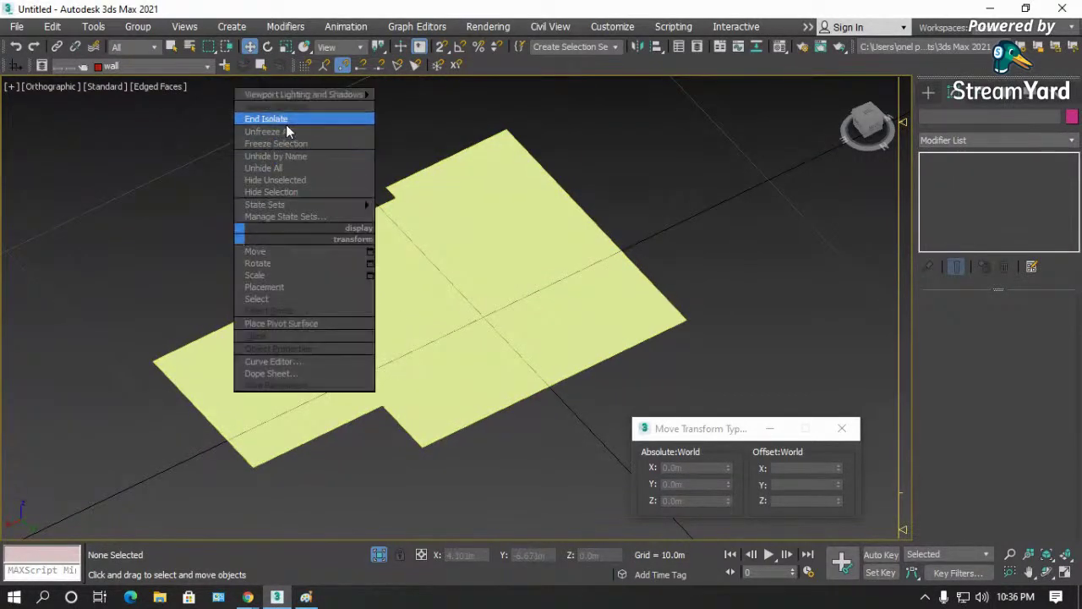
{"action": "left_click", "coordinate": [283, 169]}
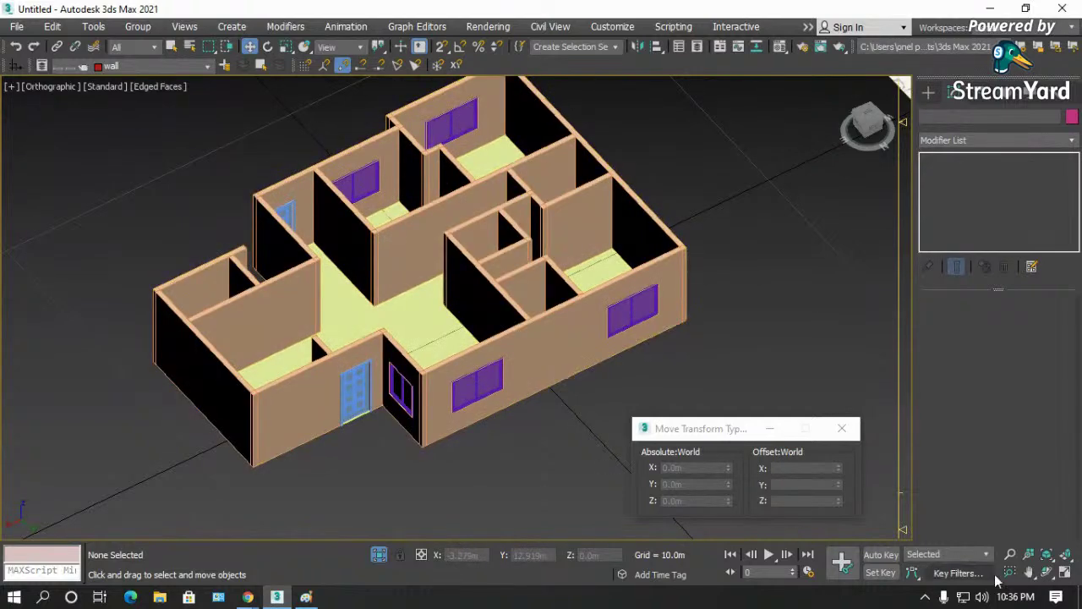
{"action": "left_click", "coordinate": [1047, 573]}
{"action": "left_click_drag", "start_coordinate": [411, 344], "coordinate": [600, 343]}
{"action": "key", "text": "t"}
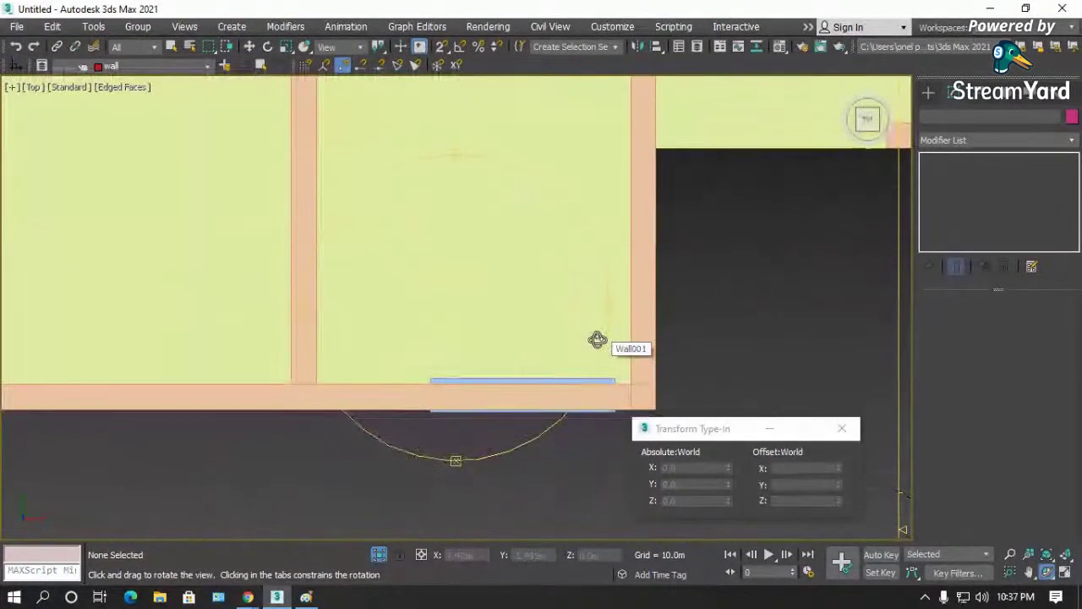
{"action": "scroll", "coordinate": [536, 333], "scroll_direction": "down", "scroll_amount": 5}
{"action": "scroll", "coordinate": [291, 267], "scroll_direction": "up", "scroll_amount": 2}
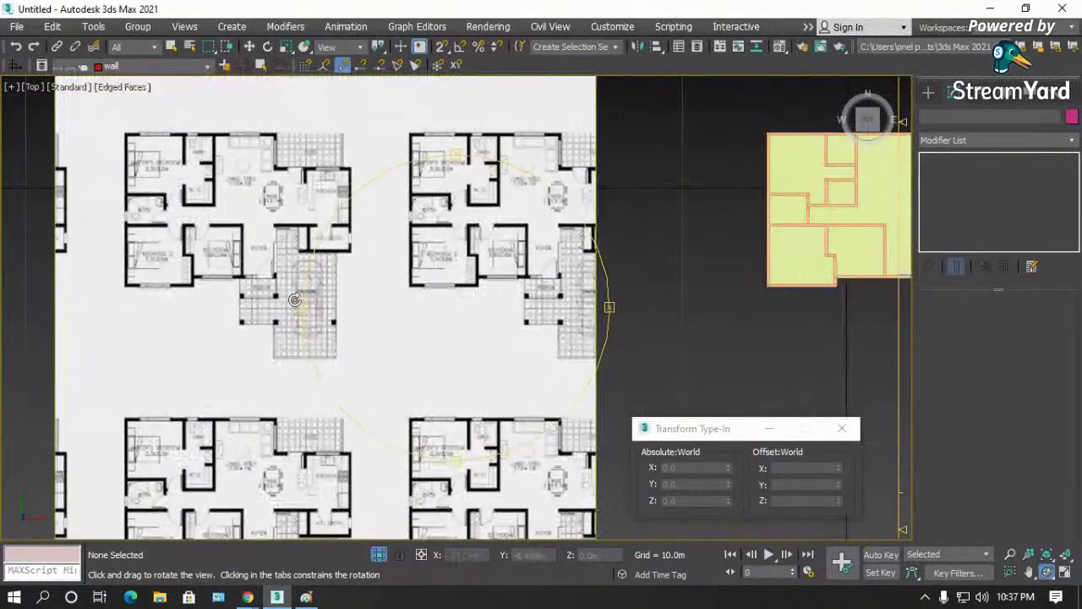
{"action": "scroll", "coordinate": [306, 126], "scroll_direction": "up", "scroll_amount": 5}
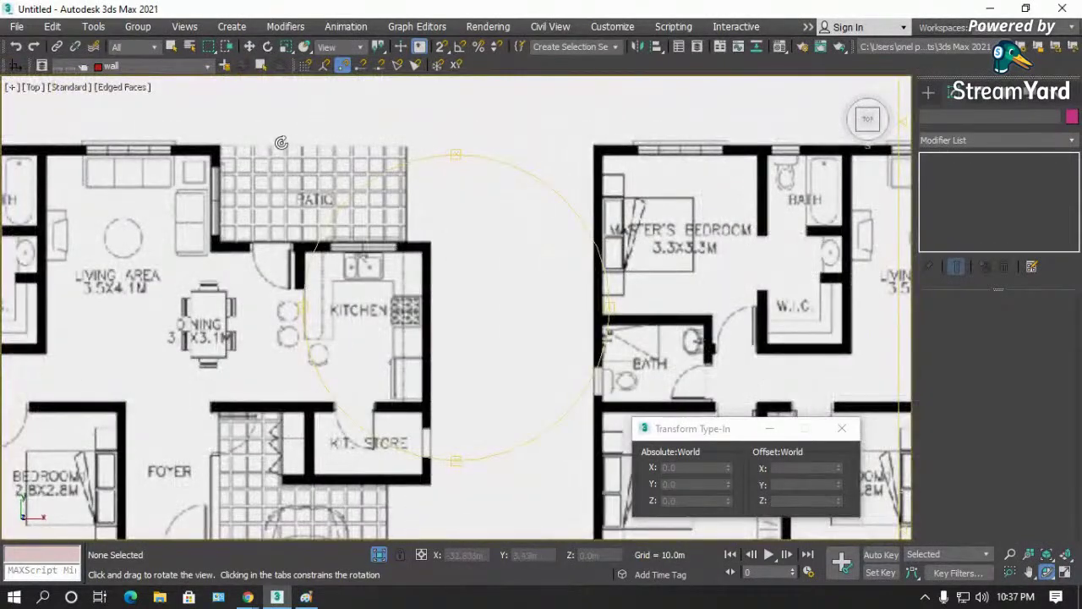
{"action": "scroll", "coordinate": [309, 162], "scroll_direction": "down", "scroll_amount": 5}
{"action": "scroll", "coordinate": [322, 296], "scroll_direction": "up", "scroll_amount": 5}
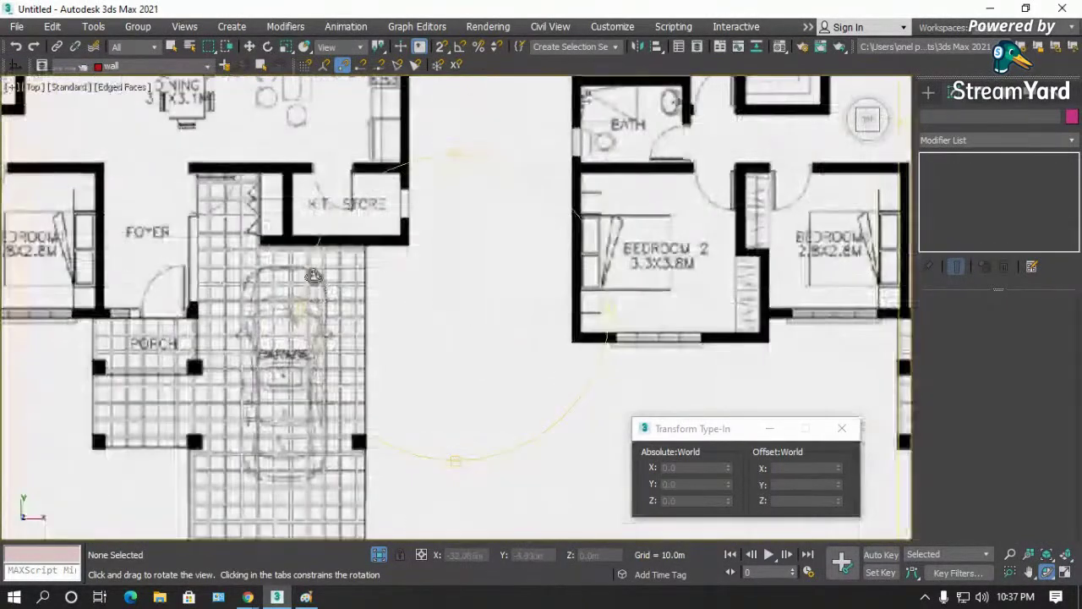
{"action": "scroll", "coordinate": [291, 266], "scroll_direction": "down", "scroll_amount": 4}
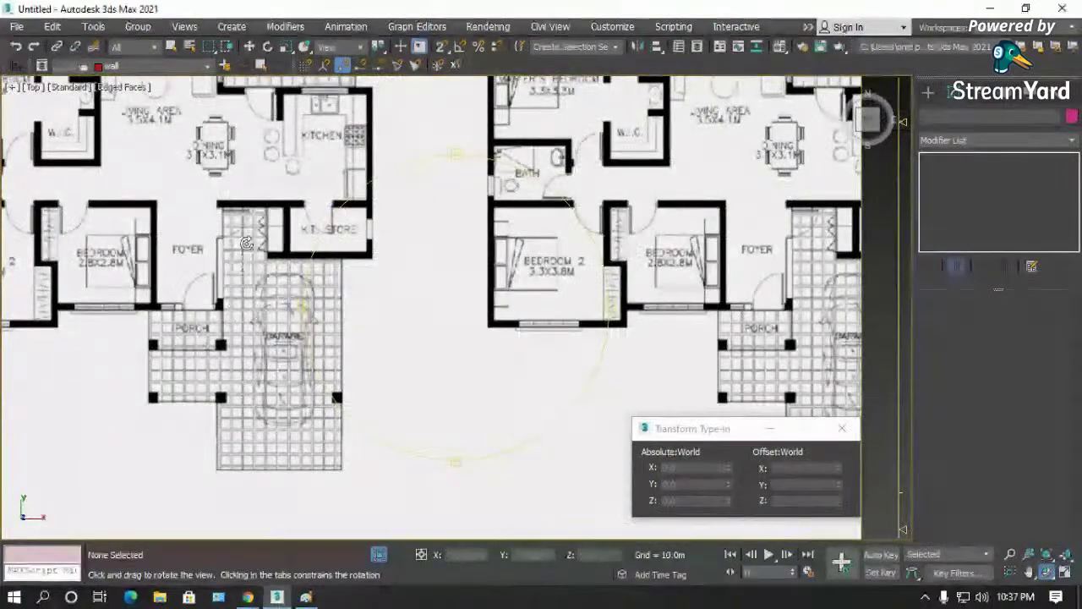
{"action": "scroll", "coordinate": [238, 222], "scroll_direction": "up", "scroll_amount": 6}
{"action": "scroll", "coordinate": [238, 222], "scroll_direction": "up", "scroll_amount": 2}
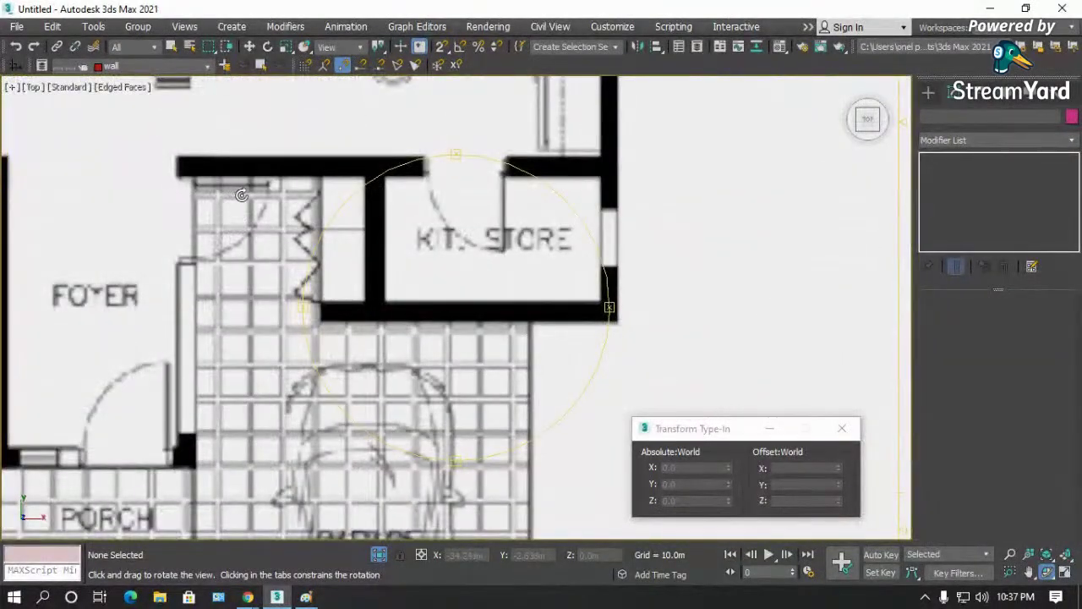
{"action": "scroll", "coordinate": [241, 195], "scroll_direction": "down", "scroll_amount": 4}
{"action": "scroll", "coordinate": [165, 448], "scroll_direction": "up", "scroll_amount": 5}
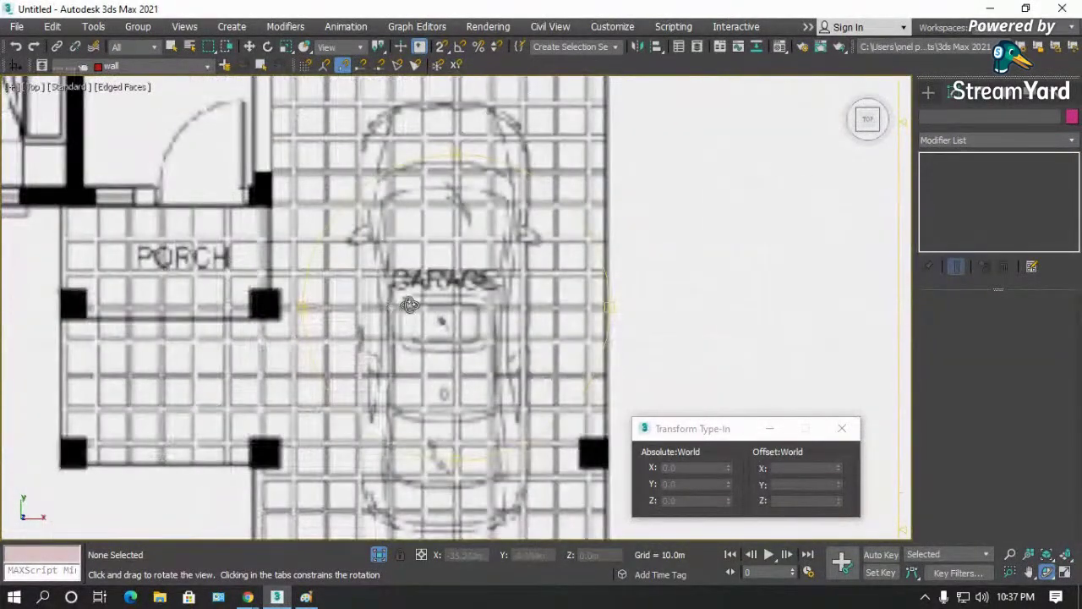
{"action": "scroll", "coordinate": [408, 304], "scroll_direction": "down", "scroll_amount": 2}
{"action": "scroll", "coordinate": [305, 396], "scroll_direction": "up", "scroll_amount": 2}
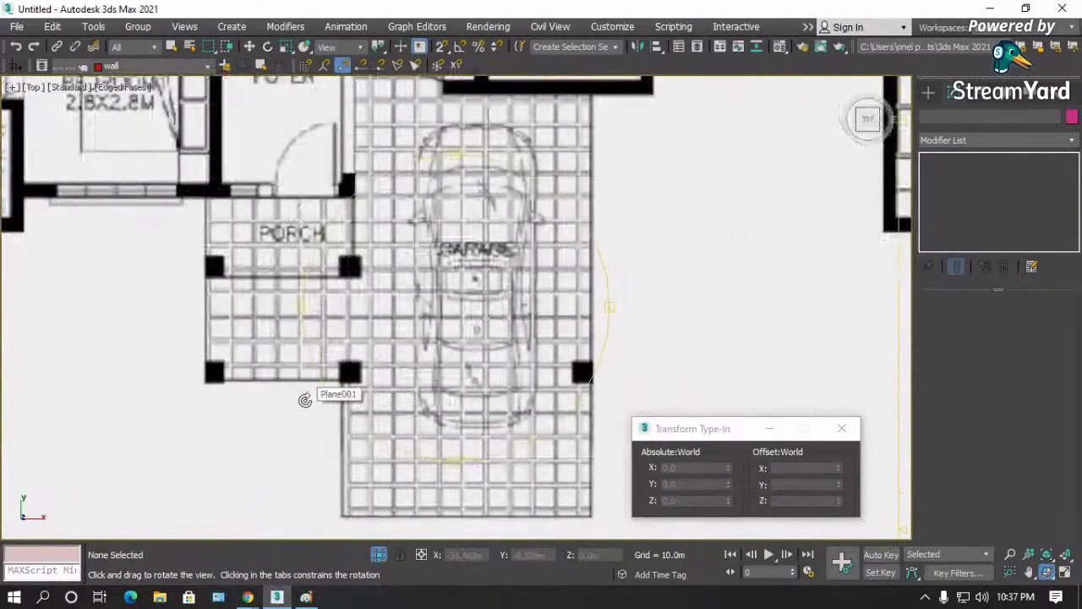
{"action": "key", "text": "w"}
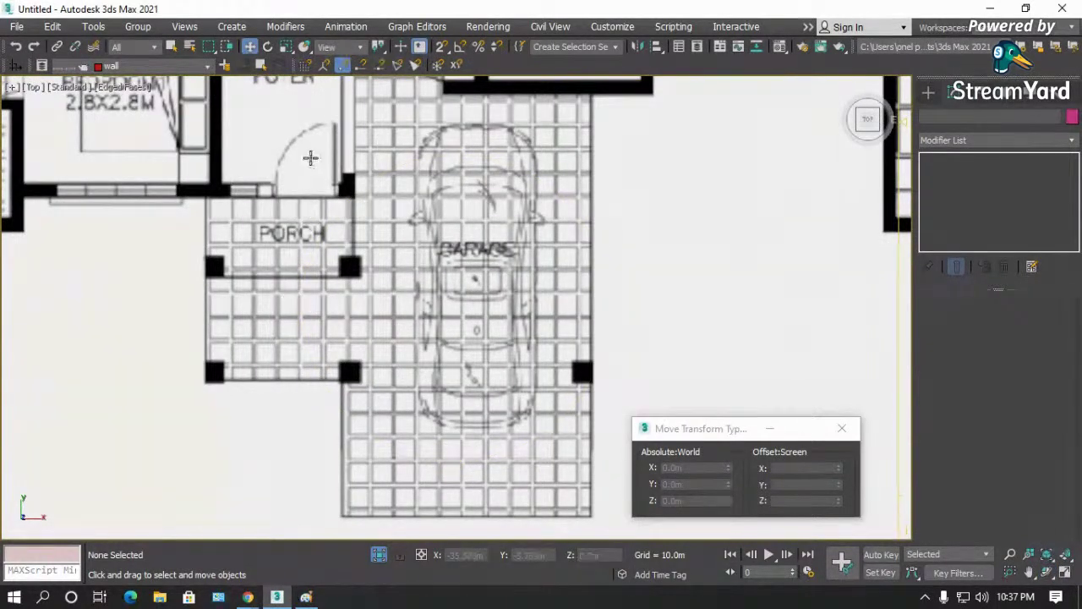
{"action": "scroll", "coordinate": [300, 399], "scroll_direction": "down", "scroll_amount": 2}
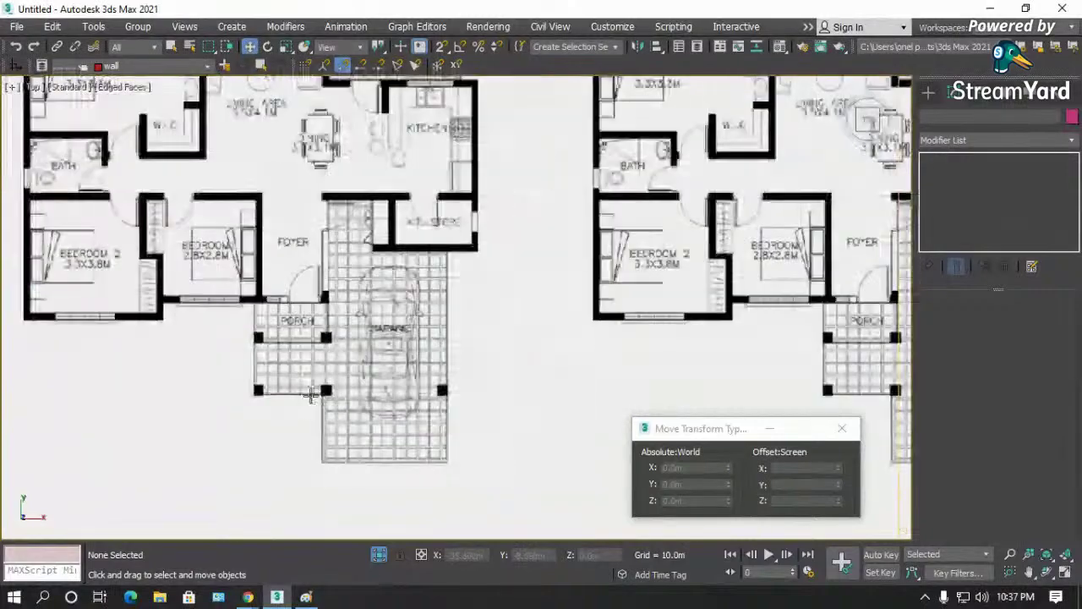
{"action": "scroll", "coordinate": [363, 211], "scroll_direction": "up", "scroll_amount": 2}
{"action": "scroll", "coordinate": [324, 213], "scroll_direction": "up", "scroll_amount": 2}
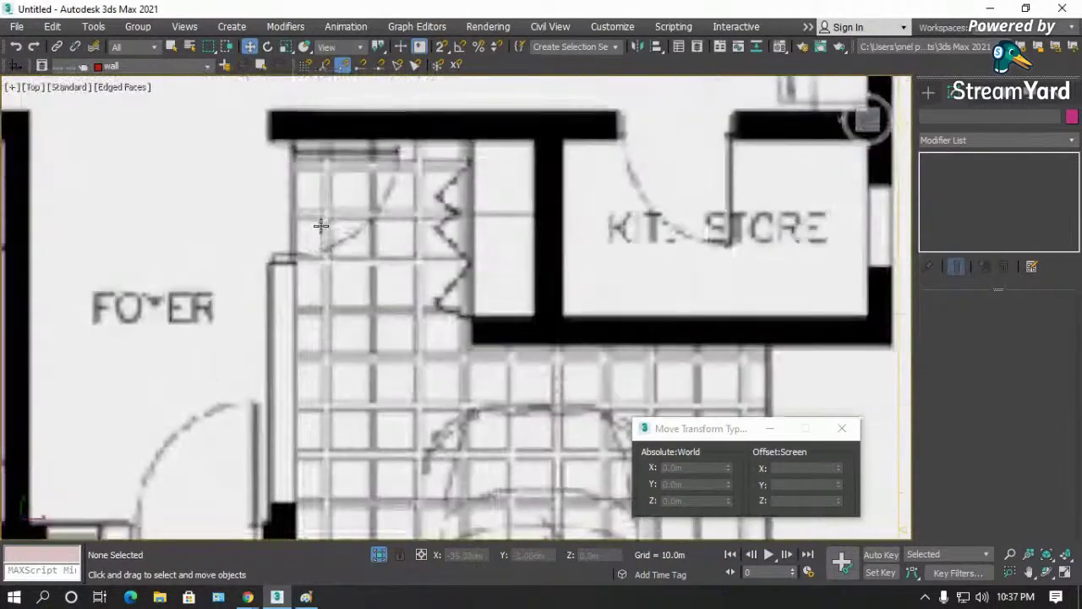
{"action": "scroll", "coordinate": [298, 187], "scroll_direction": "down", "scroll_amount": 2}
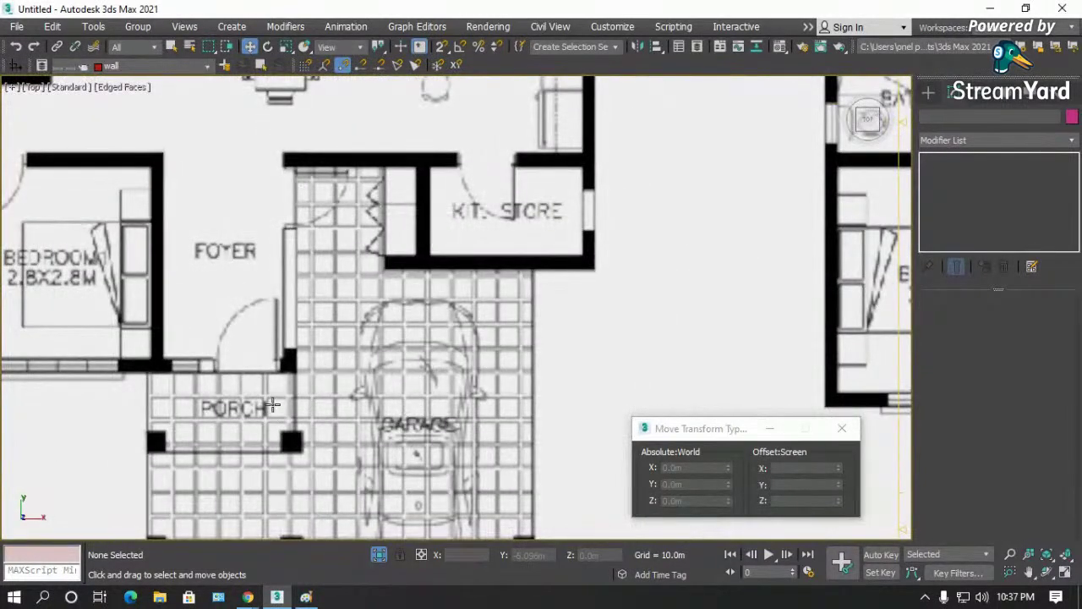
{"action": "scroll", "coordinate": [315, 193], "scroll_direction": "up", "scroll_amount": 2}
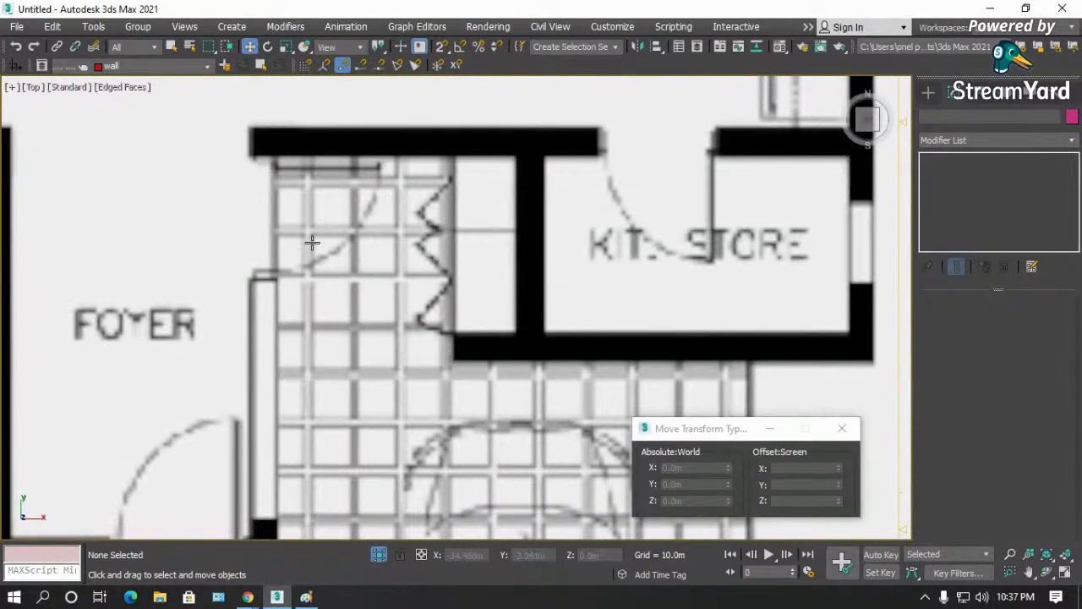
{"action": "scroll", "coordinate": [305, 252], "scroll_direction": "down", "scroll_amount": 3}
{"action": "scroll", "coordinate": [338, 186], "scroll_direction": "down", "scroll_amount": 2}
{"action": "scroll", "coordinate": [351, 167], "scroll_direction": "up", "scroll_amount": 3}
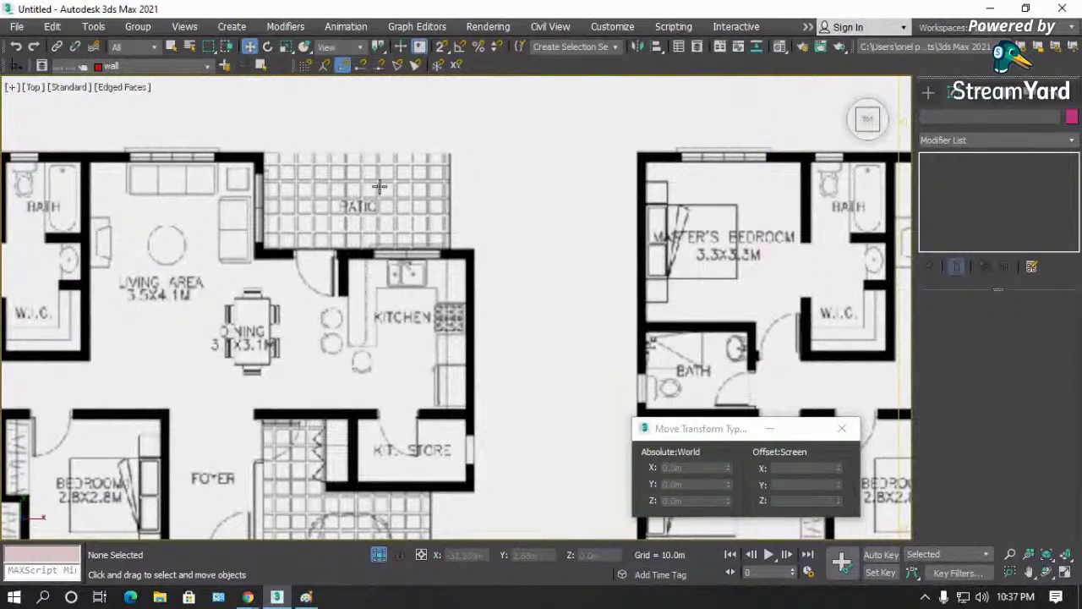
{"action": "scroll", "coordinate": [380, 186], "scroll_direction": "down", "scroll_amount": 2}
{"action": "scroll", "coordinate": [429, 230], "scroll_direction": "up", "scroll_amount": 3}
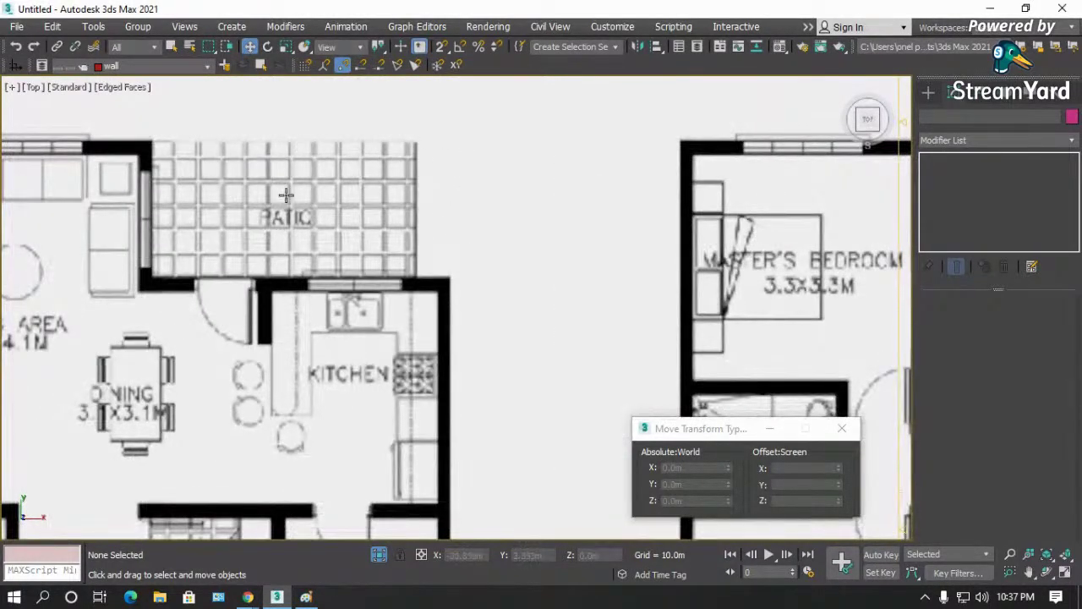
{"action": "scroll", "coordinate": [286, 194], "scroll_direction": "down", "scroll_amount": 3}
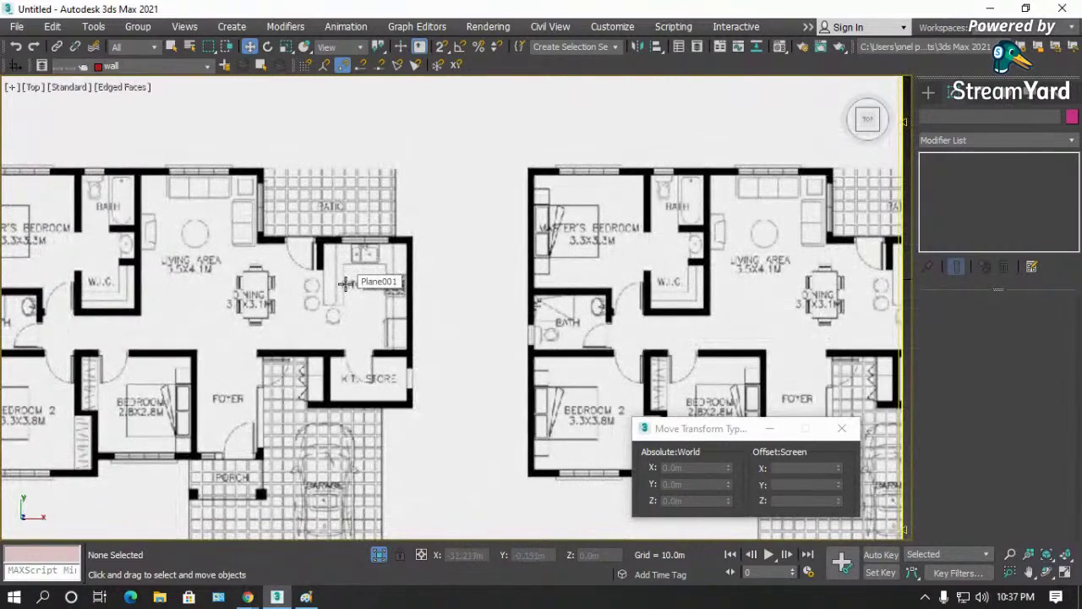
{"action": "scroll", "coordinate": [159, 247], "scroll_direction": "down", "scroll_amount": 4}
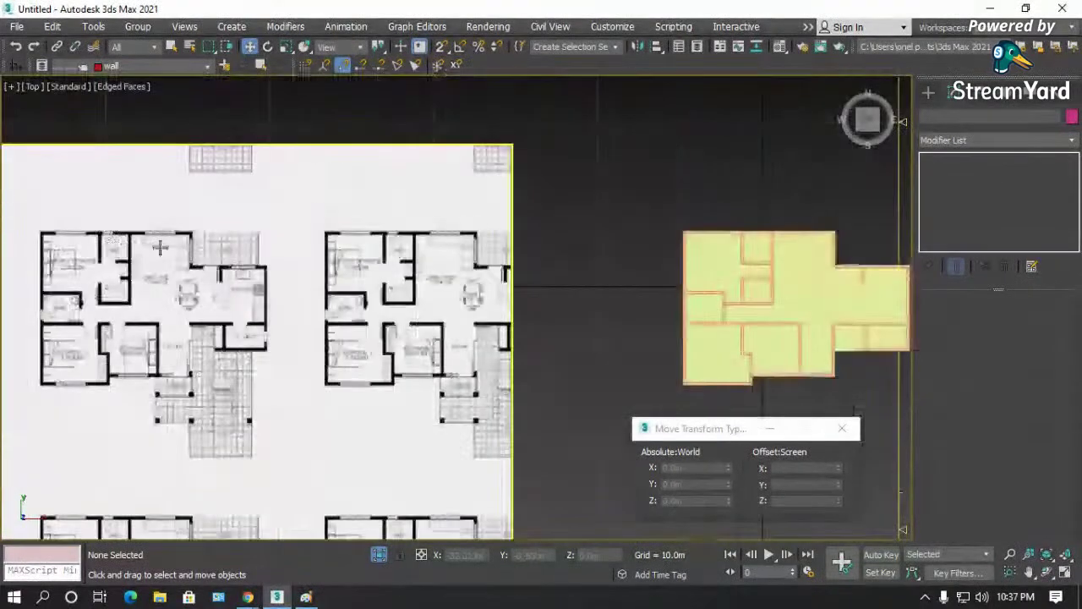
- Select Line001, inspect it in orbit and Front views, then disable its Edit Poly modifier
{"action": "left_click", "coordinate": [814, 277]}
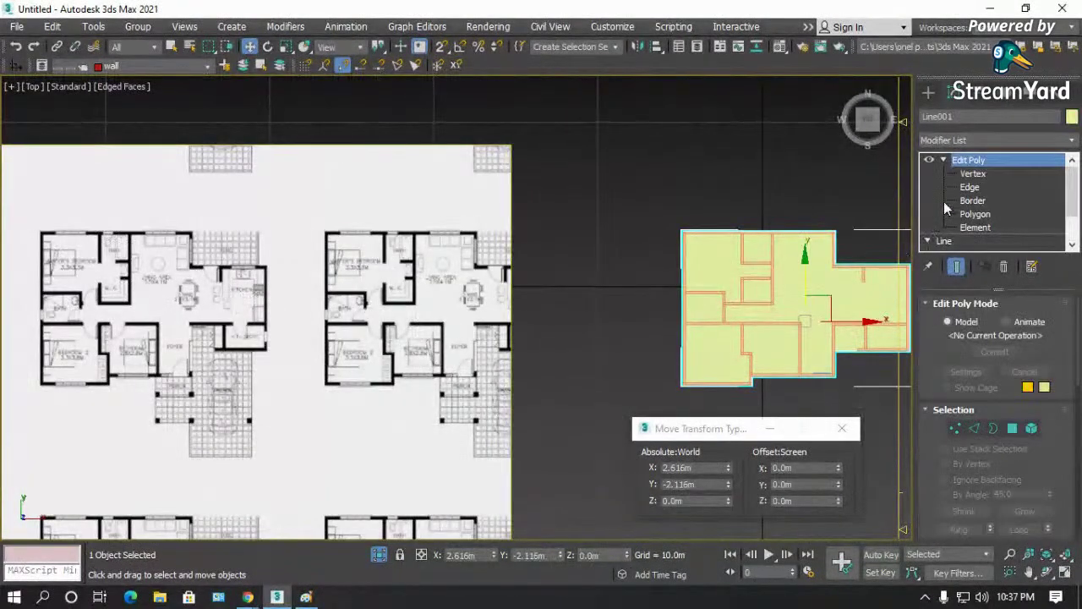
{"action": "left_click", "coordinate": [1047, 573]}
{"action": "key", "text": "z"}
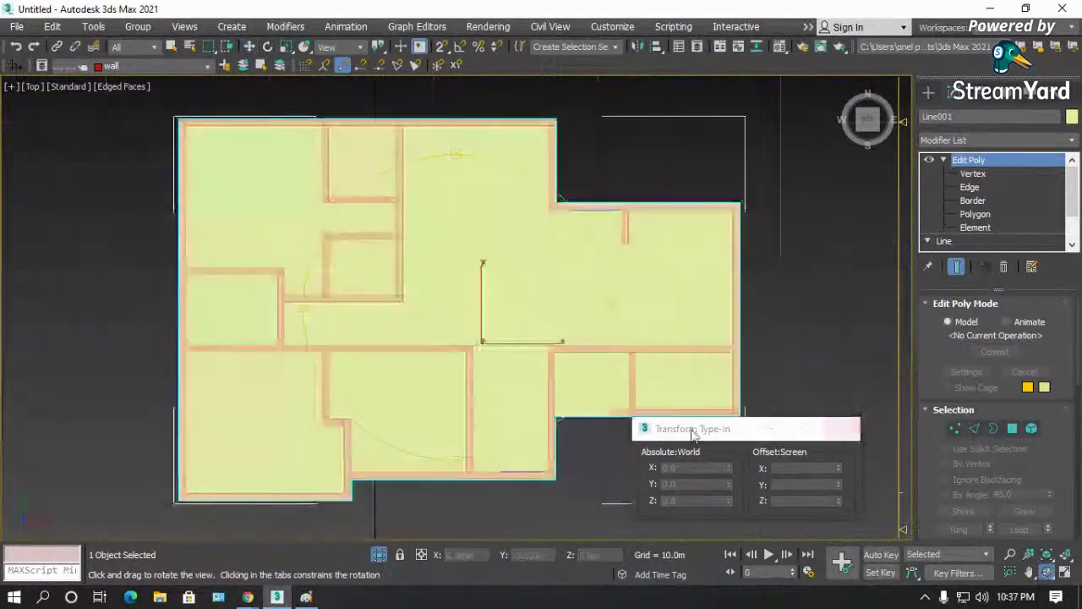
{"action": "left_click_drag", "start_coordinate": [504, 322], "coordinate": [441, 243]}
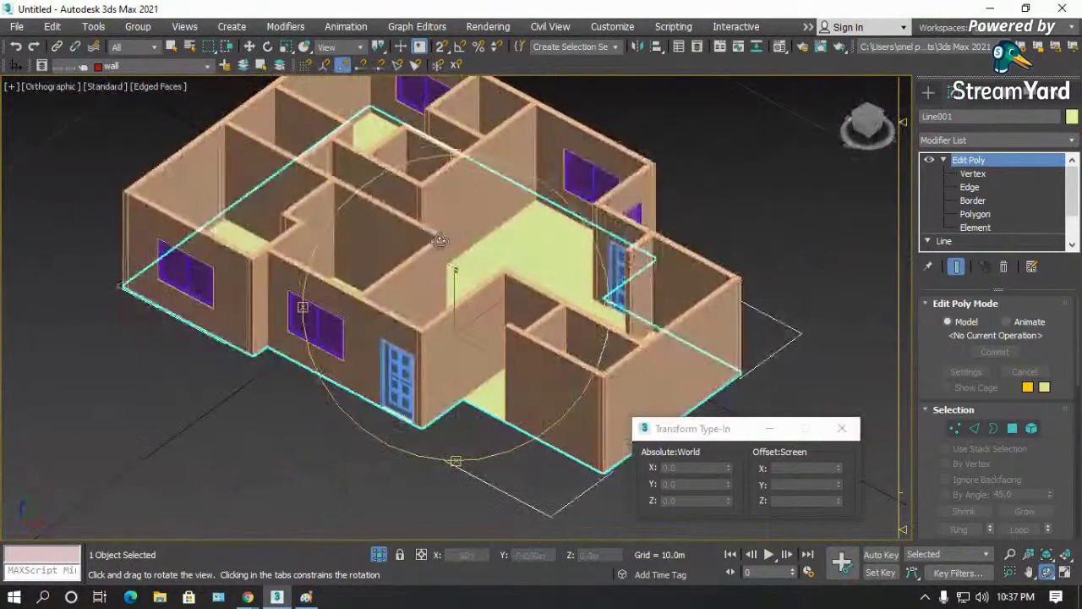
{"action": "key", "text": "f"}
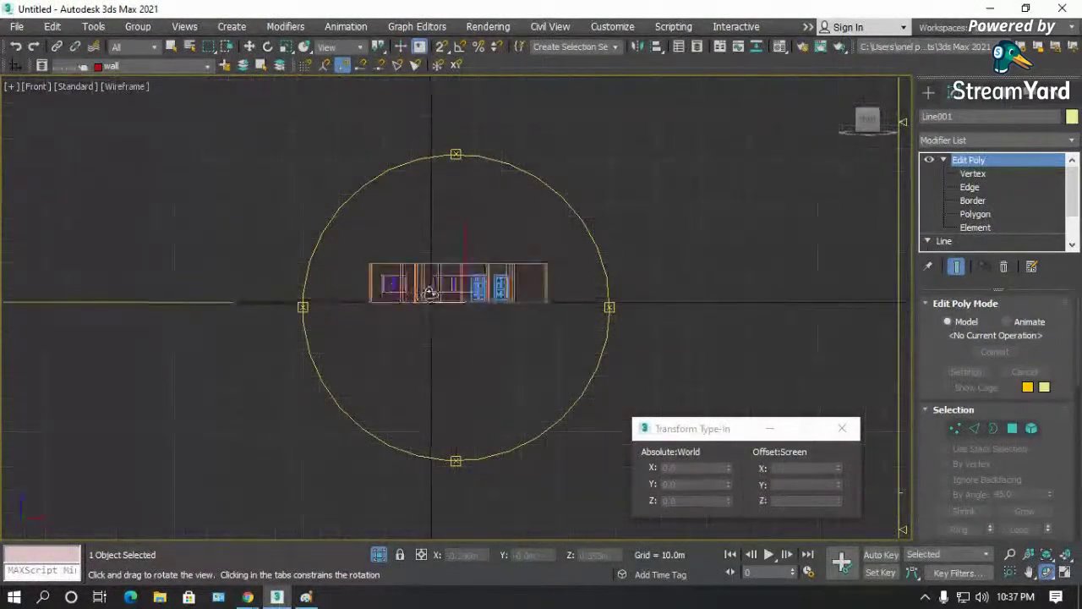
{"action": "key", "text": "w"}
{"action": "scroll", "coordinate": [478, 343], "scroll_direction": "up", "scroll_amount": 5}
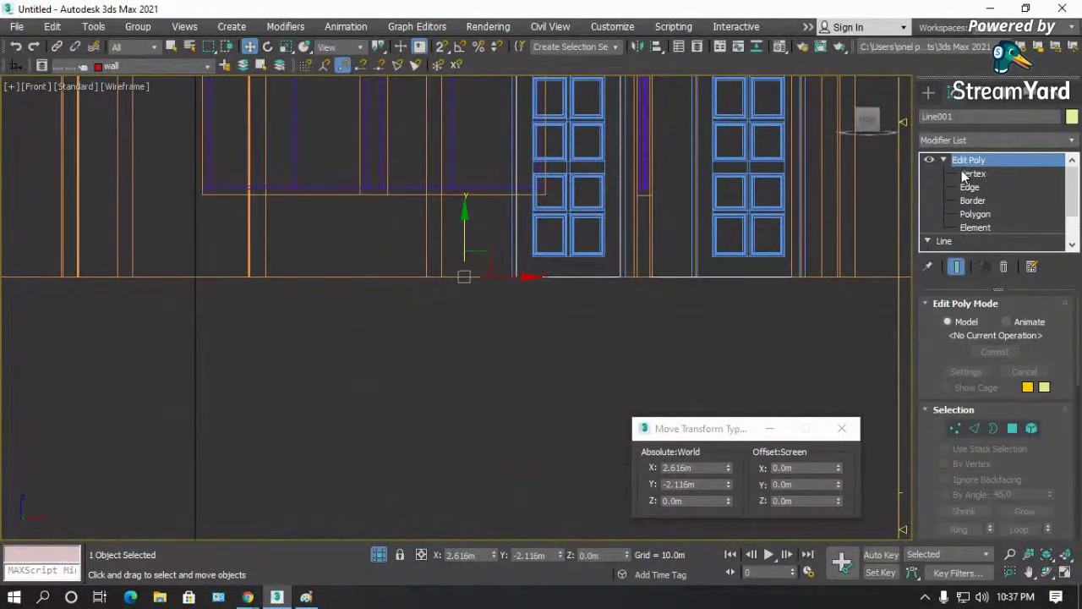
{"action": "left_click", "coordinate": [1047, 572]}
{"action": "left_click_drag", "start_coordinate": [512, 326], "coordinate": [498, 358]}
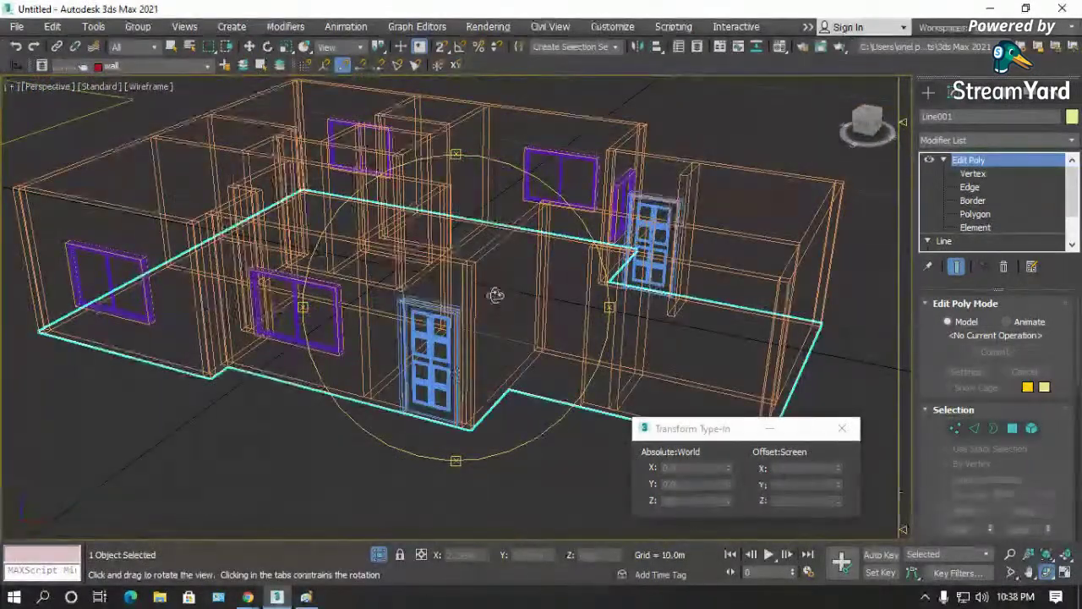
{"action": "left_click", "coordinate": [929, 160]}
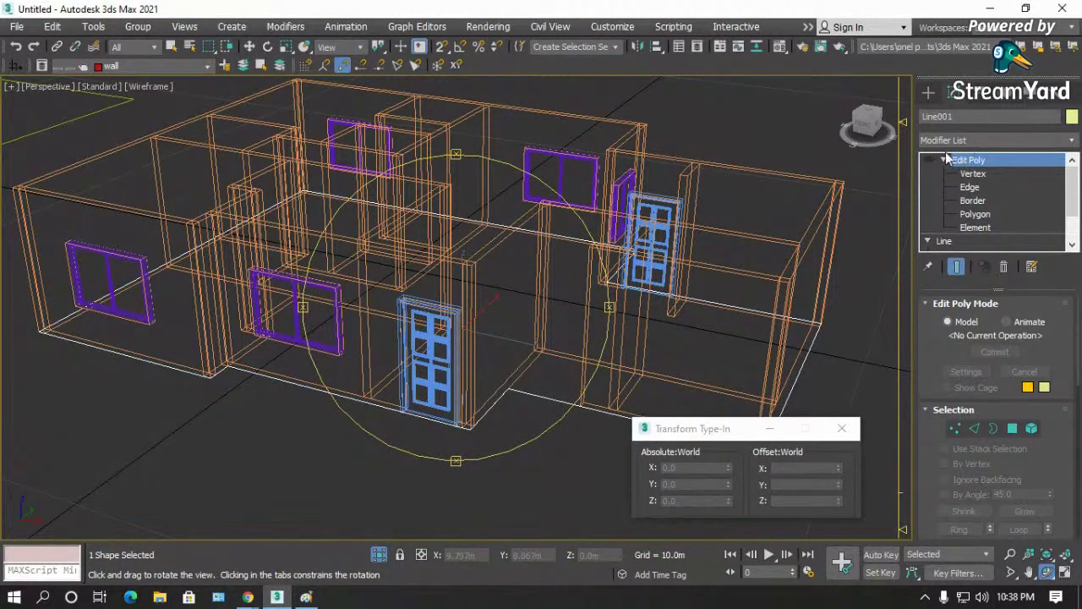
- Add an Extrude modifier to Line001 and remove its Edit Poly modifier from the stack
{"action": "left_click", "coordinate": [965, 137]}
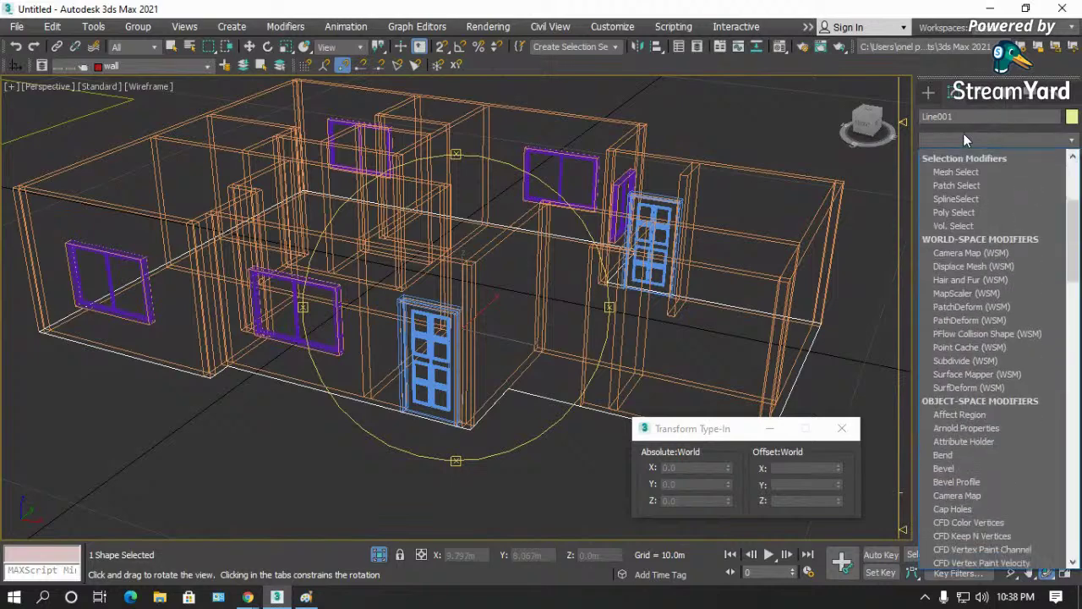
{"action": "key", "text": "e"}
{"action": "left_click", "coordinate": [958, 225]}
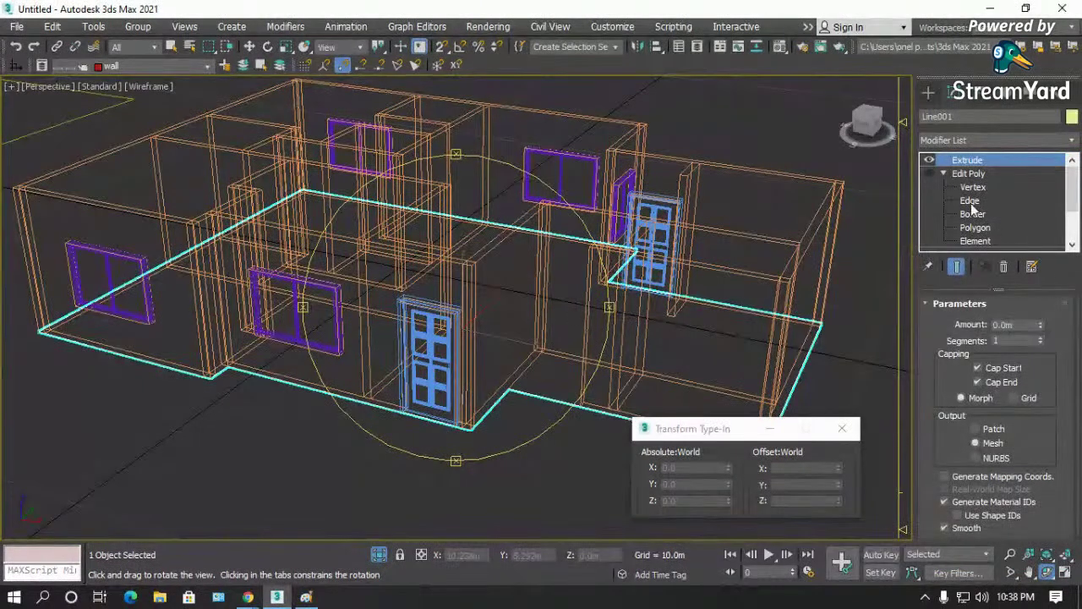
{"action": "left_click", "coordinate": [970, 176]}
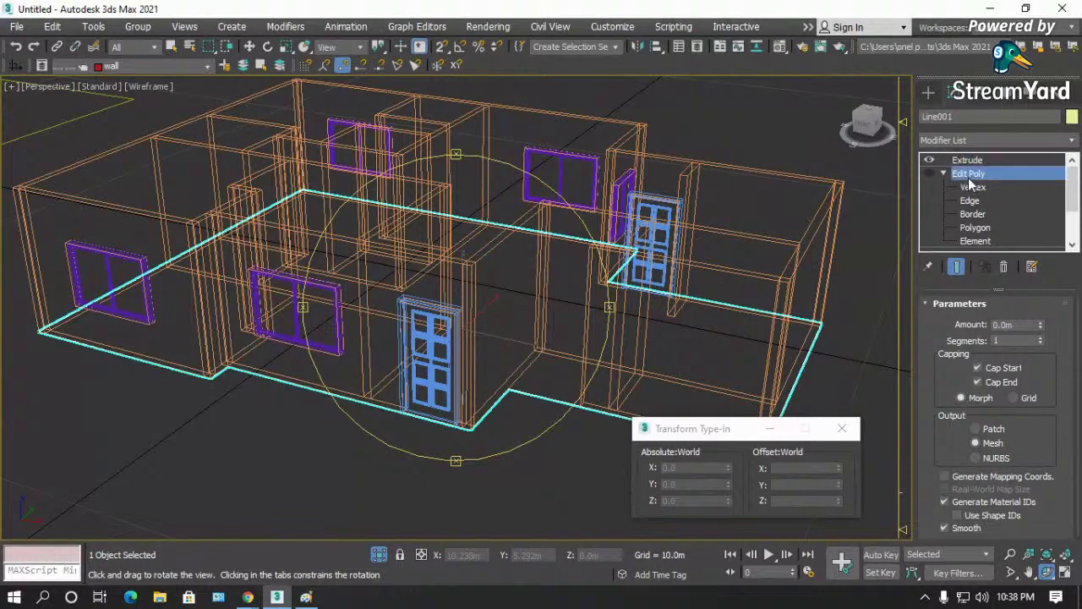
{"action": "left_click", "coordinate": [1006, 267]}
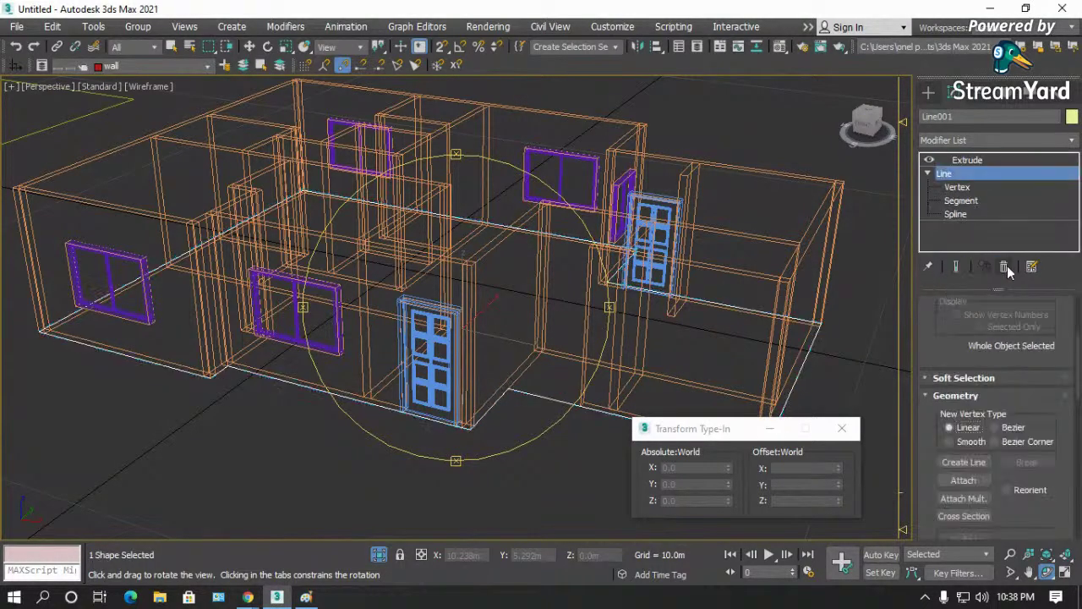
{"action": "left_click", "coordinate": [975, 161]}
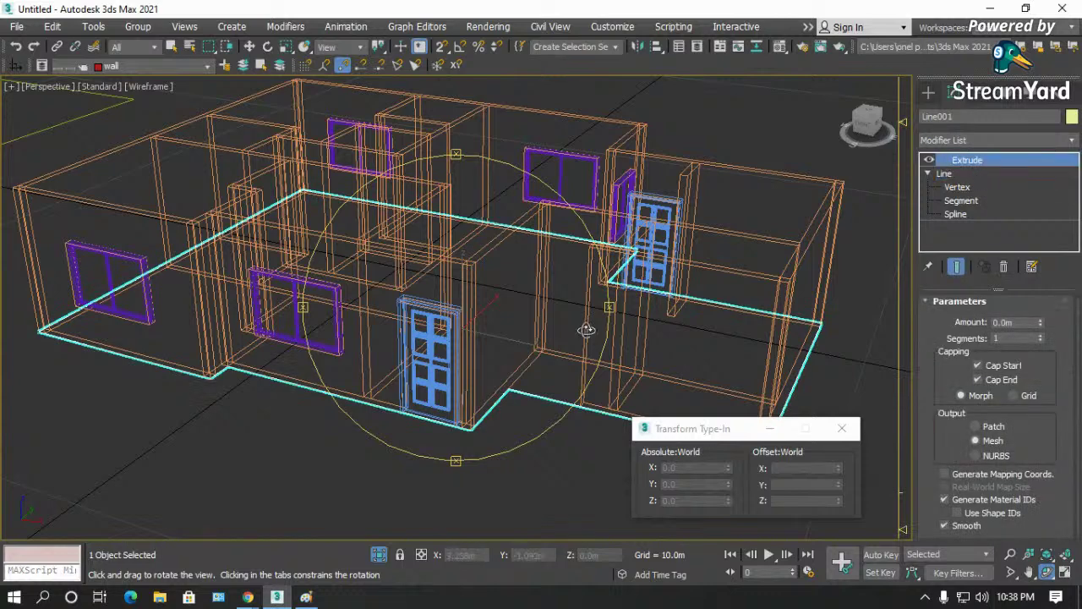
{"action": "key", "text": "t"}
{"action": "scroll", "coordinate": [536, 341], "scroll_direction": "down", "scroll_amount": 10}
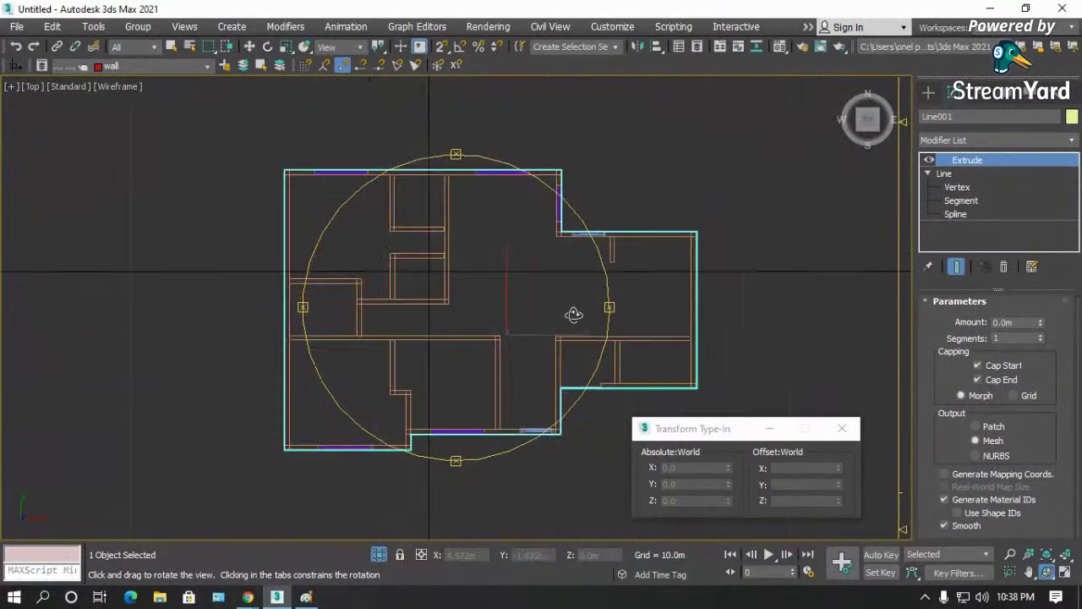
- Switch the Top view to Edged Faces shading and set Line001's Extrude amount to 0.3m
{"action": "scroll", "coordinate": [511, 289], "scroll_direction": "down", "scroll_amount": 4}
{"action": "key", "text": "w"}
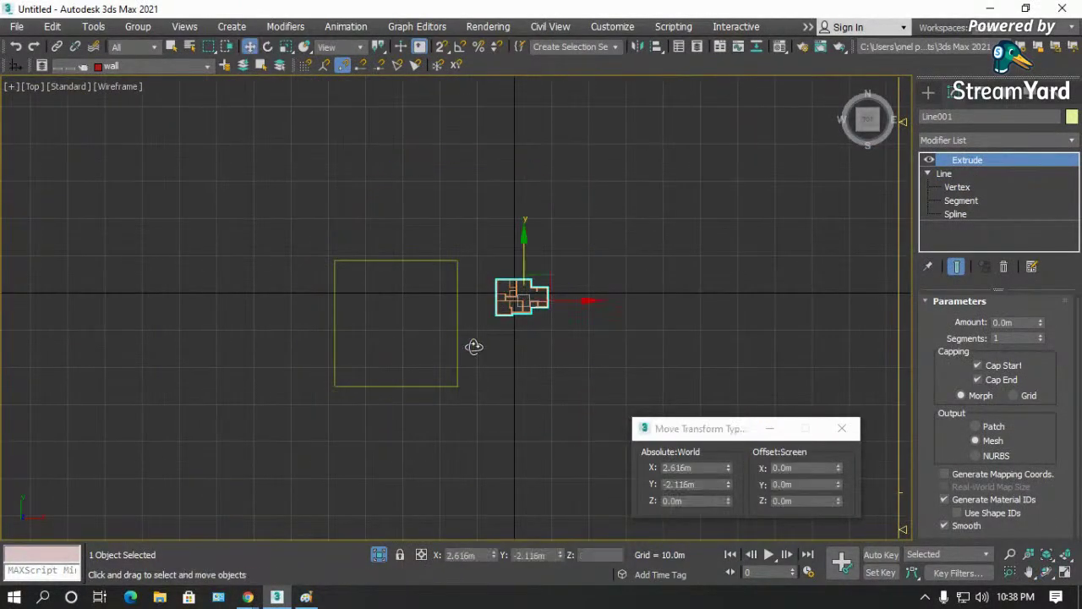
{"action": "key", "text": "F3"}
{"action": "scroll", "coordinate": [435, 345], "scroll_direction": "up", "scroll_amount": 10}
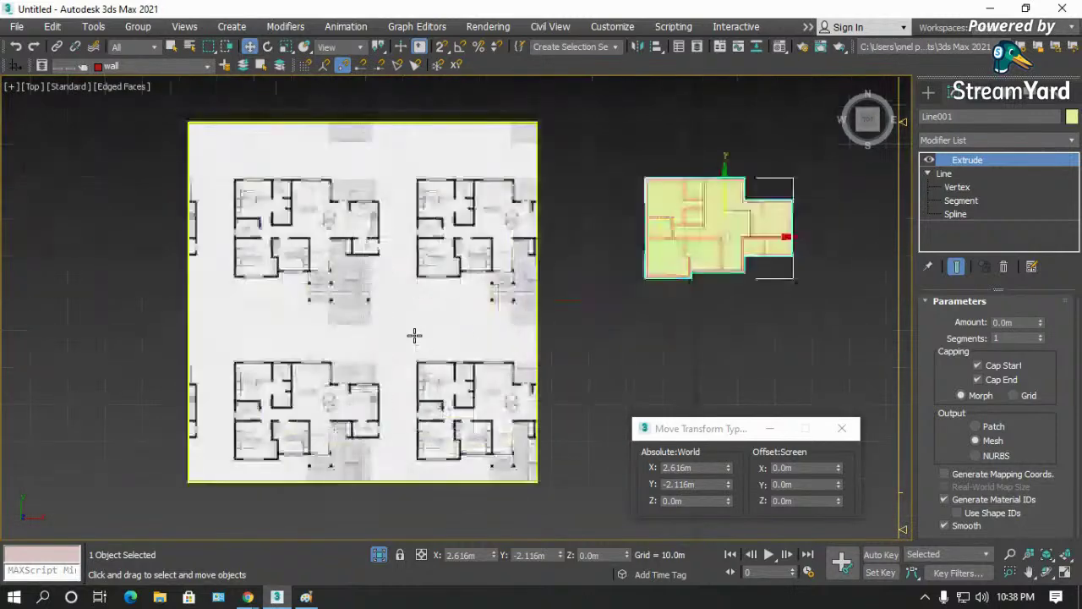
{"action": "scroll", "coordinate": [336, 279], "scroll_direction": "up", "scroll_amount": 5}
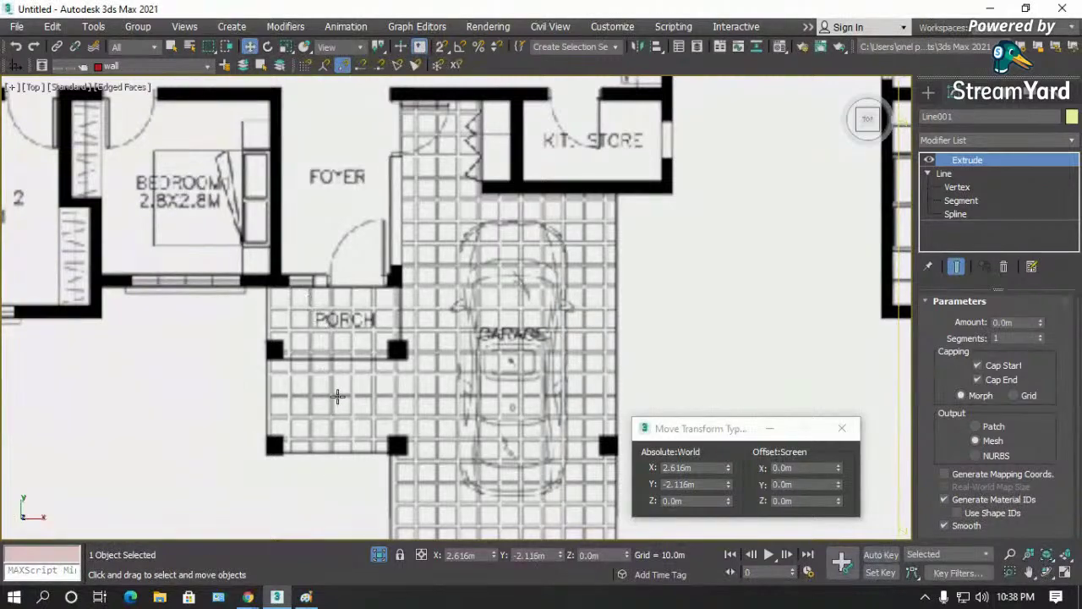
{"action": "scroll", "coordinate": [244, 309], "scroll_direction": "down", "scroll_amount": 8}
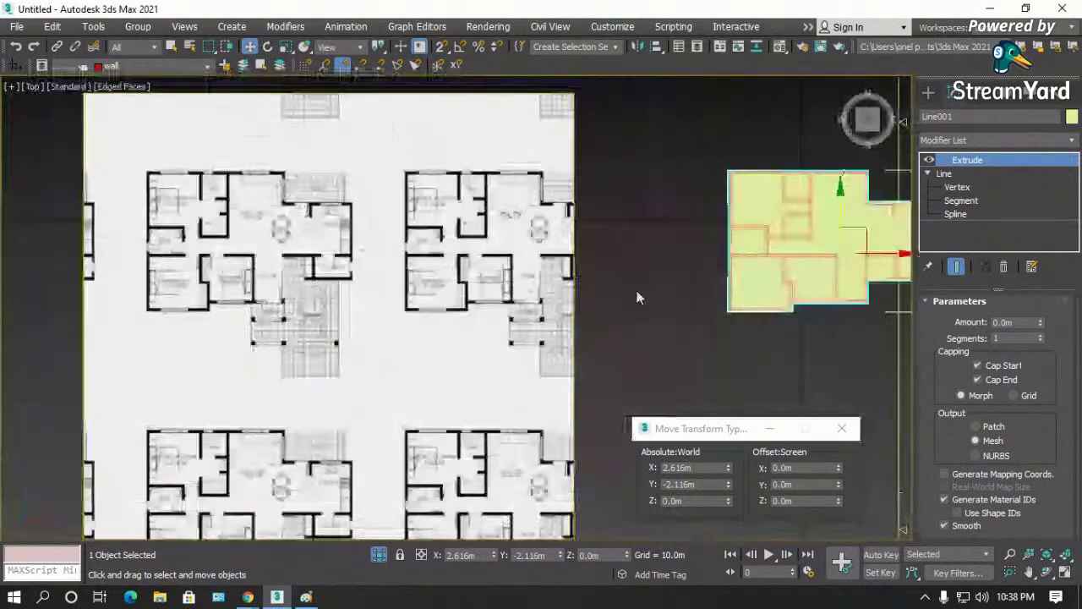
{"action": "scroll", "coordinate": [743, 289], "scroll_direction": "up", "scroll_amount": 8}
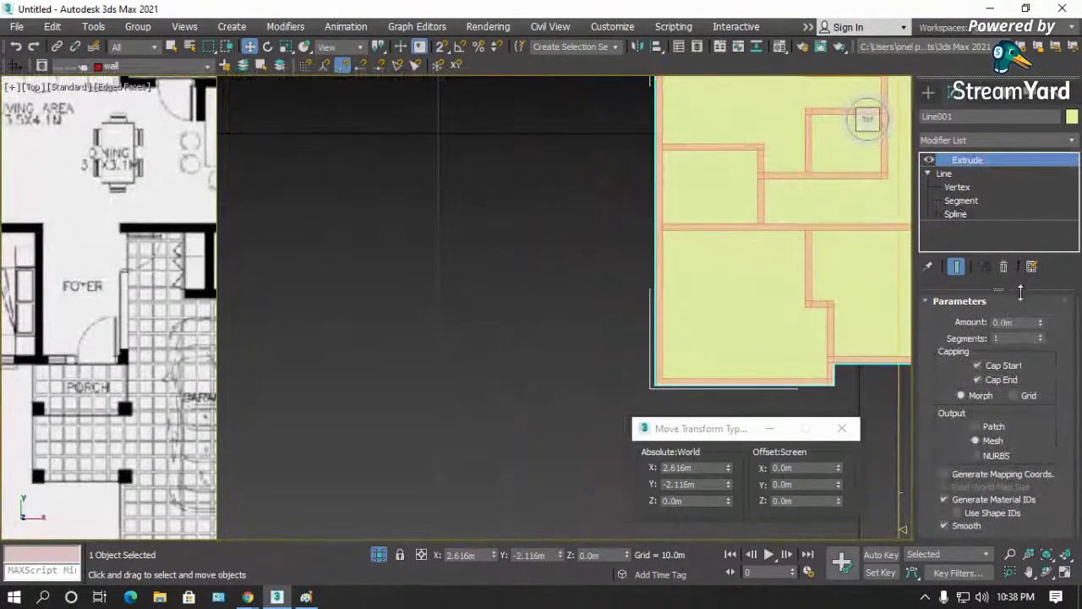
{"action": "type", "text": "0.3"}
{"action": "key", "text": "Return"}
- In the wireframe Front view, reselect the slab and re-enter a 0.3m Extrude amount
{"action": "left_click", "coordinate": [496, 296]}
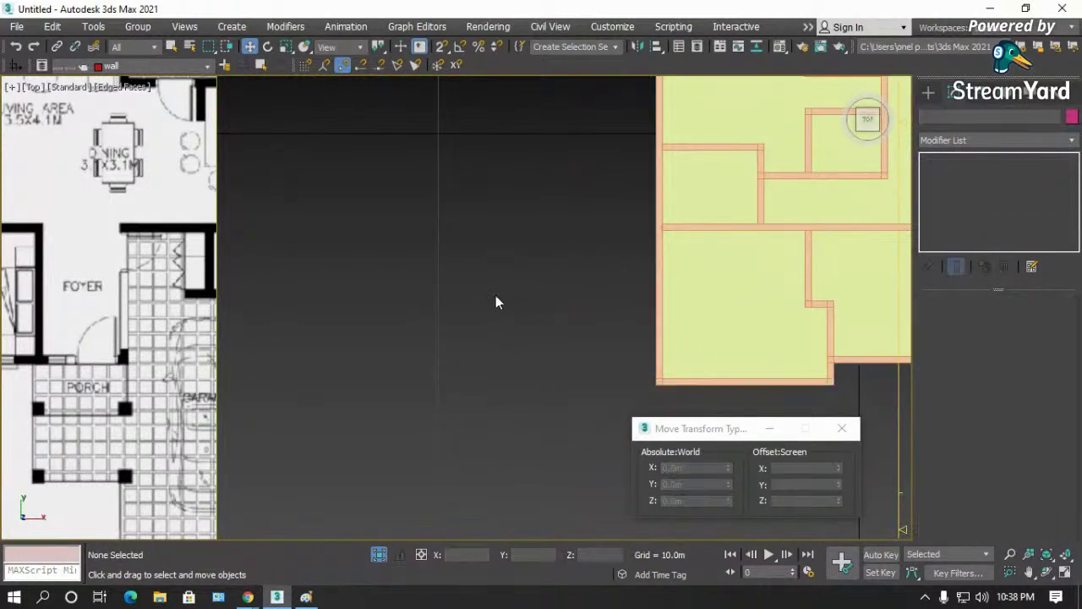
{"action": "key", "text": "f"}
{"action": "scroll", "coordinate": [519, 317], "scroll_direction": "down", "scroll_amount": 8}
{"action": "scroll", "coordinate": [790, 336], "scroll_direction": "up", "scroll_amount": 3}
{"action": "scroll", "coordinate": [625, 302], "scroll_direction": "up", "scroll_amount": 3}
{"action": "scroll", "coordinate": [510, 326], "scroll_direction": "up", "scroll_amount": 2}
{"action": "key", "text": "F3"}
{"action": "scroll", "coordinate": [510, 326], "scroll_direction": "up", "scroll_amount": 2}
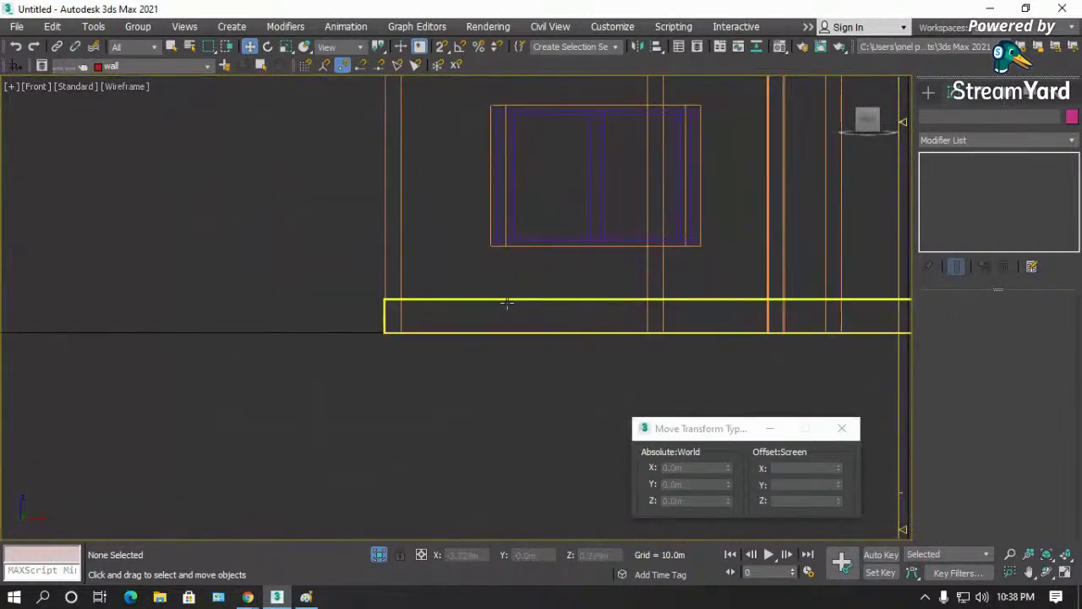
{"action": "left_click", "coordinate": [508, 302]}
{"action": "left_click_drag", "start_coordinate": [1041, 328], "coordinate": [940, 323]}
{"action": "type", "text": "0.3"}
{"action": "key", "text": "Return"}
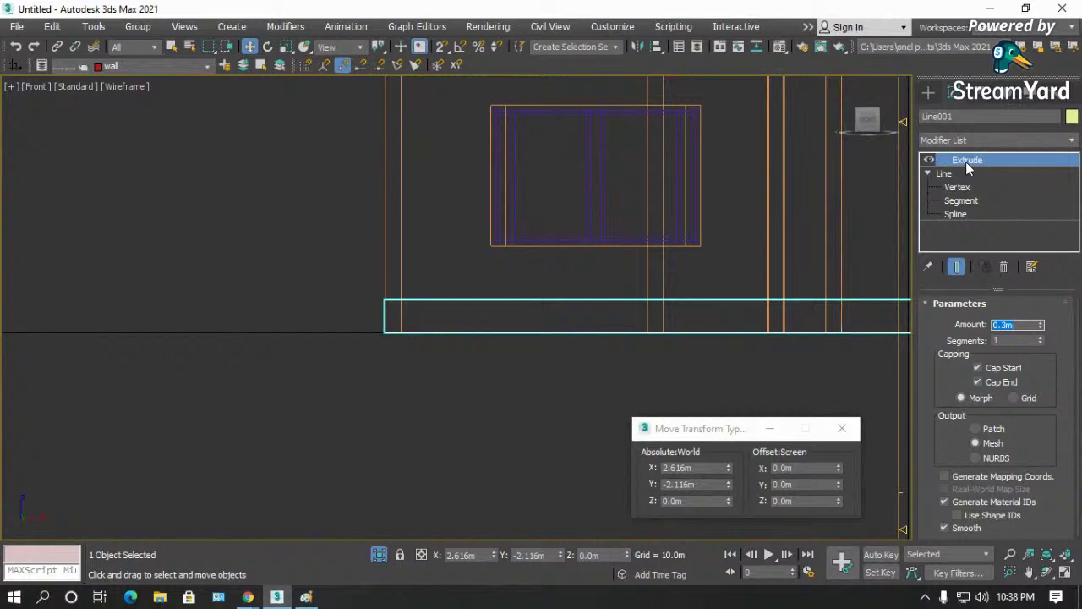
- Toggle the Extrude modifier off and on to check the outline, then view it shaded from Top
{"action": "left_click", "coordinate": [930, 160]}
{"action": "left_click", "coordinate": [929, 160]}
{"action": "left_click", "coordinate": [498, 391]}
{"action": "left_click", "coordinate": [570, 302]}
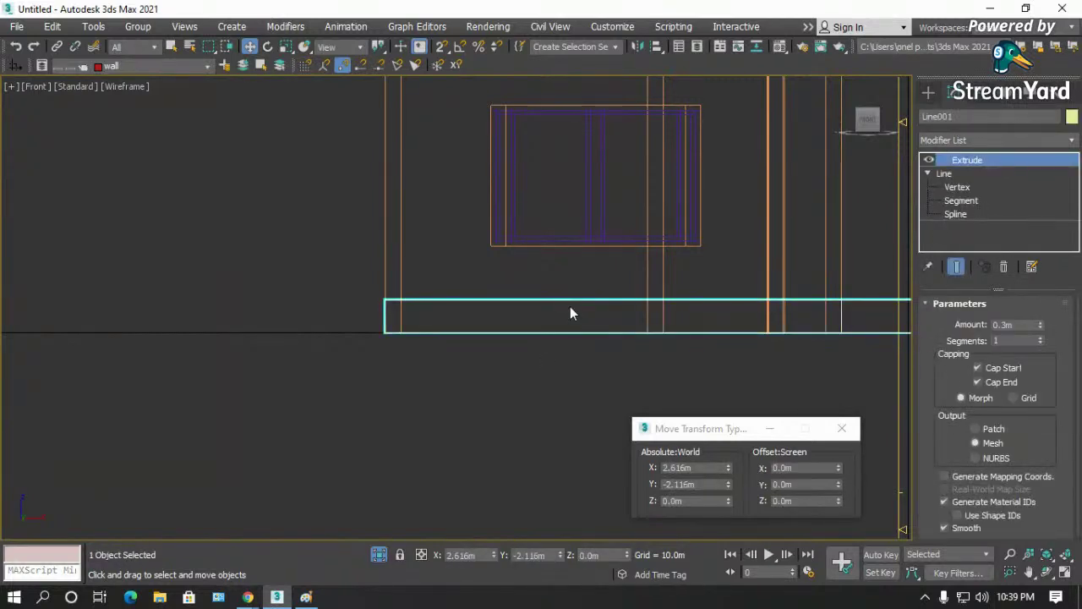
{"action": "key", "text": "t"}
{"action": "scroll", "coordinate": [536, 319], "scroll_direction": "down", "scroll_amount": 5}
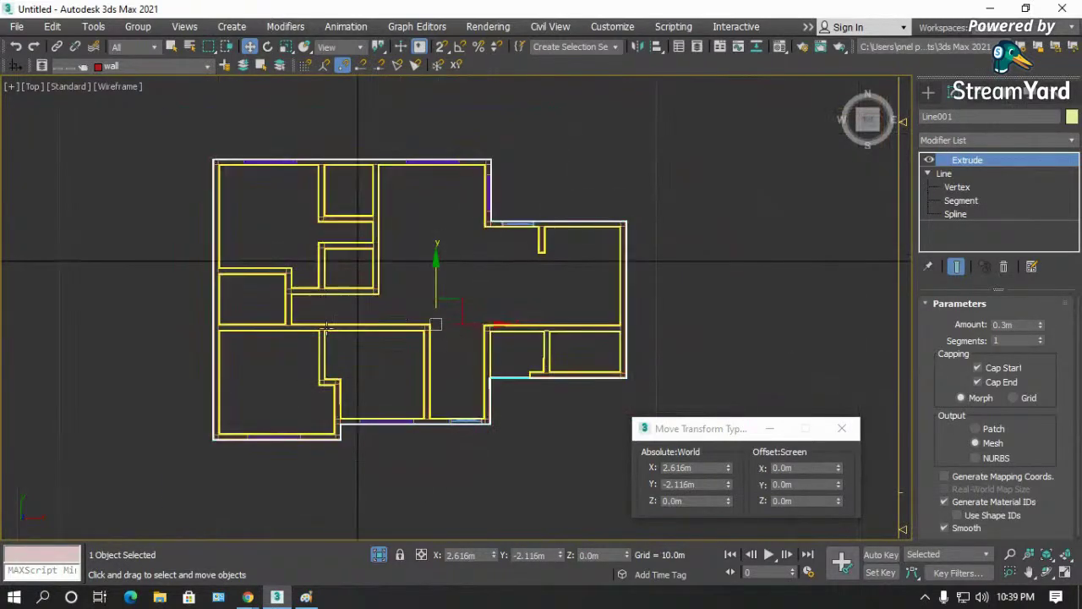
{"action": "scroll", "coordinate": [600, 300], "scroll_direction": "down", "scroll_amount": 3}
{"action": "key", "text": "F3"}
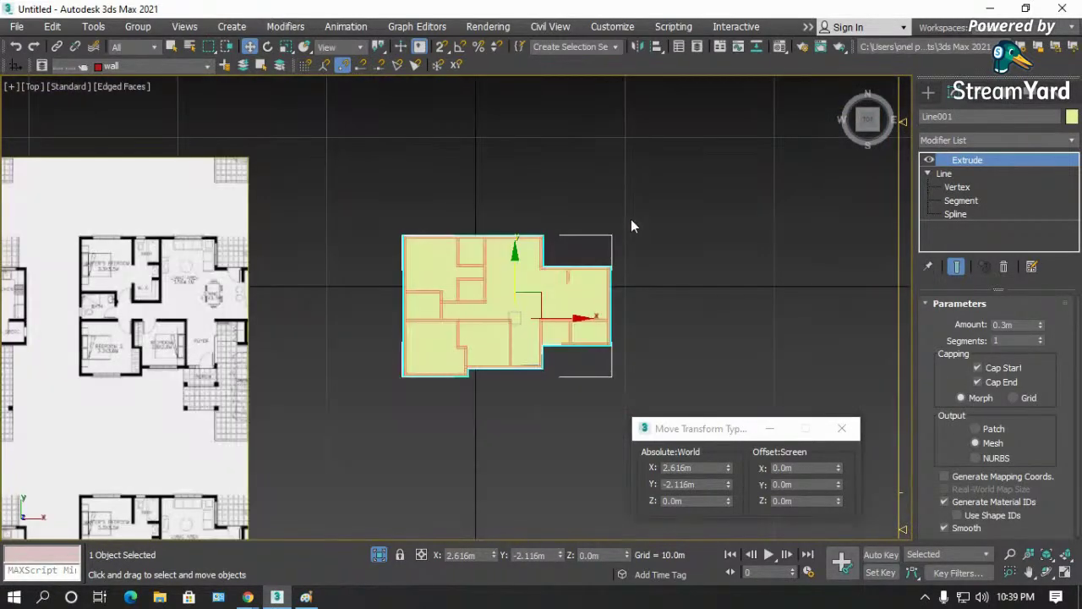
{"action": "scroll", "coordinate": [389, 325], "scroll_direction": "down", "scroll_amount": 3}
- Select Plane001 and slide it right along X, then close the Move Transform Type-In
{"action": "left_click", "coordinate": [250, 372]}
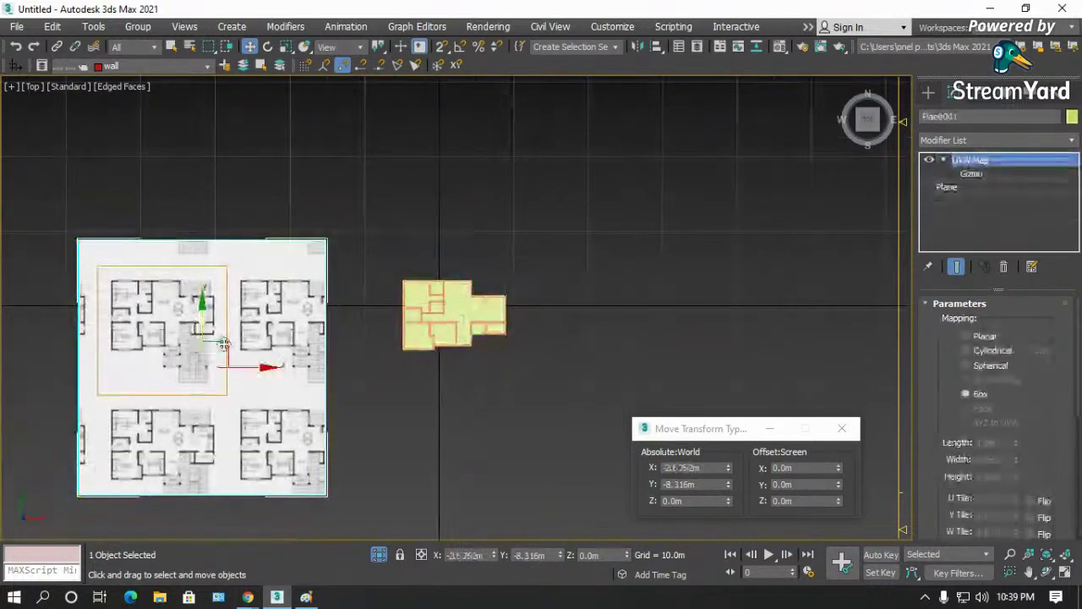
{"action": "scroll", "coordinate": [225, 331], "scroll_direction": "up", "scroll_amount": 3}
{"action": "scroll", "coordinate": [177, 228], "scroll_direction": "up", "scroll_amount": 2}
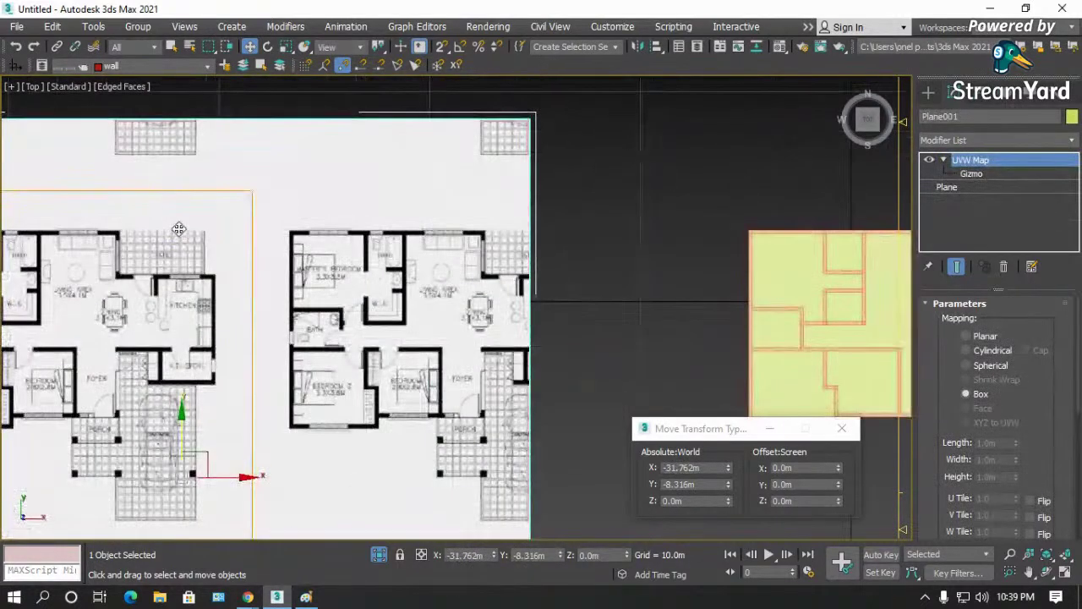
{"action": "scroll", "coordinate": [127, 439], "scroll_direction": "down", "scroll_amount": 3}
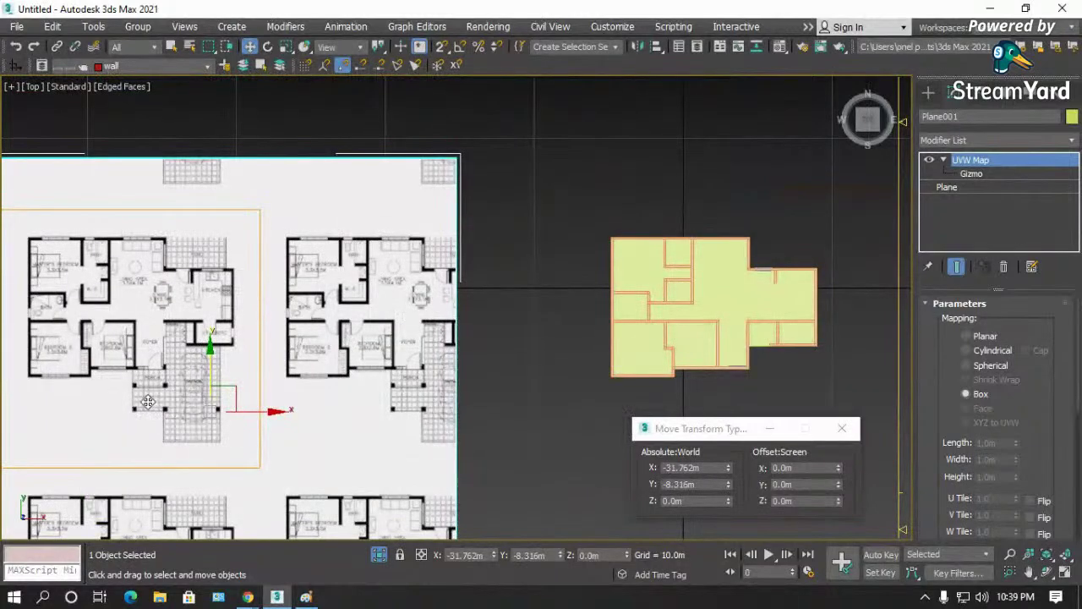
{"action": "scroll", "coordinate": [164, 401], "scroll_direction": "up", "scroll_amount": 2}
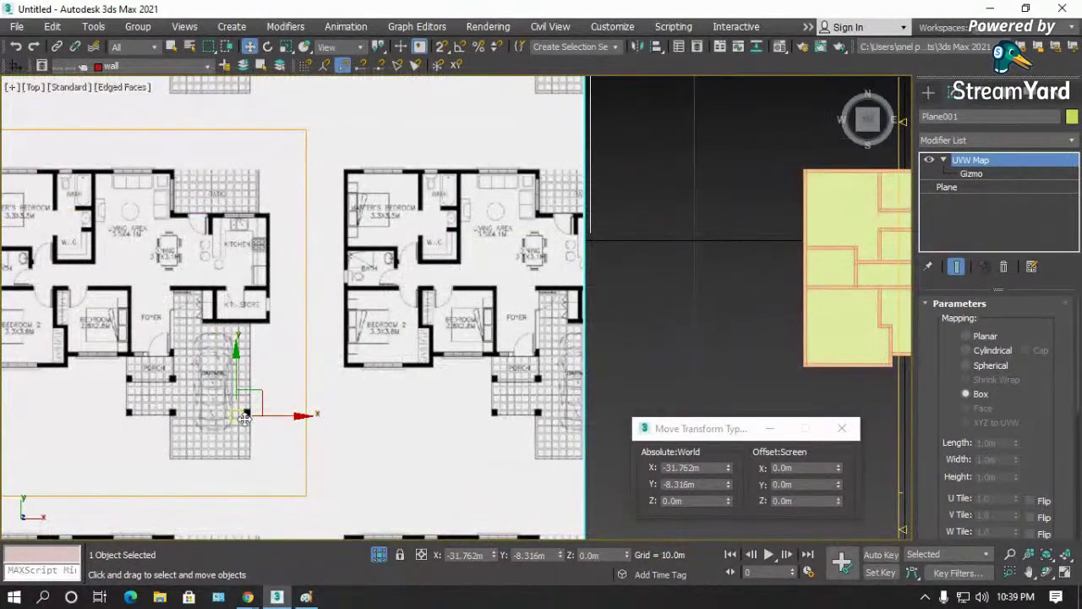
{"action": "scroll", "coordinate": [242, 420], "scroll_direction": "down", "scroll_amount": 2}
{"action": "left_click_drag", "start_coordinate": [258, 420], "coordinate": [672, 420]}
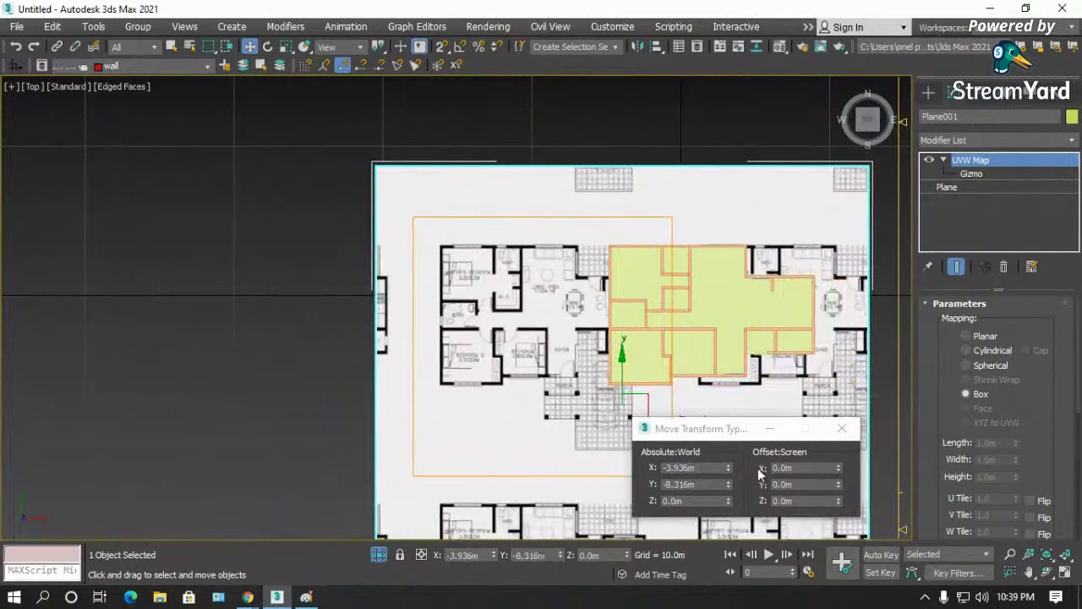
{"action": "left_click", "coordinate": [841, 428]}
- Drag the floor-plan plane further right under the walls and compare wireframe and shaded views
{"action": "scroll", "coordinate": [660, 410], "scroll_direction": "up", "scroll_amount": 5}
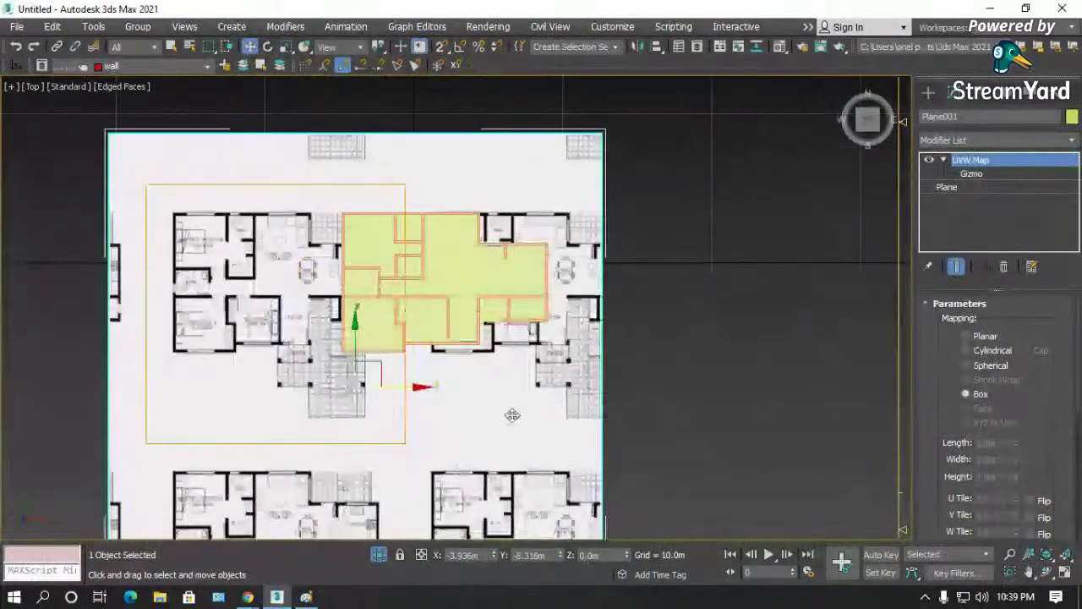
{"action": "middle_click_drag", "start_coordinate": [417, 404], "coordinate": [548, 408]}
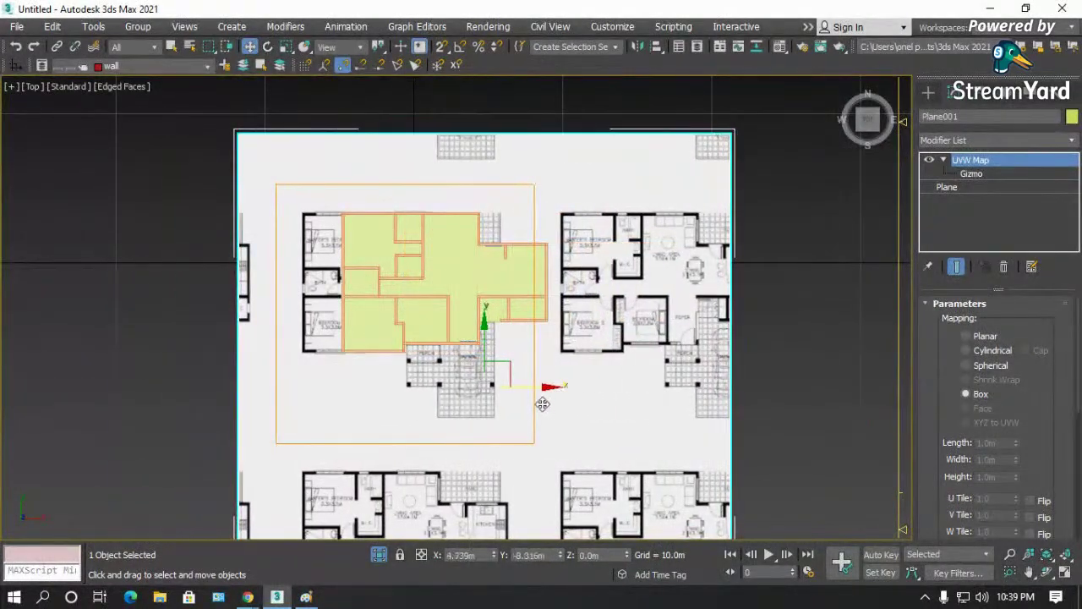
{"action": "key", "text": "F3"}
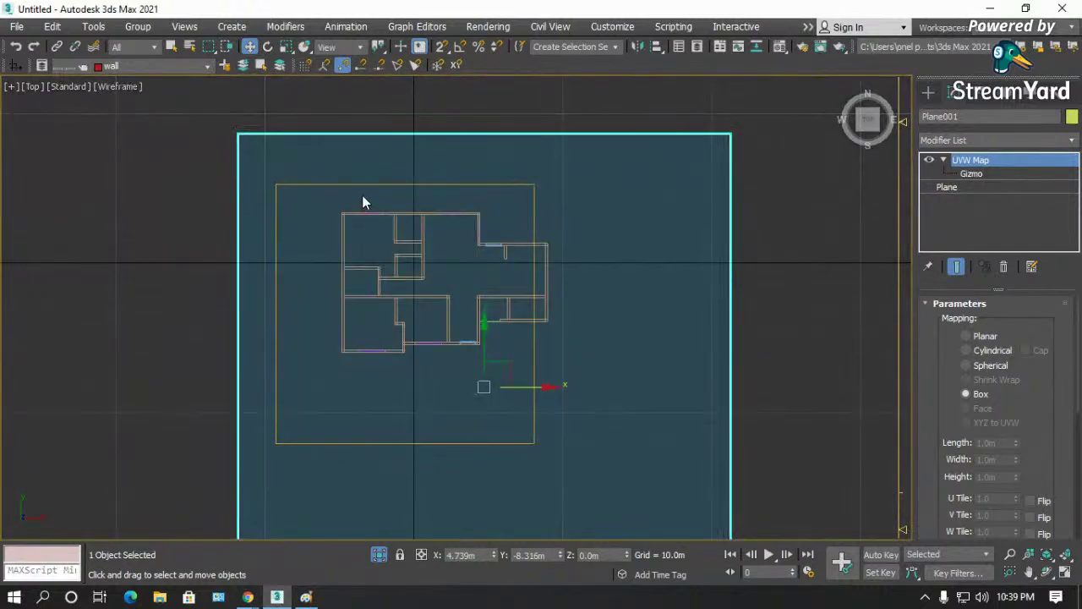
{"action": "key", "text": "F3"}
{"action": "scroll", "coordinate": [355, 192], "scroll_direction": "up", "scroll_amount": 3}
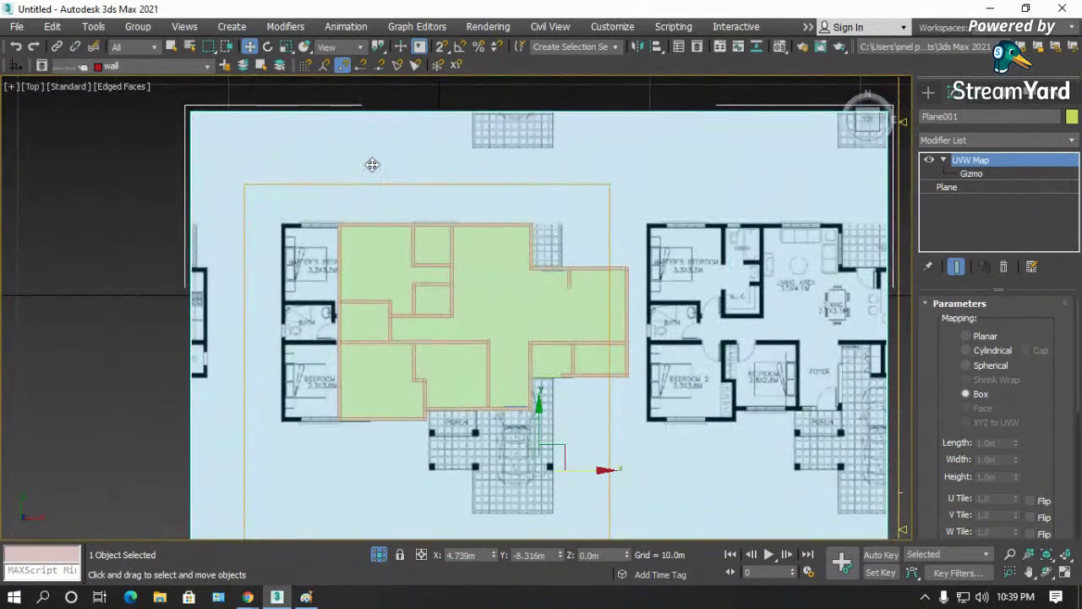
{"action": "scroll", "coordinate": [373, 164], "scroll_direction": "down", "scroll_amount": 5}
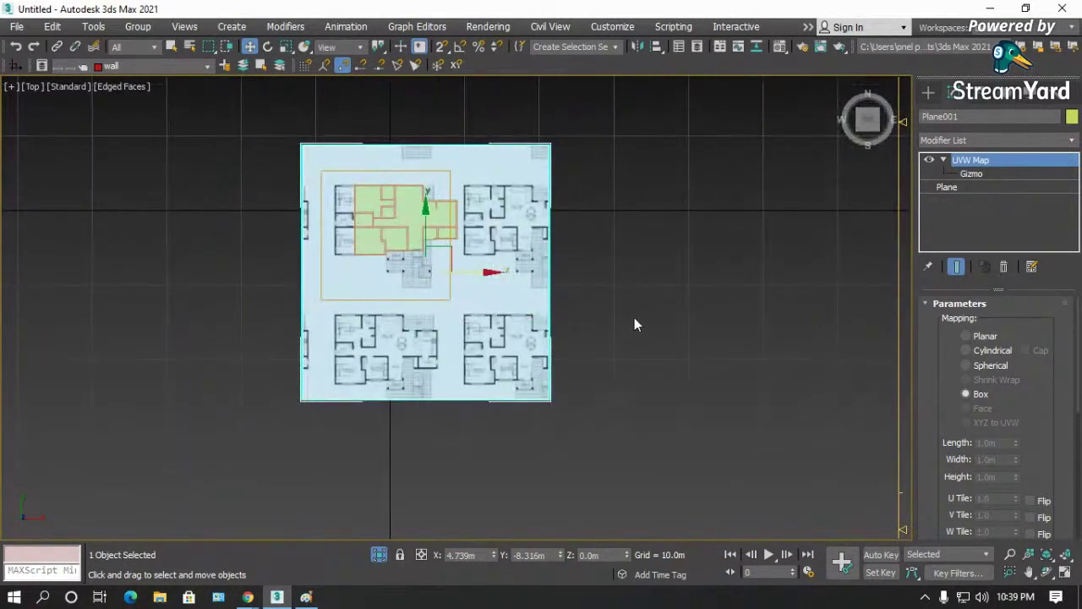
- Reselect the image plane, restore shaded display, and turn on Selection Lock
{"action": "key", "text": "F3"}
{"action": "left_click", "coordinate": [562, 355]}
{"action": "left_click", "coordinate": [548, 358]}
{"action": "key", "text": "F3"}
{"action": "scroll", "coordinate": [435, 275], "scroll_direction": "up", "scroll_amount": 2}
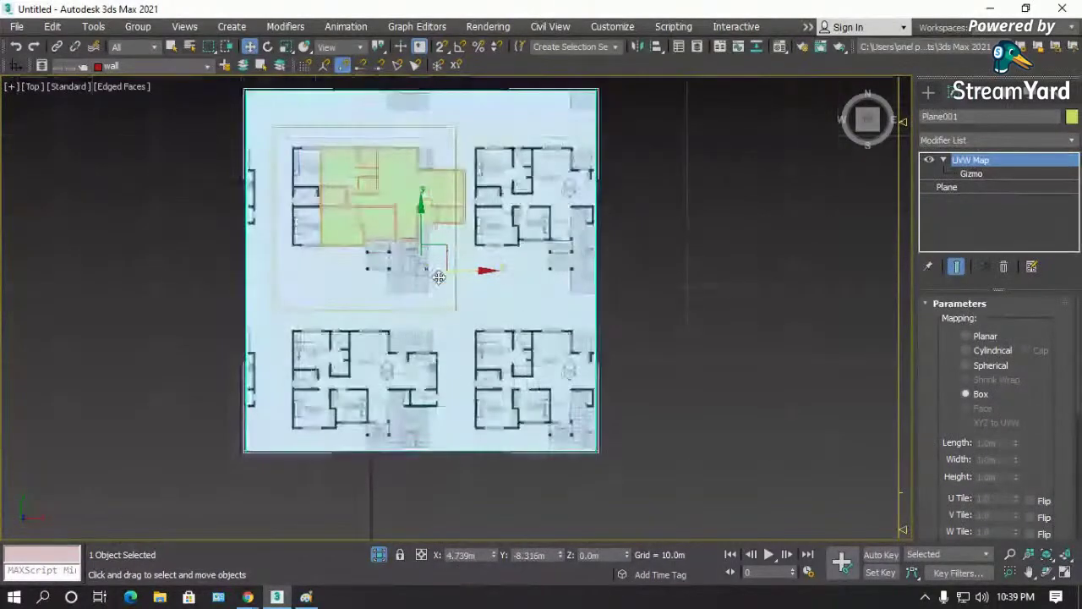
{"action": "scroll", "coordinate": [350, 201], "scroll_direction": "up", "scroll_amount": 3}
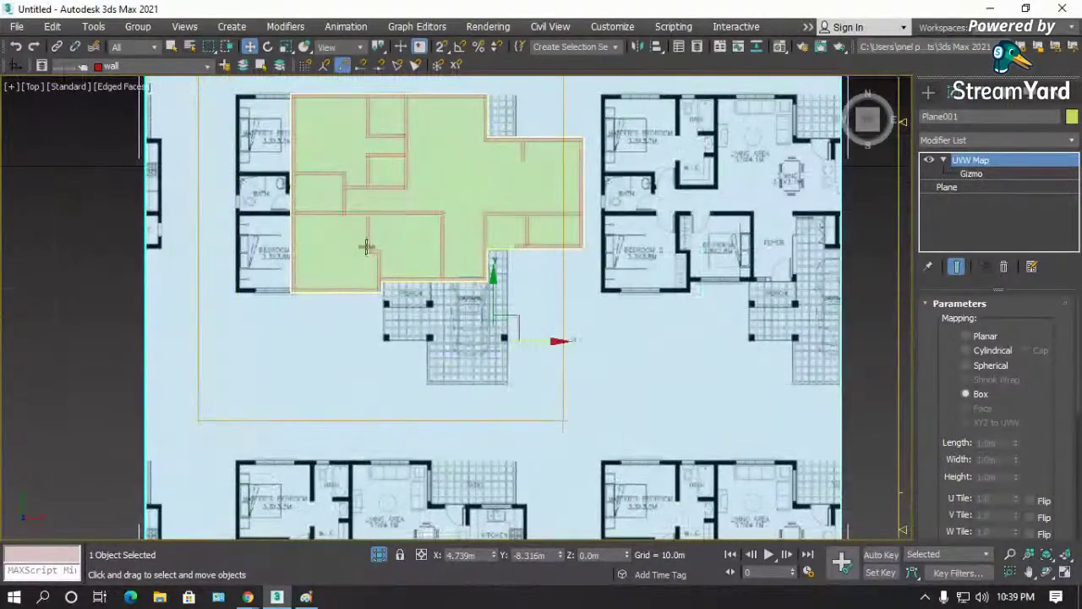
{"action": "scroll", "coordinate": [307, 246], "scroll_direction": "down", "scroll_amount": 2}
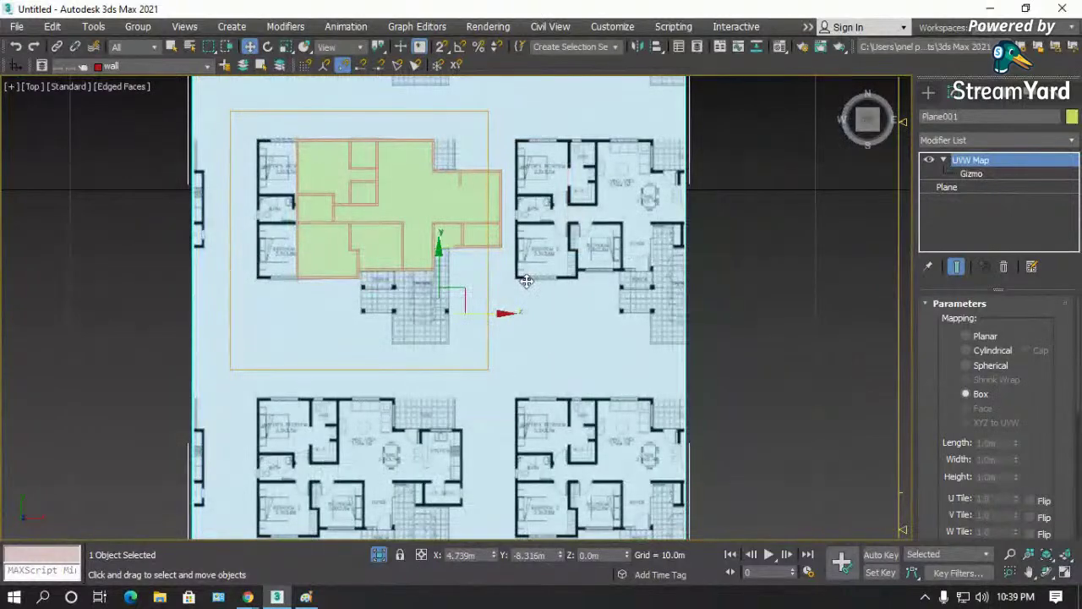
{"action": "left_click", "coordinate": [401, 557]}
- Nudge the locked image plane further right along X to 7.174m and frame it with Z
{"action": "left_click_drag", "start_coordinate": [482, 256], "coordinate": [485, 256]}
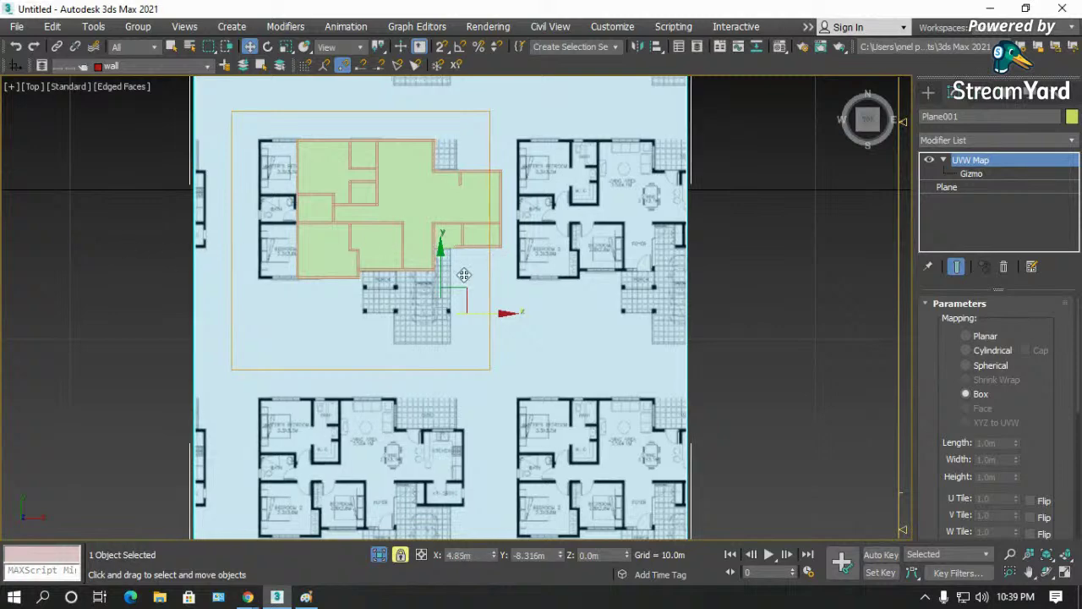
{"action": "left_click_drag", "start_coordinate": [504, 315], "coordinate": [541, 313]}
{"action": "key", "text": "z"}
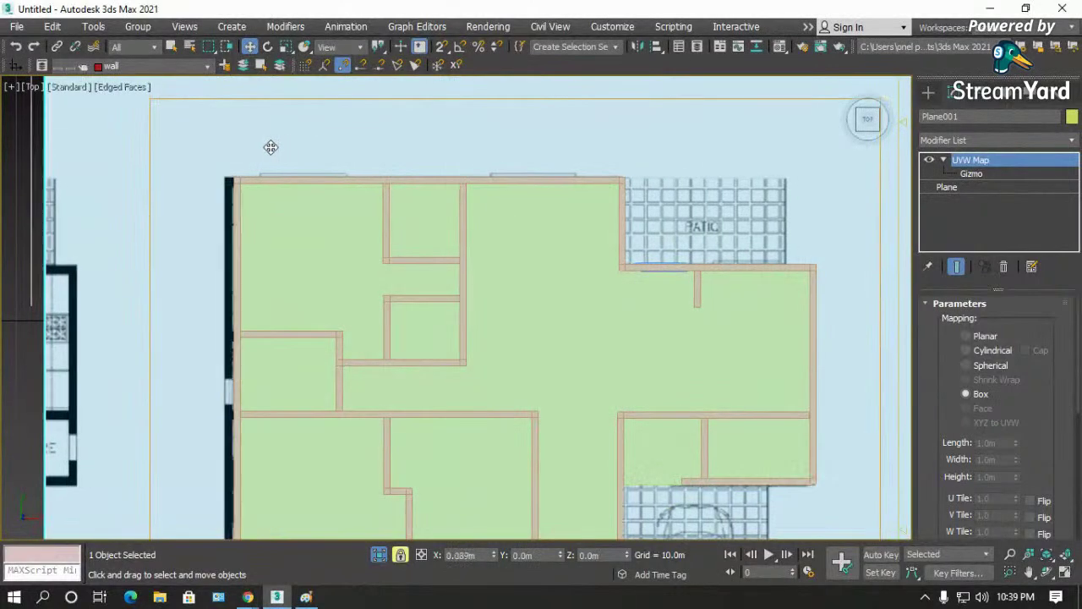
{"action": "scroll", "coordinate": [203, 135], "scroll_direction": "down", "scroll_amount": 8}
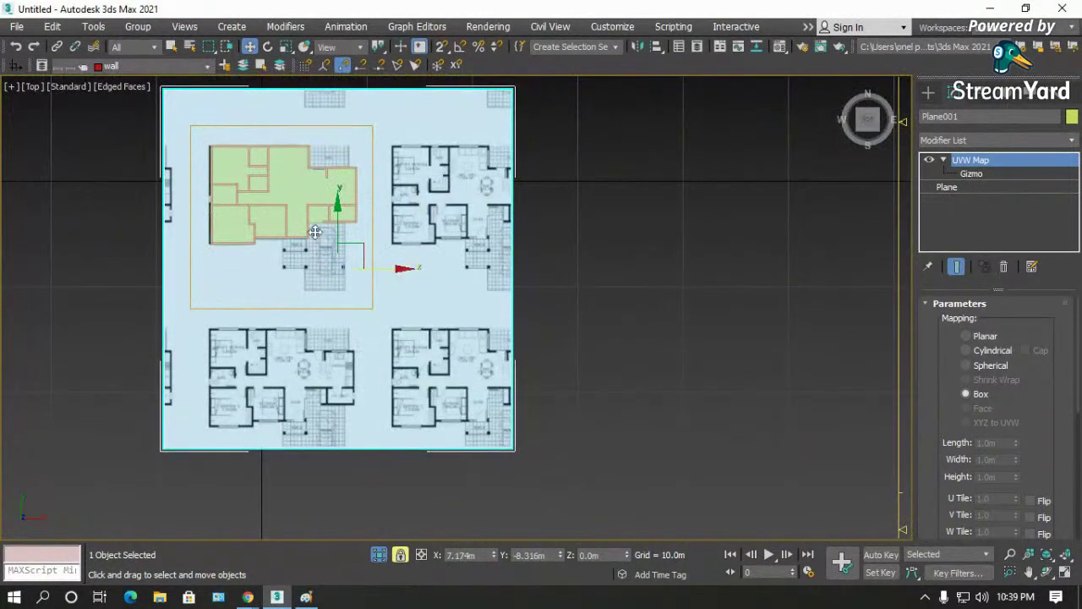
{"action": "scroll", "coordinate": [357, 241], "scroll_direction": "up", "scroll_amount": 3}
{"action": "scroll", "coordinate": [320, 280], "scroll_direction": "up", "scroll_amount": 3}
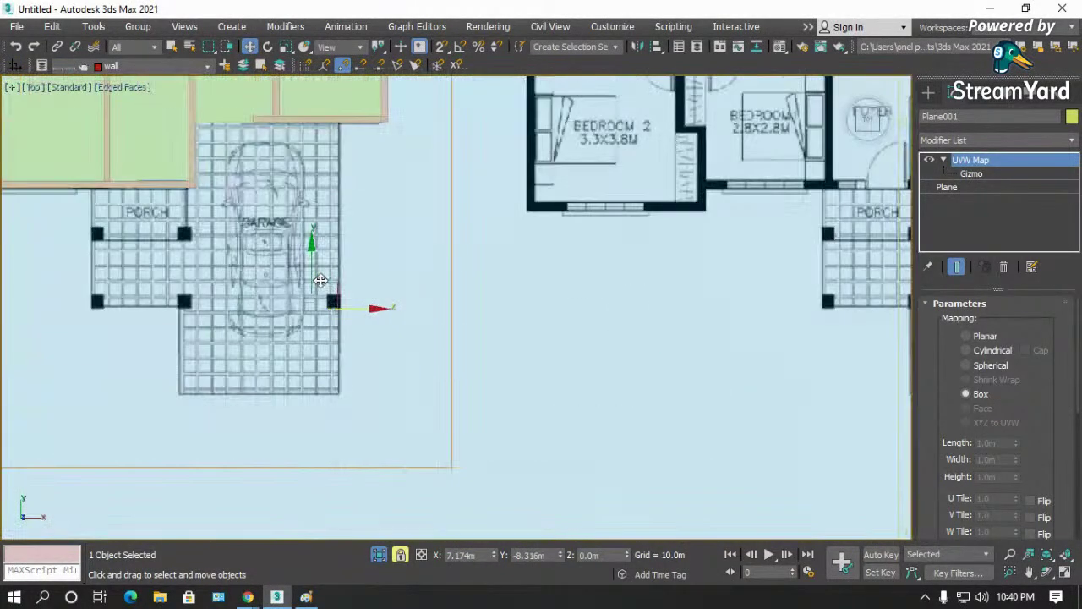
{"action": "scroll", "coordinate": [335, 299], "scroll_direction": "up", "scroll_amount": 3}
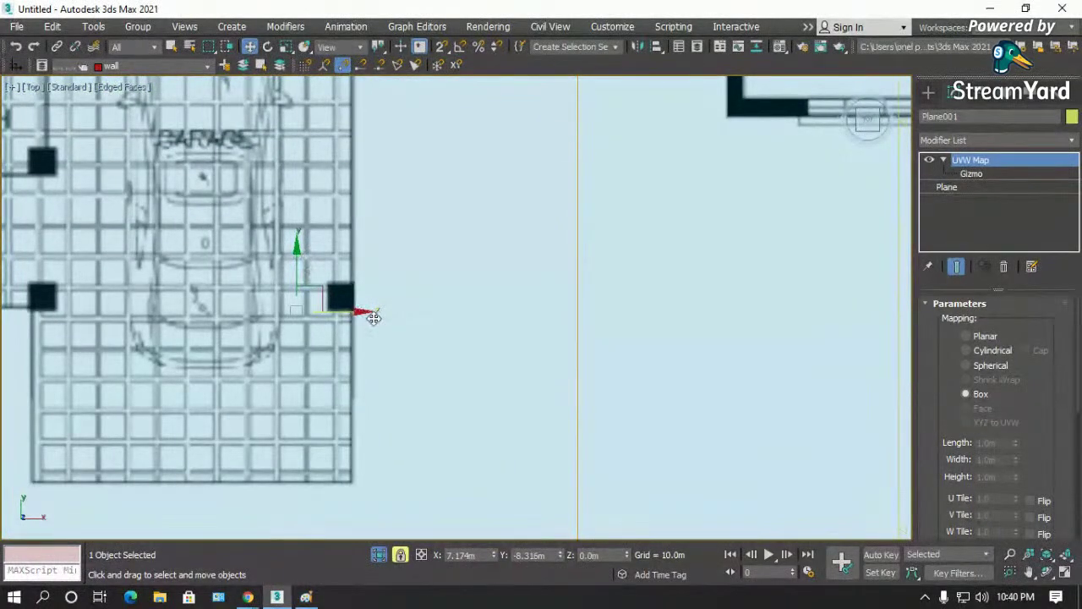
{"action": "scroll", "coordinate": [241, 294], "scroll_direction": "down", "scroll_amount": 4}
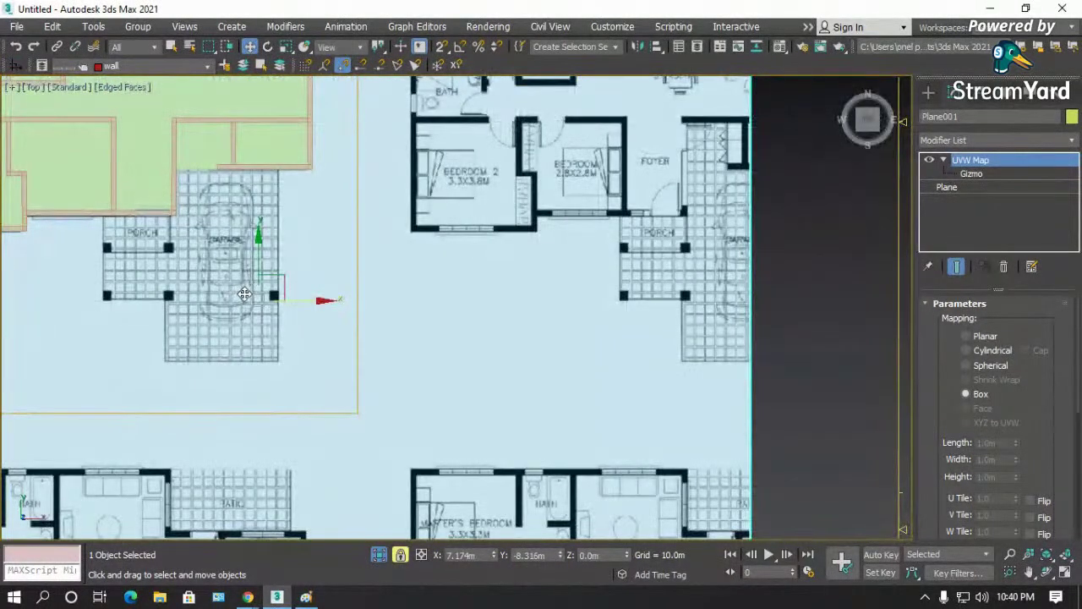
- Check the plan-to-wall alignment in wireframe view and toggle the selection lock with Space
{"action": "key", "text": "F3"}
{"action": "scroll", "coordinate": [217, 277], "scroll_direction": "up", "scroll_amount": 2}
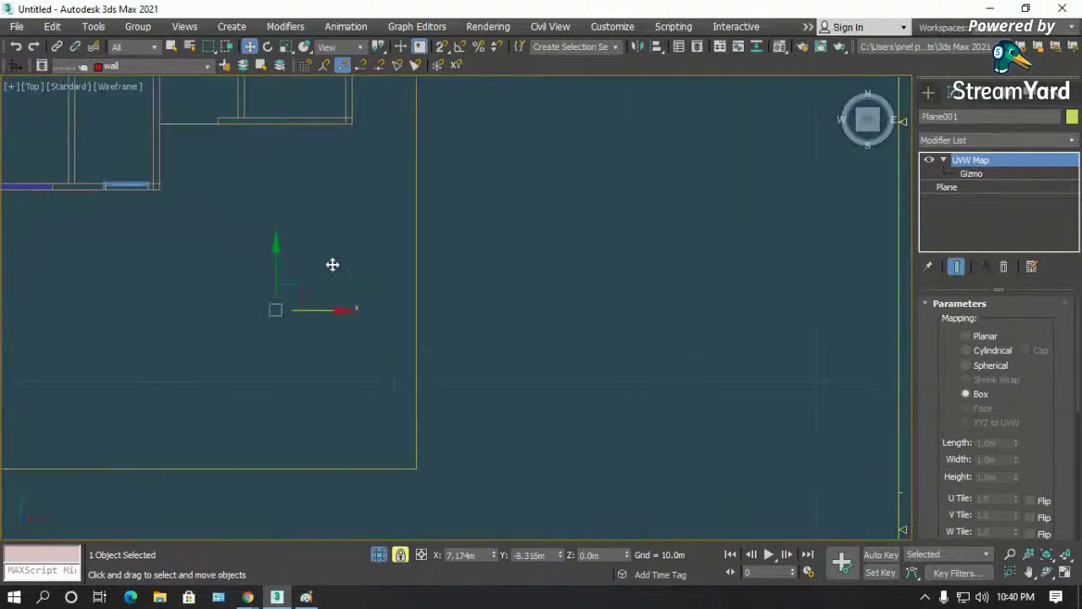
{"action": "scroll", "coordinate": [332, 264], "scroll_direction": "down", "scroll_amount": 1}
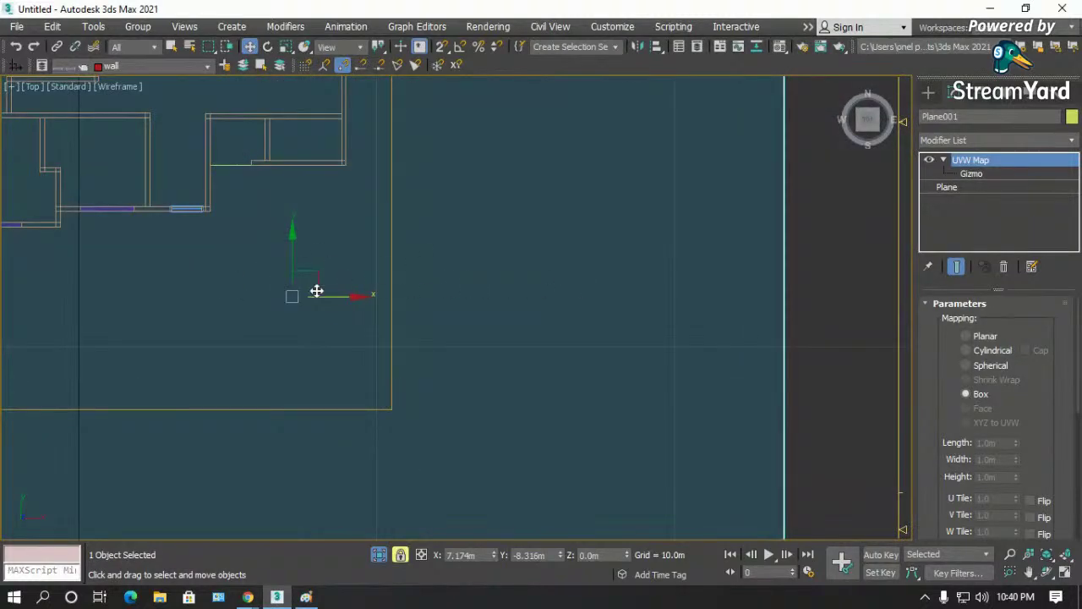
{"action": "scroll", "coordinate": [316, 291], "scroll_direction": "up", "scroll_amount": 2}
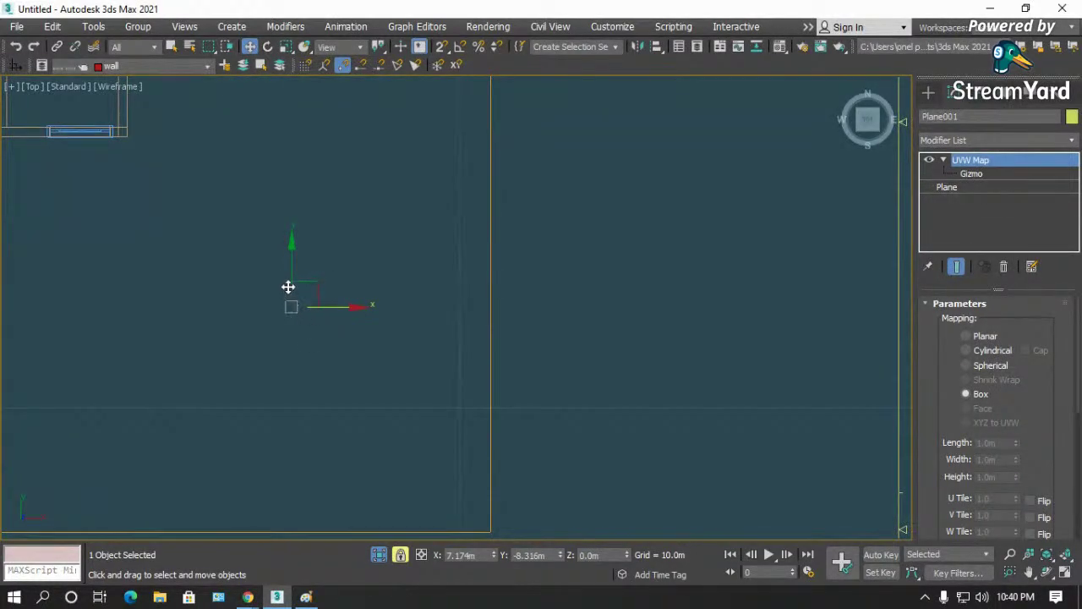
{"action": "key", "text": "space"}
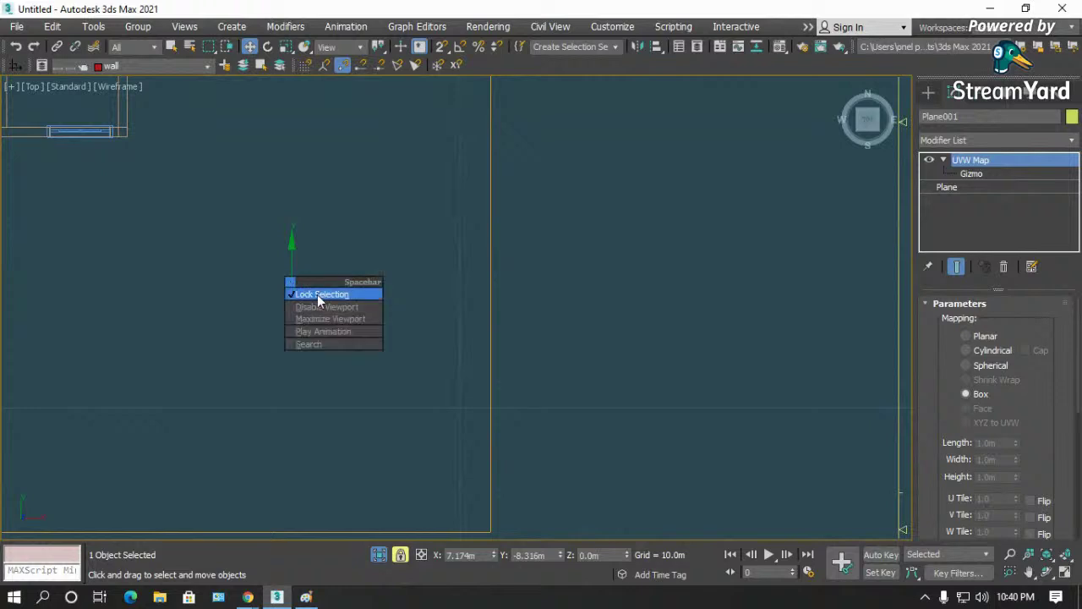
- Move the floor-plan reference plane up along Y in the Top view
{"action": "left_click", "coordinate": [401, 554]}
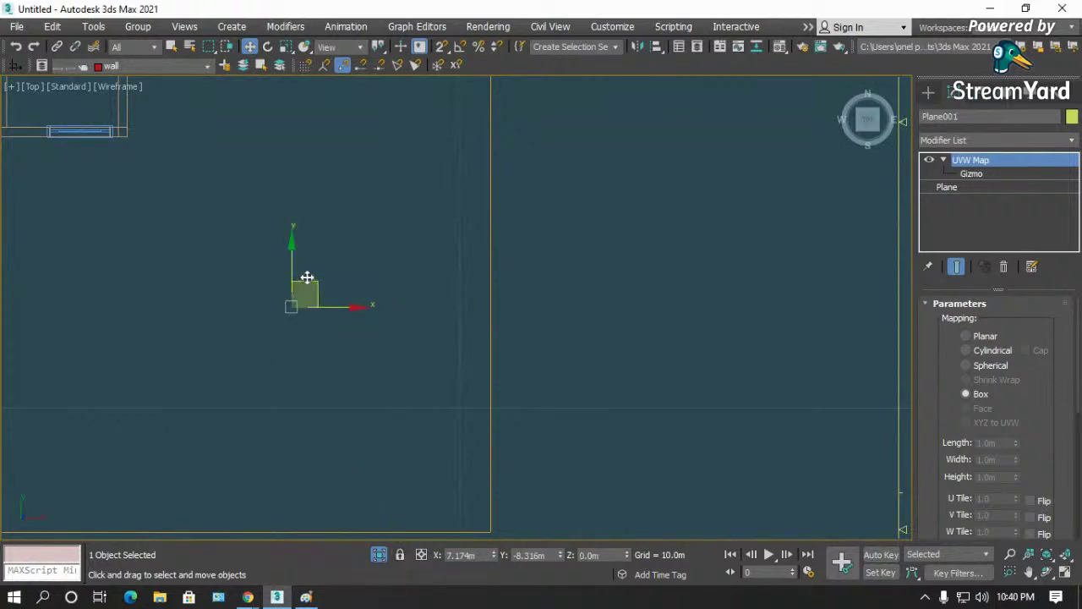
{"action": "scroll", "coordinate": [280, 302], "scroll_direction": "up", "scroll_amount": 2}
{"action": "scroll", "coordinate": [297, 328], "scroll_direction": "up", "scroll_amount": 2}
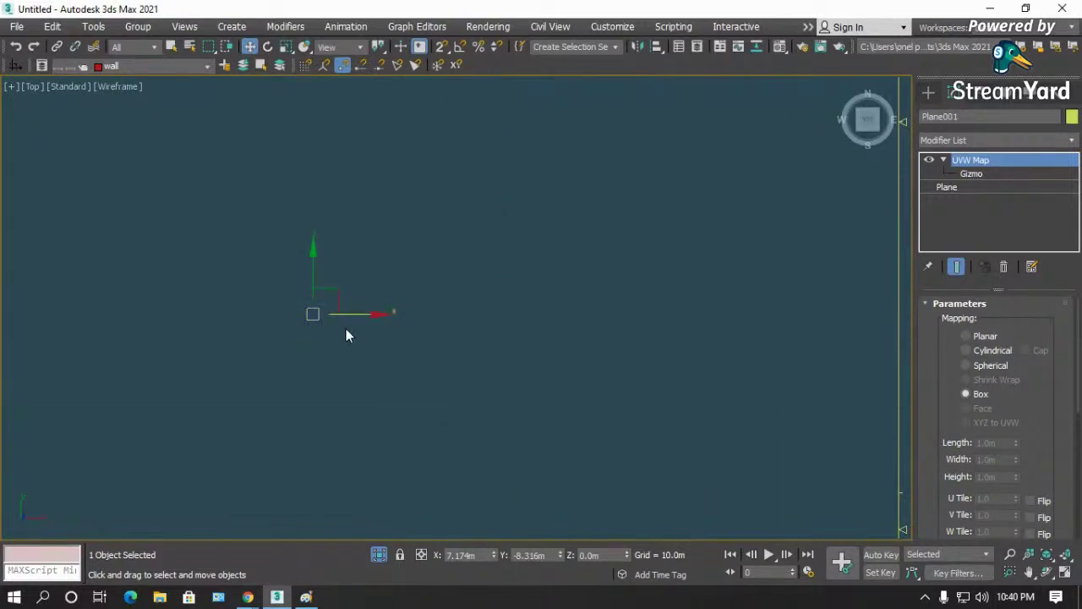
{"action": "scroll", "coordinate": [335, 299], "scroll_direction": "up", "scroll_amount": 2}
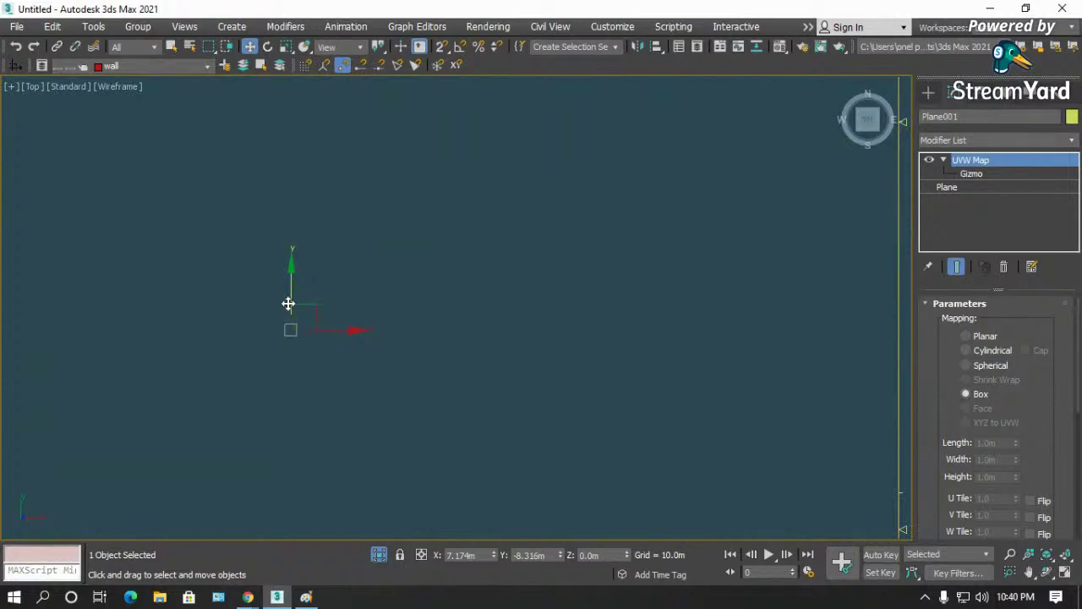
{"action": "scroll", "coordinate": [287, 300], "scroll_direction": "up", "scroll_amount": 2}
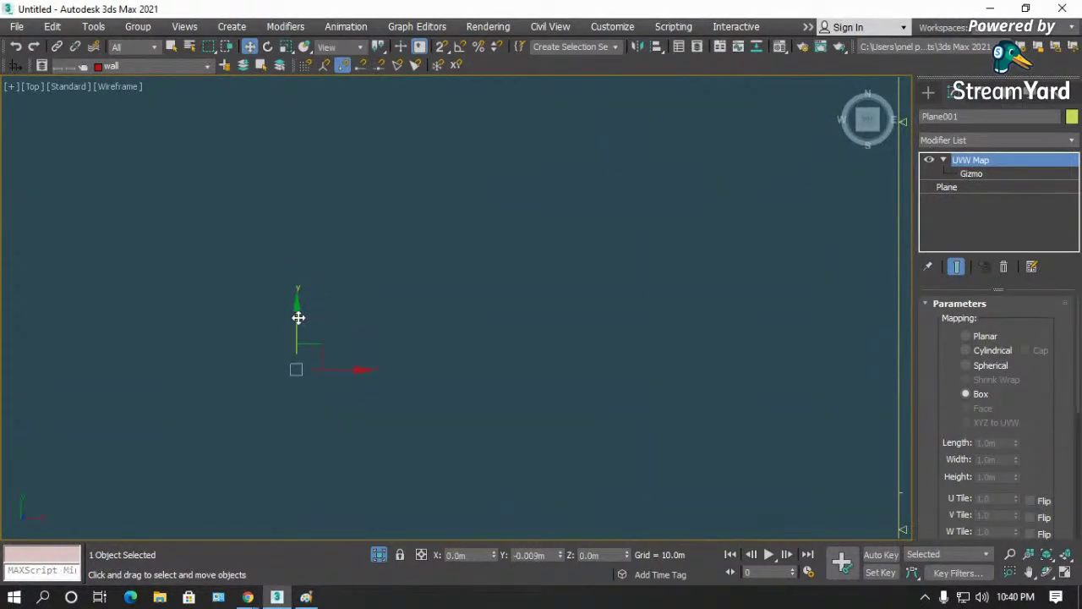
{"action": "scroll", "coordinate": [283, 308], "scroll_direction": "down", "scroll_amount": 3}
{"action": "scroll", "coordinate": [283, 308], "scroll_direction": "down", "scroll_amount": 5}
{"action": "left_click_drag", "start_coordinate": [282, 273], "coordinate": [282, 242]}
- Shift the reference plane right along X, then nudge it back into line with the walls
{"action": "scroll", "coordinate": [277, 247], "scroll_direction": "up", "scroll_amount": 4}
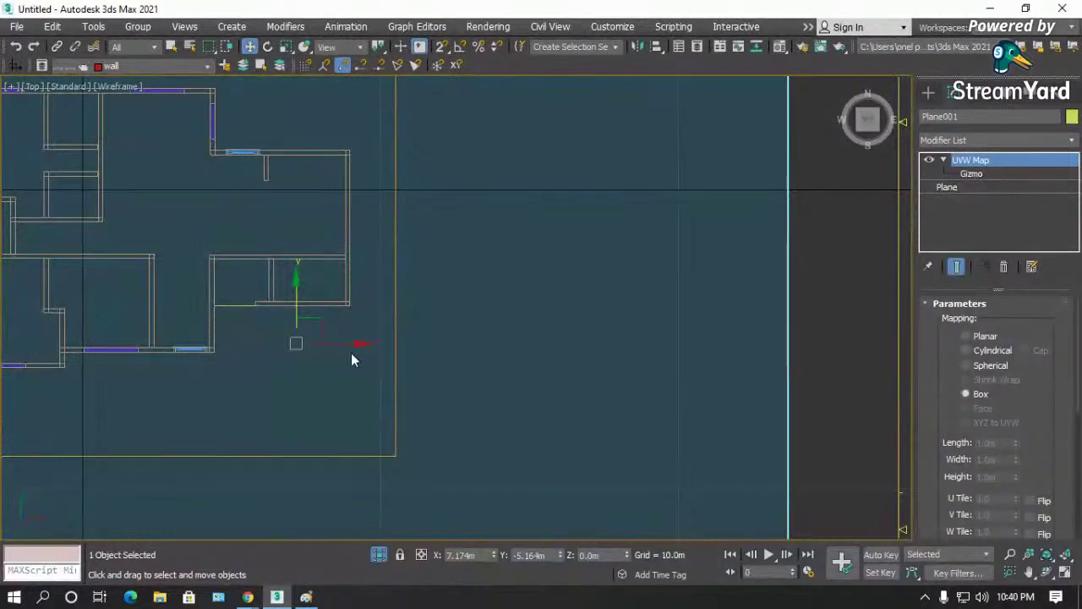
{"action": "scroll", "coordinate": [350, 356], "scroll_direction": "up", "scroll_amount": 3}
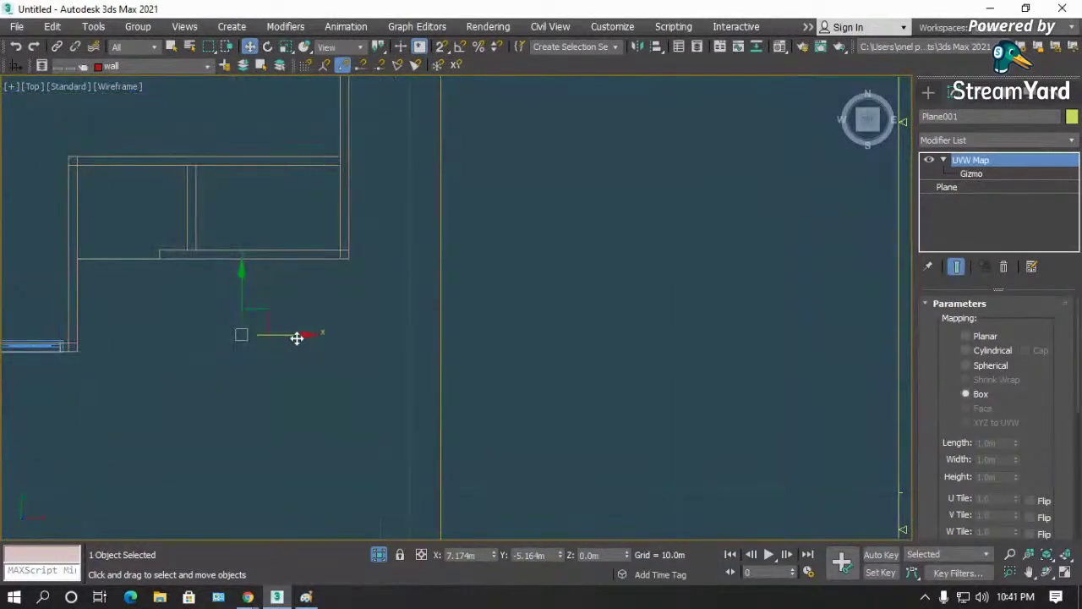
{"action": "scroll", "coordinate": [297, 338], "scroll_direction": "down", "scroll_amount": 4}
{"action": "left_click_drag", "start_coordinate": [297, 338], "coordinate": [343, 341]}
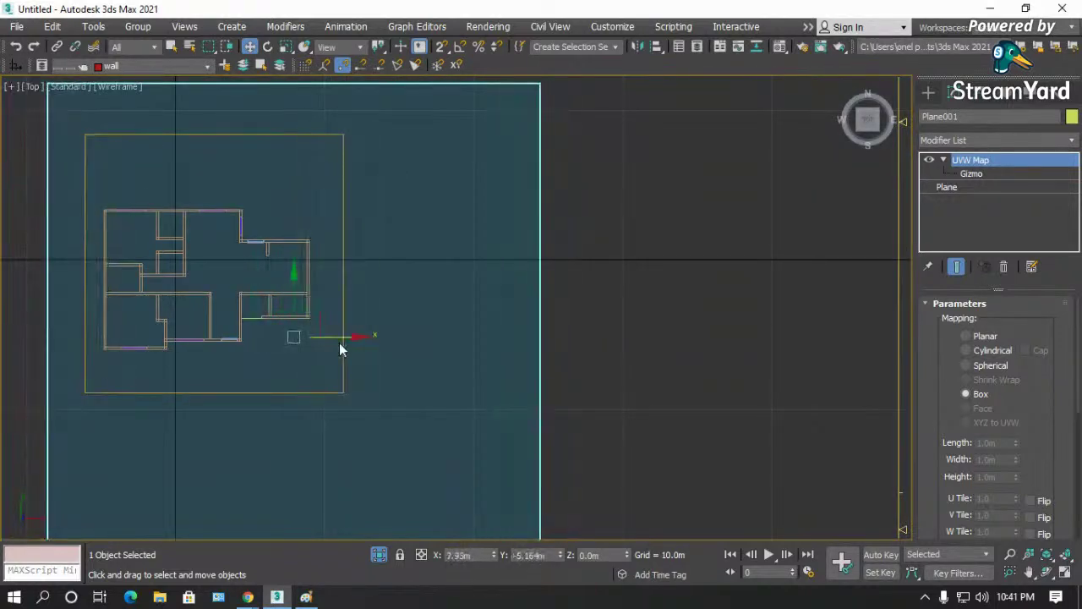
{"action": "scroll", "coordinate": [287, 355], "scroll_direction": "up", "scroll_amount": 5}
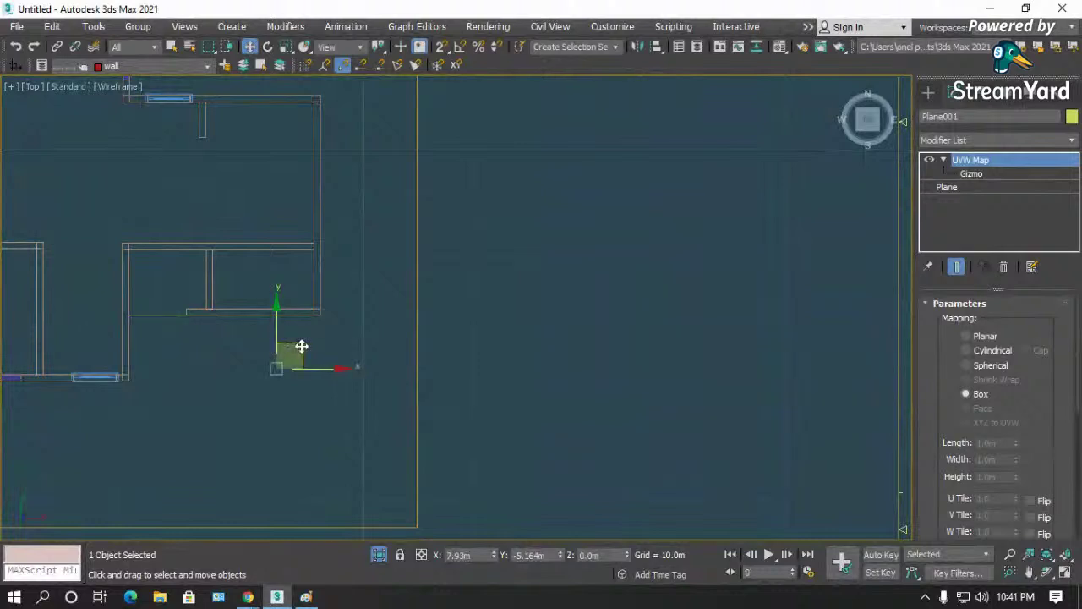
{"action": "scroll", "coordinate": [300, 351], "scroll_direction": "down", "scroll_amount": 3}
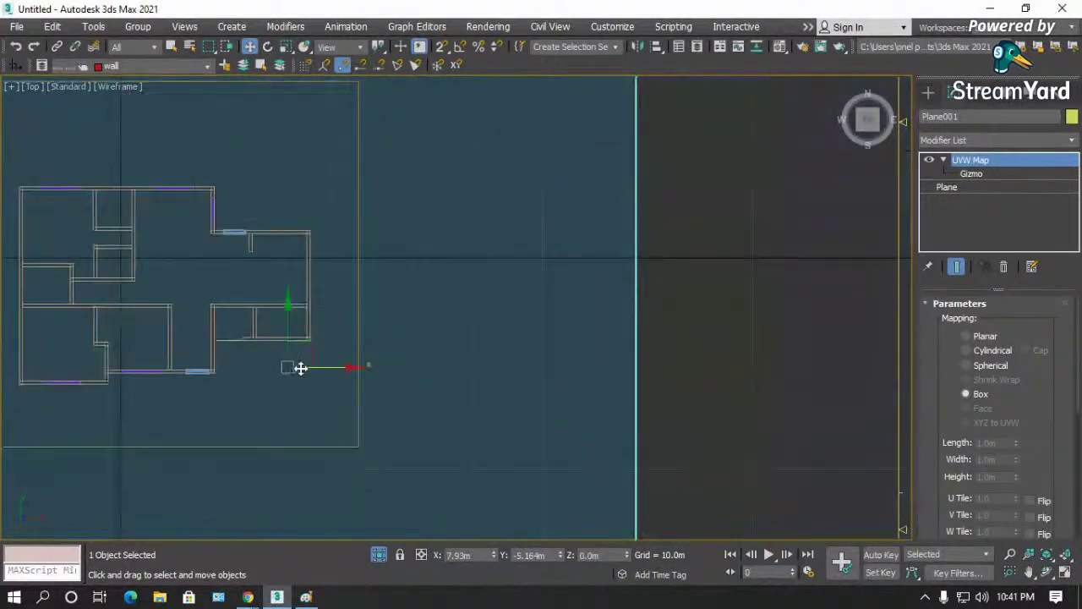
{"action": "left_click_drag", "start_coordinate": [315, 345], "coordinate": [285, 349]}
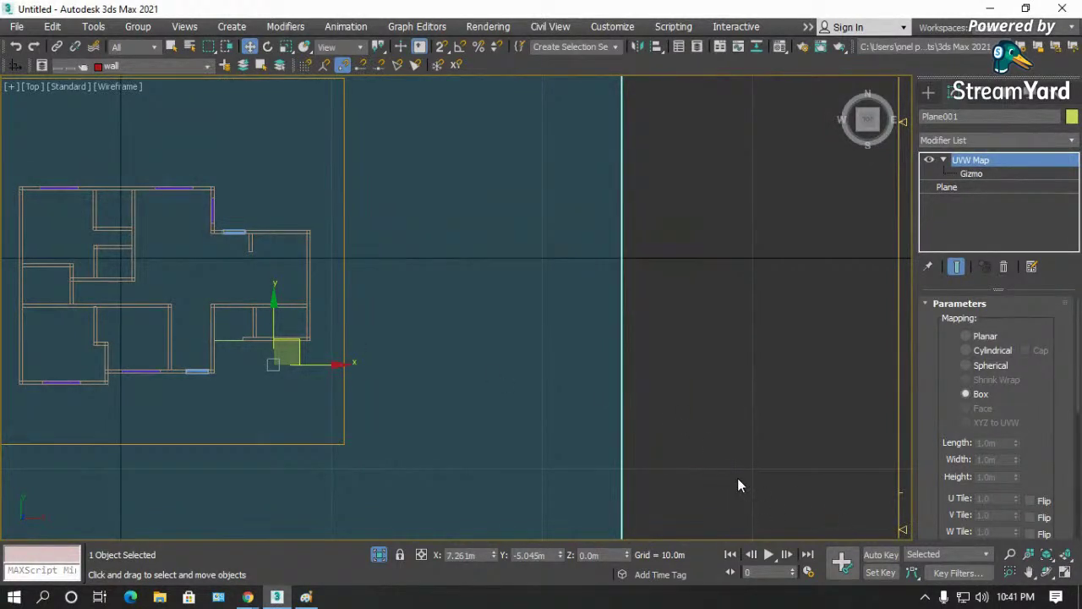
- Check the plane's alignment in Perspective and Front views, framing it and orbiting around the house
{"action": "key", "text": "p"}
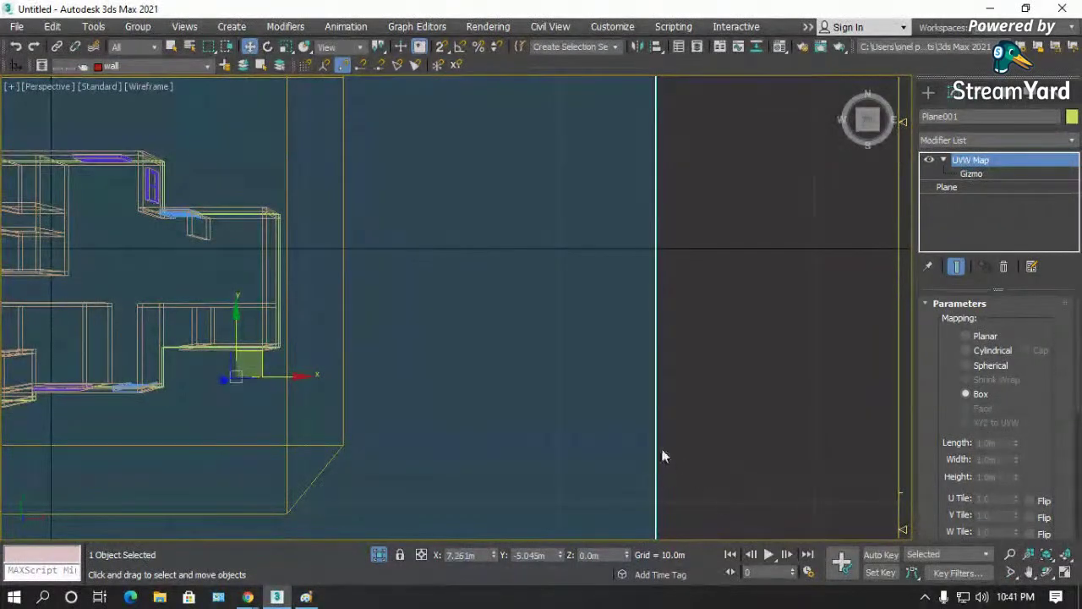
{"action": "key", "text": "z"}
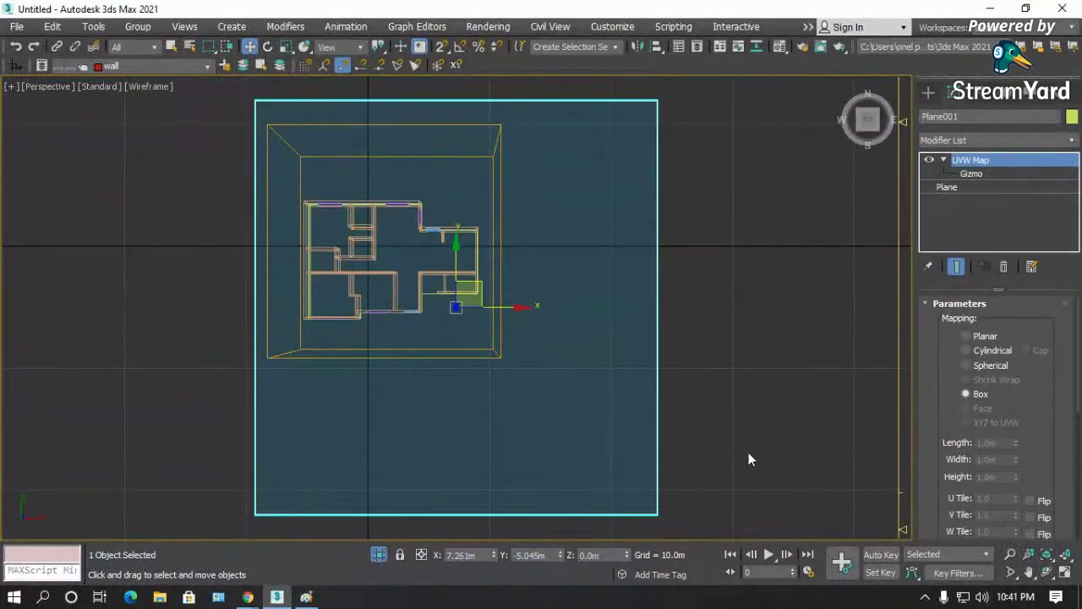
{"action": "key", "text": "f"}
{"action": "key", "text": "z"}
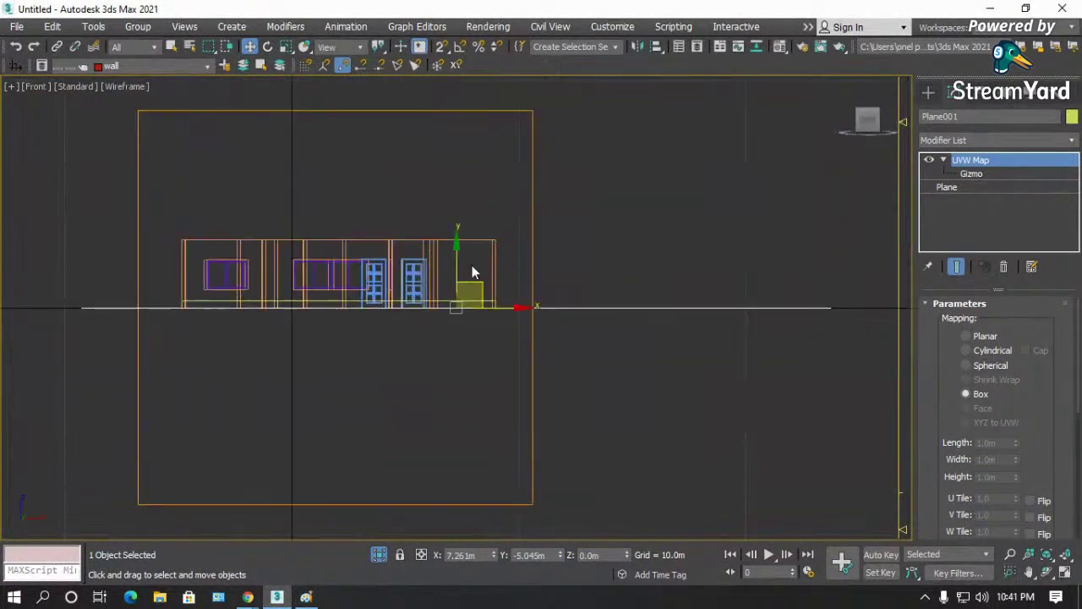
{"action": "scroll", "coordinate": [472, 272], "scroll_direction": "up", "scroll_amount": 3}
{"action": "scroll", "coordinate": [495, 398], "scroll_direction": "up", "scroll_amount": 2}
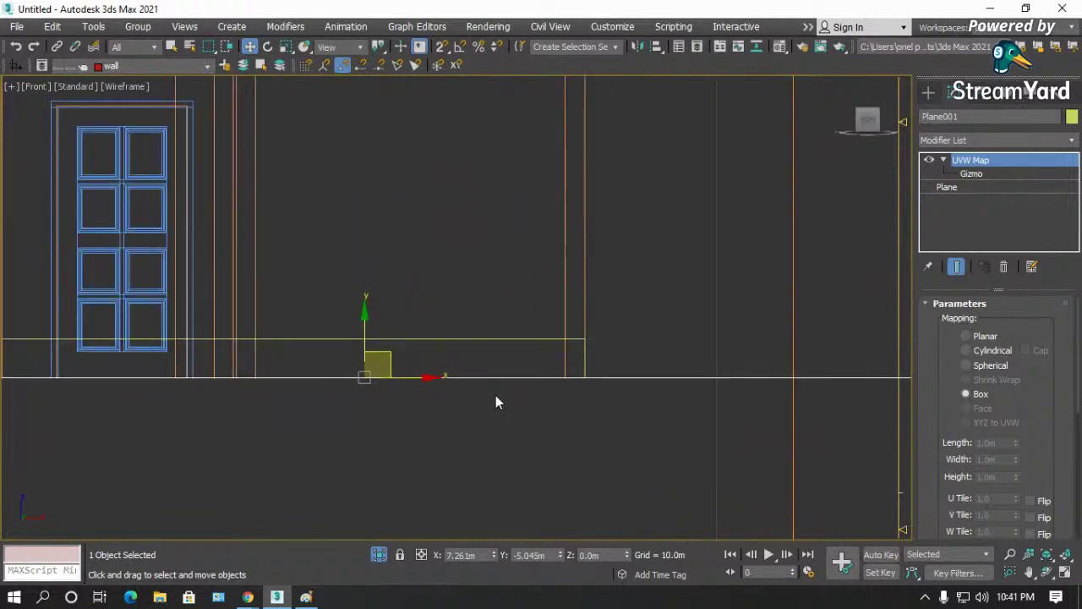
{"action": "scroll", "coordinate": [415, 399], "scroll_direction": "up", "scroll_amount": 2}
{"action": "scroll", "coordinate": [324, 336], "scroll_direction": "up", "scroll_amount": 1}
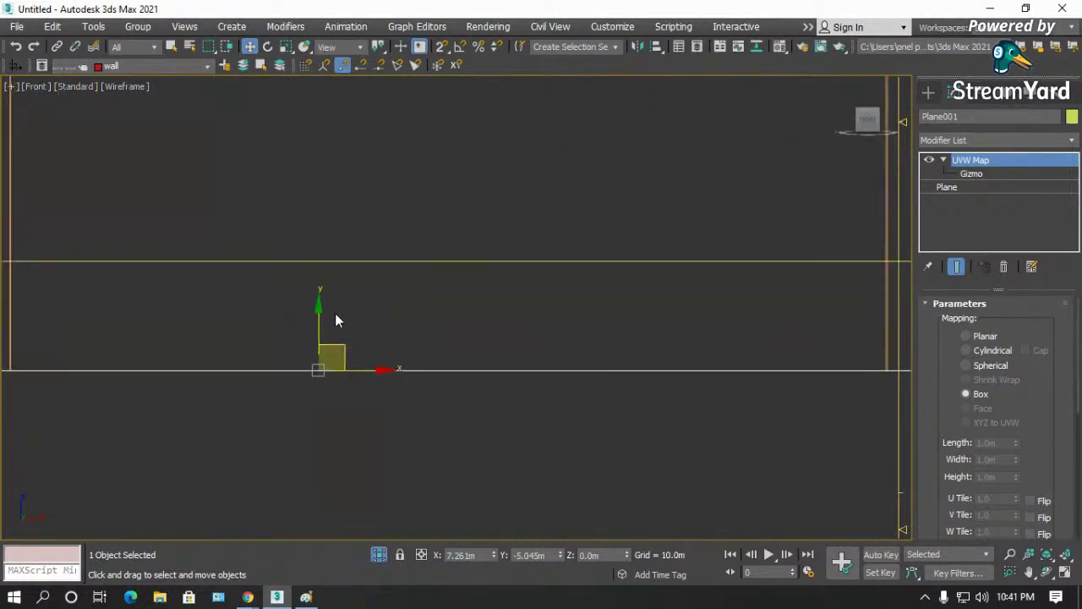
{"action": "scroll", "coordinate": [335, 313], "scroll_direction": "down", "scroll_amount": 3}
{"action": "key", "text": "p"}
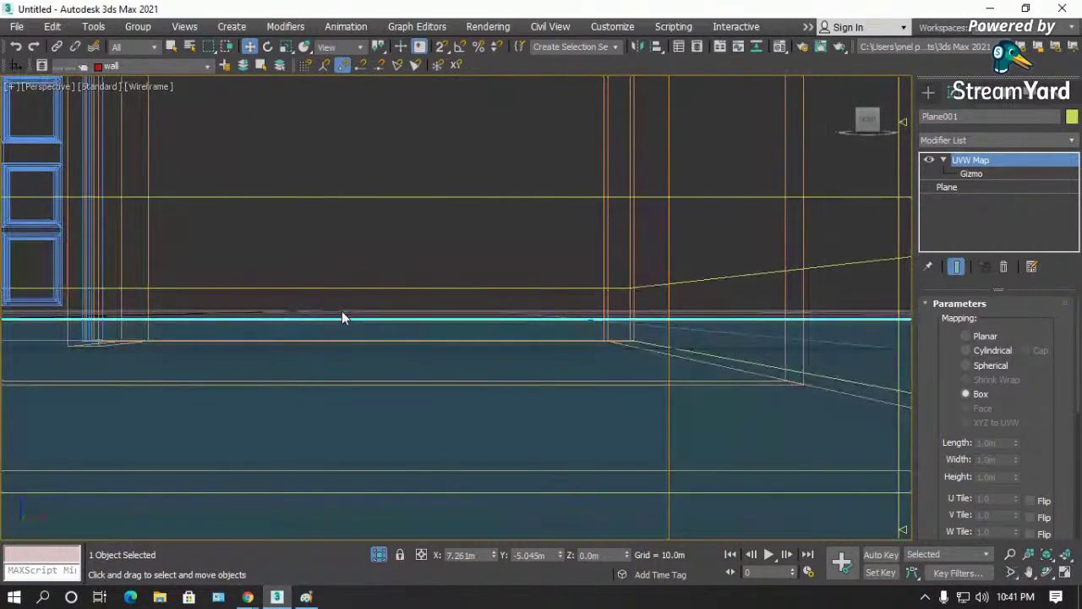
{"action": "key", "text": "z"}
{"action": "left_click", "coordinate": [1047, 572]}
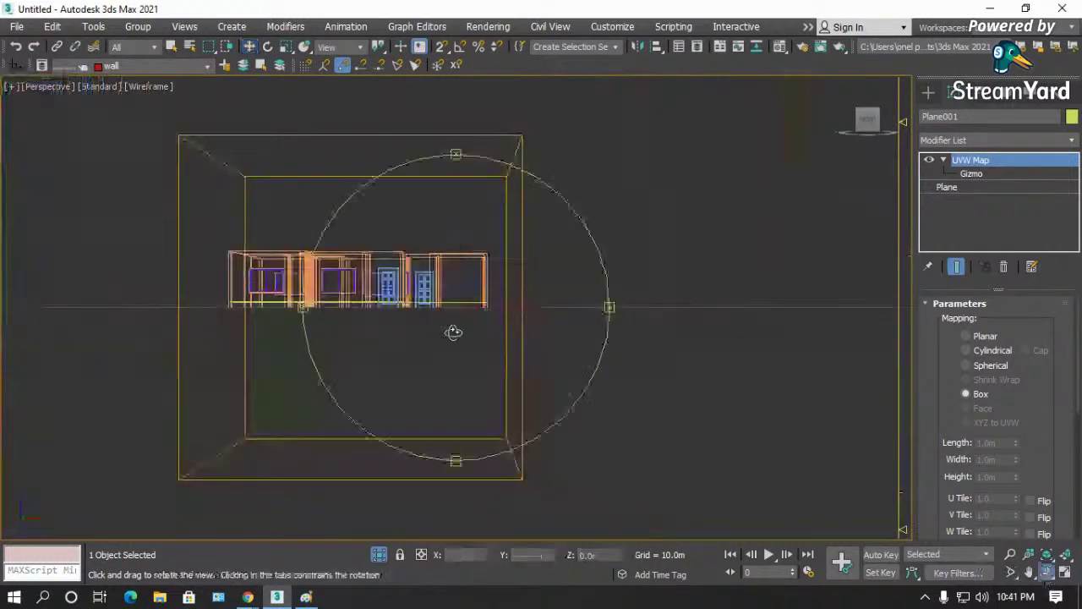
{"action": "left_click_drag", "start_coordinate": [453, 332], "coordinate": [533, 241]}
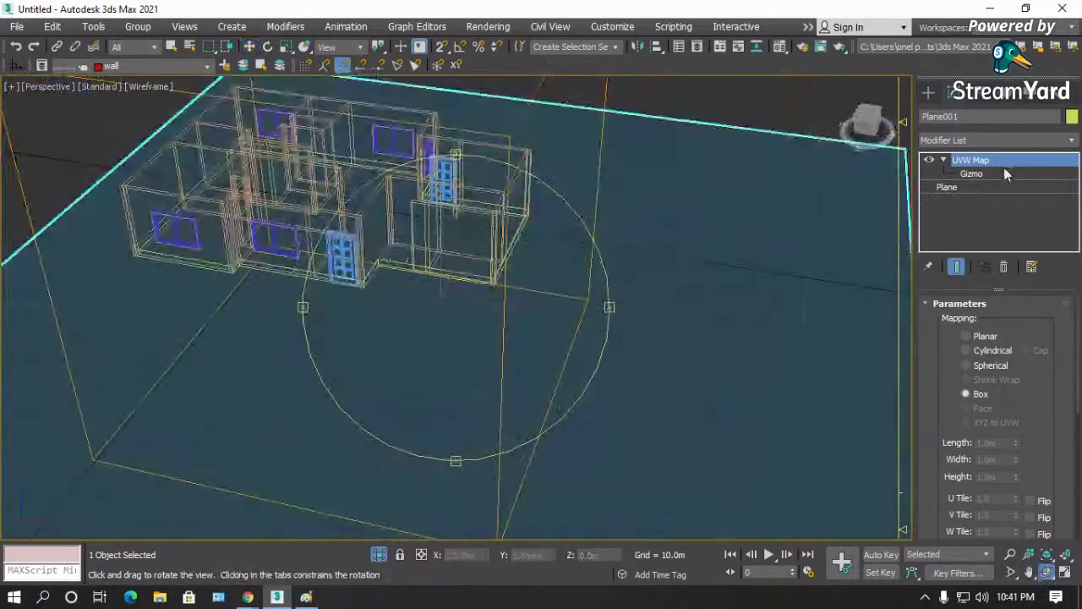
{"action": "key", "text": "w"}
{"action": "scroll", "coordinate": [483, 302], "scroll_direction": "down", "scroll_amount": 10}
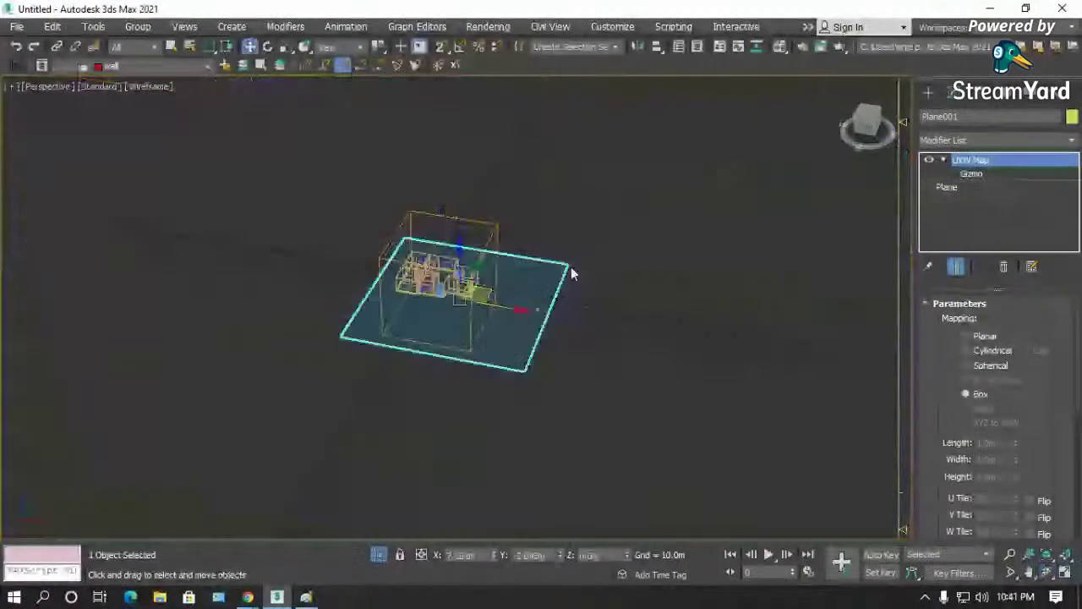
- Start creating a Box from the Standard Primitives category
{"action": "left_click", "coordinate": [929, 91]}
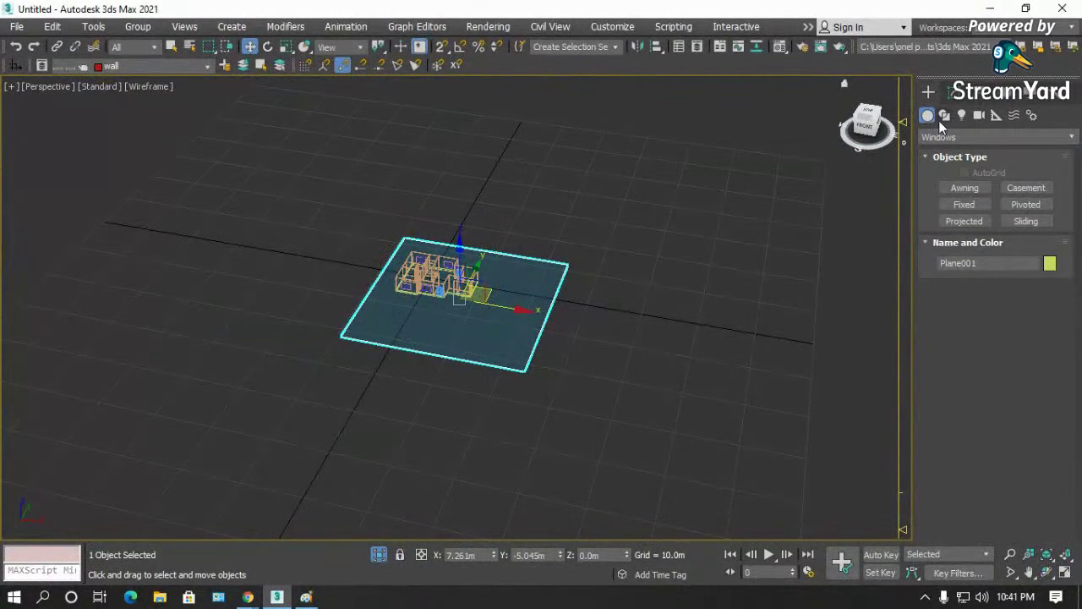
{"action": "left_click", "coordinate": [943, 137]}
{"action": "left_click", "coordinate": [939, 150]}
{"action": "left_click", "coordinate": [966, 188]}
- Draw a new box about 3.261 m tall, then end box creation
{"action": "left_click_drag", "start_coordinate": [668, 381], "coordinate": [691, 416]}
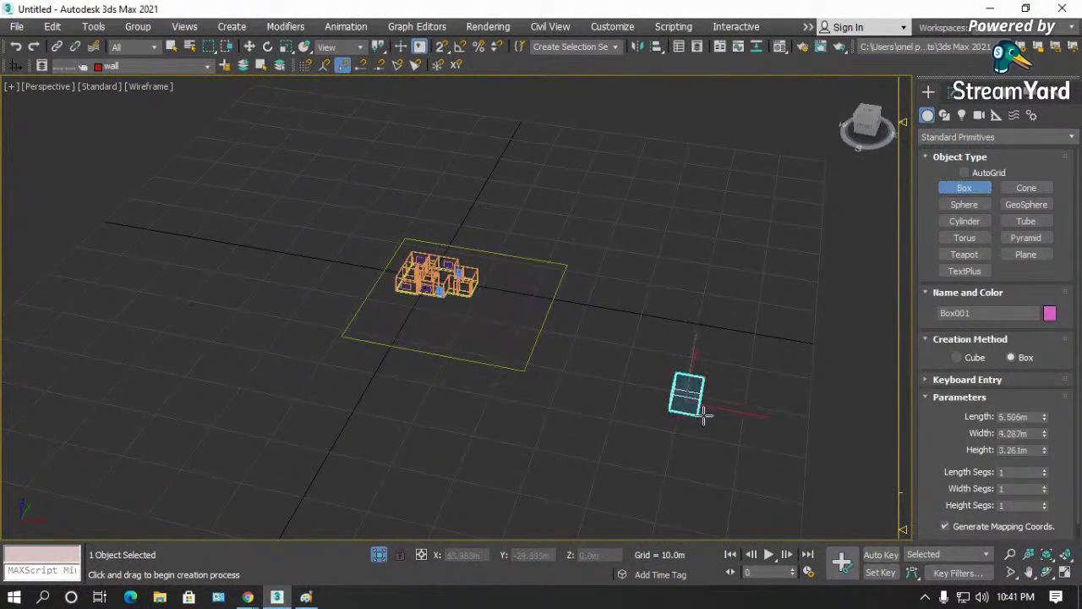
{"action": "scroll", "coordinate": [714, 406], "scroll_direction": "up", "scroll_amount": 5}
{"action": "right_click", "coordinate": [711, 372]}
{"action": "scroll", "coordinate": [702, 372], "scroll_direction": "up", "scroll_amount": 4}
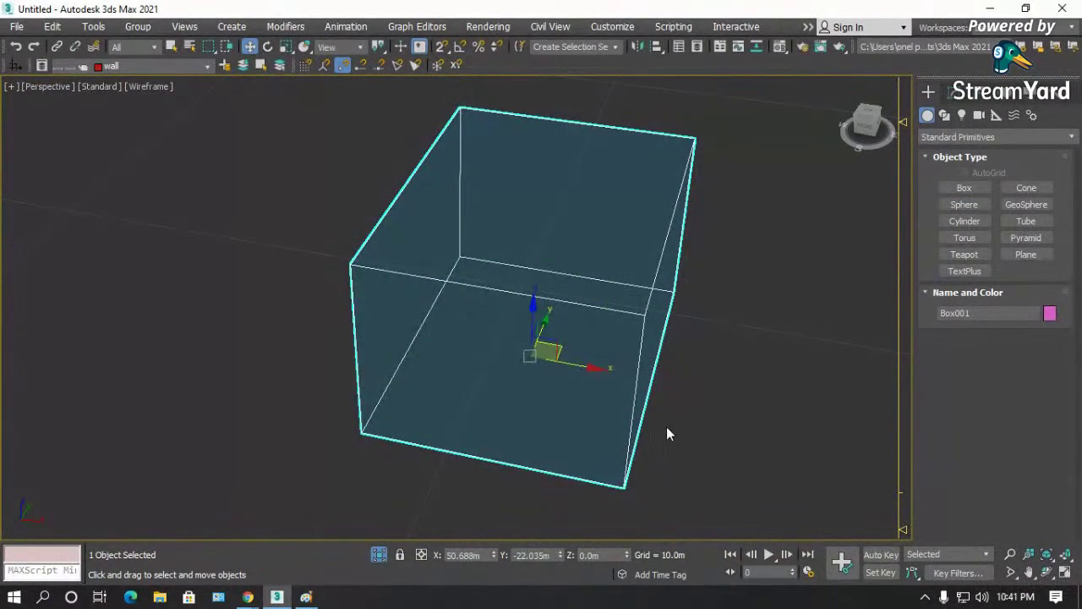
- Orbit and zoom the view to inspect the newly drawn box
{"action": "left_click", "coordinate": [1046, 572]}
{"action": "left_click_drag", "start_coordinate": [532, 381], "coordinate": [480, 363]}
{"action": "right_click", "coordinate": [480, 362]}
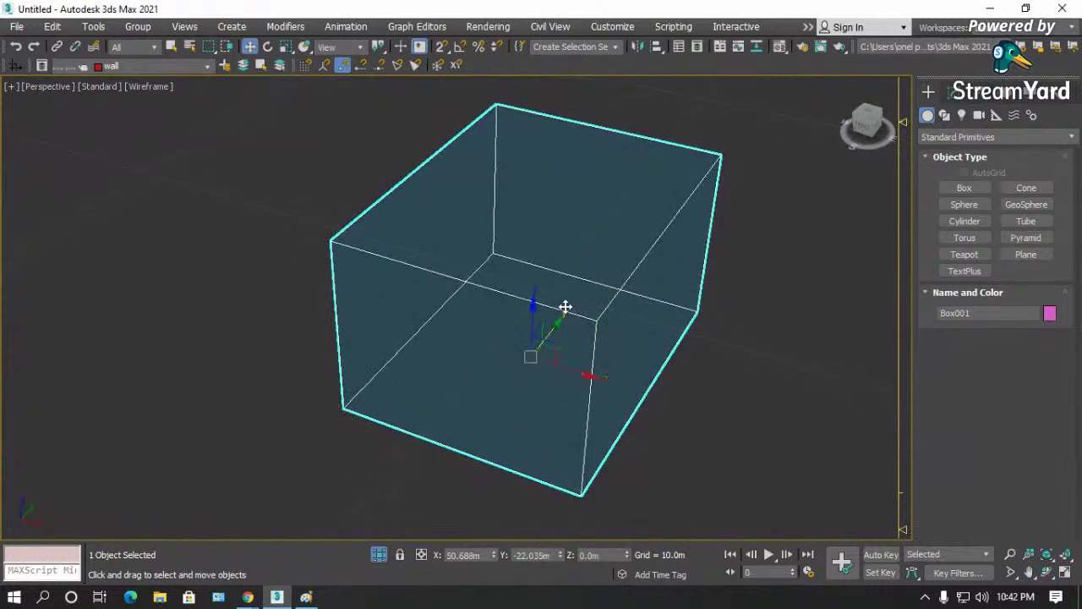
{"action": "scroll", "coordinate": [563, 307], "scroll_direction": "up", "scroll_amount": 4}
{"action": "scroll", "coordinate": [555, 397], "scroll_direction": "up", "scroll_amount": 2}
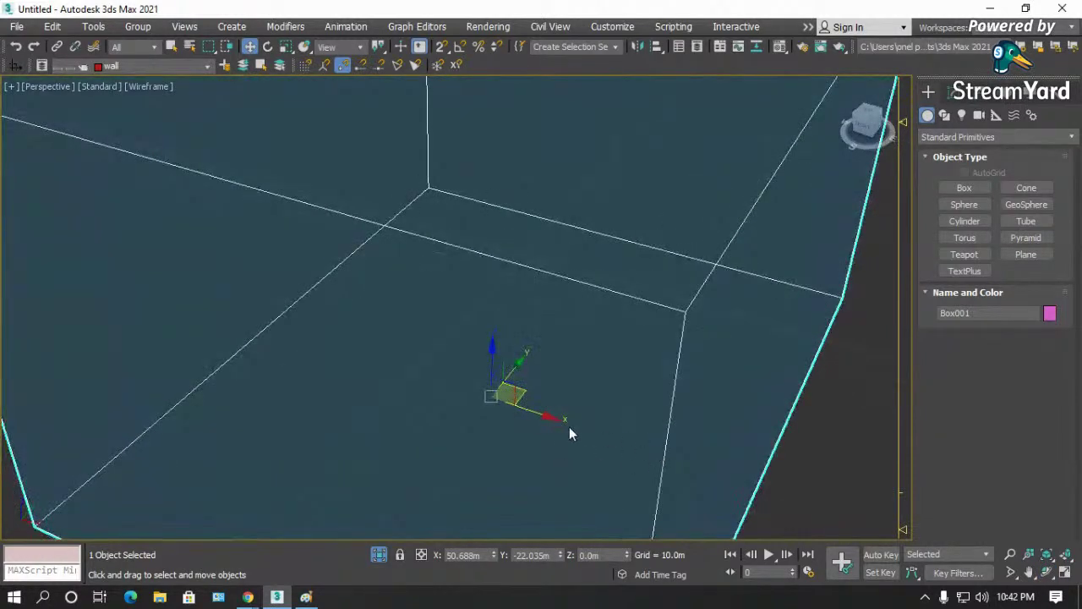
{"action": "scroll", "coordinate": [522, 394], "scroll_direction": "up", "scroll_amount": 3}
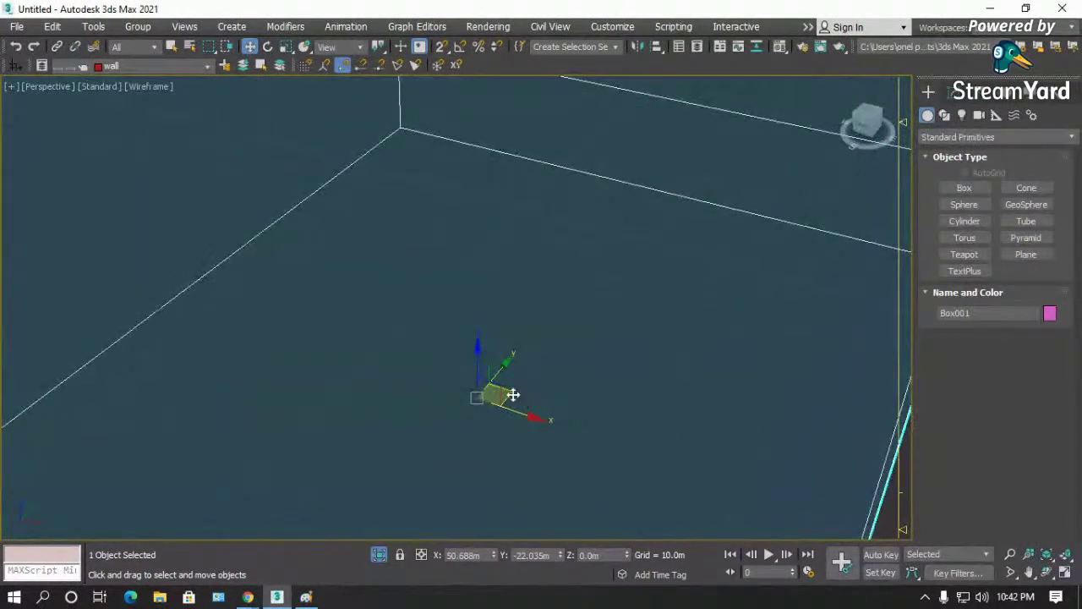
{"action": "scroll", "coordinate": [513, 434], "scroll_direction": "up", "scroll_amount": 1}
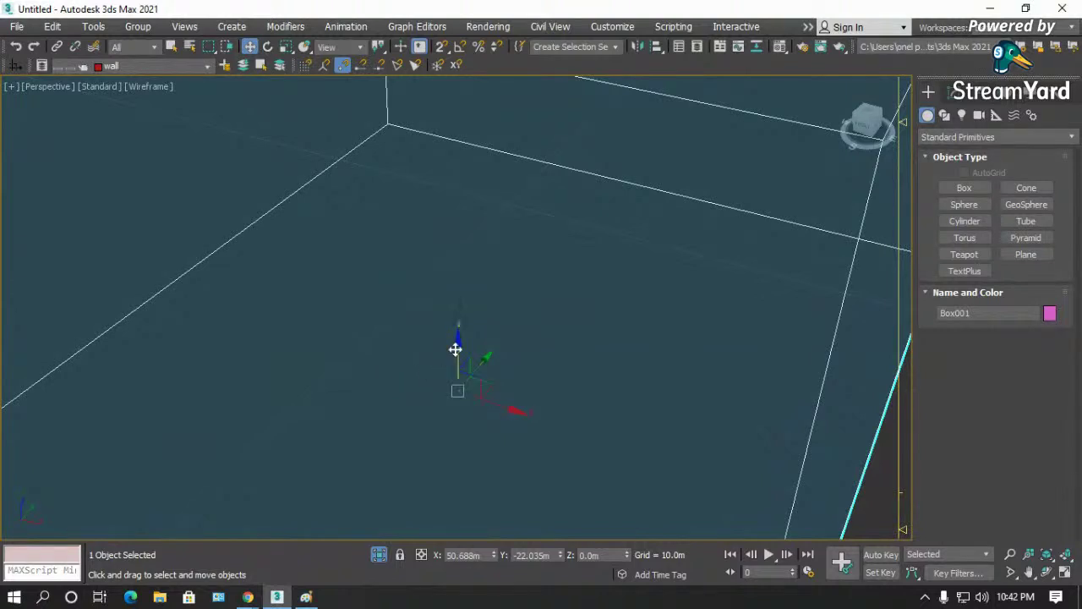
- Nudge the box up and along X and Y, showing it as shaded faces with edges
{"action": "mouse_move", "coordinate": [459, 344]}
{"action": "left_mouse_down"}
{"action": "mouse_move", "coordinate": [451, 272]}
{"action": "mouse_move", "coordinate": [445, 338]}
{"action": "left_mouse_up"}
{"action": "scroll", "coordinate": [428, 307], "scroll_direction": "down", "scroll_amount": 3}
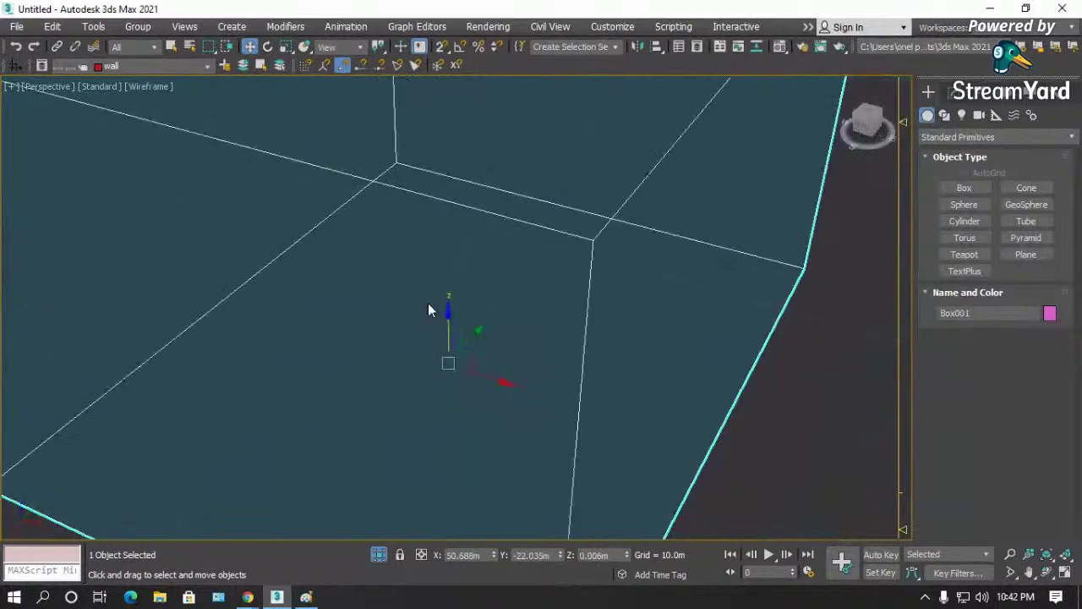
{"action": "mouse_move", "coordinate": [485, 367]}
{"action": "left_mouse_down"}
{"action": "mouse_move", "coordinate": [514, 381]}
{"action": "mouse_move", "coordinate": [477, 367]}
{"action": "left_mouse_up"}
{"action": "left_click", "coordinate": [462, 317]}
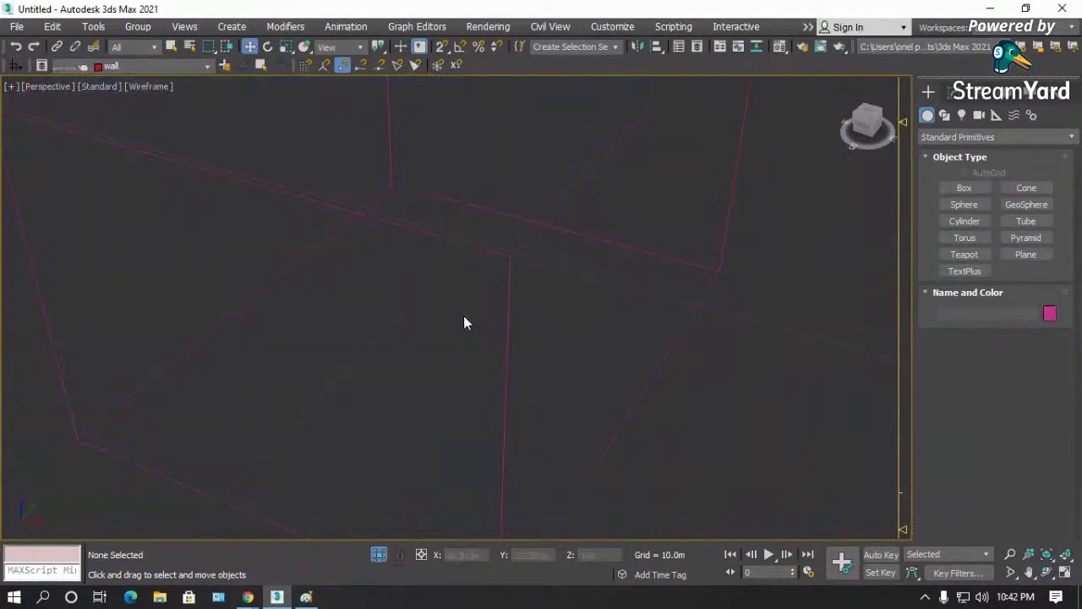
{"action": "left_click", "coordinate": [508, 325]}
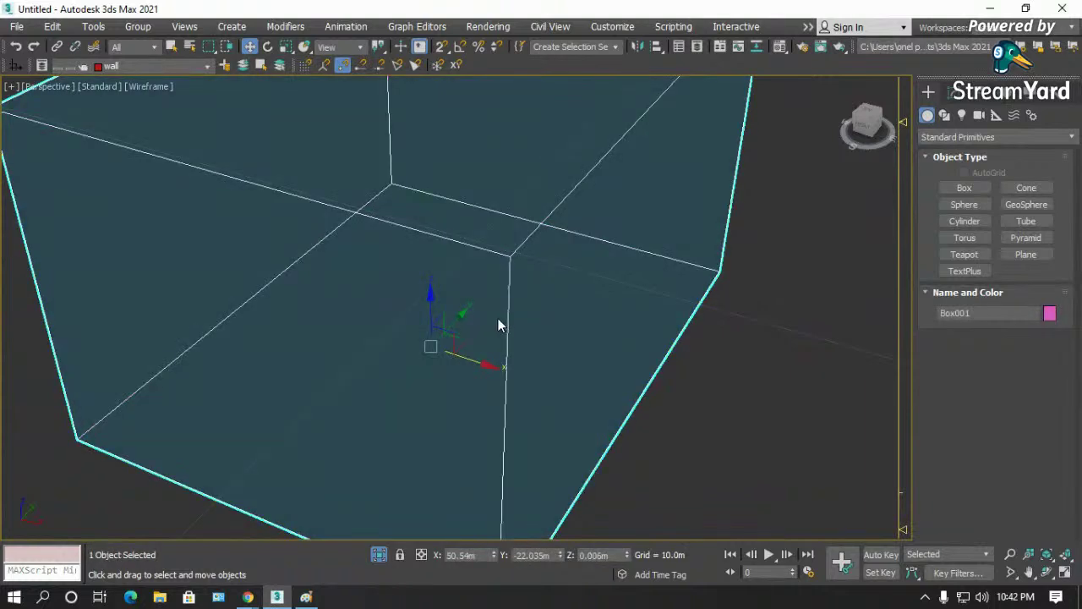
{"action": "key", "text": "F3"}
{"action": "mouse_move", "coordinate": [463, 318]}
{"action": "left_mouse_down"}
{"action": "mouse_move", "coordinate": [479, 302]}
{"action": "mouse_move", "coordinate": [471, 328]}
{"action": "left_mouse_up"}
{"action": "scroll", "coordinate": [469, 329], "scroll_direction": "up", "scroll_amount": 2}
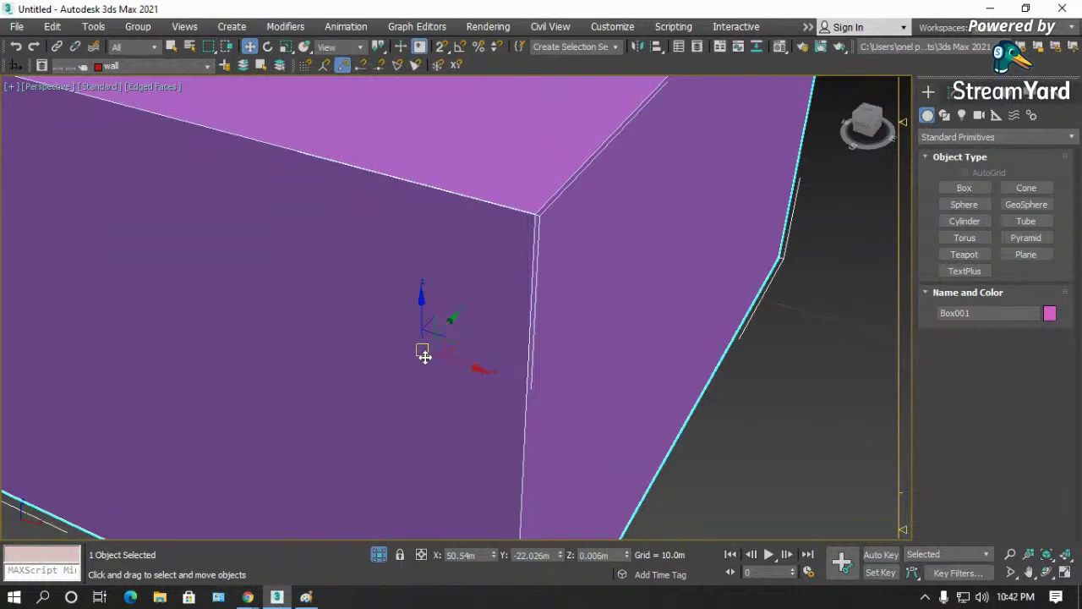
{"action": "middle_click_drag", "start_coordinate": [423, 353], "coordinate": [369, 343], "text": "alt"}
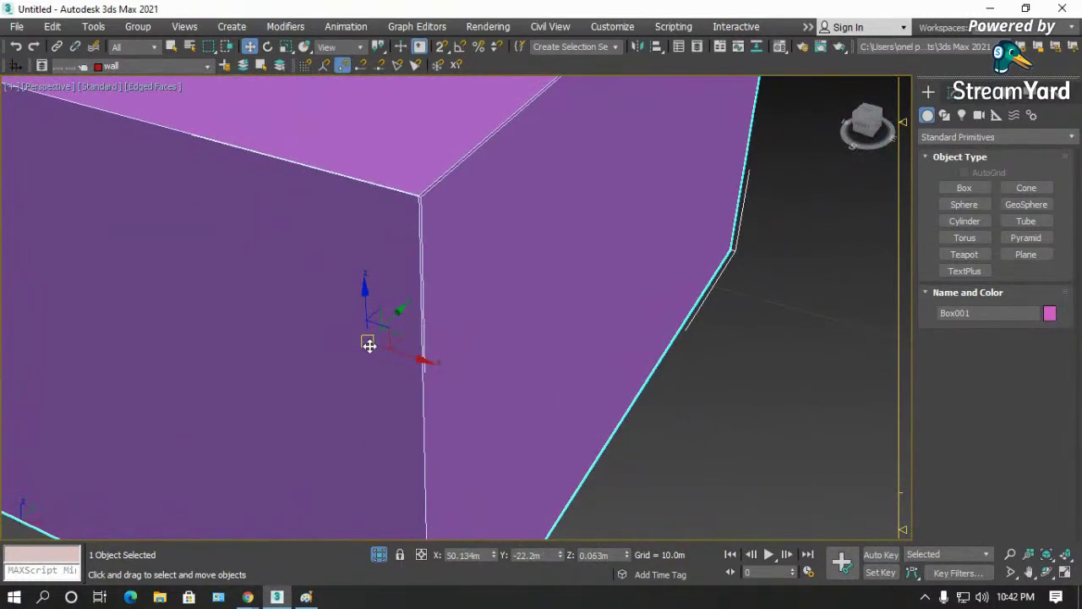
{"action": "scroll", "coordinate": [370, 343], "scroll_direction": "up", "scroll_amount": 3}
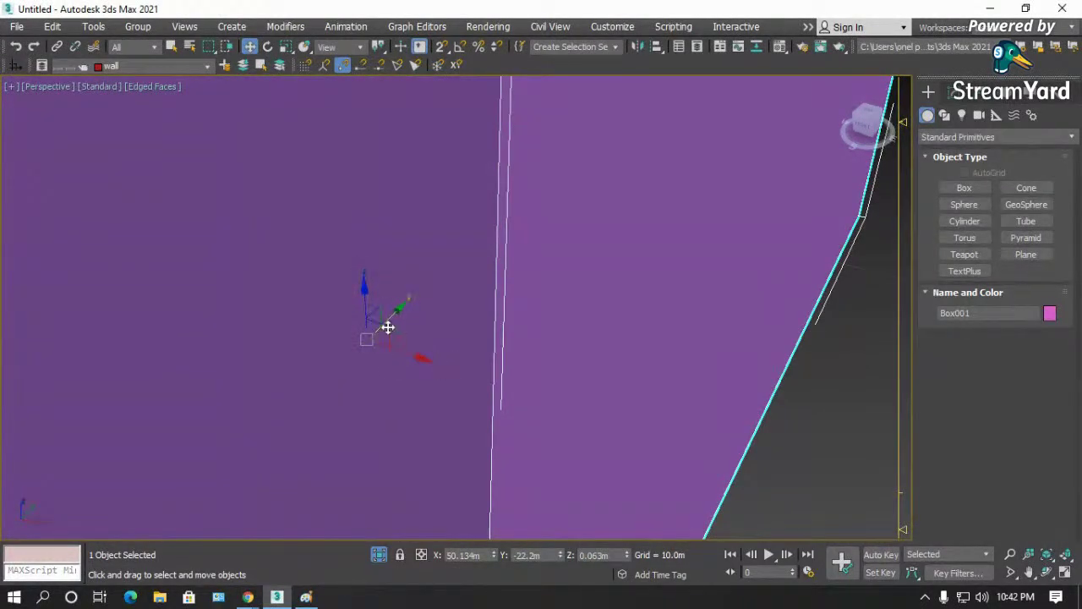
{"action": "middle_click_drag", "start_coordinate": [385, 327], "coordinate": [383, 330], "text": "alt"}
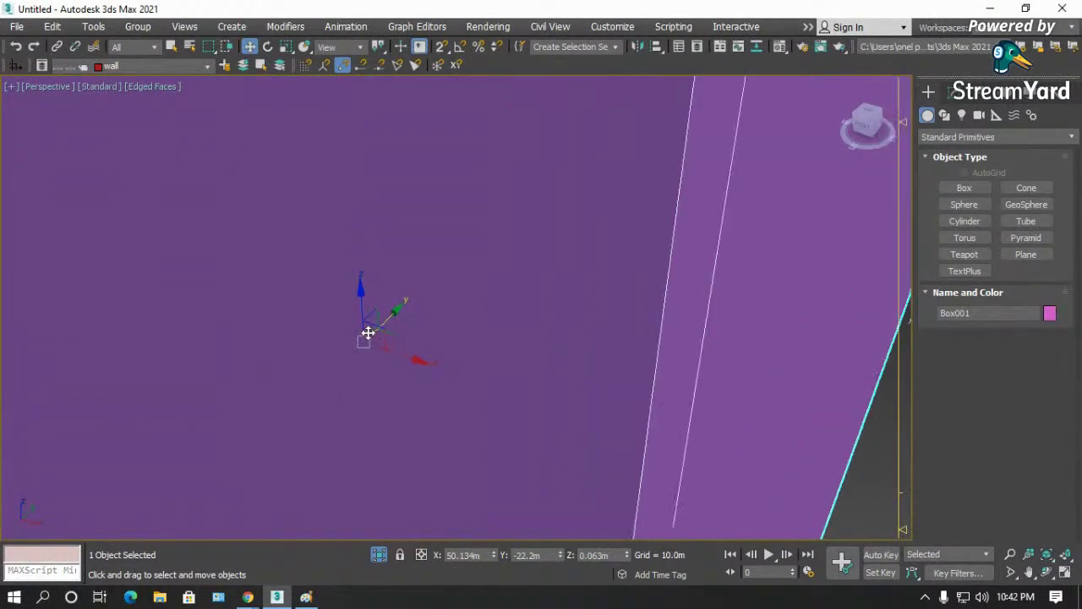
- Push the pink box farther back, then select it and delete it
{"action": "left_click_drag", "start_coordinate": [384, 339], "coordinate": [471, 319]}
{"action": "left_click", "coordinate": [619, 403]}
{"action": "left_click", "coordinate": [461, 332]}
{"action": "scroll", "coordinate": [491, 394], "scroll_direction": "down", "scroll_amount": 5}
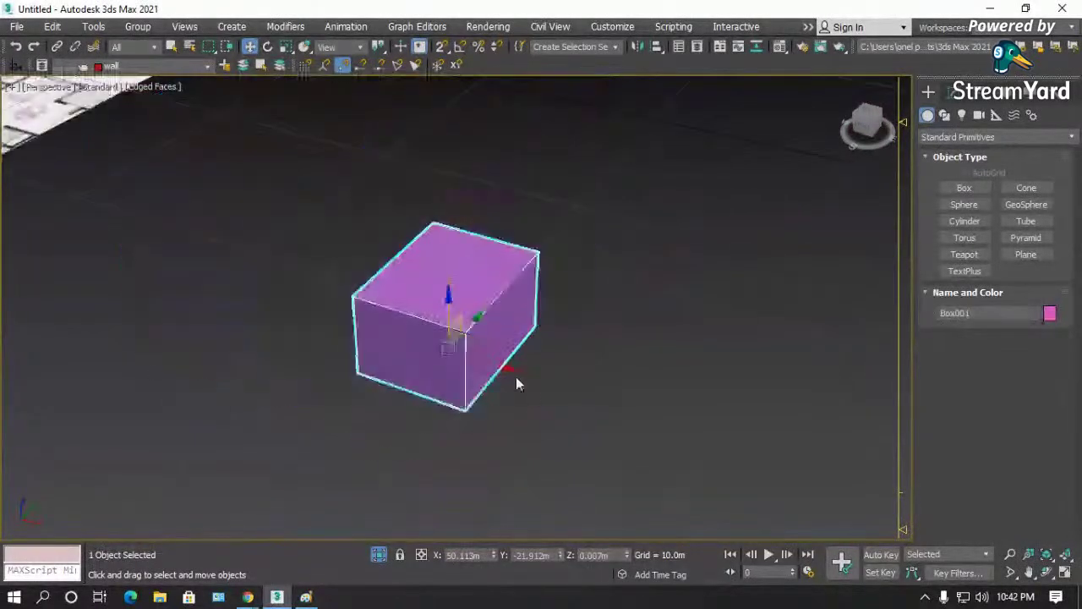
{"action": "key", "text": "Delete"}
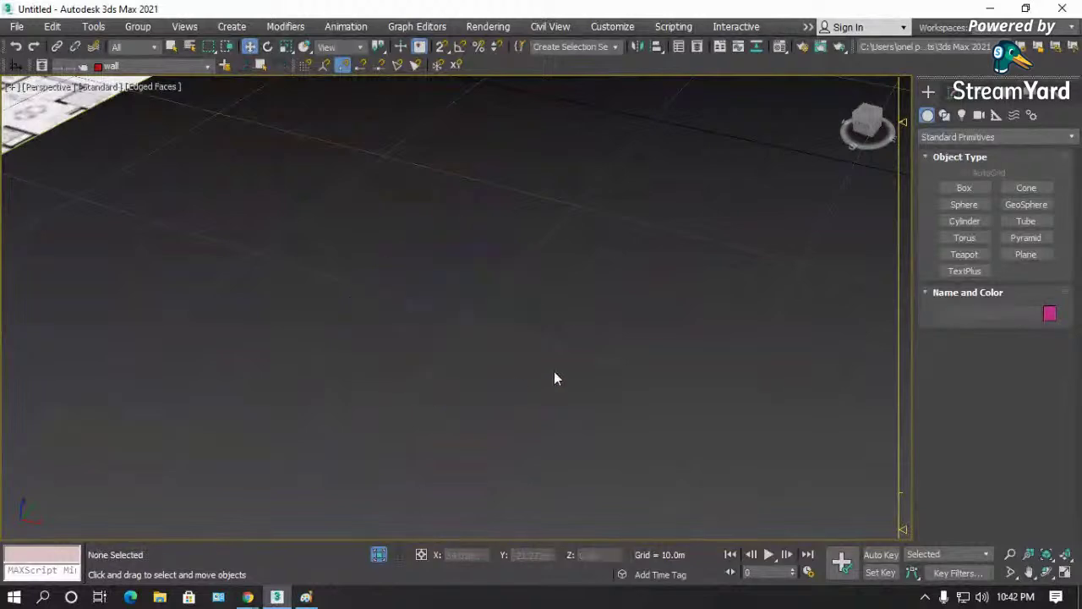
{"action": "scroll", "coordinate": [516, 363], "scroll_direction": "down", "scroll_amount": 3}
- In Top view with zoom extents, slide the floor-plan plane down to match the walls
{"action": "key", "text": "t"}
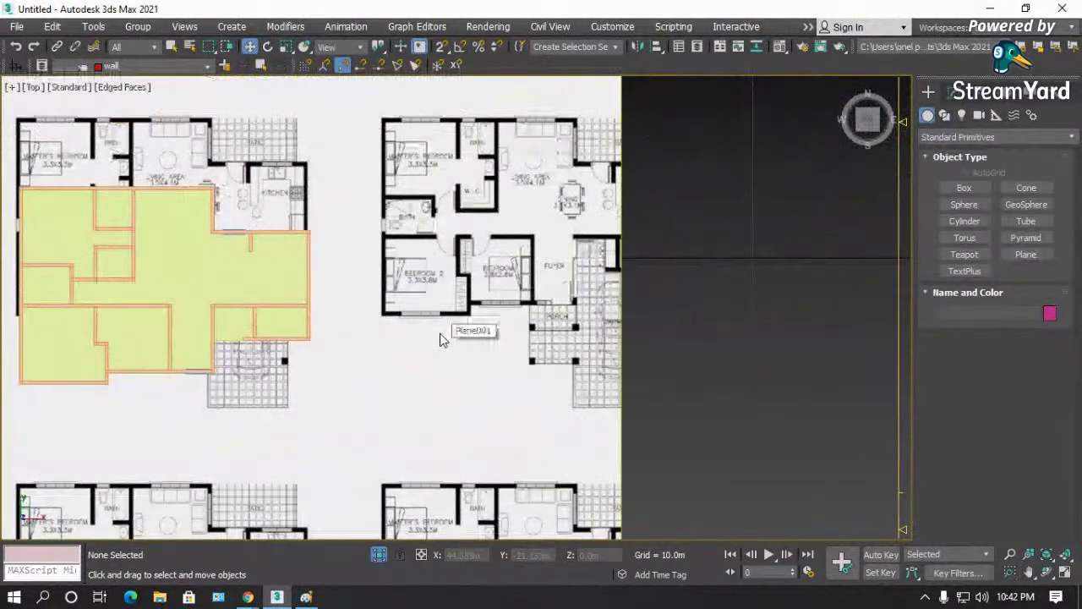
{"action": "key", "text": "z"}
{"action": "scroll", "coordinate": [441, 334], "scroll_direction": "up", "scroll_amount": 2}
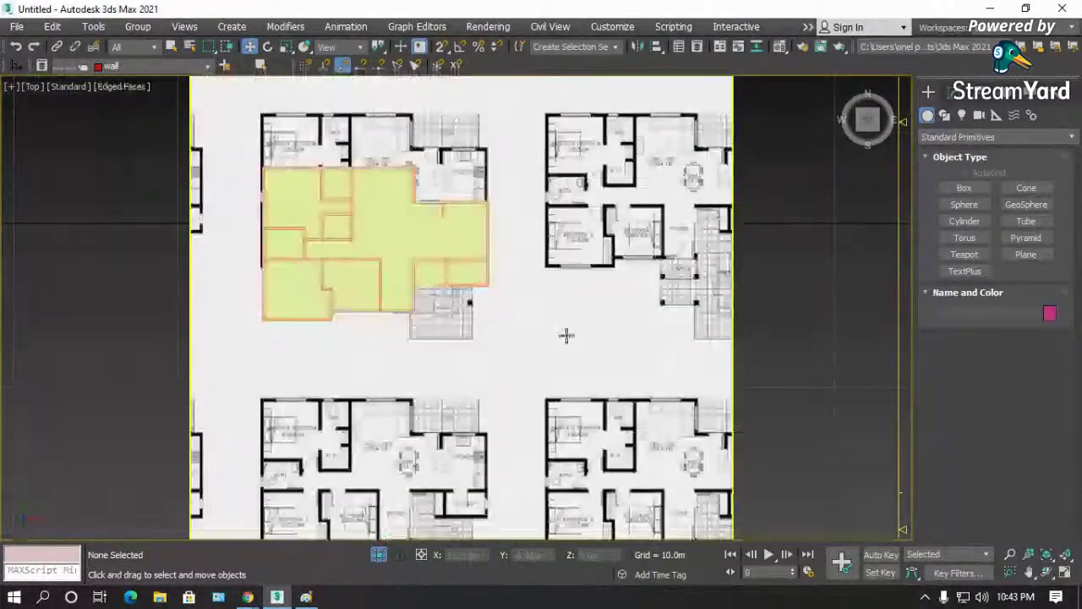
{"action": "left_click", "coordinate": [575, 313]}
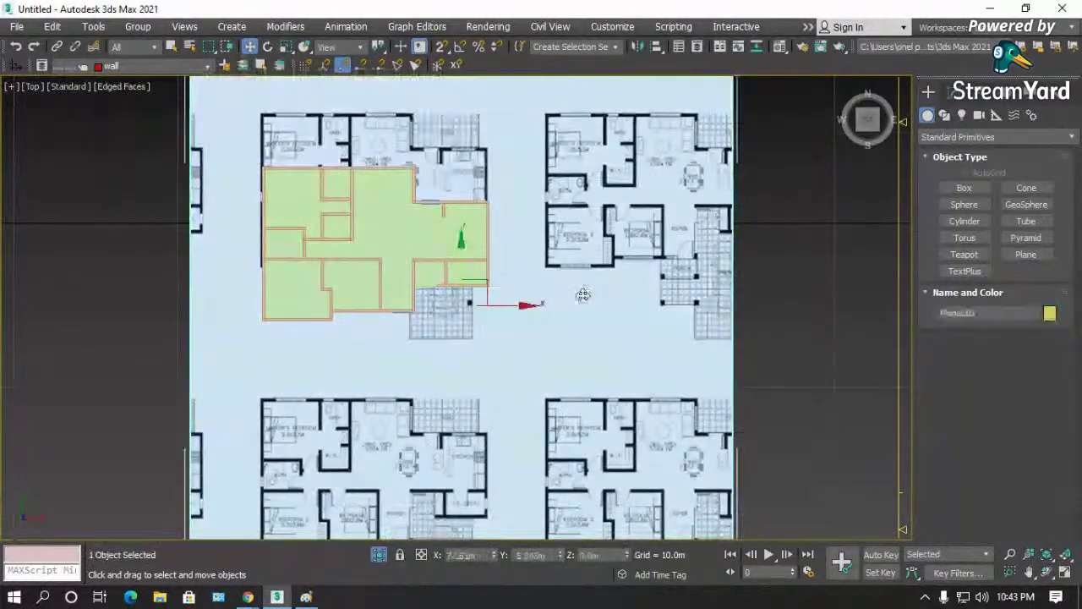
{"action": "scroll", "coordinate": [587, 290], "scroll_direction": "down", "scroll_amount": 2}
{"action": "scroll", "coordinate": [520, 295], "scroll_direction": "up", "scroll_amount": 5}
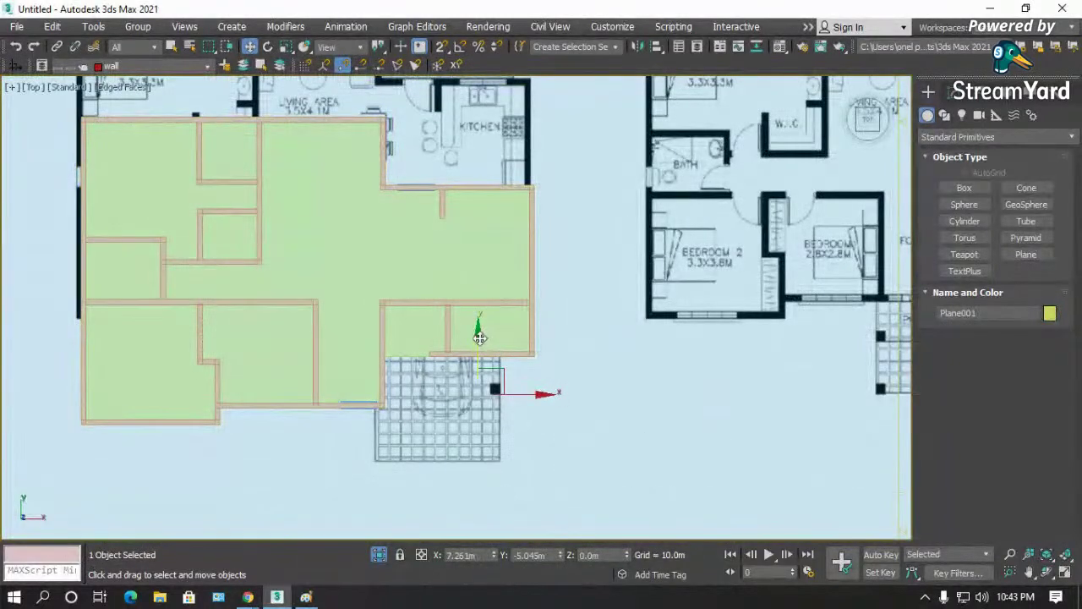
{"action": "left_click_drag", "start_coordinate": [479, 369], "coordinate": [508, 436]}
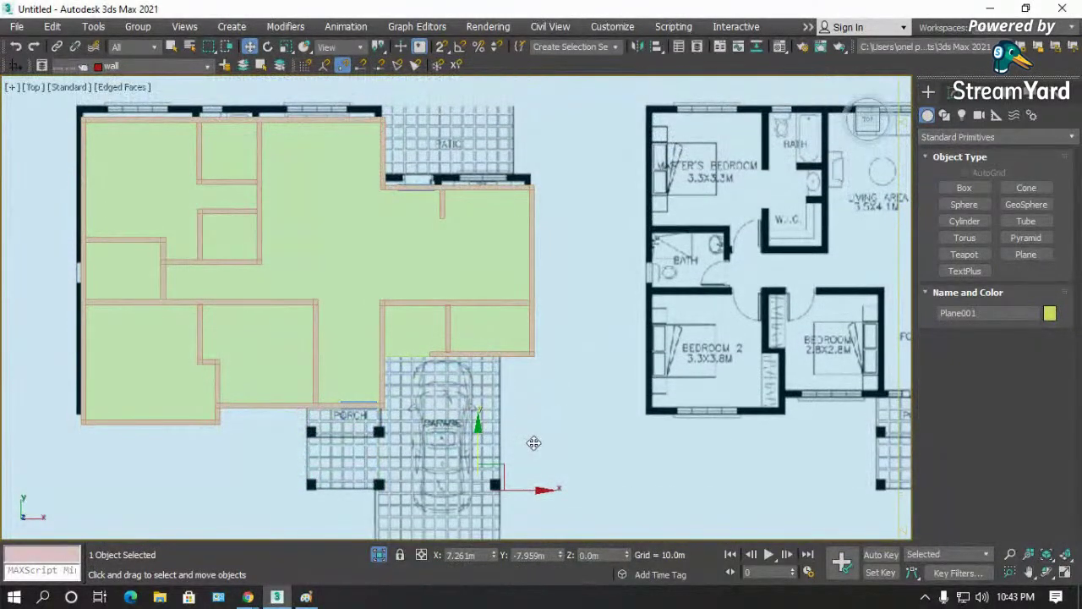
{"action": "scroll", "coordinate": [533, 442], "scroll_direction": "down", "scroll_amount": 2}
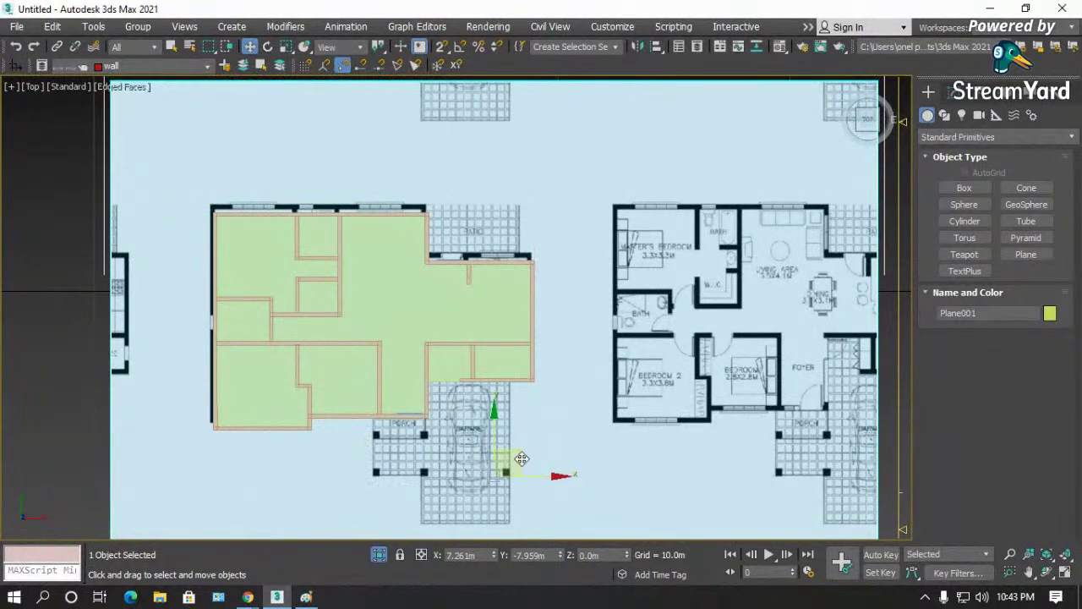
{"action": "scroll", "coordinate": [212, 205], "scroll_direction": "up", "scroll_amount": 6}
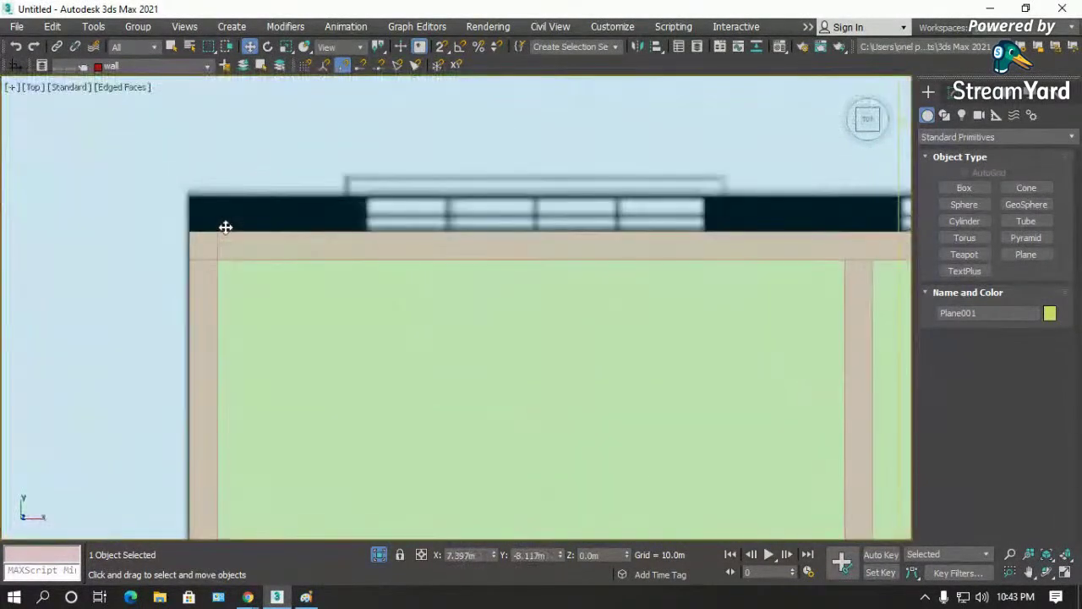
{"action": "scroll", "coordinate": [212, 209], "scroll_direction": "down", "scroll_amount": 6}
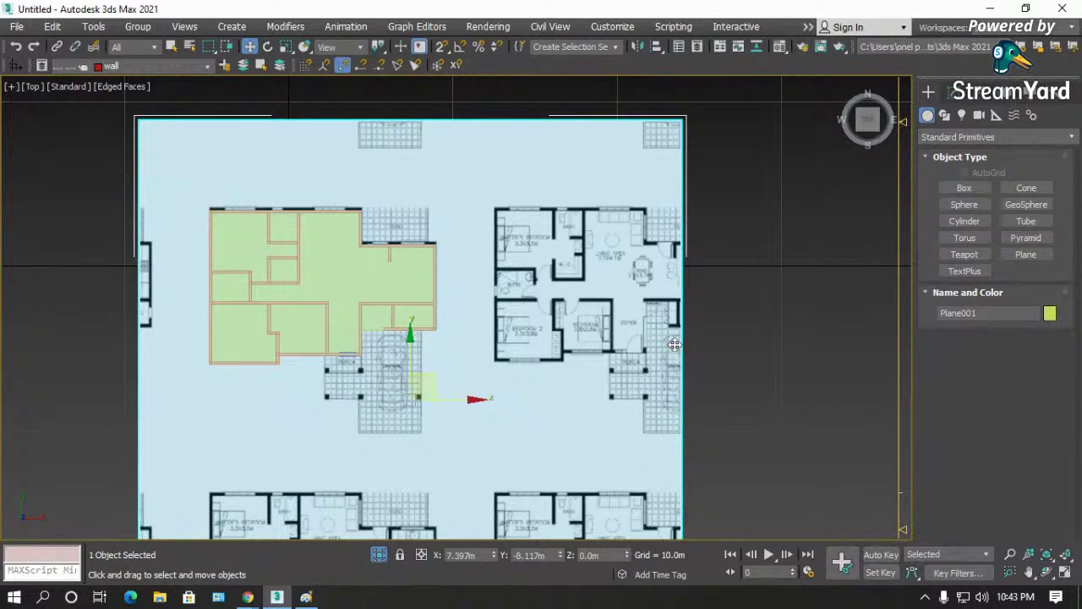
- Reselect the floor-plan plane and fine-tune its position under the green wall outline
{"action": "left_click", "coordinate": [723, 342]}
{"action": "left_click", "coordinate": [506, 395]}
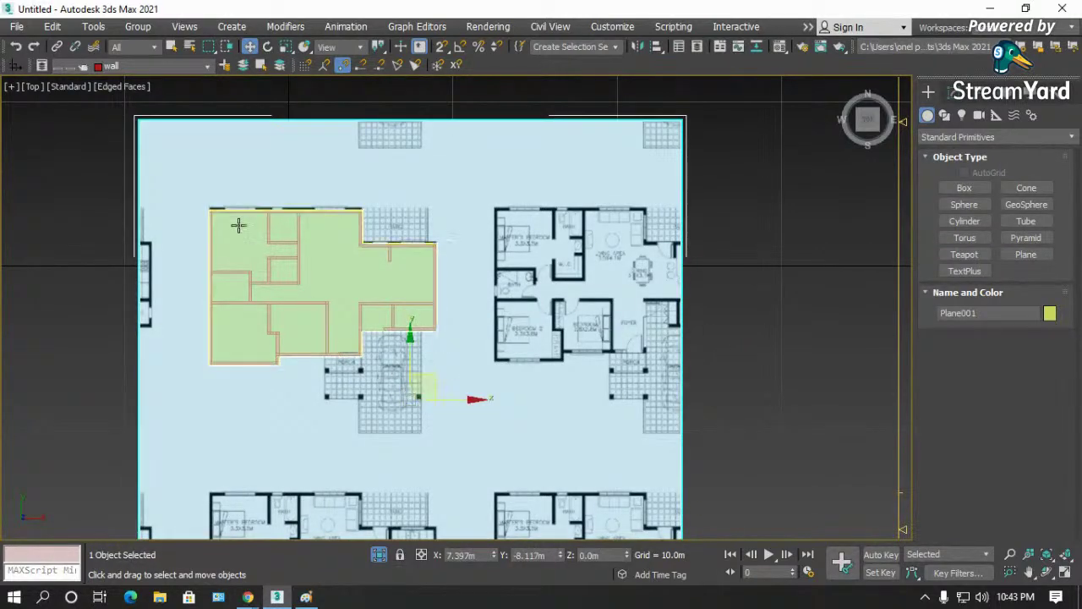
{"action": "scroll", "coordinate": [203, 205], "scroll_direction": "up", "scroll_amount": 5}
{"action": "scroll", "coordinate": [242, 203], "scroll_direction": "up", "scroll_amount": 4}
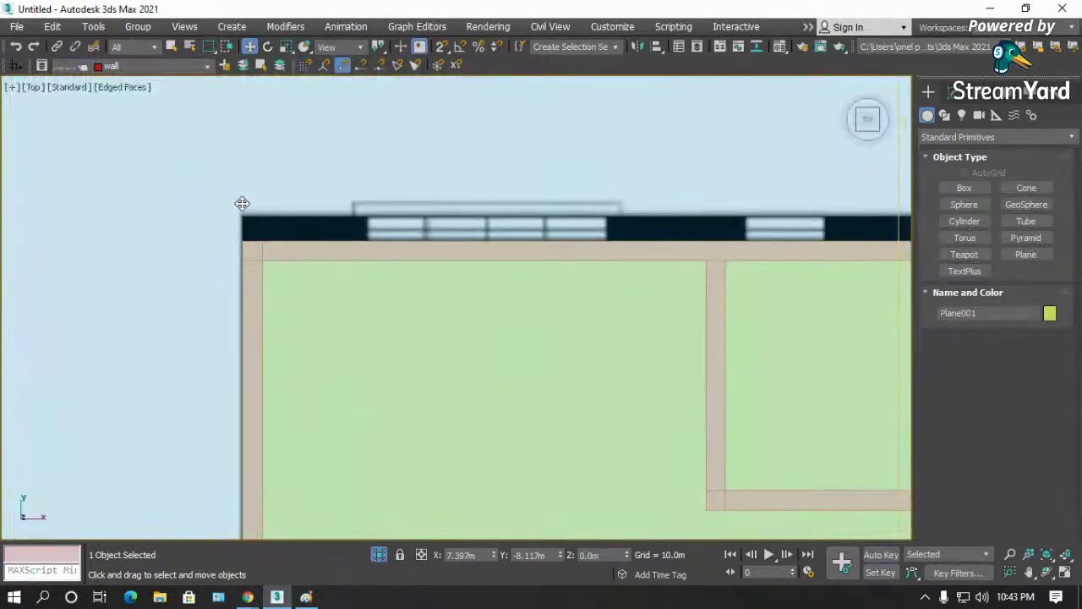
{"action": "scroll", "coordinate": [244, 205], "scroll_direction": "up", "scroll_amount": 3}
{"action": "scroll", "coordinate": [228, 218], "scroll_direction": "down", "scroll_amount": 10}
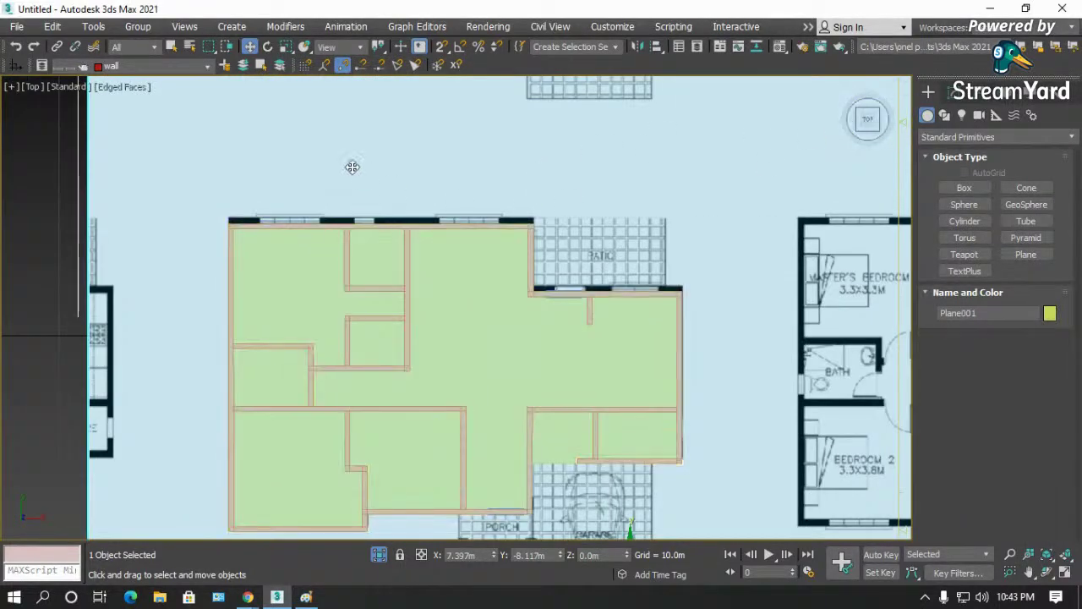
{"action": "scroll", "coordinate": [355, 171], "scroll_direction": "down", "scroll_amount": 3}
{"action": "middle_click_drag", "start_coordinate": [575, 461], "coordinate": [576, 466]}
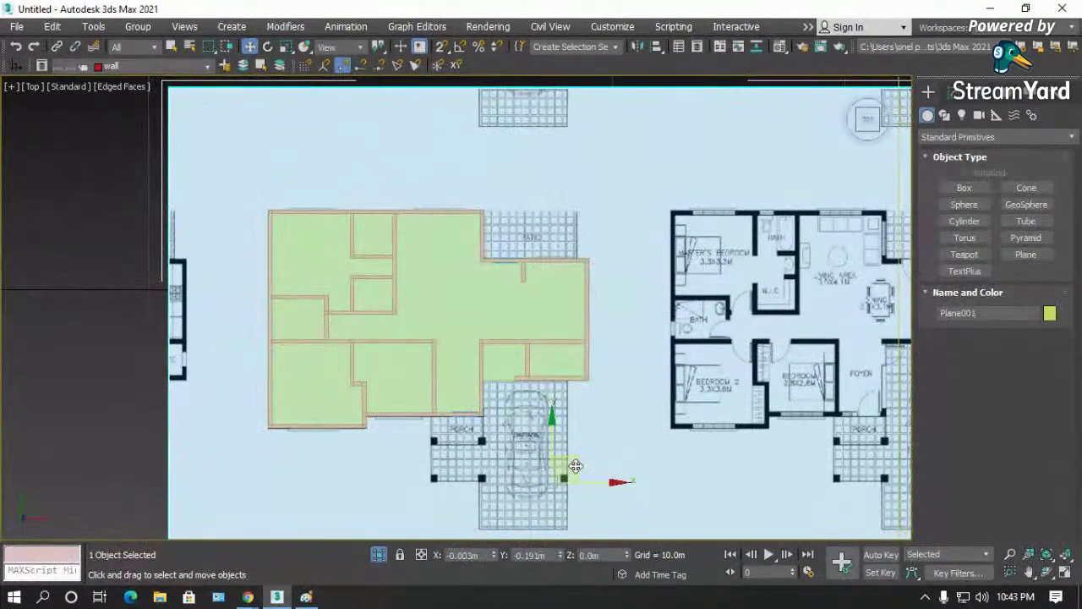
- Select the green wall shape Line001 and start creating a standard Box primitive
{"action": "left_click", "coordinate": [542, 318]}
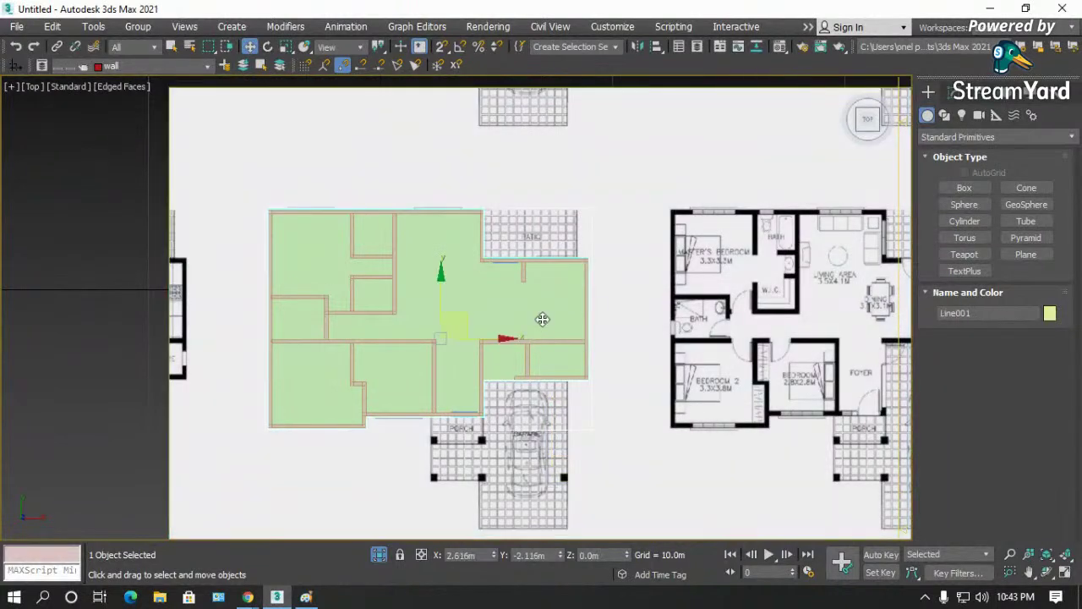
{"action": "scroll", "coordinate": [546, 298], "scroll_direction": "up", "scroll_amount": 3}
{"action": "scroll", "coordinate": [495, 148], "scroll_direction": "down", "scroll_amount": 5}
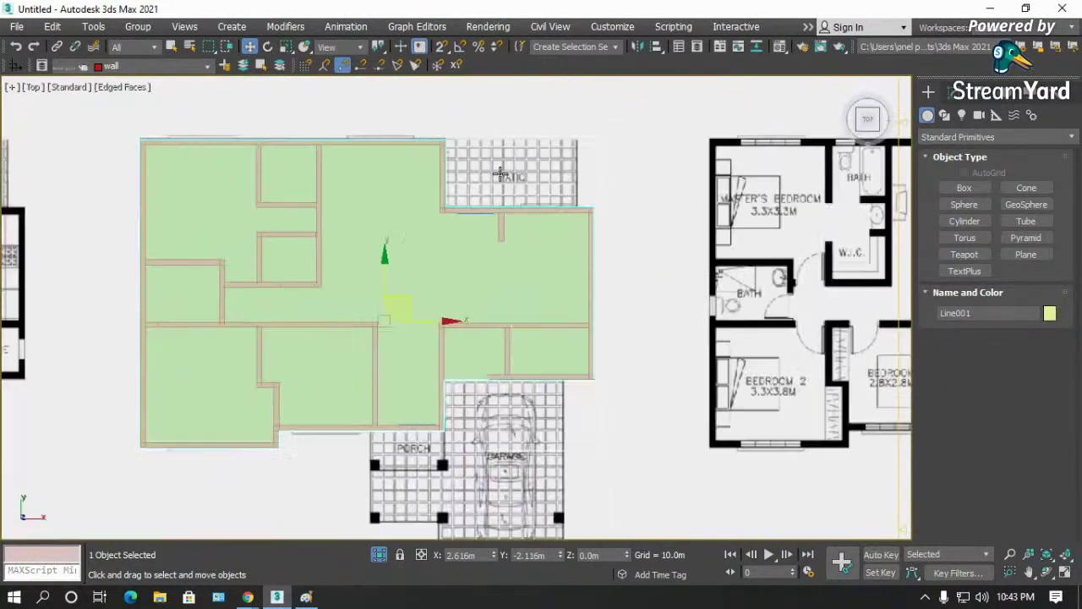
{"action": "scroll", "coordinate": [493, 144], "scroll_direction": "up", "scroll_amount": 7}
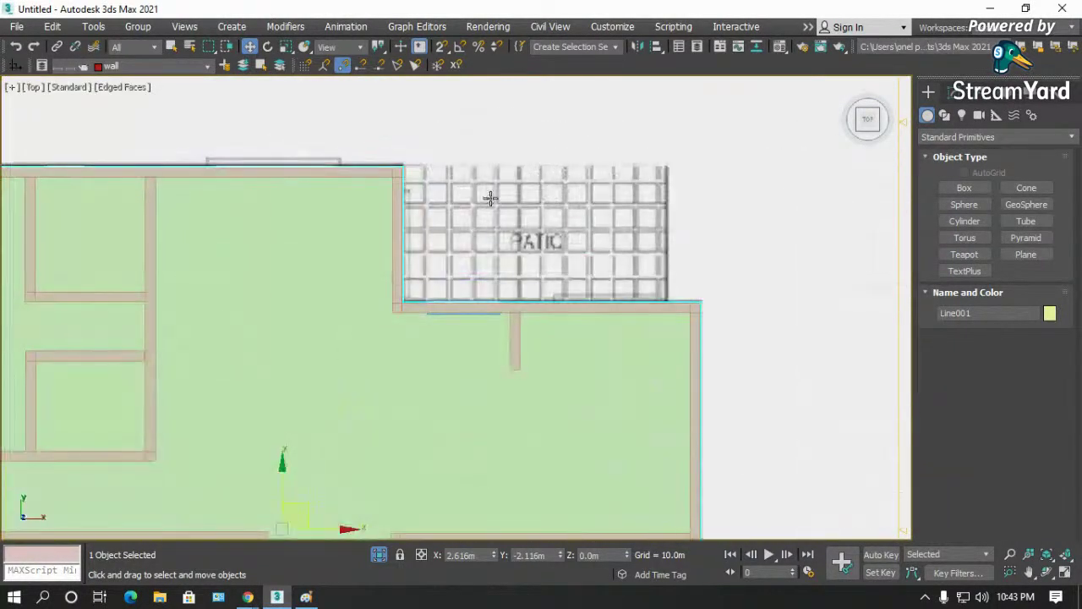
{"action": "scroll", "coordinate": [489, 177], "scroll_direction": "up", "scroll_amount": 3}
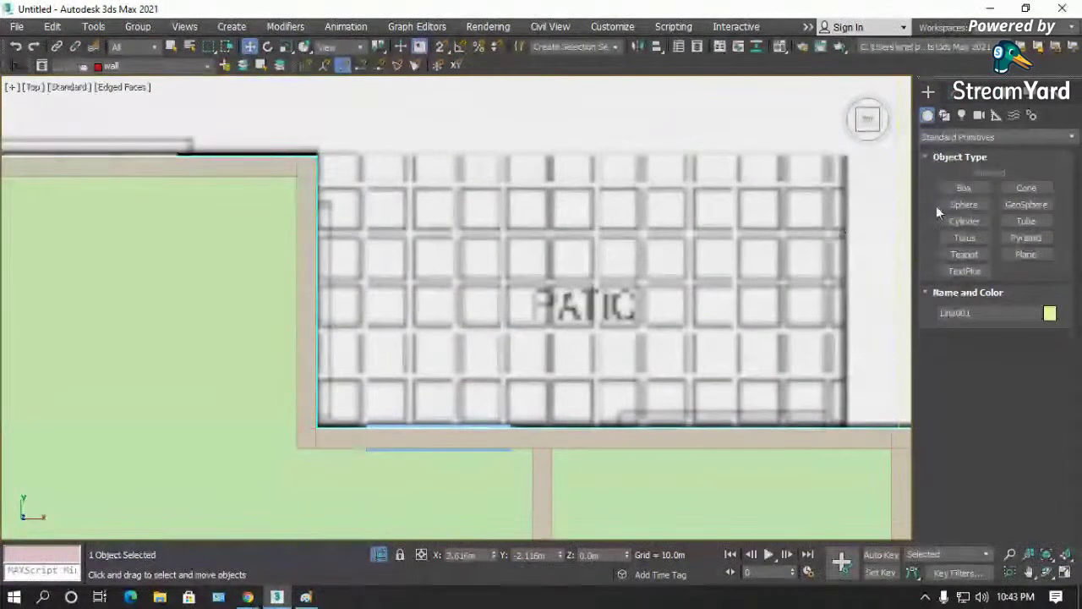
{"action": "left_click", "coordinate": [963, 189]}
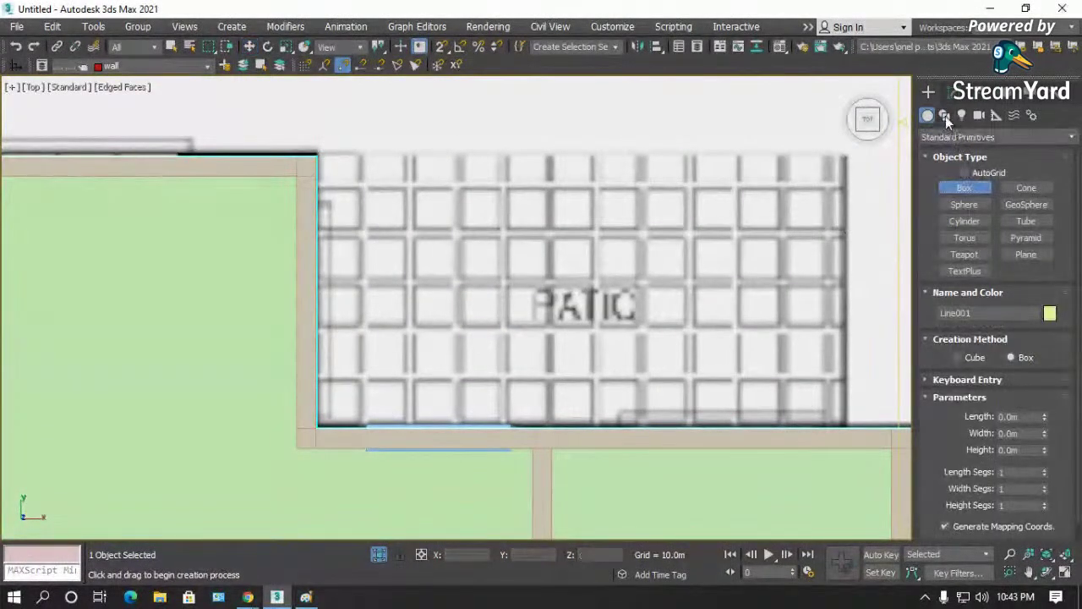
{"action": "left_click", "coordinate": [945, 116]}
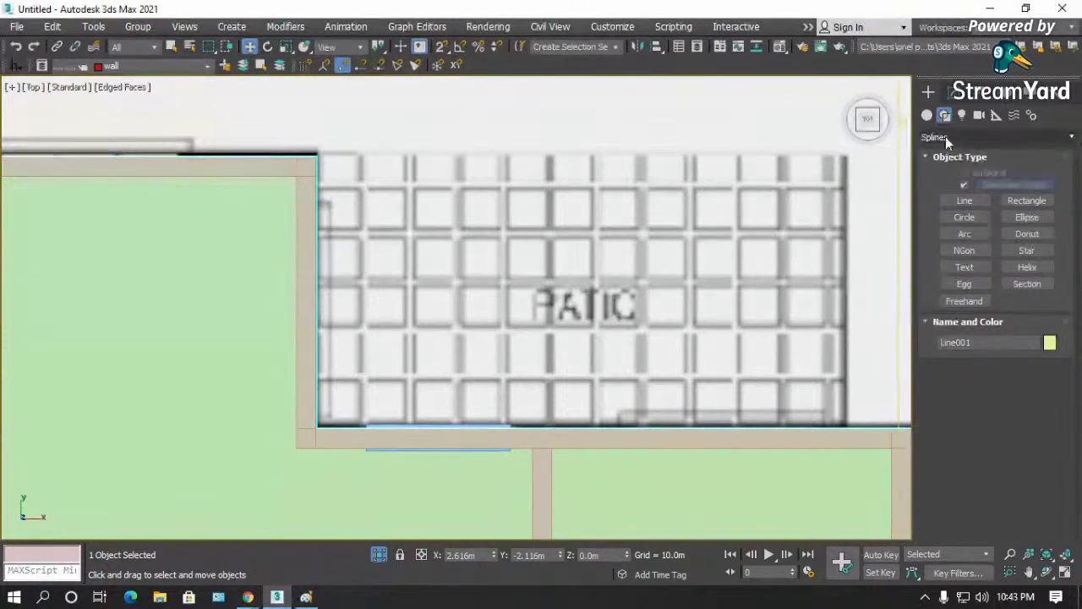
{"action": "left_click", "coordinate": [928, 116]}
{"action": "left_click", "coordinate": [971, 189]}
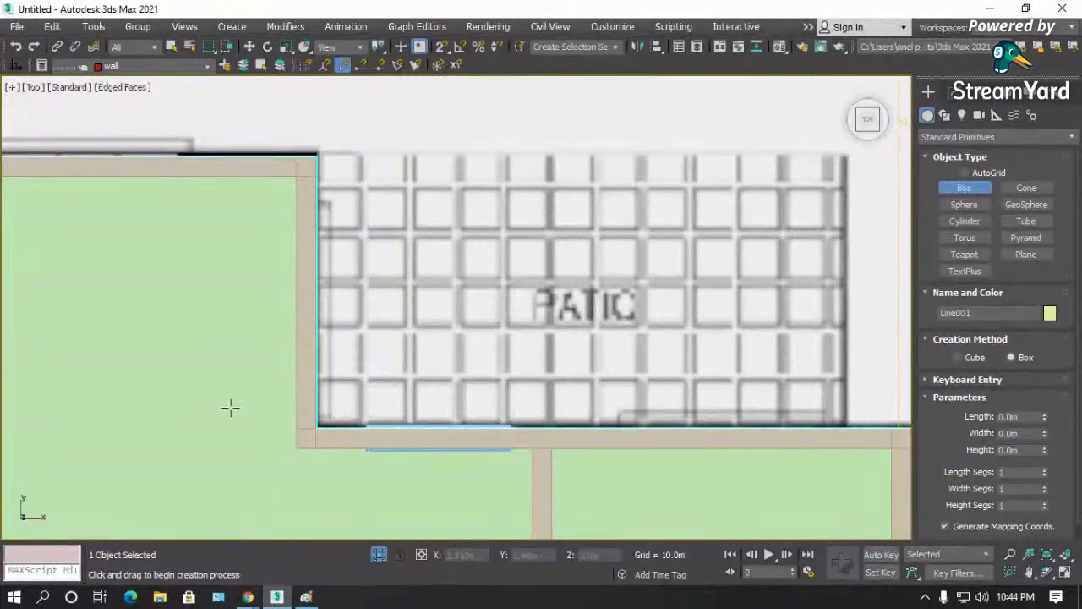
- With snaps on, draw a 2.064 m by 4.027 m box from the wall corner over the patio
{"action": "left_click", "coordinate": [444, 48]}
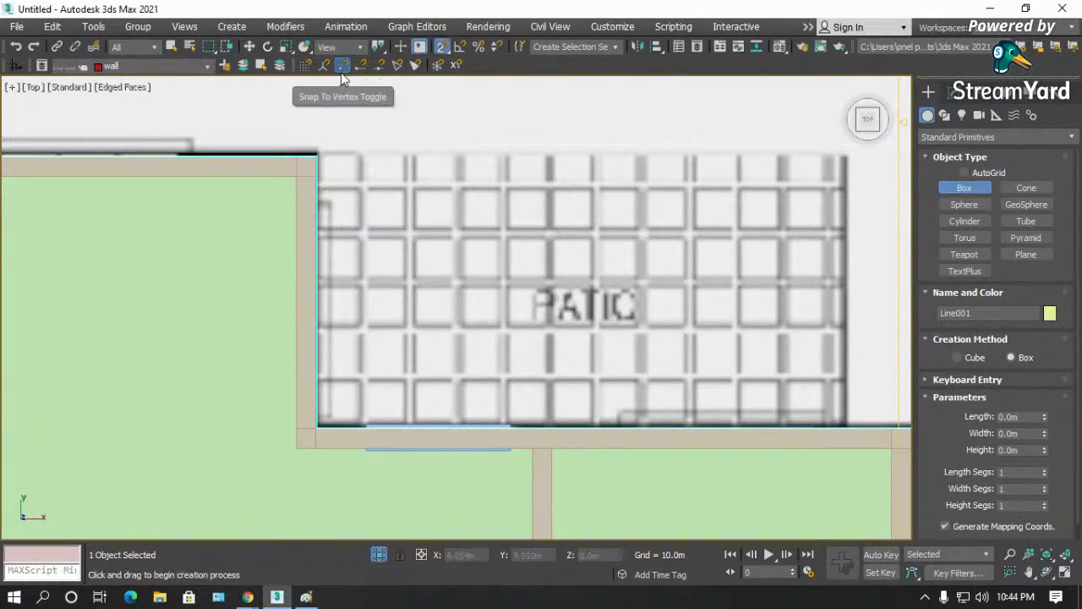
{"action": "left_click_drag", "start_coordinate": [316, 425], "coordinate": [846, 157]}
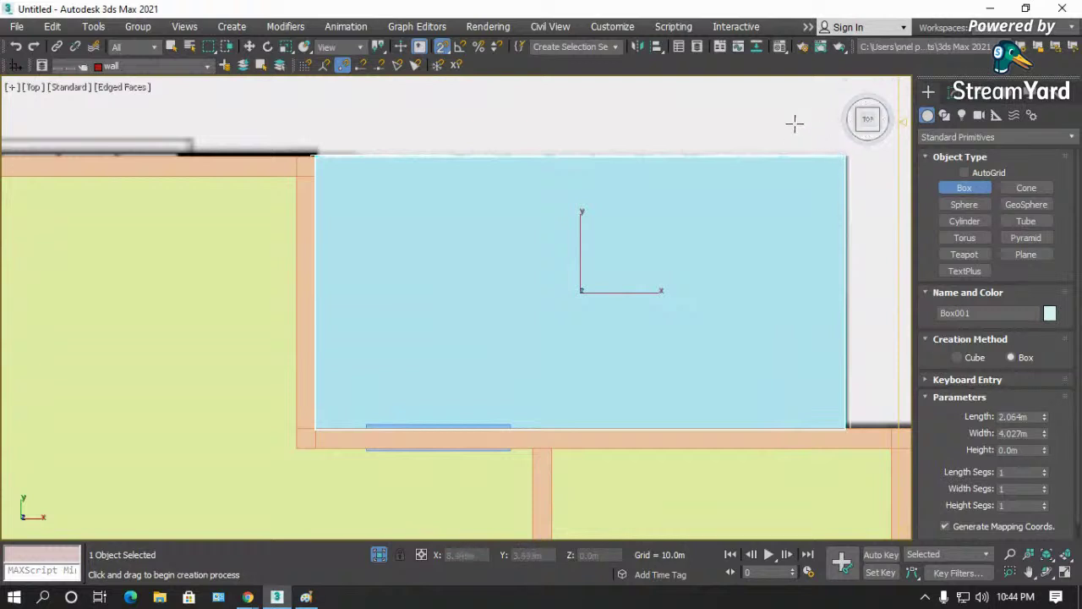
{"action": "scroll", "coordinate": [596, 218], "scroll_direction": "down", "scroll_amount": 3}
{"action": "scroll", "coordinate": [759, 161], "scroll_direction": "up", "scroll_amount": 5}
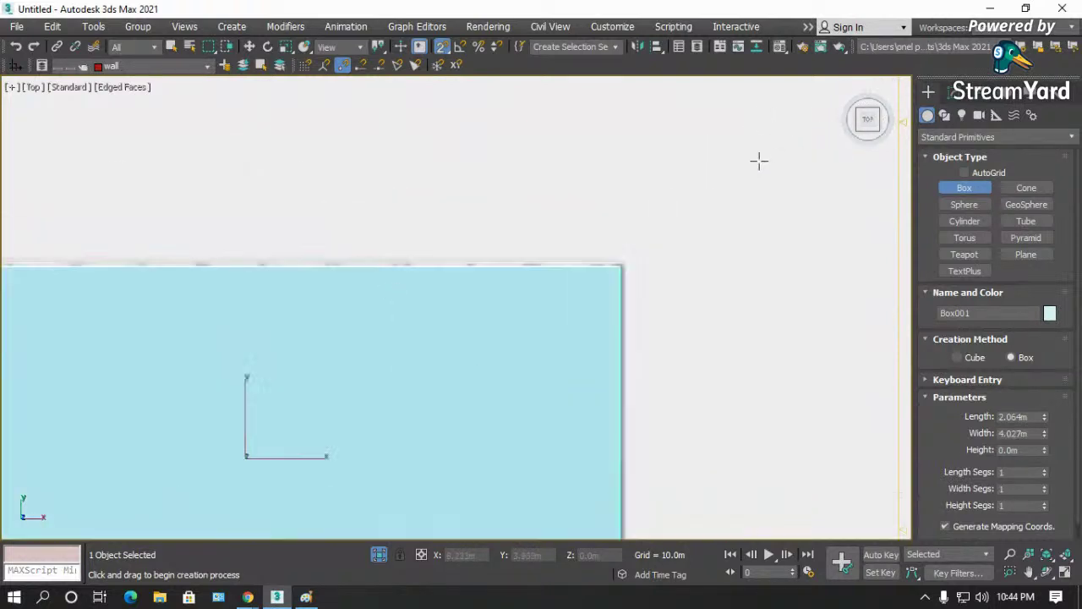
{"action": "key", "text": "w"}
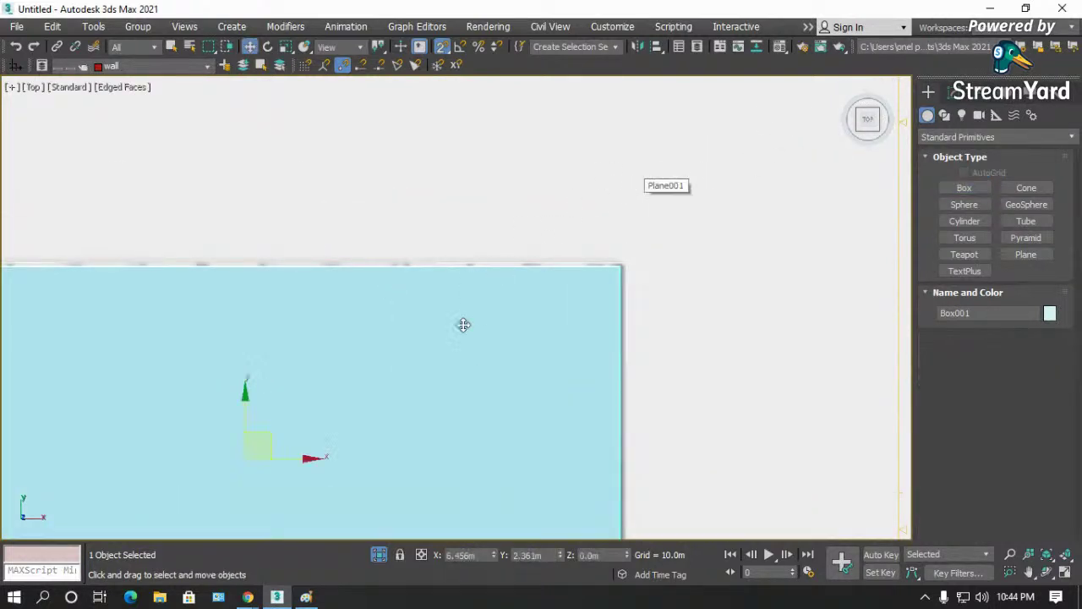
- Make the slab see-through with Alt+X and reselect it
{"action": "scroll", "coordinate": [465, 324], "scroll_direction": "down", "scroll_amount": 2}
{"action": "key", "text": "alt+x"}
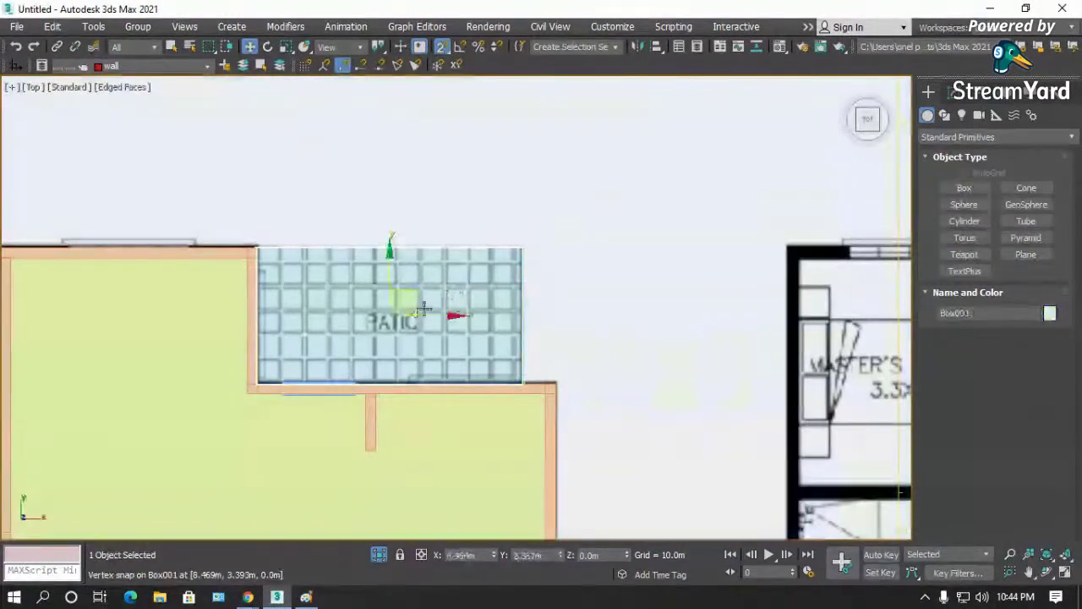
{"action": "scroll", "coordinate": [454, 293], "scroll_direction": "down", "scroll_amount": 6}
{"action": "left_click", "coordinate": [475, 264]}
{"action": "scroll", "coordinate": [416, 285], "scroll_direction": "up", "scroll_amount": 4}
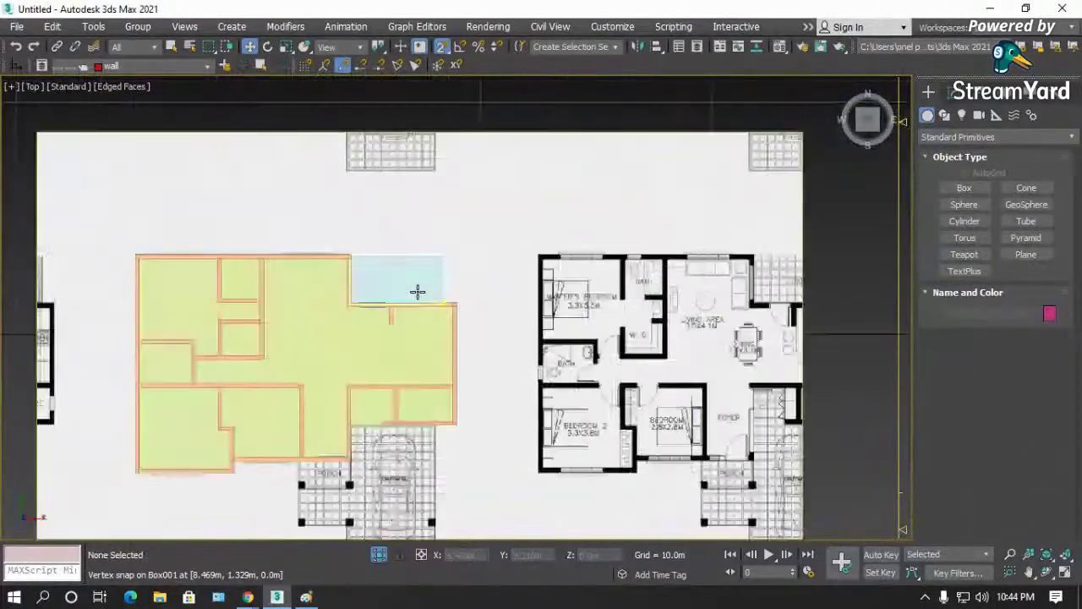
{"action": "left_click", "coordinate": [418, 282]}
{"action": "scroll", "coordinate": [412, 286], "scroll_direction": "up", "scroll_amount": 3}
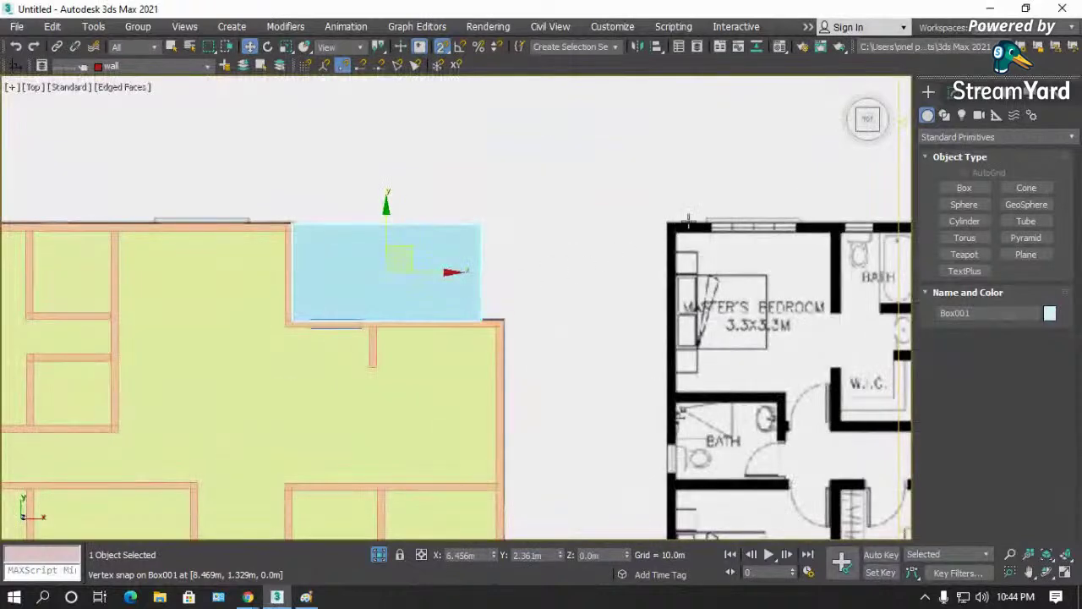
- Set the patio slab's height to 0.2 m in the Modify panel
{"action": "left_click", "coordinate": [952, 94]}
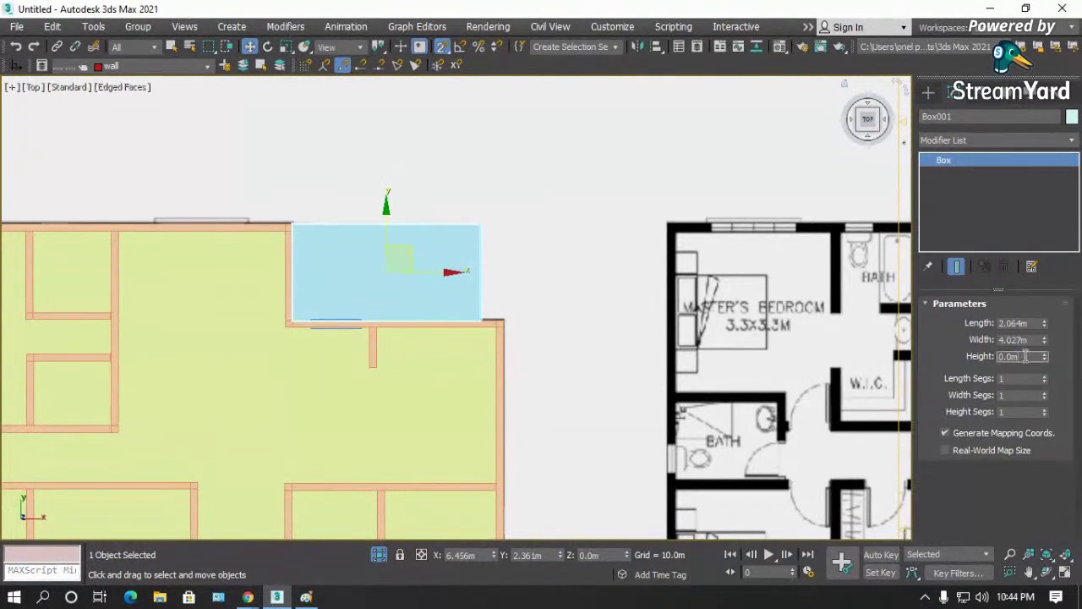
{"action": "type", "text": "15"}
{"action": "key", "text": "BackSpace"}
{"action": "key", "text": "BackSpace"}
{"action": "type", "text": "2"}
{"action": "key", "text": "Return"}
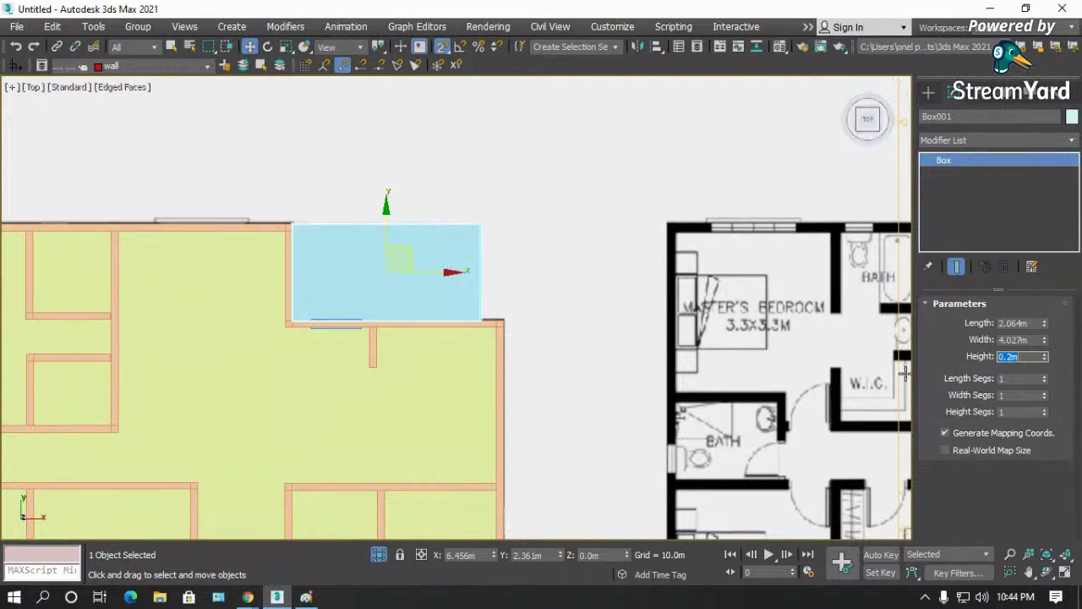
{"action": "left_click", "coordinate": [1047, 573]}
- Orbit to check the patio slab against the entrance door, then select the slab
{"action": "left_click_drag", "start_coordinate": [478, 367], "coordinate": [391, 254]}
{"action": "scroll", "coordinate": [392, 253], "scroll_direction": "up", "scroll_amount": 4}
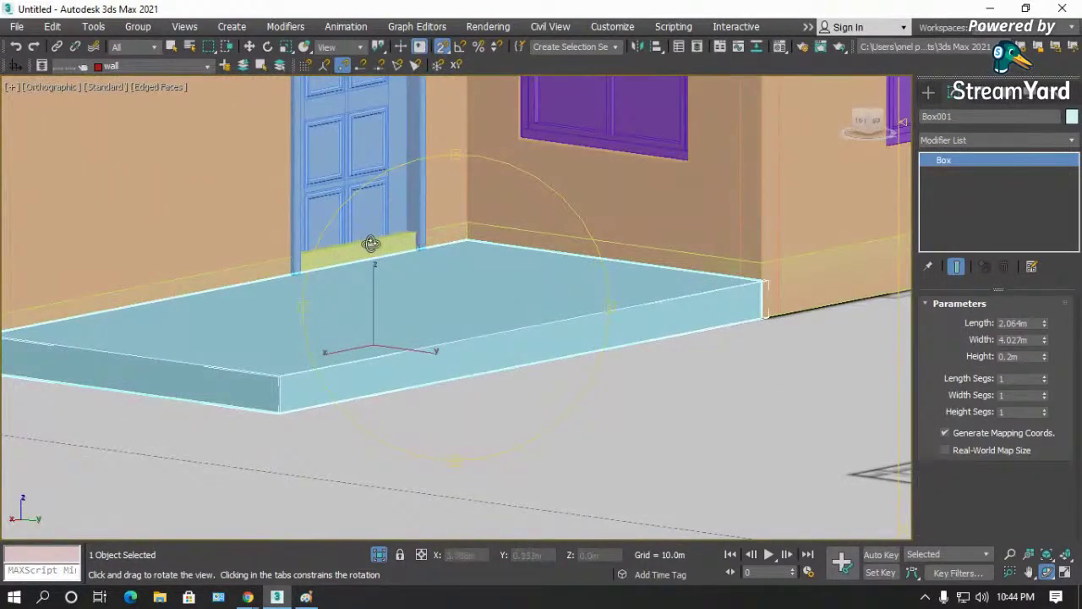
{"action": "key", "text": "w"}
{"action": "left_click", "coordinate": [363, 207]}
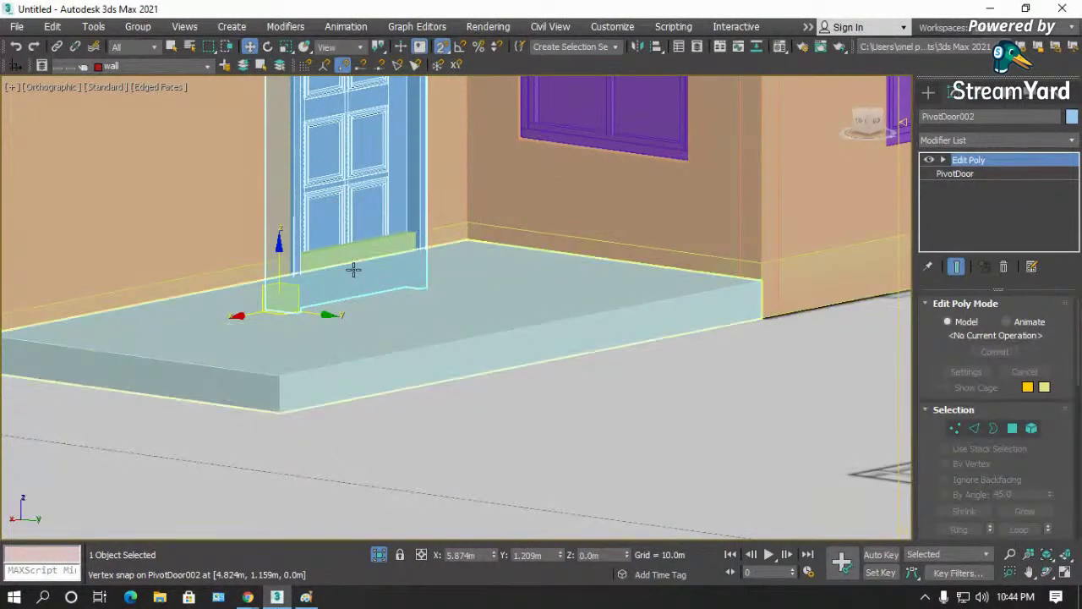
{"action": "left_click", "coordinate": [550, 291]}
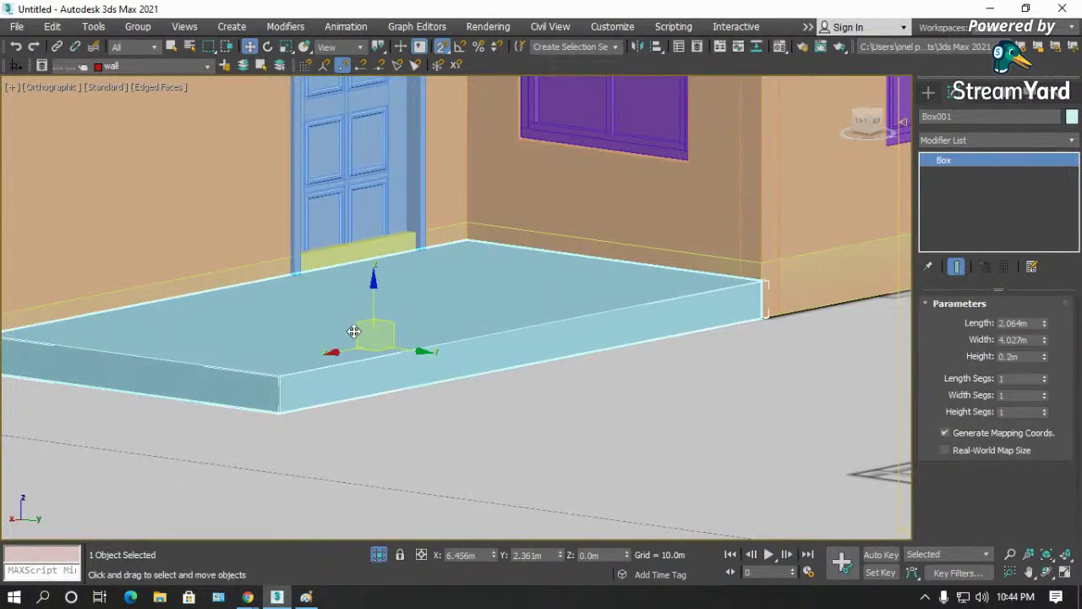
{"action": "scroll", "coordinate": [451, 292], "scroll_direction": "down", "scroll_amount": 3}
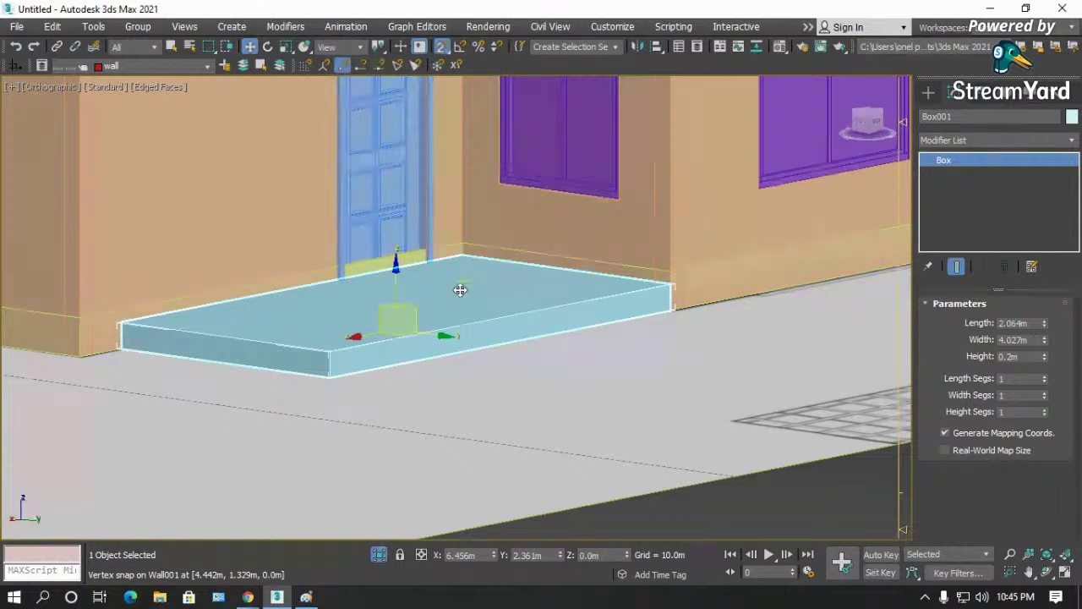
- Return to Top view, frame the slab, and scroll over to the porch and garage area
{"action": "key", "text": "t"}
{"action": "key", "text": "z"}
{"action": "scroll", "coordinate": [467, 241], "scroll_direction": "down", "scroll_amount": 6}
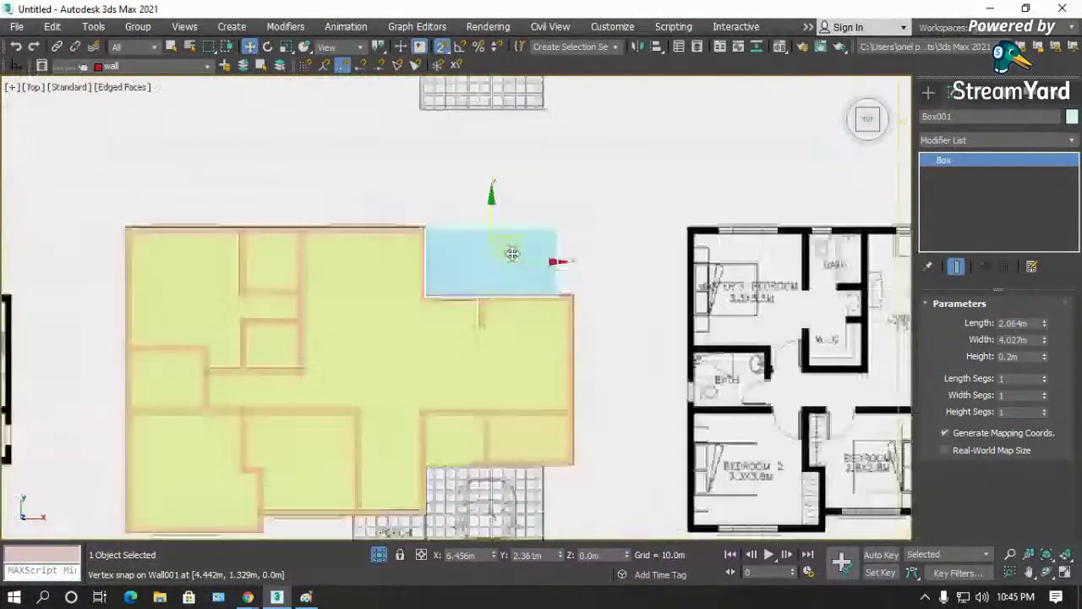
{"action": "scroll", "coordinate": [425, 457], "scroll_direction": "up", "scroll_amount": 8}
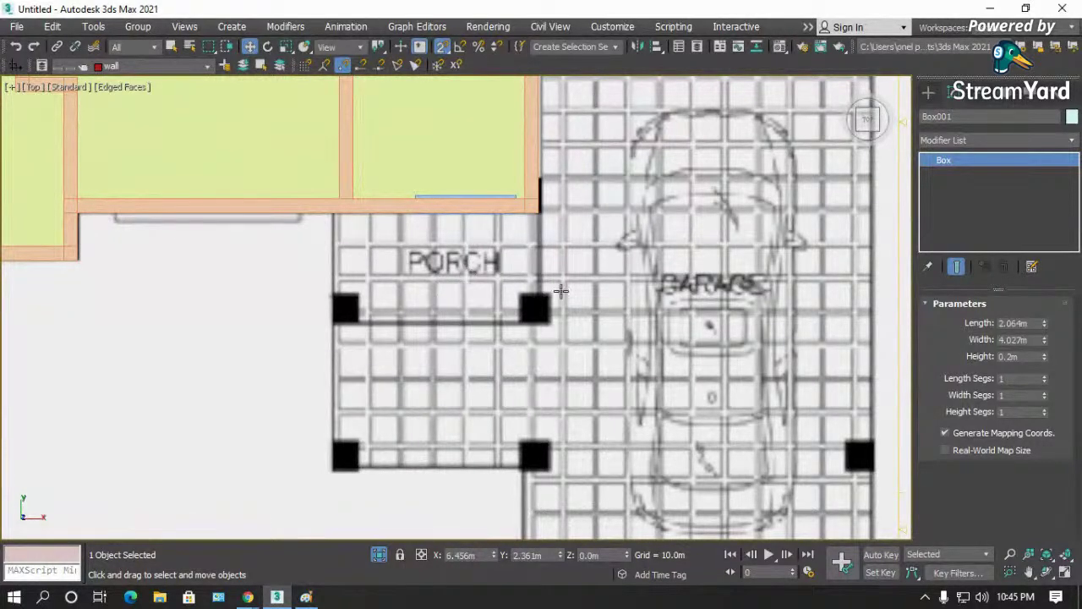
{"action": "scroll", "coordinate": [453, 277], "scroll_direction": "up", "scroll_amount": 2}
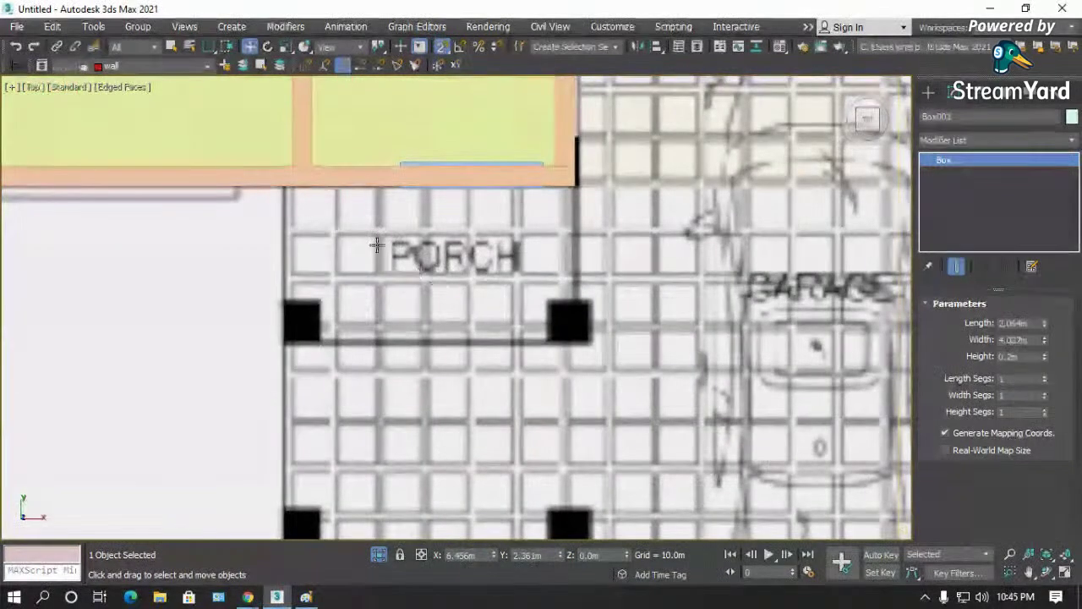
{"action": "scroll", "coordinate": [306, 207], "scroll_direction": "down", "scroll_amount": 2}
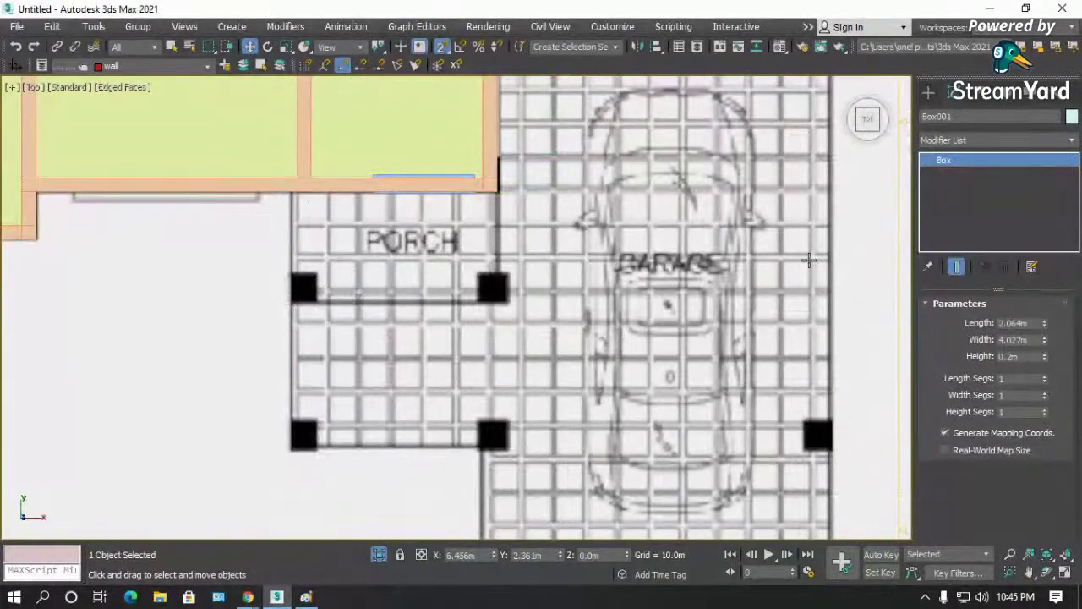
{"action": "left_click", "coordinate": [929, 92]}
- Draw flat Box002 from the porch wall corner and Box003 directly in front of it
{"action": "left_click", "coordinate": [951, 186]}
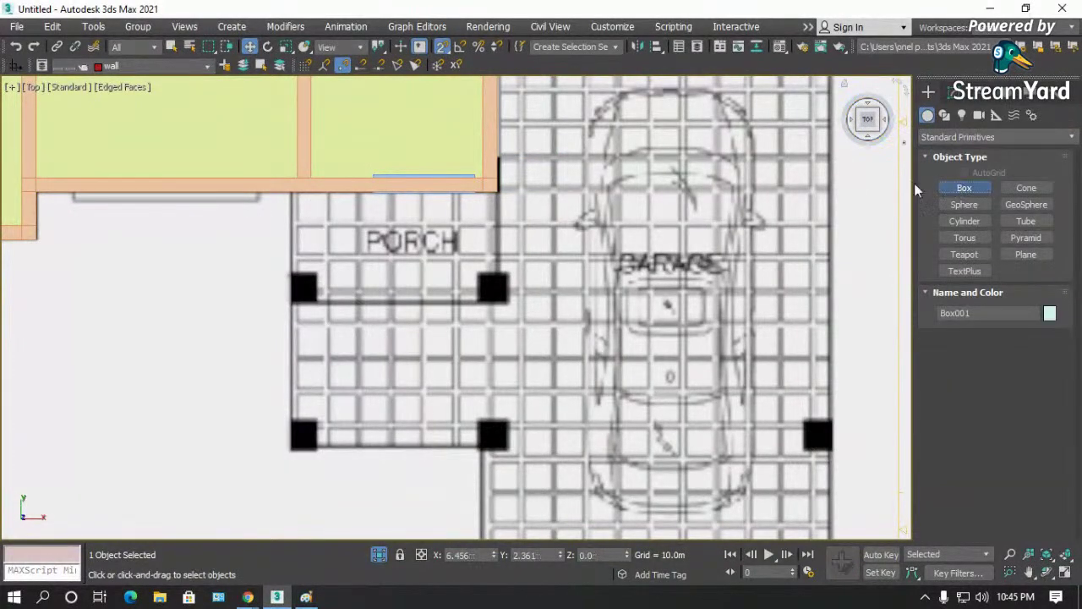
{"action": "scroll", "coordinate": [489, 196], "scroll_direction": "up", "scroll_amount": 3}
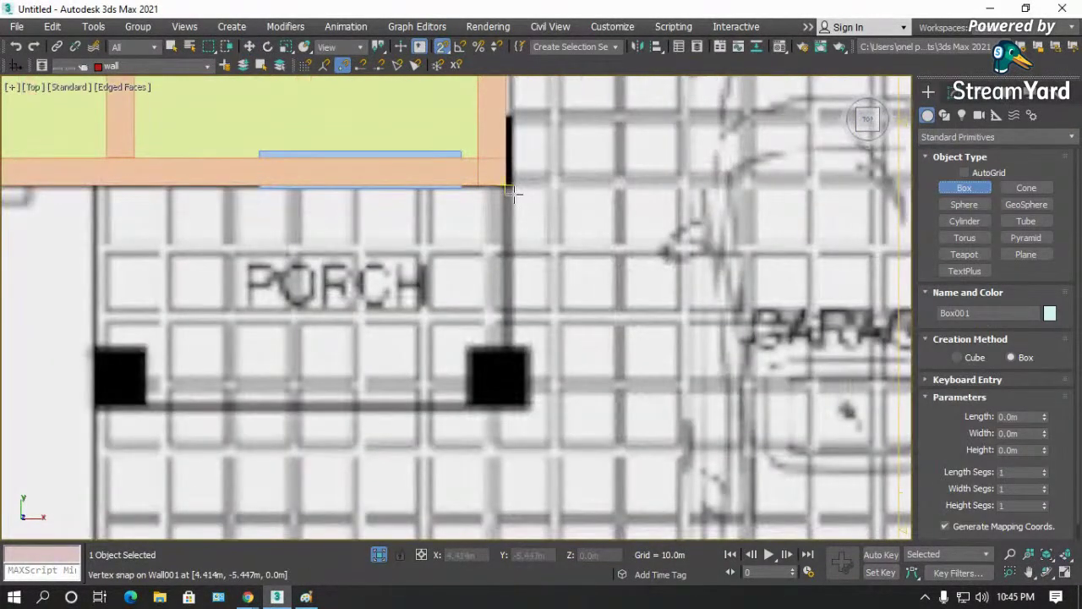
{"action": "left_click_drag", "start_coordinate": [508, 186], "coordinate": [89, 331]}
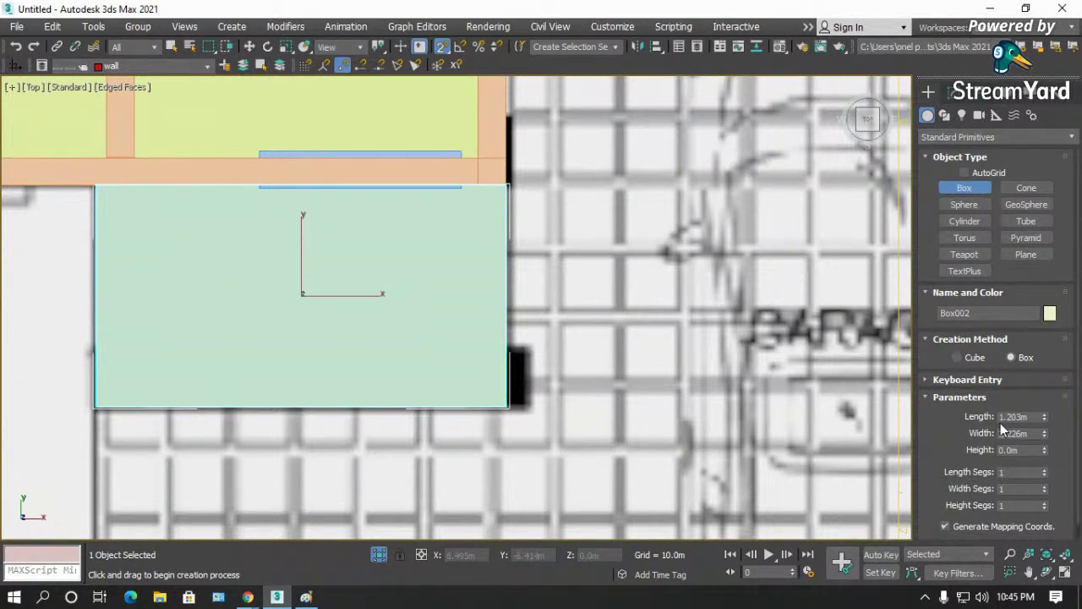
{"action": "scroll", "coordinate": [600, 177], "scroll_direction": "down", "scroll_amount": 4}
{"action": "left_click_drag", "start_coordinate": [314, 295], "coordinate": [521, 441]}
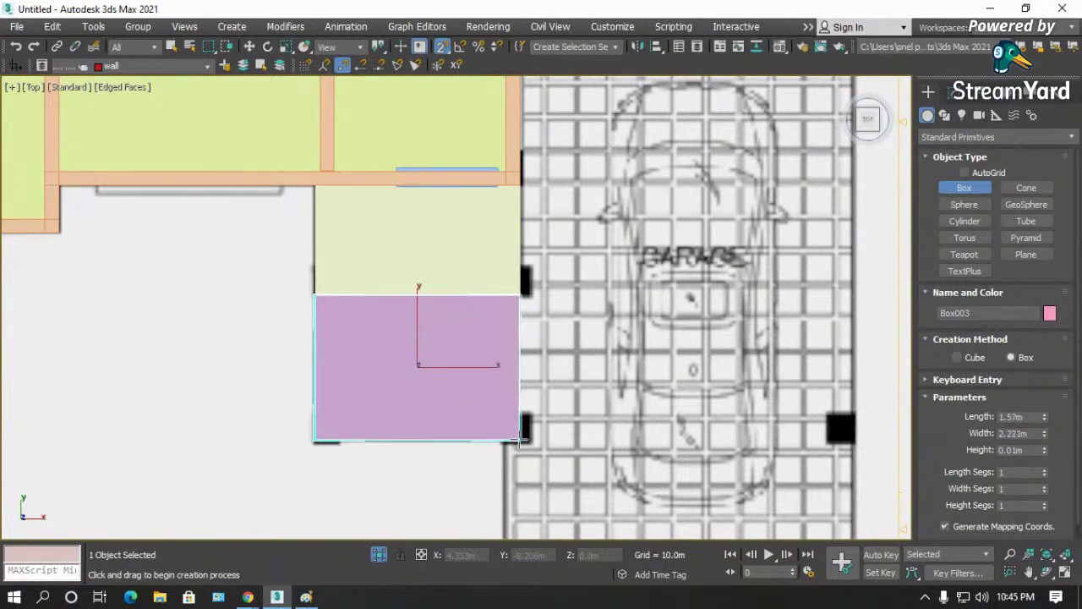
- Switch to Perspective view, frame the pink box, and orbit to see the porch boxes
{"action": "key", "text": "w"}
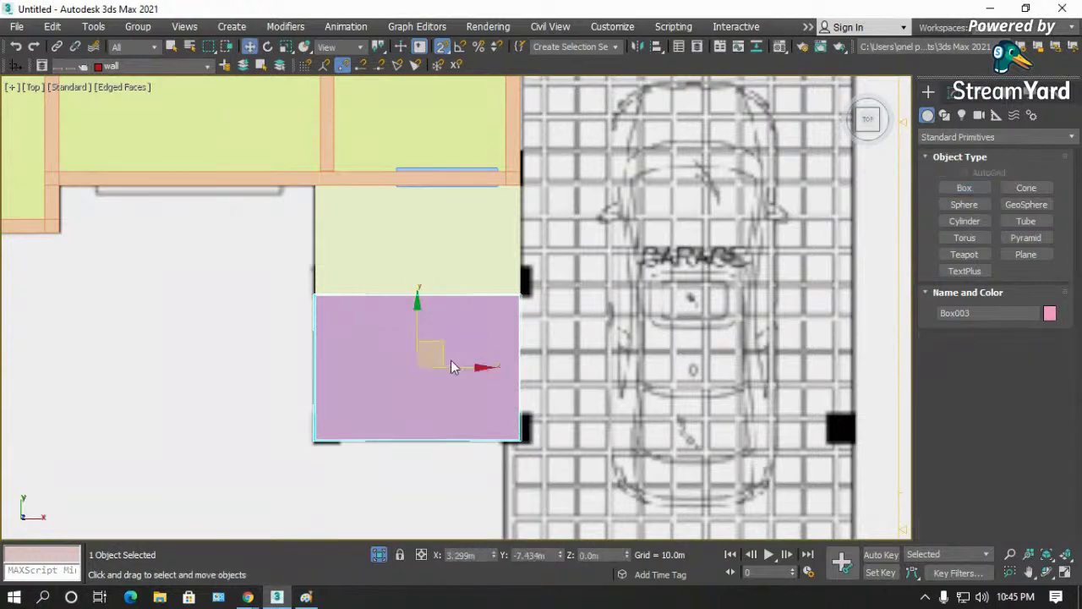
{"action": "key", "text": "p"}
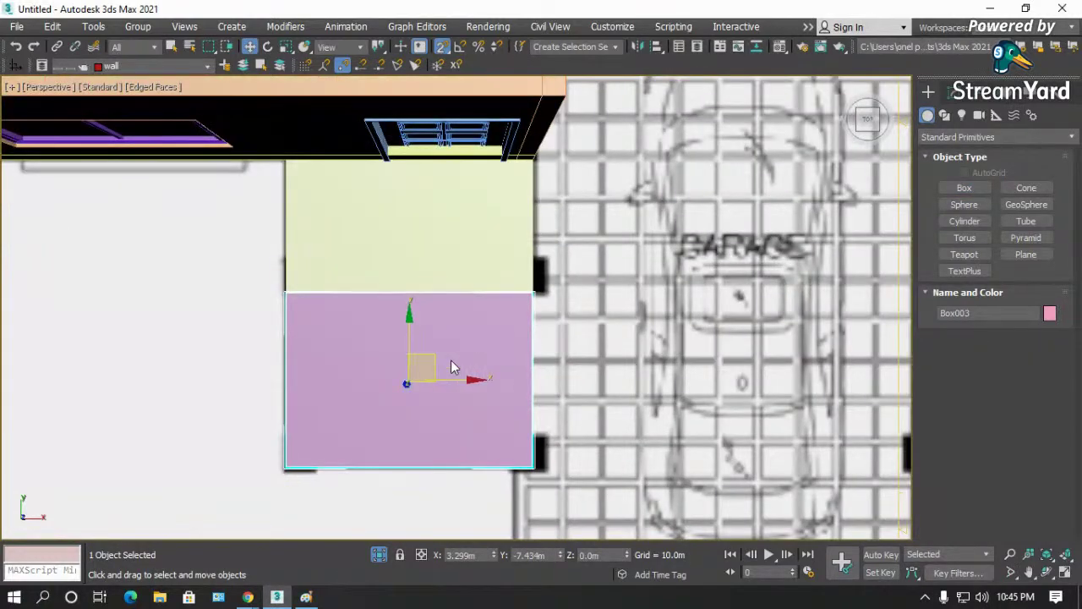
{"action": "key", "text": "z"}
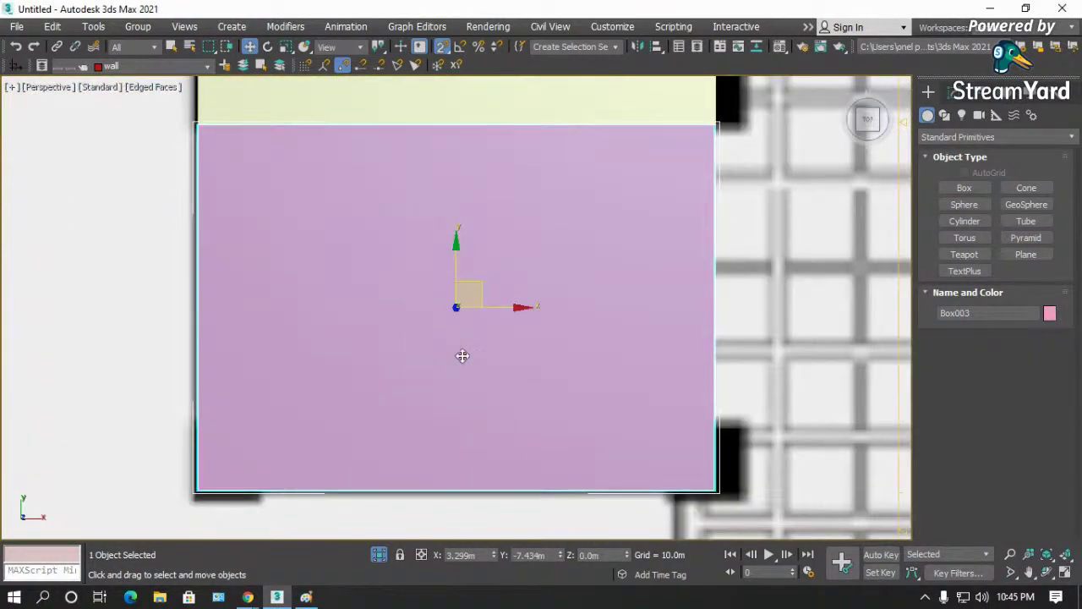
{"action": "left_click", "coordinate": [1047, 573]}
{"action": "left_click_drag", "start_coordinate": [451, 370], "coordinate": [473, 269]}
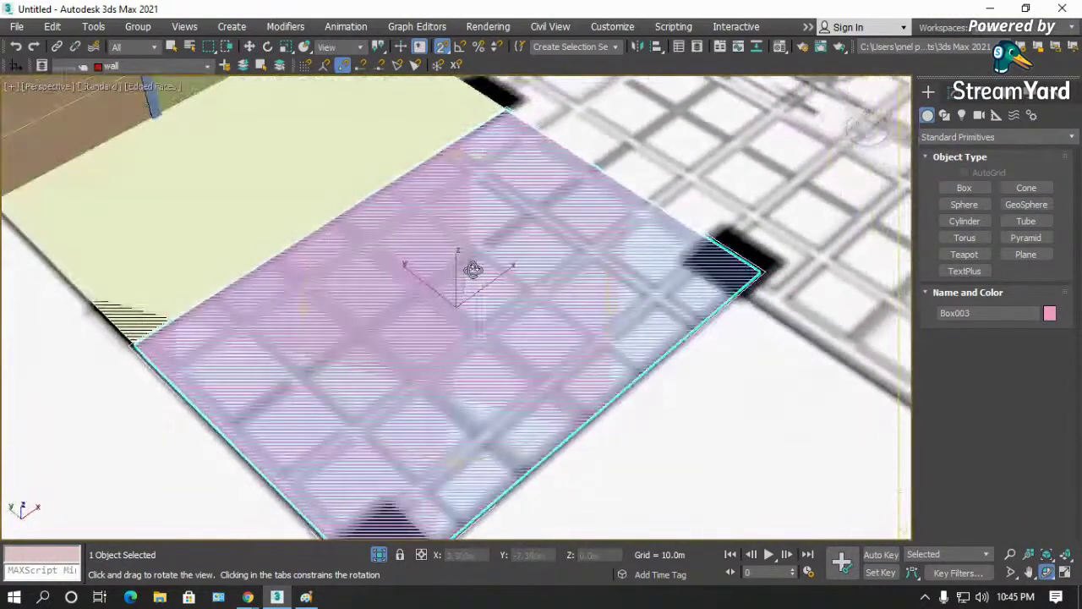
{"action": "scroll", "coordinate": [473, 269], "scroll_direction": "down", "scroll_amount": 5}
{"action": "key", "text": "w"}
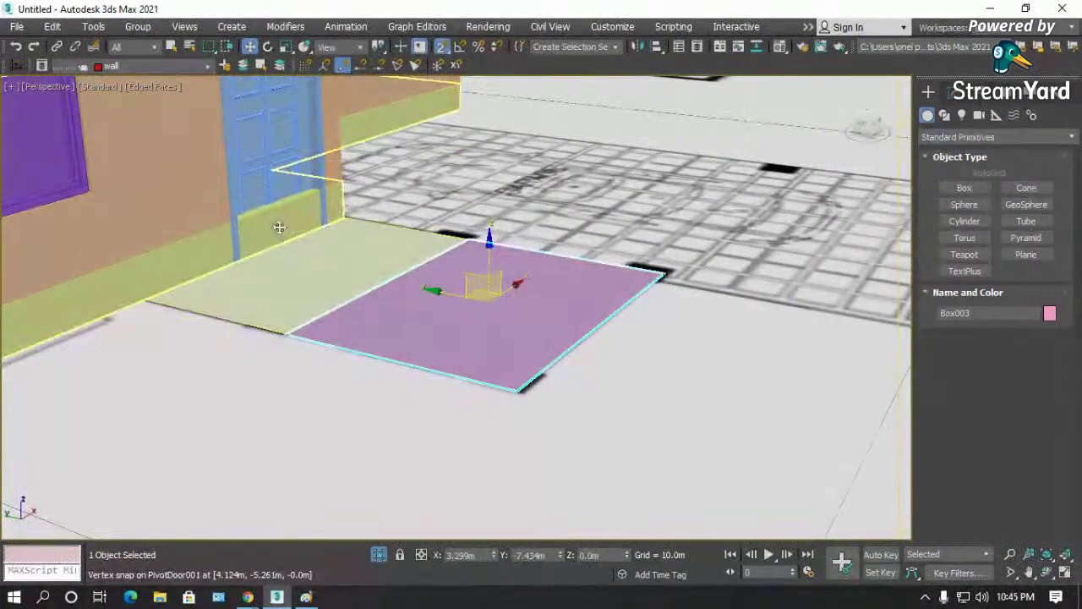
- Set the wall-side Box002 height to 0.2 m and the pink Box003 to 0.1 m
{"action": "left_click", "coordinate": [279, 226]}
{"action": "left_click", "coordinate": [318, 245]}
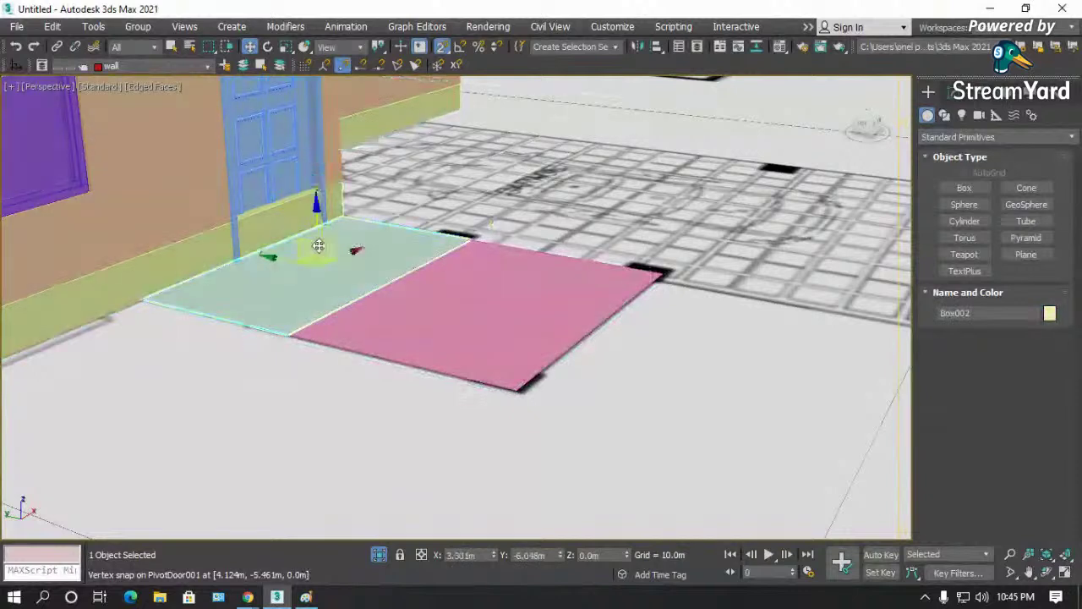
{"action": "left_click", "coordinate": [944, 115]}
{"action": "double_click", "coordinate": [1009, 356]}
{"action": "type", "text": "0.2"}
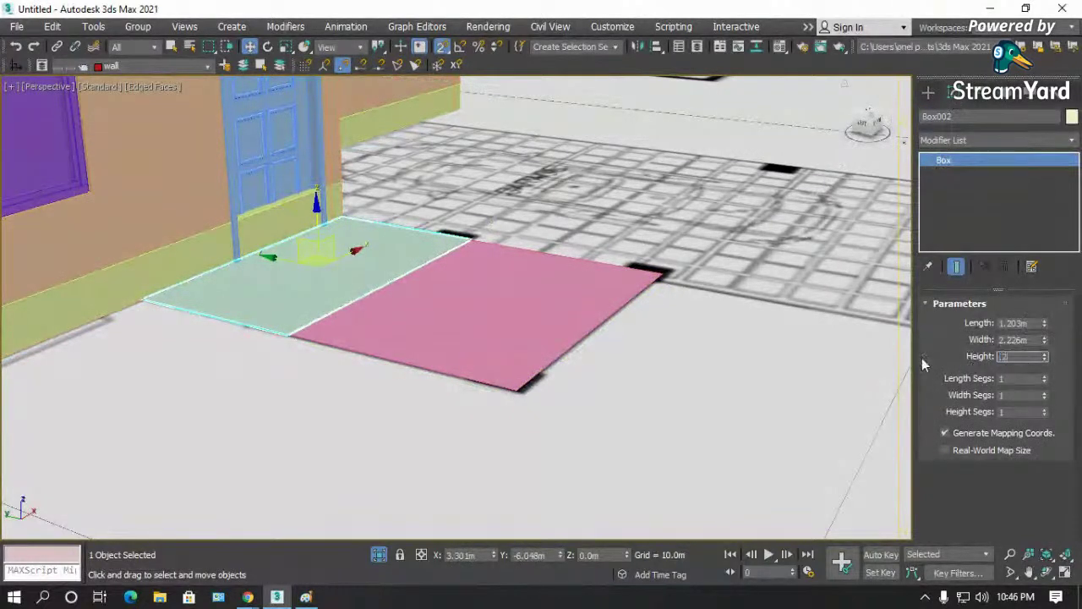
{"action": "key", "text": "Return"}
{"action": "left_click", "coordinate": [519, 285]}
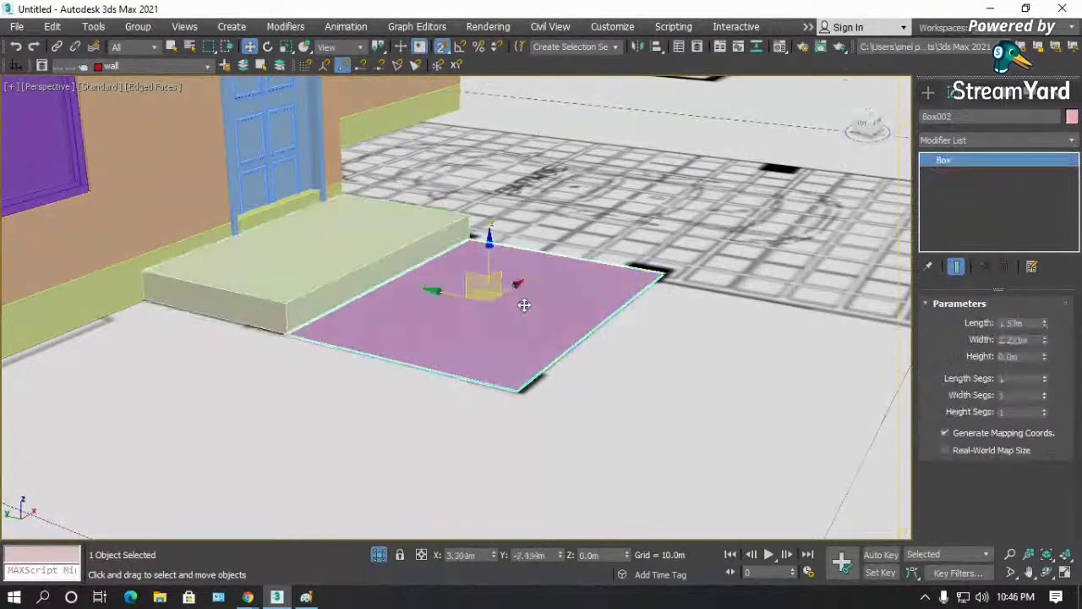
{"action": "double_click", "coordinate": [1028, 358]}
{"action": "type", "text": "0.1"}
{"action": "key", "text": "Return"}
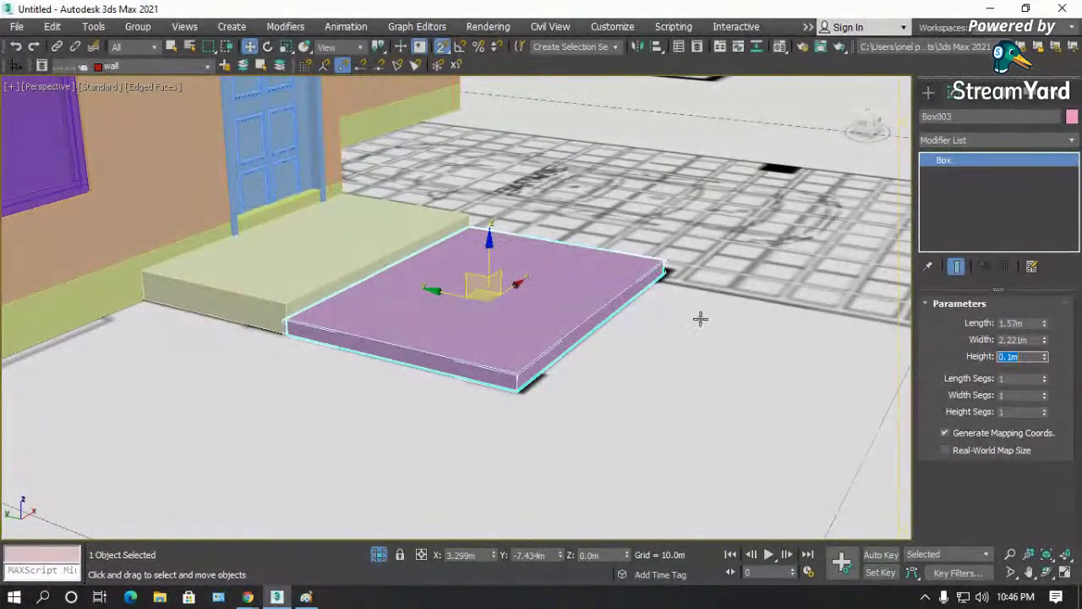
- Orbit around the two-tier porch slabs to check them against the house wall
{"action": "scroll", "coordinate": [701, 314], "scroll_direction": "down", "scroll_amount": 3}
{"action": "middle_click_drag", "start_coordinate": [701, 314], "coordinate": [761, 338], "text": "alt"}
{"action": "left_click", "coordinate": [1052, 576]}
{"action": "left_click_drag", "start_coordinate": [492, 336], "coordinate": [575, 298]}
{"action": "left_click_drag", "start_coordinate": [484, 267], "coordinate": [406, 246]}
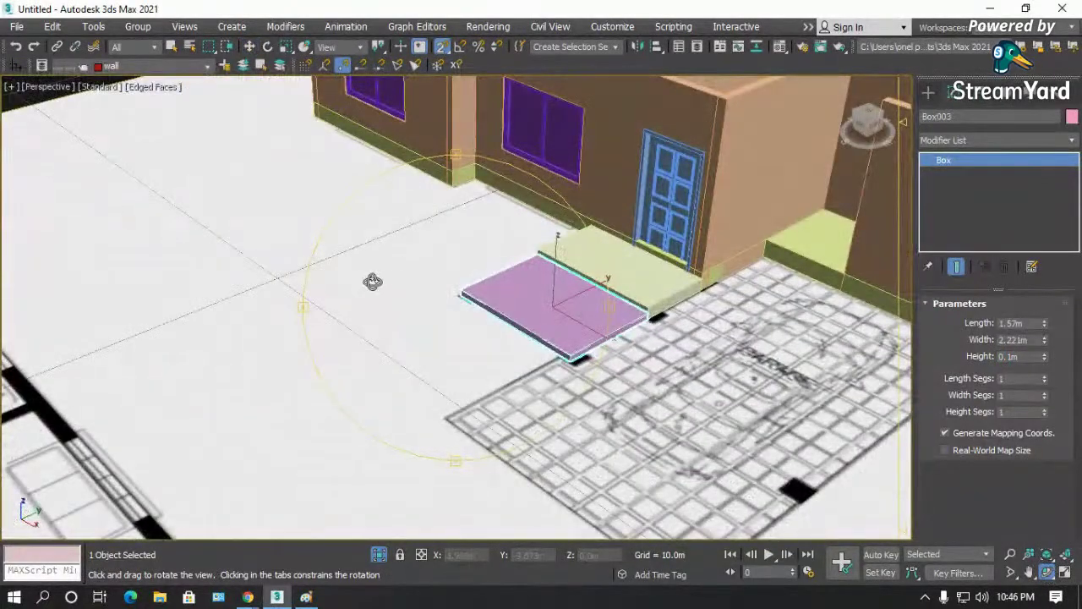
{"action": "left_click_drag", "start_coordinate": [634, 356], "coordinate": [252, 334]}
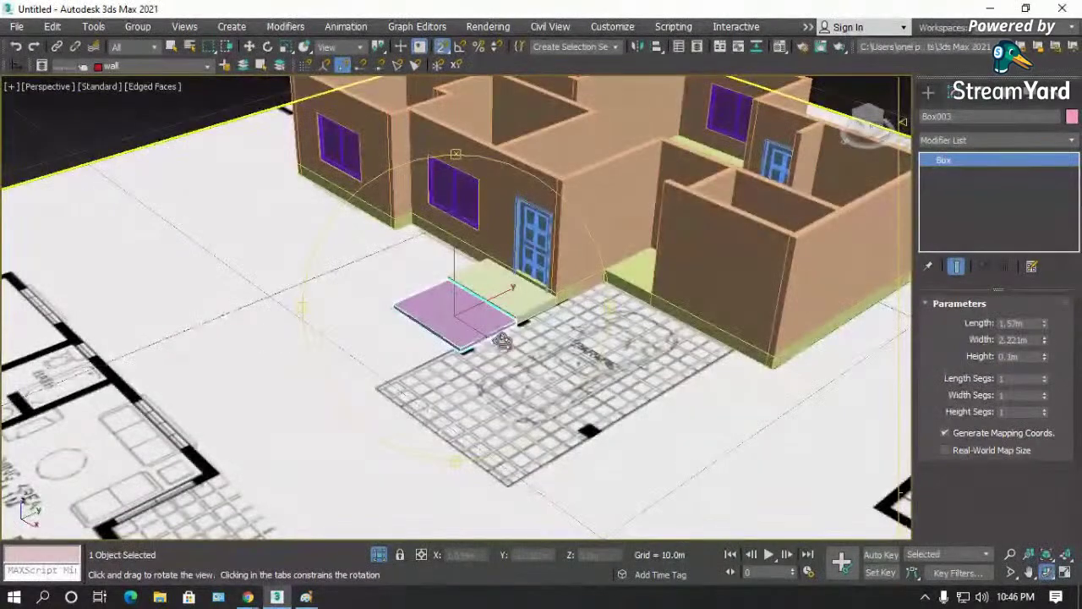
- In Top view, add an Edit Poly modifier to the upper step slab Box002
{"action": "key", "text": "w"}
{"action": "scroll", "coordinate": [616, 315], "scroll_direction": "up", "scroll_amount": 6}
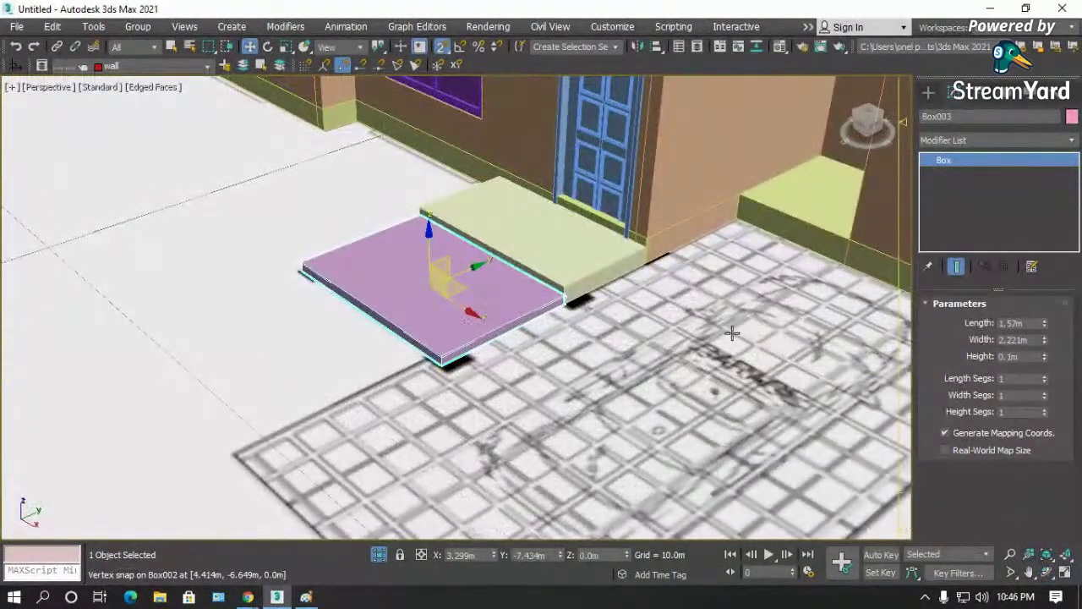
{"action": "key", "text": "t"}
{"action": "scroll", "coordinate": [626, 340], "scroll_direction": "up", "scroll_amount": 5}
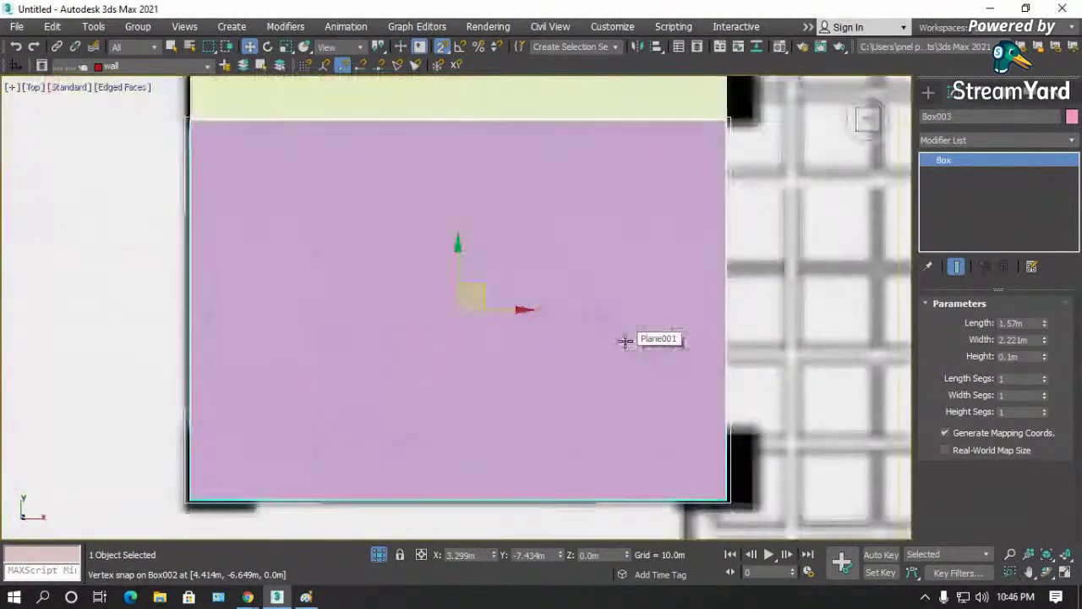
{"action": "scroll", "coordinate": [343, 357], "scroll_direction": "down", "scroll_amount": 7}
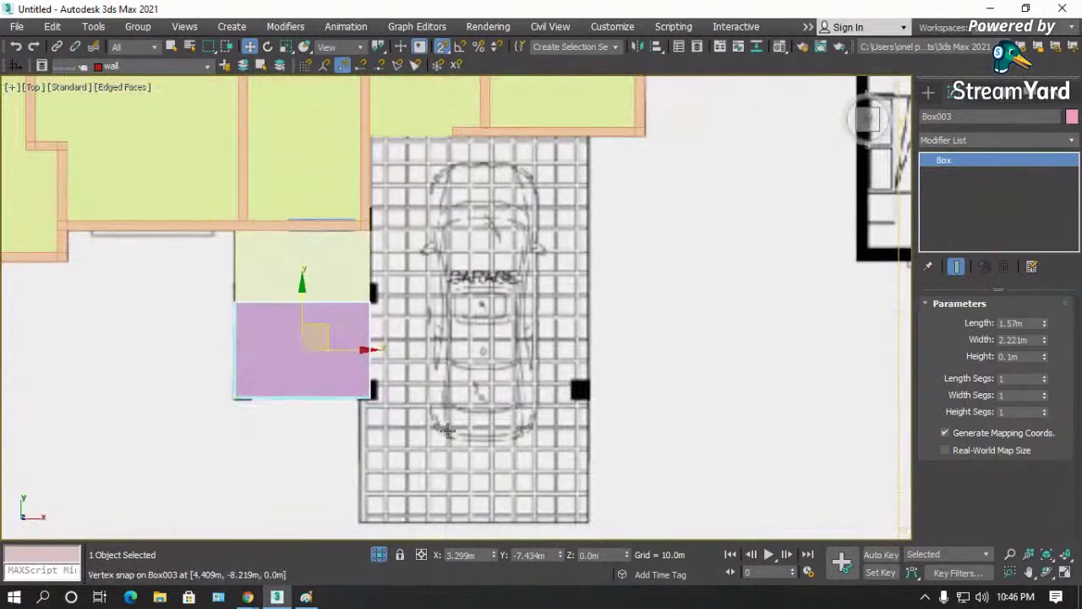
{"action": "scroll", "coordinate": [367, 339], "scroll_direction": "up", "scroll_amount": 8}
{"action": "scroll", "coordinate": [396, 193], "scroll_direction": "up", "scroll_amount": 5}
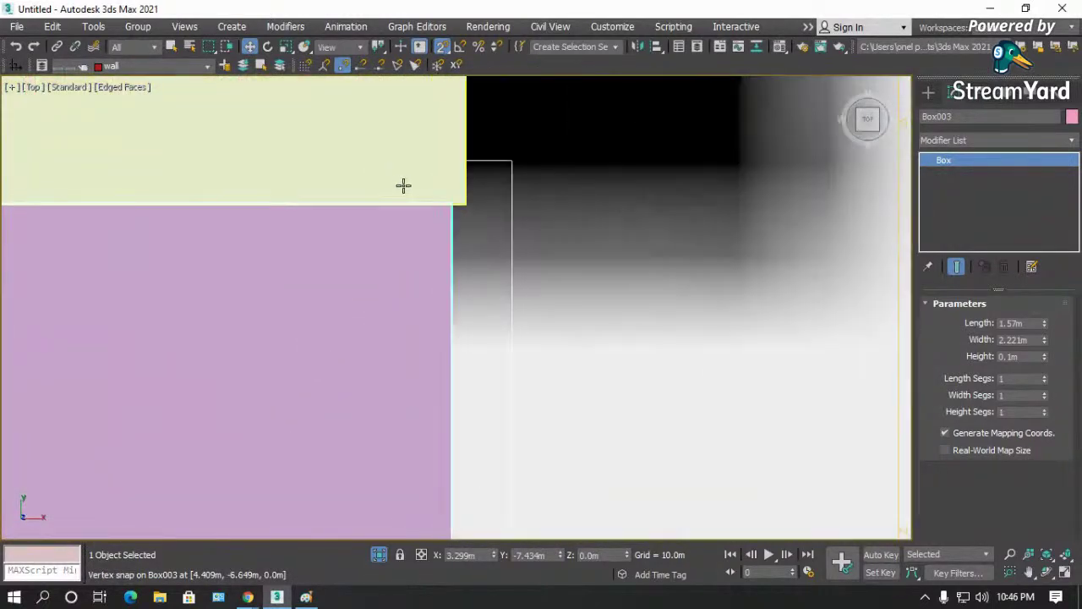
{"action": "scroll", "coordinate": [640, 280], "scroll_direction": "down", "scroll_amount": 2}
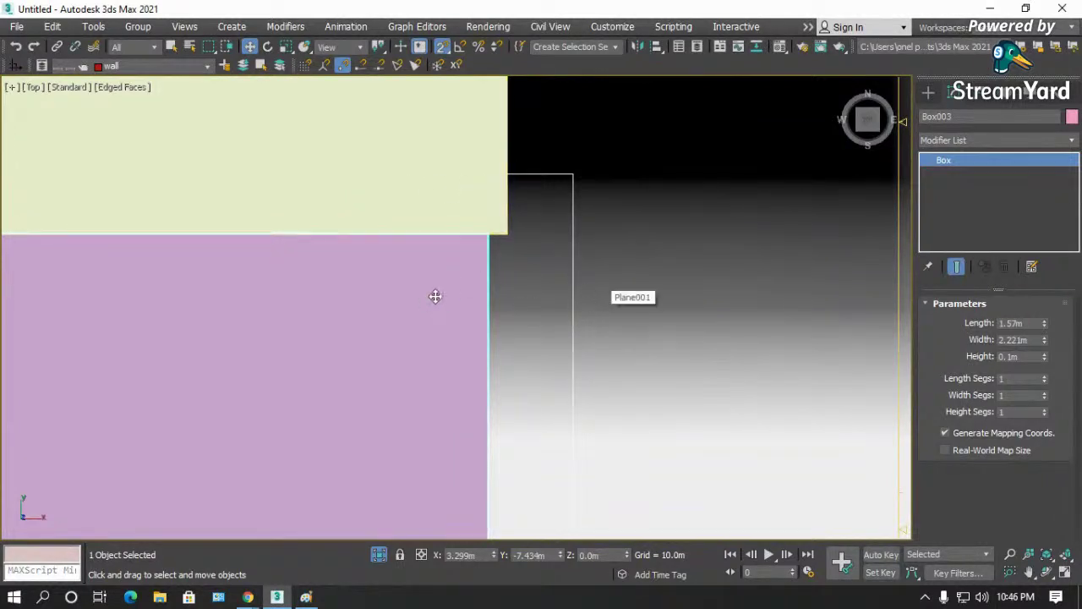
{"action": "scroll", "coordinate": [484, 285], "scroll_direction": "down", "scroll_amount": 5}
{"action": "scroll", "coordinate": [473, 272], "scroll_direction": "down", "scroll_amount": 3}
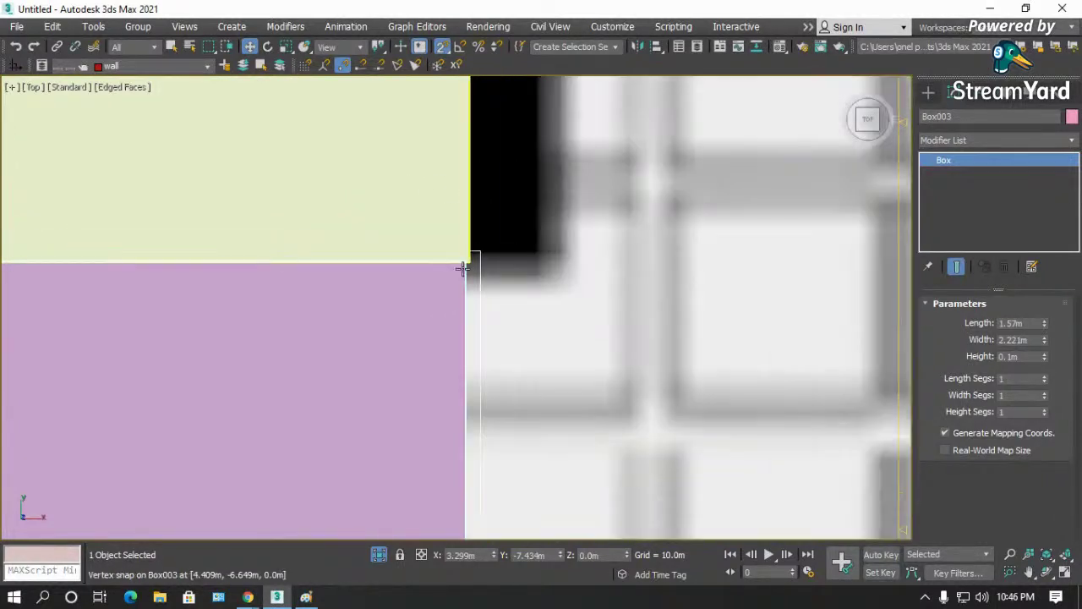
{"action": "scroll", "coordinate": [425, 220], "scroll_direction": "up", "scroll_amount": 3}
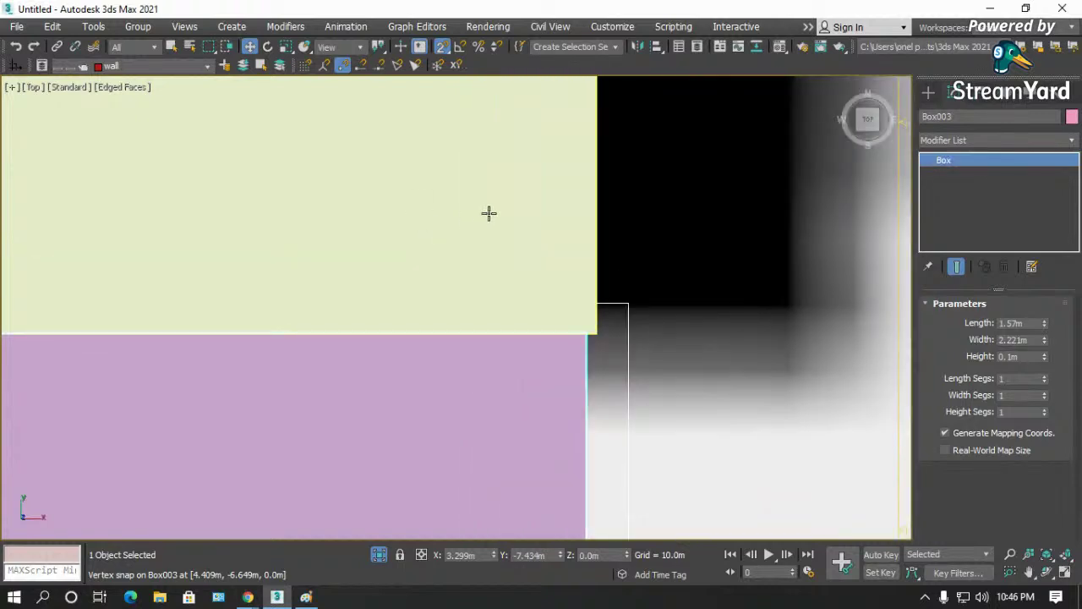
{"action": "left_click", "coordinate": [486, 214]}
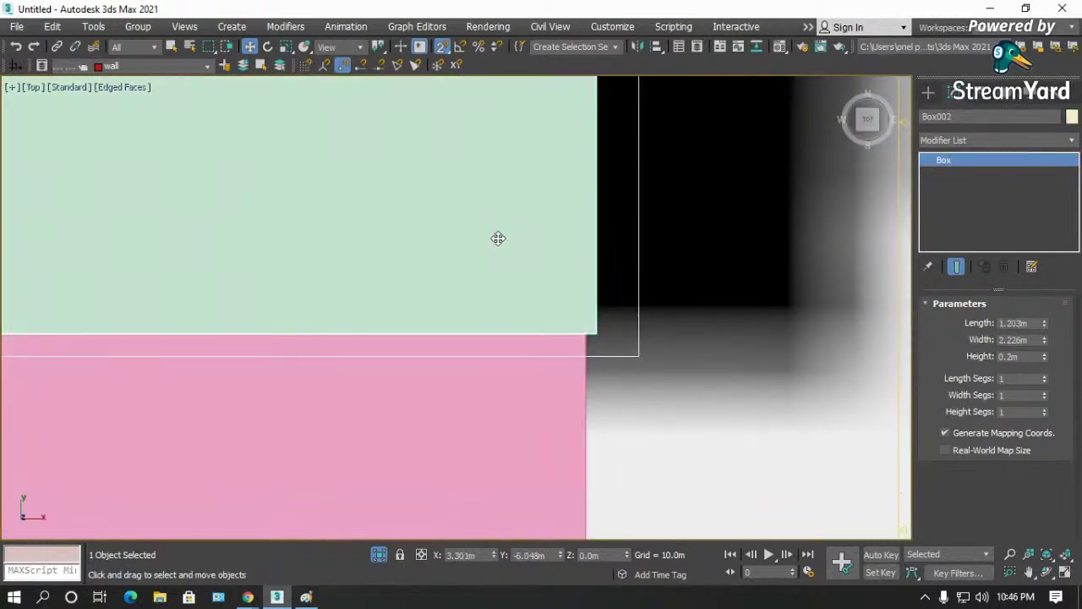
{"action": "left_click", "coordinate": [1002, 139]}
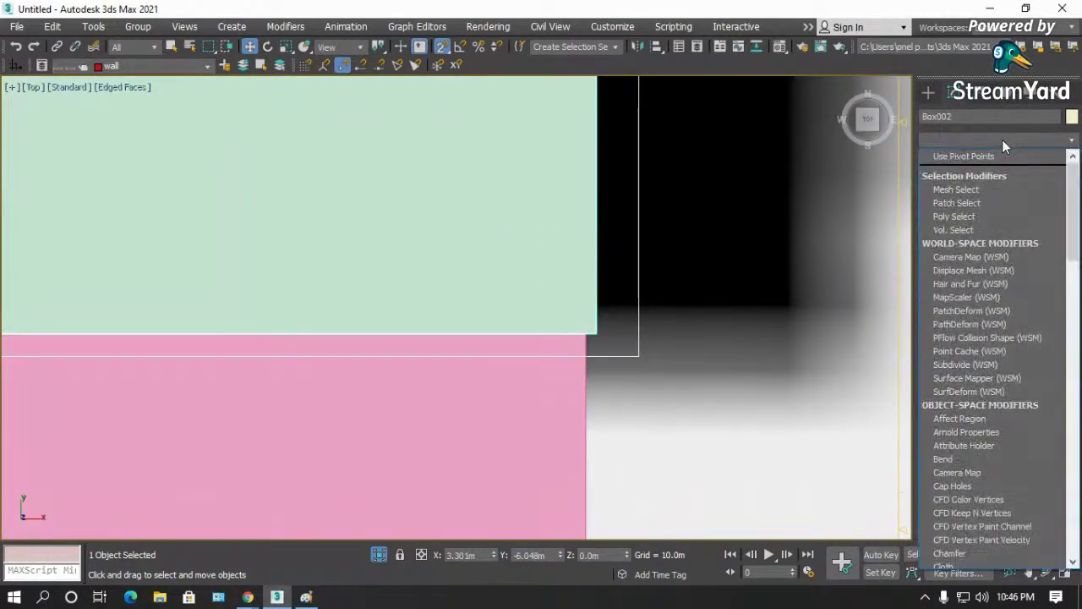
{"action": "scroll", "coordinate": [977, 474], "scroll_direction": "down", "scroll_amount": 4}
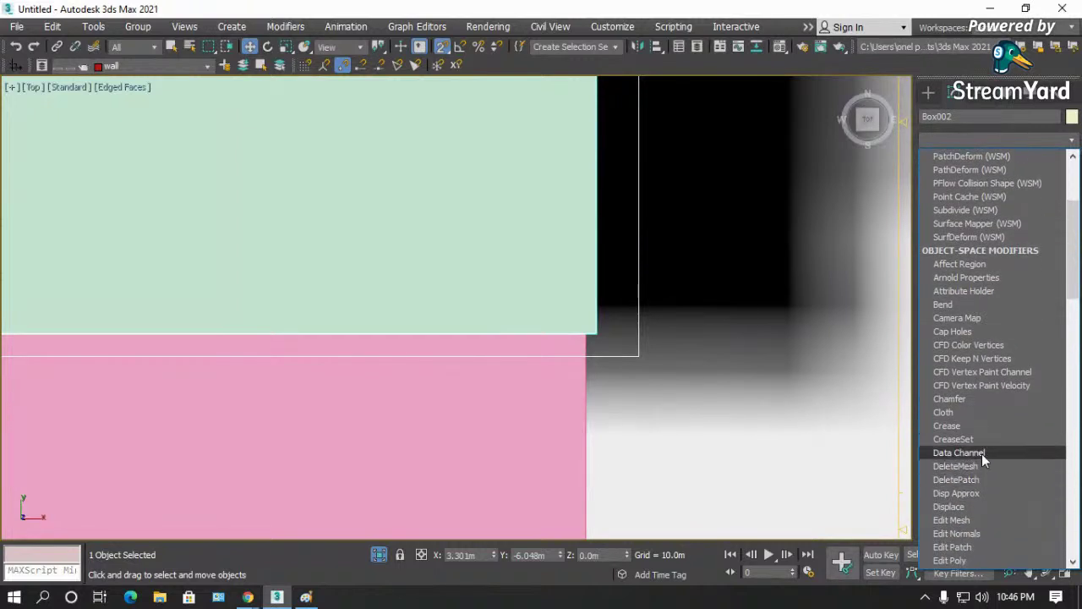
{"action": "left_click", "coordinate": [974, 559]}
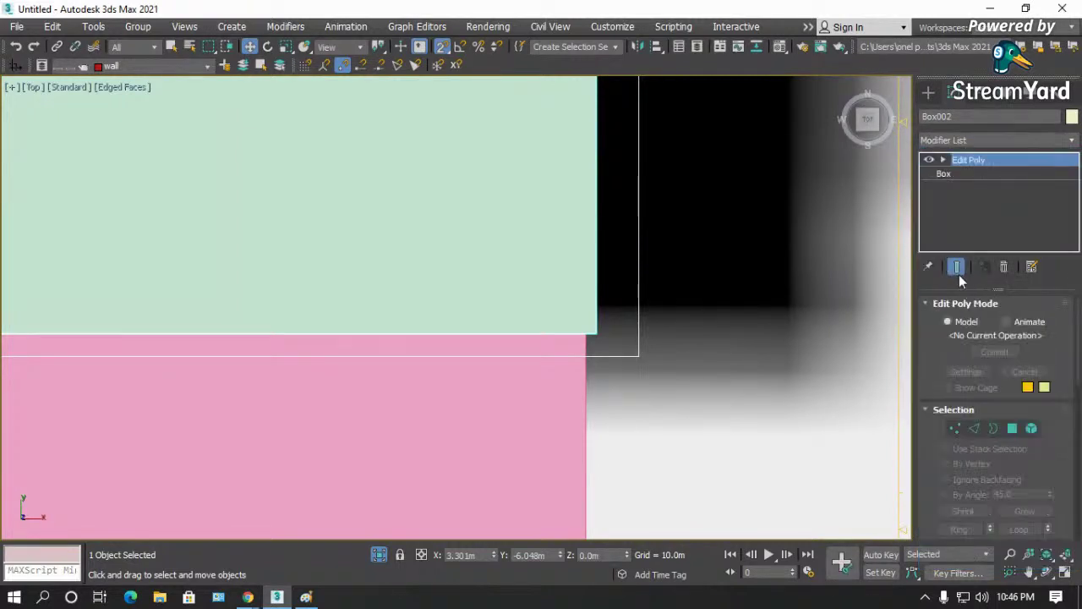
- Add an Edit Poly modifier to the pink slab Box003 as well
{"action": "left_click", "coordinate": [506, 406]}
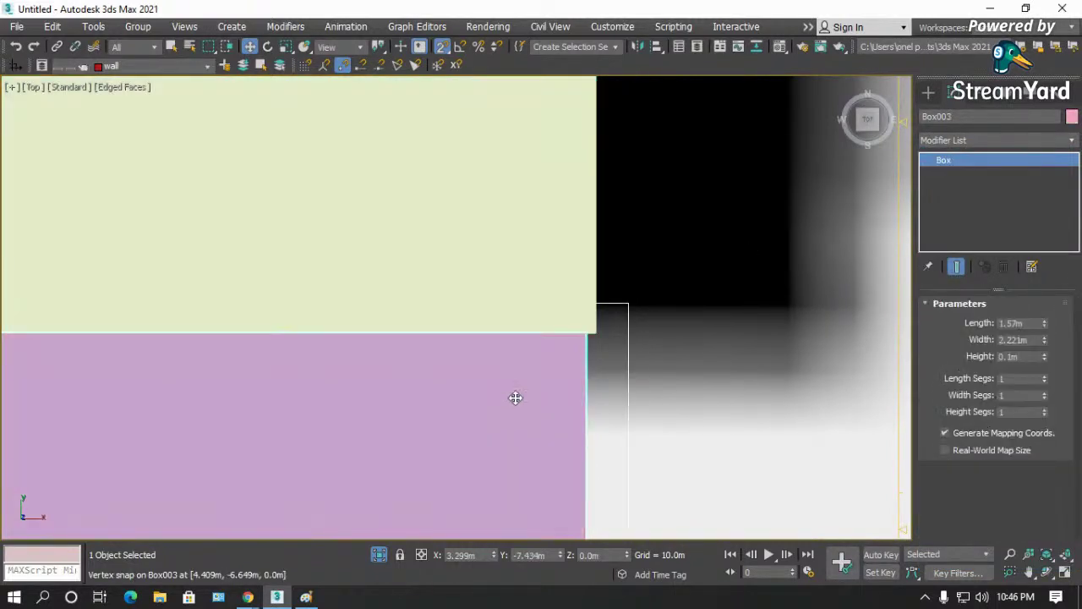
{"action": "left_click", "coordinate": [973, 139]}
{"action": "scroll", "coordinate": [981, 499], "scroll_direction": "down", "scroll_amount": 7}
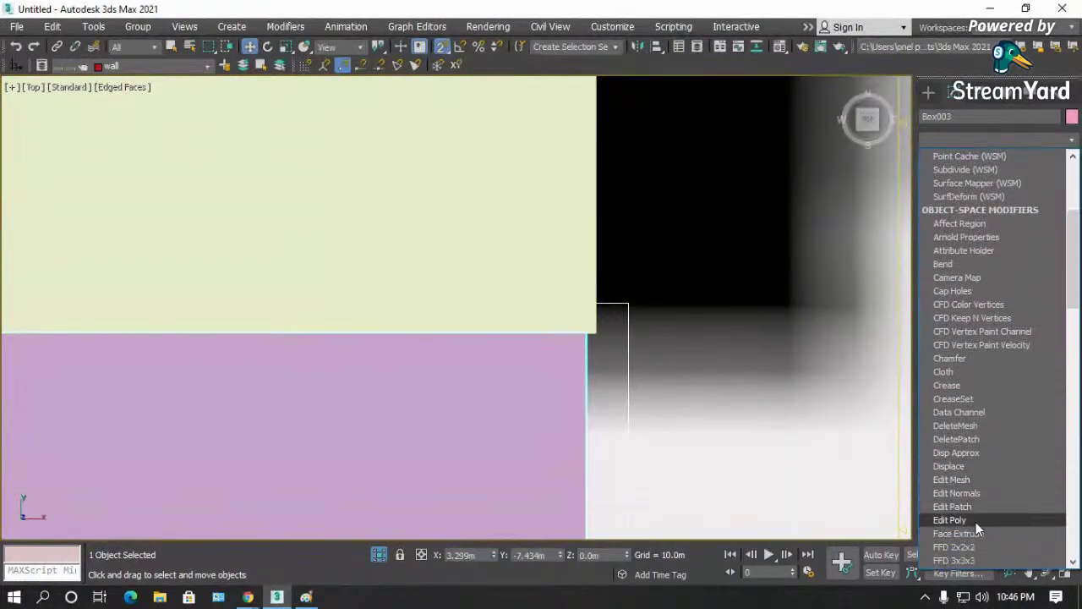
{"action": "left_click", "coordinate": [976, 521]}
{"action": "scroll", "coordinate": [667, 198], "scroll_direction": "down", "scroll_amount": 5}
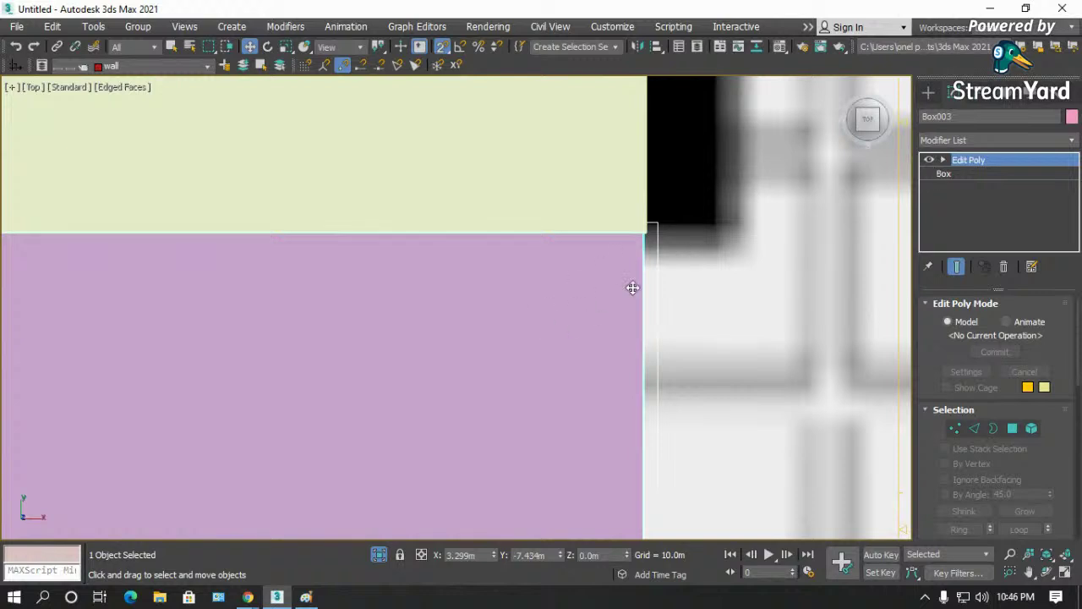
{"action": "scroll", "coordinate": [645, 234], "scroll_direction": "up", "scroll_amount": 3}
{"action": "scroll", "coordinate": [644, 233], "scroll_direction": "up", "scroll_amount": 3}
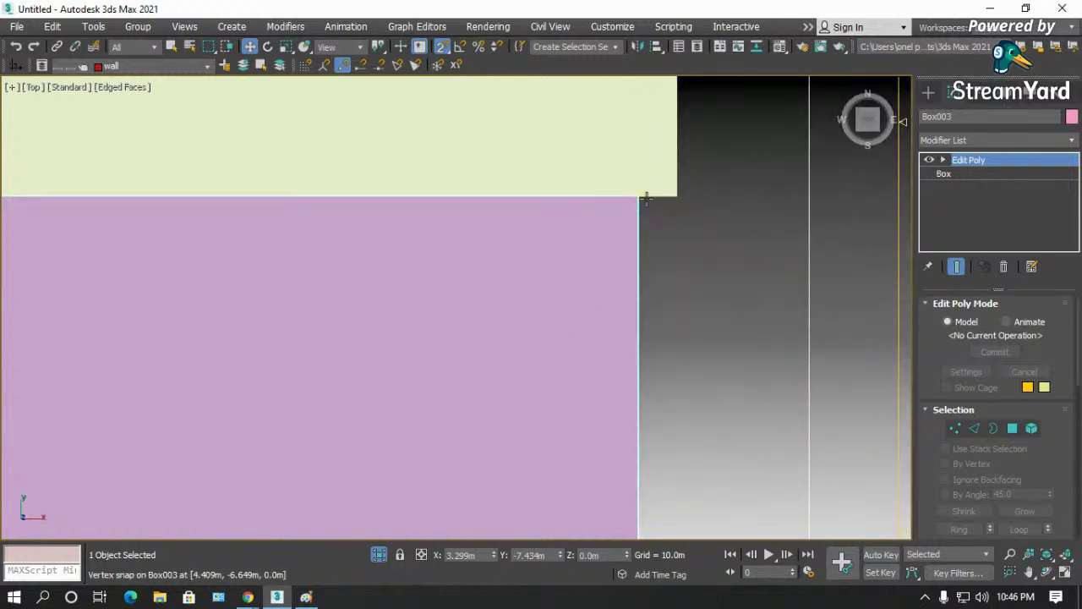
- At Vertex level, snap Box003's corner vertex onto Box002, select its right-side vertices, and show wireframe
{"action": "left_click", "coordinate": [943, 159]}
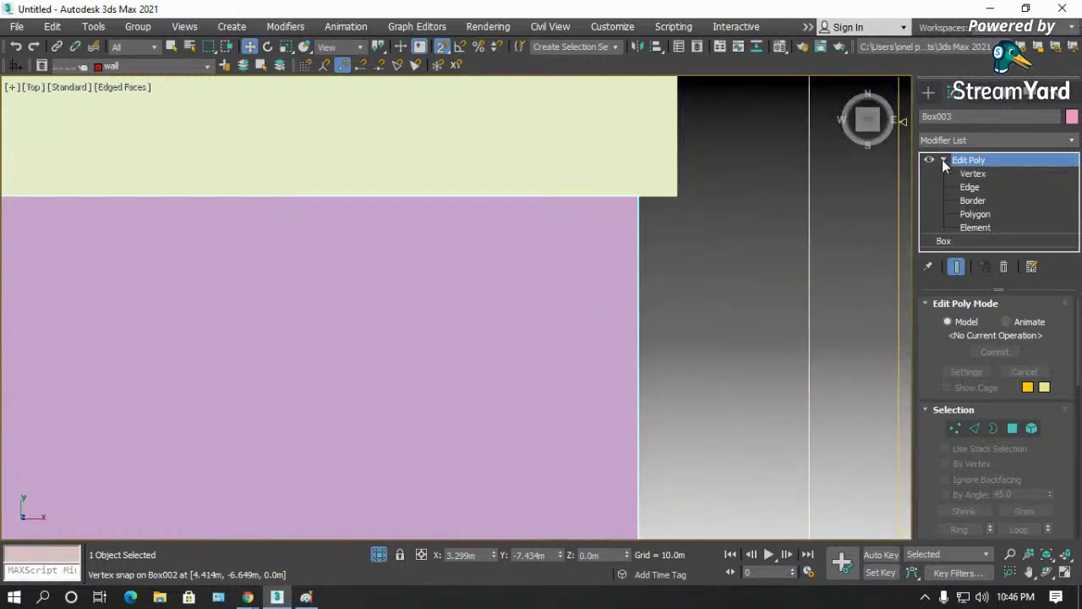
{"action": "left_click", "coordinate": [972, 174]}
{"action": "left_click_drag", "start_coordinate": [706, 163], "coordinate": [601, 244]}
{"action": "left_click_drag", "start_coordinate": [638, 197], "coordinate": [615, 243]}
{"action": "scroll", "coordinate": [618, 254], "scroll_direction": "down", "scroll_amount": 5}
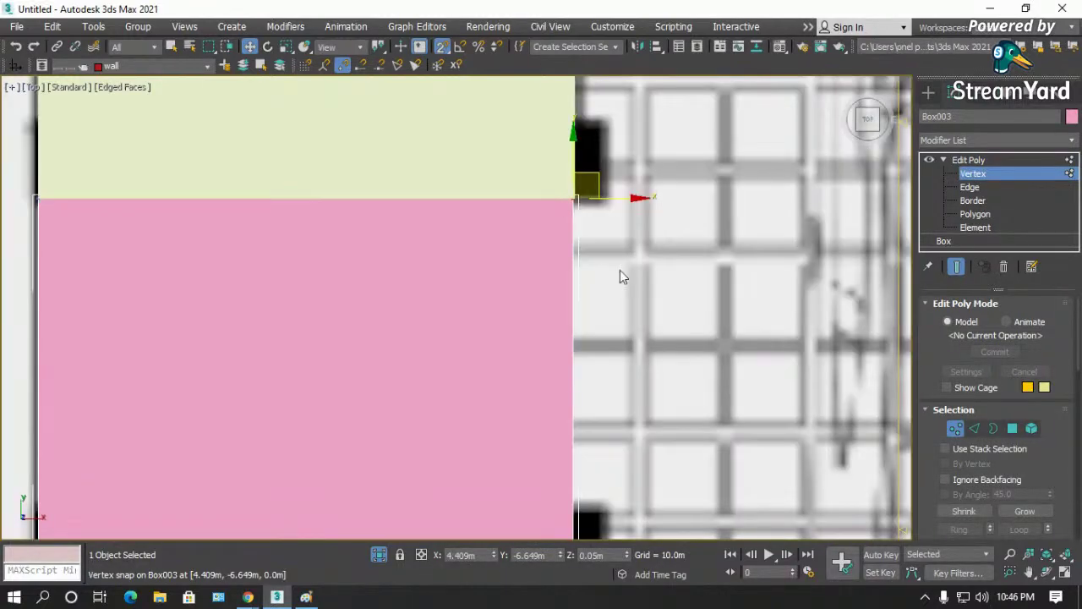
{"action": "scroll", "coordinate": [548, 278], "scroll_direction": "up", "scroll_amount": 4}
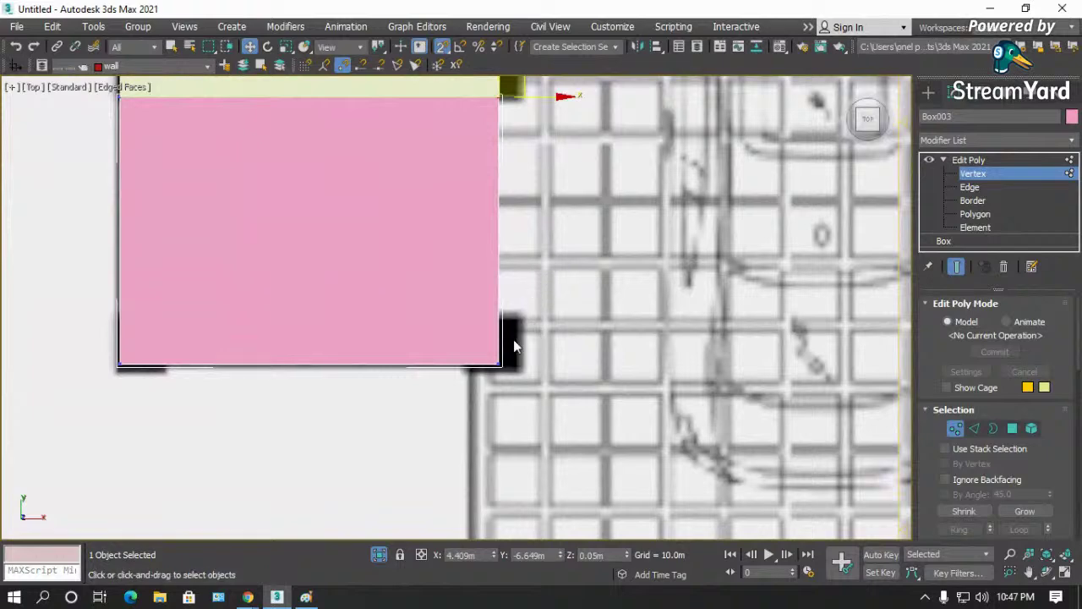
{"action": "left_click_drag", "start_coordinate": [459, 408], "coordinate": [461, 403], "text": "ctrl"}
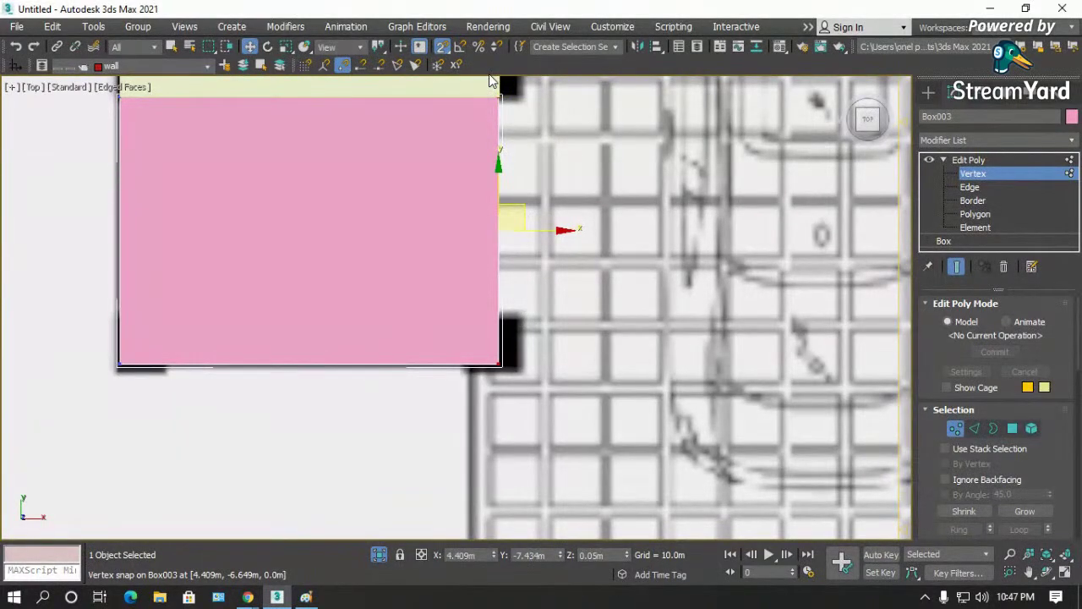
{"action": "scroll", "coordinate": [496, 83], "scroll_direction": "up", "scroll_amount": 5}
{"action": "scroll", "coordinate": [504, 104], "scroll_direction": "down", "scroll_amount": 5}
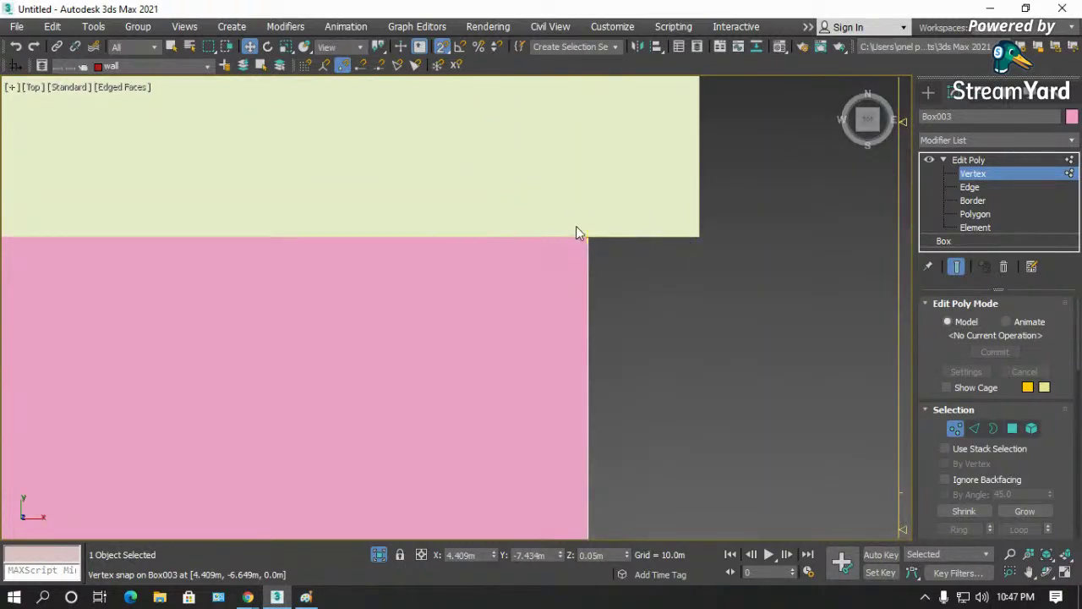
{"action": "key", "text": "F3"}
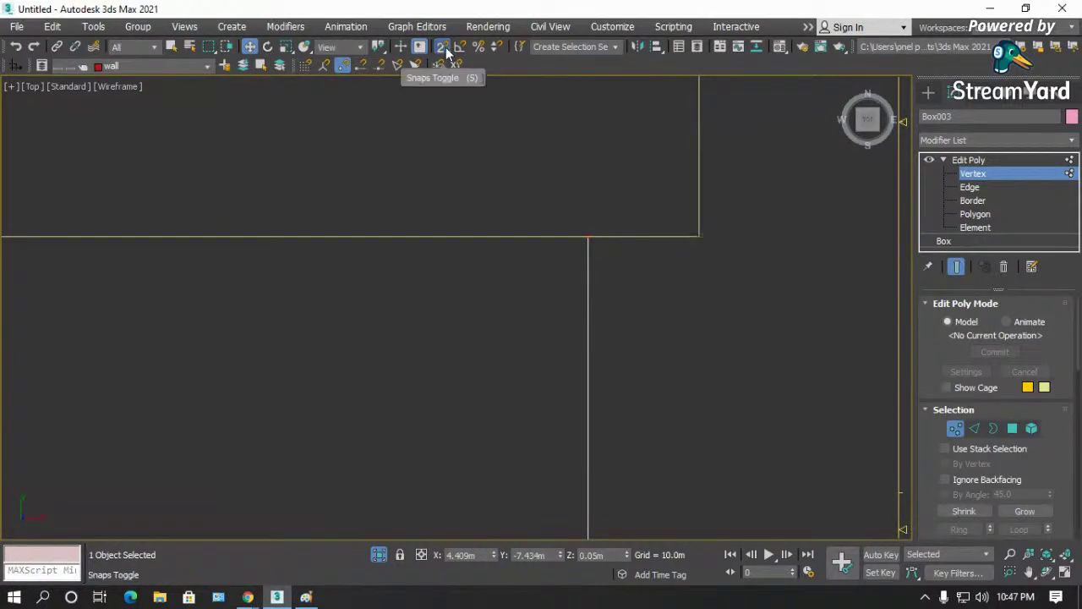
- With snapping off, reshape the slab and align its right-side vertices to the step's edge
{"action": "left_click", "coordinate": [344, 67]}
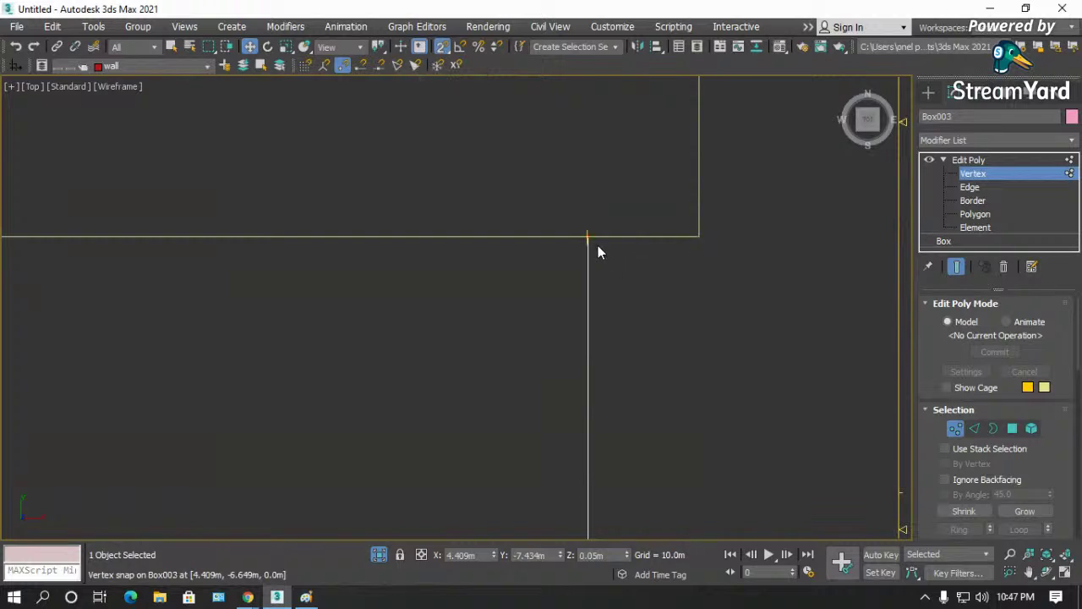
{"action": "left_click_drag", "start_coordinate": [588, 236], "coordinate": [509, 340]}
{"action": "scroll", "coordinate": [481, 245], "scroll_direction": "down", "scroll_amount": 10}
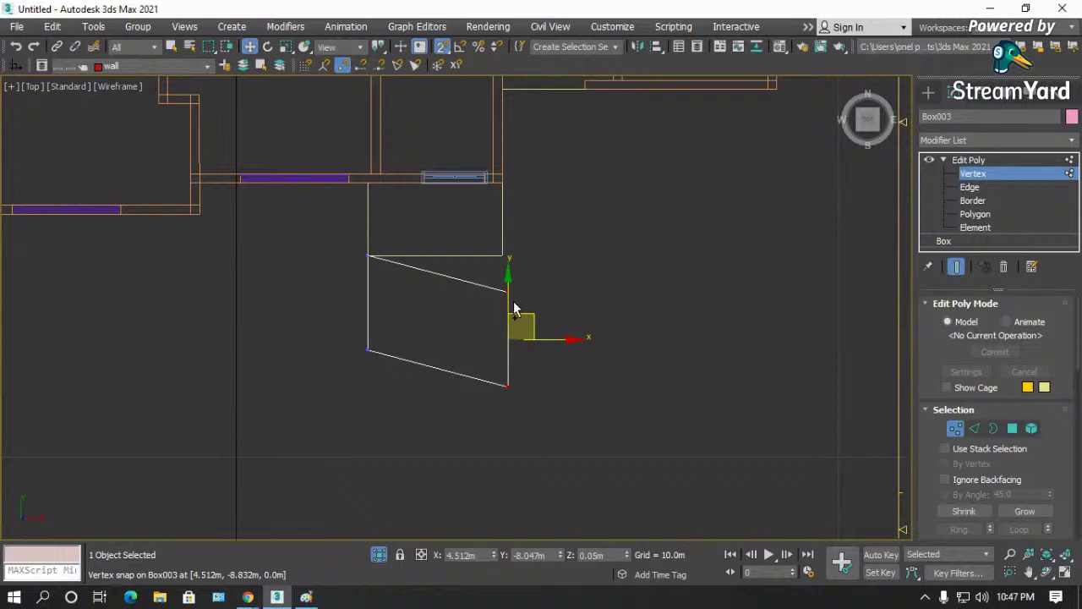
{"action": "left_click_drag", "start_coordinate": [514, 308], "coordinate": [535, 243]}
{"action": "scroll", "coordinate": [534, 243], "scroll_direction": "up", "scroll_amount": 6}
{"action": "scroll", "coordinate": [422, 285], "scroll_direction": "up", "scroll_amount": 4}
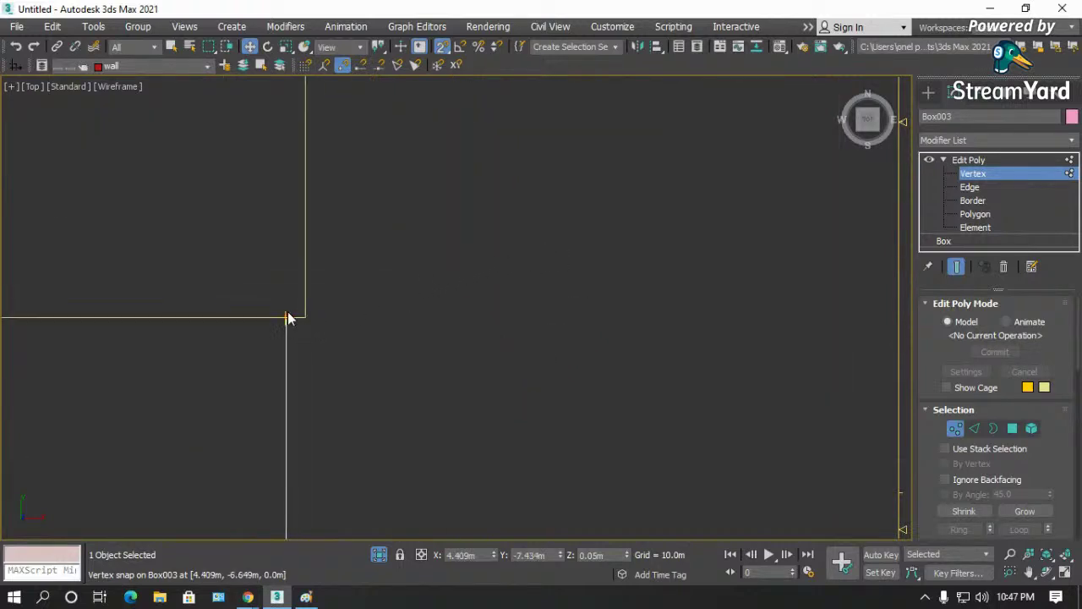
{"action": "scroll", "coordinate": [286, 319], "scroll_direction": "up", "scroll_amount": 2}
{"action": "left_click_drag", "start_coordinate": [287, 315], "coordinate": [410, 320]}
{"action": "scroll", "coordinate": [397, 314], "scroll_direction": "down", "scroll_amount": 3}
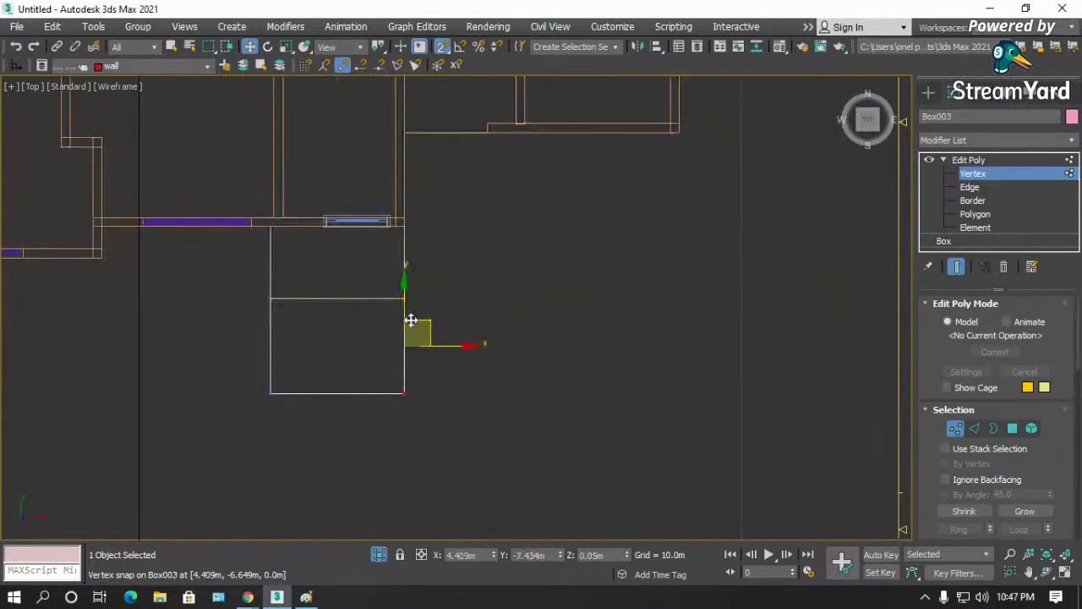
{"action": "scroll", "coordinate": [409, 305], "scroll_direction": "up", "scroll_amount": 2}
{"action": "scroll", "coordinate": [400, 290], "scroll_direction": "up", "scroll_amount": 4}
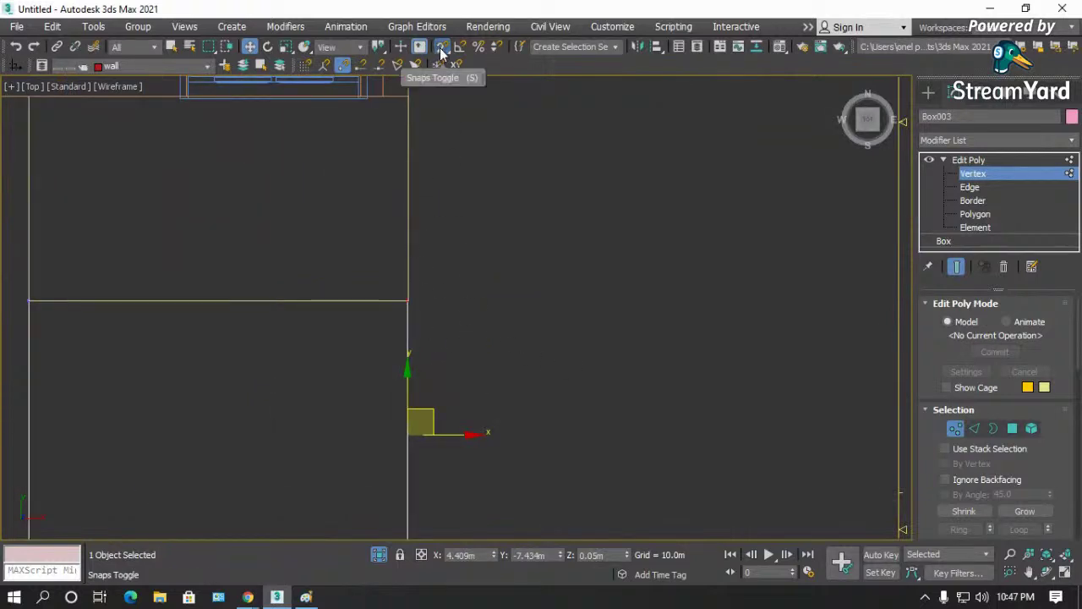
- Lock the selection and switch snapping to 2.5D, undoing several trial vertex moves
{"action": "left_click_drag", "start_coordinate": [441, 53], "coordinate": [451, 93]}
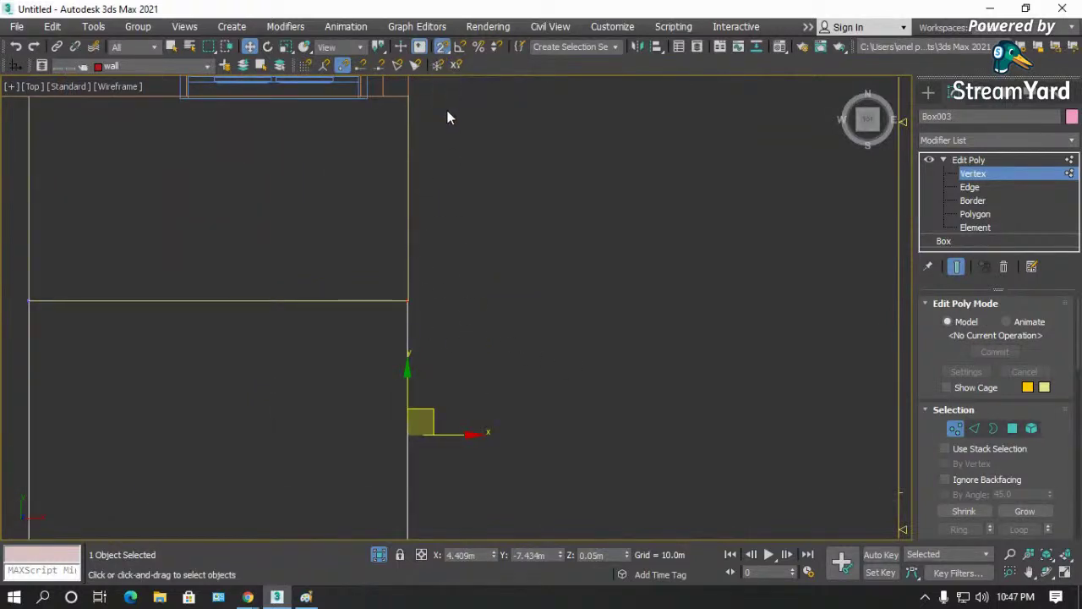
{"action": "scroll", "coordinate": [425, 299], "scroll_direction": "up", "scroll_amount": 8}
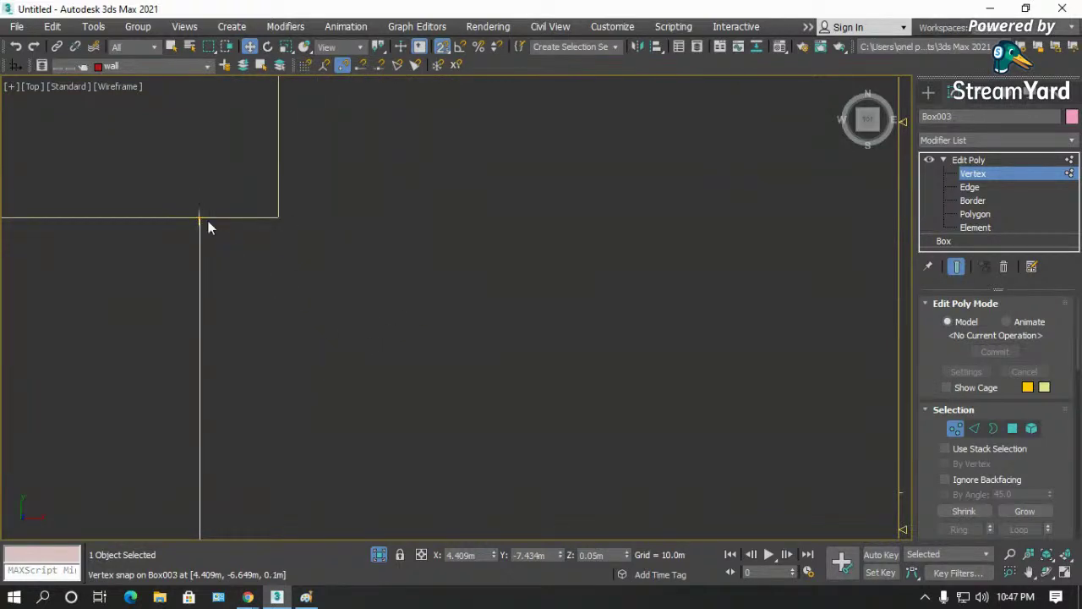
{"action": "left_click", "coordinate": [401, 555]}
{"action": "left_click_drag", "start_coordinate": [200, 222], "coordinate": [280, 228]}
{"action": "key", "text": "ctrl+z"}
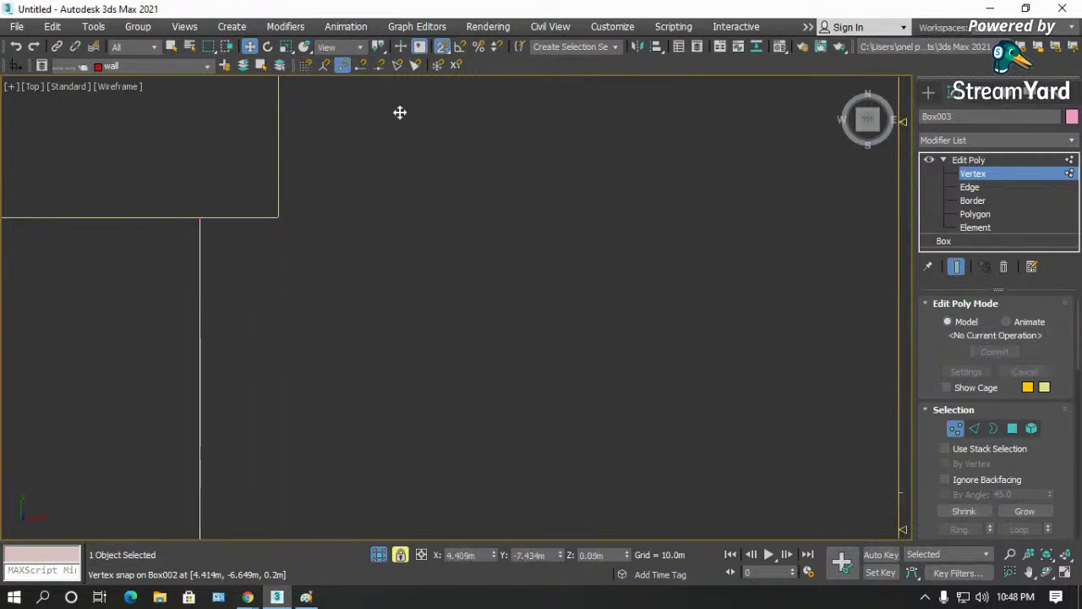
{"action": "left_click", "coordinate": [441, 46]}
{"action": "left_click", "coordinate": [441, 81]}
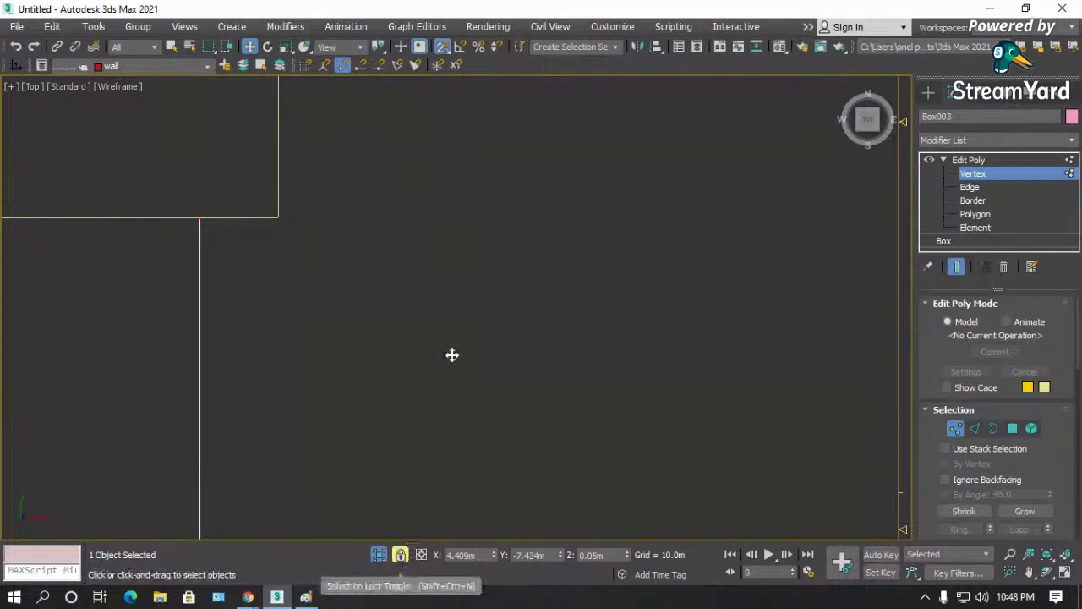
{"action": "left_click_drag", "start_coordinate": [200, 217], "coordinate": [227, 253]}
{"action": "key", "text": "ctrl+z"}
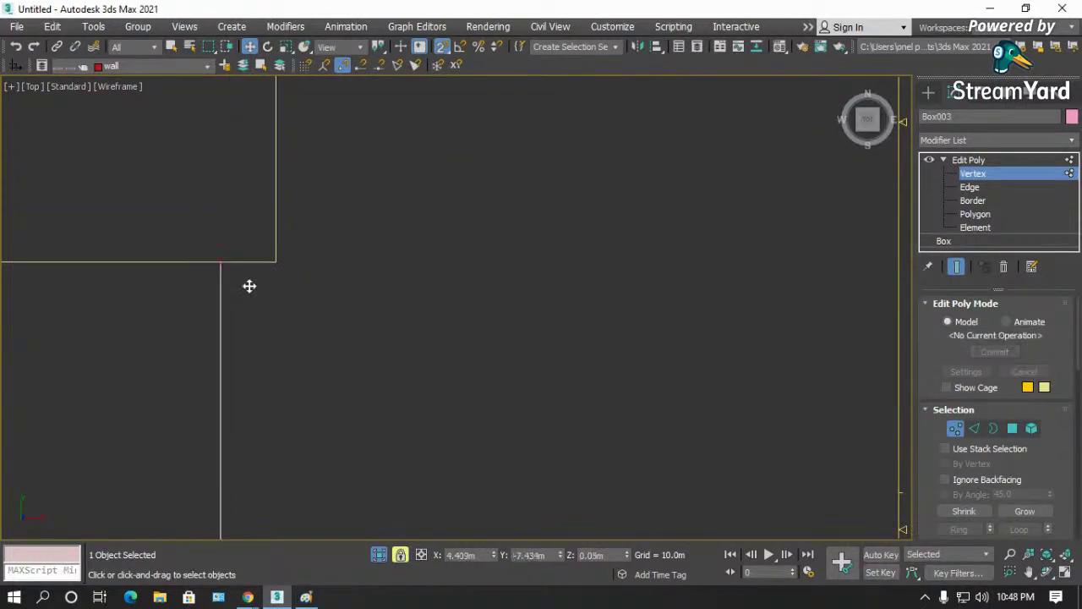
{"action": "left_click_drag", "start_coordinate": [223, 263], "coordinate": [240, 275]}
{"action": "key", "text": "ctrl+z"}
{"action": "left_click_drag", "start_coordinate": [443, 47], "coordinate": [449, 86]}
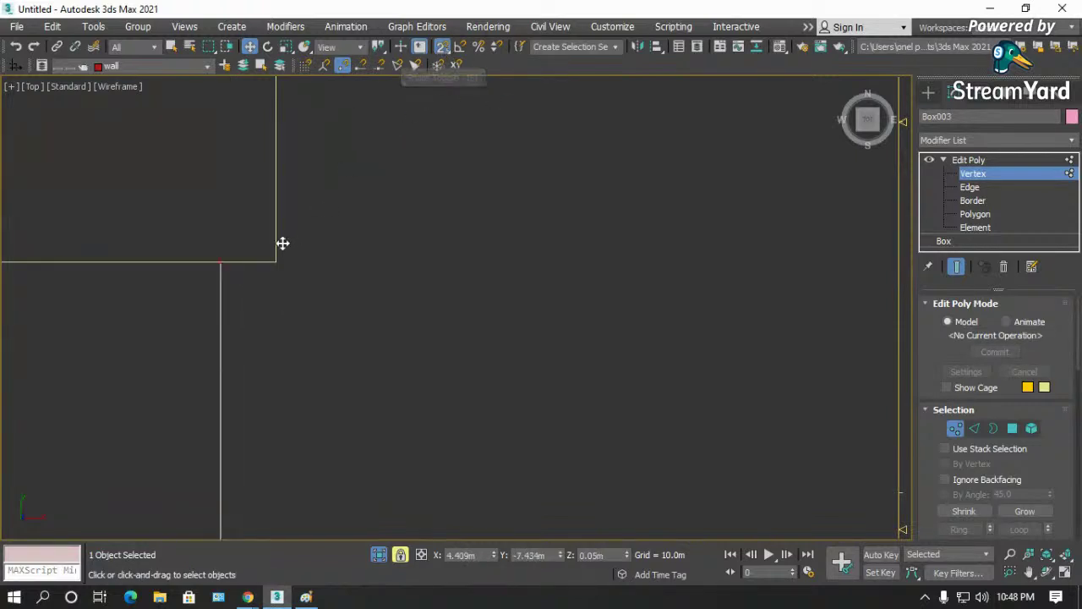
- Snap the slab's corner vertex onto the neighbouring box's corner, then view it at an angle
{"action": "left_click_drag", "start_coordinate": [219, 261], "coordinate": [275, 262]}
{"action": "middle_click_drag", "start_coordinate": [276, 262], "coordinate": [408, 212]}
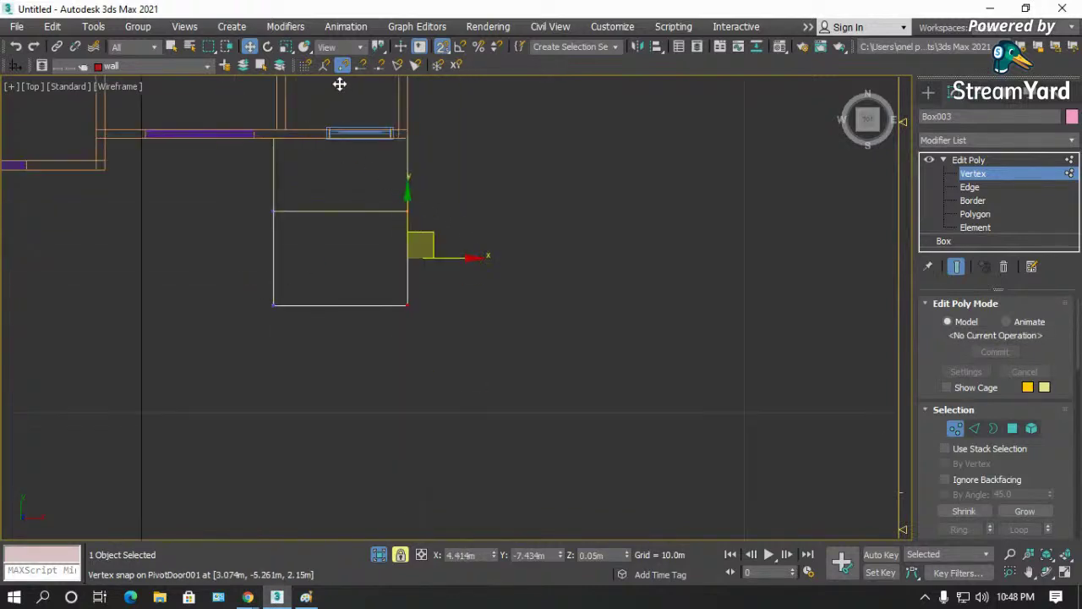
{"action": "left_click", "coordinate": [1047, 573]}
{"action": "left_click_drag", "start_coordinate": [491, 263], "coordinate": [399, 269]}
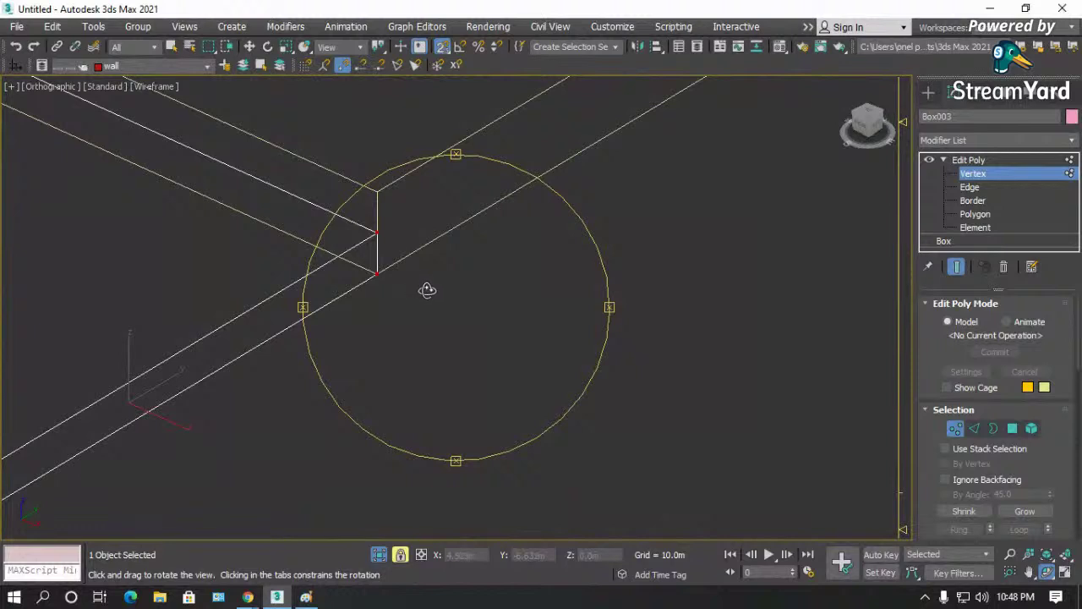
- In an upright orbited view, select the slab's vertical-edge vertices and its corner vertices
{"action": "left_click_drag", "start_coordinate": [428, 290], "coordinate": [447, 256]}
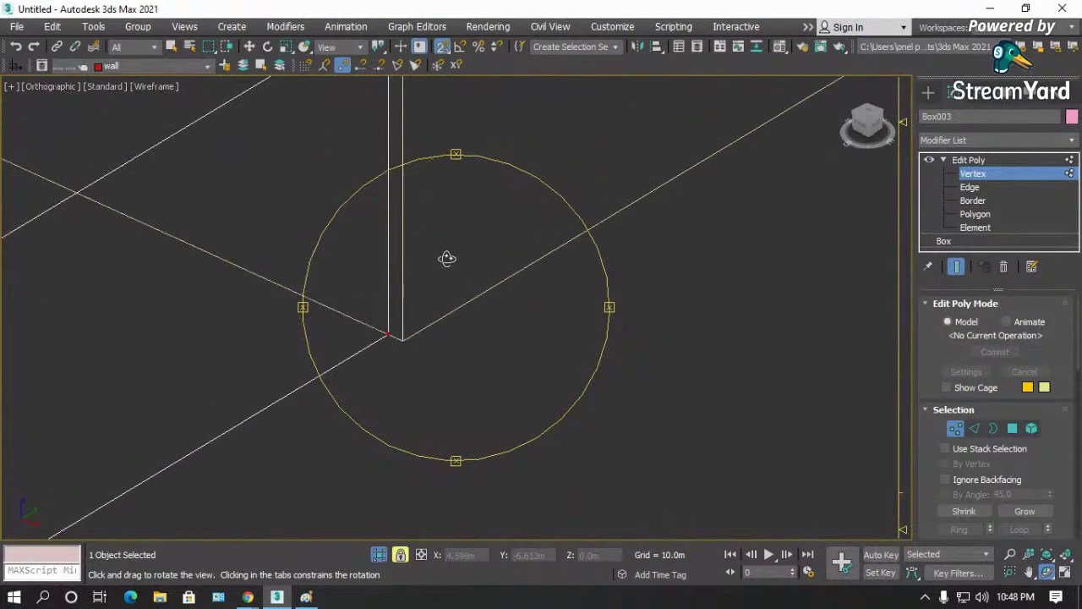
{"action": "right_click", "coordinate": [447, 258]}
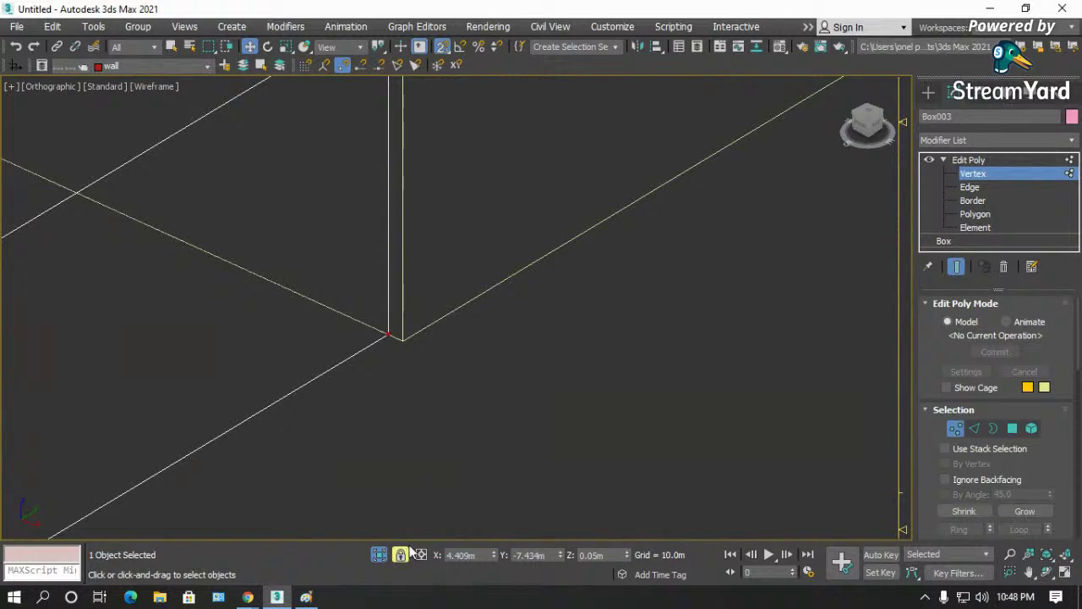
{"action": "scroll", "coordinate": [428, 389], "scroll_direction": "down", "scroll_amount": 2}
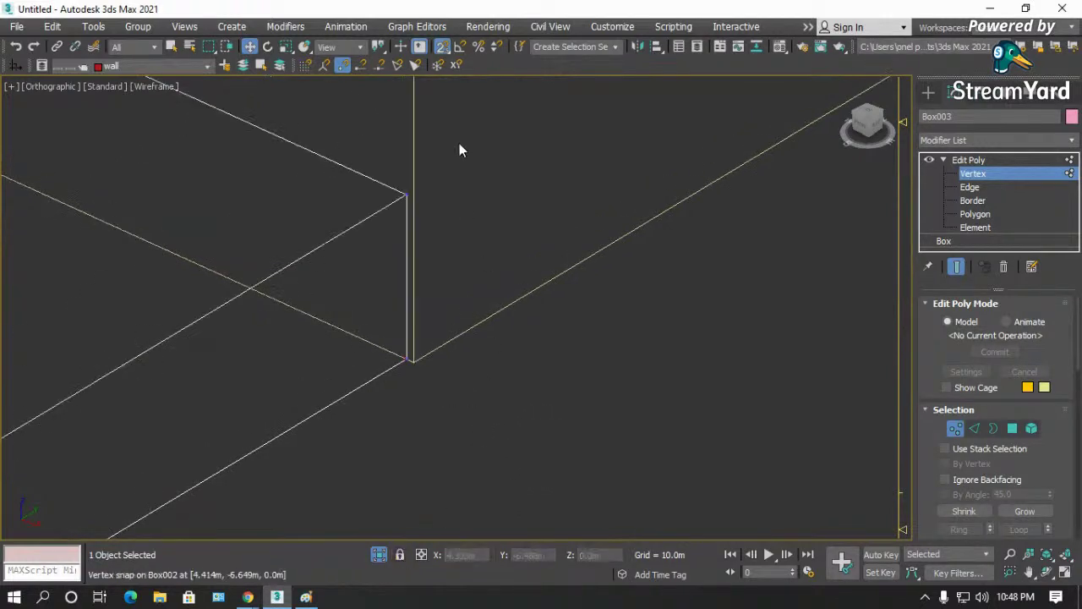
{"action": "left_click_drag", "start_coordinate": [425, 225], "coordinate": [389, 387]}
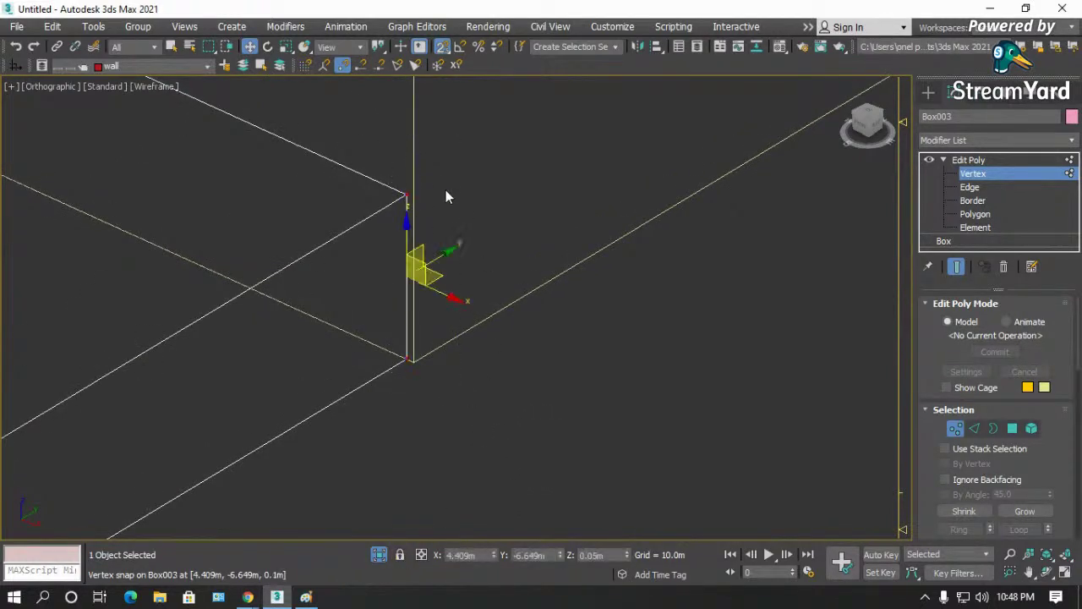
{"action": "scroll", "coordinate": [446, 196], "scroll_direction": "down", "scroll_amount": 4}
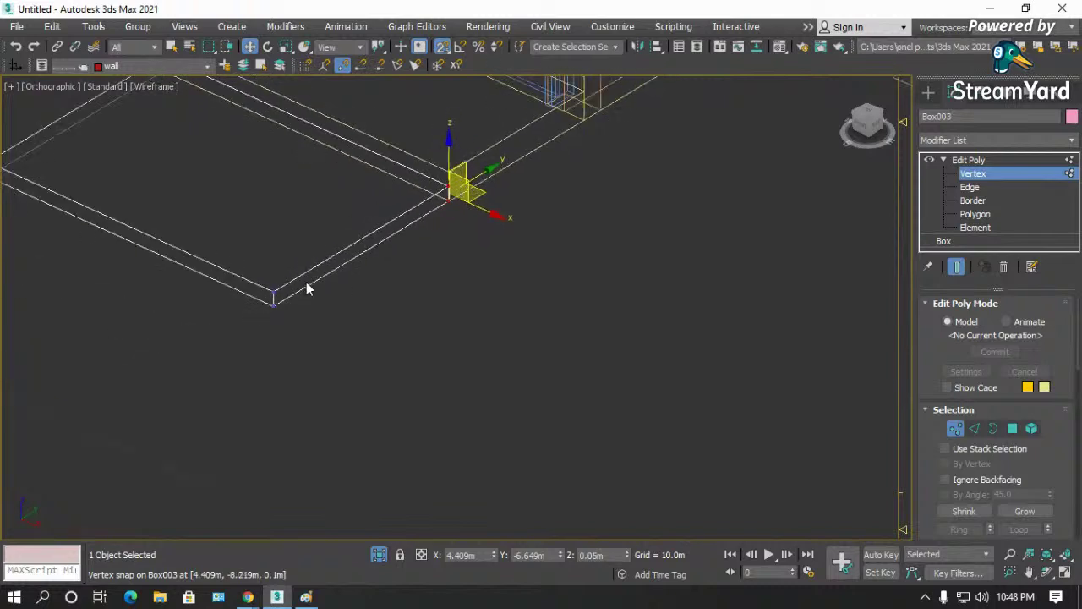
{"action": "left_click_drag", "start_coordinate": [275, 288], "coordinate": [257, 331], "text": "ctrl"}
{"action": "scroll", "coordinate": [475, 175], "scroll_direction": "up", "scroll_amount": 5}
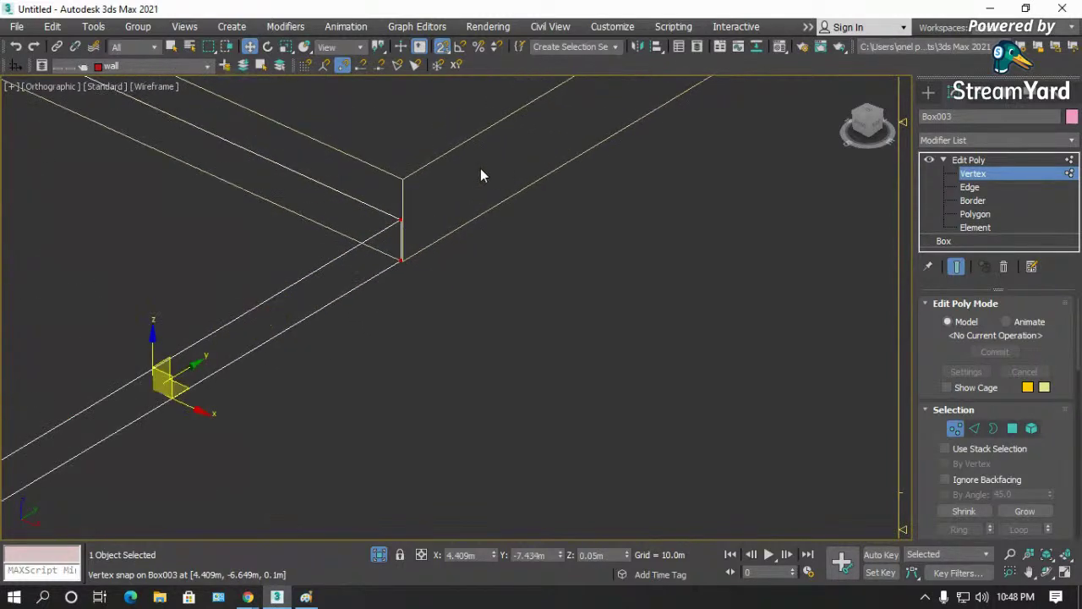
{"action": "scroll", "coordinate": [480, 169], "scroll_direction": "up", "scroll_amount": 5}
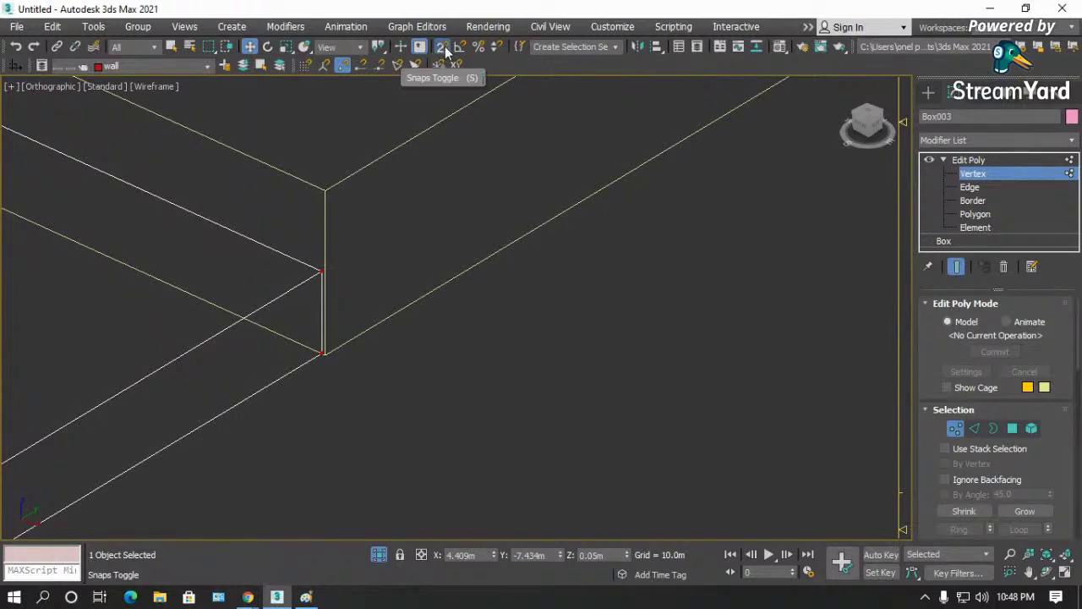
- Move the selected slab vertices along the slab edge with 2D snapping
{"action": "left_click_drag", "start_coordinate": [443, 48], "coordinate": [451, 68]}
{"action": "scroll", "coordinate": [310, 365], "scroll_direction": "up", "scroll_amount": 4}
{"action": "scroll", "coordinate": [347, 332], "scroll_direction": "up", "scroll_amount": 3}
{"action": "left_click_drag", "start_coordinate": [351, 335], "coordinate": [265, 362]}
{"action": "scroll", "coordinate": [350, 321], "scroll_direction": "down", "scroll_amount": 5}
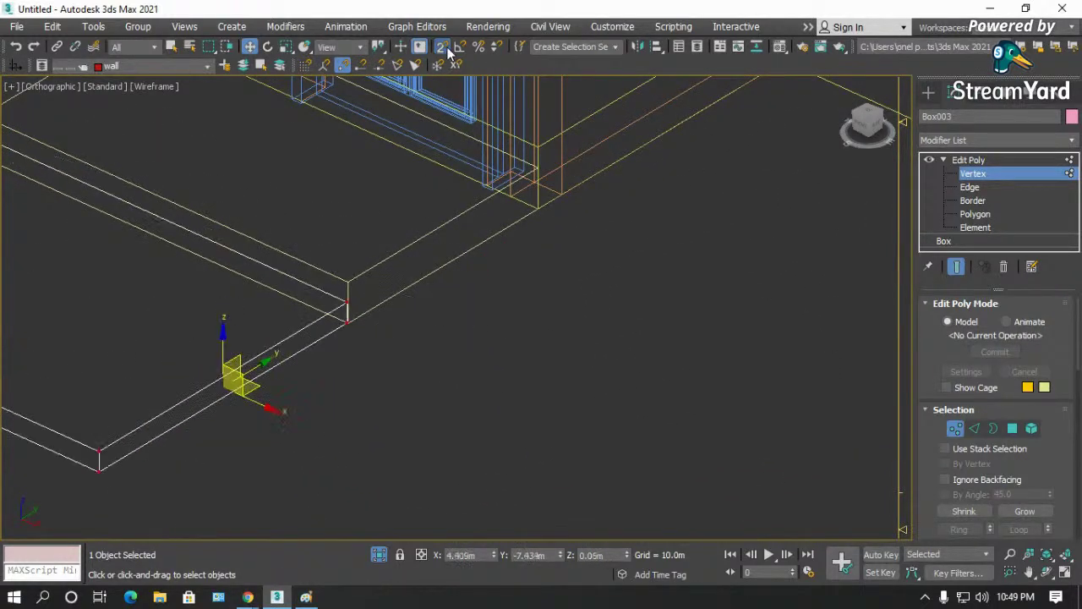
{"action": "left_click_drag", "start_coordinate": [441, 46], "coordinate": [446, 82]}
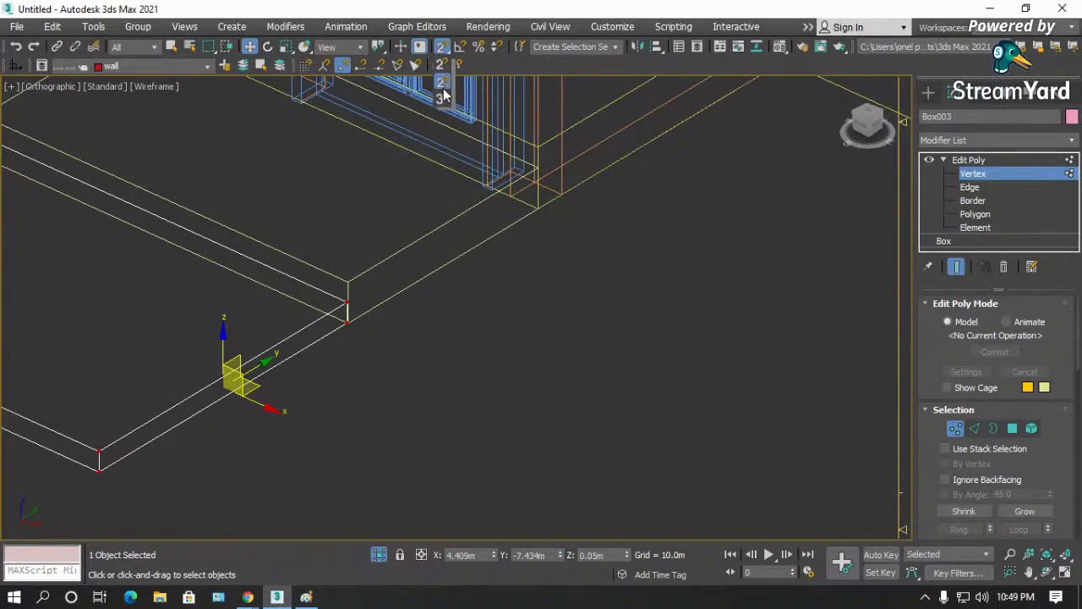
- Set Snaps to 3D, lock the selection, and snap the slab corner onto Box002's corner
{"action": "left_click_drag", "start_coordinate": [444, 96], "coordinate": [445, 101]}
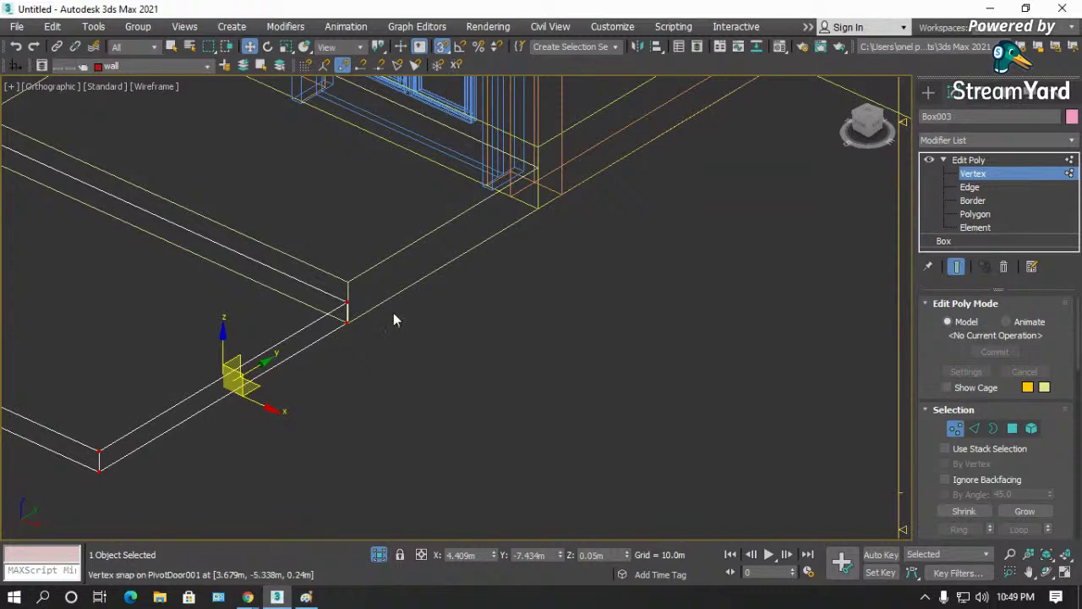
{"action": "scroll", "coordinate": [393, 320], "scroll_direction": "up", "scroll_amount": 4}
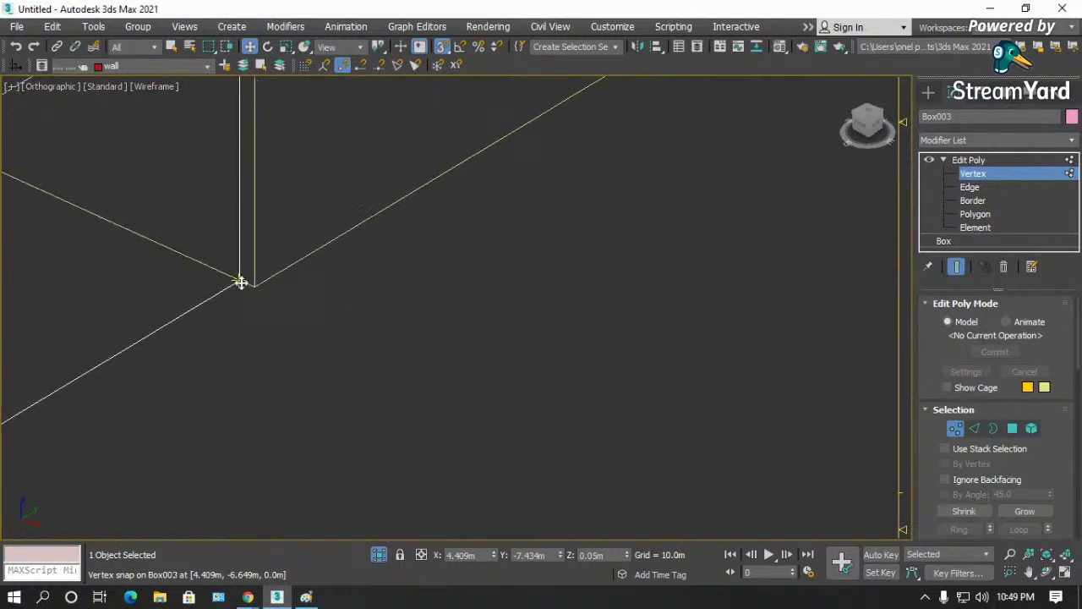
{"action": "left_click", "coordinate": [401, 555]}
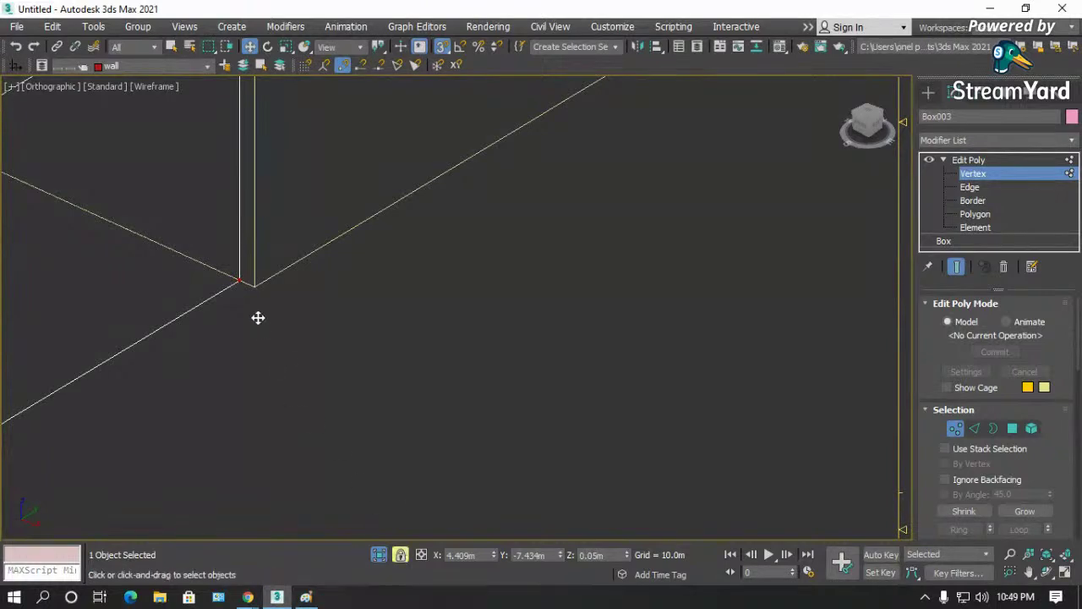
{"action": "left_click_drag", "start_coordinate": [240, 282], "coordinate": [244, 293]}
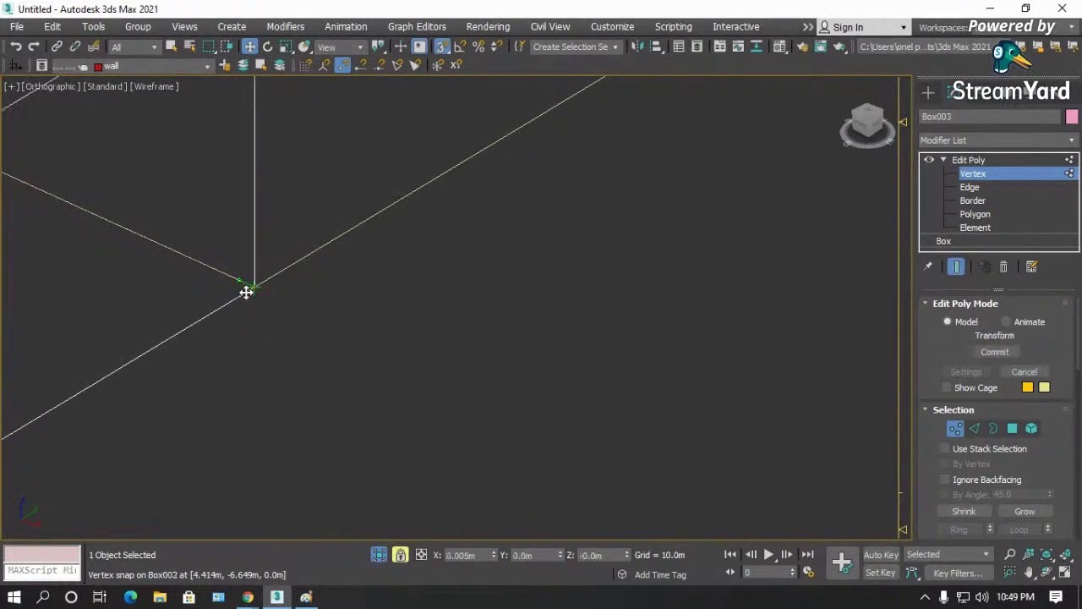
{"action": "scroll", "coordinate": [416, 302], "scroll_direction": "down", "scroll_amount": 6}
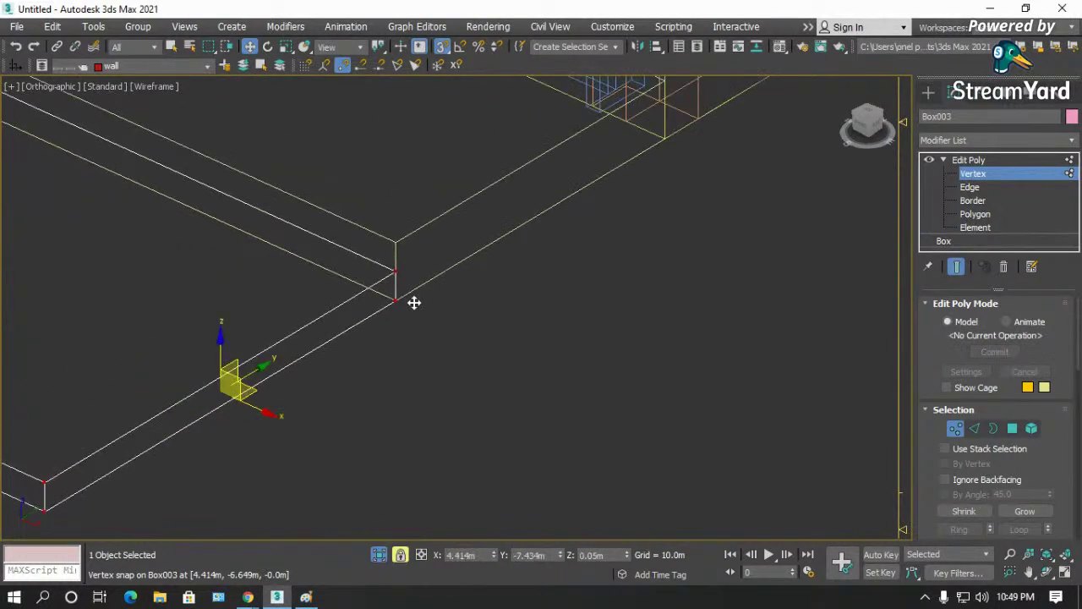
{"action": "scroll", "coordinate": [414, 302], "scroll_direction": "down", "scroll_amount": 4}
- Return to the slab's Edit Poly level, frame it in Top view, then deselect it
{"action": "left_click", "coordinate": [968, 160]}
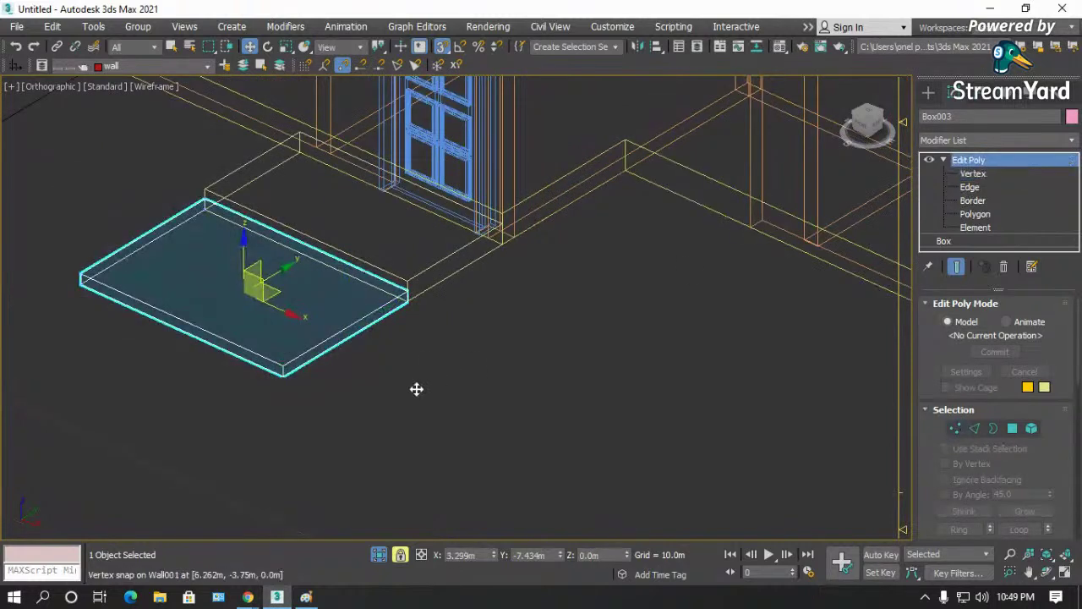
{"action": "scroll", "coordinate": [410, 288], "scroll_direction": "up", "scroll_amount": 4}
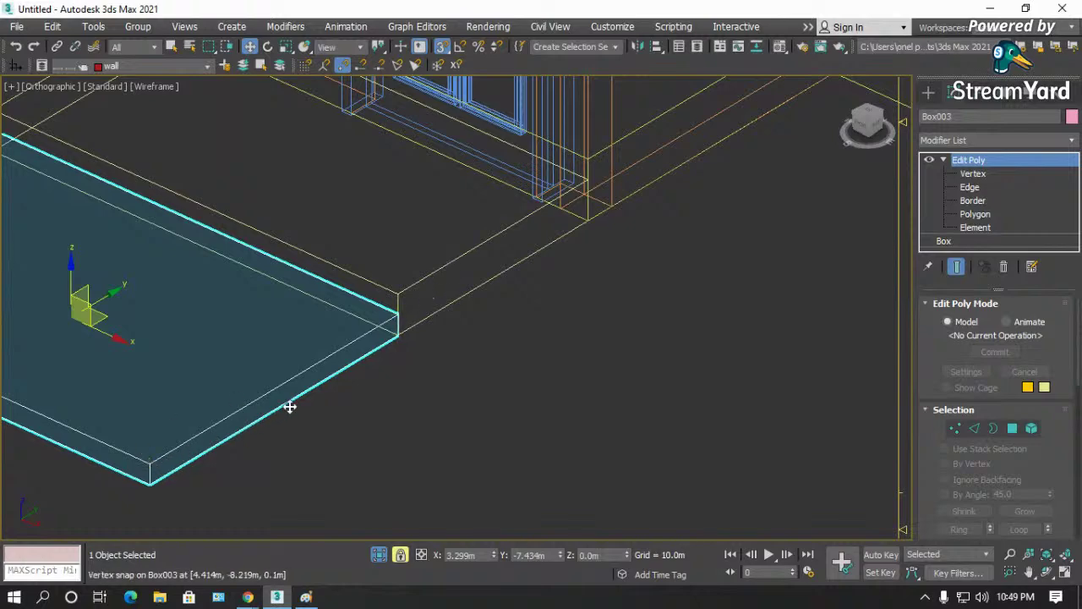
{"action": "scroll", "coordinate": [319, 400], "scroll_direction": "down", "scroll_amount": 3}
{"action": "scroll", "coordinate": [381, 423], "scroll_direction": "down", "scroll_amount": 4}
{"action": "key", "text": "t"}
{"action": "key", "text": "z"}
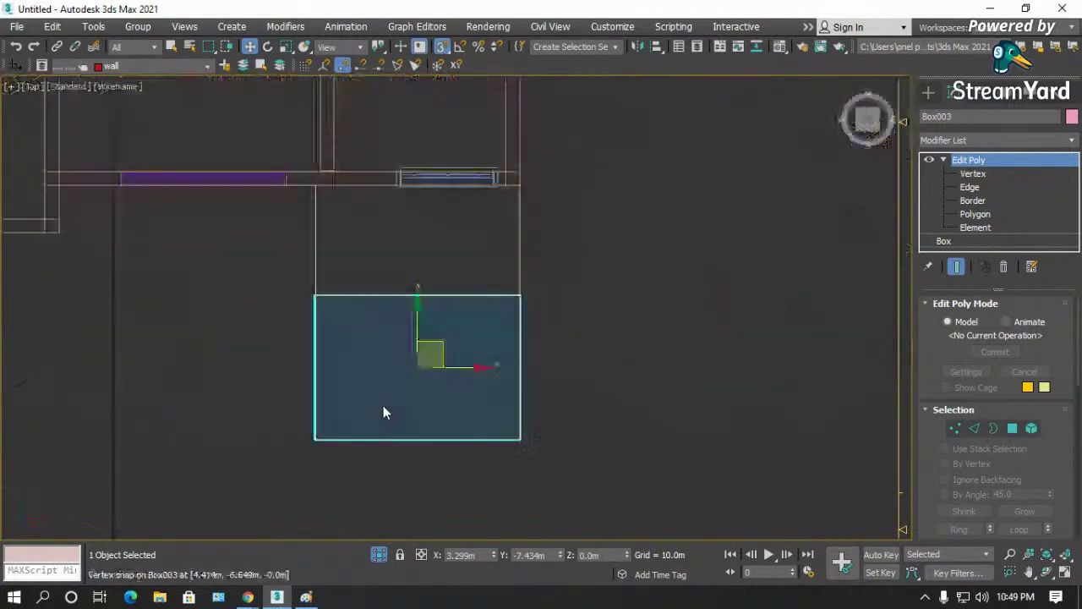
{"action": "scroll", "coordinate": [419, 391], "scroll_direction": "down", "scroll_amount": 3}
{"action": "left_click", "coordinate": [608, 391]}
{"action": "scroll", "coordinate": [508, 384], "scroll_direction": "down", "scroll_amount": 5}
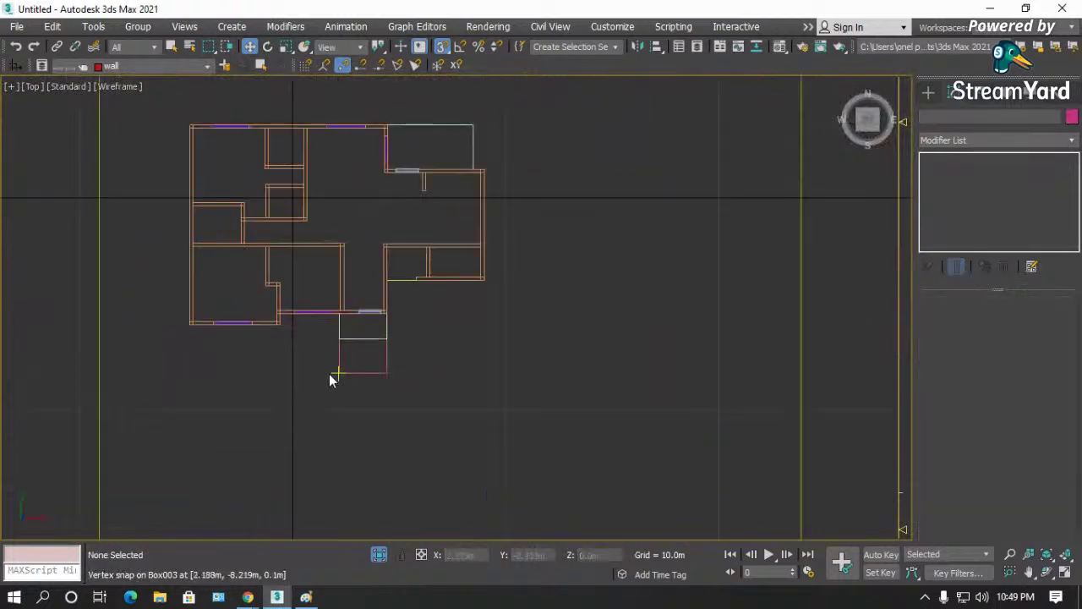
- Clone the pink slab box over the car plan as Box004
{"action": "scroll", "coordinate": [462, 343], "scroll_direction": "up", "scroll_amount": 3}
{"action": "key", "text": "F3"}
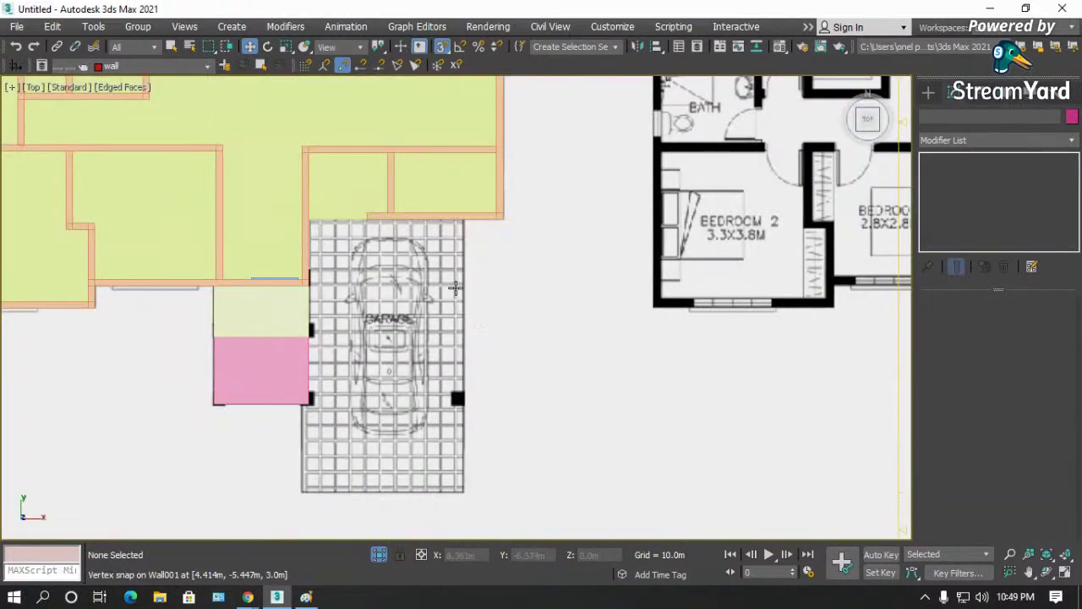
{"action": "scroll", "coordinate": [340, 401], "scroll_direction": "up", "scroll_amount": 2}
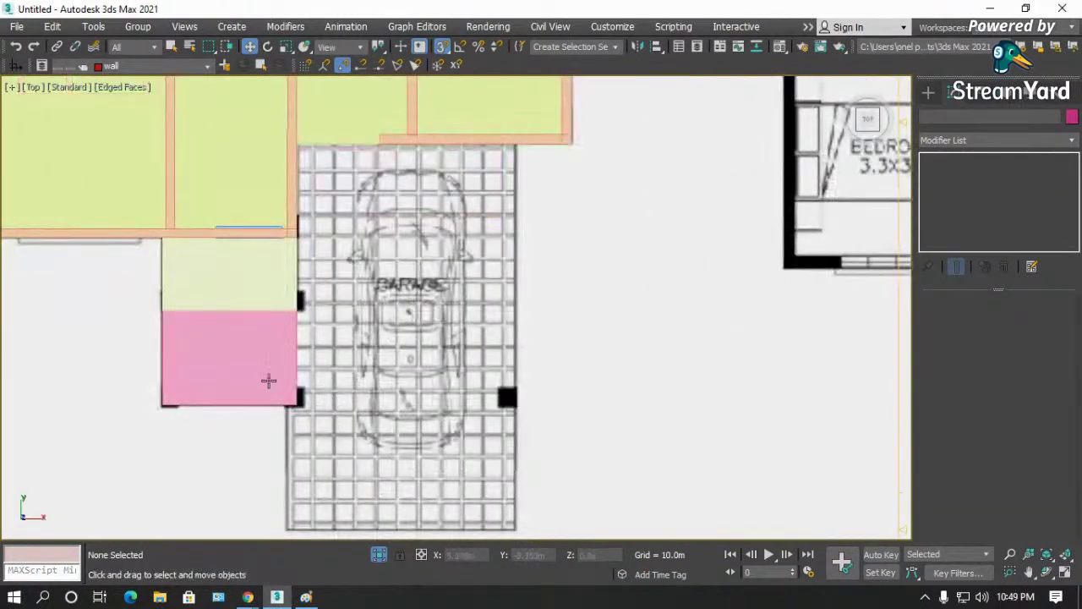
{"action": "left_click", "coordinate": [270, 360]}
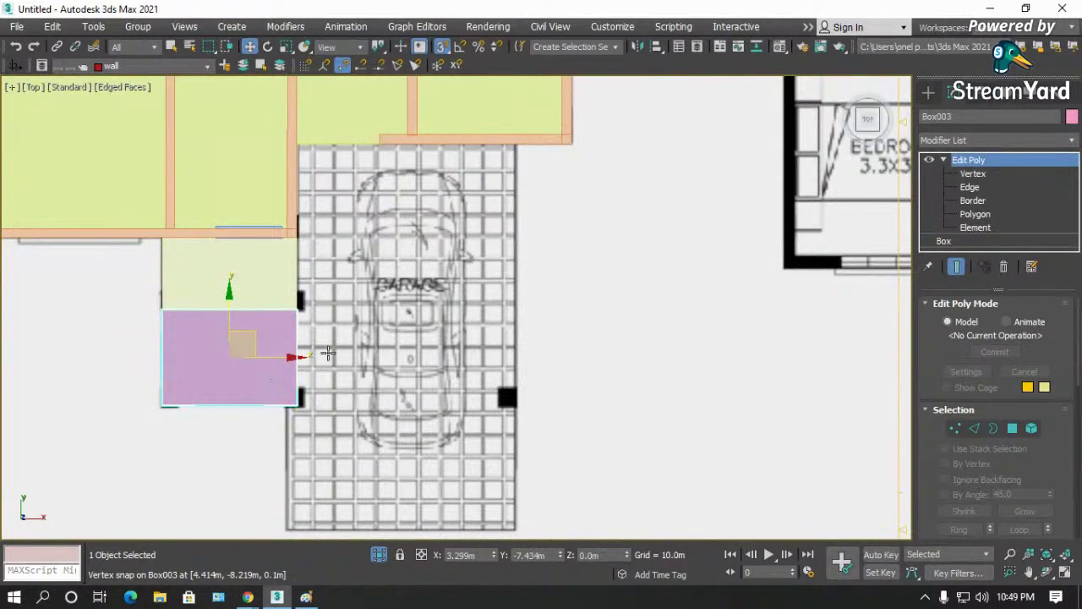
{"action": "scroll", "coordinate": [296, 369], "scroll_direction": "up", "scroll_amount": 2}
{"action": "mouse_move", "coordinate": [258, 354]}
{"action": "left_mouse_down", "text": "shift"}
{"action": "mouse_move", "coordinate": [363, 367]}
{"action": "mouse_move", "coordinate": [530, 310]}
{"action": "left_mouse_up", "text": "shift"}
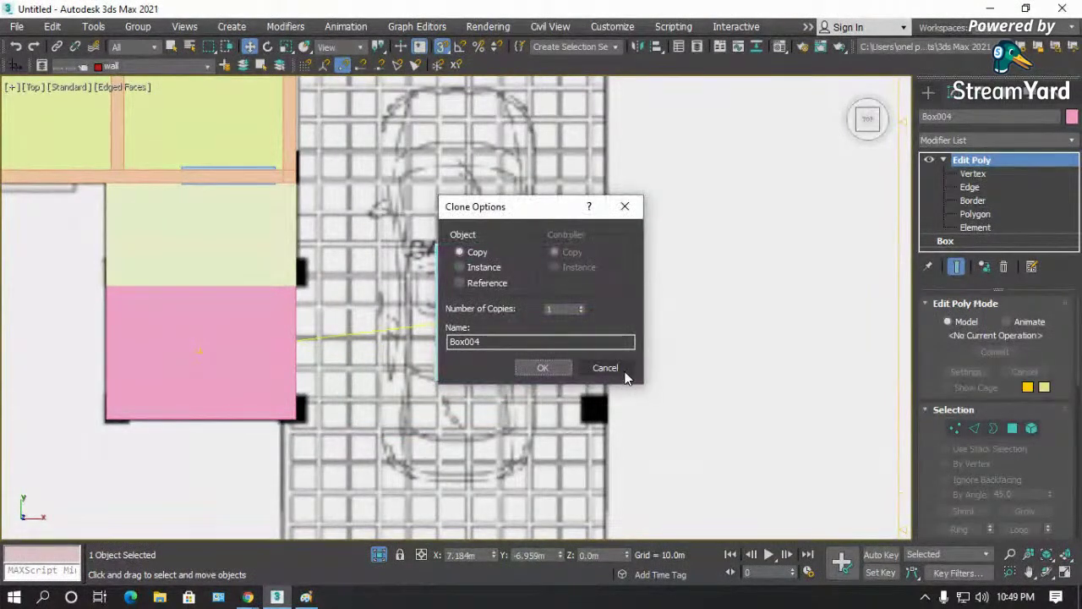
{"action": "left_click", "coordinate": [623, 372]}
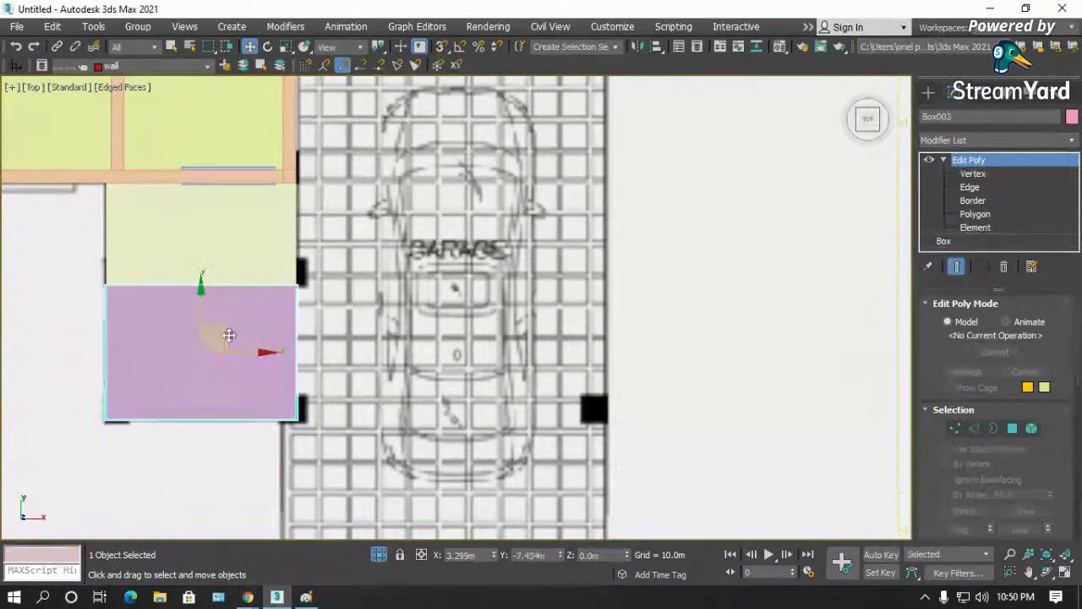
{"action": "mouse_move", "coordinate": [225, 332]}
{"action": "left_mouse_down", "text": "shift"}
{"action": "mouse_move", "coordinate": [370, 341]}
{"action": "mouse_move", "coordinate": [492, 291]}
{"action": "left_mouse_up", "text": "shift"}
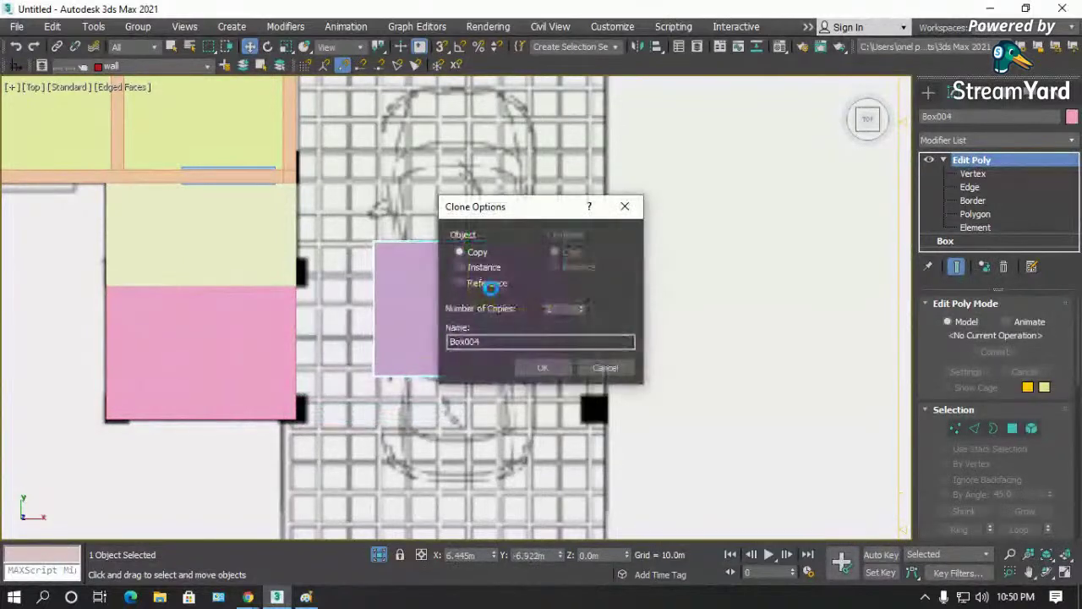
{"action": "left_click", "coordinate": [542, 367]}
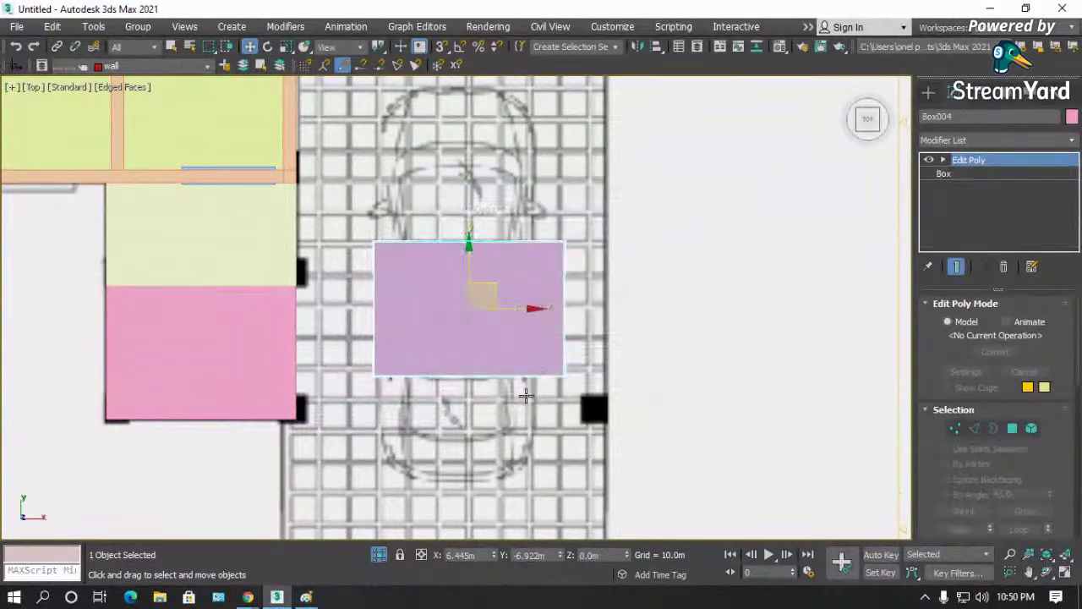
- Set snapping to 2.5D and, in Wireframe, snap Box004's corner onto the wall corner
{"action": "scroll", "coordinate": [529, 385], "scroll_direction": "down", "scroll_amount": 3}
{"action": "scroll", "coordinate": [427, 223], "scroll_direction": "up", "scroll_amount": 4}
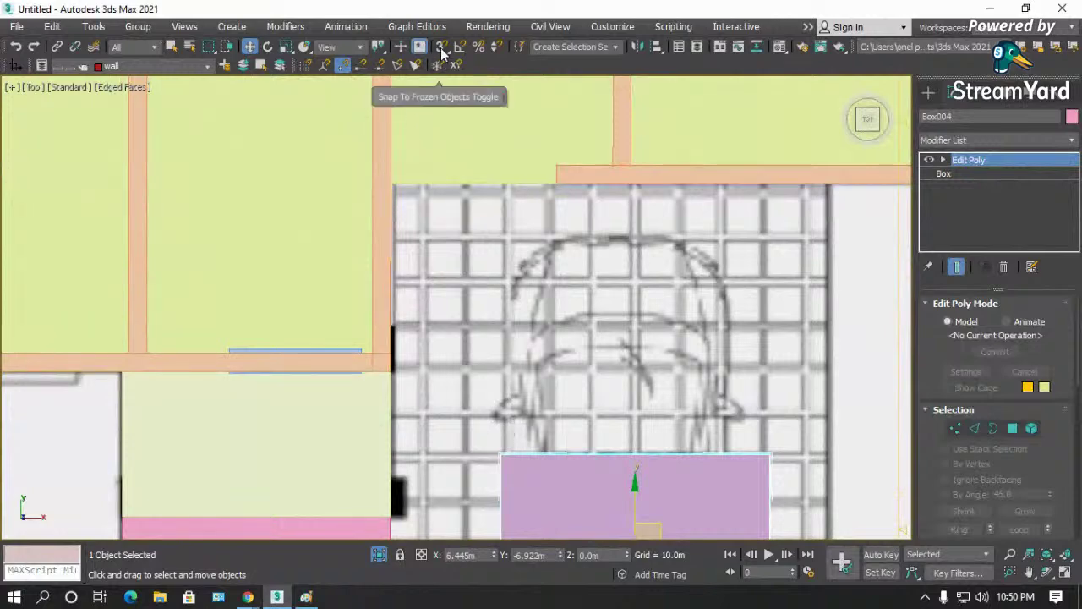
{"action": "left_click_drag", "start_coordinate": [442, 46], "coordinate": [446, 88]}
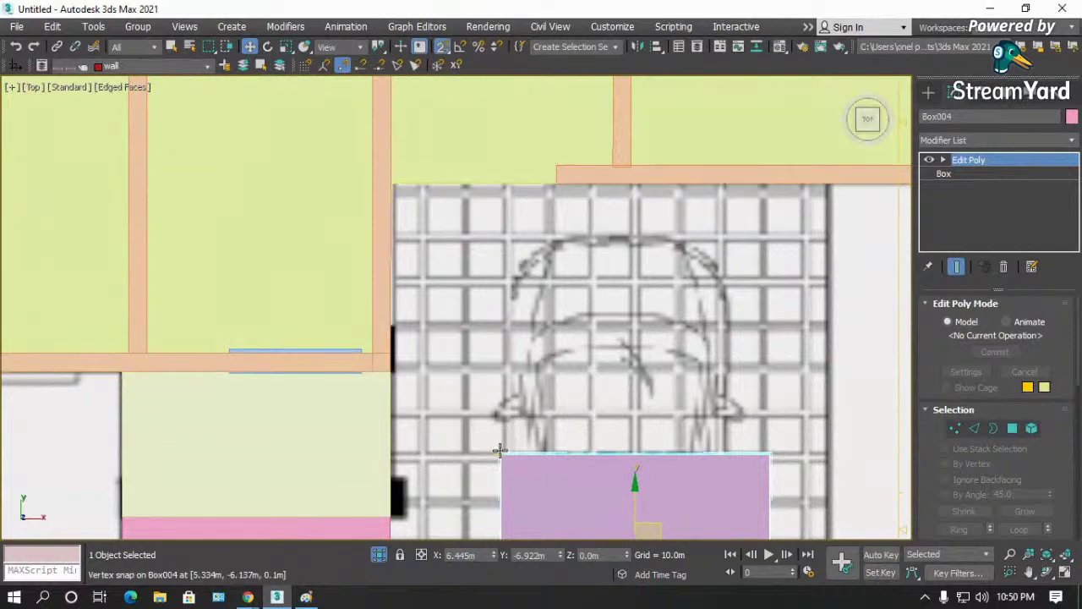
{"action": "key", "text": "s"}
{"action": "scroll", "coordinate": [515, 479], "scroll_direction": "up", "scroll_amount": 5}
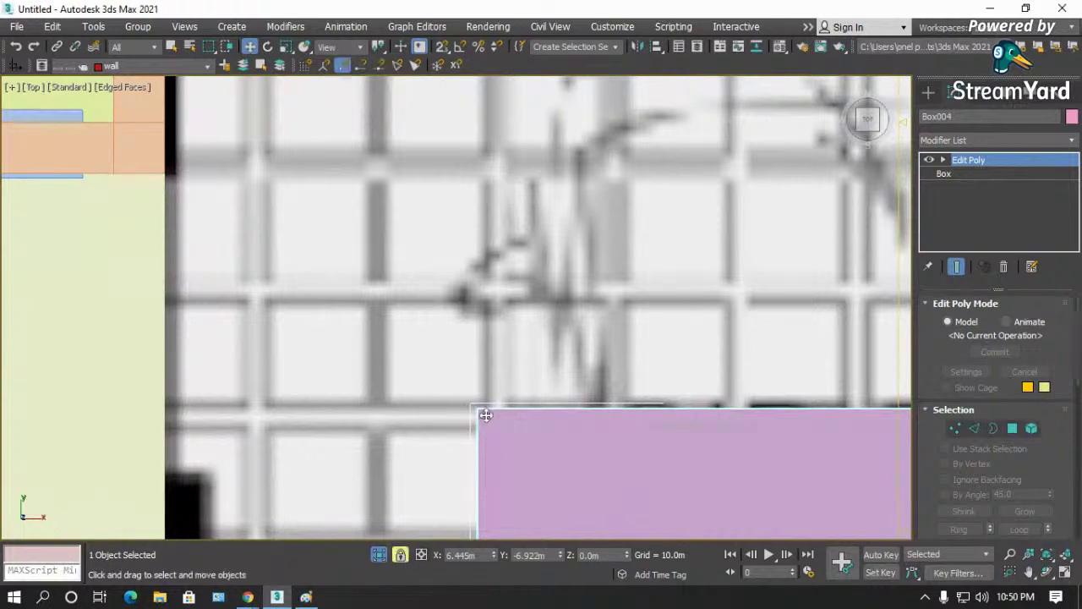
{"action": "key", "text": "s"}
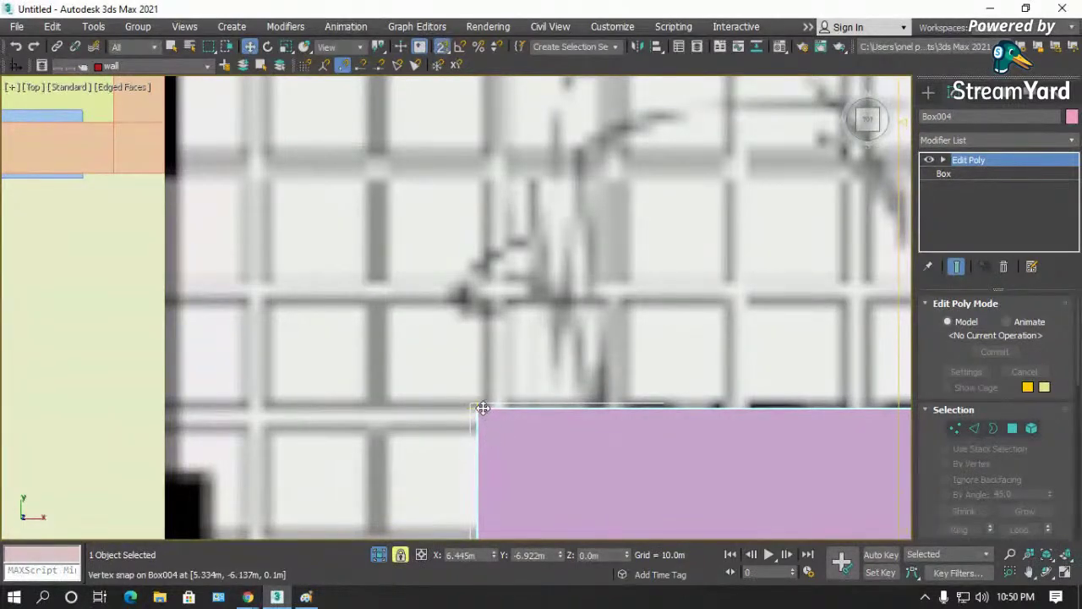
{"action": "key", "text": "F3"}
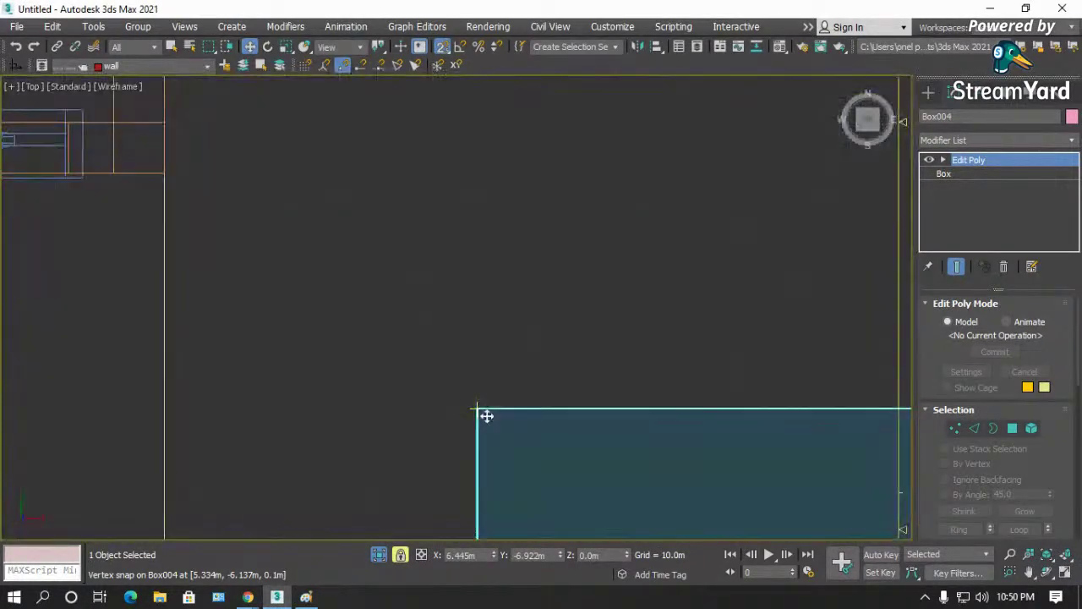
{"action": "left_click_drag", "start_coordinate": [489, 409], "coordinate": [392, 237]}
- Lock Box004 as the selection and expand its Edit Poly sub-object levels
{"action": "scroll", "coordinate": [488, 406], "scroll_direction": "down", "scroll_amount": 5}
{"action": "scroll", "coordinate": [427, 229], "scroll_direction": "up", "scroll_amount": 6}
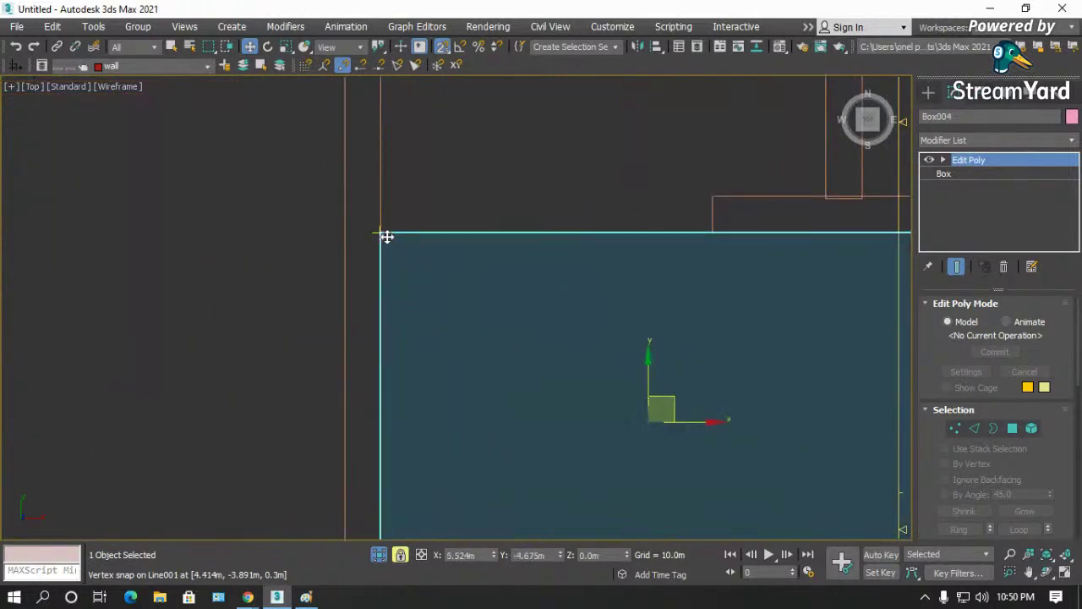
{"action": "scroll", "coordinate": [280, 259], "scroll_direction": "down", "scroll_amount": 5}
{"action": "scroll", "coordinate": [513, 316], "scroll_direction": "down", "scroll_amount": 2}
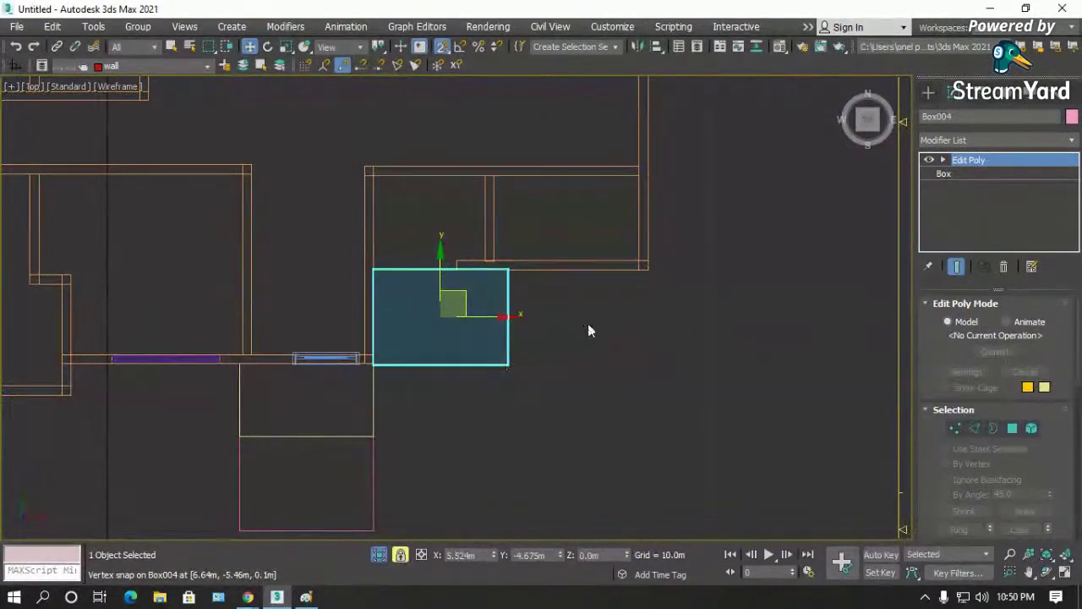
{"action": "key", "text": "space"}
{"action": "left_click", "coordinate": [400, 554]}
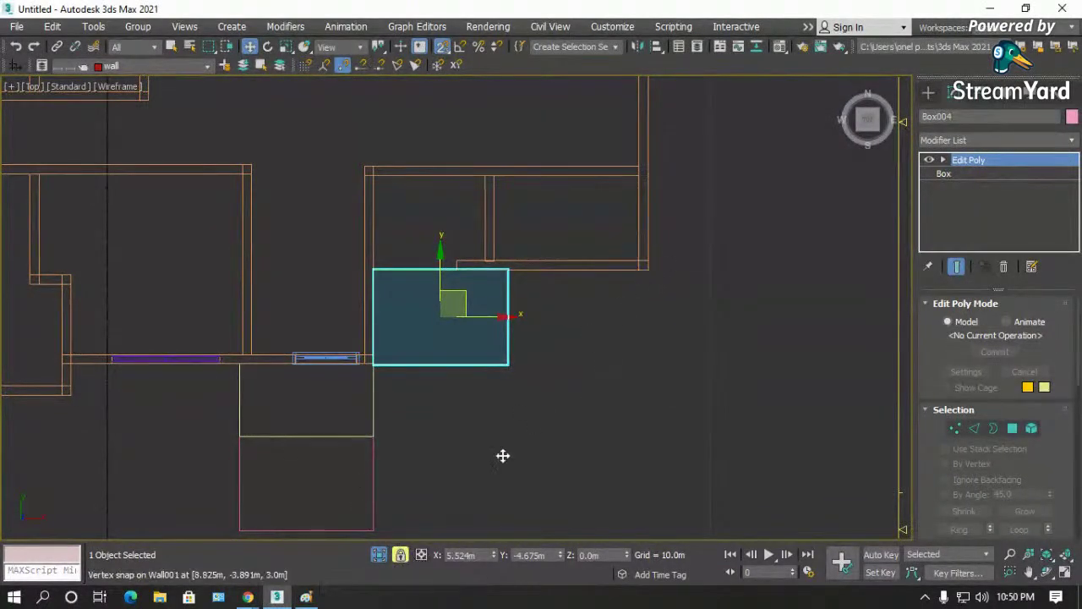
{"action": "left_click", "coordinate": [943, 160]}
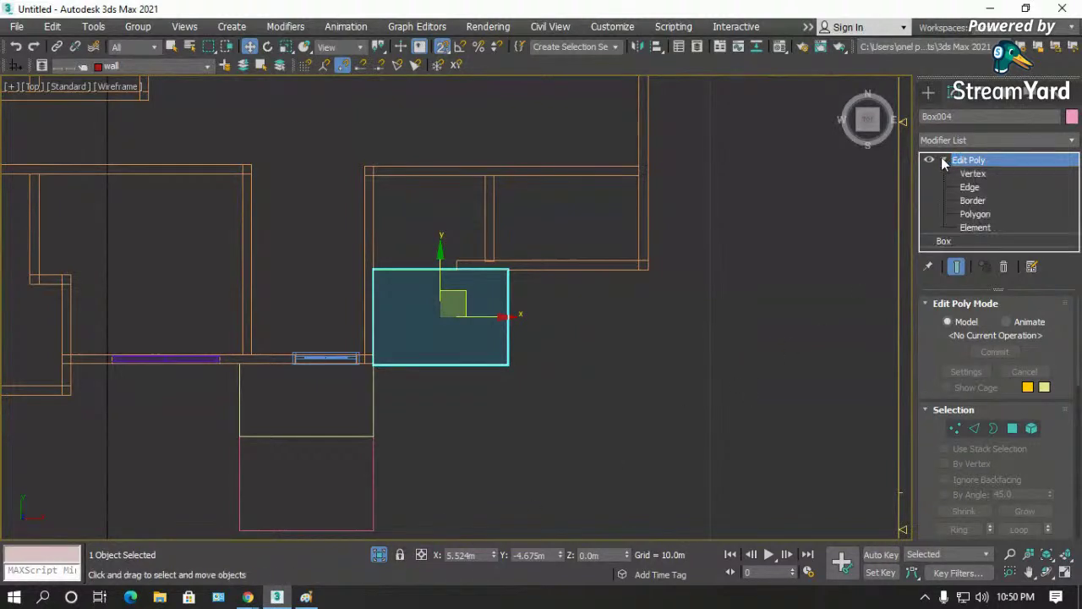
- In Vertex mode, lock Box004's right-side vertices and snap-stretch them to the wall corner
{"action": "left_click", "coordinate": [974, 174]}
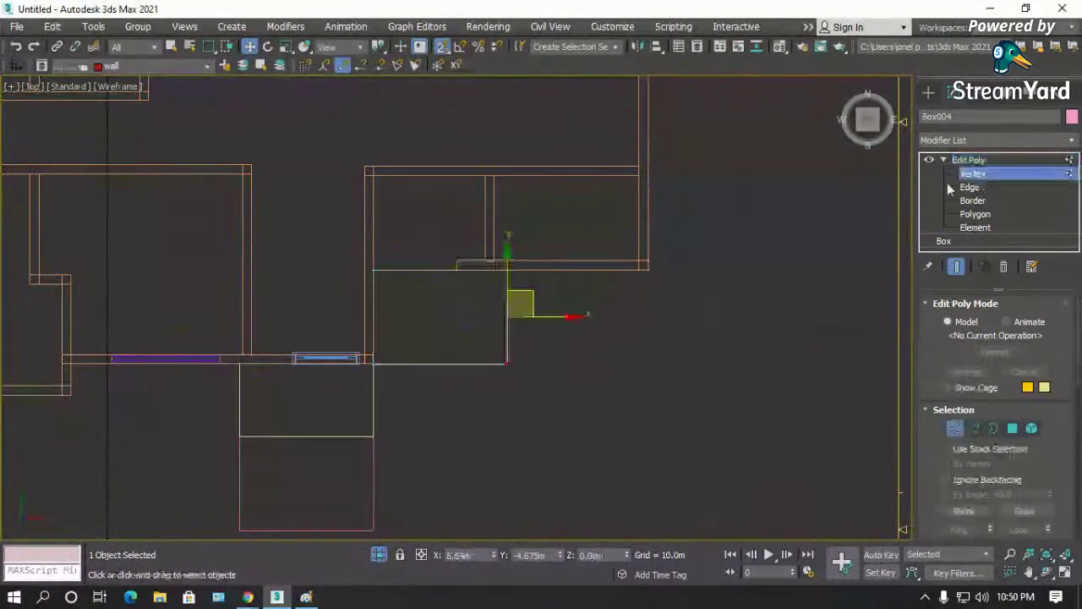
{"action": "left_click_drag", "start_coordinate": [561, 200], "coordinate": [496, 391]}
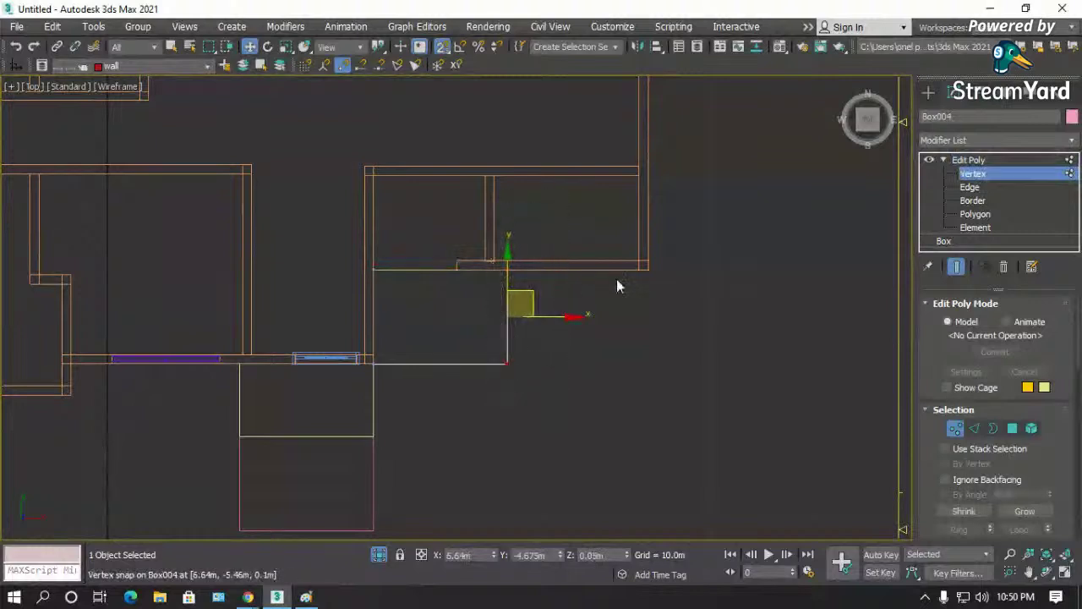
{"action": "left_click", "coordinate": [400, 556]}
{"action": "scroll", "coordinate": [589, 272], "scroll_direction": "up", "scroll_amount": 3}
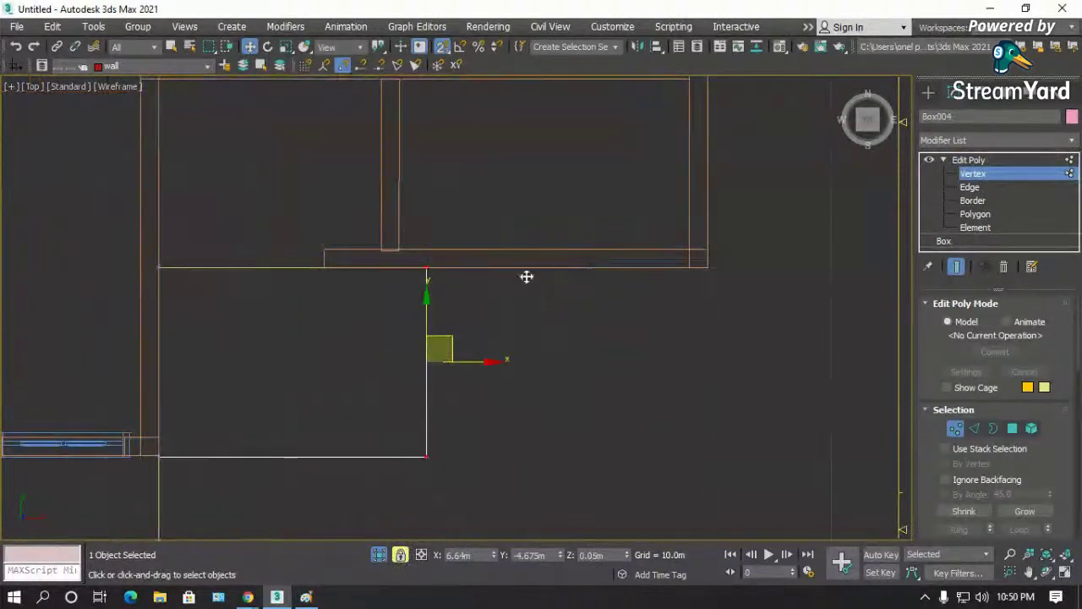
{"action": "left_click_drag", "start_coordinate": [432, 266], "coordinate": [708, 268]}
{"action": "scroll", "coordinate": [485, 187], "scroll_direction": "down", "scroll_amount": 5}
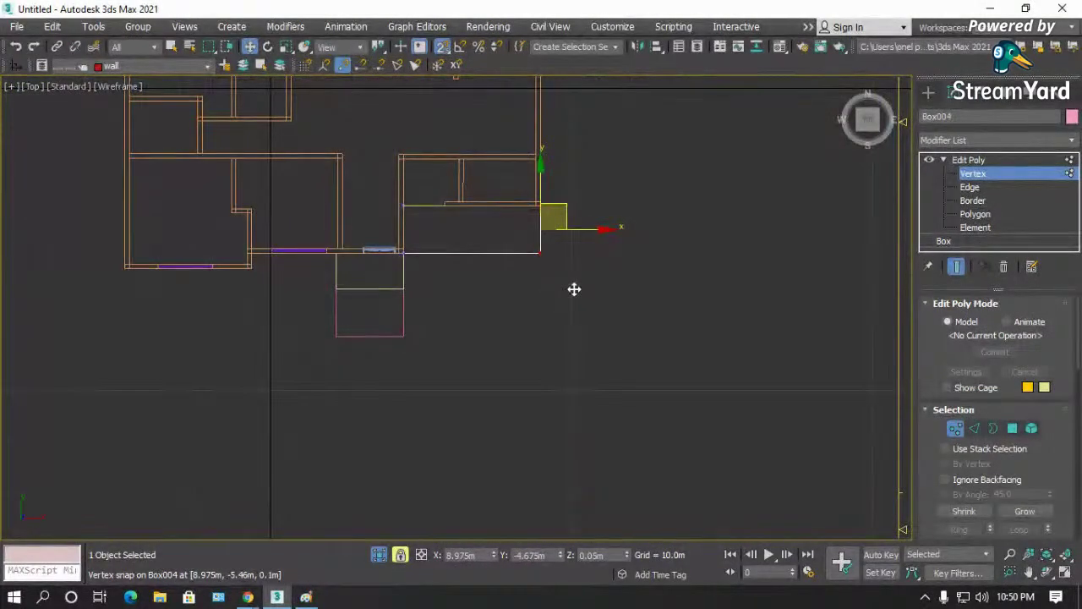
- Select the box's bottom-edge vertices and try moving them down, undoing the move
{"action": "key", "text": "F3"}
{"action": "scroll", "coordinate": [485, 392], "scroll_direction": "up", "scroll_amount": 3}
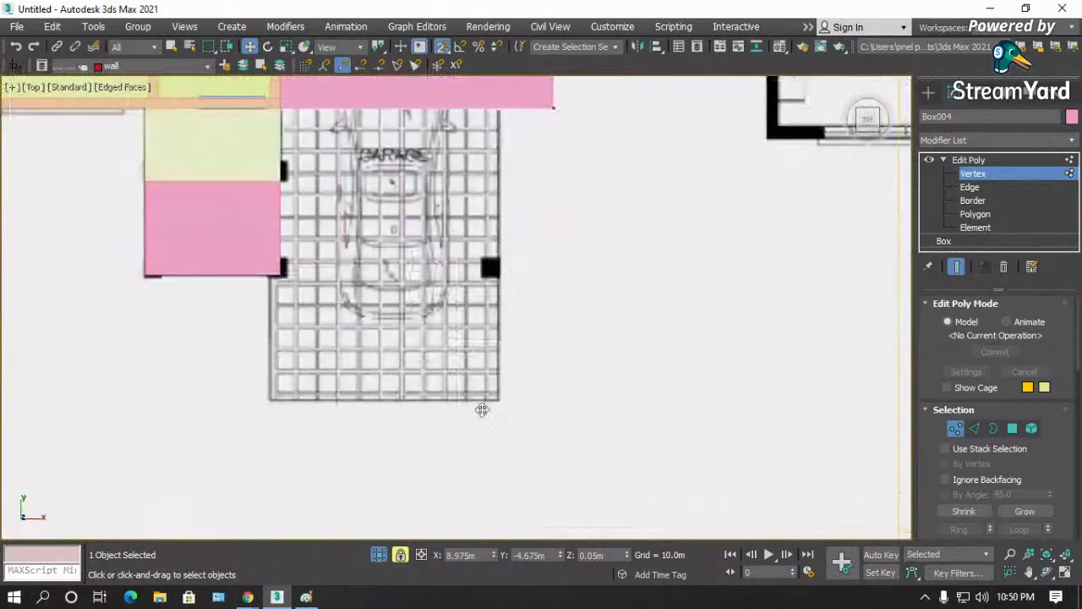
{"action": "key", "text": "F3"}
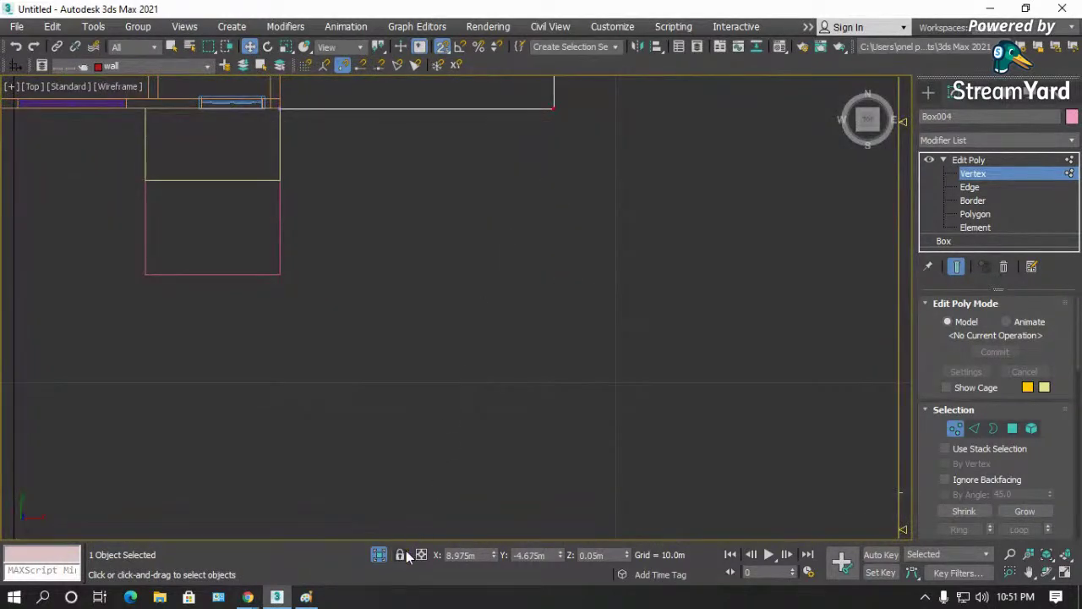
{"action": "scroll", "coordinate": [552, 235], "scroll_direction": "down", "scroll_amount": 1}
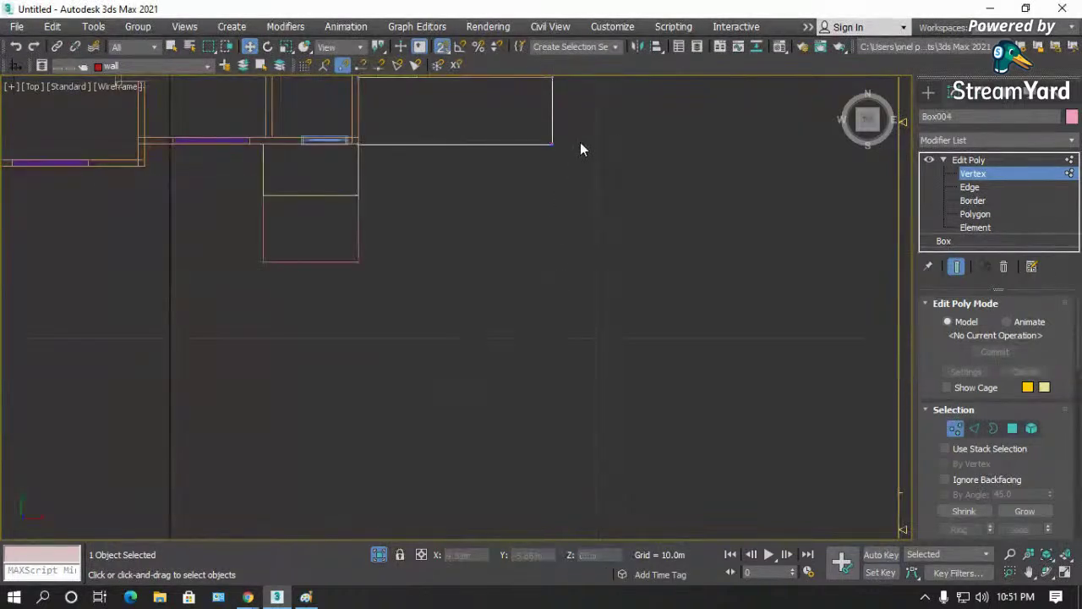
{"action": "left_click_drag", "start_coordinate": [568, 126], "coordinate": [332, 162]}
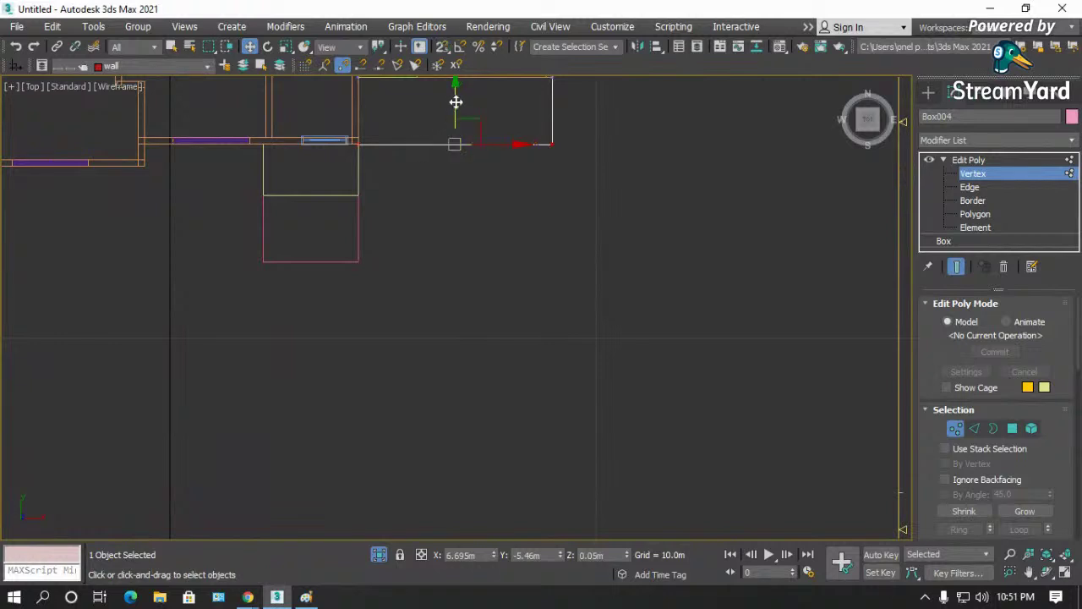
{"action": "key", "text": "F3"}
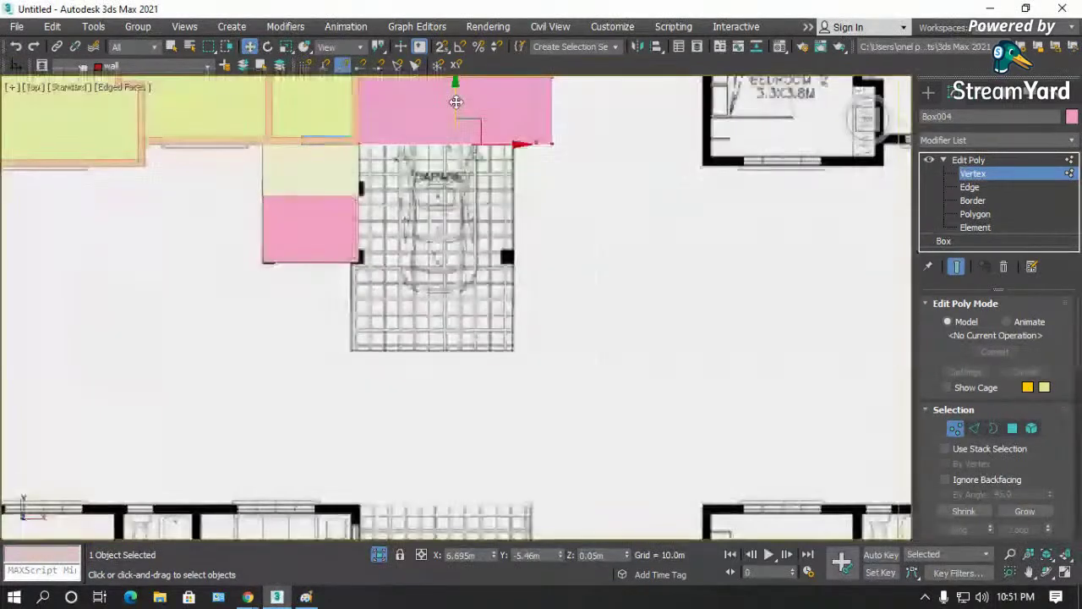
{"action": "key", "text": "F3"}
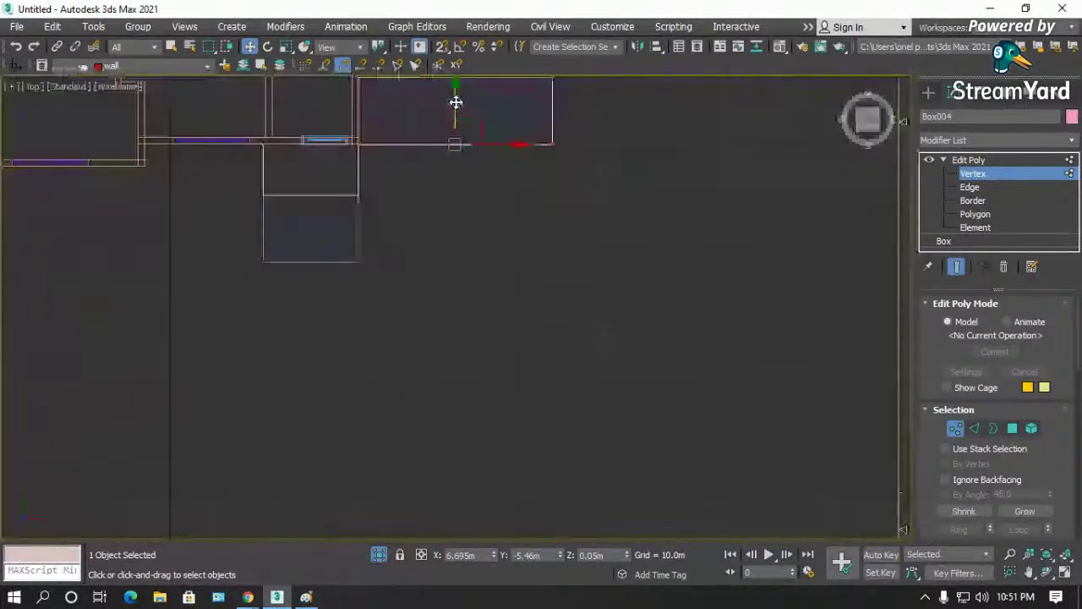
{"action": "key", "text": "F3"}
{"action": "left_click_drag", "start_coordinate": [455, 102], "coordinate": [453, 154]}
{"action": "key", "text": "ctrl+z"}
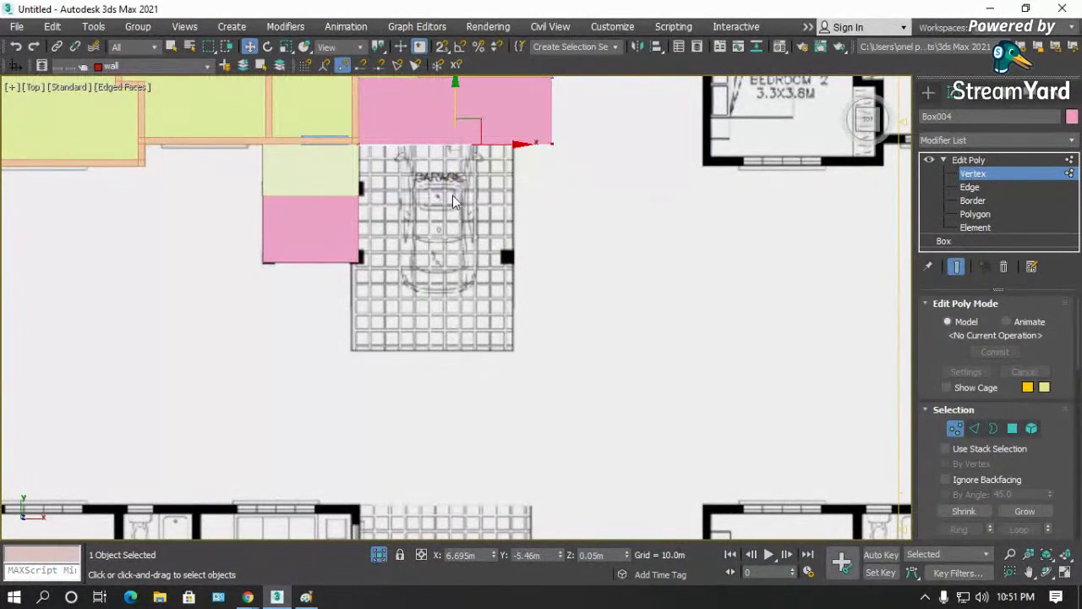
{"action": "scroll", "coordinate": [471, 133], "scroll_direction": "down", "scroll_amount": 3}
{"action": "scroll", "coordinate": [617, 180], "scroll_direction": "up", "scroll_amount": 5}
- Select the bottom corner vertices and move the slab's bottom edge in plan
{"action": "left_click_drag", "start_coordinate": [617, 177], "coordinate": [541, 201]}
{"action": "left_click_drag", "start_coordinate": [337, 155], "coordinate": [279, 204], "text": "ctrl"}
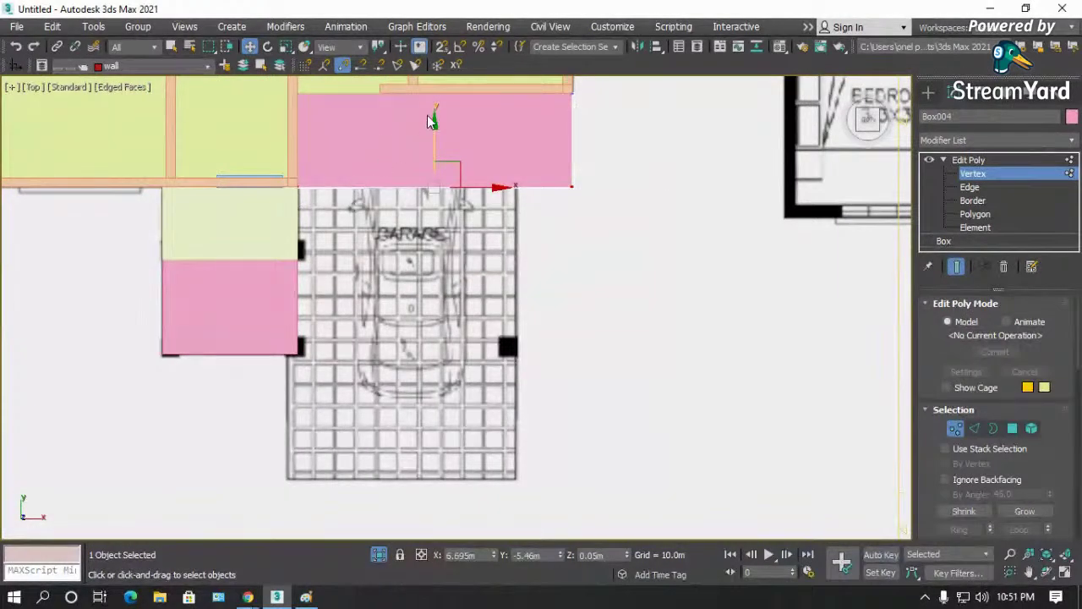
{"action": "scroll", "coordinate": [428, 115], "scroll_direction": "up", "scroll_amount": 3}
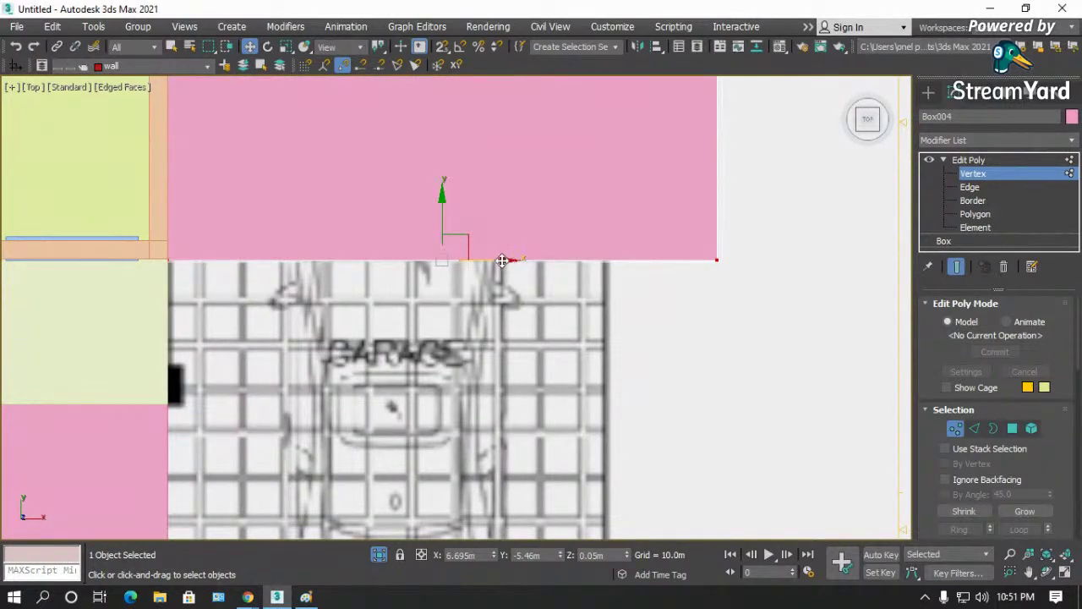
{"action": "left_click_drag", "start_coordinate": [503, 261], "coordinate": [555, 263]}
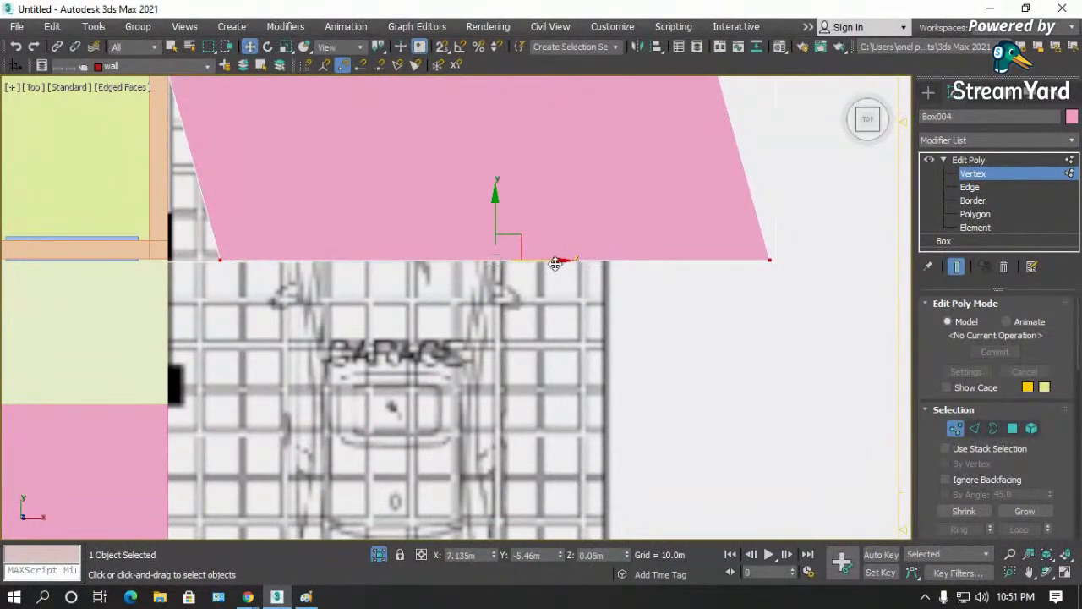
{"action": "key", "text": "ctrl+z"}
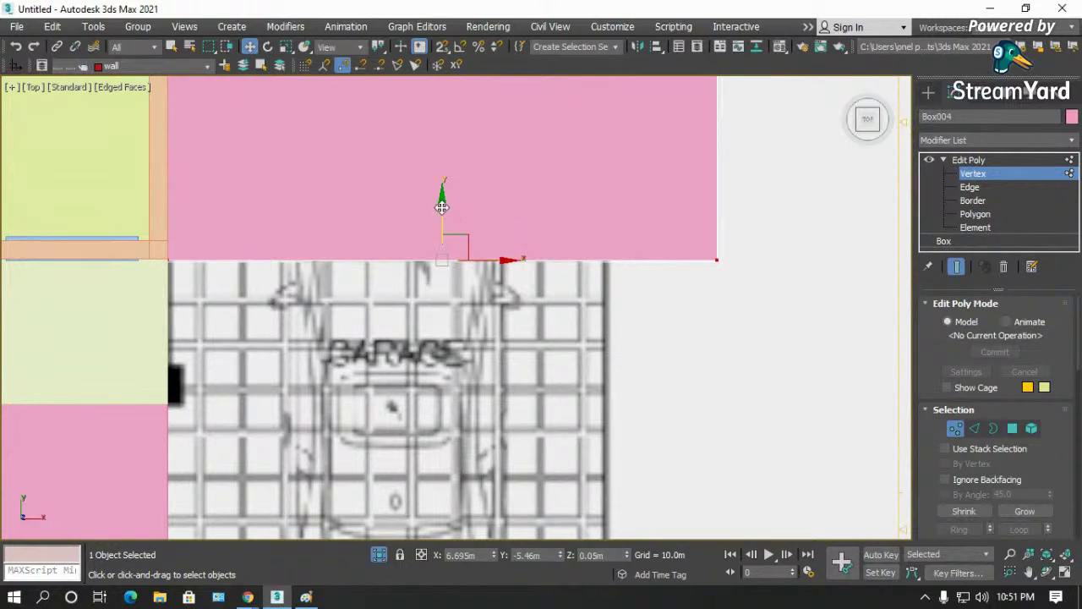
{"action": "left_click_drag", "start_coordinate": [441, 208], "coordinate": [389, 167]}
{"action": "scroll", "coordinate": [389, 168], "scroll_direction": "down", "scroll_amount": 1}
- Drag Box004's bottom-edge vertices down over the garage until the front edge meets the wall line
{"action": "scroll", "coordinate": [389, 167], "scroll_direction": "down", "scroll_amount": 2}
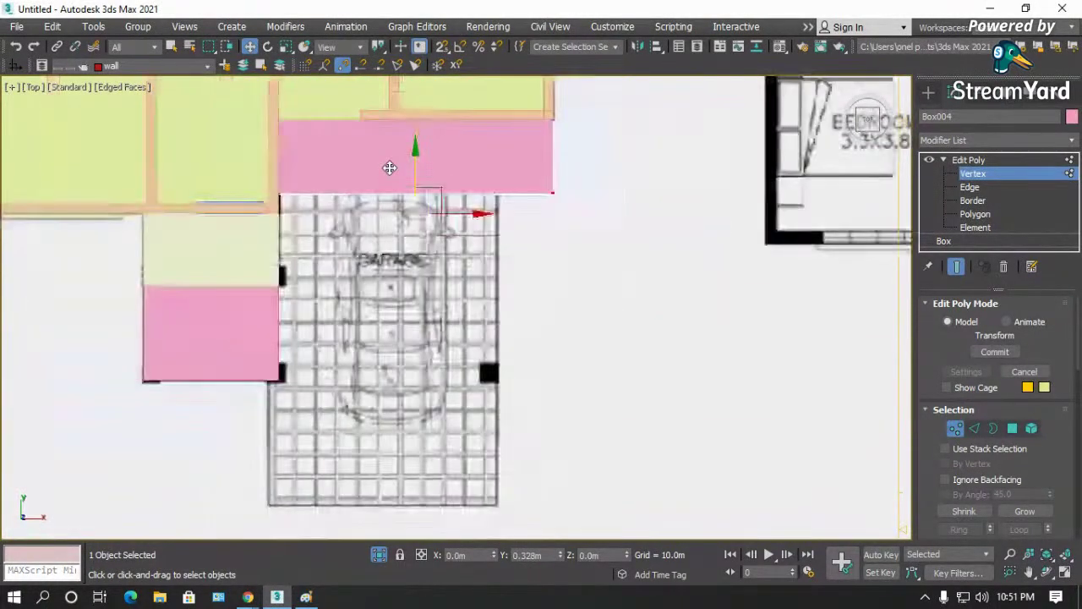
{"action": "left_click_drag", "start_coordinate": [389, 167], "coordinate": [384, 417]}
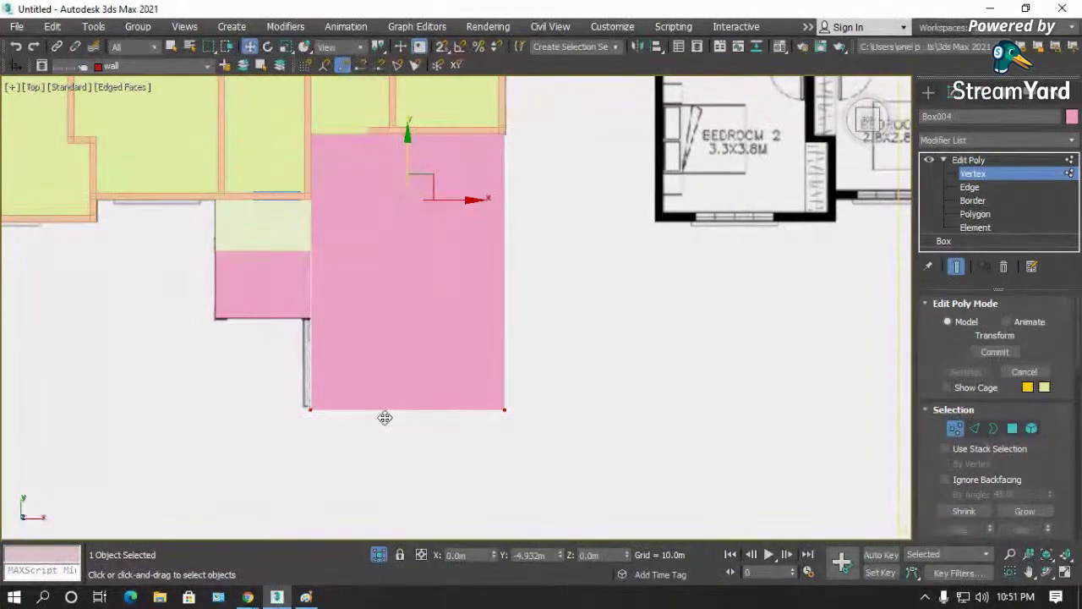
{"action": "scroll", "coordinate": [384, 417], "scroll_direction": "up", "scroll_amount": 2}
{"action": "scroll", "coordinate": [382, 418], "scroll_direction": "up", "scroll_amount": 2}
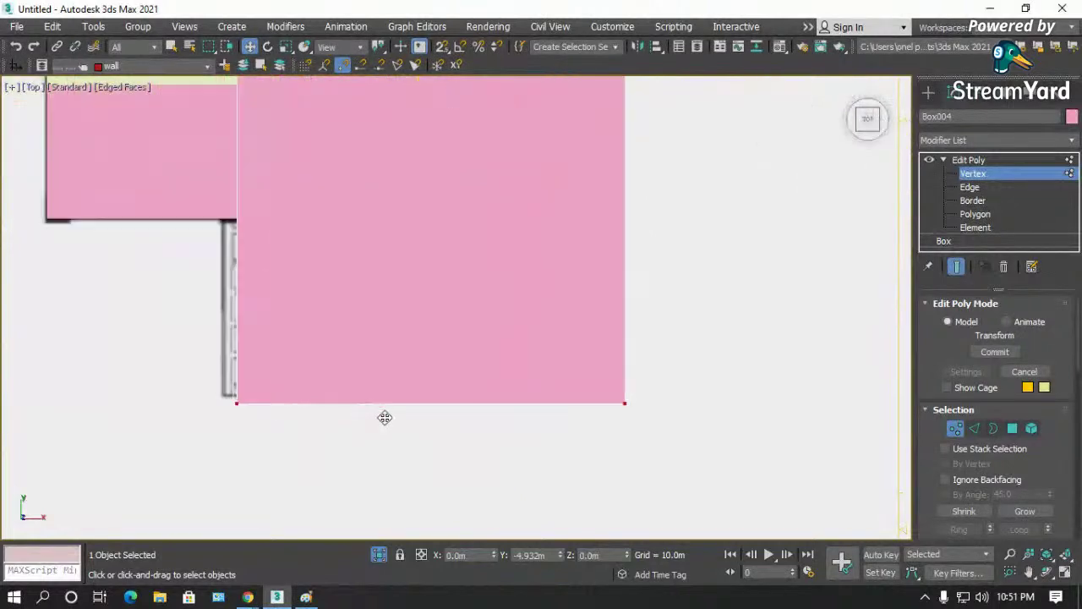
{"action": "key", "text": "ctrl+z"}
{"action": "left_click_drag", "start_coordinate": [384, 409], "coordinate": [412, 605]}
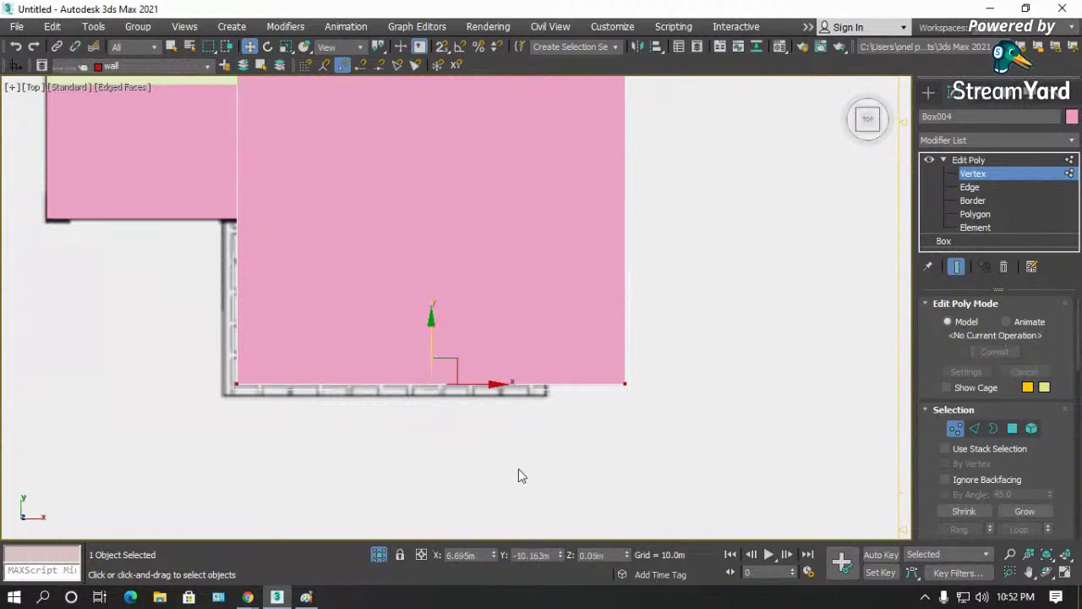
{"action": "left_click_drag", "start_coordinate": [430, 331], "coordinate": [429, 350]}
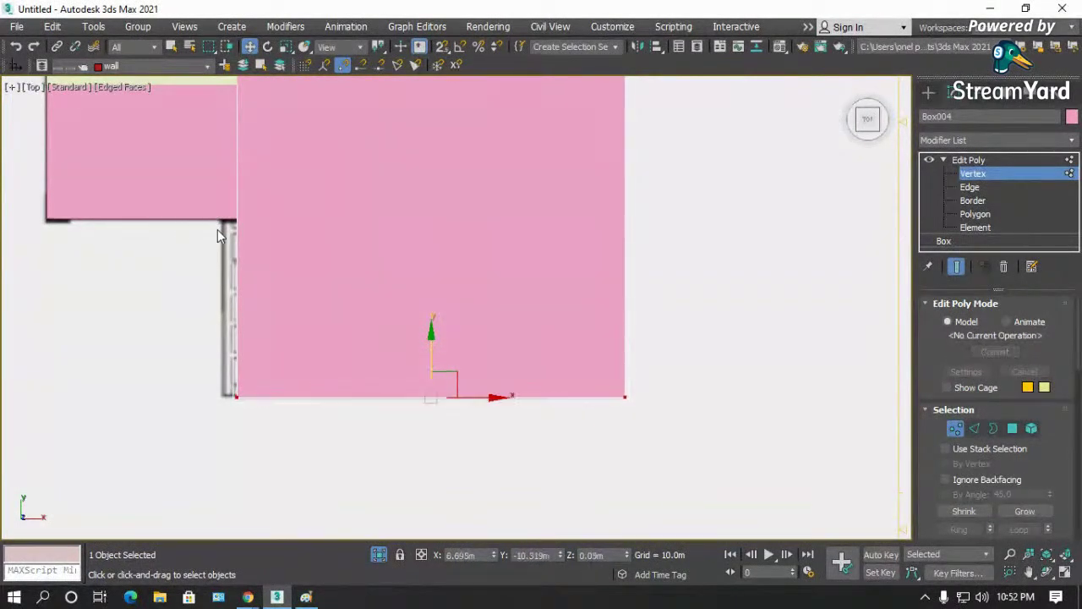
{"action": "scroll", "coordinate": [356, 393], "scroll_direction": "down", "scroll_amount": 5}
- Orbit to a 3D view of the pink slab and select its top front corner vertex
{"action": "left_click", "coordinate": [1047, 573]}
{"action": "left_click_drag", "start_coordinate": [504, 342], "coordinate": [395, 217]}
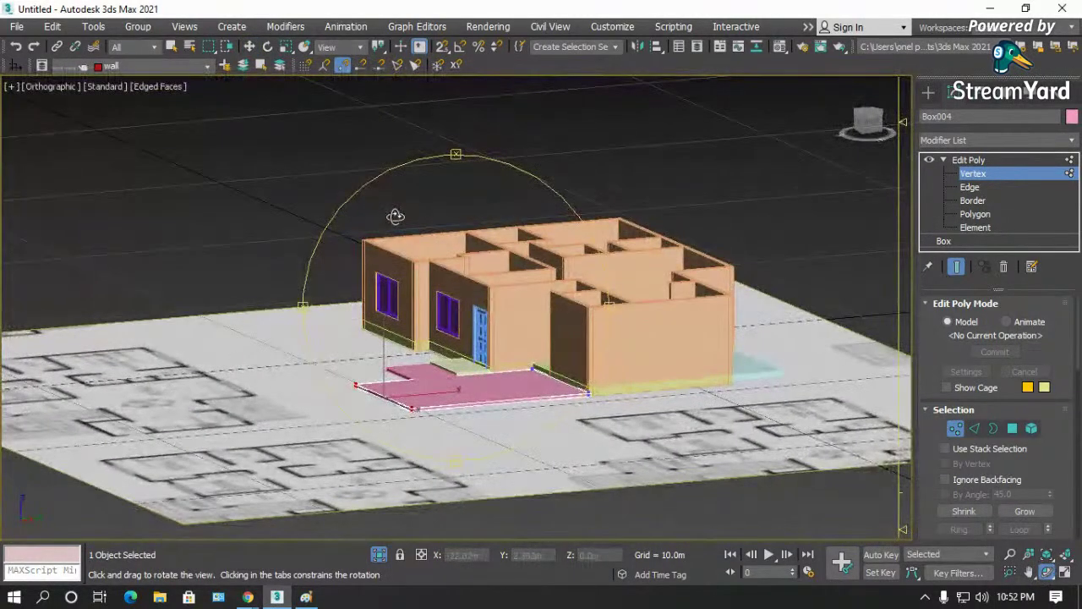
{"action": "scroll", "coordinate": [441, 394], "scroll_direction": "up", "scroll_amount": 5}
{"action": "left_click_drag", "start_coordinate": [467, 352], "coordinate": [465, 367]}
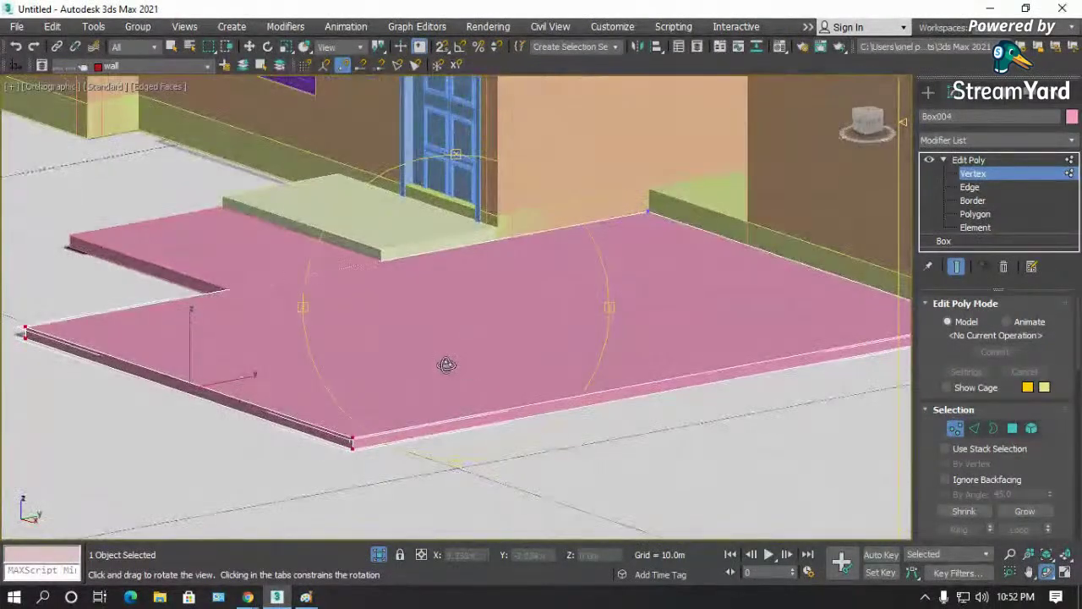
{"action": "right_click", "coordinate": [447, 364]}
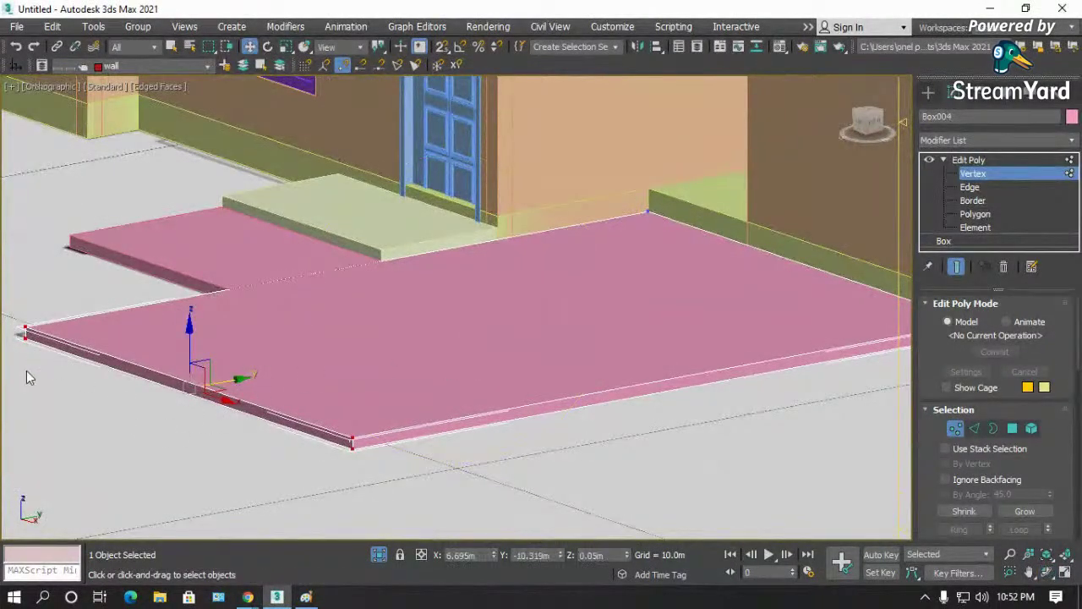
{"action": "scroll", "coordinate": [26, 377], "scroll_direction": "up", "scroll_amount": 3}
{"action": "scroll", "coordinate": [169, 295], "scroll_direction": "down", "scroll_amount": 2}
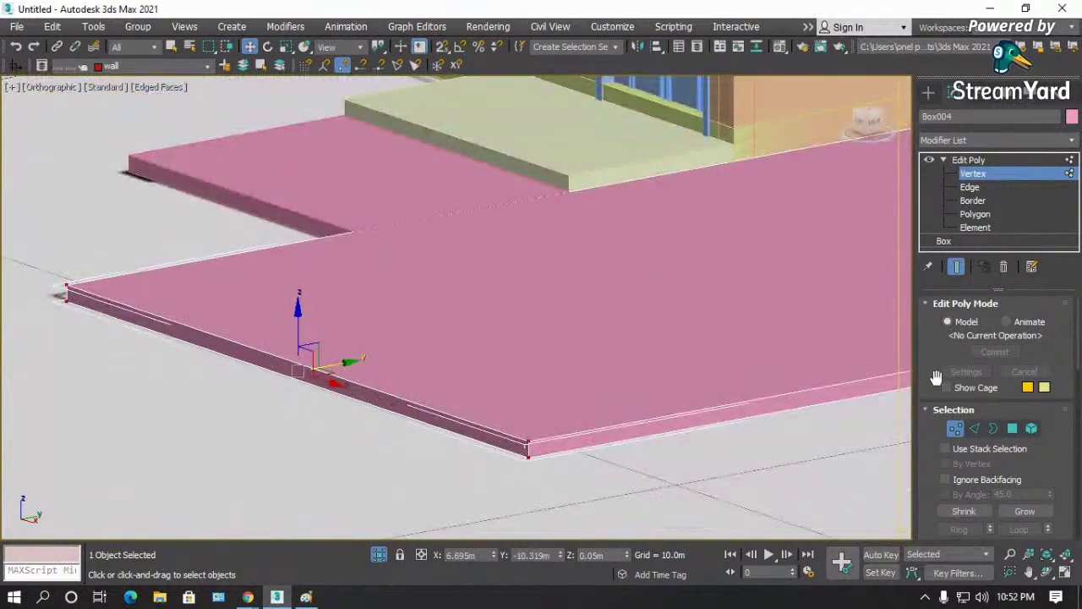
{"action": "scroll", "coordinate": [530, 411], "scroll_direction": "up", "scroll_amount": 6}
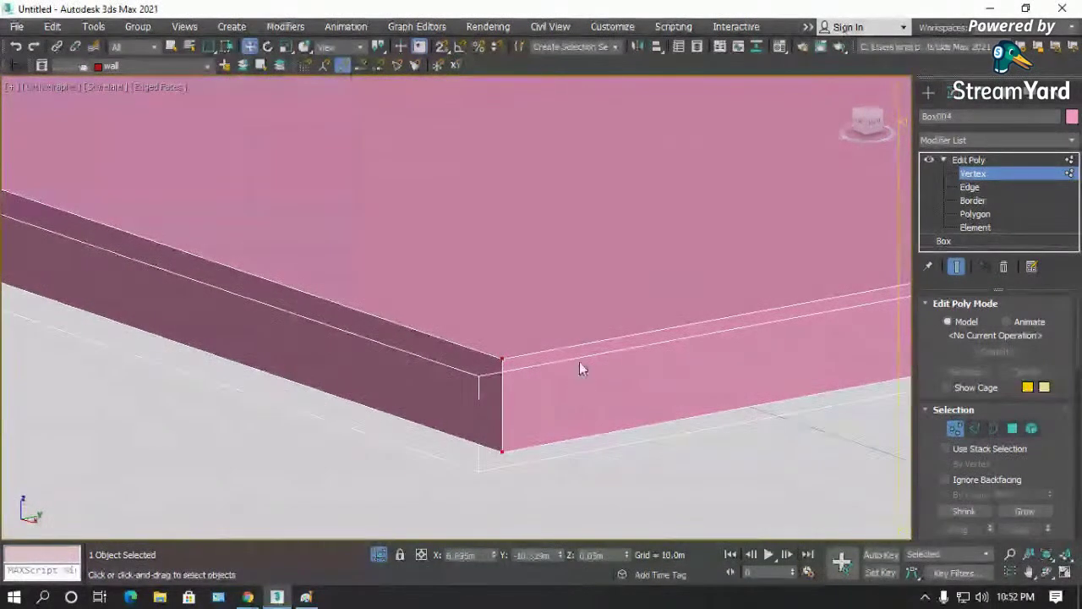
{"action": "left_click_drag", "start_coordinate": [544, 309], "coordinate": [504, 379]}
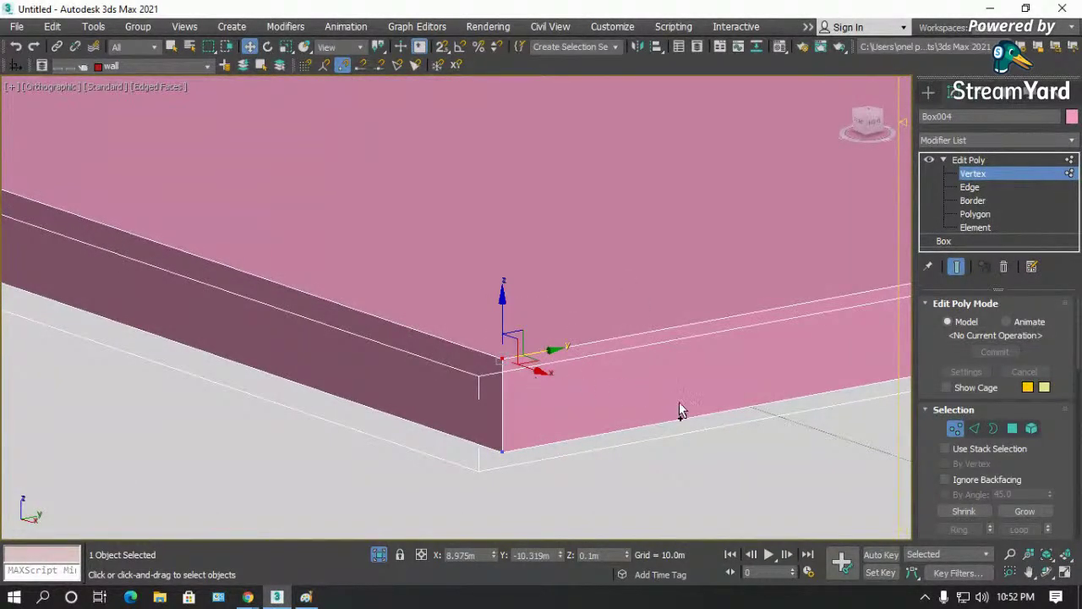
- Select the slab's top-left corner vertex, set Snaps to 3D and lock the selection
{"action": "scroll", "coordinate": [699, 418], "scroll_direction": "down", "scroll_amount": 3}
{"action": "scroll", "coordinate": [704, 417], "scroll_direction": "down", "scroll_amount": 5}
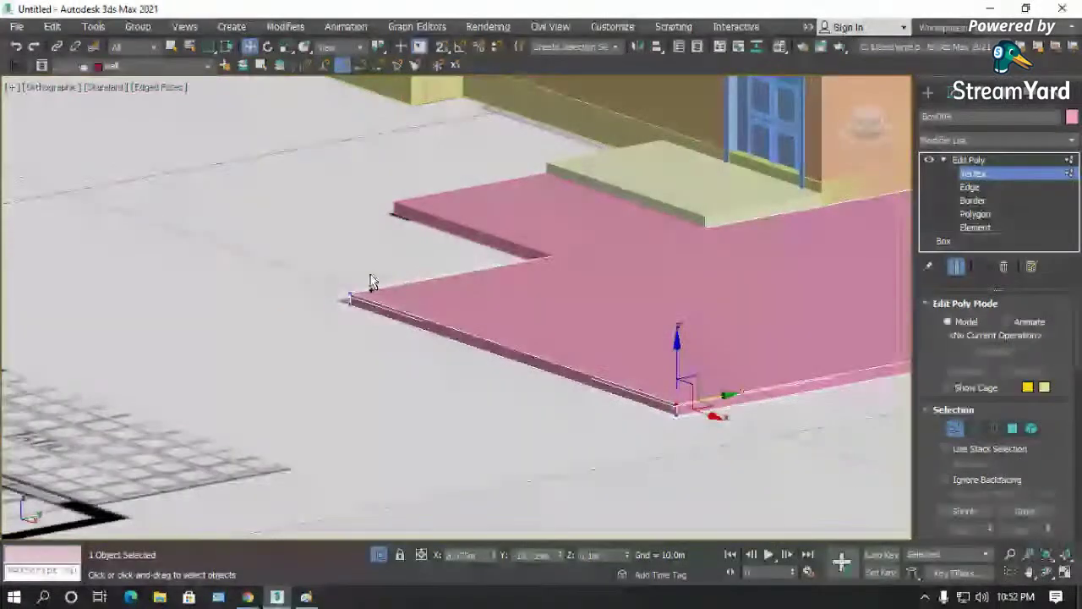
{"action": "scroll", "coordinate": [372, 292], "scroll_direction": "up", "scroll_amount": 4}
{"action": "scroll", "coordinate": [340, 340], "scroll_direction": "up", "scroll_amount": 3}
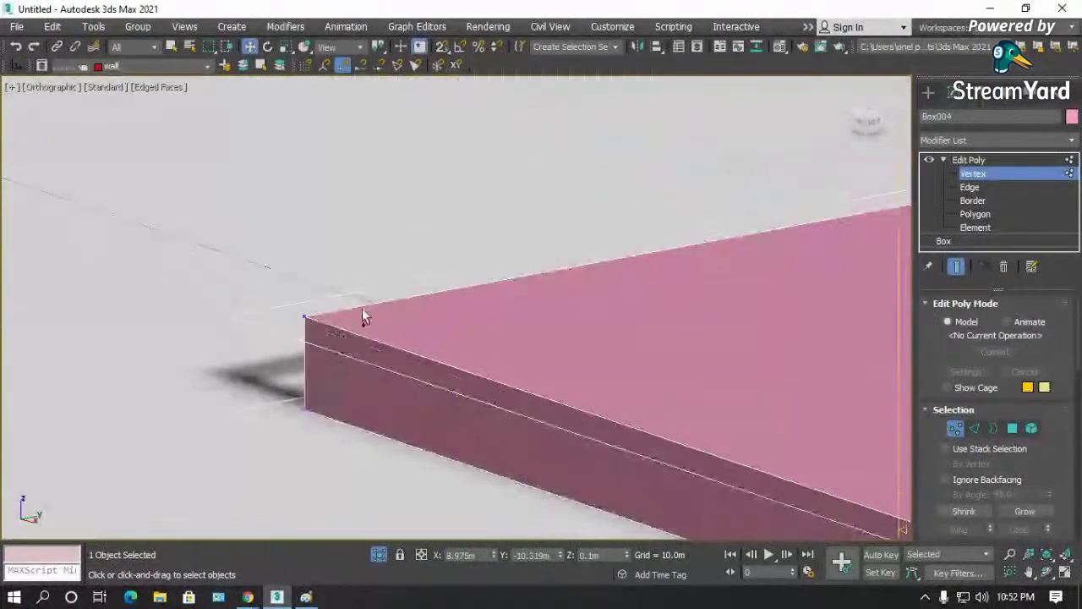
{"action": "left_click_drag", "start_coordinate": [331, 297], "coordinate": [293, 338]}
{"action": "scroll", "coordinate": [204, 262], "scroll_direction": "down", "scroll_amount": 3}
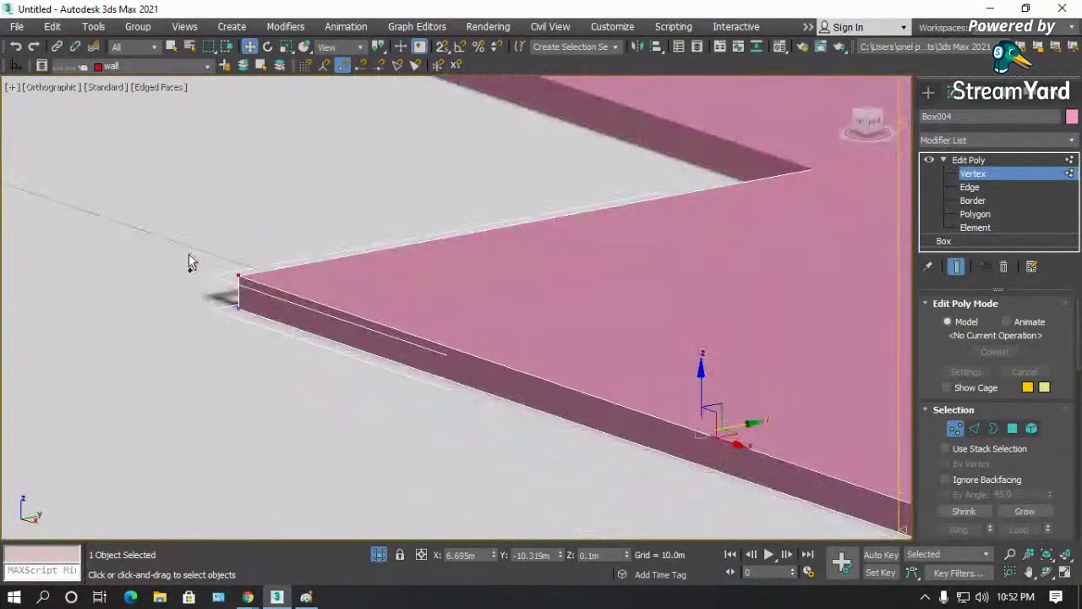
{"action": "scroll", "coordinate": [199, 261], "scroll_direction": "down", "scroll_amount": 3}
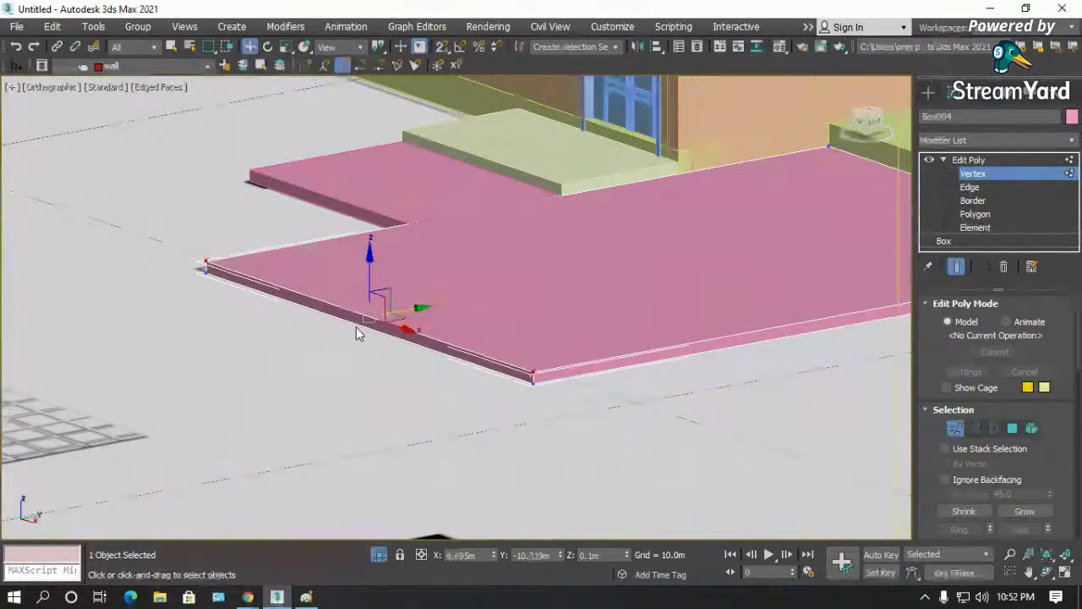
{"action": "scroll", "coordinate": [358, 330], "scroll_direction": "up", "scroll_amount": 3}
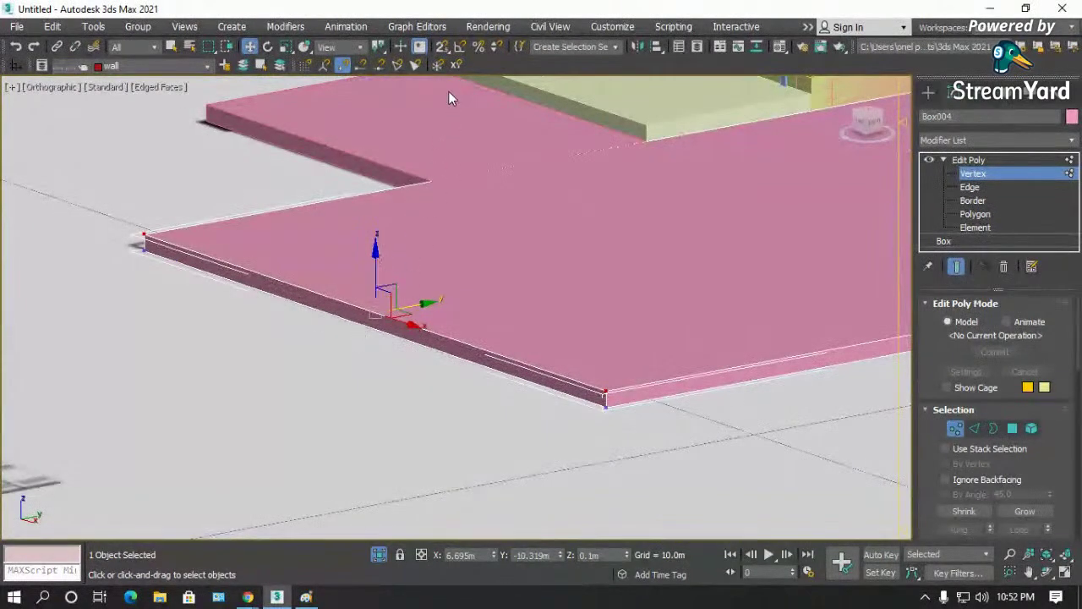
{"action": "left_click_drag", "start_coordinate": [441, 65], "coordinate": [441, 101]}
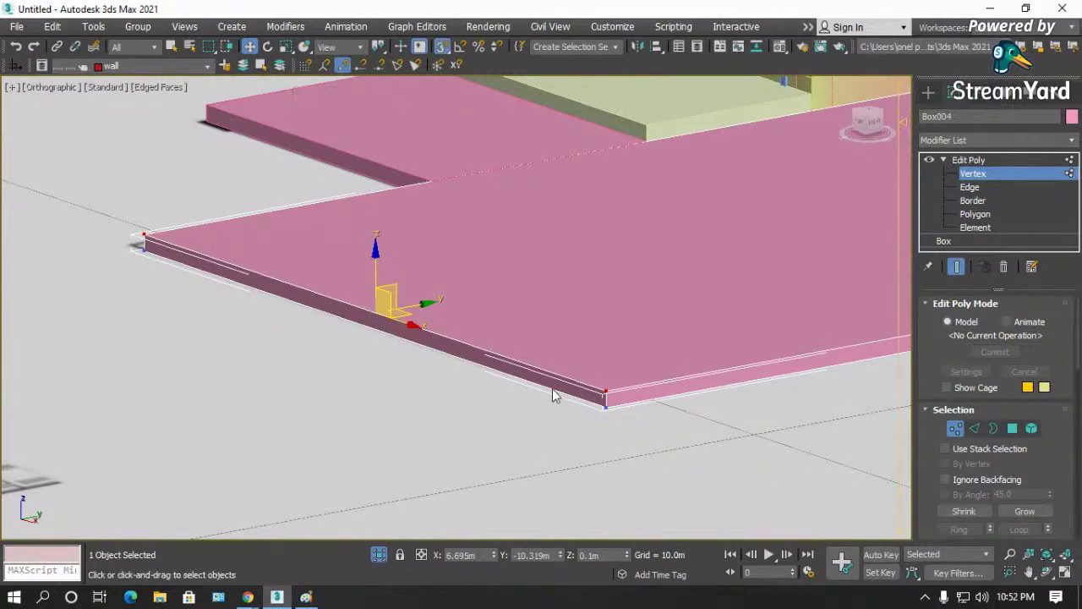
{"action": "scroll", "coordinate": [626, 406], "scroll_direction": "up", "scroll_amount": 3}
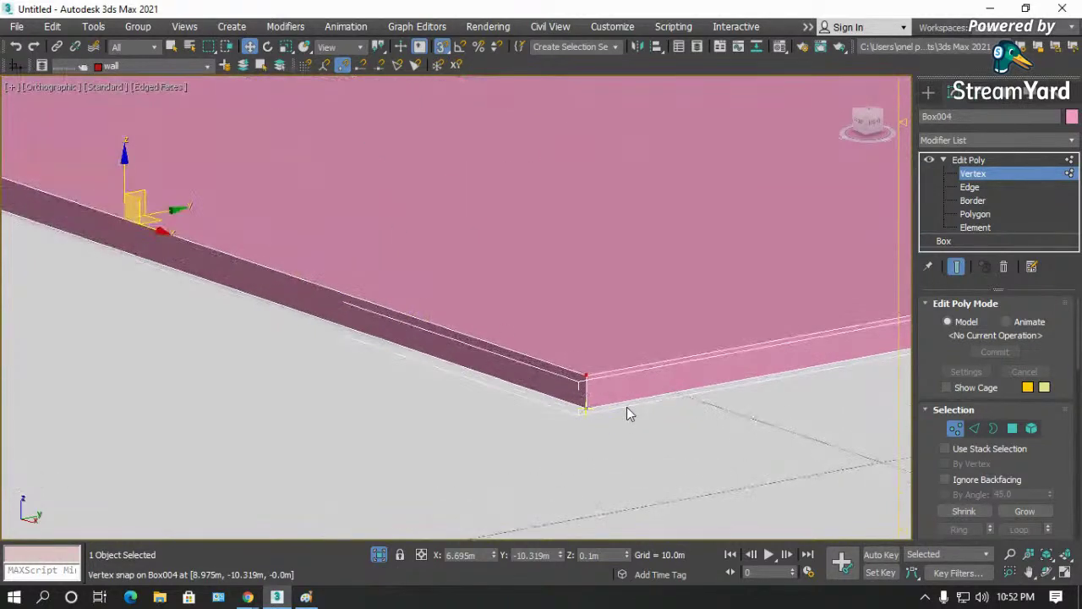
{"action": "left_click", "coordinate": [400, 555]}
- Snap the raised top corner vertex down onto the ground-level vertex
{"action": "middle_click_drag", "start_coordinate": [512, 363], "coordinate": [585, 341], "text": "alt"}
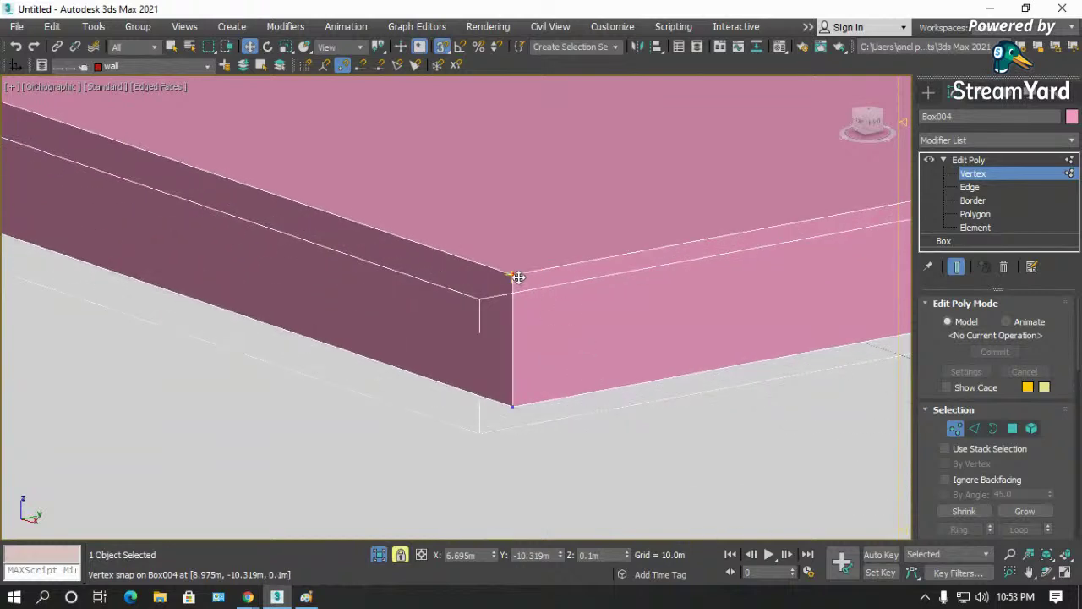
{"action": "left_click_drag", "start_coordinate": [517, 277], "coordinate": [449, 411]}
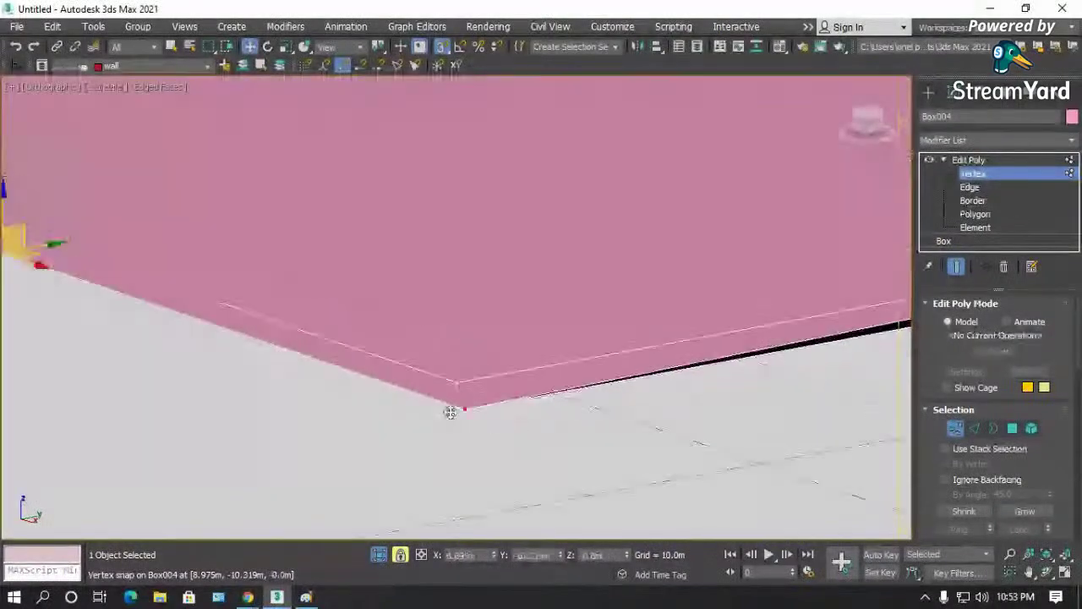
{"action": "scroll", "coordinate": [450, 412], "scroll_direction": "down", "scroll_amount": 3}
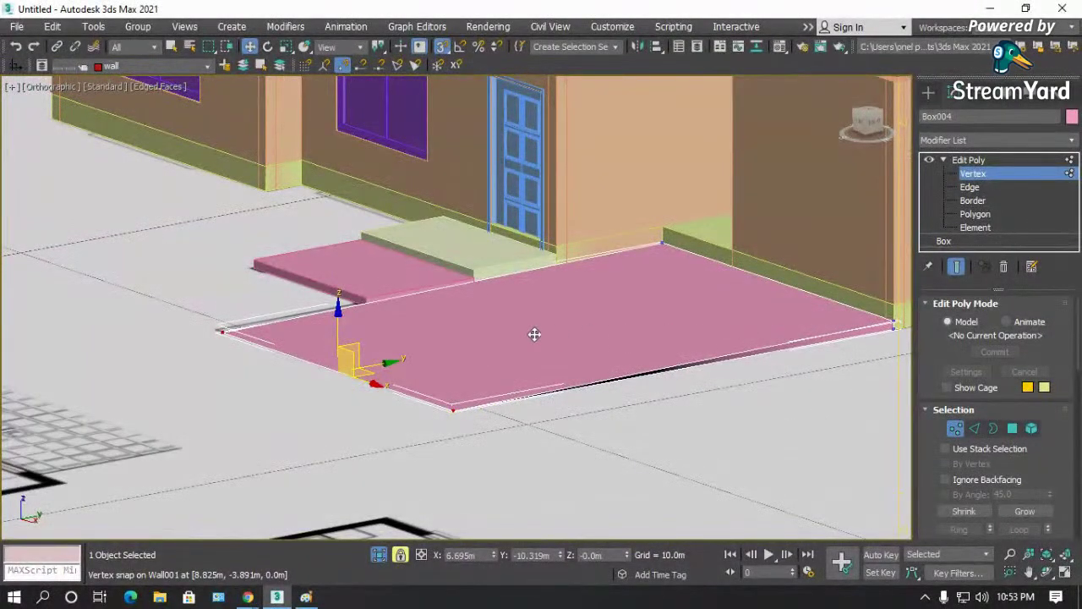
{"action": "scroll", "coordinate": [229, 332], "scroll_direction": "up", "scroll_amount": 3}
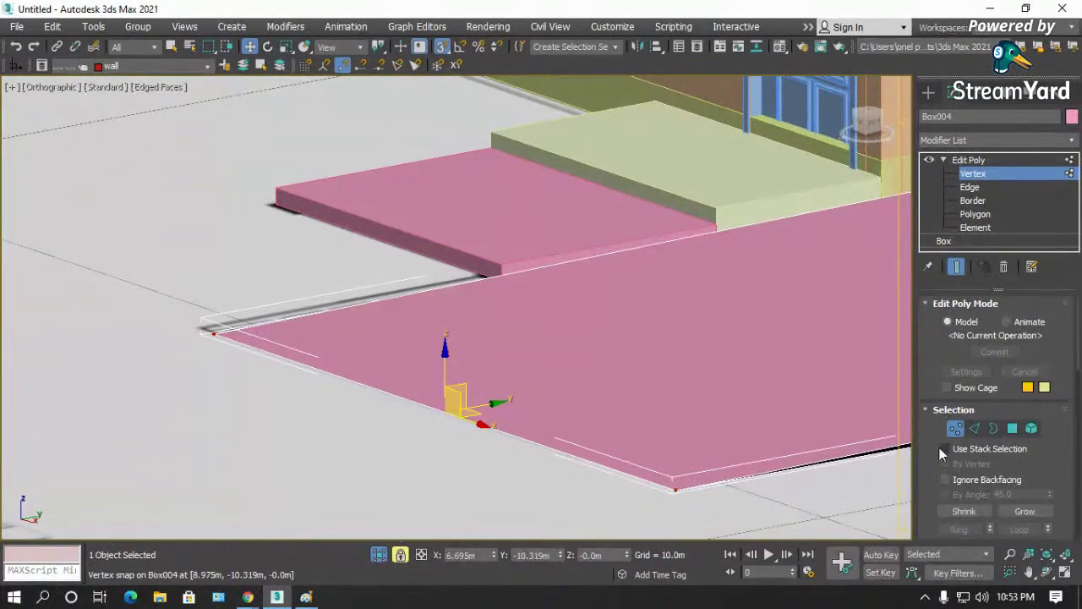
{"action": "left_click", "coordinate": [958, 429]}
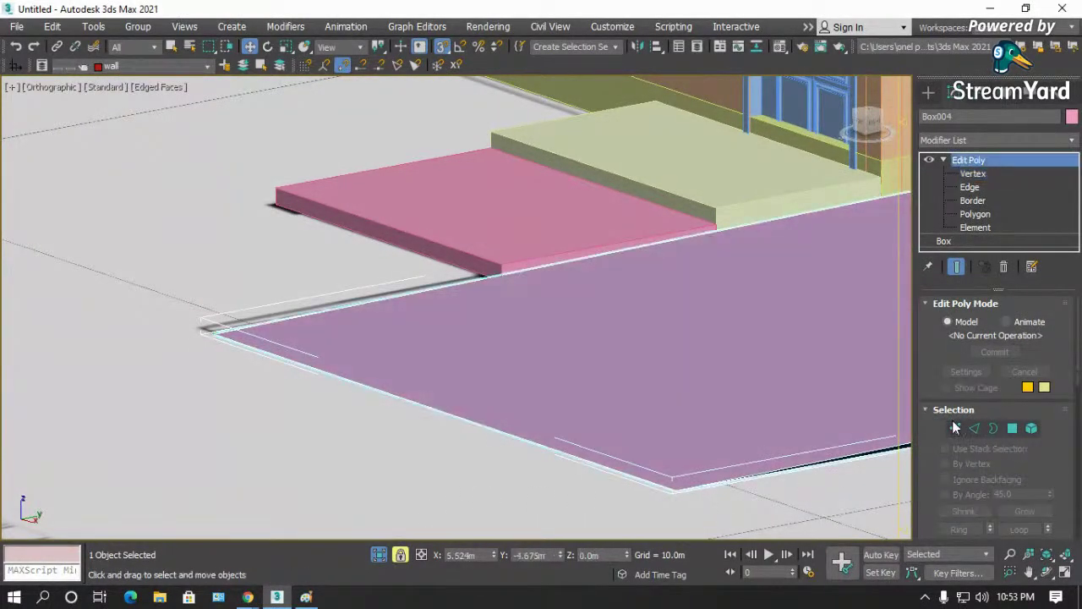
- Select the slab's overlapping corner vertices and Weld them
{"action": "left_click", "coordinate": [951, 429]}
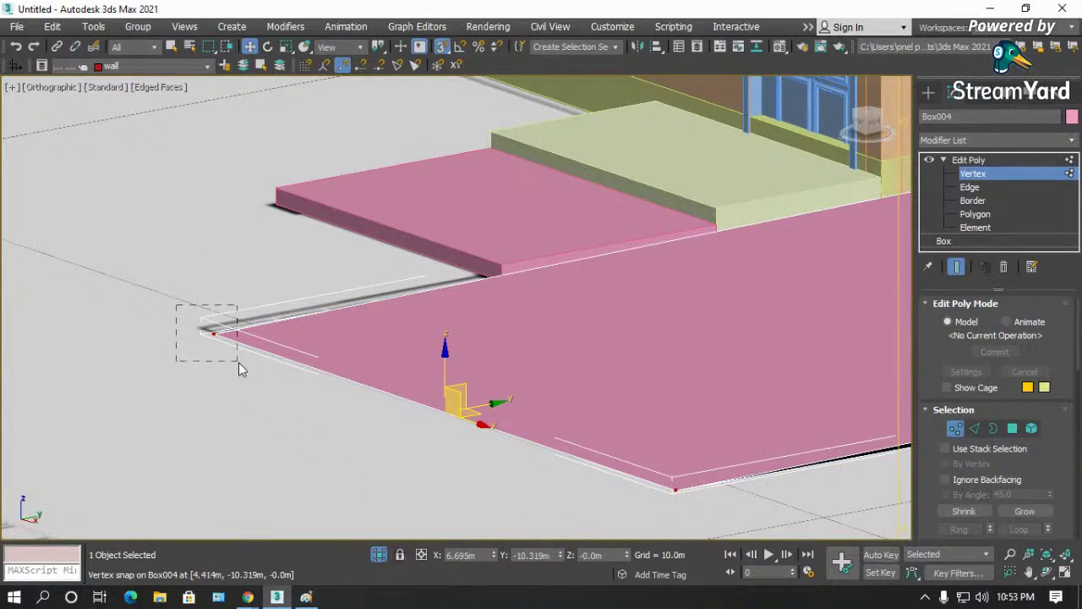
{"action": "left_click_drag", "start_coordinate": [239, 366], "coordinate": [239, 366]}
{"action": "left_click_drag", "start_coordinate": [699, 514], "coordinate": [646, 471]}
{"action": "scroll", "coordinate": [927, 474], "scroll_direction": "down", "scroll_amount": 5}
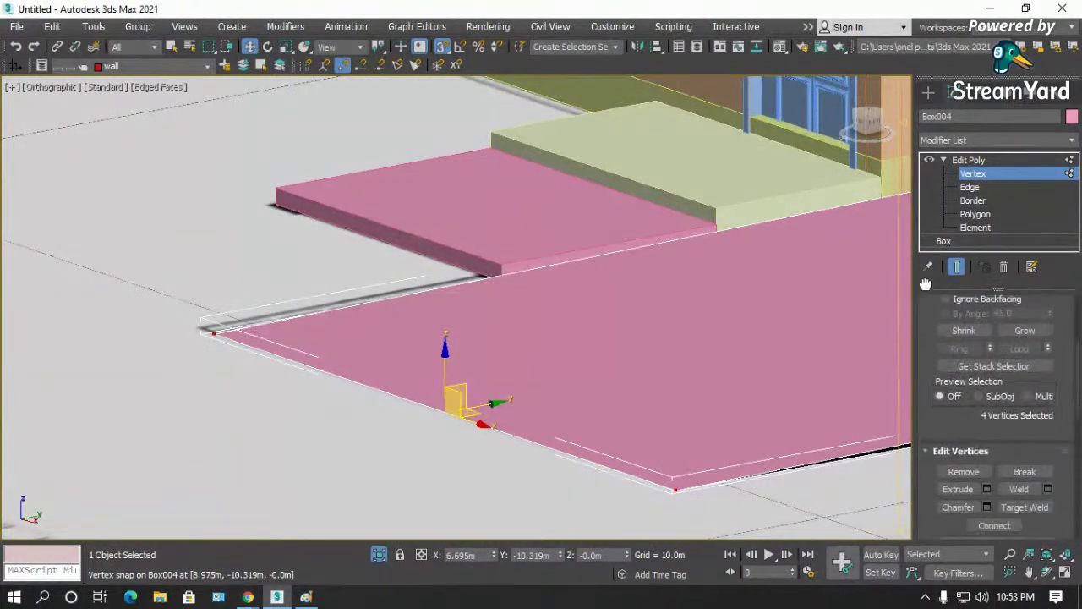
{"action": "left_click", "coordinate": [1026, 442]}
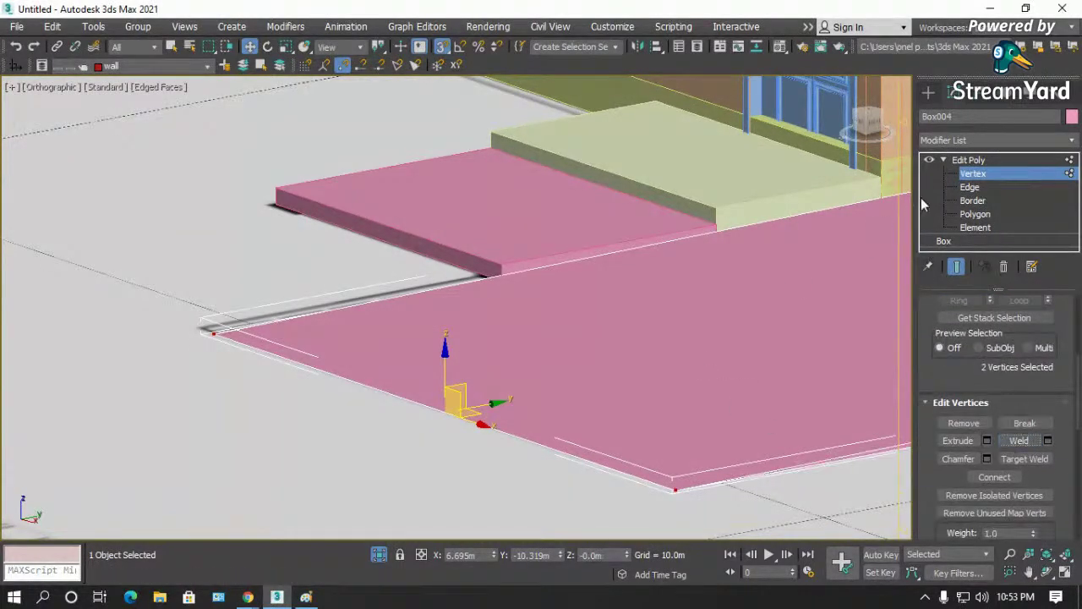
- Return to the whole slab, frame it in Top view, then orbit to a tilted angle
{"action": "left_click", "coordinate": [971, 160]}
{"action": "scroll", "coordinate": [255, 442], "scroll_direction": "down", "scroll_amount": 5}
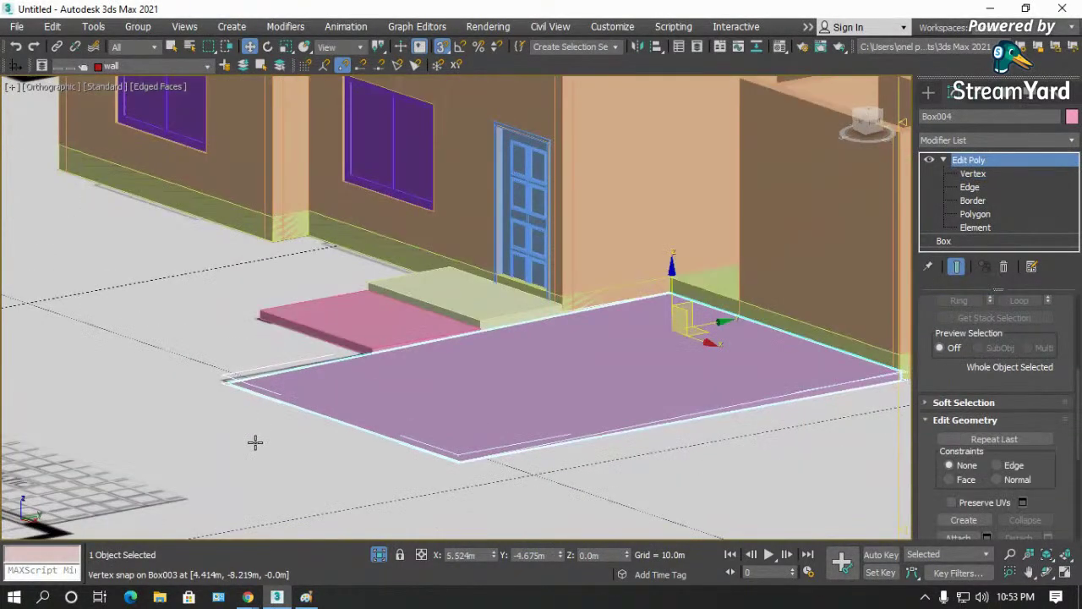
{"action": "scroll", "coordinate": [256, 441], "scroll_direction": "down", "scroll_amount": 6}
{"action": "key", "text": "t"}
{"action": "key", "text": "z"}
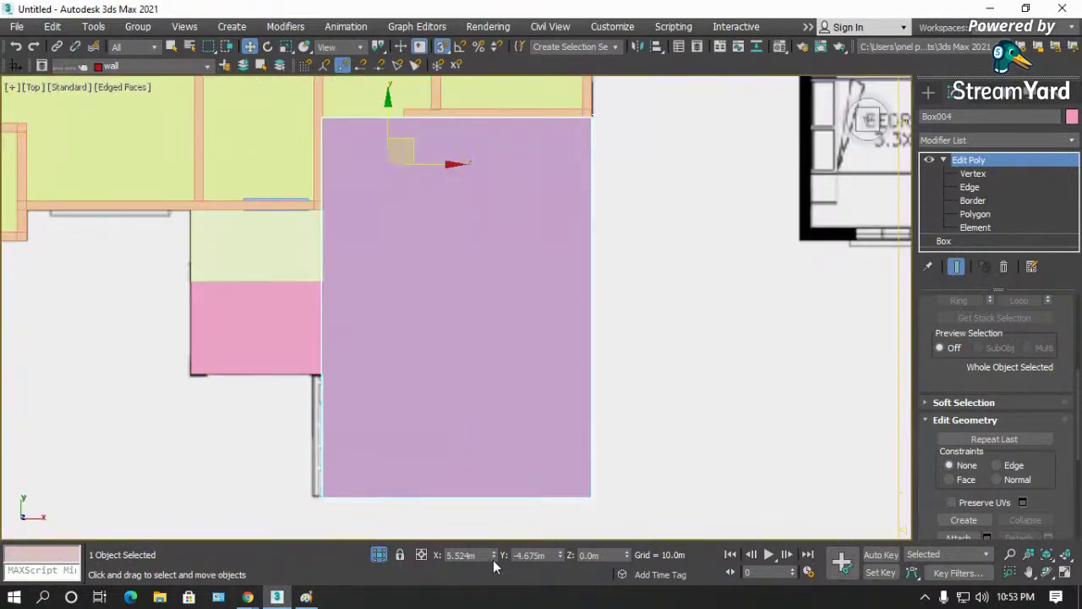
{"action": "left_click", "coordinate": [1047, 572]}
{"action": "left_click_drag", "start_coordinate": [506, 316], "coordinate": [305, 186]}
- Switch to a wireframe Front view with Select and Move active, and clear the selection
{"action": "scroll", "coordinate": [389, 246], "scroll_direction": "down", "scroll_amount": 5}
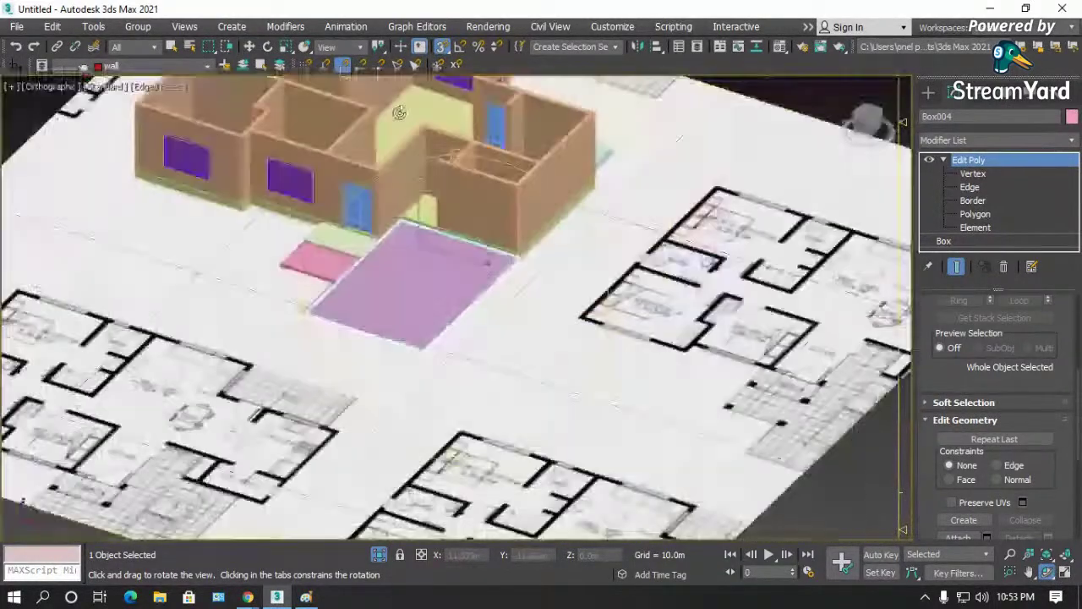
{"action": "scroll", "coordinate": [307, 185], "scroll_direction": "up", "scroll_amount": 5}
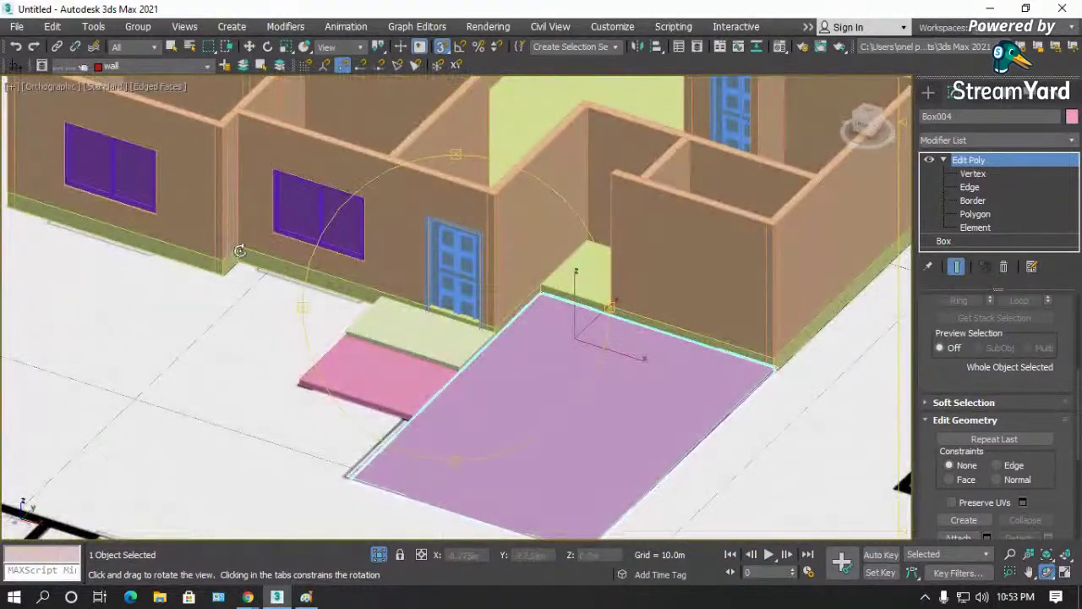
{"action": "scroll", "coordinate": [233, 269], "scroll_direction": "up", "scroll_amount": 4}
{"action": "scroll", "coordinate": [169, 264], "scroll_direction": "up", "scroll_amount": 5}
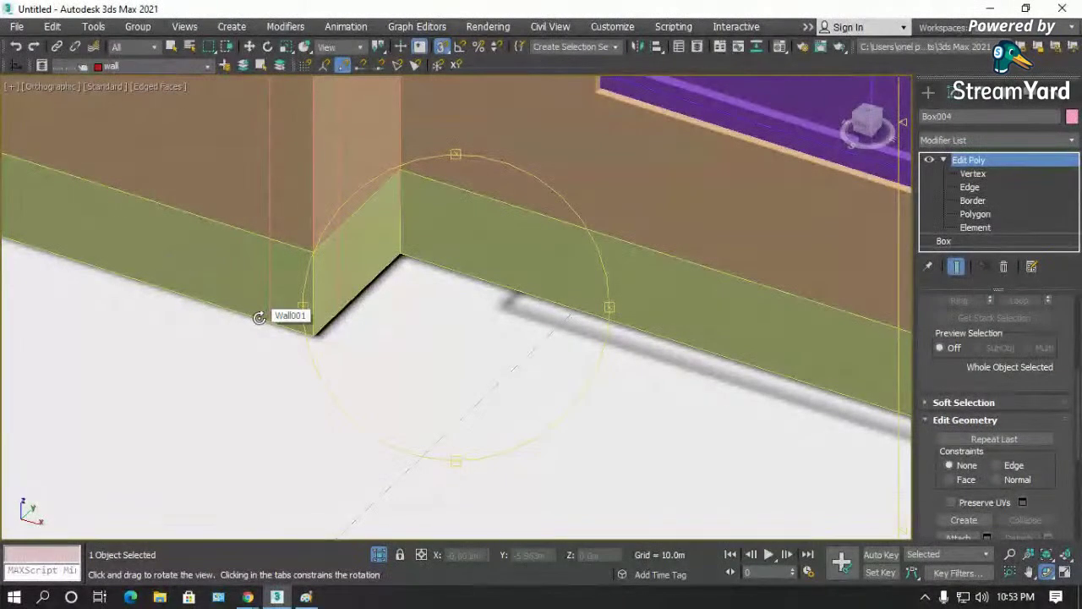
{"action": "key", "text": "f"}
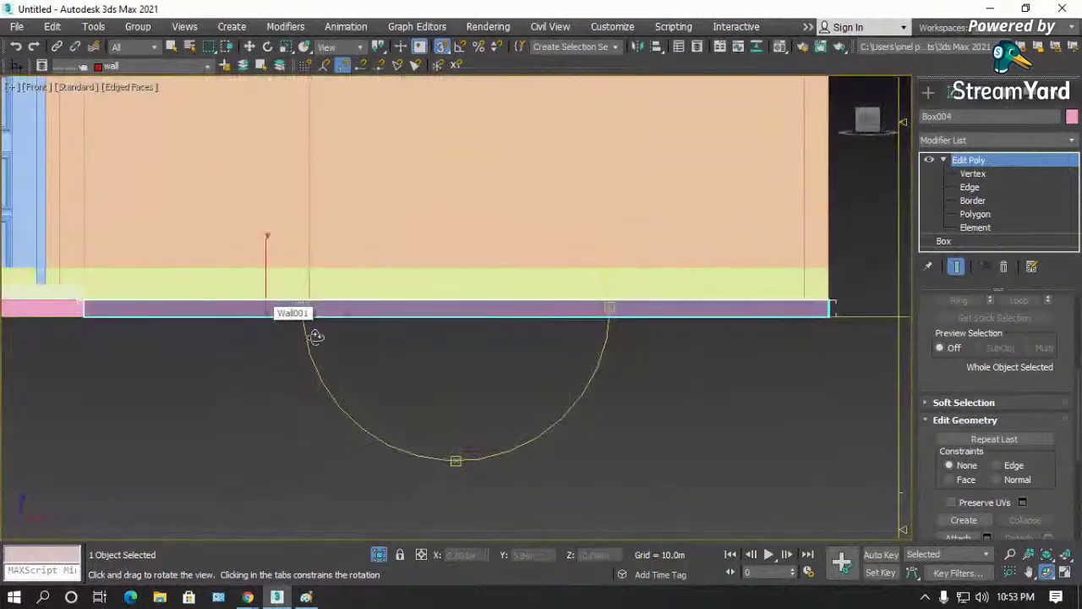
{"action": "scroll", "coordinate": [516, 393], "scroll_direction": "down", "scroll_amount": 3}
{"action": "key", "text": "F3"}
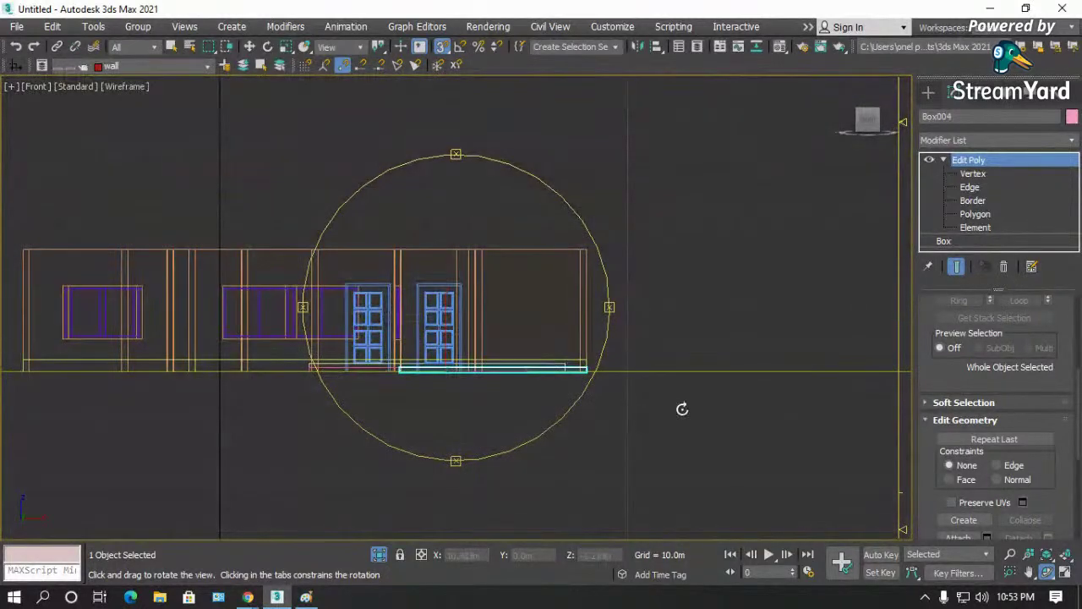
{"action": "key", "text": "w"}
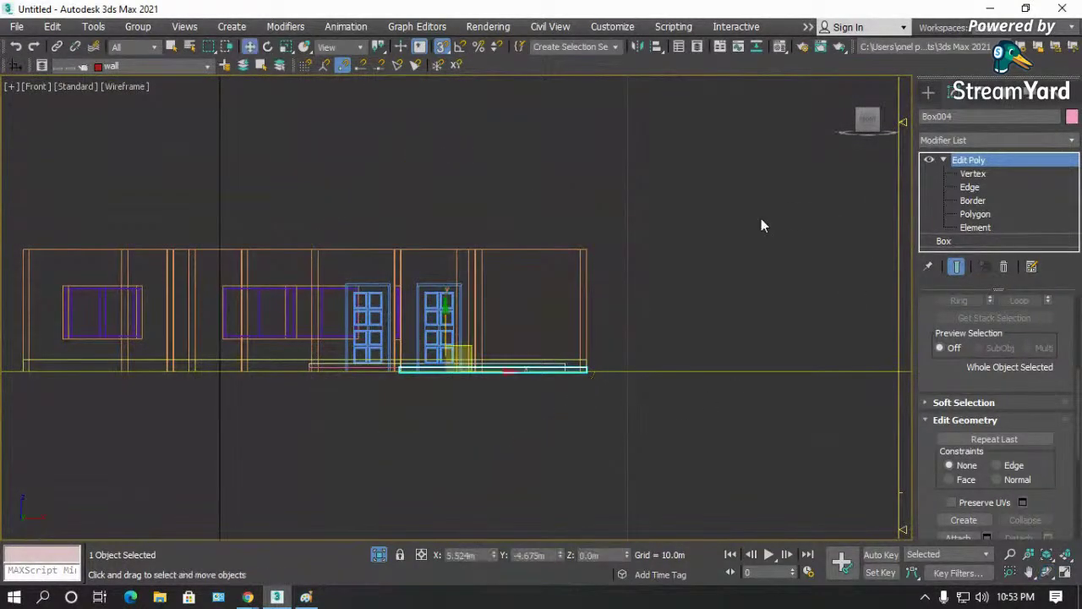
{"action": "left_click", "coordinate": [409, 138]}
- Window-select the eight front wall, window and door objects and lock the selection
{"action": "left_click_drag", "start_coordinate": [734, 201], "coordinate": [15, 322]}
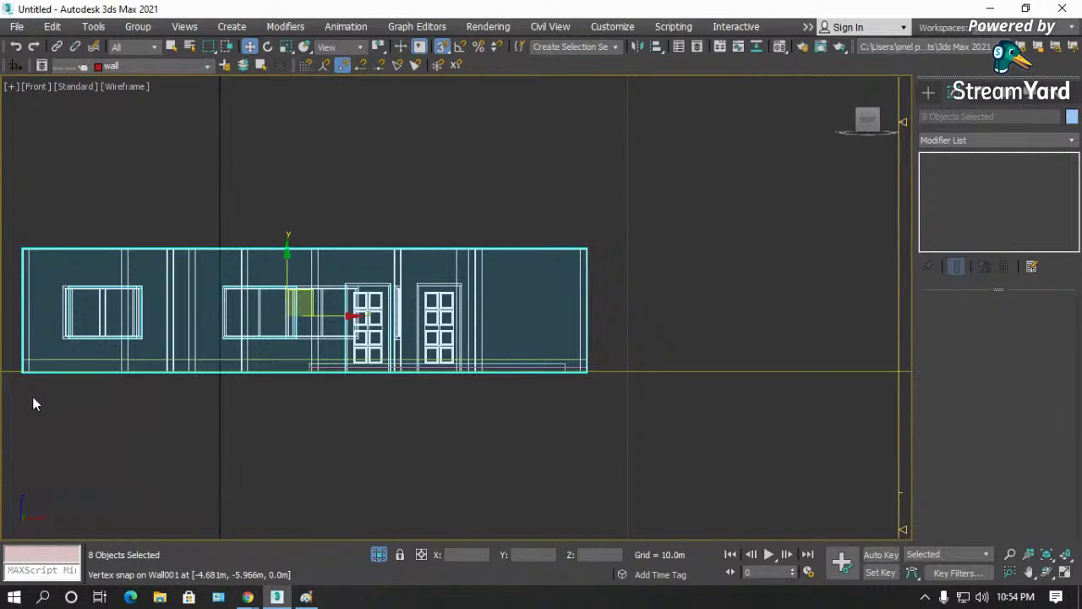
{"action": "right_click", "coordinate": [243, 442]}
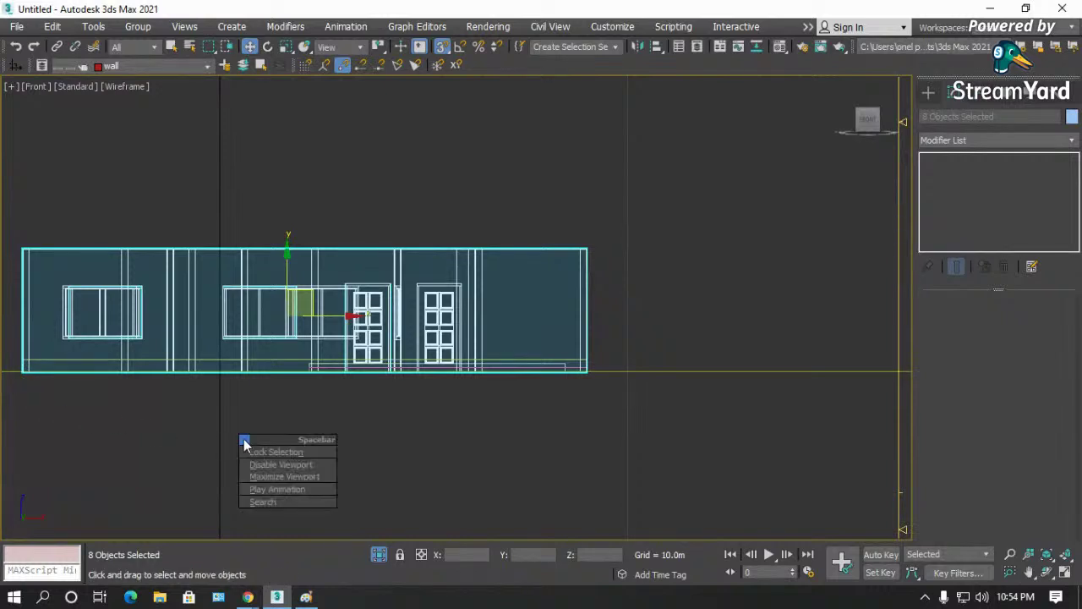
{"action": "left_click", "coordinate": [267, 449]}
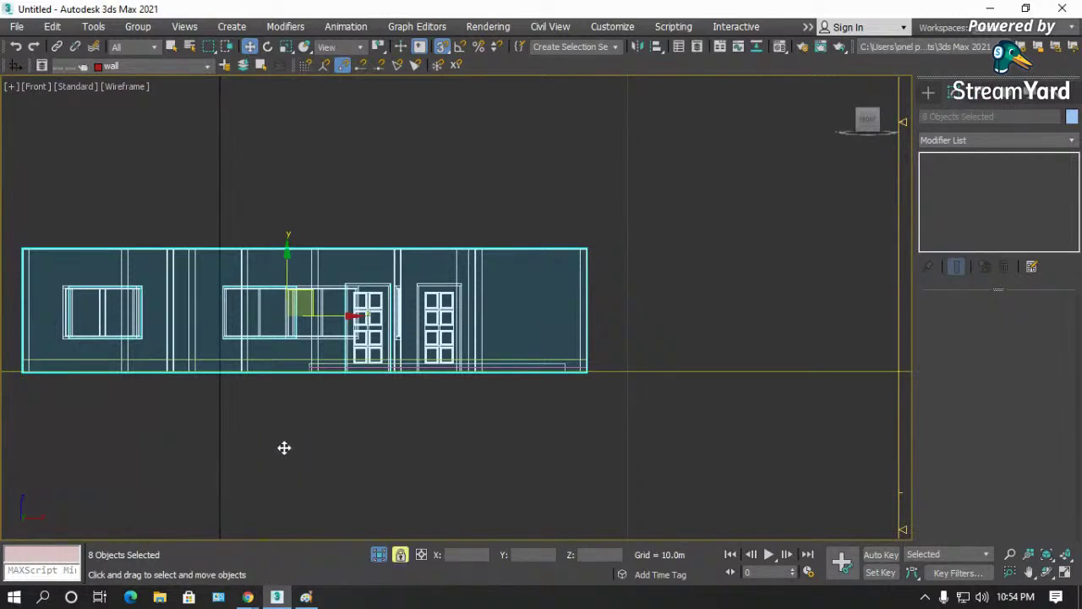
{"action": "right_click", "coordinate": [356, 501]}
{"action": "scroll", "coordinate": [30, 300], "scroll_direction": "up", "scroll_amount": 5}
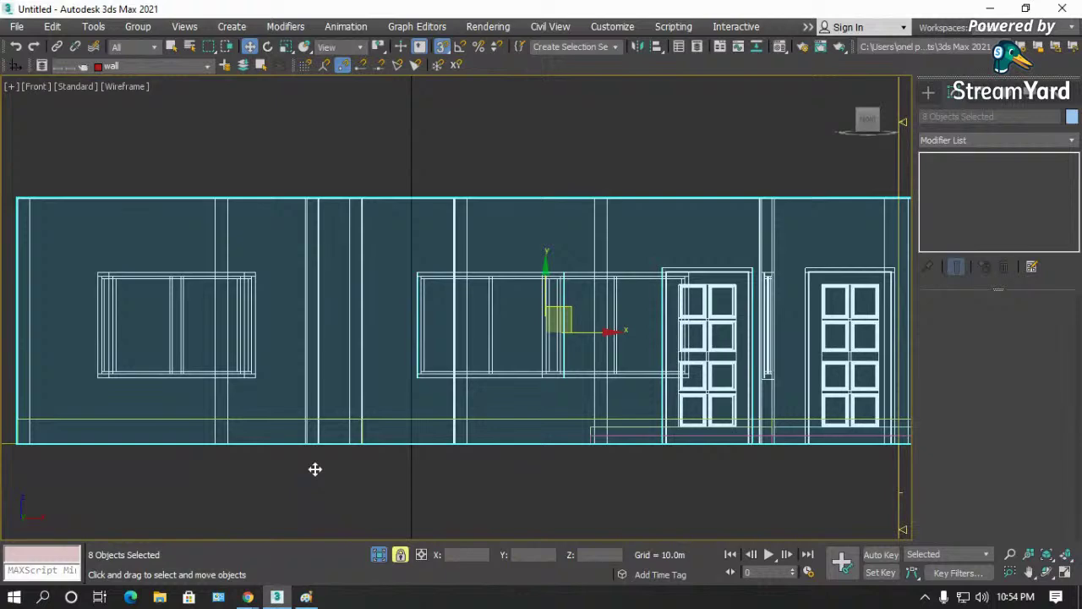
- Open the Move Transform Type-In, move it aside, and switch it to offset entry
{"action": "left_click", "coordinate": [422, 555]}
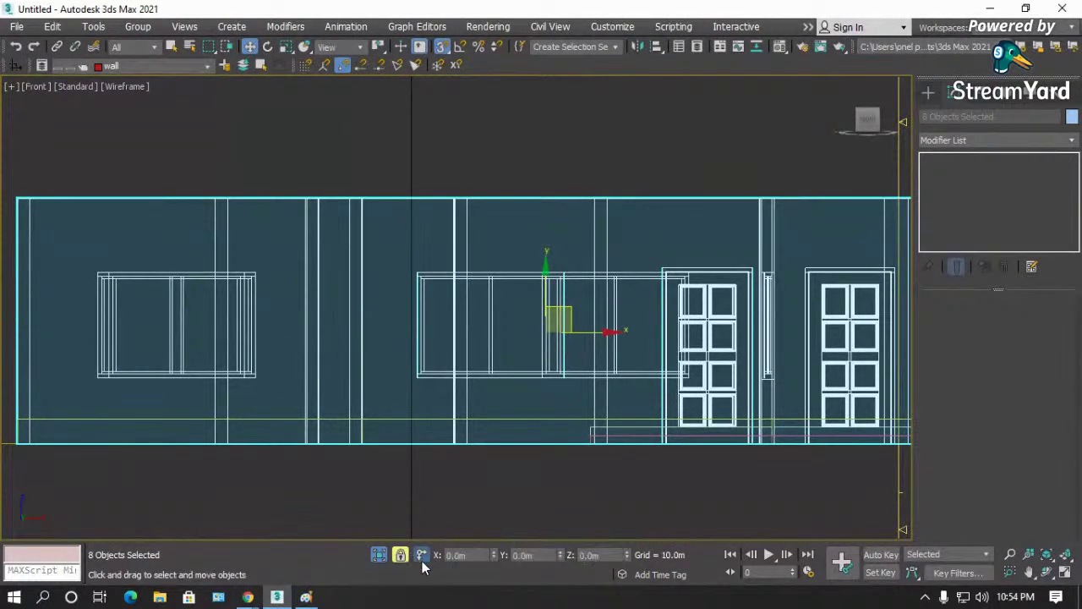
{"action": "left_click", "coordinate": [421, 555]}
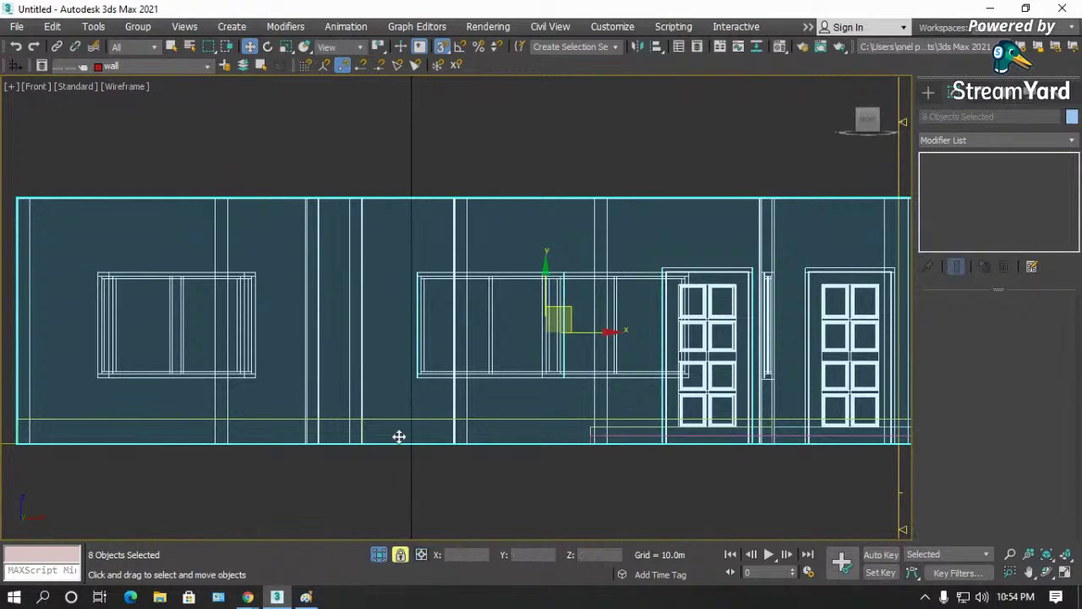
{"action": "right_click", "coordinate": [250, 45]}
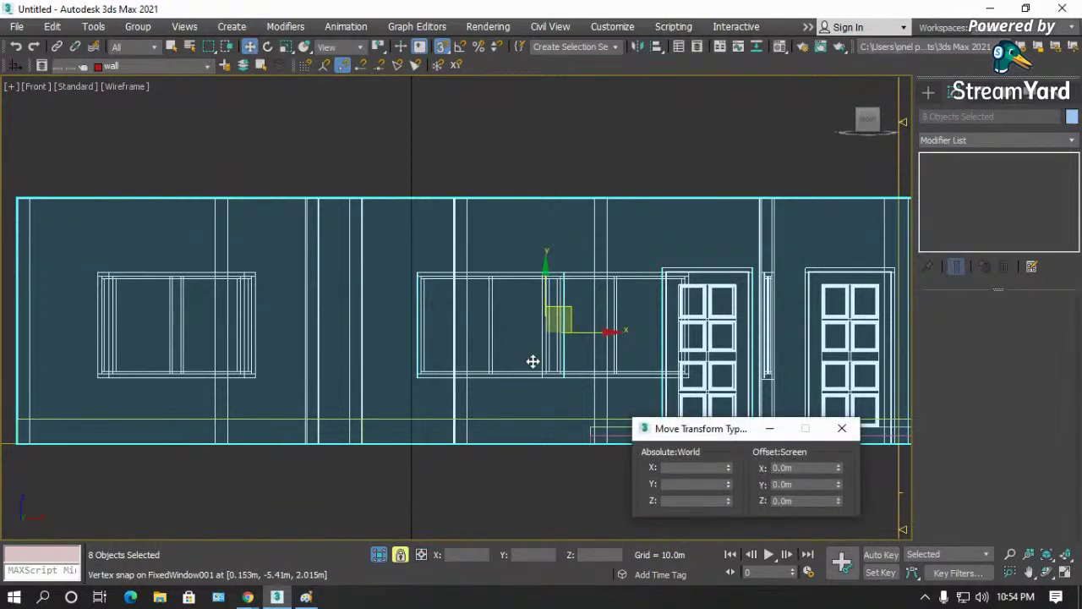
{"action": "left_click_drag", "start_coordinate": [658, 433], "coordinate": [251, 332]}
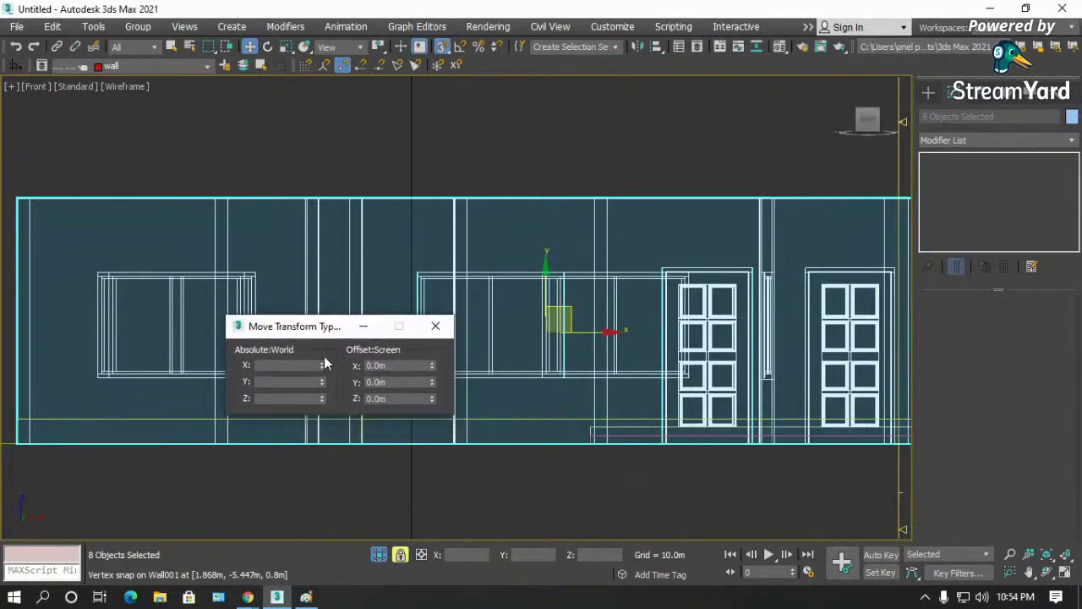
{"action": "left_click", "coordinate": [422, 556]}
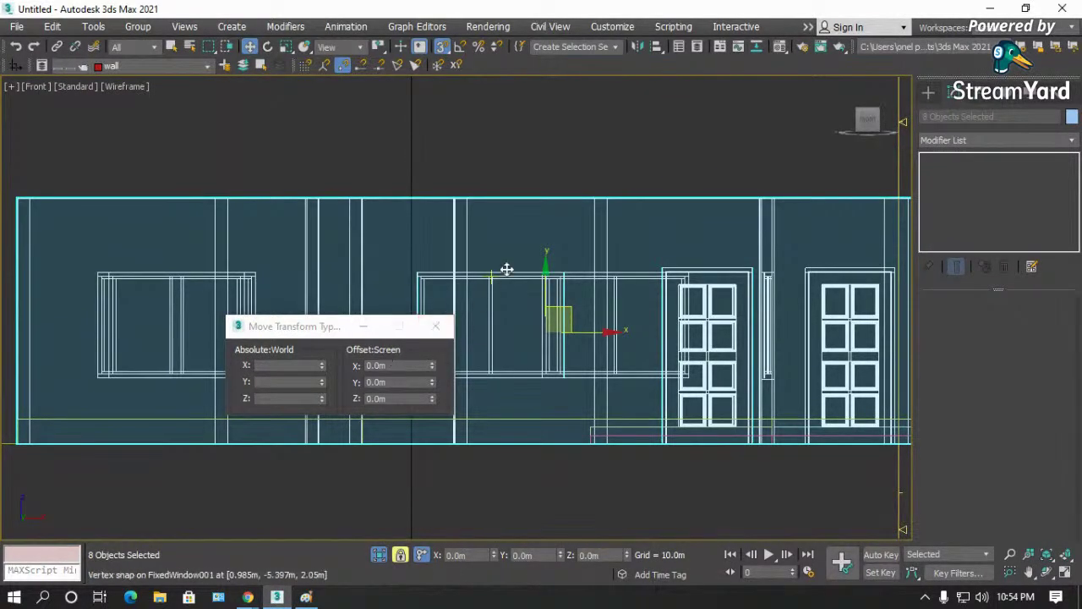
- Enter a negative Offset:Screen Y value to shift the eight front-wall objects vertically
{"action": "scroll", "coordinate": [553, 340], "scroll_direction": "up", "scroll_amount": 3}
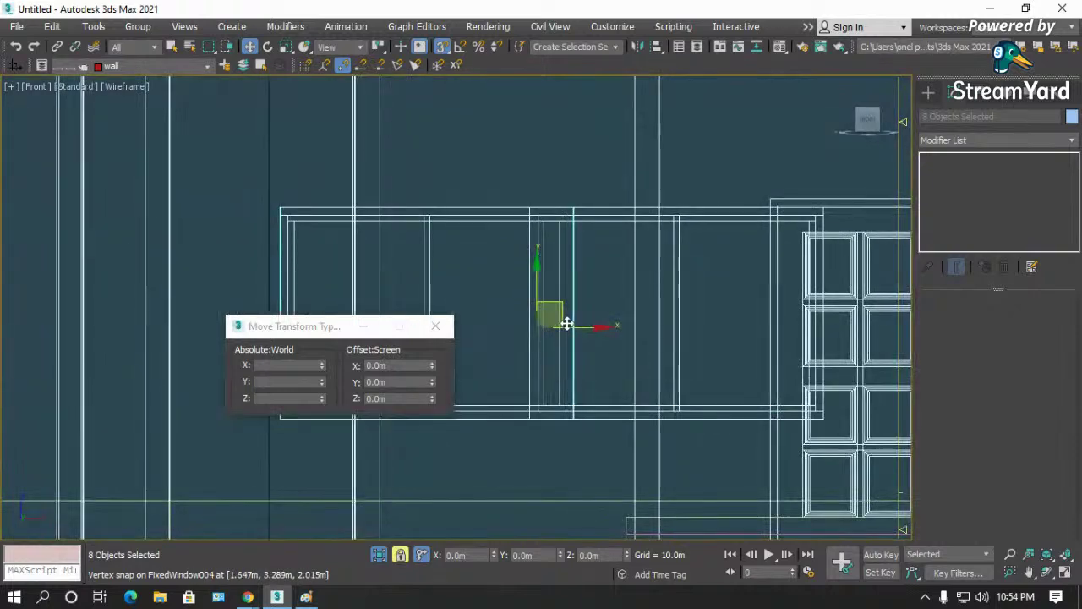
{"action": "double_click", "coordinate": [401, 382]}
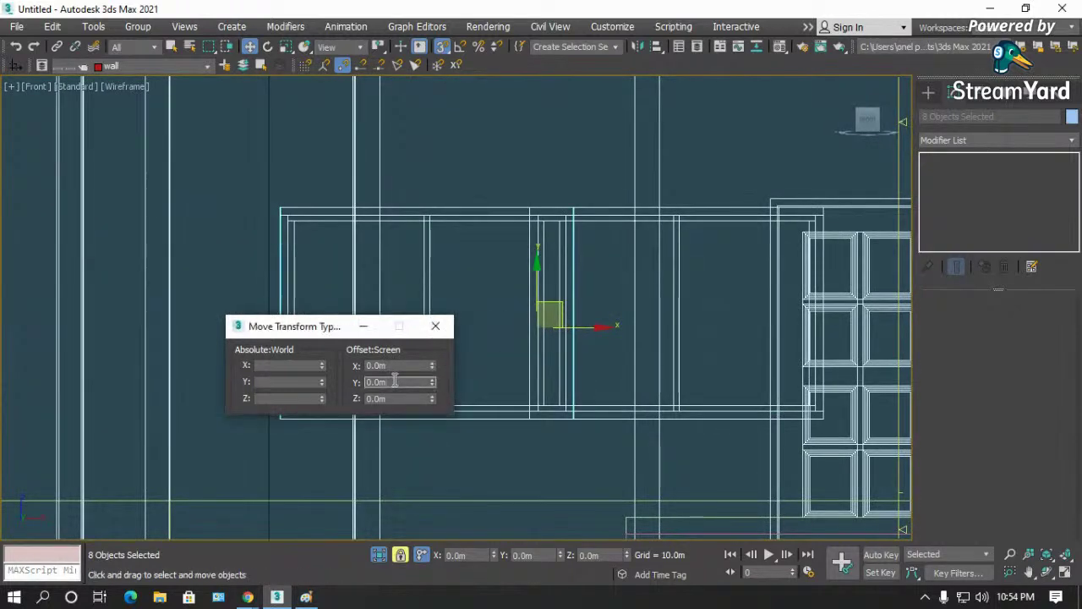
{"action": "type", "text": "-"}
{"action": "key", "text": "Return"}
{"action": "scroll", "coordinate": [615, 288], "scroll_direction": "down", "scroll_amount": 2}
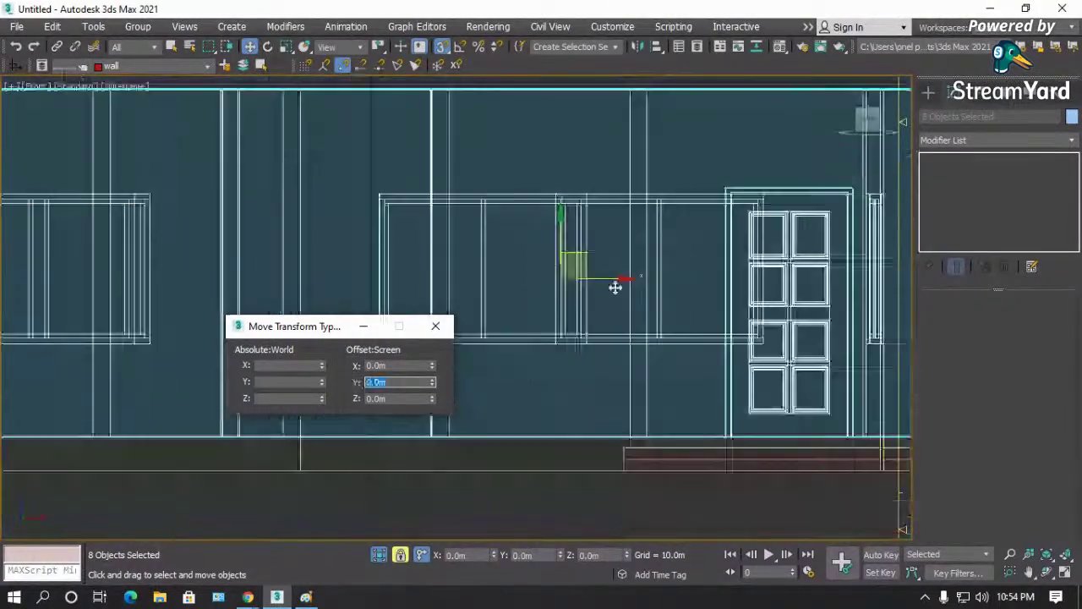
{"action": "scroll", "coordinate": [615, 288], "scroll_direction": "down", "scroll_amount": 2}
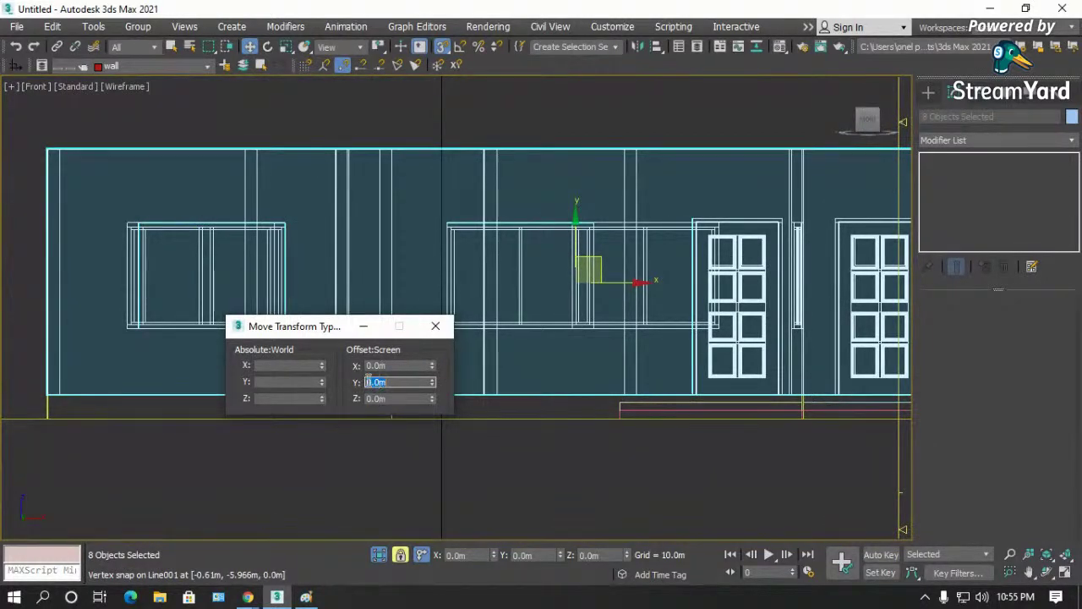
{"action": "left_click", "coordinate": [1047, 573]}
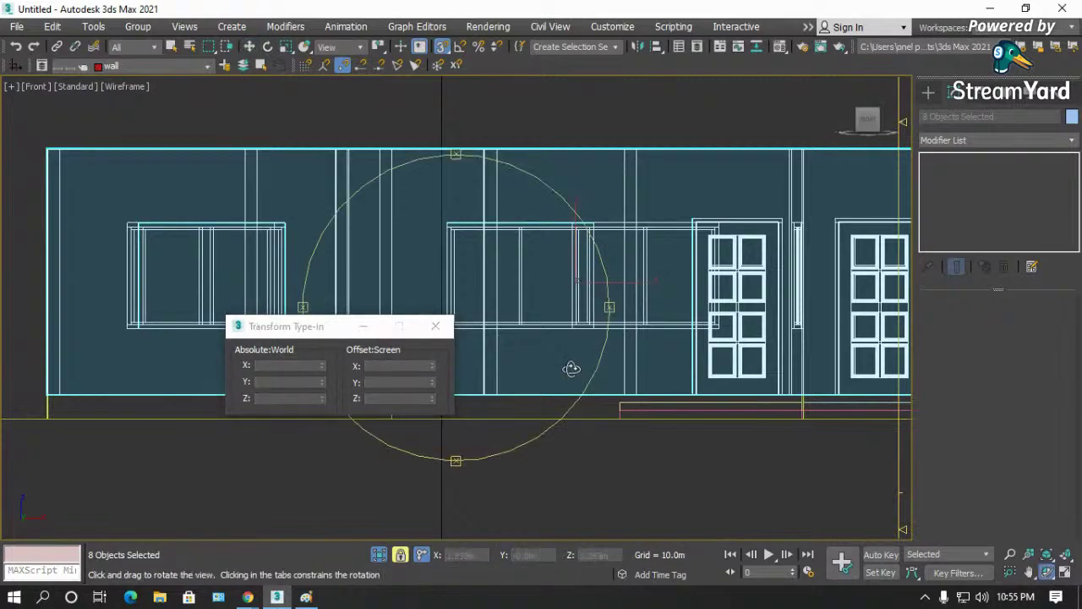
- Close the Transform Type-In and orbit the house into a shaded 3D view with edges
{"action": "left_click_drag", "start_coordinate": [535, 354], "coordinate": [360, 400]}
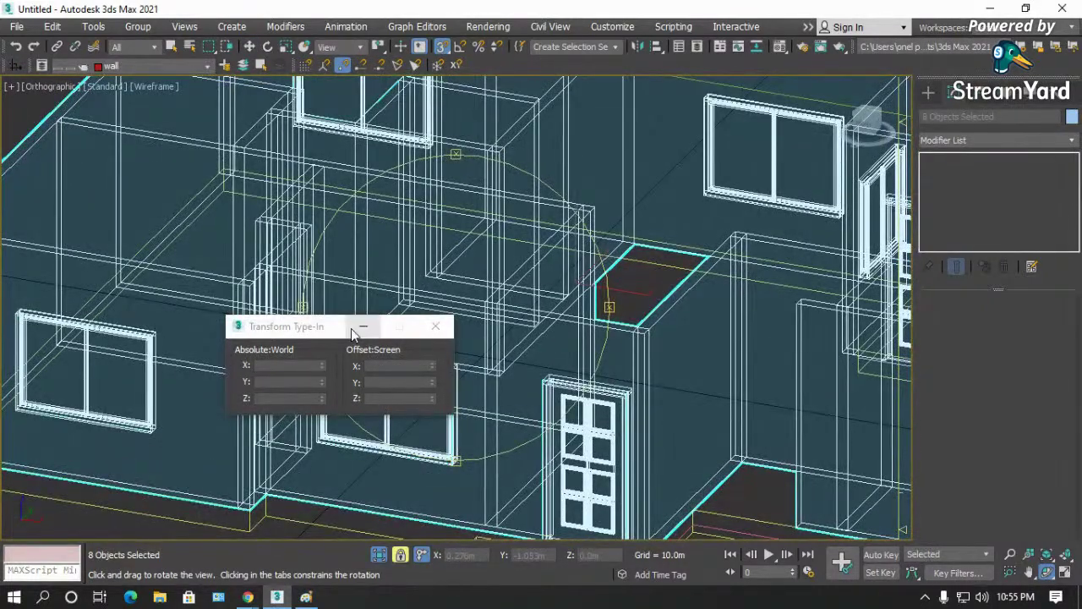
{"action": "left_click", "coordinate": [437, 332]}
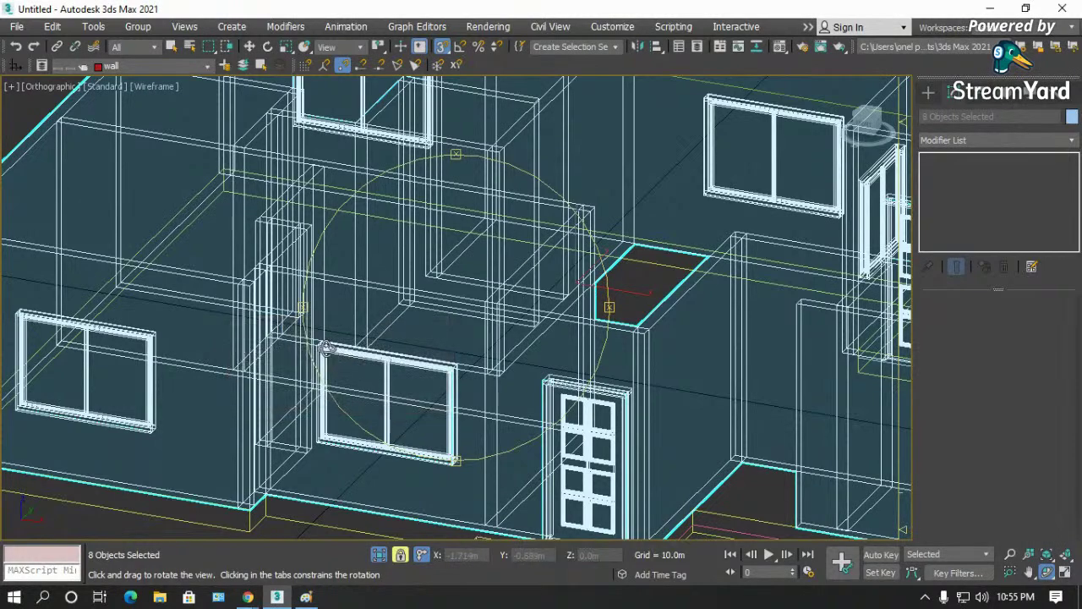
{"action": "mouse_move", "coordinate": [327, 347]}
{"action": "left_mouse_down"}
{"action": "mouse_move", "coordinate": [452, 338]}
{"action": "mouse_move", "coordinate": [205, 345]}
{"action": "left_mouse_up"}
{"action": "key", "text": "F3"}
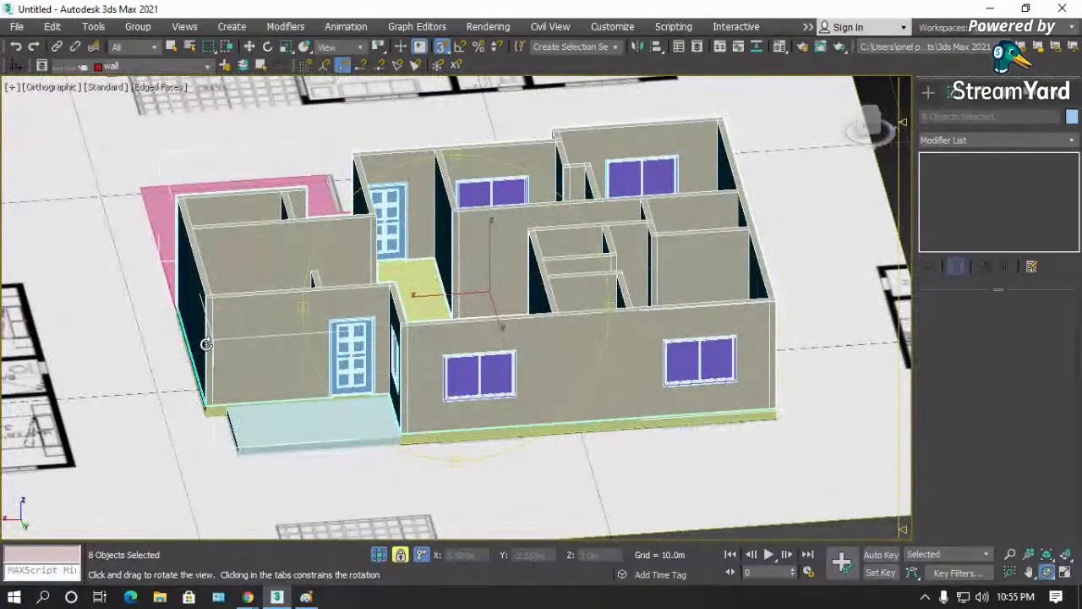
{"action": "scroll", "coordinate": [642, 352], "scroll_direction": "down", "scroll_amount": 5}
{"action": "left_click_drag", "start_coordinate": [554, 359], "coordinate": [582, 362]}
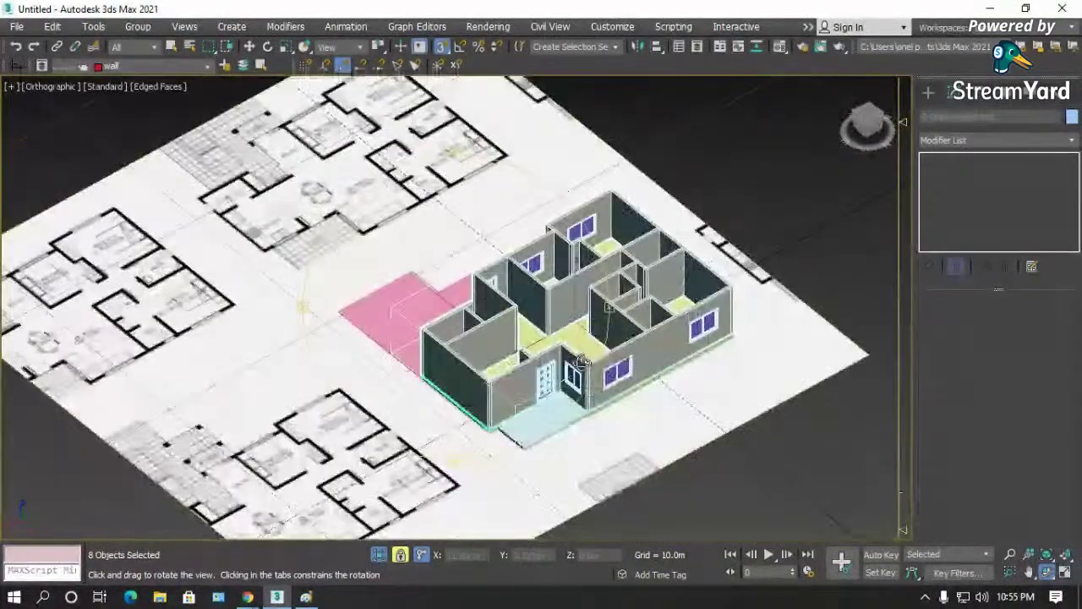
{"action": "scroll", "coordinate": [550, 406], "scroll_direction": "up", "scroll_amount": 10}
{"action": "key", "text": "w"}
{"action": "scroll", "coordinate": [482, 385], "scroll_direction": "down", "scroll_amount": 3}
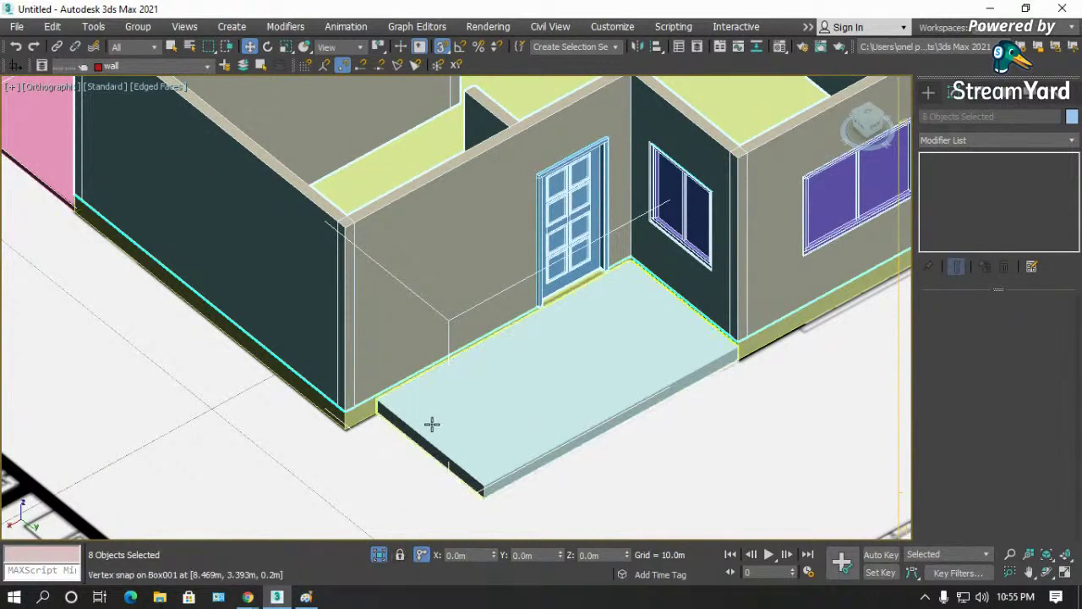
- Isolate the Box001 entrance slab and view it from the Top
{"action": "left_click", "coordinate": [526, 370]}
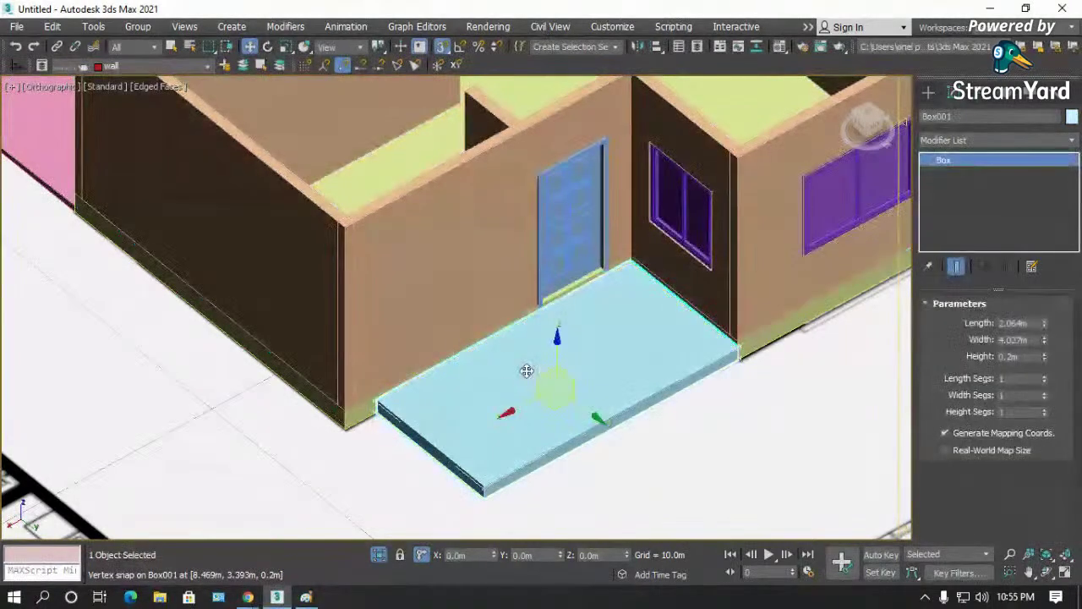
{"action": "right_click", "coordinate": [506, 380]}
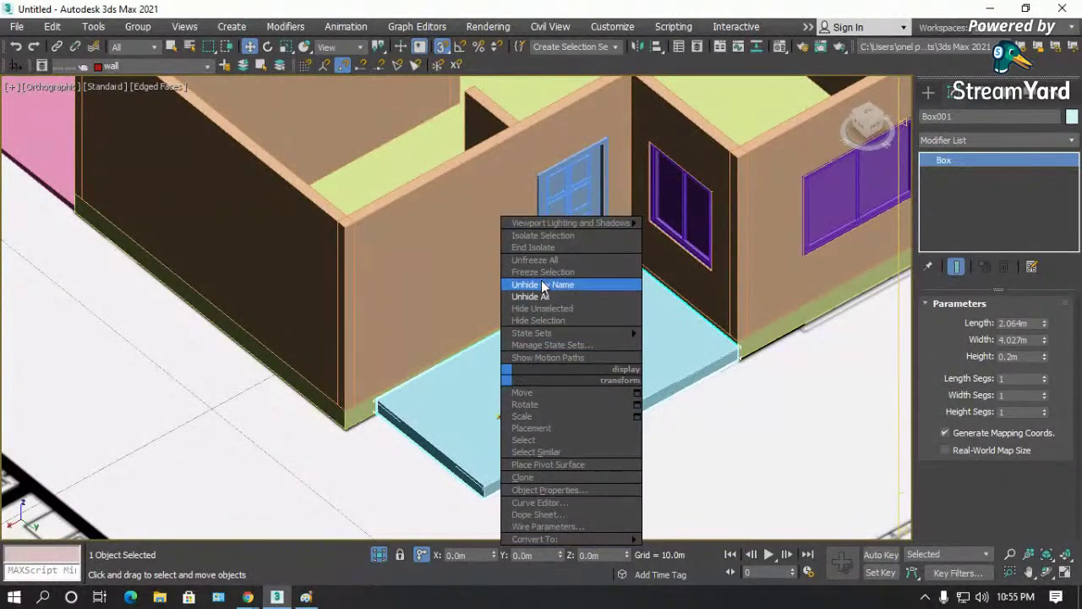
{"action": "left_click", "coordinate": [549, 236]}
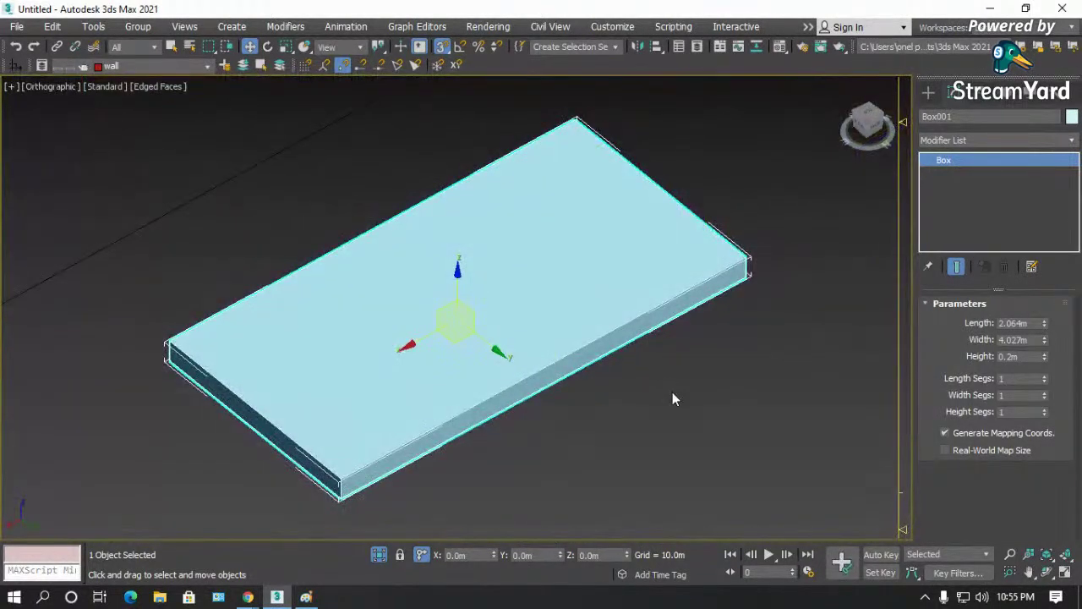
{"action": "left_click", "coordinate": [673, 393]}
{"action": "key", "text": "t"}
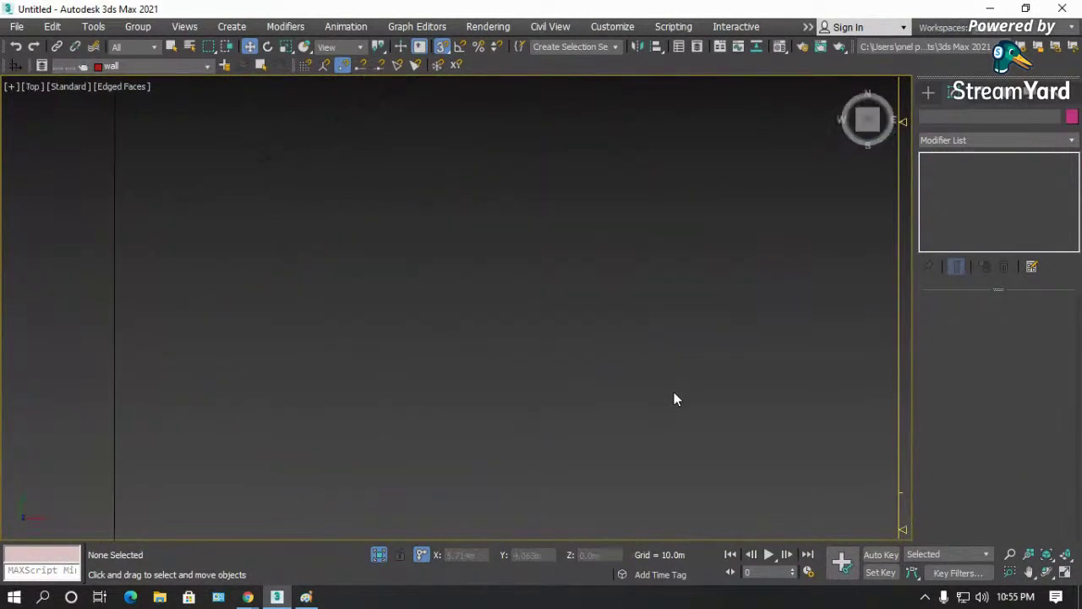
{"action": "scroll", "coordinate": [677, 397], "scroll_direction": "down", "scroll_amount": 2}
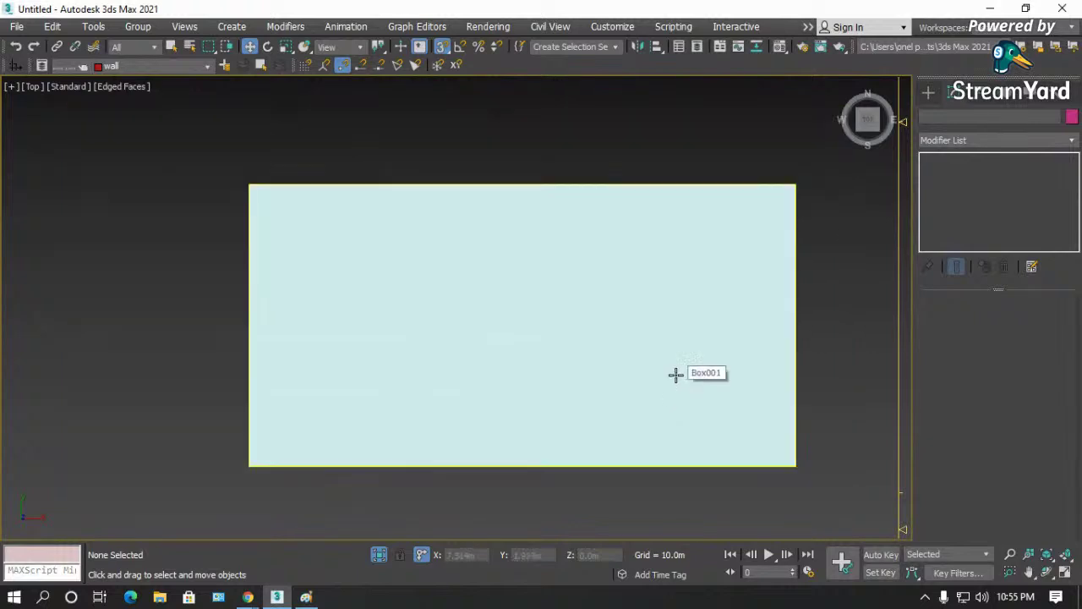
{"action": "left_click", "coordinate": [930, 93]}
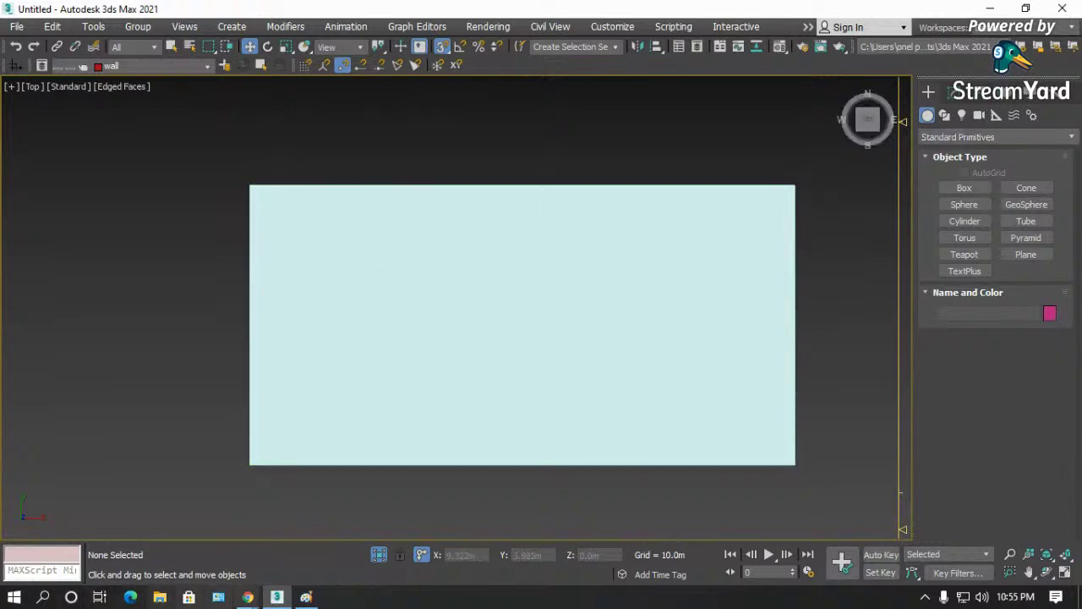
- Switch the Create panel from Standard Primitives to AEC Extended and pick Railing
{"action": "mouse_move", "coordinate": [250, 599]}
{"action": "left_click", "coordinate": [197, 543]}
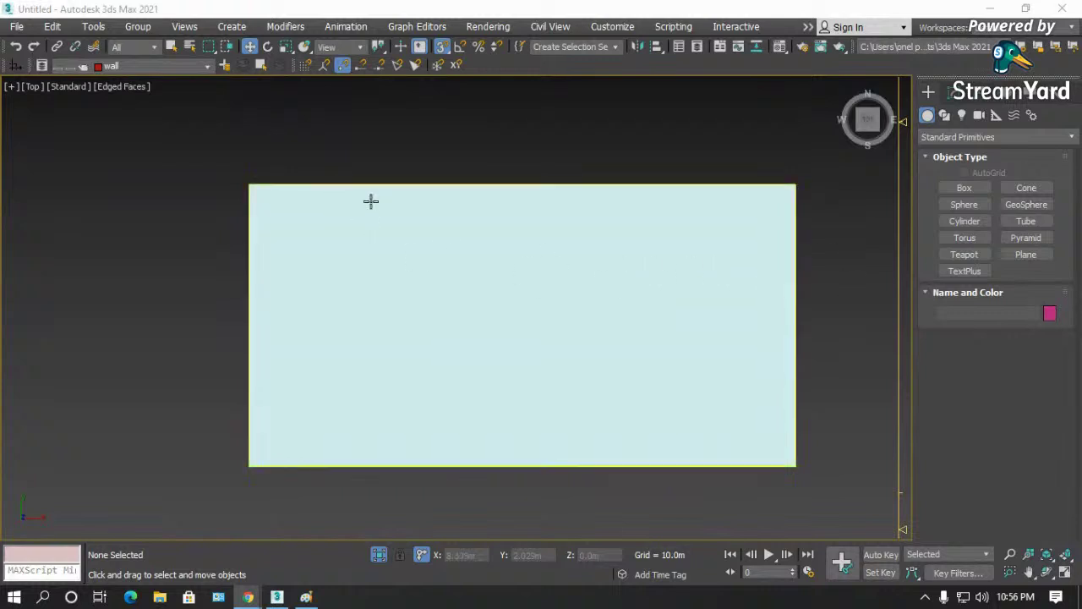
{"action": "left_click", "coordinate": [938, 137]}
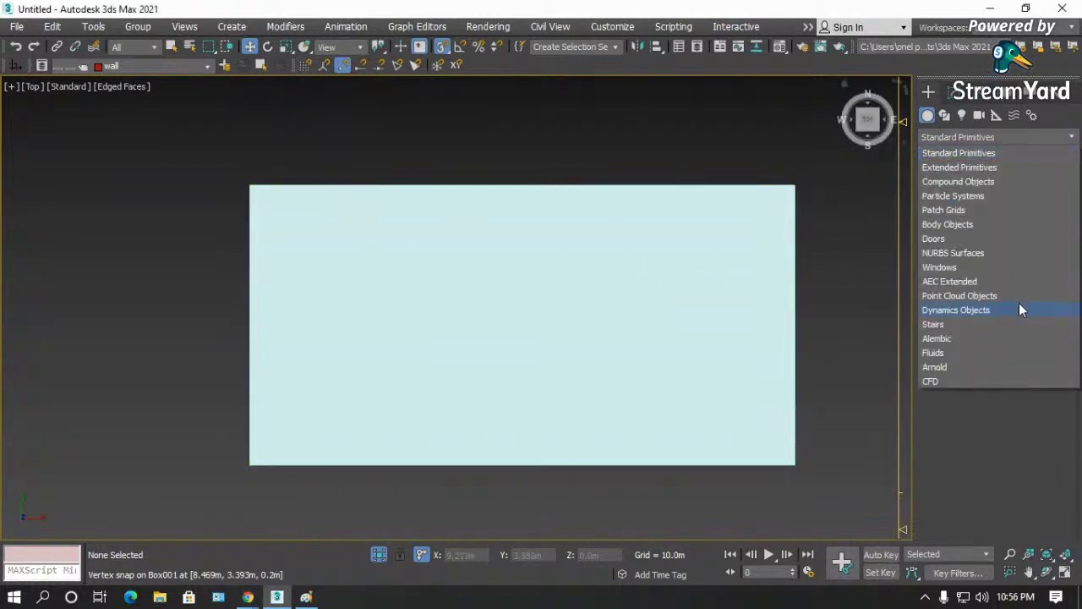
{"action": "left_click", "coordinate": [950, 282]}
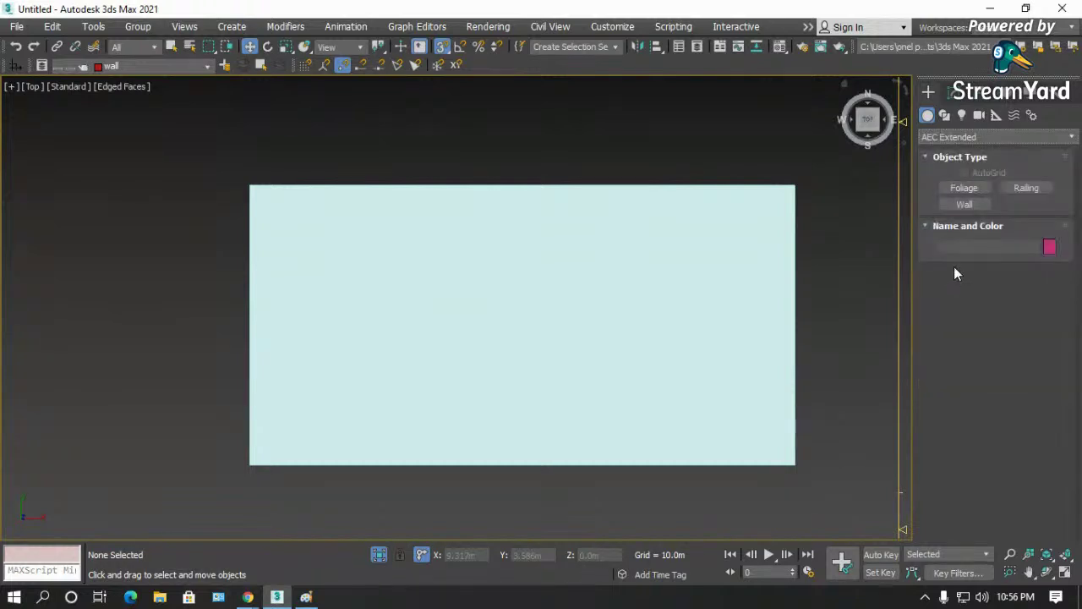
{"action": "left_click", "coordinate": [1023, 188]}
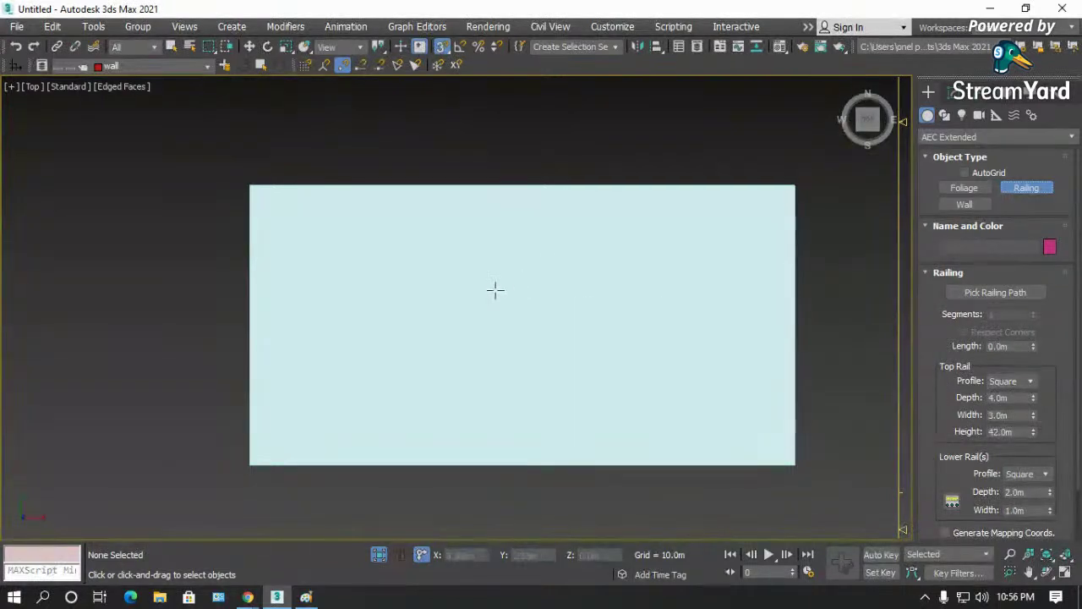
- Draw several trial railings across the top view, undoing or cancelling each one
{"action": "scroll", "coordinate": [495, 290], "scroll_direction": "down", "scroll_amount": 5}
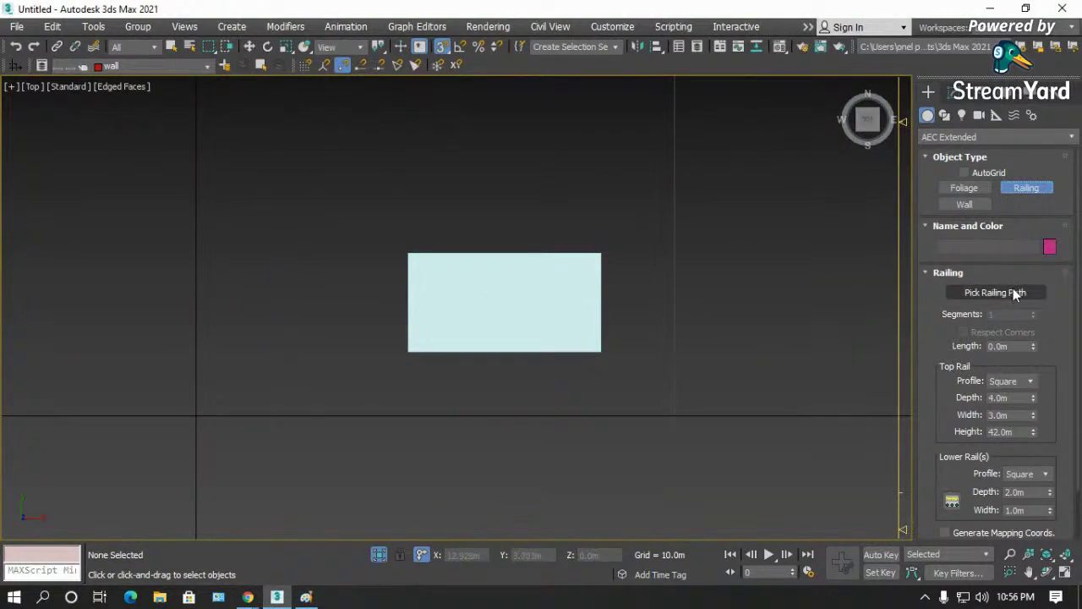
{"action": "left_click_drag", "start_coordinate": [471, 177], "coordinate": [708, 192]}
{"action": "scroll", "coordinate": [372, 217], "scroll_direction": "down", "scroll_amount": 2}
{"action": "scroll", "coordinate": [194, 205], "scroll_direction": "down", "scroll_amount": 4}
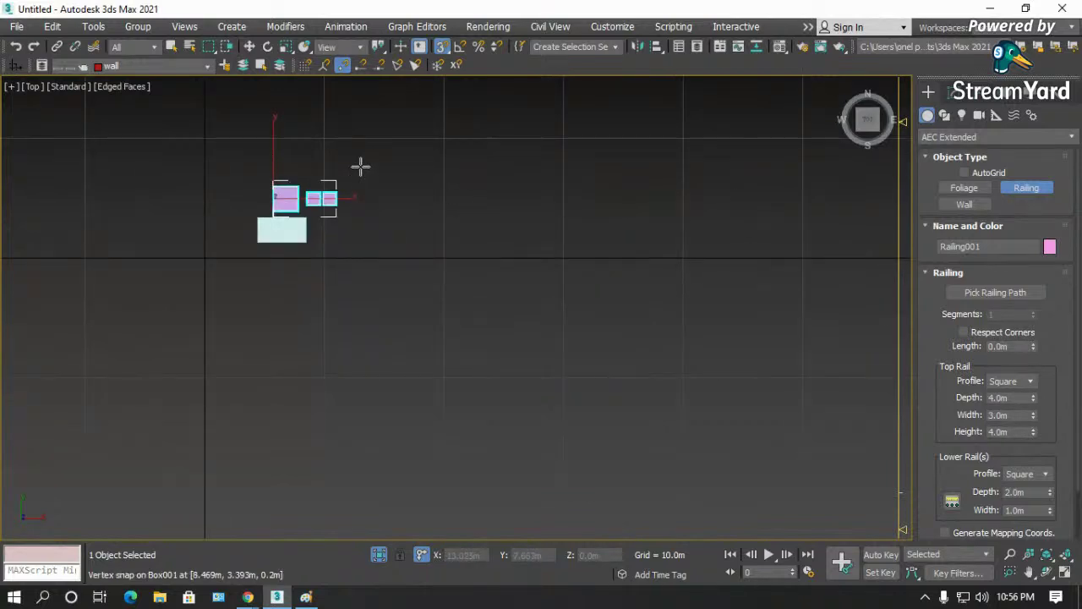
{"action": "key", "text": "ctrl+z"}
{"action": "scroll", "coordinate": [333, 194], "scroll_direction": "up", "scroll_amount": 2}
{"action": "scroll", "coordinate": [360, 199], "scroll_direction": "down", "scroll_amount": 1}
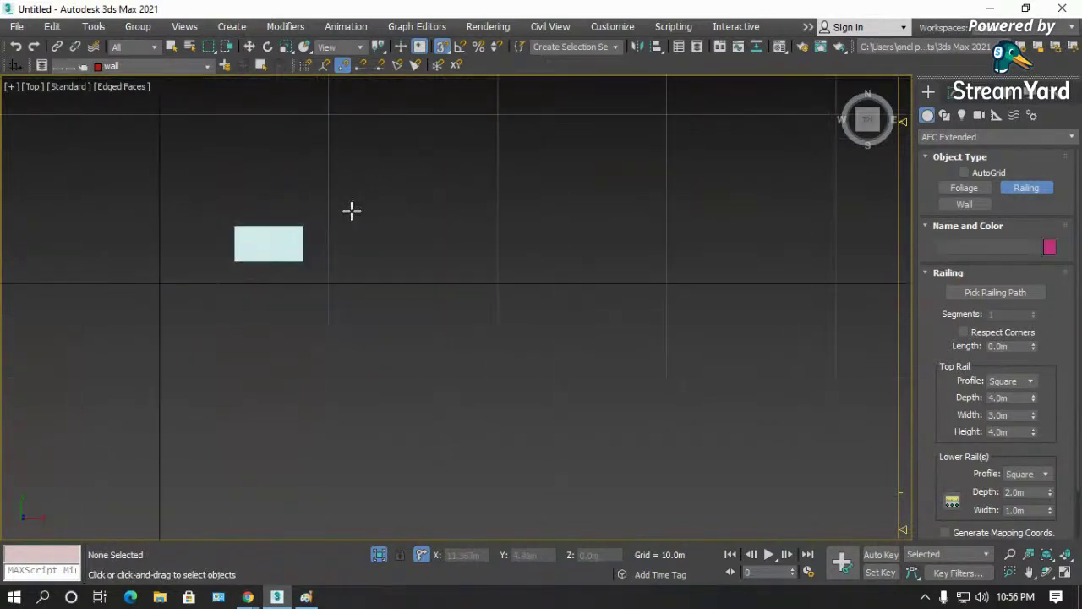
{"action": "left_click_drag", "start_coordinate": [421, 186], "coordinate": [643, 199]}
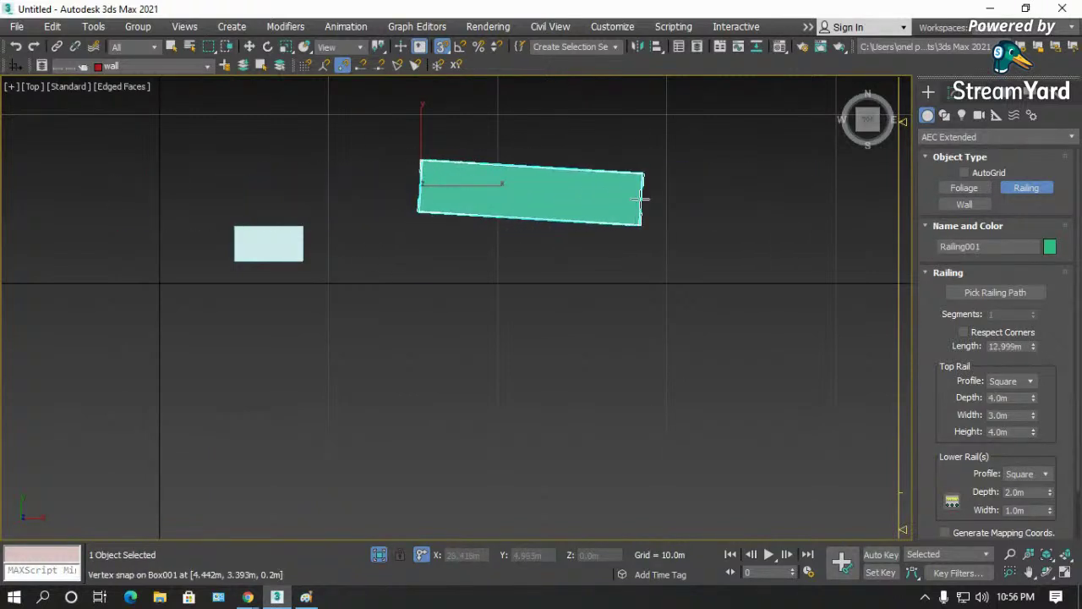
{"action": "right_click", "coordinate": [642, 200]}
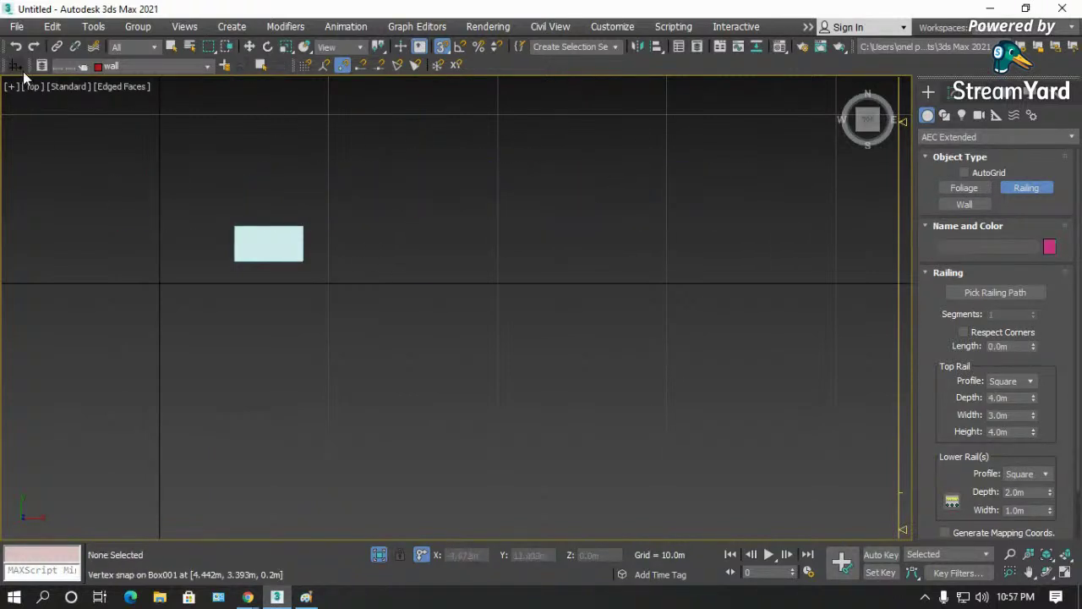
{"action": "left_click_drag", "start_coordinate": [392, 184], "coordinate": [391, 184]}
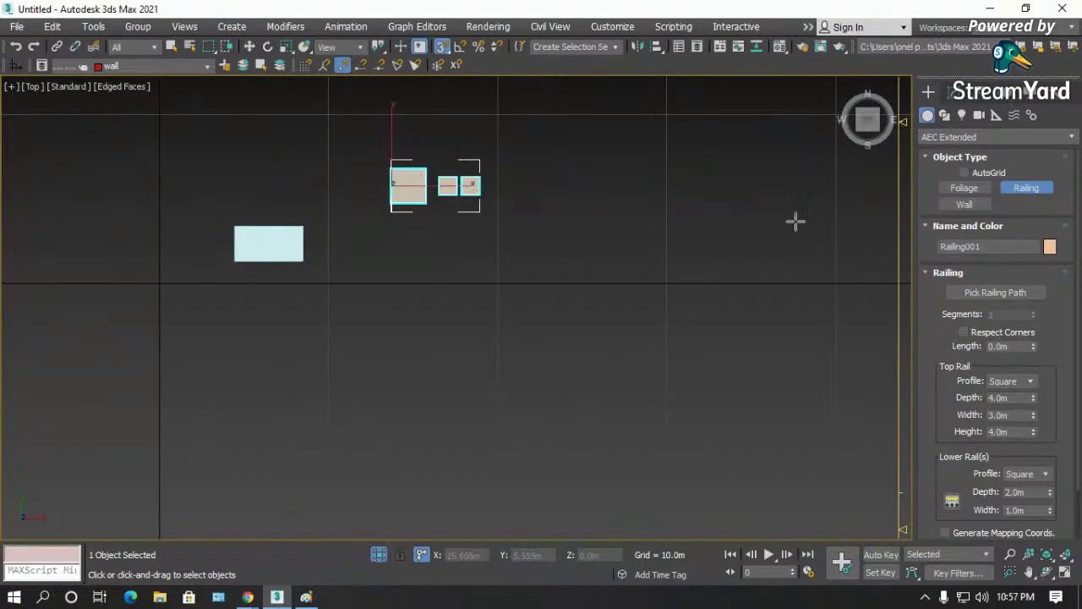
{"action": "right_click", "coordinate": [416, 229]}
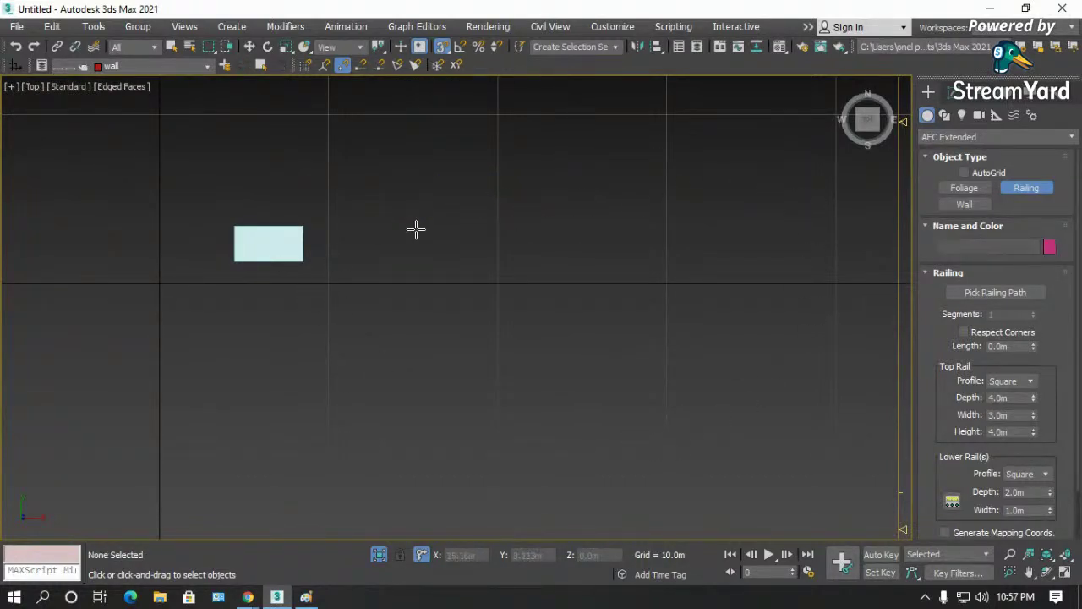
{"action": "left_click_drag", "start_coordinate": [347, 192], "coordinate": [770, 200]}
{"action": "right_click", "coordinate": [770, 201]}
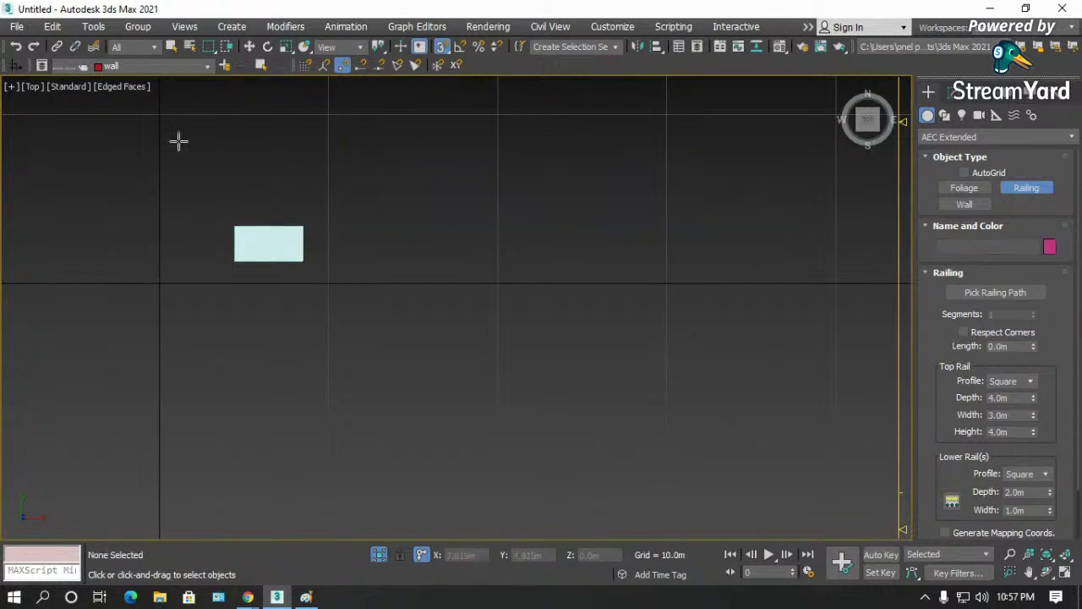
- Draw a 21.406m railing plus a second run to its corner, then undo both
{"action": "left_click", "coordinate": [15, 67]}
{"action": "left_click_drag", "start_coordinate": [377, 180], "coordinate": [572, 192]}
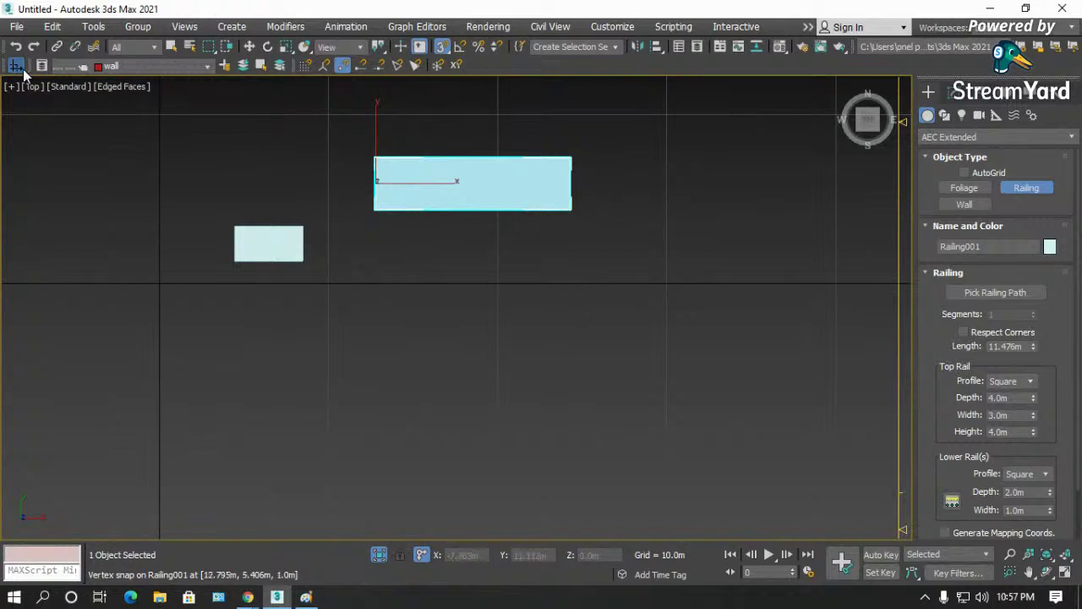
{"action": "right_click", "coordinate": [400, 160]}
{"action": "left_click_drag", "start_coordinate": [429, 165], "coordinate": [732, 161]}
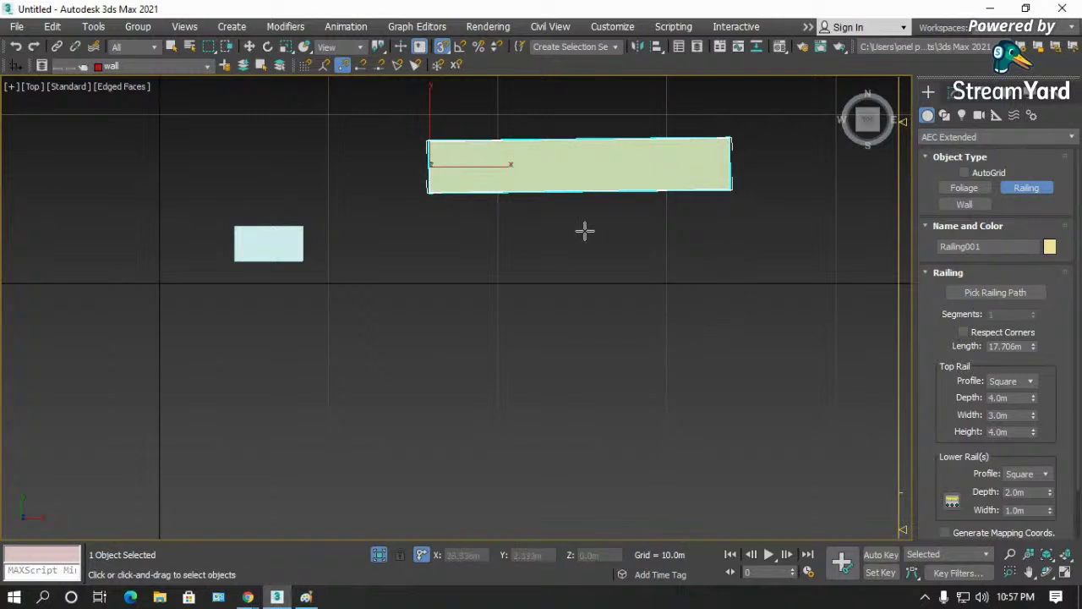
{"action": "left_click_drag", "start_coordinate": [377, 161], "coordinate": [741, 160]}
{"action": "left_click", "coordinate": [719, 328]}
{"action": "left_click_drag", "start_coordinate": [721, 328], "coordinate": [738, 187]}
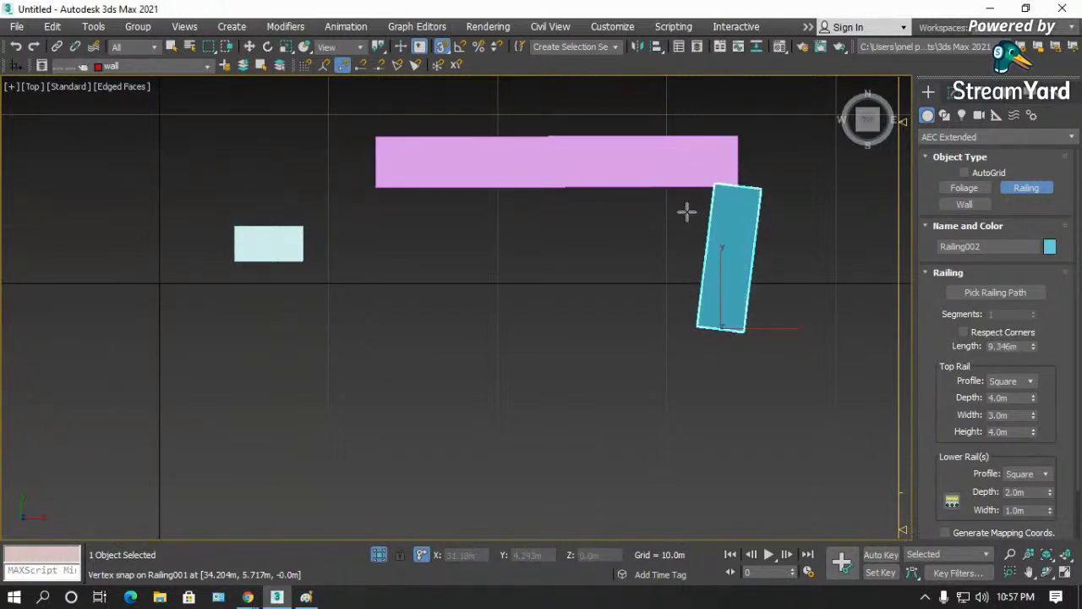
{"action": "key", "text": "ctrl+z"}
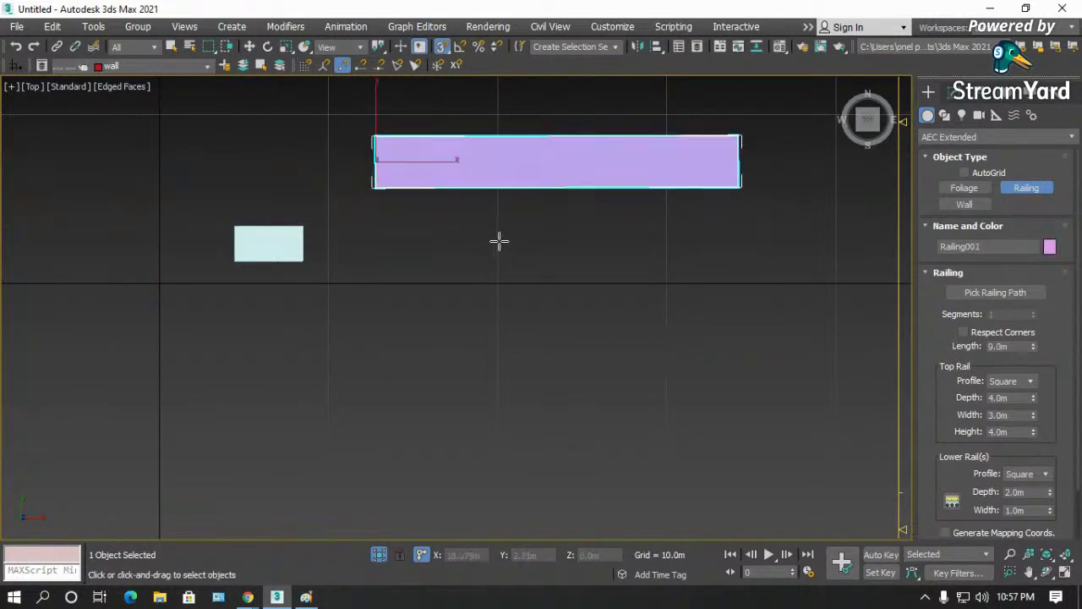
{"action": "key", "text": "ctrl+z"}
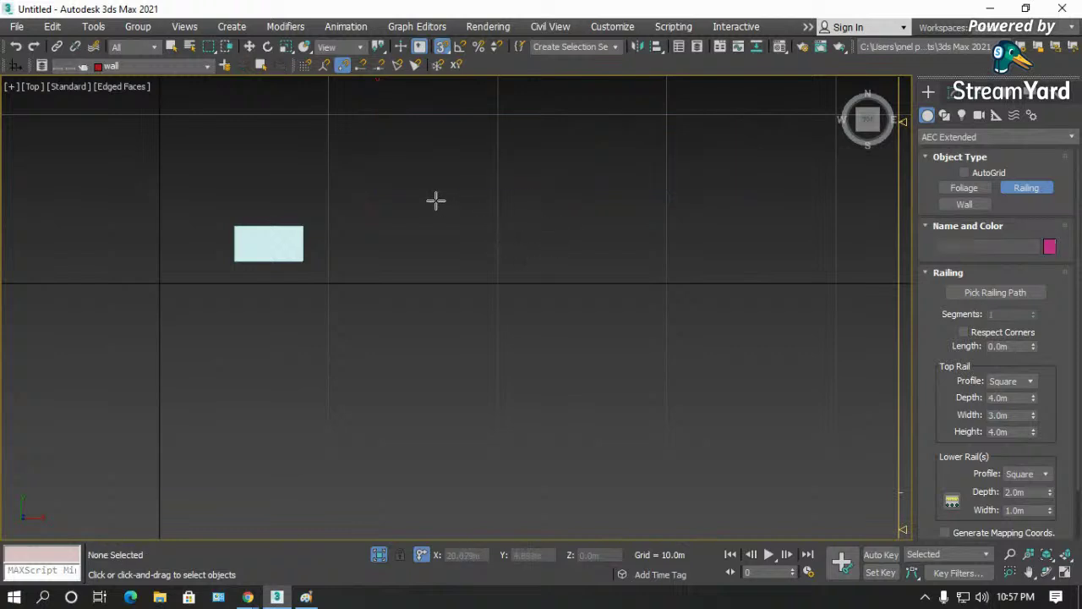
- Draw a railing about 21.733m long and cancel the second downward run
{"action": "left_click_drag", "start_coordinate": [436, 200], "coordinate": [439, 199]}
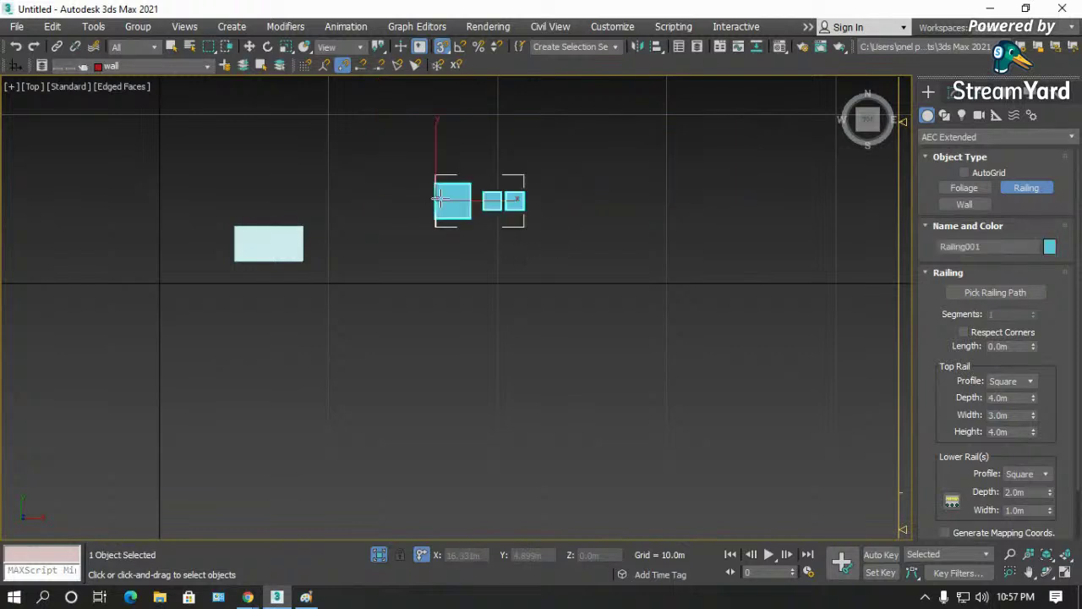
{"action": "right_click", "coordinate": [477, 222]}
{"action": "left_click_drag", "start_coordinate": [472, 228], "coordinate": [840, 227]}
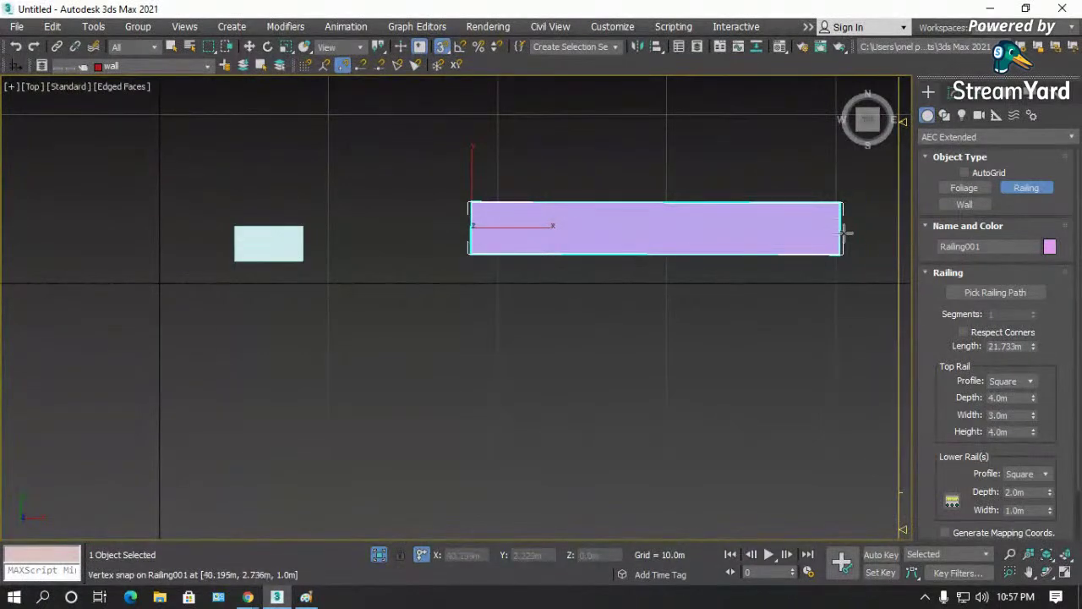
{"action": "double_click", "coordinate": [841, 231]}
{"action": "scroll", "coordinate": [517, 261], "scroll_direction": "down", "scroll_amount": 3}
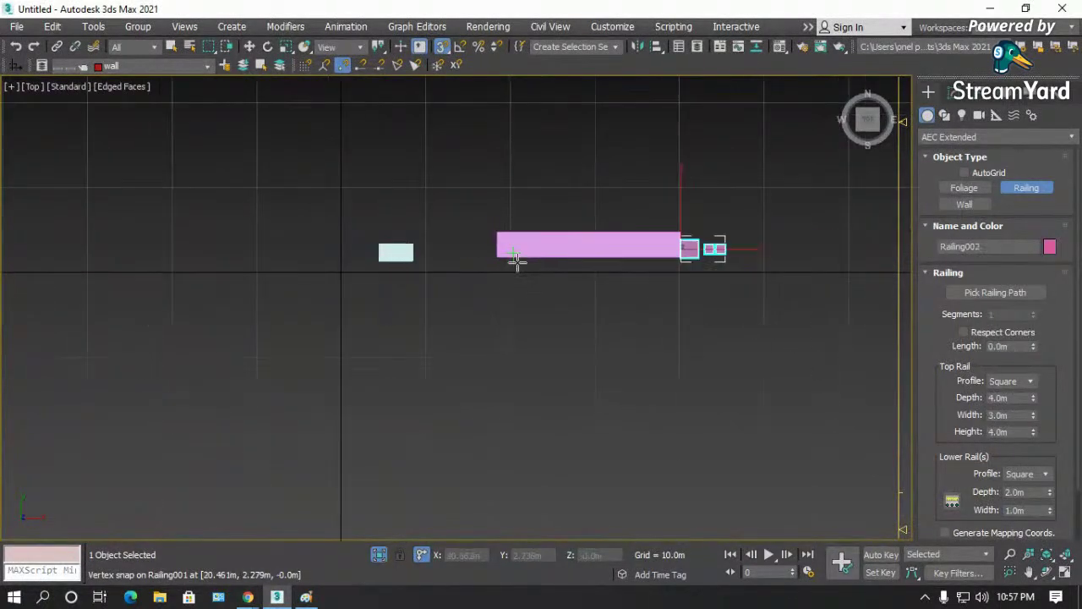
{"action": "right_click", "coordinate": [696, 268]}
{"action": "scroll", "coordinate": [698, 268], "scroll_direction": "up", "scroll_amount": 3}
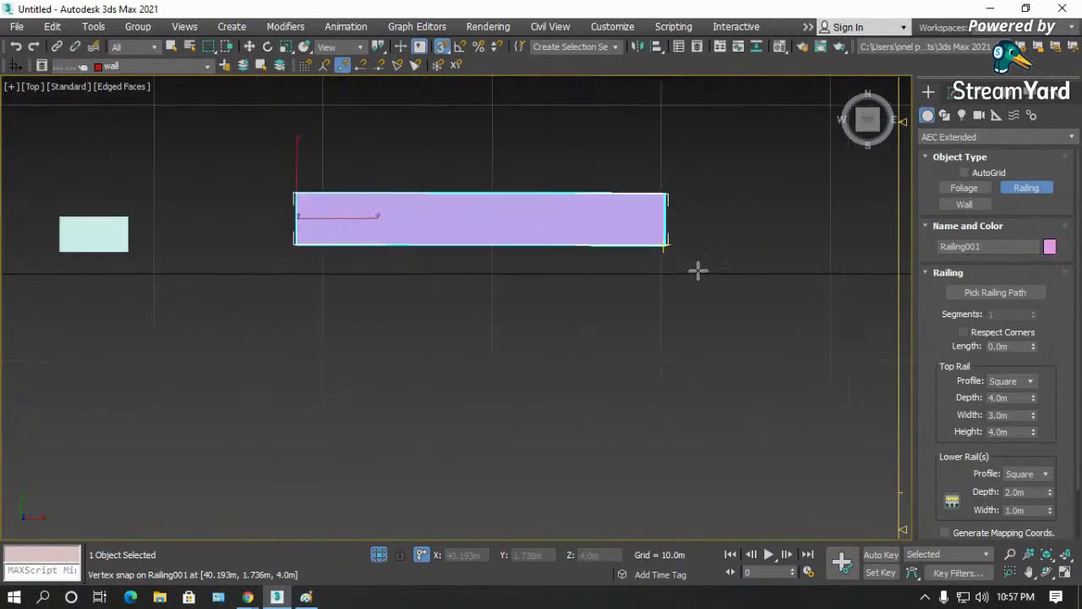
{"action": "left_click_drag", "start_coordinate": [668, 223], "coordinate": [665, 472]}
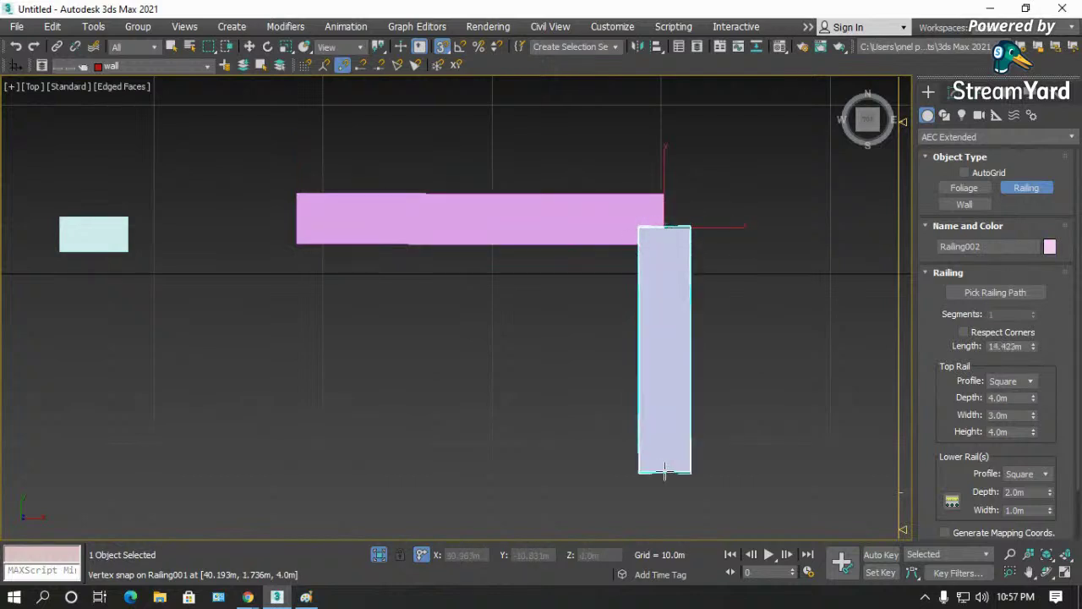
{"action": "right_click", "coordinate": [531, 354]}
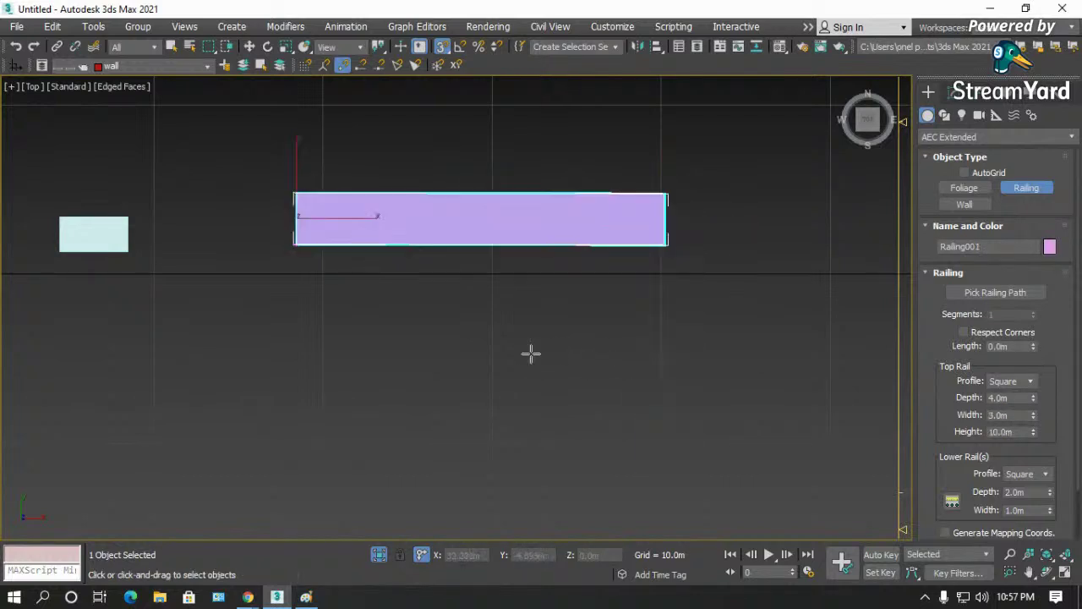
- Orbit around the slab and switch to a Perspective view
{"action": "left_click", "coordinate": [1047, 574]}
{"action": "mouse_move", "coordinate": [401, 356]}
{"action": "left_mouse_down"}
{"action": "mouse_move", "coordinate": [439, 327]}
{"action": "mouse_move", "coordinate": [319, 239]}
{"action": "mouse_move", "coordinate": [327, 243]}
{"action": "left_mouse_up"}
{"action": "key", "text": "p"}
{"action": "scroll", "coordinate": [427, 237], "scroll_direction": "up", "scroll_amount": 5}
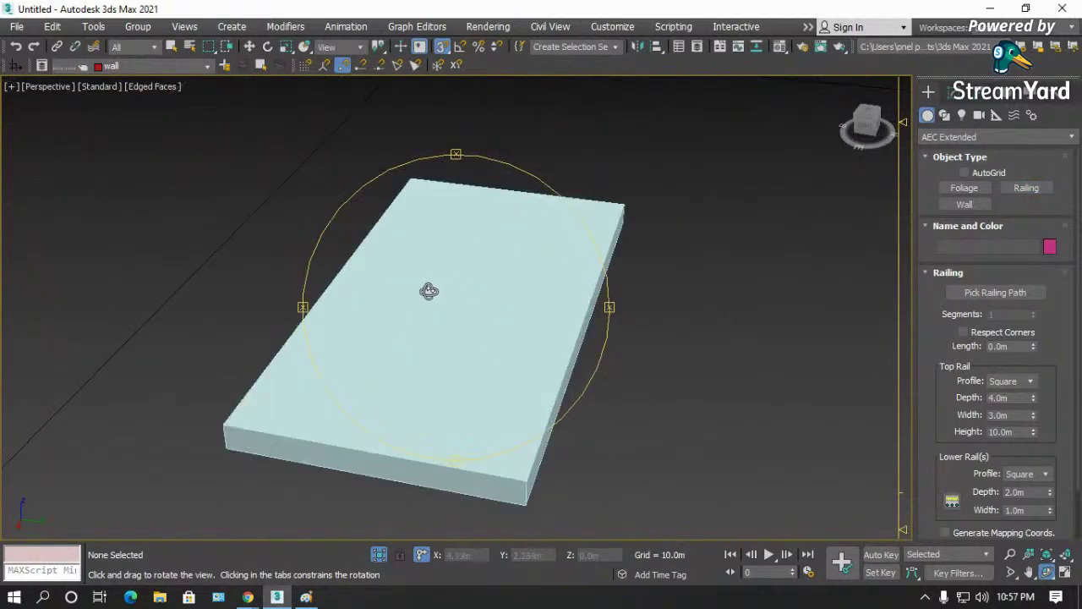
- Place one more railing point on the slab corner, then return to Select and Move
{"action": "left_click_drag", "start_coordinate": [437, 313], "coordinate": [367, 319]}
{"action": "right_click", "coordinate": [227, 216]}
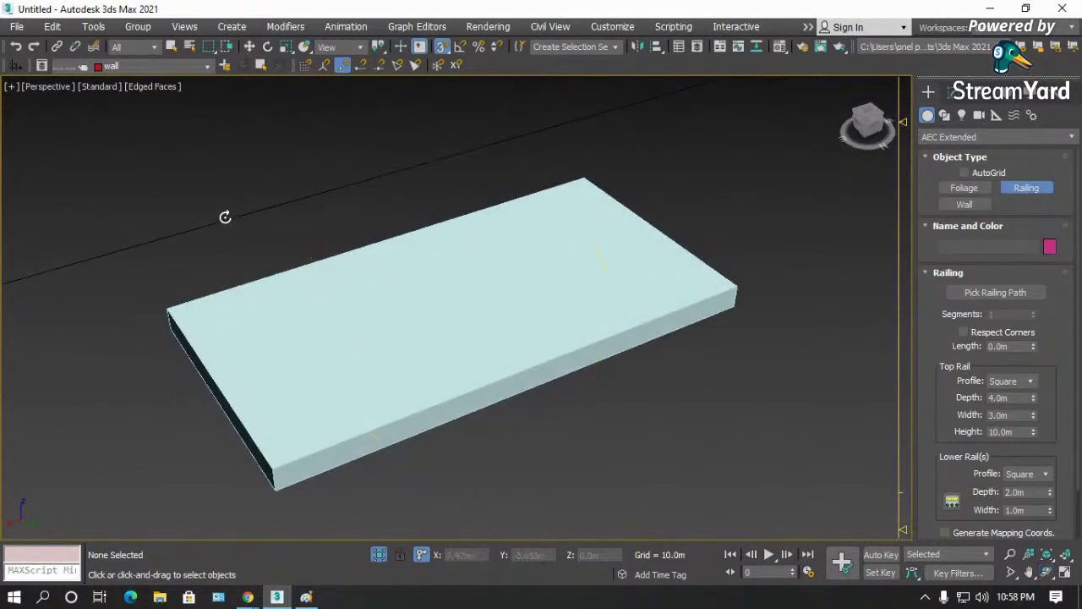
{"action": "left_click", "coordinate": [1034, 188]}
{"action": "left_click", "coordinate": [488, 235]}
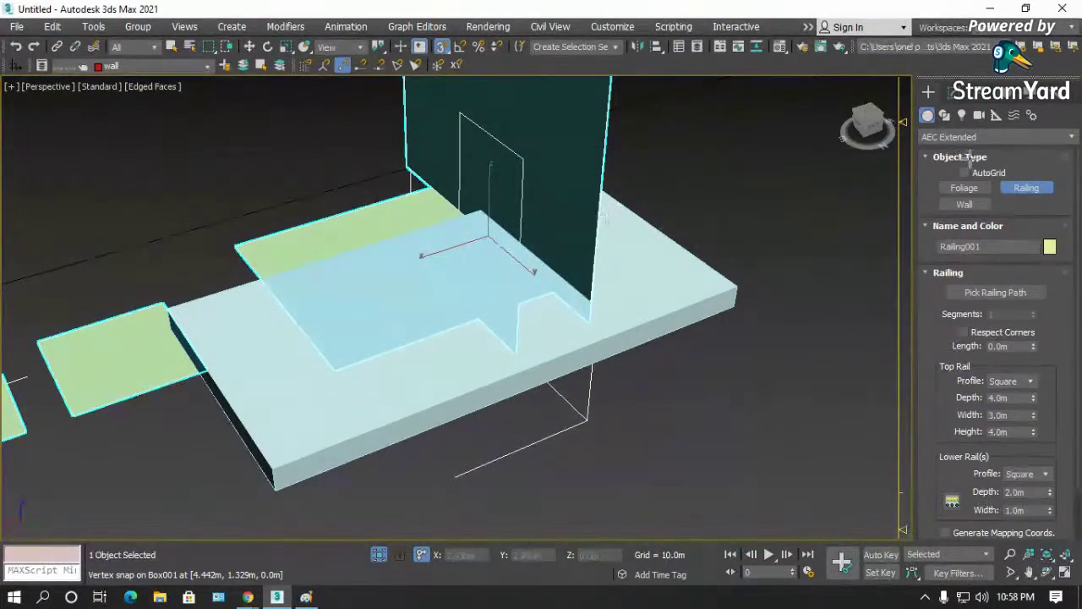
{"action": "left_click", "coordinate": [254, 48]}
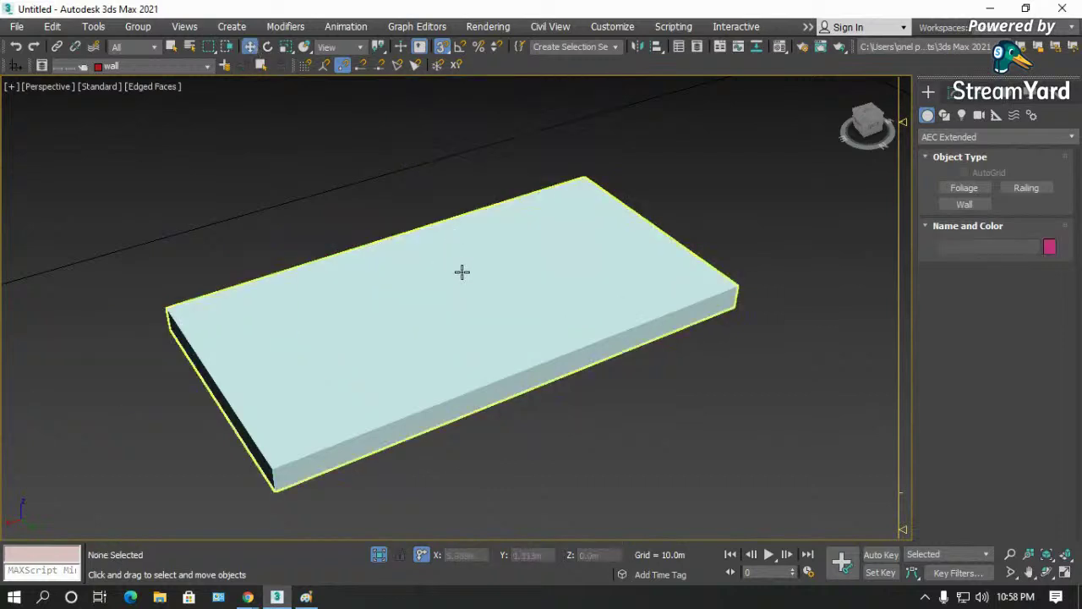
- Select the Box001 slab, show its Modify parameters, and open its quad menu
{"action": "left_click", "coordinate": [462, 271]}
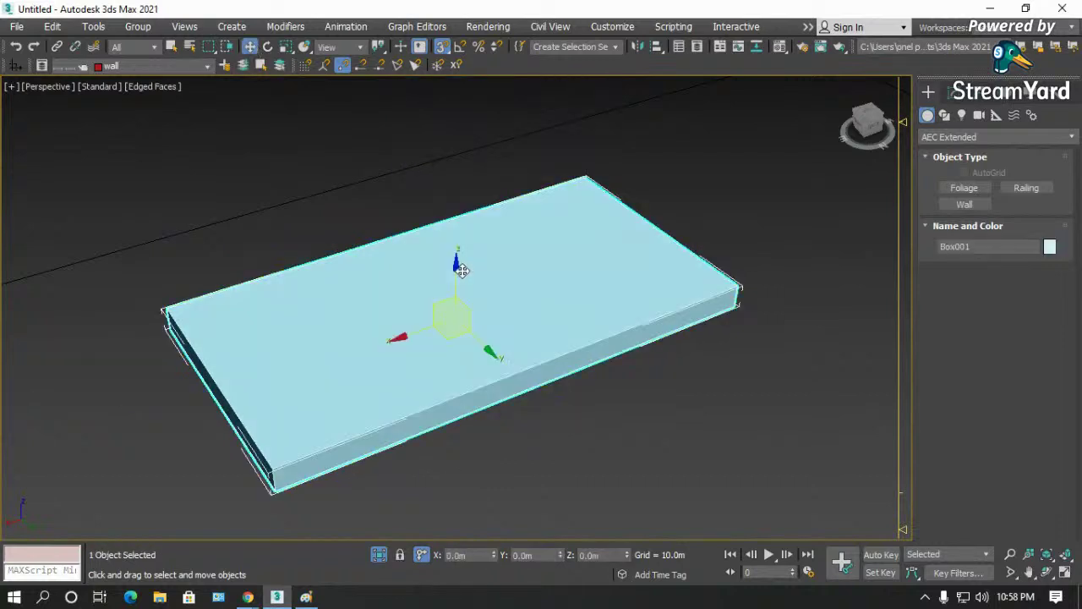
{"action": "left_click", "coordinate": [945, 115]}
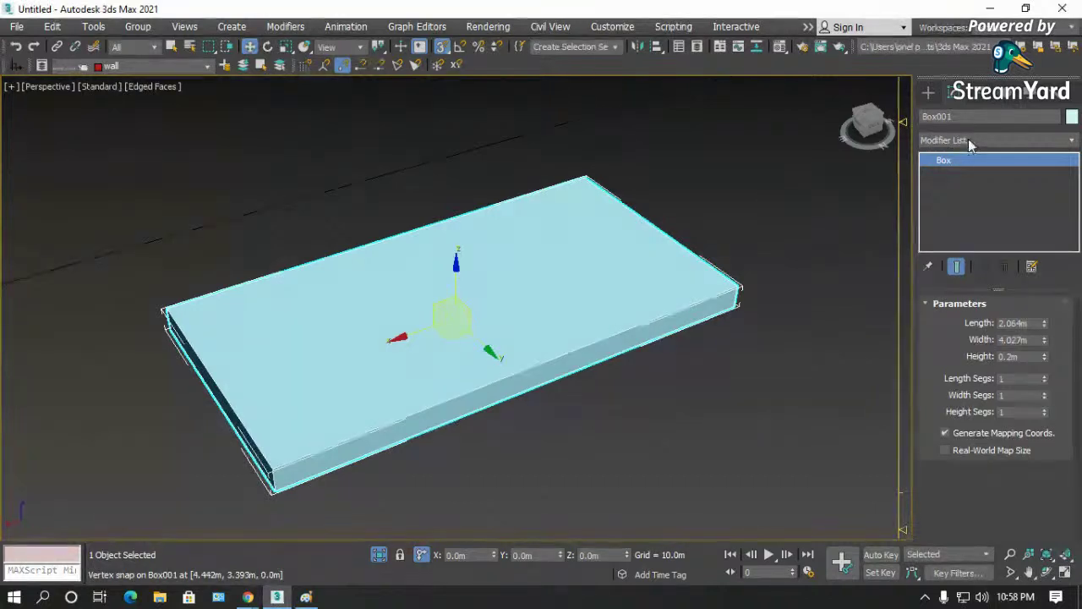
{"action": "right_click", "coordinate": [583, 275]}
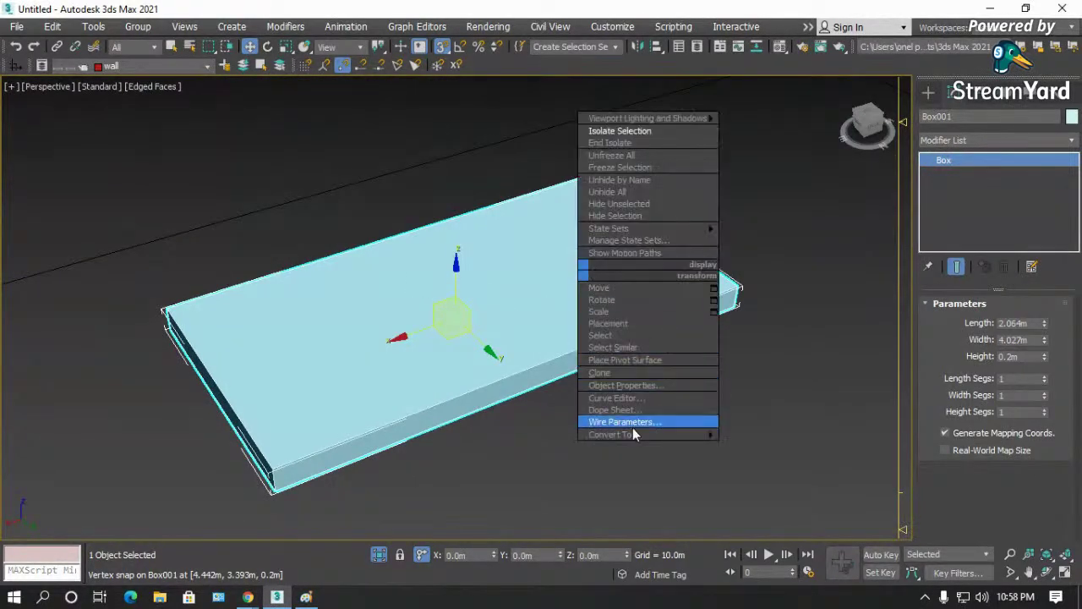
- Convert the slab to Editable Poly and select its front and left top edges
{"action": "mouse_move", "coordinate": [638, 435]}
{"action": "left_click", "coordinate": [765, 445]}
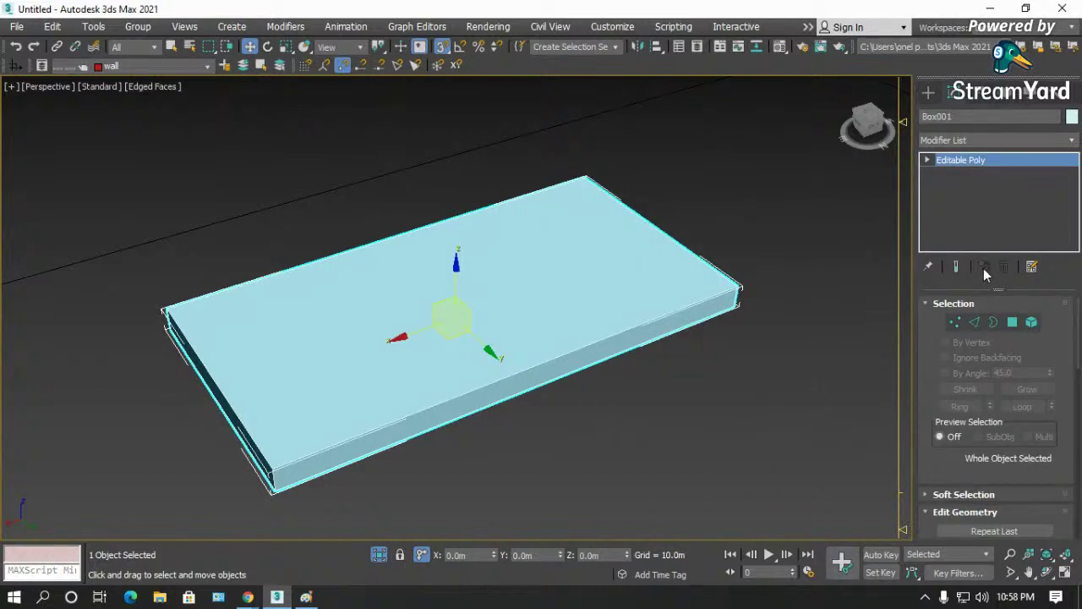
{"action": "left_click_drag", "start_coordinate": [927, 388], "coordinate": [993, 384]}
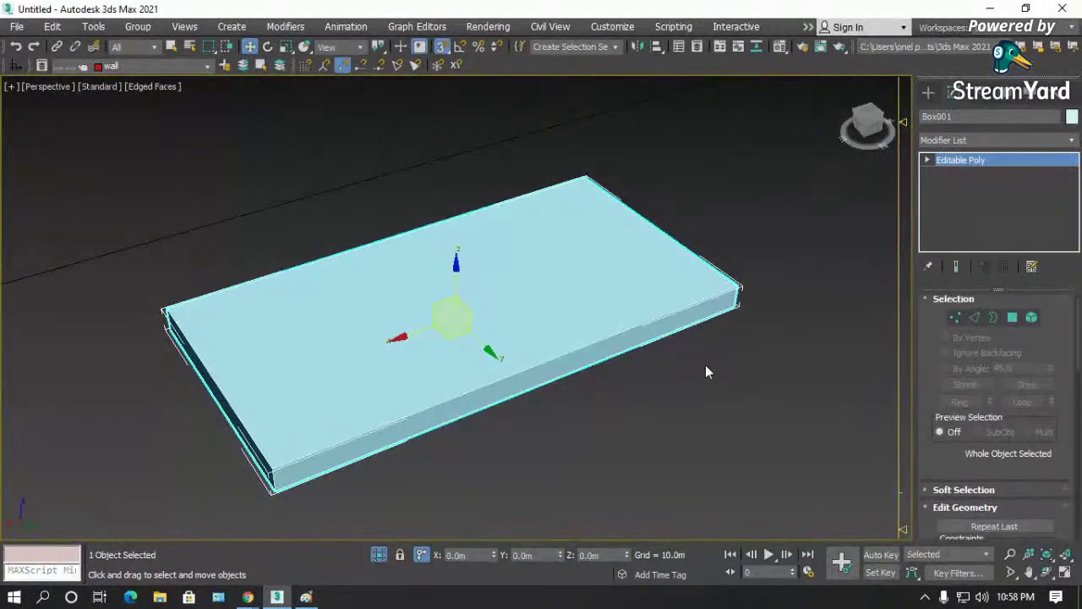
{"action": "left_click", "coordinate": [976, 316]}
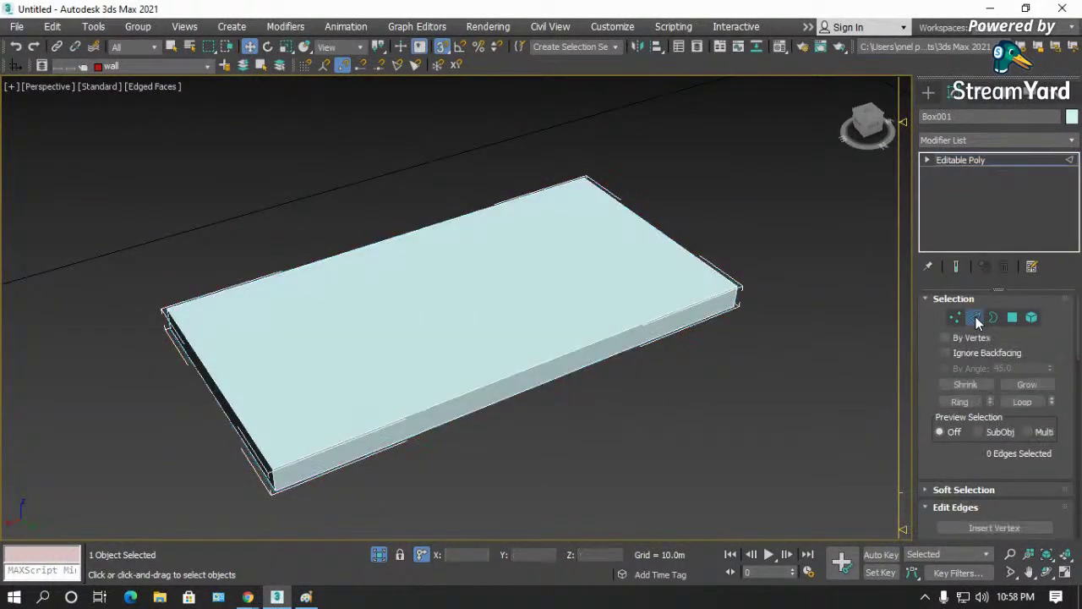
{"action": "left_click", "coordinate": [575, 351]}
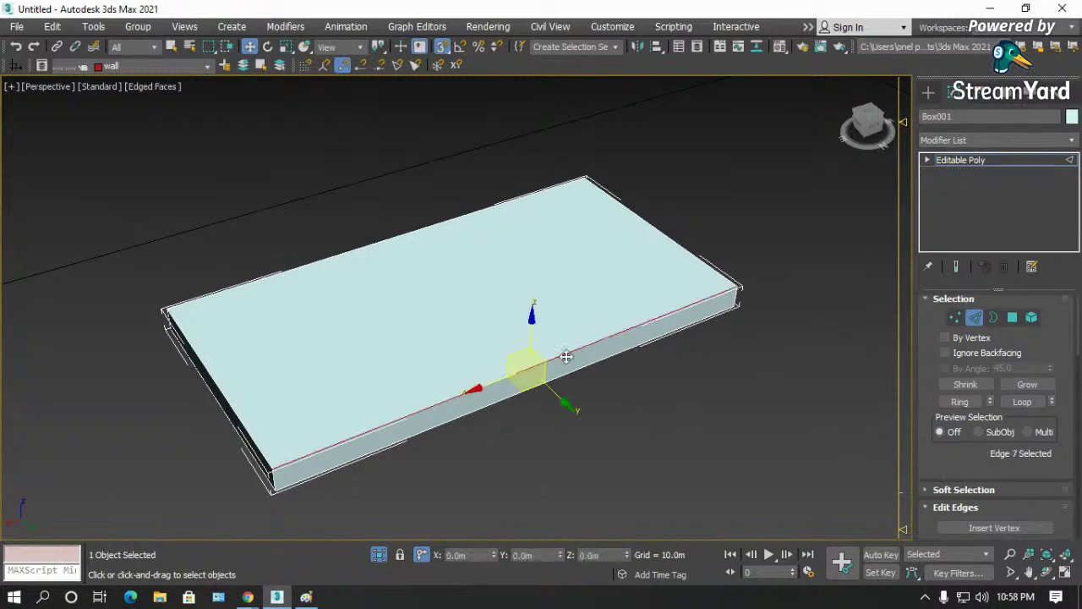
{"action": "left_click", "coordinate": [235, 405], "text": "ctrl"}
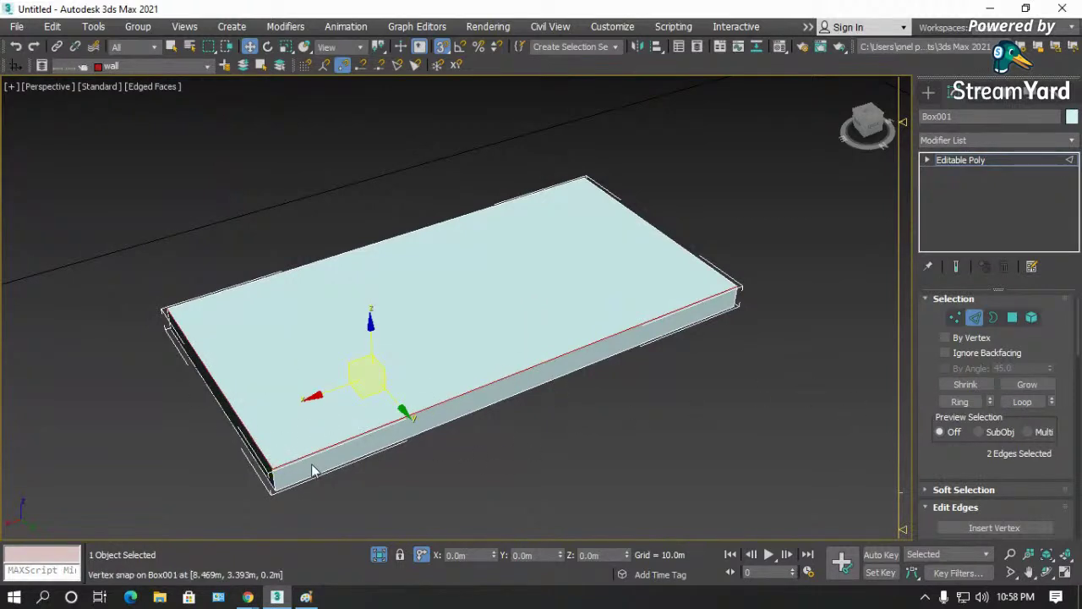
- Create linear shape Shape001 from the selected edges and return to object level
{"action": "left_click_drag", "start_coordinate": [950, 446], "coordinate": [952, 293]}
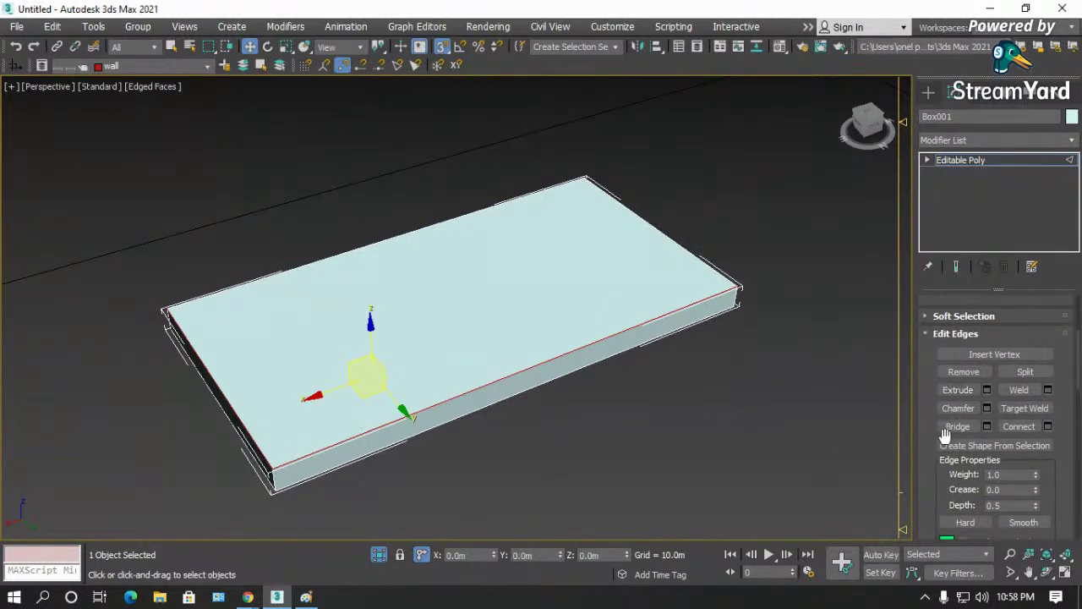
{"action": "left_click", "coordinate": [1035, 445]}
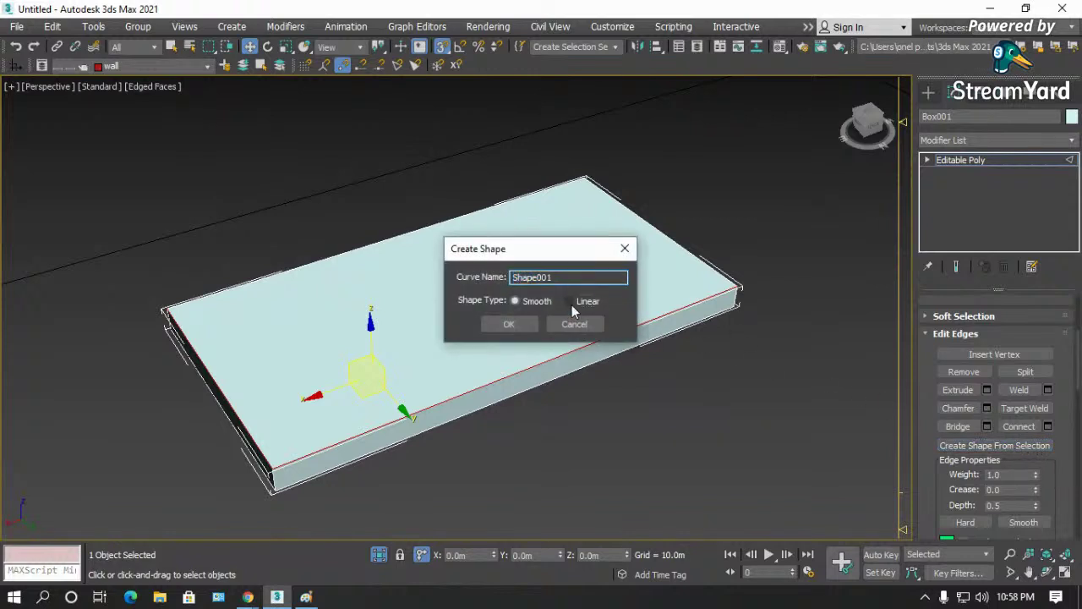
{"action": "left_click", "coordinate": [570, 304]}
{"action": "left_click", "coordinate": [523, 325]}
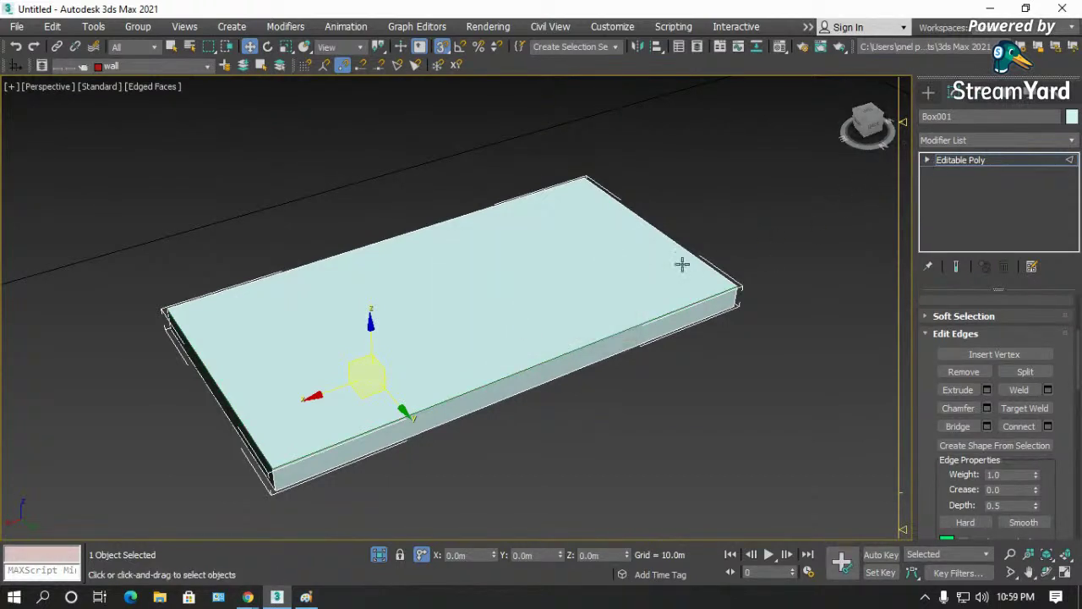
{"action": "left_click", "coordinate": [927, 160]}
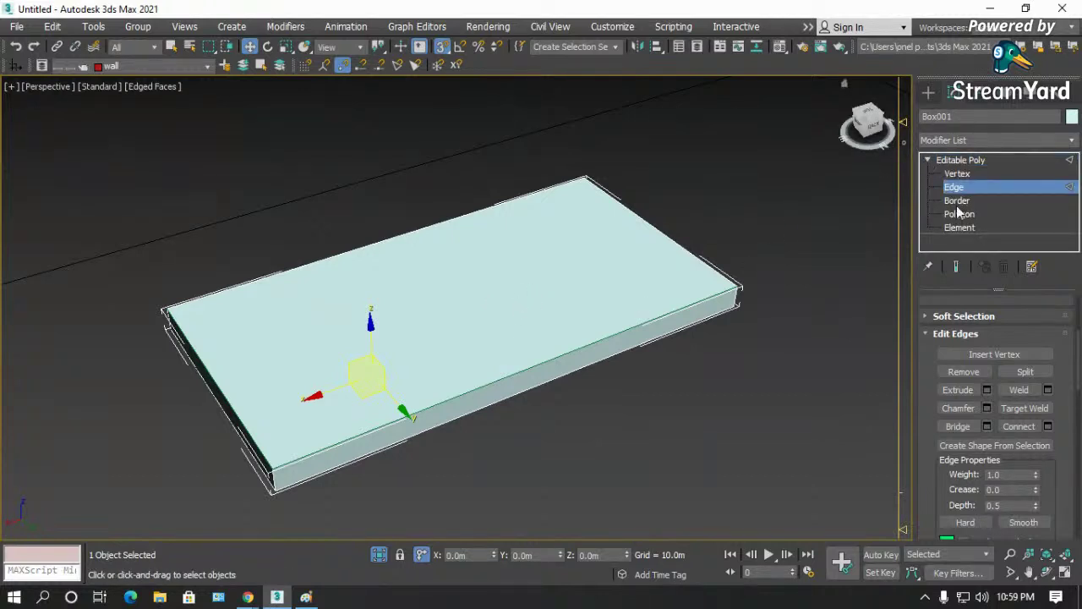
{"action": "left_click", "coordinate": [967, 159]}
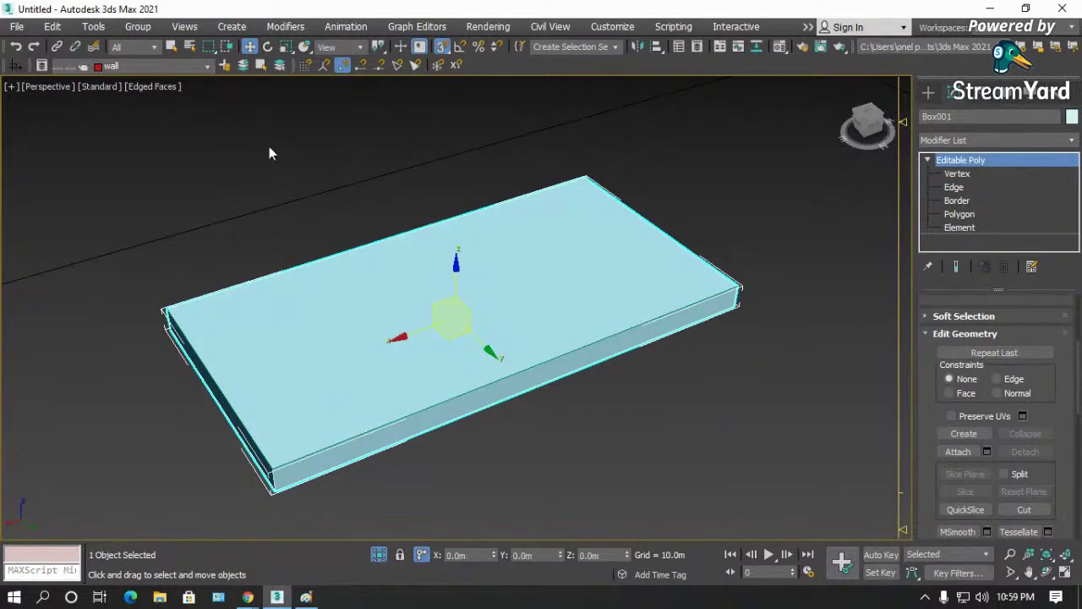
{"action": "left_click", "coordinate": [302, 165]}
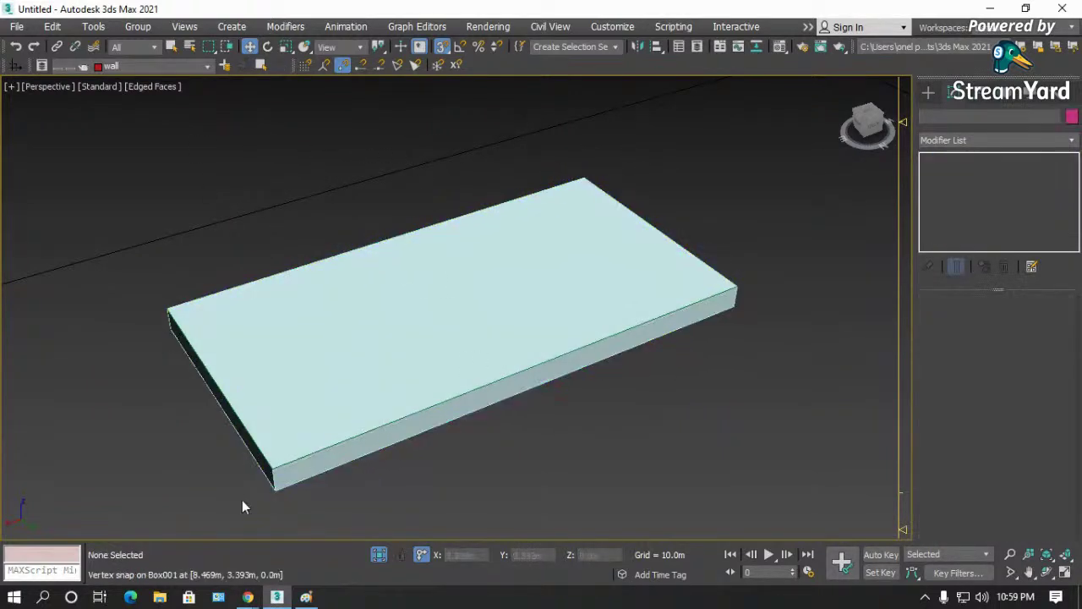
- Reposition Shape001 so it snaps back onto the slab corner
{"action": "left_click", "coordinate": [263, 492]}
{"action": "key", "text": "Delete"}
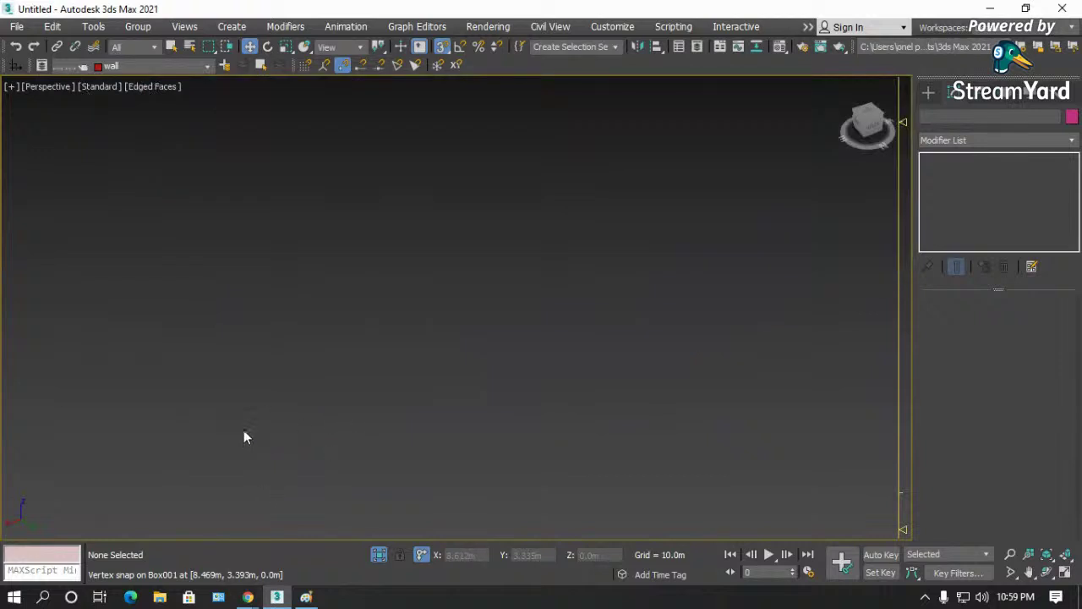
{"action": "key", "text": "ctrl+z"}
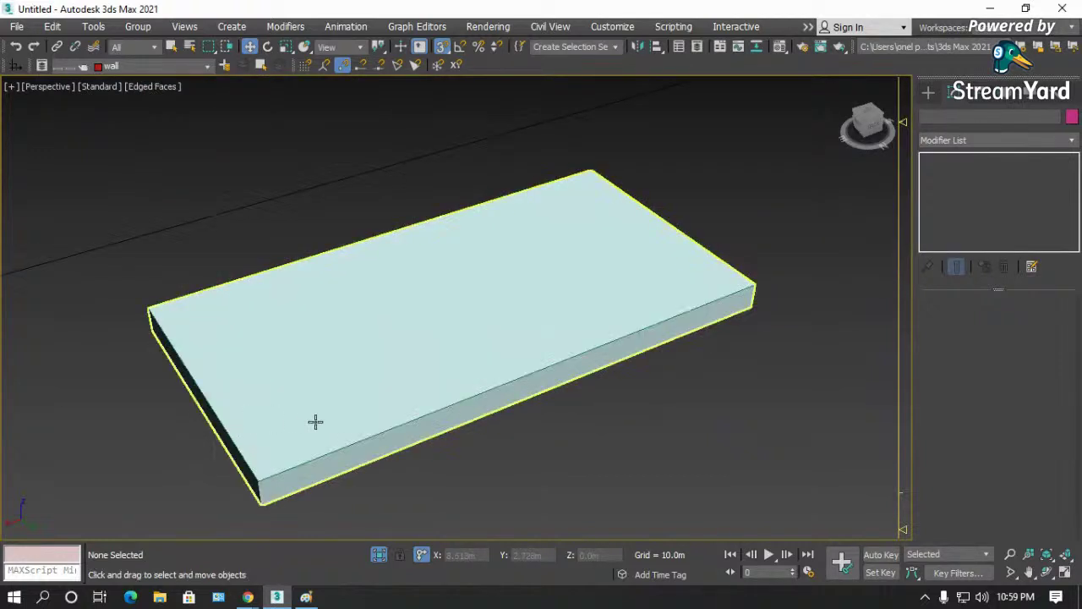
{"action": "left_click", "coordinate": [386, 432]}
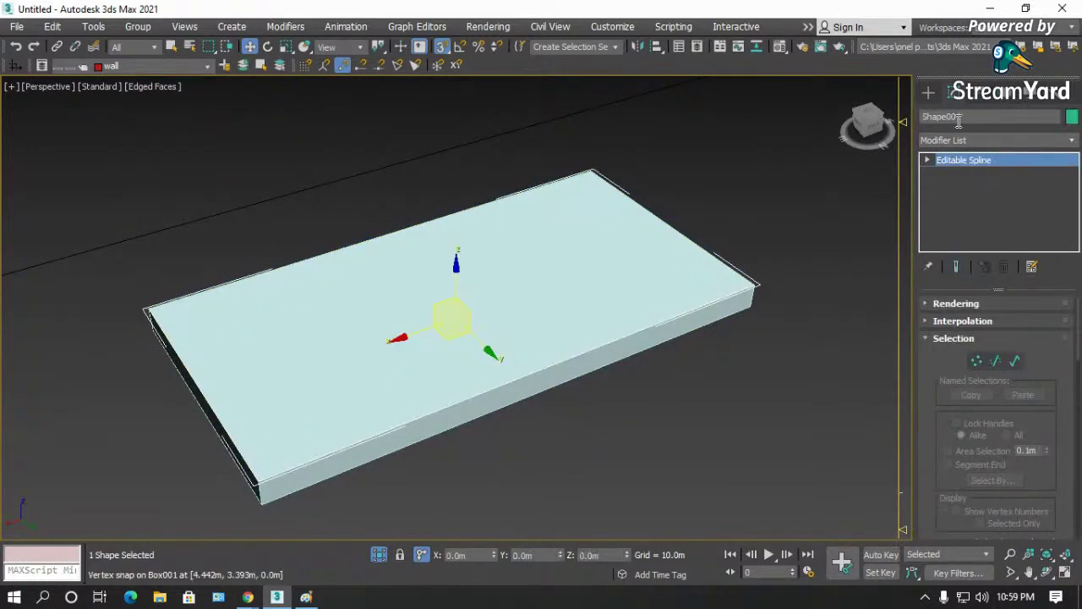
{"action": "left_click_drag", "start_coordinate": [455, 280], "coordinate": [458, 156]}
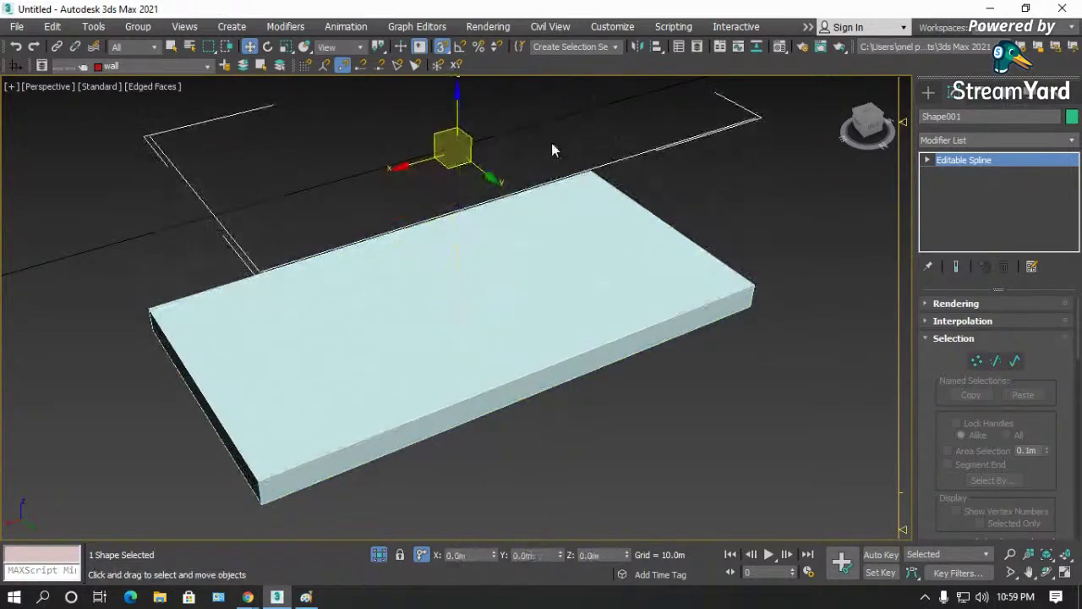
{"action": "left_click_drag", "start_coordinate": [557, 163], "coordinate": [592, 172]}
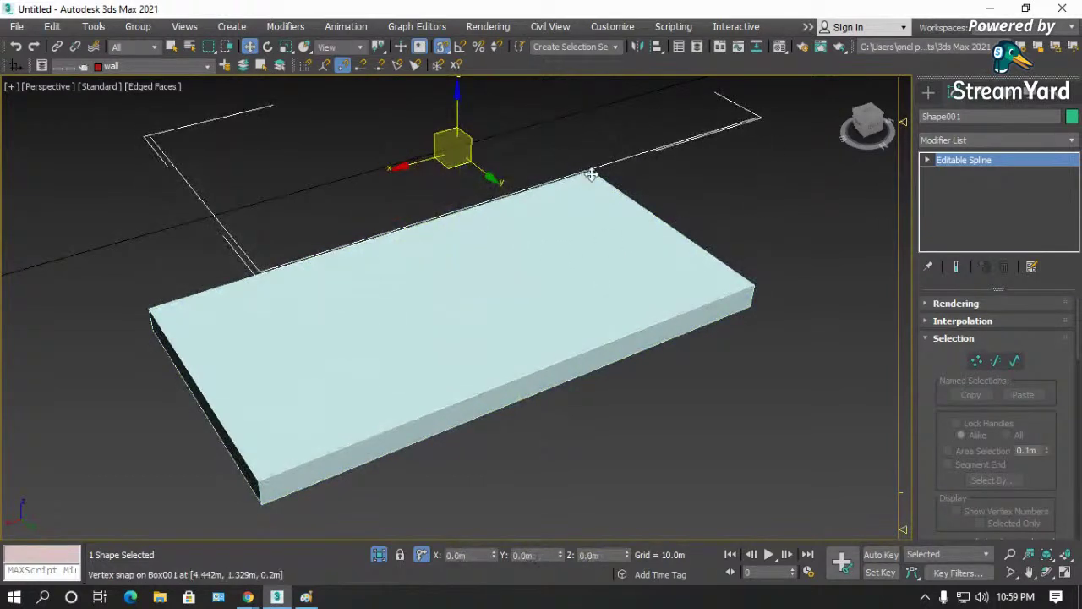
{"action": "left_click", "coordinate": [796, 387]}
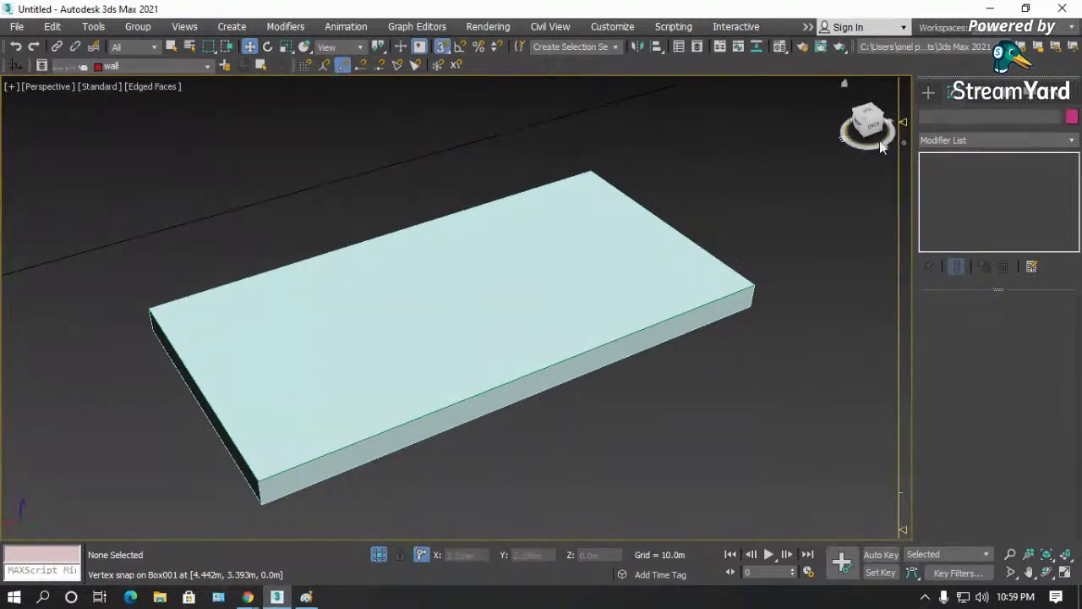
- Start a new AEC Extended Railing and choose Pick Railing Path
{"action": "left_click", "coordinate": [928, 91]}
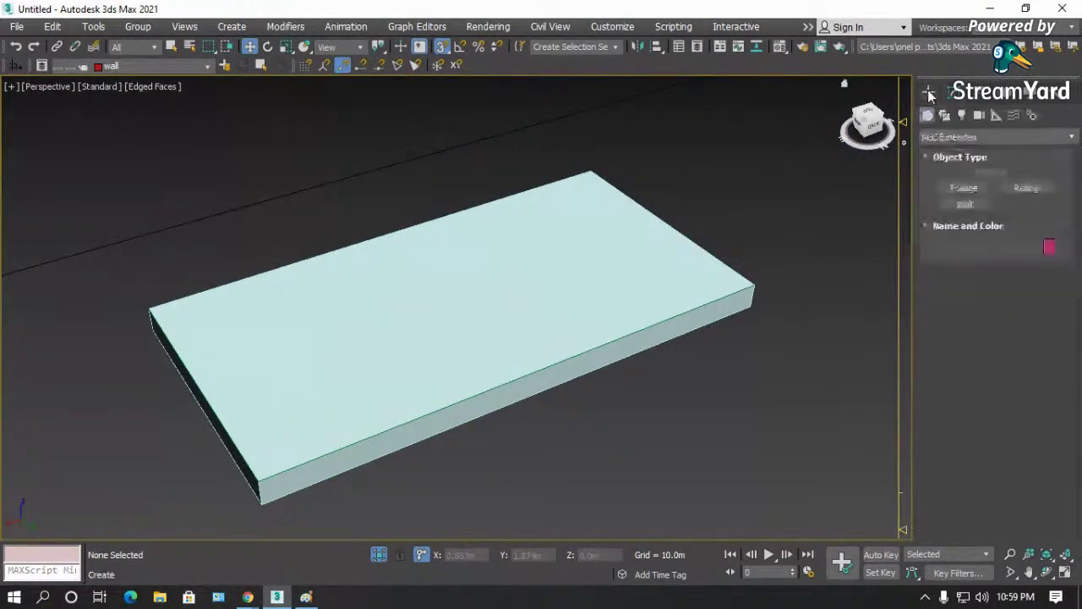
{"action": "left_click", "coordinate": [1025, 187]}
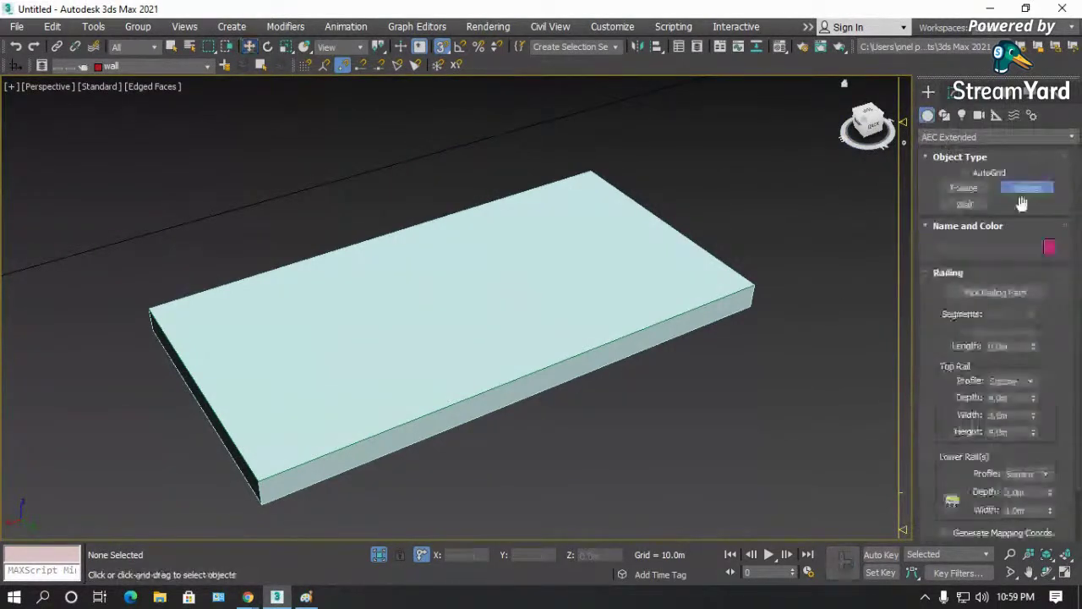
{"action": "left_click", "coordinate": [993, 292]}
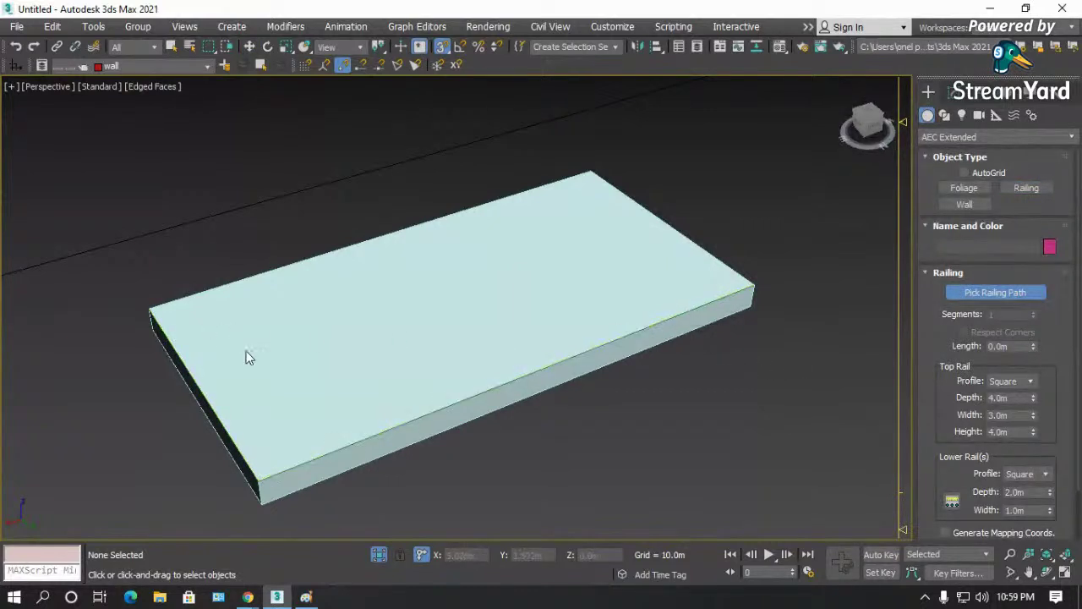
- Pick the slab-edge shape as the railing path and view the new railing
{"action": "left_click", "coordinate": [397, 422]}
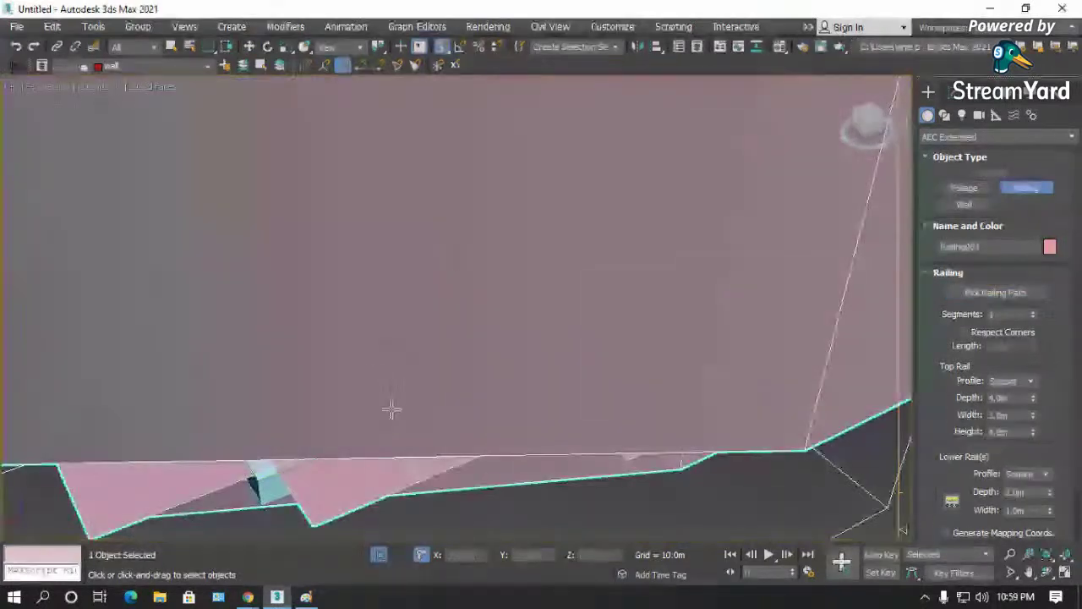
{"action": "scroll", "coordinate": [345, 375], "scroll_direction": "down", "scroll_amount": 5}
{"action": "middle_click_drag", "start_coordinate": [346, 374], "coordinate": [397, 315], "text": "alt"}
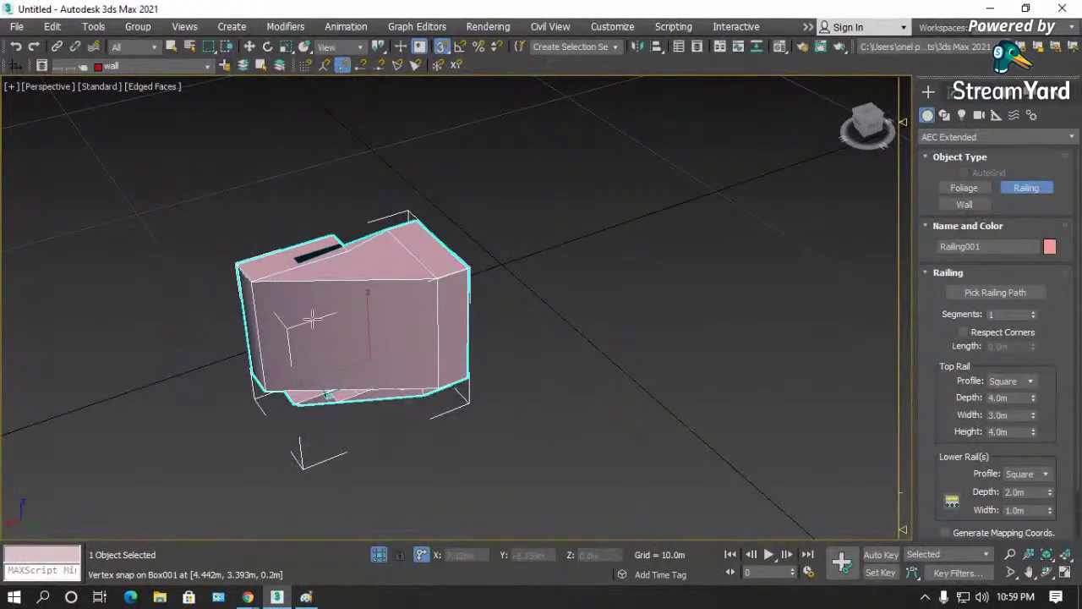
{"action": "scroll", "coordinate": [275, 325], "scroll_direction": "up", "scroll_amount": 4}
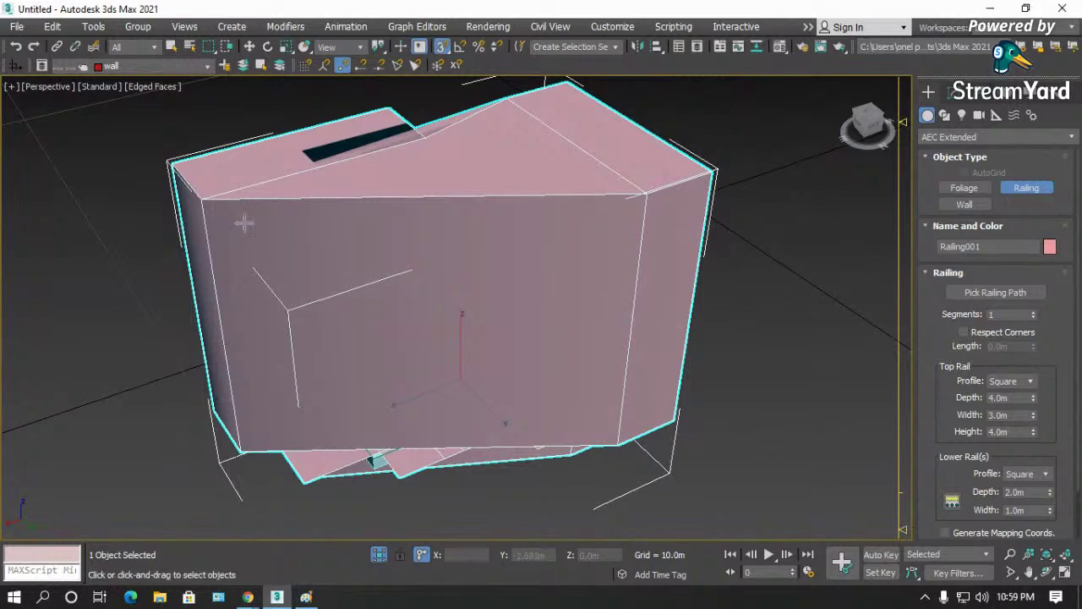
- Reselect the railing in the Modify panel and keep a Square top rail profile
{"action": "left_click", "coordinate": [250, 49]}
{"action": "left_click", "coordinate": [133, 256]}
{"action": "left_click", "coordinate": [273, 219]}
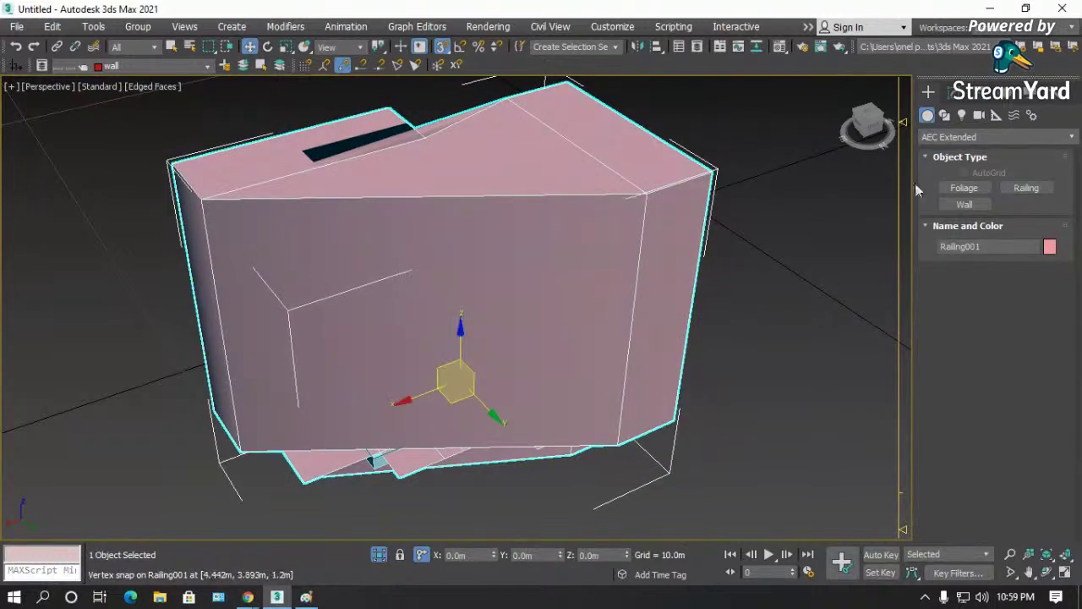
{"action": "left_click", "coordinate": [951, 92]}
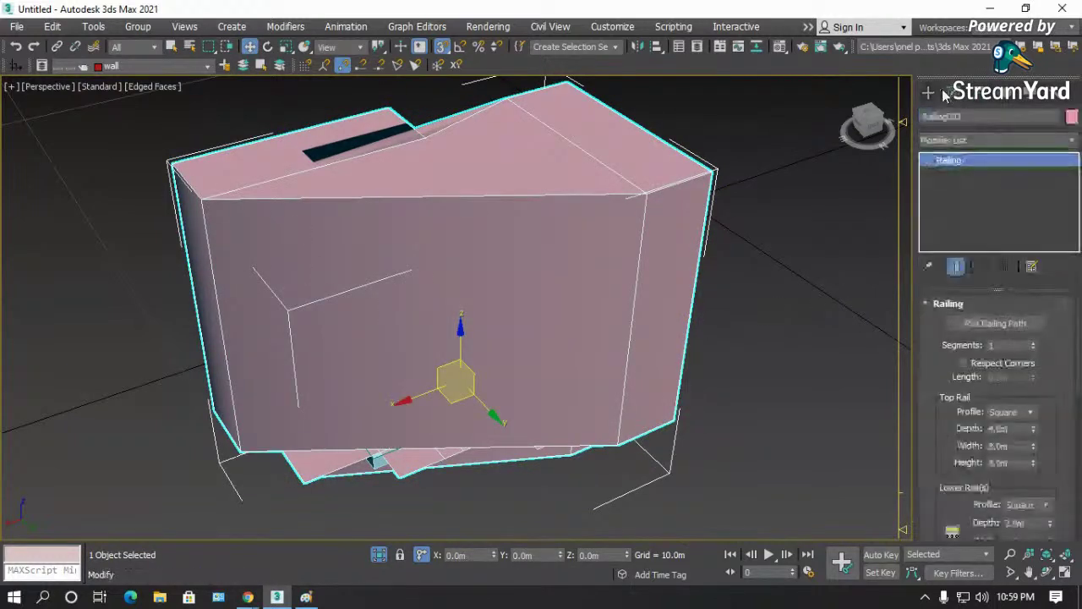
{"action": "left_click_drag", "start_coordinate": [942, 411], "coordinate": [942, 380]}
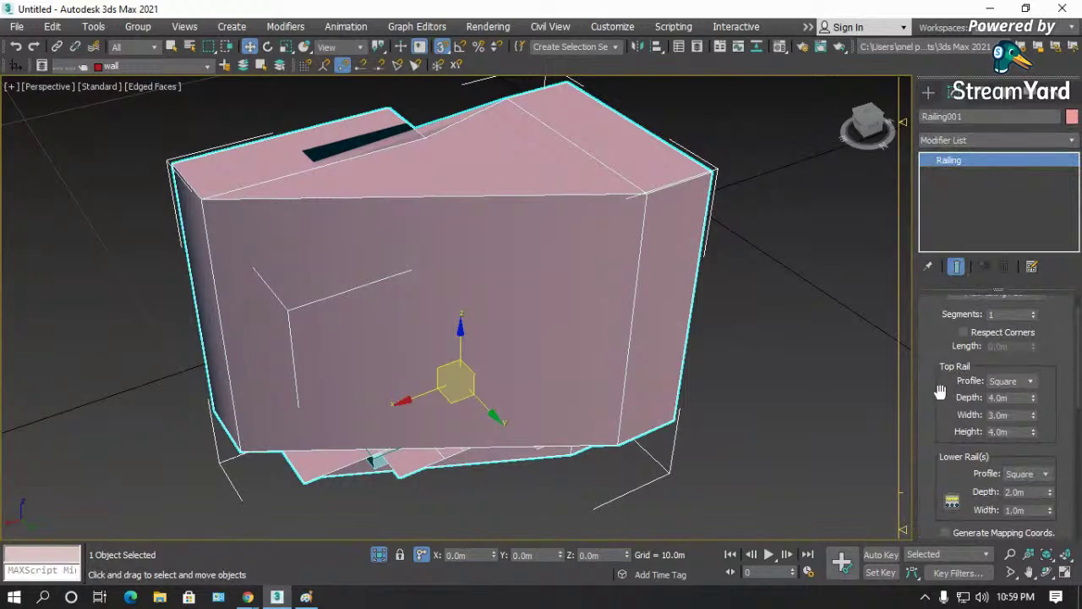
{"action": "left_click_drag", "start_coordinate": [944, 391], "coordinate": [939, 368]}
{"action": "left_click", "coordinate": [1032, 356]}
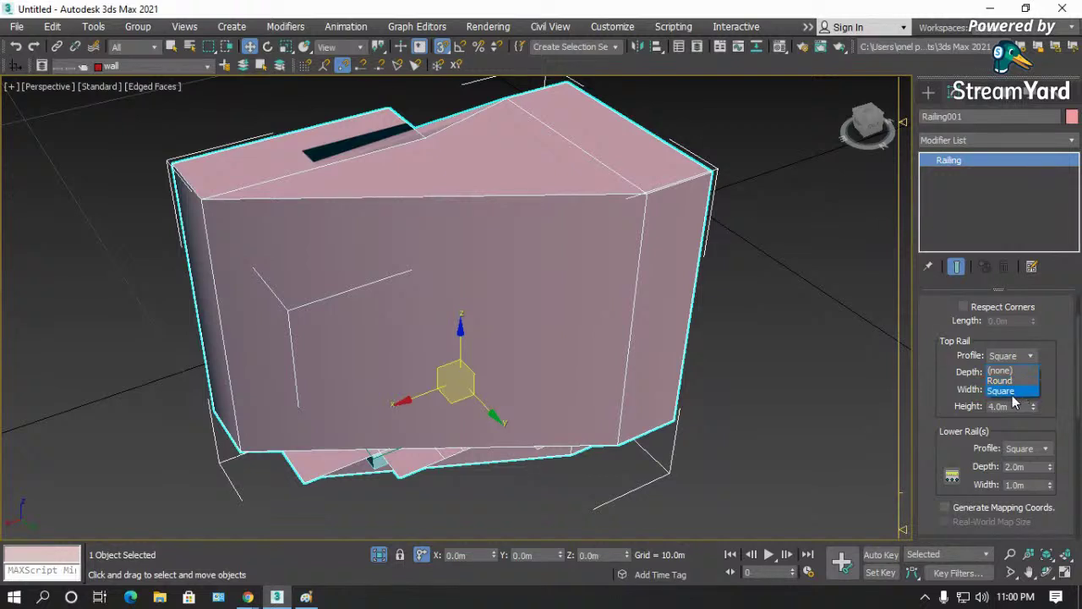
{"action": "left_click", "coordinate": [1022, 393]}
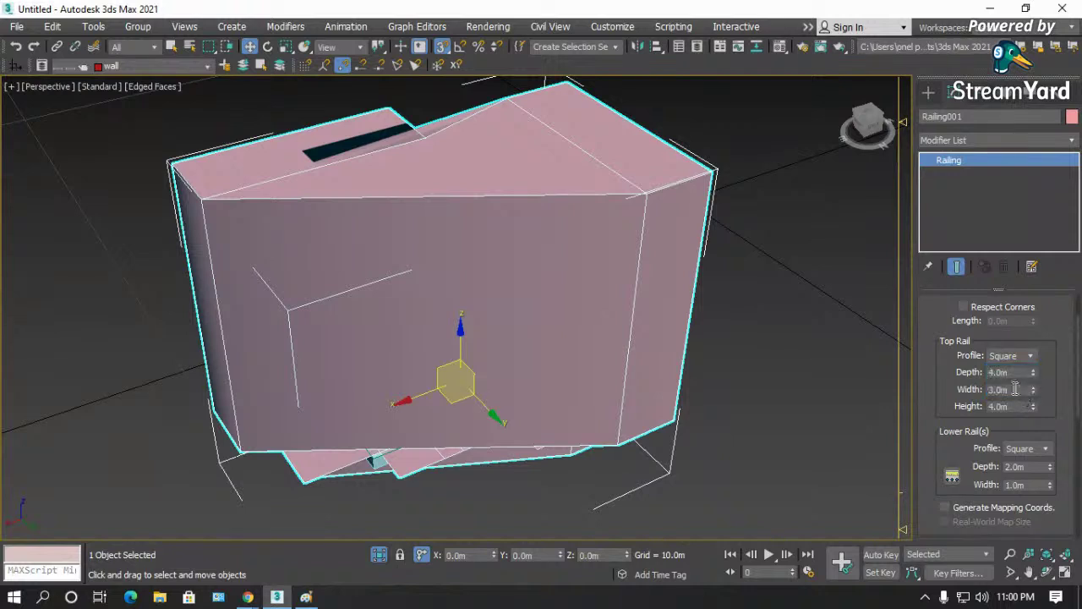
- Set the top rail depth to 0.05, width to 0.05 and height to 0.9
{"action": "left_click_drag", "start_coordinate": [1011, 372], "coordinate": [917, 385]}
{"action": "type", "text": ".05"}
{"action": "key", "text": "Tab"}
{"action": "type", "text": ".05"}
{"action": "key", "text": "Return"}
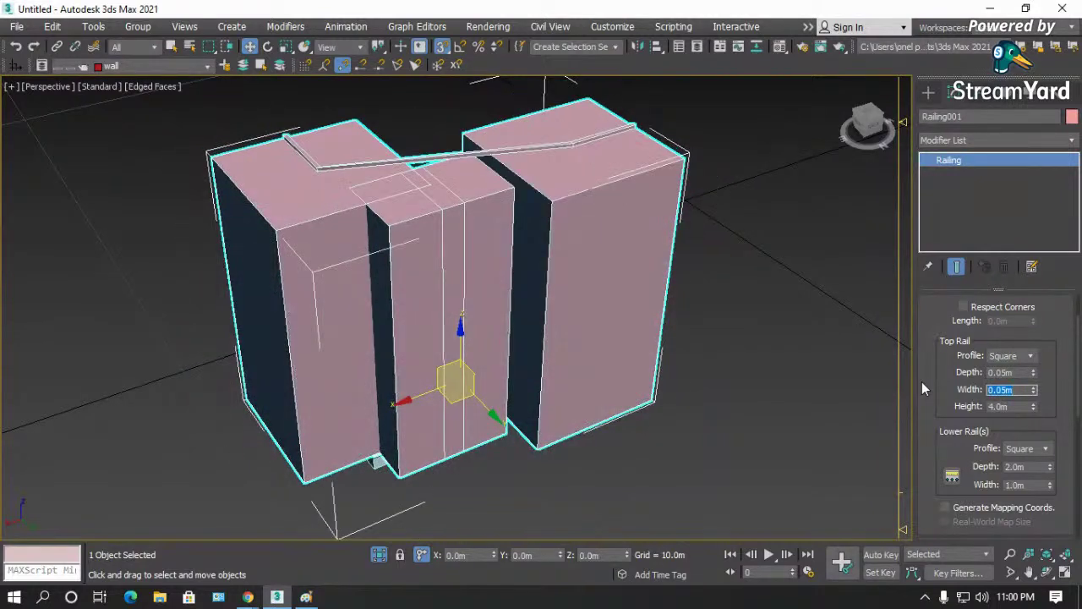
{"action": "key", "text": "Tab"}
{"action": "type", "text": ".9"}
{"action": "key", "text": "Return"}
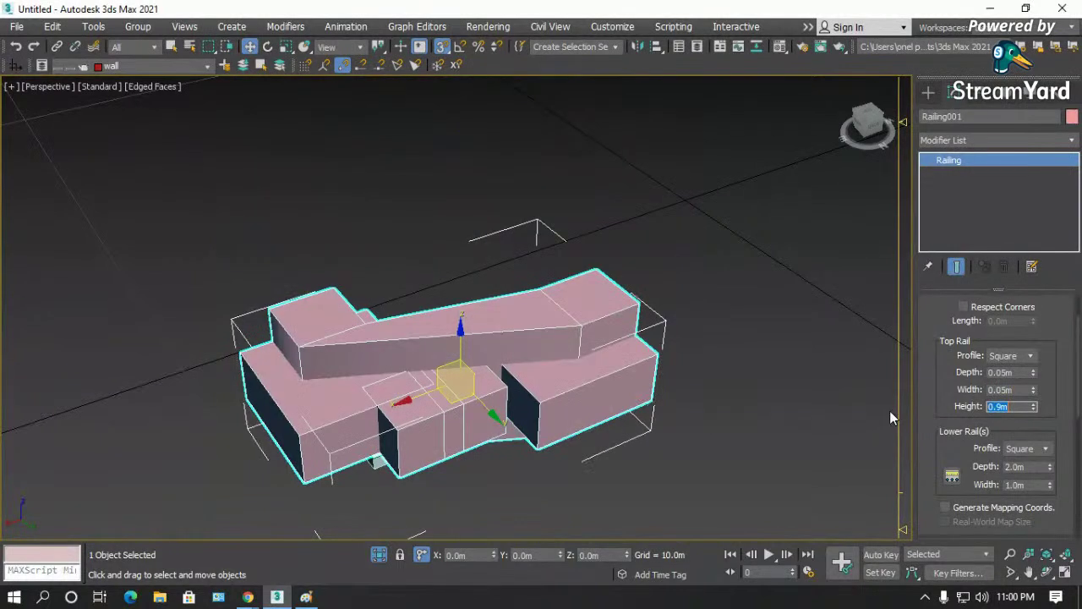
{"action": "left_click_drag", "start_coordinate": [961, 452], "coordinate": [959, 404]}
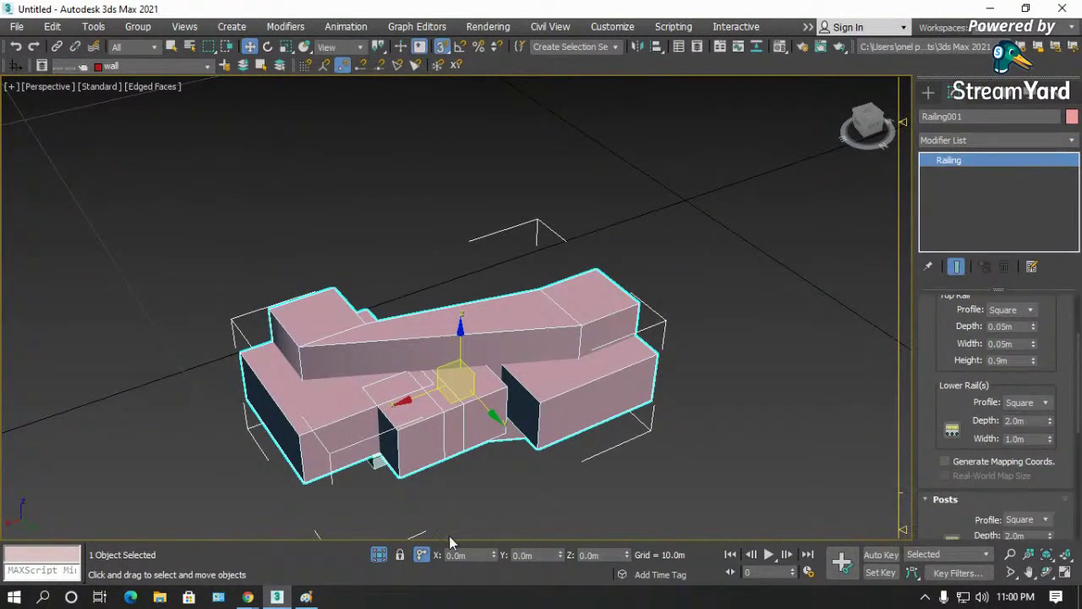
{"action": "left_click", "coordinate": [308, 598]}
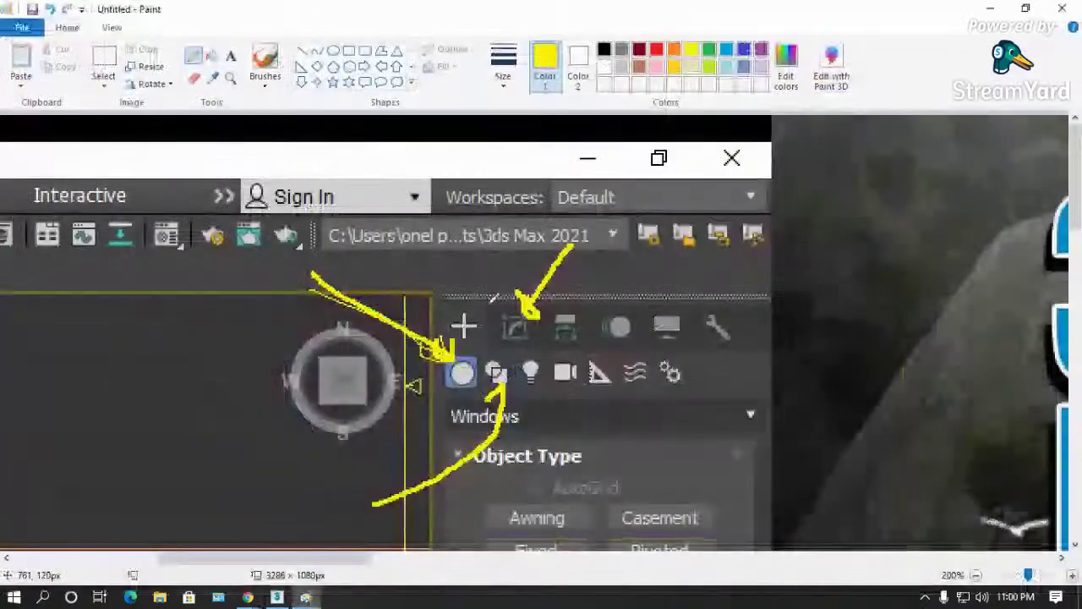
- Clear the canvas, draw two stacked thin grey rectangles as parallel rails, then minimise Paint
{"action": "key", "text": "Delete"}
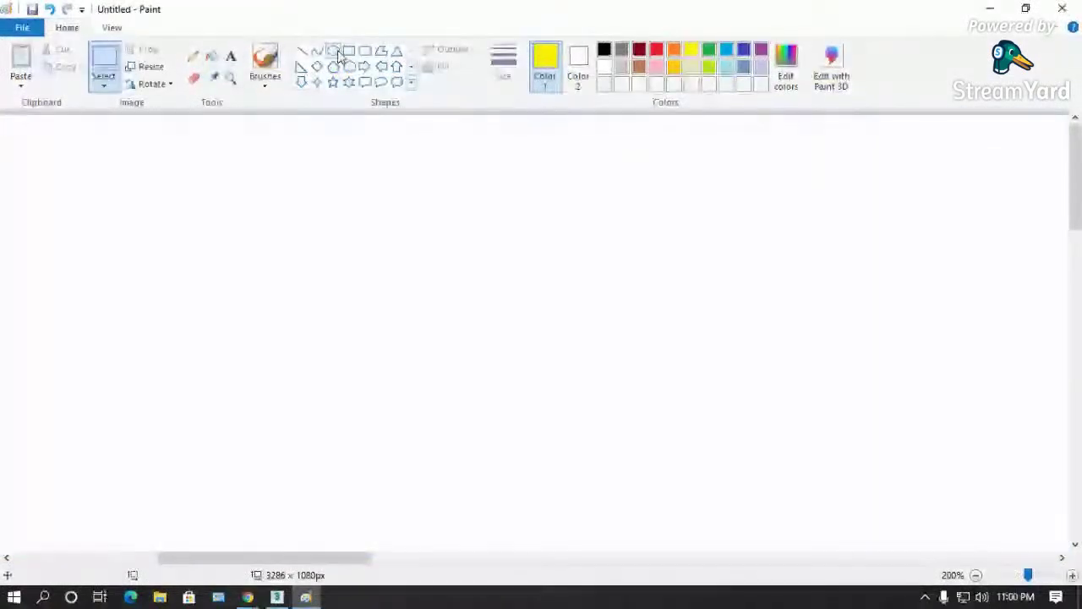
{"action": "left_click", "coordinate": [334, 51]}
{"action": "left_click", "coordinate": [348, 51]}
{"action": "left_click_drag", "start_coordinate": [341, 226], "coordinate": [732, 229]}
{"action": "key", "text": "Escape"}
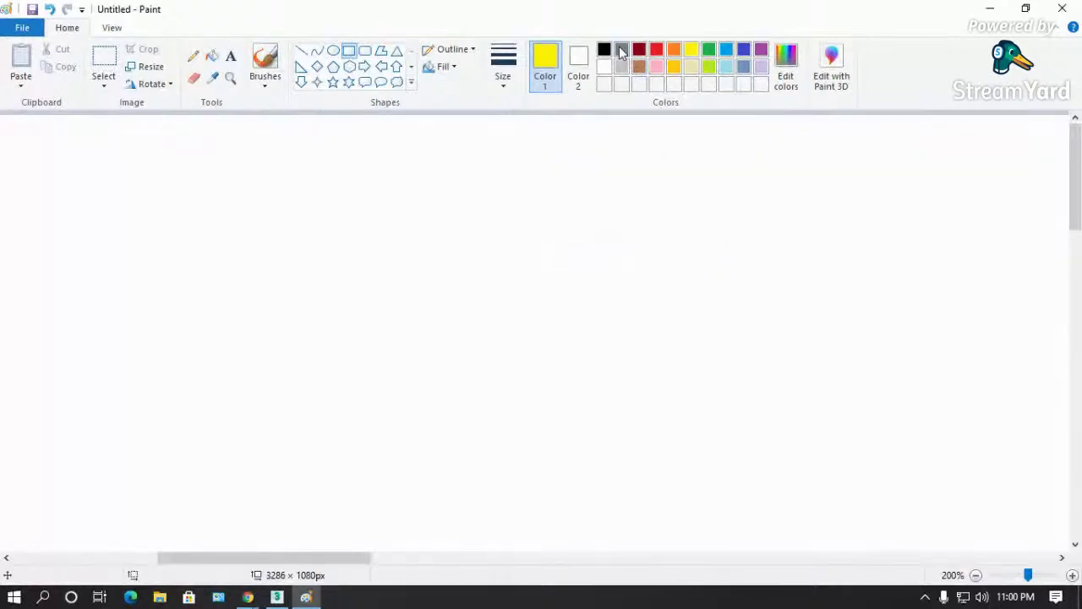
{"action": "left_click", "coordinate": [621, 49]}
{"action": "left_click_drag", "start_coordinate": [332, 235], "coordinate": [774, 252]}
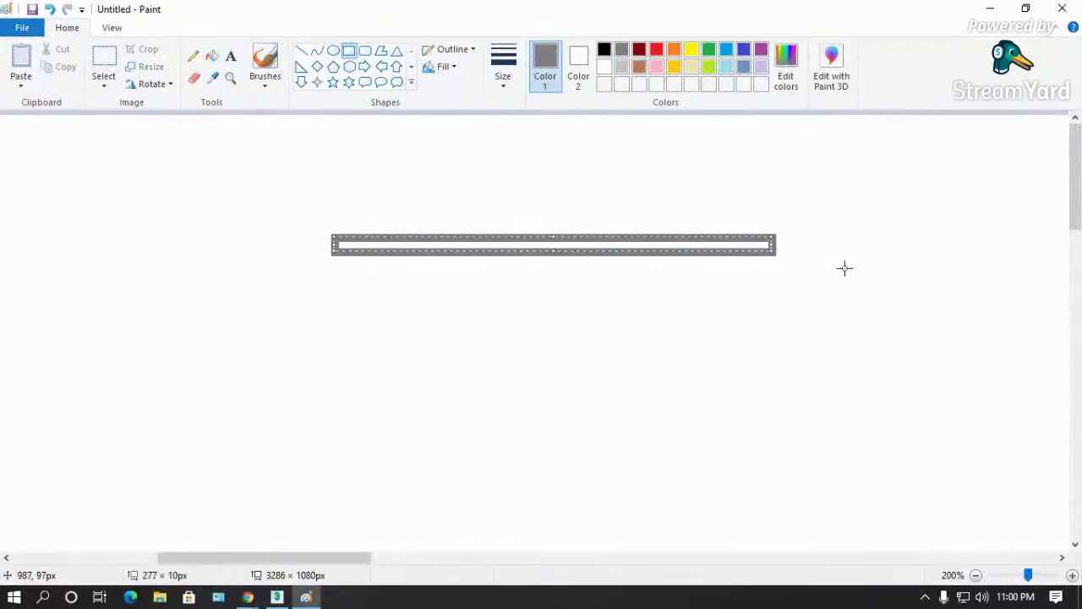
{"action": "left_click", "coordinate": [404, 341]}
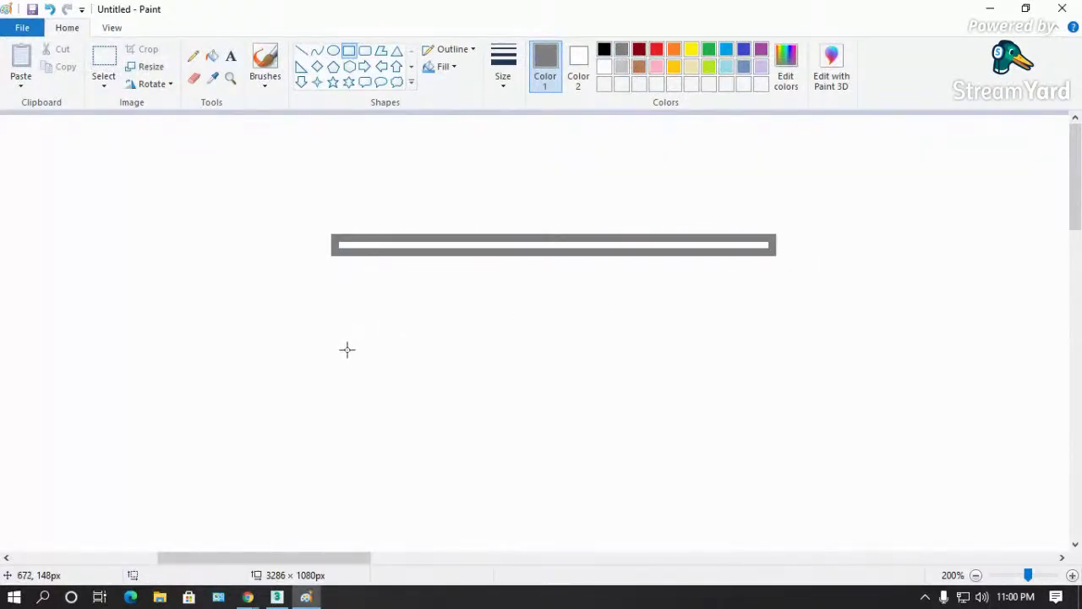
{"action": "left_click_drag", "start_coordinate": [338, 359], "coordinate": [775, 346]}
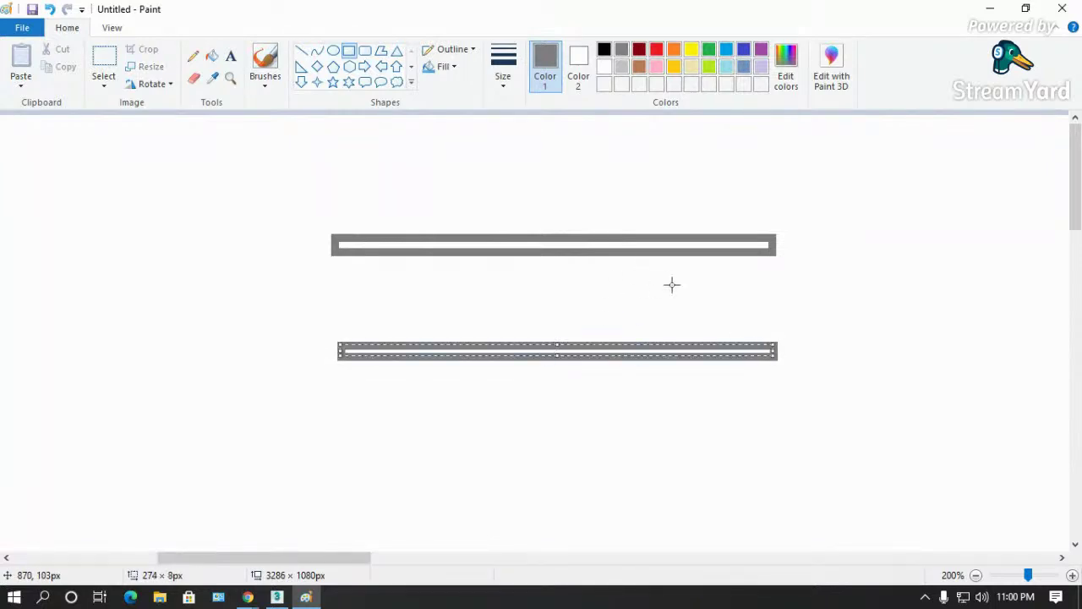
{"action": "left_click", "coordinate": [990, 8]}
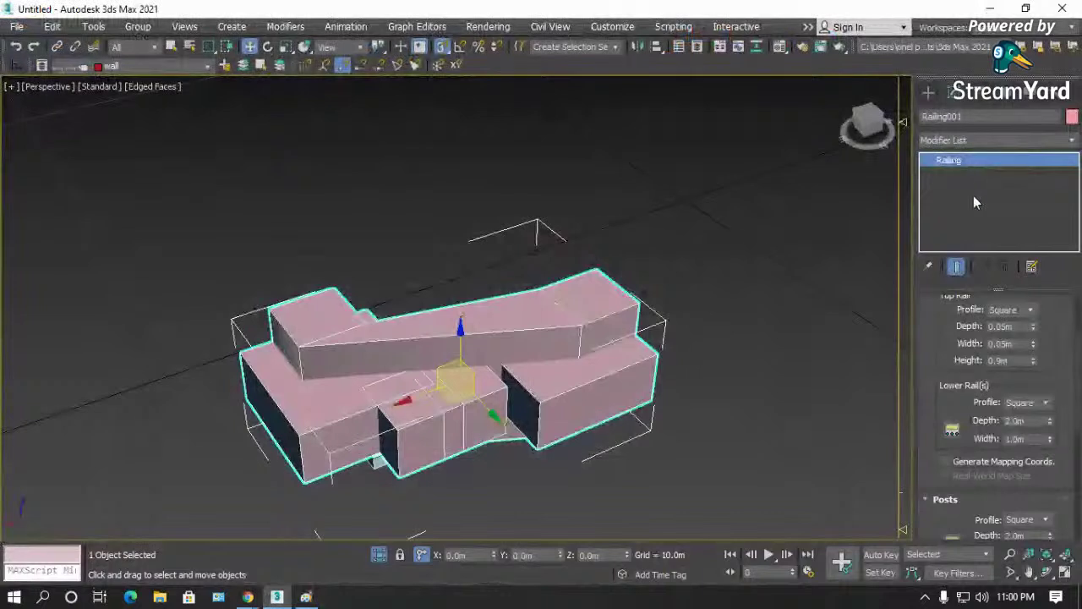
- Set the lower rails to 0.005m depth and 0.05m width
{"action": "left_click", "coordinate": [1038, 421]}
{"action": "type", "text": "0"}
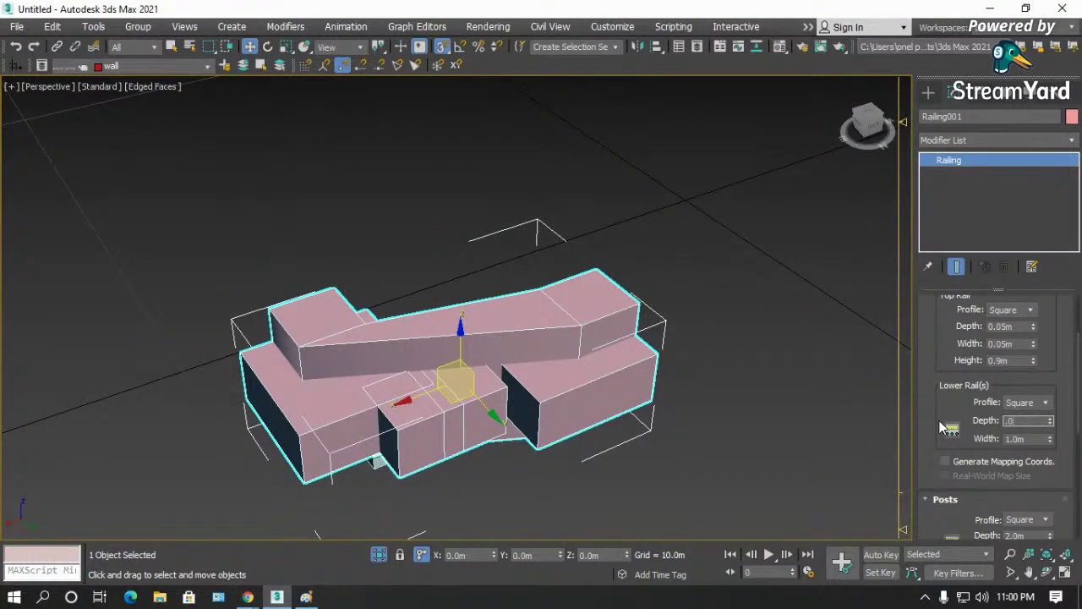
{"action": "type", "text": ".005"}
{"action": "key", "text": "Return"}
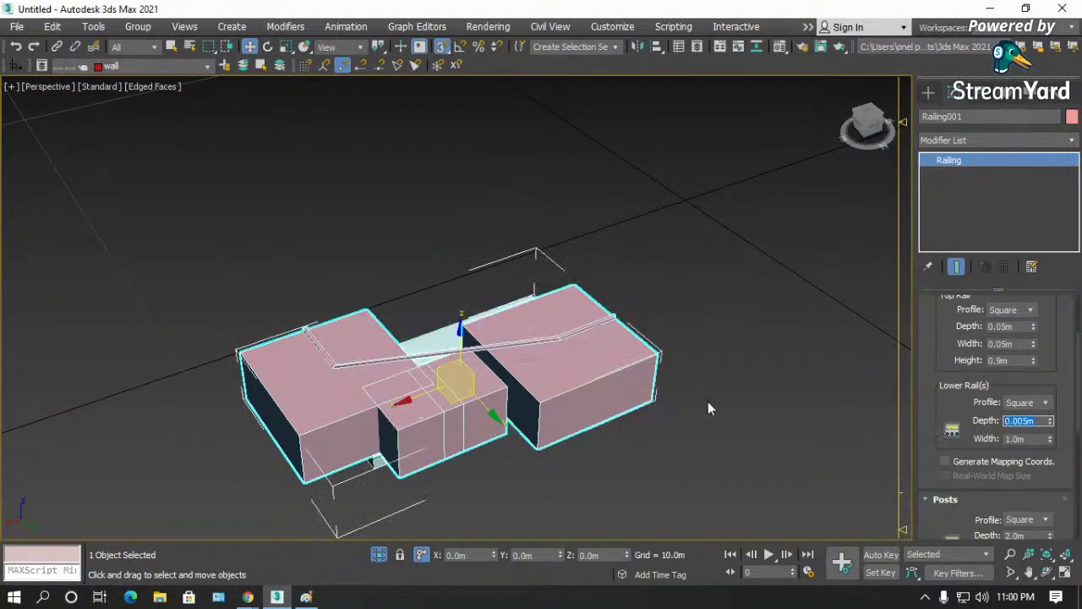
{"action": "scroll", "coordinate": [609, 322], "scroll_direction": "up", "scroll_amount": 5}
{"action": "key", "text": "Tab"}
{"action": "type", "text": ".05"}
{"action": "key", "text": "Return"}
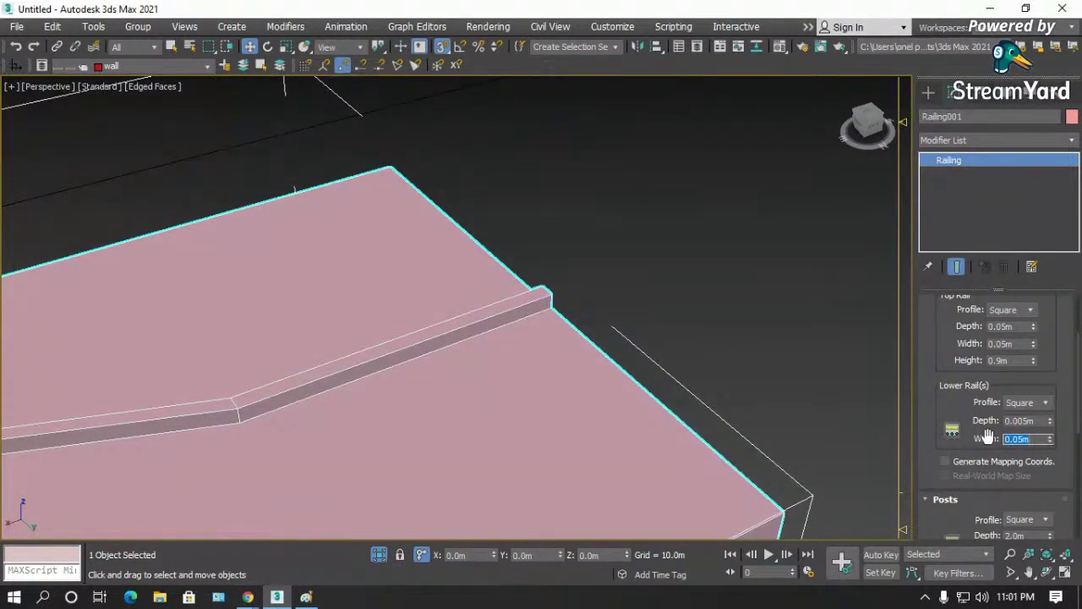
- Make the railing posts 0.02m deep and 0.01m wide
{"action": "left_click_drag", "start_coordinate": [946, 399], "coordinate": [942, 295]}
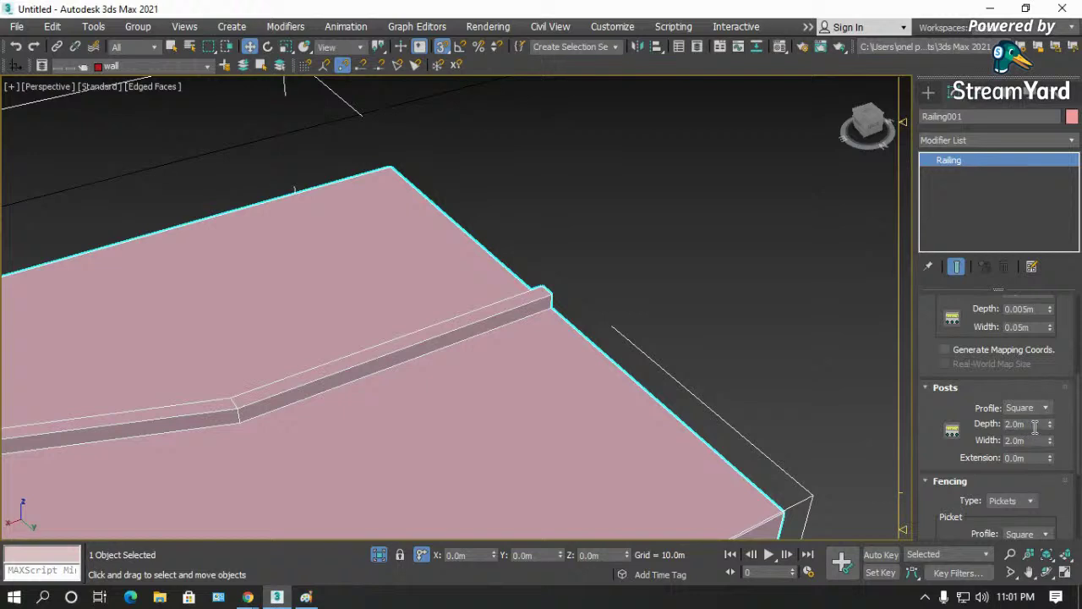
{"action": "type", "text": "02"}
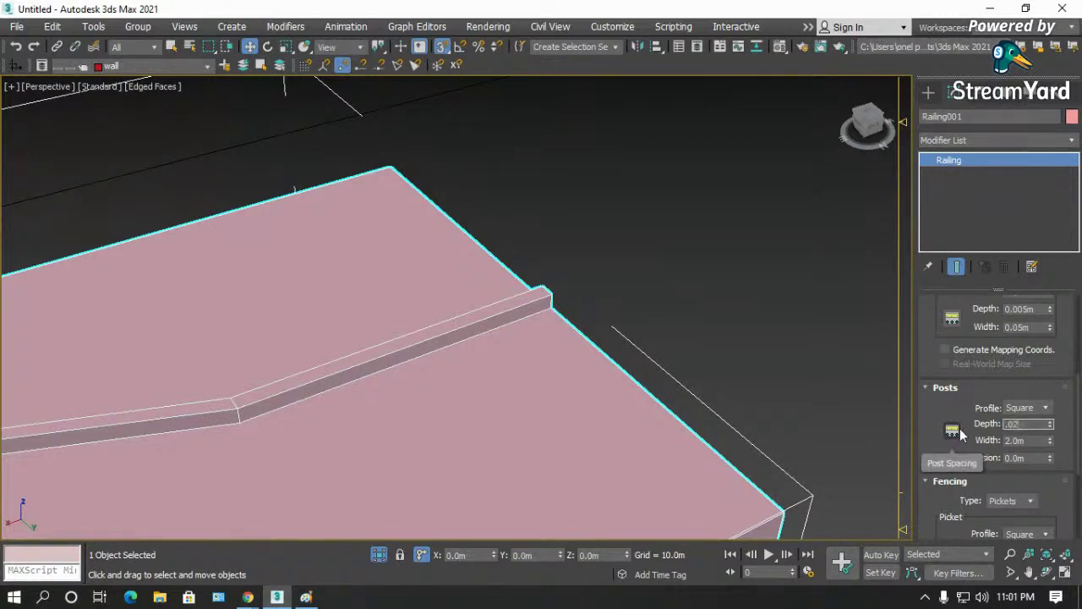
{"action": "key", "text": "Tab"}
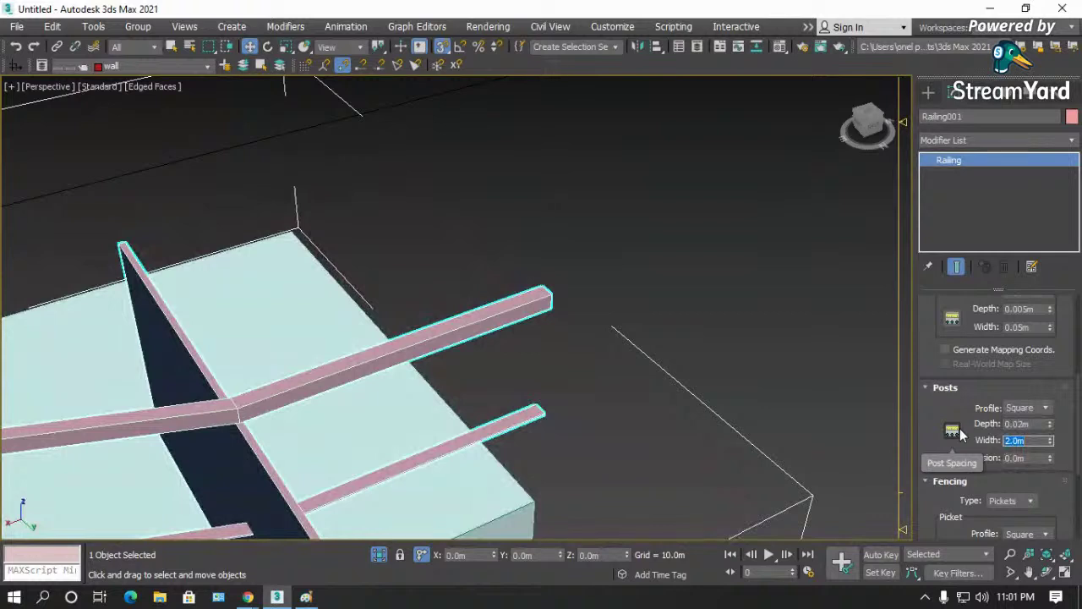
{"action": "type", "text": ".01"}
{"action": "key", "text": "Return"}
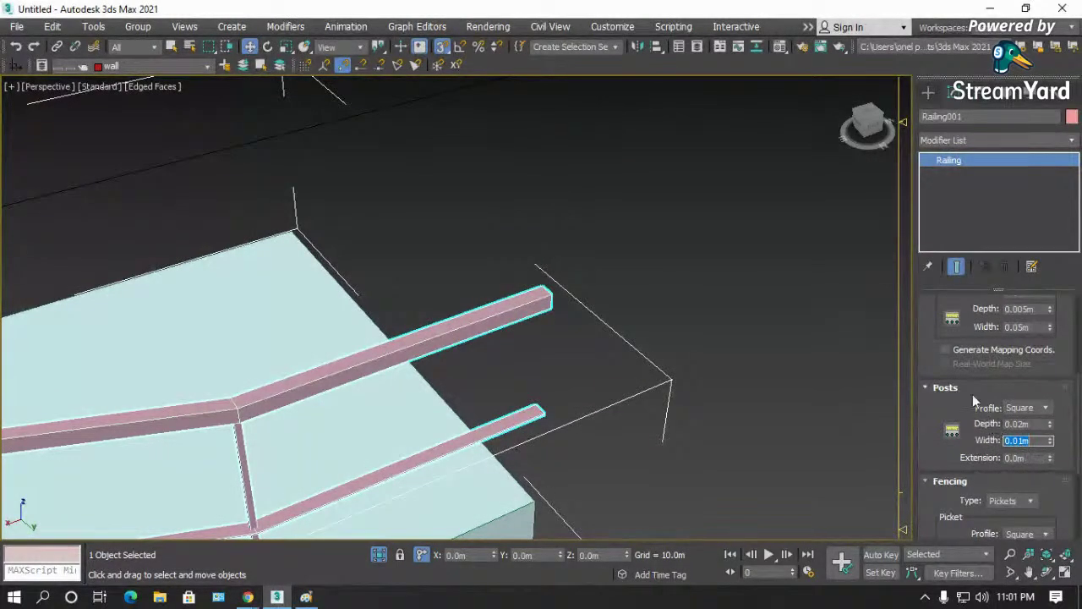
{"action": "left_click", "coordinate": [306, 597]}
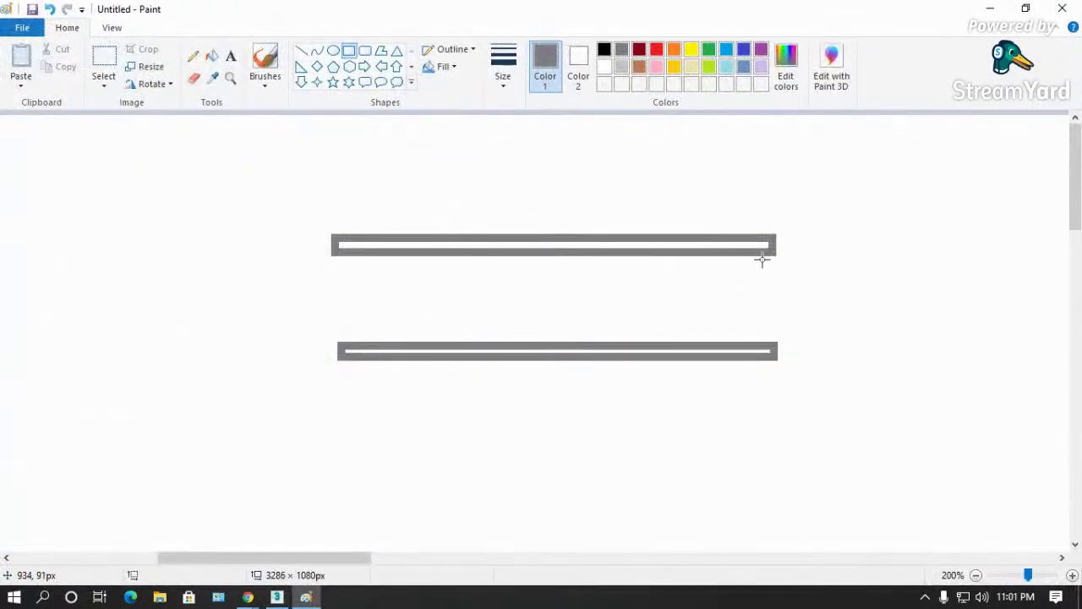
- Sketch a narrow vertical post under the top bar and try pencil strokes, undoing the scribbles
{"action": "left_click_drag", "start_coordinate": [762, 256], "coordinate": [743, 419]}
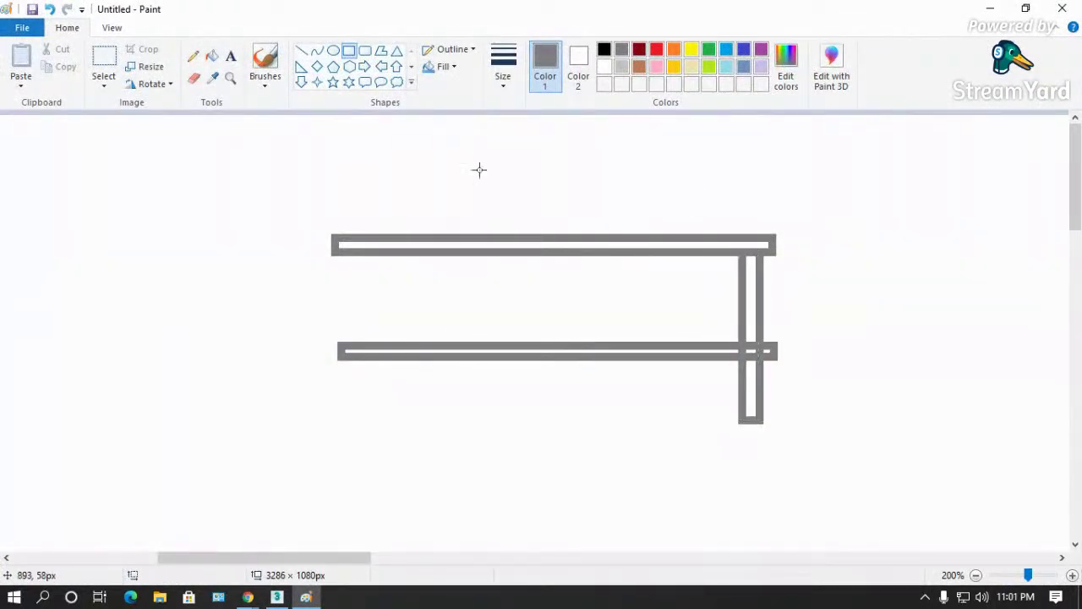
{"action": "left_click", "coordinate": [193, 55]}
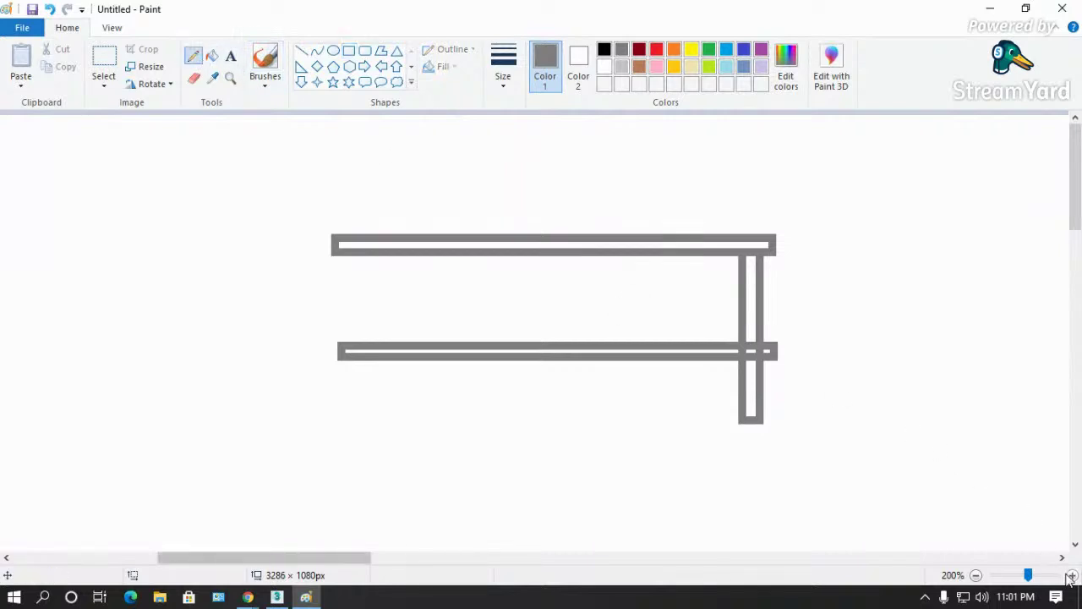
{"action": "scroll", "coordinate": [1024, 504], "scroll_direction": "up", "scroll_amount": 1, "text": "ctrl"}
{"action": "left_click_drag", "start_coordinate": [278, 560], "coordinate": [368, 560]}
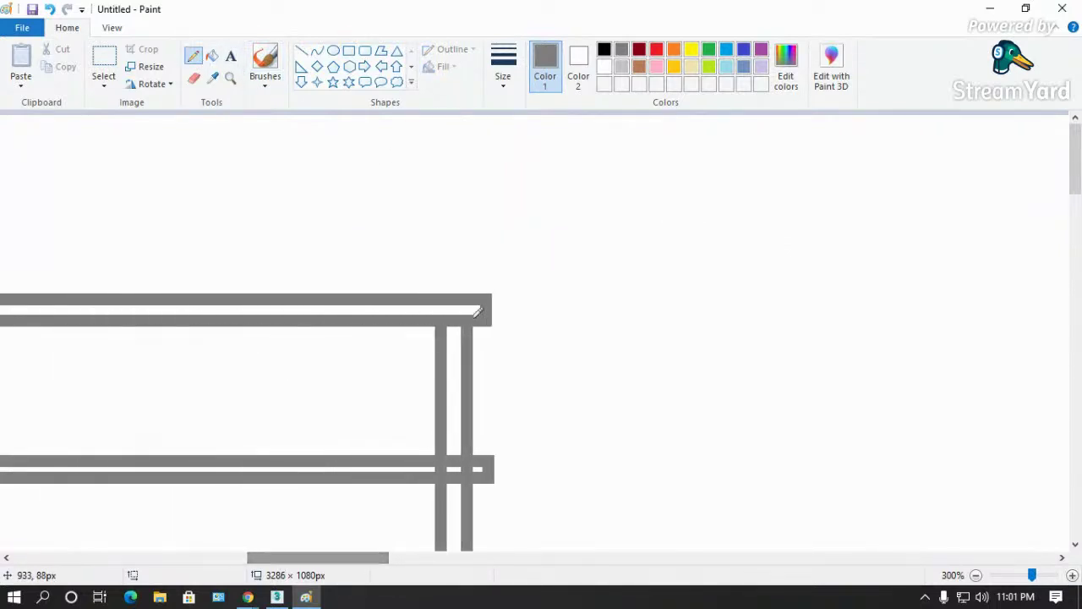
{"action": "left_click_drag", "start_coordinate": [490, 289], "coordinate": [491, 222]}
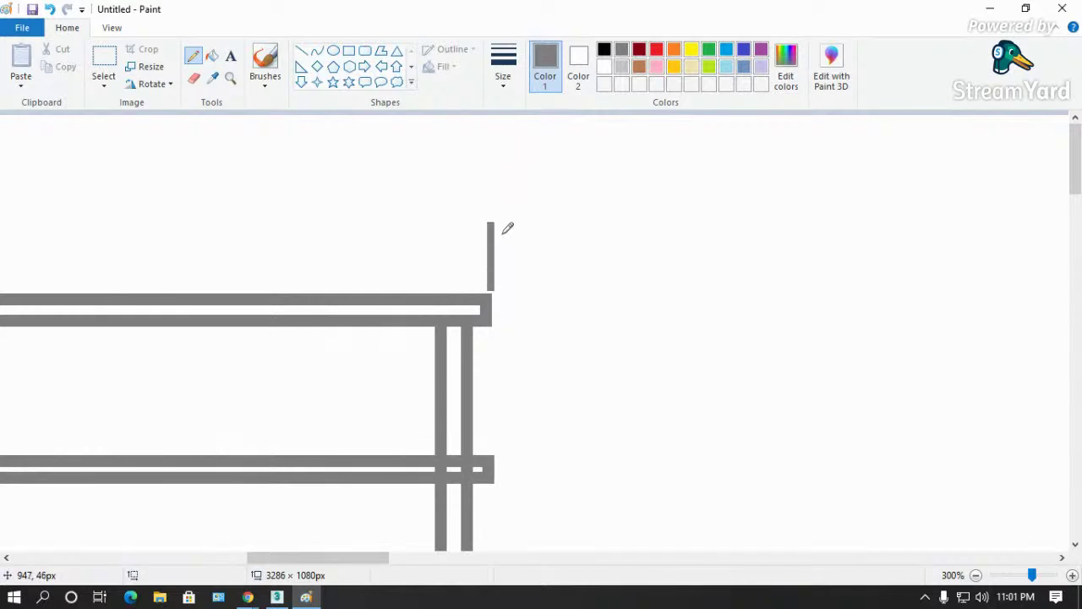
{"action": "left_click_drag", "start_coordinate": [469, 288], "coordinate": [470, 203]}
{"action": "mouse_move", "coordinate": [399, 244]}
{"action": "left_mouse_down"}
{"action": "mouse_move", "coordinate": [544, 259]}
{"action": "mouse_move", "coordinate": [510, 245]}
{"action": "mouse_move", "coordinate": [454, 265]}
{"action": "left_mouse_up"}
{"action": "key", "text": "ctrl+z"}
{"action": "key", "text": "ctrl+z"}
{"action": "key", "text": "ctrl+z"}
- With the thinnest pencil, draw two thin uprights, a measurement line and a '?' above
{"action": "left_click", "coordinate": [503, 67]}
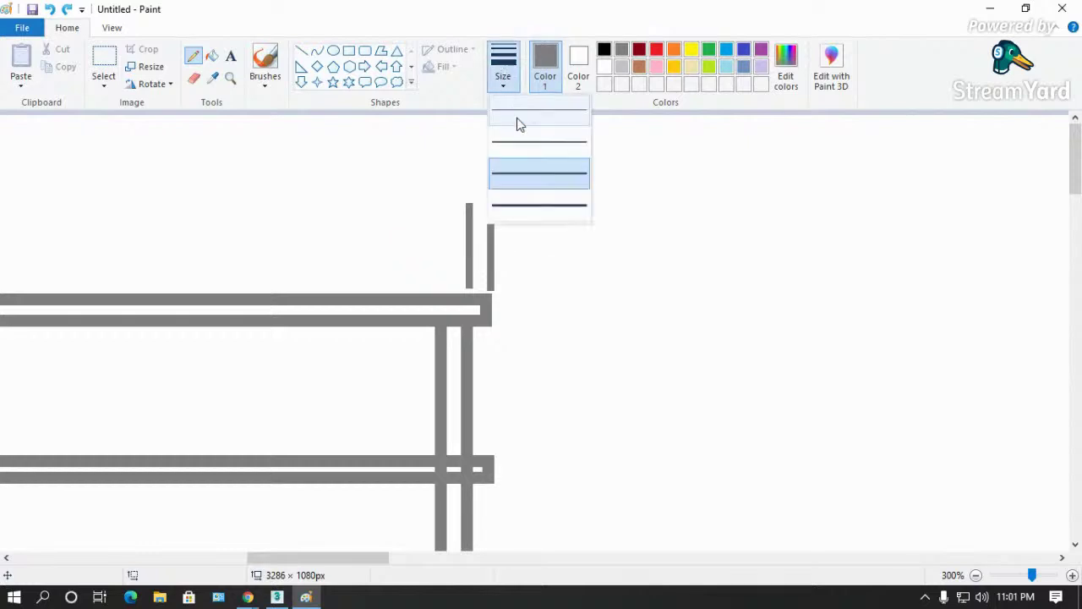
{"action": "left_click", "coordinate": [523, 111]}
{"action": "key", "text": "ctrl+z"}
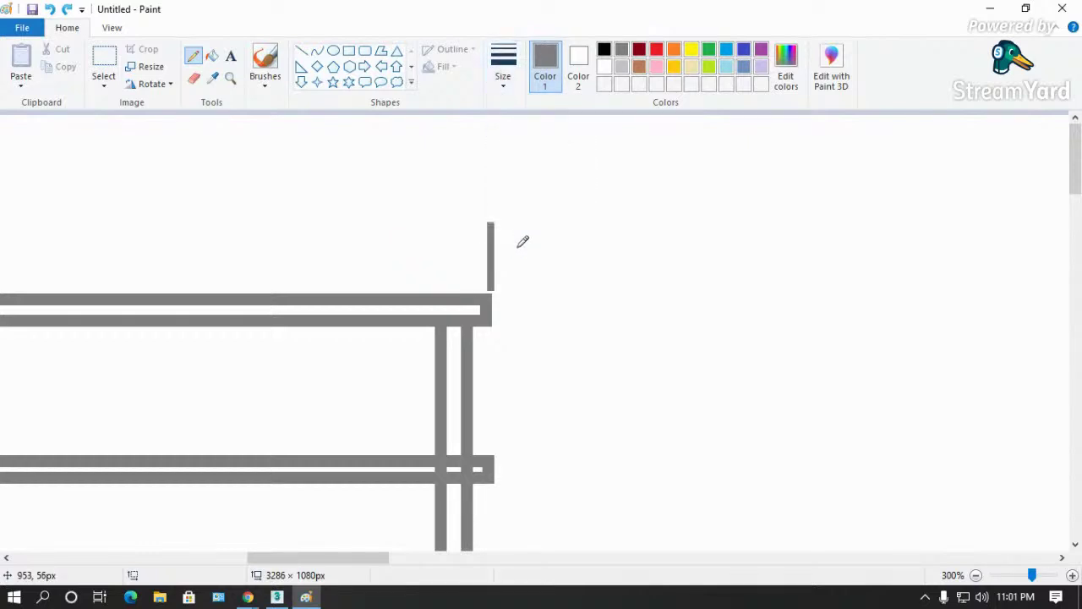
{"action": "key", "text": "ctrl+z"}
{"action": "left_click_drag", "start_coordinate": [493, 287], "coordinate": [493, 192]}
{"action": "left_click_drag", "start_coordinate": [469, 289], "coordinate": [469, 207]}
{"action": "left_click_drag", "start_coordinate": [362, 225], "coordinate": [495, 224]}
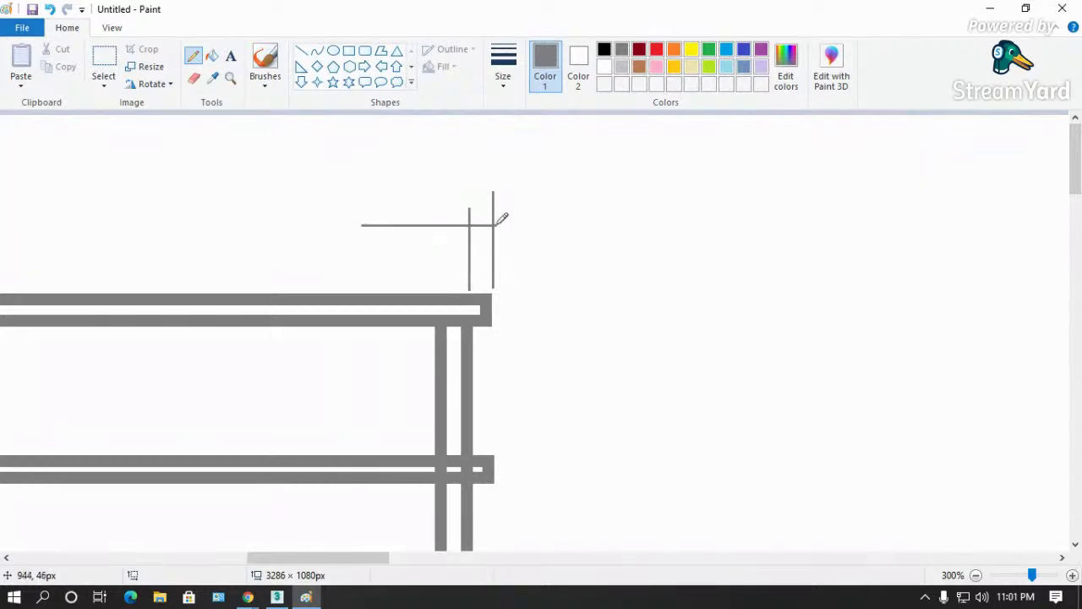
{"action": "left_click_drag", "start_coordinate": [391, 184], "coordinate": [404, 201]}
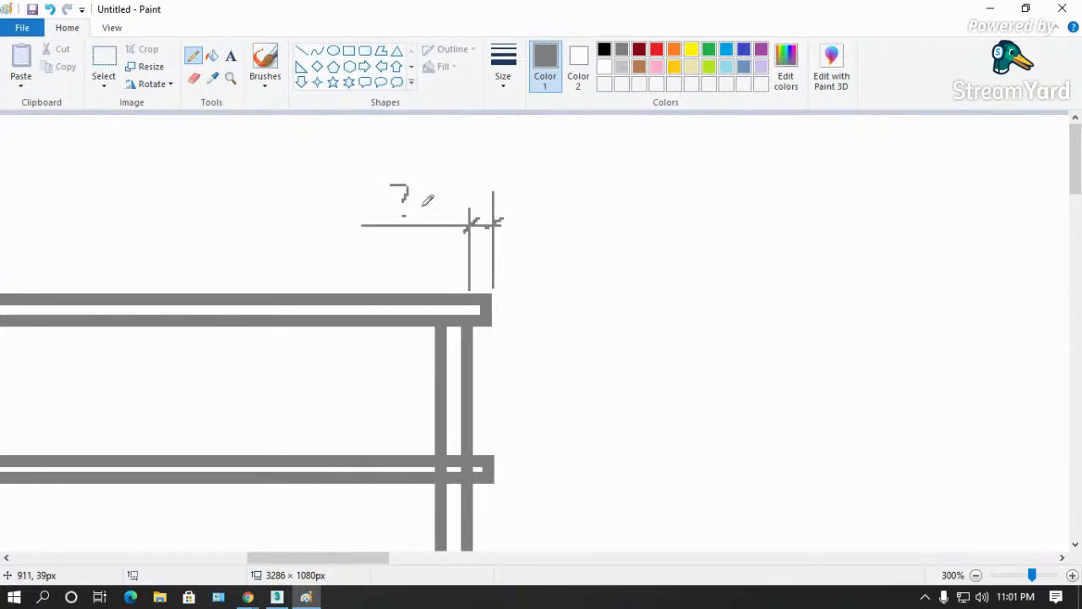
{"action": "left_click", "coordinate": [990, 9]}
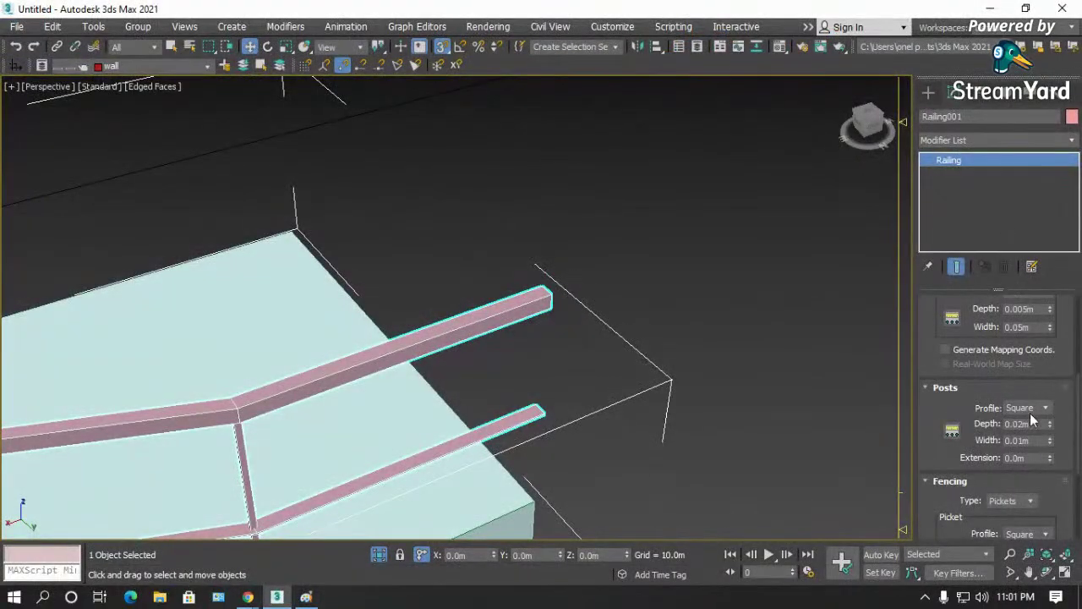
- Scroll the command panel to review the railing's Posts and Fencing rollouts
{"action": "left_click_drag", "start_coordinate": [969, 402], "coordinate": [967, 365]}
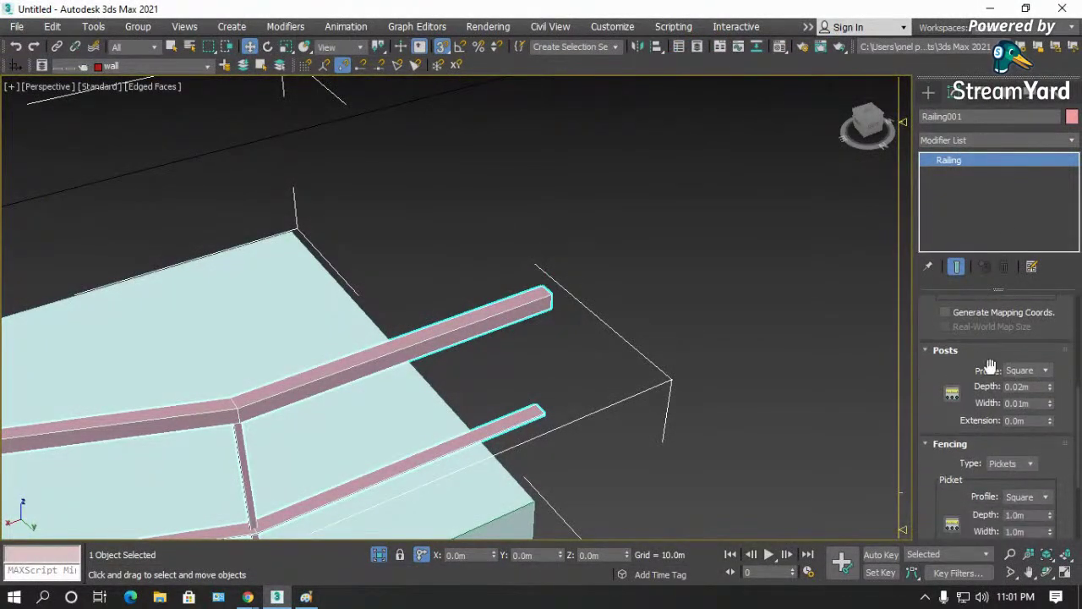
{"action": "left_click_drag", "start_coordinate": [959, 446], "coordinate": [992, 408]}
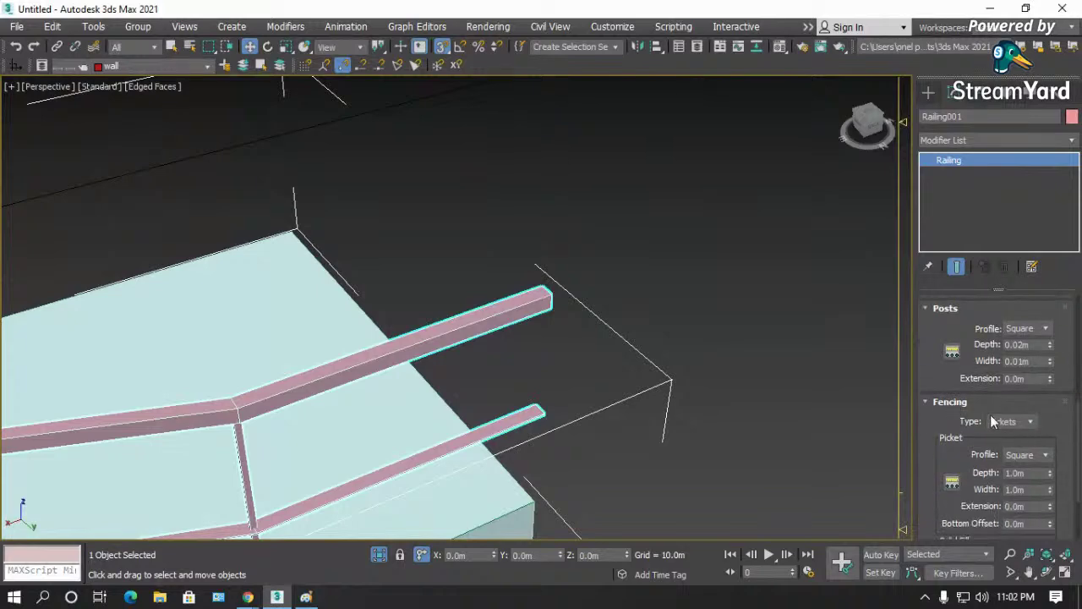
{"action": "left_click", "coordinate": [306, 597]}
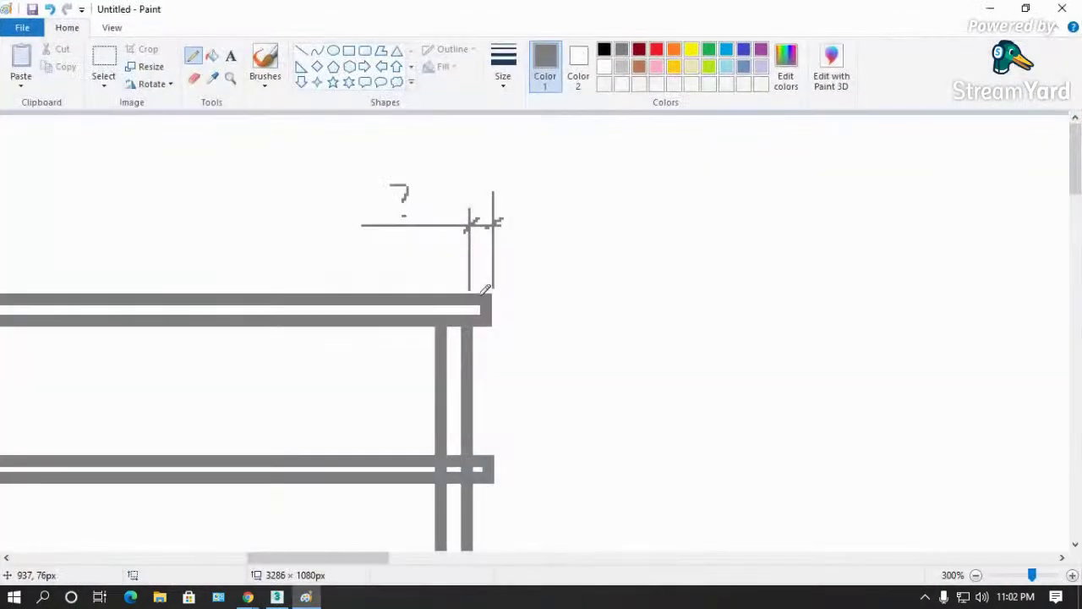
- Circle the gap between the two sketched rails and draw two pointer strokes toward it
{"action": "scroll", "coordinate": [472, 285], "scroll_direction": "down", "scroll_amount": 5}
{"action": "scroll", "coordinate": [447, 314], "scroll_direction": "up", "scroll_amount": 4}
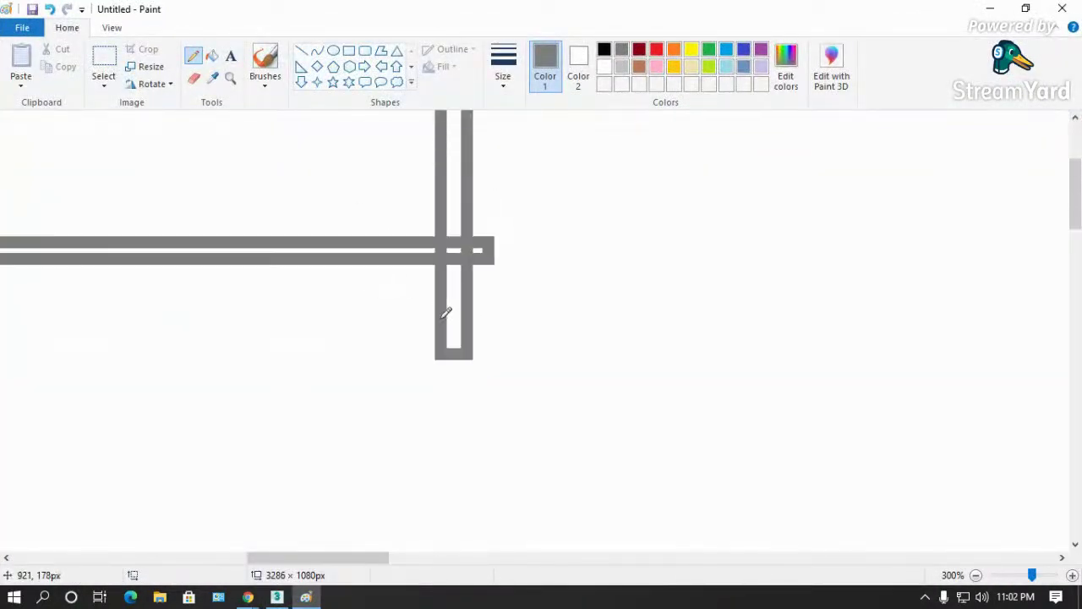
{"action": "scroll", "coordinate": [446, 314], "scroll_direction": "up", "scroll_amount": 1}
{"action": "left_click_drag", "start_coordinate": [345, 558], "coordinate": [275, 555]}
{"action": "mouse_move", "coordinate": [519, 341]}
{"action": "left_mouse_down"}
{"action": "mouse_move", "coordinate": [496, 428]}
{"action": "mouse_move", "coordinate": [558, 335]}
{"action": "mouse_move", "coordinate": [488, 333]}
{"action": "left_mouse_up"}
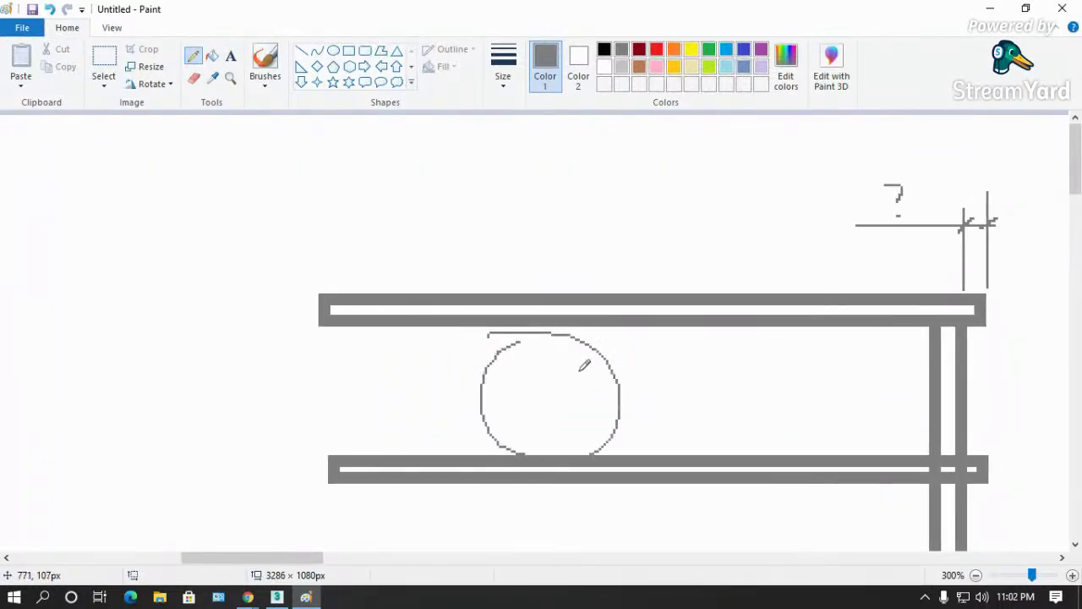
{"action": "mouse_move", "coordinate": [681, 218]}
{"action": "left_mouse_down"}
{"action": "mouse_move", "coordinate": [579, 330]}
{"action": "mouse_move", "coordinate": [600, 339]}
{"action": "left_mouse_up"}
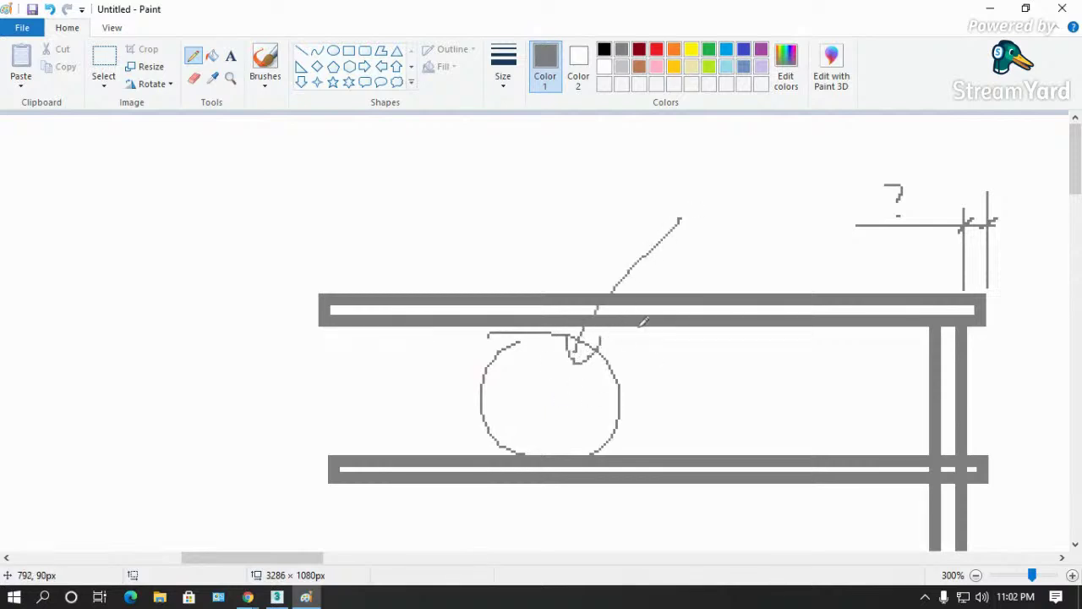
{"action": "left_click_drag", "start_coordinate": [781, 264], "coordinate": [721, 342]}
{"action": "left_click", "coordinate": [990, 9]}
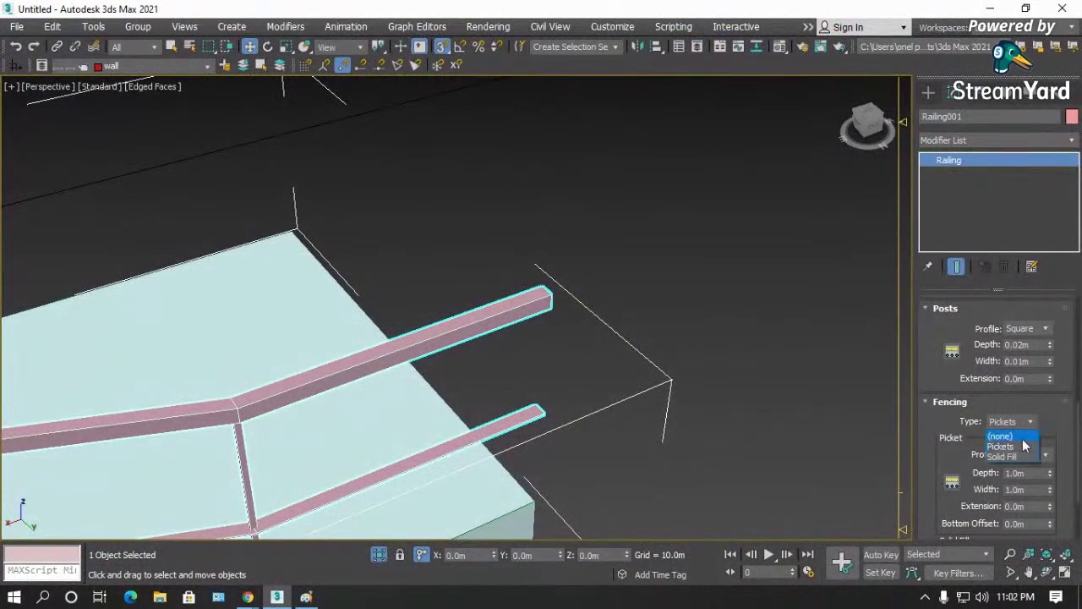
- Set the Fencing Type to (none) to drop the pickets, then orbit and zoom to check
{"action": "left_click", "coordinate": [965, 441]}
{"action": "scroll", "coordinate": [942, 341], "scroll_direction": "down", "scroll_amount": 2}
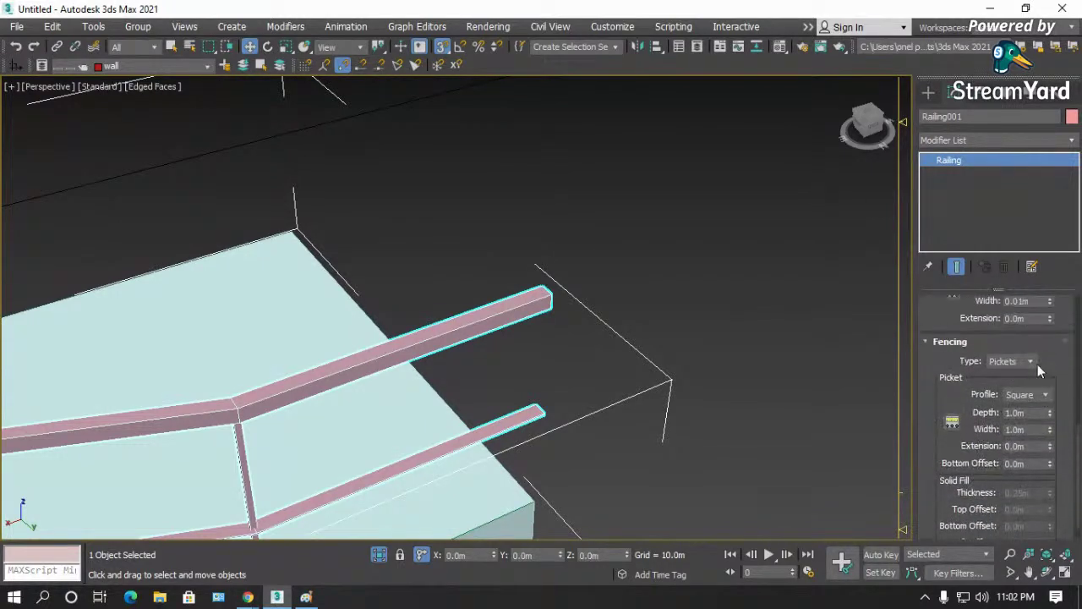
{"action": "left_click", "coordinate": [1031, 362]}
{"action": "left_click", "coordinate": [1015, 377]}
{"action": "scroll", "coordinate": [786, 352], "scroll_direction": "down", "scroll_amount": 5}
{"action": "middle_click_drag", "start_coordinate": [731, 304], "coordinate": [728, 306], "text": "alt"}
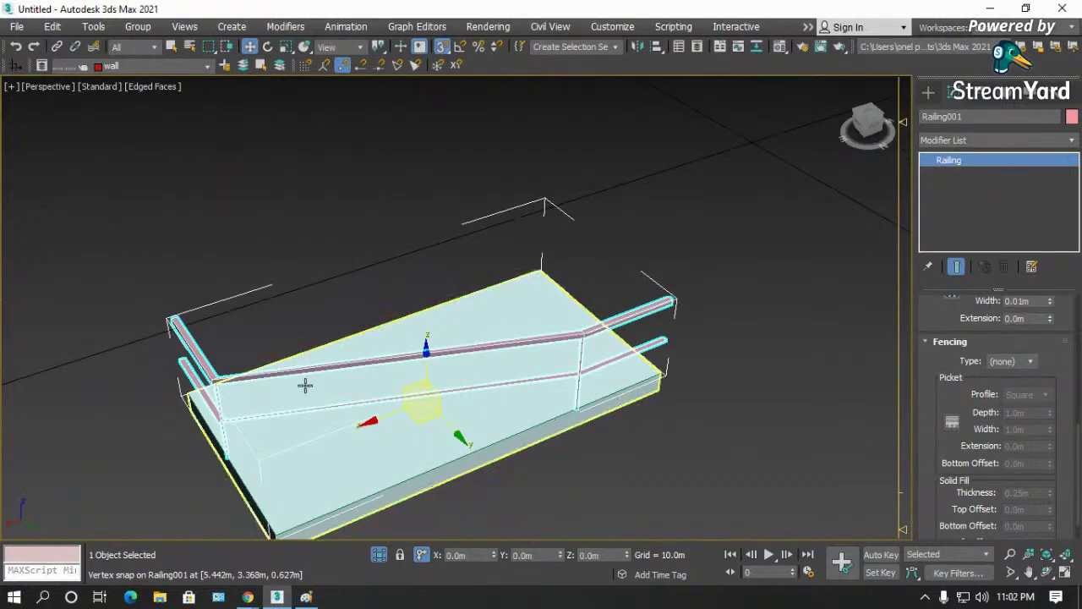
{"action": "scroll", "coordinate": [263, 428], "scroll_direction": "up", "scroll_amount": 2}
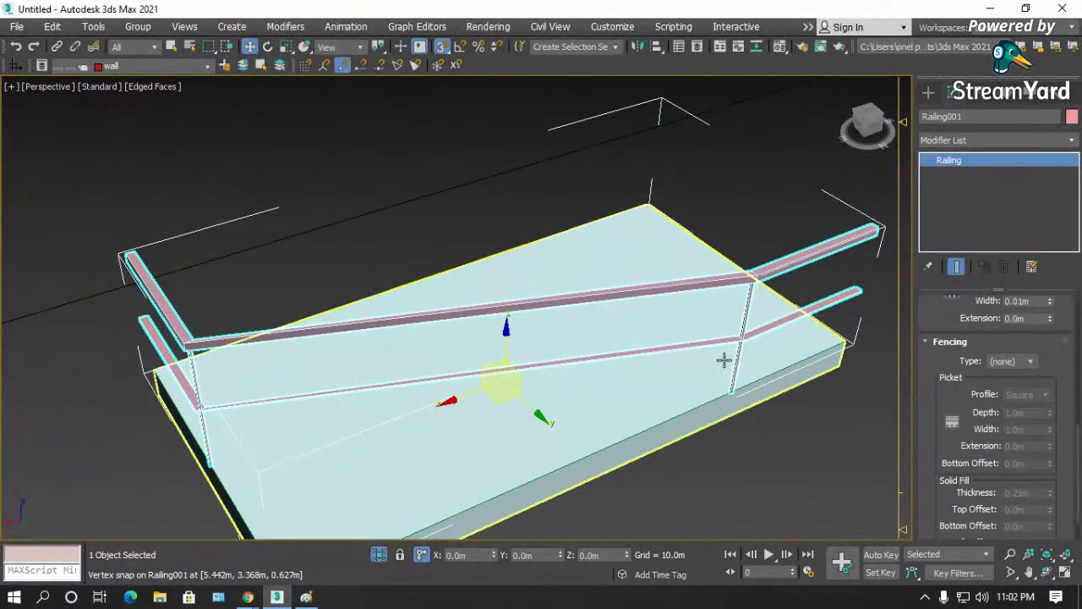
{"action": "scroll", "coordinate": [970, 395], "scroll_direction": "up", "scroll_amount": 3}
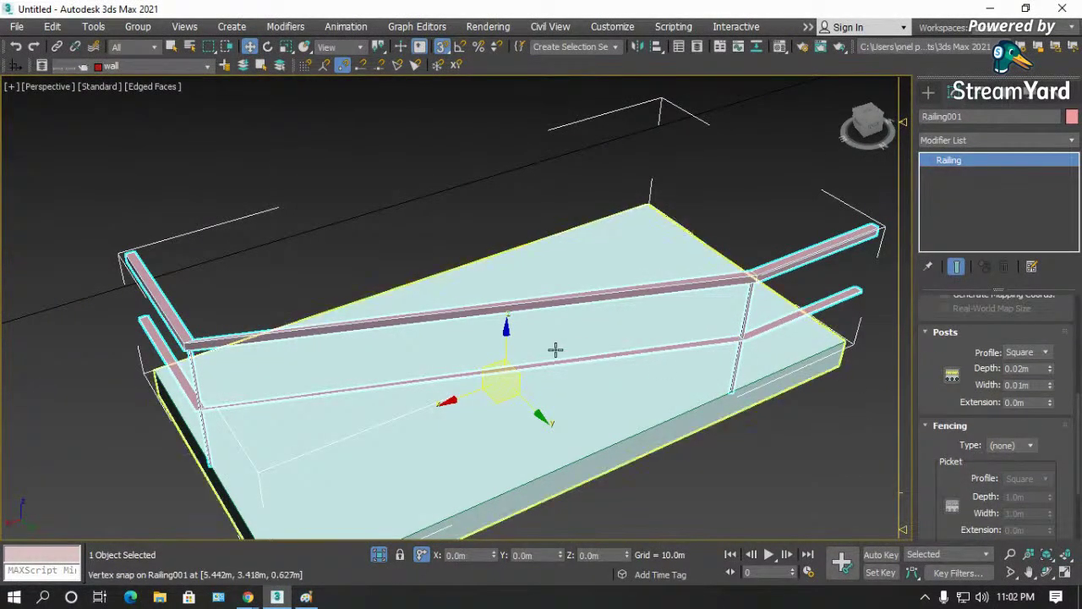
{"action": "scroll", "coordinate": [555, 350], "scroll_direction": "down", "scroll_amount": 2}
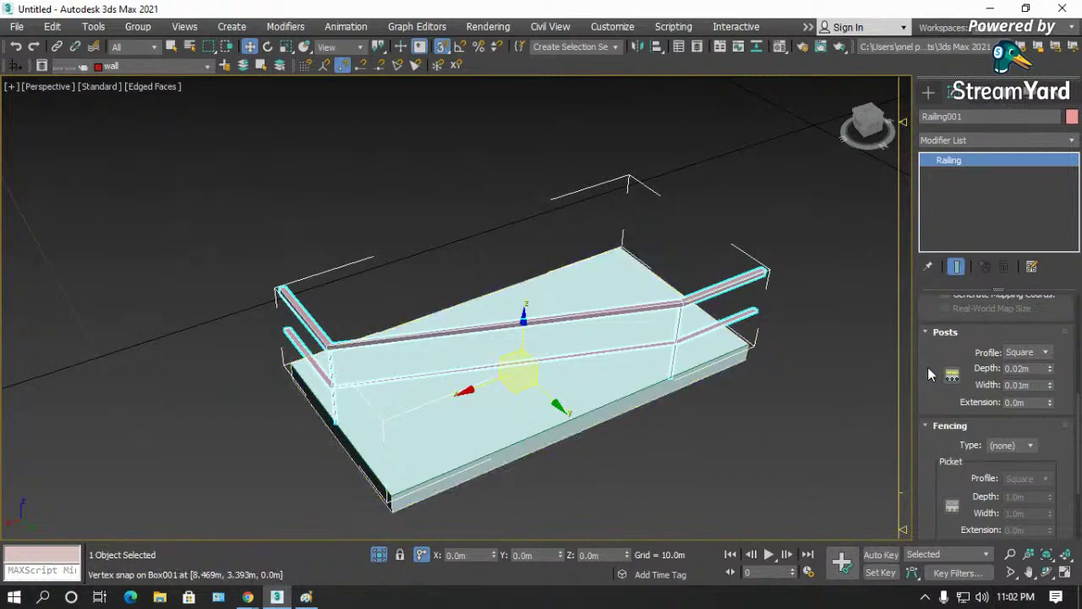
{"action": "scroll", "coordinate": [941, 347], "scroll_direction": "up", "scroll_amount": 3}
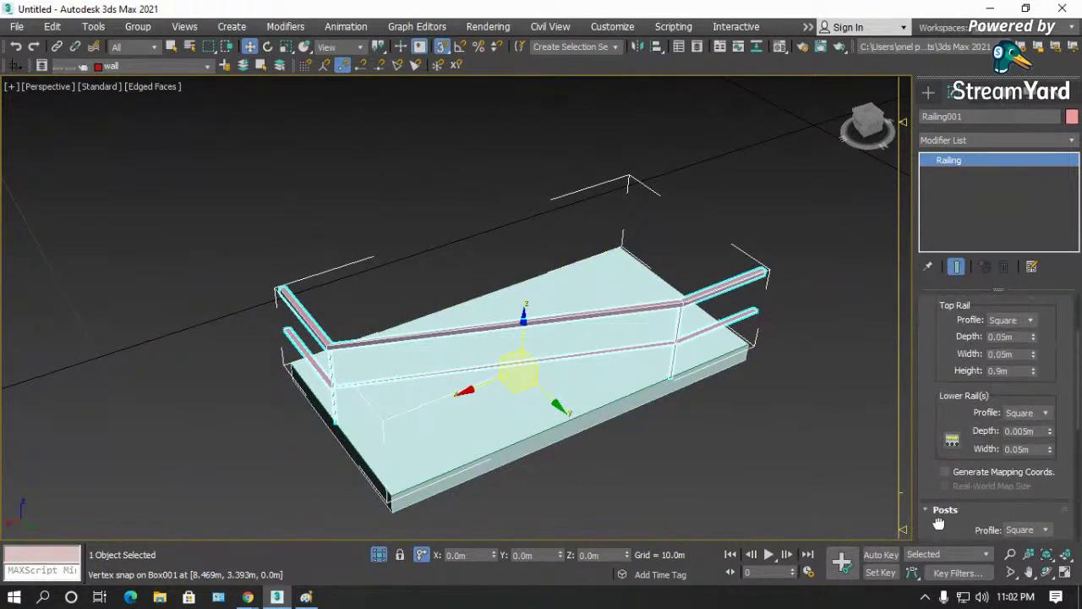
{"action": "scroll", "coordinate": [943, 448], "scroll_direction": "up", "scroll_amount": 4}
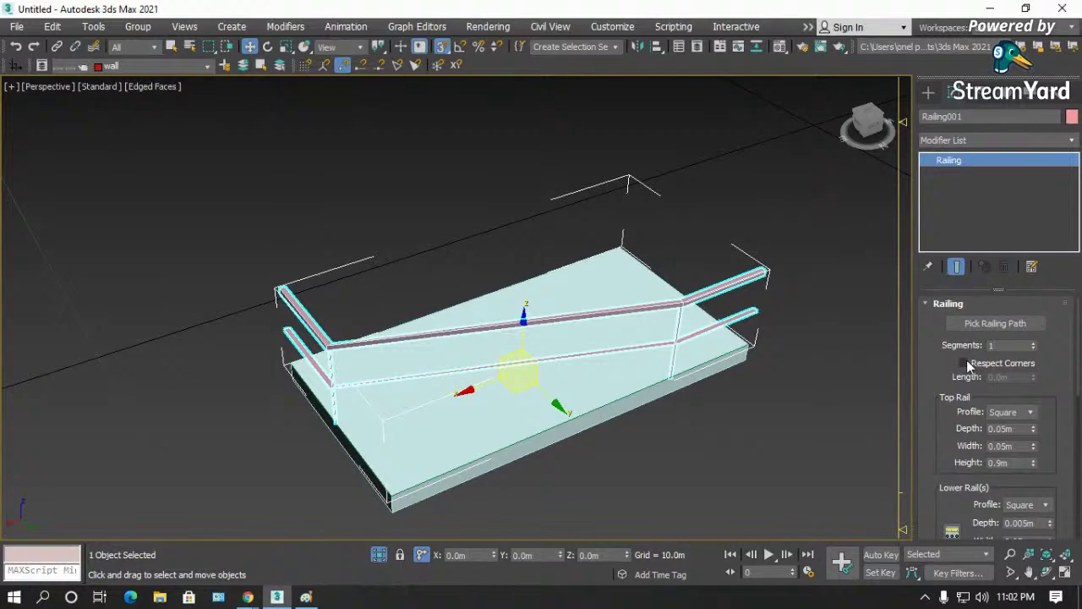
- Check Respect Corners on Railing001, then bring up the Post Spacing dialog
{"action": "left_click", "coordinate": [966, 363]}
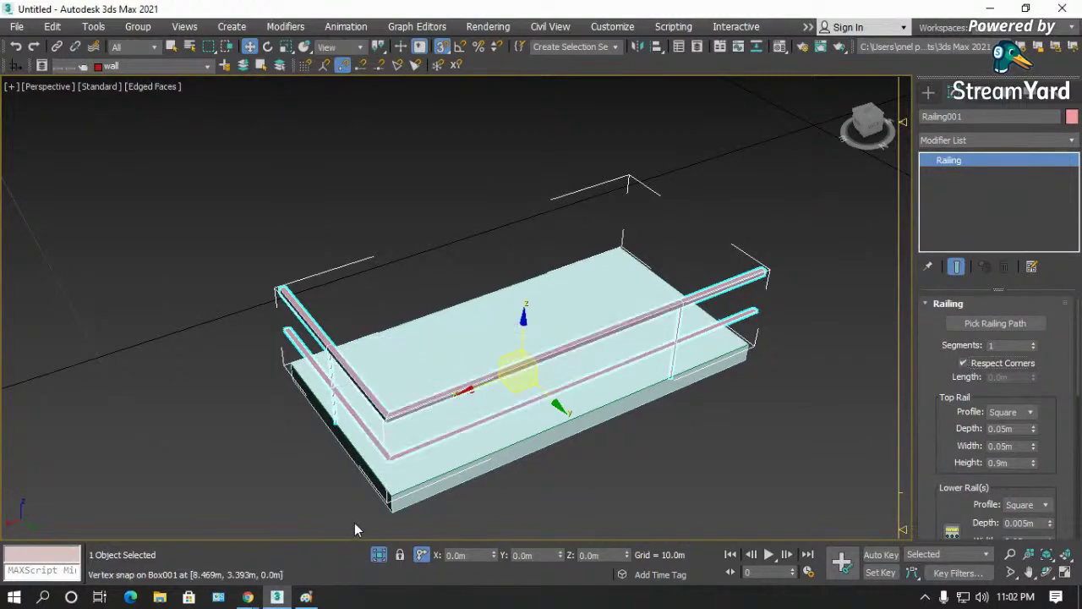
{"action": "scroll", "coordinate": [355, 523], "scroll_direction": "up", "scroll_amount": 3}
{"action": "scroll", "coordinate": [326, 391], "scroll_direction": "down", "scroll_amount": 5}
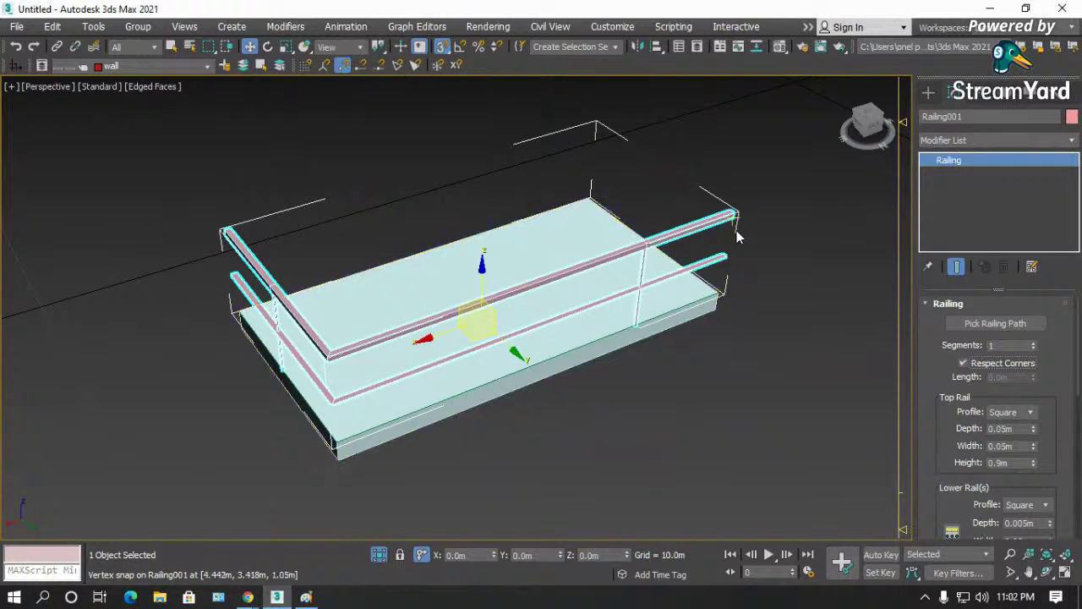
{"action": "scroll", "coordinate": [279, 294], "scroll_direction": "up", "scroll_amount": 3}
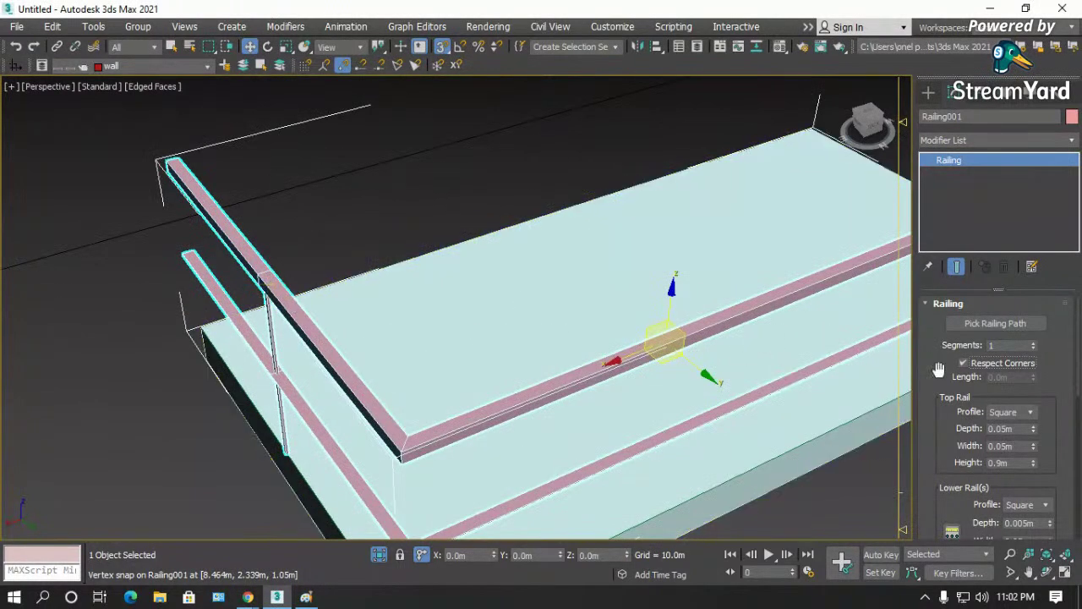
{"action": "scroll", "coordinate": [950, 411], "scroll_direction": "down", "scroll_amount": 3}
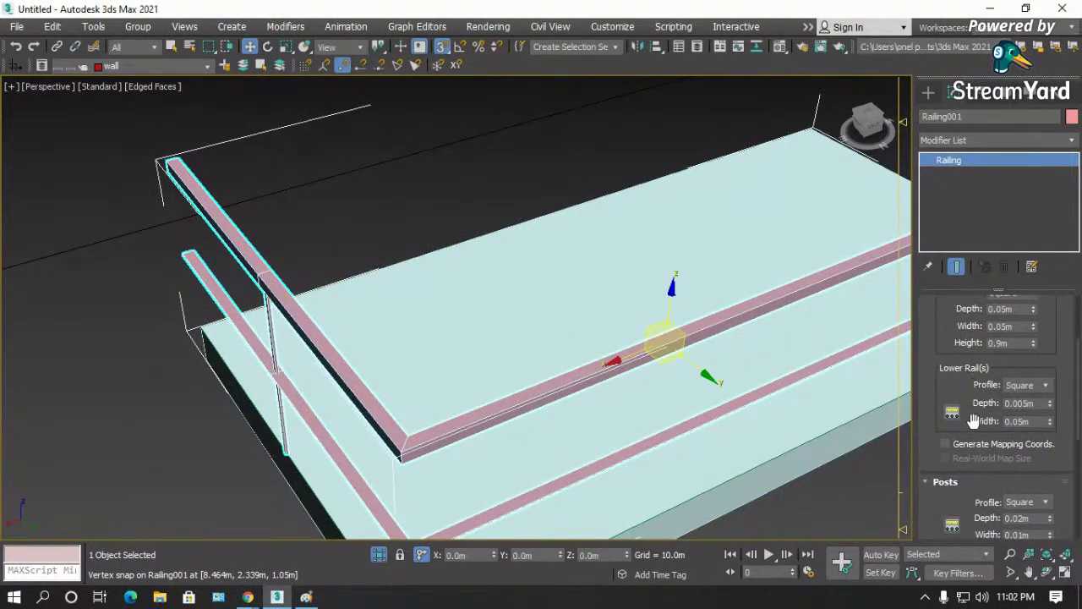
{"action": "left_click_drag", "start_coordinate": [955, 499], "coordinate": [956, 417]}
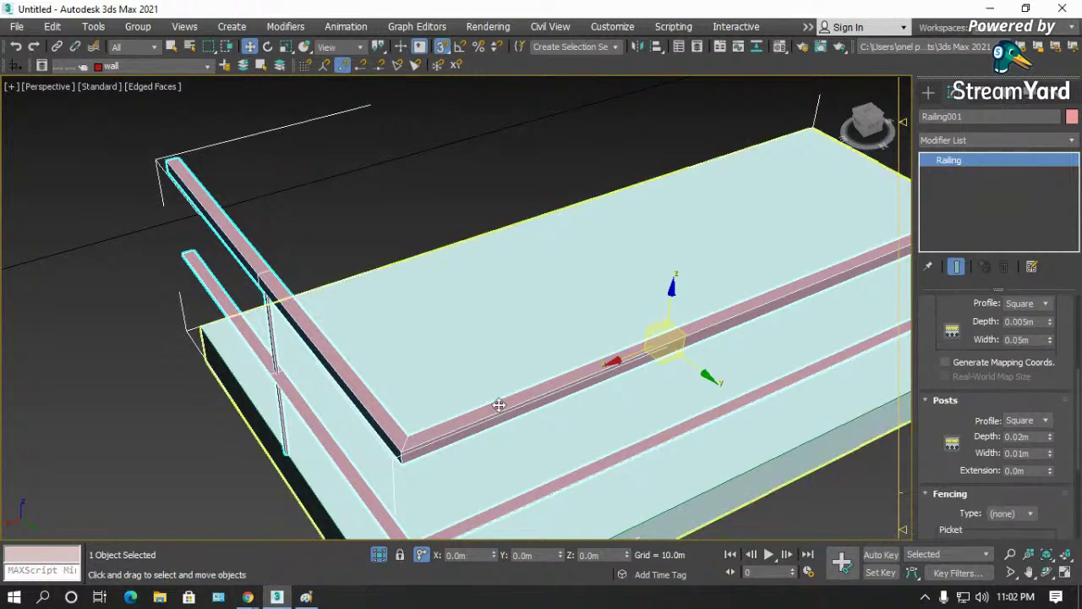
{"action": "left_click", "coordinate": [952, 444]}
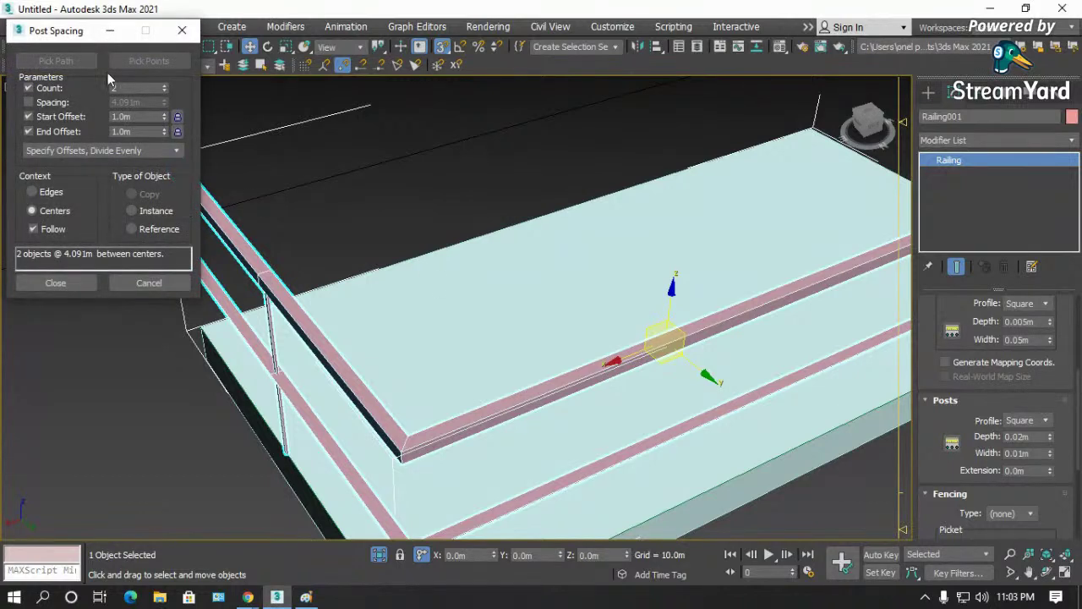
- Move the Post Spacing dialog aside, close it and reopen it, still showing 2 posts, 1.0m offsets
{"action": "left_click_drag", "start_coordinate": [74, 32], "coordinate": [93, 225]}
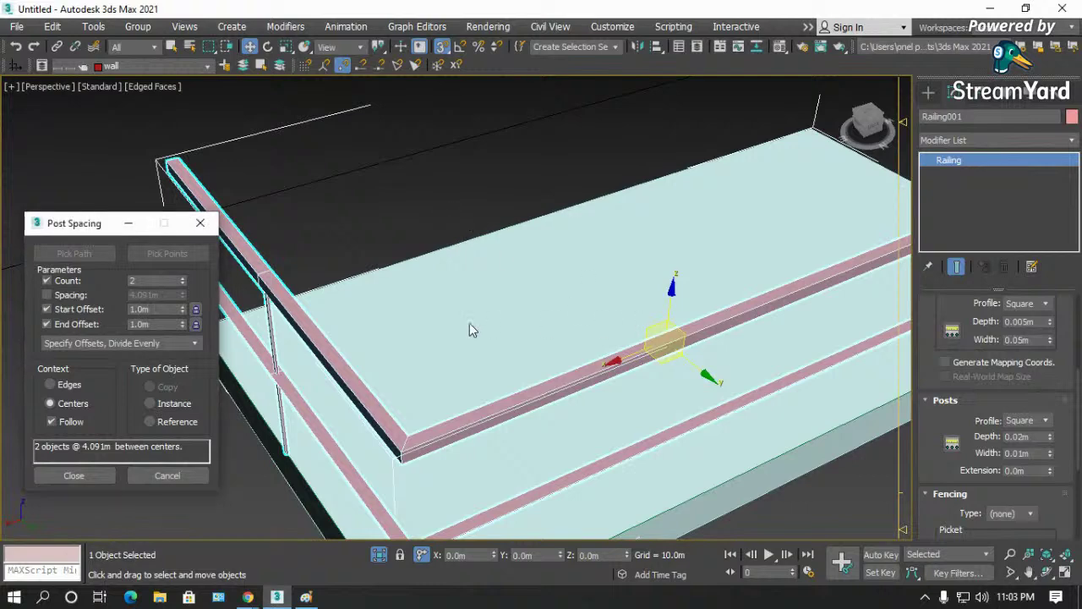
{"action": "left_click", "coordinate": [201, 224]}
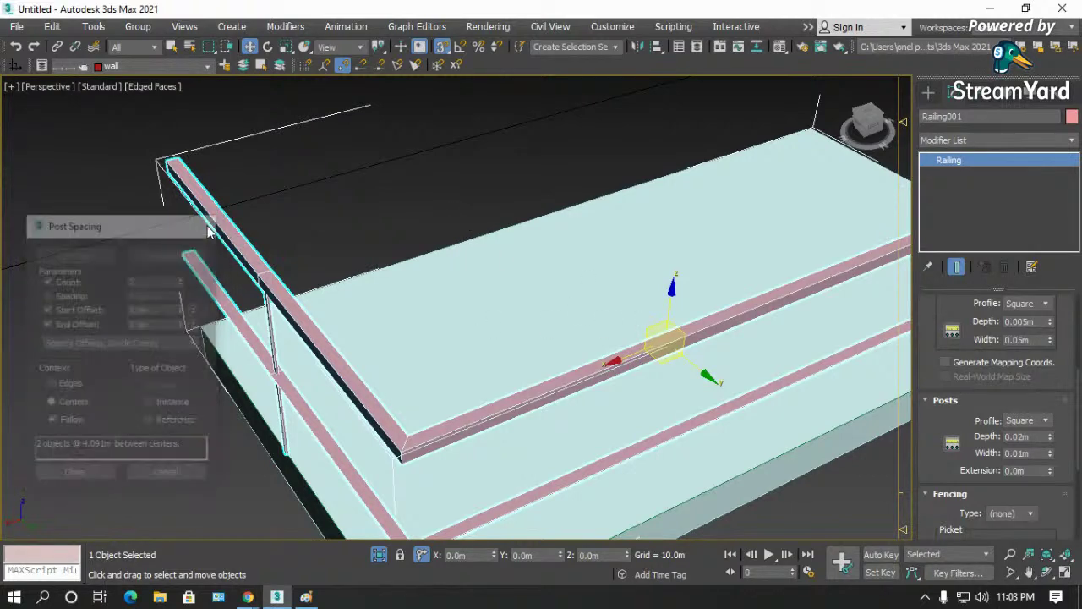
{"action": "scroll", "coordinate": [559, 304], "scroll_direction": "down", "scroll_amount": 3}
{"action": "scroll", "coordinate": [285, 346], "scroll_direction": "down", "scroll_amount": 3}
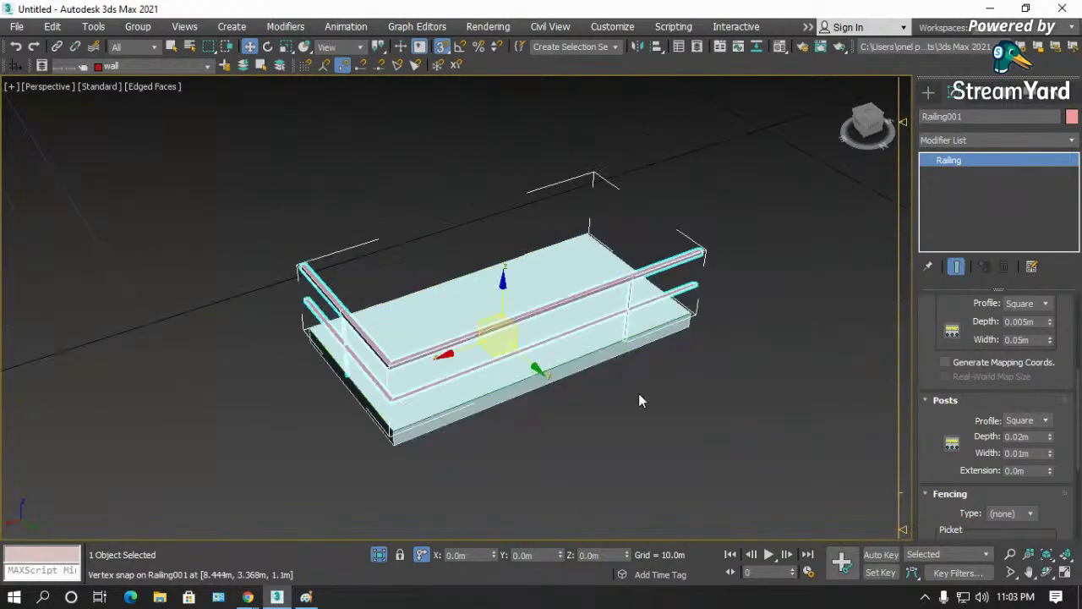
{"action": "left_click", "coordinate": [952, 443]}
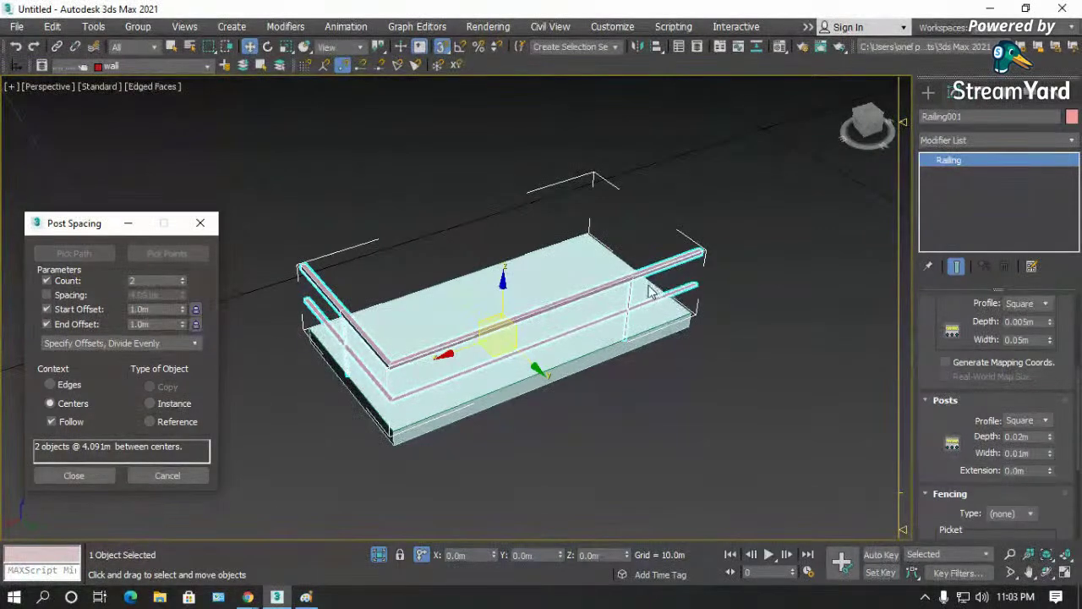
- Turn off Start and End Offset so the two posts sit exactly at the rail ends
{"action": "left_click", "coordinate": [46, 325]}
{"action": "left_click", "coordinate": [46, 308]}
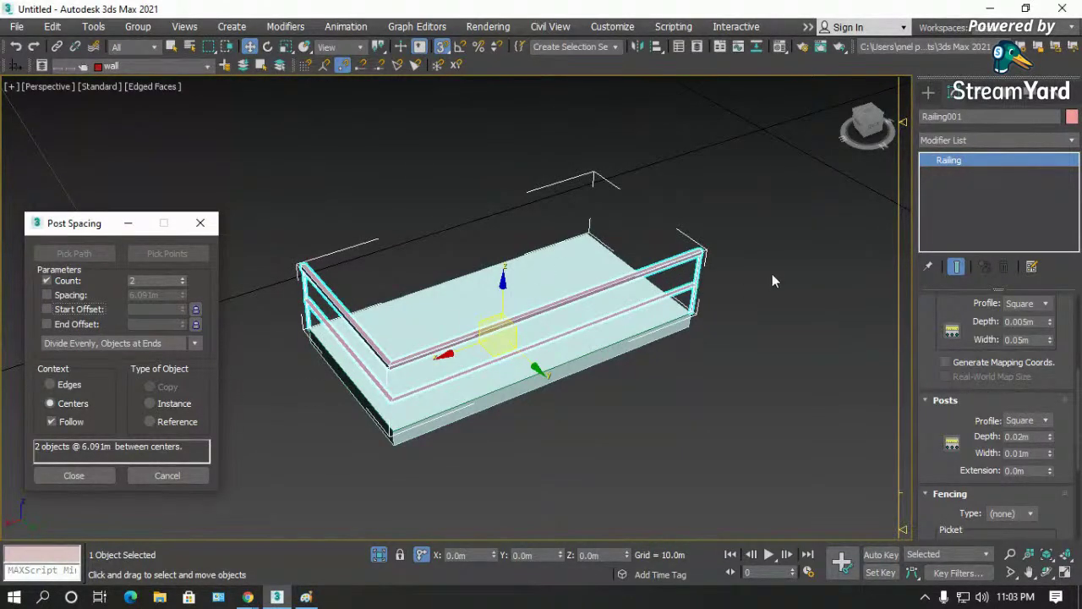
{"action": "left_click", "coordinate": [85, 476]}
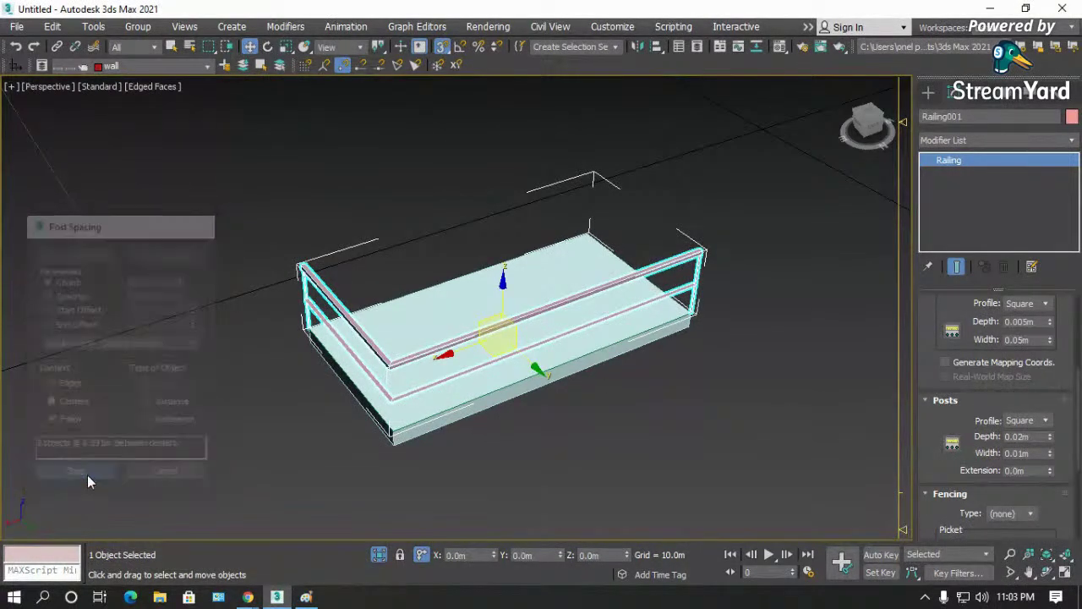
{"action": "left_click", "coordinate": [1011, 572]}
- Zoom to the railing's far end and give the posts a 0.1m start offset
{"action": "left_click_drag", "start_coordinate": [237, 198], "coordinate": [664, 419]}
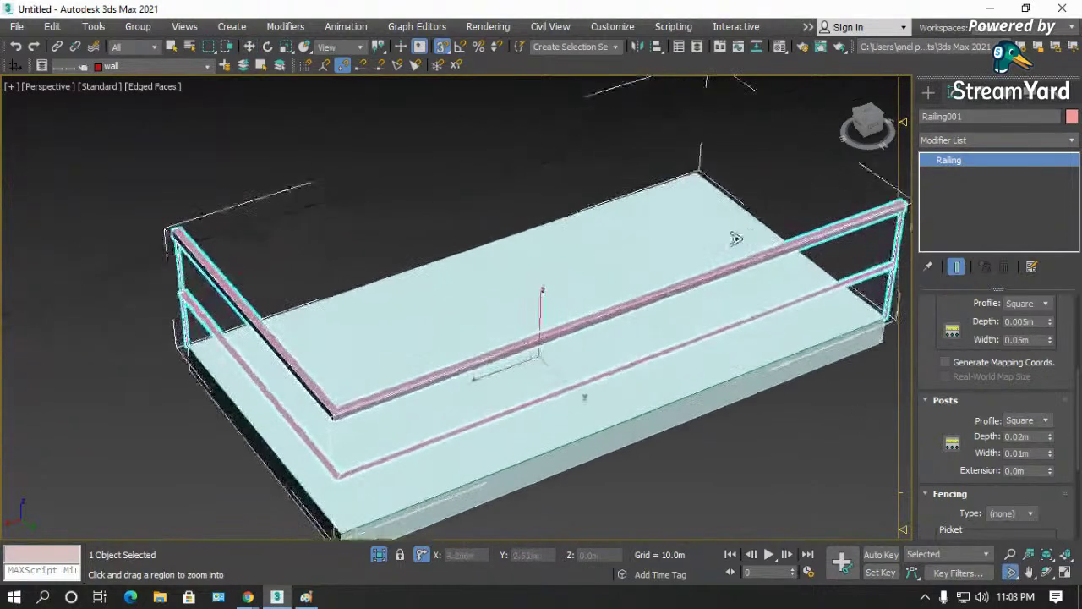
{"action": "left_click", "coordinate": [1029, 573]}
{"action": "left_click_drag", "start_coordinate": [688, 411], "coordinate": [382, 391]}
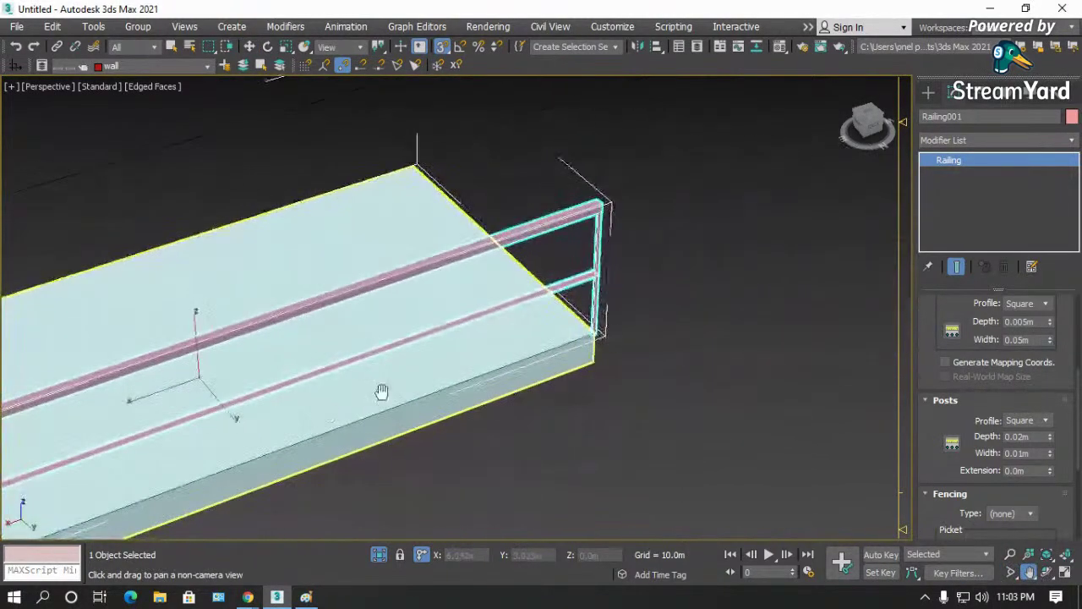
{"action": "key", "text": "w"}
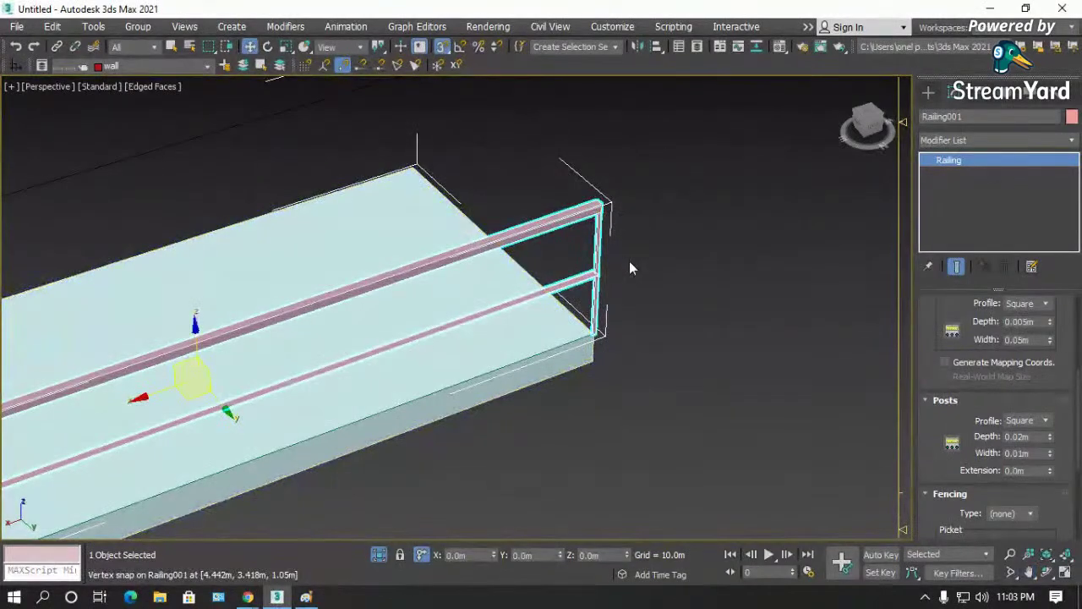
{"action": "left_click", "coordinate": [953, 446]}
{"action": "left_click", "coordinate": [76, 308]}
{"action": "left_click", "coordinate": [162, 309]}
{"action": "type", "text": ".1"}
{"action": "key", "text": "Return"}
- Add a matching 0.1m end offset, close Post Spacing, then reopen it
{"action": "left_click", "coordinate": [45, 322]}
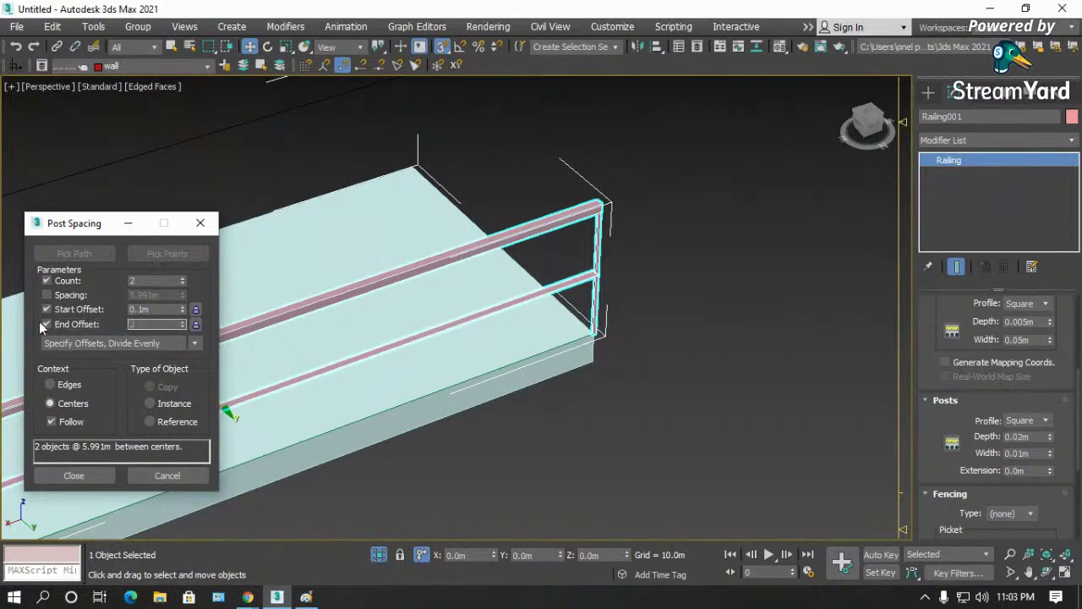
{"action": "key", "text": "Return"}
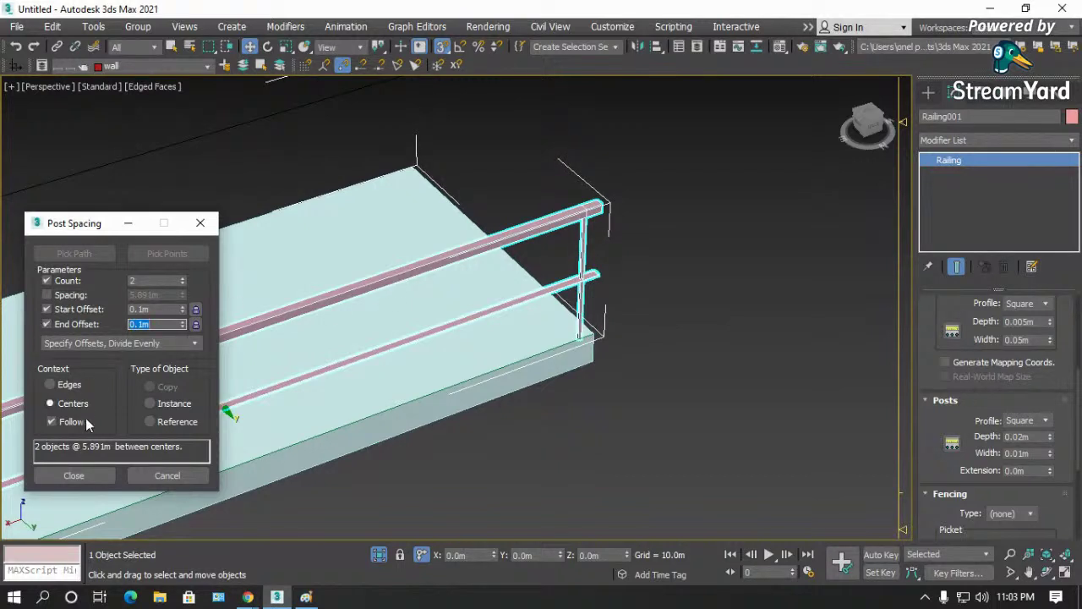
{"action": "left_click", "coordinate": [75, 474]}
{"action": "scroll", "coordinate": [723, 236], "scroll_direction": "down", "scroll_amount": 3}
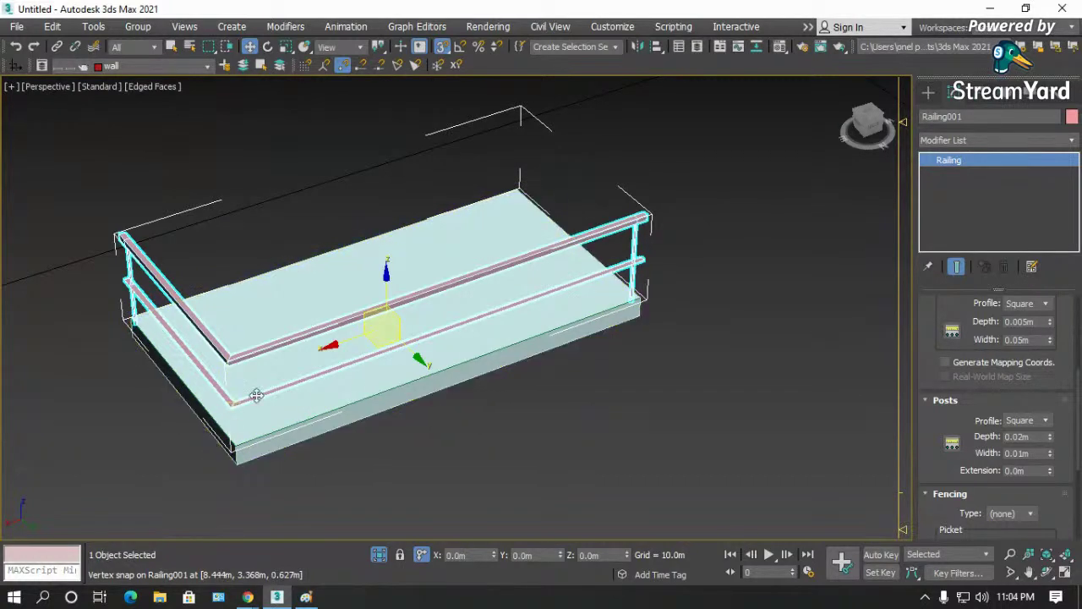
{"action": "left_click", "coordinate": [951, 445]}
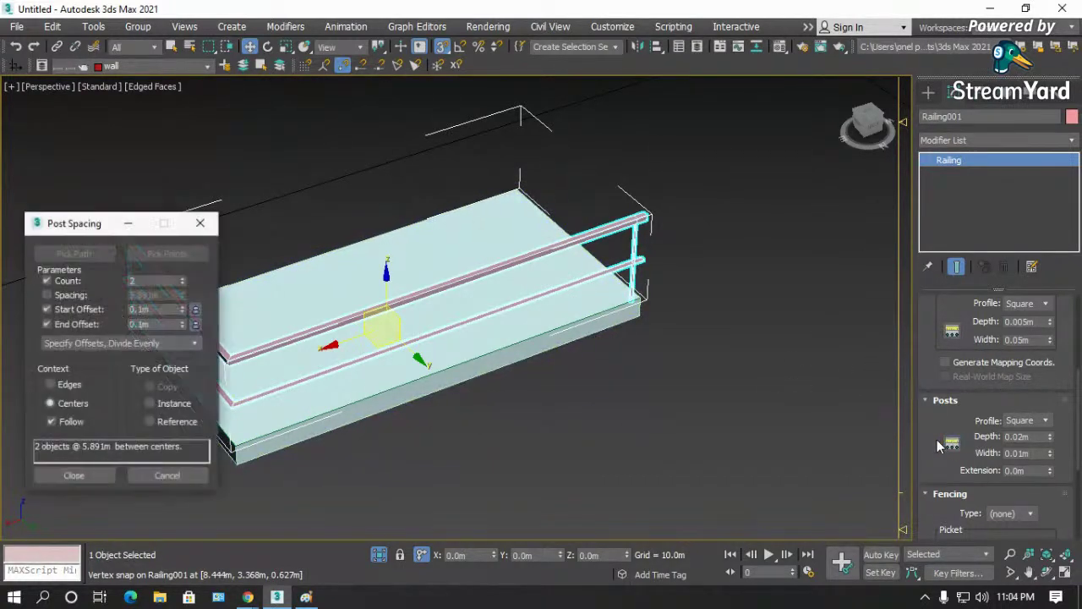
- Raise the post count to 3 and try the Free Center, End Offset and Start Offset methods
{"action": "left_click_drag", "start_coordinate": [127, 223], "coordinate": [714, 102]}
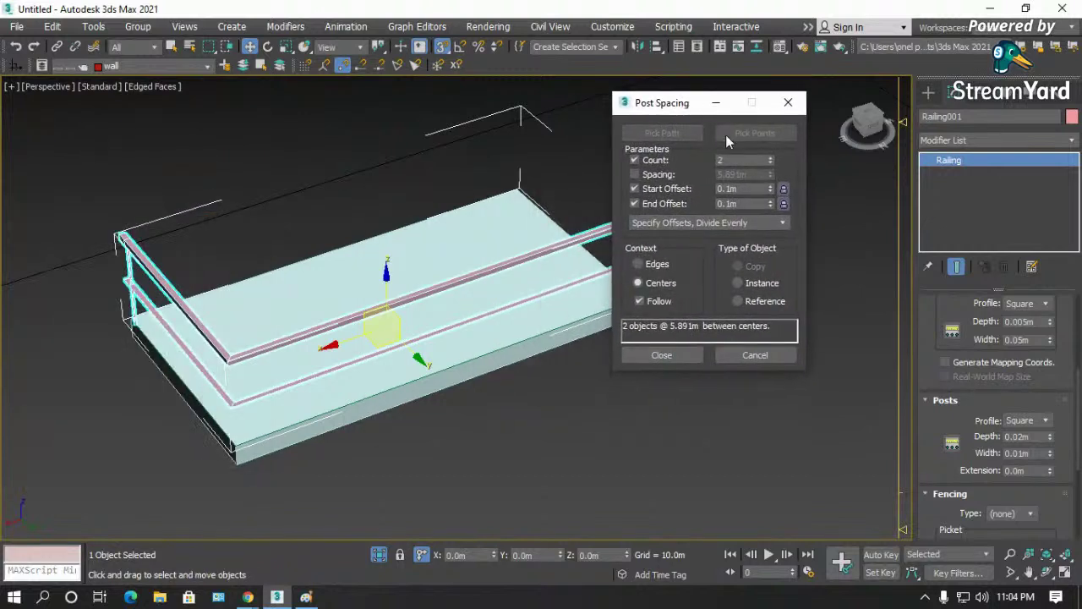
{"action": "left_click", "coordinate": [770, 158]}
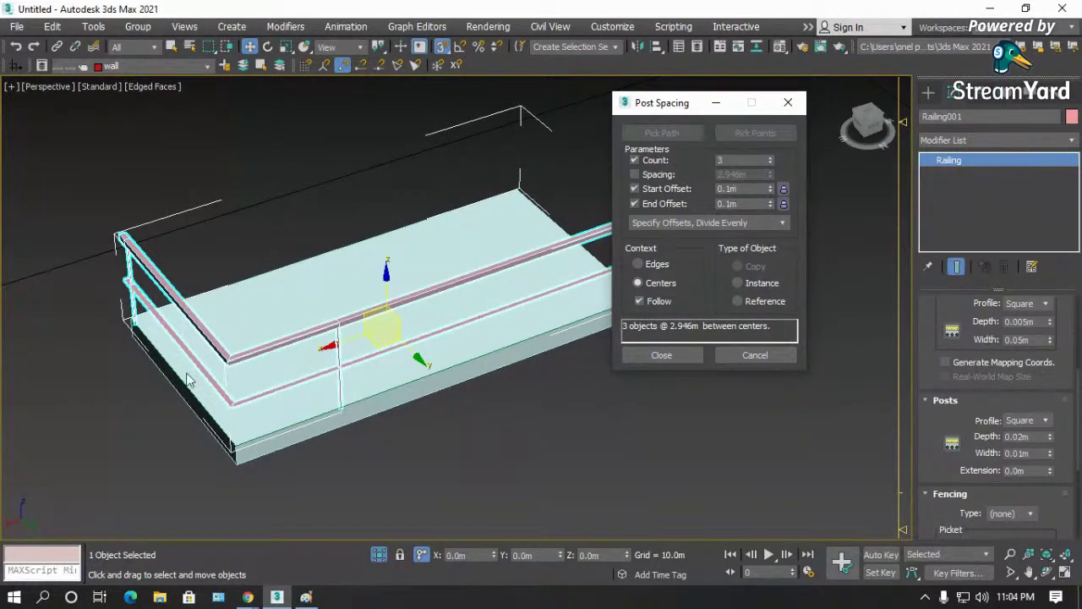
{"action": "left_click", "coordinate": [785, 224]}
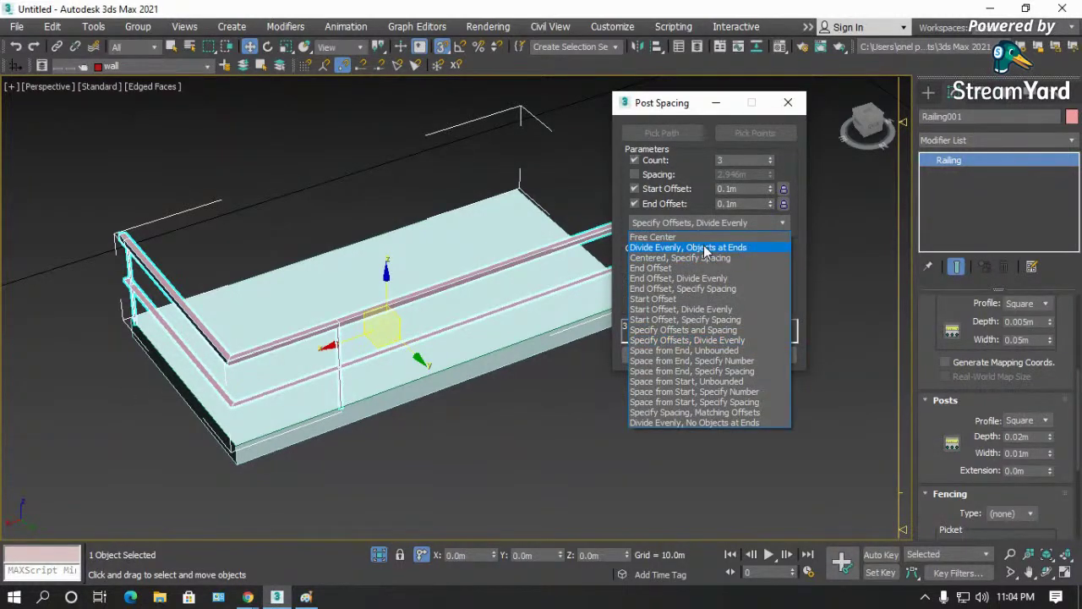
{"action": "left_click", "coordinate": [692, 236]}
{"action": "left_click", "coordinate": [772, 225]}
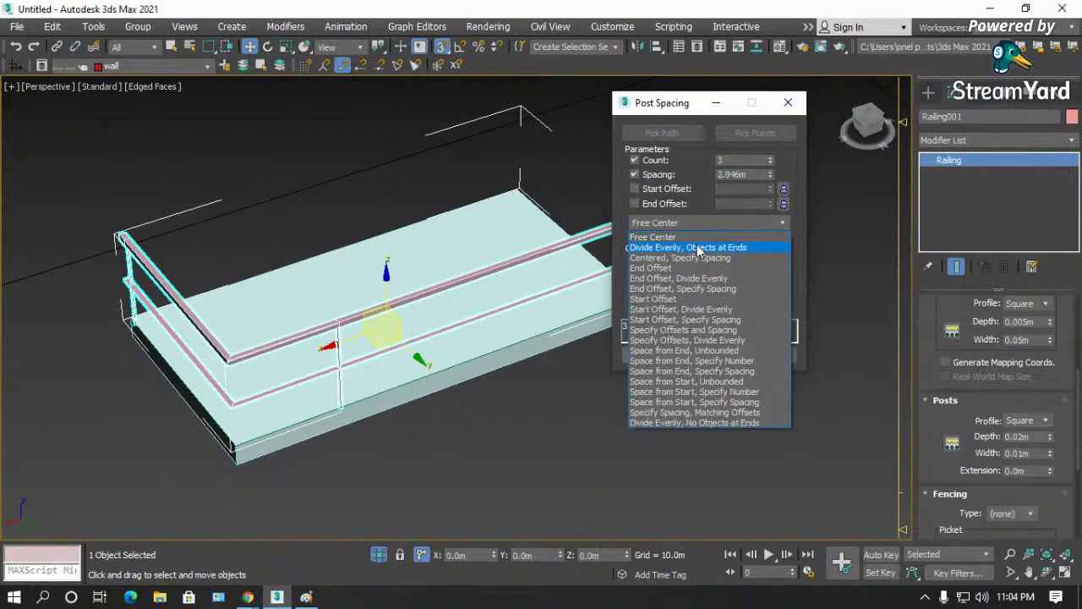
{"action": "left_click", "coordinate": [661, 271]}
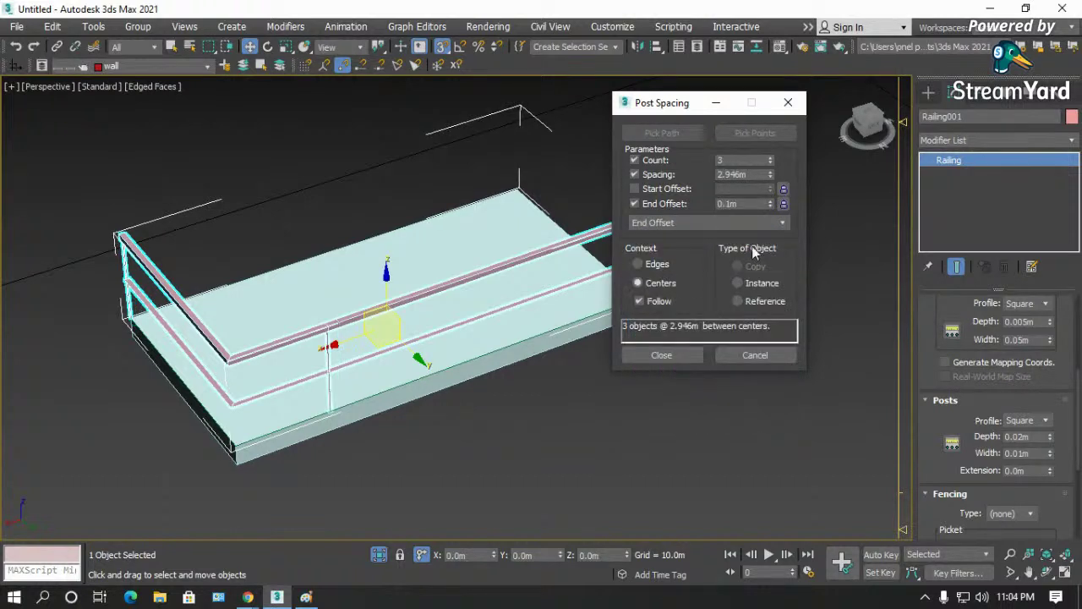
{"action": "left_click", "coordinate": [782, 223]}
{"action": "left_click", "coordinate": [661, 303]}
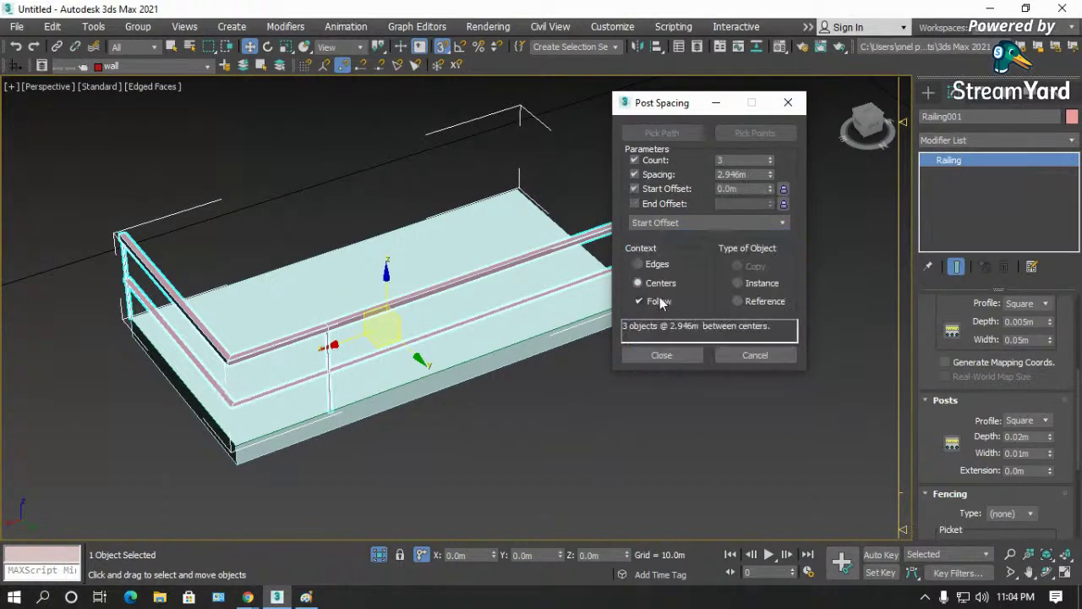
{"action": "left_click", "coordinate": [767, 228]}
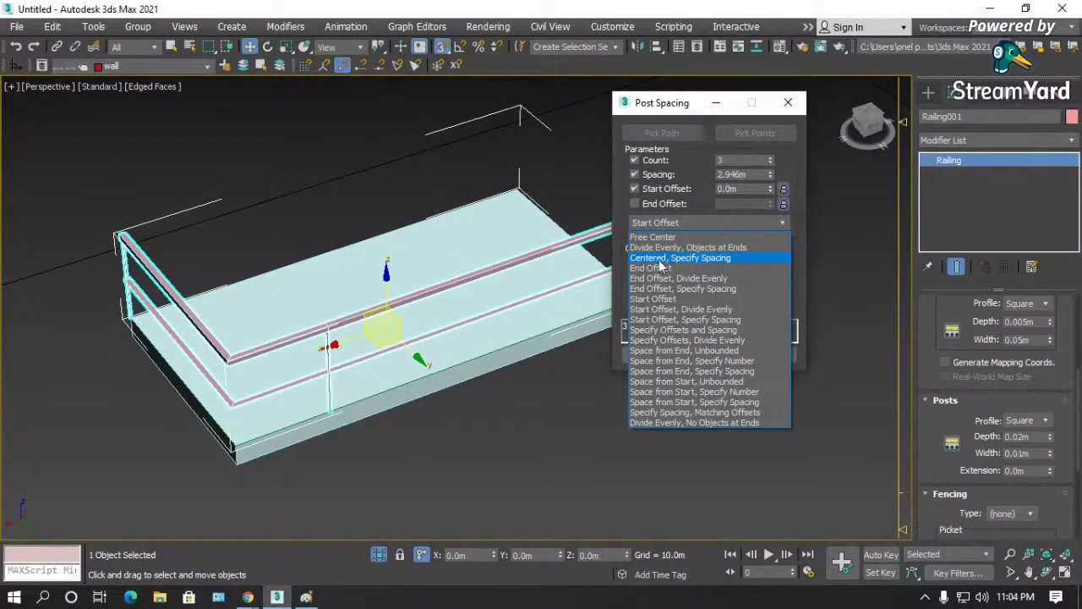
{"action": "left_click", "coordinate": [662, 108]}
- Raise the post count to 4, pick Free Center, and compare Edges versus Centers spacing
{"action": "left_click", "coordinate": [771, 157]}
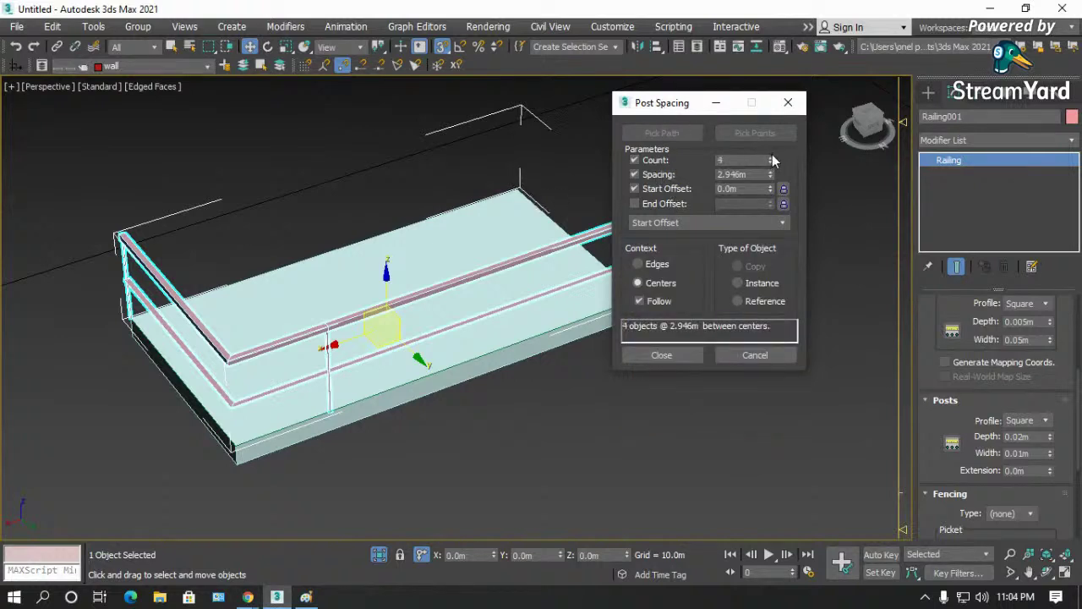
{"action": "left_click_drag", "start_coordinate": [694, 108], "coordinate": [796, 158]}
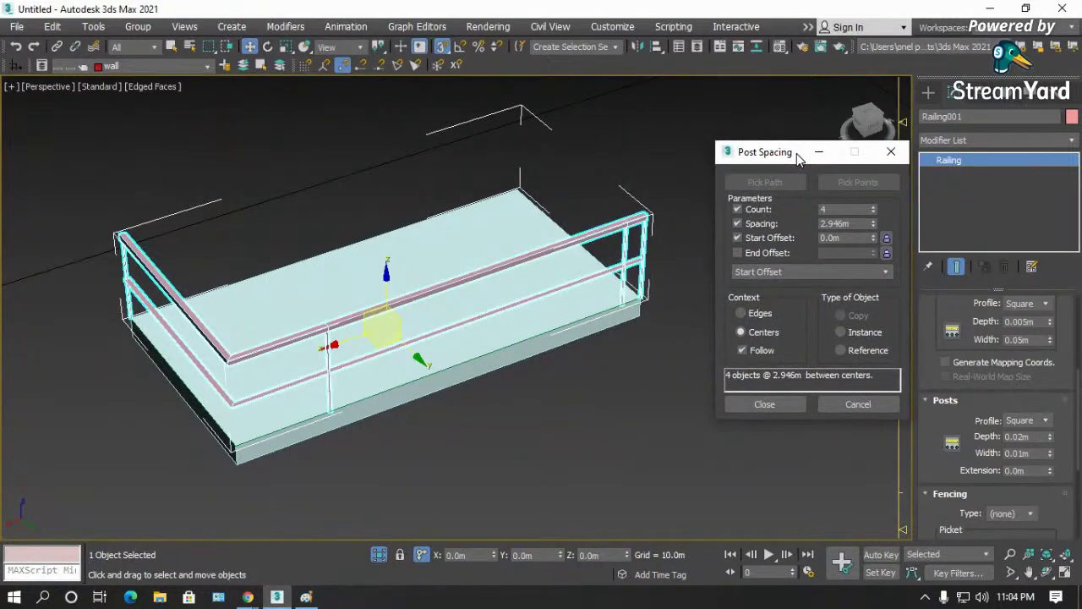
{"action": "left_click", "coordinate": [801, 271]}
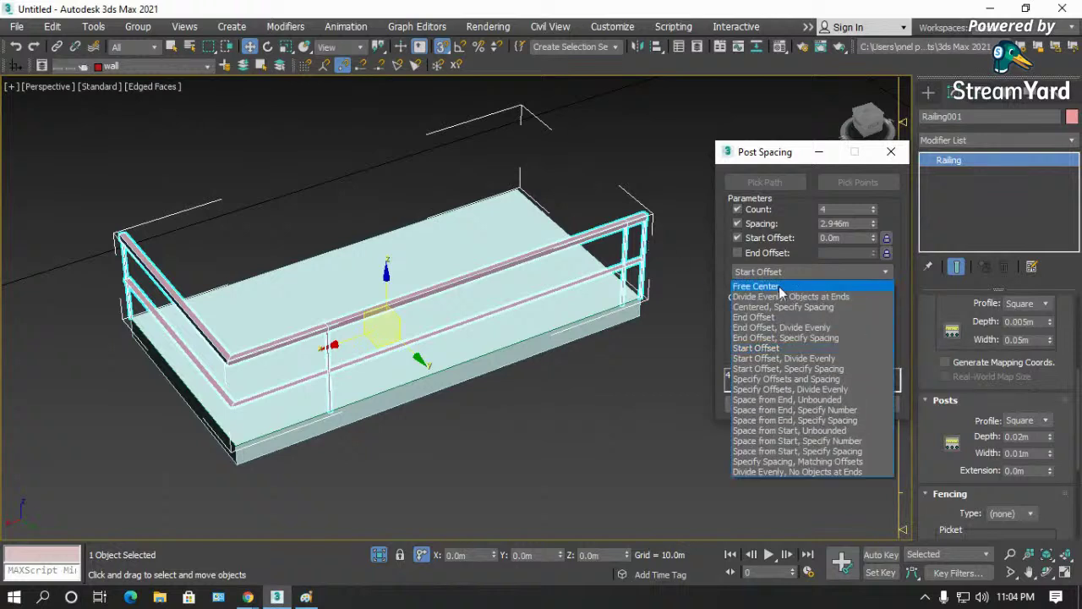
{"action": "left_click", "coordinate": [778, 286]}
{"action": "left_click", "coordinate": [761, 313]}
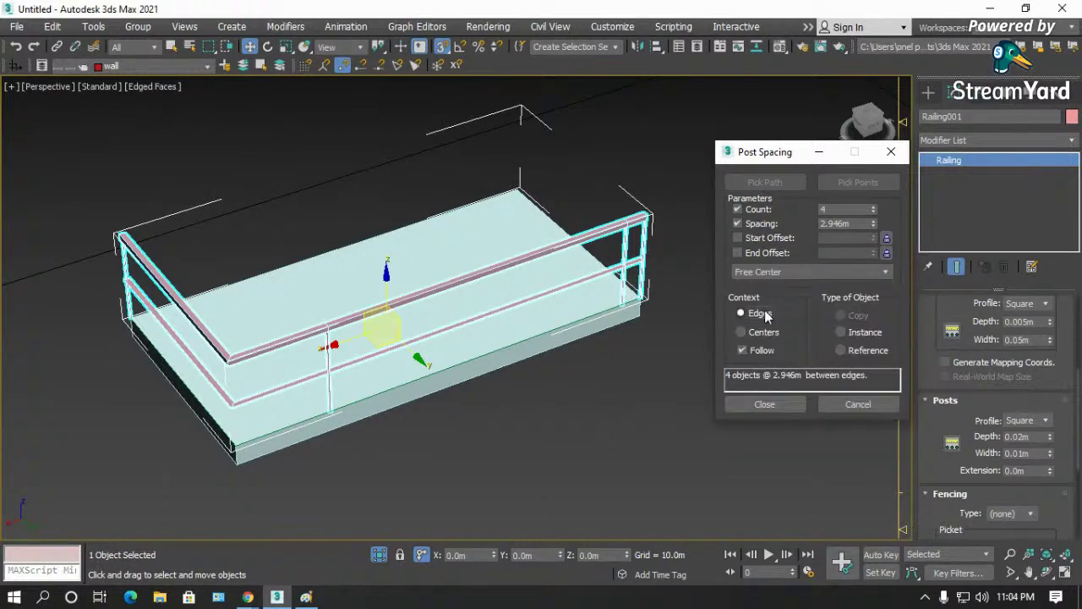
{"action": "left_click", "coordinate": [764, 332]}
{"action": "left_click", "coordinate": [786, 272]}
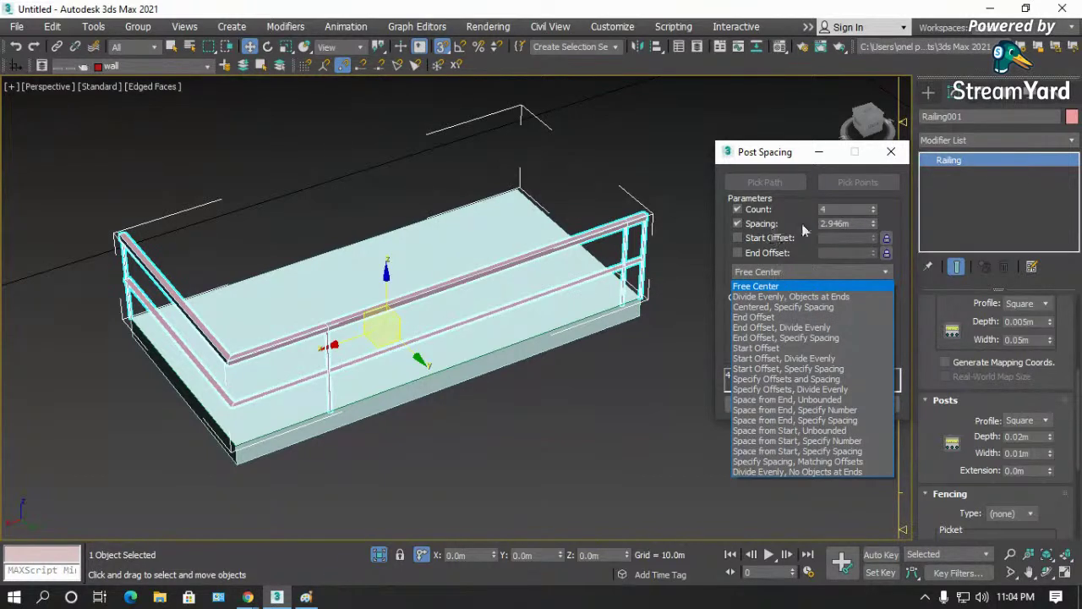
{"action": "left_click", "coordinate": [749, 224]}
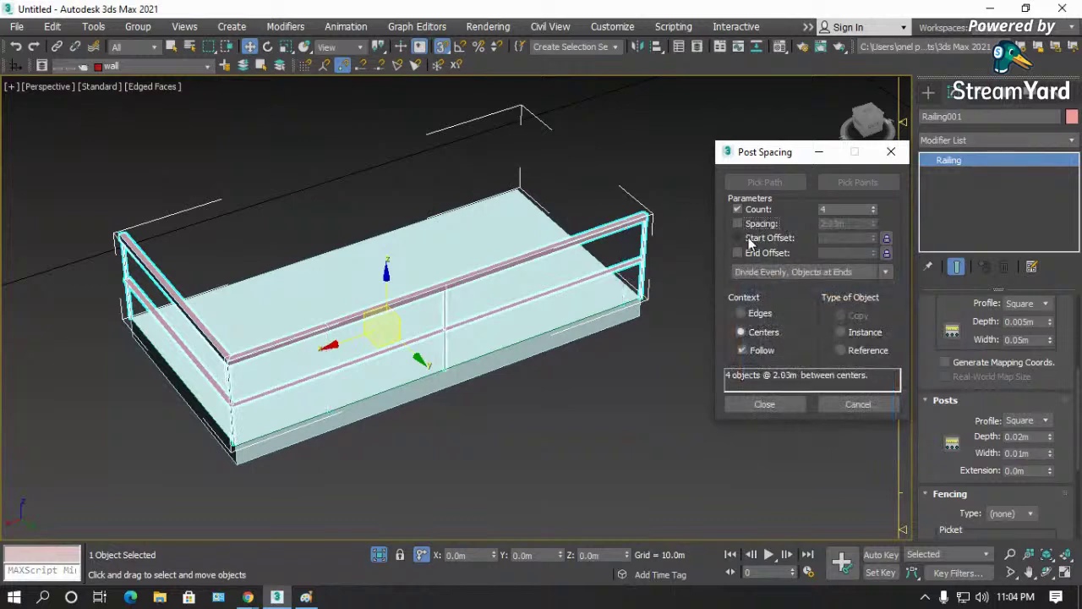
- Divide the four posts evenly with 0.1m start and end offsets and close Post Spacing
{"action": "left_click", "coordinate": [737, 237]}
{"action": "double_click", "coordinate": [848, 235]}
{"action": "type", "text": ".1"}
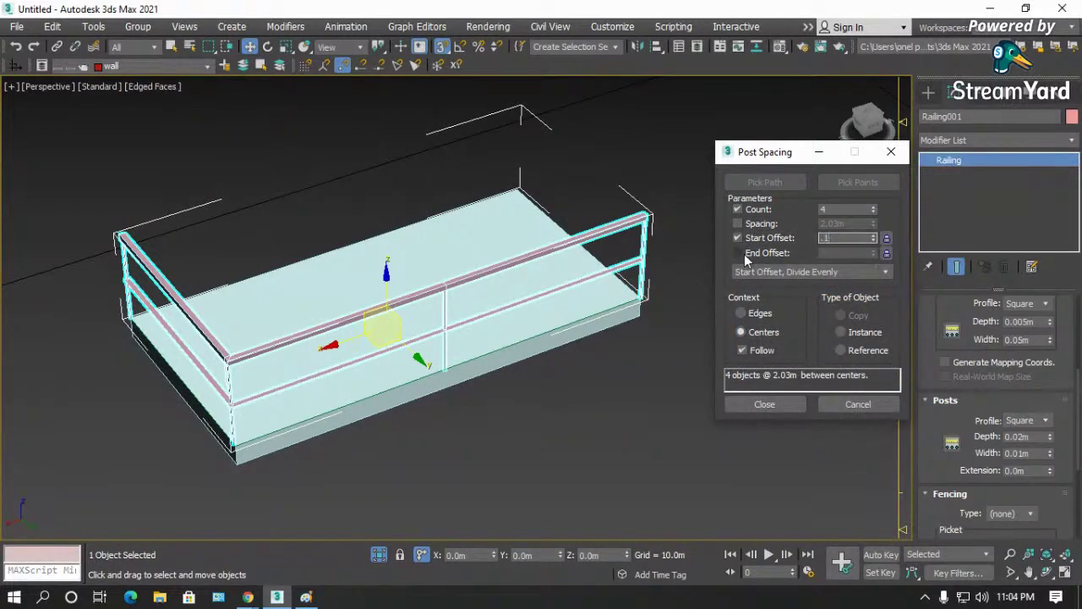
{"action": "left_click", "coordinate": [739, 253]}
{"action": "double_click", "coordinate": [847, 252]}
{"action": "type", "text": ".1"}
{"action": "key", "text": "Return"}
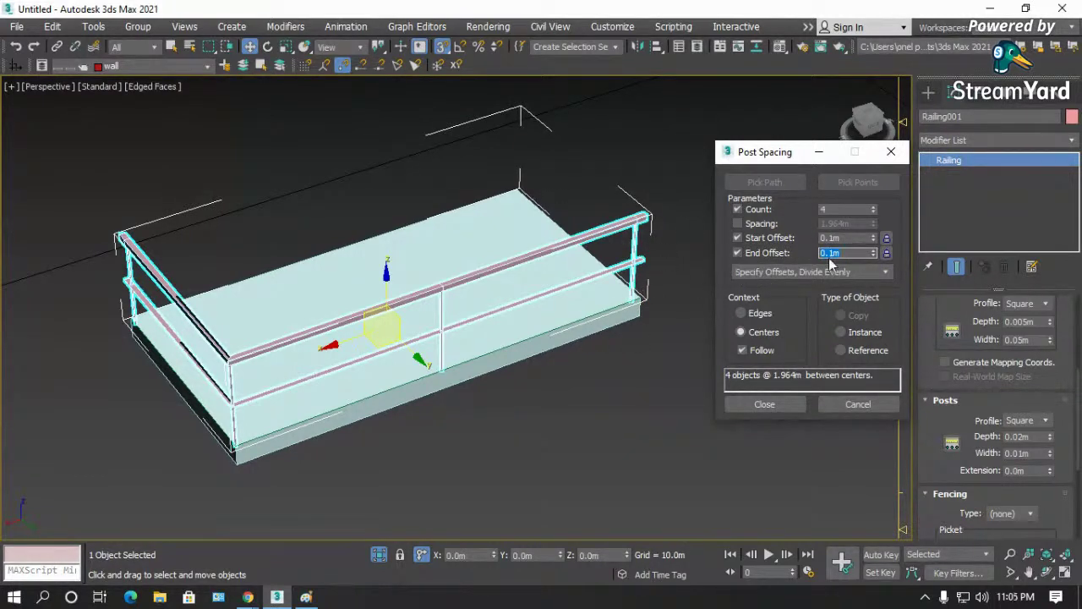
{"action": "left_click", "coordinate": [766, 408]}
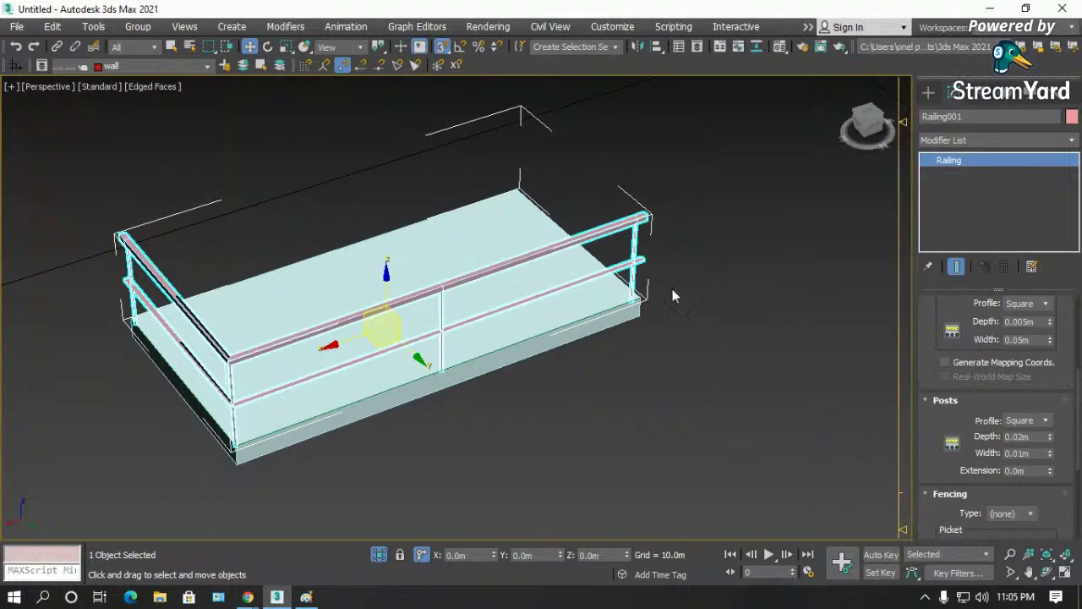
- Enter a post depth of 0.005m and a width of 0.05m in the Posts rollout
{"action": "scroll", "coordinate": [654, 249], "scroll_direction": "up", "scroll_amount": 5}
{"action": "scroll", "coordinate": [619, 300], "scroll_direction": "up", "scroll_amount": 6}
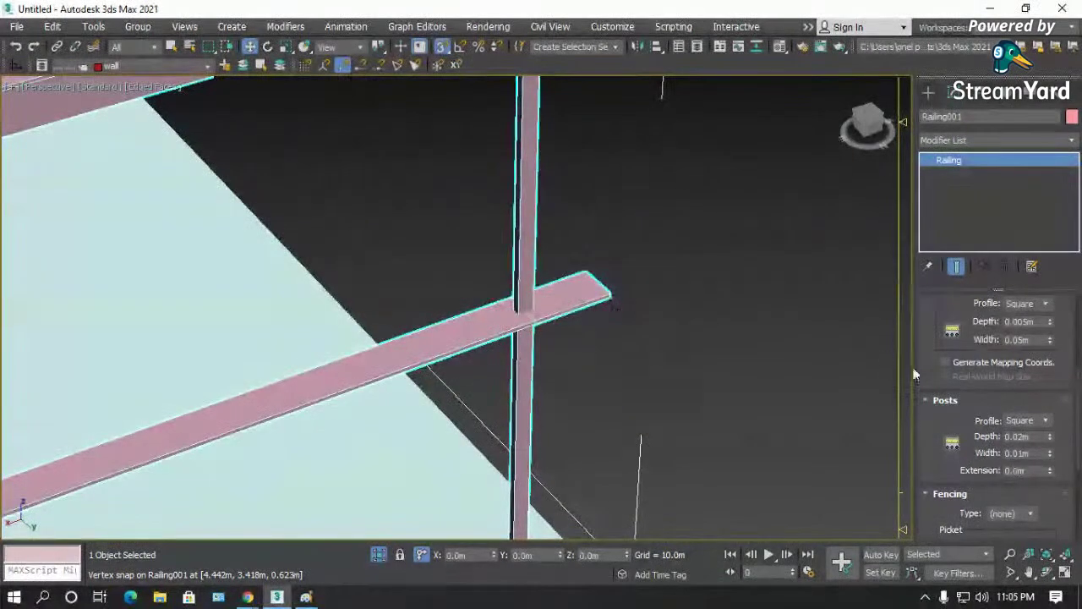
{"action": "left_click_drag", "start_coordinate": [935, 349], "coordinate": [913, 330]}
{"action": "double_click", "coordinate": [1037, 416]}
{"action": "type", "text": ".00"}
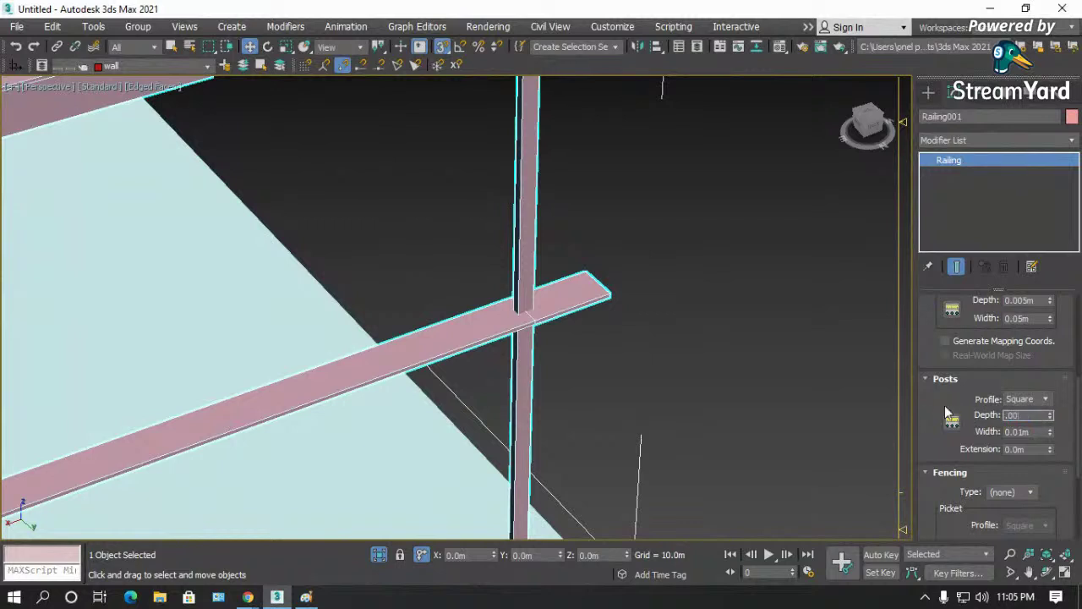
{"action": "type", "text": "5"}
{"action": "key", "text": "Tab"}
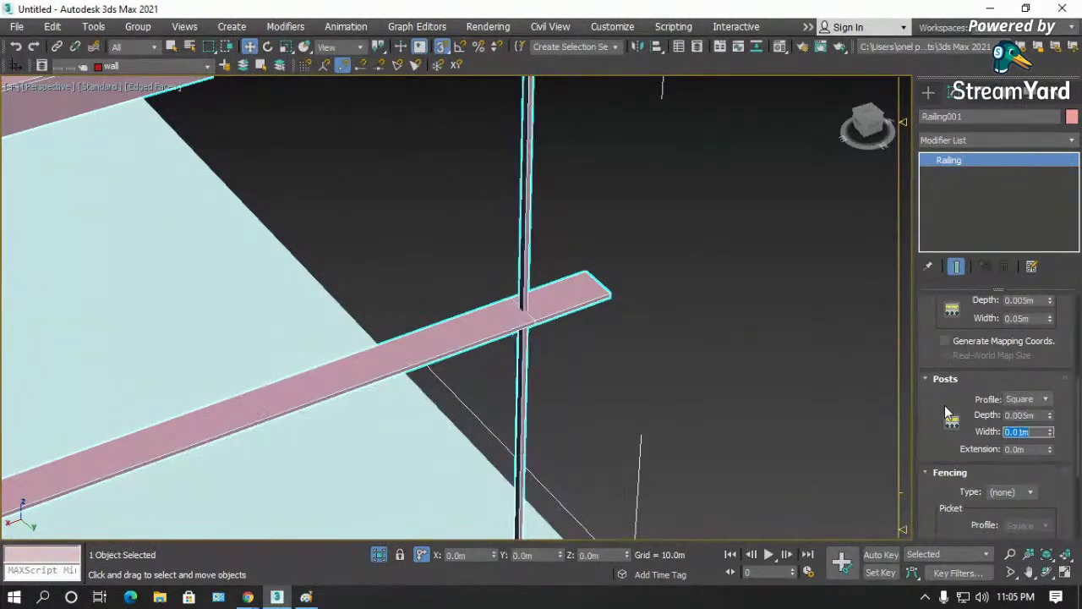
{"action": "type", "text": ".05"}
{"action": "key", "text": "Return"}
- Correct the post depth to 0.05m and scroll the panel down to Lower Rail(s)
{"action": "scroll", "coordinate": [650, 342], "scroll_direction": "down", "scroll_amount": 3}
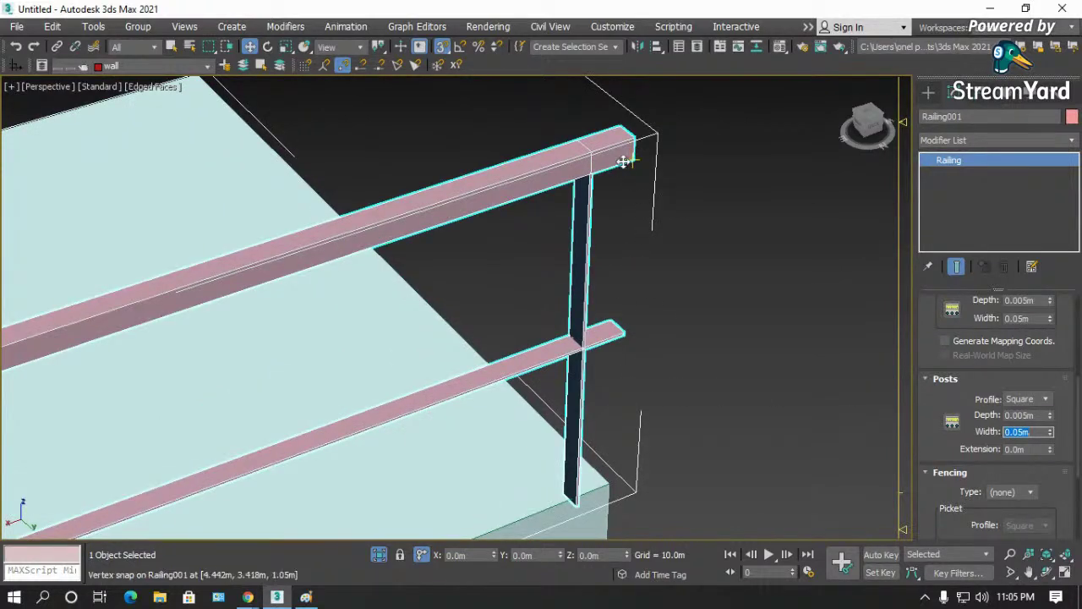
{"action": "left_click", "coordinate": [1027, 415]}
{"action": "type", "text": "0.05"}
{"action": "key", "text": "Return"}
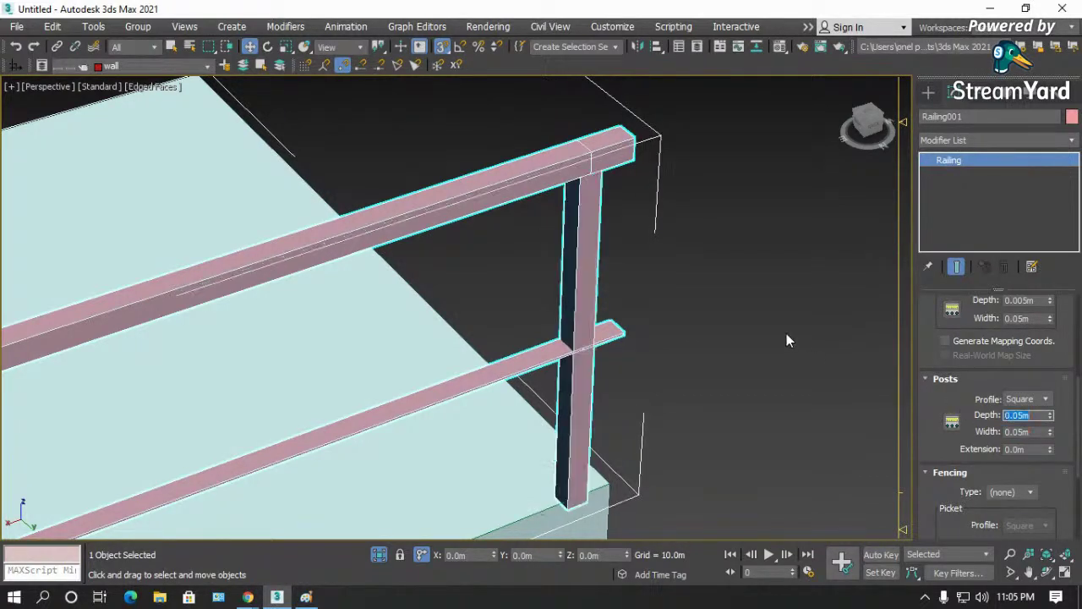
{"action": "scroll", "coordinate": [776, 327], "scroll_direction": "down", "scroll_amount": 2}
{"action": "scroll", "coordinate": [776, 327], "scroll_direction": "down", "scroll_amount": 2}
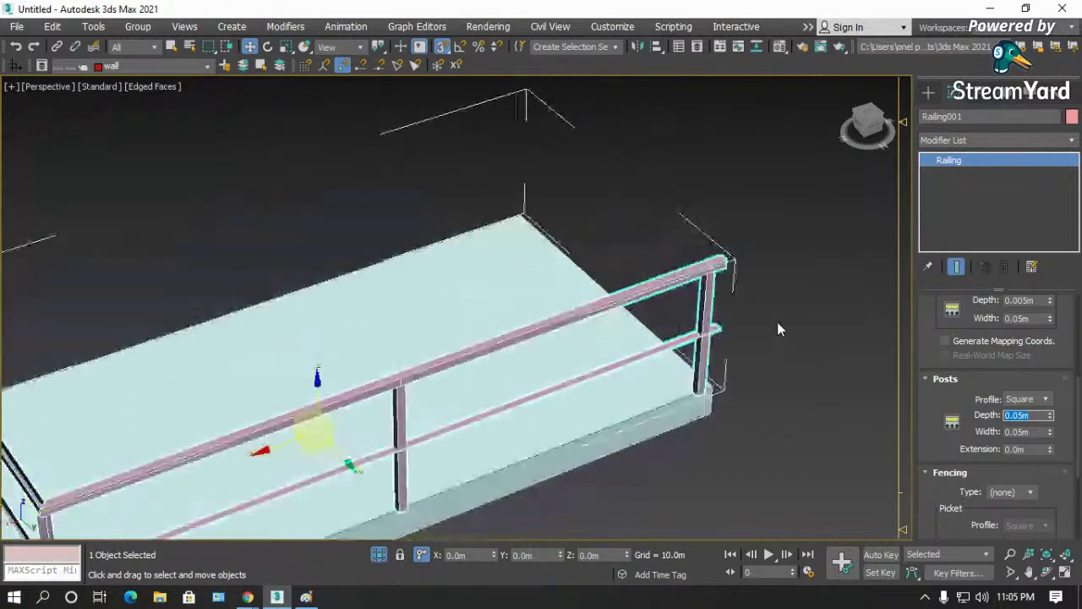
{"action": "scroll", "coordinate": [779, 319], "scroll_direction": "down", "scroll_amount": 2}
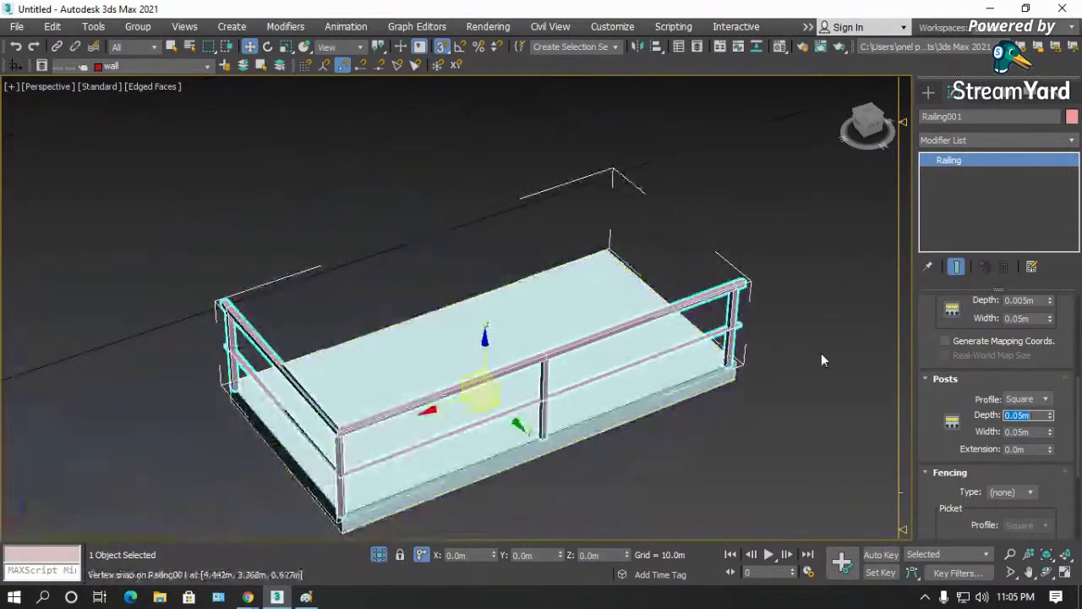
{"action": "scroll", "coordinate": [822, 353], "scroll_direction": "up", "scroll_amount": 5}
{"action": "left_click_drag", "start_coordinate": [923, 342], "coordinate": [930, 437]}
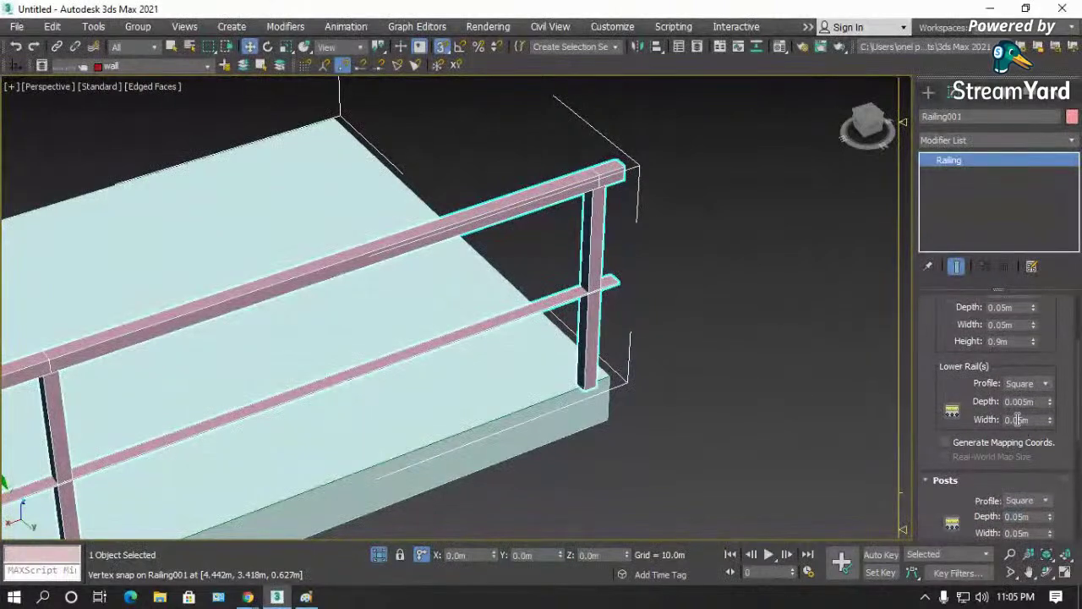
- Set the Lower Rail Spacing count to 6, giving rails 0.121m apart, and close it
{"action": "left_click", "coordinate": [952, 412]}
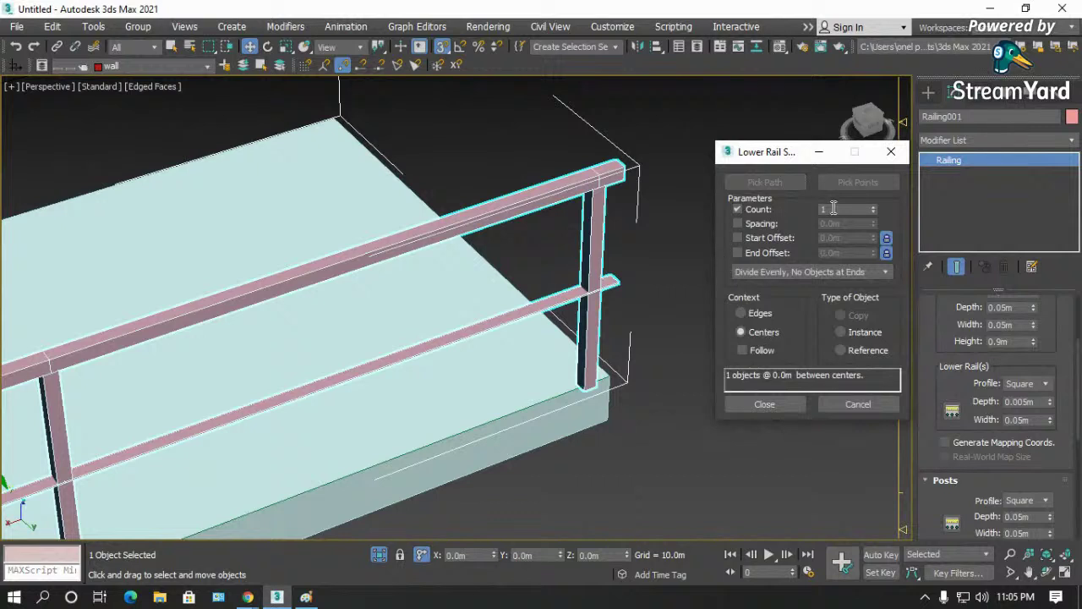
{"action": "left_click", "coordinate": [873, 208]}
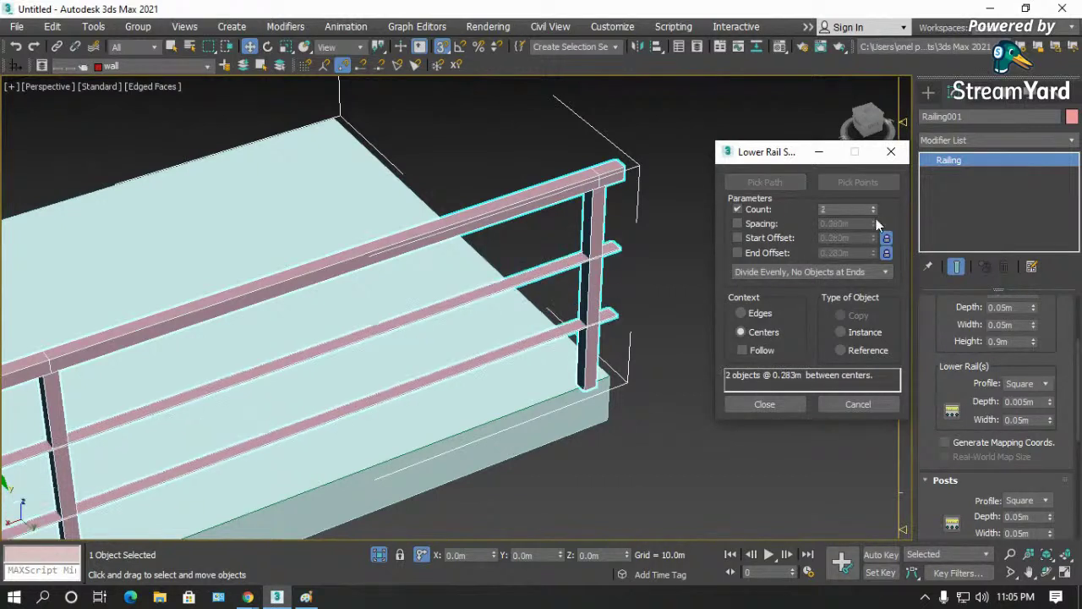
{"action": "left_click", "coordinate": [876, 207]}
{"action": "left_click", "coordinate": [875, 207]}
{"action": "left_click", "coordinate": [875, 207]}
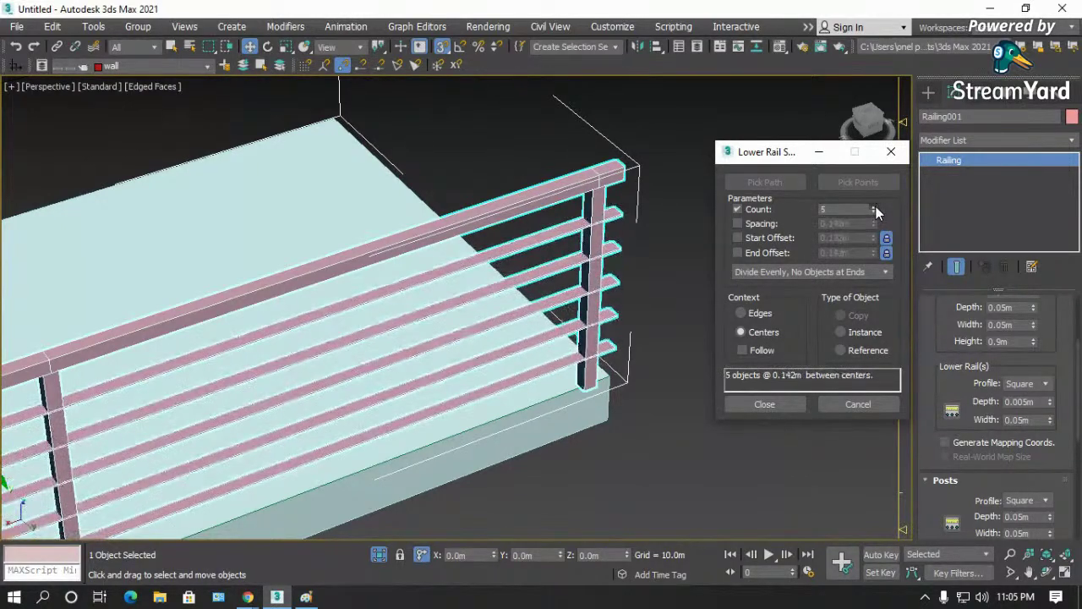
{"action": "left_click", "coordinate": [876, 207]}
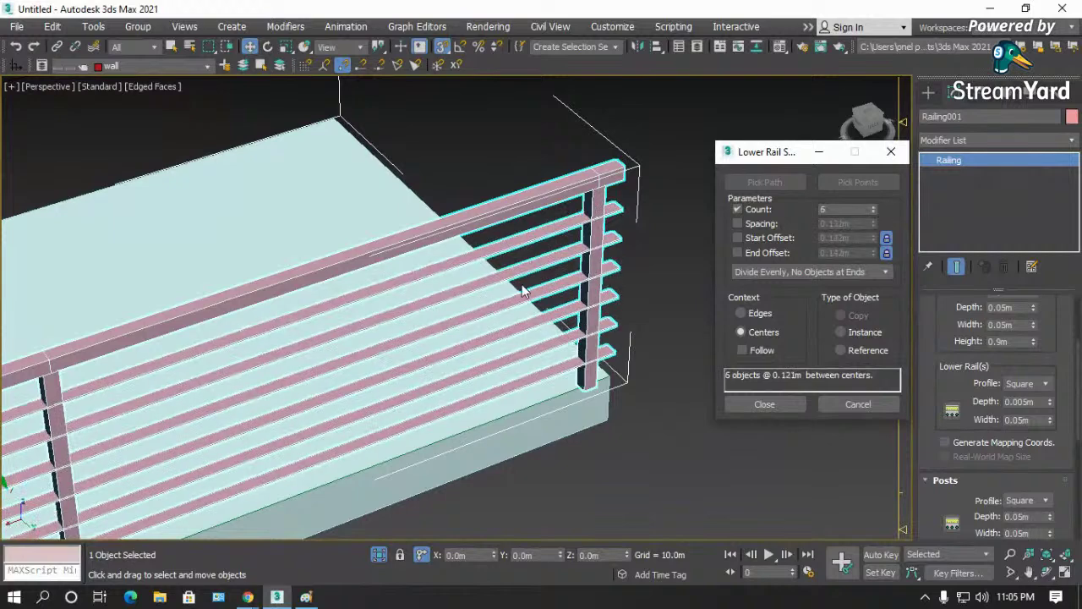
{"action": "left_click", "coordinate": [765, 404]}
{"action": "scroll", "coordinate": [637, 254], "scroll_direction": "down", "scroll_amount": 5}
{"action": "scroll", "coordinate": [638, 254], "scroll_direction": "up", "scroll_amount": 2}
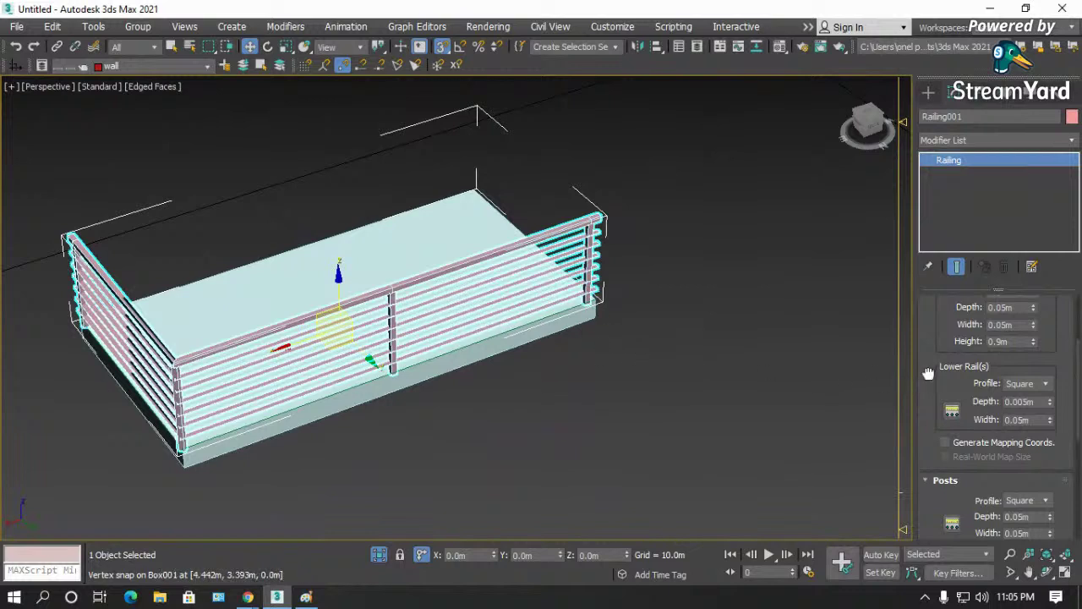
- Set the fencing type to Pickets with a picket depth of 0.005m
{"action": "left_click_drag", "start_coordinate": [928, 372], "coordinate": [925, 290]}
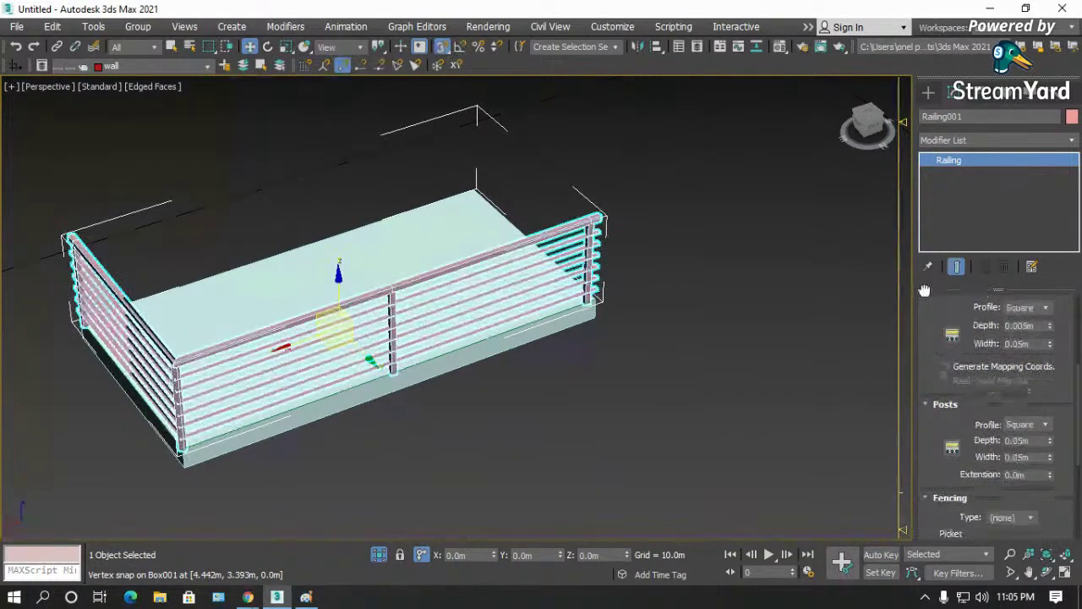
{"action": "scroll", "coordinate": [1007, 398], "scroll_direction": "down", "scroll_amount": 5}
{"action": "left_click", "coordinate": [1011, 394]}
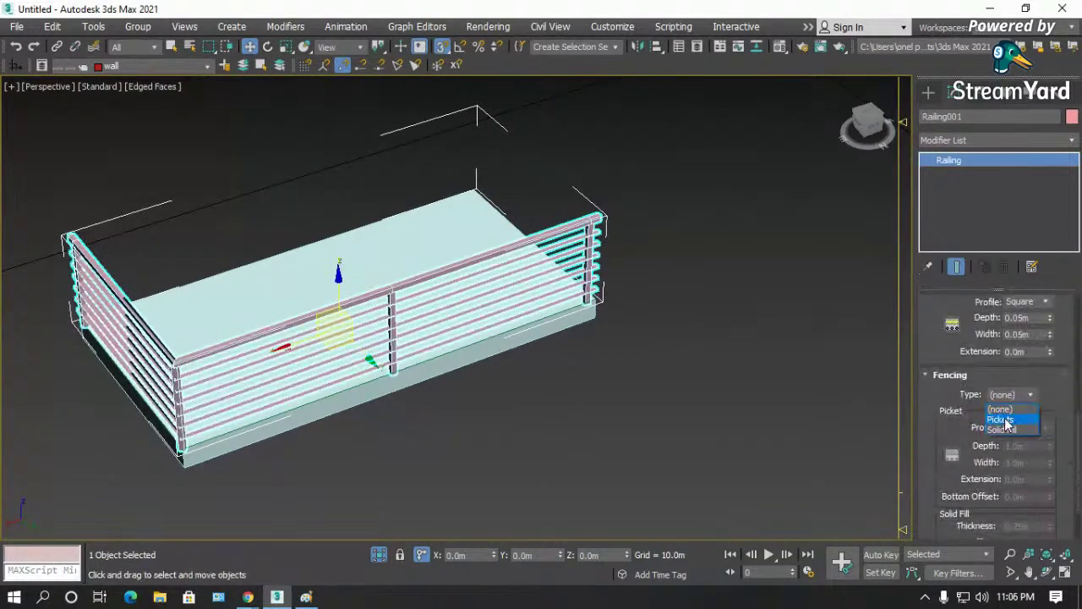
{"action": "left_click", "coordinate": [1003, 419]}
{"action": "left_click", "coordinate": [1035, 447]}
{"action": "type", "text": ".0"}
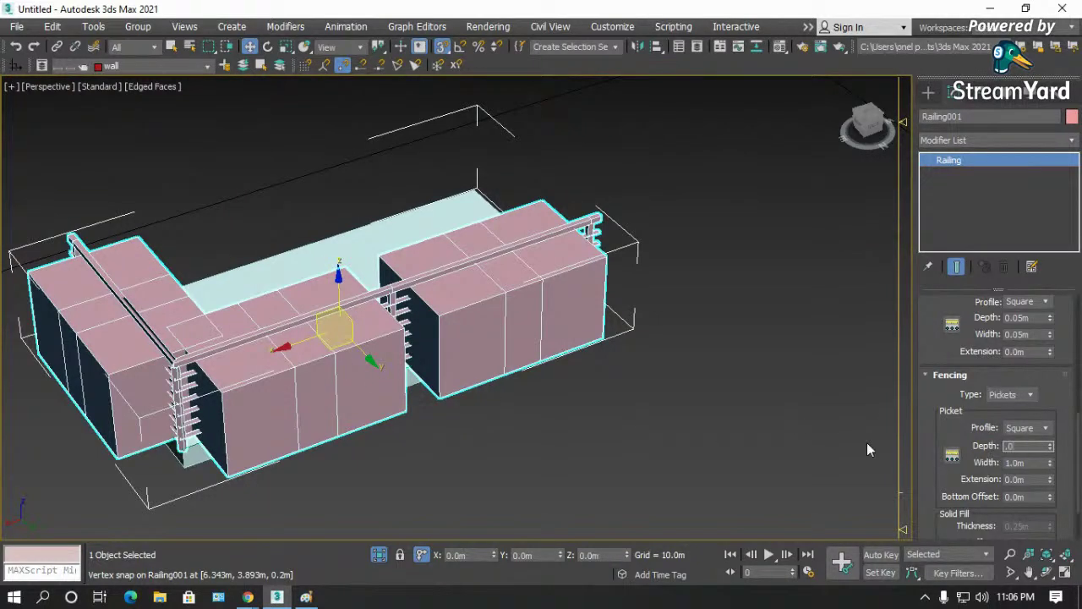
{"action": "type", "text": "05"}
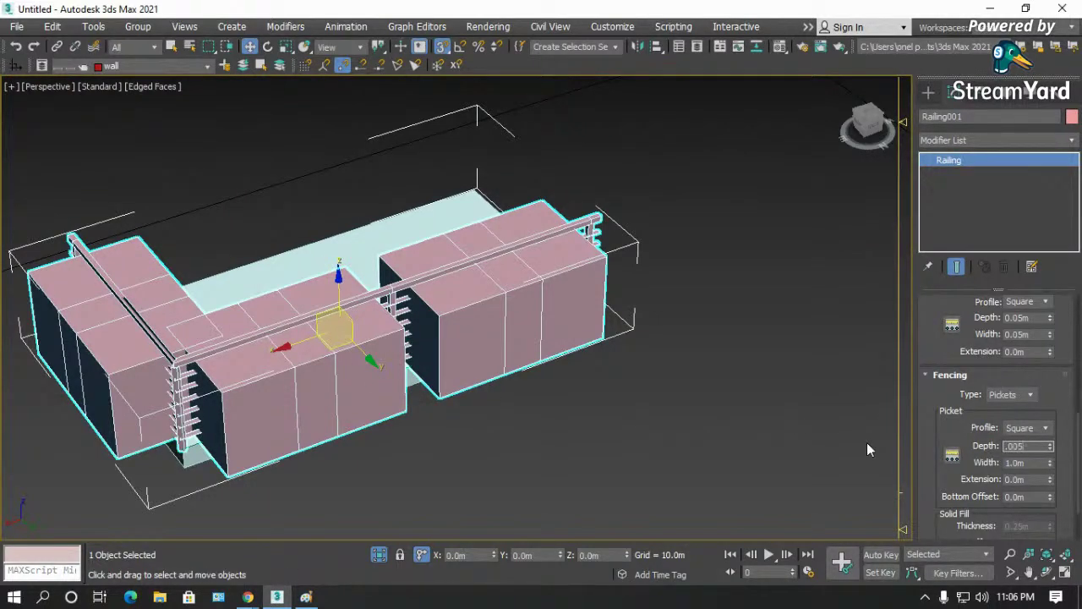
{"action": "key", "text": "Return"}
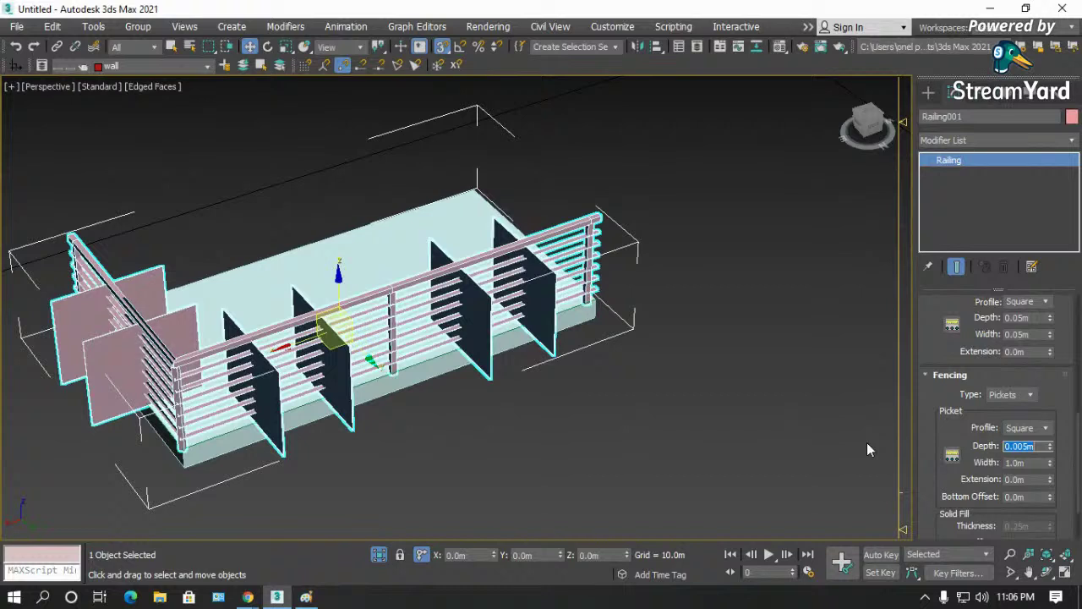
- Set the picket width to 0.05m after trying 0.005m and 0.01m
{"action": "left_click", "coordinate": [1031, 461]}
{"action": "type", "text": ".005"}
{"action": "key", "text": "Return"}
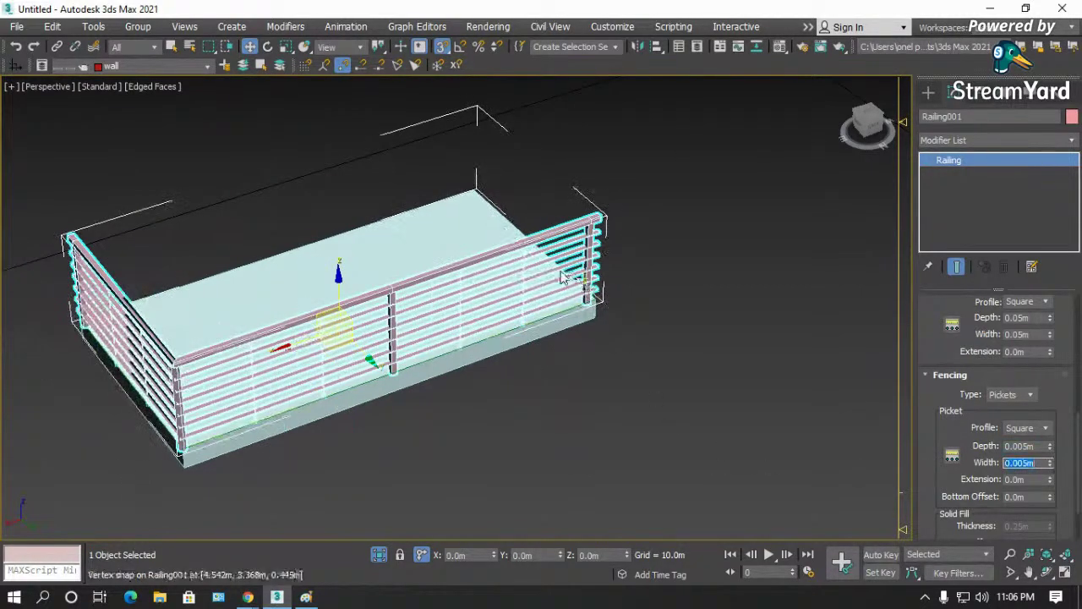
{"action": "scroll", "coordinate": [554, 265], "scroll_direction": "up", "scroll_amount": 5}
{"action": "type", "text": ".0"}
{"action": "type", "text": "1"}
{"action": "key", "text": "Return"}
{"action": "type", "text": ".05"}
{"action": "key", "text": "Return"}
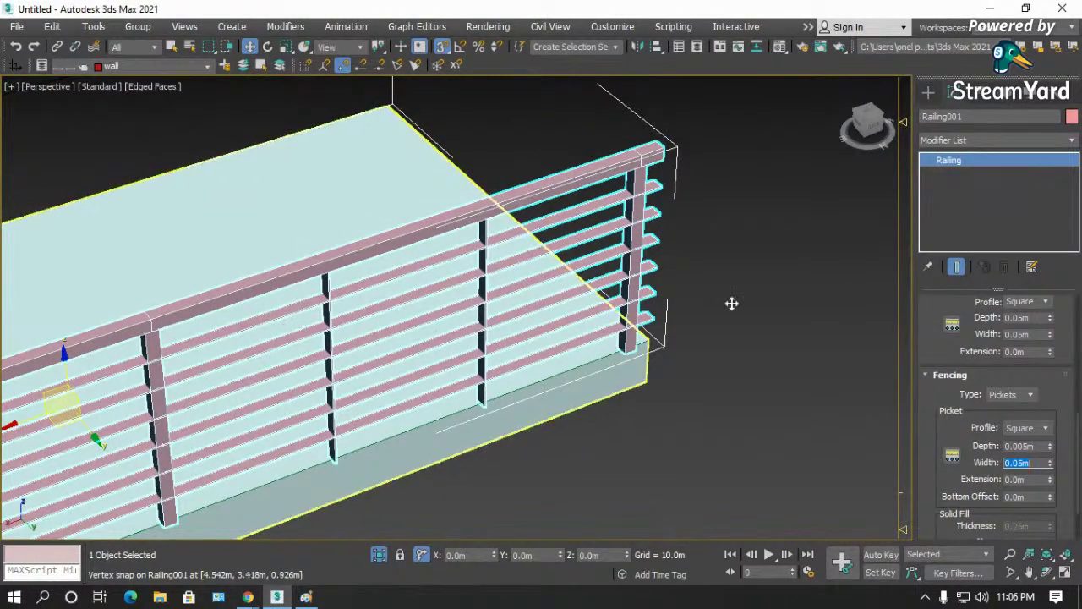
{"action": "left_click", "coordinate": [952, 457]}
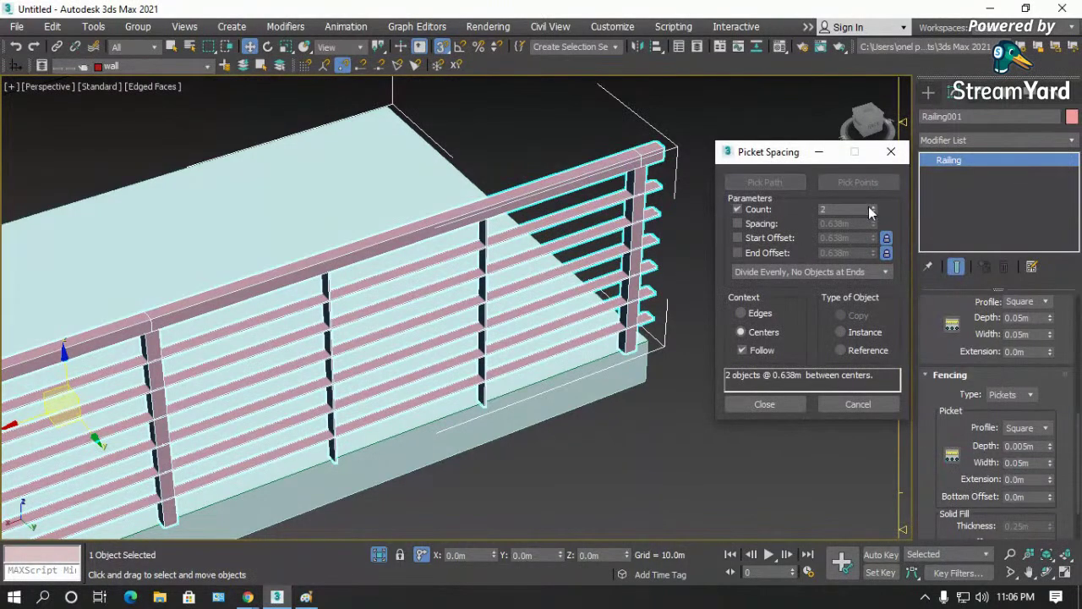
- Set the Picket Spacing count to 1 and close the spacing settings
{"action": "double_click", "coordinate": [875, 208]}
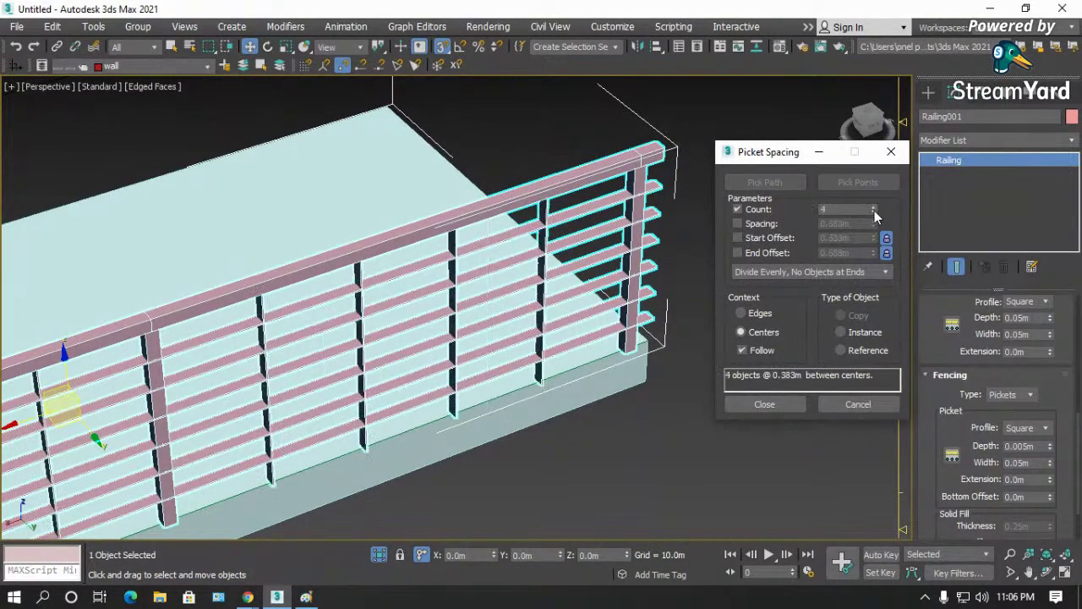
{"action": "left_click", "coordinate": [874, 212]}
{"action": "left_click", "coordinate": [874, 211]}
{"action": "double_click", "coordinate": [875, 212]}
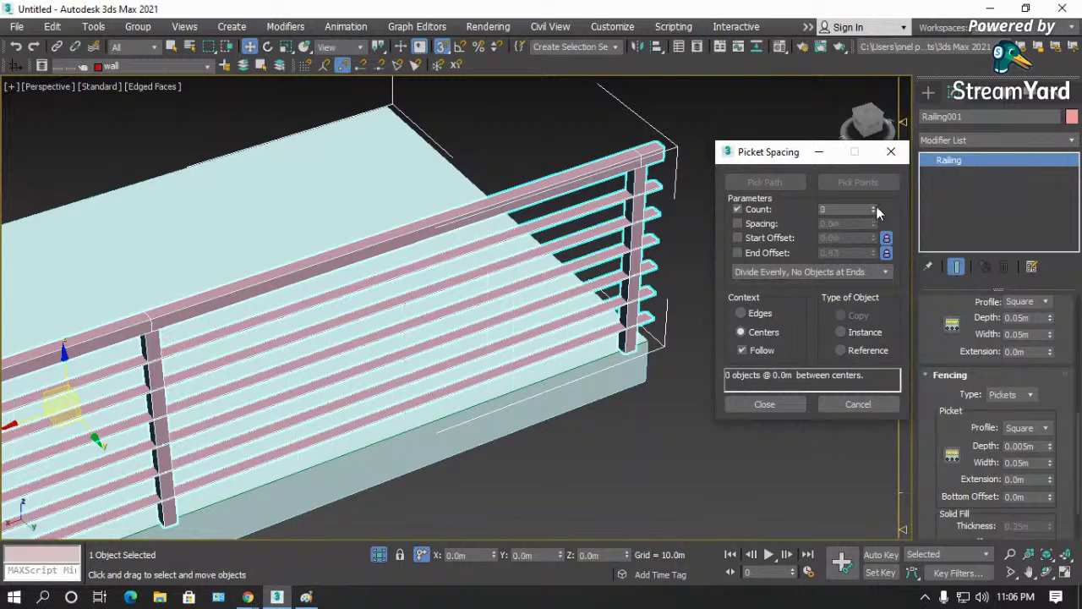
{"action": "left_click", "coordinate": [875, 208]}
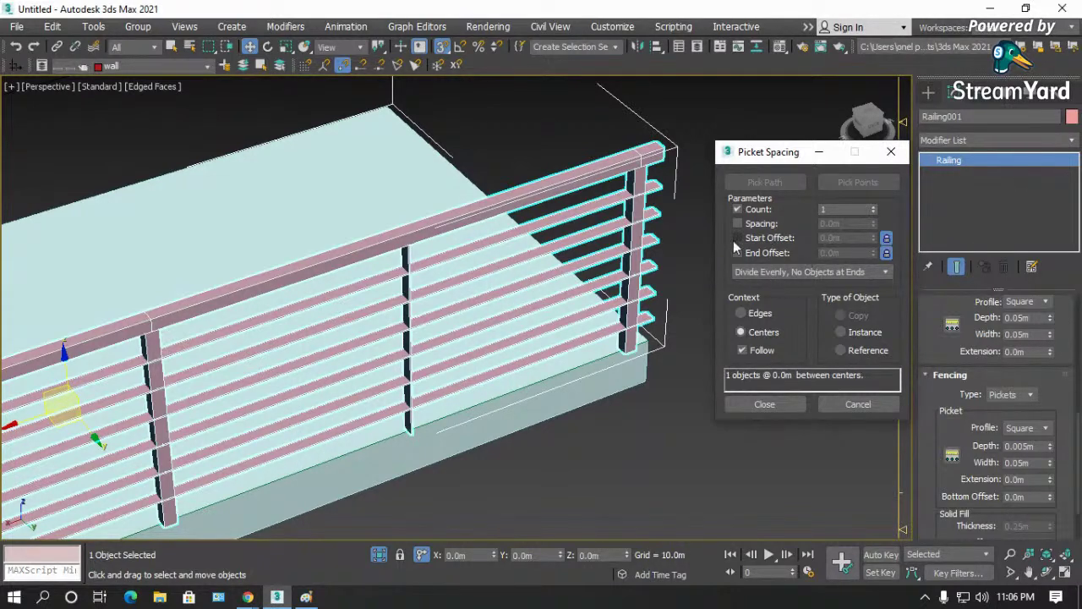
{"action": "left_click", "coordinate": [775, 404]}
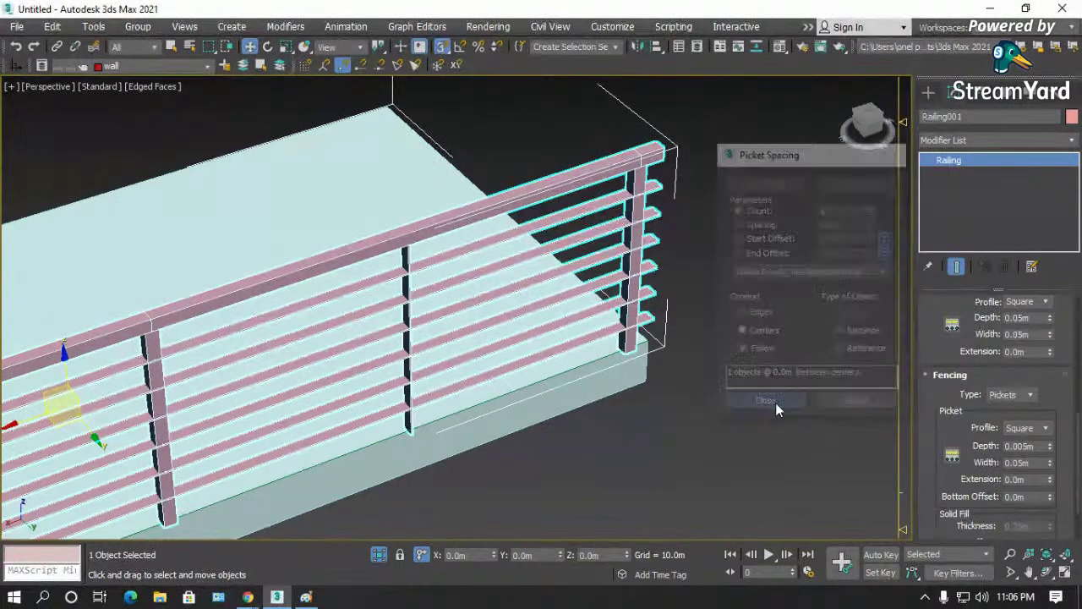
{"action": "scroll", "coordinate": [746, 365], "scroll_direction": "down", "scroll_amount": 5}
{"action": "left_click", "coordinate": [1045, 573]}
- Orbit around the railing box to inspect it, then delete the railing
{"action": "left_click_drag", "start_coordinate": [499, 334], "coordinate": [620, 490]}
{"action": "scroll", "coordinate": [750, 375], "scroll_direction": "up", "scroll_amount": 5}
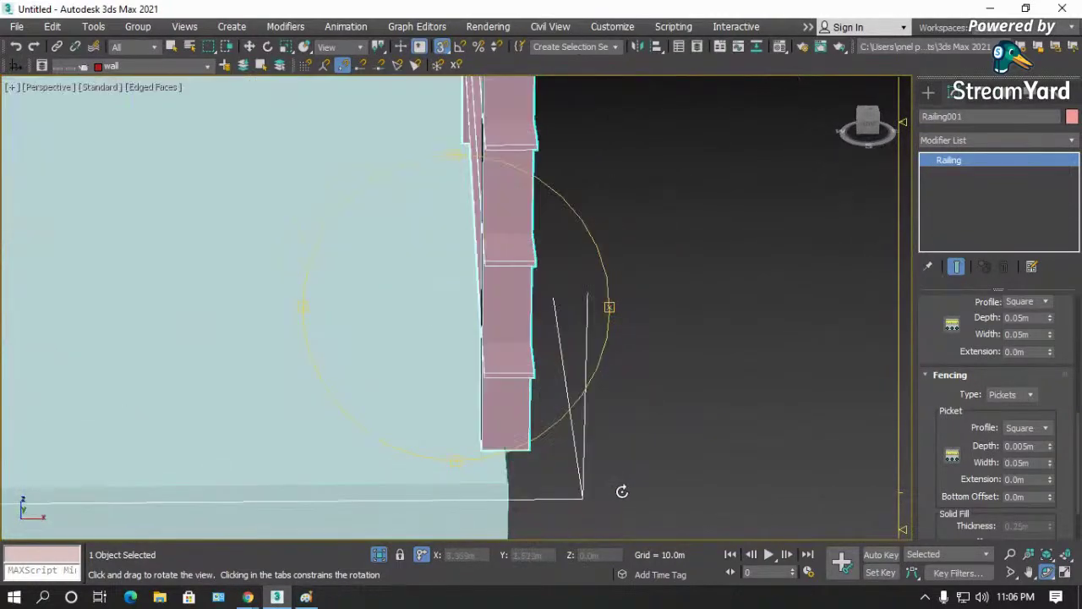
{"action": "left_click_drag", "start_coordinate": [530, 471], "coordinate": [505, 434]}
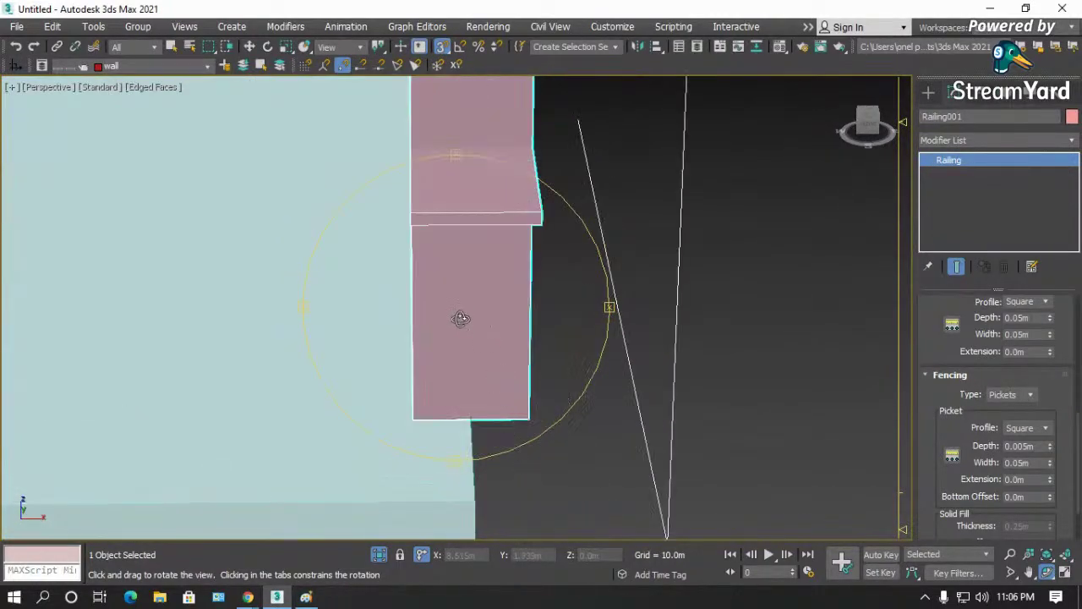
{"action": "left_click_drag", "start_coordinate": [490, 324], "coordinate": [424, 308]}
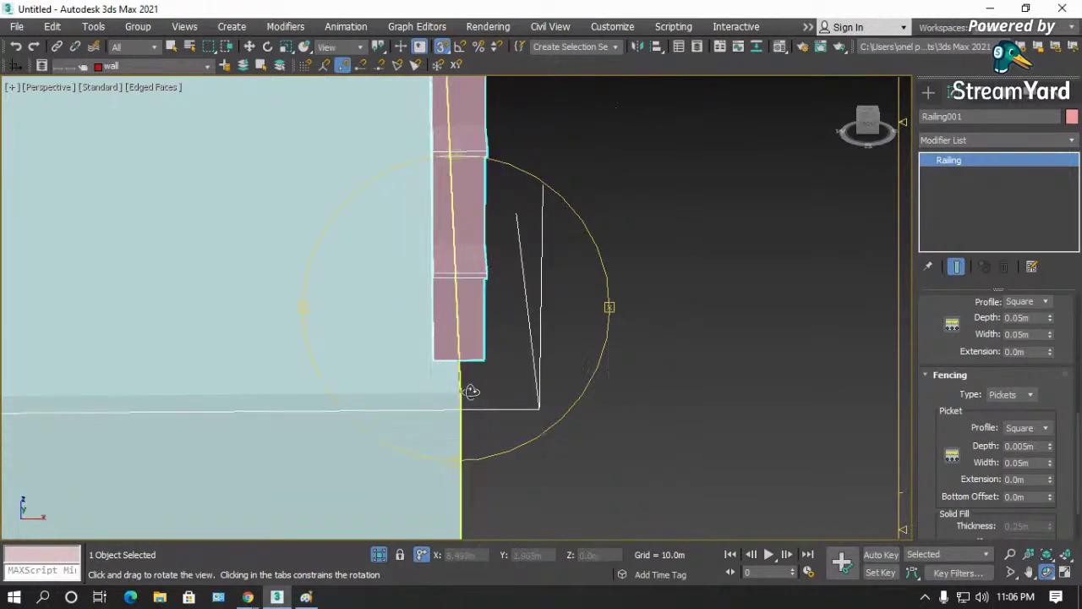
{"action": "left_click_drag", "start_coordinate": [471, 386], "coordinate": [461, 363]}
{"action": "right_click", "coordinate": [544, 356]}
{"action": "key", "text": "Delete"}
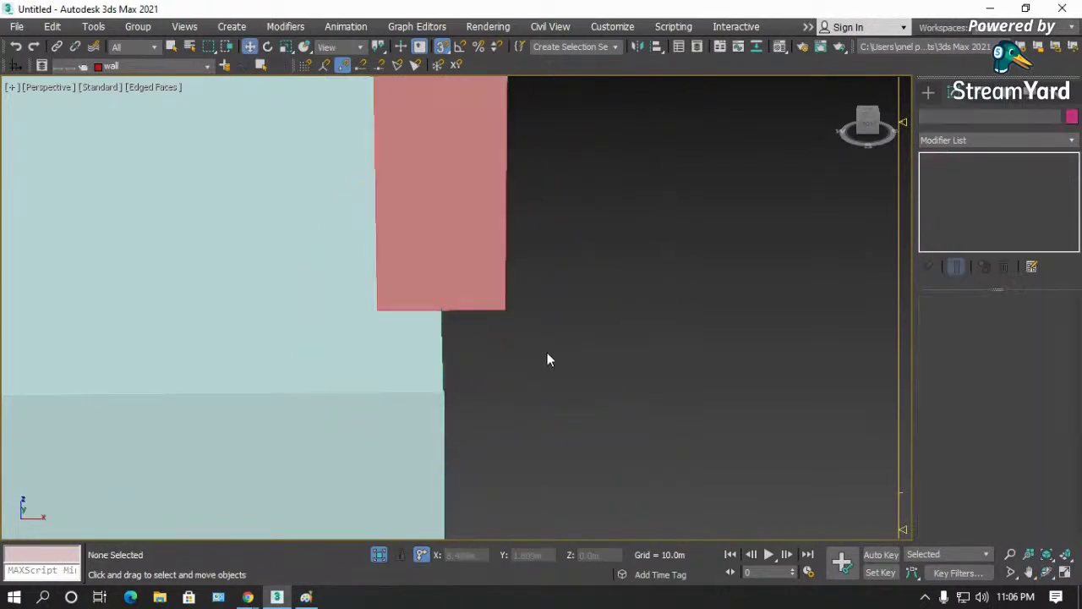
{"action": "left_click", "coordinate": [392, 367]}
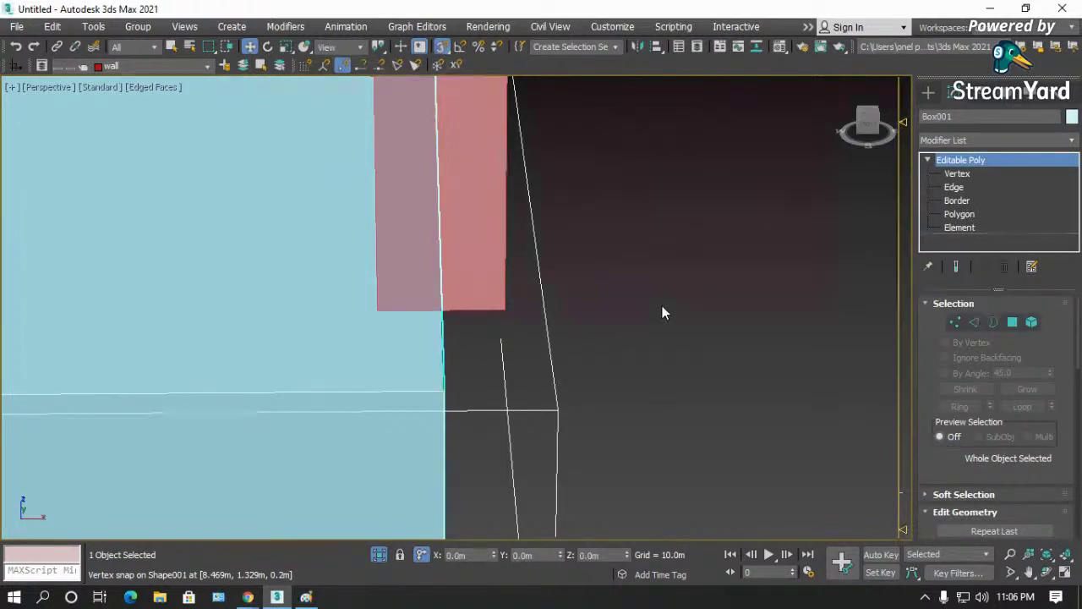
{"action": "key", "text": "ctrl+z"}
{"action": "key", "text": "ctrl+z"}
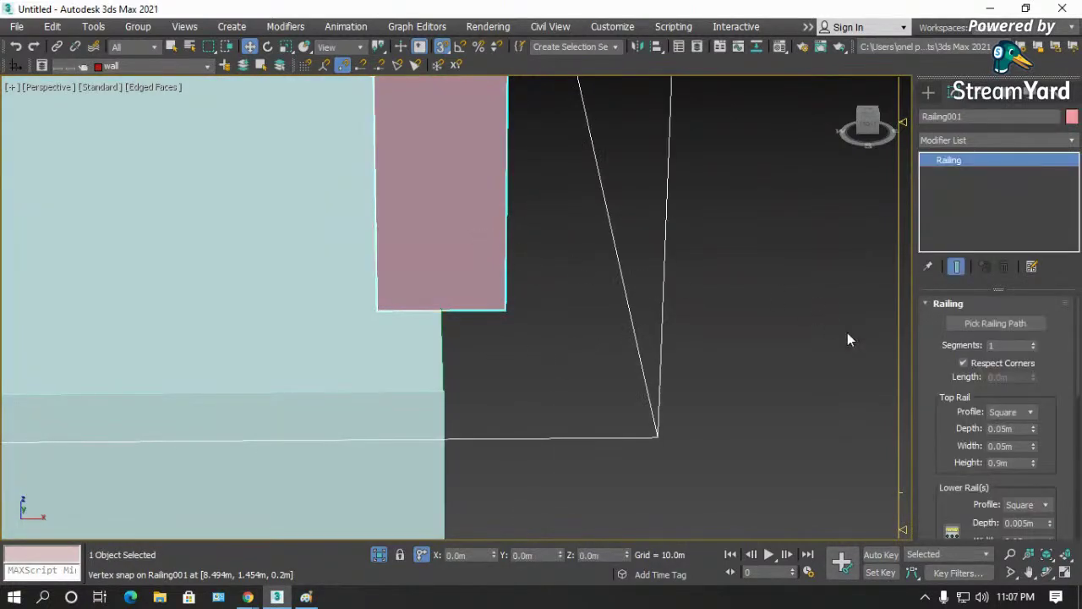
{"action": "left_click_drag", "start_coordinate": [930, 411], "coordinate": [935, 357]}
{"action": "key", "text": "Delete"}
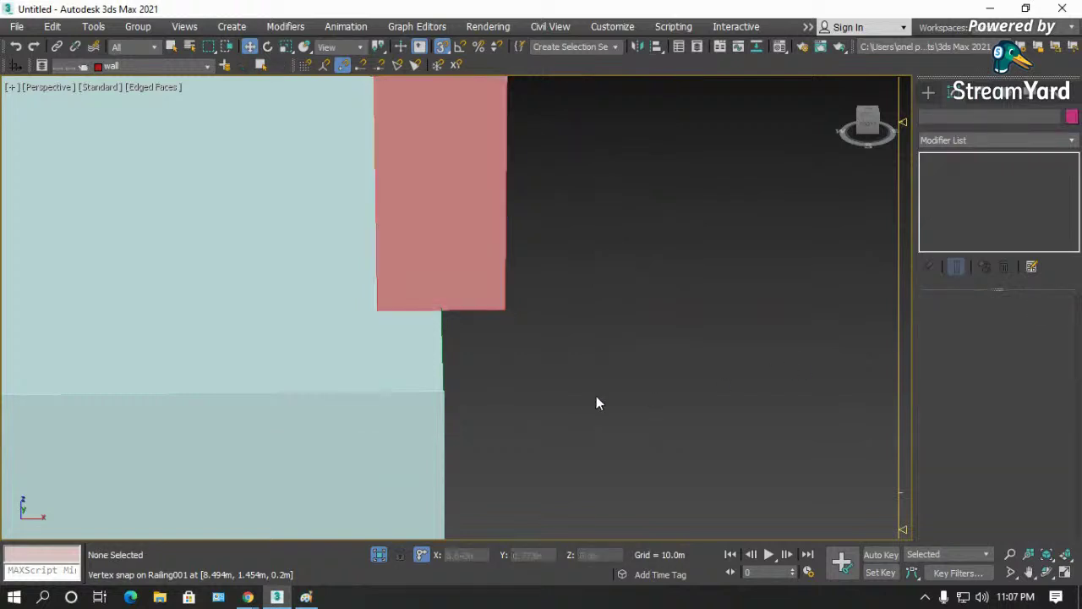
- In Top view, edit Shape001's vertices and nudge the bottom-right vertex slightly left
{"action": "left_click", "coordinate": [444, 367]}
{"action": "key", "text": "t"}
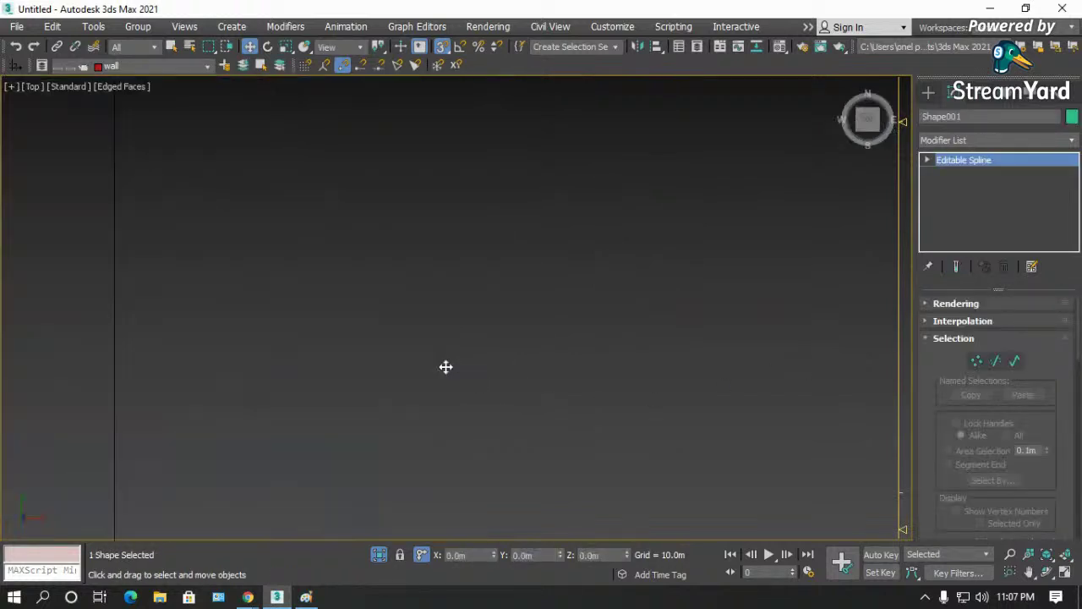
{"action": "key", "text": "z"}
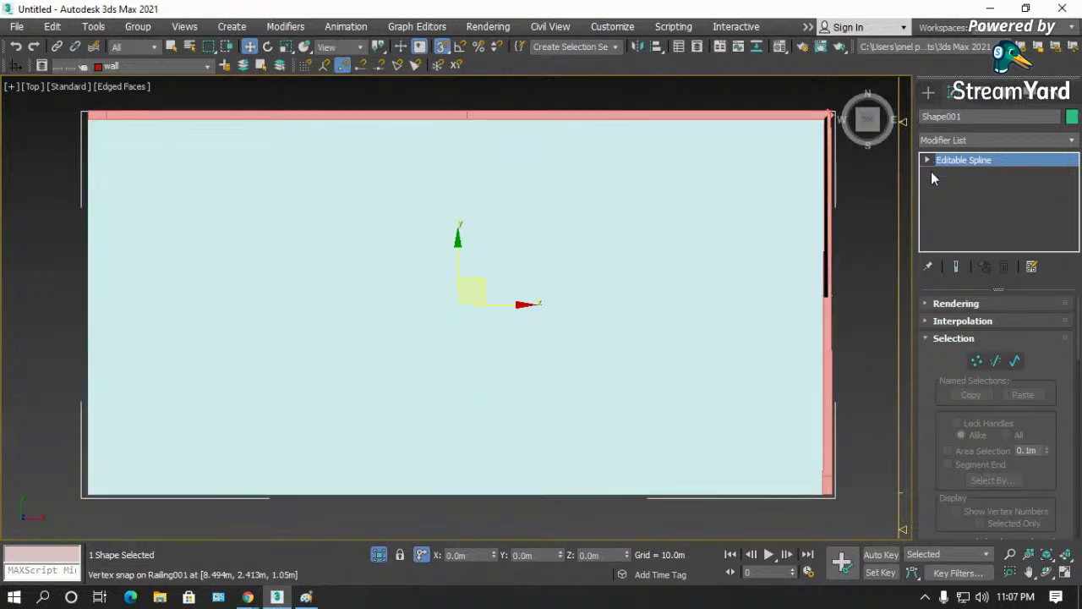
{"action": "left_click", "coordinate": [976, 361]}
{"action": "scroll", "coordinate": [596, 347], "scroll_direction": "down", "scroll_amount": 2}
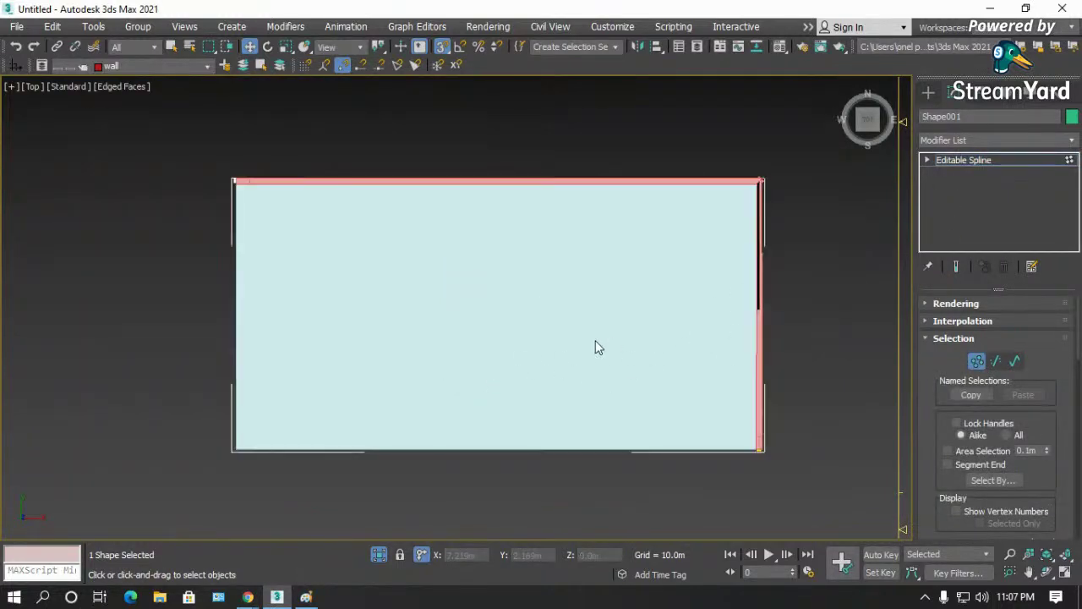
{"action": "left_click_drag", "start_coordinate": [740, 426], "coordinate": [735, 493]}
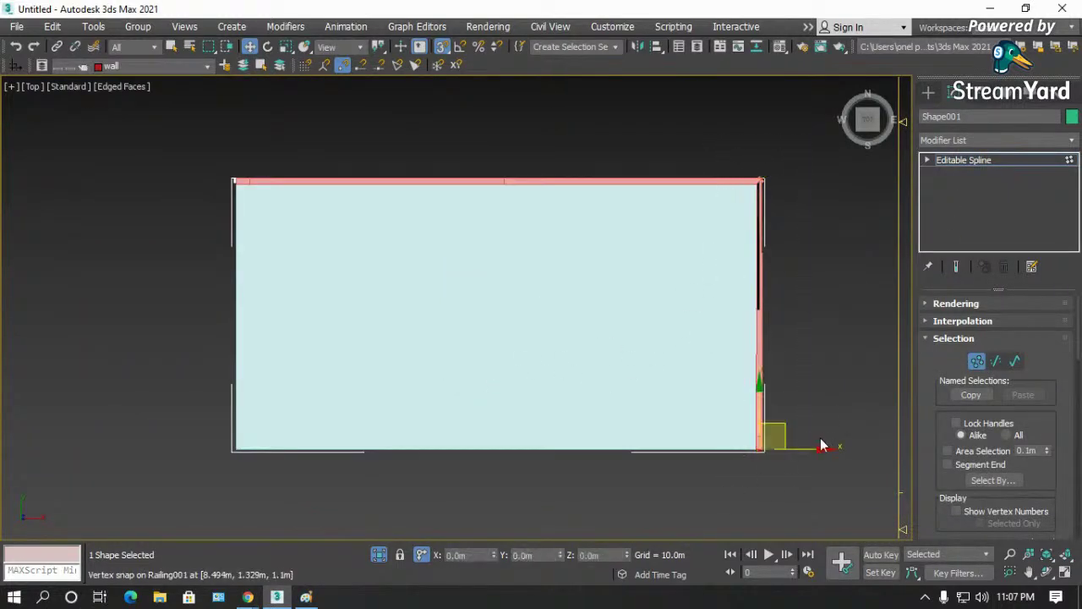
{"action": "scroll", "coordinate": [817, 447], "scroll_direction": "up", "scroll_amount": 3}
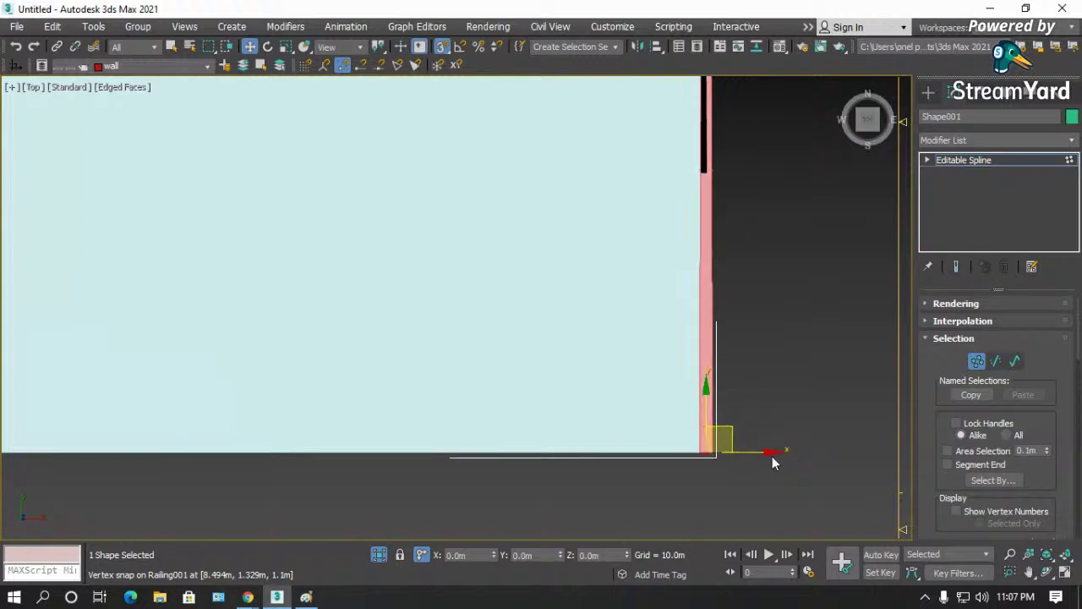
{"action": "key", "text": "s"}
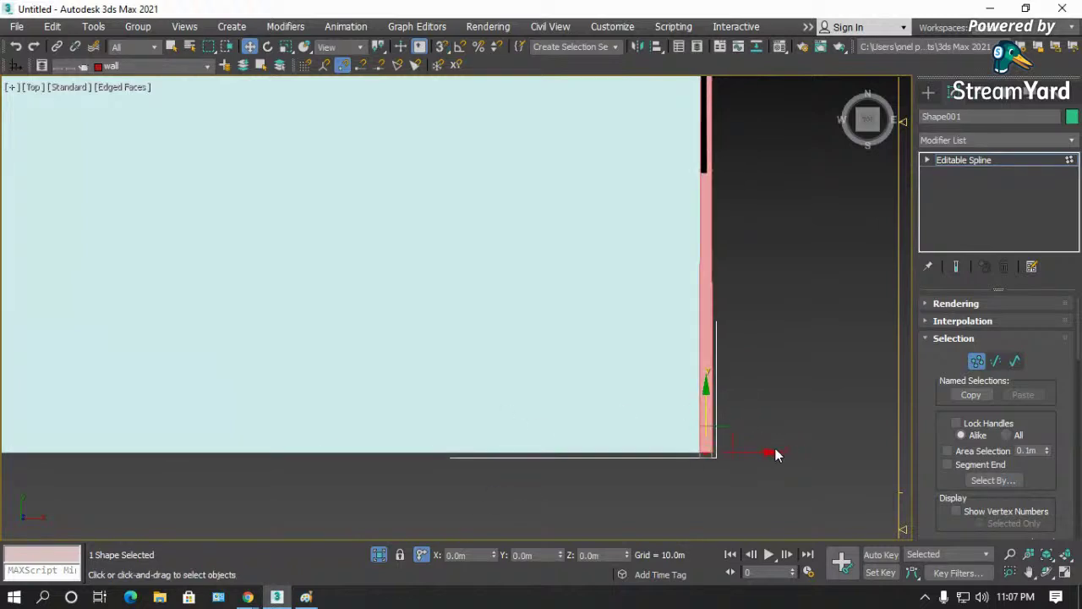
{"action": "left_click_drag", "start_coordinate": [771, 455], "coordinate": [755, 454]}
- Move Shape001's top corner vertices along Y to the wall edge and orbit to check
{"action": "scroll", "coordinate": [756, 465], "scroll_direction": "down", "scroll_amount": 4}
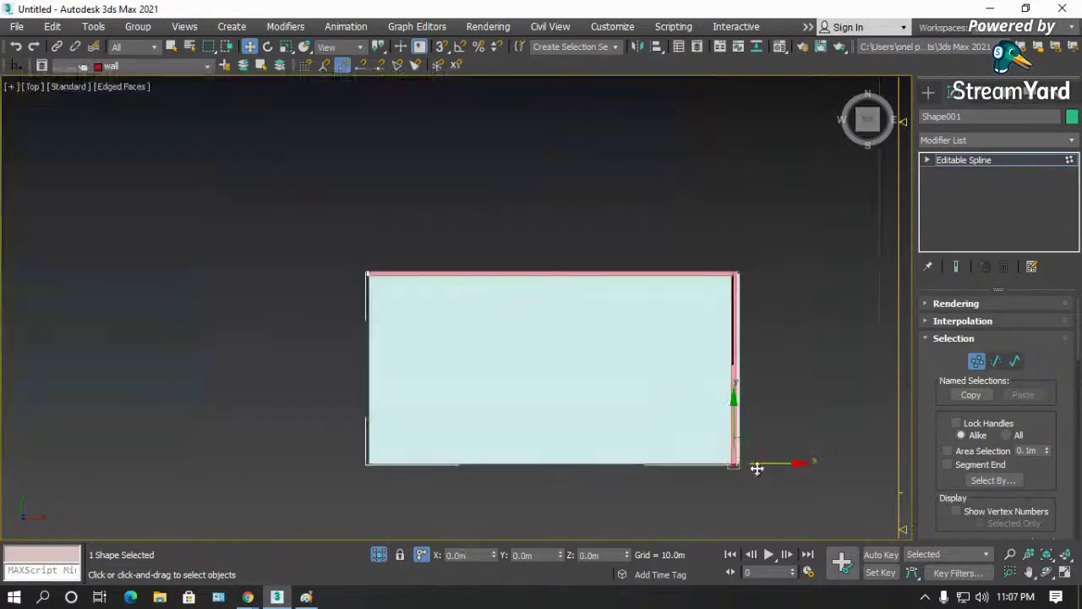
{"action": "left_click_drag", "start_coordinate": [280, 325], "coordinate": [280, 326]}
{"action": "scroll", "coordinate": [741, 262], "scroll_direction": "up", "scroll_amount": 4}
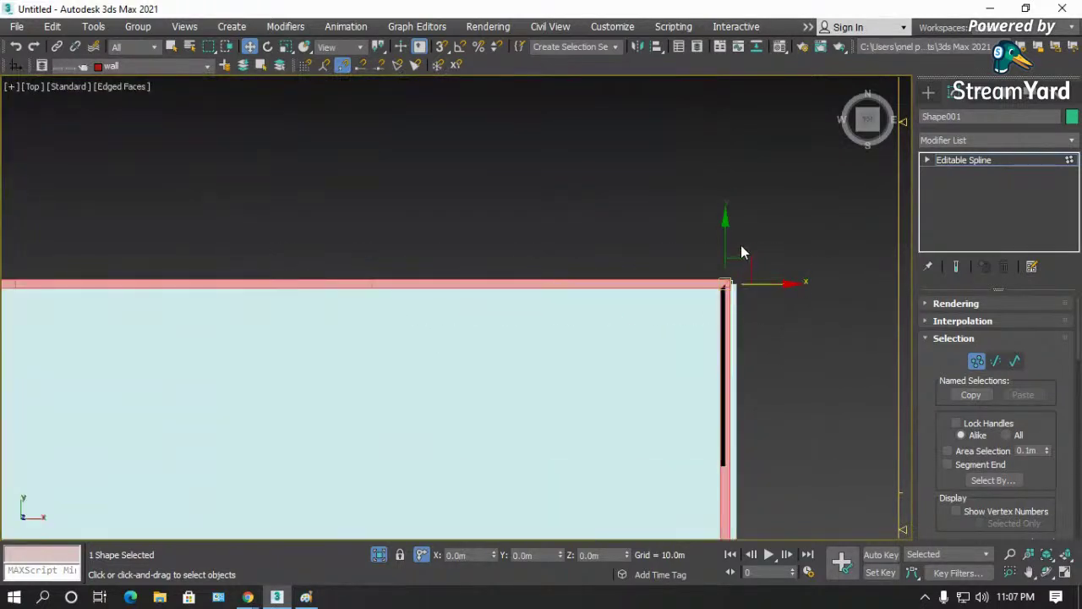
{"action": "left_click_drag", "start_coordinate": [725, 234], "coordinate": [728, 246]}
{"action": "scroll", "coordinate": [605, 265], "scroll_direction": "down", "scroll_amount": 4}
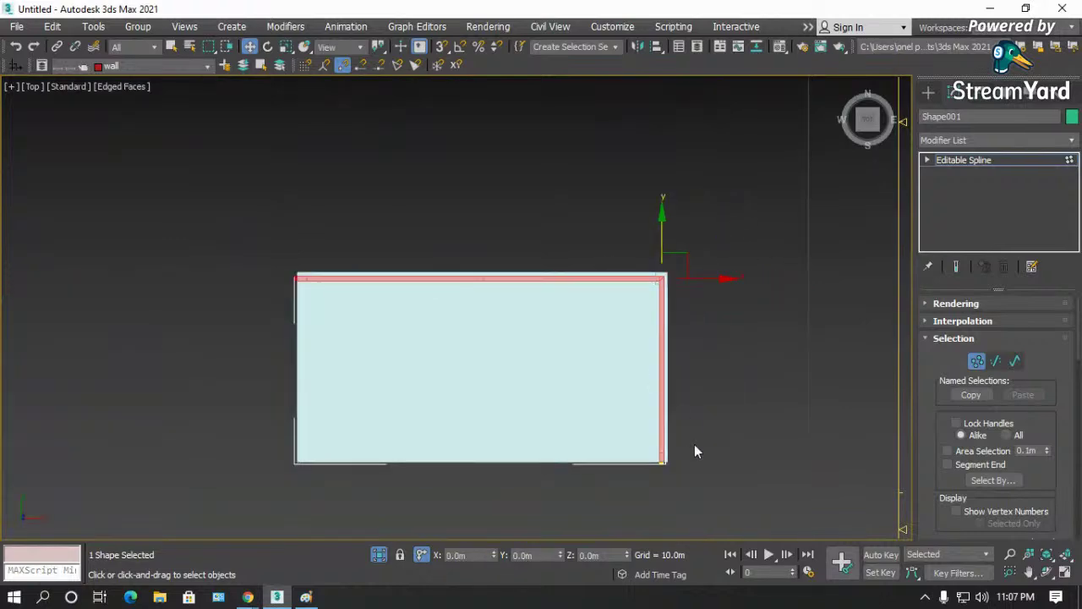
{"action": "scroll", "coordinate": [750, 474], "scroll_direction": "up", "scroll_amount": 4}
{"action": "left_click", "coordinate": [1042, 574]}
{"action": "left_click_drag", "start_coordinate": [512, 334], "coordinate": [452, 312]}
{"action": "right_click", "coordinate": [453, 311]}
- End Isolate to show the whole house, orbit around it, then switch to Top view
{"action": "right_click", "coordinate": [465, 307]}
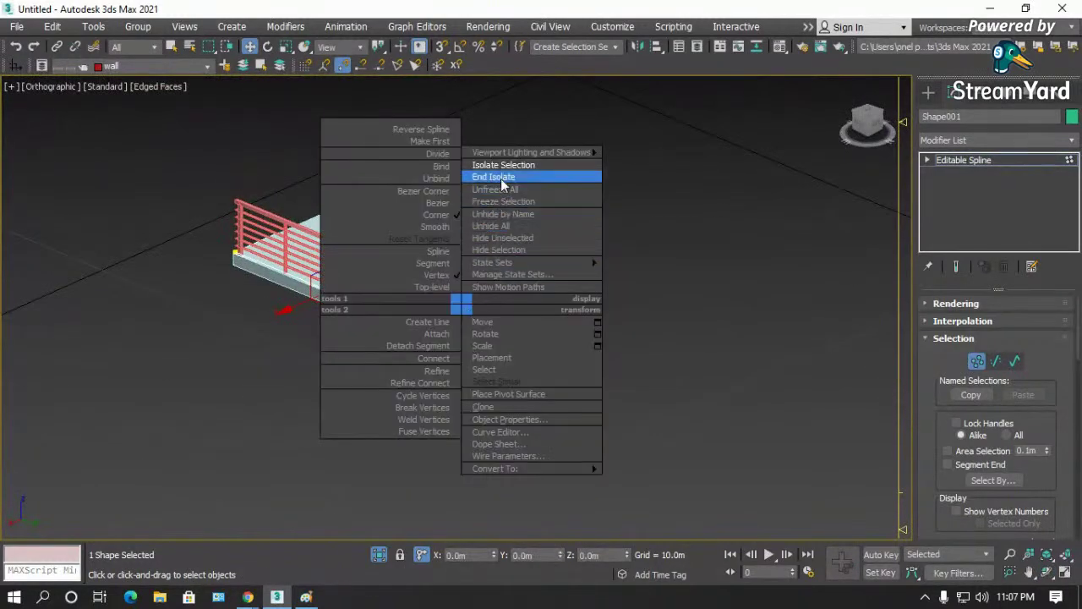
{"action": "left_click", "coordinate": [503, 181]}
{"action": "scroll", "coordinate": [603, 330], "scroll_direction": "down", "scroll_amount": 3}
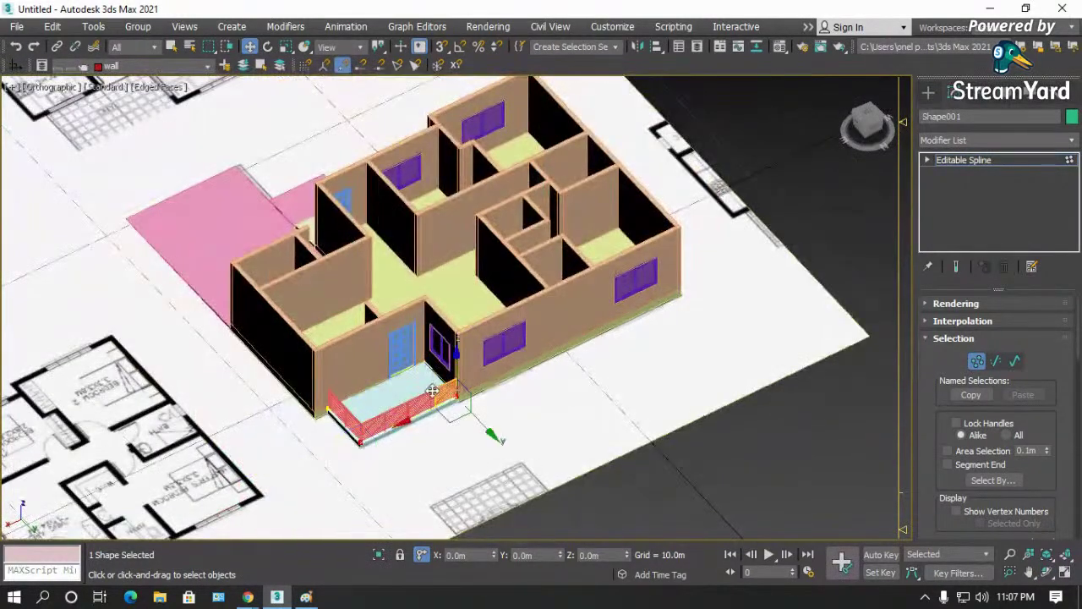
{"action": "left_click", "coordinate": [1047, 573]}
{"action": "left_click_drag", "start_coordinate": [449, 288], "coordinate": [483, 342]}
{"action": "key", "text": "t"}
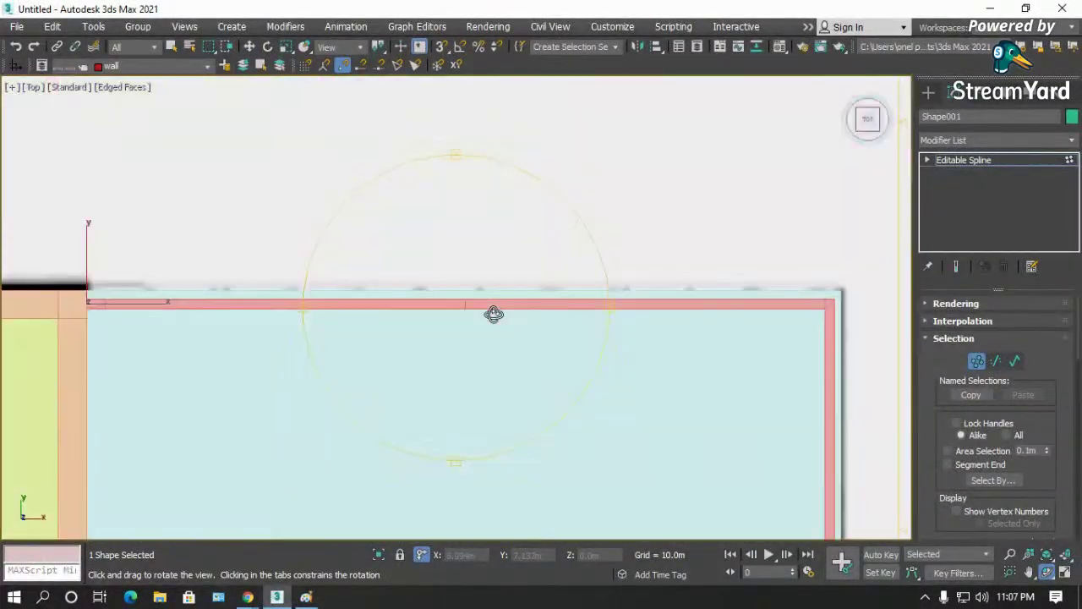
{"action": "key", "text": "F3"}
{"action": "key", "text": "F3"}
{"action": "scroll", "coordinate": [553, 218], "scroll_direction": "down", "scroll_amount": 5}
{"action": "key", "text": "w"}
{"action": "key", "text": "x"}
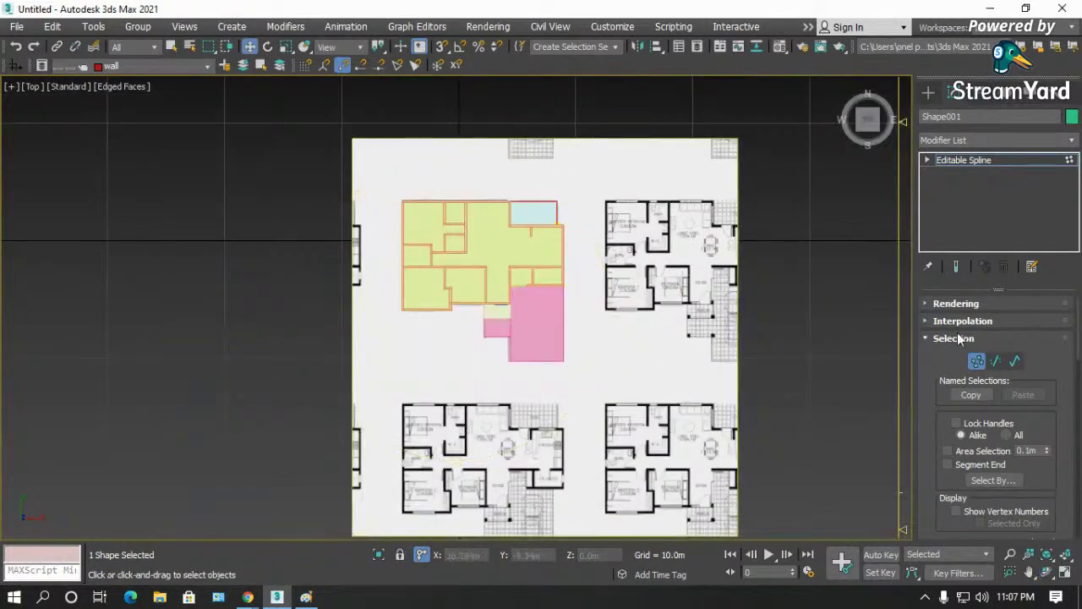
- Move the floor-plan image Plane001 left and zoom into the porch and garage area
{"action": "left_click", "coordinate": [618, 338]}
{"action": "left_click_drag", "start_coordinate": [592, 338], "coordinate": [253, 341]}
{"action": "scroll", "coordinate": [213, 280], "scroll_direction": "up", "scroll_amount": 8}
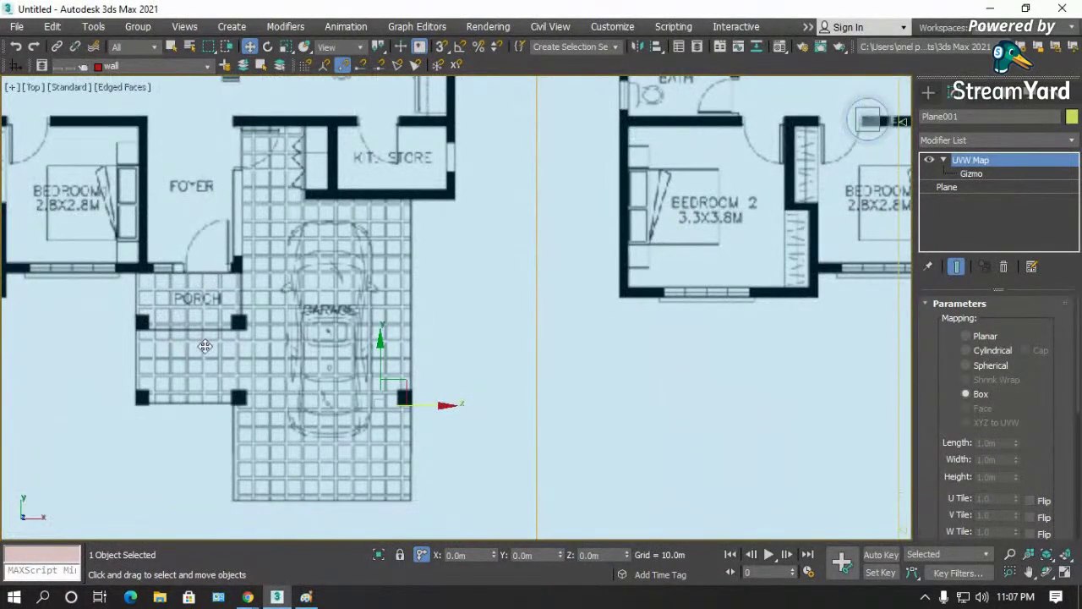
{"action": "scroll", "coordinate": [204, 346], "scroll_direction": "down", "scroll_amount": 3}
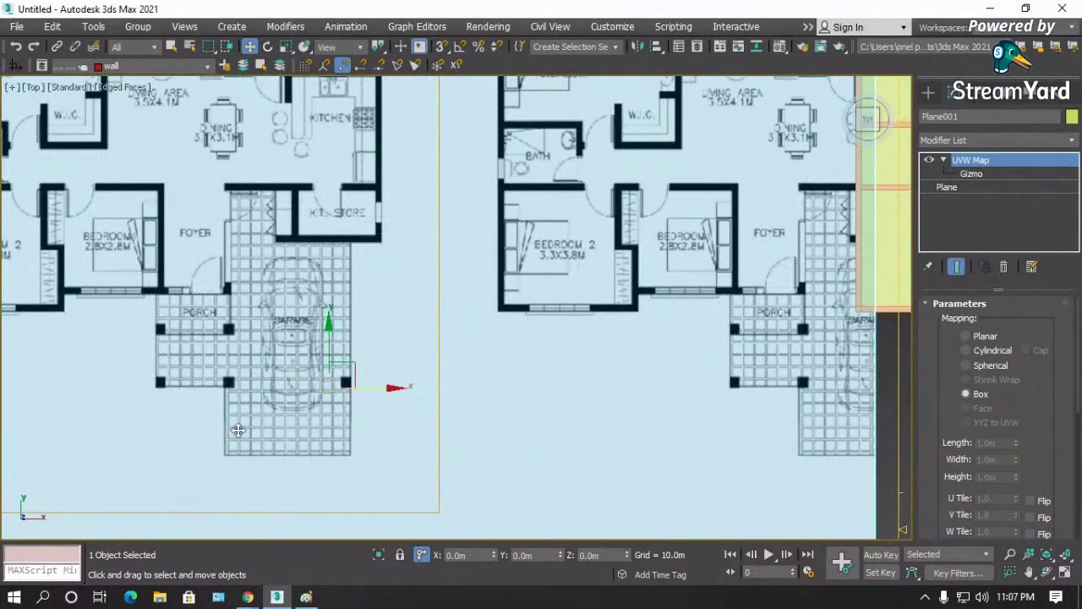
{"action": "scroll", "coordinate": [221, 433], "scroll_direction": "down", "scroll_amount": 2}
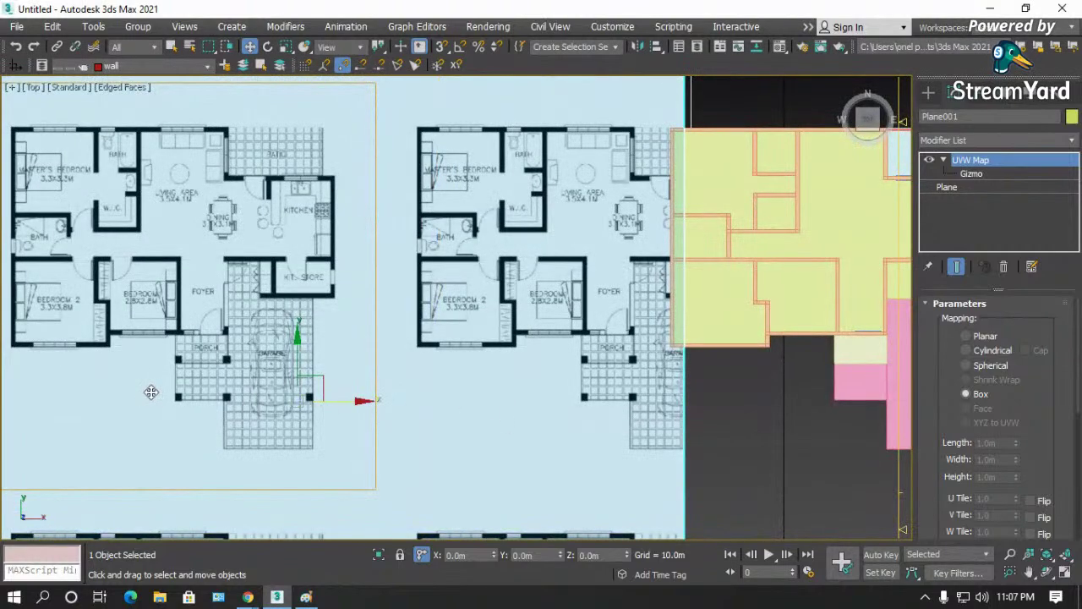
{"action": "scroll", "coordinate": [169, 367], "scroll_direction": "up", "scroll_amount": 6}
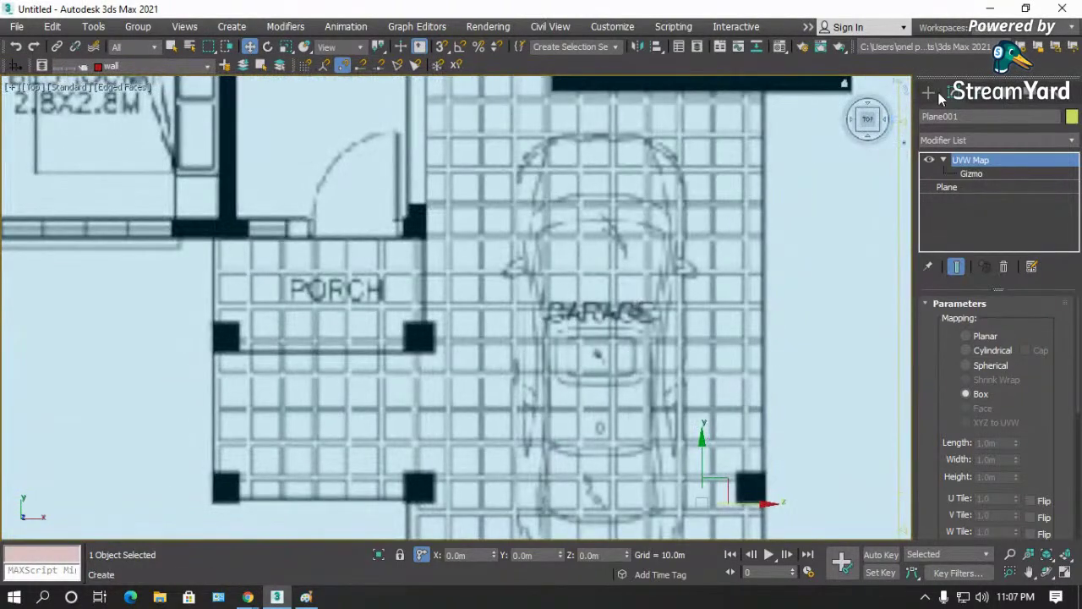
{"action": "left_click", "coordinate": [934, 92]}
- Draw a small box column with height 3 on the porch corner
{"action": "left_click", "coordinate": [945, 116]}
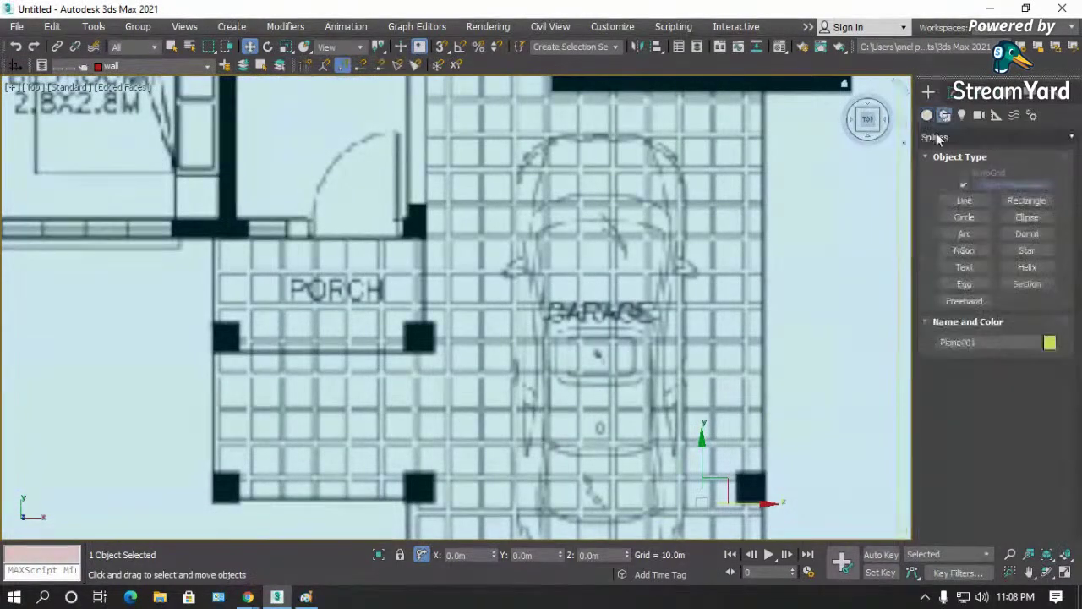
{"action": "left_click", "coordinate": [935, 137]}
{"action": "left_click", "coordinate": [930, 117]}
{"action": "left_click", "coordinate": [935, 136]}
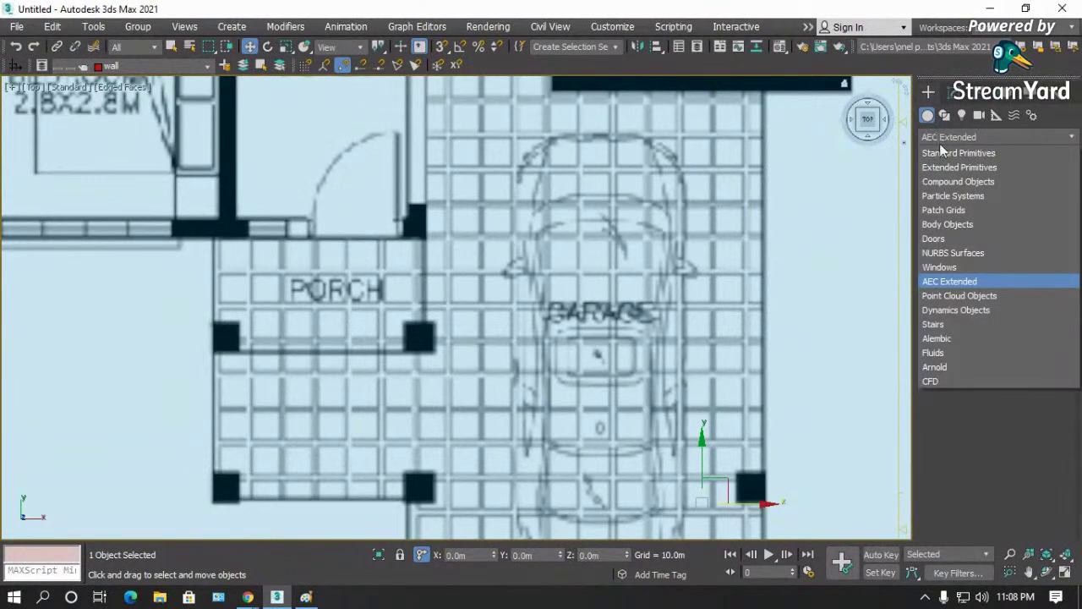
{"action": "left_click", "coordinate": [943, 144]}
{"action": "left_click", "coordinate": [975, 189]}
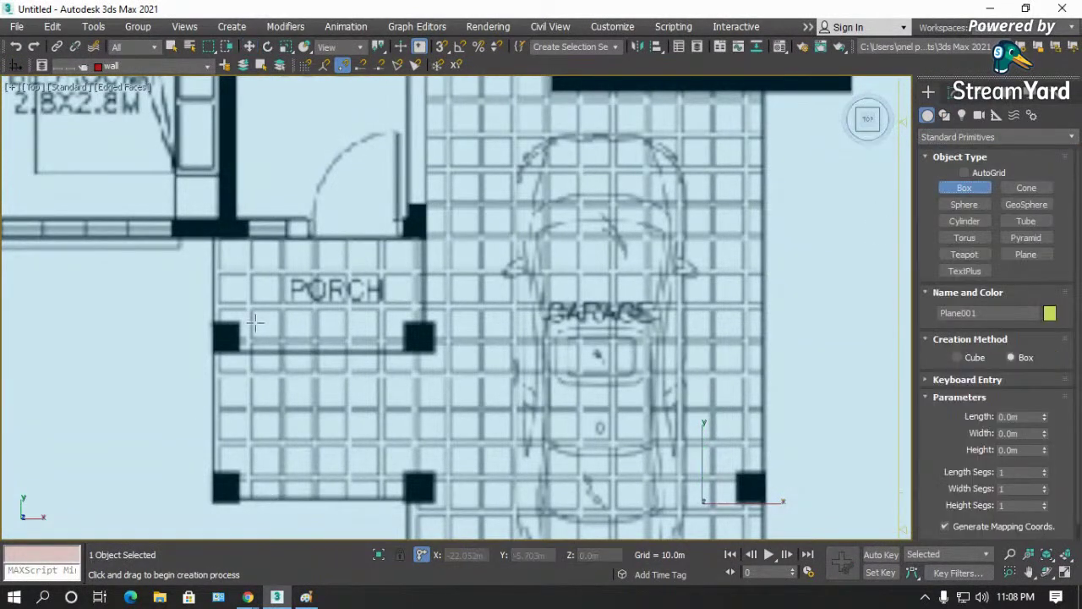
{"action": "scroll", "coordinate": [200, 336], "scroll_direction": "up", "scroll_amount": 3}
{"action": "left_click_drag", "start_coordinate": [251, 318], "coordinate": [301, 379]}
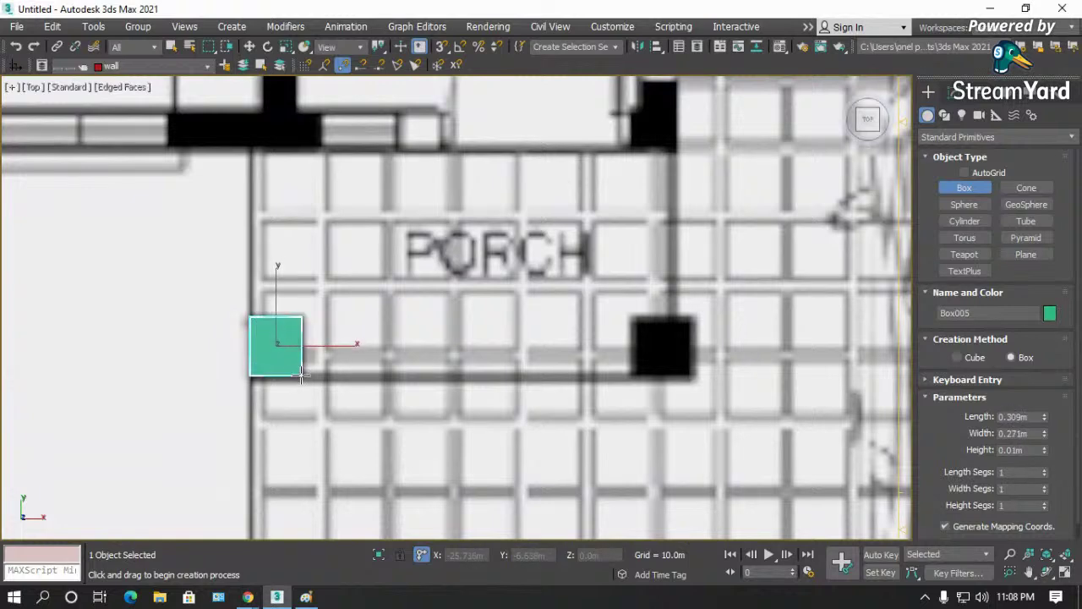
{"action": "double_click", "coordinate": [1032, 449]}
{"action": "type", "text": "3"}
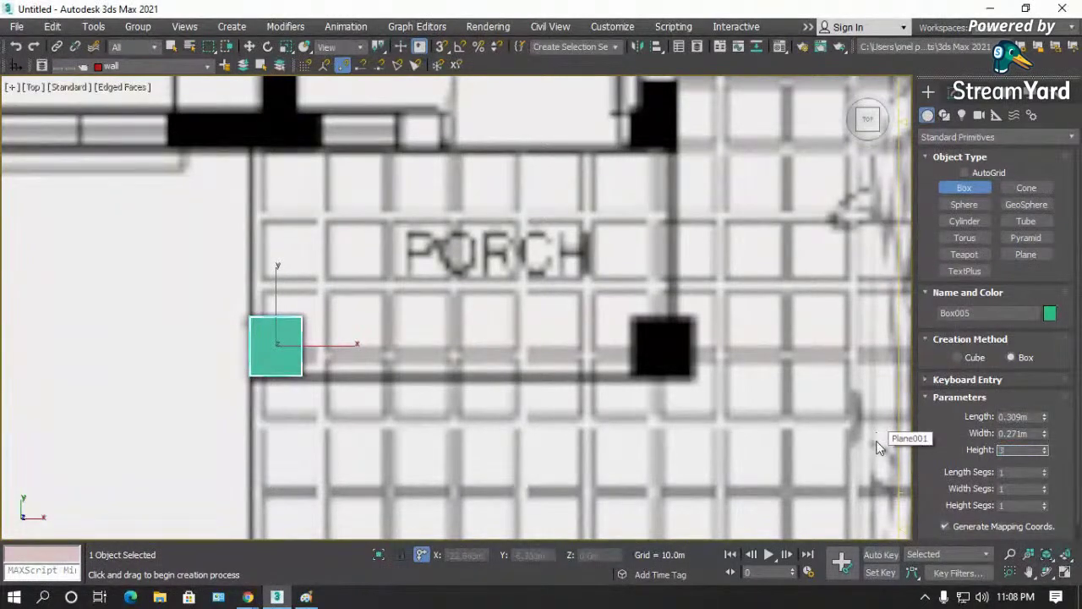
{"action": "right_click", "coordinate": [353, 359]}
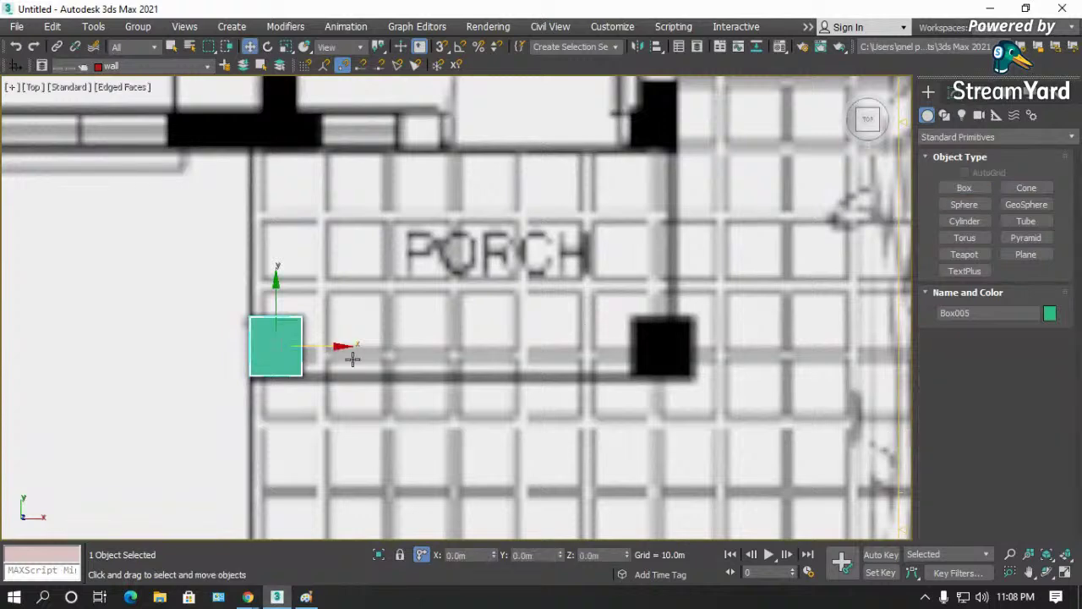
- Copy the column box as an independent copy onto the right porch column
{"action": "right_click", "coordinate": [180, 288]}
{"action": "left_click", "coordinate": [146, 279]}
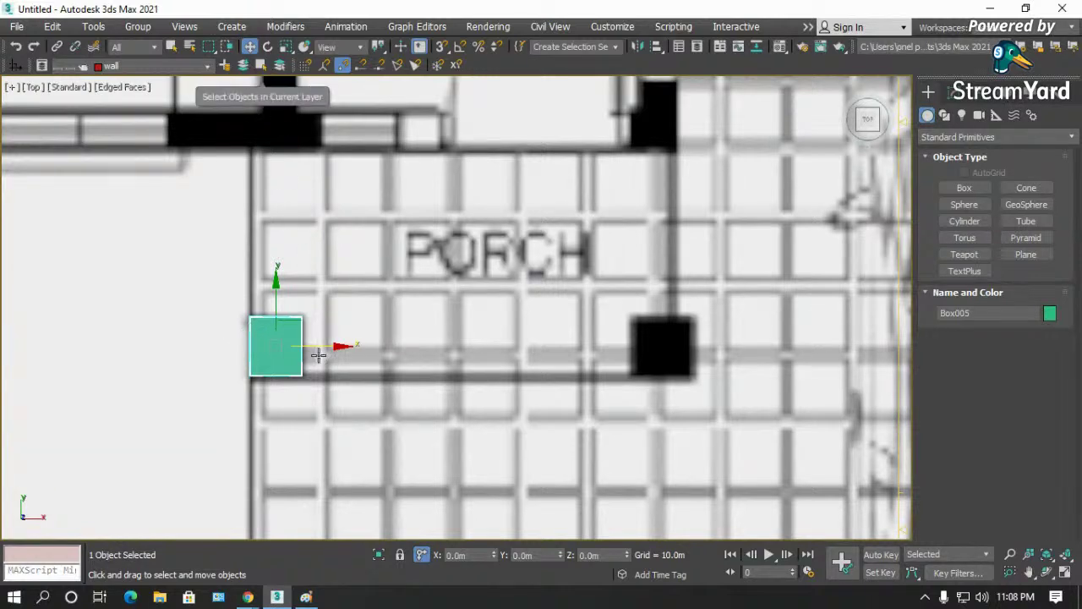
{"action": "mouse_move", "coordinate": [318, 354]}
{"action": "left_mouse_down", "text": "shift"}
{"action": "mouse_move", "coordinate": [709, 354]}
{"action": "mouse_move", "coordinate": [694, 355]}
{"action": "left_mouse_up", "text": "shift"}
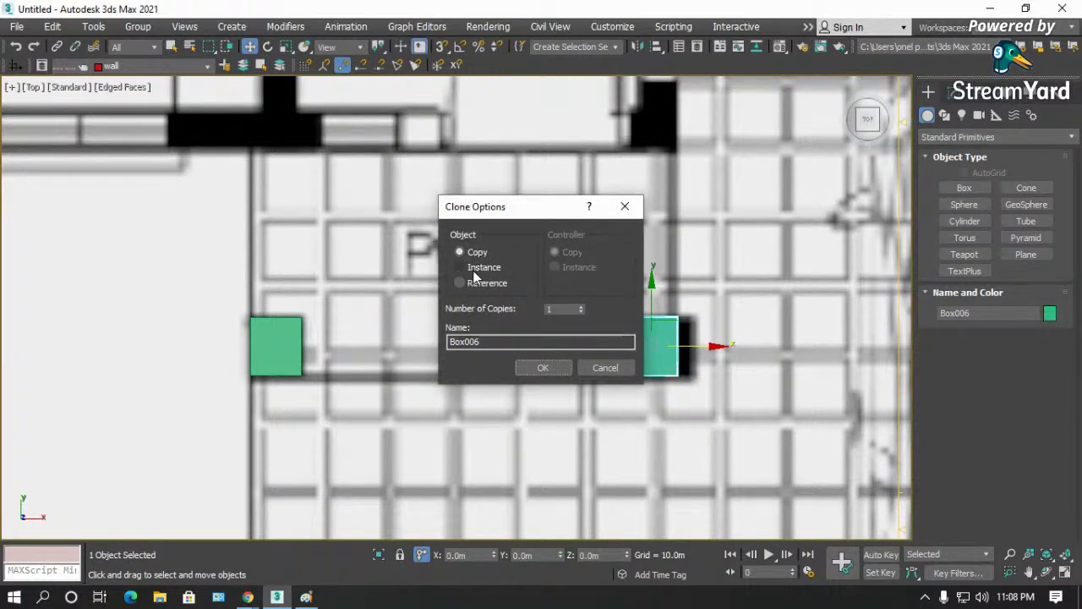
{"action": "left_click", "coordinate": [551, 370]}
{"action": "scroll", "coordinate": [395, 238], "scroll_direction": "down", "scroll_amount": 3}
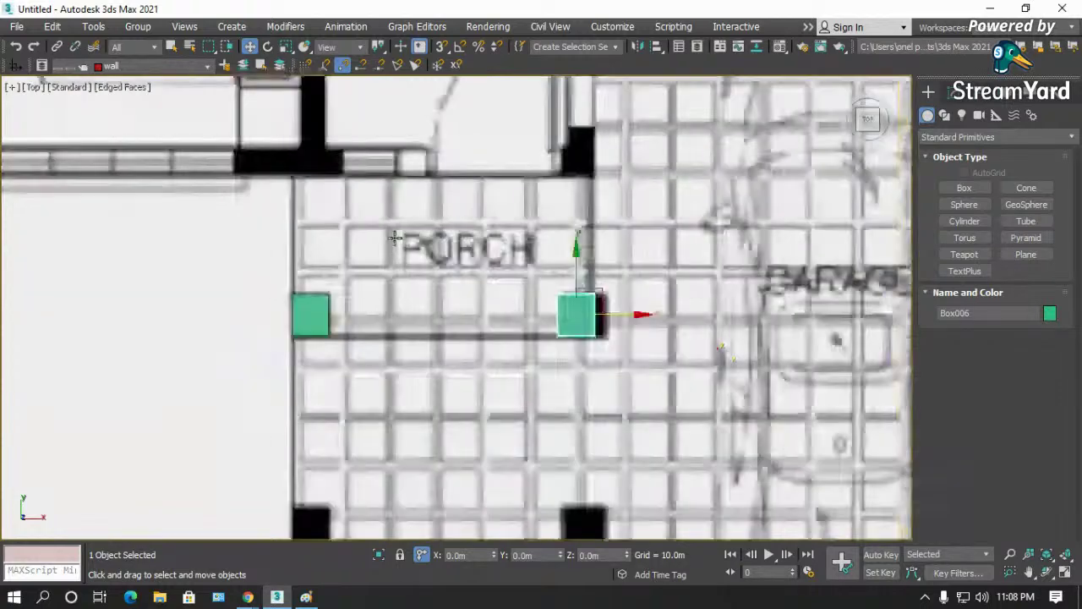
{"action": "scroll", "coordinate": [395, 238], "scroll_direction": "down", "scroll_amount": 2}
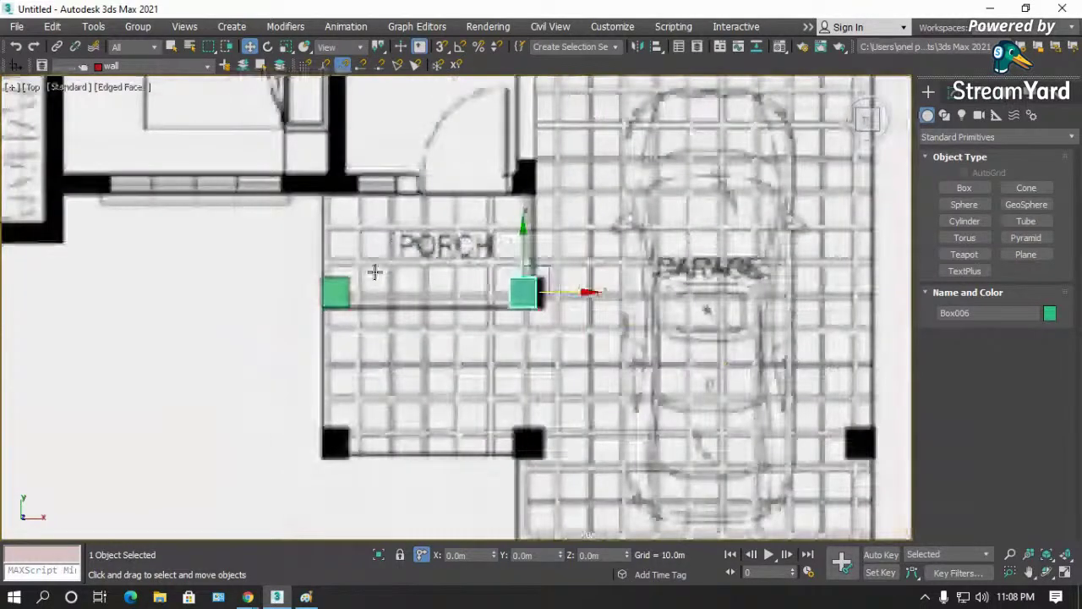
- Copy both column boxes down to the lower corners, plus one to the garage's right corner
{"action": "left_click", "coordinate": [336, 293], "text": "ctrl"}
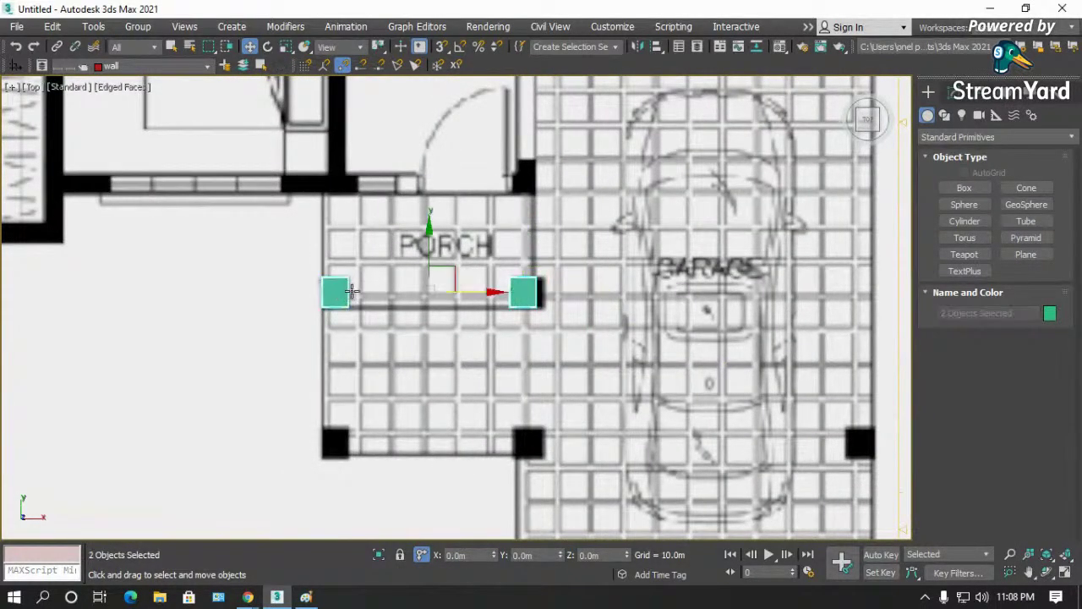
{"action": "left_click_drag", "start_coordinate": [430, 243], "coordinate": [447, 388], "text": "shift"}
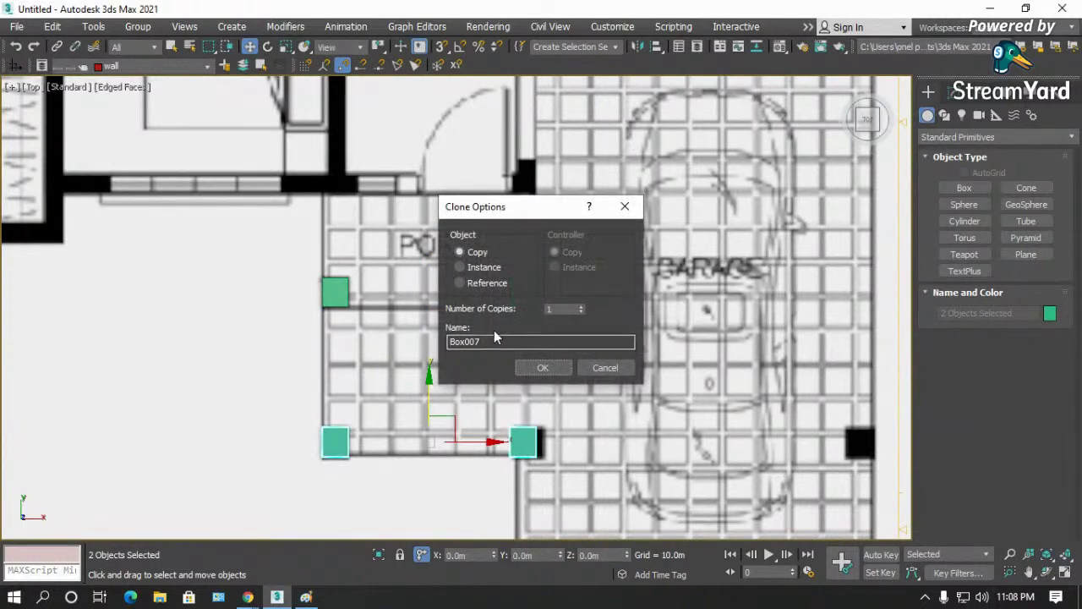
{"action": "left_click", "coordinate": [541, 364]}
{"action": "scroll", "coordinate": [255, 360], "scroll_direction": "down", "scroll_amount": 3}
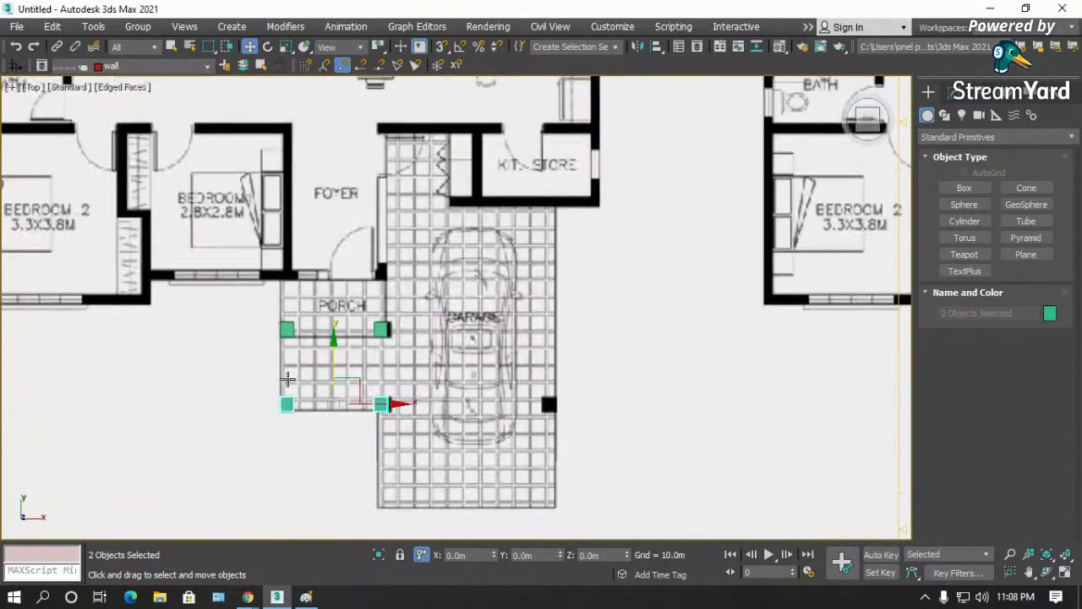
{"action": "left_click", "coordinate": [428, 397]}
{"action": "scroll", "coordinate": [436, 433], "scroll_direction": "up", "scroll_amount": 3}
{"action": "left_click", "coordinate": [324, 373]}
{"action": "mouse_move", "coordinate": [378, 373]}
{"action": "left_mouse_down", "text": "shift"}
{"action": "mouse_move", "coordinate": [564, 373]}
{"action": "mouse_move", "coordinate": [710, 395]}
{"action": "left_mouse_up", "text": "shift"}
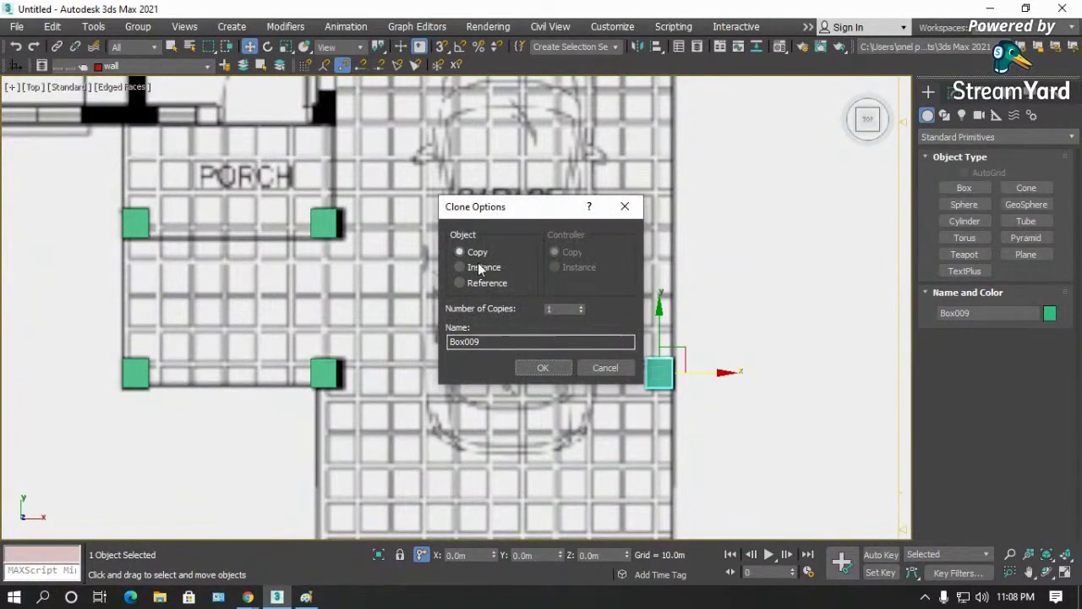
{"action": "left_click", "coordinate": [545, 367]}
- Shift the floor-plan image left and move all five columns onto the pink porch area
{"action": "scroll", "coordinate": [389, 294], "scroll_direction": "down", "scroll_amount": 5}
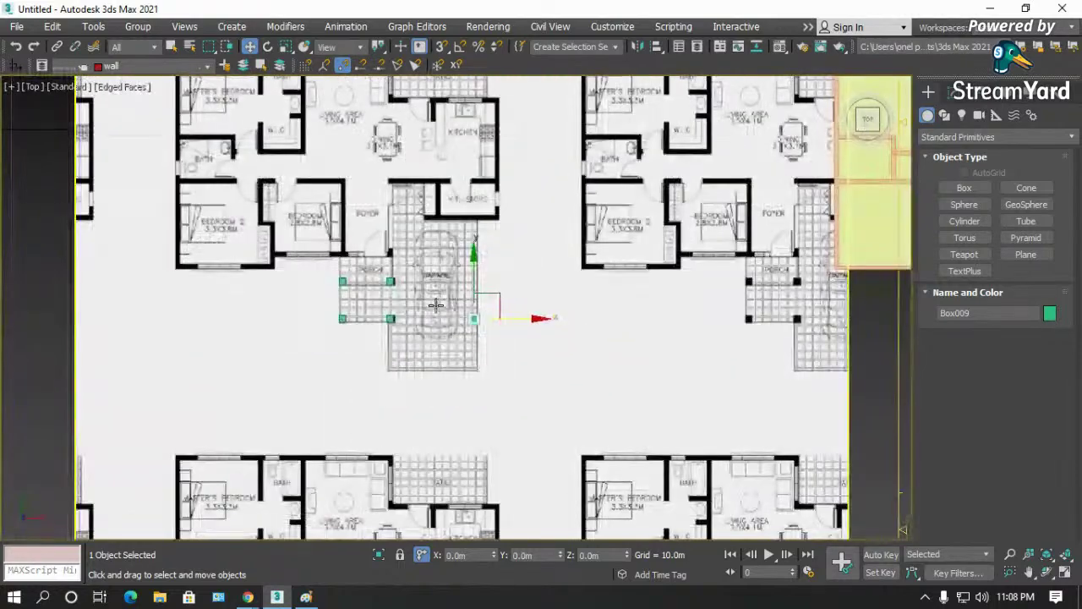
{"action": "left_click", "coordinate": [512, 396]}
{"action": "scroll", "coordinate": [496, 333], "scroll_direction": "down", "scroll_amount": 3}
{"action": "left_click_drag", "start_coordinate": [496, 333], "coordinate": [231, 334]}
{"action": "left_click_drag", "start_coordinate": [357, 294], "coordinate": [357, 294]}
{"action": "scroll", "coordinate": [457, 334], "scroll_direction": "up", "scroll_amount": 2}
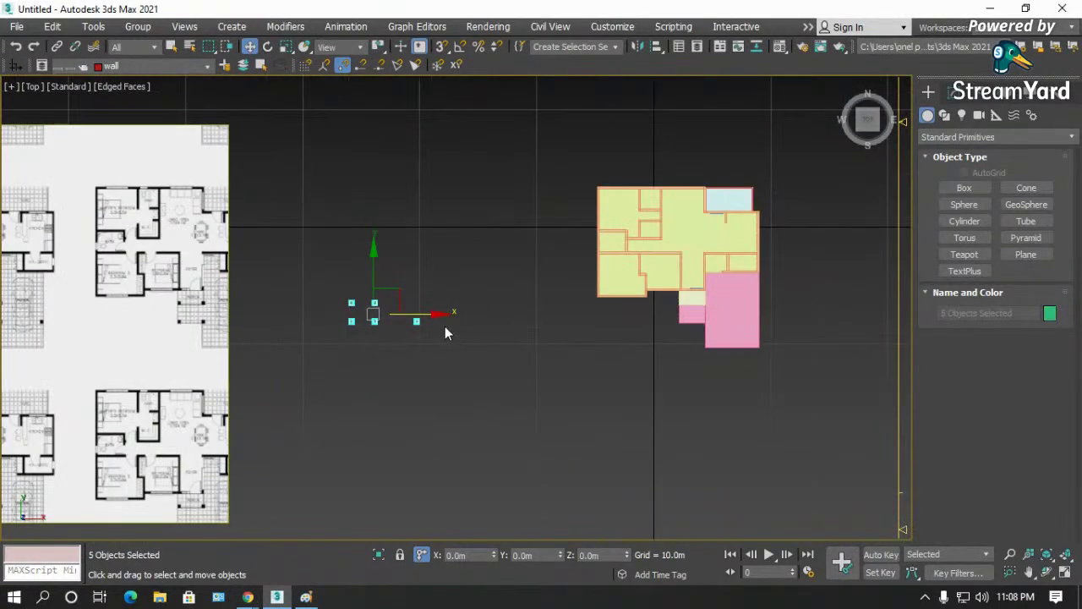
{"action": "left_click_drag", "start_coordinate": [440, 315], "coordinate": [737, 321]}
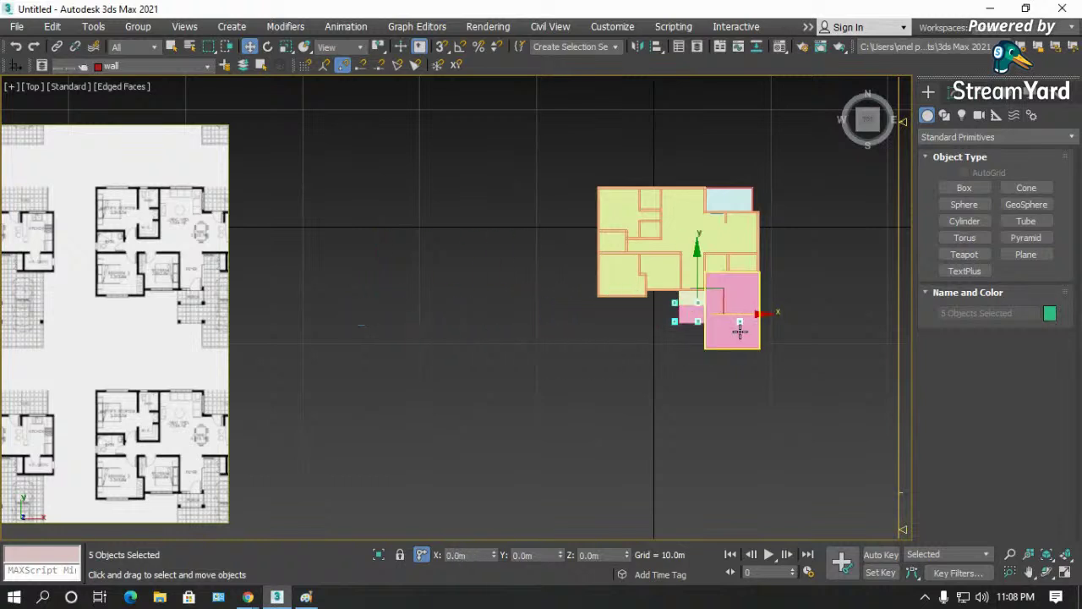
{"action": "scroll", "coordinate": [718, 318], "scroll_direction": "up", "scroll_amount": 3}
{"action": "left_click_drag", "start_coordinate": [623, 265], "coordinate": [652, 263]}
{"action": "scroll", "coordinate": [609, 200], "scroll_direction": "up", "scroll_amount": 3}
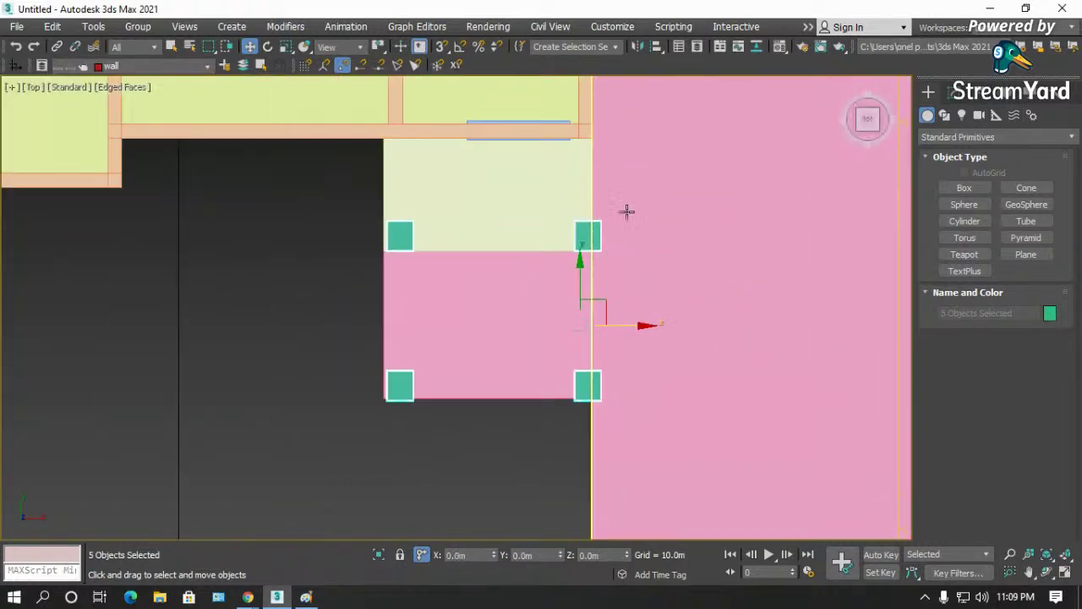
{"action": "scroll", "coordinate": [496, 231], "scroll_direction": "up", "scroll_amount": 2}
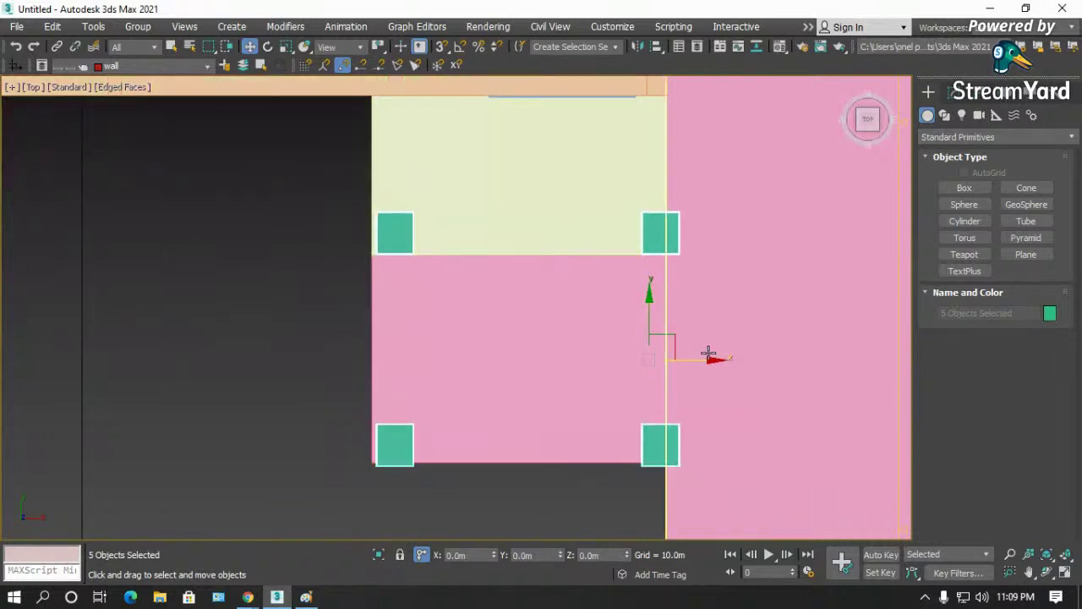
{"action": "left_click_drag", "start_coordinate": [710, 359], "coordinate": [705, 359]}
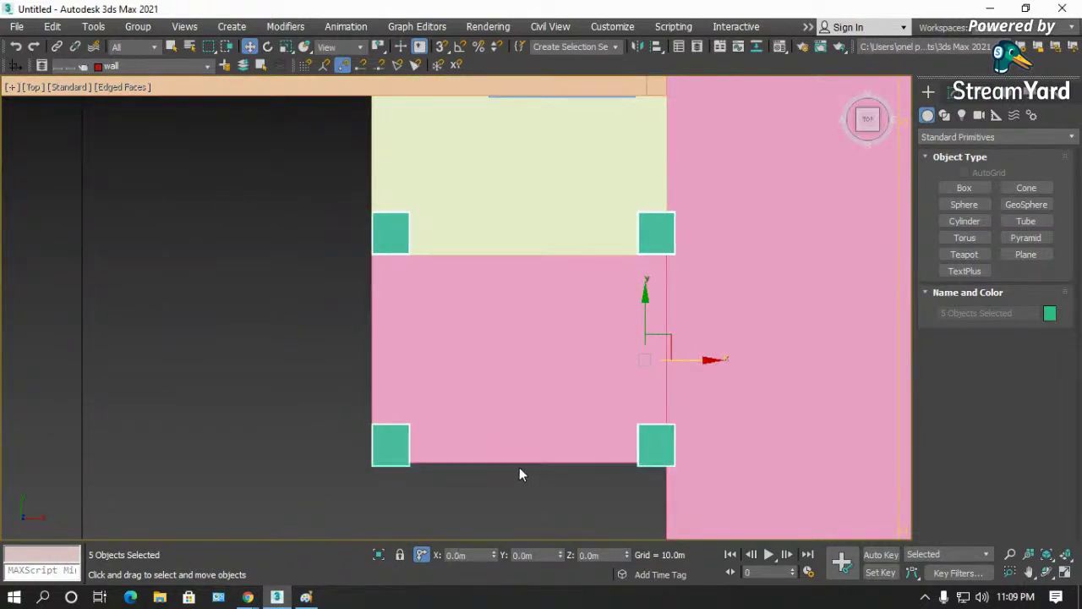
- Shift the two right-hand columns slightly left so they sit flush with the wall edge
{"action": "left_click", "coordinate": [536, 493]}
{"action": "left_click", "coordinate": [657, 252]}
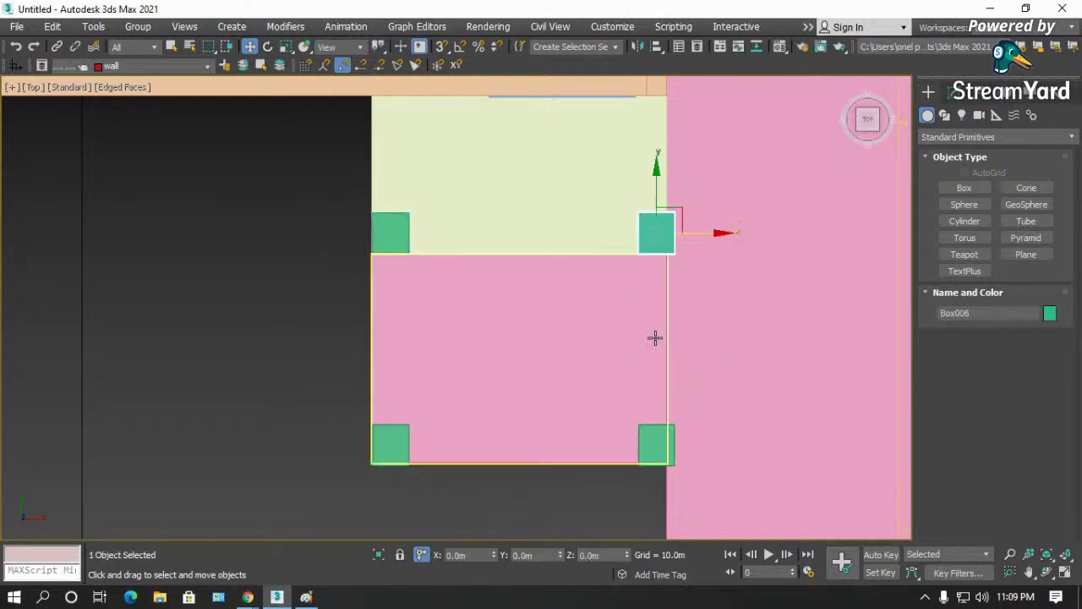
{"action": "left_click", "coordinate": [649, 442], "text": "ctrl"}
{"action": "left_click_drag", "start_coordinate": [648, 441], "coordinate": [641, 442]}
{"action": "scroll", "coordinate": [416, 338], "scroll_direction": "down", "scroll_amount": 5}
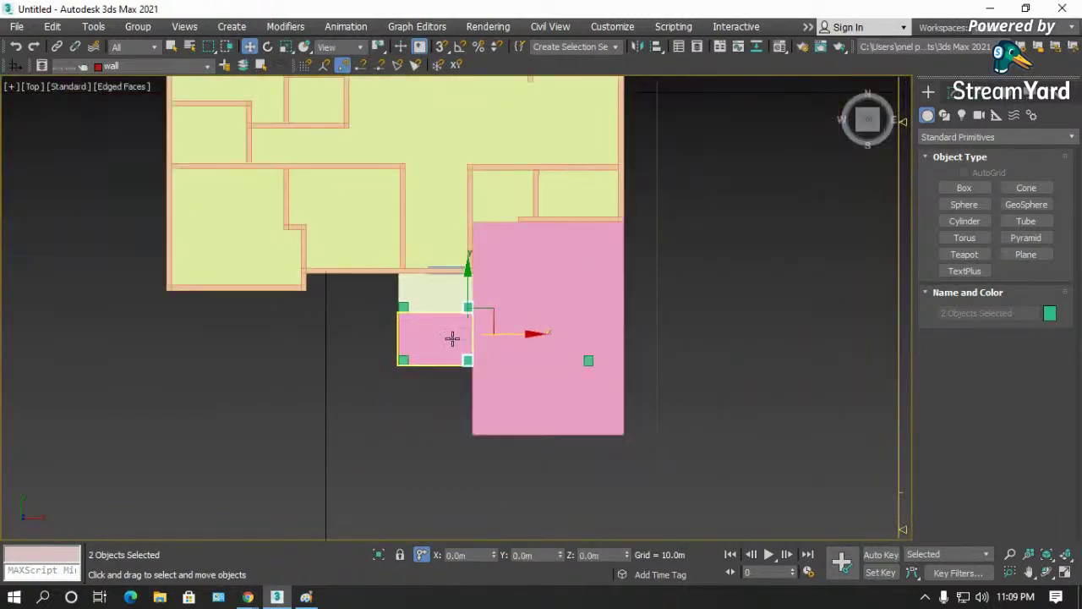
{"action": "left_click", "coordinate": [1046, 573]}
{"action": "left_click_drag", "start_coordinate": [605, 382], "coordinate": [491, 222]}
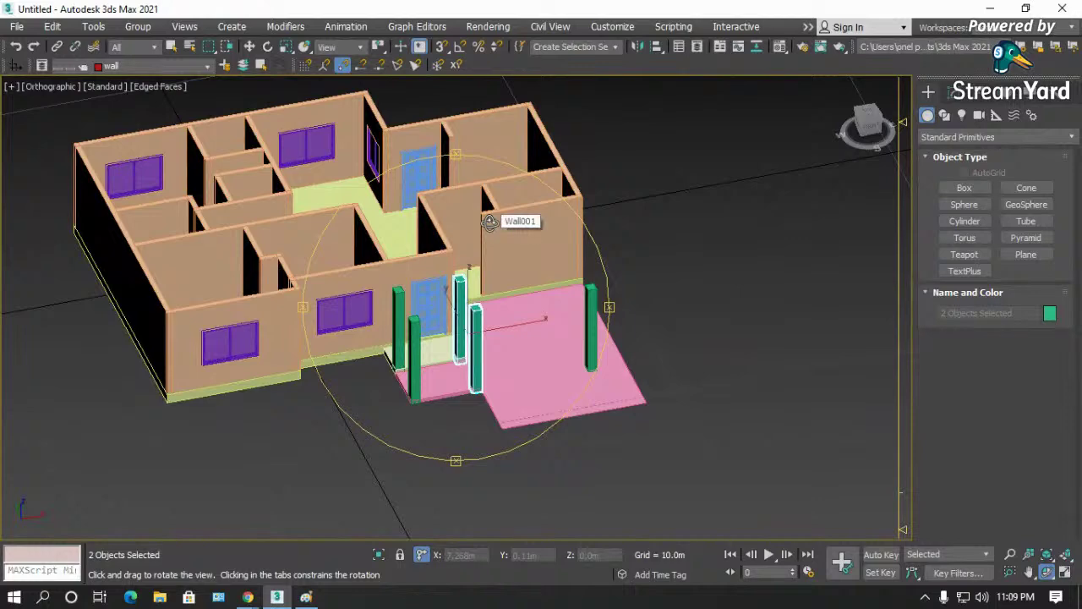
- Orbit to inspect the columns on the porch from another angle, then deselect them
{"action": "left_click_drag", "start_coordinate": [455, 216], "coordinate": [505, 177]}
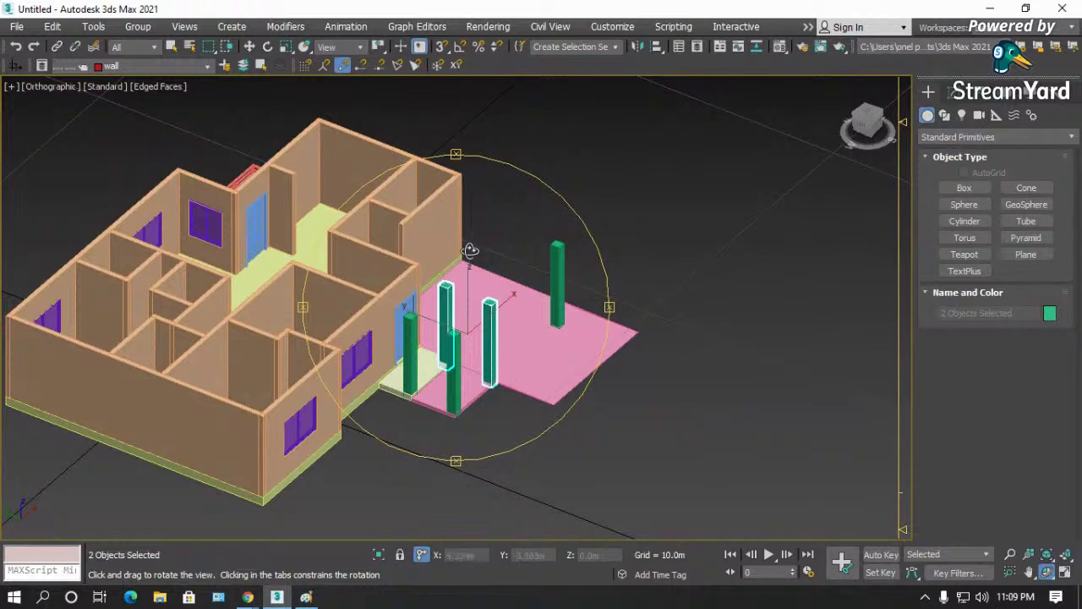
{"action": "right_click", "coordinate": [684, 225]}
{"action": "left_click", "coordinate": [685, 226]}
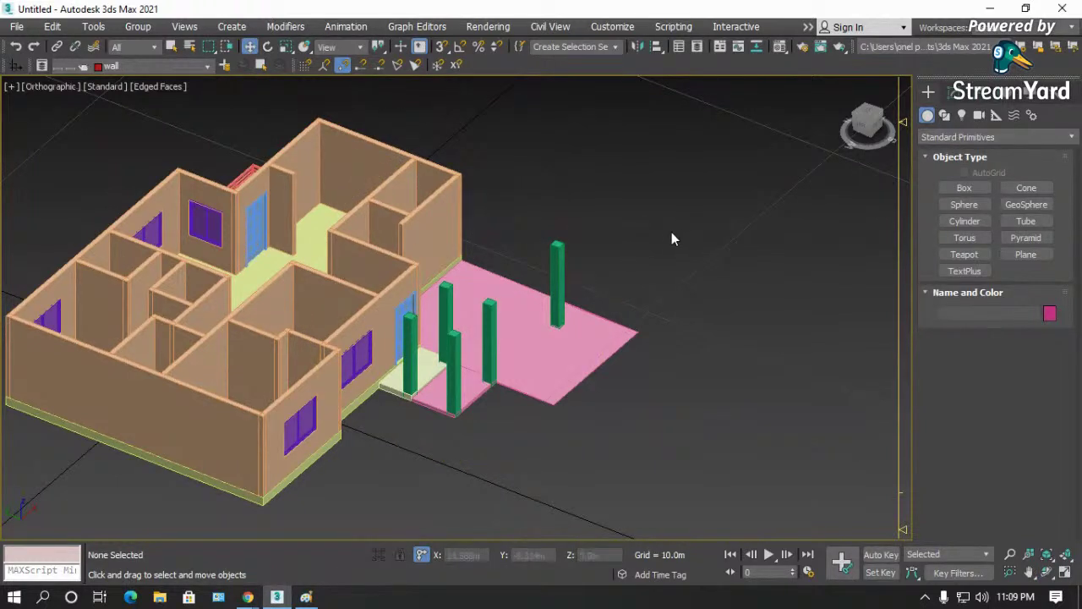
{"action": "key", "text": "ctrl+s"}
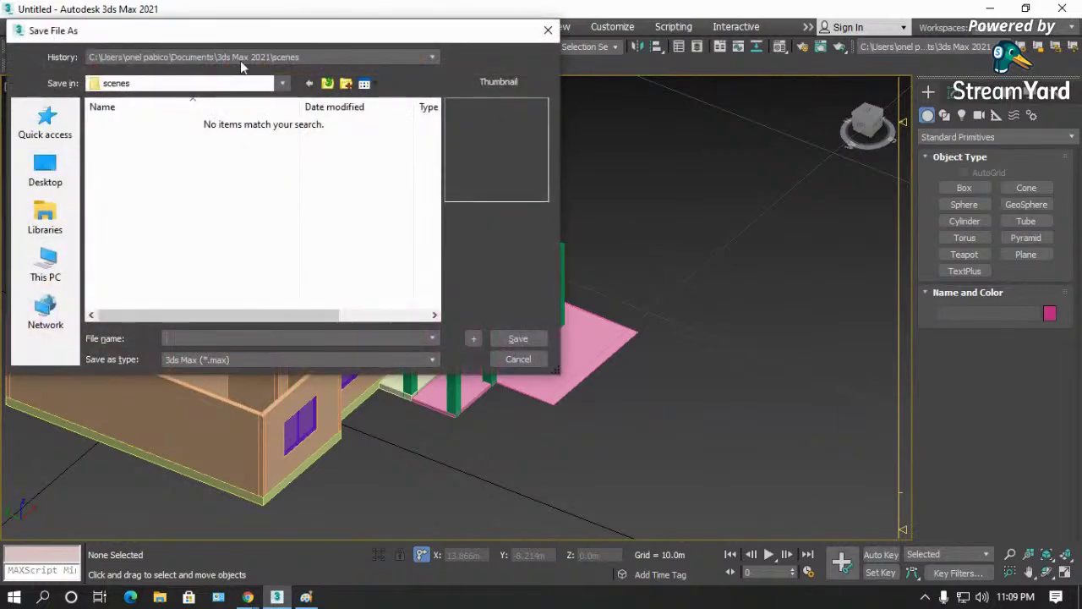
- Save the scene as house 1.max in E:\2 TUTORIAL\5 3DS MAX Essential Training
{"action": "left_click", "coordinate": [63, 219]}
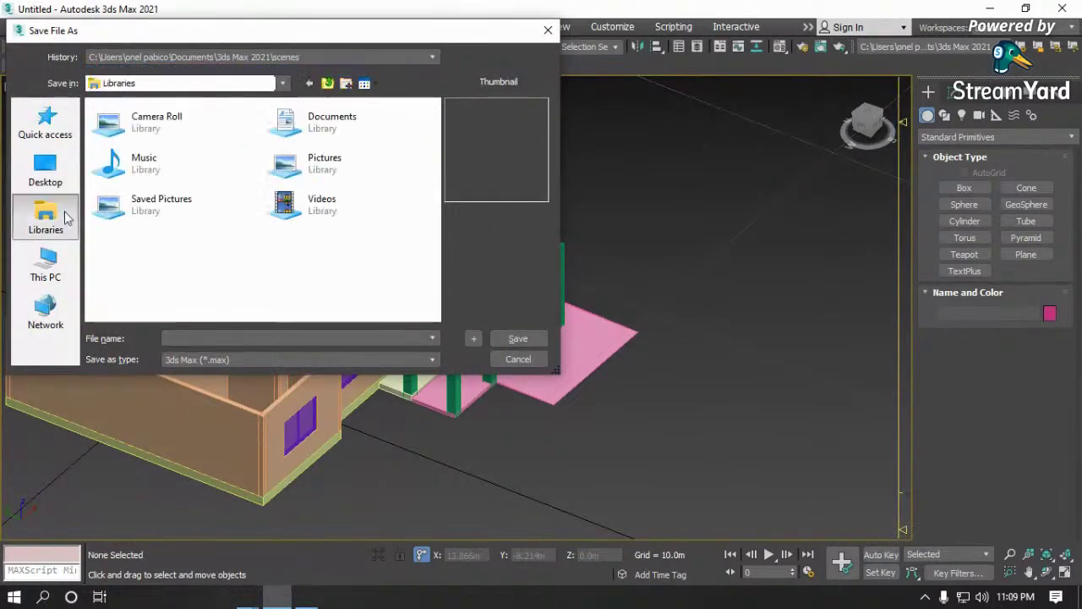
{"action": "left_click", "coordinate": [53, 264]}
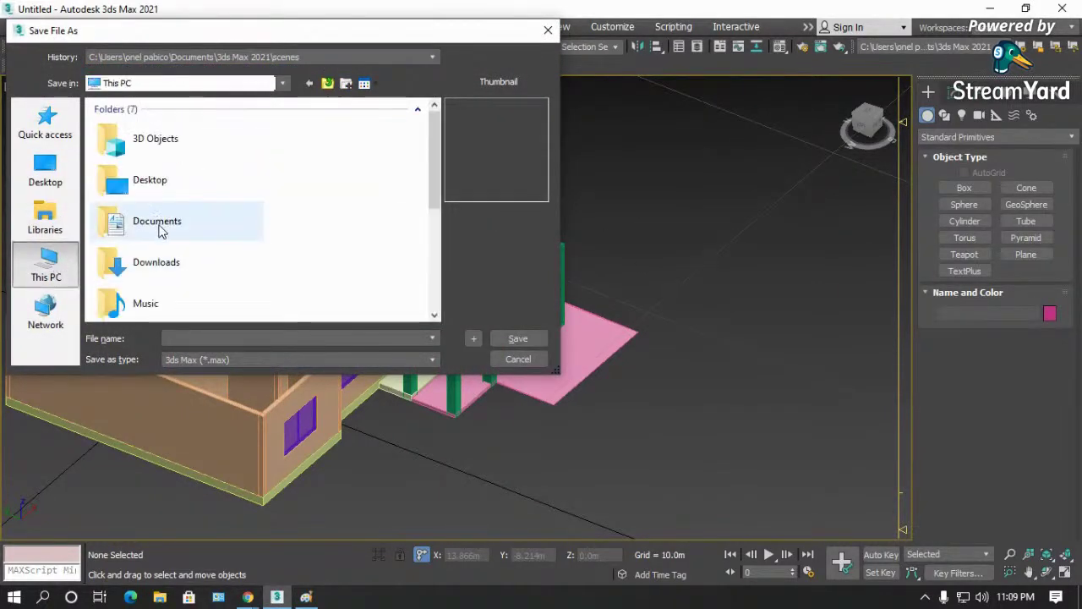
{"action": "scroll", "coordinate": [161, 227], "scroll_direction": "down", "scroll_amount": 3}
{"action": "double_click", "coordinate": [193, 252]}
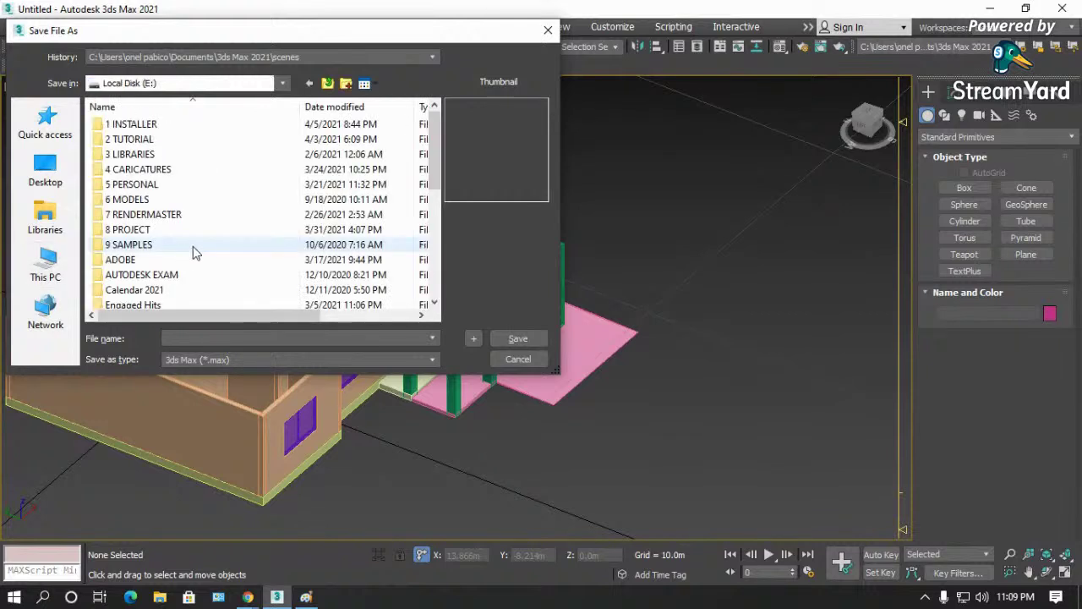
{"action": "double_click", "coordinate": [144, 139]}
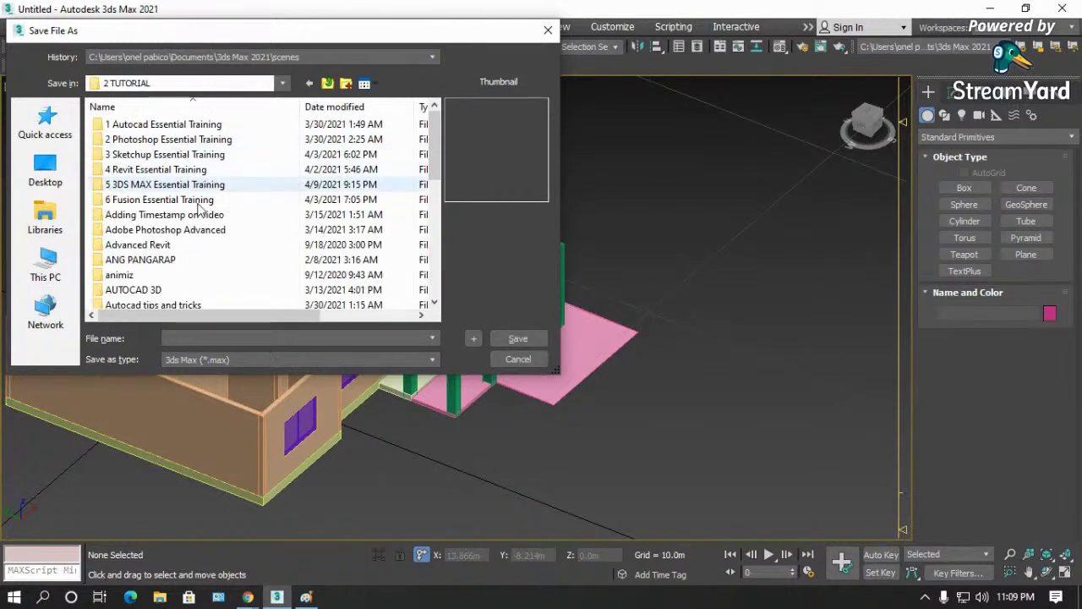
{"action": "double_click", "coordinate": [163, 185]}
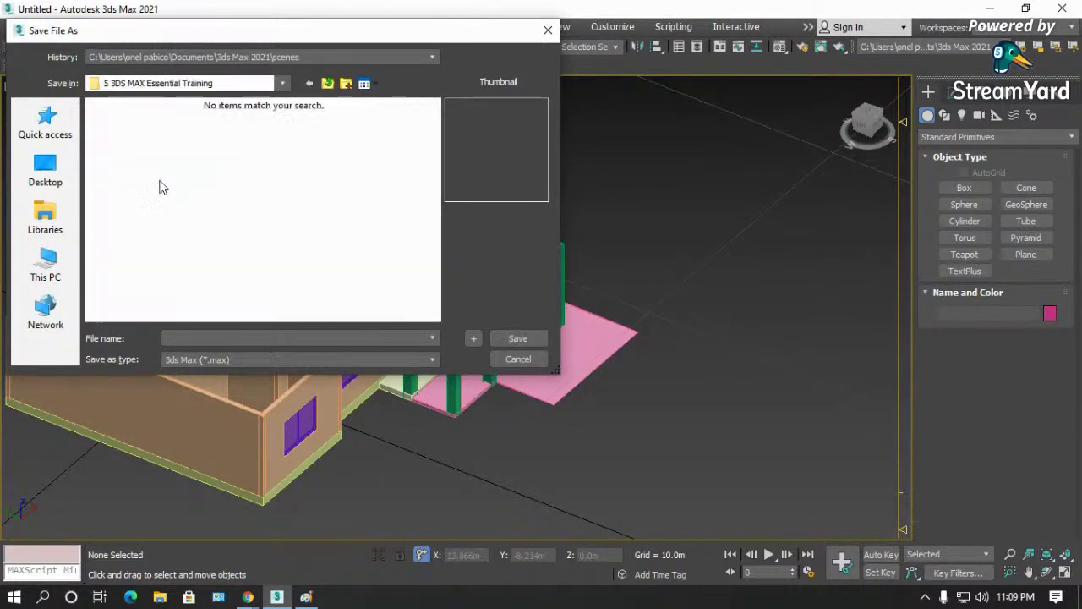
{"action": "left_click", "coordinate": [190, 339]}
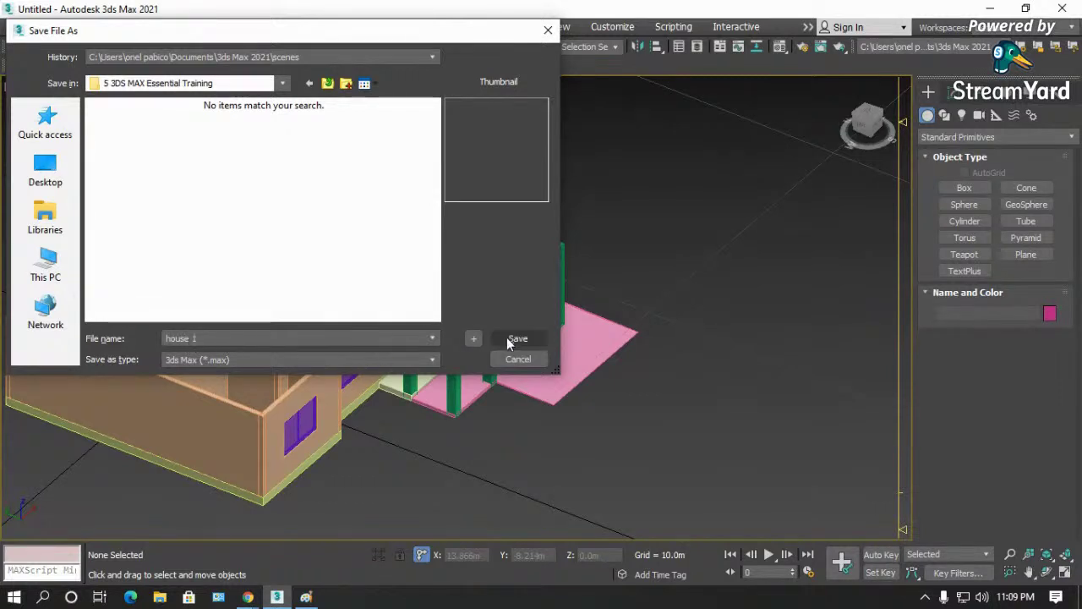
{"action": "left_click", "coordinate": [200, 361]}
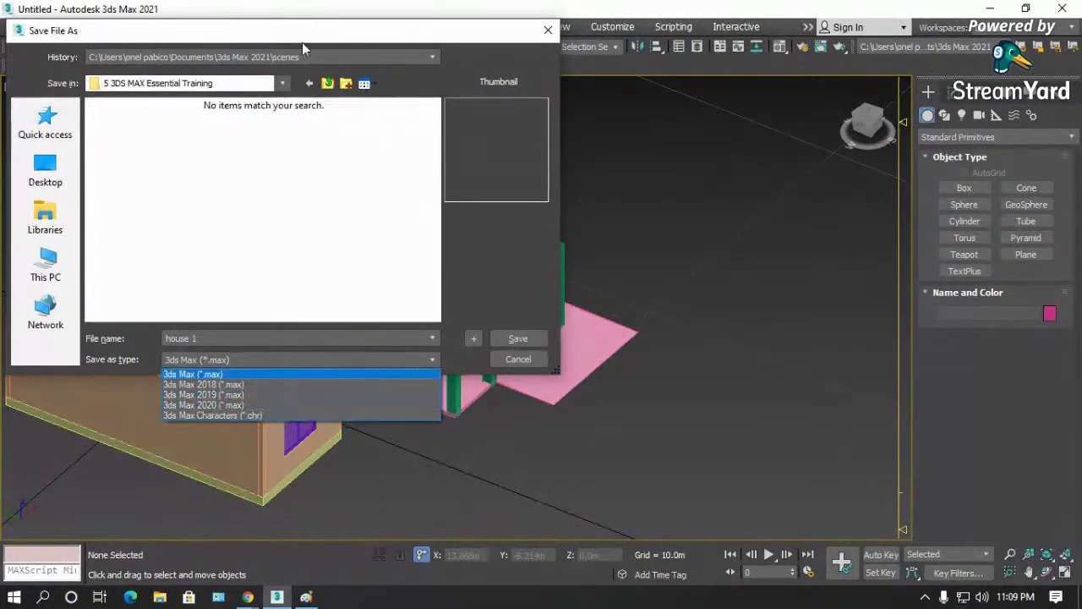
{"action": "left_click", "coordinate": [516, 340]}
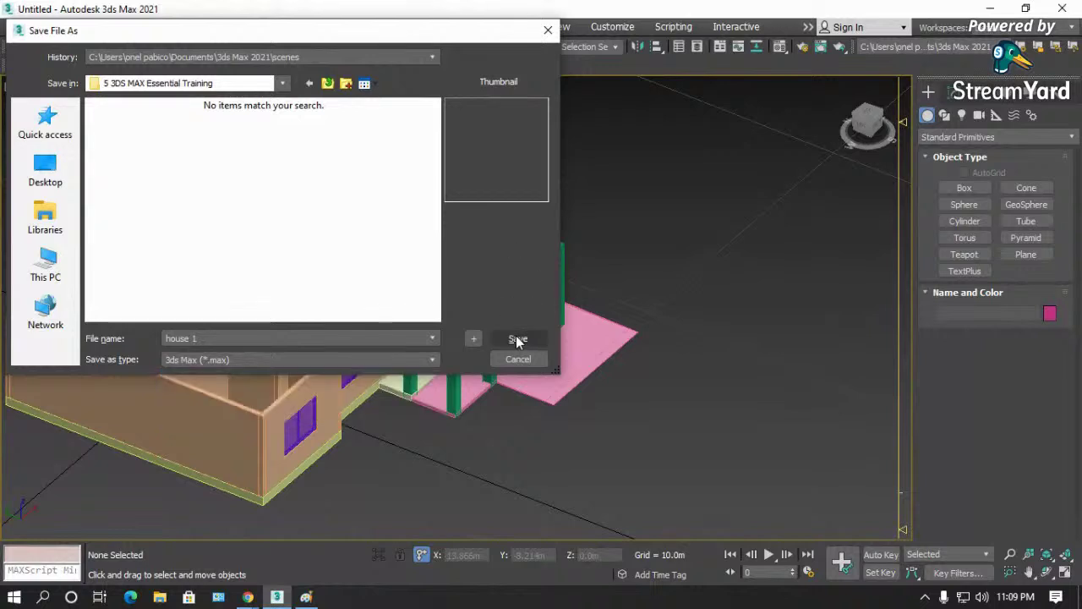
{"action": "left_click", "coordinate": [517, 339]}
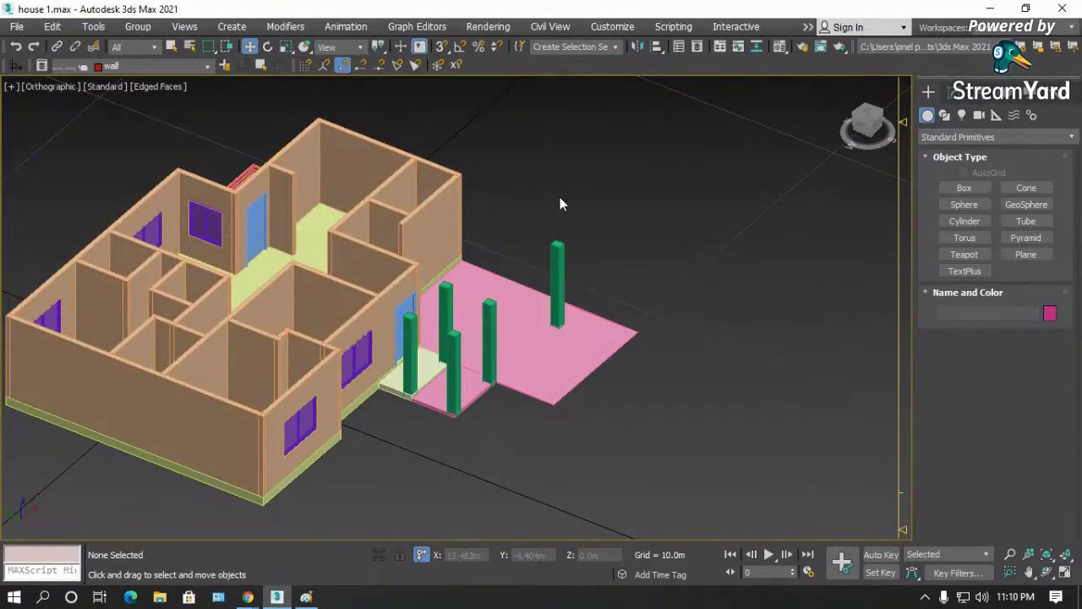
- Switch back to Top view, then reset 3ds Max to an empty Untitled scene
{"action": "left_click", "coordinate": [1047, 573]}
{"action": "left_click_drag", "start_coordinate": [474, 387], "coordinate": [423, 391]}
{"action": "key", "text": "t"}
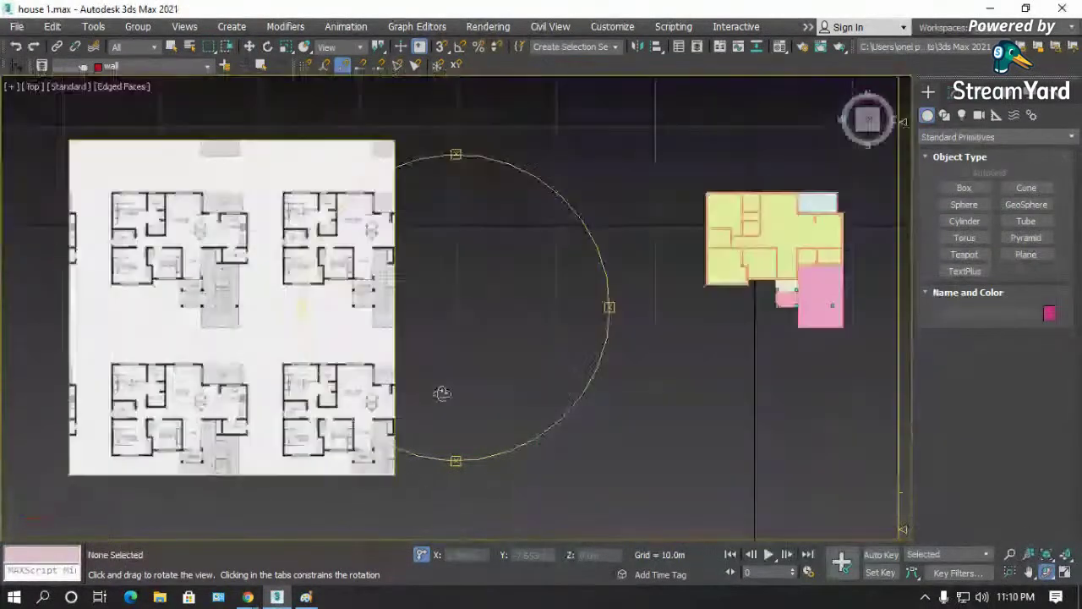
{"action": "right_click", "coordinate": [496, 336]}
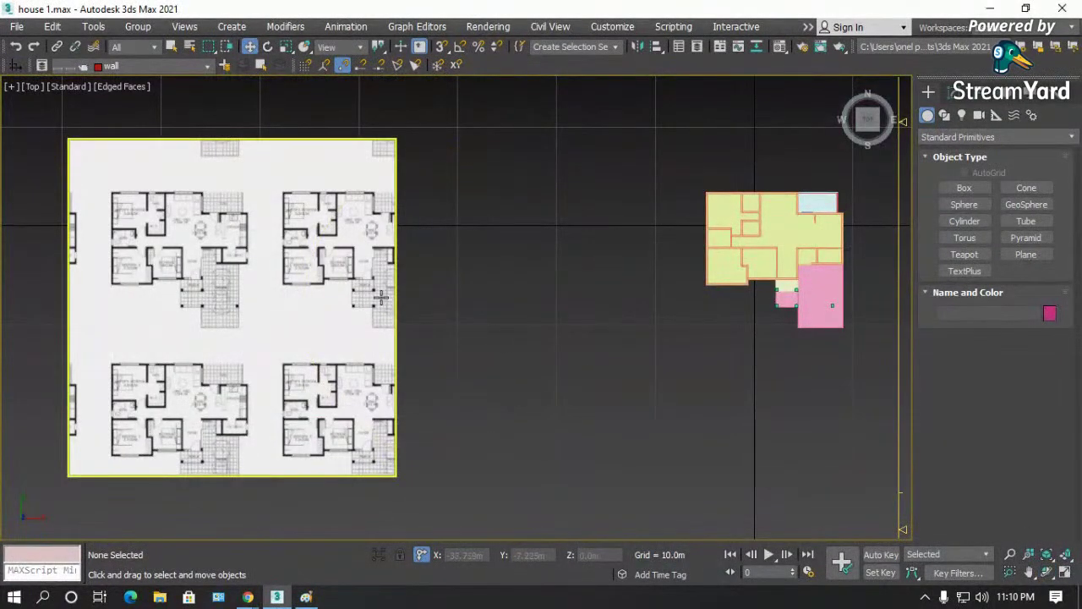
{"action": "left_click", "coordinate": [21, 28]}
{"action": "left_click", "coordinate": [46, 72]}
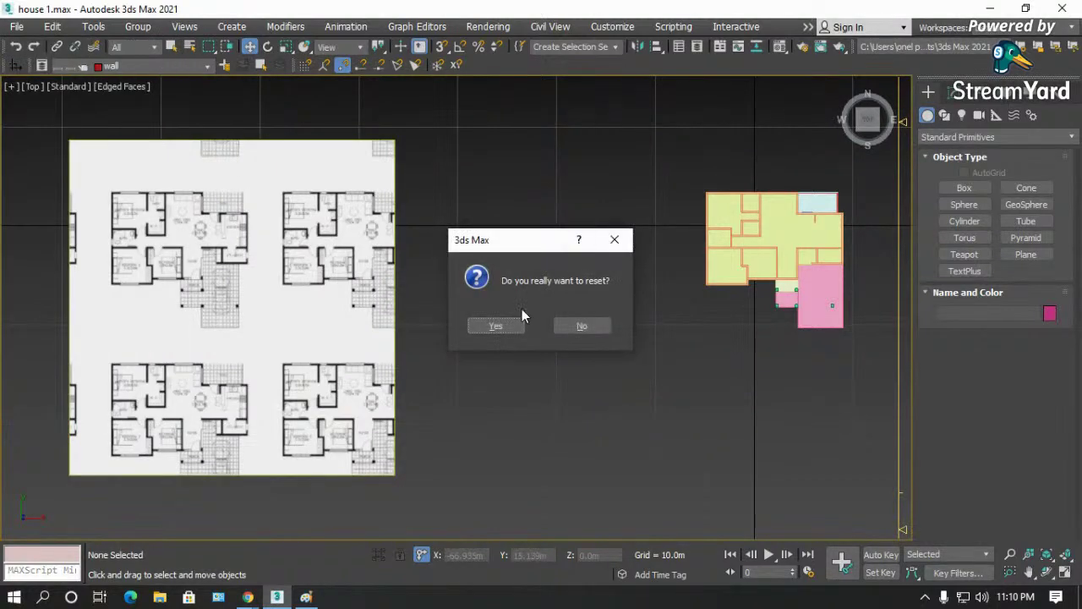
{"action": "left_click", "coordinate": [496, 327]}
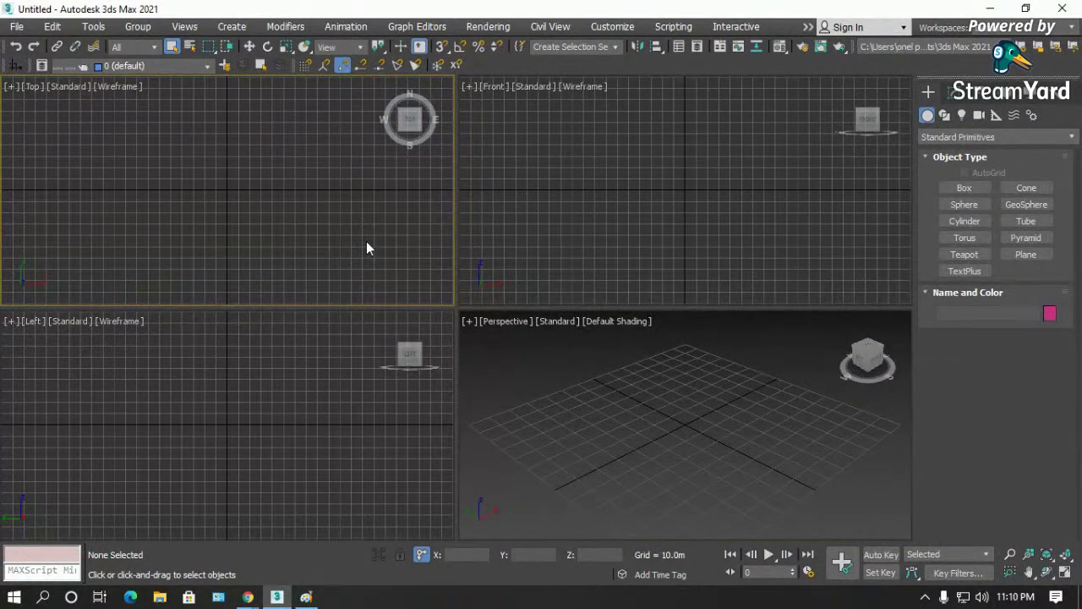
- Switch the Create panel's object category to Stairs and choose Straight Stair
{"action": "left_click", "coordinate": [613, 234]}
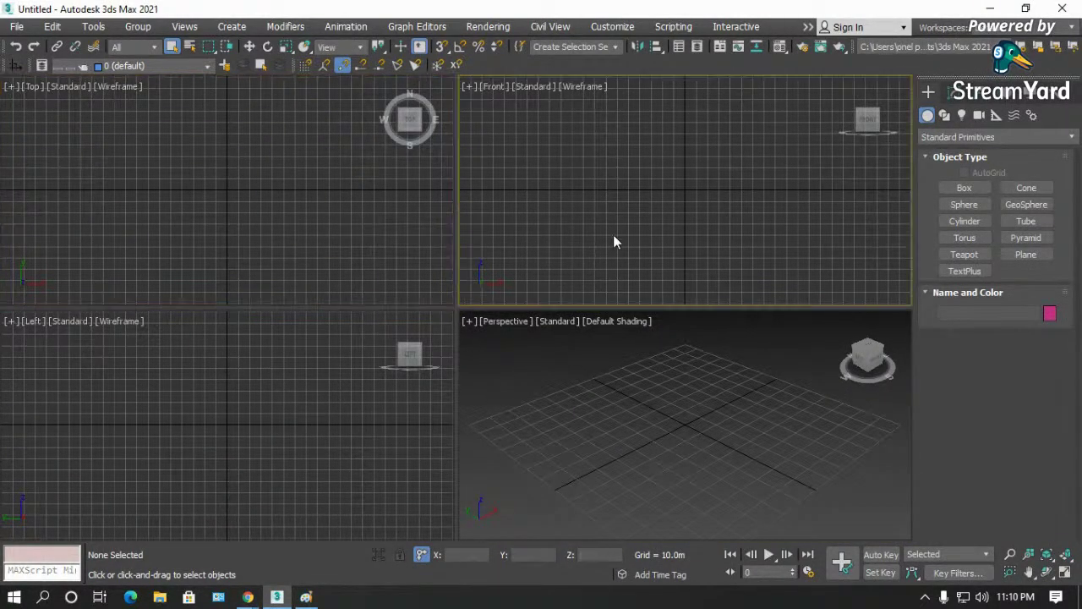
{"action": "left_click", "coordinate": [945, 138]}
{"action": "left_click", "coordinate": [945, 138]}
{"action": "left_click", "coordinate": [945, 138]}
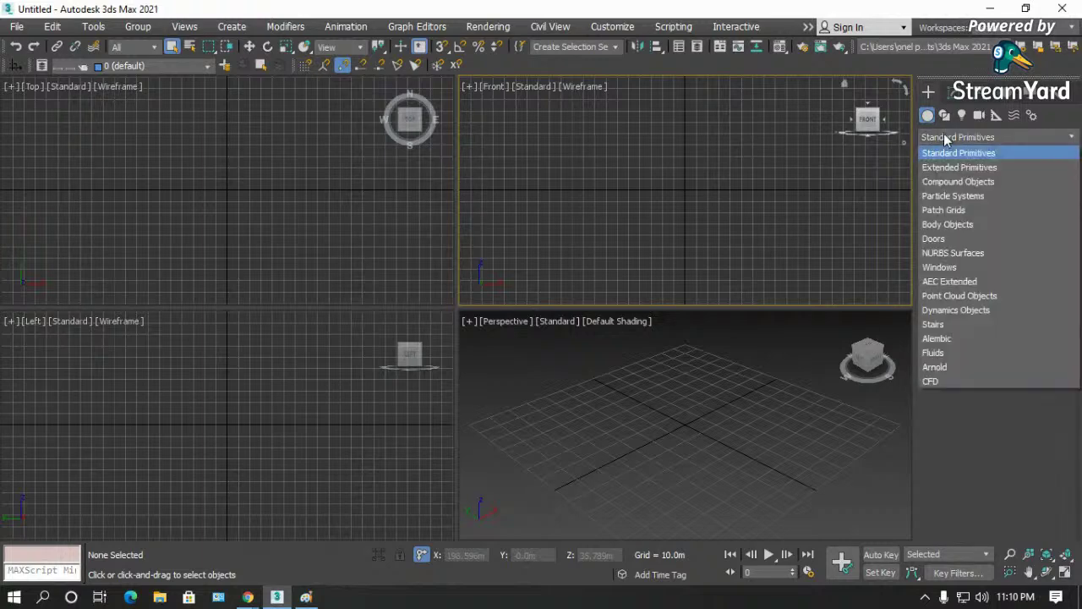
{"action": "left_click", "coordinate": [934, 324]}
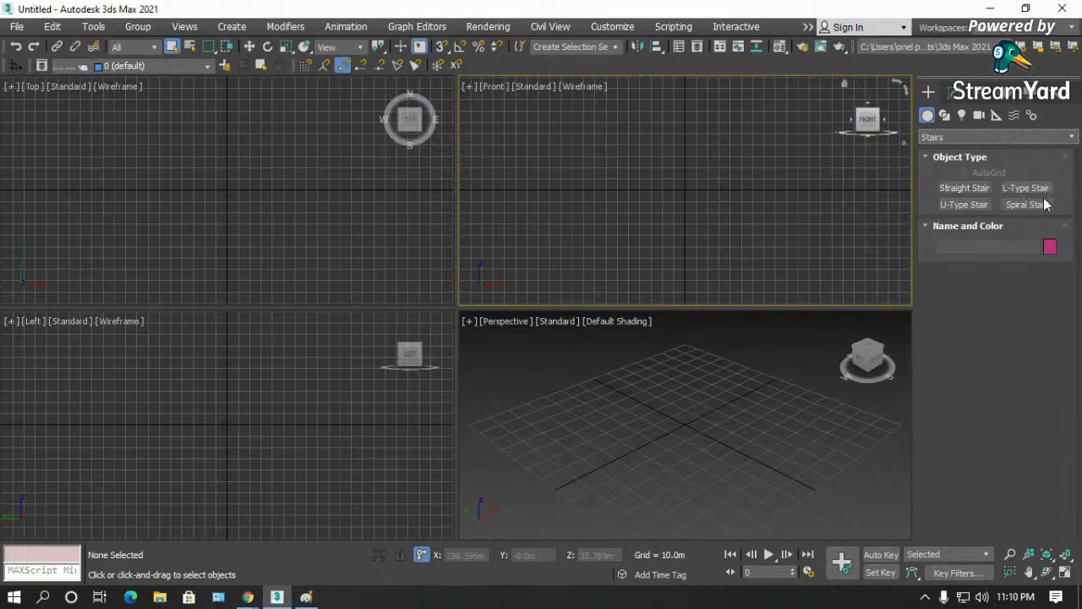
{"action": "left_click", "coordinate": [969, 194]}
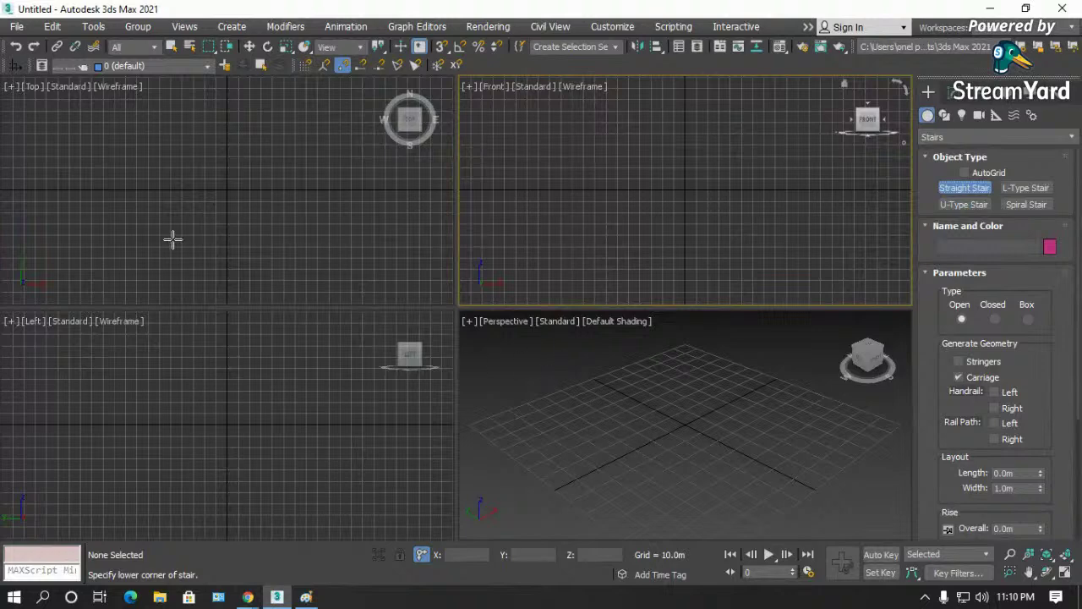
- Make trial stair drafts in the Top view, cancelling and undoing the badly sized ones
{"action": "left_click_drag", "start_coordinate": [173, 219], "coordinate": [172, 228]}
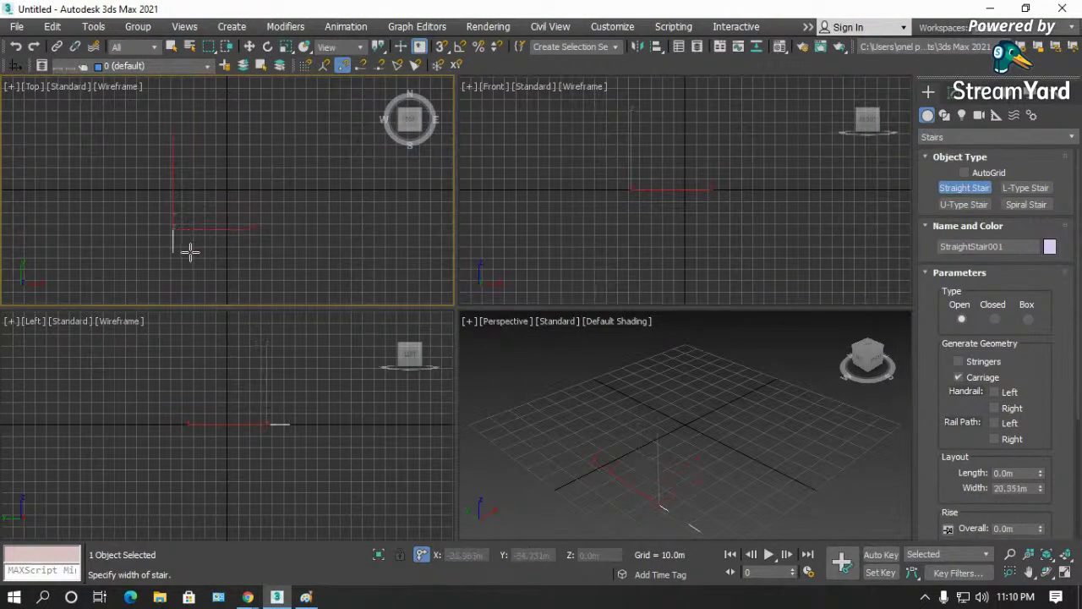
{"action": "right_click", "coordinate": [190, 215]}
{"action": "left_click_drag", "start_coordinate": [188, 205], "coordinate": [276, 202]}
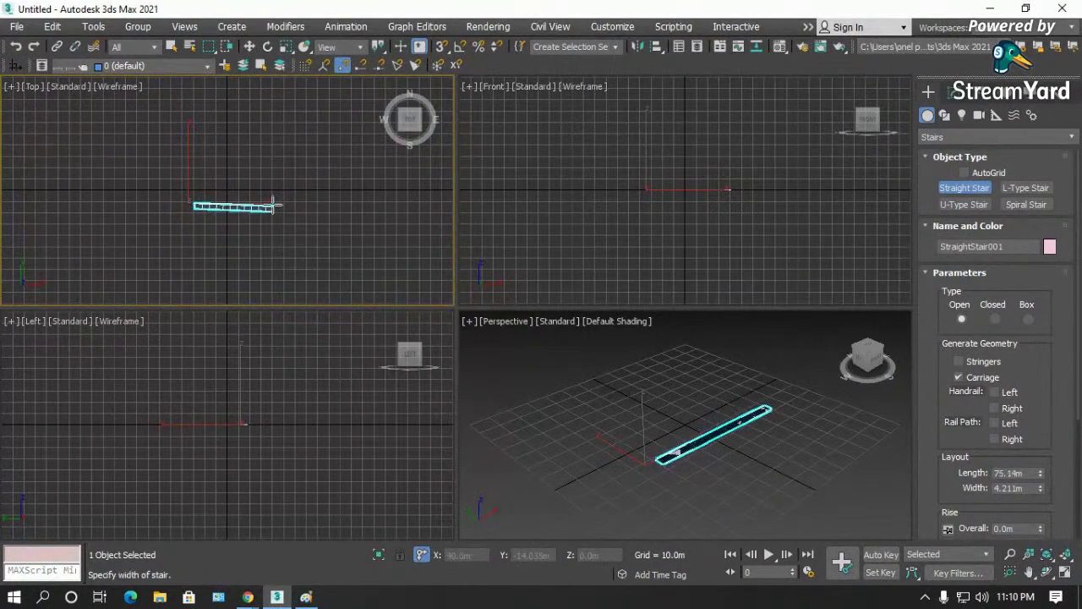
{"action": "right_click", "coordinate": [275, 197]}
{"action": "left_click", "coordinate": [203, 198]}
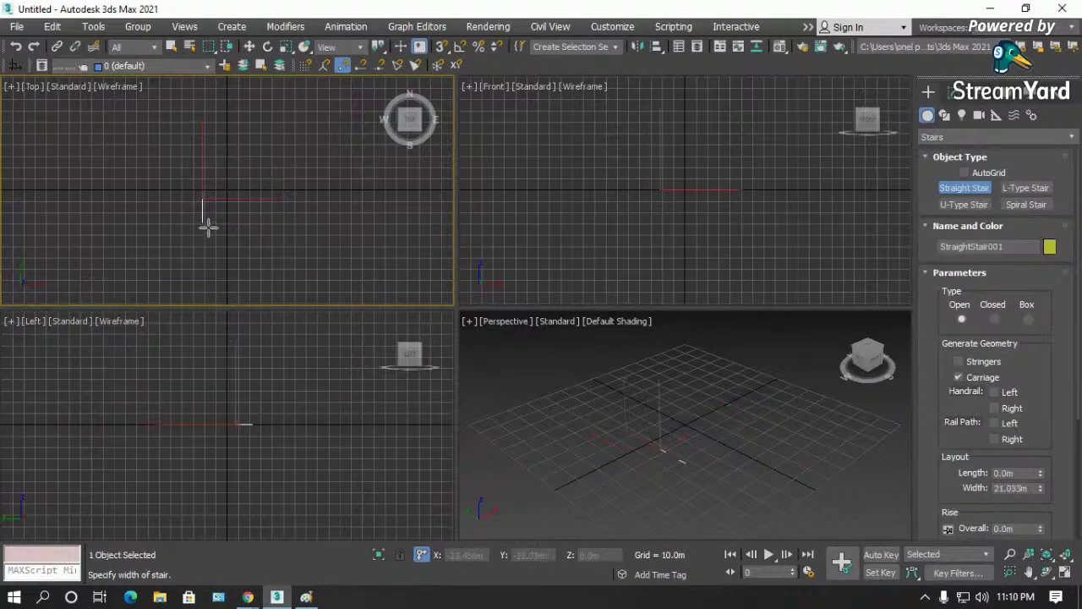
{"action": "left_click", "coordinate": [256, 229]}
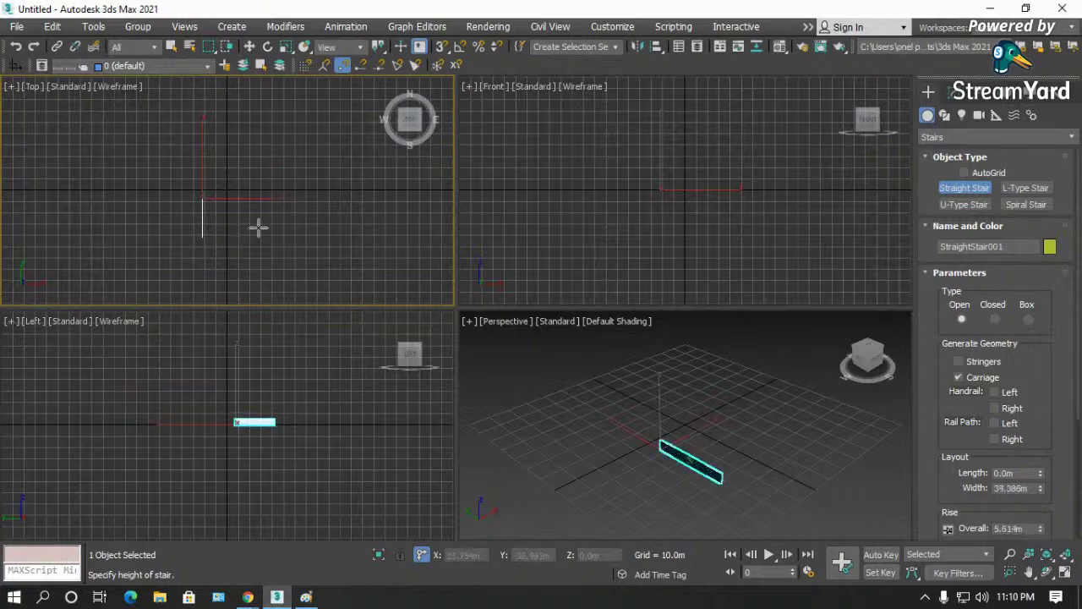
{"action": "left_click", "coordinate": [302, 188]}
{"action": "scroll", "coordinate": [636, 355], "scroll_direction": "up", "scroll_amount": 5}
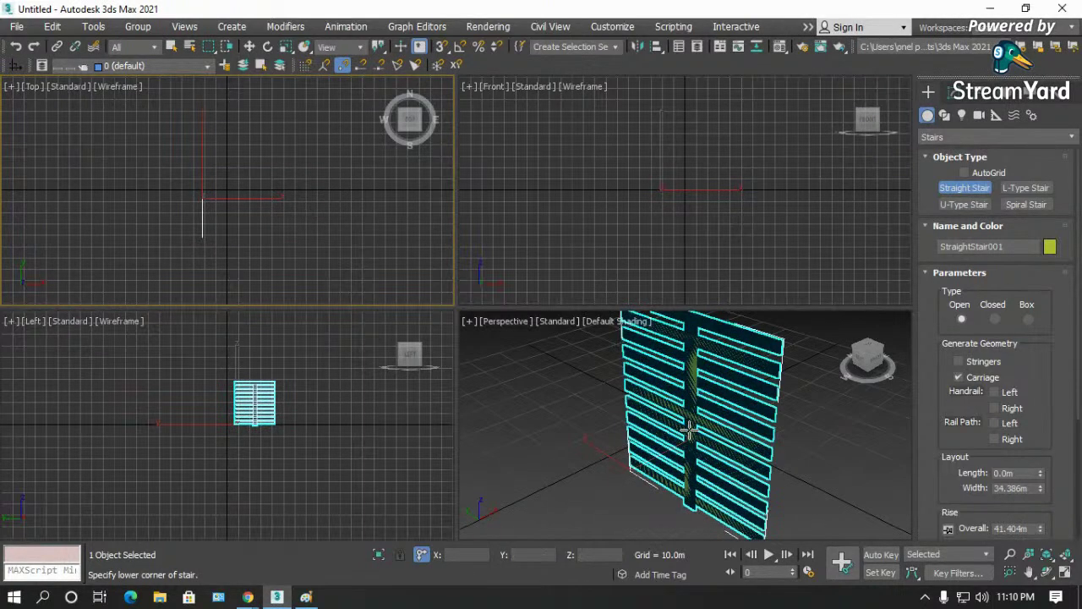
{"action": "scroll", "coordinate": [561, 375], "scroll_direction": "down", "scroll_amount": 5}
{"action": "key", "text": "ctrl+z"}
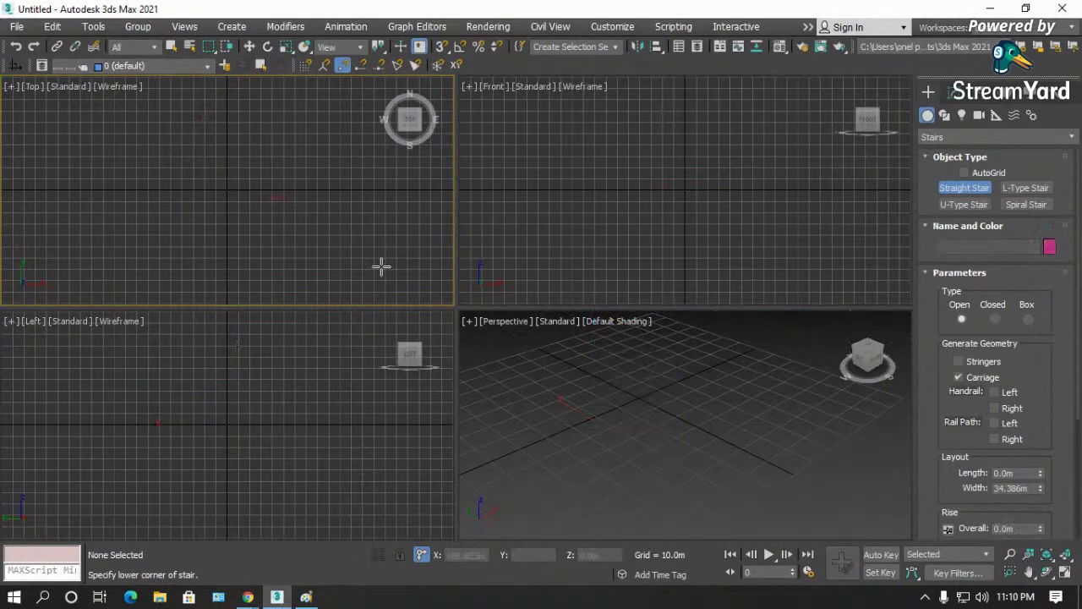
- Draw the straight stair in the Top view by setting its length, width and height
{"action": "left_click", "coordinate": [212, 199]}
{"action": "left_click_drag", "start_coordinate": [212, 199], "coordinate": [374, 198]}
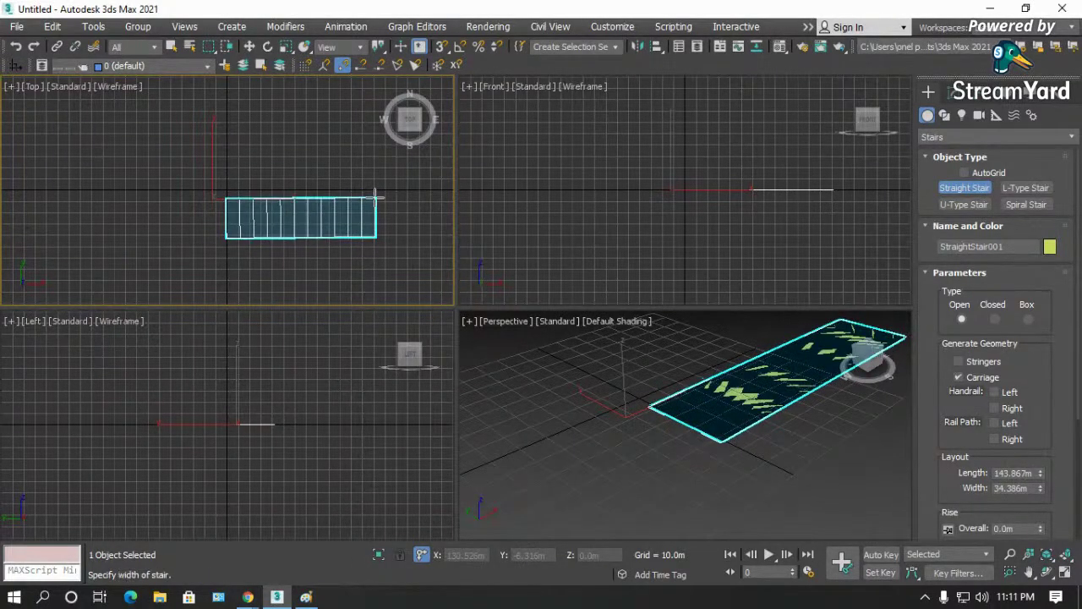
{"action": "right_click", "coordinate": [375, 198]}
{"action": "left_click_drag", "start_coordinate": [129, 191], "coordinate": [259, 200]}
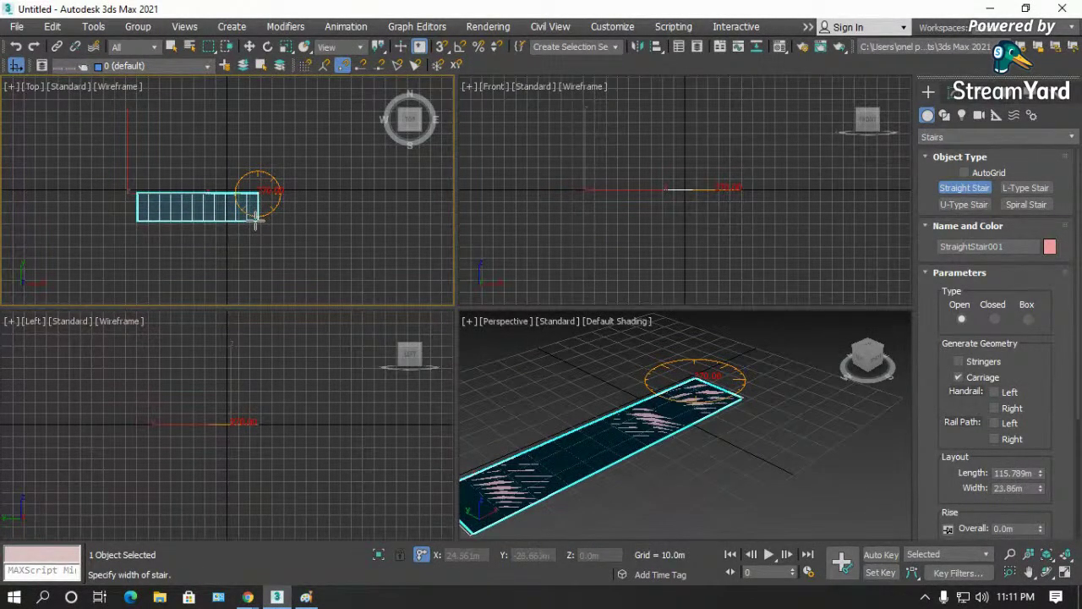
{"action": "left_click", "coordinate": [254, 218]}
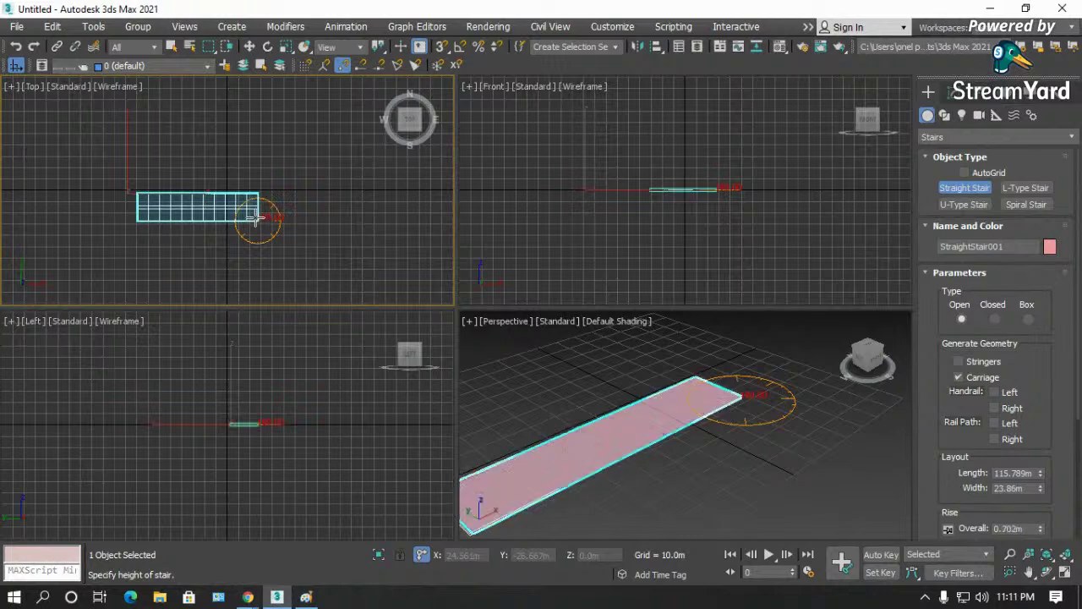
{"action": "left_click", "coordinate": [253, 138]}
- Maximize the Perspective viewport, select StraightStair001 and open its Modify parameters
{"action": "left_click", "coordinate": [658, 412]}
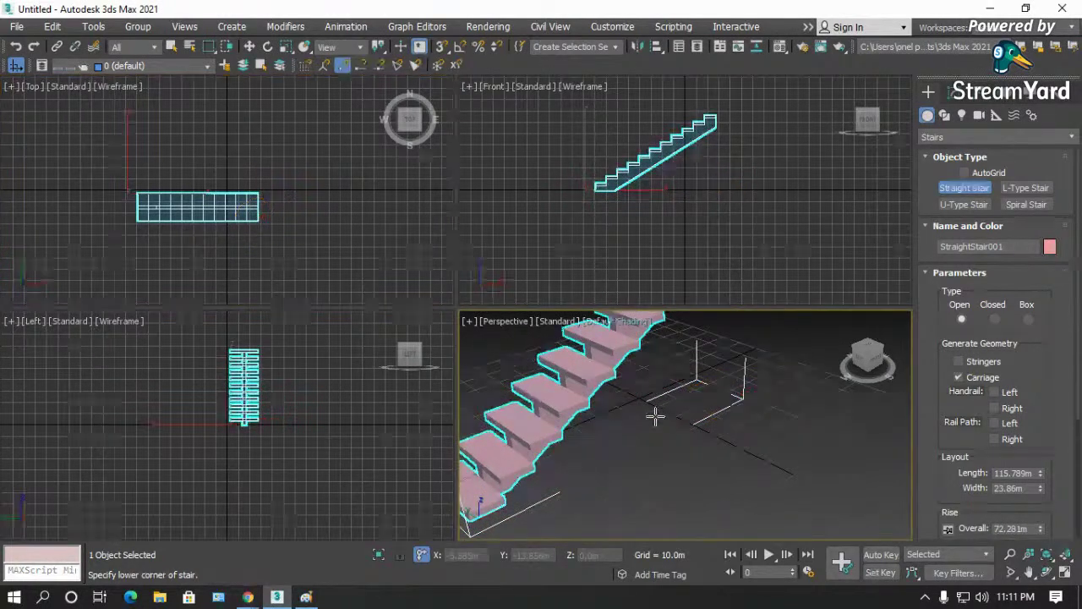
{"action": "left_click", "coordinate": [1066, 575]}
{"action": "scroll", "coordinate": [515, 307], "scroll_direction": "down", "scroll_amount": 6}
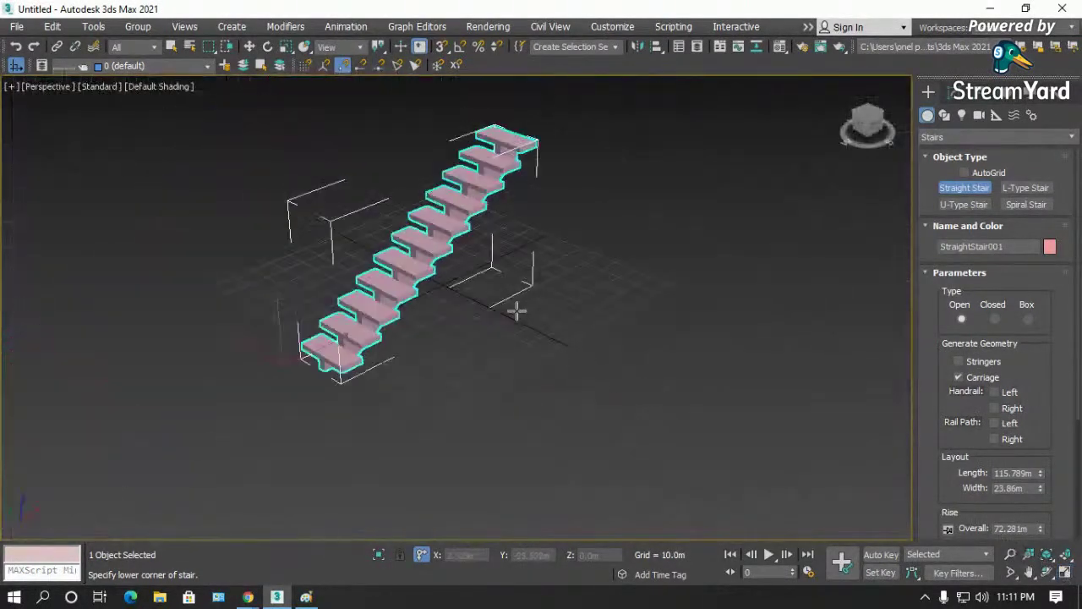
{"action": "scroll", "coordinate": [550, 271], "scroll_direction": "up", "scroll_amount": 5}
{"action": "left_click", "coordinate": [563, 235]}
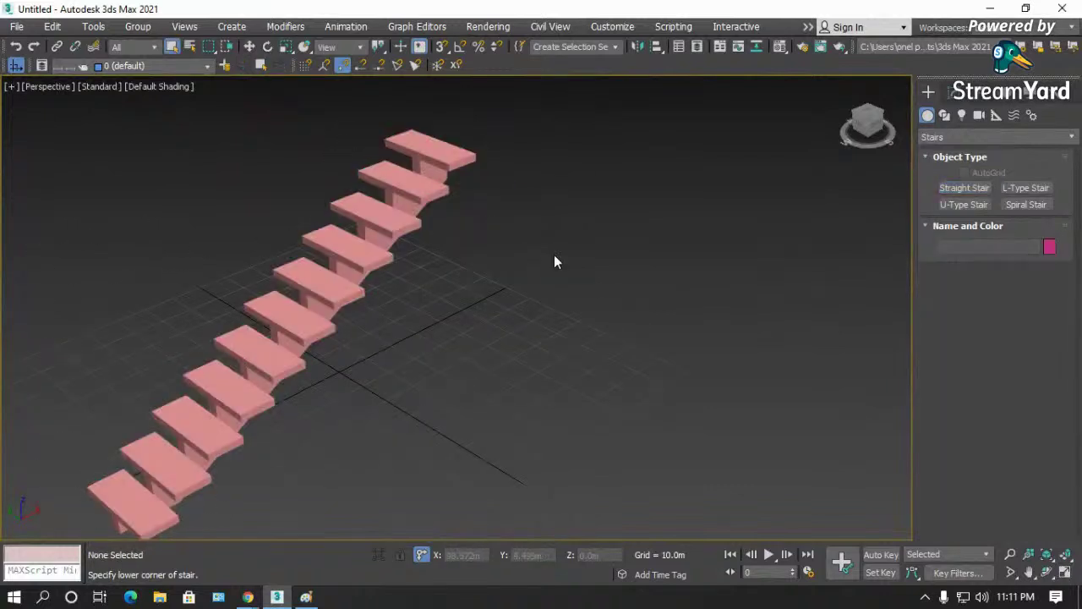
{"action": "left_click", "coordinate": [348, 255]}
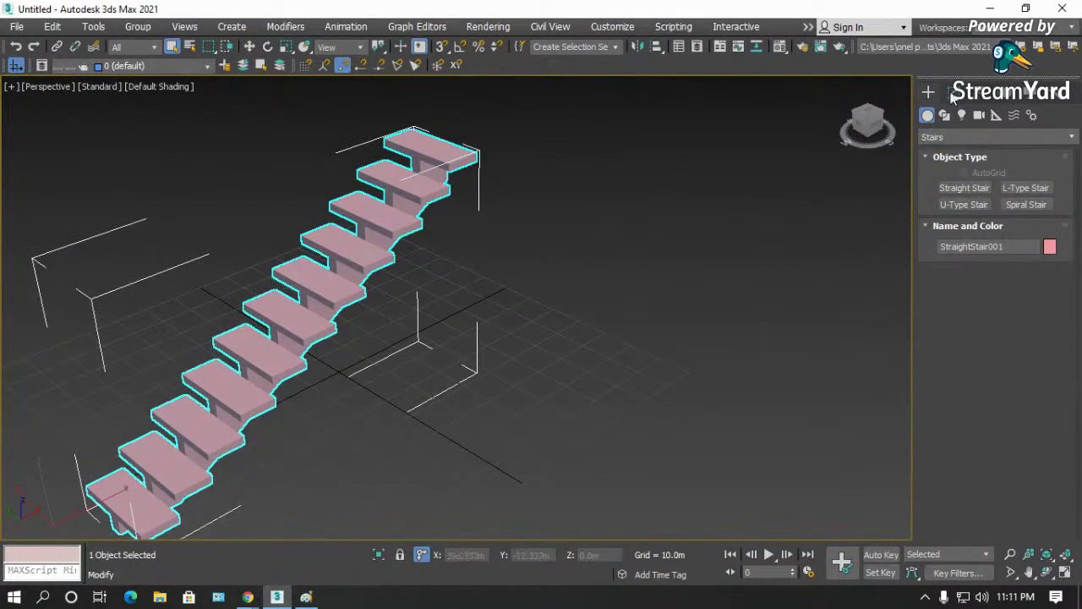
{"action": "left_click", "coordinate": [495, 213]}
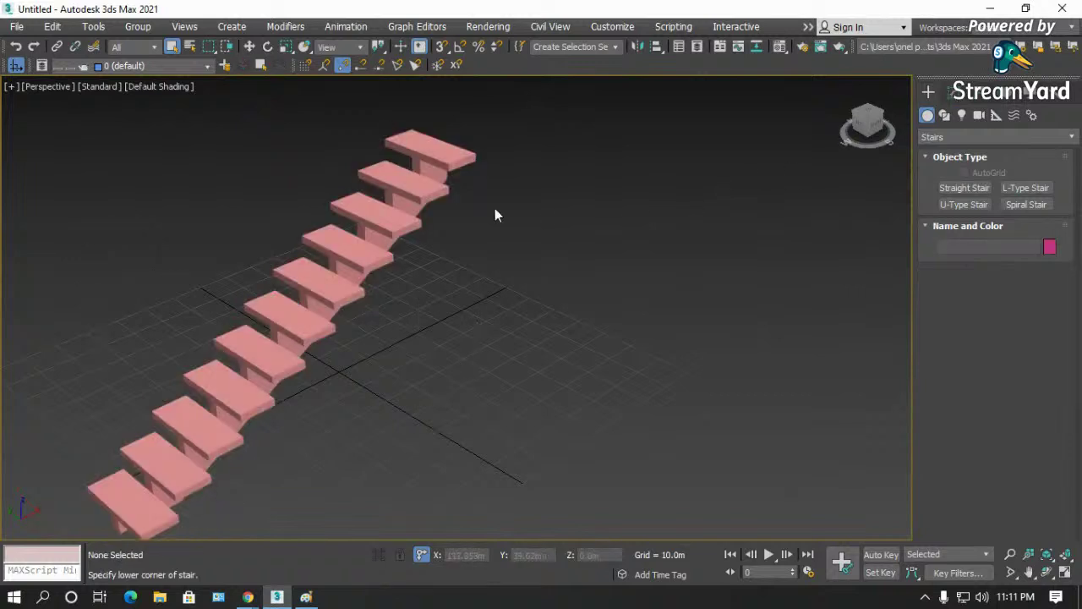
{"action": "left_click", "coordinate": [389, 212]}
{"action": "left_click", "coordinate": [950, 92]}
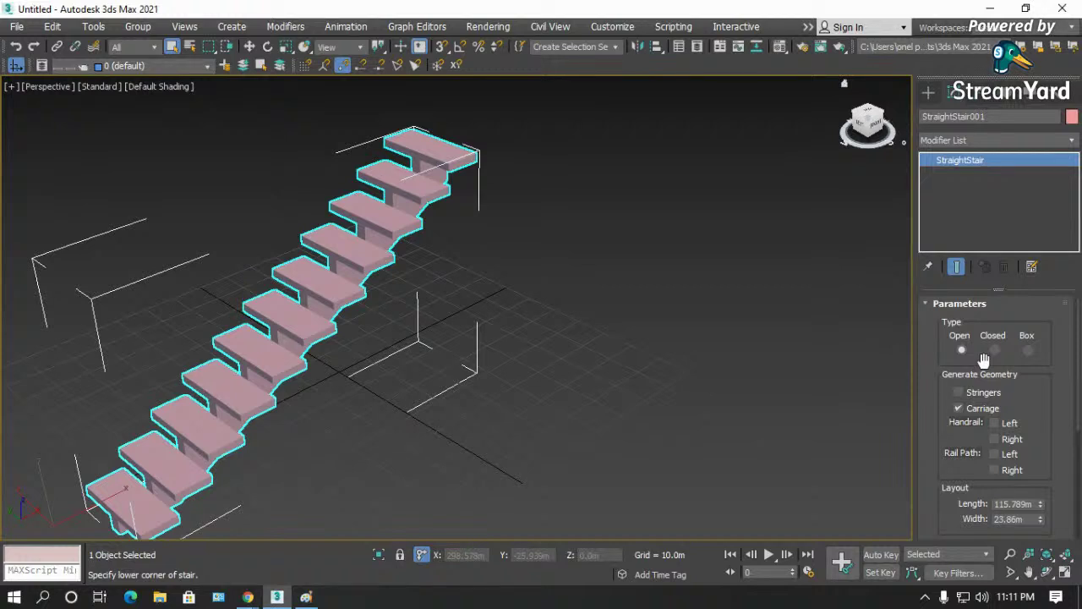
- Set the stair's Overall rise to 3.0m
{"action": "left_click_drag", "start_coordinate": [954, 442], "coordinate": [954, 341]}
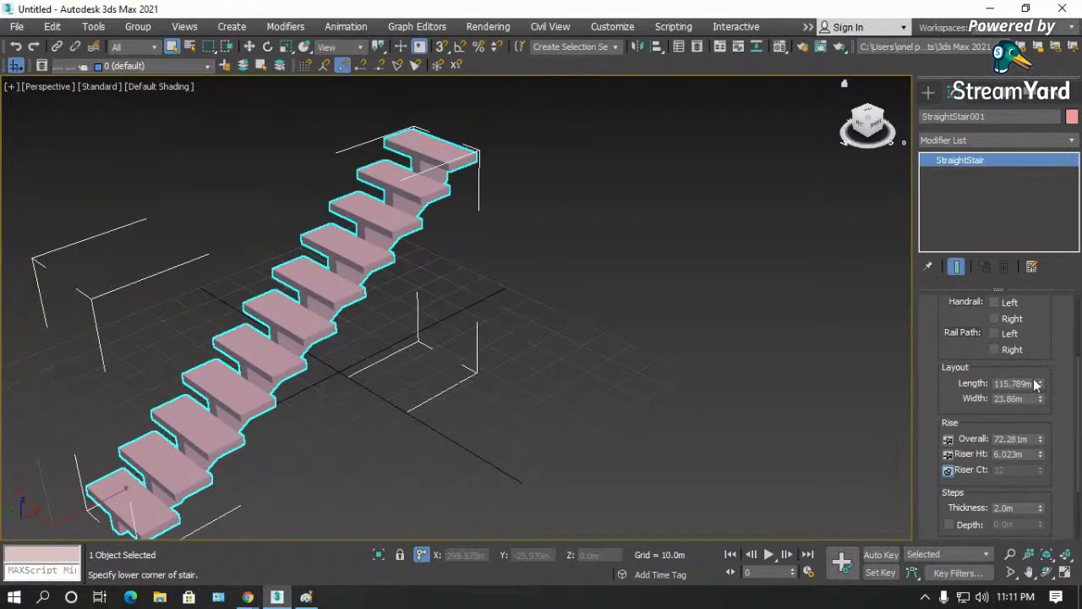
{"action": "scroll", "coordinate": [971, 385], "scroll_direction": "down", "scroll_amount": 2}
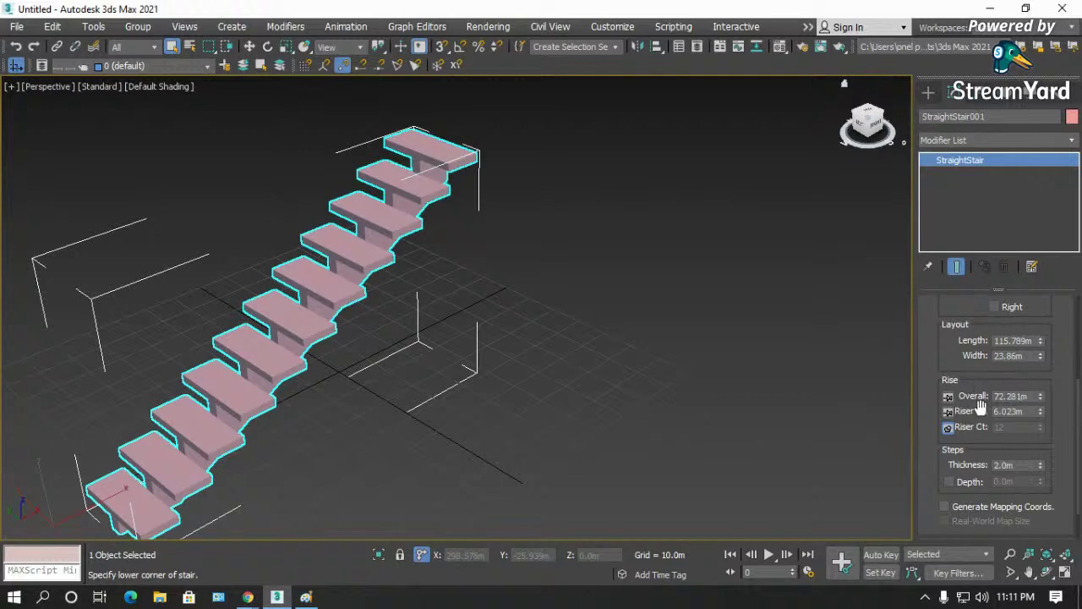
{"action": "double_click", "coordinate": [1030, 400]}
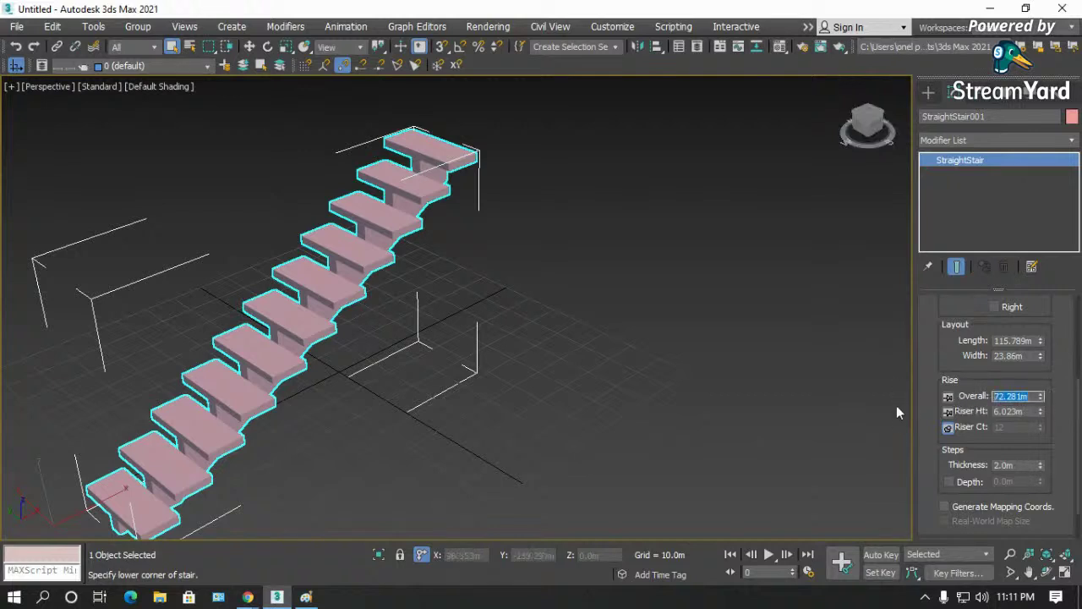
{"action": "type", "text": "3"}
{"action": "key", "text": "Return"}
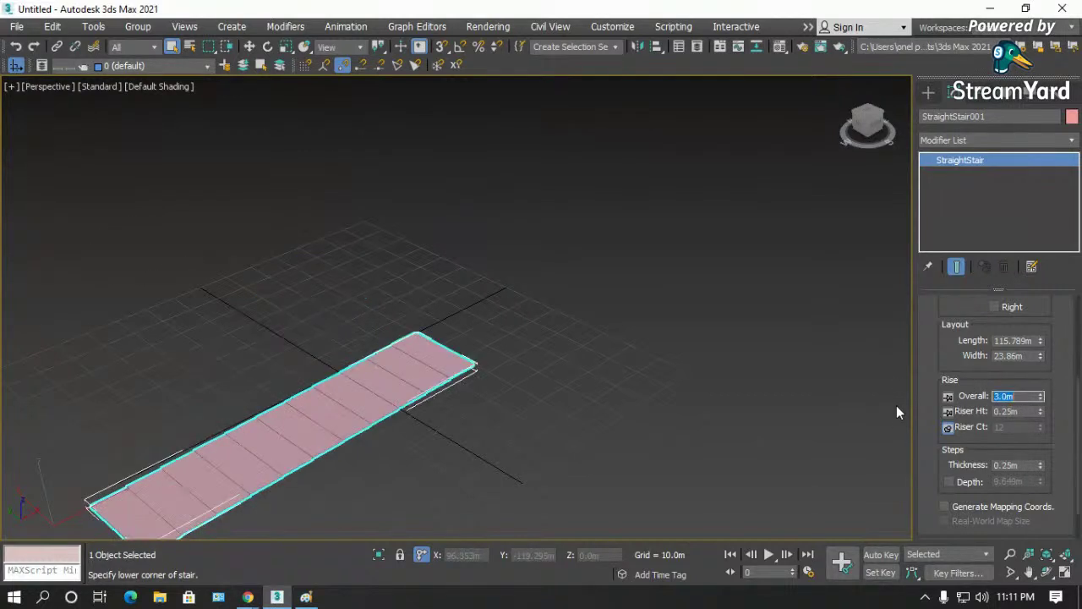
- Paste a screenshot of the 3ds Max rise settings into Paint
{"action": "left_click", "coordinate": [1028, 413]}
{"action": "left_click", "coordinate": [305, 597]}
{"action": "key", "text": "ctrl+v"}
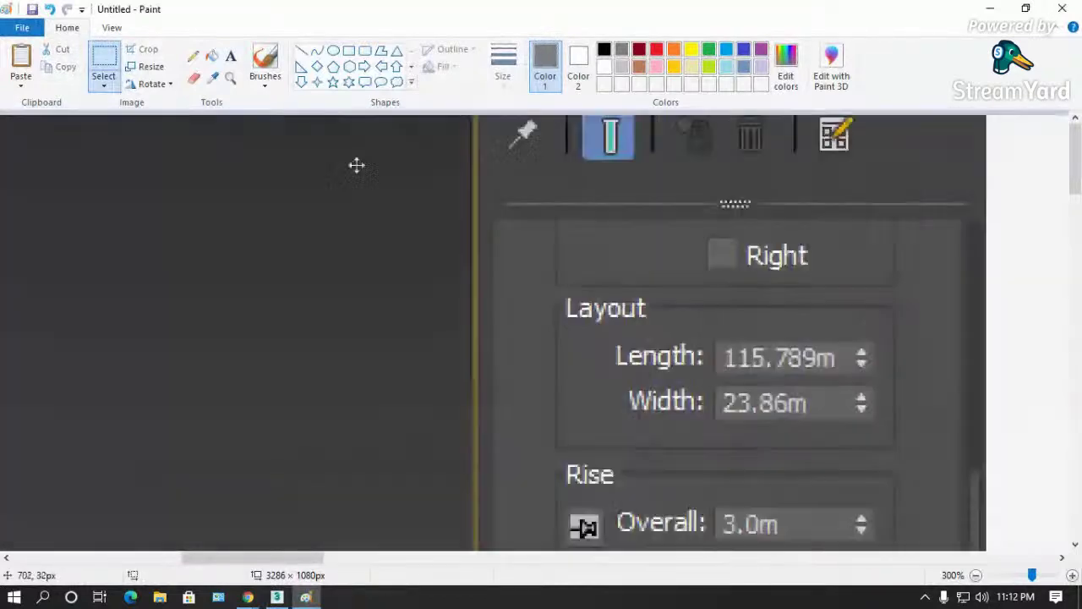
- Circle the Overall and Riser Ct pins and draw an orange arrow at the 3.0m value
{"action": "left_click_drag", "start_coordinate": [456, 162], "coordinate": [470, 84]}
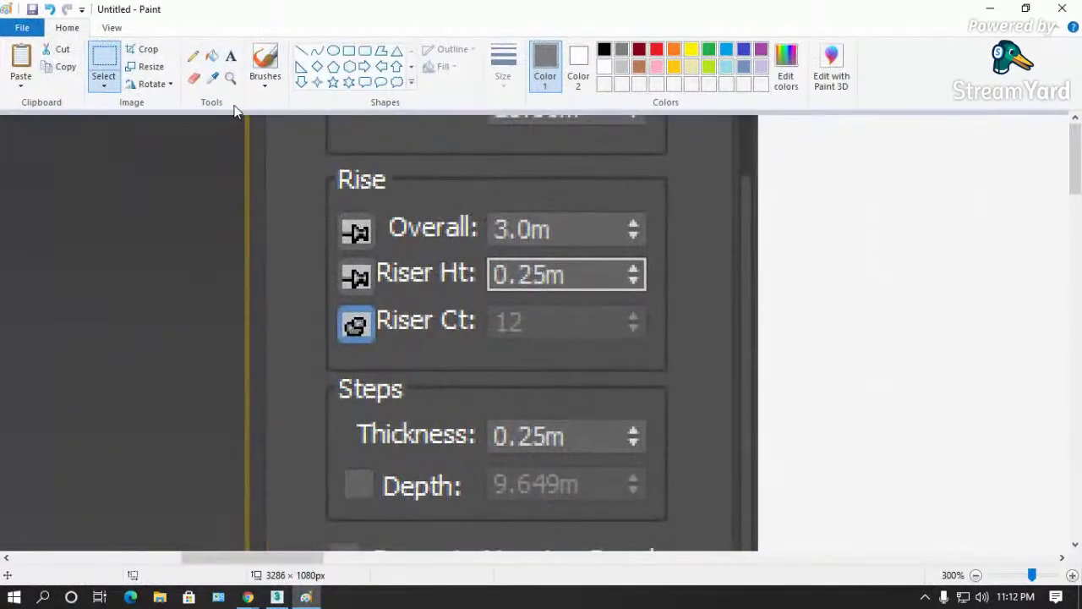
{"action": "left_click", "coordinate": [192, 55]}
{"action": "mouse_move", "coordinate": [336, 291]}
{"action": "left_mouse_down"}
{"action": "mouse_move", "coordinate": [339, 345]}
{"action": "mouse_move", "coordinate": [395, 346]}
{"action": "mouse_move", "coordinate": [340, 295]}
{"action": "left_mouse_up"}
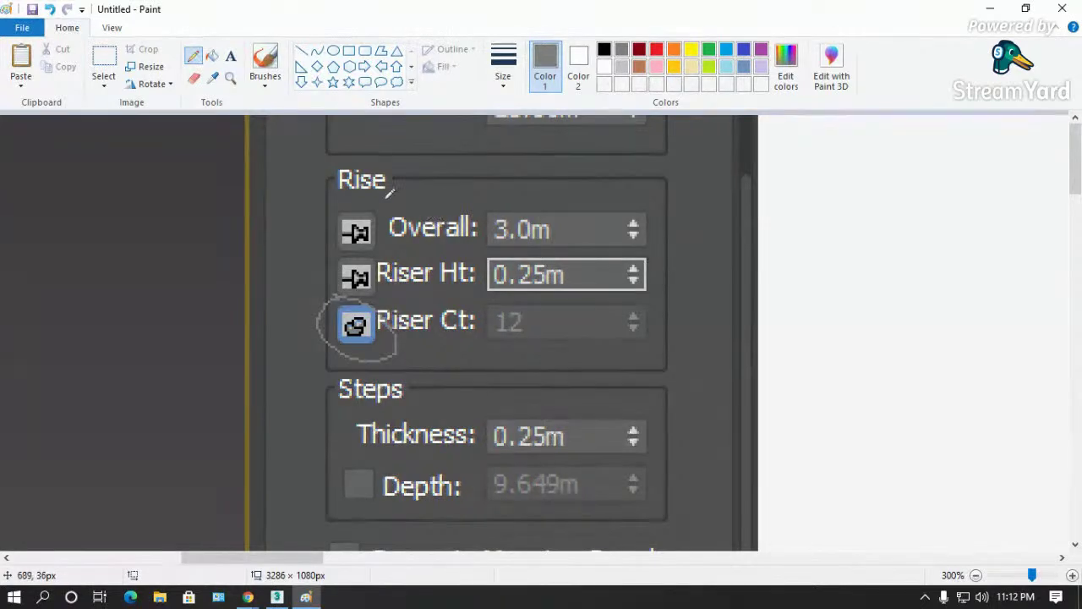
{"action": "mouse_move", "coordinate": [370, 195]}
{"action": "left_mouse_down"}
{"action": "mouse_move", "coordinate": [326, 227]}
{"action": "mouse_move", "coordinate": [331, 243]}
{"action": "mouse_move", "coordinate": [348, 252]}
{"action": "mouse_move", "coordinate": [398, 202]}
{"action": "left_mouse_up"}
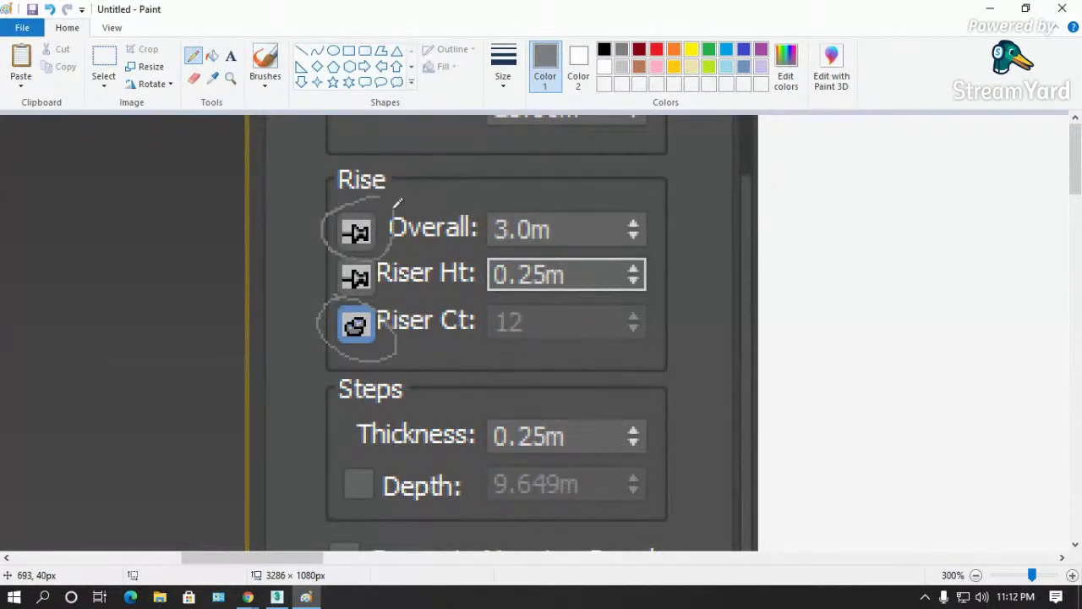
{"action": "left_click", "coordinate": [673, 52]}
{"action": "left_click_drag", "start_coordinate": [636, 139], "coordinate": [562, 192]}
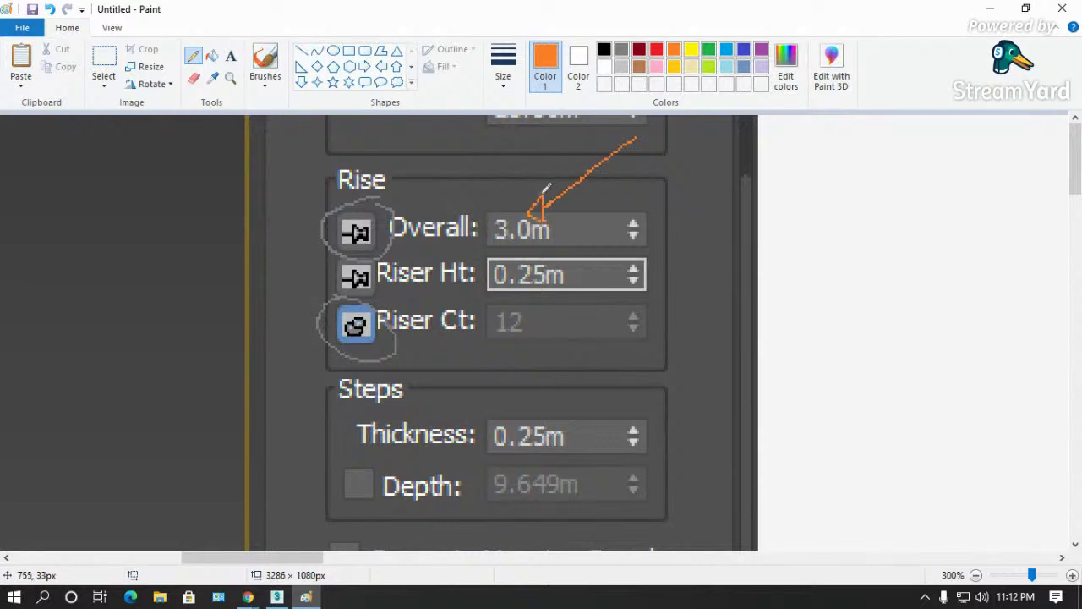
{"action": "left_click", "coordinate": [990, 9]}
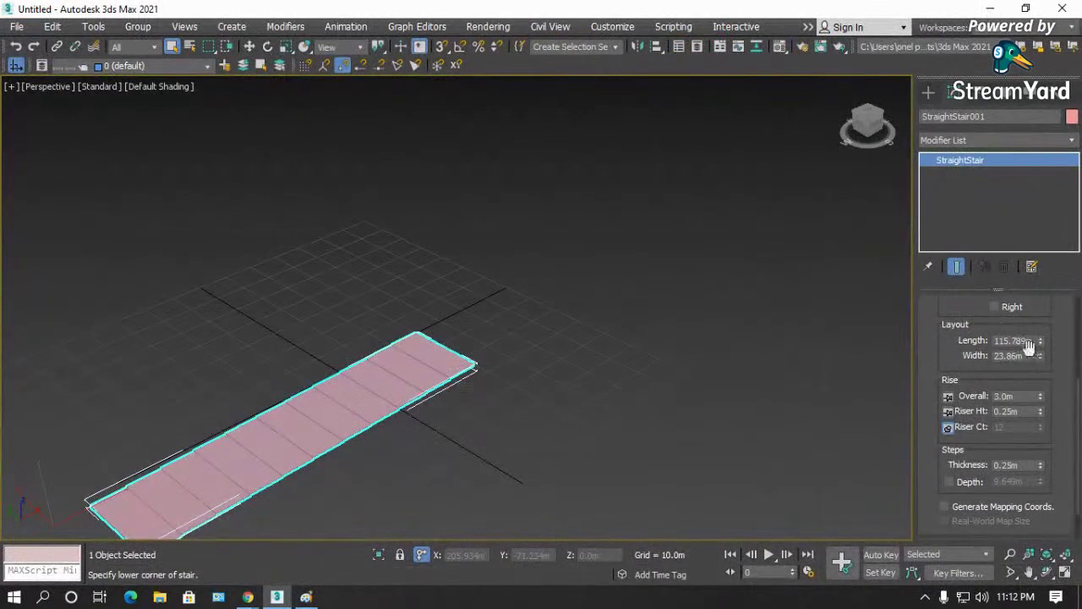
- Set Riser Ht to .175 with Overall re-pinned, giving 17 risers of 0.176m
{"action": "left_click", "coordinate": [948, 396]}
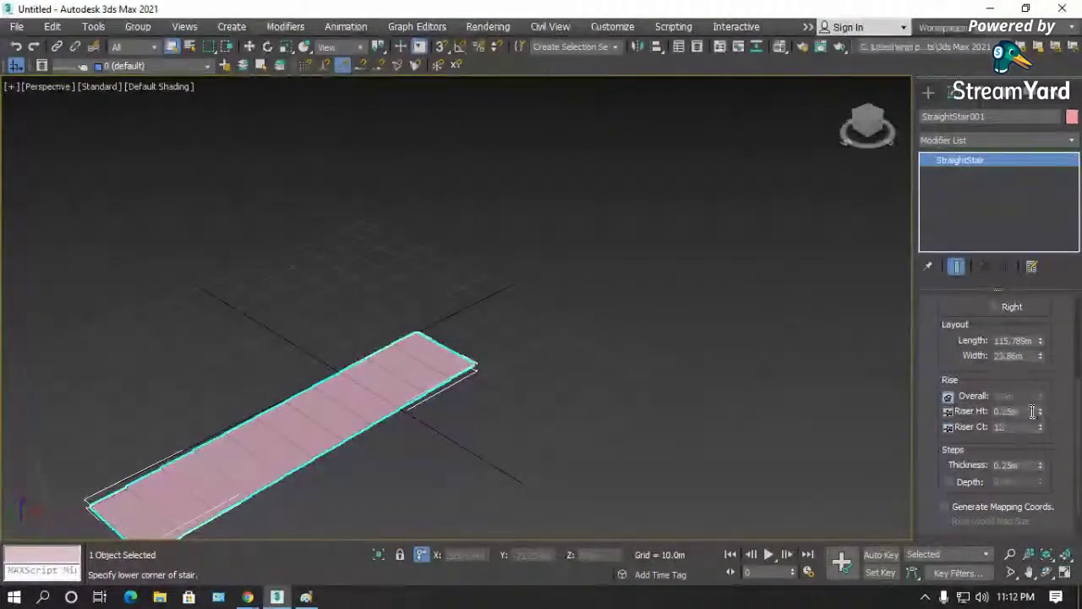
{"action": "left_click", "coordinate": [948, 427]}
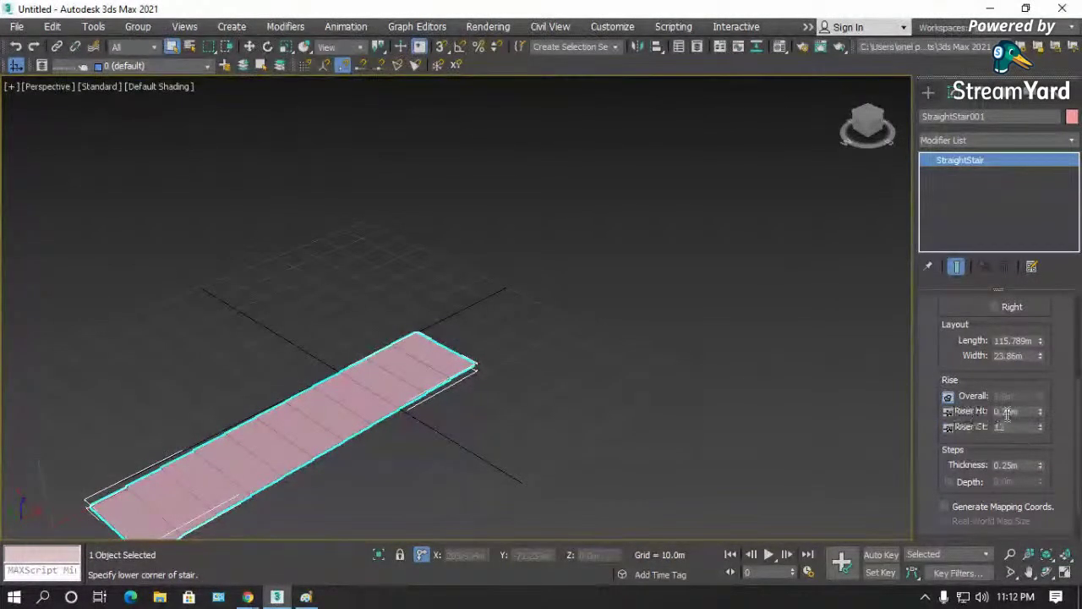
{"action": "double_click", "coordinate": [1024, 412]}
{"action": "type", "text": ".175"}
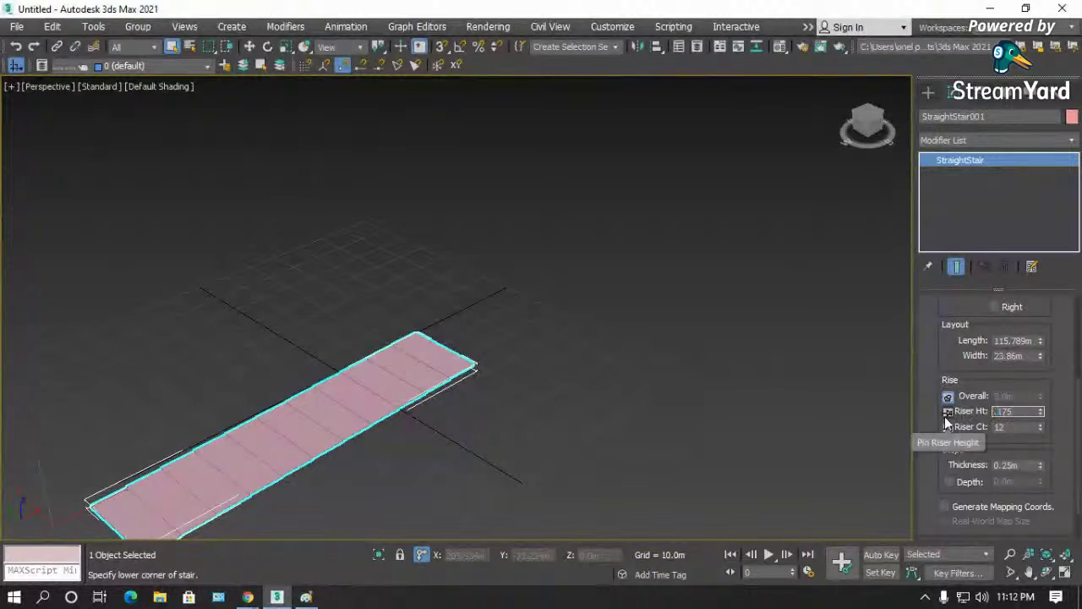
{"action": "key", "text": "Return"}
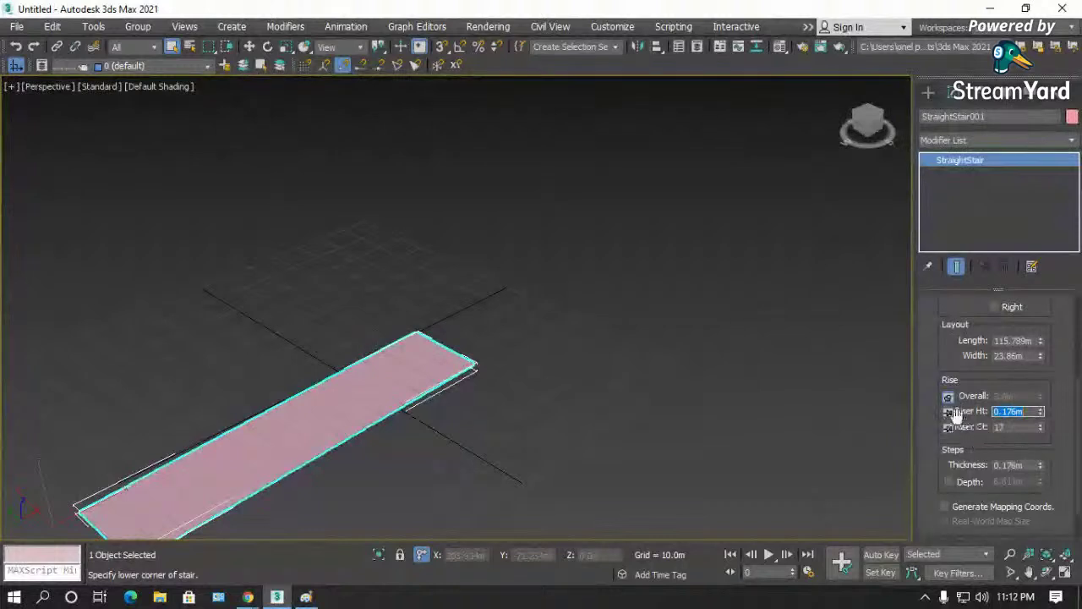
{"action": "left_click", "coordinate": [948, 412]}
{"action": "left_click", "coordinate": [948, 396]}
{"action": "left_click", "coordinate": [421, 437]}
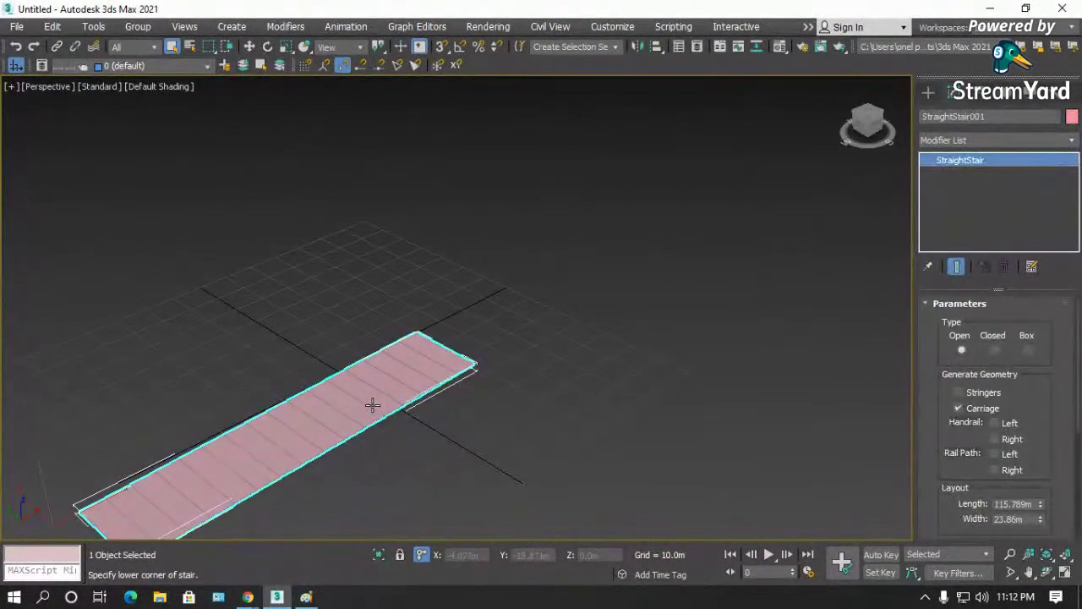
- Frame the stair in Top view and set its width to 1.5m and length to 6.0m
{"action": "key", "text": "t"}
{"action": "key", "text": "z"}
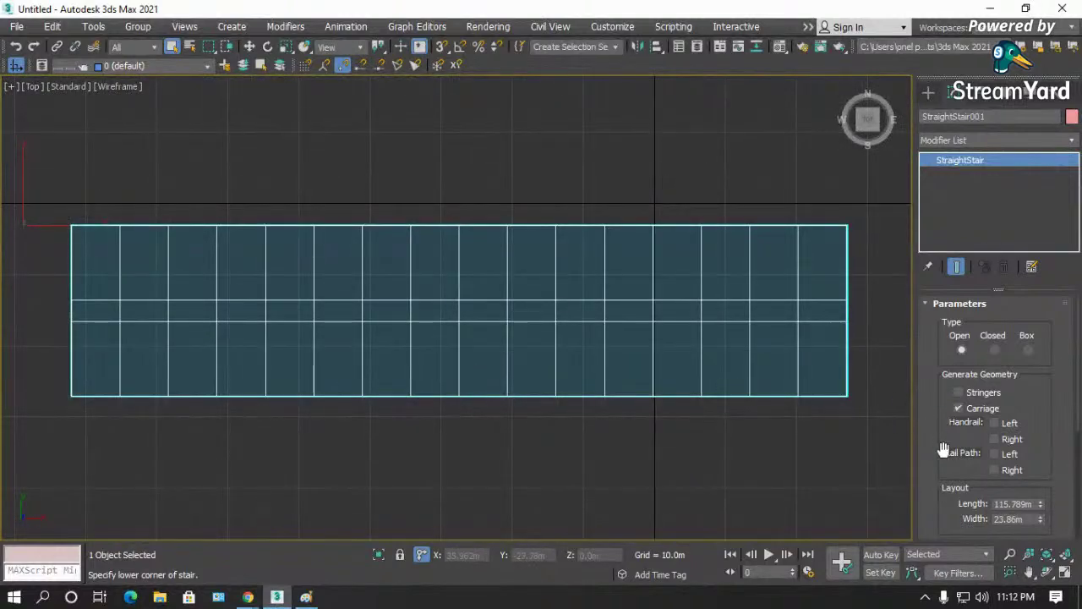
{"action": "left_click_drag", "start_coordinate": [944, 466], "coordinate": [942, 407]}
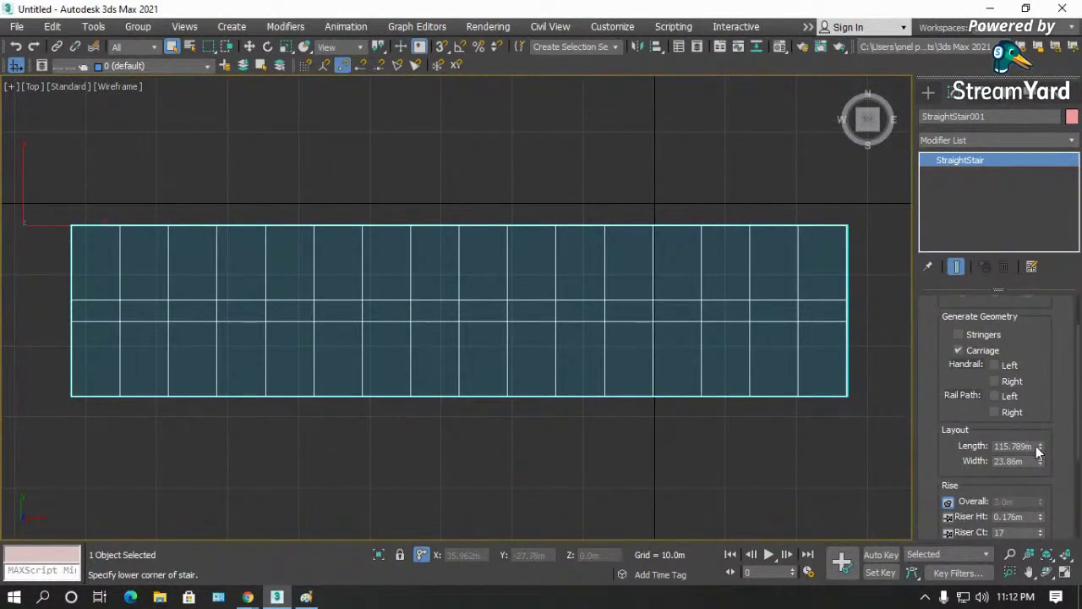
{"action": "double_click", "coordinate": [1021, 463]}
{"action": "type", "text": "1.5m"}
{"action": "key", "text": "Return"}
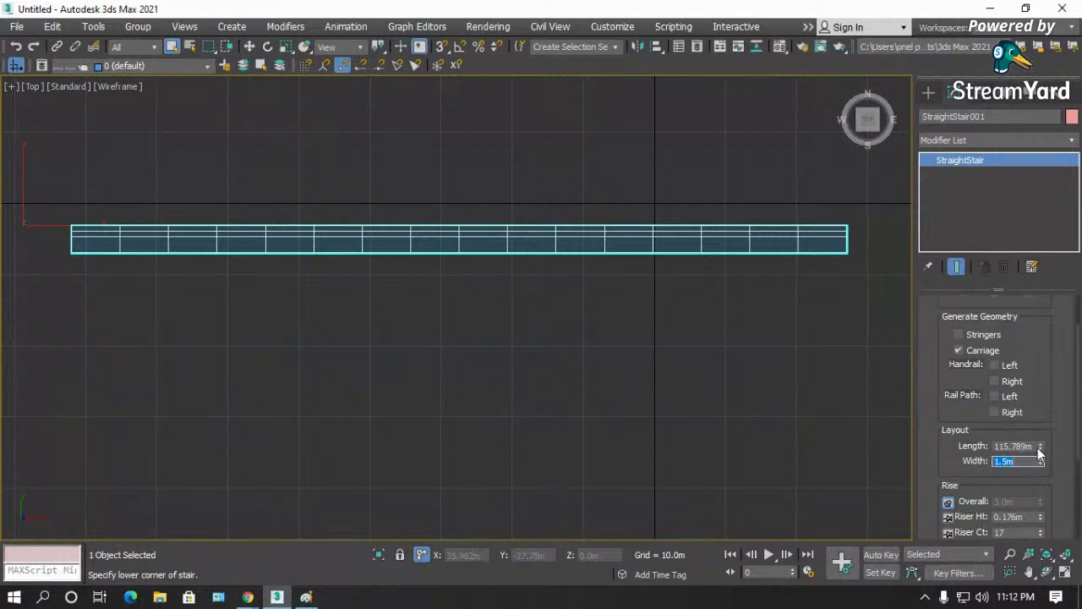
{"action": "left_click_drag", "start_coordinate": [1041, 448], "coordinate": [1033, 467]}
{"action": "type", "text": "6"}
{"action": "key", "text": "Return"}
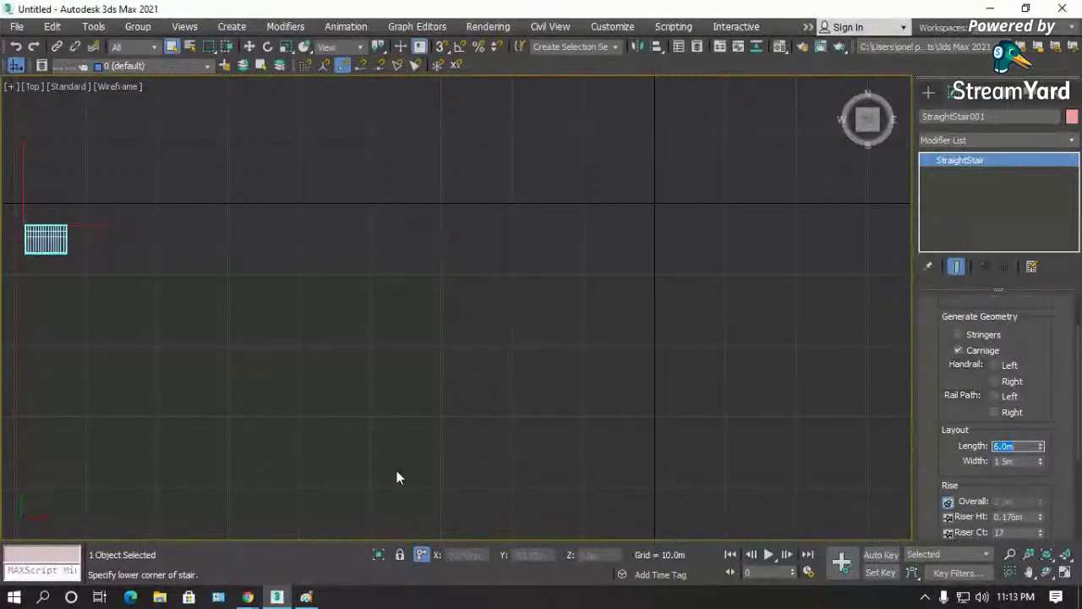
{"action": "left_click", "coordinate": [122, 314]}
{"action": "scroll", "coordinate": [38, 232], "scroll_direction": "up", "scroll_amount": 4}
{"action": "left_click", "coordinate": [46, 232]}
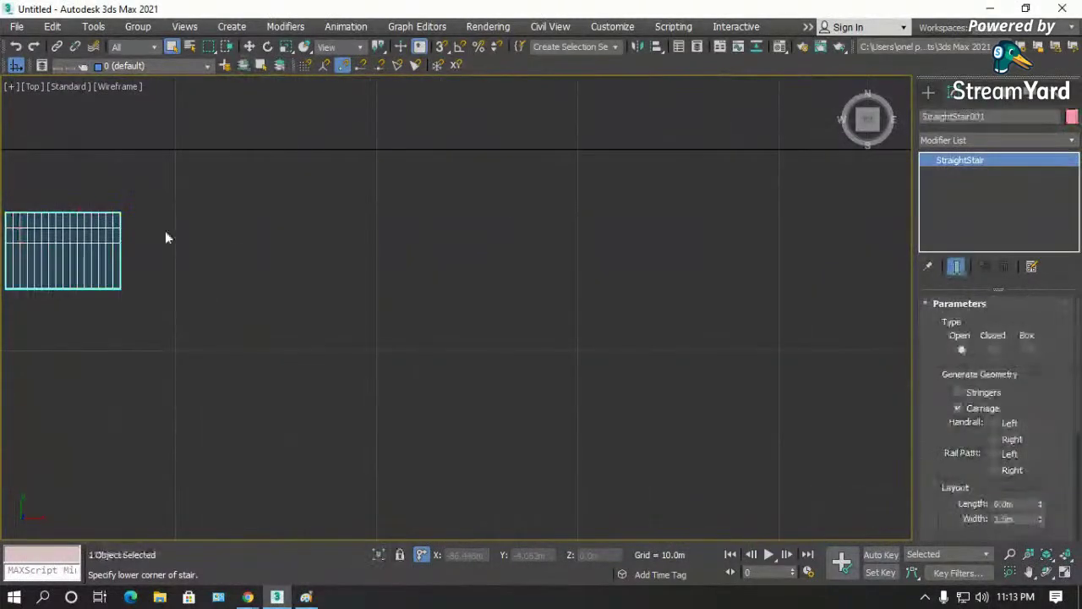
- Expand the stair's Carriage, Railings and Stringers parameter rollouts
{"action": "scroll", "coordinate": [450, 296], "scroll_direction": "down", "scroll_amount": 4}
{"action": "left_click_drag", "start_coordinate": [966, 457], "coordinate": [949, 266]}
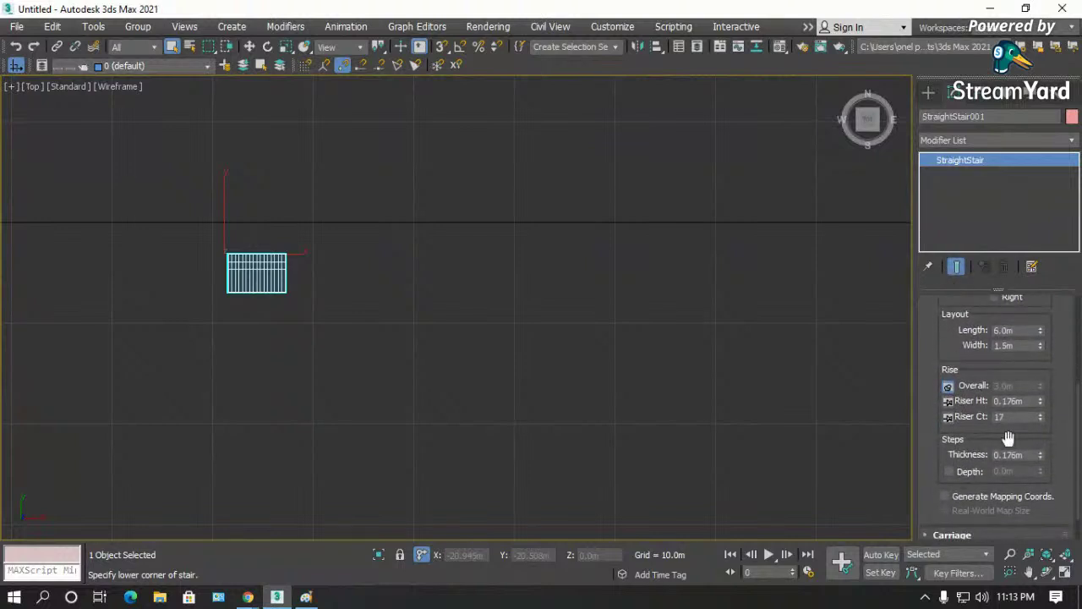
{"action": "left_click_drag", "start_coordinate": [976, 449], "coordinate": [942, 353]}
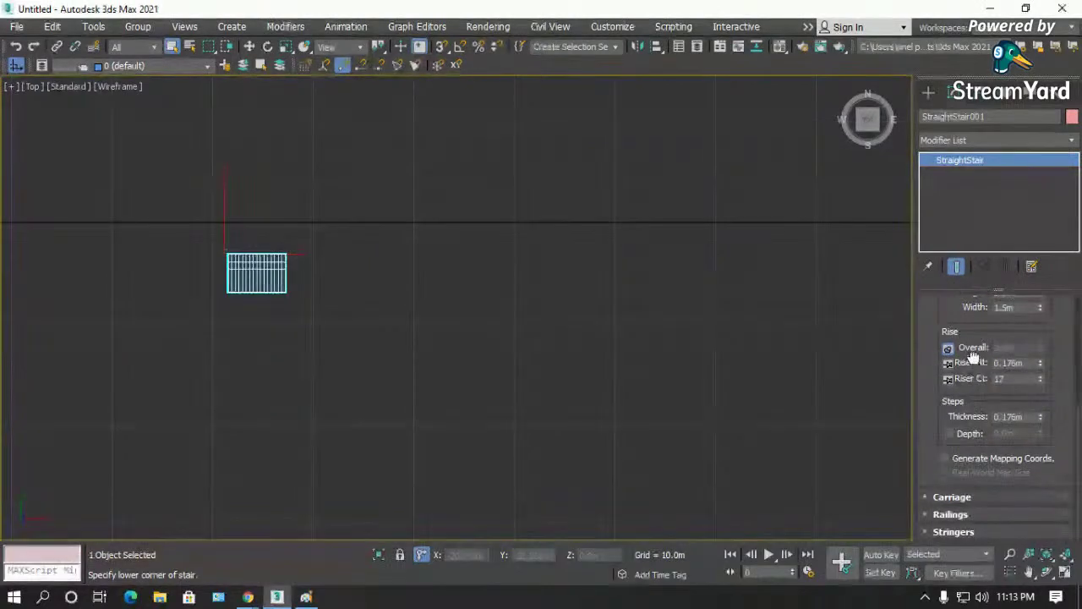
{"action": "left_click", "coordinate": [927, 499]}
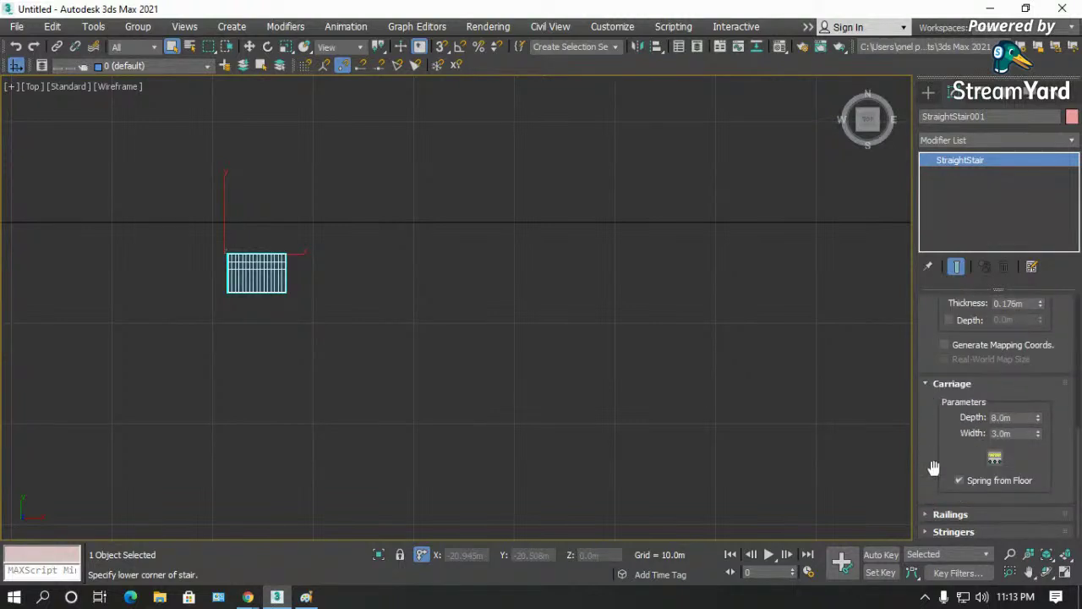
{"action": "left_click", "coordinate": [931, 515]}
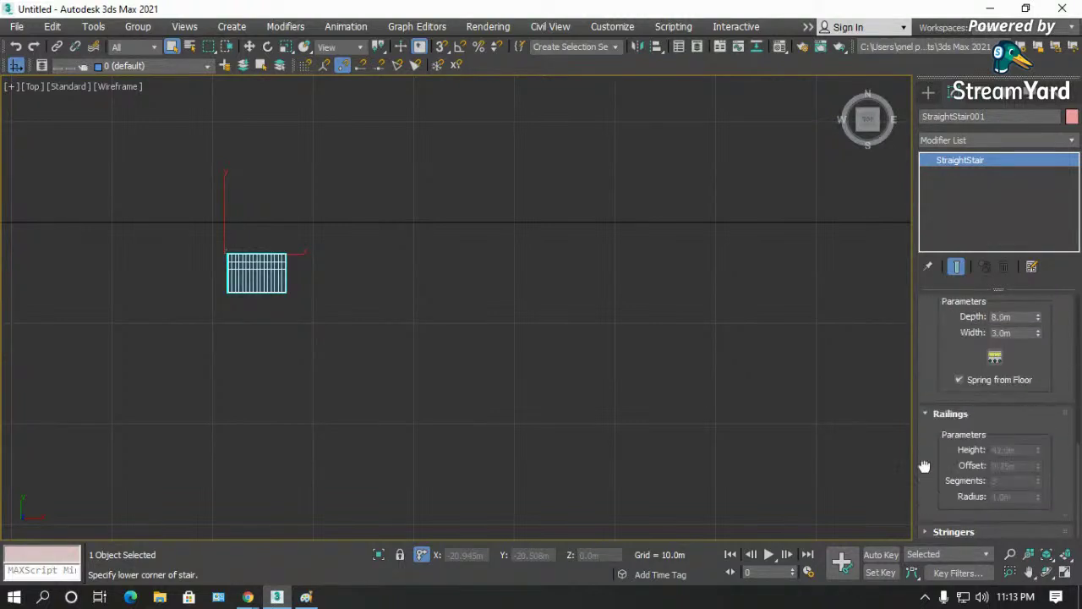
{"action": "left_click", "coordinate": [926, 529]}
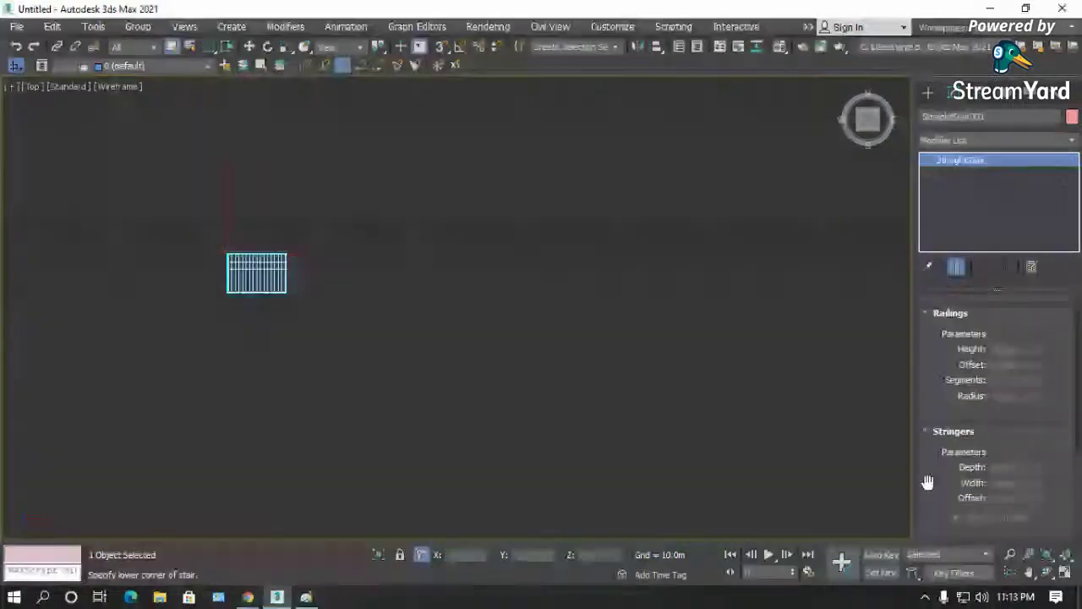
- Show the stair in the Front viewport, zoomed to its full extents
{"action": "left_click_drag", "start_coordinate": [935, 434], "coordinate": [944, 498]}
{"action": "left_click_drag", "start_coordinate": [928, 350], "coordinate": [937, 493]}
{"action": "left_click_drag", "start_coordinate": [935, 358], "coordinate": [937, 513]}
{"action": "left_click_drag", "start_coordinate": [939, 455], "coordinate": [943, 489]}
{"action": "left_click_drag", "start_coordinate": [956, 411], "coordinate": [945, 434]}
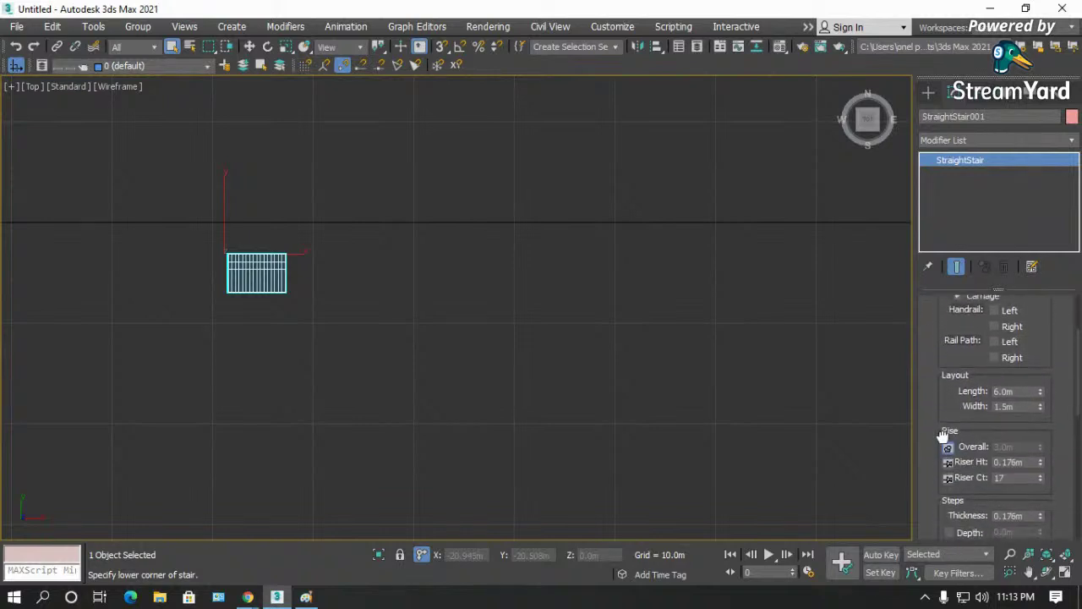
{"action": "left_click_drag", "start_coordinate": [966, 483], "coordinate": [939, 394]}
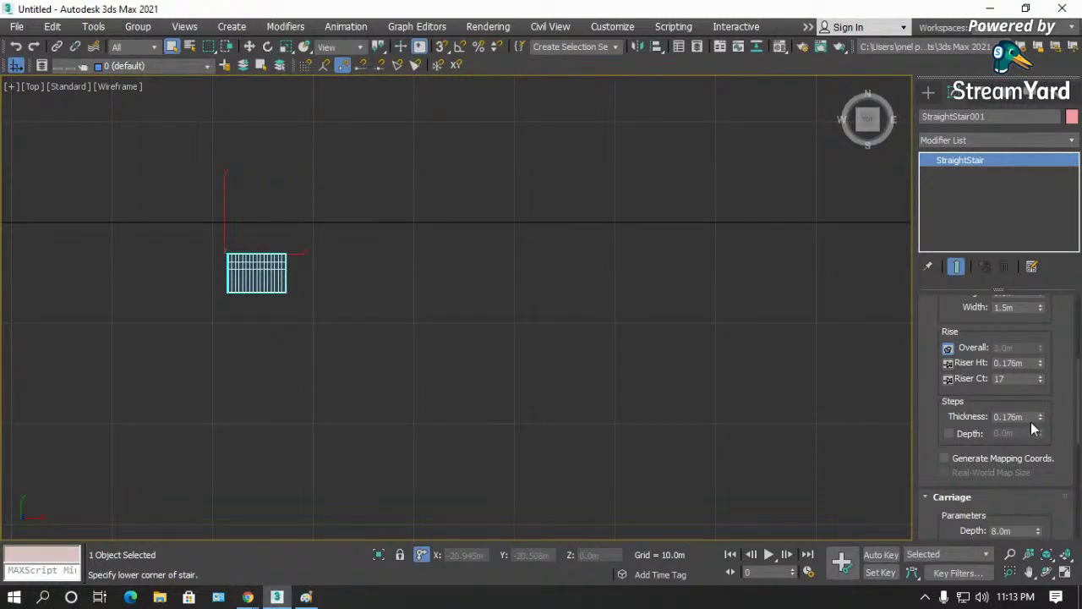
{"action": "left_click_drag", "start_coordinate": [979, 465], "coordinate": [978, 334]}
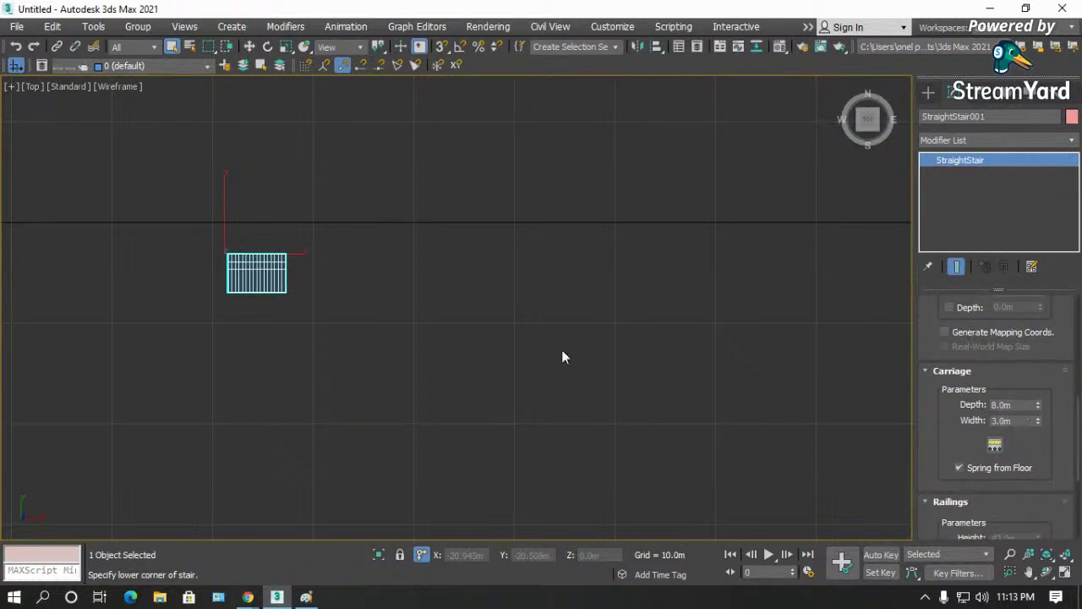
{"action": "scroll", "coordinate": [211, 287], "scroll_direction": "up", "scroll_amount": 6}
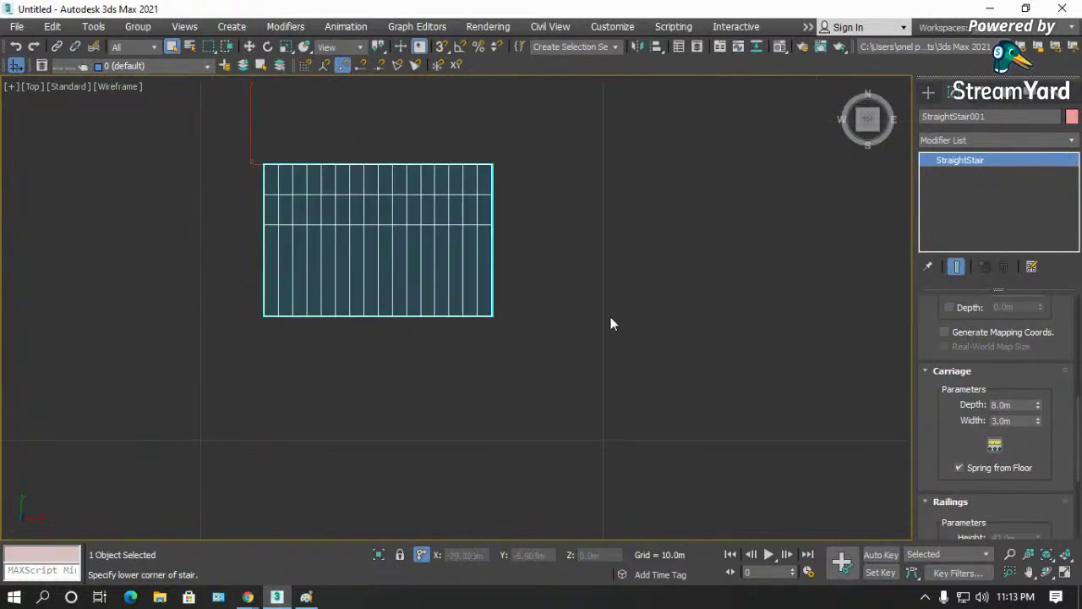
{"action": "scroll", "coordinate": [609, 324], "scroll_direction": "down", "scroll_amount": 2}
{"action": "key", "text": "f"}
{"action": "key", "text": "z"}
{"action": "scroll", "coordinate": [459, 308], "scroll_direction": "down", "scroll_amount": 2}
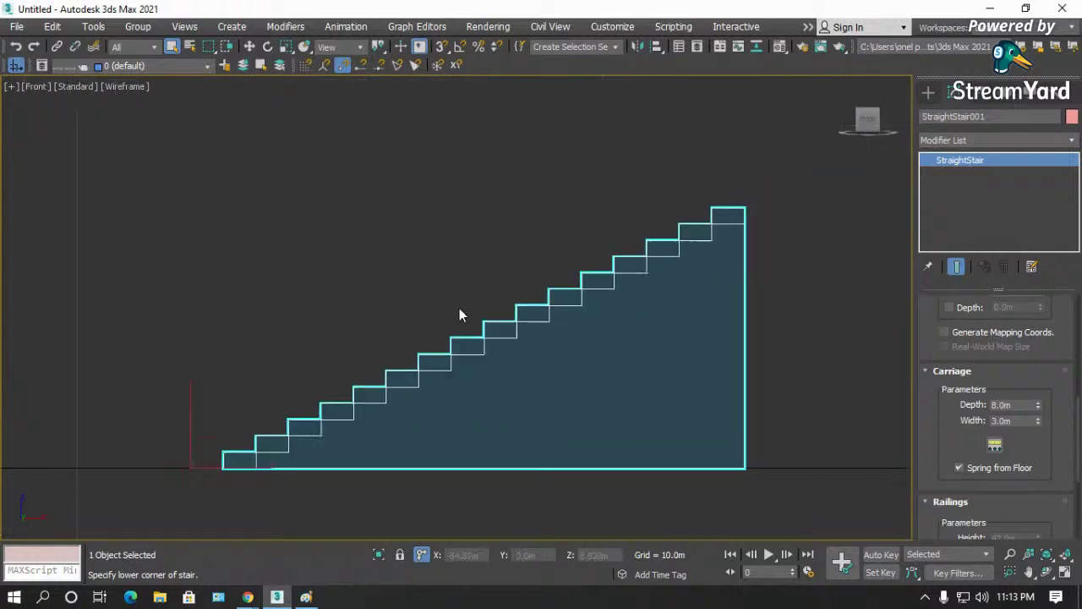
- Set the carriage Depth to 0.2m and Width to 0.05m
{"action": "left_click", "coordinate": [995, 447]}
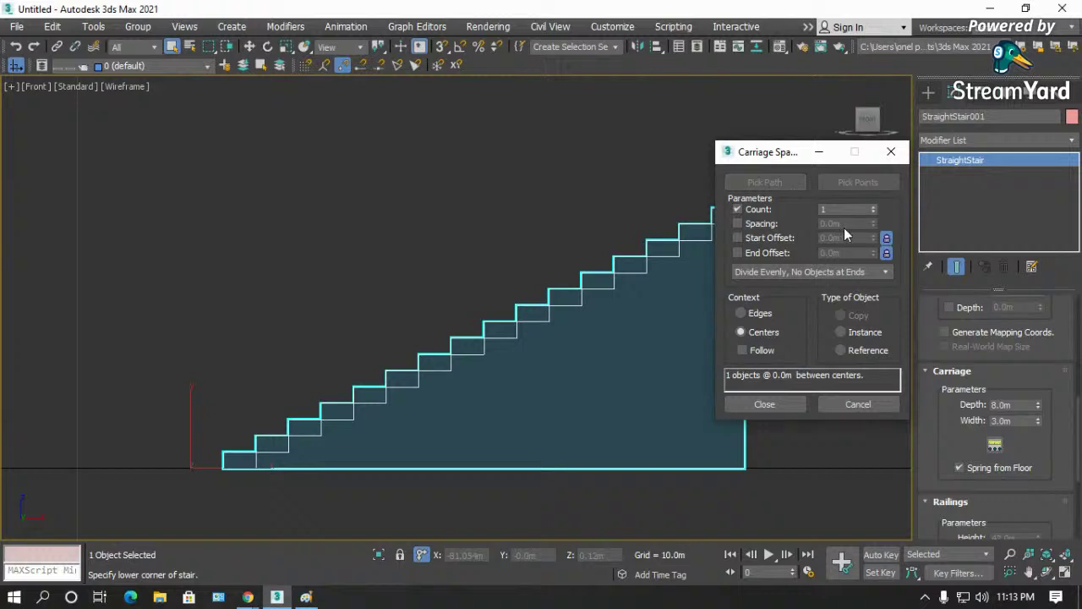
{"action": "left_click", "coordinate": [874, 404]}
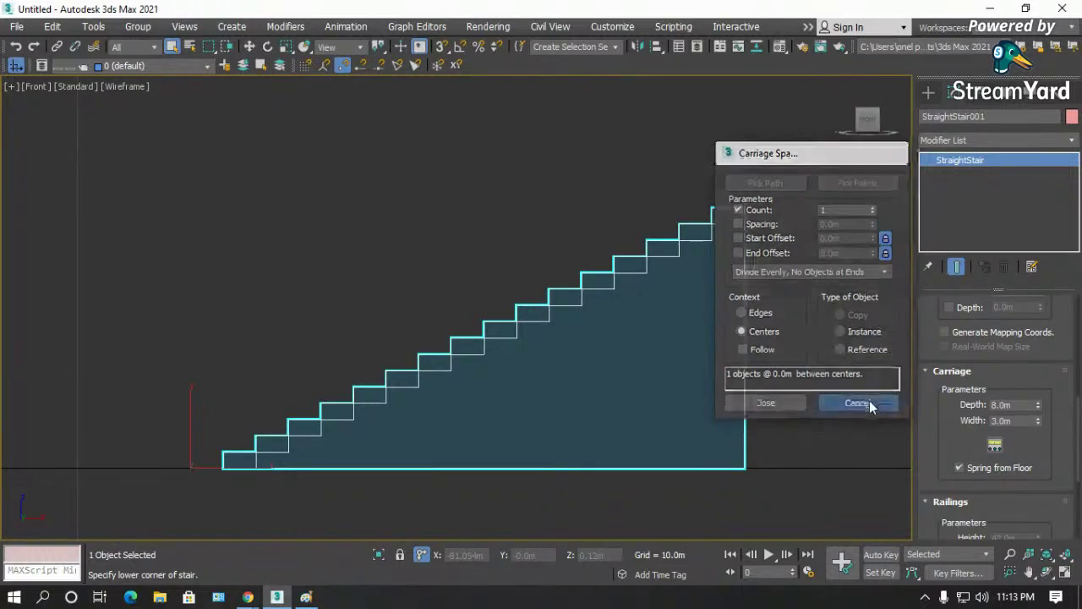
{"action": "left_click", "coordinate": [1022, 405]}
{"action": "type", "text": "0.05"}
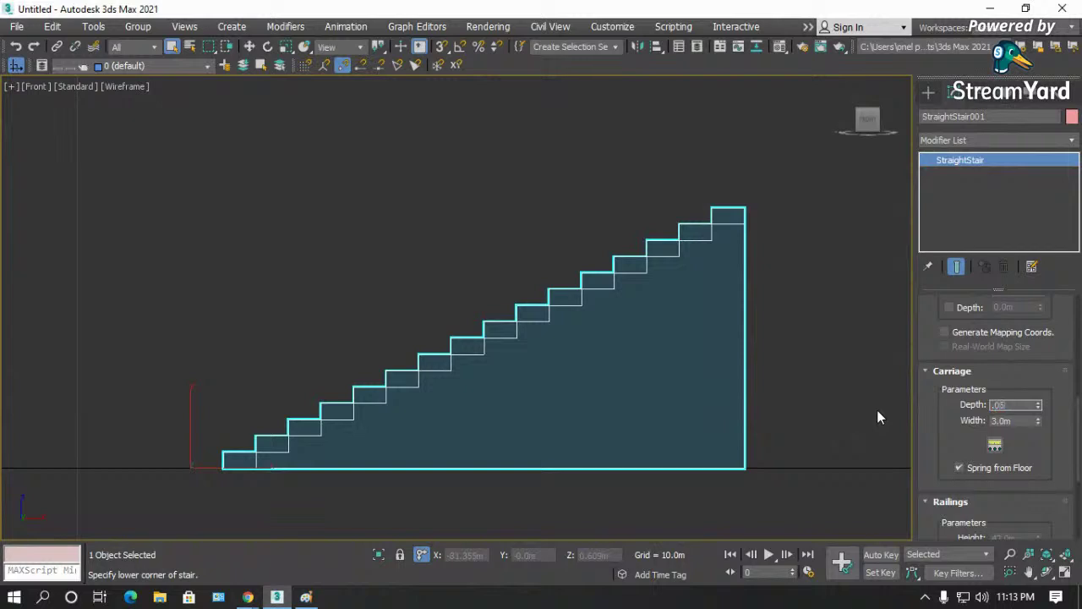
{"action": "key", "text": "Return"}
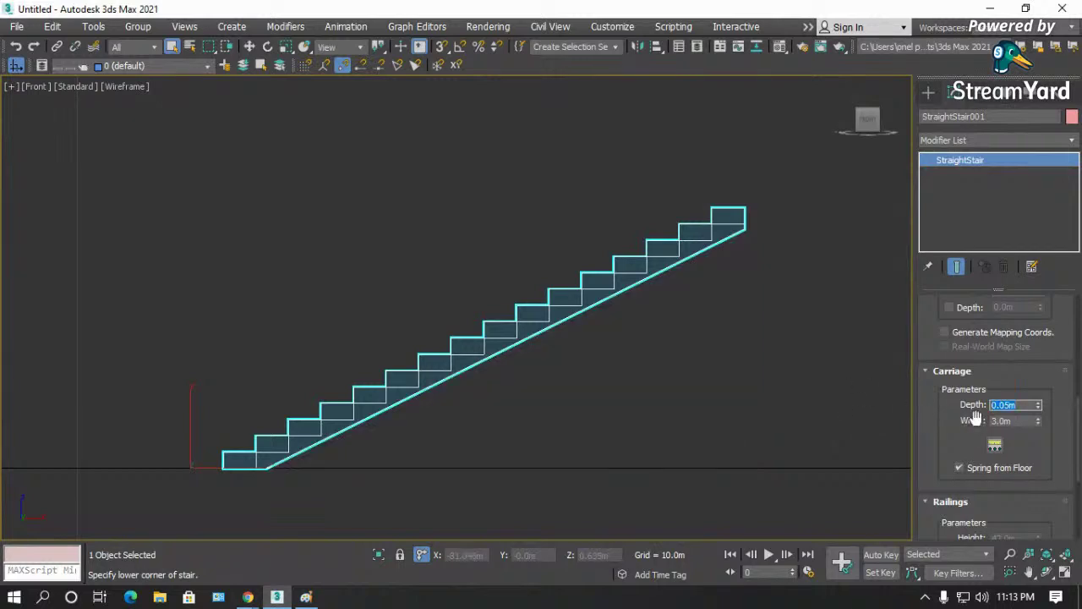
{"action": "type", "text": "0.3"}
{"action": "key", "text": "Return"}
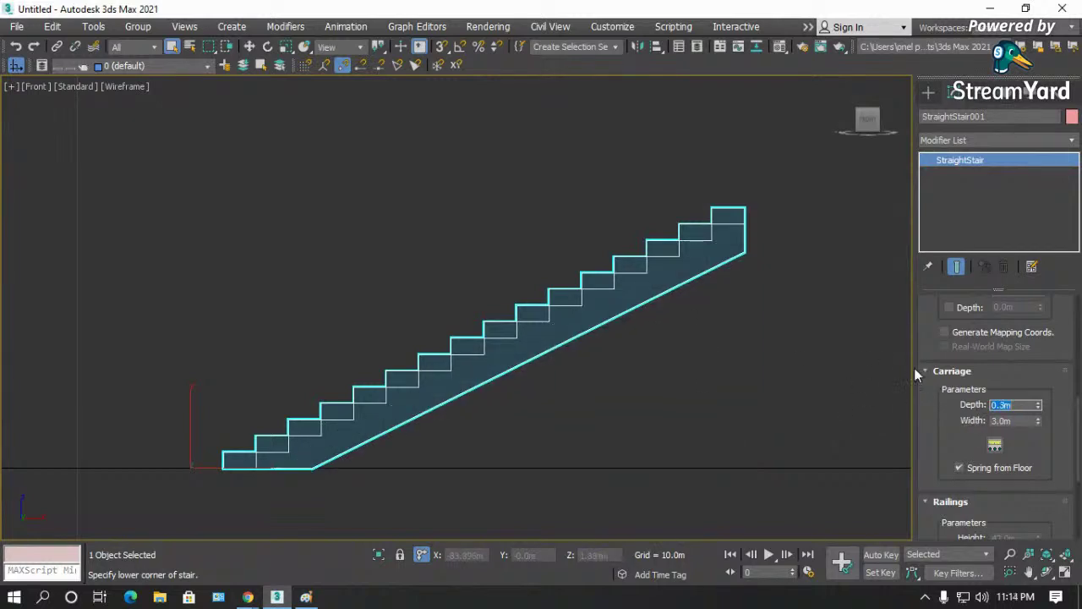
{"action": "type", "text": "0.2"}
{"action": "key", "text": "Return"}
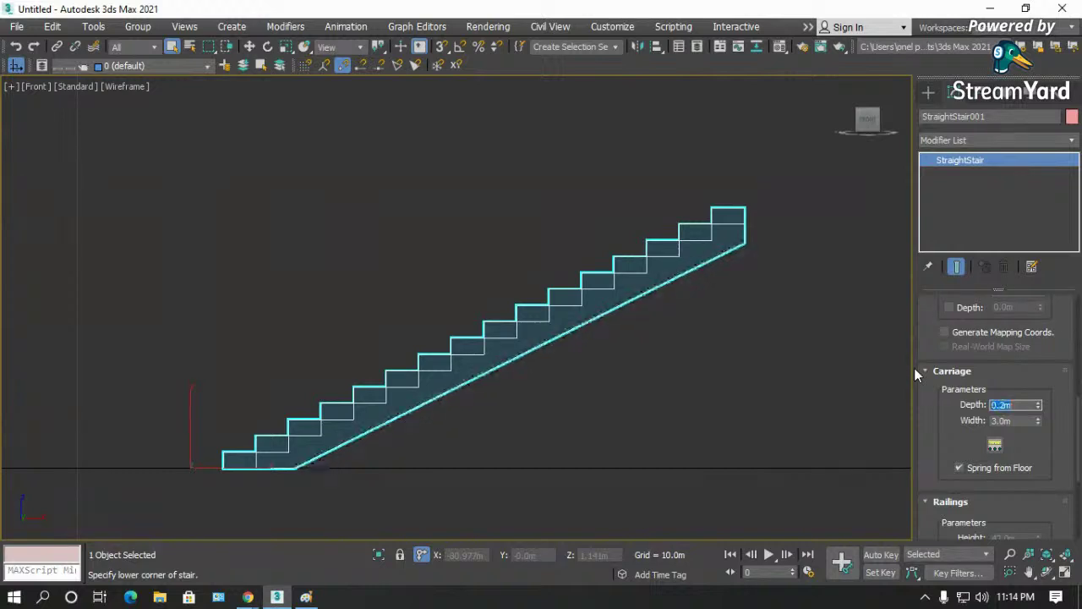
{"action": "key", "text": "Tab"}
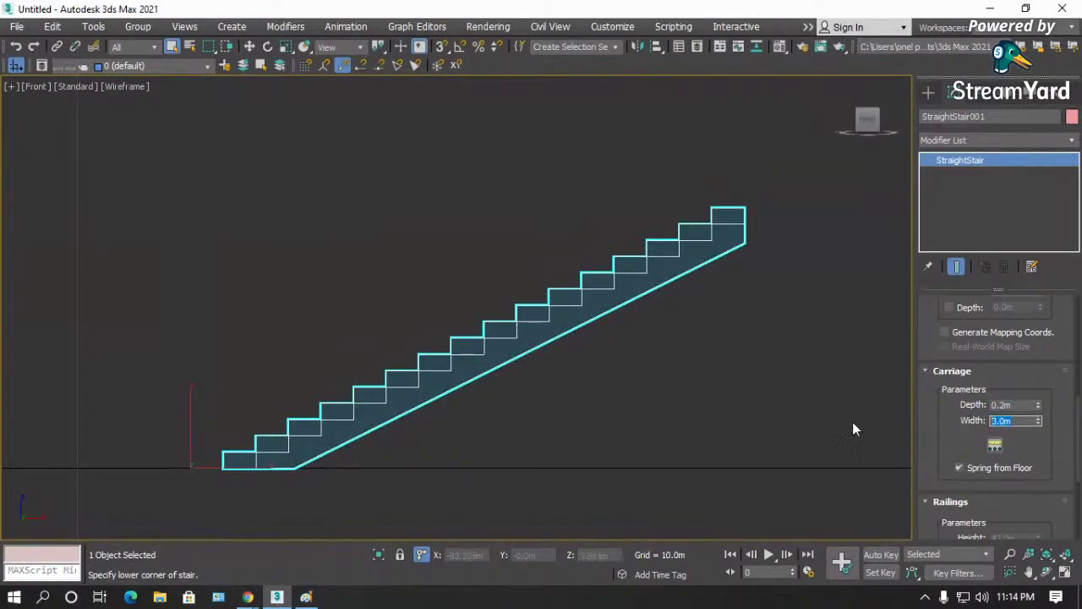
{"action": "type", "text": "0.05"}
{"action": "key", "text": "Return"}
- Restore the four-viewport layout, zoom each view to the stair and reselect it
{"action": "left_click", "coordinate": [720, 402]}
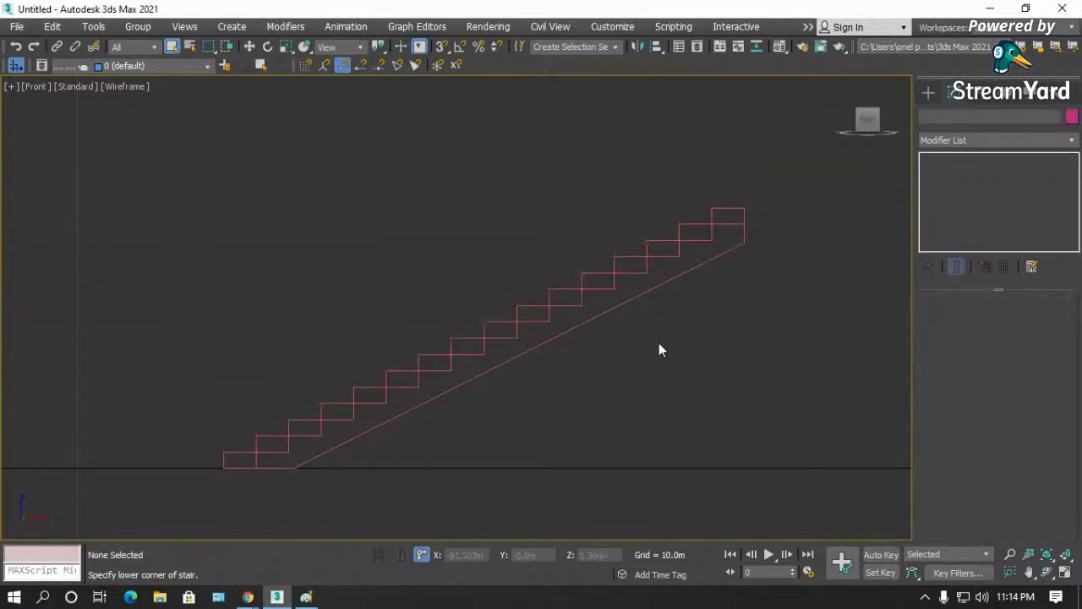
{"action": "key", "text": "t"}
{"action": "key", "text": "z"}
{"action": "left_click", "coordinate": [377, 313]}
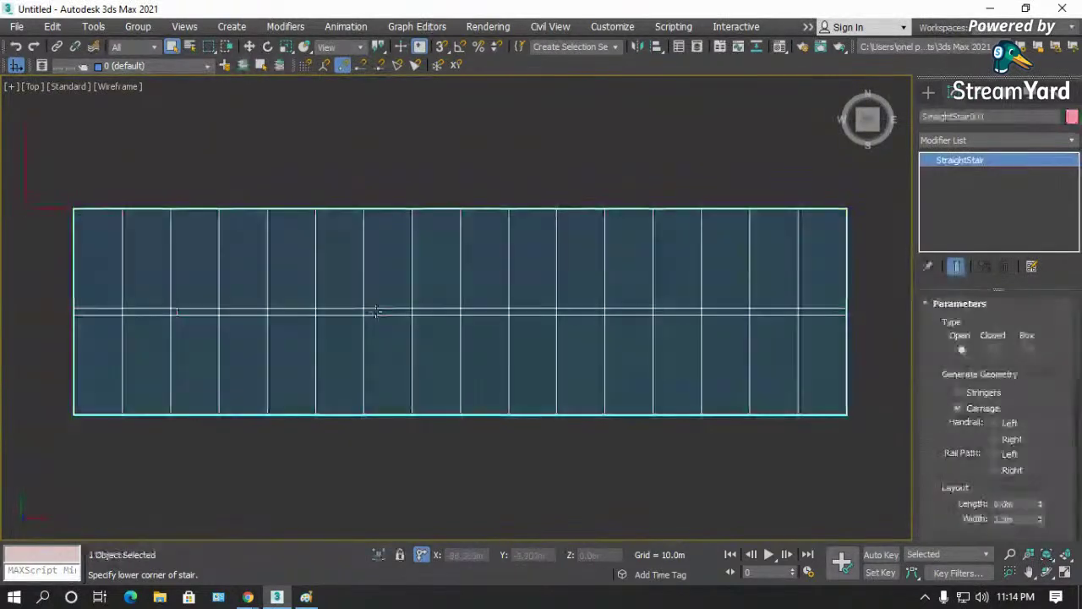
{"action": "left_click", "coordinate": [1066, 573]}
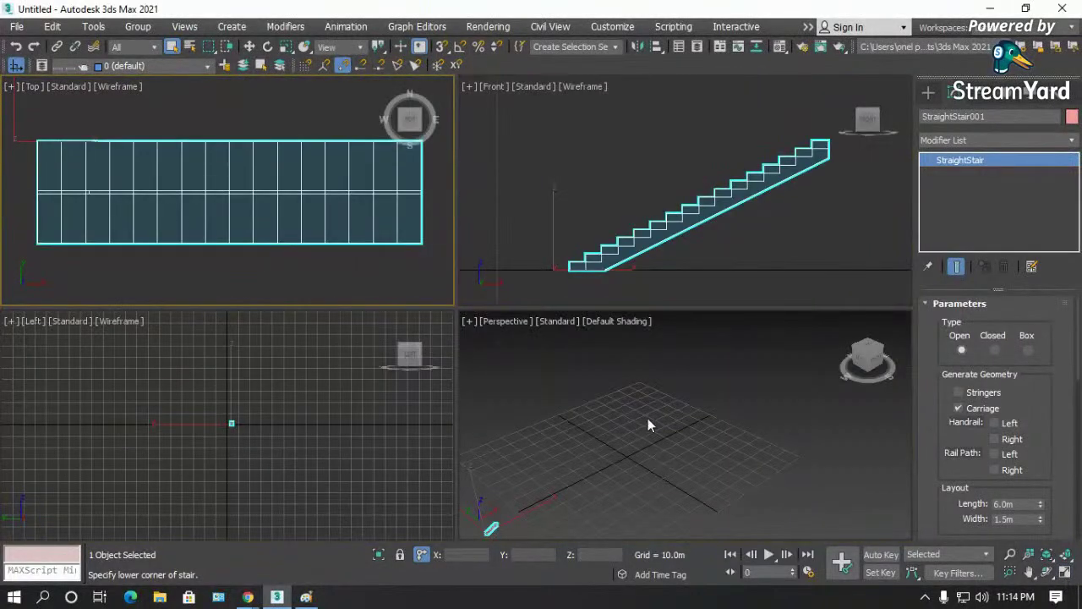
{"action": "left_click", "coordinate": [645, 415]}
{"action": "key", "text": "z"}
{"action": "left_click", "coordinate": [692, 428]}
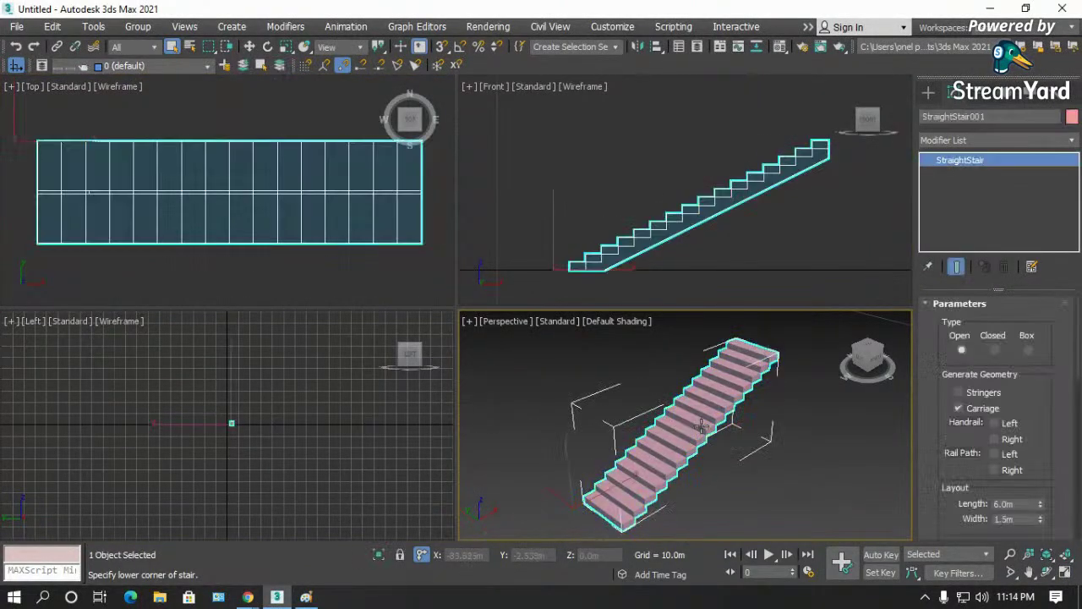
{"action": "left_click", "coordinate": [313, 421]}
{"action": "key", "text": "z"}
{"action": "right_click", "coordinate": [685, 228]}
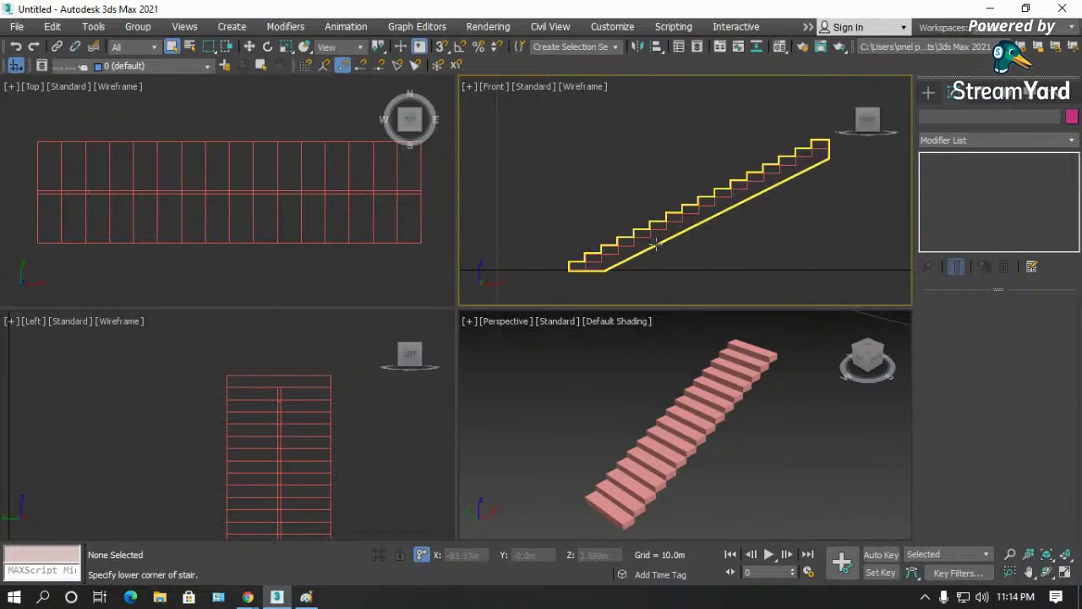
{"action": "left_click", "coordinate": [677, 238]}
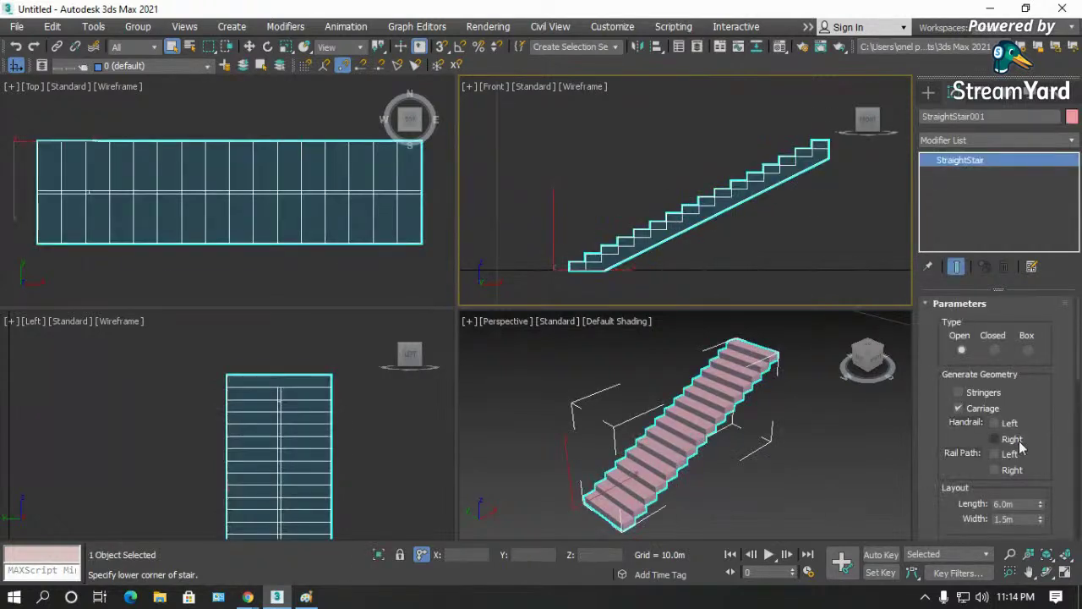
- Reduce the carriage Depth to 0.15m
{"action": "scroll", "coordinate": [966, 447], "scroll_direction": "down", "scroll_amount": 5}
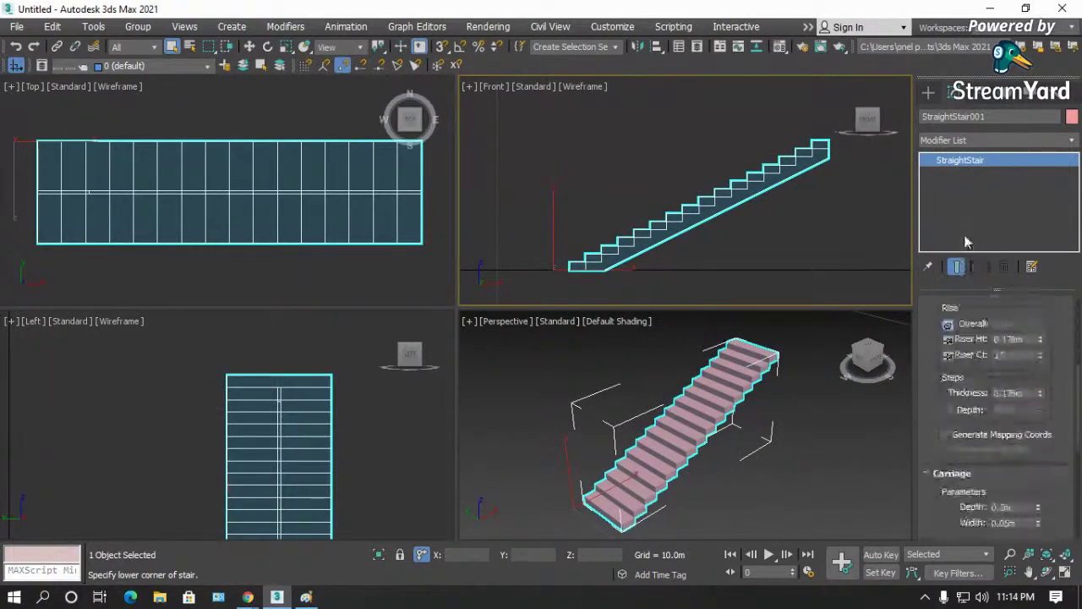
{"action": "scroll", "coordinate": [940, 375], "scroll_direction": "down", "scroll_amount": 2}
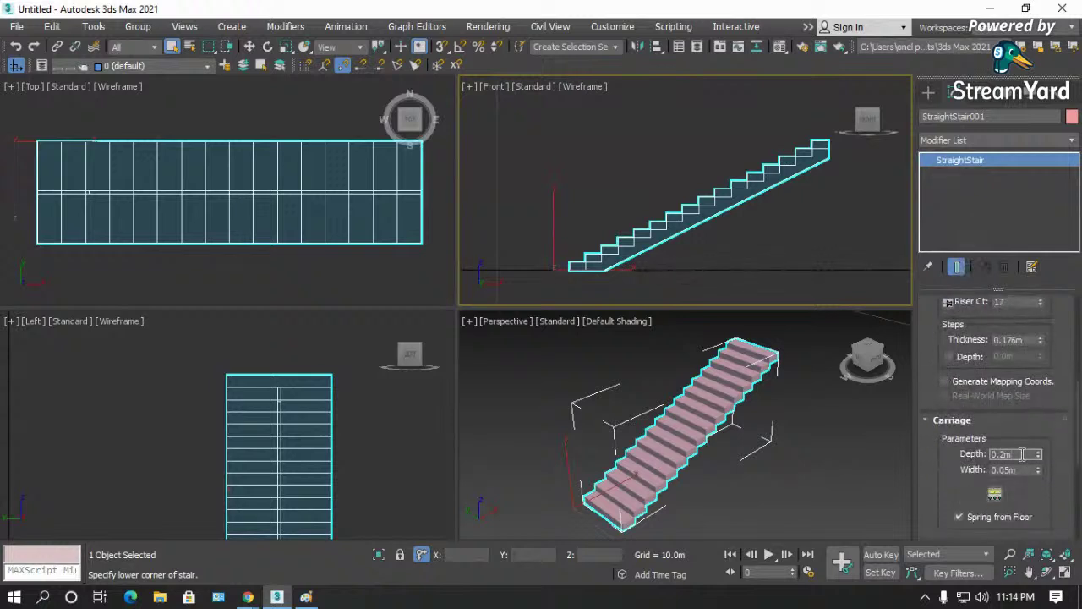
{"action": "type", "text": "0.15"}
{"action": "key", "text": "Return"}
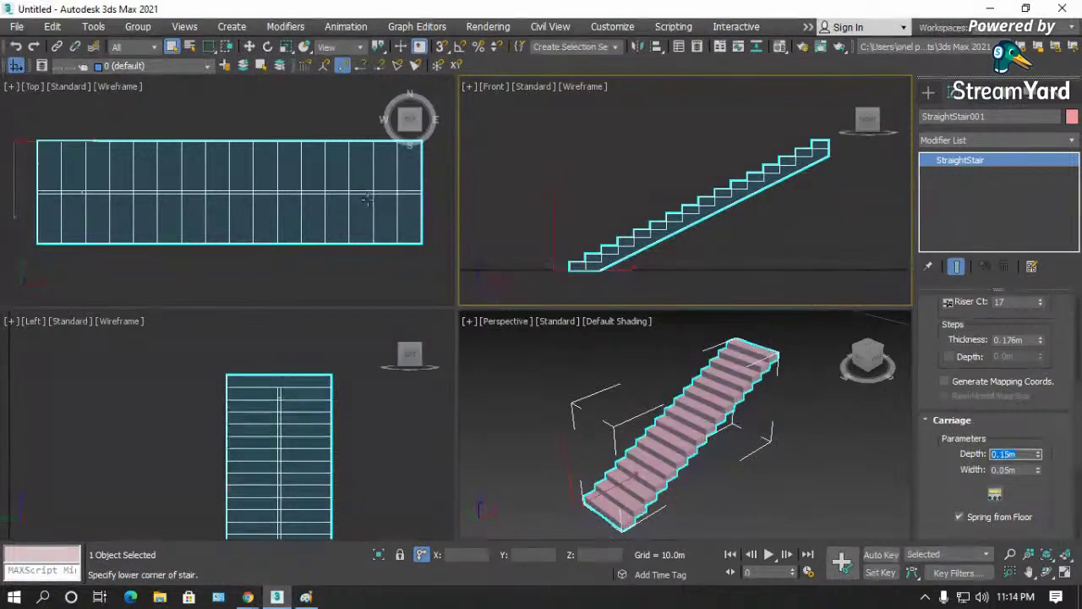
{"action": "scroll", "coordinate": [388, 238], "scroll_direction": "up", "scroll_amount": 3}
{"action": "left_click_drag", "start_coordinate": [941, 448], "coordinate": [942, 266]}
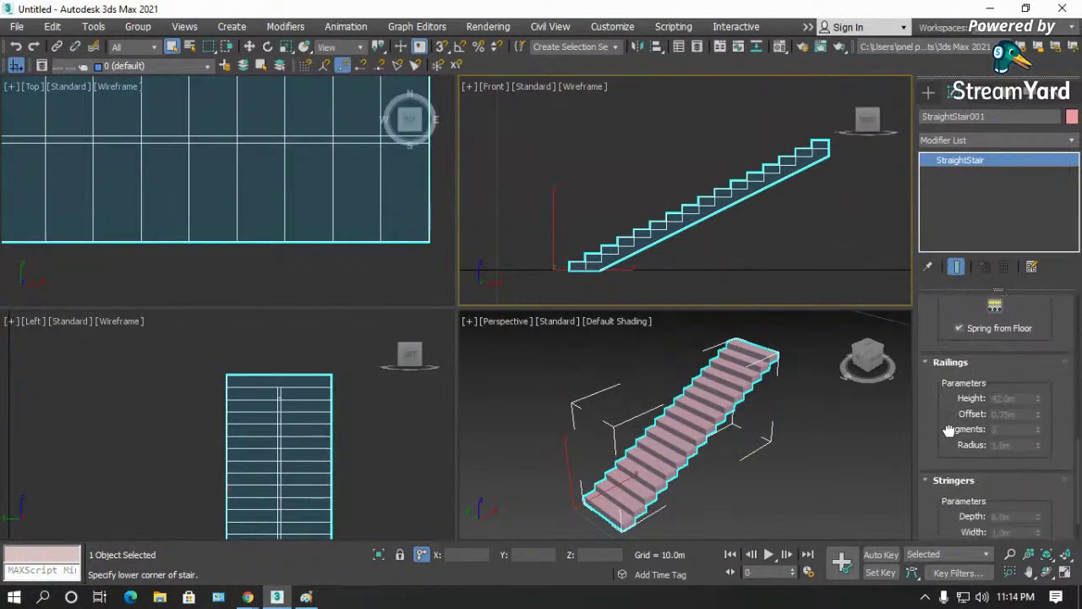
{"action": "left_click_drag", "start_coordinate": [951, 431], "coordinate": [956, 320]}
{"action": "left_click_drag", "start_coordinate": [969, 481], "coordinate": [963, 459]}
{"action": "scroll", "coordinate": [974, 434], "scroll_direction": "up", "scroll_amount": 3}
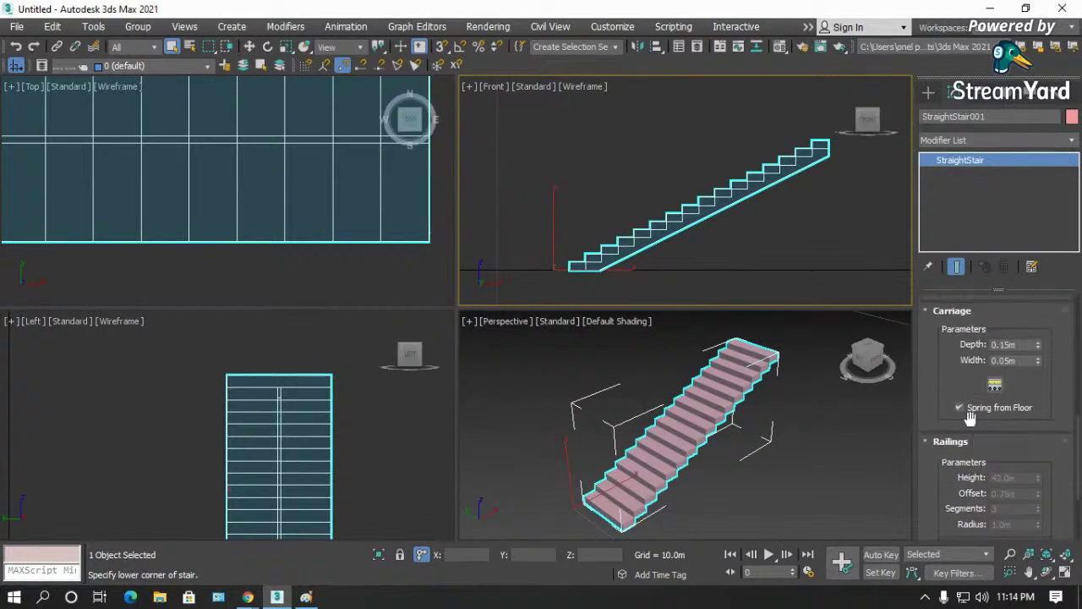
{"action": "left_click_drag", "start_coordinate": [942, 381], "coordinate": [960, 536]}
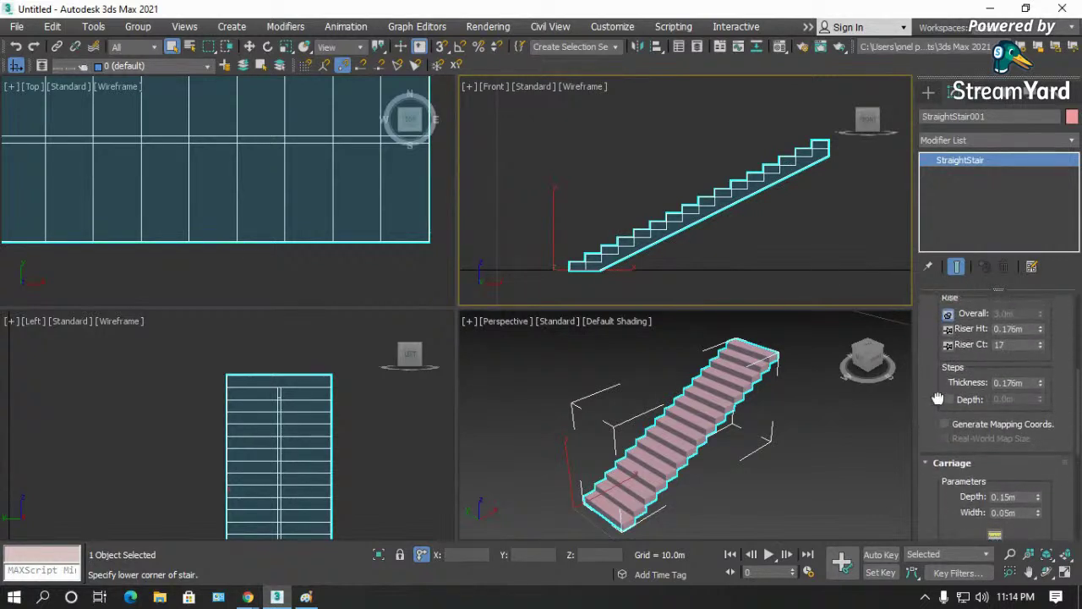
{"action": "left_click_drag", "start_coordinate": [938, 398], "coordinate": [938, 399]}
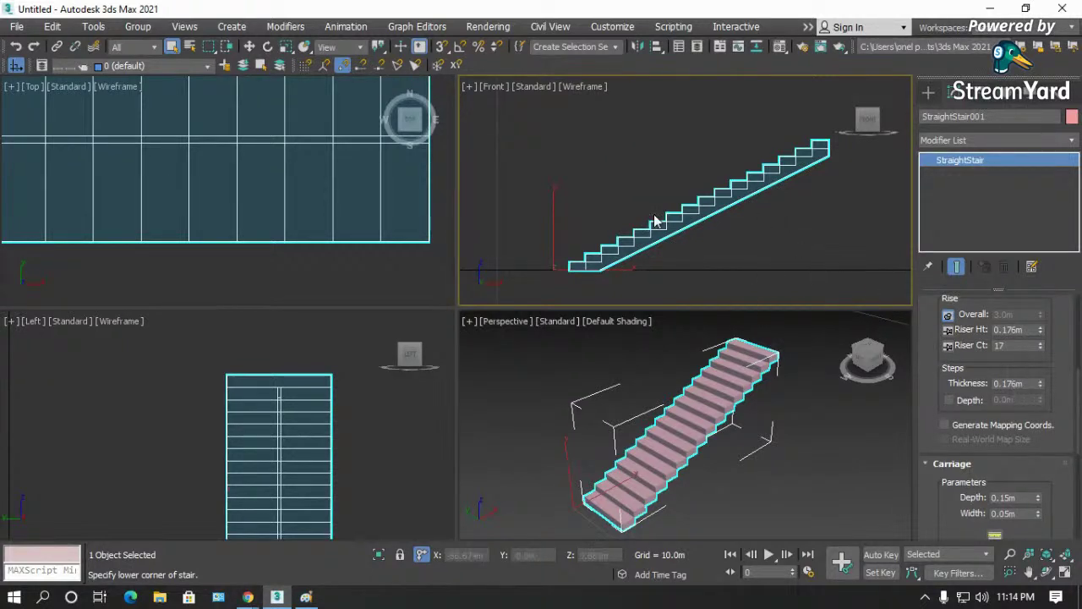
- Set the Steps Thickness to 0.05m, replacing the 0.176m thick steps
{"action": "scroll", "coordinate": [738, 206], "scroll_direction": "up", "scroll_amount": 3}
{"action": "scroll", "coordinate": [739, 195], "scroll_direction": "up", "scroll_amount": 3}
{"action": "double_click", "coordinate": [1015, 383]}
{"action": "type", "text": "0.05"}
{"action": "key", "text": "Return"}
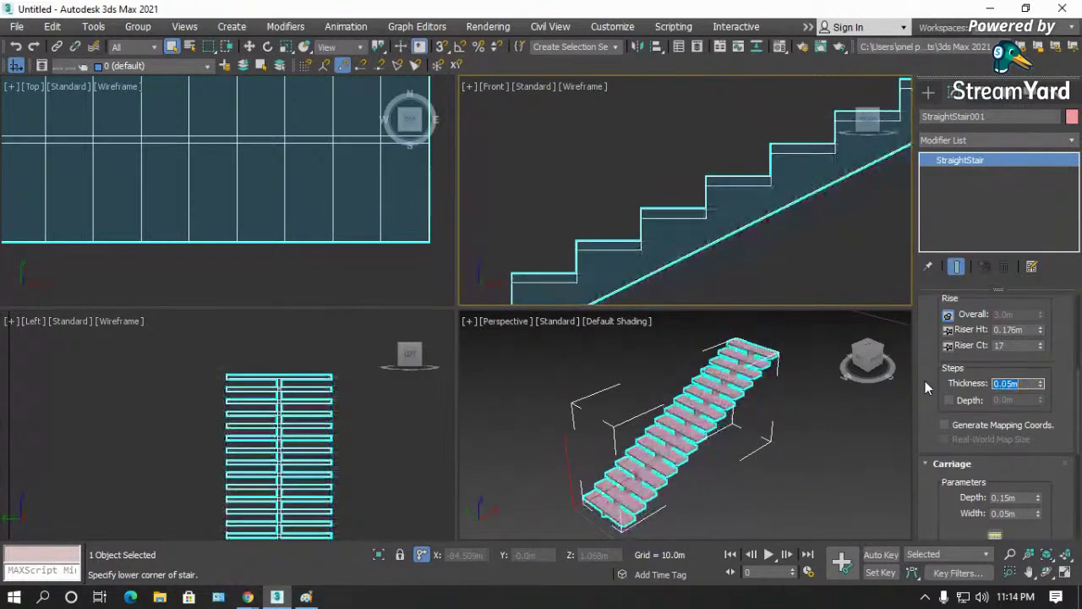
{"action": "left_click", "coordinate": [715, 484]}
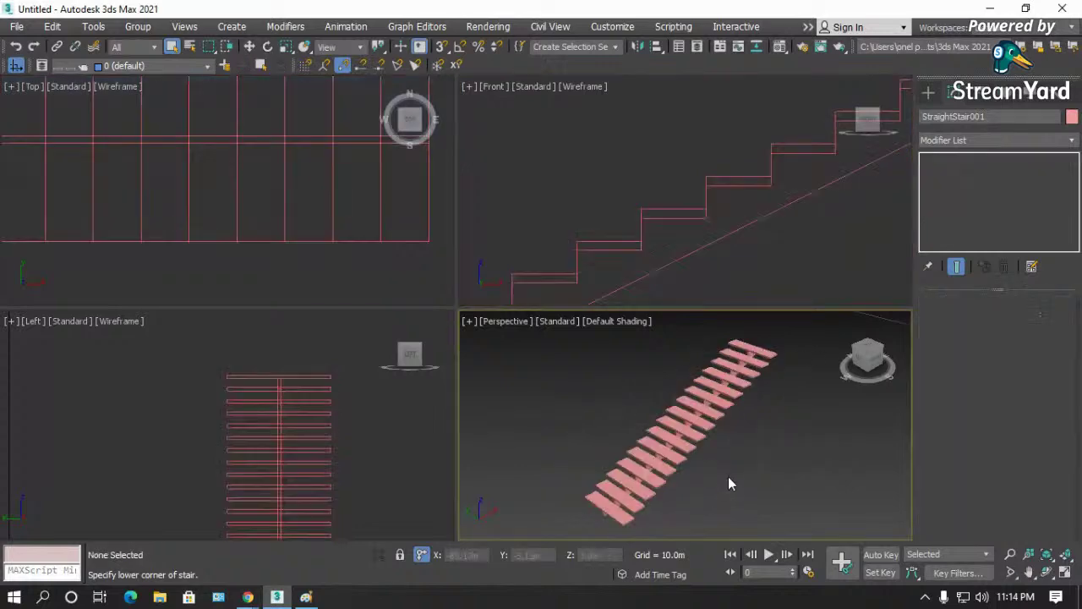
{"action": "scroll", "coordinate": [718, 439], "scroll_direction": "up", "scroll_amount": 5}
{"action": "left_click", "coordinate": [659, 434]}
{"action": "scroll", "coordinate": [729, 431], "scroll_direction": "down", "scroll_amount": 5}
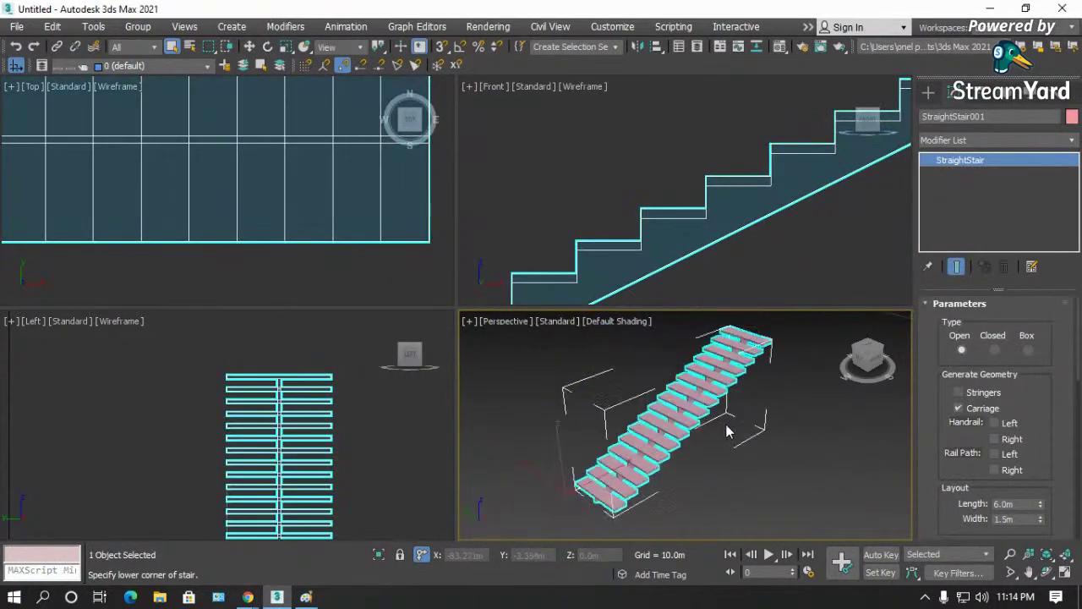
{"action": "scroll", "coordinate": [760, 393], "scroll_direction": "up", "scroll_amount": 4}
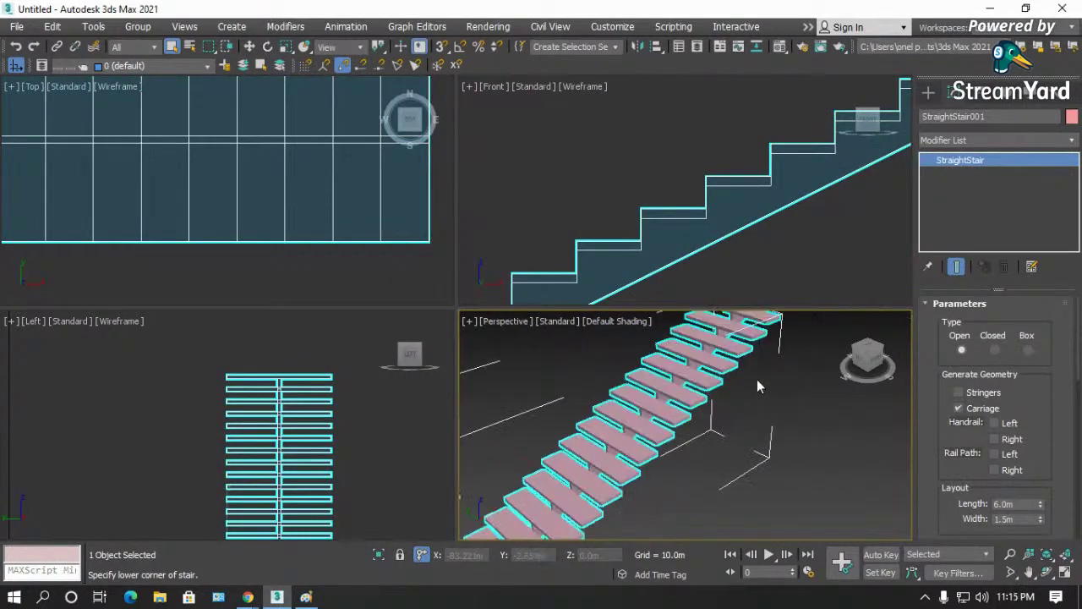
- Compare the Closed, Box and Open stair types
{"action": "left_click", "coordinate": [996, 348]}
{"action": "scroll", "coordinate": [753, 382], "scroll_direction": "up", "scroll_amount": 3}
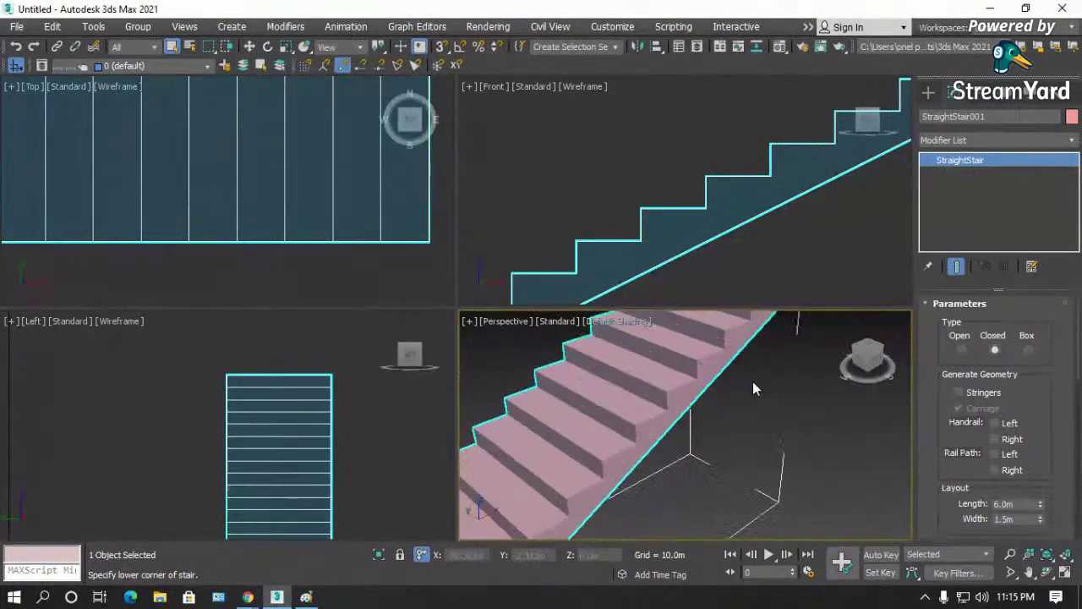
{"action": "left_click", "coordinate": [1029, 350]}
{"action": "scroll", "coordinate": [689, 413], "scroll_direction": "down", "scroll_amount": 2}
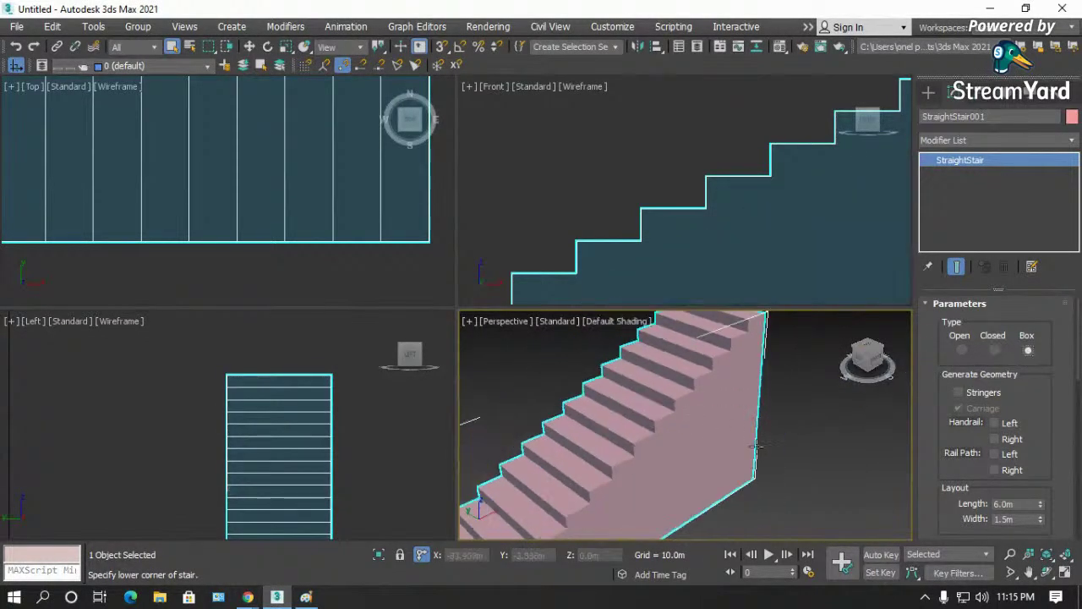
{"action": "left_click", "coordinate": [961, 349]}
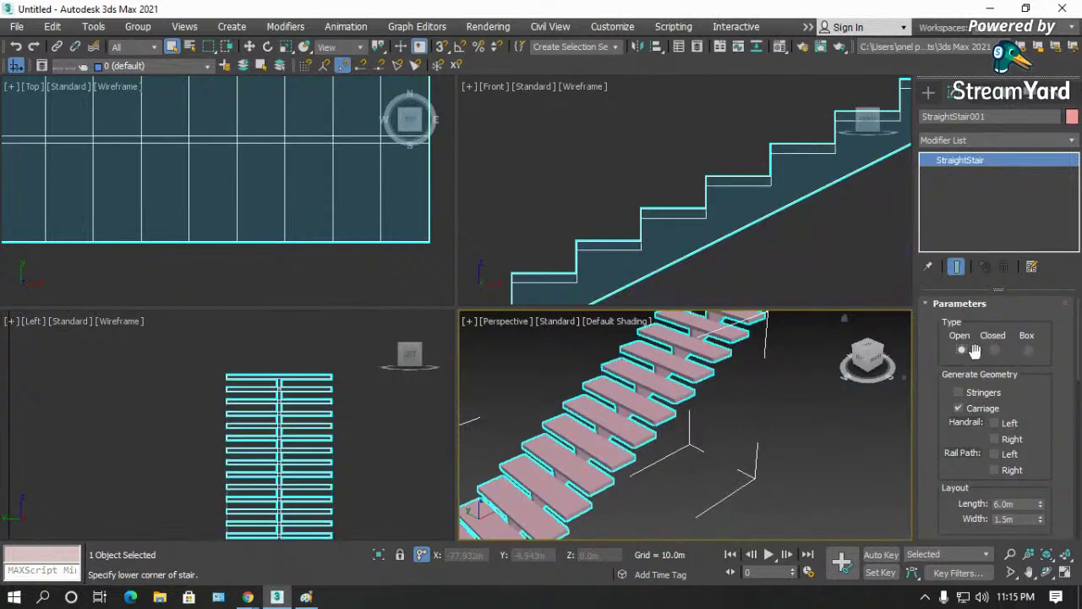
{"action": "left_click", "coordinate": [996, 350]}
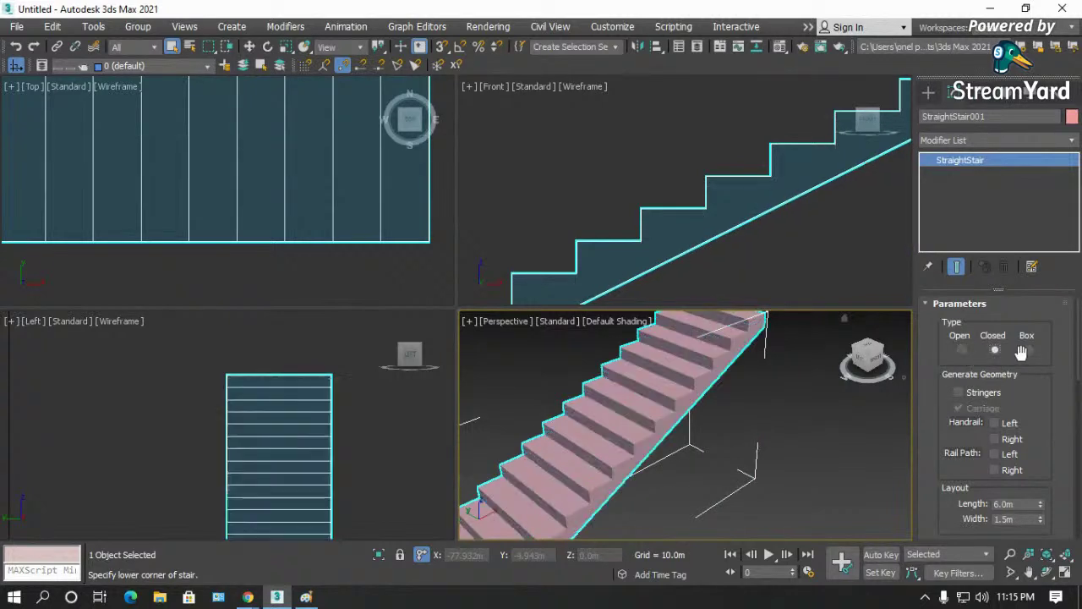
{"action": "left_click", "coordinate": [1028, 350]}
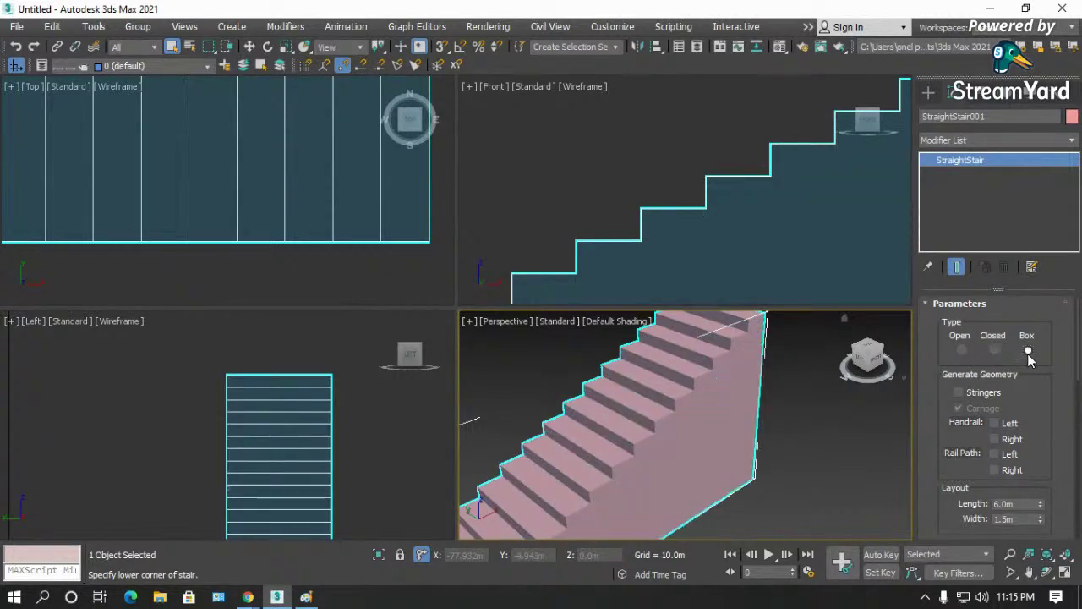
- Set the stair Type to Closed with Stringers unchecked
{"action": "left_click", "coordinate": [960, 393]}
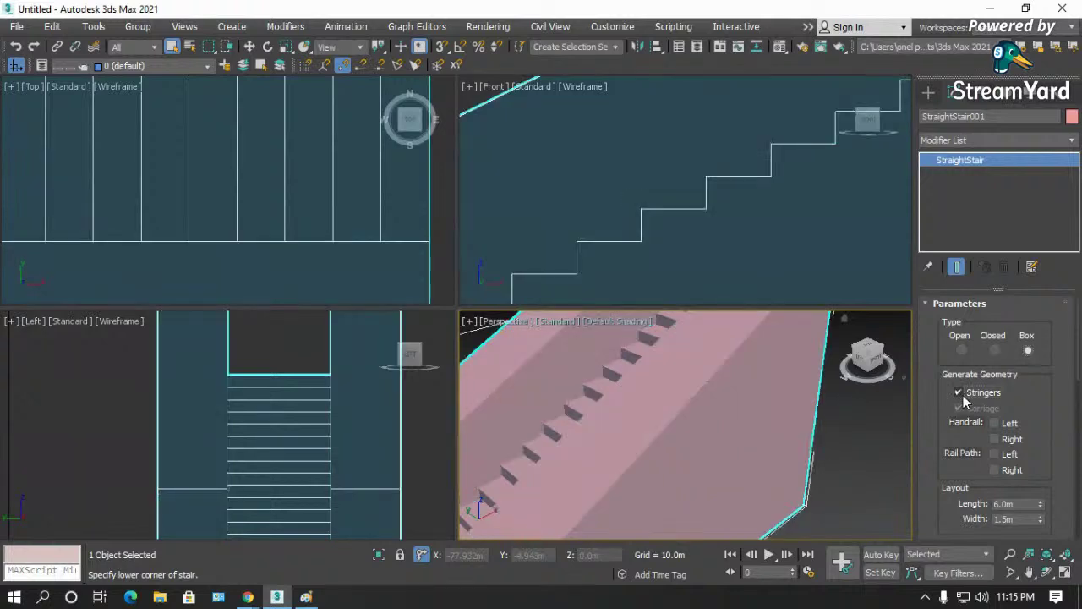
{"action": "left_click", "coordinate": [957, 394]}
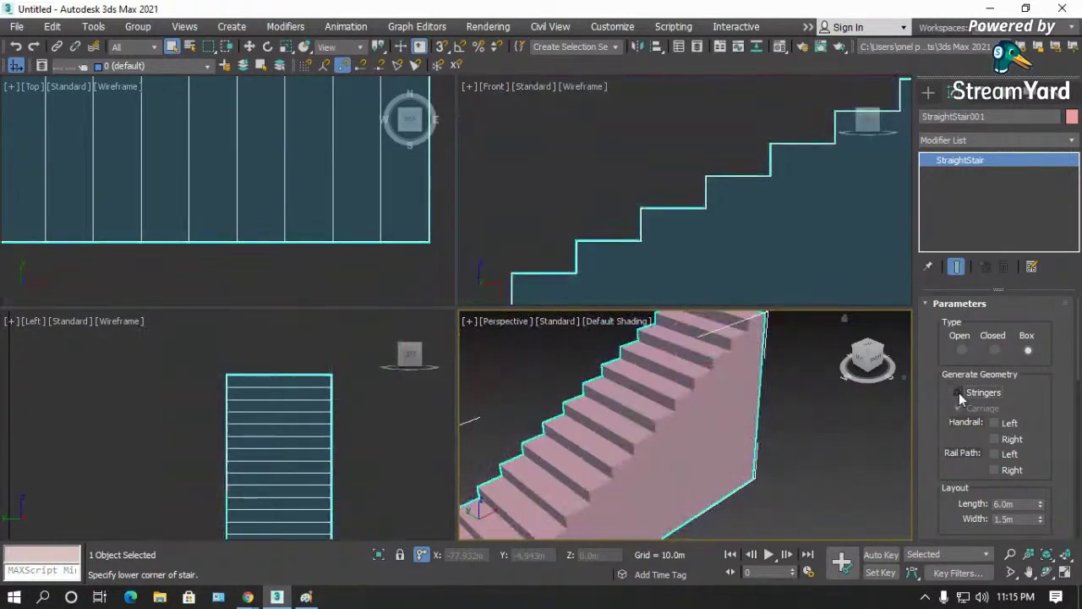
{"action": "left_click", "coordinate": [994, 350]}
{"action": "left_click", "coordinate": [959, 392]}
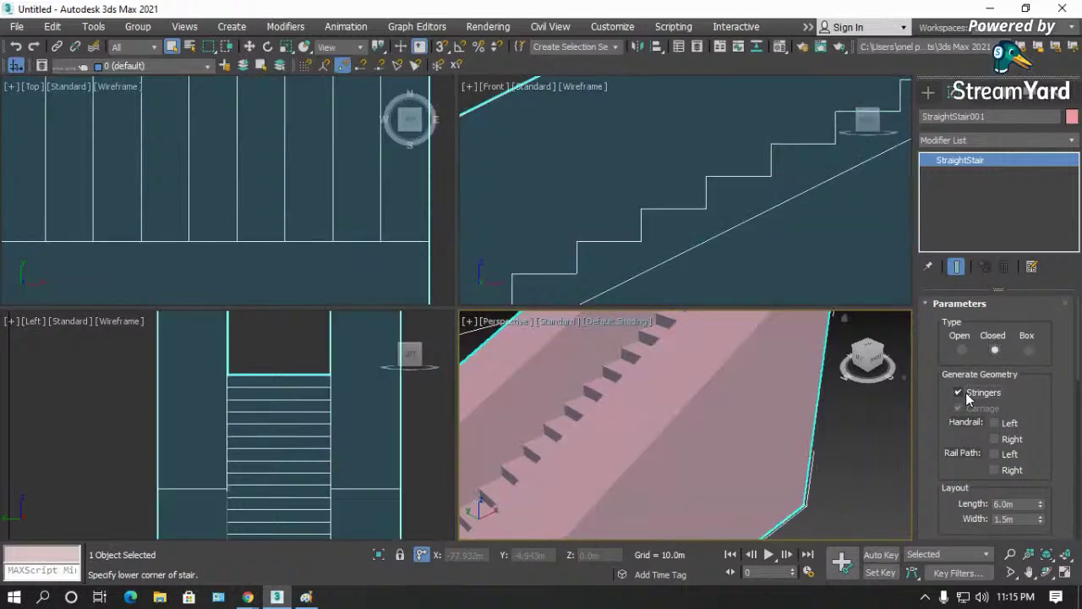
{"action": "left_click", "coordinate": [966, 393]}
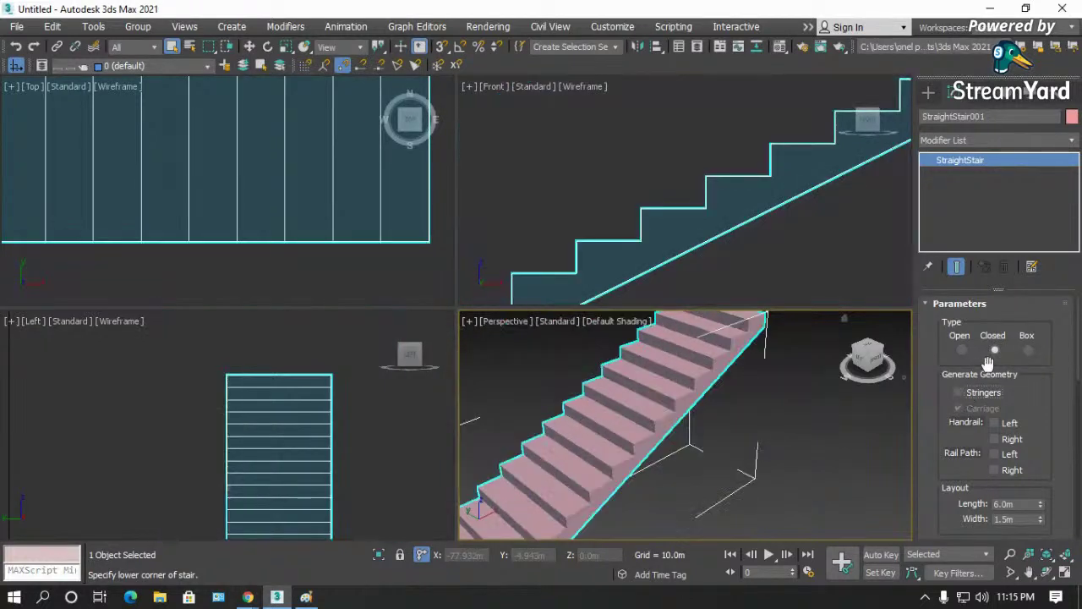
{"action": "left_click_drag", "start_coordinate": [932, 434], "coordinate": [950, 345]}
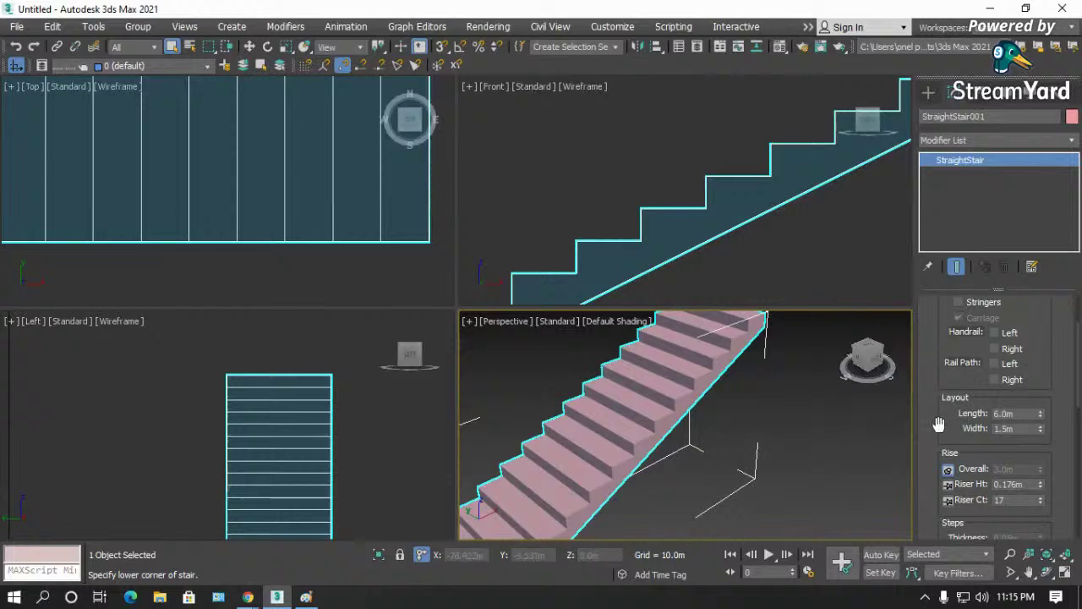
{"action": "scroll", "coordinate": [595, 256], "scroll_direction": "down", "scroll_amount": 8}
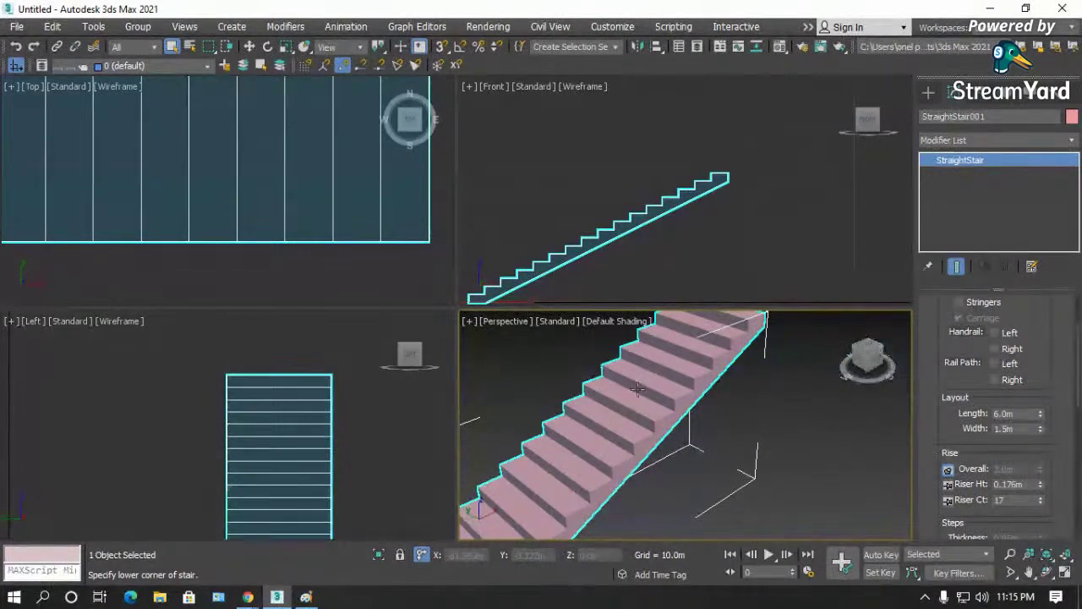
{"action": "scroll", "coordinate": [1002, 520], "scroll_direction": "down", "scroll_amount": 3}
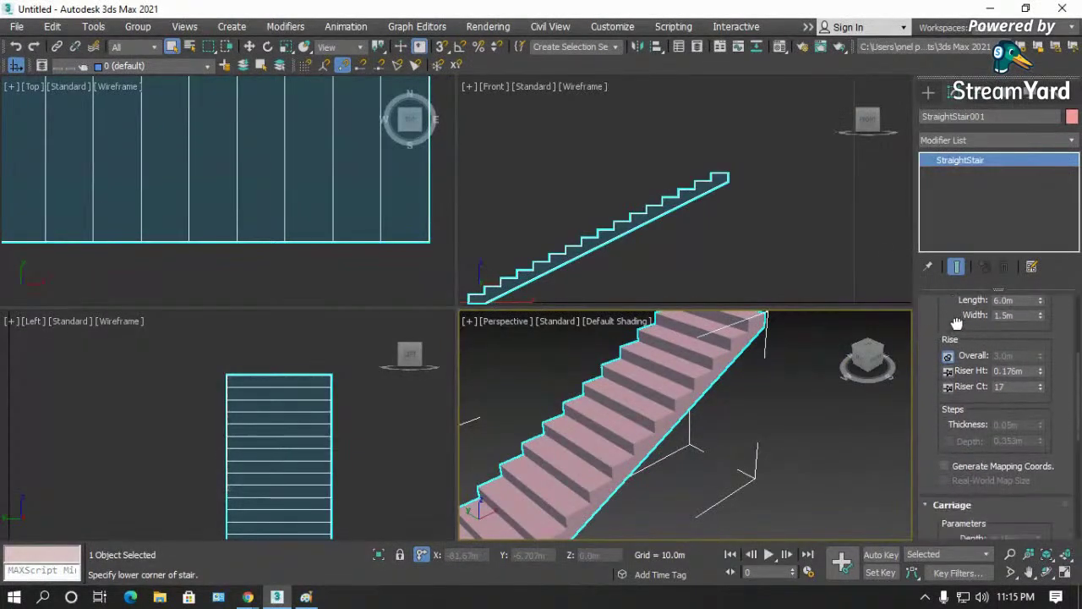
{"action": "scroll", "coordinate": [325, 222], "scroll_direction": "down", "scroll_amount": 2}
{"action": "scroll", "coordinate": [328, 223], "scroll_direction": "down", "scroll_amount": 2}
{"action": "left_click", "coordinate": [334, 244]}
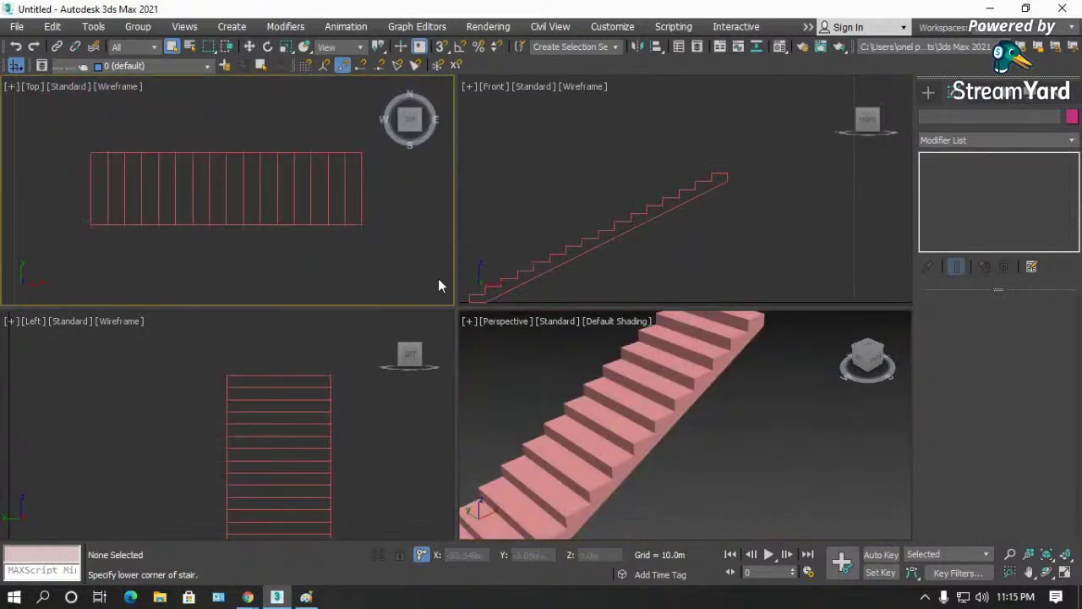
- Select the stair and check Handrail Left and Handrail Right
{"action": "left_click", "coordinate": [652, 416]}
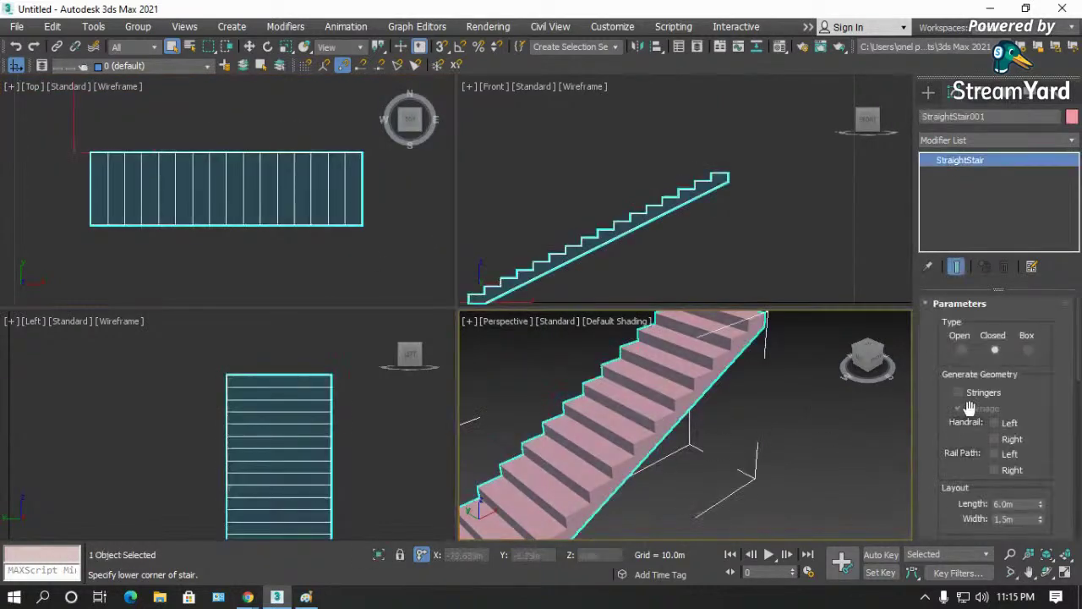
{"action": "left_click_drag", "start_coordinate": [942, 490], "coordinate": [959, 454]}
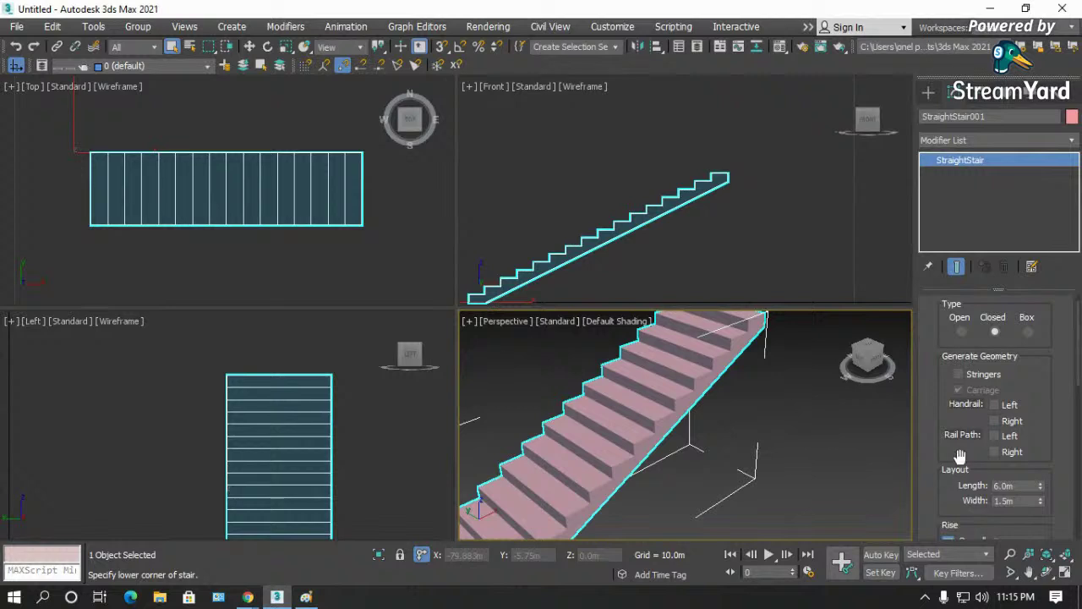
{"action": "left_click", "coordinate": [995, 405]}
{"action": "left_click", "coordinate": [996, 420]}
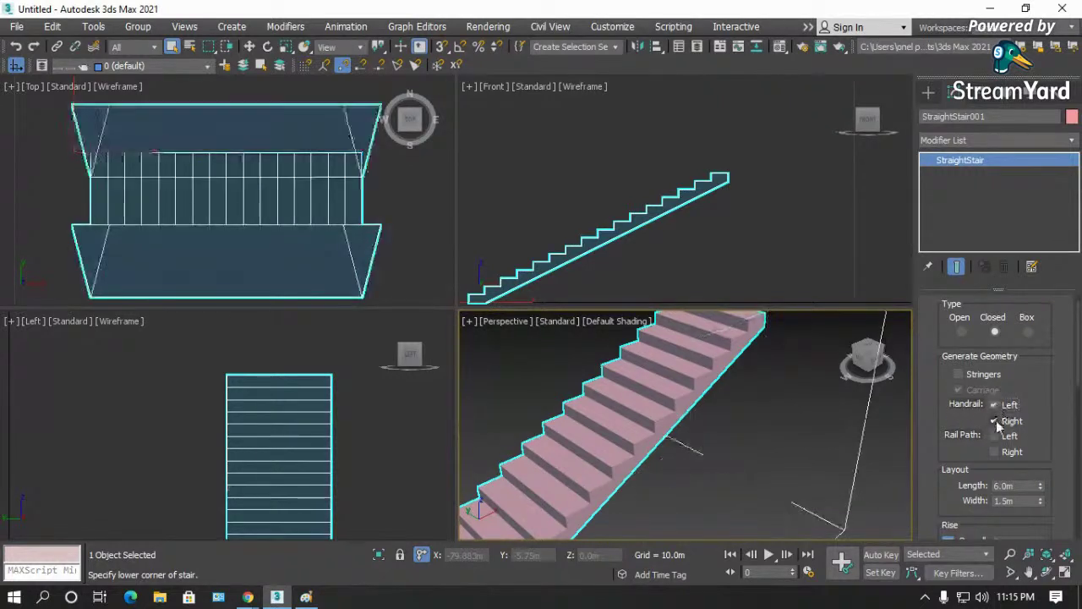
- Inspect the handrails in the views, then uncheck Handrail Left and Right again
{"action": "left_click", "coordinate": [721, 392]}
{"action": "scroll", "coordinate": [643, 381], "scroll_direction": "down", "scroll_amount": 4}
{"action": "scroll", "coordinate": [643, 381], "scroll_direction": "down", "scroll_amount": 3}
{"action": "left_click", "coordinate": [640, 388]}
{"action": "middle_click_drag", "start_coordinate": [640, 388], "coordinate": [636, 415], "text": "alt"}
{"action": "scroll", "coordinate": [636, 412], "scroll_direction": "up", "scroll_amount": 8}
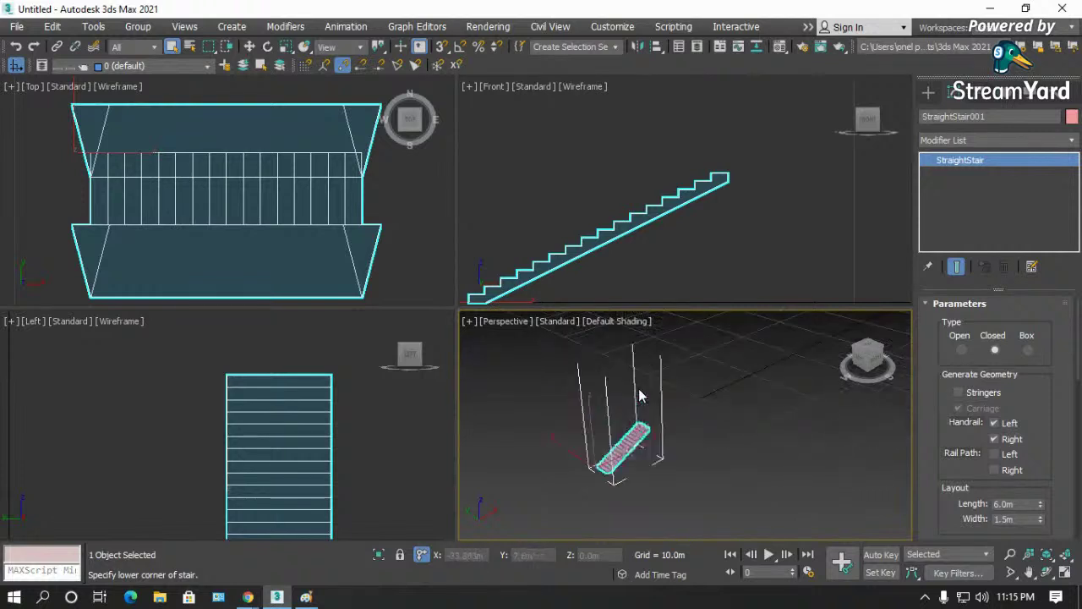
{"action": "left_click", "coordinate": [717, 262]}
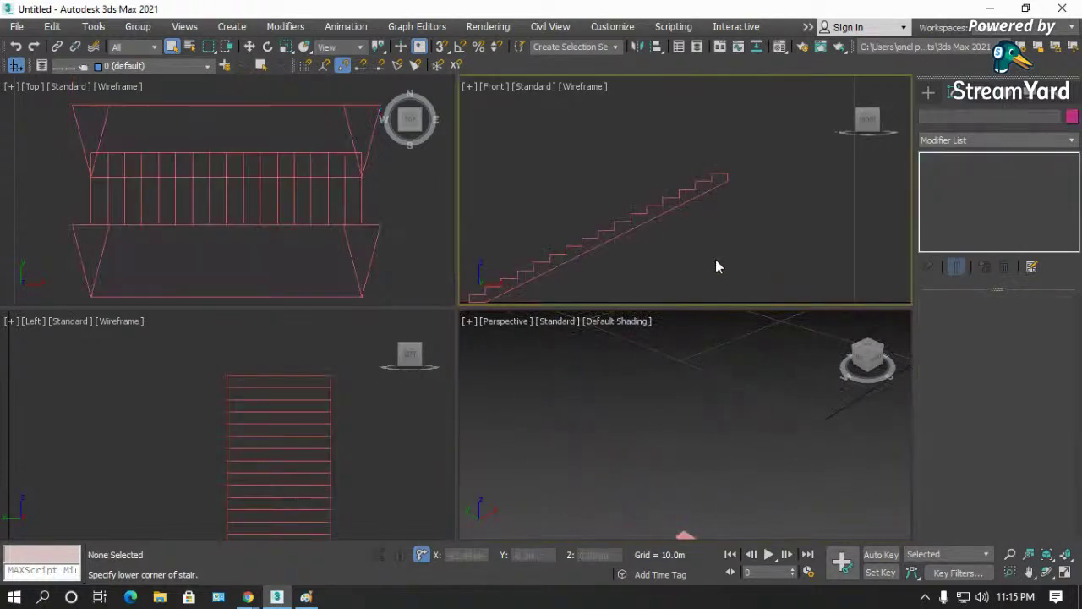
{"action": "left_click", "coordinate": [373, 258]}
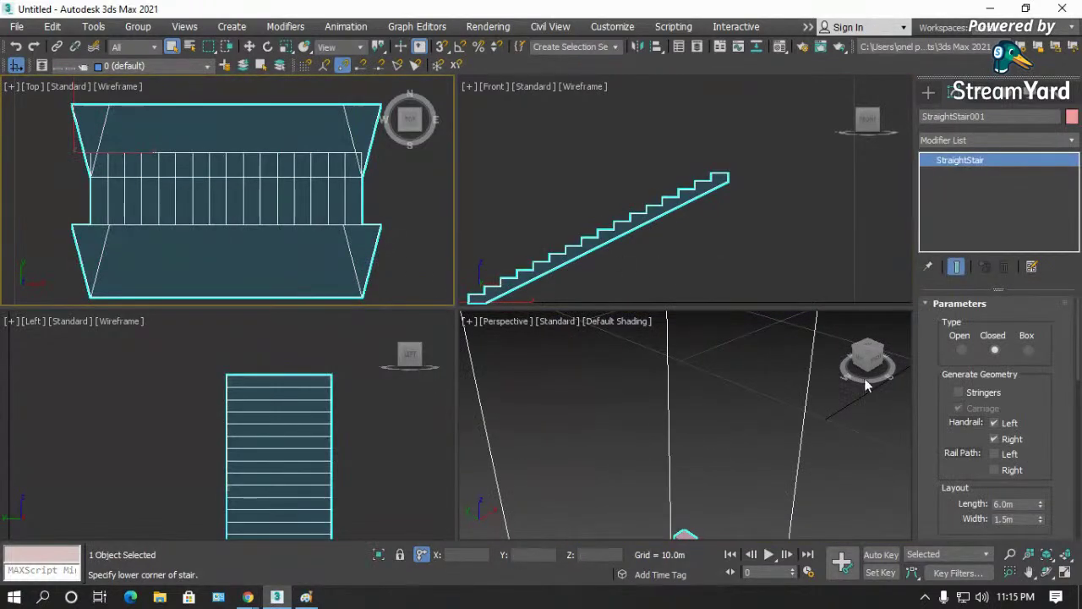
{"action": "scroll", "coordinate": [964, 418], "scroll_direction": "down", "scroll_amount": 1}
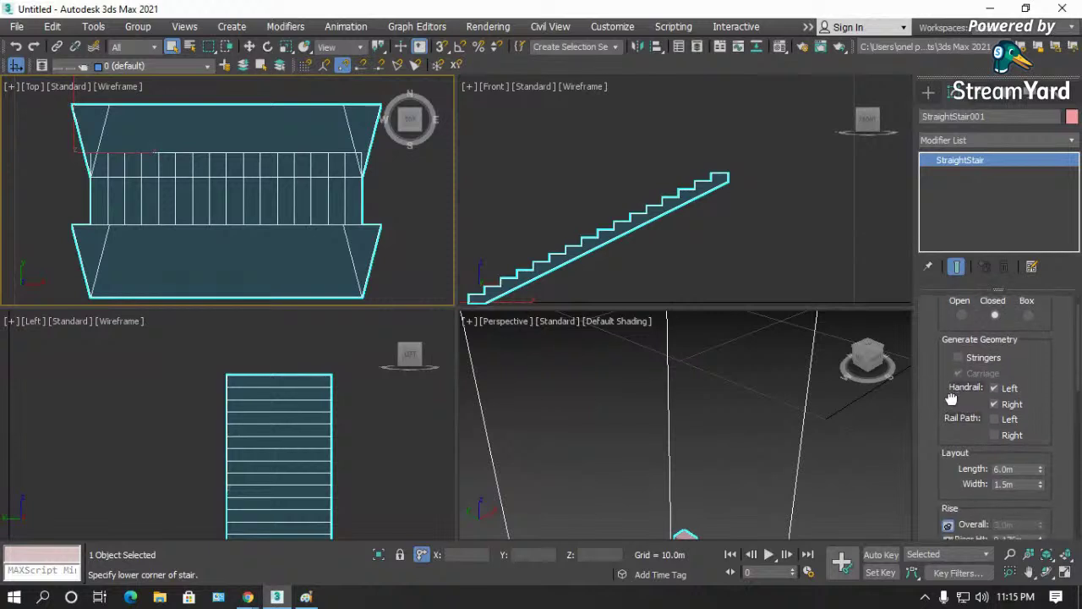
{"action": "left_click", "coordinate": [995, 411]}
{"action": "left_click", "coordinate": [995, 427]}
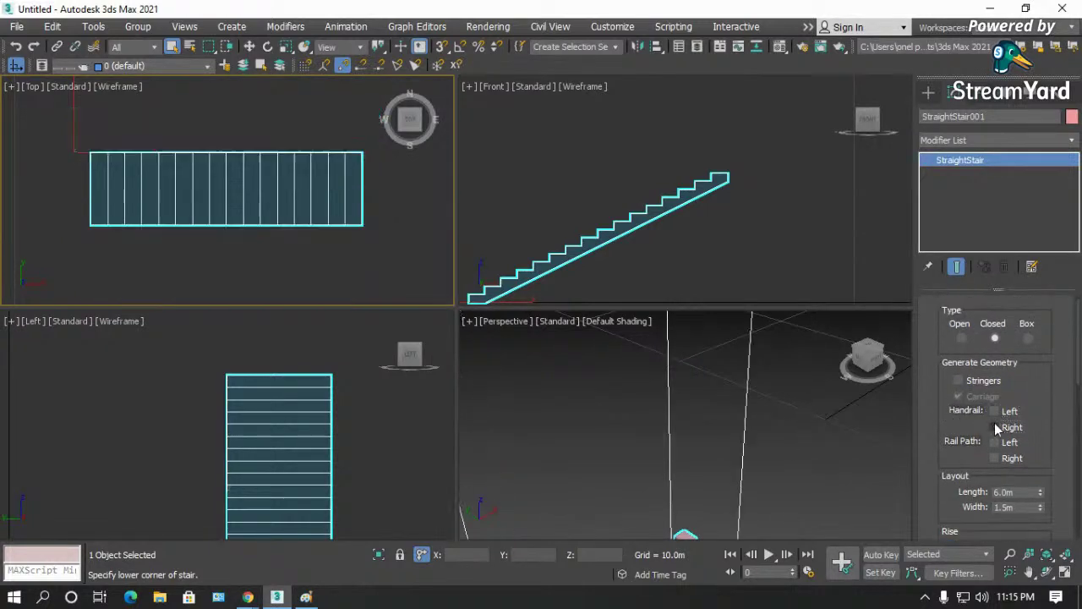
- Enable Rail Path Left and Rail Path Right on the stair
{"action": "left_click", "coordinate": [995, 442]}
{"action": "left_click", "coordinate": [994, 459]}
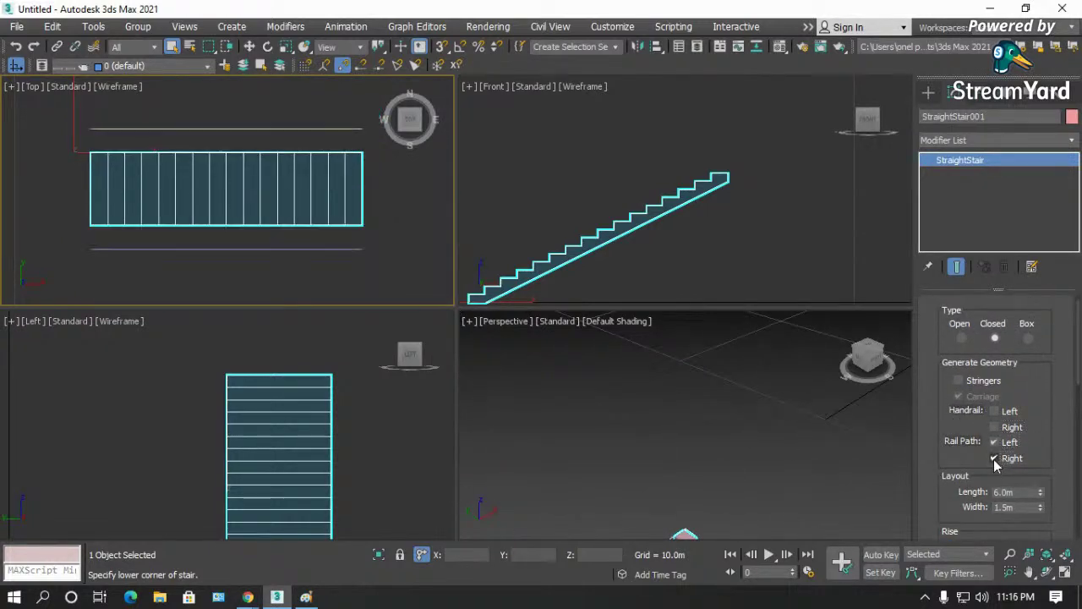
{"action": "left_click", "coordinate": [686, 411]}
{"action": "scroll", "coordinate": [680, 406], "scroll_direction": "down", "scroll_amount": 1}
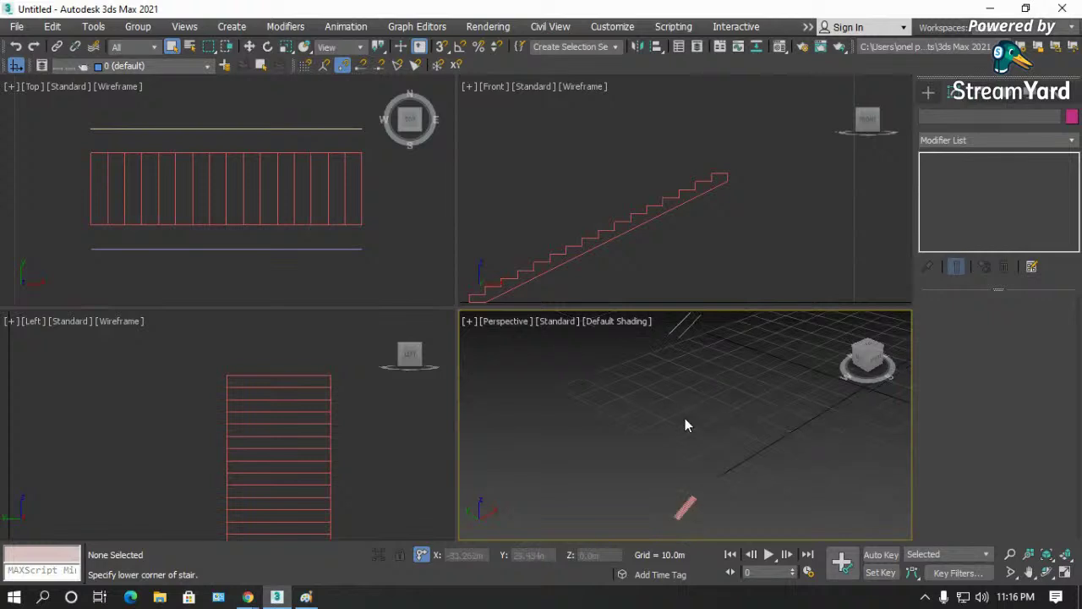
{"action": "left_click", "coordinate": [687, 327]}
{"action": "left_click", "coordinate": [1064, 573]}
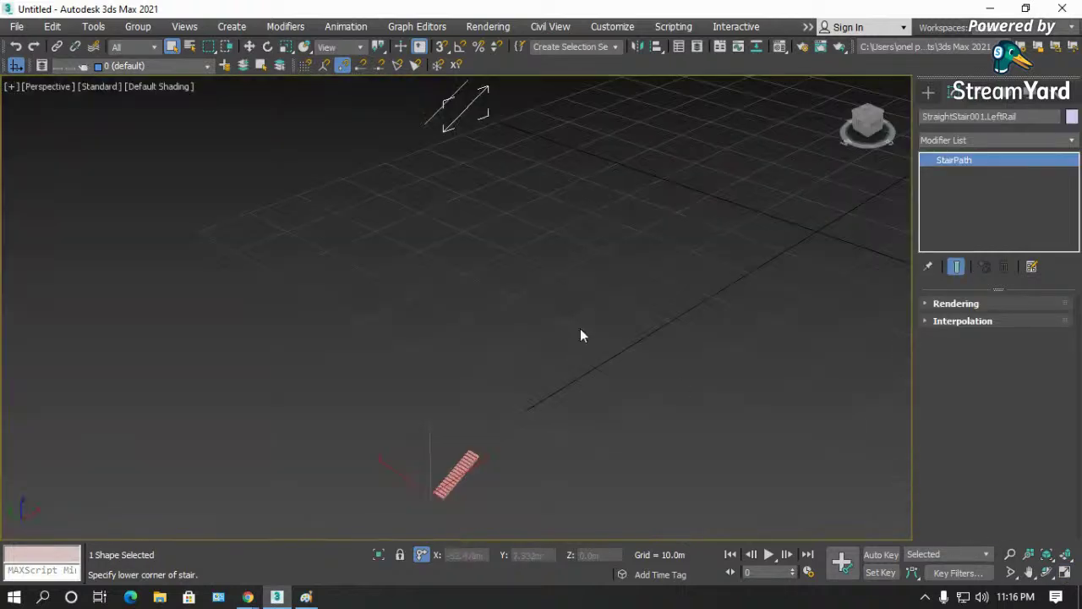
{"action": "left_click", "coordinate": [526, 495]}
{"action": "left_click", "coordinate": [461, 477]}
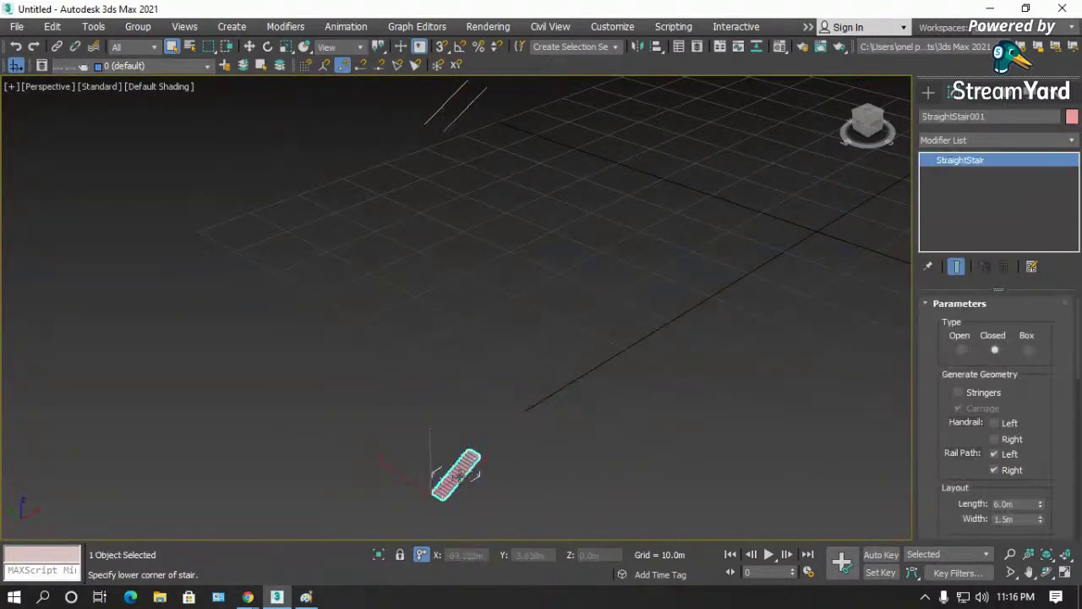
- Set the railing Height to 0.85m
{"action": "left_click_drag", "start_coordinate": [949, 474], "coordinate": [956, 282]}
{"action": "left_click_drag", "start_coordinate": [940, 440], "coordinate": [939, 259]}
{"action": "left_click_drag", "start_coordinate": [1017, 484], "coordinate": [907, 491]}
{"action": "type", "text": "0.85"}
{"action": "key", "text": "Return"}
{"action": "left_click", "coordinate": [551, 464]}
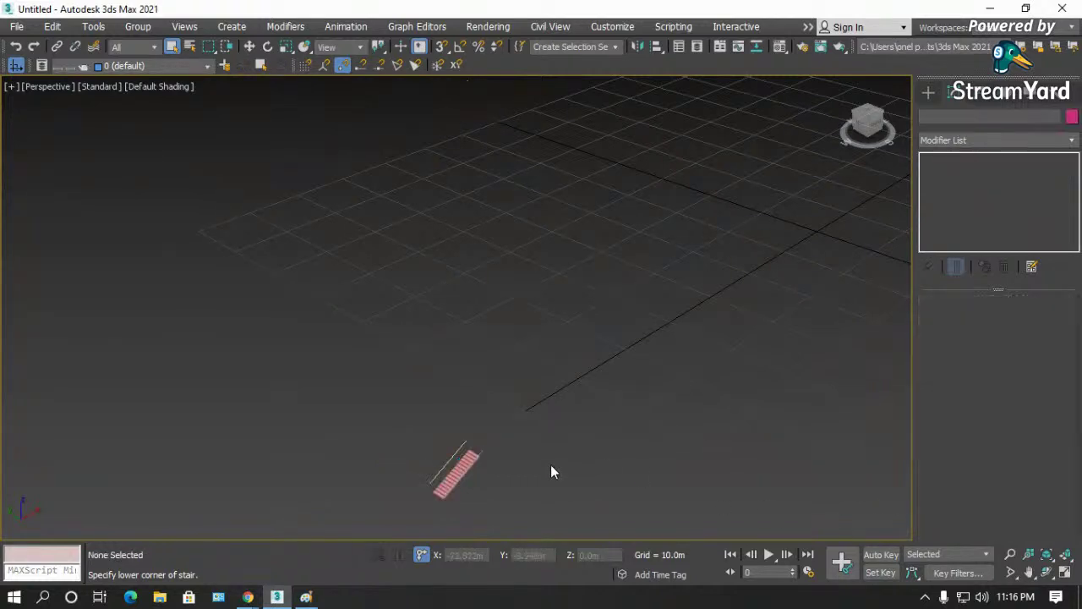
{"action": "key", "text": "z"}
- Set the railing Offset to 0.05m
{"action": "left_click", "coordinate": [633, 177]}
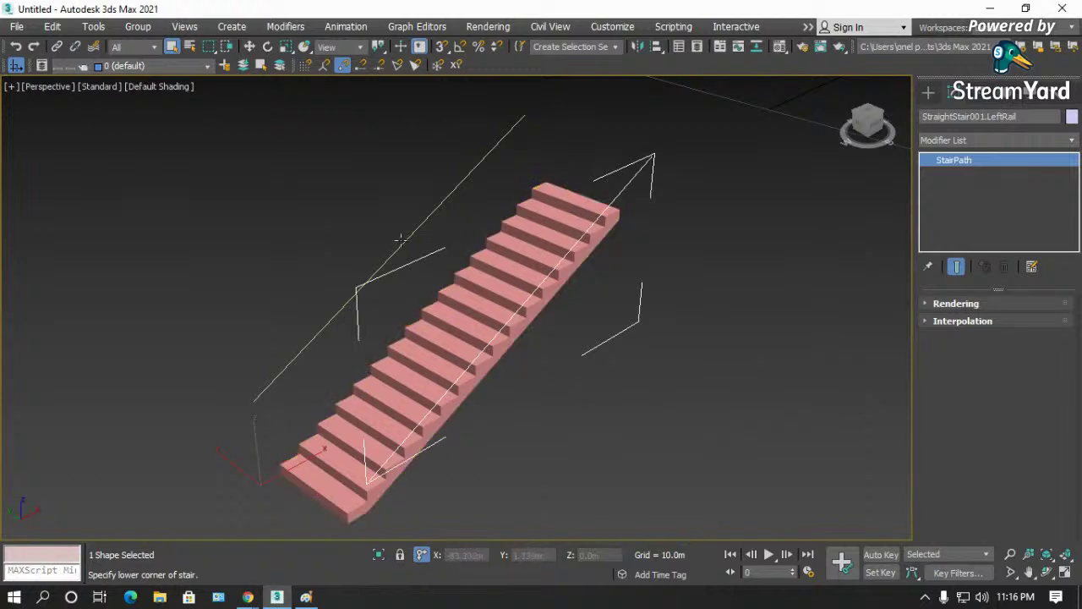
{"action": "left_click", "coordinate": [562, 288]}
{"action": "left_click_drag", "start_coordinate": [944, 446], "coordinate": [956, 235]}
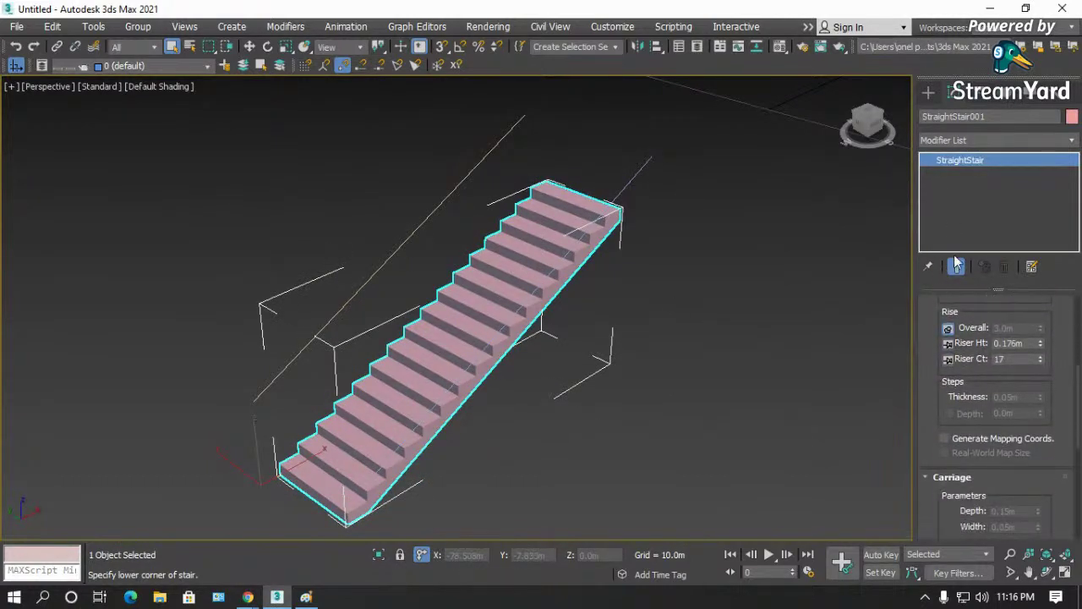
{"action": "scroll", "coordinate": [933, 422], "scroll_direction": "down", "scroll_amount": 5}
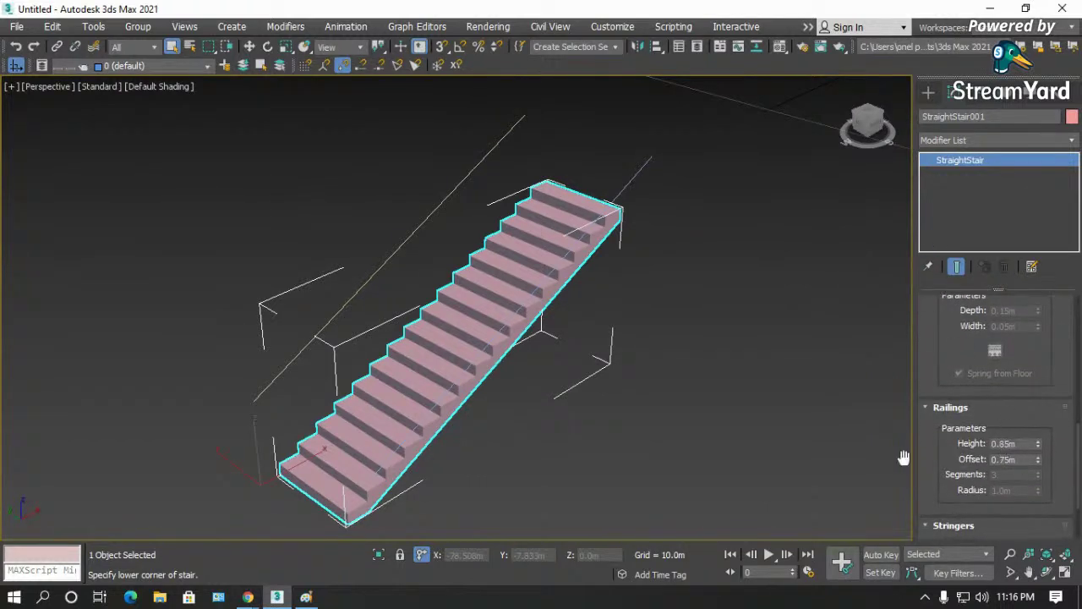
{"action": "left_click", "coordinate": [1022, 462]}
{"action": "type", "text": "0.05"}
{"action": "key", "text": "Return"}
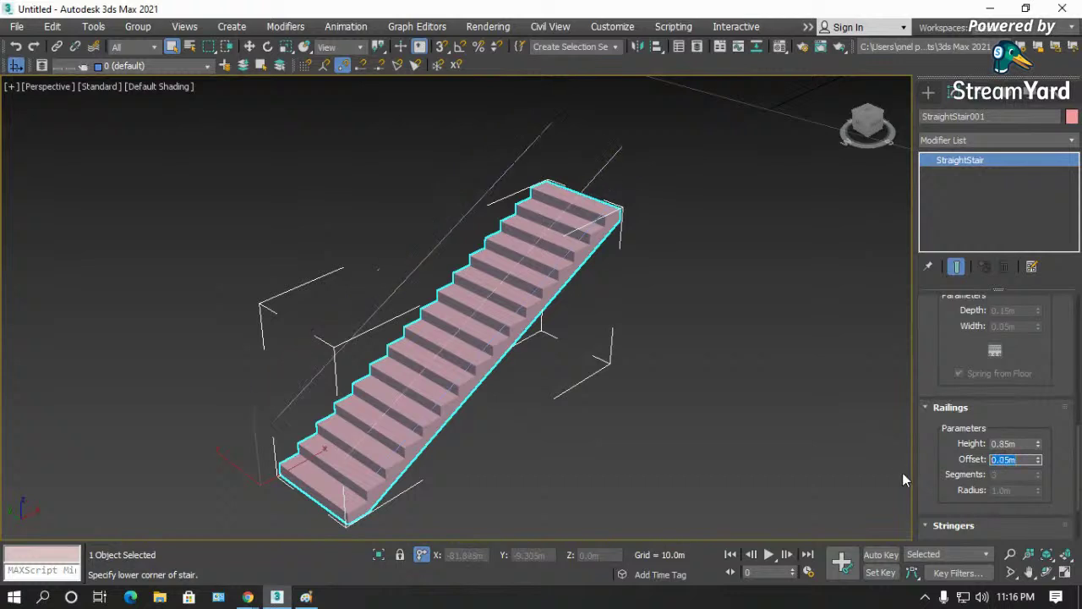
- Check the rail paths from the top view, then orbit to an angled view
{"action": "left_click", "coordinate": [633, 409]}
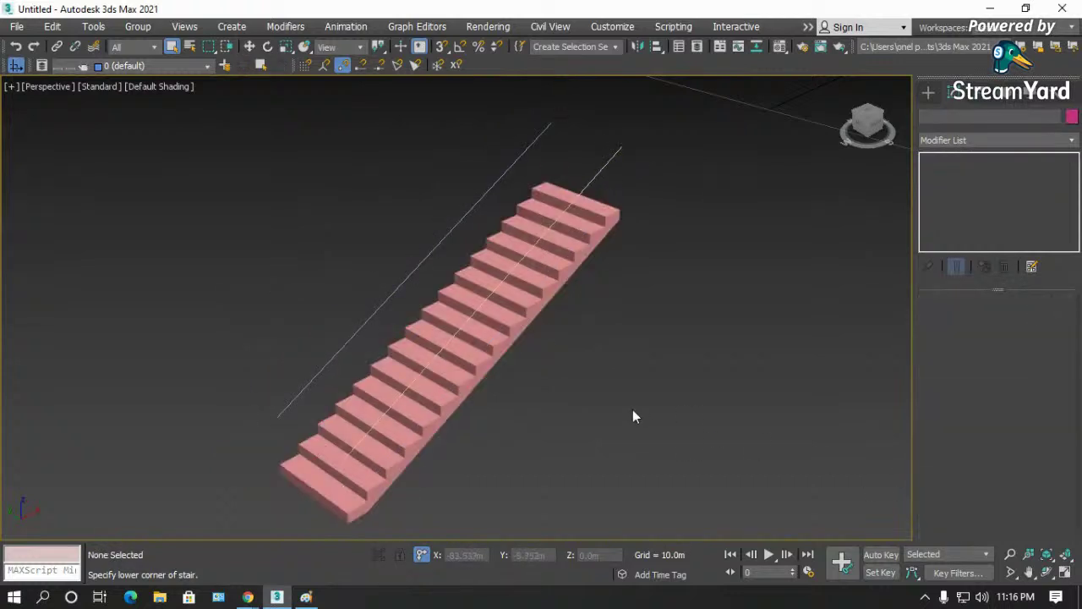
{"action": "key", "text": "t"}
{"action": "key", "text": "z"}
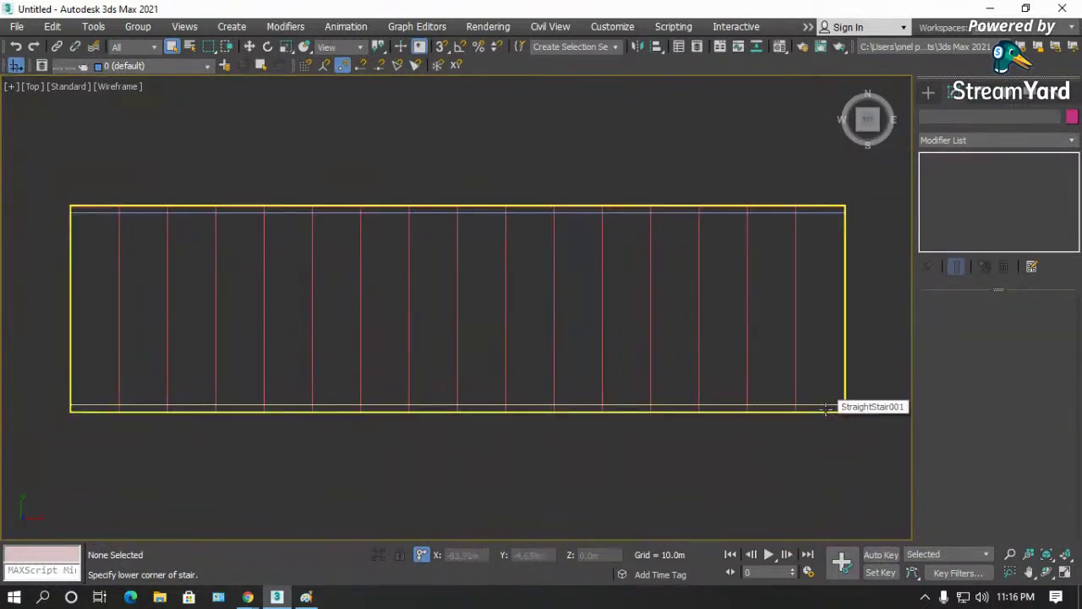
{"action": "left_click", "coordinate": [826, 405]}
{"action": "scroll", "coordinate": [826, 406], "scroll_direction": "up", "scroll_amount": 5}
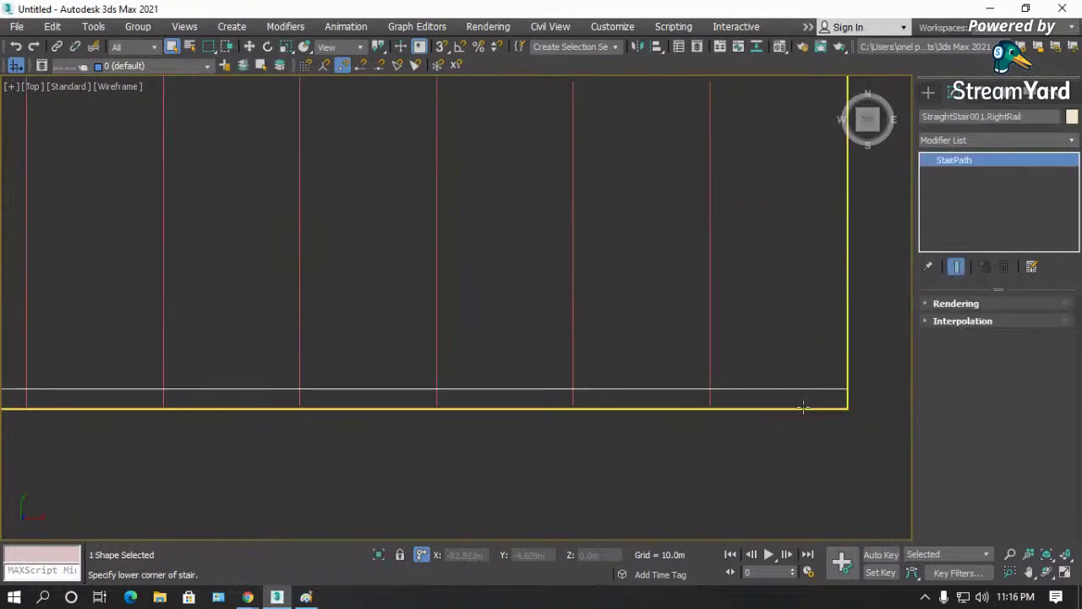
{"action": "left_click", "coordinate": [803, 403]}
{"action": "scroll", "coordinate": [738, 376], "scroll_direction": "down", "scroll_amount": 5}
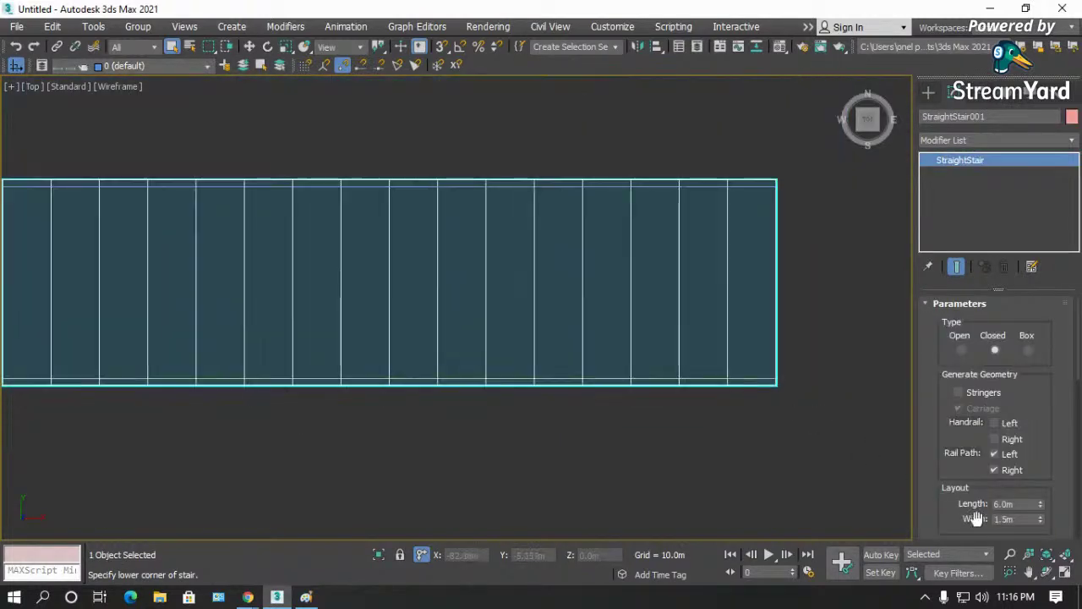
{"action": "left_click", "coordinate": [1047, 572]}
{"action": "left_click_drag", "start_coordinate": [494, 353], "coordinate": [658, 292]}
{"action": "right_click", "coordinate": [659, 293]}
{"action": "left_click_drag", "start_coordinate": [938, 459], "coordinate": [930, 185]}
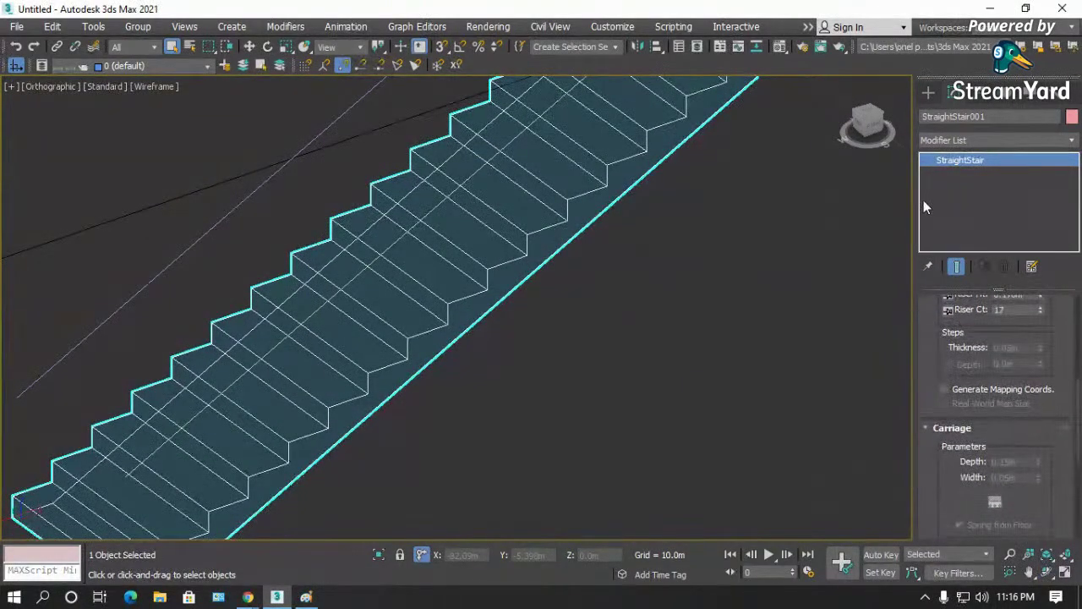
{"action": "scroll", "coordinate": [929, 381], "scroll_direction": "up", "scroll_amount": 5}
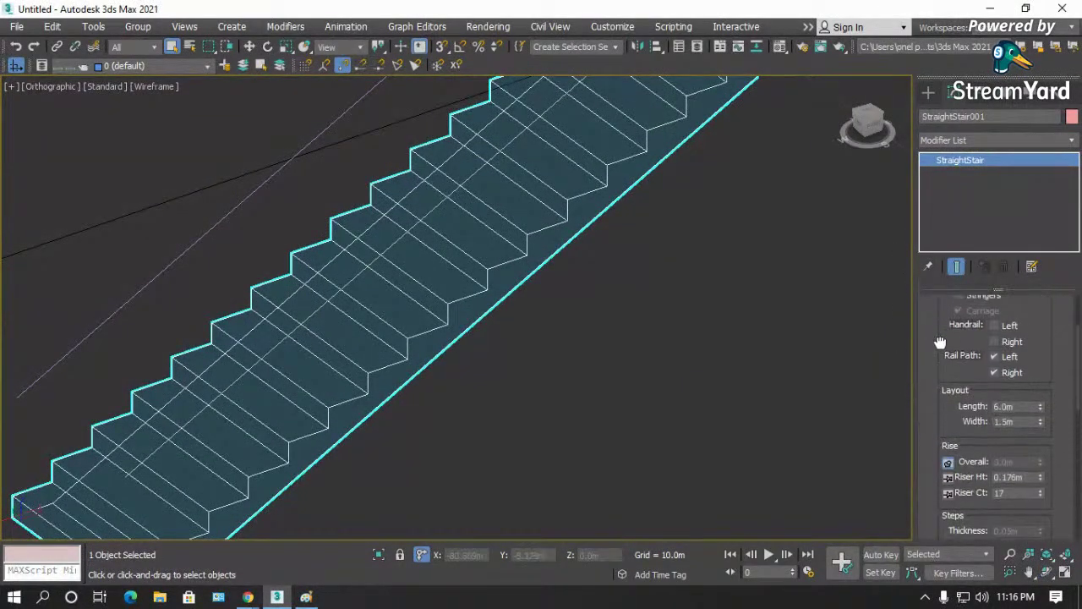
{"action": "left_click", "coordinate": [929, 92]}
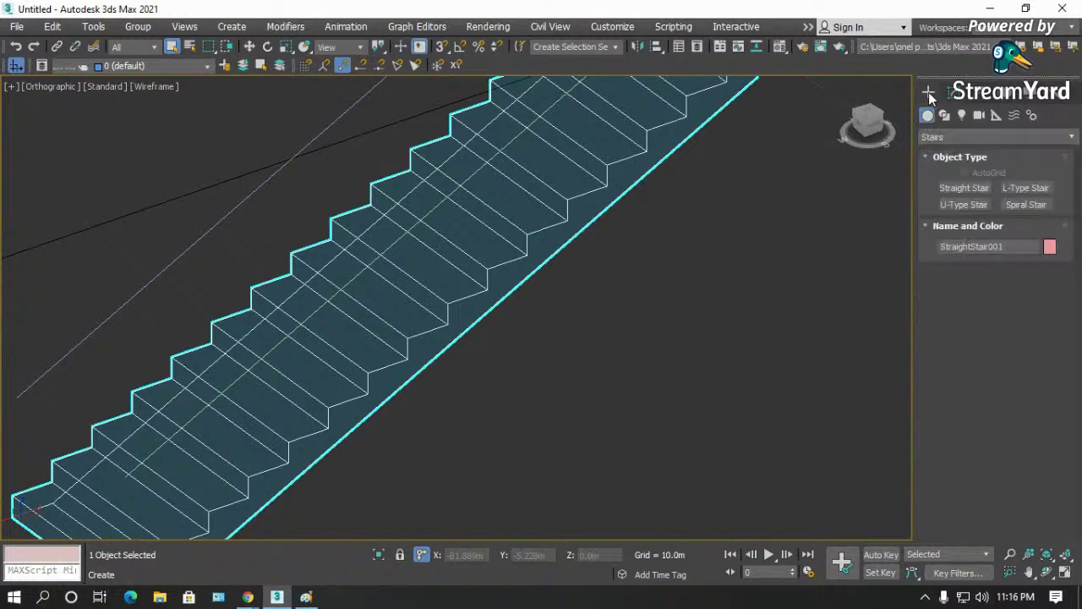
- Create an AEC Extended Railing picked along the stair's rail path
{"action": "left_click", "coordinate": [955, 138]}
{"action": "left_click", "coordinate": [945, 281]}
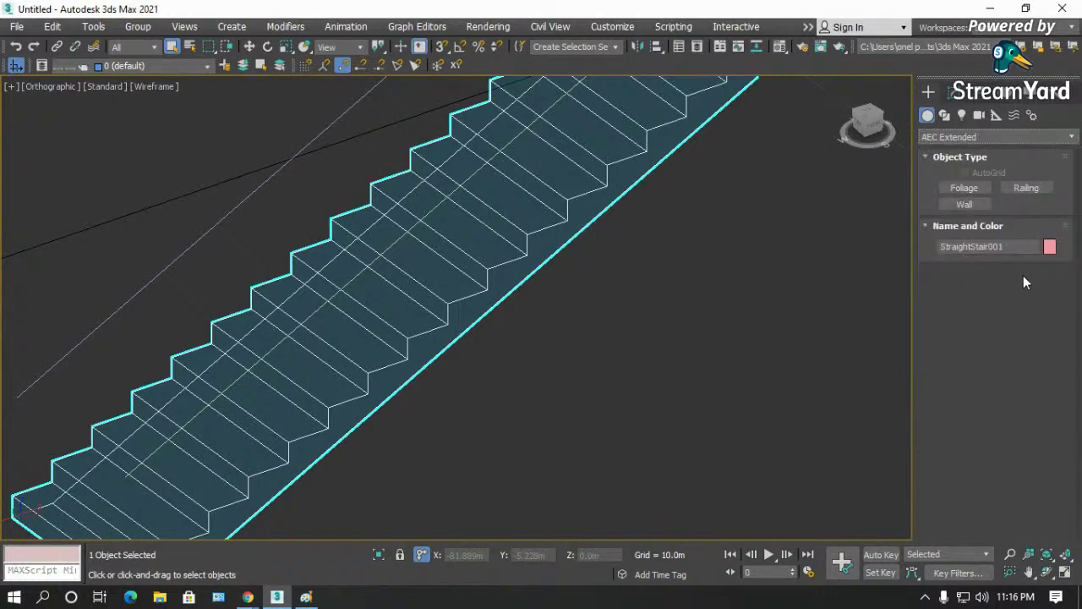
{"action": "left_click", "coordinate": [1021, 189]}
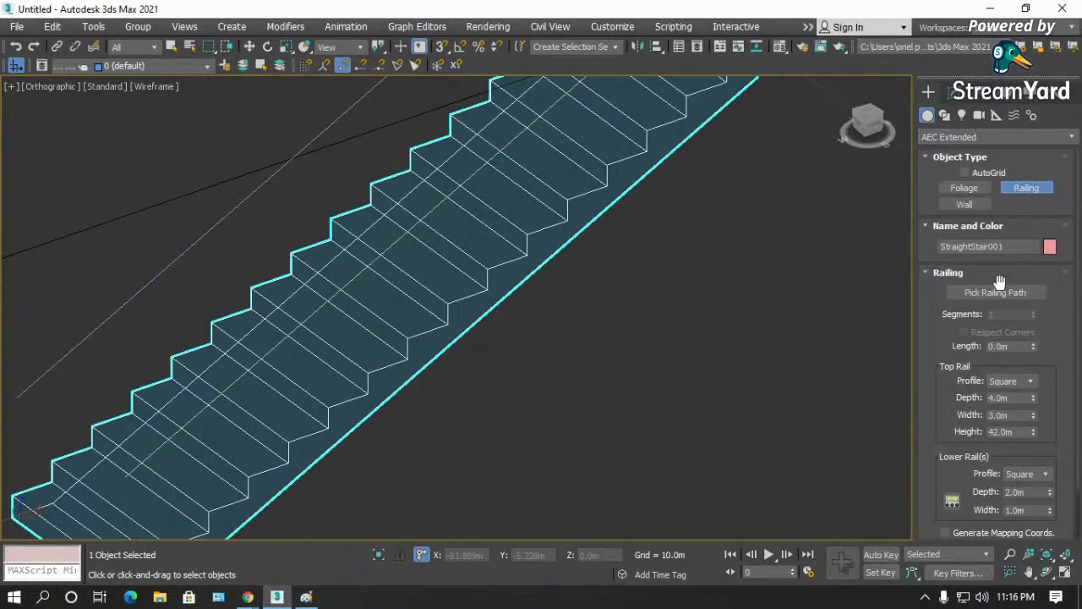
{"action": "left_click", "coordinate": [995, 292]}
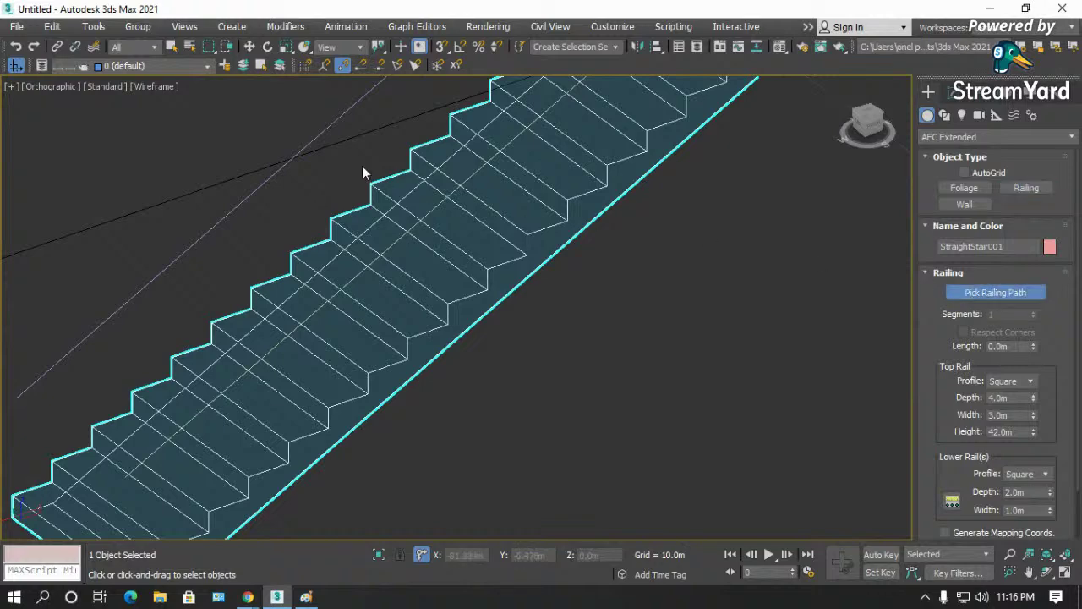
{"action": "left_click", "coordinate": [300, 146]}
{"action": "scroll", "coordinate": [431, 270], "scroll_direction": "down", "scroll_amount": 4}
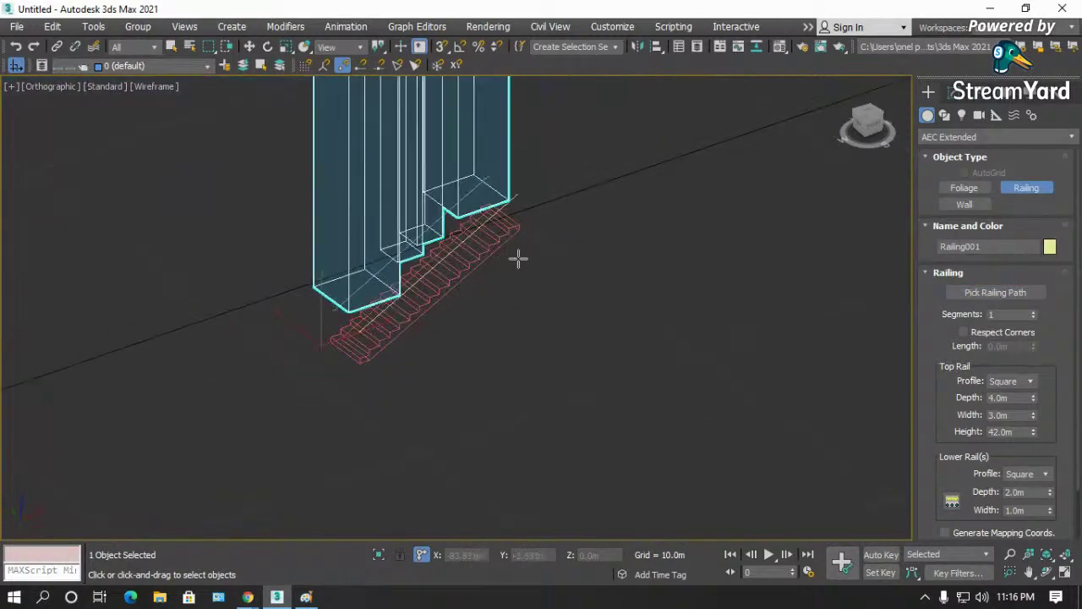
{"action": "scroll", "coordinate": [394, 327], "scroll_direction": "down", "scroll_amount": 4}
{"action": "scroll", "coordinate": [406, 254], "scroll_direction": "down", "scroll_amount": 2}
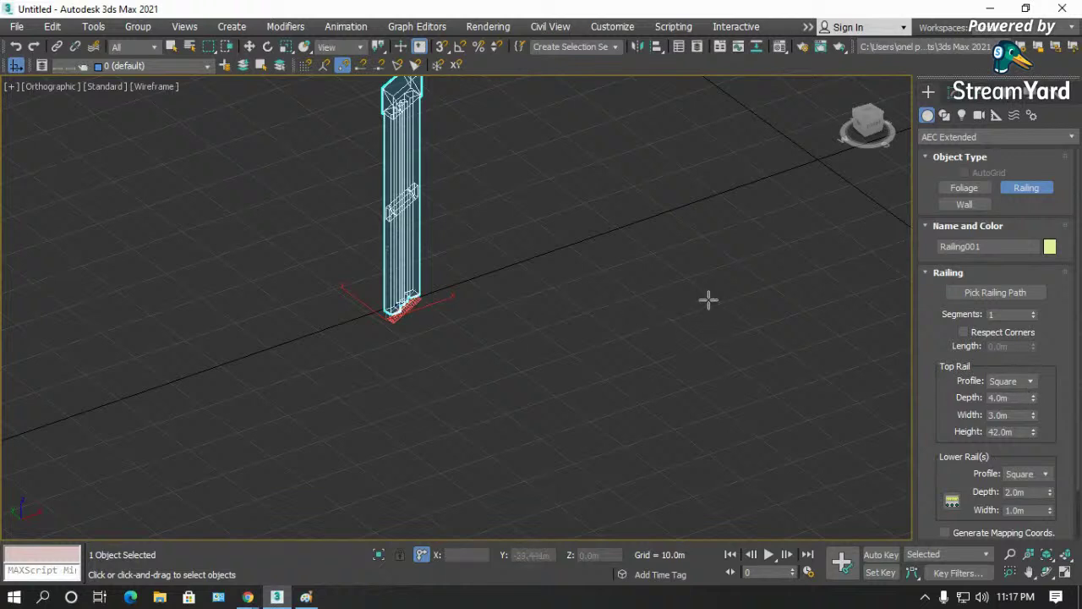
{"action": "scroll", "coordinate": [420, 192], "scroll_direction": "up", "scroll_amount": 4}
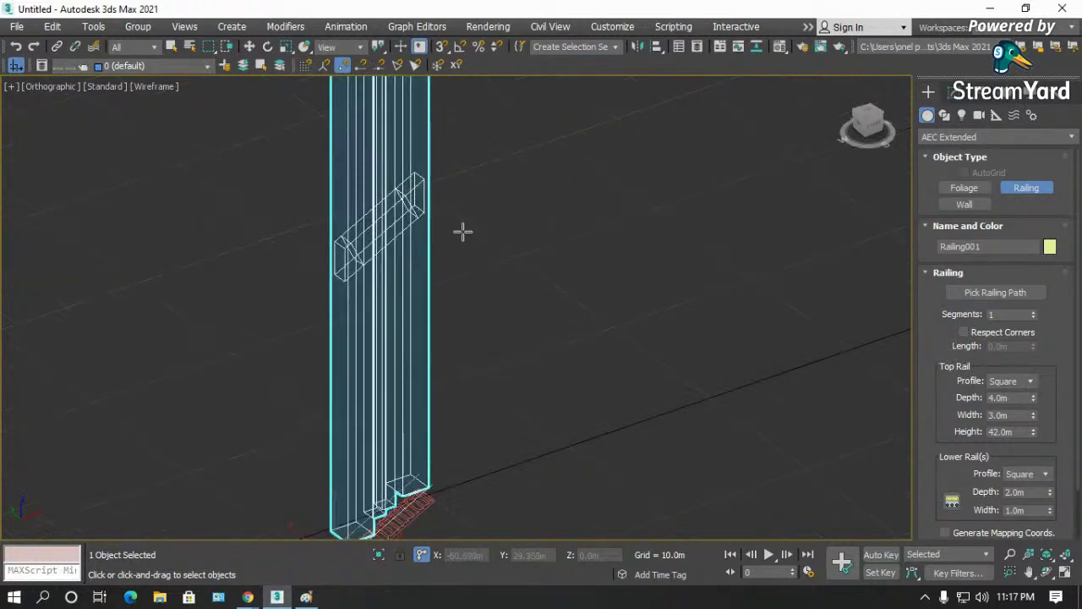
- Give the top rail a square profile 0.05m wide and 0.005m deep
{"action": "left_click", "coordinate": [1028, 382]}
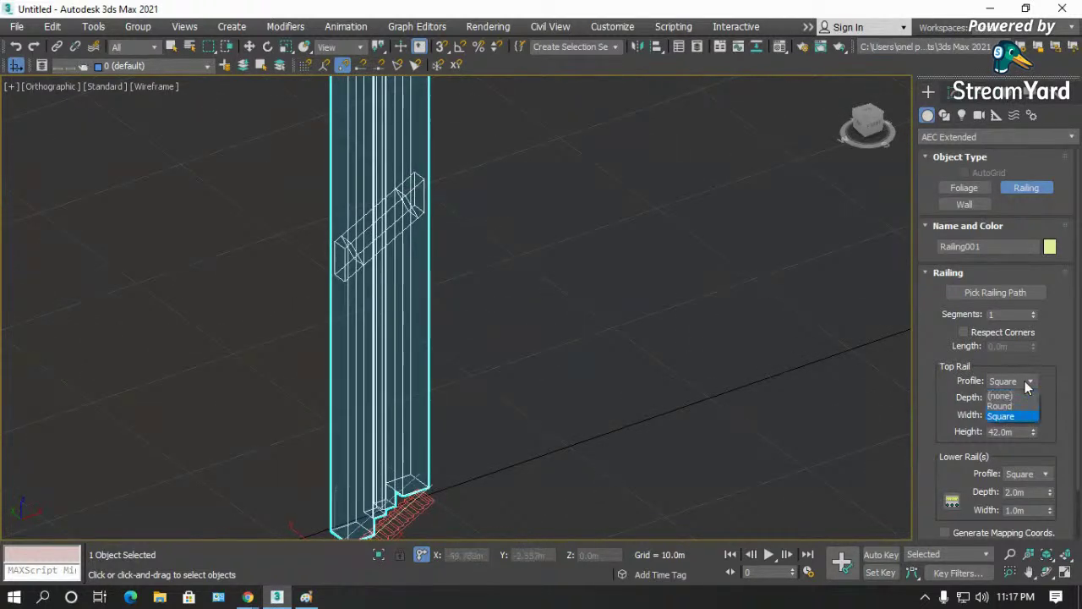
{"action": "left_click", "coordinate": [1018, 417]}
{"action": "double_click", "coordinate": [1013, 397]}
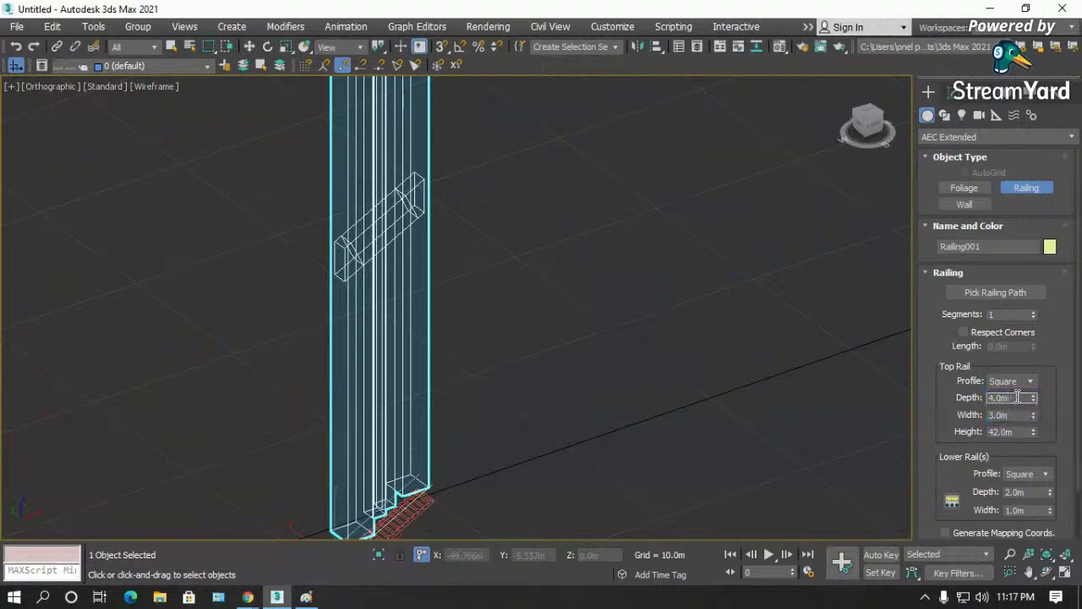
{"action": "type", "text": "0.05"}
{"action": "key", "text": "Tab"}
{"action": "type", "text": "0.05"}
{"action": "key", "text": "Return"}
{"action": "key", "text": "shift+Tab"}
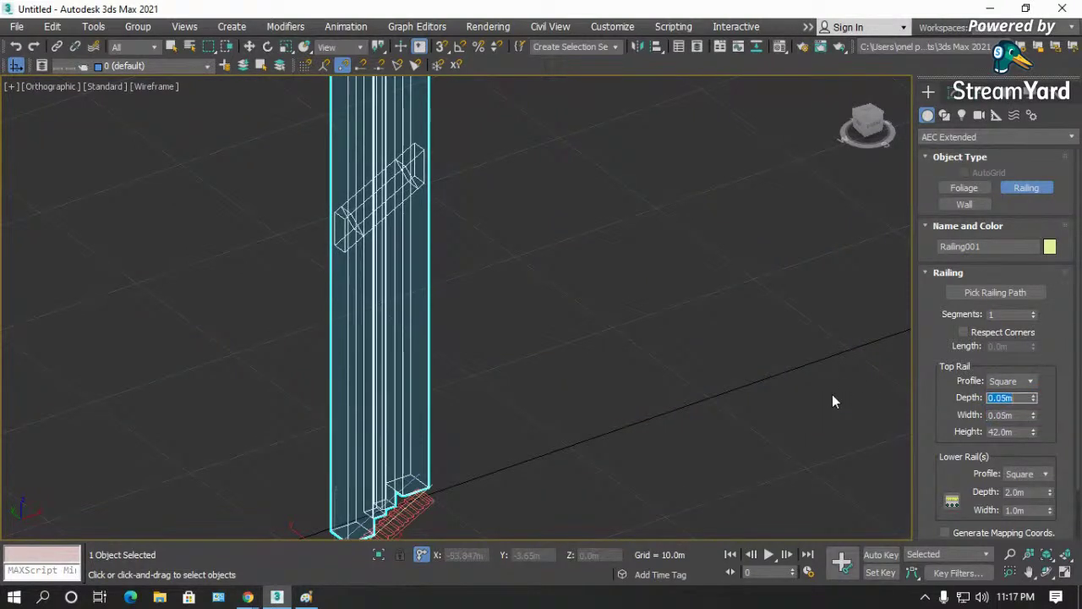
{"action": "type", "text": "0.005"}
{"action": "key", "text": "Return"}
- Set the top rail height to 0.85m
{"action": "key", "text": "Tab"}
{"action": "key", "text": "Tab"}
{"action": "type", "text": "0.9"}
{"action": "key", "text": "Return"}
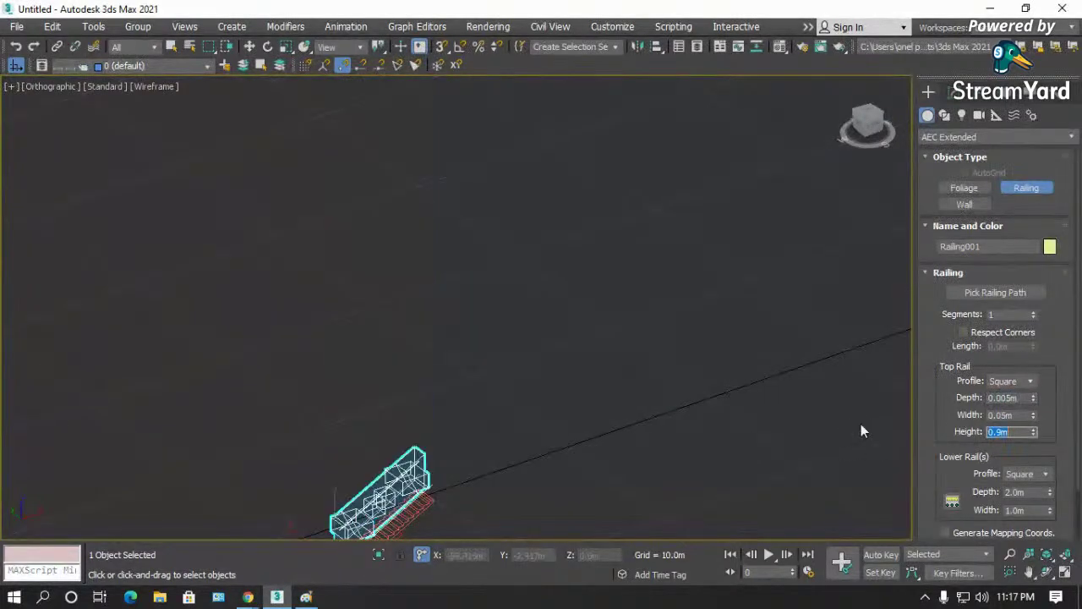
{"action": "type", "text": "0.85"}
{"action": "key", "text": "Return"}
- Give the lower rail a square profile of 0.05m depth and 0.005m width
{"action": "left_click", "coordinate": [1046, 473]}
{"action": "left_click", "coordinate": [1050, 482]}
{"action": "left_click", "coordinate": [1027, 492]}
{"action": "type", "text": ".05"}
{"action": "key", "text": "Tab"}
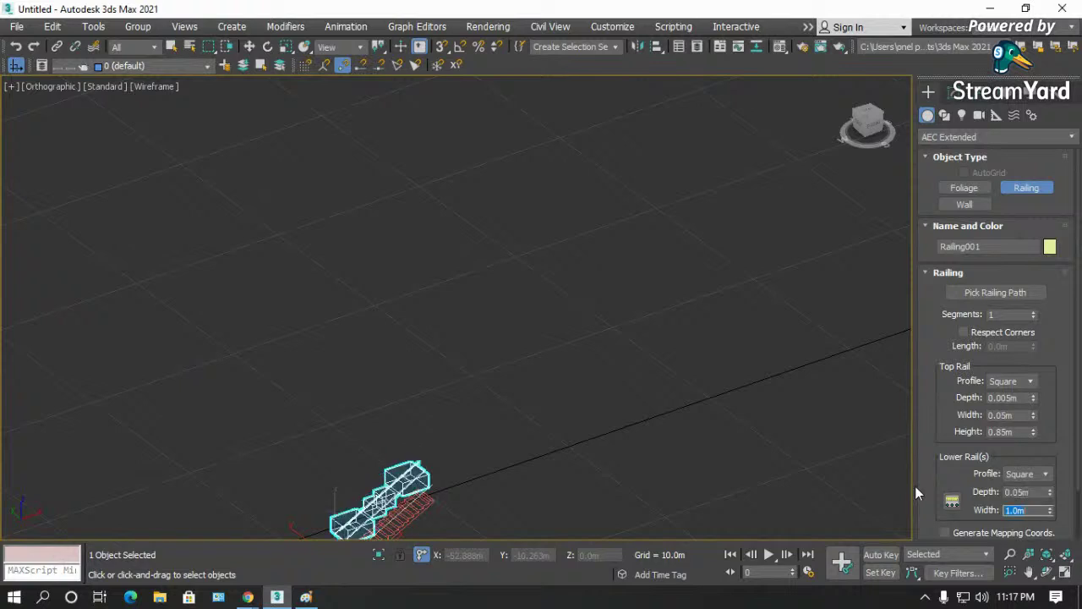
{"action": "type", "text": ".005"}
{"action": "key", "text": "Return"}
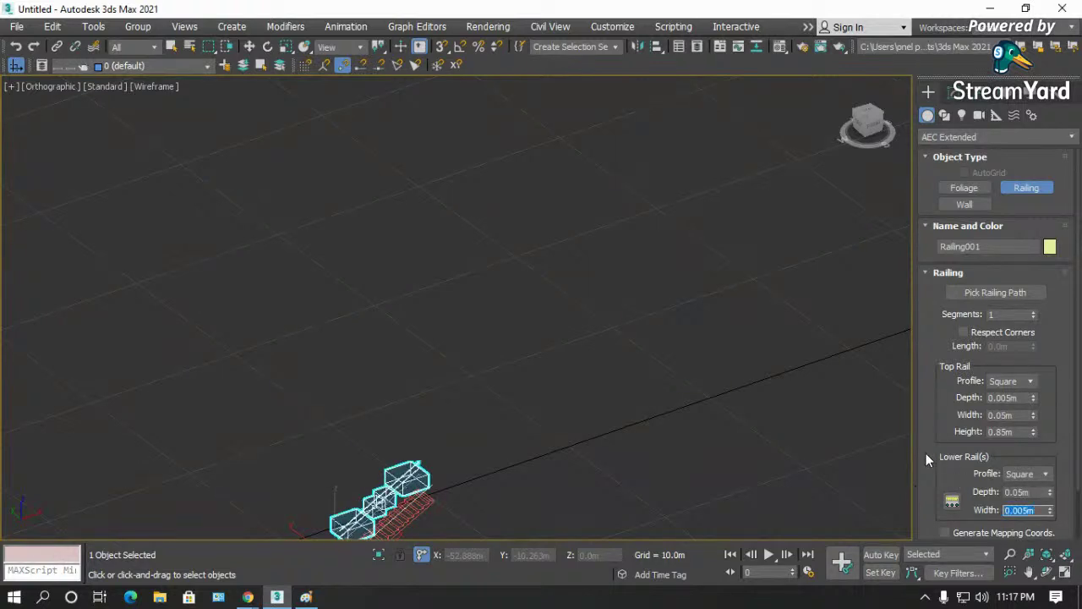
- Set square posts to 0.05m depth and 0.005m width, then finish the railing
{"action": "scroll", "coordinate": [935, 452], "scroll_direction": "down", "scroll_amount": 2}
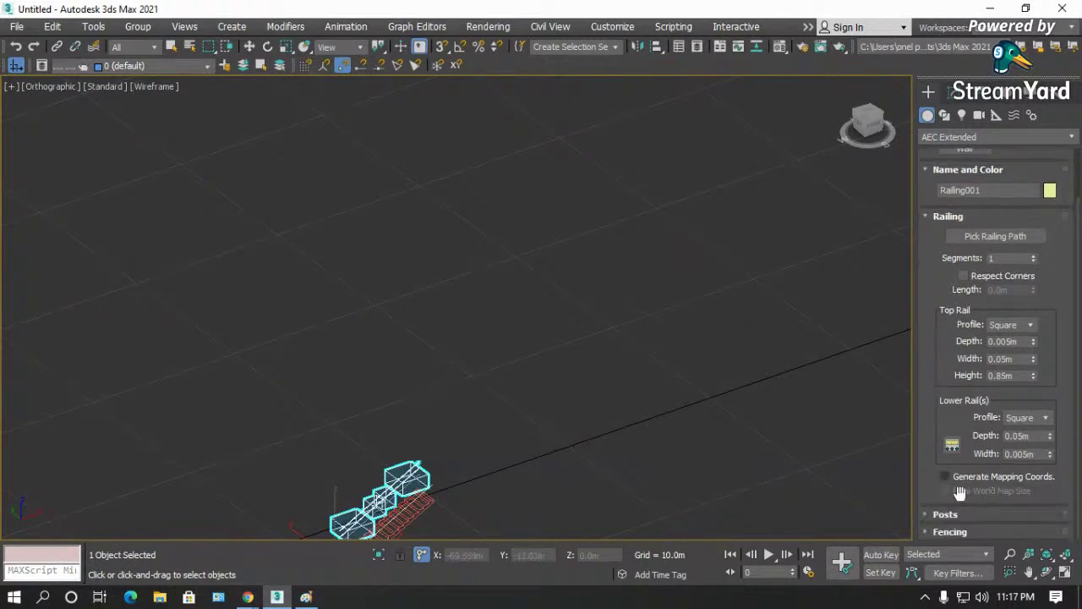
{"action": "left_click", "coordinate": [944, 516]}
{"action": "left_click", "coordinate": [1046, 464]}
{"action": "left_click", "coordinate": [1045, 464]}
{"action": "left_click", "coordinate": [1028, 474]}
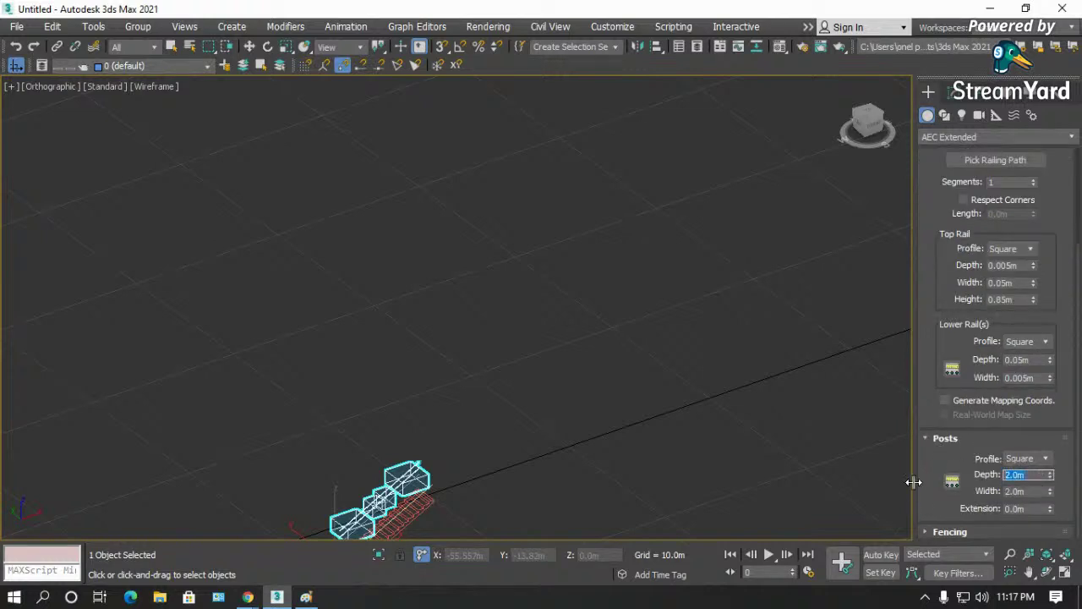
{"action": "type", "text": "0.05"}
{"action": "key", "text": "Tab"}
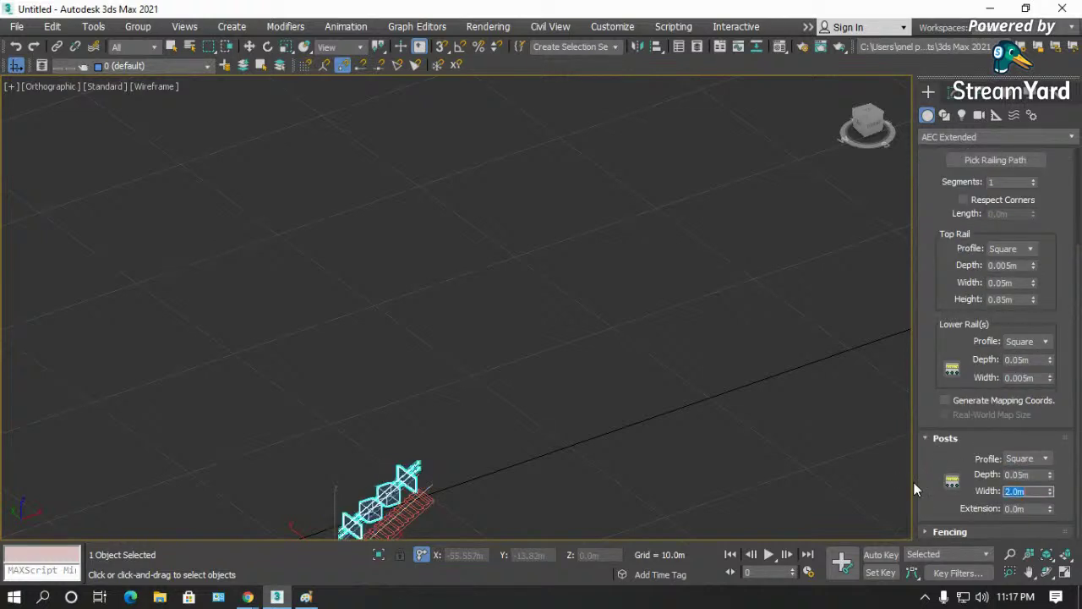
{"action": "type", "text": "0.005"}
{"action": "key", "text": "Return"}
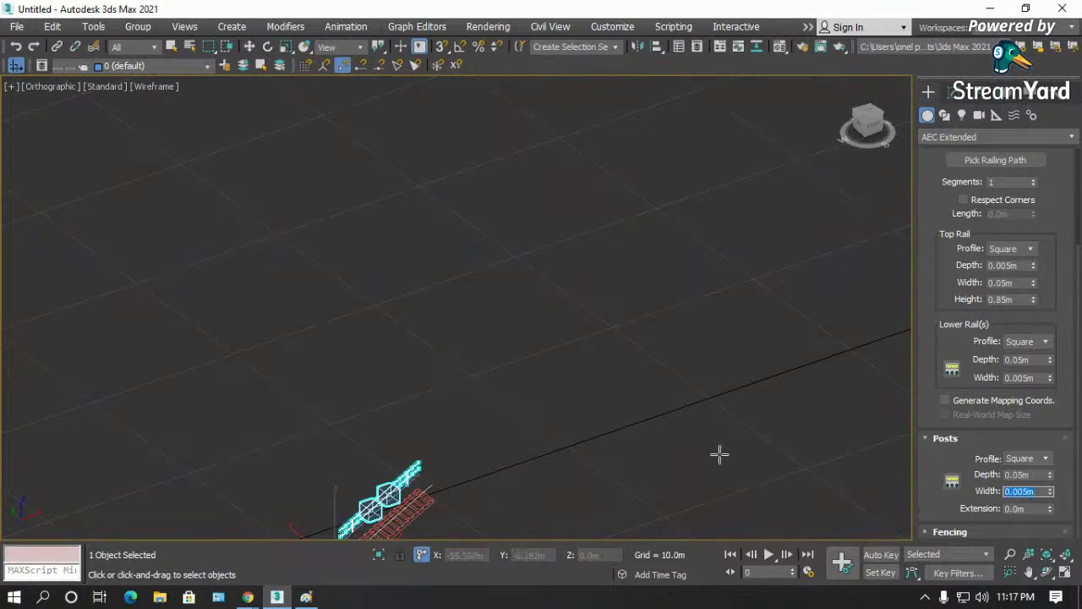
{"action": "right_click", "coordinate": [517, 397]}
- Frame the railing in the front view and select Railing001
{"action": "key", "text": "f"}
{"action": "key", "text": "z"}
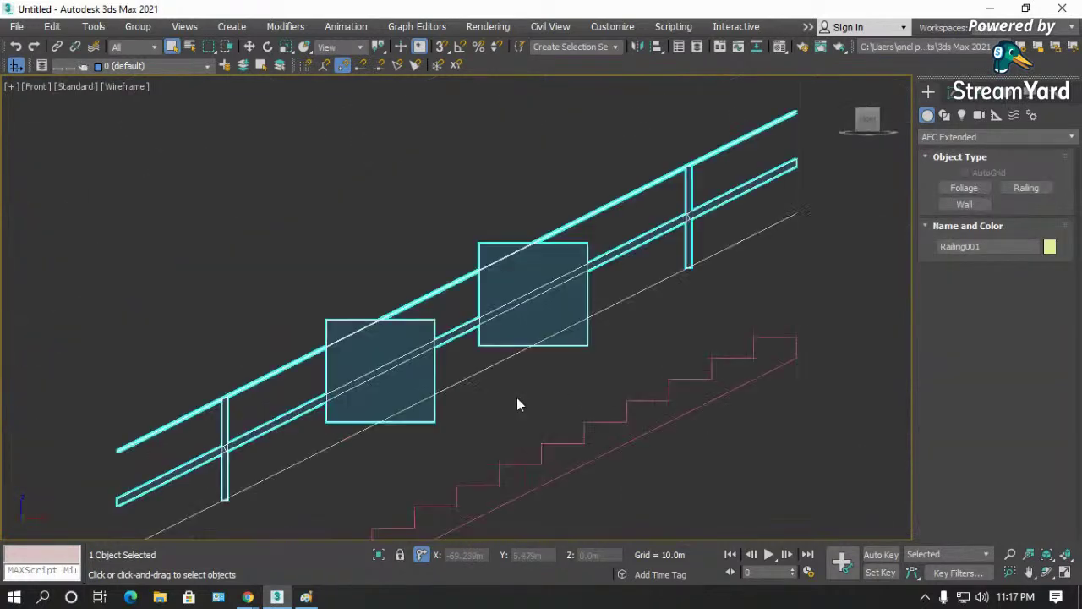
{"action": "left_click", "coordinate": [622, 173]}
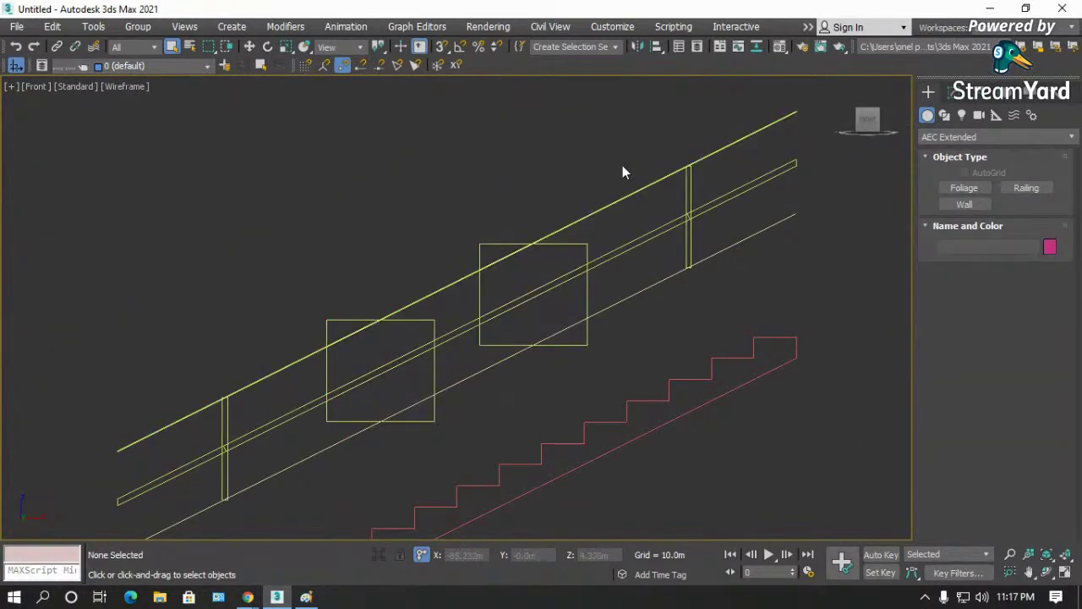
{"action": "scroll", "coordinate": [622, 173], "scroll_direction": "up", "scroll_amount": 3}
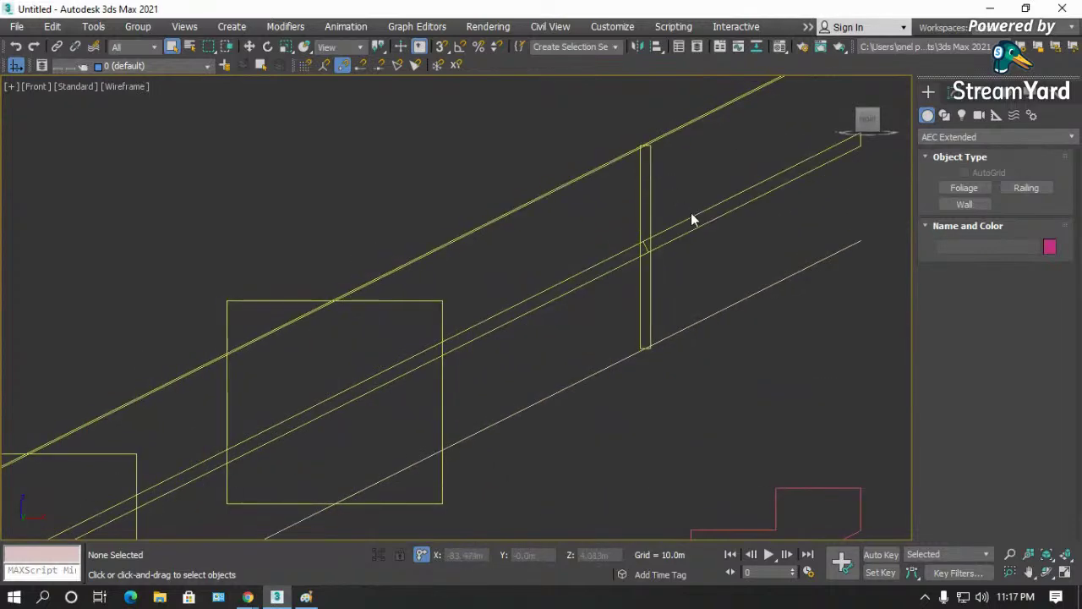
{"action": "left_click", "coordinate": [694, 218]}
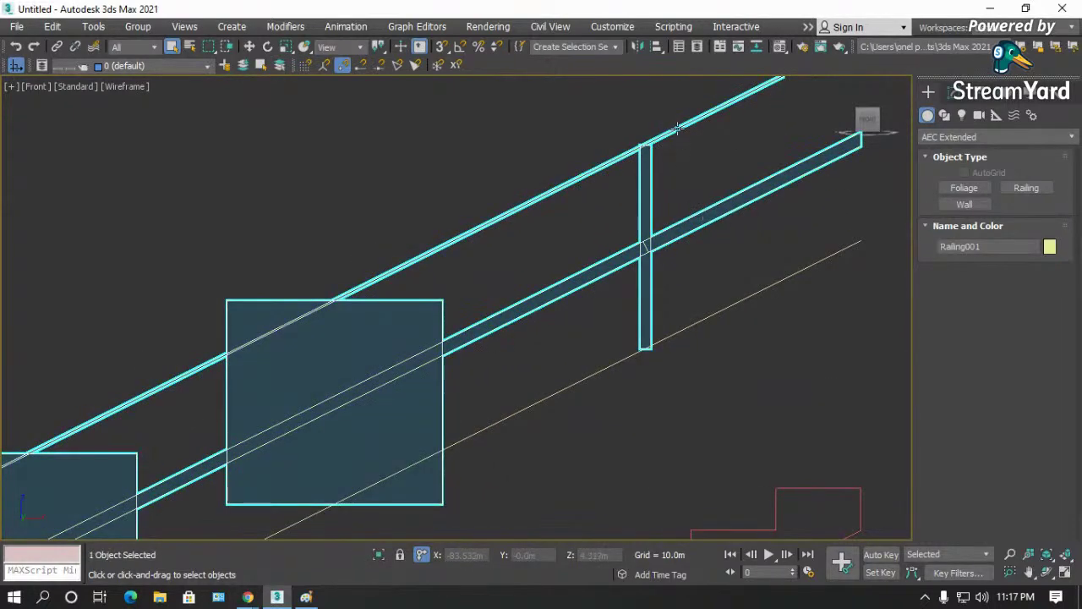
{"action": "left_click", "coordinate": [447, 380]}
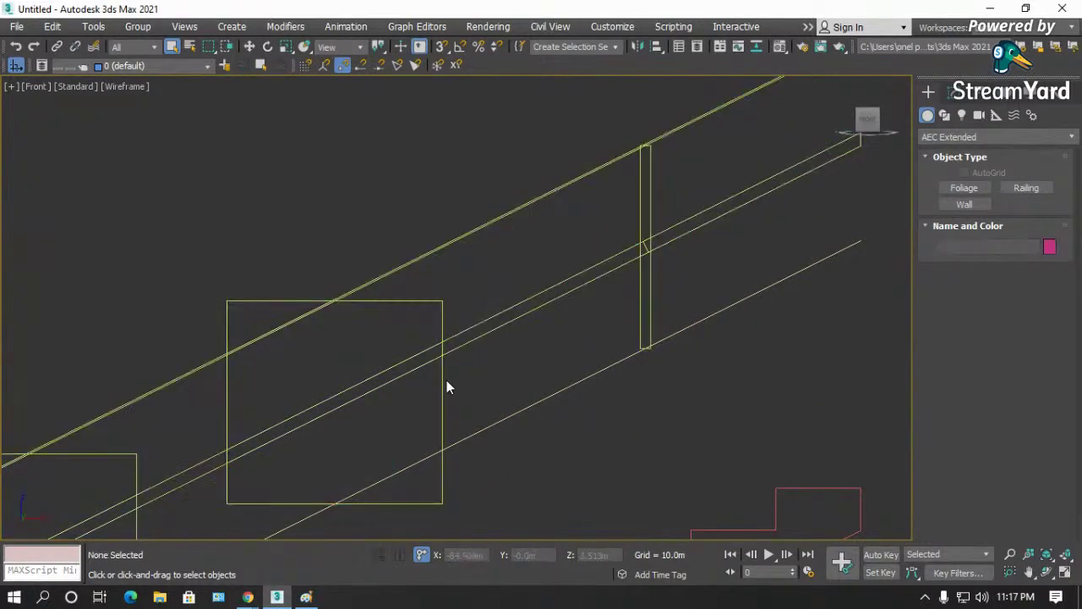
{"action": "left_click", "coordinate": [443, 379]}
- Set Railing001's Fencing Type to (none) in the Modify panel
{"action": "left_click", "coordinate": [947, 93]}
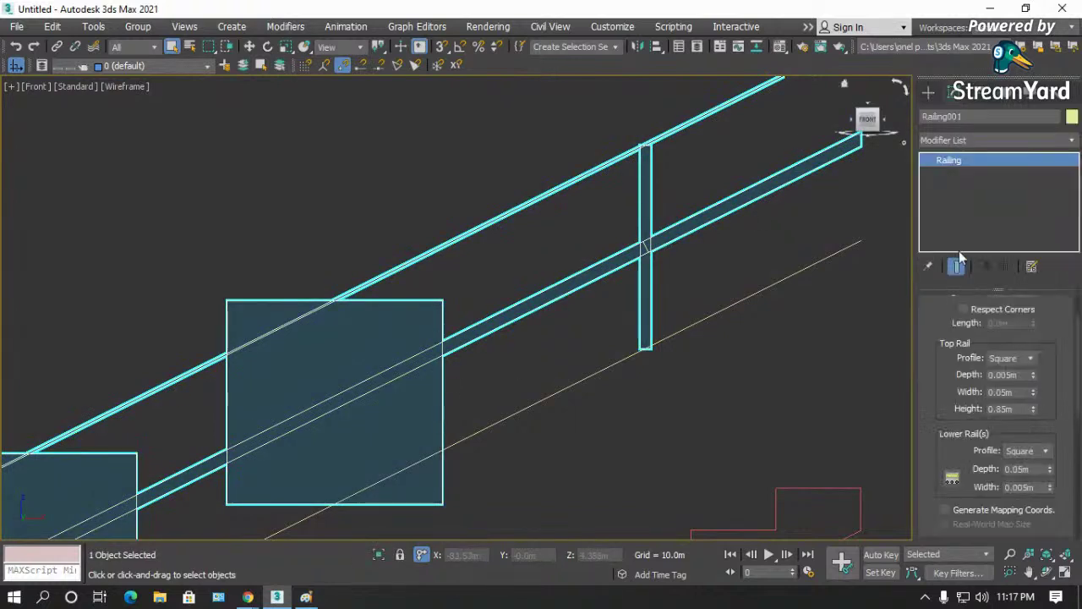
{"action": "scroll", "coordinate": [947, 396], "scroll_direction": "down", "scroll_amount": 3}
{"action": "scroll", "coordinate": [944, 414], "scroll_direction": "down", "scroll_amount": 2}
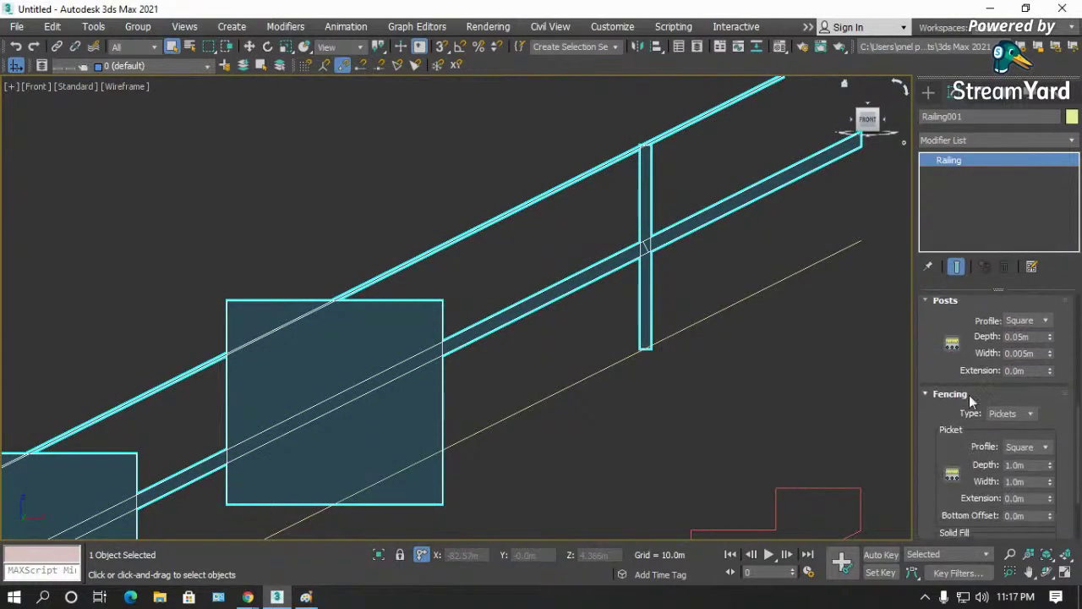
{"action": "left_click", "coordinate": [1026, 414]}
{"action": "left_click", "coordinate": [1014, 426]}
{"action": "scroll", "coordinate": [474, 313], "scroll_direction": "down", "scroll_amount": 2}
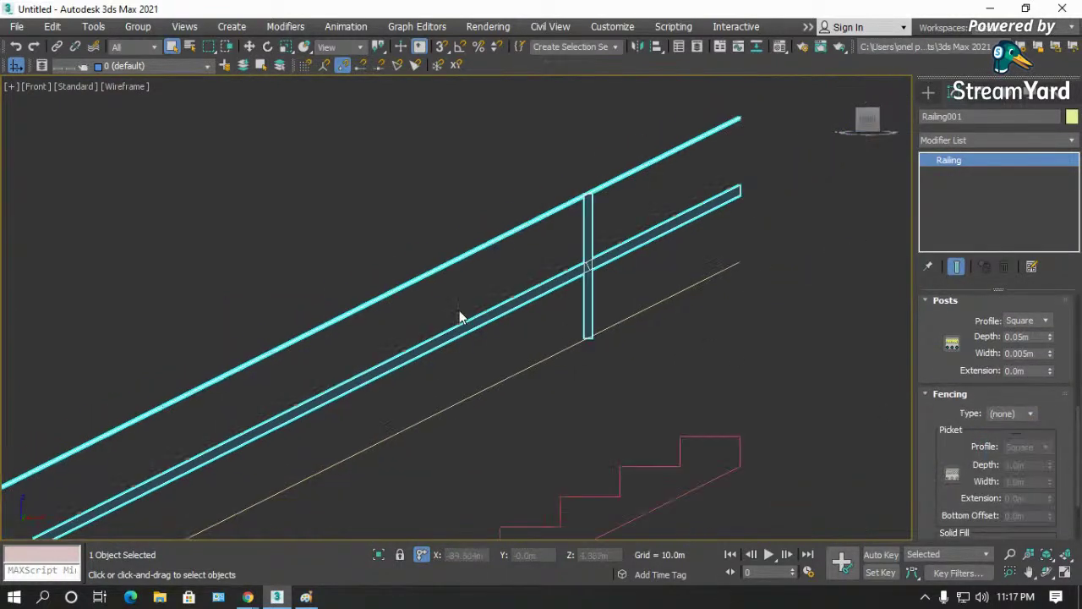
{"action": "scroll", "coordinate": [575, 334], "scroll_direction": "down", "scroll_amount": 3}
- Select StraightStair001 and start editing its railing height value
{"action": "left_click", "coordinate": [697, 368]}
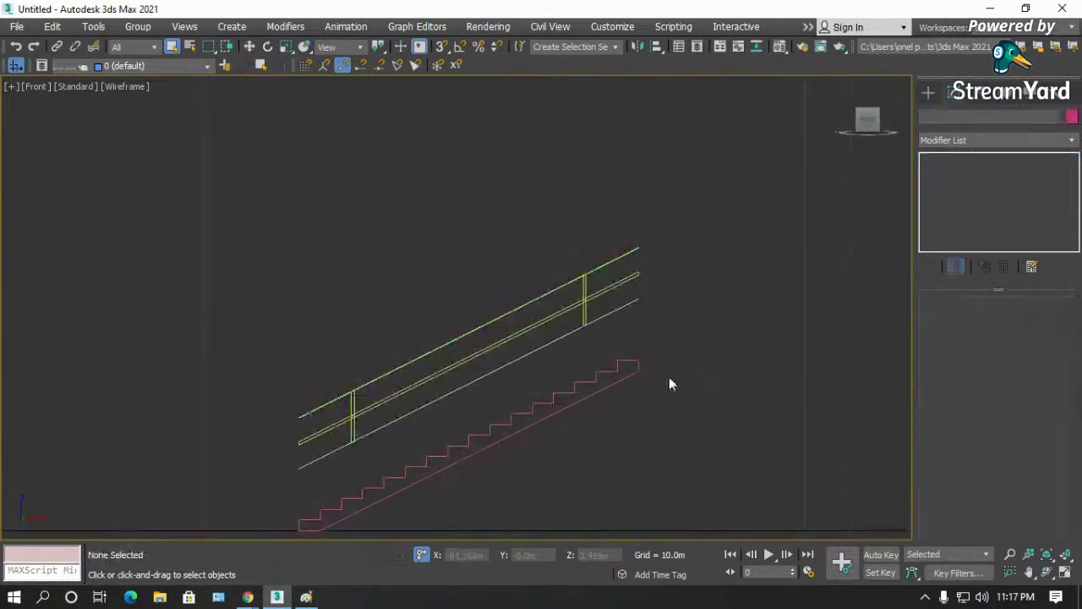
{"action": "scroll", "coordinate": [588, 333], "scroll_direction": "up", "scroll_amount": 5}
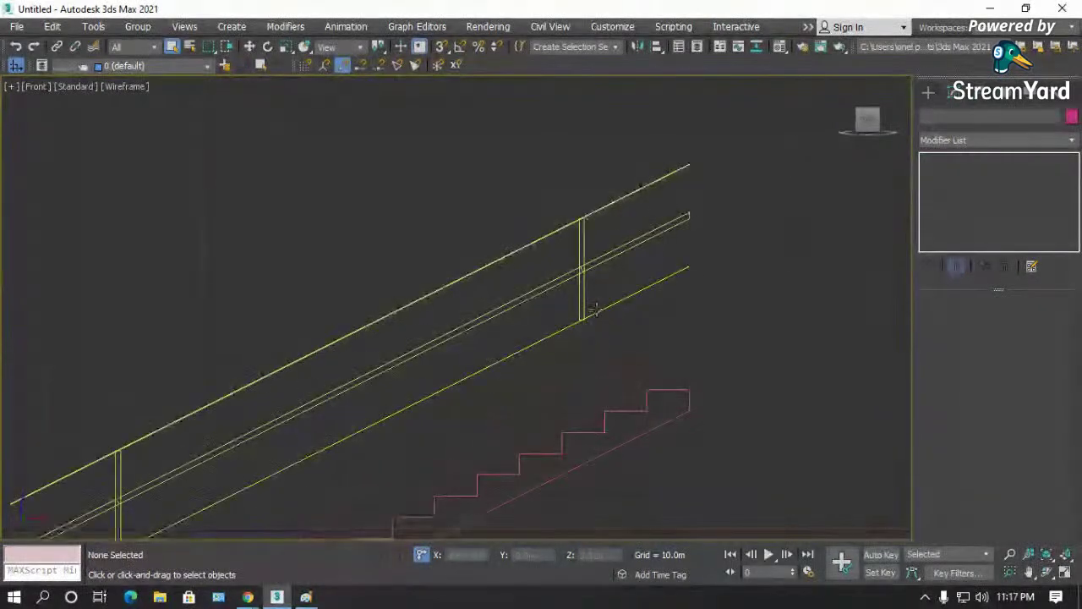
{"action": "left_click", "coordinate": [596, 310]}
{"action": "left_click", "coordinate": [732, 399]}
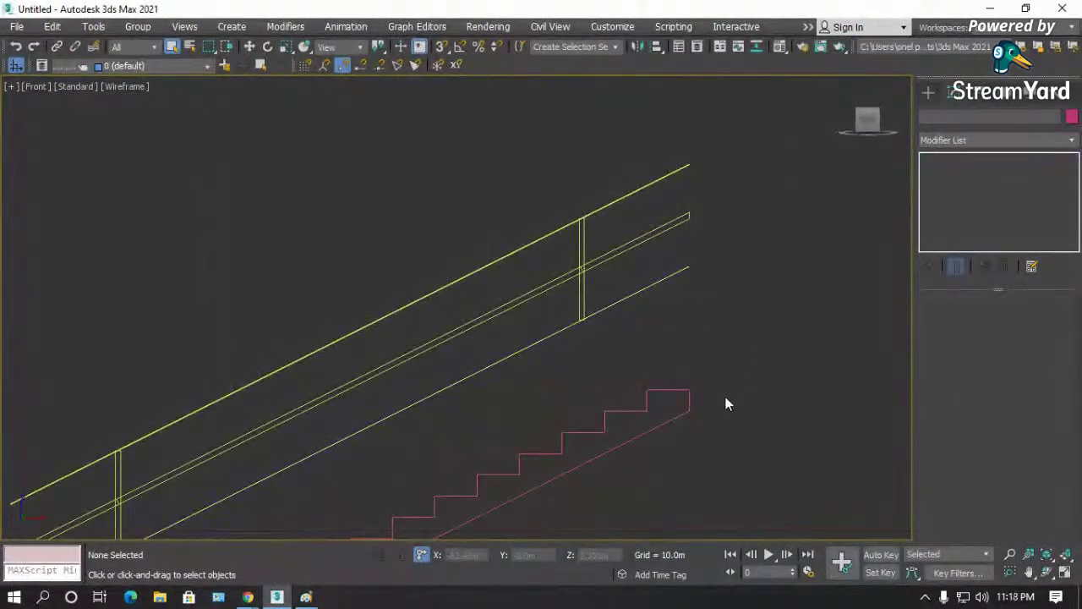
{"action": "left_click", "coordinate": [676, 423]}
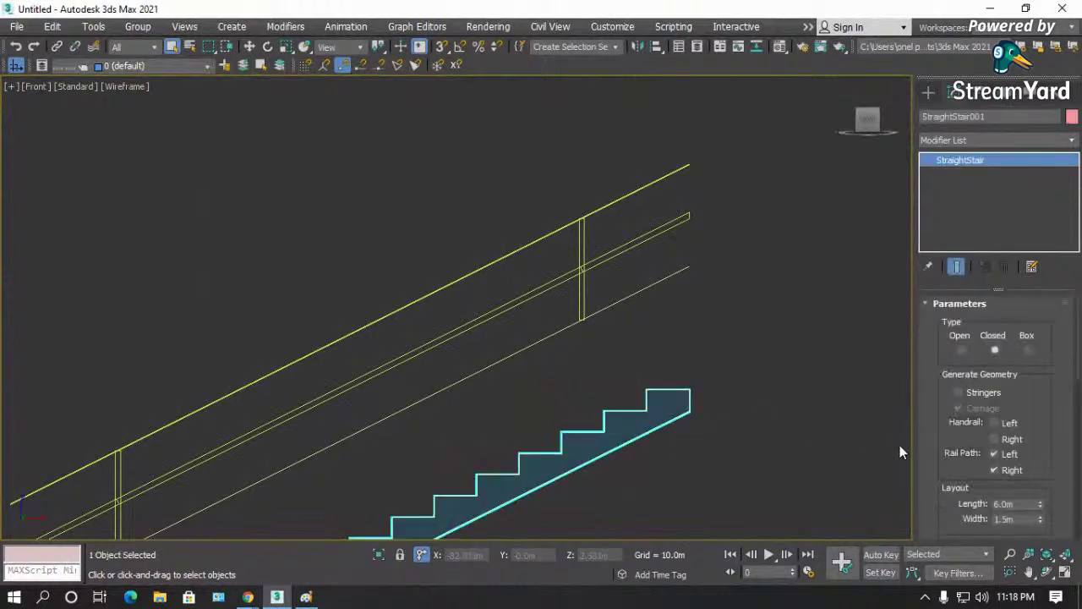
{"action": "scroll", "coordinate": [941, 441], "scroll_direction": "down", "scroll_amount": 10}
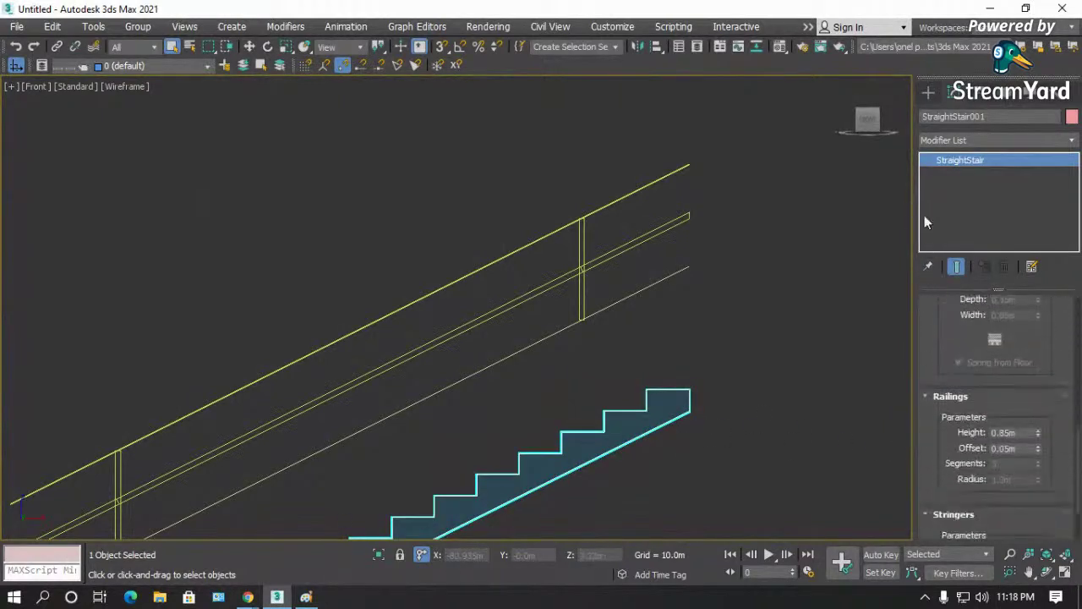
{"action": "double_click", "coordinate": [1017, 424]}
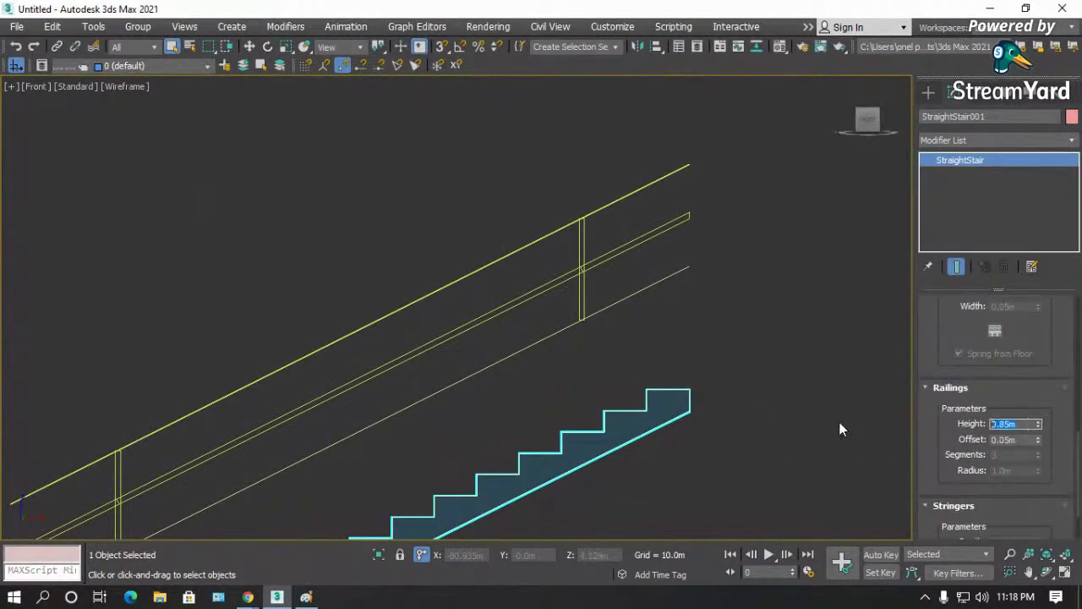
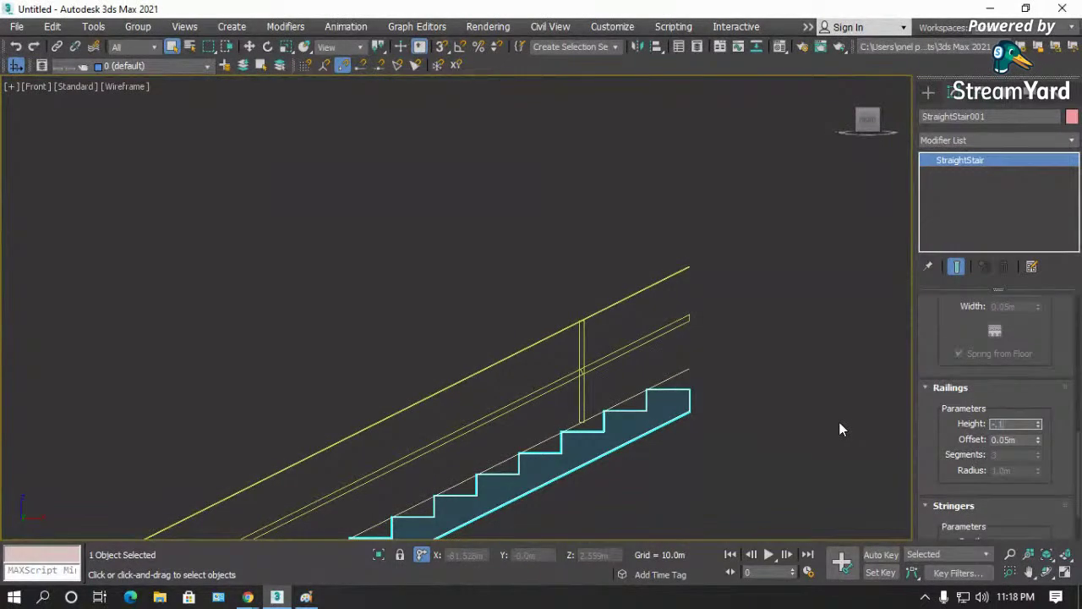
- Clear the staircase selection, select the railing, and switch to the Perspective view
{"action": "type", "text": "."}
{"action": "left_click", "coordinate": [716, 480]}
{"action": "scroll", "coordinate": [631, 430], "scroll_direction": "up", "scroll_amount": 8}
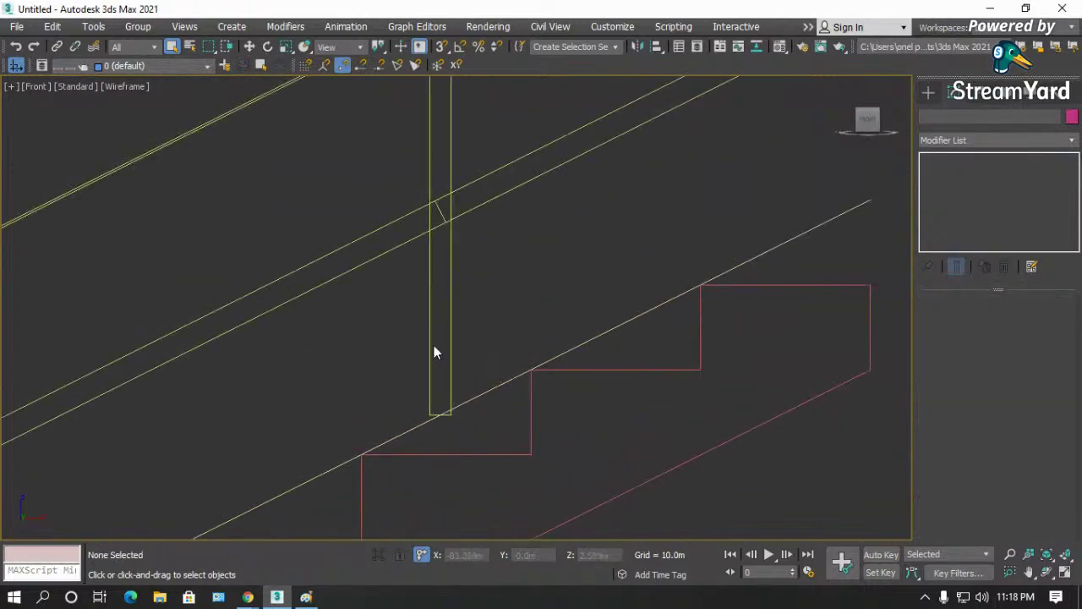
{"action": "left_click", "coordinate": [452, 381]}
{"action": "scroll", "coordinate": [603, 335], "scroll_direction": "down", "scroll_amount": 5}
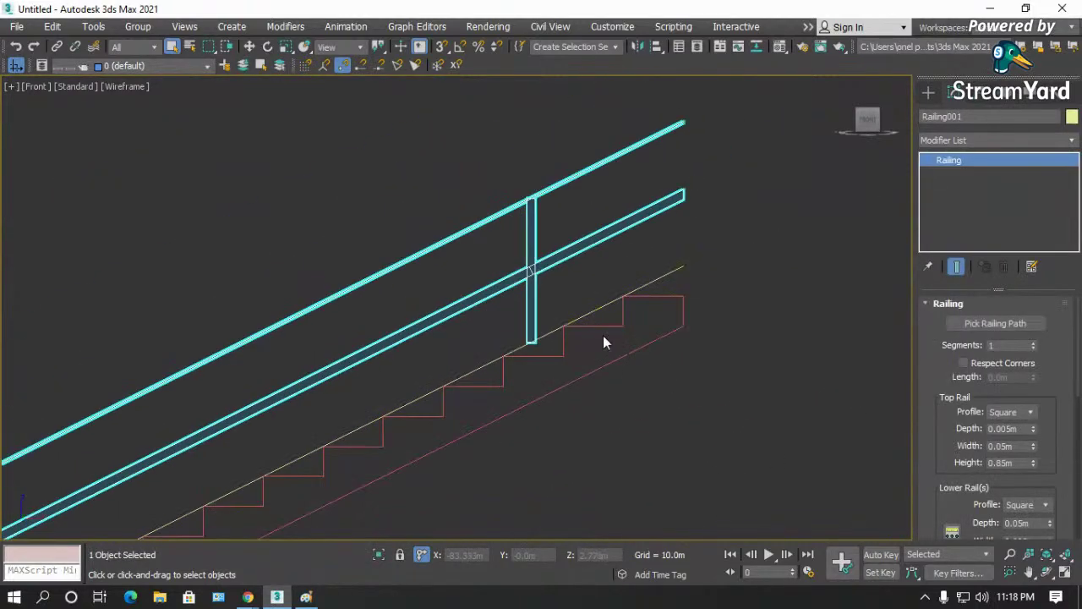
{"action": "scroll", "coordinate": [554, 244], "scroll_direction": "up", "scroll_amount": 4}
{"action": "scroll", "coordinate": [664, 299], "scroll_direction": "down", "scroll_amount": 6}
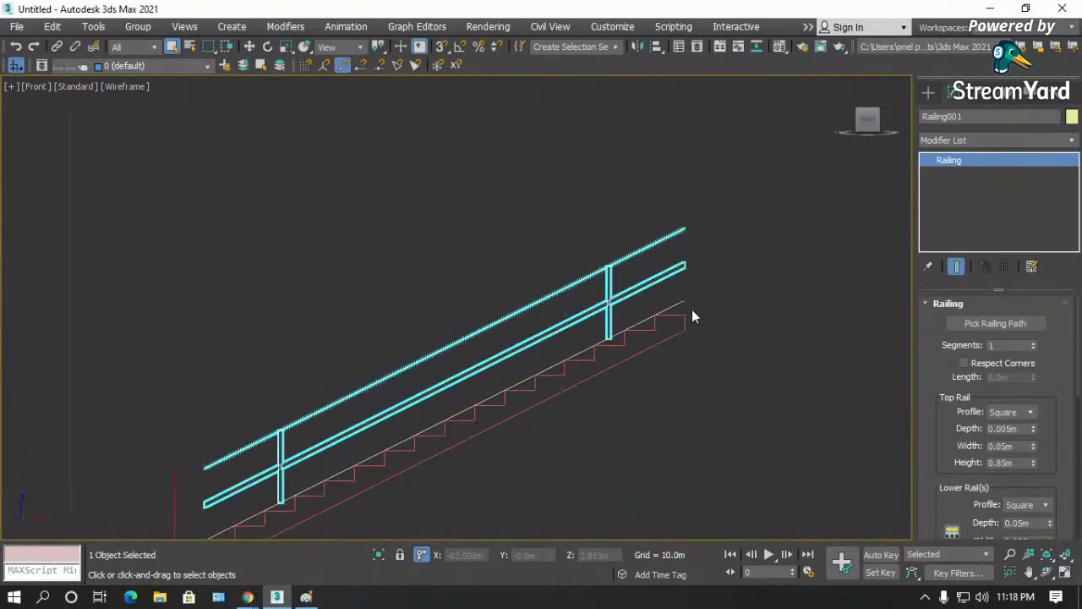
{"action": "key", "text": "p"}
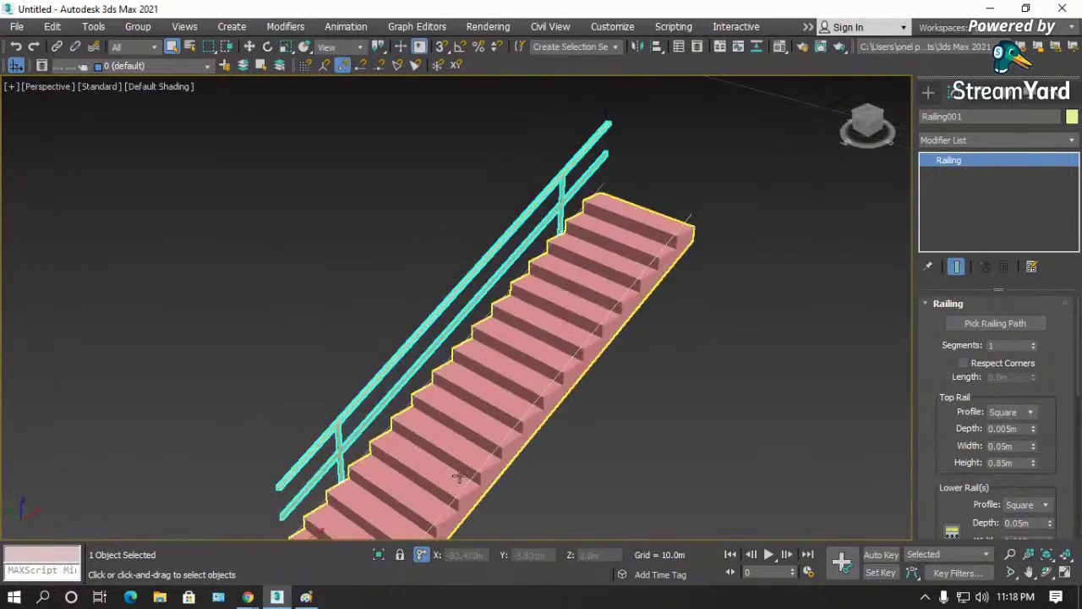
- Set the railing's Lower Rail depth to 0.005m and width to 0.05m
{"action": "scroll", "coordinate": [316, 481], "scroll_direction": "up", "scroll_amount": 4}
{"action": "scroll", "coordinate": [529, 329], "scroll_direction": "up", "scroll_amount": 3}
{"action": "scroll", "coordinate": [532, 326], "scroll_direction": "down", "scroll_amount": 2}
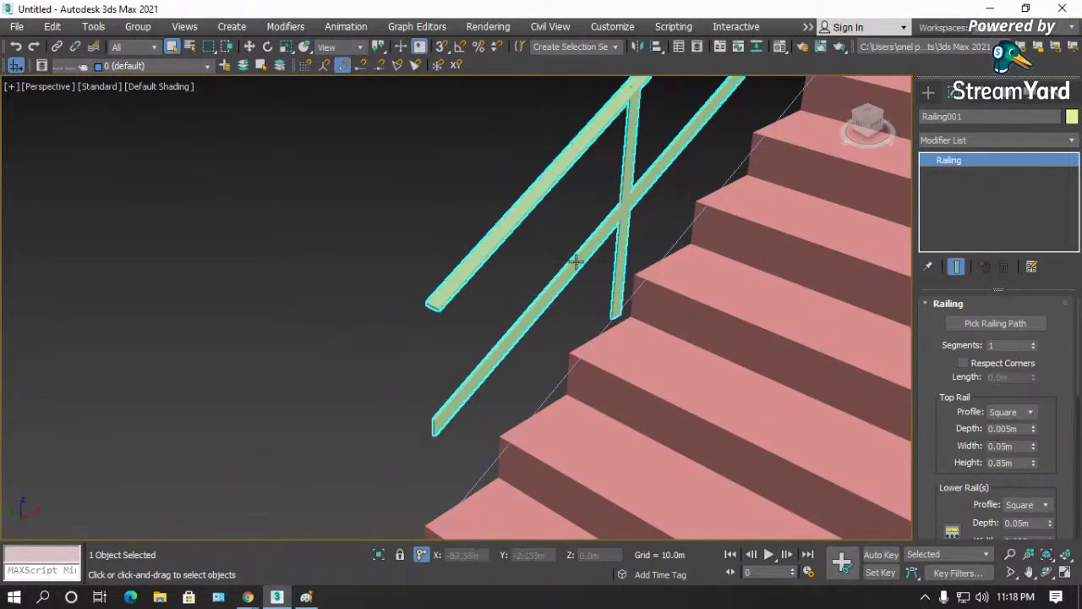
{"action": "scroll", "coordinate": [934, 355], "scroll_direction": "down", "scroll_amount": 5}
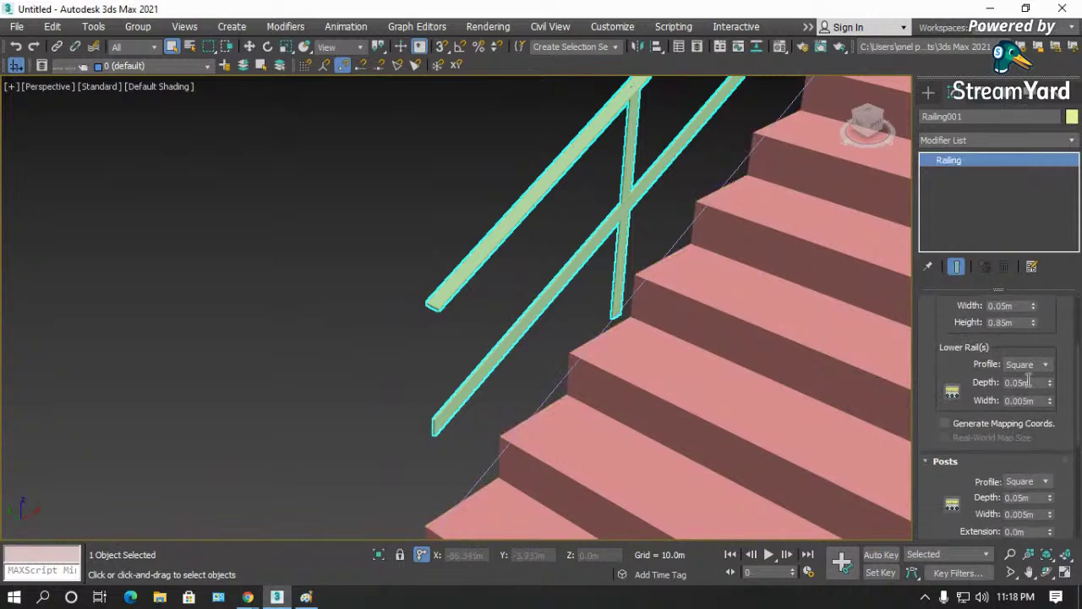
{"action": "type", "text": "0.005"}
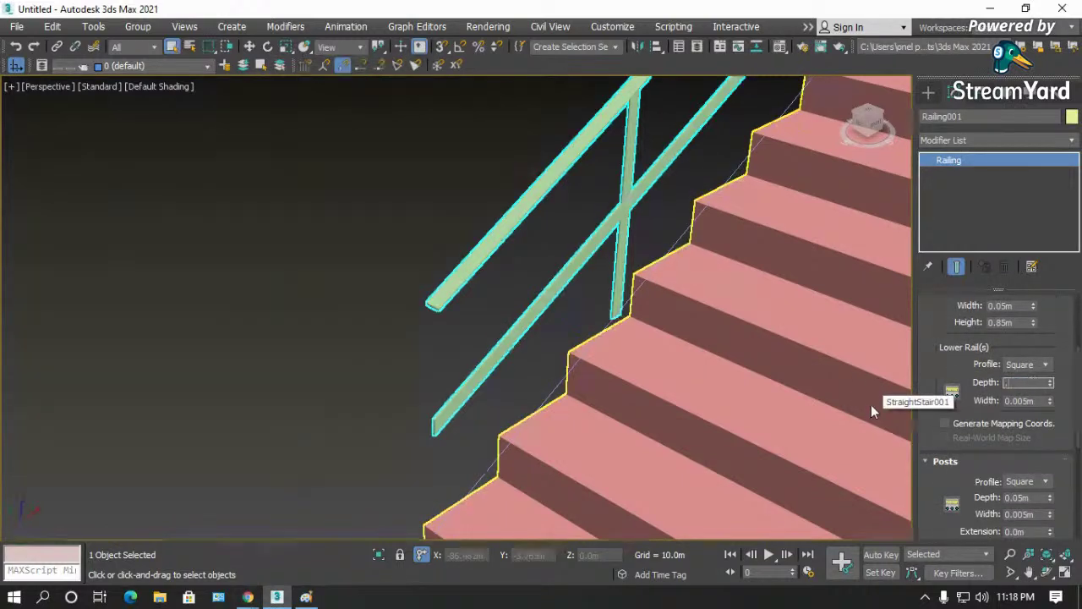
{"action": "key", "text": "Tab"}
{"action": "type", "text": ".05"}
{"action": "key", "text": "Return"}
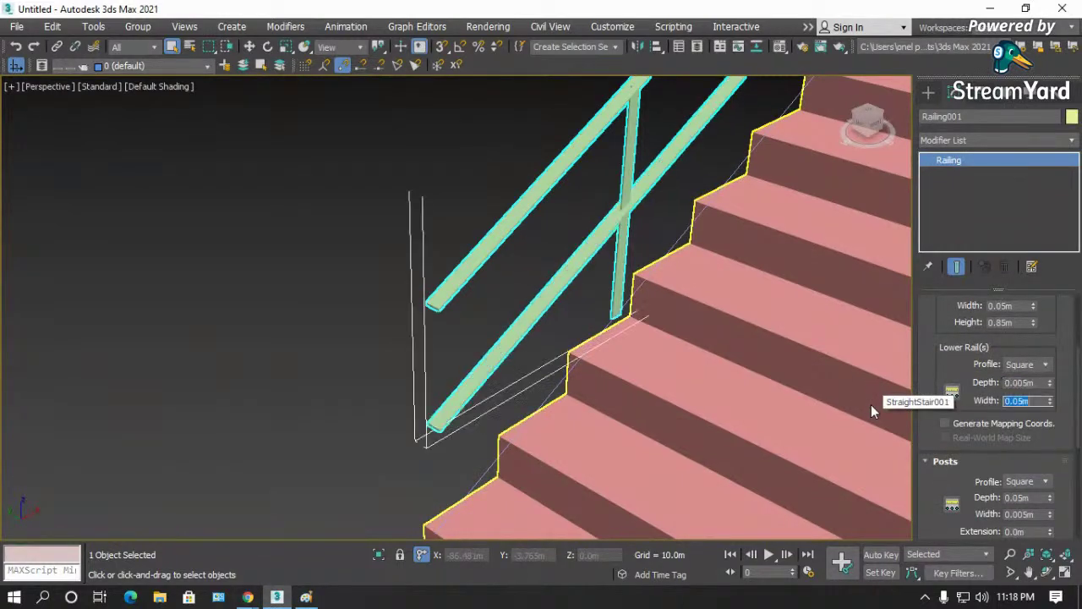
- Set Lower Rail Spacing count to 2, then confirm the post depth value
{"action": "left_click", "coordinate": [952, 391]}
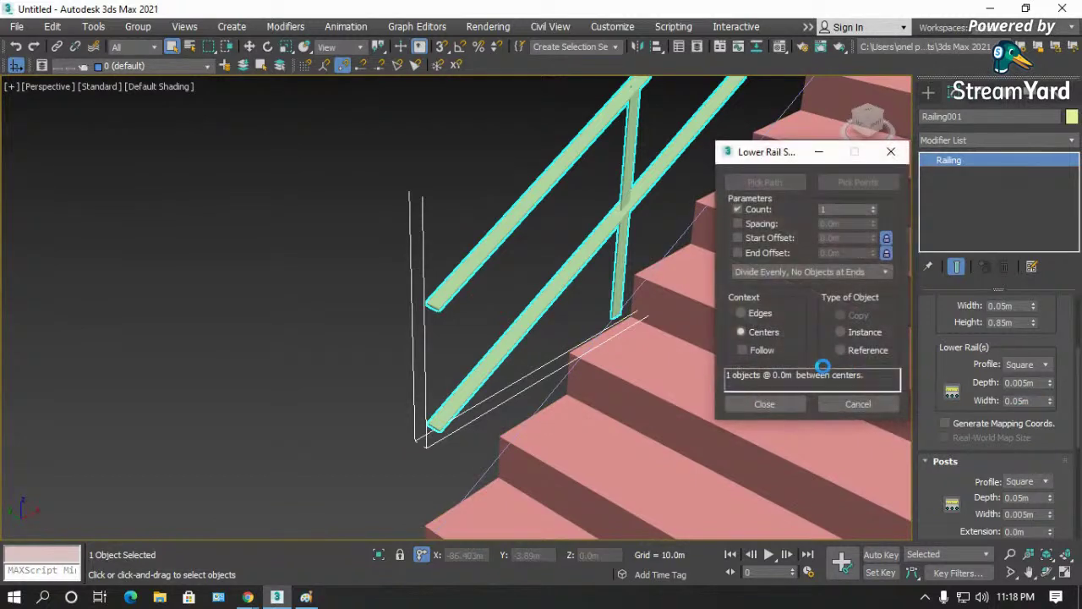
{"action": "left_click", "coordinate": [876, 208]}
{"action": "left_click", "coordinate": [892, 152]}
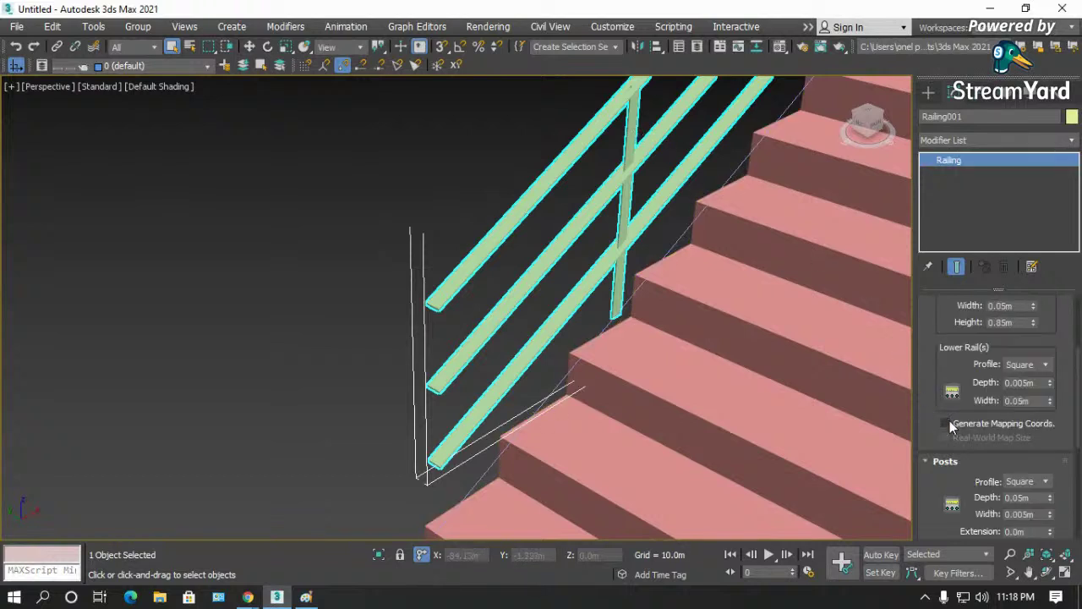
{"action": "left_click", "coordinate": [1036, 498]}
{"action": "key", "text": "Tab"}
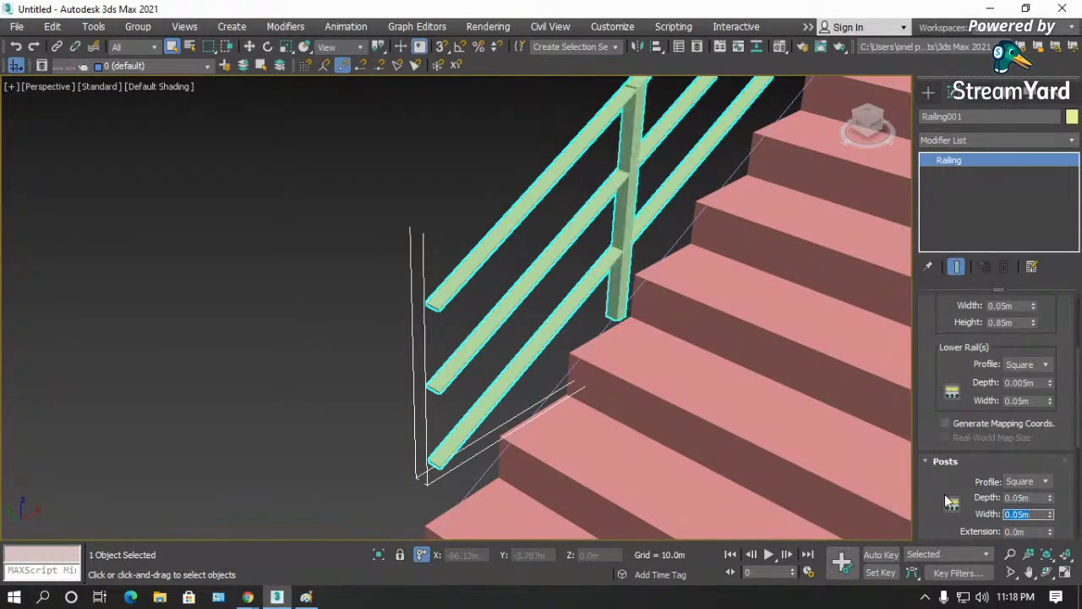
- Orbit out to see the staircase, switch to the Front view, and reselect the railing
{"action": "middle_click_drag", "start_coordinate": [355, 405], "coordinate": [273, 412], "text": "alt"}
{"action": "scroll", "coordinate": [295, 420], "scroll_direction": "down", "scroll_amount": 5}
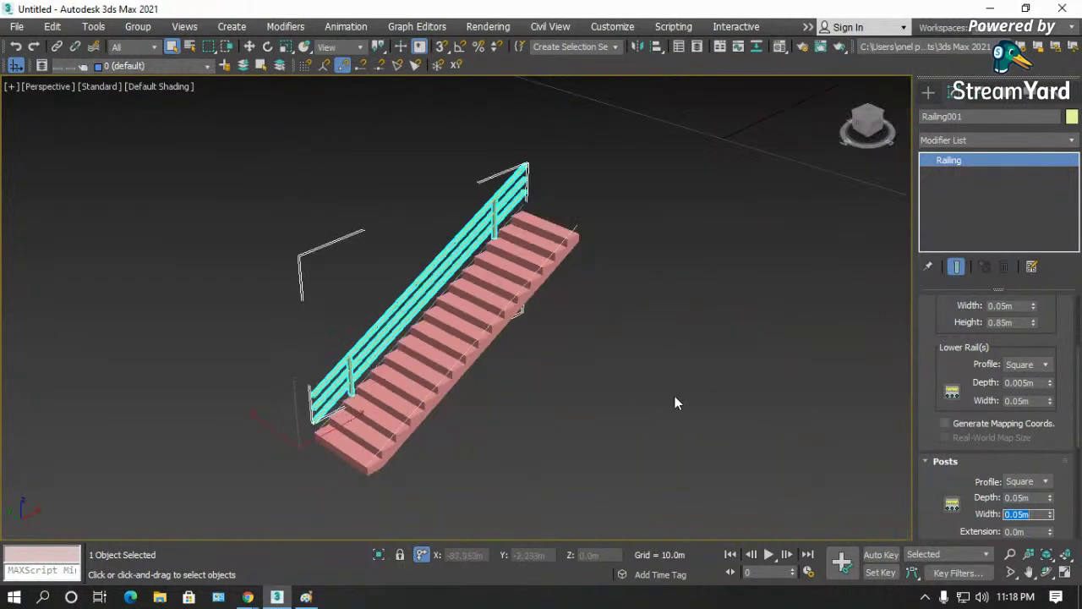
{"action": "left_click", "coordinate": [599, 377]}
{"action": "key", "text": "l"}
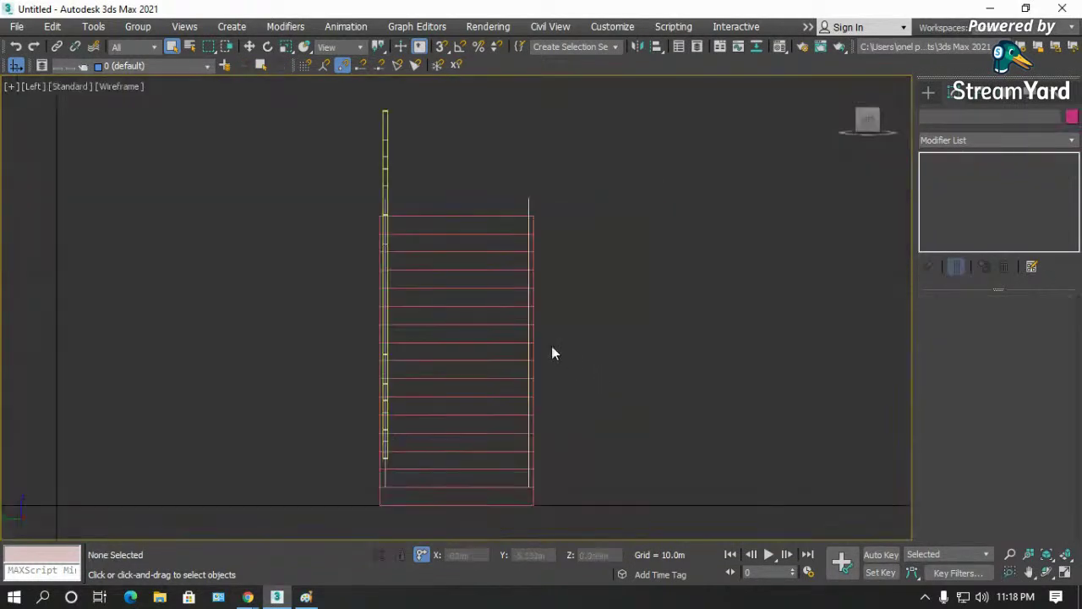
{"action": "key", "text": "f"}
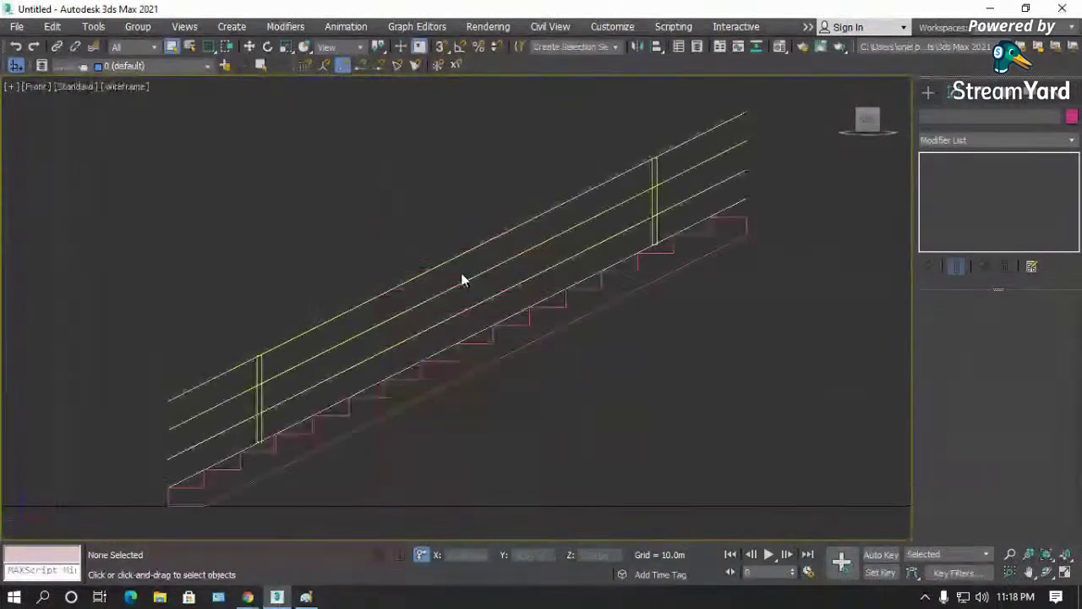
{"action": "left_click", "coordinate": [461, 279]}
{"action": "scroll", "coordinate": [180, 466], "scroll_direction": "up", "scroll_amount": 4}
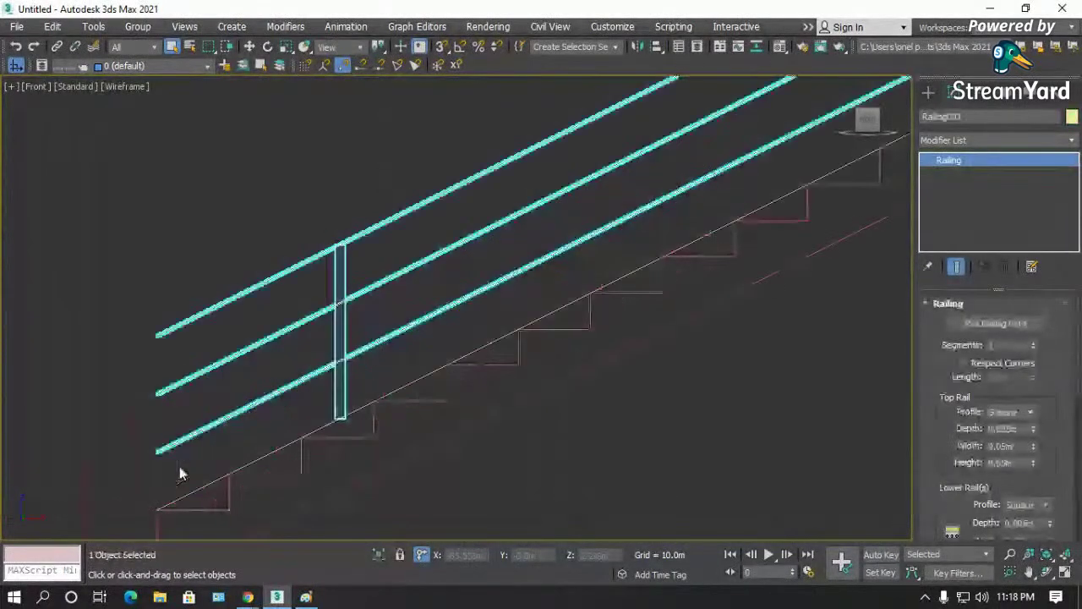
- Switch to the Move tool and reselect the railing in the Front view
{"action": "left_click", "coordinate": [250, 45]}
{"action": "left_click", "coordinate": [380, 352]}
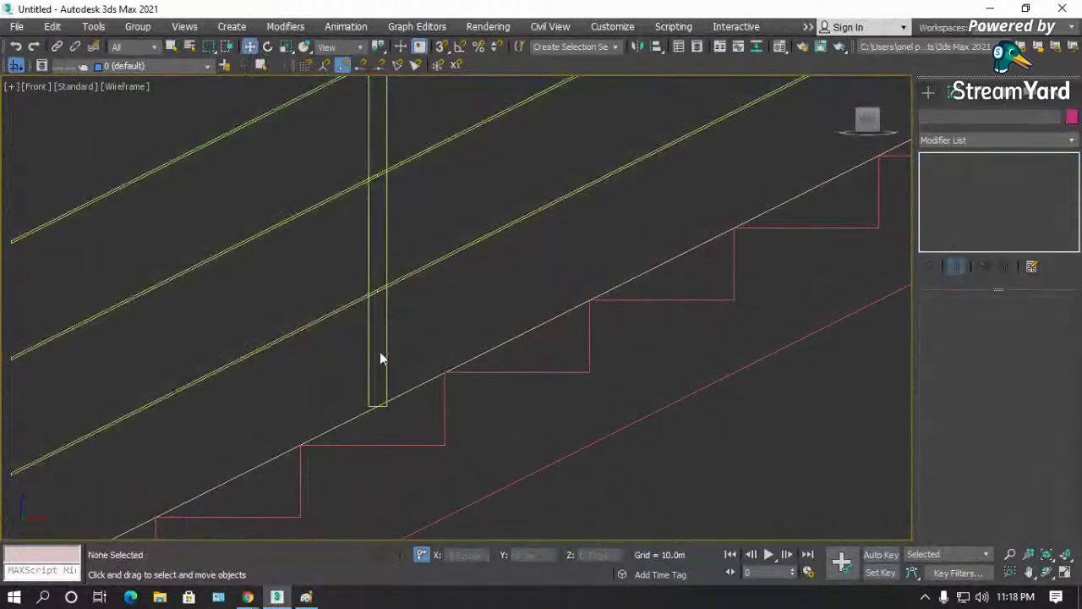
{"action": "left_click", "coordinate": [382, 400]}
{"action": "scroll", "coordinate": [392, 417], "scroll_direction": "up", "scroll_amount": 5}
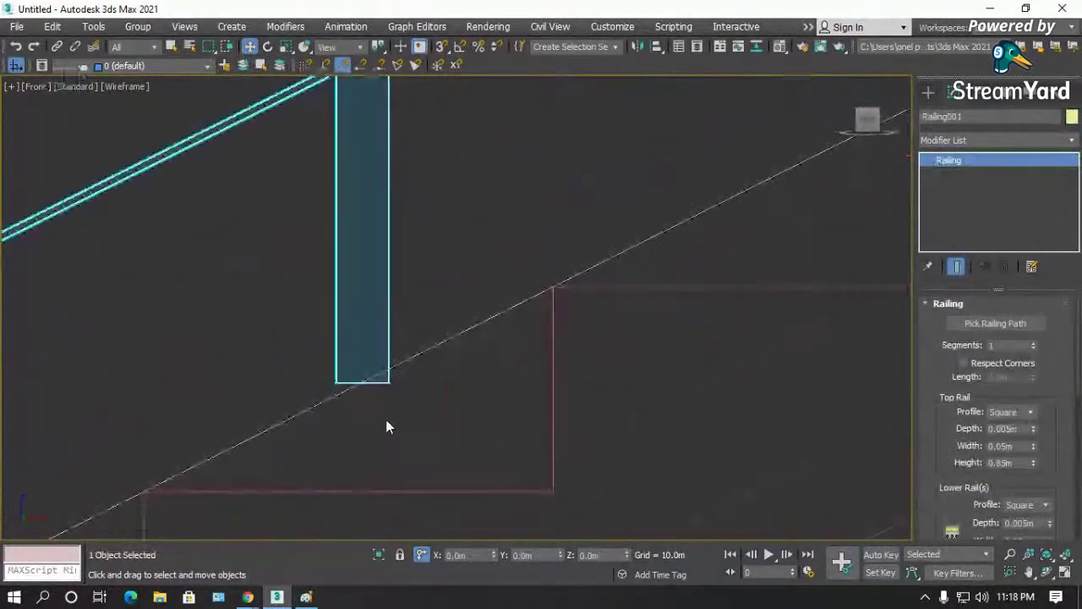
{"action": "scroll", "coordinate": [365, 417], "scroll_direction": "down", "scroll_amount": 10}
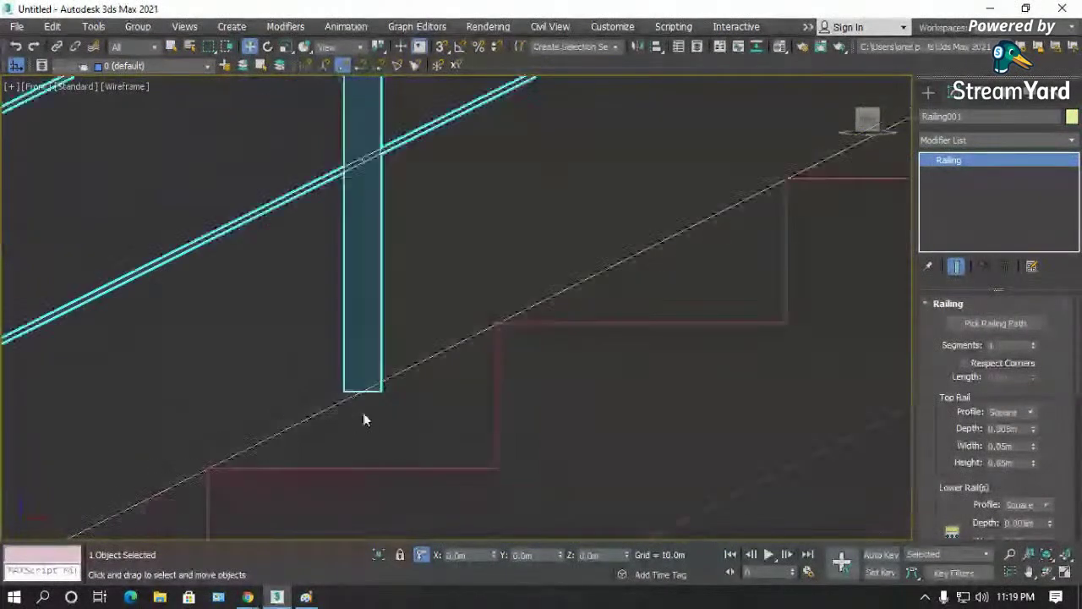
{"action": "scroll", "coordinate": [256, 441], "scroll_direction": "down", "scroll_amount": 3}
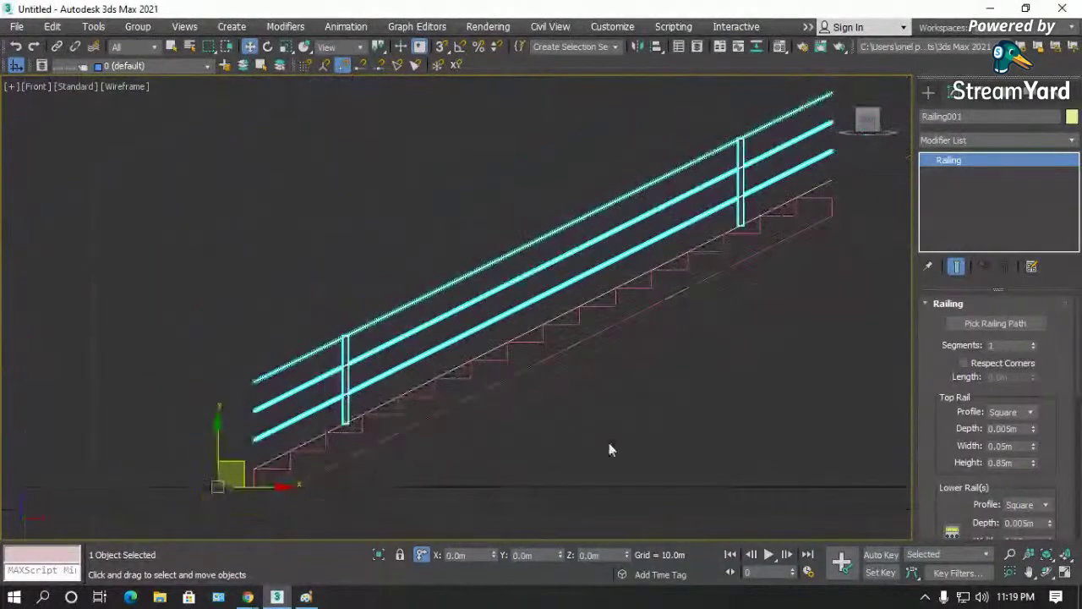
{"action": "left_click_drag", "start_coordinate": [935, 436], "coordinate": [933, 265]}
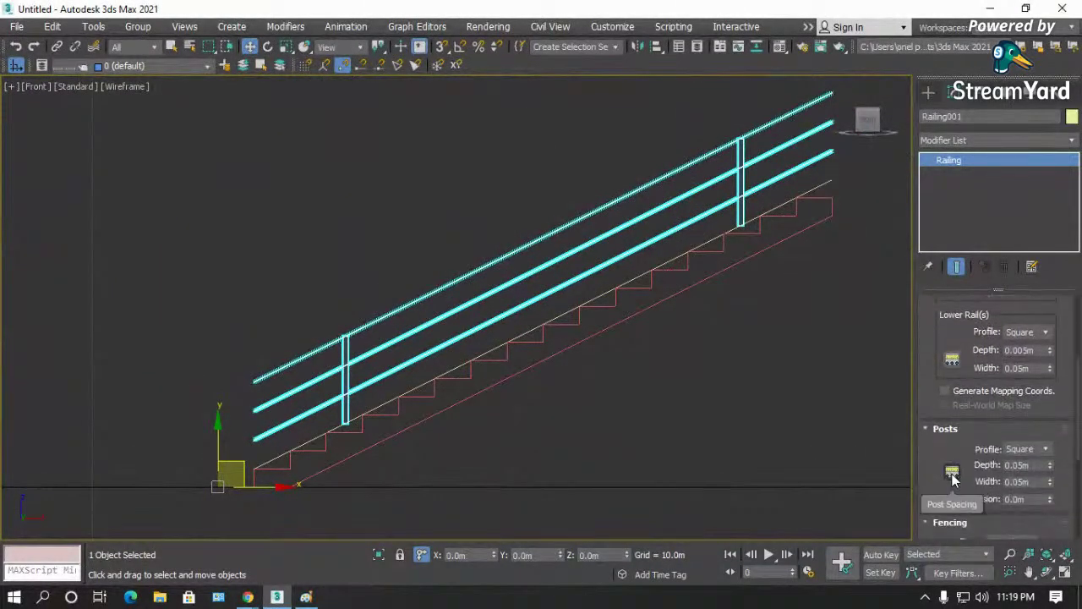
- In Post Spacing, remove the start and end offsets and raise the post count to 7
{"action": "left_click", "coordinate": [953, 472]}
{"action": "left_click", "coordinate": [757, 238]}
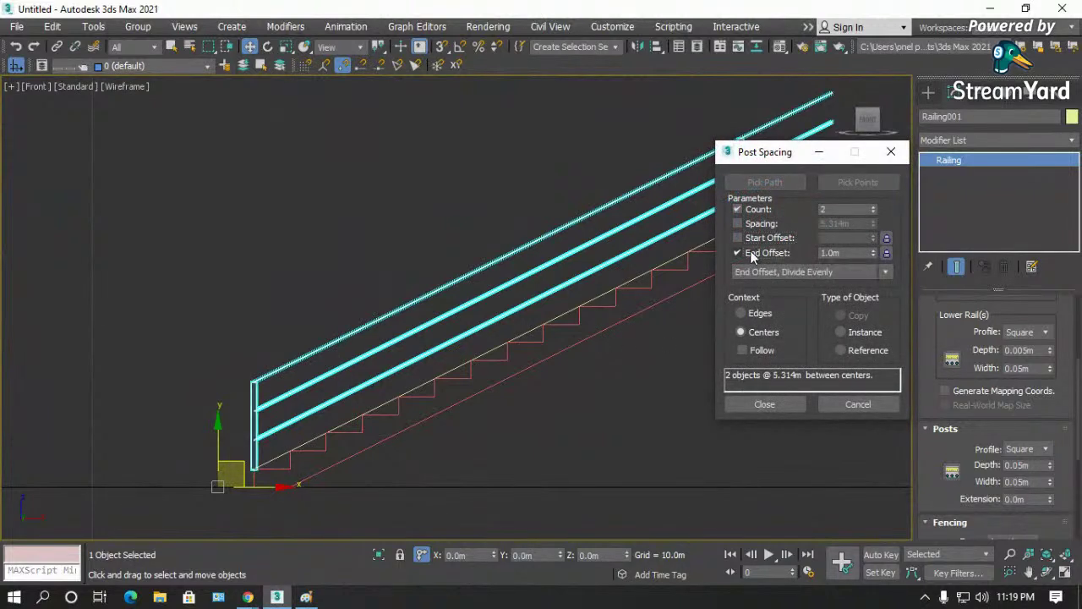
{"action": "left_click", "coordinate": [751, 253]}
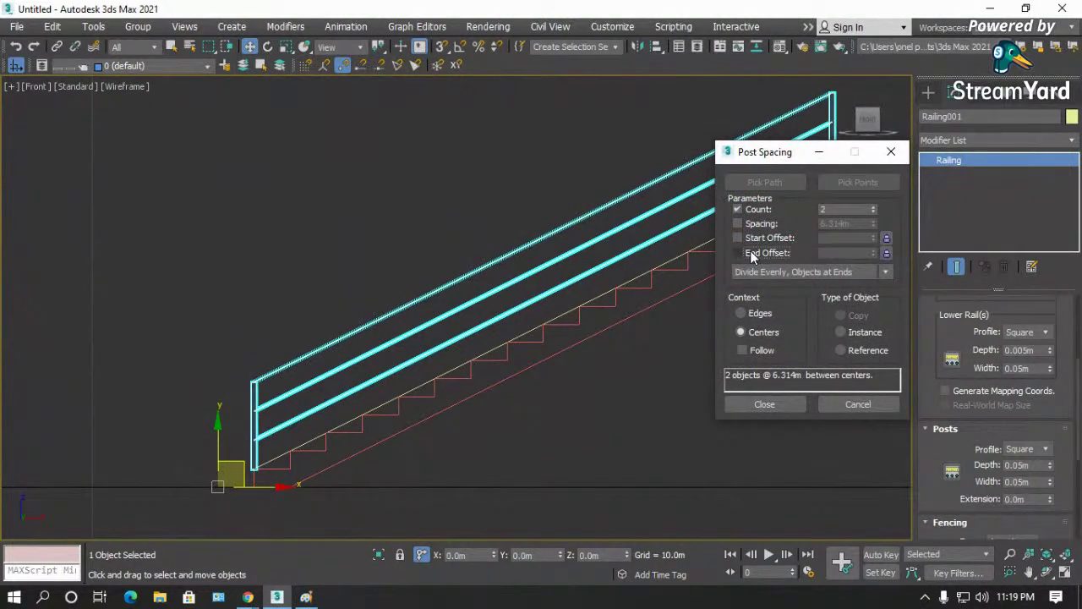
{"action": "left_click", "coordinate": [873, 208]}
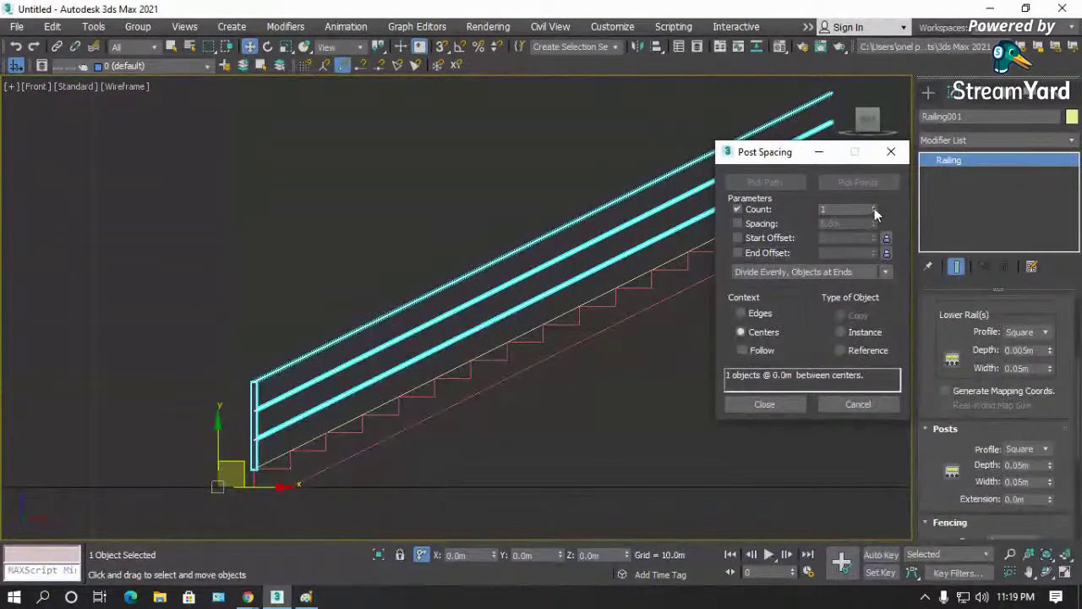
{"action": "left_click", "coordinate": [875, 208]}
{"action": "left_click", "coordinate": [875, 208]}
{"action": "left_click", "coordinate": [874, 208]}
{"action": "left_click", "coordinate": [874, 208]}
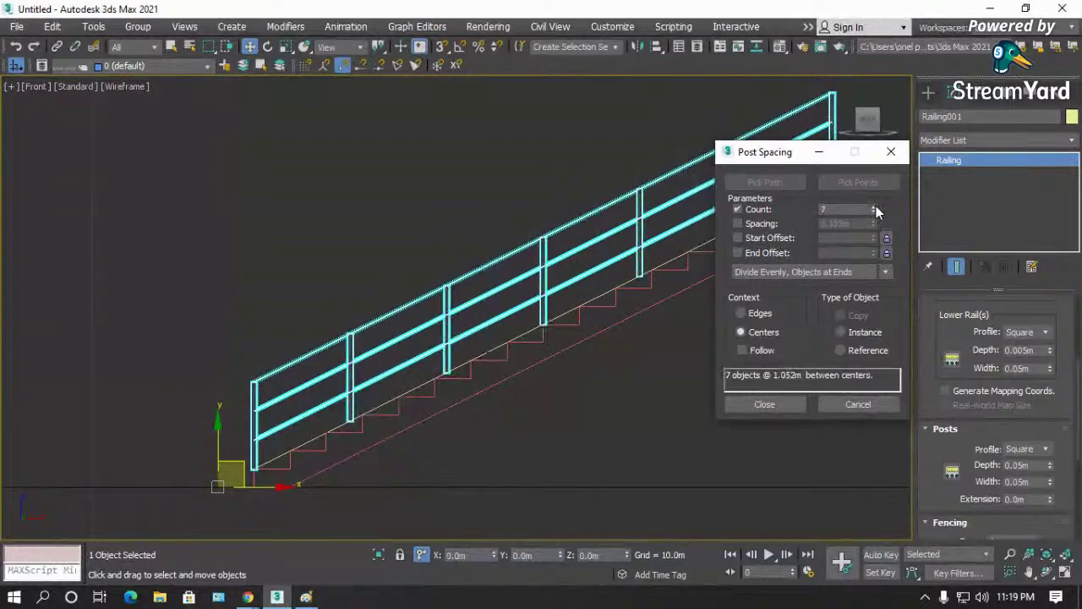
{"action": "left_click", "coordinate": [763, 403]}
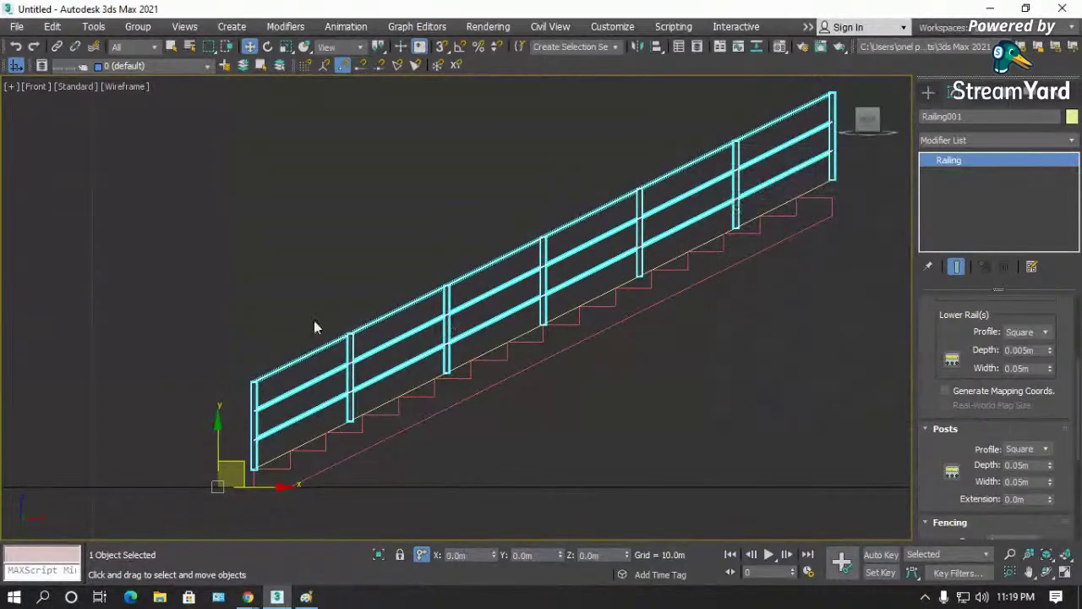
- Orbit to an angled view of the railing and reselect it
{"action": "scroll", "coordinate": [314, 322], "scroll_direction": "down", "scroll_amount": 3}
{"action": "left_click", "coordinate": [1045, 574]}
{"action": "left_click_drag", "start_coordinate": [440, 365], "coordinate": [577, 335]}
{"action": "right_click", "coordinate": [774, 224]}
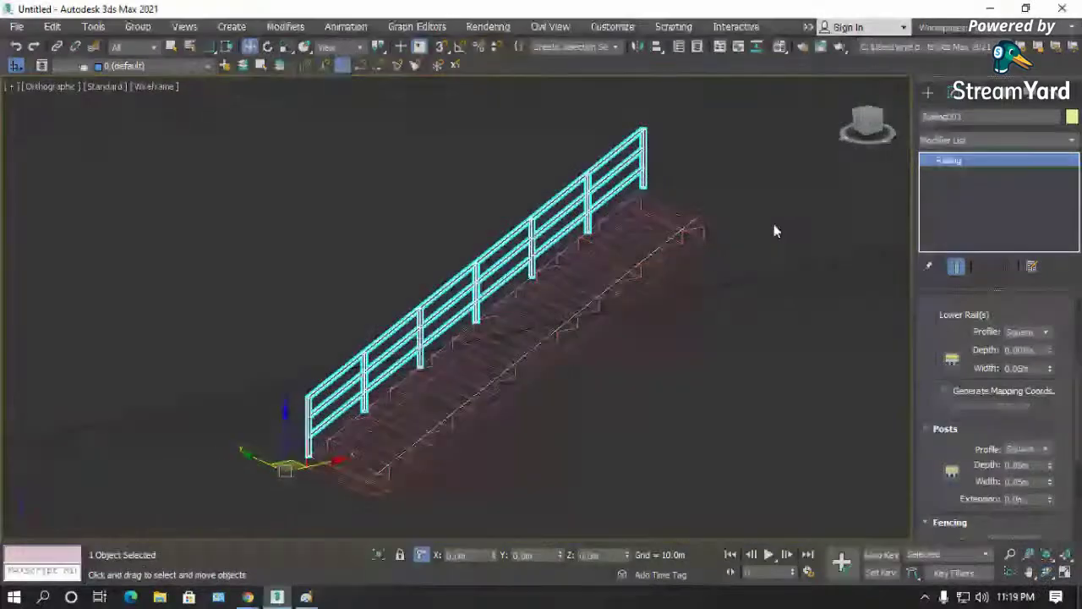
{"action": "left_click", "coordinate": [780, 235]}
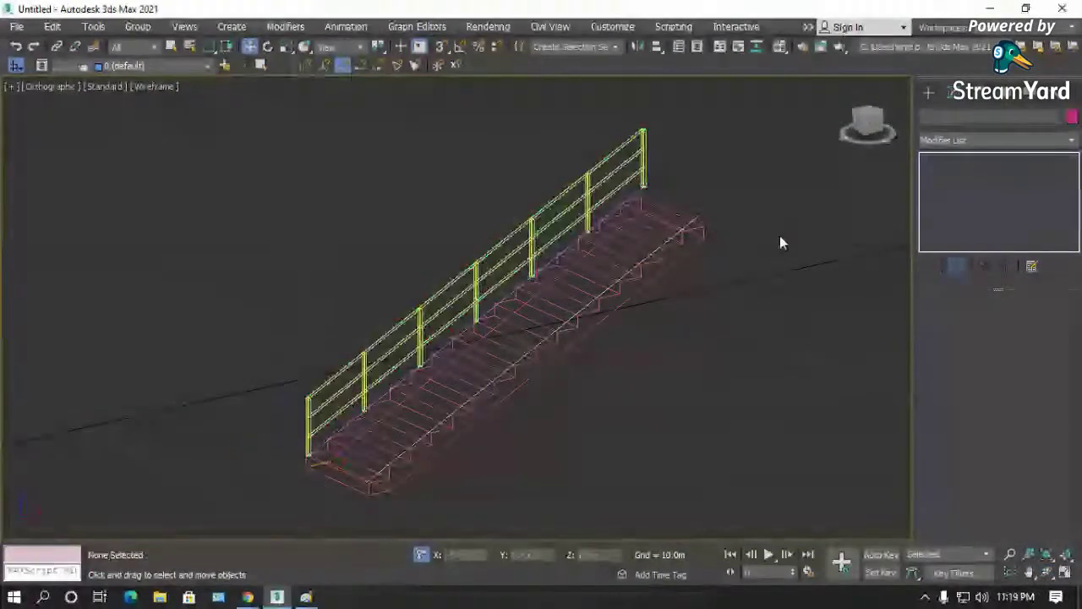
{"action": "left_click", "coordinate": [643, 161]}
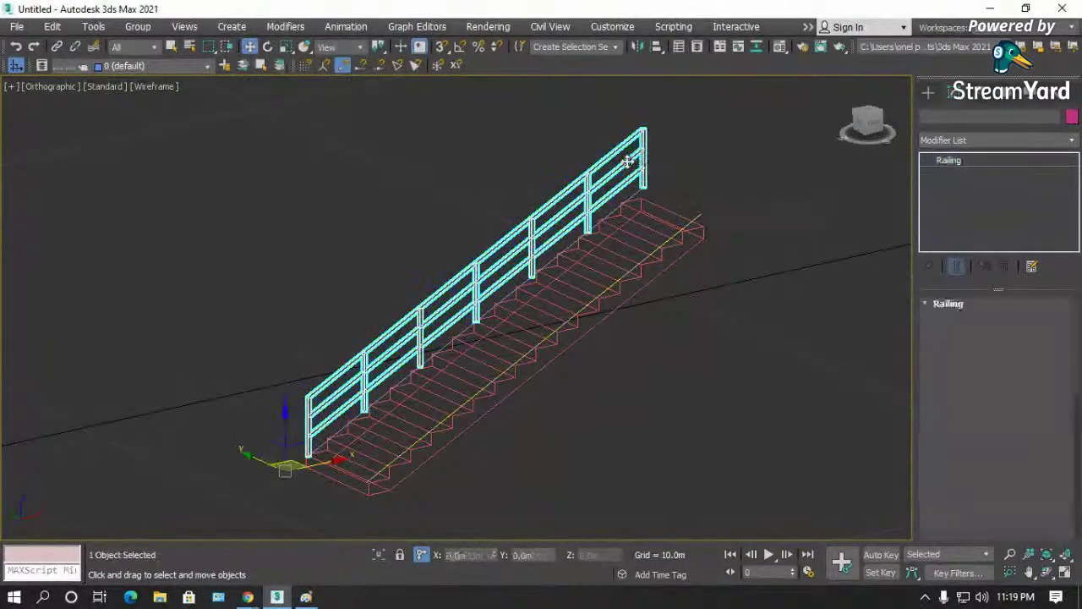
- Repick the railing path along the stair's other edge, then clear the selection
{"action": "left_click", "coordinate": [964, 323]}
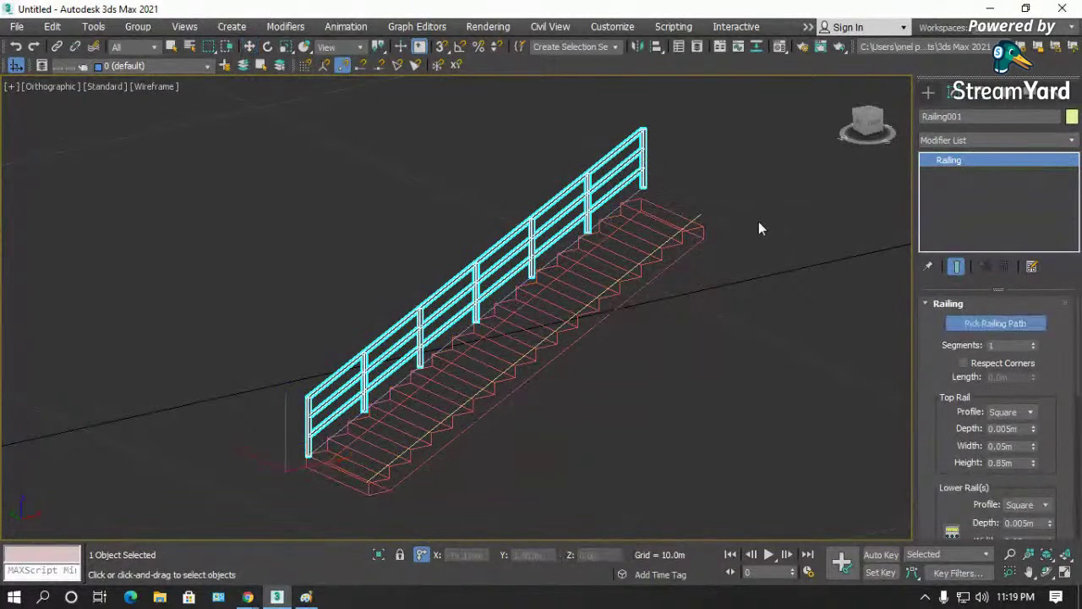
{"action": "left_click", "coordinate": [703, 214]}
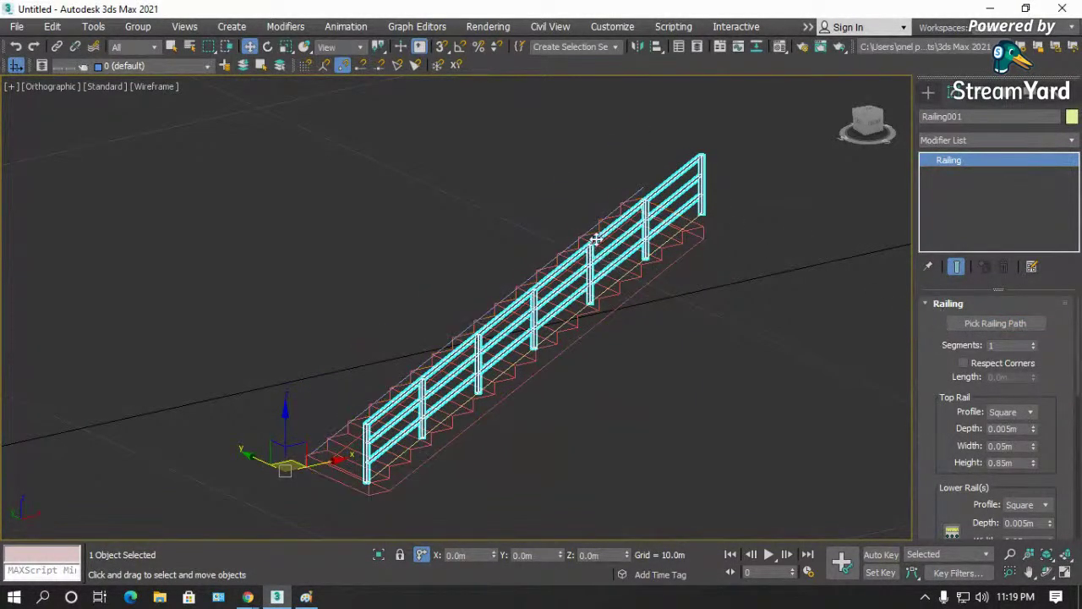
{"action": "left_click", "coordinate": [971, 323]}
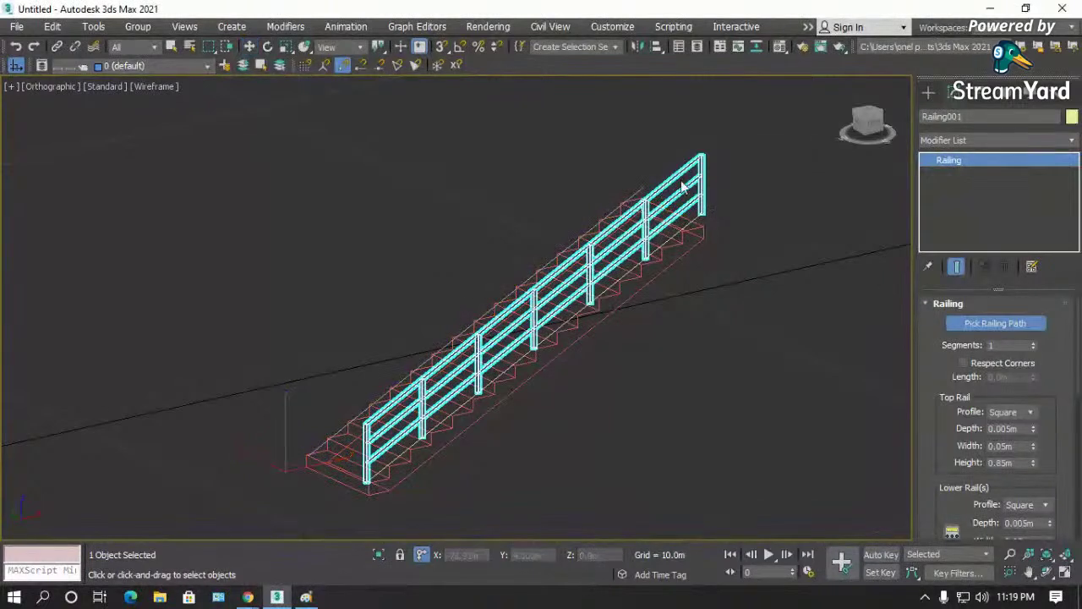
{"action": "left_click", "coordinate": [642, 184]}
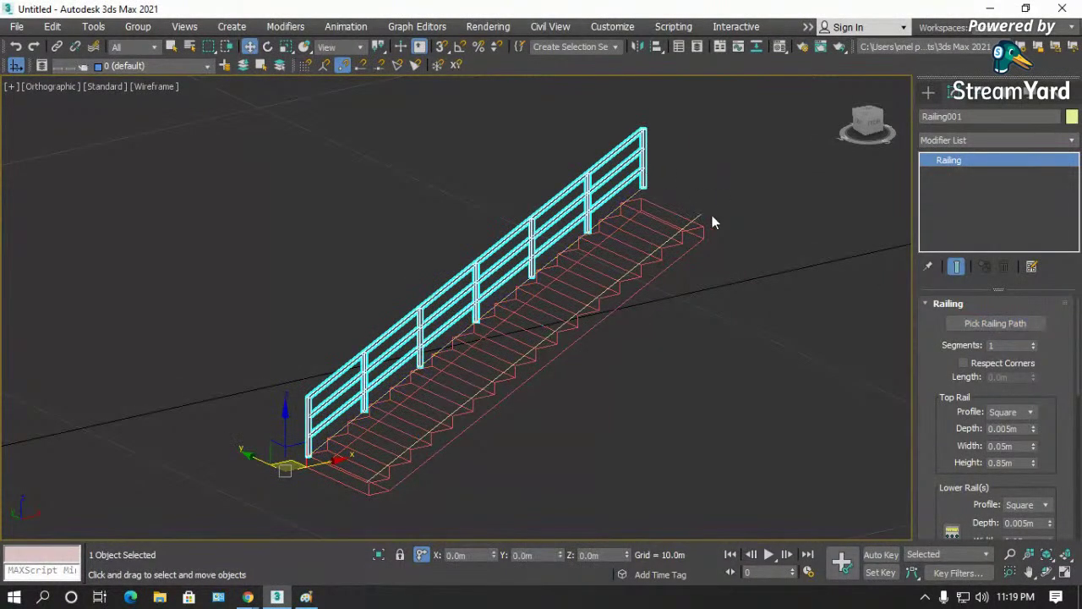
{"action": "left_click", "coordinate": [698, 213], "text": "ctrl"}
{"action": "left_click", "coordinate": [757, 245]}
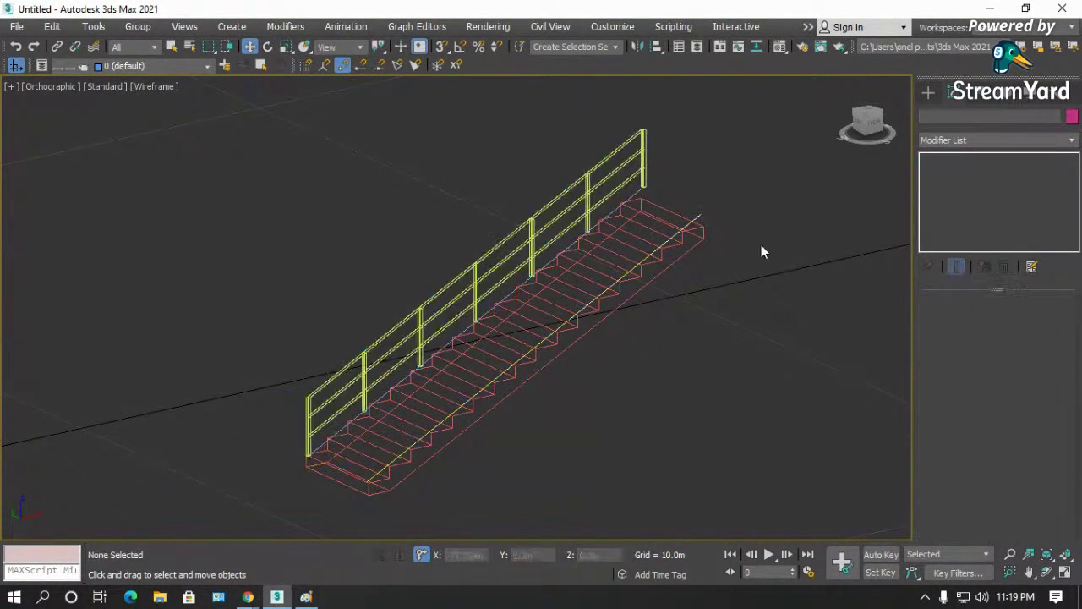
{"action": "left_click", "coordinate": [925, 98]}
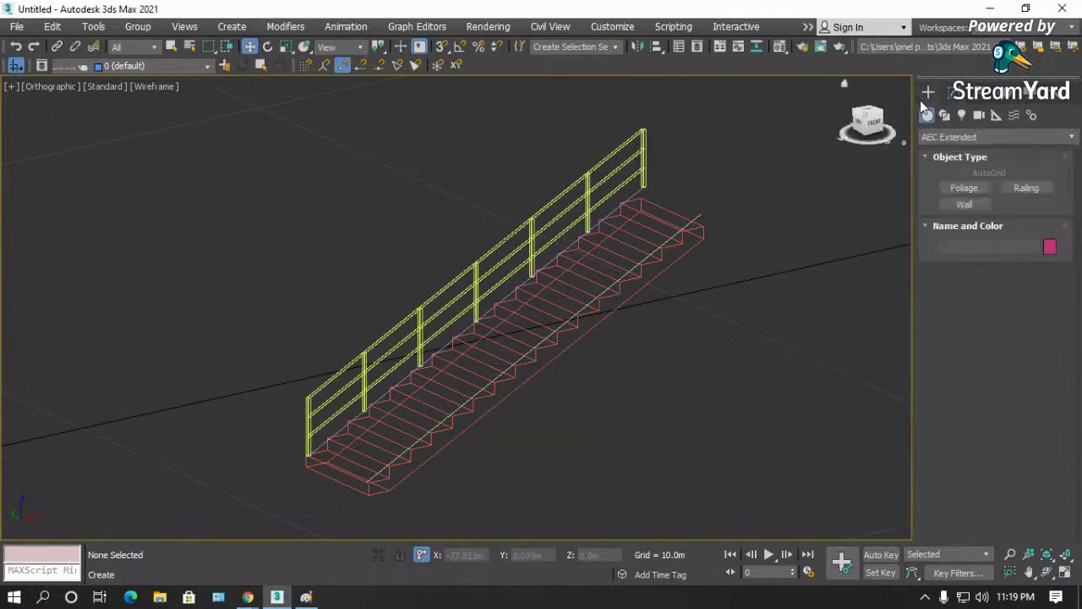
- Create a new Railing by picking the stair's edge as its path, then stop creating railings
{"action": "left_click", "coordinate": [1020, 188]}
{"action": "left_click", "coordinate": [1010, 292]}
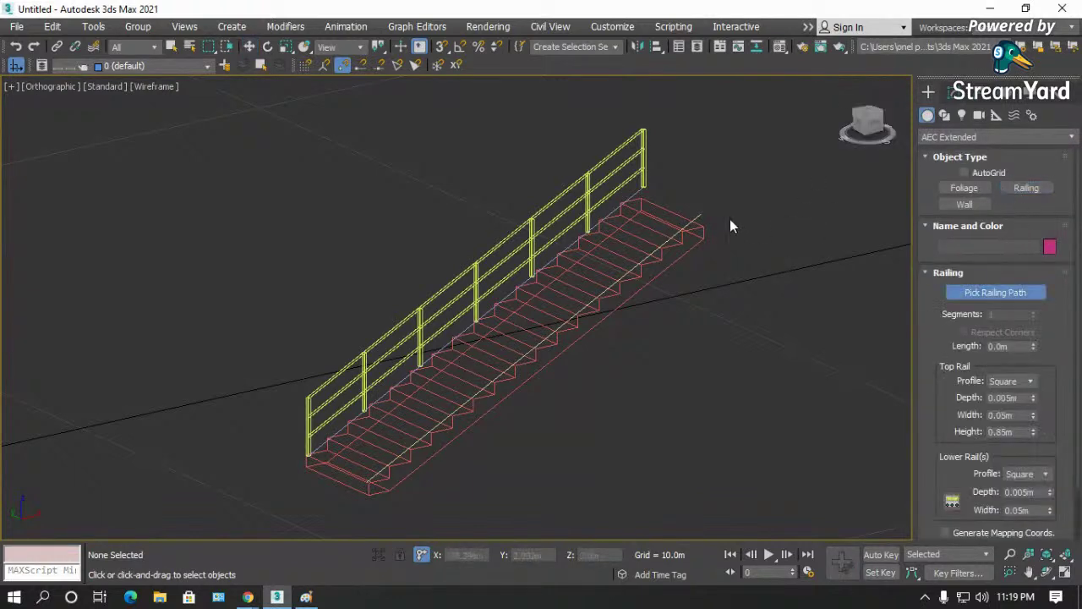
{"action": "left_click", "coordinate": [701, 212]}
{"action": "left_click", "coordinate": [1026, 187]}
{"action": "key", "text": "F3"}
{"action": "left_click", "coordinate": [780, 343]}
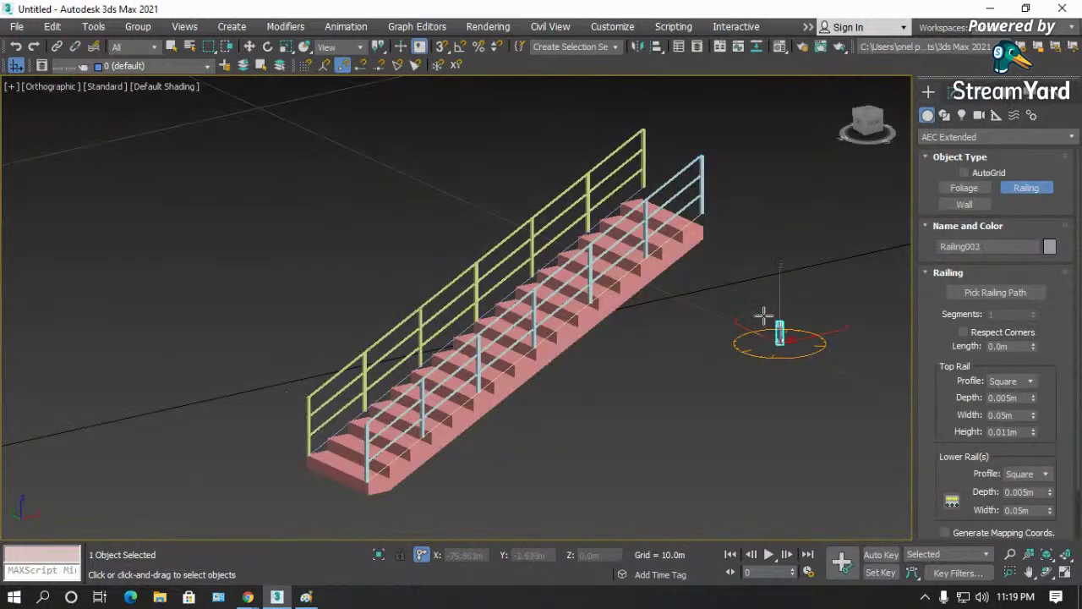
{"action": "right_click", "coordinate": [733, 312]}
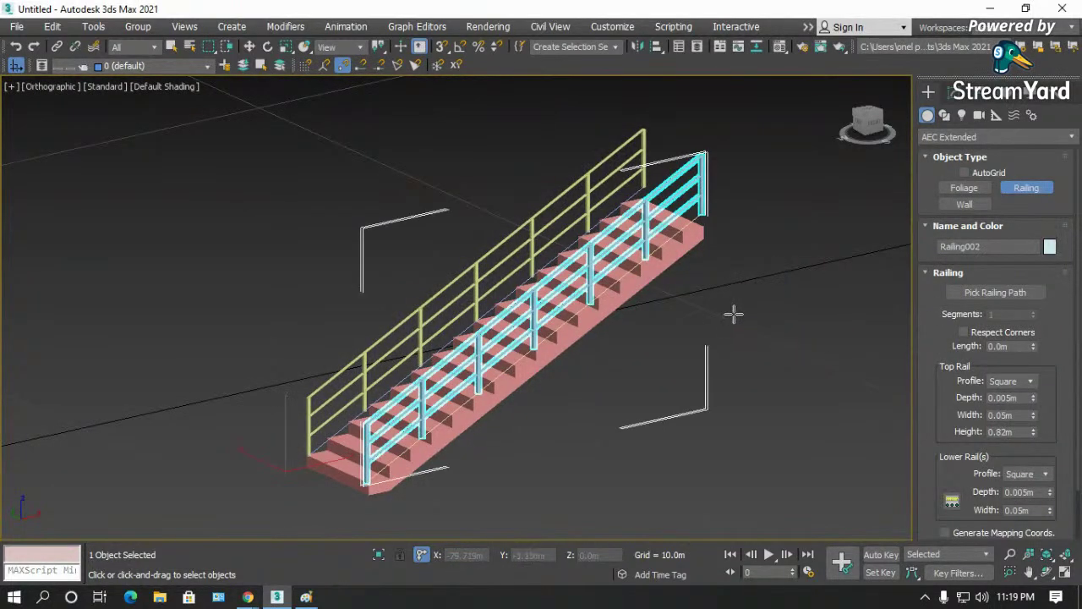
{"action": "right_click", "coordinate": [728, 287]}
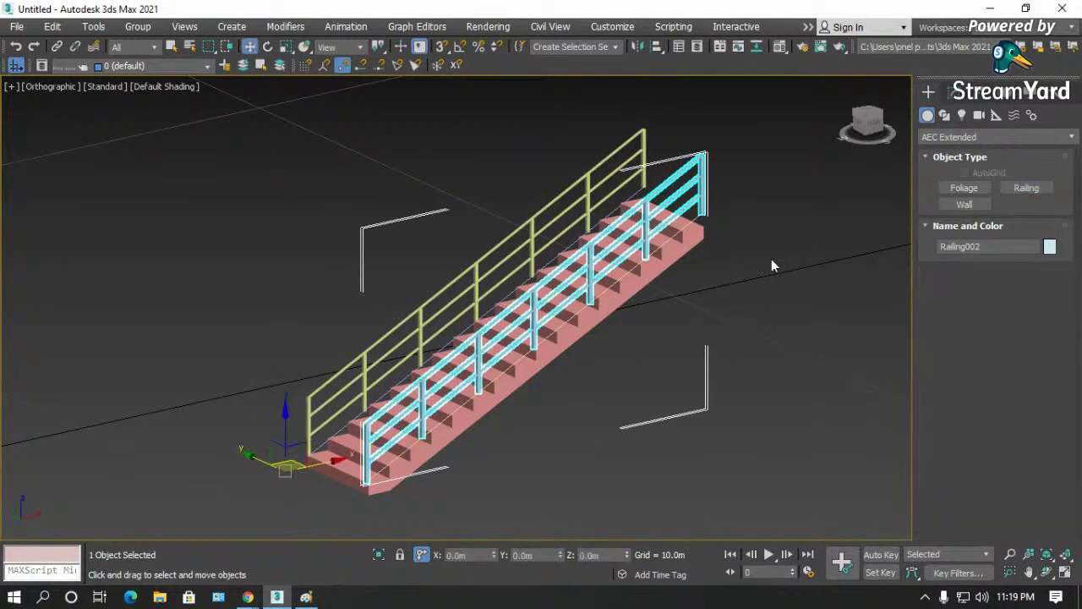
- In the Front view, frame and select both railings and nudge them slightly along Y
{"action": "scroll", "coordinate": [645, 318], "scroll_direction": "up", "scroll_amount": 6}
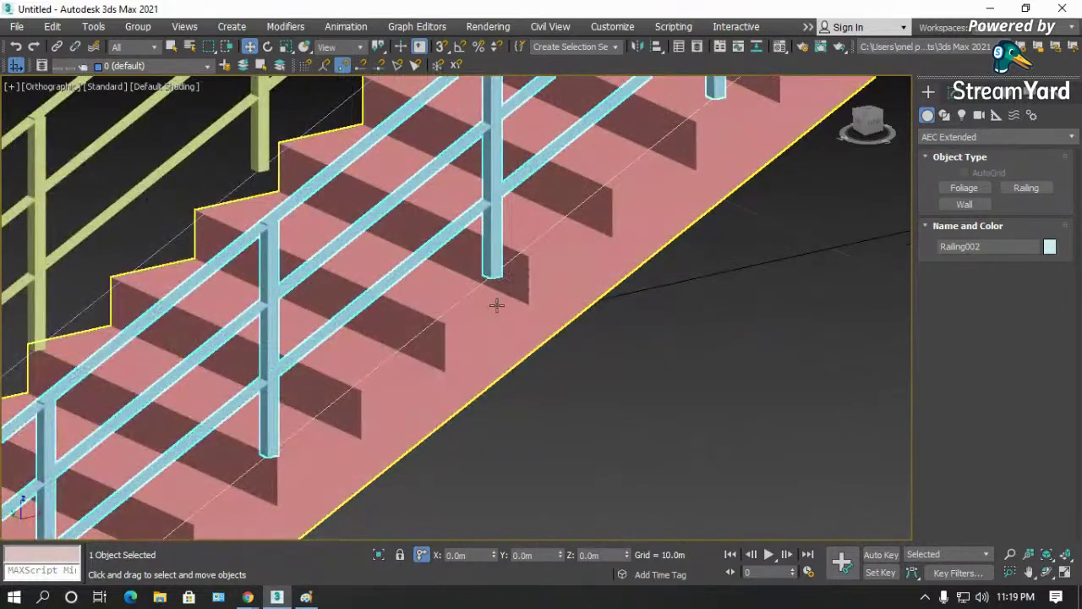
{"action": "scroll", "coordinate": [466, 322], "scroll_direction": "down", "scroll_amount": 5}
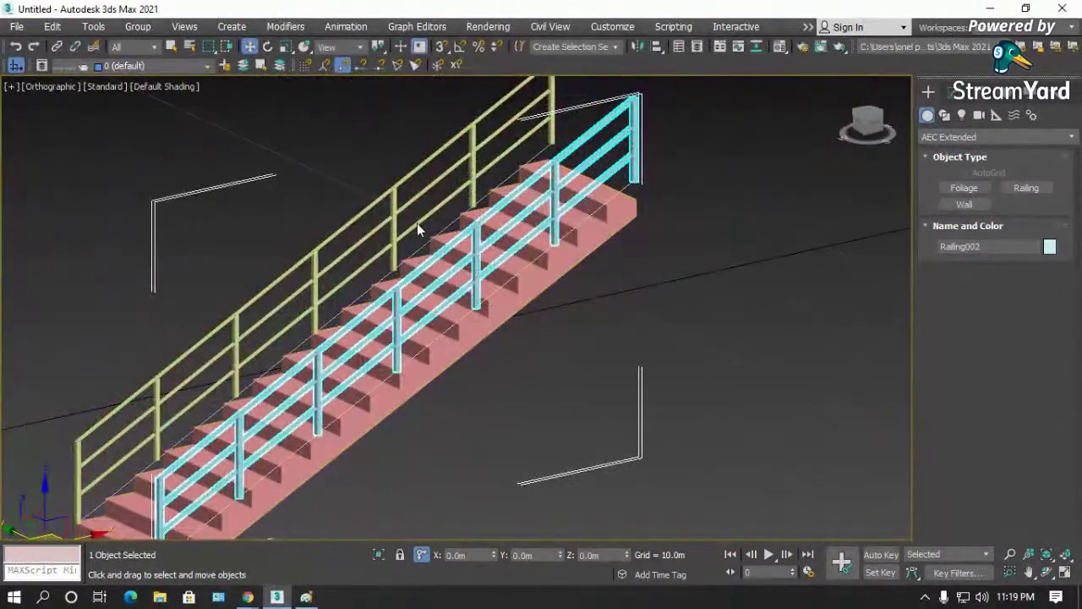
{"action": "key", "text": "f"}
{"action": "key", "text": "z"}
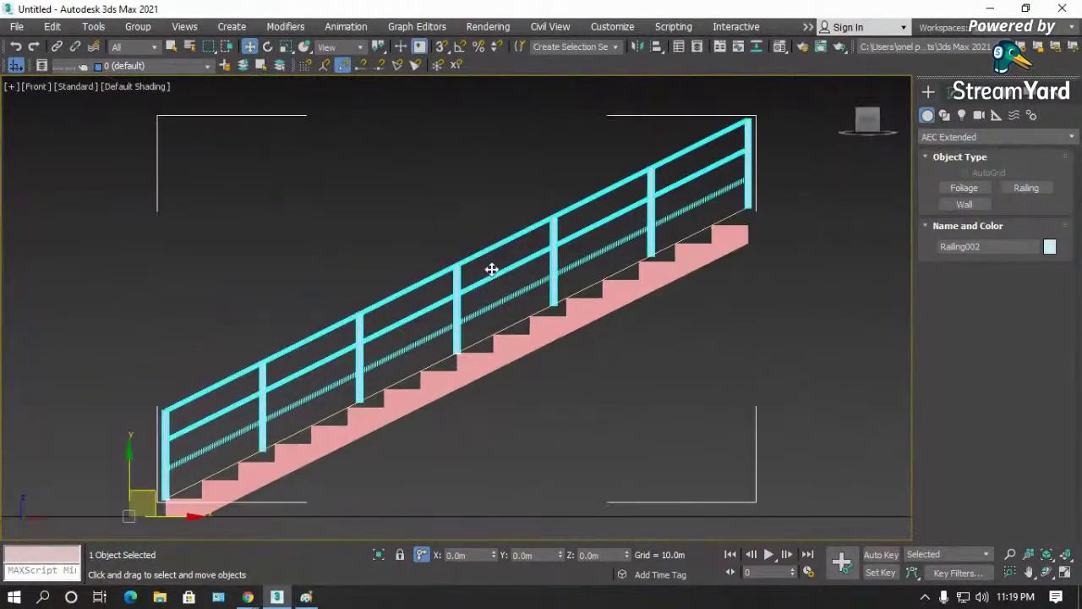
{"action": "left_click_drag", "start_coordinate": [476, 218], "coordinate": [439, 324]}
{"action": "left_click_drag", "start_coordinate": [454, 254], "coordinate": [455, 269]}
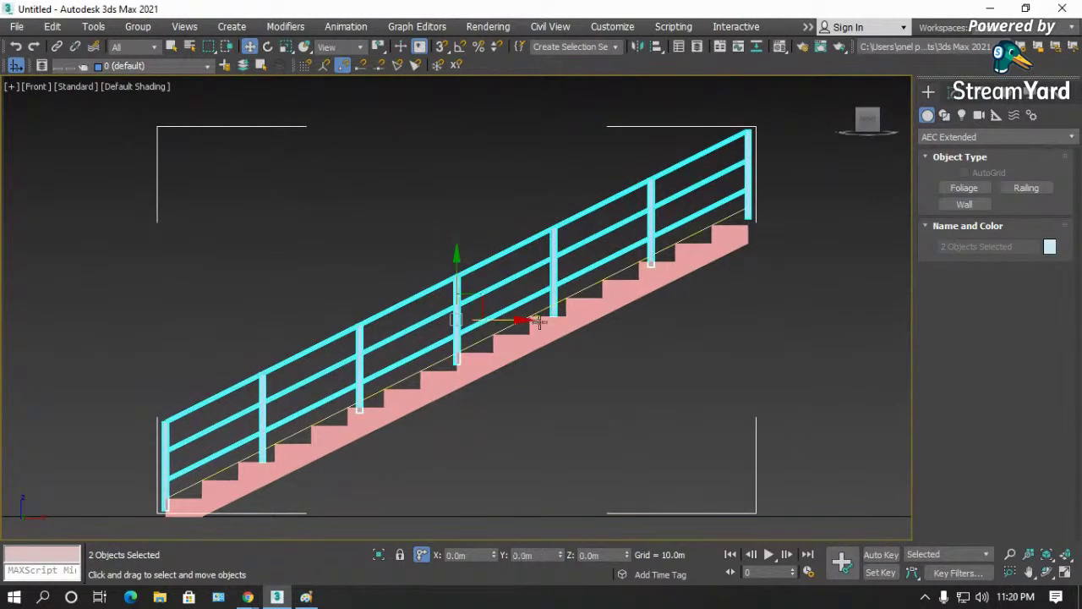
- Move both railings right and up so they sit on the steps
{"action": "scroll", "coordinate": [538, 322], "scroll_direction": "up", "scroll_amount": 3}
{"action": "scroll", "coordinate": [459, 354], "scroll_direction": "down", "scroll_amount": 3}
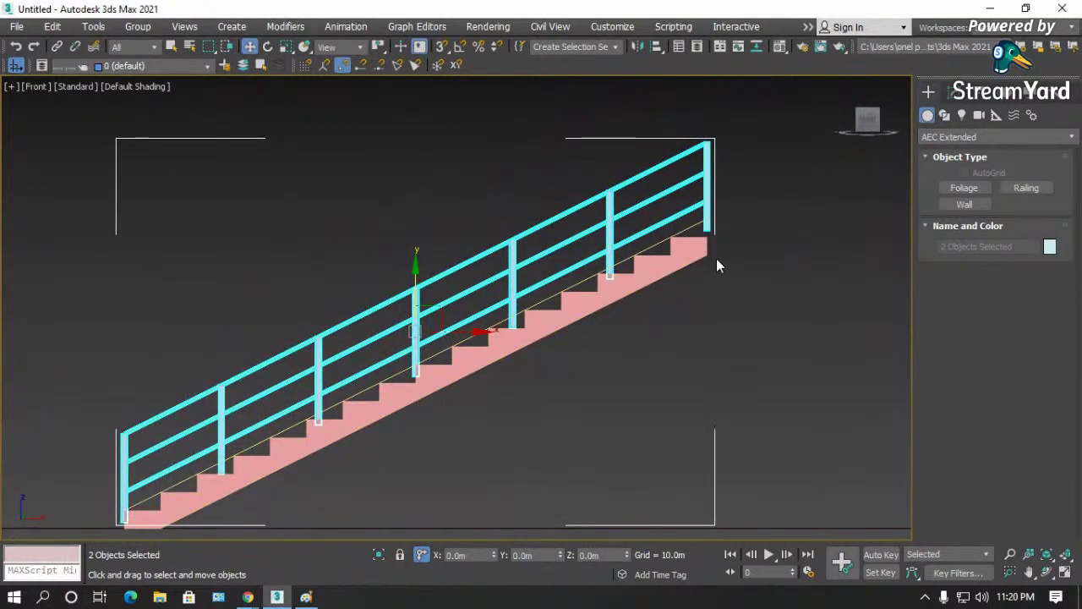
{"action": "scroll", "coordinate": [716, 258], "scroll_direction": "down", "scroll_amount": 2}
{"action": "scroll", "coordinate": [524, 254], "scroll_direction": "up", "scroll_amount": 4}
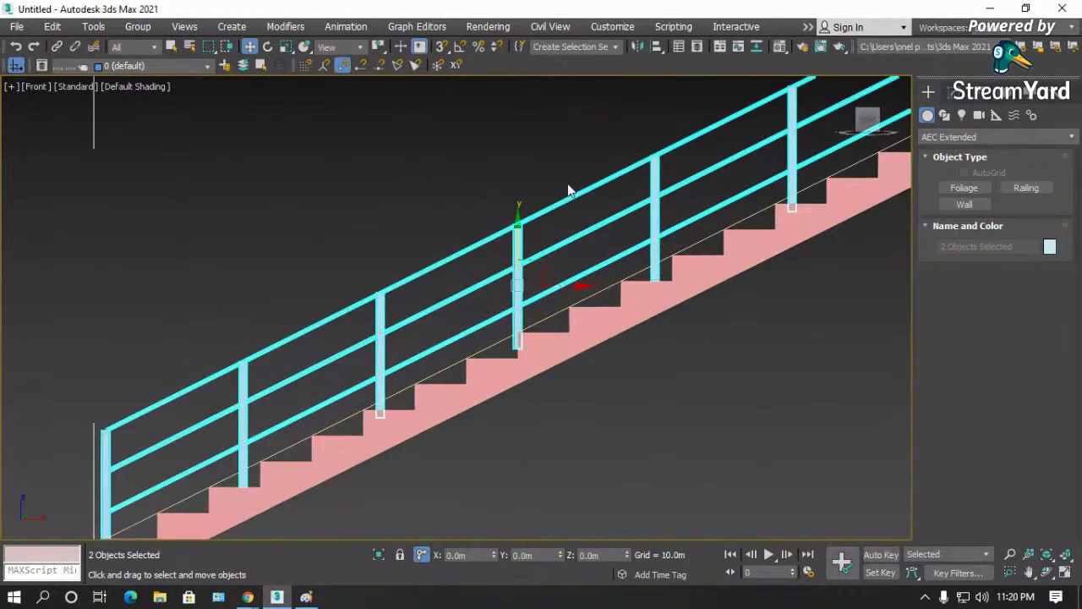
{"action": "left_click_drag", "start_coordinate": [548, 268], "coordinate": [560, 258]}
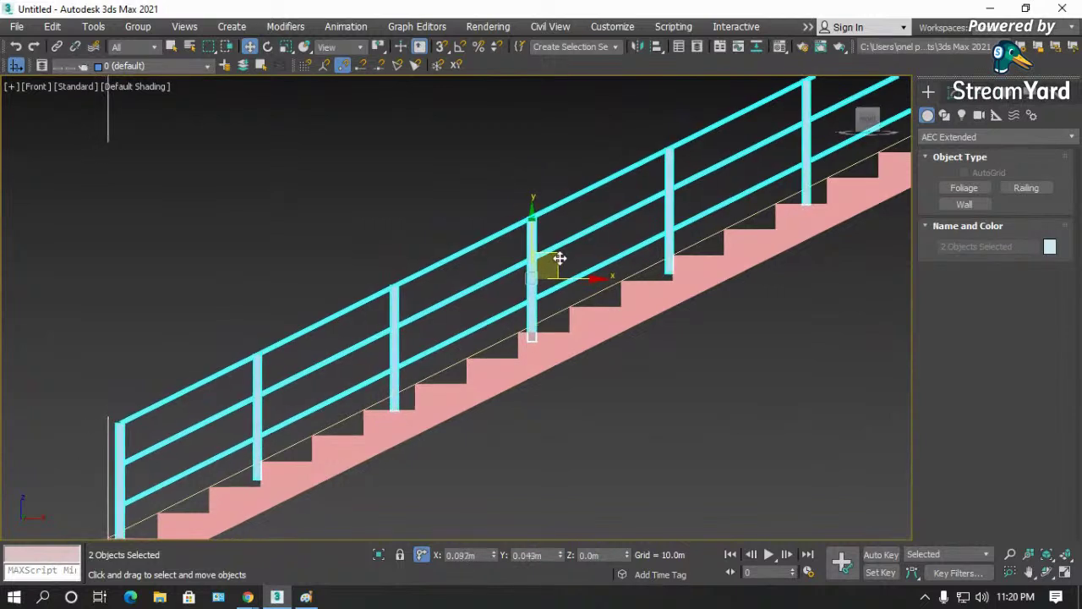
{"action": "scroll", "coordinate": [416, 261], "scroll_direction": "down", "scroll_amount": 2}
{"action": "scroll", "coordinate": [236, 450], "scroll_direction": "up", "scroll_amount": 2}
{"action": "scroll", "coordinate": [236, 450], "scroll_direction": "up", "scroll_amount": 1}
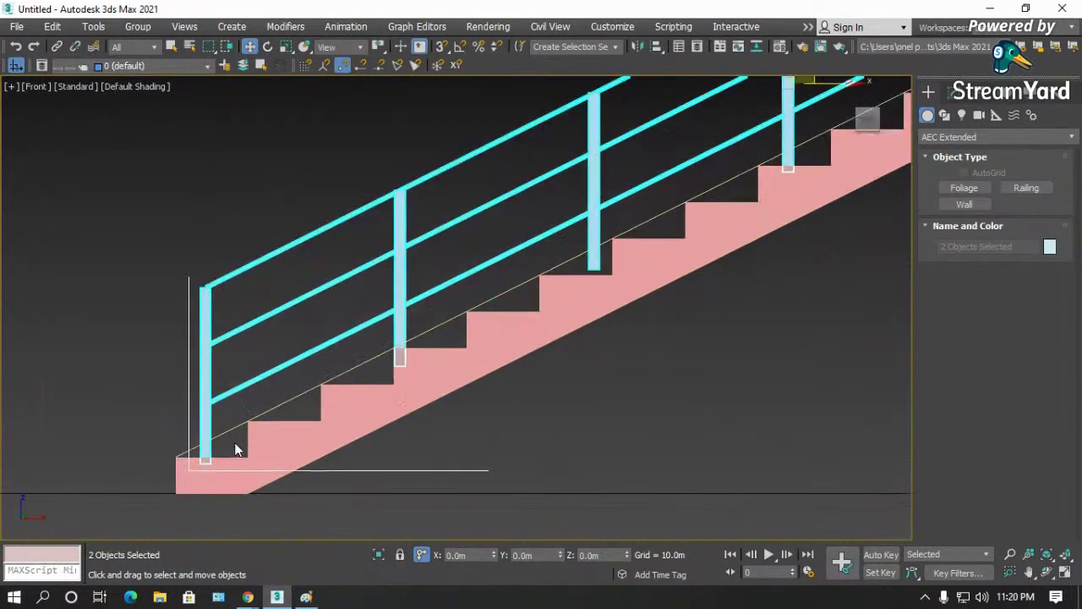
{"action": "left_click_drag", "start_coordinate": [210, 420], "coordinate": [231, 409]}
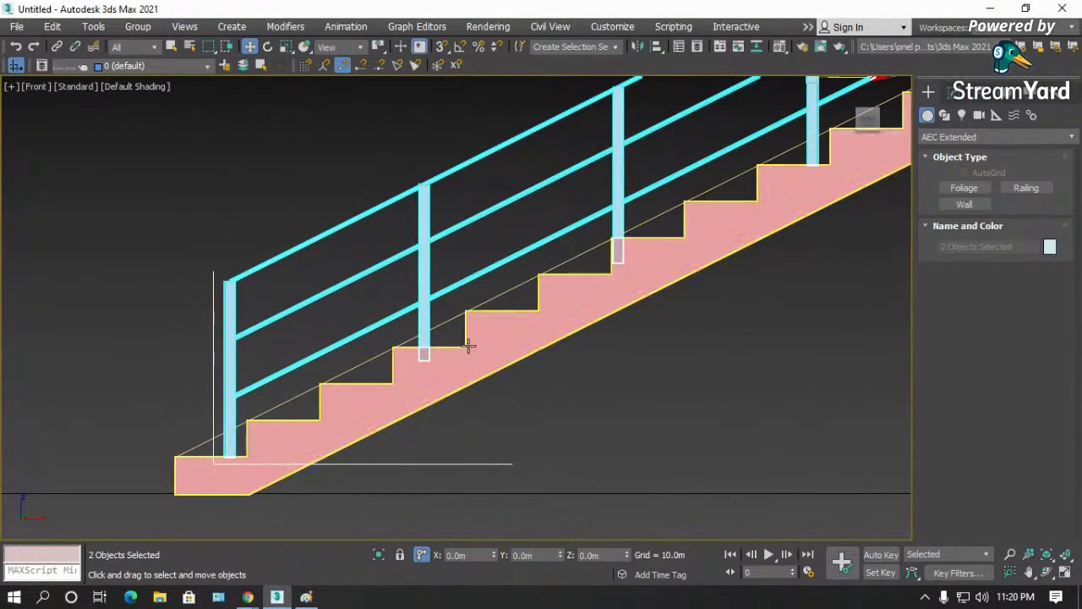
- Slide the railing slightly left to line it up with the steps
{"action": "scroll", "coordinate": [550, 304], "scroll_direction": "down", "scroll_amount": 3}
{"action": "scroll", "coordinate": [443, 329], "scroll_direction": "down", "scroll_amount": 1}
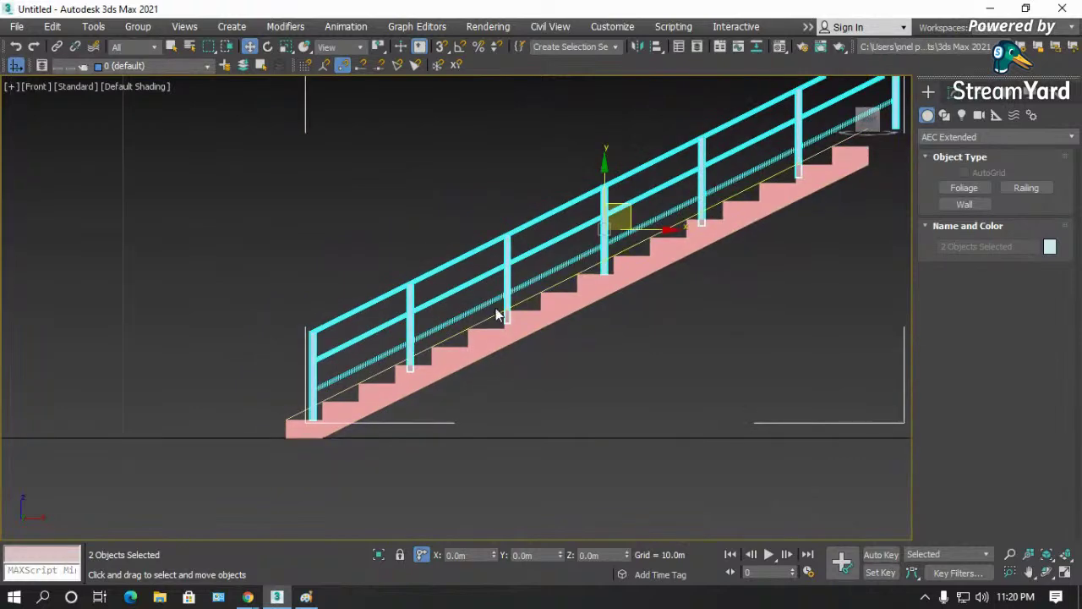
{"action": "scroll", "coordinate": [495, 310], "scroll_direction": "up", "scroll_amount": 4}
{"action": "scroll", "coordinate": [193, 389], "scroll_direction": "down", "scroll_amount": 3}
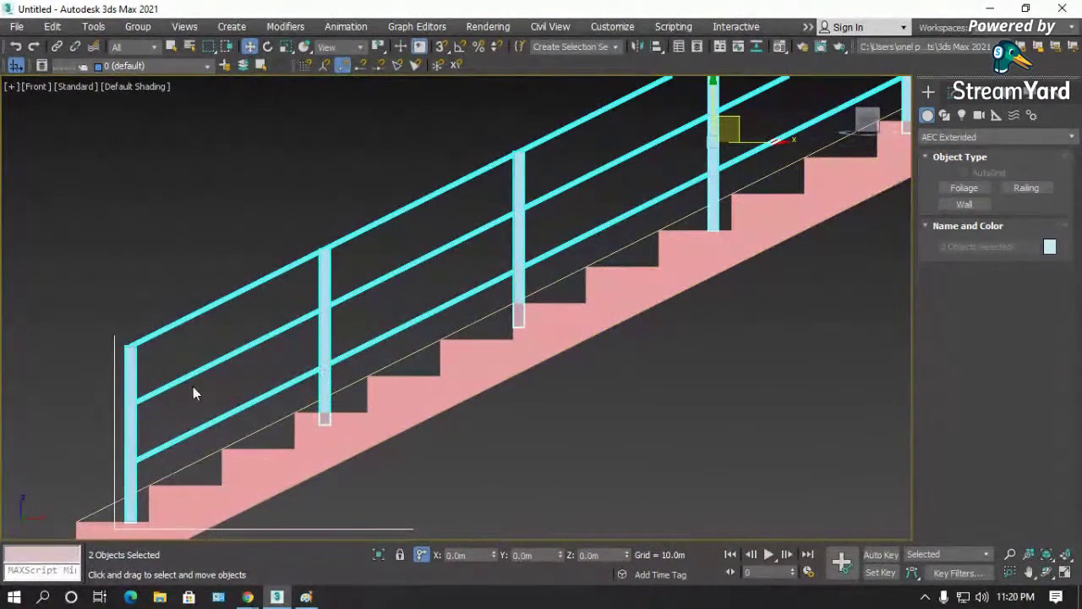
{"action": "scroll", "coordinate": [179, 448], "scroll_direction": "up", "scroll_amount": 5}
{"action": "left_click_drag", "start_coordinate": [176, 404], "coordinate": [160, 406]}
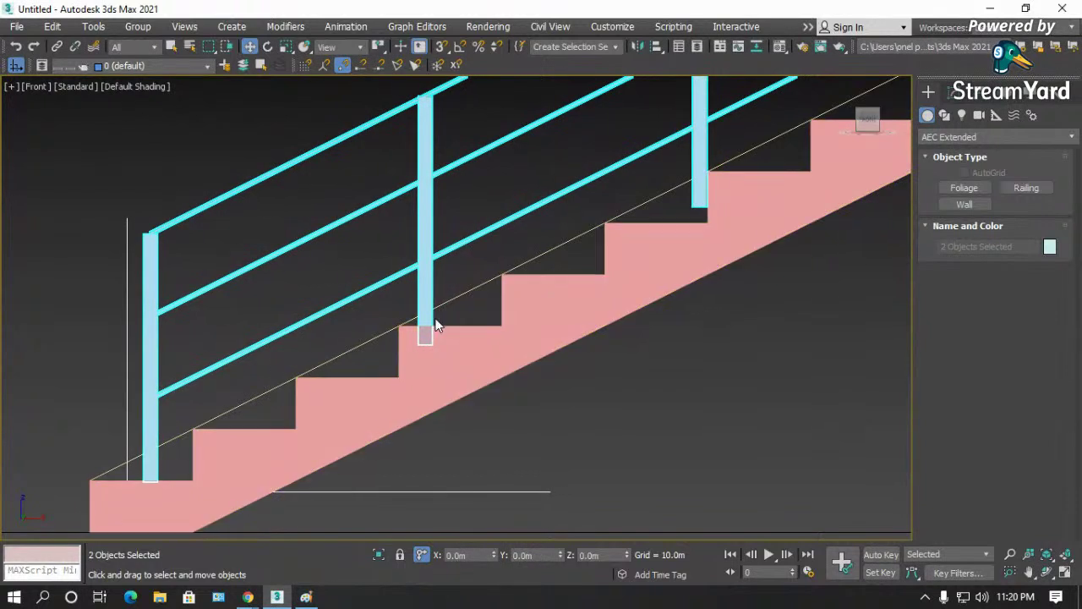
{"action": "scroll", "coordinate": [312, 382], "scroll_direction": "down", "scroll_amount": 3}
{"action": "scroll", "coordinate": [574, 242], "scroll_direction": "up", "scroll_amount": 3}
{"action": "scroll", "coordinate": [356, 376], "scroll_direction": "down", "scroll_amount": 4}
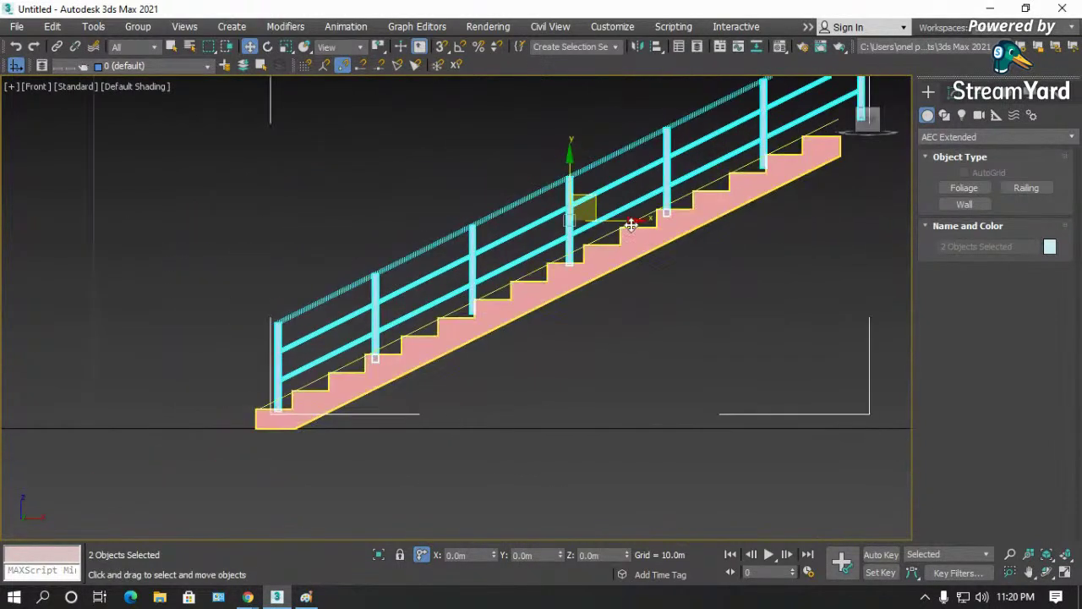
- Orbit from the Top view to an angled overview and select the straight staircase
{"action": "left_click", "coordinate": [717, 267]}
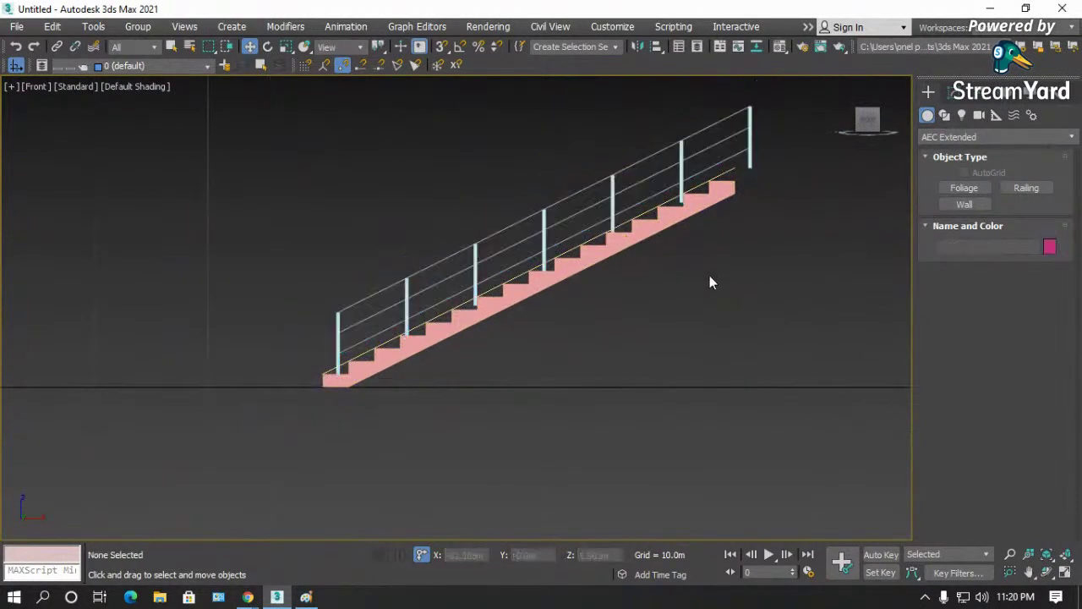
{"action": "key", "text": "t"}
{"action": "key", "text": "z"}
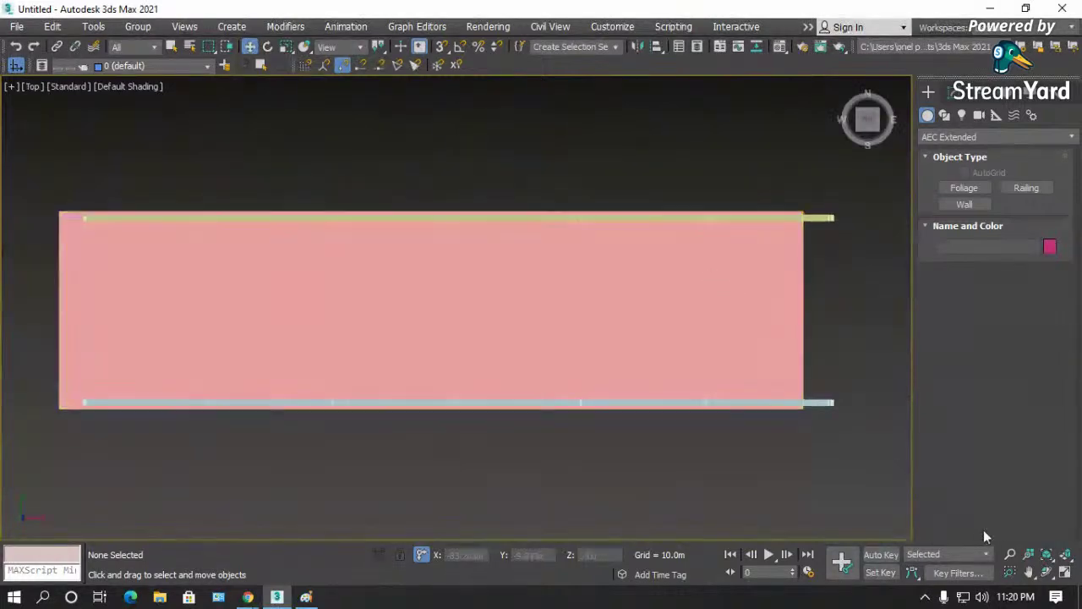
{"action": "left_click", "coordinate": [1047, 573]}
{"action": "left_click_drag", "start_coordinate": [448, 375], "coordinate": [545, 321]}
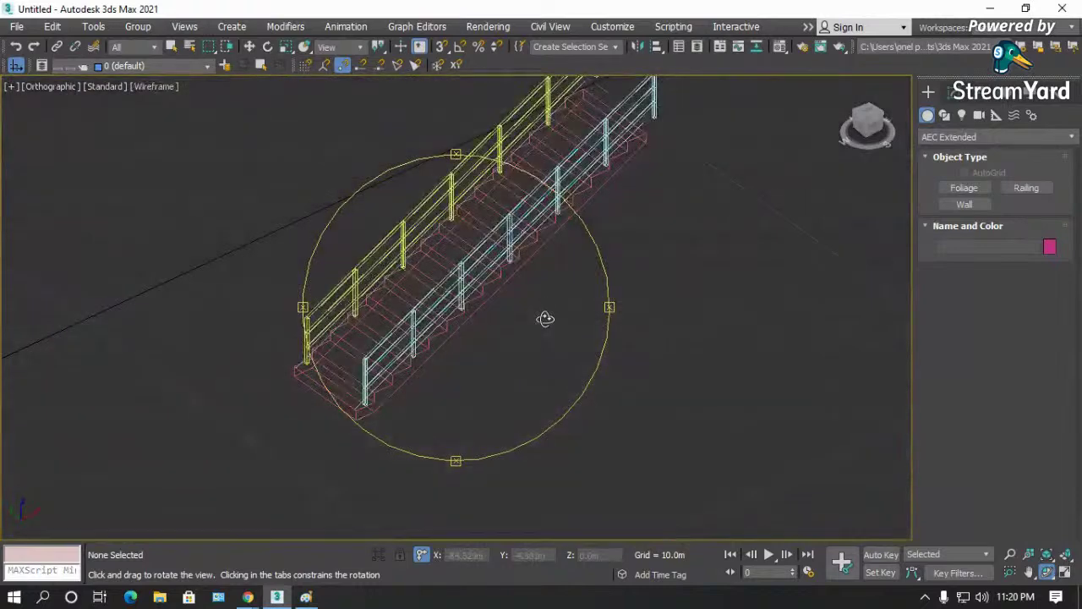
{"action": "key", "text": "w"}
{"action": "left_click", "coordinate": [440, 284]}
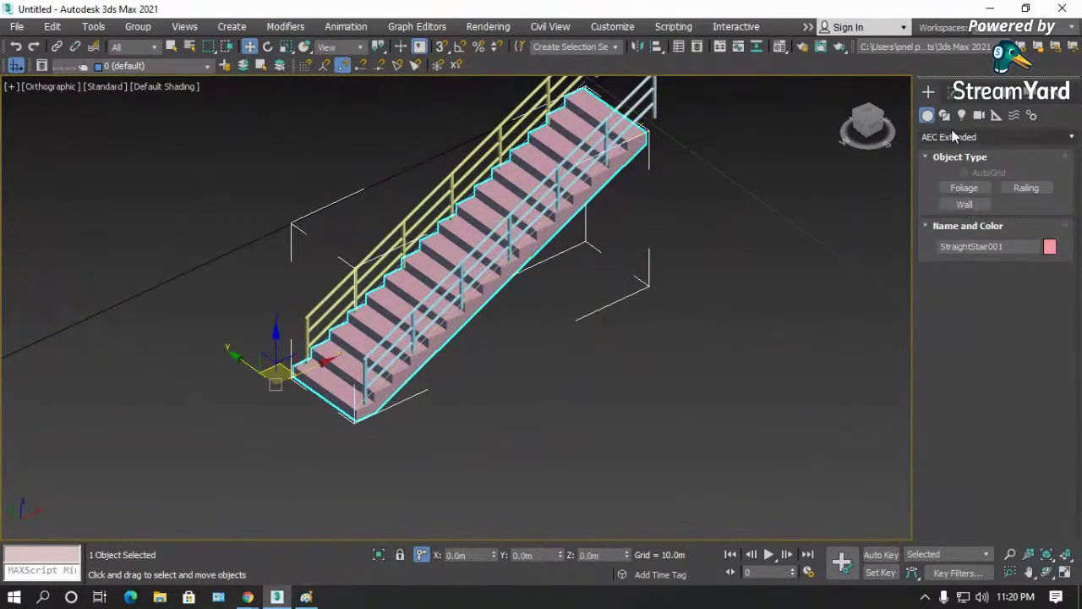
- Switch the Create panel to Stairs and drag out a green Spiral Stair's radius and height
{"action": "left_click", "coordinate": [946, 91]}
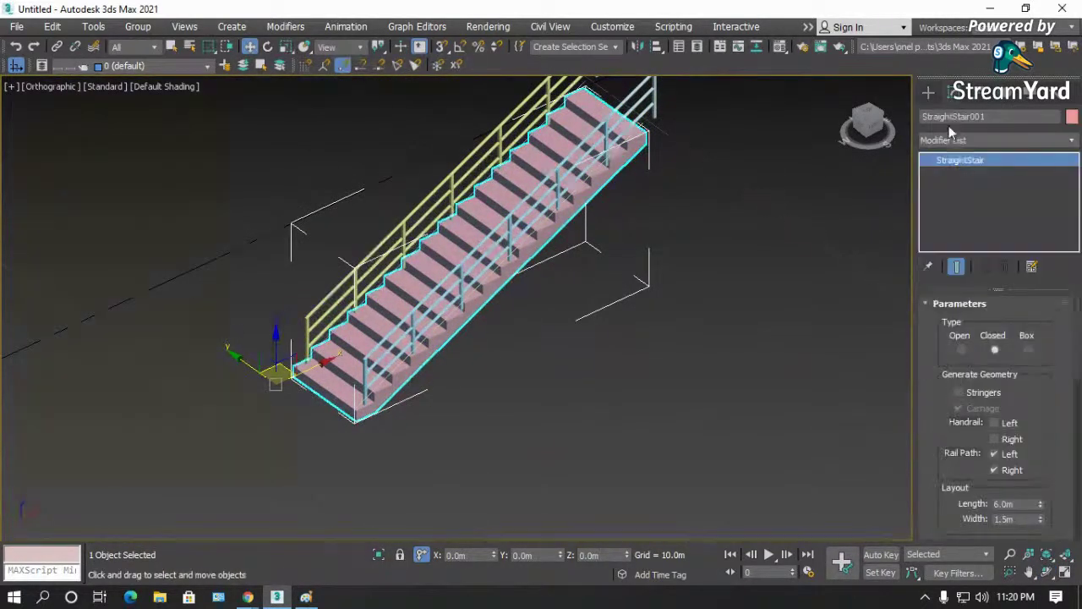
{"action": "left_click", "coordinate": [931, 93]}
{"action": "left_click", "coordinate": [951, 137]}
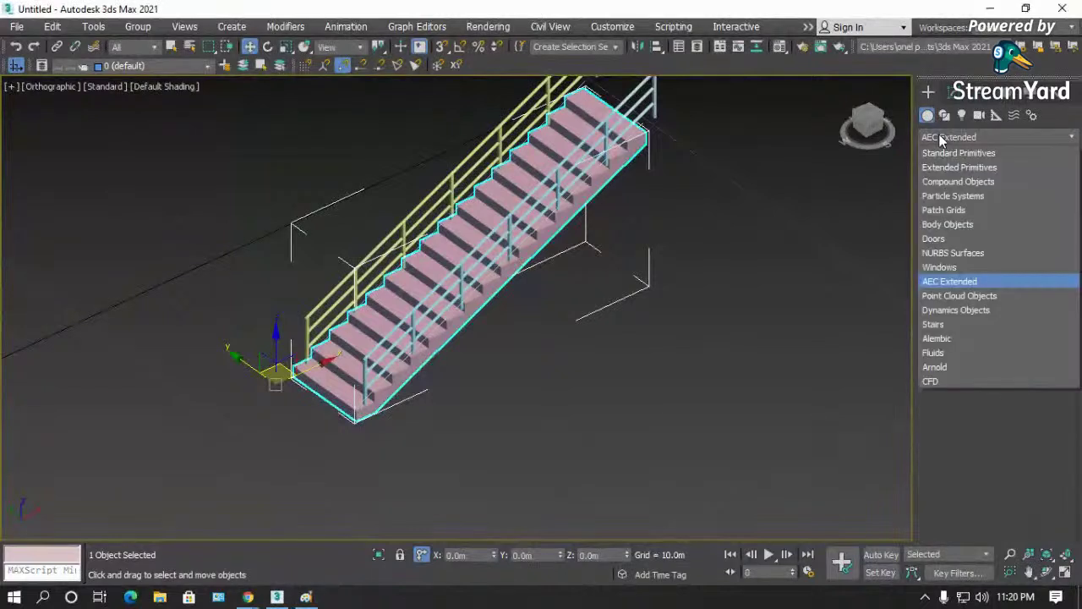
{"action": "left_click", "coordinate": [939, 326]}
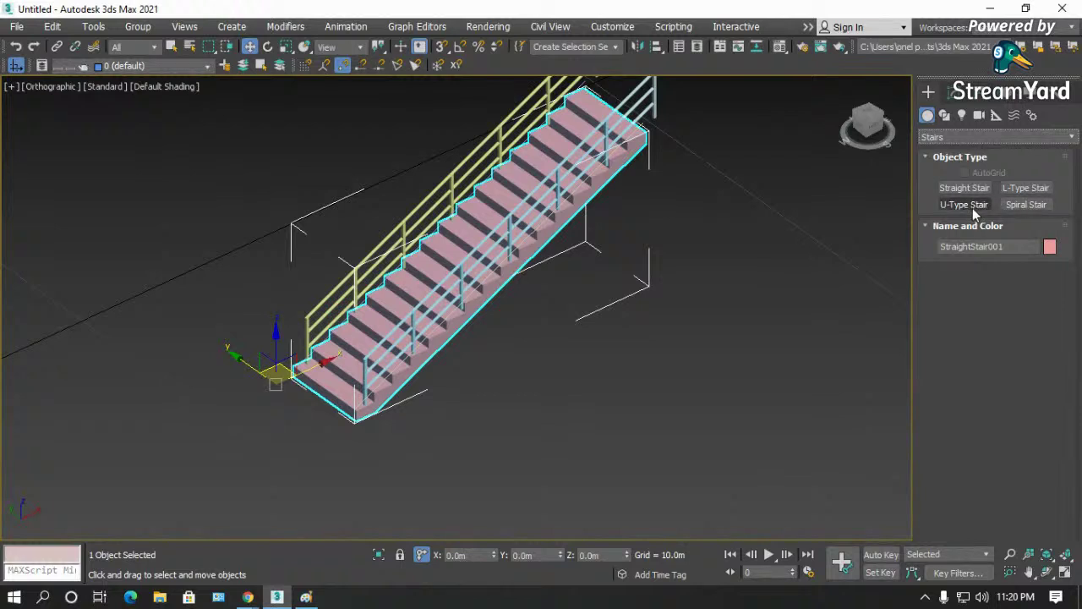
{"action": "left_click", "coordinate": [1019, 204]}
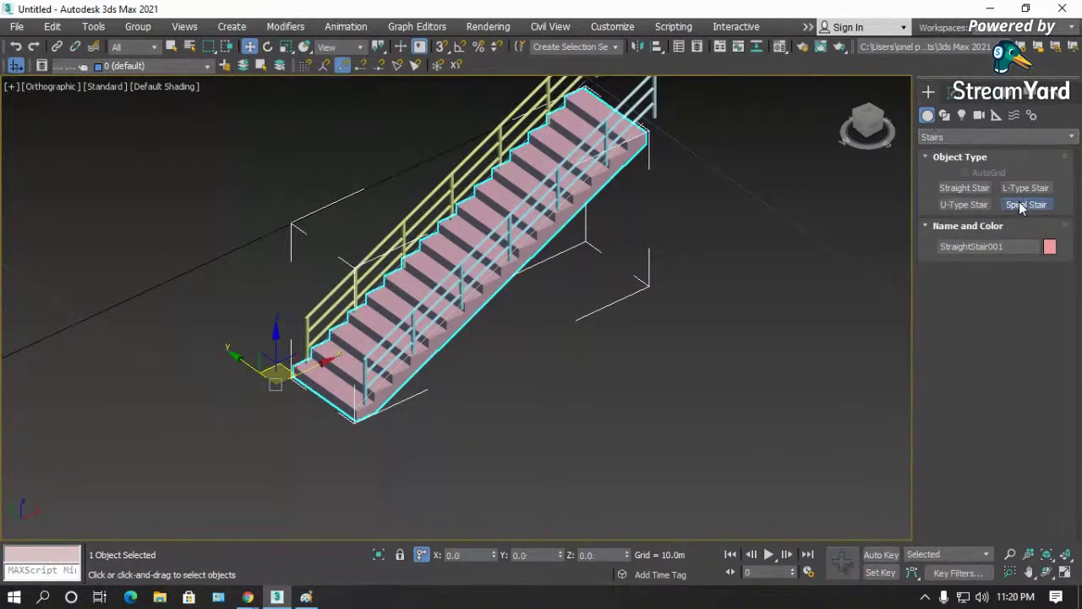
{"action": "left_click_drag", "start_coordinate": [648, 401], "coordinate": [786, 346]}
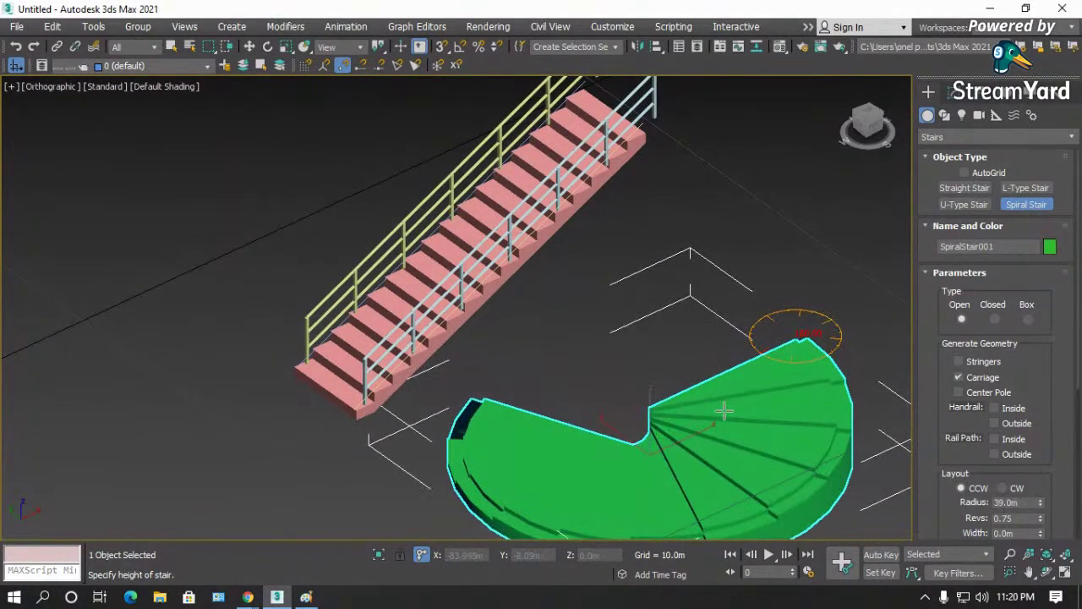
{"action": "left_click", "coordinate": [740, 127]}
{"action": "scroll", "coordinate": [576, 232], "scroll_direction": "down", "scroll_amount": 4}
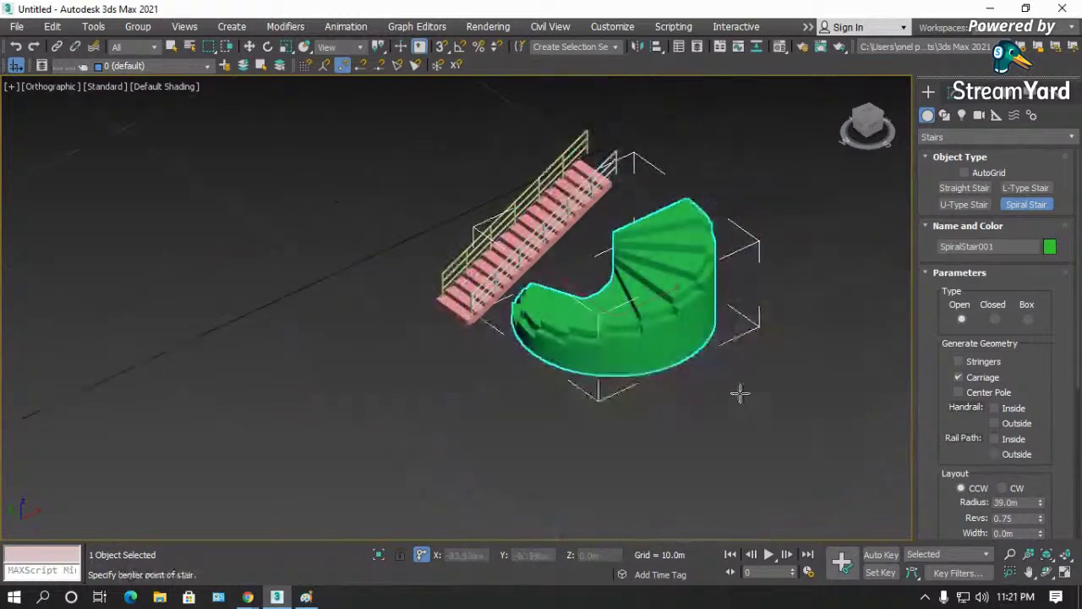
- Delete the spiral stair, then hide the straight stair and its railings with Hide Selection
{"action": "key", "text": "Delete"}
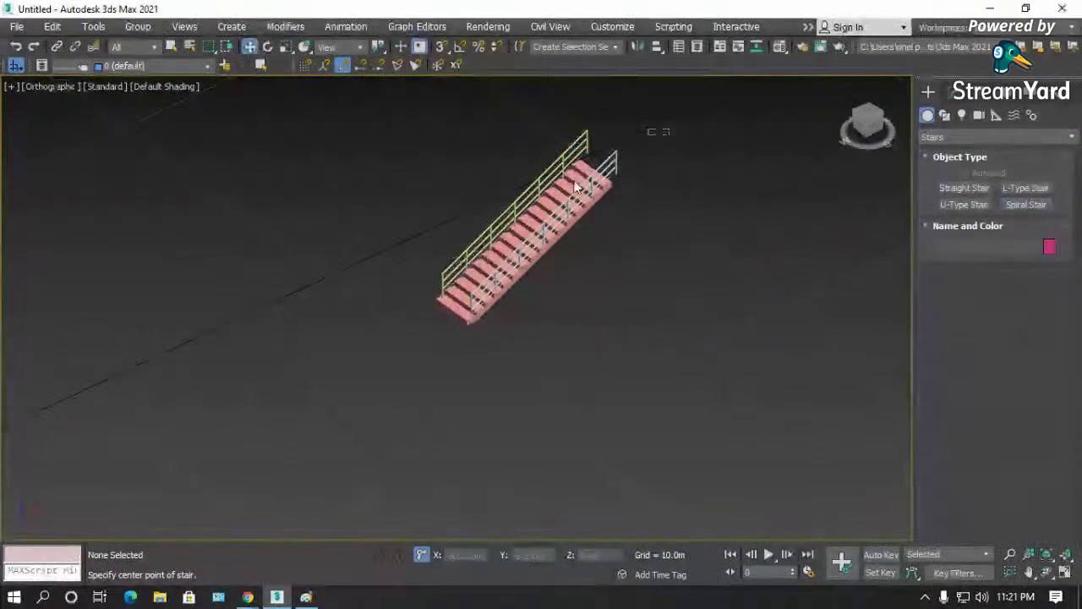
{"action": "left_click_drag", "start_coordinate": [652, 126], "coordinate": [427, 331]}
{"action": "right_click", "coordinate": [467, 286]}
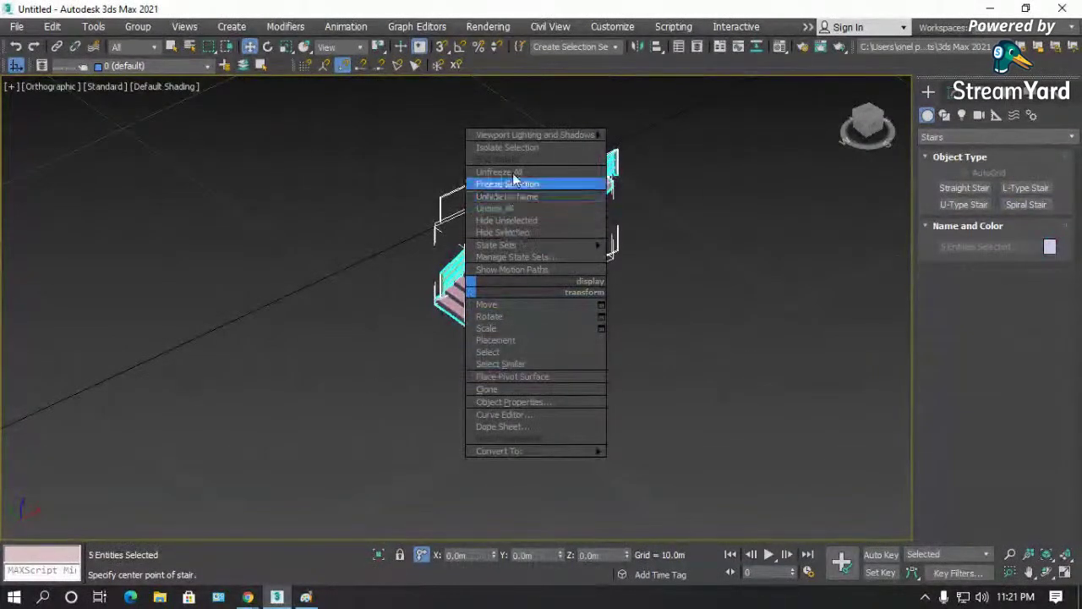
{"action": "left_click", "coordinate": [516, 232]}
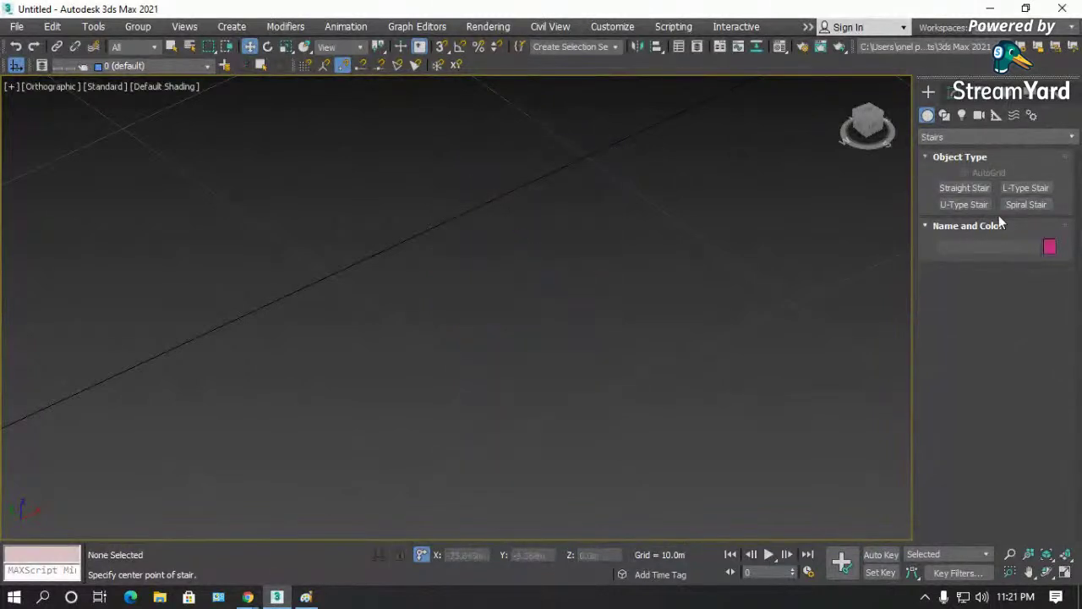
- Drag out a new 3.549m-radius Spiral Stair, set it to Closed, and restore four viewports
{"action": "left_click", "coordinate": [1026, 205]}
{"action": "left_click_drag", "start_coordinate": [459, 314], "coordinate": [438, 363]}
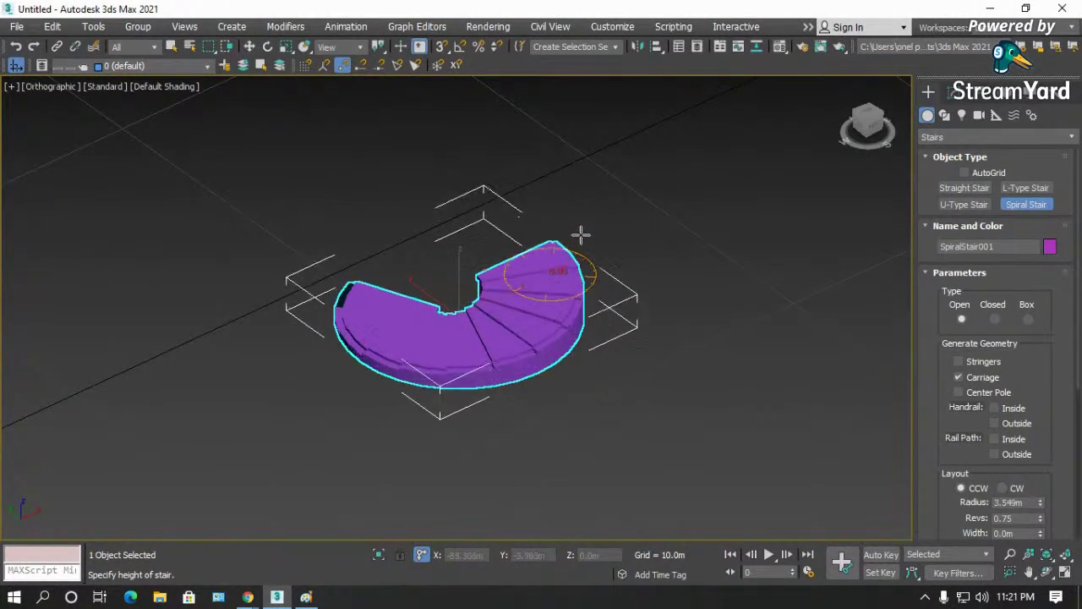
{"action": "left_click", "coordinate": [591, 159]}
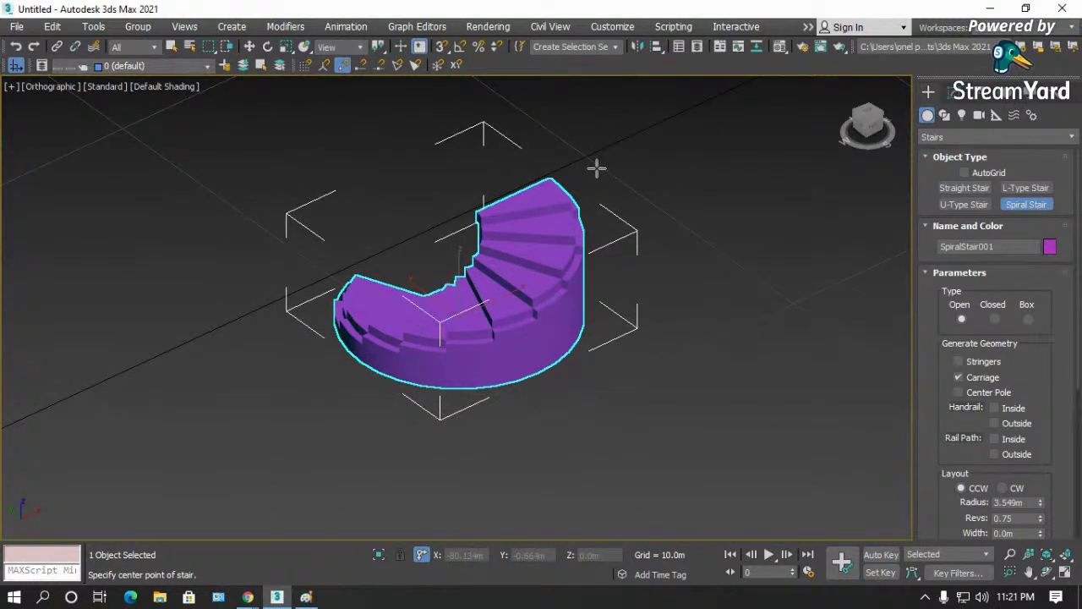
{"action": "left_click", "coordinate": [993, 318]}
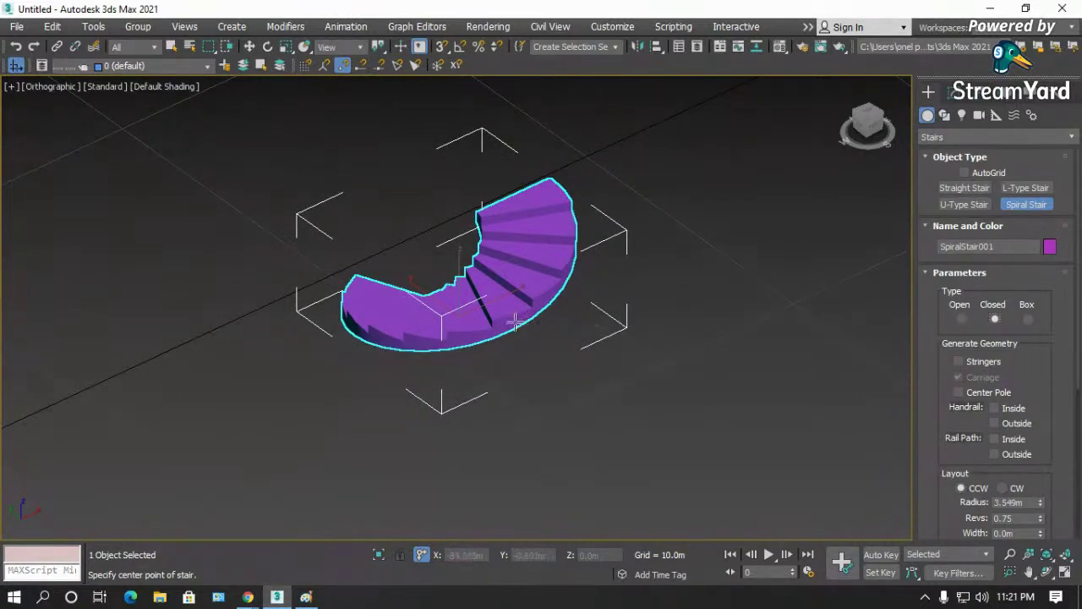
{"action": "left_click", "coordinate": [1063, 575]}
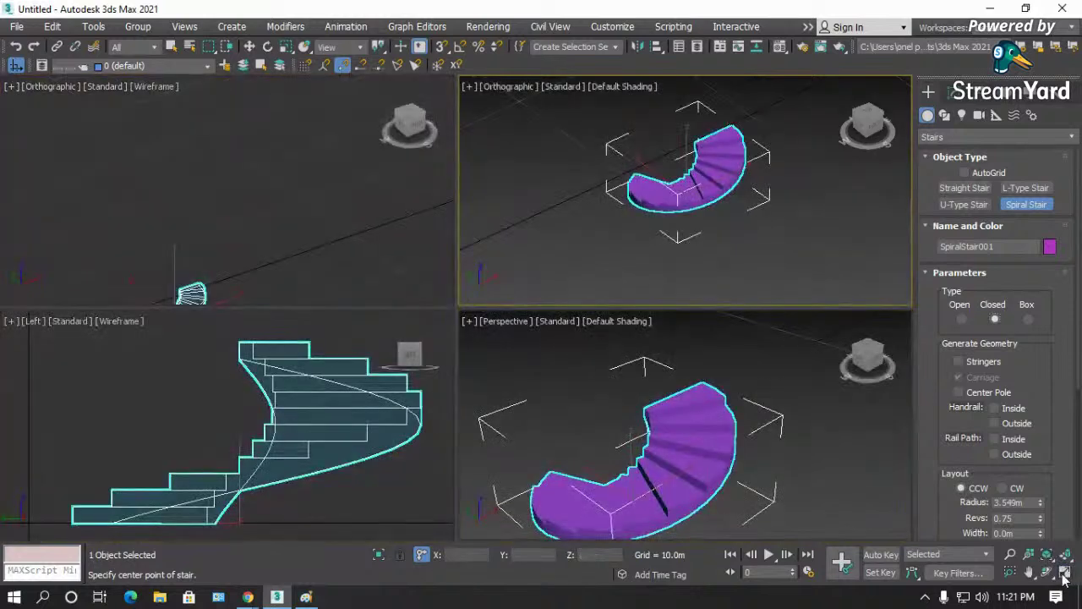
- Frame the stair in the top-left viewport, keep it counterclockwise, and set Radius to 6.0m
{"action": "left_click", "coordinate": [329, 203]}
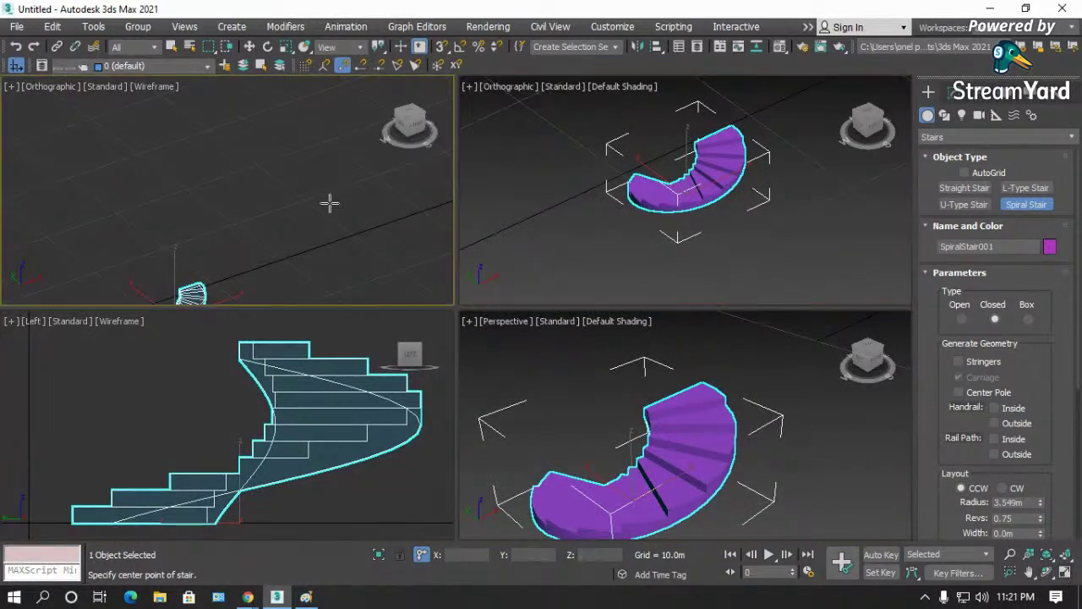
{"action": "key", "text": "z"}
{"action": "left_click_drag", "start_coordinate": [959, 422], "coordinate": [942, 313]}
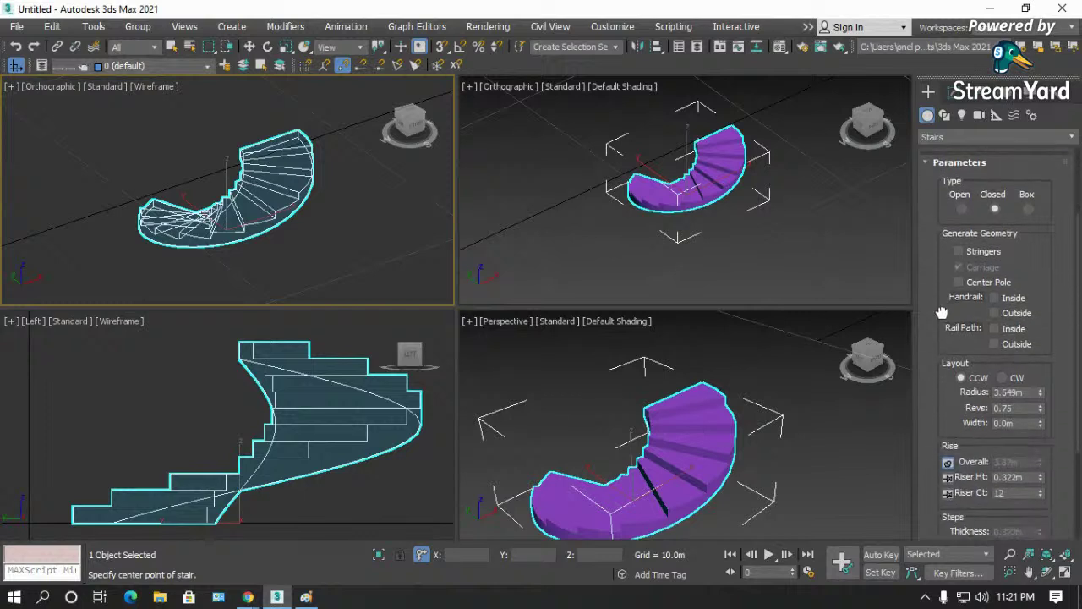
{"action": "left_click", "coordinate": [1010, 379]}
{"action": "left_click", "coordinate": [962, 379]}
{"action": "double_click", "coordinate": [1026, 392]}
{"action": "type", "text": "6"}
{"action": "key", "text": "Return"}
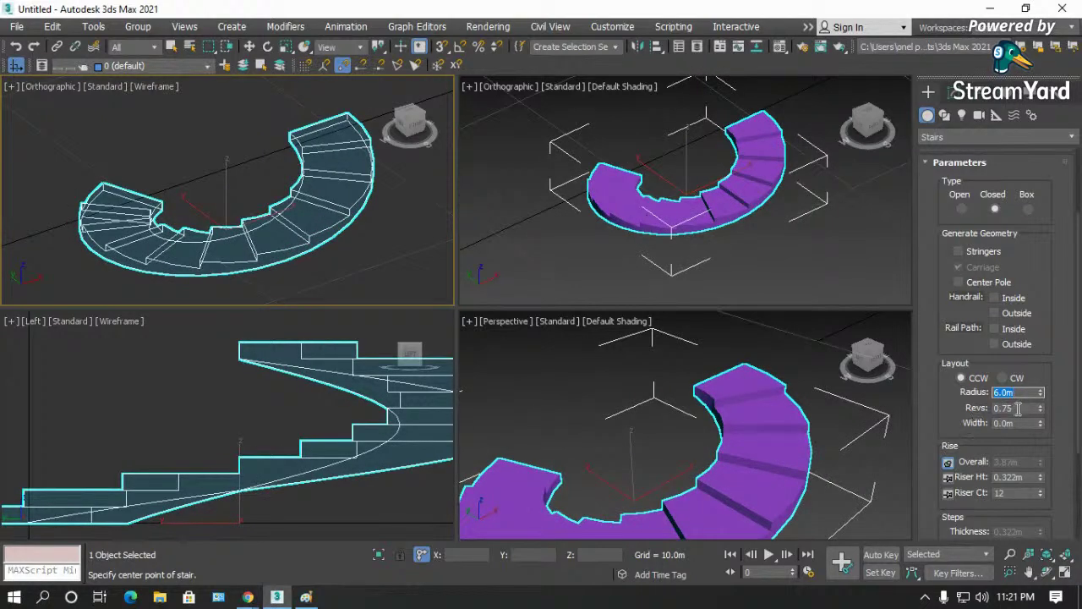
- Make the top-left viewport a maximized Top view and open the stair's Object Color with white chosen
{"action": "key", "text": "w"}
{"action": "key", "text": "t"}
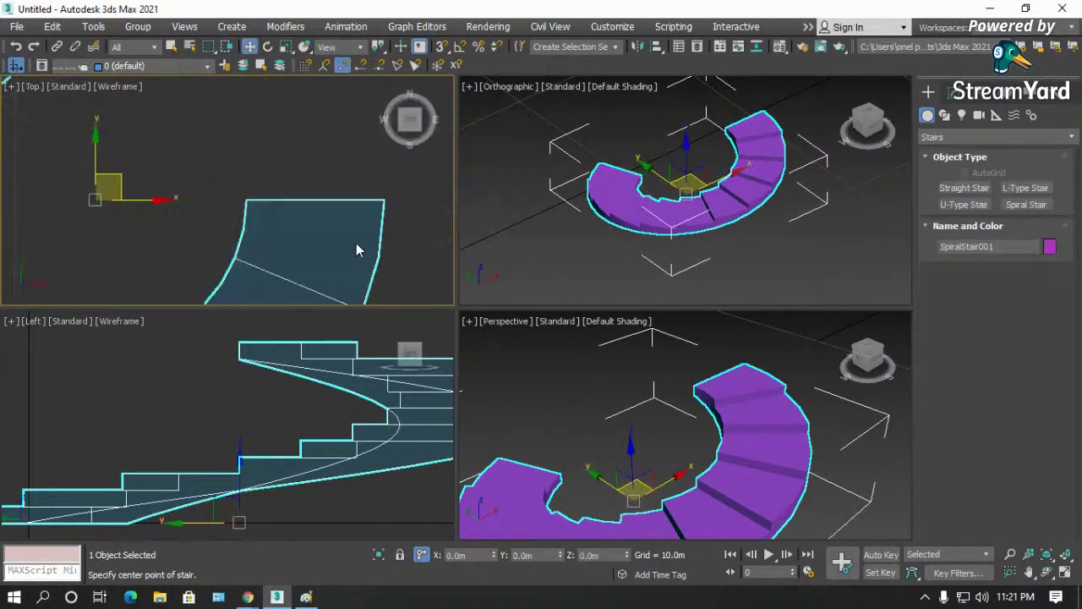
{"action": "left_click", "coordinate": [355, 233]}
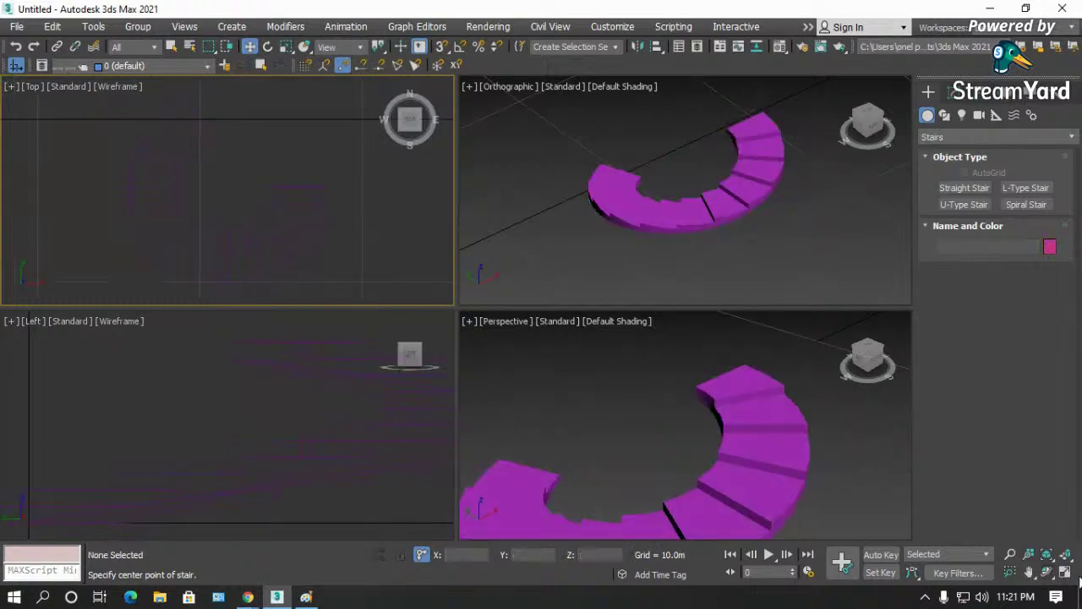
{"action": "left_click", "coordinate": [1065, 574]}
{"action": "left_click", "coordinate": [572, 411]}
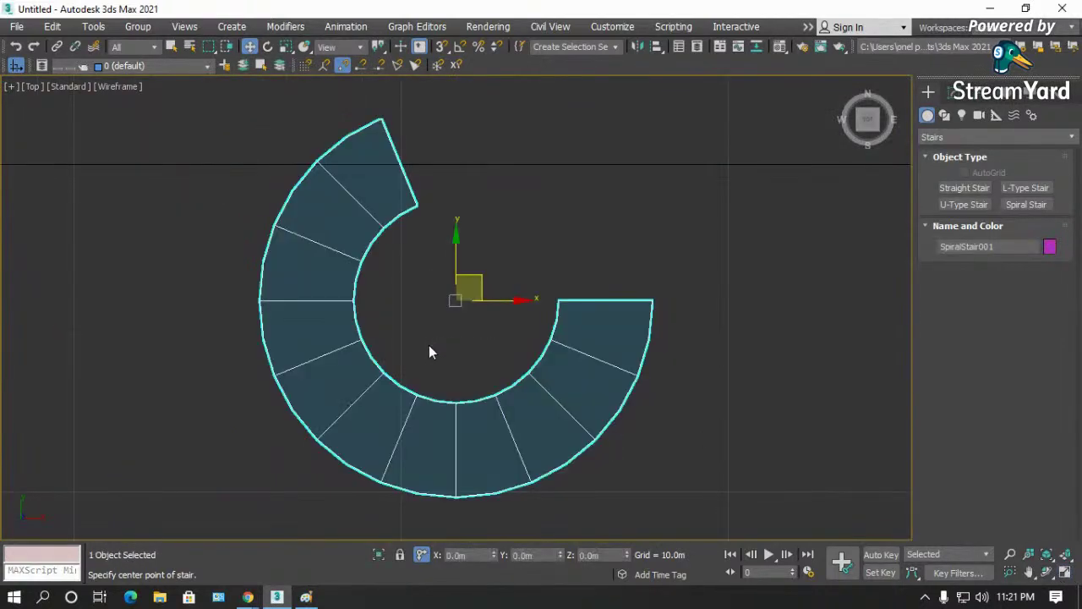
{"action": "left_click", "coordinate": [1051, 248]}
{"action": "left_click", "coordinate": [681, 336]}
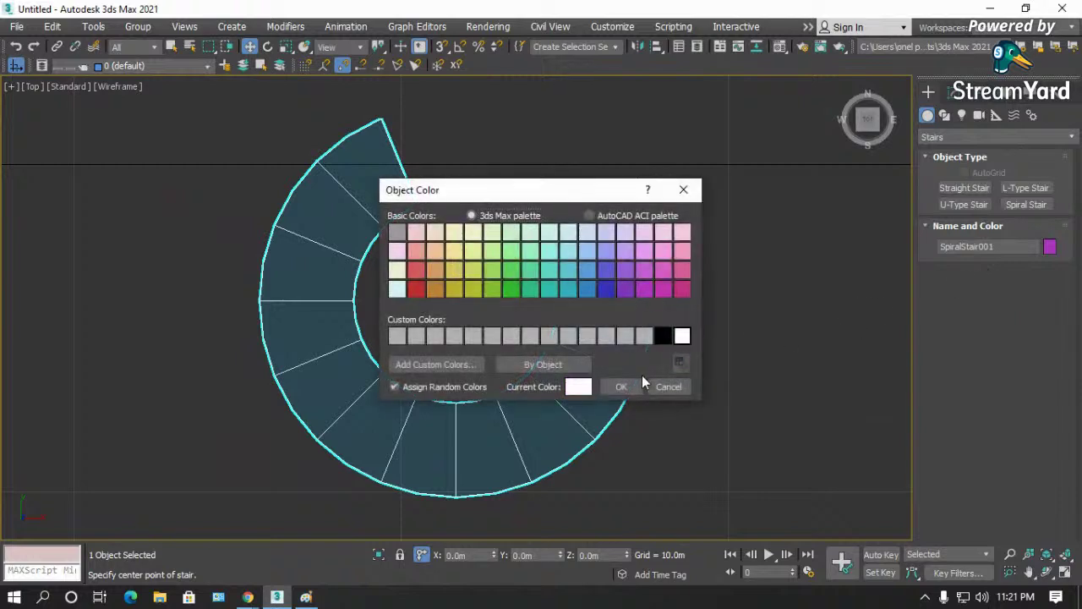
- Apply the white colour and set the stair's Revs to 1
{"action": "left_click", "coordinate": [626, 386]}
{"action": "left_click", "coordinate": [954, 93]}
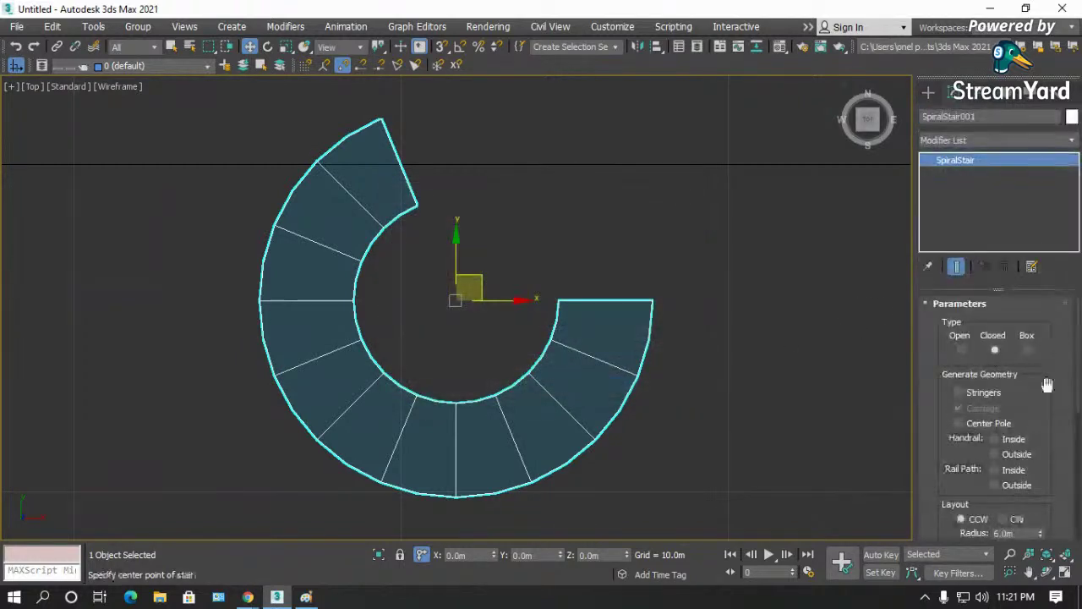
{"action": "scroll", "coordinate": [981, 448], "scroll_direction": "down", "scroll_amount": 3}
{"action": "left_click", "coordinate": [1006, 437]}
{"action": "type", "text": "1"}
{"action": "key", "text": "Return"}
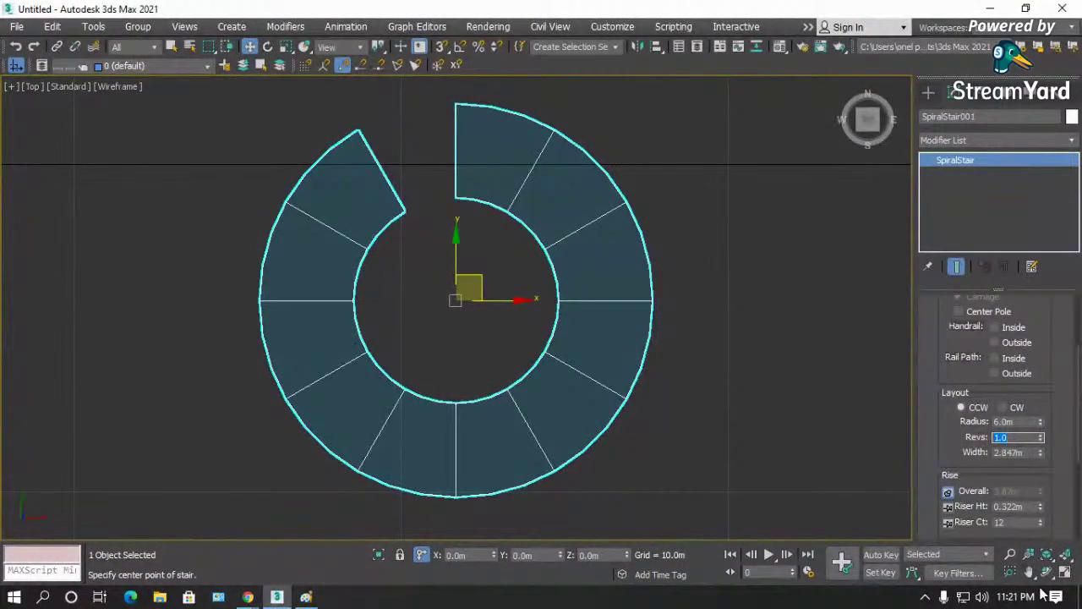
- Set the stair Width to 2.0m and drag the Radius down to 2.847m
{"action": "left_click", "coordinate": [1003, 453]}
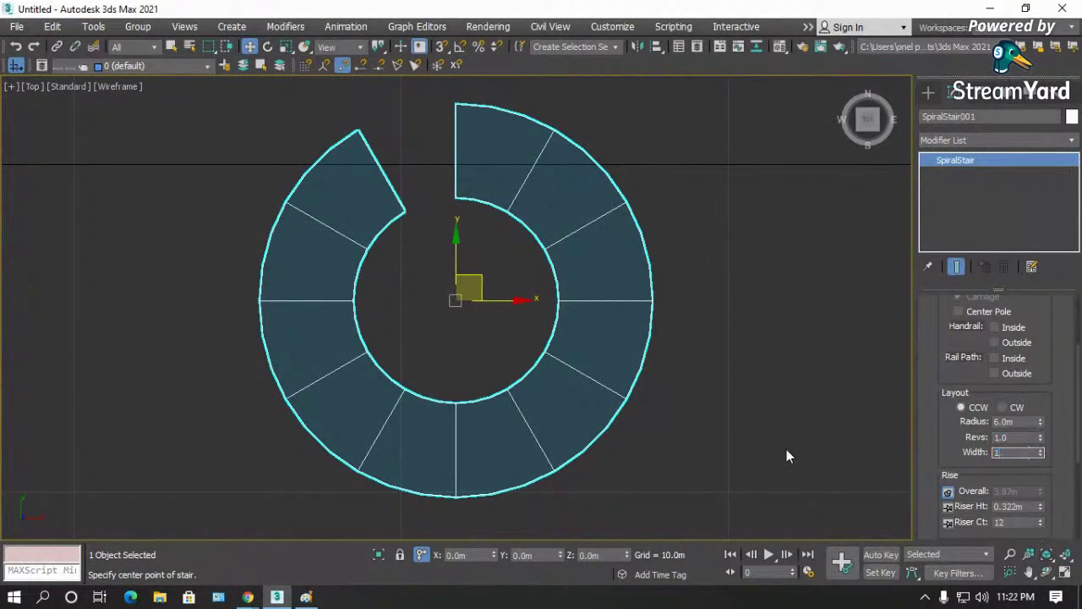
{"action": "type", "text": "1.5"}
{"action": "key", "text": "Return"}
{"action": "type", "text": "2"}
{"action": "key", "text": "Return"}
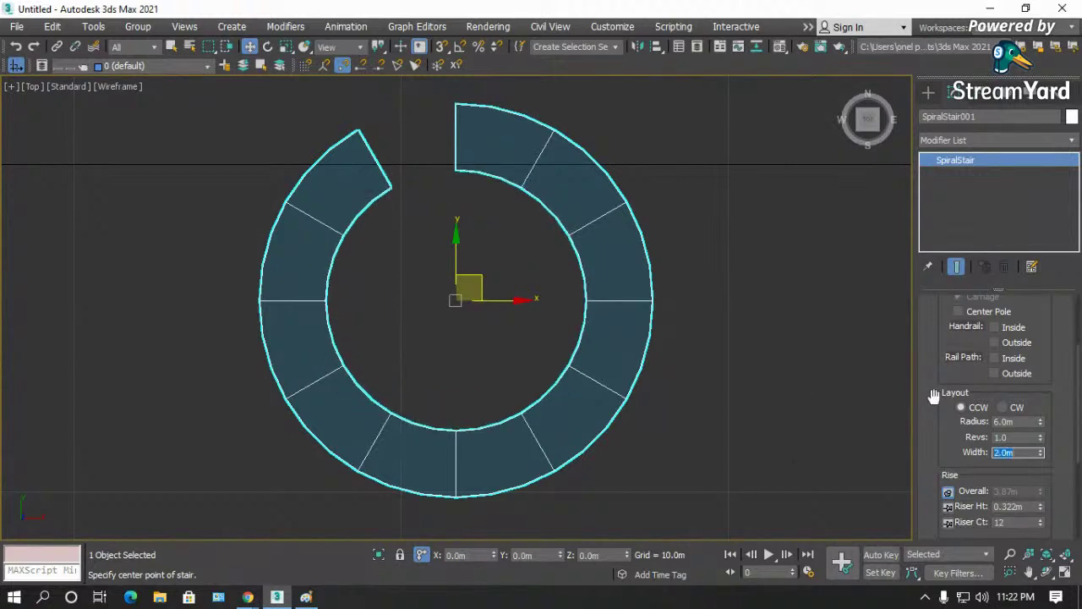
{"action": "left_click", "coordinate": [1002, 422]}
{"action": "left_click_drag", "start_coordinate": [1042, 425], "coordinate": [1051, 470]}
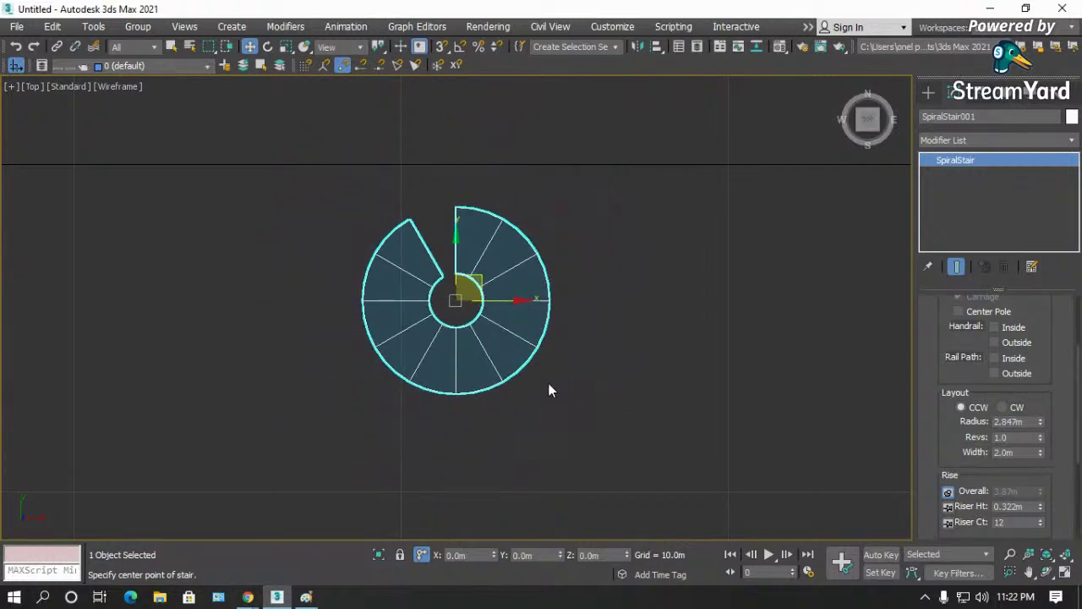
- Set SpiralStair001's Width to 1.5m, opening a wider well at its centre
{"action": "scroll", "coordinate": [549, 390], "scroll_direction": "up", "scroll_amount": 2}
{"action": "scroll", "coordinate": [403, 272], "scroll_direction": "up", "scroll_amount": 3}
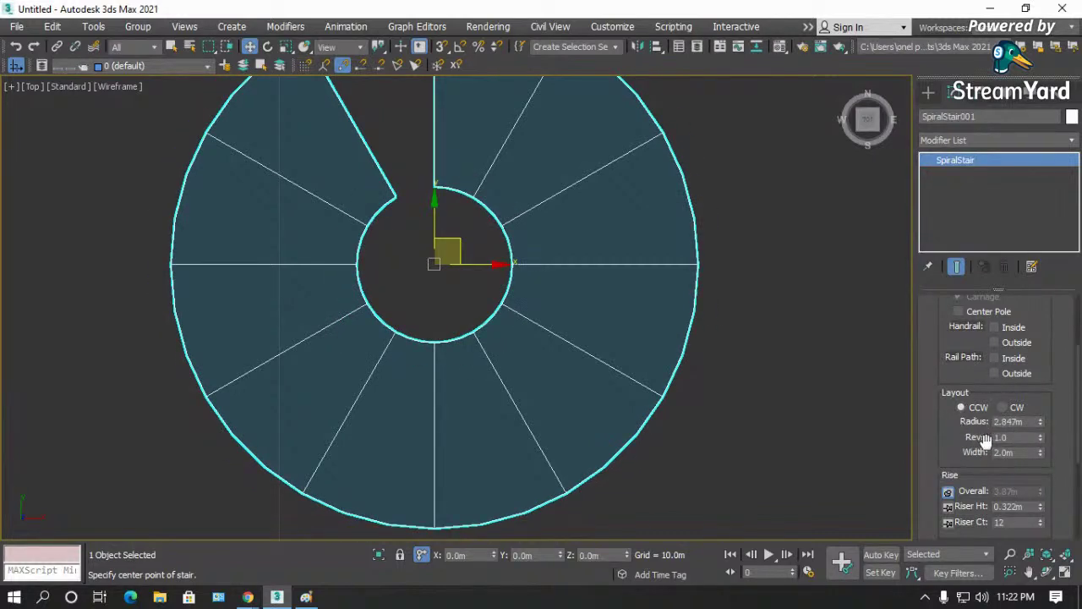
{"action": "left_click_drag", "start_coordinate": [1039, 455], "coordinate": [1042, 421]}
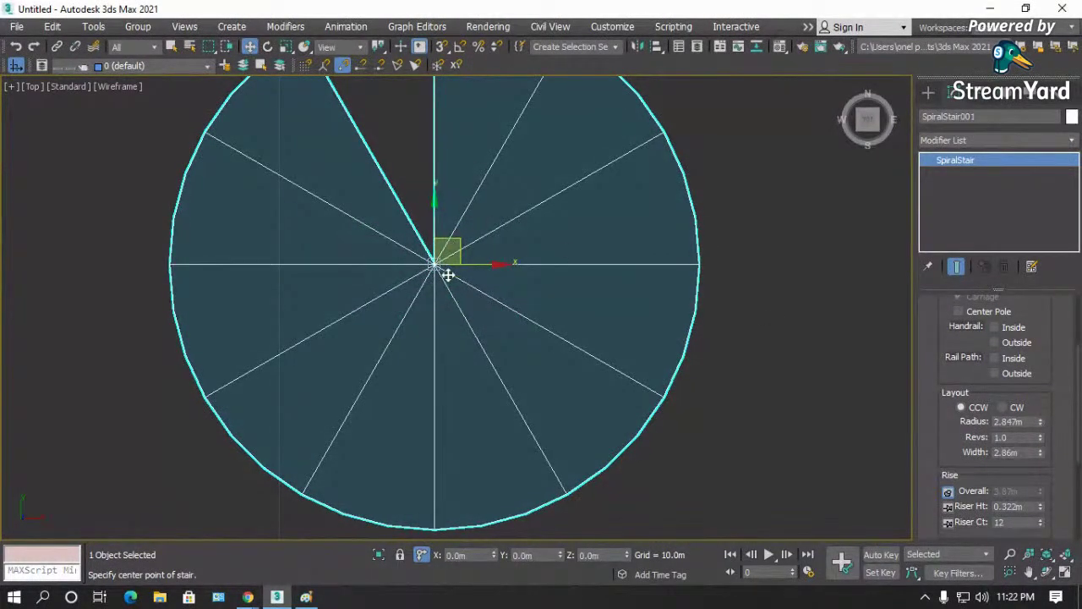
{"action": "mouse_move", "coordinate": [1039, 453]}
{"action": "left_mouse_down"}
{"action": "mouse_move", "coordinate": [1046, 485]}
{"action": "mouse_move", "coordinate": [1034, 465]}
{"action": "left_mouse_up"}
{"action": "type", "text": "1.5"}
{"action": "key", "text": "Return"}
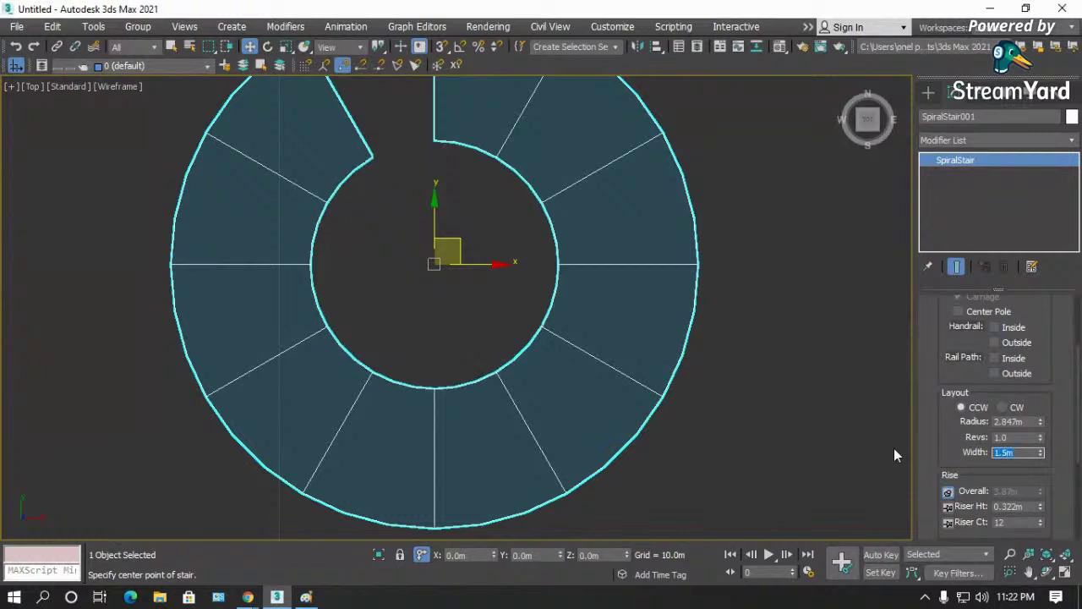
{"action": "left_click_drag", "start_coordinate": [948, 437], "coordinate": [929, 358]}
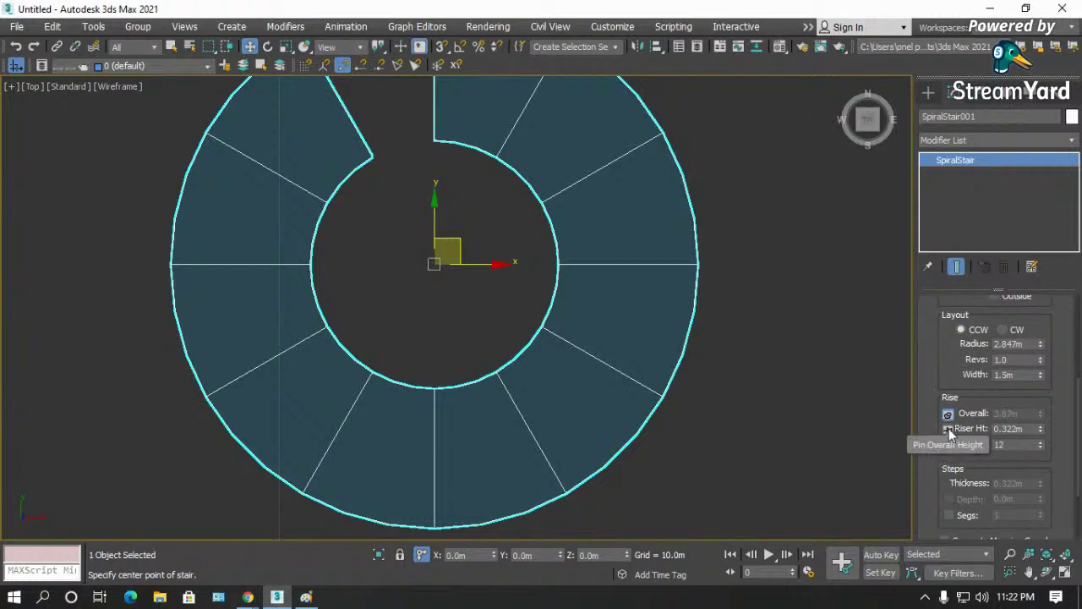
- Set and pin a 0.175m riser height, then set a 2.99m overall height for 17 risers
{"action": "double_click", "coordinate": [1027, 429]}
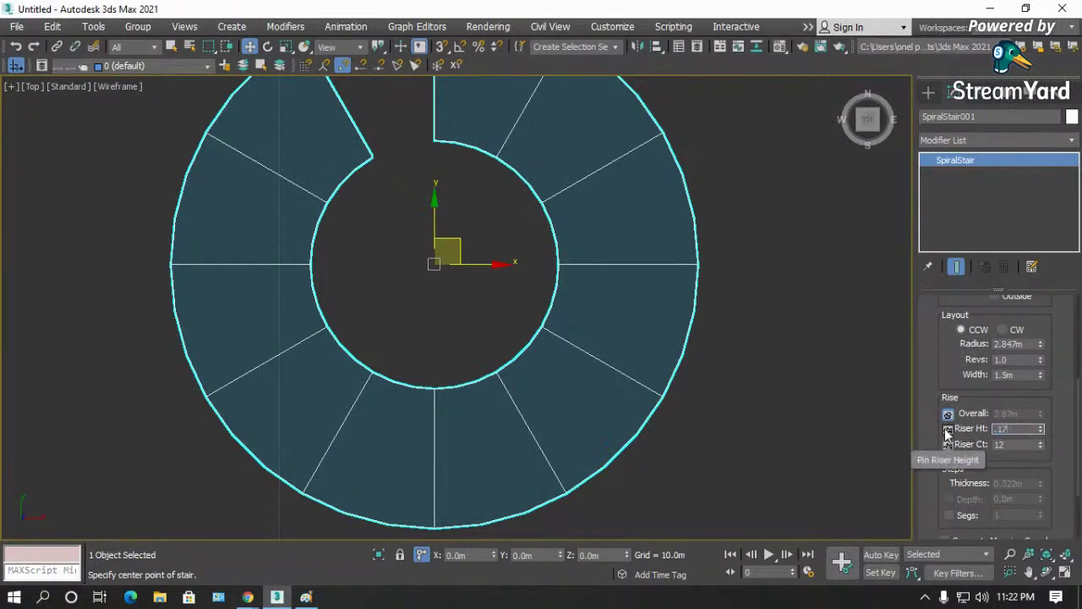
{"action": "key", "text": "Return"}
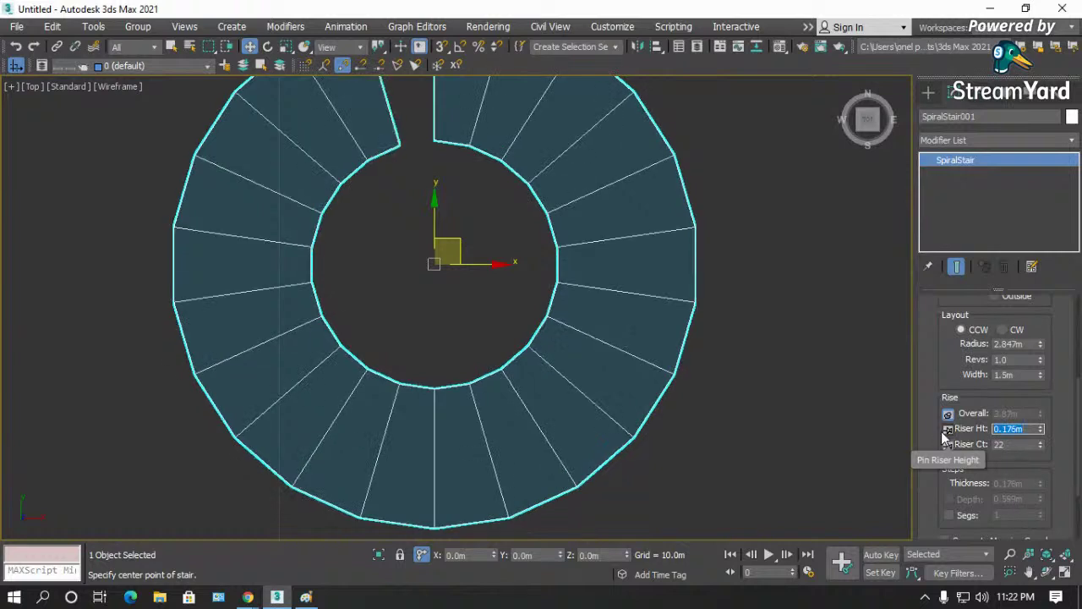
{"action": "left_click", "coordinate": [948, 429]}
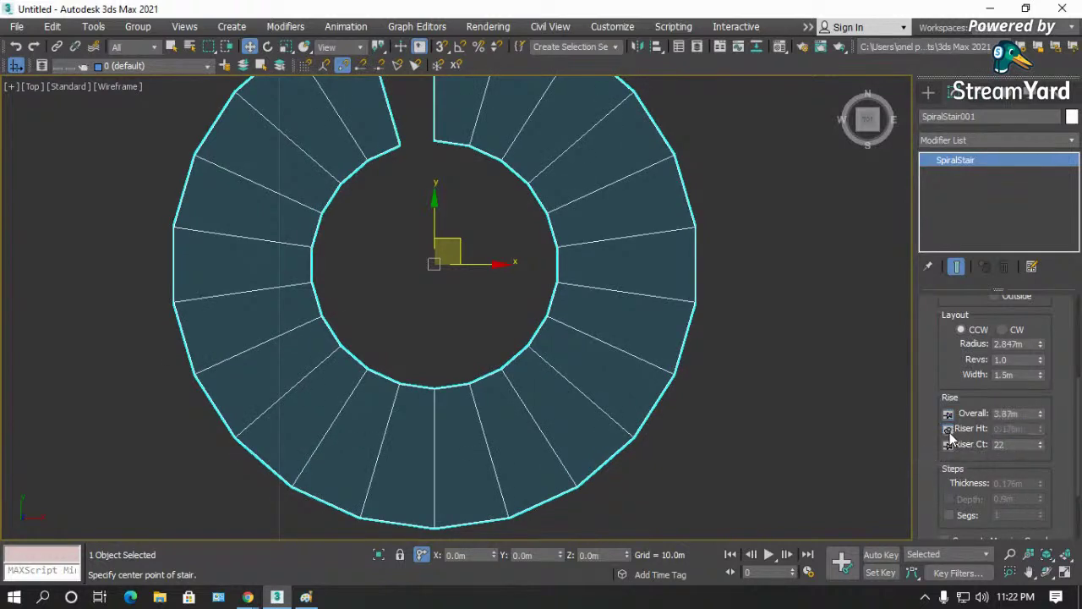
{"action": "type", "text": "2.99"}
{"action": "key", "text": "Return"}
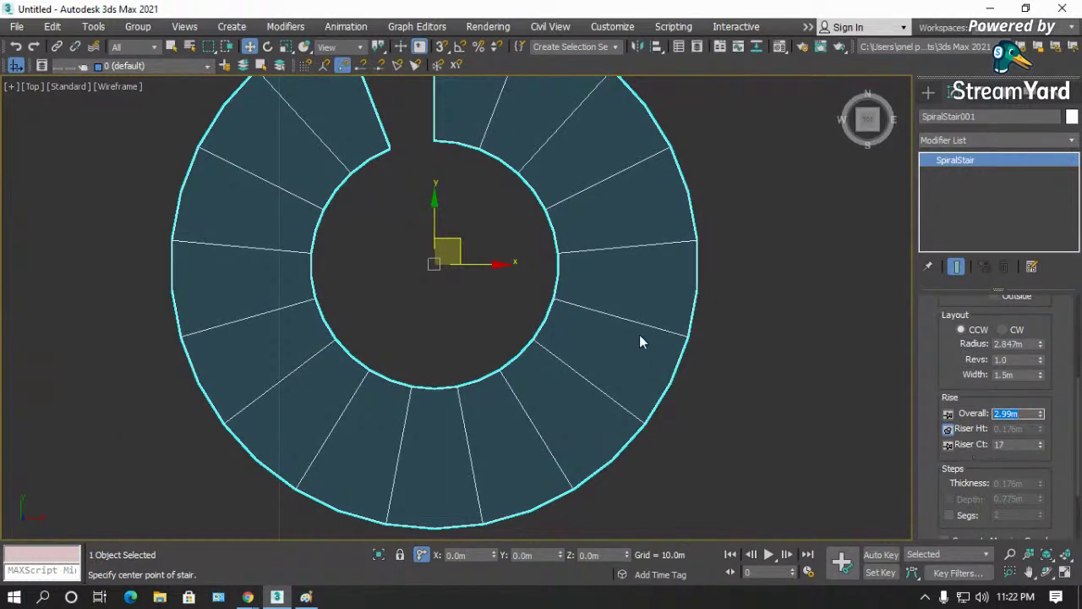
{"action": "scroll", "coordinate": [970, 468], "scroll_direction": "down", "scroll_amount": 2}
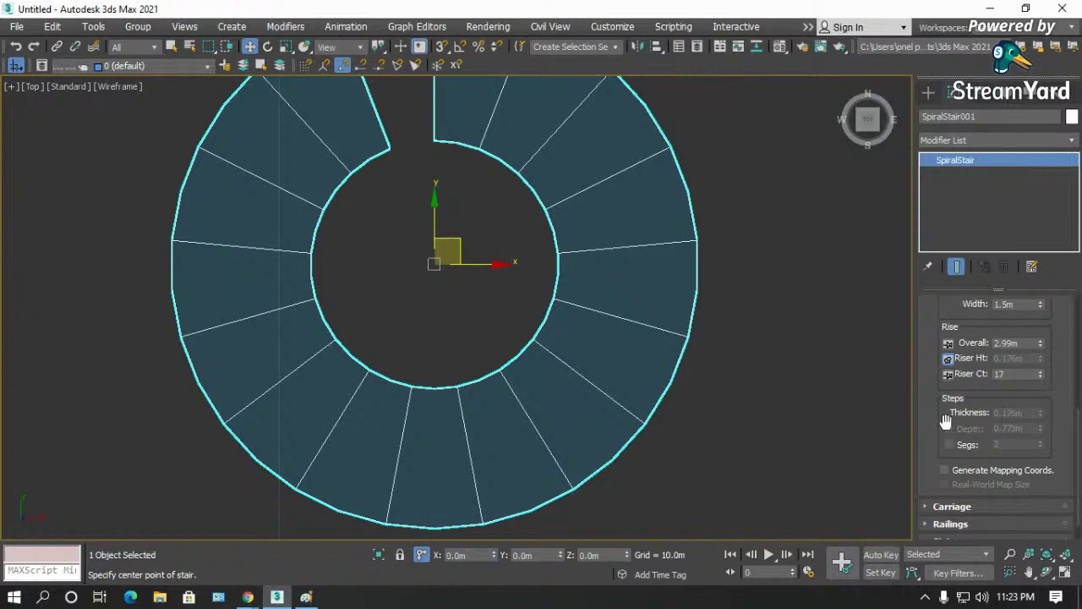
- Enable step segments and turn on Carriage, Railings, Stringers and Center Pole for the stair
{"action": "left_click", "coordinate": [958, 444]}
{"action": "scroll", "coordinate": [957, 448], "scroll_direction": "down", "scroll_amount": 2}
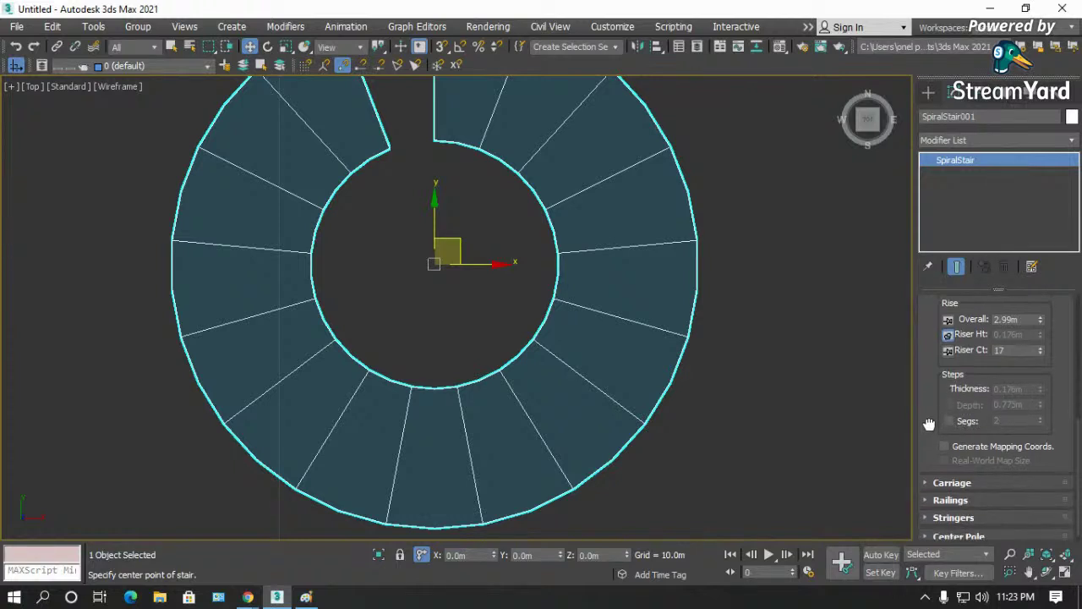
{"action": "left_click", "coordinate": [954, 466]}
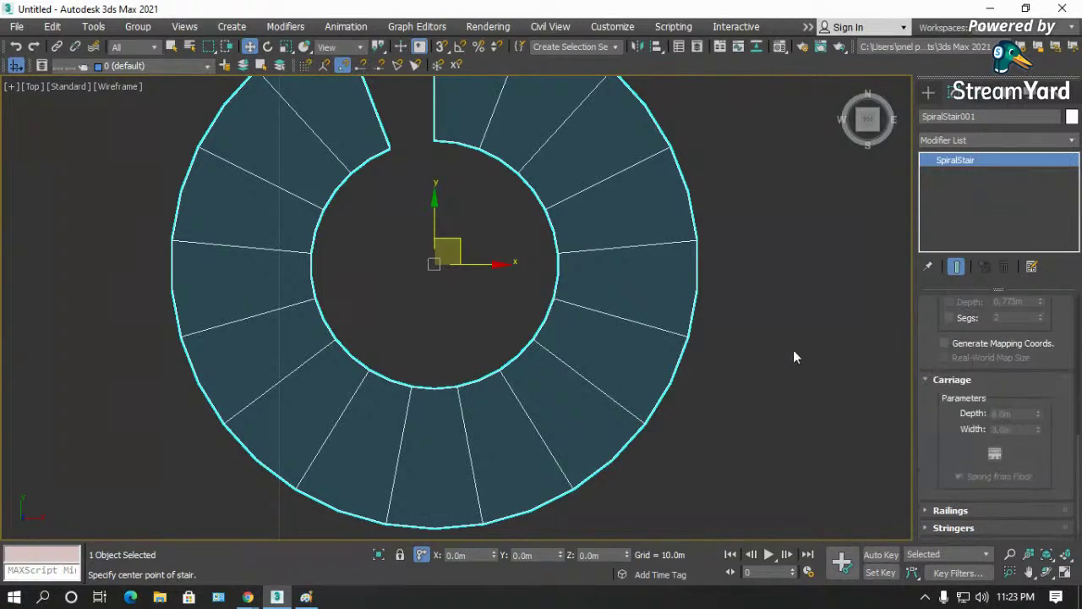
{"action": "scroll", "coordinate": [926, 419], "scroll_direction": "down", "scroll_amount": 1}
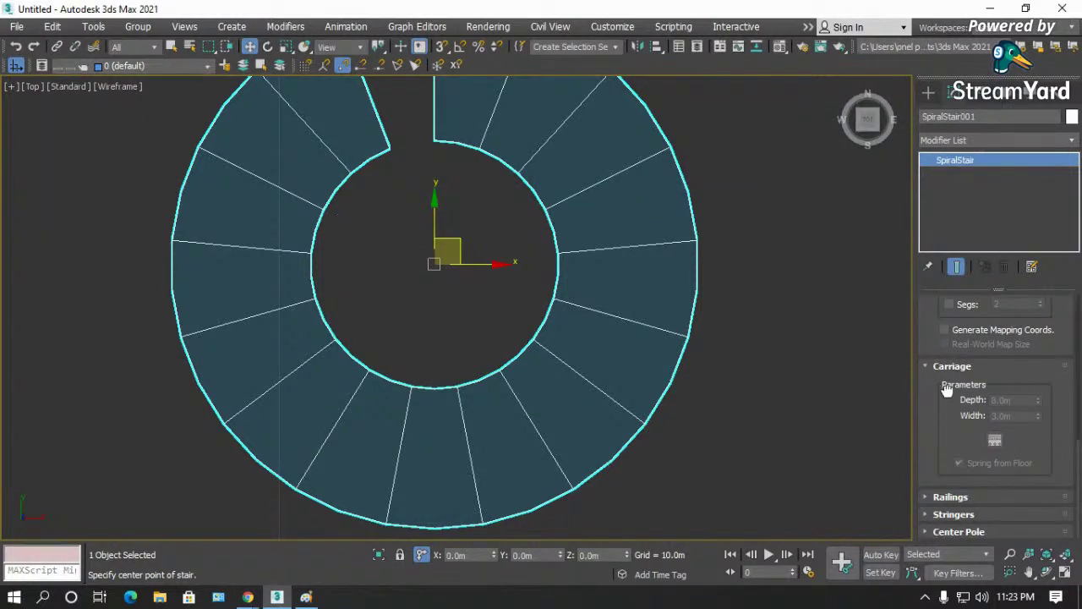
{"action": "left_click", "coordinate": [931, 497]}
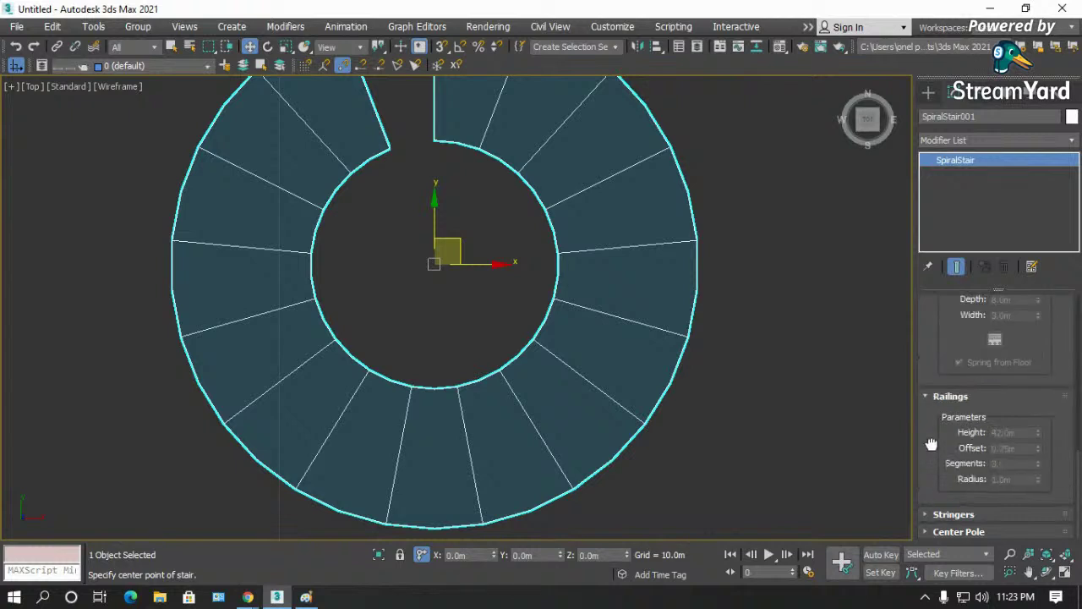
{"action": "left_click", "coordinate": [930, 514]}
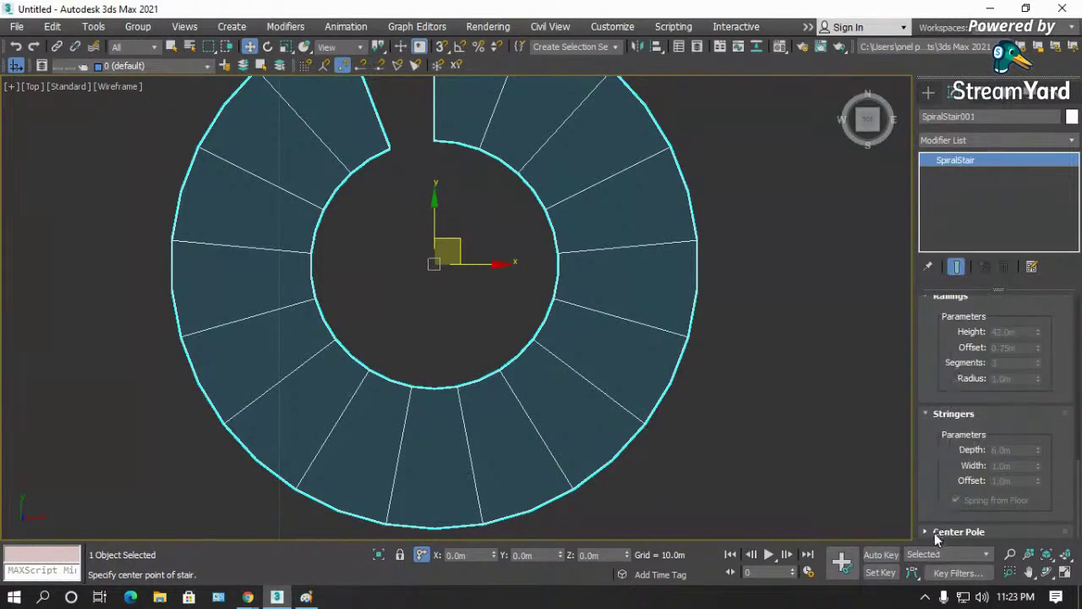
{"action": "left_click", "coordinate": [935, 533]}
{"action": "scroll", "coordinate": [929, 466], "scroll_direction": "up", "scroll_amount": 4}
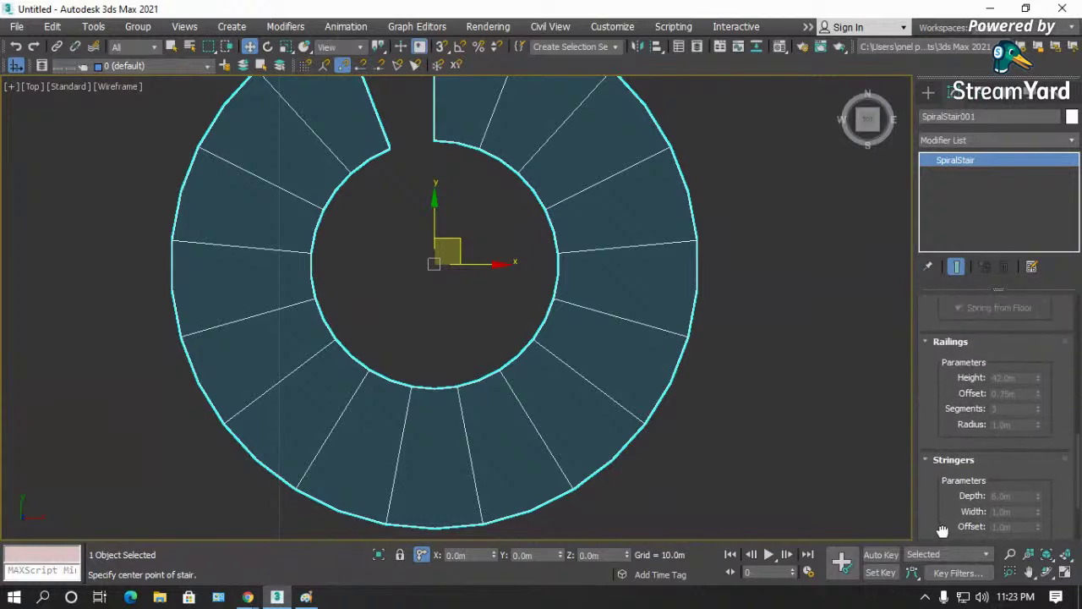
- Tilt the Top view into a shaded Perspective view and clear the selection
{"action": "left_click", "coordinate": [1047, 573]}
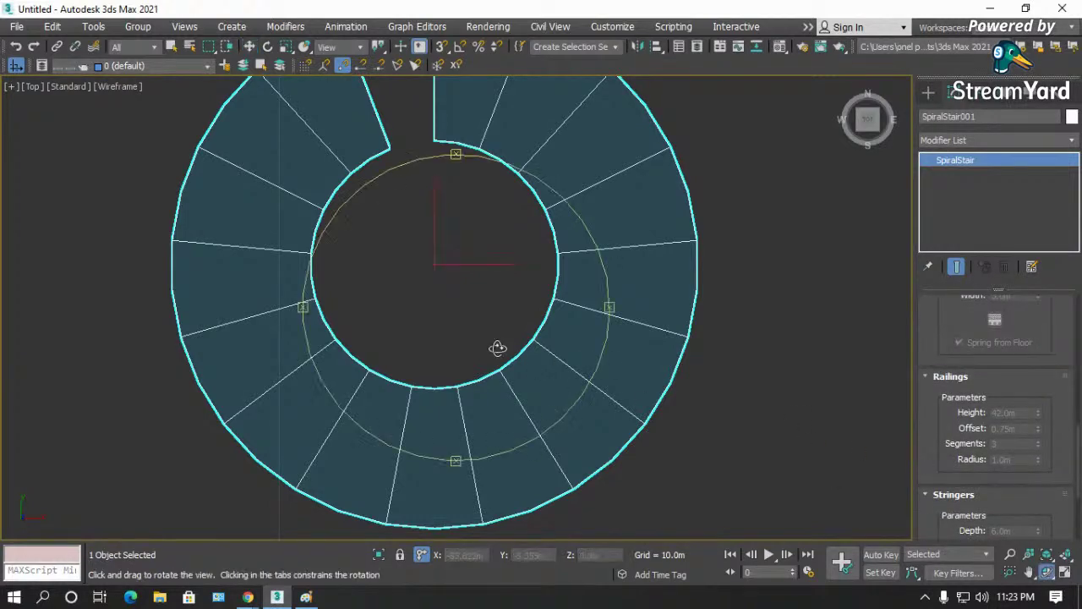
{"action": "mouse_move", "coordinate": [496, 345]}
{"action": "left_mouse_down"}
{"action": "mouse_move", "coordinate": [445, 275]}
{"action": "mouse_move", "coordinate": [554, 321]}
{"action": "left_mouse_up"}
{"action": "key", "text": "p"}
{"action": "key", "text": "F3"}
{"action": "key", "text": "w"}
{"action": "left_click", "coordinate": [644, 361]}
{"action": "scroll", "coordinate": [567, 376], "scroll_direction": "up", "scroll_amount": 3}
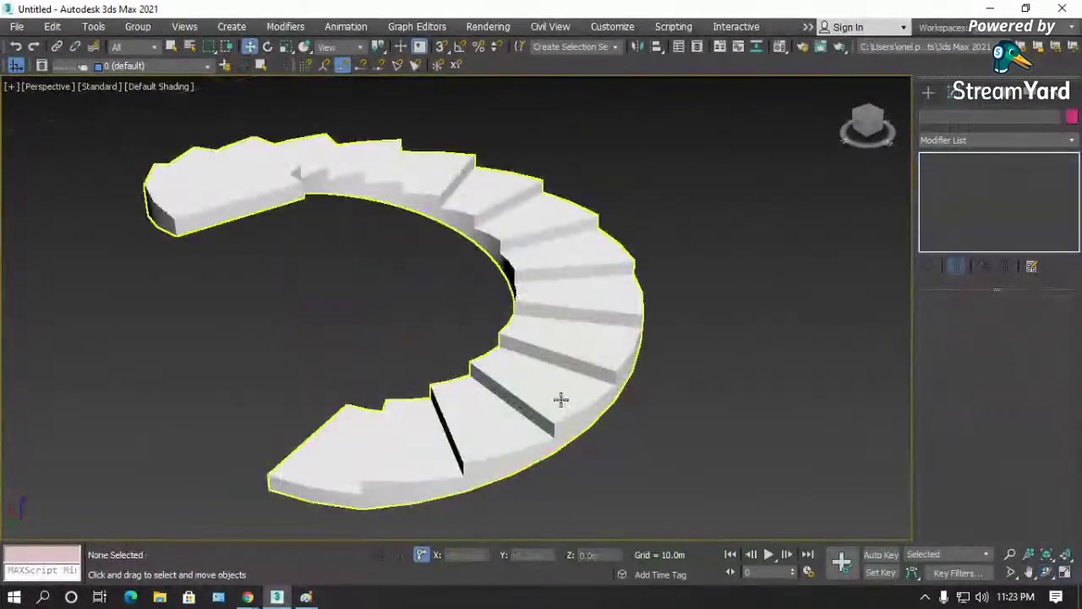
- Set the spiral stair's Layout revolutions to 0.75
{"action": "left_click", "coordinate": [572, 394]}
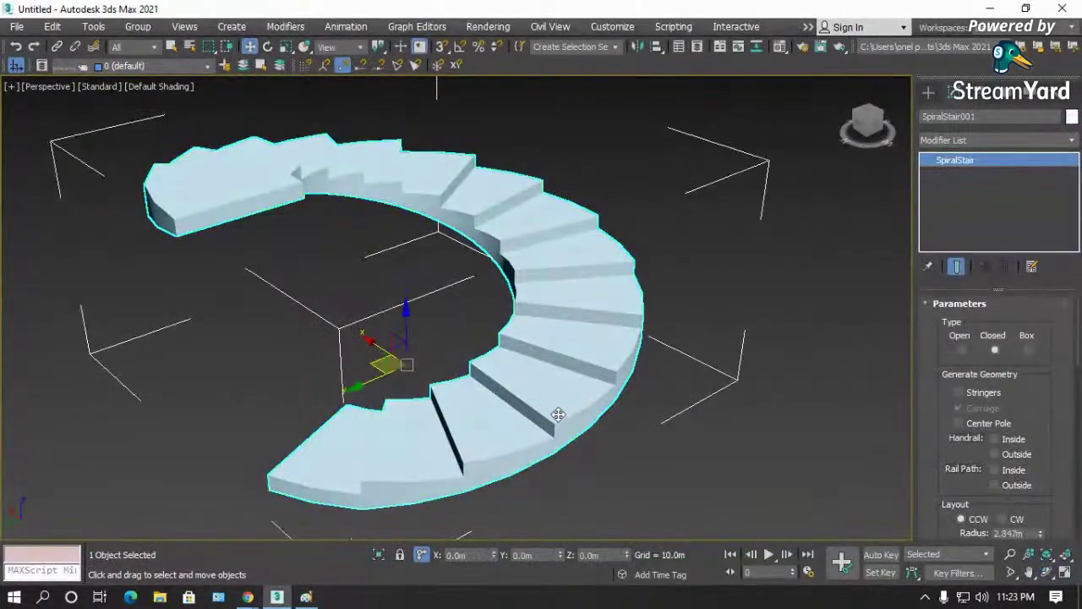
{"action": "scroll", "coordinate": [998, 410], "scroll_direction": "down", "scroll_amount": 3}
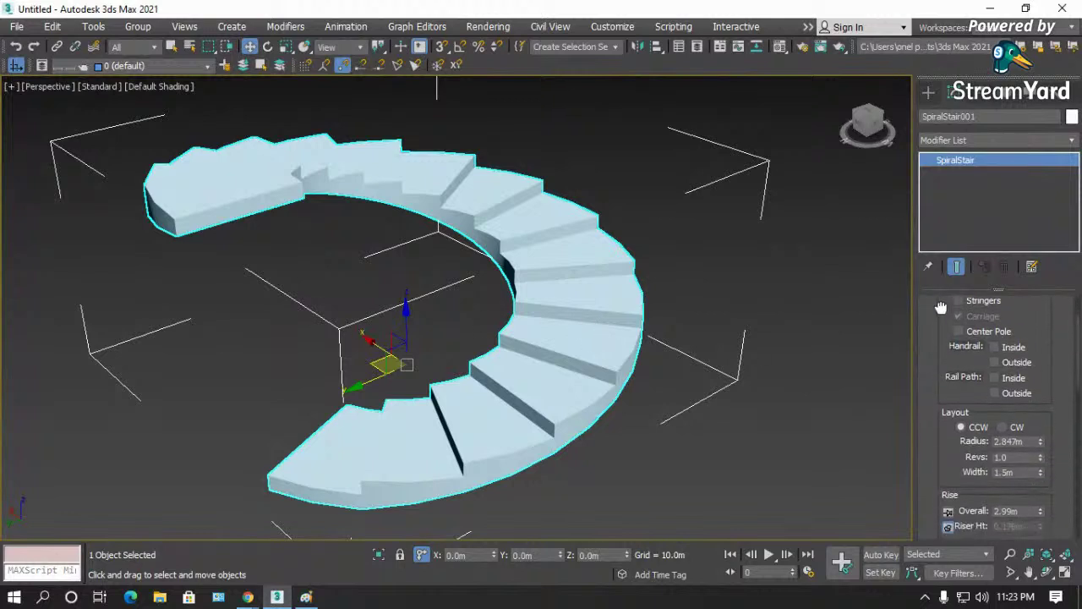
{"action": "left_click_drag", "start_coordinate": [1039, 443], "coordinate": [1042, 464]}
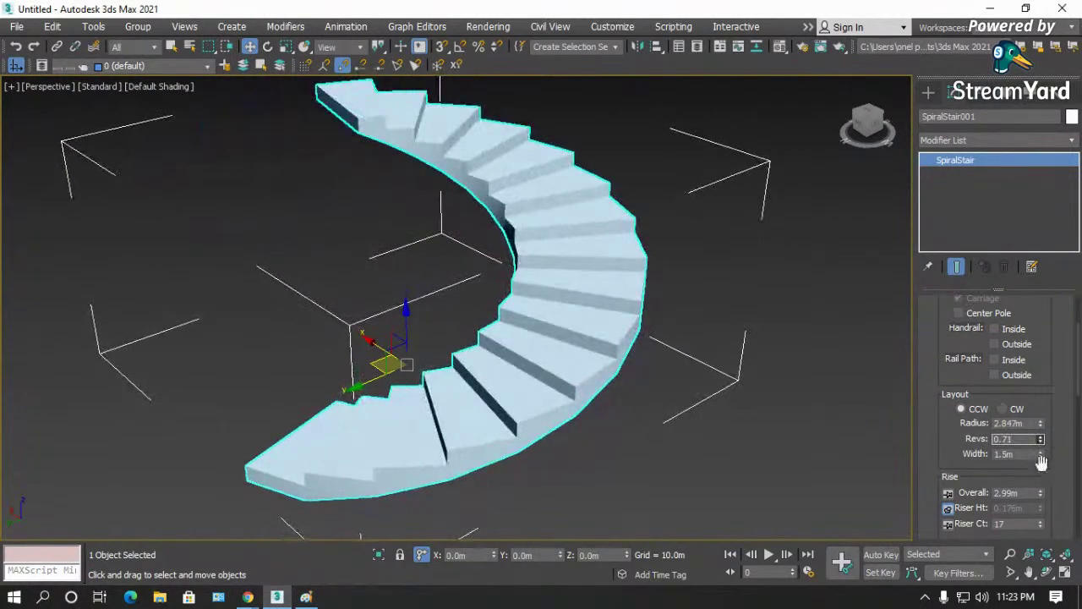
{"action": "type", "text": "0.75"}
{"action": "key", "text": "Return"}
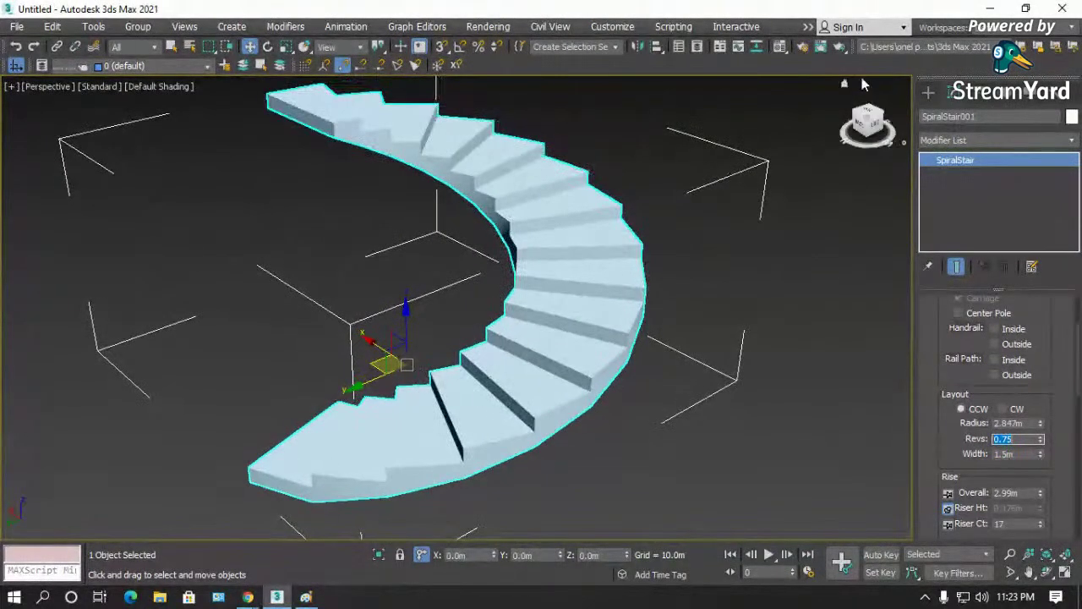
- Add an inside rail path with 0.0m railing height and 0.05m offset, then select the right rail path
{"action": "left_click", "coordinate": [996, 361]}
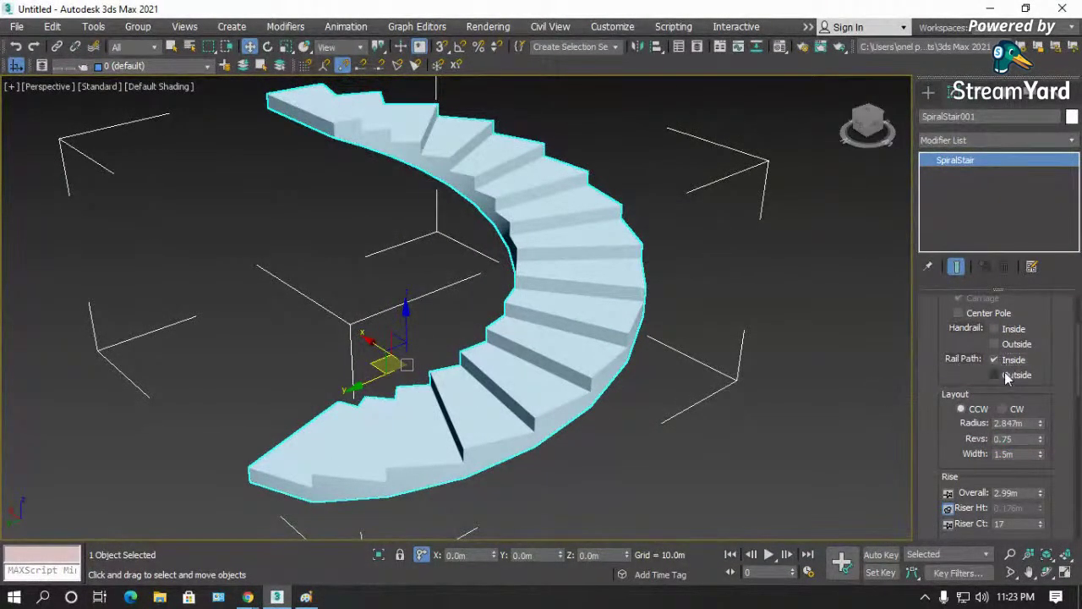
{"action": "scroll", "coordinate": [945, 376], "scroll_direction": "down", "scroll_amount": 5}
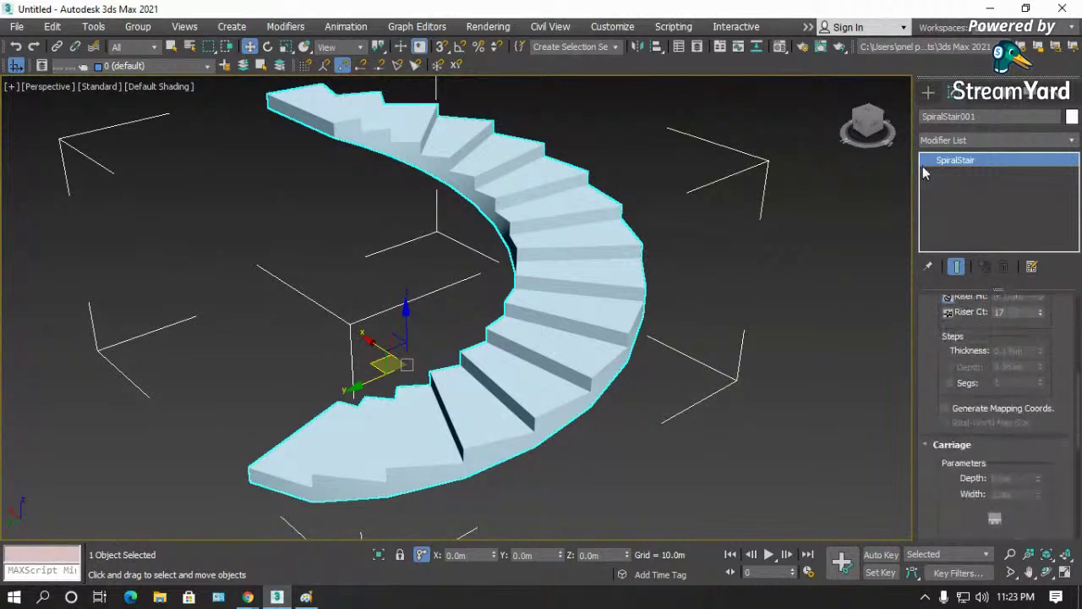
{"action": "scroll", "coordinate": [939, 372], "scroll_direction": "down", "scroll_amount": 5}
{"action": "left_click", "coordinate": [1015, 359]}
{"action": "type", "text": "1"}
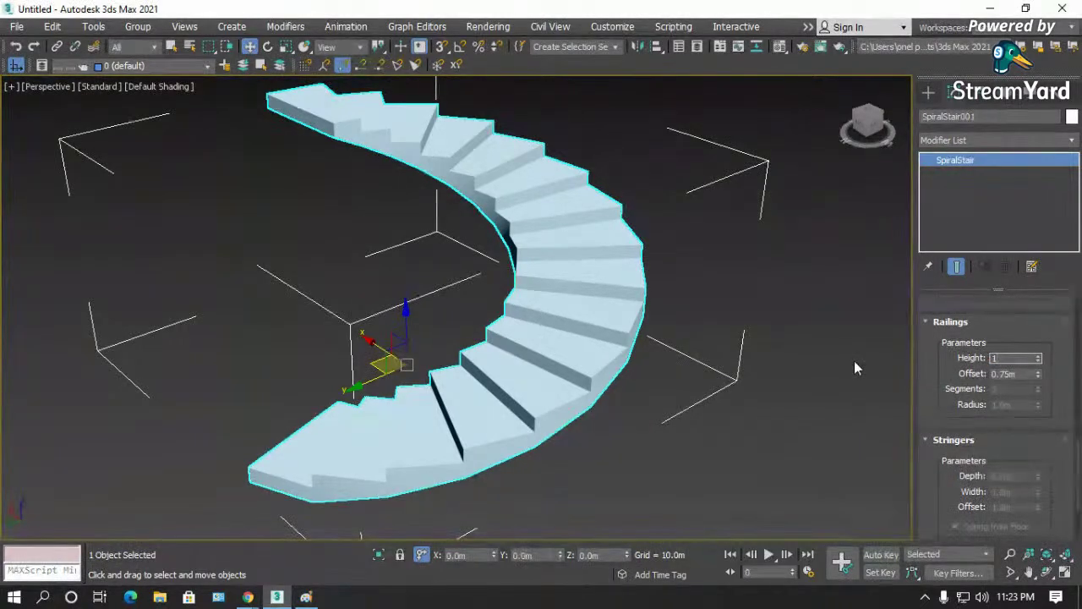
{"action": "key", "text": "Return"}
{"action": "type", "text": "0"}
{"action": "key", "text": "Return"}
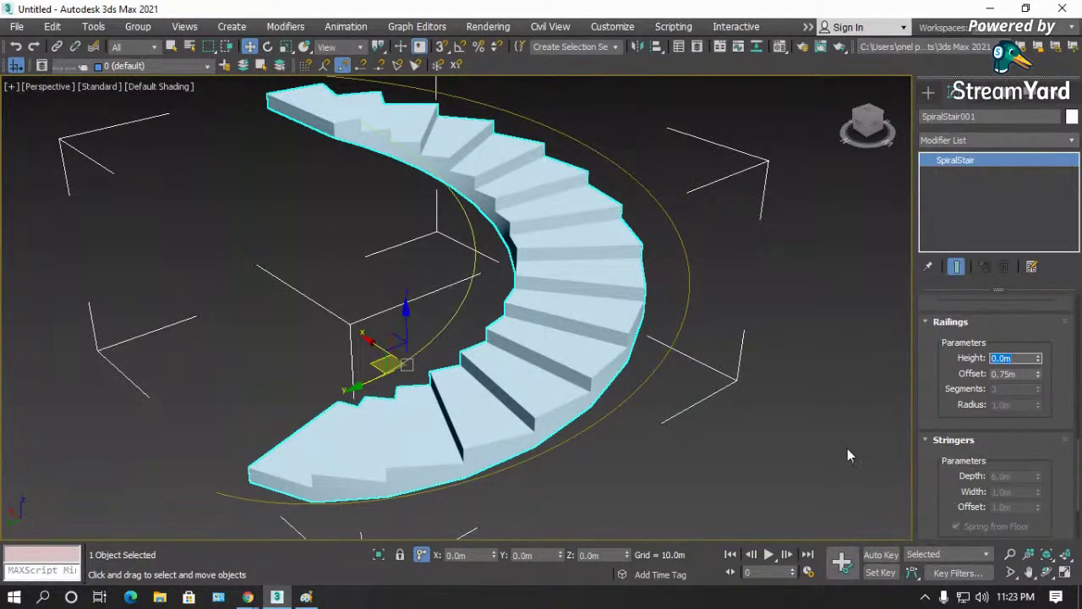
{"action": "key", "text": "Tab"}
{"action": "type", "text": "1.0"}
{"action": "type", "text": "5"}
{"action": "key", "text": "Return"}
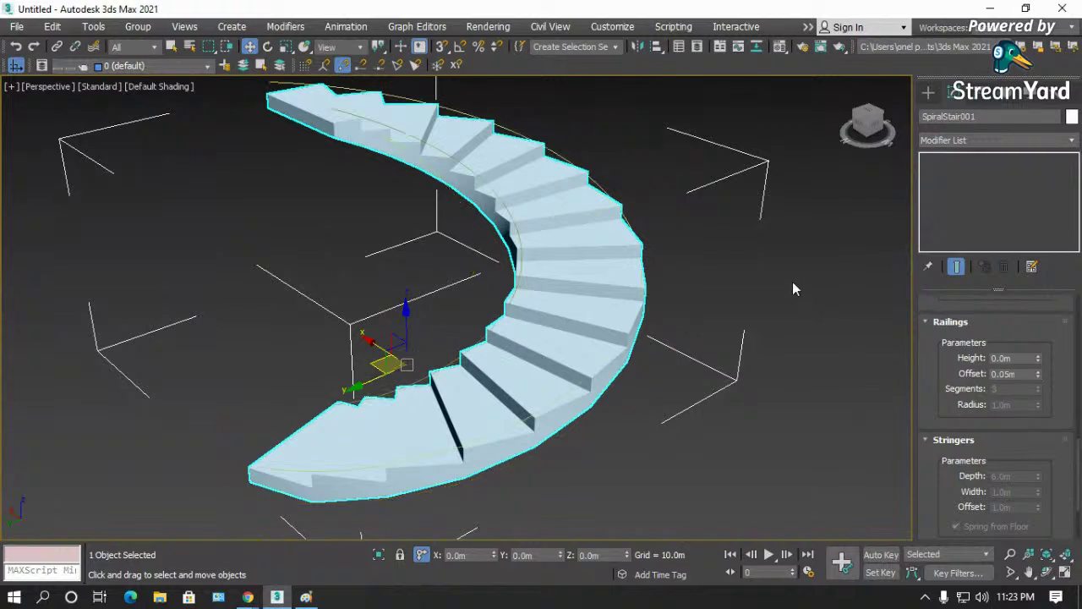
{"action": "left_click", "coordinate": [794, 283]}
{"action": "left_click", "coordinate": [566, 160]}
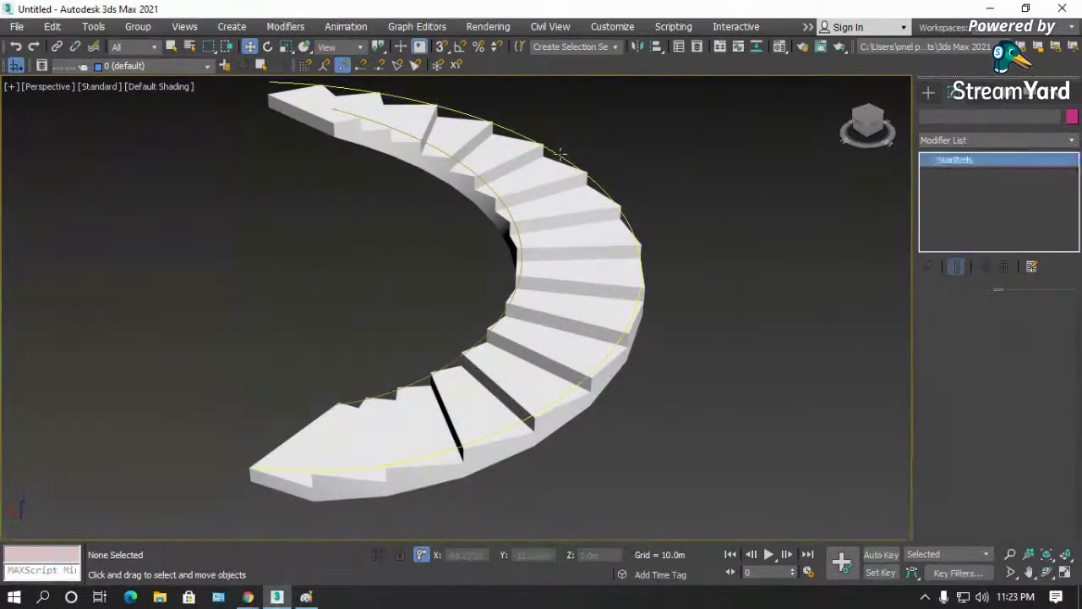
- Create an AEC Extended Railing along the stair's right rail path
{"action": "left_click", "coordinate": [929, 93]}
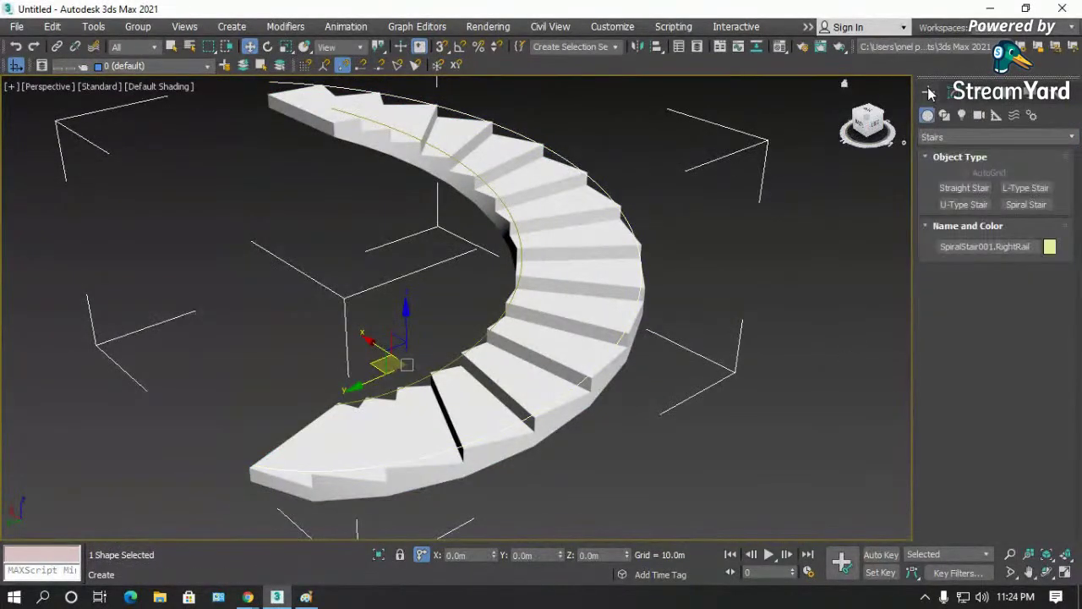
{"action": "left_click", "coordinate": [939, 138]}
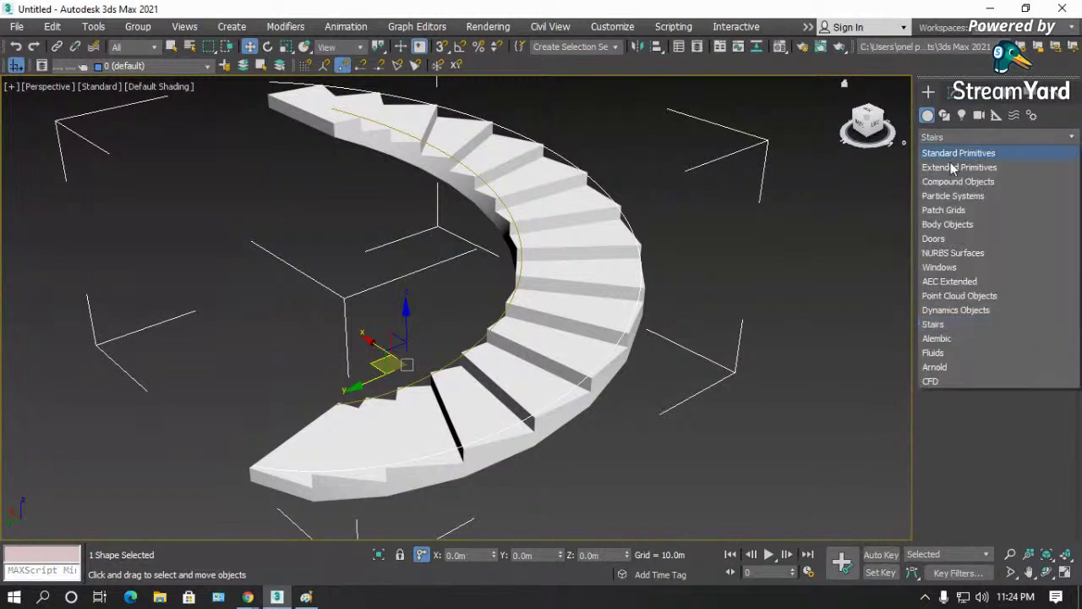
{"action": "left_click", "coordinate": [947, 282]}
{"action": "left_click", "coordinate": [1026, 187]}
{"action": "left_click", "coordinate": [996, 292]}
{"action": "left_click", "coordinate": [568, 157]}
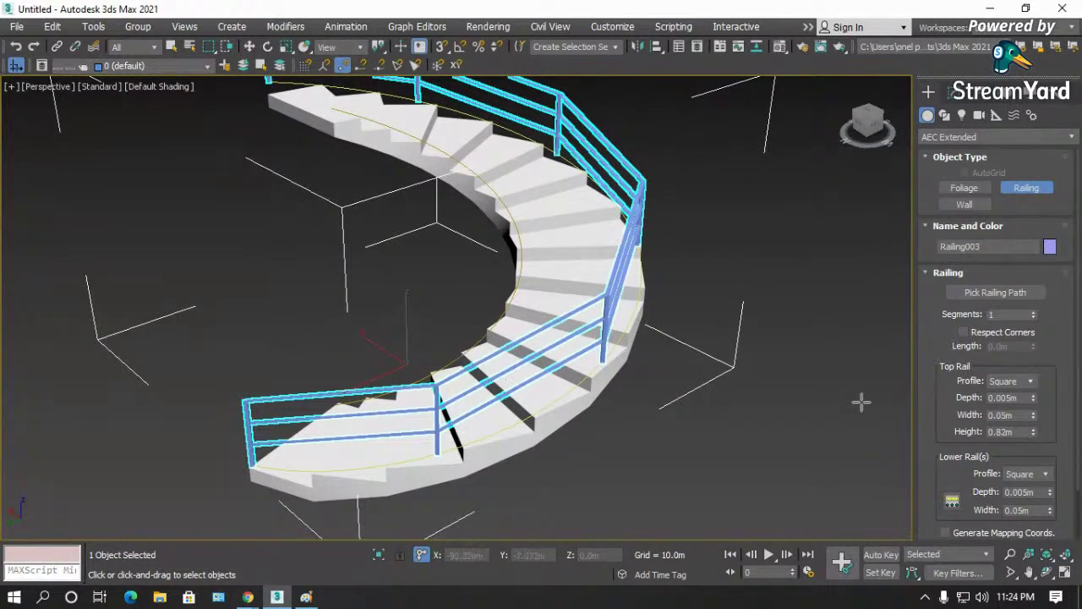
- Turn on Respect Corners and raise the railing to 8 segments, then finish and deselect
{"action": "left_click", "coordinate": [970, 338]}
{"action": "left_click", "coordinate": [1036, 311]}
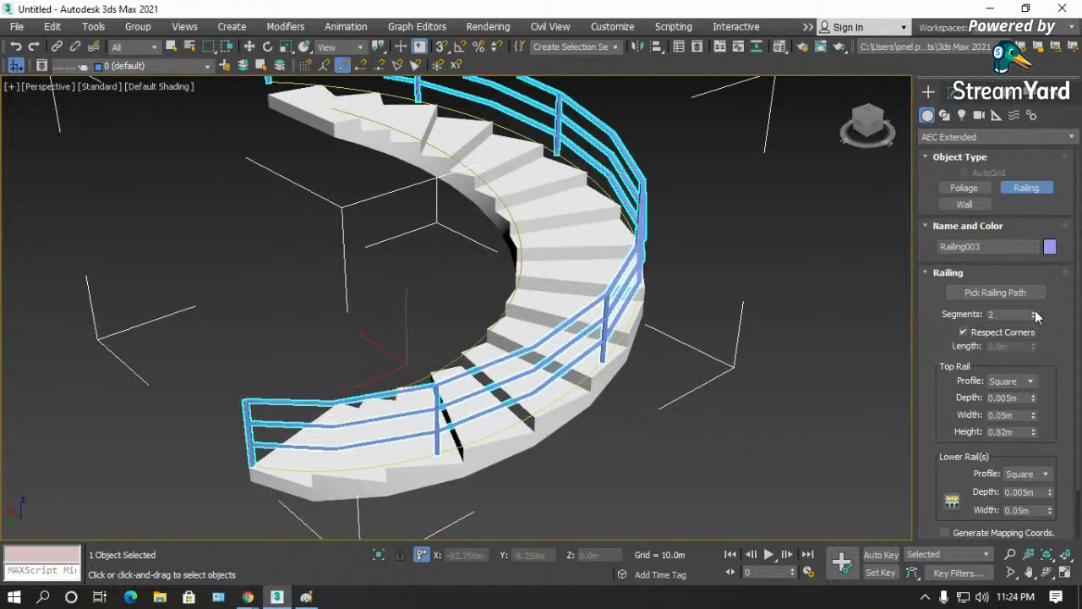
{"action": "left_click", "coordinate": [1035, 310]}
{"action": "left_click", "coordinate": [1035, 311]}
{"action": "left_click", "coordinate": [1035, 310]}
{"action": "left_click", "coordinate": [1035, 310]}
{"action": "left_click", "coordinate": [1035, 310]}
{"action": "left_click", "coordinate": [1035, 310]}
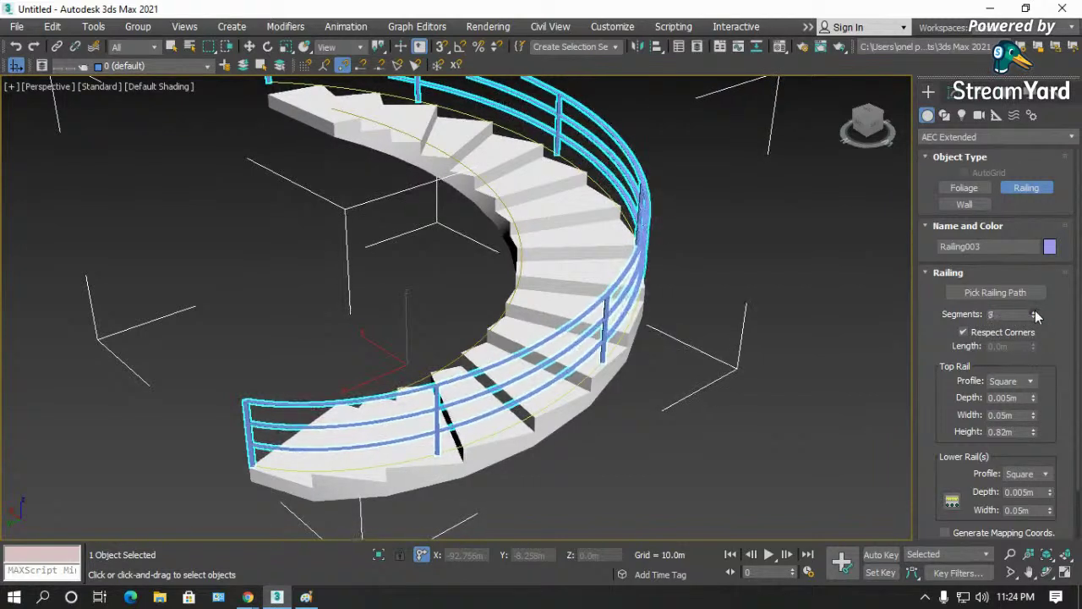
{"action": "right_click", "coordinate": [757, 286]}
{"action": "left_click", "coordinate": [683, 276]}
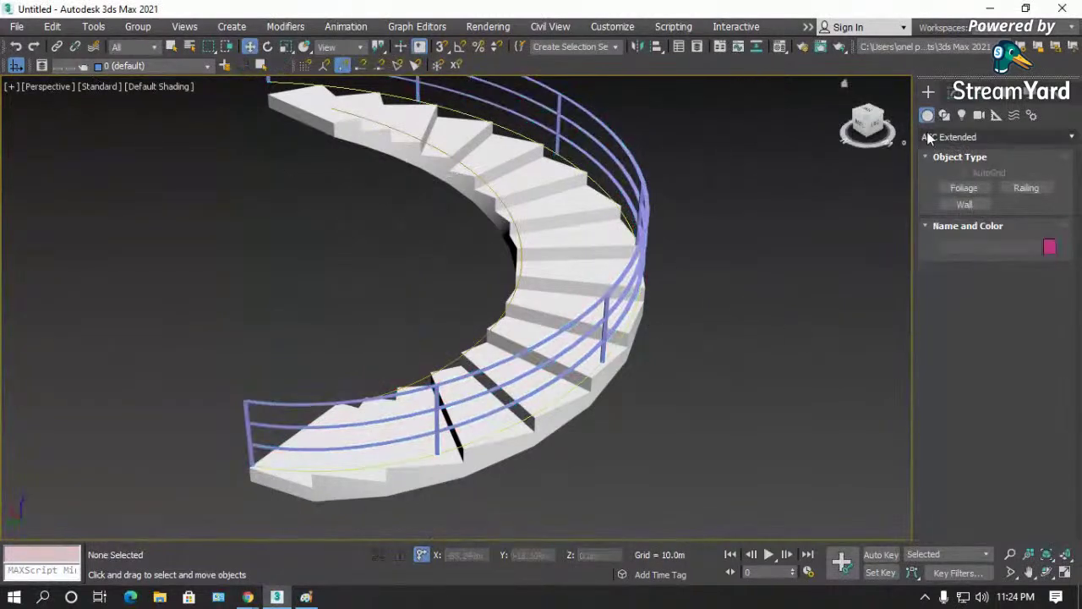
- Create a second railing, Railing004, along the stair's inner rail path
{"action": "left_click", "coordinate": [1027, 189]}
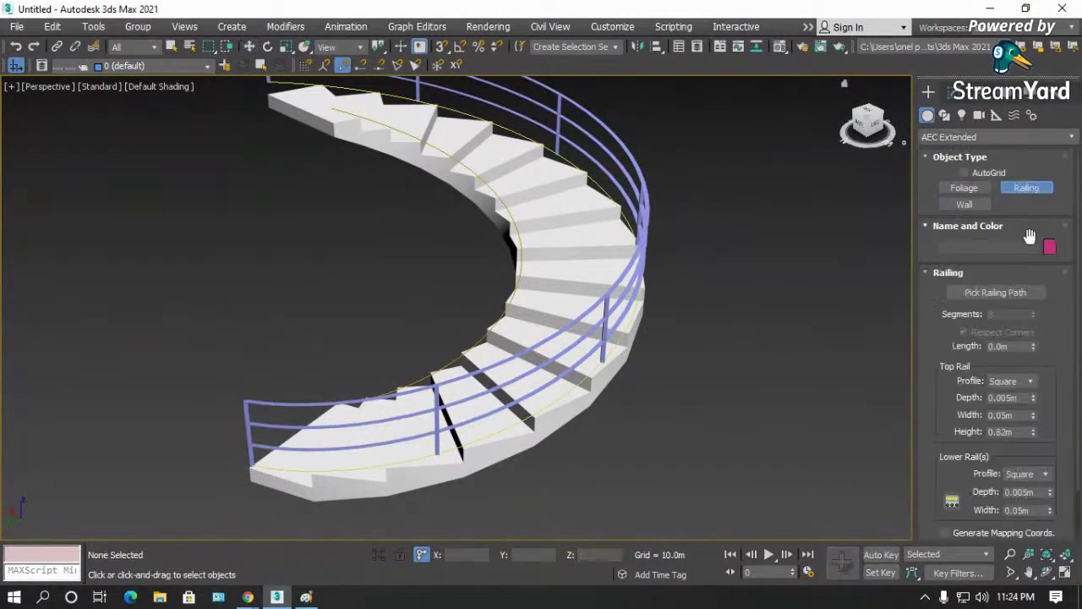
{"action": "left_click", "coordinate": [1008, 293]}
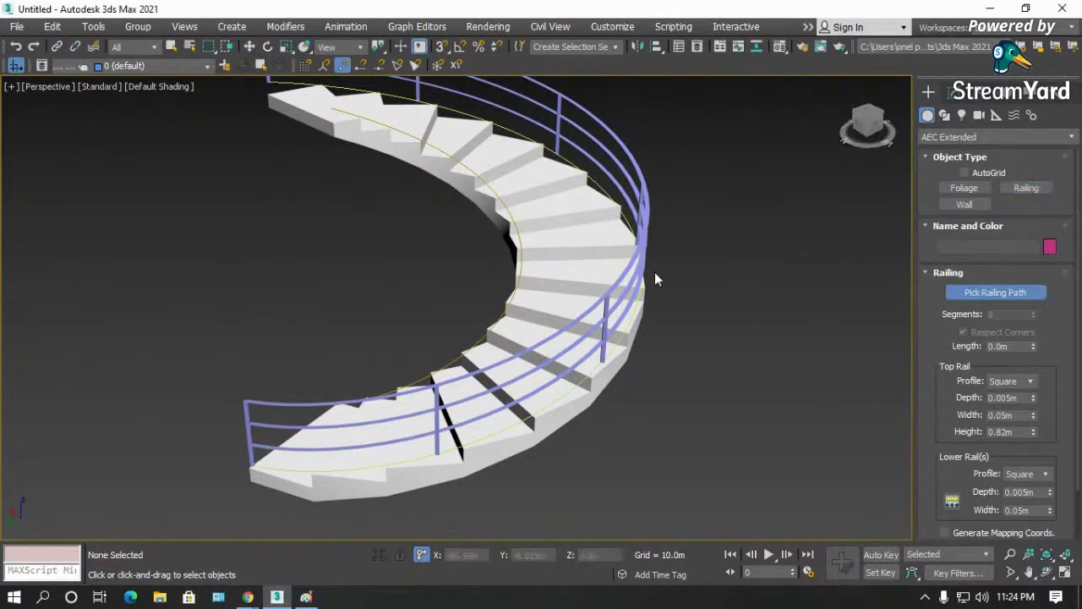
{"action": "left_click", "coordinate": [524, 247]}
{"action": "scroll", "coordinate": [654, 376], "scroll_direction": "down", "scroll_amount": 3}
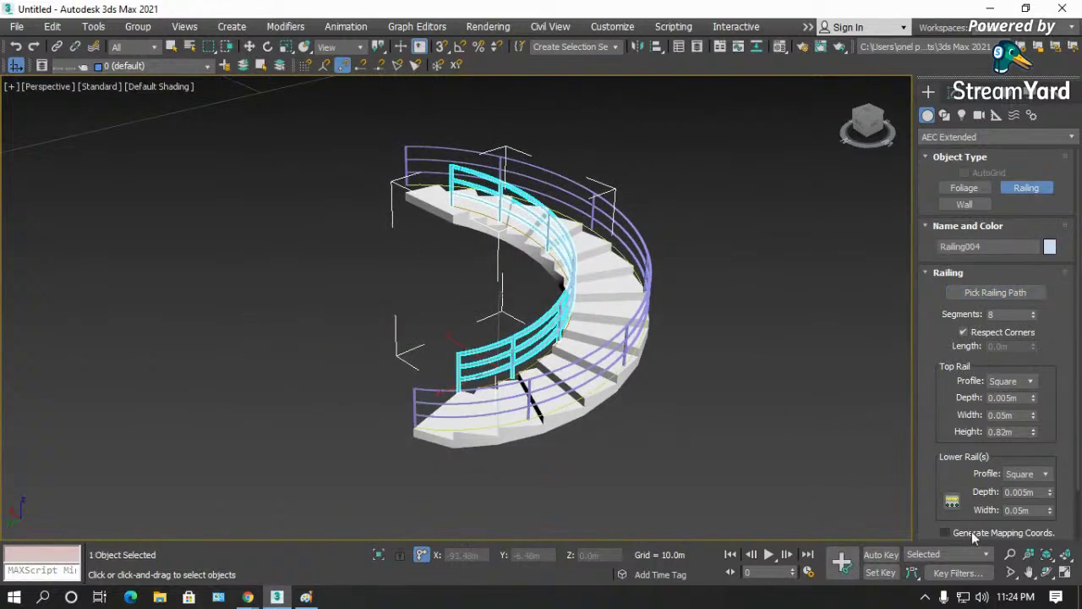
- Orbit to a low angle and select Railing003 in the Modify panel
{"action": "left_click", "coordinate": [1046, 573]}
{"action": "left_click_drag", "start_coordinate": [774, 458], "coordinate": [483, 360]}
{"action": "right_click", "coordinate": [394, 357]}
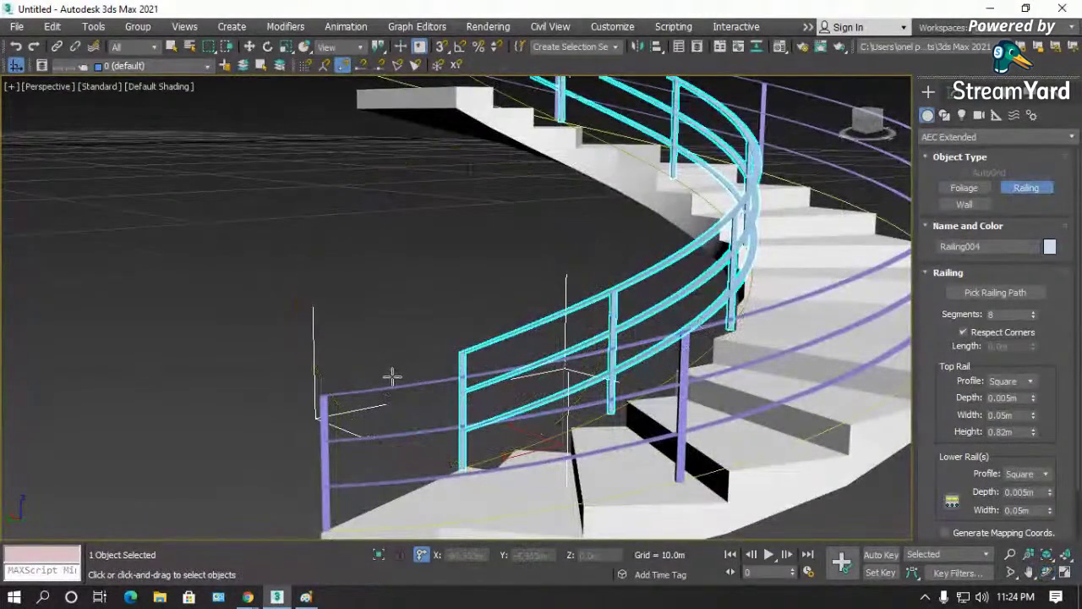
{"action": "key", "text": "w"}
{"action": "left_click", "coordinate": [368, 315]}
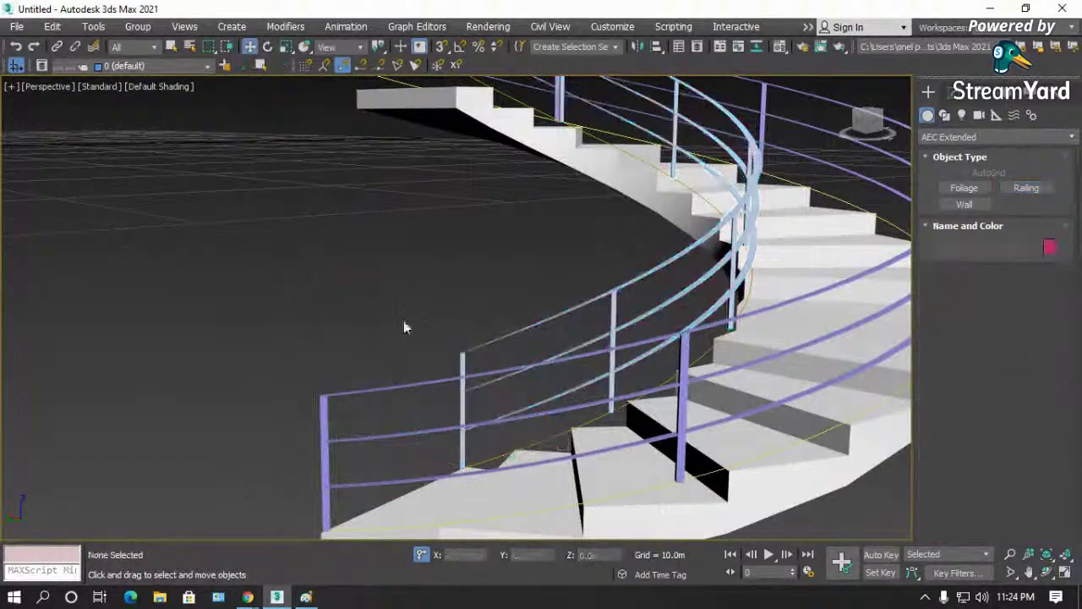
{"action": "left_click", "coordinate": [462, 356]}
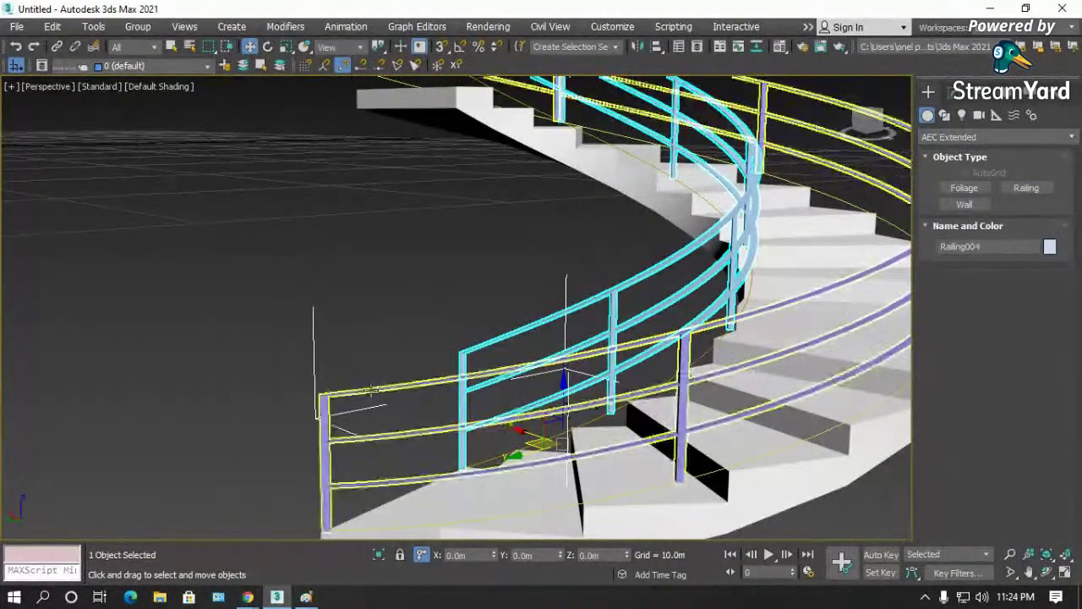
{"action": "left_click", "coordinate": [369, 389]}
{"action": "left_click", "coordinate": [947, 92]}
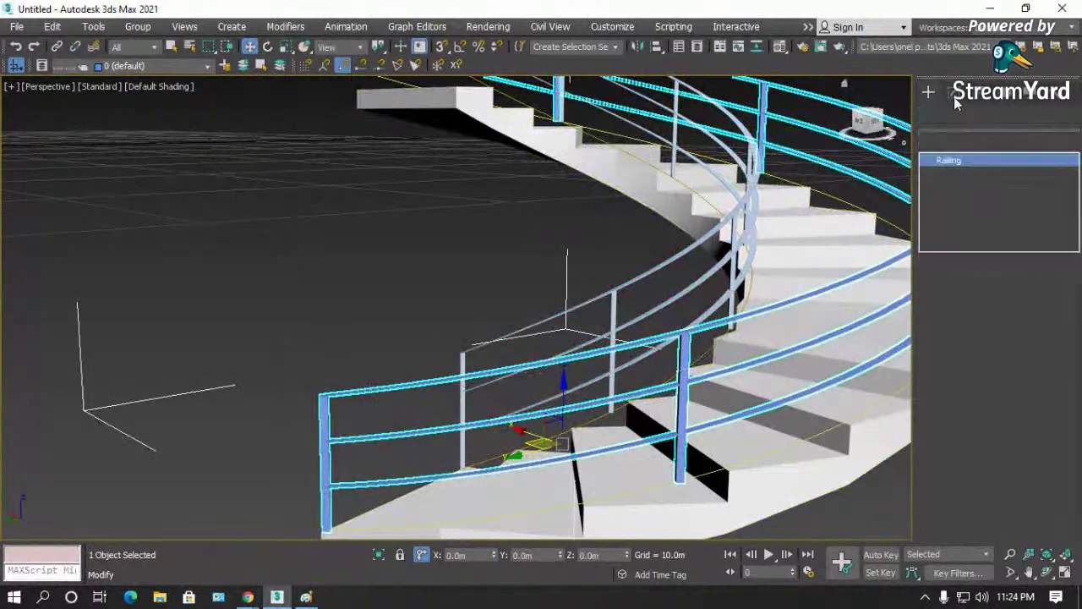
- Make the top rail Round, 0.065m deep and wide, at 0.85m height
{"action": "left_click_drag", "start_coordinate": [937, 376], "coordinate": [938, 319]}
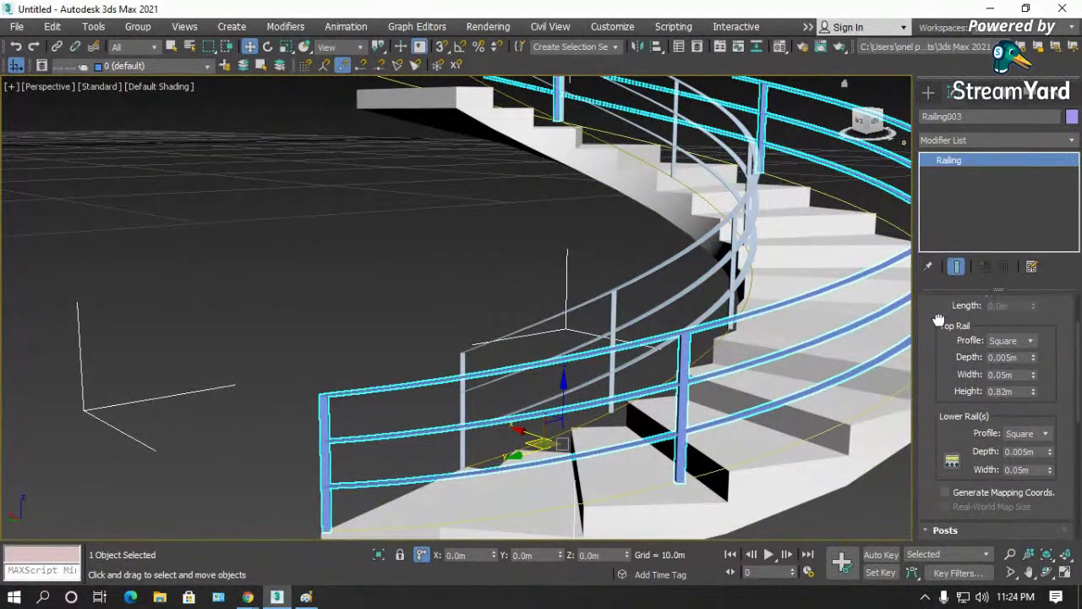
{"action": "left_click", "coordinate": [1029, 341]}
{"action": "left_click", "coordinate": [1011, 371]}
{"action": "type", "text": "0"}
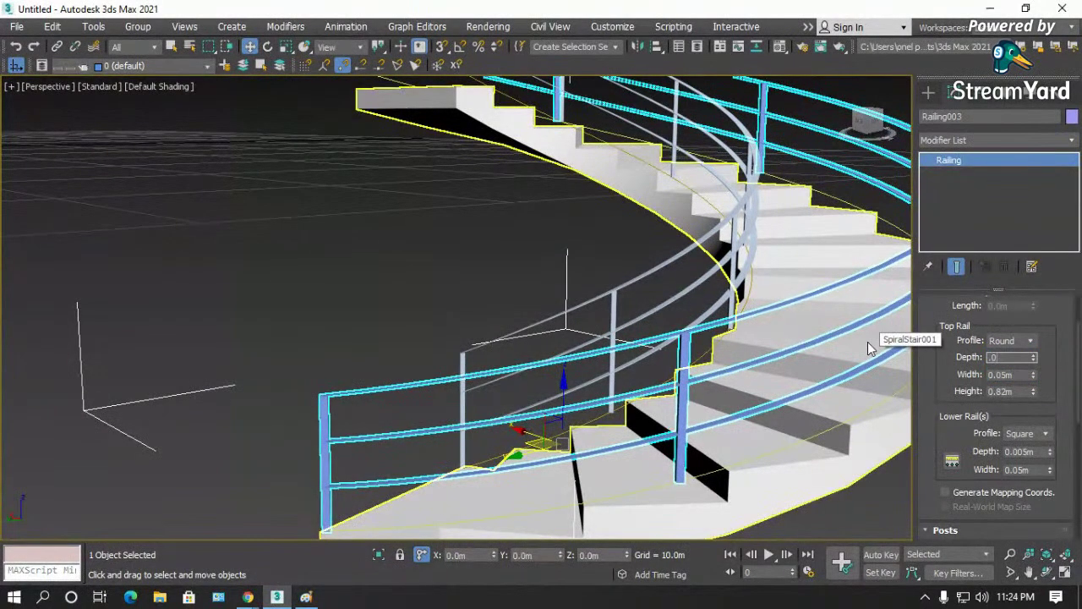
{"action": "type", "text": "065"}
{"action": "key", "text": "Tab"}
{"action": "type", "text": ".065"}
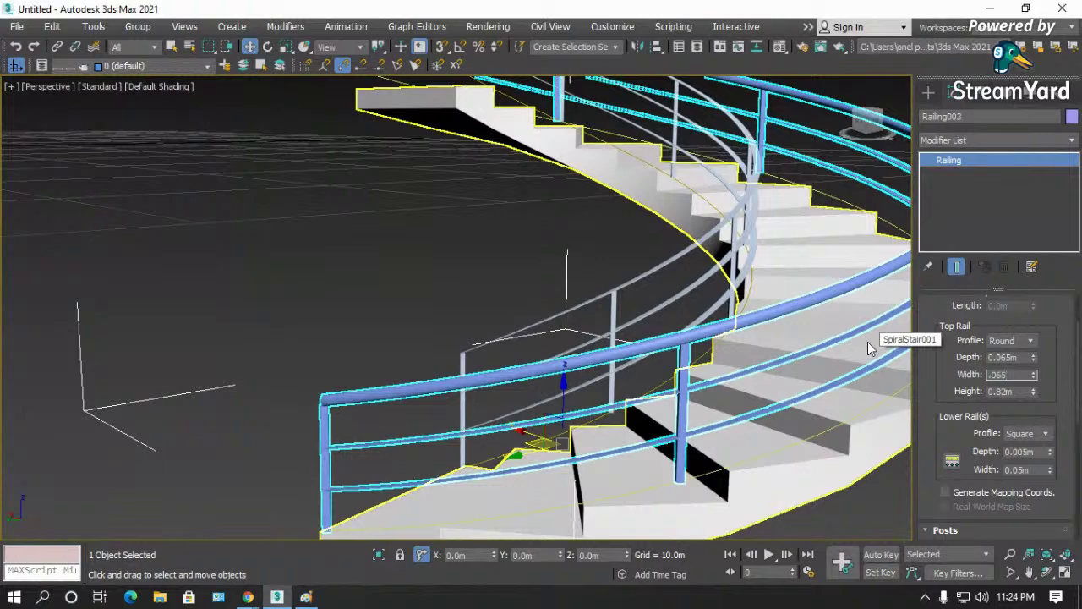
{"action": "key", "text": "Return"}
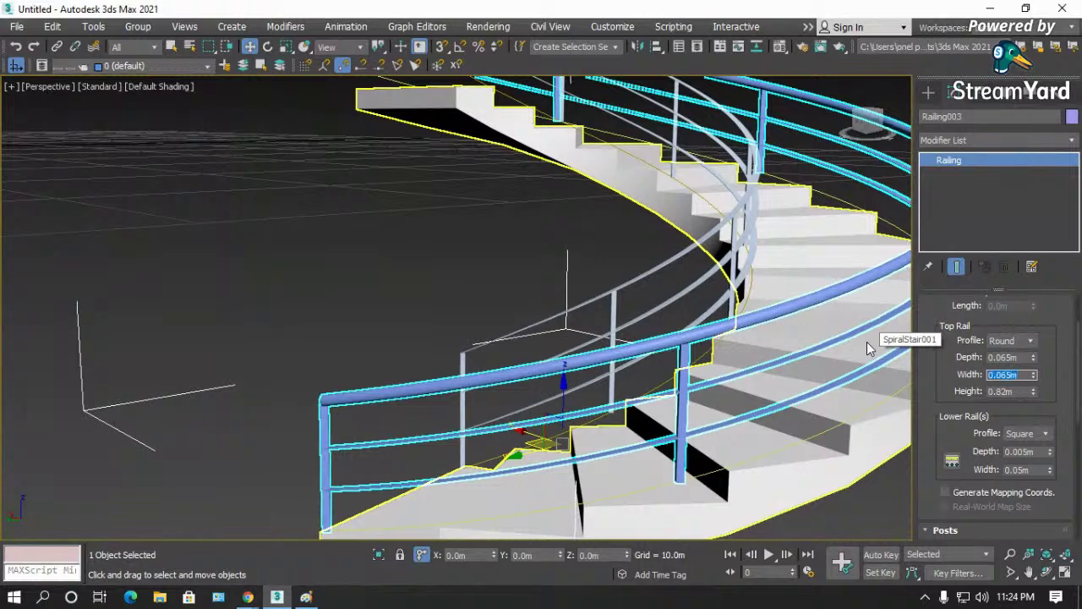
{"action": "left_click", "coordinate": [1022, 393]}
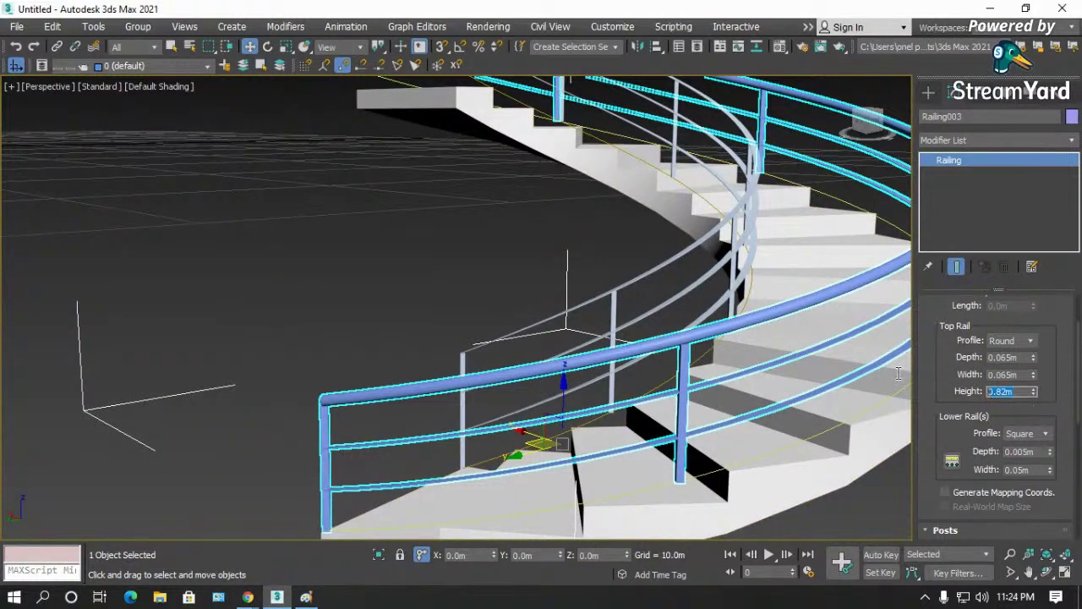
{"action": "key", "text": "BackSpace"}
{"action": "type", "text": "0.85"}
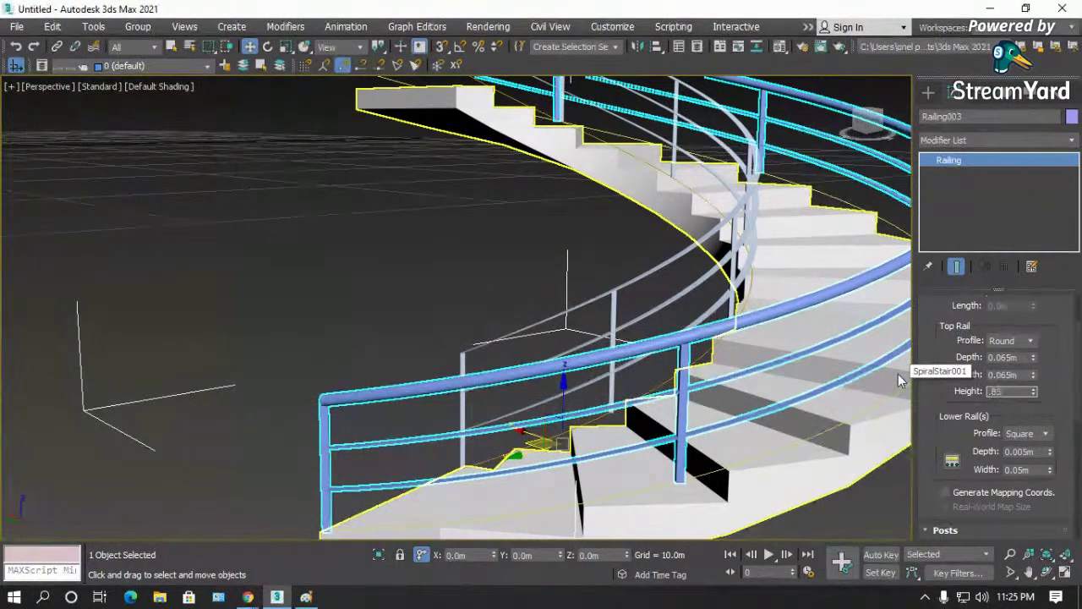
{"action": "key", "text": "Return"}
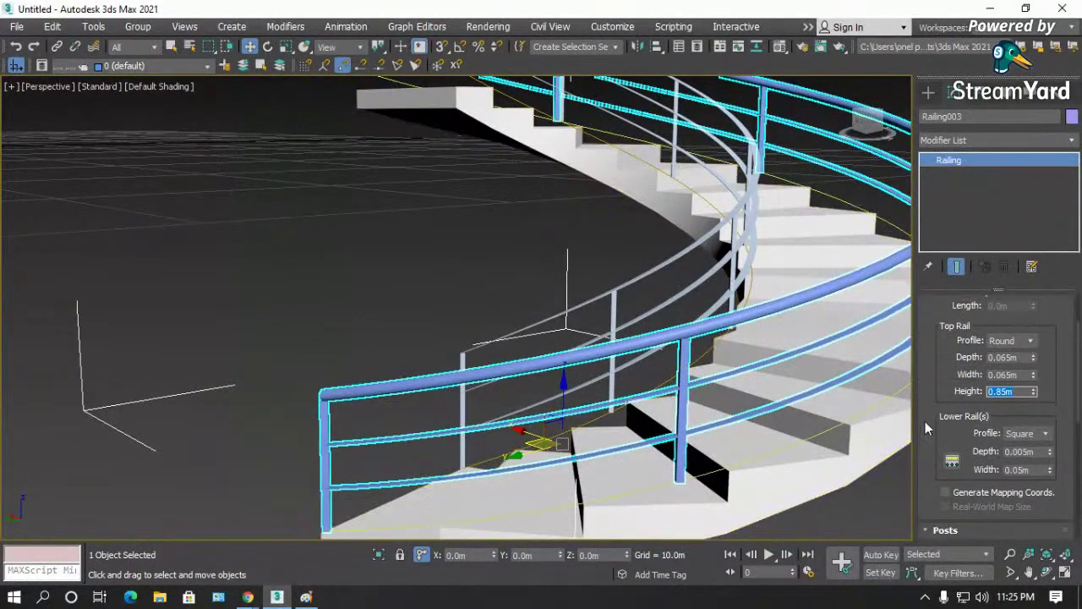
- Set the lower rail profile to Round and bring up Lower Rail Spacing
{"action": "left_click", "coordinate": [1046, 434]}
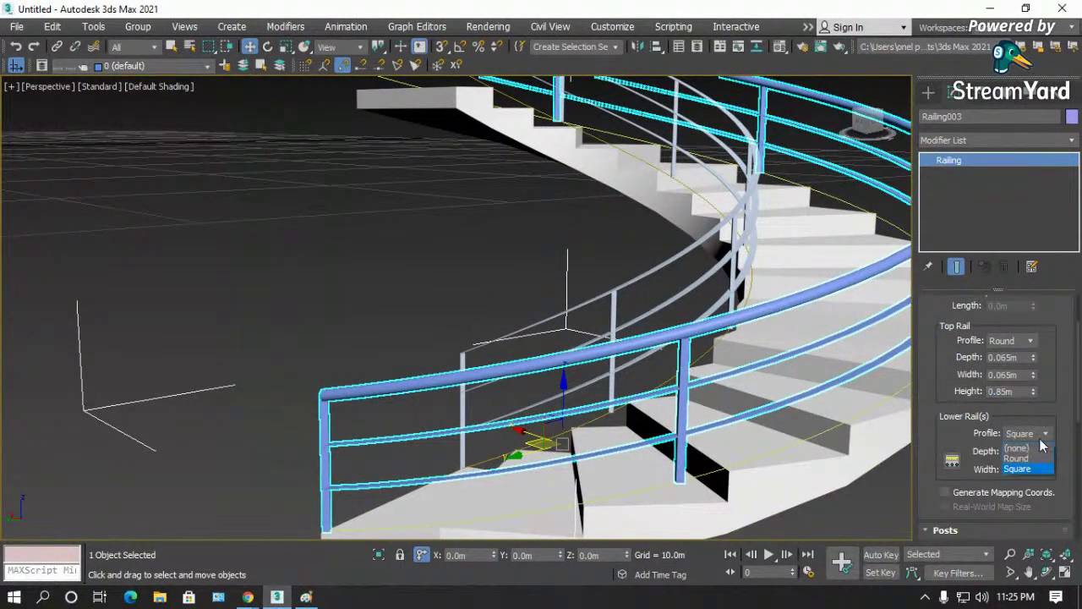
{"action": "left_click", "coordinate": [1025, 460]}
{"action": "left_click", "coordinate": [952, 461]}
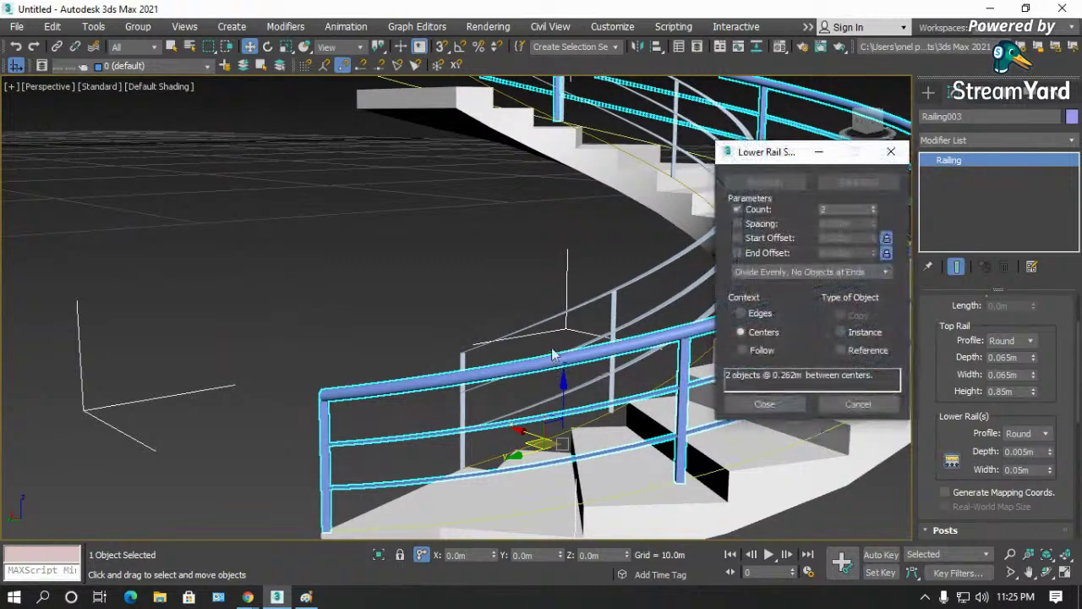
- Keep the lower rail count at 2 and enable start and end offsets
{"action": "left_click", "coordinate": [874, 213]}
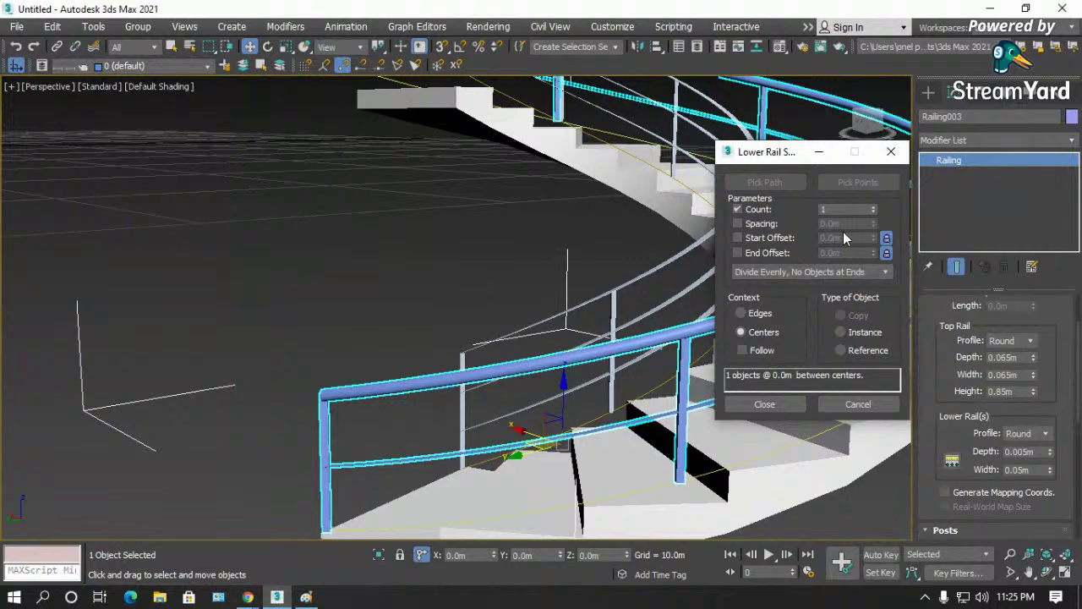
{"action": "left_click", "coordinate": [874, 206]}
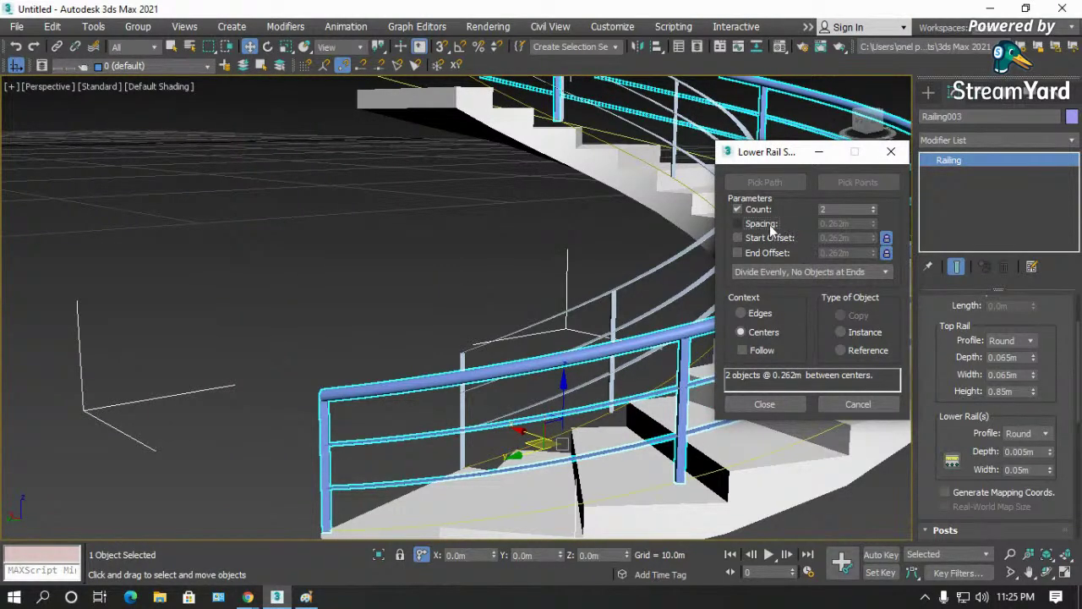
{"action": "left_click", "coordinate": [886, 253]}
{"action": "left_click", "coordinate": [738, 254]}
{"action": "left_click_drag", "start_coordinate": [874, 256], "coordinate": [869, 255]}
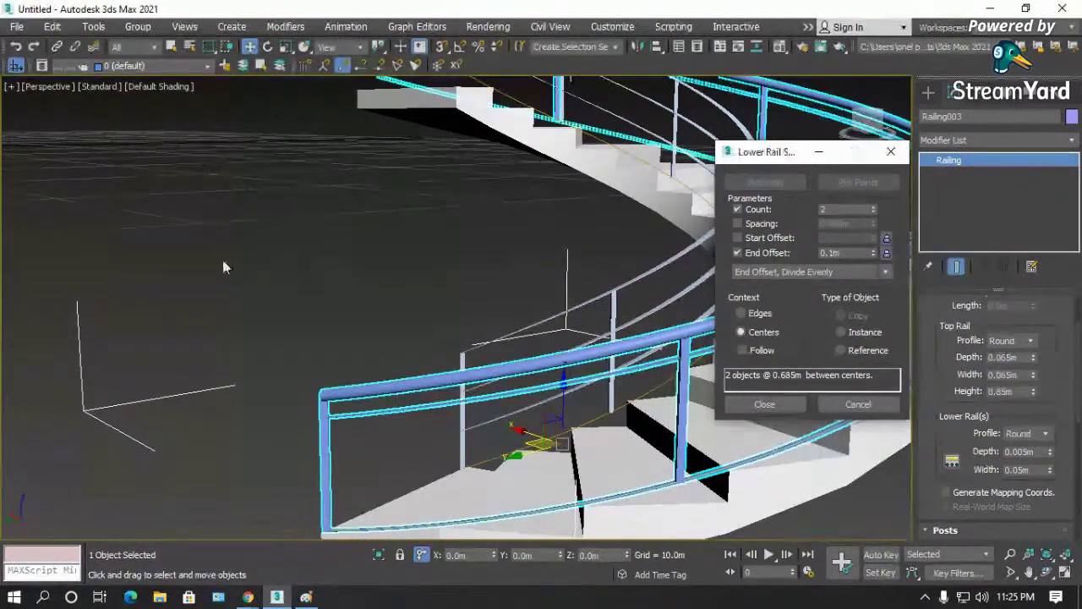
{"action": "left_click", "coordinate": [737, 238]}
{"action": "left_click_drag", "start_coordinate": [874, 244], "coordinate": [873, 234]}
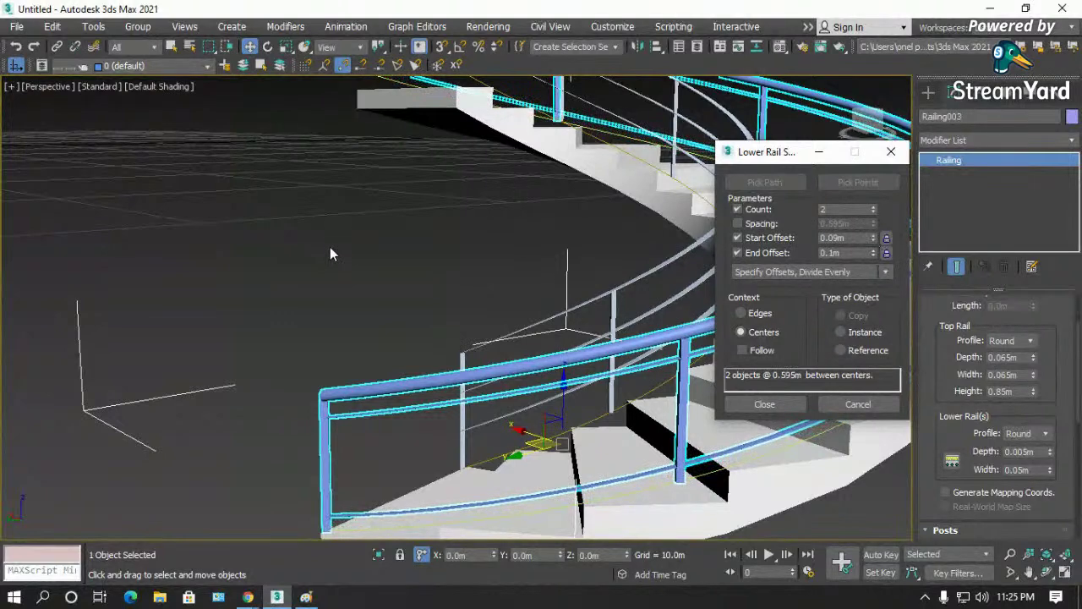
- Set the 0.1m start offset and close the Lower Rail Spacing dialog
{"action": "left_click_drag", "start_coordinate": [795, 156], "coordinate": [178, 136]}
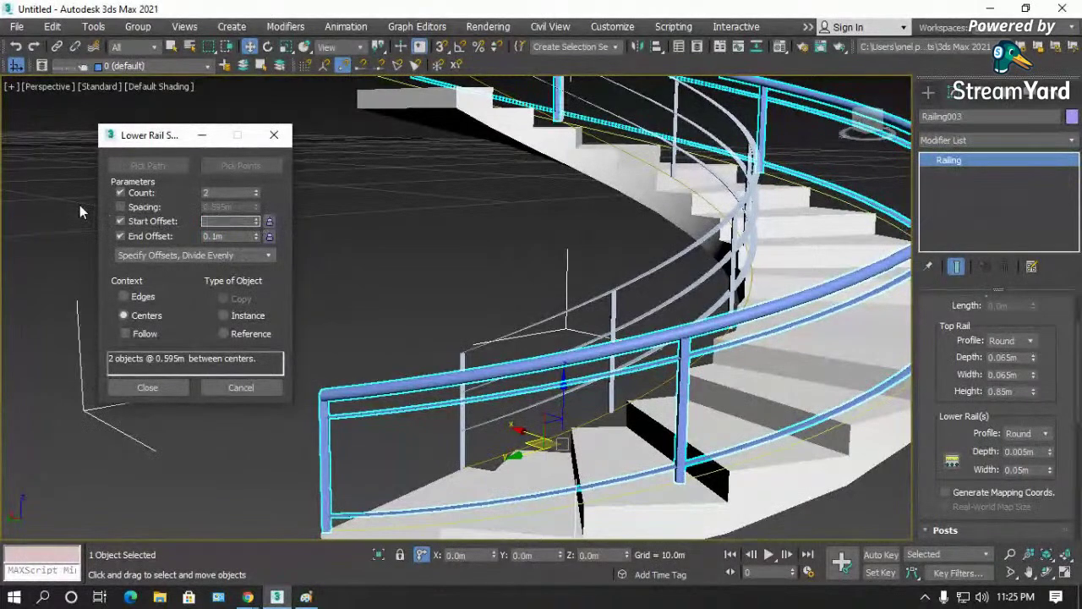
{"action": "type", "text": "0.1"}
{"action": "key", "text": "Return"}
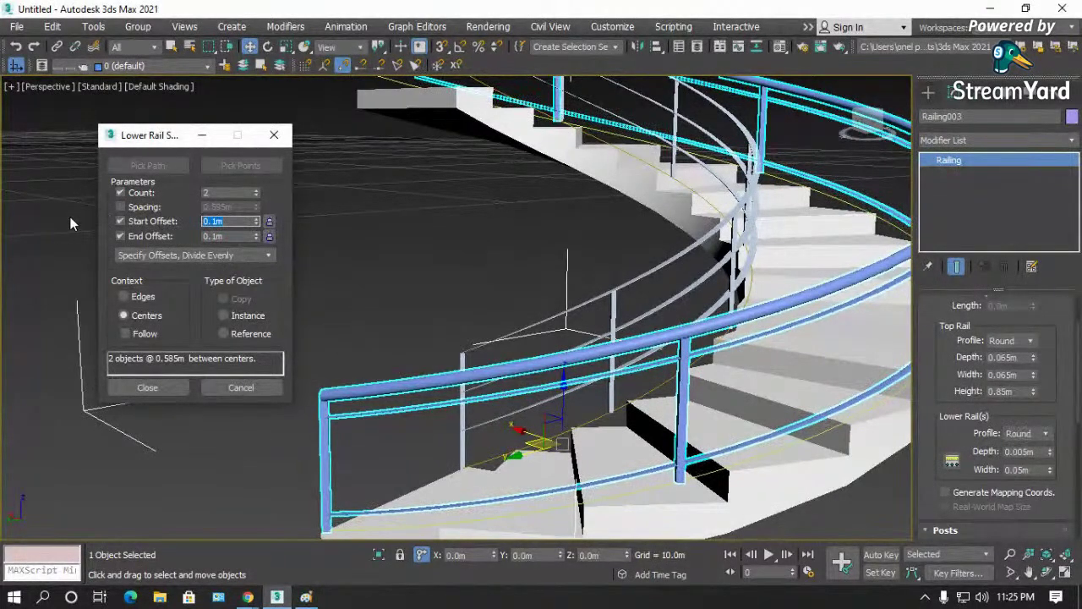
{"action": "left_click", "coordinate": [148, 388]}
{"action": "scroll", "coordinate": [157, 335], "scroll_direction": "down", "scroll_amount": 5}
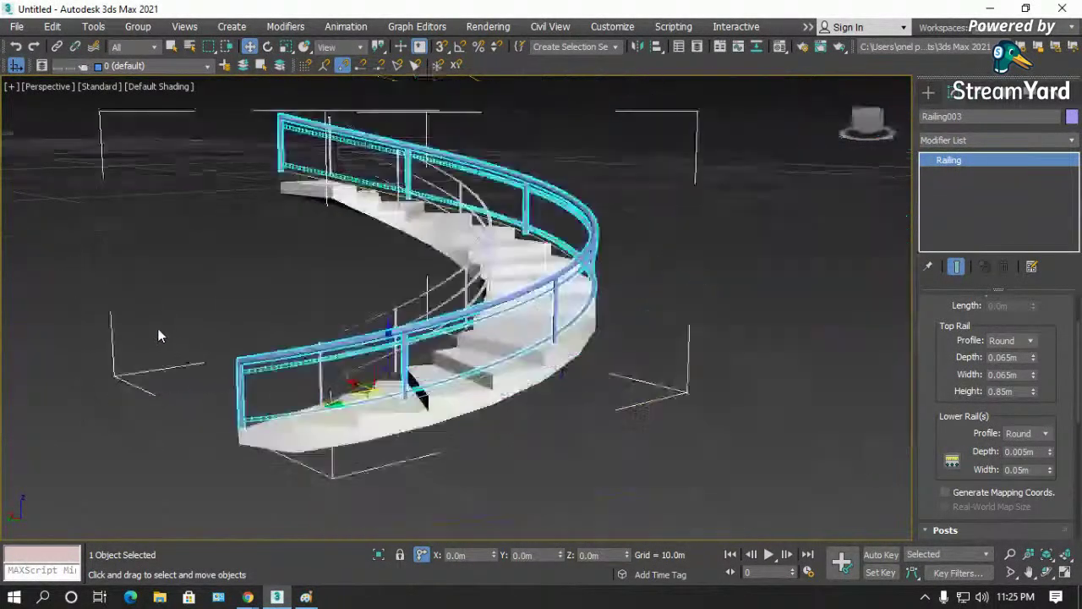
{"action": "scroll", "coordinate": [404, 364], "scroll_direction": "up", "scroll_amount": 8}
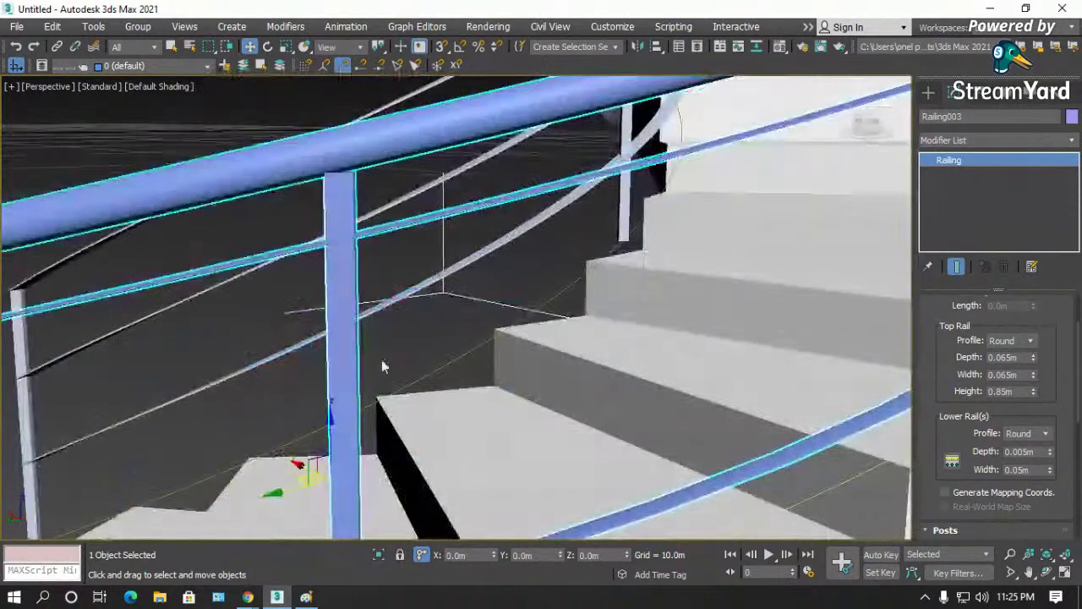
{"action": "left_click_drag", "start_coordinate": [958, 430], "coordinate": [955, 305]}
{"action": "scroll", "coordinate": [955, 304], "scroll_direction": "up", "scroll_amount": 3}
{"action": "scroll", "coordinate": [962, 309], "scroll_direction": "down", "scroll_amount": 4}
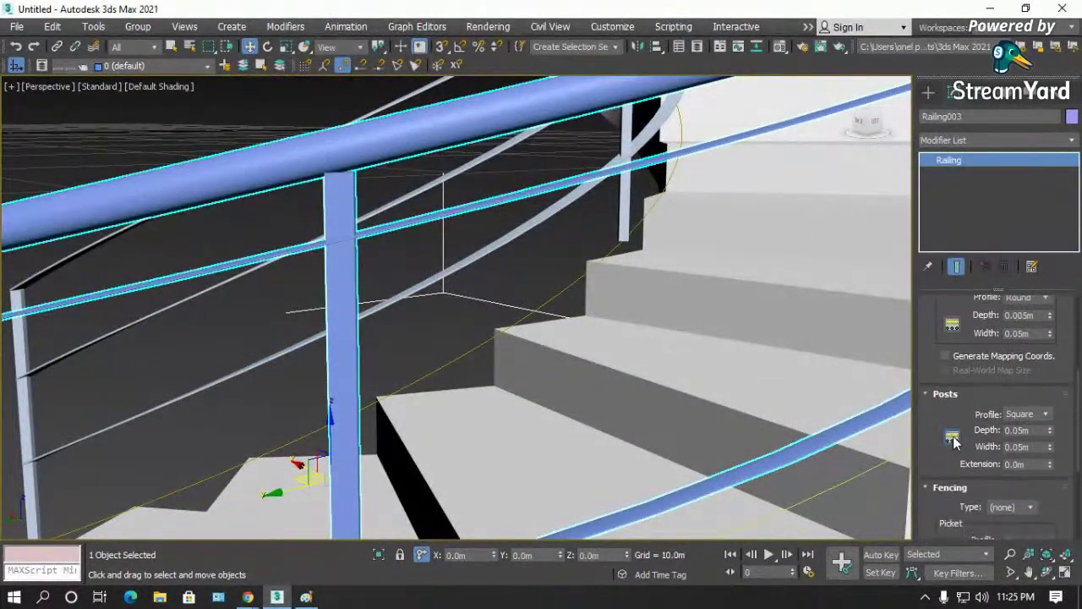
- Raise the railing's post count to 15 in Post Spacing
{"action": "left_click", "coordinate": [953, 438]}
{"action": "left_click_drag", "start_coordinate": [259, 190], "coordinate": [259, 191]}
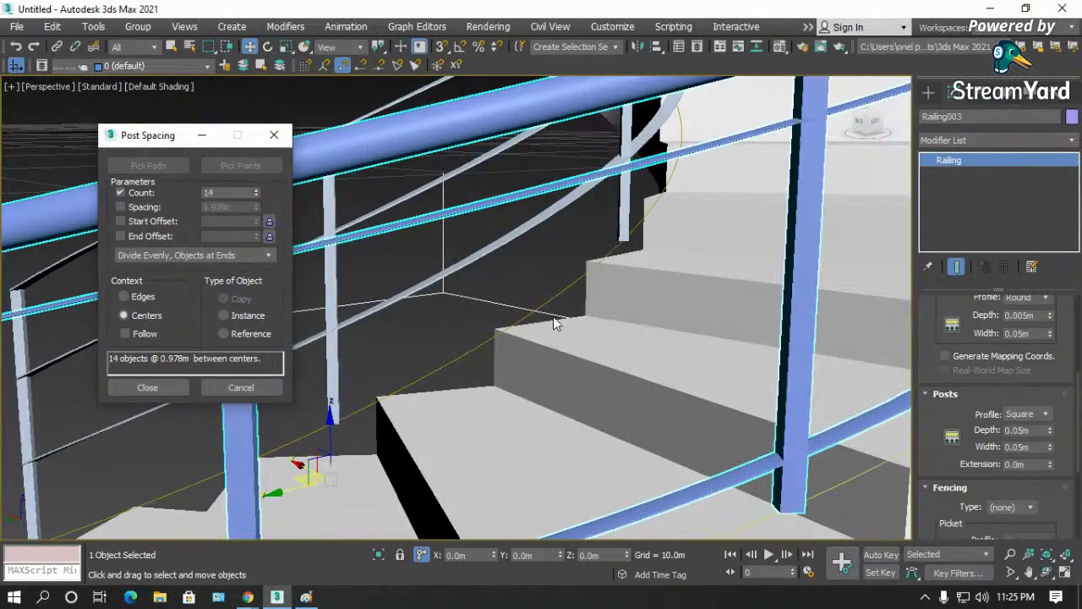
{"action": "left_click", "coordinate": [256, 190]}
{"action": "left_click", "coordinate": [256, 190]}
{"action": "left_click", "coordinate": [164, 387]}
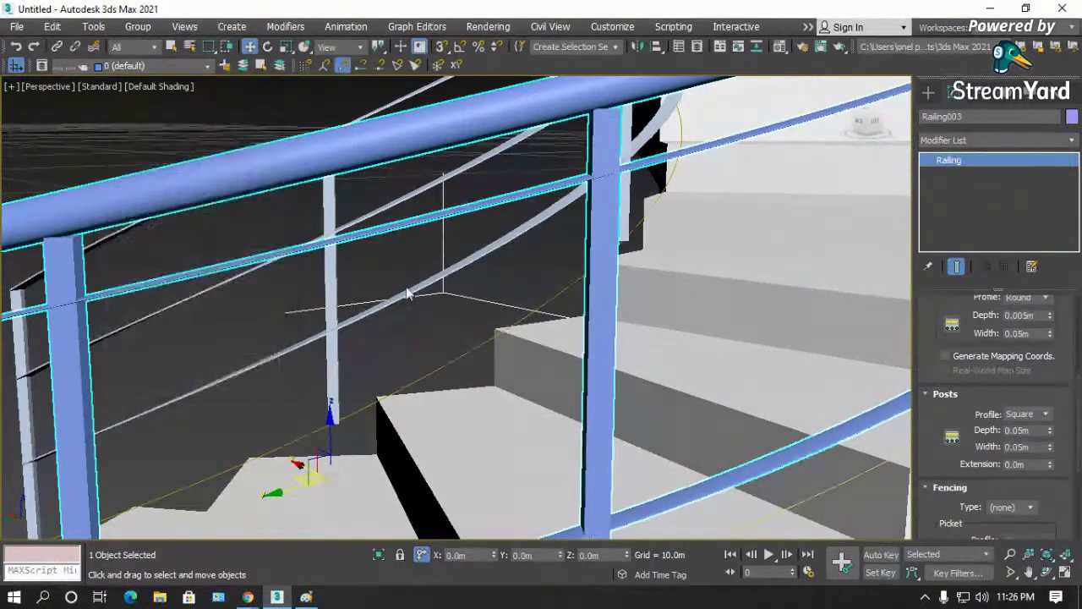
{"action": "key", "text": "z"}
{"action": "left_click", "coordinate": [548, 373]}
- Reselect the railing and set its Posts profile to Round
{"action": "scroll", "coordinate": [301, 327], "scroll_direction": "up", "scroll_amount": 10}
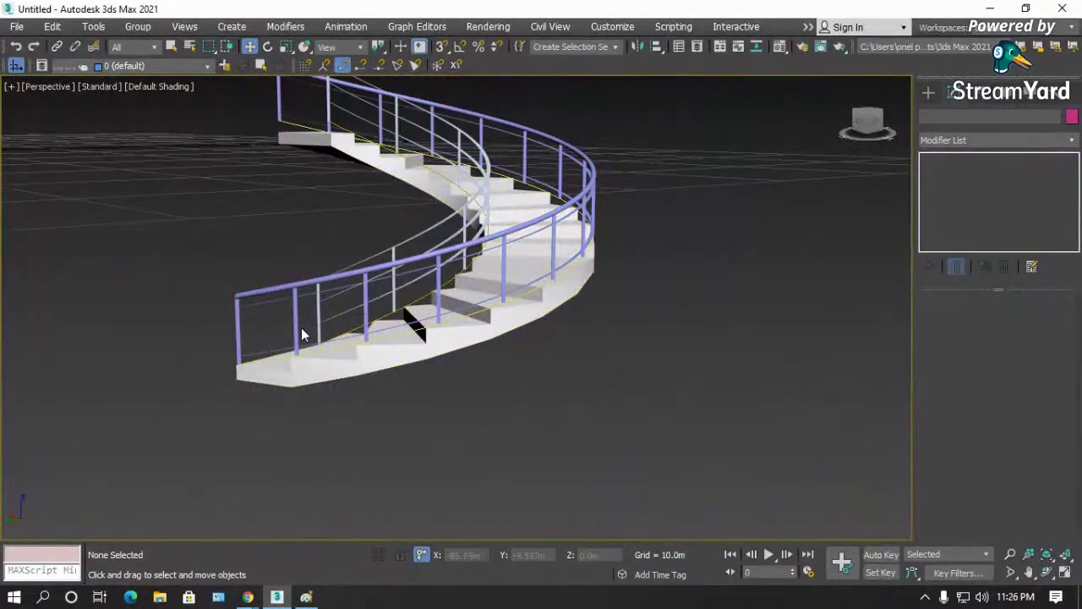
{"action": "left_click", "coordinate": [271, 329]}
{"action": "scroll", "coordinate": [280, 338], "scroll_direction": "down", "scroll_amount": 8}
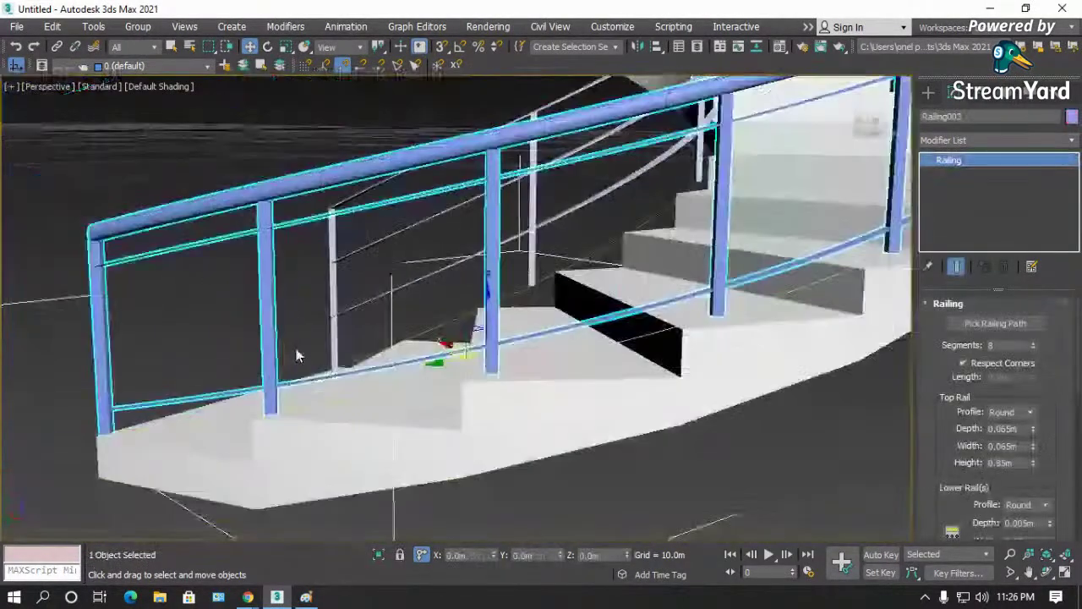
{"action": "scroll", "coordinate": [950, 337], "scroll_direction": "down", "scroll_amount": 3}
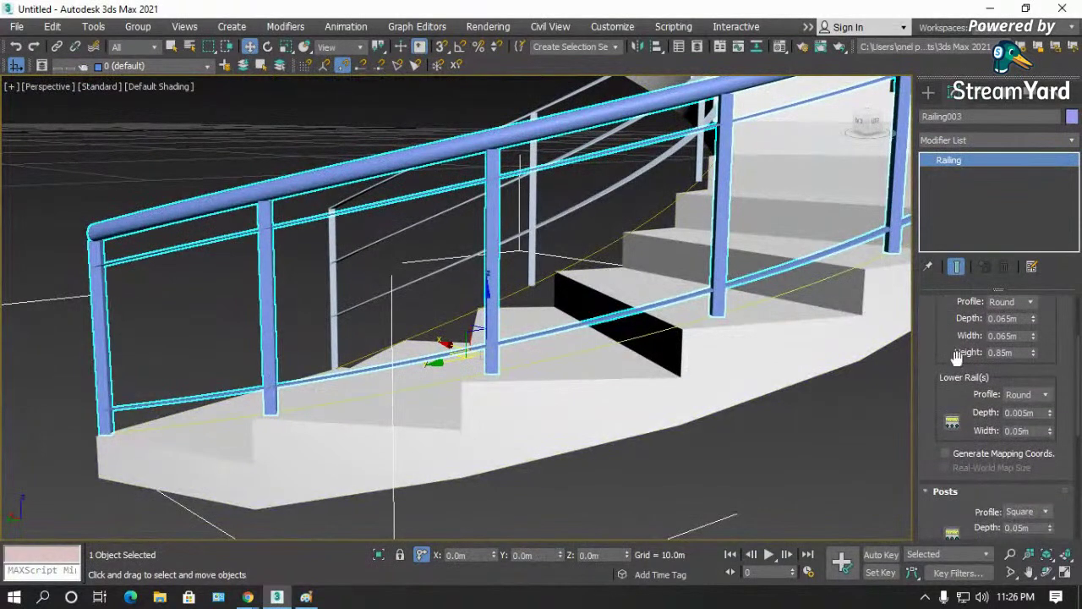
{"action": "scroll", "coordinate": [953, 377], "scroll_direction": "up", "scroll_amount": 4}
{"action": "scroll", "coordinate": [952, 502], "scroll_direction": "down", "scroll_amount": 4}
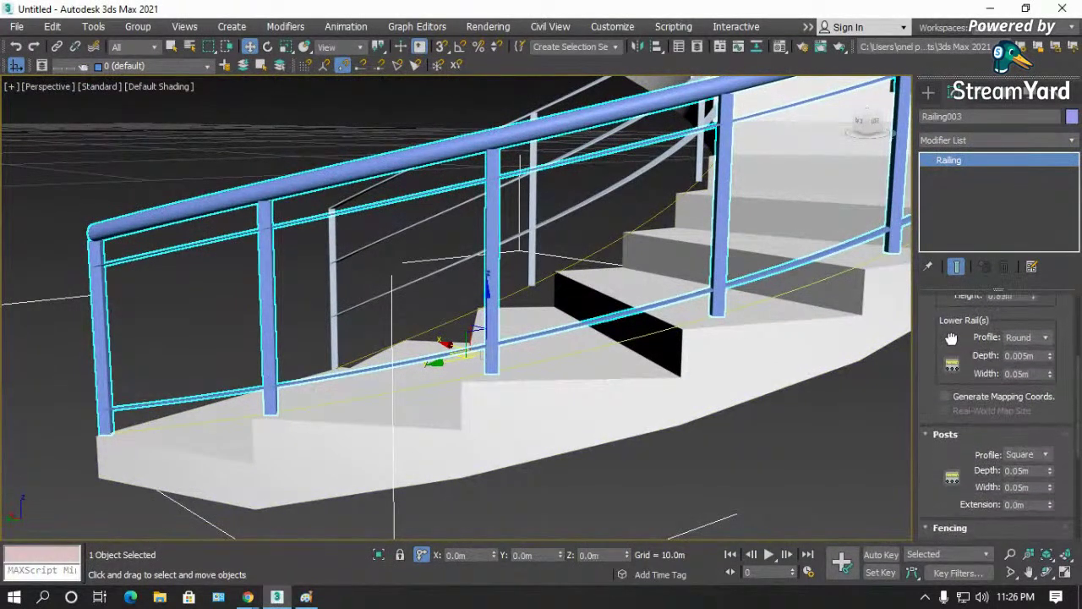
{"action": "left_click", "coordinate": [1045, 438]}
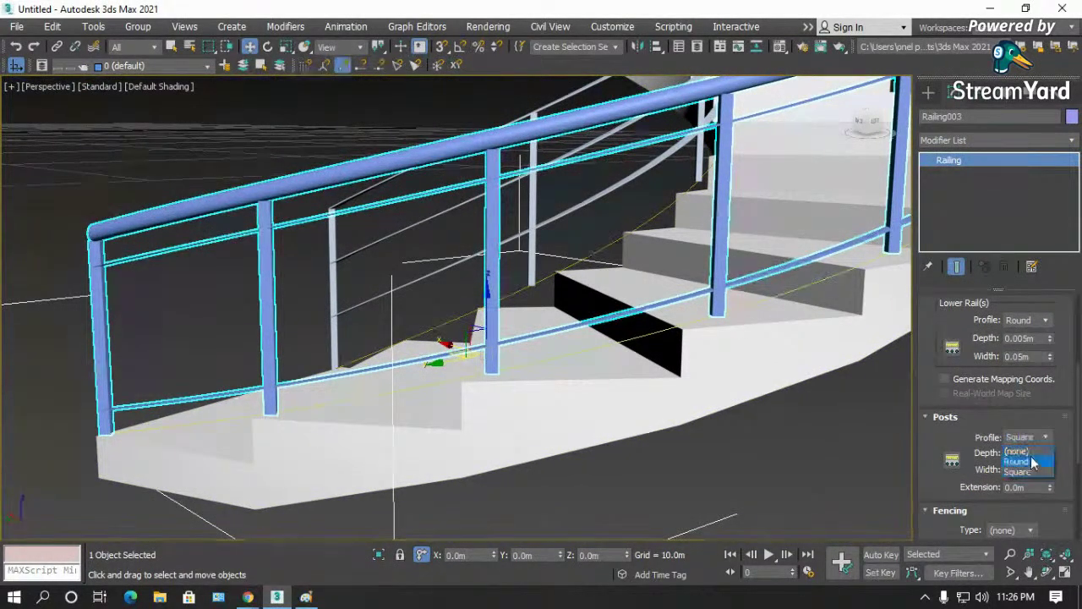
{"action": "left_click", "coordinate": [1022, 458]}
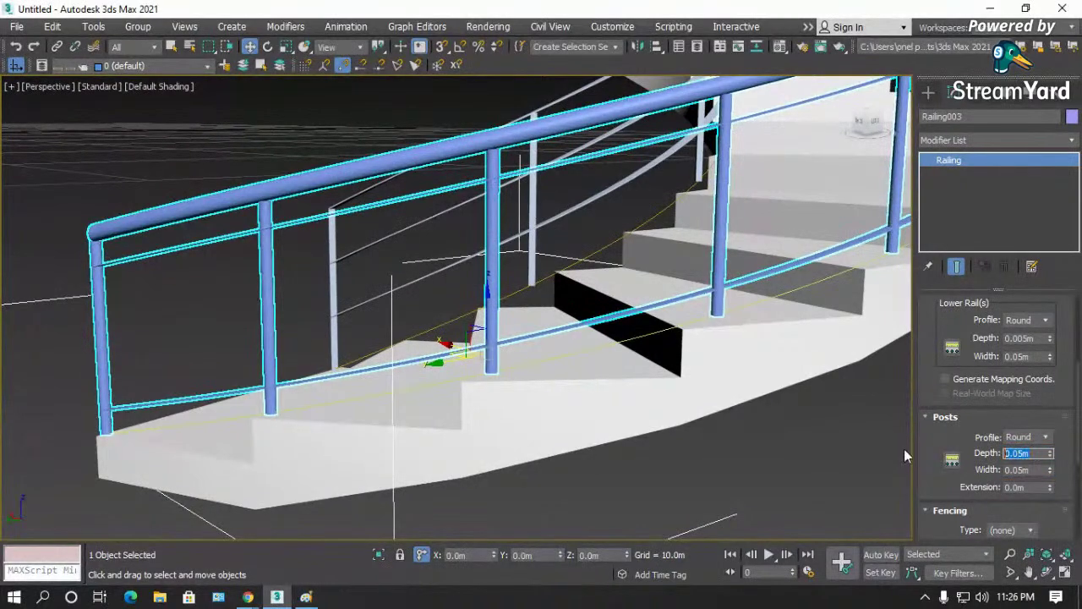
{"action": "left_click", "coordinate": [394, 173]}
- Set the top rail depth and width to 0.05m
{"action": "scroll", "coordinate": [927, 344], "scroll_direction": "up", "scroll_amount": 5}
{"action": "double_click", "coordinate": [1015, 428]}
{"action": "type", "text": "0.05"}
{"action": "key", "text": "Tab"}
{"action": "type", "text": "0.05"}
{"action": "key", "text": "Return"}
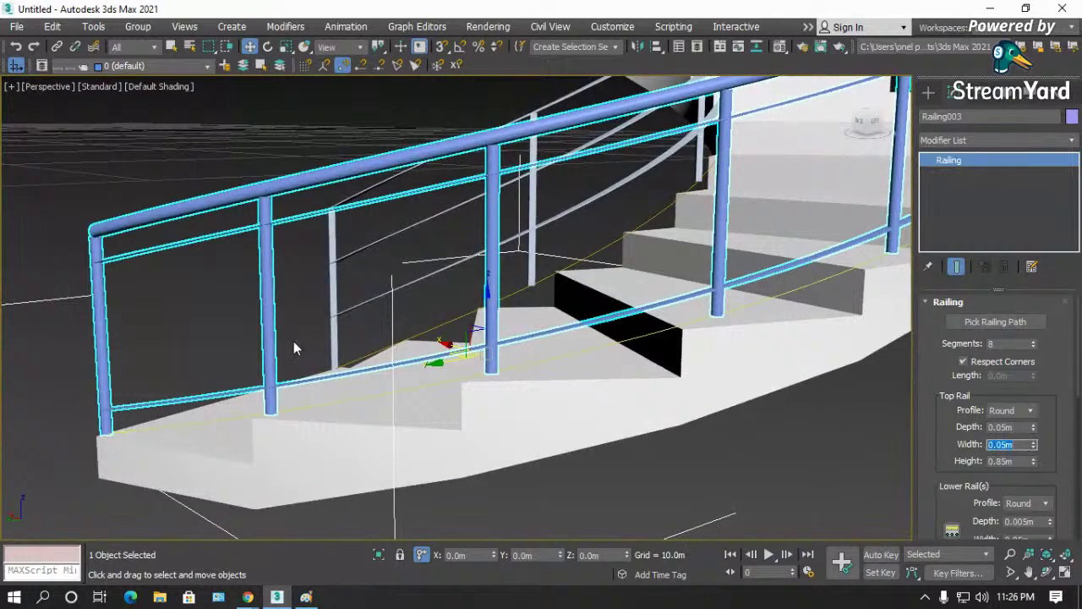
{"action": "left_click_drag", "start_coordinate": [941, 438], "coordinate": [926, 233]}
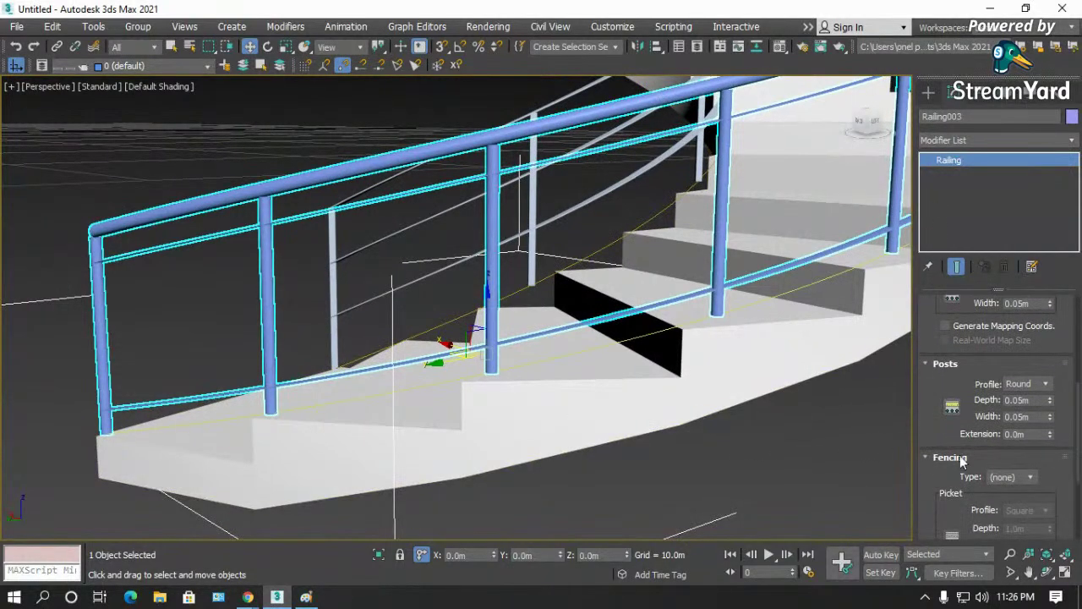
- Set the fencing type to Solid Fill with 0.005m thickness
{"action": "left_click", "coordinate": [1029, 477]}
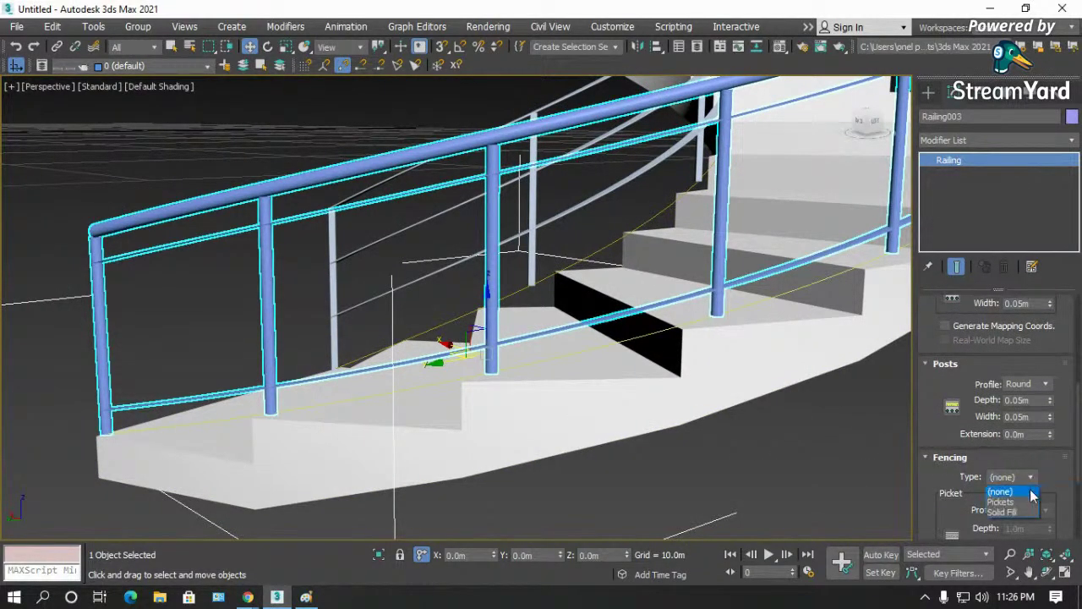
{"action": "left_click", "coordinate": [1015, 514]}
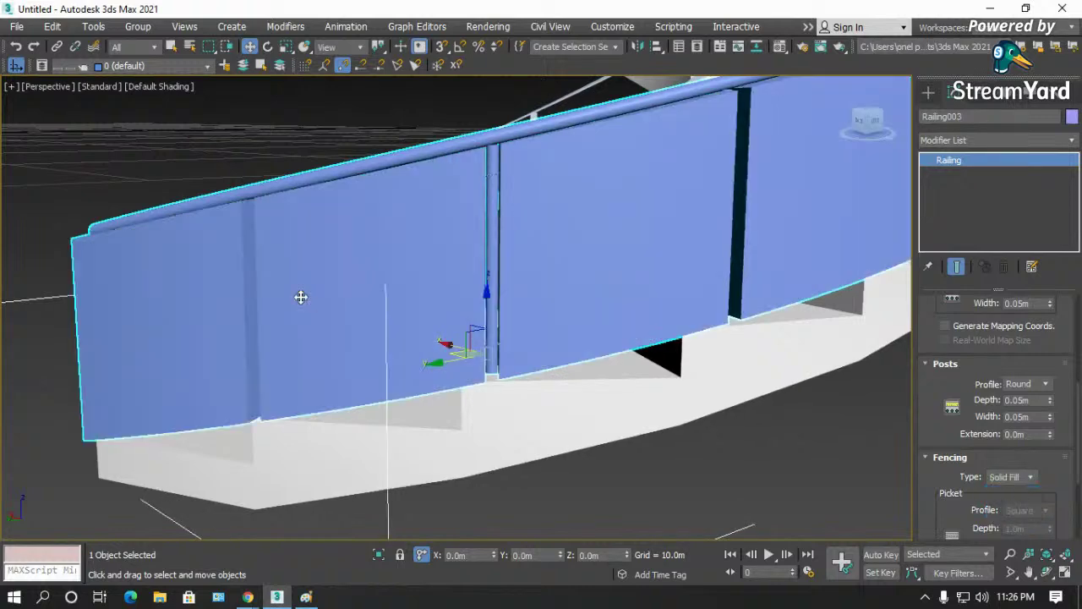
{"action": "left_click_drag", "start_coordinate": [926, 482], "coordinate": [943, 338]}
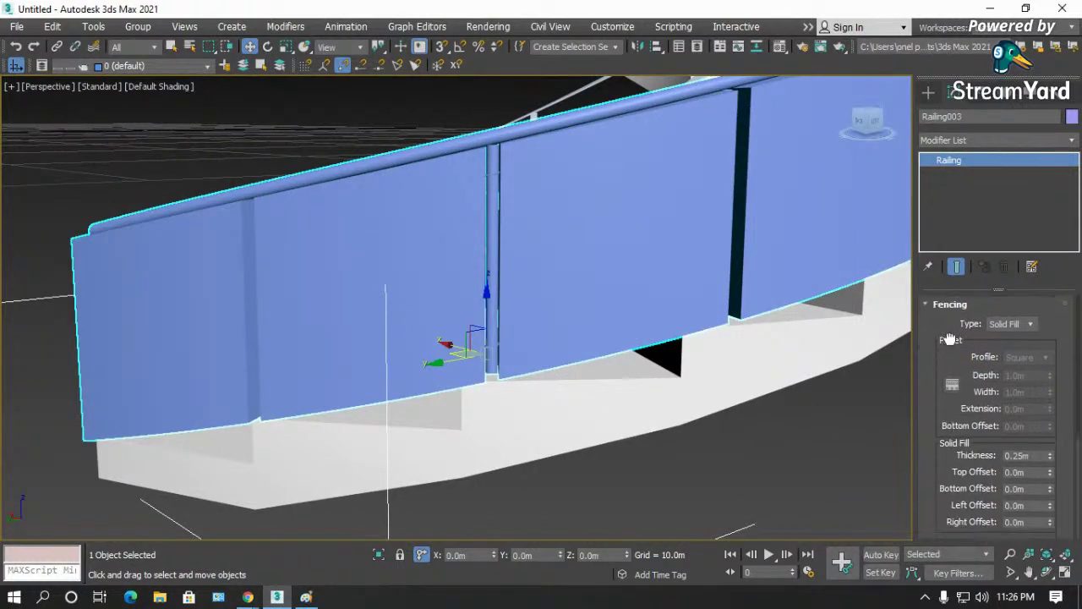
{"action": "double_click", "coordinate": [1034, 454]}
{"action": "type", "text": ".005"}
{"action": "key", "text": "Return"}
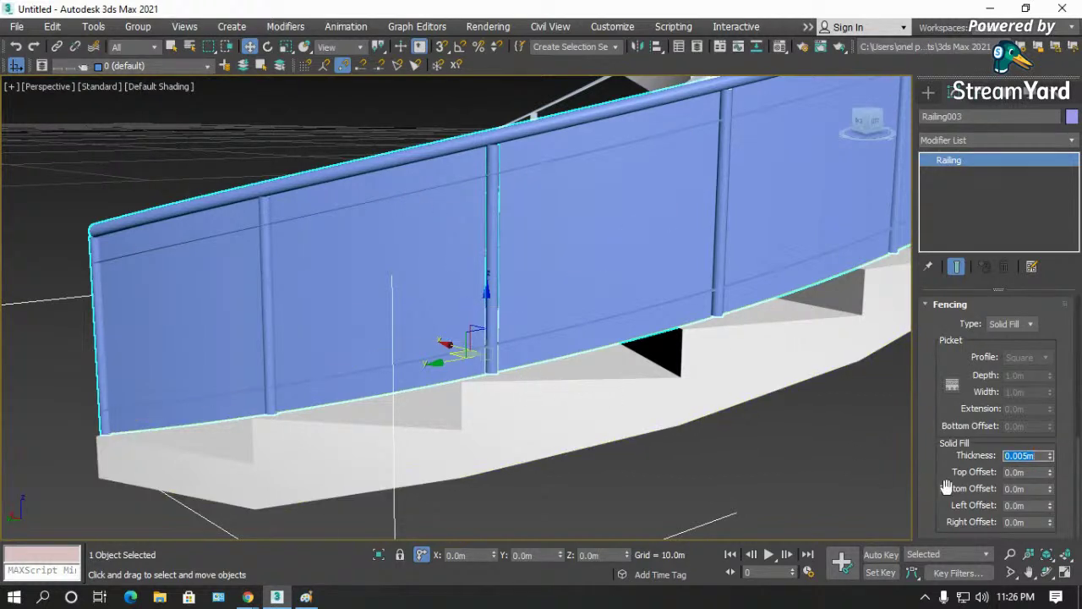
- Inset the solid panels 0.09m from top and bottom, then switch to wireframe
{"action": "left_click", "coordinate": [1035, 474]}
{"action": "type", "text": ".1"}
{"action": "key", "text": "Return"}
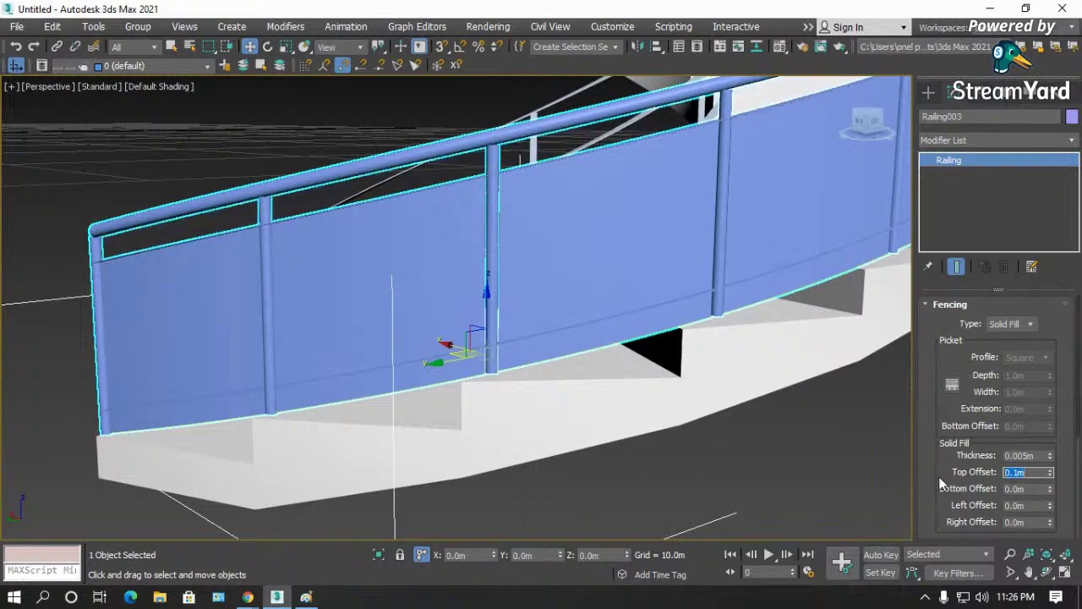
{"action": "key", "text": "Tab"}
{"action": "type", "text": ".1"}
{"action": "key", "text": "Return"}
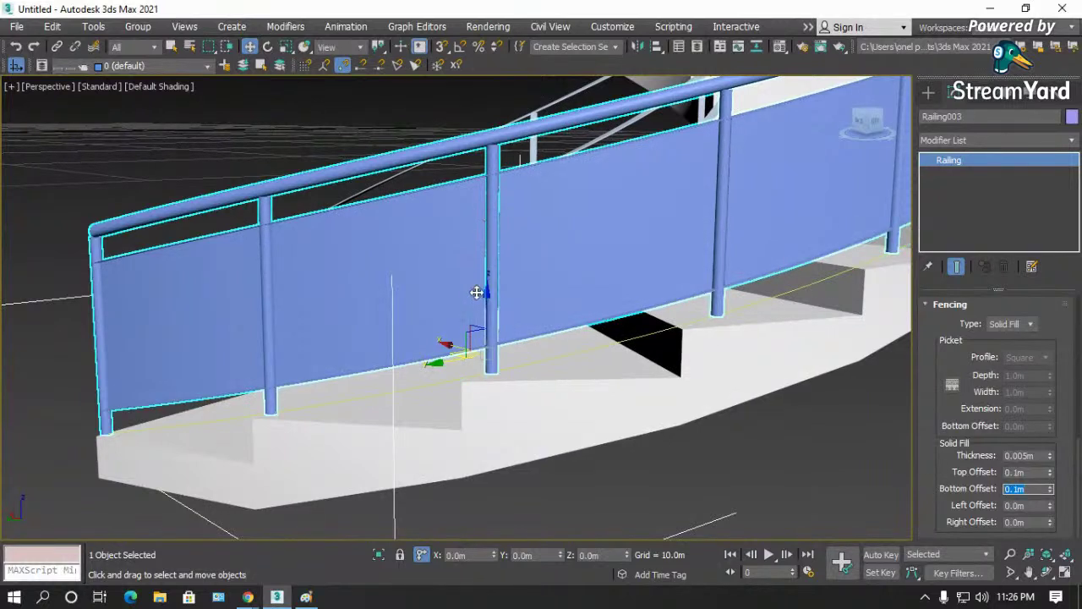
{"action": "left_click", "coordinate": [1050, 492]}
{"action": "left_click", "coordinate": [1051, 477]}
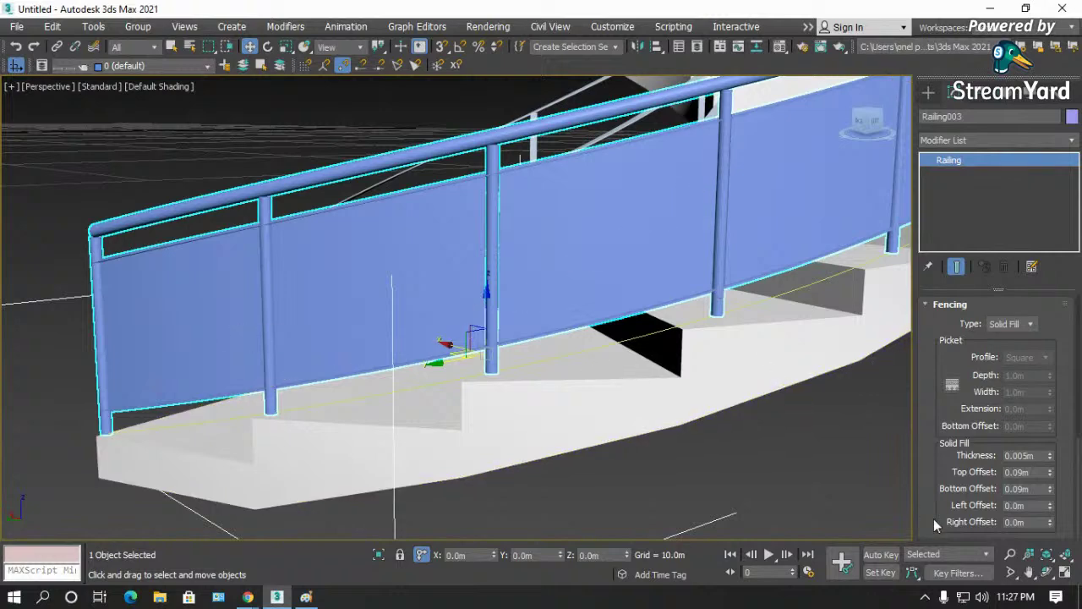
{"action": "key", "text": "F3"}
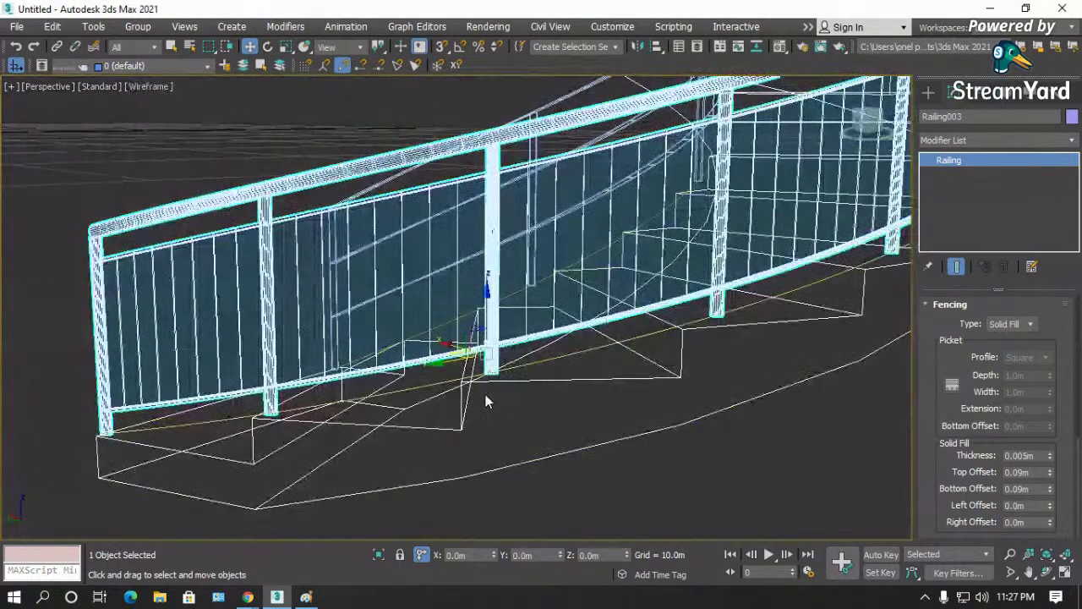
- Return the view to shaded and delete the inner railing Railing004
{"action": "scroll", "coordinate": [473, 392], "scroll_direction": "down", "scroll_amount": 5}
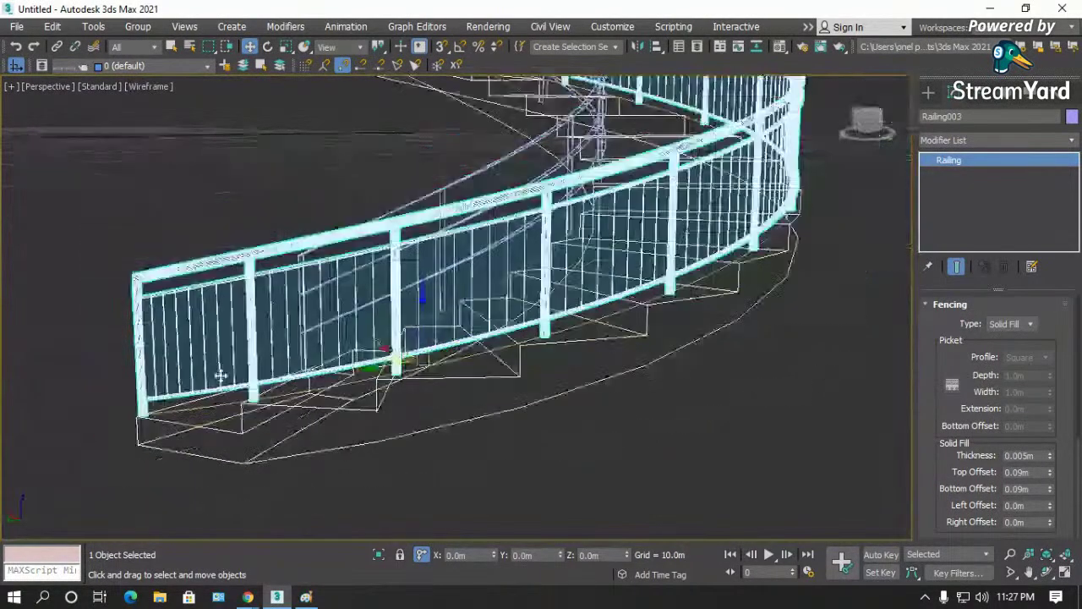
{"action": "key", "text": "F3"}
{"action": "left_click", "coordinate": [476, 224]}
{"action": "key", "text": "Delete"}
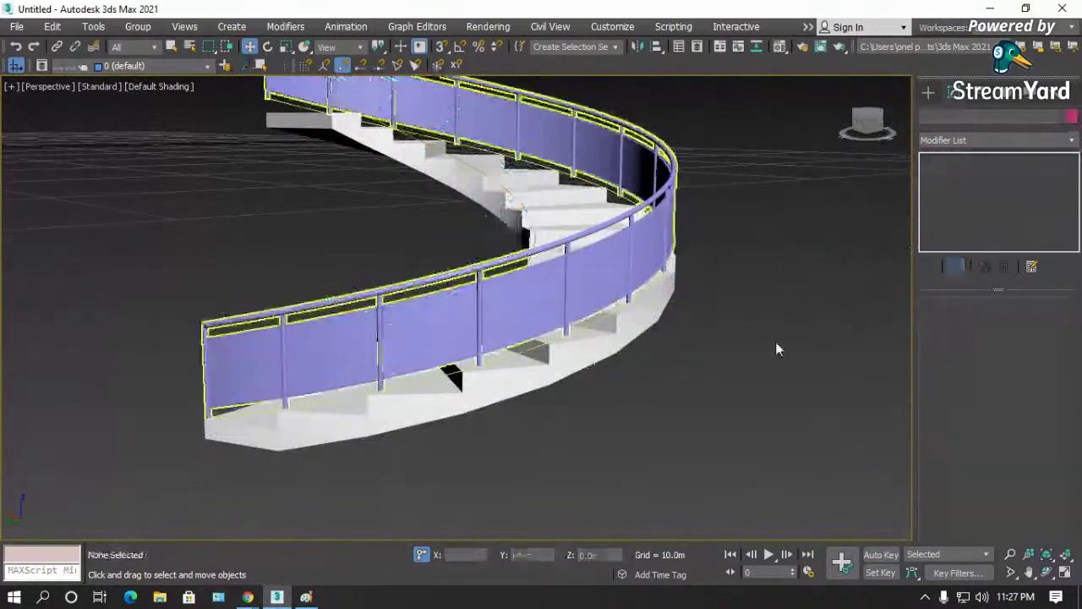
- Orbit and zoom the view to look down on the staircase
{"action": "left_click", "coordinate": [1047, 573]}
{"action": "left_click_drag", "start_coordinate": [510, 317], "coordinate": [439, 358]}
{"action": "right_click", "coordinate": [439, 358]}
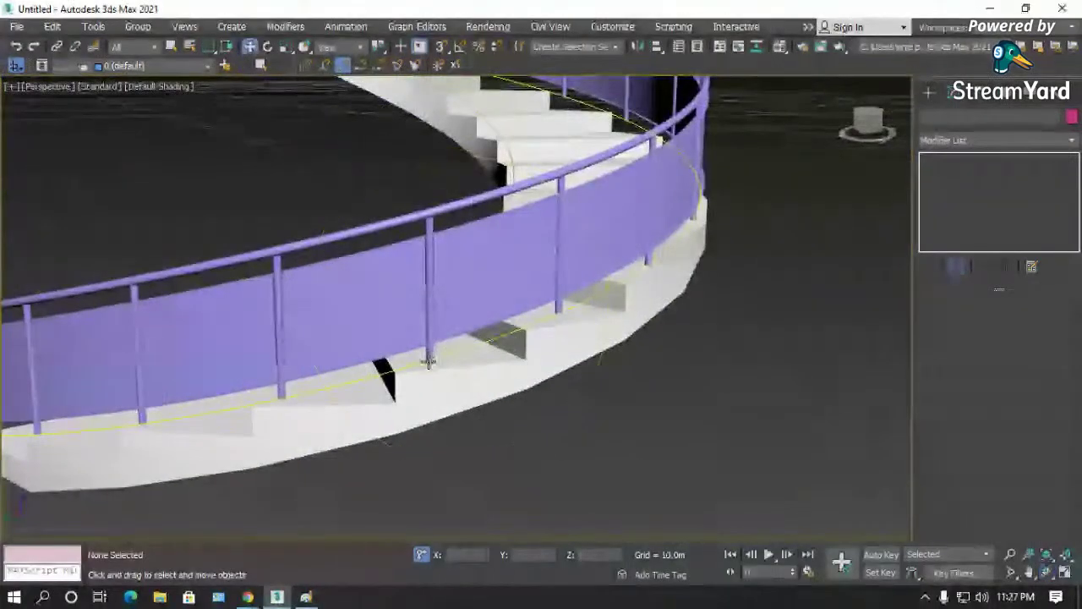
{"action": "scroll", "coordinate": [435, 367], "scroll_direction": "up", "scroll_amount": 5}
{"action": "scroll", "coordinate": [470, 333], "scroll_direction": "down", "scroll_amount": 1}
{"action": "scroll", "coordinate": [423, 302], "scroll_direction": "down", "scroll_amount": 2}
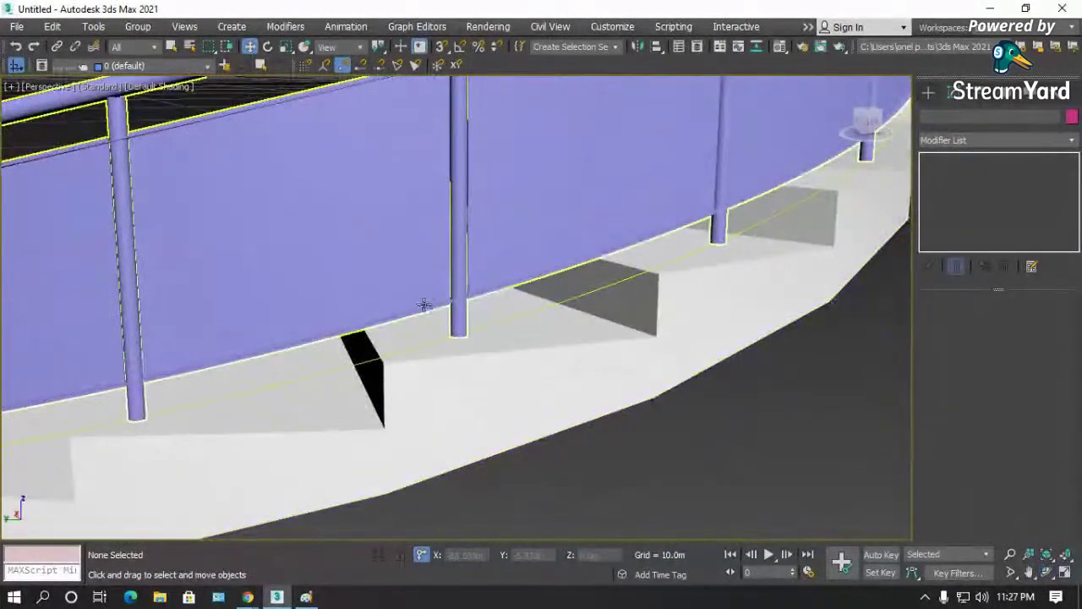
{"action": "scroll", "coordinate": [474, 292], "scroll_direction": "up", "scroll_amount": 5}
{"action": "scroll", "coordinate": [468, 321], "scroll_direction": "down", "scroll_amount": 4}
{"action": "scroll", "coordinate": [482, 339], "scroll_direction": "down", "scroll_amount": 2}
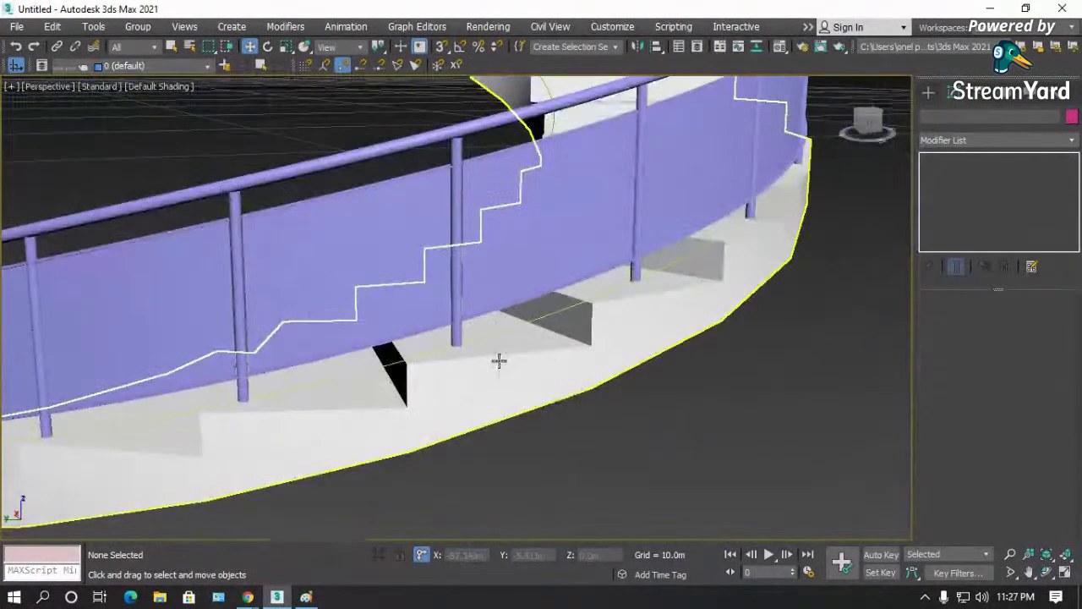
{"action": "scroll", "coordinate": [504, 367], "scroll_direction": "down", "scroll_amount": 3}
- Nudge the purple railing down, undo to keep its position, then deselect it and return to AEC Extended
{"action": "left_click", "coordinate": [474, 206]}
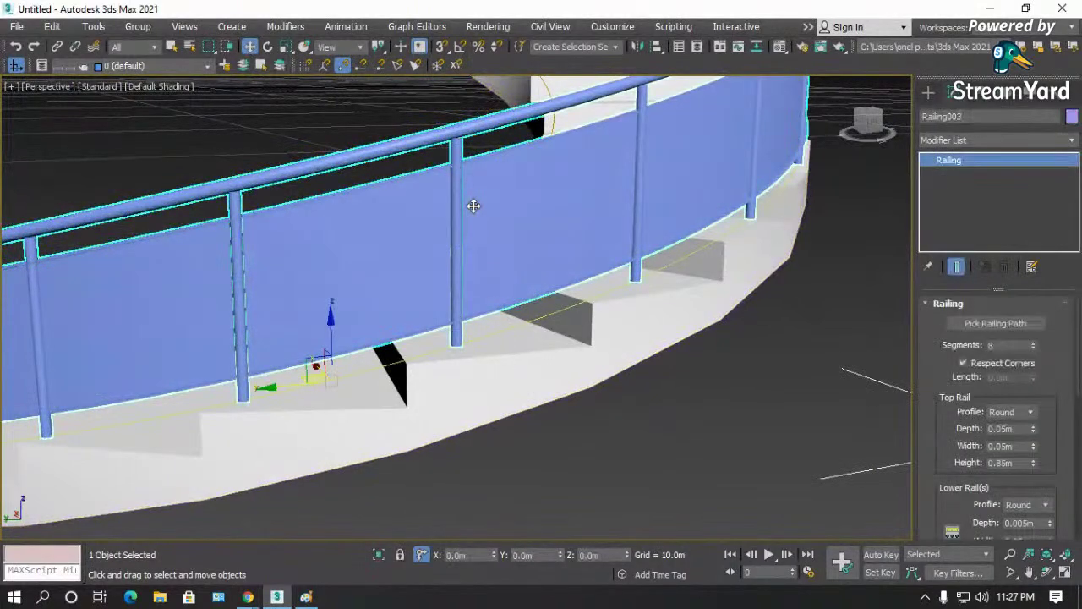
{"action": "scroll", "coordinate": [352, 309], "scroll_direction": "up", "scroll_amount": 3}
{"action": "left_click_drag", "start_coordinate": [332, 321], "coordinate": [331, 329]}
{"action": "key", "text": "ctrl+z"}
{"action": "scroll", "coordinate": [646, 345], "scroll_direction": "down", "scroll_amount": 3}
{"action": "scroll", "coordinate": [648, 374], "scroll_direction": "up", "scroll_amount": 3}
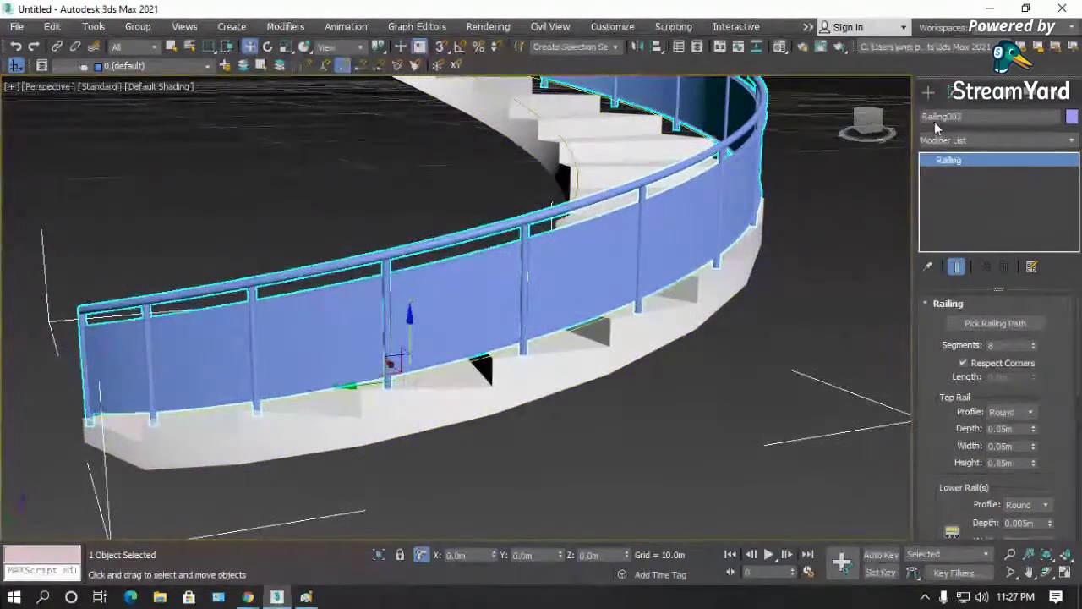
{"action": "left_click", "coordinate": [797, 313]}
{"action": "left_click", "coordinate": [931, 93]}
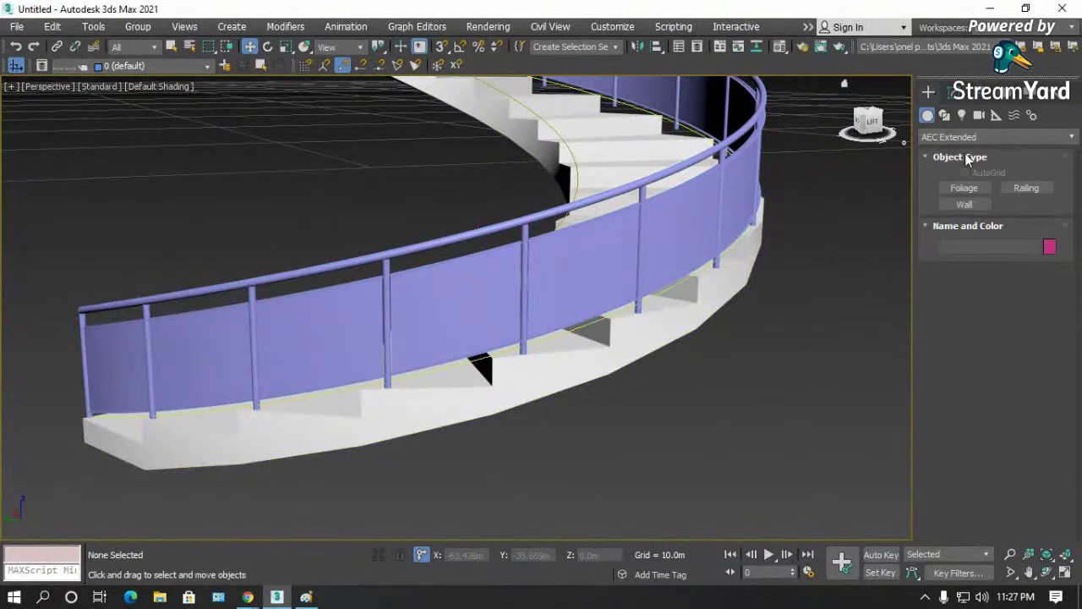
- Create a railing along the stair's inner path and orbit around to check it
{"action": "left_click", "coordinate": [1023, 188]}
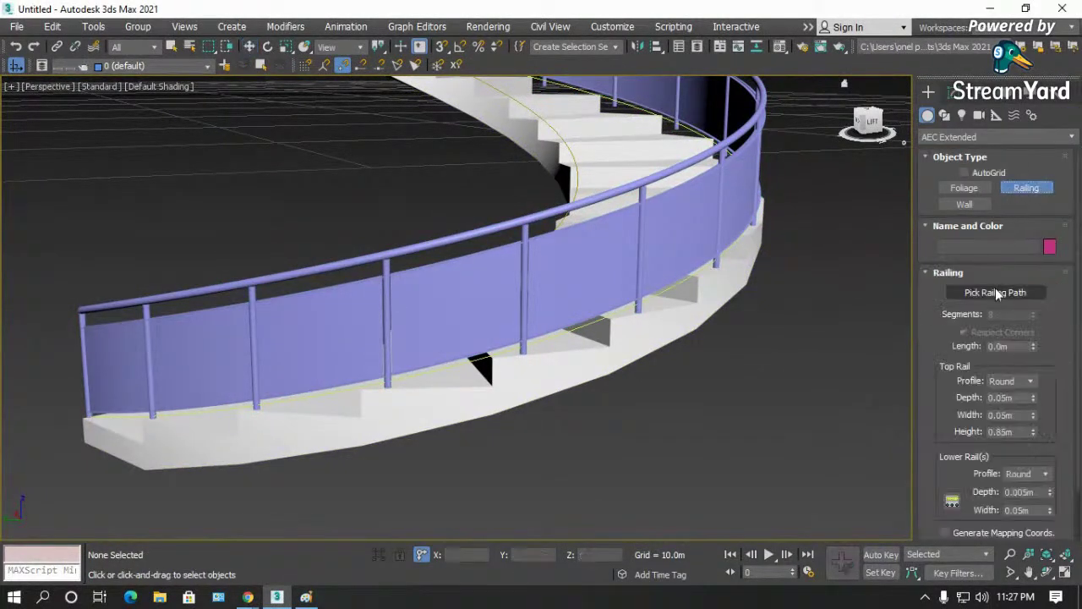
{"action": "left_click", "coordinate": [577, 154]}
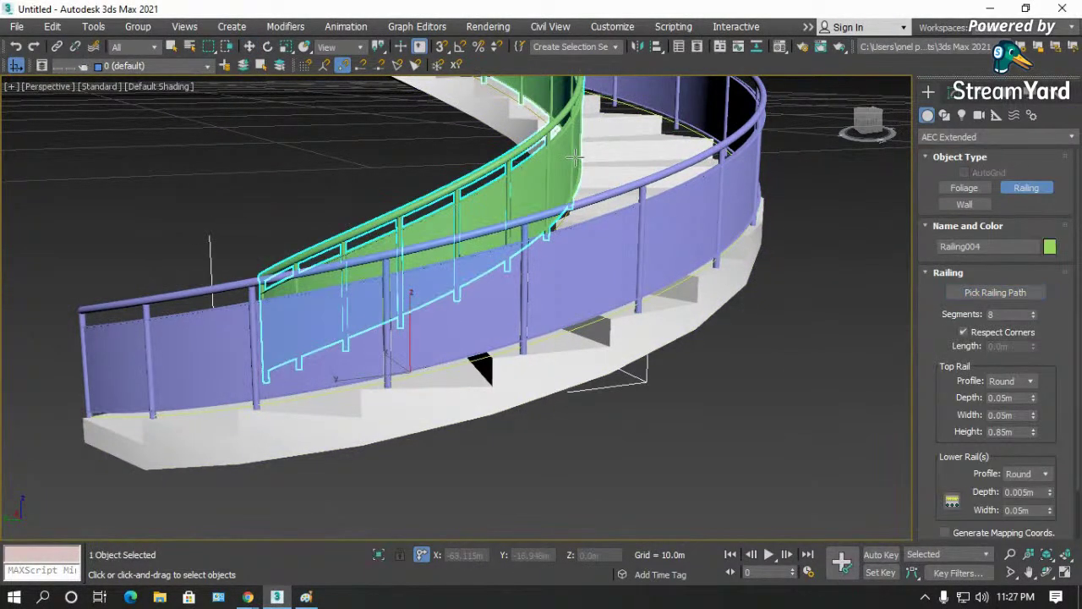
{"action": "scroll", "coordinate": [474, 355], "scroll_direction": "down", "scroll_amount": 2}
{"action": "left_click", "coordinate": [1047, 572]}
{"action": "left_click_drag", "start_coordinate": [530, 365], "coordinate": [694, 397]}
{"action": "key", "text": "shift+z"}
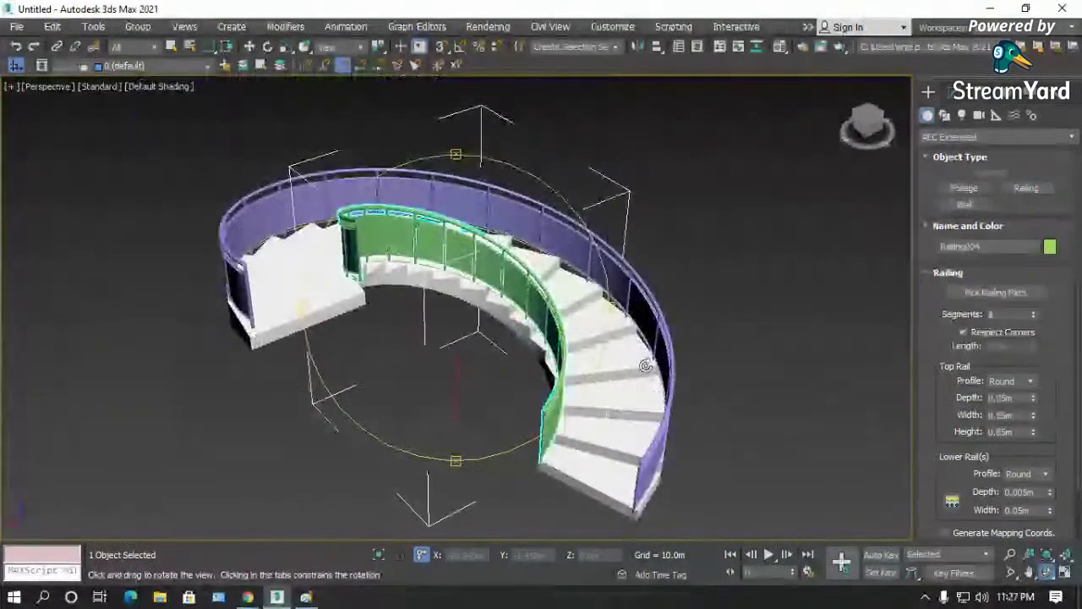
{"action": "left_click_drag", "start_coordinate": [425, 289], "coordinate": [245, 259]}
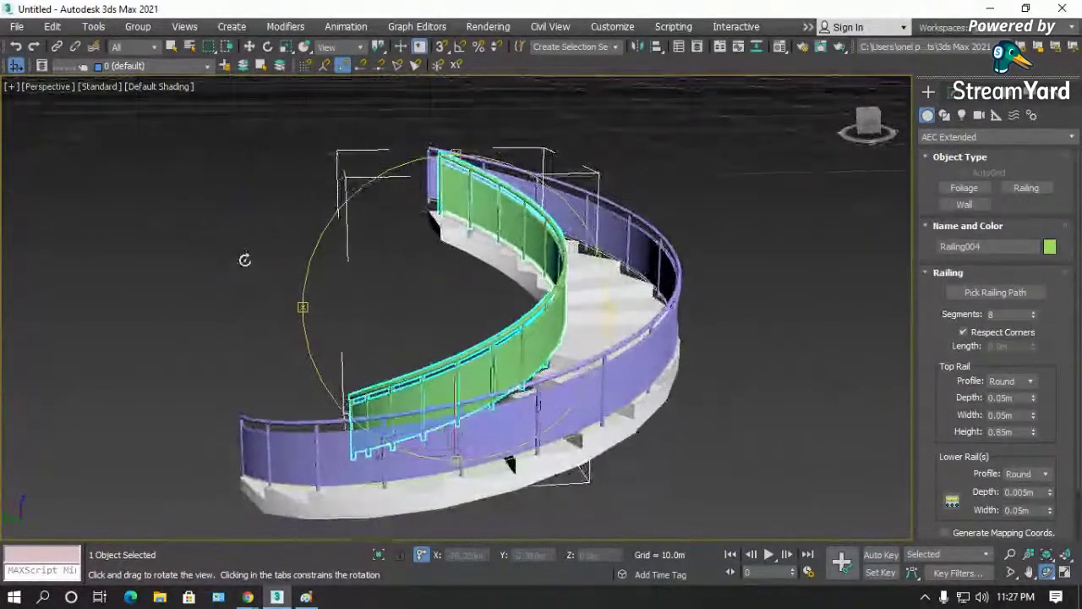
{"action": "right_click", "coordinate": [773, 313]}
{"action": "scroll", "coordinate": [421, 435], "scroll_direction": "up", "scroll_amount": 5}
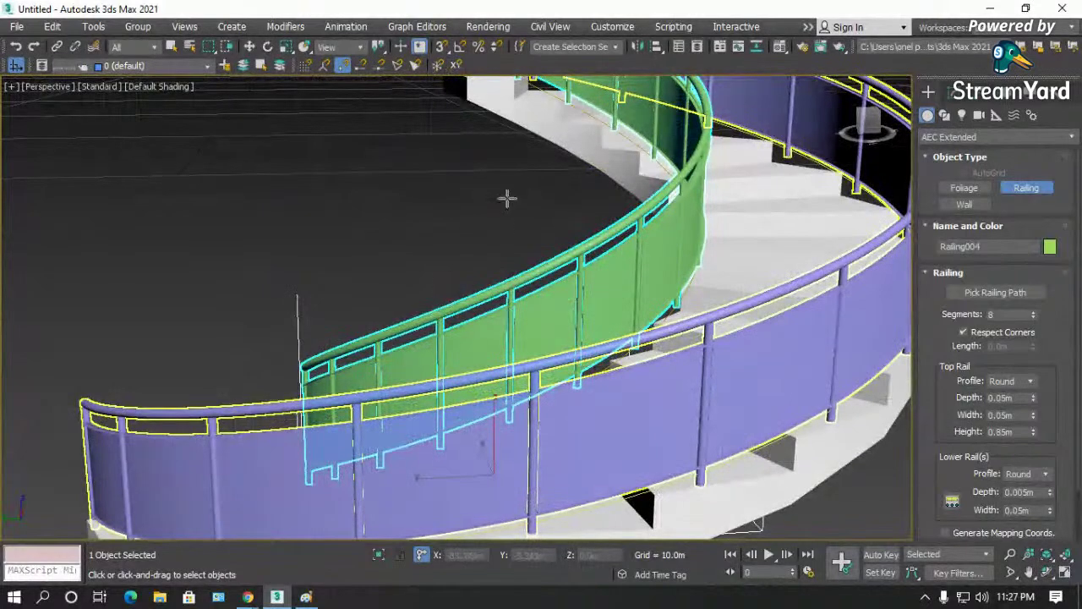
- Finish railing creation, deselect the green Railing004, and choose File > Save Copy As
{"action": "right_click", "coordinate": [478, 205]}
{"action": "scroll", "coordinate": [481, 208], "scroll_direction": "down", "scroll_amount": 6}
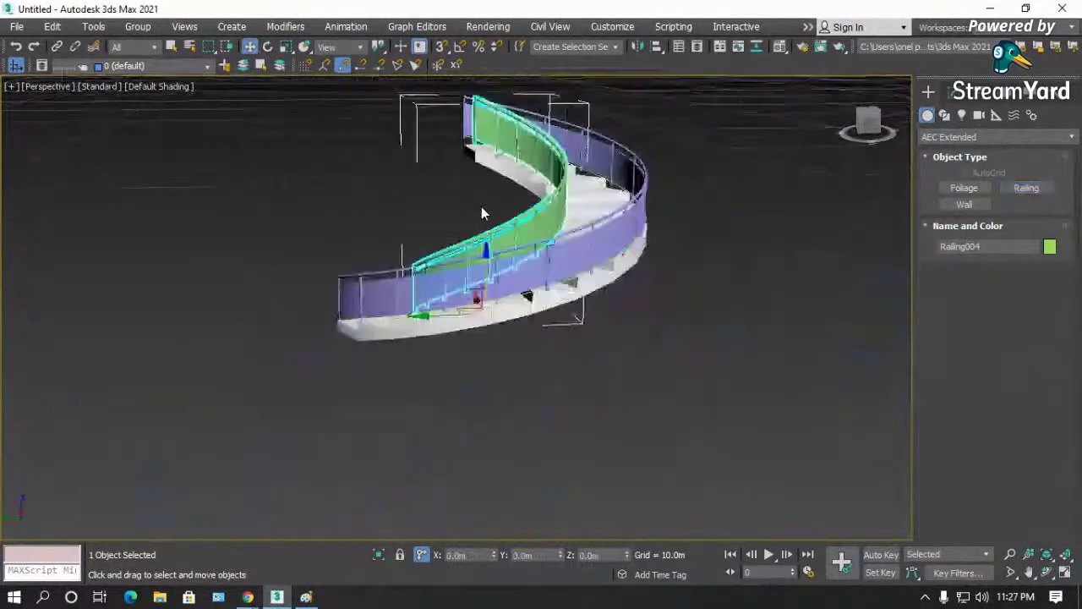
{"action": "left_click", "coordinate": [702, 331]}
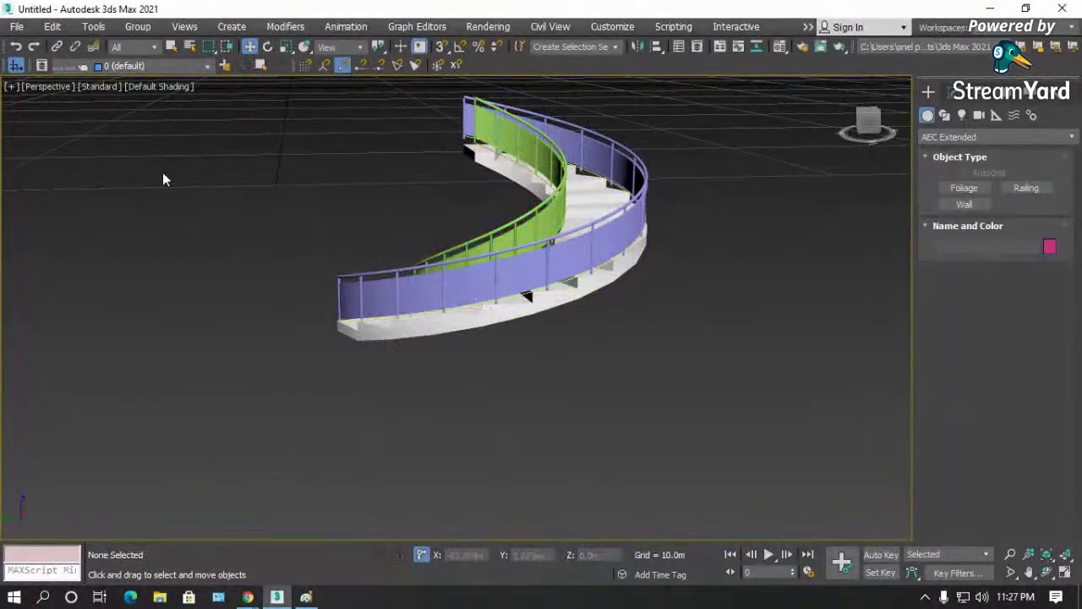
{"action": "left_click", "coordinate": [16, 26]}
{"action": "left_click", "coordinate": [50, 172]}
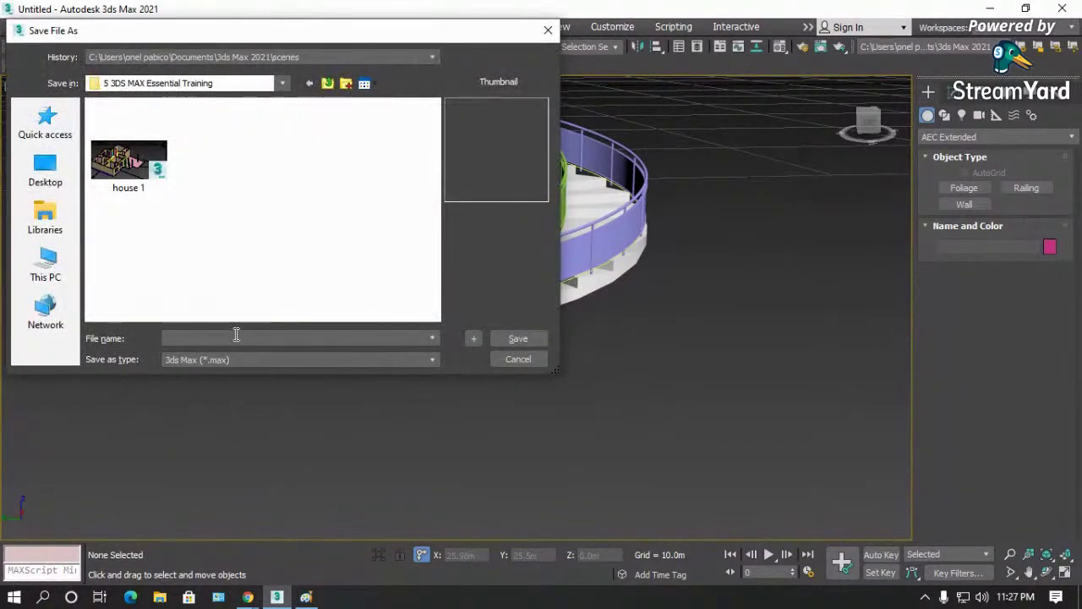
- Save the scene copy as 'railing' (railing.max), then switch to the browser window
{"action": "type", "text": "railing"}
{"action": "key", "text": "Return"}
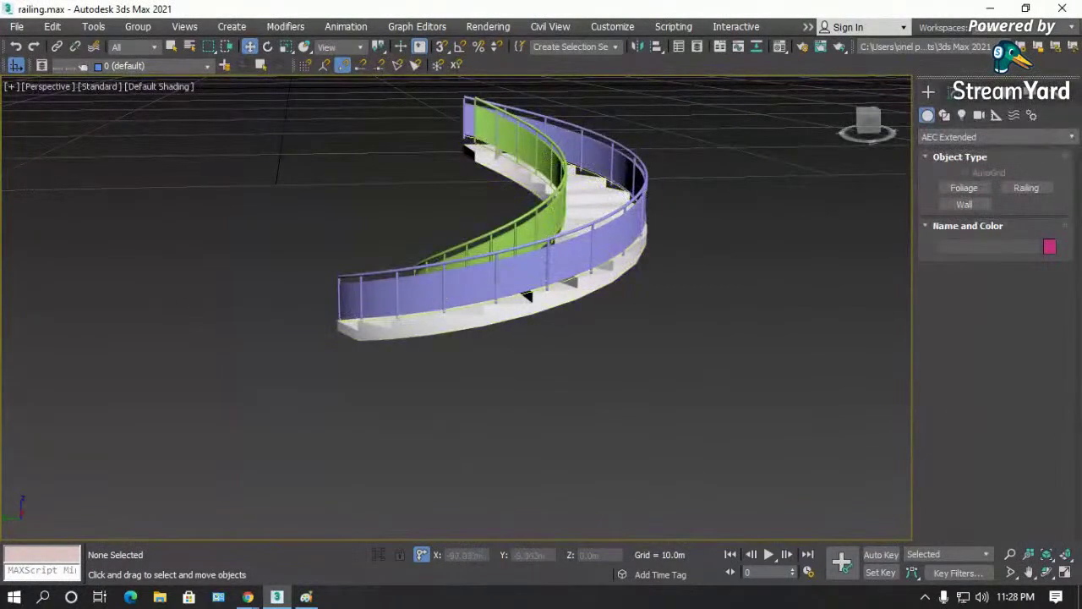
{"action": "key", "text": "alt+Tab"}
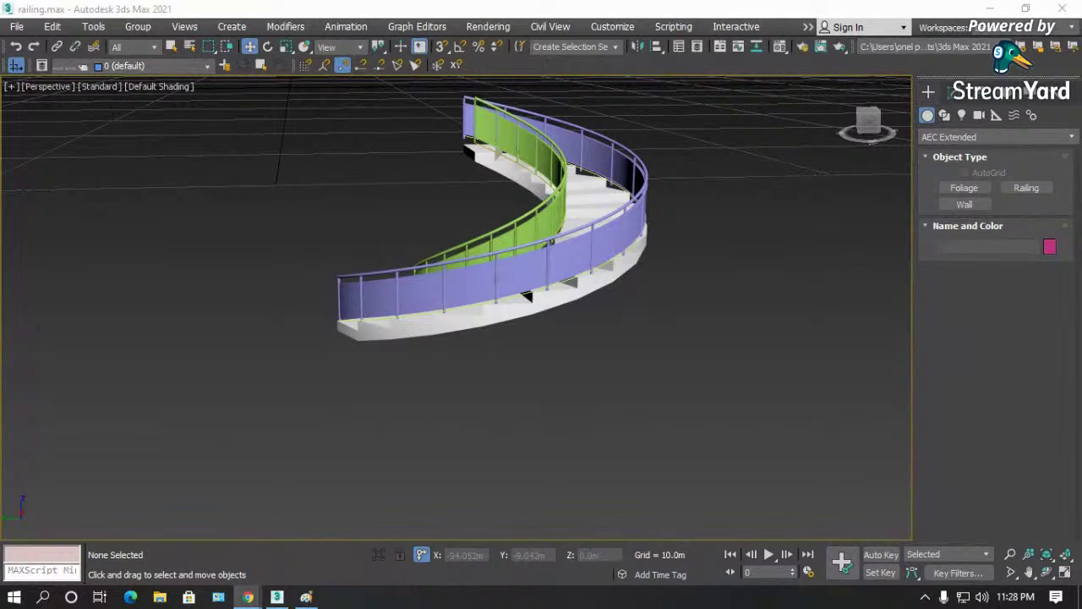
- Reset 3ds Max to a new Untitled scene and maximize the Perspective viewport
{"action": "left_click", "coordinate": [17, 26]}
{"action": "left_click", "coordinate": [34, 71]}
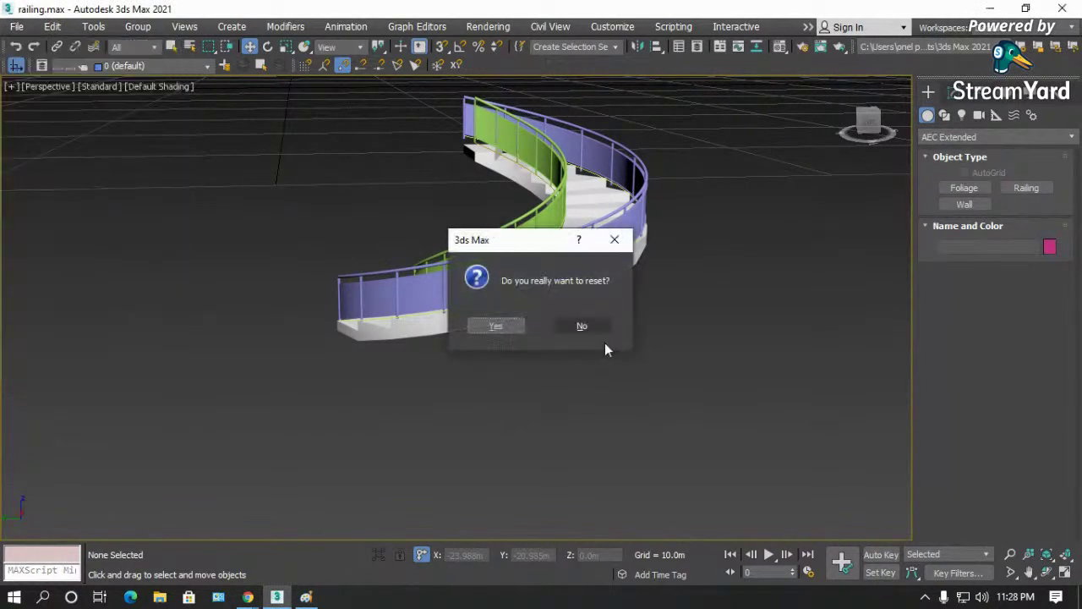
{"action": "left_click", "coordinate": [496, 324]}
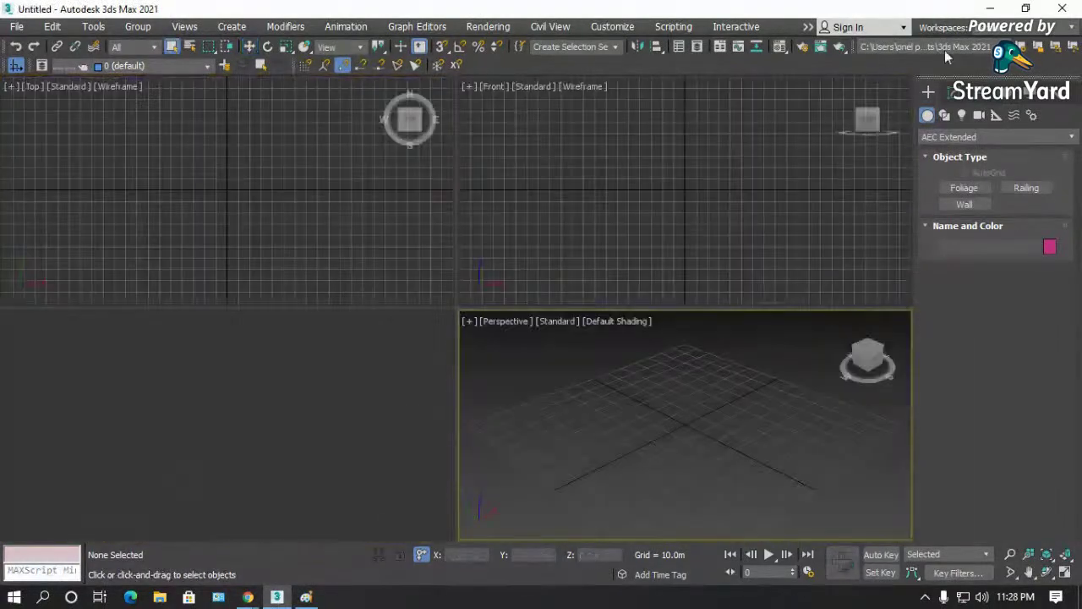
{"action": "left_click", "coordinate": [988, 10]}
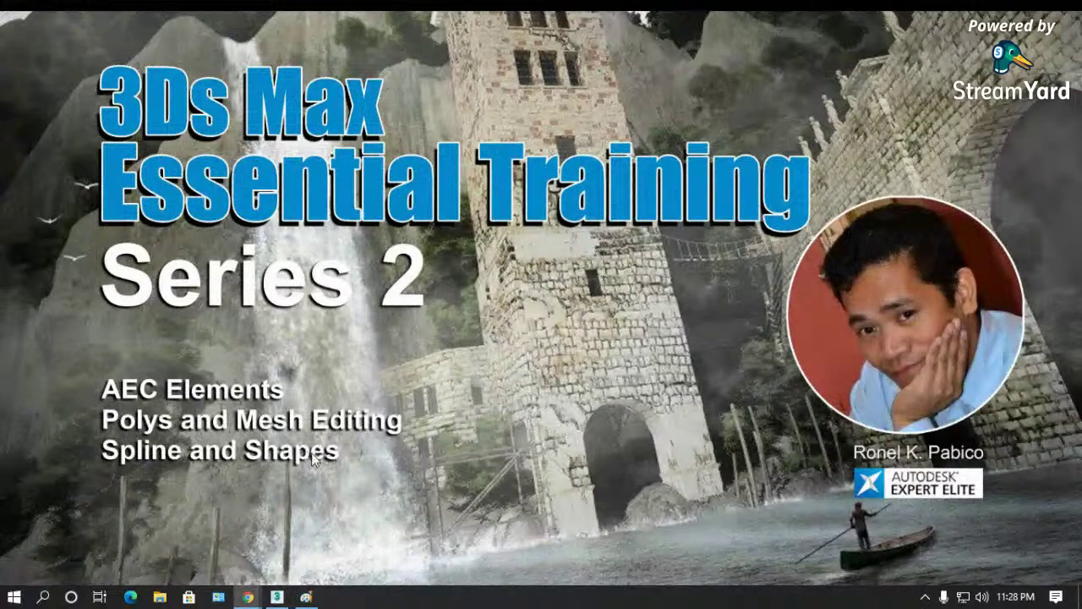
{"action": "left_click", "coordinate": [278, 597]}
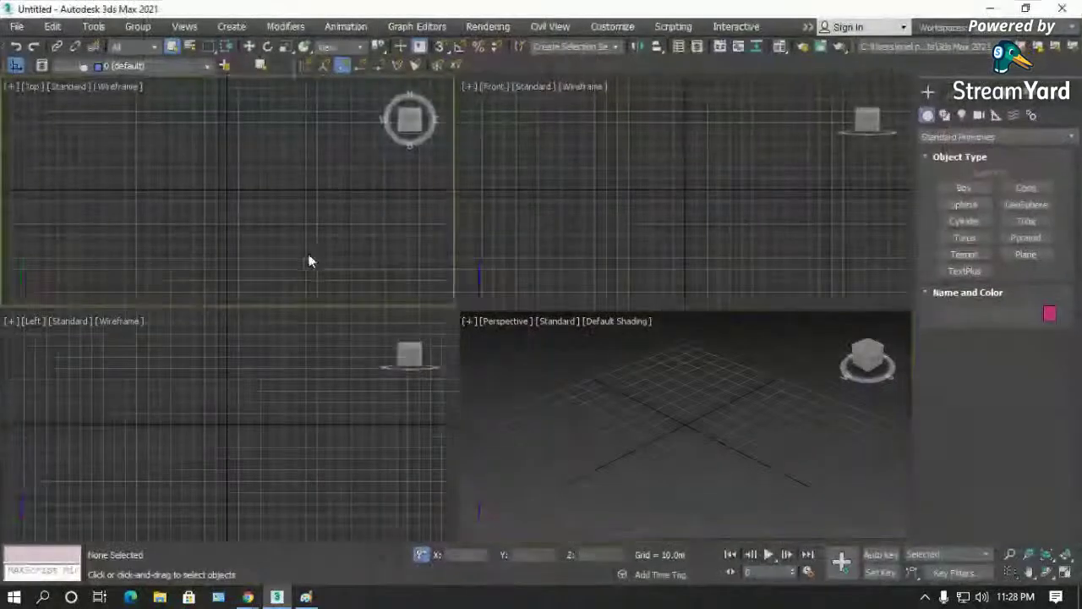
{"action": "left_click", "coordinate": [1065, 573]}
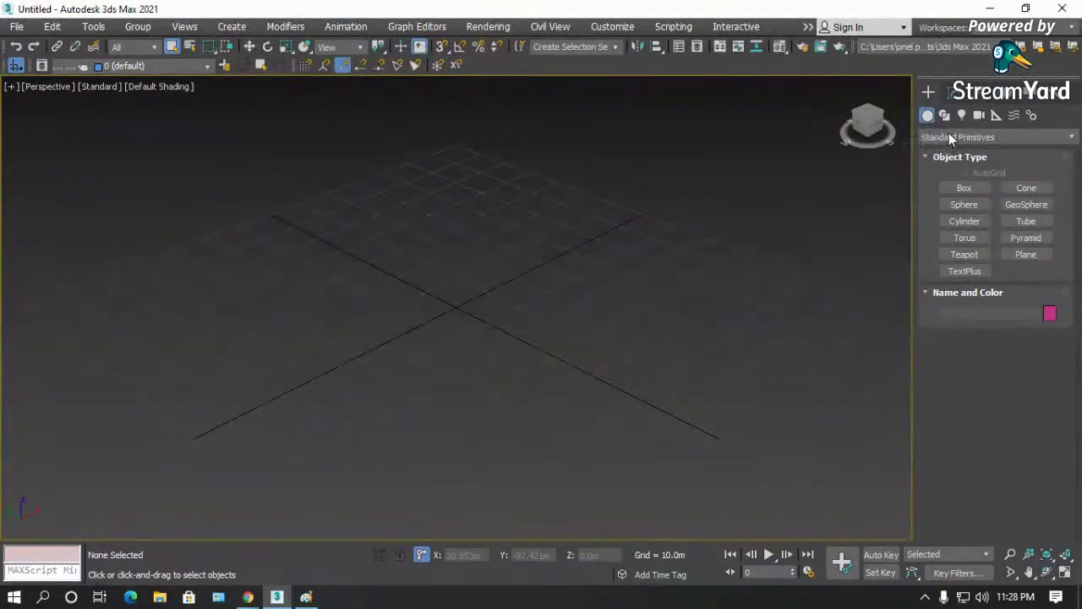
- Switch the Create panel category to Extended Primitives and pick the ChamferCyl tool
{"action": "left_click", "coordinate": [949, 135]}
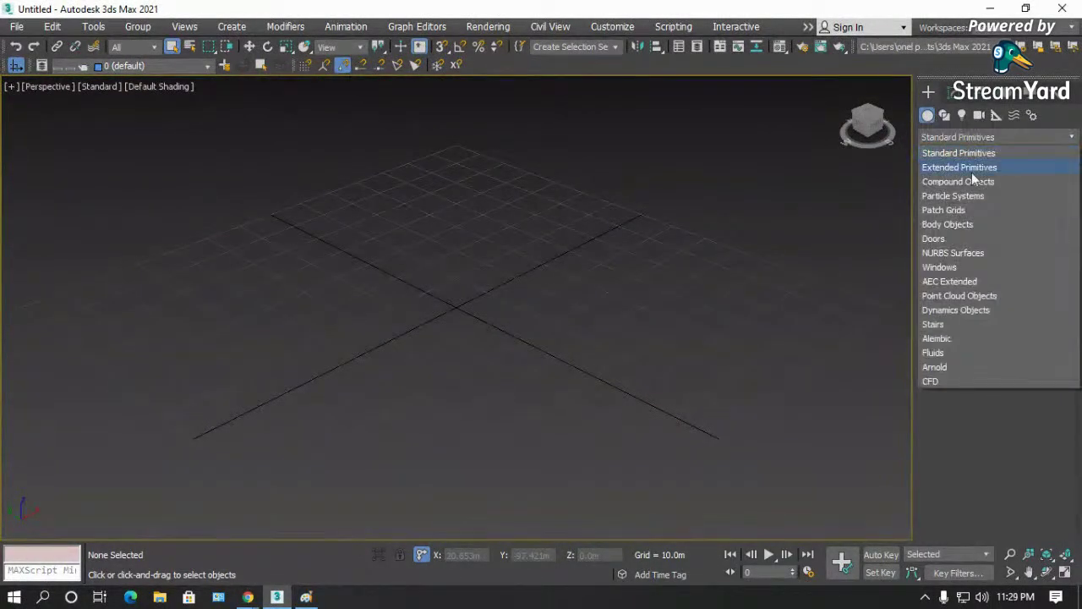
{"action": "left_click", "coordinate": [961, 153]}
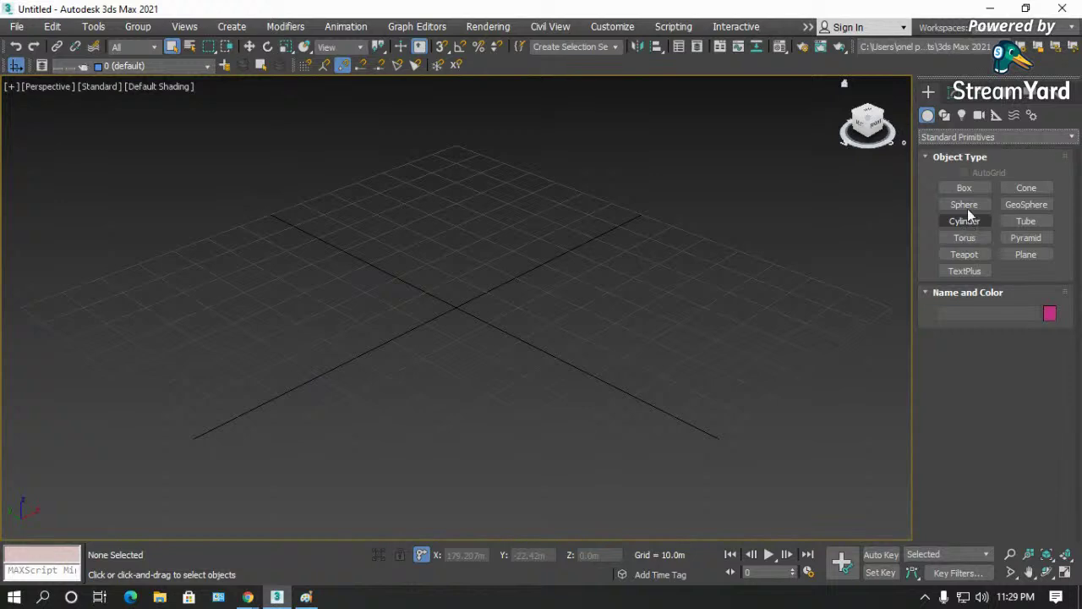
{"action": "left_click", "coordinate": [963, 139]}
{"action": "left_click", "coordinate": [961, 168]}
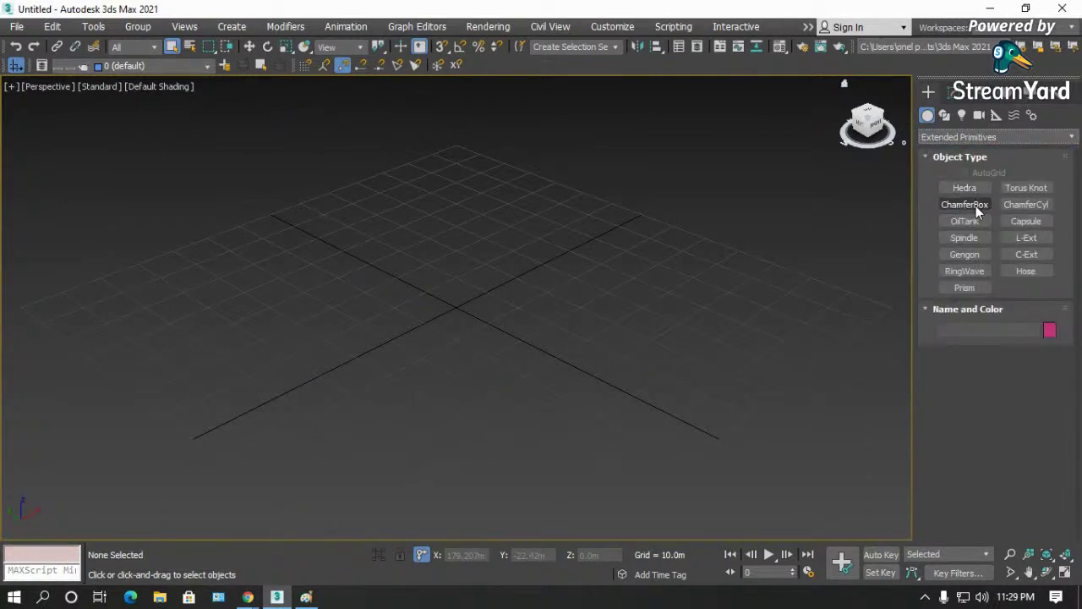
{"action": "left_click", "coordinate": [1036, 210]}
- Draw ChamferCyl001 at the grid centre (radius 10.446m, height 31.829m) and open its parameters
{"action": "left_click_drag", "start_coordinate": [459, 294], "coordinate": [517, 301]}
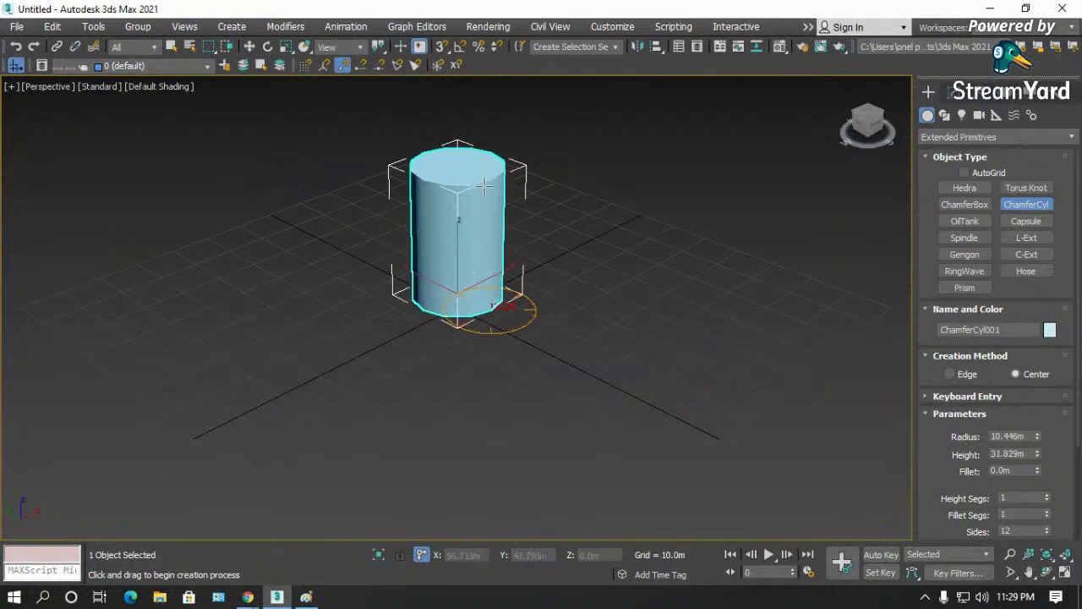
{"action": "left_click", "coordinate": [478, 191]}
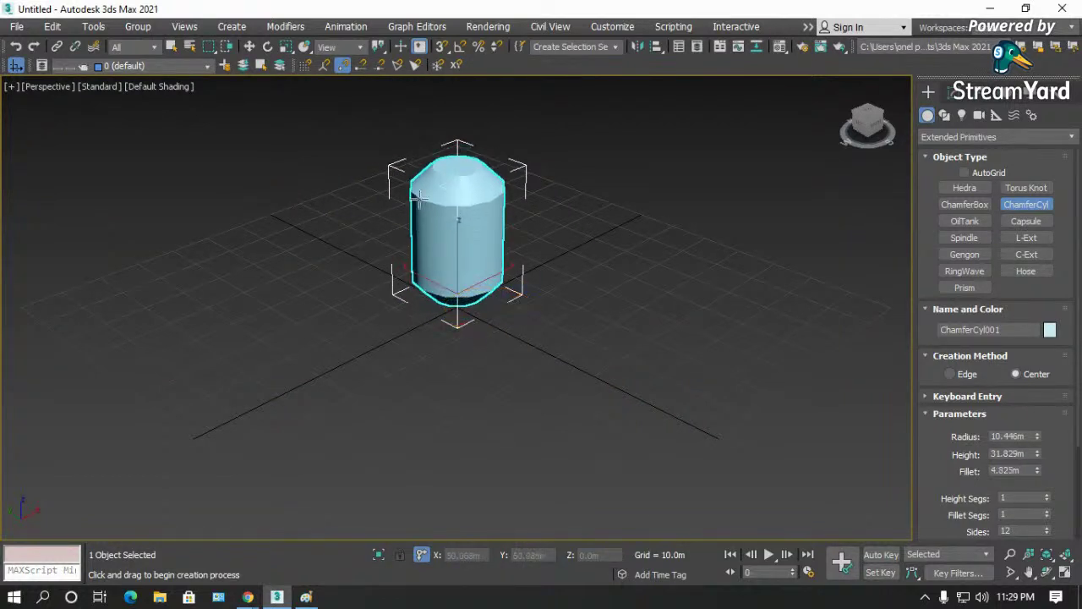
{"action": "scroll", "coordinate": [411, 200], "scroll_direction": "up", "scroll_amount": 4}
{"action": "scroll", "coordinate": [449, 276], "scroll_direction": "down", "scroll_amount": 2}
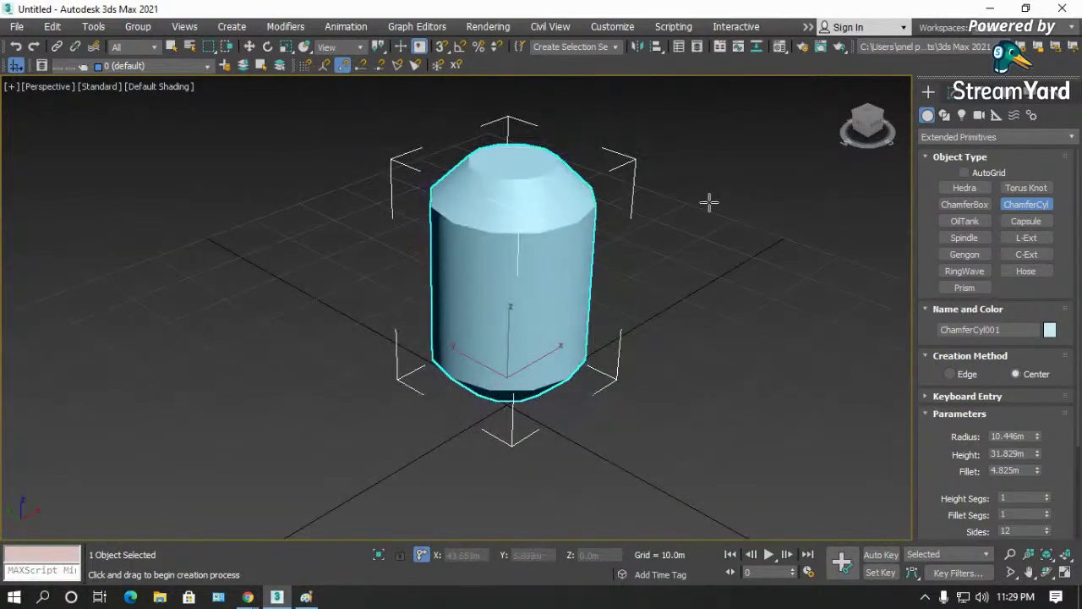
{"action": "right_click", "coordinate": [642, 207]}
{"action": "left_click", "coordinate": [956, 95]}
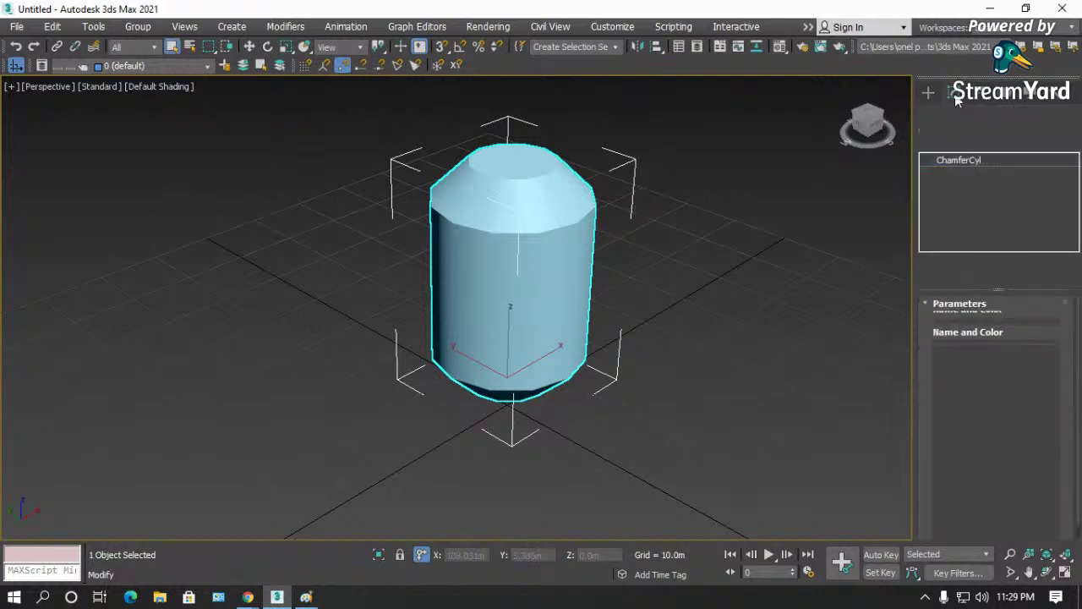
{"action": "left_click", "coordinate": [650, 285]}
{"action": "left_click", "coordinate": [563, 268]}
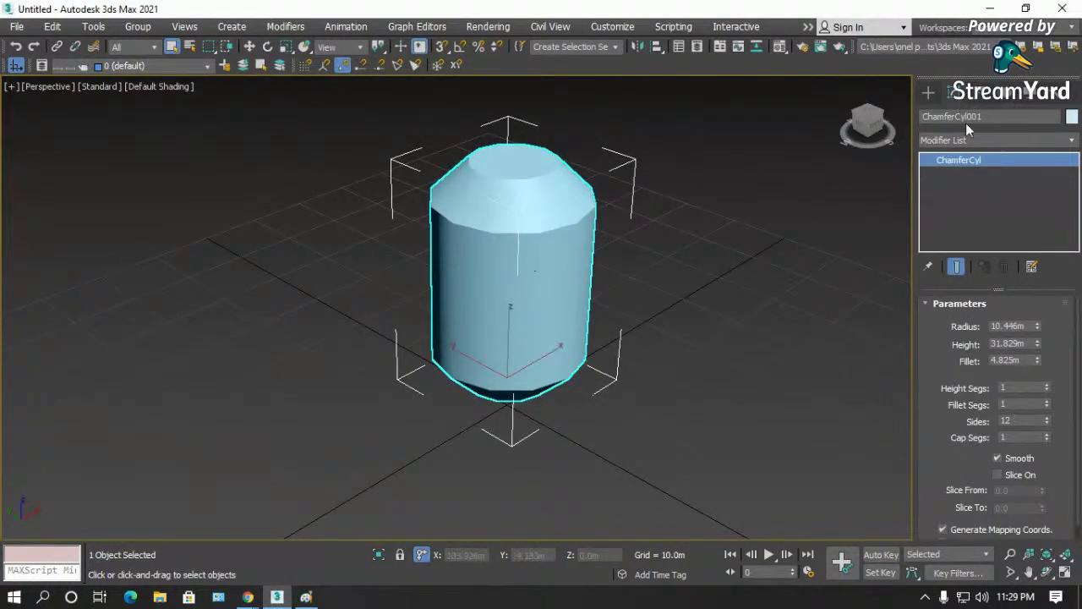
{"action": "scroll", "coordinate": [943, 329], "scroll_direction": "down", "scroll_amount": 1}
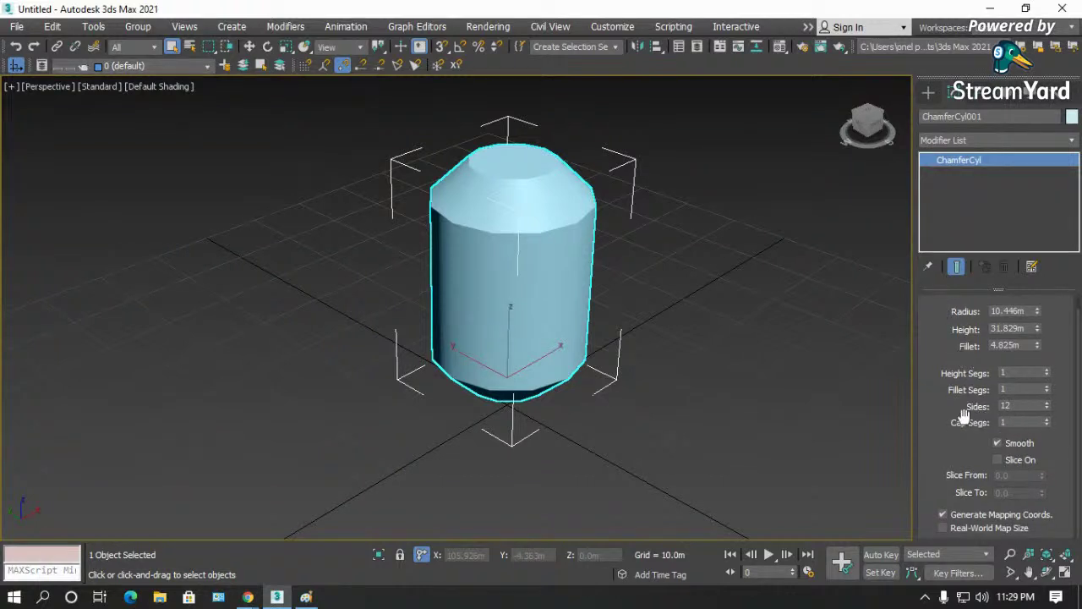
- Lower then raise the cylinder's sides to 20, viewing its edges in wireframe
{"action": "left_click", "coordinate": [1048, 410]}
{"action": "left_click", "coordinate": [1048, 411]}
{"action": "left_click", "coordinate": [1049, 410]}
{"action": "left_click", "coordinate": [1049, 410]}
{"action": "left_click", "coordinate": [1048, 410]}
{"action": "left_click", "coordinate": [1048, 410]}
{"action": "key", "text": "F4"}
{"action": "key", "text": "F3"}
{"action": "key", "text": "F3"}
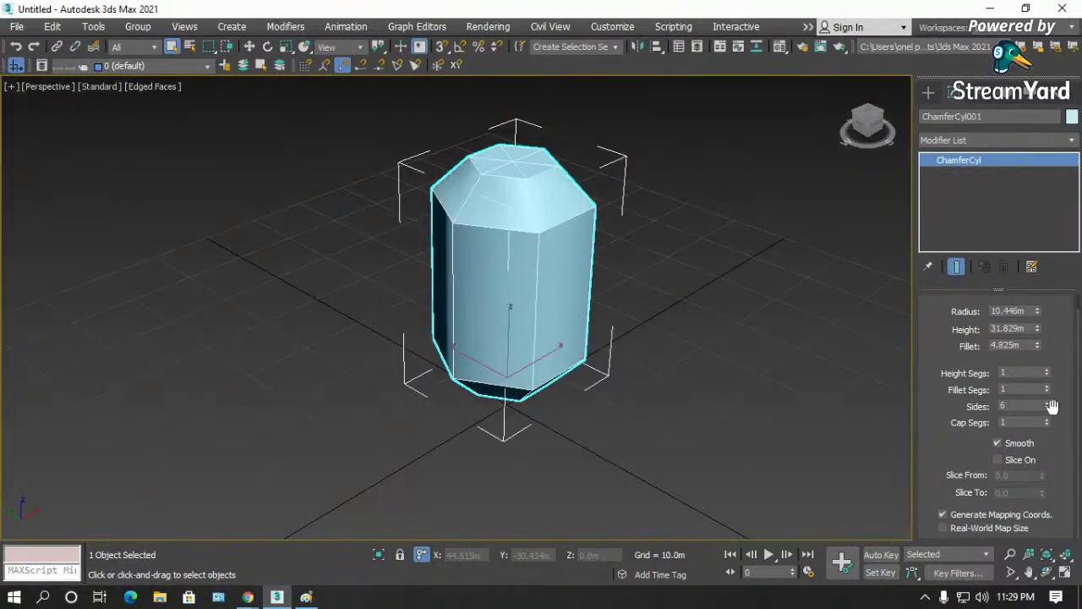
{"action": "left_click", "coordinate": [1049, 404]}
{"action": "left_click", "coordinate": [1049, 405]}
{"action": "left_click", "coordinate": [1049, 404]}
{"action": "left_click", "coordinate": [1048, 405]}
{"action": "left_click", "coordinate": [1049, 404]}
{"action": "left_click", "coordinate": [1049, 405]}
{"action": "left_click", "coordinate": [1049, 404]}
{"action": "left_click", "coordinate": [1049, 404]}
{"action": "left_click", "coordinate": [1049, 404]}
{"action": "left_click", "coordinate": [1048, 404]}
{"action": "left_click", "coordinate": [1049, 405]}
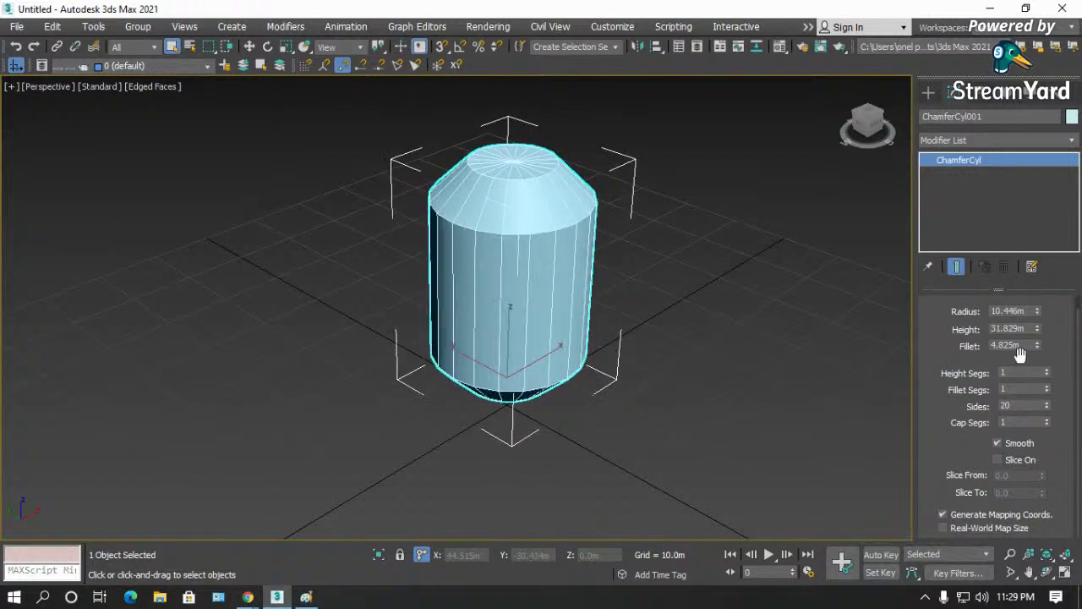
- Shrink the fillet to 1.255m and raise Fillet Segs to 8 in Front view
{"action": "left_click_drag", "start_coordinate": [1038, 347], "coordinate": [1046, 410]}
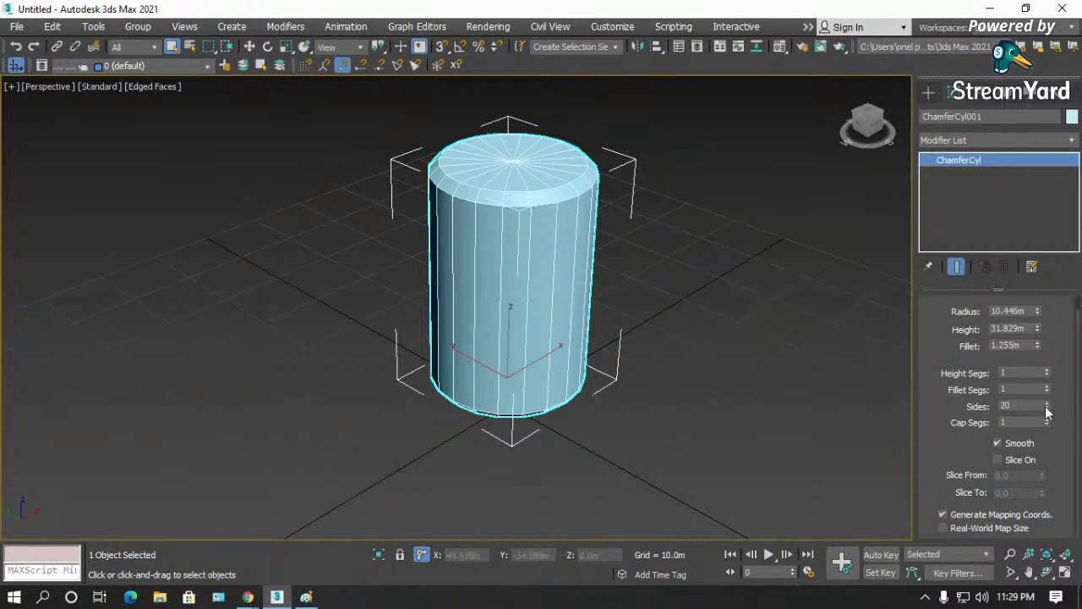
{"action": "scroll", "coordinate": [1049, 412], "scroll_direction": "up", "scroll_amount": 1}
{"action": "key", "text": "f"}
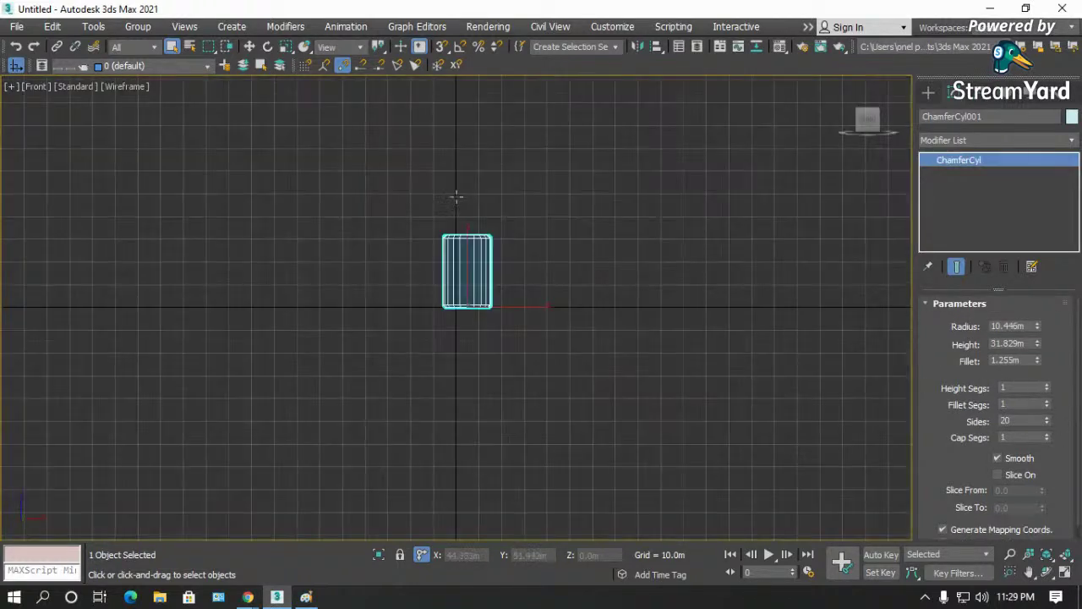
{"action": "key", "text": "z"}
{"action": "scroll", "coordinate": [577, 114], "scroll_direction": "up", "scroll_amount": 3}
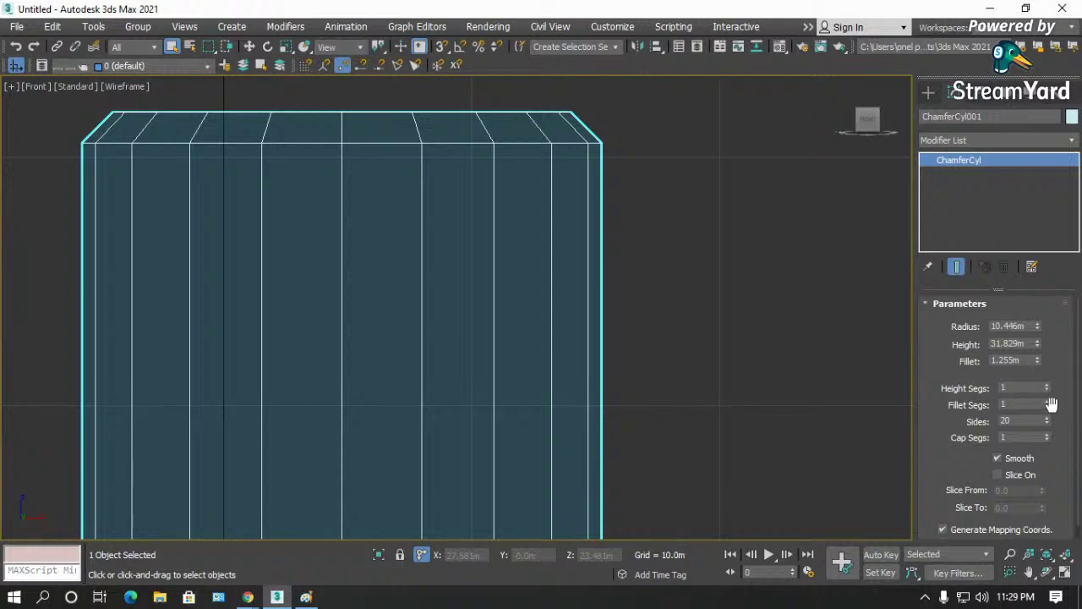
{"action": "left_click_drag", "start_coordinate": [1050, 403], "coordinate": [1050, 404]}
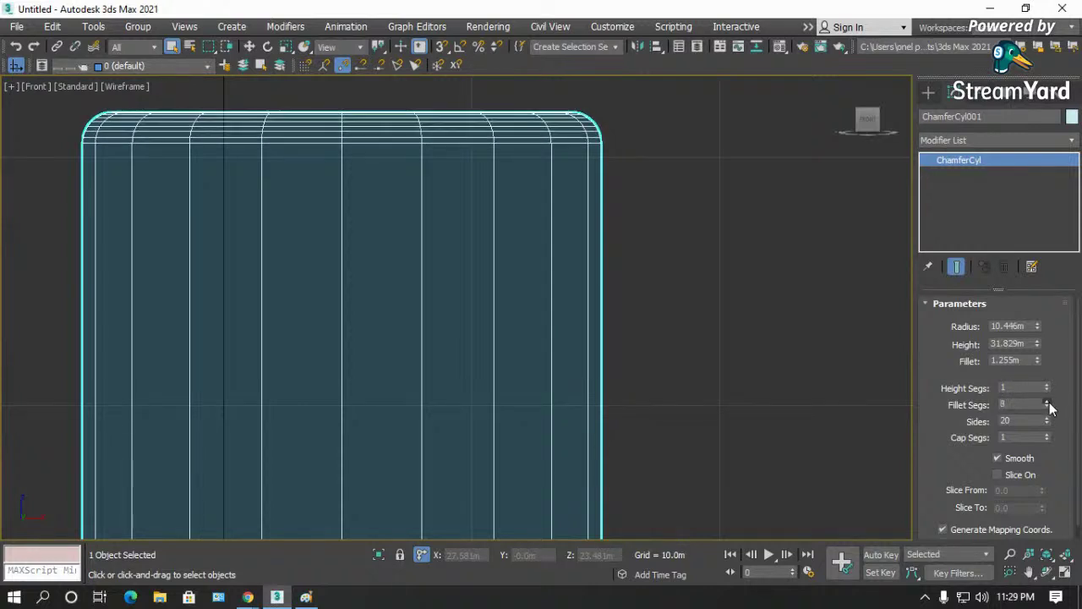
- Inspect the rounded cylinder from Top and Perspective views in shaded display with edges
{"action": "left_click", "coordinate": [701, 310]}
{"action": "key", "text": "t"}
{"action": "key", "text": "z"}
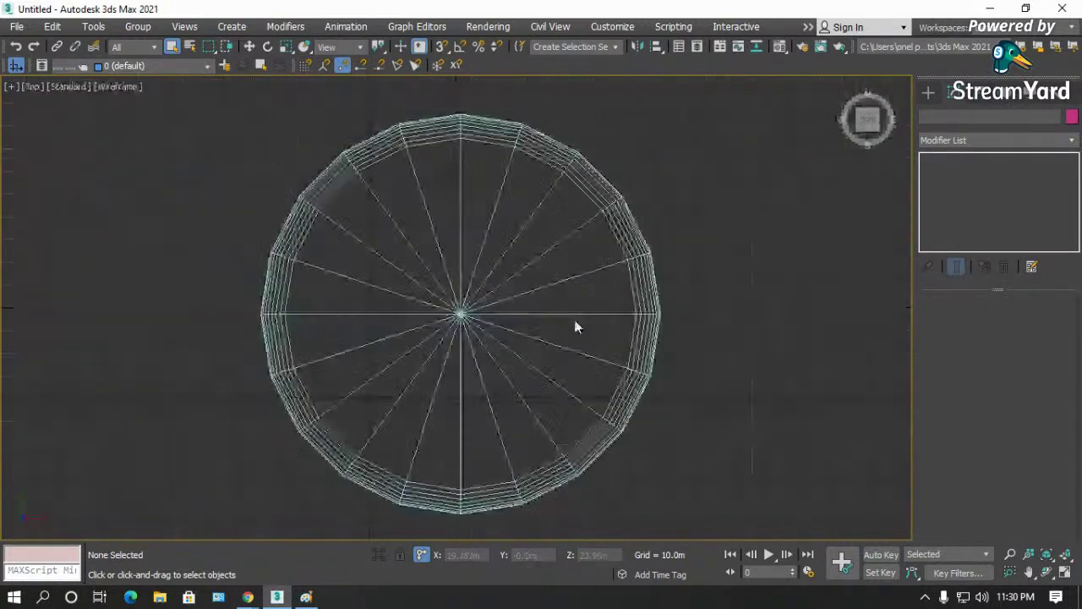
{"action": "key", "text": "p"}
{"action": "key", "text": "z"}
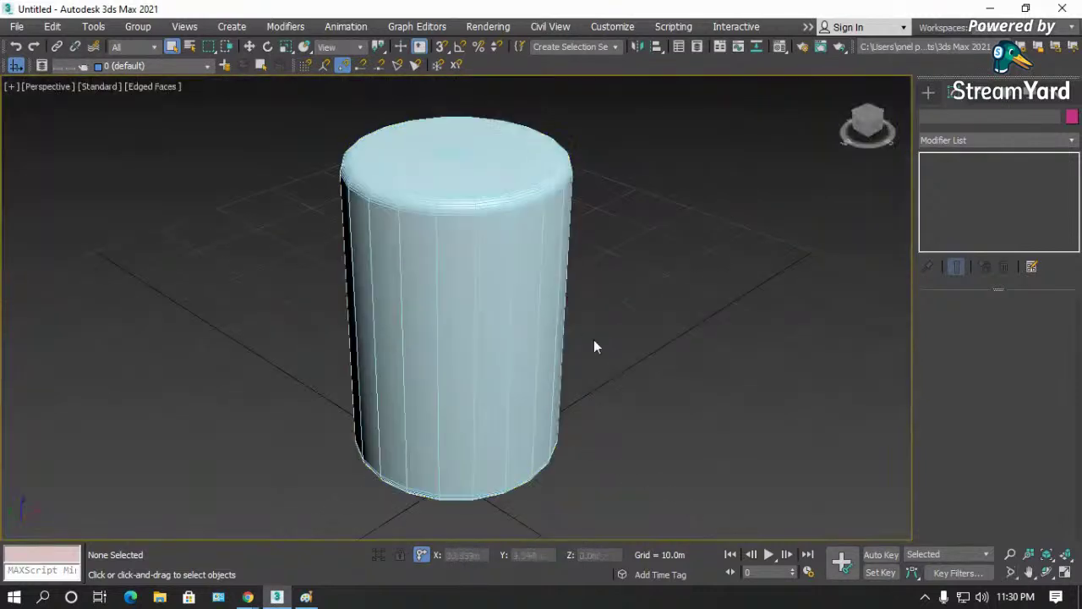
{"action": "key", "text": "F3"}
{"action": "key", "text": "F4"}
{"action": "left_click", "coordinate": [928, 93]}
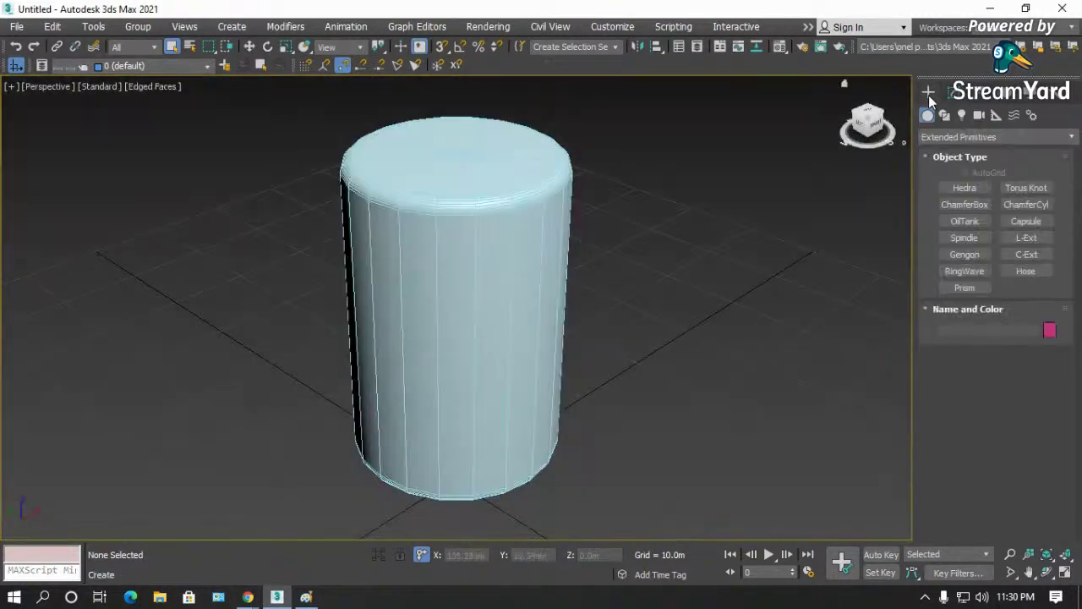
- Draw an L-Ext extrusion to the right of the chamfer cylinder
{"action": "left_click", "coordinate": [954, 136]}
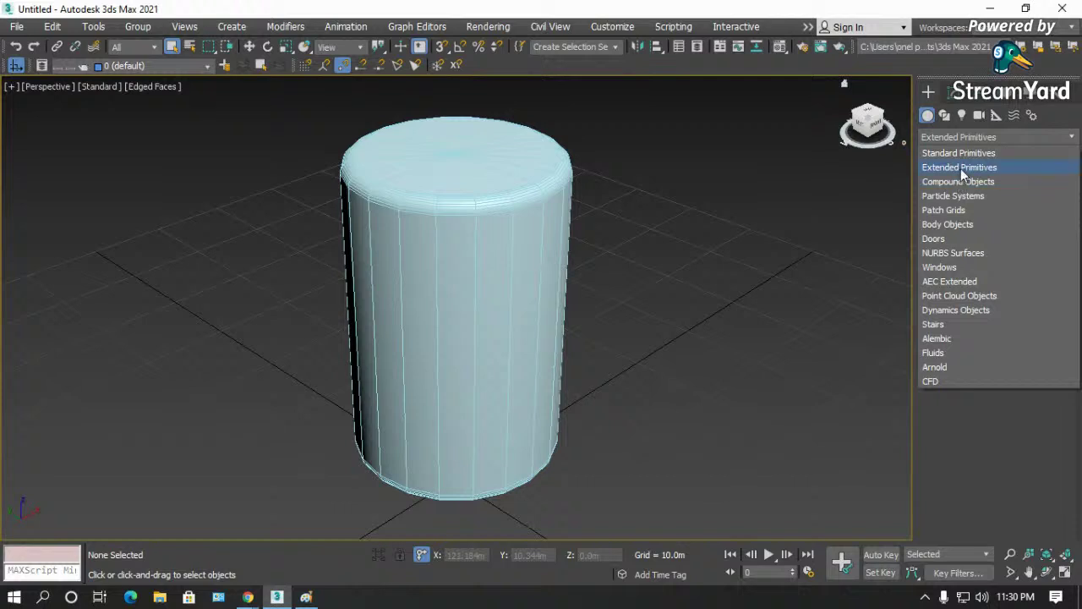
{"action": "left_click", "coordinate": [960, 168]}
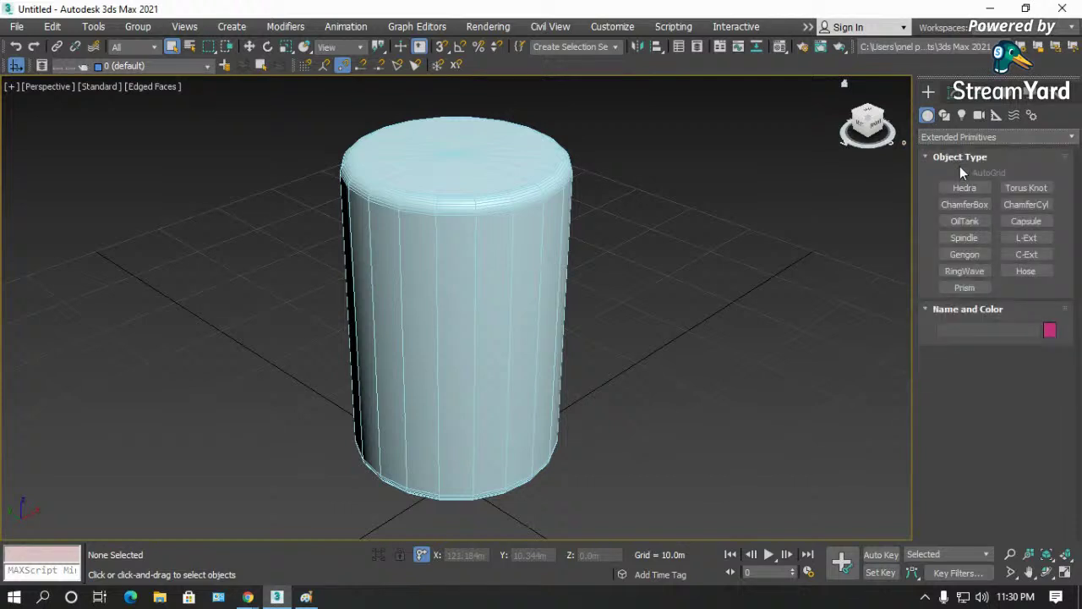
{"action": "left_click", "coordinate": [1026, 238]}
{"action": "left_click_drag", "start_coordinate": [742, 342], "coordinate": [697, 392]}
{"action": "right_click", "coordinate": [310, 247]}
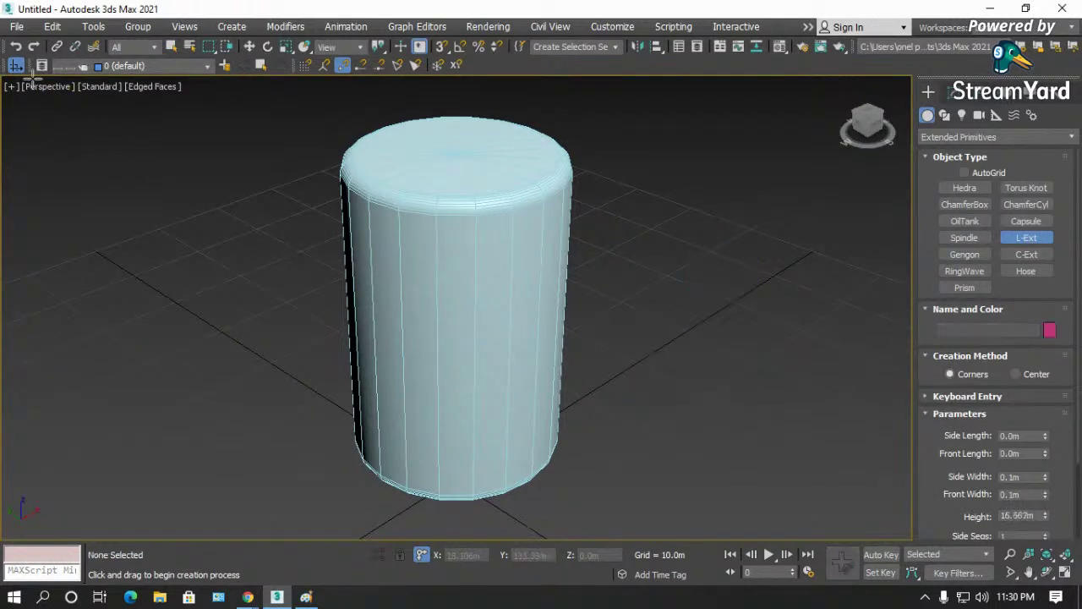
{"action": "left_click_drag", "start_coordinate": [742, 338], "coordinate": [755, 406]}
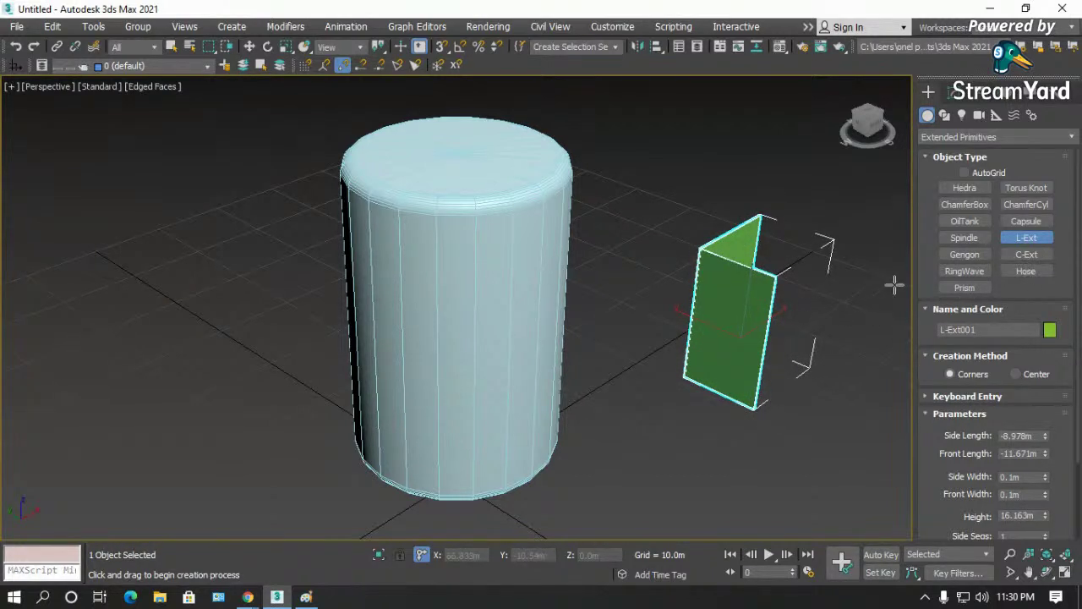
- Draw a C-Ext extrusion, setting its height and wall thickness
{"action": "left_click", "coordinate": [1026, 254]}
{"action": "left_click_drag", "start_coordinate": [623, 486], "coordinate": [617, 501]}
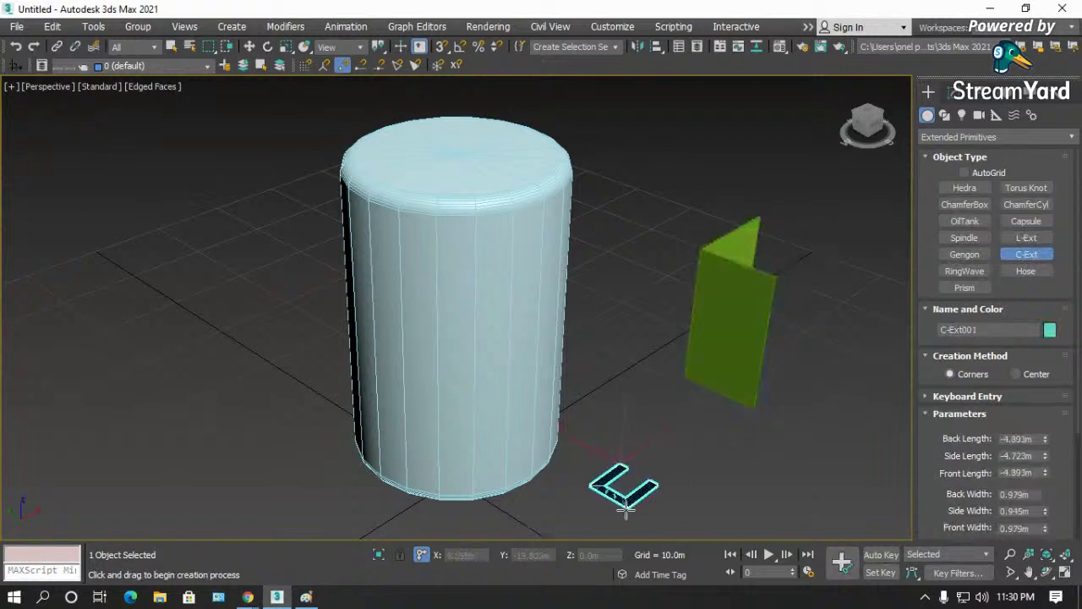
{"action": "left_click", "coordinate": [651, 362]}
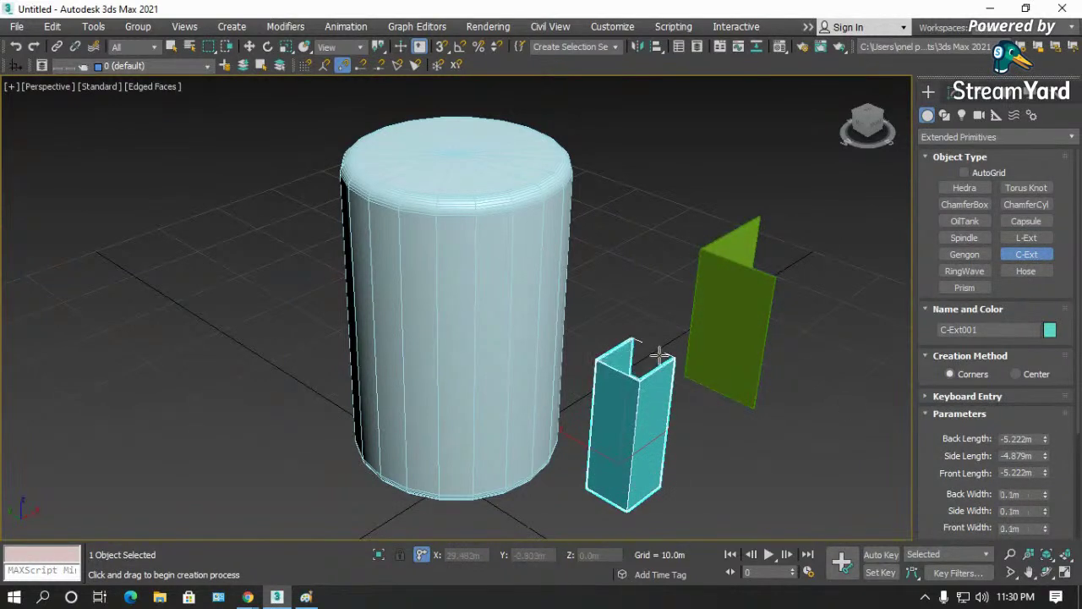
{"action": "left_click", "coordinate": [645, 386]}
{"action": "left_click_drag", "start_coordinate": [978, 459], "coordinate": [974, 440]}
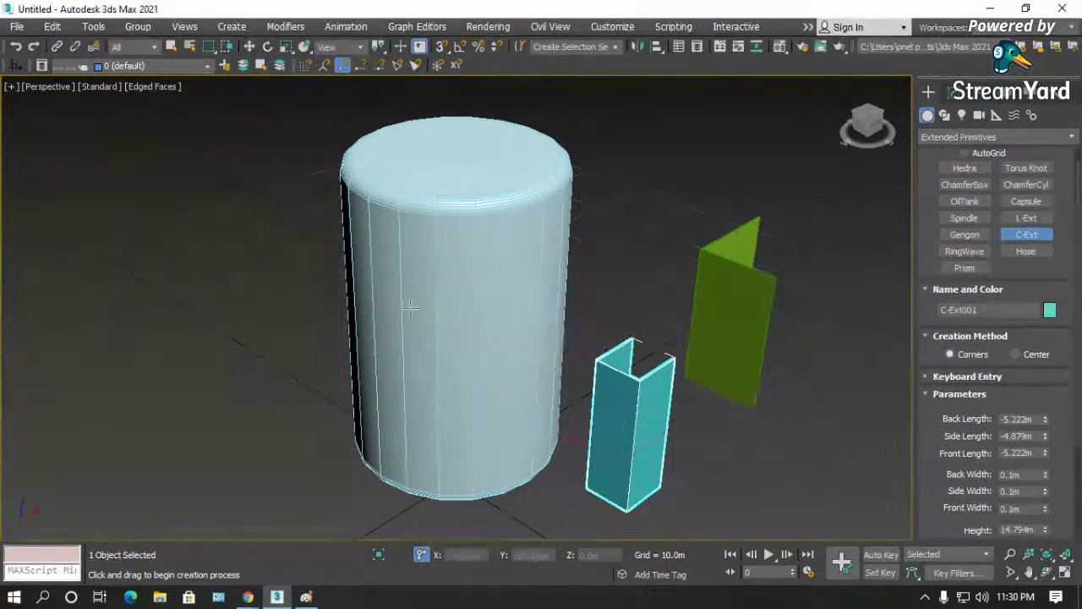
- Exit creation and delete every object in the scene with Ctrl+A and Delete
{"action": "right_click", "coordinate": [265, 286]}
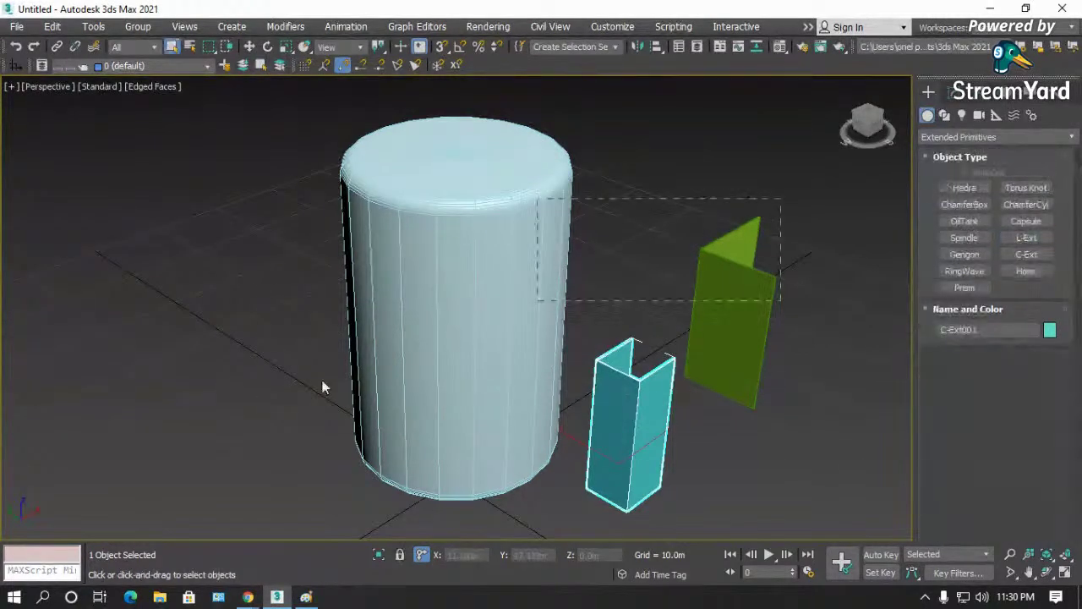
{"action": "key", "text": "ctrl+a"}
{"action": "key", "text": "Delete"}
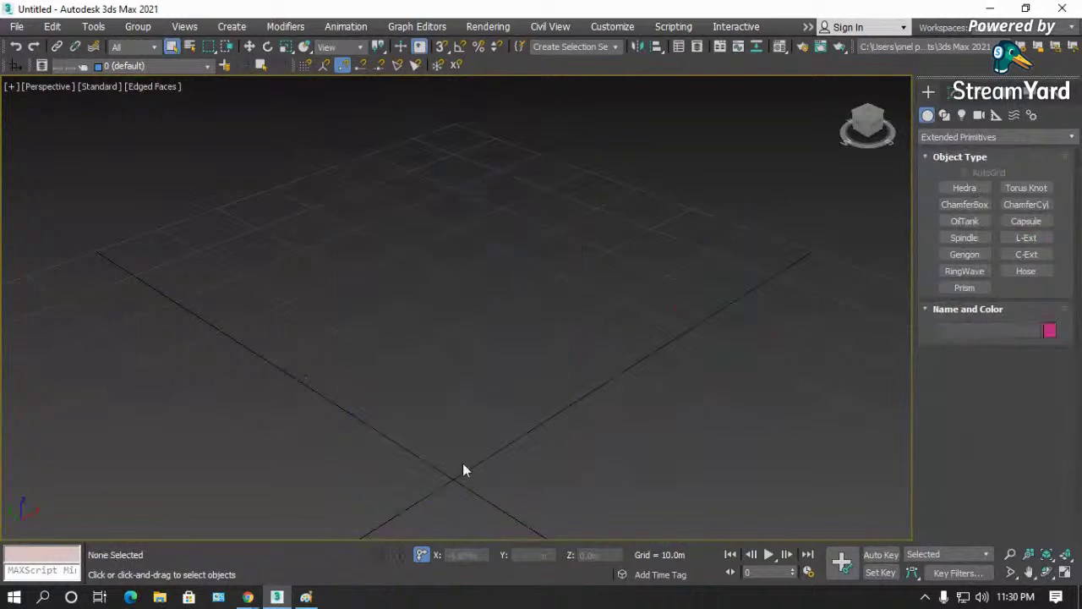
{"action": "left_click", "coordinate": [950, 135]}
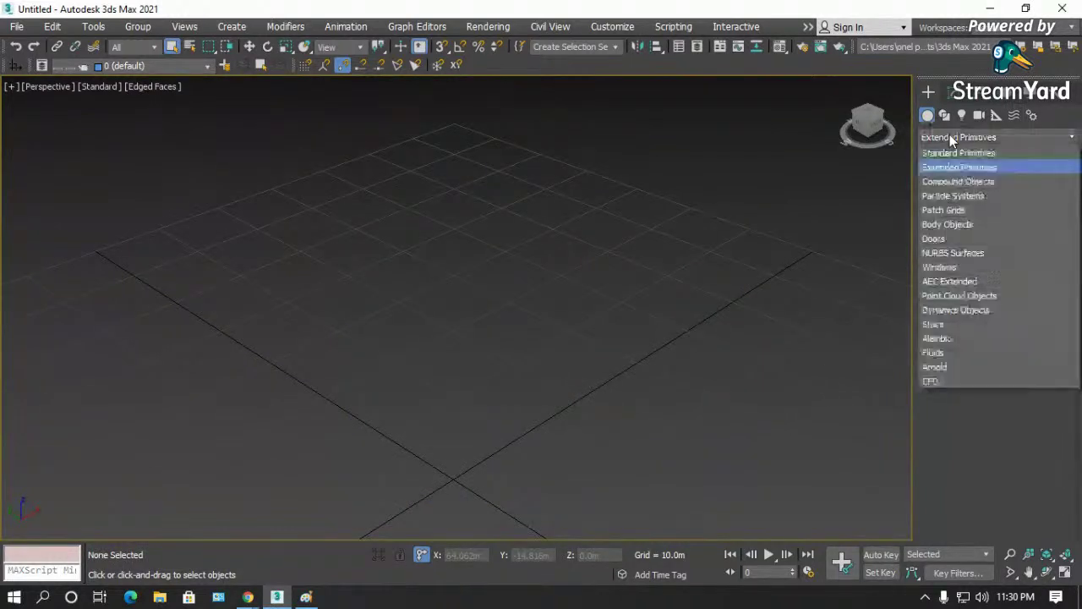
- Draw a tall box, Box001, from Standard Primitives near the grid centre
{"action": "left_click", "coordinate": [975, 182]}
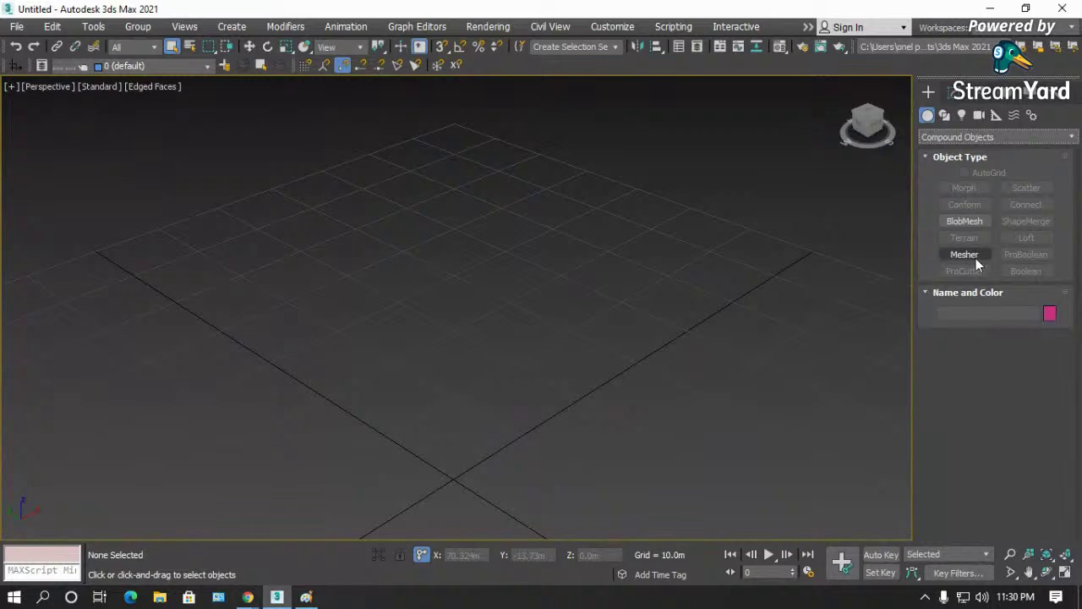
{"action": "left_click", "coordinate": [941, 137]}
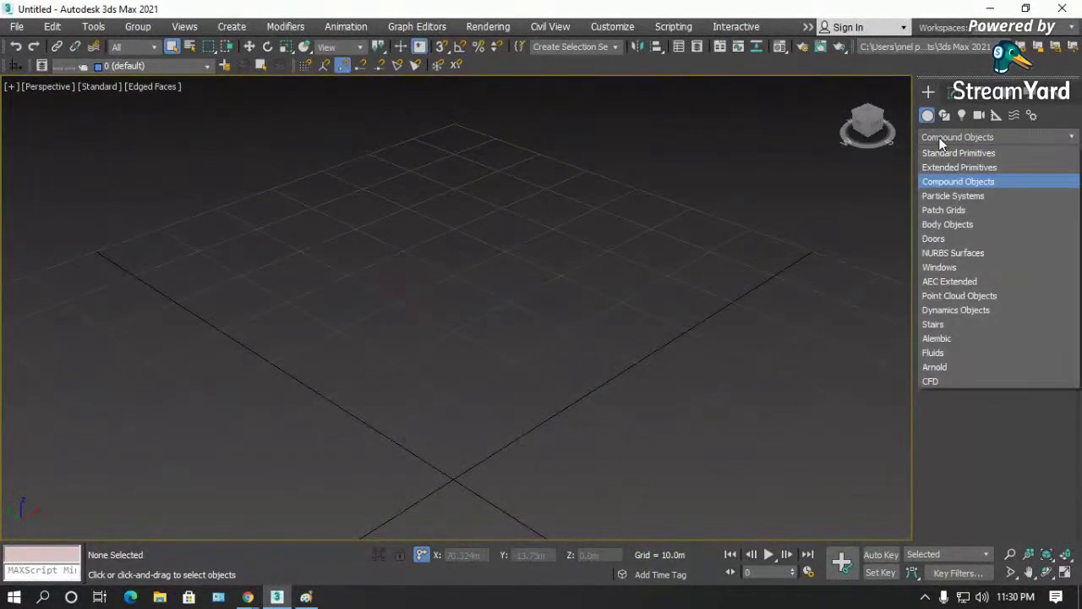
{"action": "left_click", "coordinate": [945, 152]}
{"action": "left_click", "coordinate": [963, 187]}
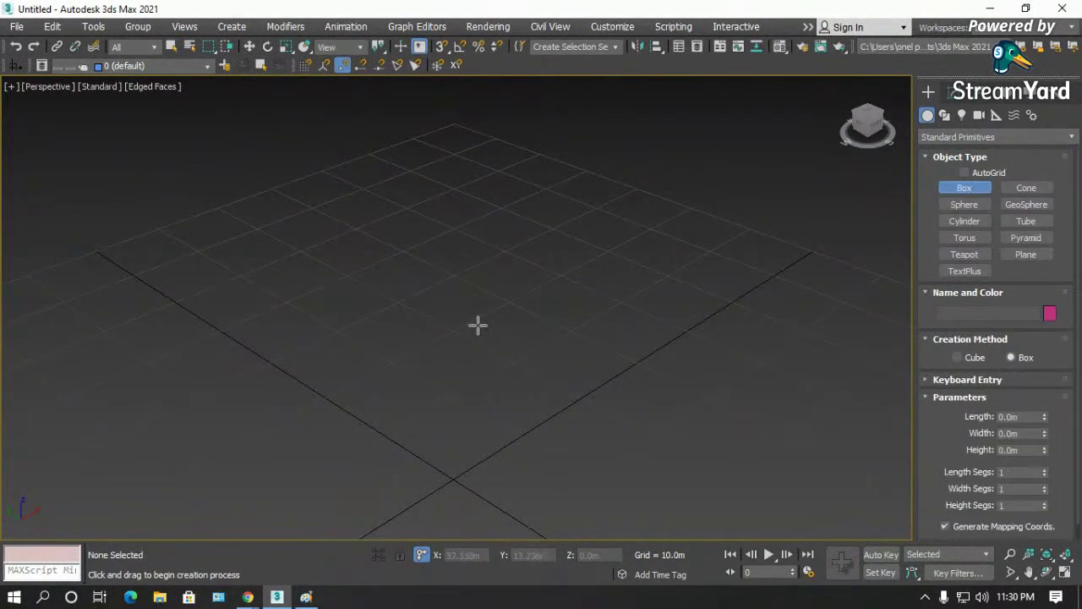
{"action": "left_click_drag", "start_coordinate": [459, 293], "coordinate": [412, 330]}
{"action": "left_click", "coordinate": [406, 210]}
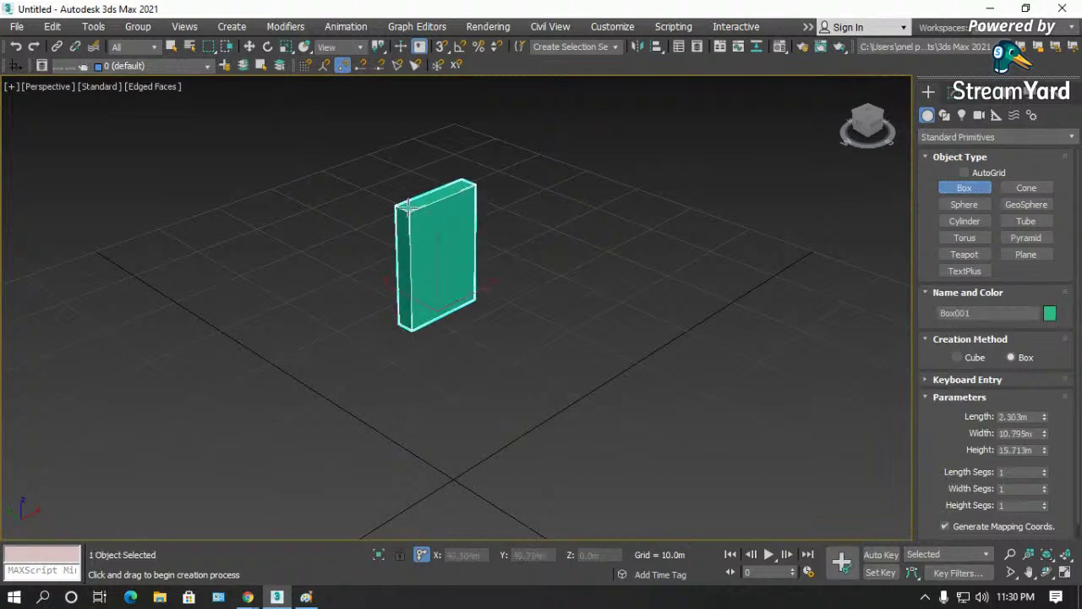
{"action": "right_click", "coordinate": [433, 231]}
- Convert Box001 to an Editable Poly from its right-click menu
{"action": "right_click", "coordinate": [433, 231]}
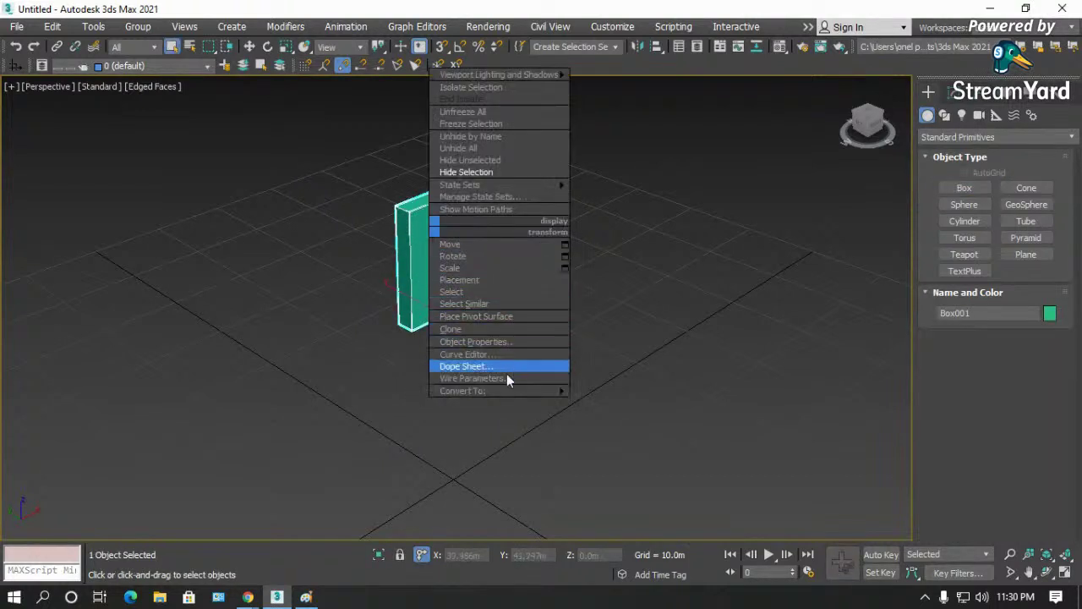
{"action": "mouse_move", "coordinate": [537, 392]}
{"action": "left_click", "coordinate": [615, 403]}
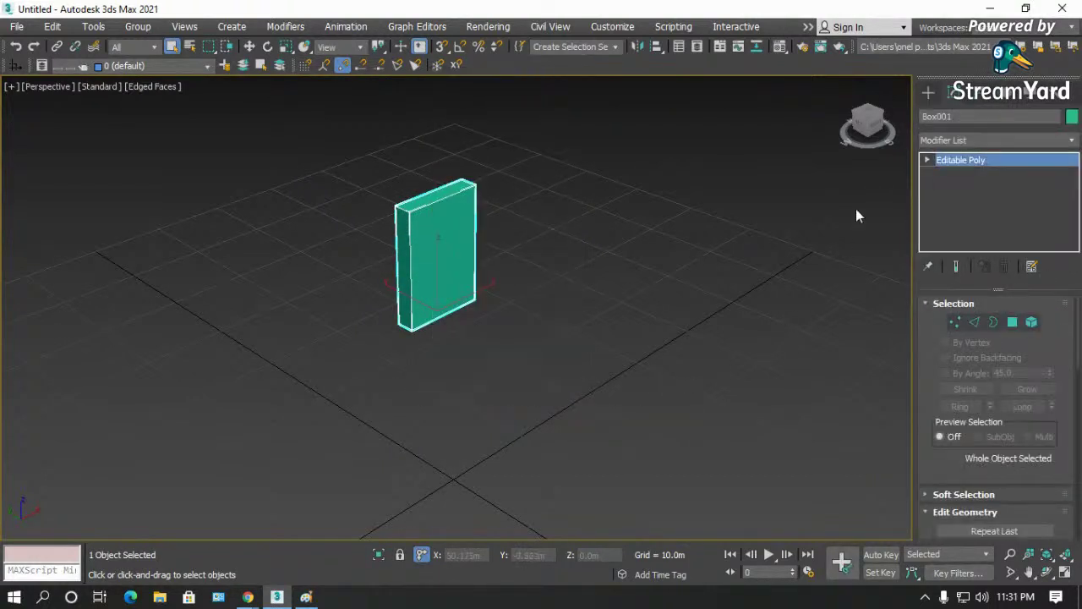
{"action": "left_click", "coordinate": [930, 95]}
- Browse the Compound Objects, Particle Systems and NURBS Surfaces categories, ending on Compound Objects
{"action": "left_click", "coordinate": [957, 137]}
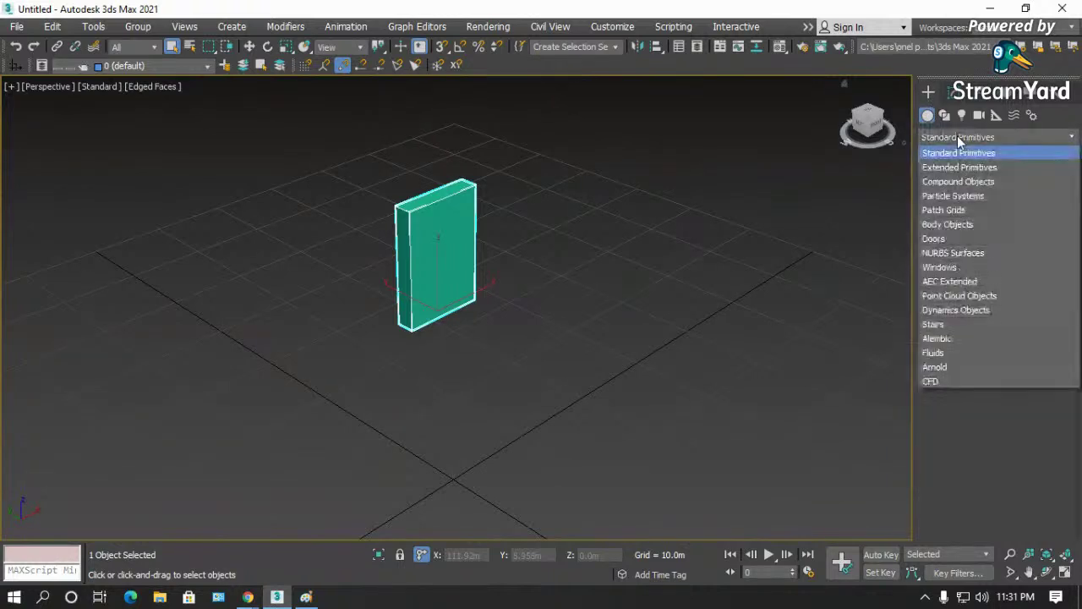
{"action": "left_click", "coordinate": [953, 178]}
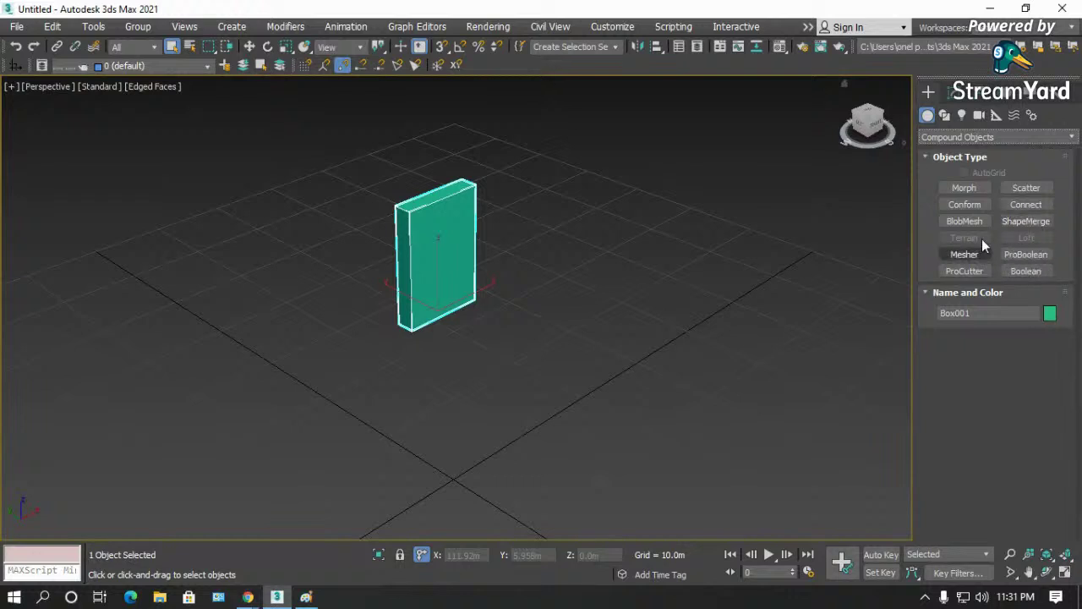
{"action": "left_click", "coordinate": [986, 137]}
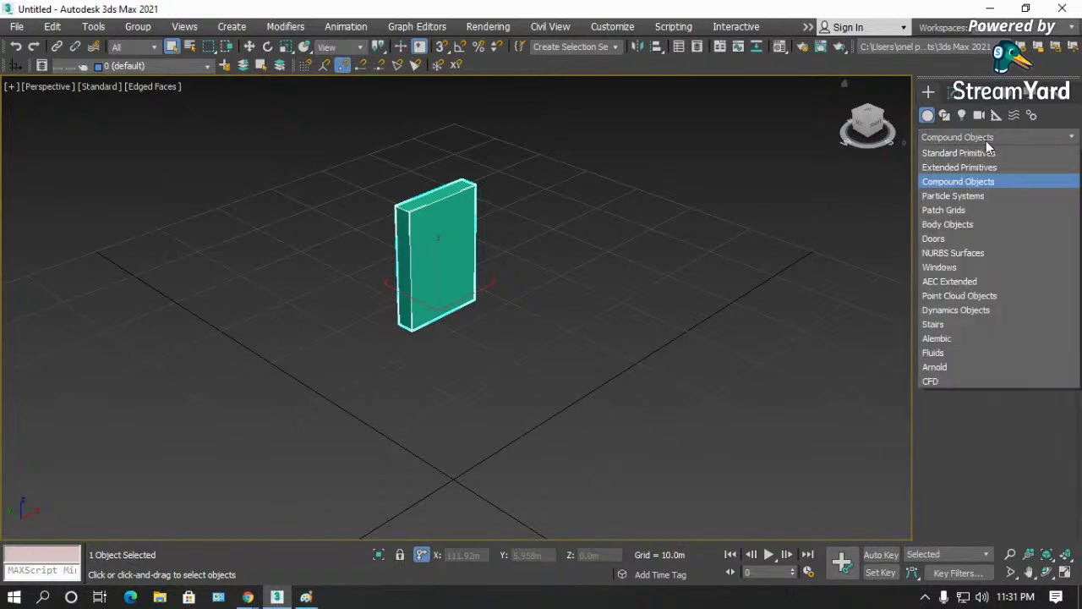
{"action": "left_click", "coordinate": [968, 197]}
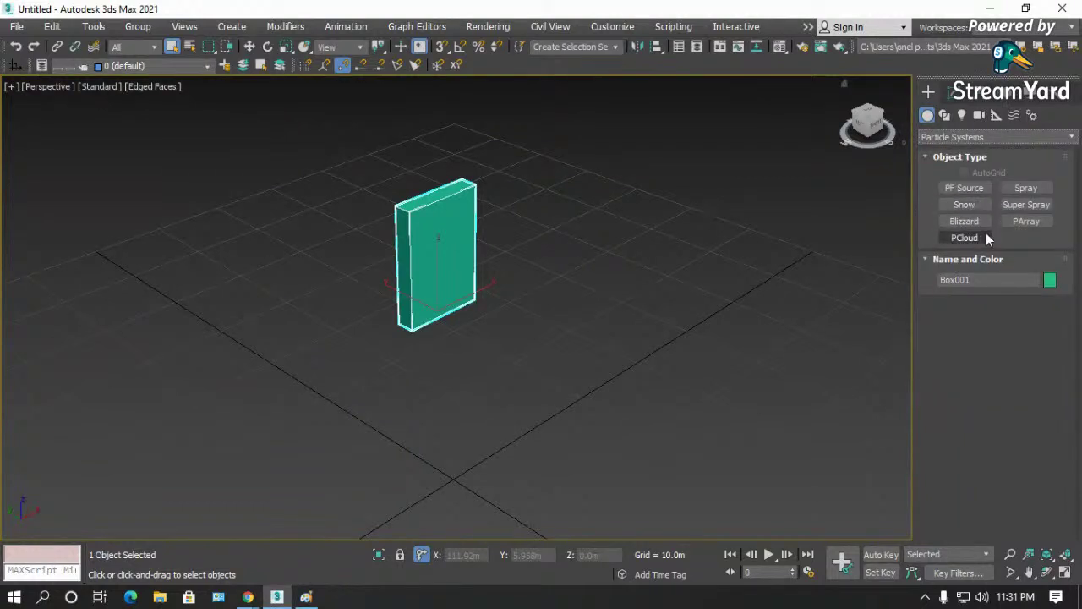
{"action": "left_click", "coordinate": [1009, 137]}
{"action": "left_click", "coordinate": [1009, 136]}
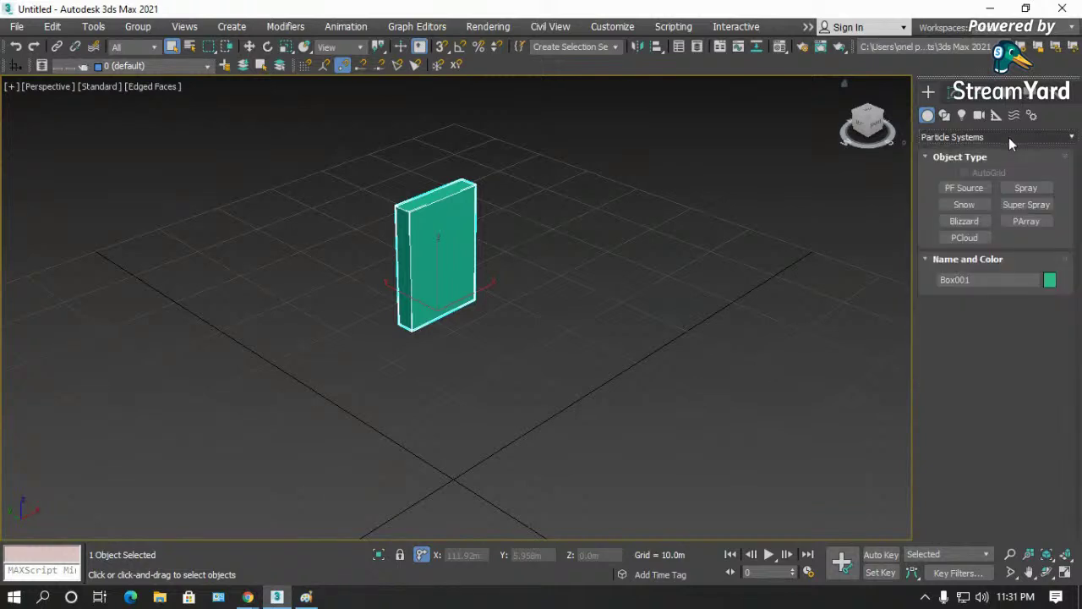
{"action": "left_click", "coordinate": [1009, 137]}
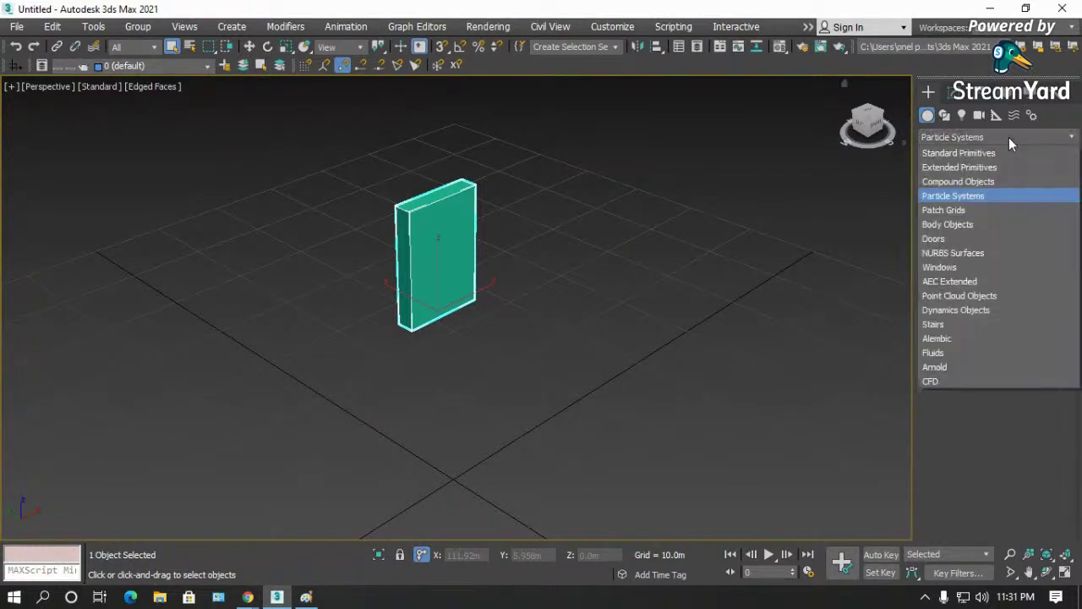
{"action": "left_click", "coordinate": [979, 253]}
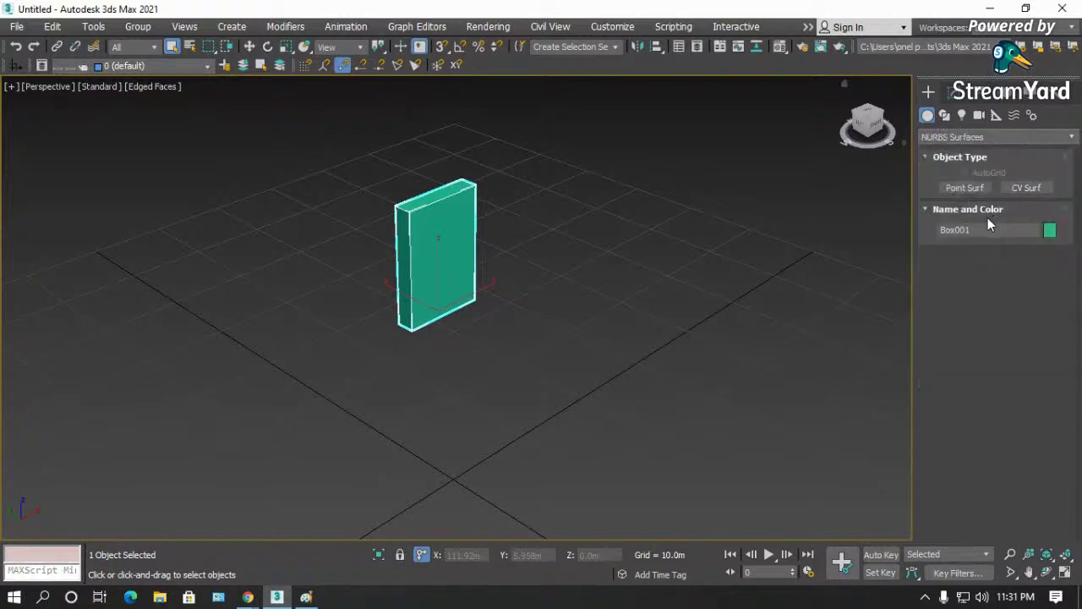
{"action": "left_click", "coordinate": [1010, 135]}
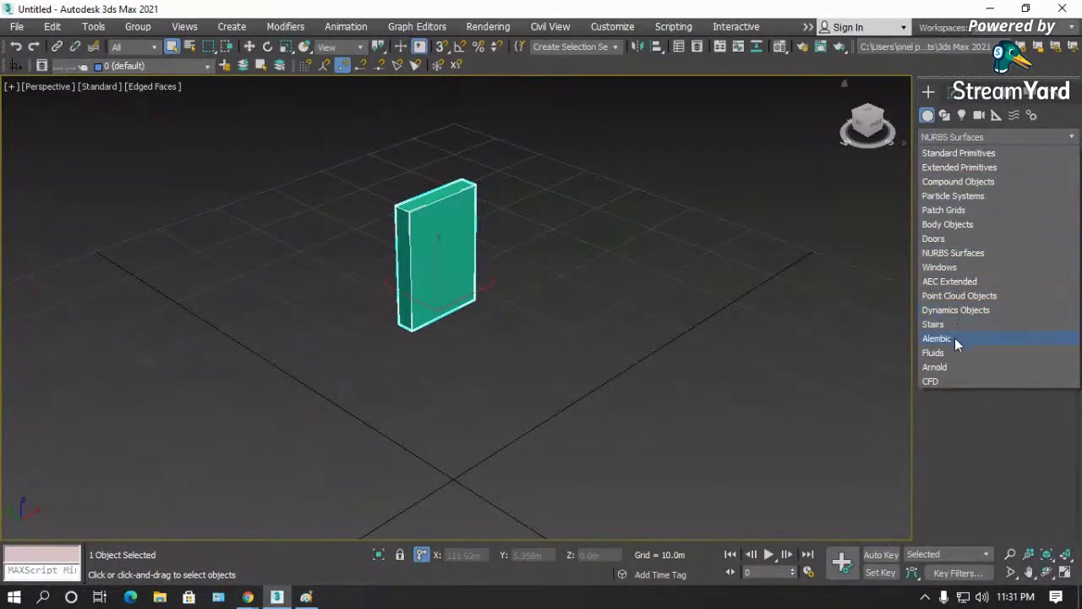
{"action": "left_click", "coordinate": [942, 381]}
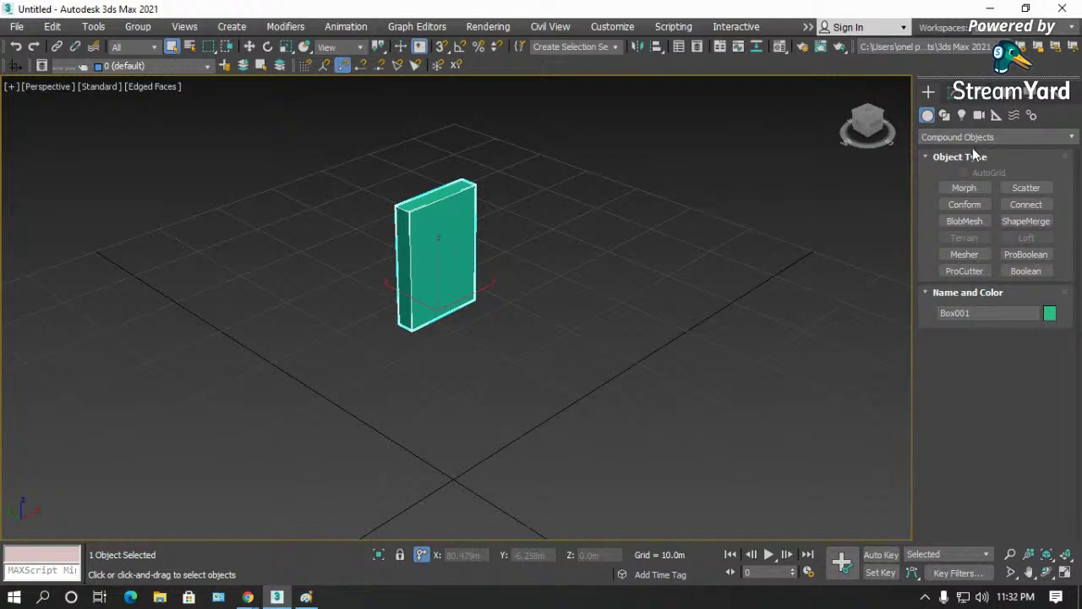
- Switch the Create panel to Shapes > Splines with the Line tool and delete the box
{"action": "left_click", "coordinate": [945, 116]}
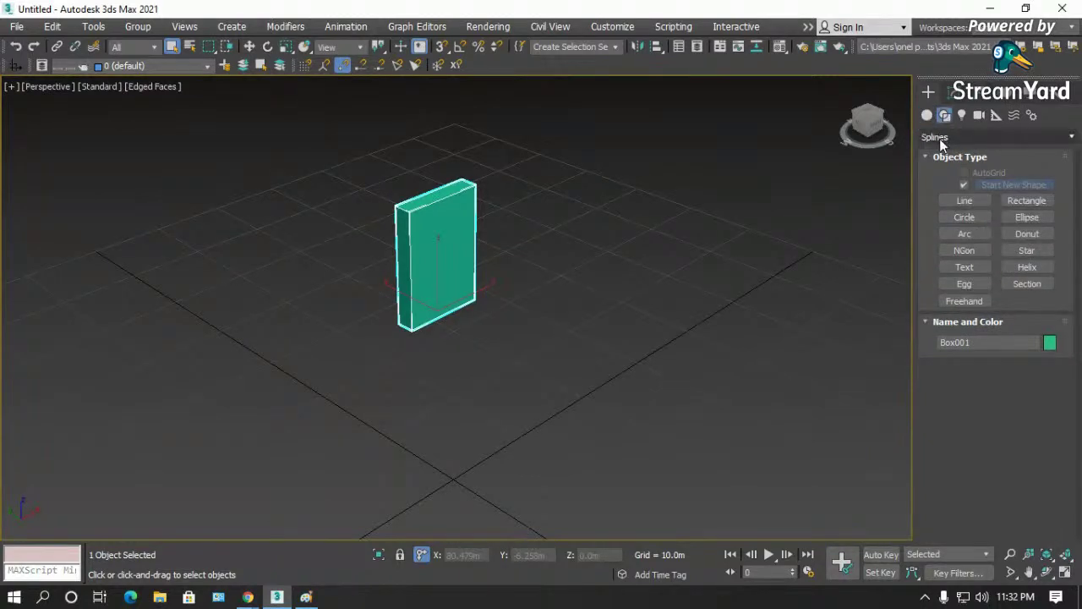
{"action": "left_click", "coordinate": [965, 202]}
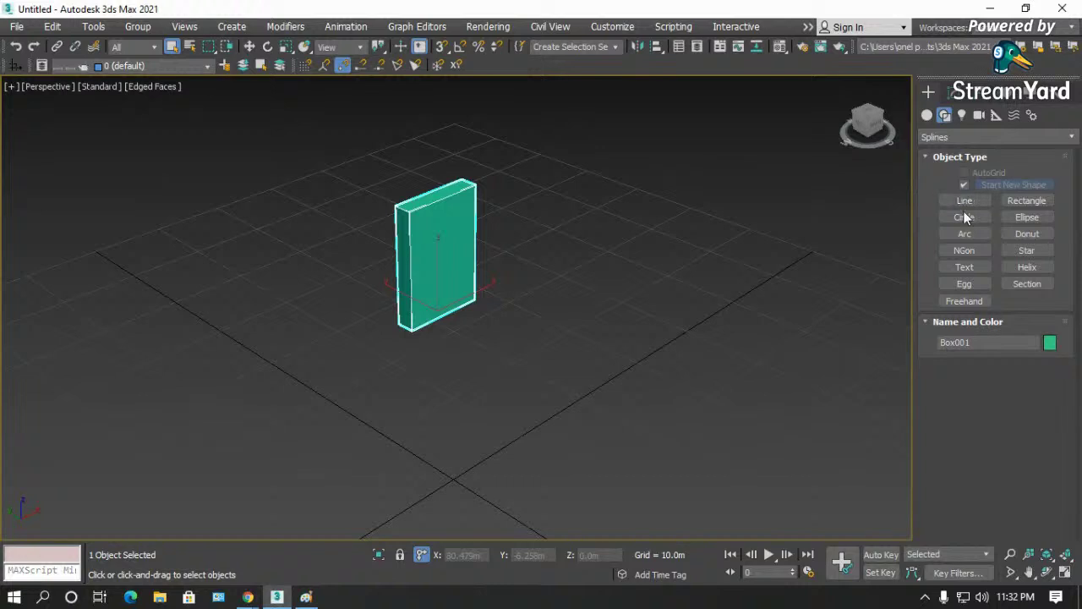
{"action": "right_click", "coordinate": [449, 218]}
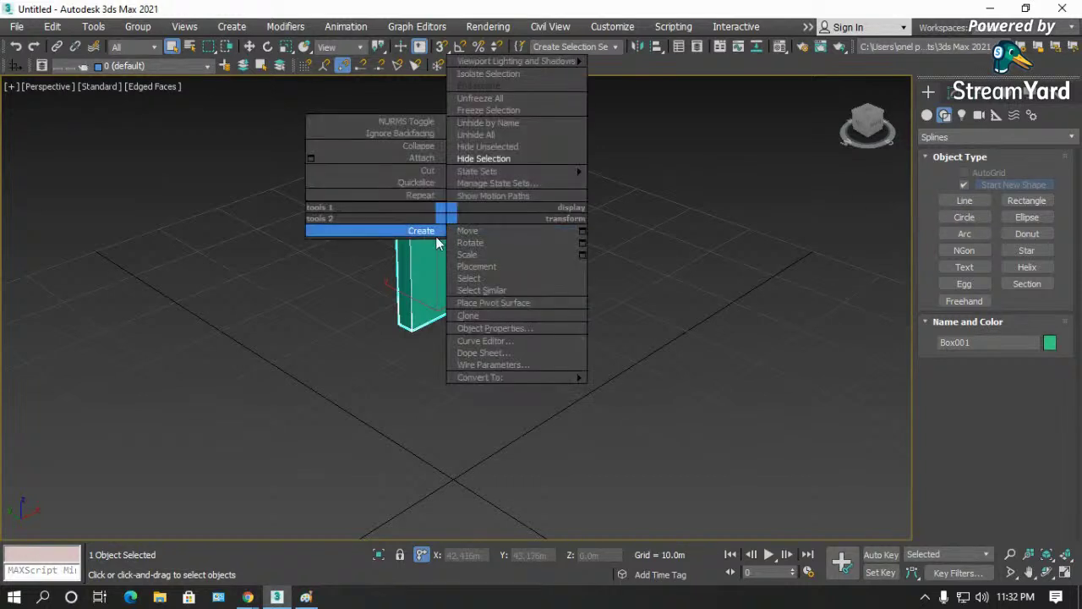
{"action": "key", "text": "Delete"}
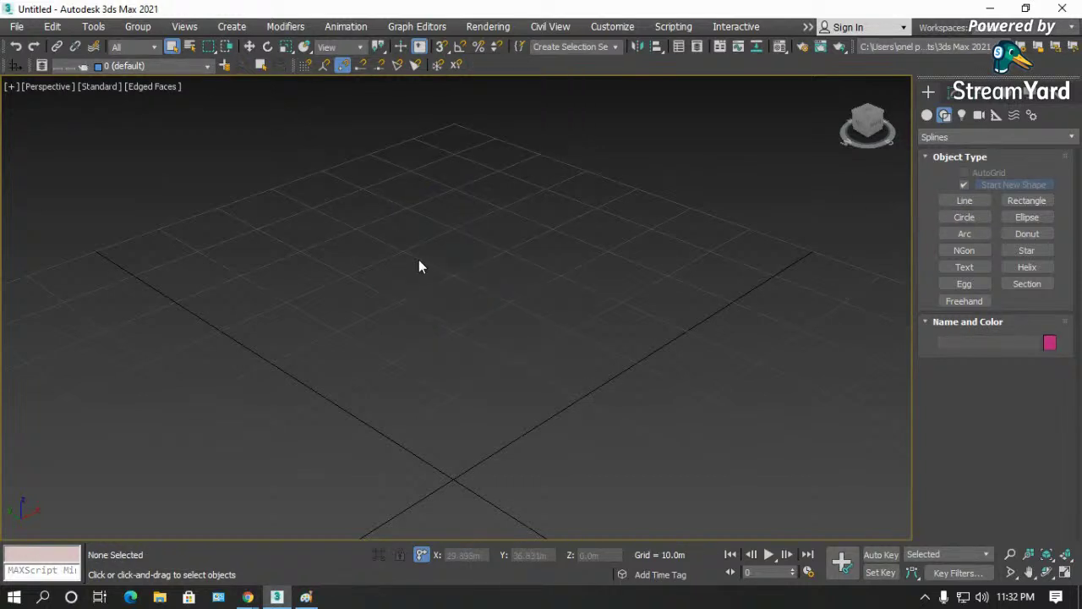
{"action": "scroll", "coordinate": [418, 266], "scroll_direction": "down", "scroll_amount": 3}
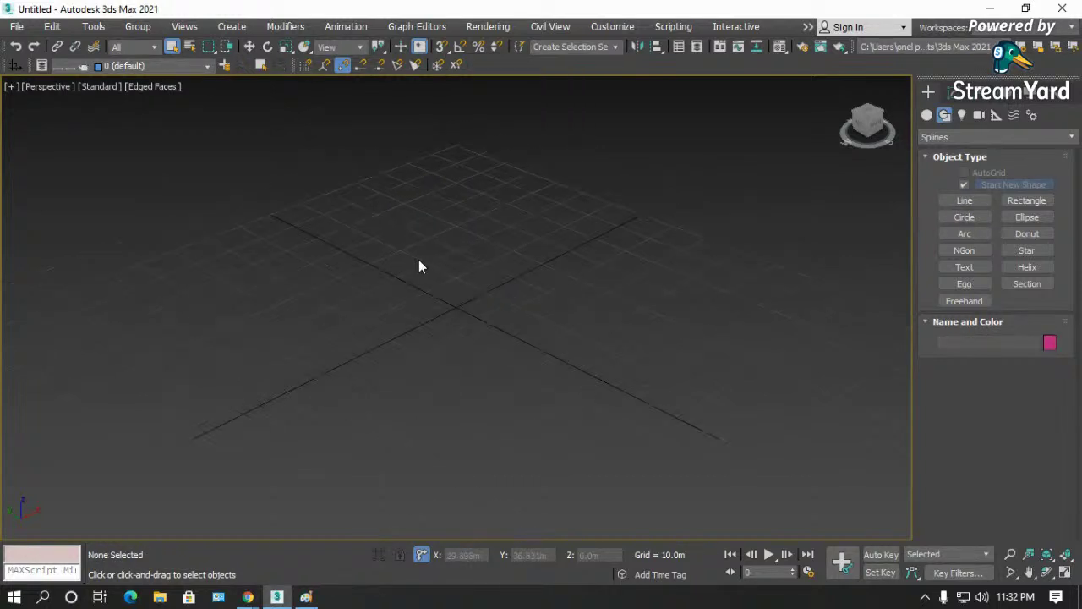
- Draw a practice line with curved and corner points in the viewport
{"action": "left_click", "coordinate": [965, 201]}
{"action": "left_click_drag", "start_coordinate": [377, 333], "coordinate": [398, 321]}
{"action": "left_click", "coordinate": [576, 260]}
{"action": "left_click_drag", "start_coordinate": [454, 210], "coordinate": [433, 204]}
{"action": "left_click", "coordinate": [286, 258]}
{"action": "left_click", "coordinate": [613, 337]}
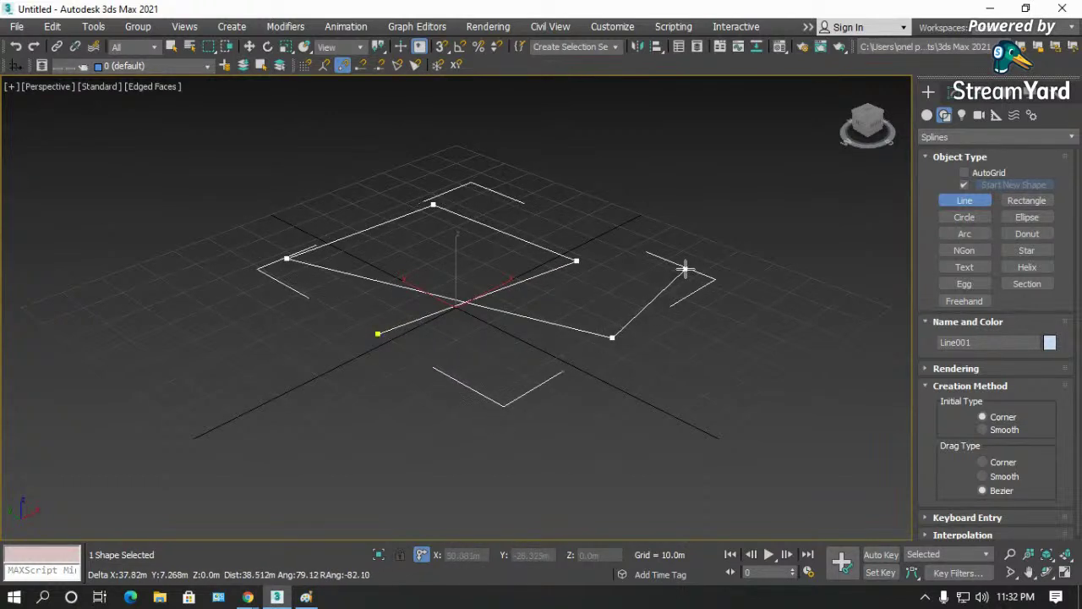
{"action": "right_click", "coordinate": [713, 226]}
- View the practice line from Front and Top, then delete it
{"action": "key", "text": "f"}
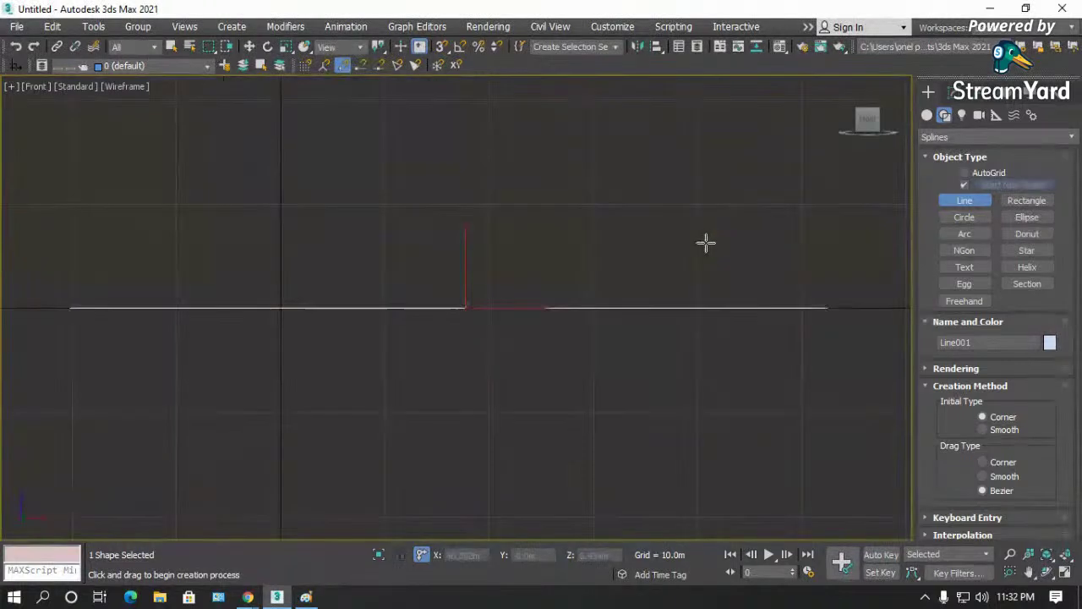
{"action": "key", "text": "t"}
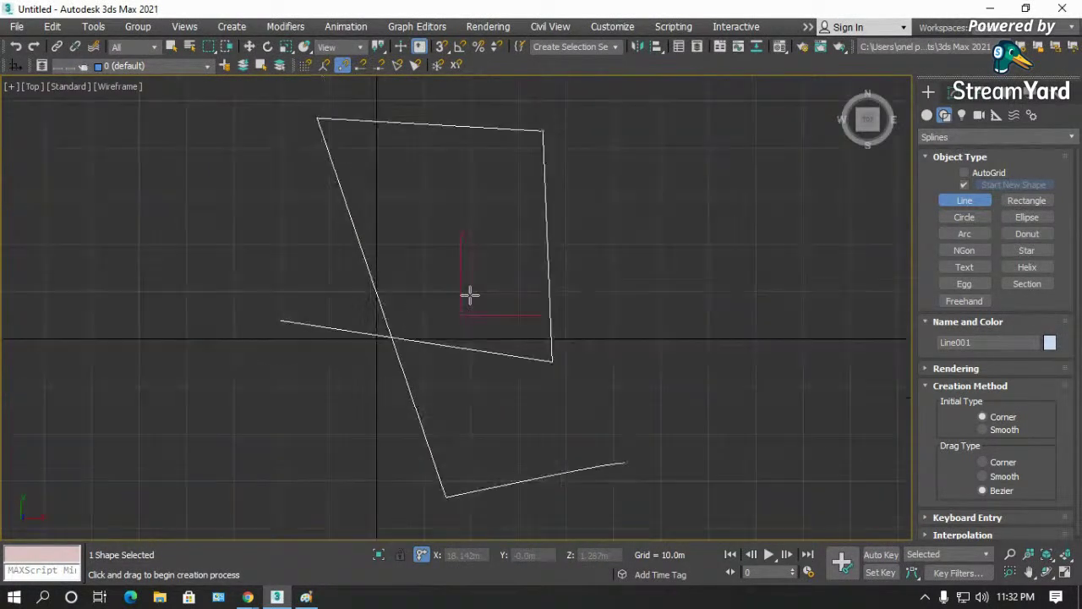
{"action": "key", "text": "Delete"}
{"action": "key", "text": "p"}
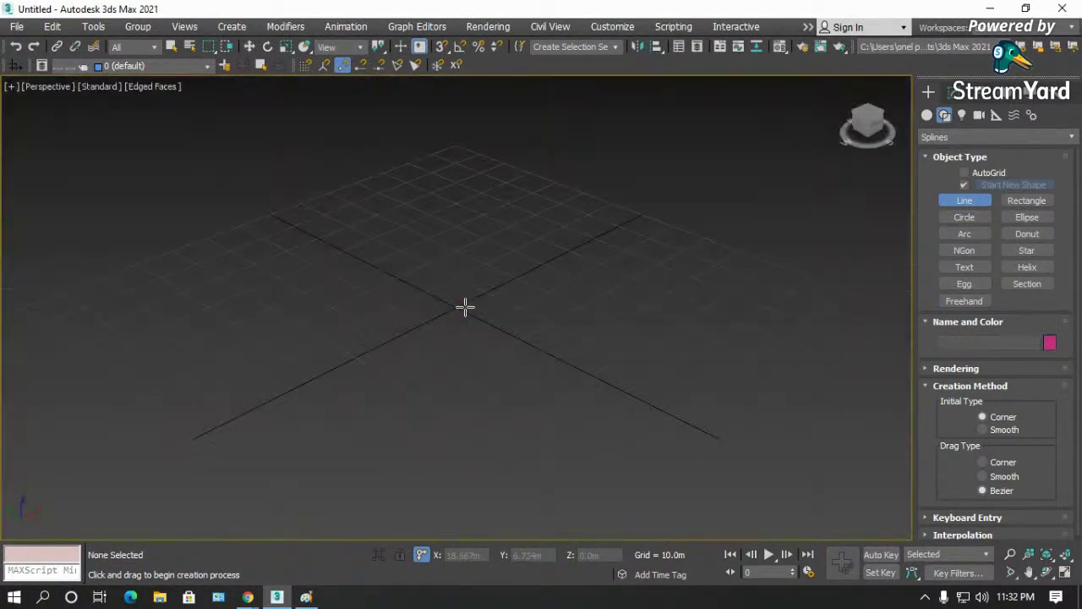
- Draw a second four-point practice line in the Front view
{"action": "left_click", "coordinate": [1047, 574]}
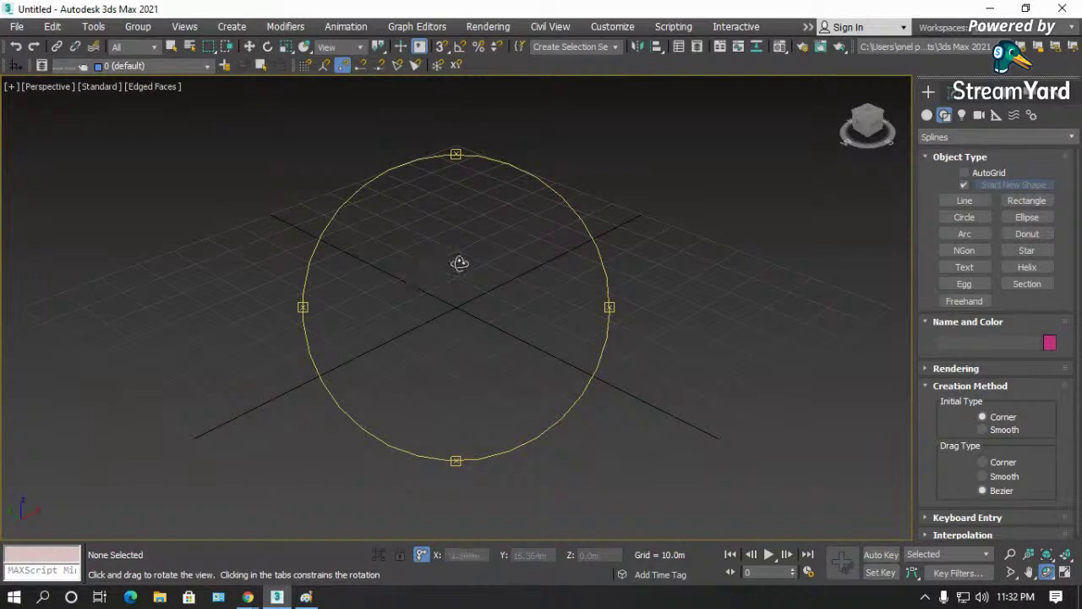
{"action": "key", "text": "Escape"}
{"action": "key", "text": "f"}
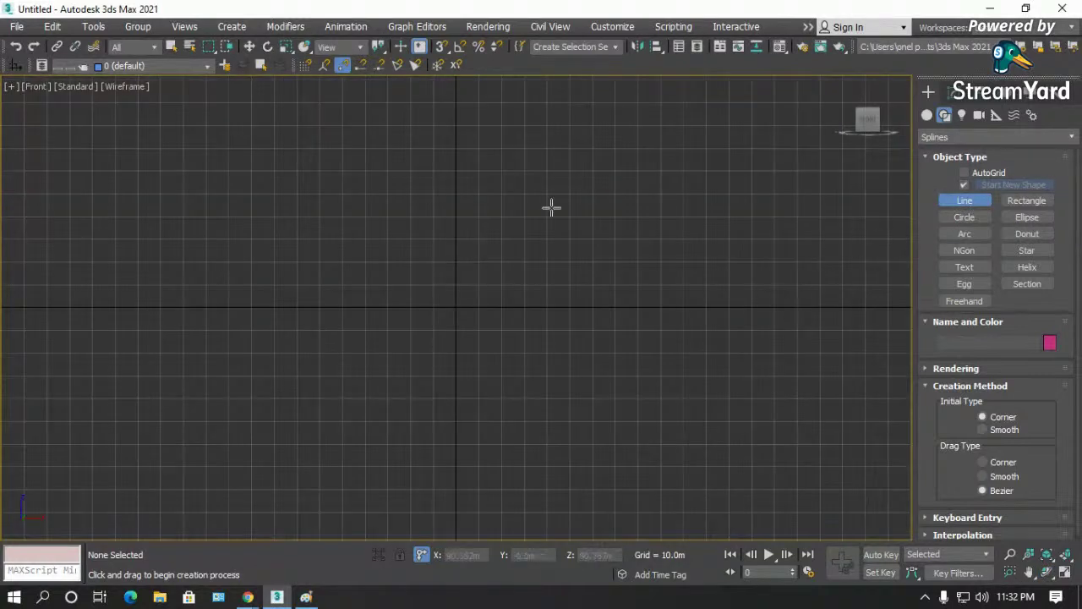
{"action": "left_click", "coordinate": [553, 165]}
{"action": "left_click", "coordinate": [462, 298]}
{"action": "left_click", "coordinate": [338, 312]}
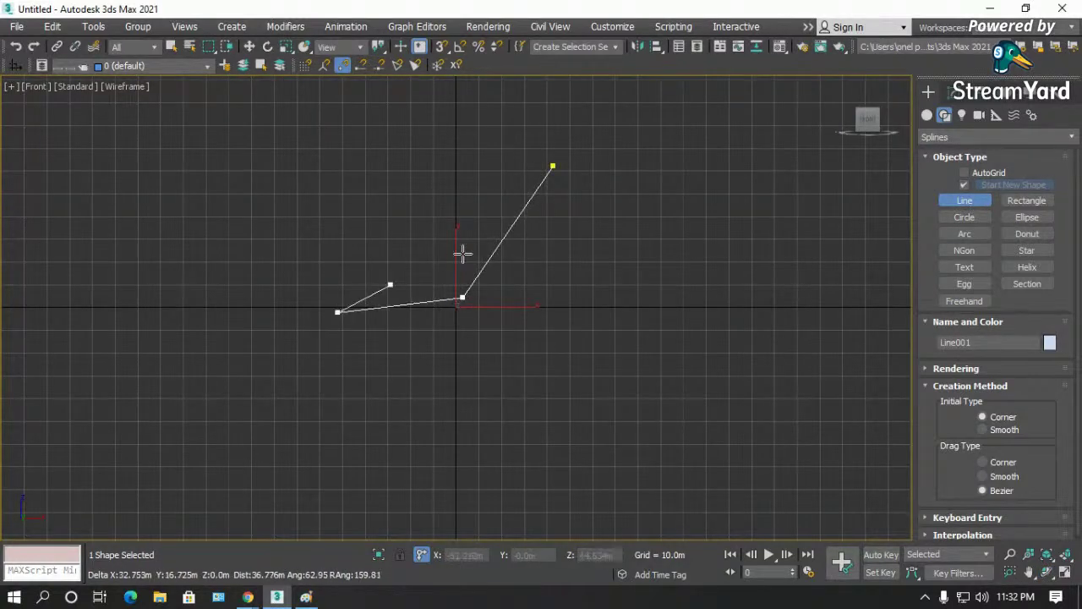
{"action": "left_click", "coordinate": [200, 310]}
{"action": "right_click", "coordinate": [204, 302]}
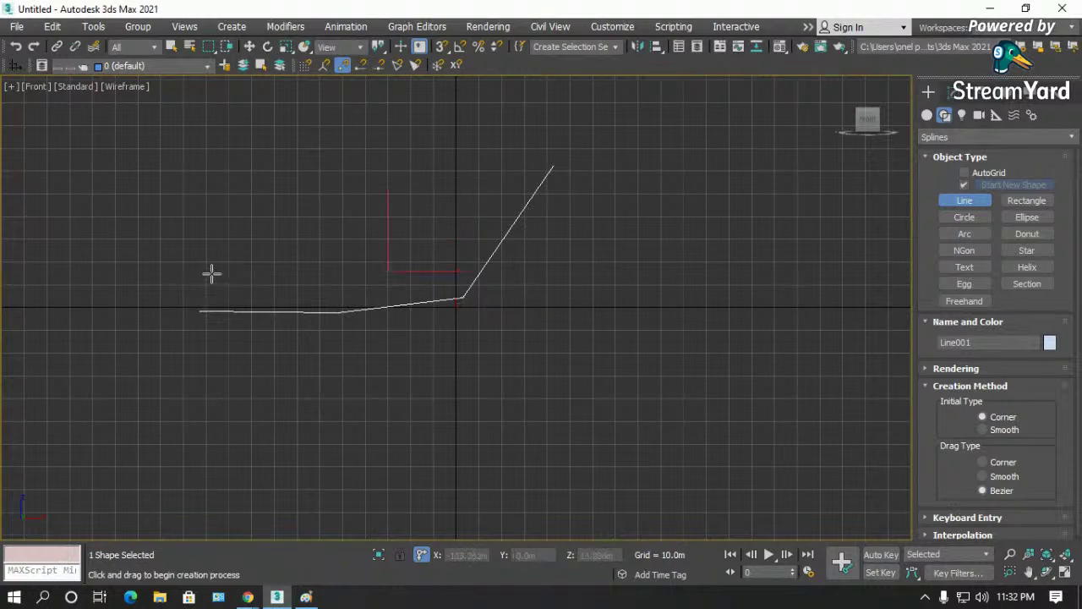
- Delete the second practice line from the perspective view
{"action": "key", "text": "p"}
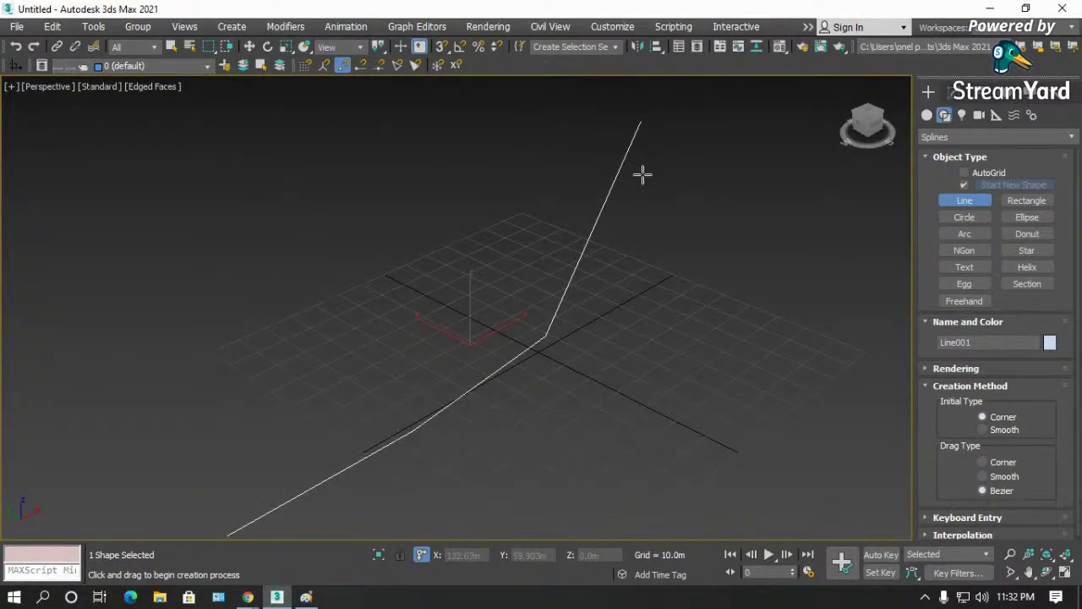
{"action": "key", "text": "Delete"}
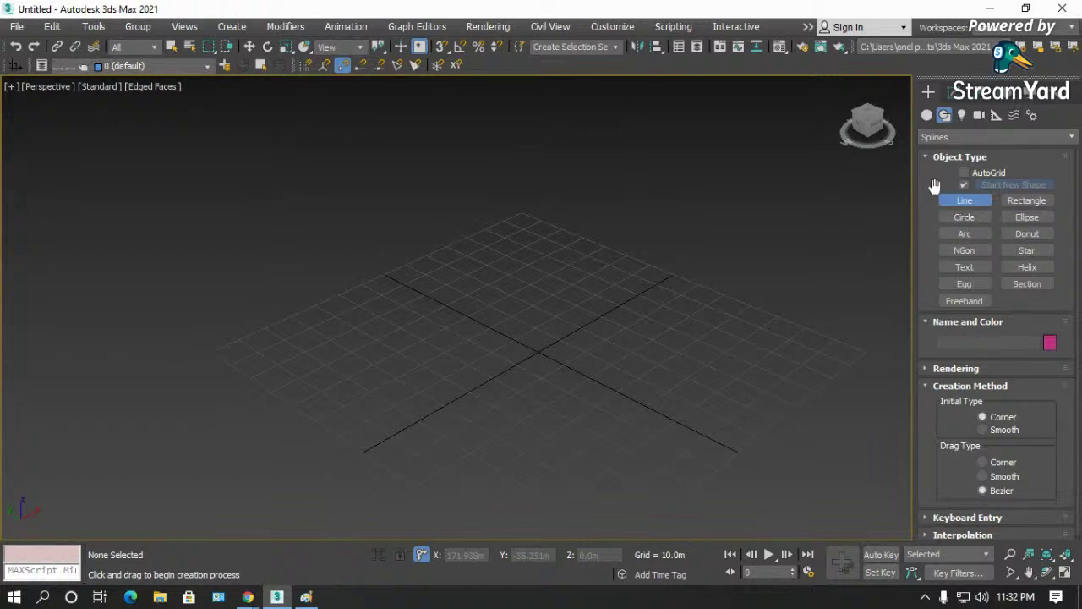
{"action": "left_click", "coordinate": [1016, 204]}
- Drag out a rectangle on the grid, hide the grid and zoom to fit it
{"action": "left_click_drag", "start_coordinate": [541, 379], "coordinate": [514, 420]}
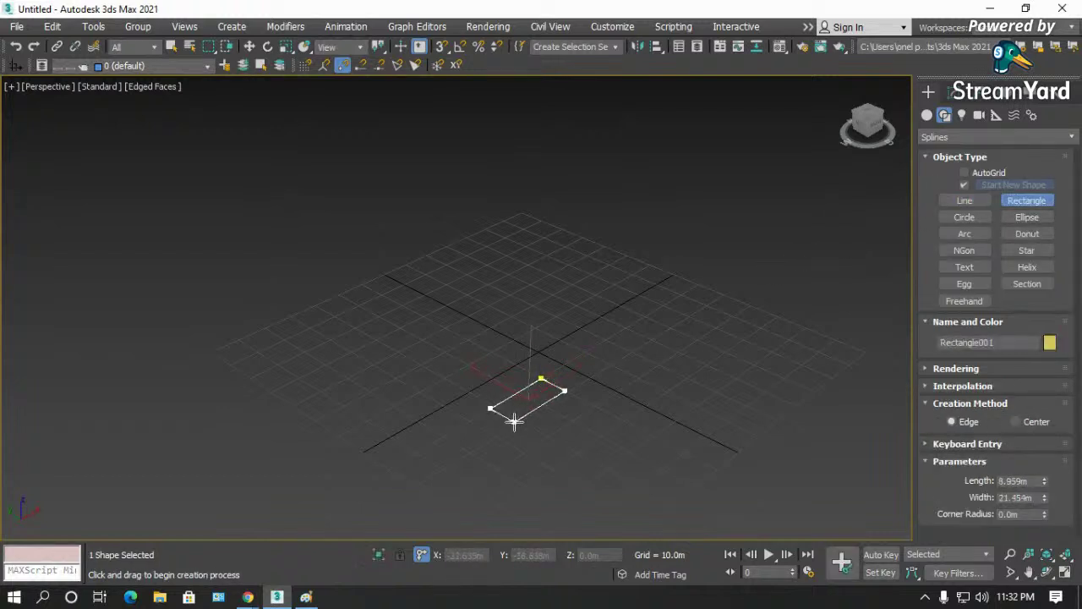
{"action": "right_click", "coordinate": [527, 359]}
{"action": "left_click", "coordinate": [570, 428]}
{"action": "left_click", "coordinate": [538, 409]}
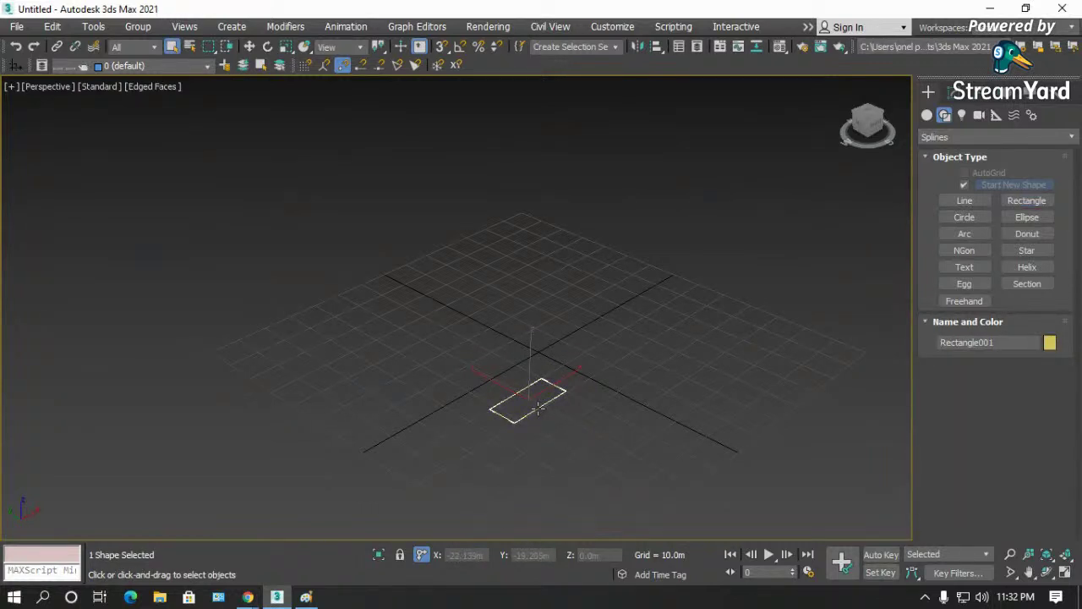
{"action": "key", "text": "g"}
{"action": "key", "text": "z"}
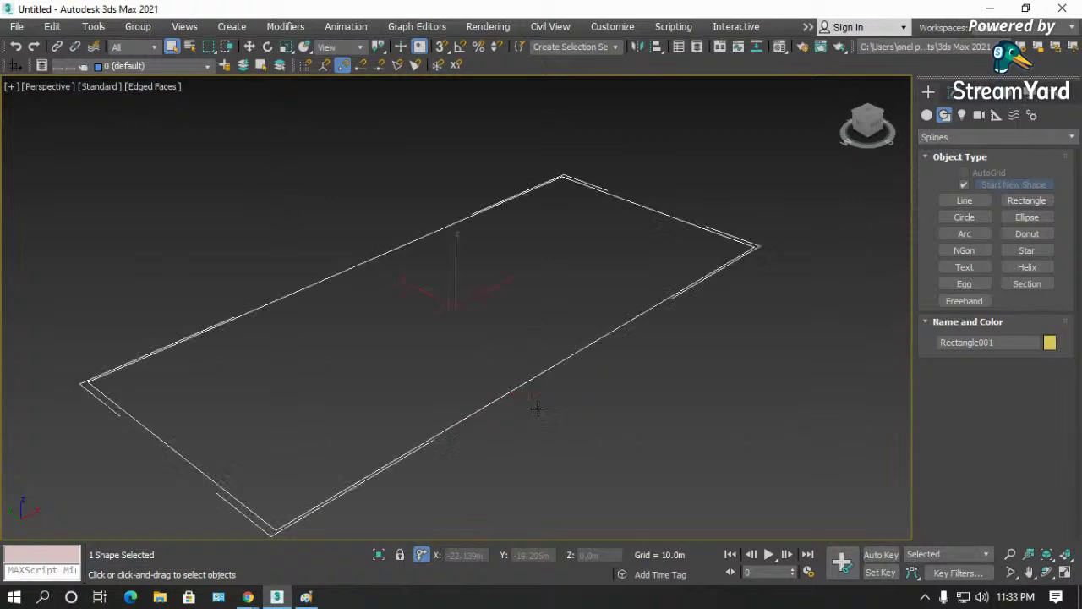
- Resize the rectangle to about 6.997m by 14.991m and round its corners to 1.82m
{"action": "left_click", "coordinate": [948, 93]}
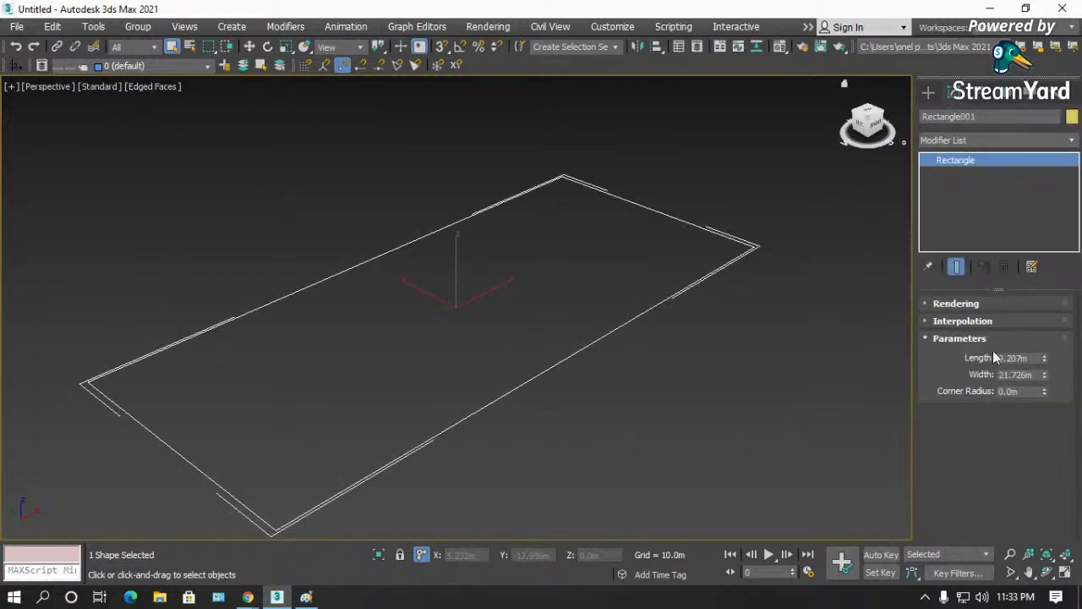
{"action": "left_click_drag", "start_coordinate": [1048, 366], "coordinate": [913, 406]}
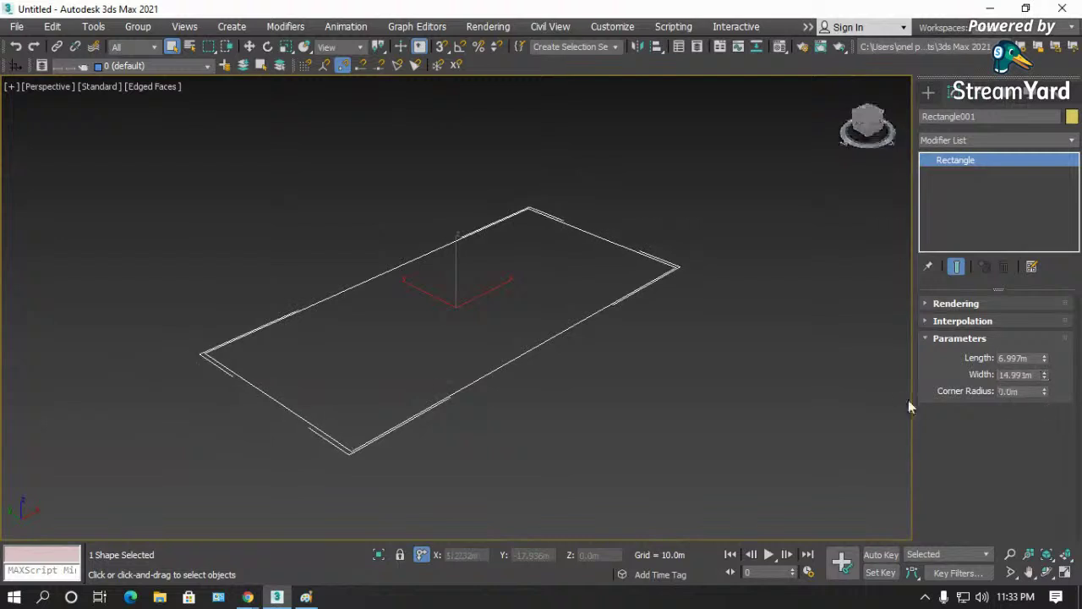
{"action": "left_click_drag", "start_coordinate": [1047, 393], "coordinate": [967, 295]}
{"action": "left_click", "coordinate": [686, 416]}
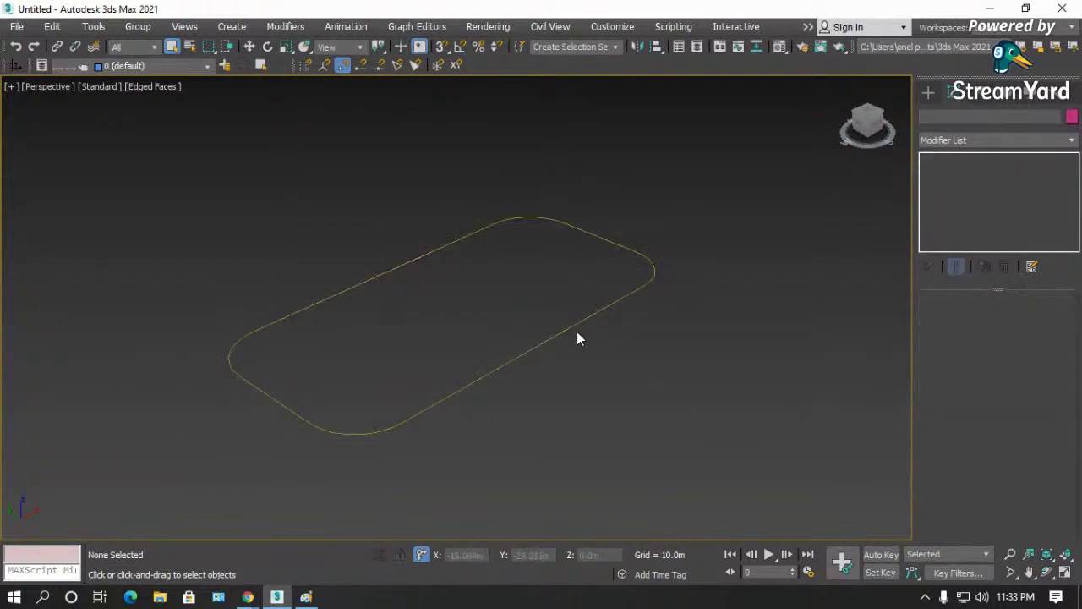
{"action": "left_click", "coordinate": [572, 328]}
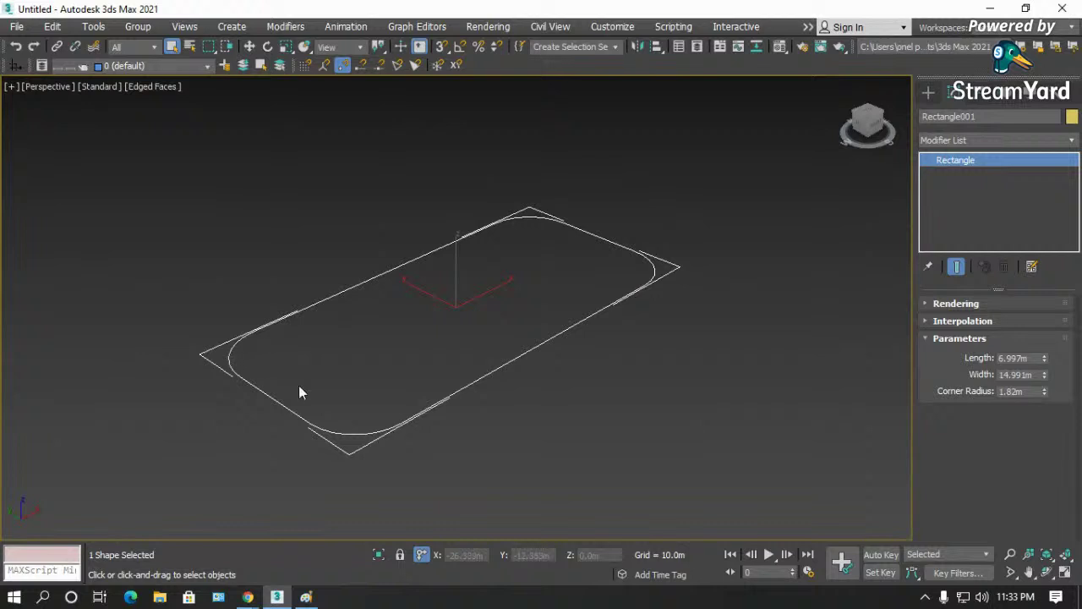
{"action": "left_click", "coordinate": [929, 93]}
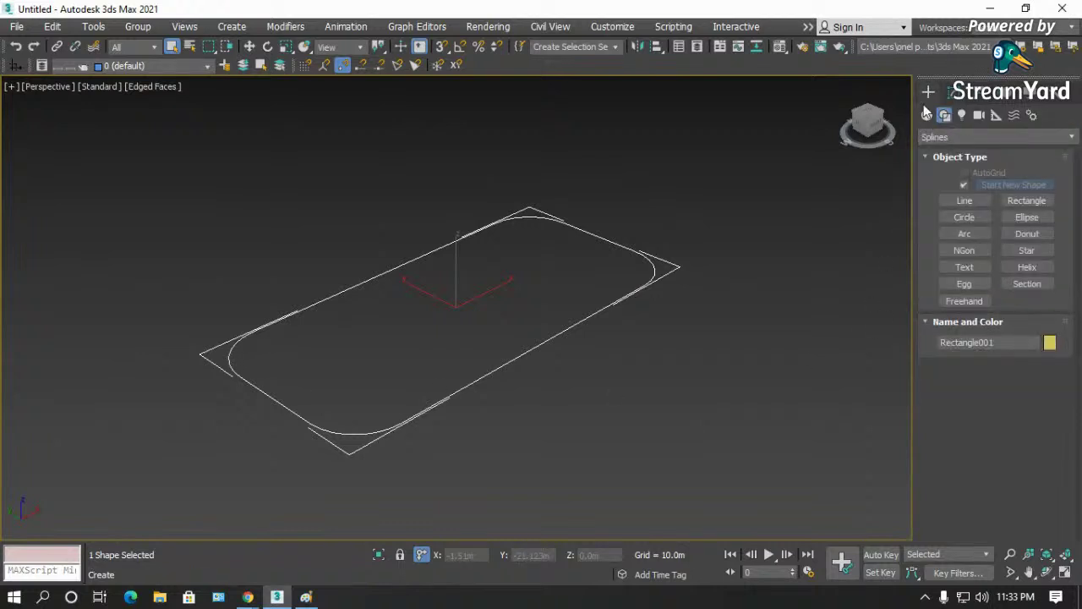
- Draw a circle beside the rectangle, then add a 1.0m-radius circle by keyboard entry
{"action": "left_click", "coordinate": [967, 218]}
{"action": "left_click_drag", "start_coordinate": [744, 370], "coordinate": [782, 409]}
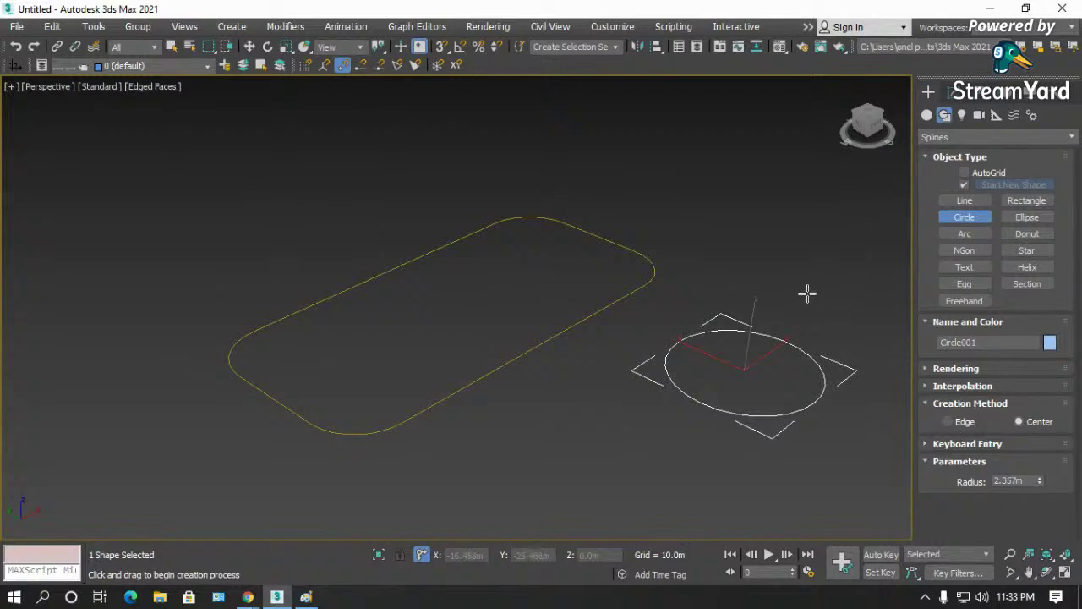
{"action": "right_click", "coordinate": [782, 288]}
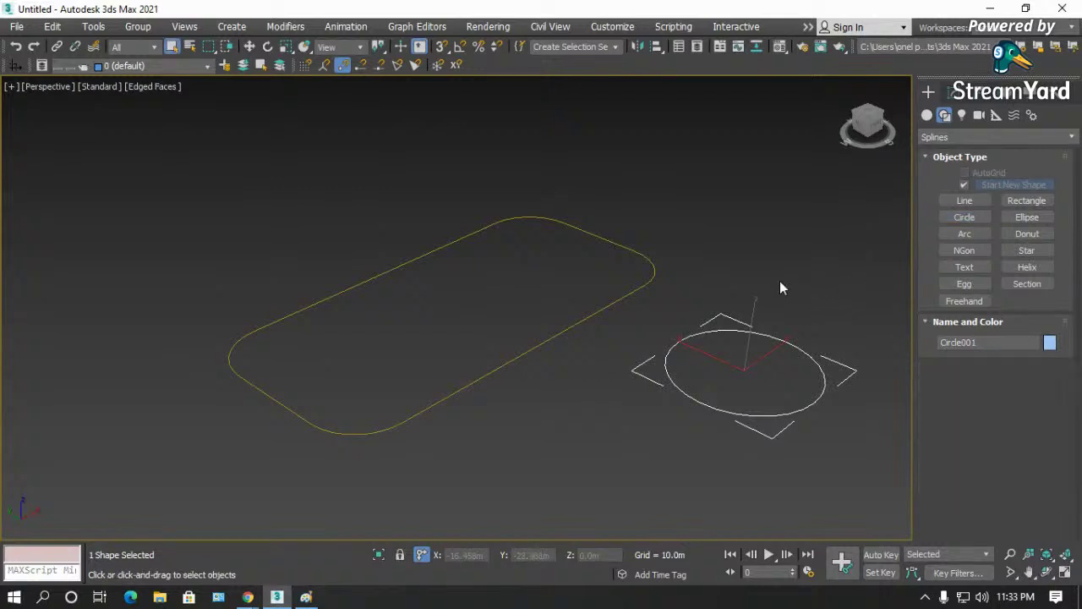
{"action": "left_click", "coordinate": [975, 217]}
{"action": "left_click", "coordinate": [944, 444]}
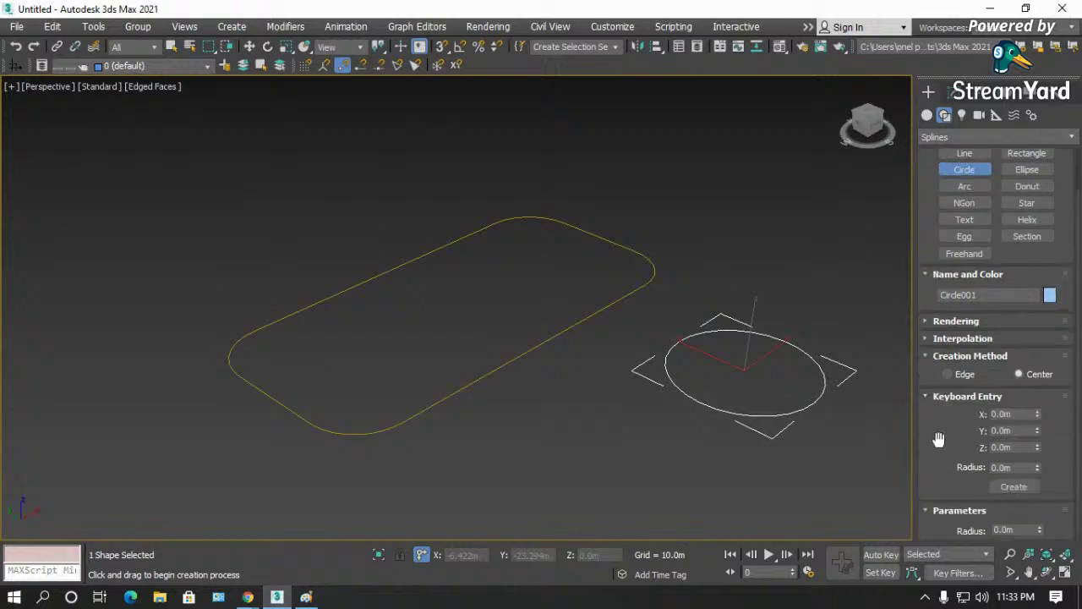
{"action": "scroll", "coordinate": [939, 405], "scroll_direction": "down", "scroll_amount": 2}
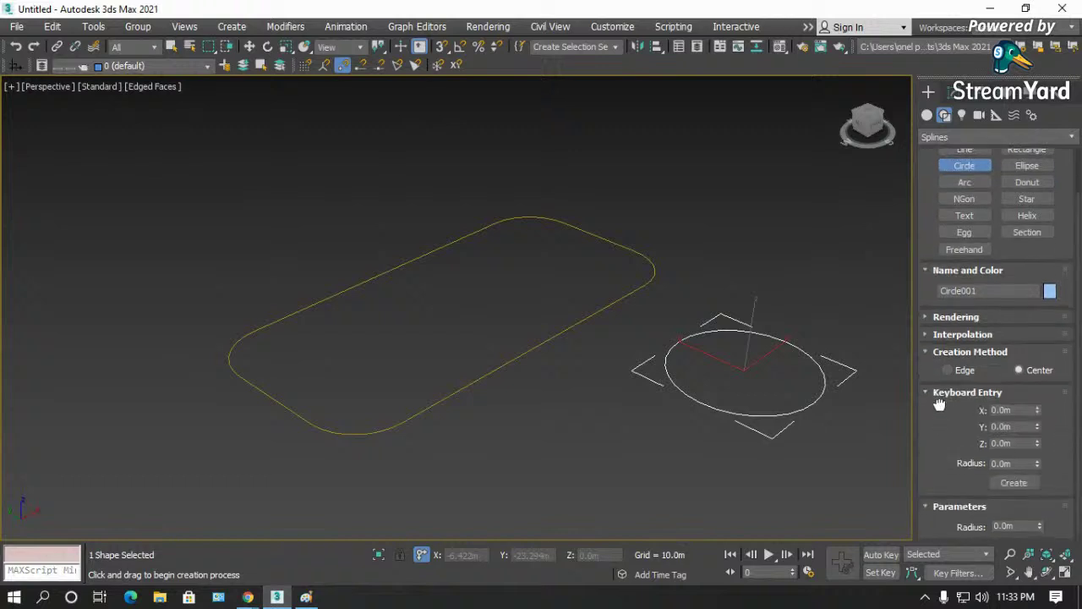
{"action": "left_click", "coordinate": [1021, 463]}
{"action": "left_click", "coordinate": [1012, 483]}
{"action": "right_click", "coordinate": [553, 403]}
- Box-select the rectangle and circle and delete them
{"action": "scroll", "coordinate": [535, 427], "scroll_direction": "down", "scroll_amount": 3}
{"action": "middle_click_drag", "start_coordinate": [553, 337], "coordinate": [536, 273]}
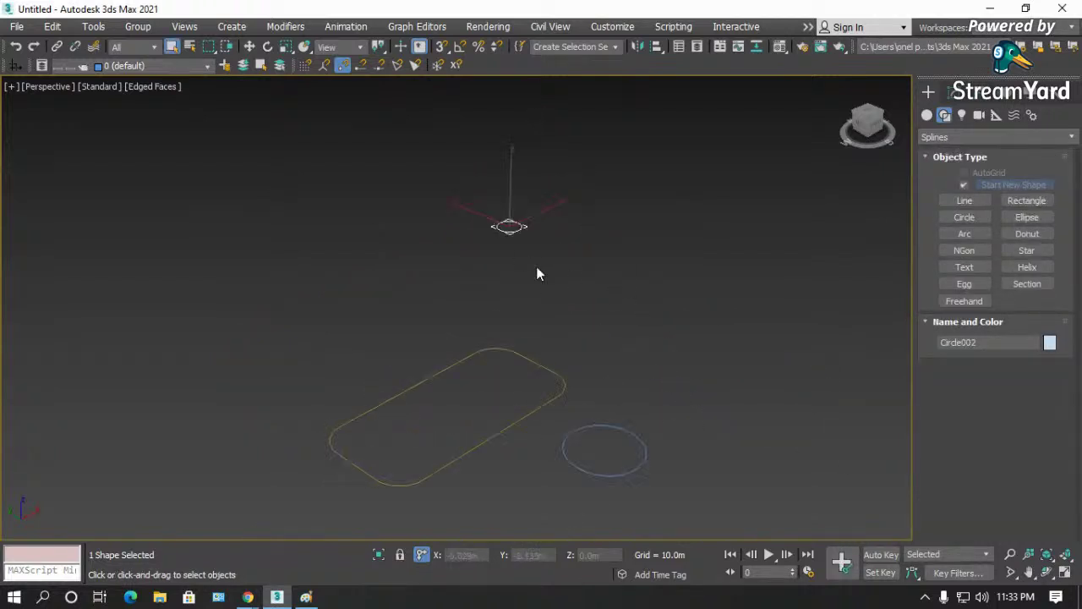
{"action": "right_click", "coordinate": [605, 329]}
{"action": "left_click", "coordinate": [628, 362]}
{"action": "left_click_drag", "start_coordinate": [629, 362], "coordinate": [484, 458]}
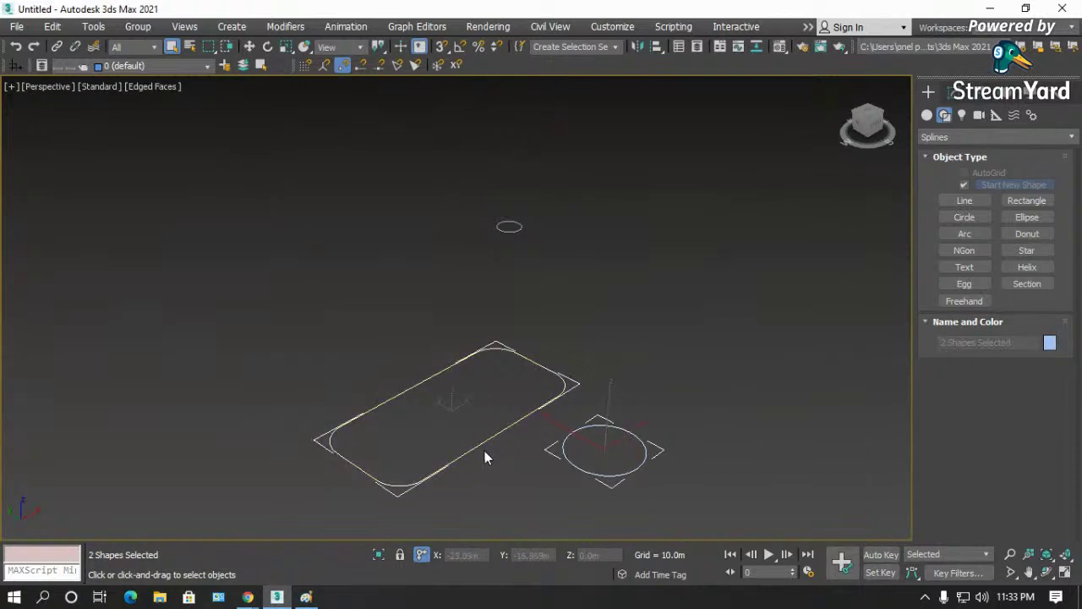
{"action": "key", "text": "Delete"}
- Draw a large circle and turn on Adaptive interpolation to smooth its curve
{"action": "left_click_drag", "start_coordinate": [457, 307], "coordinate": [546, 230]}
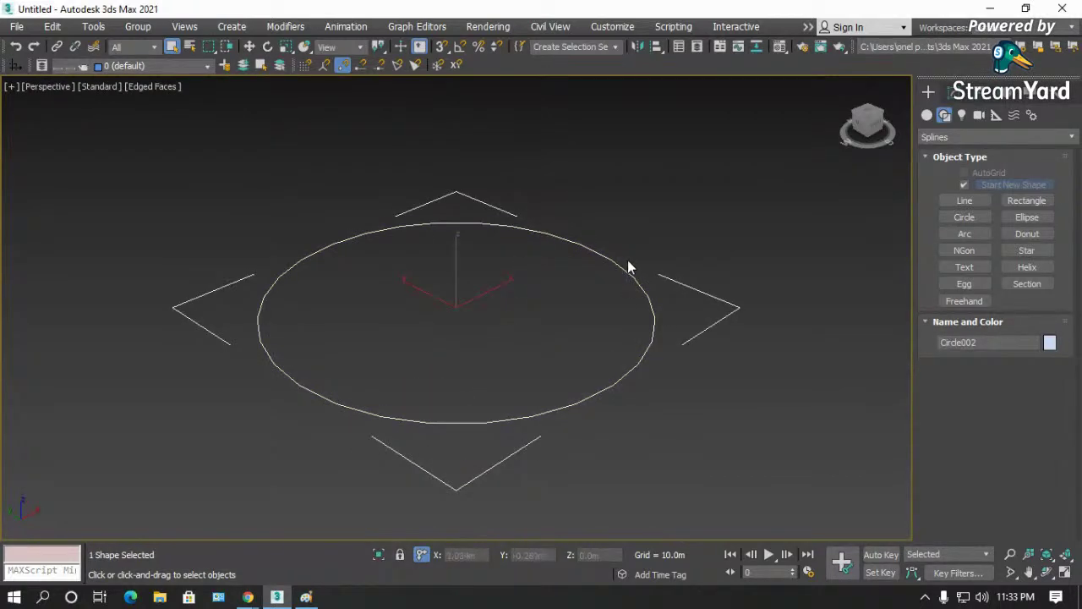
{"action": "scroll", "coordinate": [270, 302], "scroll_direction": "up", "scroll_amount": 5}
{"action": "scroll", "coordinate": [287, 285], "scroll_direction": "down", "scroll_amount": 4}
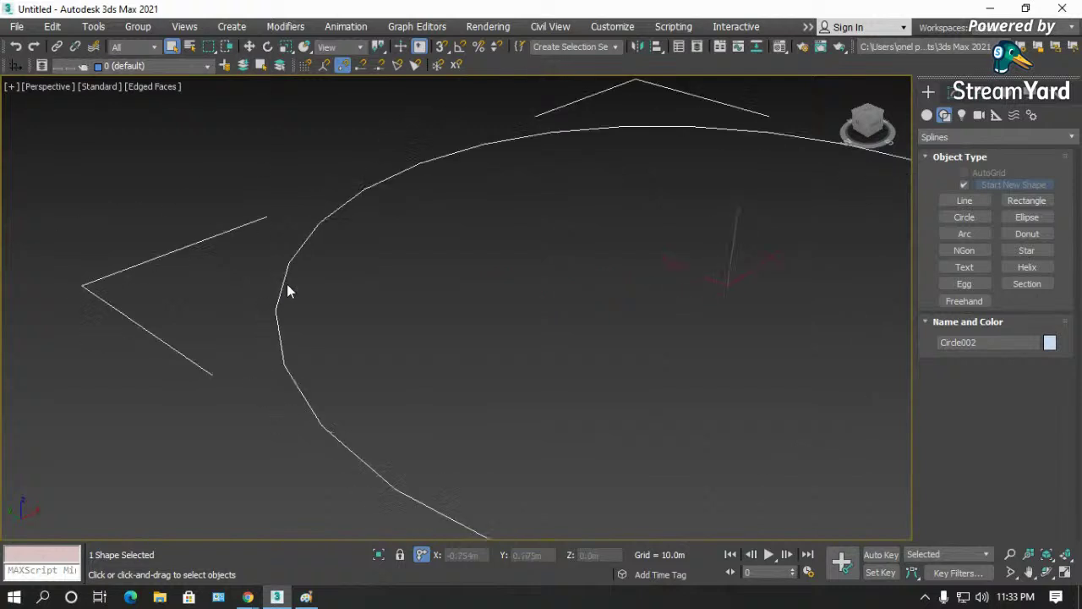
{"action": "left_click", "coordinate": [945, 115]}
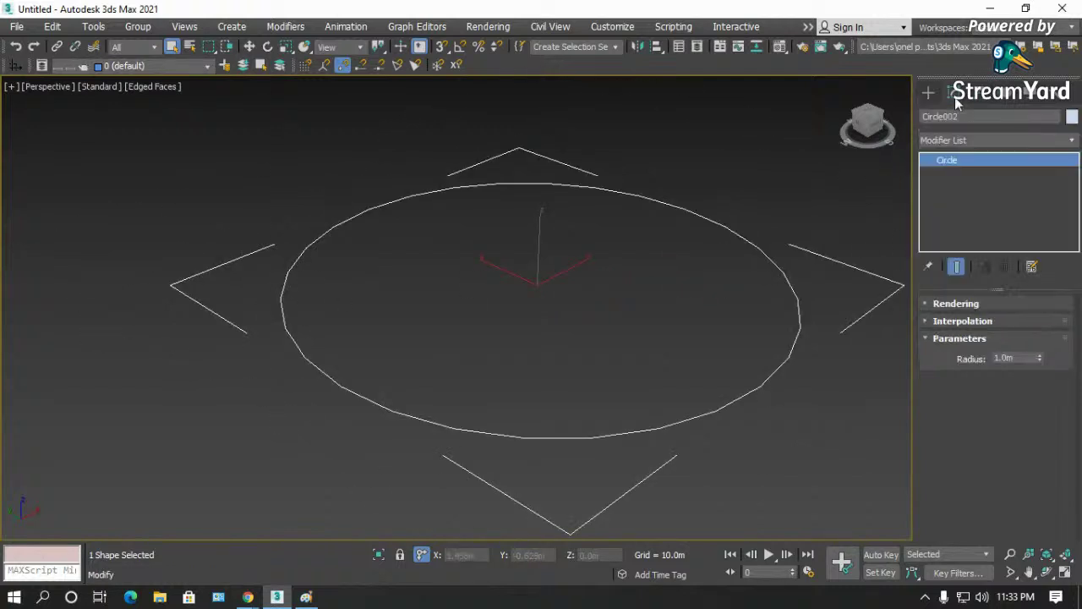
{"action": "left_click", "coordinate": [953, 322]}
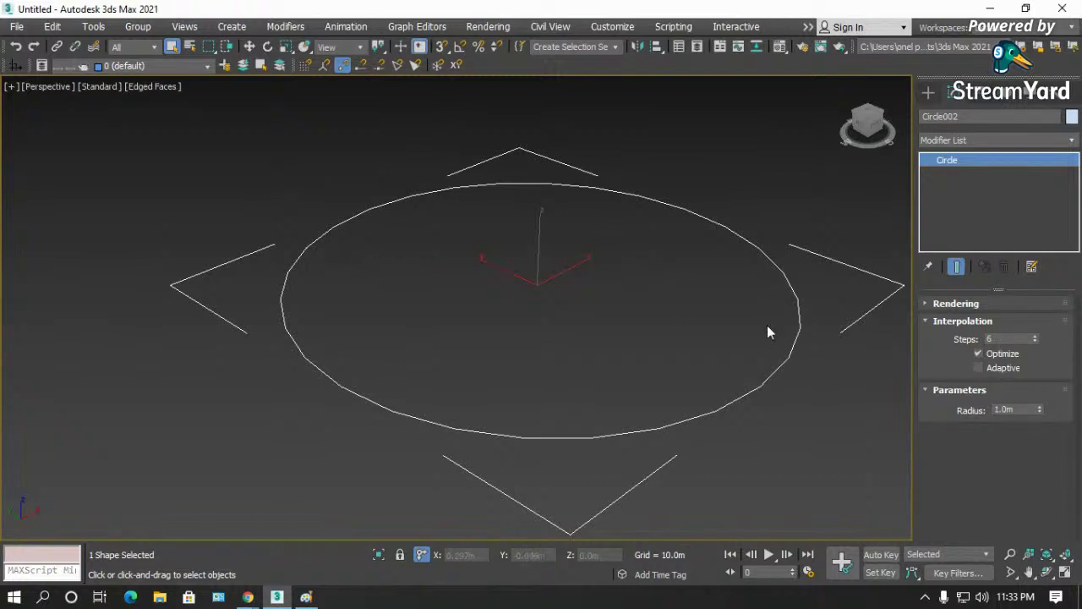
{"action": "left_click", "coordinate": [983, 366]}
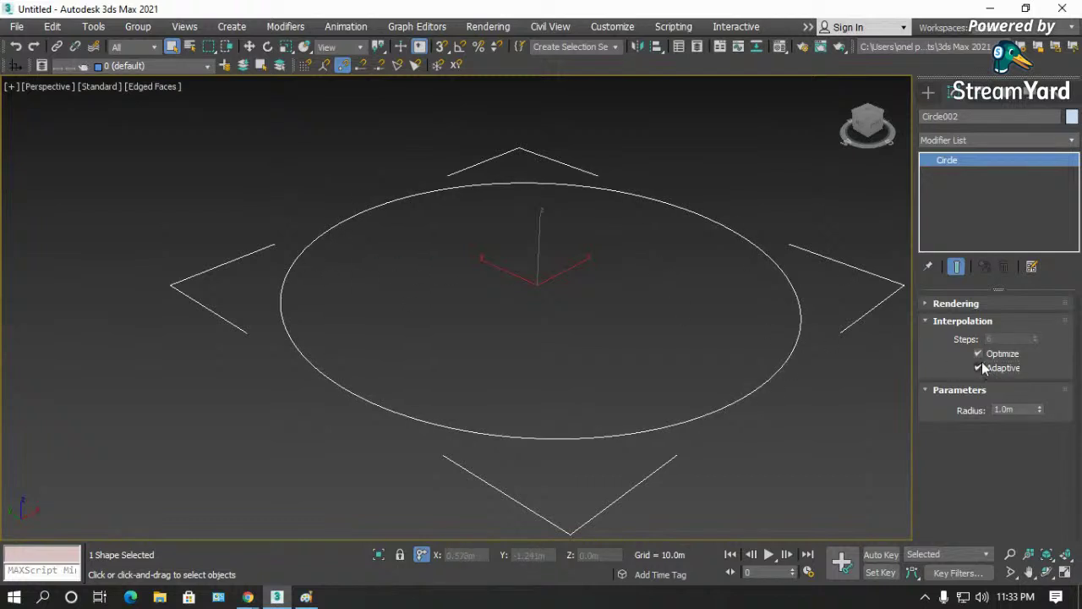
{"action": "left_click", "coordinate": [804, 421]}
{"action": "left_click", "coordinate": [797, 338]}
- Return to Create > Splines and pick the Ellipse tool
{"action": "left_click", "coordinate": [932, 94]}
{"action": "left_click", "coordinate": [1027, 217]}
{"action": "scroll", "coordinate": [635, 309], "scroll_direction": "down", "scroll_amount": 5}
- Draw an ellipse 1.447m long and 0.844m wide, outlined at 0.09m thickness
{"action": "left_click_drag", "start_coordinate": [373, 341], "coordinate": [401, 401]}
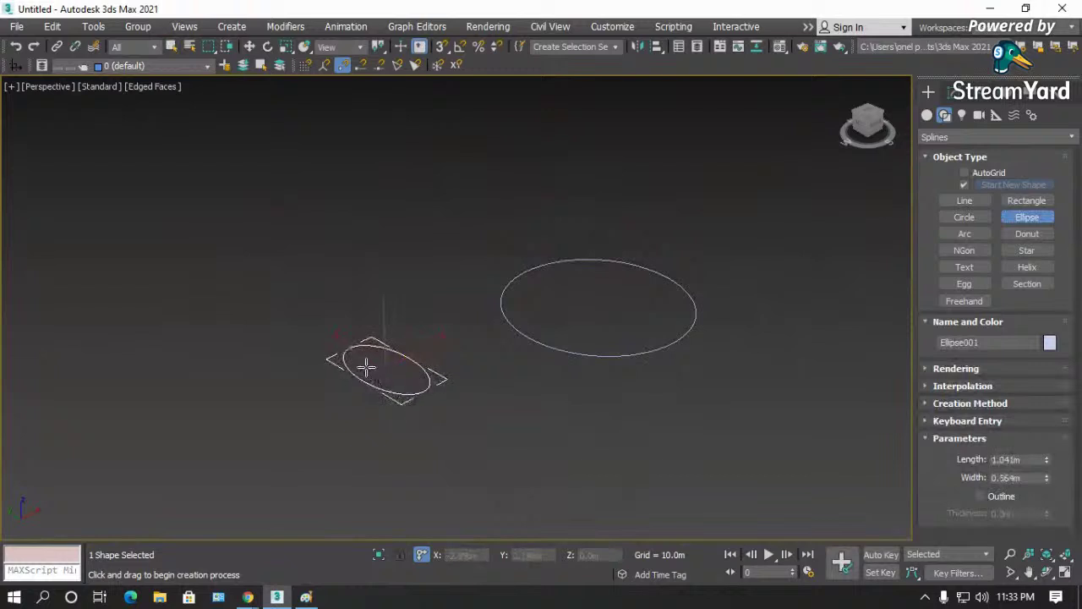
{"action": "right_click", "coordinate": [340, 386]}
{"action": "scroll", "coordinate": [377, 390], "scroll_direction": "up", "scroll_amount": 4}
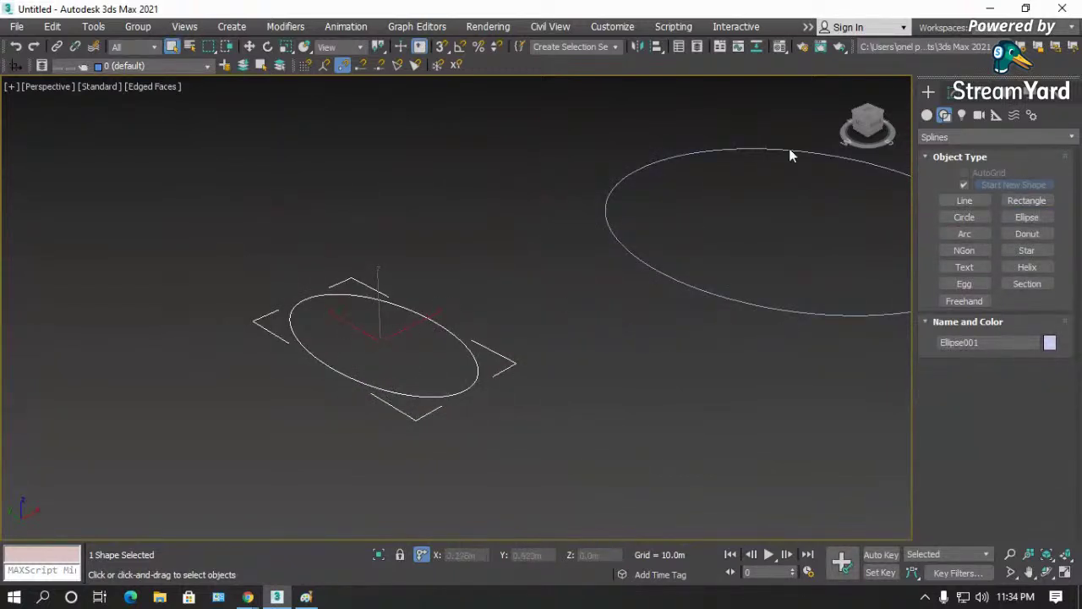
{"action": "left_click", "coordinate": [945, 115]}
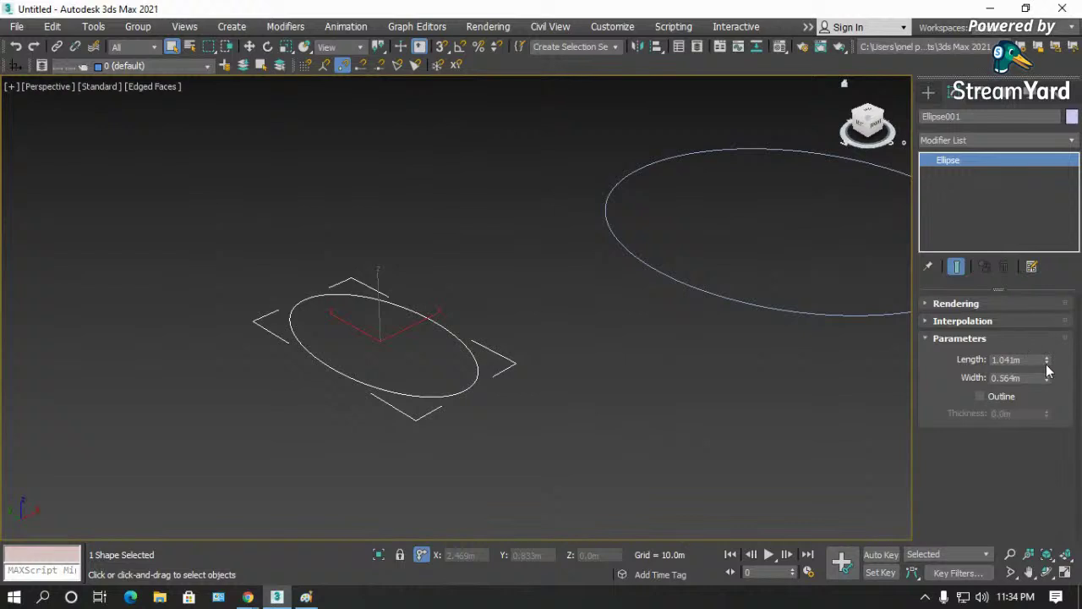
{"action": "left_click_drag", "start_coordinate": [1047, 364], "coordinate": [1047, 368]}
{"action": "left_click", "coordinate": [1001, 397]}
{"action": "left_click_drag", "start_coordinate": [1047, 413], "coordinate": [1048, 404]}
{"action": "left_click", "coordinate": [729, 392]}
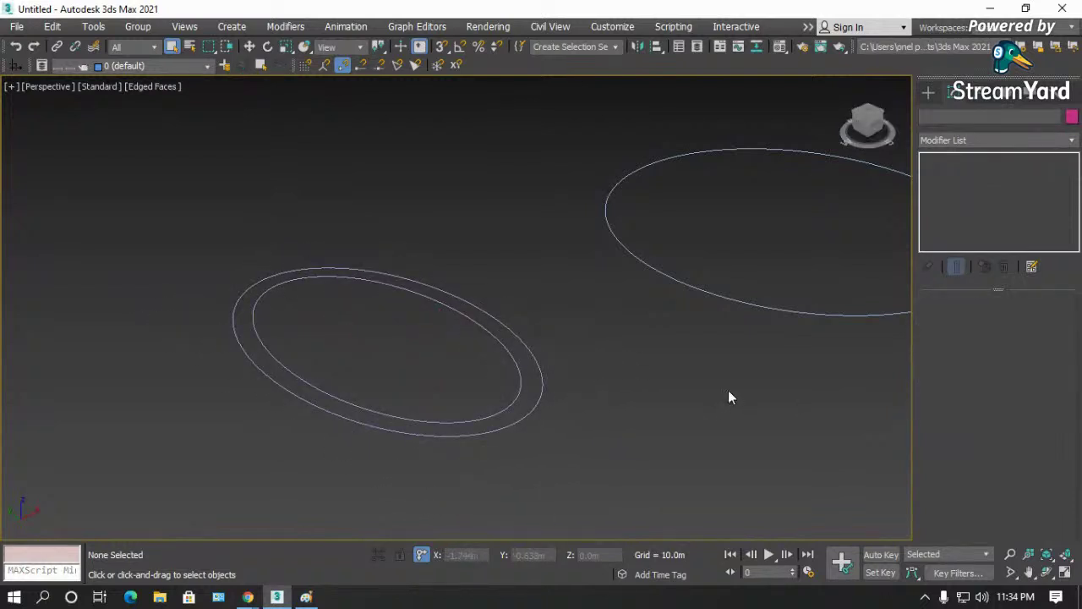
{"action": "left_click", "coordinate": [799, 315]}
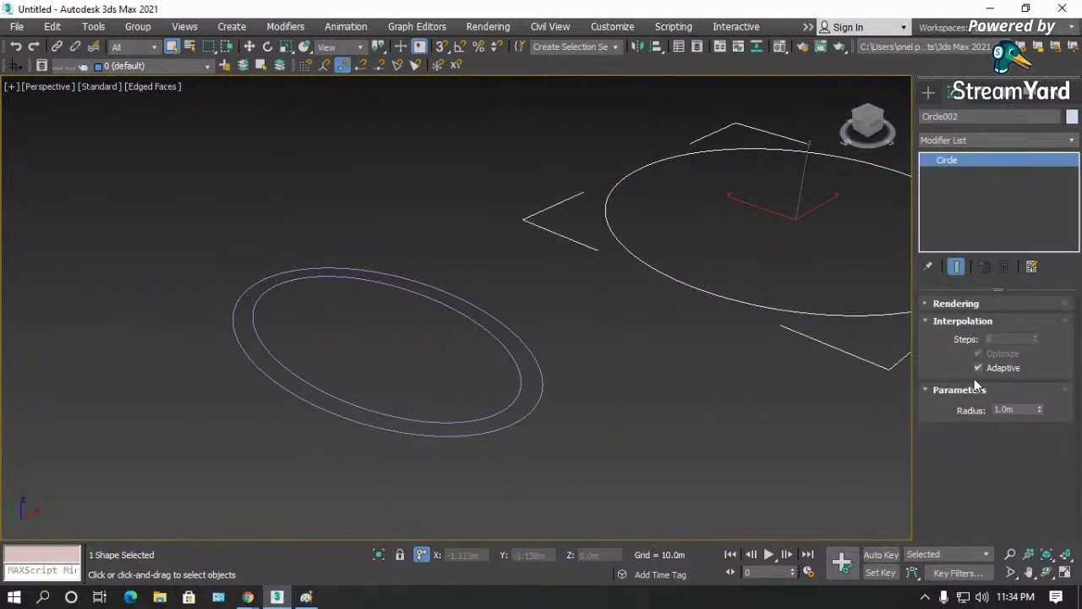
{"action": "left_click", "coordinate": [802, 388]}
{"action": "scroll", "coordinate": [334, 327], "scroll_direction": "down", "scroll_amount": 3}
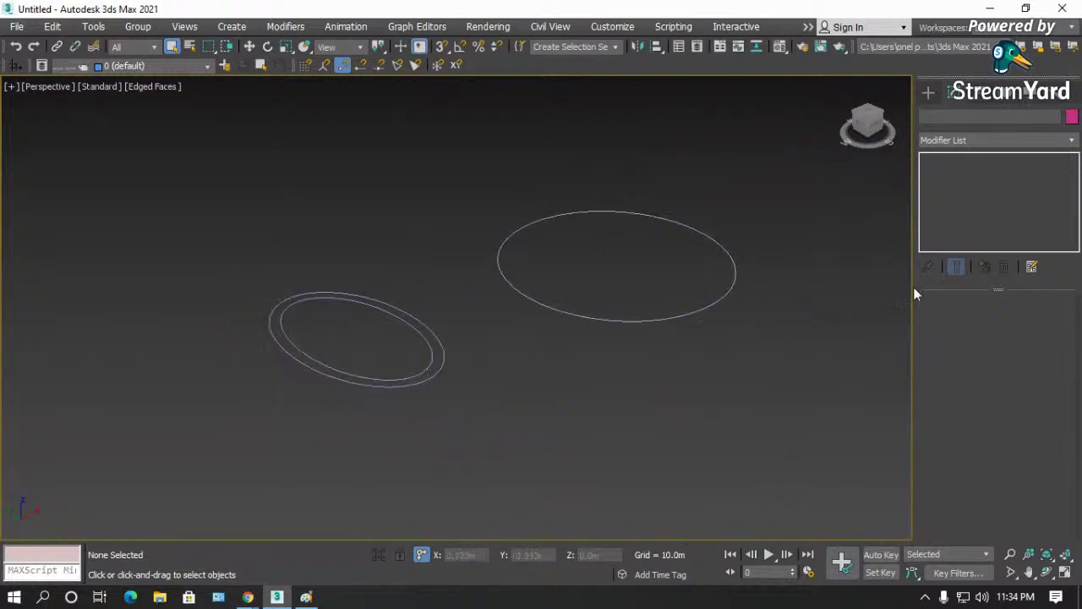
{"action": "left_click", "coordinate": [929, 92]}
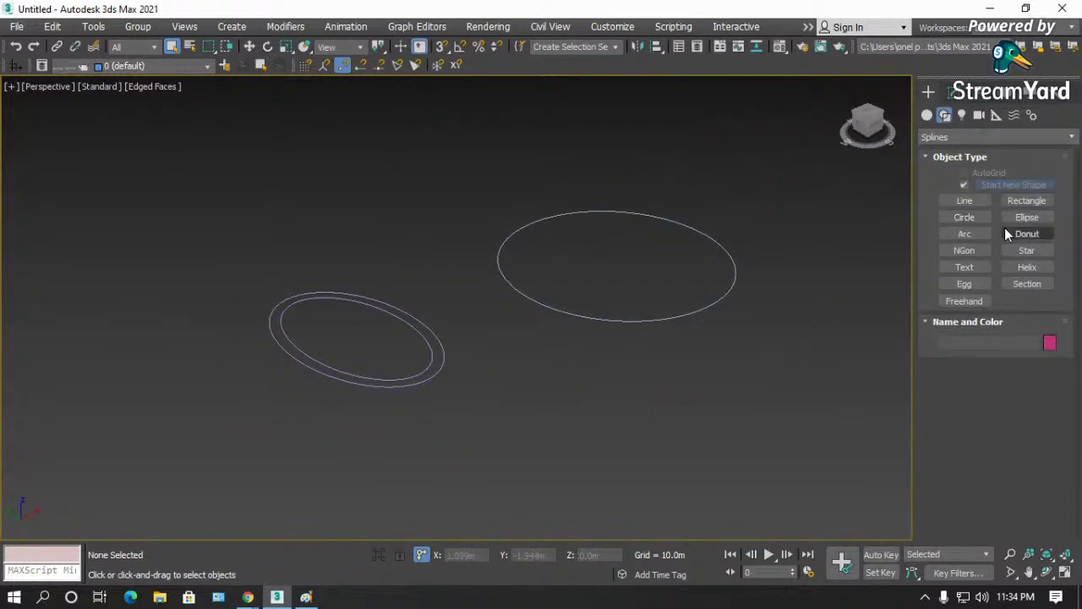
- Draw an arc of about 1.187m radius below the large circle, undoing a second trial arc
{"action": "left_click", "coordinate": [968, 233]}
{"action": "left_click_drag", "start_coordinate": [480, 437], "coordinate": [732, 337]}
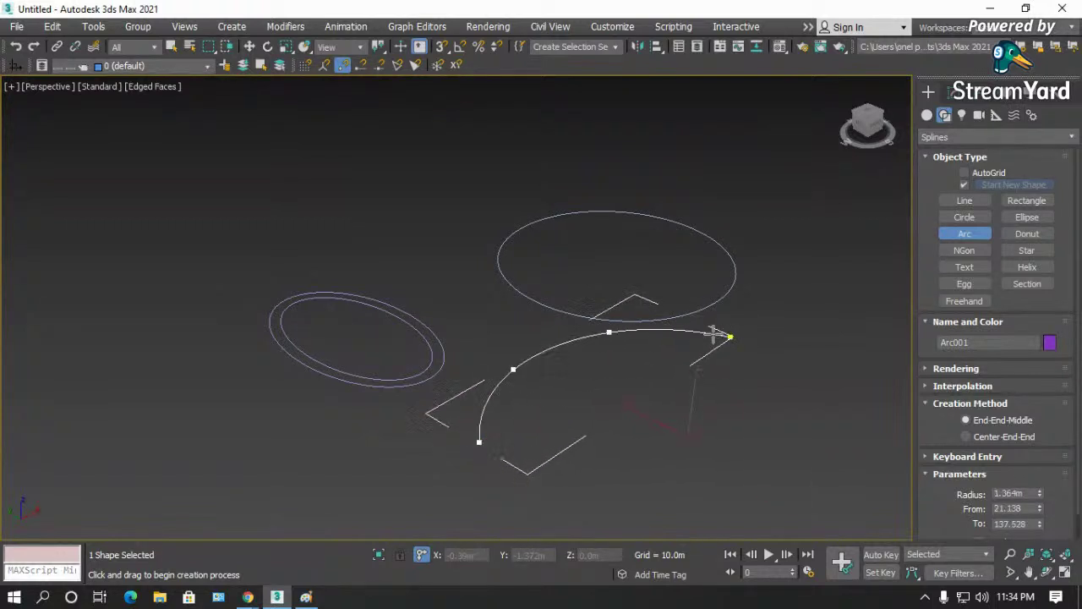
{"action": "left_click", "coordinate": [562, 327]}
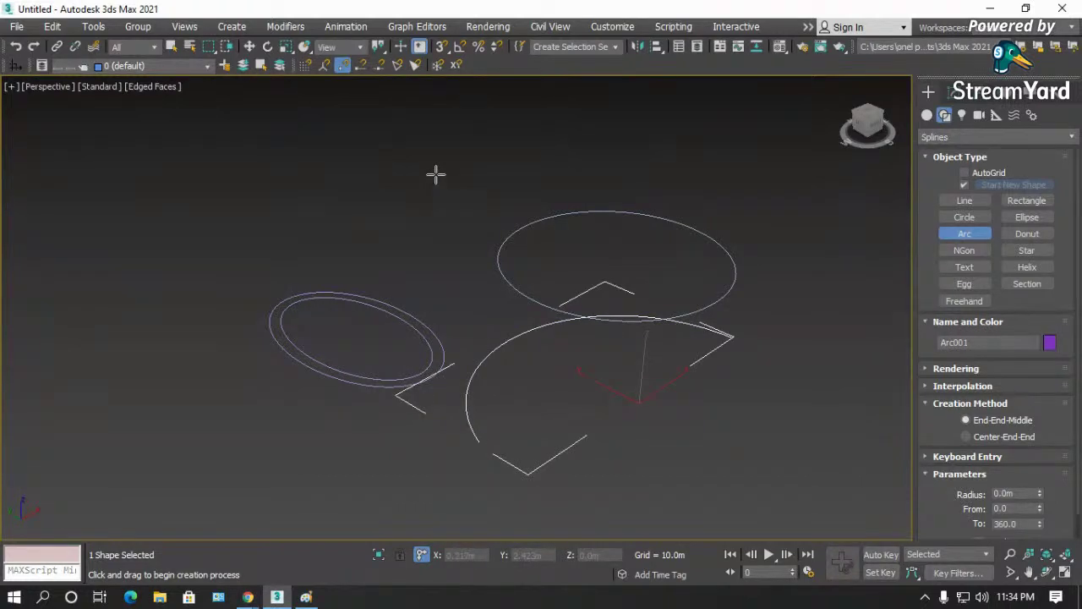
{"action": "left_click_drag", "start_coordinate": [241, 235], "coordinate": [411, 159]}
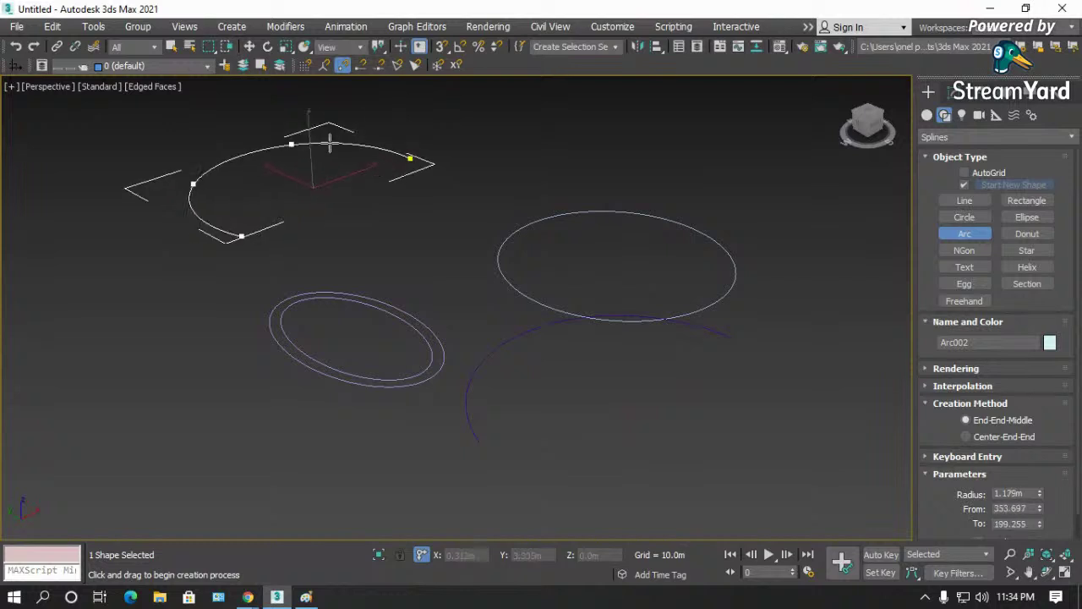
{"action": "left_click", "coordinate": [329, 142]}
{"action": "key", "text": "ctrl+z"}
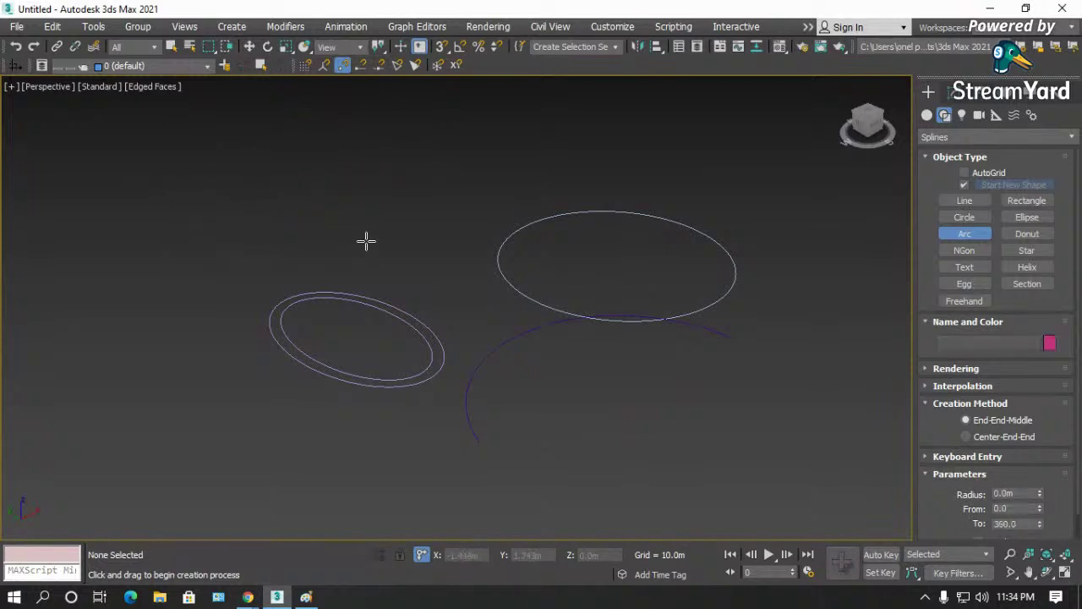
- Draw a donut shape by dragging its outer and inner radii
{"action": "left_click", "coordinate": [1028, 234]}
{"action": "left_click_drag", "start_coordinate": [614, 387], "coordinate": [656, 422]}
{"action": "left_click", "coordinate": [650, 387]}
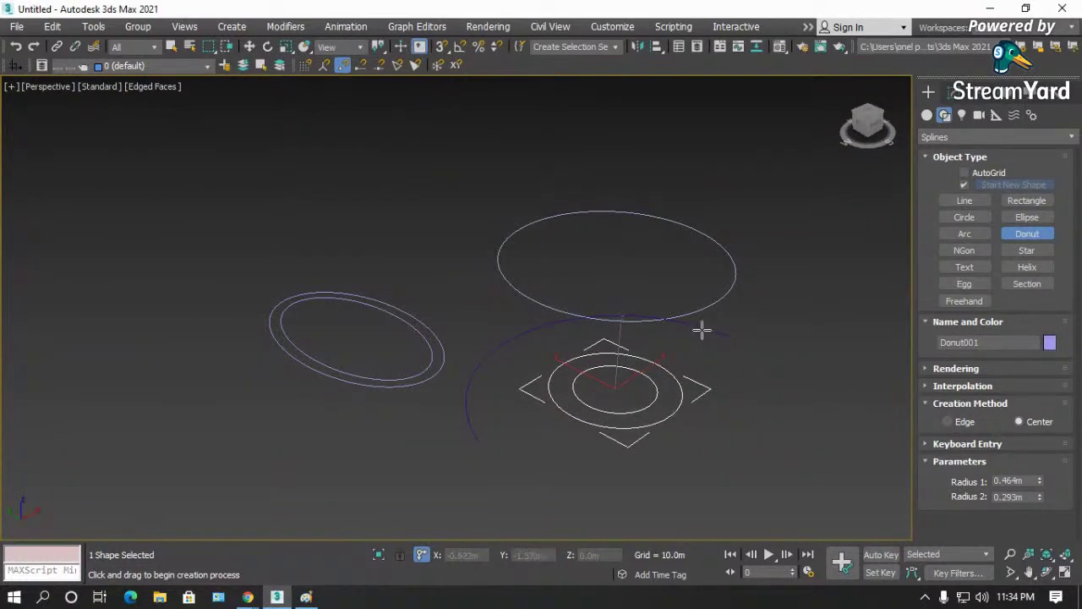
{"action": "right_click", "coordinate": [702, 340]}
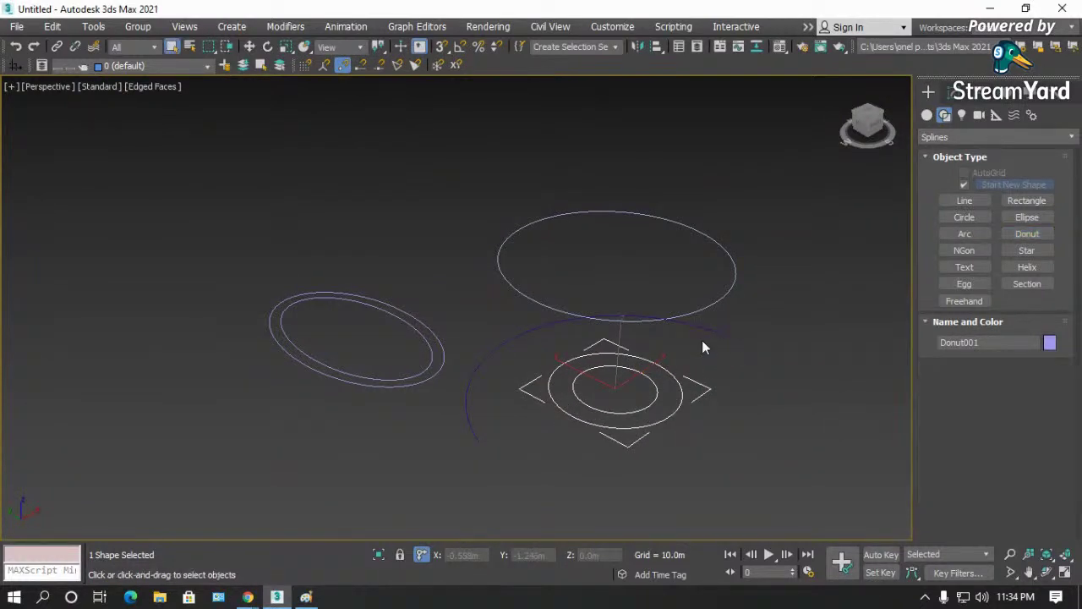
{"action": "left_click", "coordinate": [712, 355]}
{"action": "right_click", "coordinate": [715, 354]}
{"action": "left_click", "coordinate": [664, 347]}
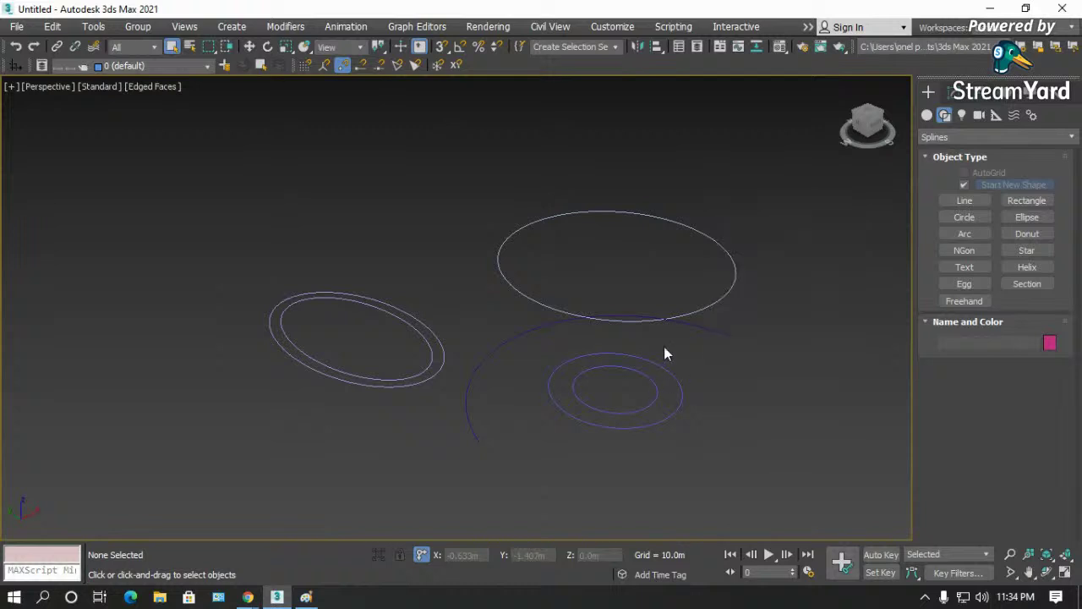
- Draw an NGon above the ellipse with 10 sides and Circular enabled
{"action": "left_click", "coordinate": [964, 250]}
{"action": "left_click_drag", "start_coordinate": [358, 234], "coordinate": [394, 269]}
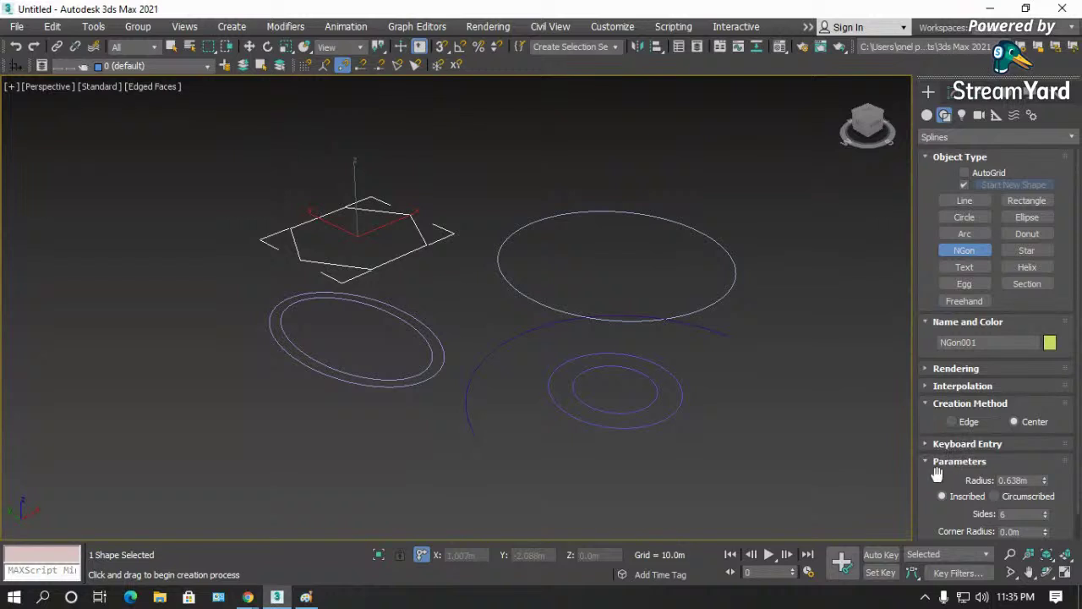
{"action": "scroll", "coordinate": [935, 440], "scroll_direction": "down", "scroll_amount": 1}
{"action": "double_click", "coordinate": [1021, 490]}
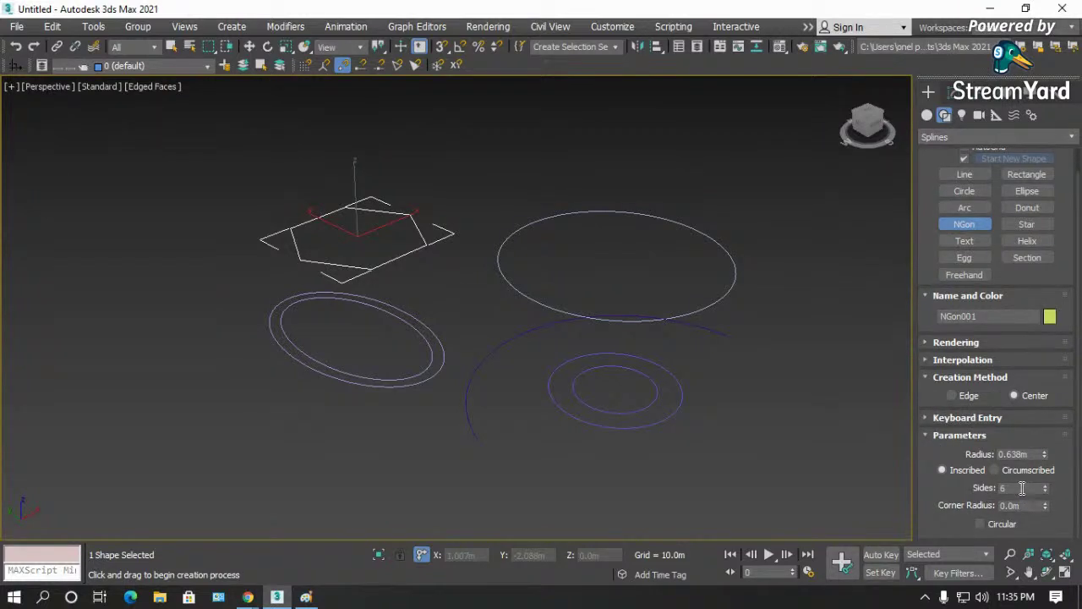
{"action": "type", "text": "10"}
{"action": "key", "text": "Return"}
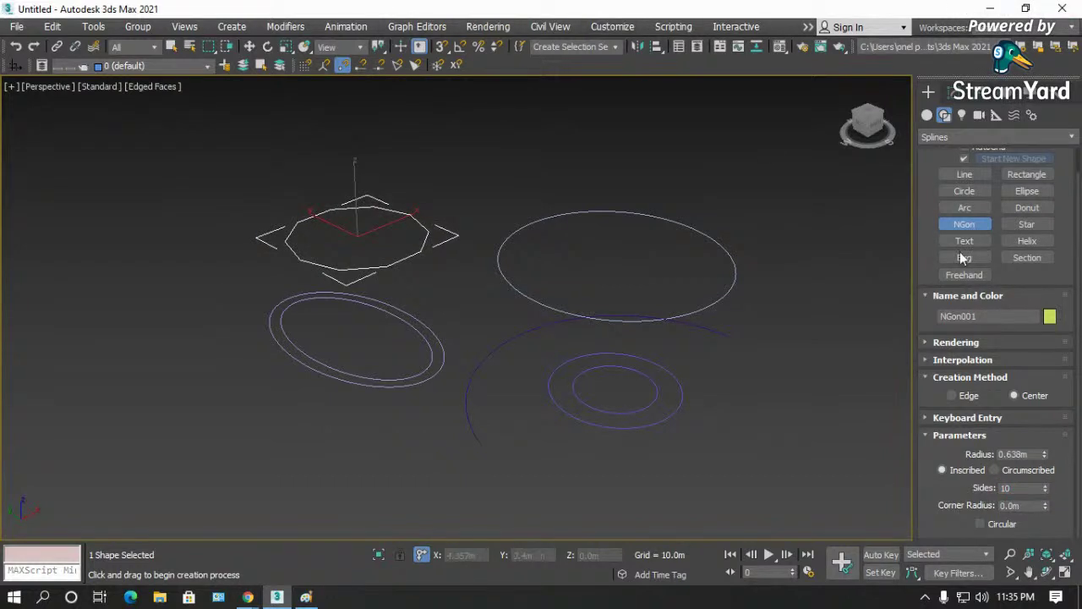
{"action": "left_click", "coordinate": [981, 524]}
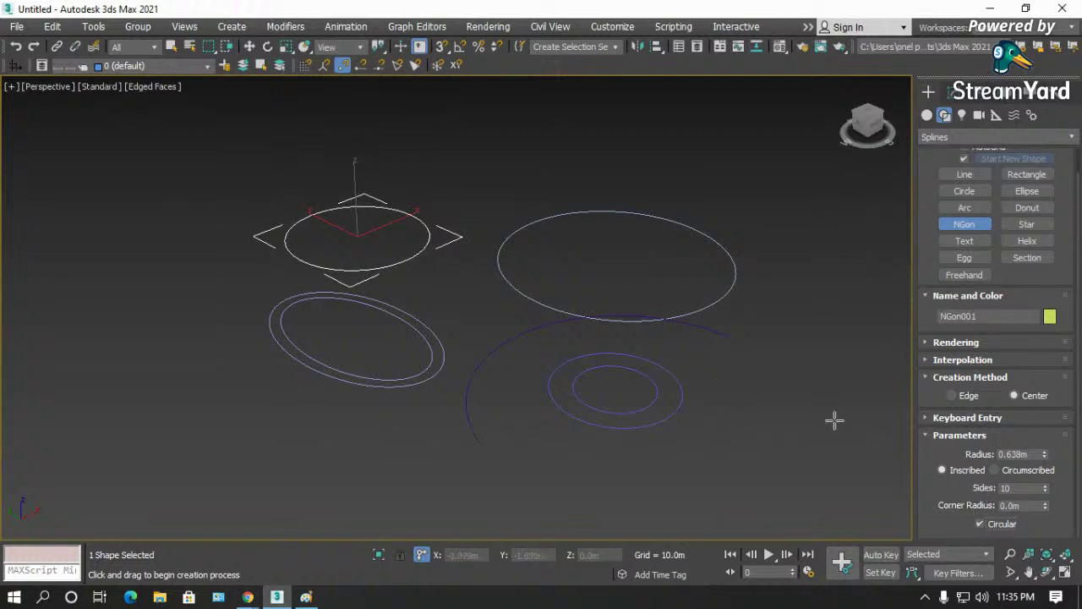
{"action": "right_click", "coordinate": [765, 365]}
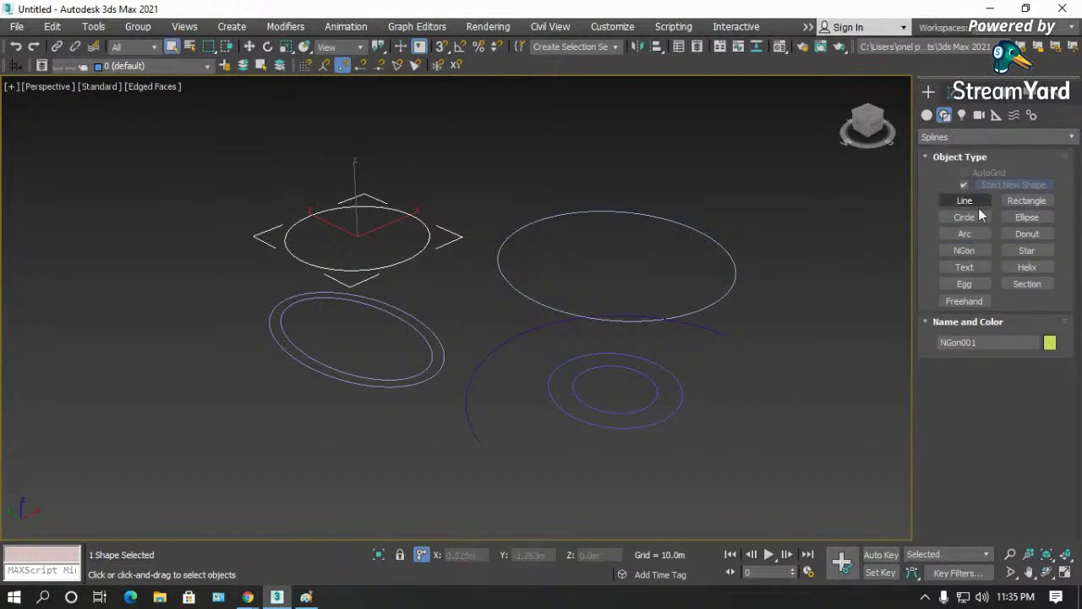
- Draw a star in the lower left, changing its point count and distortion to 0.82
{"action": "left_click", "coordinate": [1027, 251]}
{"action": "left_click_drag", "start_coordinate": [295, 454], "coordinate": [334, 487]}
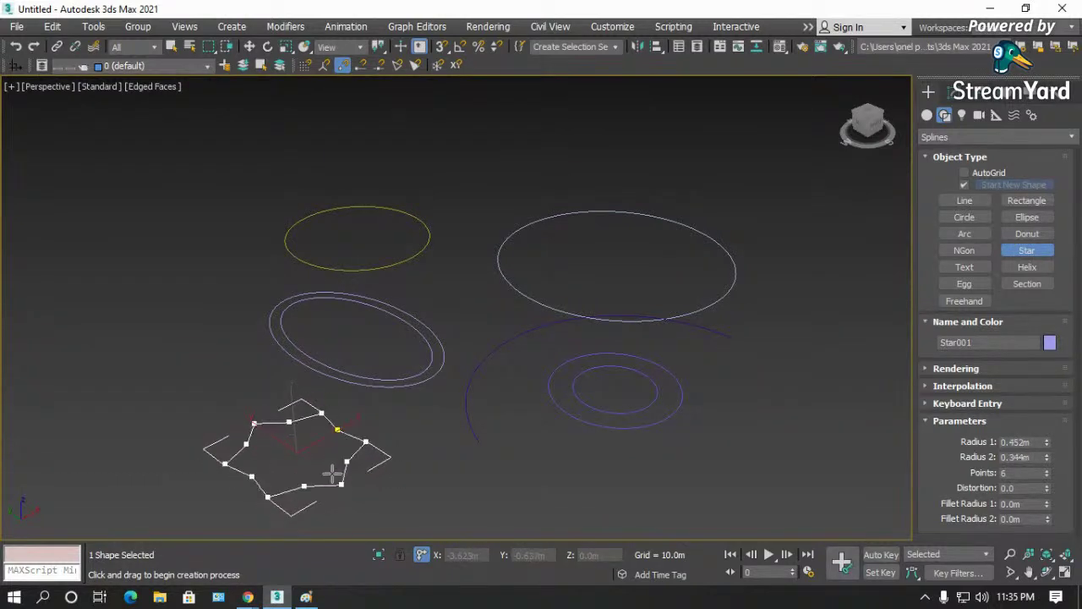
{"action": "left_click", "coordinate": [334, 479]}
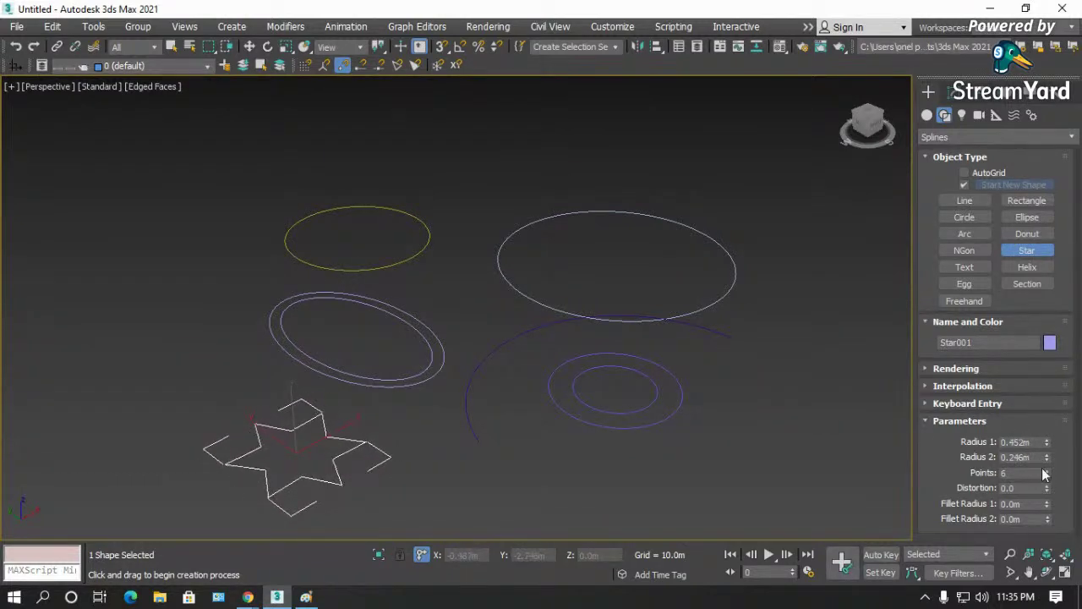
{"action": "left_click_drag", "start_coordinate": [1049, 473], "coordinate": [1046, 452]}
{"action": "mouse_move", "coordinate": [1049, 491]}
{"action": "left_mouse_down"}
{"action": "mouse_move", "coordinate": [1048, 460]}
{"action": "mouse_move", "coordinate": [1050, 473]}
{"action": "mouse_move", "coordinate": [1062, 473]}
{"action": "mouse_move", "coordinate": [1047, 498]}
{"action": "mouse_move", "coordinate": [1050, 475]}
{"action": "left_mouse_up"}
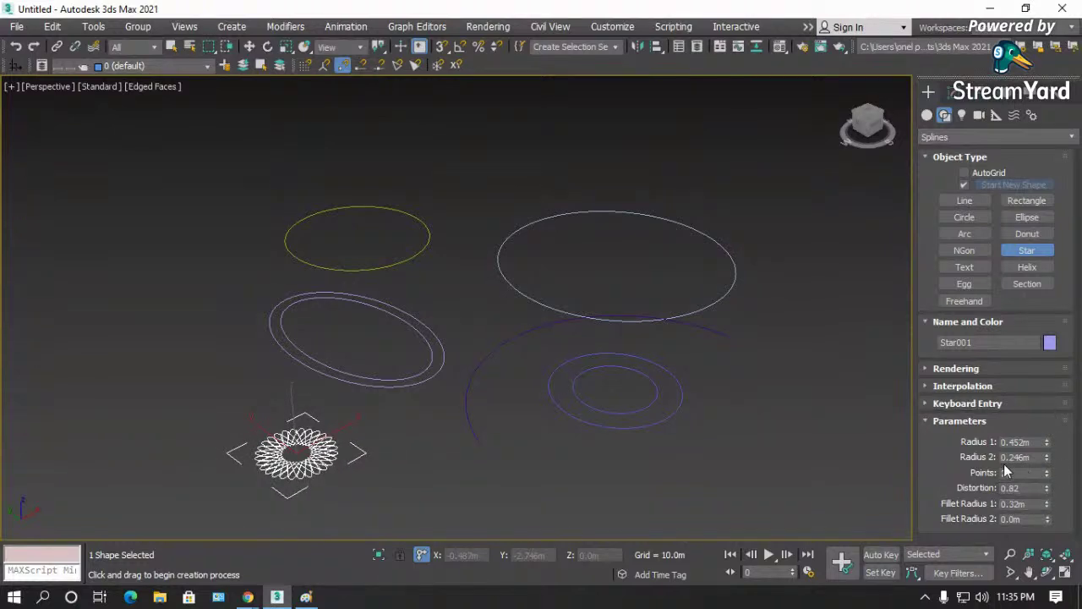
- Frame the star from the top, twist its points further and orbit to inspect it
{"action": "key", "text": "t"}
{"action": "key", "text": "z"}
{"action": "scroll", "coordinate": [617, 228], "scroll_direction": "down", "scroll_amount": 4}
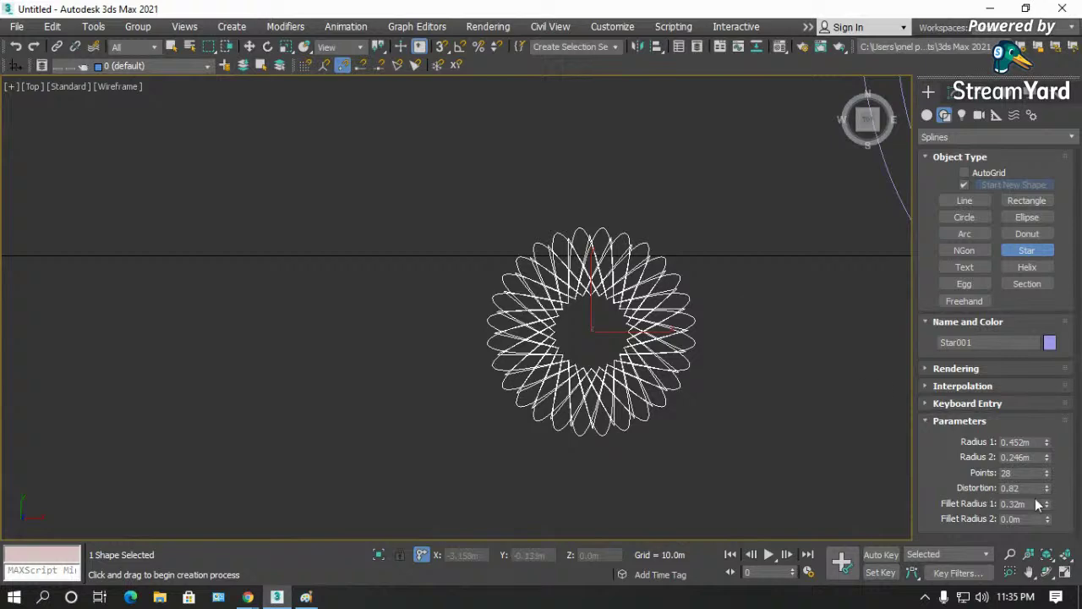
{"action": "left_click_drag", "start_coordinate": [1047, 491], "coordinate": [1028, 411]}
{"action": "scroll", "coordinate": [735, 388], "scroll_direction": "up", "scroll_amount": 2}
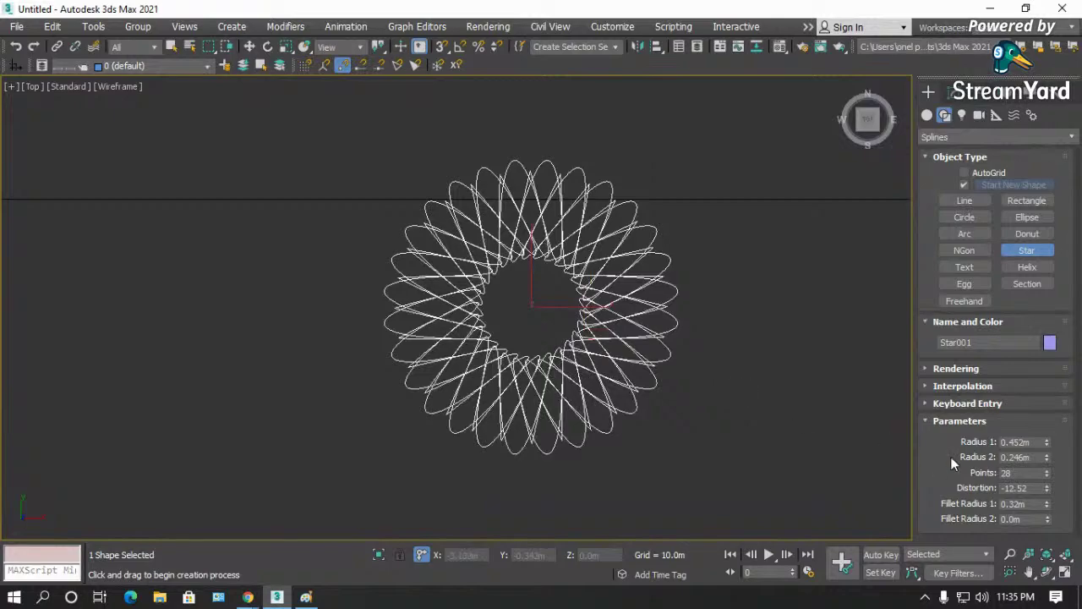
{"action": "left_click", "coordinate": [1047, 572]}
{"action": "left_click_drag", "start_coordinate": [488, 315], "coordinate": [536, 257]}
{"action": "key", "text": "t"}
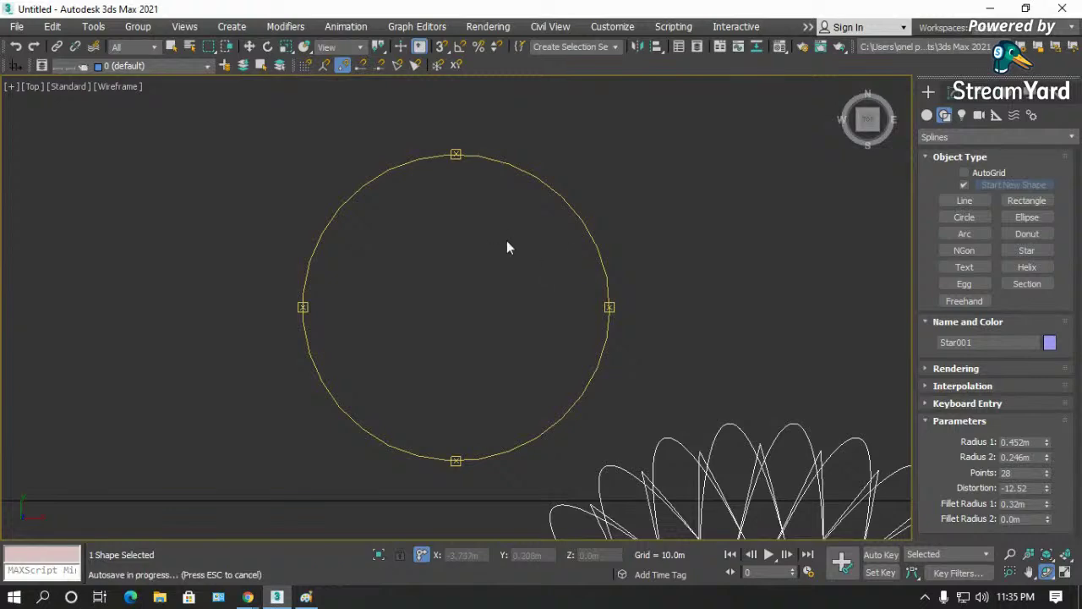
{"action": "right_click", "coordinate": [471, 220]}
- Reset both fillet radii and distortion to 0 and reduce the star's points
{"action": "scroll", "coordinate": [471, 220], "scroll_direction": "down", "scroll_amount": 5}
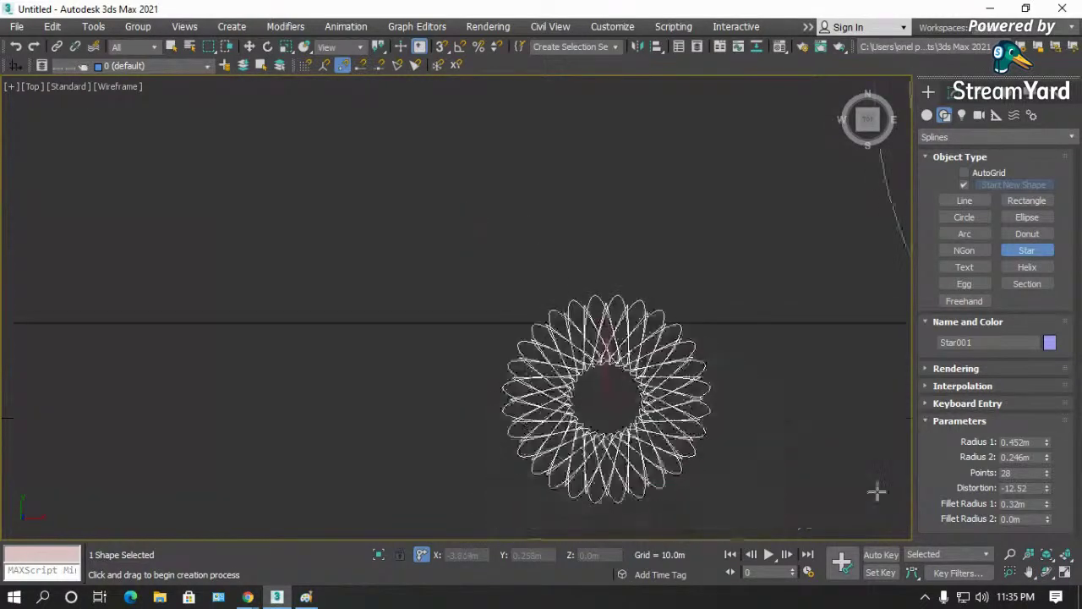
{"action": "left_click_drag", "start_coordinate": [1047, 518], "coordinate": [1048, 501]}
{"action": "right_click", "coordinate": [1047, 518]}
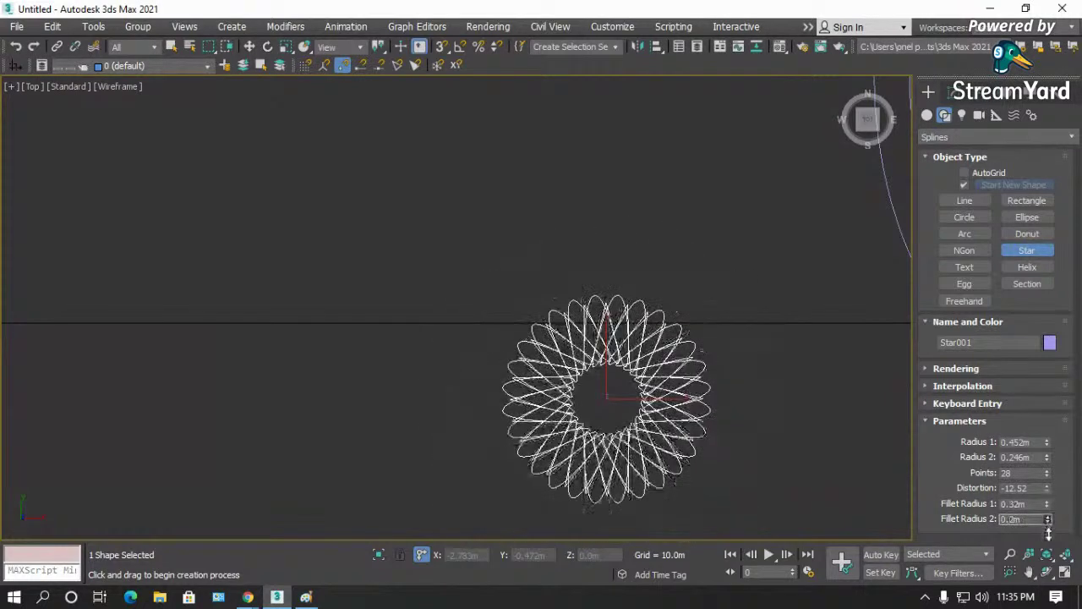
{"action": "right_click", "coordinate": [1047, 503]}
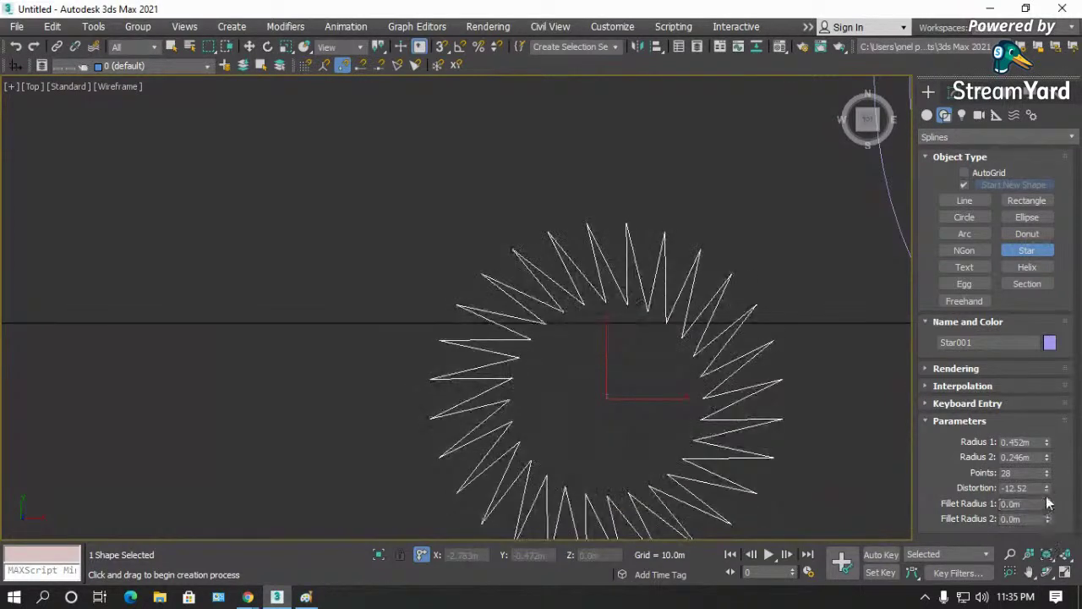
{"action": "left_click", "coordinate": [1030, 488]}
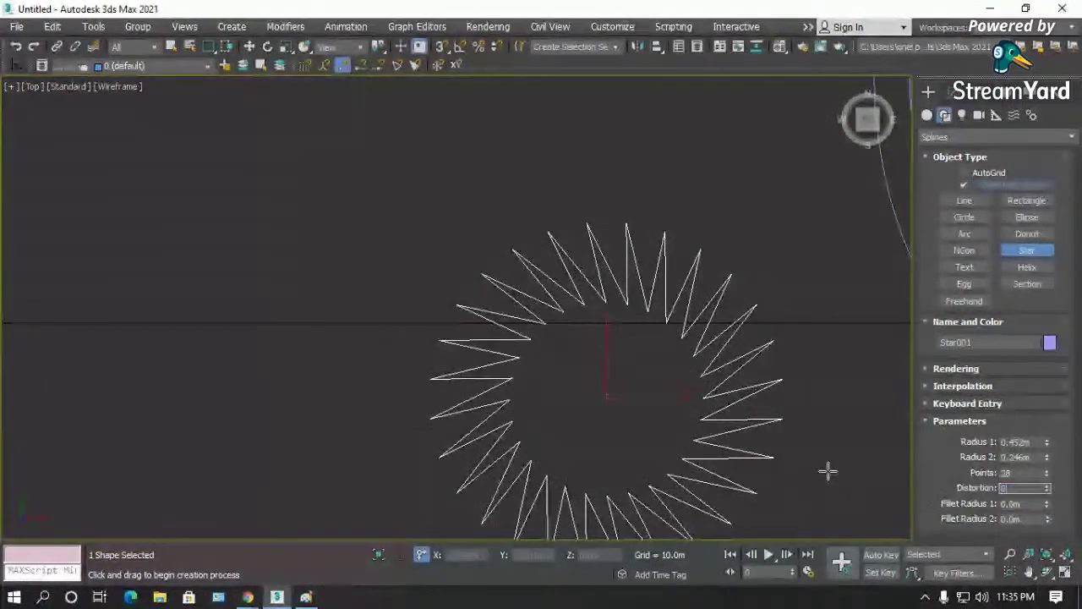
{"action": "type", "text": "0"}
{"action": "key", "text": "Return"}
{"action": "mouse_move", "coordinate": [1049, 478]}
{"action": "left_mouse_down"}
{"action": "mouse_move", "coordinate": [1049, 452]}
{"action": "mouse_move", "coordinate": [1049, 490]}
{"action": "left_mouse_up"}
{"action": "right_click", "coordinate": [416, 256]}
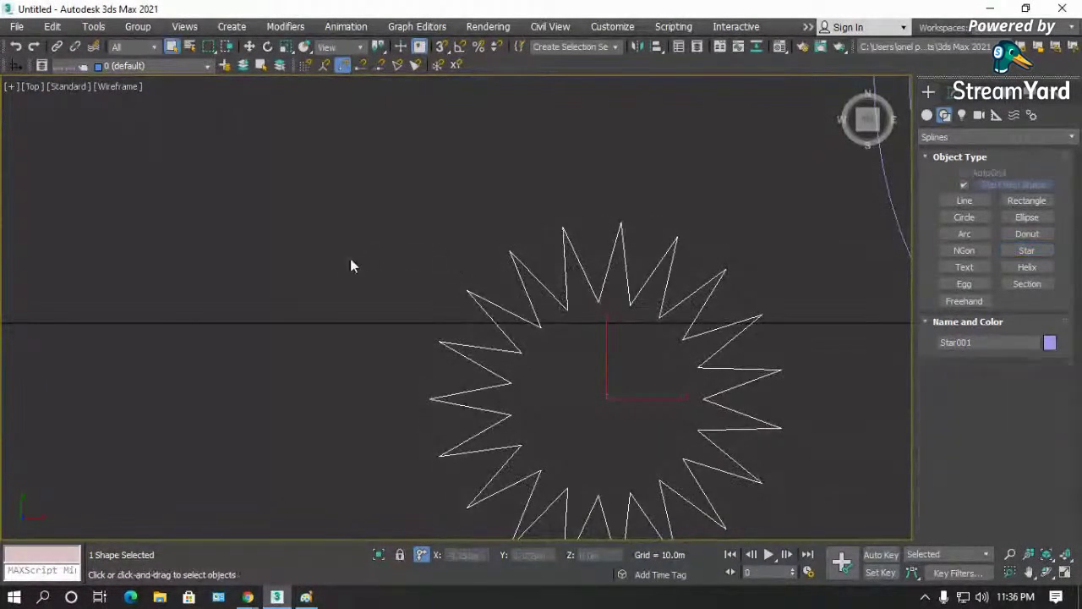
{"action": "scroll", "coordinate": [377, 277], "scroll_direction": "down", "scroll_amount": 2}
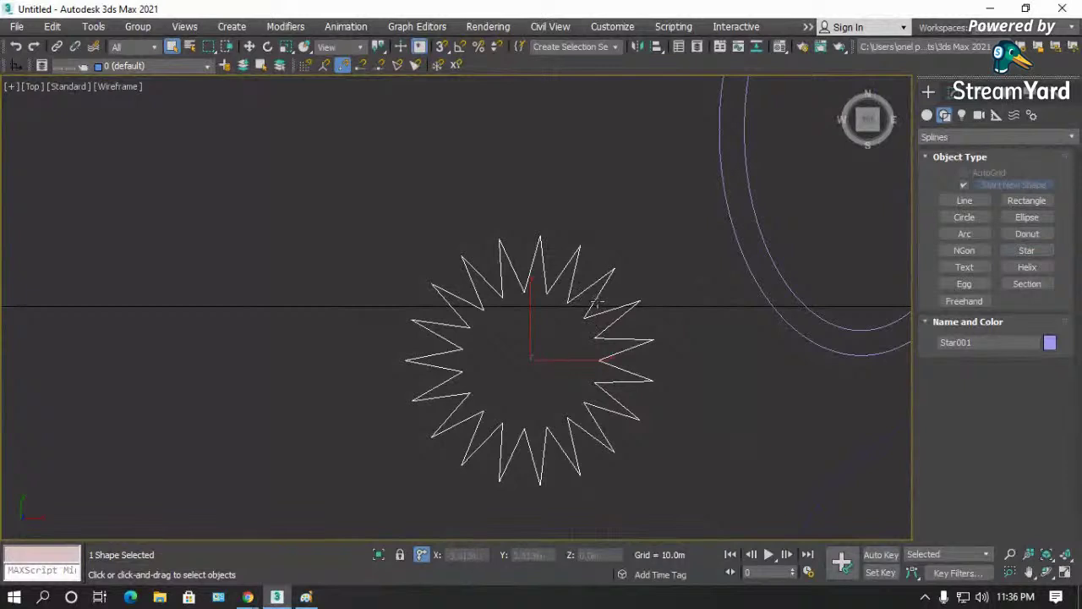
{"action": "left_click", "coordinate": [251, 47]}
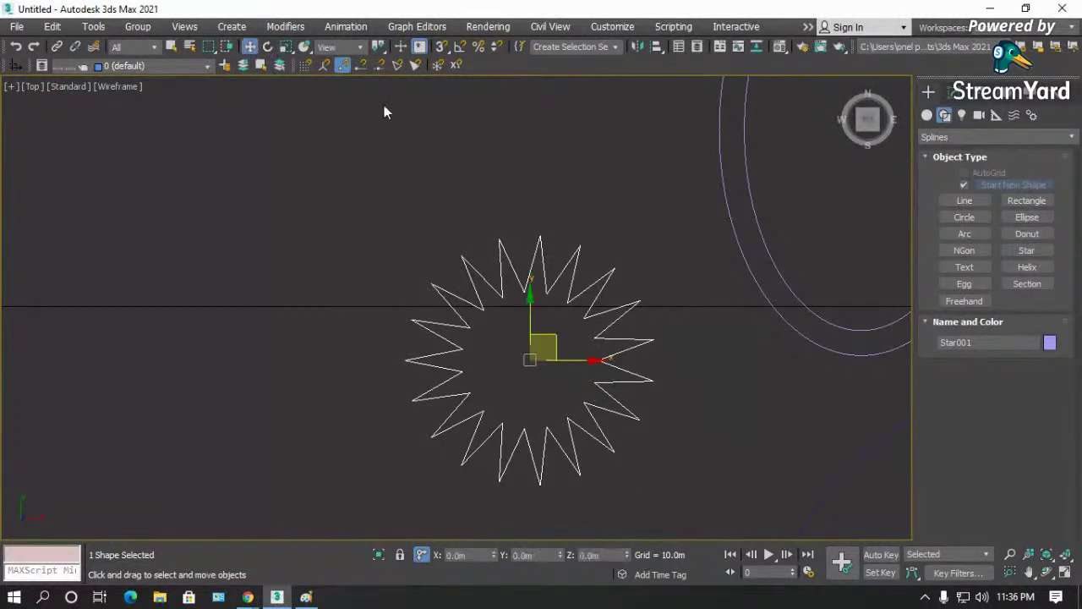
- Create a helix and frame it in the perspective view
{"action": "left_click", "coordinate": [1028, 268]}
{"action": "left_click_drag", "start_coordinate": [380, 334], "coordinate": [391, 352]}
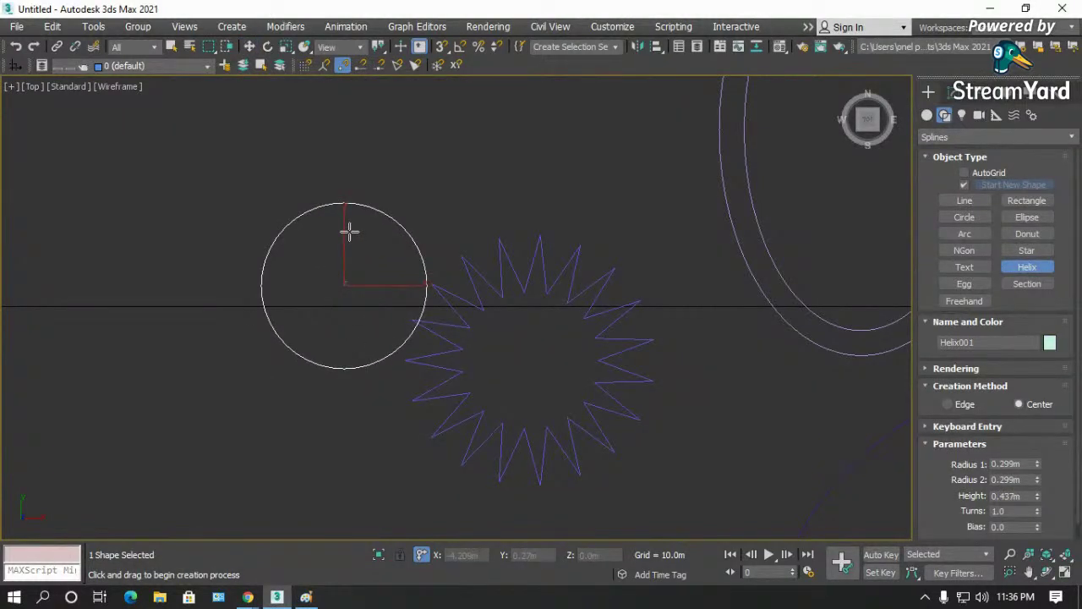
{"action": "key", "text": "p"}
{"action": "key", "text": "z"}
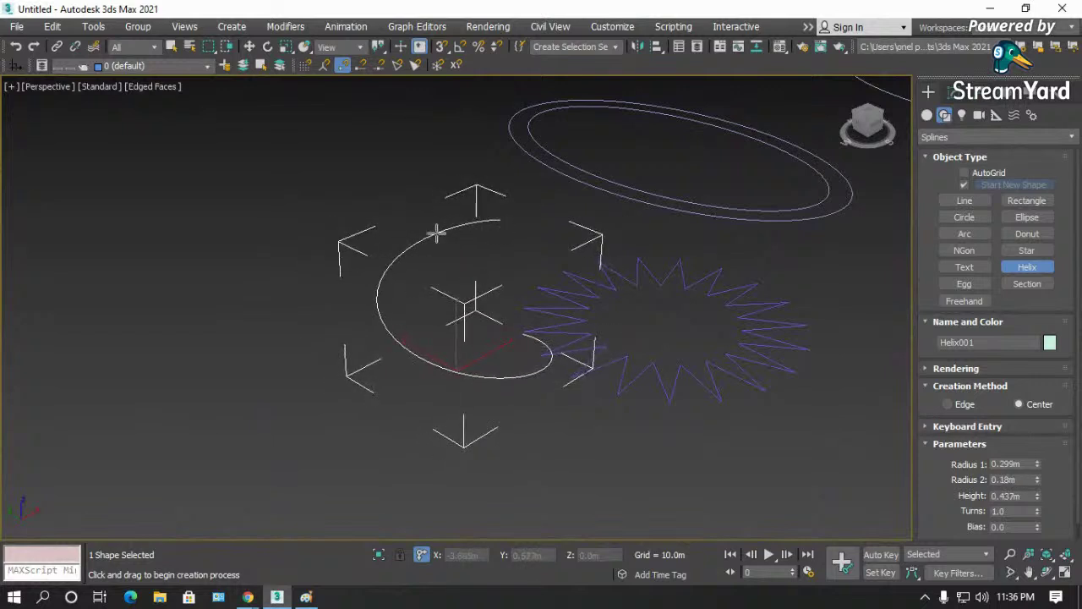
{"action": "left_click", "coordinate": [429, 237]}
- Draw a small egg below the star with Outline turned off
{"action": "left_click", "coordinate": [964, 283]}
{"action": "left_click_drag", "start_coordinate": [623, 442], "coordinate": [669, 482]}
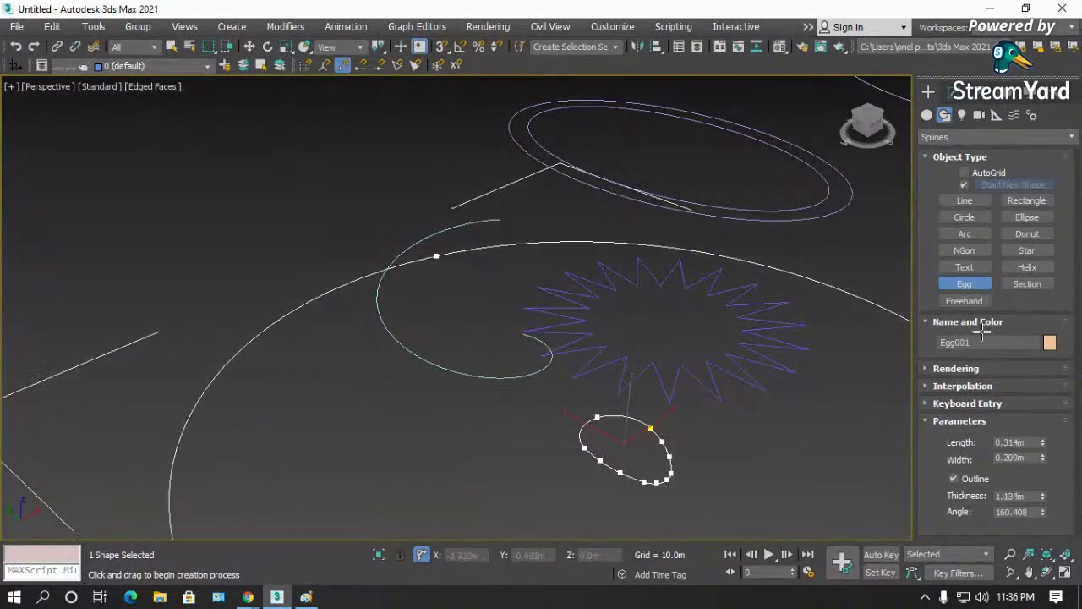
{"action": "left_click", "coordinate": [719, 412]}
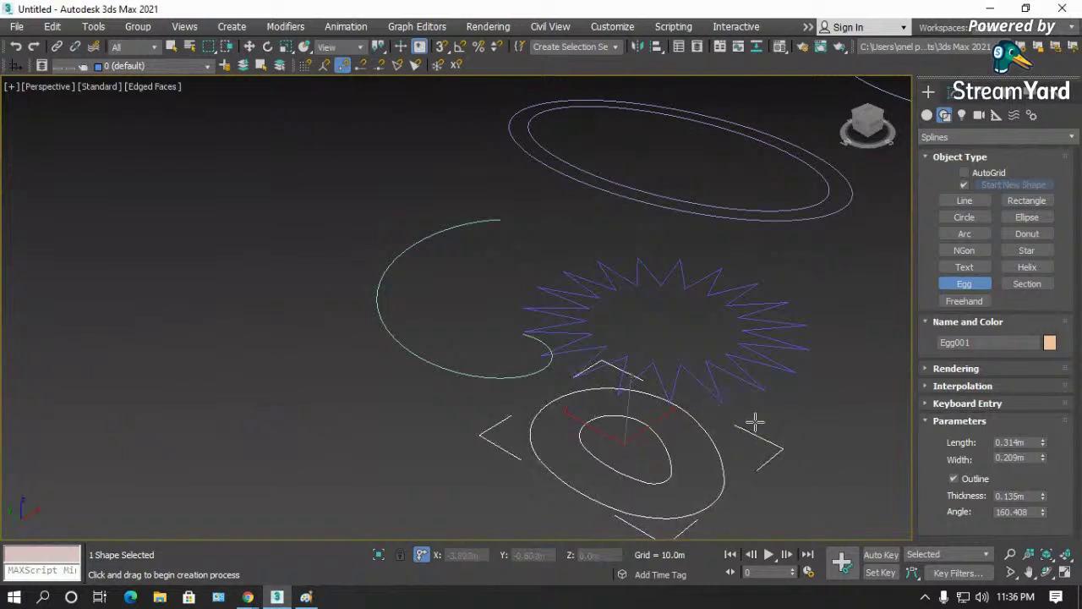
{"action": "left_click", "coordinate": [956, 477]}
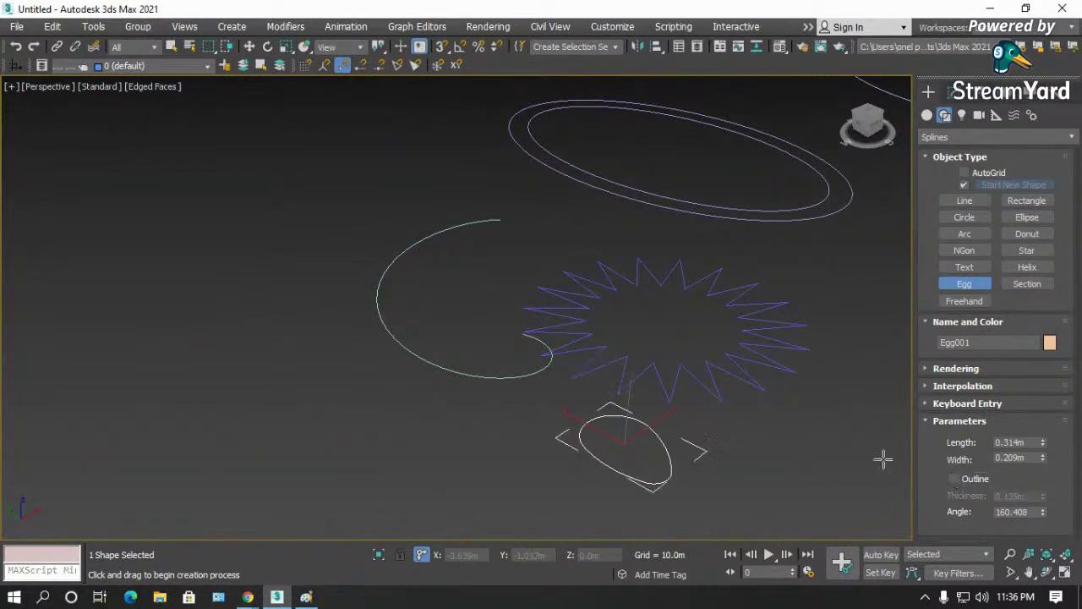
- Draw a trial section plane, shrink it, then delete it
{"action": "left_click", "coordinate": [1028, 284]}
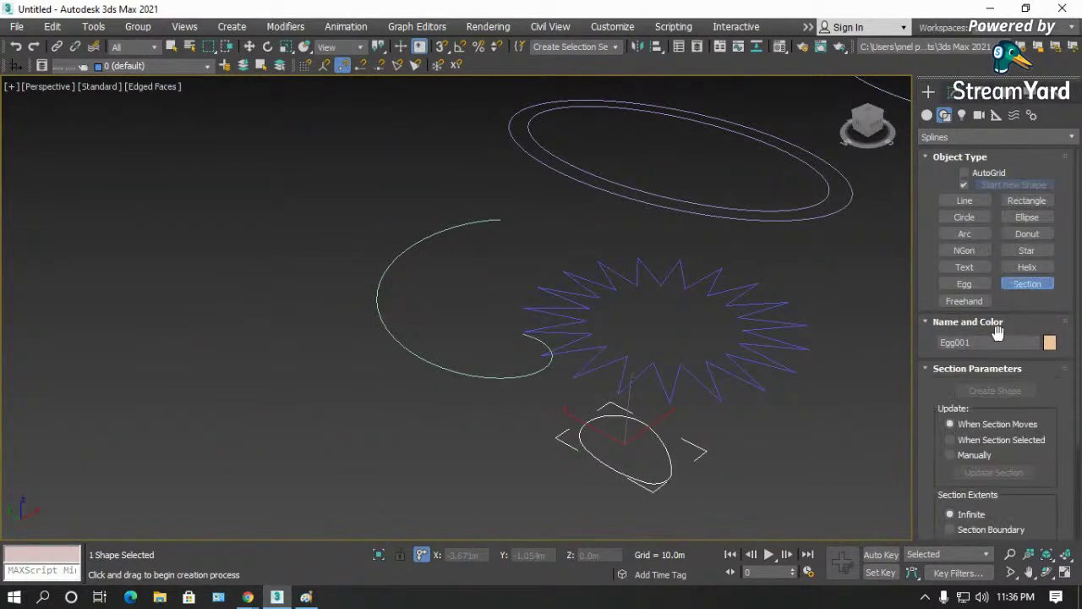
{"action": "left_click_drag", "start_coordinate": [927, 406], "coordinate": [925, 242]}
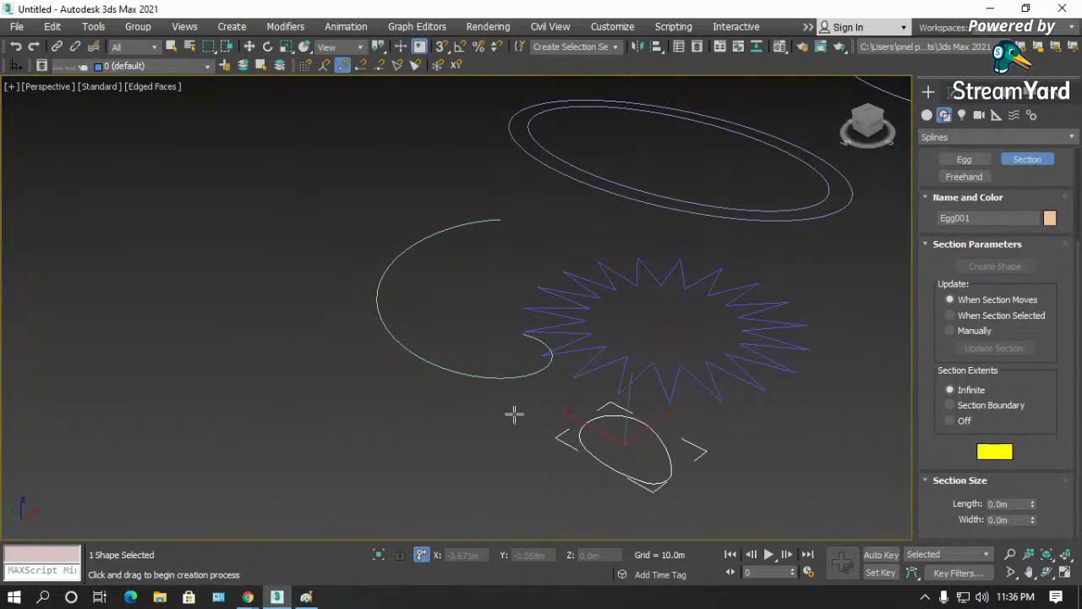
{"action": "left_click_drag", "start_coordinate": [307, 413], "coordinate": [339, 452]}
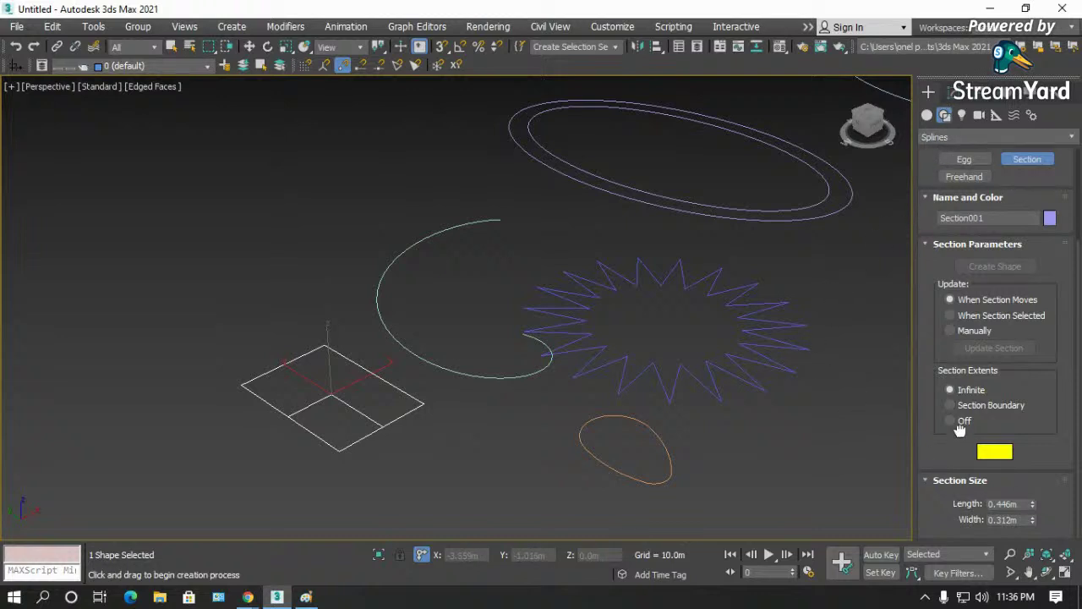
{"action": "left_click_drag", "start_coordinate": [1033, 505], "coordinate": [1033, 546]}
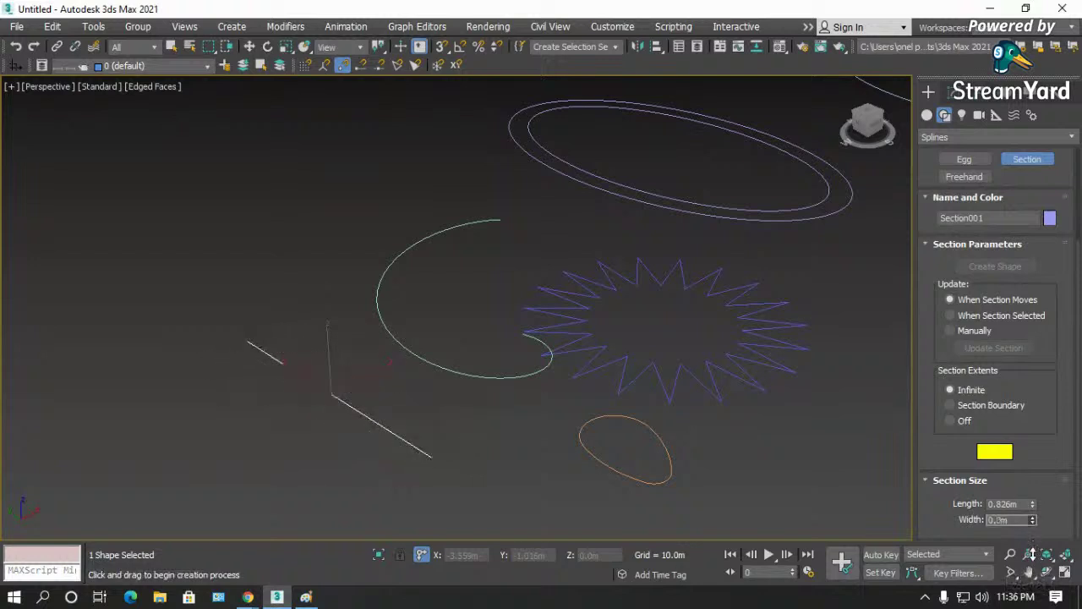
{"action": "key", "text": "w"}
{"action": "scroll", "coordinate": [184, 315], "scroll_direction": "down", "scroll_amount": 3}
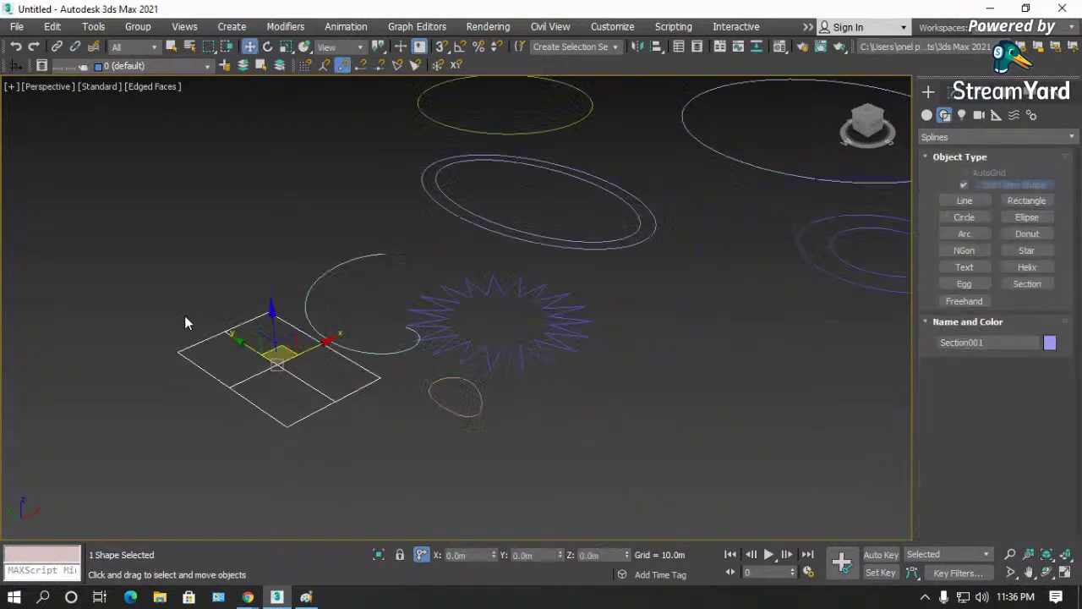
{"action": "scroll", "coordinate": [185, 315], "scroll_direction": "down", "scroll_amount": 2}
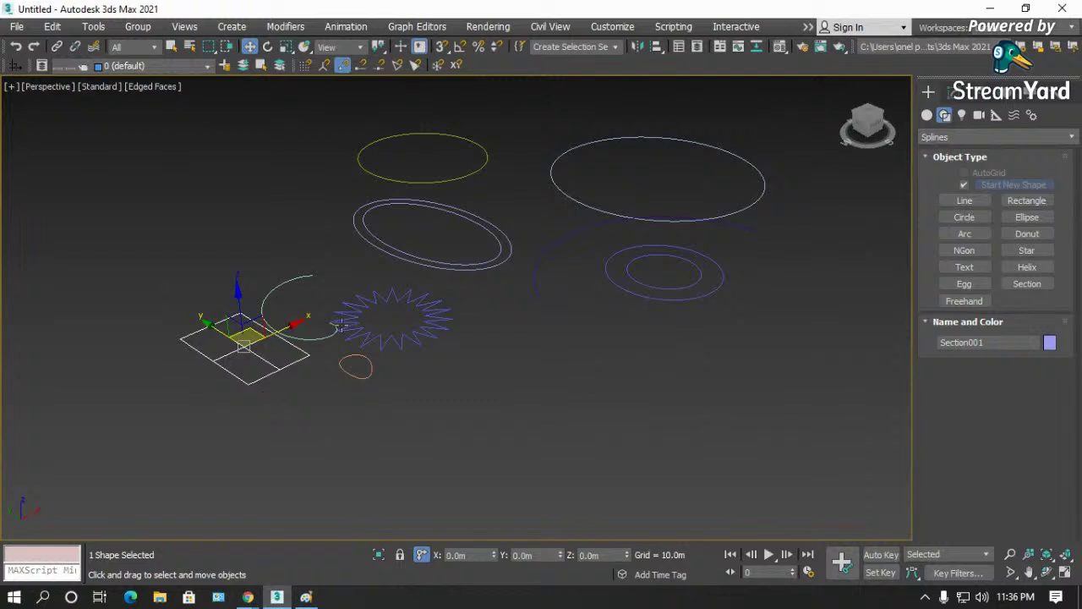
{"action": "key", "text": "Delete"}
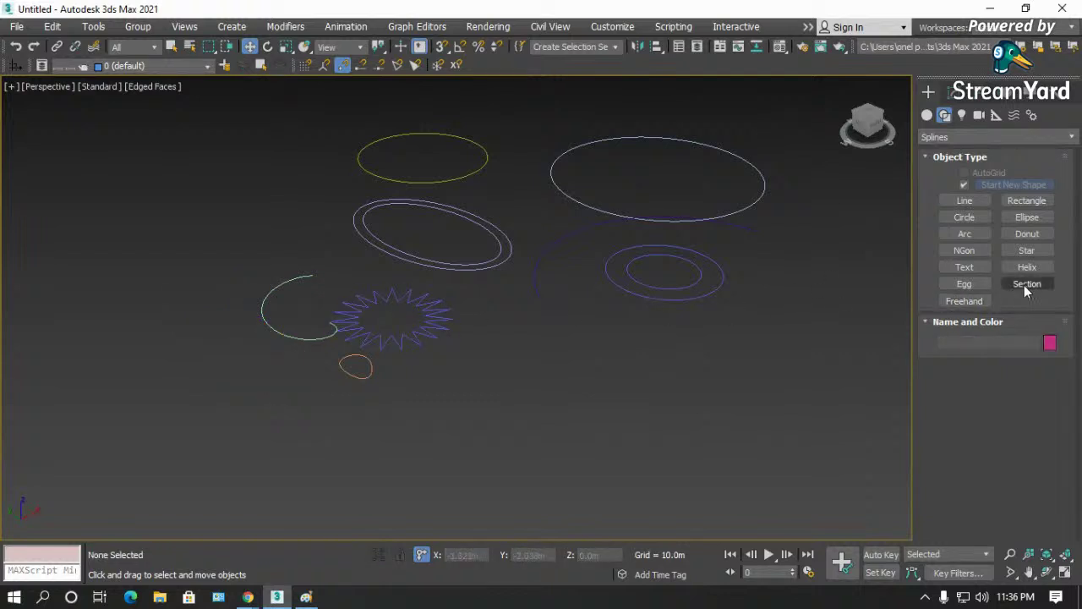
- Sketch a zigzag freehand spline, move it down and left, then sketch a second shape on the right
{"action": "left_click", "coordinate": [965, 301]}
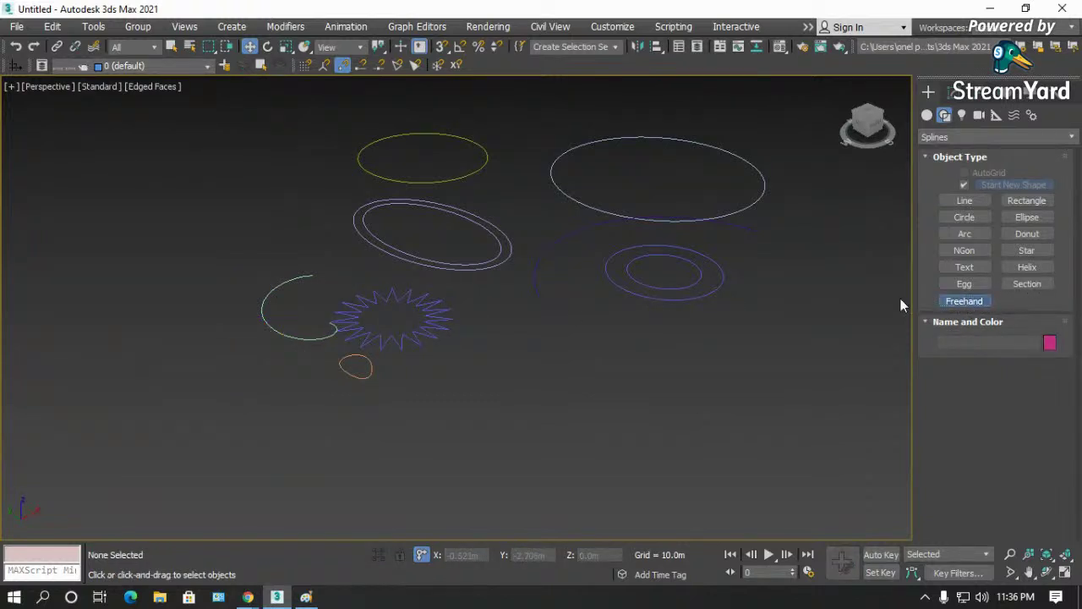
{"action": "mouse_move", "coordinate": [490, 448]}
{"action": "left_mouse_down"}
{"action": "mouse_move", "coordinate": [573, 417]}
{"action": "mouse_move", "coordinate": [631, 415]}
{"action": "mouse_move", "coordinate": [696, 430]}
{"action": "mouse_move", "coordinate": [738, 359]}
{"action": "mouse_move", "coordinate": [816, 398]}
{"action": "mouse_move", "coordinate": [831, 341]}
{"action": "mouse_move", "coordinate": [694, 336]}
{"action": "left_mouse_up"}
{"action": "right_click", "coordinate": [573, 359]}
{"action": "scroll", "coordinate": [379, 426], "scroll_direction": "down", "scroll_amount": 3}
{"action": "left_click", "coordinate": [734, 435]}
{"action": "left_click", "coordinate": [664, 401]}
{"action": "left_click_drag", "start_coordinate": [665, 401], "coordinate": [583, 436]}
{"action": "left_click", "coordinate": [951, 301]}
{"action": "mouse_move", "coordinate": [783, 322]}
{"action": "left_mouse_down"}
{"action": "mouse_move", "coordinate": [769, 437]}
{"action": "mouse_move", "coordinate": [804, 456]}
{"action": "mouse_move", "coordinate": [825, 385]}
{"action": "mouse_move", "coordinate": [850, 362]}
{"action": "mouse_move", "coordinate": [870, 375]}
{"action": "mouse_move", "coordinate": [810, 315]}
{"action": "left_mouse_up"}
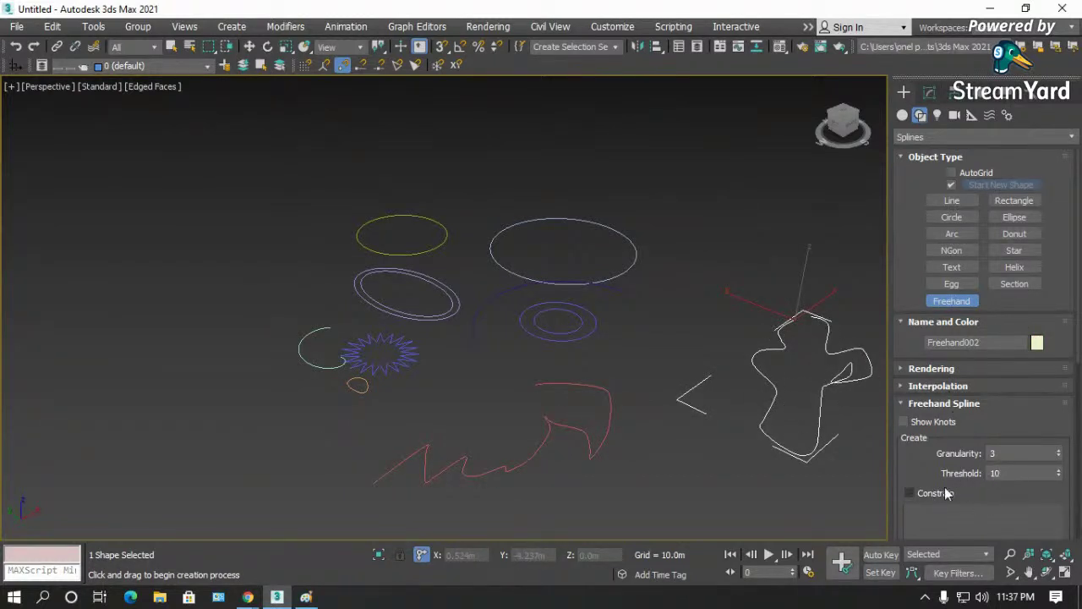
- Constrain freehand drawing to the large ellipse Circle002, then delete the selected freehand shape
{"action": "scroll", "coordinate": [904, 444], "scroll_direction": "down", "scroll_amount": 2}
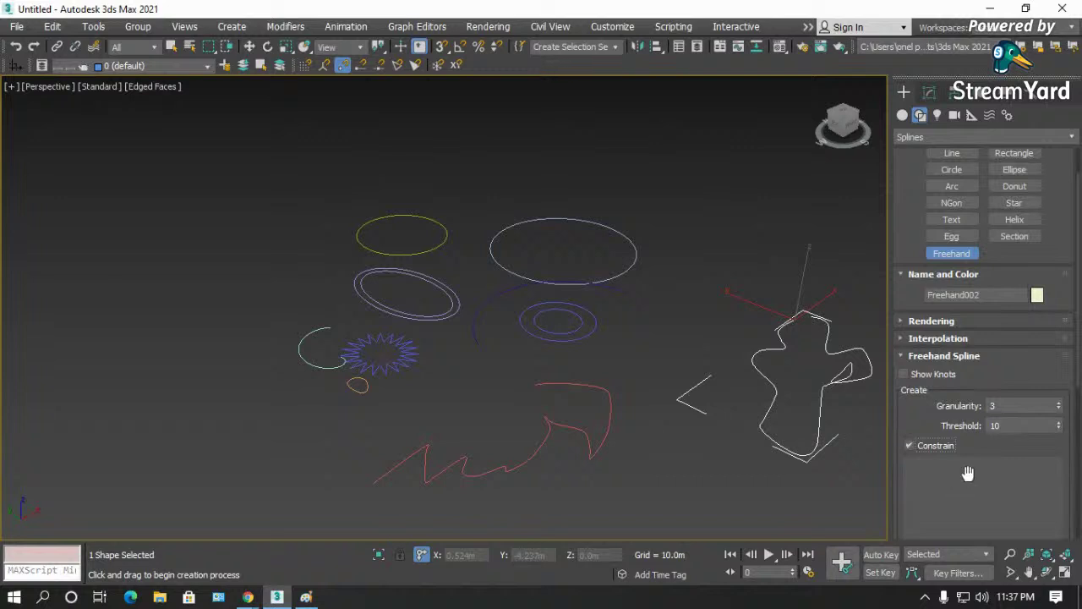
{"action": "left_click_drag", "start_coordinate": [958, 422], "coordinate": [956, 247]}
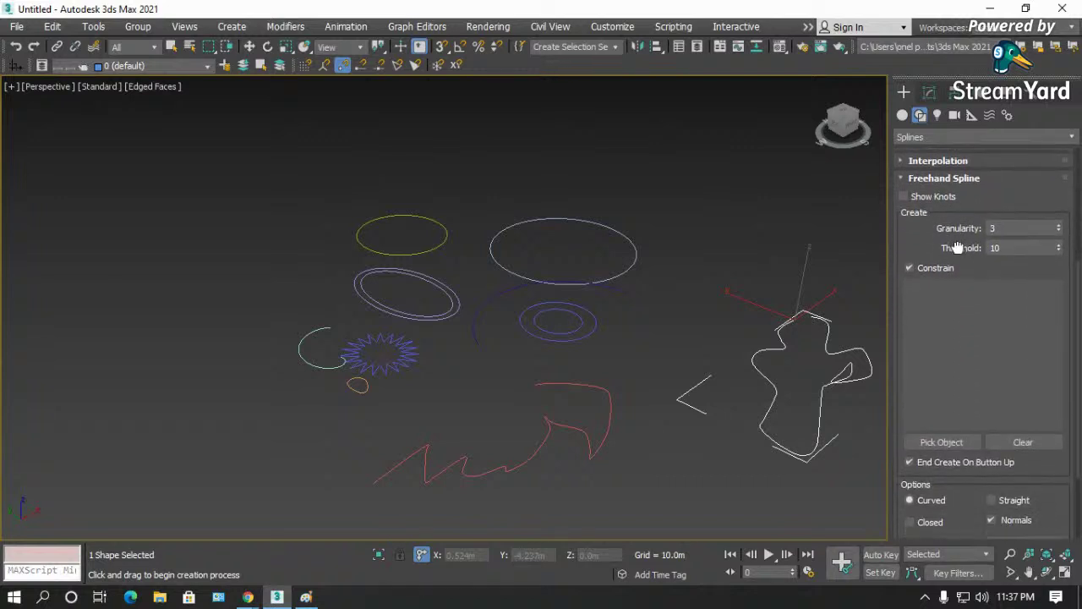
{"action": "left_click", "coordinate": [956, 443]}
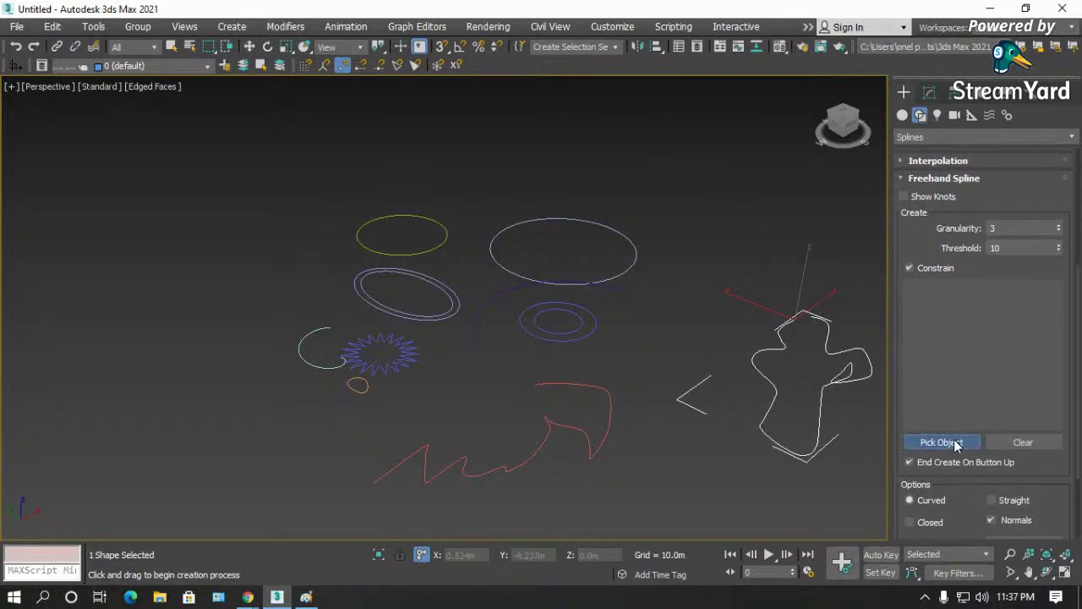
{"action": "left_click", "coordinate": [636, 275]}
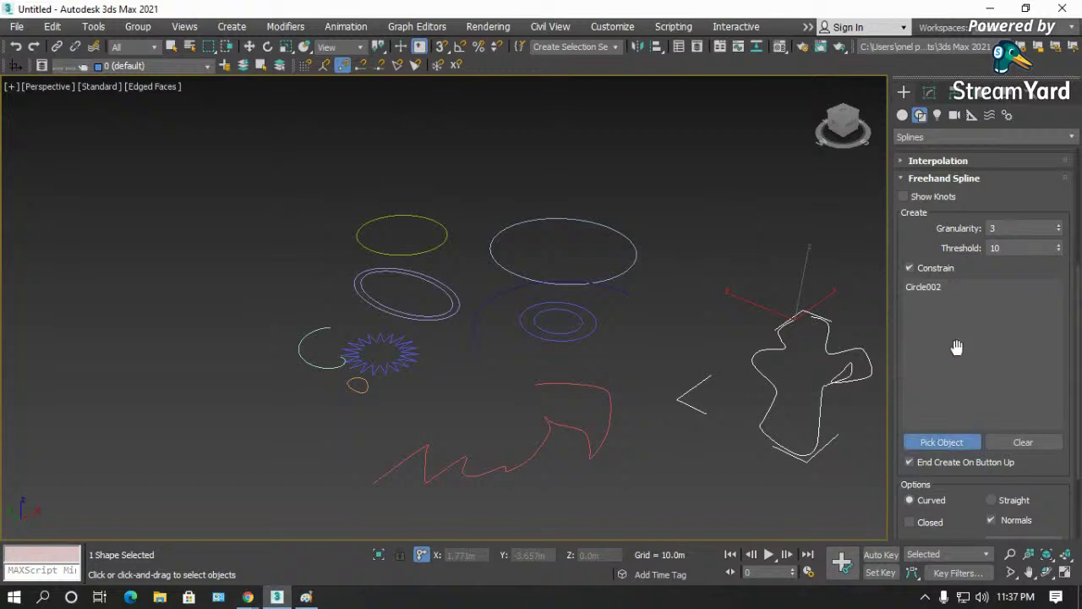
{"action": "left_click_drag", "start_coordinate": [930, 243], "coordinate": [947, 424]}
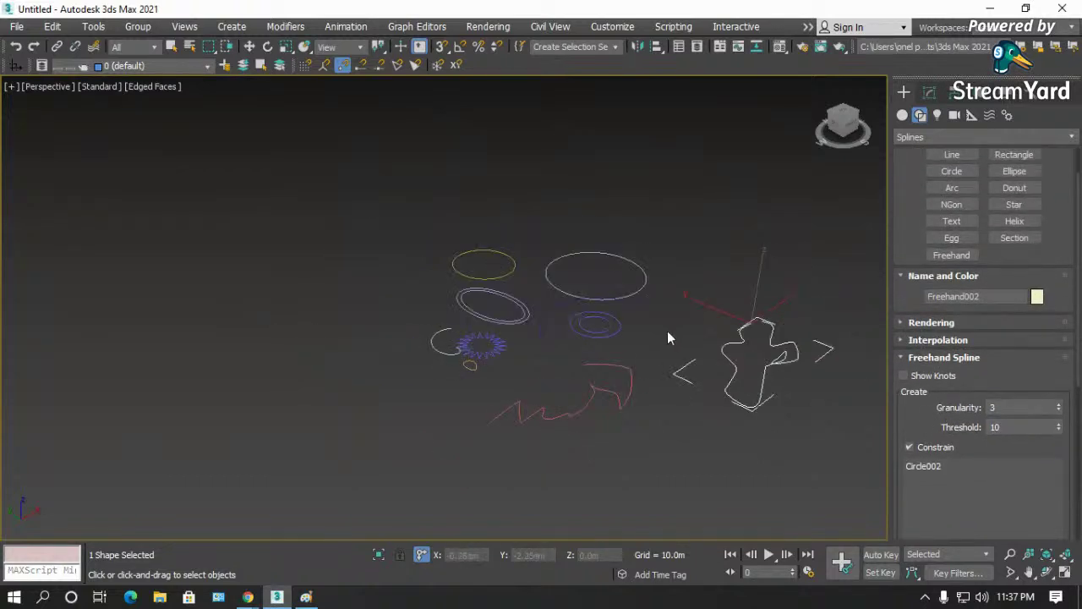
{"action": "key", "text": "Delete"}
- Switch to the top view and uncheck Constrain so freehand strokes stop snapping to shapes
{"action": "key", "text": "t"}
{"action": "scroll", "coordinate": [682, 329], "scroll_direction": "down", "scroll_amount": 5}
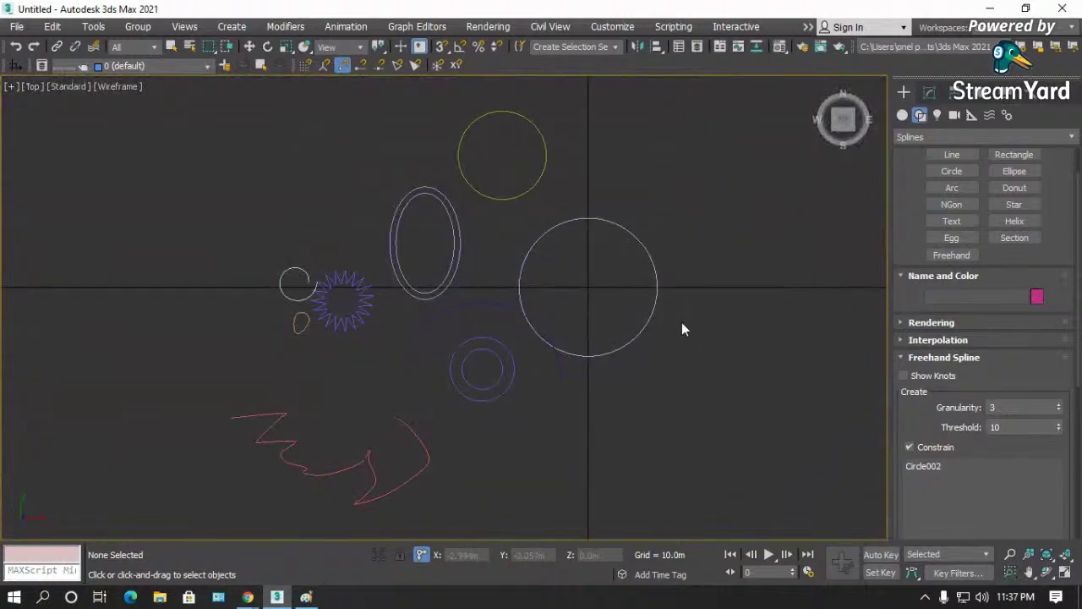
{"action": "scroll", "coordinate": [541, 317], "scroll_direction": "down", "scroll_amount": 2}
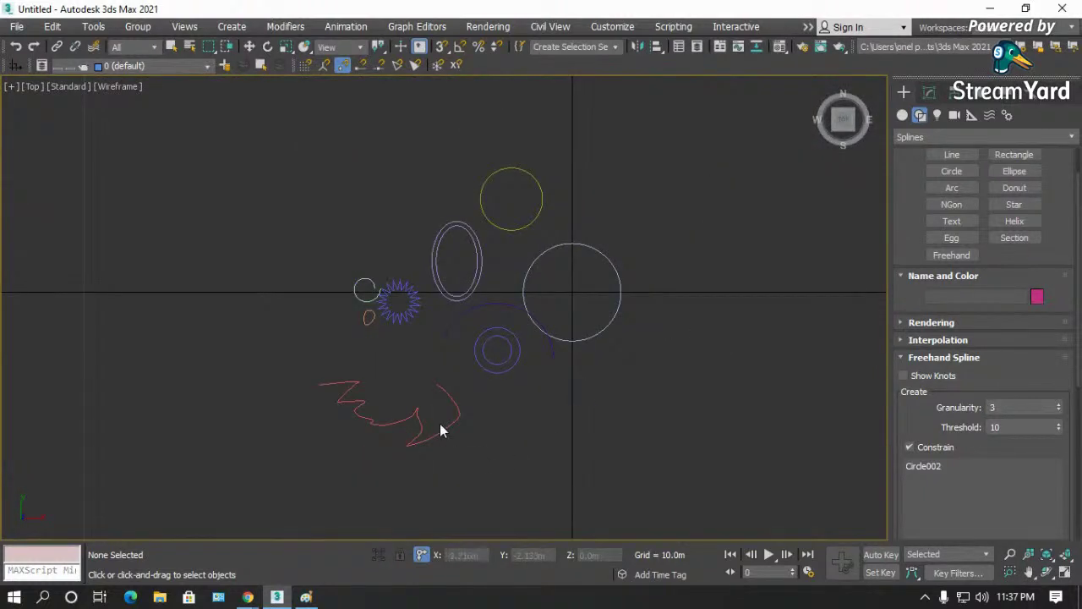
{"action": "scroll", "coordinate": [423, 437], "scroll_direction": "up", "scroll_amount": 3}
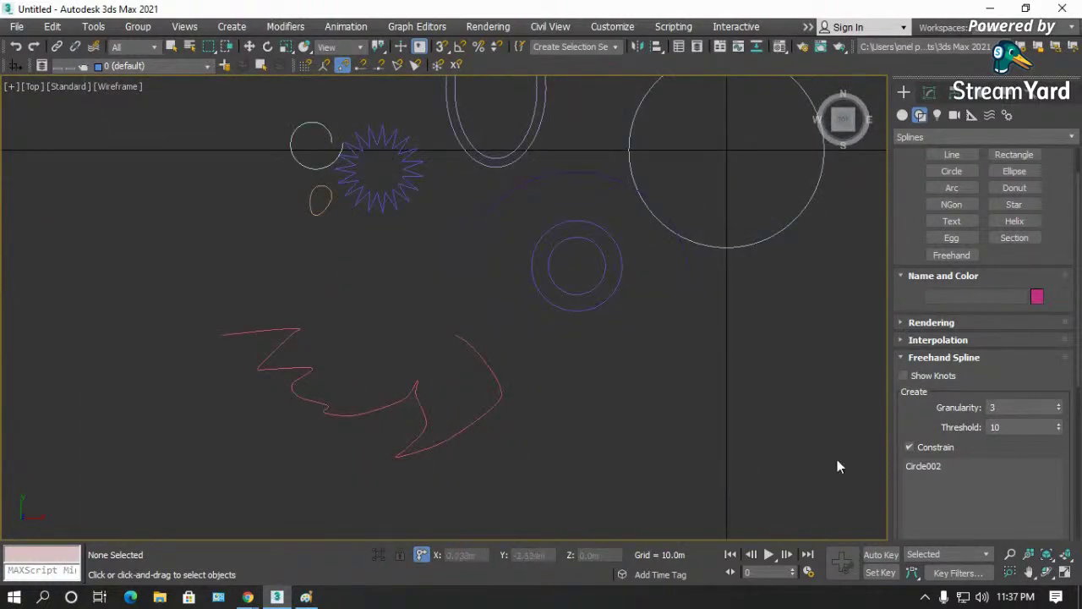
{"action": "left_click", "coordinate": [924, 447]}
{"action": "mouse_move", "coordinate": [921, 414]}
{"action": "left_mouse_down"}
{"action": "mouse_move", "coordinate": [930, 524]}
{"action": "mouse_move", "coordinate": [930, 324]}
{"action": "left_mouse_up"}
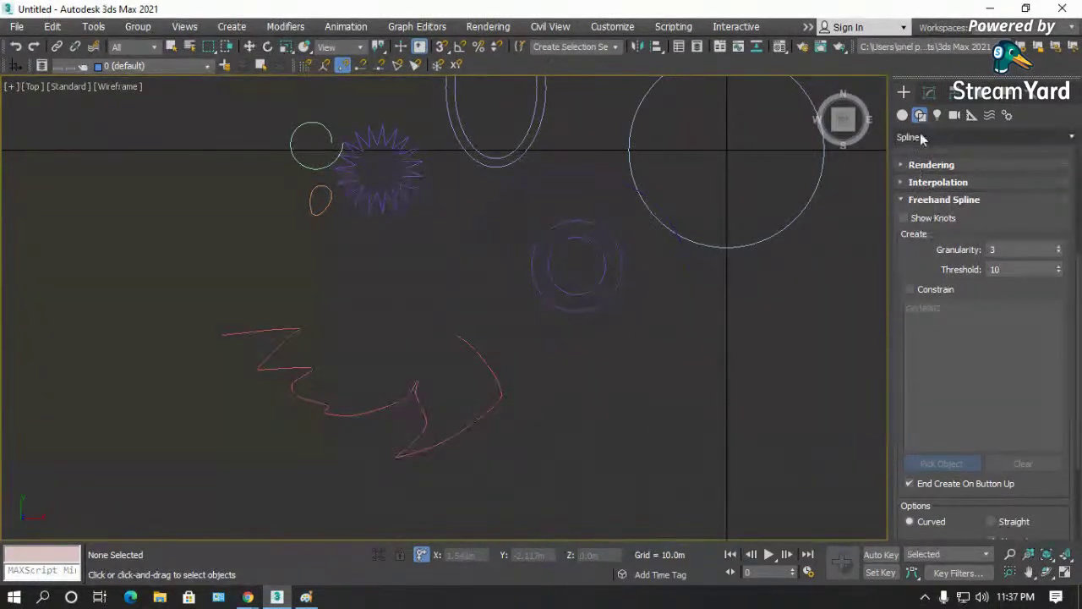
{"action": "left_click_drag", "start_coordinate": [919, 241], "coordinate": [919, 474]}
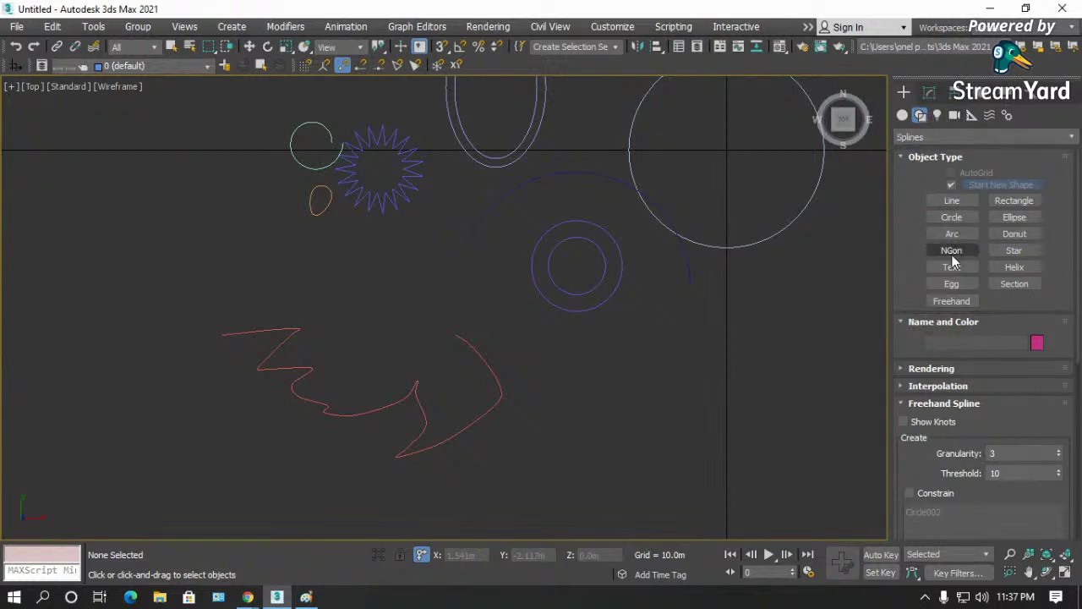
- Draw a test freehand spline below the donut circles, then delete it
{"action": "left_click", "coordinate": [952, 301]}
{"action": "mouse_move", "coordinate": [586, 312]}
{"action": "left_mouse_down"}
{"action": "mouse_move", "coordinate": [572, 335]}
{"action": "mouse_move", "coordinate": [644, 442]}
{"action": "mouse_move", "coordinate": [757, 308]}
{"action": "mouse_move", "coordinate": [663, 379]}
{"action": "mouse_move", "coordinate": [624, 438]}
{"action": "left_mouse_up"}
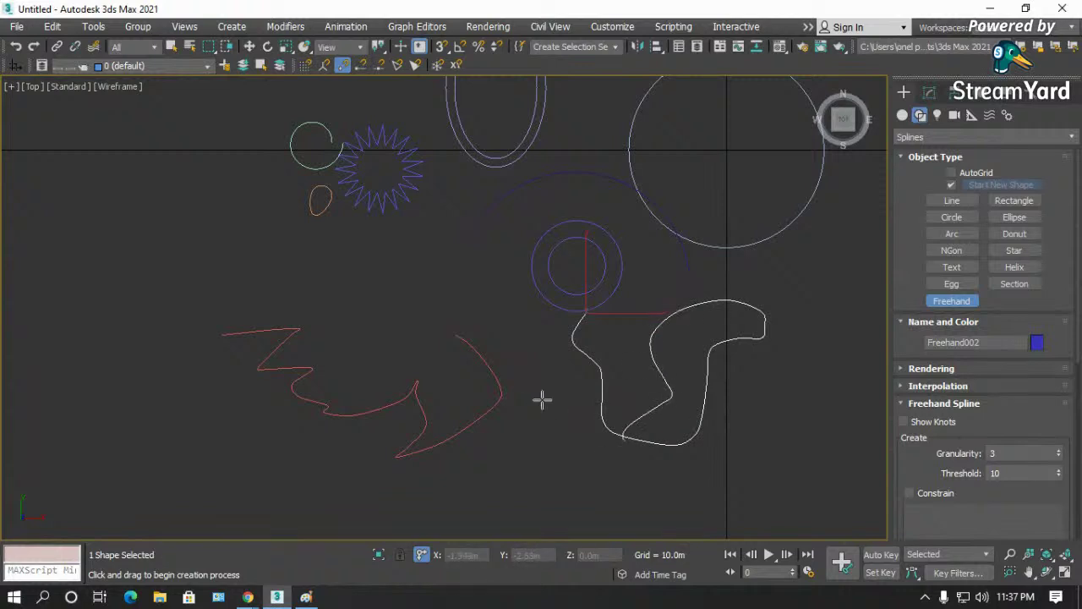
{"action": "scroll", "coordinate": [459, 349], "scroll_direction": "down", "scroll_amount": 3}
{"action": "key", "text": "w"}
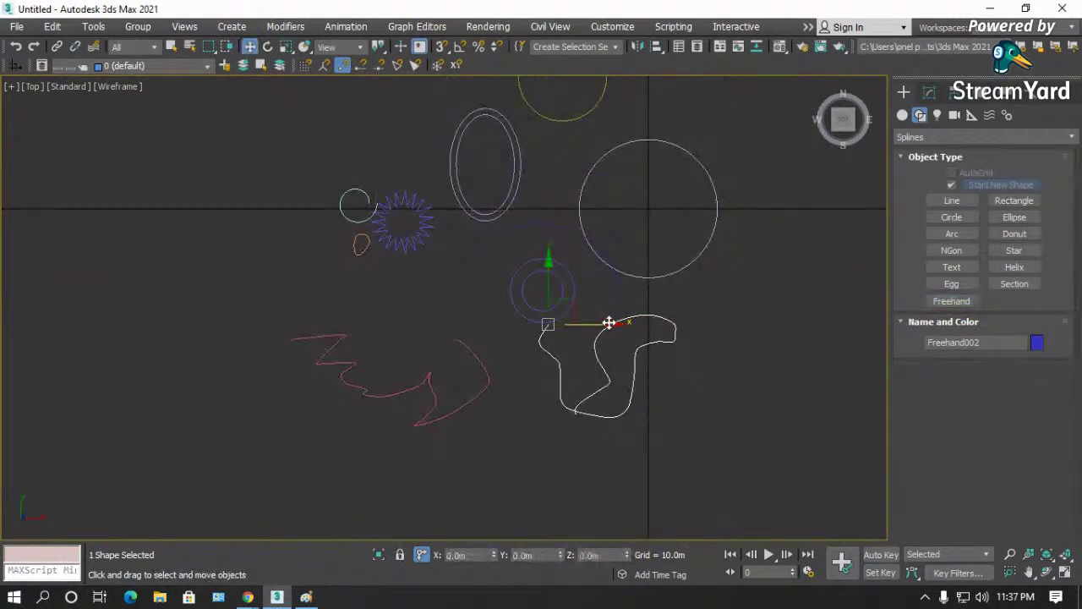
{"action": "key", "text": "Delete"}
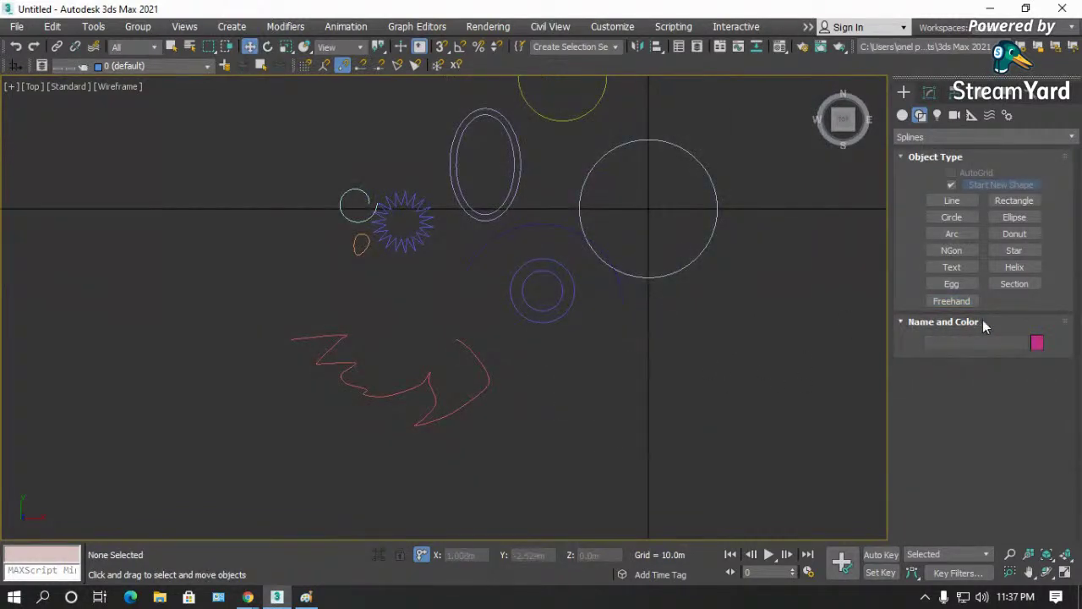
{"action": "left_click", "coordinate": [953, 268]}
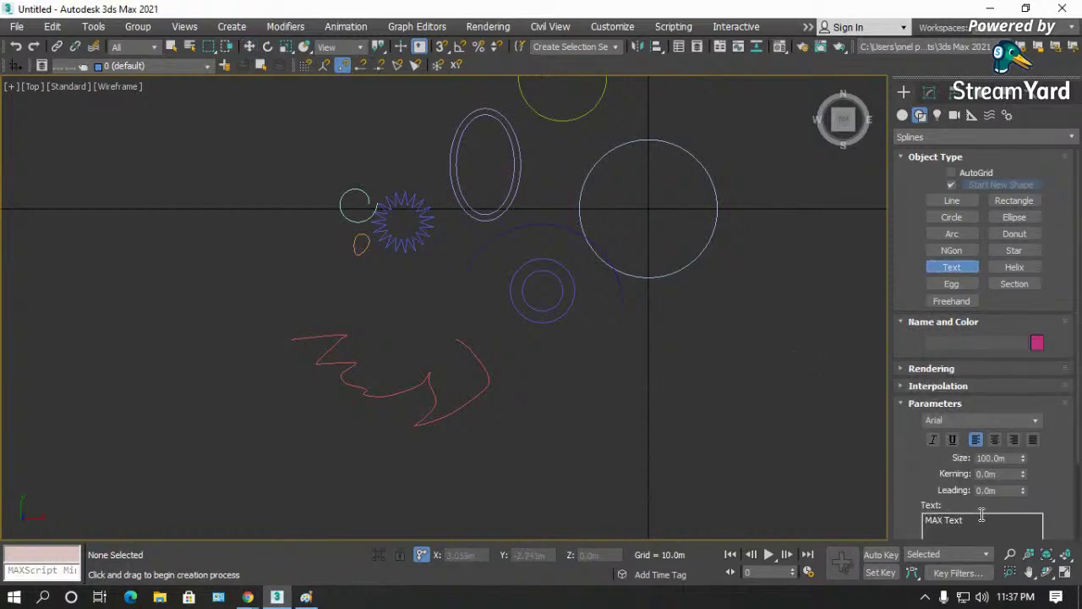
- Place a MAX Text shape in Arial and set its size to 43 with -0.97 kerning
{"action": "scroll", "coordinate": [486, 254], "scroll_direction": "down", "scroll_amount": 3}
{"action": "left_click", "coordinate": [564, 370]}
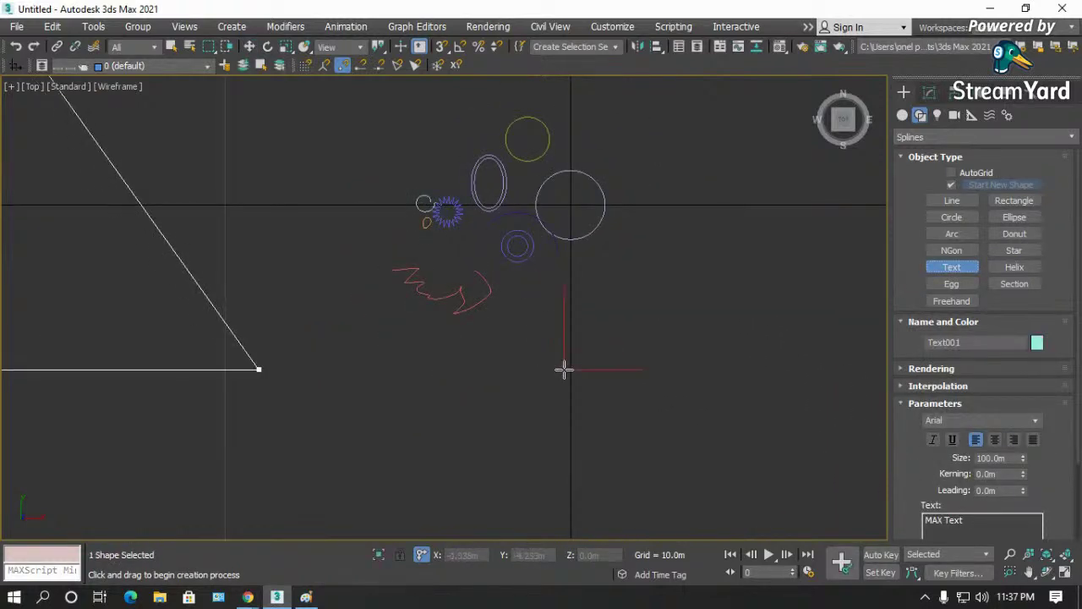
{"action": "scroll", "coordinate": [580, 355], "scroll_direction": "up", "scroll_amount": 5}
{"action": "scroll", "coordinate": [536, 321], "scroll_direction": "down", "scroll_amount": 2}
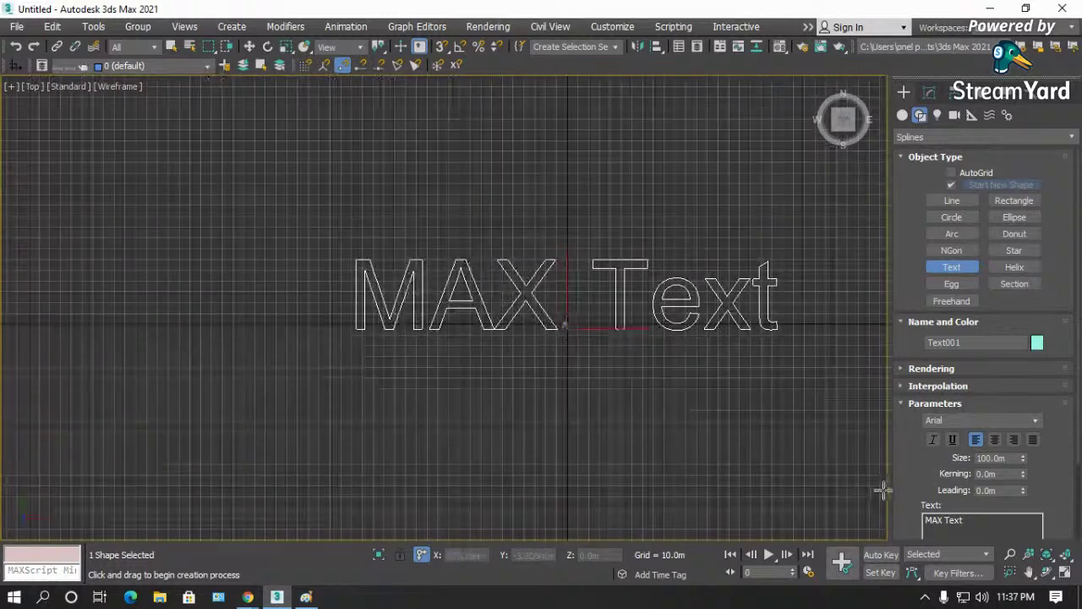
{"action": "scroll", "coordinate": [904, 445], "scroll_direction": "down", "scroll_amount": 3}
{"action": "scroll", "coordinate": [1025, 389], "scroll_direction": "down", "scroll_amount": 1}
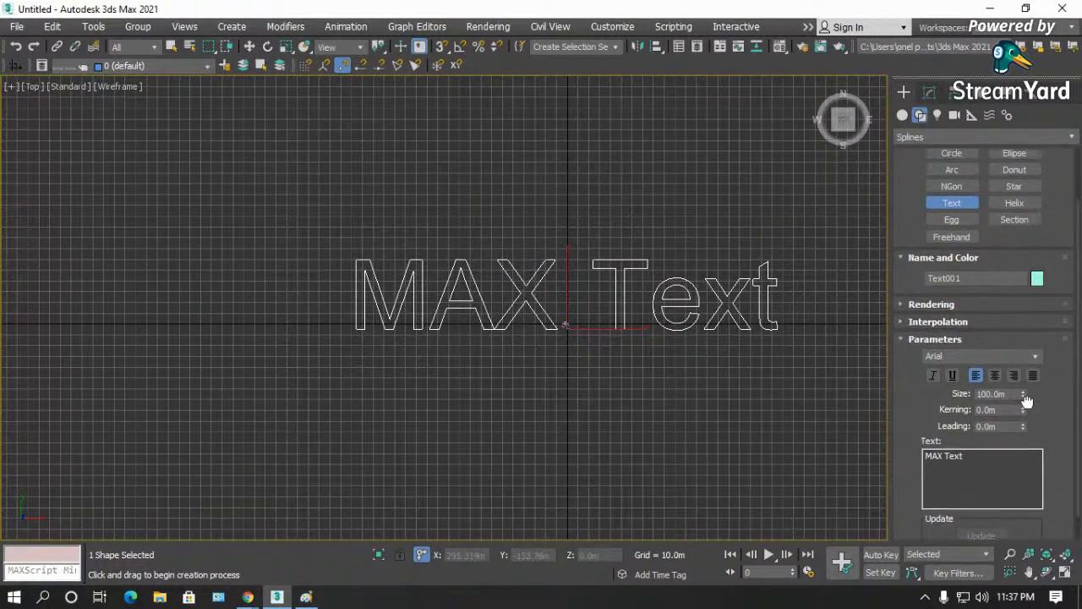
{"action": "left_click", "coordinate": [1033, 345]}
{"action": "left_click", "coordinate": [1034, 344]}
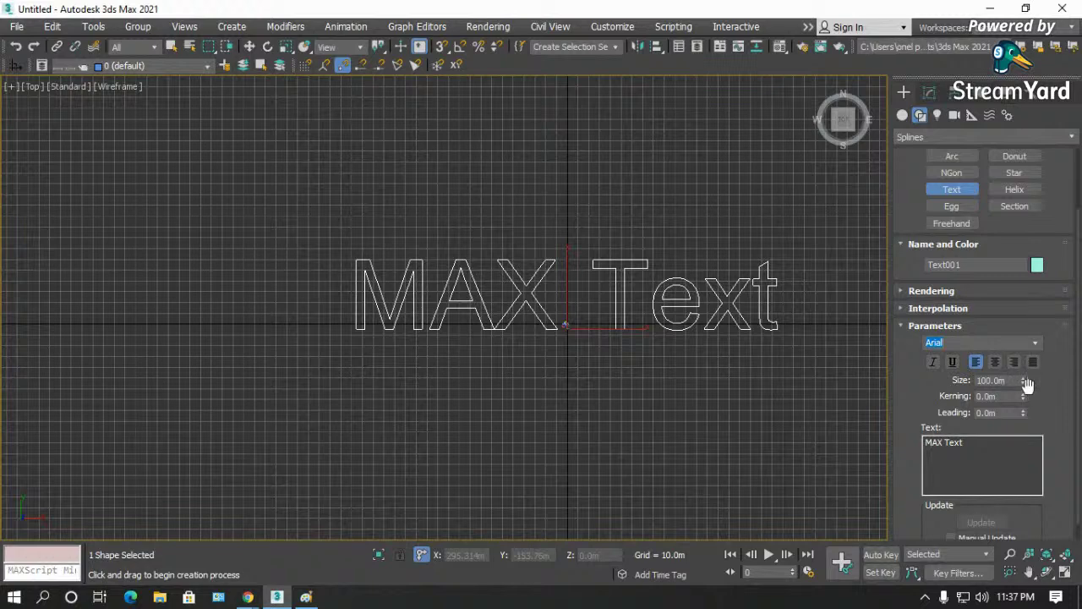
{"action": "left_click_drag", "start_coordinate": [1025, 389], "coordinate": [1006, 437]}
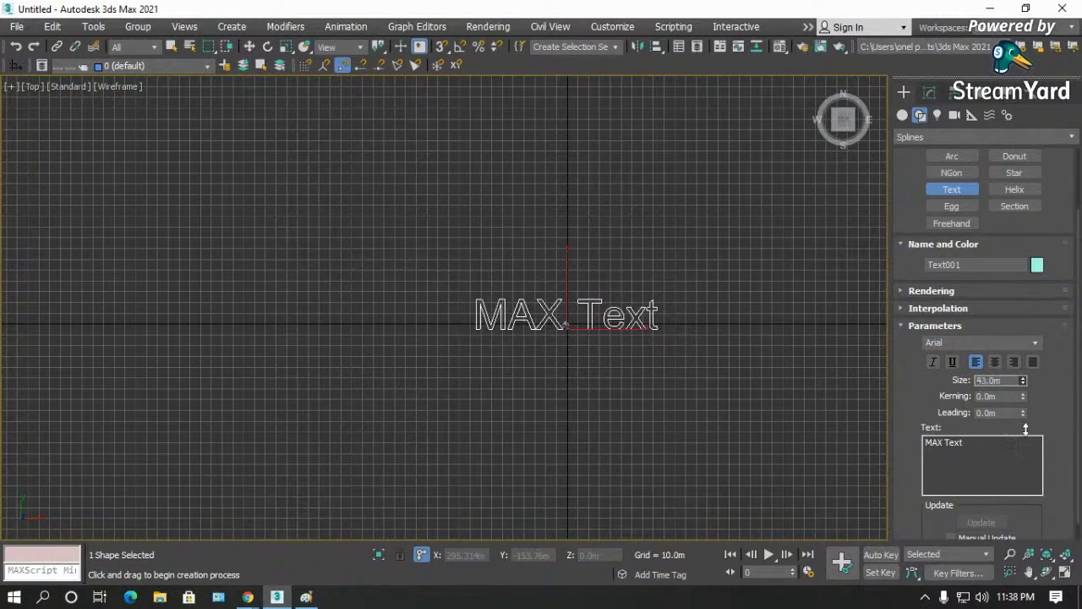
{"action": "scroll", "coordinate": [927, 406], "scroll_direction": "down", "scroll_amount": 1}
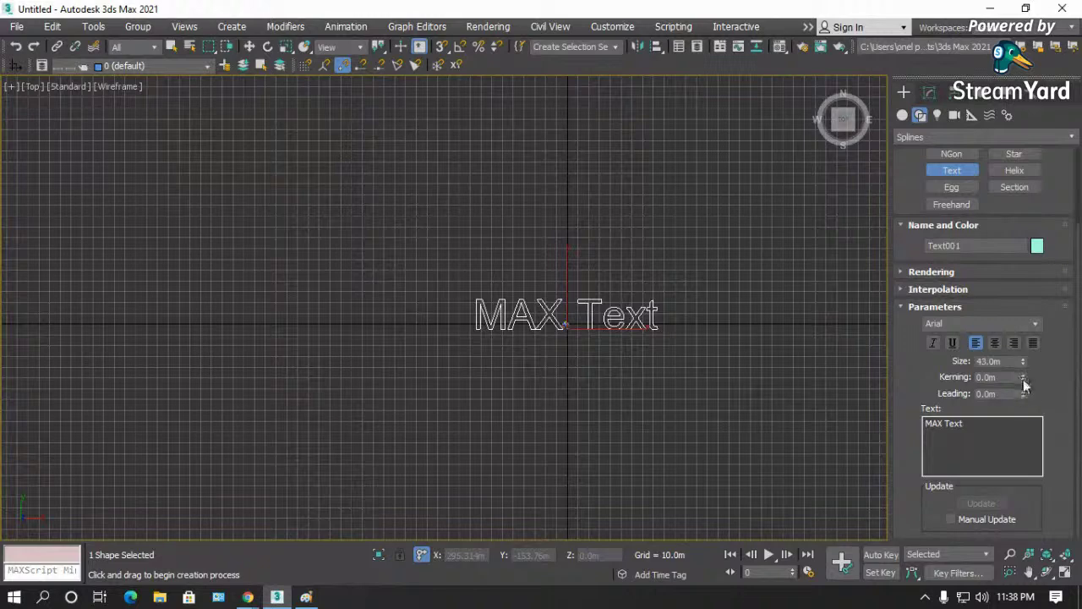
{"action": "left_click_drag", "start_coordinate": [1024, 377], "coordinate": [1021, 457]}
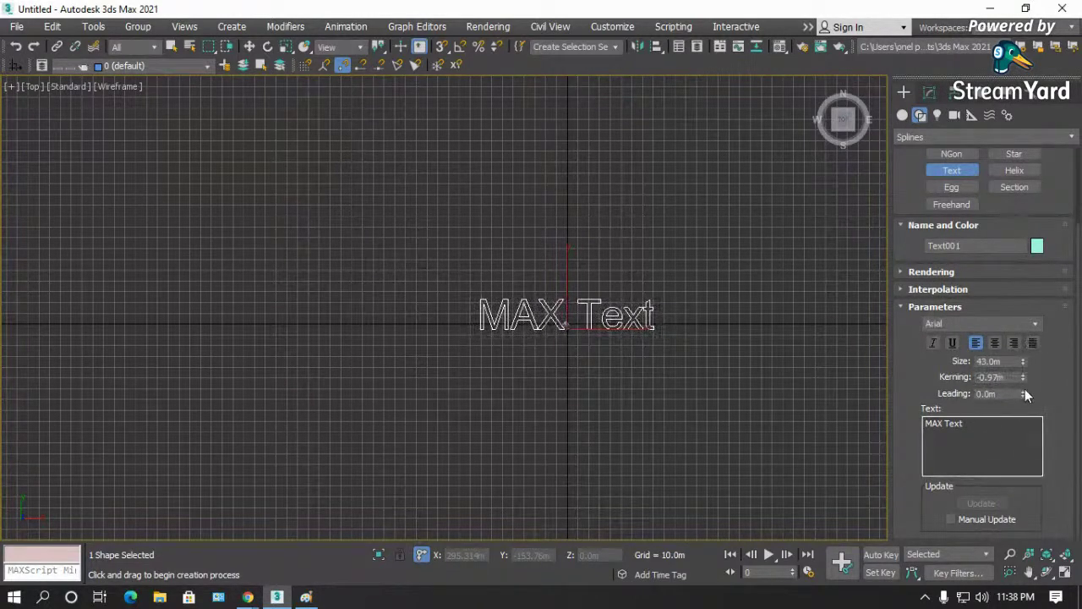
{"action": "left_click_drag", "start_coordinate": [1024, 391], "coordinate": [1024, 342]}
- Exit text creation and delete the MAX Text shape
{"action": "right_click", "coordinate": [729, 228]}
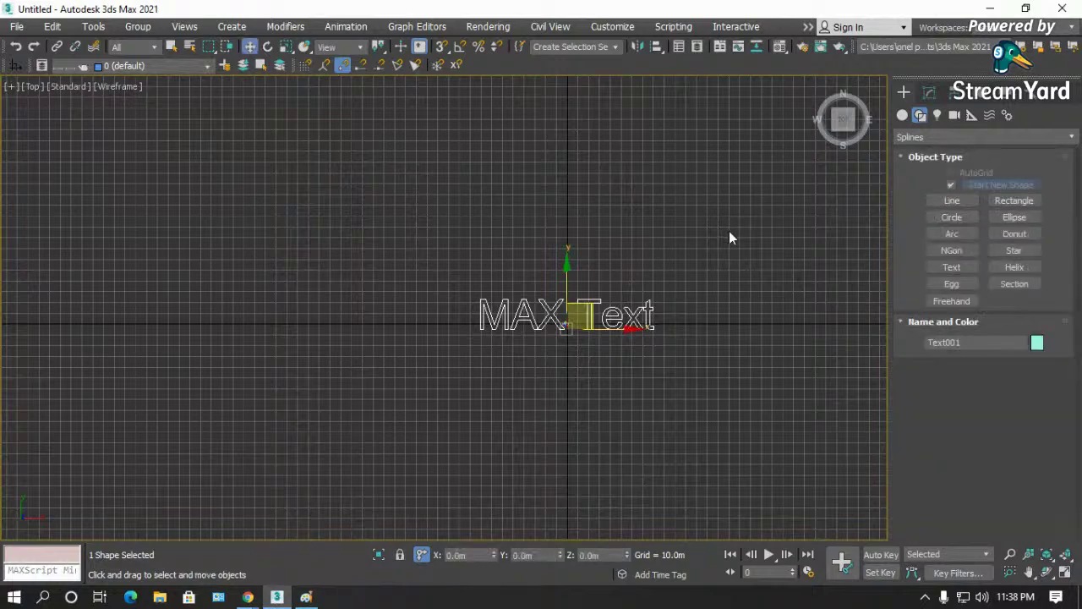
{"action": "left_click_drag", "start_coordinate": [689, 264], "coordinate": [486, 367]}
{"action": "key", "text": "Delete"}
- Draw an irregular line shape corner by corner and close the spline at its first vertex
{"action": "key", "text": "z"}
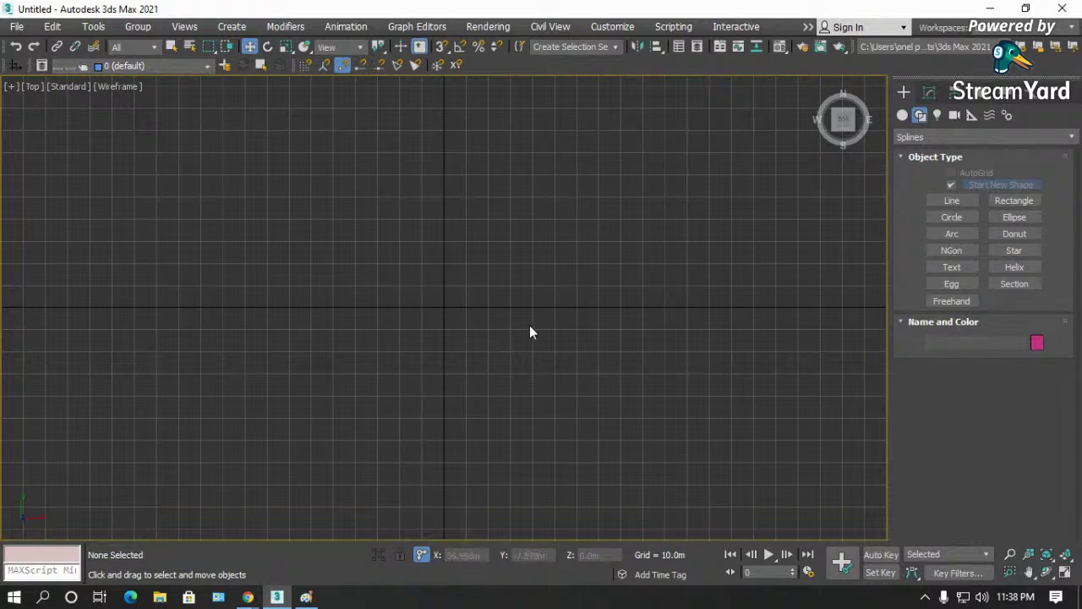
{"action": "left_click", "coordinate": [954, 204]}
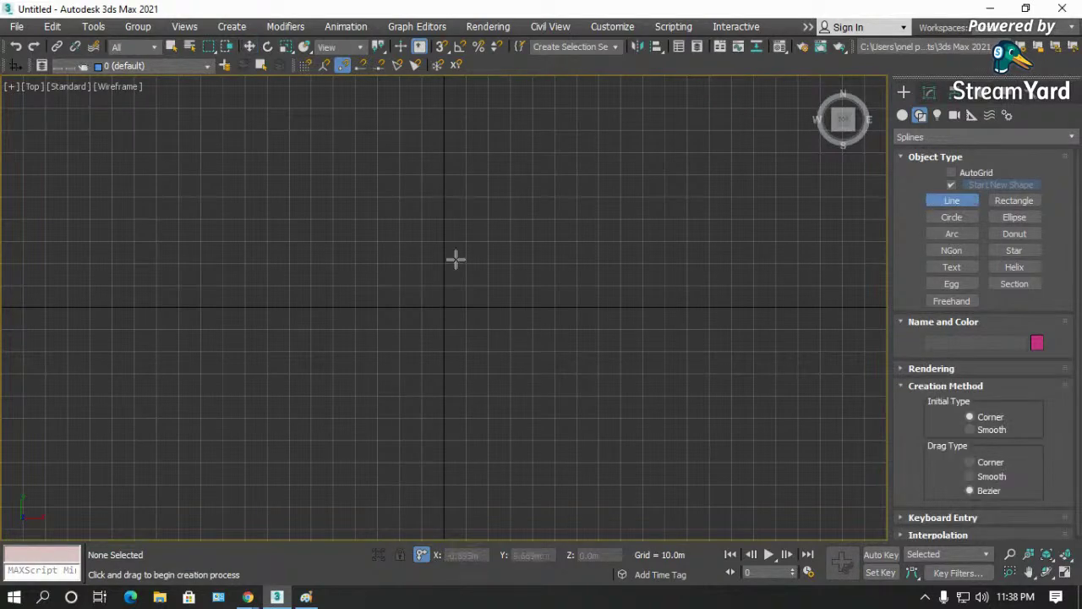
{"action": "left_click", "coordinate": [330, 330]}
{"action": "left_click", "coordinate": [348, 236]}
{"action": "left_click", "coordinate": [437, 206]}
{"action": "left_click", "coordinate": [537, 251]}
{"action": "left_click", "coordinate": [539, 357]}
{"action": "left_click", "coordinate": [435, 359]}
{"action": "left_click", "coordinate": [409, 426]}
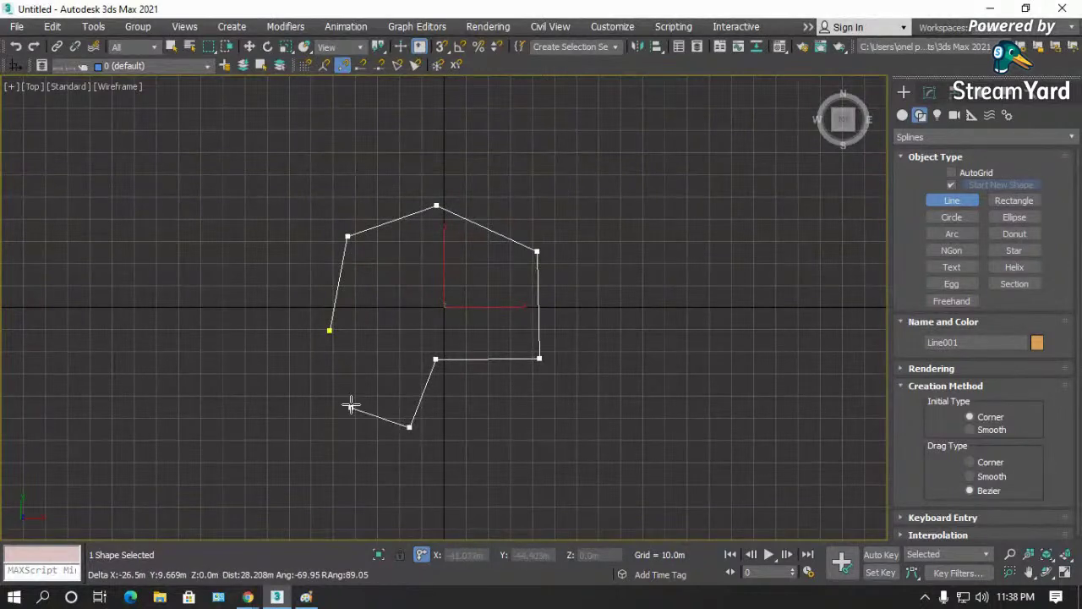
{"action": "left_click", "coordinate": [385, 373]}
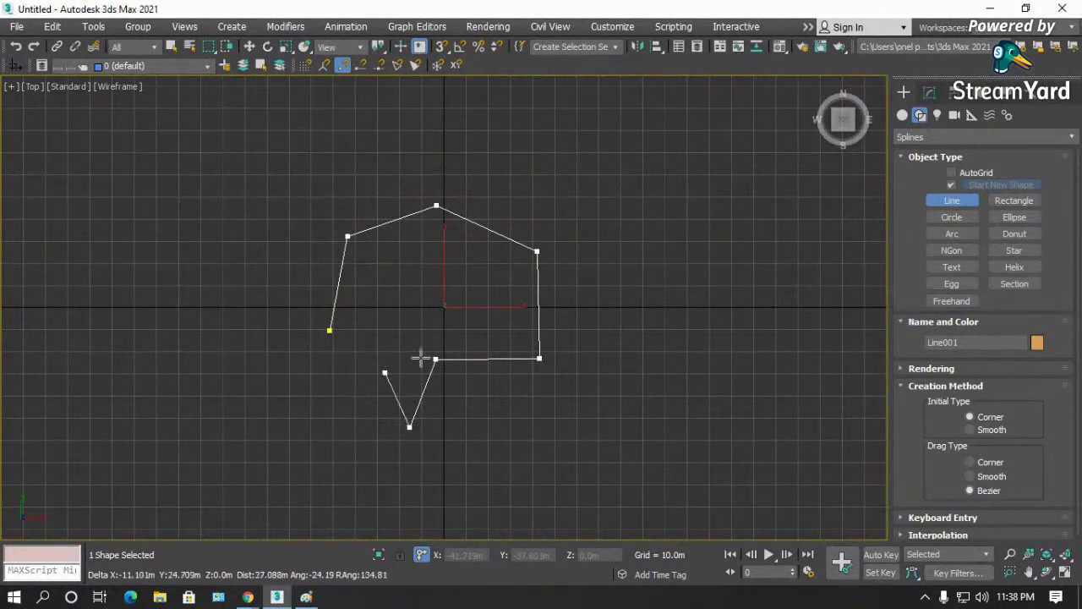
{"action": "left_click", "coordinate": [329, 330]}
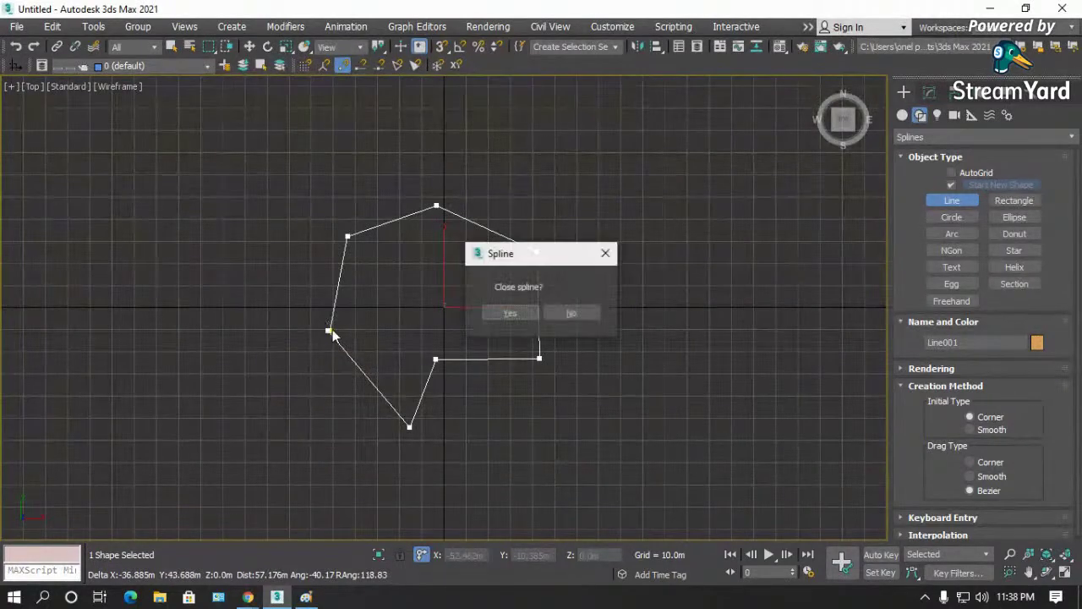
{"action": "left_click", "coordinate": [510, 314]}
- Move the closed shape left and up, turn on shaded display, and draw a small rectangle
{"action": "right_click", "coordinate": [476, 338]}
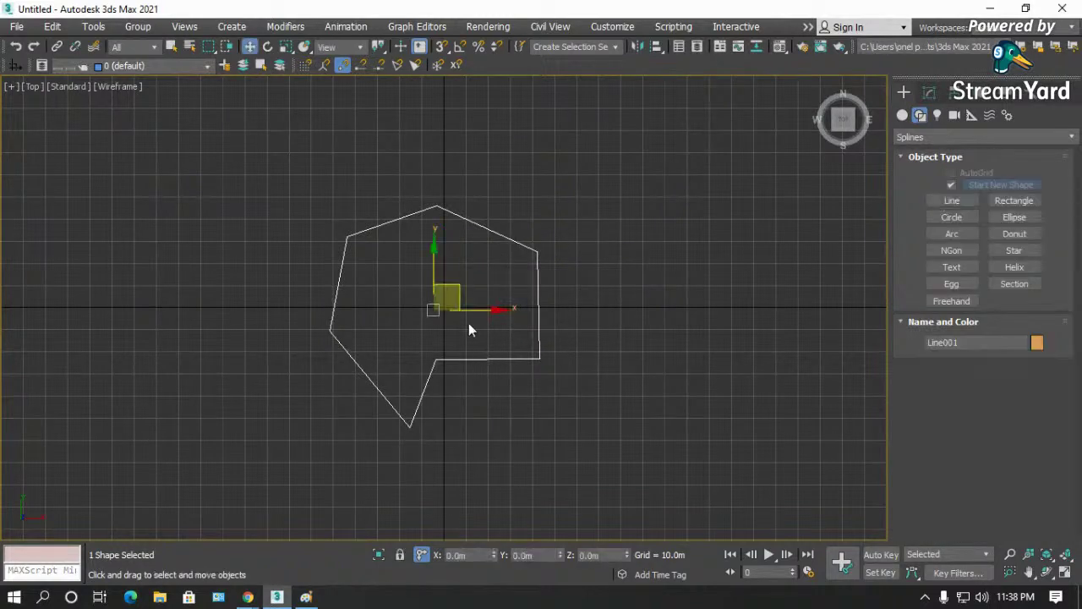
{"action": "left_click_drag", "start_coordinate": [460, 289], "coordinate": [301, 262]}
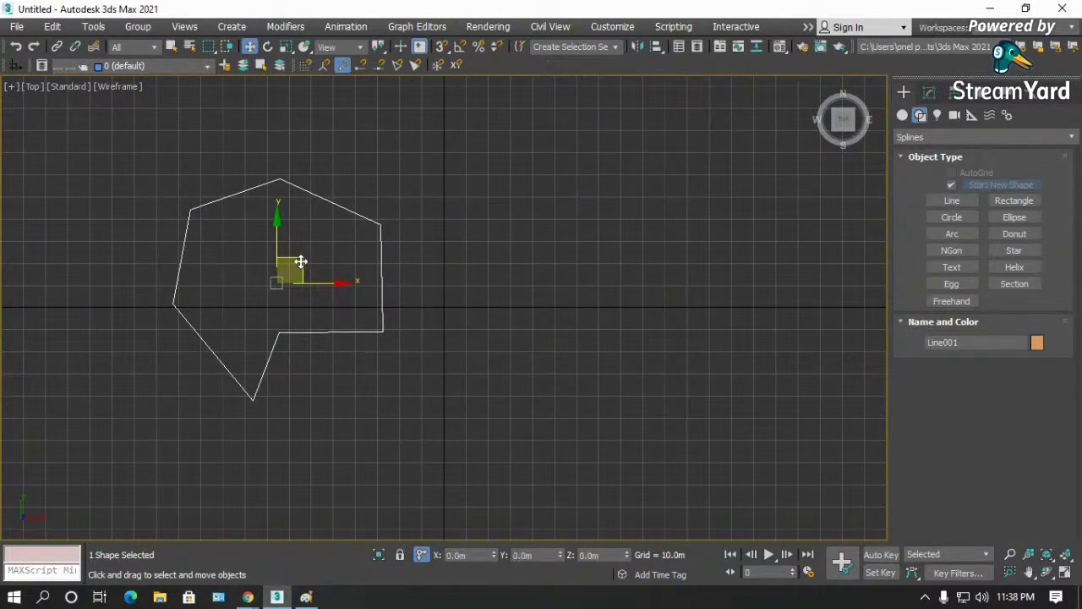
{"action": "left_click", "coordinate": [450, 282]}
{"action": "left_click", "coordinate": [380, 263]}
{"action": "key", "text": "F3"}
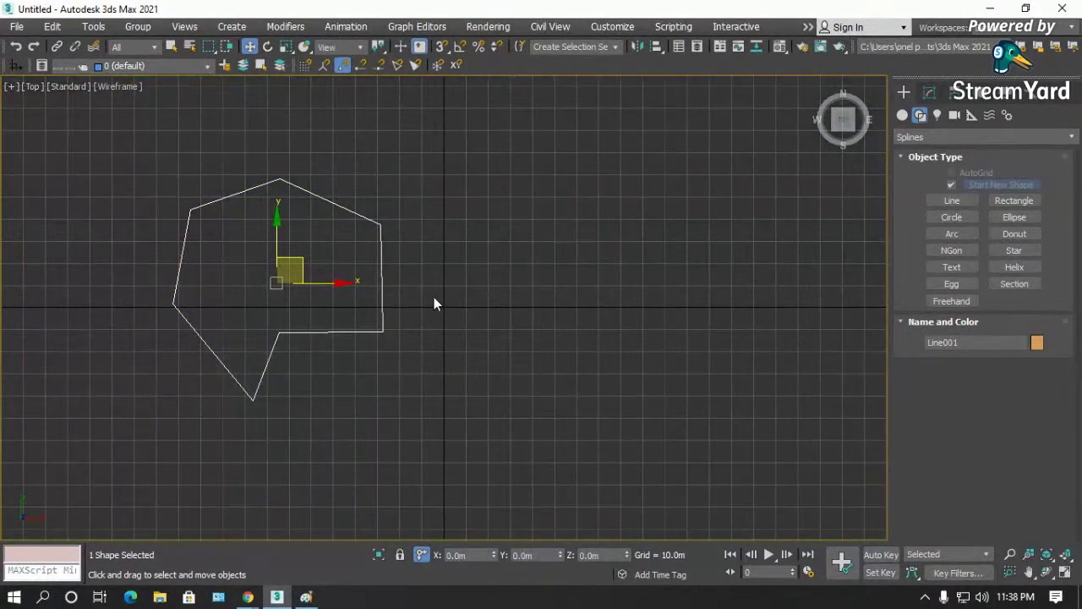
{"action": "left_click", "coordinate": [434, 297]}
{"action": "left_click", "coordinate": [385, 286]}
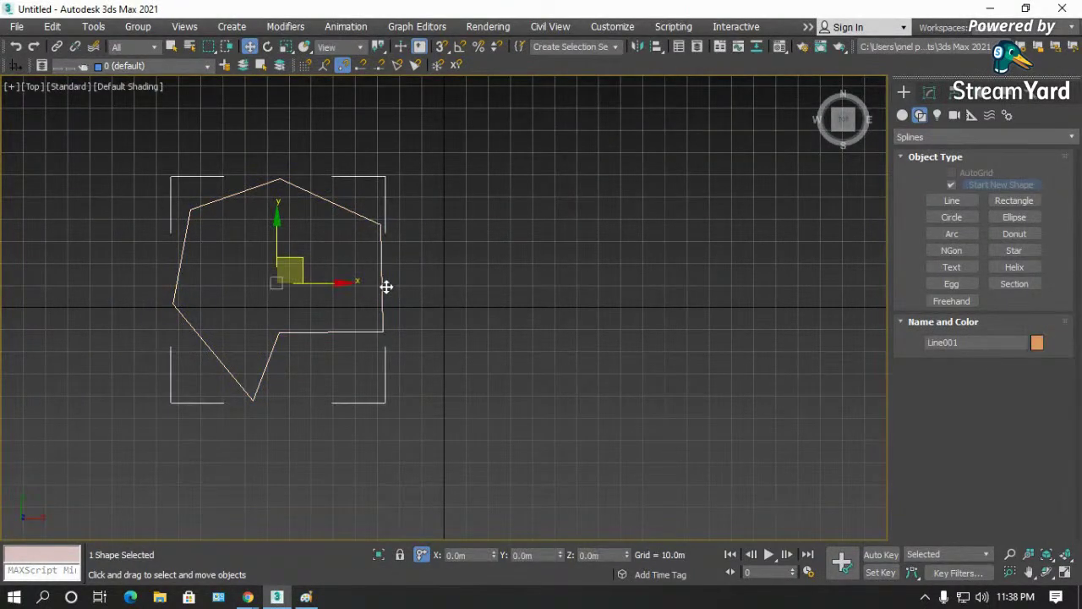
{"action": "left_click", "coordinate": [647, 252]}
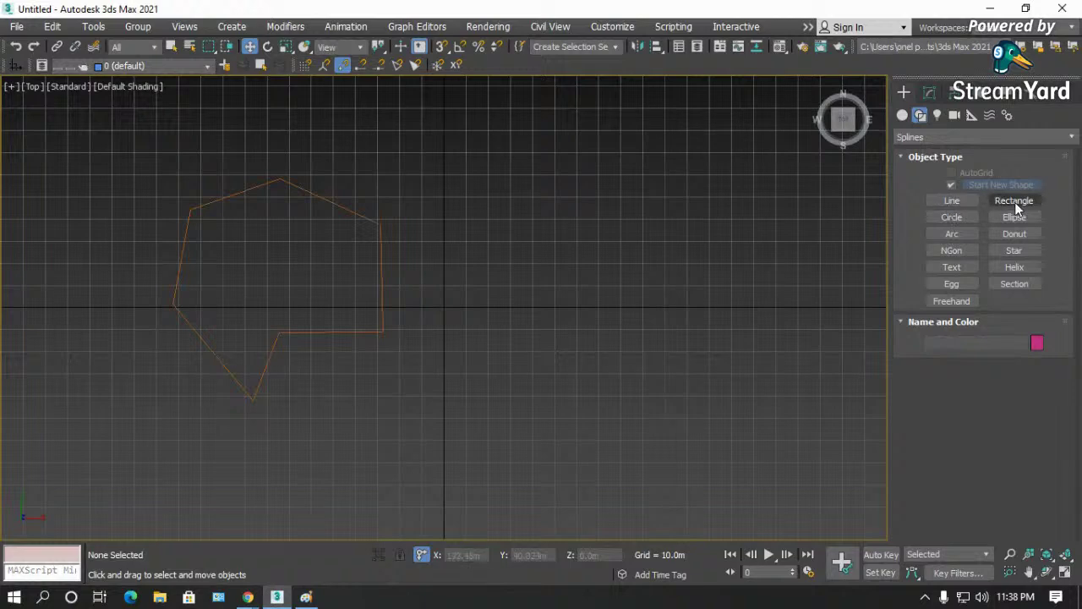
{"action": "left_click", "coordinate": [1014, 200]}
{"action": "left_click_drag", "start_coordinate": [504, 195], "coordinate": [573, 323]}
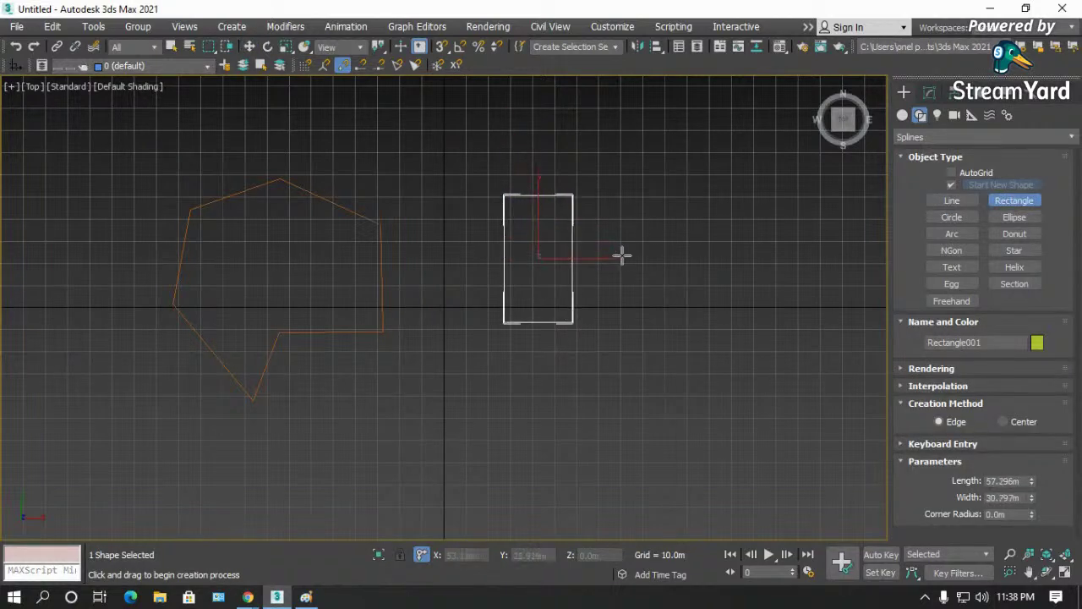
- Convert the new rectangle to an editable spline
{"action": "right_click", "coordinate": [573, 255]}
{"action": "right_click", "coordinate": [574, 256]}
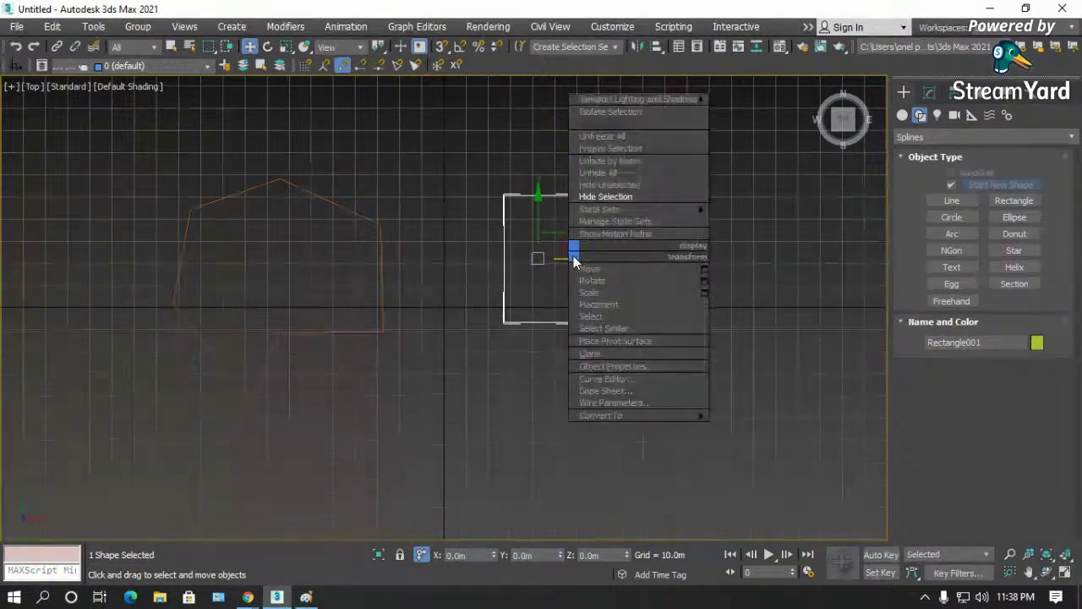
{"action": "mouse_move", "coordinate": [621, 416]}
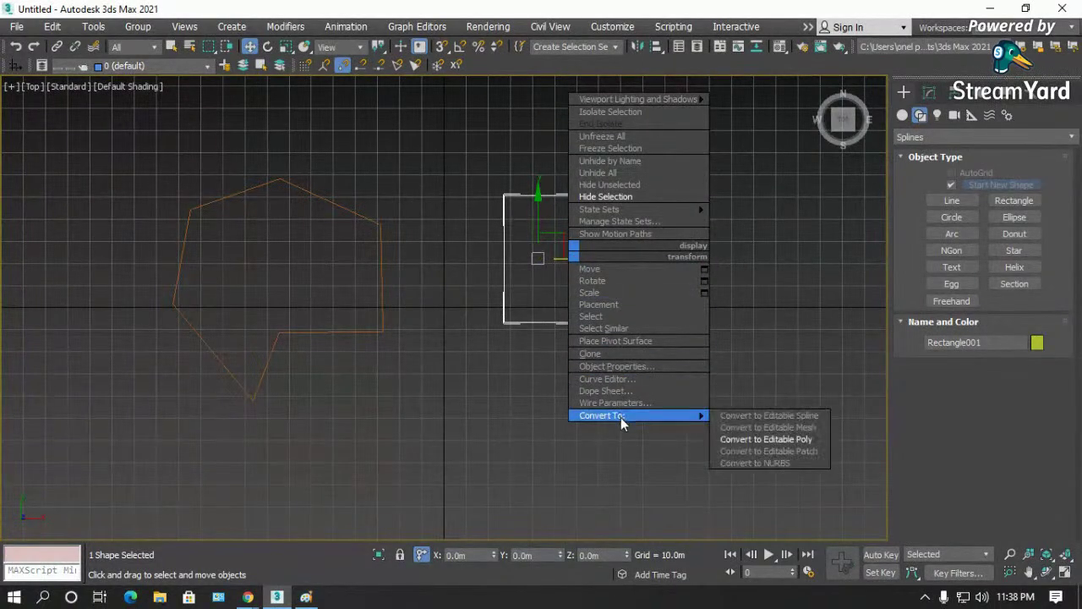
{"action": "left_click", "coordinate": [774, 414]}
- Convert the closed irregular outline Line001 to an editable spline
{"action": "left_click", "coordinate": [496, 290]}
{"action": "left_click", "coordinate": [383, 271]}
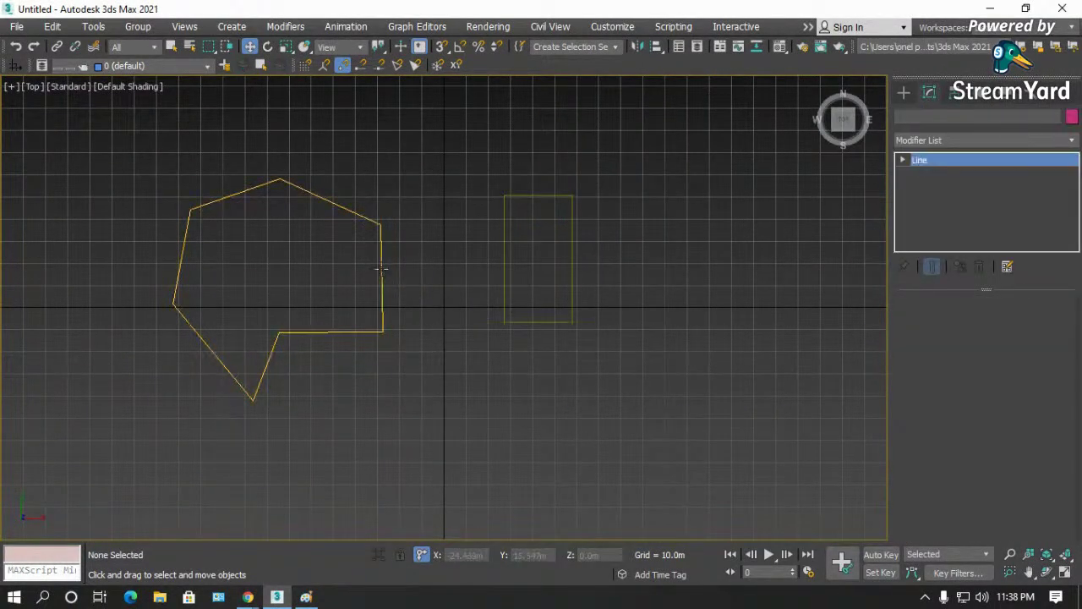
{"action": "right_click", "coordinate": [383, 251]}
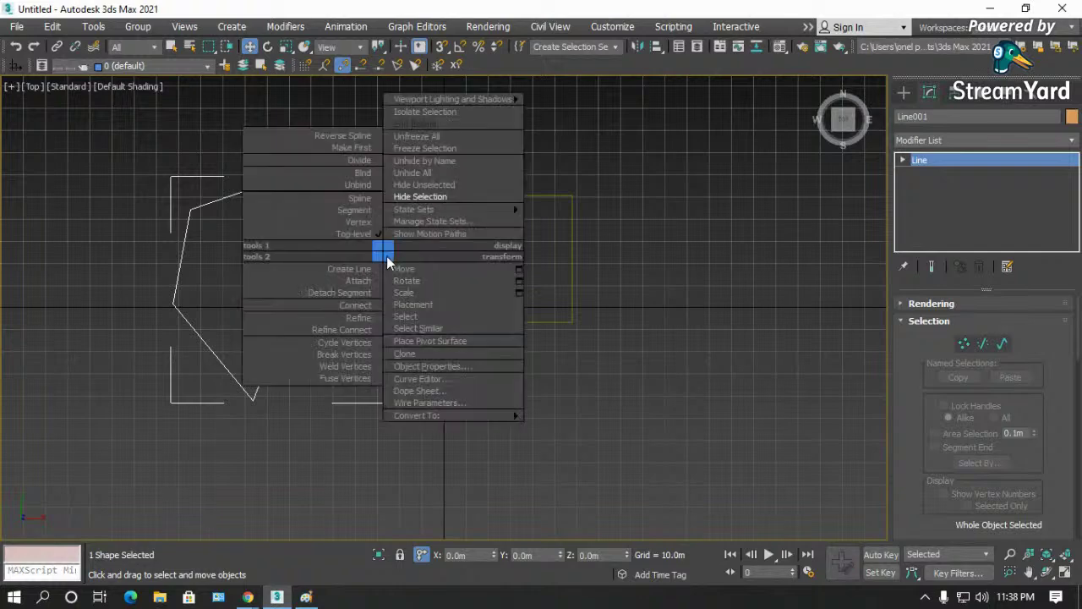
{"action": "mouse_move", "coordinate": [443, 417]}
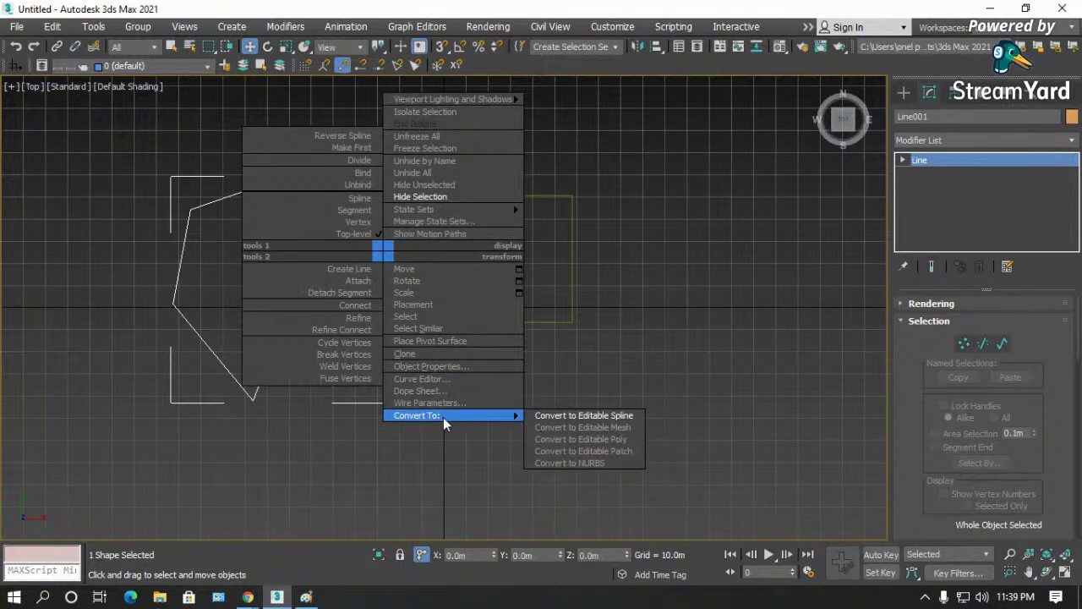
{"action": "left_click", "coordinate": [619, 417]}
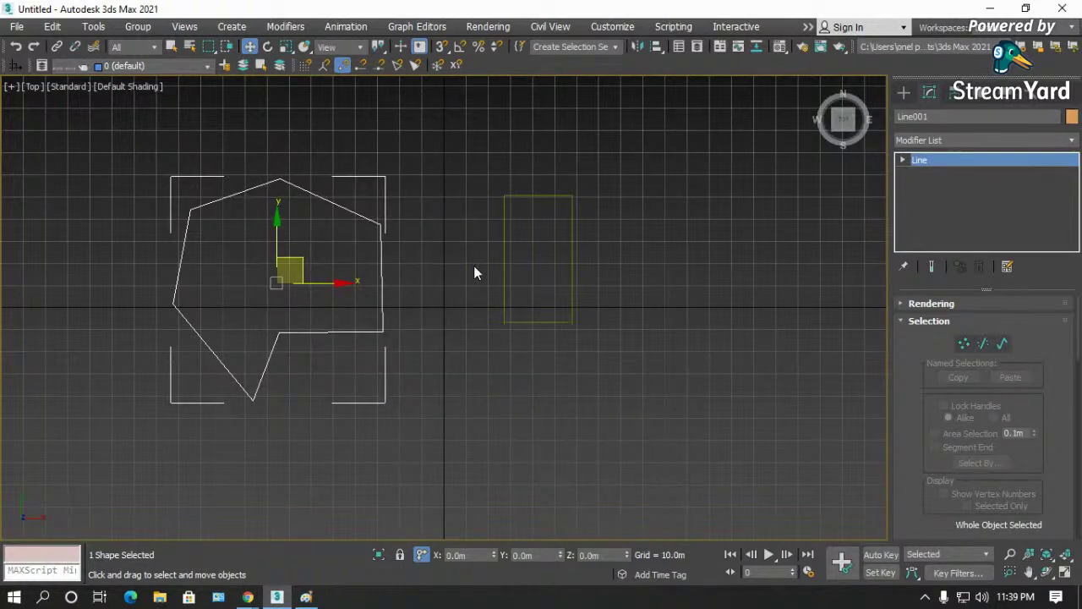
- Hide the viewport grid and move the rectangle up and to the left
{"action": "left_click", "coordinate": [571, 247]}
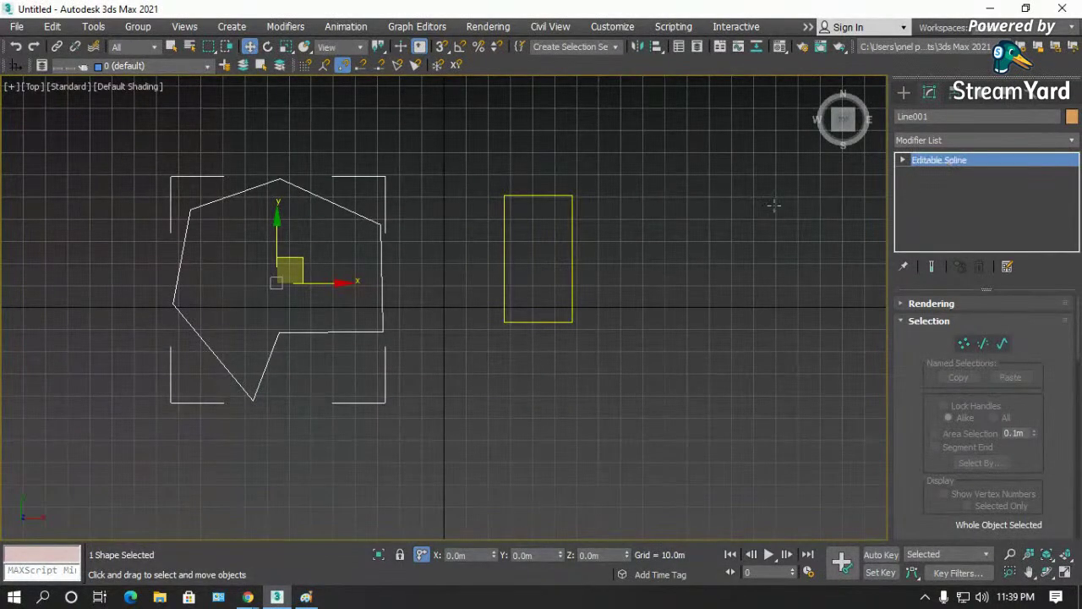
{"action": "left_click", "coordinate": [722, 252]}
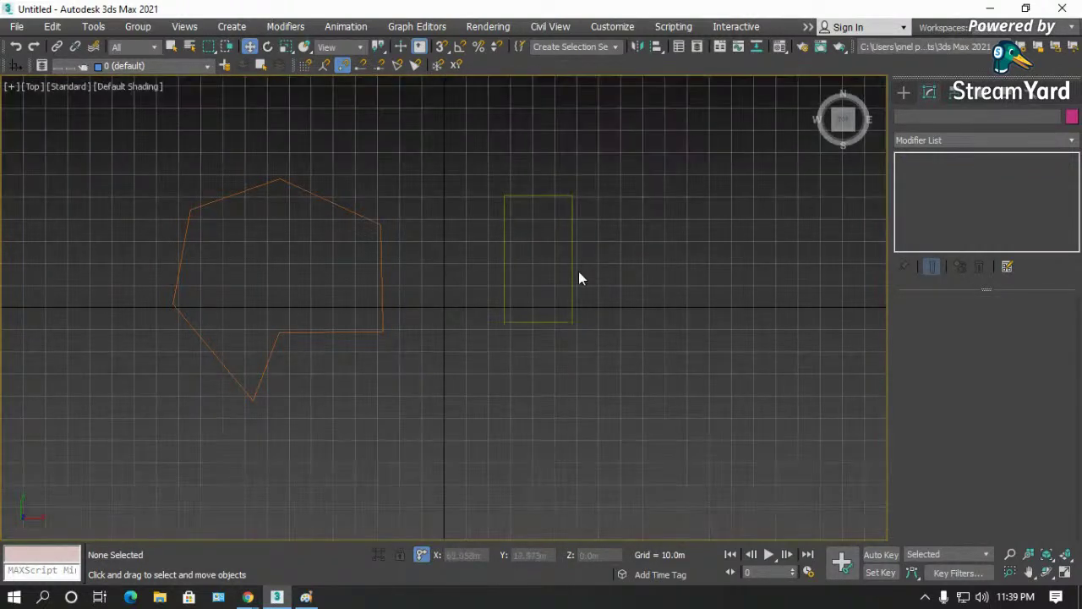
{"action": "key", "text": "g"}
{"action": "left_click_drag", "start_coordinate": [578, 282], "coordinate": [537, 266]}
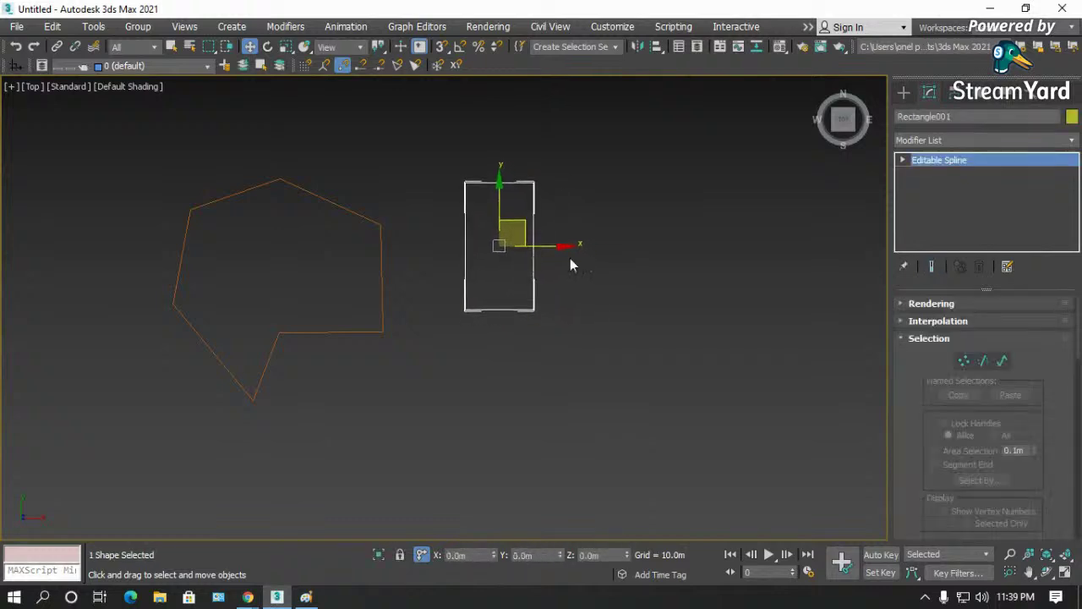
- Draw Circle001 right of the rectangle and convert it to an editable spline
{"action": "left_click", "coordinate": [904, 93]}
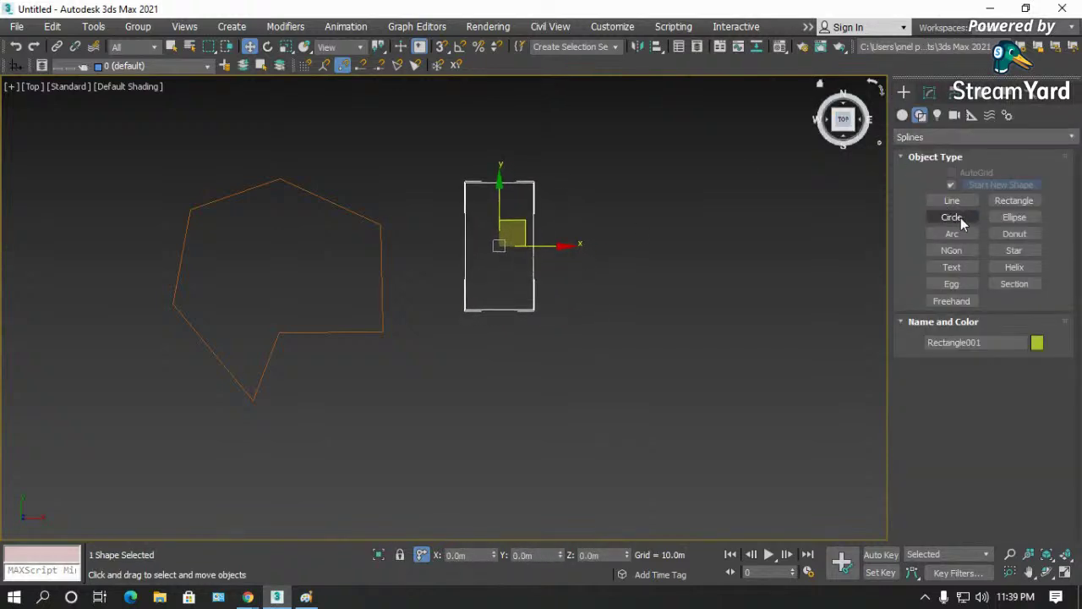
{"action": "left_click", "coordinate": [952, 218]}
{"action": "left_click_drag", "start_coordinate": [630, 283], "coordinate": [662, 330]}
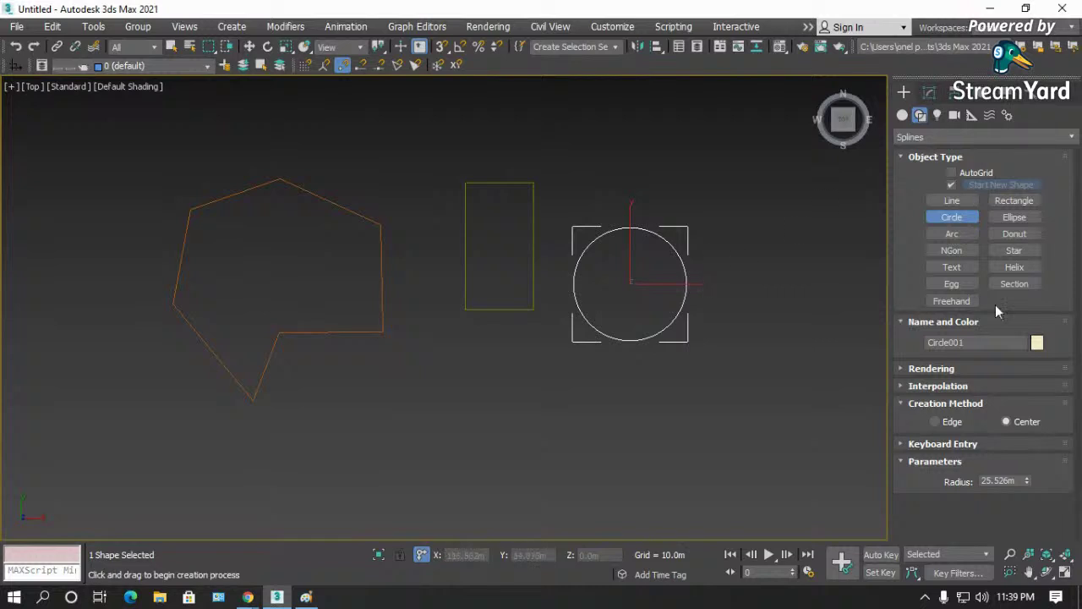
{"action": "left_click", "coordinate": [930, 93]}
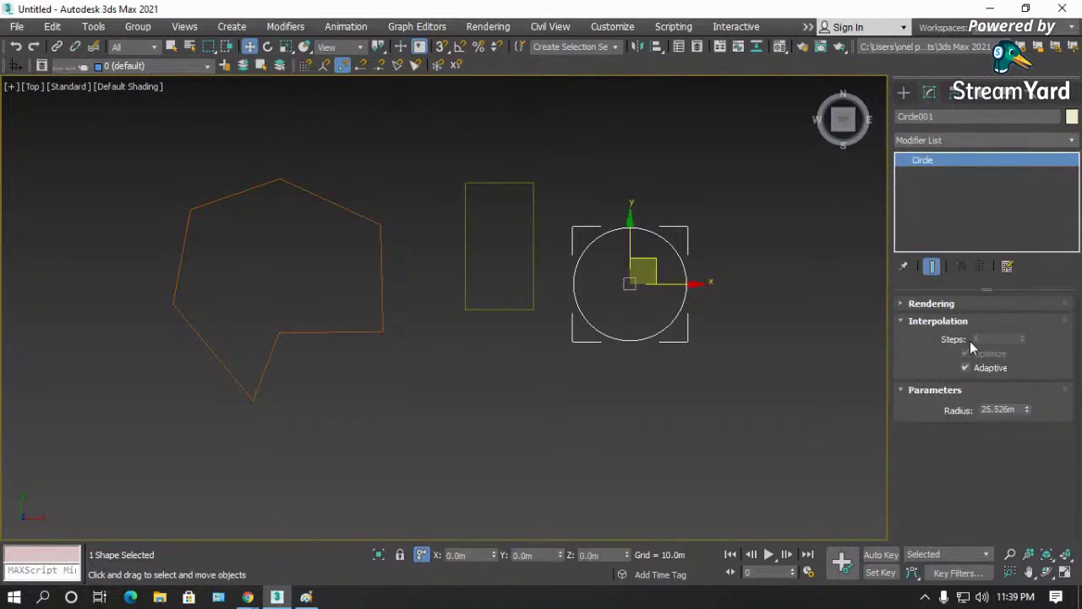
{"action": "right_click", "coordinate": [673, 292]}
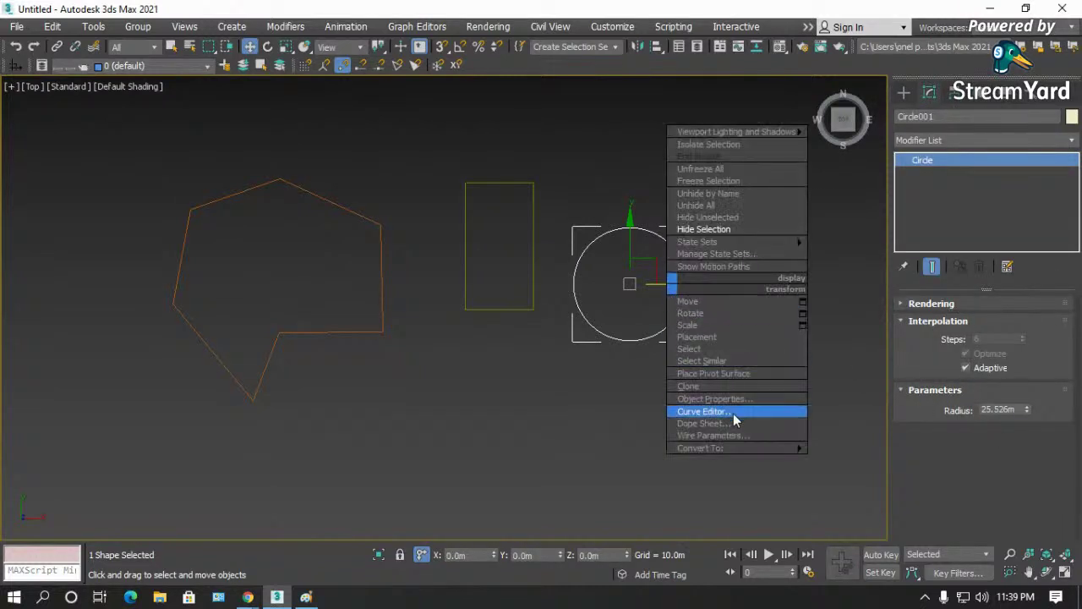
{"action": "mouse_move", "coordinate": [732, 448]}
{"action": "left_click", "coordinate": [846, 448]}
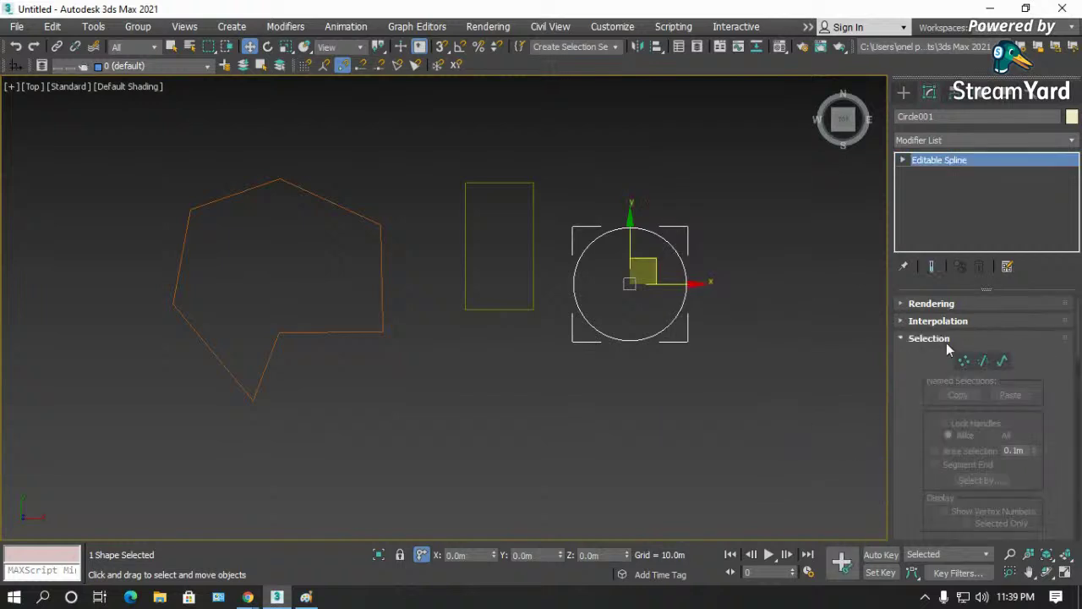
{"action": "left_click", "coordinate": [775, 307]}
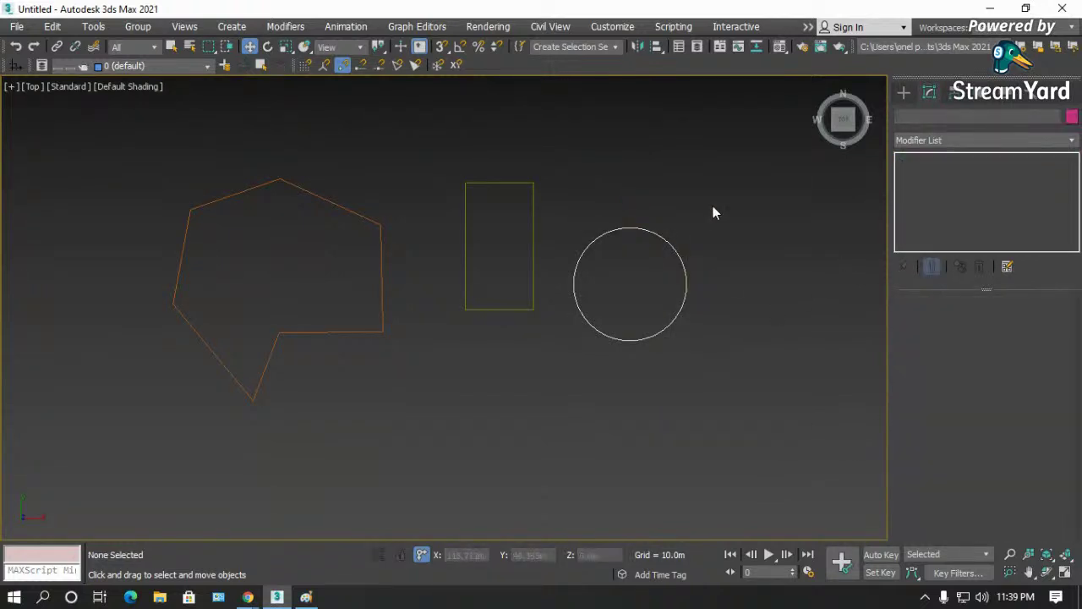
{"action": "left_click", "coordinate": [690, 276]}
- Draw a second circle, Circle002, below the first at 21.498m radius
{"action": "left_click", "coordinate": [904, 91]}
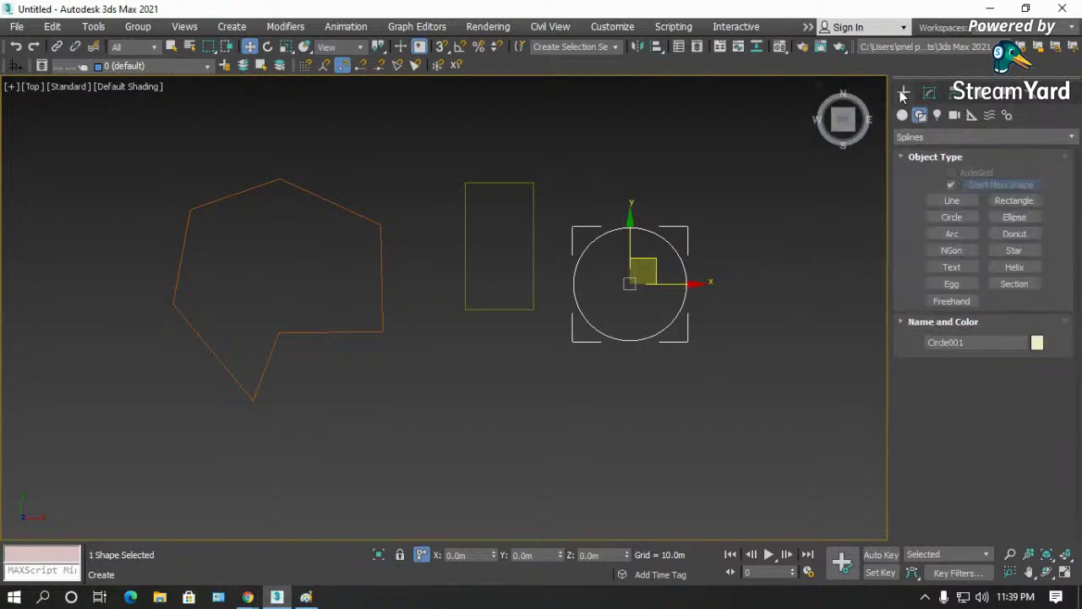
{"action": "left_click", "coordinate": [944, 219]}
{"action": "left_click_drag", "start_coordinate": [572, 438], "coordinate": [592, 466]}
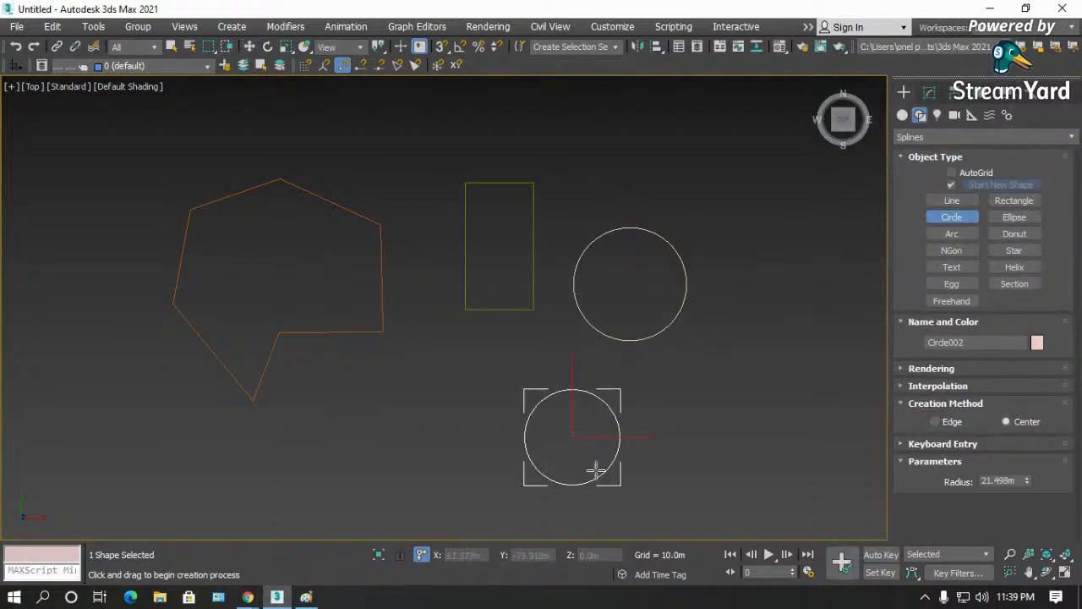
- Add an Edit Spline modifier to the second circle and raise its radius to 37.192m
{"action": "left_click", "coordinate": [928, 96]}
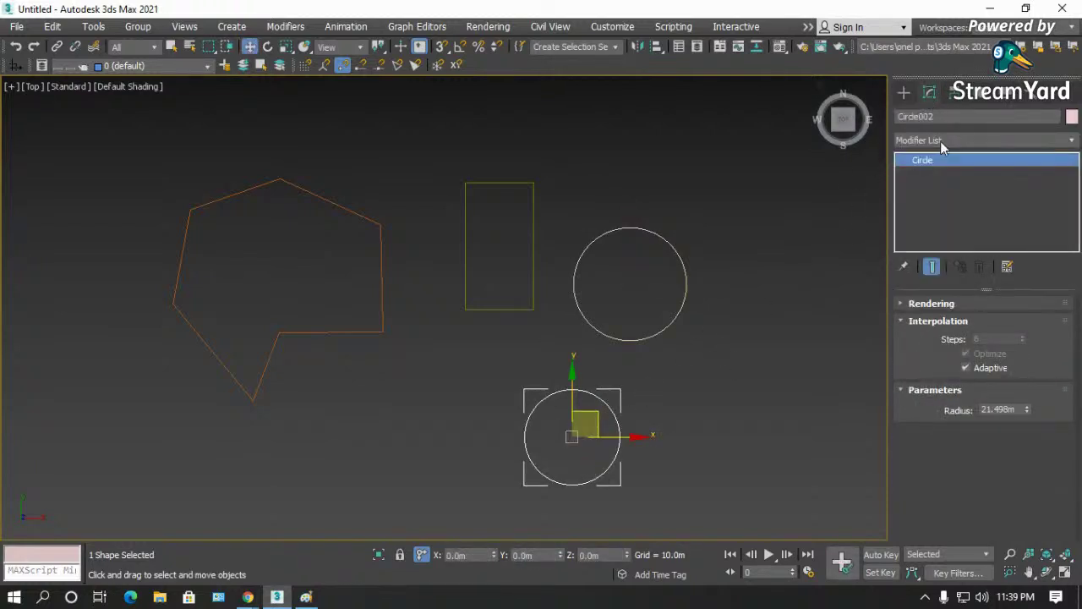
{"action": "left_click", "coordinate": [940, 142]}
{"action": "scroll", "coordinate": [978, 385], "scroll_direction": "down", "scroll_amount": 4}
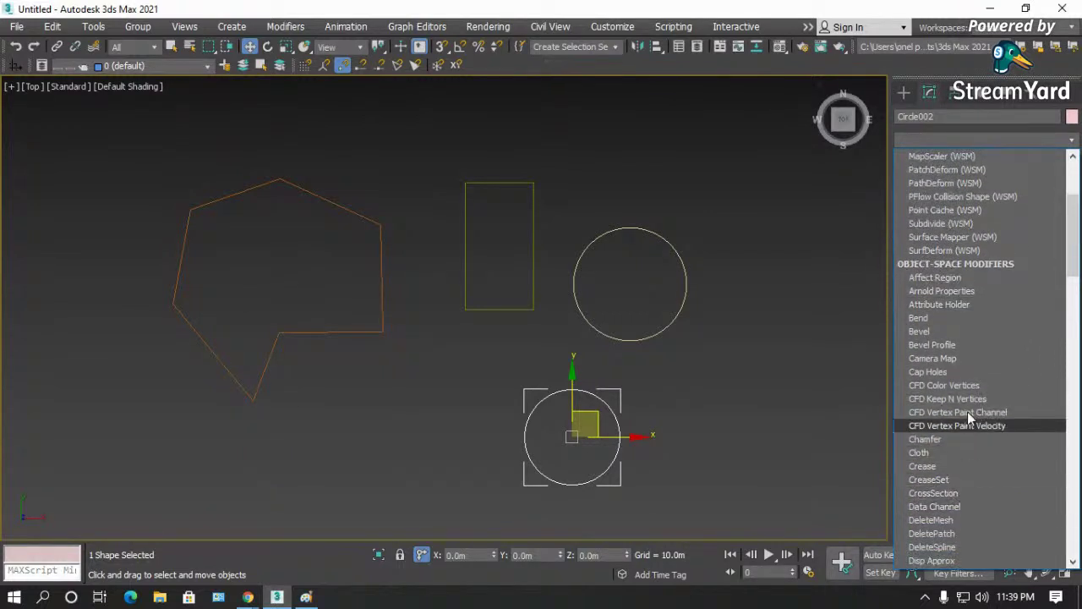
{"action": "scroll", "coordinate": [970, 404], "scroll_direction": "down", "scroll_amount": 5}
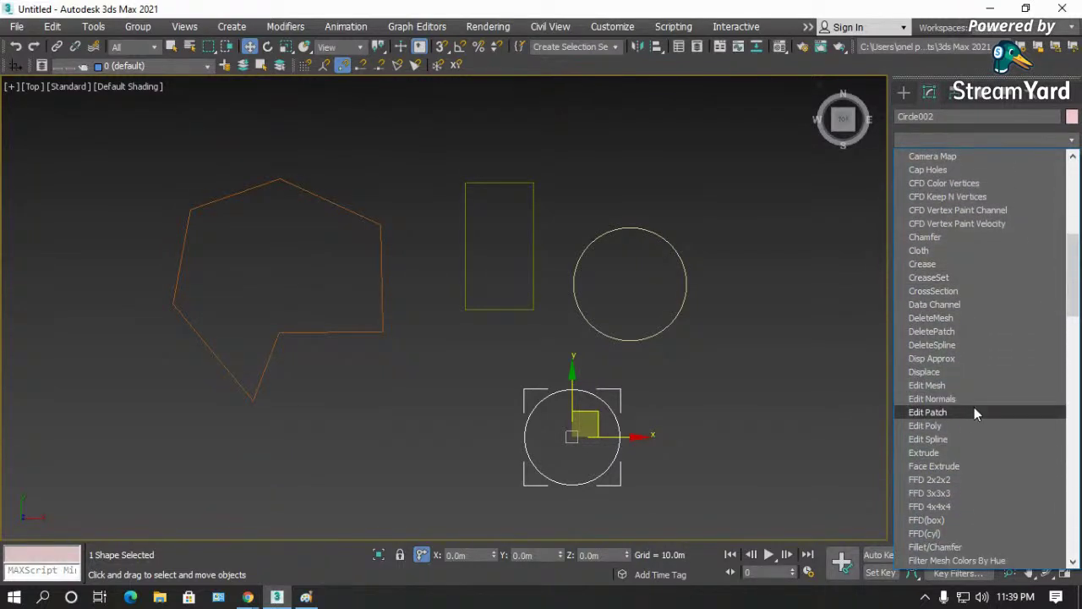
{"action": "left_click", "coordinate": [945, 439]}
{"action": "left_click", "coordinate": [927, 173]}
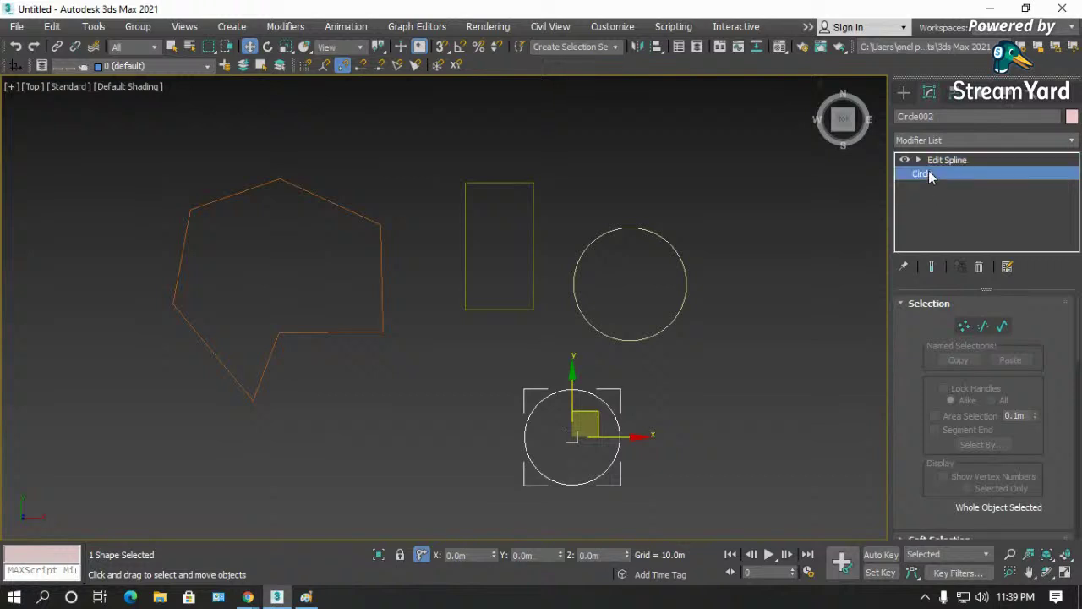
{"action": "left_click_drag", "start_coordinate": [1028, 408], "coordinate": [1006, 317]}
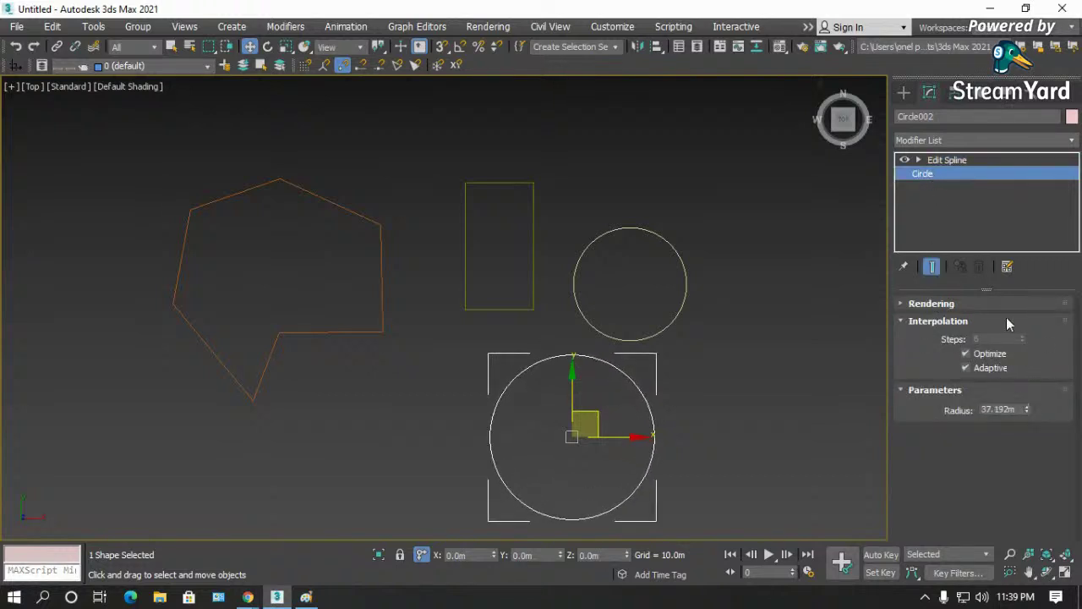
- Pull the right vertex into a teardrop point, accept the warning, and shrink the radius to 10.042m
{"action": "left_click", "coordinate": [919, 160]}
{"action": "left_click", "coordinate": [947, 173]}
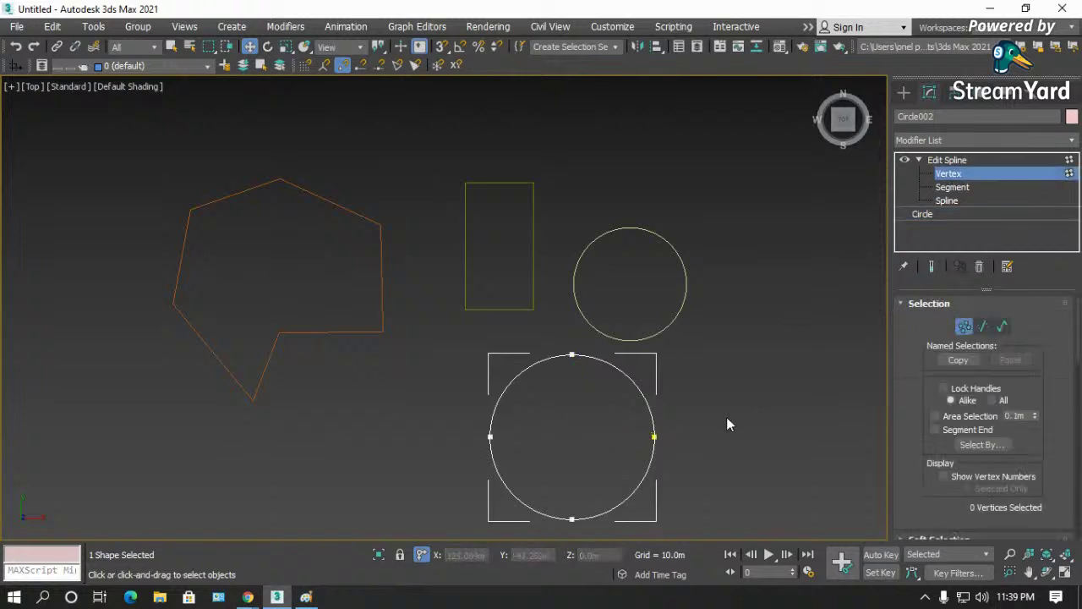
{"action": "left_click", "coordinate": [656, 437]}
{"action": "left_click_drag", "start_coordinate": [657, 437], "coordinate": [764, 416]}
{"action": "left_click", "coordinate": [923, 214]}
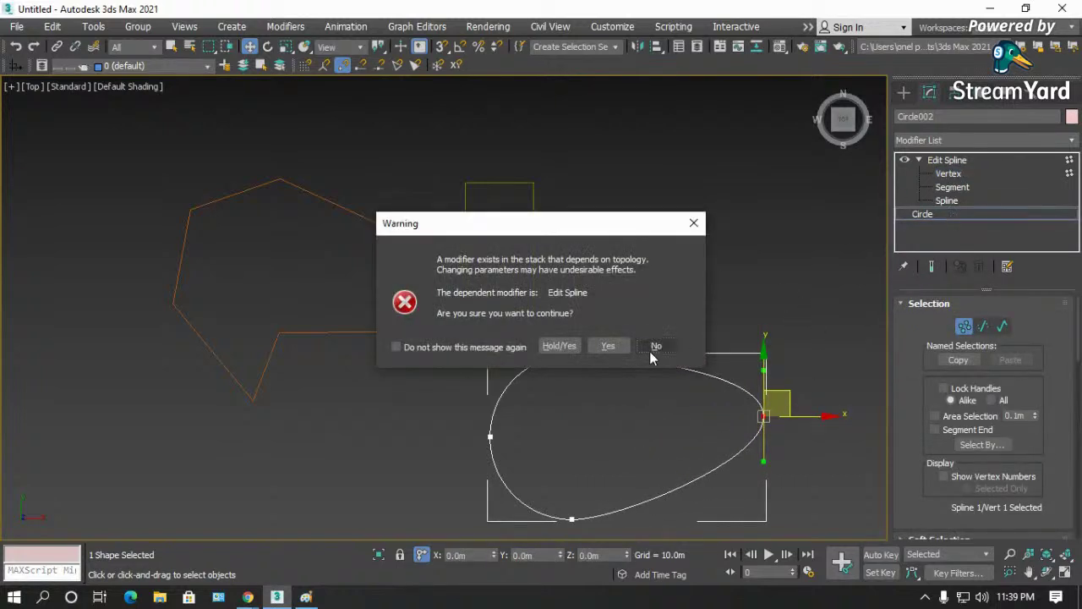
{"action": "left_click", "coordinate": [611, 348]}
{"action": "left_click_drag", "start_coordinate": [1026, 413], "coordinate": [1018, 446]}
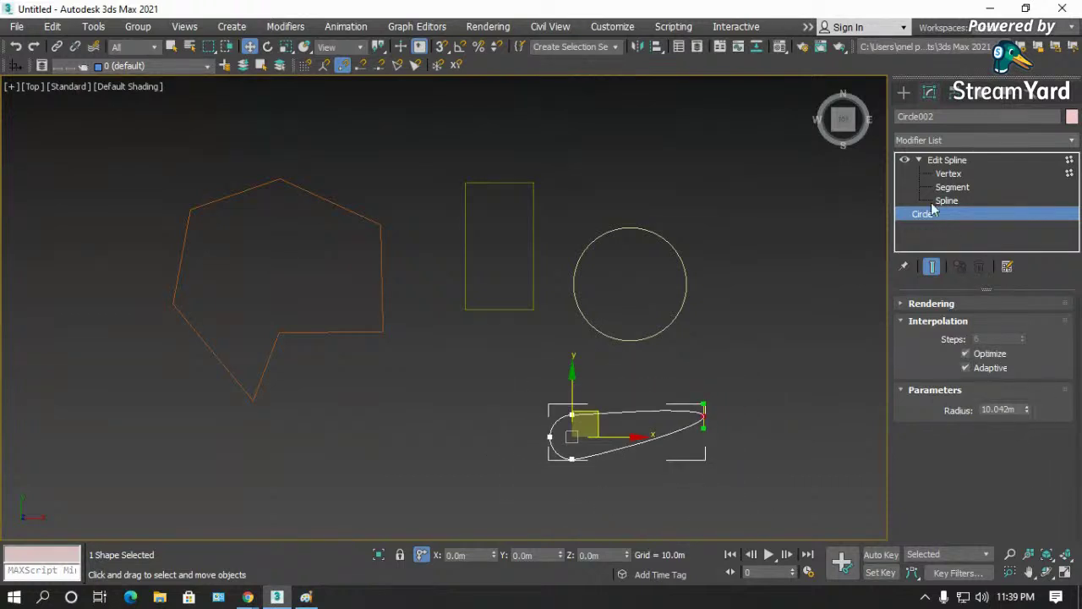
- Leave vertex editing and select all shapes in the scene
{"action": "left_click", "coordinate": [951, 172]}
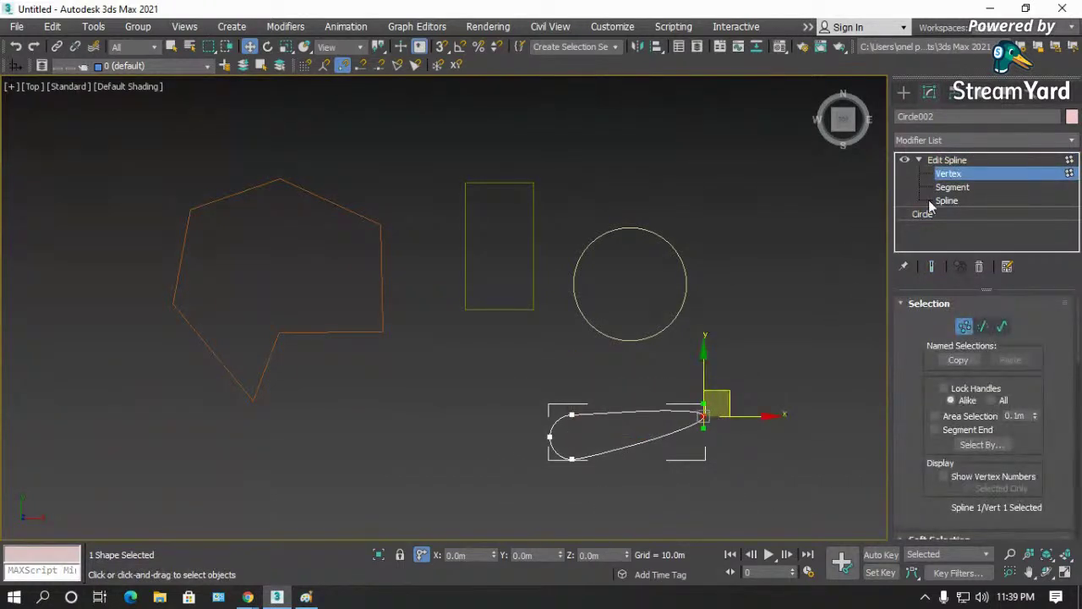
{"action": "left_click", "coordinate": [951, 161]}
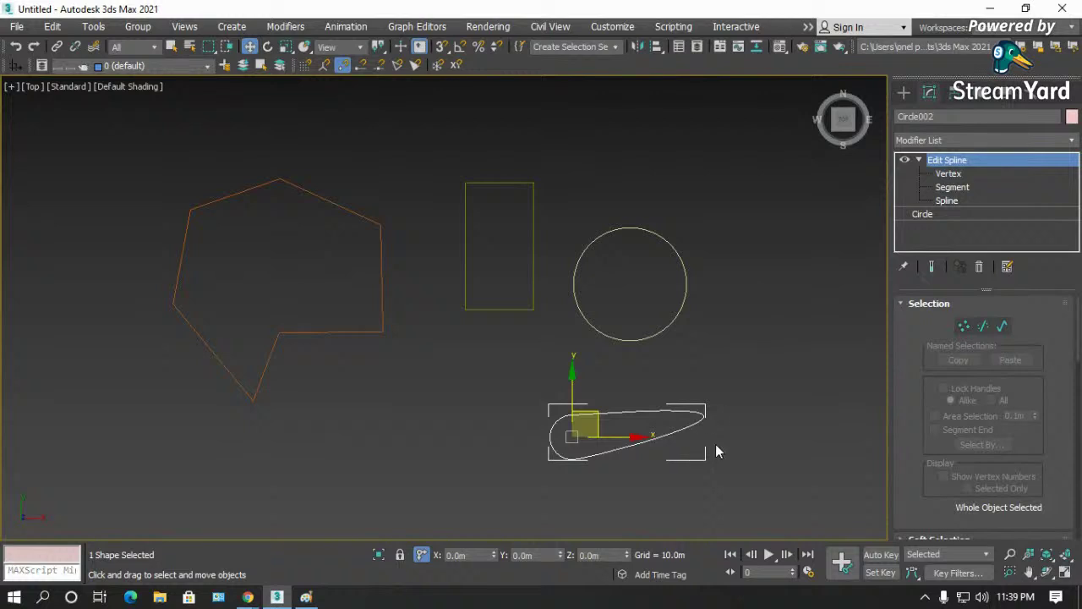
{"action": "scroll", "coordinate": [715, 451], "scroll_direction": "up", "scroll_amount": 1}
{"action": "scroll", "coordinate": [545, 382], "scroll_direction": "down", "scroll_amount": 4}
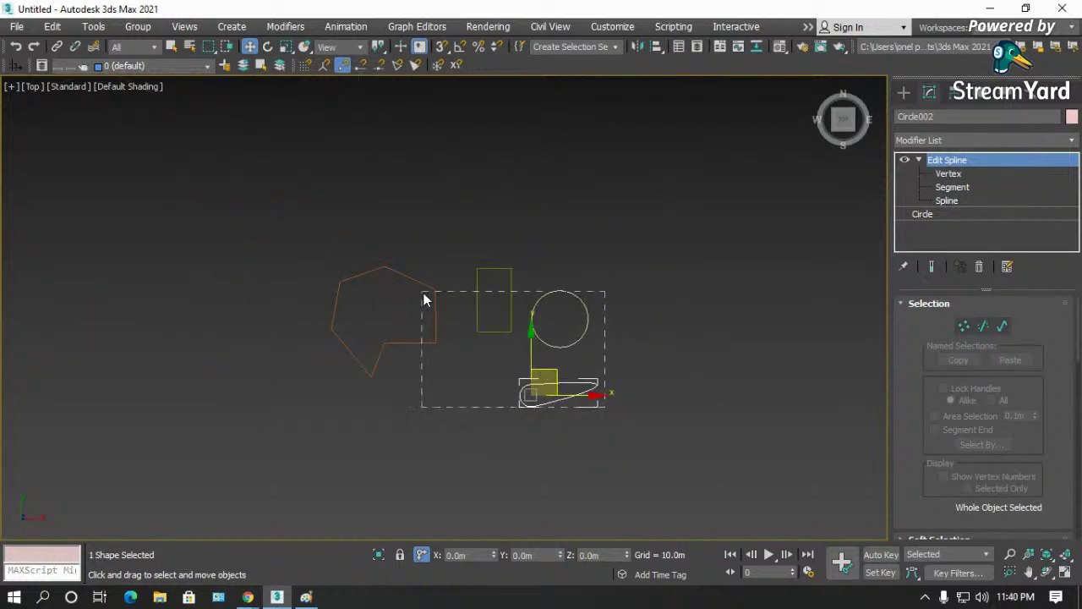
{"action": "key", "text": "ctrl+a"}
- Delete all shapes, draw a new rectangle in the front view, and orbit around it
{"action": "key", "text": "Delete"}
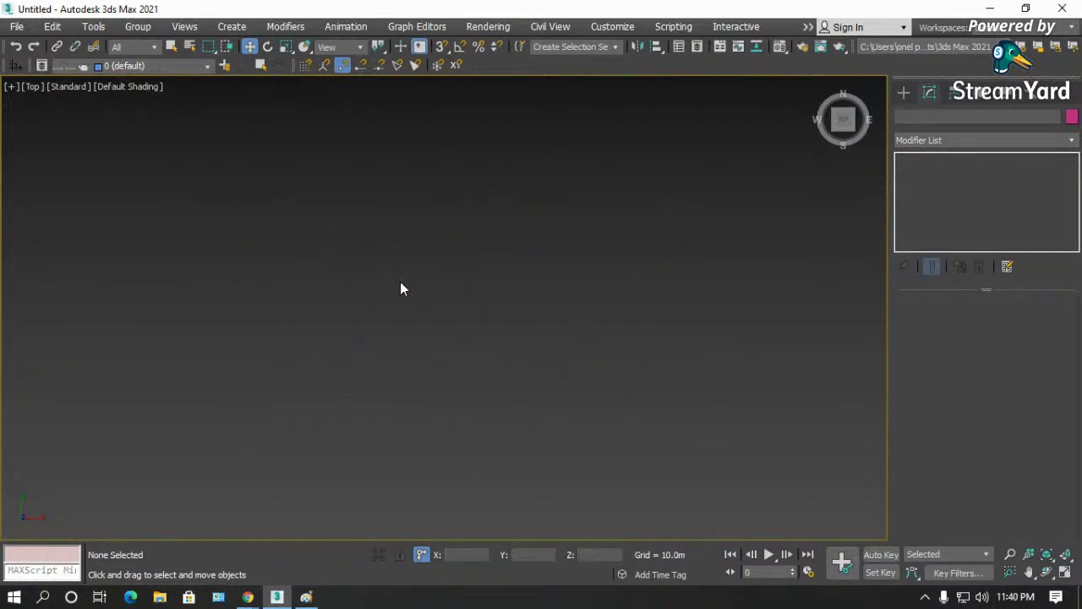
{"action": "left_click", "coordinate": [904, 92]}
{"action": "left_click", "coordinate": [1014, 200]}
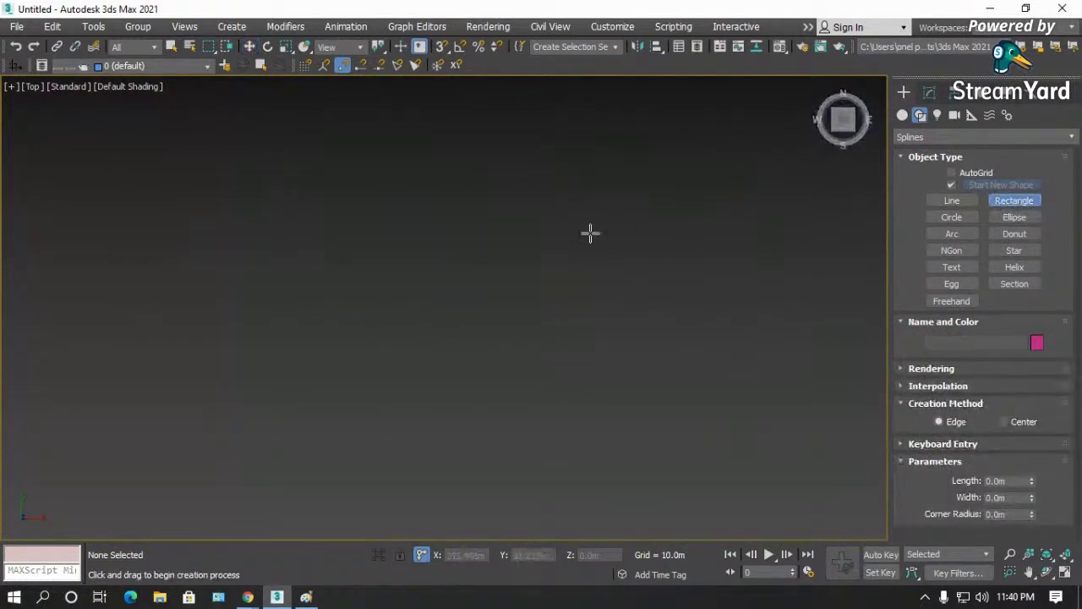
{"action": "key", "text": "f"}
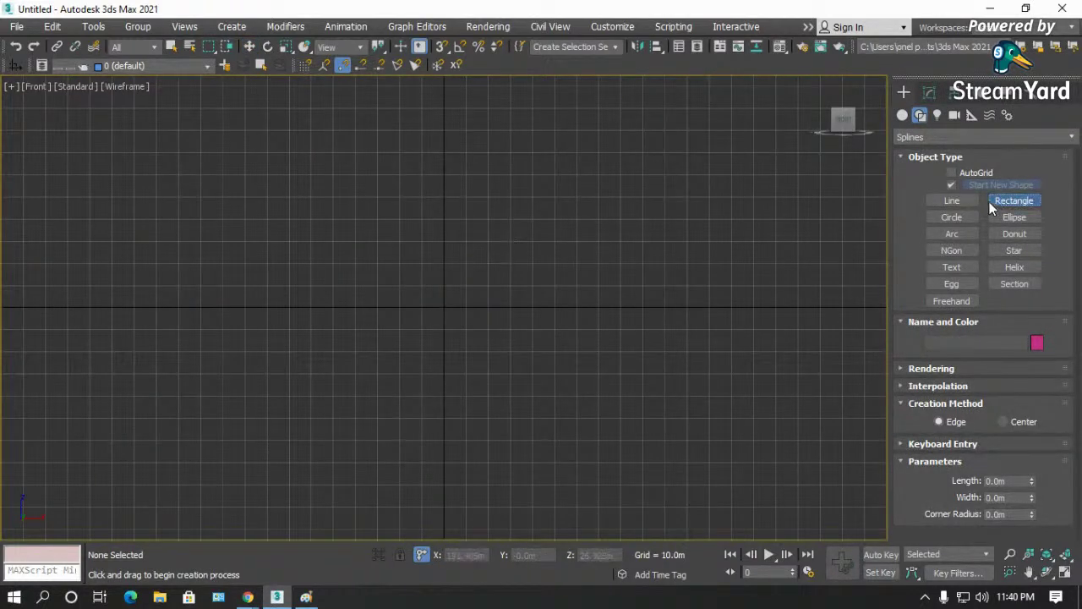
{"action": "left_click_drag", "start_coordinate": [415, 307], "coordinate": [511, 174]}
{"action": "key", "text": "w"}
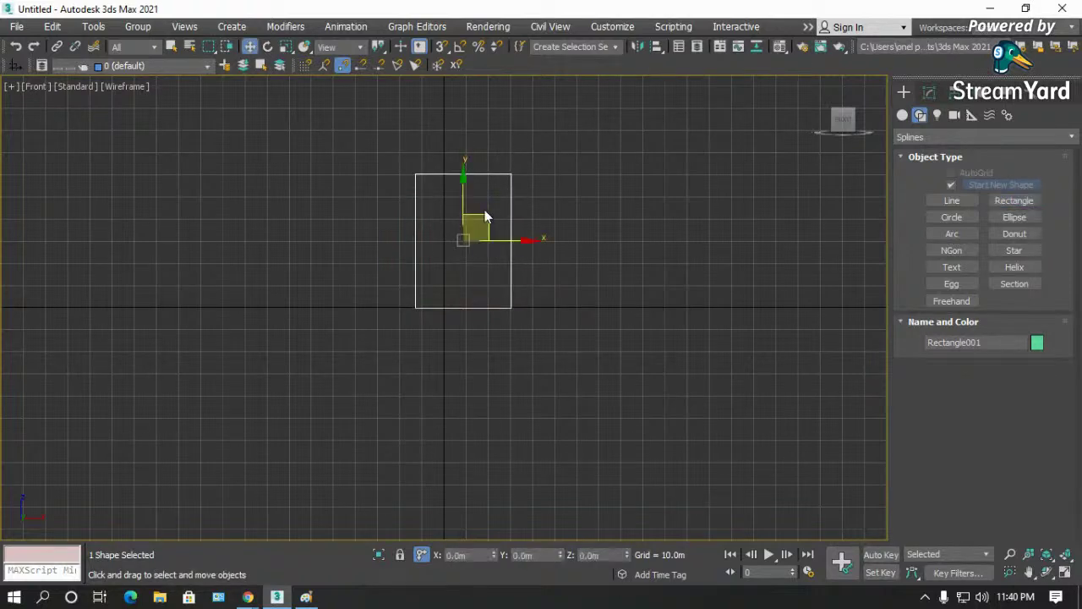
{"action": "left_click", "coordinate": [1047, 572]}
{"action": "left_click_drag", "start_coordinate": [682, 380], "coordinate": [398, 333]}
- Add an Extrude modifier to Rectangle001 with a 0.2m amount
{"action": "left_click", "coordinate": [930, 94]}
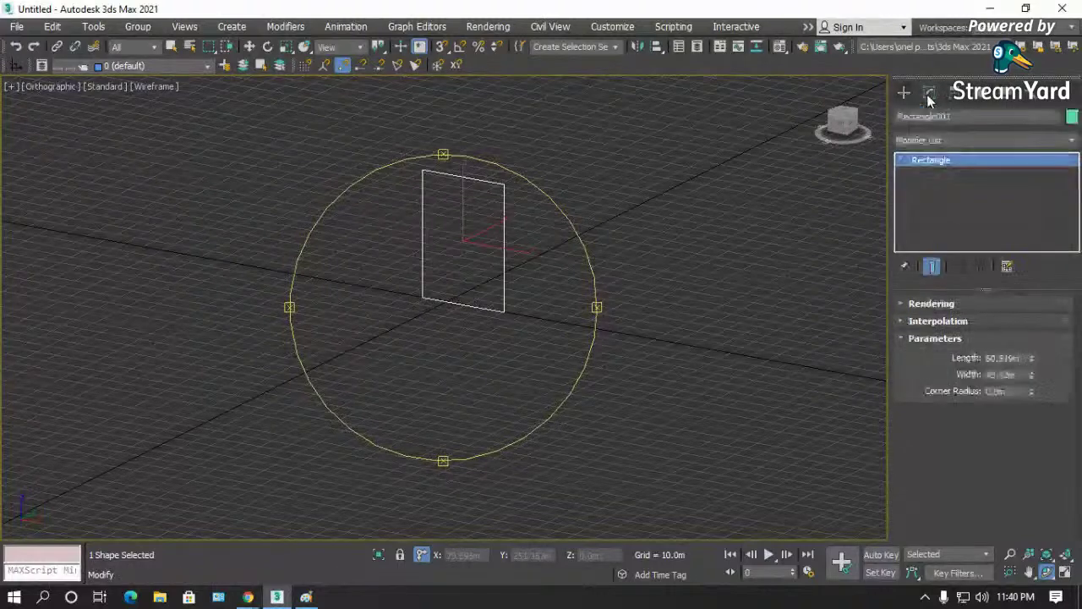
{"action": "left_click", "coordinate": [945, 139]}
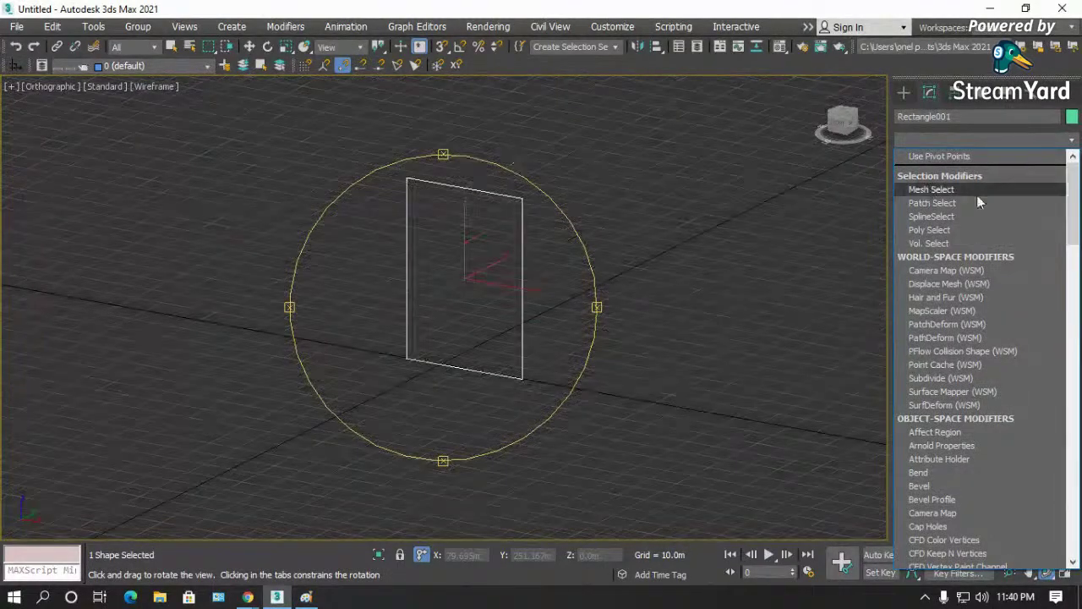
{"action": "scroll", "coordinate": [925, 457], "scroll_direction": "down", "scroll_amount": 3}
{"action": "scroll", "coordinate": [937, 503], "scroll_direction": "down", "scroll_amount": 3}
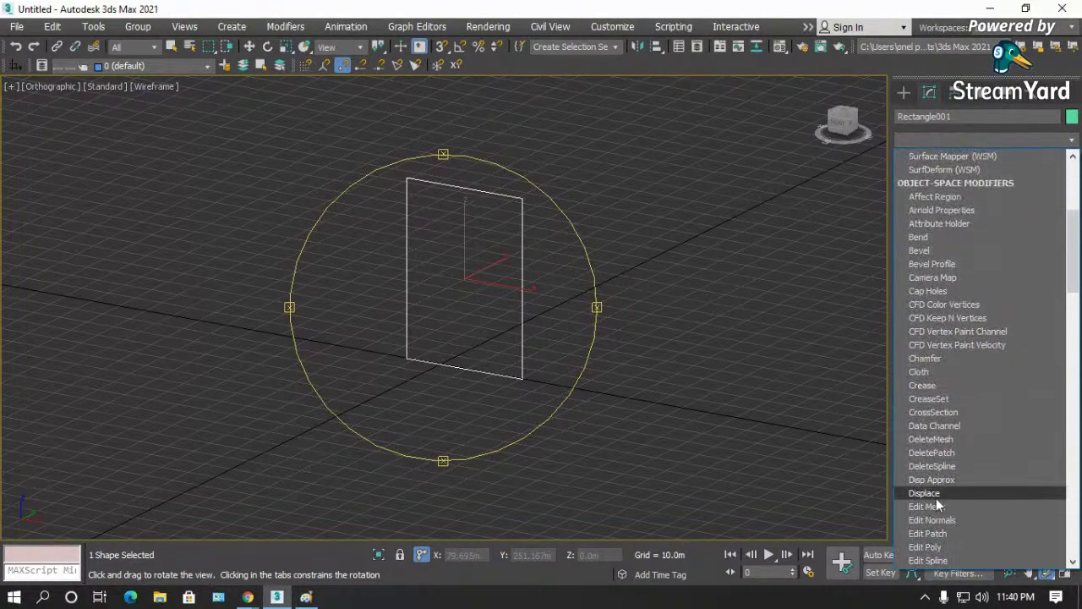
{"action": "scroll", "coordinate": [937, 495], "scroll_direction": "down", "scroll_amount": 3}
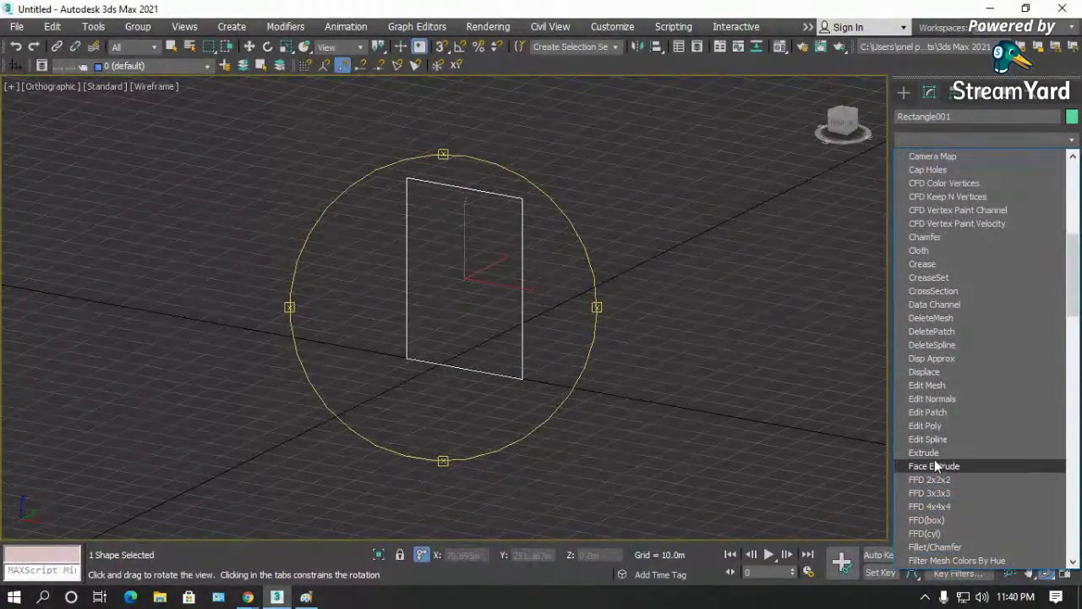
{"action": "left_click", "coordinate": [934, 453]}
{"action": "double_click", "coordinate": [1008, 325]}
{"action": "type", "text": ".2"}
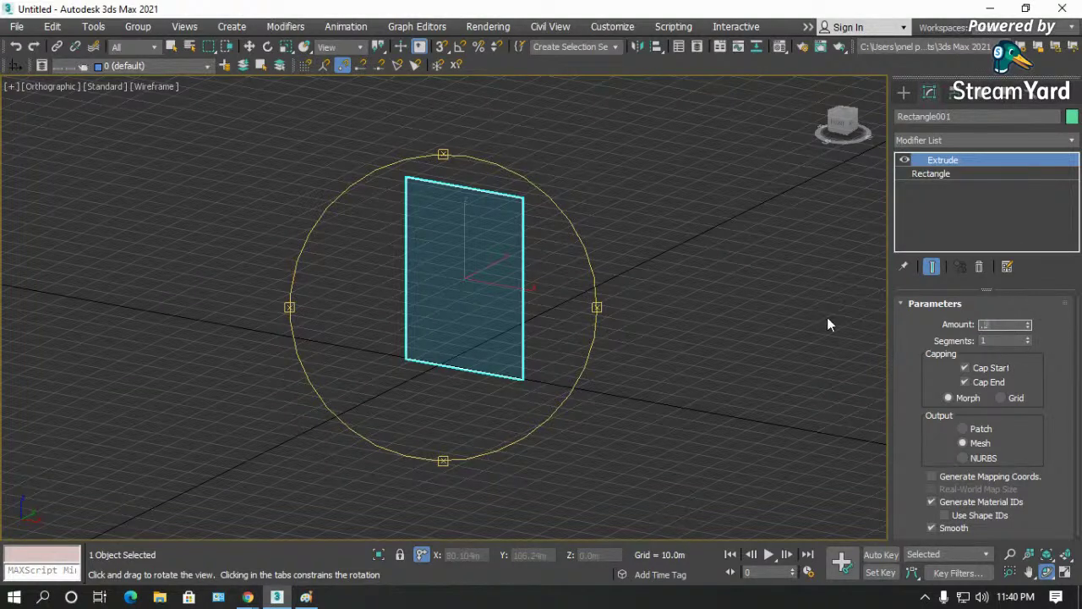
{"action": "key", "text": "Return"}
{"action": "left_click_drag", "start_coordinate": [656, 223], "coordinate": [676, 194]}
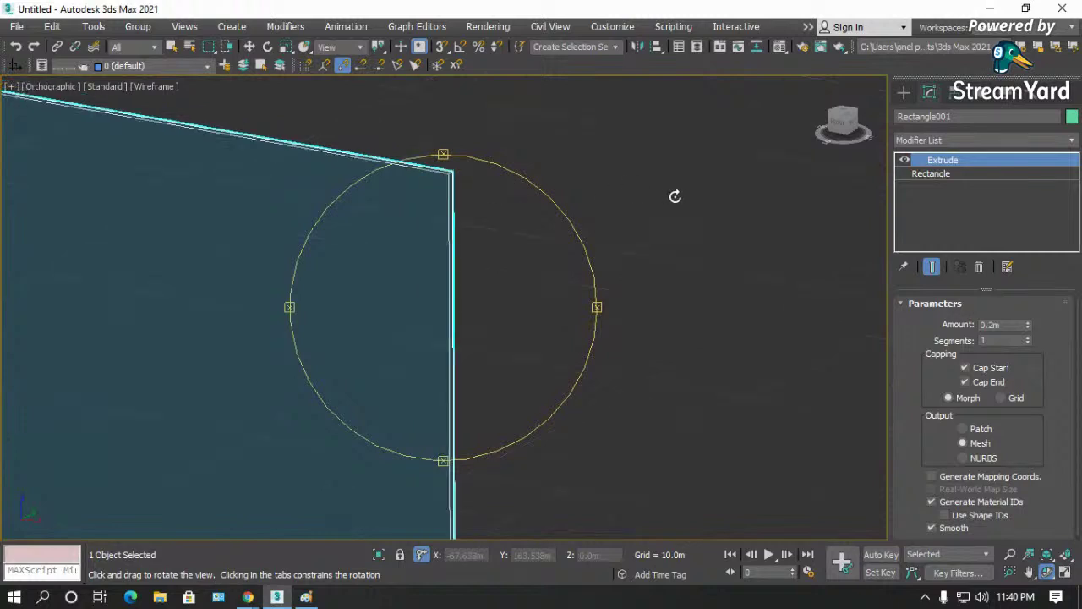
- Set the rectangle's base Length to 3m and Width to 4m
{"action": "right_click", "coordinate": [677, 194]}
{"action": "left_click", "coordinate": [917, 175]}
{"action": "double_click", "coordinate": [1022, 358]}
{"action": "type", "text": "3"}
{"action": "key", "text": "Return"}
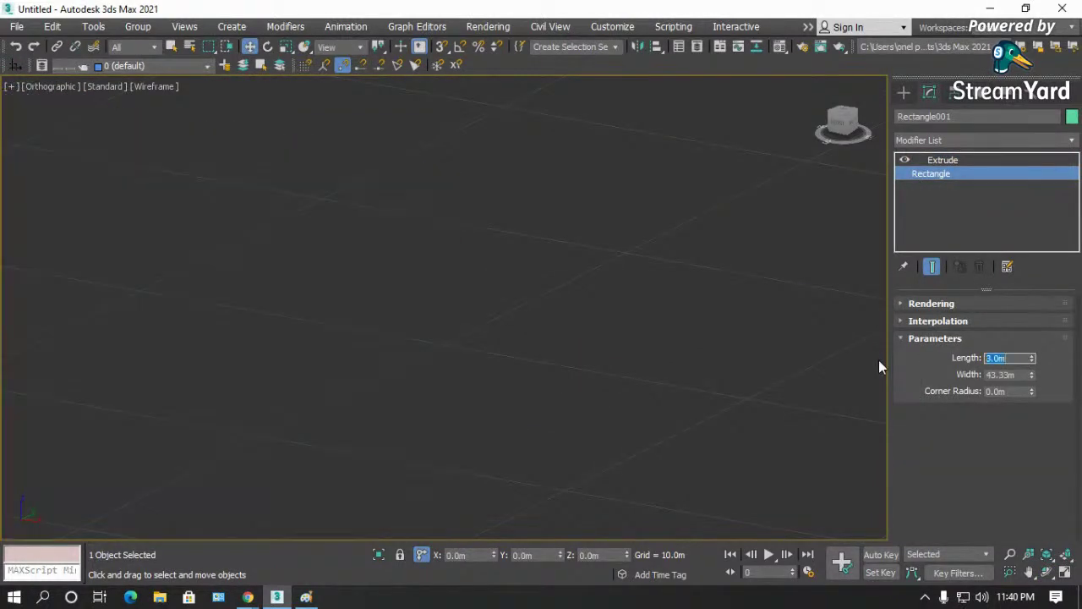
{"action": "key", "text": "Tab"}
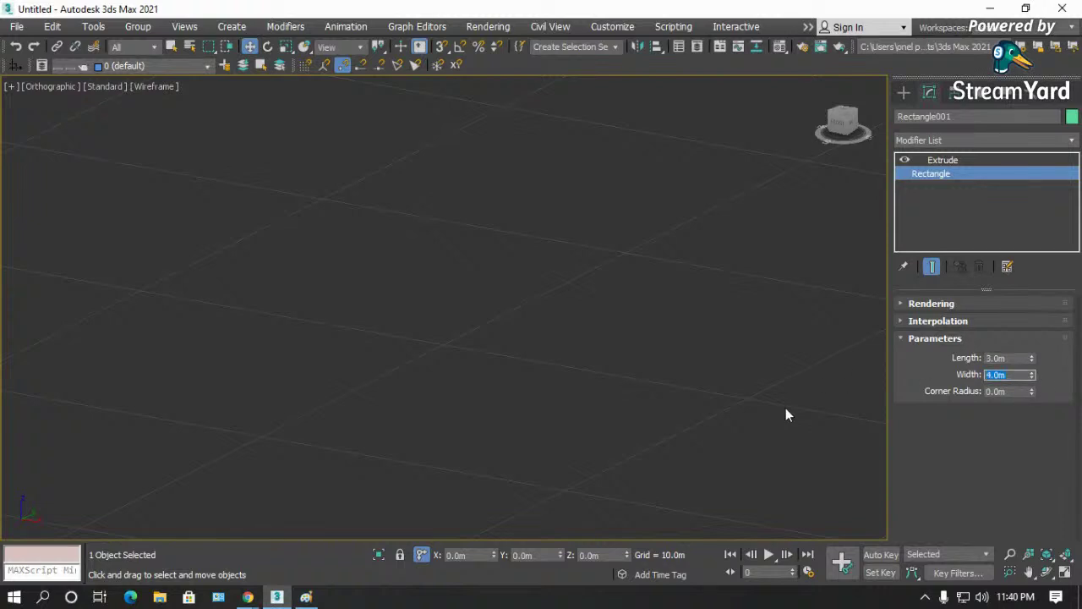
- Frame the rectangle panel in the Front view with shaded, edged faces
{"action": "left_click", "coordinate": [622, 346]}
{"action": "key", "text": "f"}
{"action": "scroll", "coordinate": [621, 351], "scroll_direction": "up", "scroll_amount": 3}
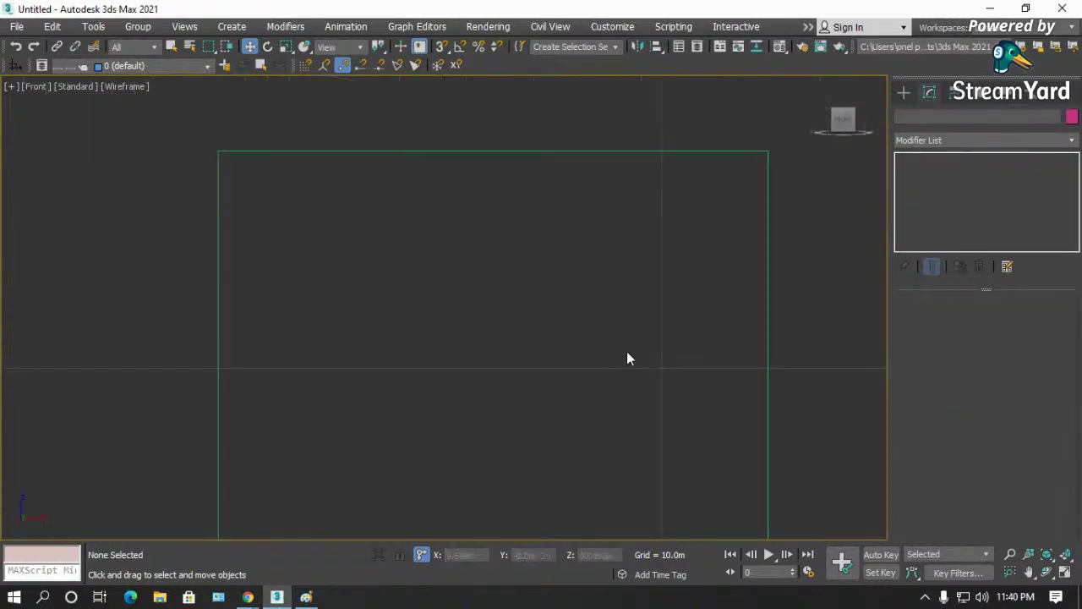
{"action": "key", "text": "z"}
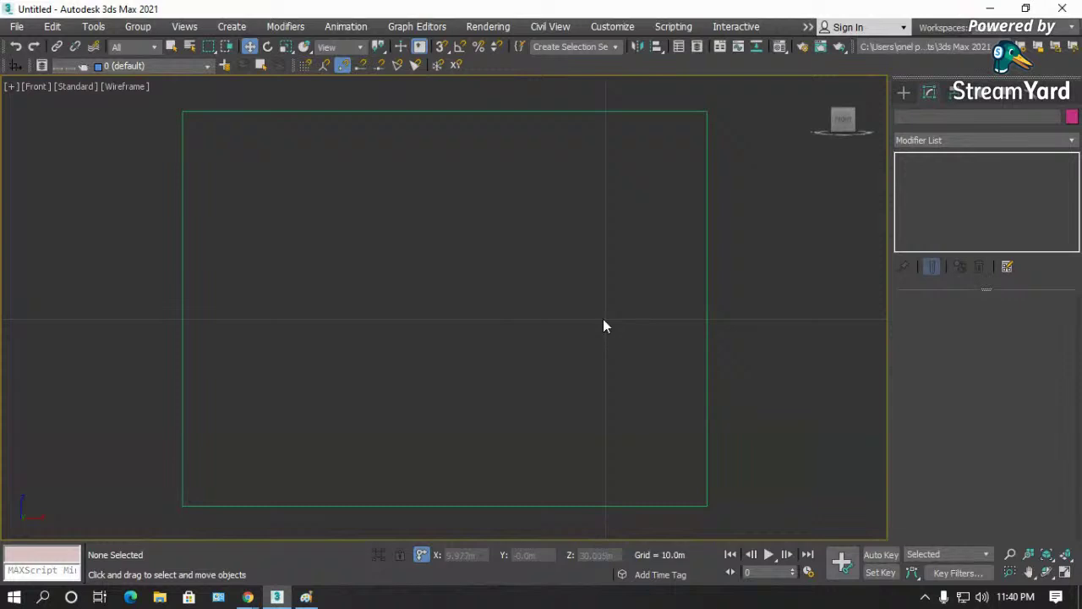
{"action": "left_click", "coordinate": [708, 336]}
{"action": "key", "text": "F3"}
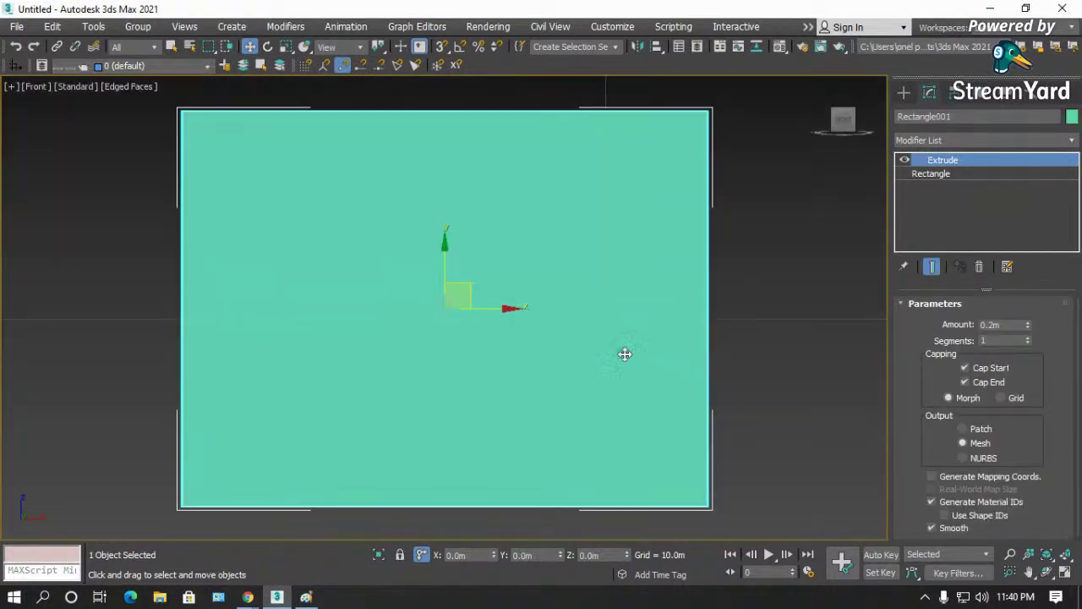
- Turn off the Extrude modifier's display so only the rectangle outline shows
{"action": "left_click", "coordinate": [904, 159]}
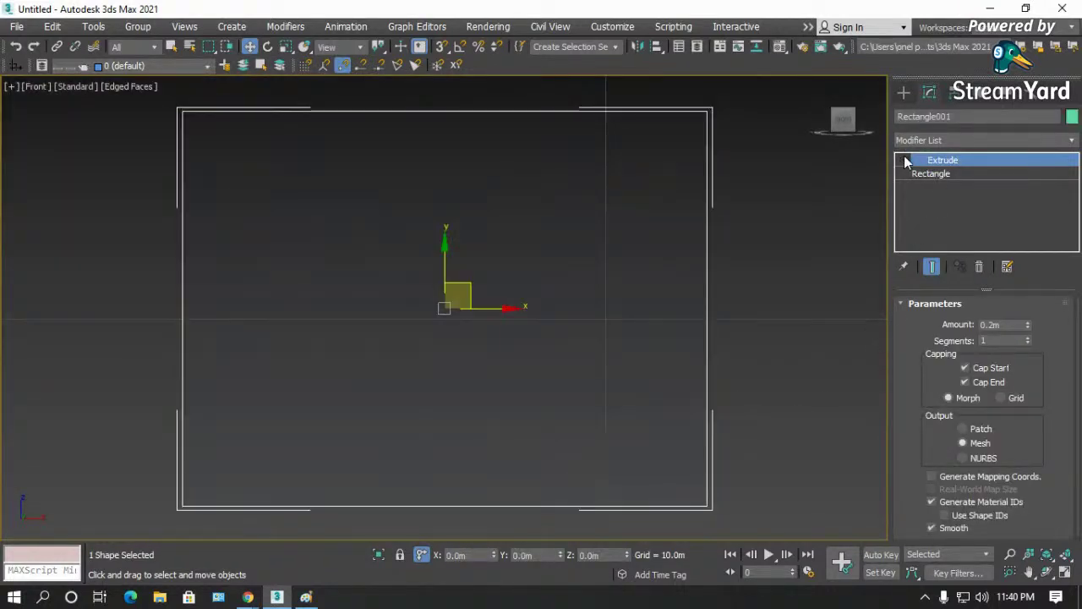
{"action": "left_click", "coordinate": [904, 159]}
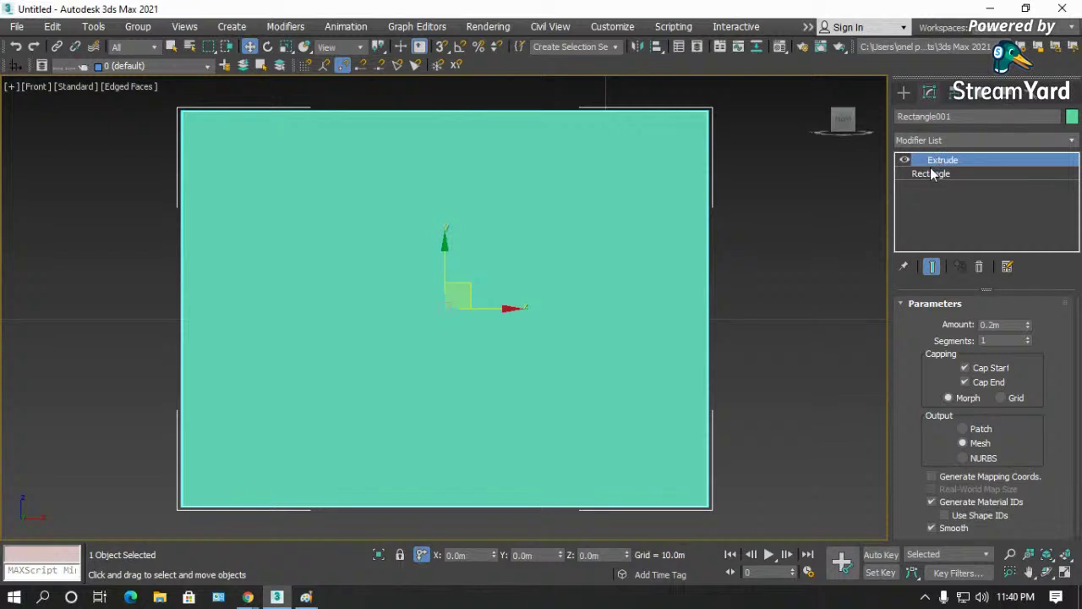
{"action": "left_click", "coordinate": [927, 173]}
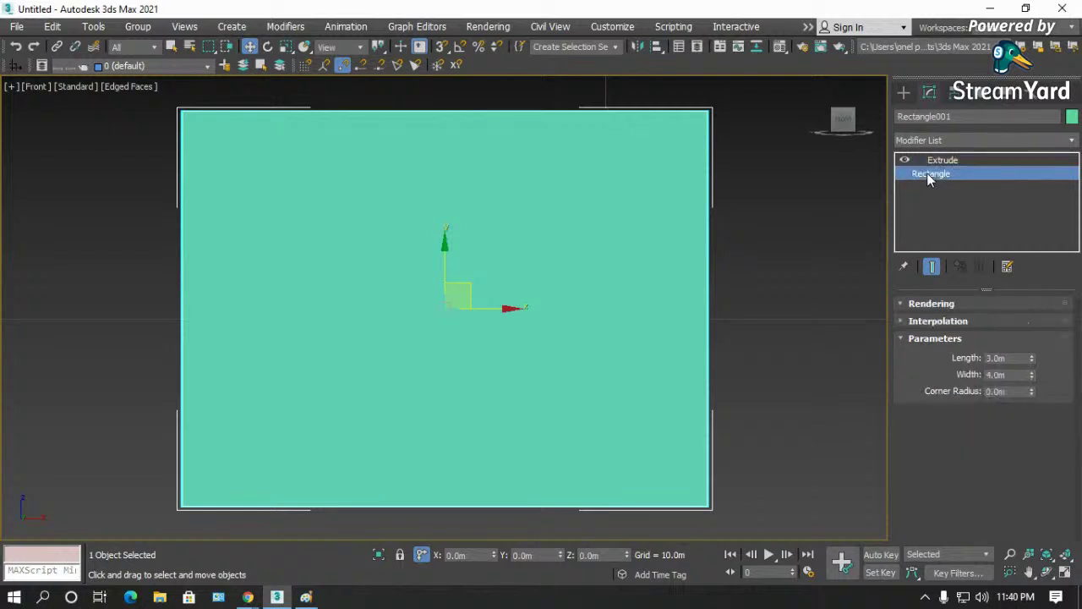
{"action": "left_click", "coordinate": [773, 231]}
{"action": "left_click", "coordinate": [642, 276]}
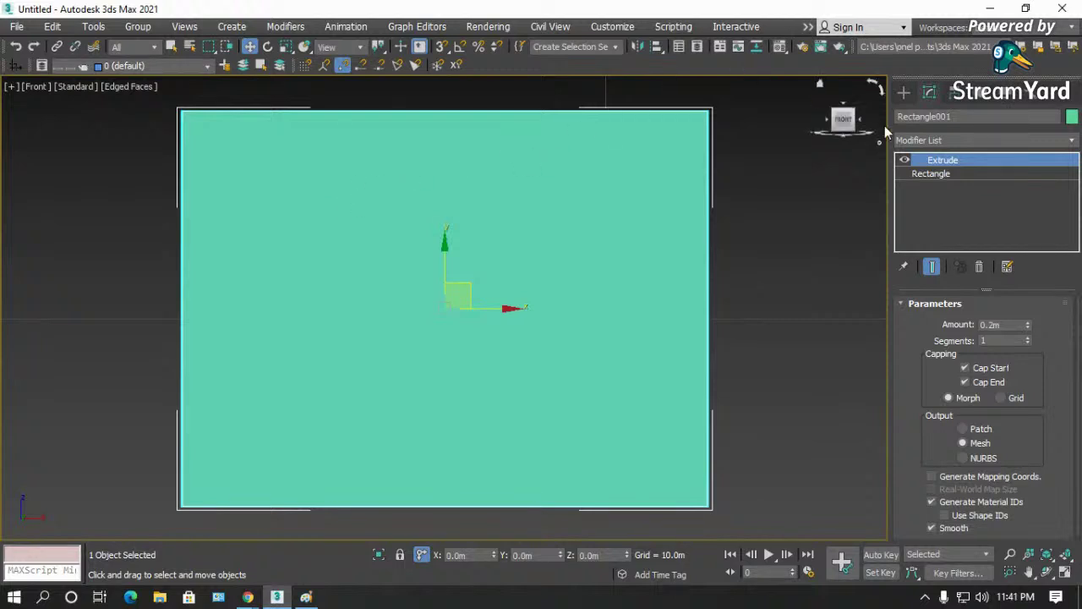
{"action": "left_click", "coordinate": [906, 160]}
{"action": "left_click", "coordinate": [933, 174]}
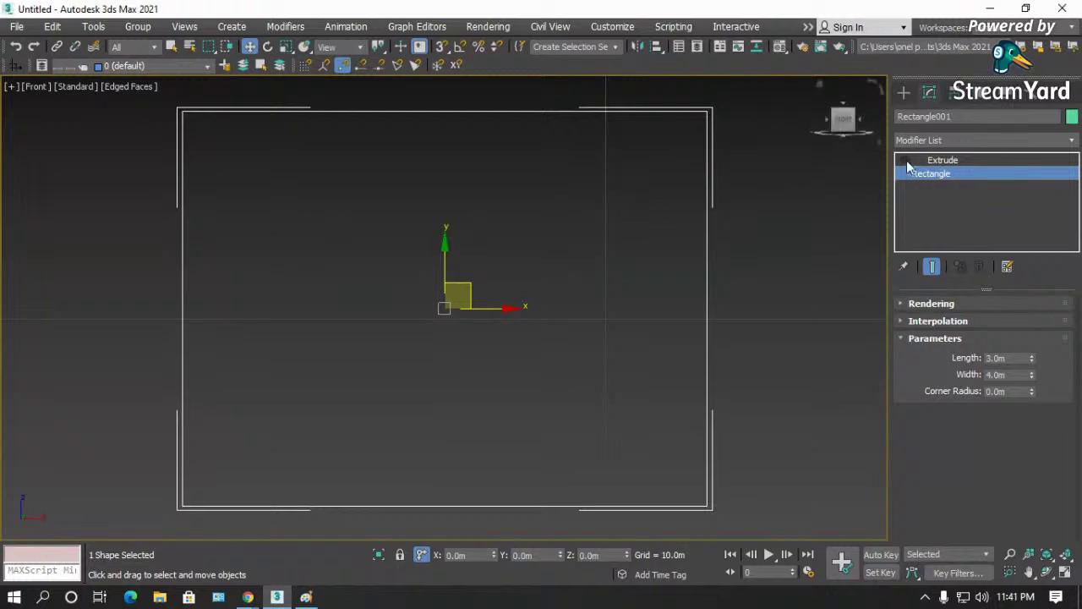
{"action": "left_click", "coordinate": [944, 163]}
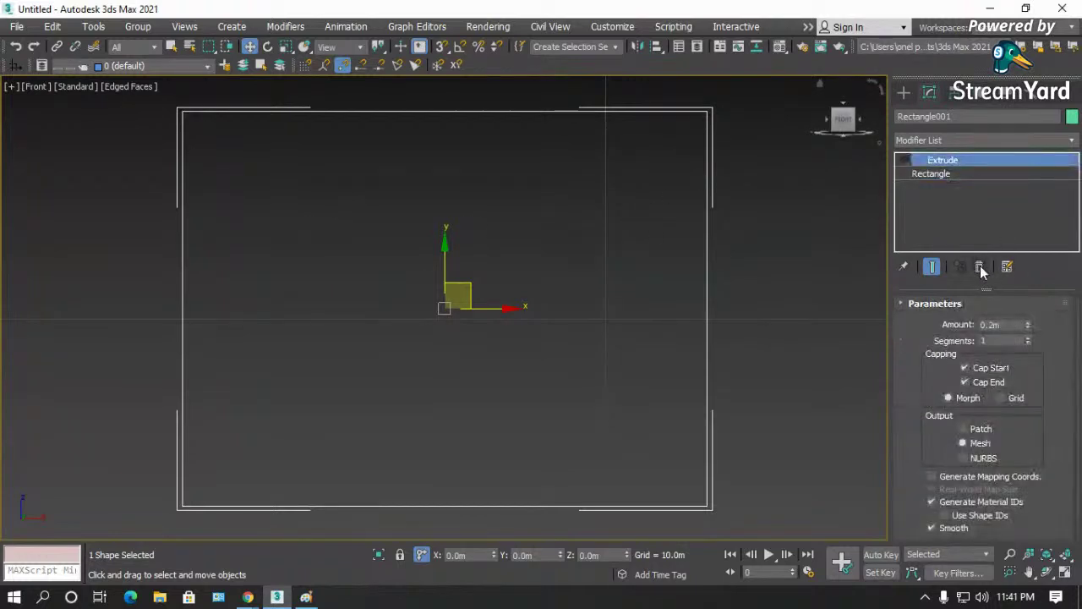
- Add an Edit Spline modifier and drag it below Extrude in the stack
{"action": "left_click", "coordinate": [952, 142]}
{"action": "scroll", "coordinate": [941, 391], "scroll_direction": "down", "scroll_amount": 9}
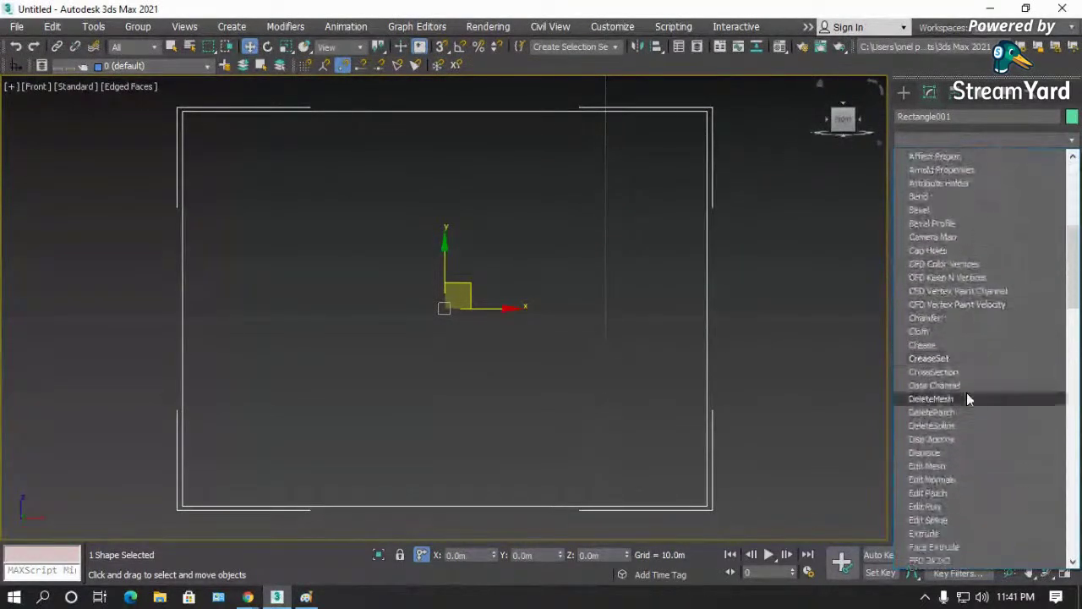
{"action": "left_click", "coordinate": [941, 440]}
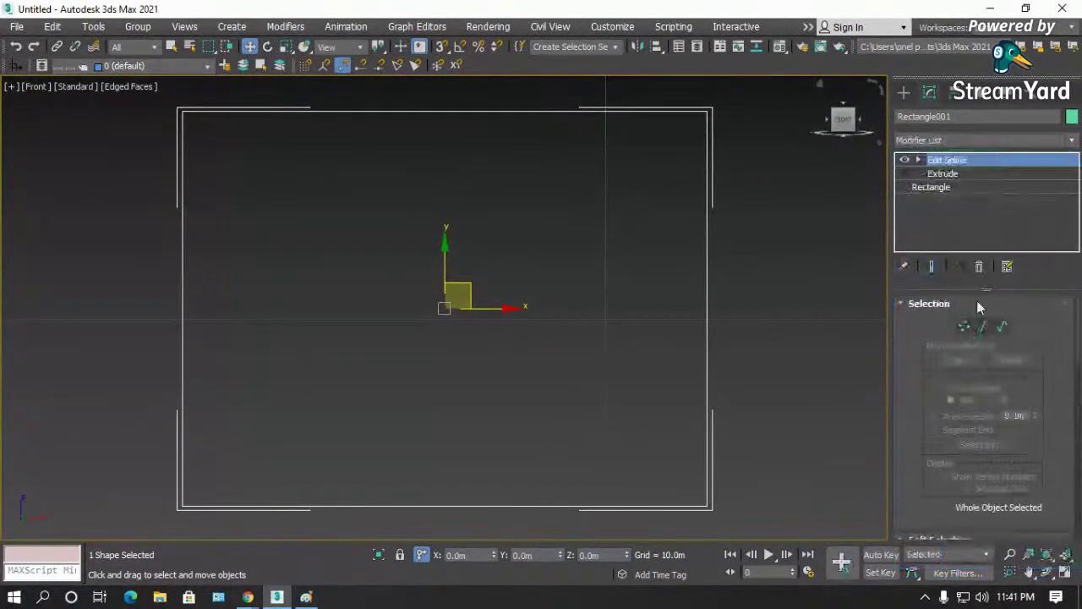
{"action": "left_click", "coordinate": [960, 173]}
{"action": "left_click_drag", "start_coordinate": [958, 164], "coordinate": [933, 187]}
{"action": "left_click", "coordinate": [919, 173]}
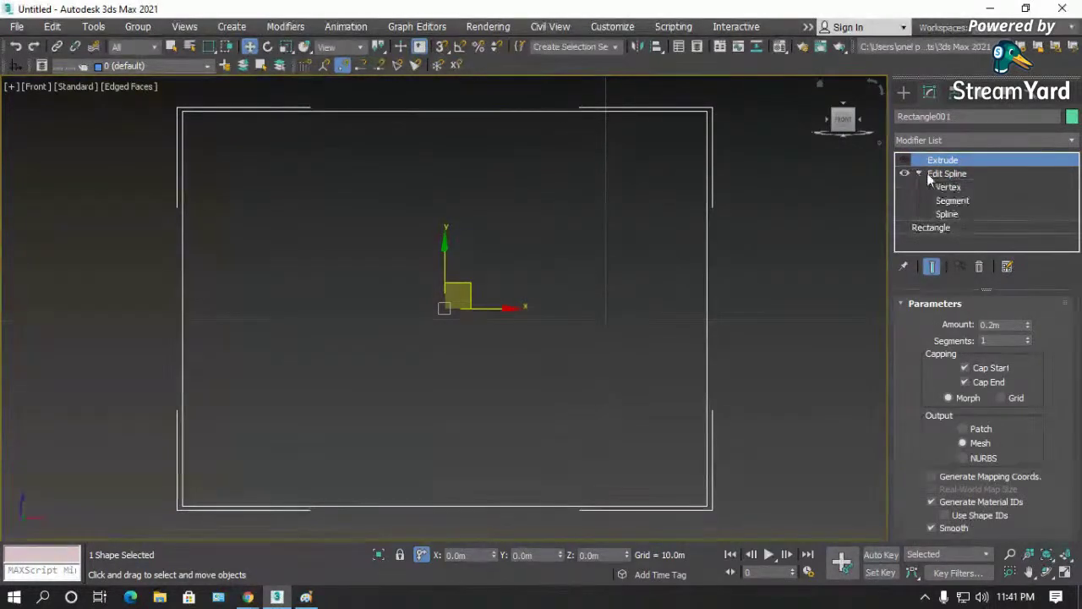
{"action": "left_click", "coordinate": [945, 174]}
- Clear the selection and show the Create panel's spline shapes
{"action": "left_click", "coordinate": [734, 295]}
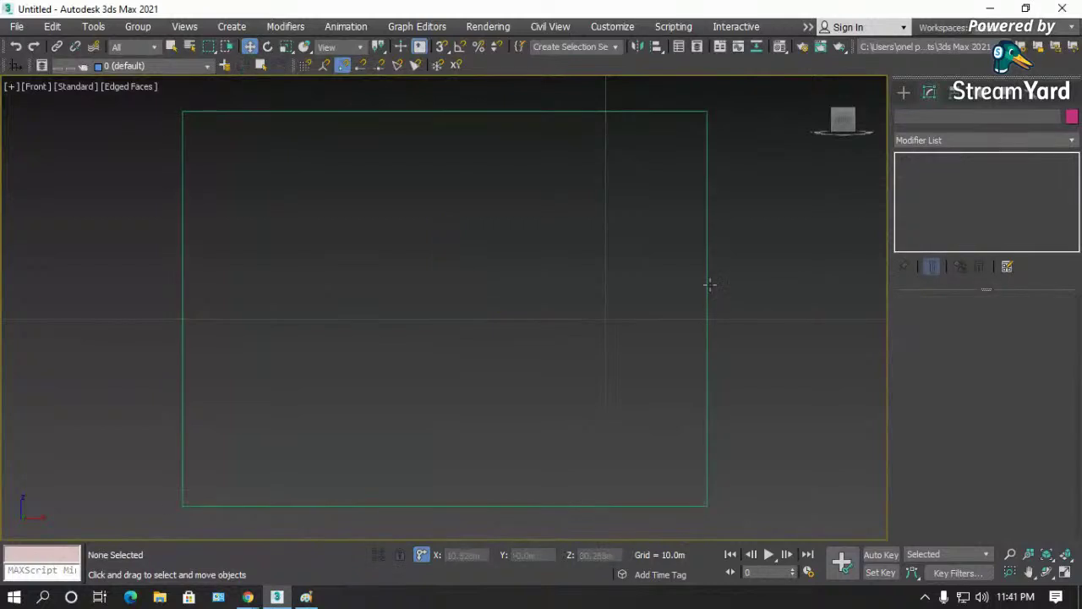
{"action": "left_click", "coordinate": [709, 285]}
{"action": "left_click", "coordinate": [797, 231]}
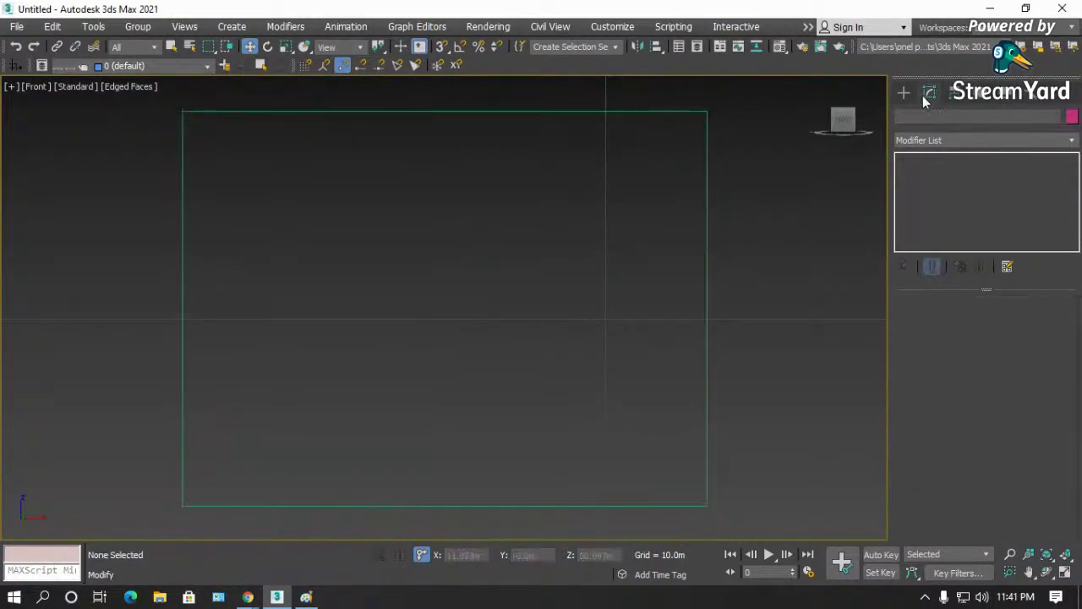
{"action": "left_click", "coordinate": [903, 92]}
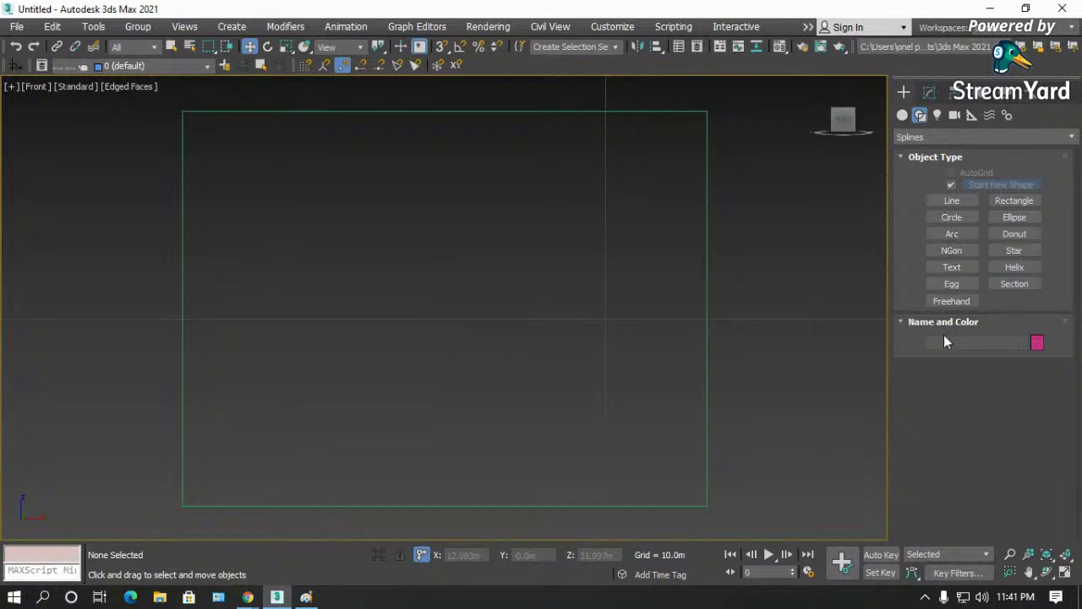
- Draw nine circles of various sizes inside the rectangle in the Front view
{"action": "left_click", "coordinate": [954, 218]}
{"action": "left_click_drag", "start_coordinate": [616, 197], "coordinate": [626, 224]}
{"action": "left_click_drag", "start_coordinate": [540, 146], "coordinate": [524, 159]}
{"action": "left_click_drag", "start_coordinate": [314, 224], "coordinate": [326, 274]}
{"action": "left_click_drag", "start_coordinate": [346, 314], "coordinate": [355, 337]}
{"action": "left_click_drag", "start_coordinate": [401, 264], "coordinate": [485, 324]}
{"action": "left_click_drag", "start_coordinate": [584, 300], "coordinate": [652, 443]}
{"action": "left_click_drag", "start_coordinate": [498, 411], "coordinate": [501, 430]}
{"action": "left_click_drag", "start_coordinate": [309, 418], "coordinate": [333, 463]}
{"action": "left_click_drag", "start_coordinate": [455, 179], "coordinate": [464, 200]}
{"action": "right_click", "coordinate": [369, 127]}
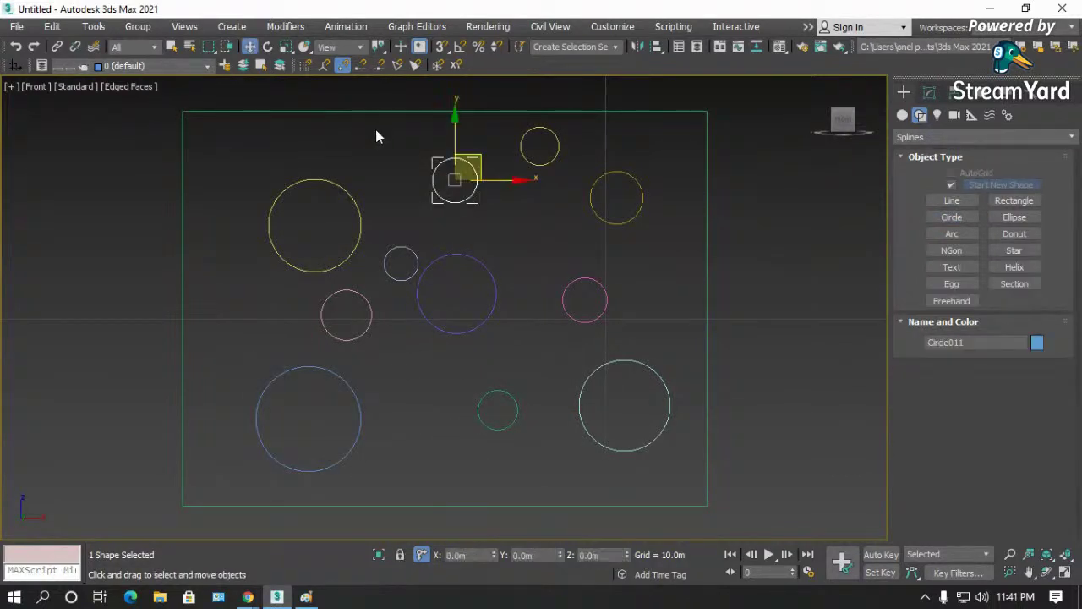
- Delete Rectangle001's Extrude modifier, leaving Edit Spline on the rectangle
{"action": "left_click", "coordinate": [380, 111]}
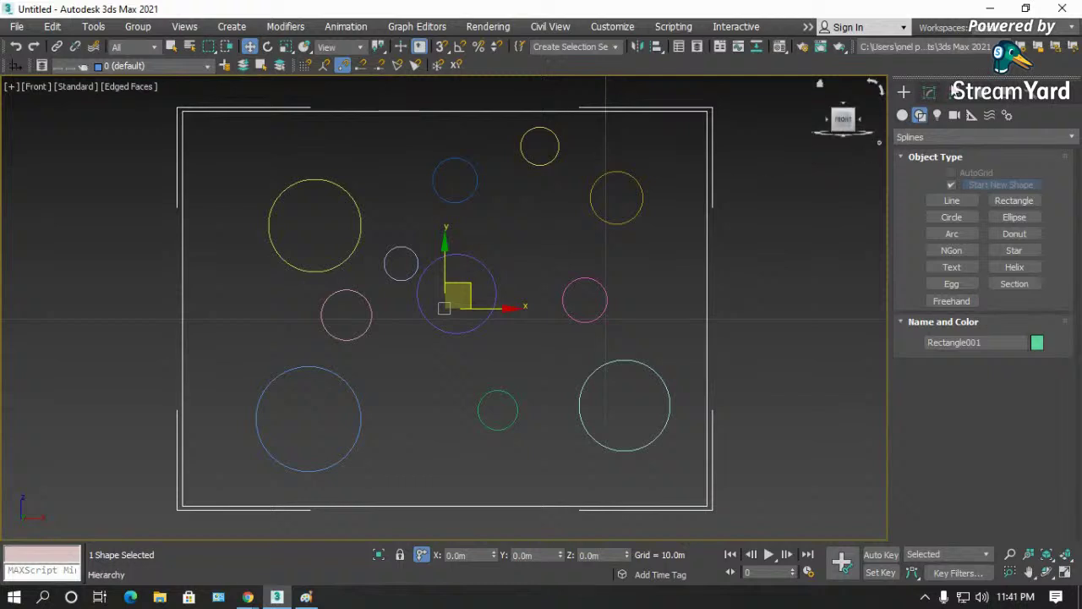
{"action": "left_click", "coordinate": [929, 92]}
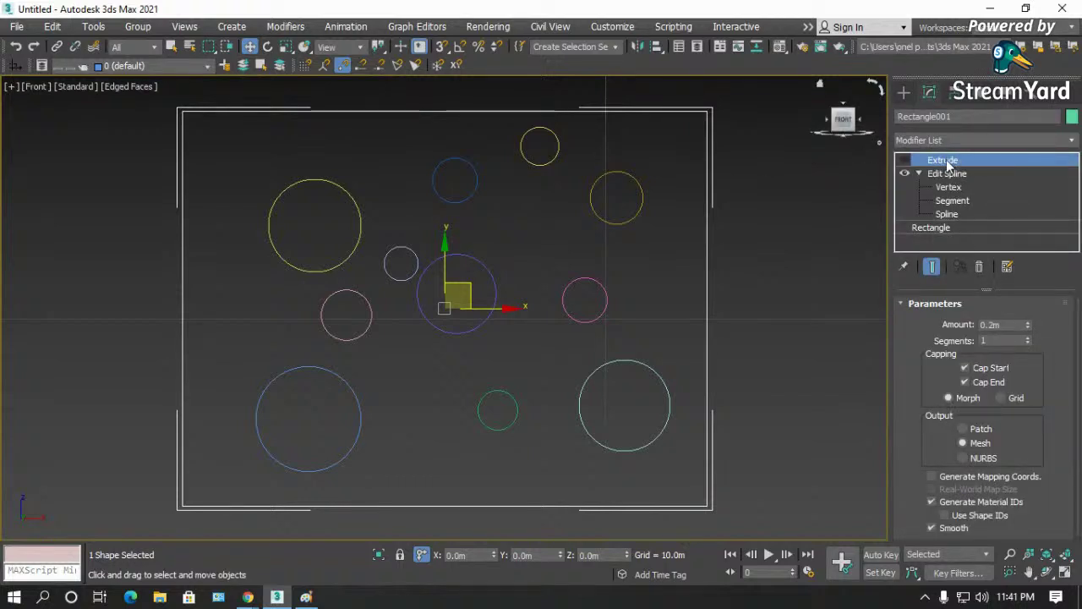
{"action": "left_click", "coordinate": [979, 268]}
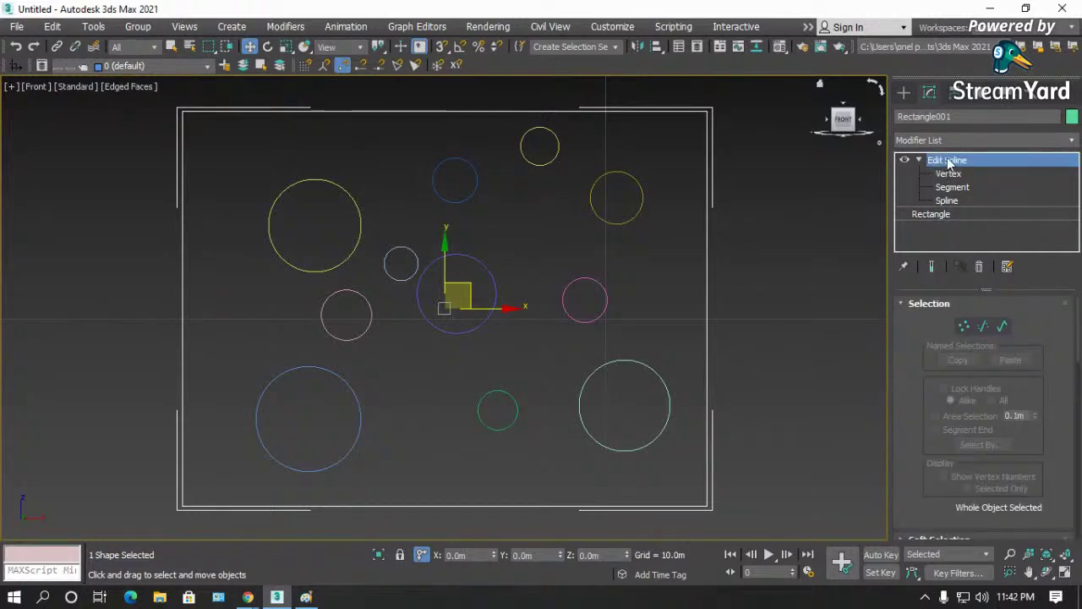
{"action": "left_click_drag", "start_coordinate": [920, 345], "coordinate": [934, 196]}
- Attach the lower-right and pink circles to the rectangle
{"action": "scroll", "coordinate": [935, 196], "scroll_direction": "up", "scroll_amount": 2}
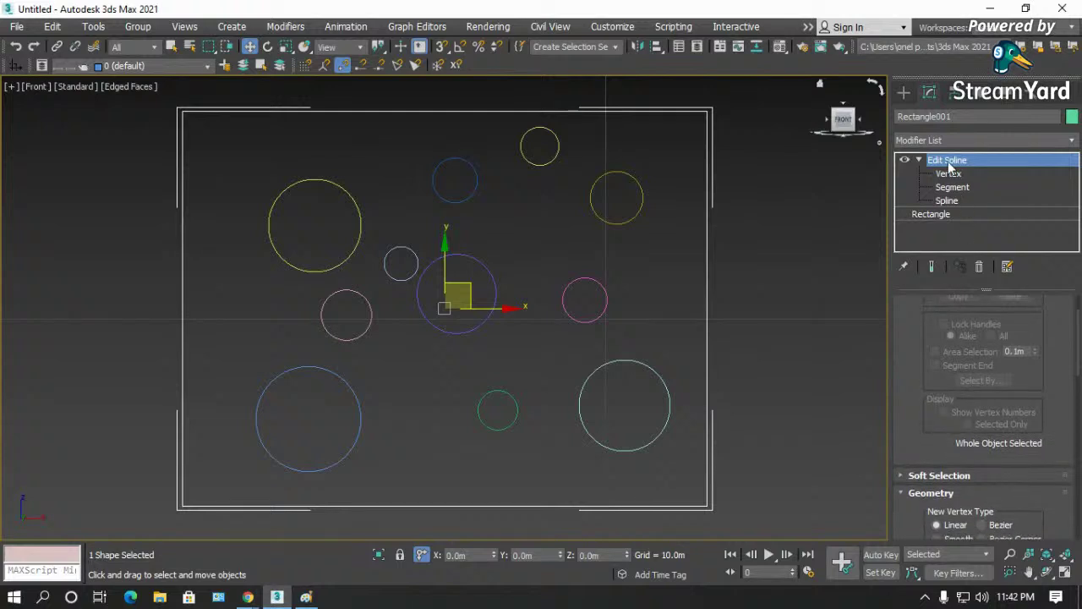
{"action": "scroll", "coordinate": [921, 364], "scroll_direction": "down", "scroll_amount": 4}
{"action": "left_click", "coordinate": [951, 410]}
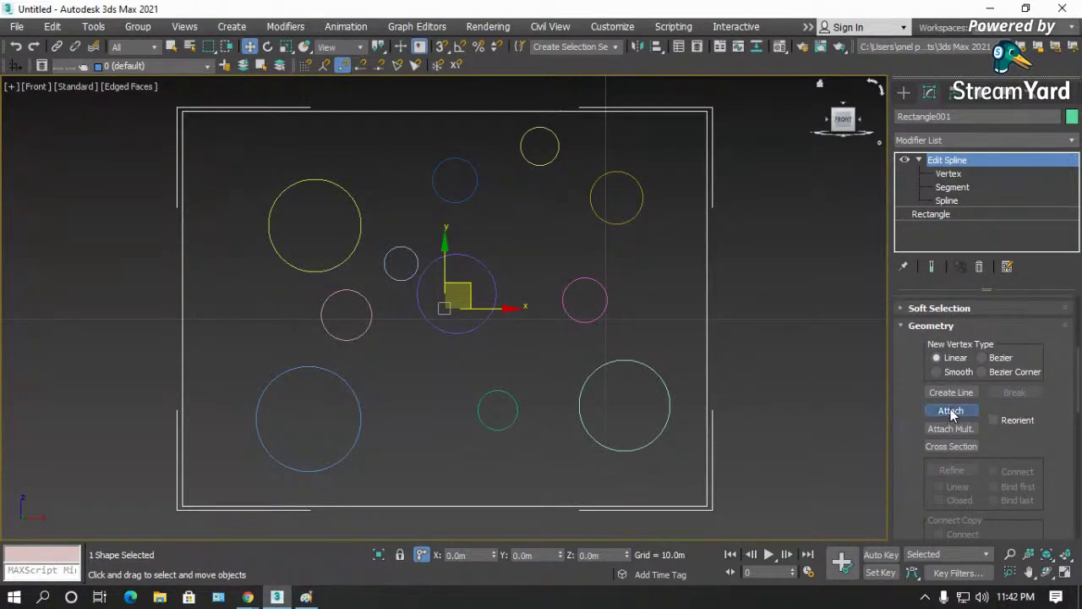
{"action": "left_click", "coordinate": [666, 433]}
{"action": "left_click", "coordinate": [603, 315]}
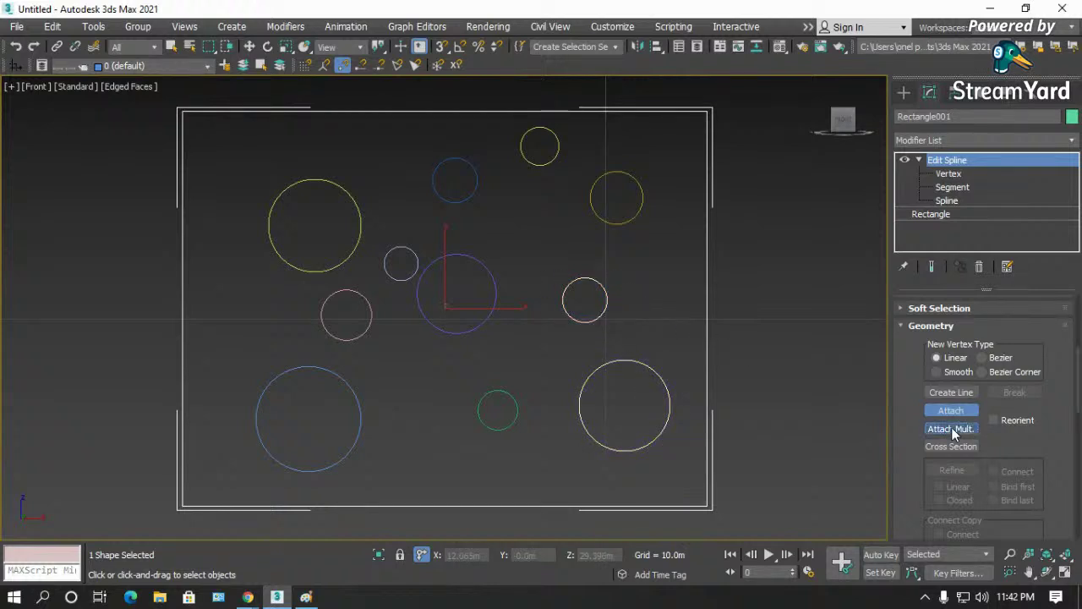
- Attach Circle001 through Circle011 to the rectangle using Attach Mult
{"action": "left_click", "coordinate": [951, 429]}
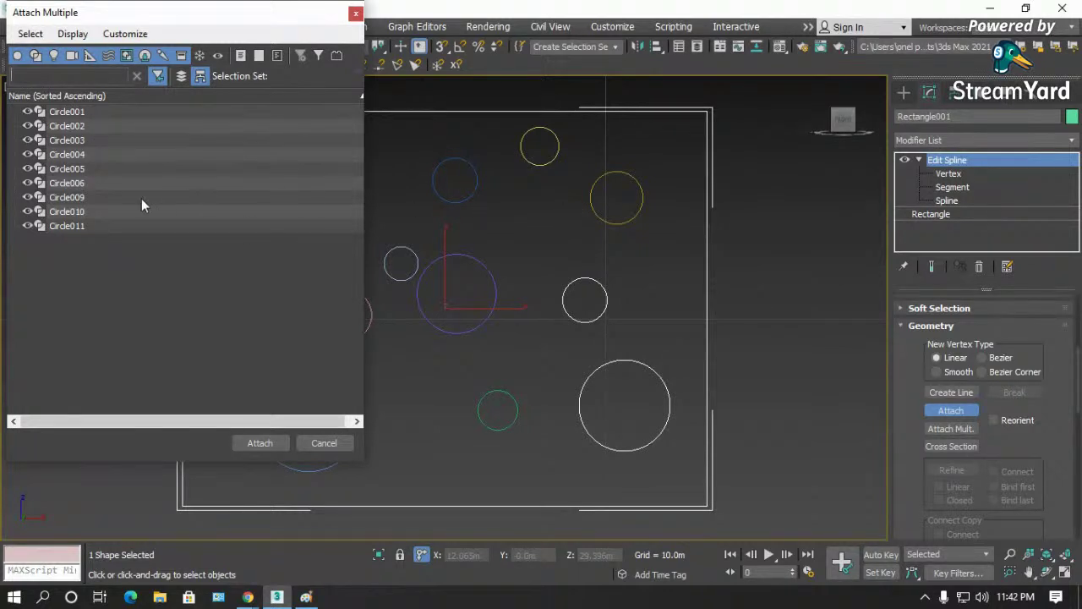
{"action": "left_click", "coordinate": [74, 111]}
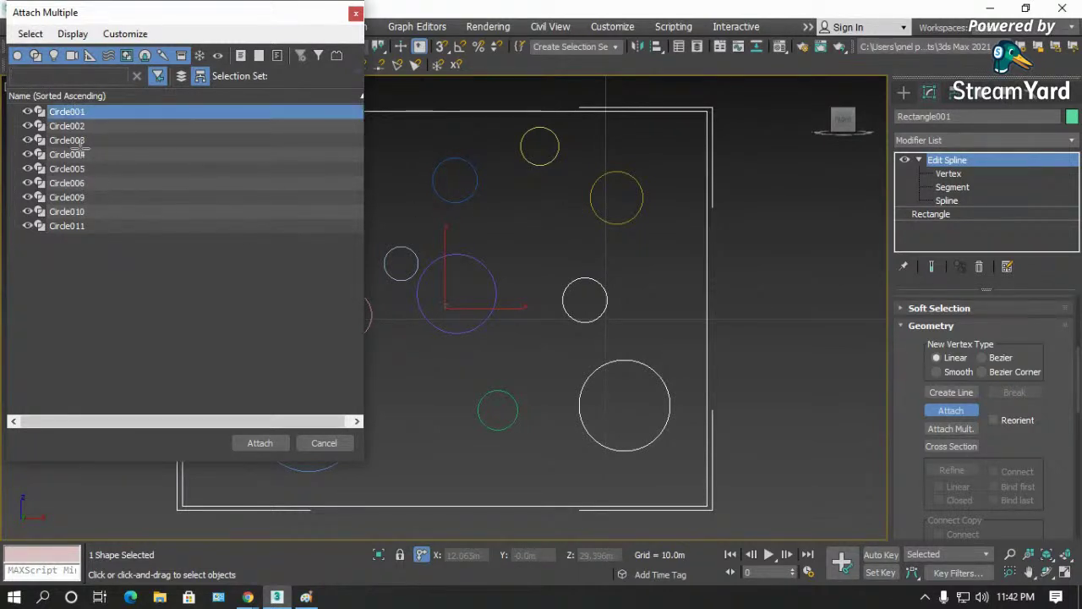
{"action": "left_click", "coordinate": [80, 226], "text": "shift"}
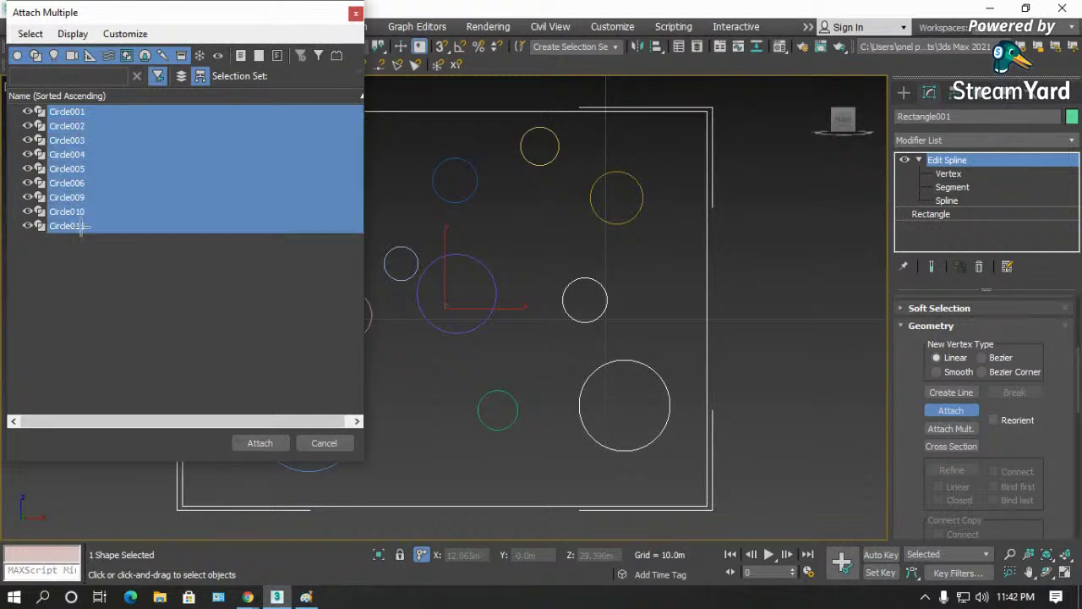
{"action": "left_click", "coordinate": [80, 226]}
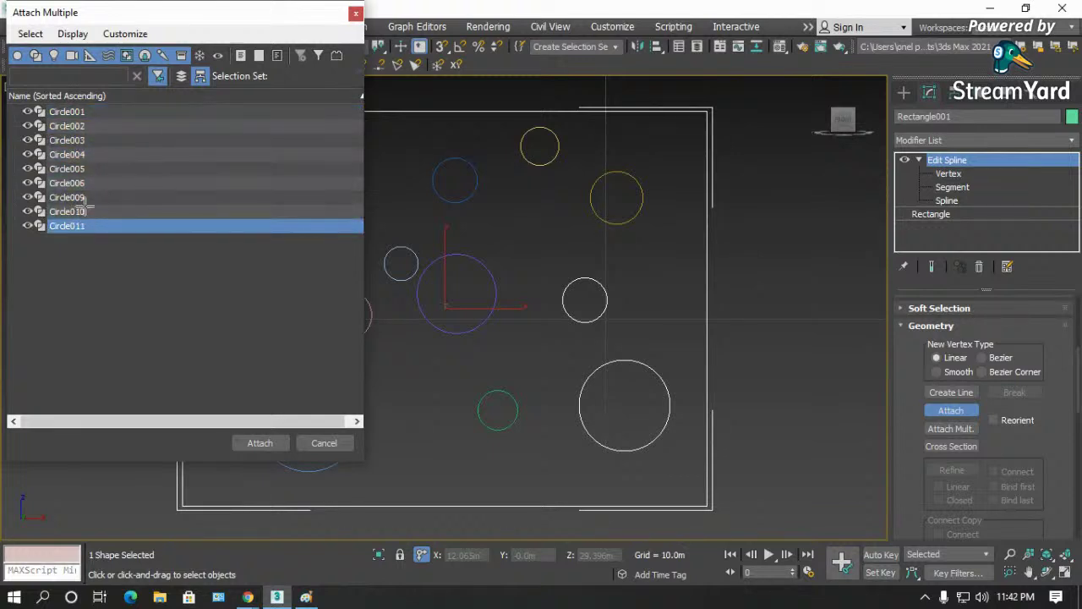
{"action": "left_click", "coordinate": [96, 113], "text": "shift"}
{"action": "left_click", "coordinate": [259, 442]}
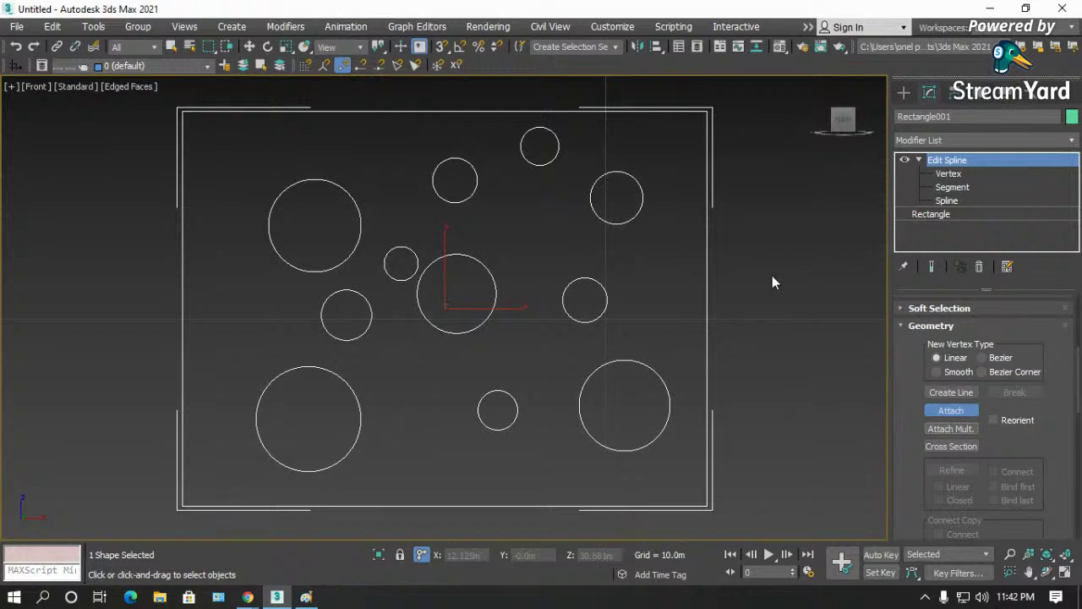
{"action": "right_click", "coordinate": [758, 362]}
{"action": "left_click", "coordinate": [758, 362]}
{"action": "left_click", "coordinate": [604, 317]}
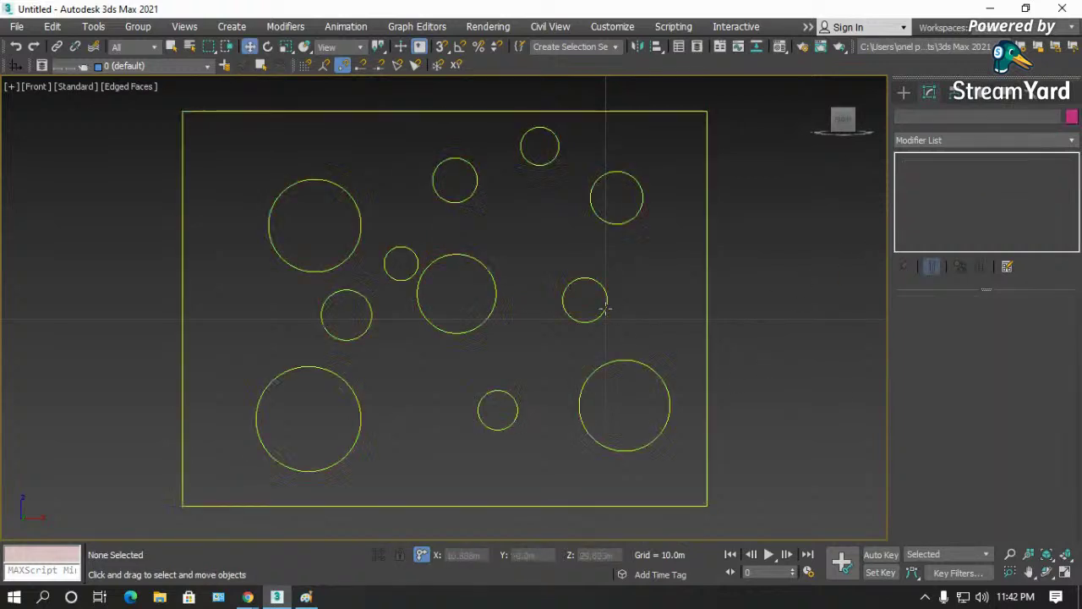
{"action": "left_click", "coordinate": [995, 140]}
- Apply an Extrude modifier to the holed shape with an Amount of 0.1m
{"action": "key", "text": "e"}
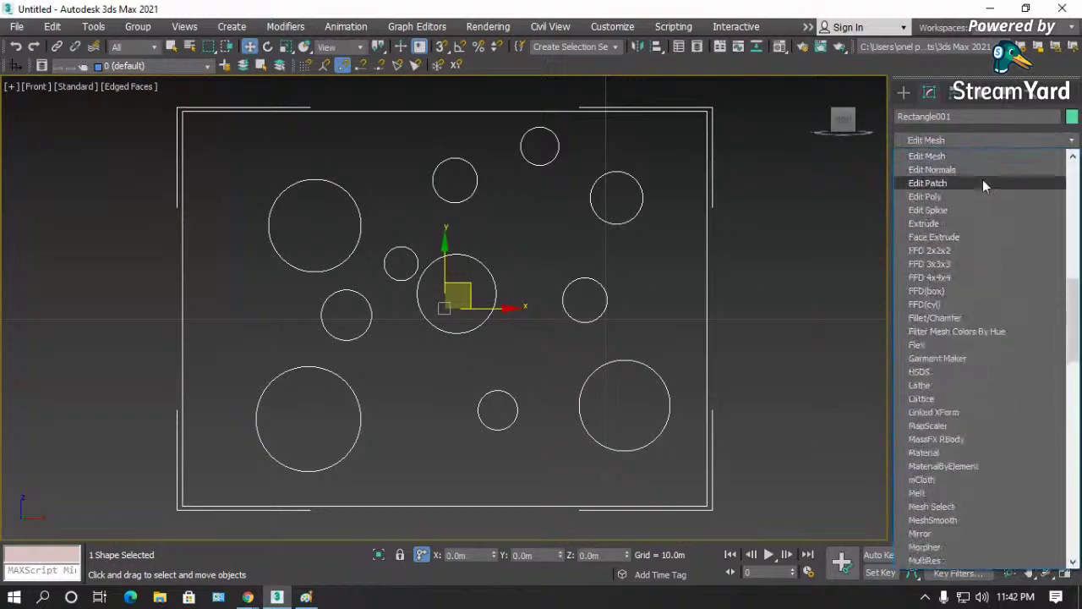
{"action": "left_click", "coordinate": [937, 223]}
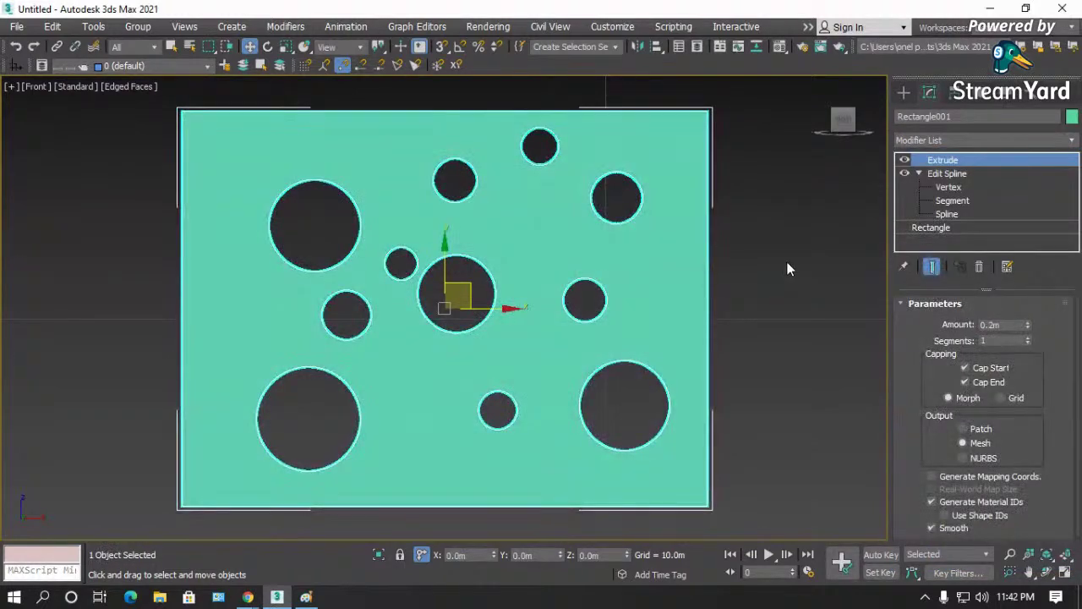
{"action": "left_click", "coordinate": [799, 313]}
{"action": "left_click", "coordinate": [682, 349]}
{"action": "left_click", "coordinate": [1047, 572]}
{"action": "left_click_drag", "start_coordinate": [469, 297], "coordinate": [387, 326]}
{"action": "key", "text": "p"}
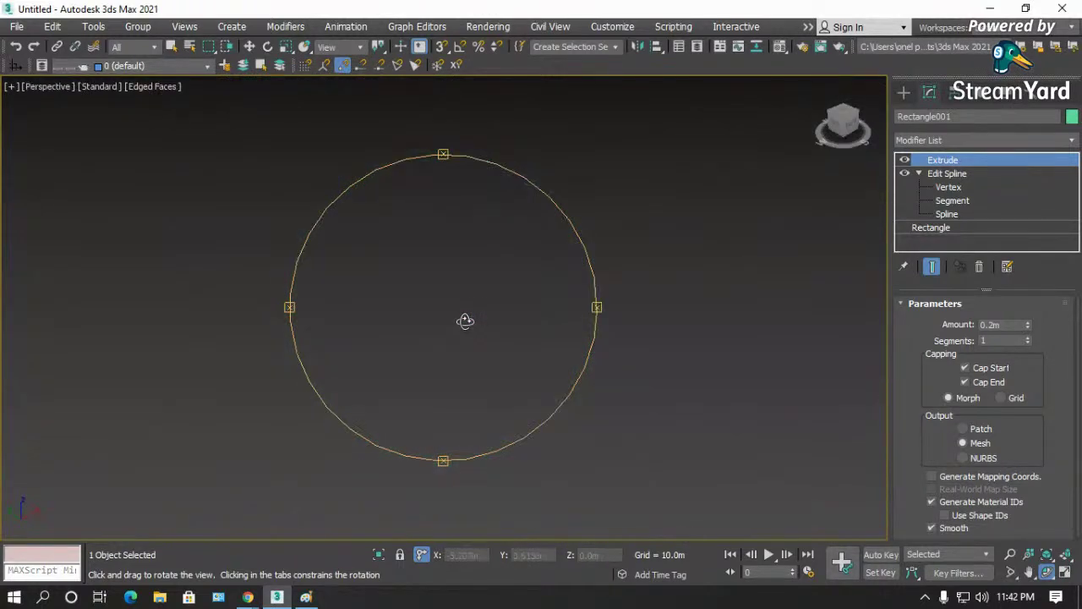
{"action": "left_click_drag", "start_coordinate": [471, 324], "coordinate": [514, 322]}
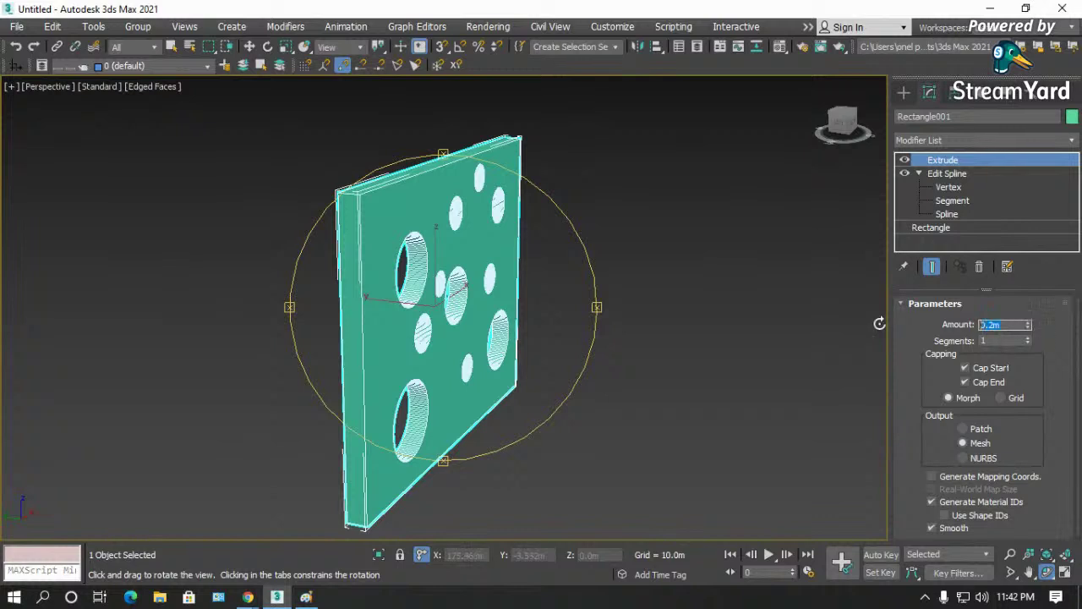
{"action": "type", "text": "1"}
{"action": "key", "text": "Return"}
- Hide the extrusion and work on the circles at Spline level in Front view
{"action": "left_click_drag", "start_coordinate": [479, 322], "coordinate": [446, 315]}
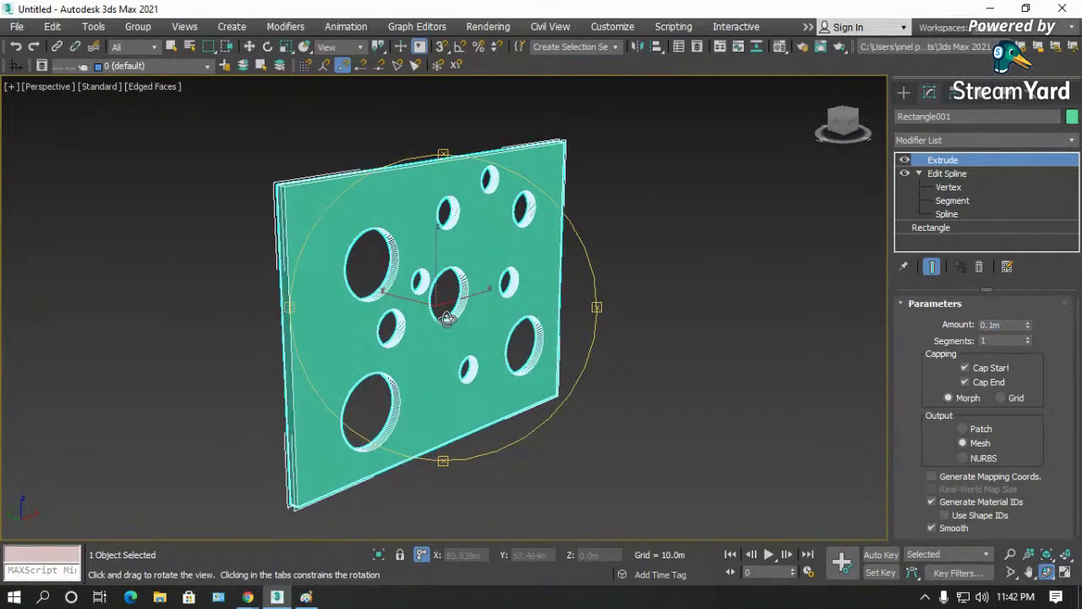
{"action": "left_click", "coordinate": [905, 160]}
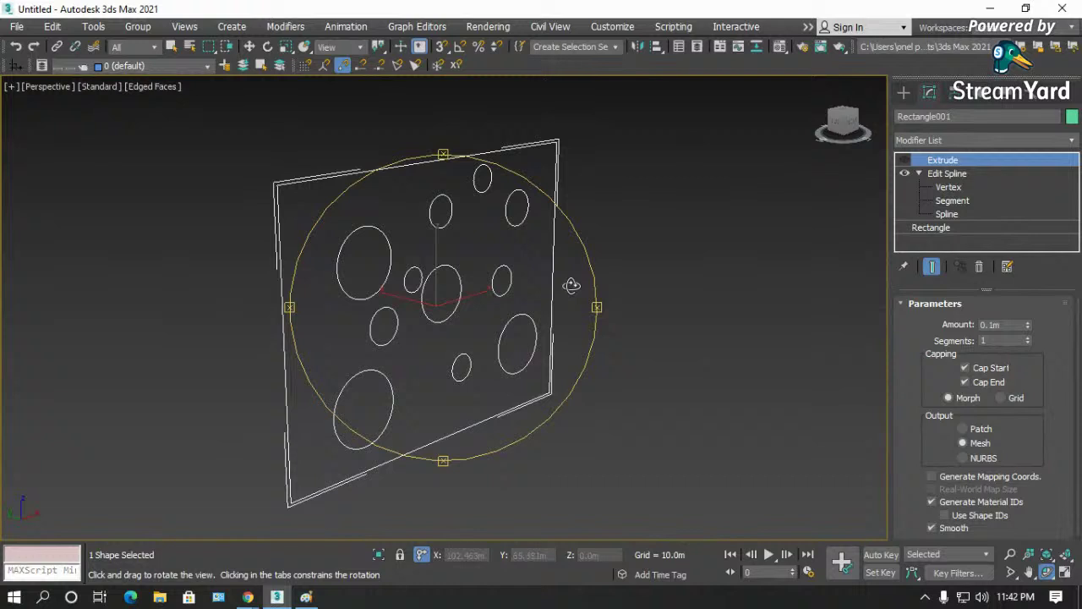
{"action": "key", "text": "f"}
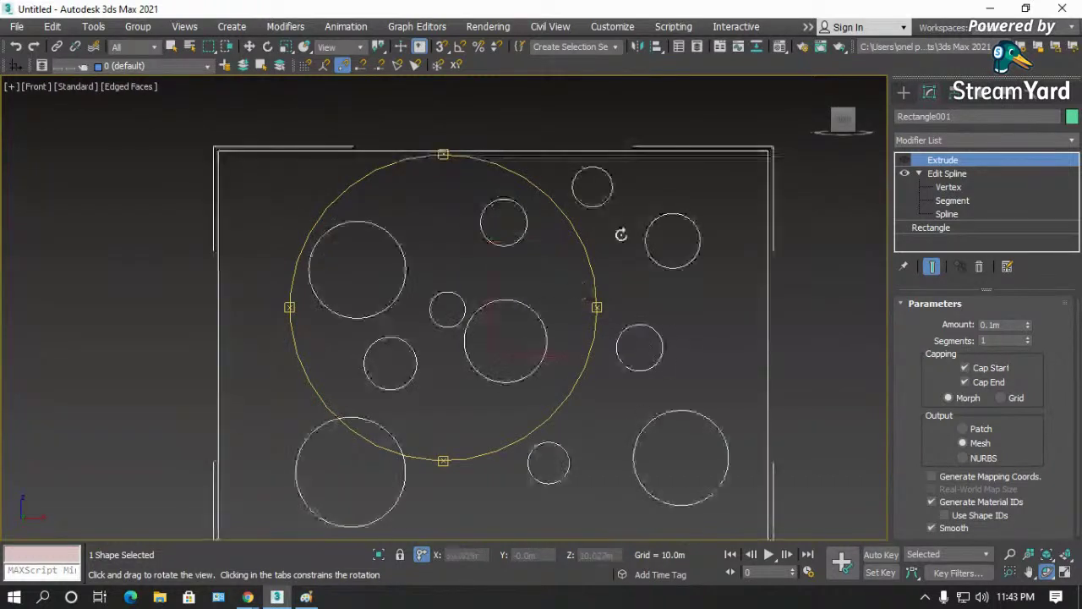
{"action": "left_click", "coordinate": [947, 214]}
- Move circles and Shift-copy the small circles to new spots on the panel
{"action": "left_click_drag", "start_coordinate": [537, 314], "coordinate": [585, 278]}
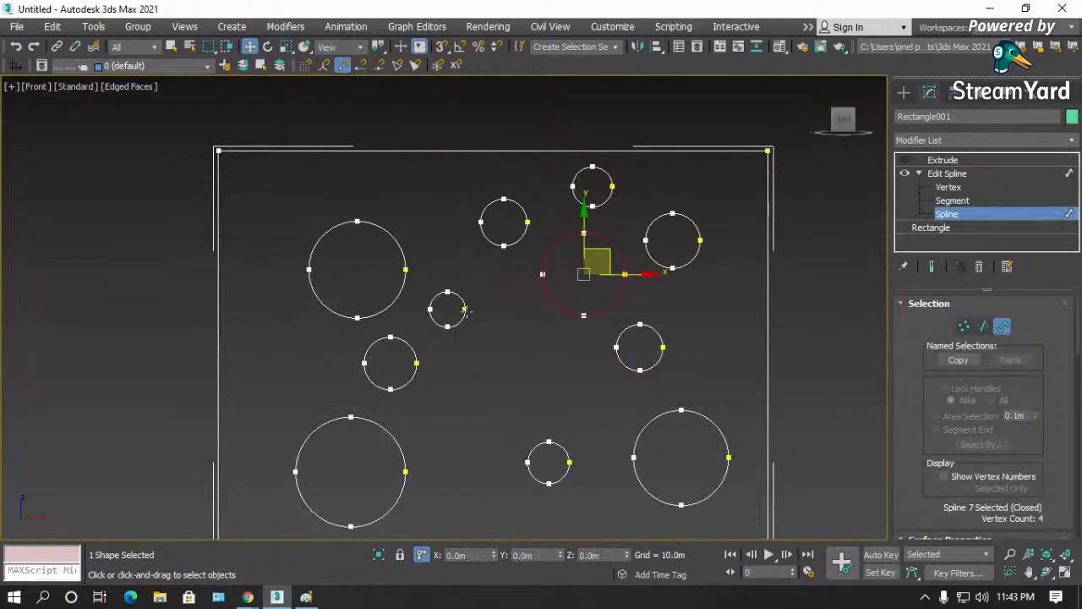
{"action": "left_click", "coordinate": [464, 310]}
{"action": "left_click_drag", "start_coordinate": [464, 312], "coordinate": [440, 316]}
{"action": "left_click_drag", "start_coordinate": [370, 301], "coordinate": [370, 301], "text": "ctrl"}
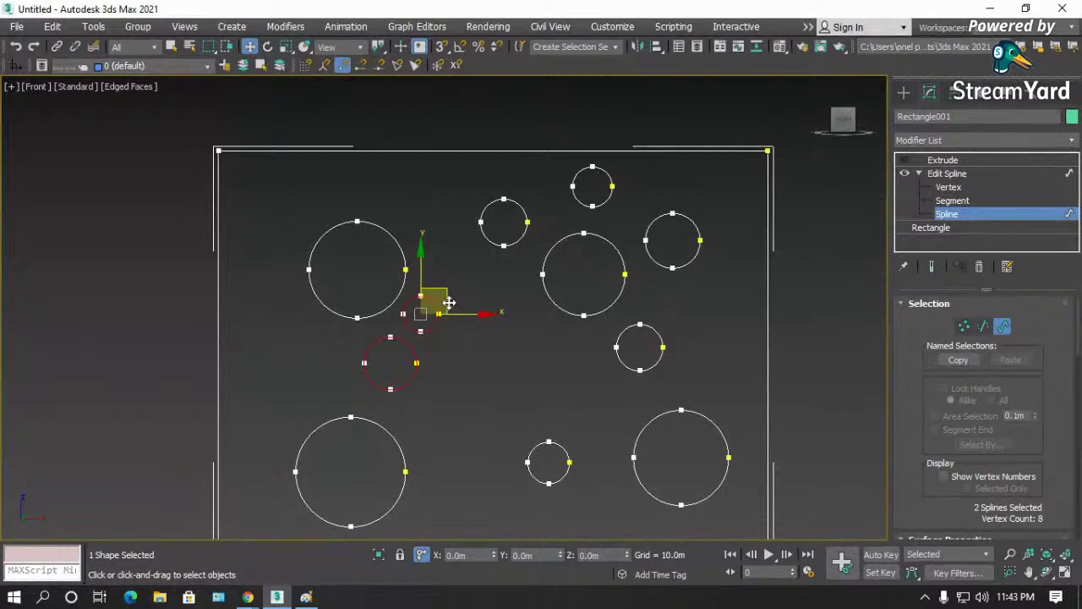
{"action": "left_click_drag", "start_coordinate": [449, 297], "coordinate": [592, 335], "text": "shift"}
{"action": "left_click", "coordinate": [586, 395]}
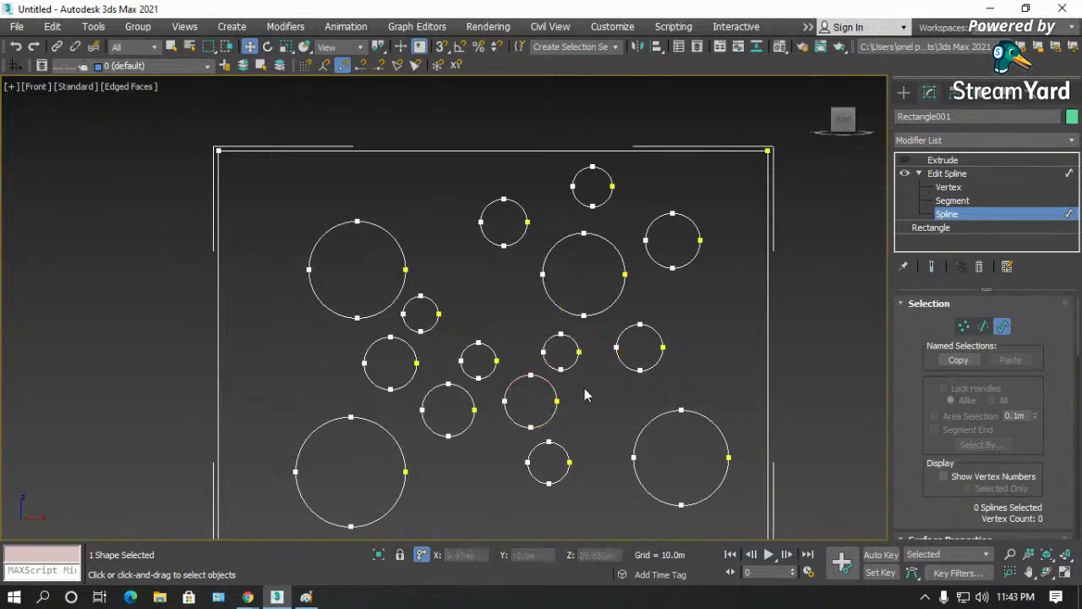
{"action": "left_click", "coordinate": [574, 361]}
{"action": "left_click_drag", "start_coordinate": [575, 347], "coordinate": [287, 350], "text": "shift"}
{"action": "left_click", "coordinate": [443, 335]}
{"action": "left_click", "coordinate": [437, 320]}
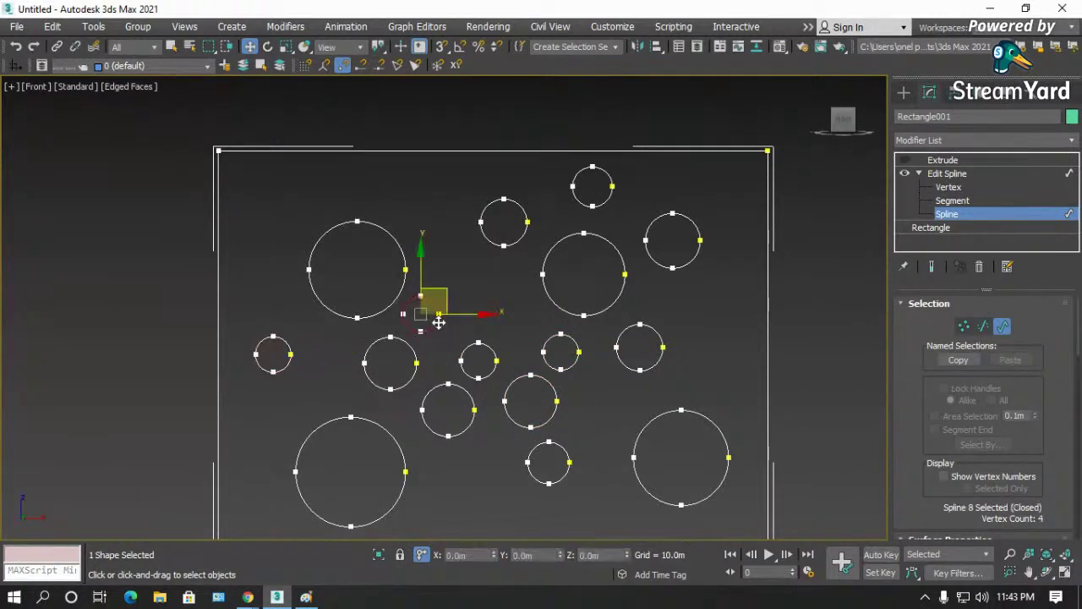
{"action": "left_click_drag", "start_coordinate": [437, 319], "coordinate": [446, 168], "text": "shift"}
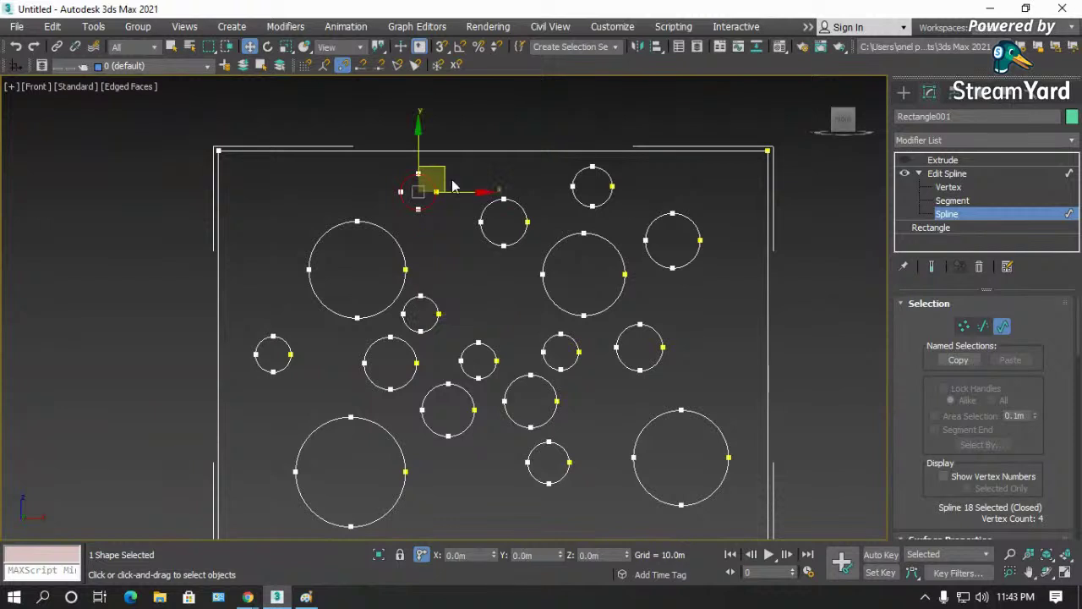
- Copy the large lower-left circle toward the left edge and redisplay the extrusion
{"action": "scroll", "coordinate": [430, 179], "scroll_direction": "down", "scroll_amount": 3}
{"action": "left_click", "coordinate": [410, 387]}
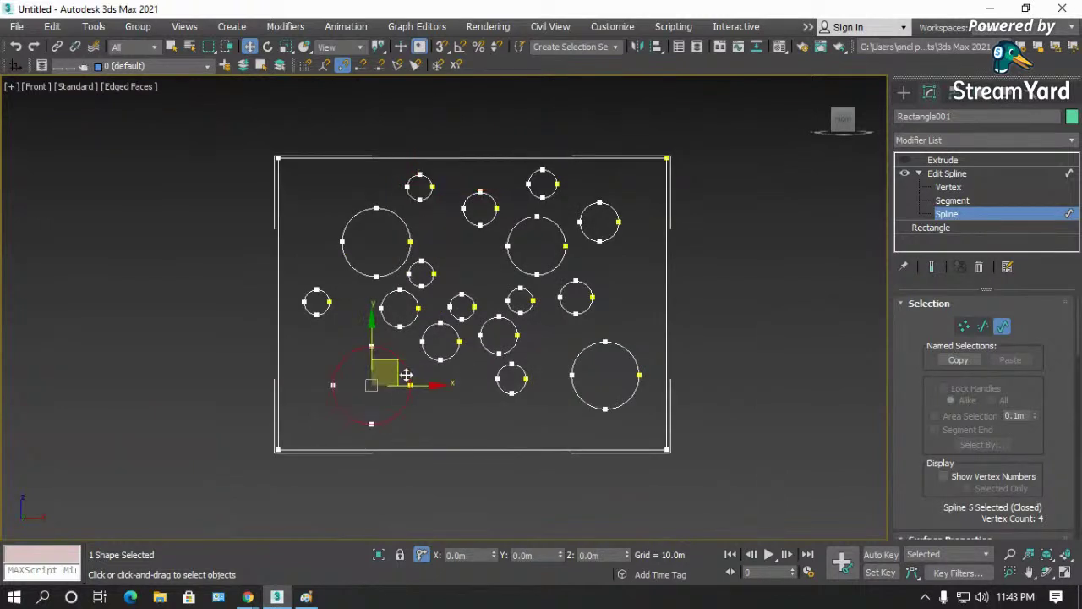
{"action": "left_click_drag", "start_coordinate": [396, 366], "coordinate": [379, 369], "text": "shift"}
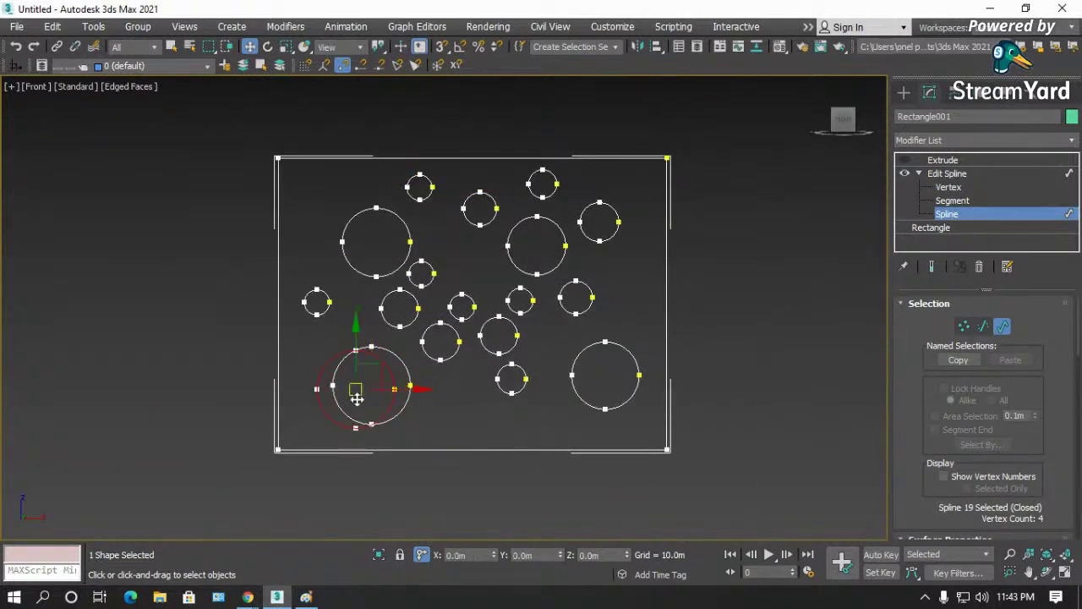
{"action": "scroll", "coordinate": [362, 395], "scroll_direction": "up", "scroll_amount": 3}
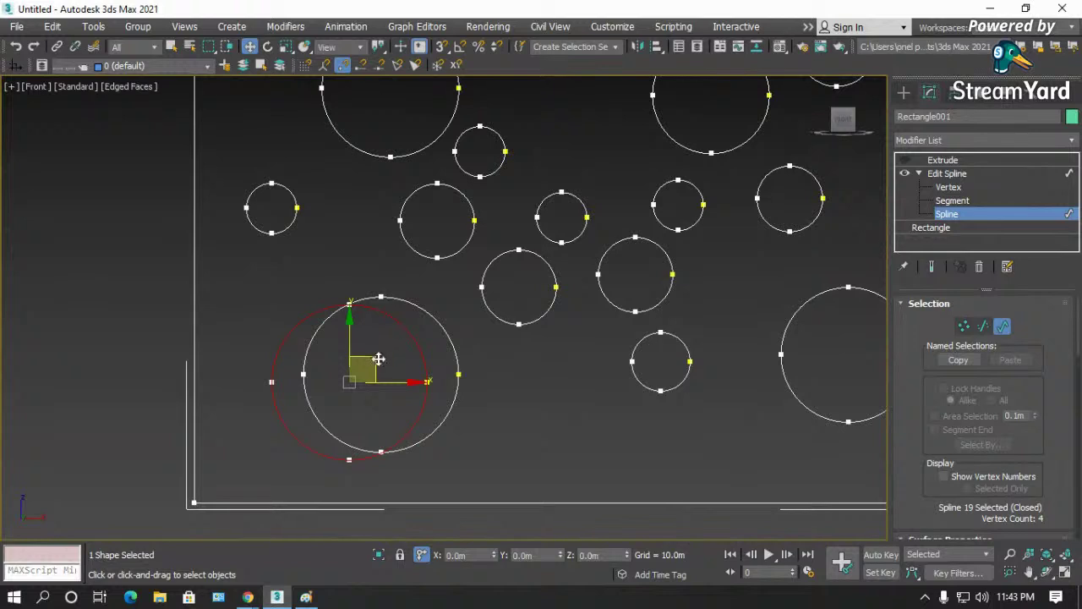
{"action": "left_click_drag", "start_coordinate": [376, 359], "coordinate": [230, 309]}
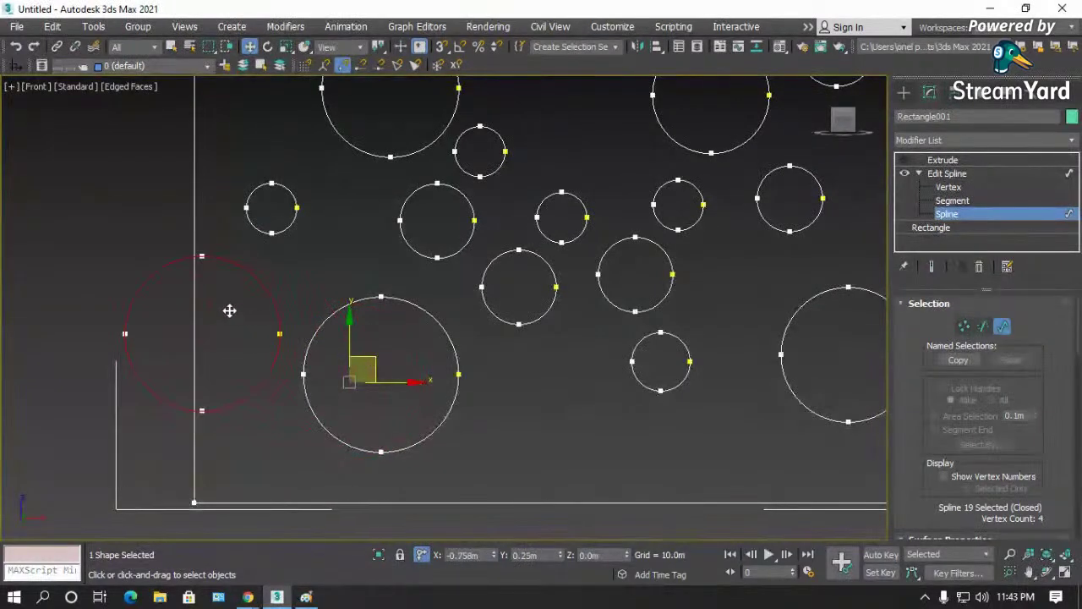
{"action": "scroll", "coordinate": [174, 347], "scroll_direction": "down", "scroll_amount": 3}
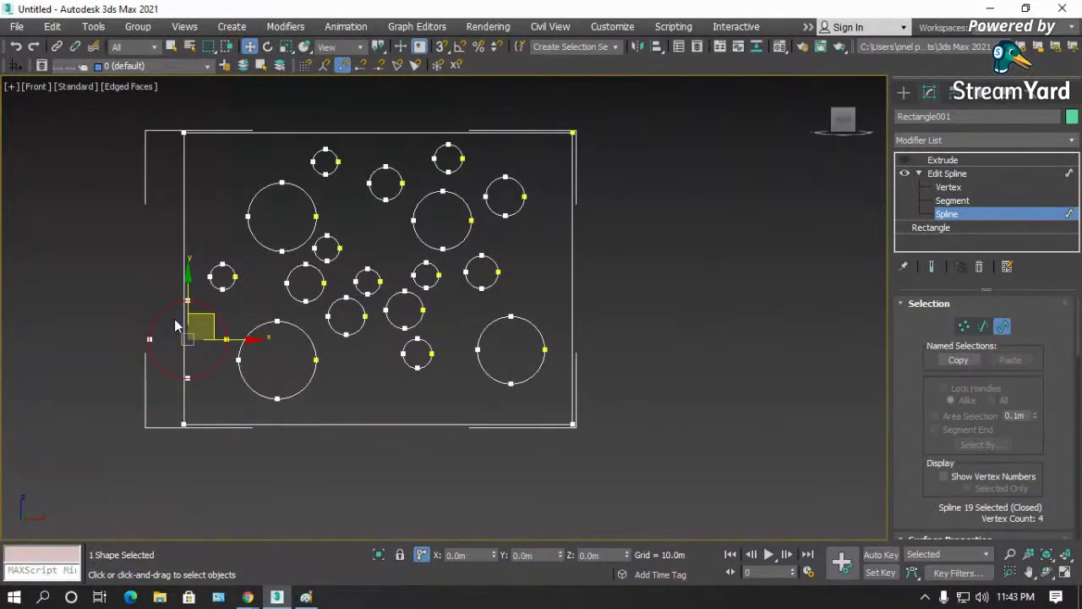
{"action": "scroll", "coordinate": [186, 334], "scroll_direction": "up", "scroll_amount": 3}
{"action": "scroll", "coordinate": [198, 301], "scroll_direction": "down", "scroll_amount": 2}
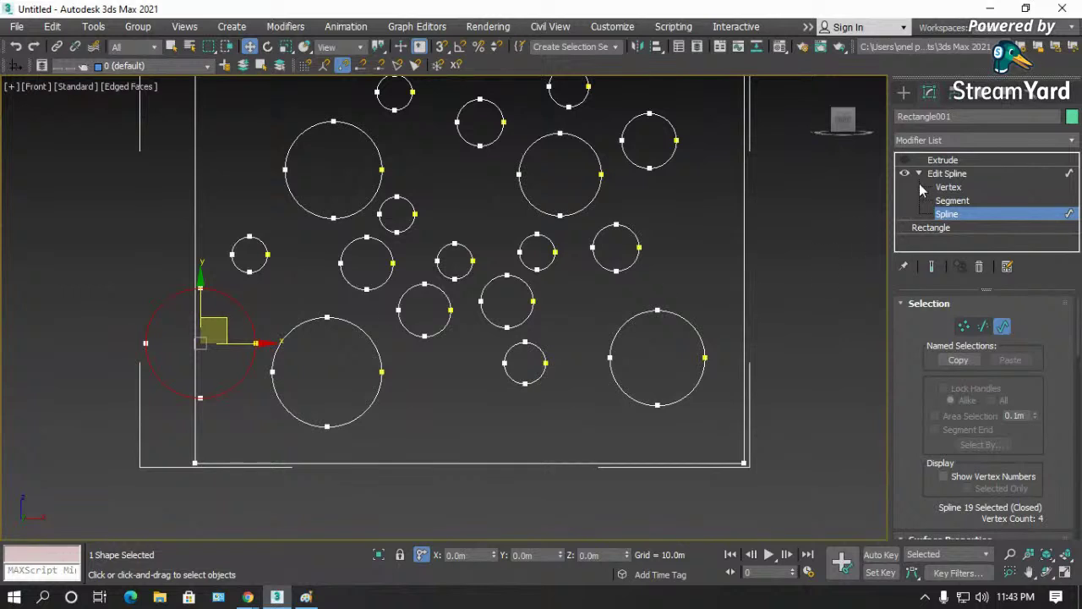
{"action": "left_click", "coordinate": [948, 174]}
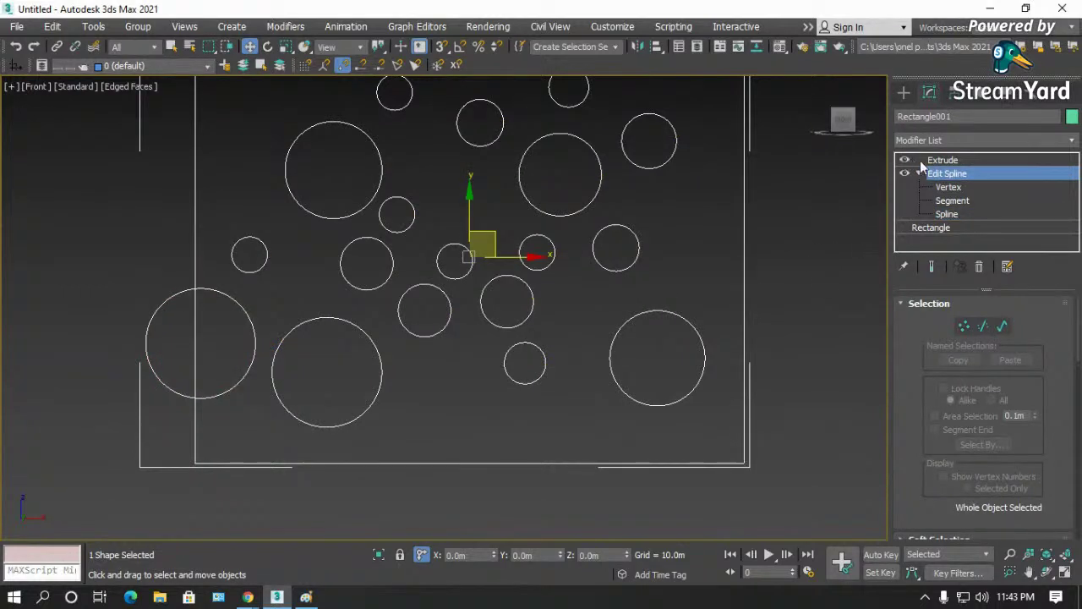
{"action": "left_click", "coordinate": [918, 162]}
{"action": "left_click", "coordinate": [128, 309]}
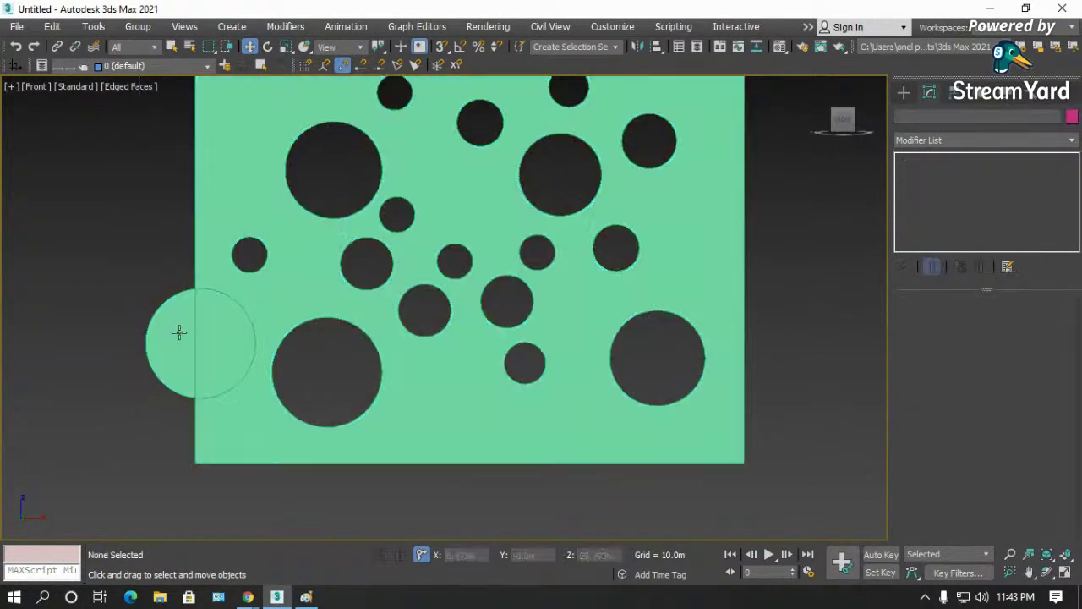
- Delete the circle crossing the left edge and place a small circle copy lower left
{"action": "left_click", "coordinate": [186, 331]}
{"action": "scroll", "coordinate": [391, 373], "scroll_direction": "down", "scroll_amount": 2}
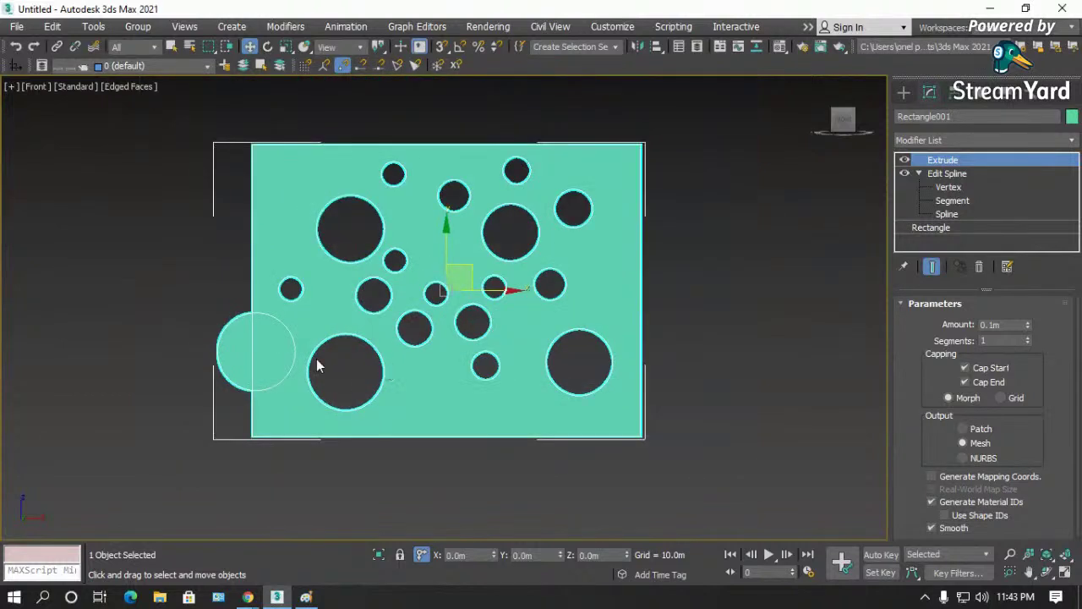
{"action": "scroll", "coordinate": [253, 346], "scroll_direction": "up", "scroll_amount": 3}
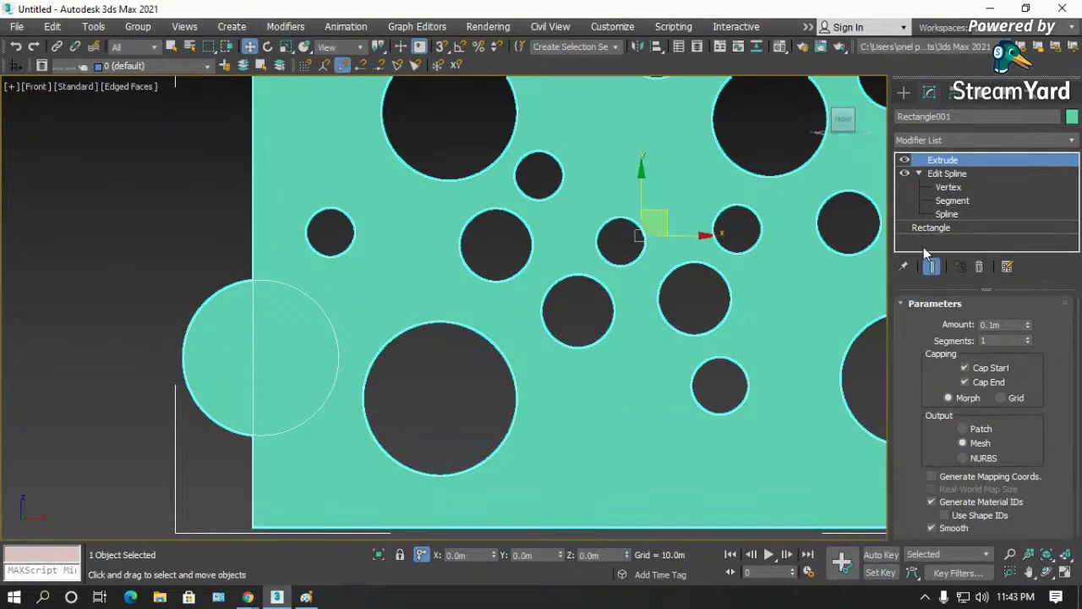
{"action": "left_click", "coordinate": [905, 160]}
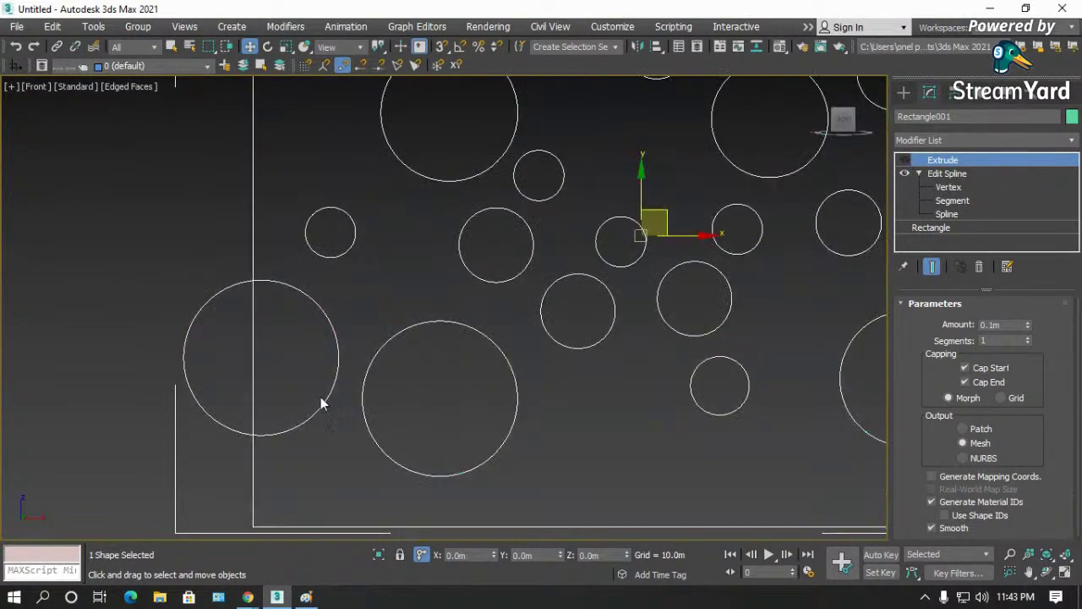
{"action": "left_click", "coordinate": [947, 216]}
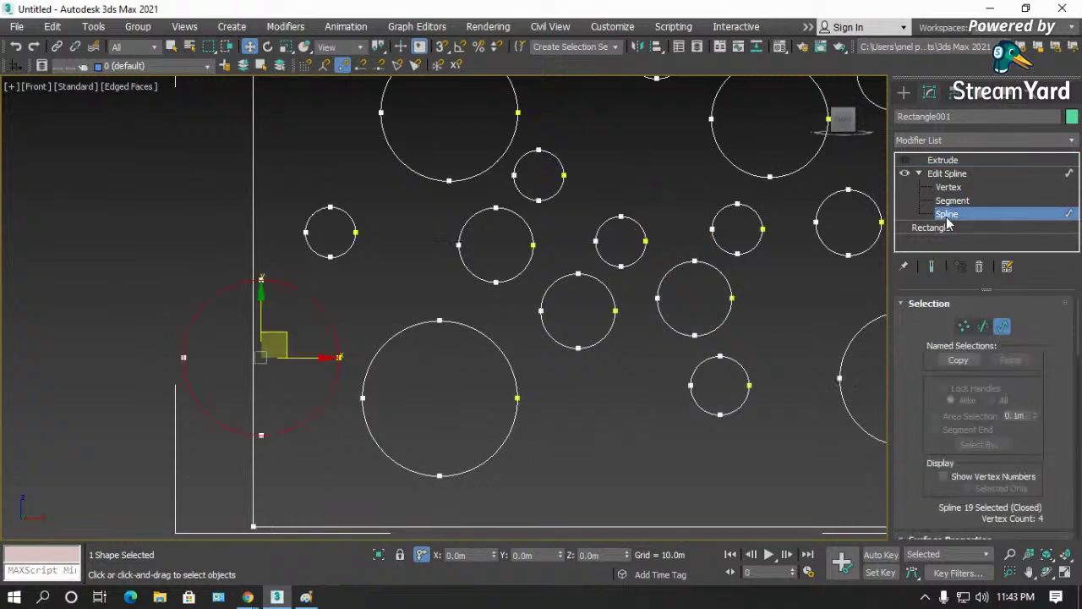
{"action": "left_click_drag", "start_coordinate": [285, 346], "coordinate": [622, 425]}
{"action": "key", "text": "Delete"}
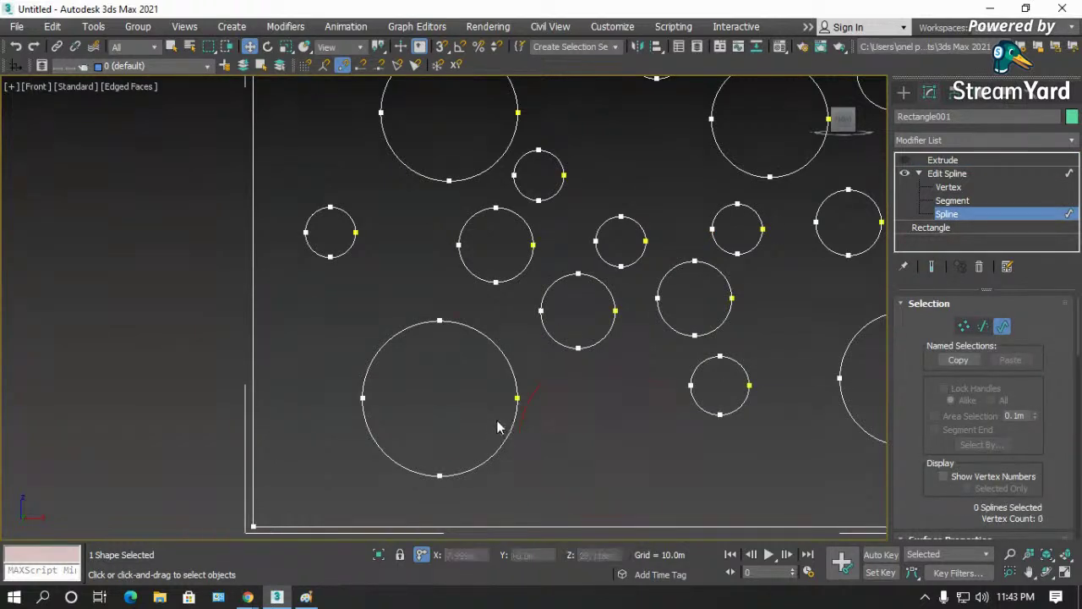
{"action": "left_click", "coordinate": [592, 343]}
{"action": "left_click_drag", "start_coordinate": [578, 345], "coordinate": [467, 380], "text": "shift"}
- Re-enable the extrusion and orbit to view the perforated plate at an angle
{"action": "left_click", "coordinate": [939, 174]}
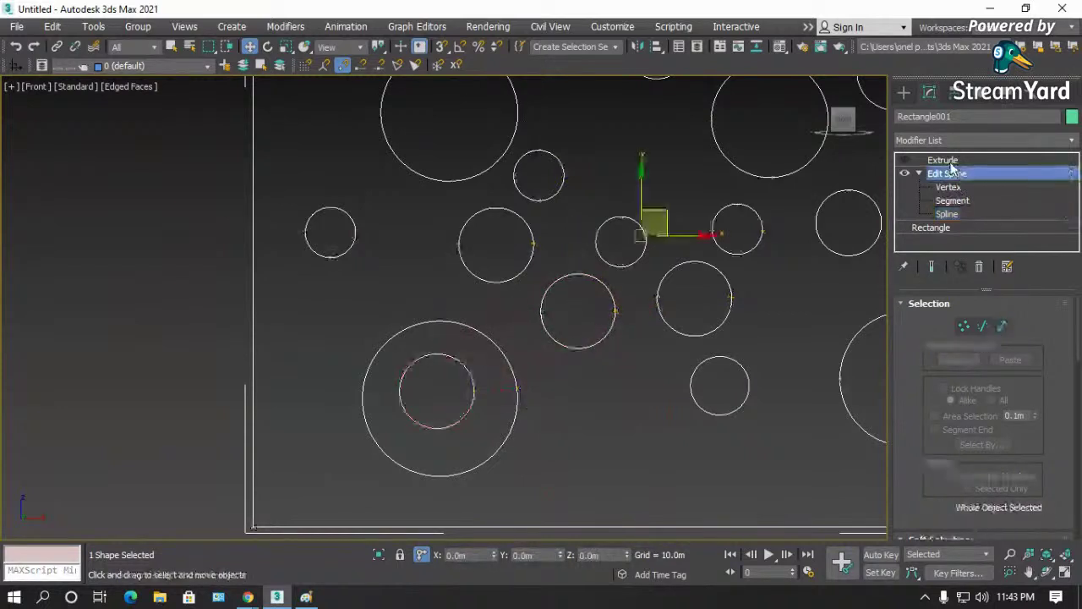
{"action": "left_click", "coordinate": [943, 162]}
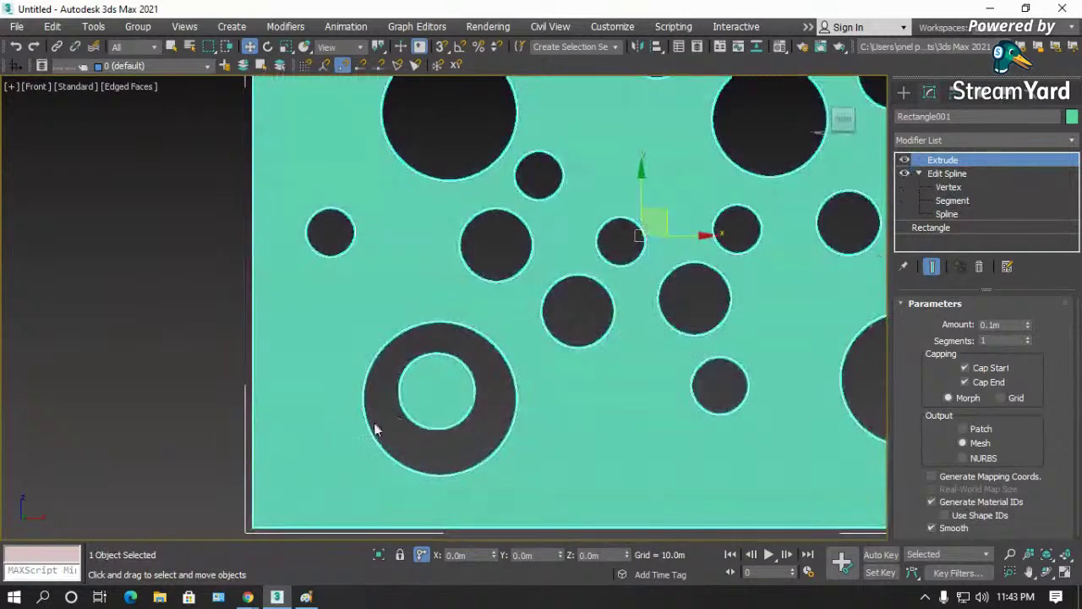
{"action": "scroll", "coordinate": [431, 394], "scroll_direction": "down", "scroll_amount": 3}
{"action": "scroll", "coordinate": [432, 394], "scroll_direction": "down", "scroll_amount": 2}
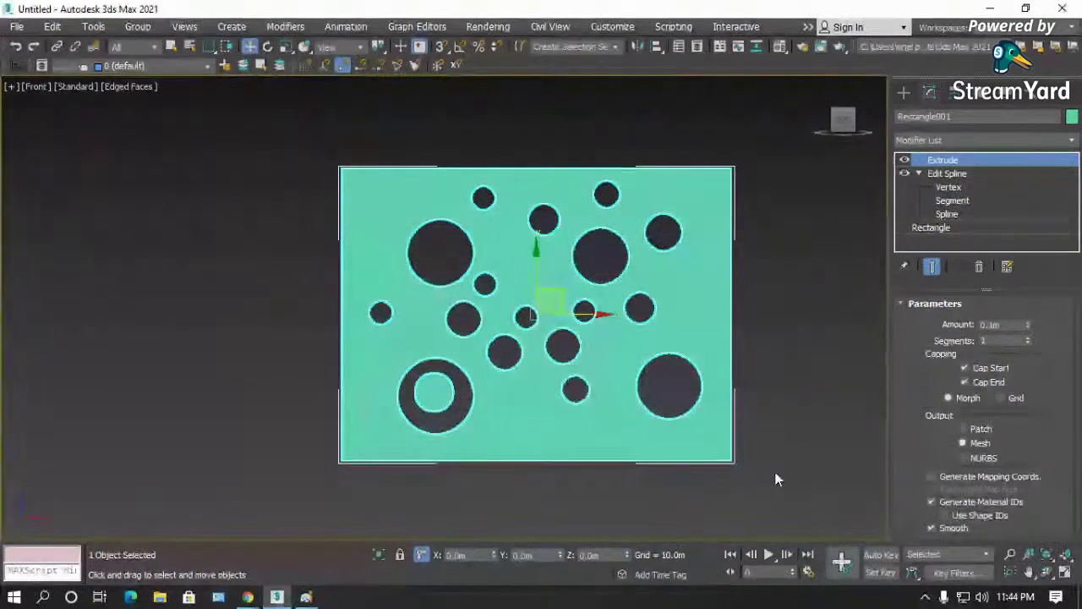
{"action": "scroll", "coordinate": [505, 471], "scroll_direction": "up", "scroll_amount": 4}
{"action": "scroll", "coordinate": [471, 447], "scroll_direction": "down", "scroll_amount": 2}
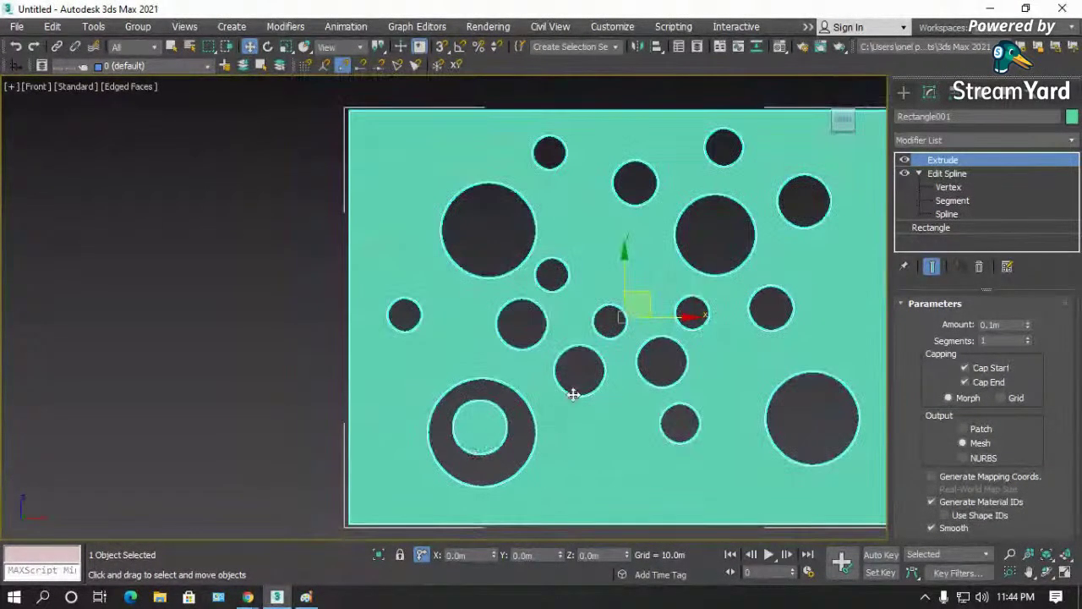
{"action": "scroll", "coordinate": [402, 399], "scroll_direction": "down", "scroll_amount": 2}
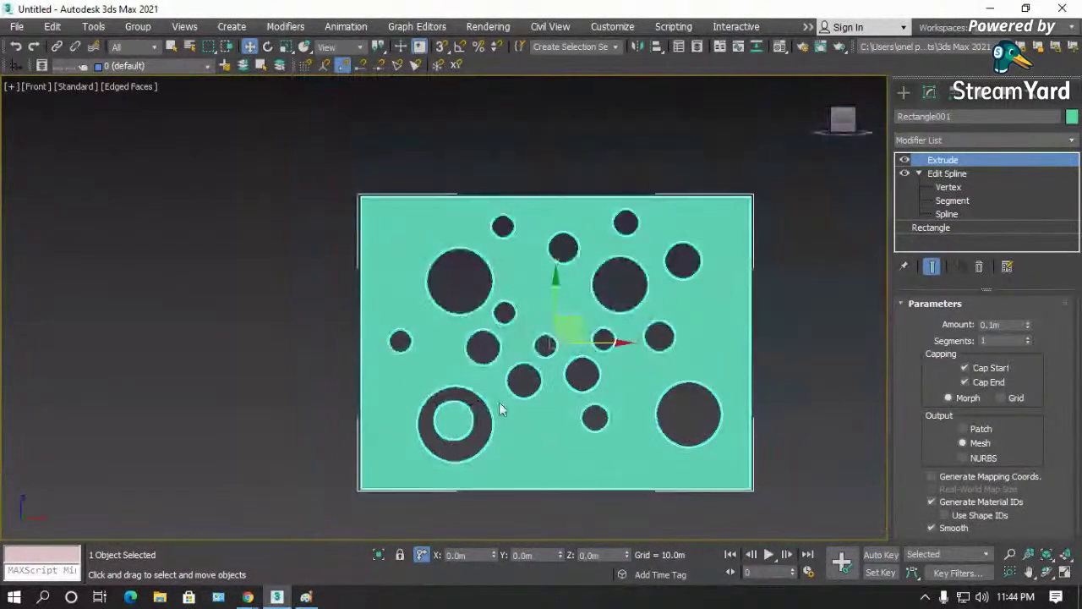
{"action": "left_click", "coordinate": [1047, 572]}
{"action": "left_click_drag", "start_coordinate": [558, 363], "coordinate": [592, 347]}
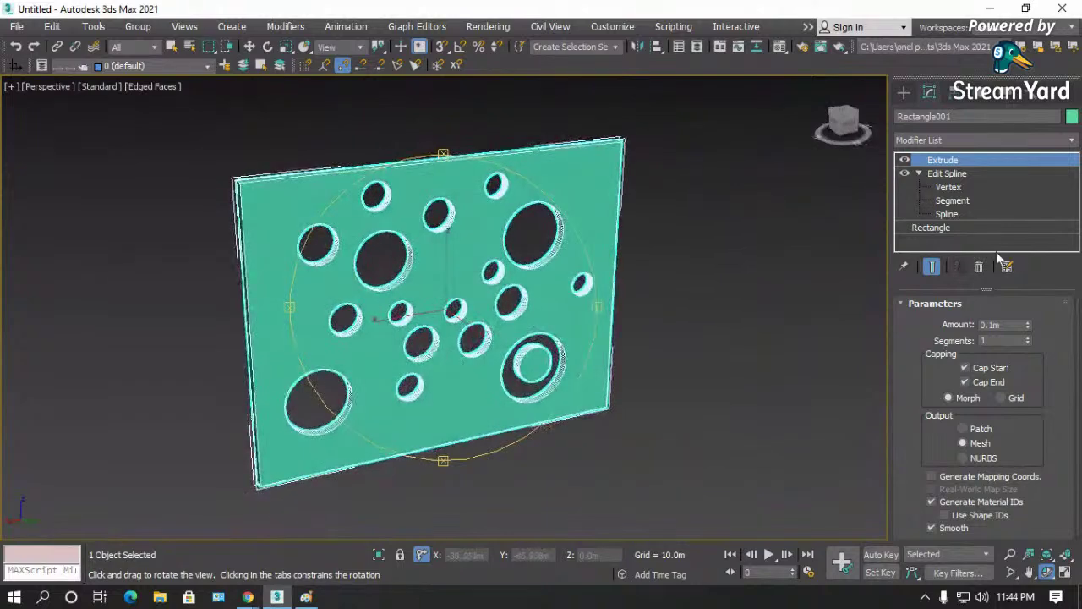
- Inspect a circle spline, then show the extruded plate result again
{"action": "left_click", "coordinate": [947, 215]}
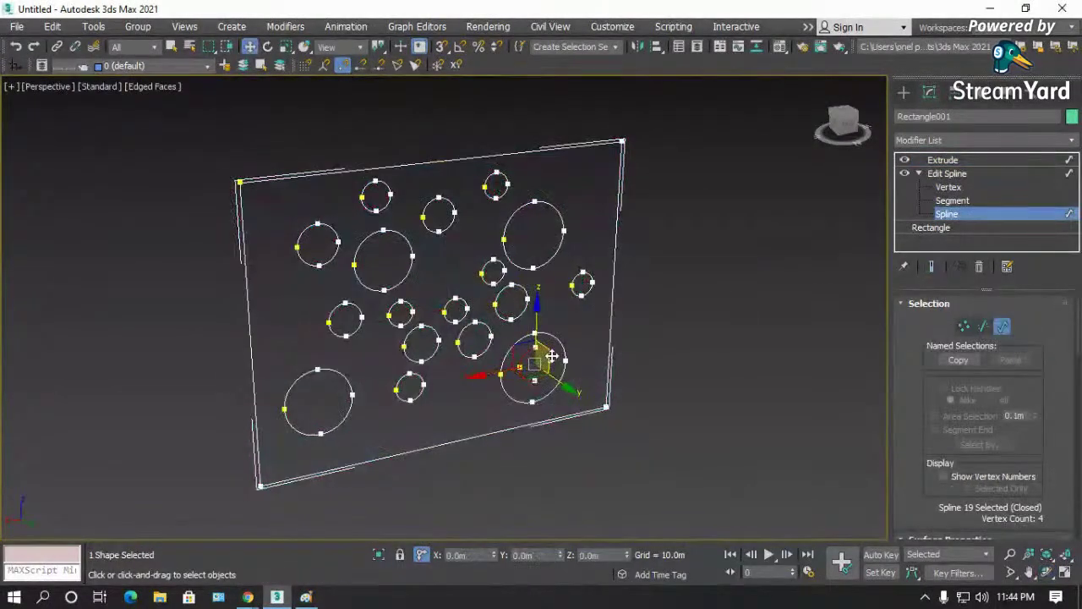
{"action": "left_click", "coordinate": [611, 372]}
{"action": "left_click", "coordinate": [947, 174]}
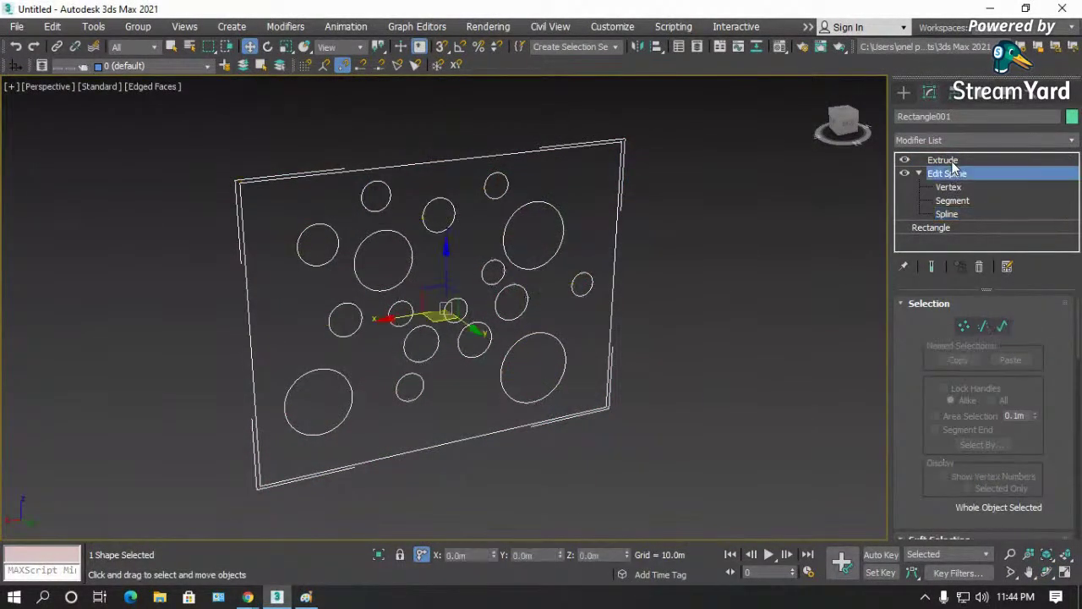
{"action": "left_click", "coordinate": [943, 160]}
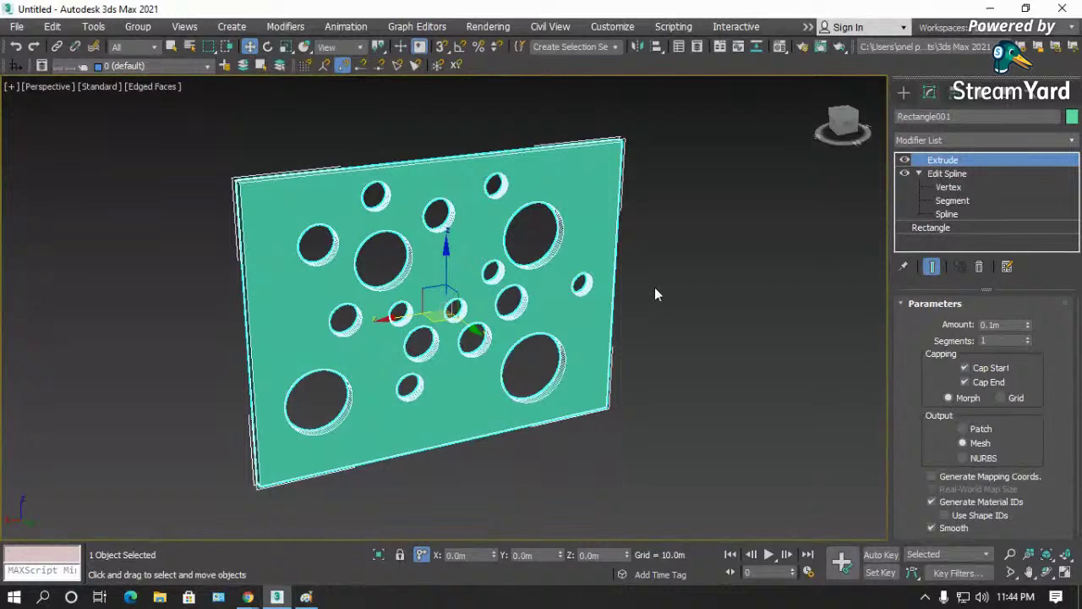
{"action": "left_click", "coordinate": [655, 290]}
- Delete the plate's Extrude and Edit Spline modifiers, leaving the plain rectangle
{"action": "key", "text": "f"}
{"action": "key", "text": "z"}
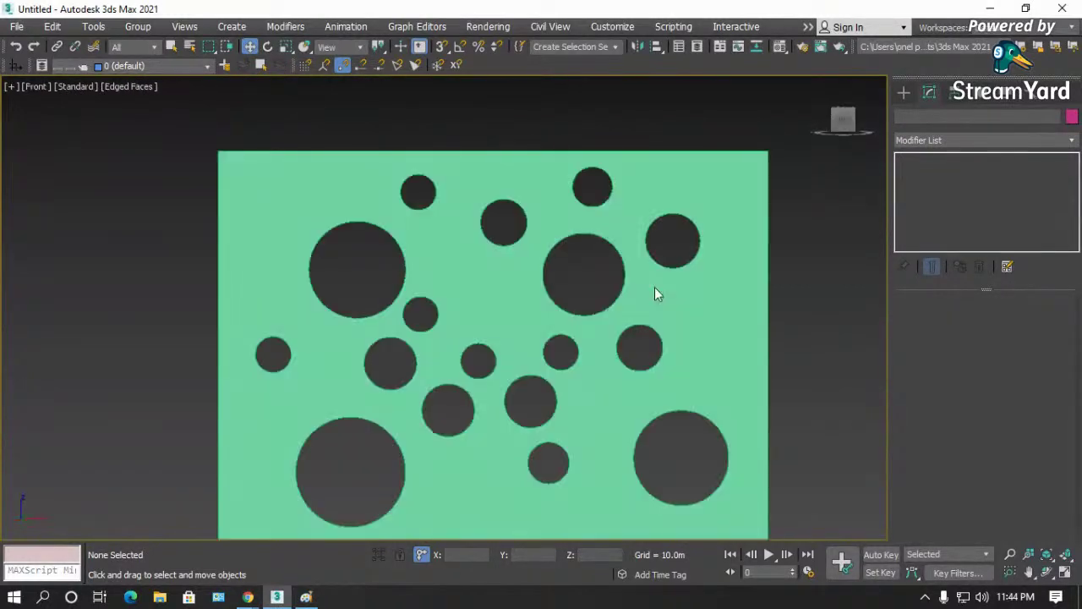
{"action": "scroll", "coordinate": [290, 356], "scroll_direction": "down", "scroll_amount": 2}
{"action": "left_click", "coordinate": [290, 356]}
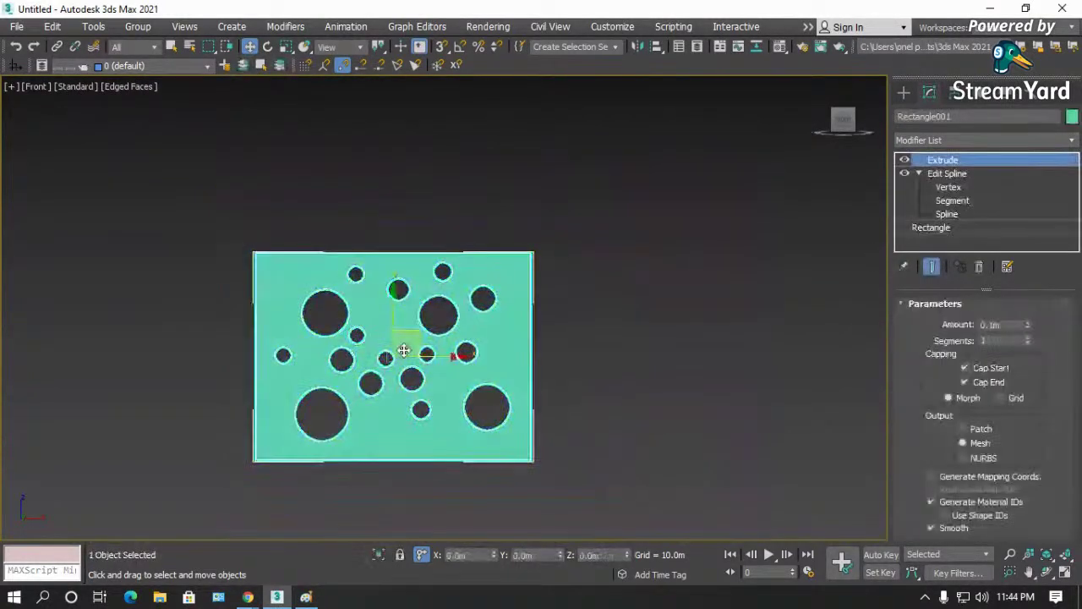
{"action": "left_click", "coordinate": [980, 267]}
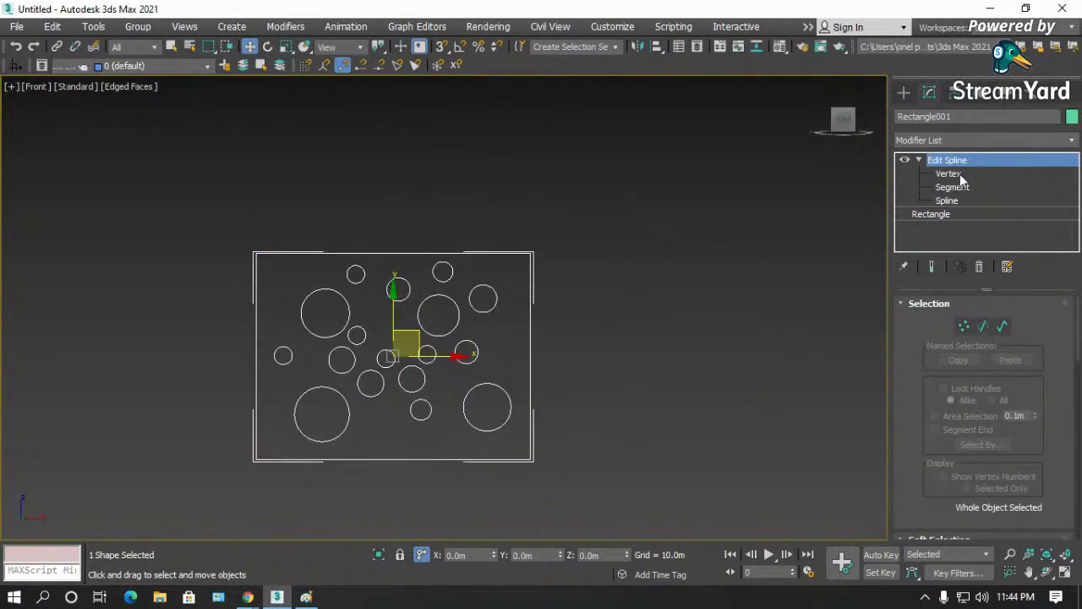
{"action": "left_click", "coordinate": [920, 159]}
{"action": "left_click", "coordinate": [981, 267]}
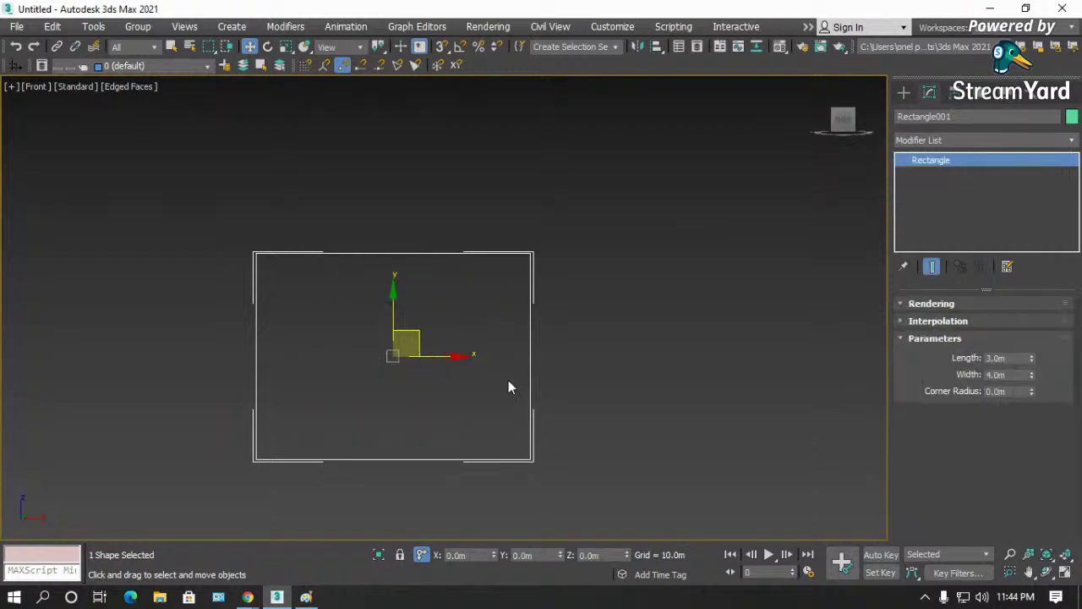
- Convert Rectangle001 to an Editable Spline
{"action": "left_click", "coordinate": [558, 344]}
{"action": "left_click", "coordinate": [531, 342]}
{"action": "right_click", "coordinate": [530, 343]}
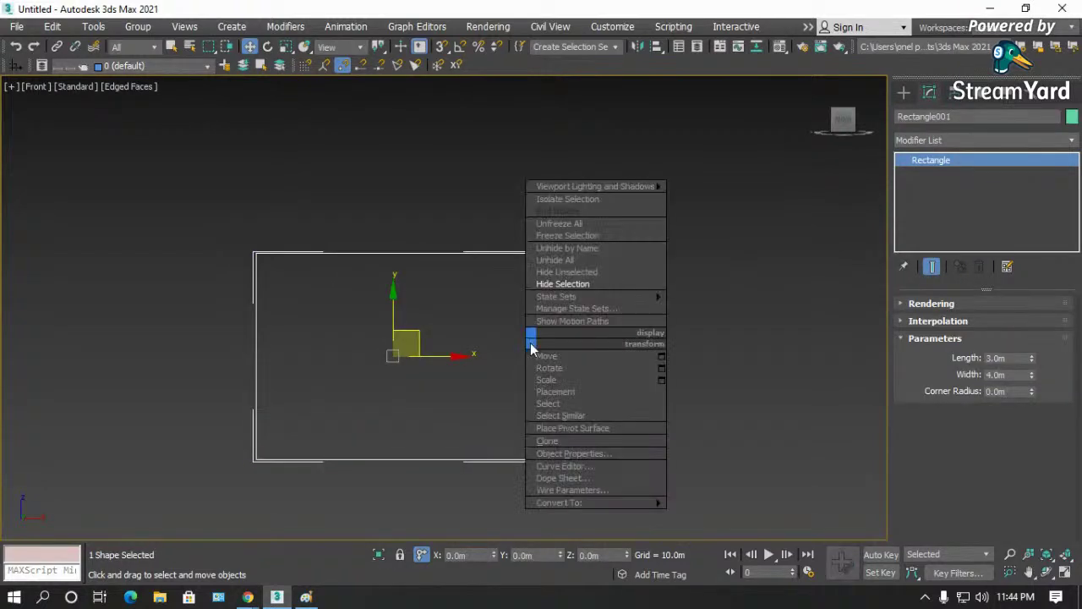
{"action": "mouse_move", "coordinate": [571, 505]}
{"action": "left_click", "coordinate": [725, 502]}
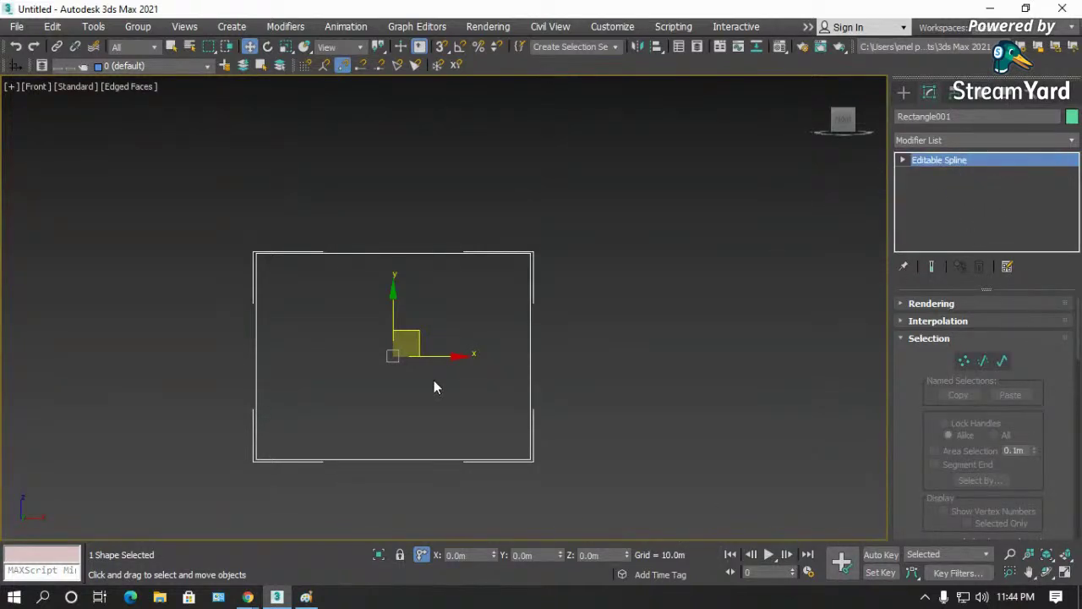
{"action": "left_click", "coordinate": [904, 91]}
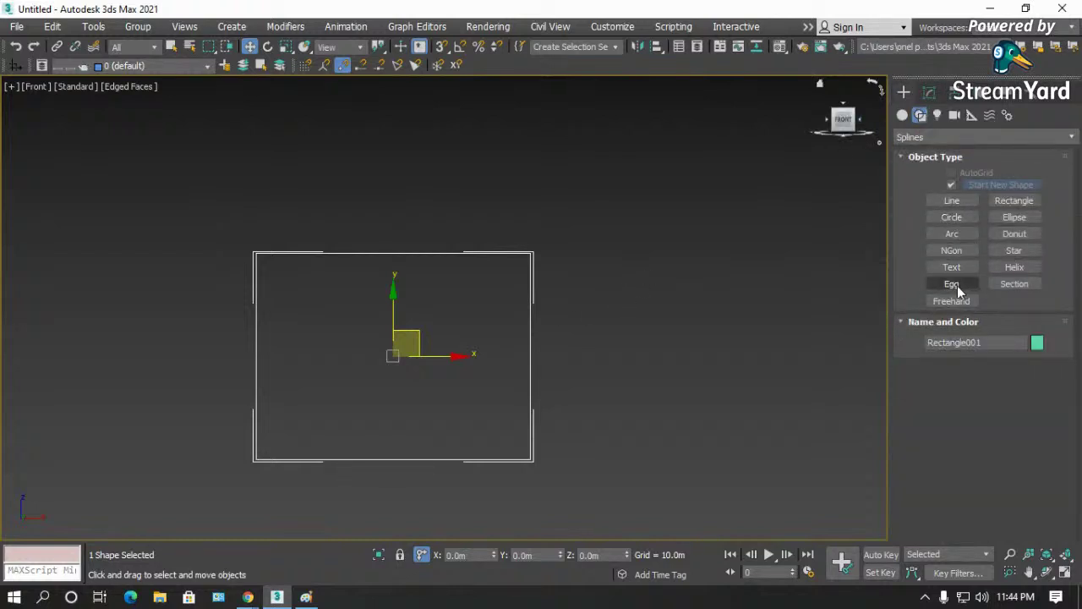
- Draw a 19-point star inside the rectangle and move it to the rectangle's left side
{"action": "left_click", "coordinate": [1014, 252]}
{"action": "left_click_drag", "start_coordinate": [485, 307], "coordinate": [510, 317]}
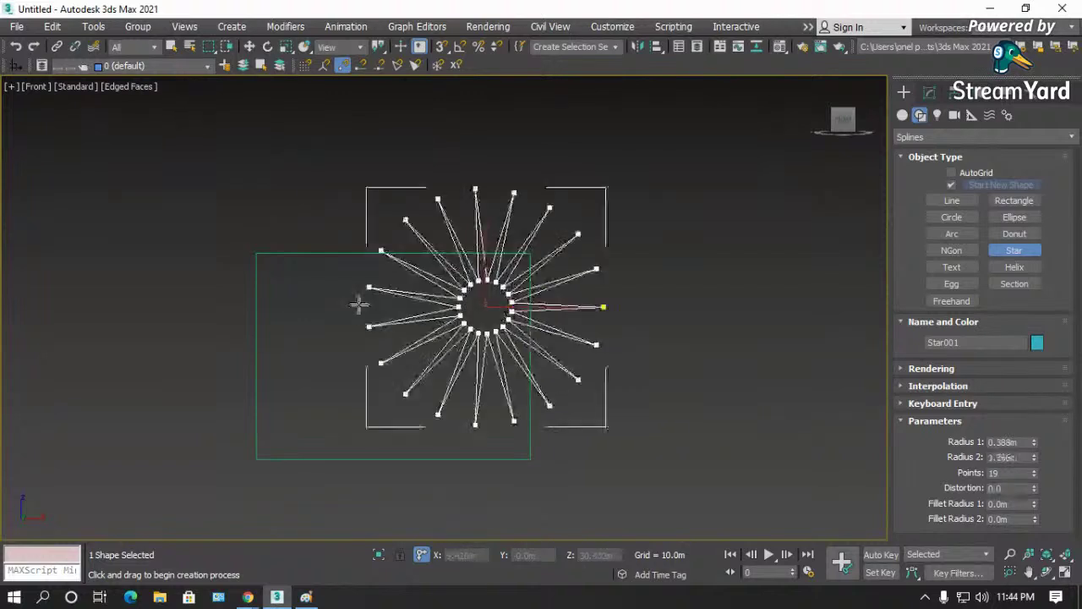
{"action": "scroll", "coordinate": [450, 301], "scroll_direction": "up", "scroll_amount": 3}
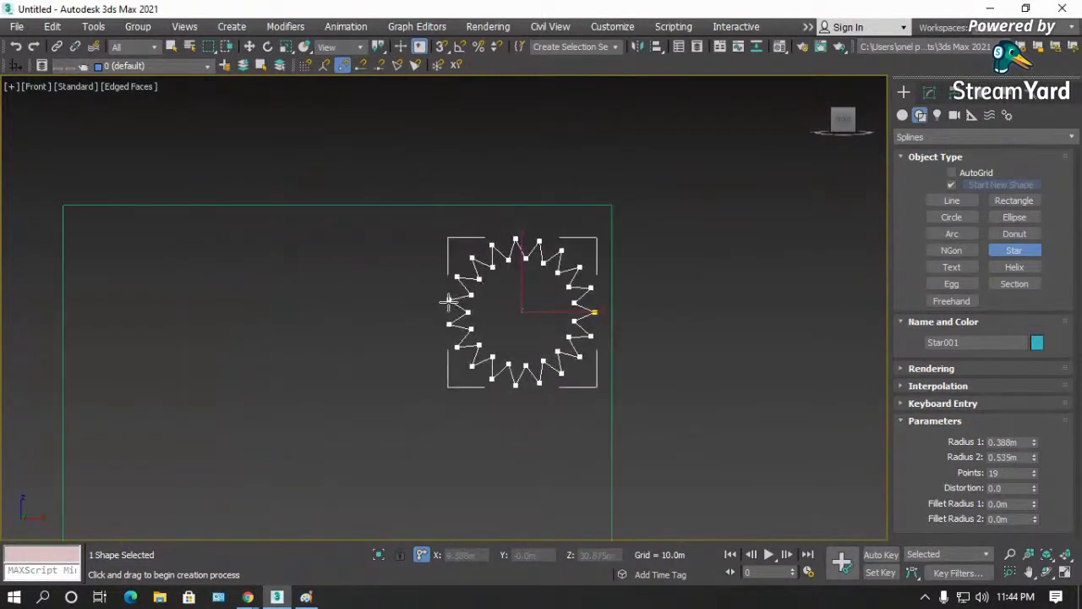
{"action": "key", "text": "w"}
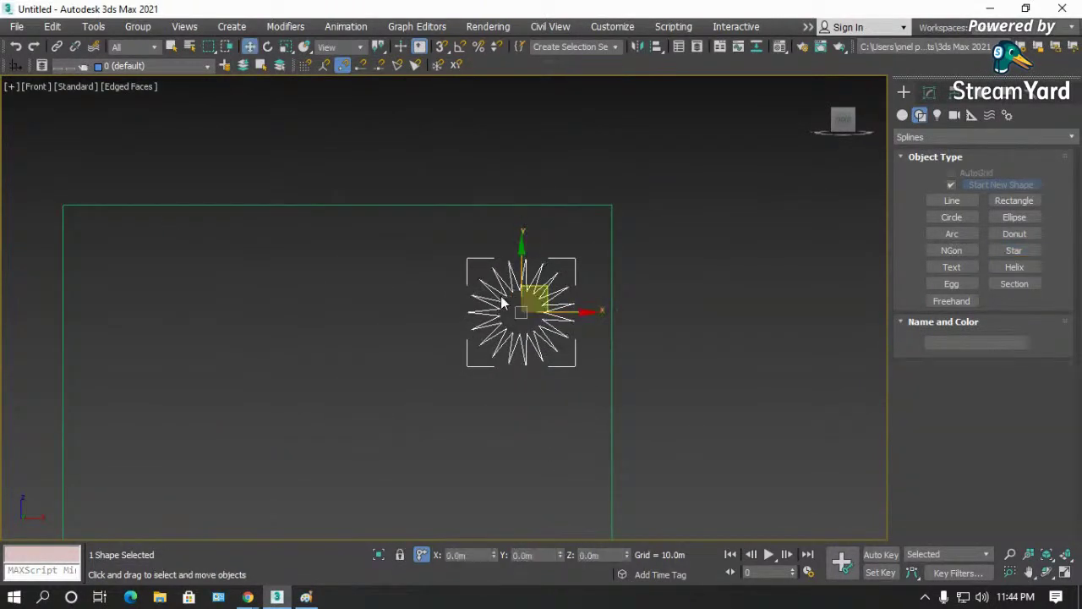
{"action": "mouse_move", "coordinate": [547, 288]}
{"action": "left_mouse_down"}
{"action": "mouse_move", "coordinate": [366, 287]}
{"action": "mouse_move", "coordinate": [216, 239]}
{"action": "mouse_move", "coordinate": [209, 258]}
{"action": "mouse_move", "coordinate": [210, 267]}
{"action": "mouse_move", "coordinate": [324, 269]}
{"action": "left_mouse_up"}
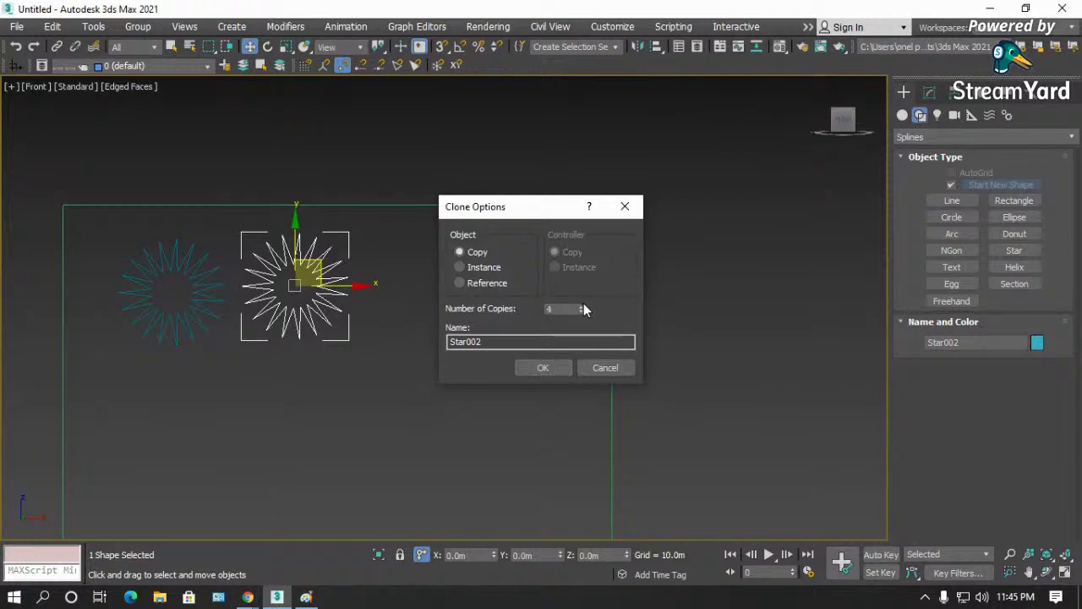
- Clone the star into four copies and spread them across the rectangle's lower area
{"action": "left_click", "coordinate": [564, 362]}
{"action": "left_click_drag", "start_coordinate": [819, 243], "coordinate": [560, 364]}
{"action": "left_click_drag", "start_coordinate": [676, 288], "coordinate": [433, 426]}
{"action": "left_click_drag", "start_coordinate": [424, 308], "coordinate": [192, 461]}
{"action": "left_click_drag", "start_coordinate": [446, 387], "coordinate": [323, 459]}
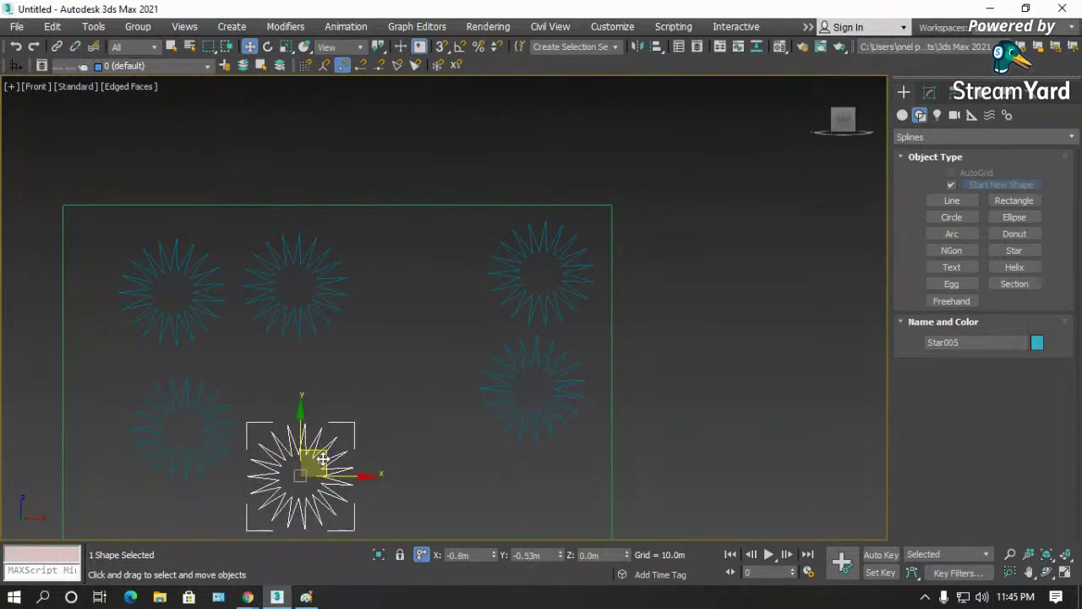
{"action": "scroll", "coordinate": [497, 269], "scroll_direction": "down", "scroll_amount": 2}
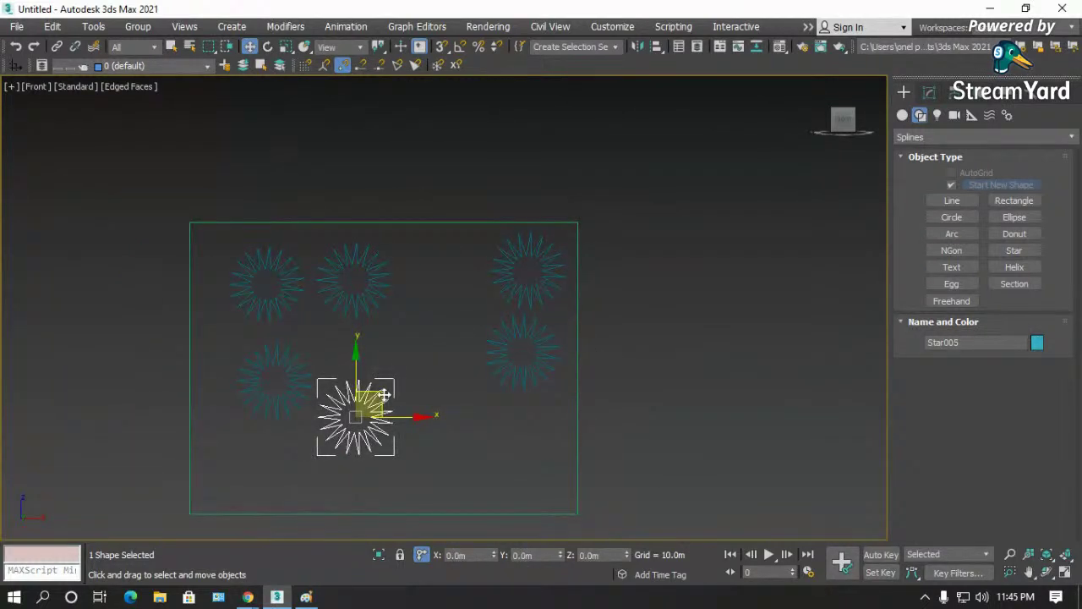
{"action": "left_click", "coordinate": [576, 396]}
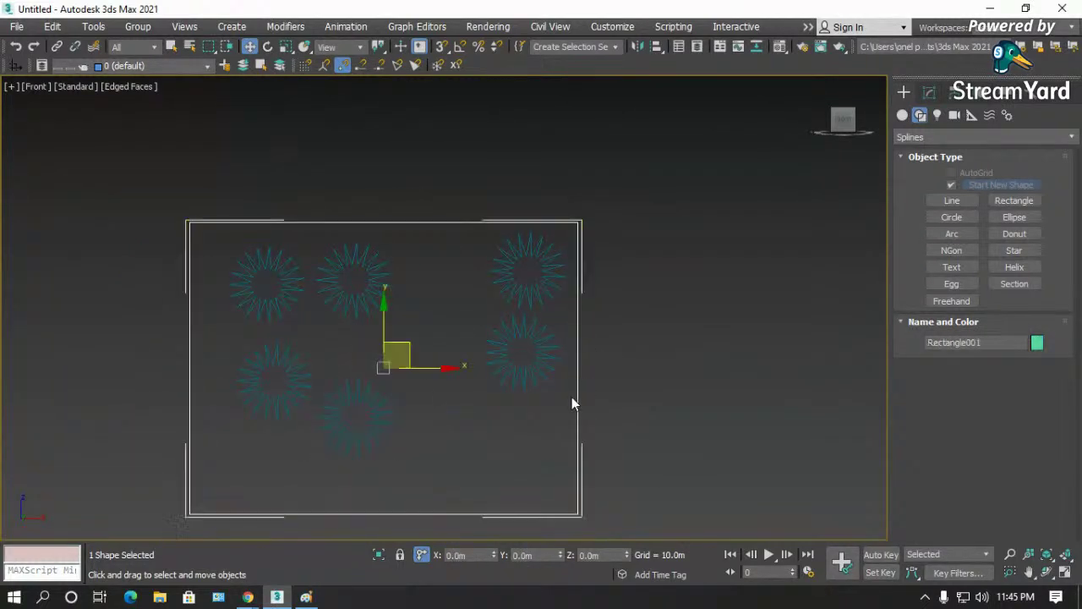
- Attach the five surrounding stars to Rectangle001, merging them into one editable spline
{"action": "left_click", "coordinate": [928, 92]}
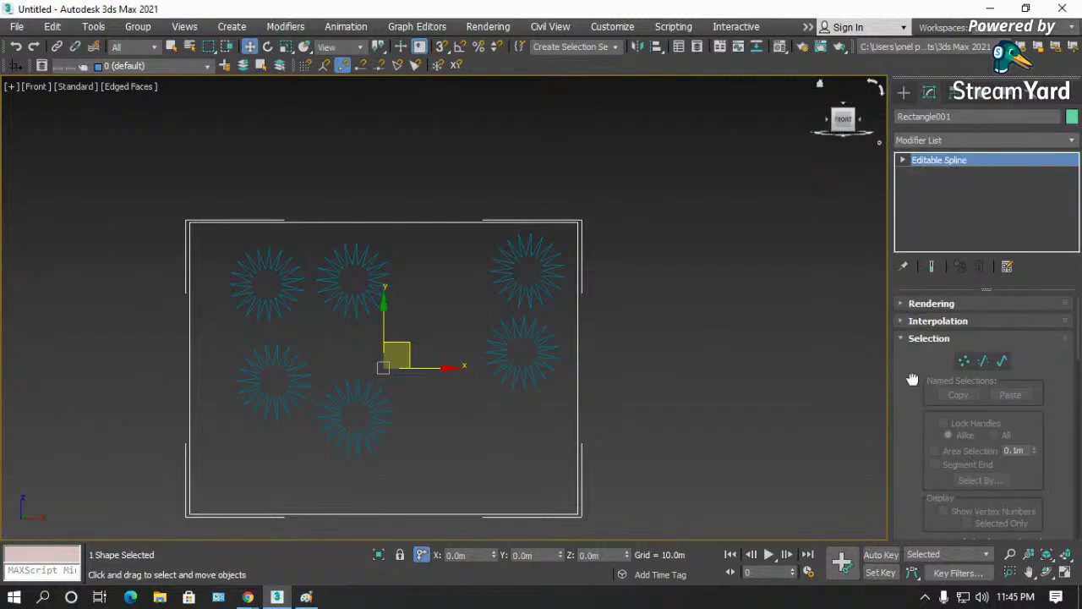
{"action": "left_click_drag", "start_coordinate": [912, 379], "coordinate": [915, 193]}
{"action": "left_click", "coordinate": [951, 490]}
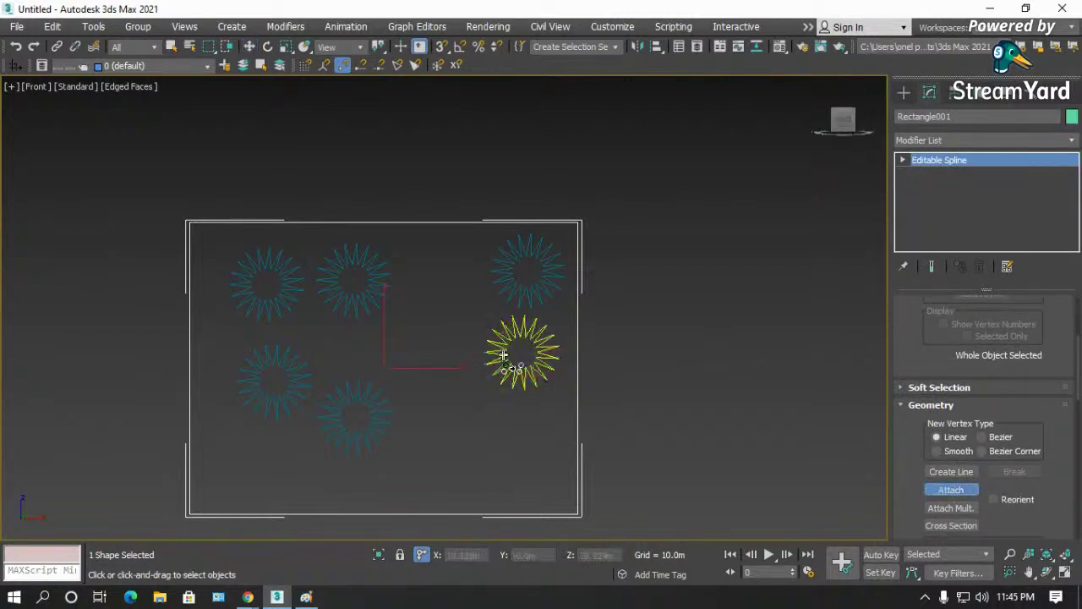
{"action": "left_click", "coordinate": [503, 356]}
{"action": "left_click", "coordinate": [372, 298]}
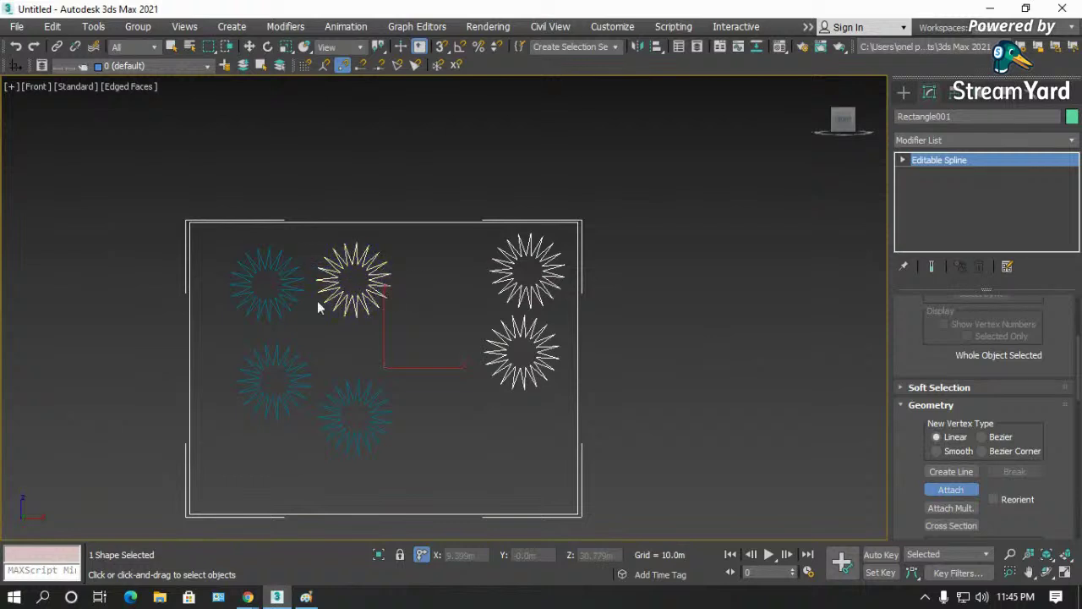
{"action": "left_click", "coordinate": [293, 306]}
{"action": "left_click", "coordinate": [285, 359]}
{"action": "left_click", "coordinate": [340, 401]}
{"action": "left_click", "coordinate": [951, 489]}
- Add an Edit Poly modifier to the shape from the Modifier List
{"action": "left_click", "coordinate": [968, 139]}
{"action": "scroll", "coordinate": [970, 135], "scroll_direction": "down", "scroll_amount": 10}
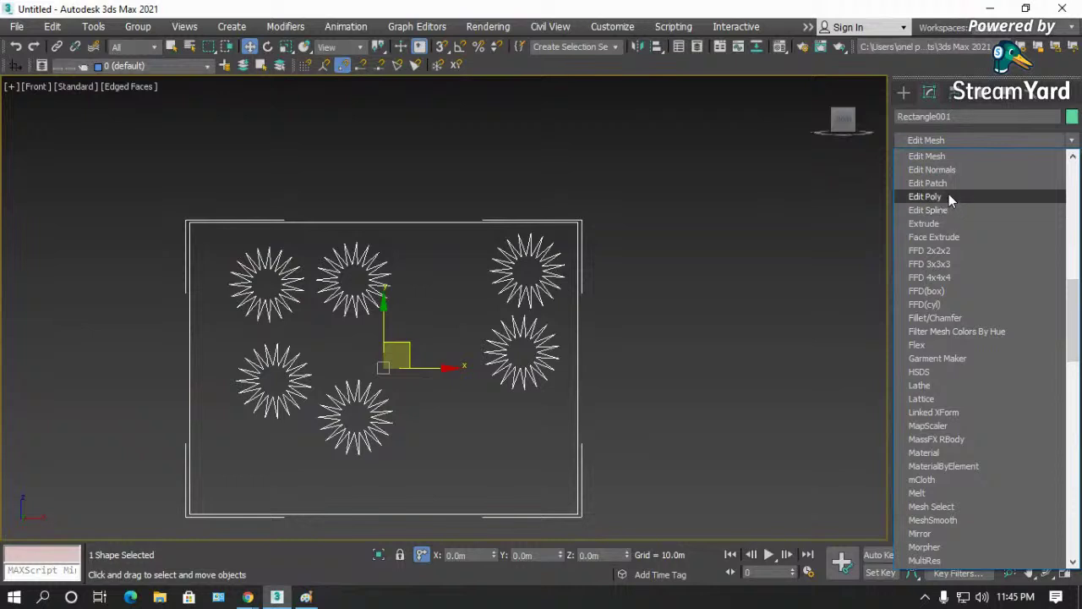
{"action": "left_click", "coordinate": [946, 196]}
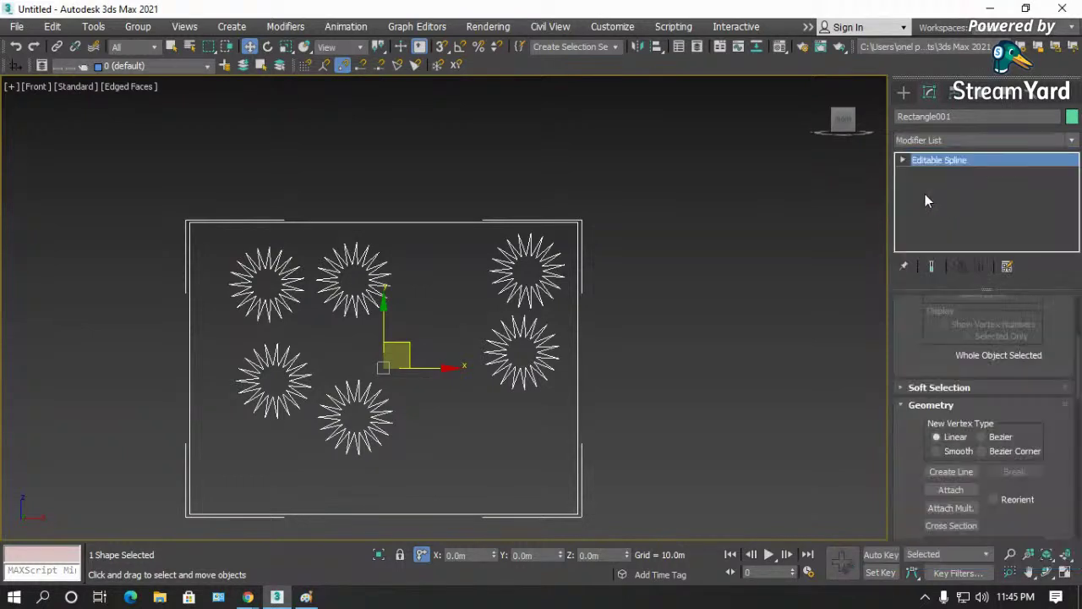
{"action": "left_click", "coordinate": [159, 387]}
{"action": "left_click", "coordinate": [451, 397]}
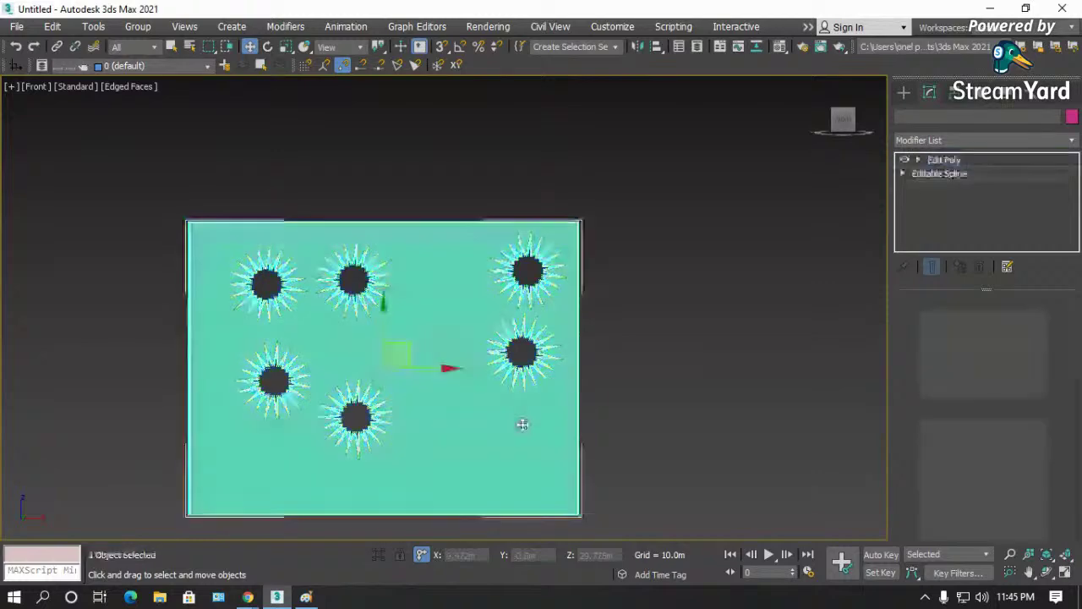
{"action": "key", "text": "ctrl+r"}
{"action": "left_click_drag", "start_coordinate": [523, 425], "coordinate": [427, 234]}
{"action": "key", "text": "f"}
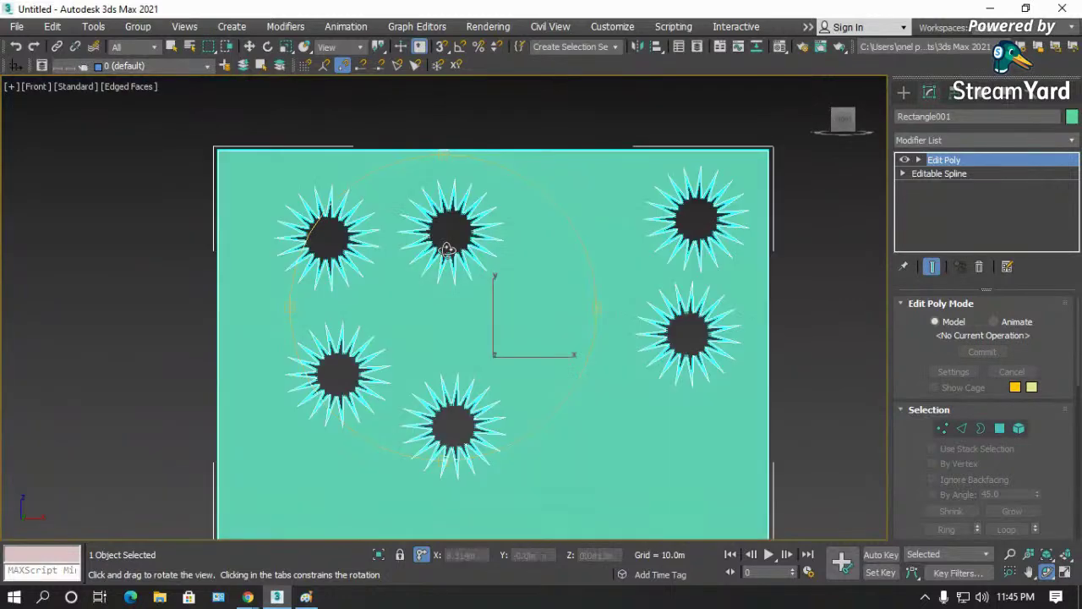
{"action": "left_click", "coordinate": [979, 267]}
{"action": "left_click", "coordinate": [964, 140]}
{"action": "key", "text": "e"}
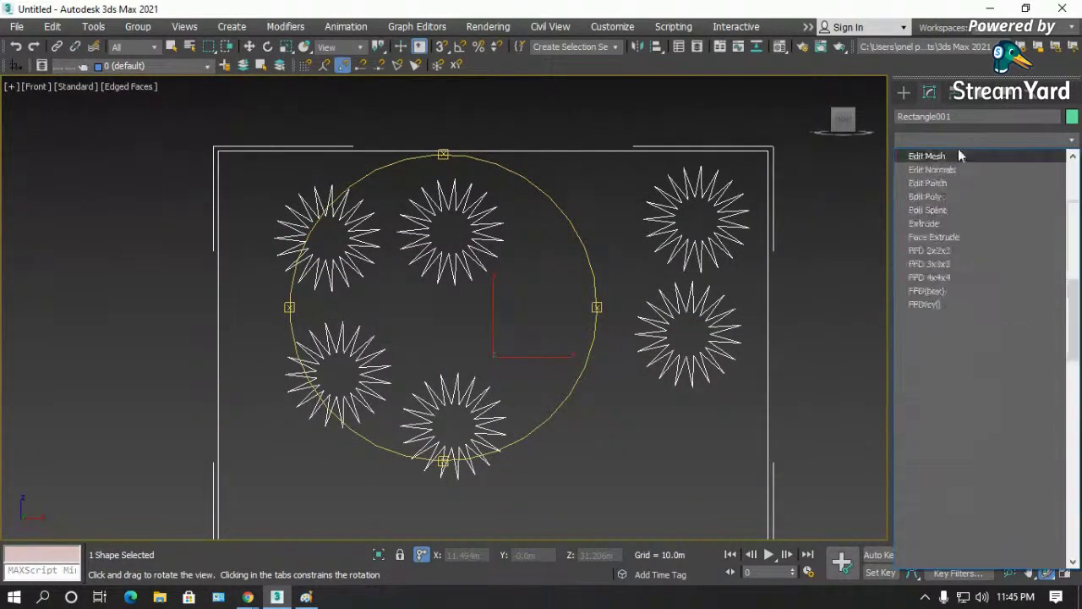
{"action": "left_click", "coordinate": [926, 223]}
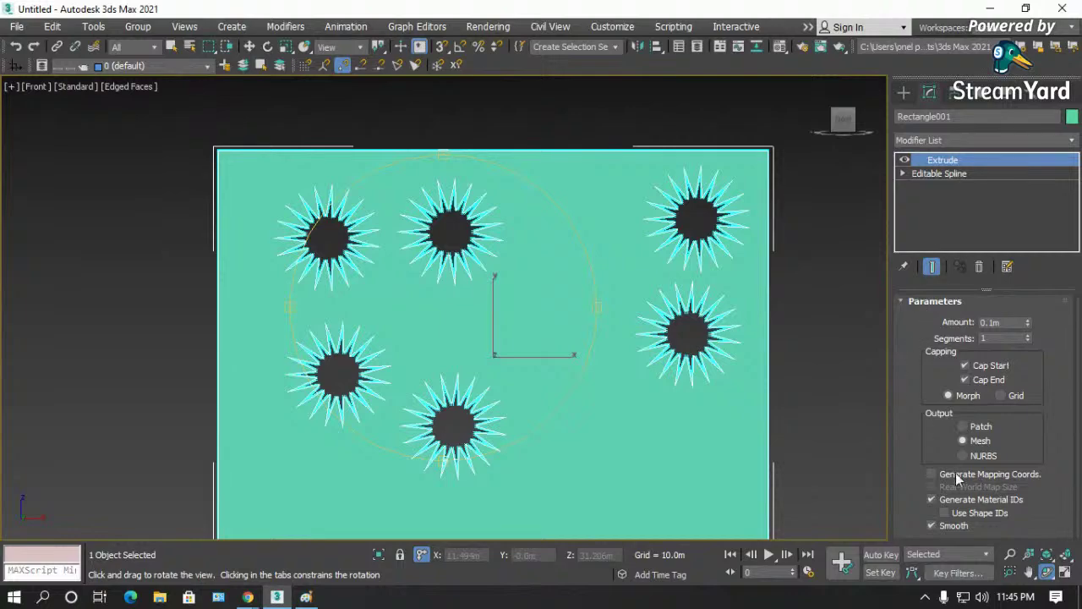
{"action": "left_click_drag", "start_coordinate": [499, 321], "coordinate": [562, 302]}
{"action": "scroll", "coordinate": [562, 302], "scroll_direction": "up", "scroll_amount": 6}
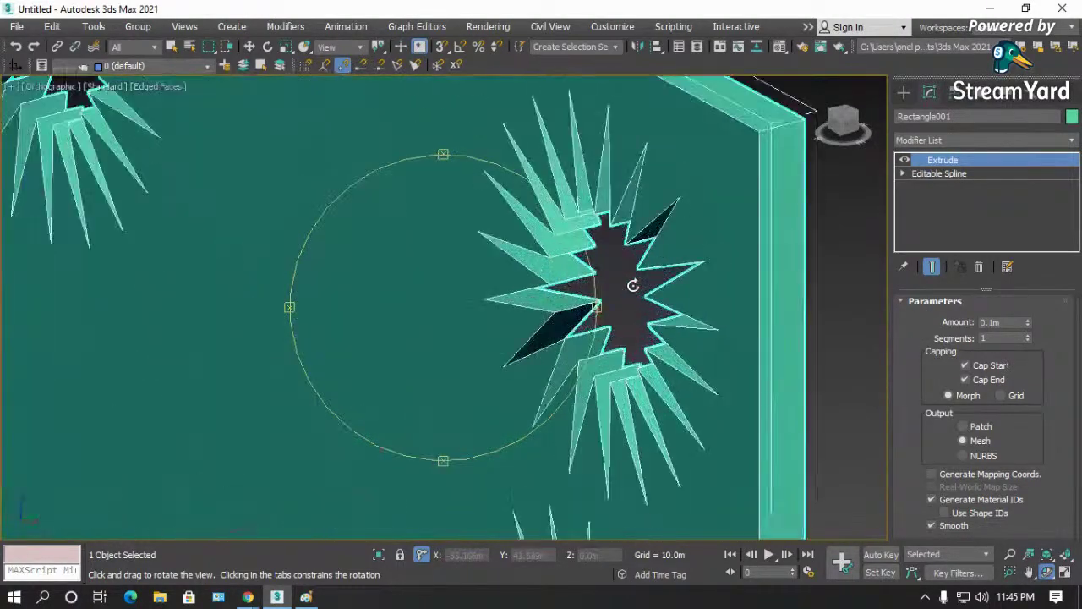
{"action": "left_click_drag", "start_coordinate": [471, 312], "coordinate": [510, 290]}
{"action": "key", "text": "p"}
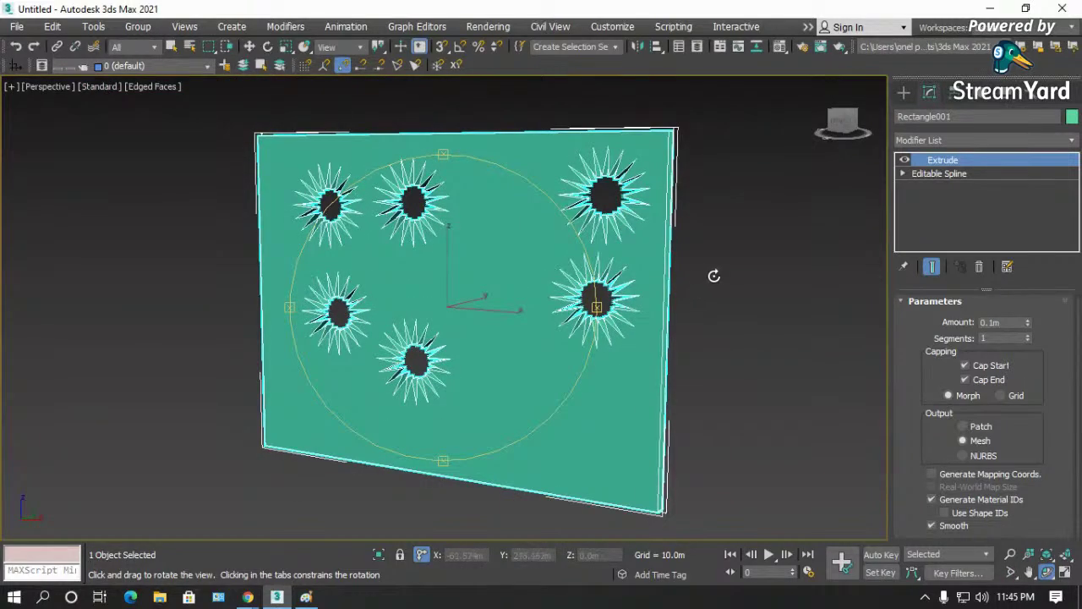
{"action": "right_click", "coordinate": [734, 284]}
{"action": "left_click", "coordinate": [735, 284]}
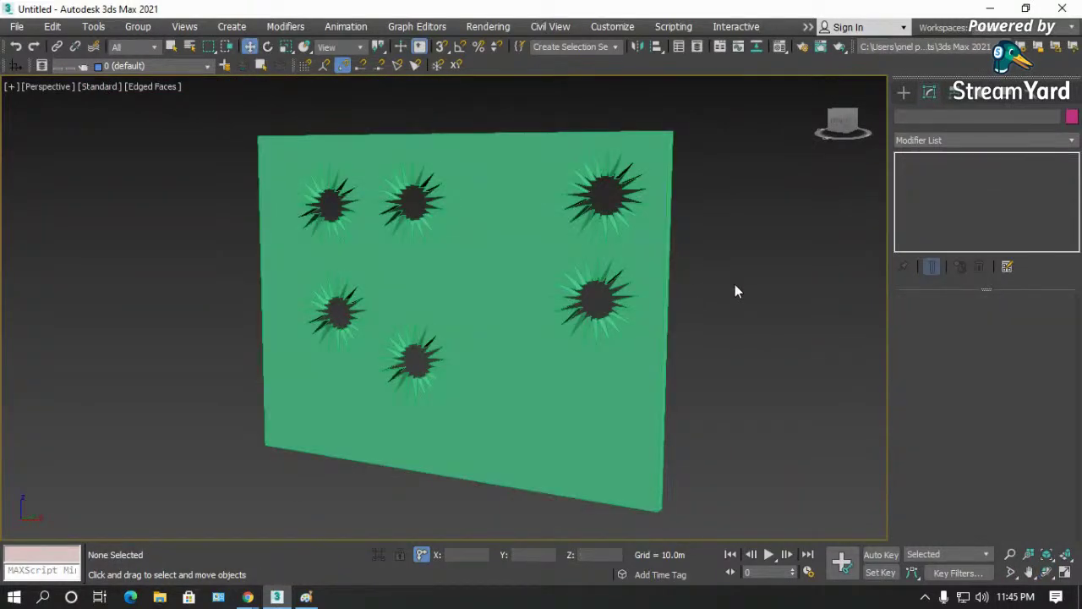
{"action": "left_click", "coordinate": [558, 363]}
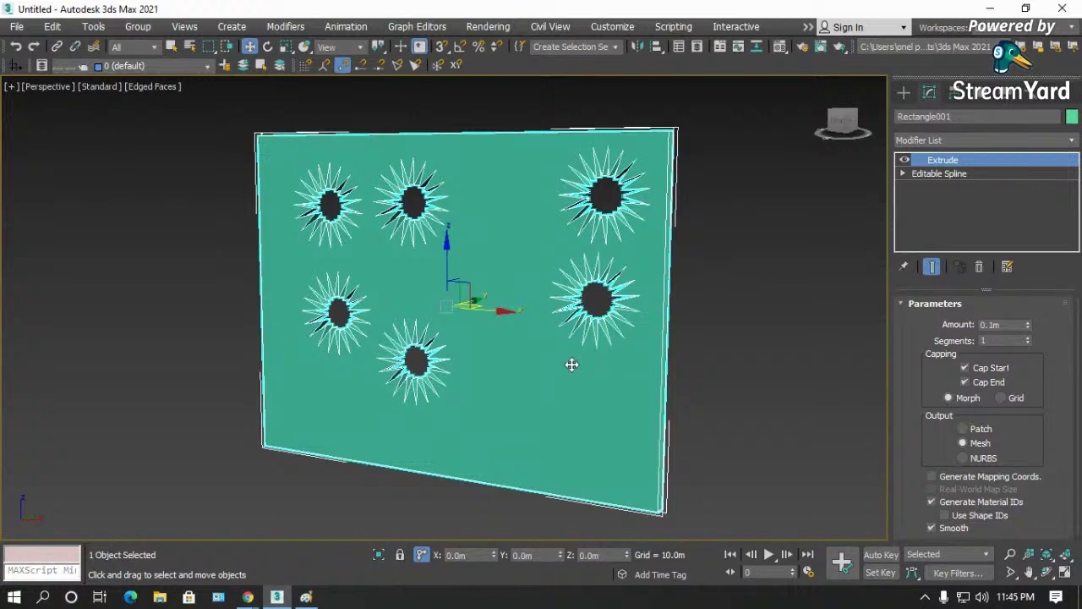
{"action": "key", "text": "F3"}
{"action": "key", "text": "F3"}
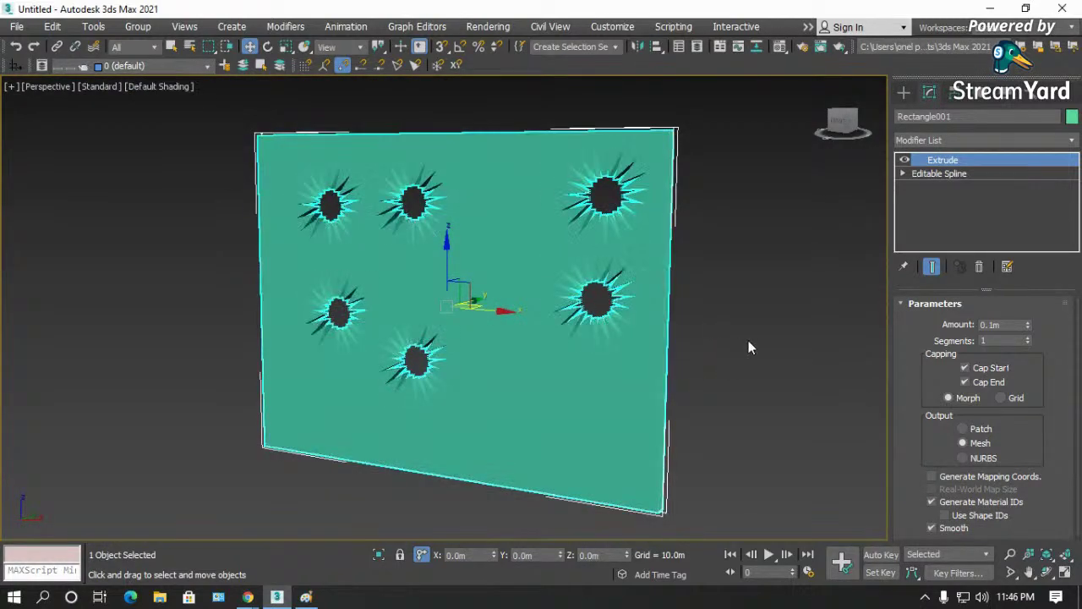
{"action": "left_click", "coordinate": [748, 340]}
{"action": "key", "text": "F4"}
{"action": "left_click", "coordinate": [607, 367]}
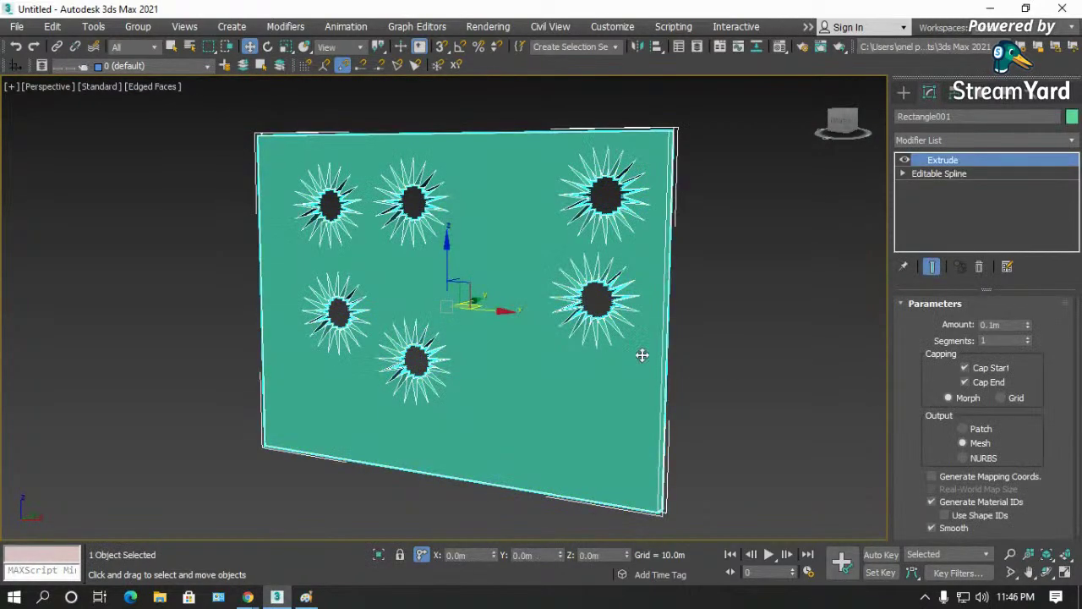
{"action": "left_click", "coordinate": [979, 268]}
{"action": "left_click", "coordinate": [780, 275]}
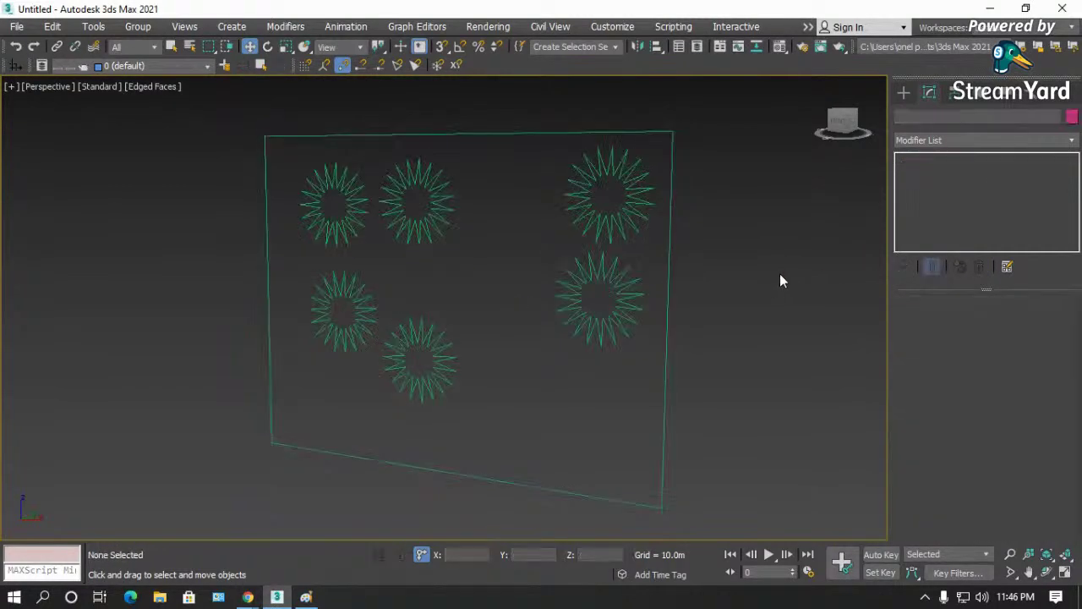
- In the front view, remove the six star splines at the Spline sub-object level
{"action": "key", "text": "f"}
{"action": "left_click", "coordinate": [709, 306]}
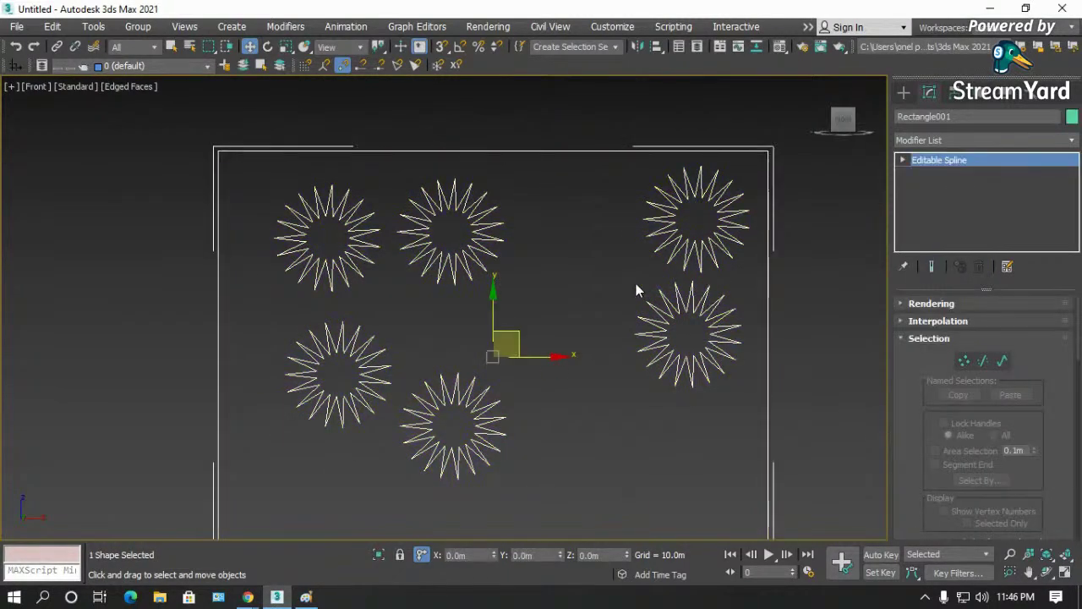
{"action": "left_click", "coordinate": [904, 161]}
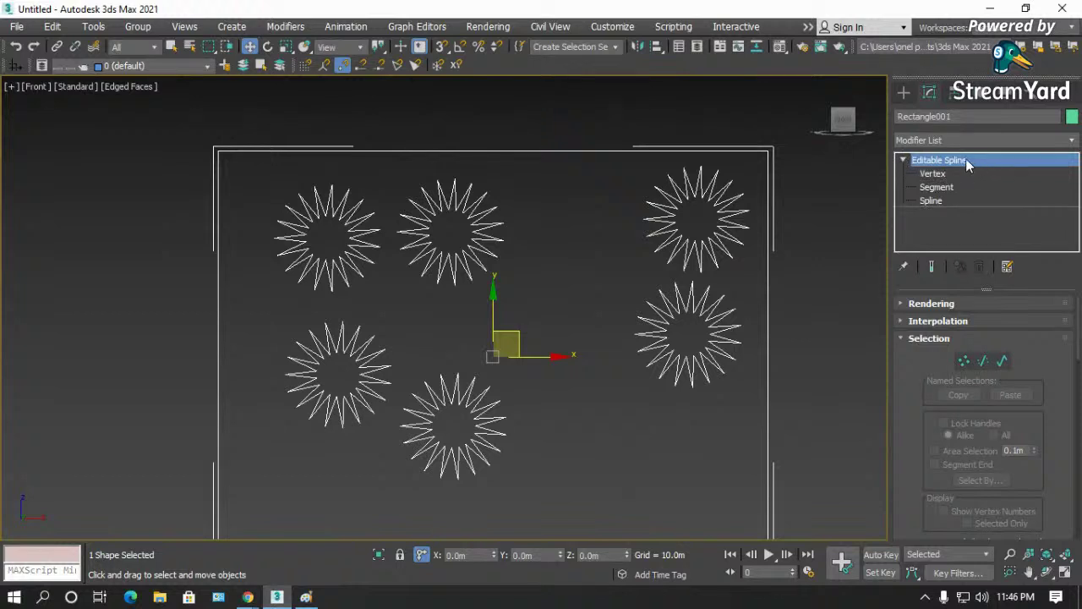
{"action": "left_click", "coordinate": [931, 200]}
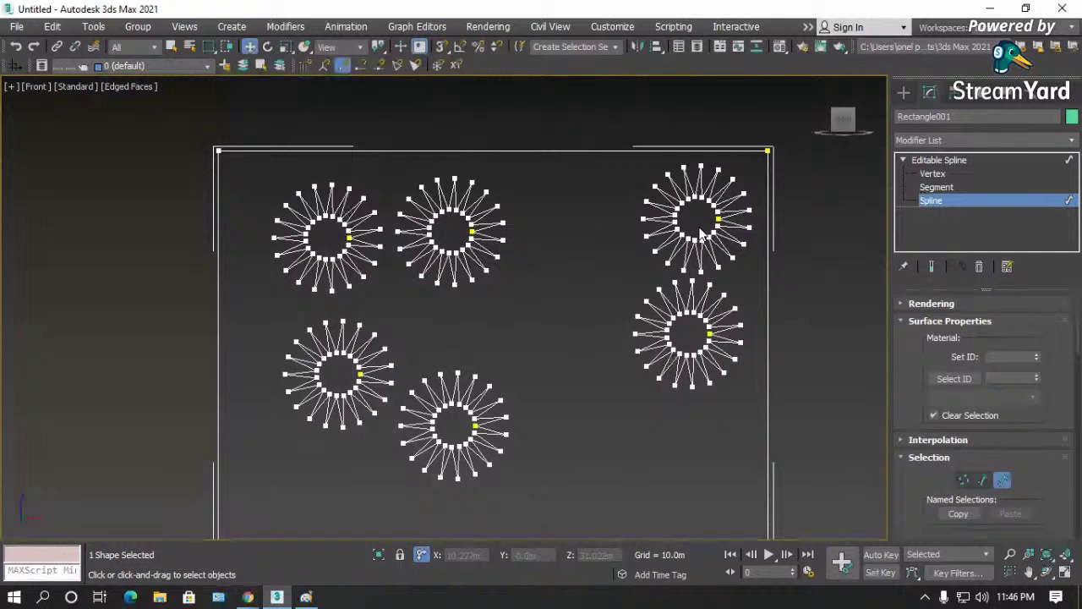
{"action": "key", "text": "ctrl+z"}
{"action": "key", "text": "ctrl+z"}
{"action": "key", "text": "ctrl+z"}
{"action": "key", "text": "ctrl+z"}
{"action": "key", "text": "ctrl+z"}
{"action": "key", "text": "ctrl+z"}
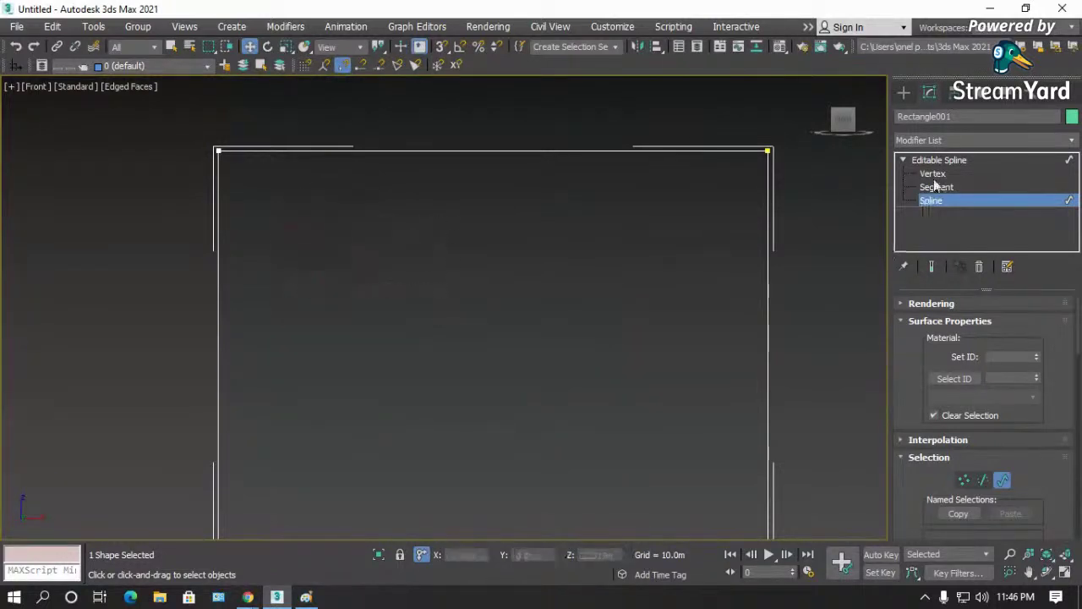
- Return to the Editable Spline top level and collapse the Selection and Geometry rollouts
{"action": "left_click", "coordinate": [940, 160]}
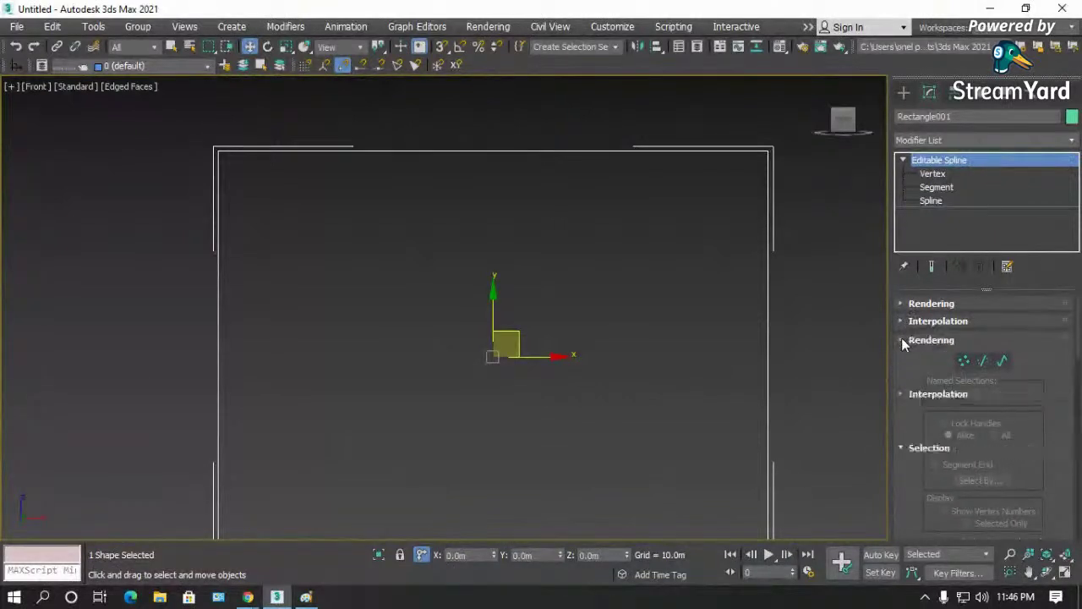
{"action": "left_click", "coordinate": [901, 338]}
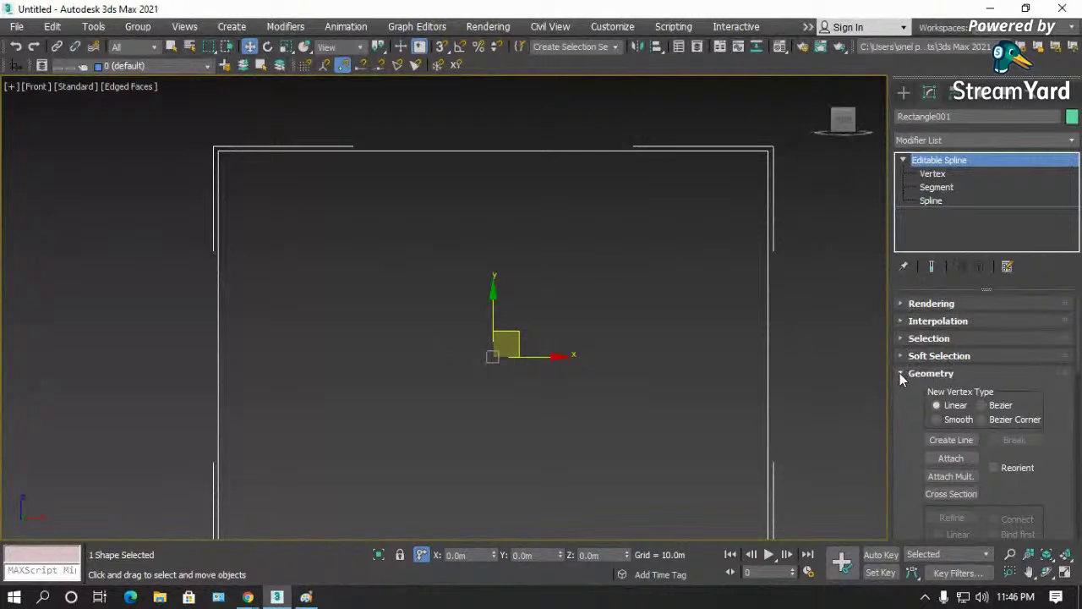
{"action": "left_click", "coordinate": [902, 373]}
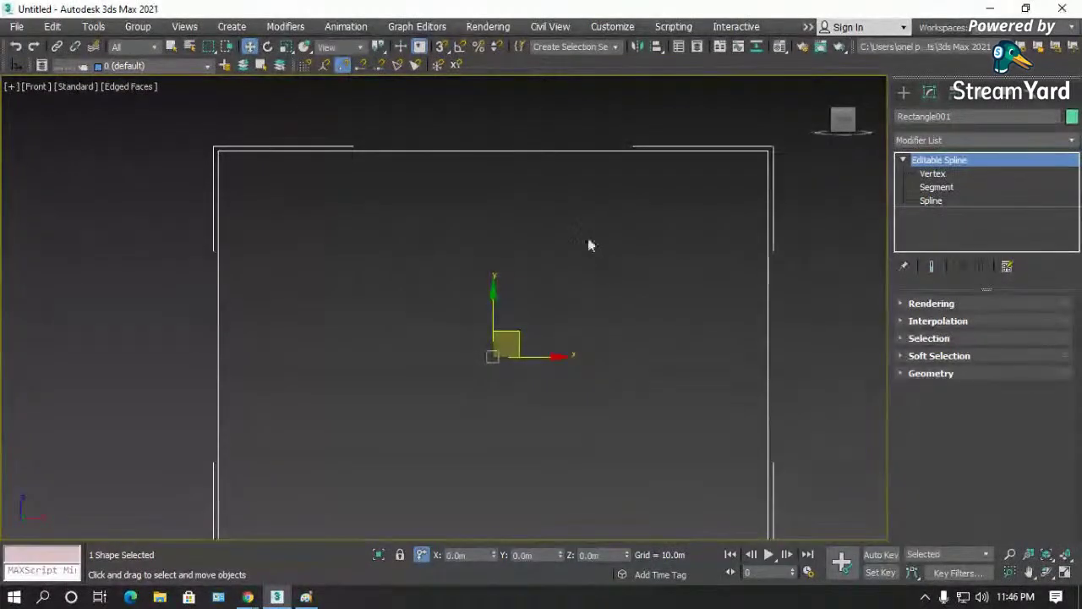
{"action": "scroll", "coordinate": [405, 225], "scroll_direction": "down", "scroll_amount": 2}
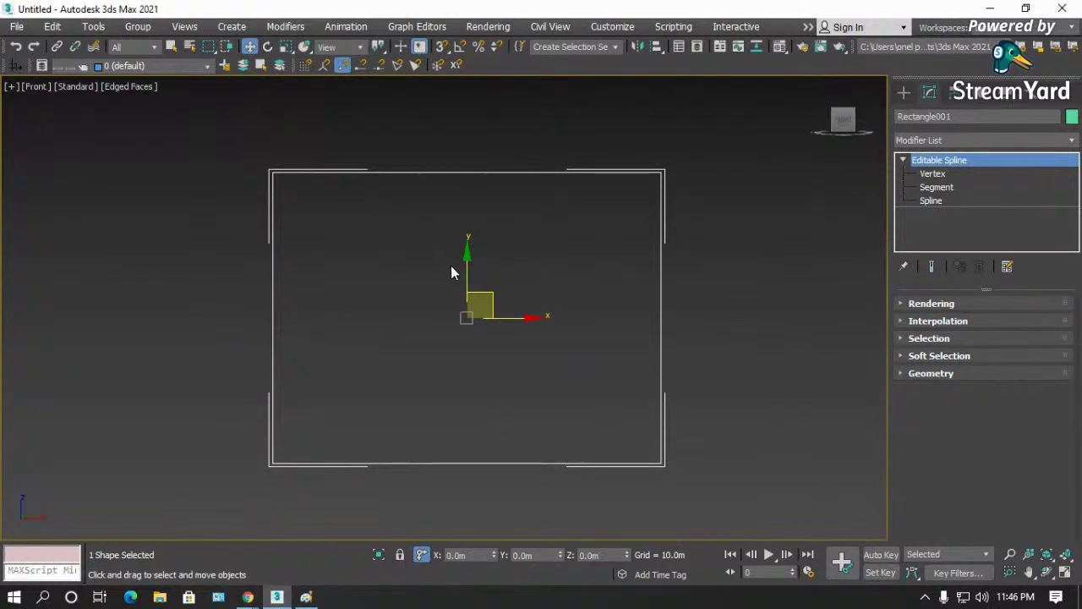
- In the Rendering rollout, keep Enable In Renderer checked and Enable In Viewport unchecked for the 1.0m radial frame
{"action": "left_click", "coordinate": [898, 304]}
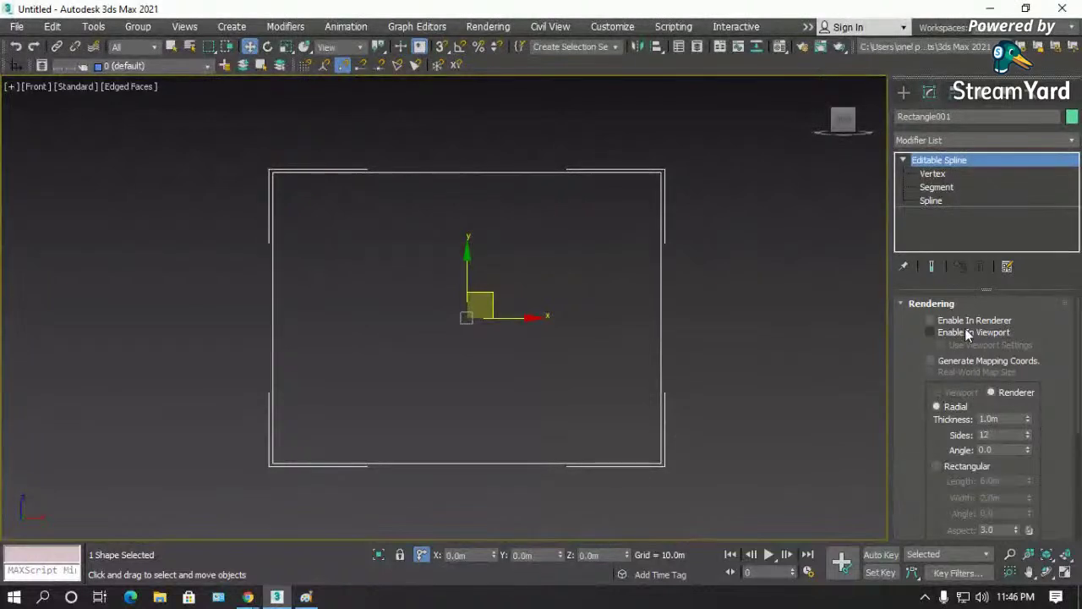
{"action": "left_click", "coordinate": [960, 322]}
{"action": "left_click", "coordinate": [949, 333]}
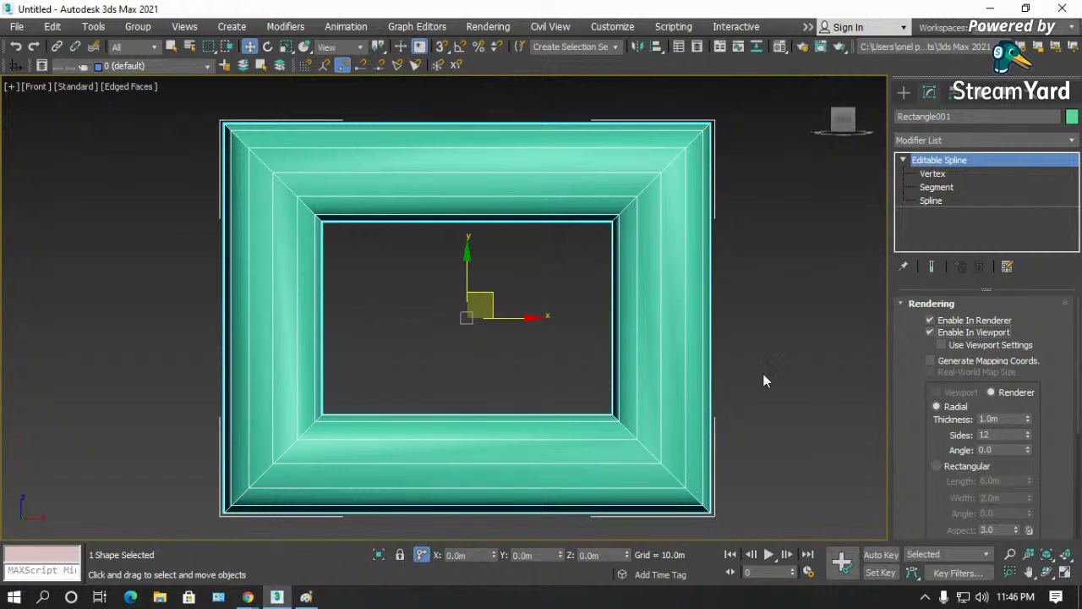
{"action": "left_click", "coordinate": [945, 334]}
{"action": "left_click", "coordinate": [944, 322]}
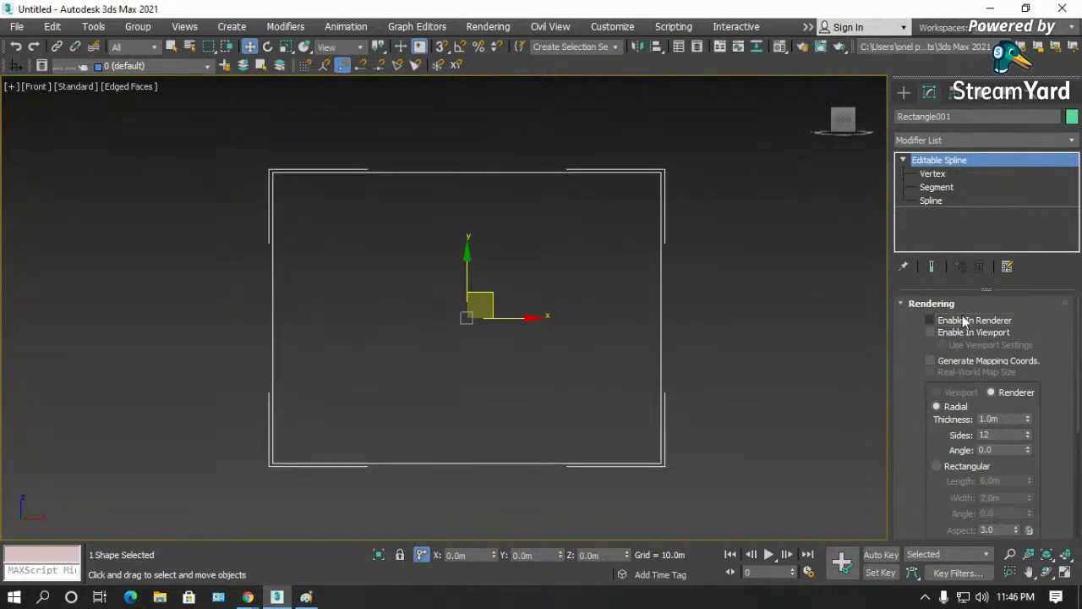
{"action": "left_click", "coordinate": [953, 321]}
{"action": "left_click", "coordinate": [948, 334]}
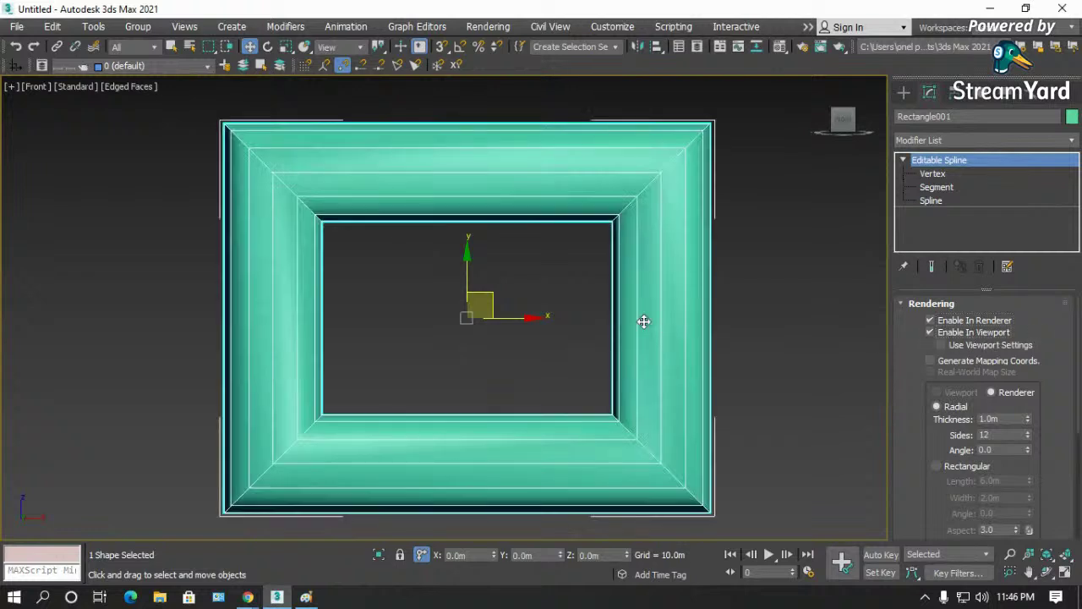
{"action": "left_click", "coordinate": [946, 333]}
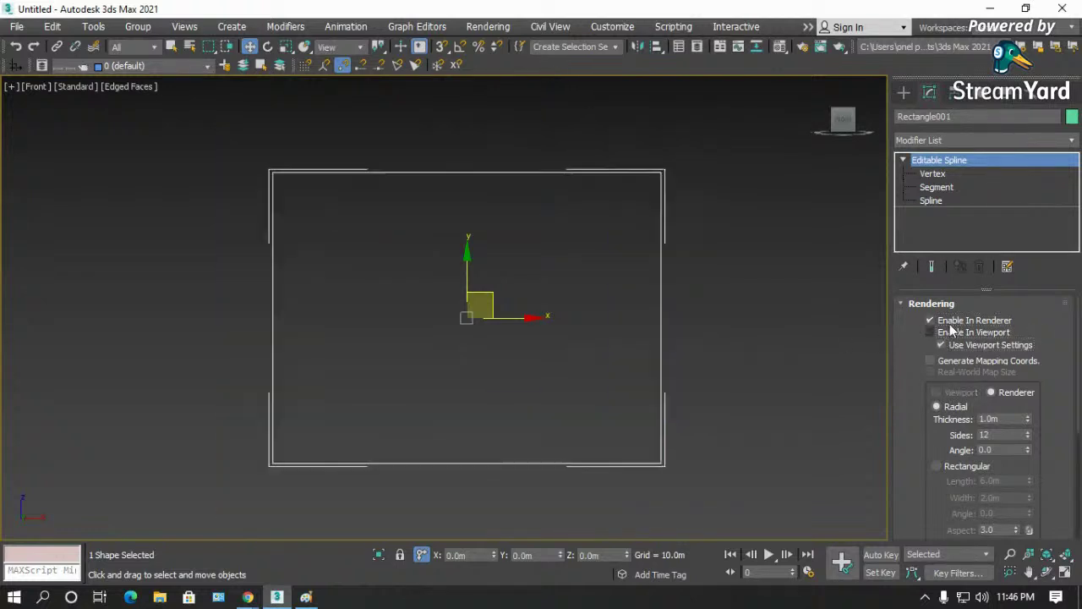
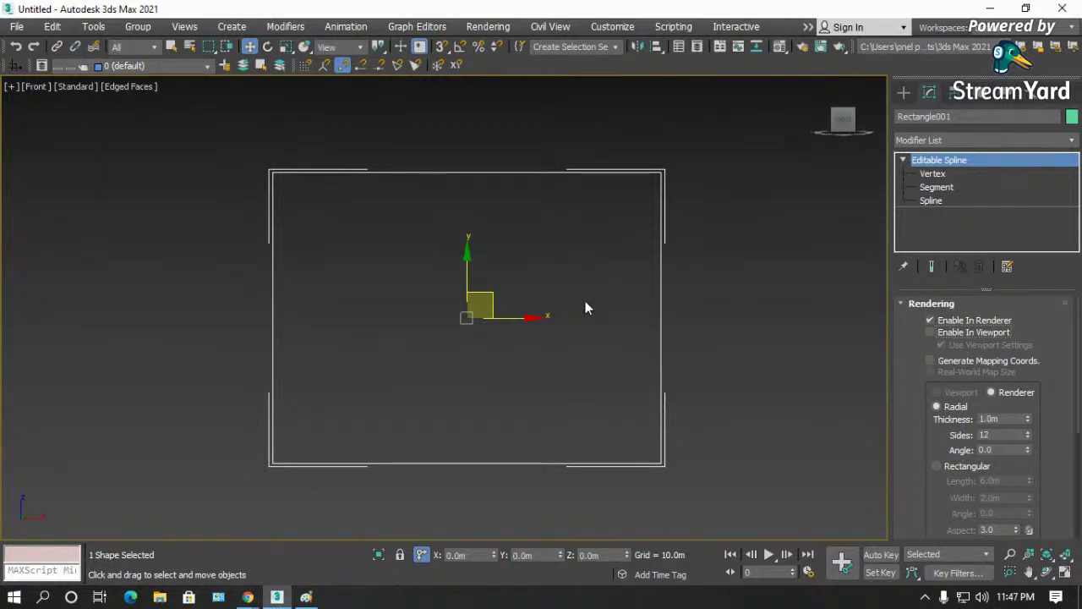
- Enable the rectangle spline in the viewport with a 0.2m radial thickness
{"action": "left_click", "coordinate": [930, 332]}
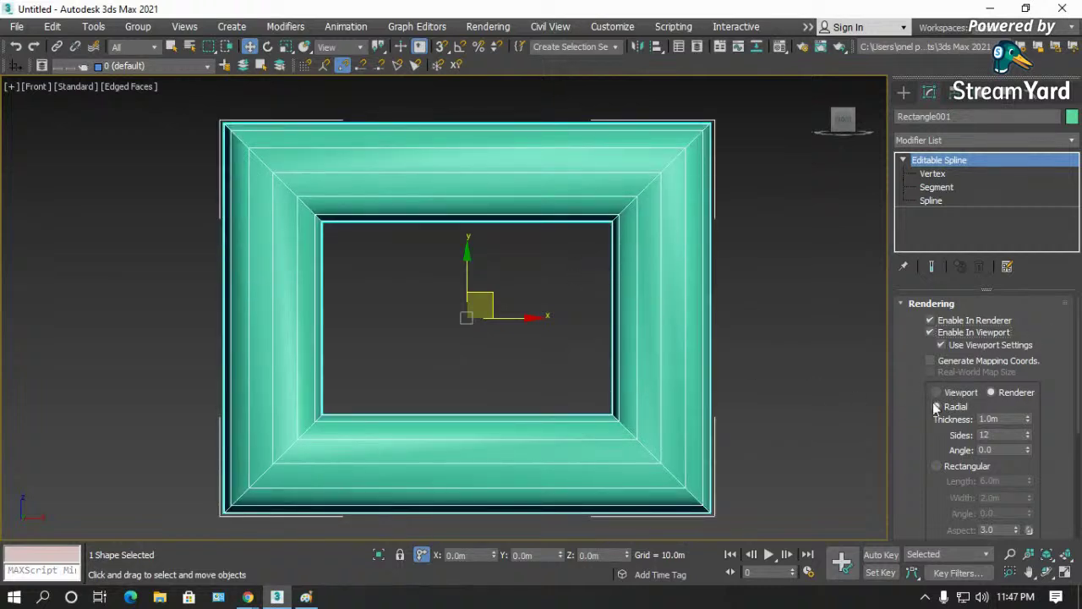
{"action": "left_click_drag", "start_coordinate": [1007, 420], "coordinate": [928, 418]}
{"action": "type", "text": "0.2"}
{"action": "key", "text": "Return"}
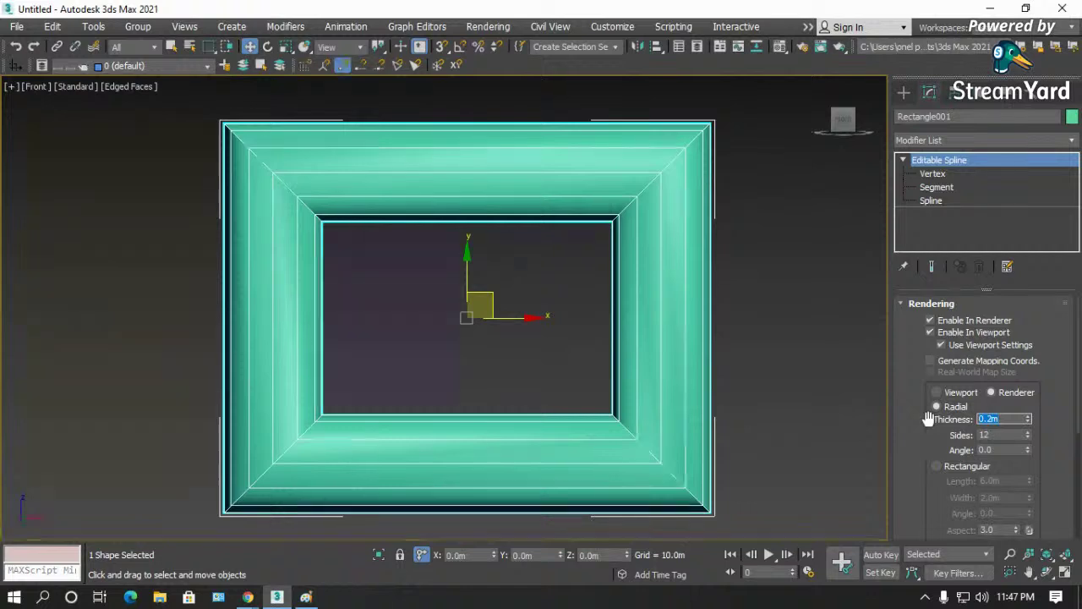
{"action": "left_click", "coordinate": [932, 457]}
{"action": "left_click", "coordinate": [809, 393]}
{"action": "left_click", "coordinate": [695, 380]}
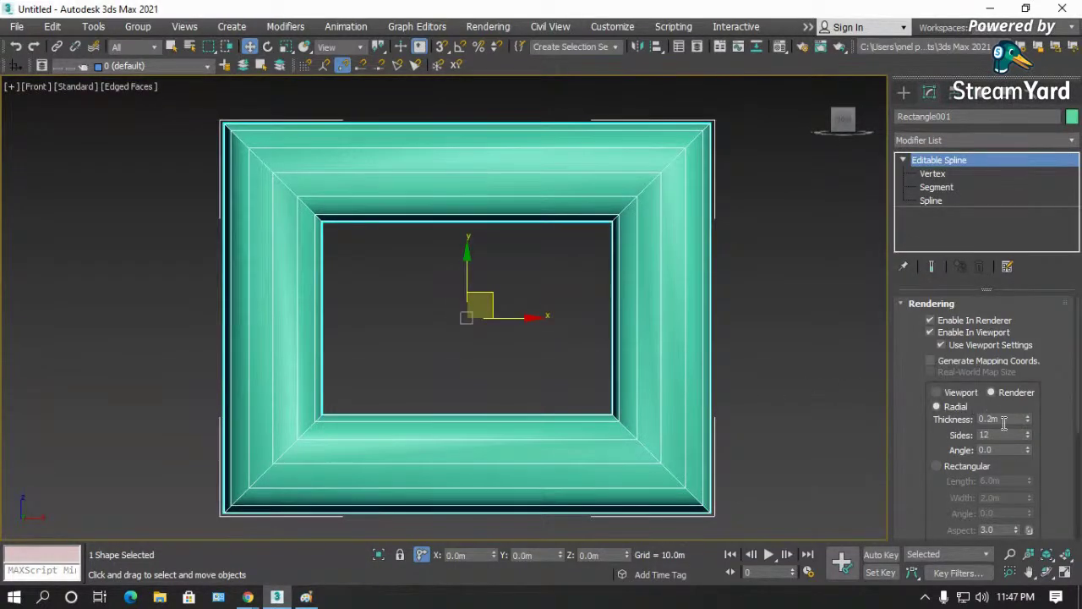
- Try a 0.0m thickness and a rectangular profile, then return to radial with shared viewport settings
{"action": "left_click_drag", "start_coordinate": [1029, 416], "coordinate": [1026, 452]}
{"action": "left_click", "coordinate": [956, 467]}
{"action": "left_click", "coordinate": [949, 406]}
{"action": "left_click", "coordinate": [811, 317]}
{"action": "left_click", "coordinate": [674, 261]}
{"action": "left_click", "coordinate": [953, 344]}
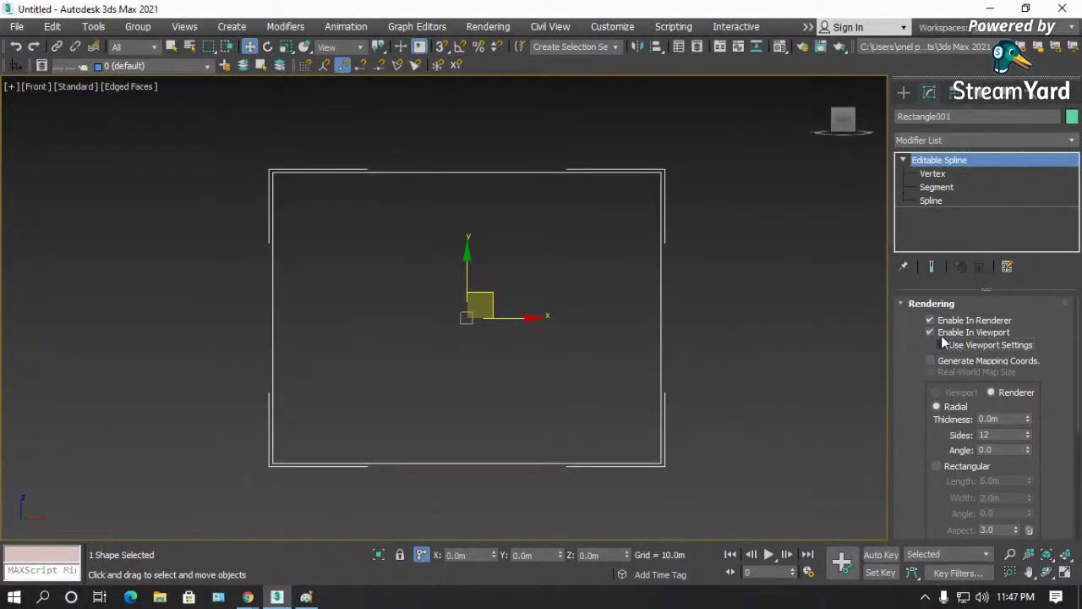
{"action": "left_click", "coordinate": [675, 366]}
{"action": "left_click", "coordinate": [660, 360]}
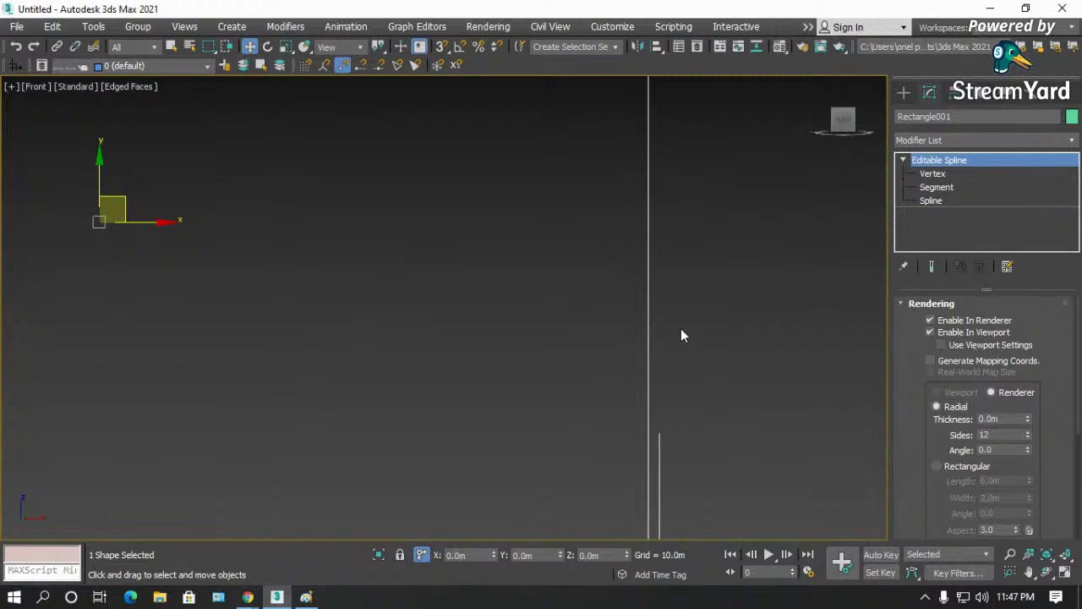
- Set the radial thickness to 0.5m and orbit to see the frame in perspective
{"action": "left_click", "coordinate": [1009, 417]}
{"action": "type", "text": "0.5"}
{"action": "key", "text": "Return"}
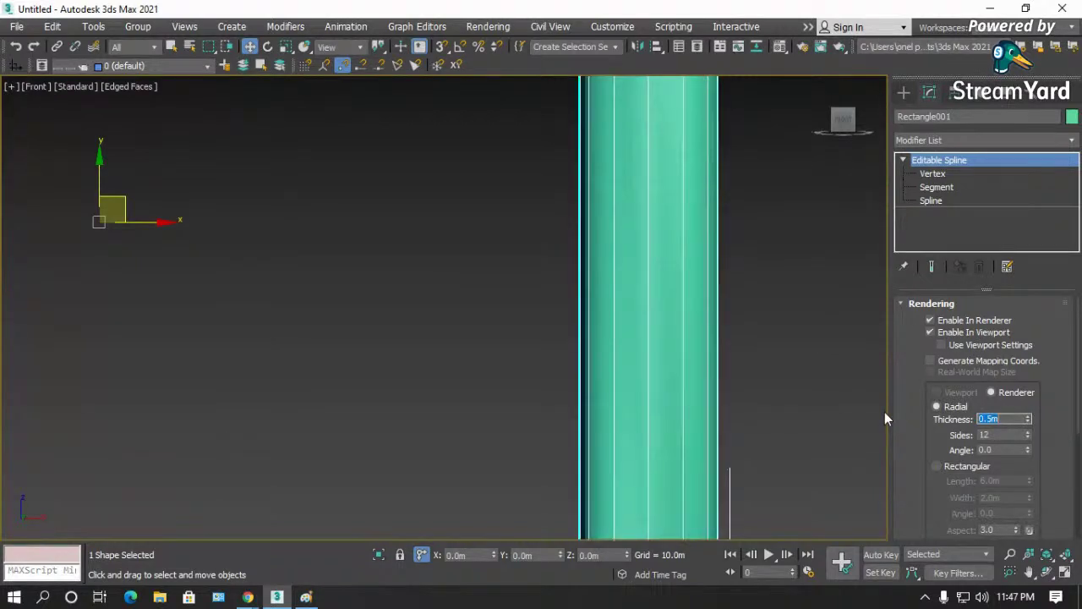
{"action": "key", "text": "z"}
{"action": "scroll", "coordinate": [744, 378], "scroll_direction": "down", "scroll_amount": 2}
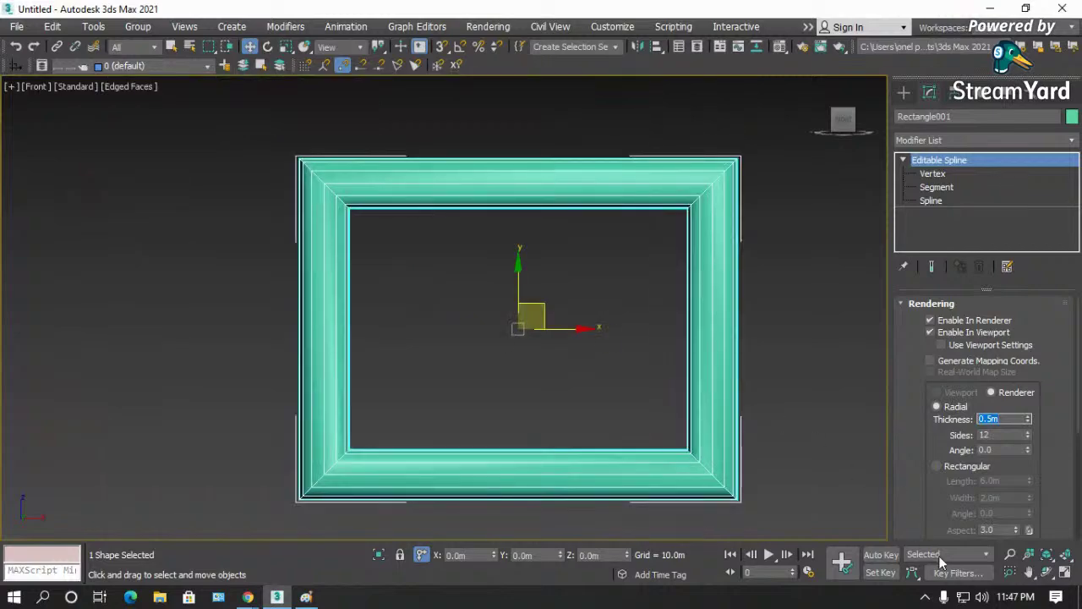
{"action": "left_click", "coordinate": [1047, 573]}
{"action": "left_click_drag", "start_coordinate": [792, 417], "coordinate": [452, 316]}
{"action": "scroll", "coordinate": [438, 317], "scroll_direction": "down", "scroll_amount": 3}
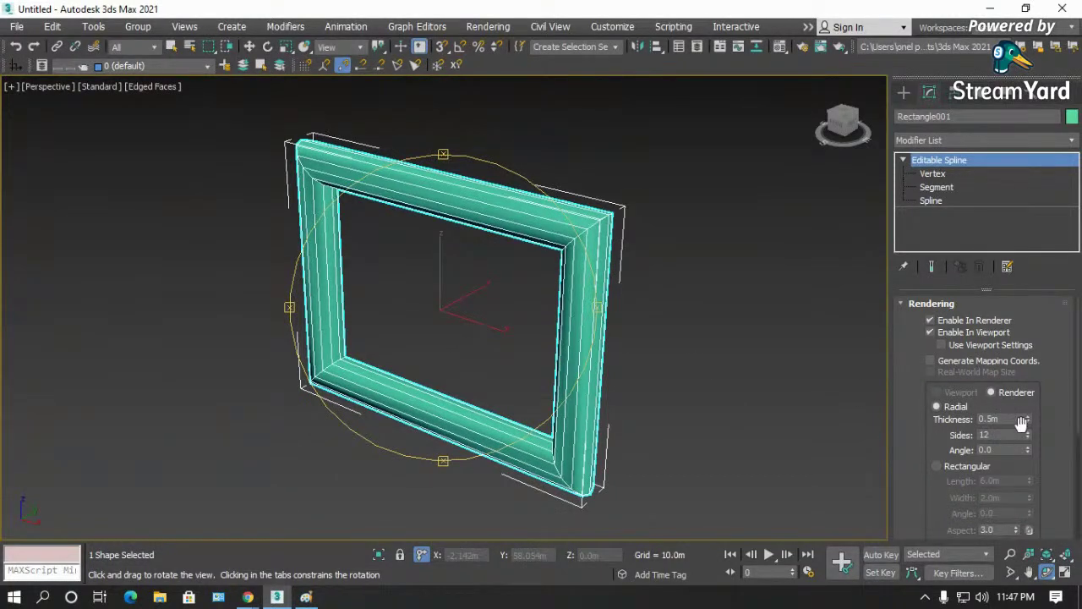
- Thin the tube to 0.29m with 21 sides, then switch the profile to Rectangular
{"action": "left_click_drag", "start_coordinate": [1029, 422], "coordinate": [1029, 438]}
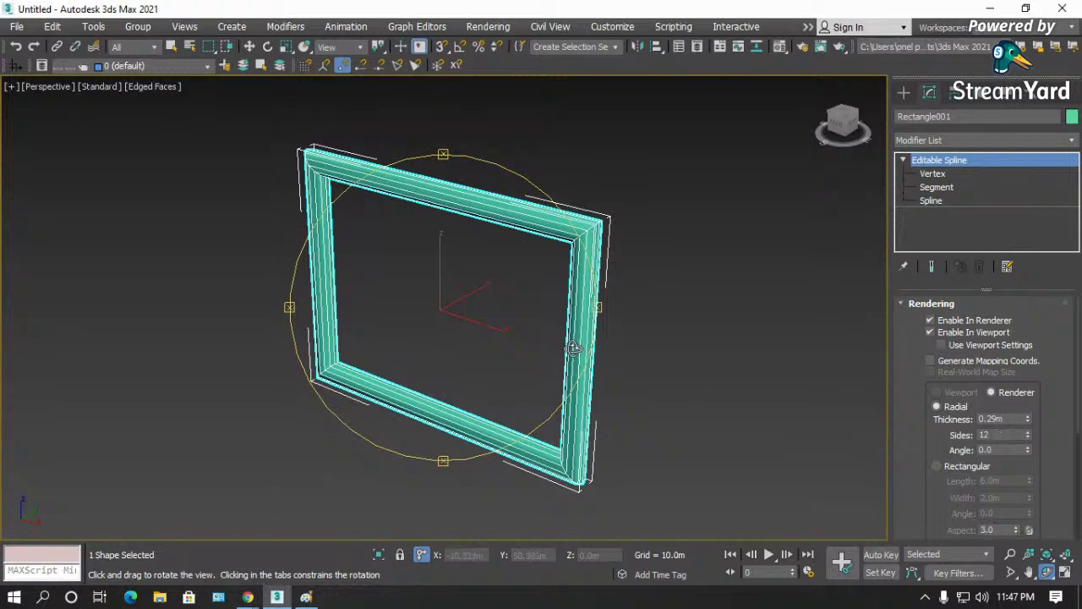
{"action": "scroll", "coordinate": [598, 313], "scroll_direction": "up", "scroll_amount": 5}
{"action": "left_click_drag", "start_coordinate": [1030, 431], "coordinate": [1030, 423]}
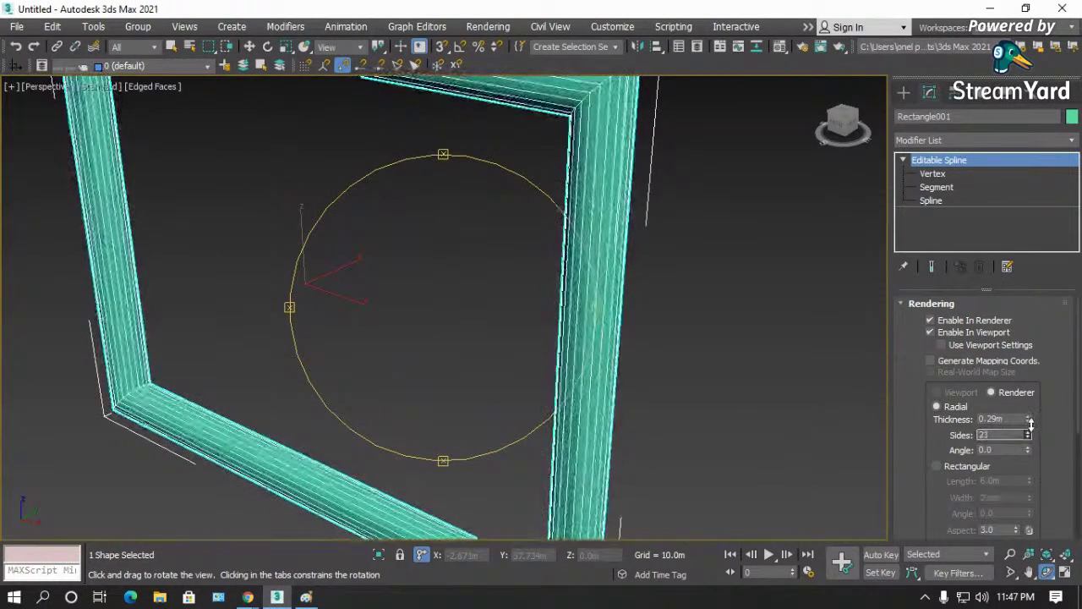
{"action": "scroll", "coordinate": [478, 261], "scroll_direction": "down", "scroll_amount": 4}
{"action": "left_click_drag", "start_coordinate": [498, 251], "coordinate": [467, 250]}
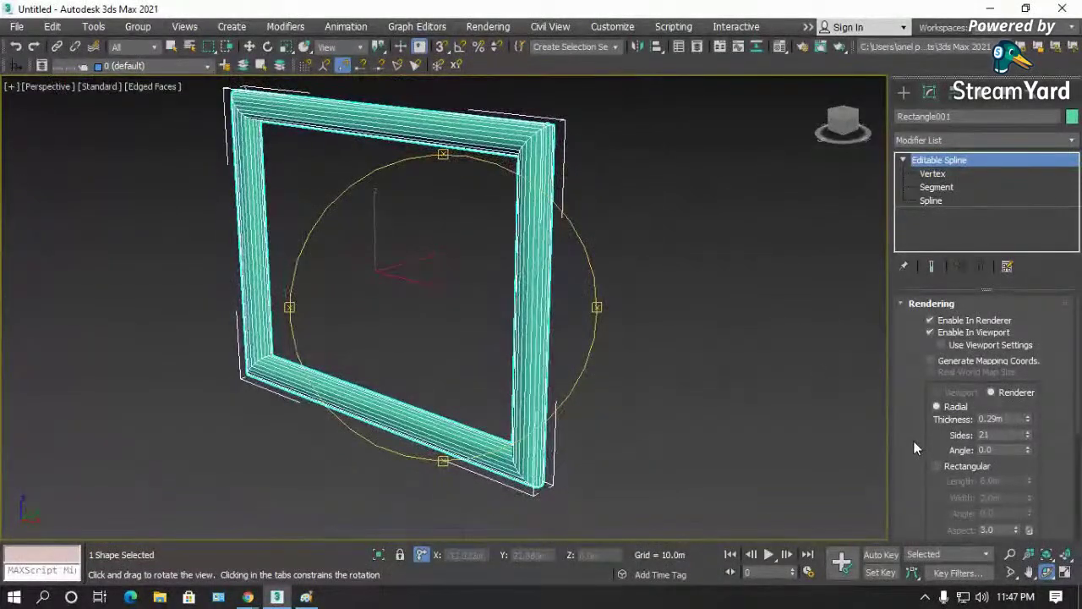
{"action": "scroll", "coordinate": [913, 440], "scroll_direction": "down", "scroll_amount": 1}
{"action": "left_click", "coordinate": [942, 440]}
- Set the rectangular profile to 0.1m length and 0.15m width, viewed from the front
{"action": "double_click", "coordinate": [991, 455]}
{"action": "type", "text": "5"}
{"action": "key", "text": "Return"}
{"action": "type", "text": "0.1"}
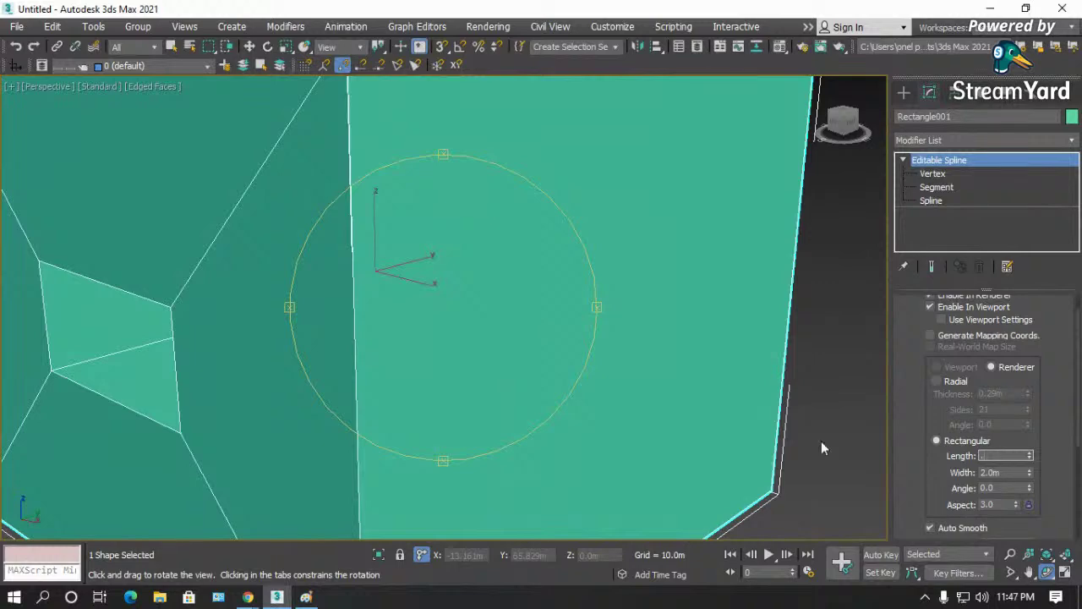
{"action": "key", "text": "Tab"}
{"action": "type", "text": ".2"}
{"action": "key", "text": "Return"}
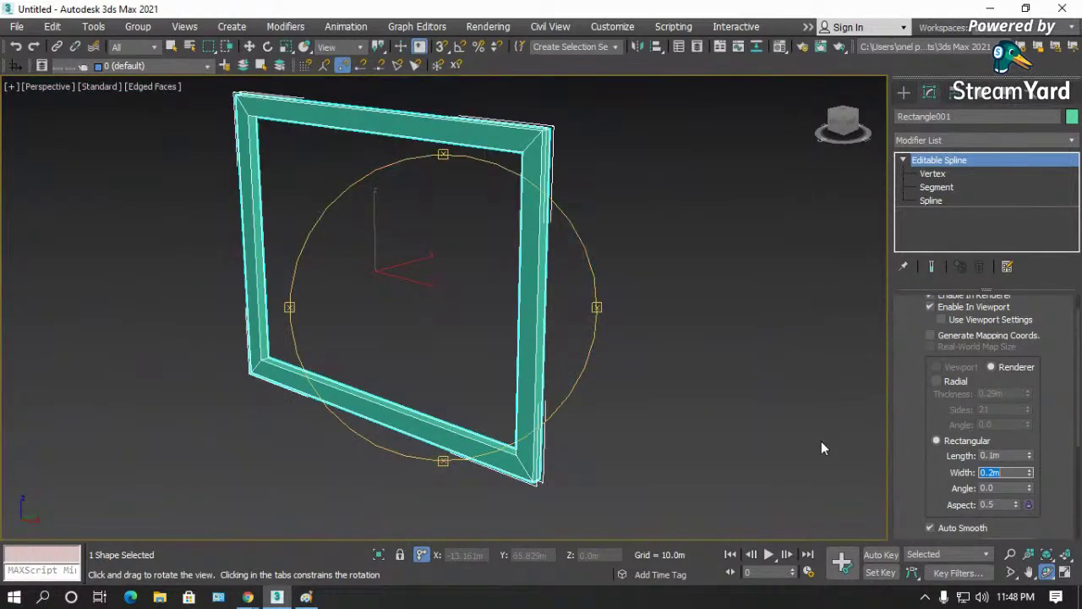
{"action": "left_click_drag", "start_coordinate": [498, 319], "coordinate": [631, 310]}
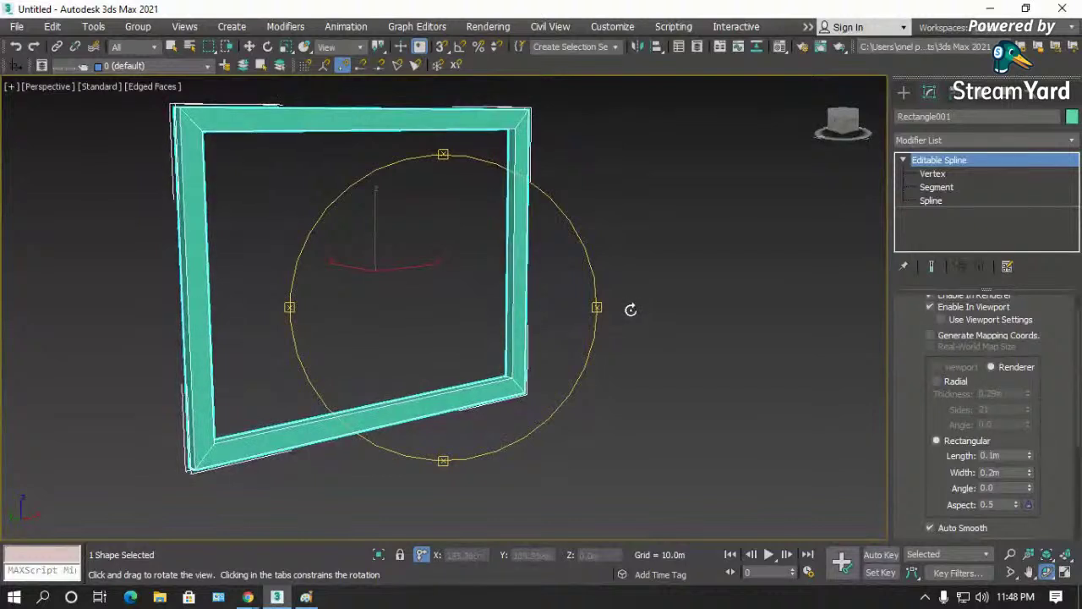
{"action": "key", "text": "f"}
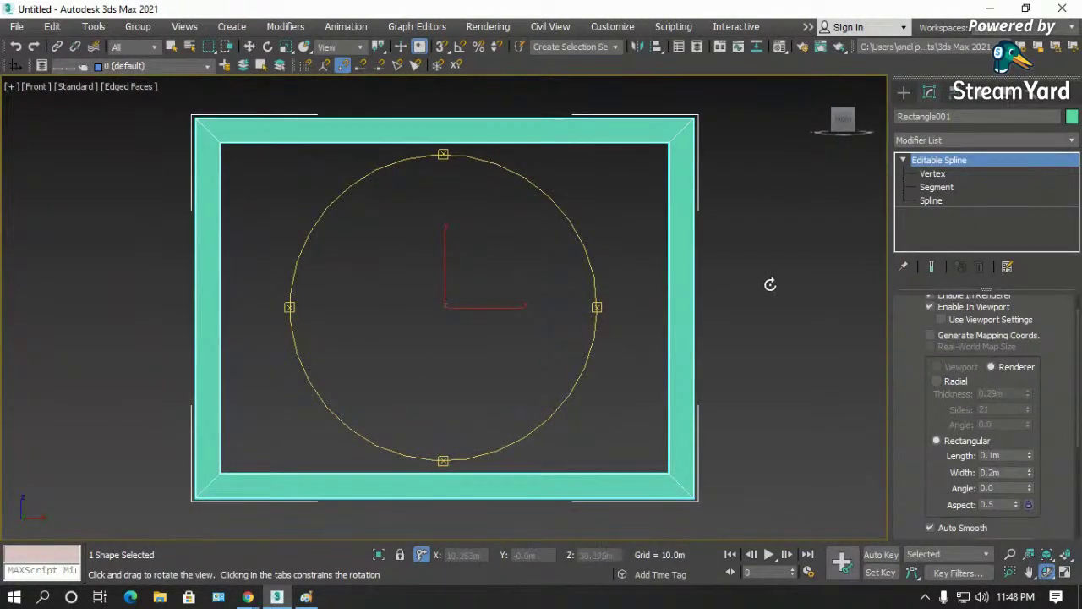
{"action": "left_click_drag", "start_coordinate": [1031, 474], "coordinate": [1031, 494]}
{"action": "left_click", "coordinate": [930, 201]}
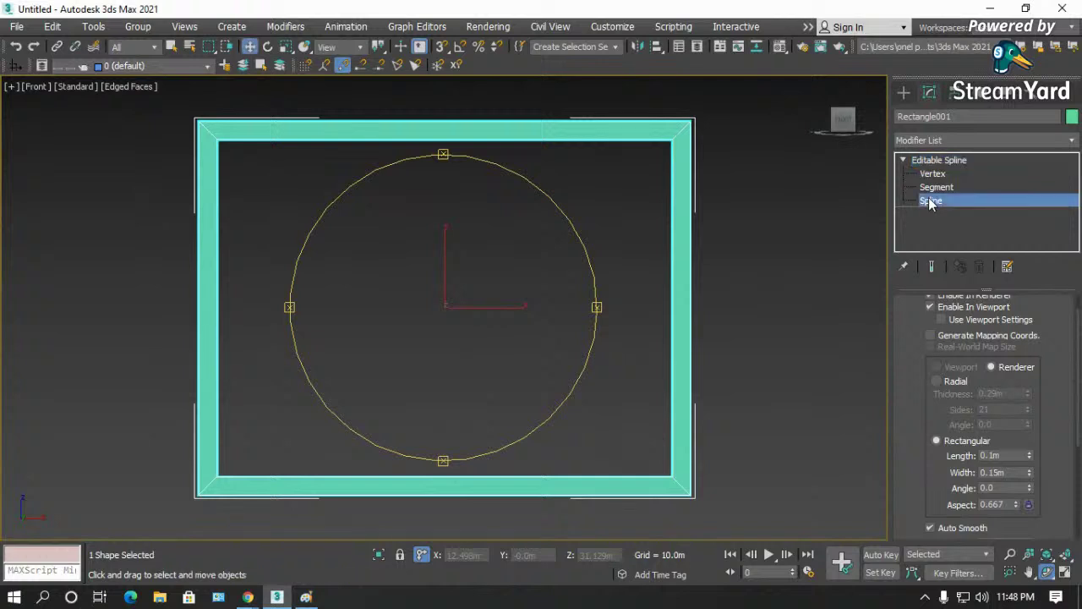
- Copy the rectangle inside itself and reshape the copy into a small square by moving its vertices
{"action": "key", "text": "w"}
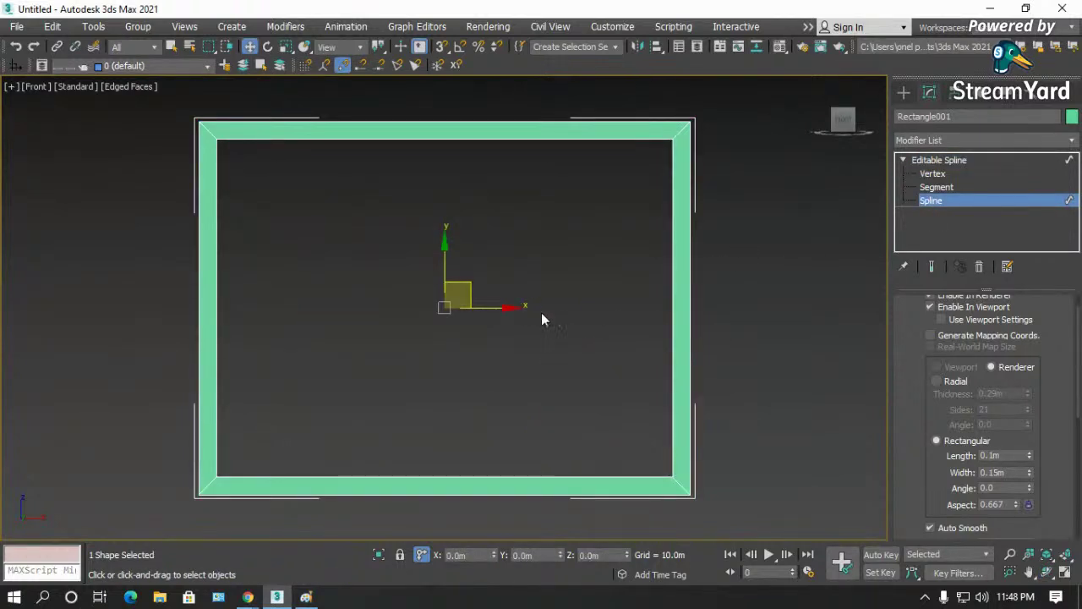
{"action": "left_click_drag", "start_coordinate": [477, 289], "coordinate": [531, 328], "text": "shift"}
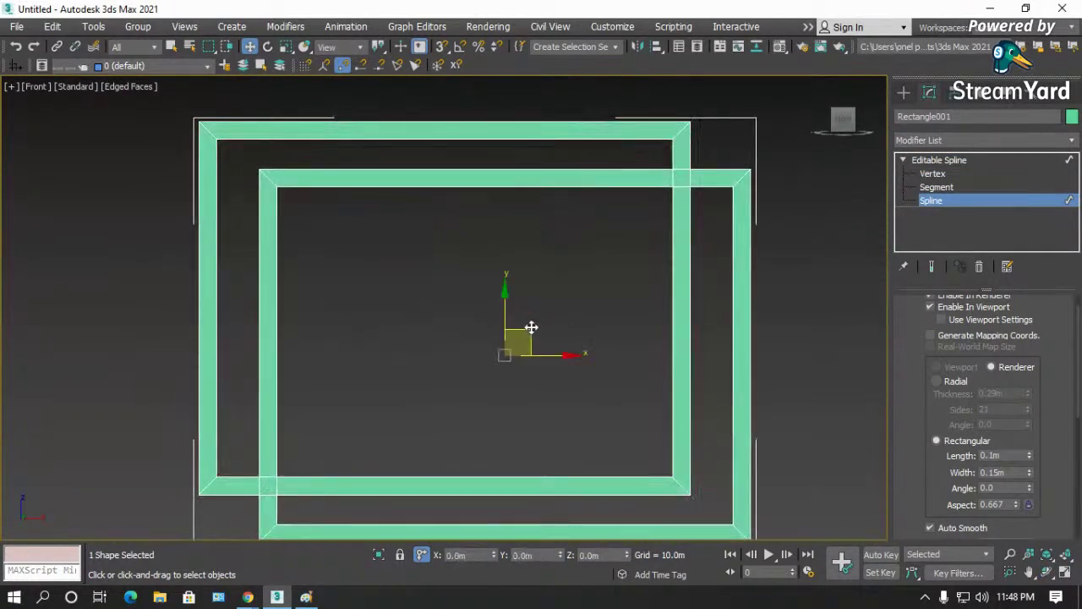
{"action": "left_click", "coordinate": [933, 173]}
{"action": "left_click_drag", "start_coordinate": [778, 152], "coordinate": [738, 213]}
{"action": "scroll", "coordinate": [737, 213], "scroll_direction": "down", "scroll_amount": 5}
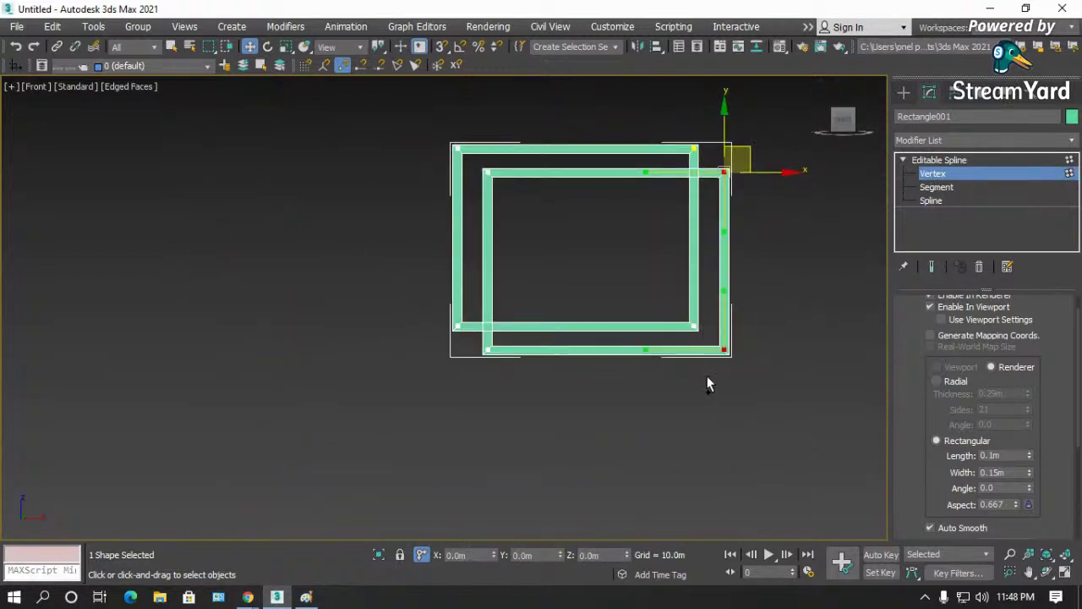
{"action": "left_click_drag", "start_coordinate": [773, 175], "coordinate": [583, 179]}
{"action": "left_click_drag", "start_coordinate": [569, 342], "coordinate": [448, 382]}
{"action": "left_click_drag", "start_coordinate": [488, 301], "coordinate": [489, 174]}
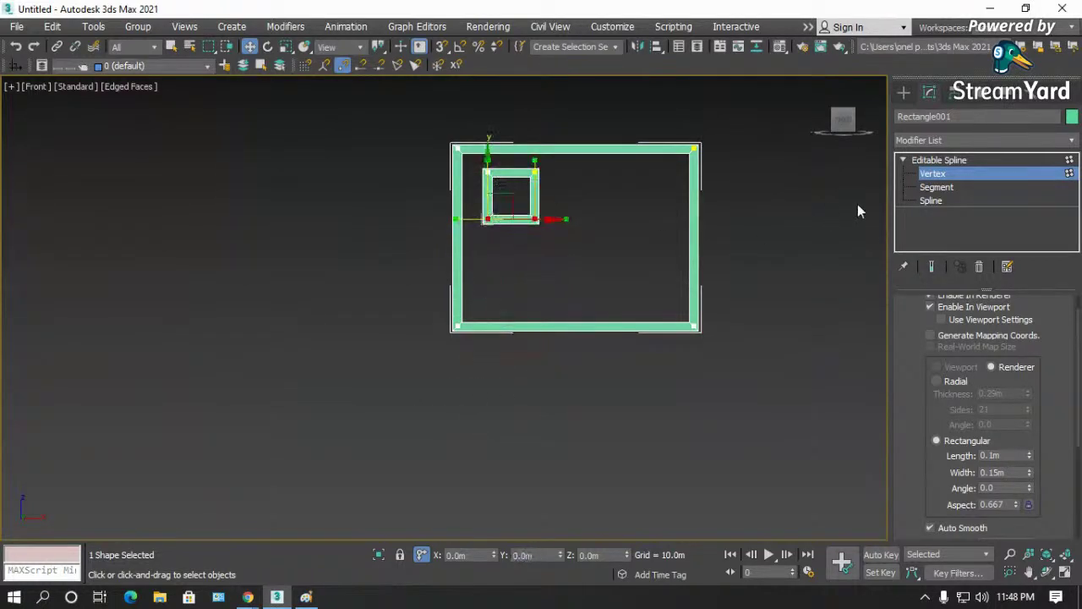
- Copy the small square to new spots inside the frame
{"action": "left_click", "coordinate": [930, 200]}
{"action": "scroll", "coordinate": [604, 216], "scroll_direction": "up", "scroll_amount": 5}
{"action": "mouse_move", "coordinate": [491, 161]}
{"action": "left_mouse_down", "text": "shift"}
{"action": "mouse_move", "coordinate": [586, 295]}
{"action": "mouse_move", "coordinate": [546, 306]}
{"action": "mouse_move", "coordinate": [621, 201]}
{"action": "mouse_move", "coordinate": [629, 169]}
{"action": "mouse_move", "coordinate": [691, 278]}
{"action": "mouse_move", "coordinate": [685, 290]}
{"action": "left_mouse_up", "text": "shift"}
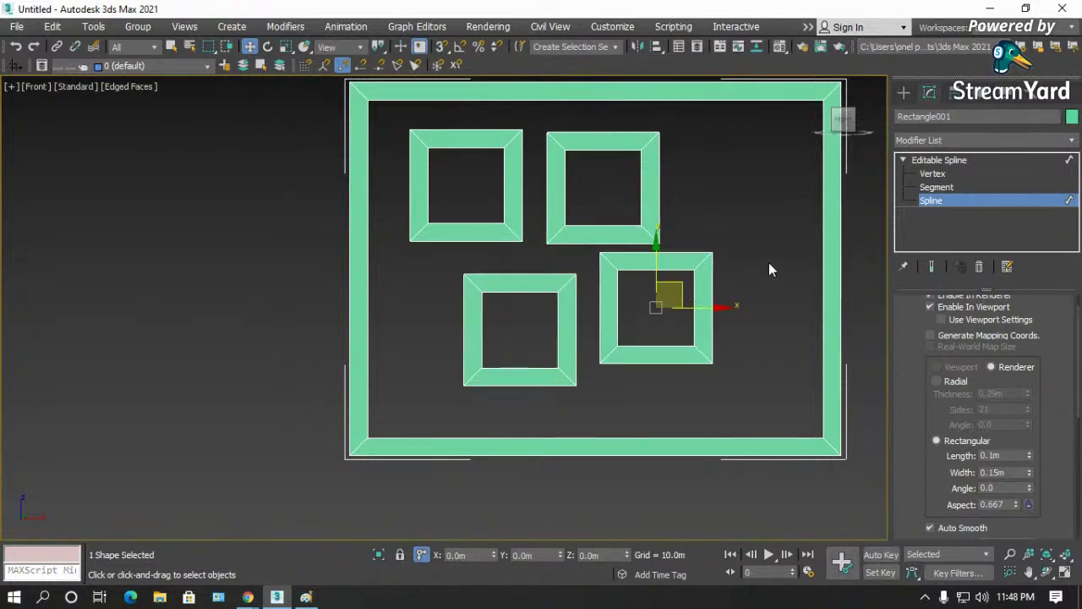
{"action": "left_click", "coordinate": [938, 161]}
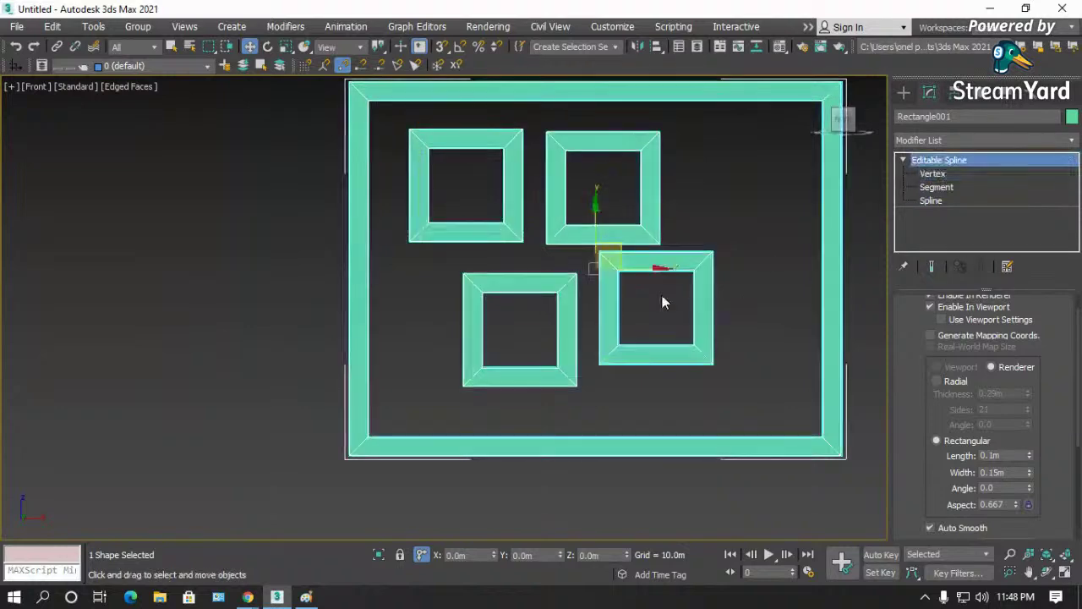
{"action": "scroll", "coordinate": [310, 365], "scroll_direction": "down", "scroll_amount": 2}
- Orbit around the frames in perspective, then return to the front view
{"action": "left_click", "coordinate": [1047, 572]}
{"action": "scroll", "coordinate": [555, 377], "scroll_direction": "up", "scroll_amount": 2}
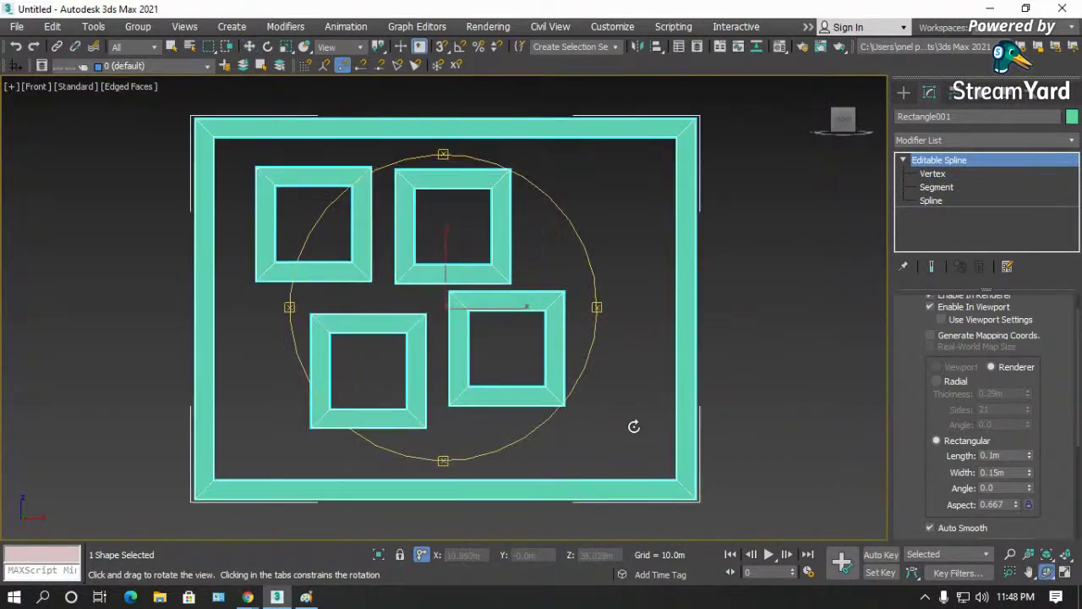
{"action": "left_click_drag", "start_coordinate": [466, 346], "coordinate": [385, 374]}
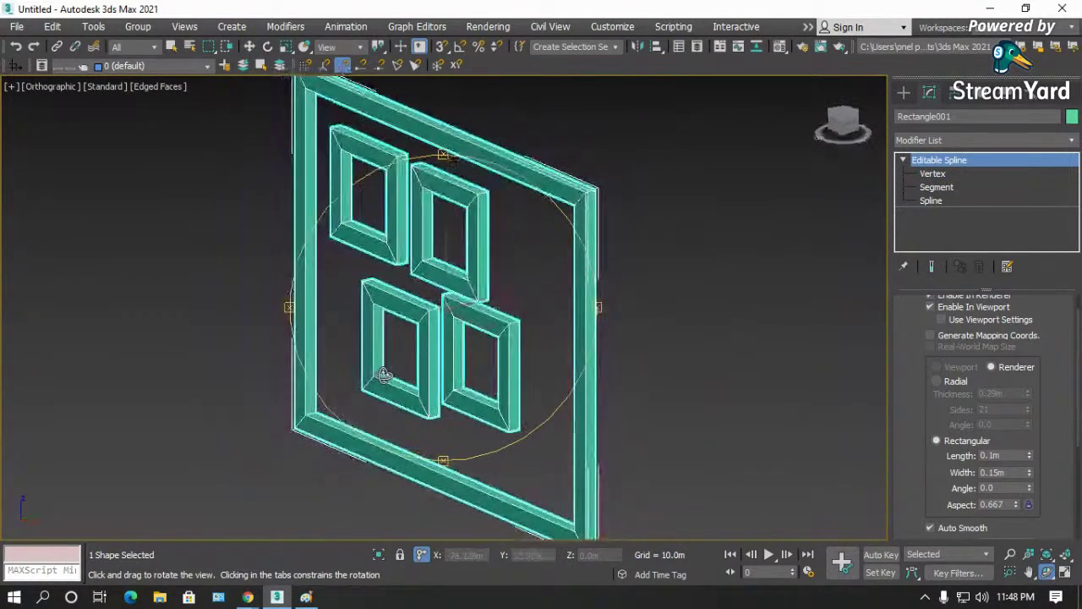
{"action": "key", "text": "p"}
{"action": "left_click_drag", "start_coordinate": [483, 354], "coordinate": [553, 351]}
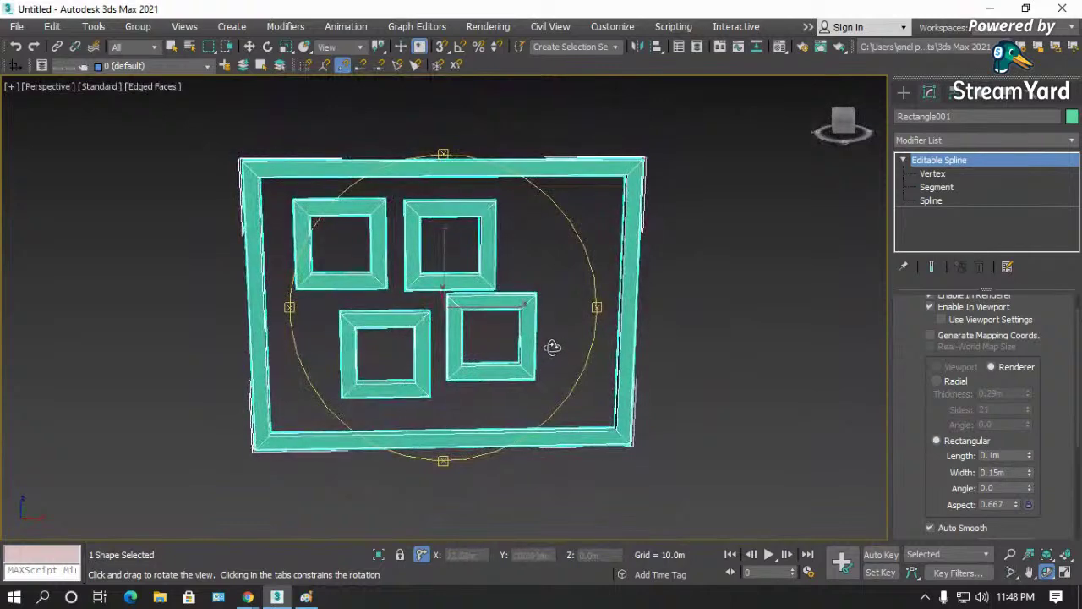
{"action": "key", "text": "w"}
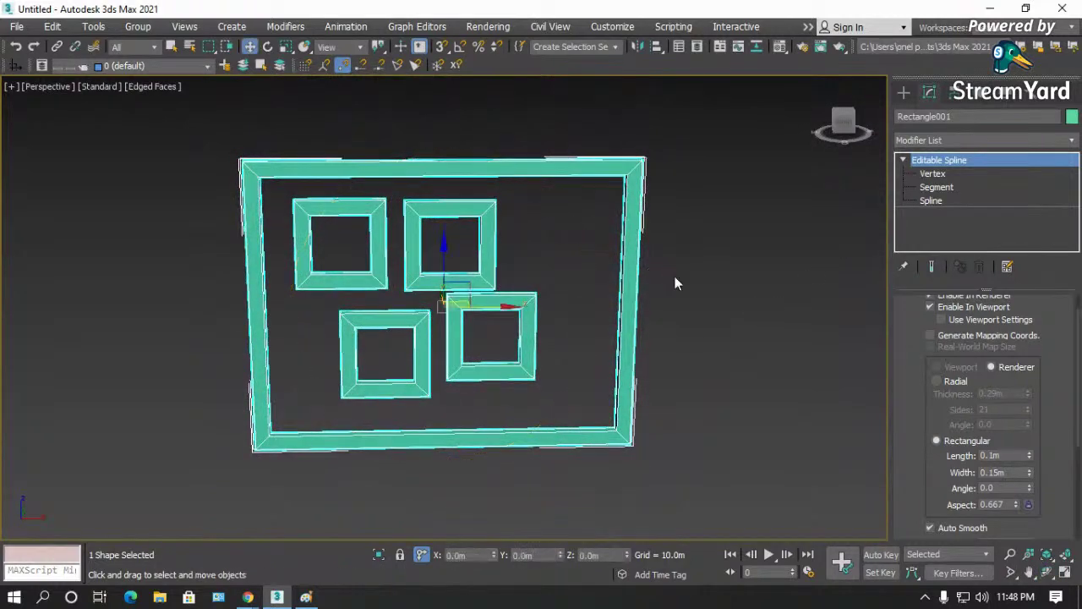
{"action": "key", "text": "f"}
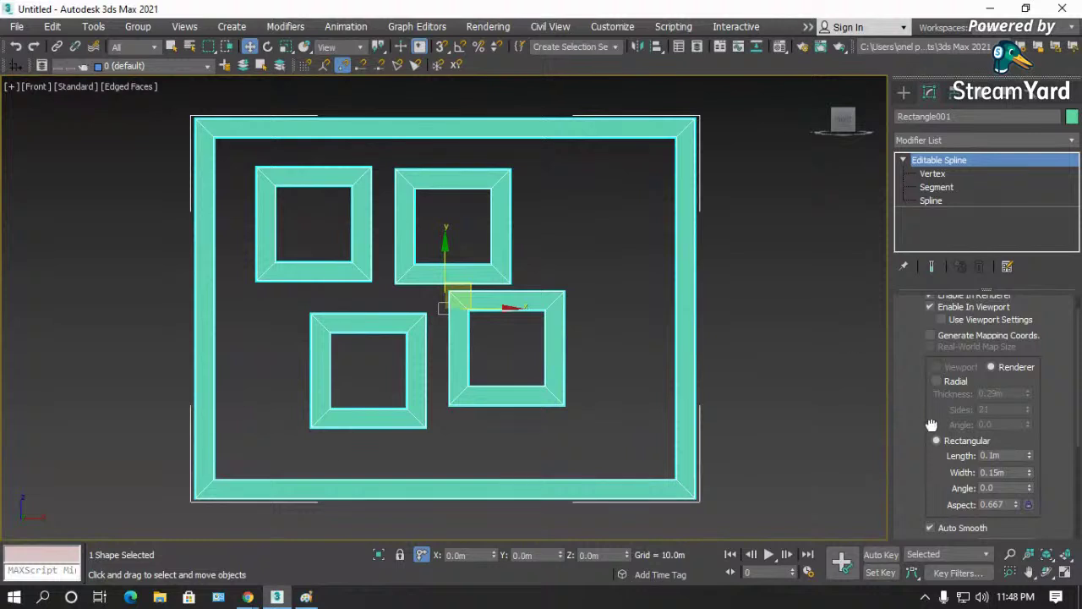
{"action": "left_click_drag", "start_coordinate": [931, 424], "coordinate": [931, 343]}
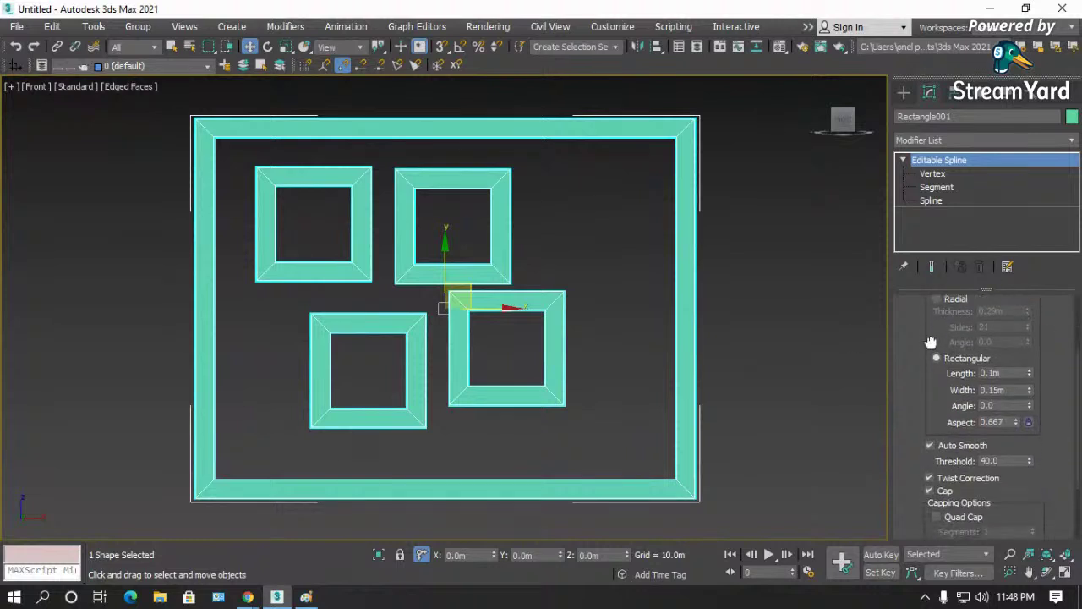
- Delete the four inner squares and turn off the spline's renderer and viewport thickness
{"action": "left_click", "coordinate": [931, 201]}
{"action": "left_click_drag", "start_coordinate": [603, 201], "coordinate": [347, 347]}
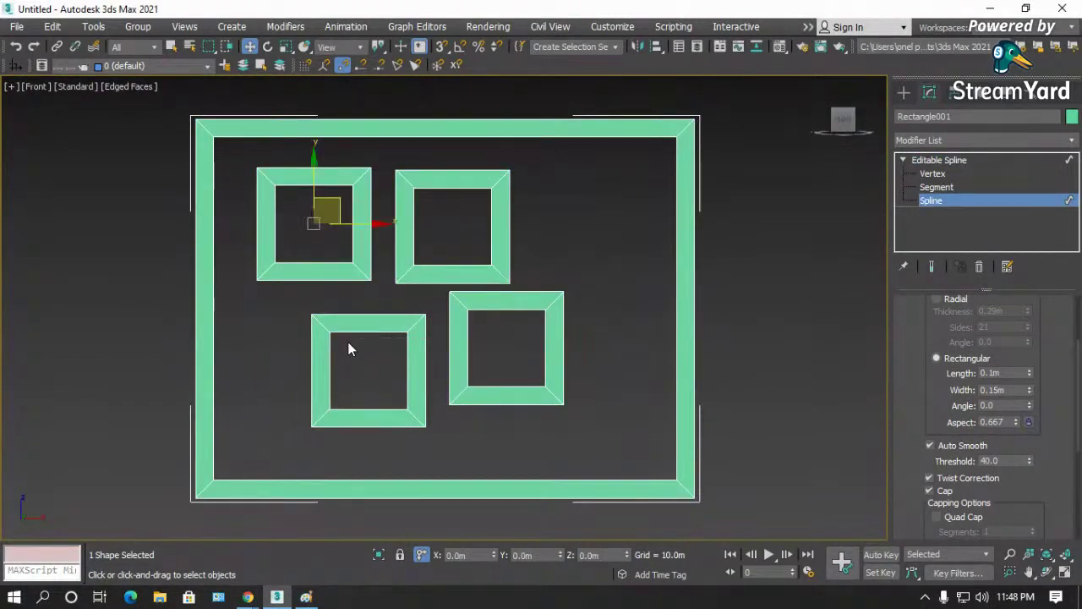
{"action": "key", "text": "Delete"}
{"action": "left_click_drag", "start_coordinate": [923, 411], "coordinate": [924, 545]}
{"action": "left_click", "coordinate": [945, 321]}
{"action": "left_click", "coordinate": [938, 333]}
{"action": "left_click_drag", "start_coordinate": [917, 378], "coordinate": [908, 317]}
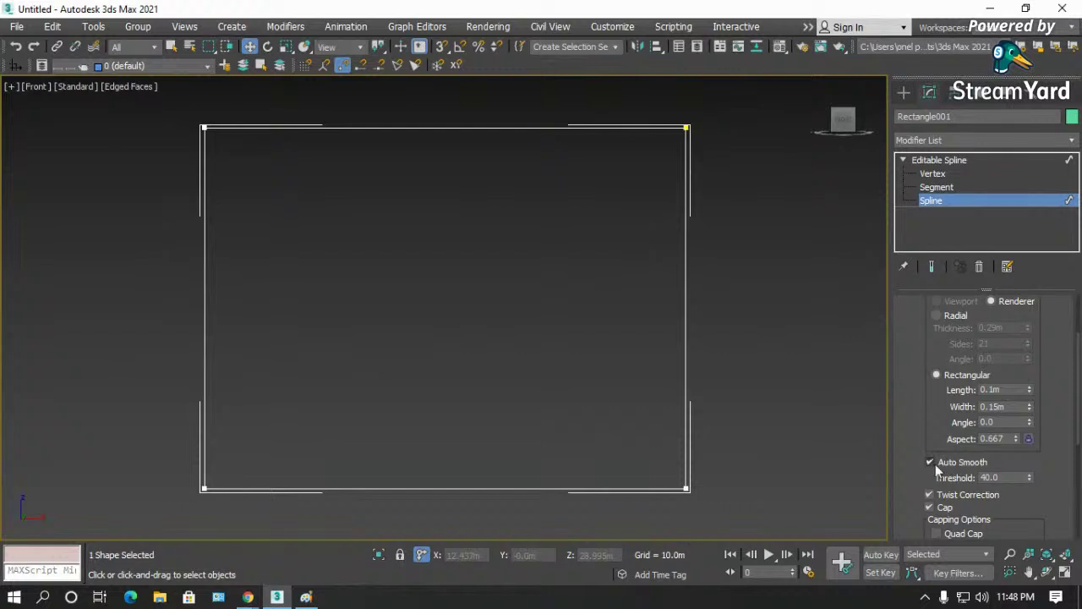
{"action": "left_click_drag", "start_coordinate": [925, 438], "coordinate": [915, 328]}
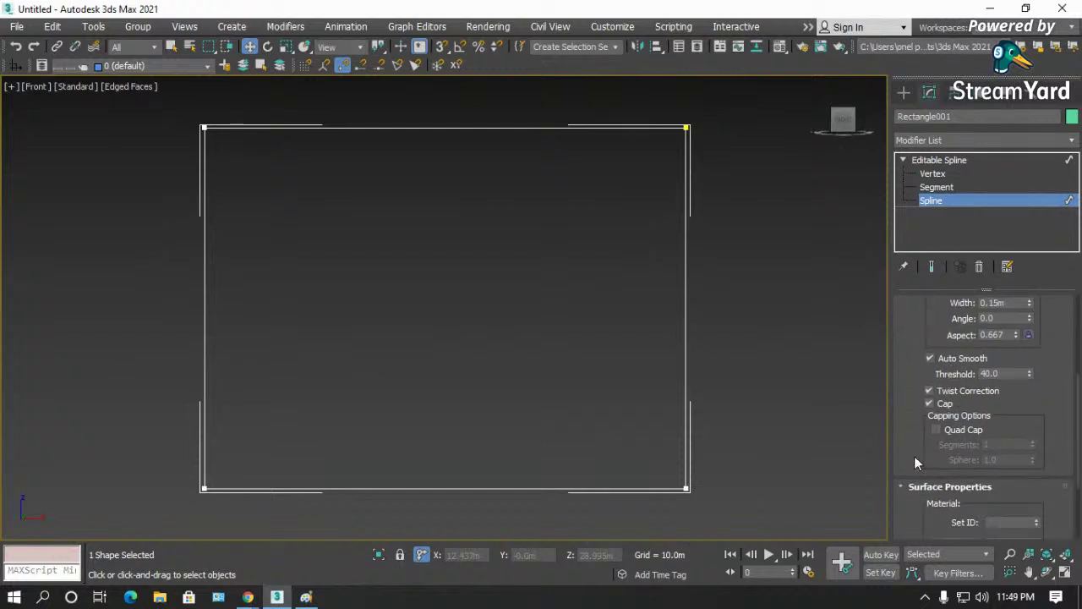
- Review the Interpolation and Selection rollouts and the vertex, segment and spline levels
{"action": "scroll", "coordinate": [915, 463], "scroll_direction": "down", "scroll_amount": 5}
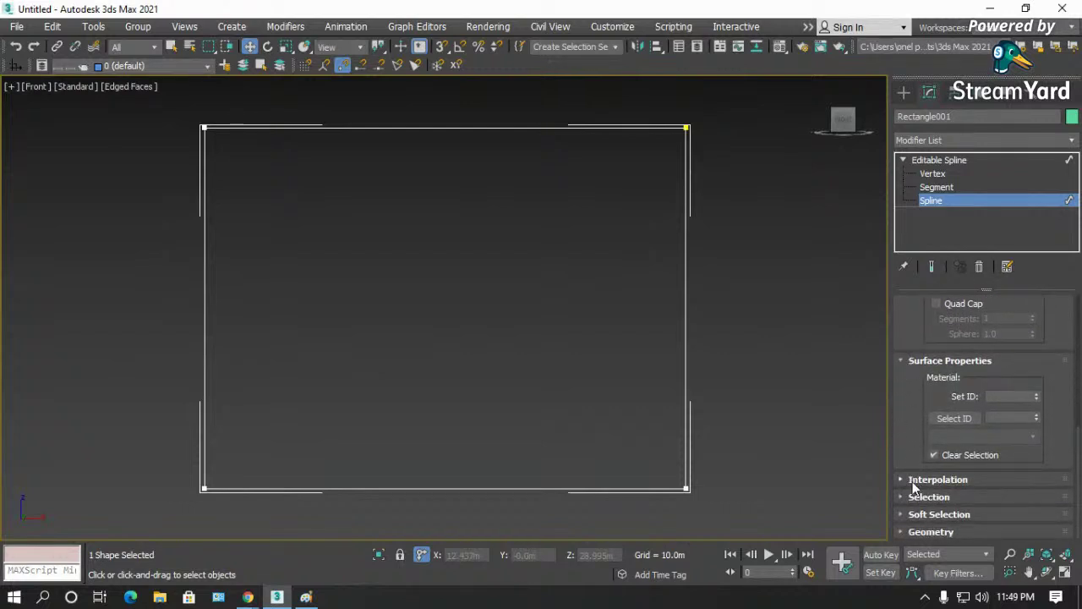
{"action": "left_click", "coordinate": [913, 481]}
{"action": "left_click_drag", "start_coordinate": [926, 447], "coordinate": [920, 397]}
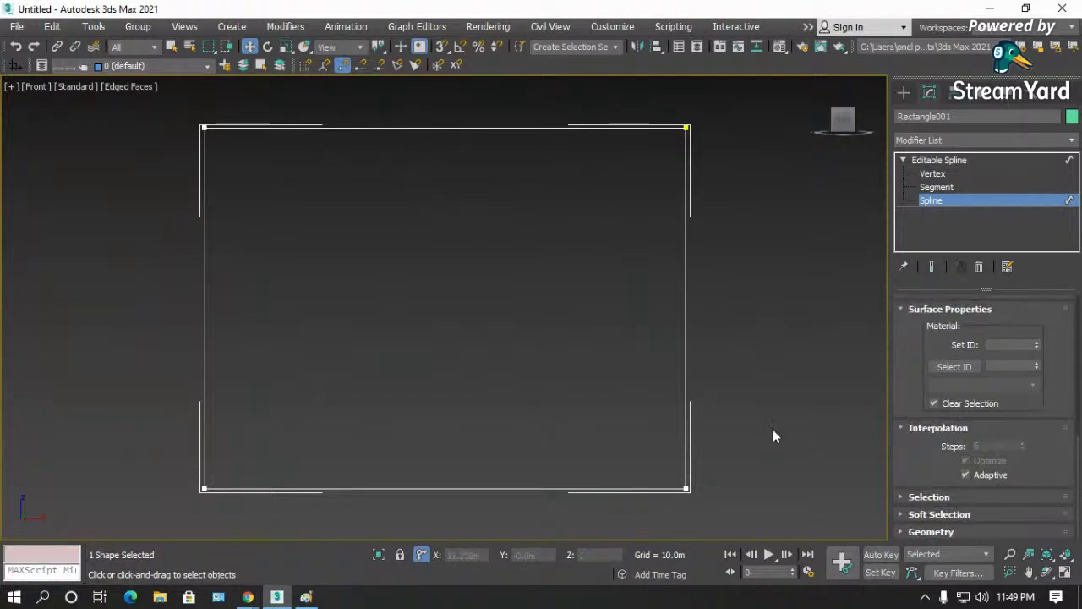
{"action": "left_click", "coordinate": [902, 496]}
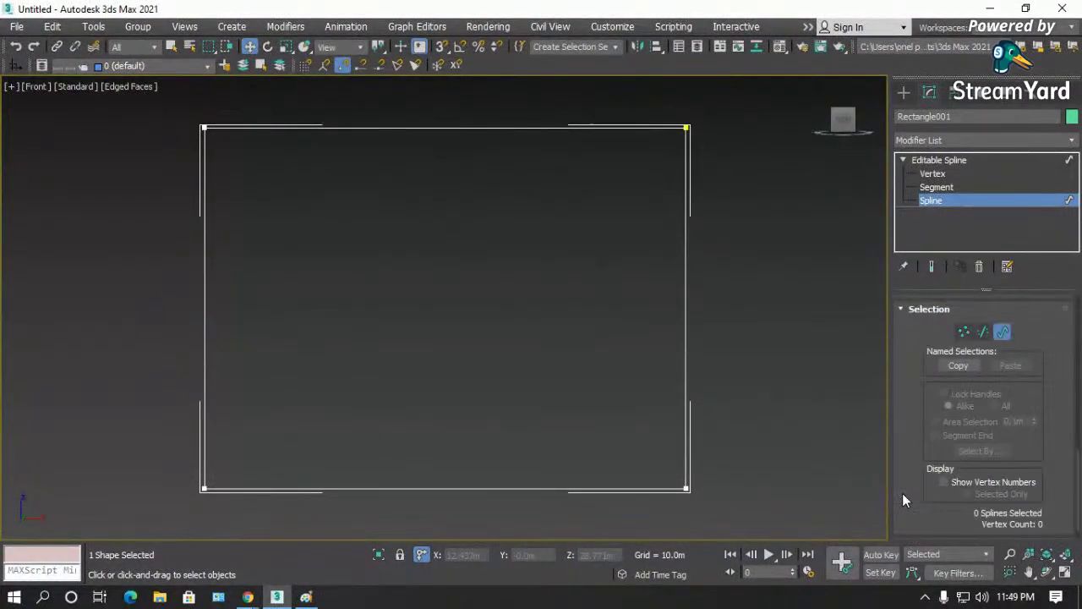
{"action": "left_click", "coordinate": [932, 175]}
{"action": "left_click", "coordinate": [935, 187]}
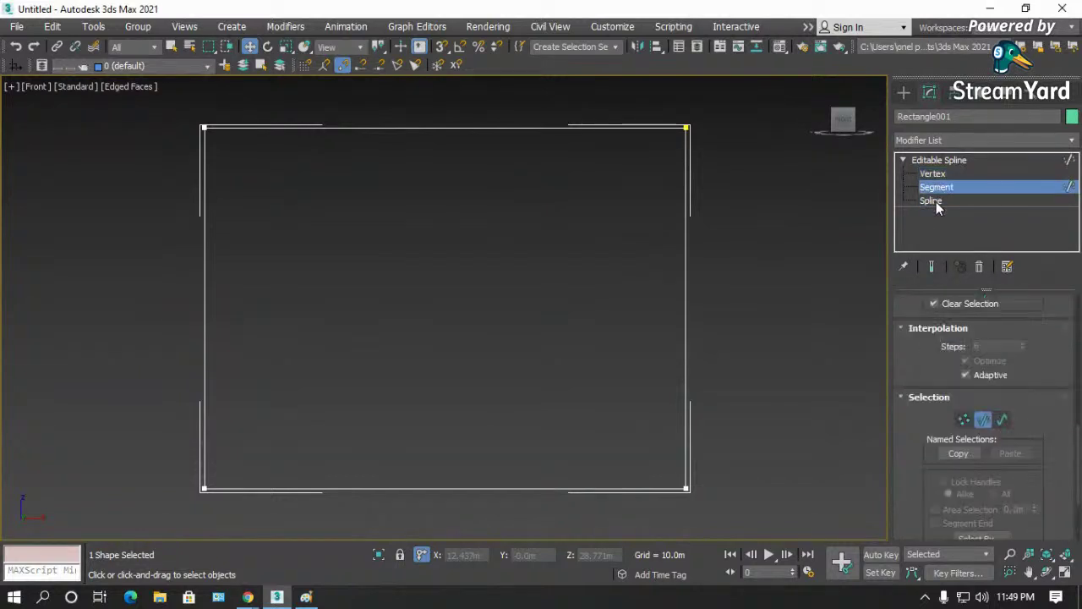
{"action": "left_click", "coordinate": [934, 202]}
{"action": "left_click", "coordinate": [932, 174]}
- Move the rectangle's right edge segment slightly to the right, then shift the spline
{"action": "left_click_drag", "start_coordinate": [725, 102], "coordinate": [649, 154]}
{"action": "left_click", "coordinate": [935, 187]}
{"action": "left_click_drag", "start_coordinate": [720, 288], "coordinate": [738, 316]}
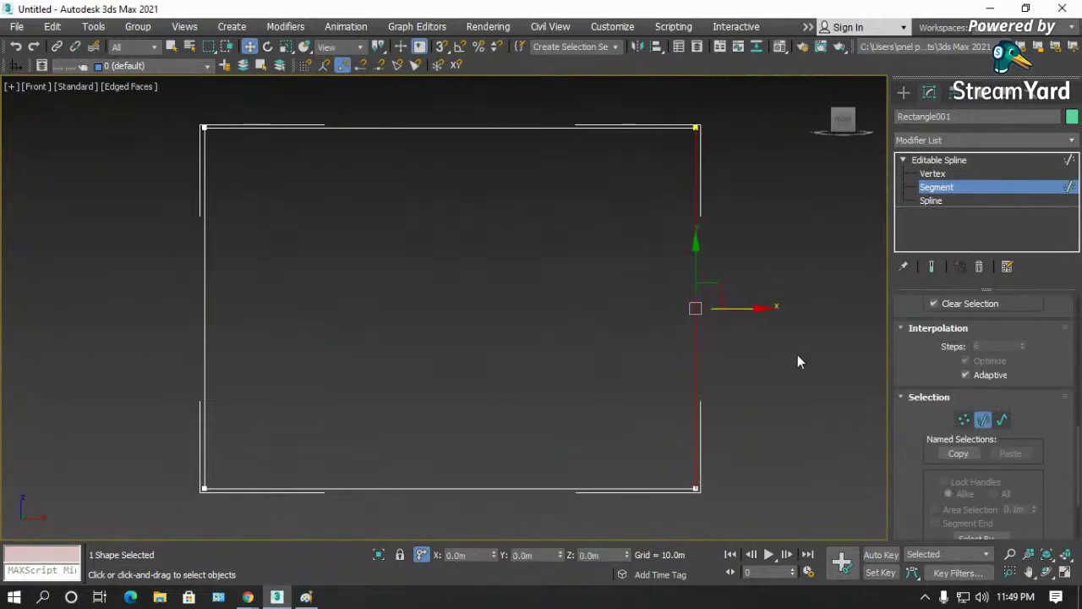
{"action": "left_click_drag", "start_coordinate": [915, 424], "coordinate": [918, 308]}
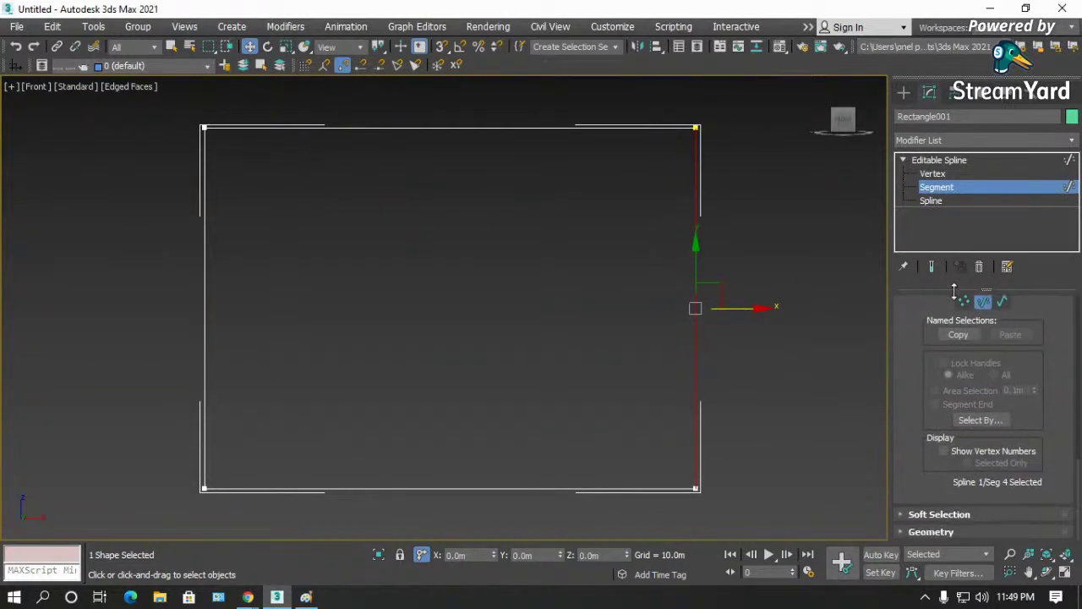
{"action": "left_click", "coordinate": [1002, 302]}
{"action": "left_click_drag", "start_coordinate": [696, 344], "coordinate": [704, 345]}
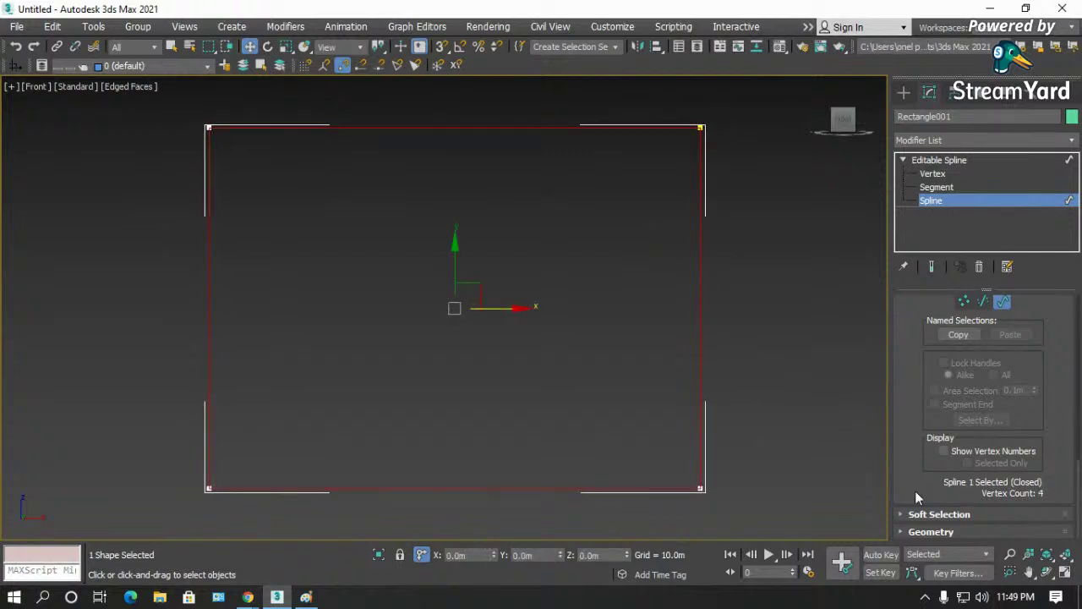
- Turn on Use Soft Selection and return to Editable Spline level
{"action": "left_click", "coordinate": [920, 514]}
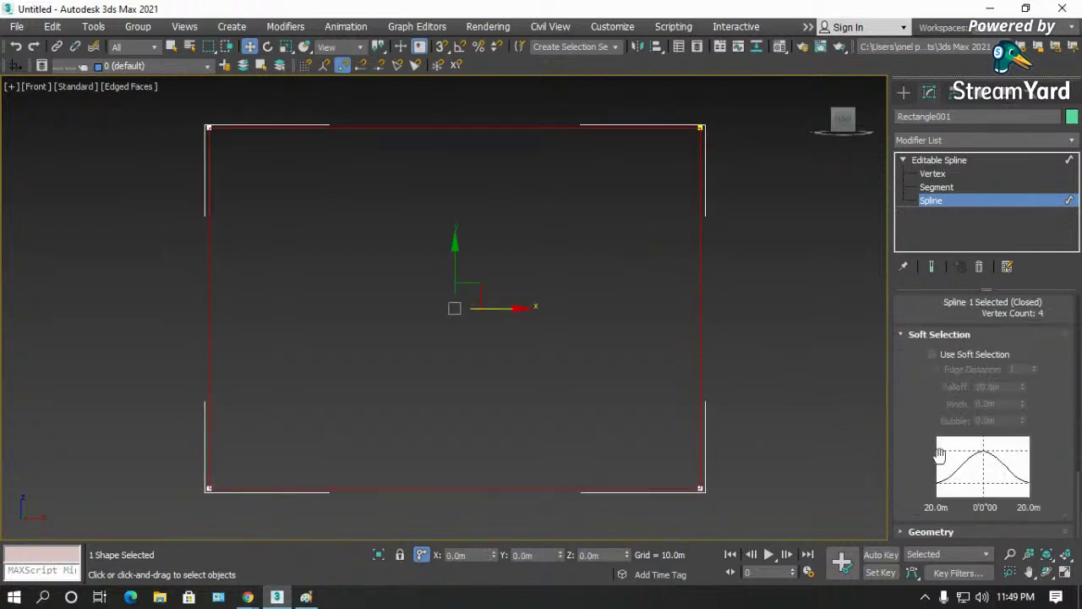
{"action": "left_click", "coordinate": [933, 355]}
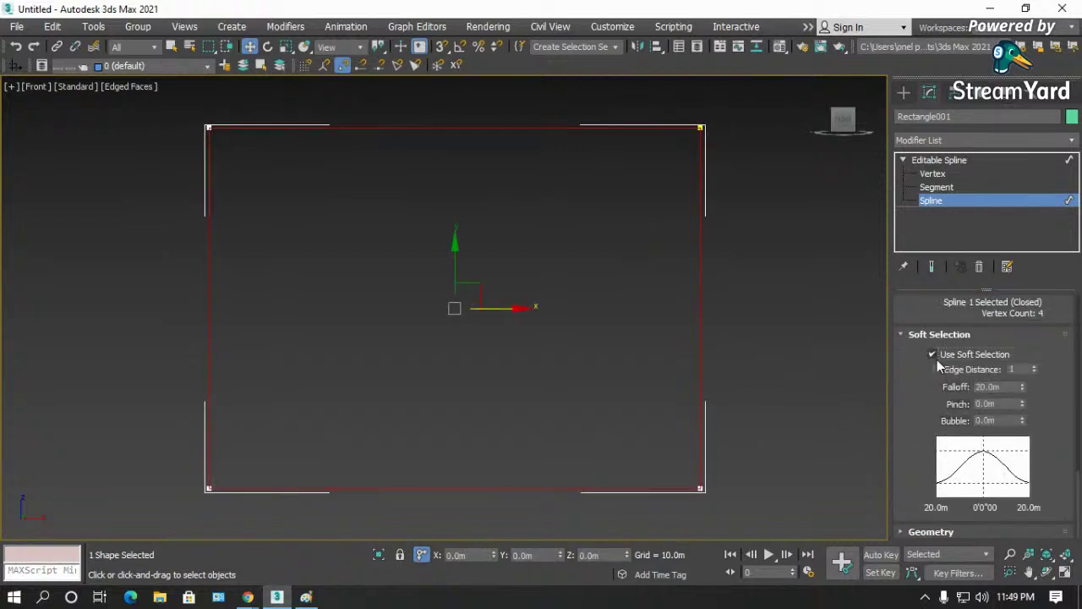
{"action": "left_click", "coordinate": [933, 174]}
{"action": "left_click", "coordinate": [941, 161]}
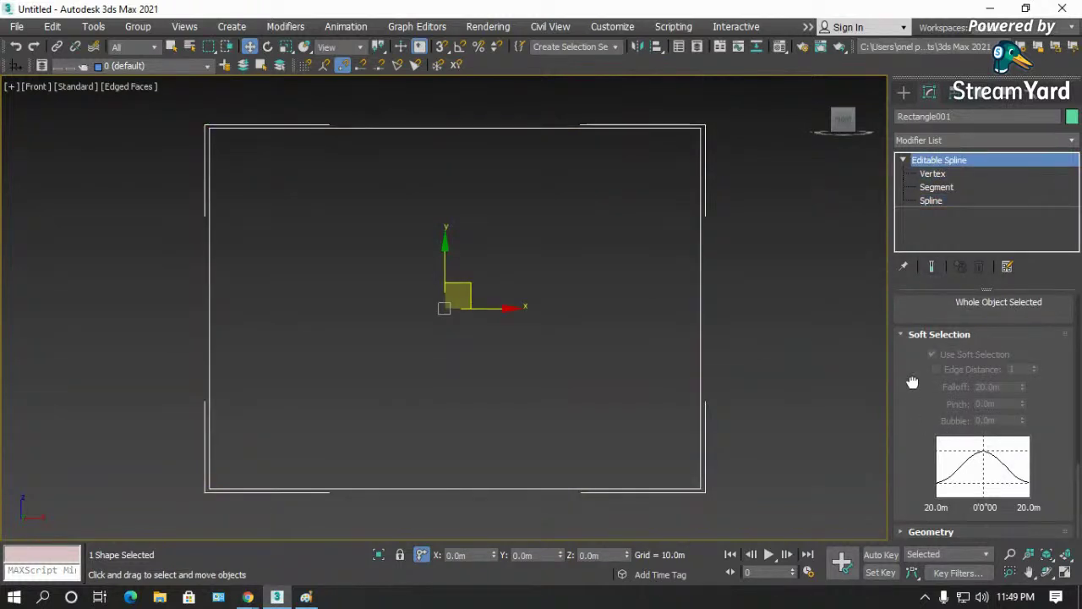
- Bring up the Geometry rollout and start Create Line
{"action": "left_click", "coordinate": [913, 533]}
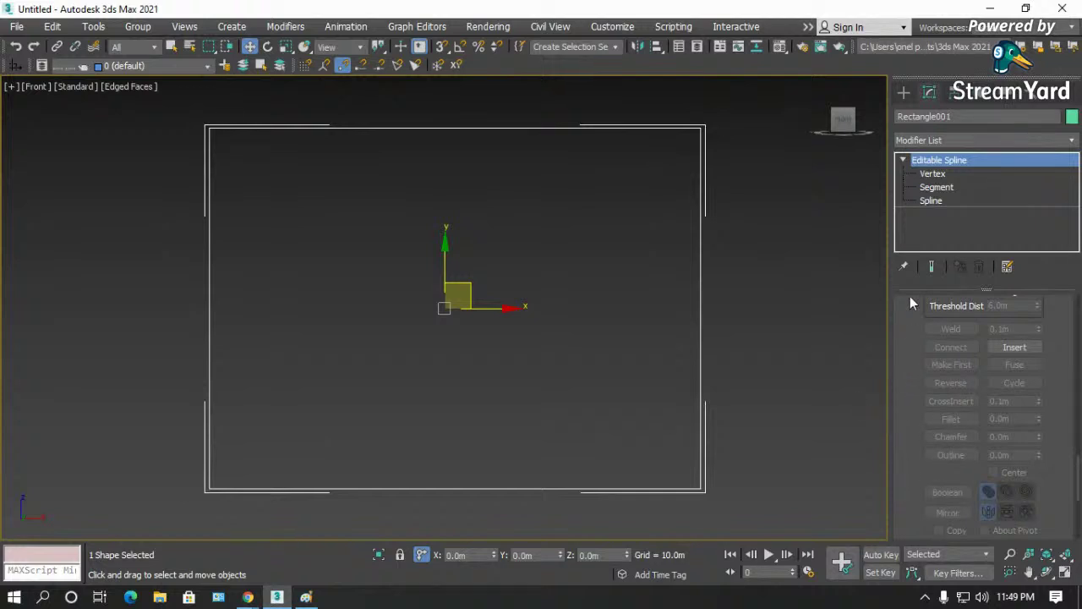
{"action": "left_click_drag", "start_coordinate": [918, 285], "coordinate": [923, 218]}
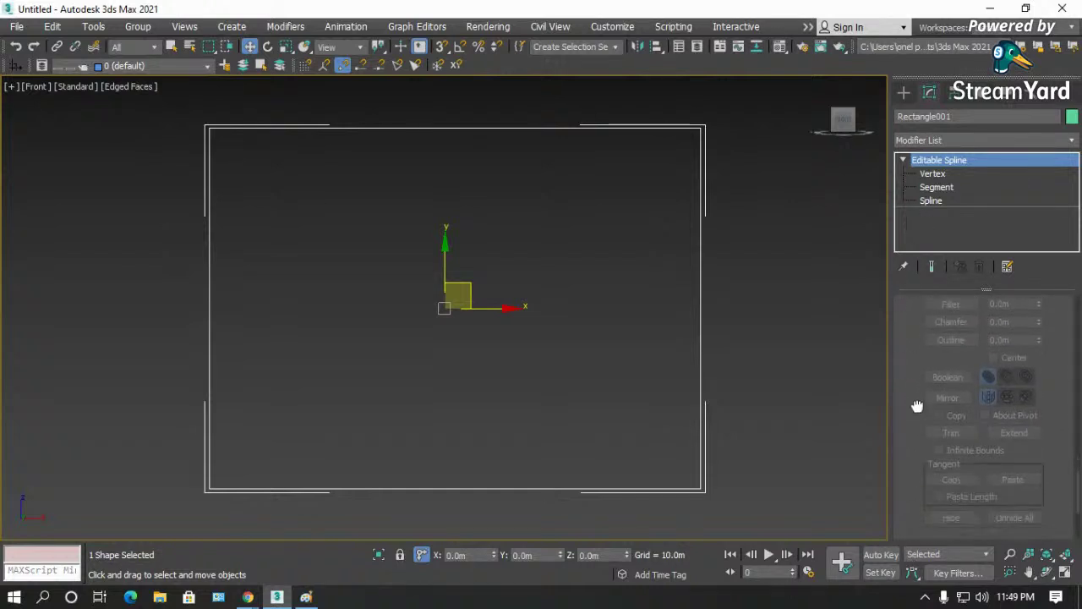
{"action": "left_click_drag", "start_coordinate": [908, 298], "coordinate": [908, 502]}
{"action": "left_click_drag", "start_coordinate": [917, 347], "coordinate": [909, 525]}
{"action": "left_click_drag", "start_coordinate": [928, 384], "coordinate": [928, 527]}
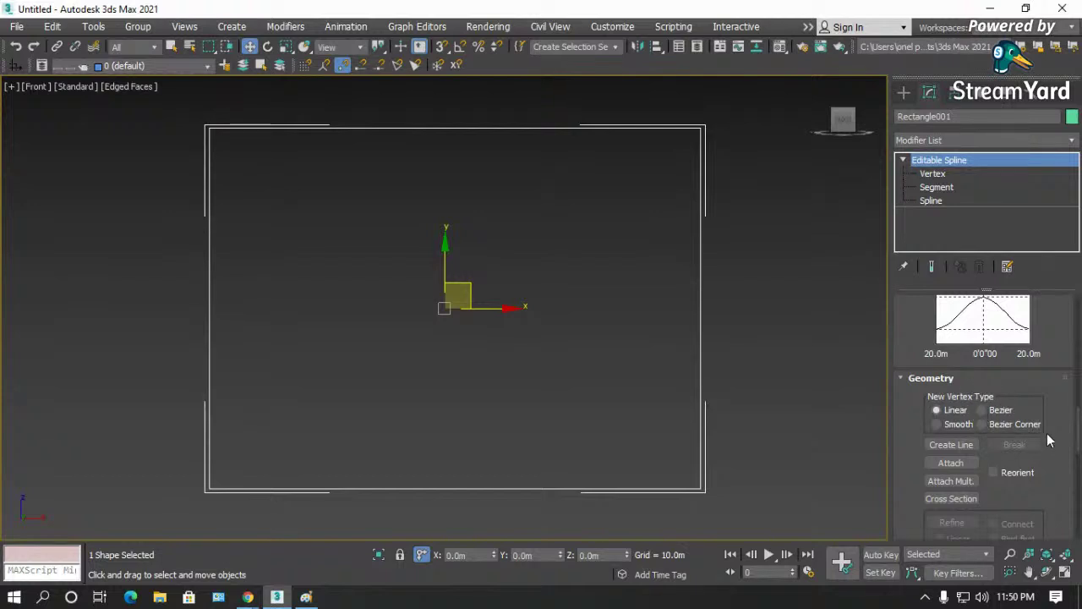
{"action": "left_click_drag", "start_coordinate": [905, 407], "coordinate": [905, 373]}
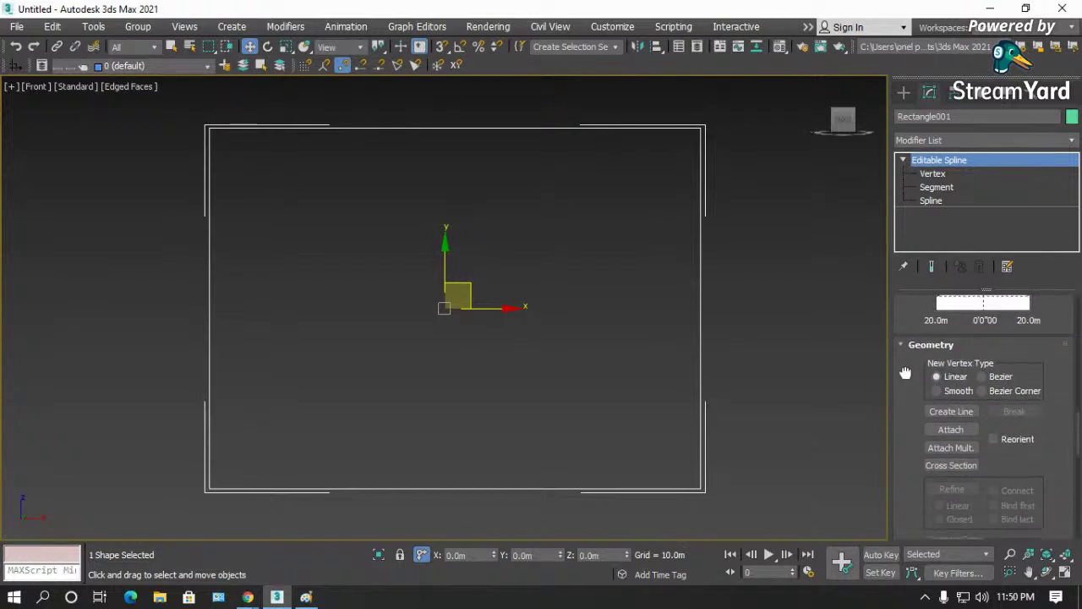
{"action": "left_click", "coordinate": [950, 411]}
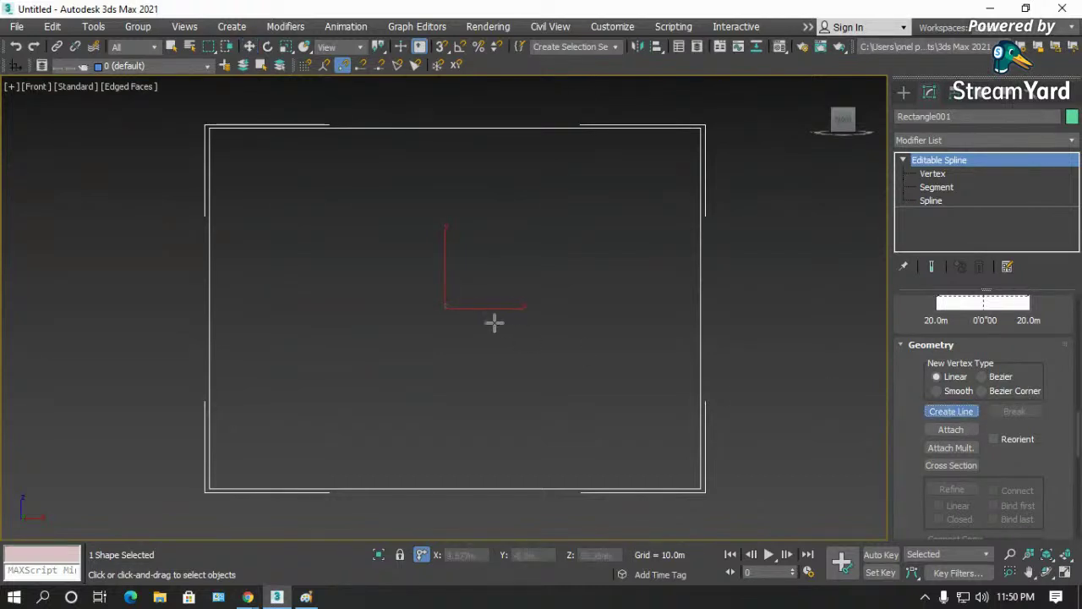
- Draw two closed four-point outlines inside the frame, confirming Close spline for each
{"action": "left_click", "coordinate": [548, 249]}
{"action": "left_click", "coordinate": [511, 320]}
{"action": "left_click", "coordinate": [551, 378]}
{"action": "left_click", "coordinate": [620, 305]}
{"action": "left_click", "coordinate": [549, 249]}
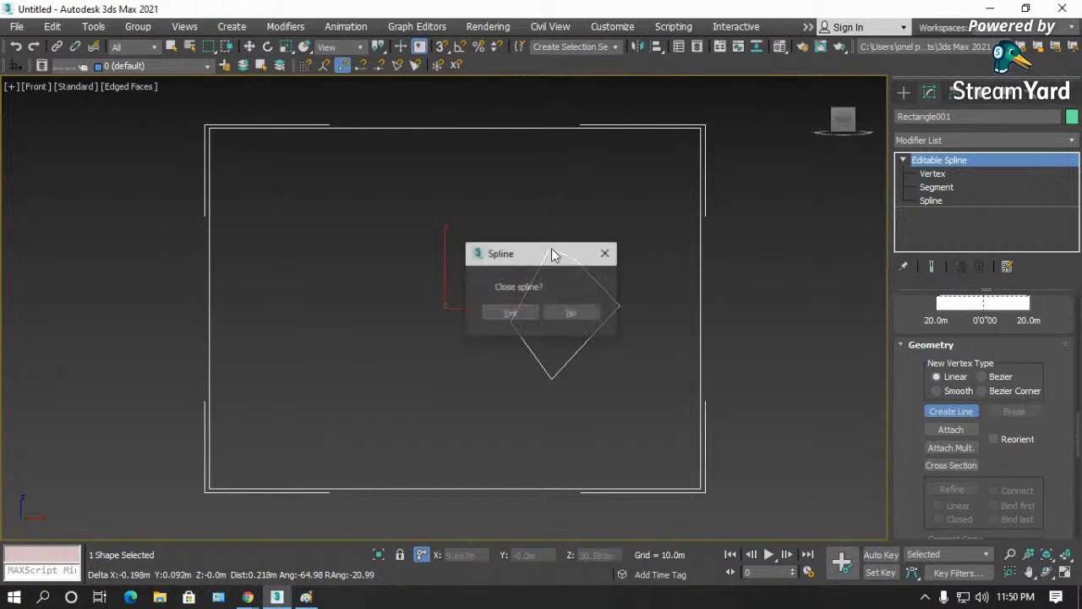
{"action": "left_click", "coordinate": [511, 313]}
{"action": "left_click", "coordinate": [397, 375]}
{"action": "left_click", "coordinate": [415, 438]}
{"action": "left_click", "coordinate": [453, 443]}
{"action": "left_click", "coordinate": [452, 367]}
{"action": "left_click", "coordinate": [399, 376]}
{"action": "left_click", "coordinate": [507, 313]}
- Draw a third closed outline at the upper left, then open the Modifier List
{"action": "left_click", "coordinate": [398, 228]}
{"action": "left_click", "coordinate": [399, 307]}
{"action": "left_click", "coordinate": [441, 279]}
{"action": "left_click", "coordinate": [429, 246]}
{"action": "left_click", "coordinate": [400, 227]}
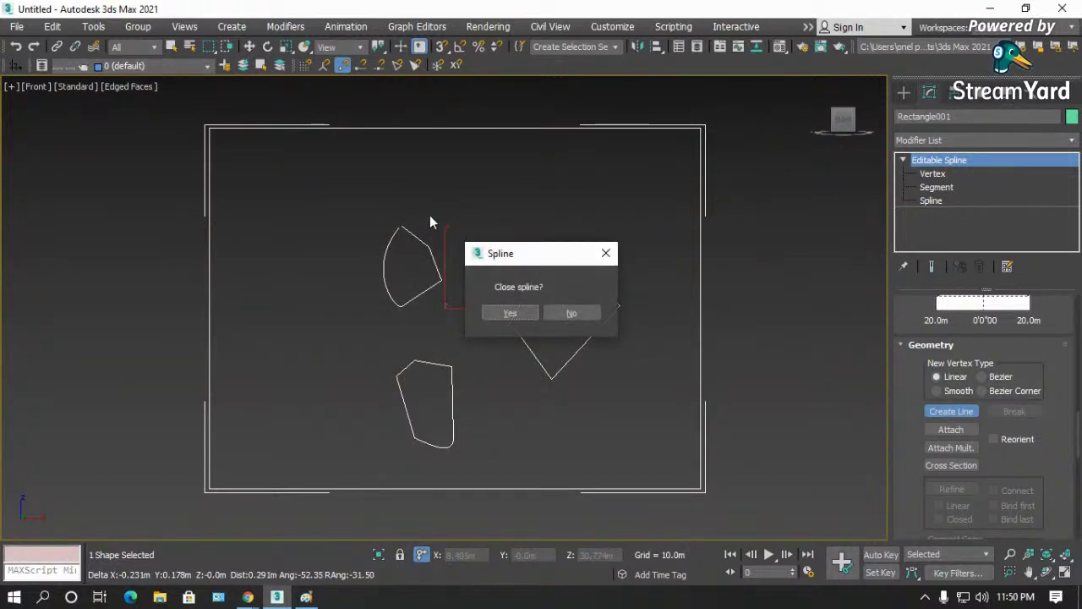
{"action": "left_click", "coordinate": [507, 312]}
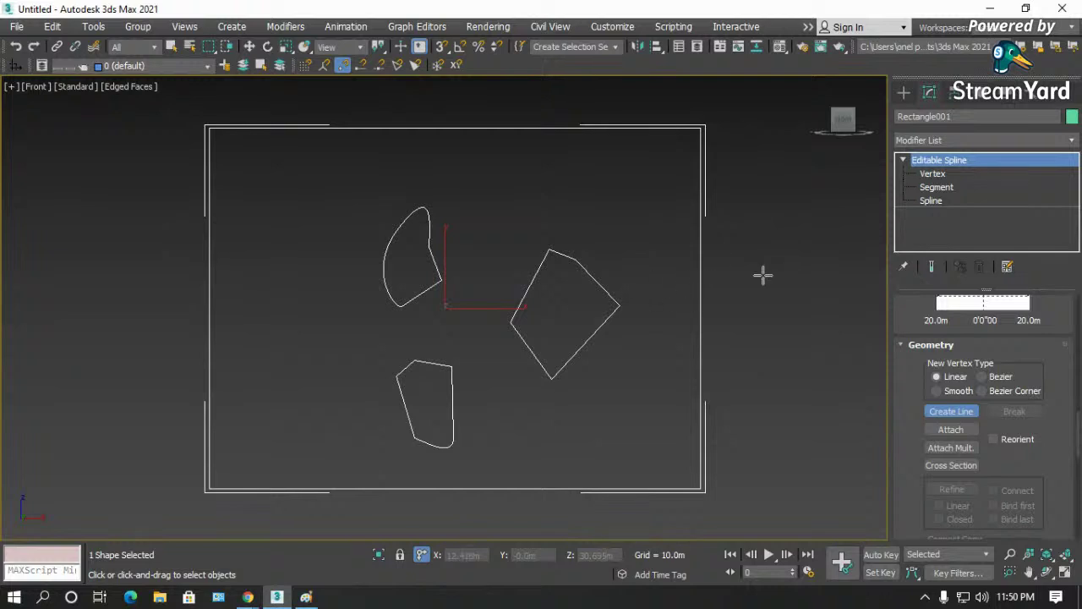
{"action": "key", "text": "w"}
{"action": "left_click", "coordinate": [934, 140]}
{"action": "scroll", "coordinate": [933, 144], "scroll_direction": "down", "scroll_amount": 1}
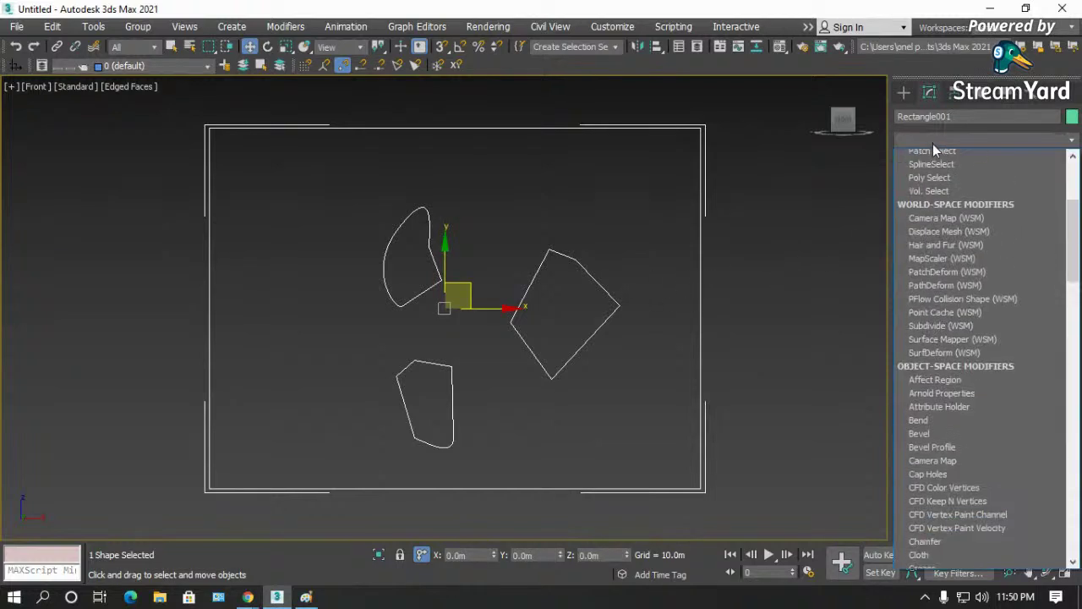
- Apply an Extrude modifier to the shape and toggle its display off
{"action": "key", "text": "e"}
{"action": "left_click", "coordinate": [956, 222]}
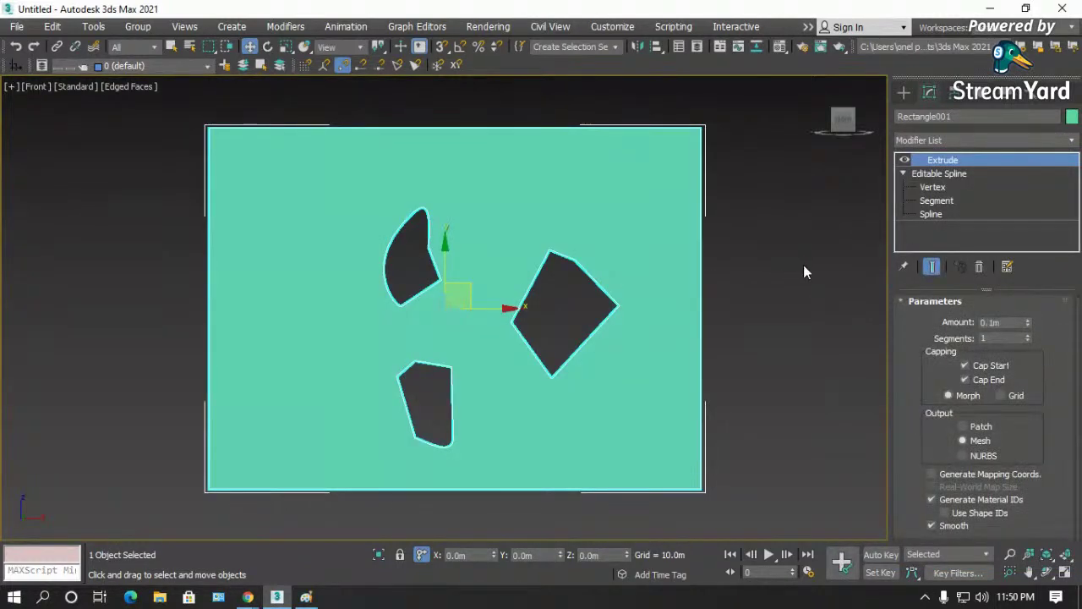
{"action": "left_click", "coordinate": [905, 160]}
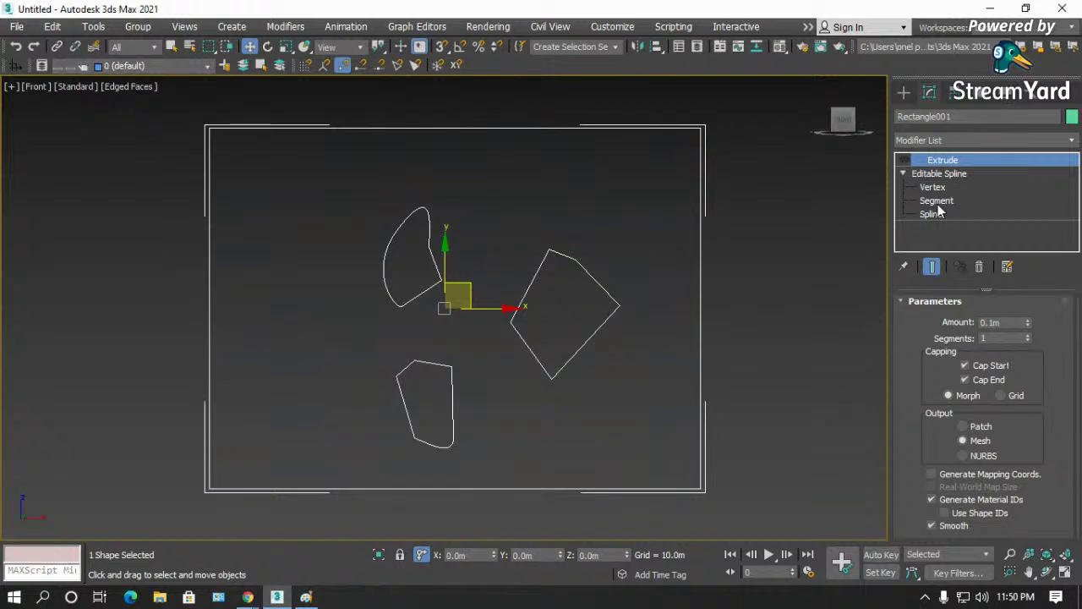
- Delete the three inner outlines at Spline level, leaving only the frame
{"action": "left_click", "coordinate": [937, 202]}
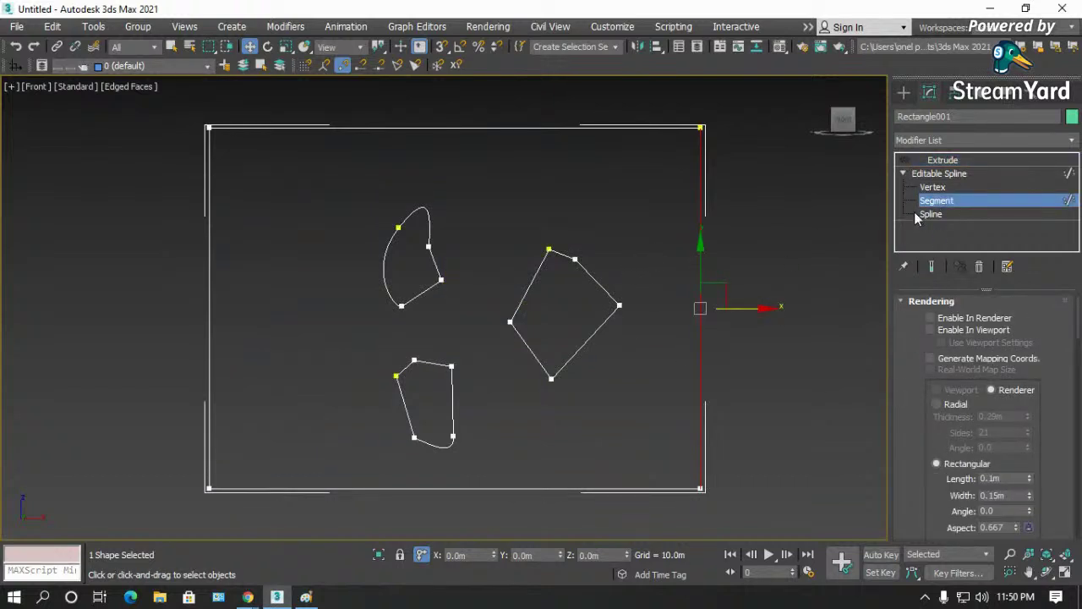
{"action": "left_click", "coordinate": [931, 214]}
{"action": "left_click_drag", "start_coordinate": [630, 207], "coordinate": [359, 410]}
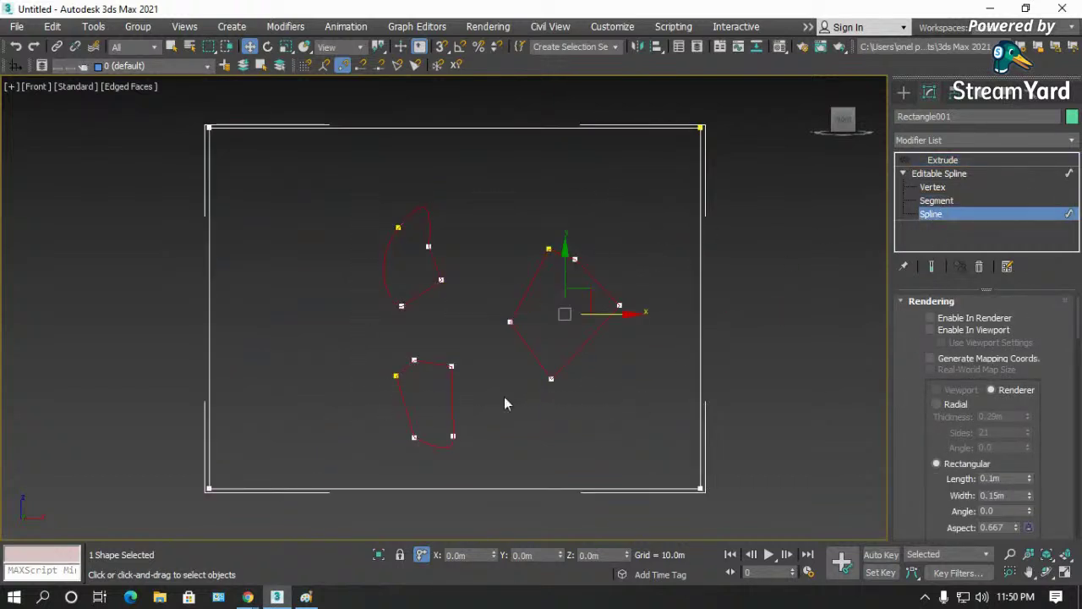
{"action": "key", "text": "Delete"}
{"action": "left_click_drag", "start_coordinate": [921, 445], "coordinate": [922, 160]}
{"action": "left_click_drag", "start_coordinate": [920, 358], "coordinate": [915, 165]}
{"action": "left_click_drag", "start_coordinate": [930, 451], "coordinate": [911, 172]}
{"action": "left_click_drag", "start_coordinate": [927, 351], "coordinate": [927, 300]}
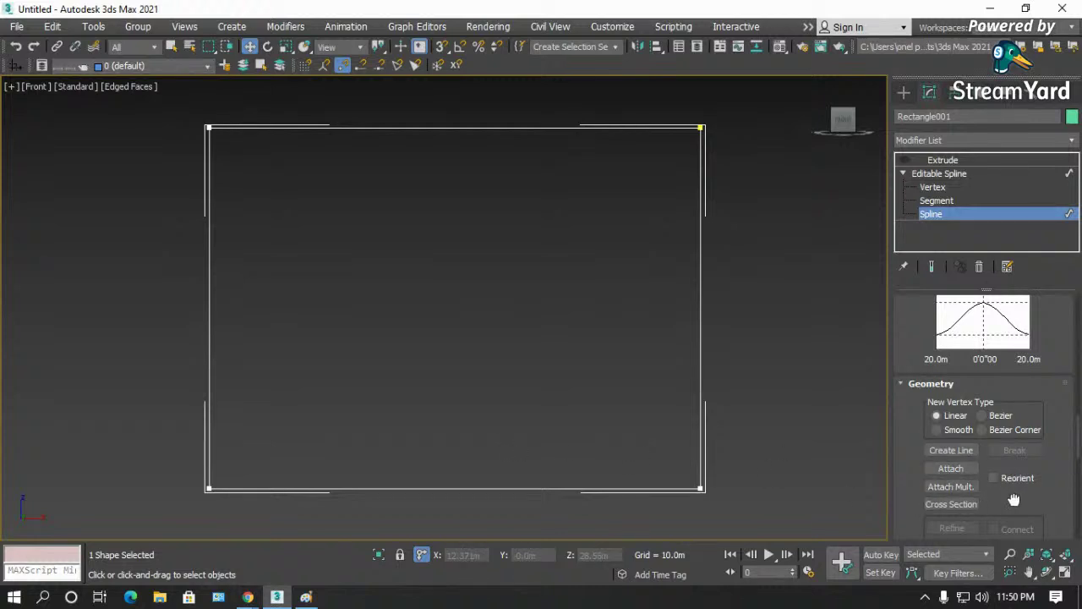
{"action": "left_click_drag", "start_coordinate": [1010, 499], "coordinate": [1002, 440]}
- Start a Cross Section operation on the rectangle spline, then cancel it
{"action": "left_click", "coordinate": [943, 448]}
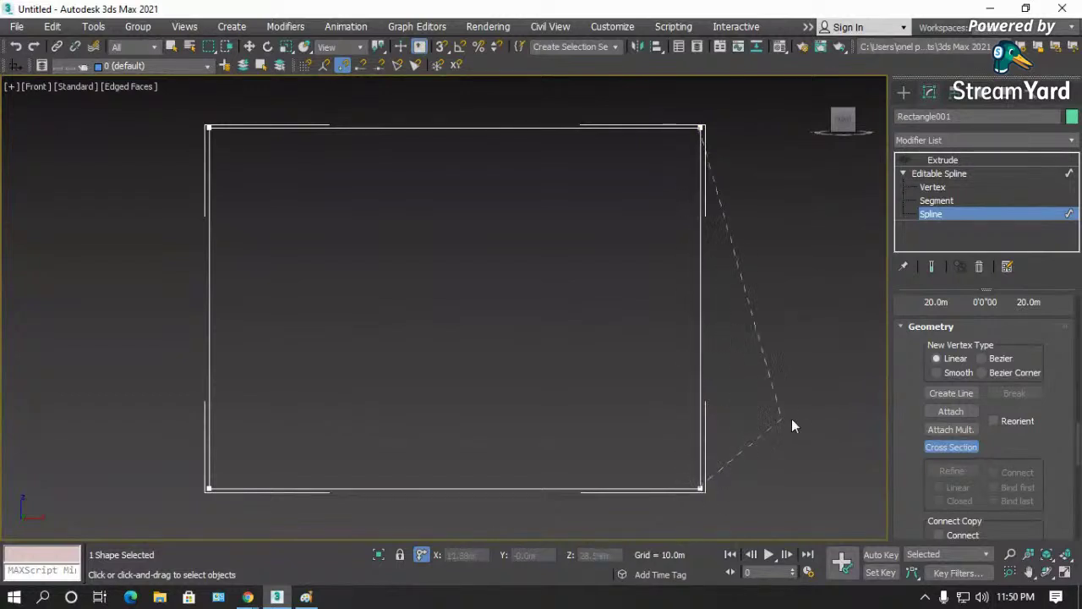
{"action": "right_click", "coordinate": [839, 422]}
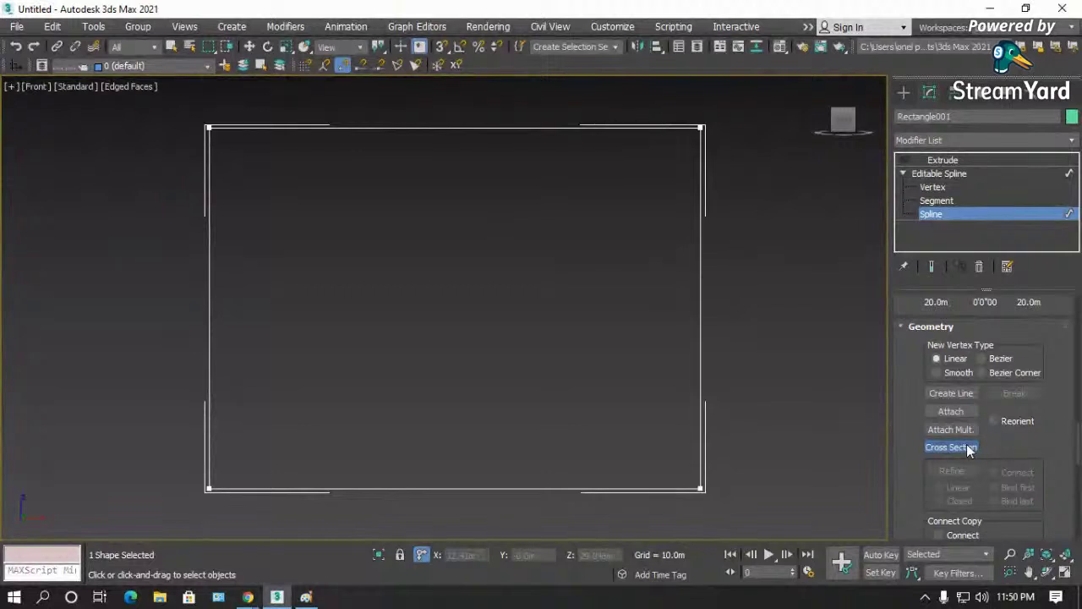
{"action": "left_click_drag", "start_coordinate": [1005, 444], "coordinate": [1007, 362]}
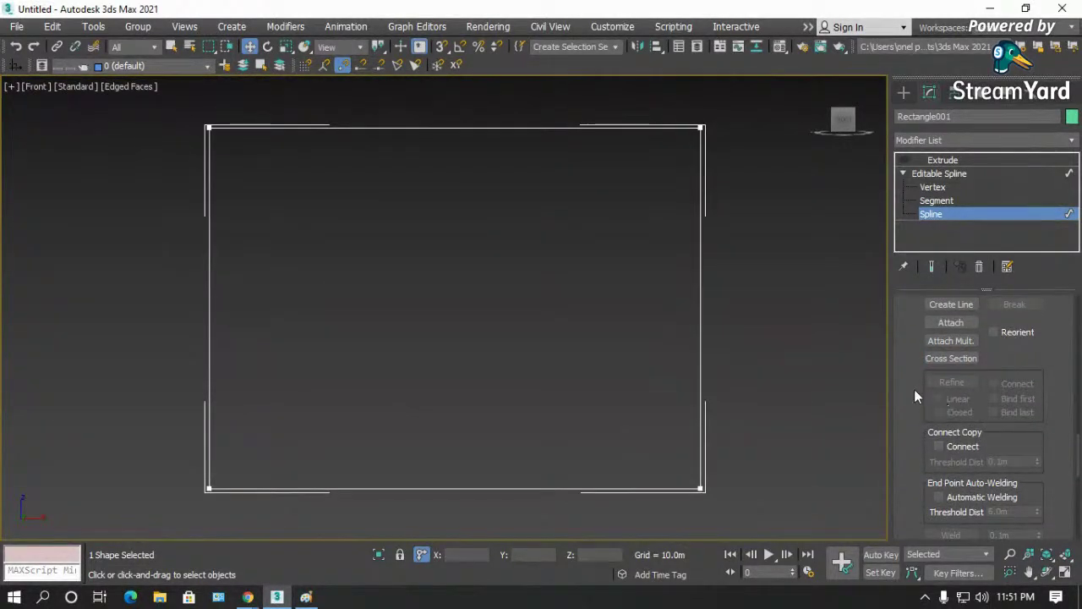
{"action": "left_click_drag", "start_coordinate": [899, 406], "coordinate": [910, 503]}
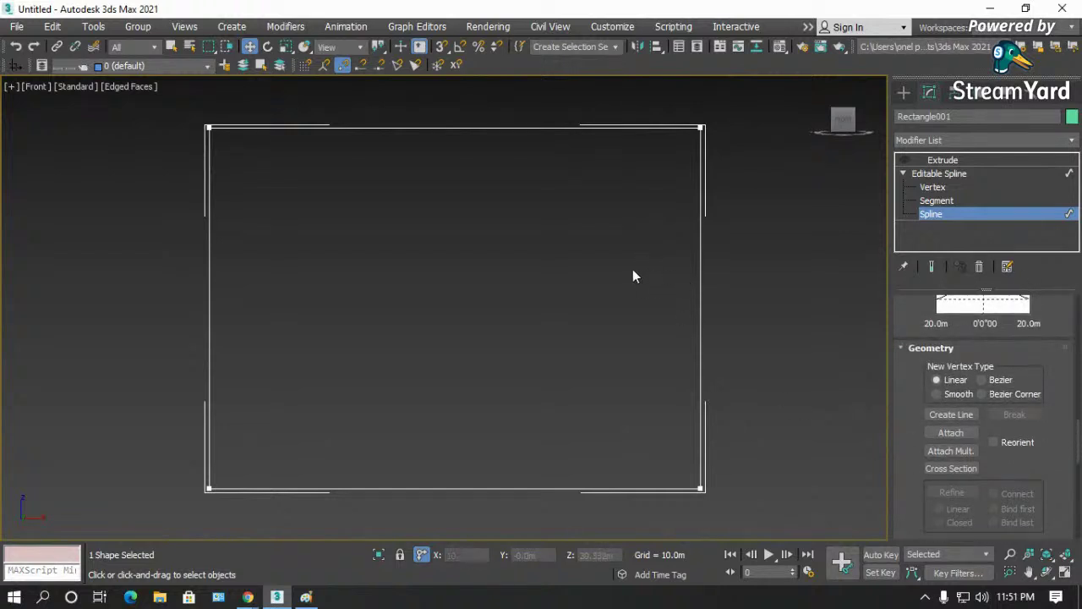
{"action": "scroll", "coordinate": [424, 285], "scroll_direction": "down", "scroll_amount": 2}
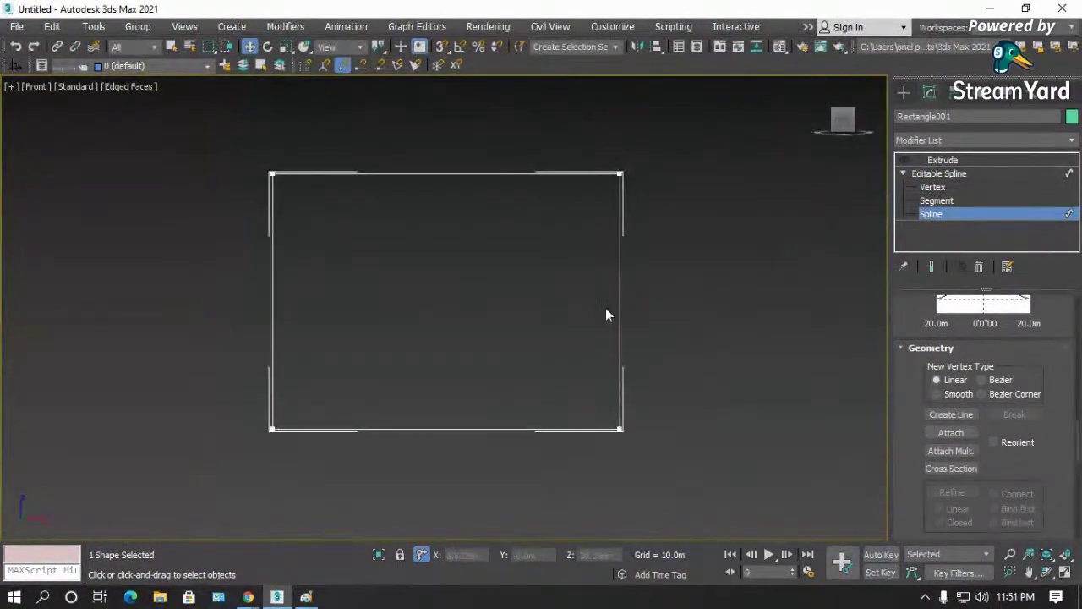
- Toggle between Segment and Spline levels, select the rectangle, and pick its right edge at Segment level
{"action": "left_click", "coordinate": [939, 202]}
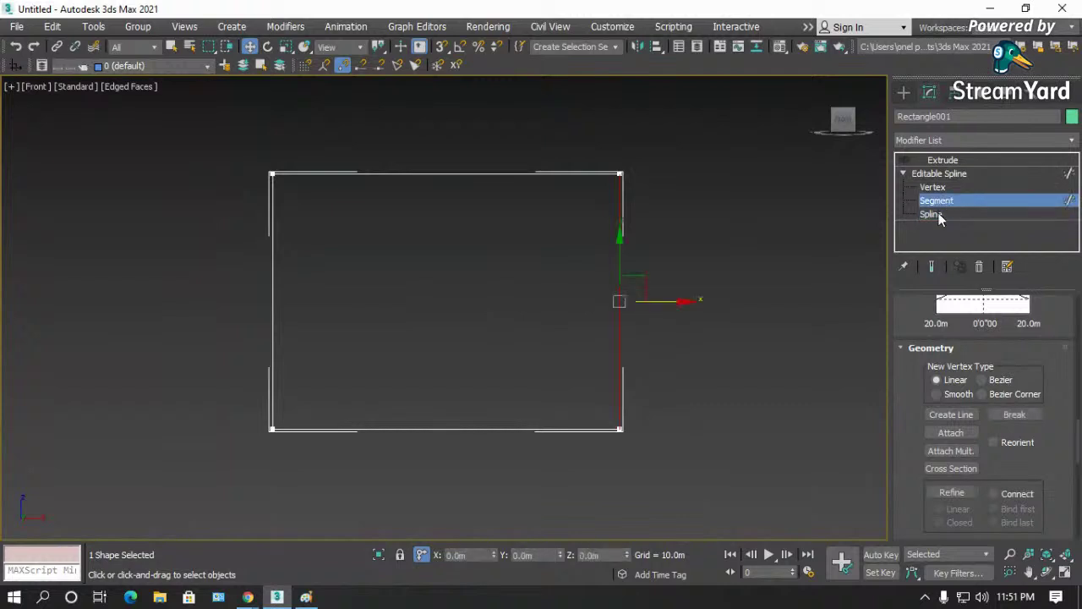
{"action": "left_click", "coordinate": [932, 215]}
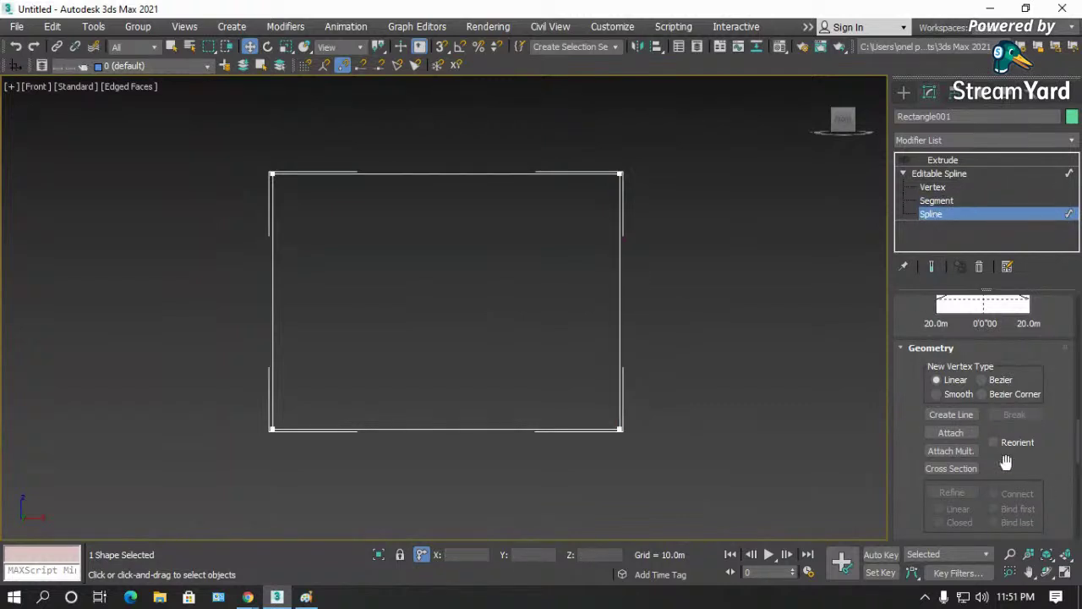
{"action": "scroll", "coordinate": [1006, 461], "scroll_direction": "down", "scroll_amount": 5}
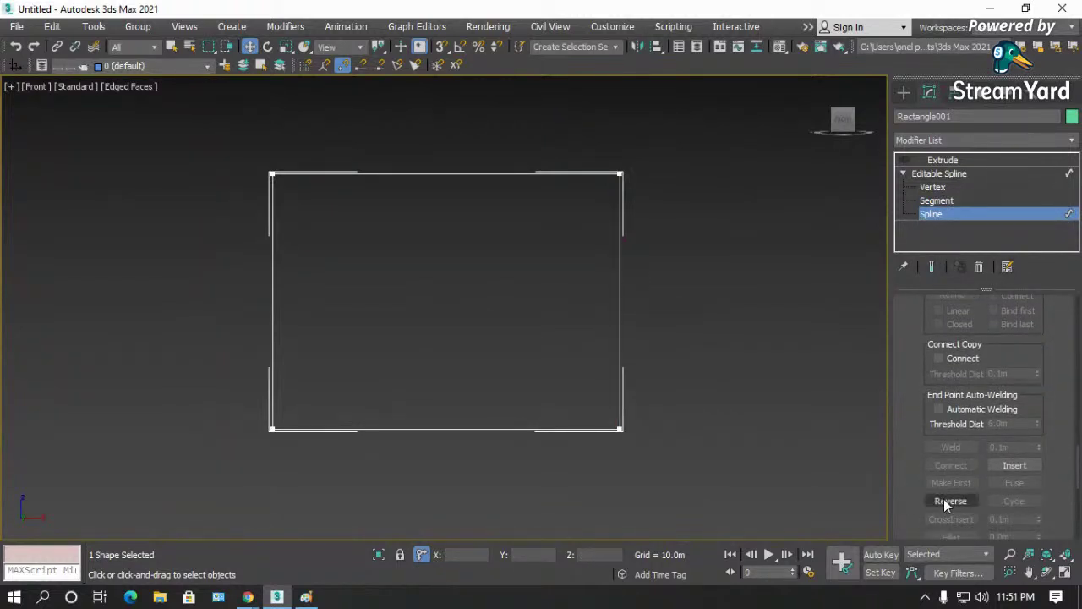
{"action": "scroll", "coordinate": [938, 473], "scroll_direction": "down", "scroll_amount": 4}
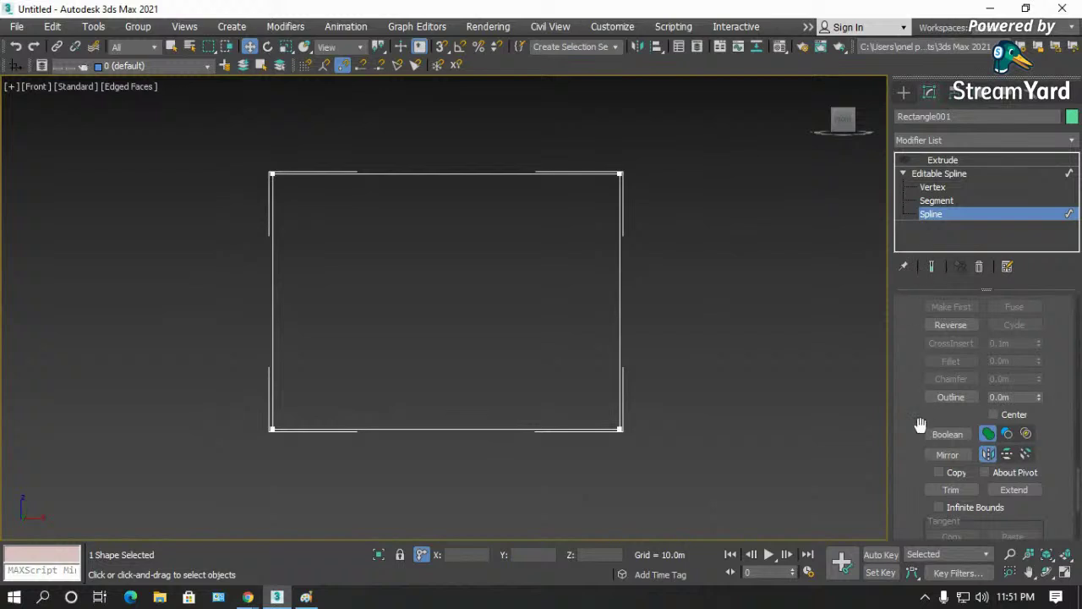
{"action": "scroll", "coordinate": [910, 437], "scroll_direction": "up", "scroll_amount": 4}
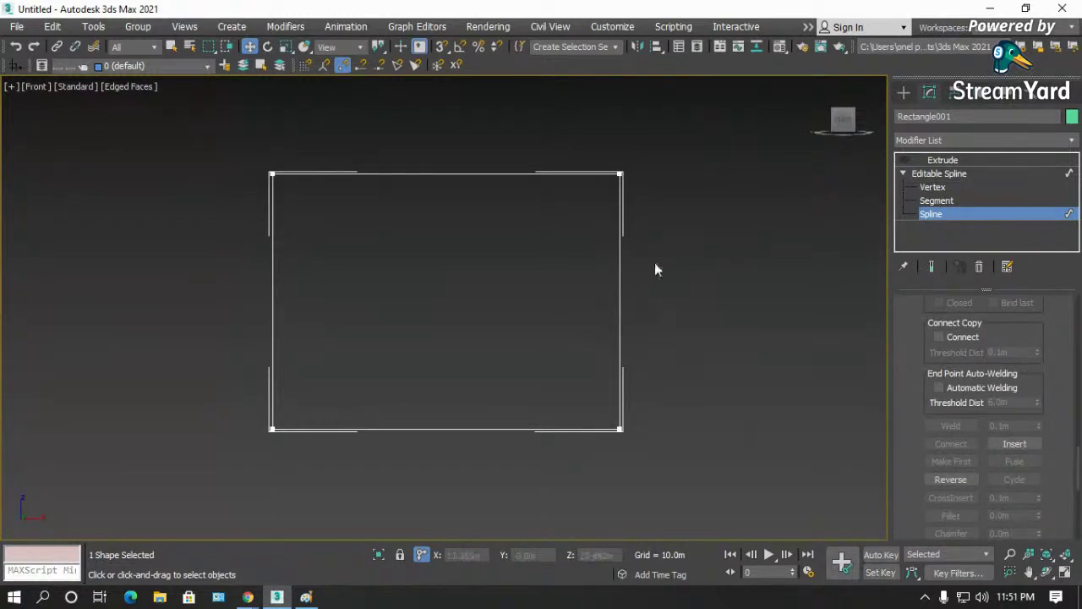
{"action": "left_click_drag", "start_coordinate": [528, 325], "coordinate": [528, 325]}
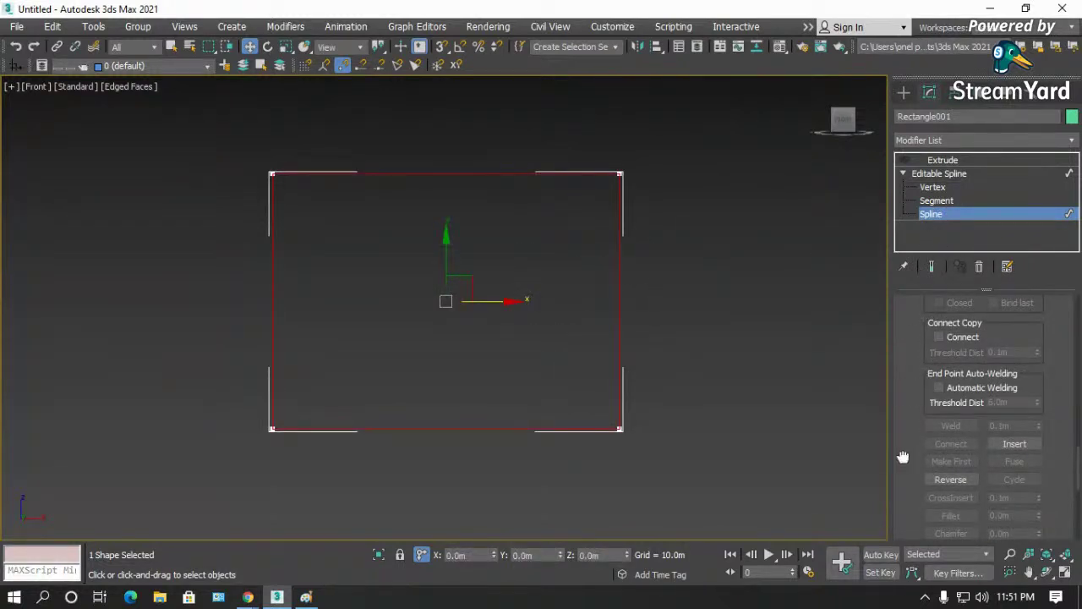
{"action": "left_click_drag", "start_coordinate": [903, 457], "coordinate": [888, 160]}
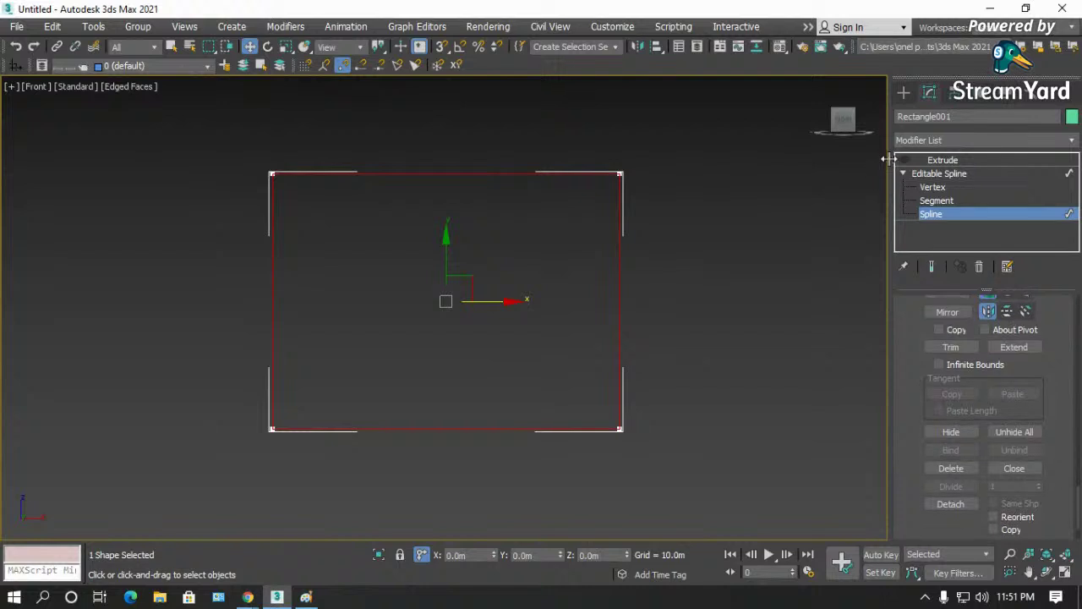
{"action": "scroll", "coordinate": [900, 414], "scroll_direction": "up", "scroll_amount": 5}
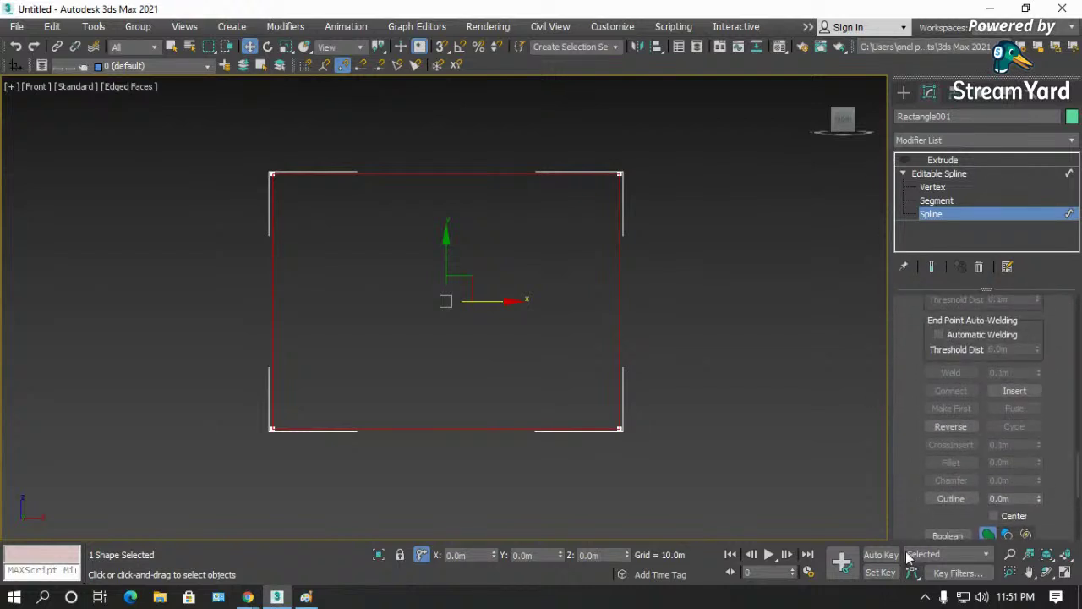
{"action": "scroll", "coordinate": [916, 398], "scroll_direction": "up", "scroll_amount": 3}
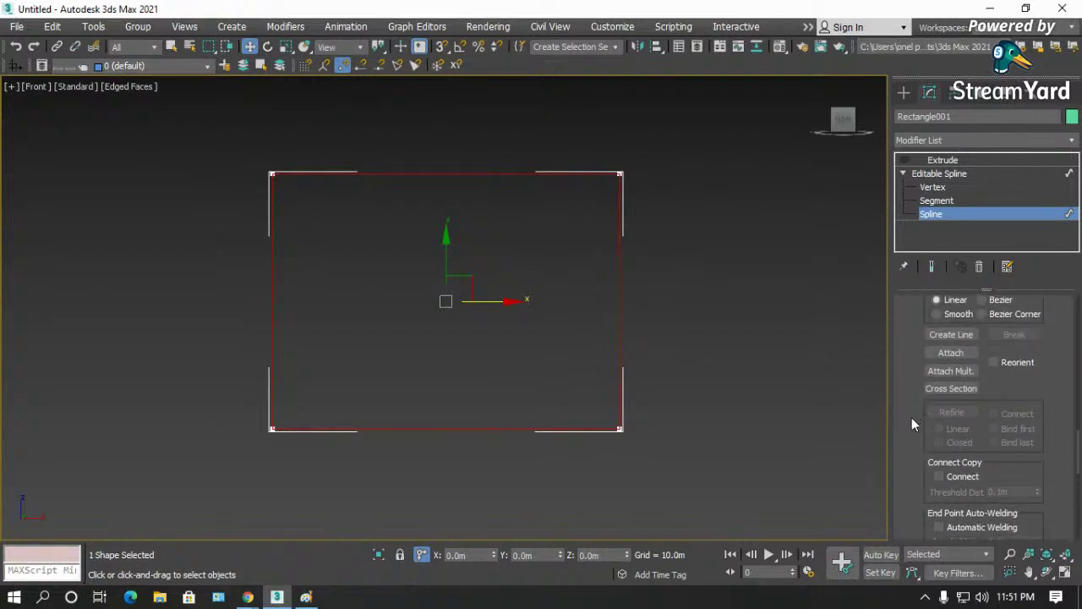
{"action": "left_click", "coordinate": [936, 201]}
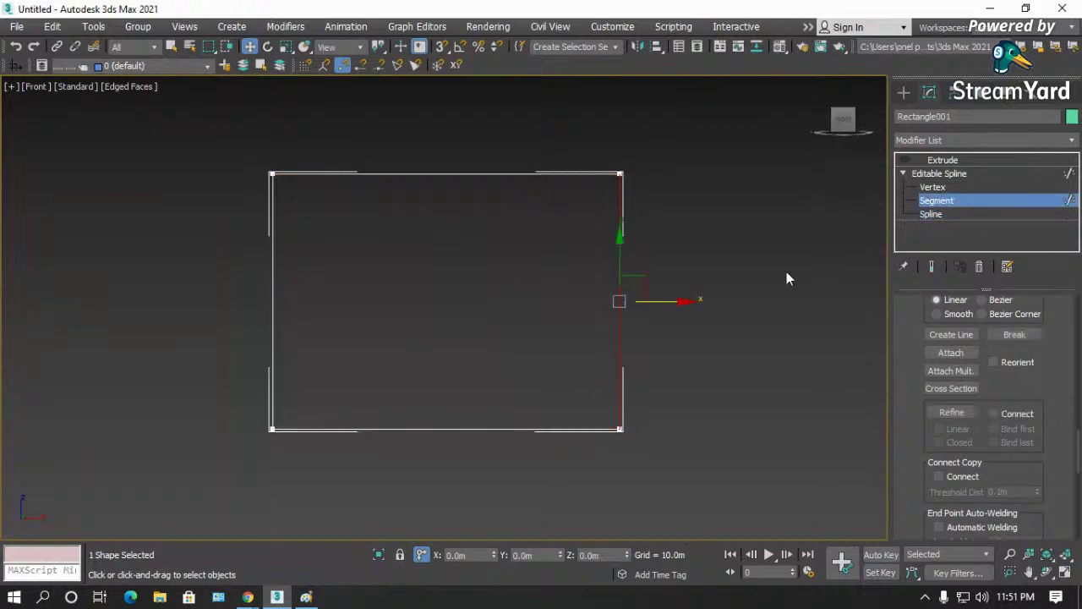
- Use Refine to add vertices on the rectangle's right edge, then turn Refine off
{"action": "left_click", "coordinate": [950, 413]}
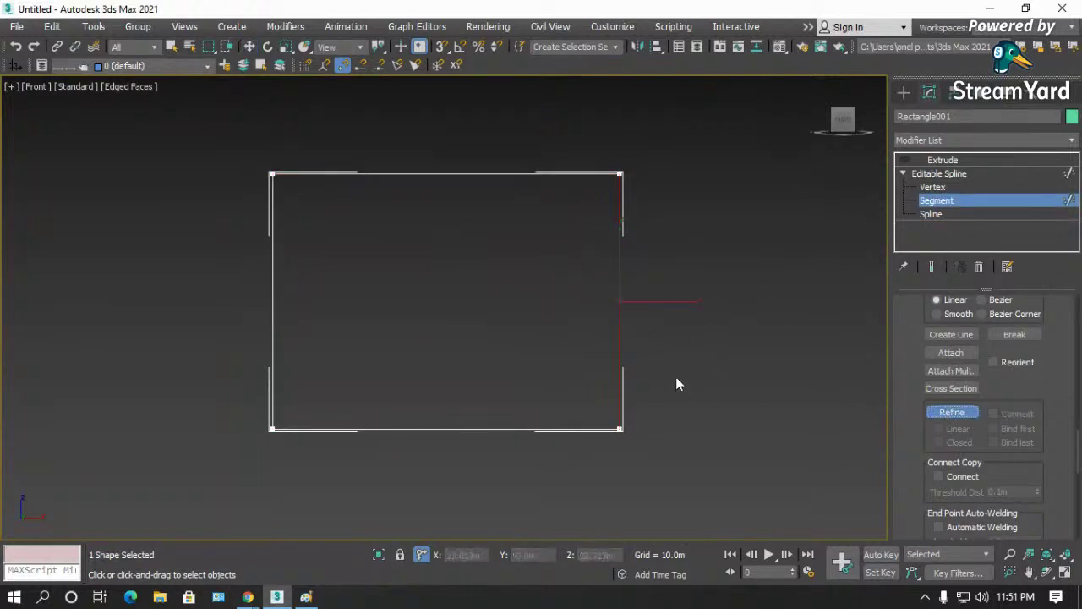
{"action": "scroll", "coordinate": [630, 344], "scroll_direction": "up", "scroll_amount": 4}
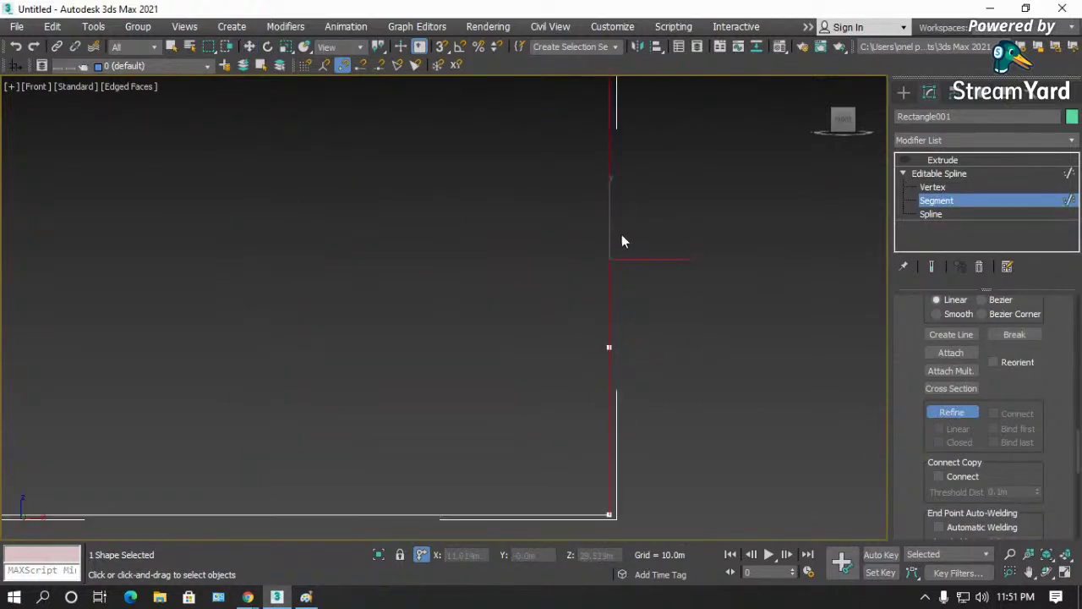
{"action": "left_click", "coordinate": [611, 209]}
{"action": "key", "text": "z"}
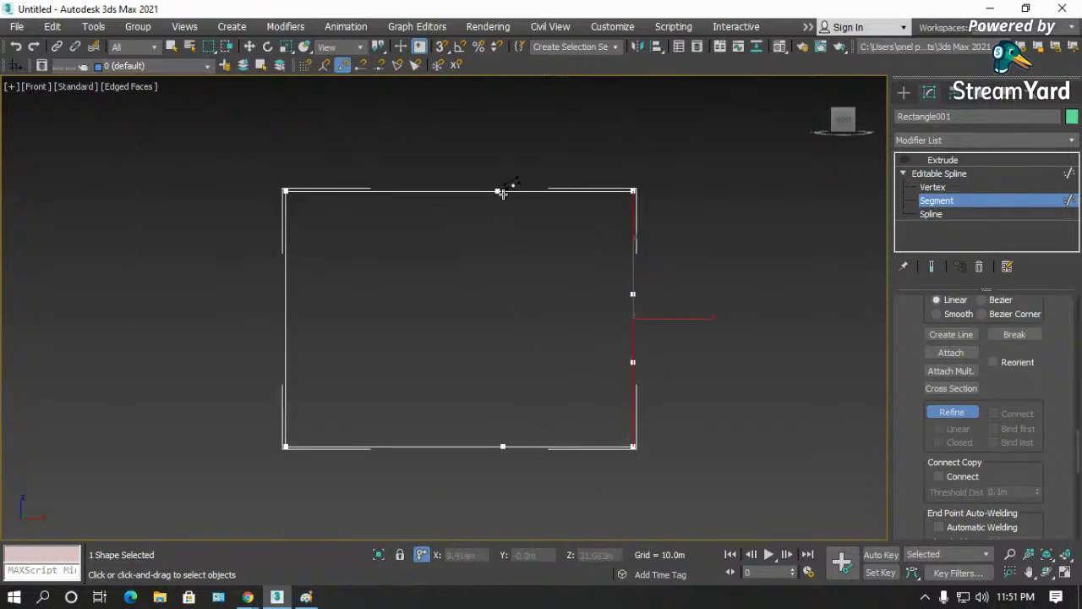
{"action": "left_click", "coordinate": [950, 413]}
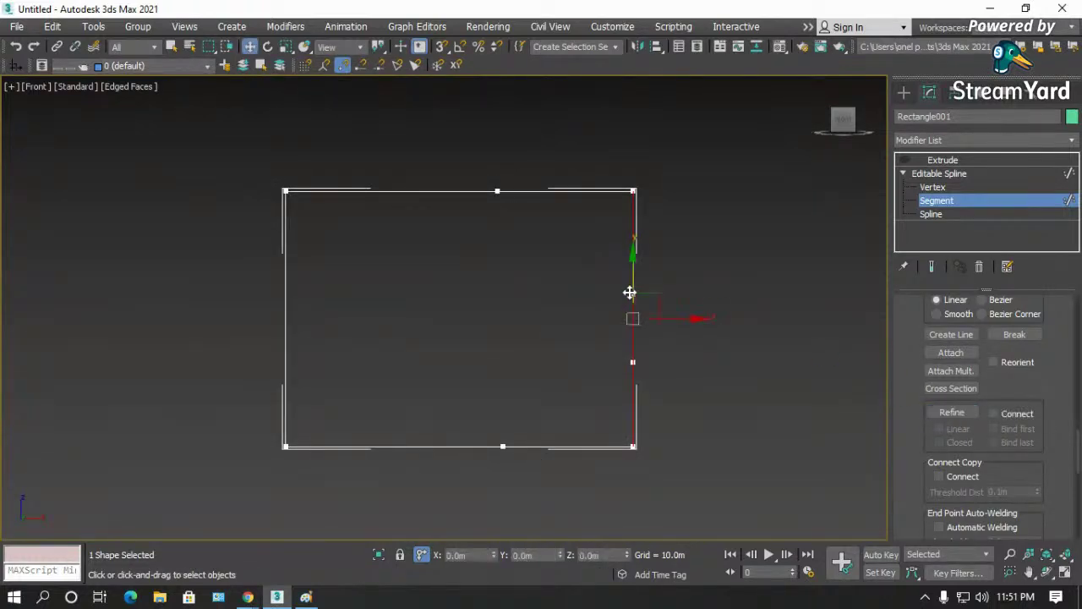
- At Vertex level, test-move the new right-edge vertex and the bottom-middle vertex
{"action": "left_click", "coordinate": [944, 188]}
{"action": "left_click_drag", "start_coordinate": [914, 287], "coordinate": [897, 580]}
{"action": "left_click_drag", "start_coordinate": [921, 367], "coordinate": [915, 603]}
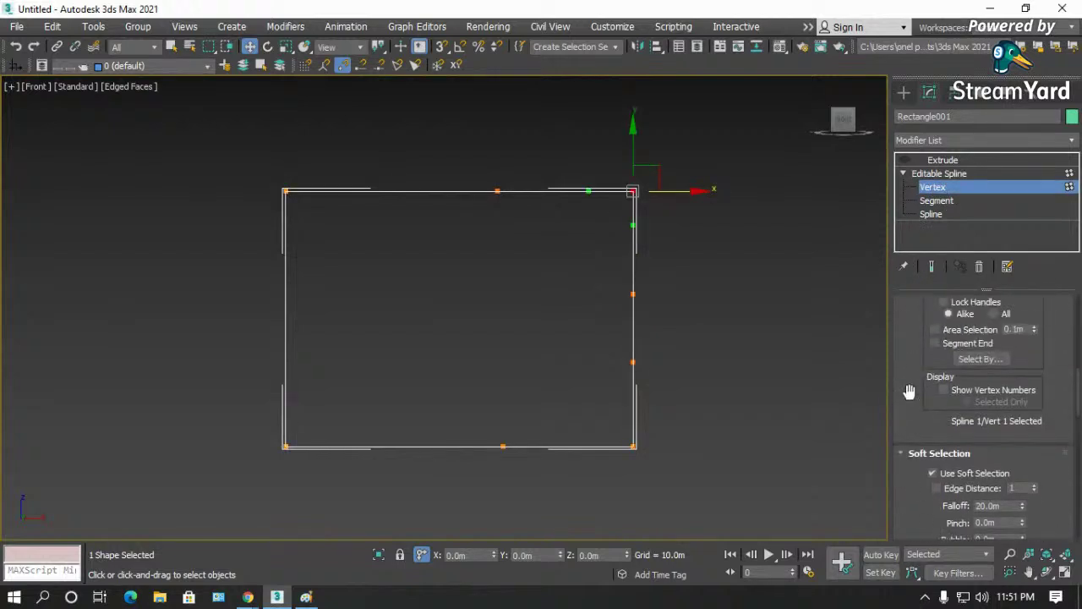
{"action": "scroll", "coordinate": [908, 473], "scroll_direction": "up", "scroll_amount": 5}
{"action": "left_click", "coordinate": [633, 362]}
{"action": "mouse_move", "coordinate": [678, 364]}
{"action": "left_mouse_down"}
{"action": "mouse_move", "coordinate": [696, 369]}
{"action": "mouse_move", "coordinate": [671, 372]}
{"action": "mouse_move", "coordinate": [715, 370]}
{"action": "mouse_move", "coordinate": [669, 375]}
{"action": "left_mouse_up"}
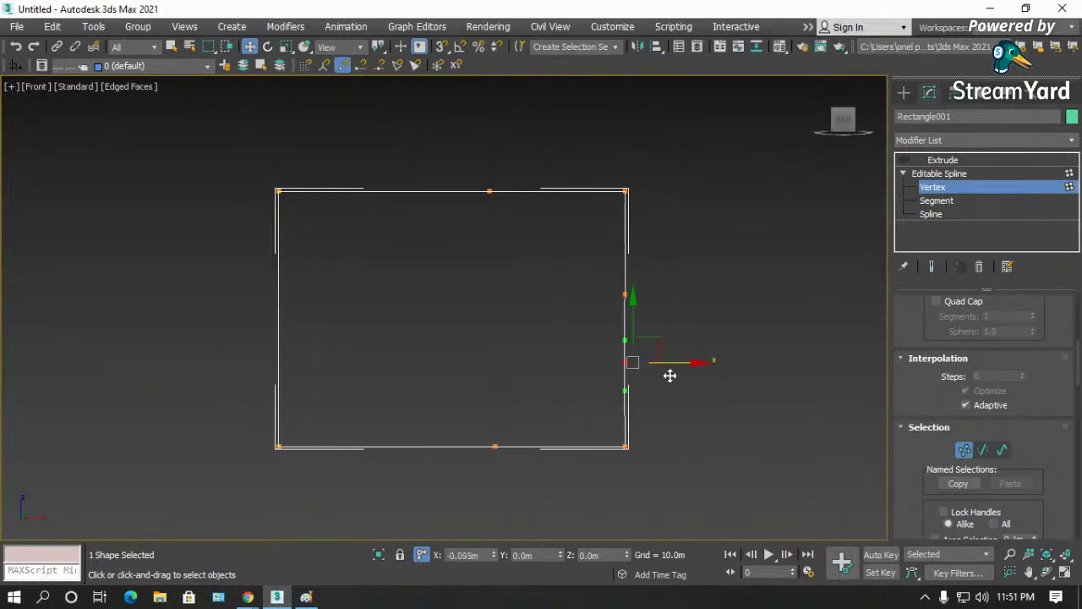
{"action": "left_click", "coordinate": [540, 453]}
{"action": "left_click", "coordinate": [496, 449]}
{"action": "mouse_move", "coordinate": [500, 423]}
{"action": "left_mouse_down"}
{"action": "mouse_move", "coordinate": [496, 389]}
{"action": "mouse_move", "coordinate": [496, 420]}
{"action": "left_mouse_up"}
{"action": "scroll", "coordinate": [926, 366], "scroll_direction": "down", "scroll_amount": 10}
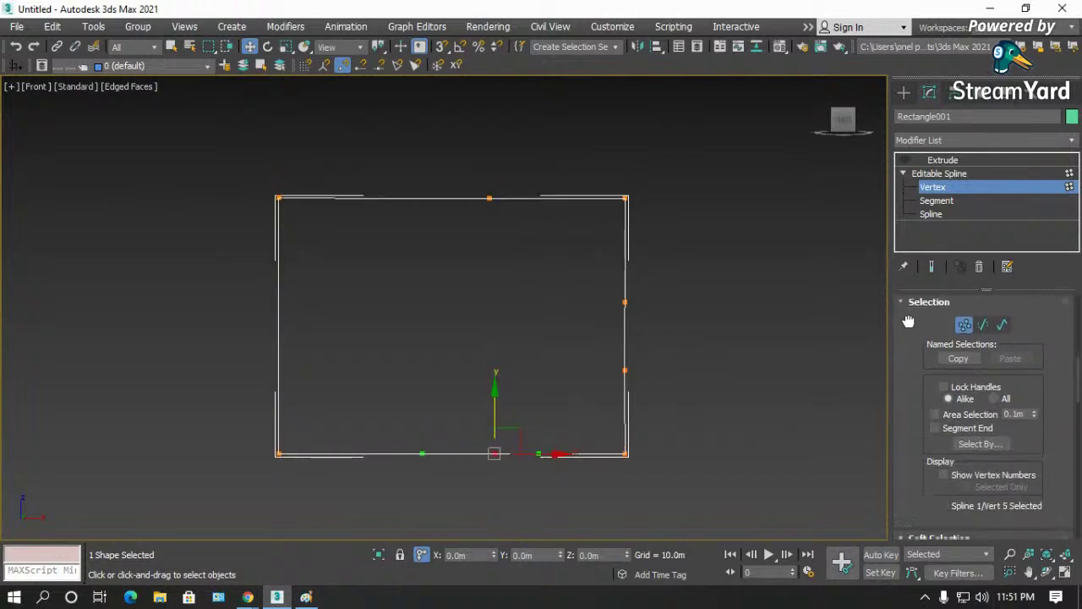
{"action": "left_click_drag", "start_coordinate": [912, 435], "coordinate": [929, 184]}
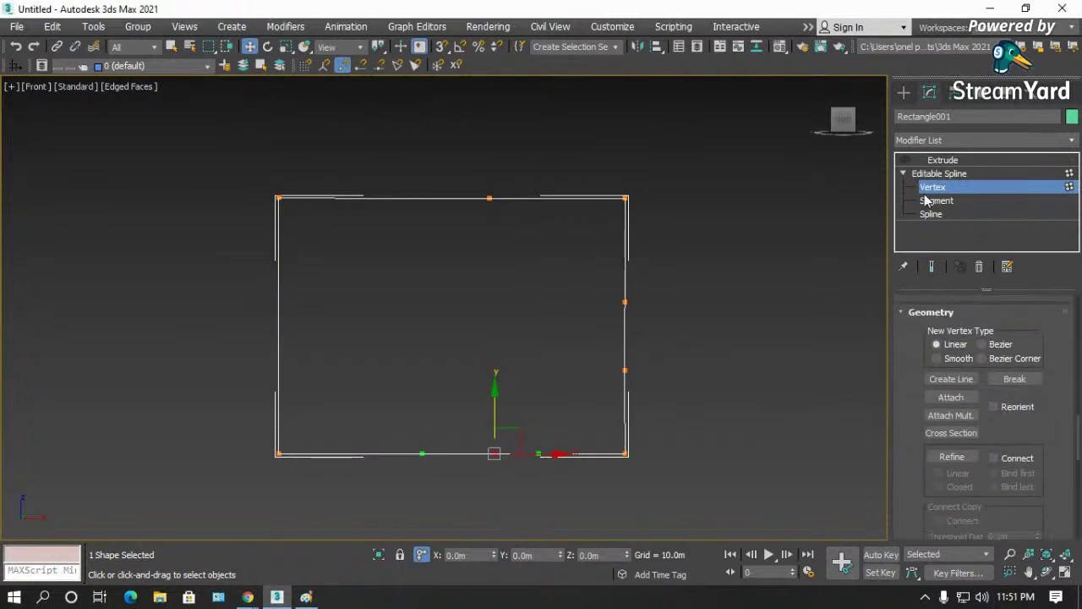
{"action": "scroll", "coordinate": [918, 397], "scroll_direction": "up", "scroll_amount": 8}
- Turn off Use Soft Selection and pull the middle right-edge vertex outward into a bulge
{"action": "left_click", "coordinate": [931, 386]}
{"action": "left_click", "coordinate": [625, 369]}
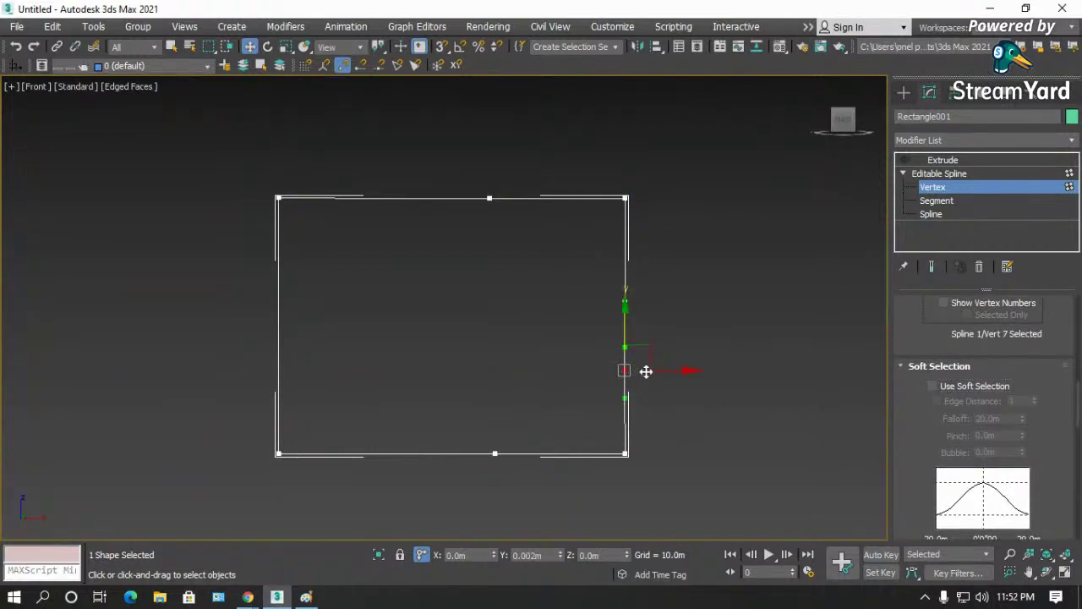
{"action": "left_click_drag", "start_coordinate": [667, 370], "coordinate": [699, 370]}
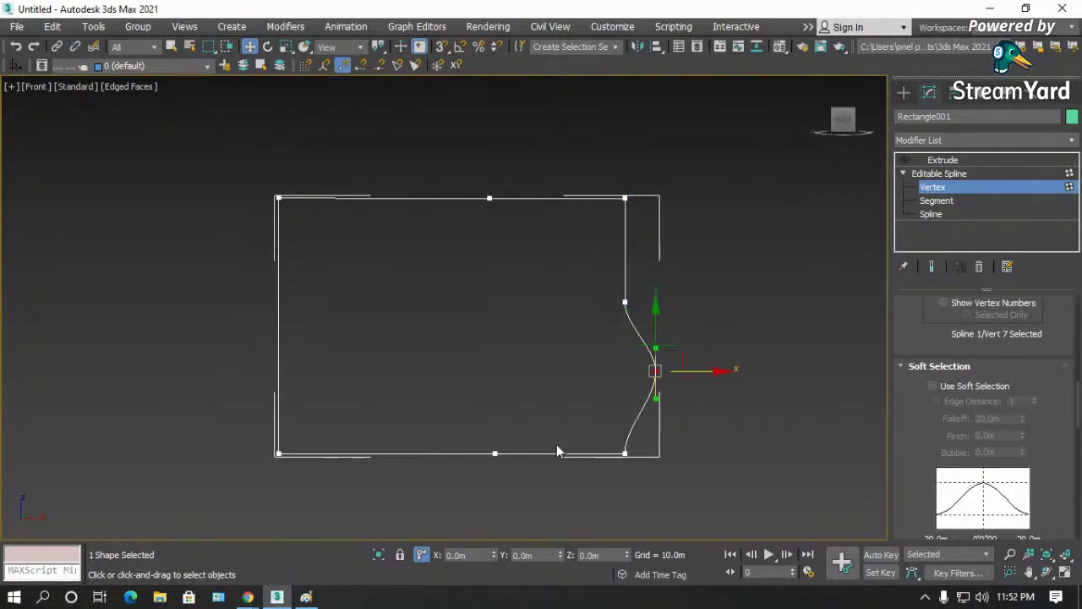
{"action": "scroll", "coordinate": [672, 394], "scroll_direction": "up", "scroll_amount": 8}
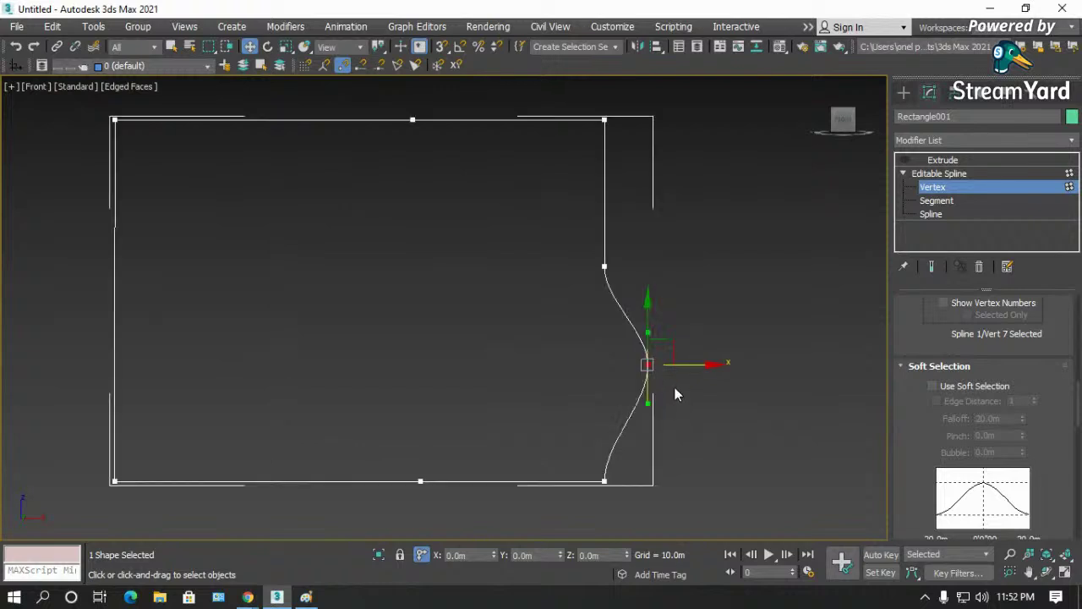
{"action": "left_click_drag", "start_coordinate": [611, 266], "coordinate": [648, 264]}
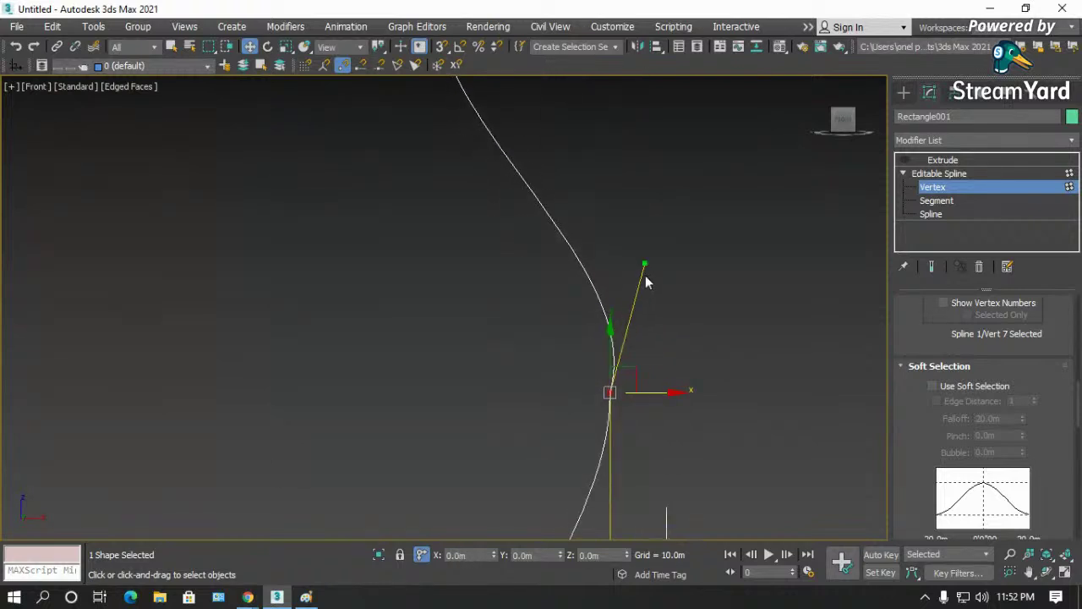
{"action": "scroll", "coordinate": [626, 309], "scroll_direction": "down", "scroll_amount": 8}
{"action": "scroll", "coordinate": [568, 453], "scroll_direction": "up", "scroll_amount": 7}
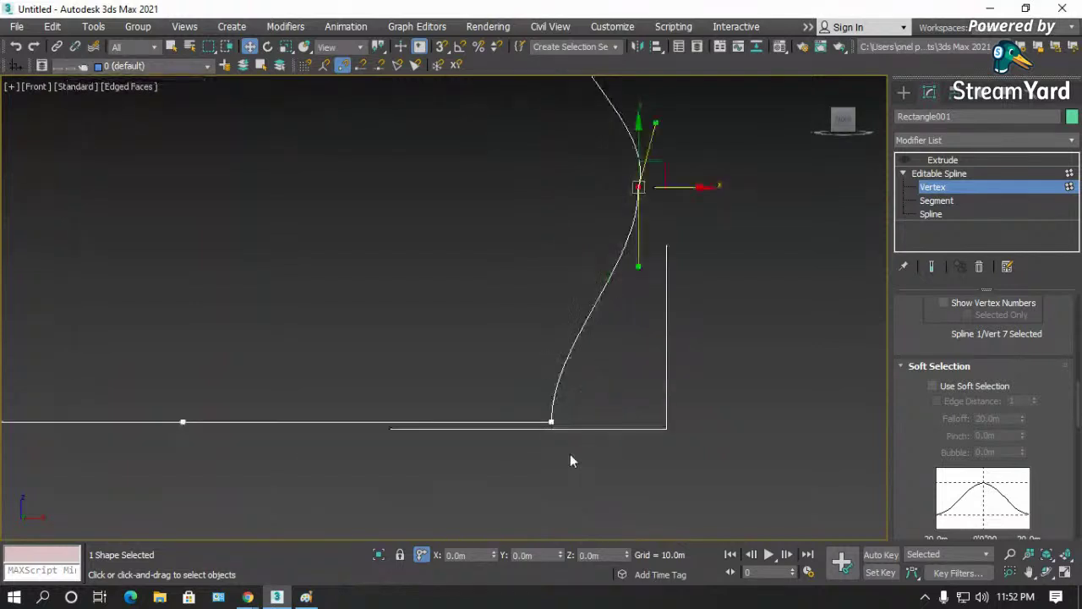
{"action": "left_click", "coordinate": [551, 420]}
{"action": "scroll", "coordinate": [548, 436], "scroll_direction": "up", "scroll_amount": 3}
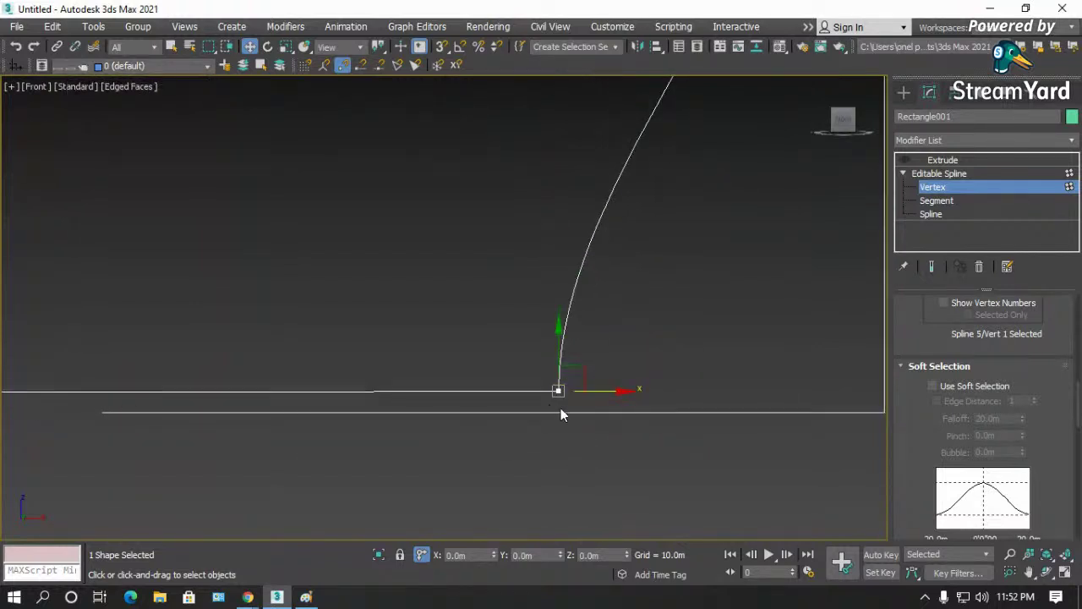
{"action": "left_click_drag", "start_coordinate": [918, 414], "coordinate": [915, 183]}
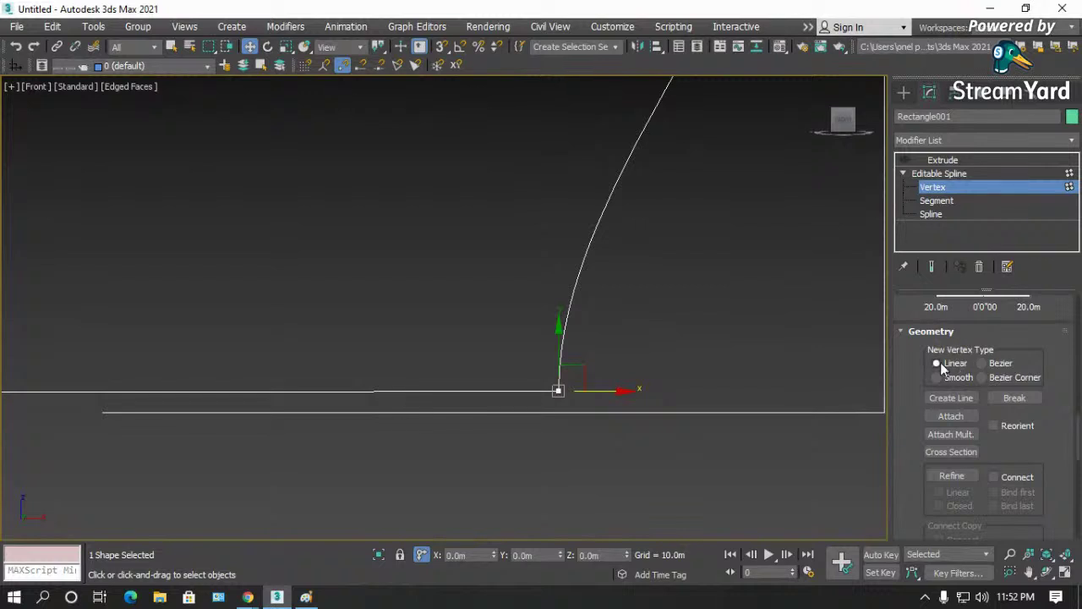
- Leave new vertices as Linear, straighten the curve's middle vertex tangent vertically, and open its quad menu
{"action": "left_click", "coordinate": [983, 363]}
{"action": "left_click", "coordinate": [934, 363]}
{"action": "scroll", "coordinate": [624, 284], "scroll_direction": "up", "scroll_amount": 2}
{"action": "left_click", "coordinate": [612, 265]}
{"action": "left_click_drag", "start_coordinate": [634, 204], "coordinate": [616, 197]}
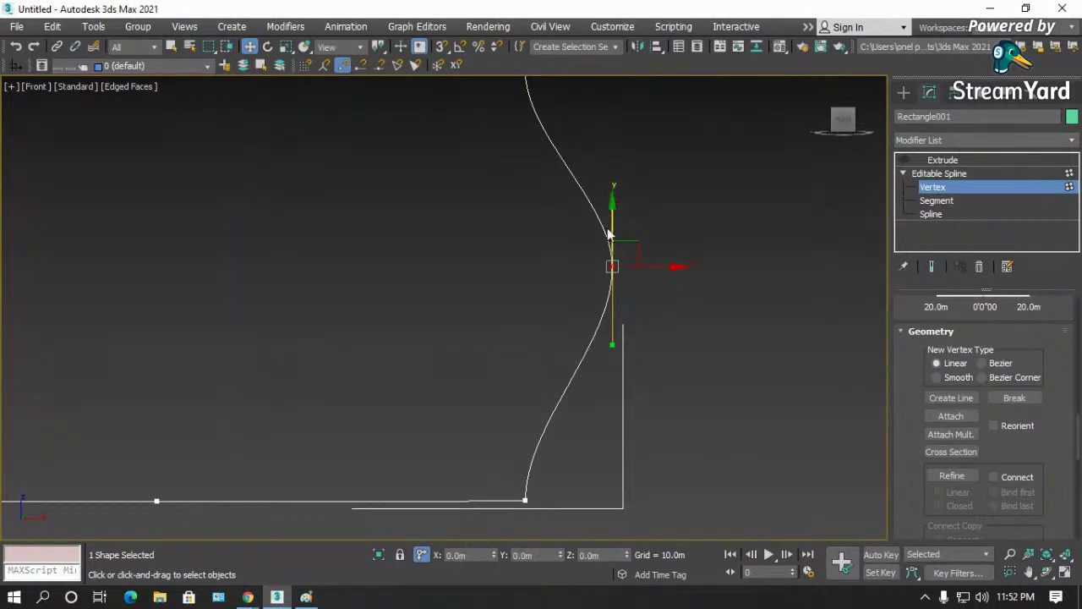
{"action": "scroll", "coordinate": [615, 263], "scroll_direction": "up", "scroll_amount": 1}
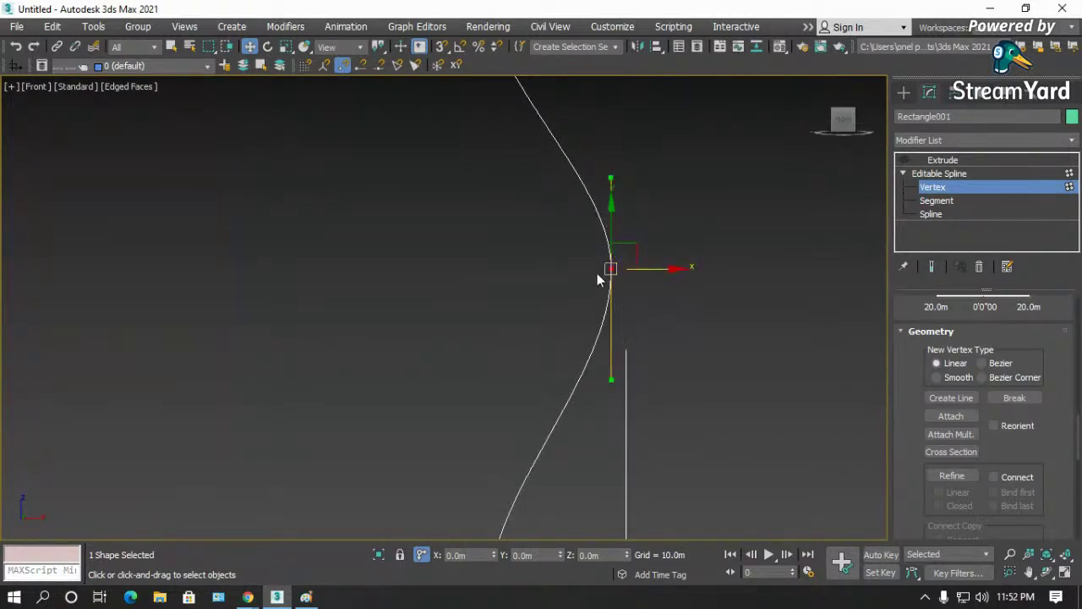
{"action": "right_click", "coordinate": [602, 265]}
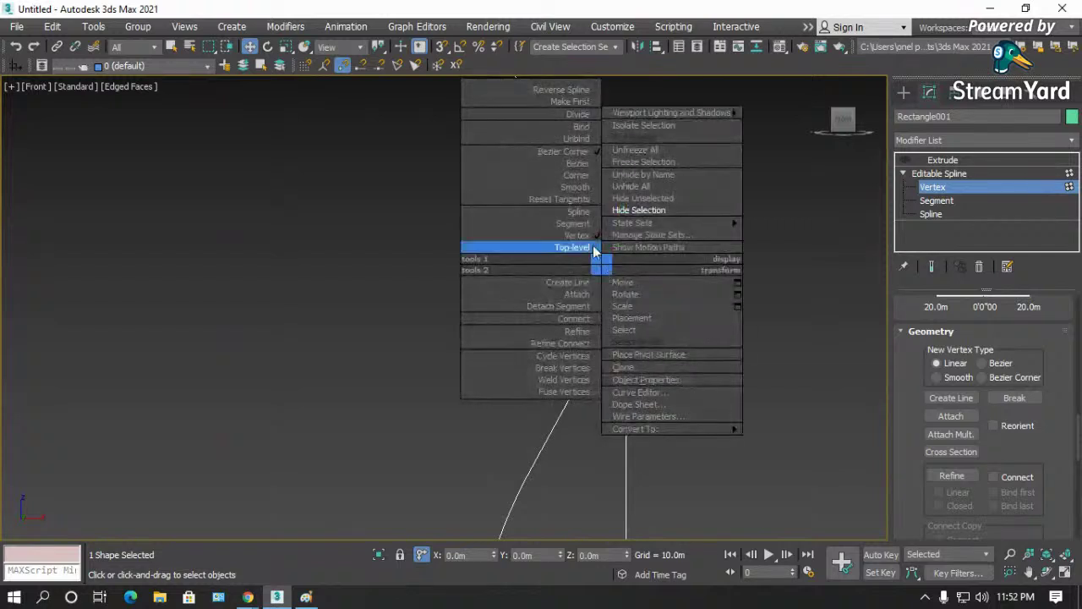
- Make the curve vertex a Corner and the bottom-left corner vertex Smooth
{"action": "left_click", "coordinate": [569, 175]}
{"action": "scroll", "coordinate": [635, 311], "scroll_direction": "down", "scroll_amount": 3}
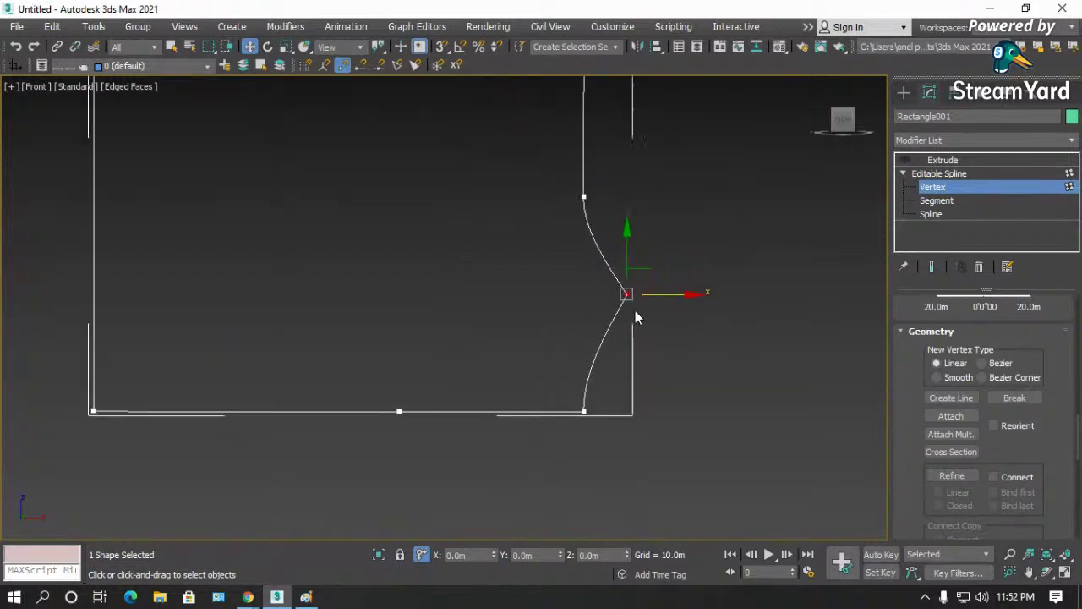
{"action": "left_click", "coordinate": [93, 411]}
{"action": "scroll", "coordinate": [80, 424], "scroll_direction": "up", "scroll_amount": 3}
{"action": "left_click_drag", "start_coordinate": [12, 435], "coordinate": [150, 363]}
{"action": "right_click", "coordinate": [141, 387]}
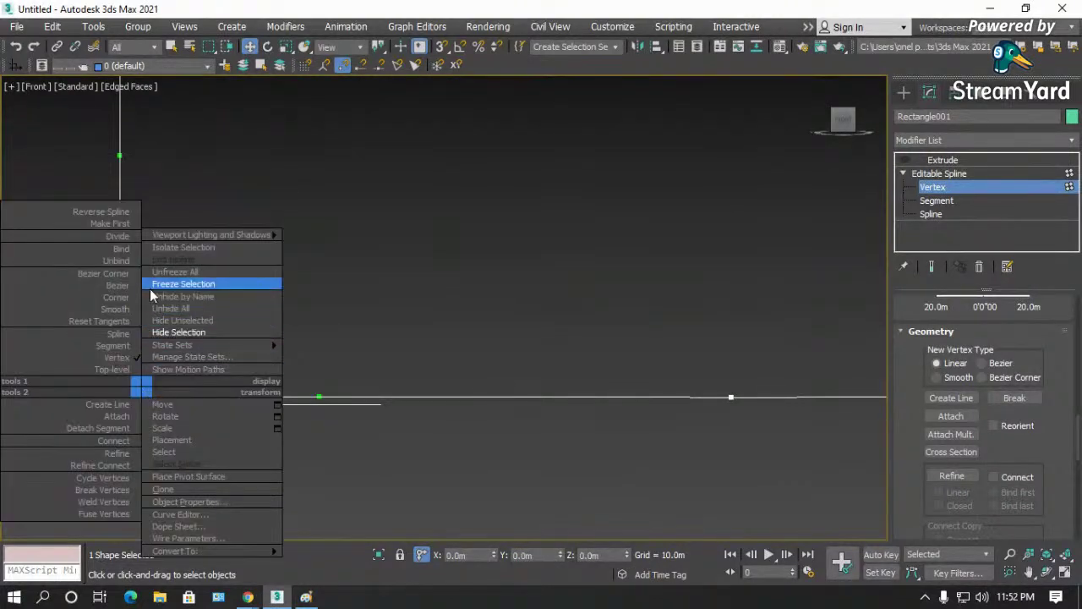
{"action": "left_click", "coordinate": [102, 309]}
{"action": "scroll", "coordinate": [242, 420], "scroll_direction": "down", "scroll_amount": 3}
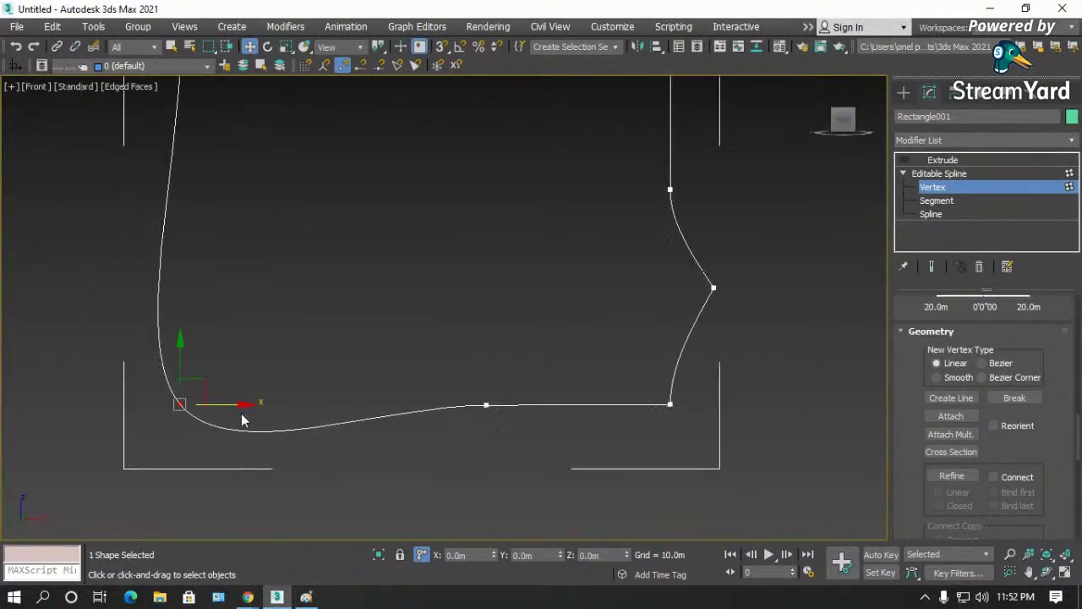
- Make the right-side and bottom-middle vertices Smooth
{"action": "left_click", "coordinate": [399, 477]}
{"action": "left_click_drag", "start_coordinate": [737, 164], "coordinate": [419, 469]}
{"action": "right_click", "coordinate": [486, 408]}
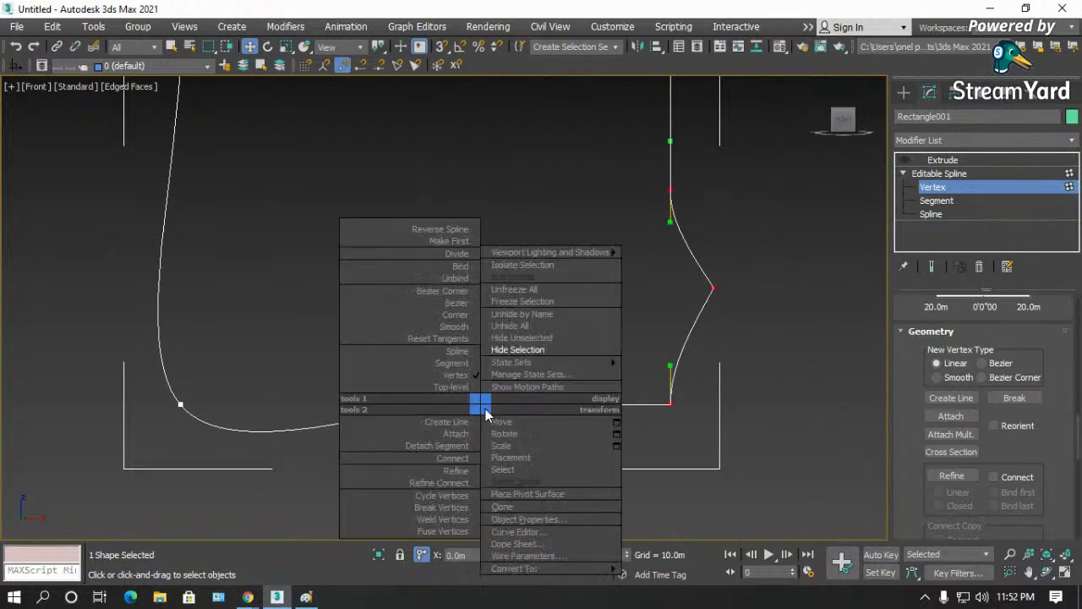
{"action": "left_click", "coordinate": [457, 328]}
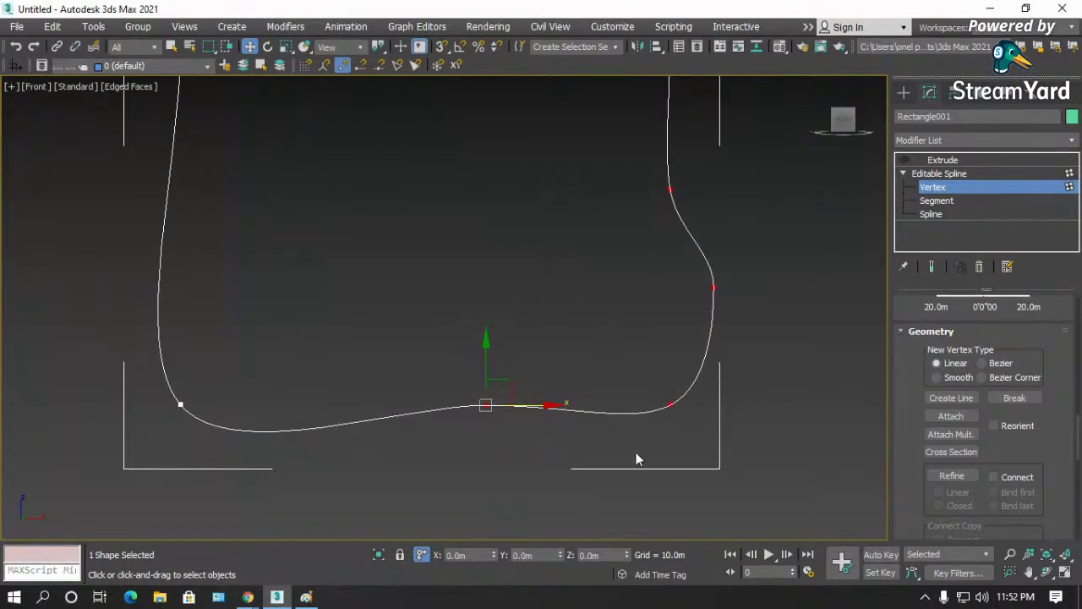
{"action": "scroll", "coordinate": [637, 460], "scroll_direction": "down", "scroll_amount": 3}
- Make the top-right vertex Bezier and drag its handles to curve the top and right edges
{"action": "left_click", "coordinate": [650, 246]}
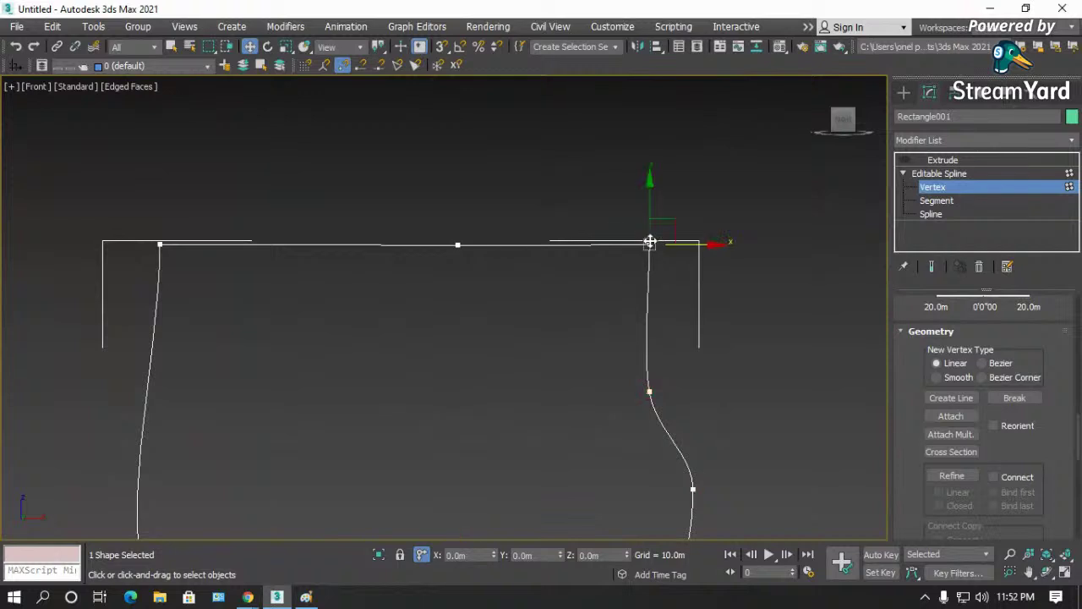
{"action": "right_click", "coordinate": [648, 237]}
{"action": "left_click", "coordinate": [625, 138]}
{"action": "scroll", "coordinate": [639, 179], "scroll_direction": "up", "scroll_amount": 3}
{"action": "left_click_drag", "start_coordinate": [658, 301], "coordinate": [540, 258]}
{"action": "left_click_drag", "start_coordinate": [658, 305], "coordinate": [722, 416]}
{"action": "right_click", "coordinate": [661, 303]}
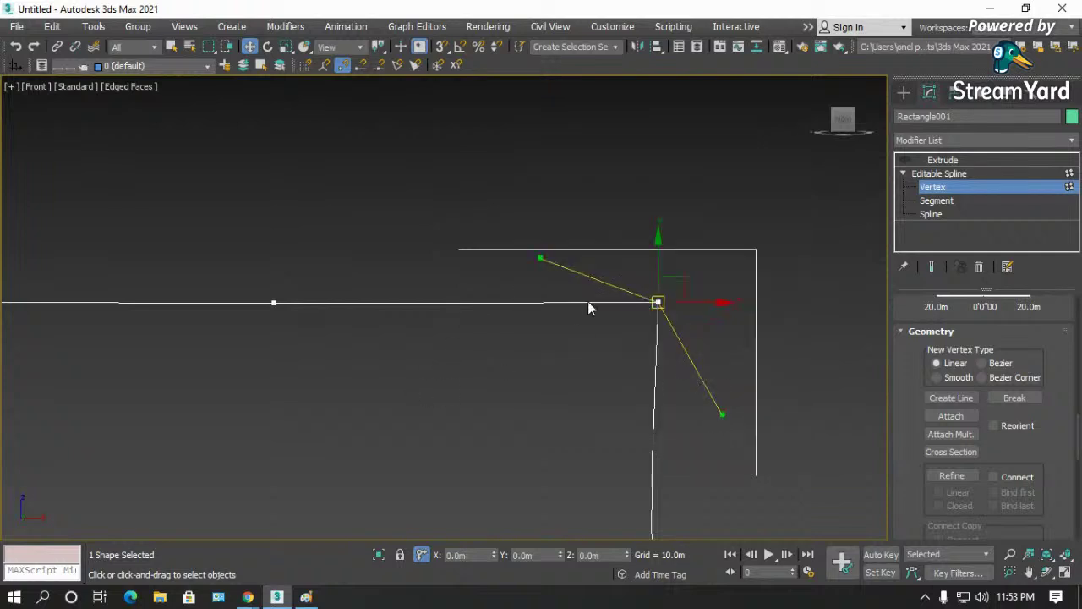
{"action": "left_click_drag", "start_coordinate": [542, 253], "coordinate": [513, 222]}
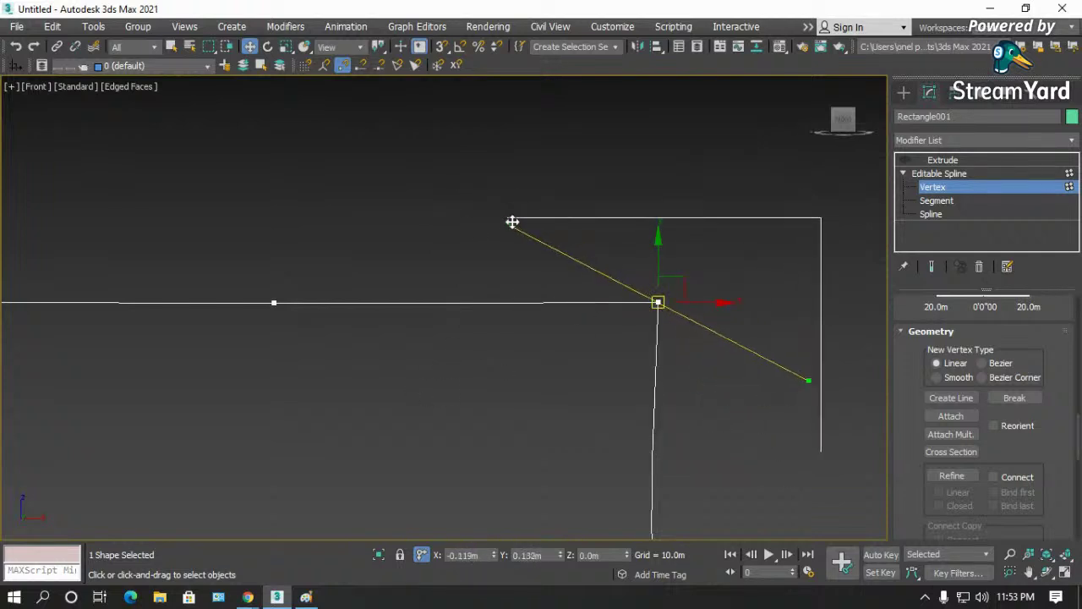
- Shift the corner vertex slightly up-left and bend the lower segment into a curve
{"action": "left_click", "coordinate": [805, 392]}
{"action": "key", "text": "ctrl+z"}
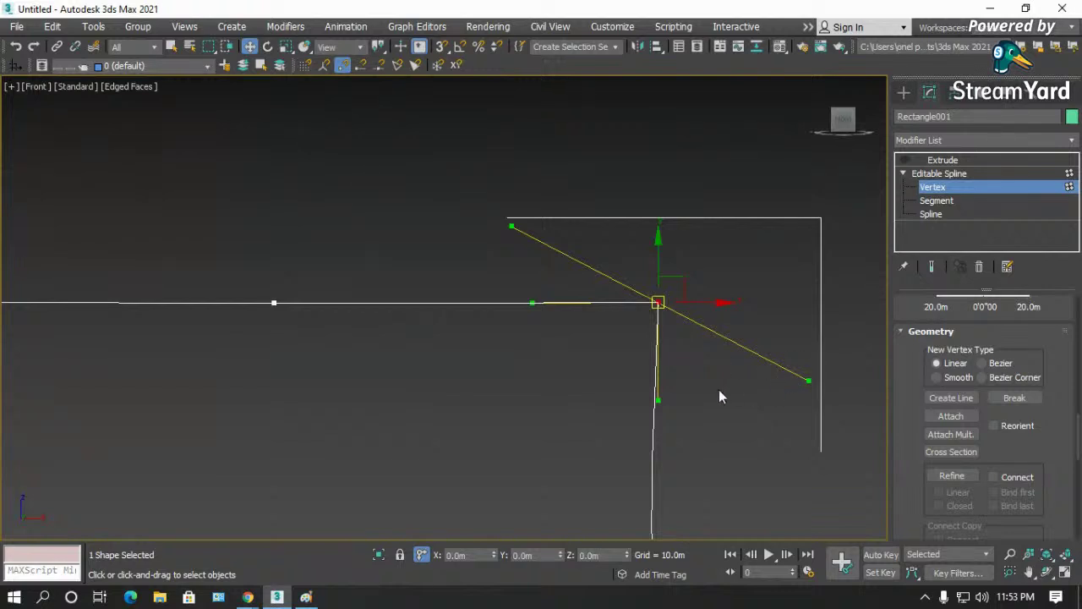
{"action": "mouse_move", "coordinate": [671, 283]}
{"action": "left_mouse_down"}
{"action": "mouse_move", "coordinate": [625, 278]}
{"action": "mouse_move", "coordinate": [656, 275]}
{"action": "left_mouse_up"}
{"action": "left_click_drag", "start_coordinate": [645, 392], "coordinate": [730, 452]}
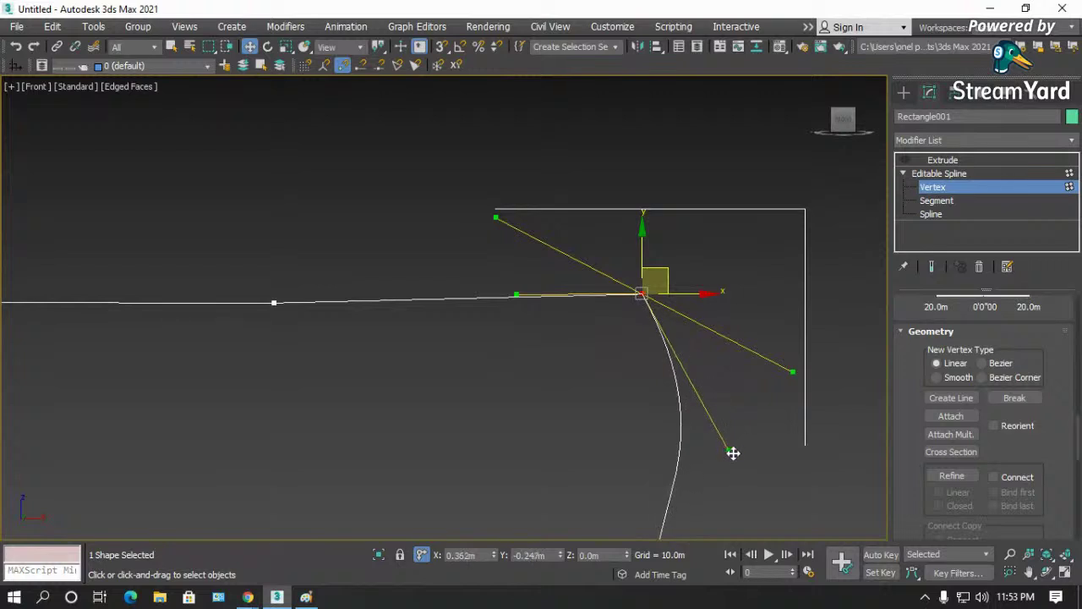
{"action": "scroll", "coordinate": [681, 312], "scroll_direction": "down", "scroll_amount": 5}
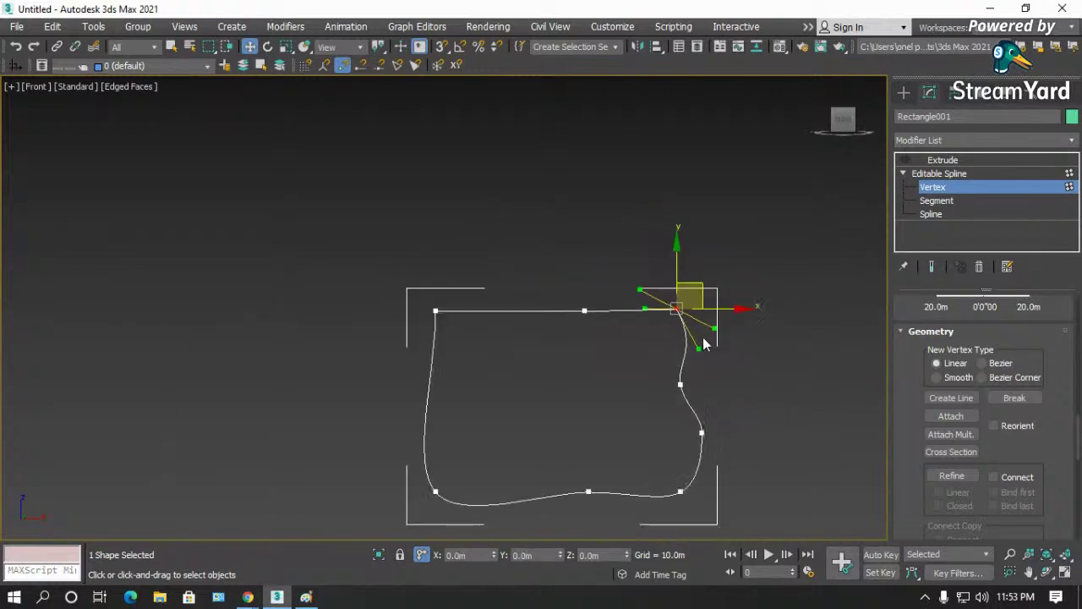
{"action": "left_click", "coordinate": [767, 378]}
- Move the top-left vertex onto the top-left corner and return to whole-spline level
{"action": "scroll", "coordinate": [445, 316], "scroll_direction": "up", "scroll_amount": 2}
{"action": "left_click", "coordinate": [433, 309]}
{"action": "scroll", "coordinate": [440, 310], "scroll_direction": "up", "scroll_amount": 2}
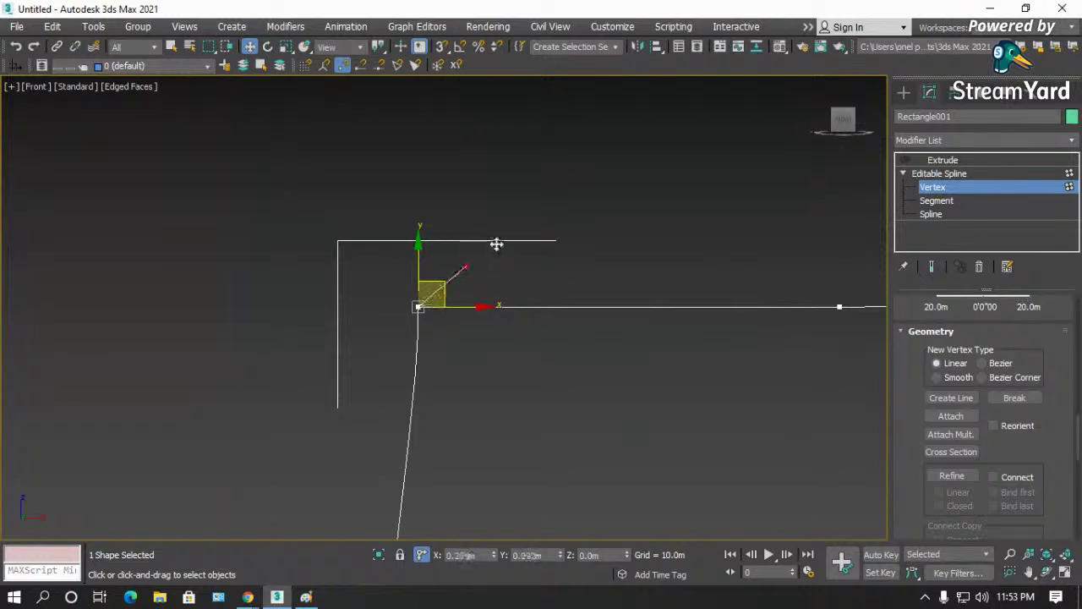
{"action": "left_click_drag", "start_coordinate": [425, 227], "coordinate": [309, 191]}
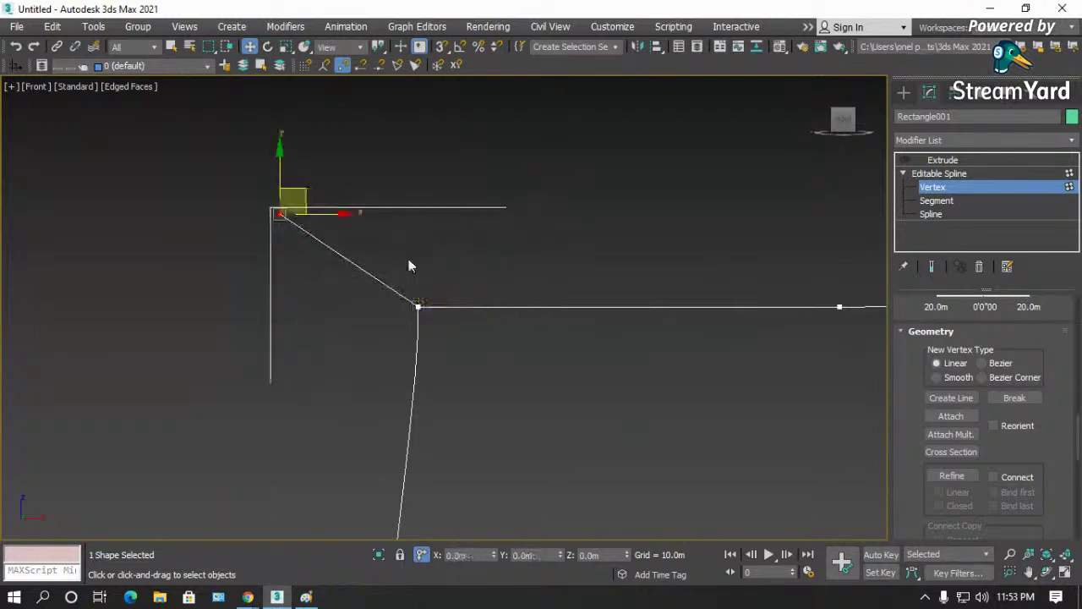
{"action": "scroll", "coordinate": [909, 402], "scroll_direction": "up", "scroll_amount": 5}
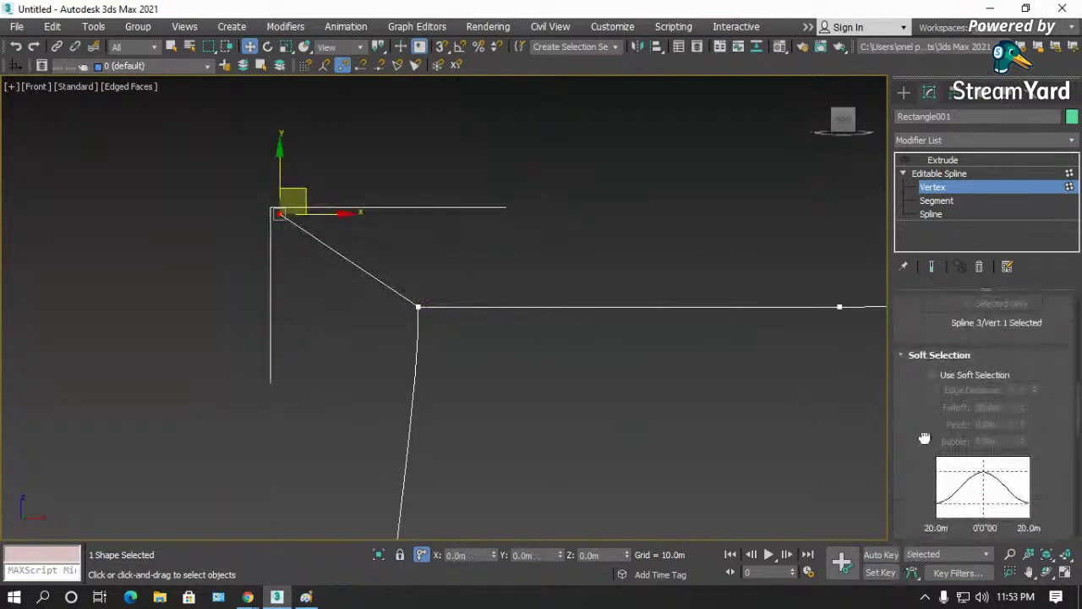
{"action": "scroll", "coordinate": [920, 406], "scroll_direction": "up", "scroll_amount": 5}
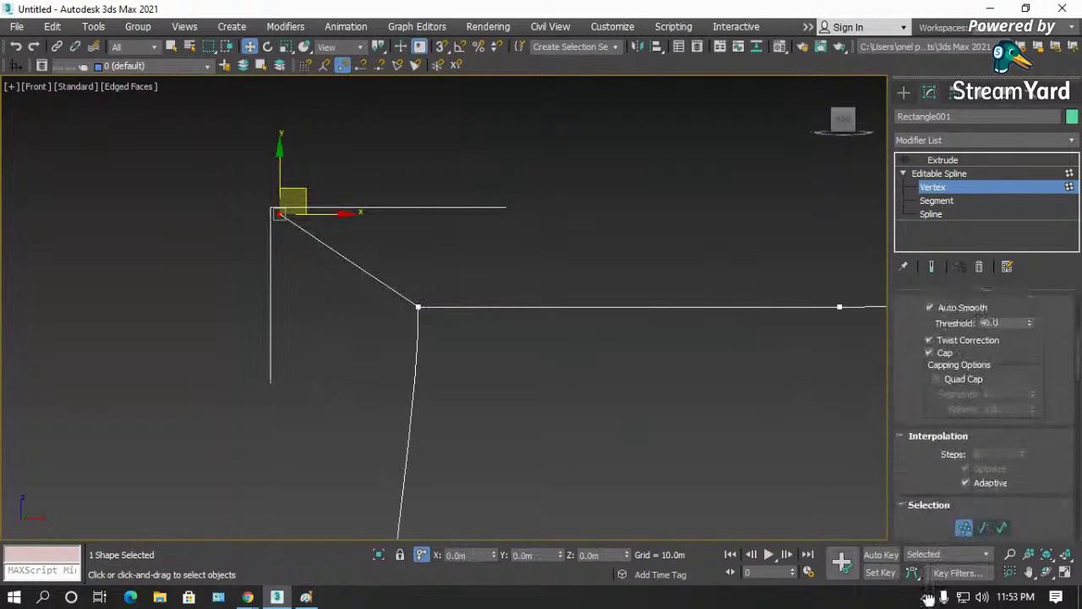
{"action": "scroll", "coordinate": [920, 395], "scroll_direction": "up", "scroll_amount": 8}
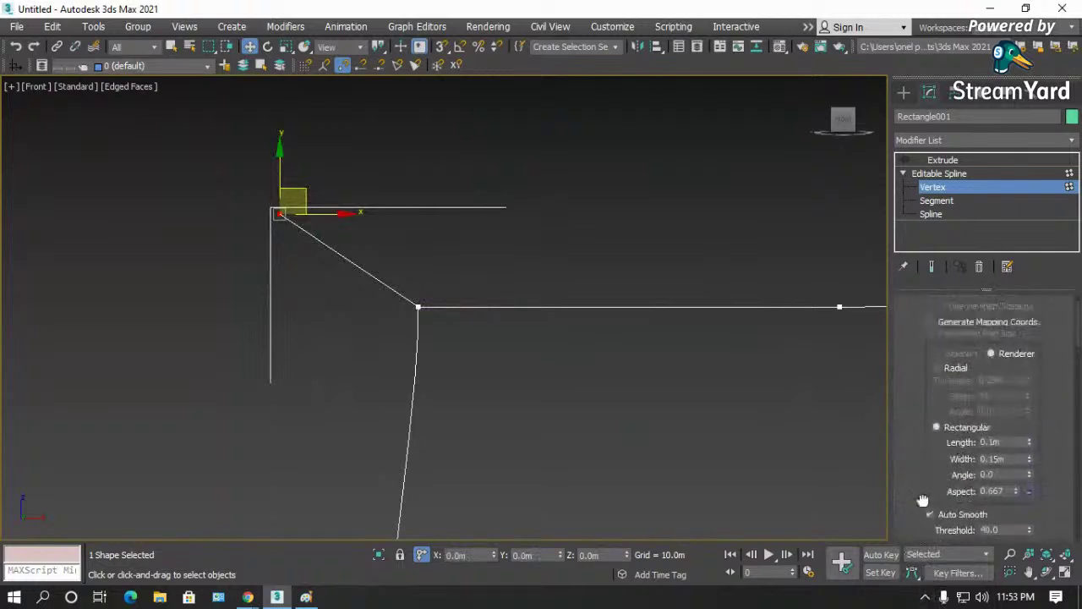
{"action": "scroll", "coordinate": [981, 398], "scroll_direction": "down", "scroll_amount": 5}
{"action": "scroll", "coordinate": [558, 367], "scroll_direction": "down", "scroll_amount": 6}
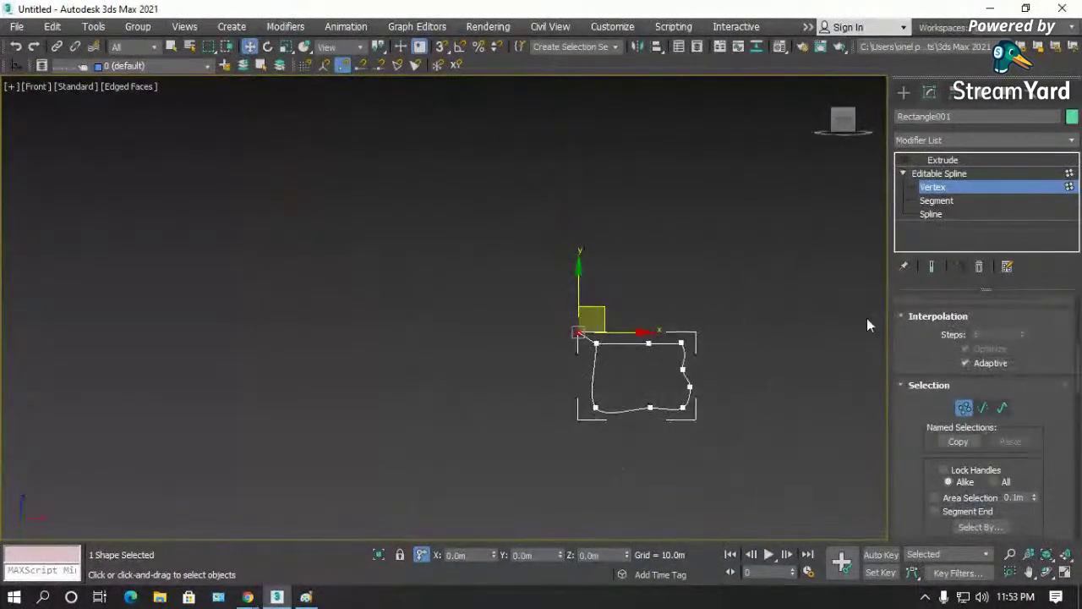
{"action": "left_click", "coordinate": [960, 175]}
- Delete the wavy shape and draw a new rectangle in the front view
{"action": "left_click", "coordinate": [943, 160]}
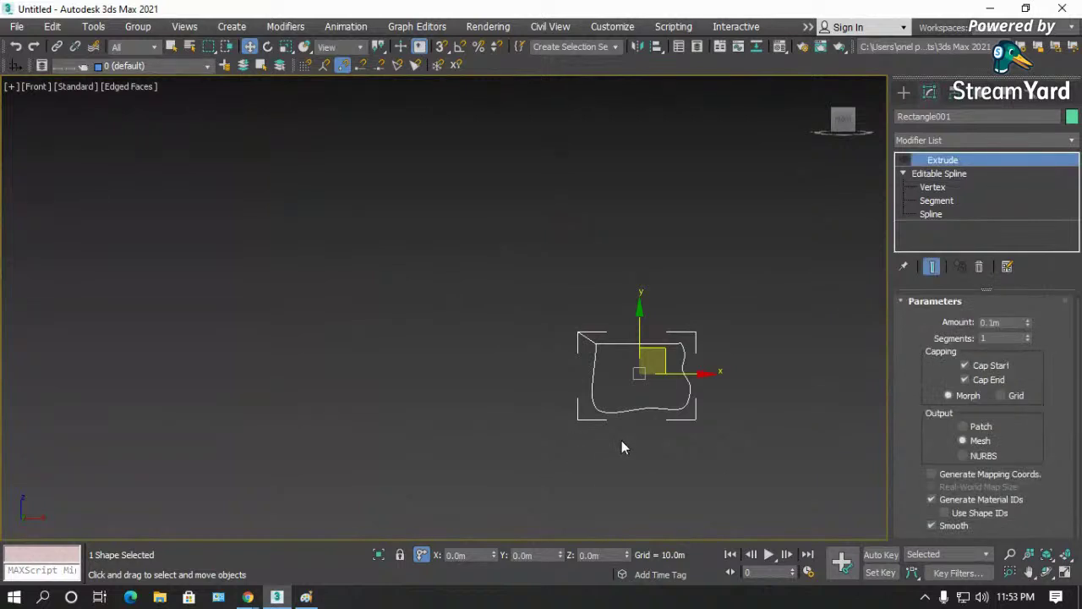
{"action": "key", "text": "Delete"}
{"action": "left_click", "coordinate": [904, 91]}
{"action": "left_click", "coordinate": [1014, 201]}
{"action": "left_click_drag", "start_coordinate": [534, 264], "coordinate": [744, 432]}
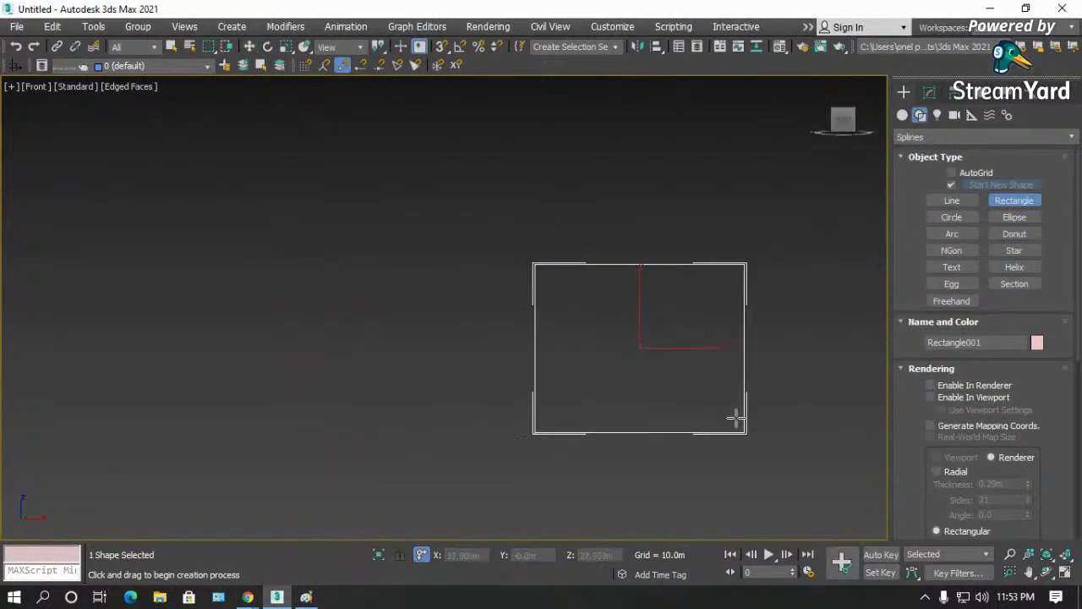
{"action": "key", "text": "w"}
- Convert the rectangle to Editable Spline and drag the top-right vertex's handle to curve the right edge
{"action": "right_click", "coordinate": [751, 349]}
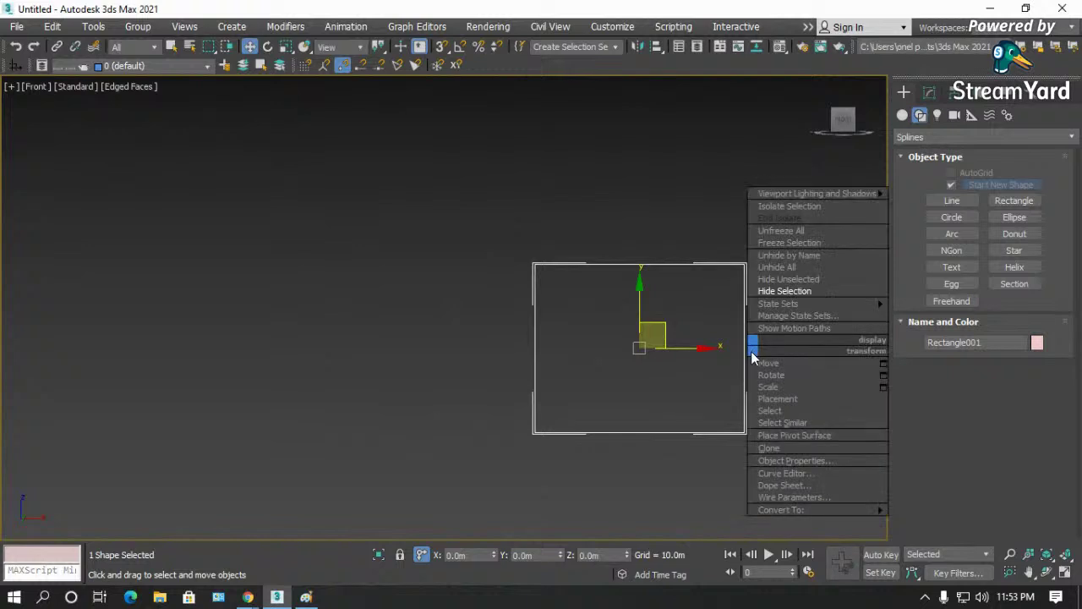
{"action": "mouse_move", "coordinate": [789, 510]}
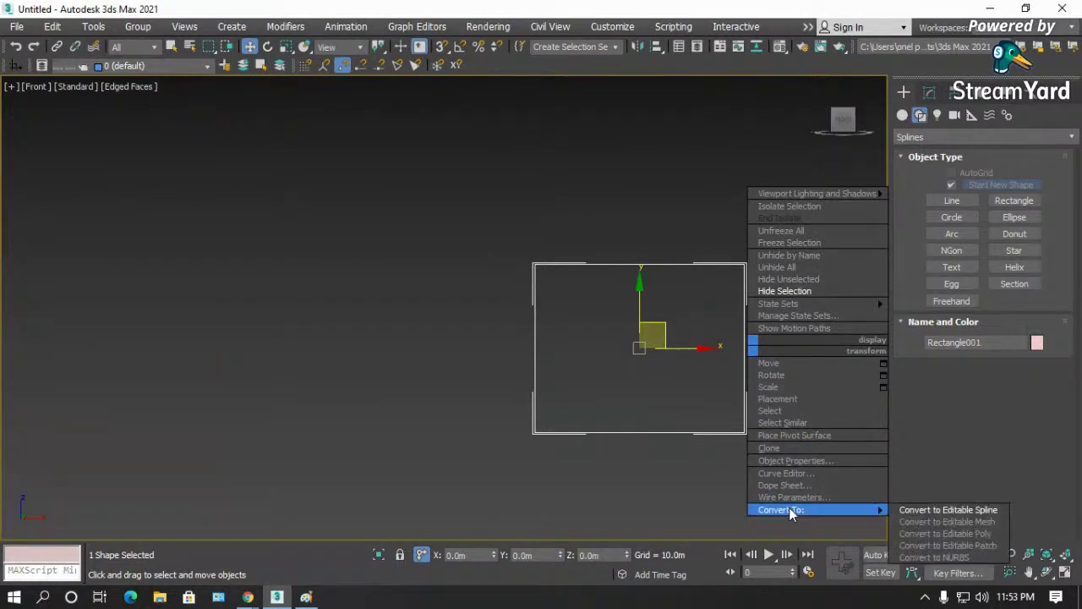
{"action": "left_click", "coordinate": [934, 512]}
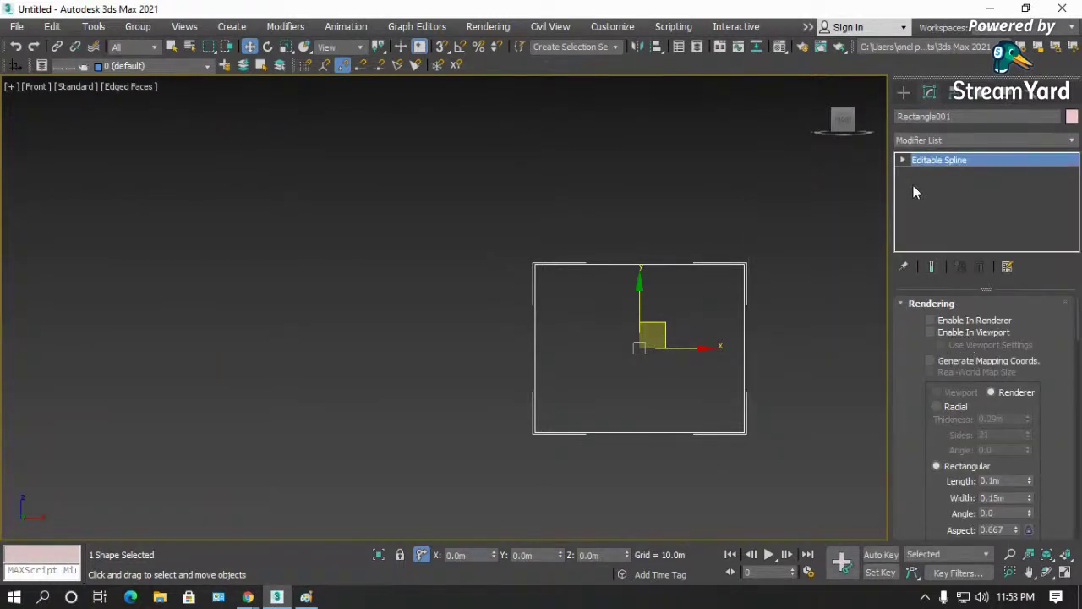
{"action": "left_click", "coordinate": [902, 160]}
{"action": "left_click", "coordinate": [933, 173]}
{"action": "left_click", "coordinate": [744, 265]}
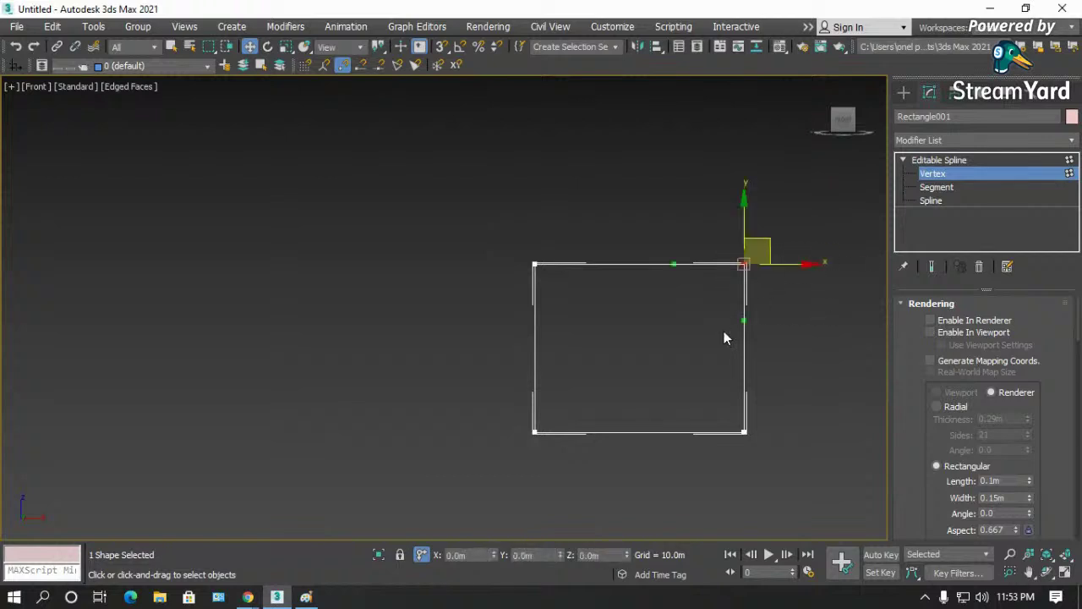
{"action": "scroll", "coordinate": [746, 286], "scroll_direction": "up", "scroll_amount": 4}
{"action": "left_click_drag", "start_coordinate": [745, 409], "coordinate": [773, 402]}
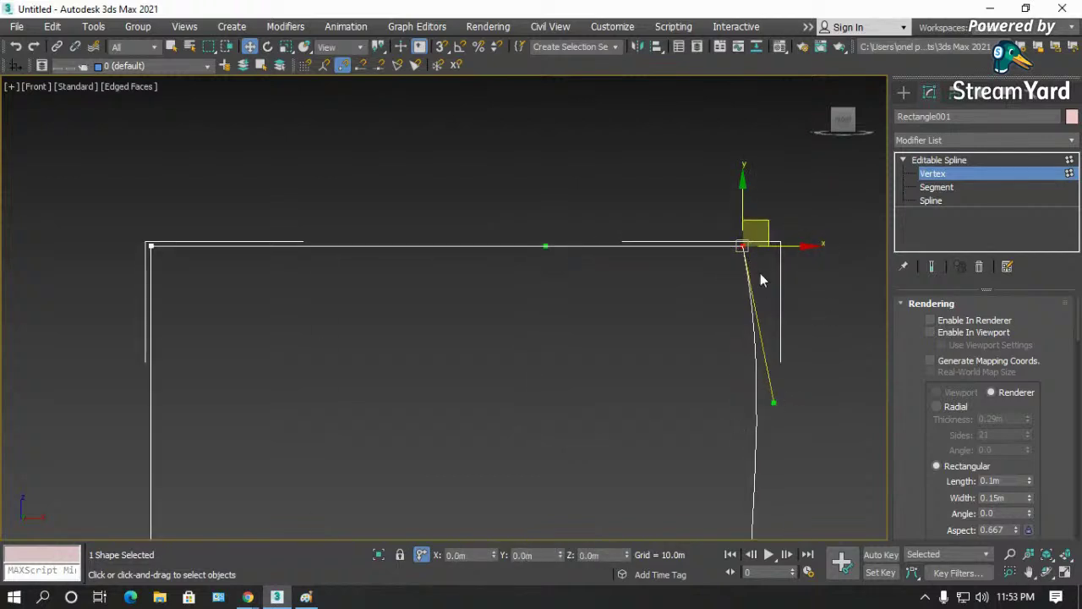
- Make the top-left vertex Bezier and rotate its tangent to round that corner
{"action": "left_click", "coordinate": [151, 247]}
{"action": "right_click", "coordinate": [146, 246]}
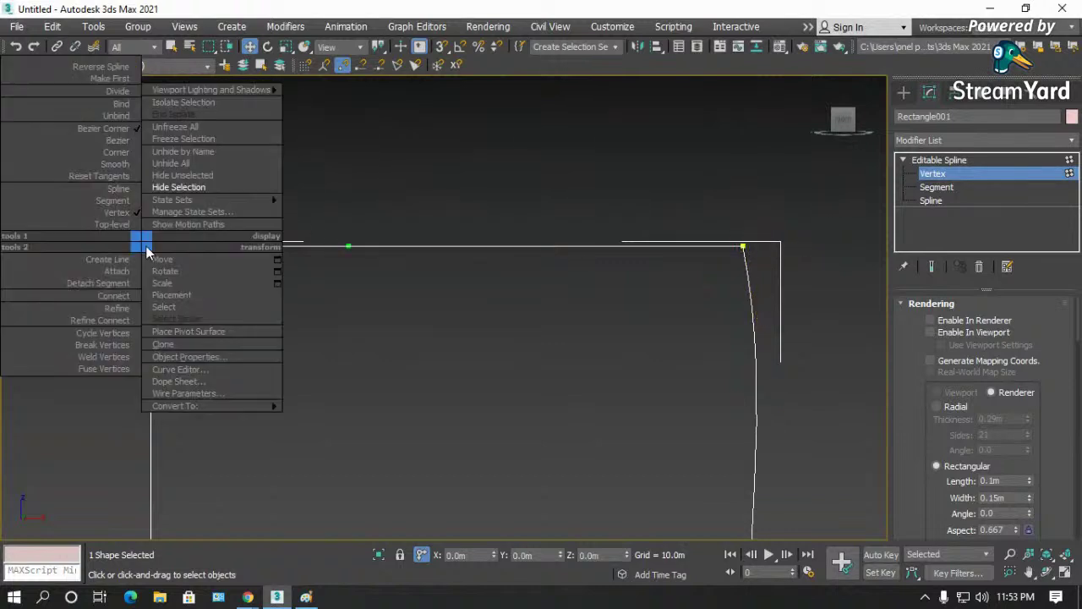
{"action": "left_click", "coordinate": [117, 140]}
{"action": "scroll", "coordinate": [228, 264], "scroll_direction": "down", "scroll_amount": 3}
{"action": "left_click_drag", "start_coordinate": [209, 253], "coordinate": [225, 297]}
{"action": "scroll", "coordinate": [391, 227], "scroll_direction": "up", "scroll_amount": 2}
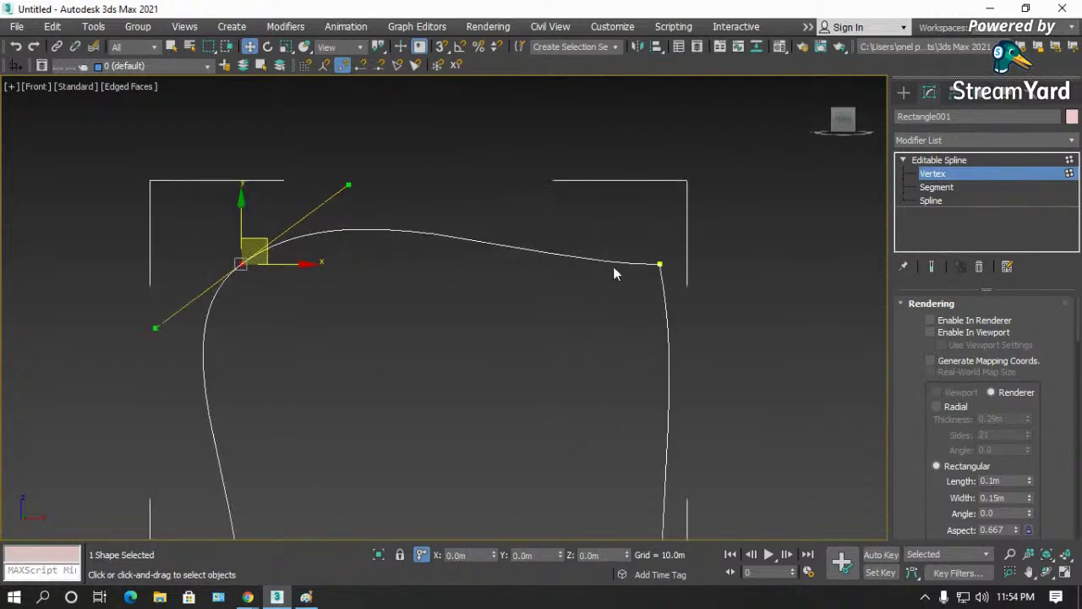
- Adjust the top-right vertex handles to raise the top curve and bulge the right side
{"action": "left_click", "coordinate": [662, 266]}
{"action": "left_click_drag", "start_coordinate": [519, 266], "coordinate": [526, 230]}
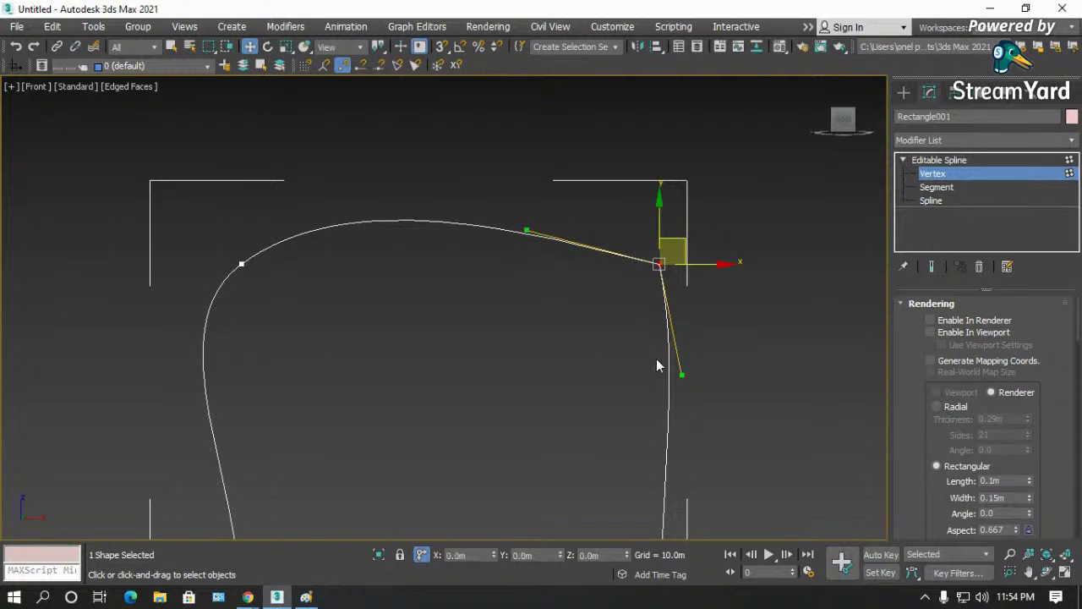
{"action": "left_click_drag", "start_coordinate": [682, 375], "coordinate": [748, 315]}
{"action": "scroll", "coordinate": [478, 211], "scroll_direction": "down", "scroll_amount": 3}
- Make the bottom-right vertex a Corner and the bottom-left vertex Smooth, nudging it into place
{"action": "left_click", "coordinate": [566, 402]}
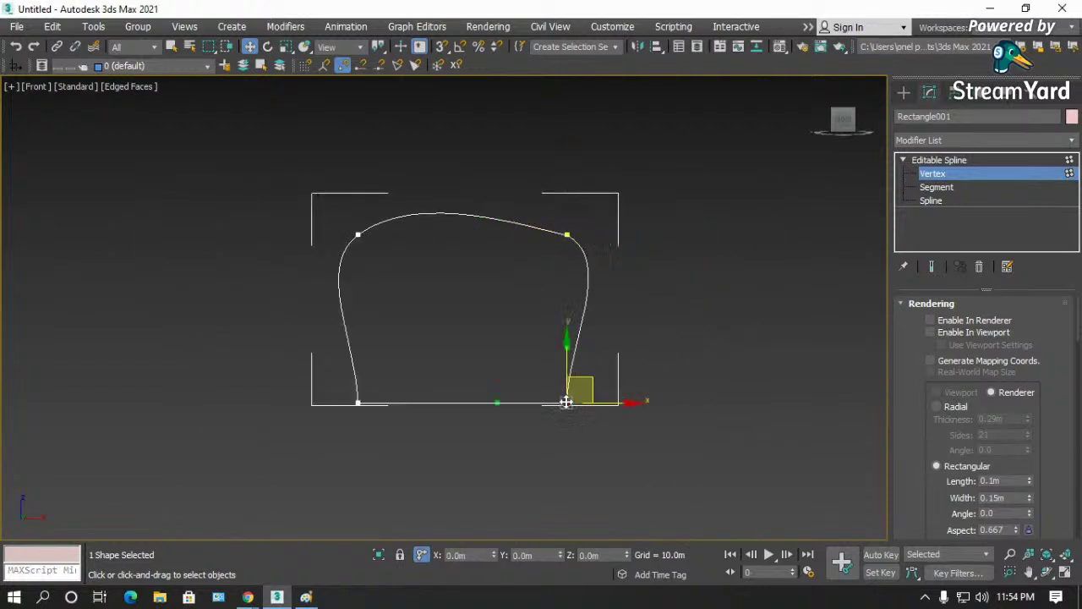
{"action": "right_click", "coordinate": [565, 401]}
{"action": "left_click", "coordinate": [552, 309]}
{"action": "scroll", "coordinate": [616, 416], "scroll_direction": "up", "scroll_amount": 5}
{"action": "scroll", "coordinate": [583, 402], "scroll_direction": "down", "scroll_amount": 3}
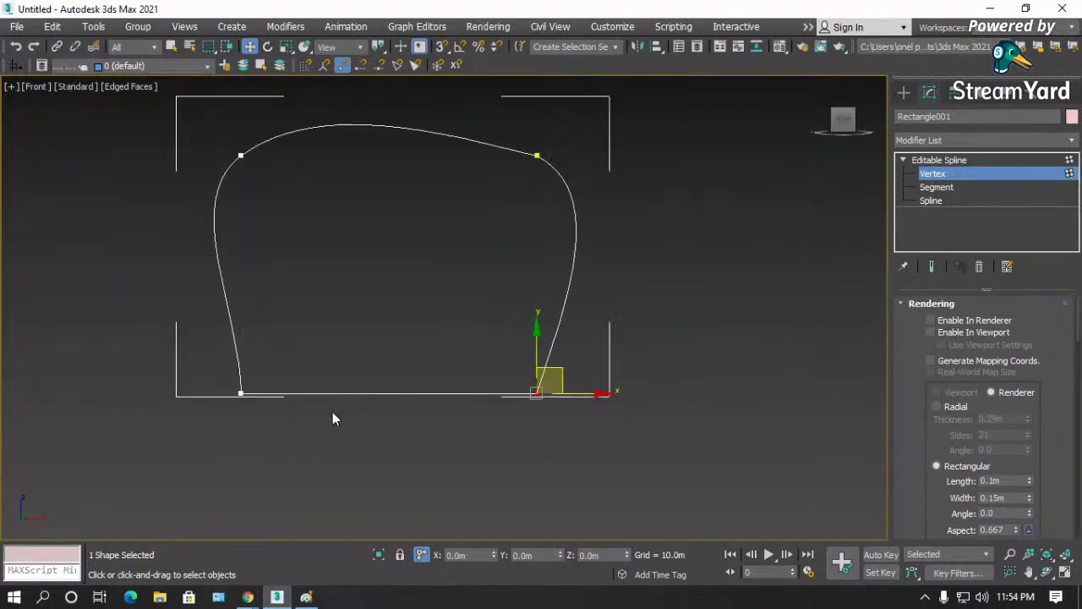
{"action": "left_click", "coordinate": [241, 393]}
{"action": "right_click", "coordinate": [235, 394]}
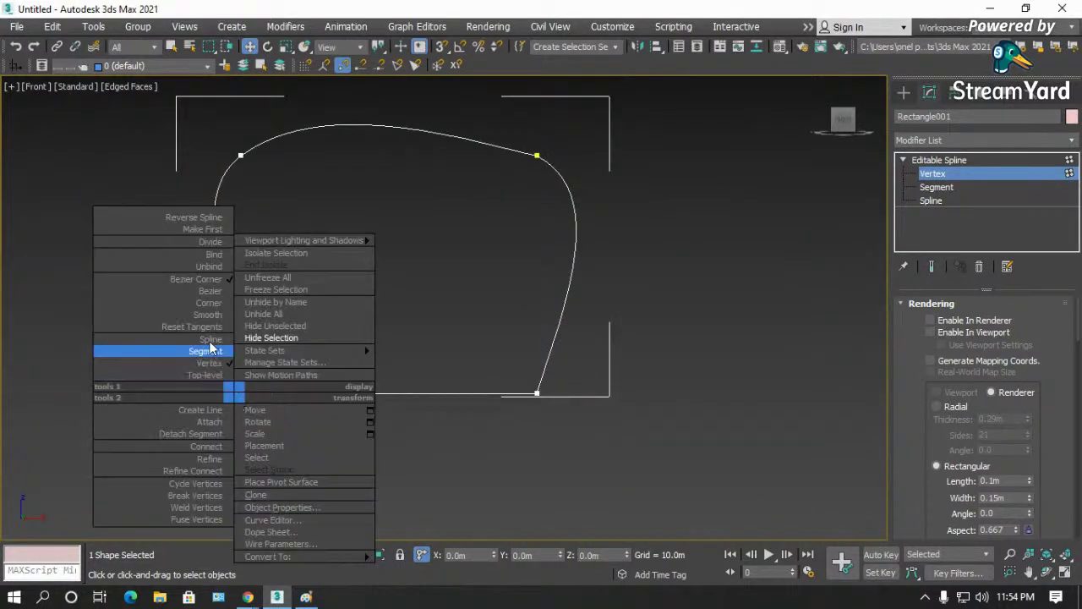
{"action": "left_click", "coordinate": [208, 313]}
{"action": "scroll", "coordinate": [242, 399], "scroll_direction": "up", "scroll_amount": 3}
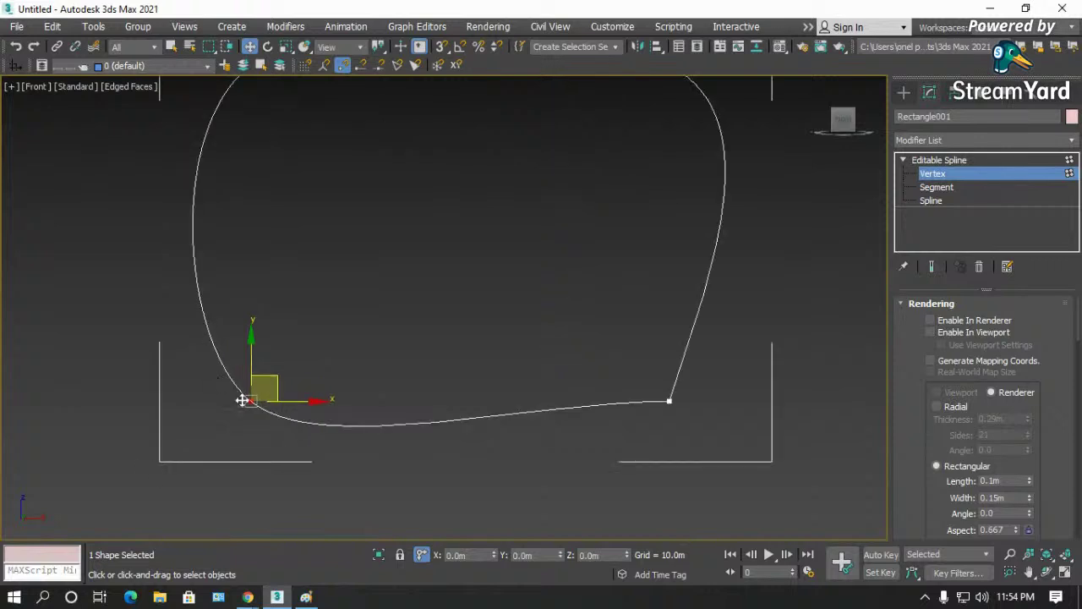
{"action": "left_click_drag", "start_coordinate": [278, 380], "coordinate": [285, 391]}
{"action": "scroll", "coordinate": [307, 404], "scroll_direction": "down", "scroll_amount": 3}
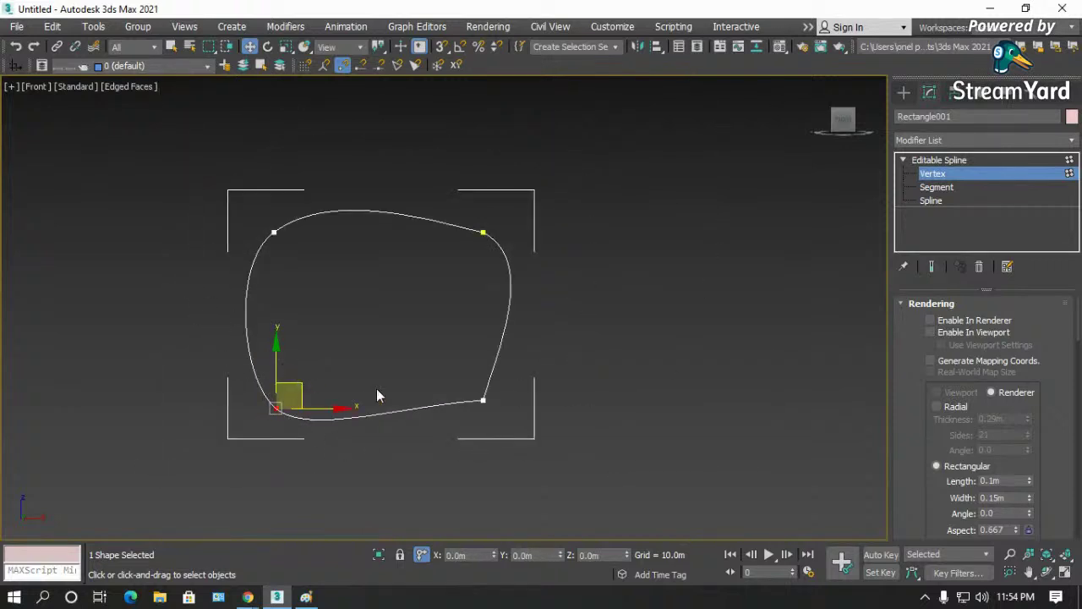
- Select the bottom-right vertex, review the finished shape, and minimize 3ds Max
{"action": "scroll", "coordinate": [471, 406], "scroll_direction": "up", "scroll_amount": 4}
{"action": "left_click", "coordinate": [506, 398]}
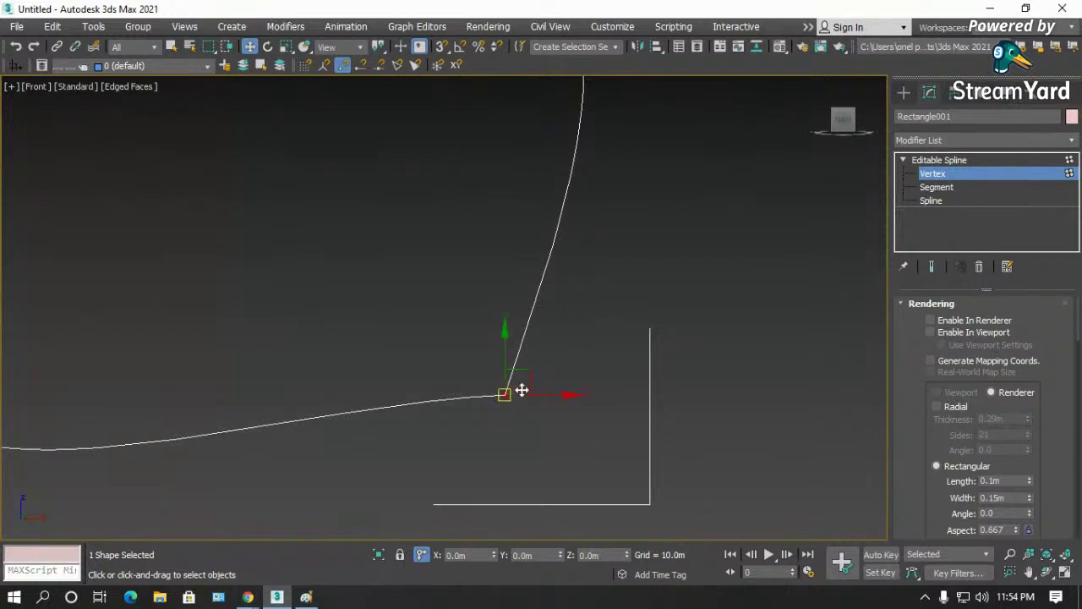
{"action": "scroll", "coordinate": [592, 414], "scroll_direction": "down", "scroll_amount": 4}
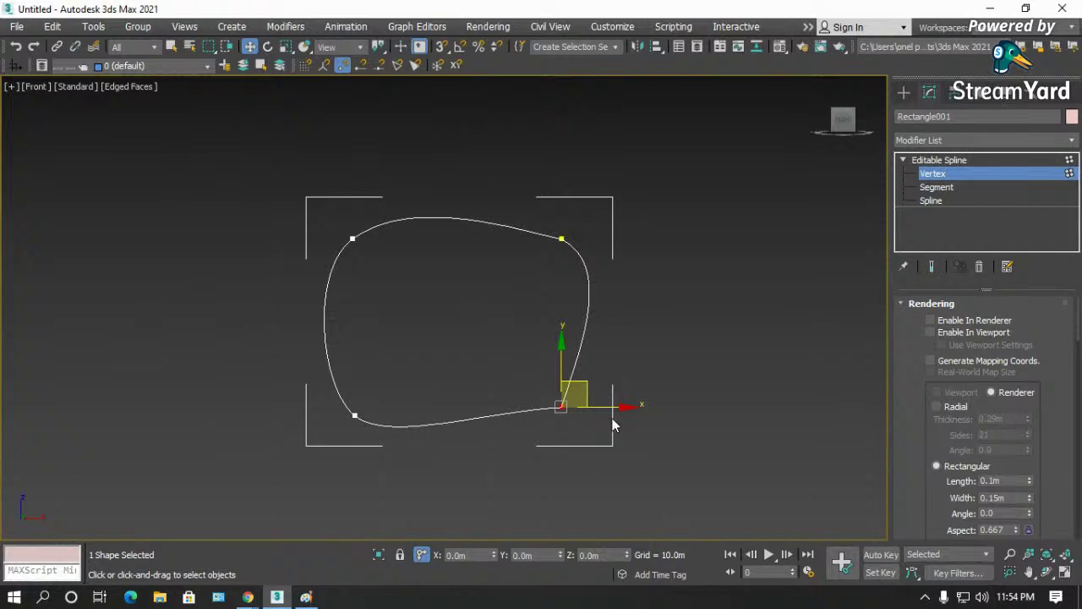
{"action": "left_click_drag", "start_coordinate": [926, 437], "coordinate": [917, 353]}
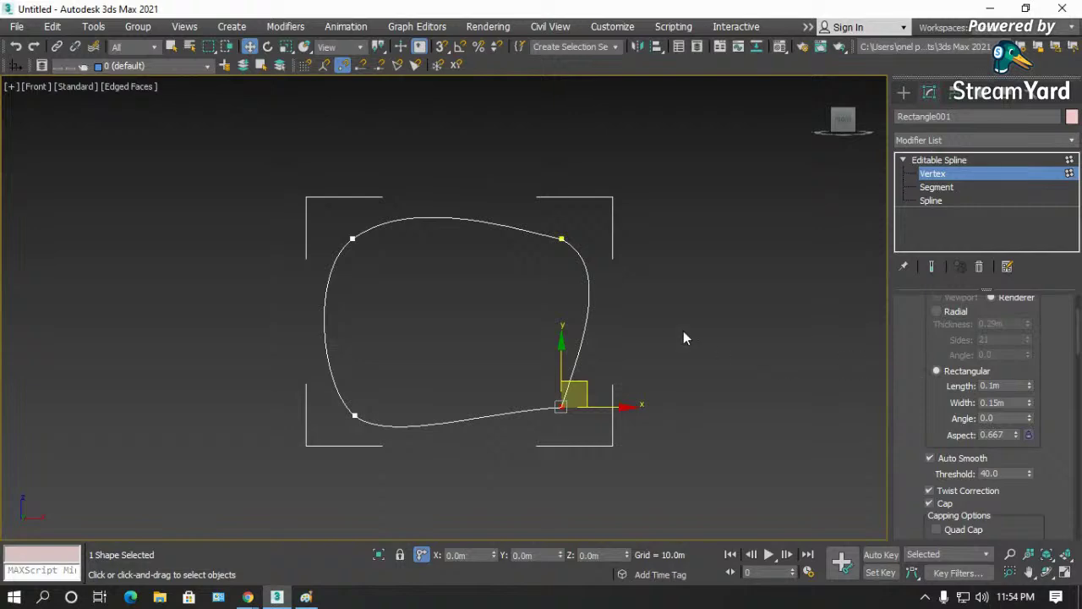
{"action": "left_click", "coordinate": [990, 8]}
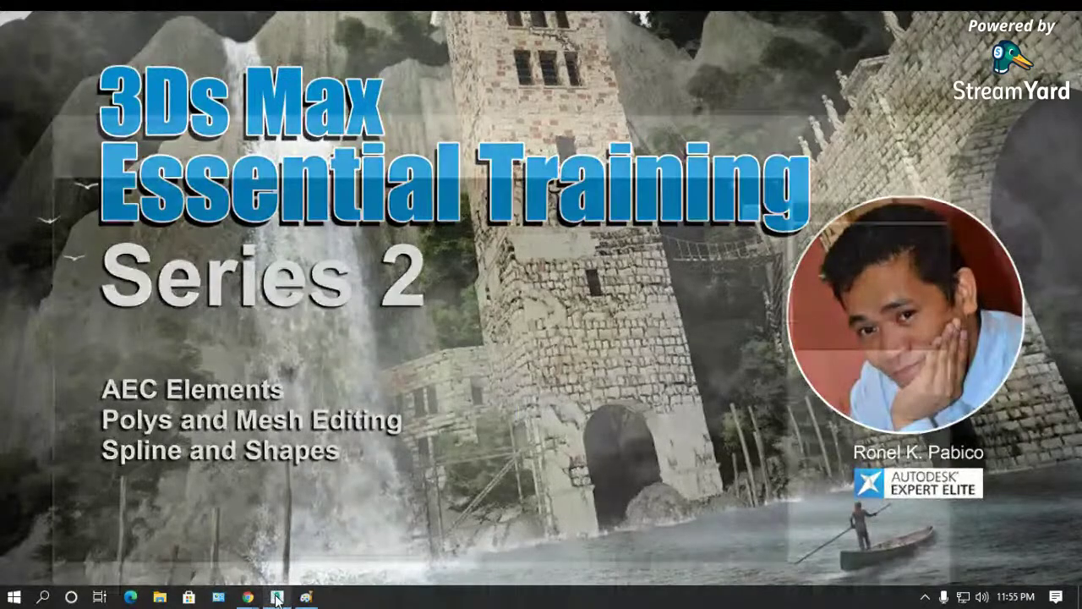
- Restore the 3ds Max window from the Windows taskbar
{"action": "left_click", "coordinate": [277, 598]}
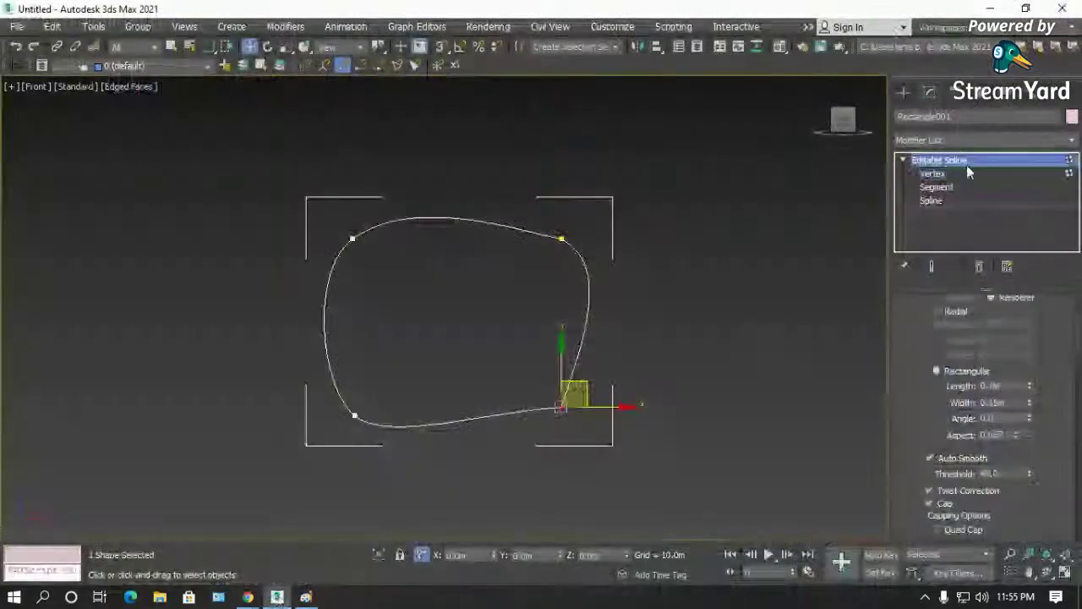
- Delete the freeform spline and pick the Rectangle shape tool
{"action": "key", "text": "Delete"}
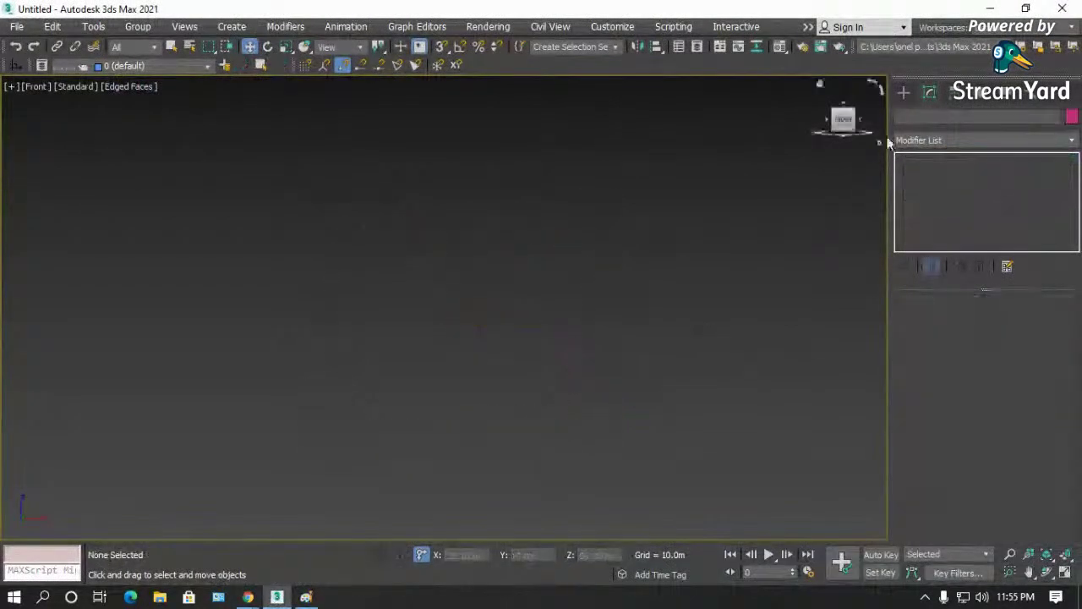
{"action": "left_click", "coordinate": [902, 99]}
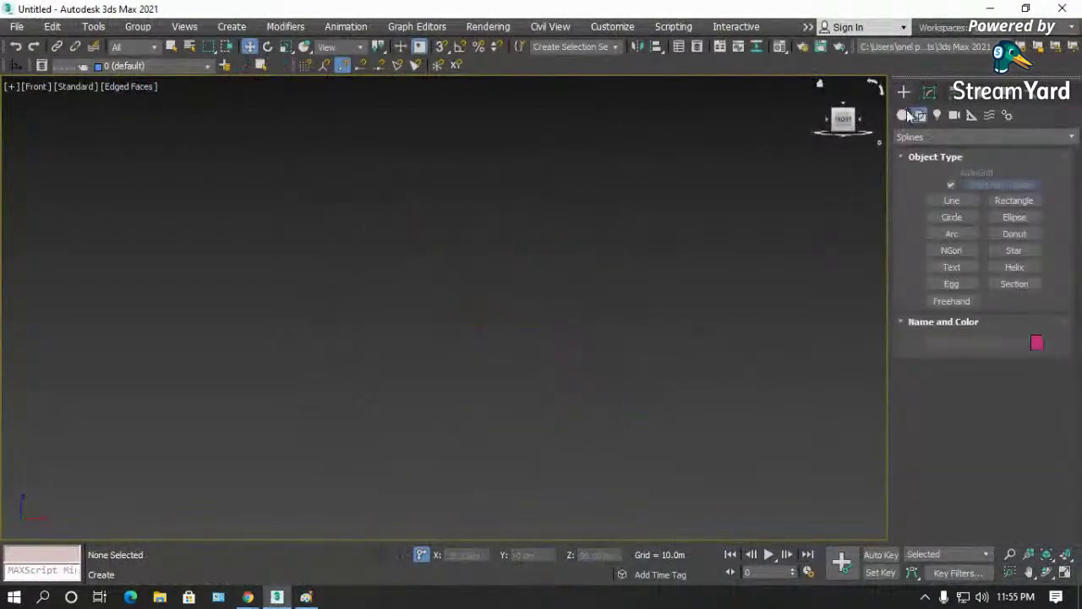
{"action": "left_click", "coordinate": [1014, 200]}
{"action": "left_click_drag", "start_coordinate": [911, 440], "coordinate": [915, 212]}
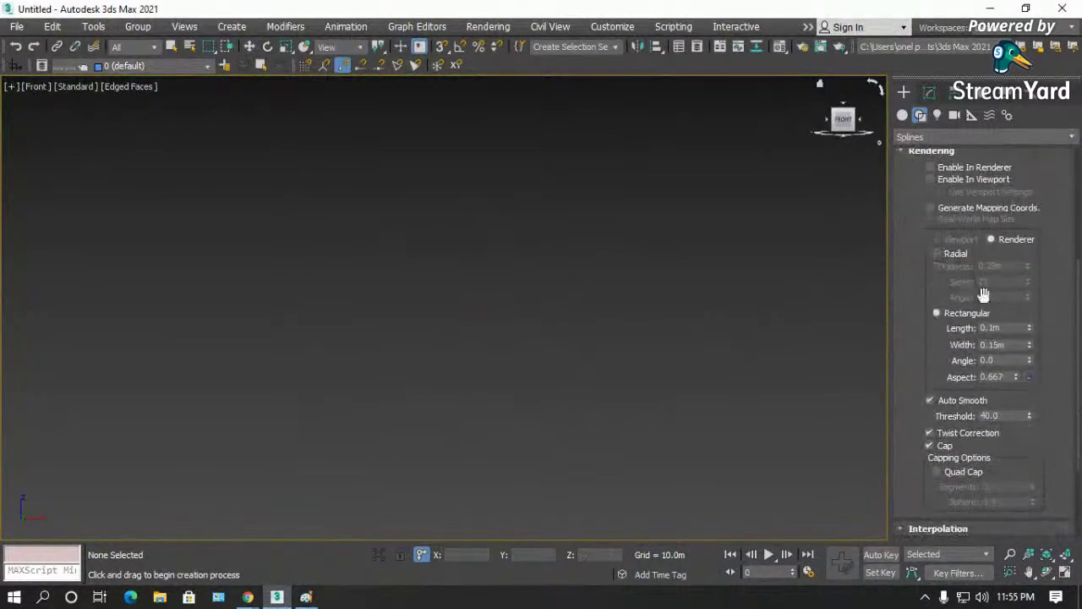
{"action": "left_click_drag", "start_coordinate": [942, 346], "coordinate": [937, 212]}
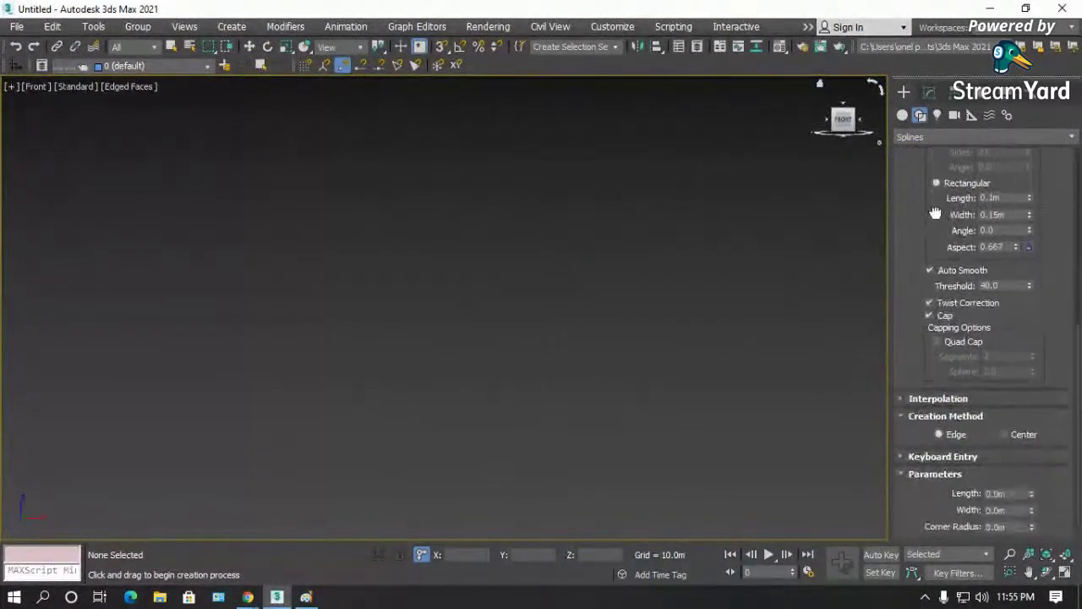
- Create a rectangle 3.0m long and 5.0m wide via Keyboard Entry
{"action": "left_click", "coordinate": [929, 457]}
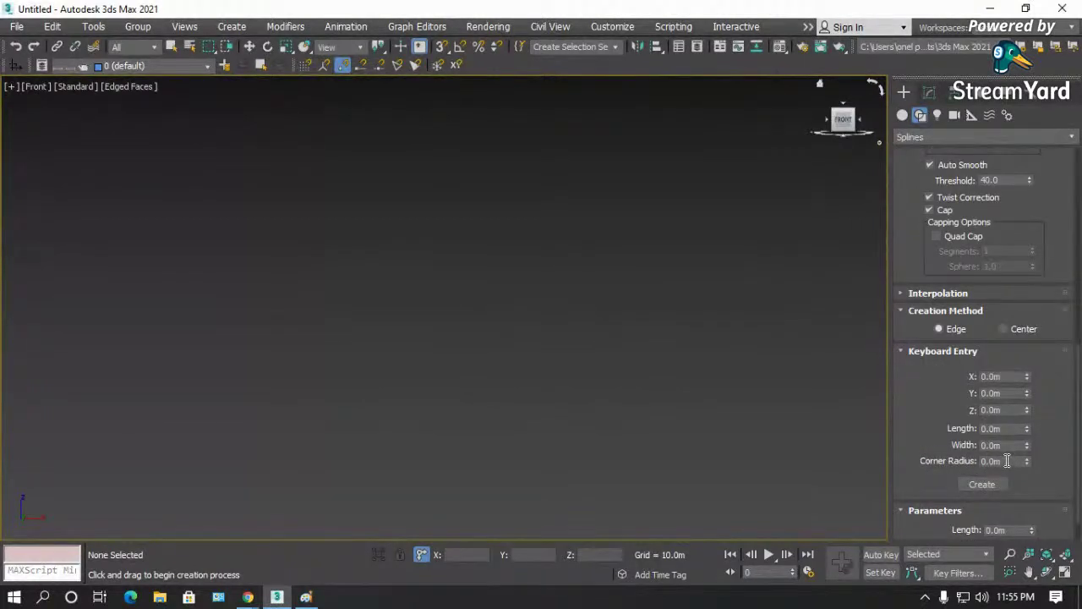
{"action": "left_click", "coordinate": [1009, 429]}
{"action": "type", "text": "3"}
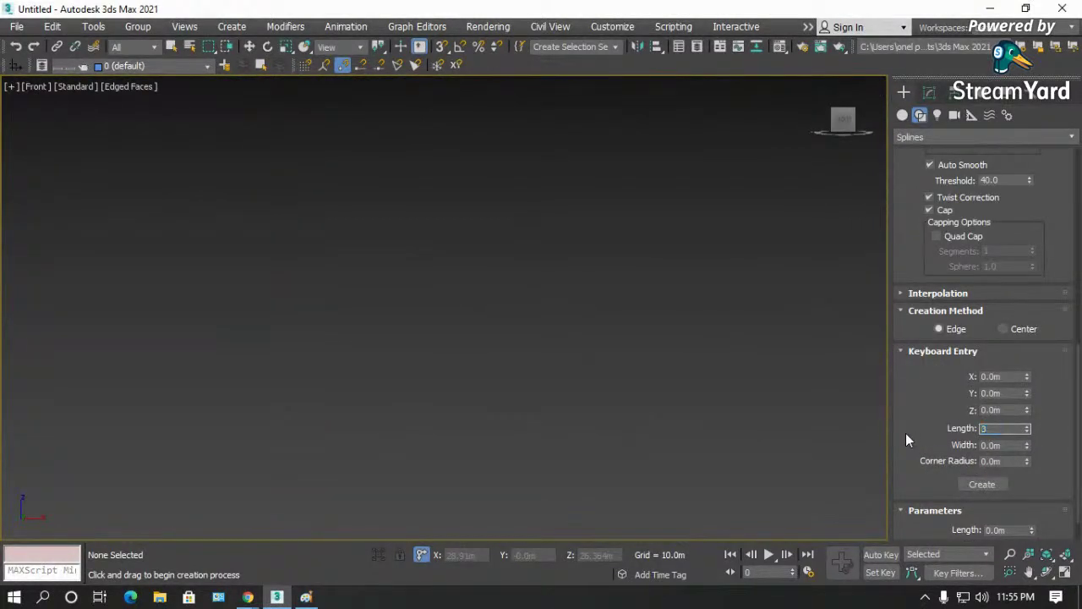
{"action": "key", "text": "Tab"}
{"action": "type", "text": "5"}
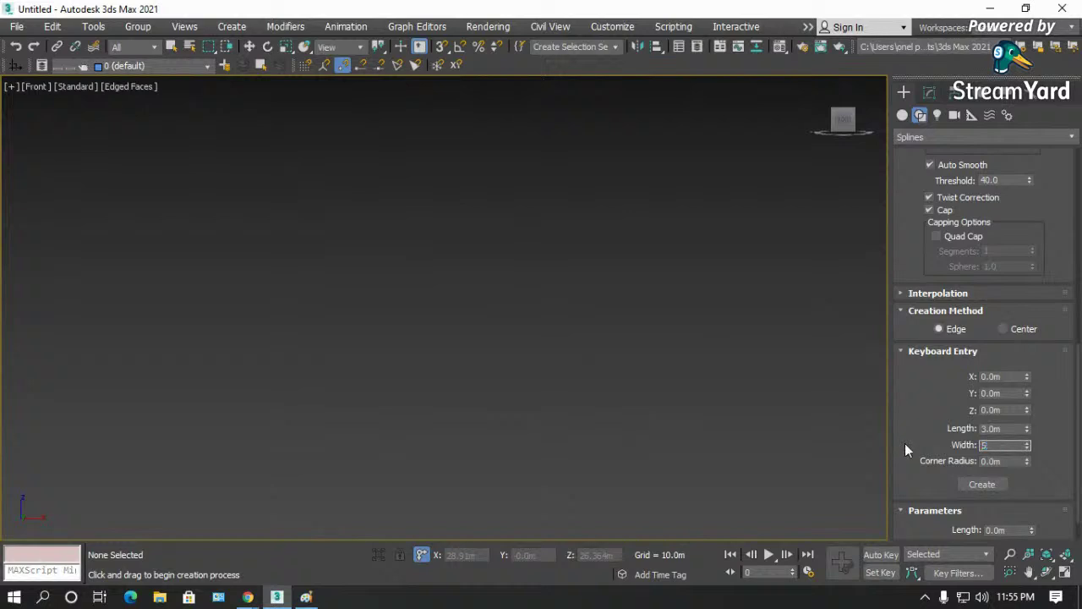
{"action": "left_click", "coordinate": [979, 485]}
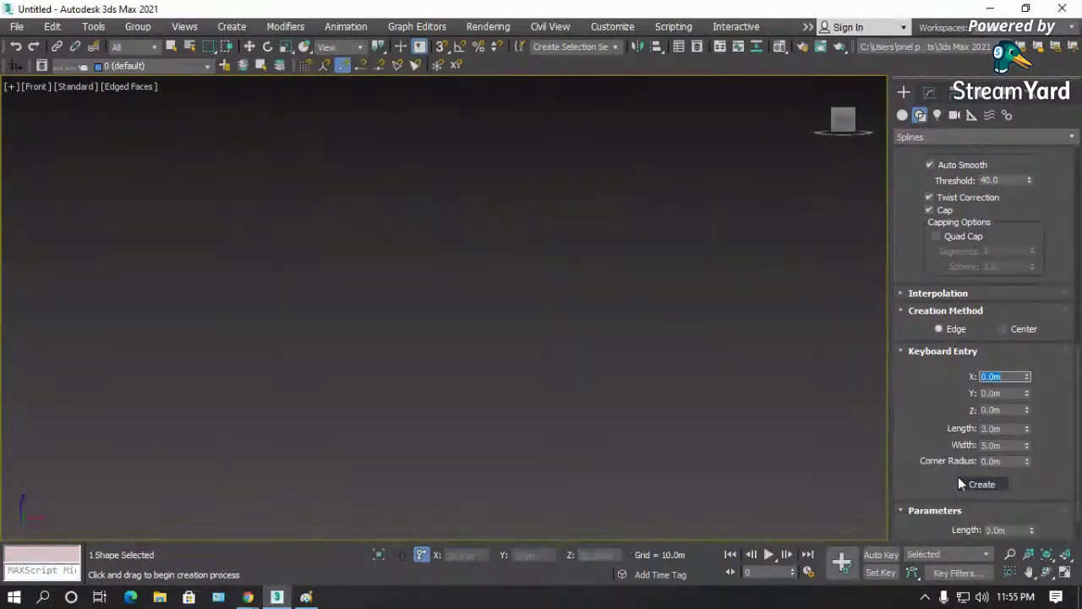
- Exit rectangle creation and reselect the new Rectangle001 by its edge
{"action": "key", "text": "w"}
{"action": "key", "text": "z"}
{"action": "left_click", "coordinate": [646, 399]}
{"action": "left_click", "coordinate": [764, 347]}
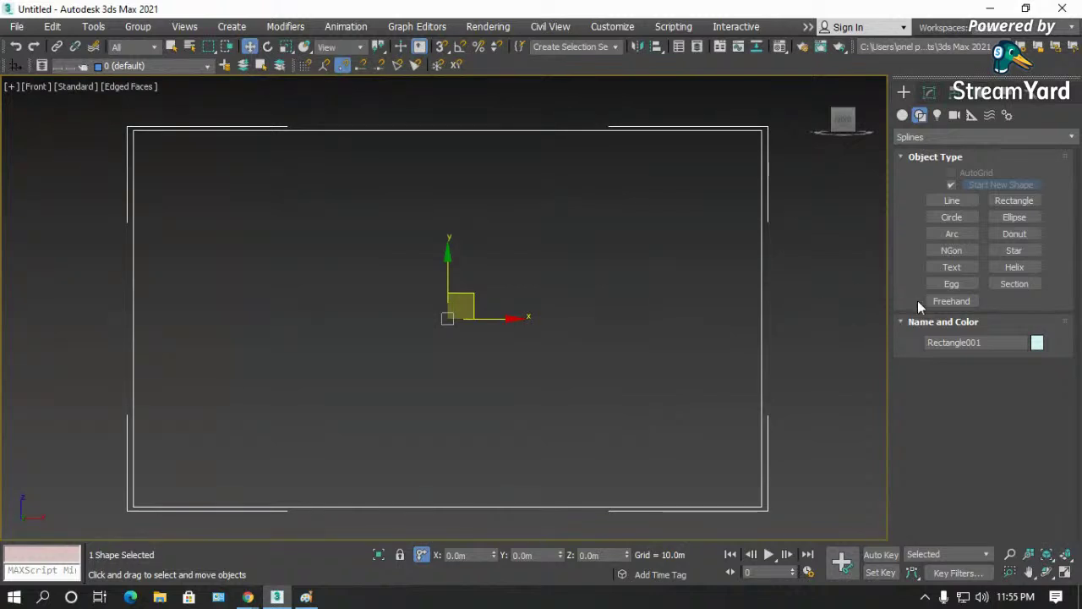
- Place a new MAX Text shape in the view and bring up its parameters
{"action": "left_click", "coordinate": [952, 268]}
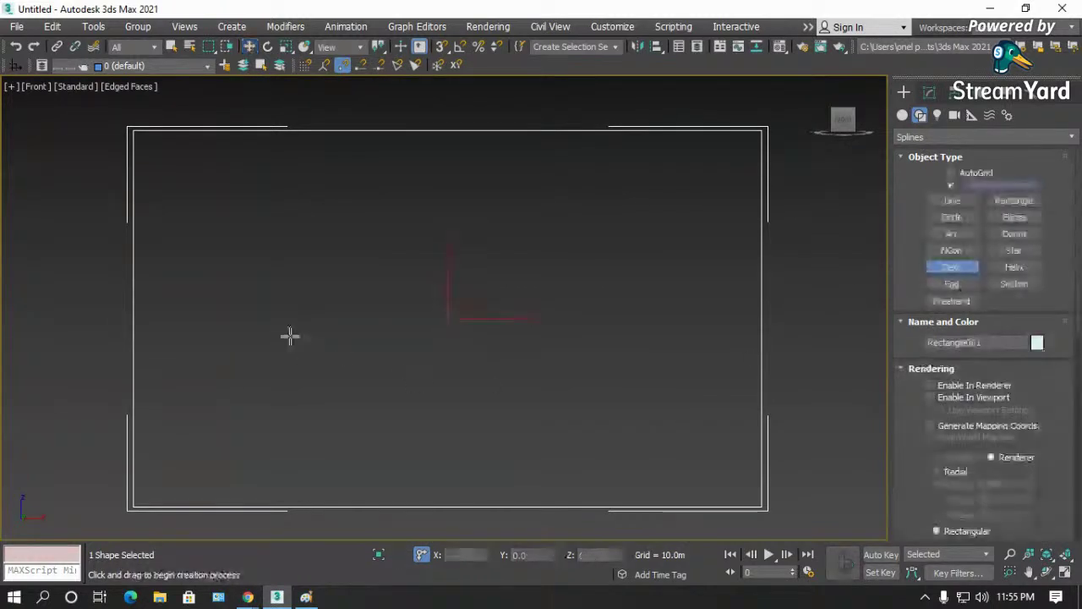
{"action": "left_click", "coordinate": [398, 355]}
{"action": "scroll", "coordinate": [394, 355], "scroll_direction": "down", "scroll_amount": 8}
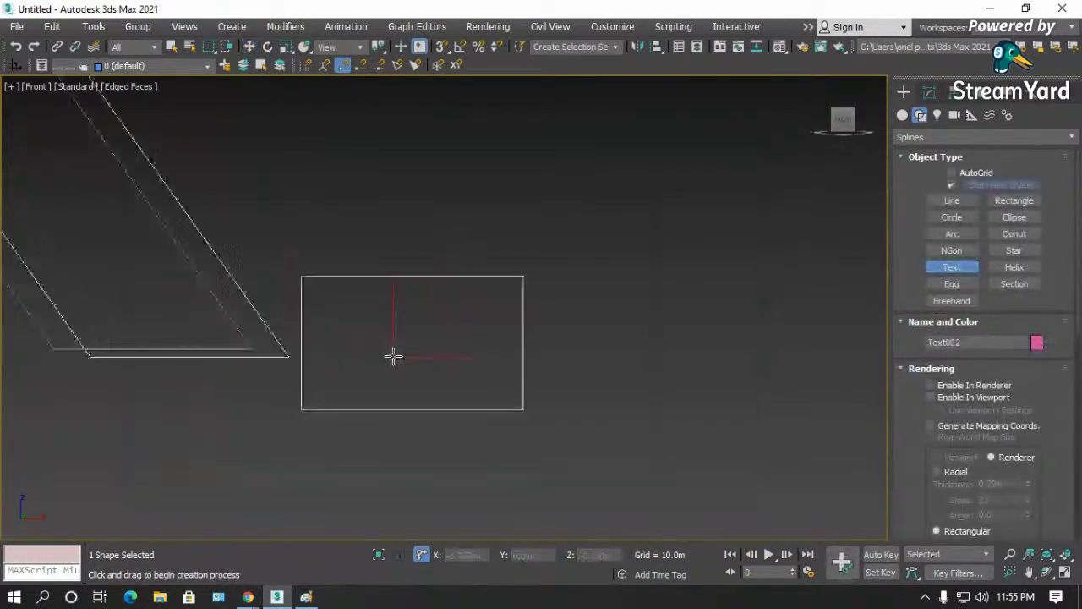
{"action": "right_click", "coordinate": [517, 394]}
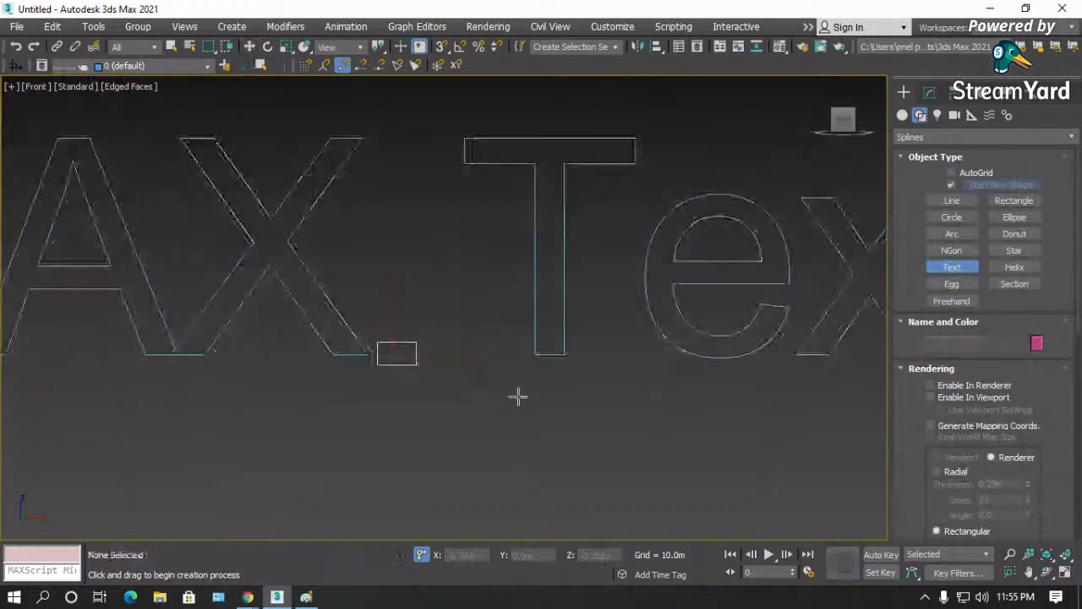
{"action": "left_click", "coordinate": [352, 325]}
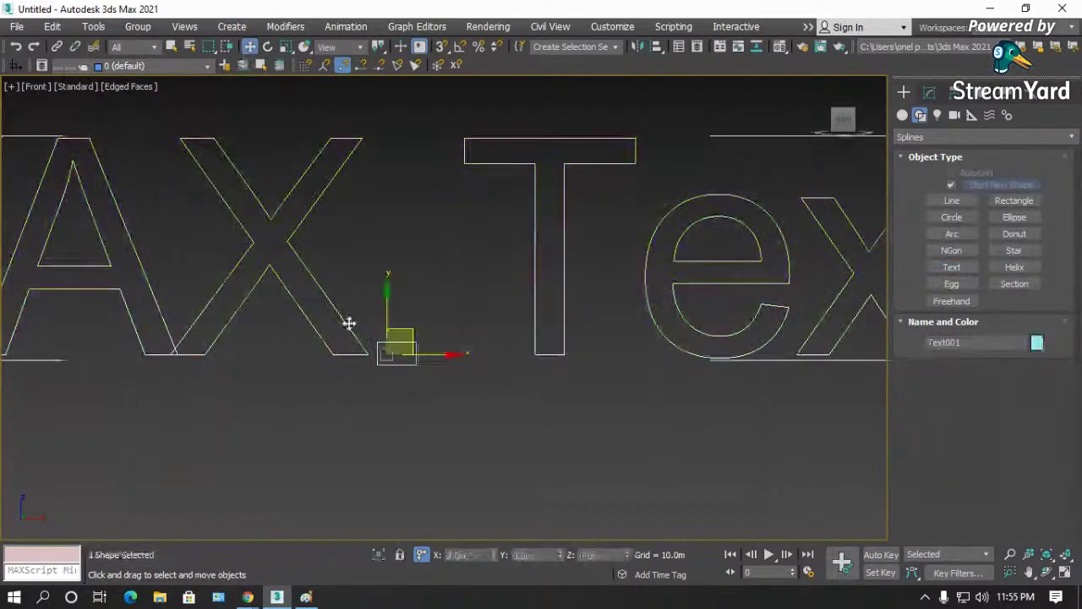
{"action": "left_click", "coordinate": [930, 95]}
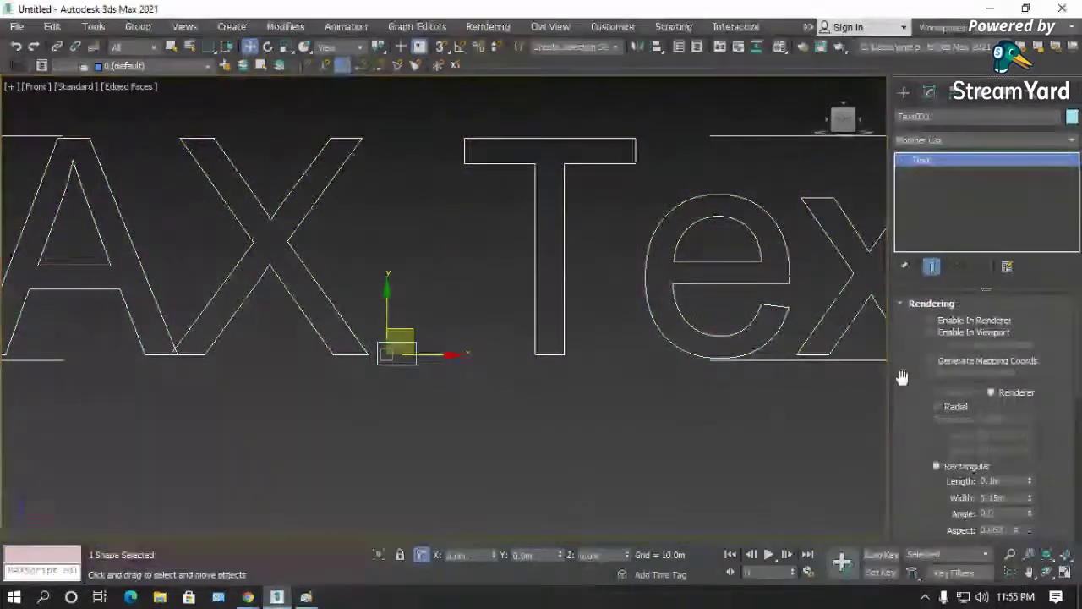
{"action": "scroll", "coordinate": [928, 261], "scroll_direction": "down", "scroll_amount": 5}
{"action": "left_click_drag", "start_coordinate": [920, 315], "coordinate": [918, 338]}
- Set the text size to 0.3m and reselect the text
{"action": "key", "text": "Tab"}
{"action": "type", "text": ".3"}
{"action": "key", "text": "Return"}
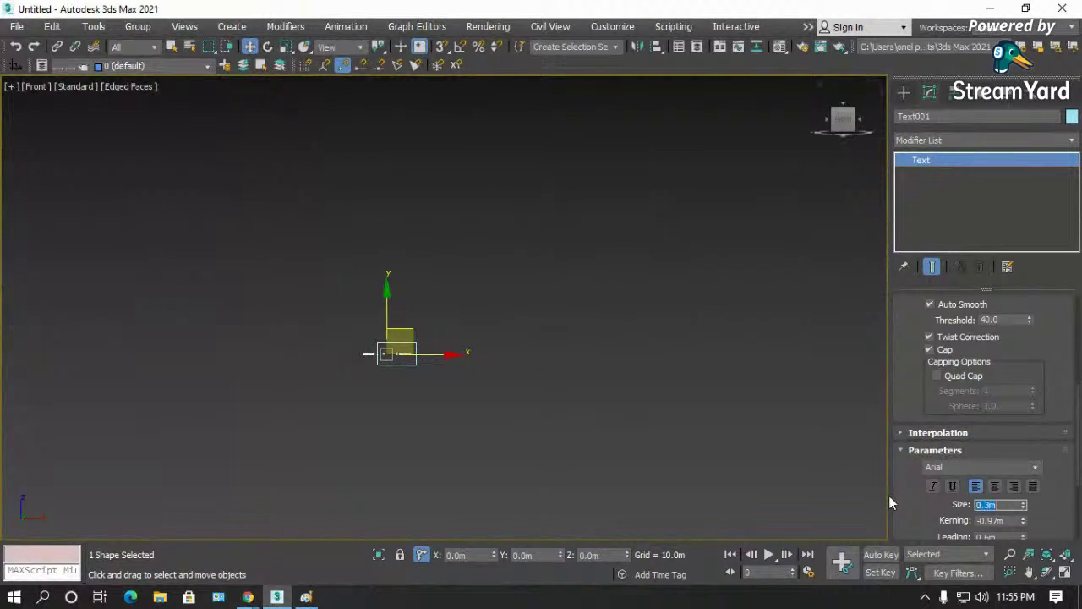
{"action": "left_click", "coordinate": [210, 421]}
{"action": "scroll", "coordinate": [381, 357], "scroll_direction": "up", "scroll_amount": 8}
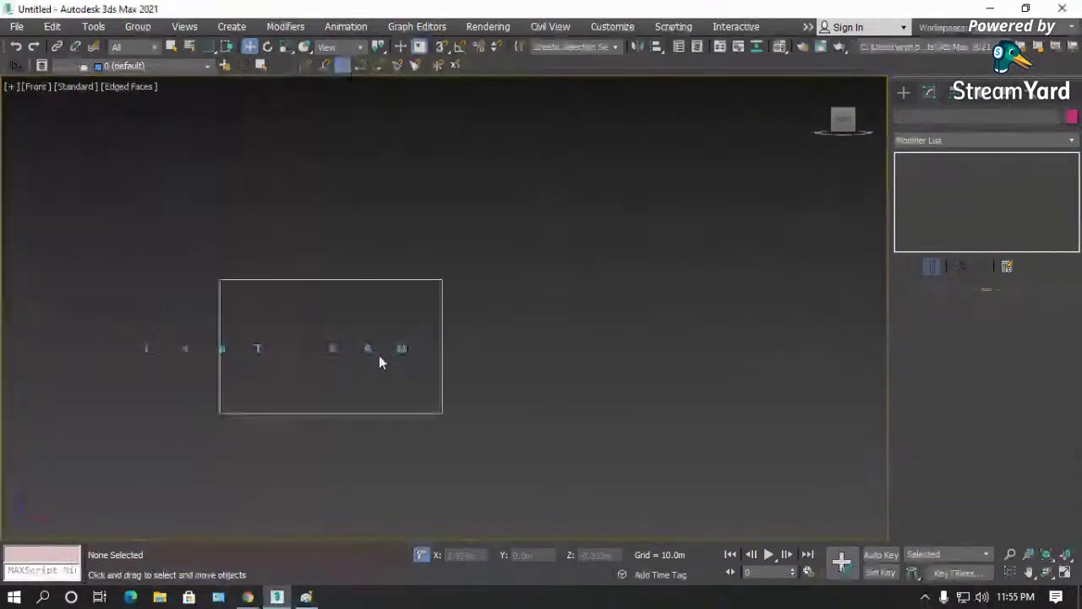
{"action": "left_click", "coordinate": [377, 353]}
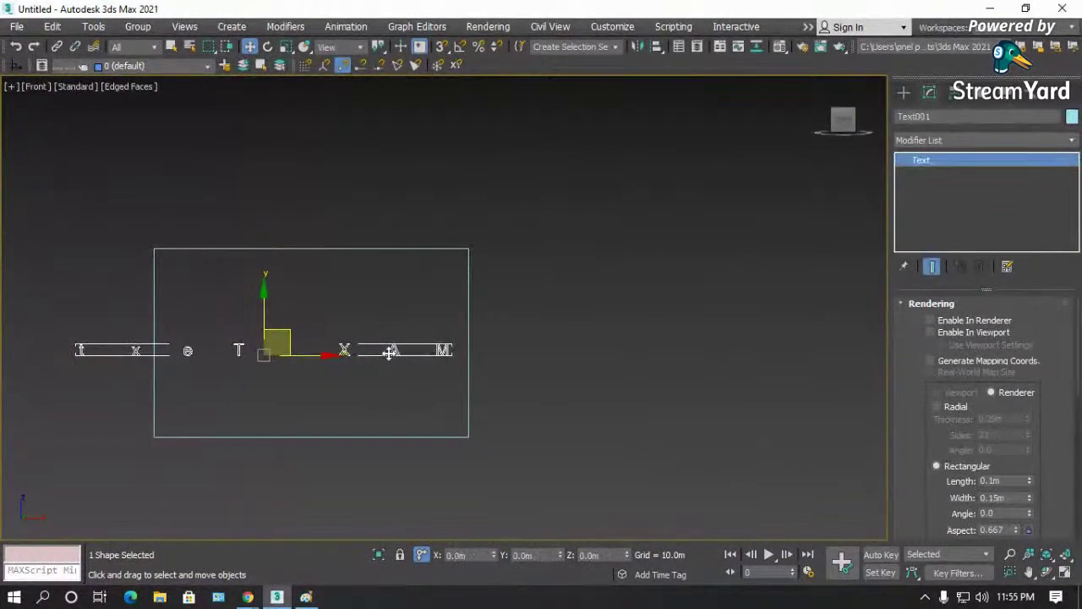
{"action": "scroll", "coordinate": [142, 350], "scroll_direction": "up", "scroll_amount": 2}
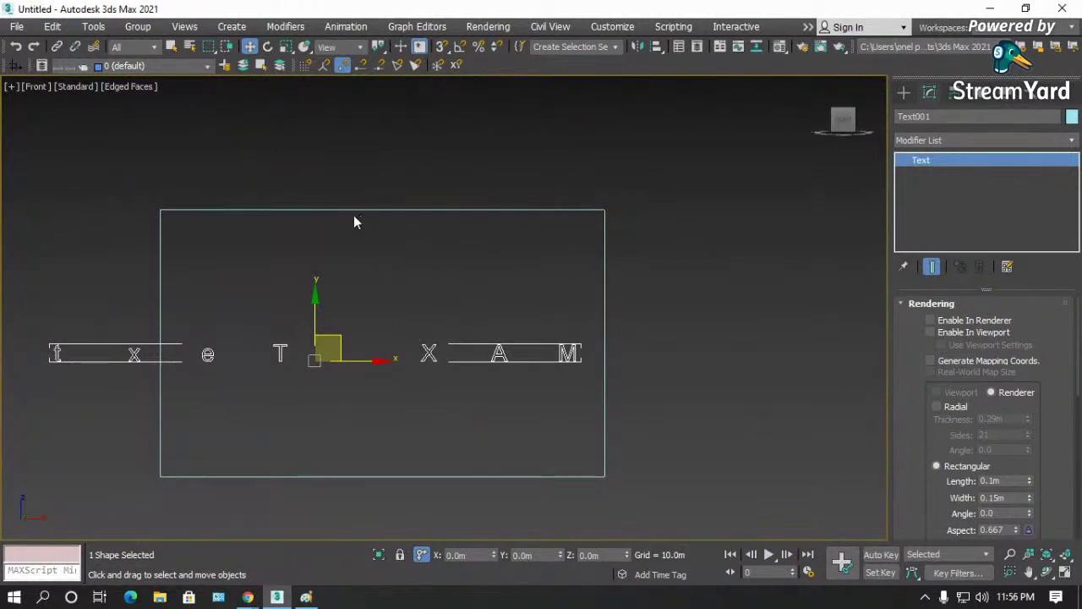
- With angle snap on, rotate the text -180 degrees and move it right
{"action": "key", "text": "e"}
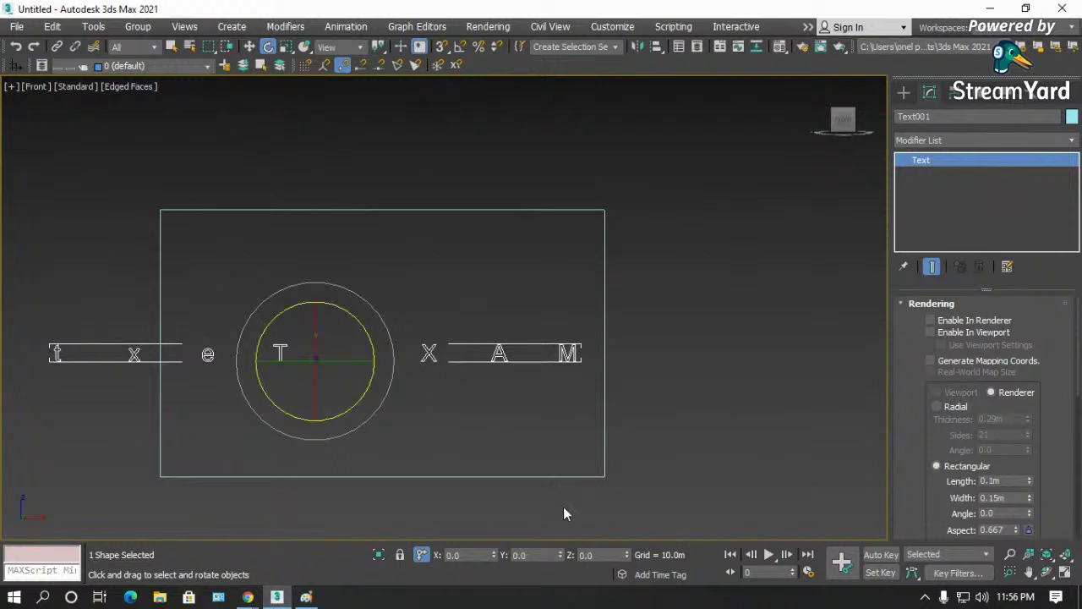
{"action": "left_click", "coordinate": [460, 46]}
{"action": "left_click_drag", "start_coordinate": [342, 357], "coordinate": [204, 363]}
{"action": "left_click_drag", "start_coordinate": [198, 363], "coordinate": [202, 359]}
{"action": "key", "text": "w"}
{"action": "left_click_drag", "start_coordinate": [346, 359], "coordinate": [486, 356]}
- Set the text kerning to 0.0m and move the text left
{"action": "left_click_drag", "start_coordinate": [945, 467], "coordinate": [941, 398]}
{"action": "left_click_drag", "start_coordinate": [931, 353], "coordinate": [922, 173]}
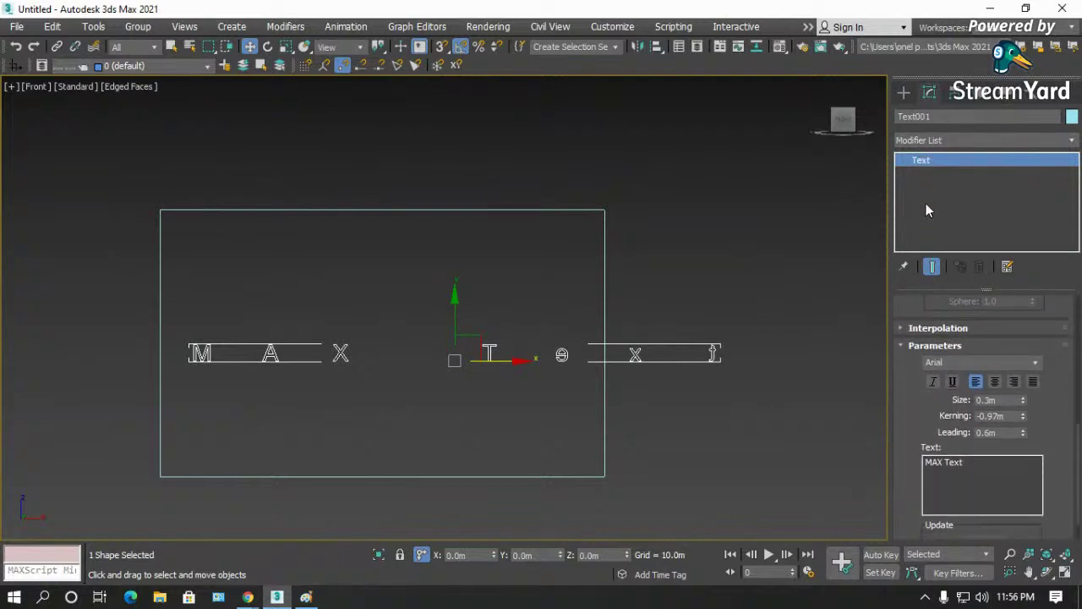
{"action": "left_click", "coordinate": [1014, 414]}
{"action": "type", "text": "0"}
{"action": "key", "text": "Tab"}
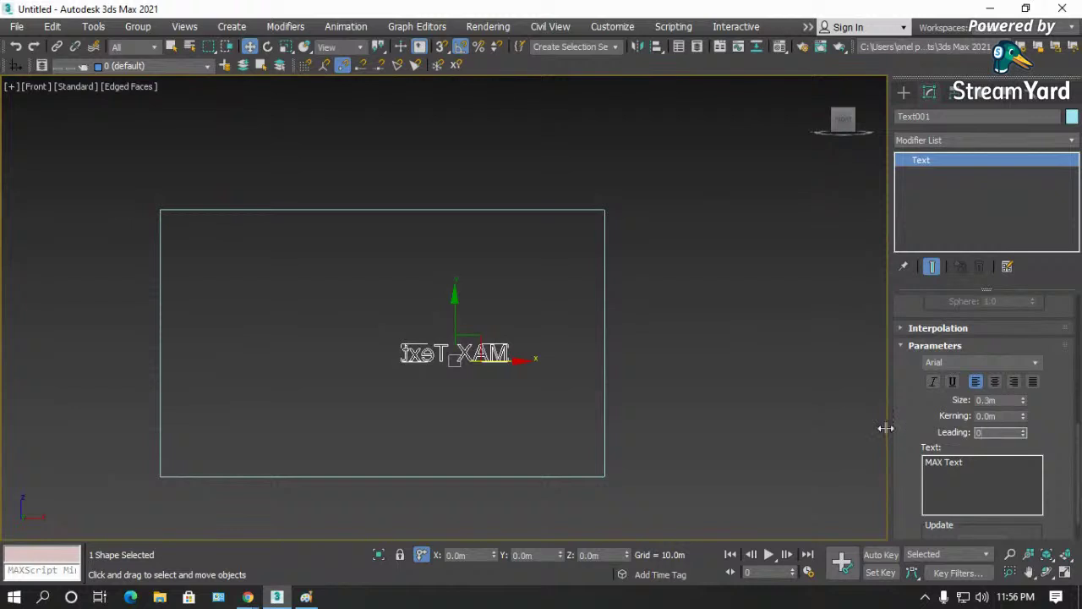
{"action": "left_click", "coordinate": [513, 412]}
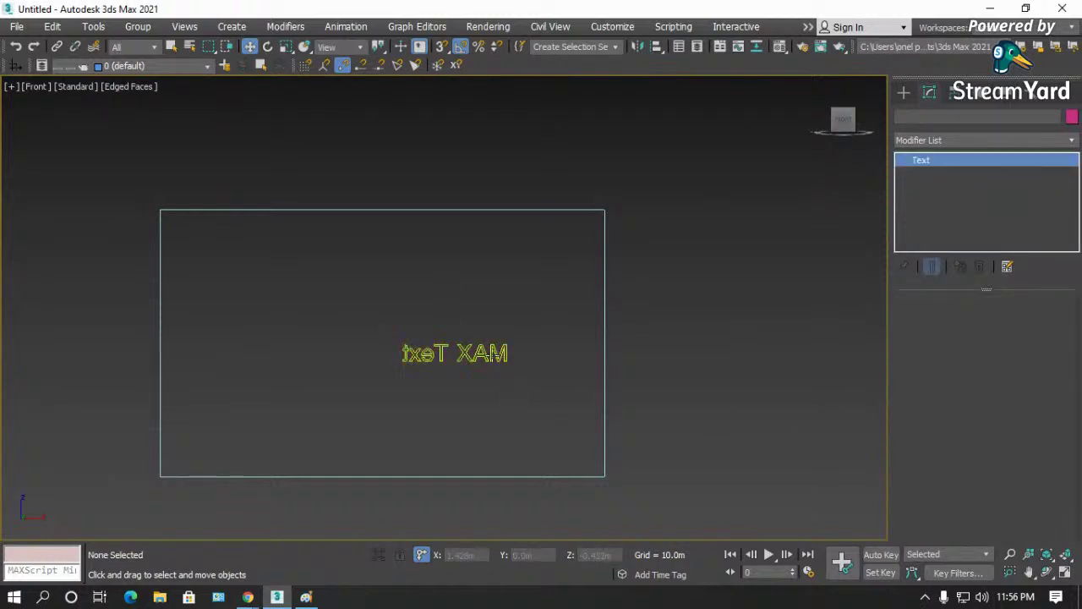
{"action": "left_click_drag", "start_coordinate": [467, 355], "coordinate": [424, 355]}
- Show the safe frame and rotate the text so MAX Text reads correctly
{"action": "scroll", "coordinate": [424, 355], "scroll_direction": "up", "scroll_amount": 3}
{"action": "key", "text": "shift+f"}
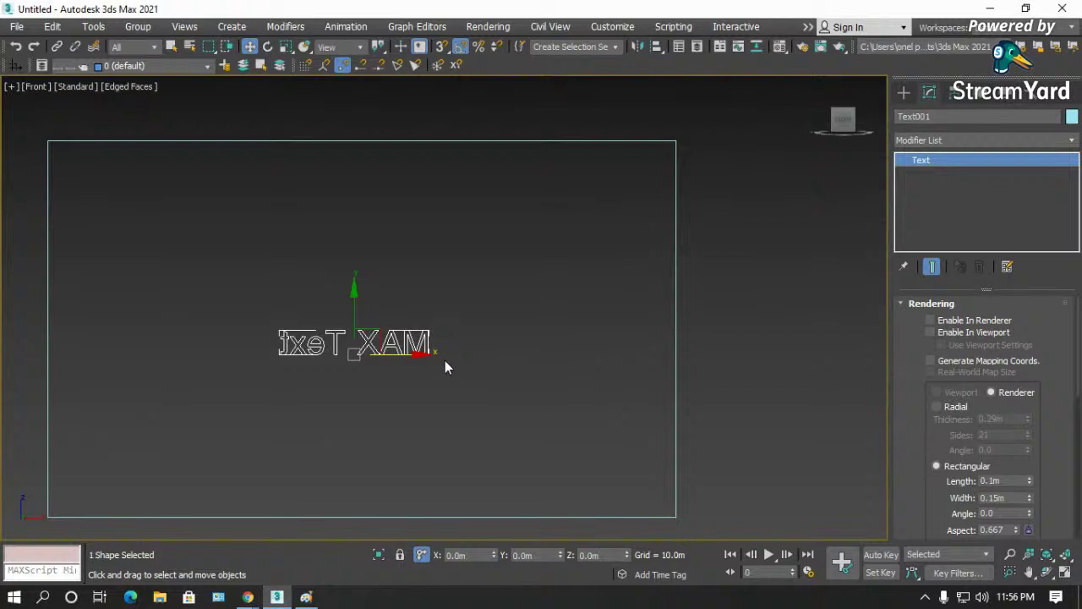
{"action": "key", "text": "e"}
{"action": "left_click_drag", "start_coordinate": [391, 352], "coordinate": [246, 366]}
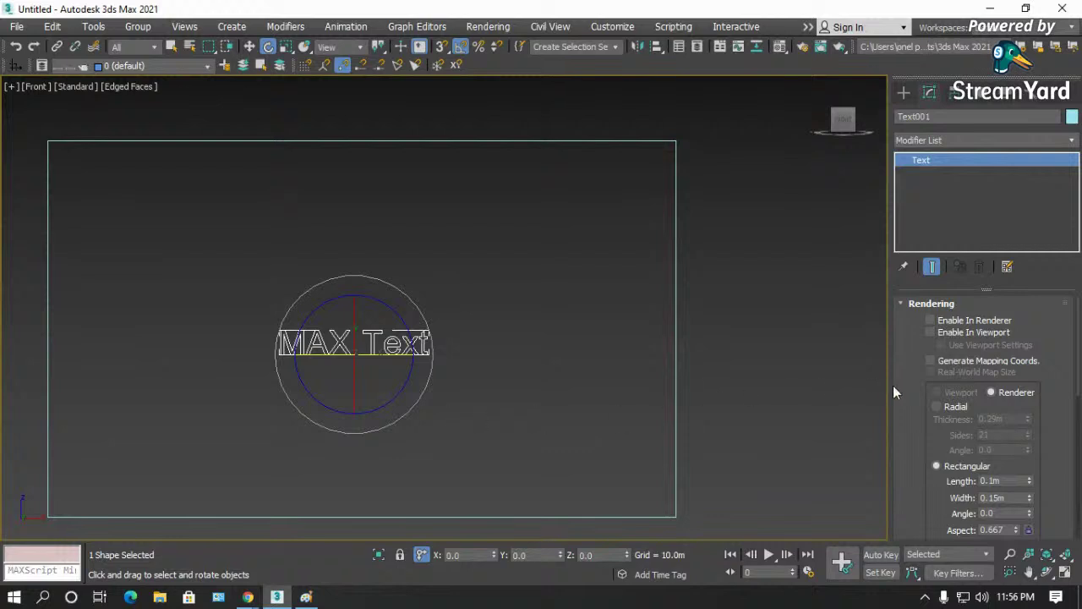
{"action": "scroll", "coordinate": [904, 336], "scroll_direction": "down", "scroll_amount": 2}
{"action": "scroll", "coordinate": [910, 369], "scroll_direction": "down", "scroll_amount": 3}
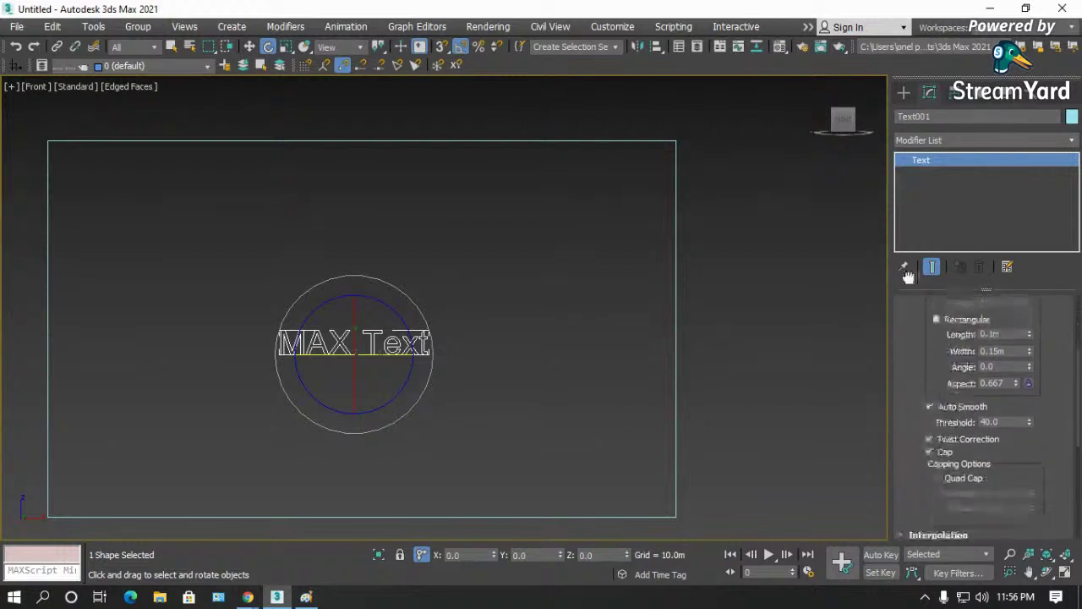
- Reselect the text shape and highlight its existing 'MAX Text' wording
{"action": "left_click", "coordinate": [536, 324]}
{"action": "left_click", "coordinate": [394, 345]}
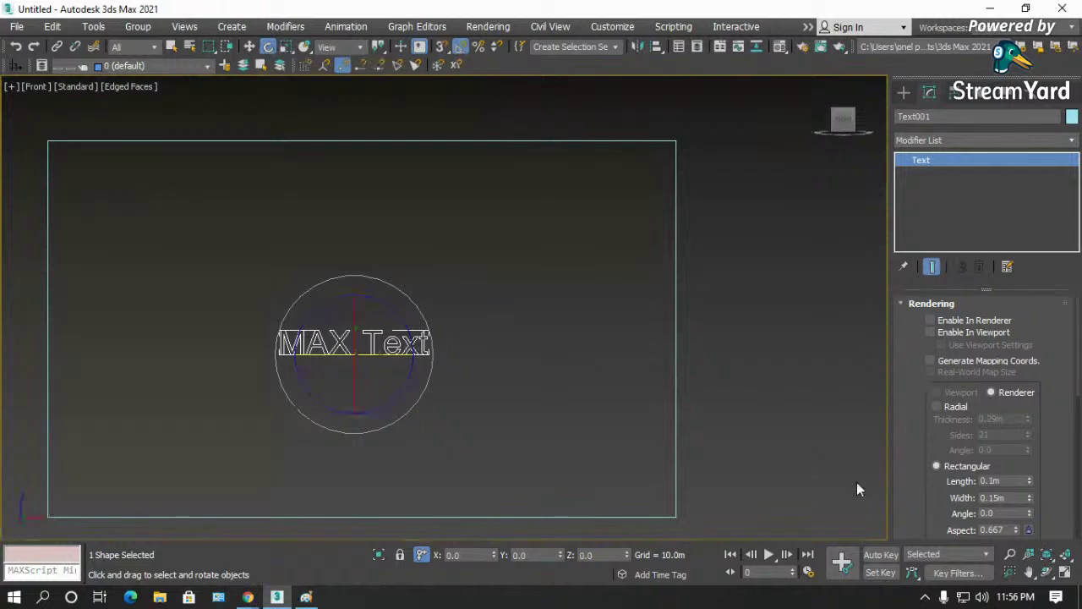
{"action": "scroll", "coordinate": [901, 503], "scroll_direction": "down", "scroll_amount": 7}
{"action": "scroll", "coordinate": [922, 457], "scroll_direction": "down", "scroll_amount": 1}
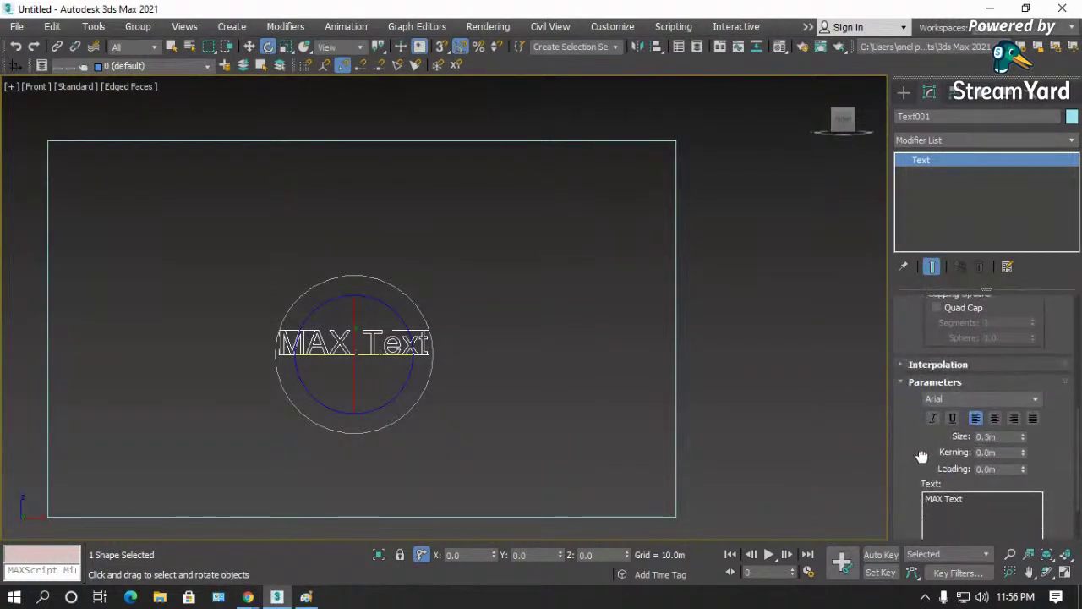
{"action": "left_click_drag", "start_coordinate": [983, 494], "coordinate": [855, 495]}
- Replace the text wording with 'Barbeque Grill'
{"action": "type", "text": "Rest"}
{"action": "key", "text": "BackSpace"}
{"action": "key", "text": "BackSpace"}
{"action": "key", "text": "BackSpace"}
{"action": "key", "text": "BackSpace"}
{"action": "type", "text": "Ba"}
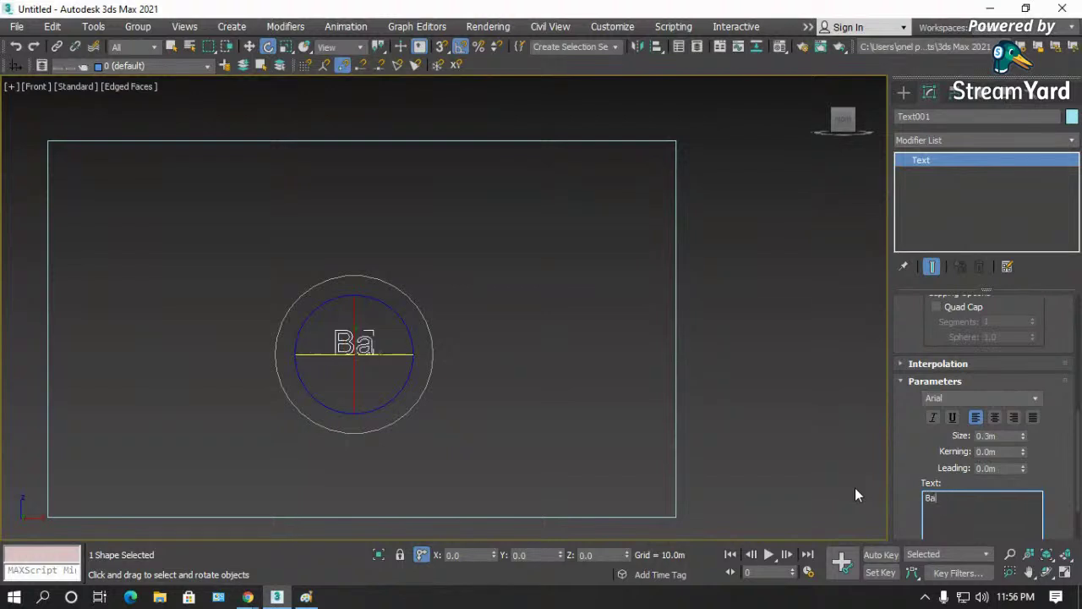
{"action": "type", "text": "rbequ"}
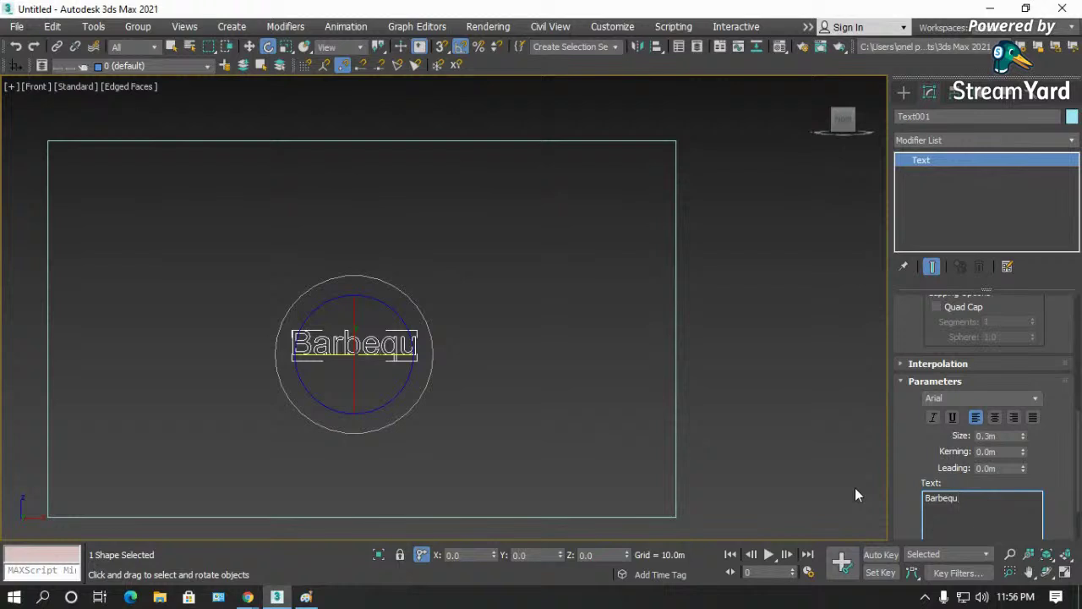
{"action": "key", "text": "BackSpace"}
{"action": "type", "text": "ue"}
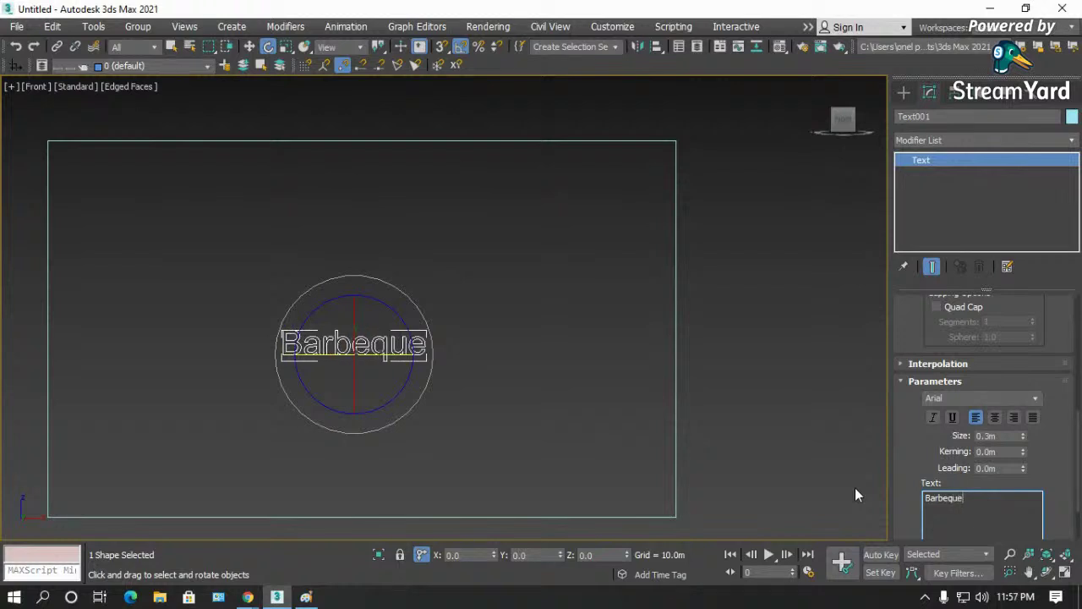
{"action": "type", "text": " Grill"}
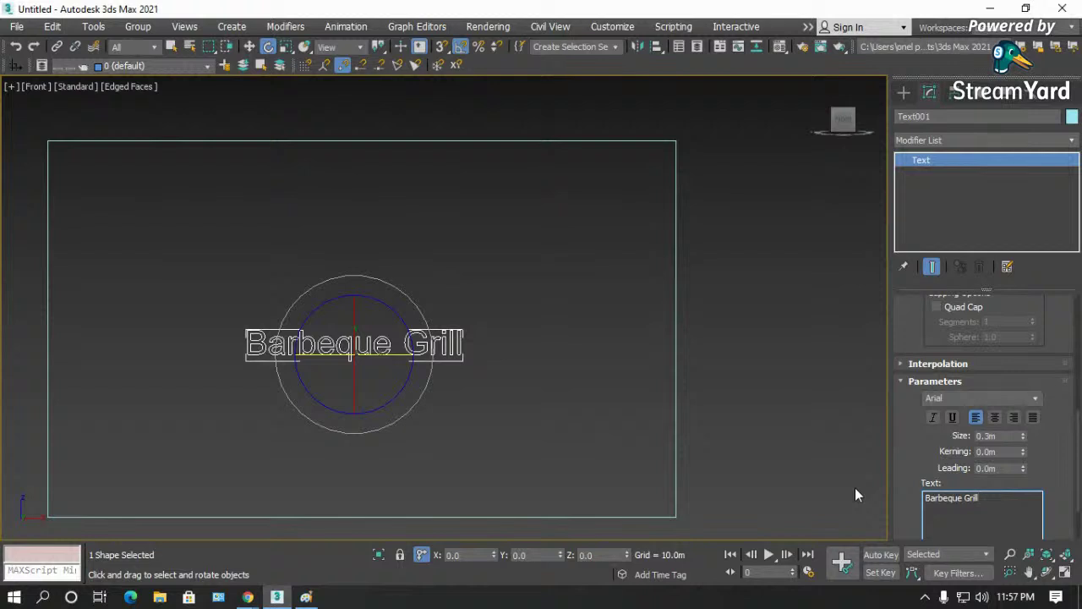
- Switch the text font to Garamond Italic
{"action": "left_click", "coordinate": [1037, 398]}
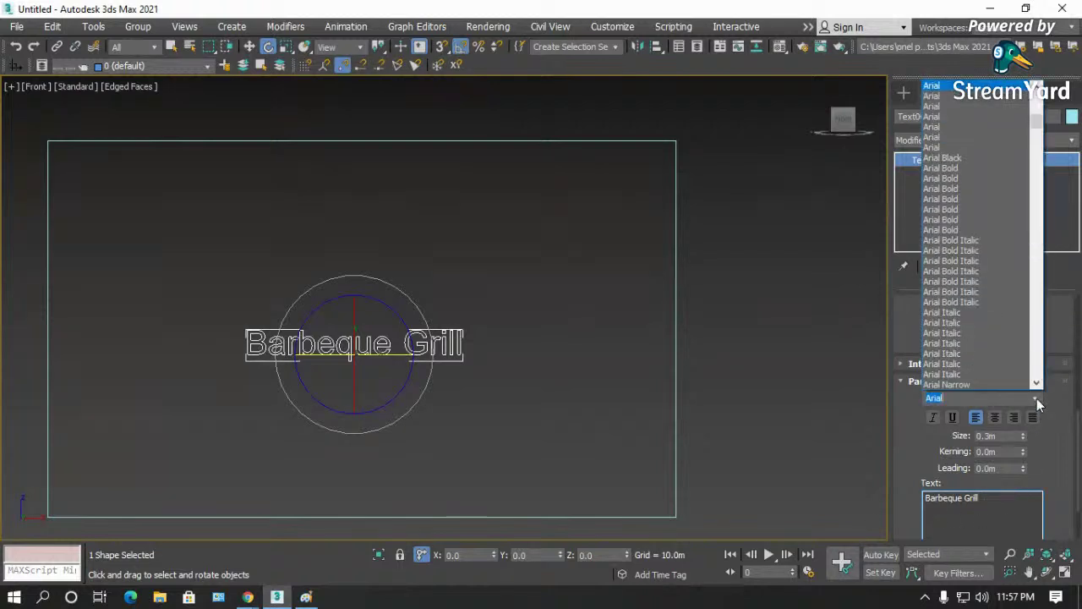
{"action": "scroll", "coordinate": [1037, 320], "scroll_direction": "down", "scroll_amount": 20}
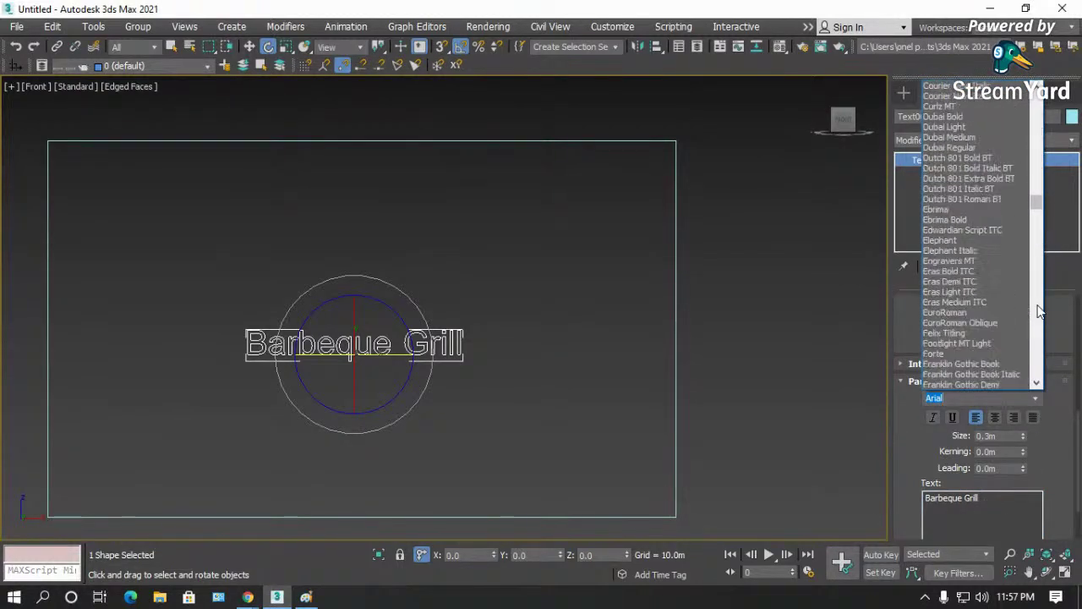
{"action": "left_click", "coordinate": [970, 242]}
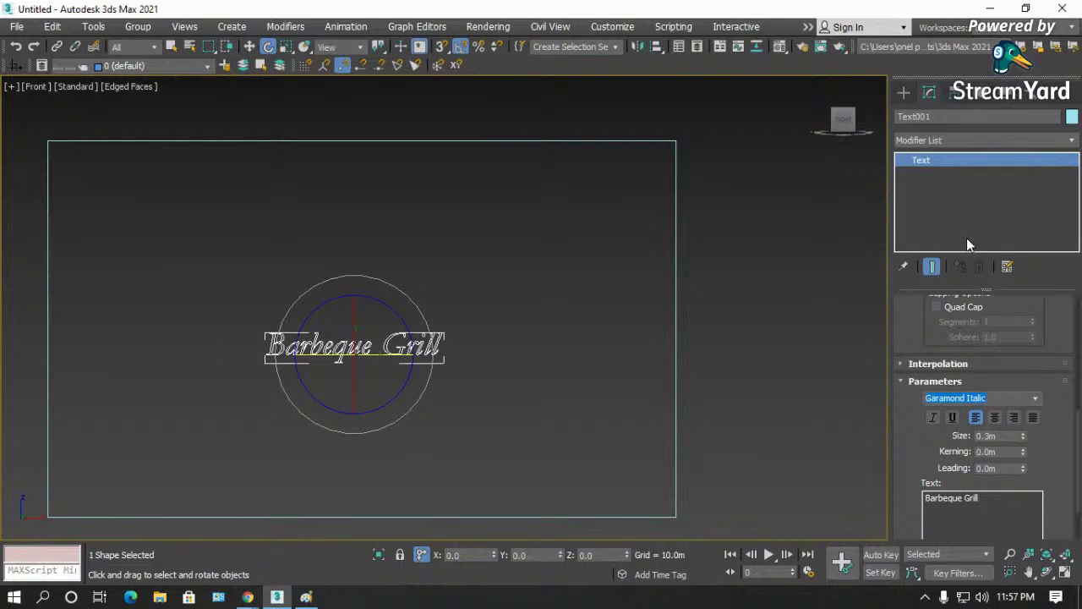
{"action": "left_click", "coordinate": [497, 286]}
{"action": "left_click", "coordinate": [416, 349]}
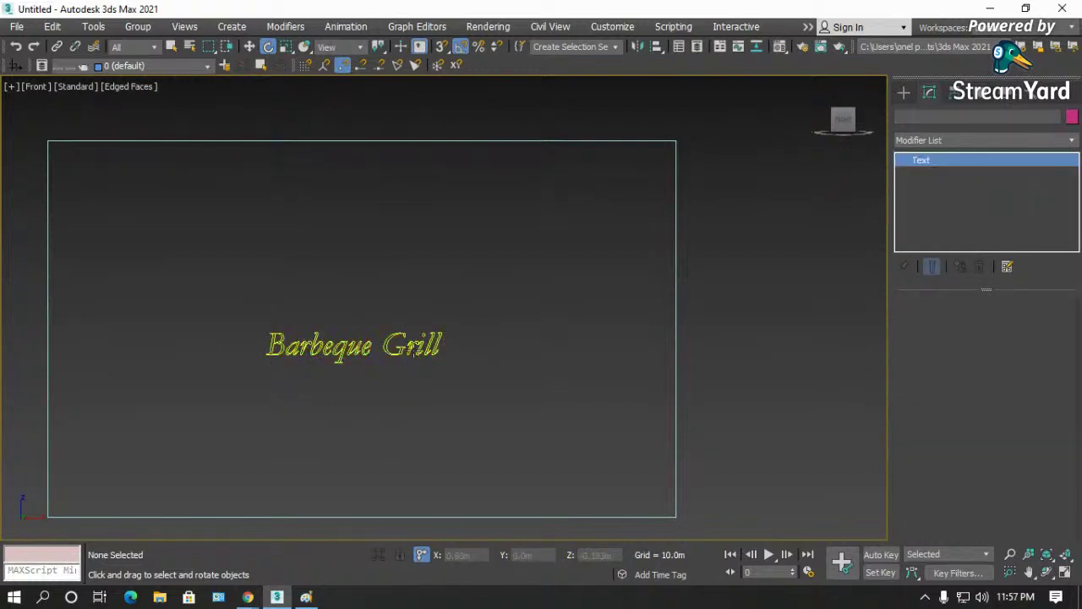
{"action": "left_click_drag", "start_coordinate": [937, 436], "coordinate": [957, 198]}
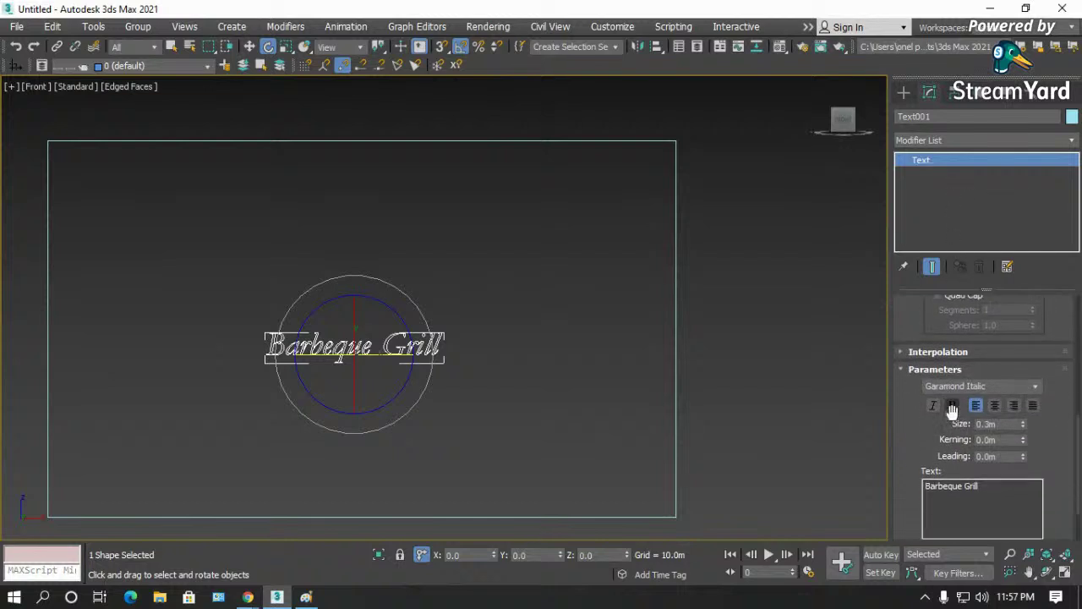
- Enlarge the Barbeque Grill text to 0.55m and move it higher in the frame
{"action": "left_click", "coordinate": [1024, 421]}
{"action": "left_click_drag", "start_coordinate": [1025, 423], "coordinate": [1030, 406]}
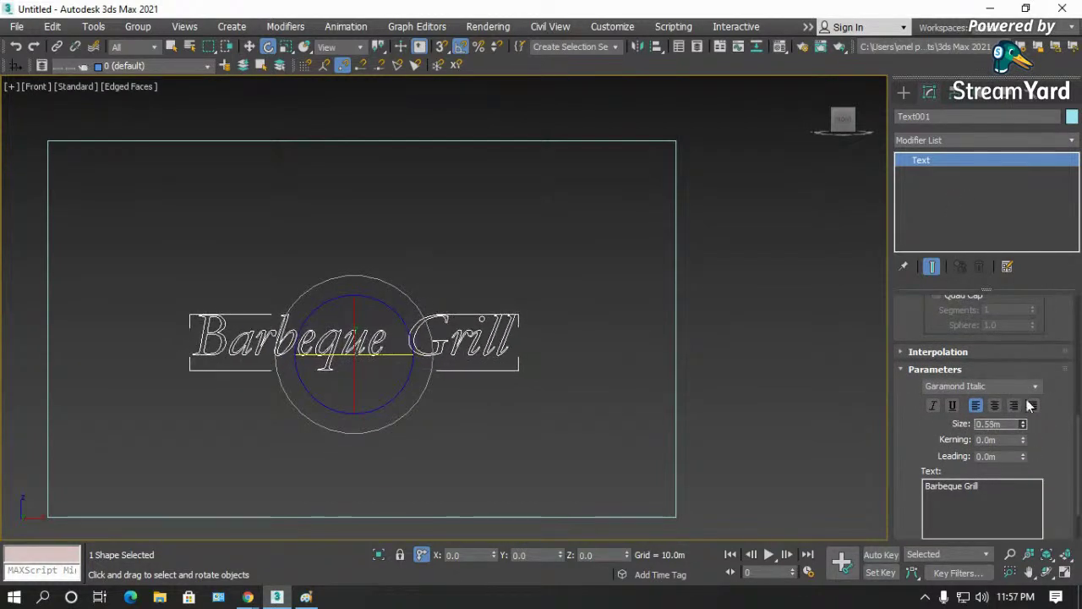
{"action": "key", "text": "w"}
{"action": "left_click_drag", "start_coordinate": [375, 330], "coordinate": [368, 245]}
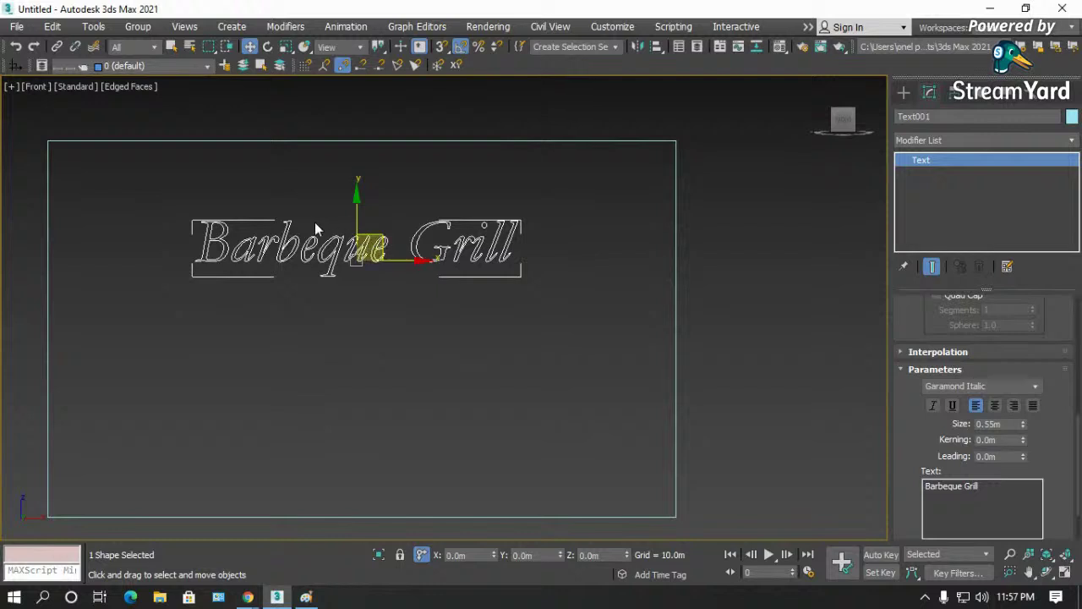
{"action": "left_click", "coordinate": [318, 181]}
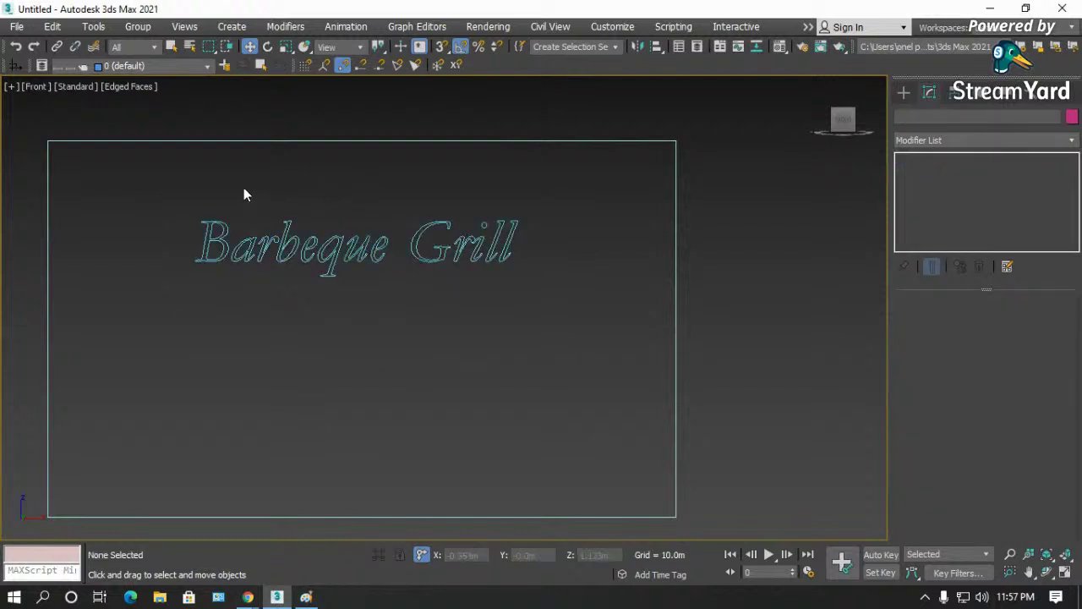
- Convert the outer rectangle into an Editable Spline
{"action": "left_click", "coordinate": [292, 140]}
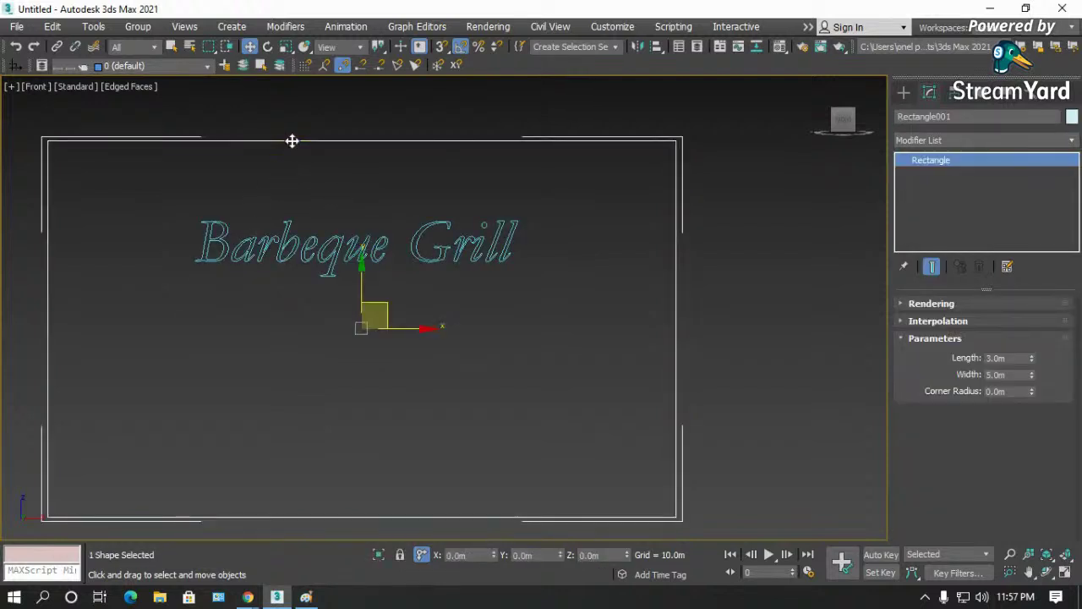
{"action": "right_click", "coordinate": [413, 159]}
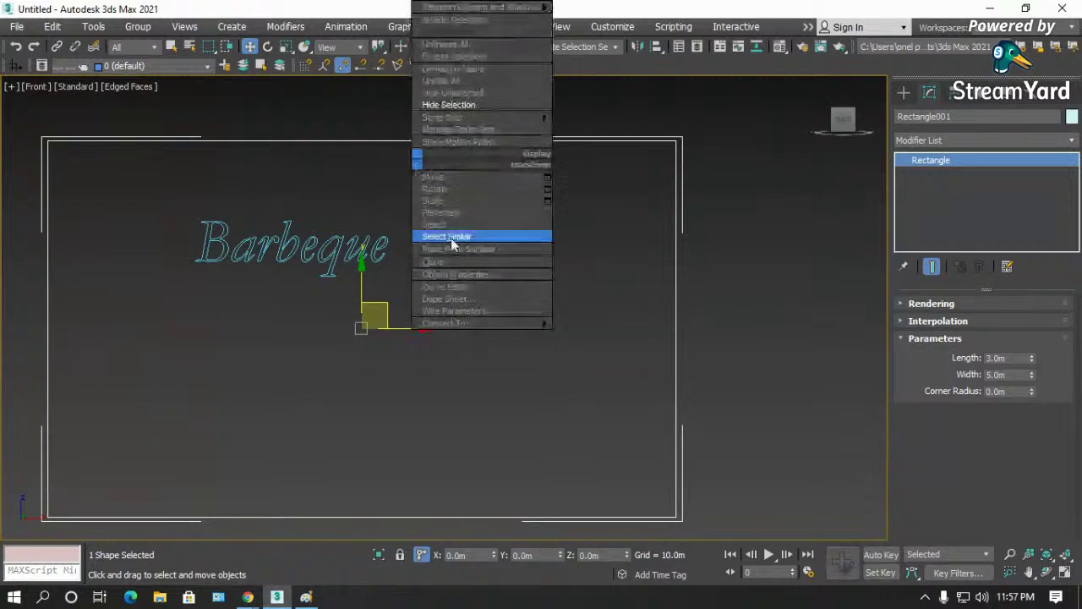
{"action": "mouse_move", "coordinate": [470, 326]}
{"action": "left_click", "coordinate": [613, 323]}
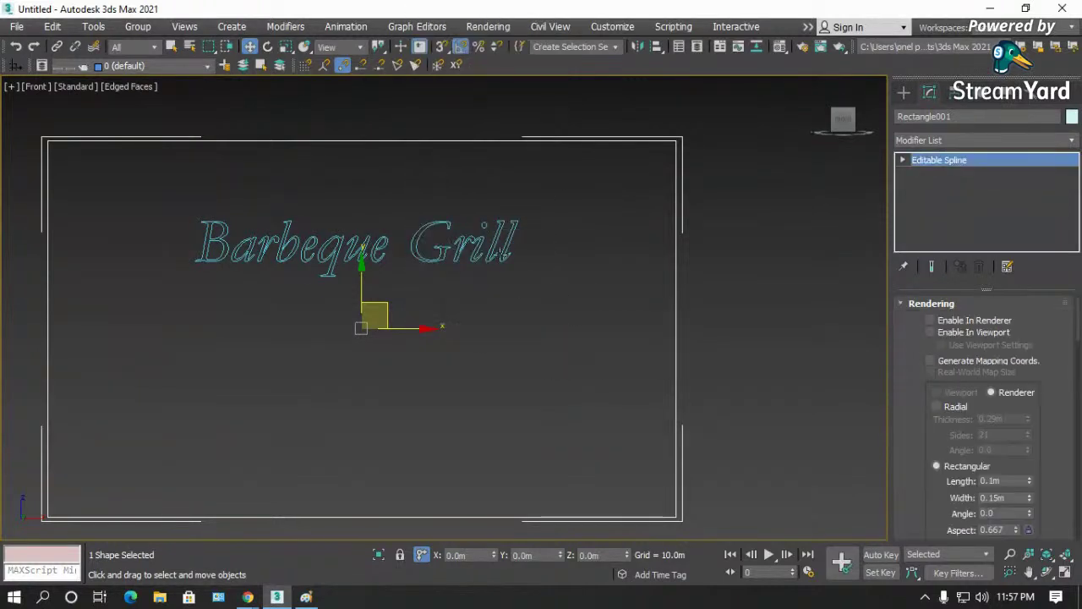
- Reselect the text, cancelling and undoing an accidental copy
{"action": "left_click", "coordinate": [491, 247]}
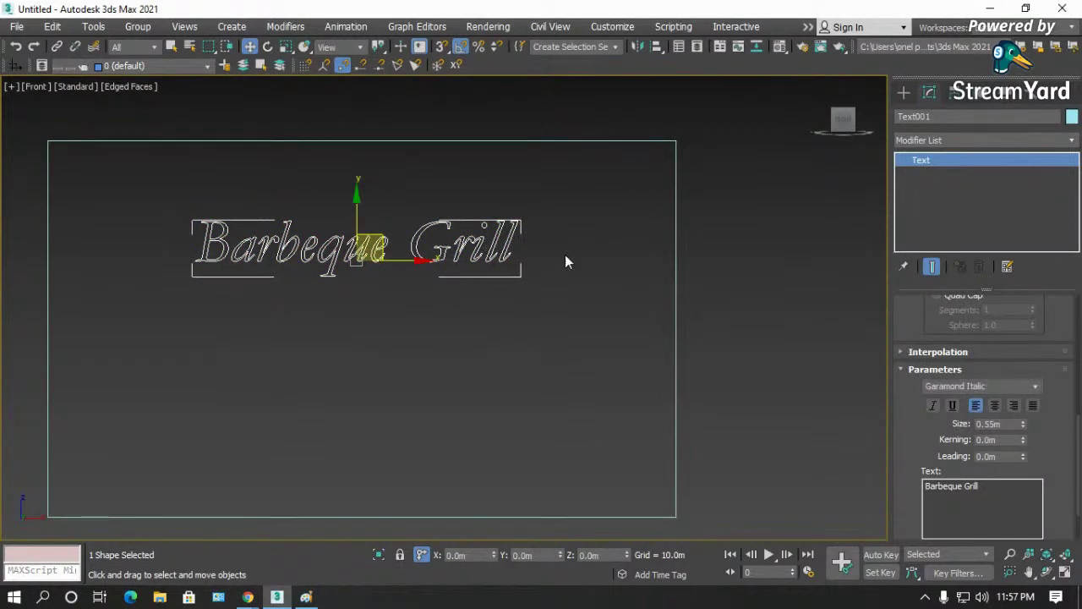
{"action": "left_click", "coordinate": [692, 269]}
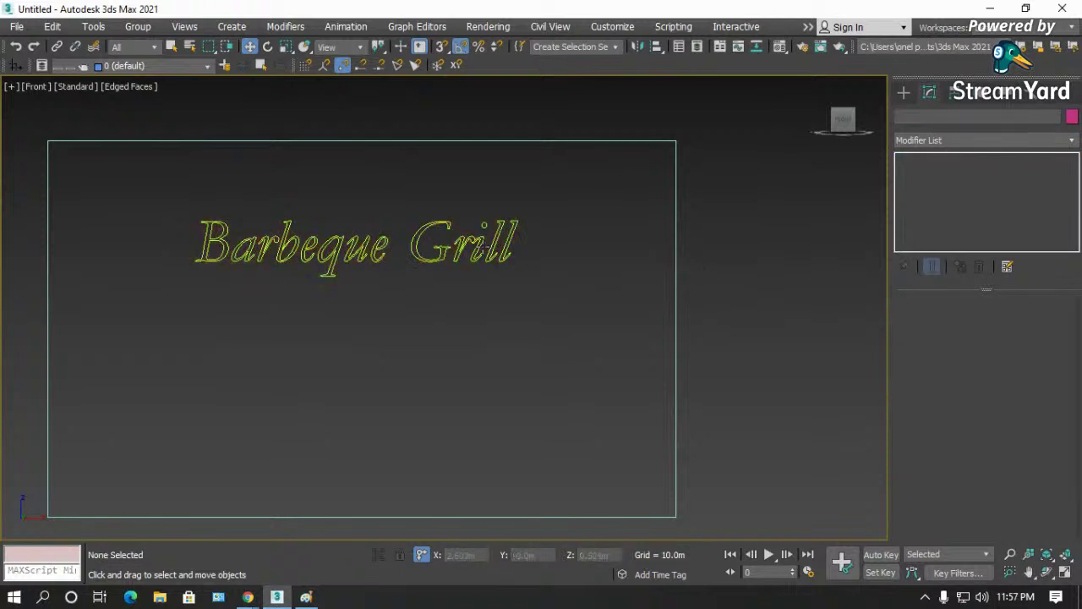
{"action": "left_click", "coordinate": [386, 242]}
{"action": "left_click_drag", "start_coordinate": [386, 243], "coordinate": [453, 315], "text": "shift"}
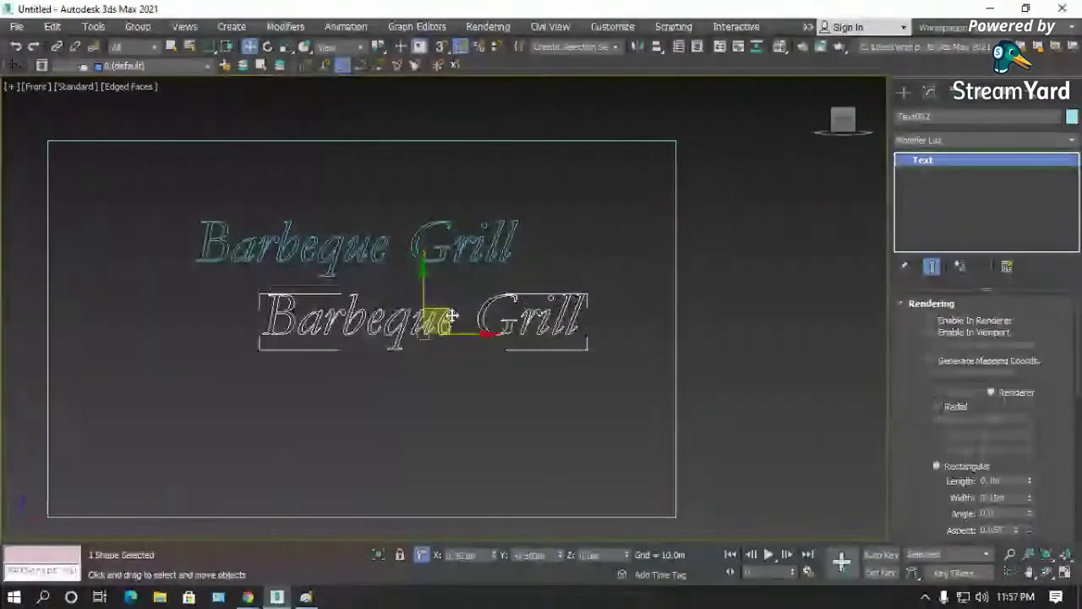
{"action": "left_click", "coordinate": [605, 367]}
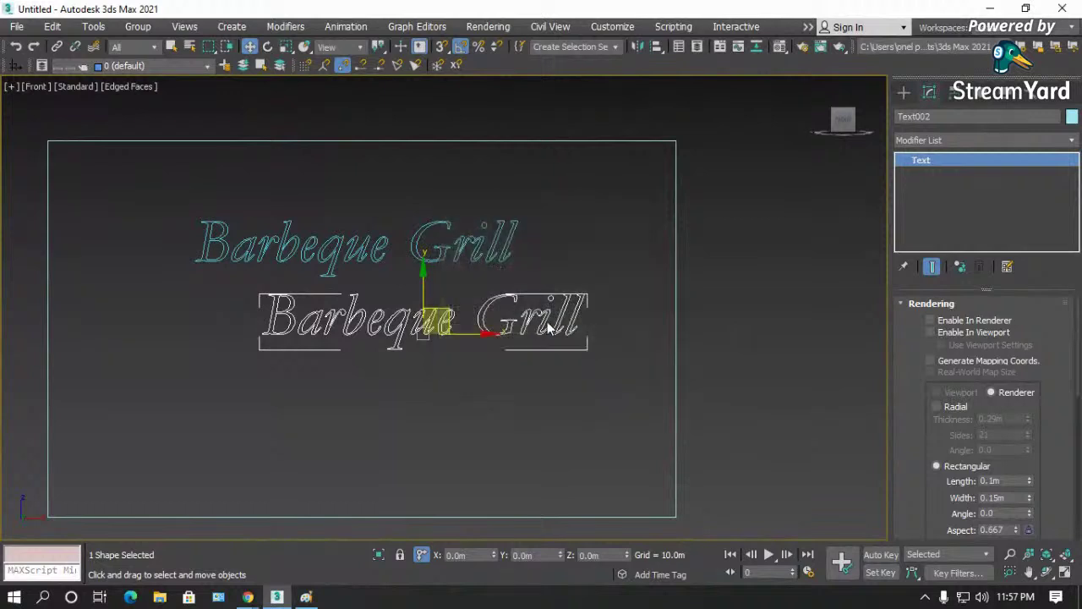
{"action": "left_click", "coordinate": [512, 274]}
{"action": "key", "text": "ctrl+z"}
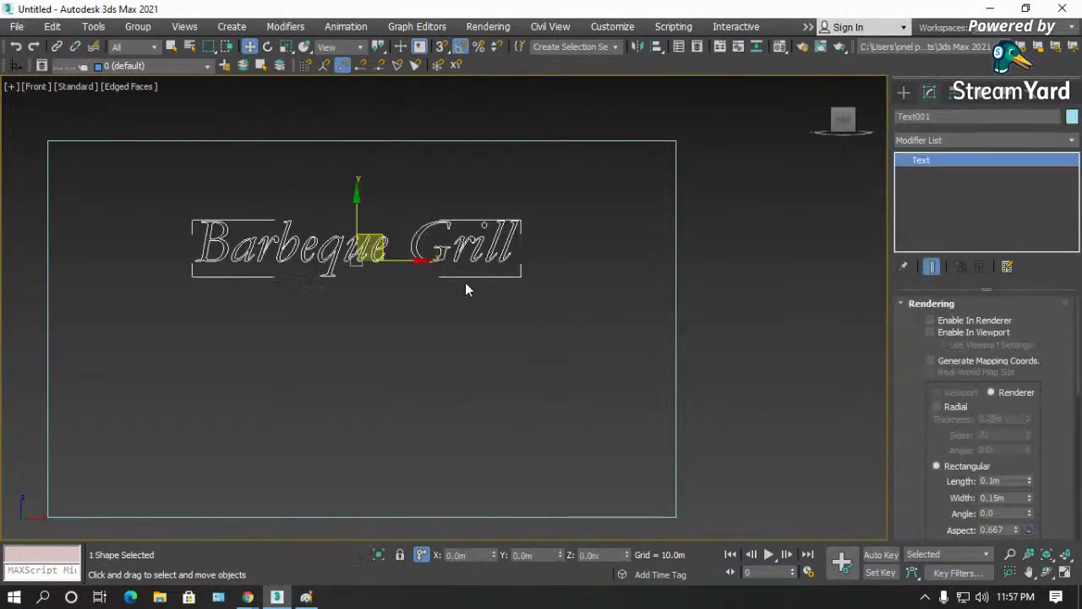
- Split the text into centred 'Barbeque' and 'Grill' lines with -0.06m leading
{"action": "scroll", "coordinate": [909, 423], "scroll_direction": "down", "scroll_amount": 5}
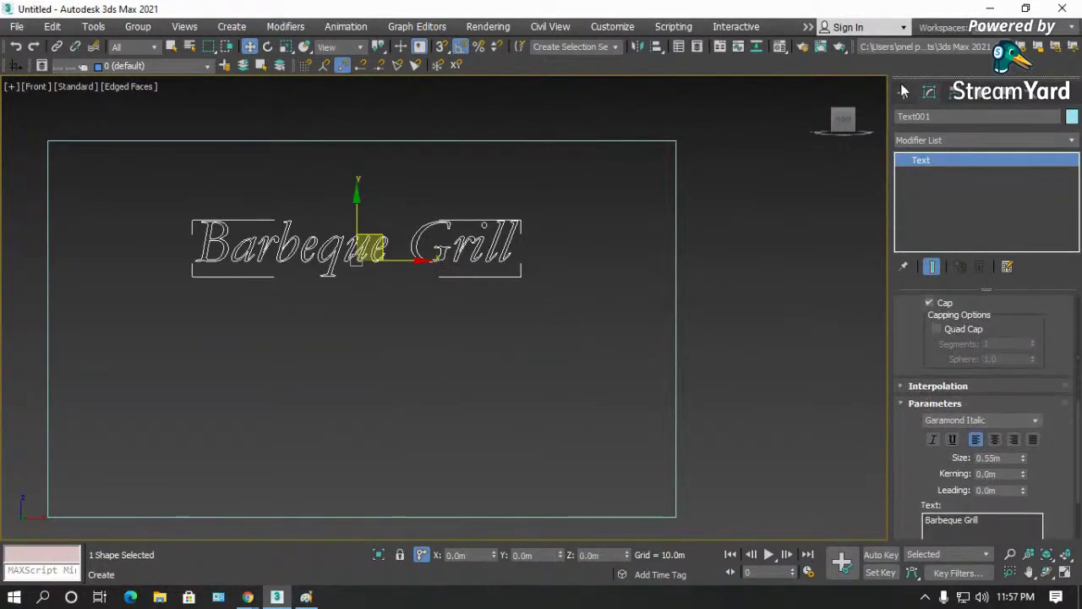
{"action": "left_click", "coordinate": [955, 520]}
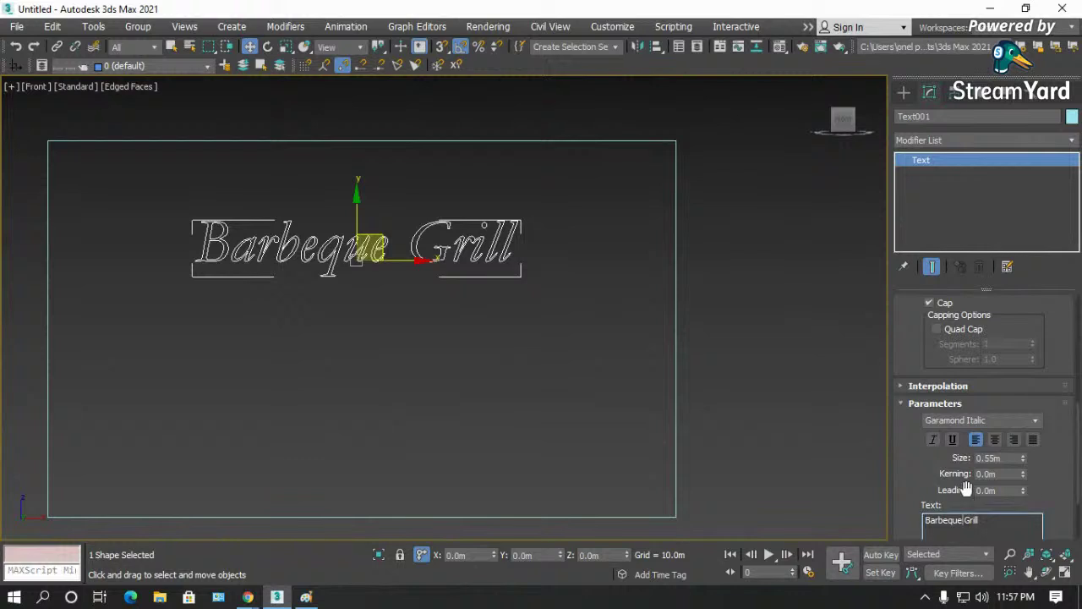
{"action": "key", "text": "BackSpace"}
{"action": "key", "text": "Return"}
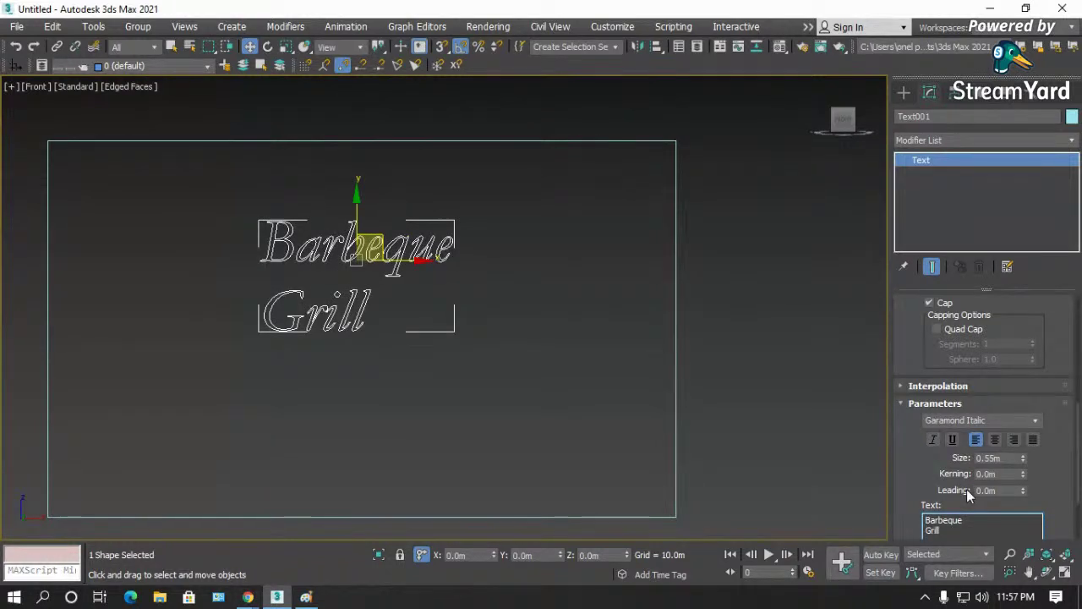
{"action": "left_click", "coordinate": [996, 441]}
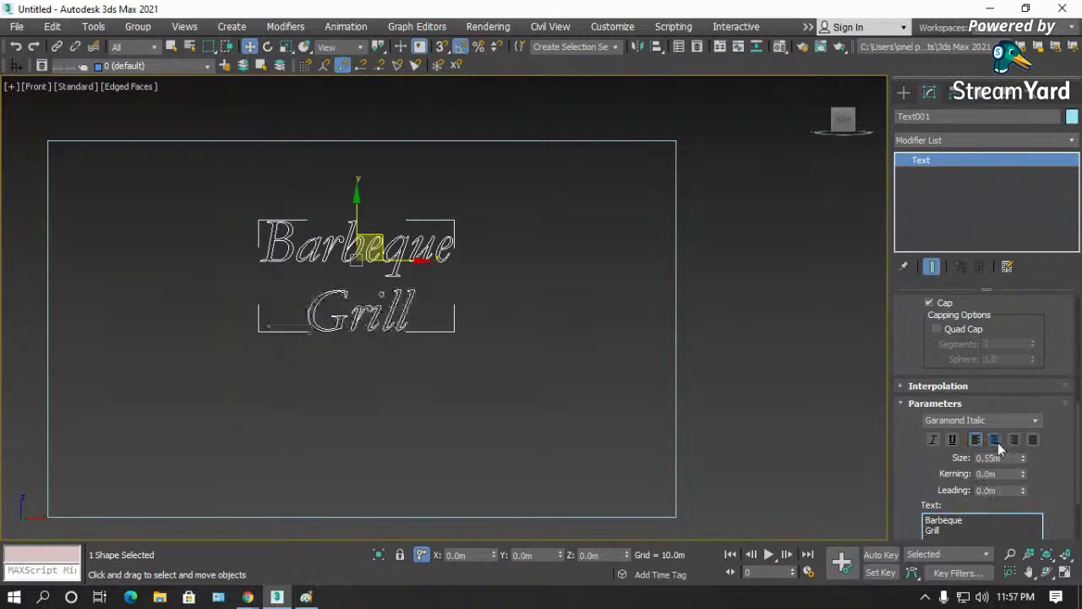
{"action": "left_click_drag", "start_coordinate": [1023, 495], "coordinate": [1035, 410]}
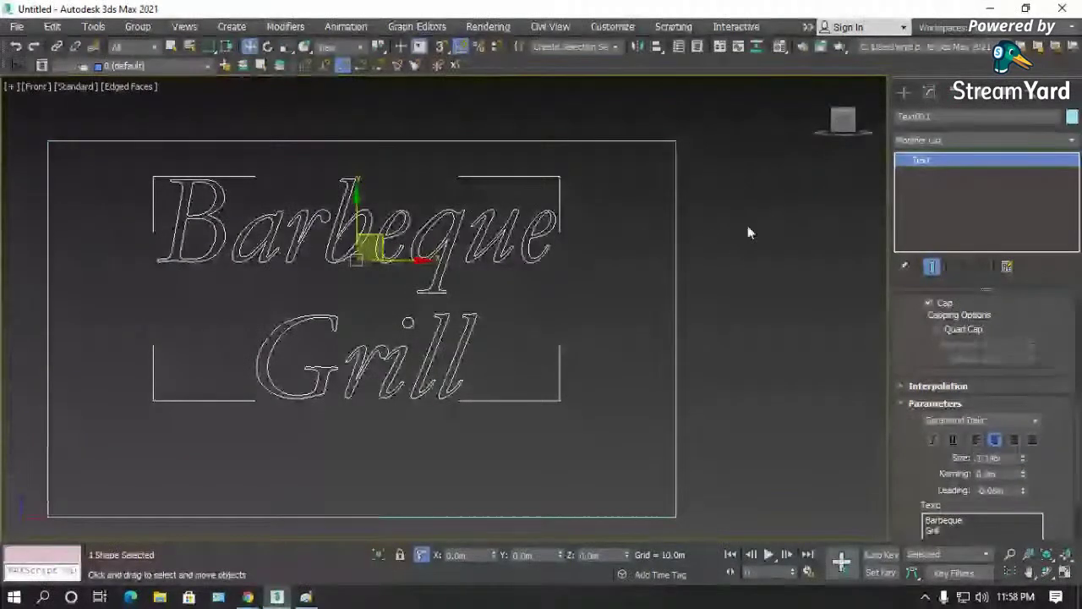
- Attach the Barbeque Grill text outlines to the rectangle spline
{"action": "left_click", "coordinate": [672, 230]}
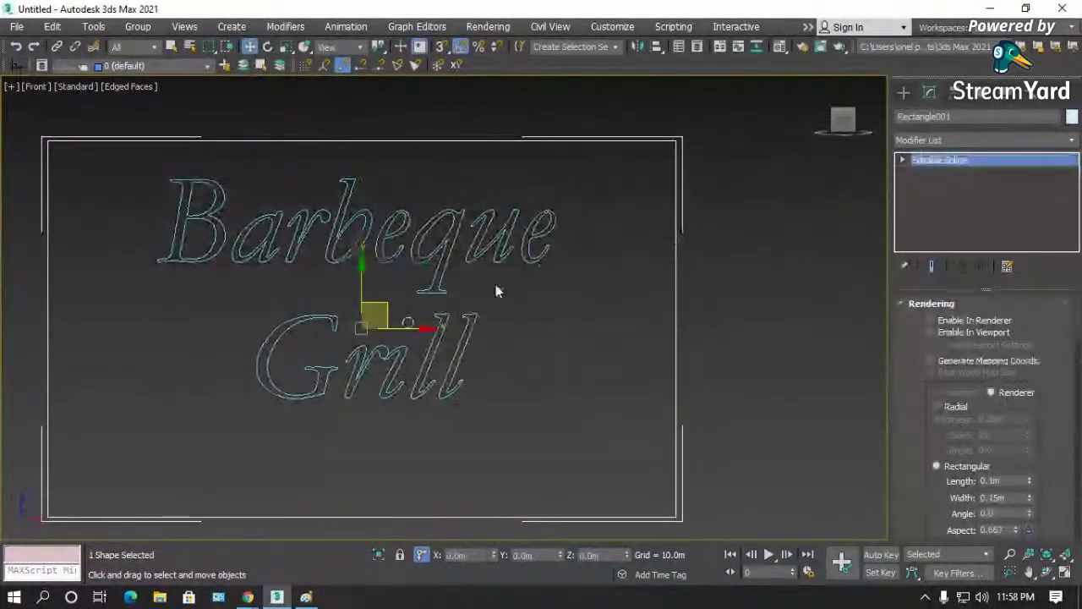
{"action": "scroll", "coordinate": [909, 406], "scroll_direction": "down", "scroll_amount": 10}
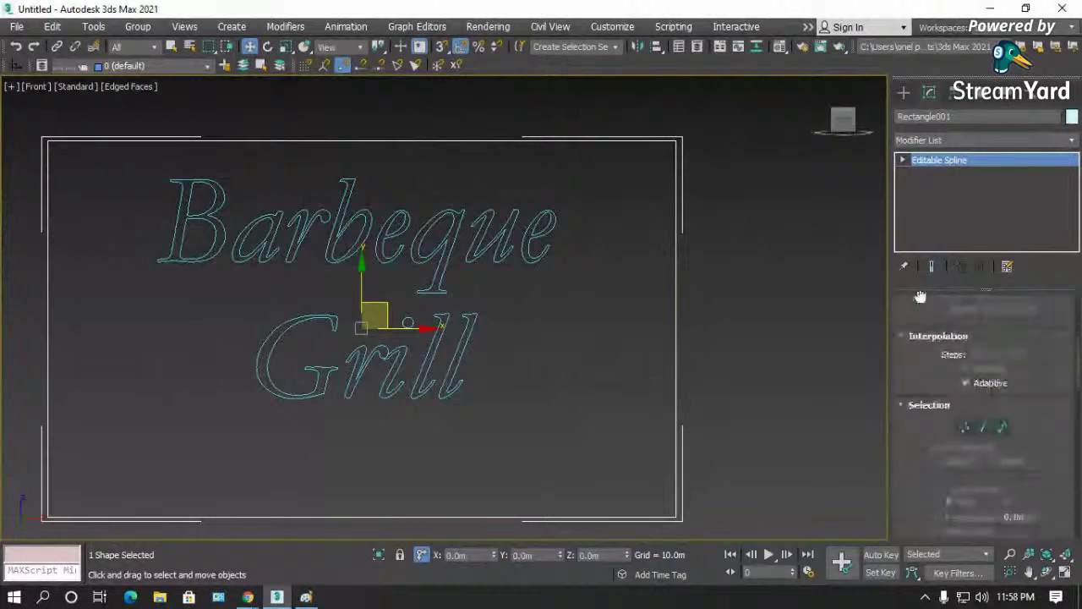
{"action": "scroll", "coordinate": [928, 447], "scroll_direction": "down", "scroll_amount": 5}
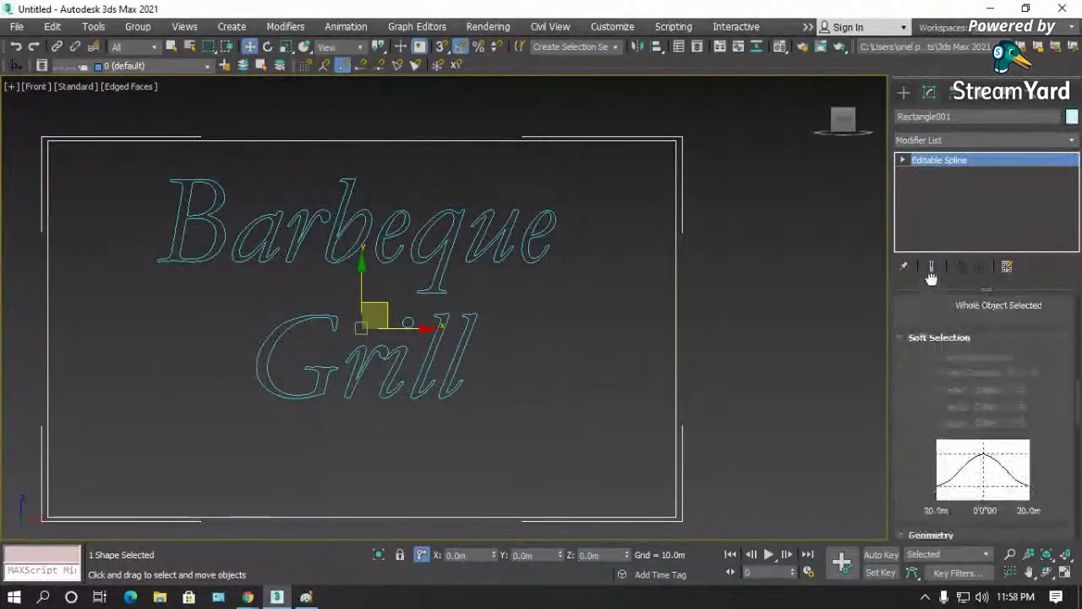
{"action": "left_click", "coordinate": [950, 522]}
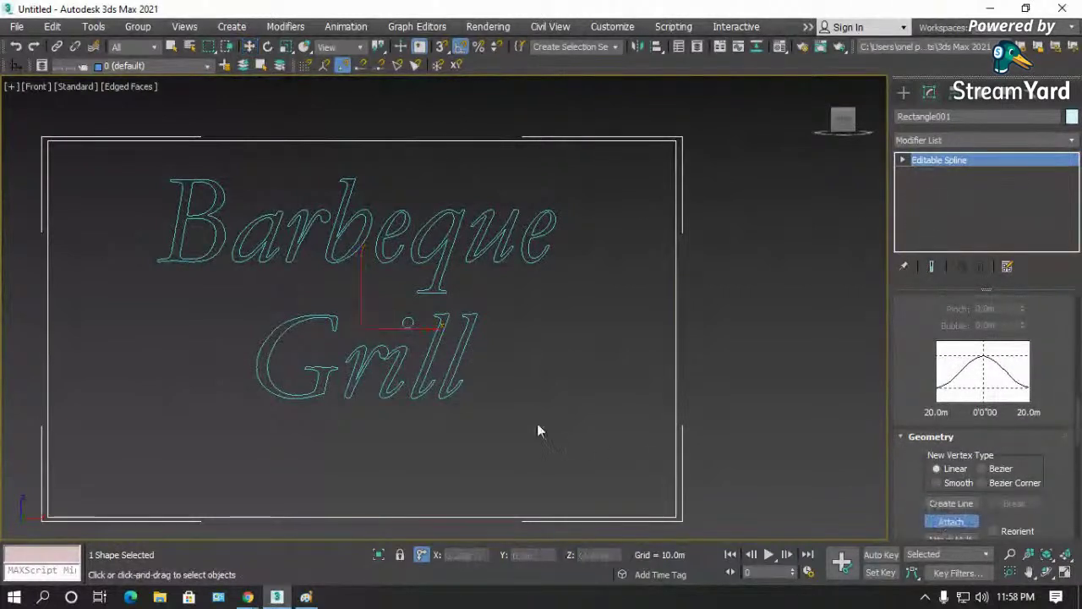
{"action": "left_click", "coordinate": [951, 522]}
- Apply a 0.1m Extrude to the combined shape and view it in wireframe
{"action": "left_click", "coordinate": [968, 141]}
{"action": "key", "text": "e"}
{"action": "left_click", "coordinate": [944, 221]}
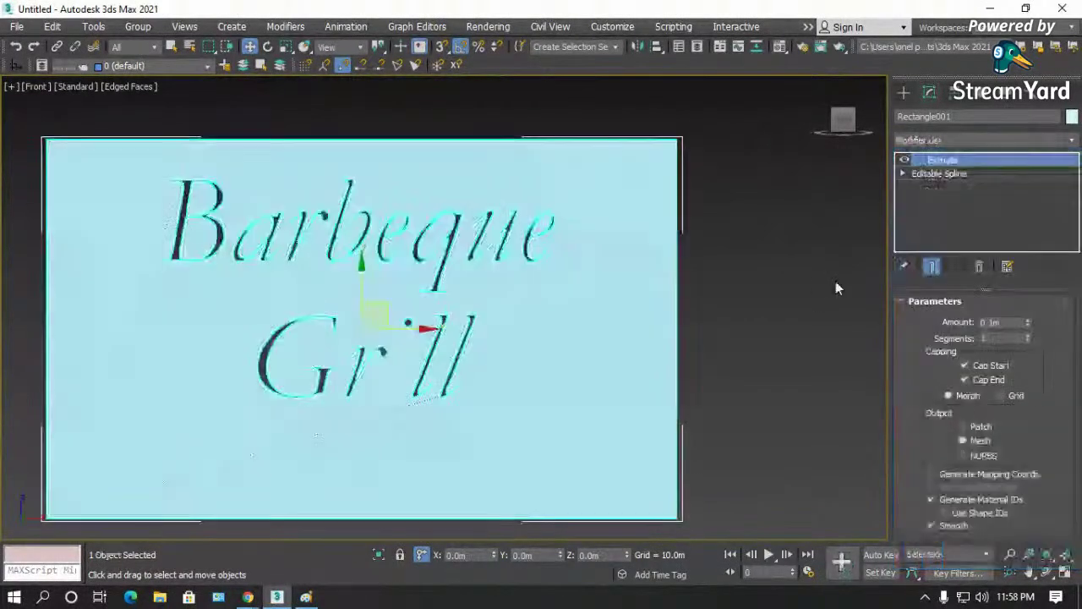
{"action": "left_click", "coordinate": [768, 308]}
{"action": "key", "text": "F3"}
{"action": "key", "text": "F3"}
{"action": "left_click", "coordinate": [1047, 574]}
- Orbit and zoom around the plate to inspect the cut letter walls
{"action": "left_click_drag", "start_coordinate": [507, 369], "coordinate": [410, 372]}
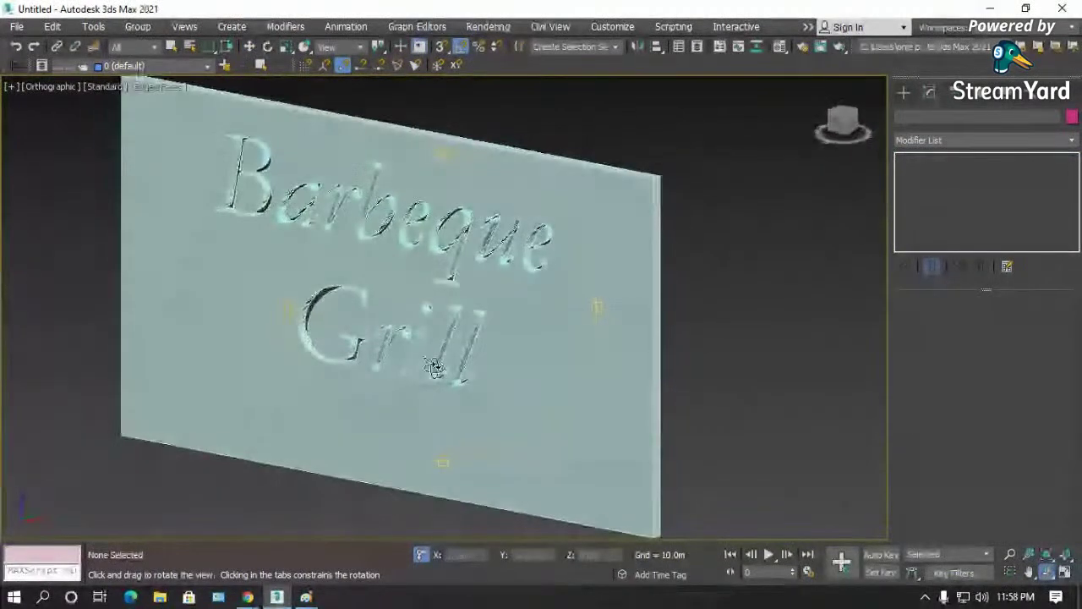
{"action": "scroll", "coordinate": [415, 344], "scroll_direction": "up", "scroll_amount": 5}
{"action": "left_click_drag", "start_coordinate": [363, 296], "coordinate": [394, 299]}
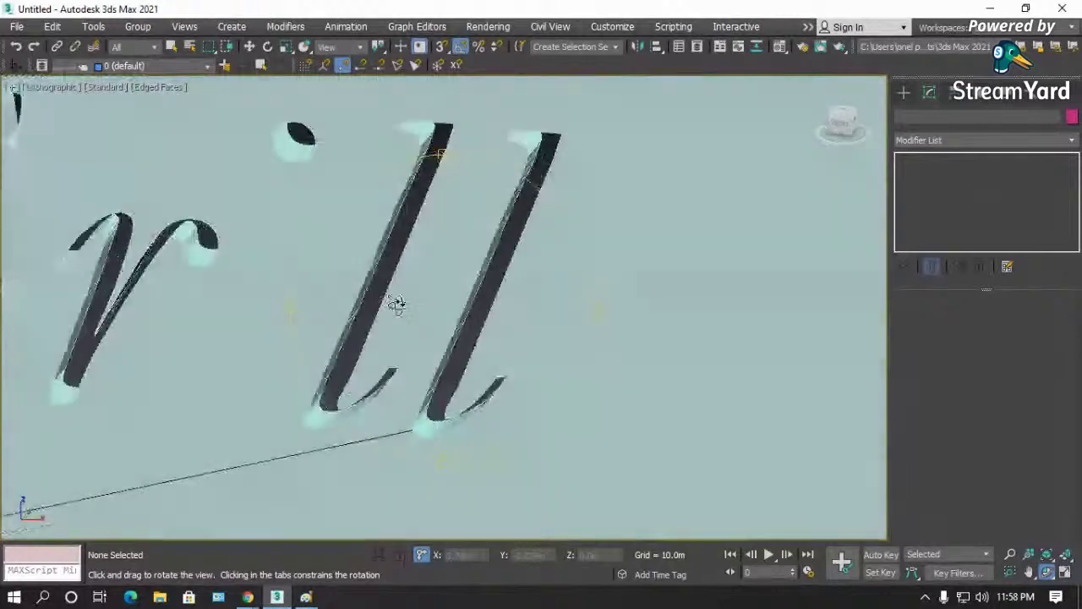
{"action": "scroll", "coordinate": [194, 248], "scroll_direction": "up", "scroll_amount": 6}
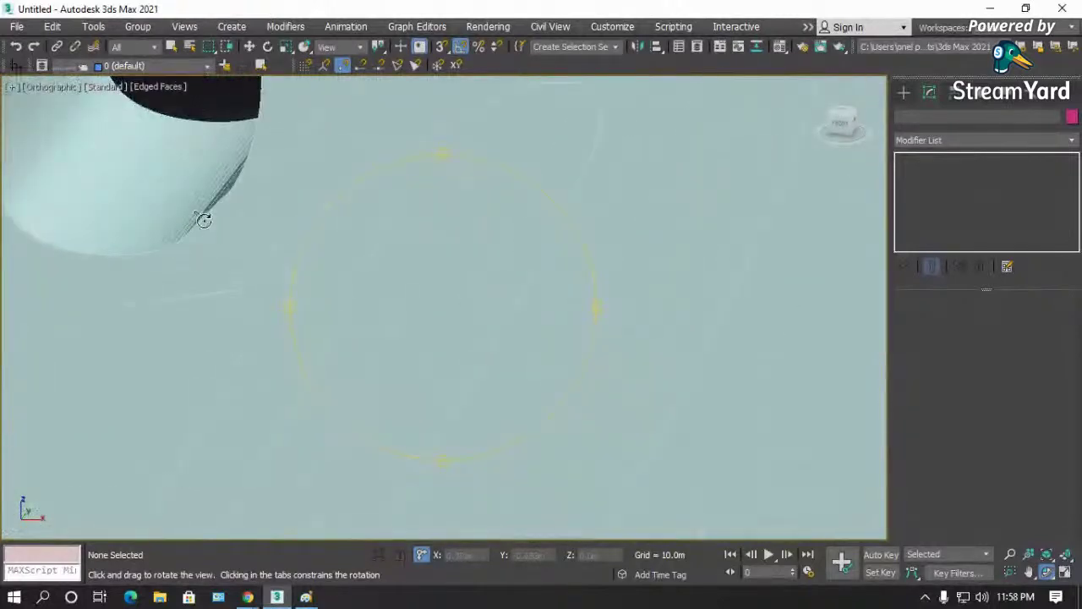
{"action": "left_click_drag", "start_coordinate": [200, 218], "coordinate": [232, 220]}
{"action": "scroll", "coordinate": [346, 292], "scroll_direction": "down", "scroll_amount": 6}
{"action": "scroll", "coordinate": [346, 296], "scroll_direction": "down", "scroll_amount": 3}
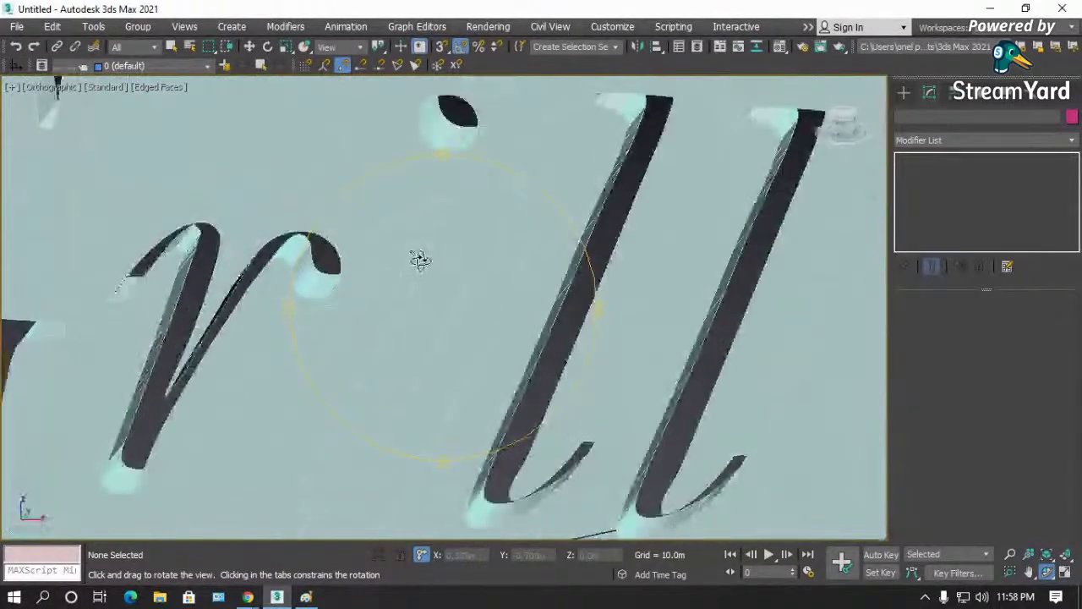
{"action": "scroll", "coordinate": [307, 254], "scroll_direction": "up", "scroll_amount": 6}
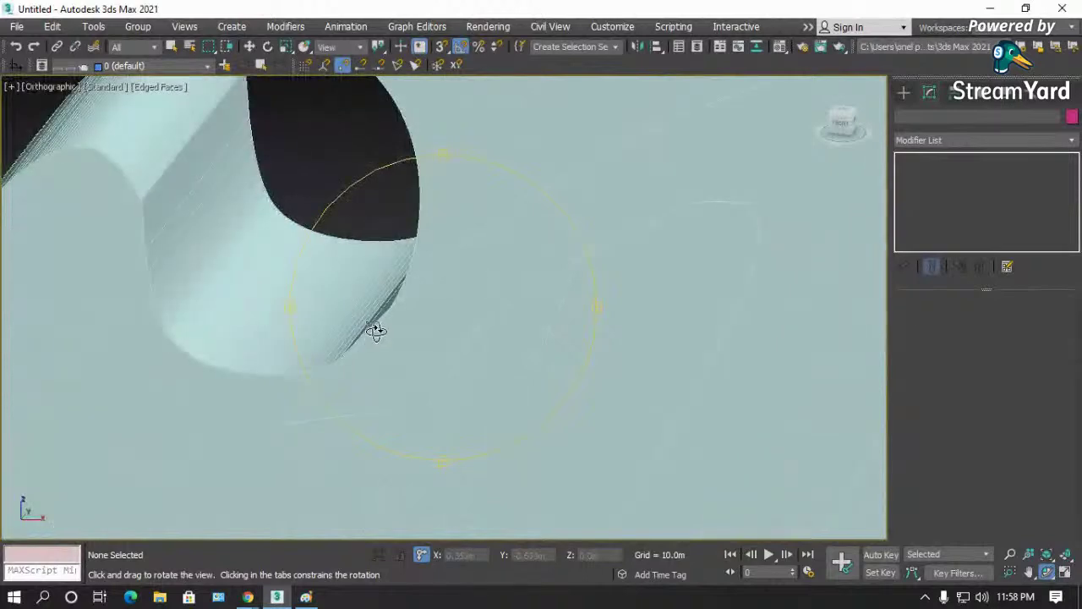
- Return to the front view and select the plate
{"action": "key", "text": "f"}
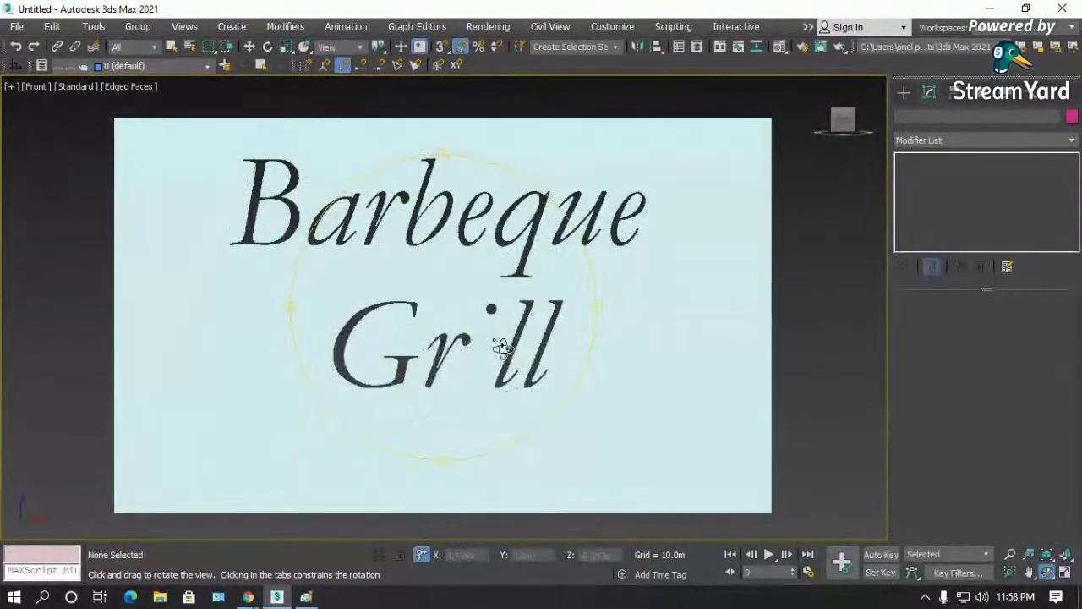
{"action": "key", "text": "w"}
{"action": "scroll", "coordinate": [482, 355], "scroll_direction": "up", "scroll_amount": 4}
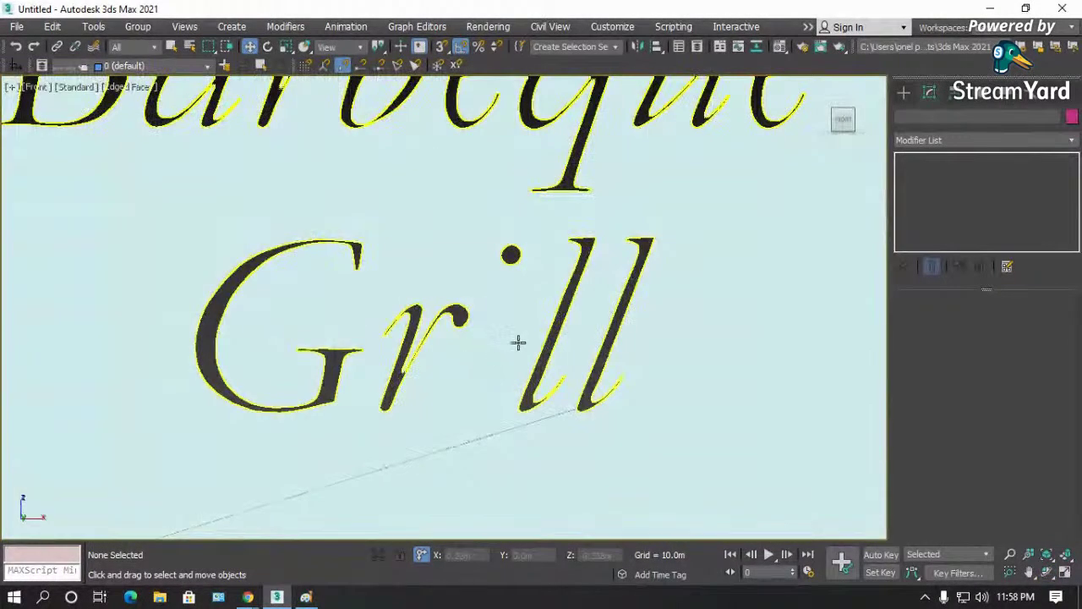
{"action": "left_click", "coordinate": [518, 343]}
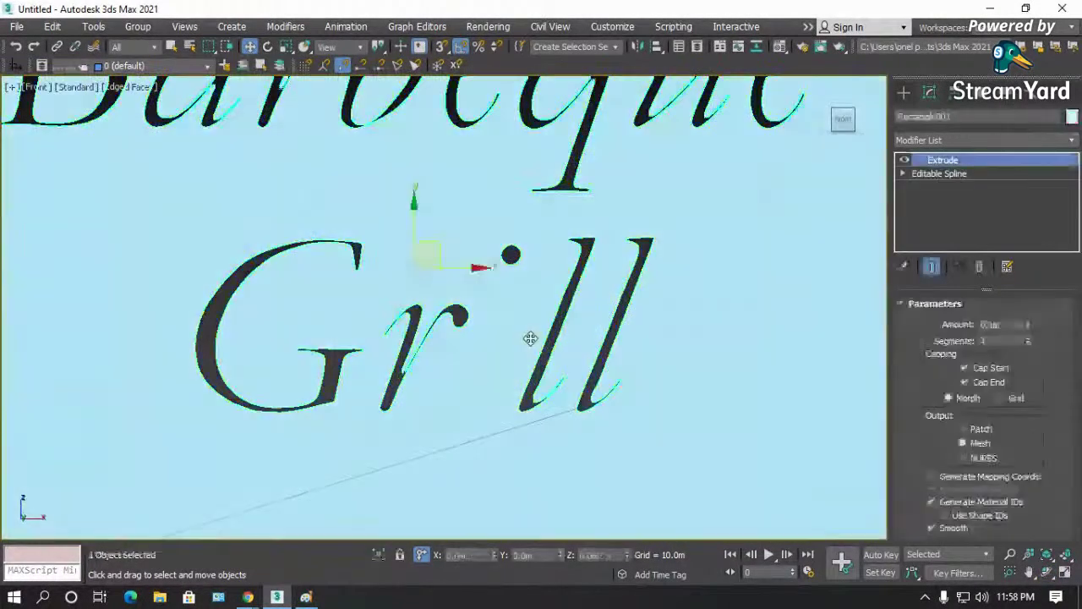
- Turn off the Extrude and enter Spline sub-object level of the Editable Spline
{"action": "left_click", "coordinate": [904, 160]}
{"action": "left_click", "coordinate": [903, 173]}
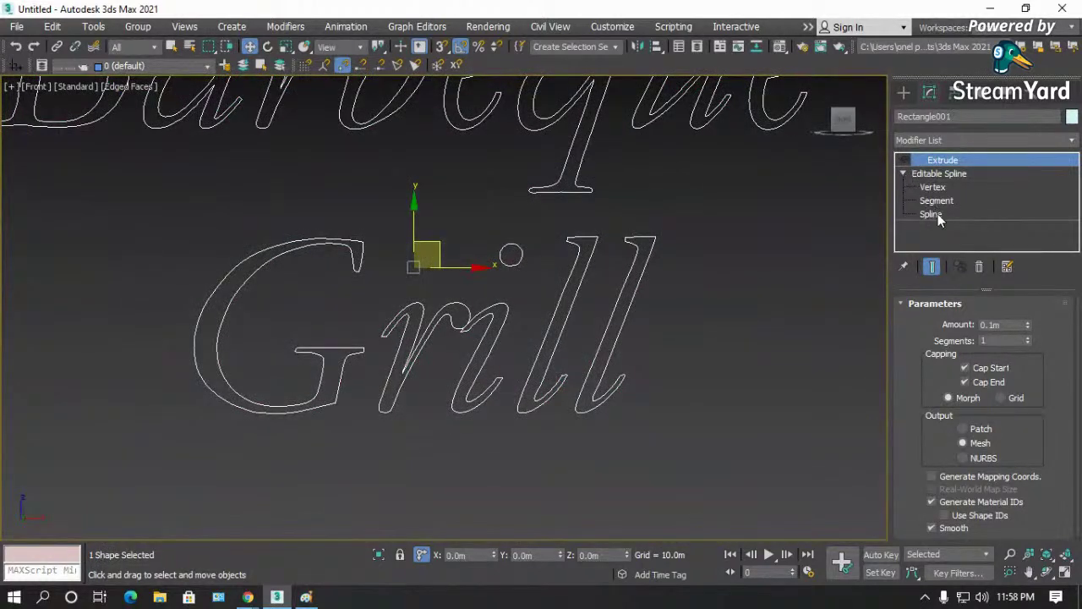
{"action": "left_click", "coordinate": [947, 175]}
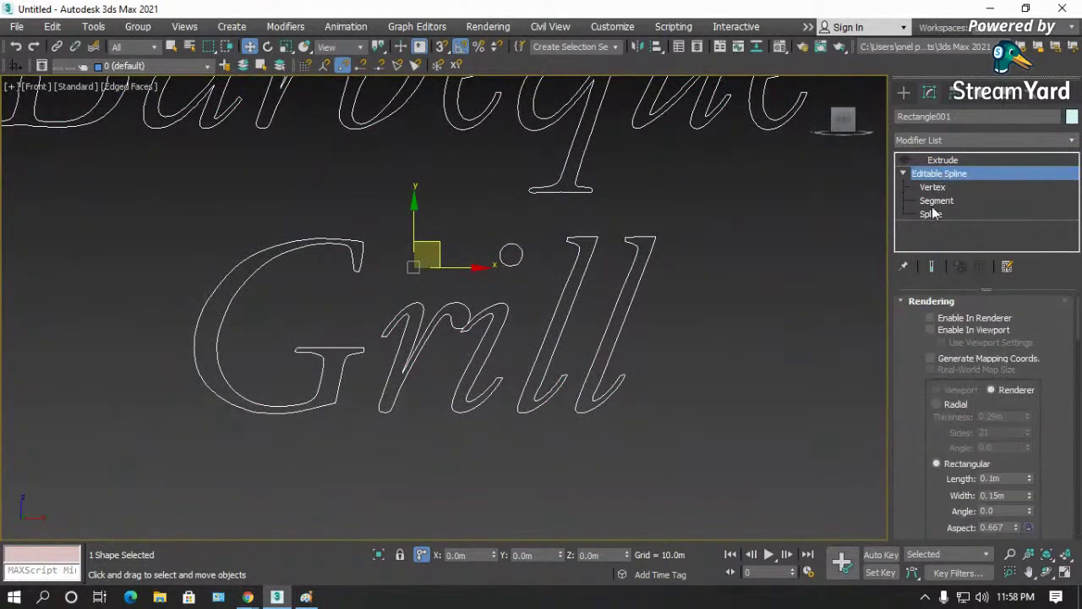
{"action": "left_click_drag", "start_coordinate": [908, 437], "coordinate": [919, 122]}
{"action": "left_click_drag", "start_coordinate": [921, 380], "coordinate": [917, 302]}
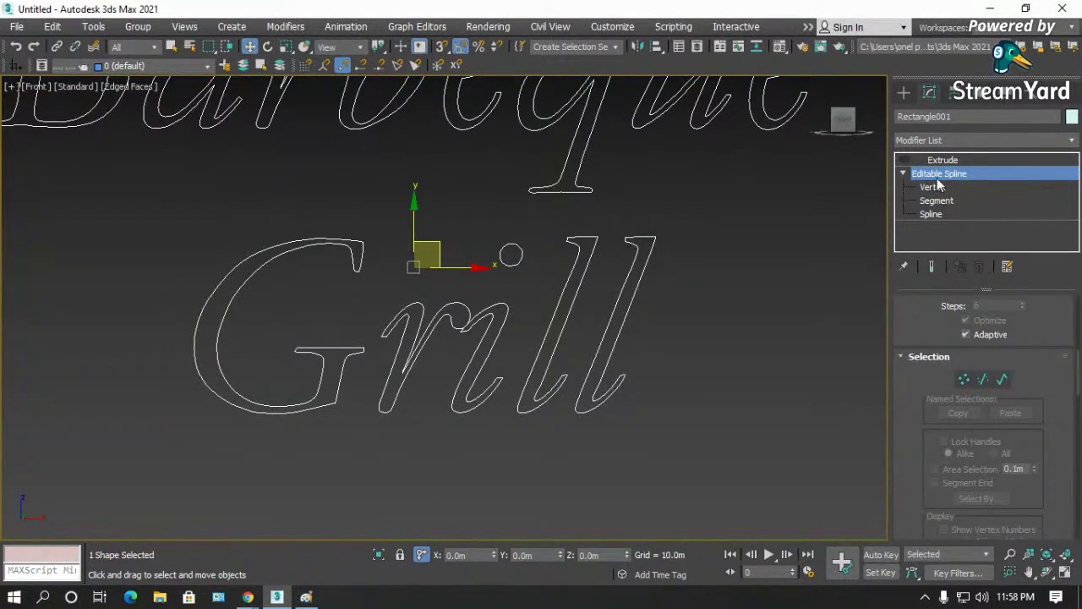
{"action": "left_click", "coordinate": [1003, 379]}
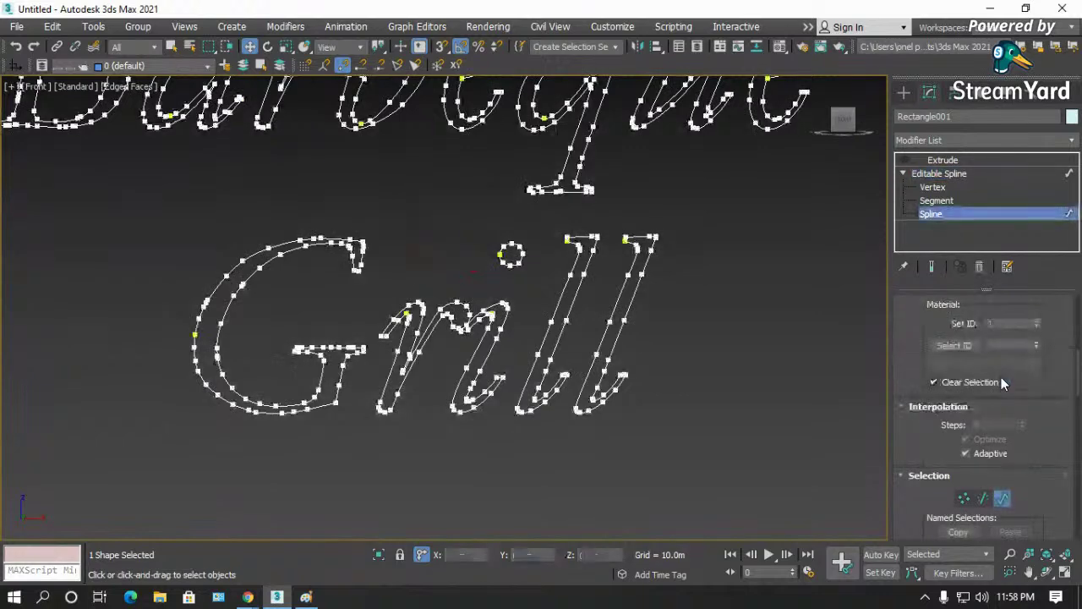
- Select a small letter outline and shift it slightly right
{"action": "scroll", "coordinate": [514, 376], "scroll_direction": "up", "scroll_amount": 3}
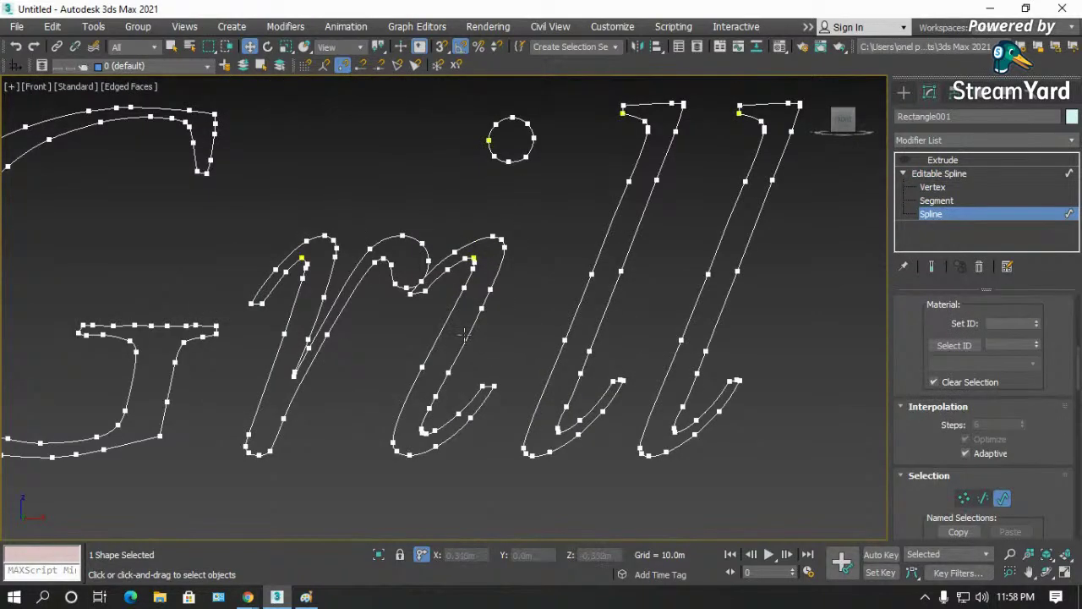
{"action": "scroll", "coordinate": [429, 277], "scroll_direction": "up", "scroll_amount": 6}
{"action": "left_click", "coordinate": [452, 253]}
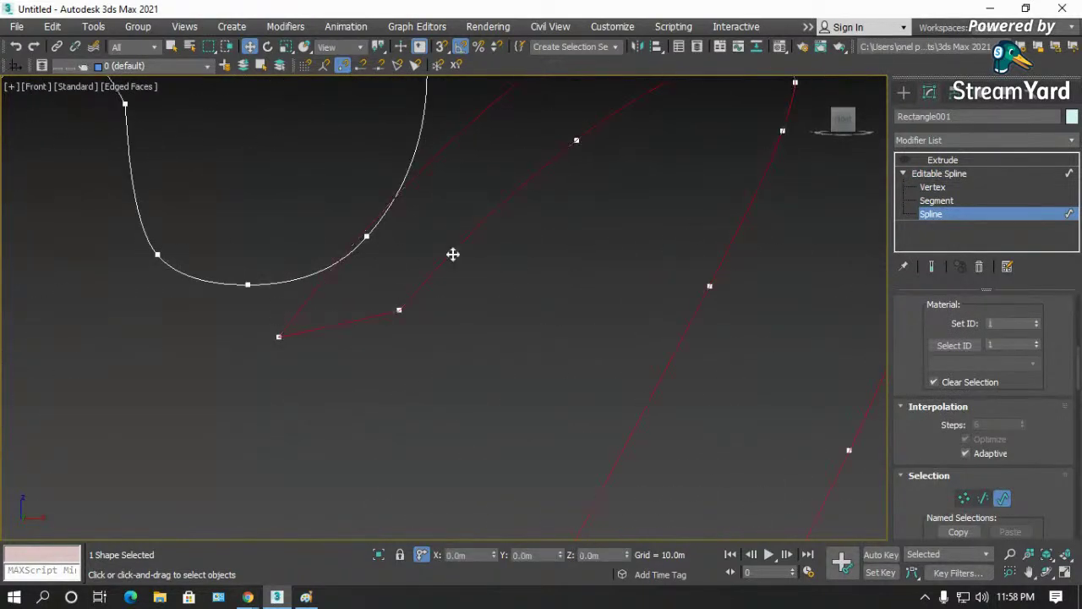
{"action": "scroll", "coordinate": [437, 264], "scroll_direction": "down", "scroll_amount": 5}
{"action": "left_click_drag", "start_coordinate": [509, 342], "coordinate": [546, 348]}
{"action": "scroll", "coordinate": [546, 348], "scroll_direction": "down", "scroll_amount": 5}
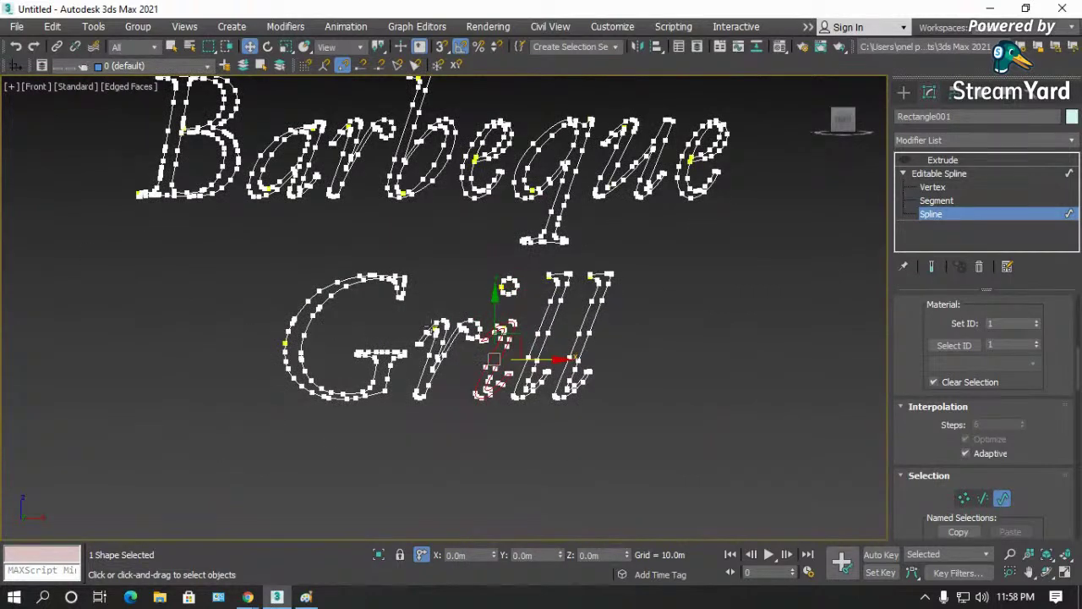
- Scale up the B and G letter outlines together and shift them slightly left
{"action": "left_click", "coordinate": [345, 285]}
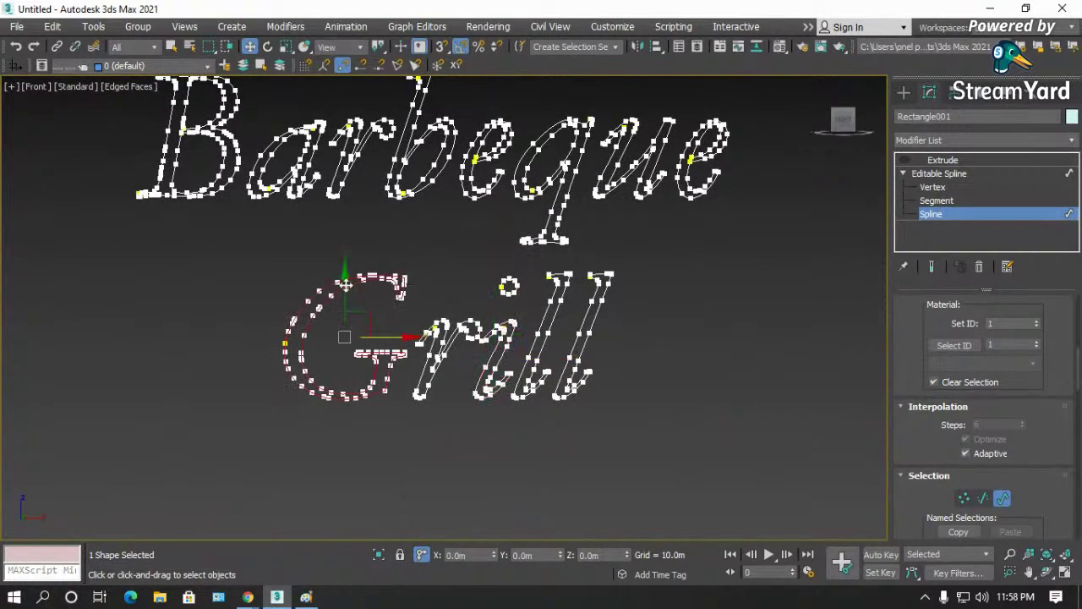
{"action": "left_click", "coordinate": [212, 193]}
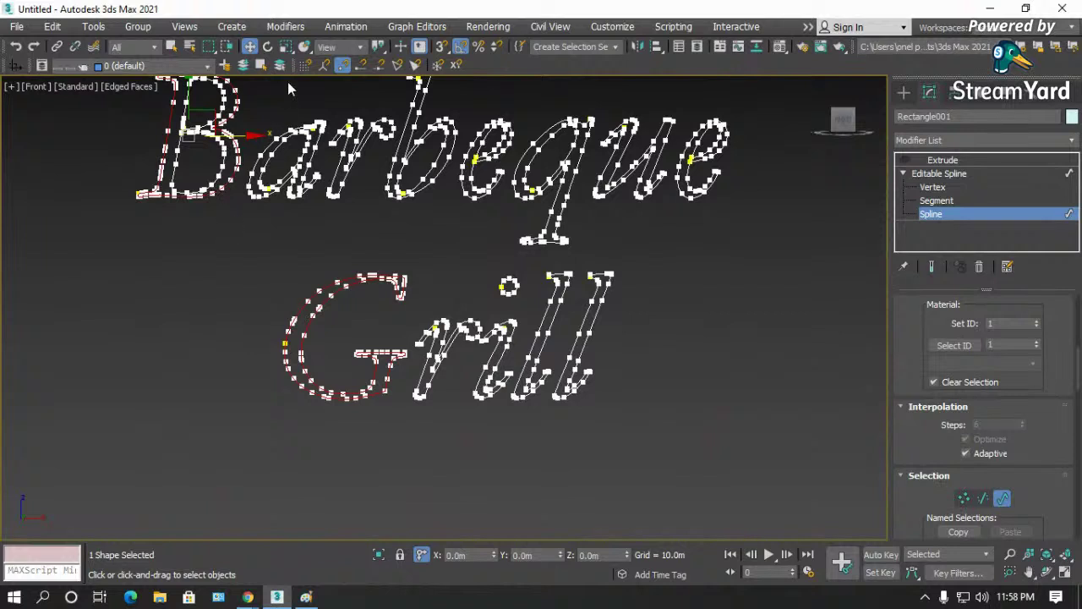
{"action": "key", "text": "r"}
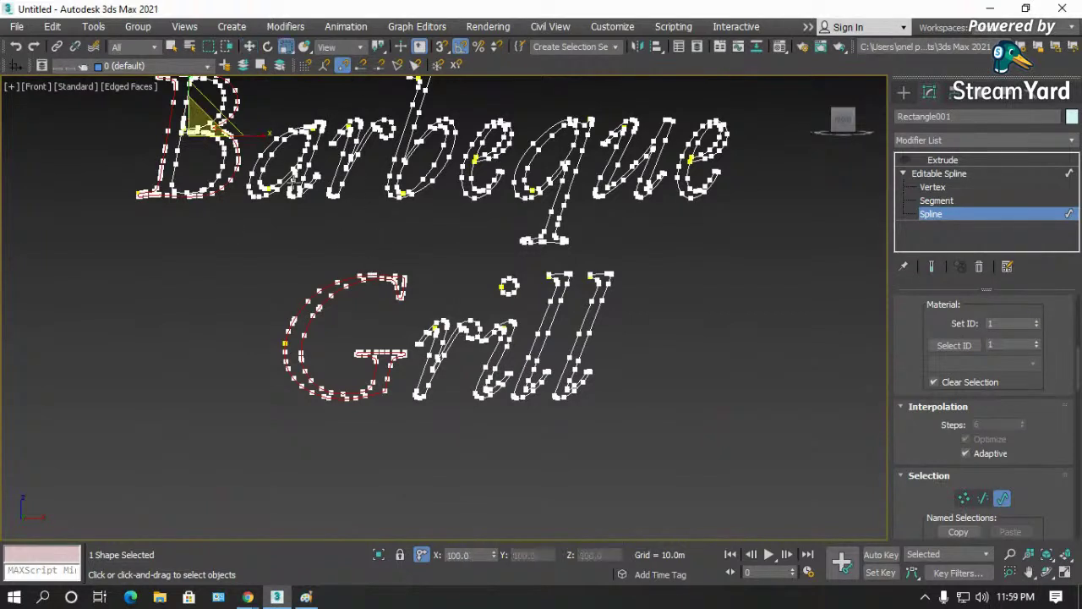
{"action": "left_click_drag", "start_coordinate": [194, 109], "coordinate": [205, 112]}
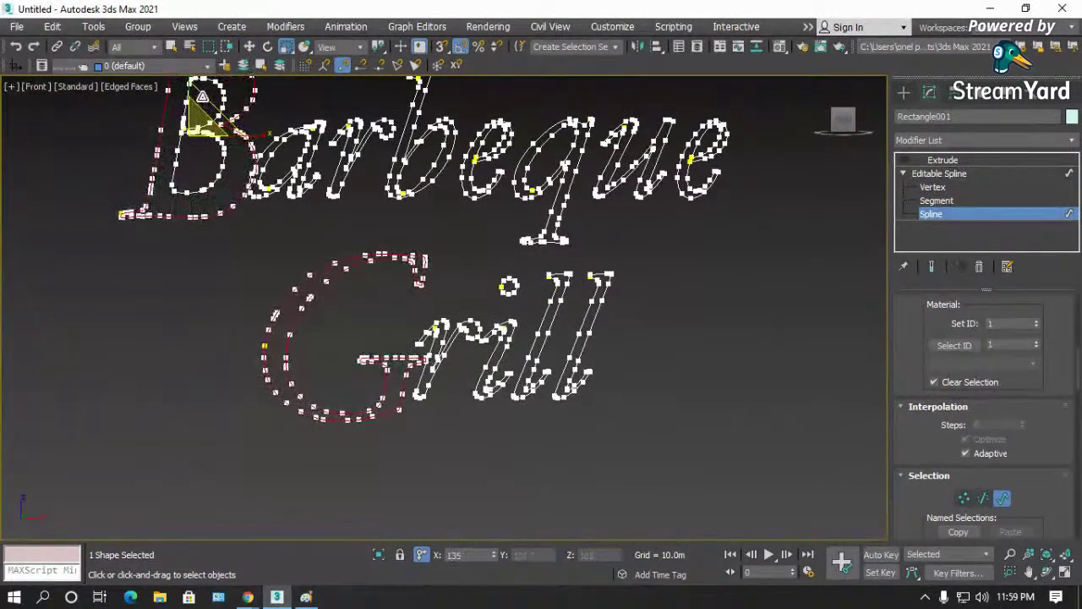
{"action": "key", "text": "shift+f"}
{"action": "key", "text": "w"}
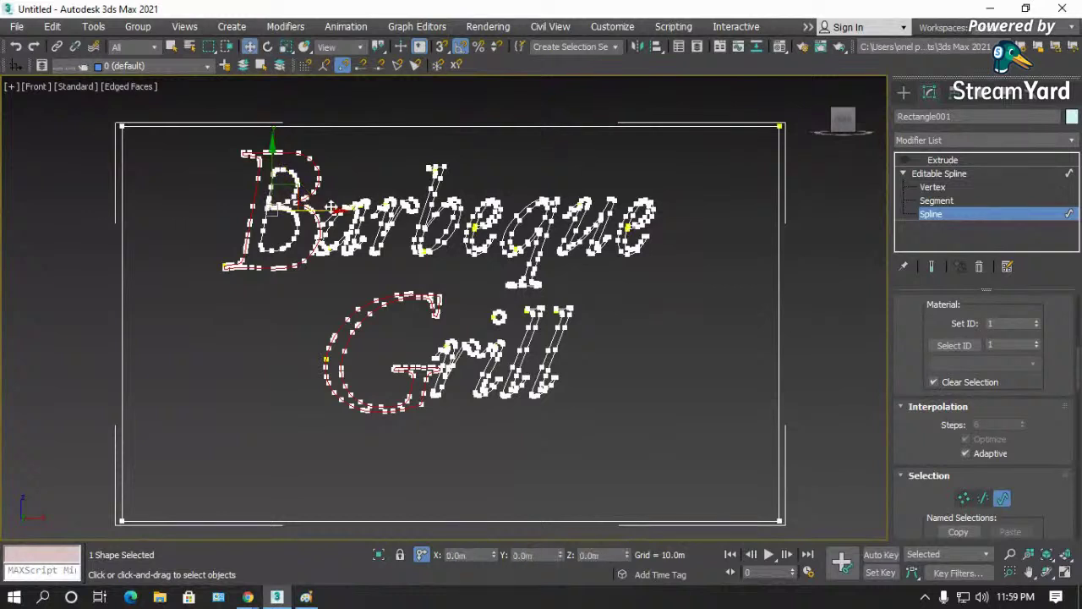
{"action": "mouse_move", "coordinate": [300, 196]}
{"action": "left_mouse_down"}
{"action": "mouse_move", "coordinate": [287, 196]}
{"action": "mouse_move", "coordinate": [300, 201]}
{"action": "left_mouse_up"}
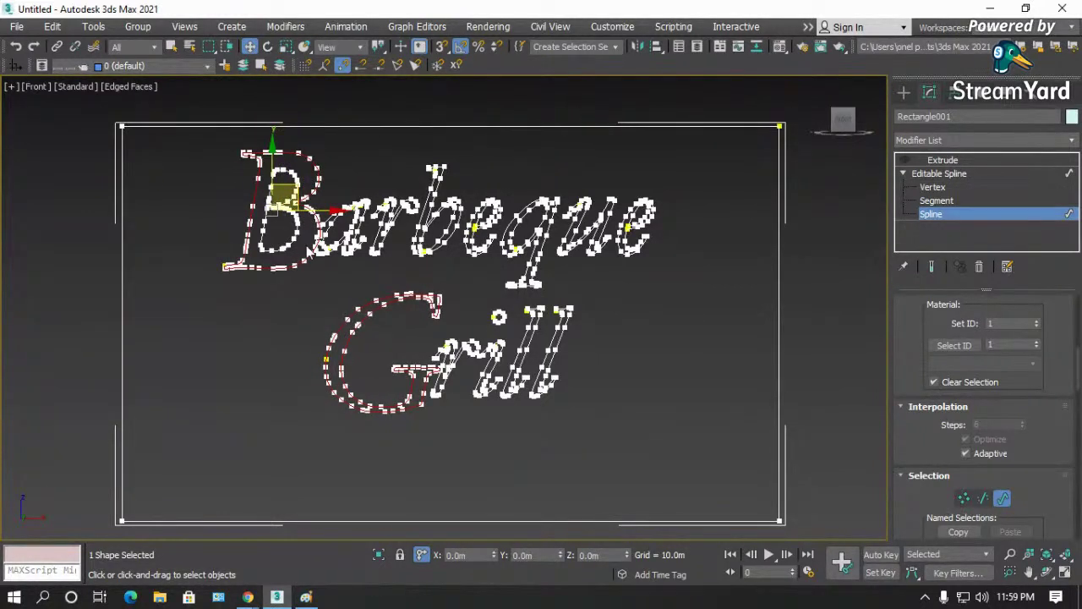
- Nudge the G slightly left and up, then exit spline editing to view the plate
{"action": "left_click", "coordinate": [310, 328]}
{"action": "left_click", "coordinate": [342, 349]}
{"action": "left_click_drag", "start_coordinate": [342, 350], "coordinate": [336, 347]}
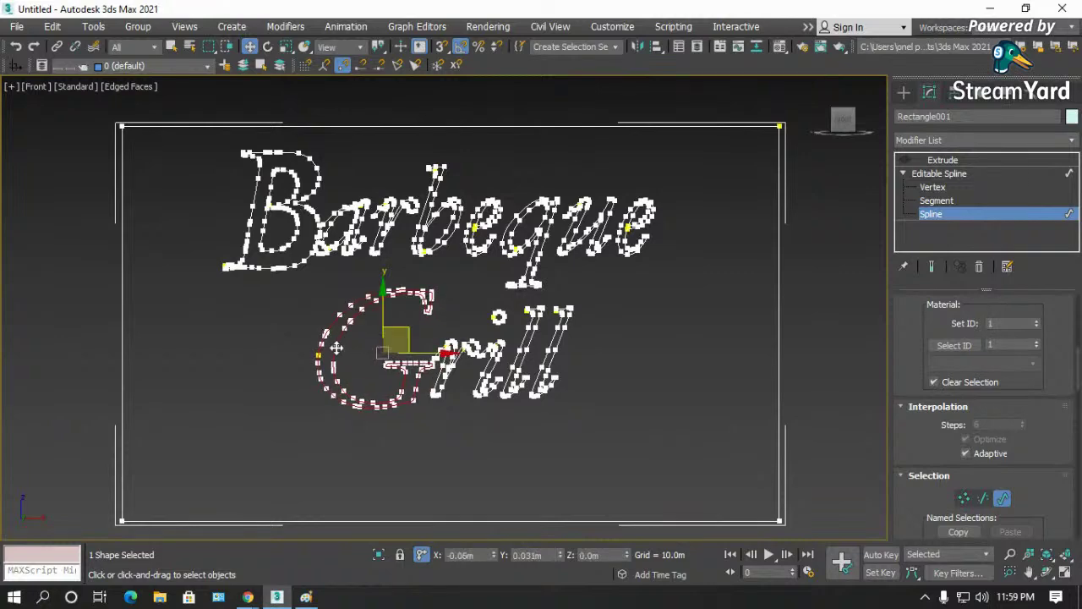
{"action": "scroll", "coordinate": [287, 223], "scroll_direction": "up", "scroll_amount": 8}
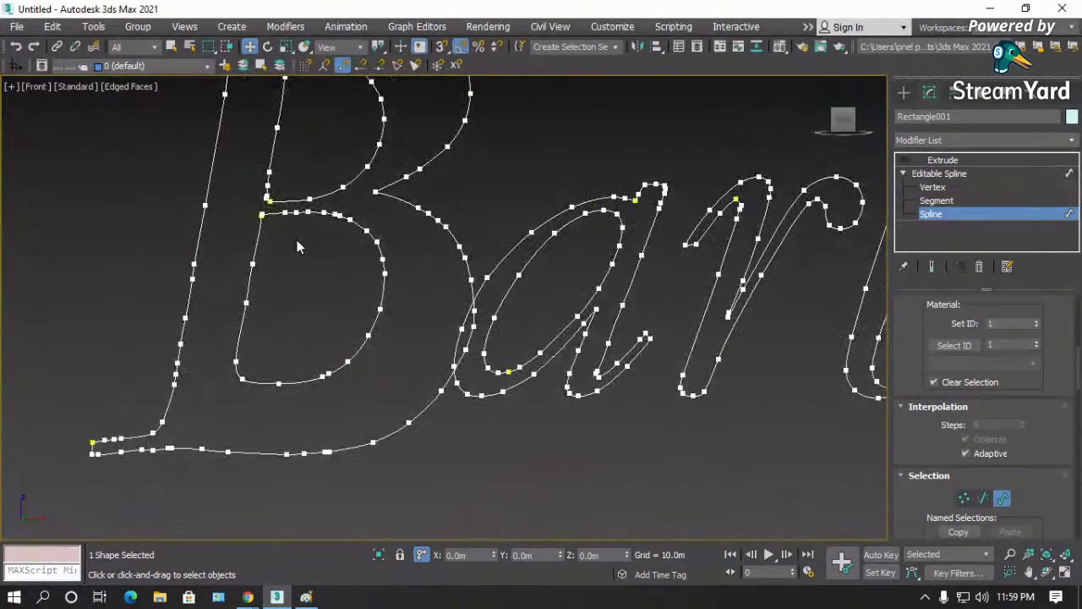
{"action": "left_click", "coordinate": [356, 223]}
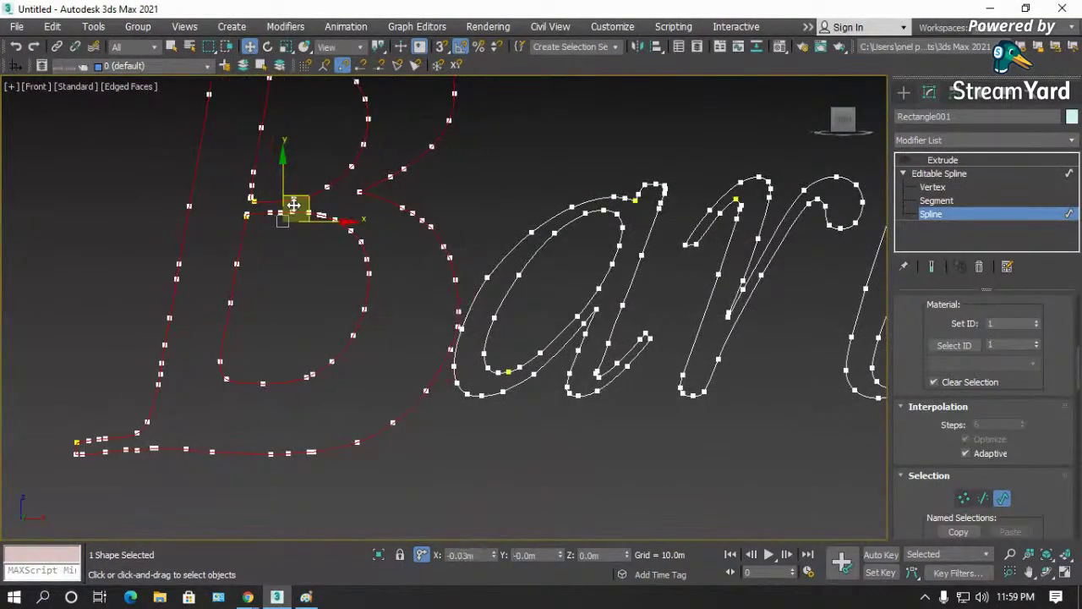
{"action": "scroll", "coordinate": [248, 284], "scroll_direction": "down", "scroll_amount": 4}
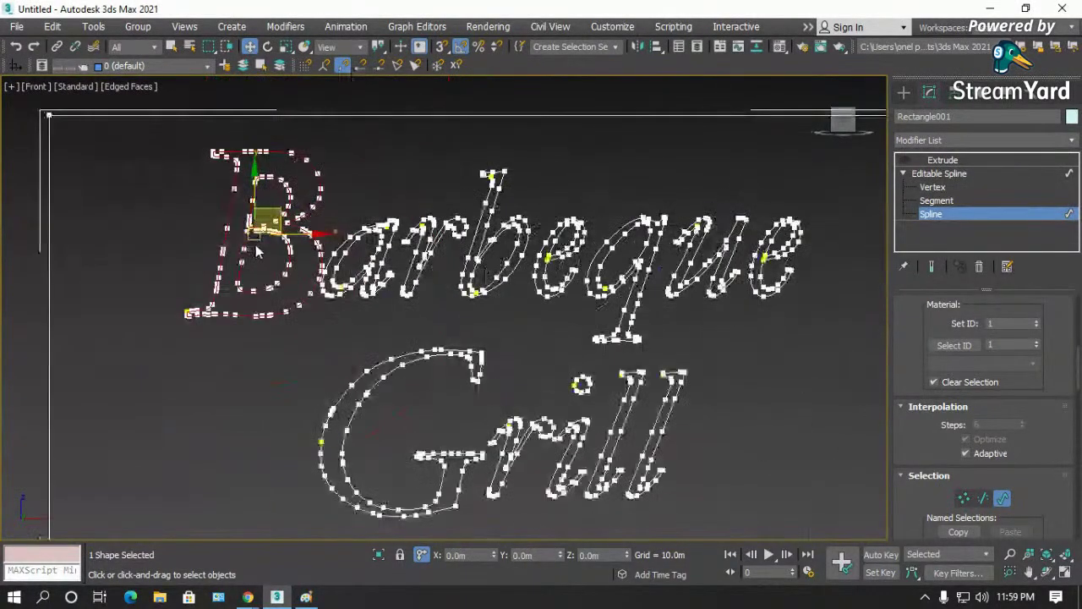
{"action": "left_click", "coordinate": [936, 172]}
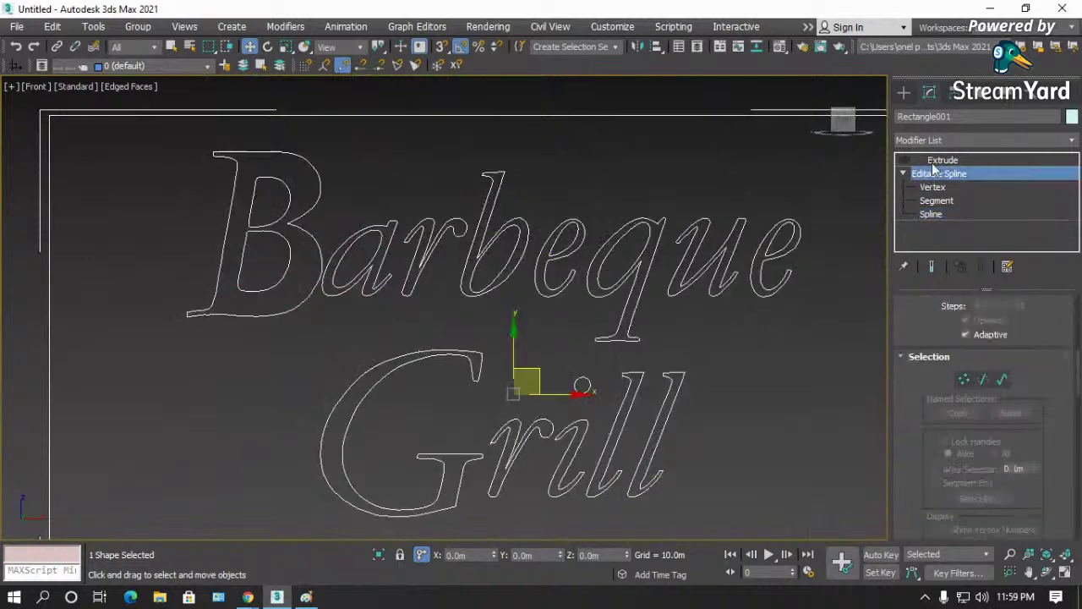
{"action": "left_click", "coordinate": [817, 276]}
{"action": "key", "text": "F3"}
{"action": "key", "text": "F3"}
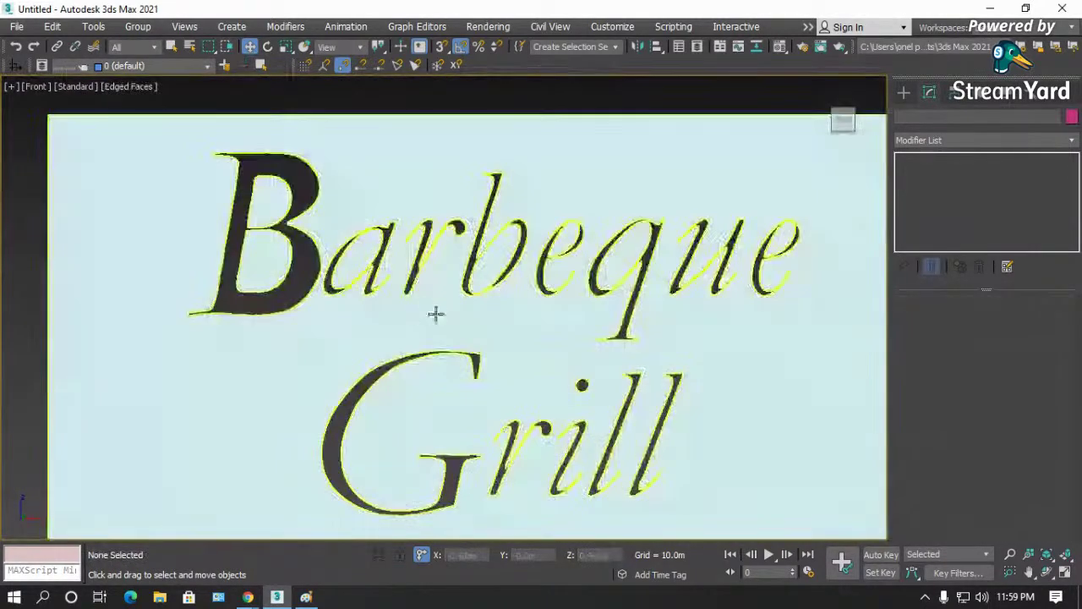
- Orbit the Barbeque Grill sign to an angled perspective view
{"action": "scroll", "coordinate": [435, 314], "scroll_direction": "down", "scroll_amount": 4}
{"action": "left_click", "coordinate": [1047, 575]}
{"action": "left_click_drag", "start_coordinate": [472, 372], "coordinate": [541, 355]}
{"action": "key", "text": "p"}
- Select the Barbeque Grill plate and remove it so the viewport is empty
{"action": "key", "text": "w"}
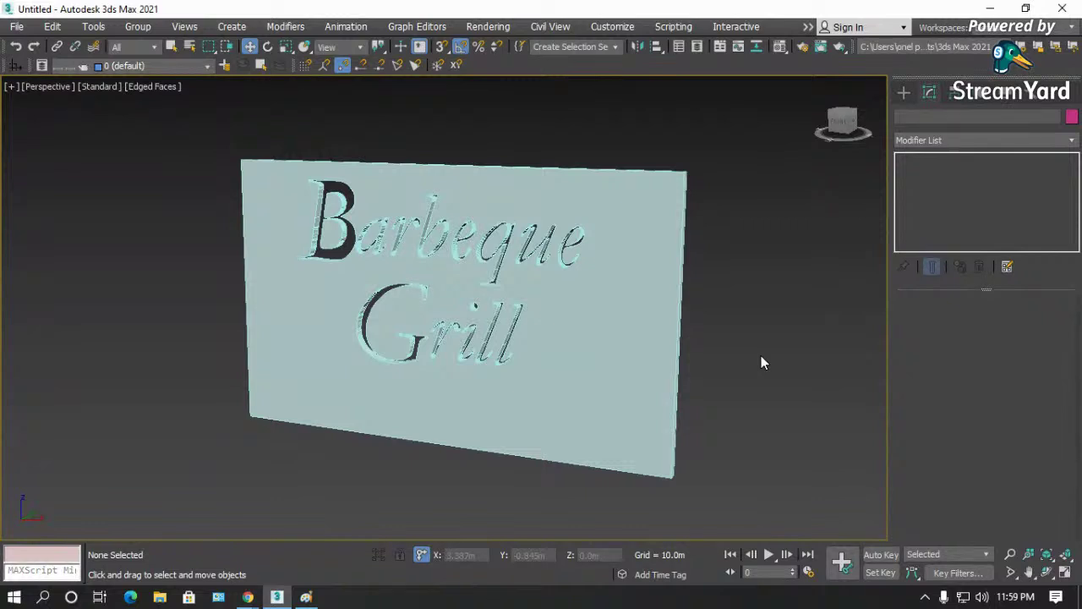
{"action": "left_click", "coordinate": [596, 429]}
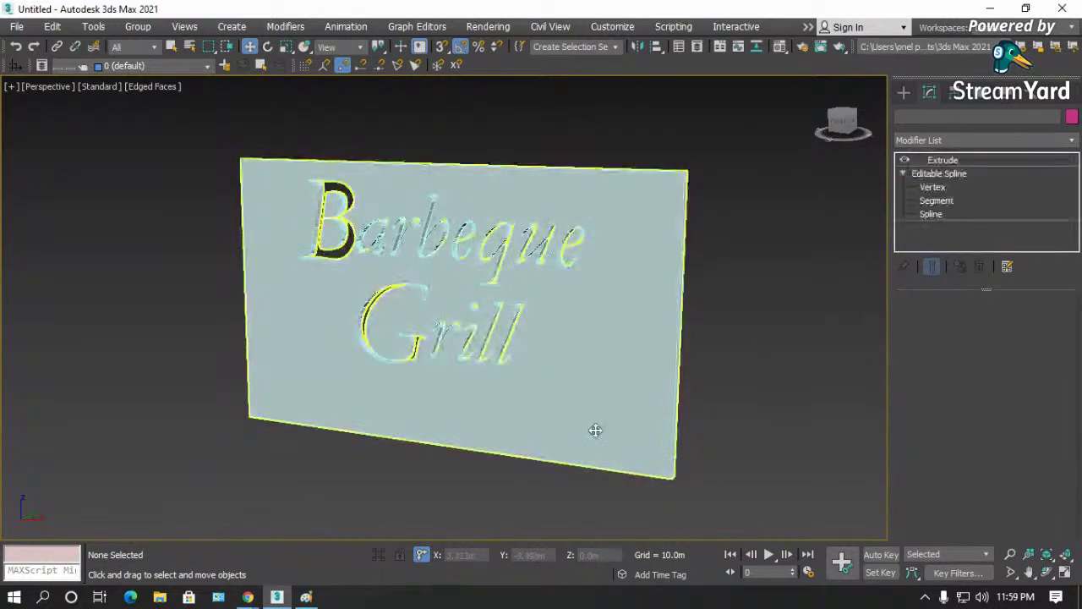
{"action": "key", "text": "Delete"}
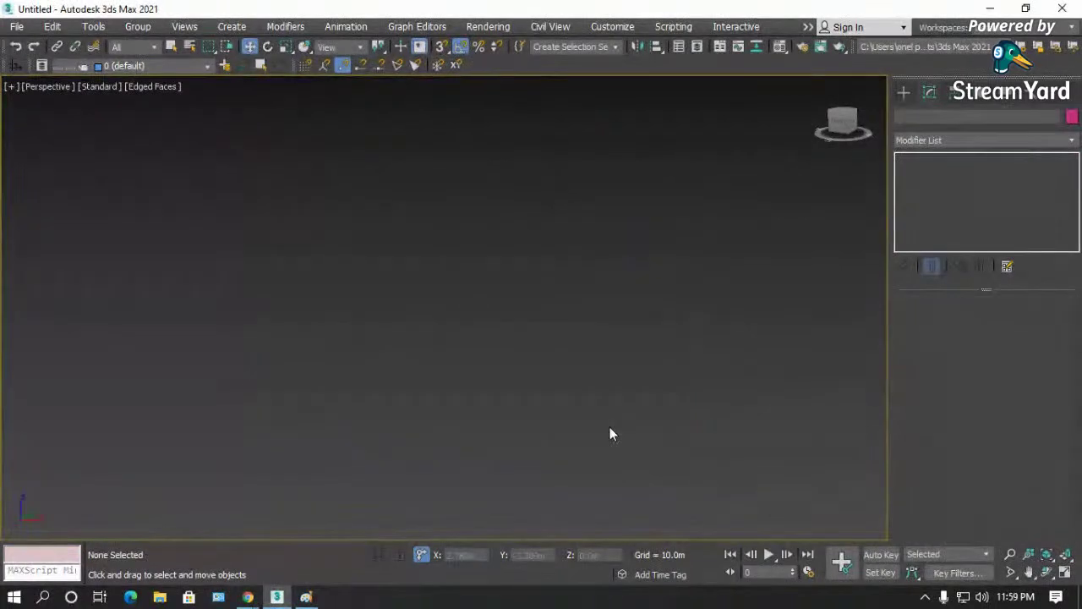
{"action": "key", "text": "t"}
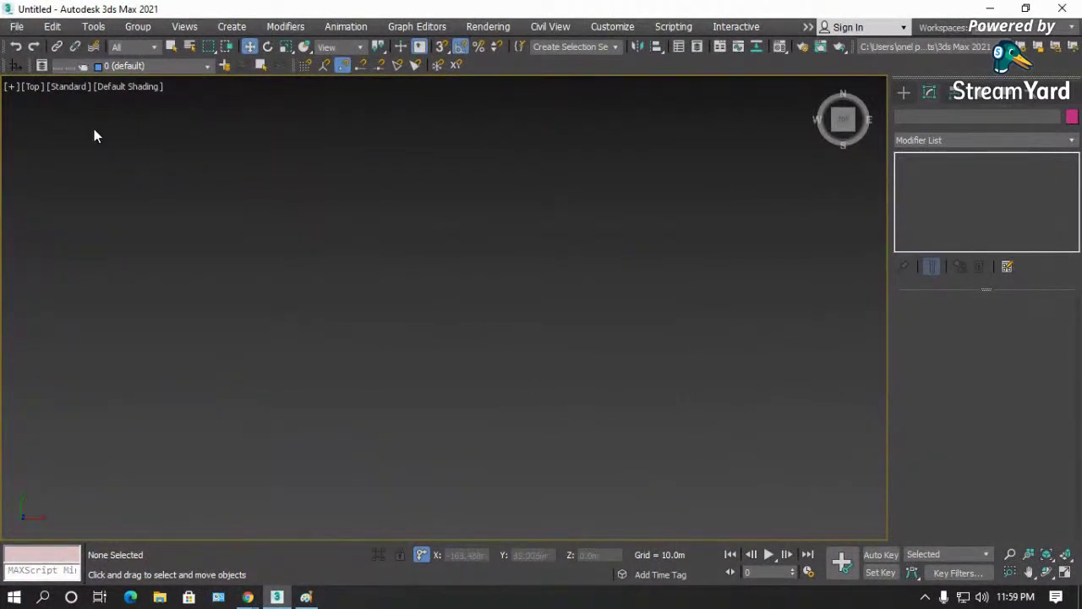
- Try Unhide All, then open recent house 1.max without saving the current scene
{"action": "right_click", "coordinate": [258, 264]}
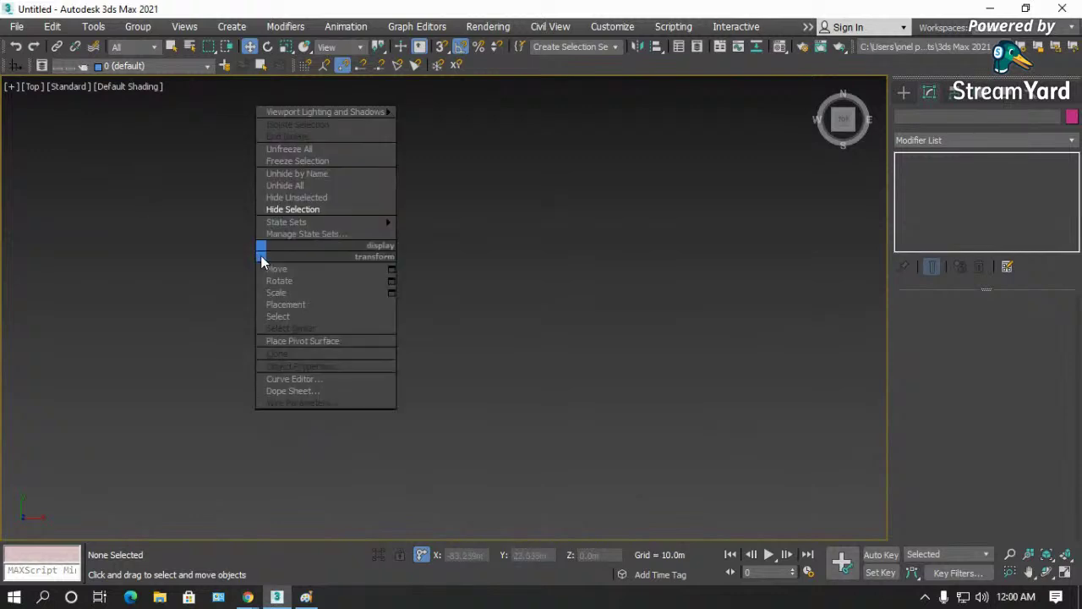
{"action": "left_click", "coordinate": [315, 186]}
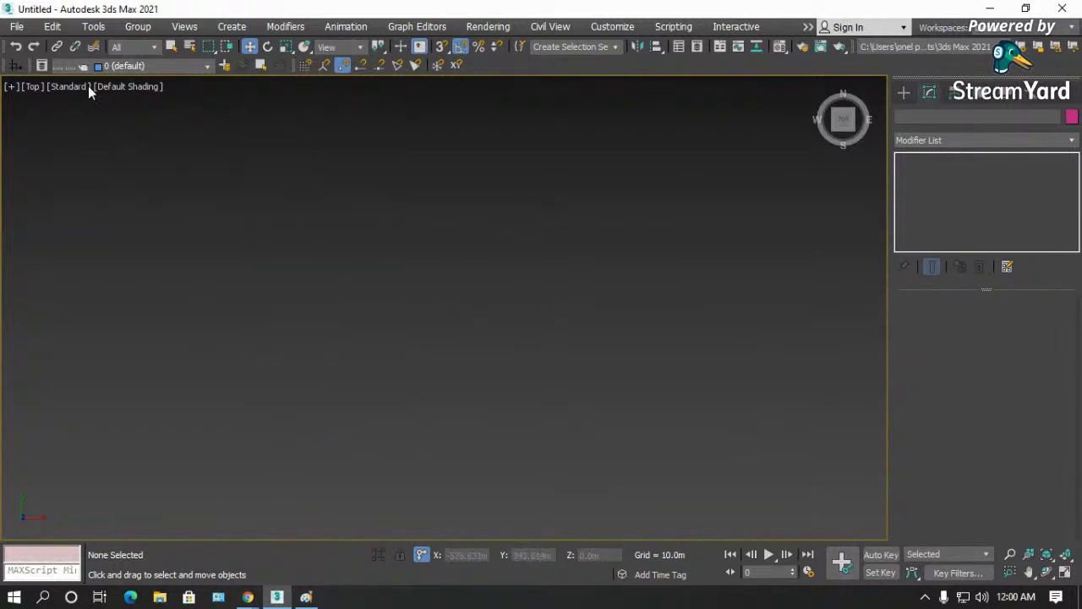
{"action": "left_click", "coordinate": [16, 26]}
{"action": "mouse_move", "coordinate": [72, 108]}
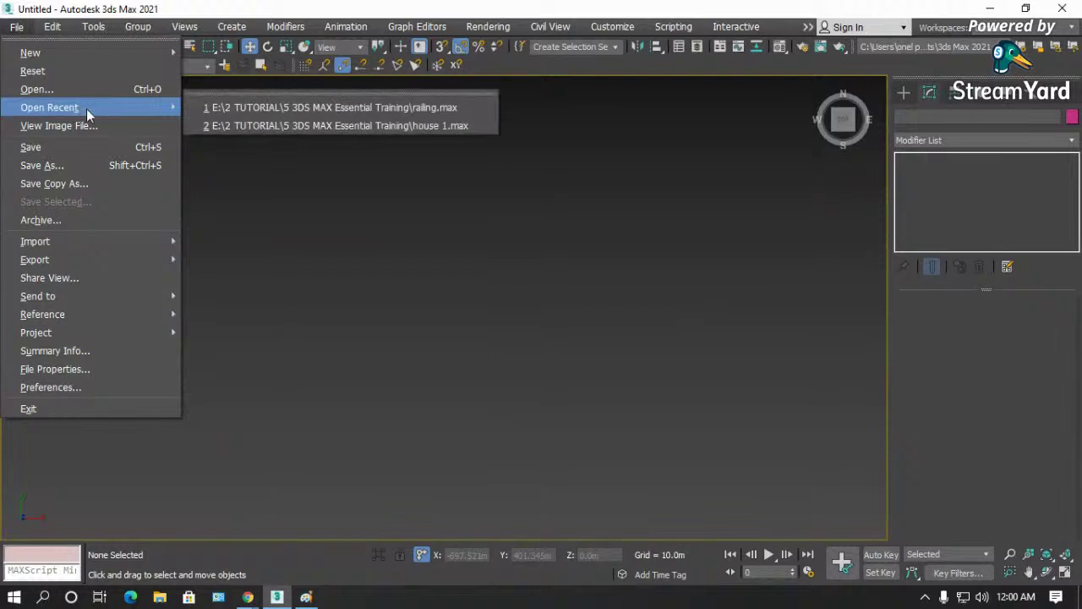
{"action": "left_click", "coordinate": [358, 125]}
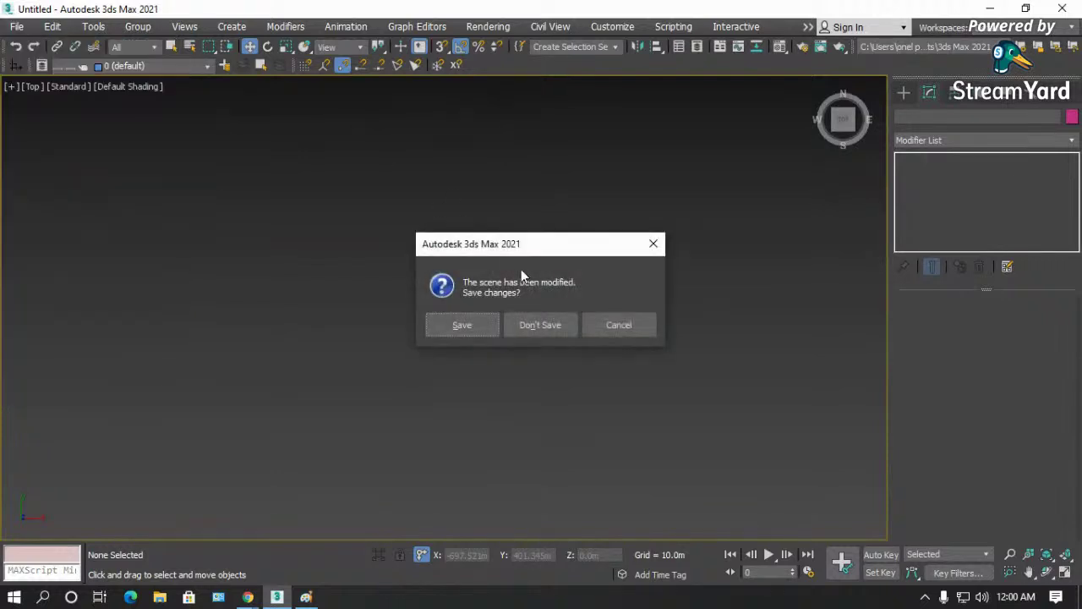
{"action": "left_click", "coordinate": [539, 324]}
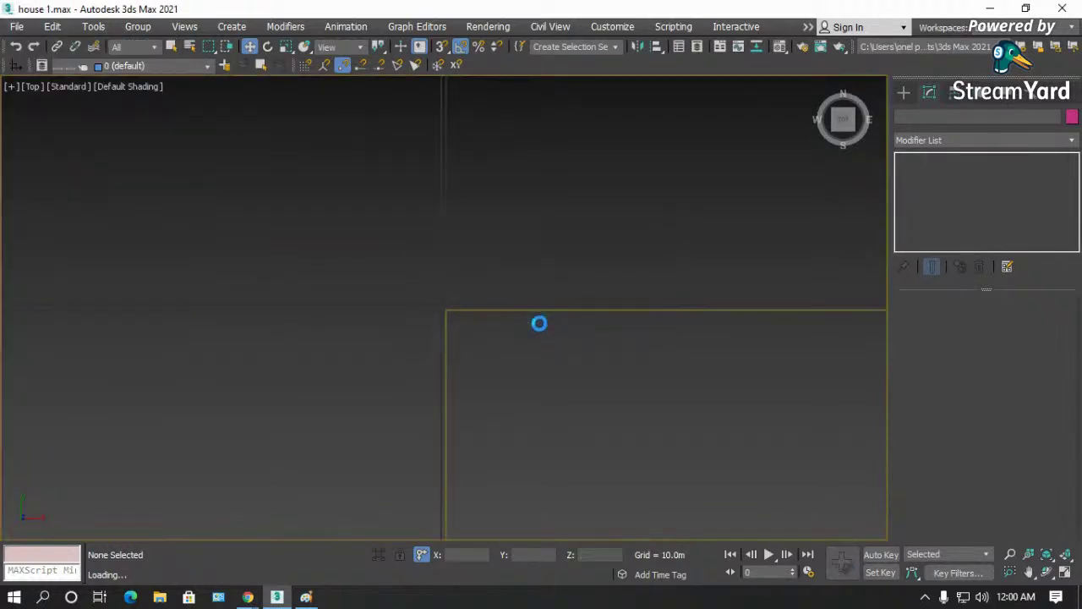
- Zoom extents in the Top view and end isolation of the floor-plan plane
{"action": "key", "text": "t"}
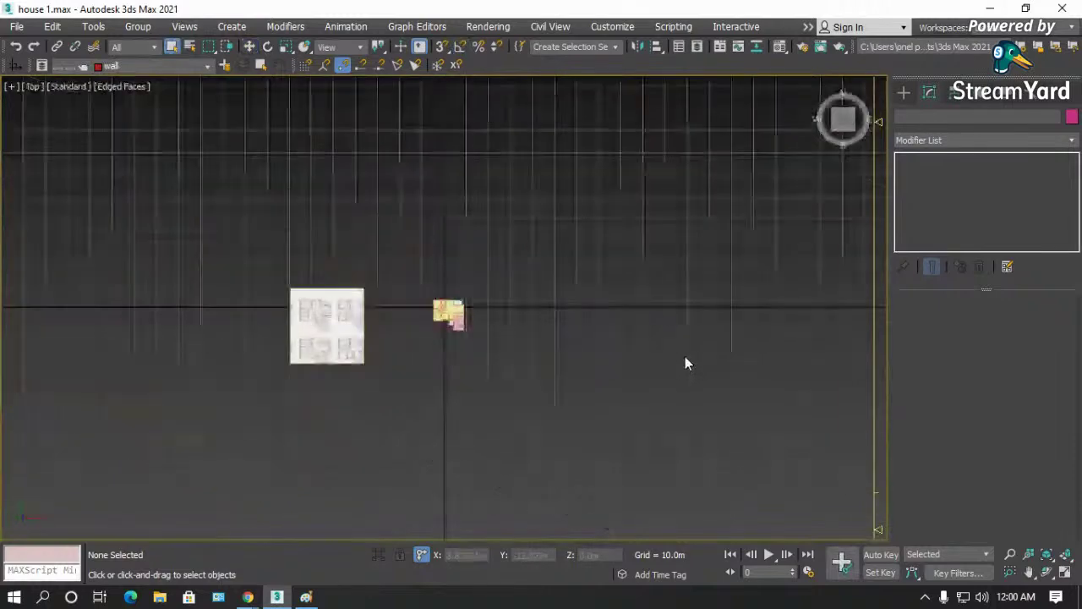
{"action": "key", "text": "z"}
{"action": "scroll", "coordinate": [107, 267], "scroll_direction": "up", "scroll_amount": 5}
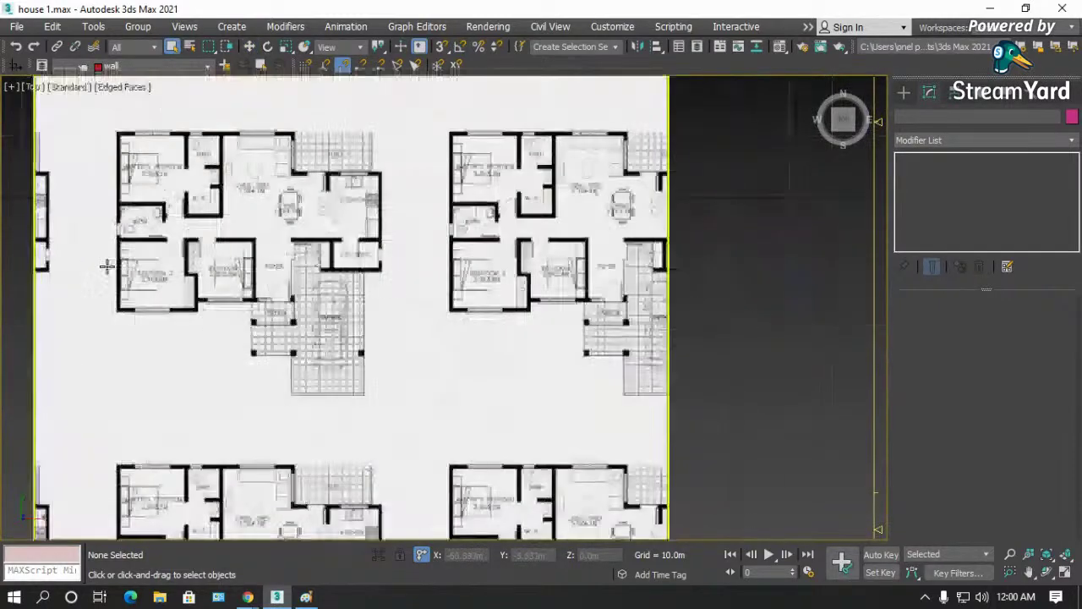
{"action": "left_click", "coordinate": [125, 251]}
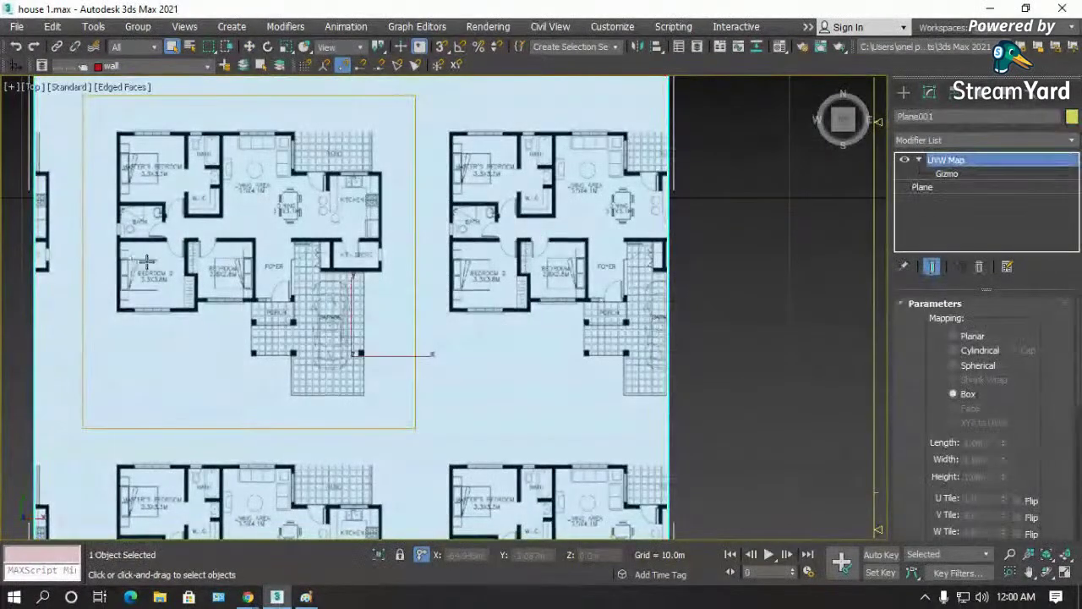
{"action": "right_click", "coordinate": [521, 294]}
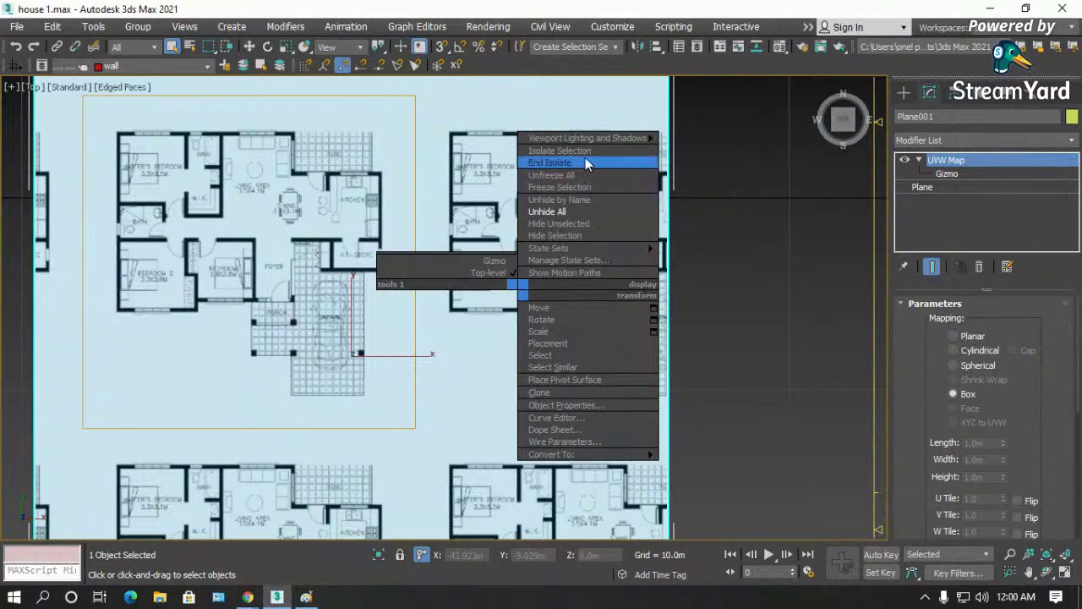
{"action": "left_click", "coordinate": [586, 158]}
- Frame the reselected plan plane, zoom toward the bedroom, and bring up the Splines shapes
{"action": "key", "text": "z"}
{"action": "scroll", "coordinate": [333, 144], "scroll_direction": "up", "scroll_amount": 8}
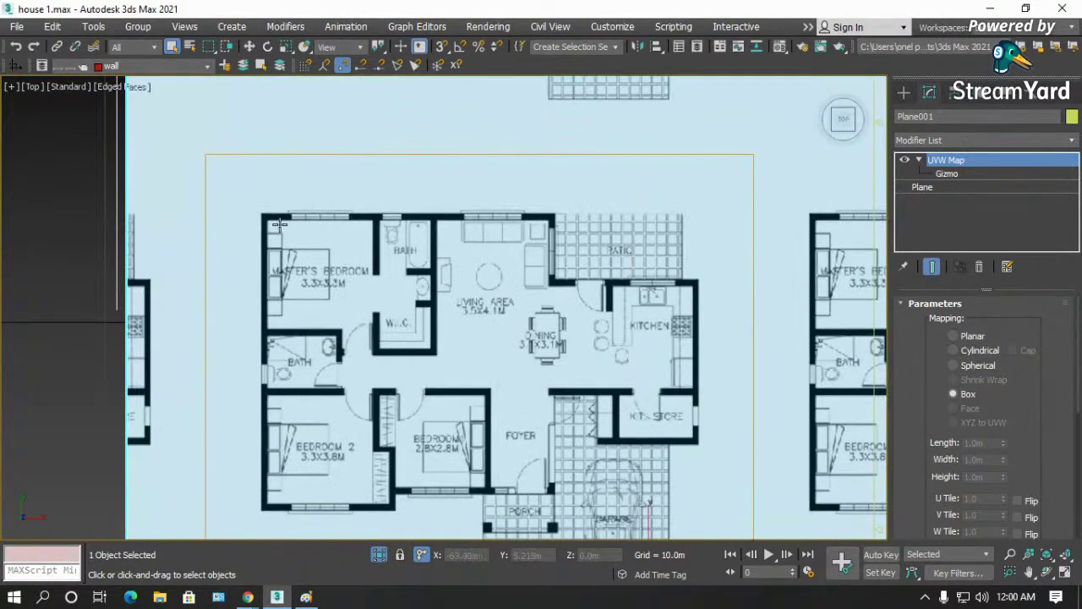
{"action": "scroll", "coordinate": [389, 210], "scroll_direction": "down", "scroll_amount": 6}
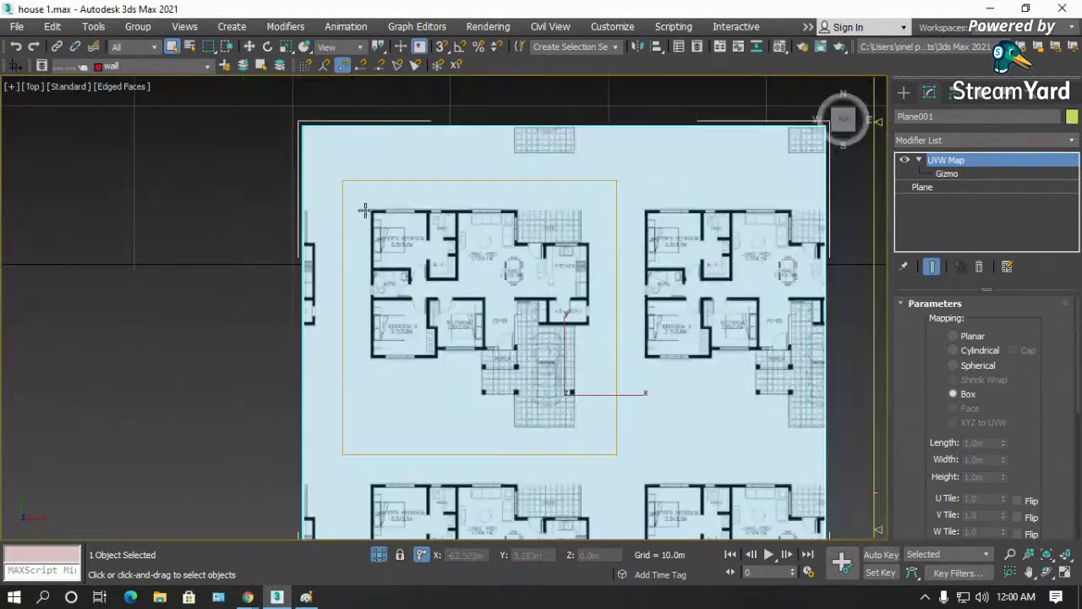
{"action": "left_click", "coordinate": [219, 216]}
{"action": "left_click", "coordinate": [481, 187]}
{"action": "scroll", "coordinate": [403, 222], "scroll_direction": "up", "scroll_amount": 4}
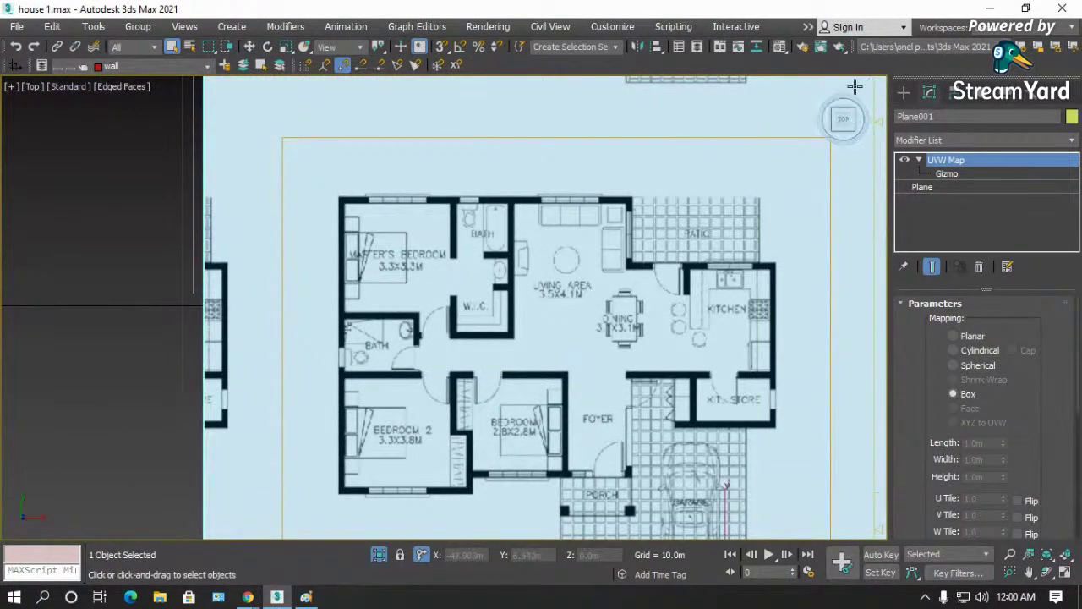
{"action": "left_click", "coordinate": [902, 92]}
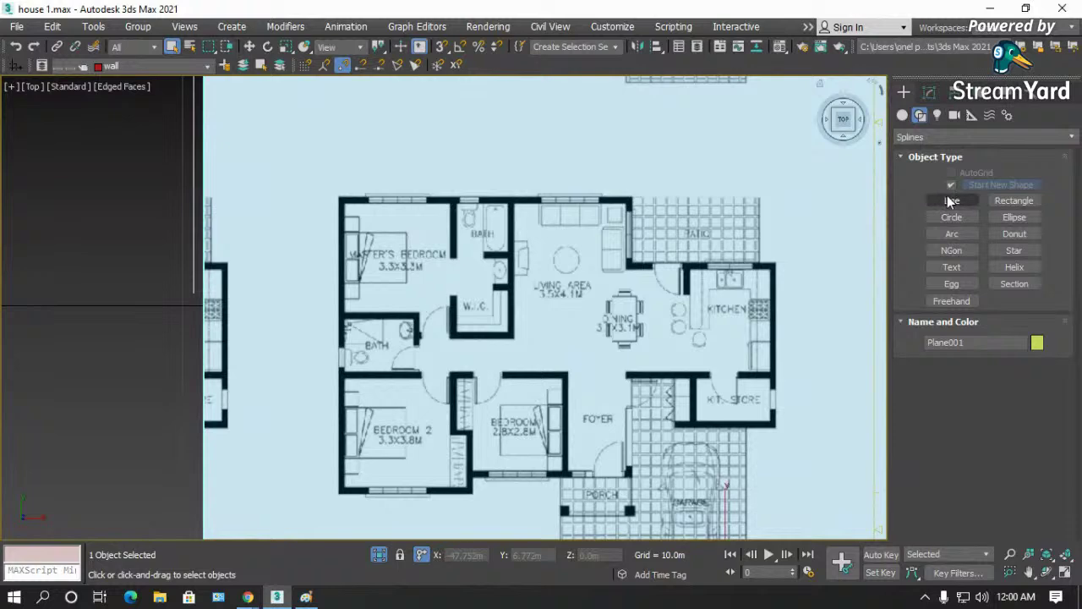
- Maximize the Top viewport and pick the Line spline tool instead of Rectangle
{"action": "left_click", "coordinate": [1014, 200]}
{"action": "key", "text": "alt+w"}
{"action": "scroll", "coordinate": [290, 169], "scroll_direction": "up", "scroll_amount": 10}
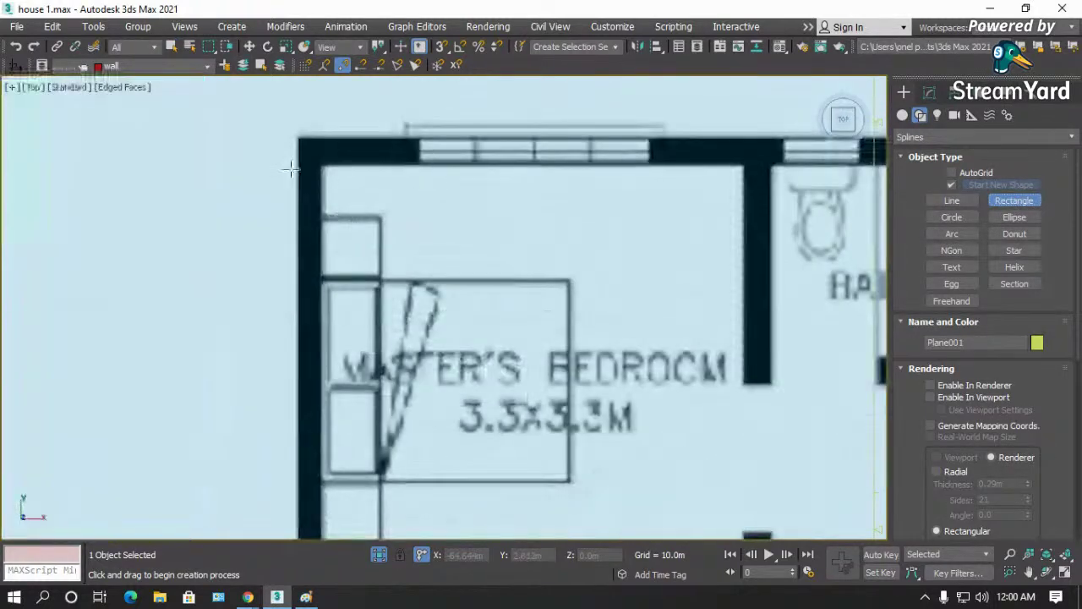
{"action": "scroll", "coordinate": [296, 173], "scroll_direction": "down", "scroll_amount": 4}
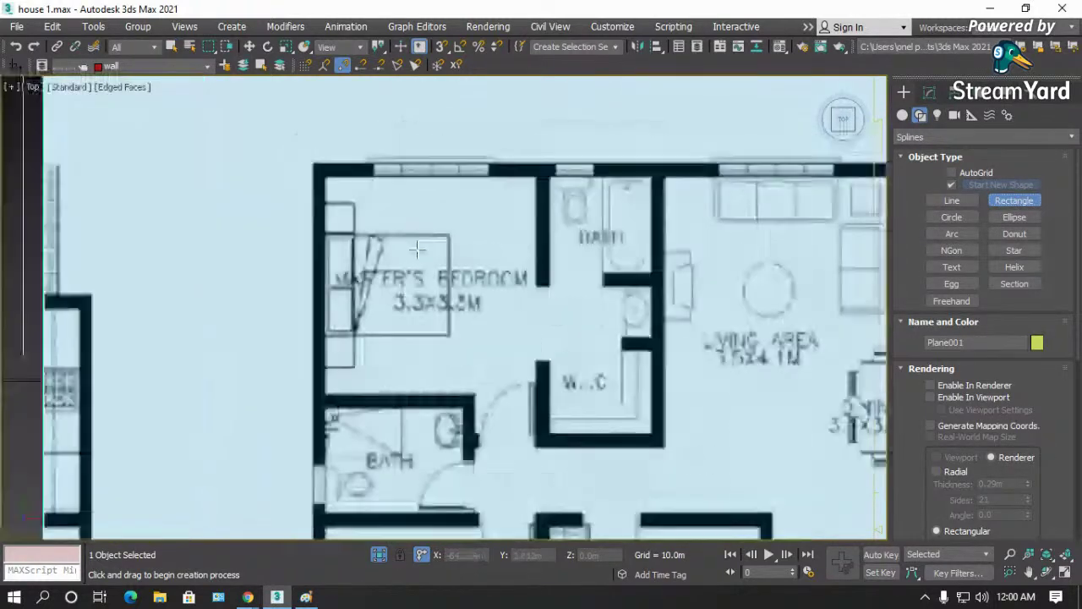
{"action": "left_click", "coordinate": [955, 204]}
{"action": "scroll", "coordinate": [306, 206], "scroll_direction": "up", "scroll_amount": 5}
- Enable the Snaps Toggle, start and cancel a line at the master bedroom wall corner
{"action": "left_click", "coordinate": [16, 66]}
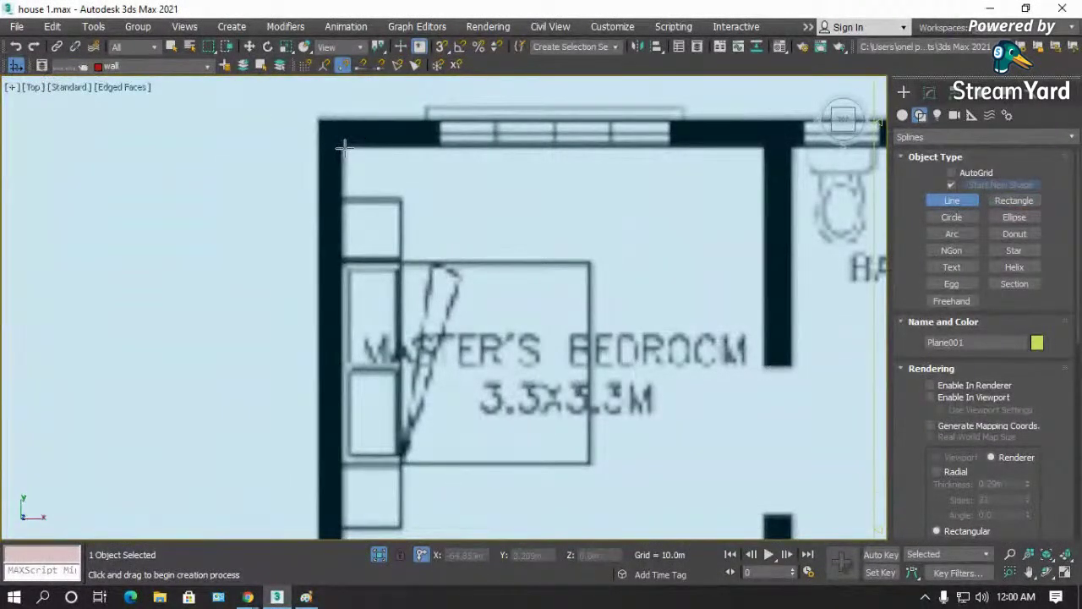
{"action": "left_click", "coordinate": [344, 148]}
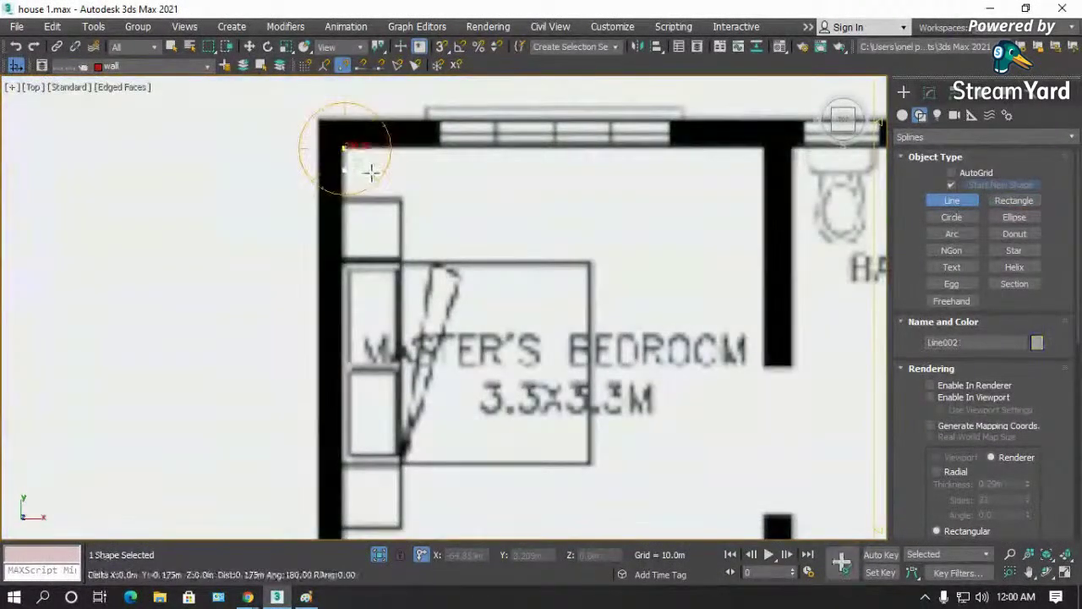
{"action": "right_click", "coordinate": [717, 200]}
{"action": "scroll", "coordinate": [334, 252], "scroll_direction": "down", "scroll_amount": 2}
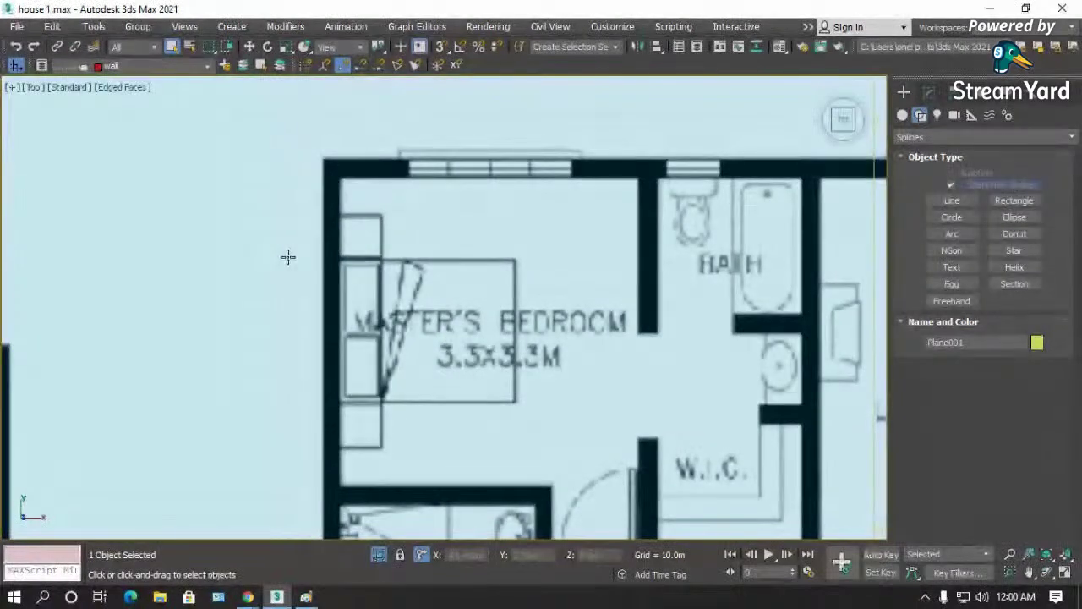
{"action": "key", "text": "F3"}
{"action": "key", "text": "F3"}
- Open the Material Editor and scroll Material #25's rollouts to its DESIGN3_floor-plan2.jpg base colour map
{"action": "key", "text": "m"}
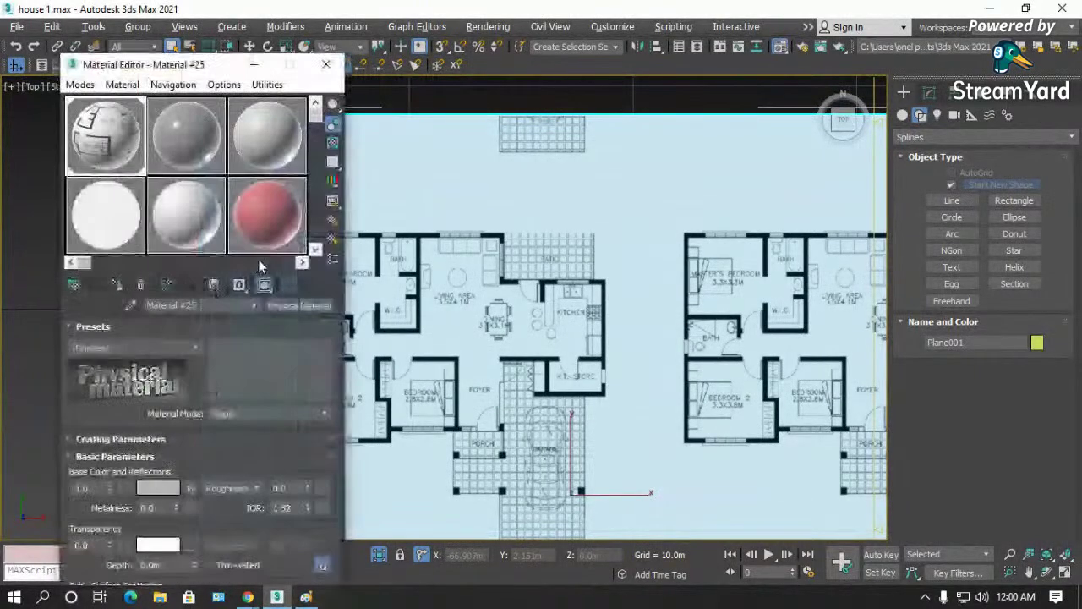
{"action": "left_click_drag", "start_coordinate": [203, 460], "coordinate": [209, 40]}
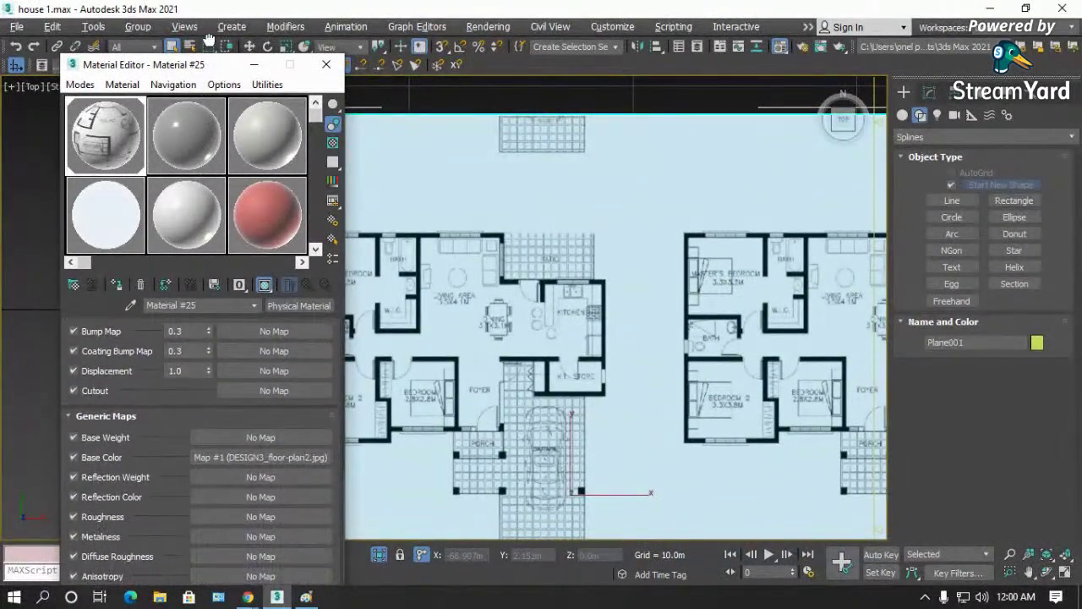
{"action": "left_click_drag", "start_coordinate": [147, 498], "coordinate": [146, 317]}
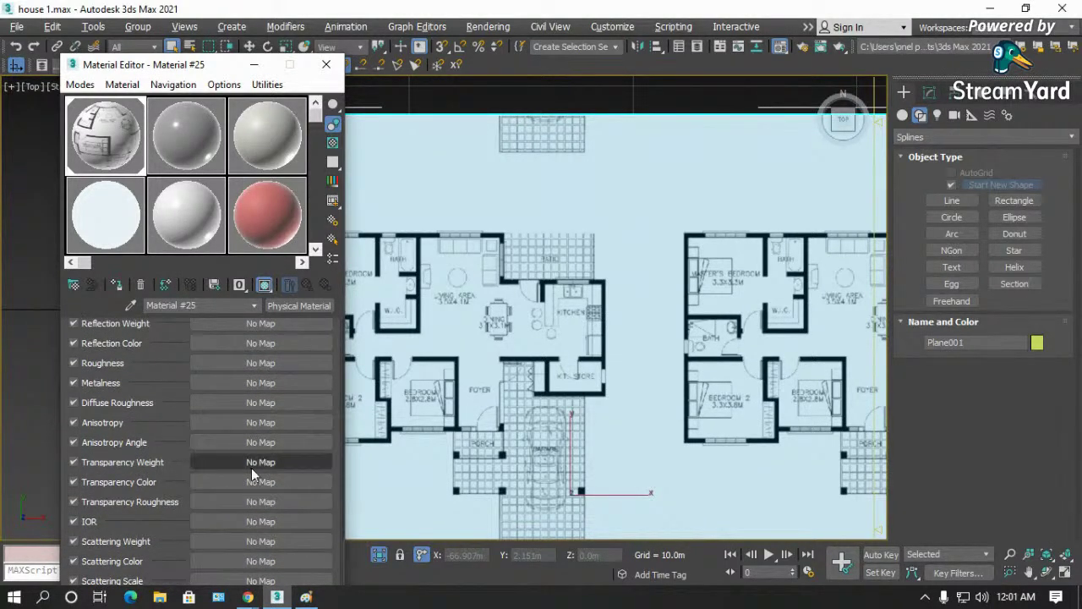
{"action": "left_click_drag", "start_coordinate": [174, 379], "coordinate": [172, 599]}
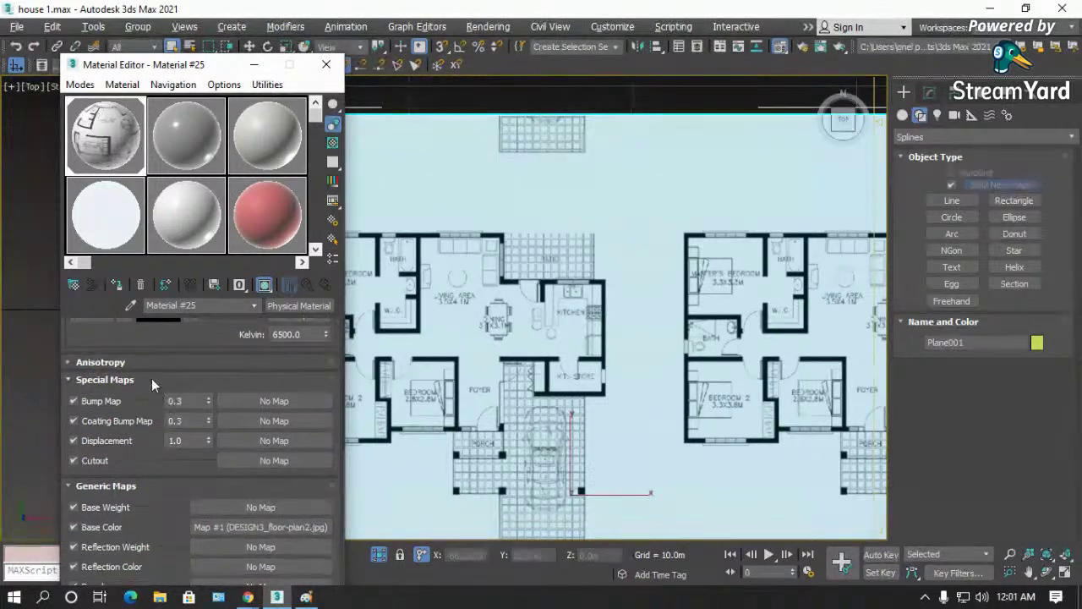
{"action": "left_click_drag", "start_coordinate": [134, 455], "coordinate": [135, 604]}
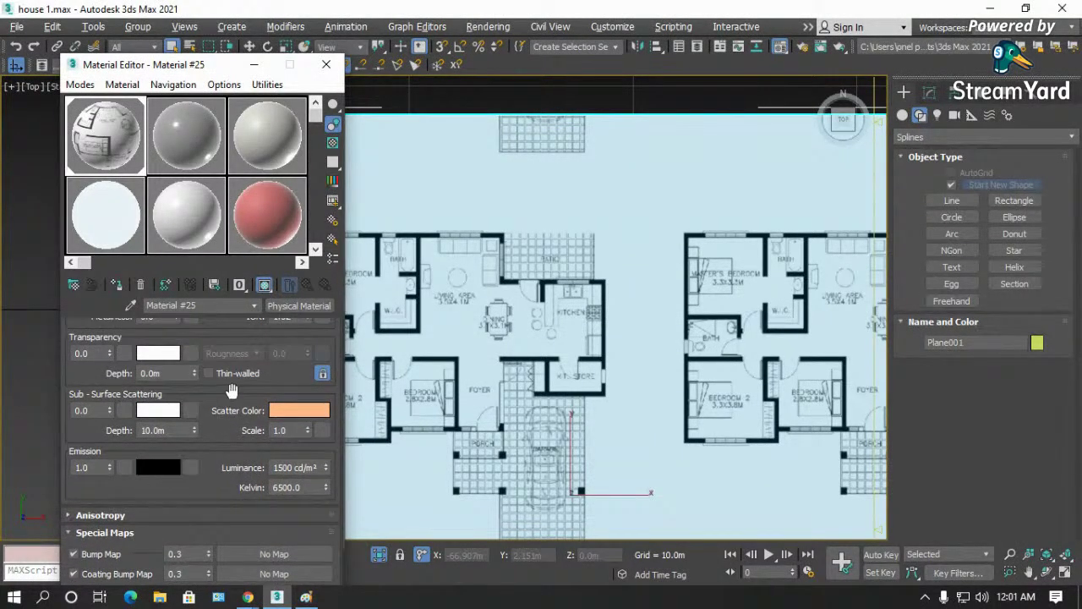
{"action": "left_click_drag", "start_coordinate": [232, 393], "coordinate": [180, 473]}
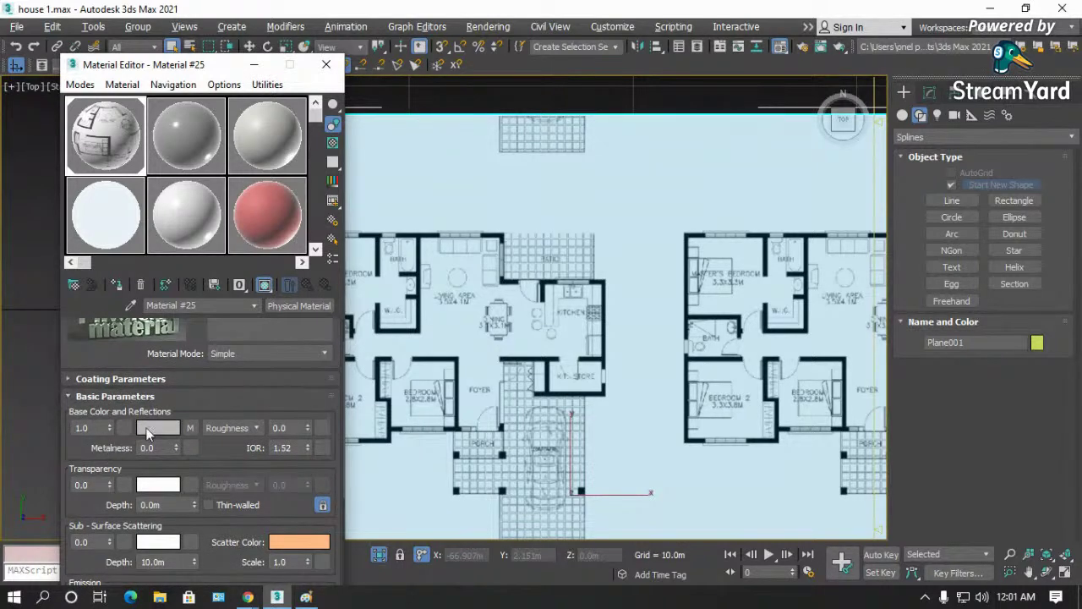
- Paste the floor-plan texture into the base colour and switch the material to Standard (Legacy)
{"action": "right_click", "coordinate": [190, 432]}
{"action": "left_click", "coordinate": [220, 457]}
{"action": "left_click", "coordinate": [292, 306]}
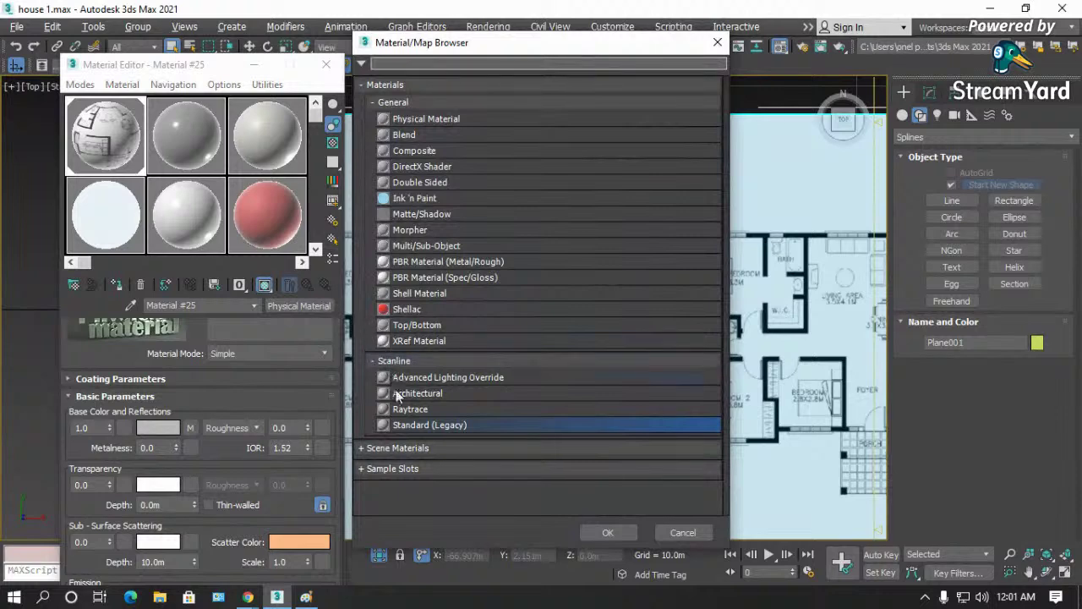
{"action": "double_click", "coordinate": [409, 426]}
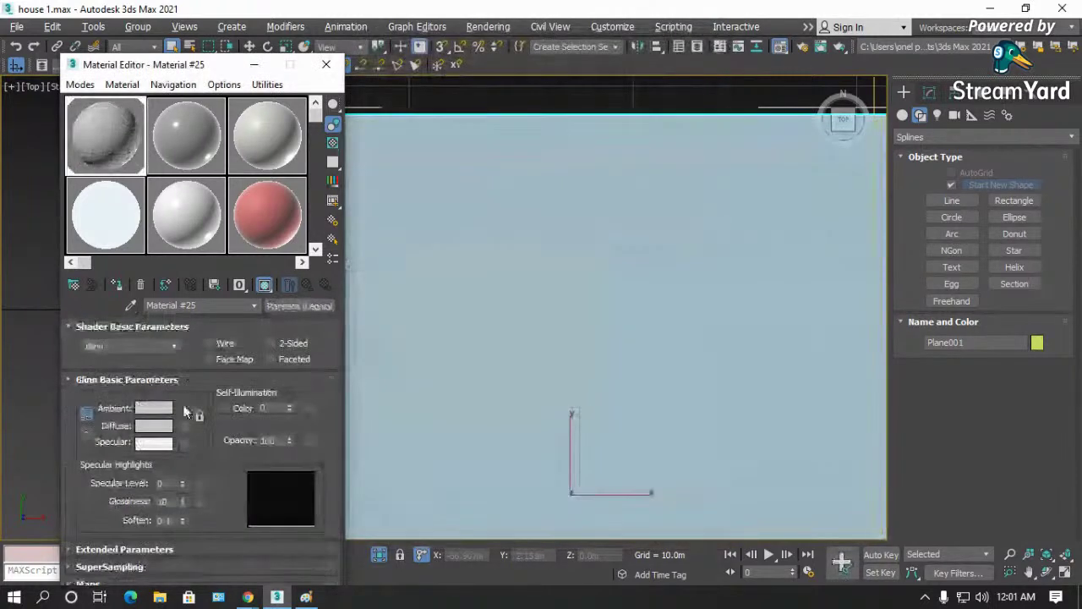
- Paste a copy of the floor-plan texture as Diffuse, set Opacity to 61, and close the editor
{"action": "right_click", "coordinate": [185, 426]}
{"action": "left_click", "coordinate": [232, 439]}
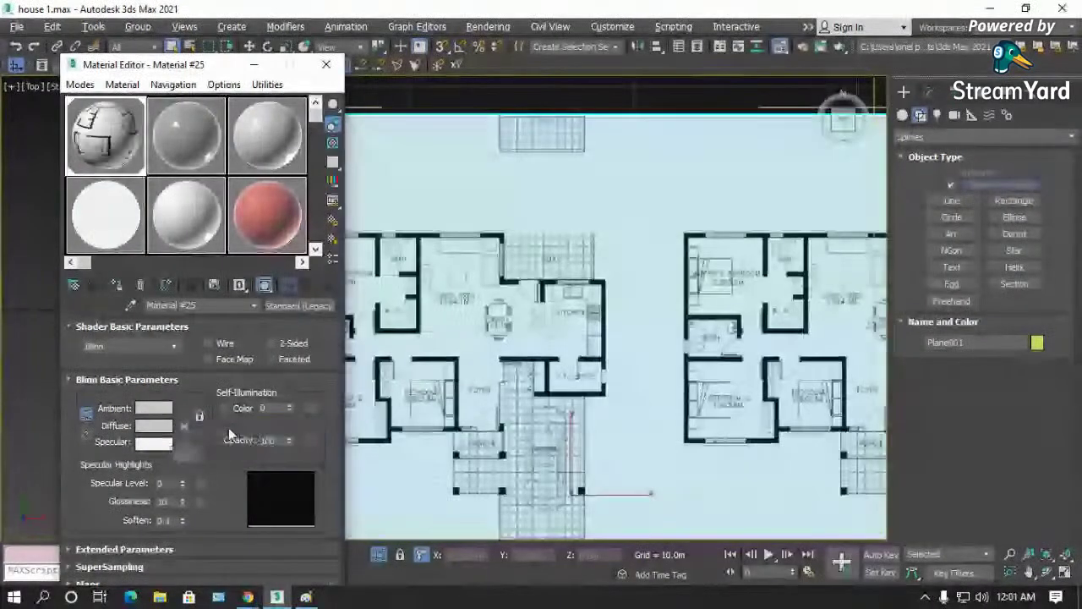
{"action": "left_click", "coordinate": [290, 443]}
{"action": "left_click_drag", "start_coordinate": [291, 443], "coordinate": [290, 475]}
{"action": "scroll", "coordinate": [493, 345], "scroll_direction": "down", "scroll_amount": 5}
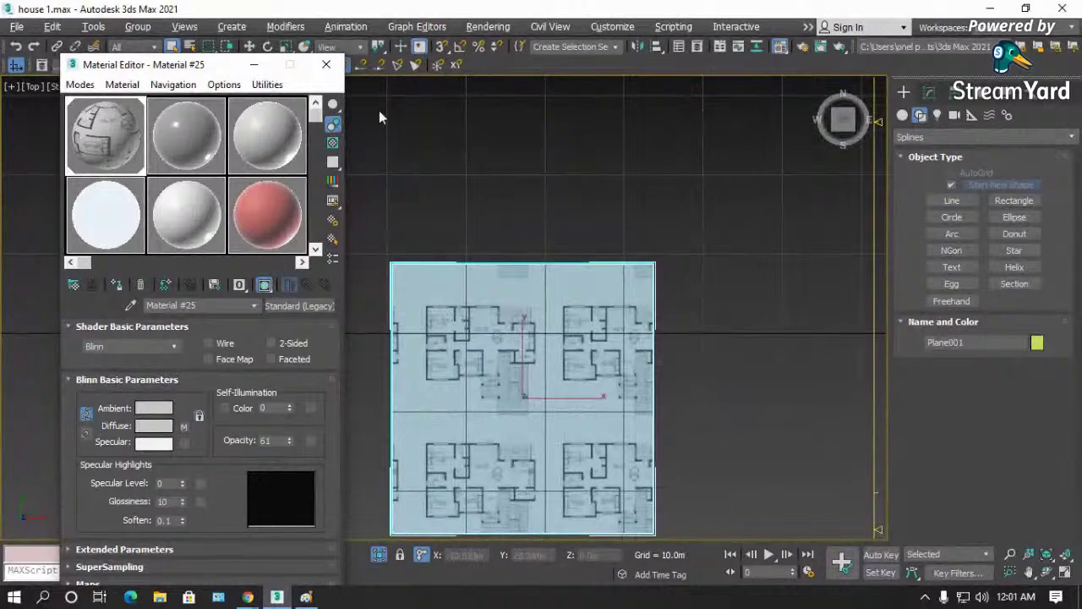
{"action": "left_click", "coordinate": [327, 66]}
{"action": "scroll", "coordinate": [429, 263], "scroll_direction": "up", "scroll_amount": 6}
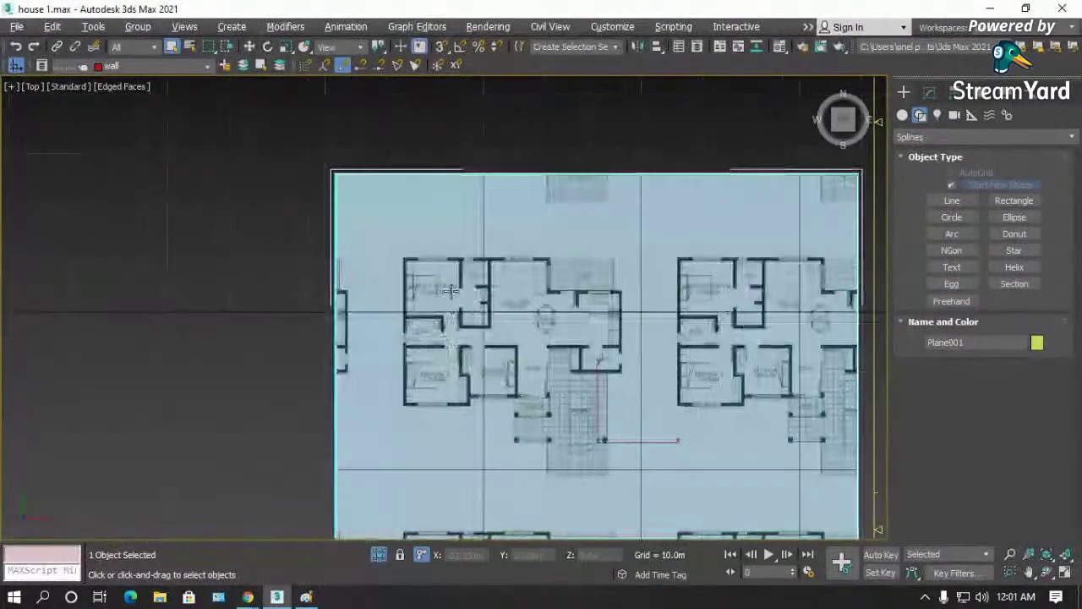
- Draw a line along the top wall from the top-left corner to the right wall end
{"action": "scroll", "coordinate": [430, 263], "scroll_direction": "up", "scroll_amount": 2}
{"action": "left_click", "coordinate": [963, 200]}
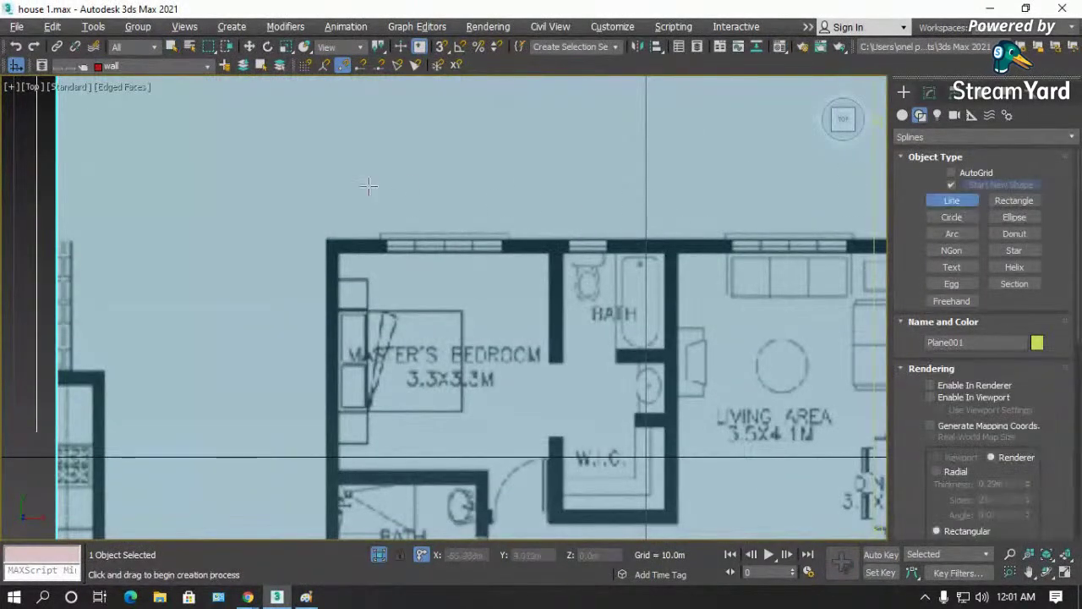
{"action": "scroll", "coordinate": [331, 241], "scroll_direction": "up", "scroll_amount": 3}
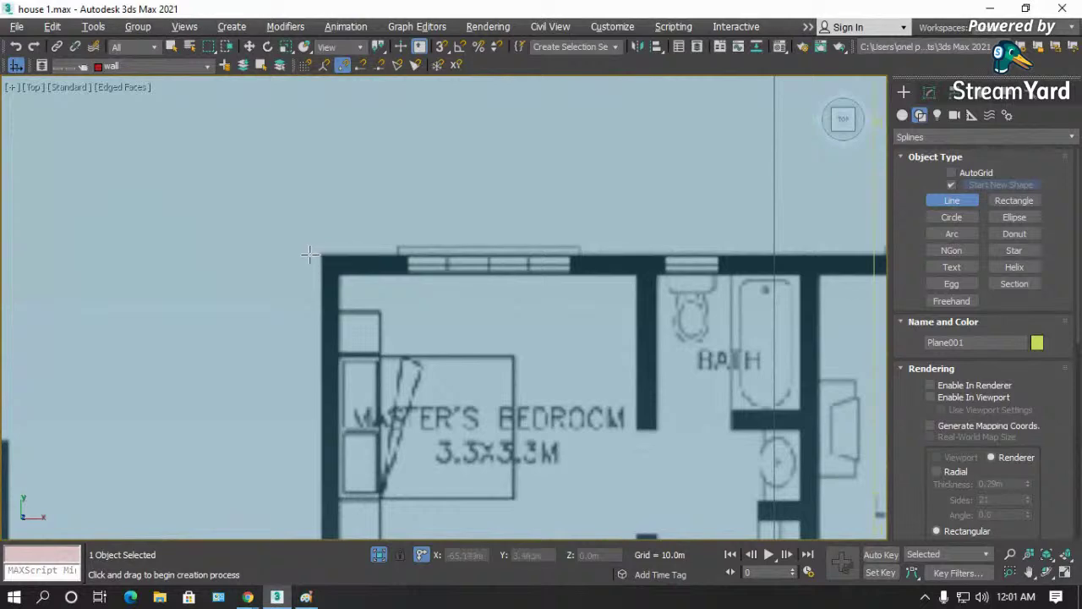
{"action": "left_click", "coordinate": [309, 254]}
{"action": "scroll", "coordinate": [309, 254], "scroll_direction": "down", "scroll_amount": 2}
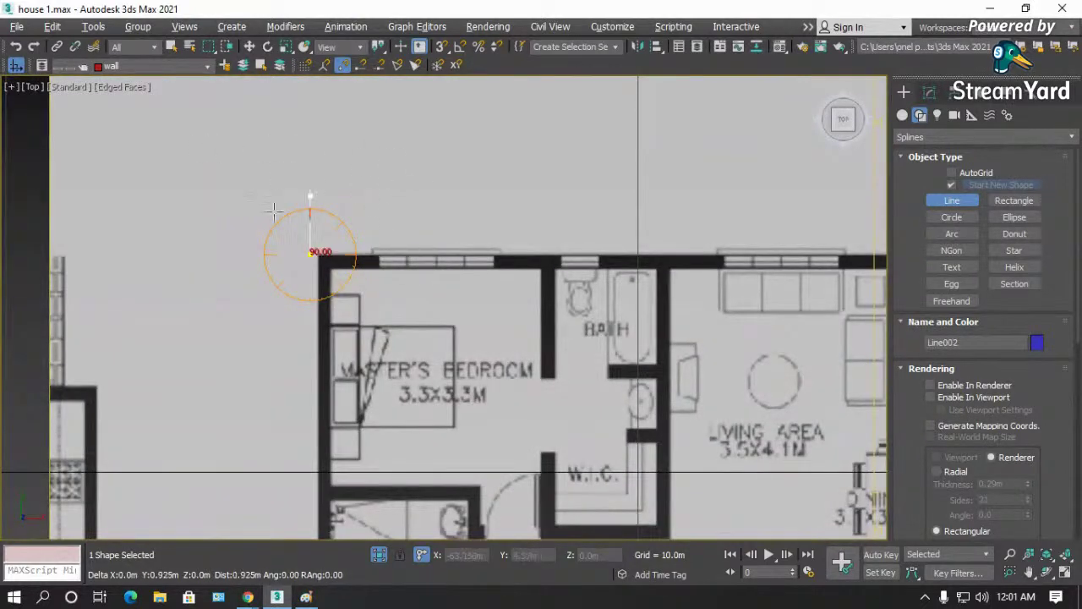
{"action": "scroll", "coordinate": [296, 226], "scroll_direction": "down", "scroll_amount": 2}
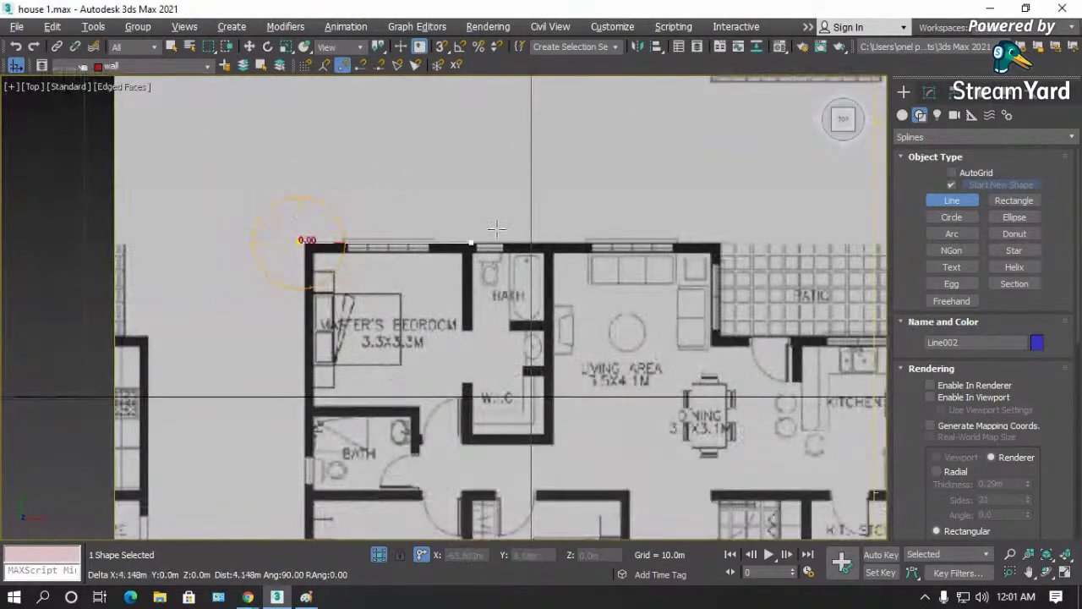
{"action": "left_click", "coordinate": [765, 244]}
{"action": "right_click", "coordinate": [771, 267]}
{"action": "scroll", "coordinate": [765, 264], "scroll_direction": "up", "scroll_amount": 3}
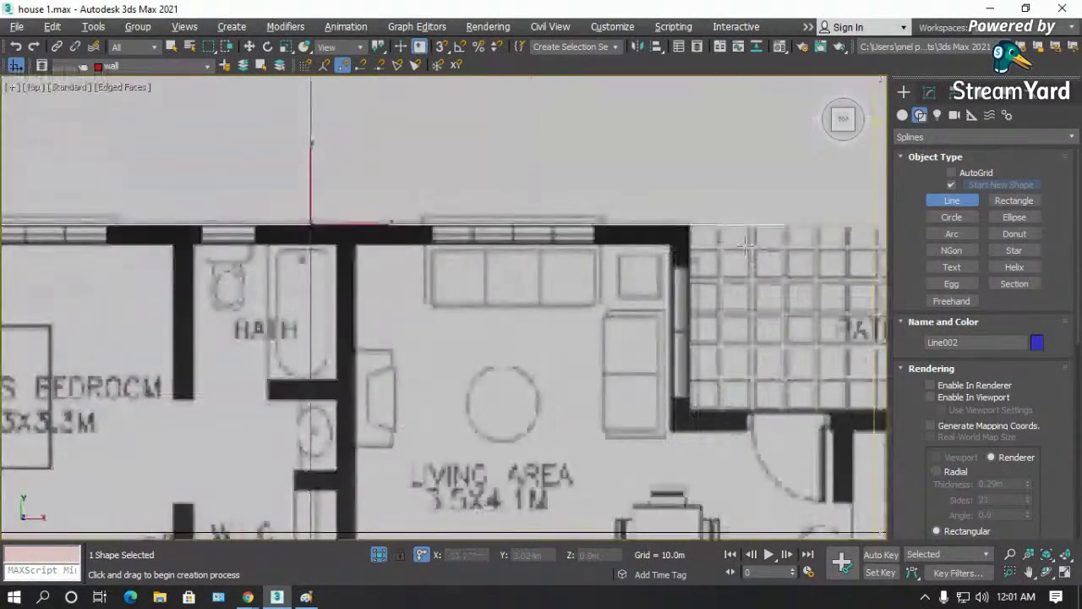
- Trace short wall lines at the wall step and at the right wall corner
{"action": "left_click", "coordinate": [689, 205]}
{"action": "left_click", "coordinate": [699, 419]}
{"action": "right_click", "coordinate": [687, 411]}
{"action": "scroll", "coordinate": [677, 408], "scroll_direction": "down", "scroll_amount": 5}
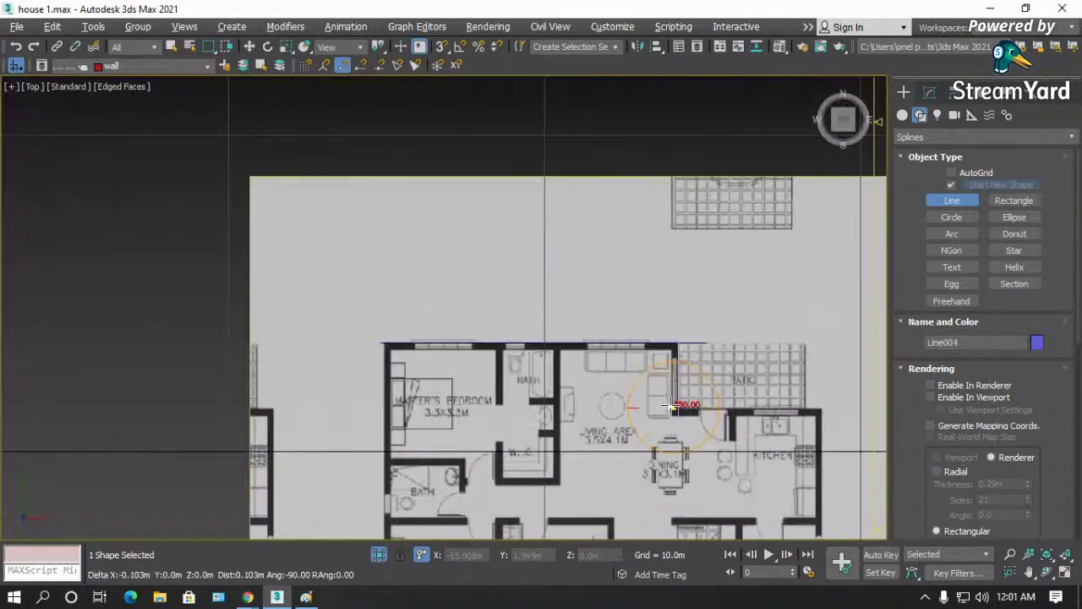
{"action": "left_click", "coordinate": [850, 401]}
{"action": "scroll", "coordinate": [850, 415], "scroll_direction": "up", "scroll_amount": 3}
{"action": "scroll", "coordinate": [850, 429], "scroll_direction": "up", "scroll_amount": 3}
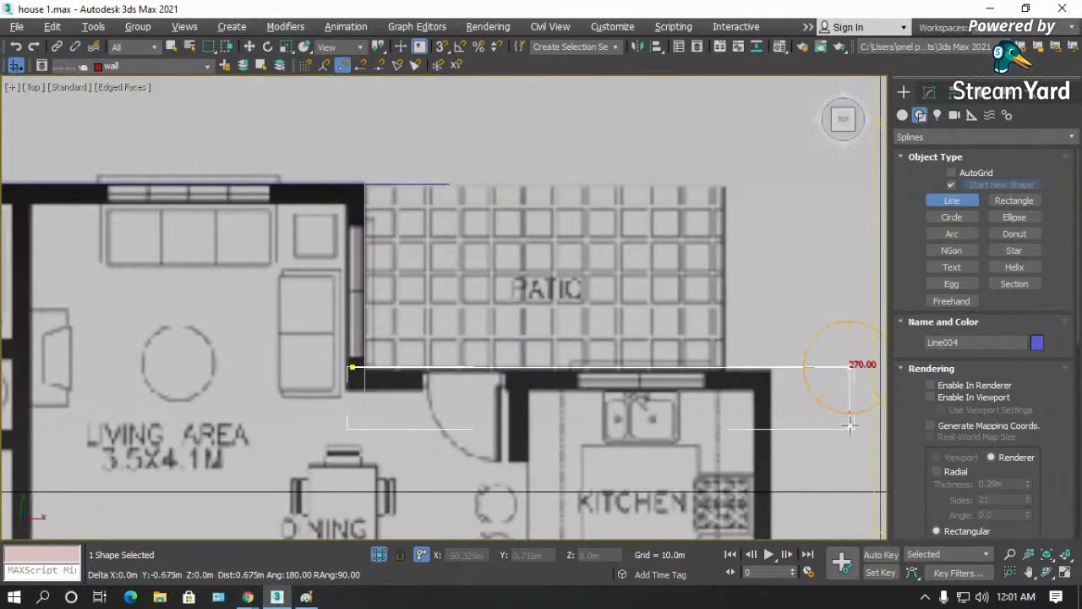
{"action": "right_click", "coordinate": [783, 362]}
{"action": "scroll", "coordinate": [769, 355], "scroll_direction": "down", "scroll_amount": 4}
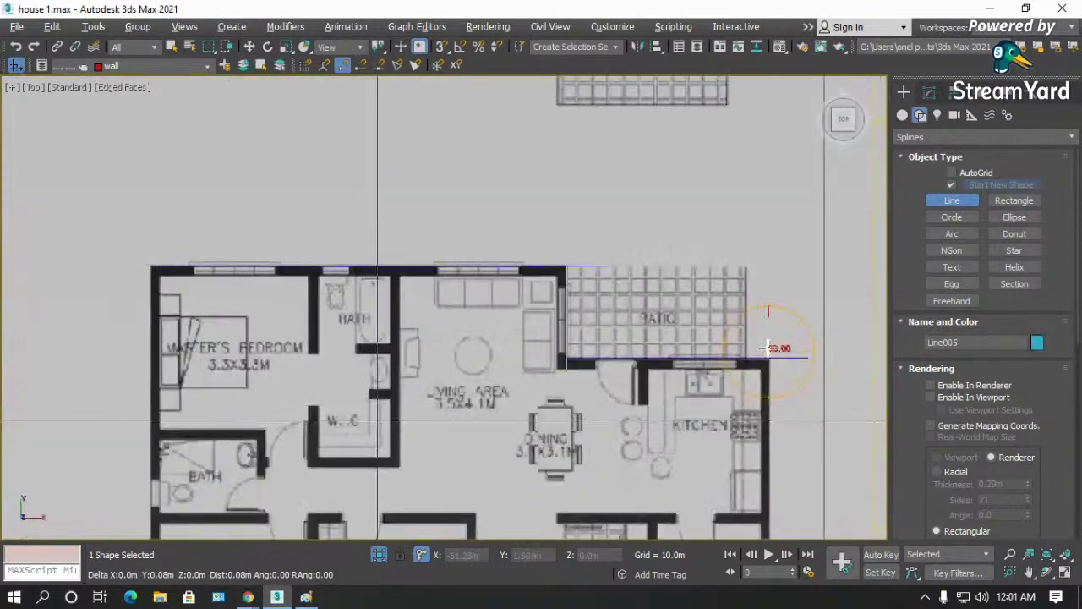
- Start the outer wall line along the patio wall through the kitchen, top and foyer corners
{"action": "left_click", "coordinate": [767, 347]}
{"action": "scroll", "coordinate": [765, 372], "scroll_direction": "down", "scroll_amount": 3}
{"action": "scroll", "coordinate": [769, 431], "scroll_direction": "up", "scroll_amount": 3}
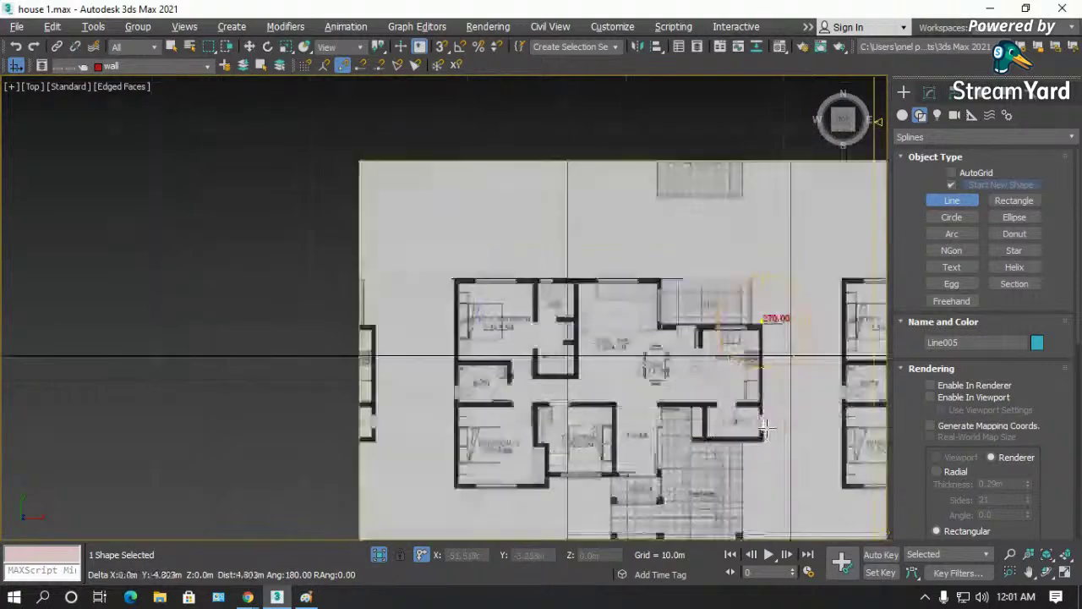
{"action": "left_click", "coordinate": [784, 446]}
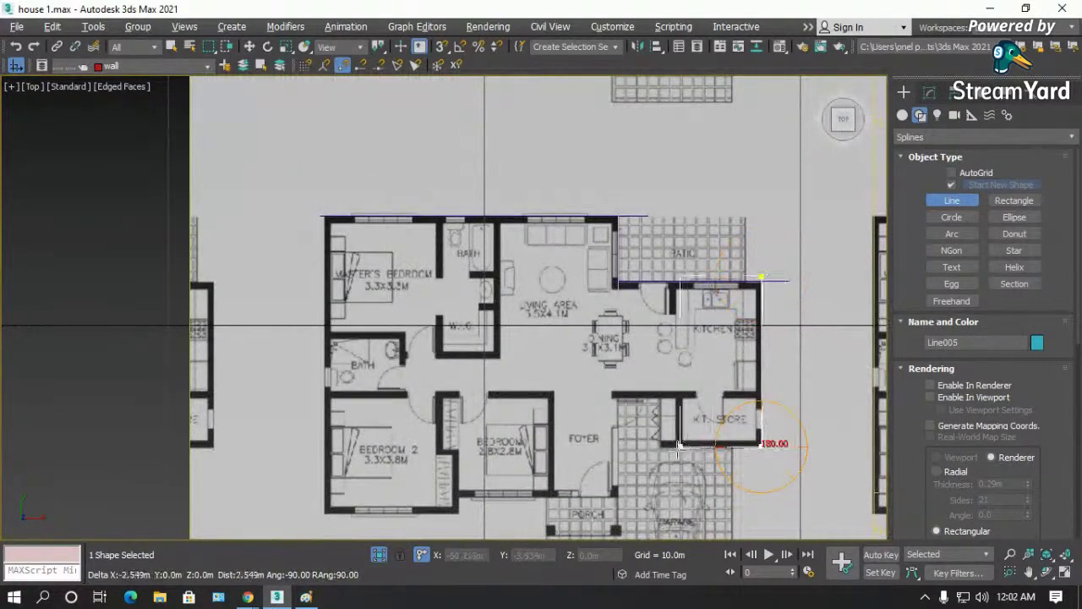
{"action": "scroll", "coordinate": [677, 448], "scroll_direction": "up", "scroll_amount": 4}
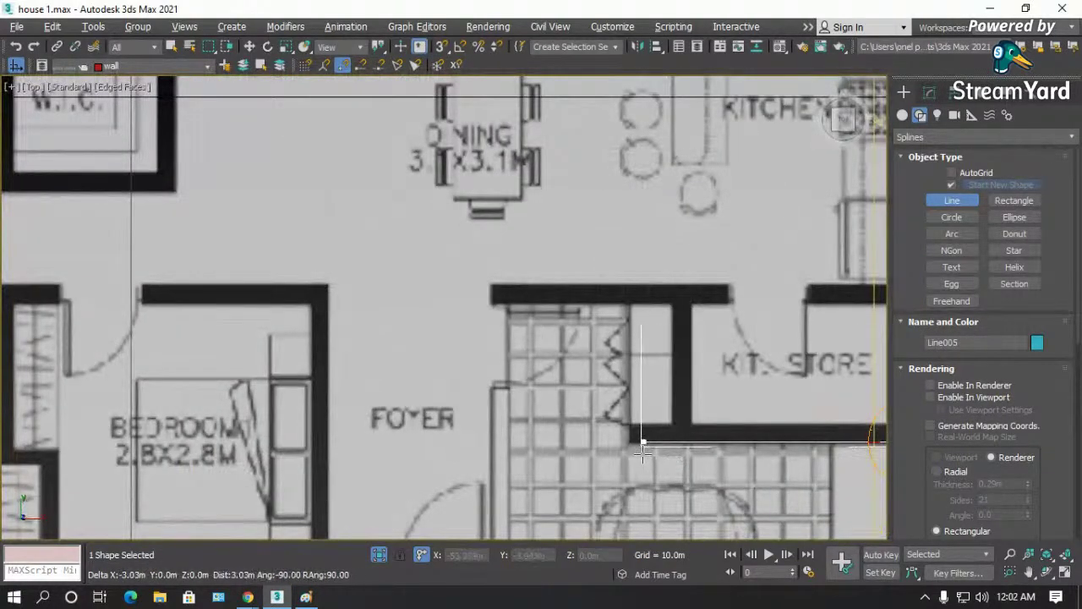
{"action": "left_click", "coordinate": [636, 306]}
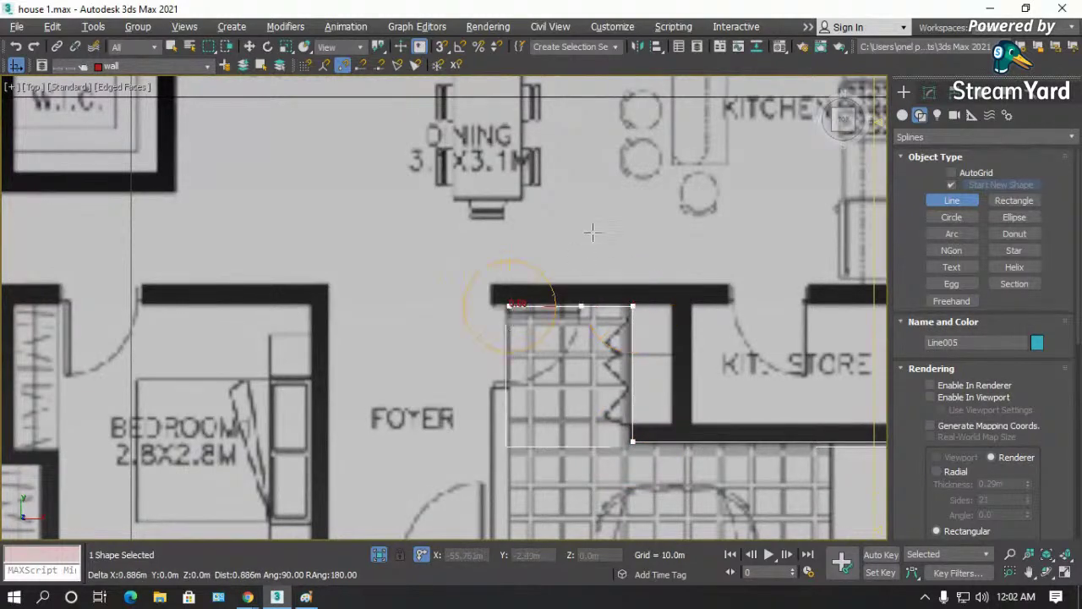
{"action": "left_click", "coordinate": [590, 245]}
{"action": "scroll", "coordinate": [589, 246], "scroll_direction": "down", "scroll_amount": 5}
{"action": "scroll", "coordinate": [558, 357], "scroll_direction": "up", "scroll_amount": 5}
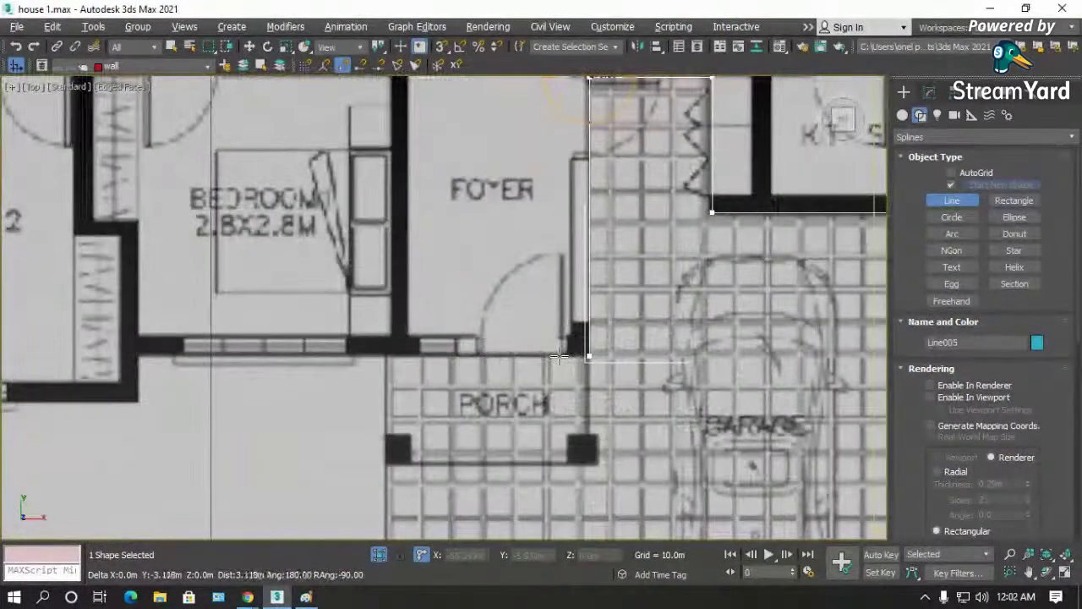
- Continue the outline through the bottom-right, bottom-left and Bedroom 2 corners, then finish it
{"action": "left_click", "coordinate": [587, 355]}
{"action": "left_click", "coordinate": [139, 391]}
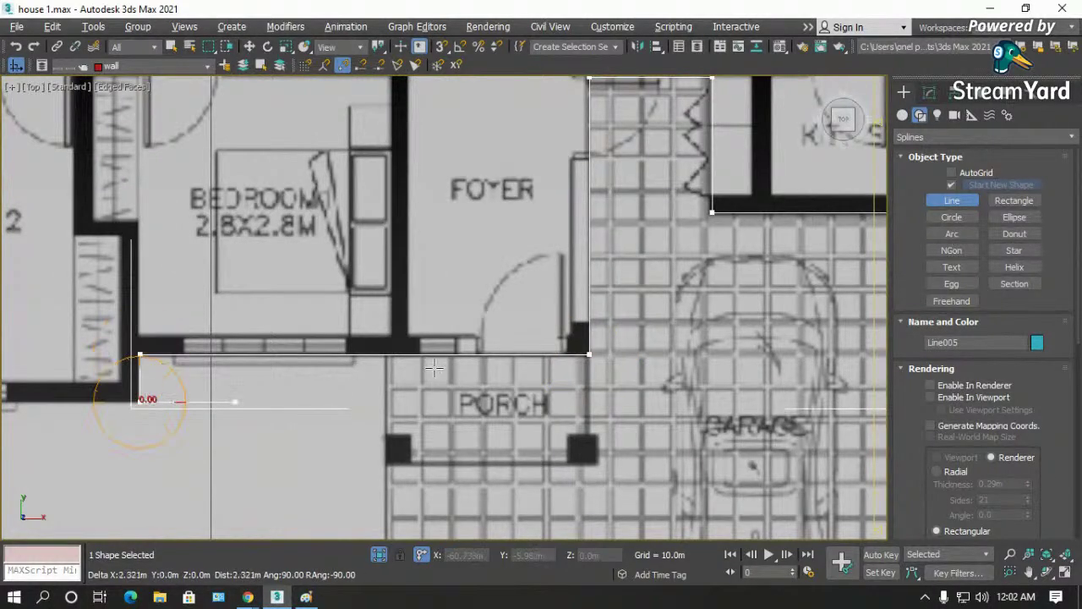
{"action": "scroll", "coordinate": [583, 355], "scroll_direction": "down", "scroll_amount": 5}
{"action": "scroll", "coordinate": [199, 366], "scroll_direction": "up", "scroll_amount": 5}
{"action": "left_click", "coordinate": [201, 408]}
{"action": "scroll", "coordinate": [199, 393], "scroll_direction": "down", "scroll_amount": 6}
{"action": "scroll", "coordinate": [256, 176], "scroll_direction": "up", "scroll_amount": 3}
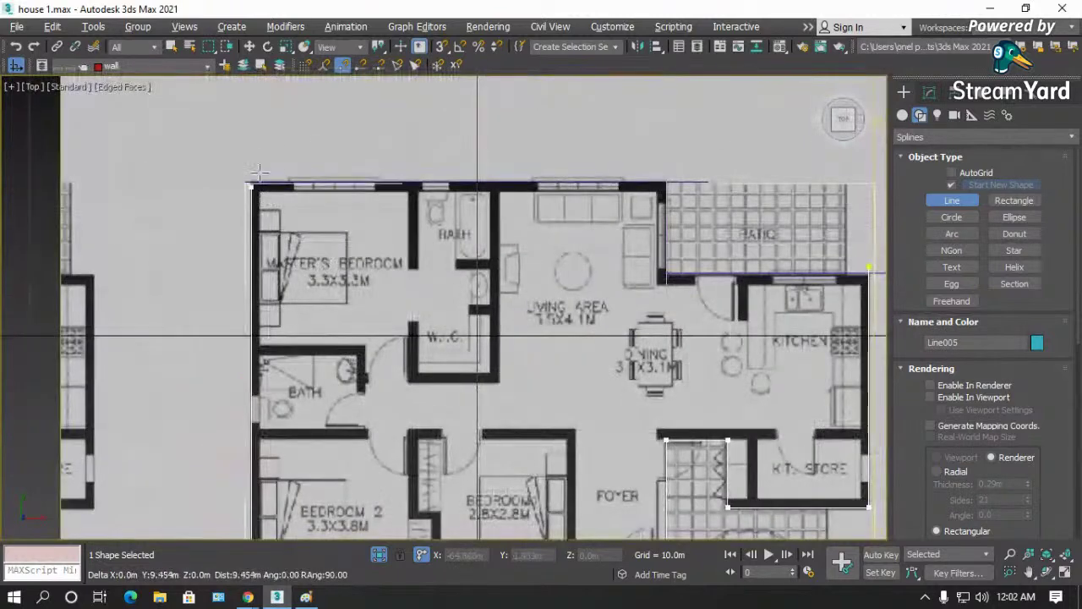
{"action": "scroll", "coordinate": [258, 173], "scroll_direction": "up", "scroll_amount": 4}
{"action": "right_click", "coordinate": [266, 190]}
{"action": "scroll", "coordinate": [220, 169], "scroll_direction": "down", "scroll_amount": 5}
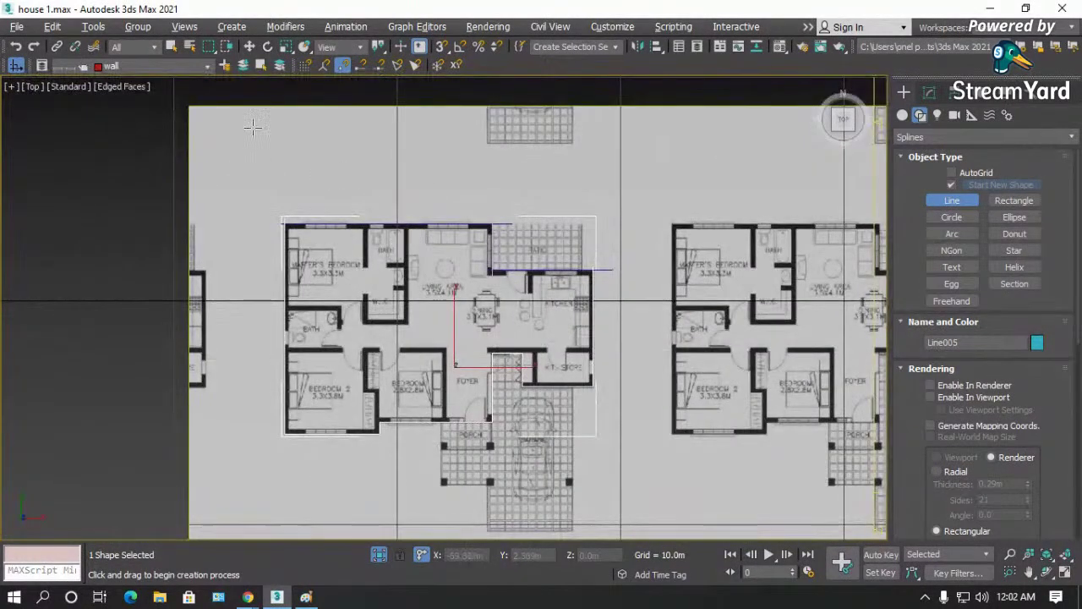
- Move the floor-plan plane to the right, away from the traced lines
{"action": "left_click", "coordinate": [249, 47]}
{"action": "scroll", "coordinate": [283, 180], "scroll_direction": "down", "scroll_amount": 6}
{"action": "left_click", "coordinate": [444, 267]}
{"action": "left_click_drag", "start_coordinate": [430, 290], "coordinate": [691, 290]}
{"action": "scroll", "coordinate": [325, 168], "scroll_direction": "up", "scroll_amount": 5}
- Select all four traced wall lines and give them a new colour
{"action": "left_click", "coordinate": [347, 173]}
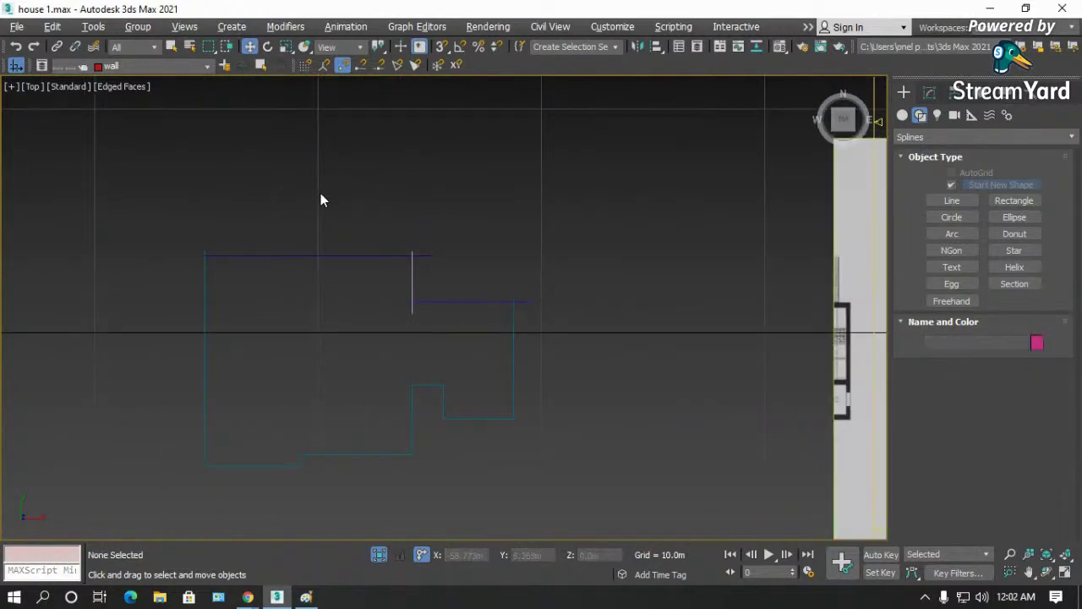
{"action": "scroll", "coordinate": [231, 293], "scroll_direction": "up", "scroll_amount": 2}
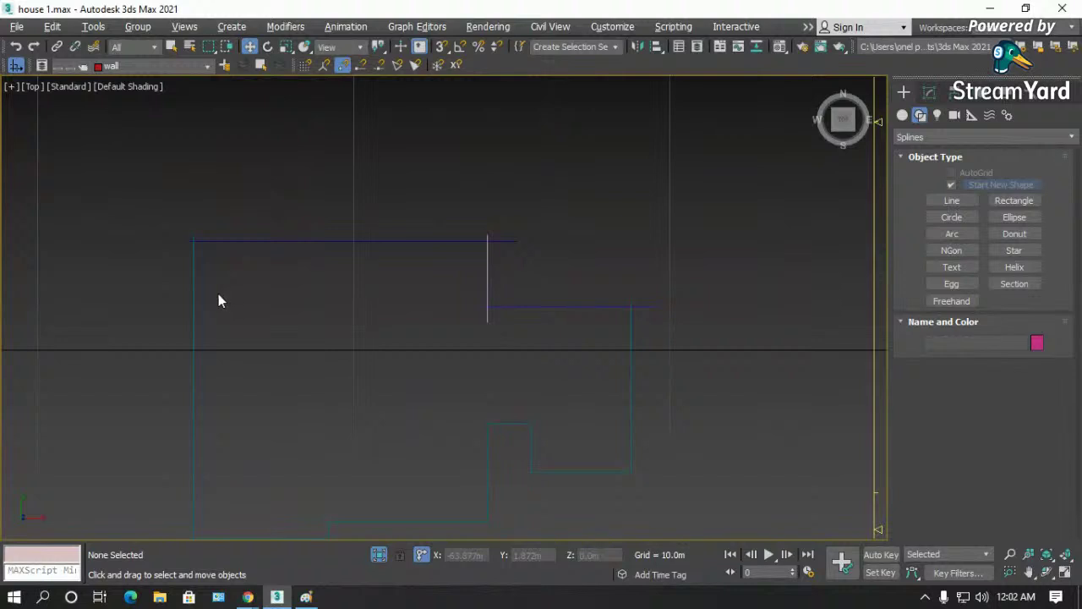
{"action": "scroll", "coordinate": [378, 280], "scroll_direction": "down", "scroll_amount": 2}
{"action": "left_click_drag", "start_coordinate": [604, 189], "coordinate": [220, 482]}
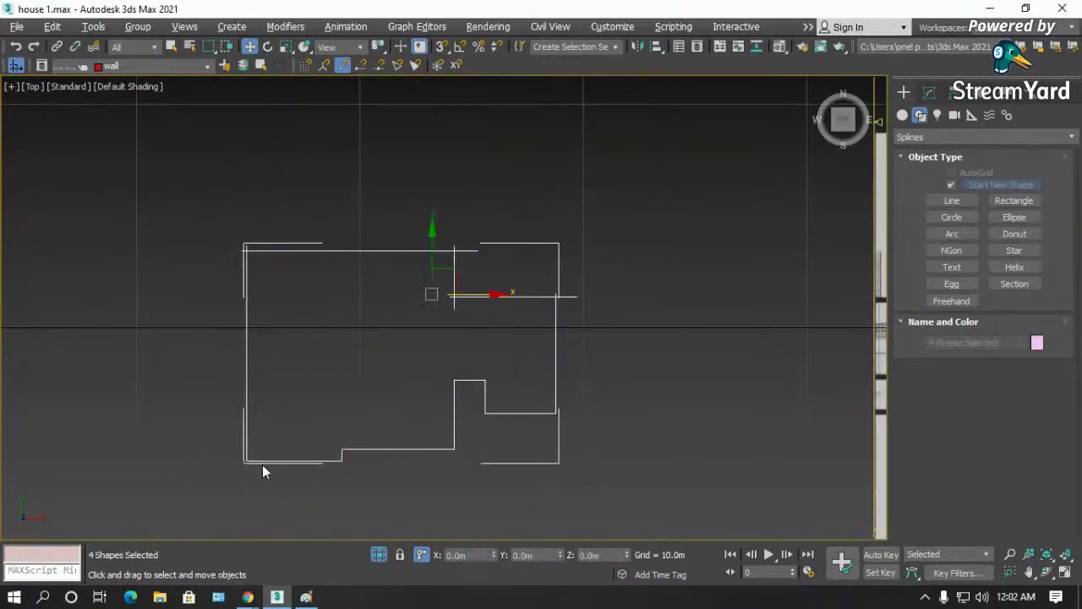
{"action": "left_click", "coordinate": [1037, 342]}
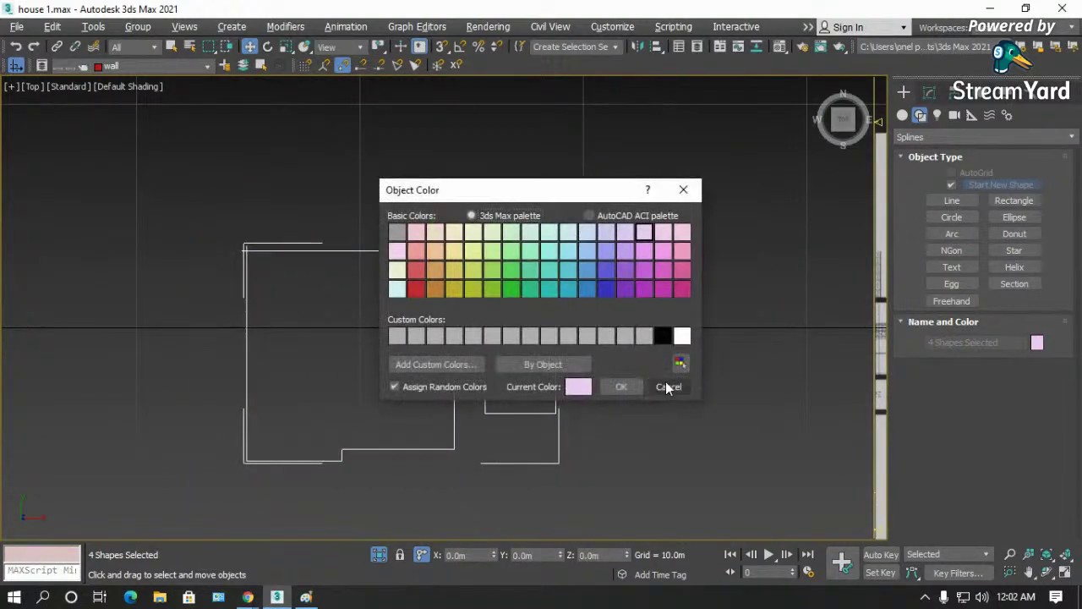
{"action": "left_click", "coordinate": [621, 387]}
{"action": "left_click", "coordinate": [631, 418]}
- Select Line005 in the Modify panel and try Attach, then cancel it
{"action": "left_click", "coordinate": [554, 355]}
{"action": "left_click", "coordinate": [929, 91]}
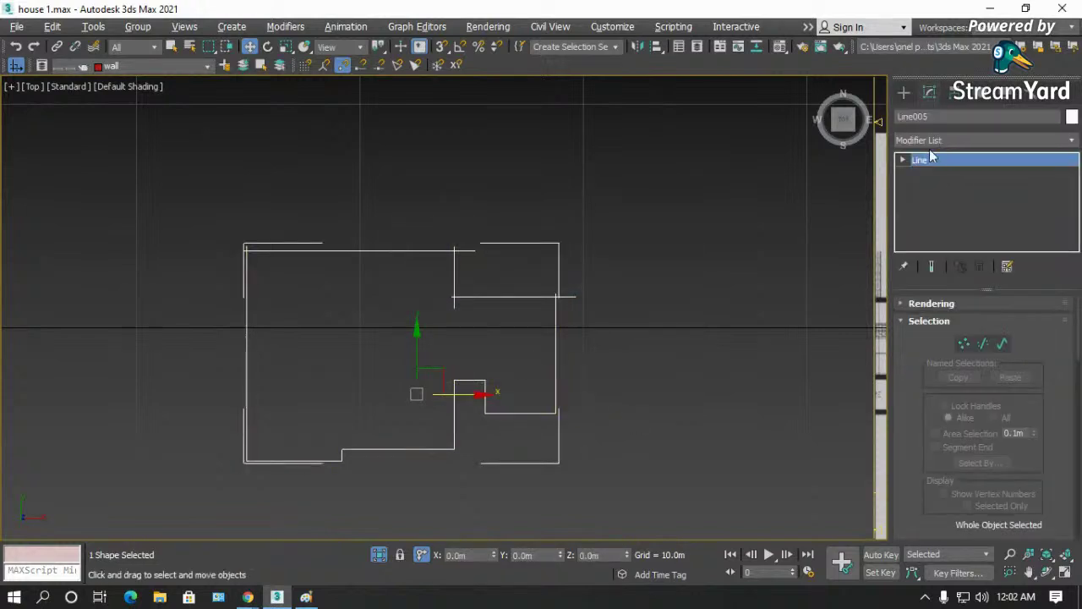
{"action": "scroll", "coordinate": [923, 338], "scroll_direction": "down", "scroll_amount": 5}
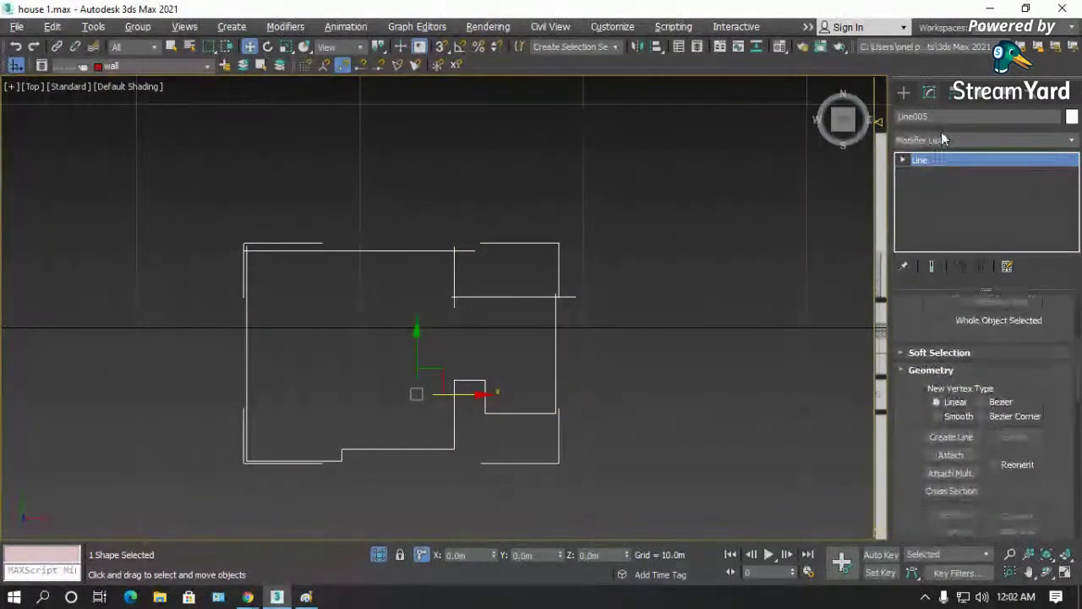
{"action": "left_click", "coordinate": [950, 454]}
{"action": "scroll", "coordinate": [392, 254], "scroll_direction": "up", "scroll_amount": 4}
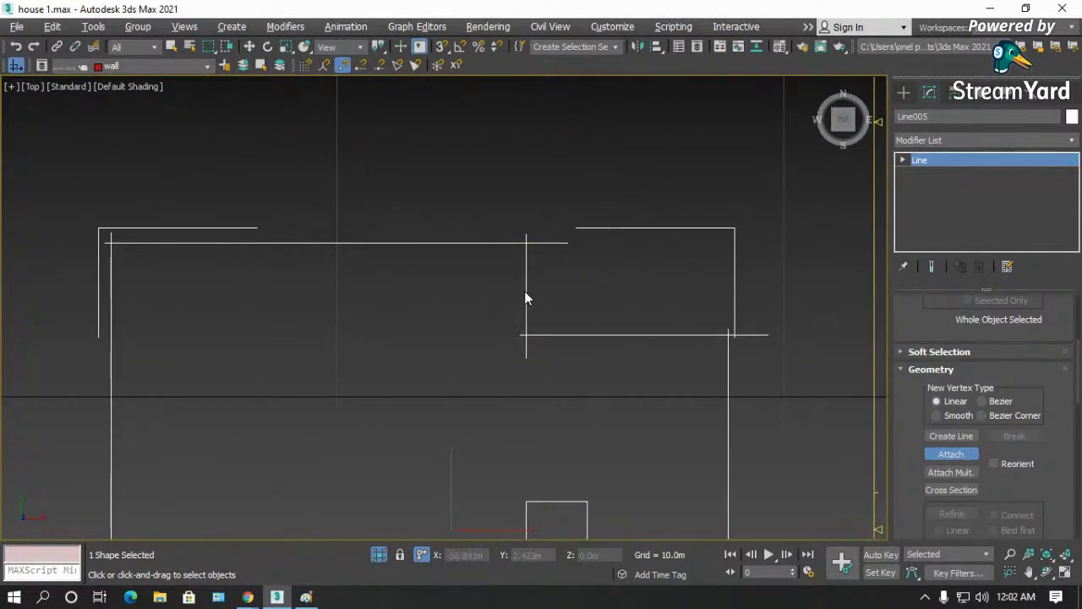
{"action": "scroll", "coordinate": [515, 254], "scroll_direction": "down", "scroll_amount": 4}
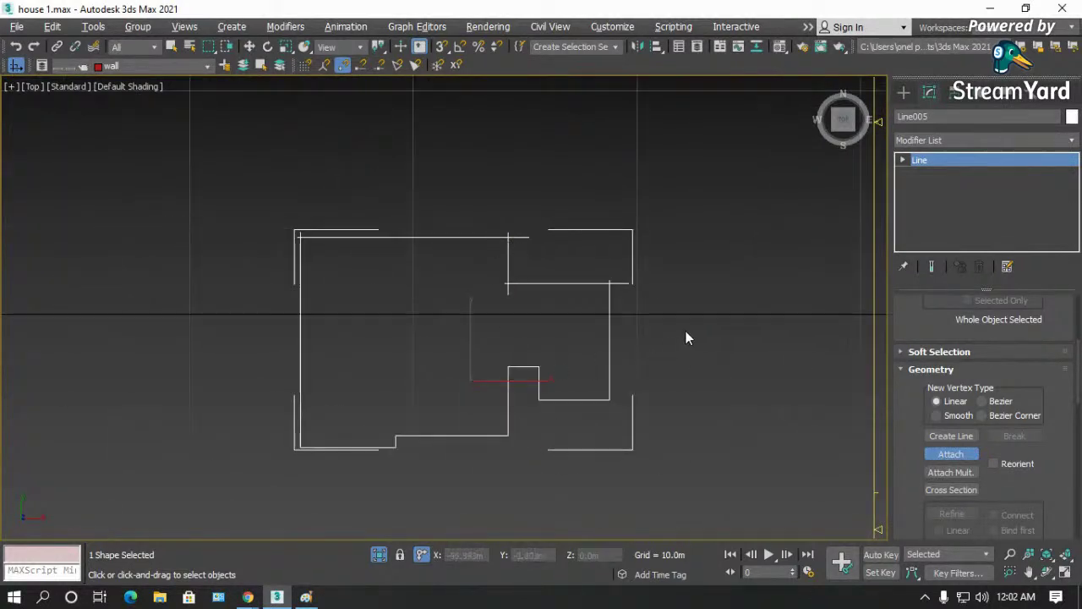
{"action": "left_click", "coordinate": [951, 454]}
{"action": "key", "text": "w"}
- Reselect the wall outline and enter its Vertex sub-object level
{"action": "left_click", "coordinate": [677, 359]}
{"action": "mouse_move", "coordinate": [610, 310]}
{"action": "left_mouse_down"}
{"action": "mouse_move", "coordinate": [561, 314]}
{"action": "mouse_move", "coordinate": [601, 310]}
{"action": "left_mouse_up"}
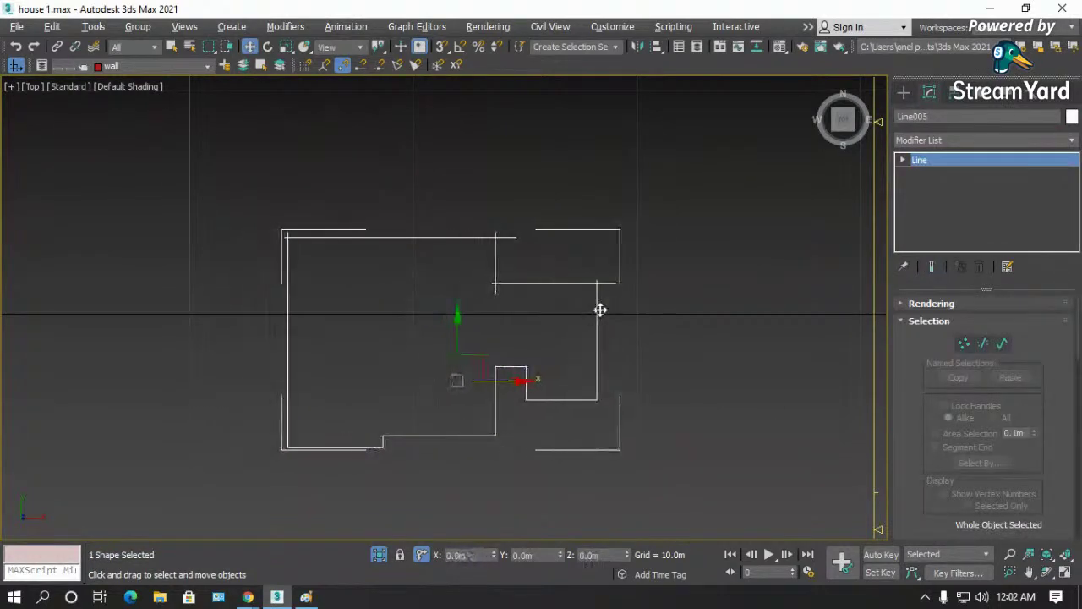
{"action": "left_click", "coordinate": [965, 343]}
- Reposition the right wall's upper vertex and an inner wall vertex, then leave vertex editing
{"action": "scroll", "coordinate": [592, 279], "scroll_direction": "up", "scroll_amount": 4}
{"action": "left_click", "coordinate": [573, 282]}
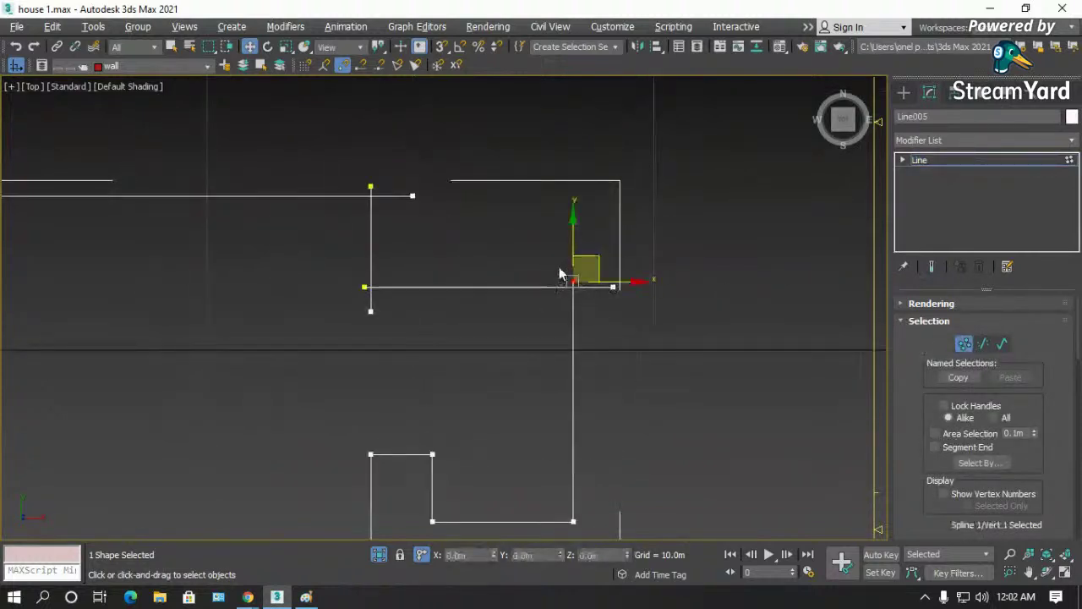
{"action": "left_click_drag", "start_coordinate": [575, 254], "coordinate": [462, 334]}
{"action": "left_click", "coordinate": [371, 310]}
{"action": "left_click_drag", "start_coordinate": [375, 271], "coordinate": [381, 226]}
{"action": "left_click", "coordinate": [965, 343]}
- Reselect Line005 and switch to Spline sub-object level
{"action": "left_click", "coordinate": [784, 283]}
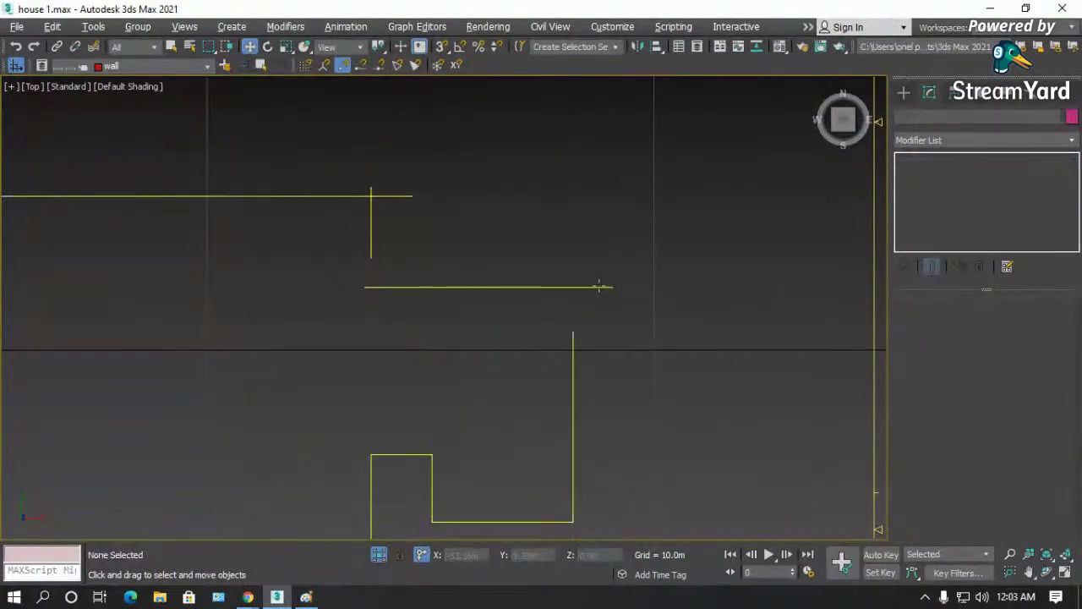
{"action": "scroll", "coordinate": [550, 255], "scroll_direction": "down", "scroll_amount": 2}
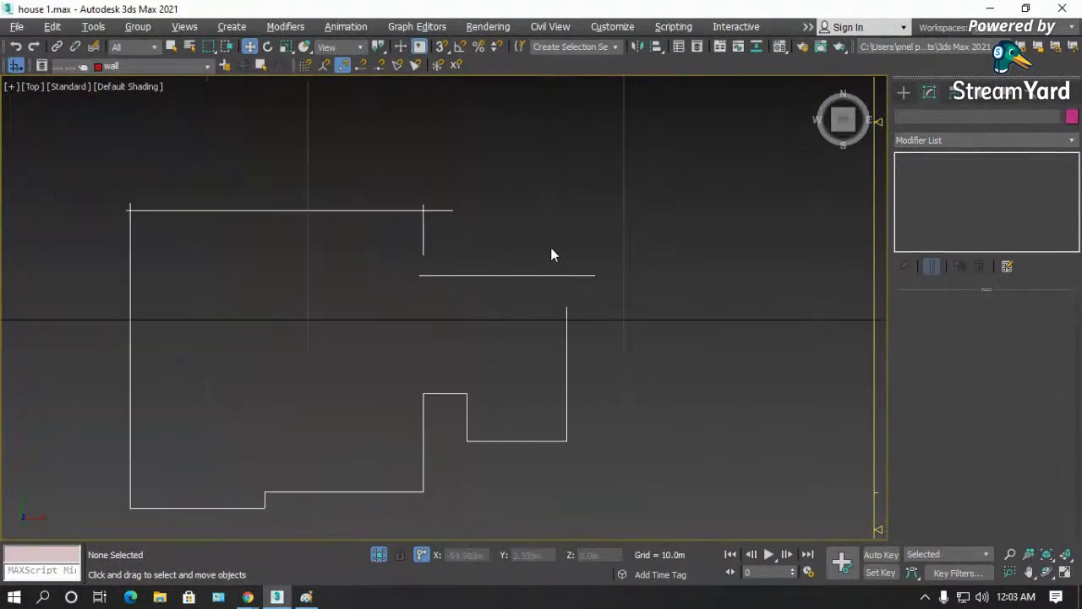
{"action": "left_click", "coordinate": [567, 331]}
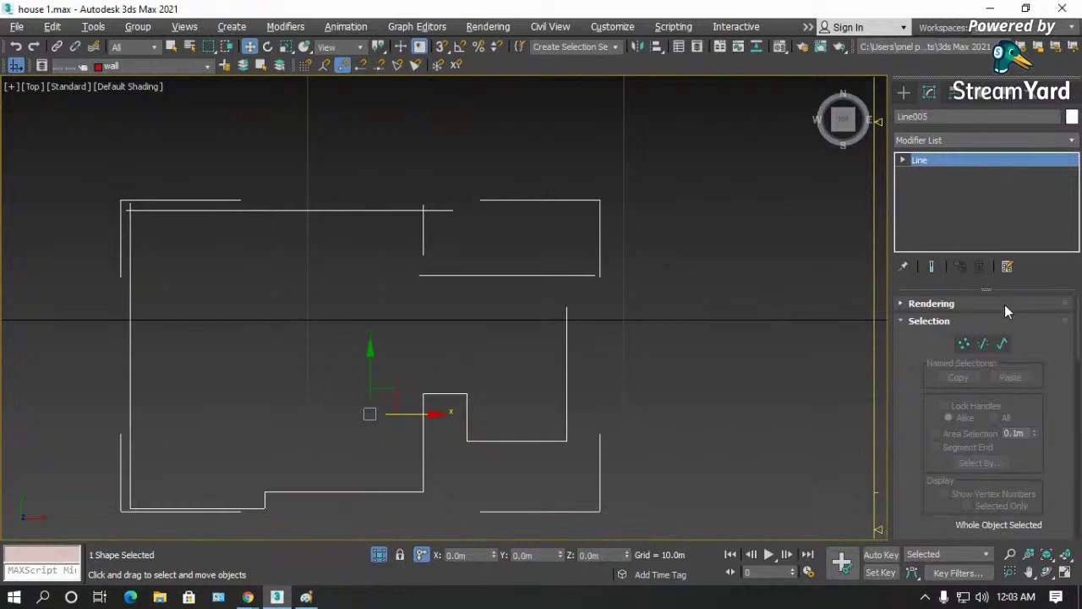
{"action": "left_click", "coordinate": [1003, 343]}
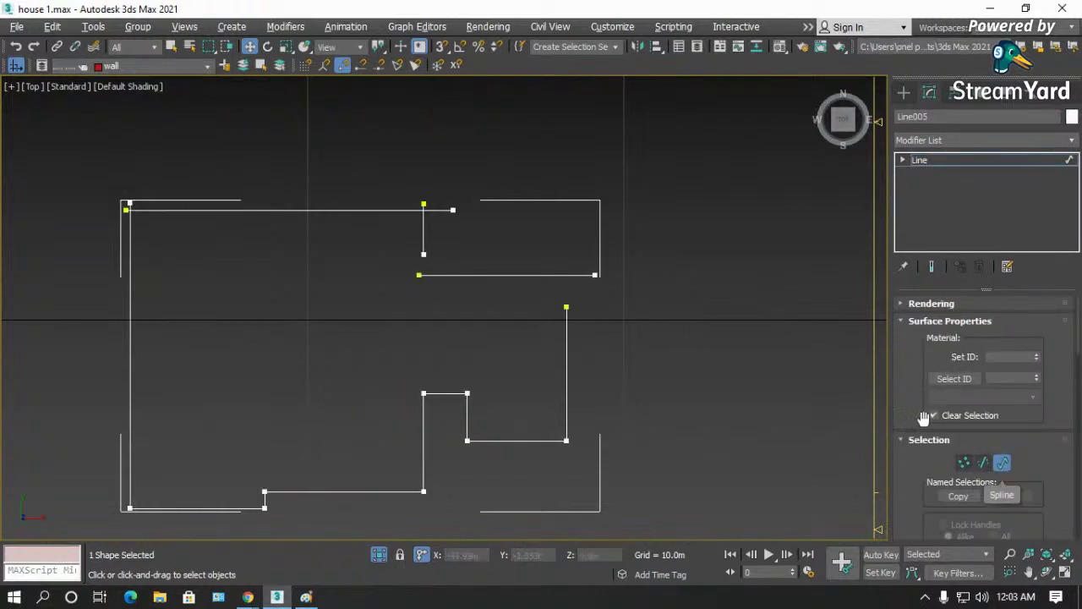
{"action": "scroll", "coordinate": [909, 413], "scroll_direction": "down", "scroll_amount": 10}
{"action": "scroll", "coordinate": [914, 415], "scroll_direction": "down", "scroll_amount": 10}
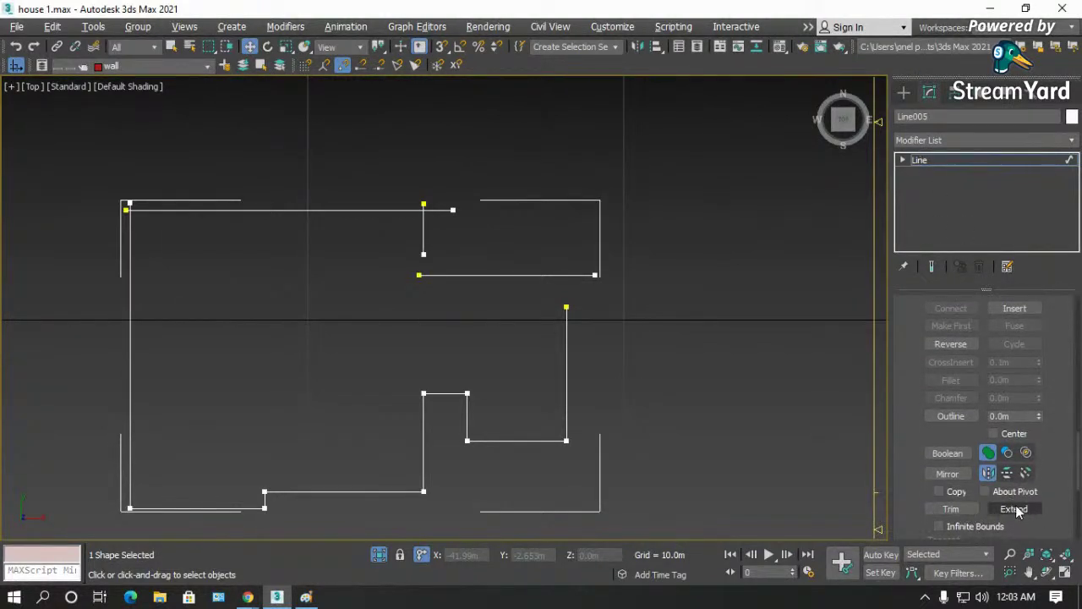
- Trim the short overhang past the upper vertex and the lower segment's end
{"action": "left_click", "coordinate": [951, 509]}
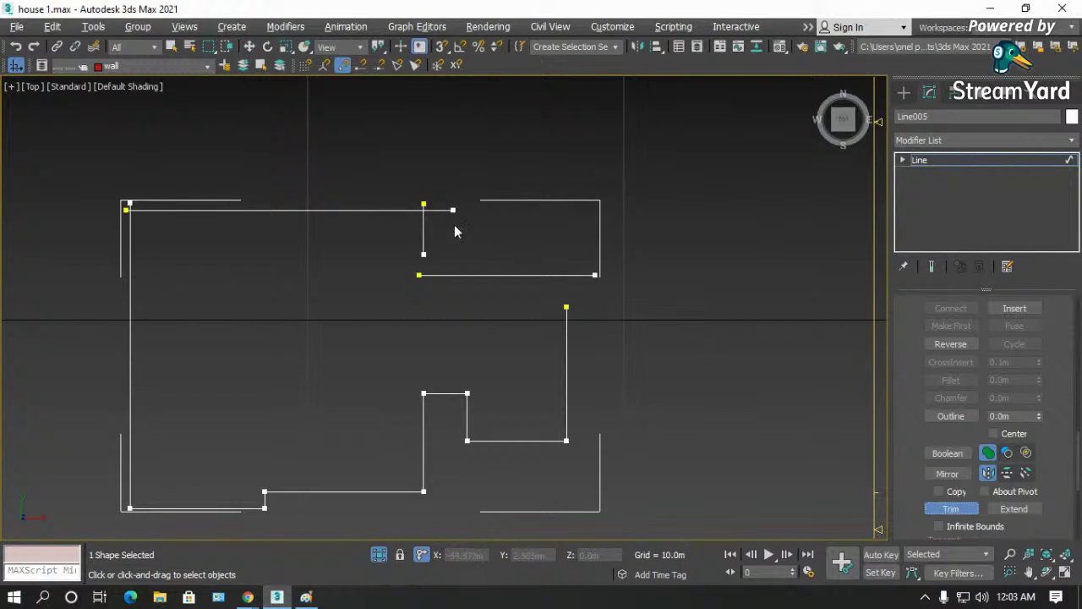
{"action": "scroll", "coordinate": [464, 224], "scroll_direction": "up", "scroll_amount": 4}
{"action": "left_click", "coordinate": [397, 190]}
{"action": "scroll", "coordinate": [337, 184], "scroll_direction": "down", "scroll_amount": 3}
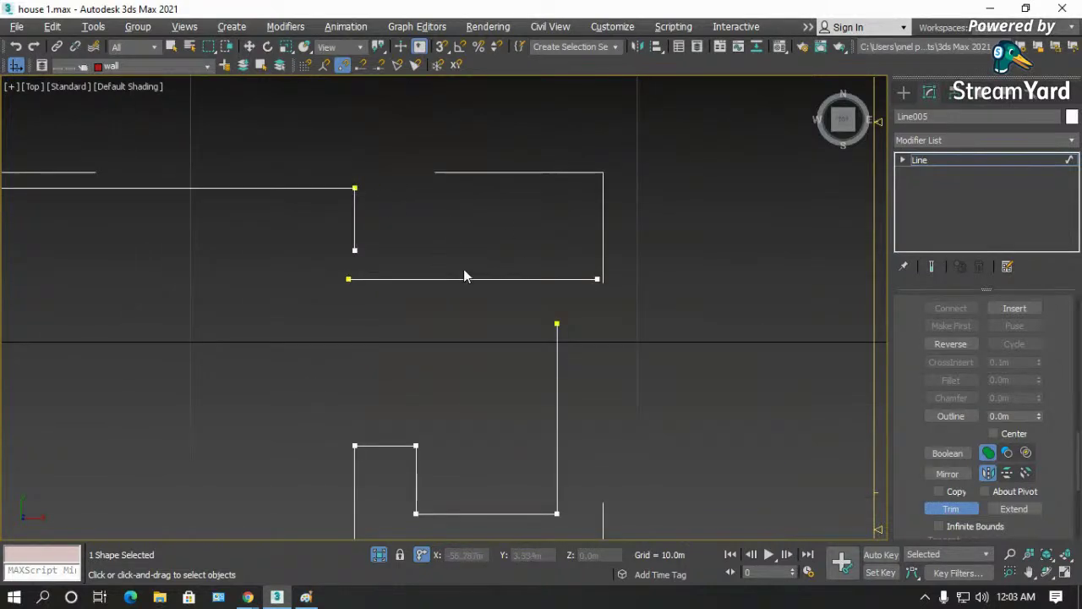
{"action": "left_click", "coordinate": [597, 277]}
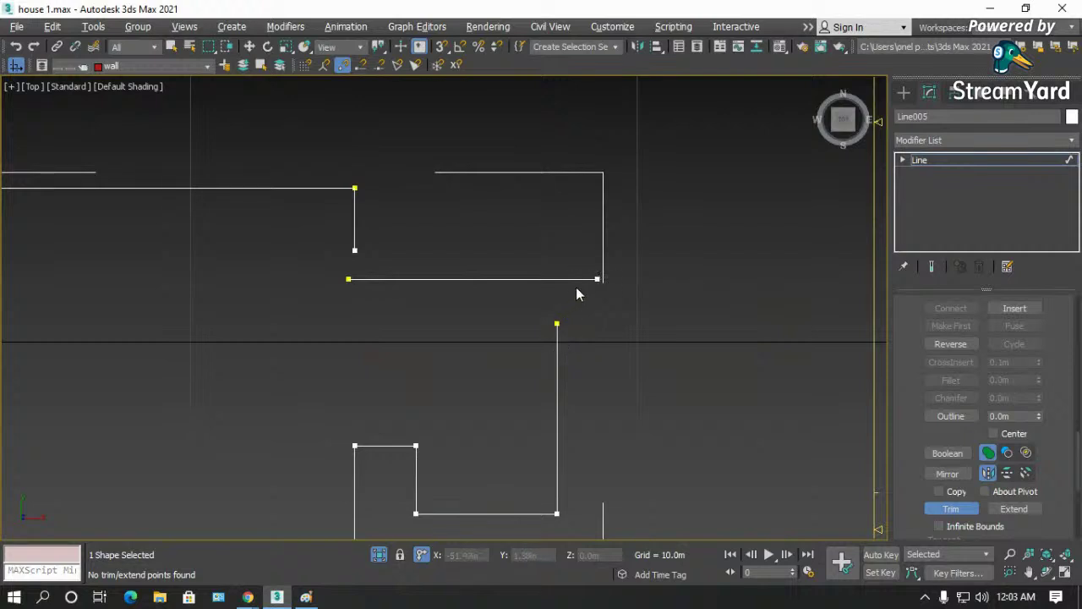
{"action": "scroll", "coordinate": [576, 245], "scroll_direction": "down", "scroll_amount": 1}
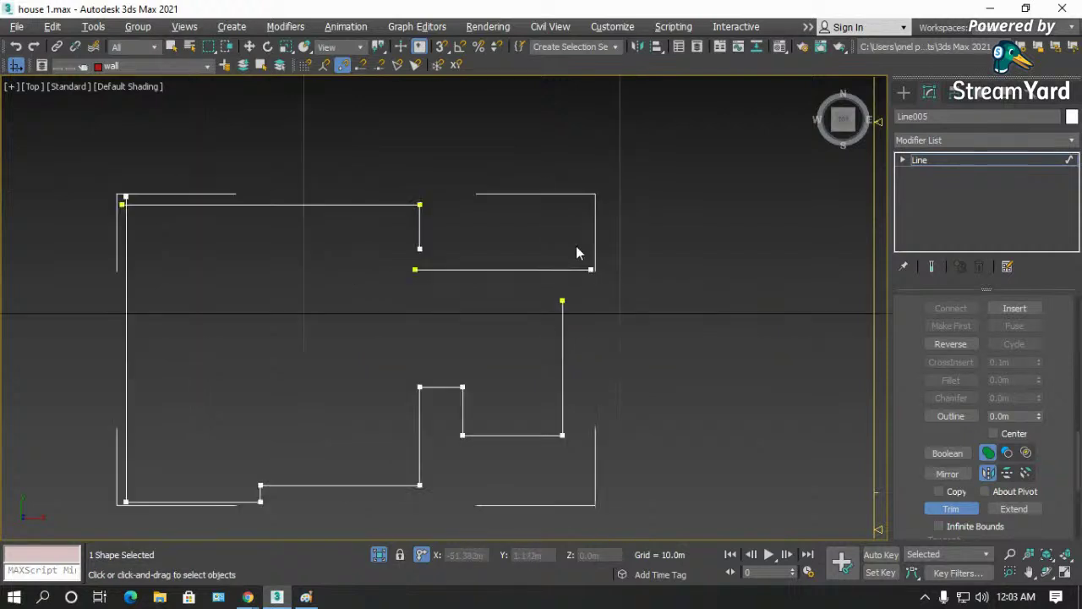
{"action": "scroll", "coordinate": [115, 205], "scroll_direction": "up", "scroll_amount": 7}
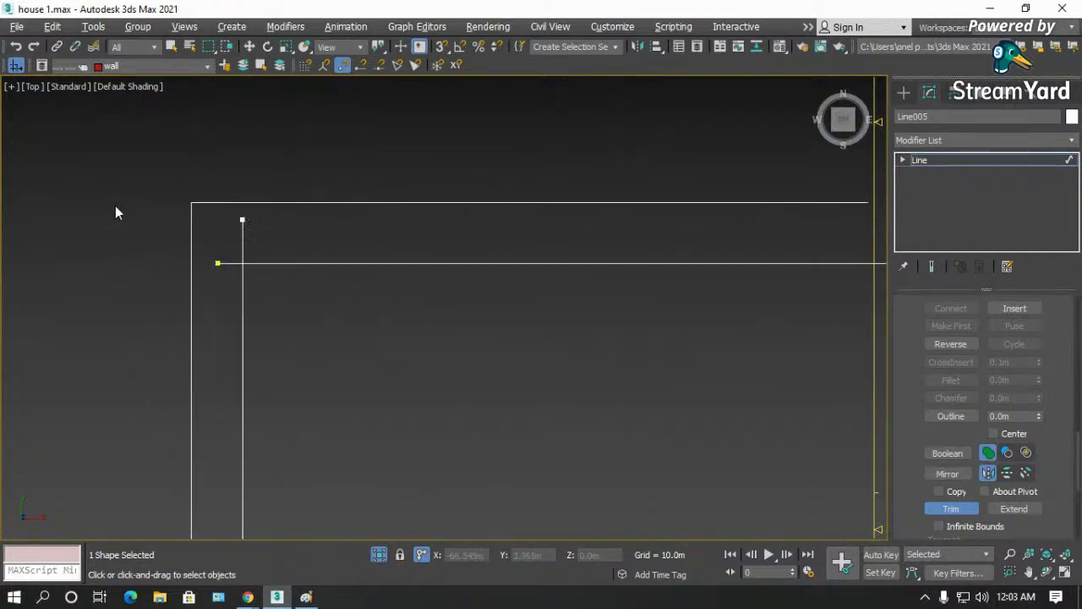
{"action": "scroll", "coordinate": [242, 250], "scroll_direction": "down", "scroll_amount": 2}
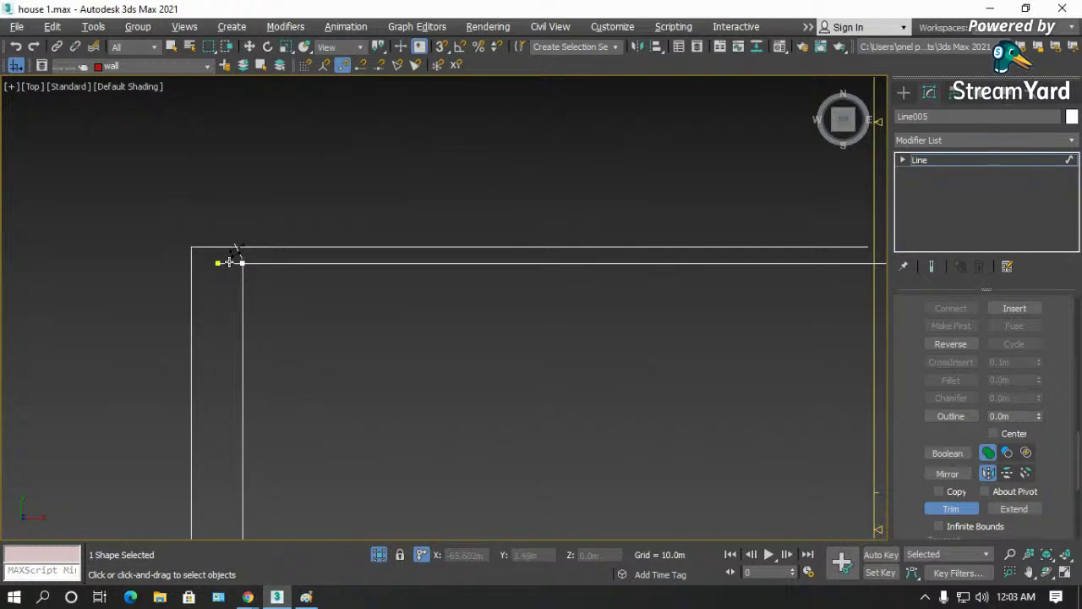
- Extend two vertical wall lines so they meet the adjoining walls
{"action": "left_click", "coordinate": [1014, 508]}
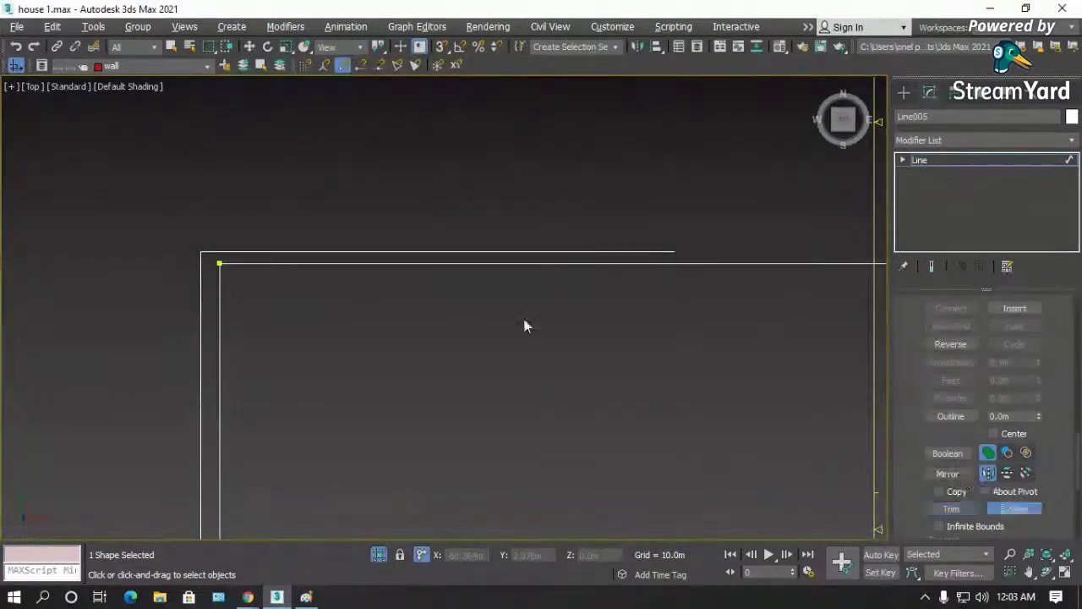
{"action": "scroll", "coordinate": [291, 255], "scroll_direction": "down", "scroll_amount": 2}
{"action": "scroll", "coordinate": [375, 326], "scroll_direction": "down", "scroll_amount": 2}
{"action": "scroll", "coordinate": [667, 375], "scroll_direction": "up", "scroll_amount": 3}
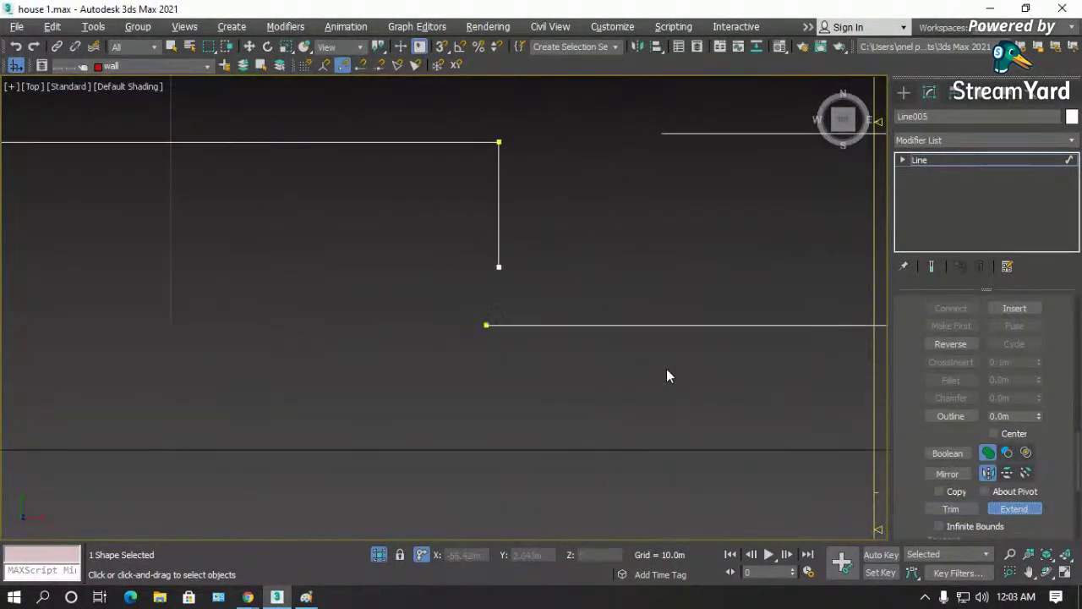
{"action": "left_click", "coordinate": [500, 248]}
{"action": "scroll", "coordinate": [401, 296], "scroll_direction": "down", "scroll_amount": 2}
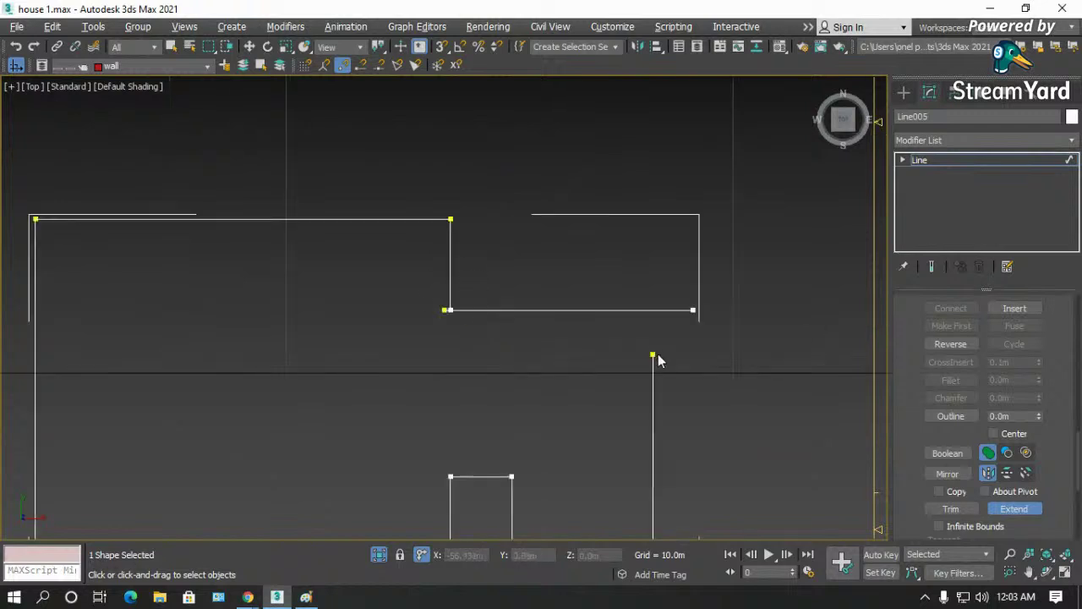
{"action": "left_click", "coordinate": [653, 362]}
{"action": "scroll", "coordinate": [600, 288], "scroll_direction": "down", "scroll_amount": 2}
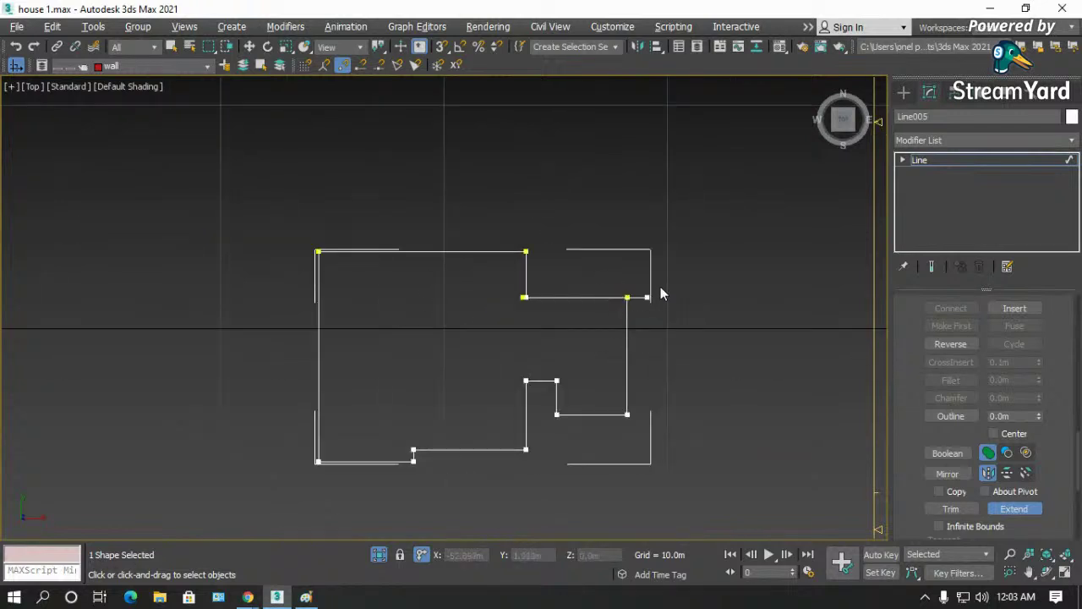
{"action": "scroll", "coordinate": [637, 318], "scroll_direction": "up", "scroll_amount": 2}
- Trim the overhang at the right corner and stop trimming
{"action": "left_click", "coordinate": [952, 510]}
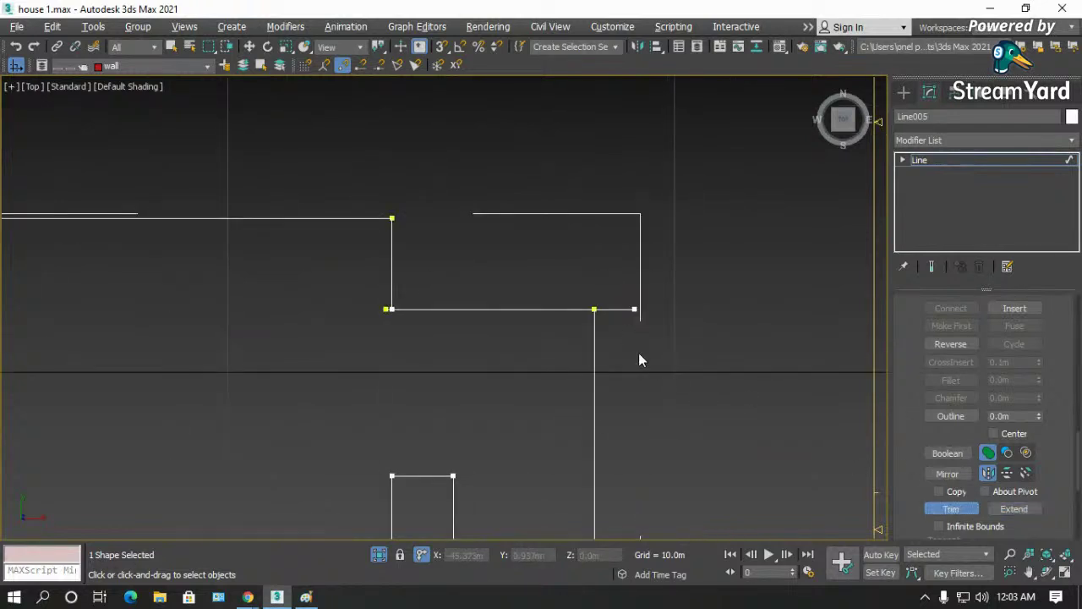
{"action": "left_click", "coordinate": [630, 310]}
{"action": "scroll", "coordinate": [415, 322], "scroll_direction": "up", "scroll_amount": 3}
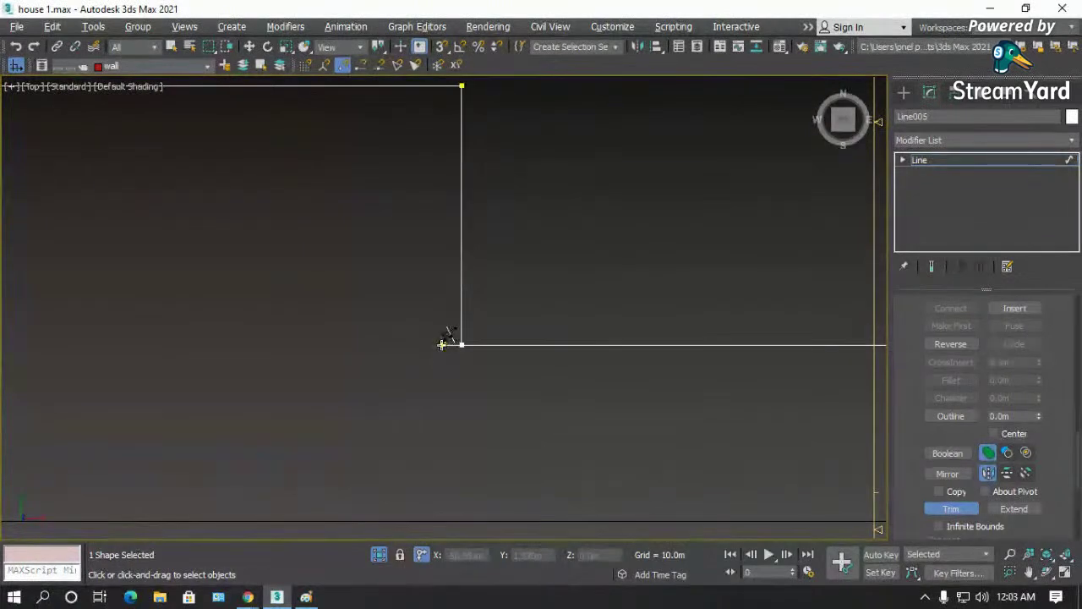
{"action": "scroll", "coordinate": [389, 345], "scroll_direction": "down", "scroll_amount": 2}
{"action": "left_click", "coordinate": [951, 509]}
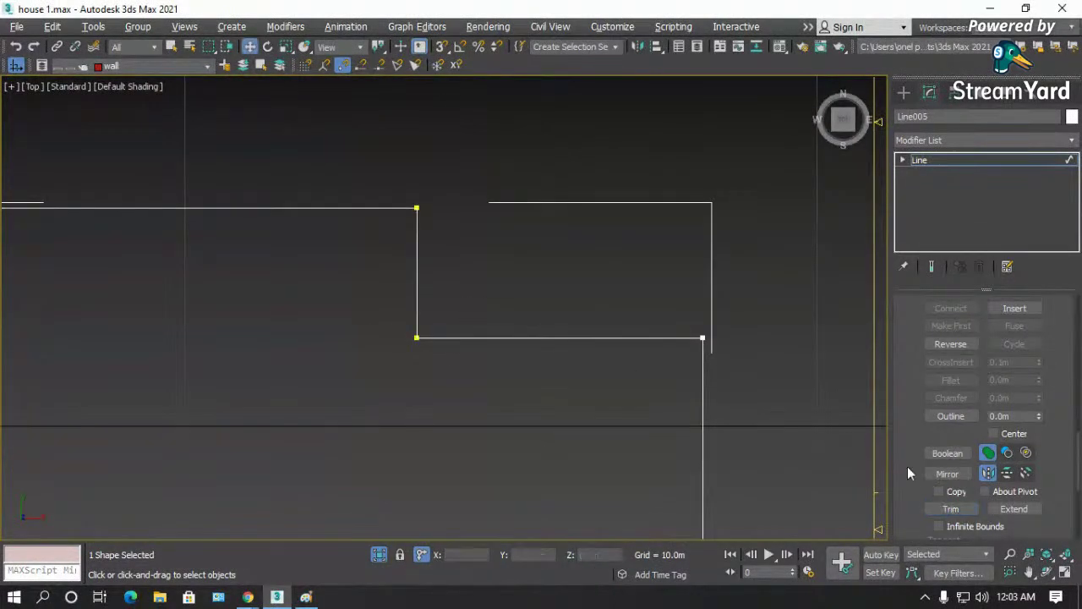
{"action": "scroll", "coordinate": [603, 178], "scroll_direction": "down", "scroll_amount": 4}
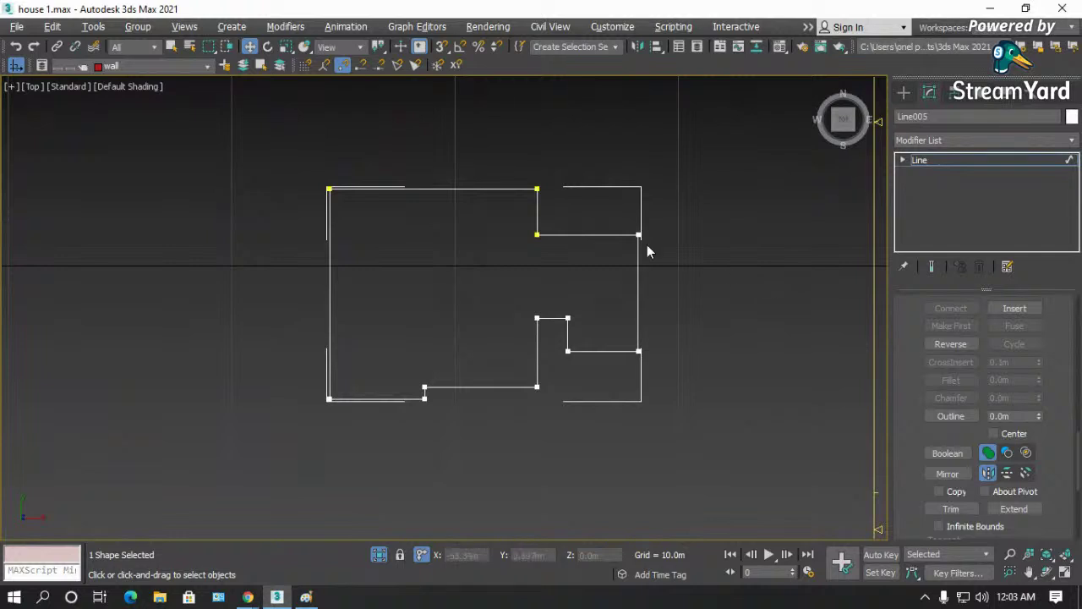
{"action": "scroll", "coordinate": [648, 248], "scroll_direction": "up", "scroll_amount": 3}
- Expand Line in the modifier stack and switch to Vertex level
{"action": "left_click", "coordinate": [903, 160]}
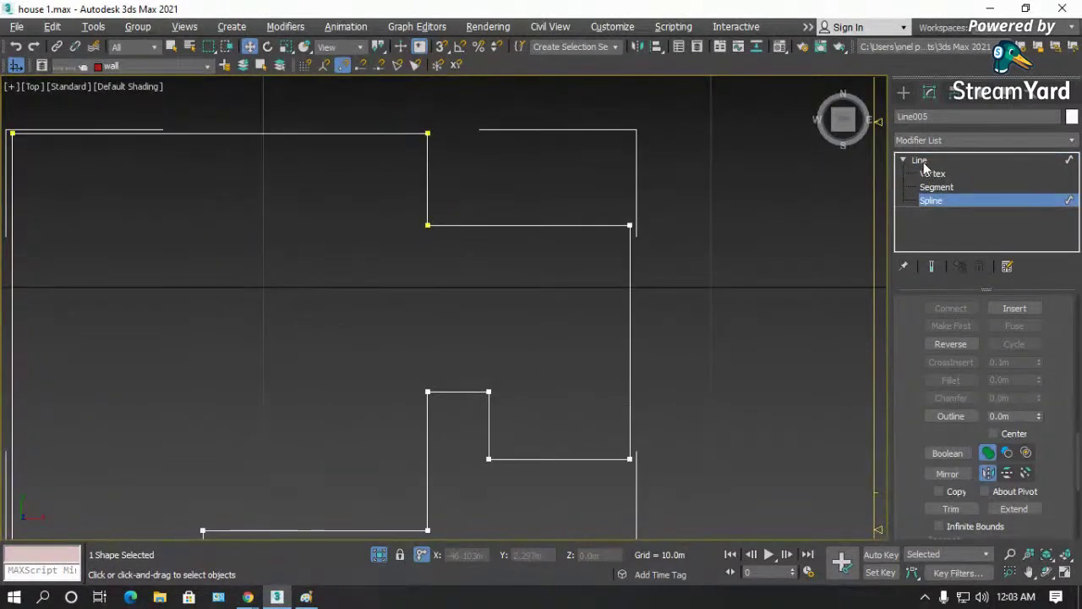
{"action": "left_click_drag", "start_coordinate": [912, 309], "coordinate": [913, 574]}
{"action": "scroll", "coordinate": [916, 373], "scroll_direction": "up", "scroll_amount": 5}
{"action": "scroll", "coordinate": [914, 423], "scroll_direction": "up", "scroll_amount": 3}
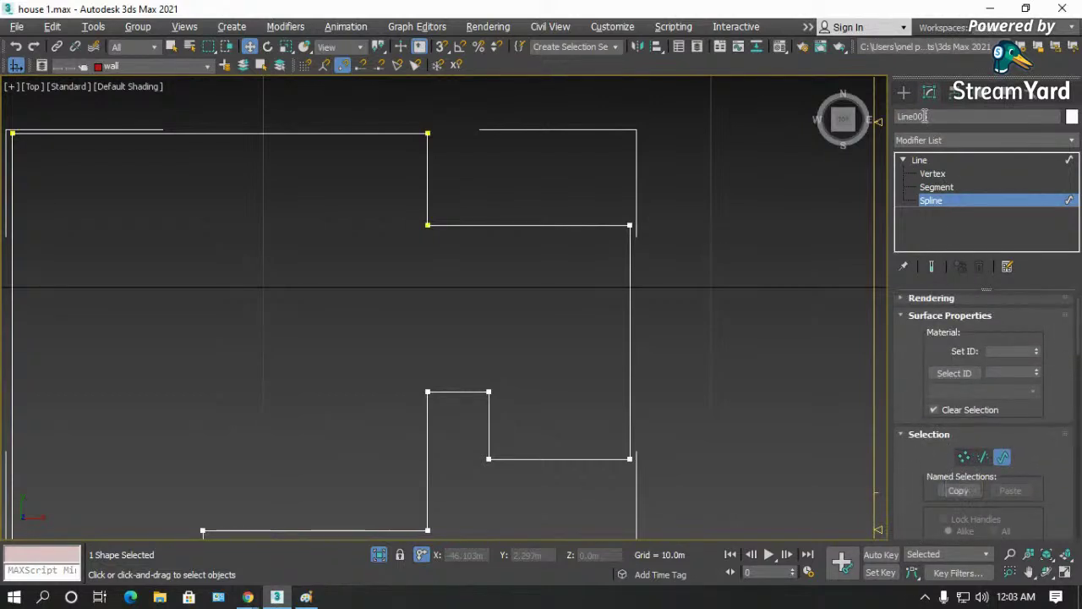
{"action": "left_click", "coordinate": [933, 174]}
- Select all 16 outline vertices and Weld the overlapping ones
{"action": "scroll", "coordinate": [599, 280], "scroll_direction": "down", "scroll_amount": 4}
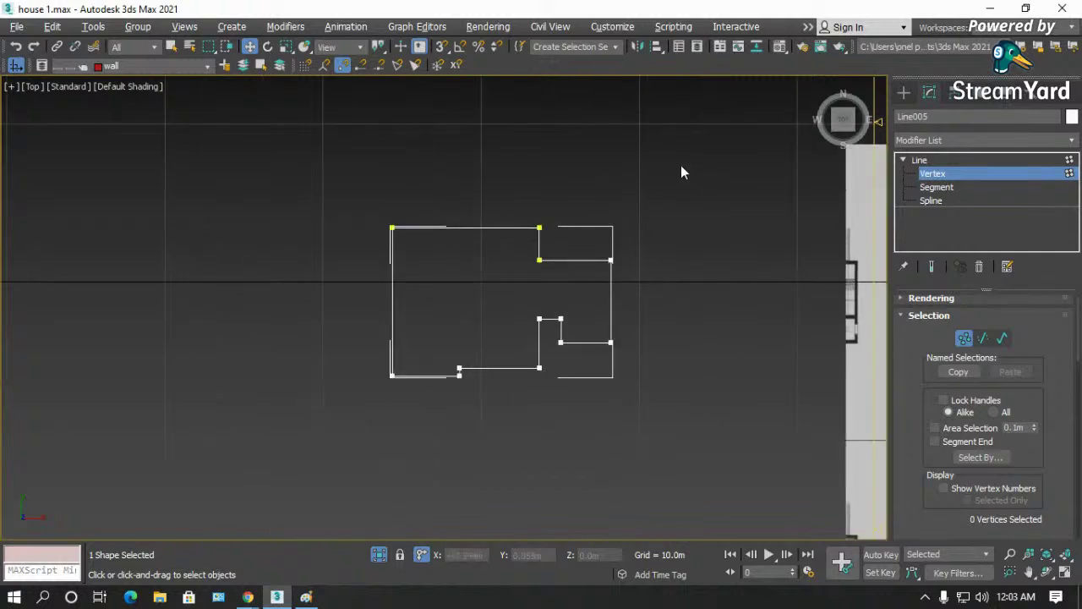
{"action": "left_click_drag", "start_coordinate": [365, 409], "coordinate": [366, 409]}
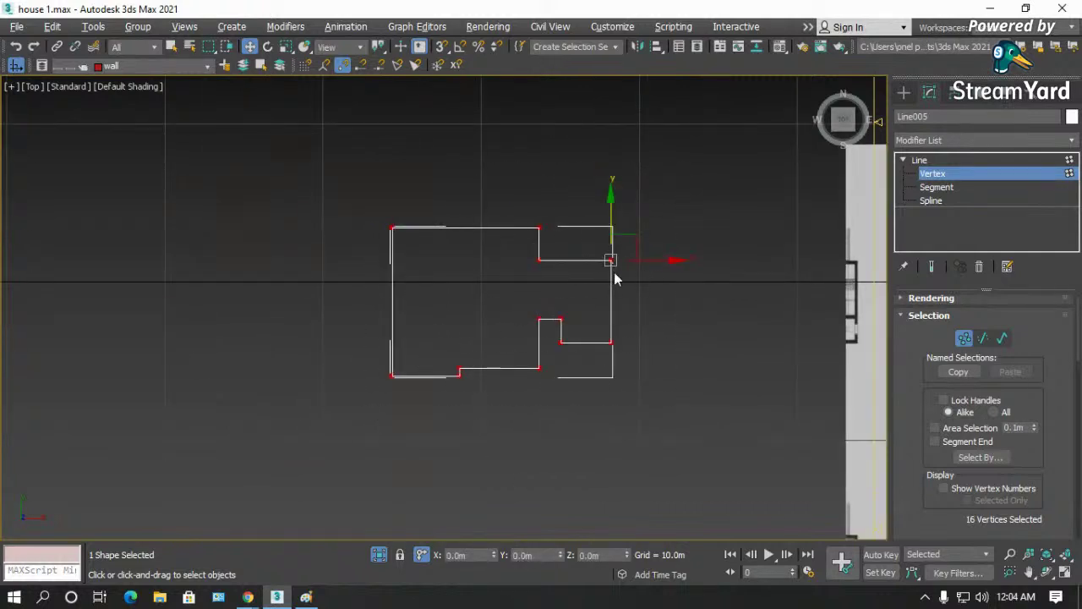
{"action": "scroll", "coordinate": [605, 270], "scroll_direction": "up", "scroll_amount": 4}
{"action": "left_click_drag", "start_coordinate": [911, 479], "coordinate": [908, 270]}
{"action": "left_click_drag", "start_coordinate": [912, 443], "coordinate": [910, 228]}
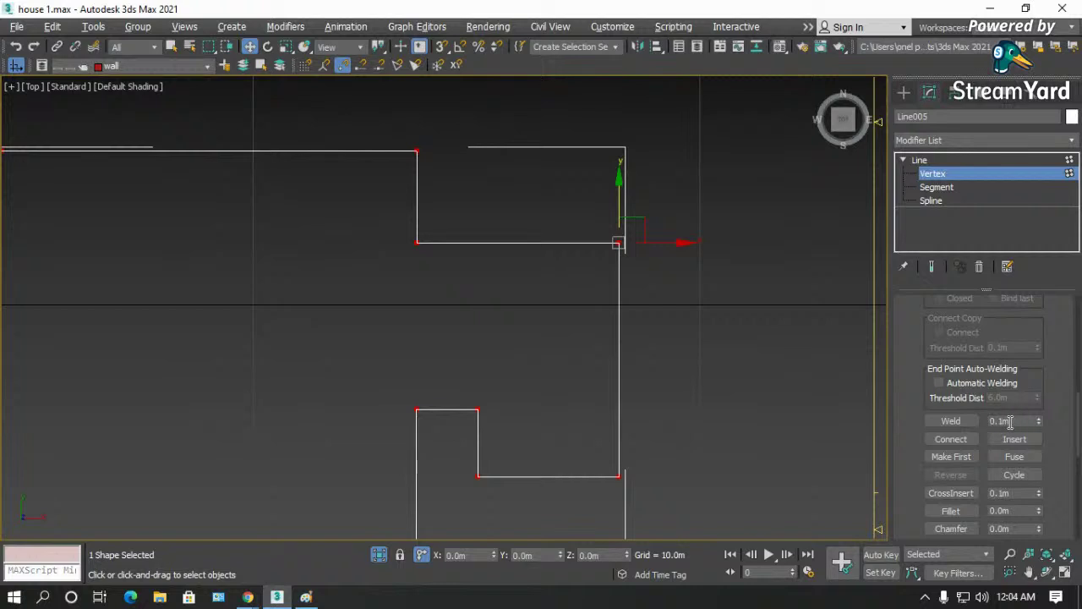
{"action": "left_click", "coordinate": [951, 420]}
- Check a corner vertex, deselect it, and return to Spline level
{"action": "scroll", "coordinate": [629, 249], "scroll_direction": "up", "scroll_amount": 4}
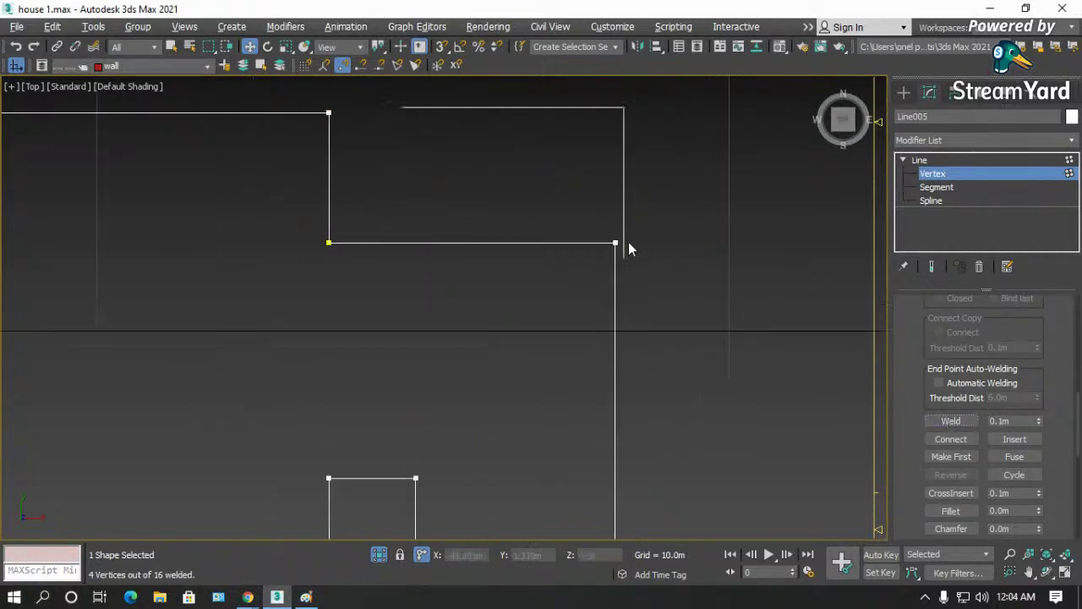
{"action": "left_click", "coordinate": [618, 243]}
{"action": "scroll", "coordinate": [626, 254], "scroll_direction": "down", "scroll_amount": 5}
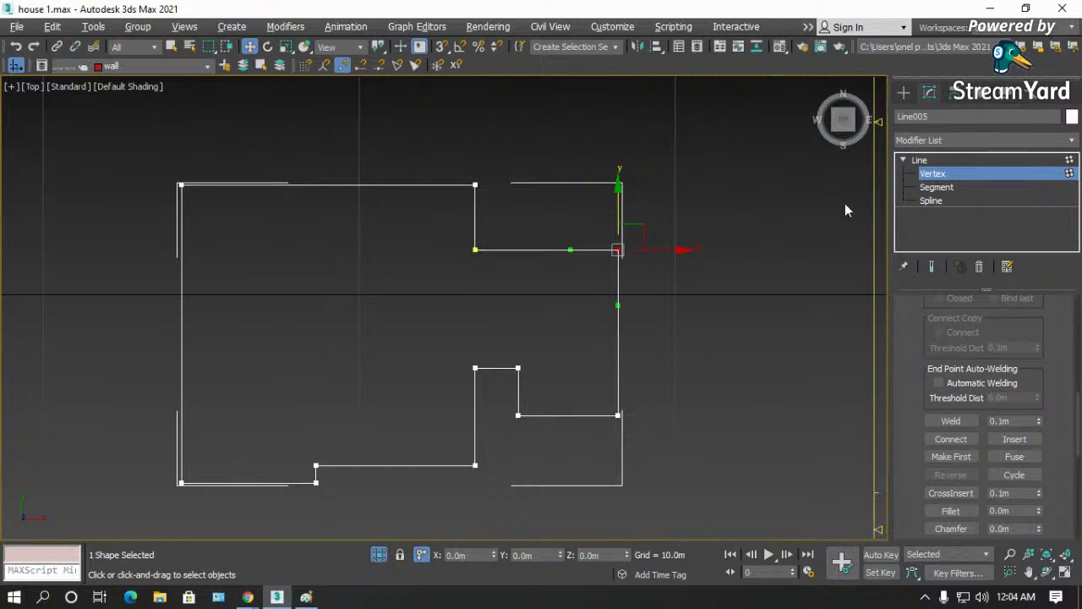
{"action": "left_click", "coordinate": [733, 234]}
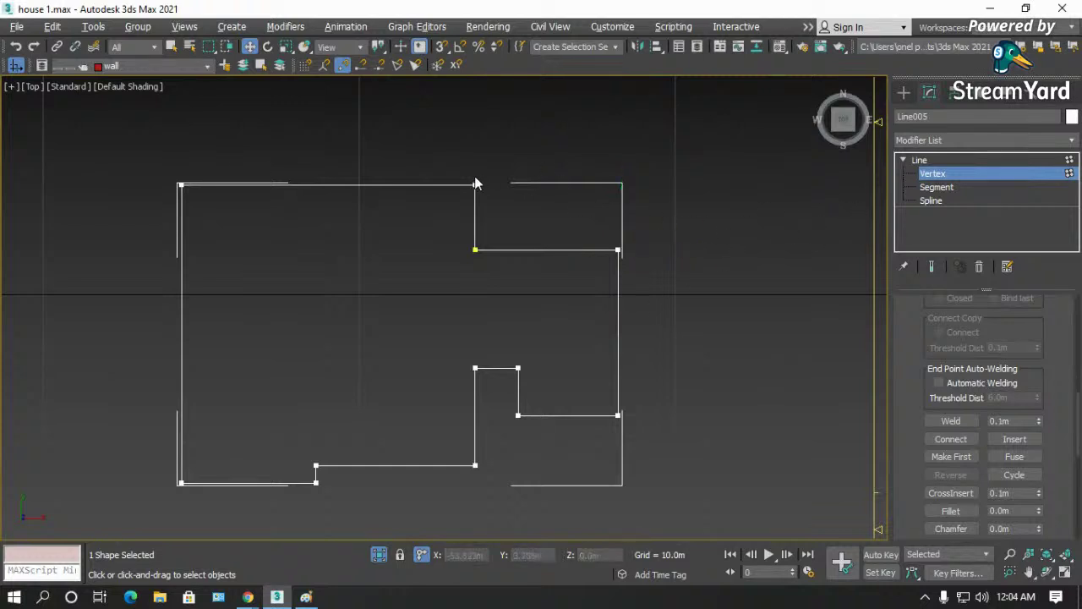
{"action": "scroll", "coordinate": [474, 184], "scroll_direction": "up", "scroll_amount": 2}
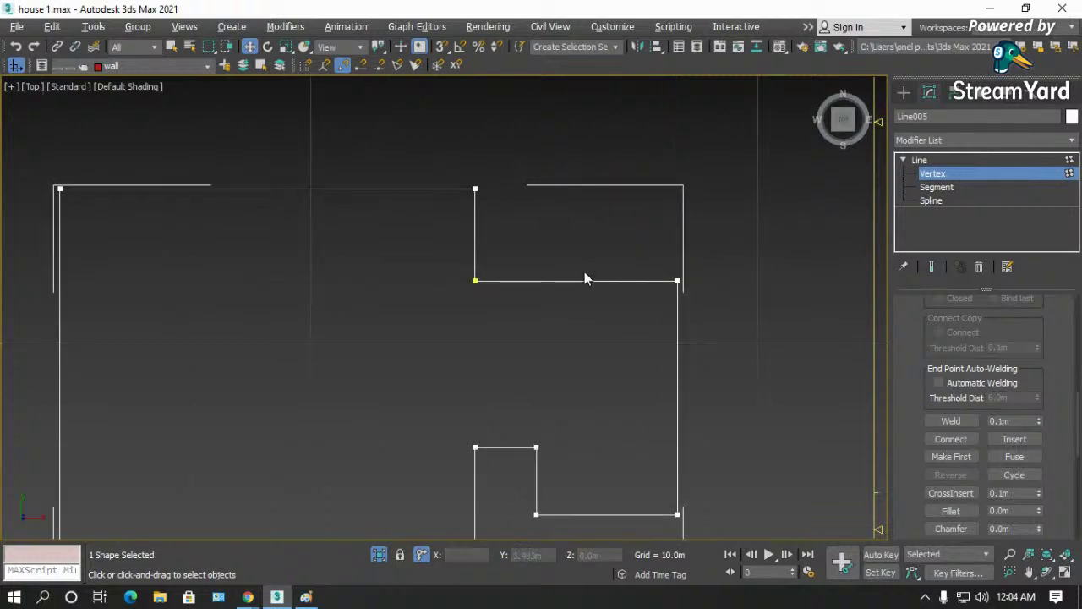
{"action": "left_click", "coordinate": [931, 200]}
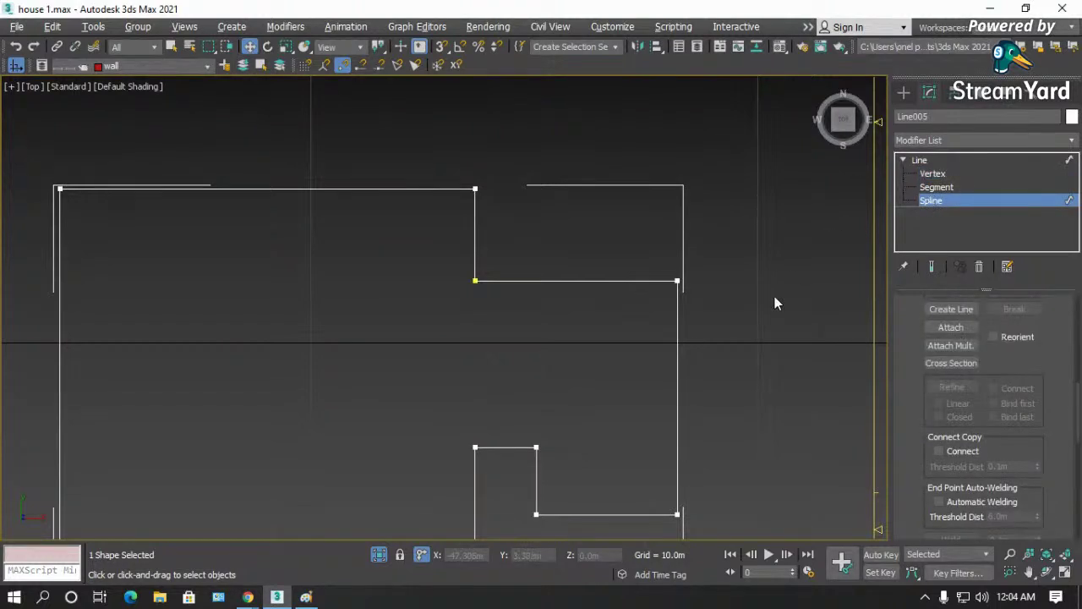
- Select the wall outline spline and apply a 0.2 Outline offset
{"action": "left_click", "coordinate": [677, 342]}
{"action": "scroll", "coordinate": [991, 414], "scroll_direction": "down", "scroll_amount": 5}
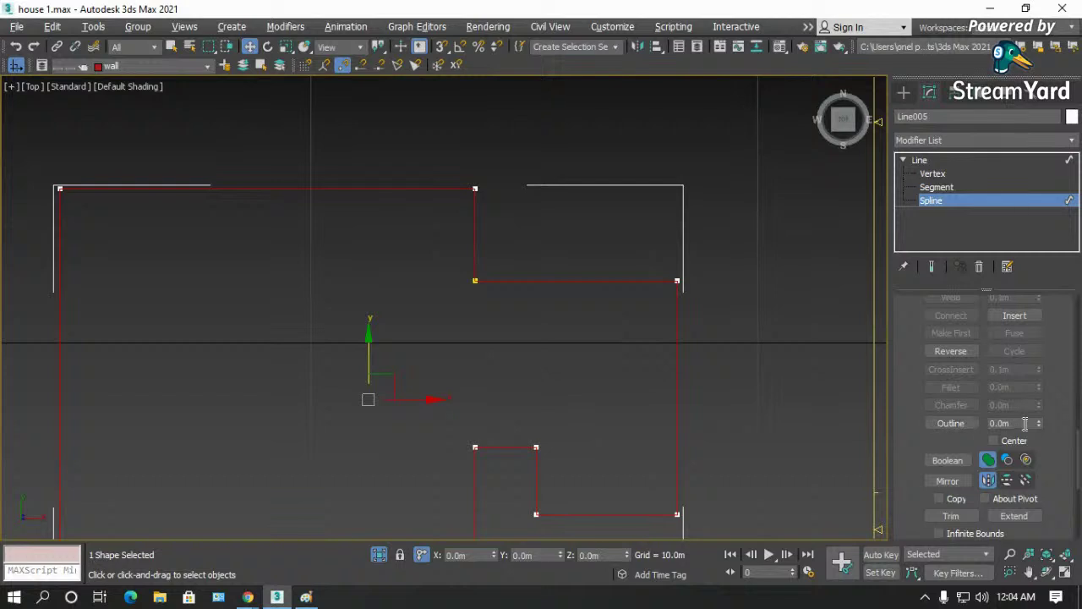
{"action": "left_click", "coordinate": [1015, 423]}
{"action": "type", "text": ".2"}
{"action": "key", "text": "Return"}
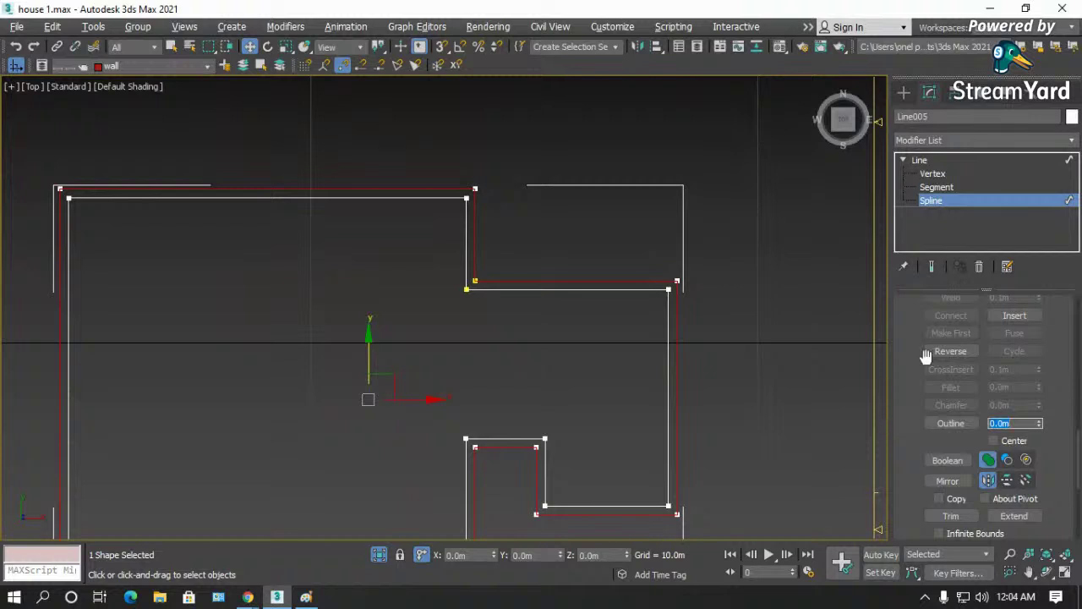
- Reselect the whole outline at Spline level and apply a 0.2 m outline
{"action": "left_click", "coordinate": [919, 160]}
{"action": "left_click", "coordinate": [804, 287]}
{"action": "scroll", "coordinate": [636, 282], "scroll_direction": "down", "scroll_amount": 3}
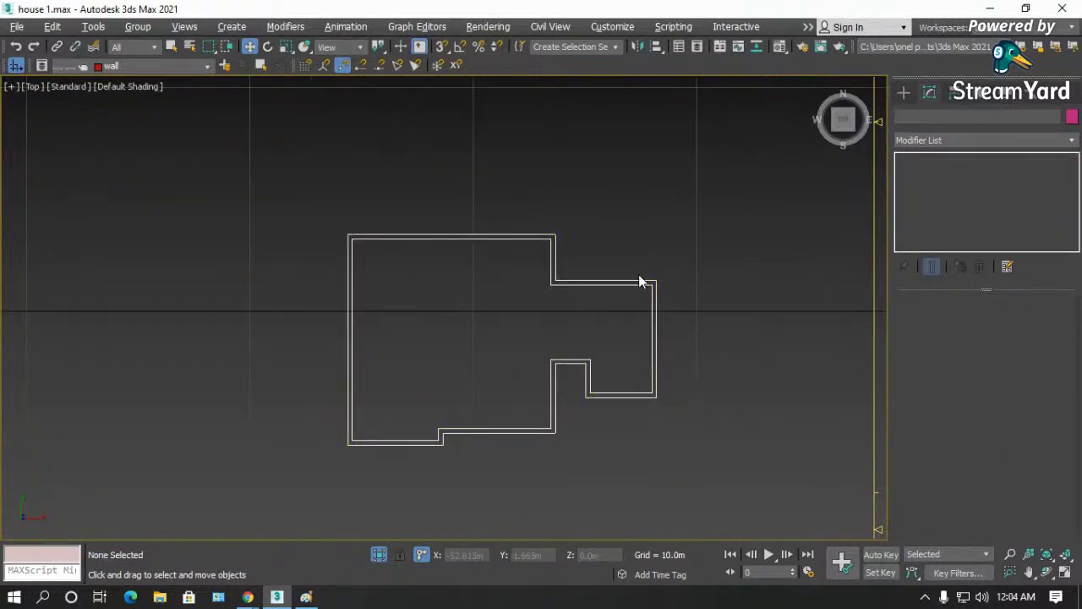
{"action": "left_click", "coordinate": [640, 282]}
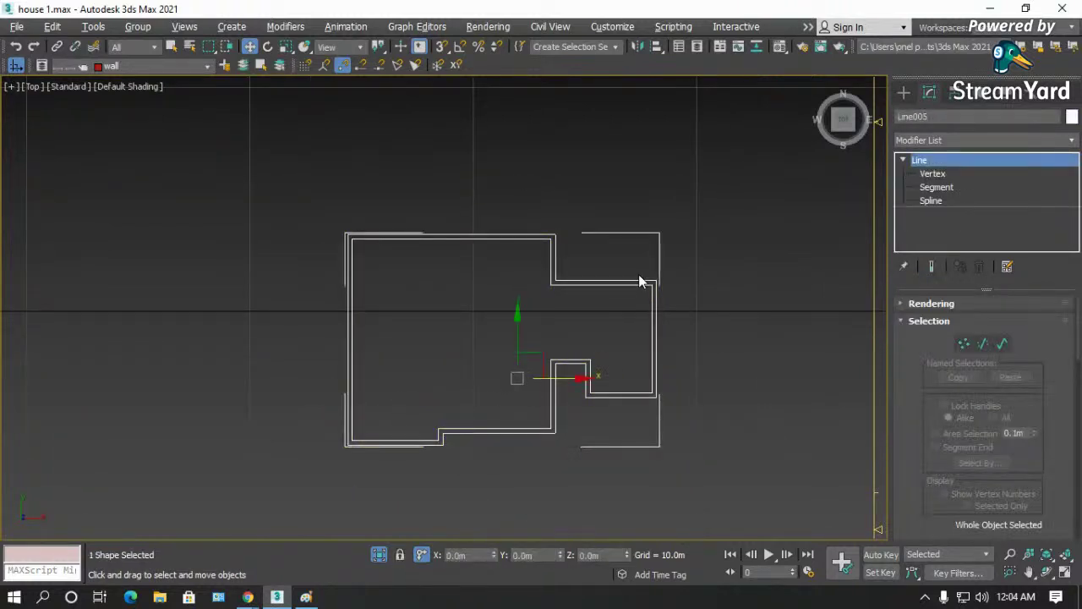
{"action": "left_click", "coordinate": [1000, 344]}
{"action": "left_click_drag", "start_coordinate": [733, 186], "coordinate": [283, 436]}
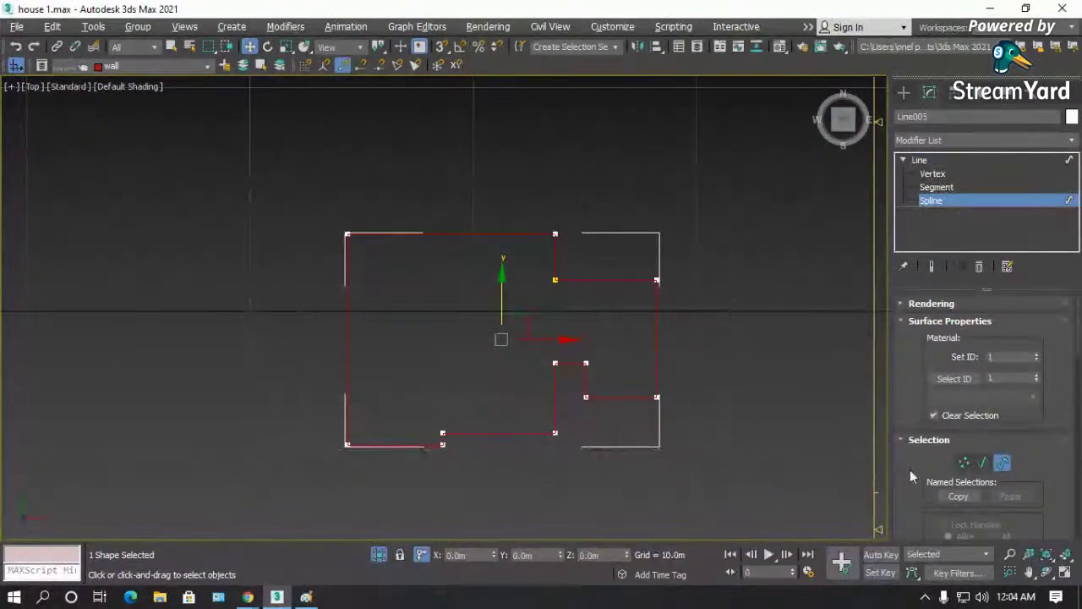
{"action": "scroll", "coordinate": [944, 428], "scroll_direction": "down", "scroll_amount": 10}
{"action": "scroll", "coordinate": [922, 381], "scroll_direction": "down", "scroll_amount": 3}
{"action": "left_click", "coordinate": [949, 456]}
{"action": "type", "text": "0.2"}
{"action": "key", "text": "Return"}
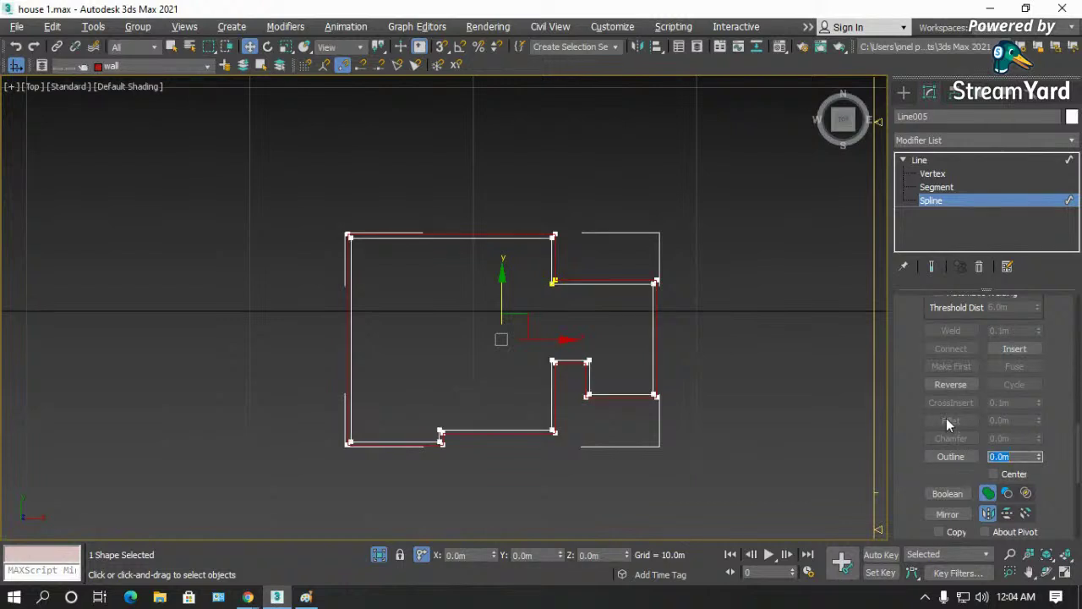
- Undo the extra interactively dragged outline and return to the top Line level
{"action": "scroll", "coordinate": [666, 420], "scroll_direction": "up", "scroll_amount": 5}
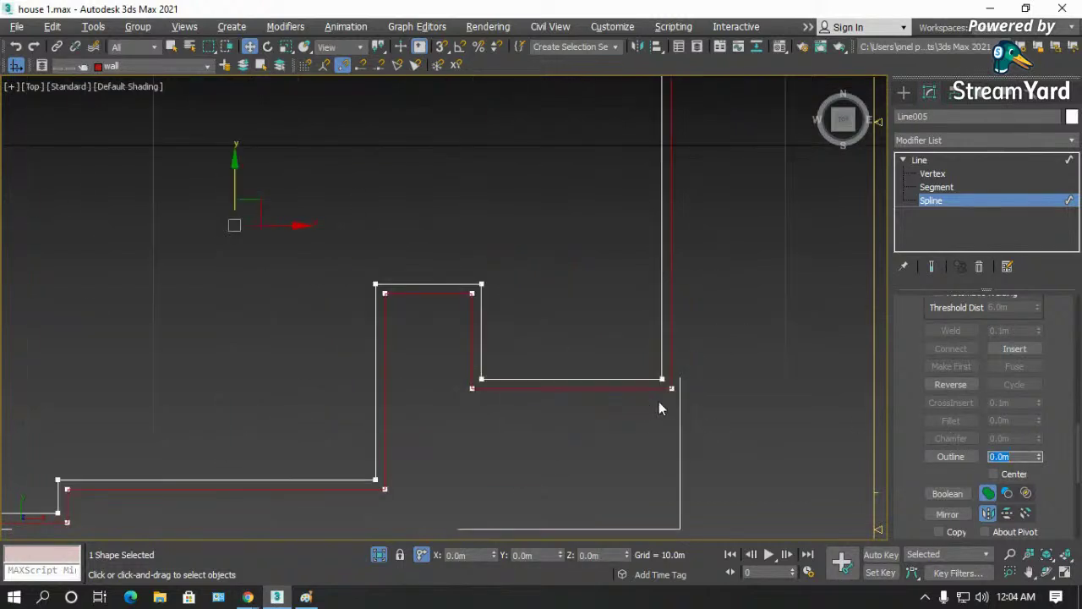
{"action": "left_click", "coordinate": [951, 456]}
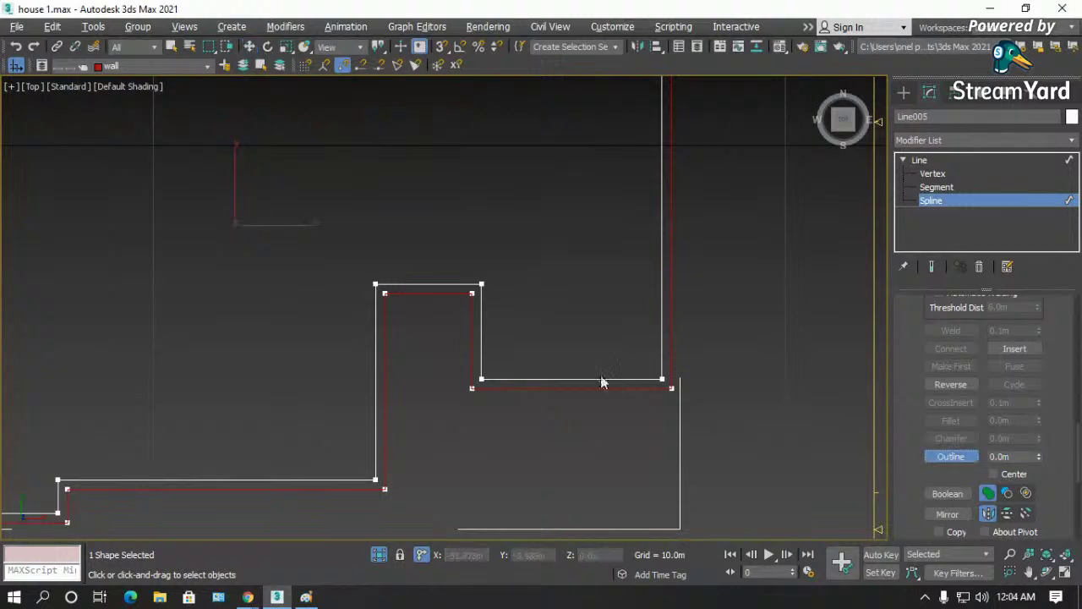
{"action": "left_click_drag", "start_coordinate": [602, 386], "coordinate": [602, 357]}
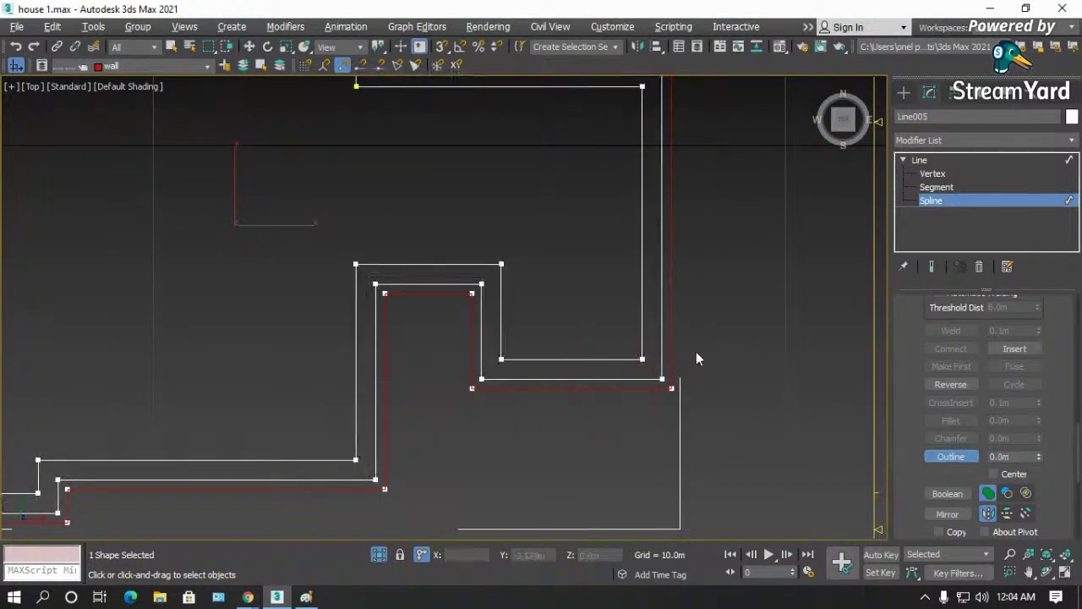
{"action": "key", "text": "ctrl+z"}
{"action": "left_click", "coordinate": [950, 456]}
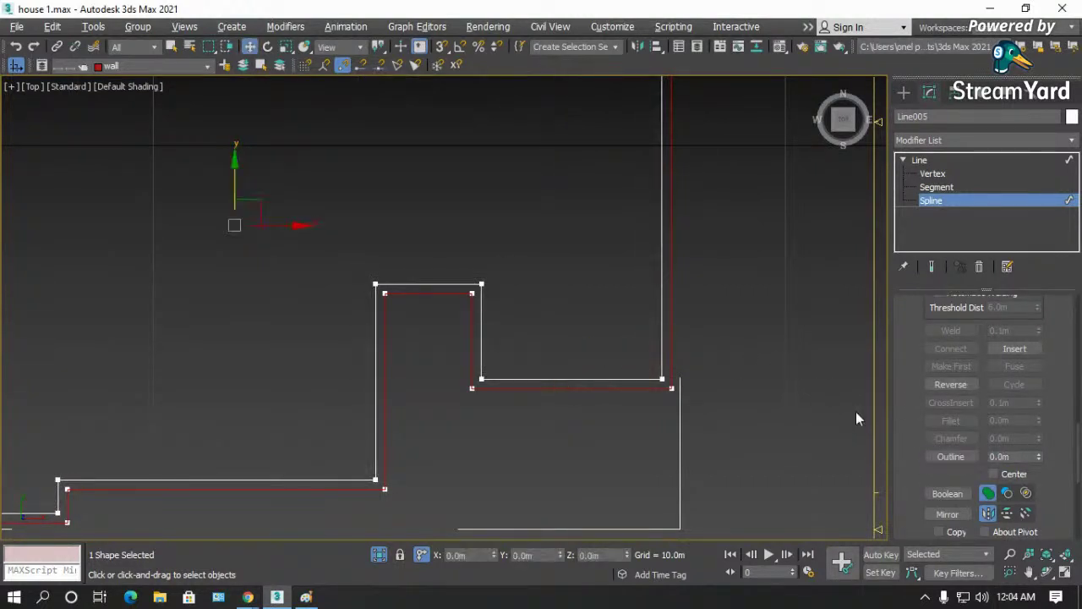
{"action": "left_click", "coordinate": [920, 160]}
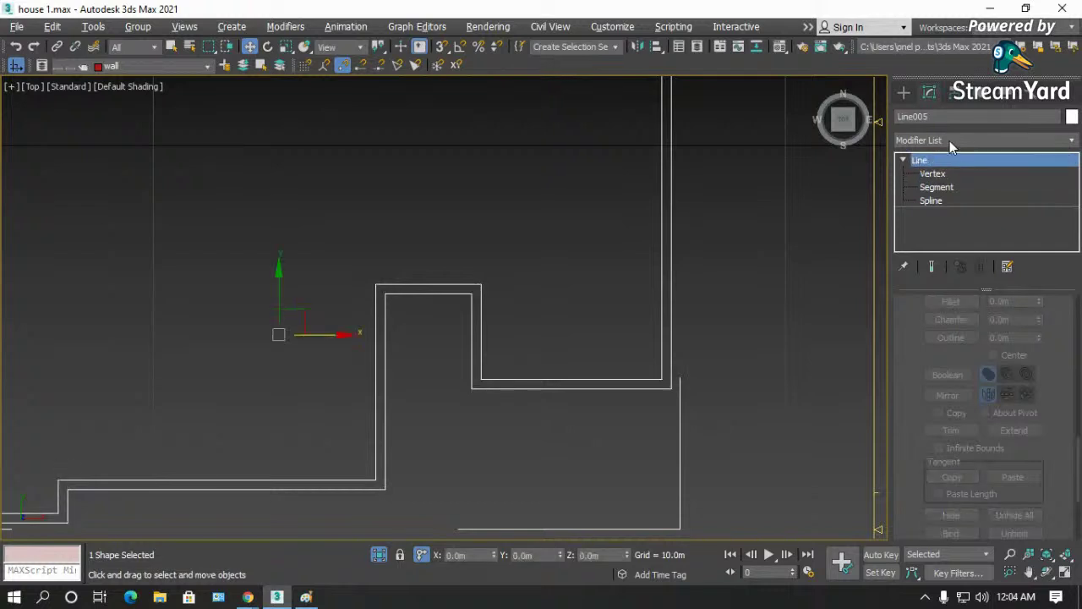
- Add an Extrude modifier to Line005 with a 3.0 m Amount
{"action": "left_click", "coordinate": [950, 141]}
{"action": "key", "text": "e"}
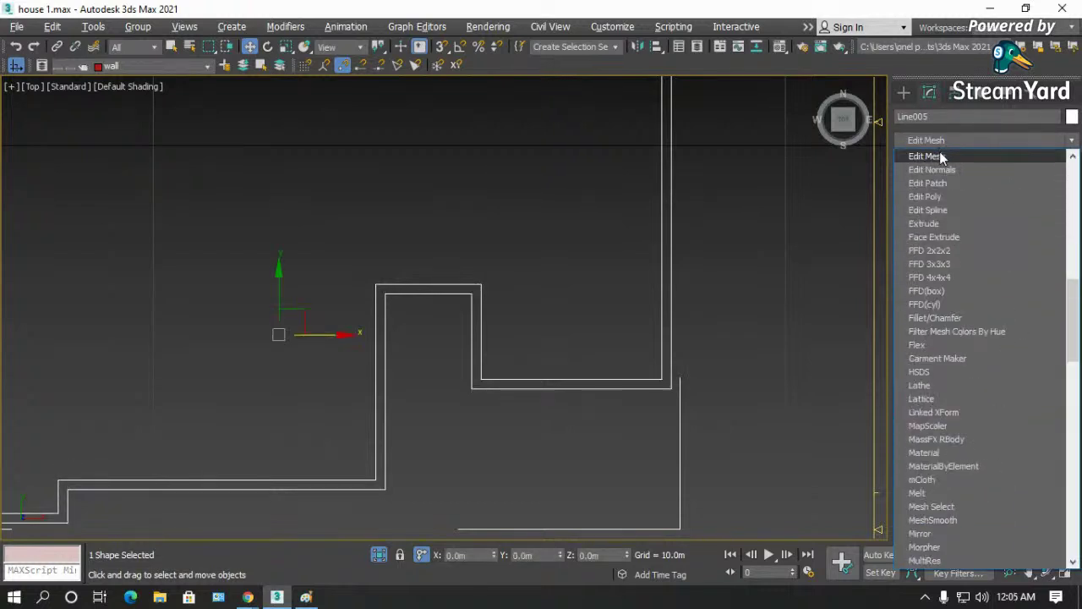
{"action": "left_click", "coordinate": [934, 224]}
{"action": "double_click", "coordinate": [994, 323]}
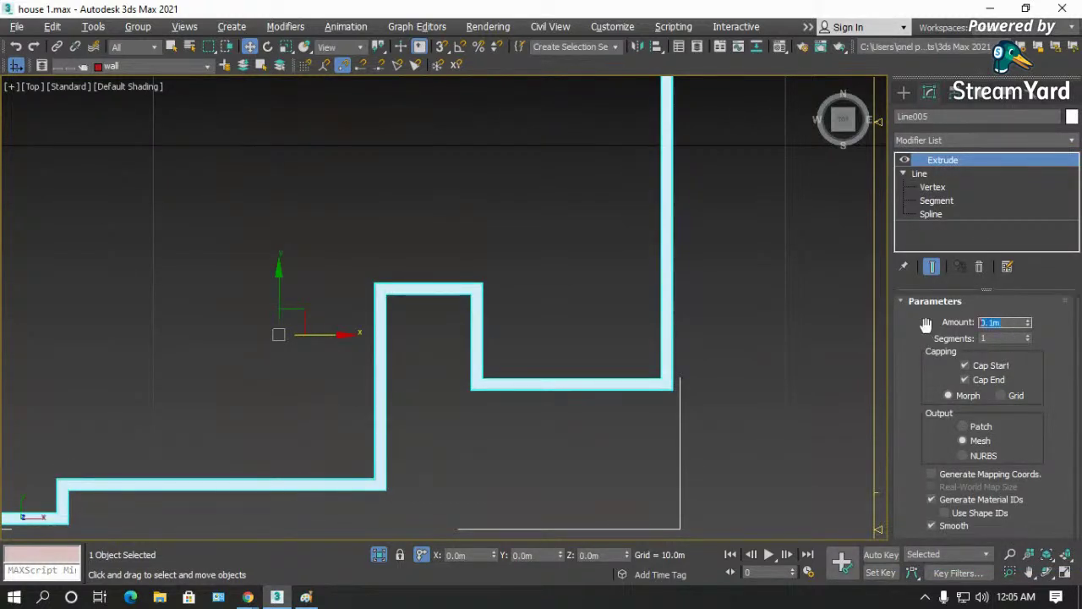
{"action": "type", "text": "3"}
{"action": "key", "text": "Return"}
- Orbit the viewport to see the extruded walls in 3D
{"action": "left_click", "coordinate": [1061, 577]}
{"action": "left_click_drag", "start_coordinate": [454, 317], "coordinate": [410, 229]}
{"action": "scroll", "coordinate": [409, 230], "scroll_direction": "down", "scroll_amount": 4}
- Switch to the Perspective view, orbit around the house walls, then return to Move
{"action": "key", "text": "p"}
{"action": "left_click_drag", "start_coordinate": [515, 305], "coordinate": [261, 309]}
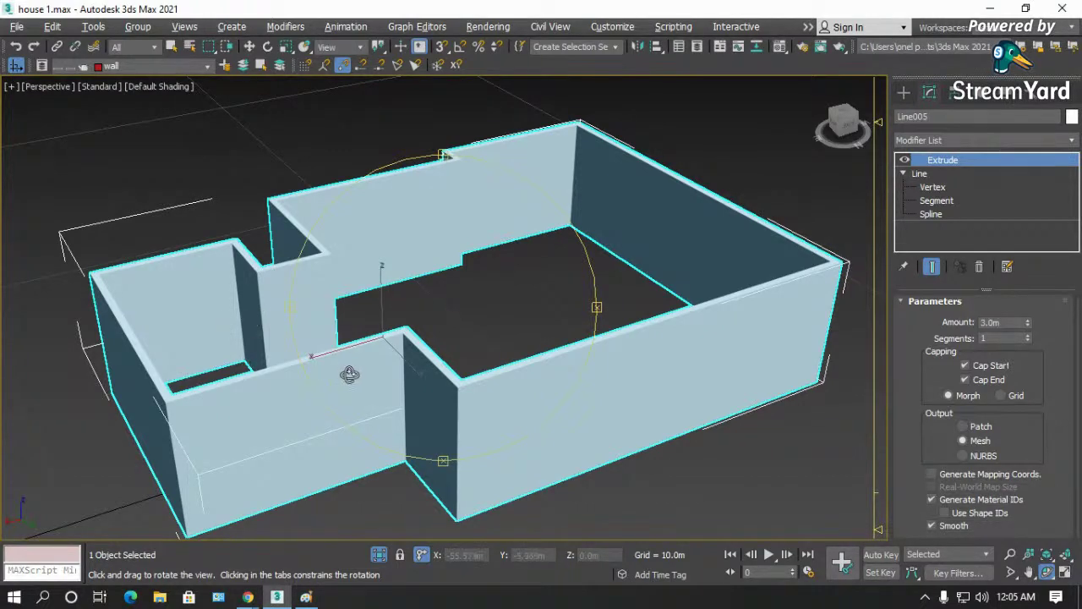
{"action": "left_click_drag", "start_coordinate": [410, 357], "coordinate": [634, 346]}
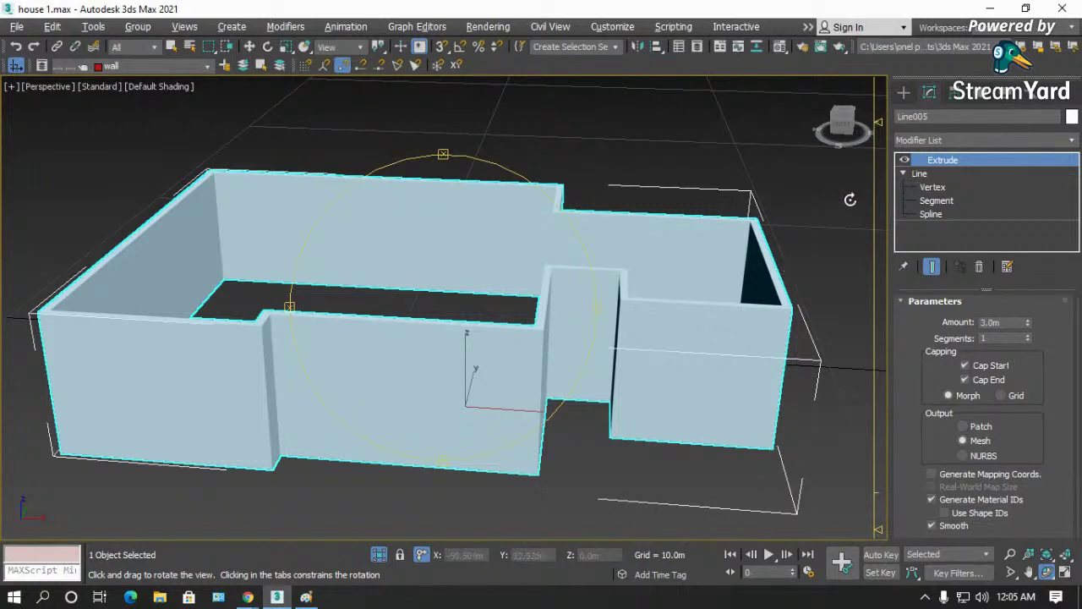
{"action": "left_click_drag", "start_coordinate": [498, 254], "coordinate": [429, 342]}
{"action": "key", "text": "w"}
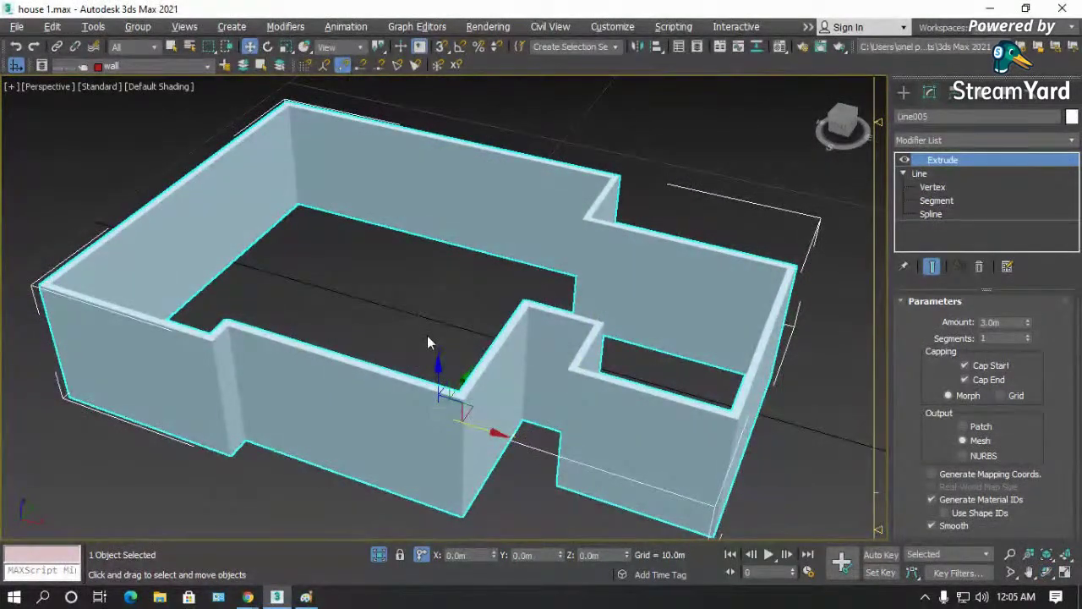